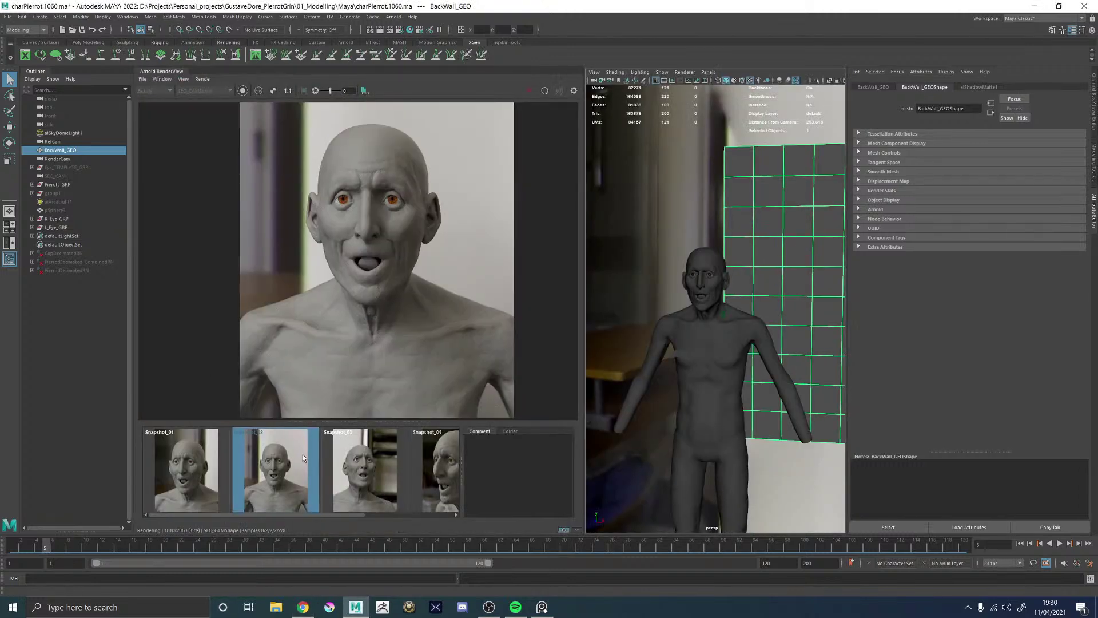
# - Compare the character's head in render snapshots 04, 02 and 01, zooming in on the face
pyautogui.click(441, 479)
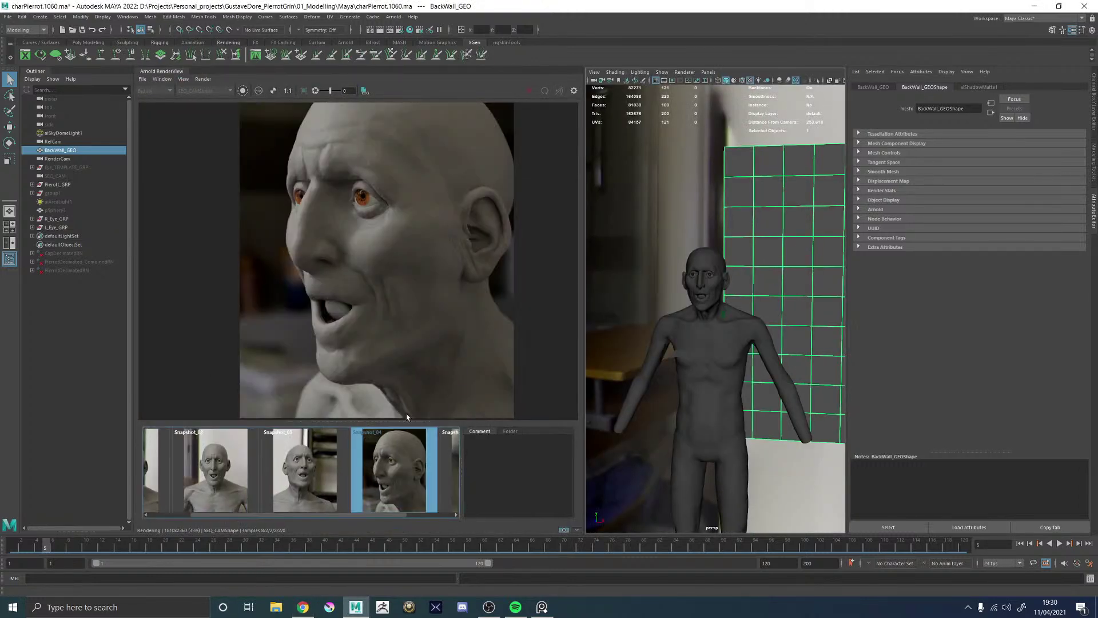
pyautogui.keyDown('alt'); pyautogui.moveTo(380, 173); pyautogui.dragTo(453, 238, button='right'); pyautogui.keyUp('alt')
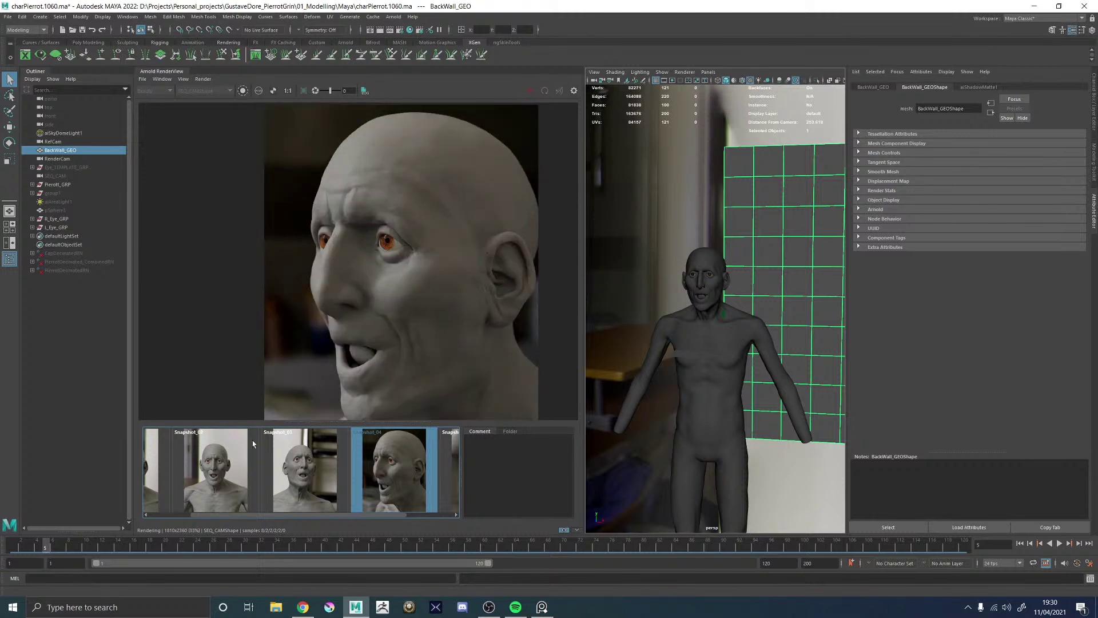
pyautogui.click(206, 464)
pyautogui.scroll(3, 387, 281)
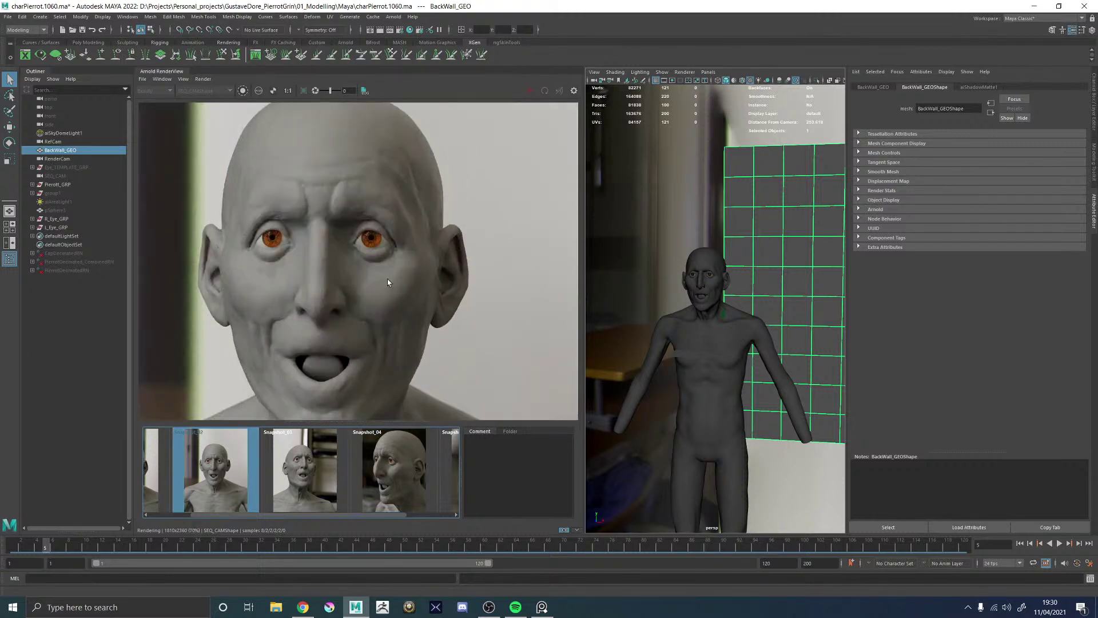
pyautogui.scroll(-2, 384, 282)
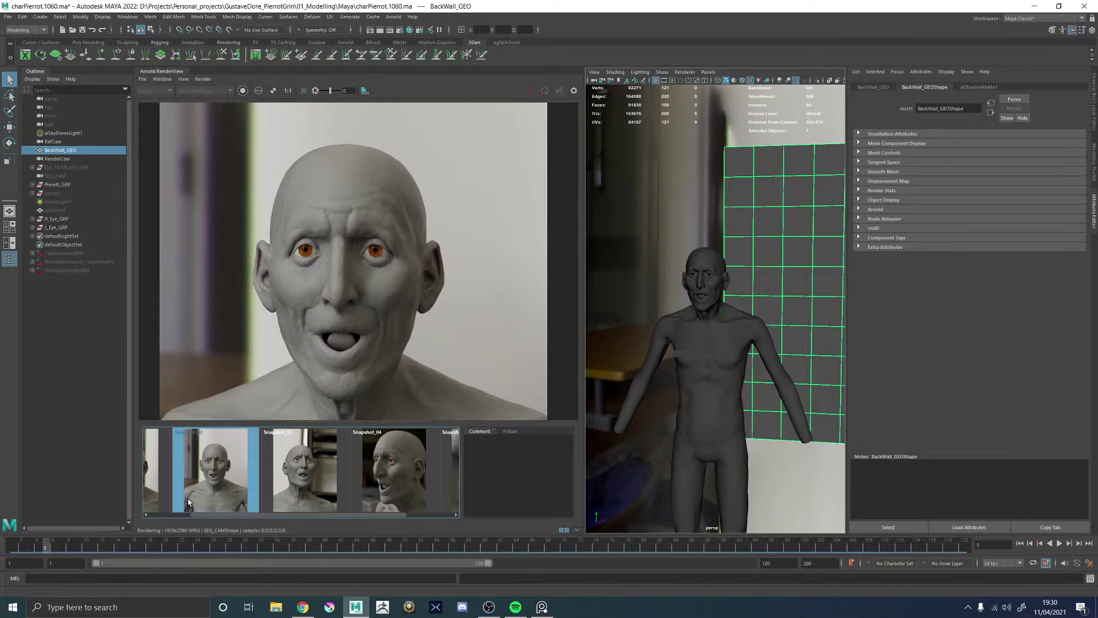
pyautogui.press('Left')
pyautogui.scroll(-2, 345, 269)
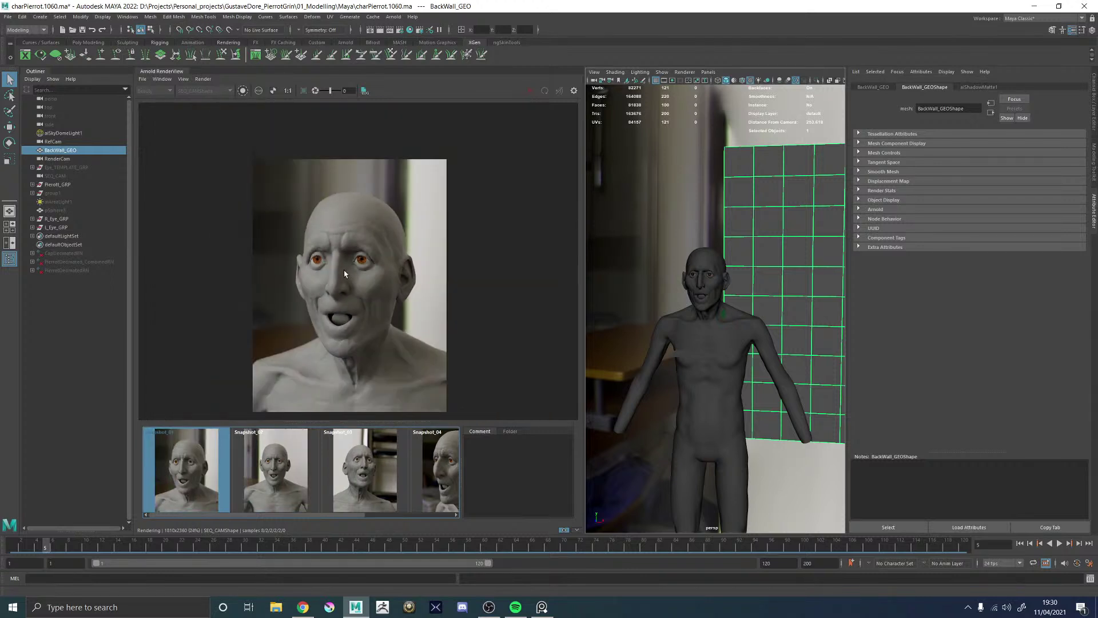
pyautogui.scroll(4, 346, 275)
# - Examine the nose, skin and eye detail up close in render snapshots 03 and 04
pyautogui.press('Right')
pyautogui.press('Right')
pyautogui.scroll(2, 352, 301)
pyautogui.scroll(1, 352, 301)
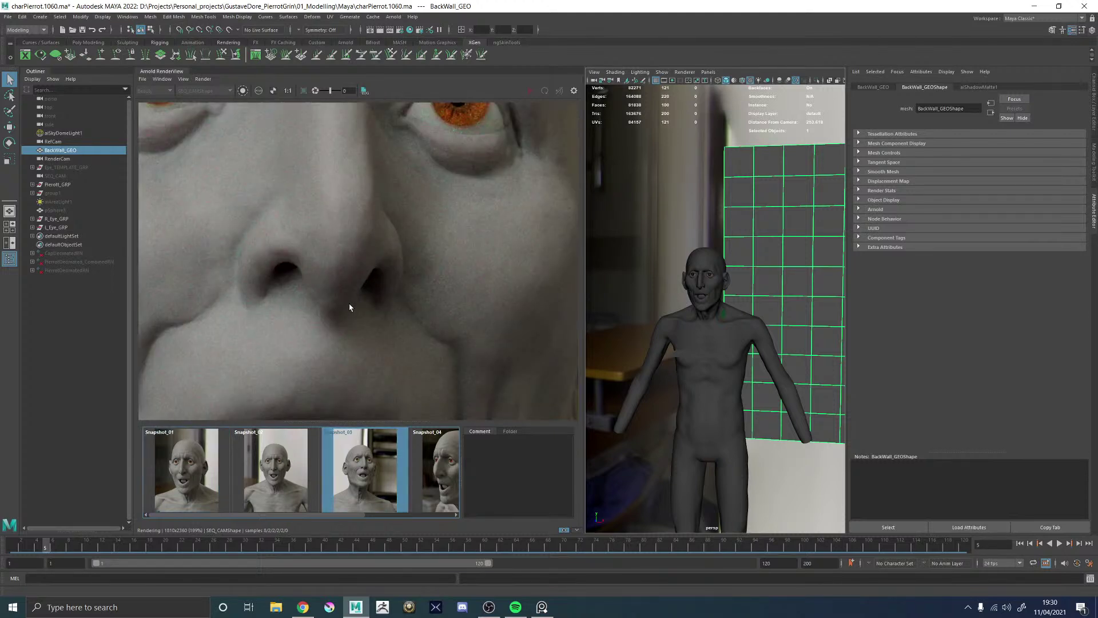
pyautogui.scroll(-3, 243, 280)
pyautogui.scroll(4, 196, 275)
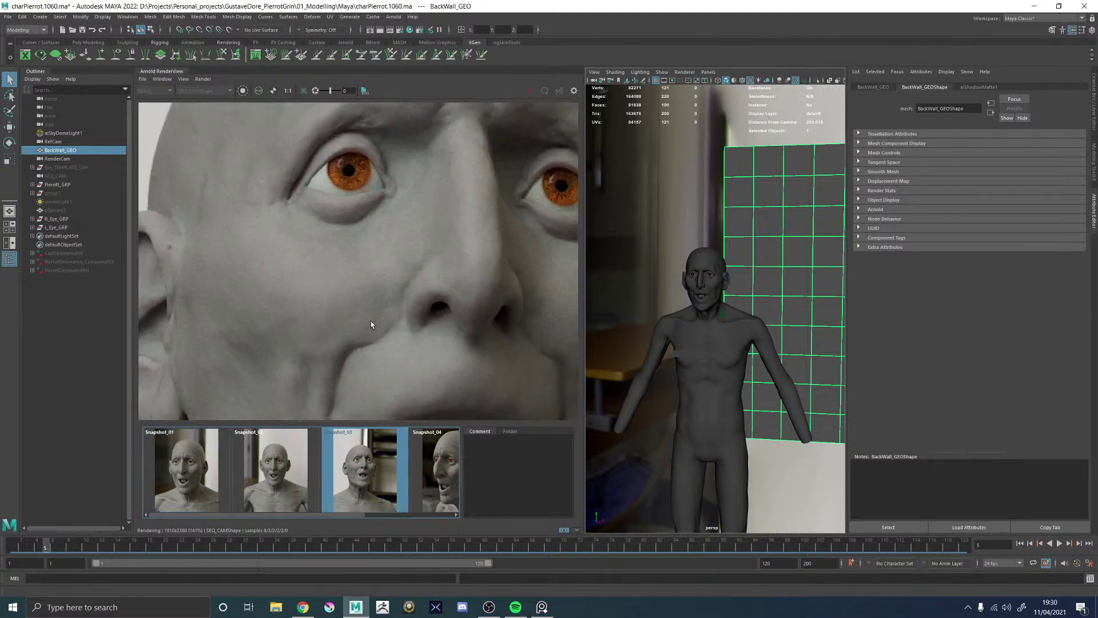
pyautogui.scroll(-3, 371, 324)
pyautogui.click(437, 472)
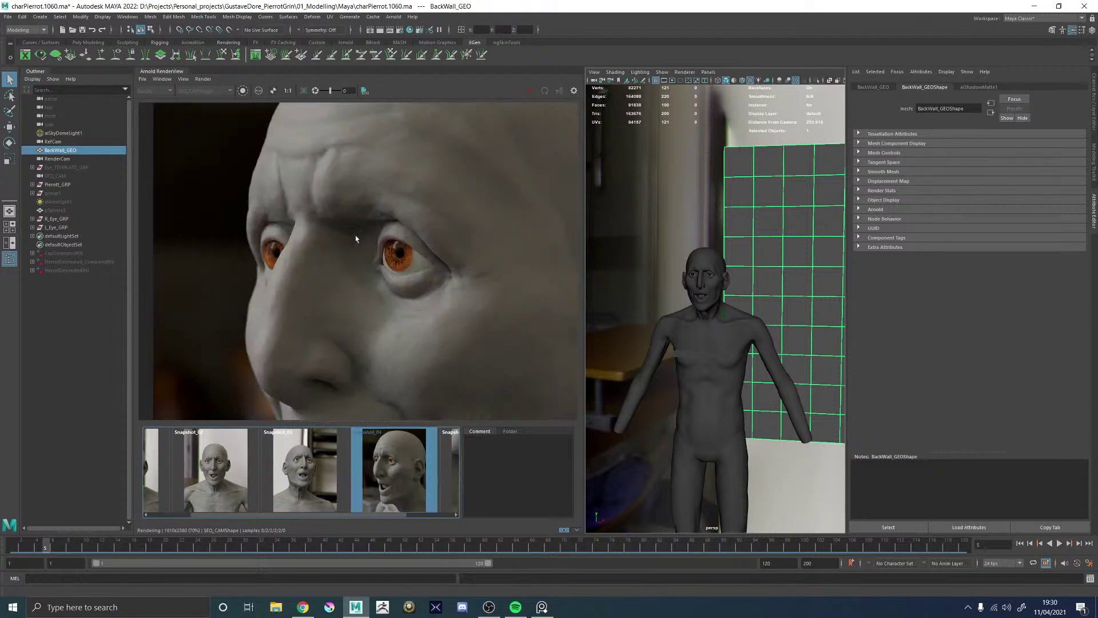
pyautogui.scroll(5, 404, 262)
pyautogui.scroll(-4, 404, 262)
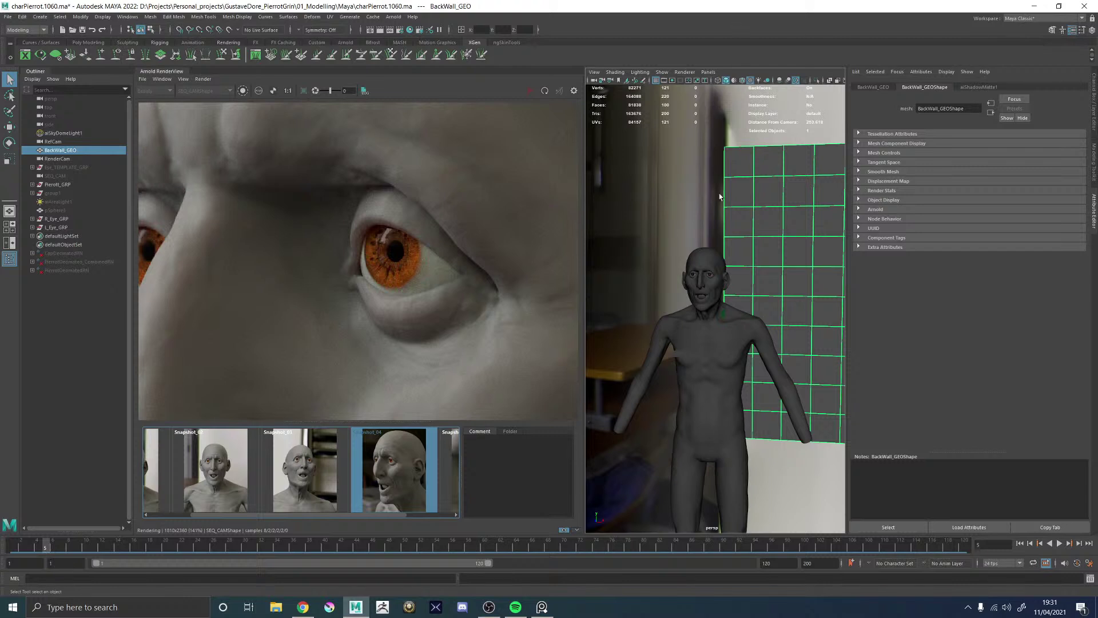
pyautogui.hotkey('alt', 'Tab')
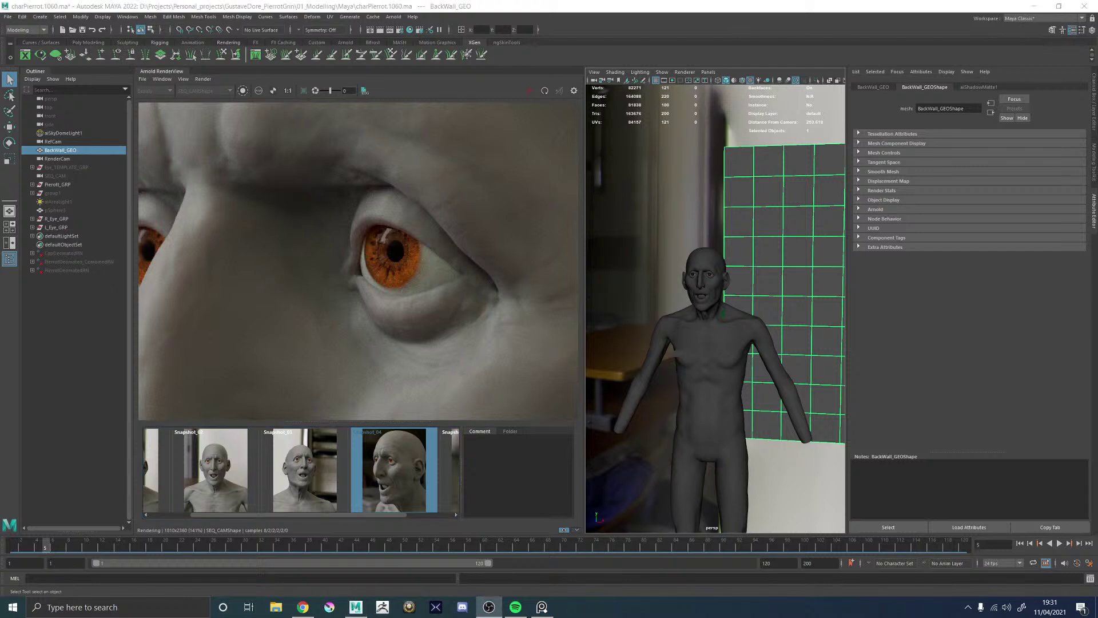
pyautogui.hotkey('alt', 'Tab')
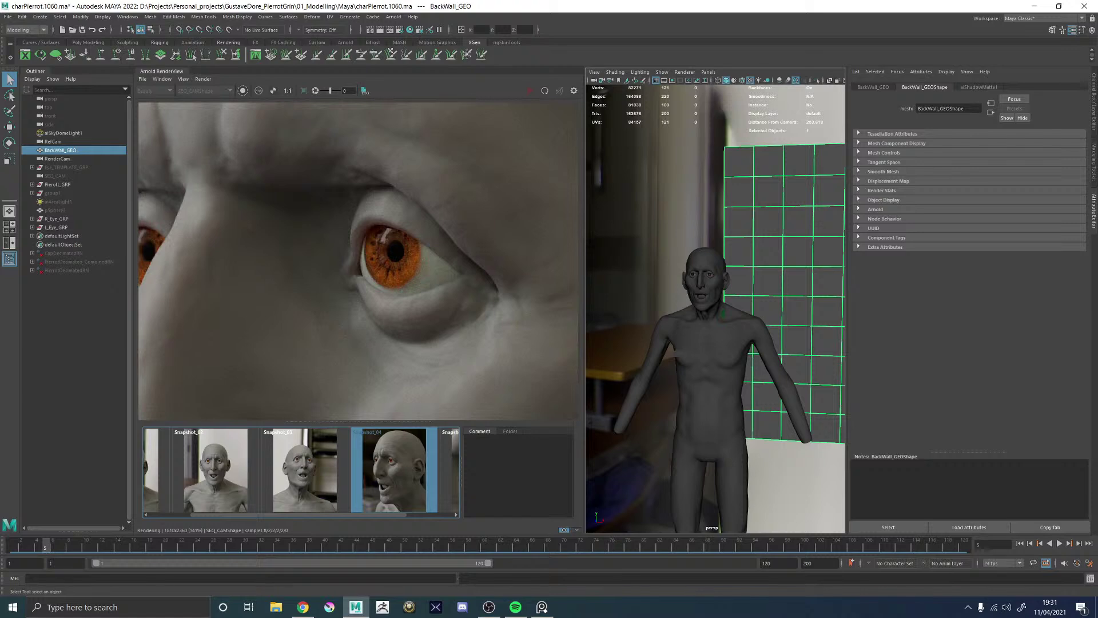
# - Open RedEye_04_Caustics.jpg from the desktop and browse the eye renders to RedEye_01_FlashOff.jpg
pyautogui.click(1022, 7)
pyautogui.doubleClick(138, 17)
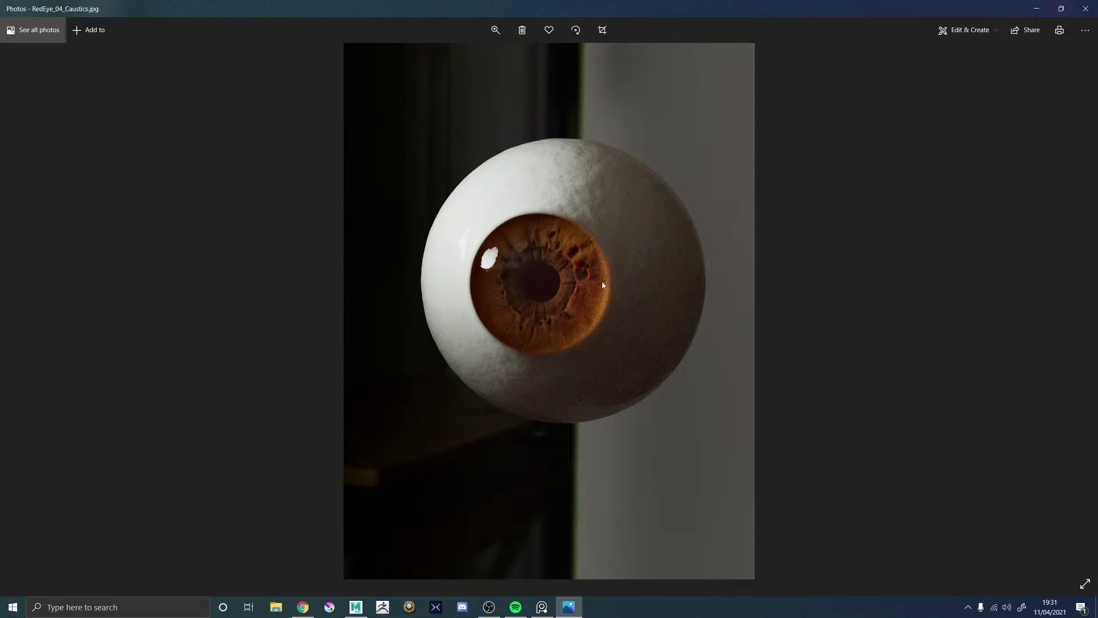
pyautogui.press('Left')
pyautogui.press('Right')
pyautogui.press('Left')
pyautogui.press('Left')
pyautogui.press('Left')
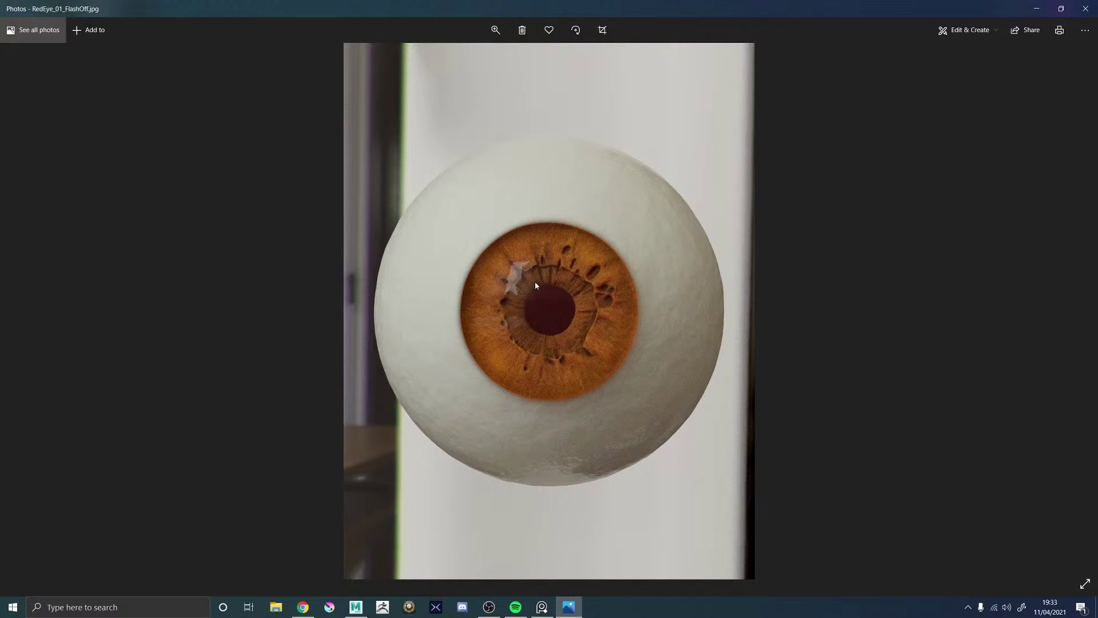
# - Compare the pupil in the RedEye_01_FlashOff and RedEye_03_FlashOn renders, ending on RedEye_04_Caustics
pyautogui.press('Right')
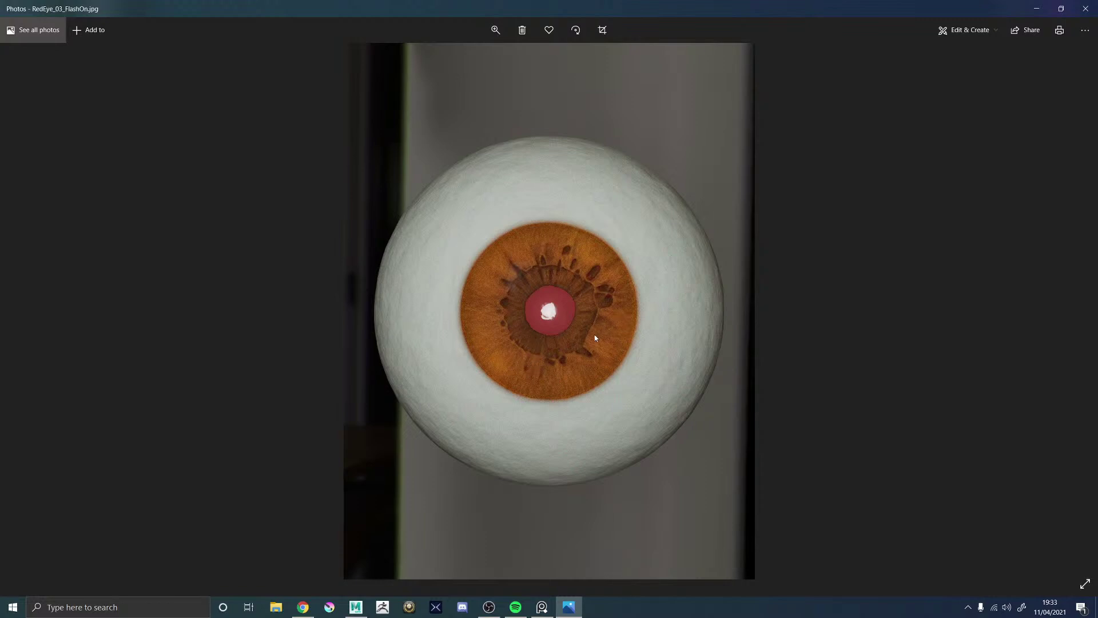
pyautogui.press('Left')
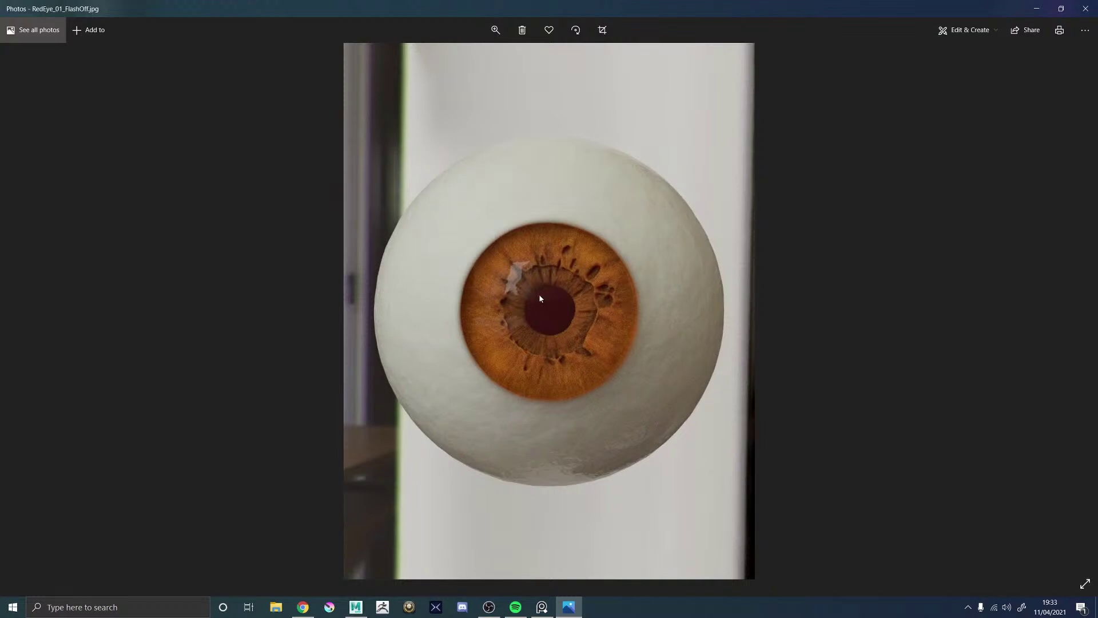
pyautogui.press('Right')
pyautogui.press('Left')
pyautogui.press('Left')
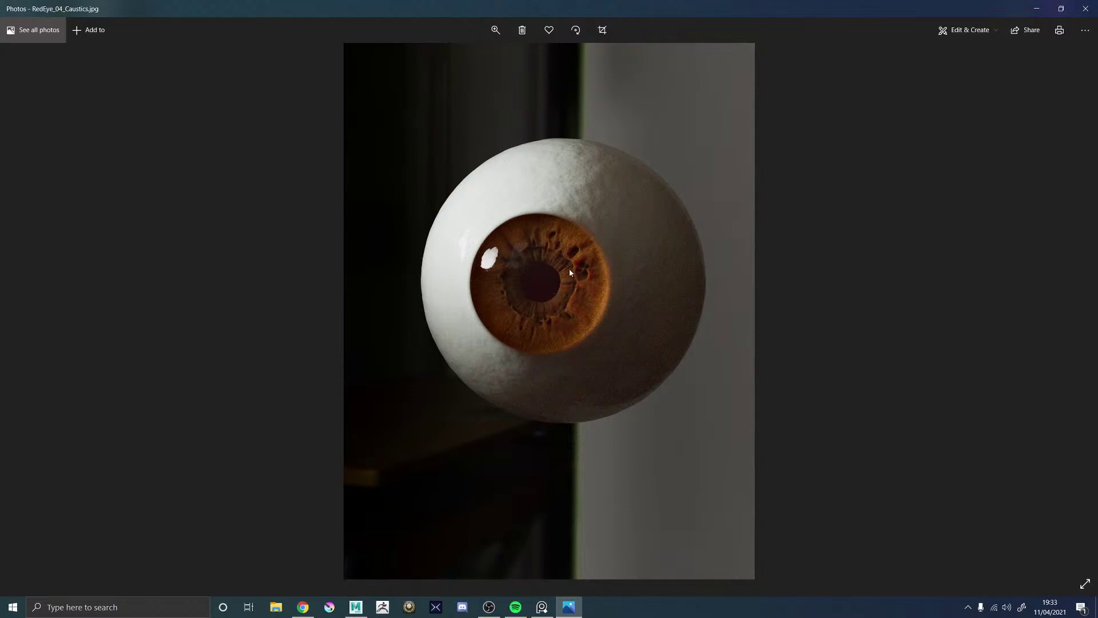
# - Compare the iris lighting in RedEye_04_Caustics with the RedEye_03_FlashOn and RedEye_01_FlashOff renders
pyautogui.press('Left')
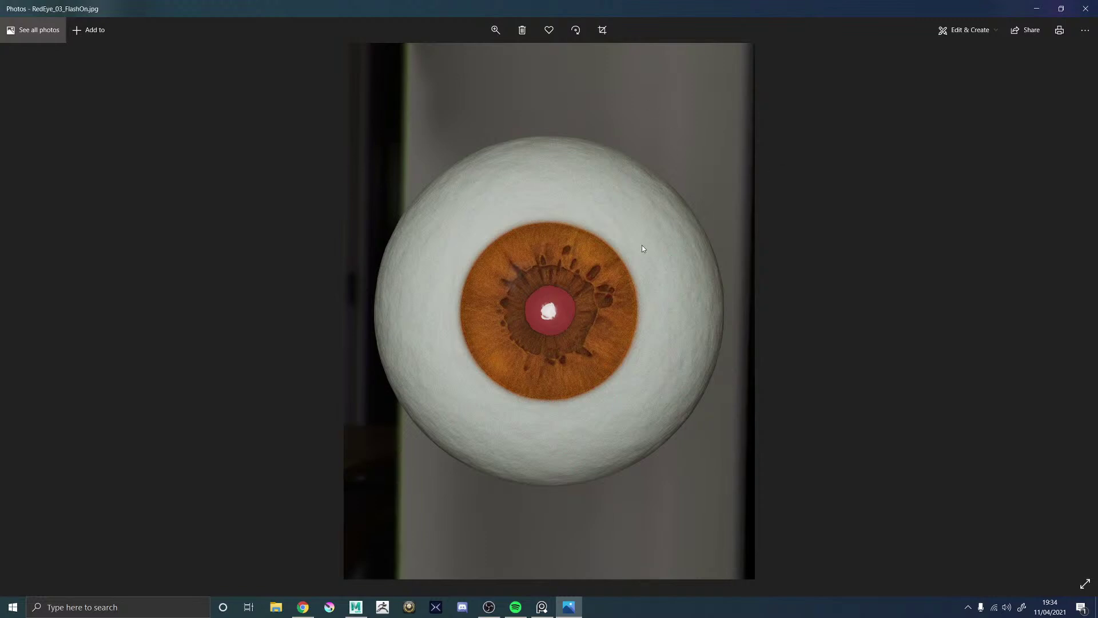
pyautogui.press('Right')
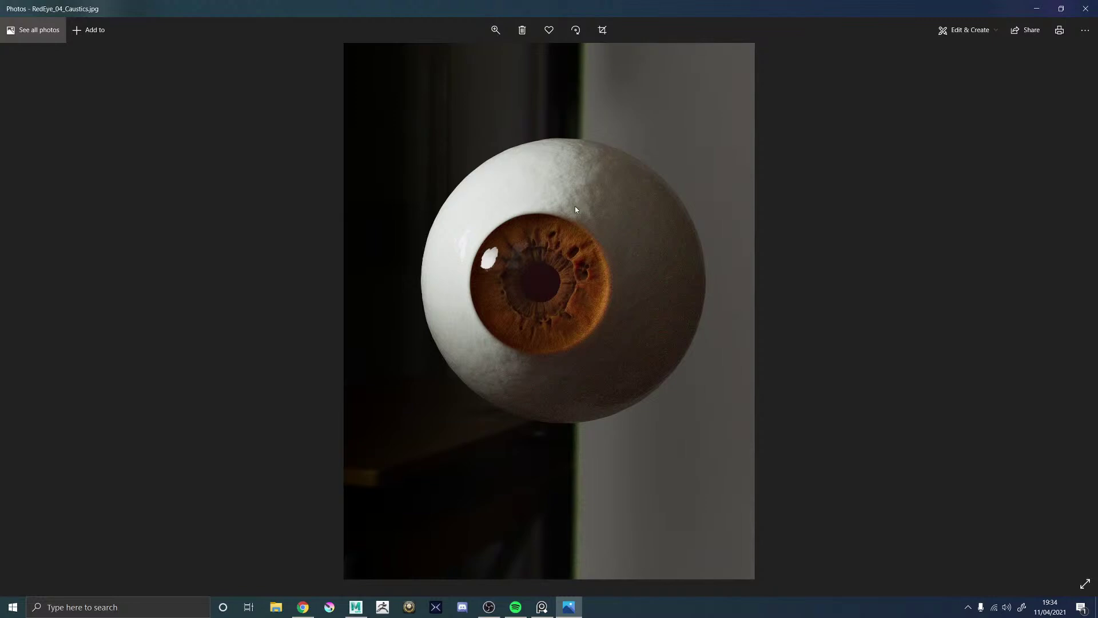
pyautogui.press('Right')
pyautogui.press('Left')
pyautogui.press('Right')
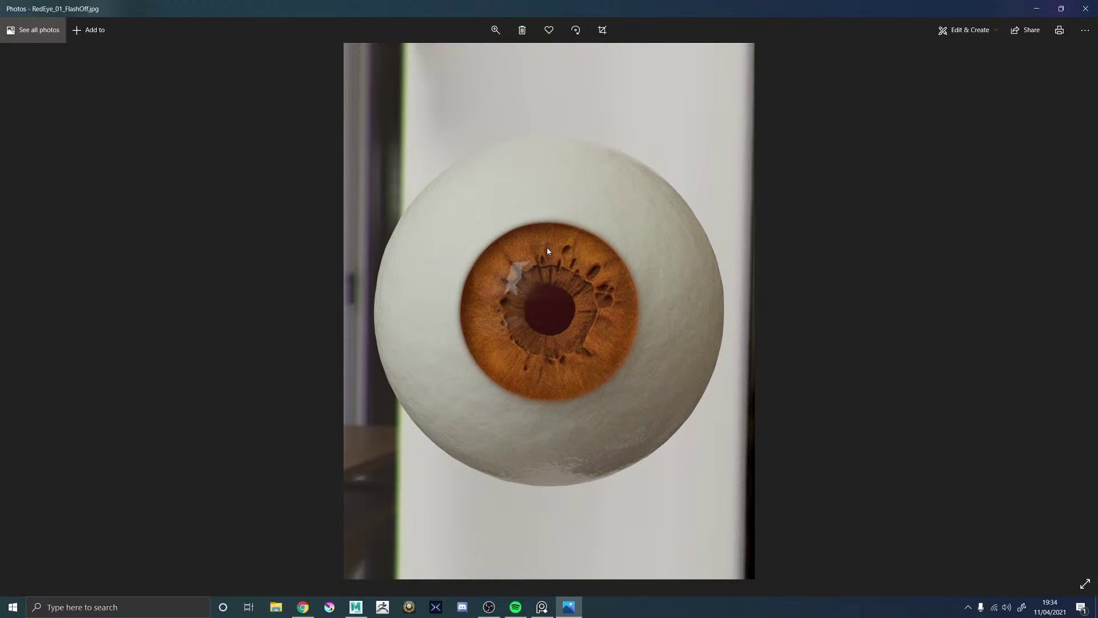
pyautogui.press('Left')
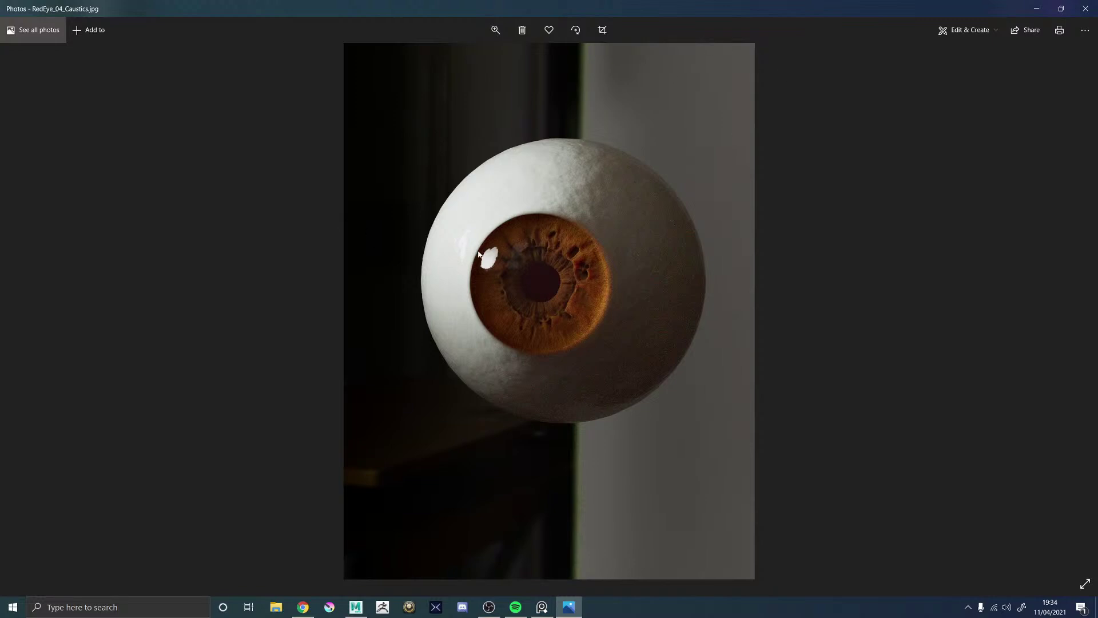
# - Go through the set of eye renders once more and close the image viewer
pyautogui.press('Left')
pyautogui.press('Left')
pyautogui.press('Left')
pyautogui.press('Right')
pyautogui.press('Right')
pyautogui.press('Right')
pyautogui.click(1084, 8)
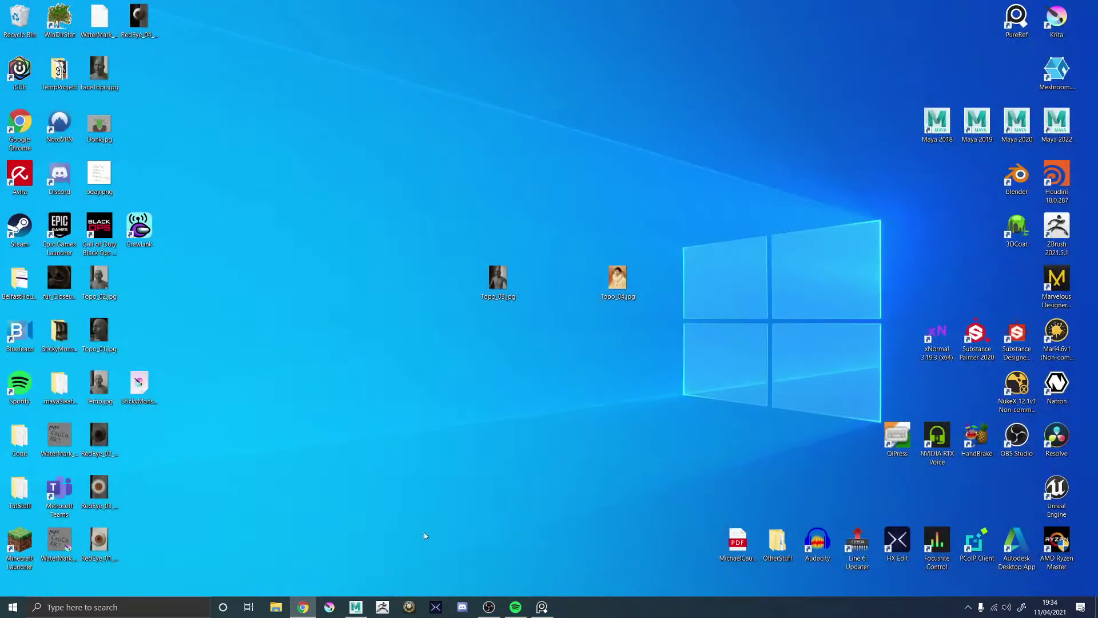
# - Switch back to Maya, hide Pierott_GRP, and unhide Eye_TEMPLATE_GRP and aiAreaLight1
pyautogui.click(356, 606)
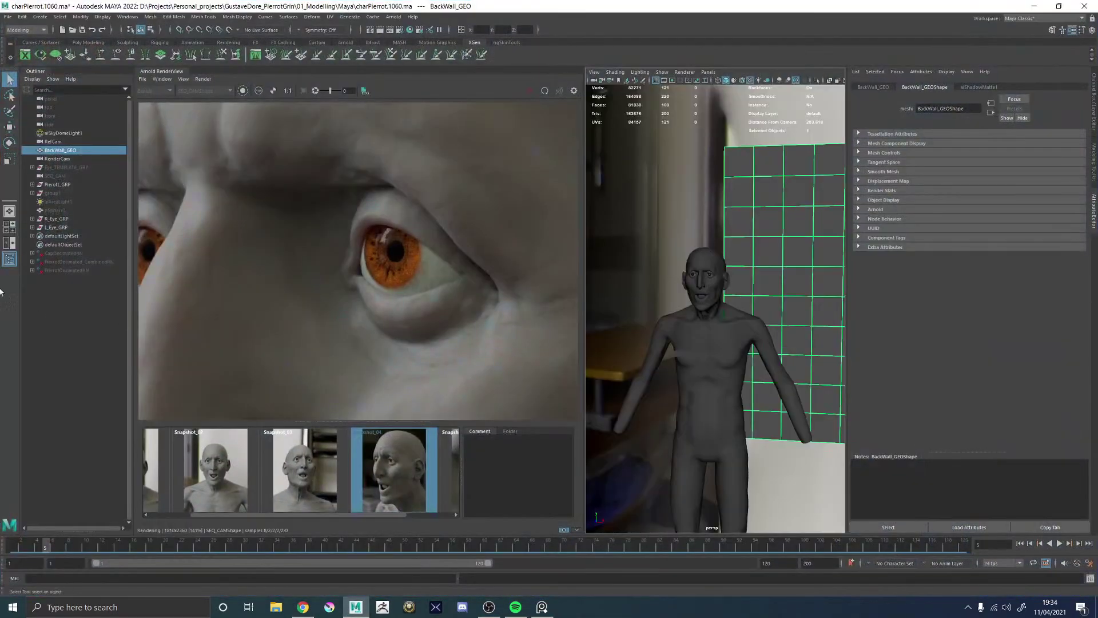
pyautogui.click(57, 184)
pyautogui.press('h')
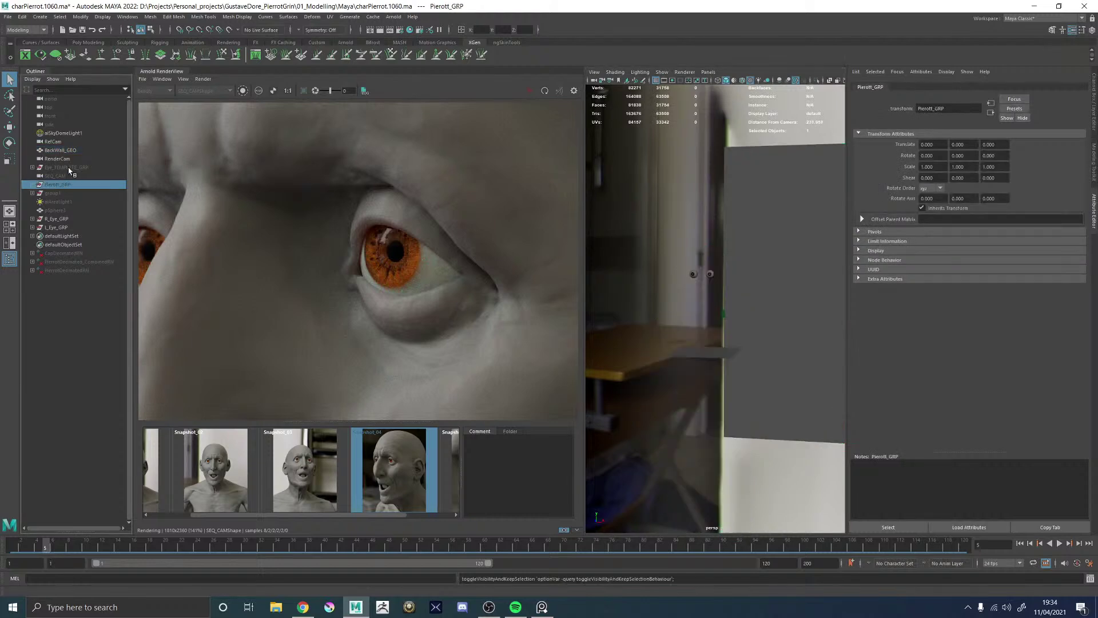
pyautogui.click(68, 167)
pyautogui.click(58, 202)
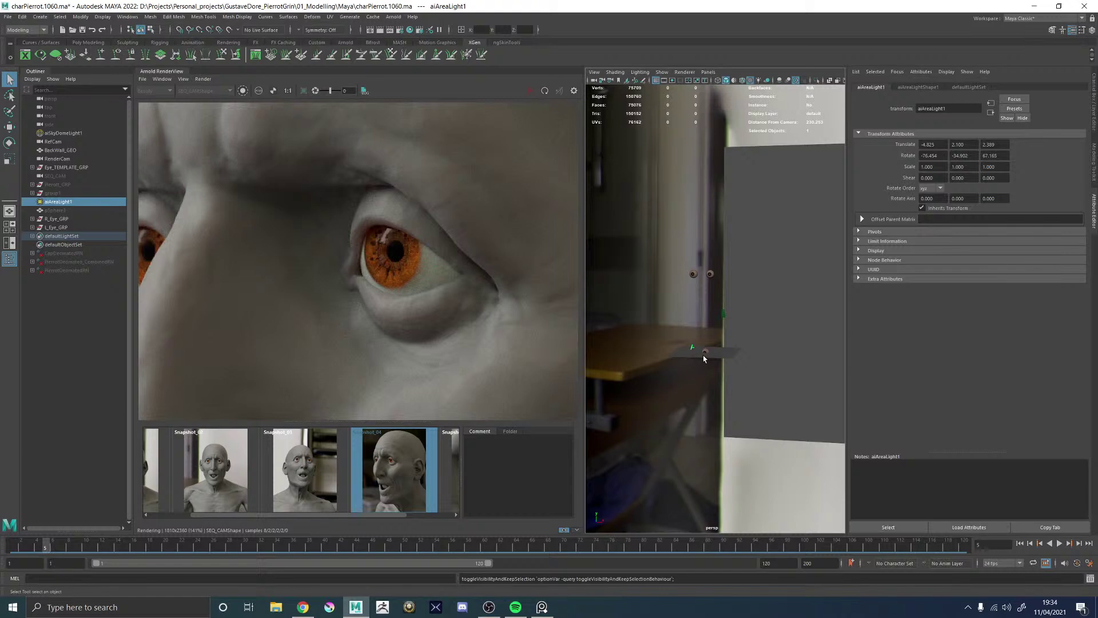
# - Frame the template eyeball in the viewport and examine its iris and pupil opening up close
pyautogui.press('f')
pyautogui.scroll(-5, 766, 310)
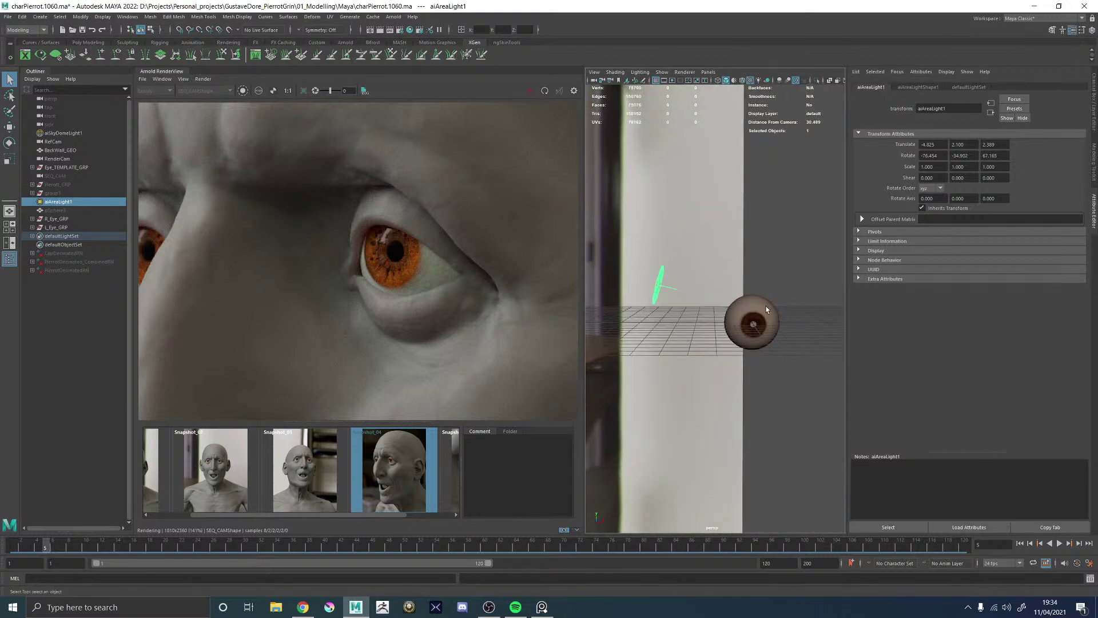
pyautogui.click(767, 309)
pyautogui.press('f')
pyautogui.click(828, 323)
pyautogui.moveTo(800, 367)
pyautogui.keyDown('alt'); pyautogui.mouseDown()
pyautogui.moveTo(790, 353)
pyautogui.moveTo(792, 362)
pyautogui.mouseUp(); pyautogui.keyUp('alt')
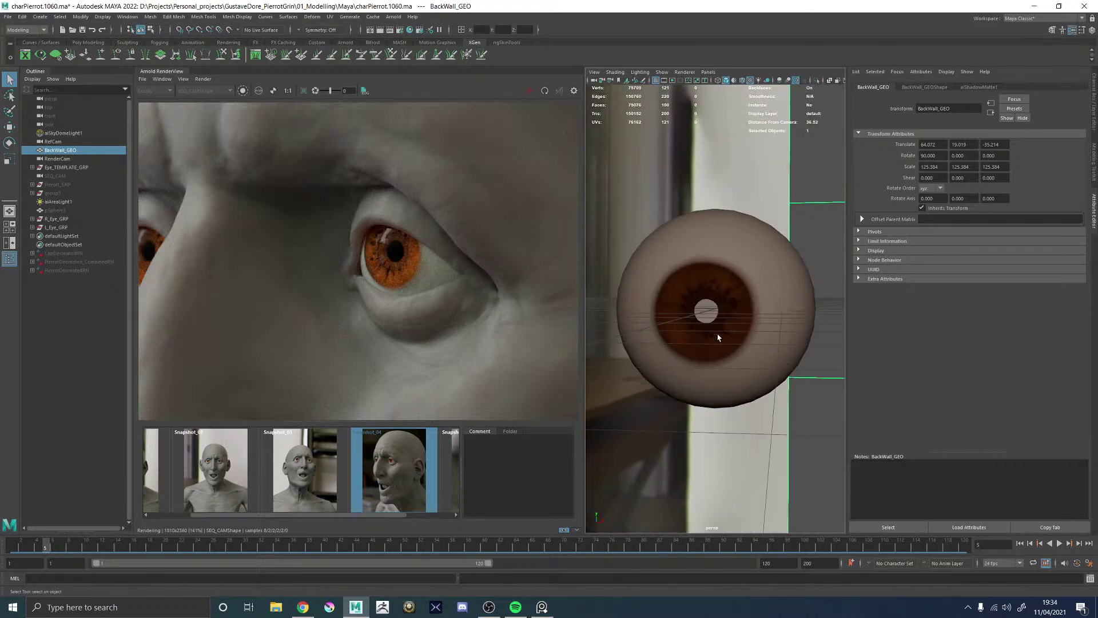
pyautogui.keyDown('alt'); pyautogui.moveTo(718, 338); pyautogui.dragTo(737, 315); pyautogui.keyUp('alt')
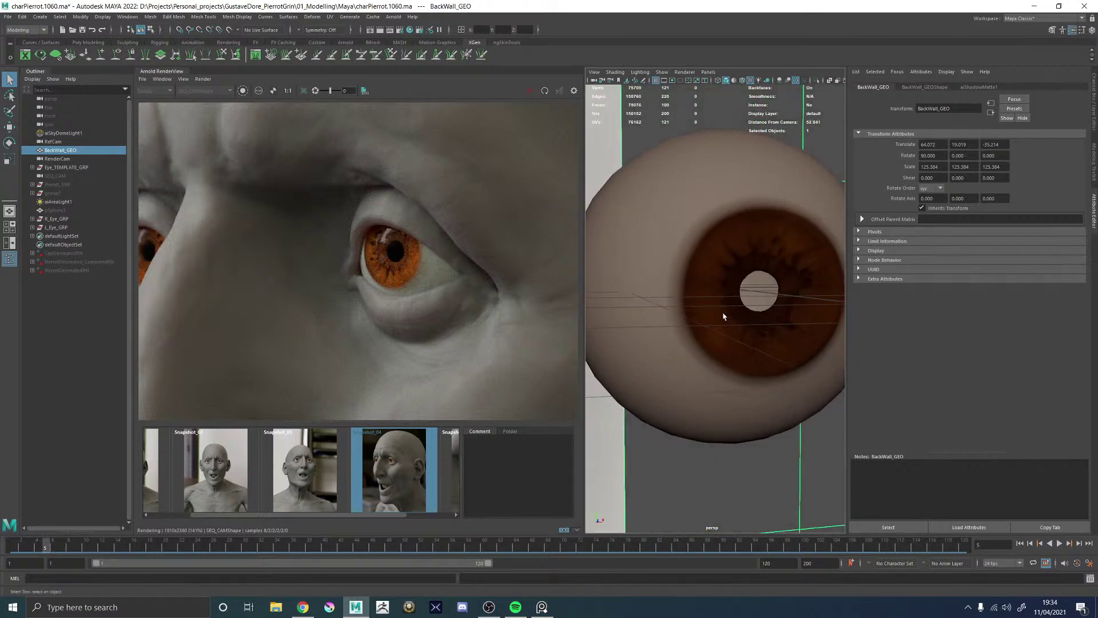
# - Unhide pSphere3, the sphere inside the template eyeball
pyautogui.click(55, 210)
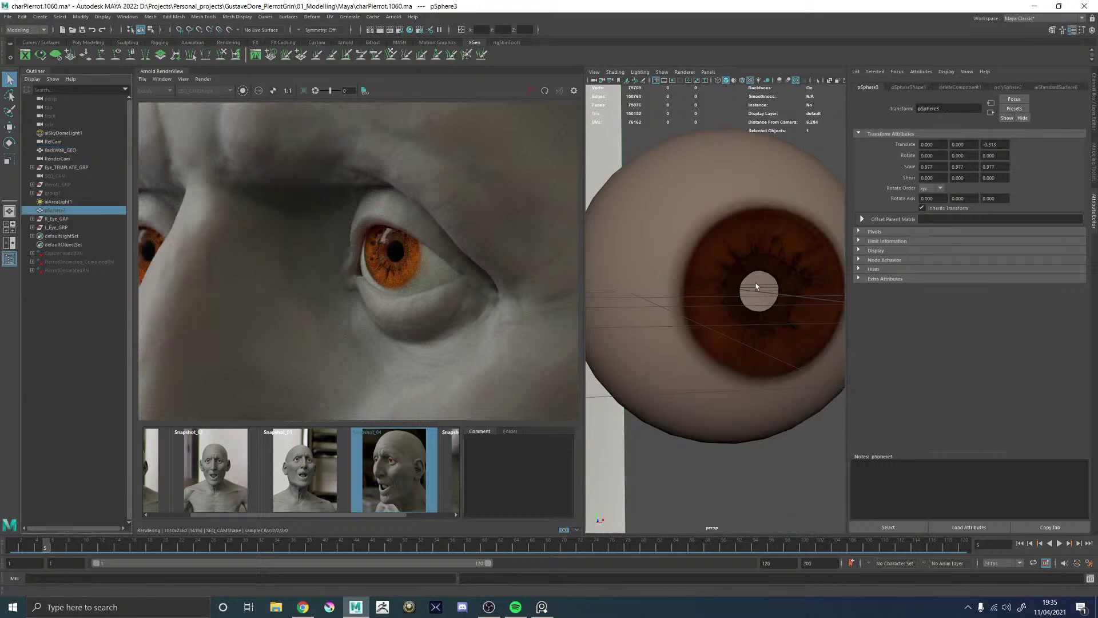
pyautogui.keyDown('alt'); pyautogui.moveTo(773, 284); pyautogui.dragTo(758, 283); pyautogui.keyUp('alt')
pyautogui.keyDown('alt'); pyautogui.moveTo(778, 310); pyautogui.dragTo(683, 291, button='right'); pyautogui.keyUp('alt')
pyautogui.keyDown('alt'); pyautogui.moveTo(731, 312); pyautogui.dragTo(737, 311); pyautogui.keyUp('alt')
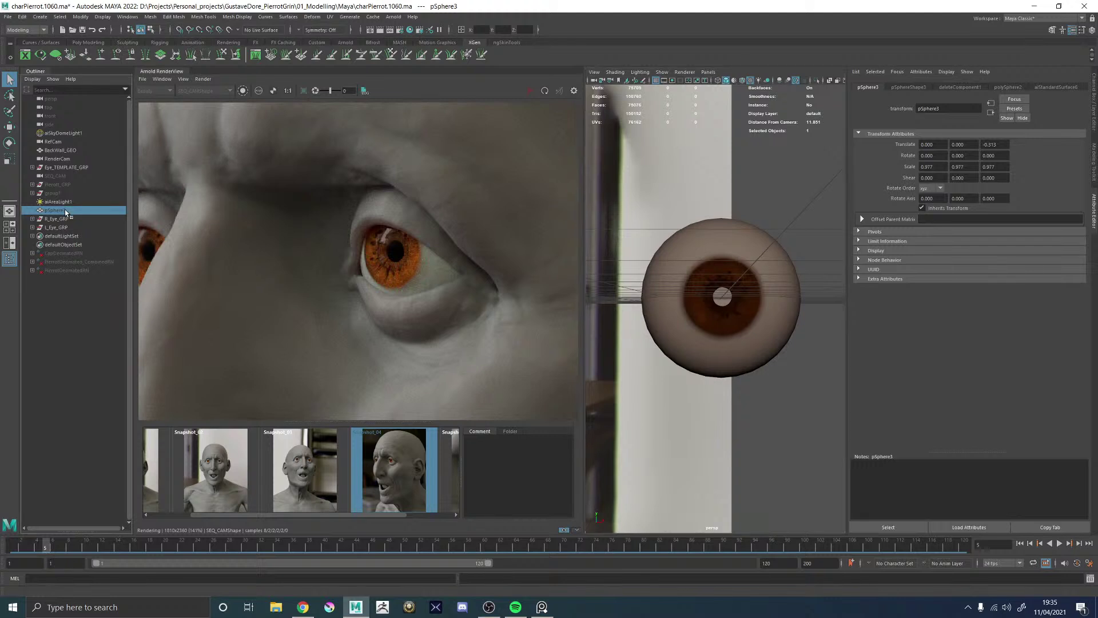
pyautogui.press('h')
pyautogui.keyDown('alt'); pyautogui.moveTo(699, 339); pyautogui.dragTo(694, 359); pyautogui.keyUp('alt')
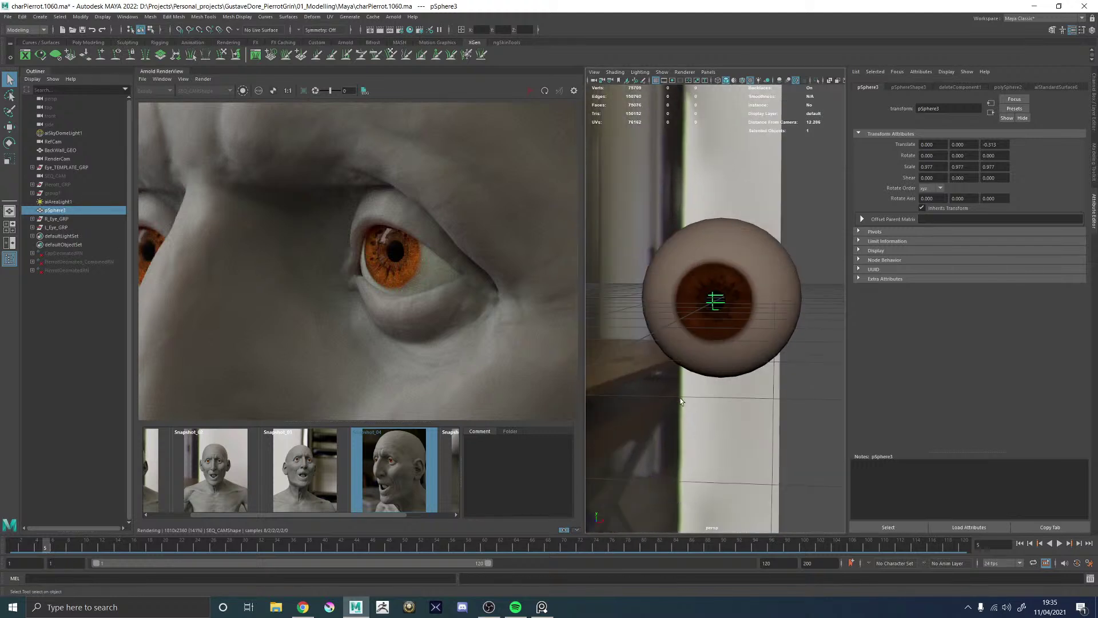
# - Examine how pSphere3 sits behind the pupil inside the eyeball, using wireframe display with the sphere selected
pyautogui.click(693, 362)
pyautogui.scroll(5, 696, 326)
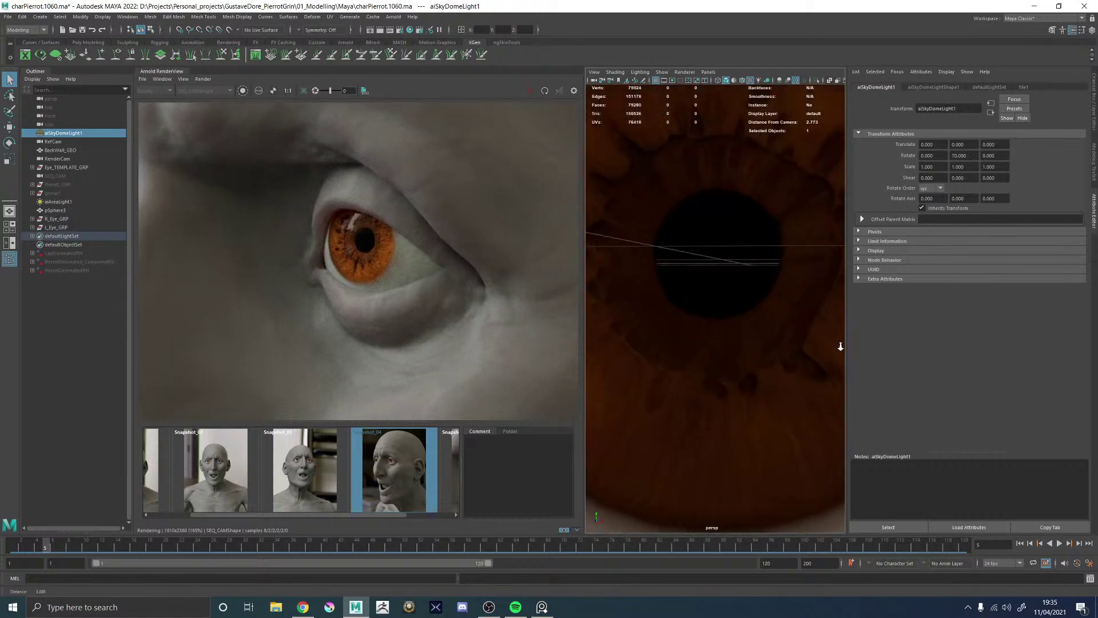
pyautogui.click(698, 295)
pyautogui.click(71, 209)
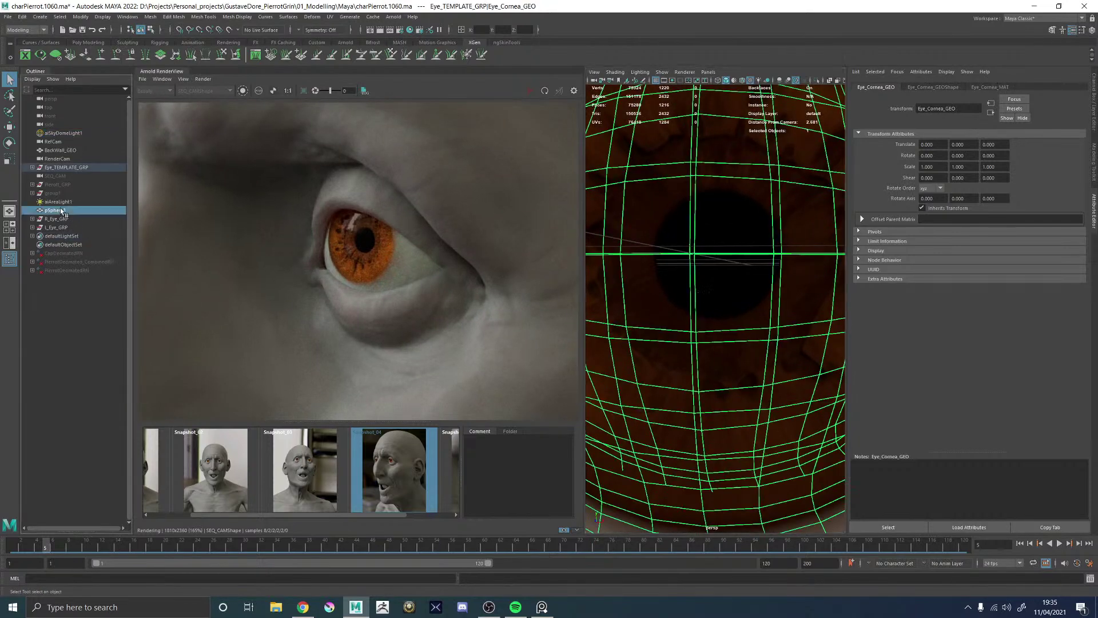
pyautogui.press('4')
pyautogui.scroll(-8, 703, 268)
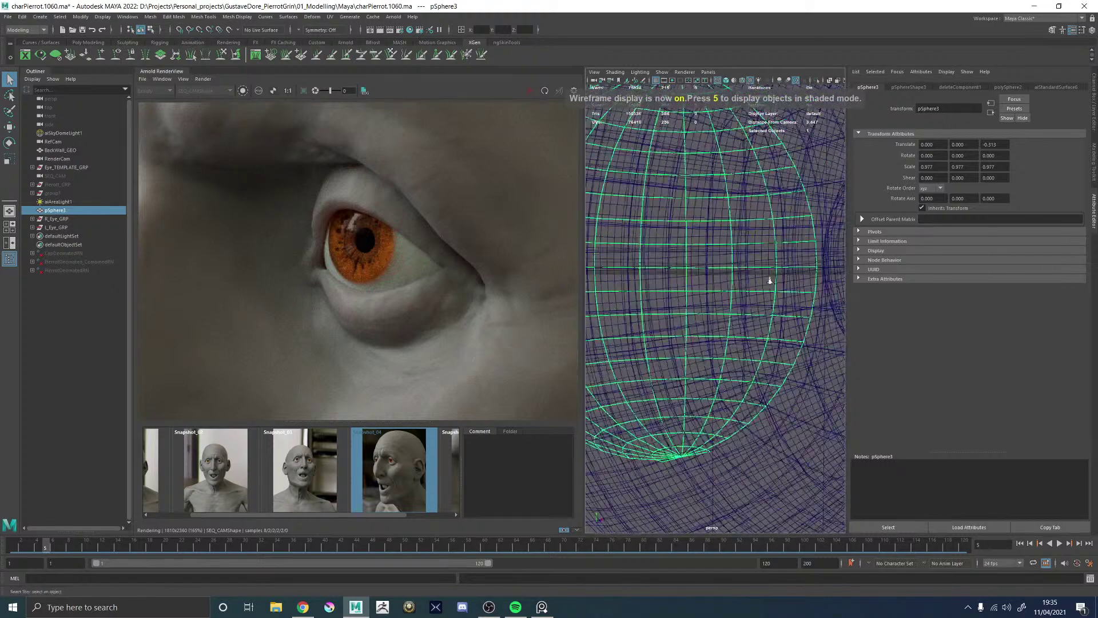
pyautogui.keyDown('alt'); pyautogui.moveTo(720, 298); pyautogui.dragTo(795, 300); pyautogui.keyUp('alt')
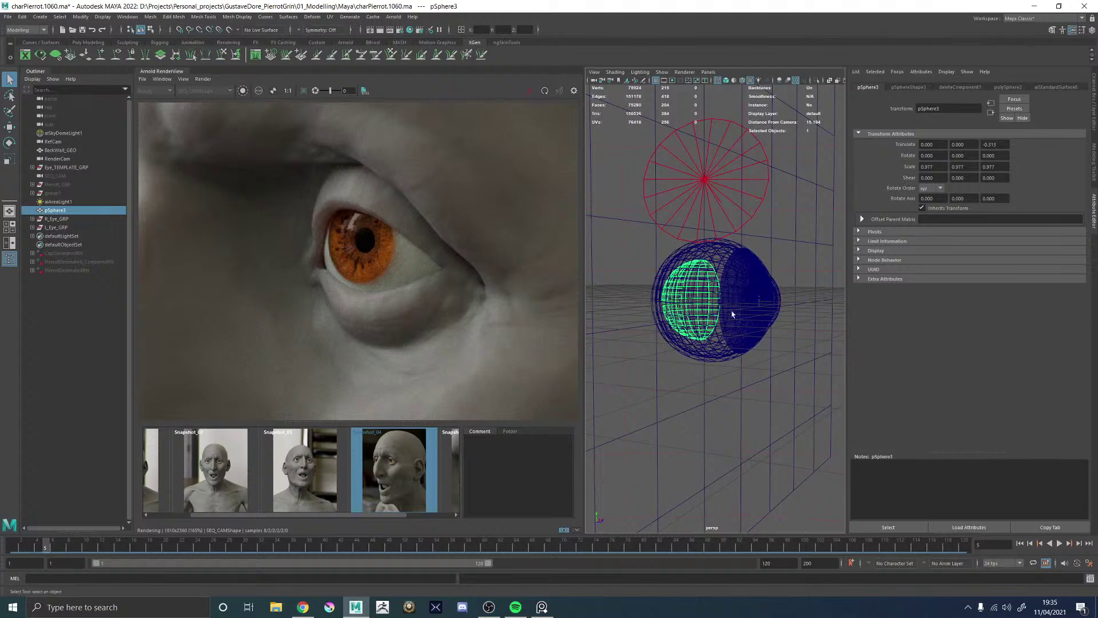
pyautogui.keyDown('alt'); pyautogui.moveTo(812, 382); pyautogui.dragTo(738, 384); pyautogui.keyUp('alt')
pyautogui.scroll(5, 728, 384)
pyautogui.scroll(-3, 739, 385)
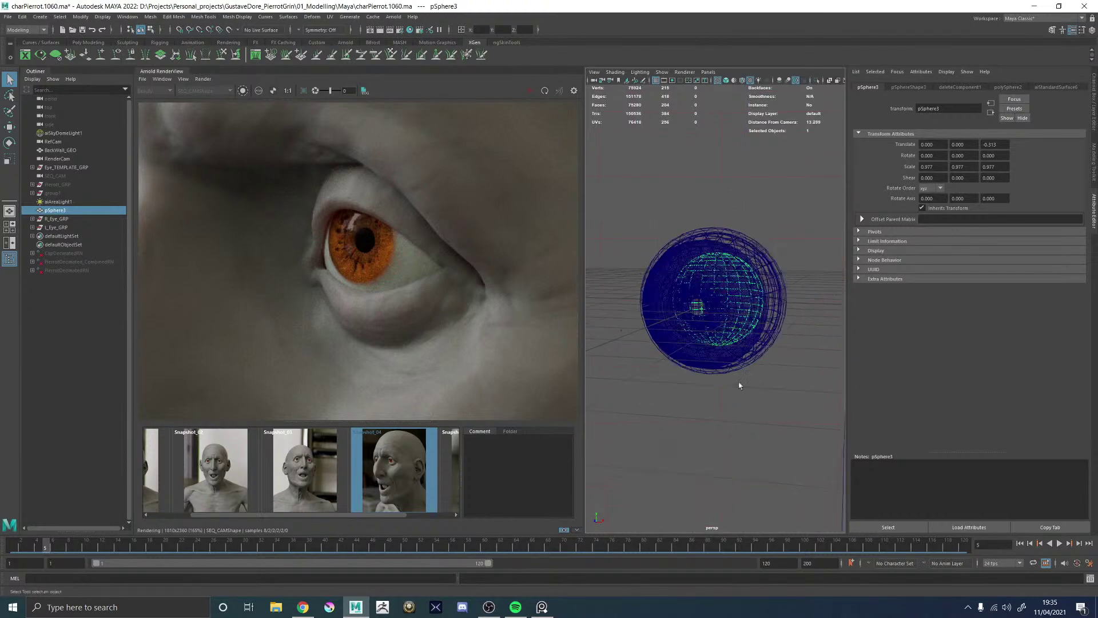
# - Leave the stored snapshot for the live Arnold render and set its camera to perspShape, with the eyeball in view
pyautogui.click(758, 256)
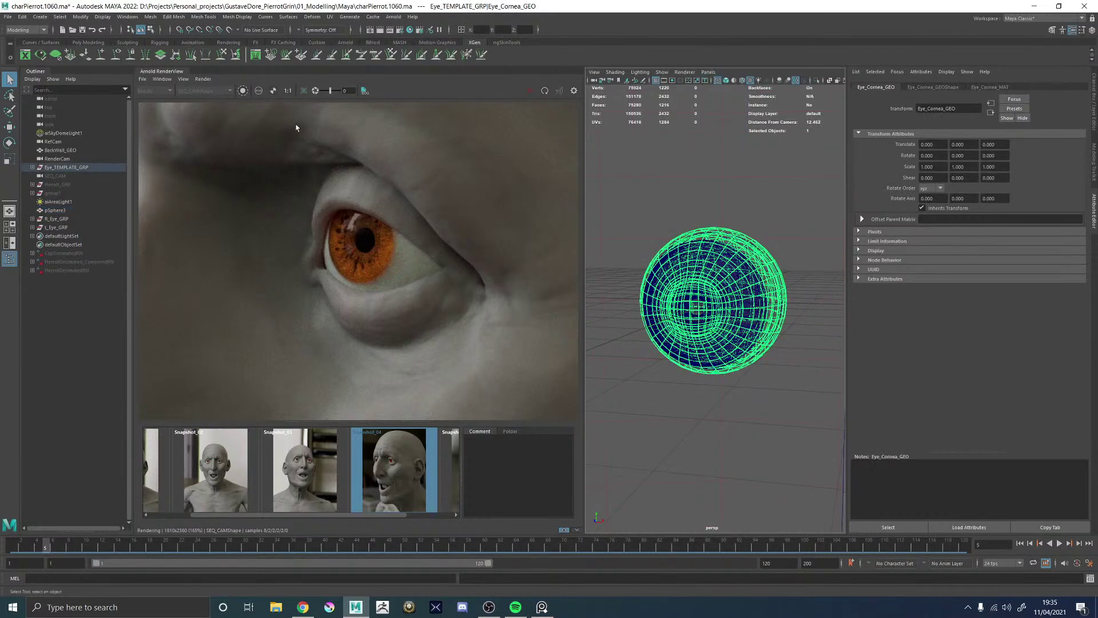
pyautogui.click(403, 473)
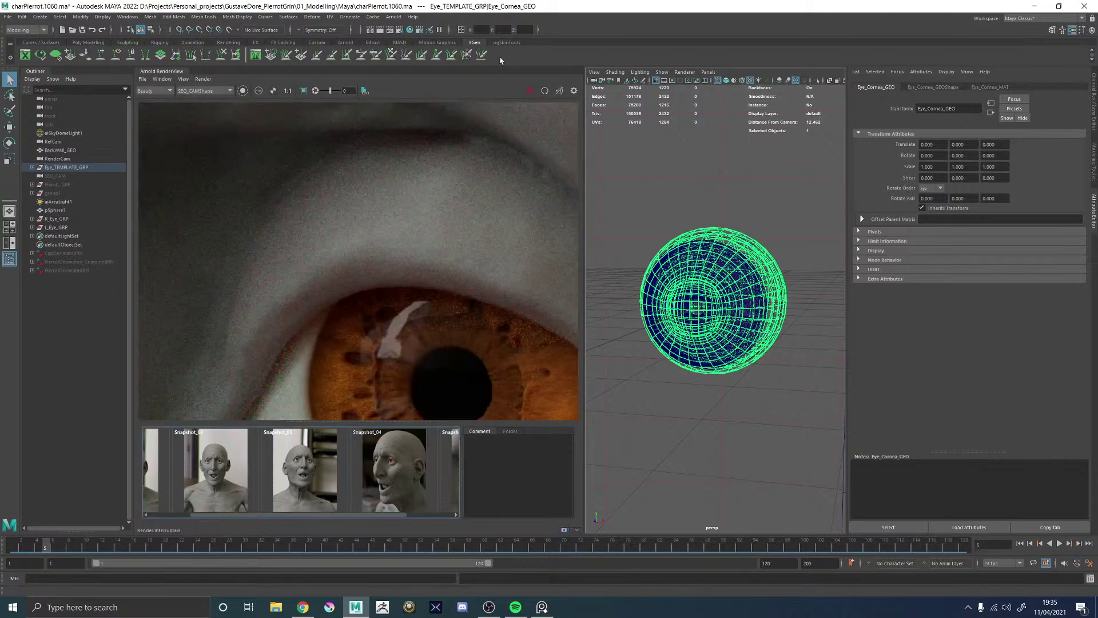
pyautogui.click(202, 92)
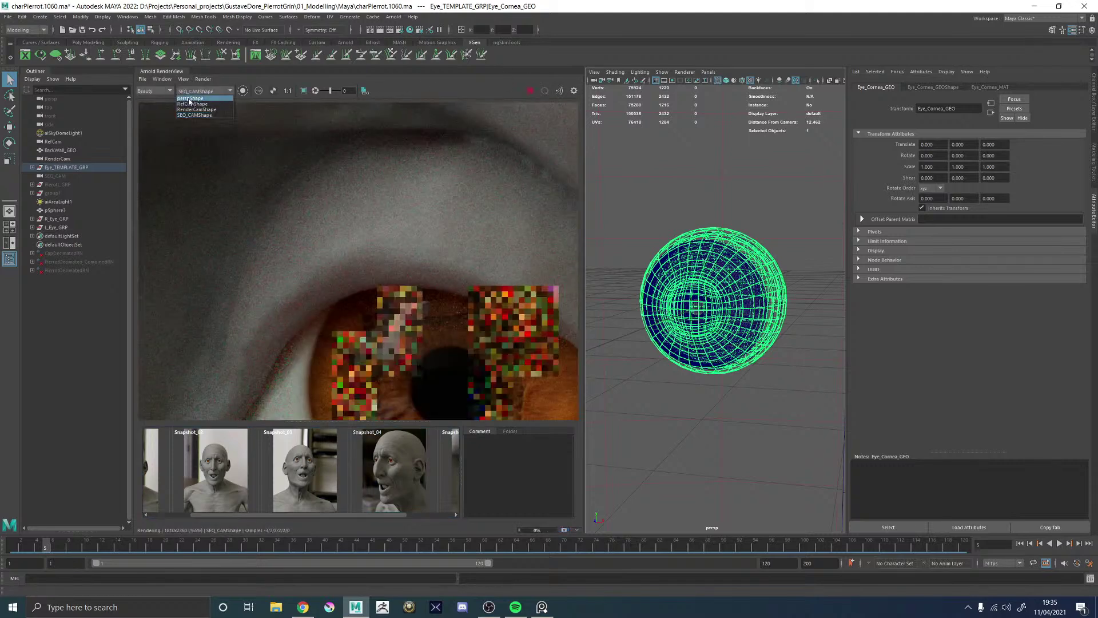
pyautogui.click(194, 98)
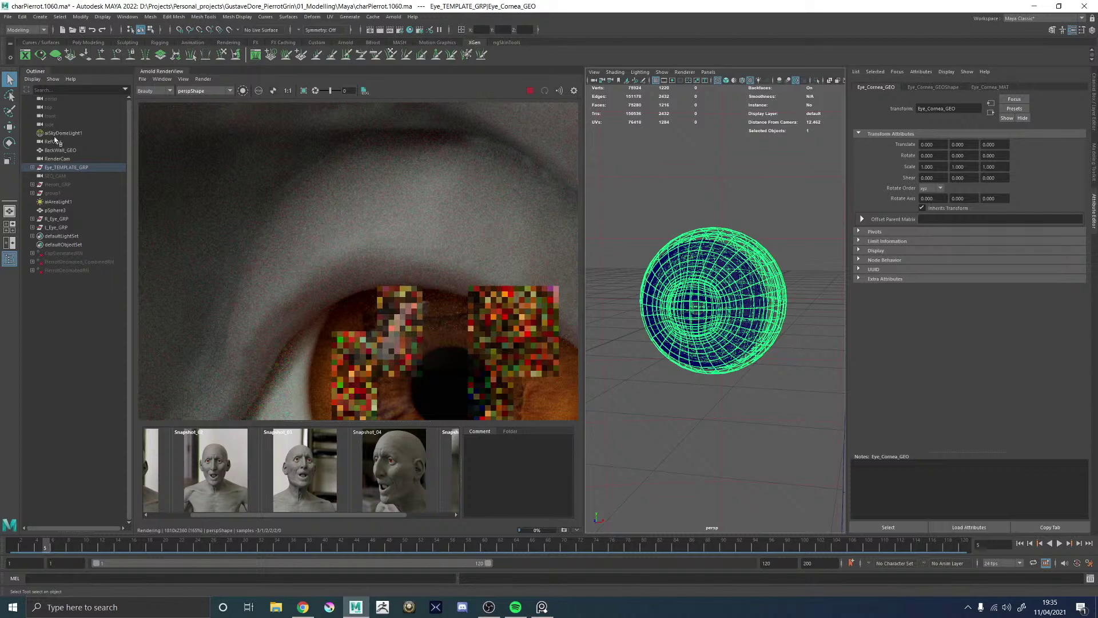
pyautogui.scroll(-5, 748, 316)
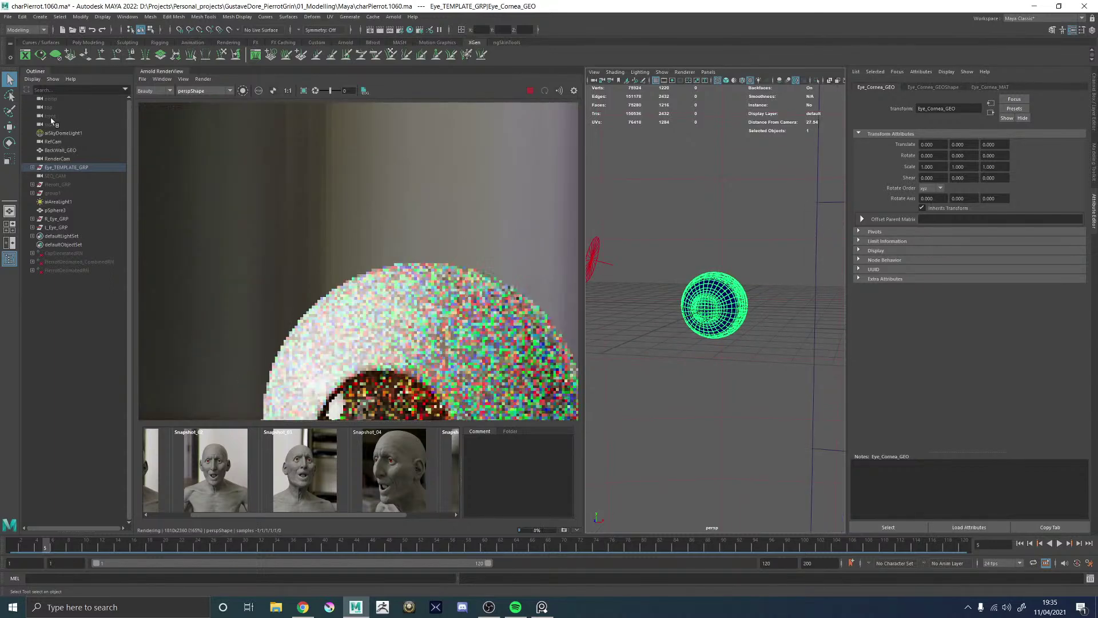
# - Set the intensity of aiSkyDomeLight1 to 0.2
pyautogui.click(63, 132)
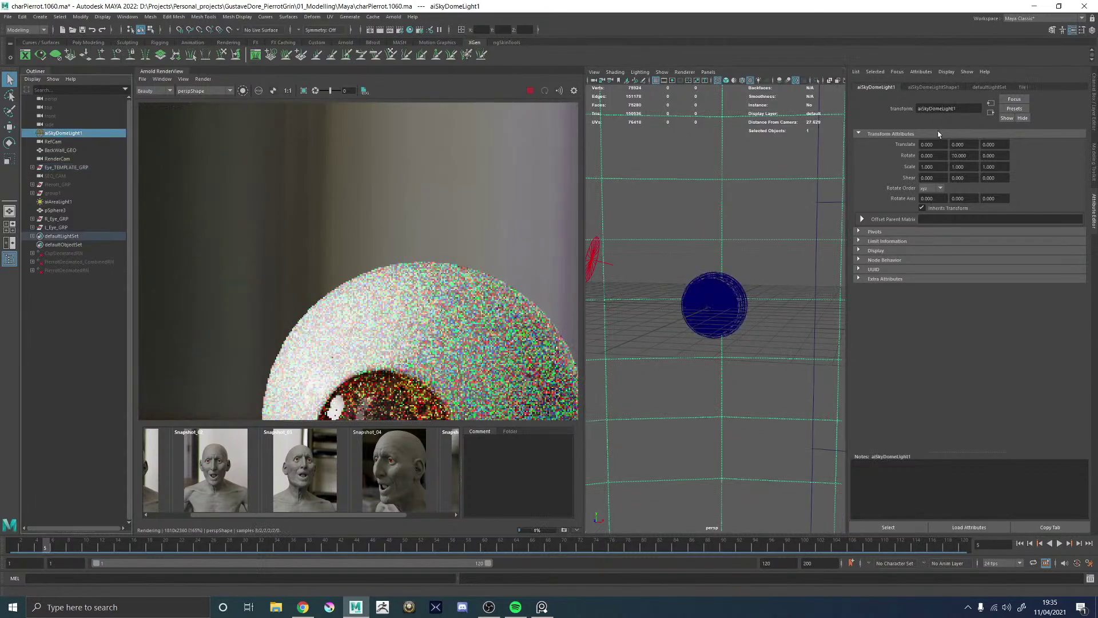
pyautogui.click(937, 88)
pyautogui.doubleClick(932, 186)
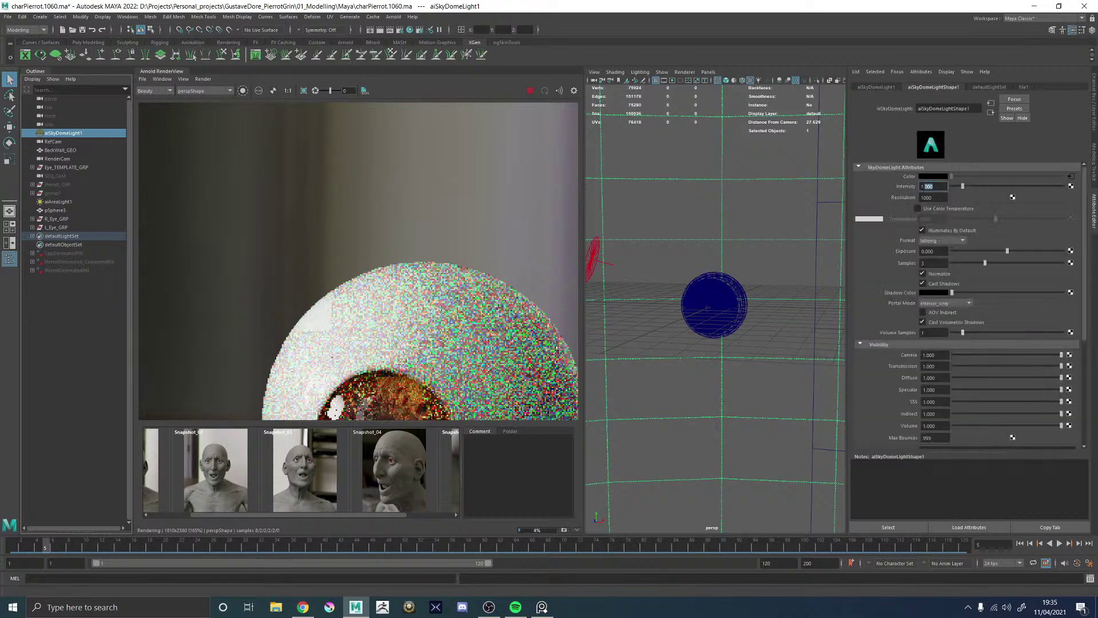
pyautogui.write('0.2')
pyautogui.press('Return')
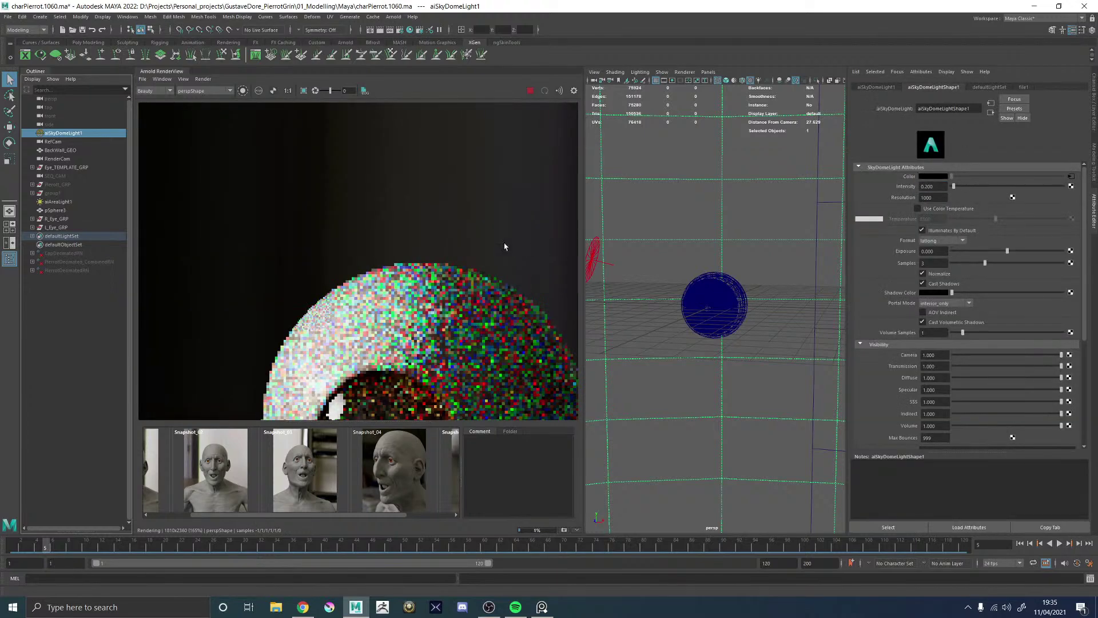
# - Turn on the resolution gate in the perspective view and frame the whole eyeball inside it for the live render
pyautogui.scroll(-2, 502, 246)
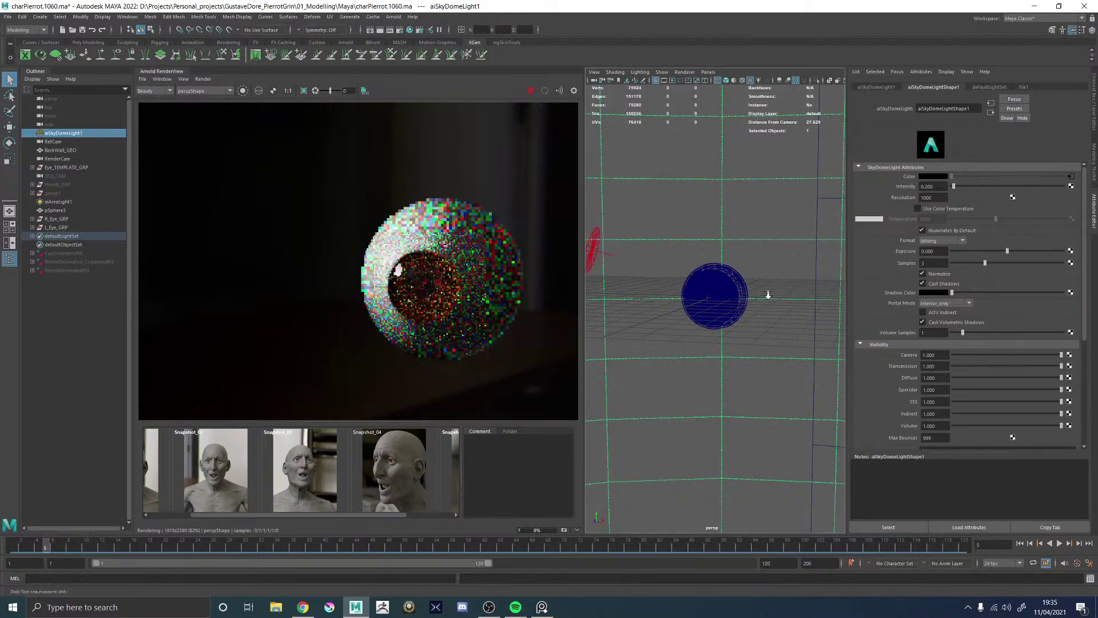
pyautogui.scroll(8, 767, 296)
pyautogui.scroll(-2, 751, 290)
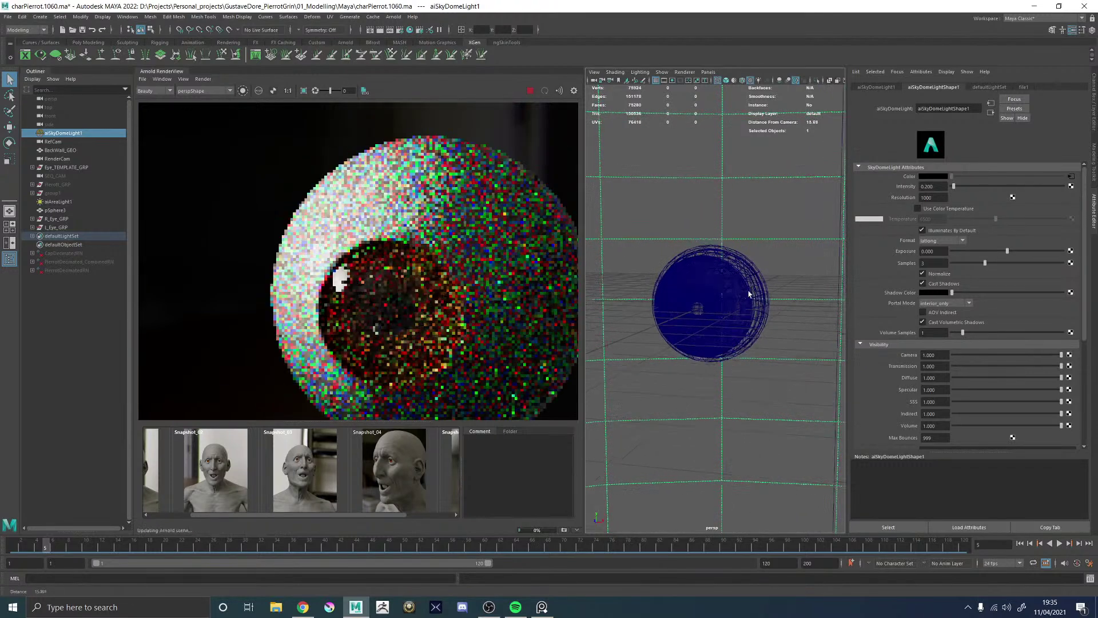
pyautogui.click(672, 80)
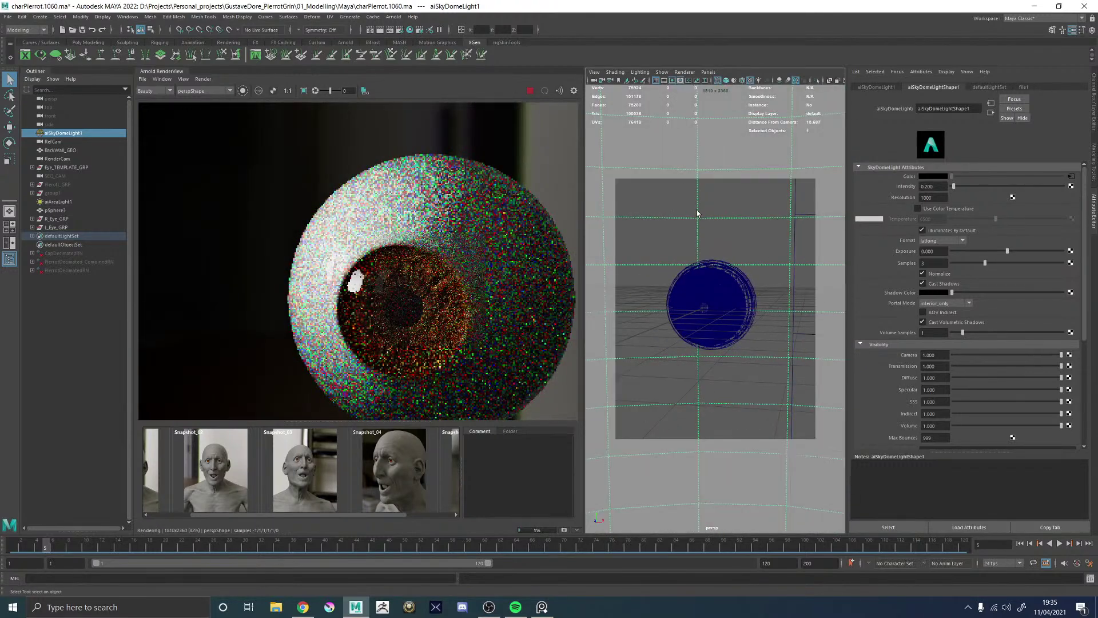
pyautogui.scroll(2, 753, 308)
pyautogui.keyDown('alt'); pyautogui.moveTo(752, 308); pyautogui.dragTo(737, 309); pyautogui.keyUp('alt')
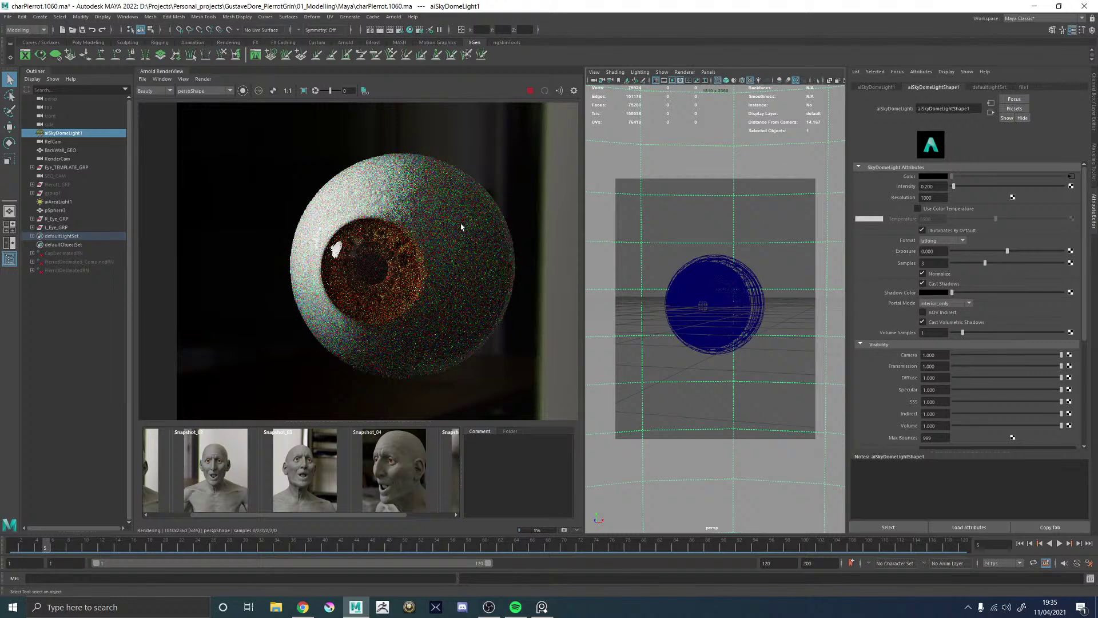
# - Select Eye_Cornea_GEO and replace the 3D viewport with the Hypershade editor
pyautogui.click(753, 270)
pyautogui.click(751, 272)
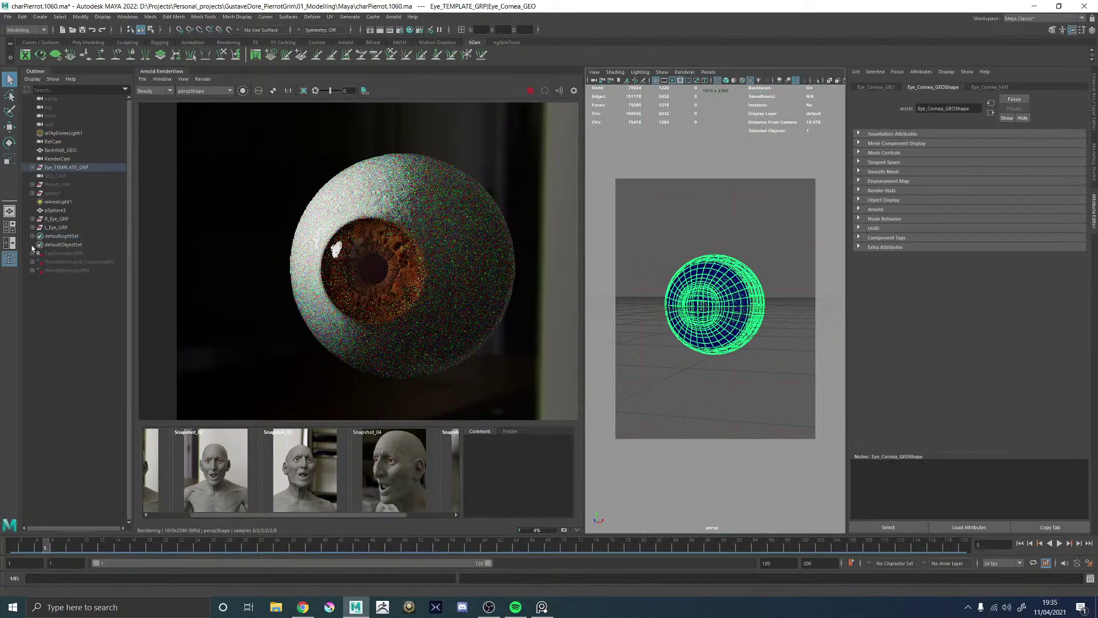
pyautogui.click(10, 243)
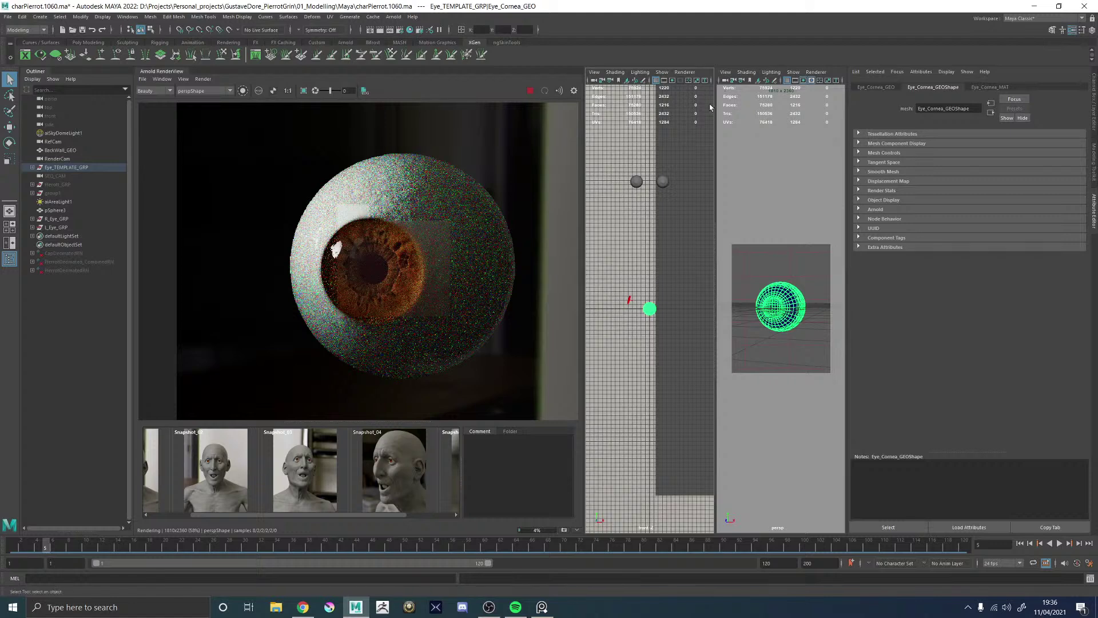
pyautogui.press('space')
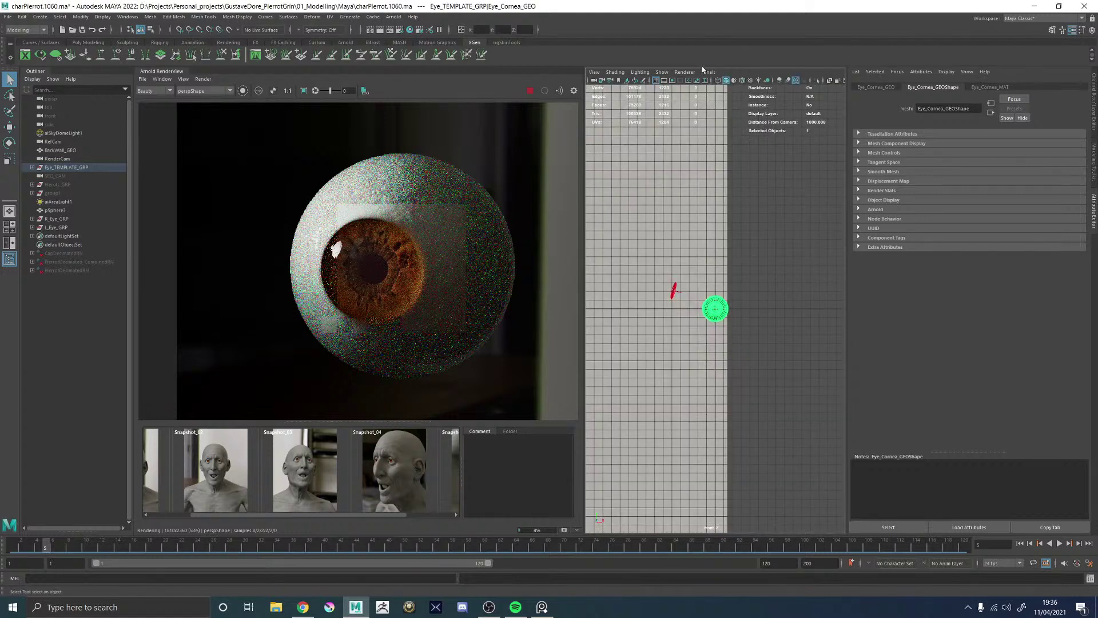
pyautogui.click(707, 72)
pyautogui.moveTo(722, 83)
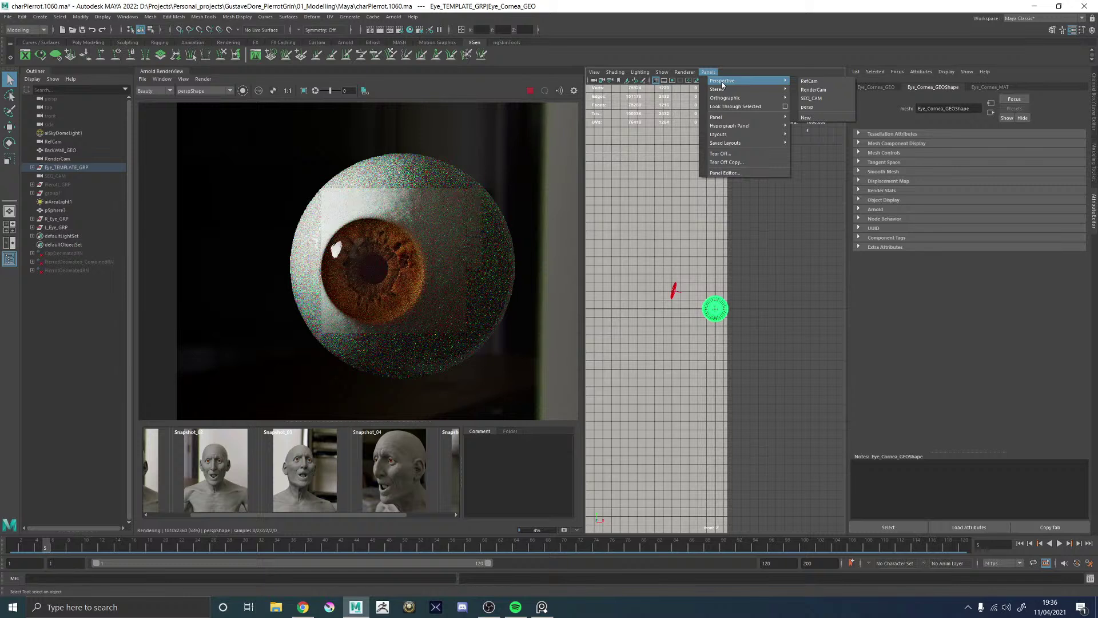
pyautogui.moveTo(728, 116)
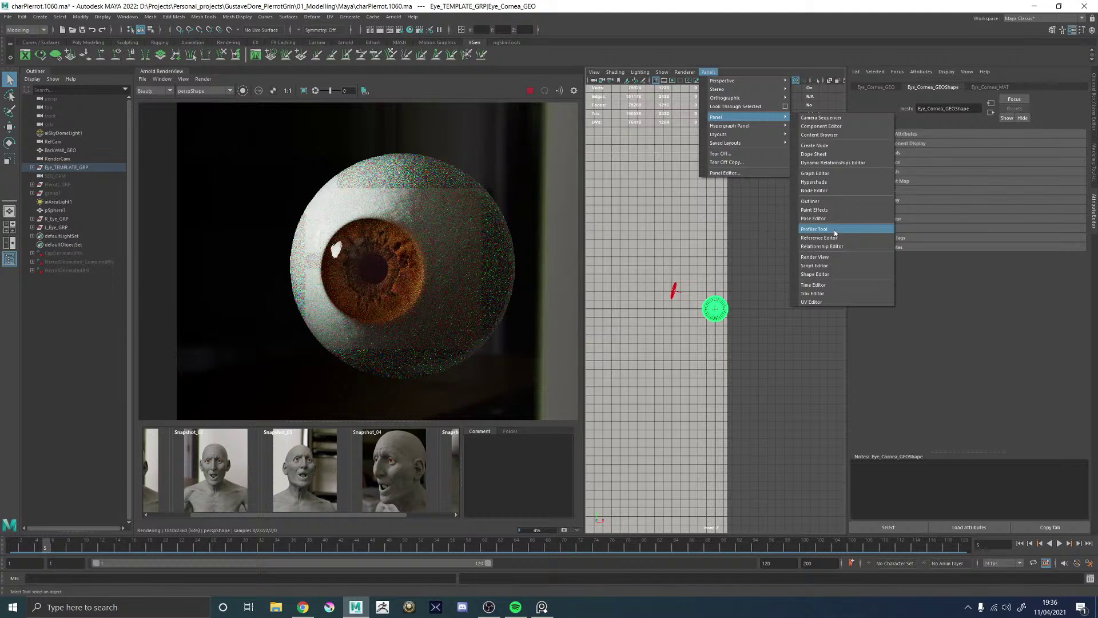
pyautogui.click(816, 182)
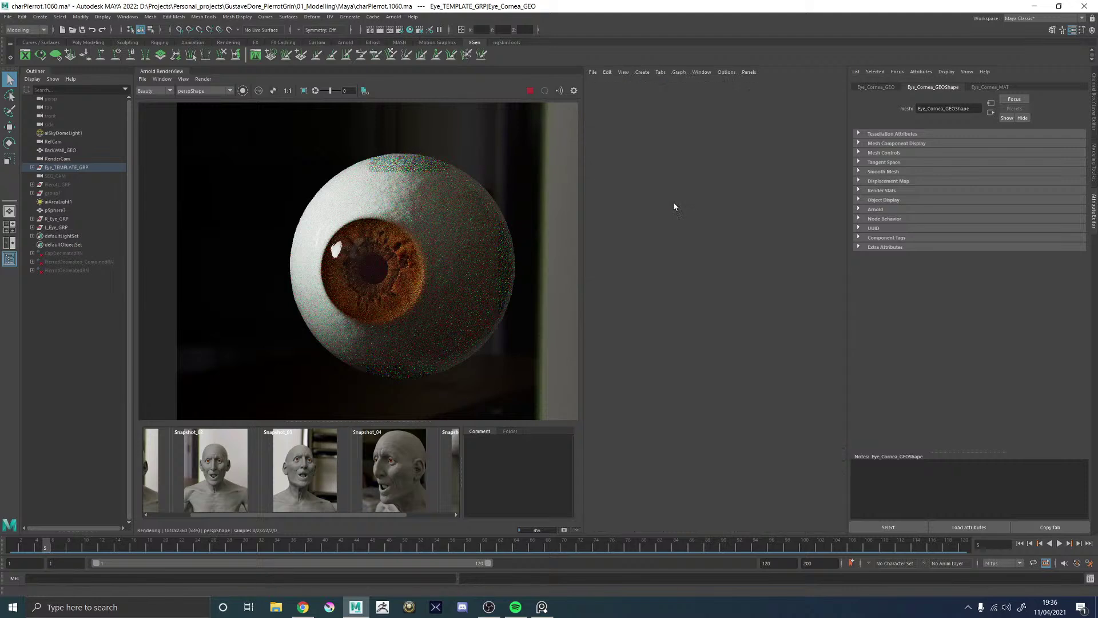
# - Graph the material network of the selected cornea with its connections and select the aiCellNoise1 node
pyautogui.click(691, 190)
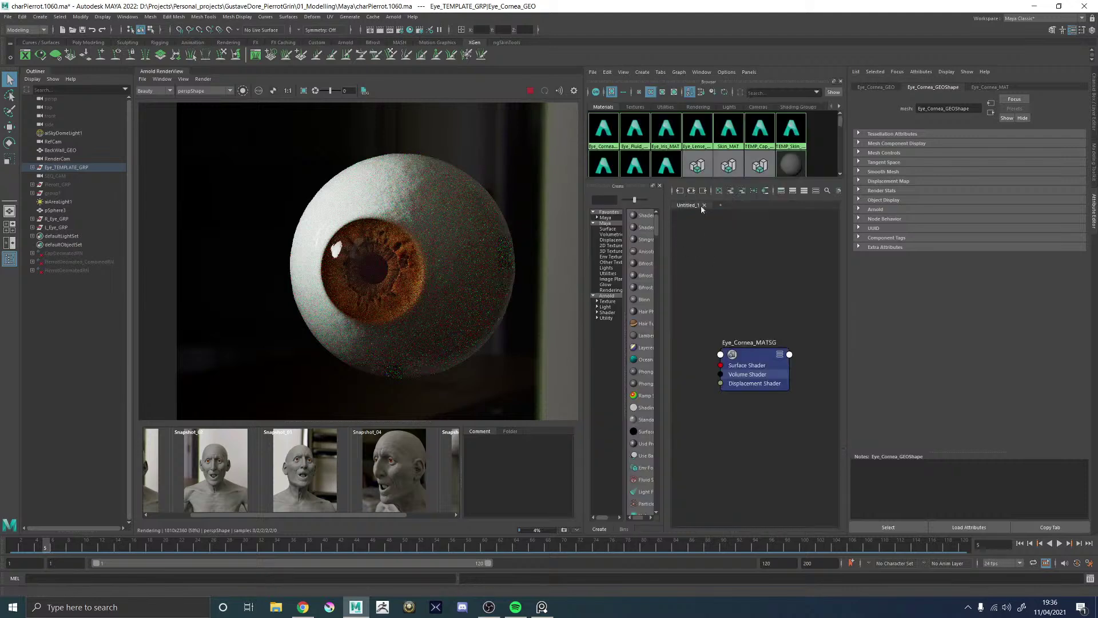
pyautogui.click(692, 191)
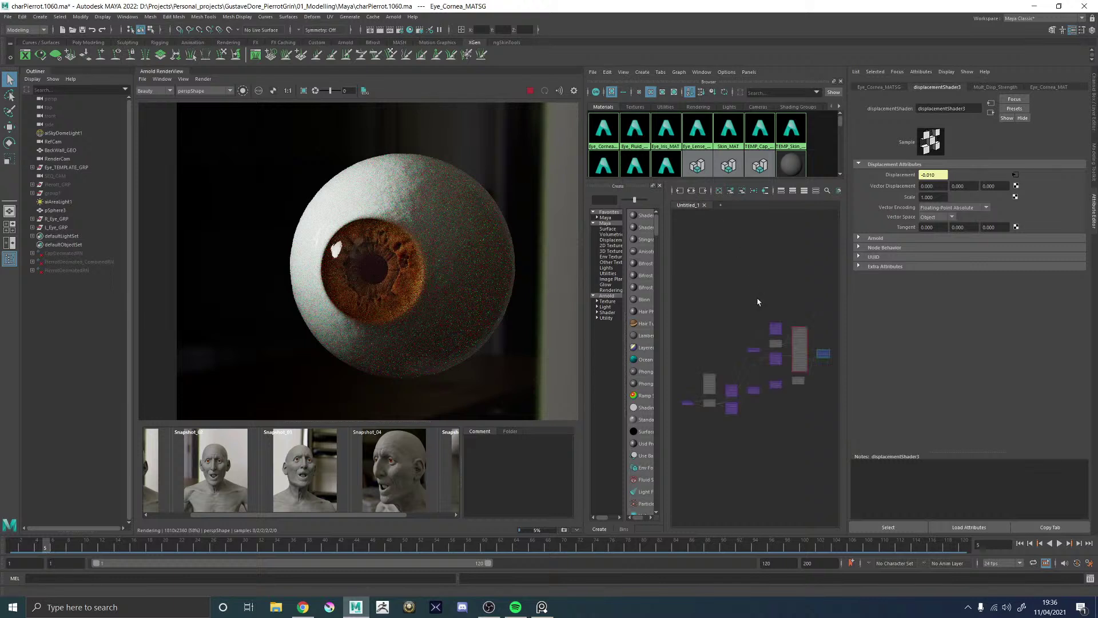
pyautogui.keyDown('alt'); pyautogui.moveTo(782, 372); pyautogui.dragTo(753, 341, button='middle'); pyautogui.keyUp('alt')
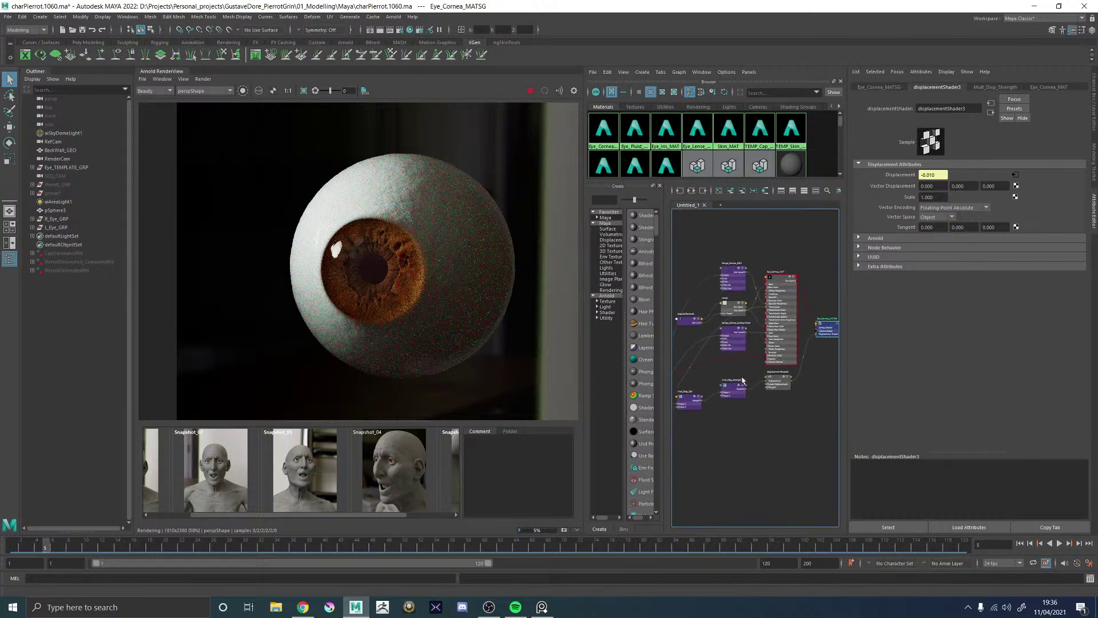
pyautogui.keyDown('alt'); pyautogui.moveTo(724, 404); pyautogui.dragTo(757, 355, button='middle'); pyautogui.keyUp('alt')
pyautogui.scroll(2, 757, 356)
pyautogui.keyDown('alt'); pyautogui.moveTo(714, 415); pyautogui.dragTo(862, 369, button='middle'); pyautogui.keyUp('alt')
pyautogui.scroll(2, 779, 362)
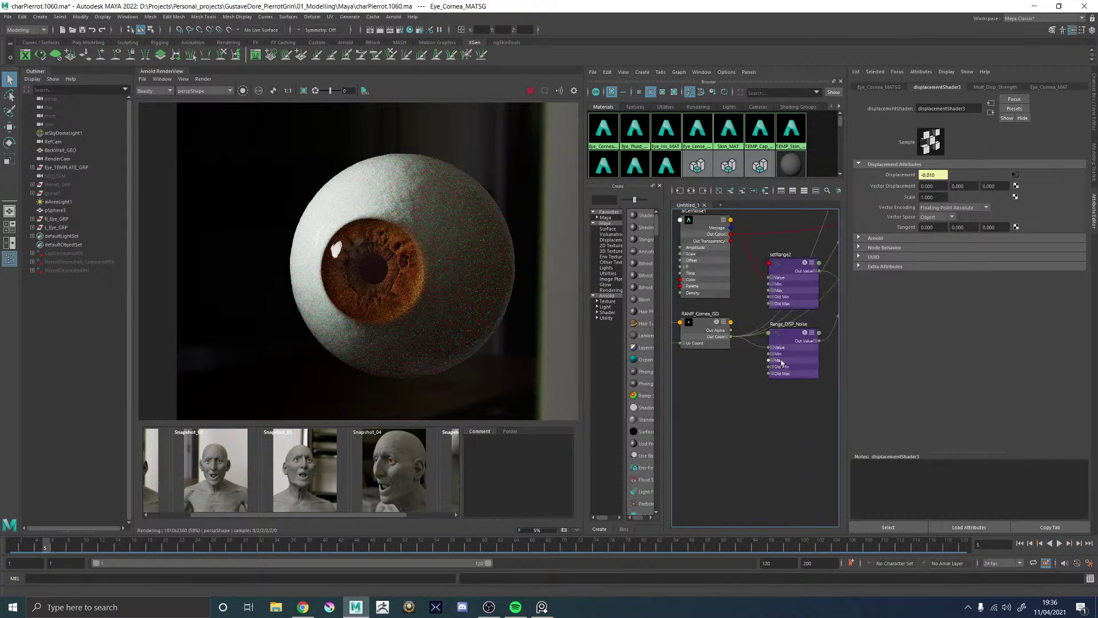
pyautogui.keyDown('alt'); pyautogui.moveTo(752, 407); pyautogui.dragTo(820, 418, button='middle'); pyautogui.keyUp('alt')
pyautogui.keyDown('alt'); pyautogui.moveTo(776, 382); pyautogui.dragTo(710, 451, button='middle'); pyautogui.keyUp('alt')
pyautogui.click(718, 334)
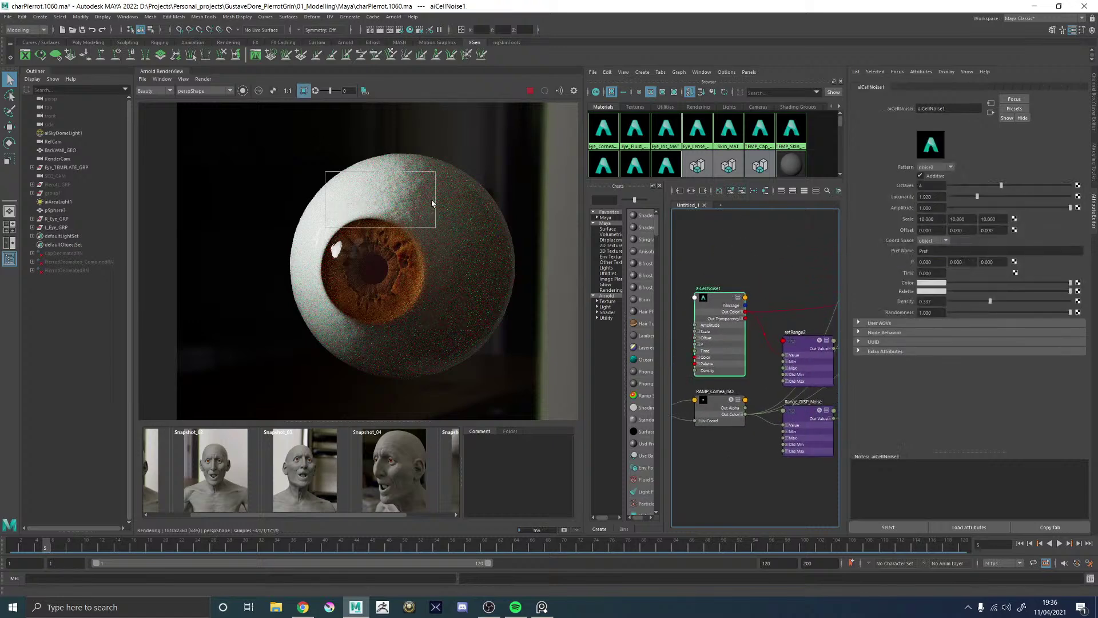
# - Restrict the render to a crop region on the sclera above the iris and set Debug Shading to Lighting
pyautogui.scroll(2, 399, 182)
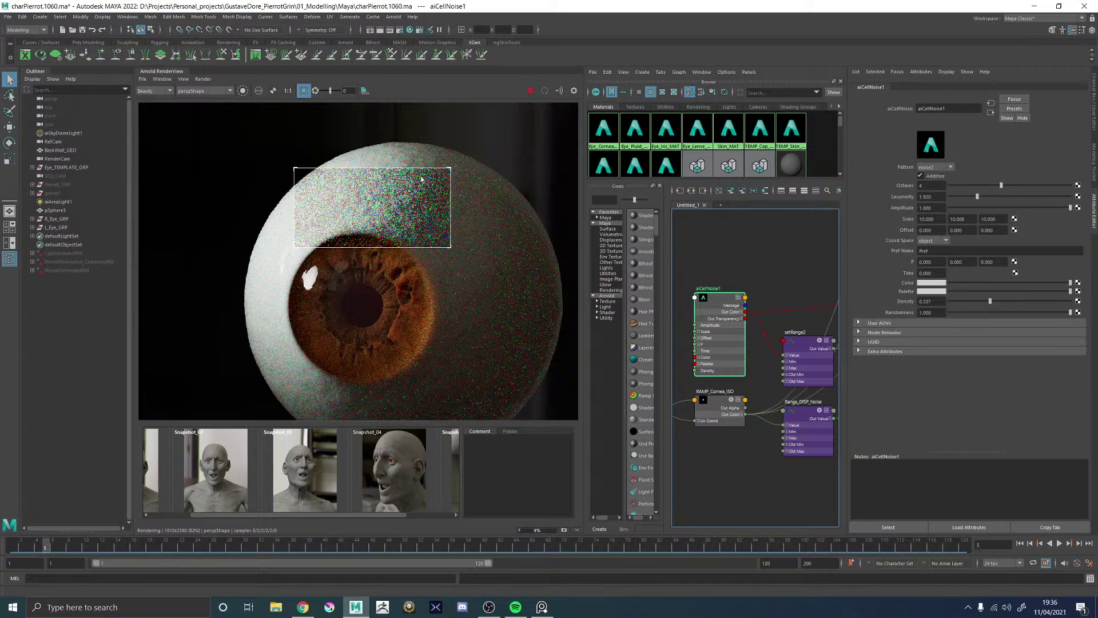
pyautogui.click(191, 79)
pyautogui.moveTo(194, 79)
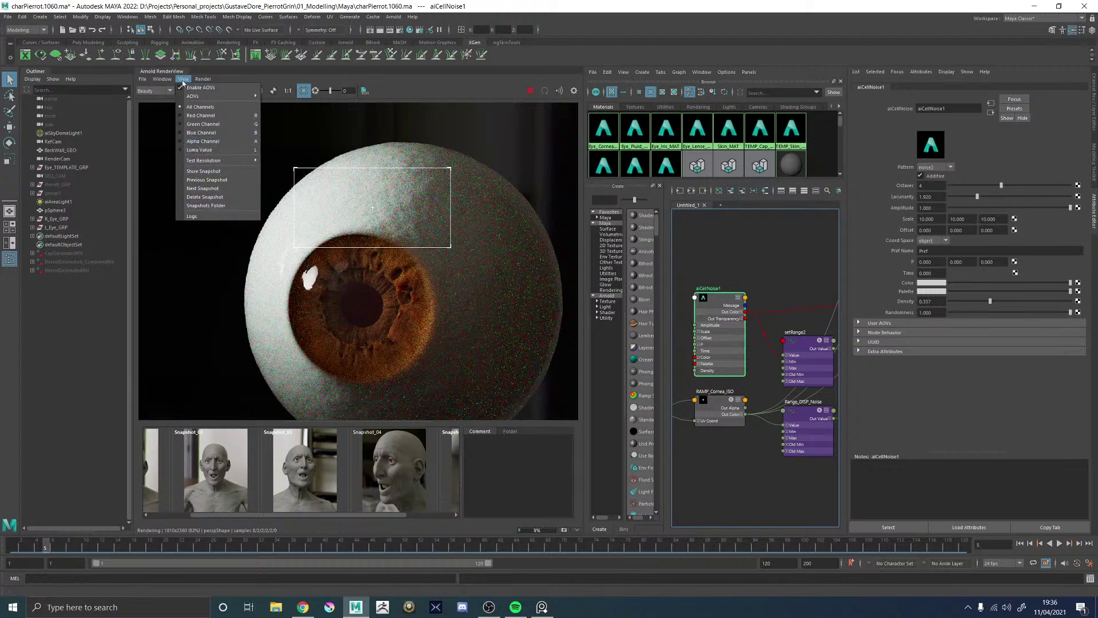
pyautogui.click(183, 79)
pyautogui.click(203, 79)
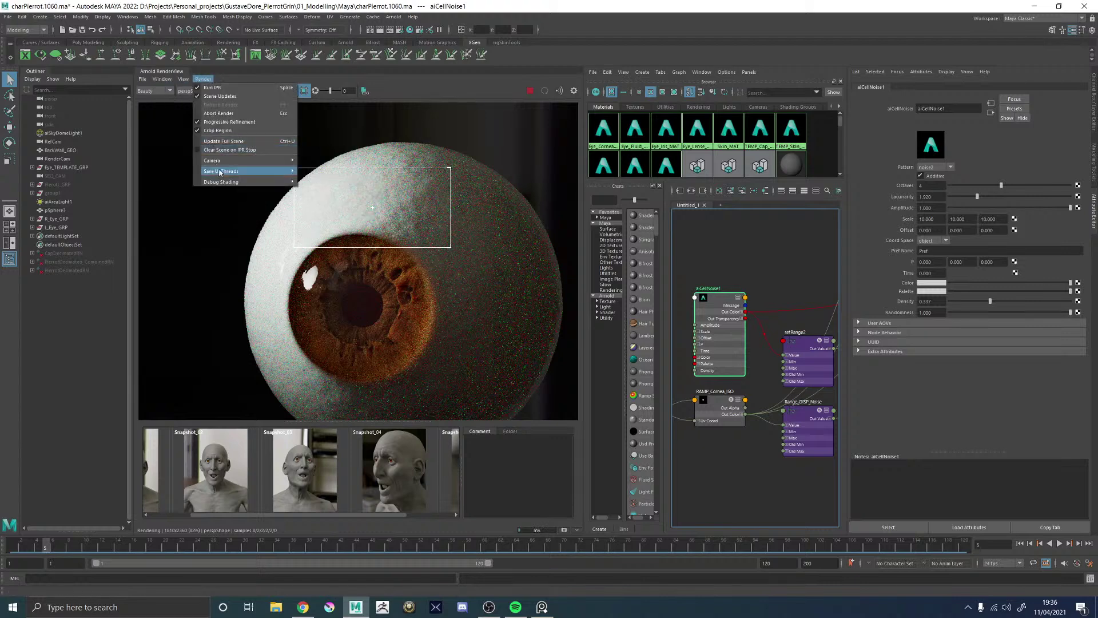
pyautogui.moveTo(275, 182)
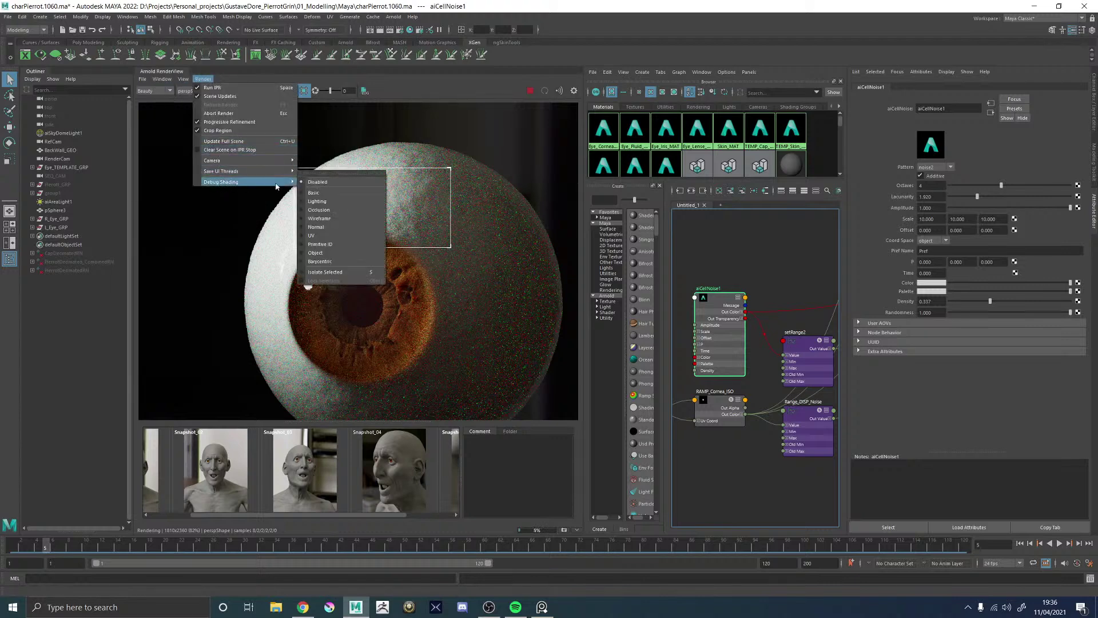
pyautogui.click(317, 201)
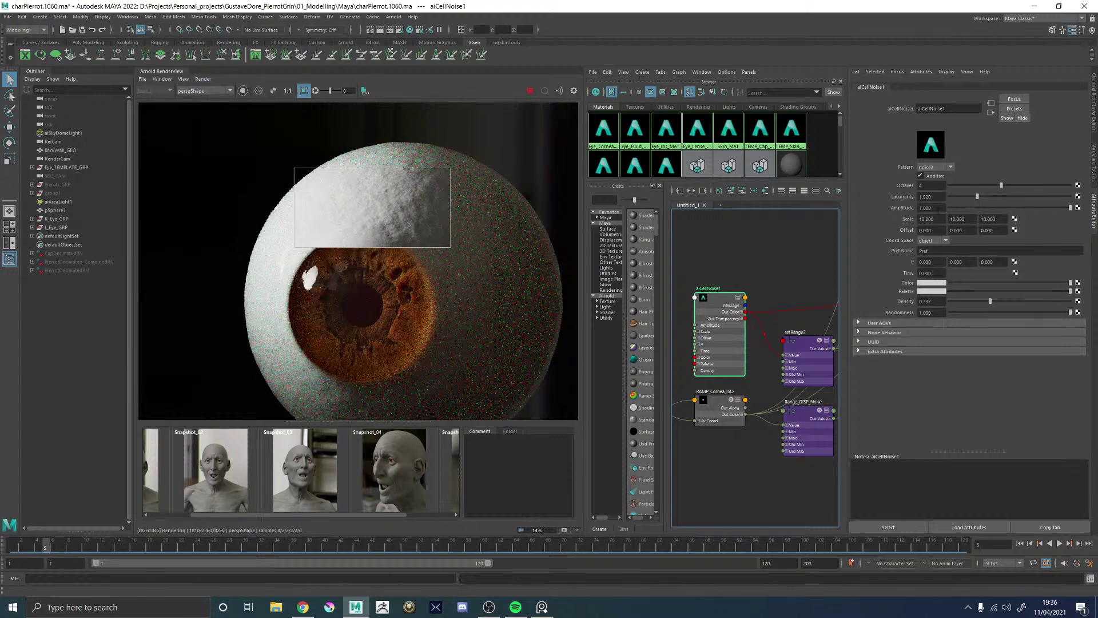
# - Set the aiCellNoise1 scale to 8 on all three axes and check the sclera bumps in the render
pyautogui.click(943, 218)
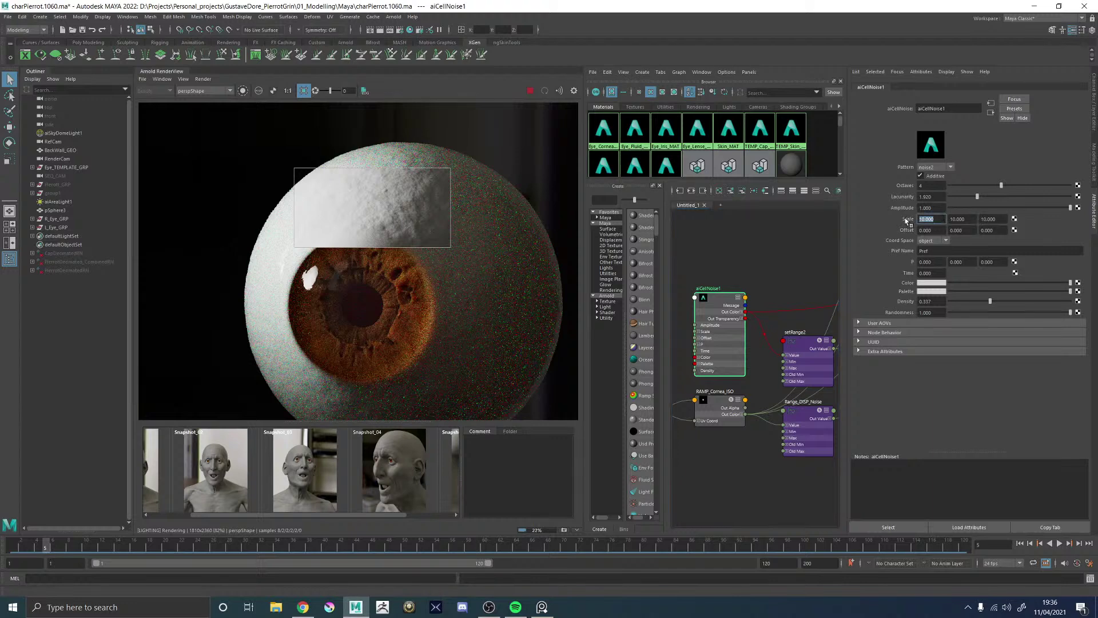
pyautogui.write('8')
pyautogui.press('Tab')
pyautogui.write('8')
pyautogui.press('Tab')
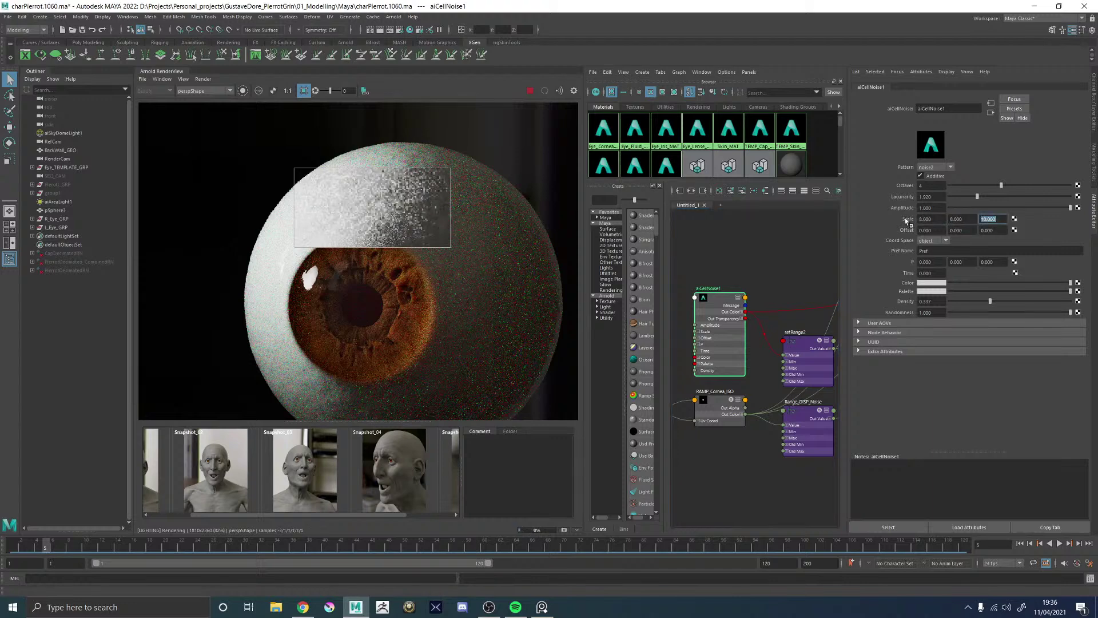
pyautogui.write('8')
pyautogui.press('Return')
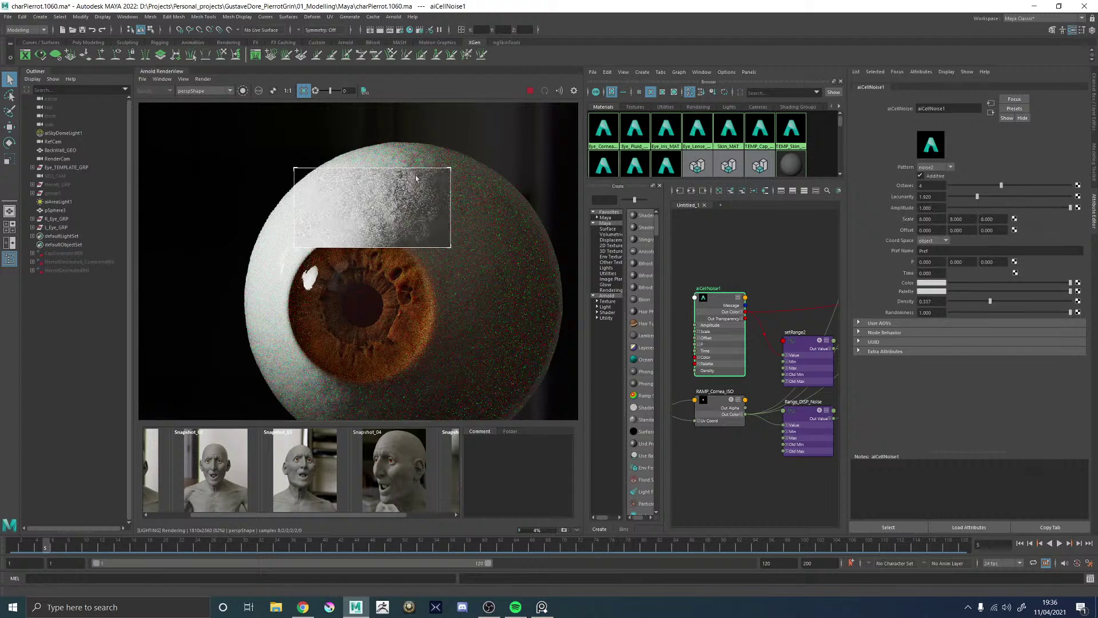
pyautogui.scroll(-1, 393, 191)
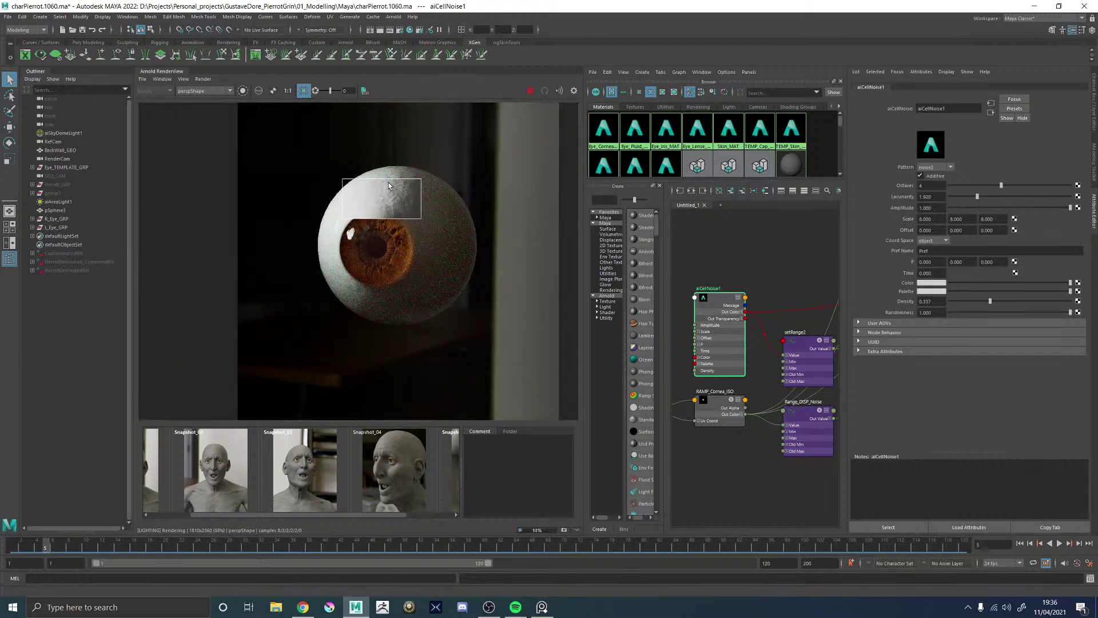
pyautogui.scroll(1, 391, 186)
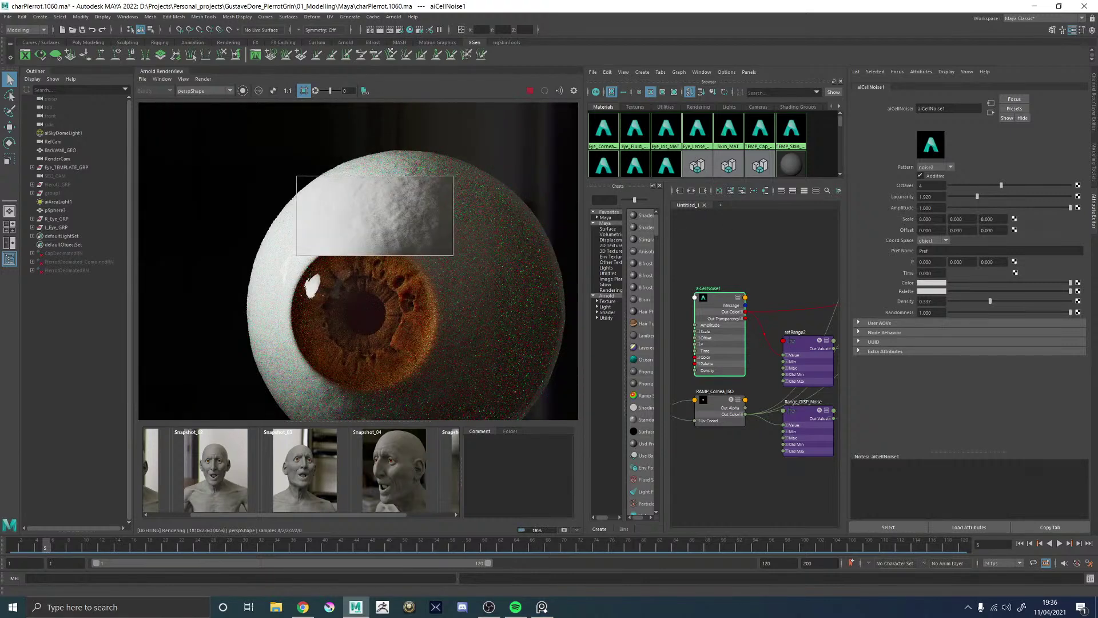
# - Set the aiCellNoise1 scale to 6 on all three axes and check the cropped sclera area in the render
pyautogui.write('6')
pyautogui.press('Tab')
pyautogui.write('6')
pyautogui.press('Tab')
pyautogui.write('6')
pyautogui.press('Return')
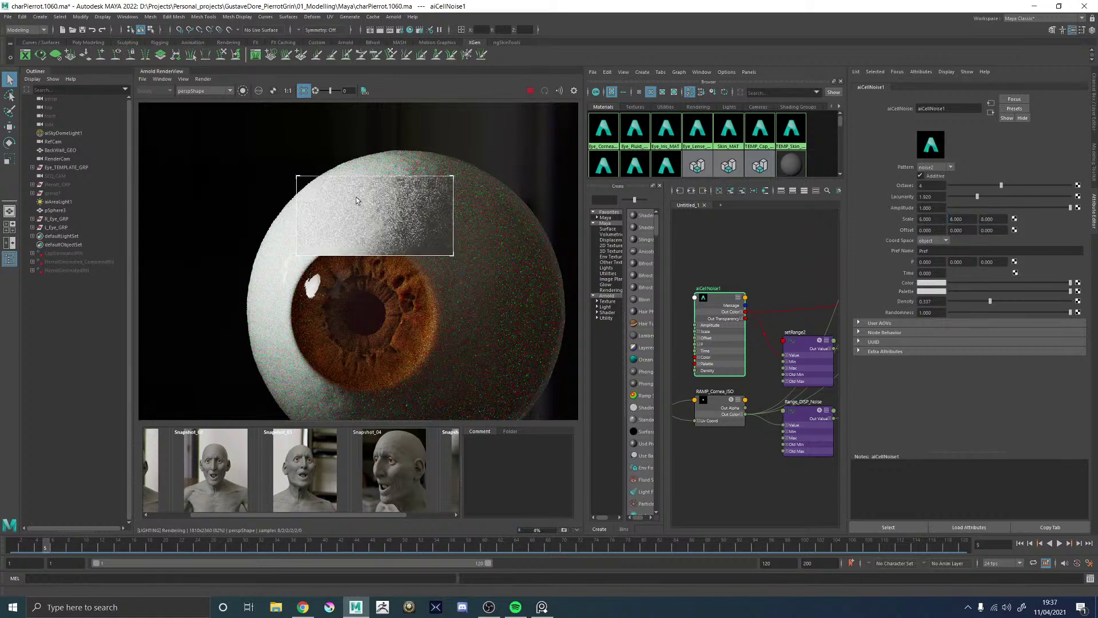
pyautogui.scroll(-2, 358, 197)
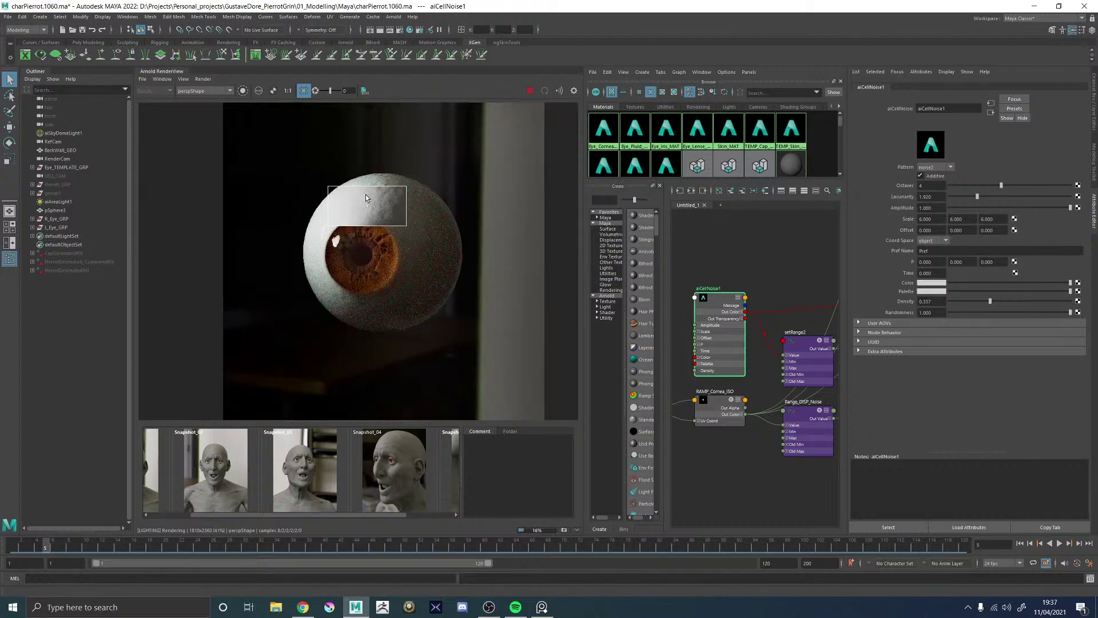
# - Check the sclera bumps up close, disable Debug Shading to return to full shading, and remove the crop region from the render
pyautogui.scroll(8, 375, 196)
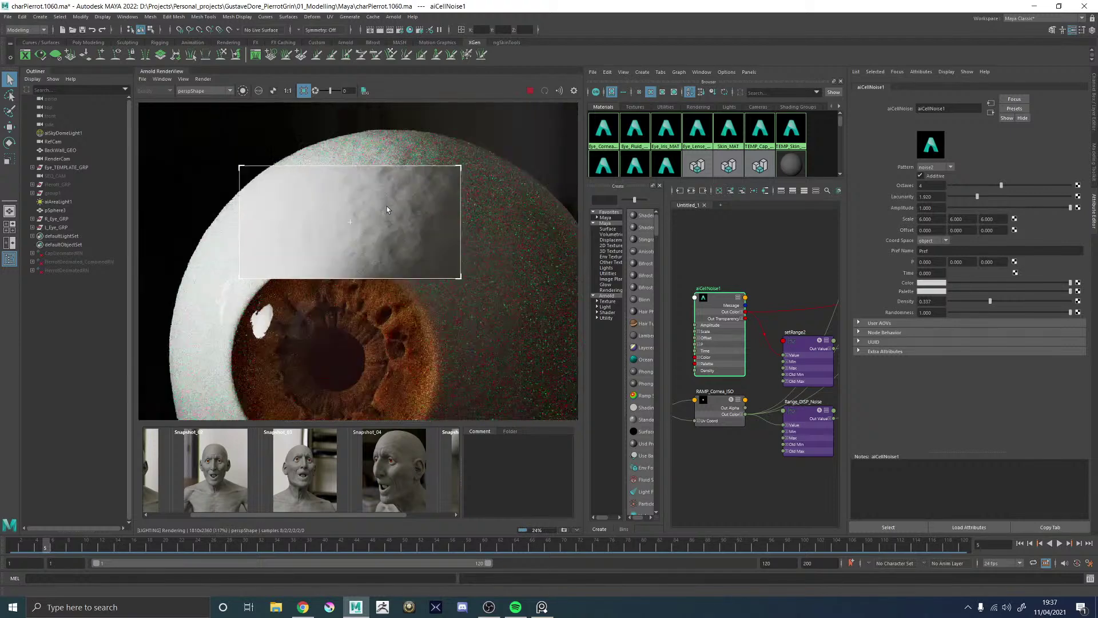
pyautogui.scroll(-3, 411, 234)
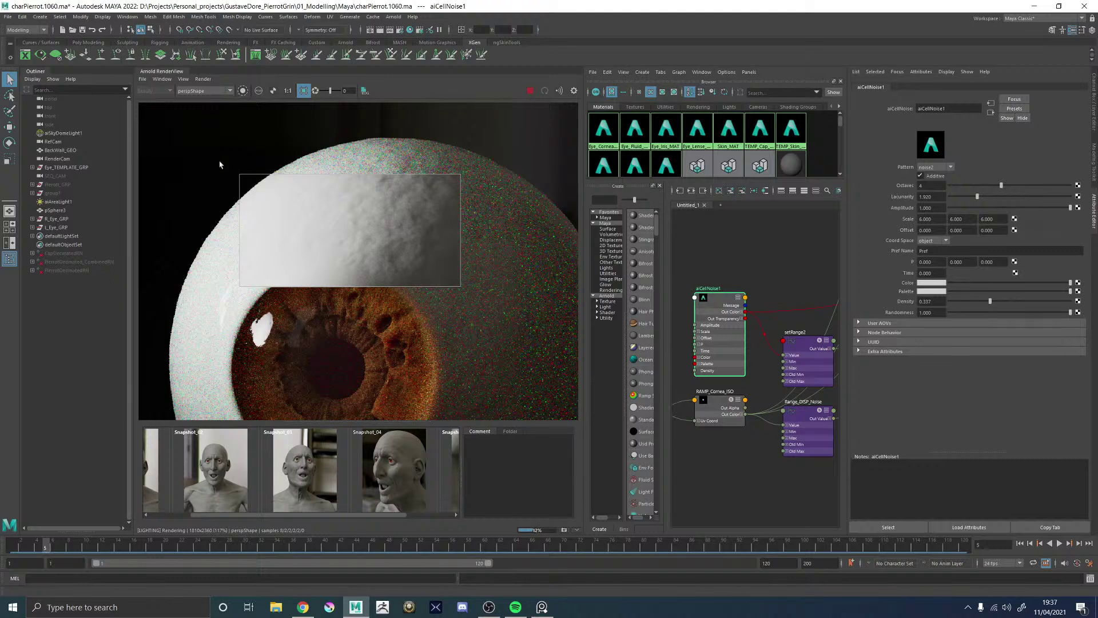
pyautogui.click(201, 81)
pyautogui.click(319, 185)
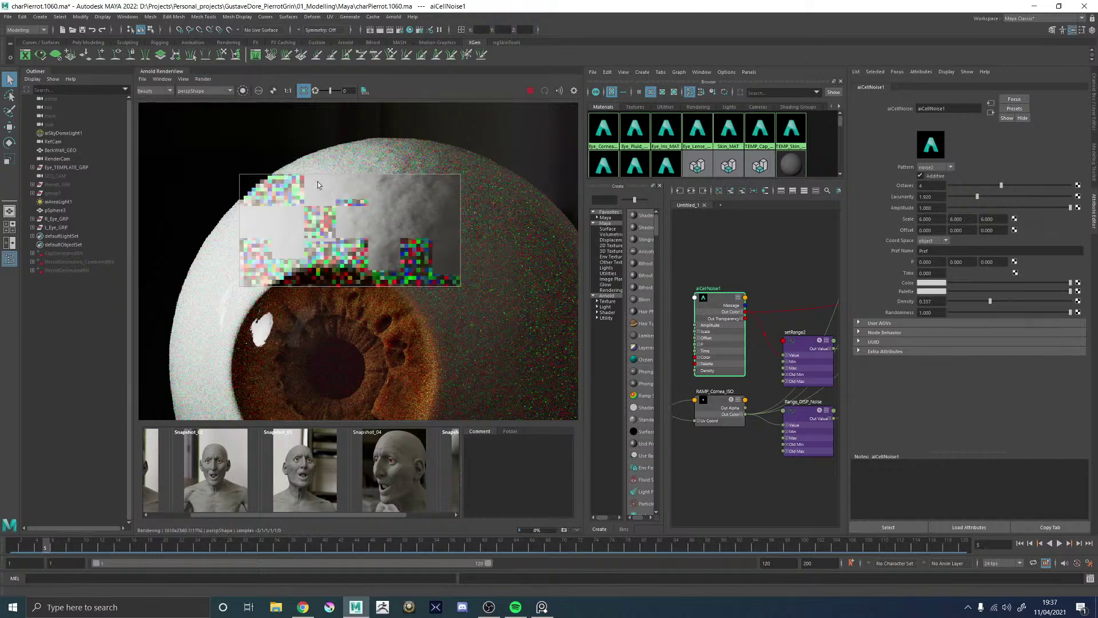
pyautogui.scroll(-2, 385, 254)
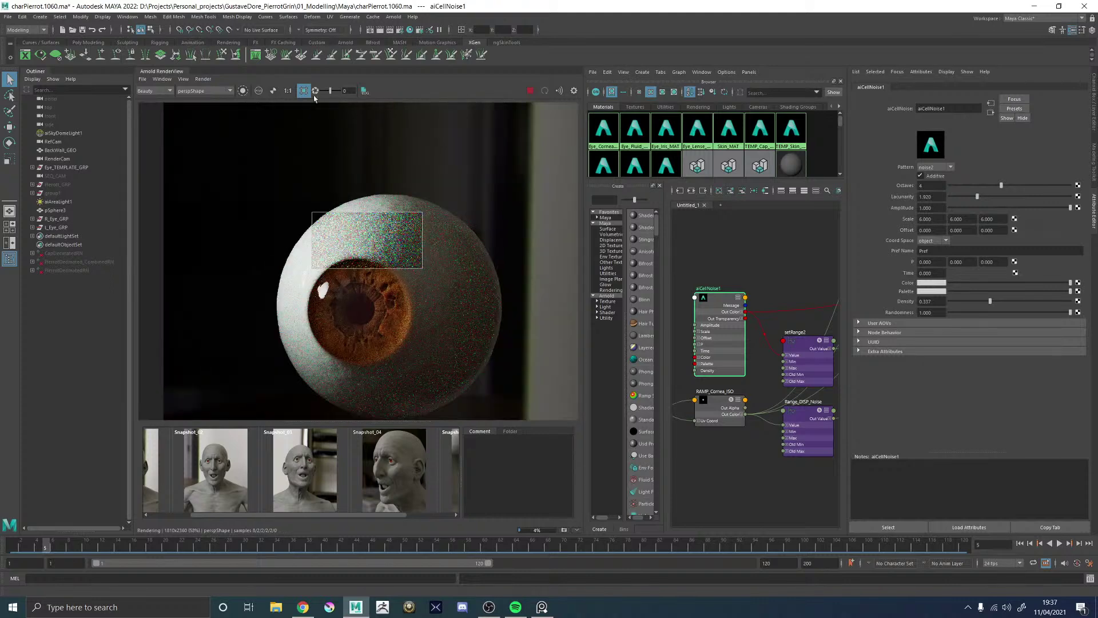
pyautogui.click(303, 92)
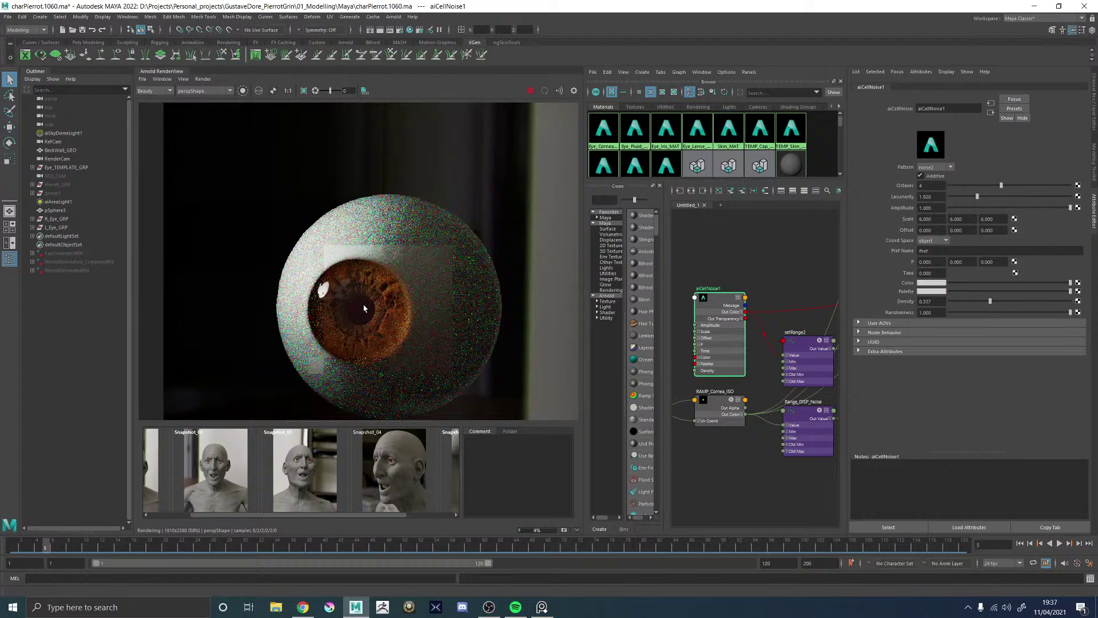
# - Switch briefly to Chrome and back, and examine the sclera shading of the full eye in the render
pyautogui.click(302, 607)
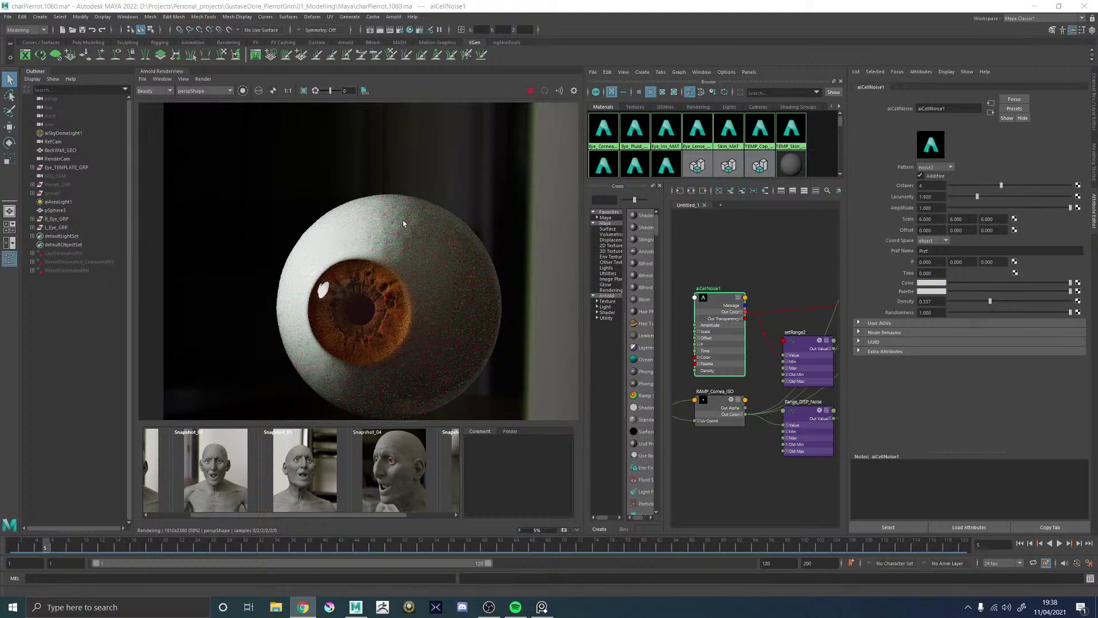
pyautogui.scroll(2, 403, 231)
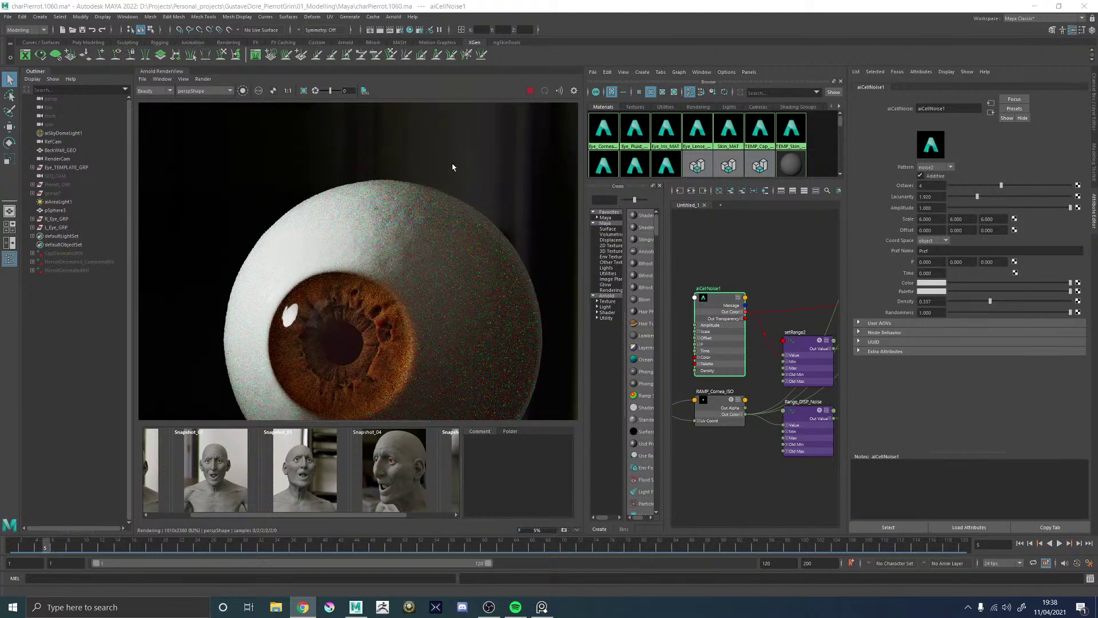
pyautogui.scroll(-2, 403, 246)
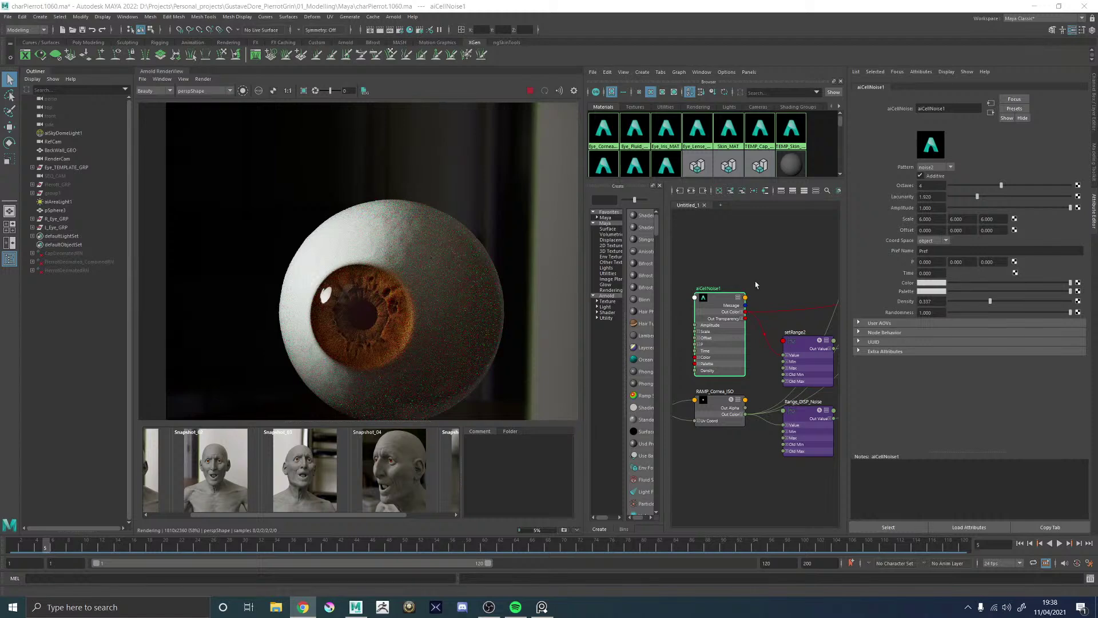
# - Select the ramp1 node feeding the cornea shader and set its type to Circular Ramp
pyautogui.moveTo(767, 262); pyautogui.dragTo(700, 338, button='middle')
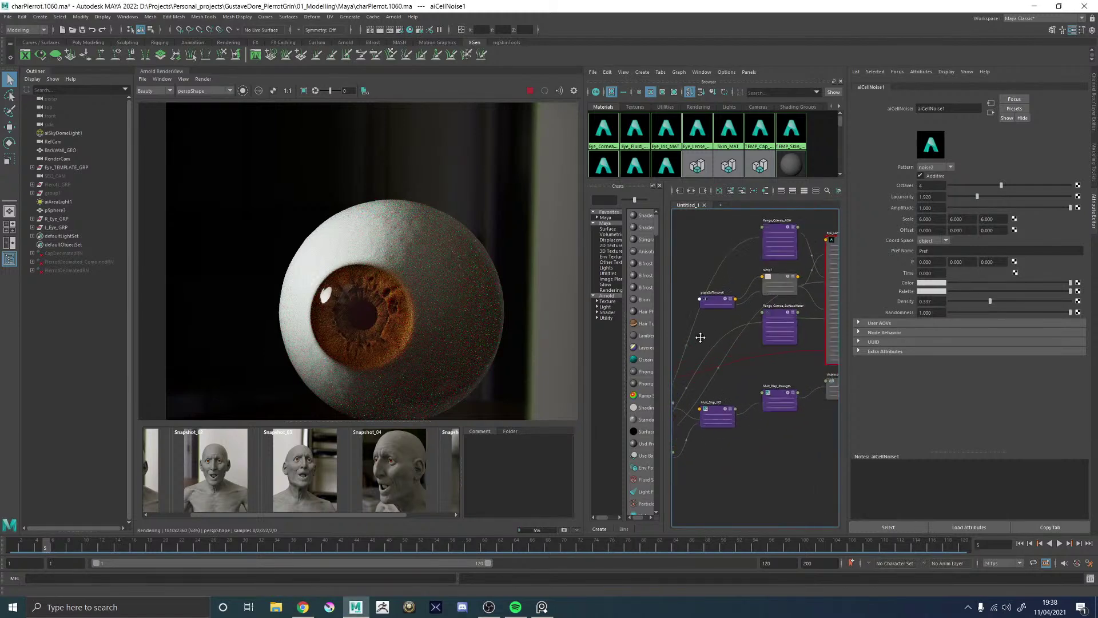
pyautogui.scroll(3, 700, 337)
pyautogui.click(754, 304)
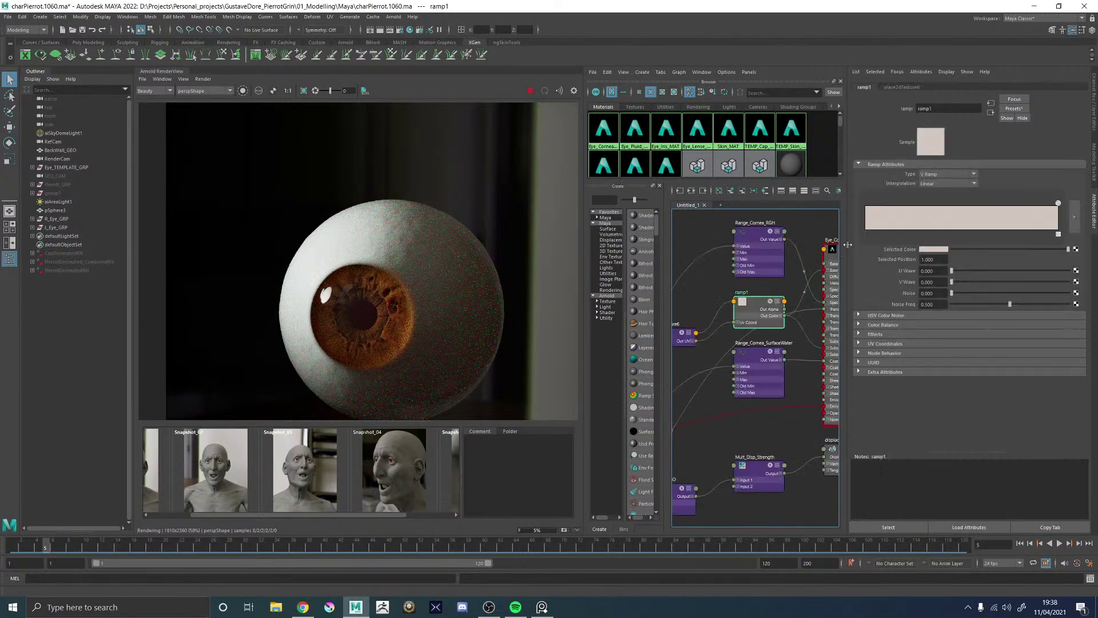
pyautogui.click(934, 175)
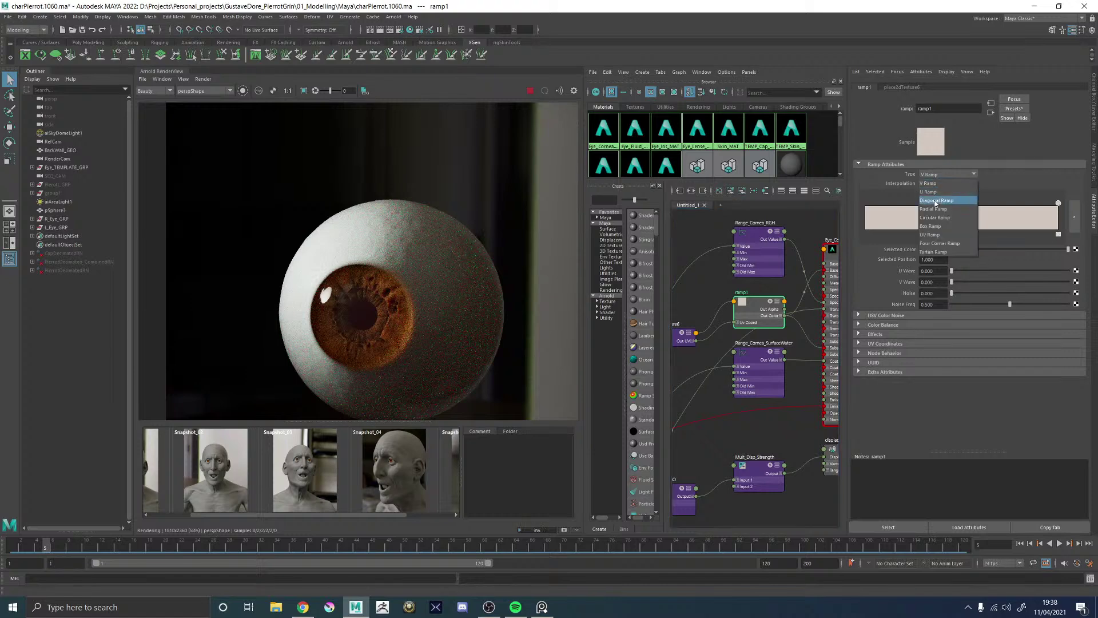
pyautogui.click(934, 216)
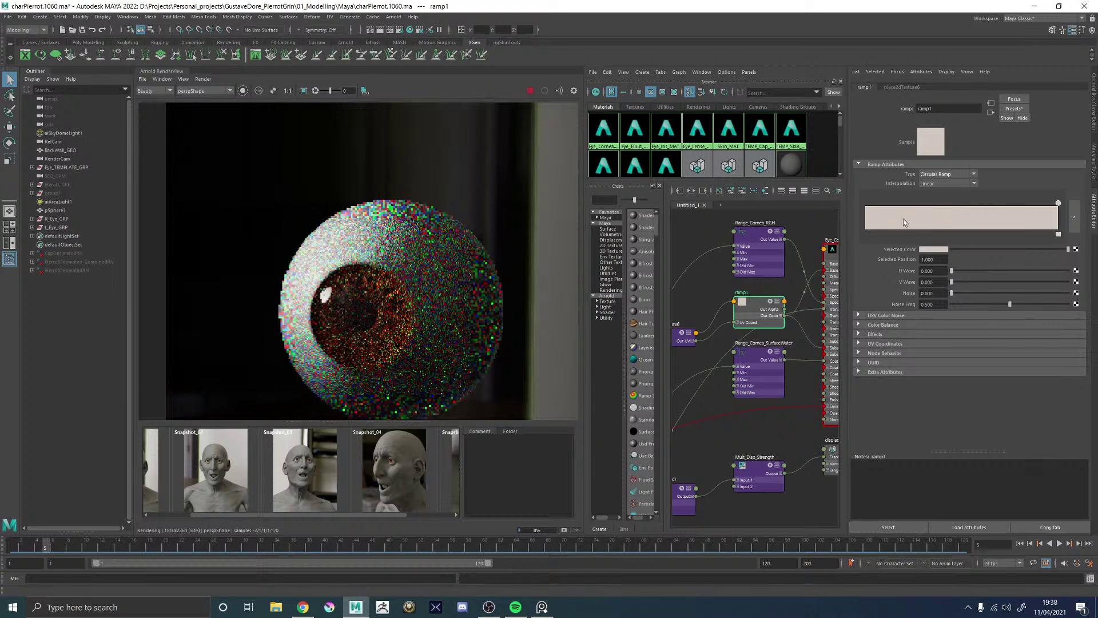
# - Move the existing light stop of ramp1 toward the ramp's start and add a red stop at position 0.623
pyautogui.moveTo(1058, 204); pyautogui.dragTo(917, 215)
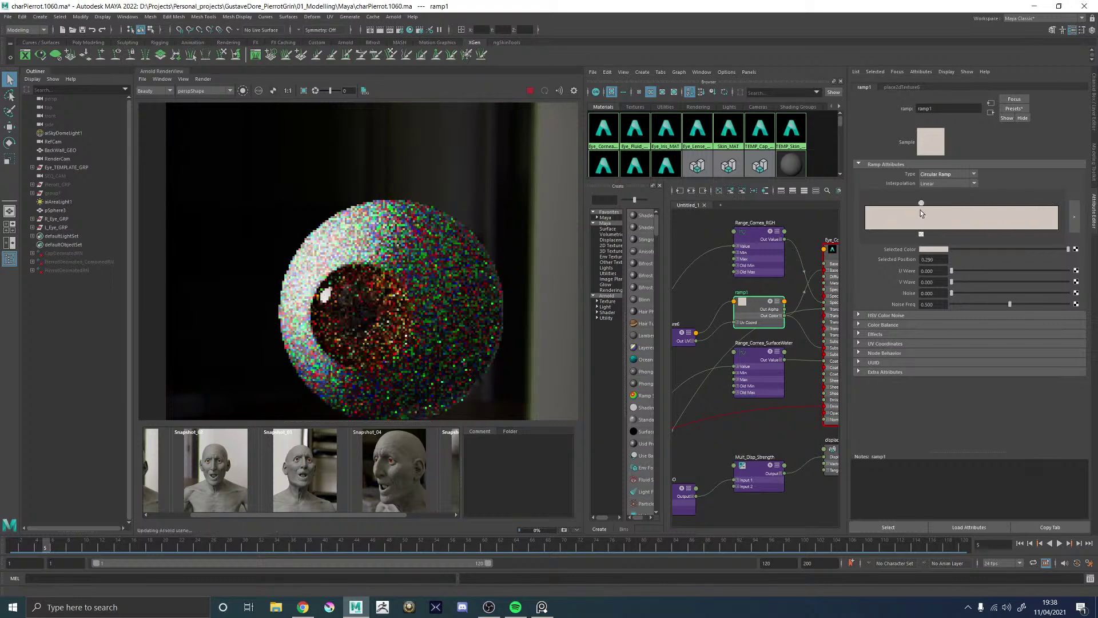
pyautogui.click(985, 213)
pyautogui.click(932, 250)
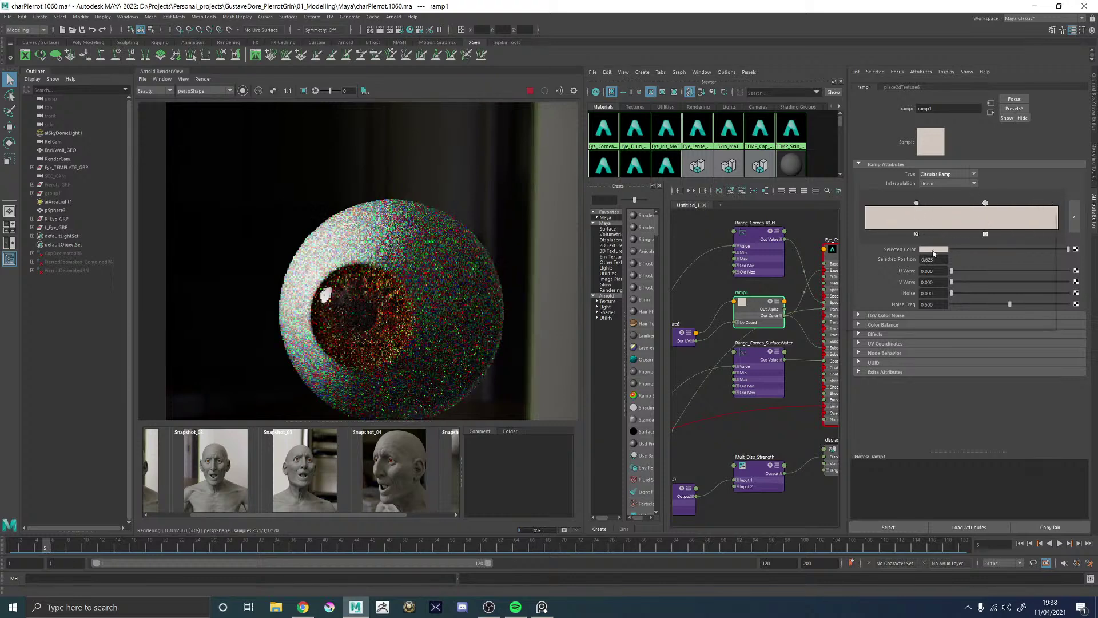
pyautogui.click(897, 229)
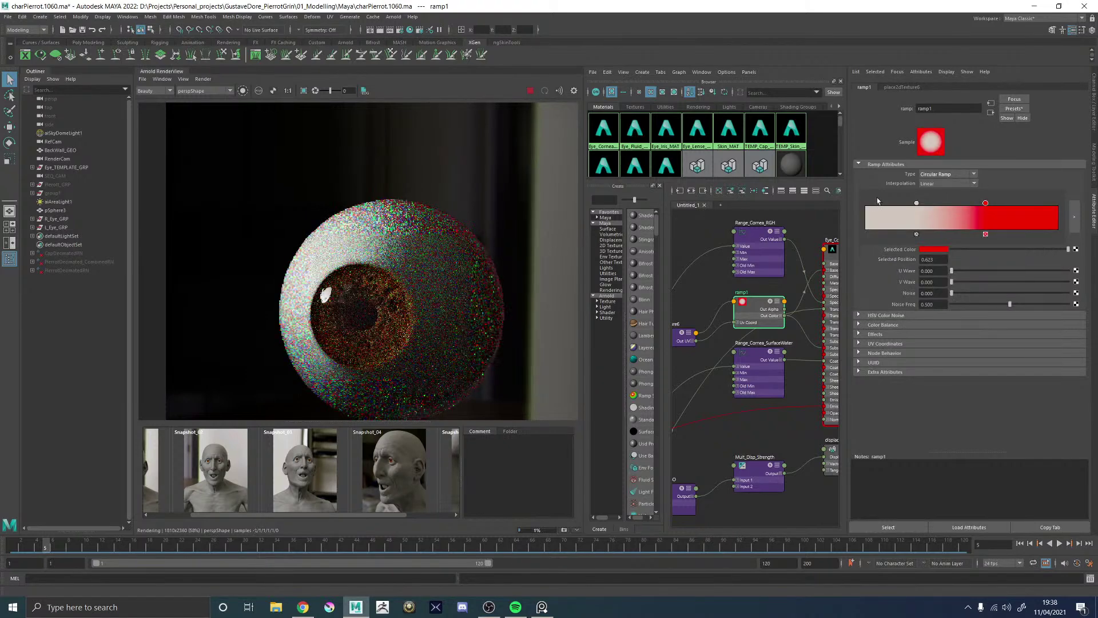
# - Try Exponential Up and Exponential Down interpolation on ramp1, with the red stop at 0.519 and the light stop at 0.191
pyautogui.click(947, 184)
pyautogui.click(940, 211)
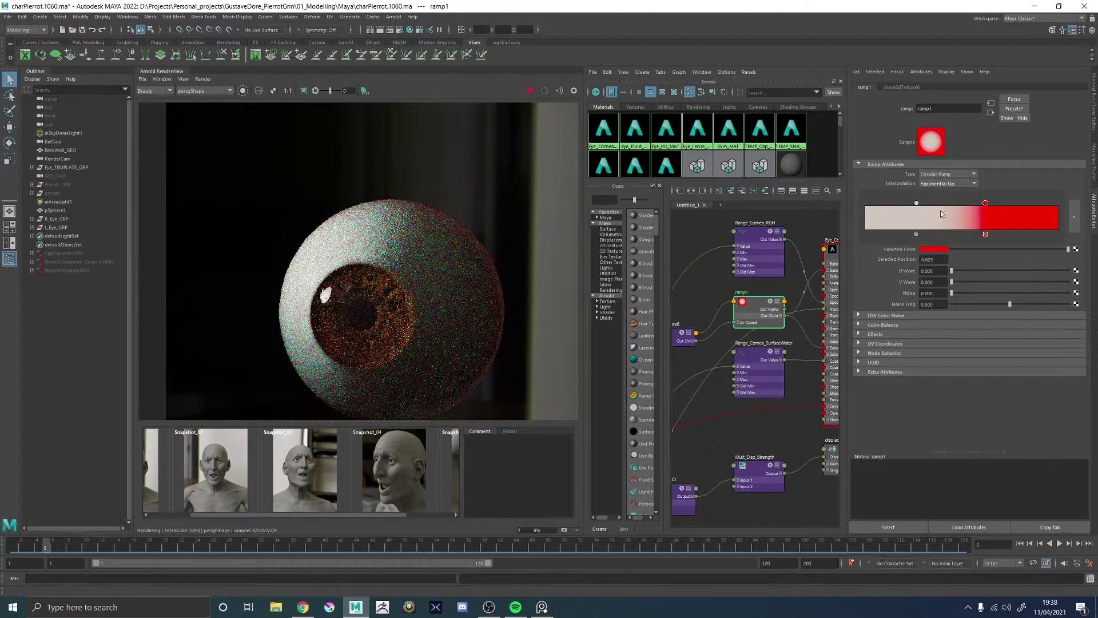
pyautogui.click(932, 185)
pyautogui.click(939, 217)
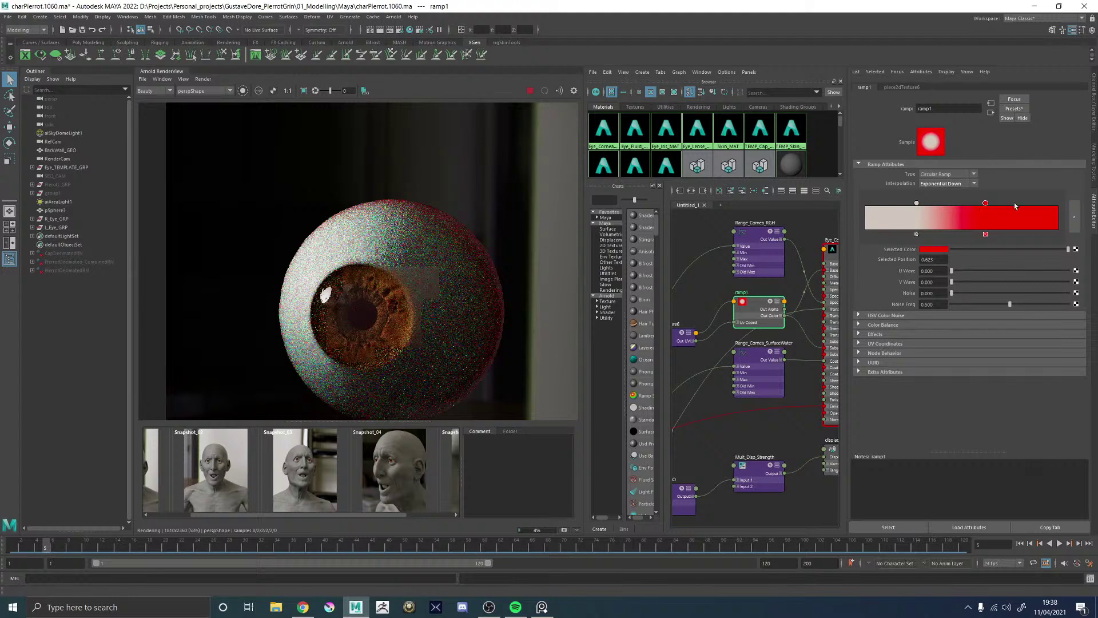
pyautogui.moveTo(981, 206); pyautogui.dragTo(965, 205)
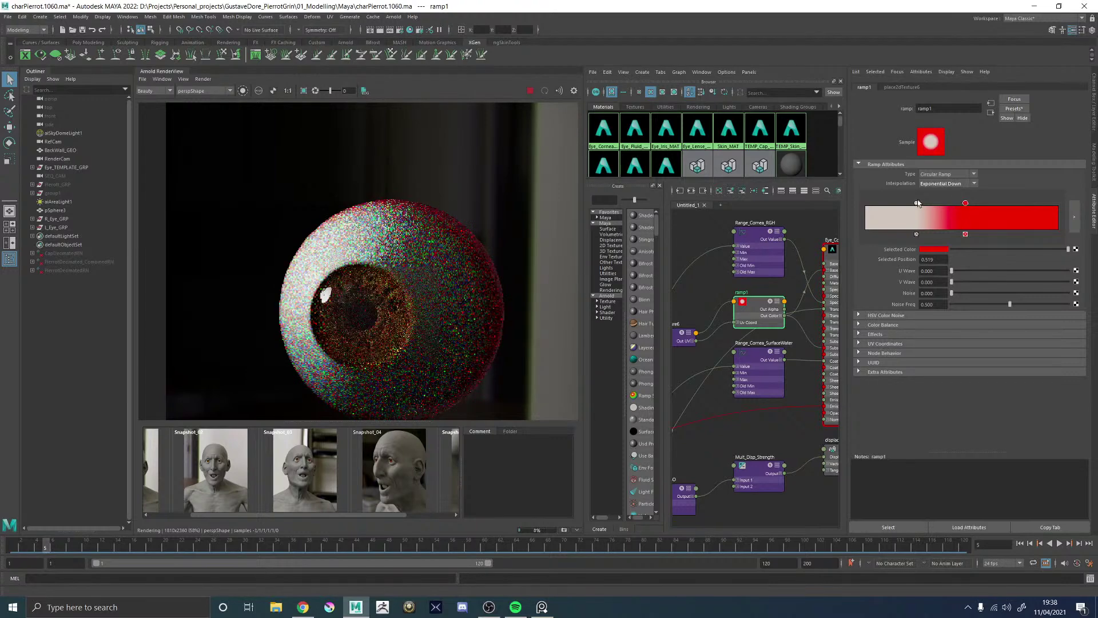
pyautogui.moveTo(916, 203); pyautogui.dragTo(902, 205)
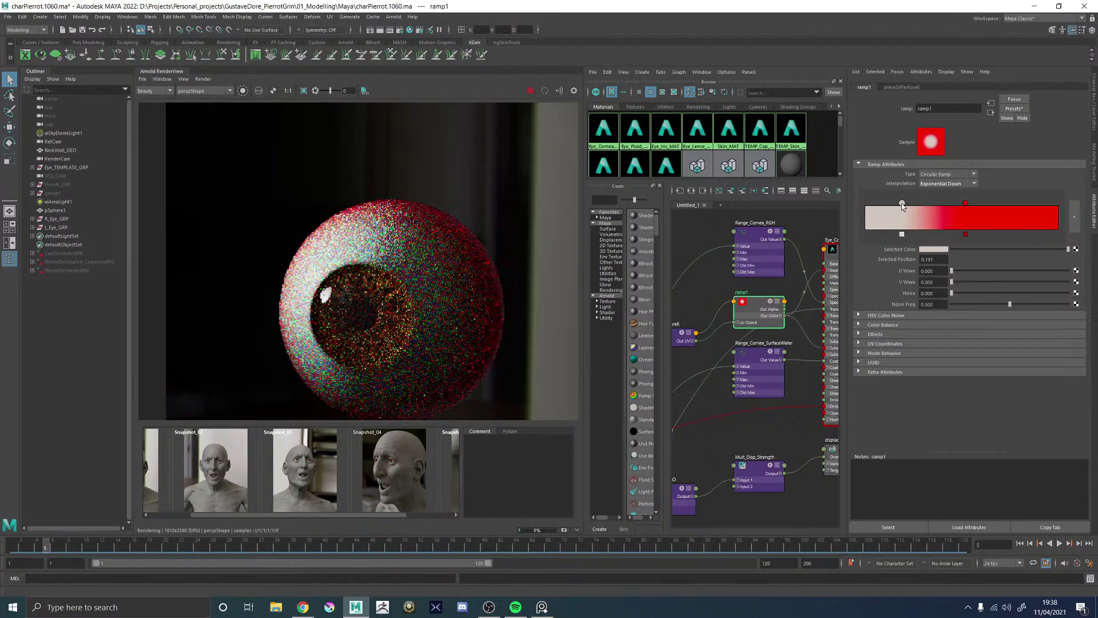
# - Set the ramp's interpolation to None, add a black stop at position 0, and move the light stop to 0.135
pyautogui.click(930, 183)
pyautogui.click(925, 192)
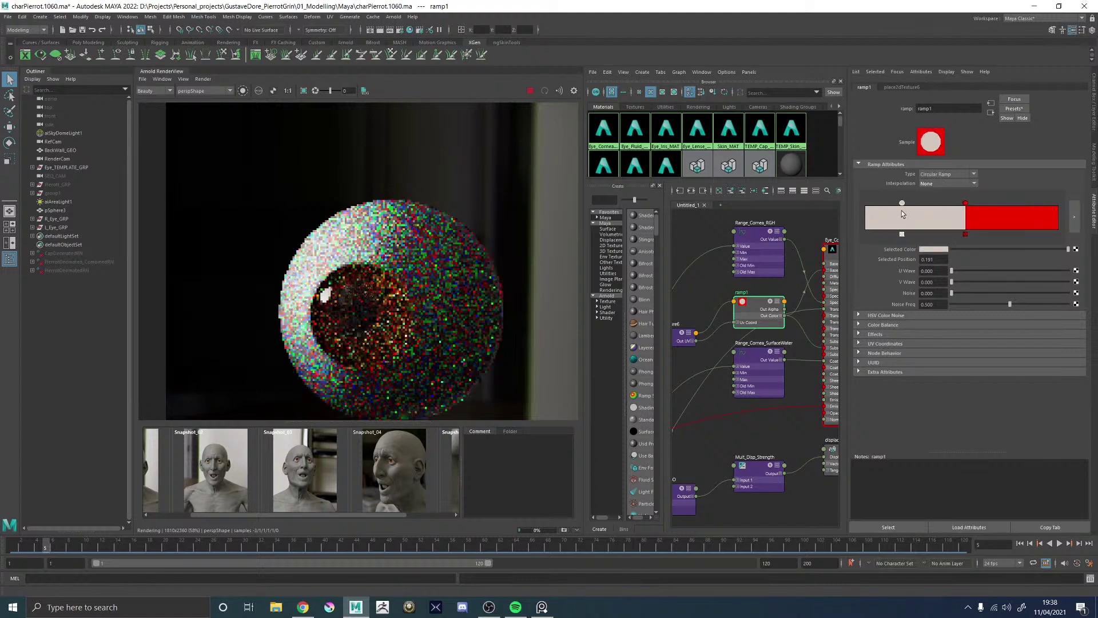
pyautogui.moveTo(902, 204); pyautogui.dragTo(917, 204)
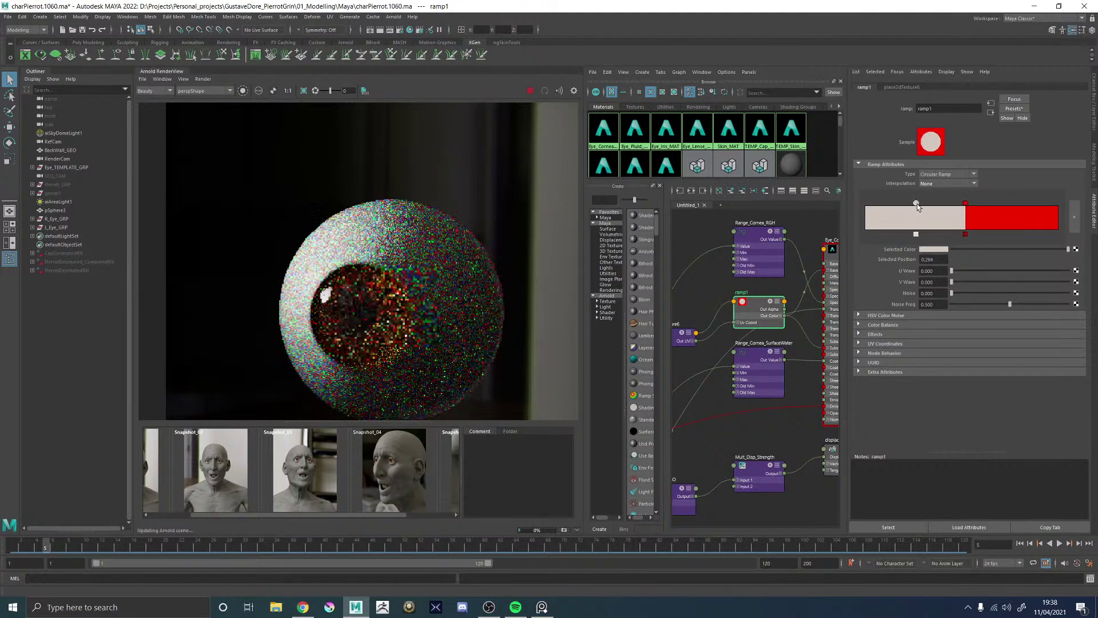
pyautogui.click(865, 217)
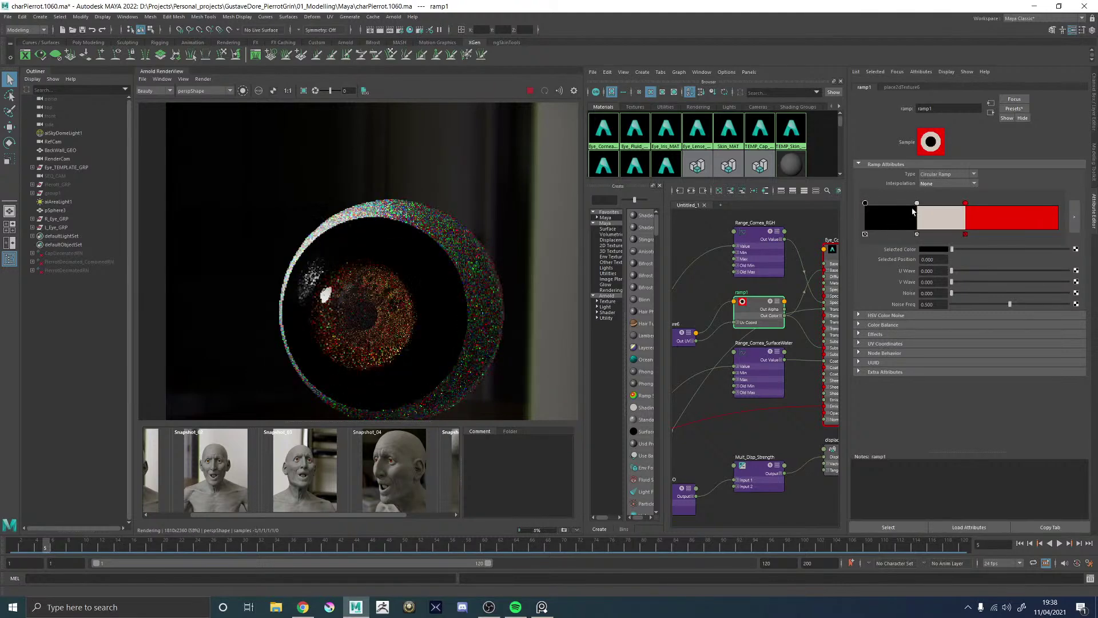
pyautogui.moveTo(917, 204); pyautogui.dragTo(892, 204)
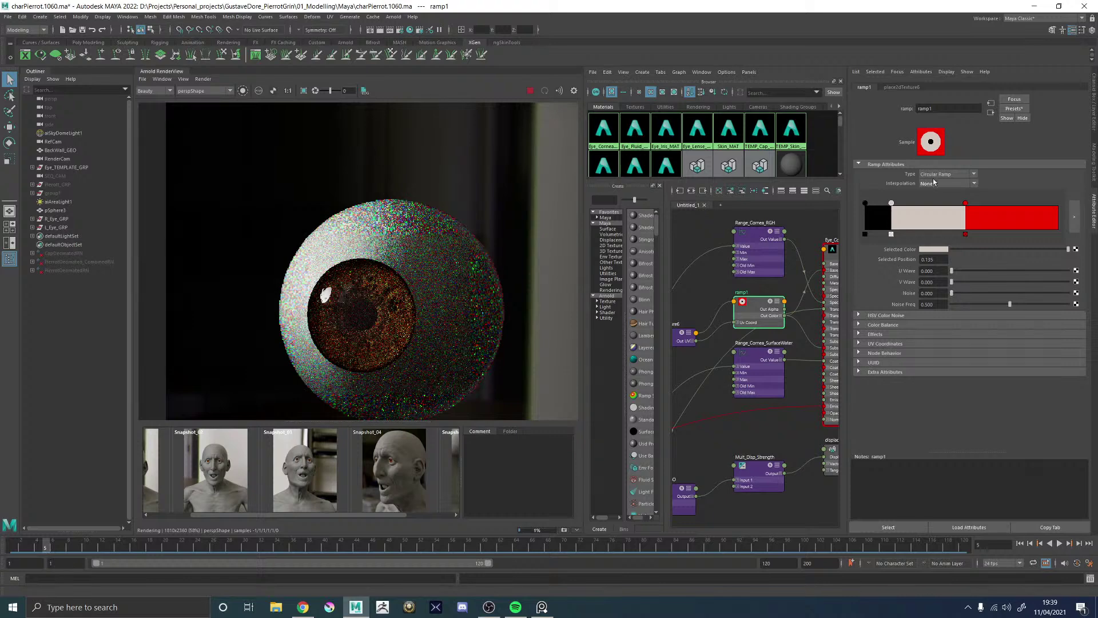
# - Set the ramp's interpolation to Exponential Down after trying Smooth, and move the red stop to about 0.54
pyautogui.moveTo(967, 208); pyautogui.dragTo(935, 210)
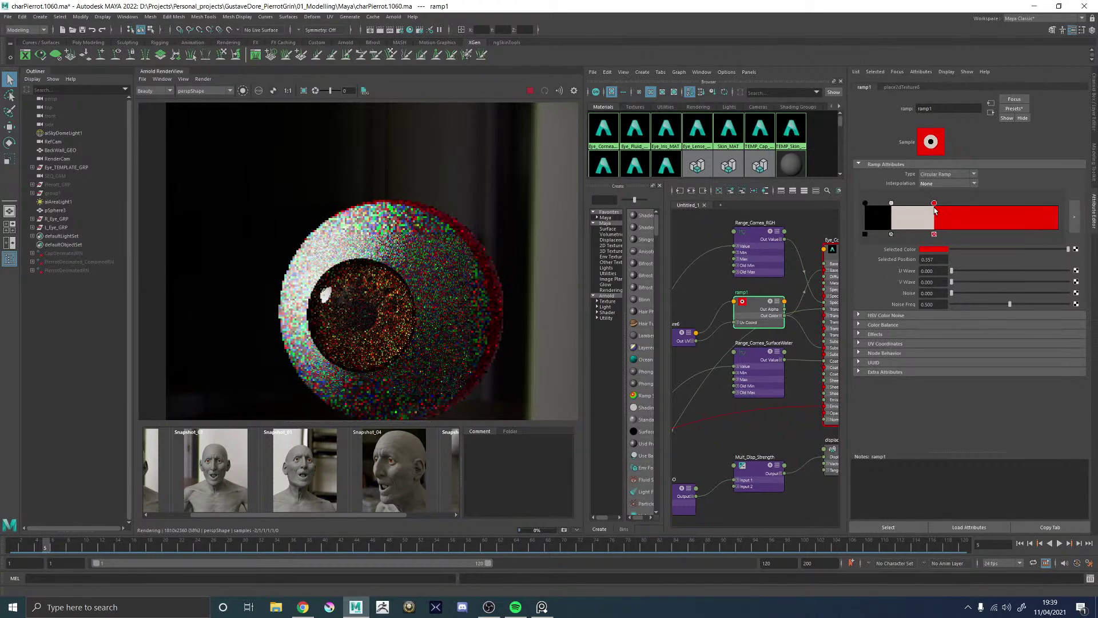
pyautogui.click(944, 183)
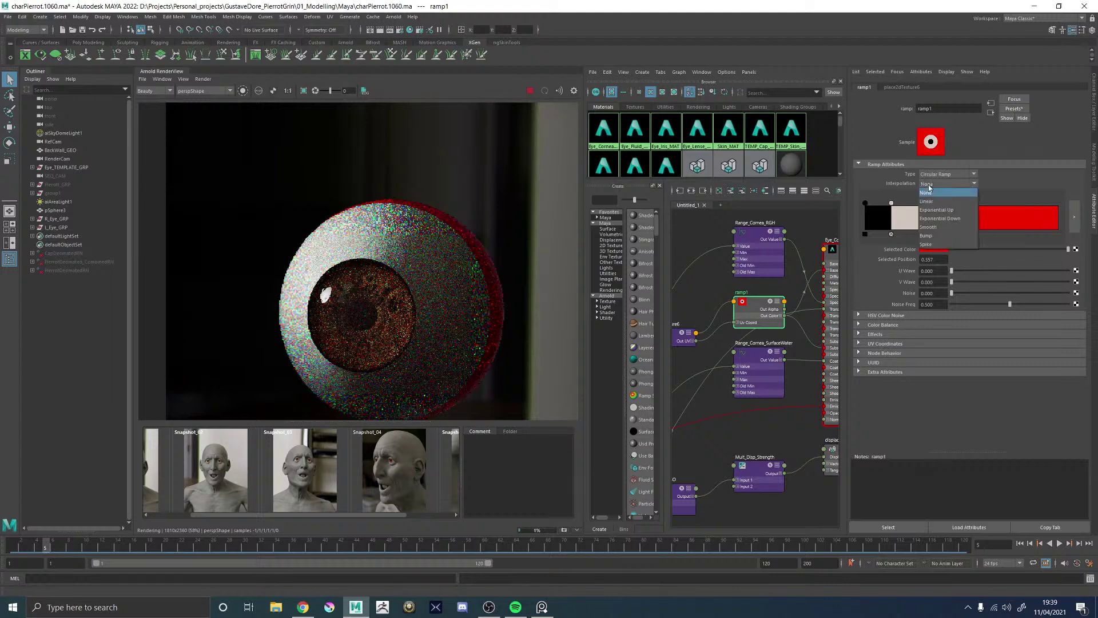
pyautogui.click(928, 230)
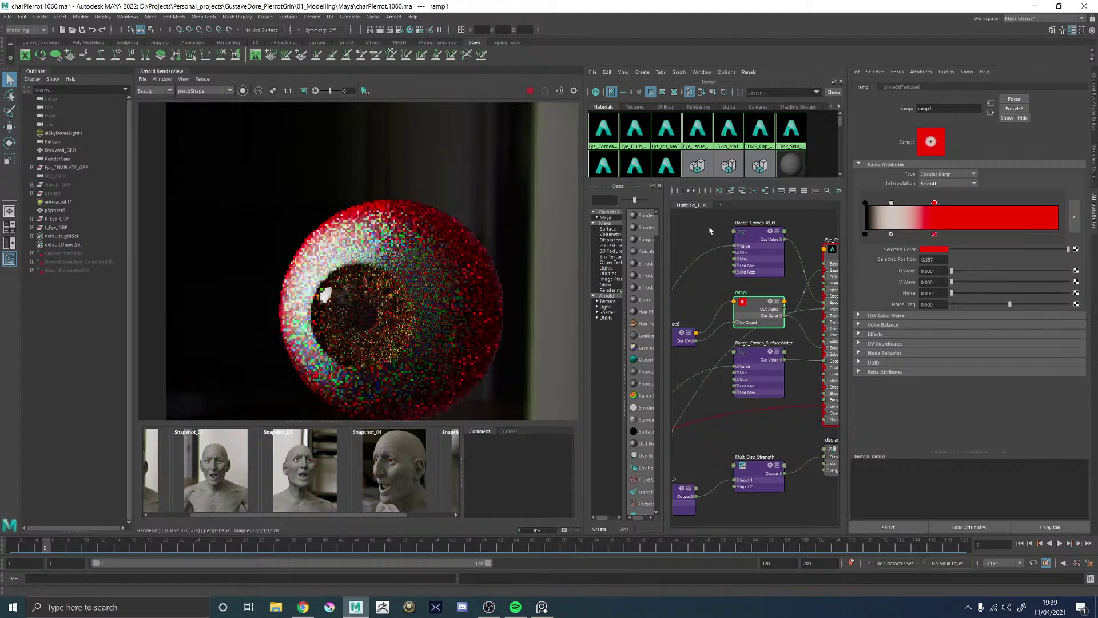
pyautogui.click(941, 183)
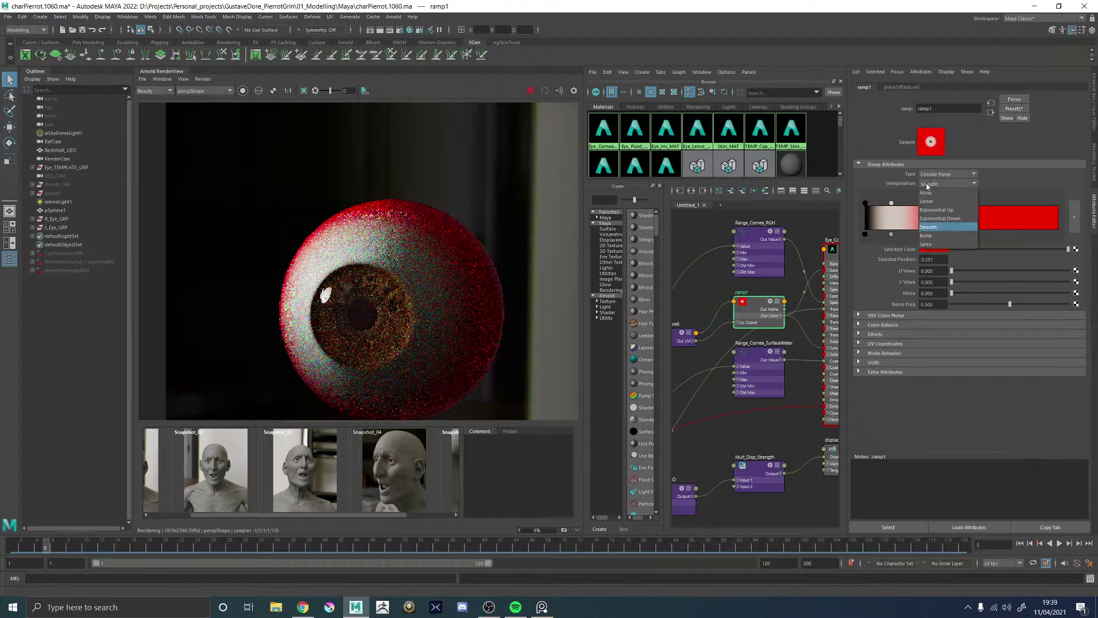
pyautogui.click(932, 219)
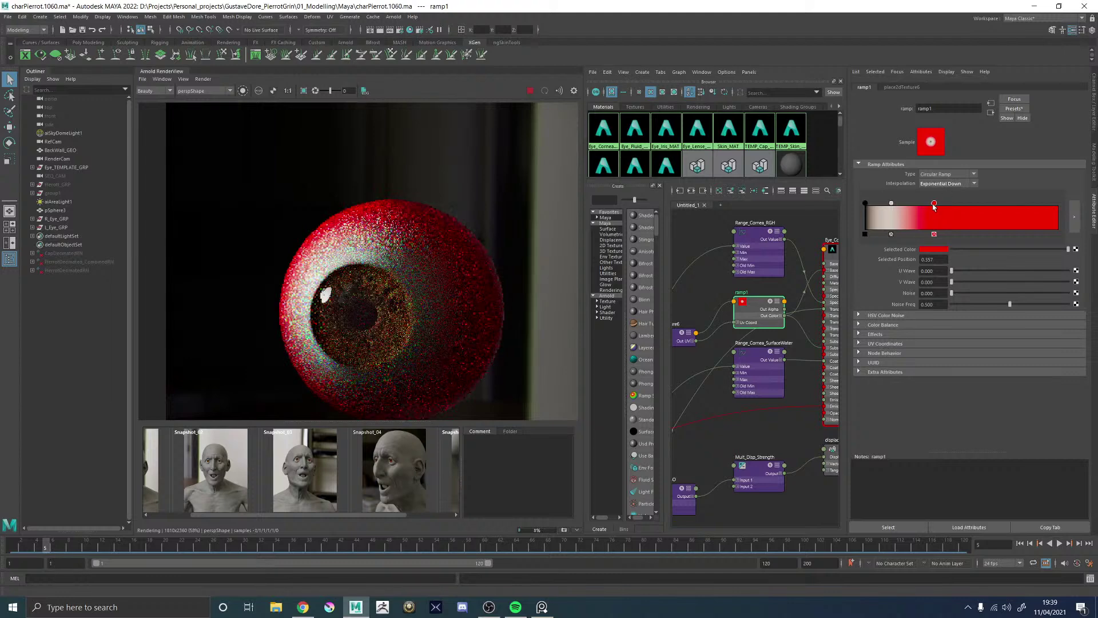
pyautogui.moveTo(934, 203); pyautogui.dragTo(971, 203)
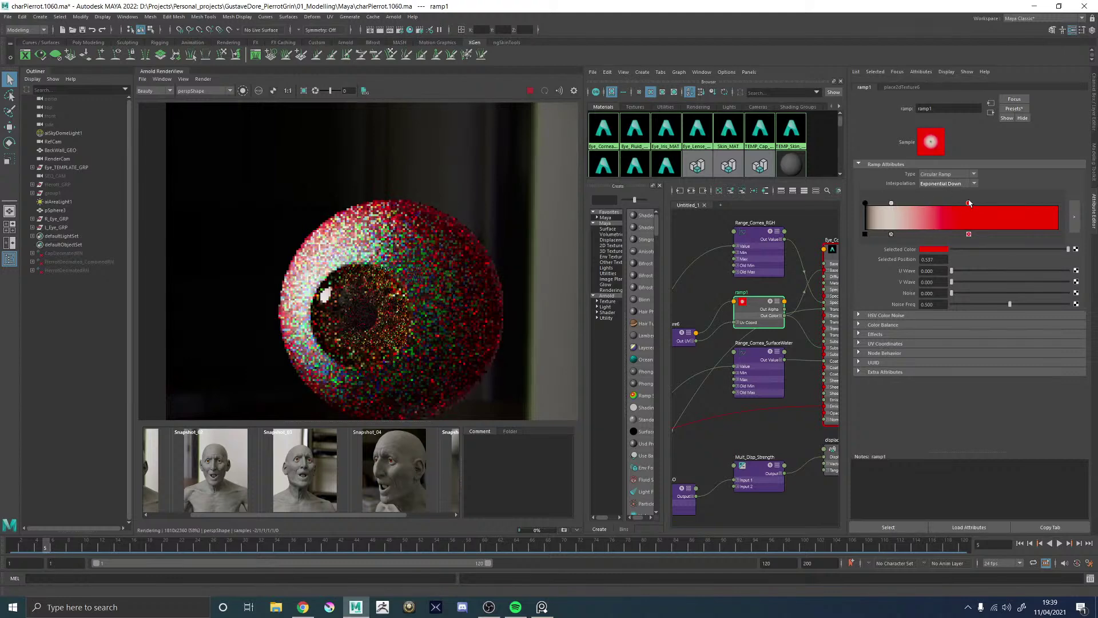
# - Recolour the red stop using RGB 0 to 1.0 values, with green at 0.385 and blue at 0.191
pyautogui.click(933, 249)
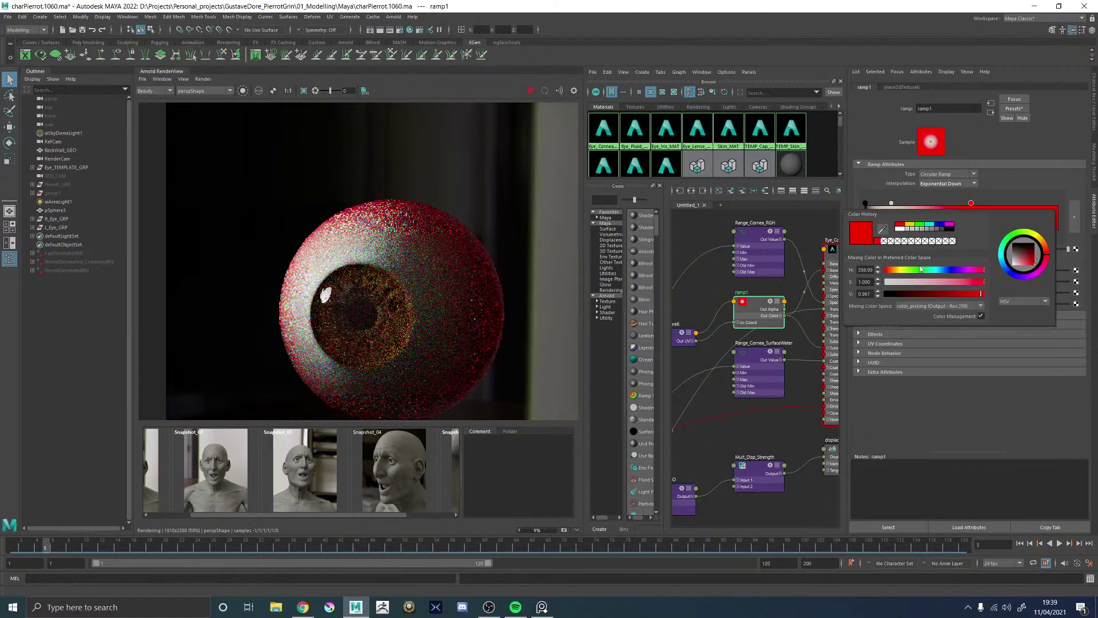
pyautogui.click(1018, 302)
pyautogui.click(1011, 310)
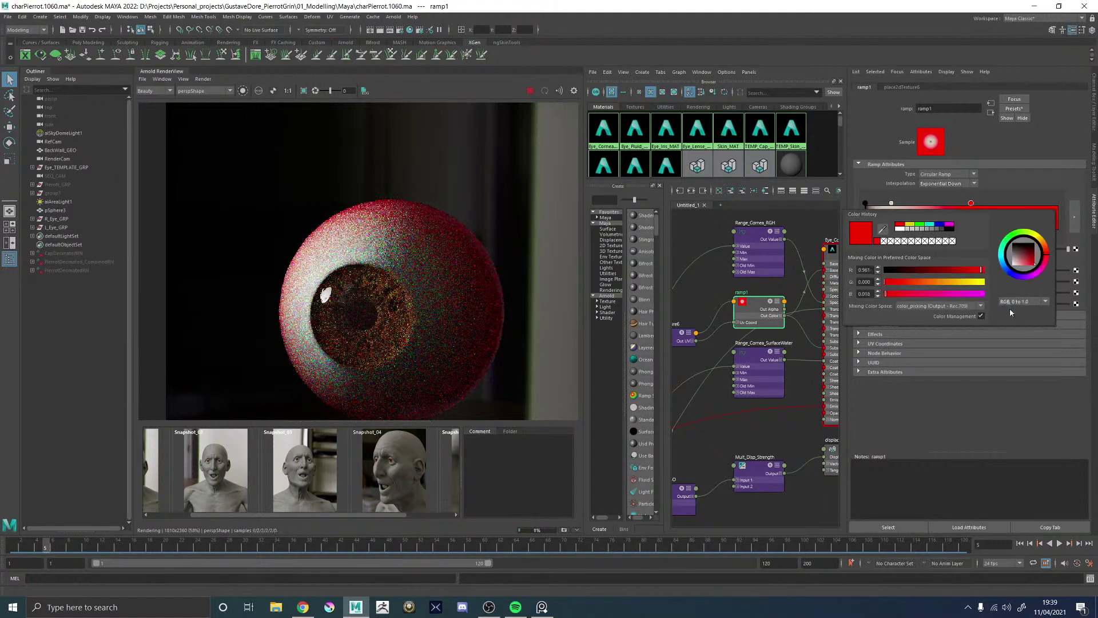
pyautogui.moveTo(915, 284); pyautogui.dragTo(913, 282)
pyautogui.click(904, 294)
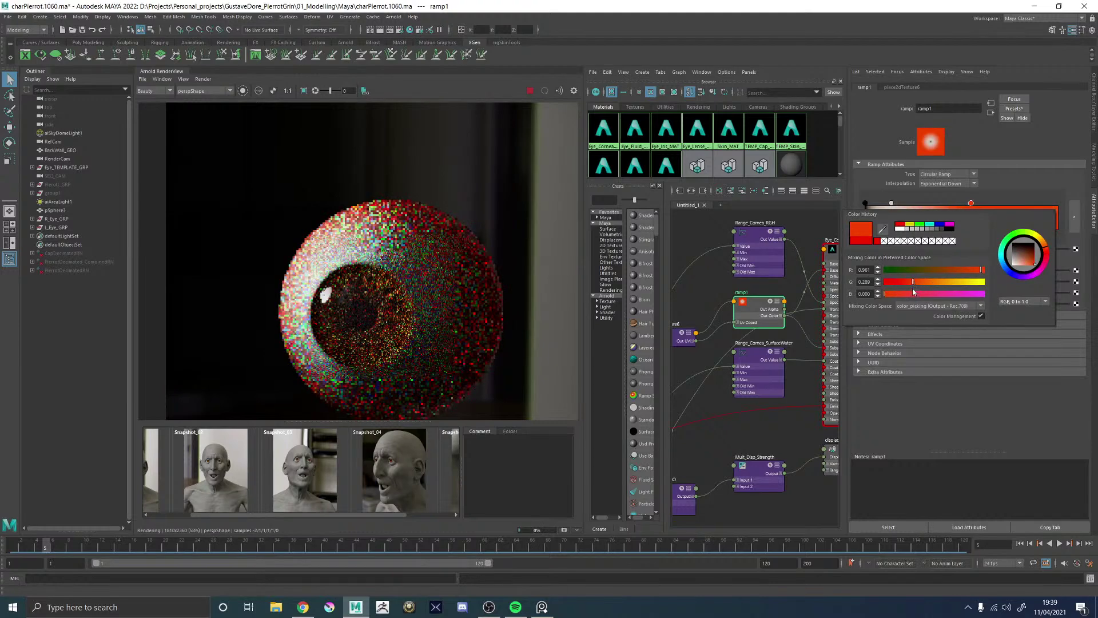
pyautogui.click(921, 283)
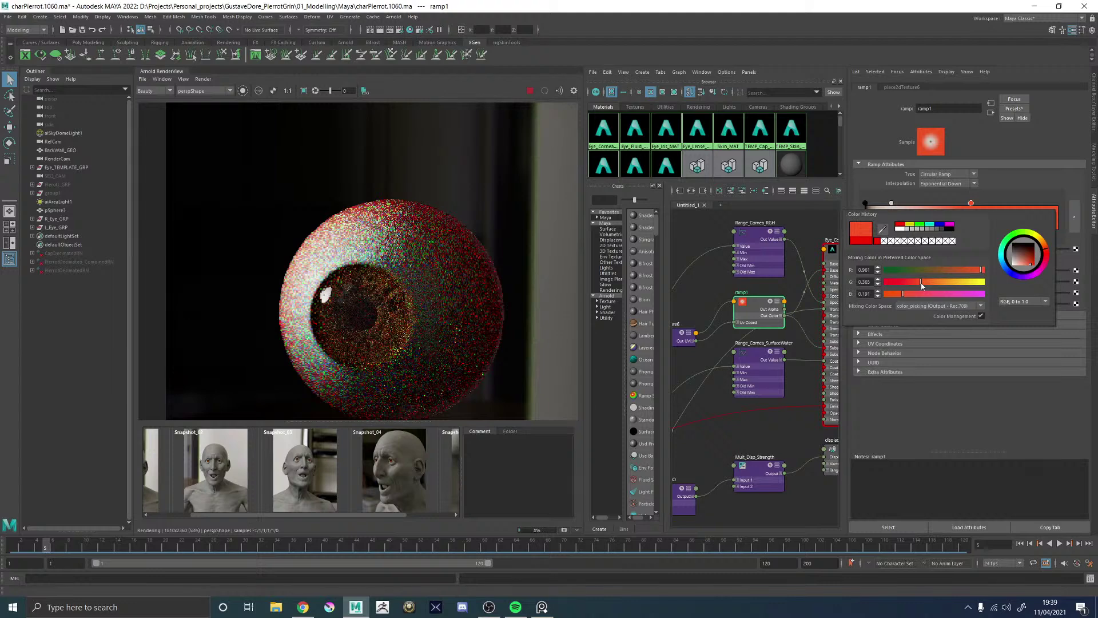
# - Turn off Color Management for the stop's colour and set its red value to 1
pyautogui.click(981, 317)
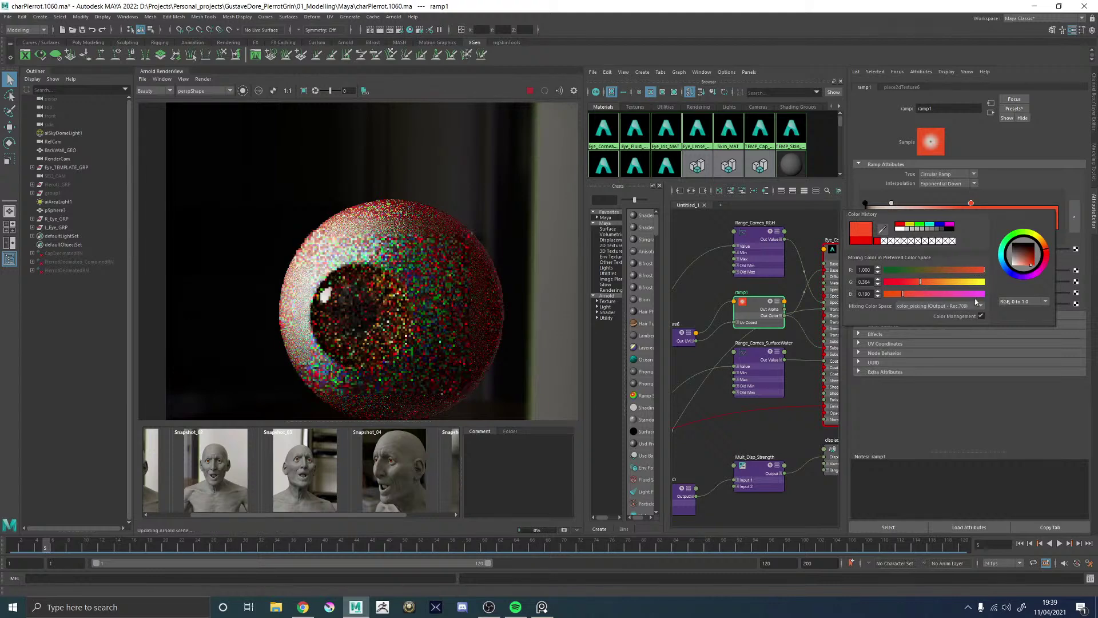
pyautogui.doubleClick(863, 270)
pyautogui.write('1')
pyautogui.press('Return')
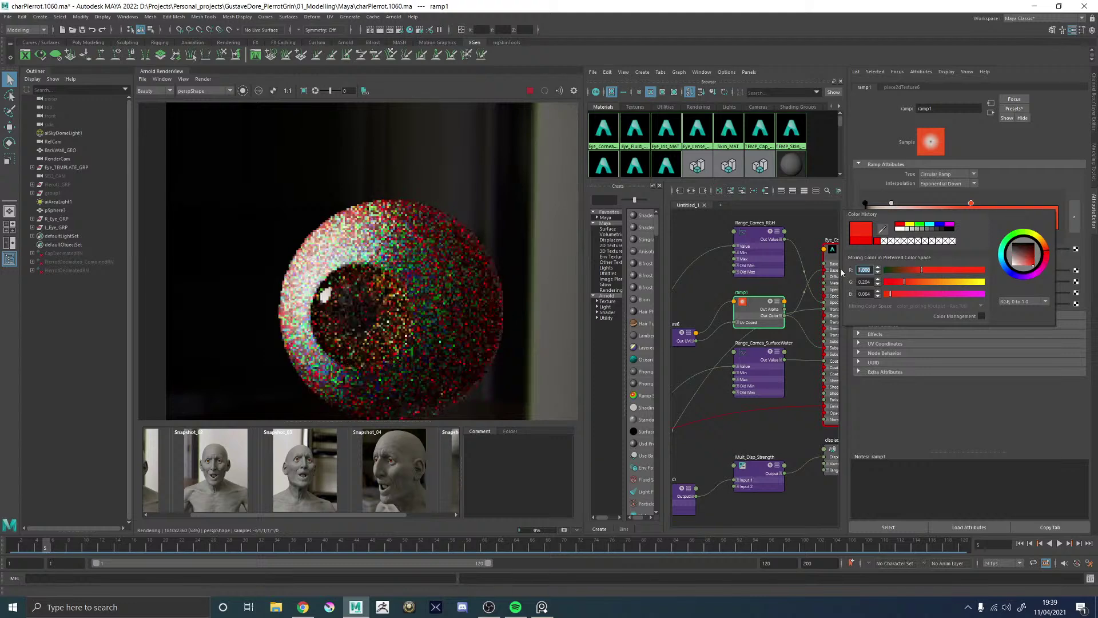
# - Set the red stop's colour to green 0.35 and blue 0.2
pyautogui.doubleClick(863, 281)
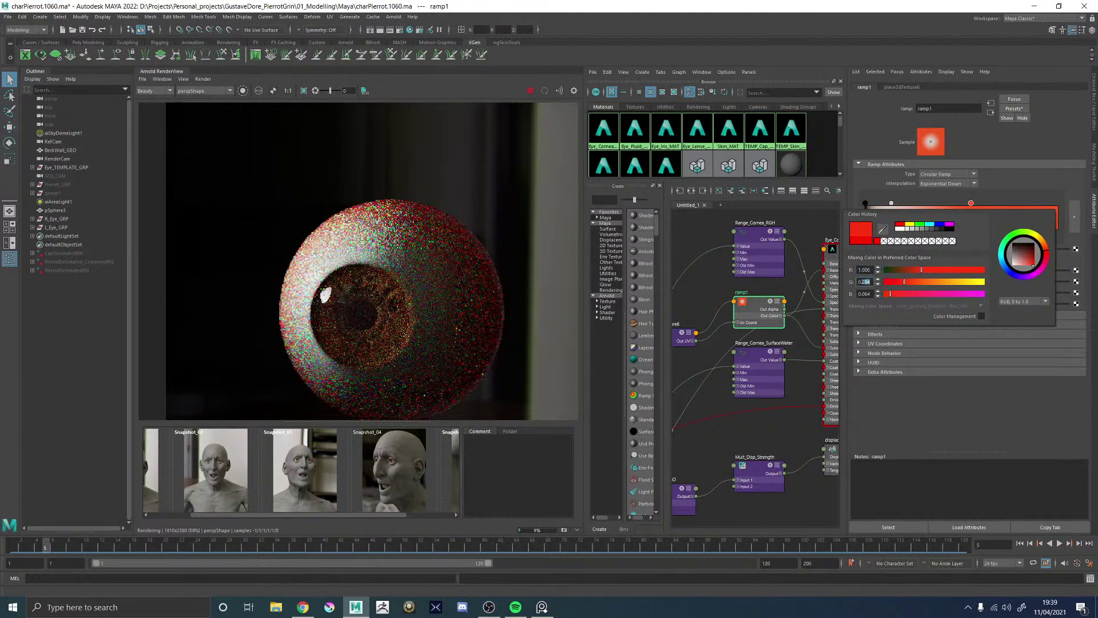
pyautogui.write('0.1')
pyautogui.press('Tab')
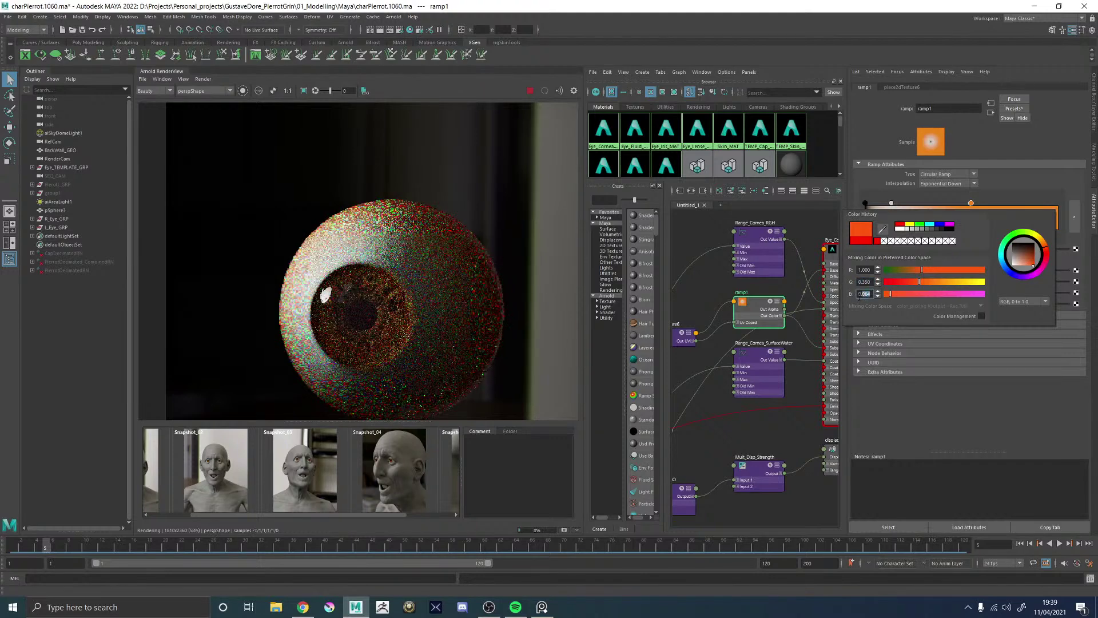
pyautogui.write('0.2')
pyautogui.press('Return')
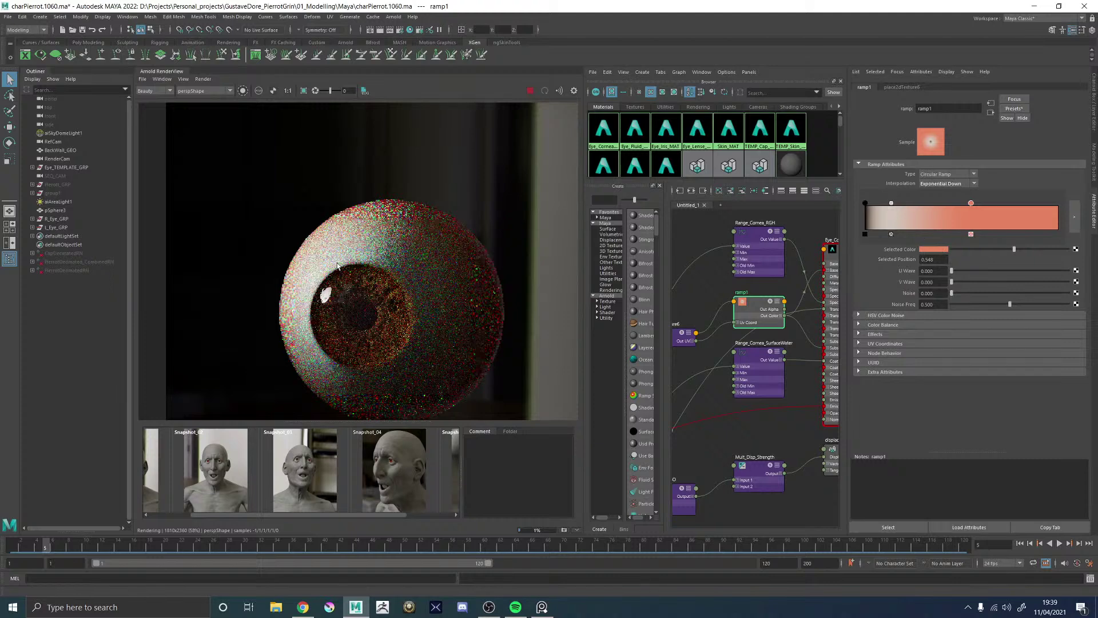
pyautogui.scroll(-1, 334, 276)
pyautogui.scroll(1, 353, 272)
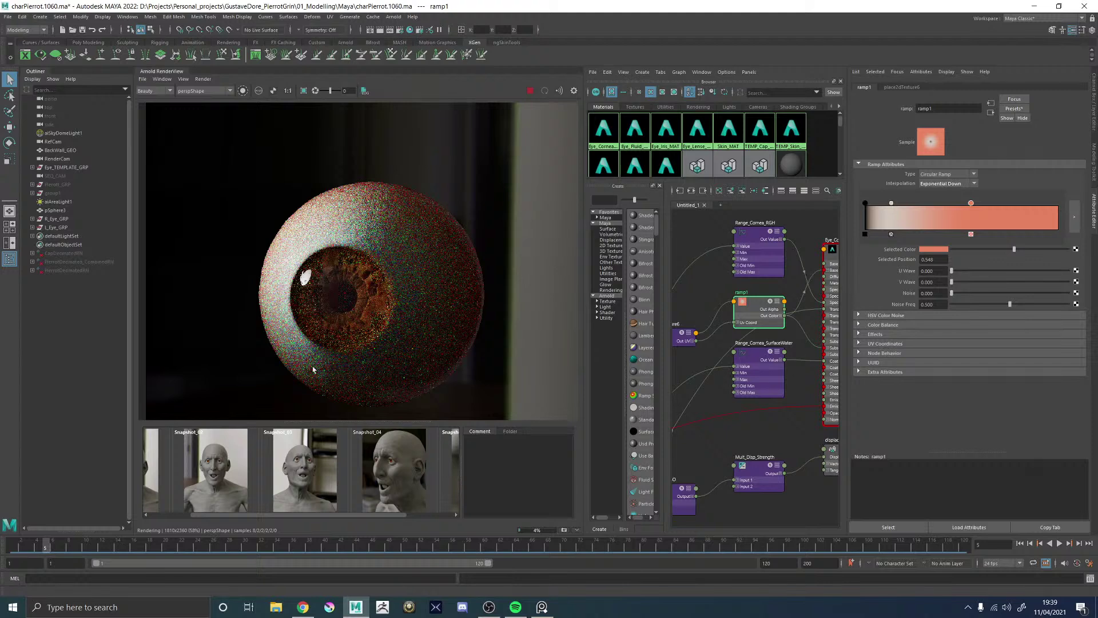
# - Turn Color Management back on for the stop's colour, switch it to HSV, and shift the hue slightly towards pure red
pyautogui.click(928, 250)
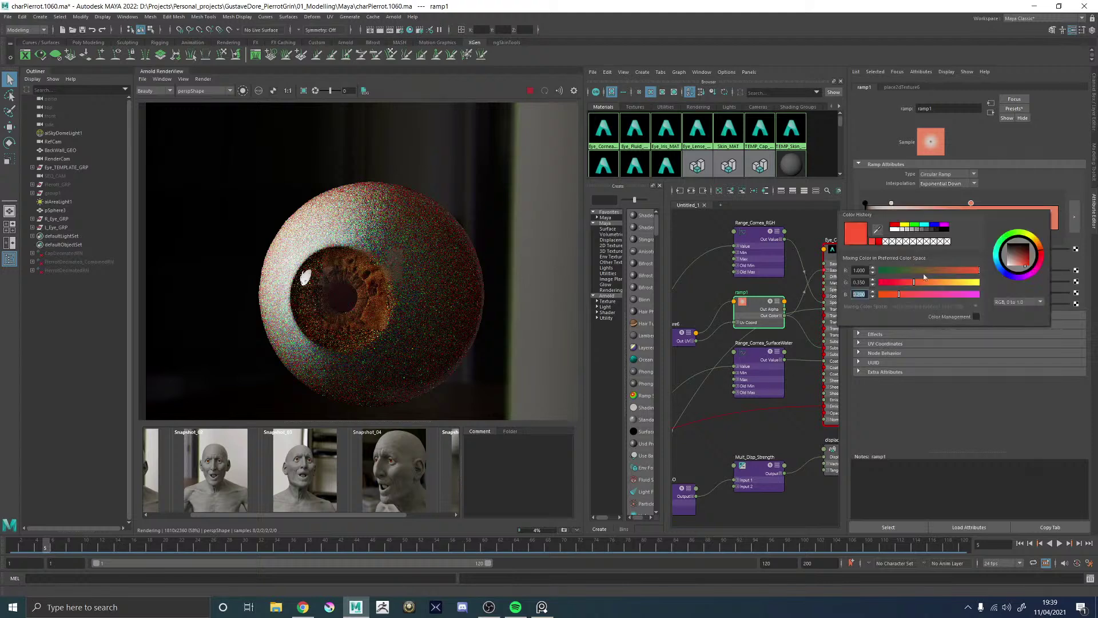
pyautogui.click(1002, 302)
pyautogui.click(1007, 313)
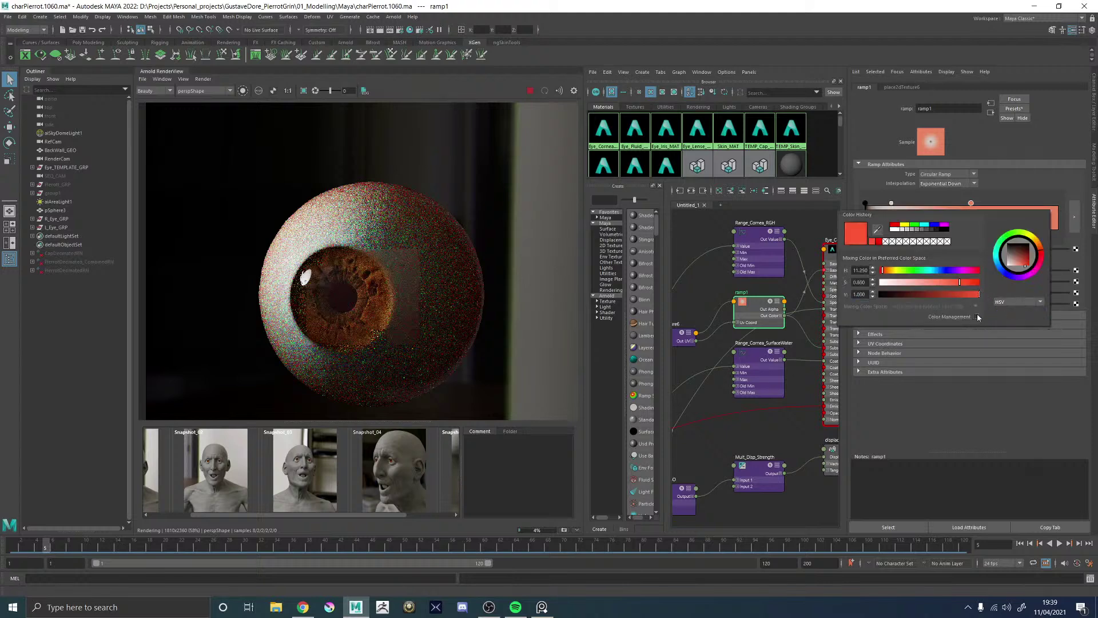
pyautogui.click(975, 317)
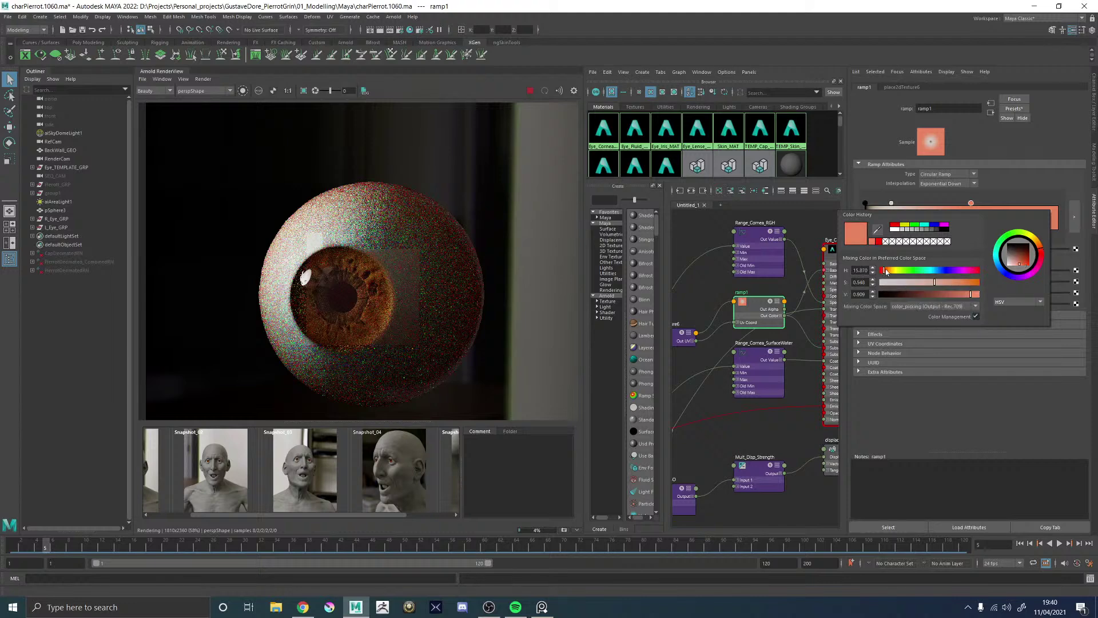
pyautogui.moveTo(886, 271); pyautogui.dragTo(882, 273)
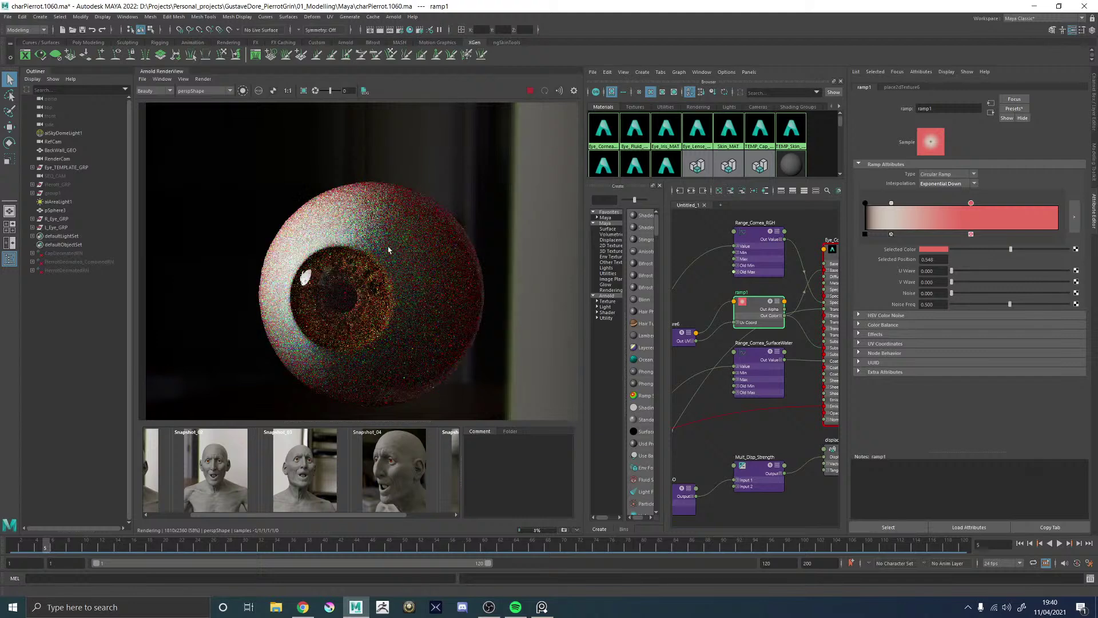
# - Examine the iris and the reddened outer sclera in the Arnold render, both close up and from a distance
pyautogui.scroll(-5, 389, 250)
pyautogui.scroll(6, 382, 268)
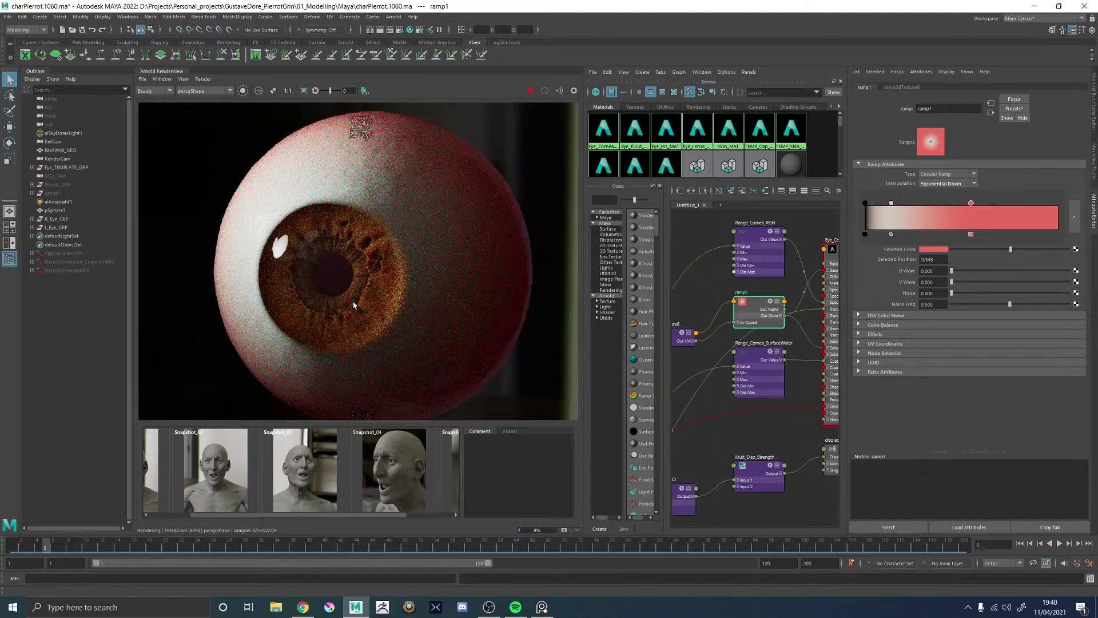
pyautogui.hotkey('alt', 'Tab')
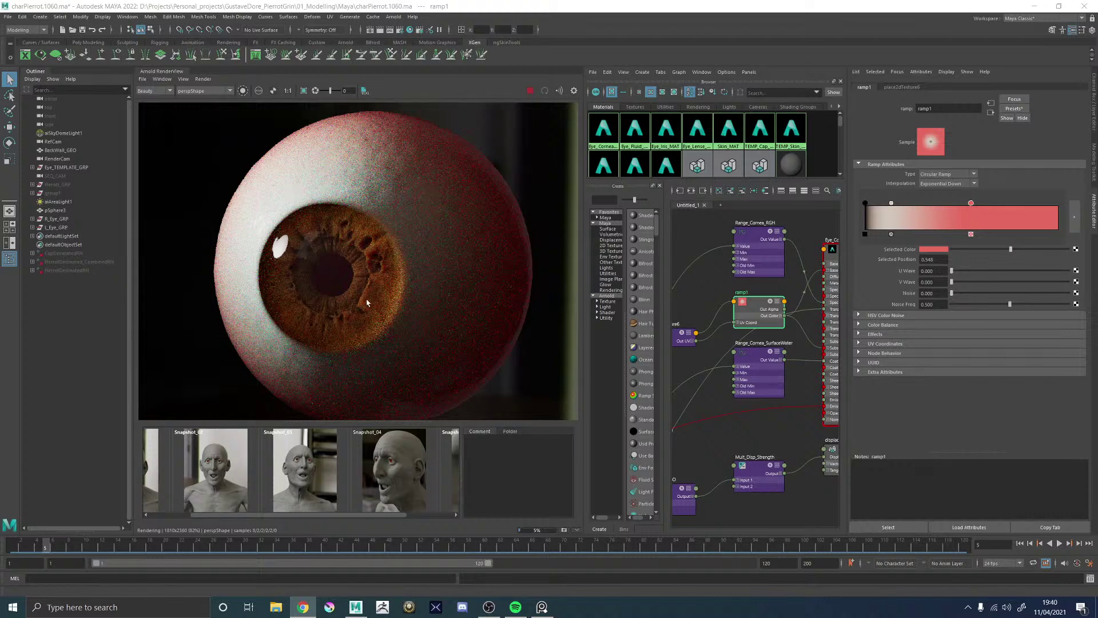
pyautogui.scroll(-4, 367, 299)
pyautogui.scroll(2, 363, 300)
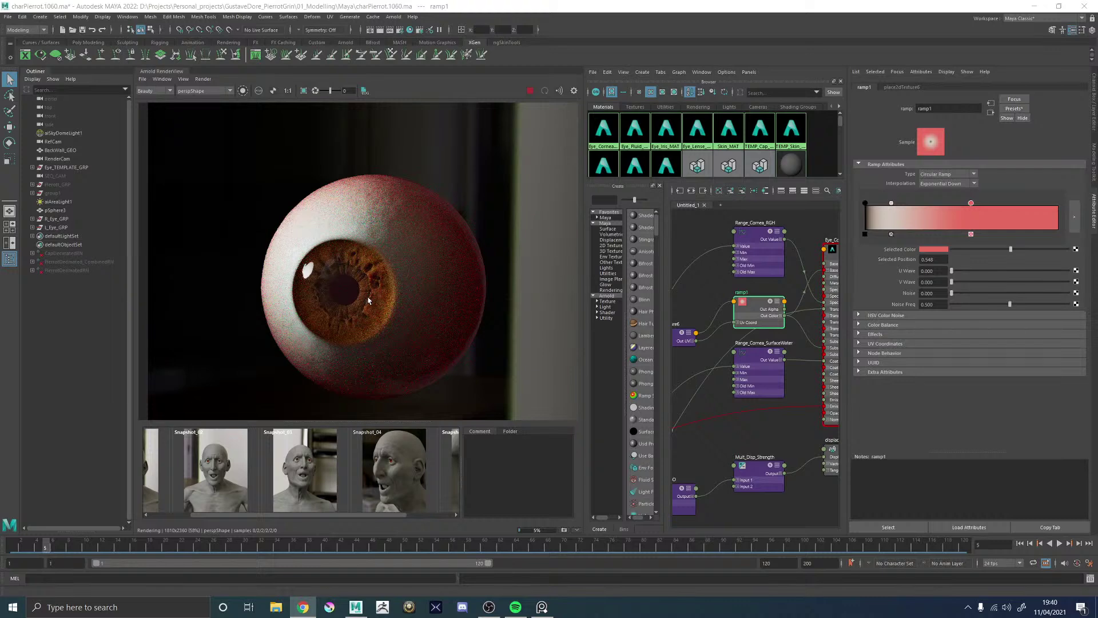
pyautogui.scroll(5, 412, 258)
pyautogui.scroll(-5, 379, 273)
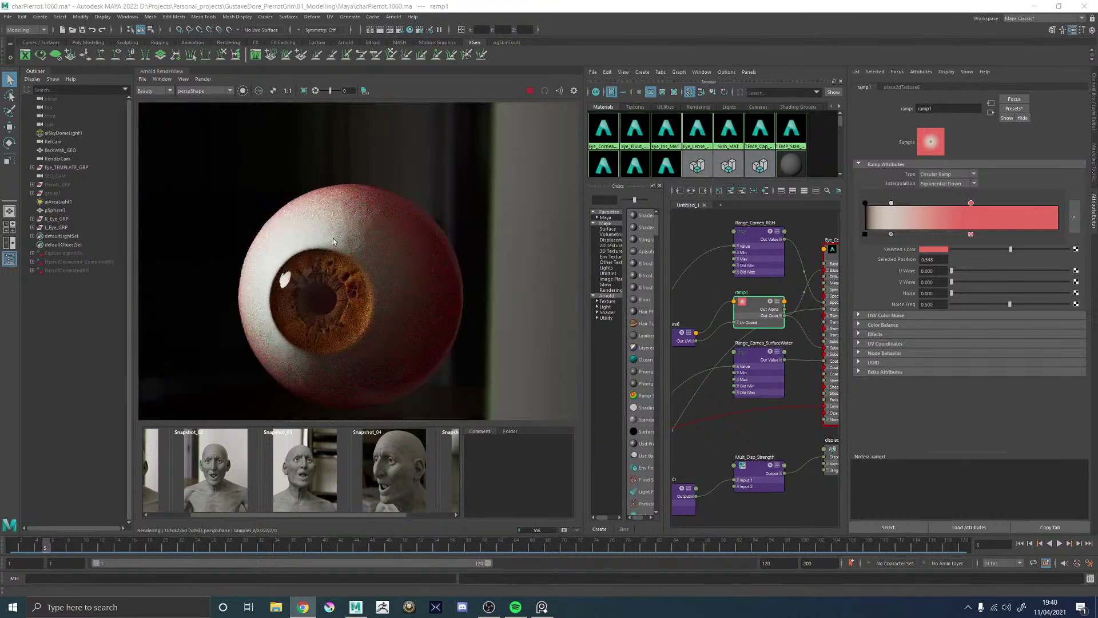
pyautogui.scroll(3, 337, 238)
pyautogui.scroll(-2, 377, 242)
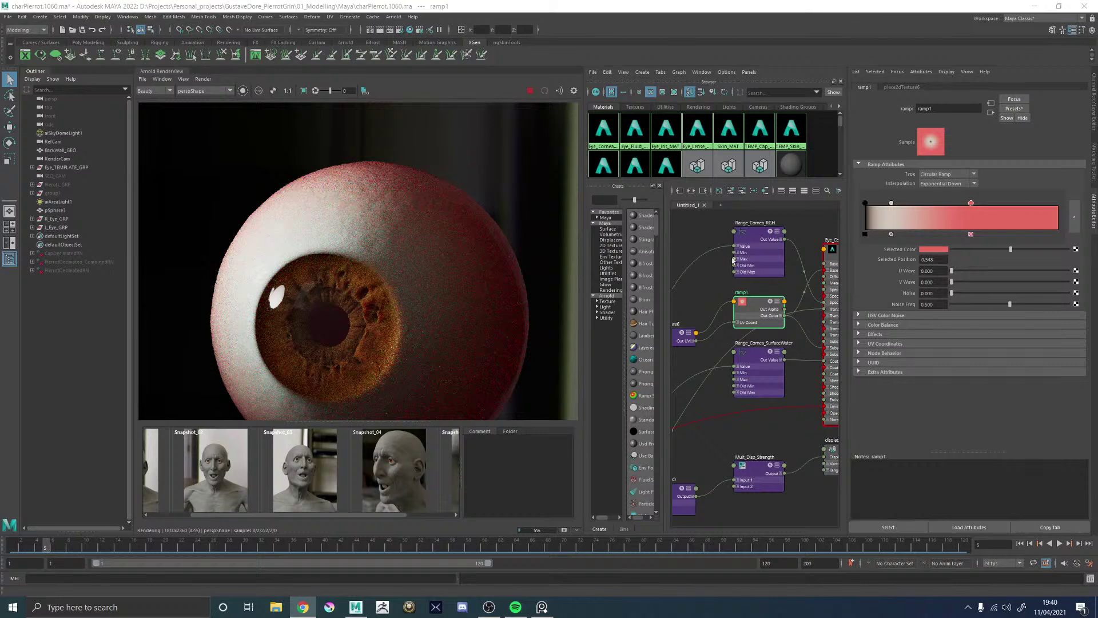
# - Bring up the perspective viewport in place of the Hypershade and orbit around the eye to inspect its geometry
pyautogui.click(712, 265)
pyautogui.press('space')
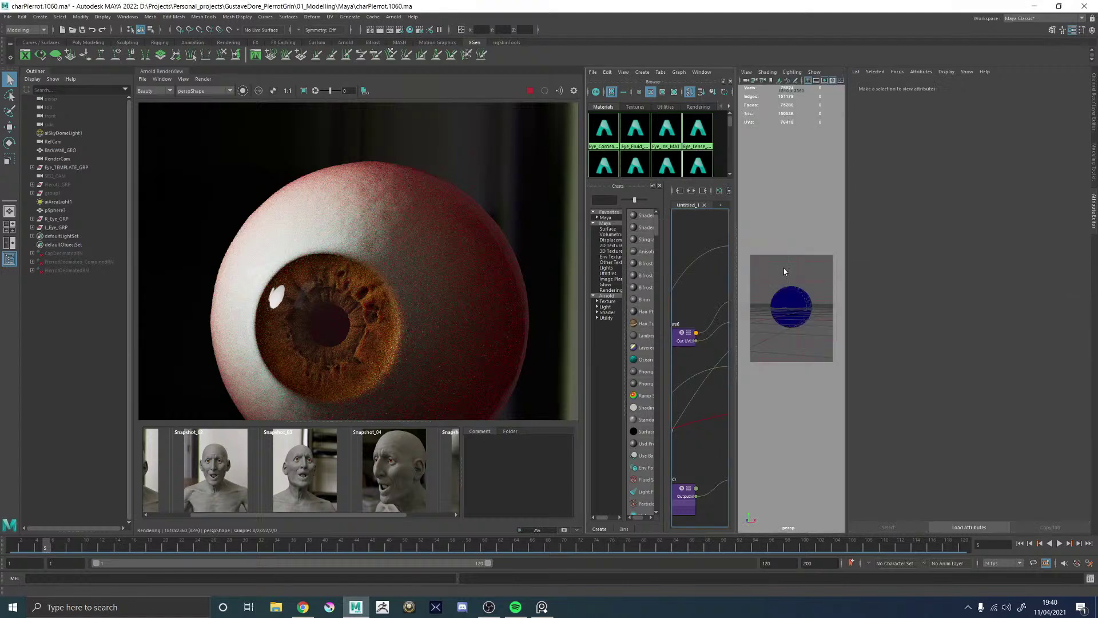
pyautogui.press('space')
pyautogui.keyDown('alt'); pyautogui.moveTo(761, 276); pyautogui.dragTo(702, 282); pyautogui.keyUp('alt')
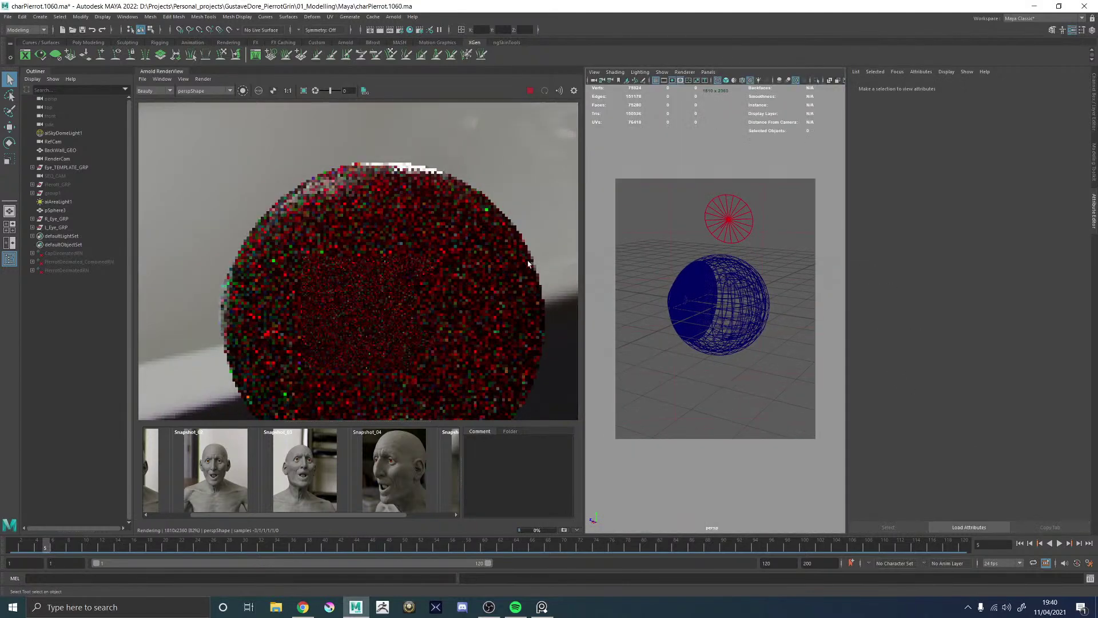
pyautogui.keyDown('alt'); pyautogui.moveTo(668, 216); pyautogui.dragTo(766, 206); pyautogui.keyUp('alt')
# - Delete the pSphere3 object inside the eye
pyautogui.click(55, 210)
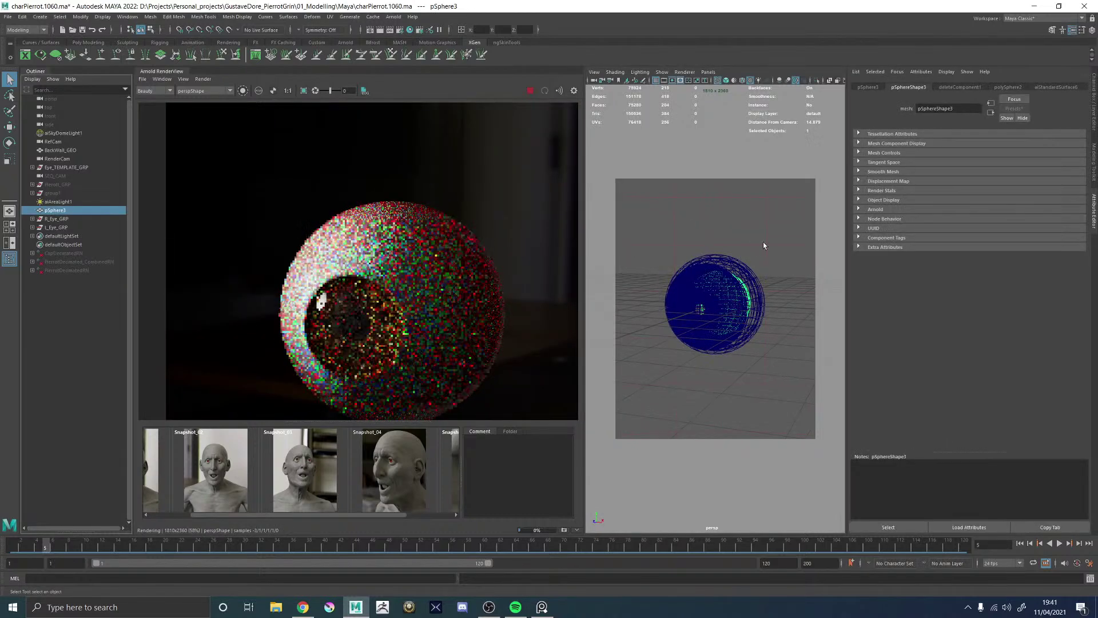
pyautogui.press('Delete')
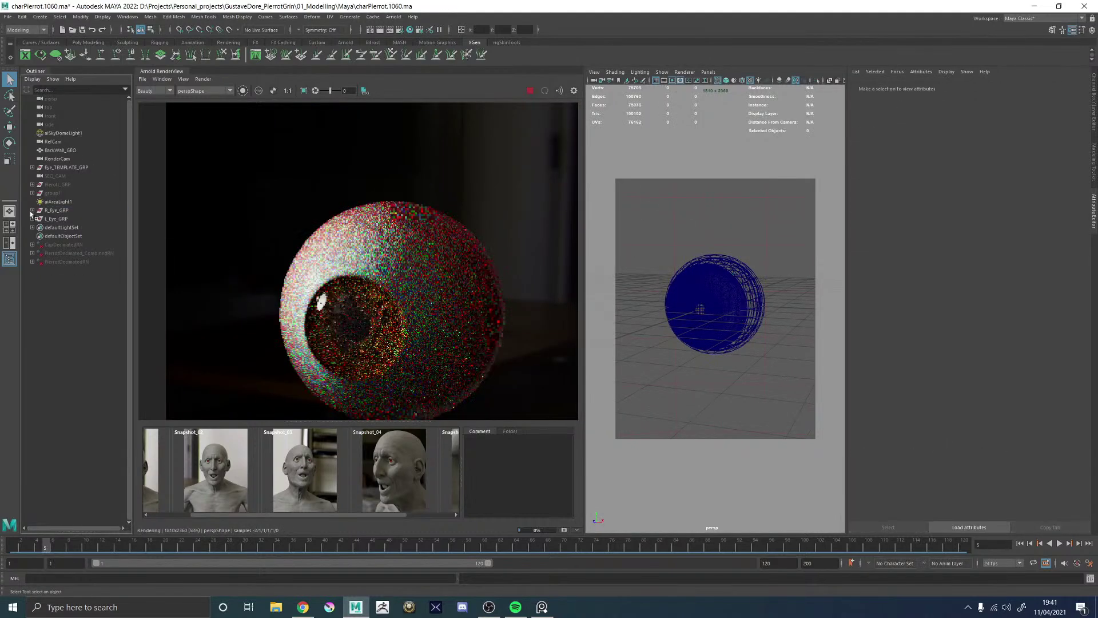
# - Reset the rotation of aiAreaLight1 to 0 on all three axes
pyautogui.click(58, 201)
pyautogui.keyDown('alt'); pyautogui.moveTo(748, 207); pyautogui.dragTo(592, 233); pyautogui.keyUp('alt')
pyautogui.press('w')
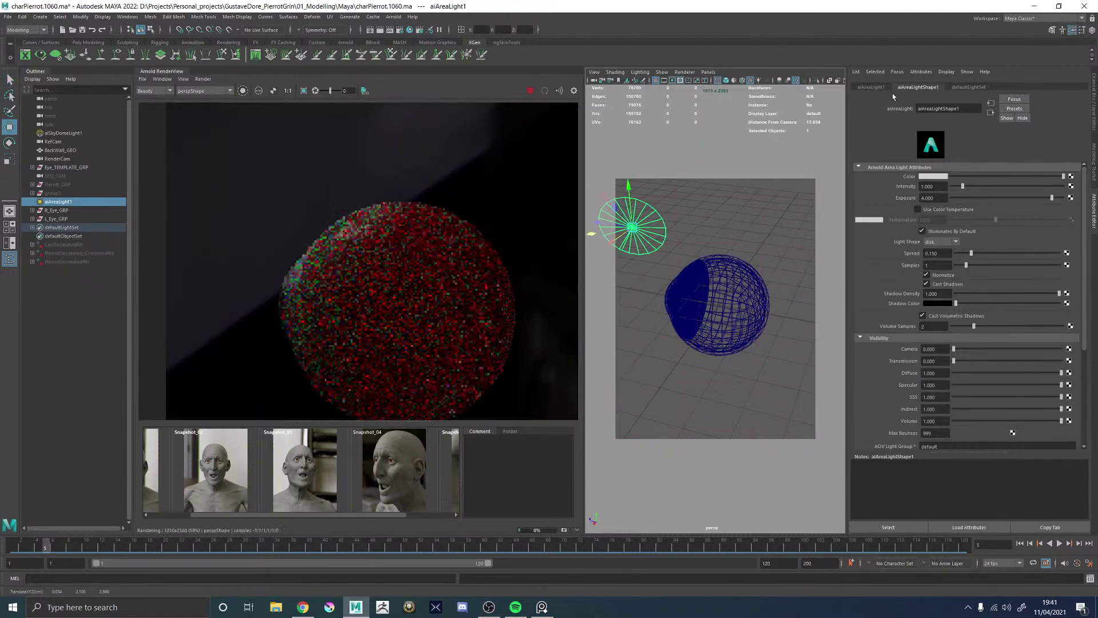
pyautogui.click(871, 87)
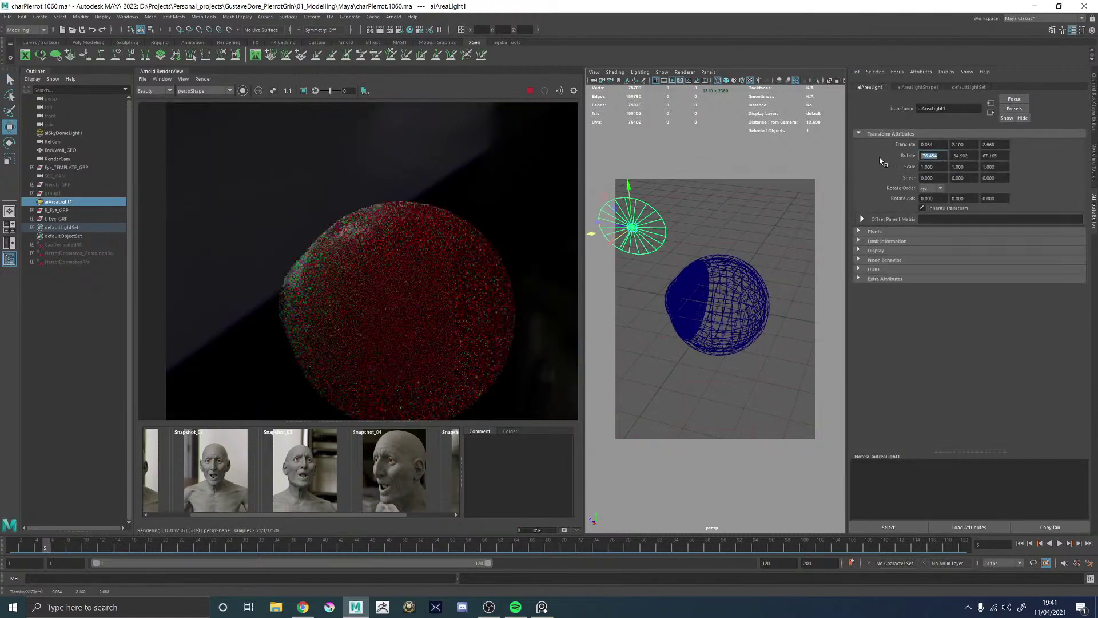
pyautogui.write('0')
pyautogui.click(967, 156)
pyautogui.write('0')
pyautogui.click(998, 156)
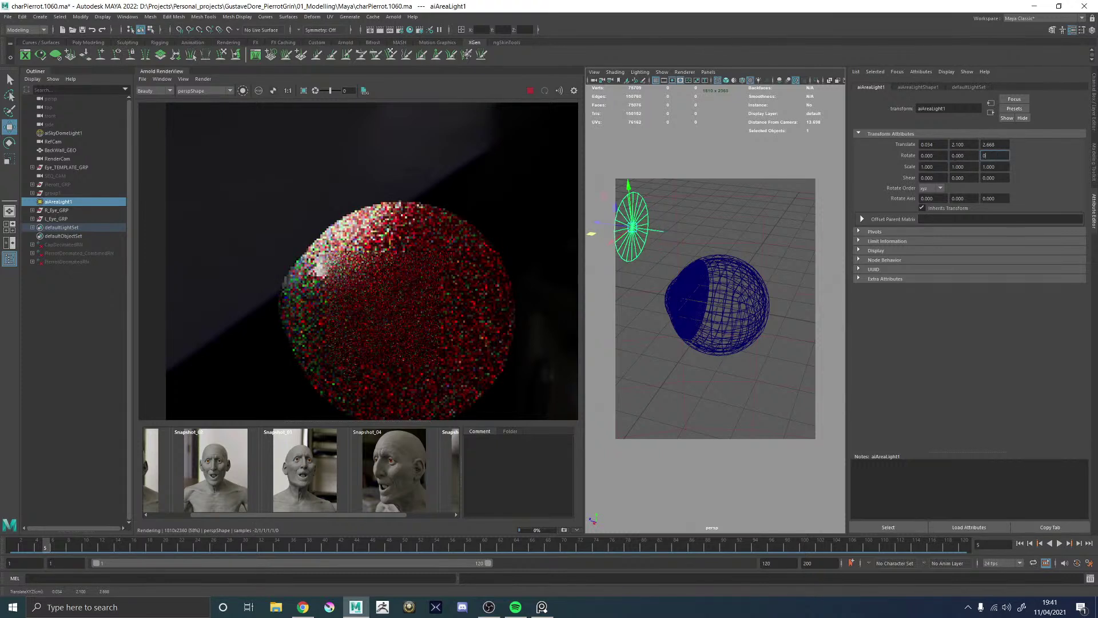
# - Set the area light's X and Y translation to 0 to centre it in front of the eye
pyautogui.moveTo(969, 146); pyautogui.dragTo(893, 149)
pyautogui.write('0')
pyautogui.press('Tab')
pyautogui.write('0')
pyautogui.click(941, 156)
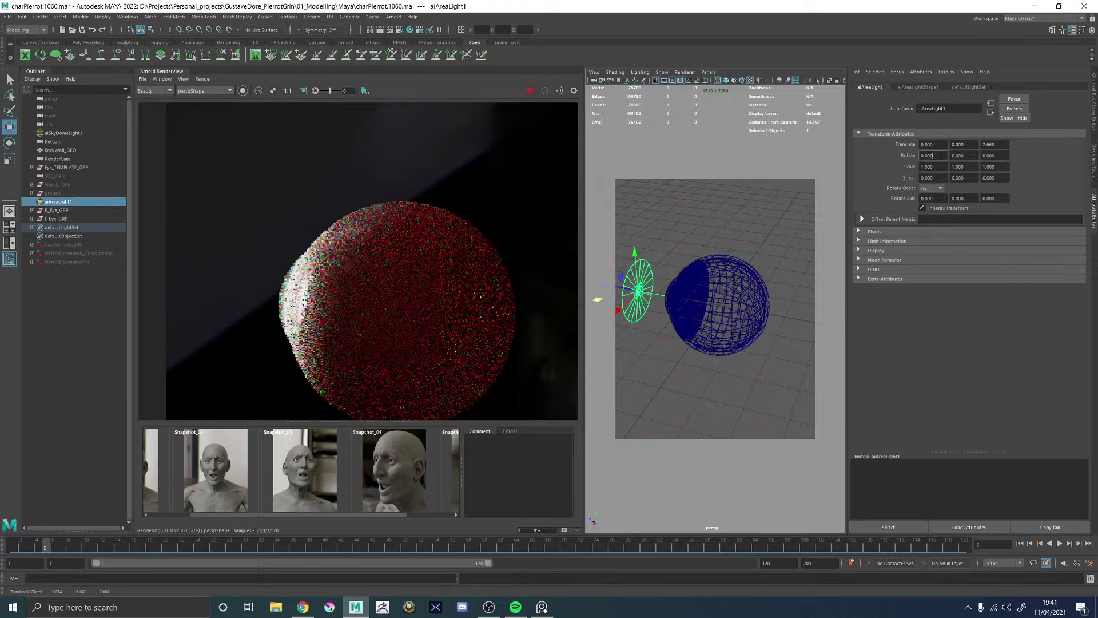
# - Move the area light along Z to 7.232 and frame the eye from the front
pyautogui.keyDown('alt'); pyautogui.moveTo(664, 293); pyautogui.dragTo(797, 303); pyautogui.keyUp('alt')
pyautogui.keyDown('alt'); pyautogui.moveTo(745, 299); pyautogui.dragTo(725, 294, button='middle'); pyautogui.keyUp('alt')
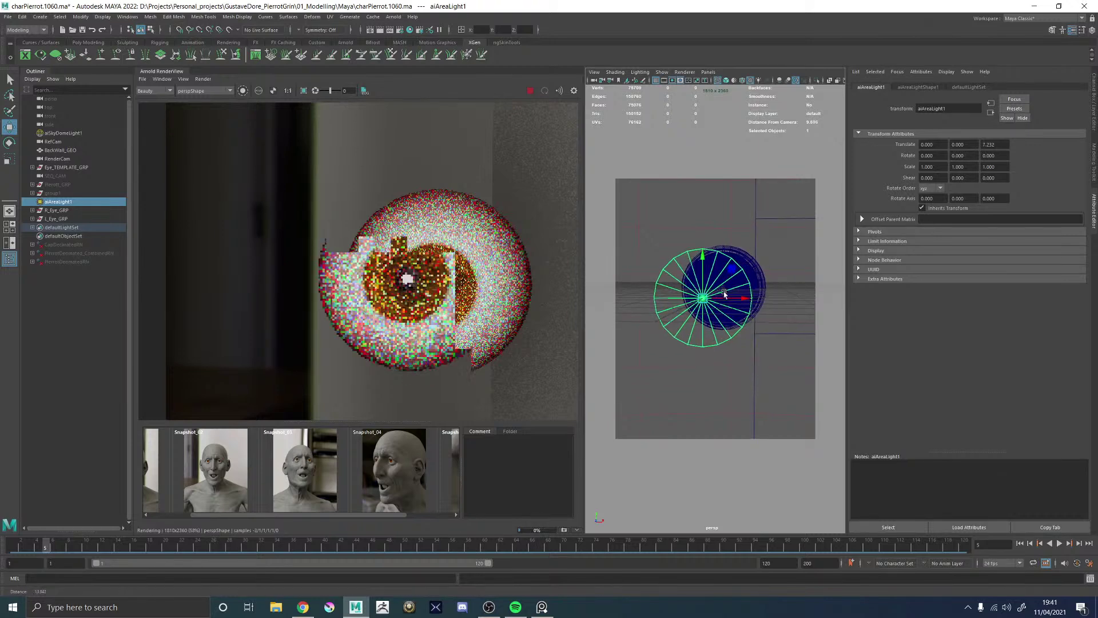
pyautogui.keyDown('alt'); pyautogui.moveTo(725, 294); pyautogui.dragTo(749, 311, button='right'); pyautogui.keyUp('alt')
pyautogui.keyDown('alt'); pyautogui.moveTo(749, 311); pyautogui.dragTo(747, 303); pyautogui.keyUp('alt')
pyautogui.keyDown('alt'); pyautogui.moveTo(746, 302); pyautogui.dragTo(744, 311, button='middle'); pyautogui.keyUp('alt')
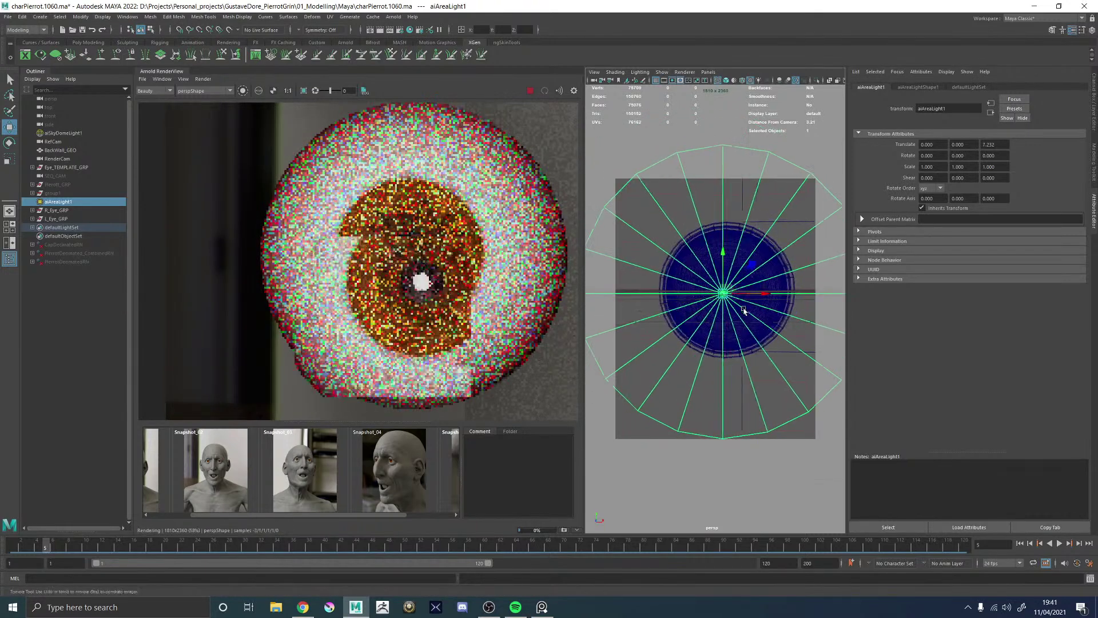
pyautogui.keyDown('alt'); pyautogui.moveTo(744, 310); pyautogui.dragTo(717, 274); pyautogui.keyUp('alt')
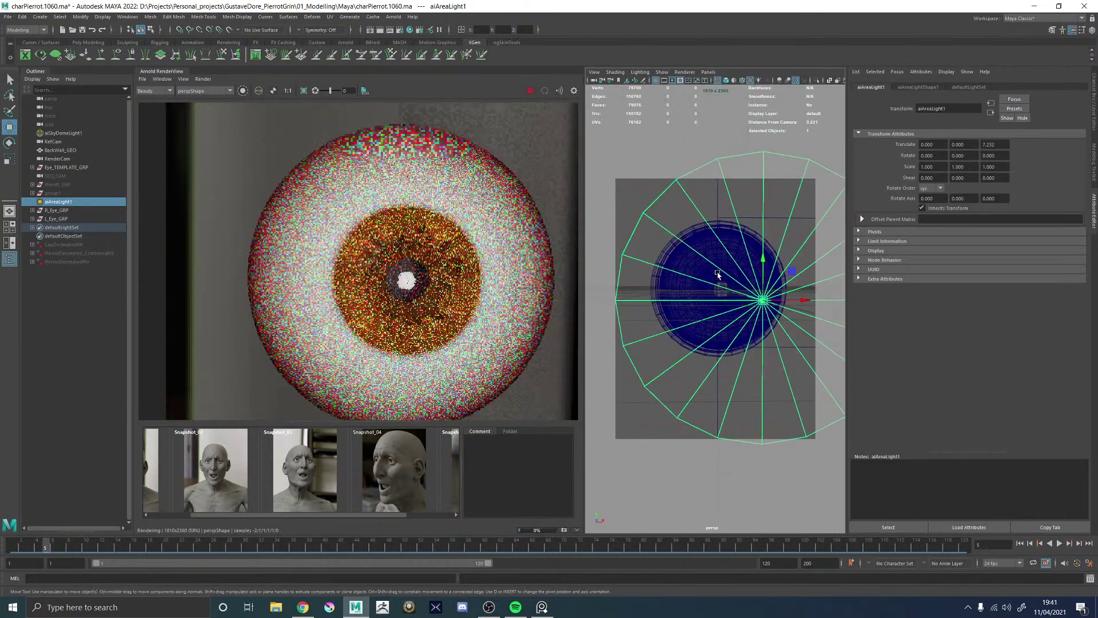
# - Limit the Arnold render to a region around the pupil, and stop the render once it has refined
pyautogui.scroll(3, 461, 289)
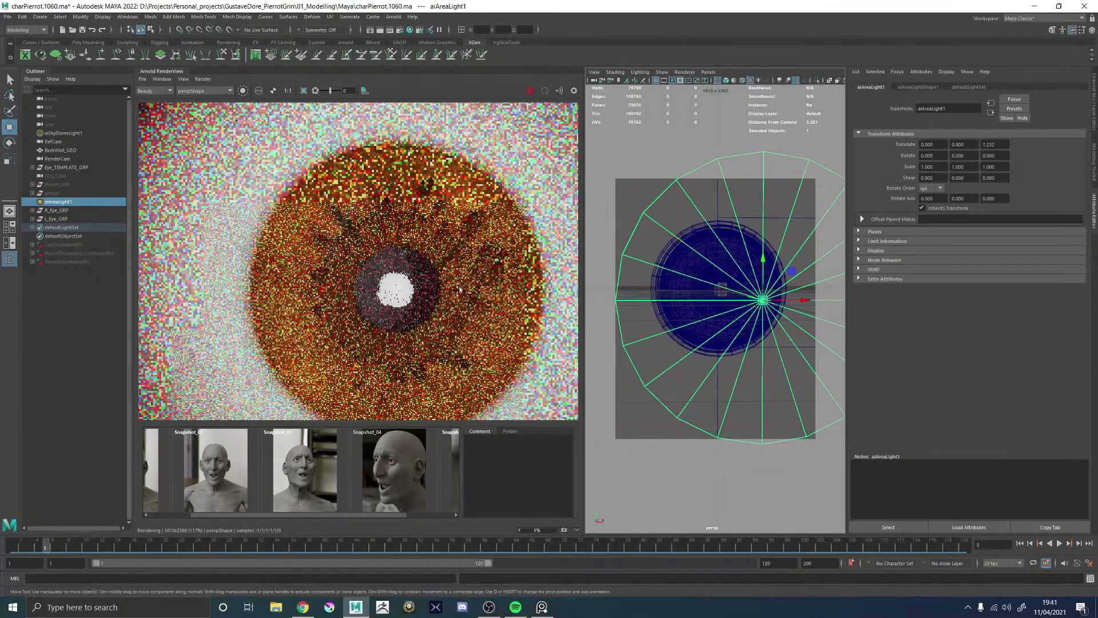
pyautogui.moveTo(327, 252); pyautogui.dragTo(424, 317)
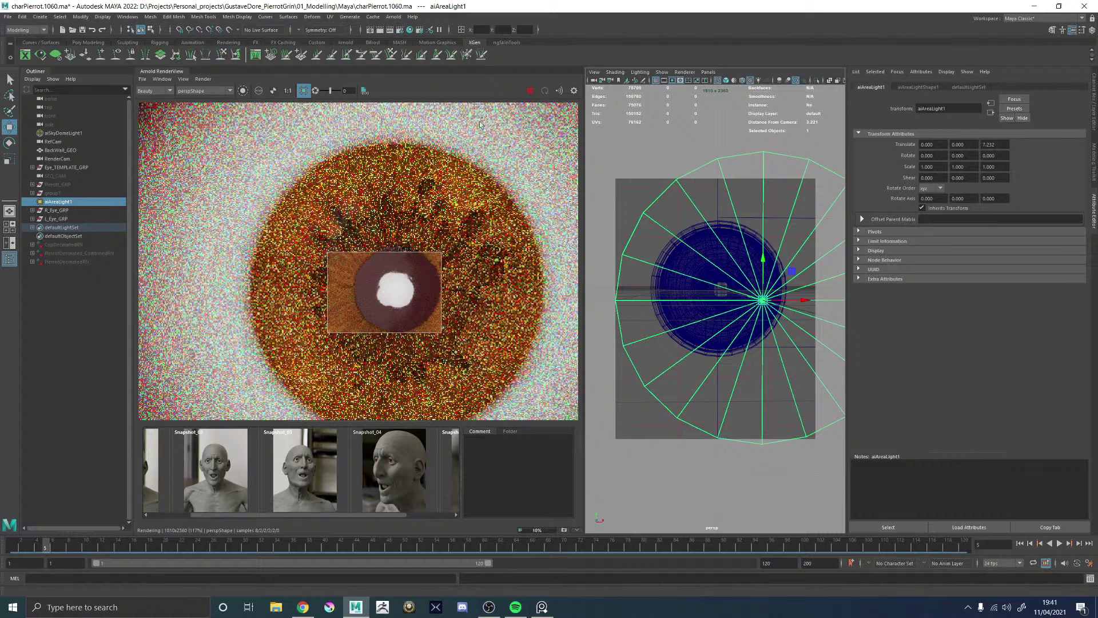
pyautogui.click(528, 92)
# - Undo the area light's transform changes and the deletion of pSphere3
pyautogui.hotkey('ctrl', 'z')
pyautogui.hotkey('ctrl', 'z')
pyautogui.hotkey('ctrl', 'z')
pyautogui.hotkey('ctrl', 'z')
pyautogui.hotkey('ctrl', 'z')
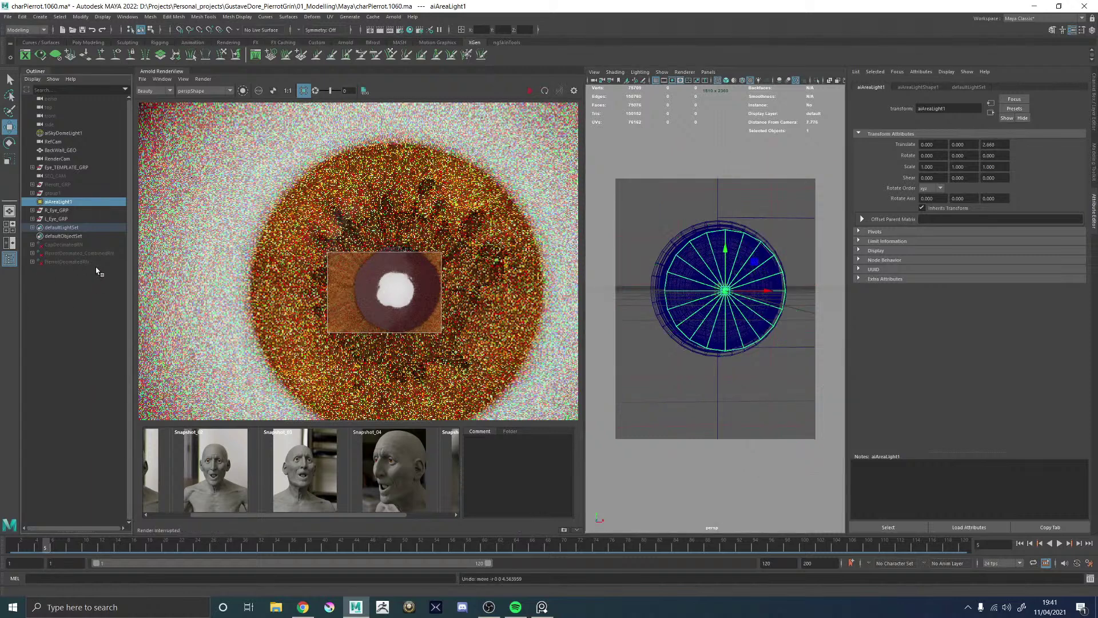
pyautogui.hotkey('ctrl', 'z')
pyautogui.hotkey('ctrl', 'z')
pyautogui.hotkey('ctrl', 'z')
pyautogui.hotkey('ctrl', 'z')
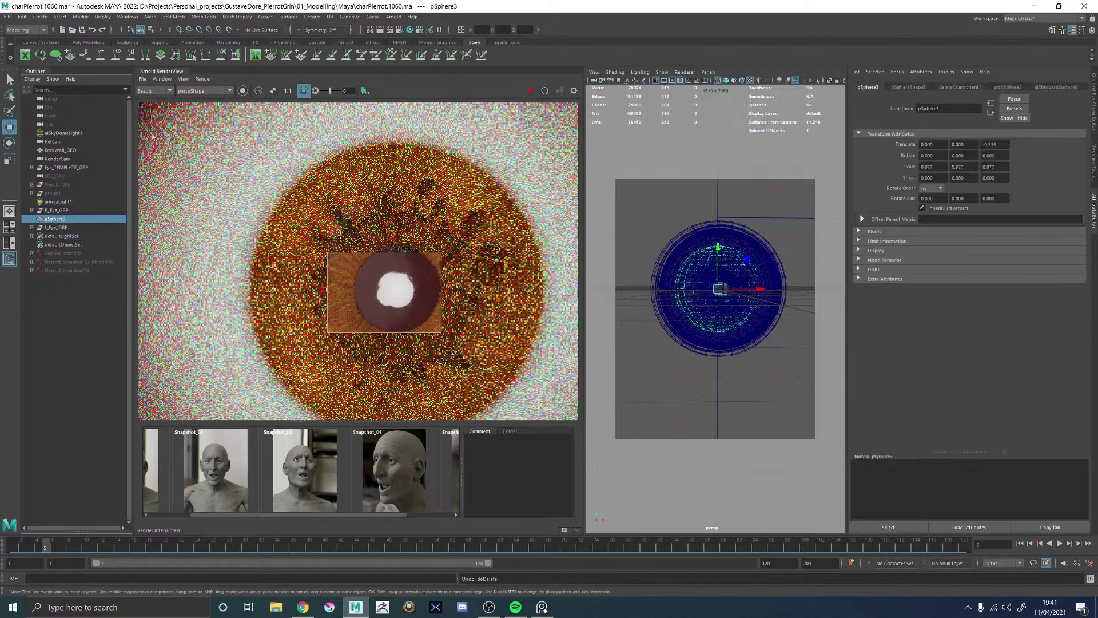
# - Set the X and Y values of both translation and rotation to 0 for aiAreaLight1
pyautogui.click(54, 228)
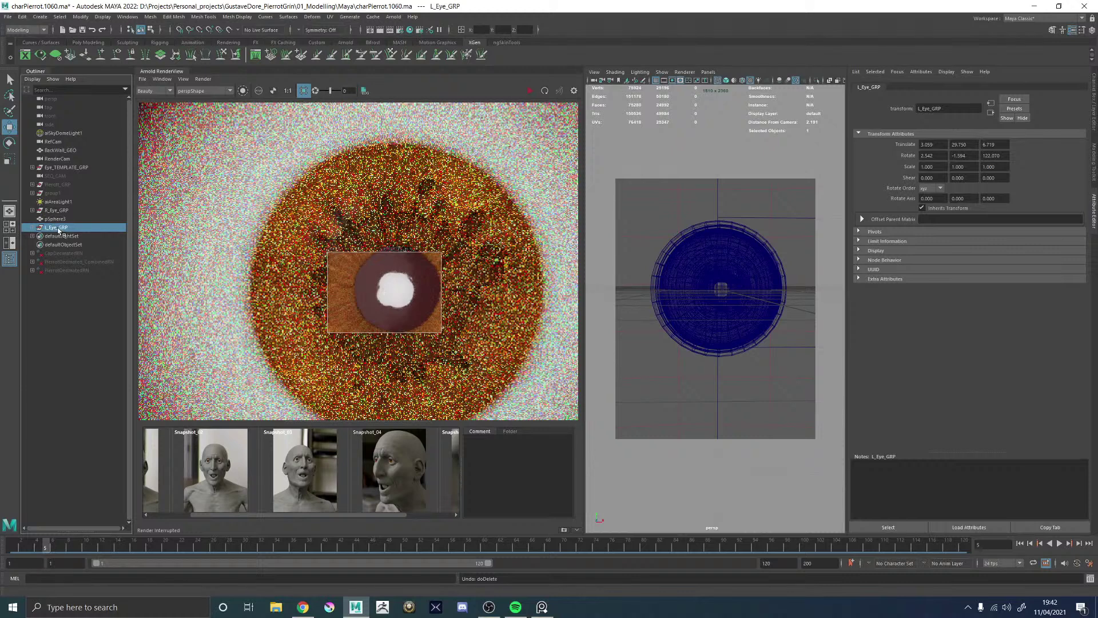
pyautogui.press('w')
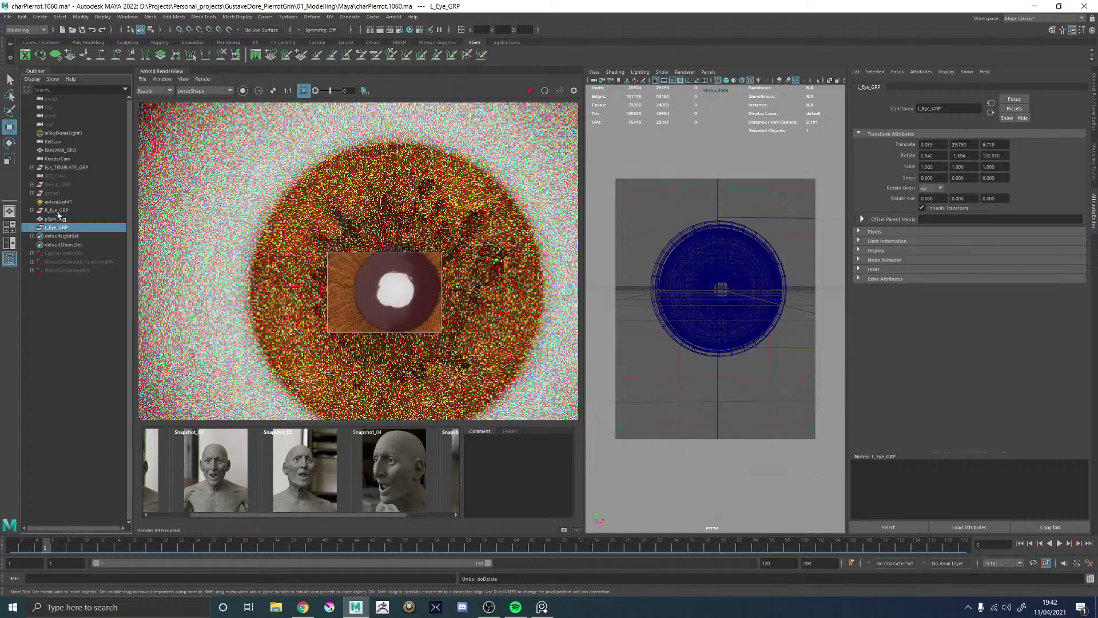
pyautogui.click(58, 202)
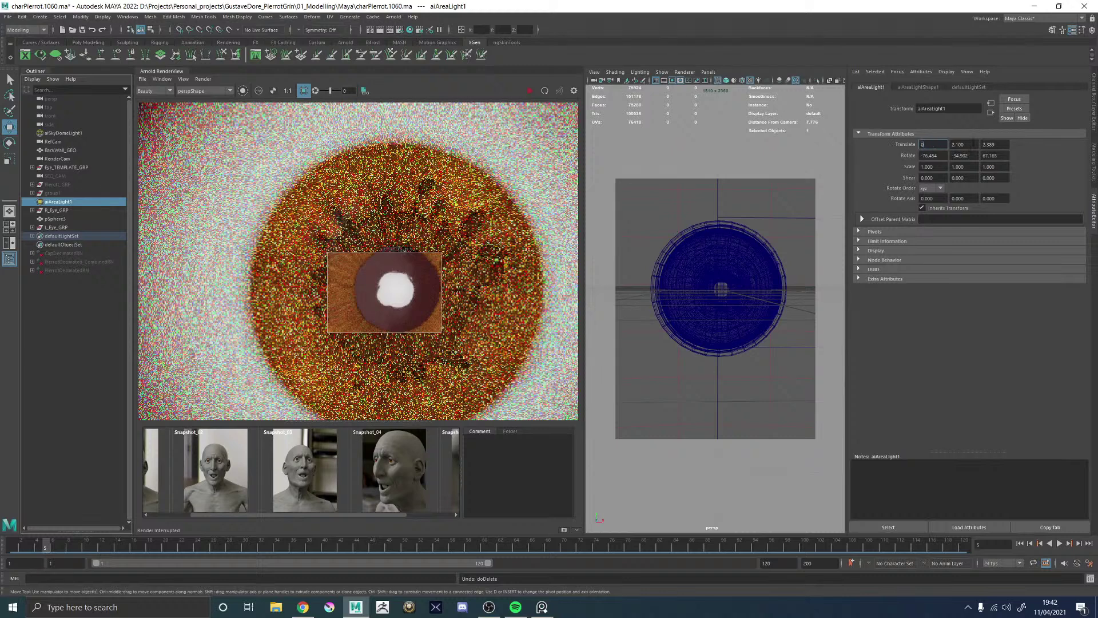
pyautogui.press('Tab')
pyautogui.write('0')
pyautogui.click(944, 155)
pyautogui.write('0')
pyautogui.press('Tab')
pyautogui.write('0')
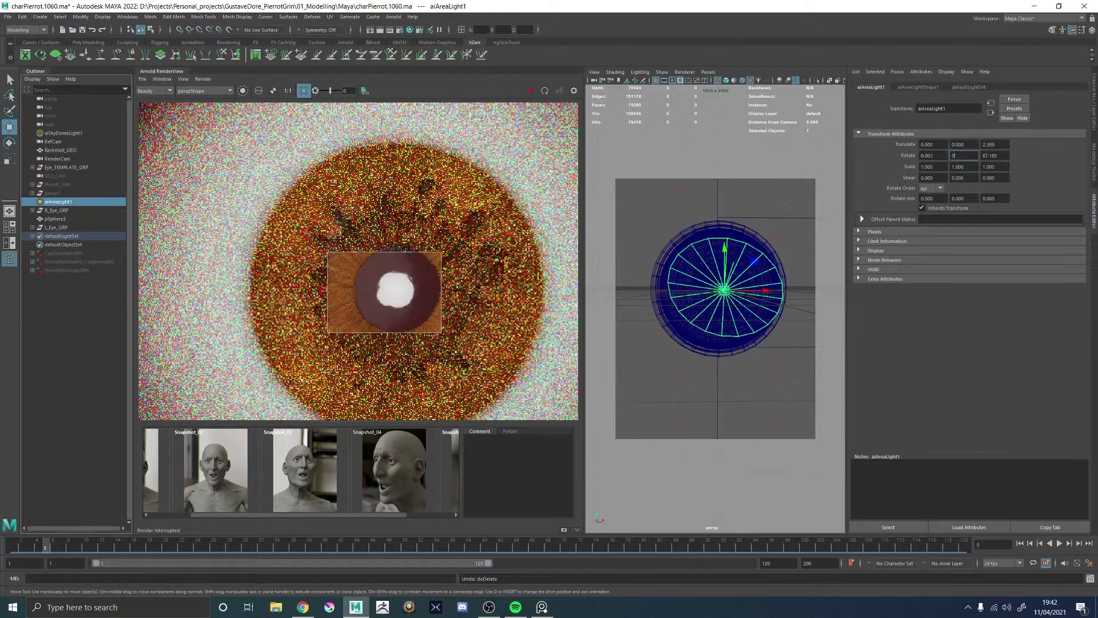
pyautogui.press('Return')
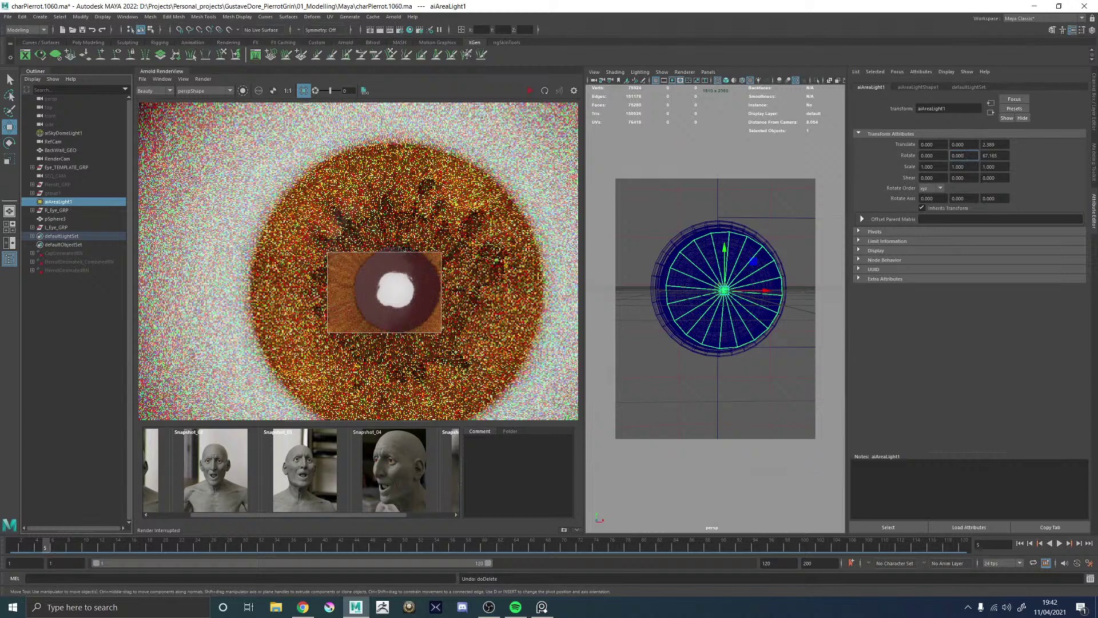
# - Restart the Arnold render and move the area light along Z to about 7.27, viewing the eye from the front
pyautogui.keyDown('alt'); pyautogui.moveTo(700, 320); pyautogui.dragTo(726, 323); pyautogui.keyUp('alt')
pyautogui.click(529, 91)
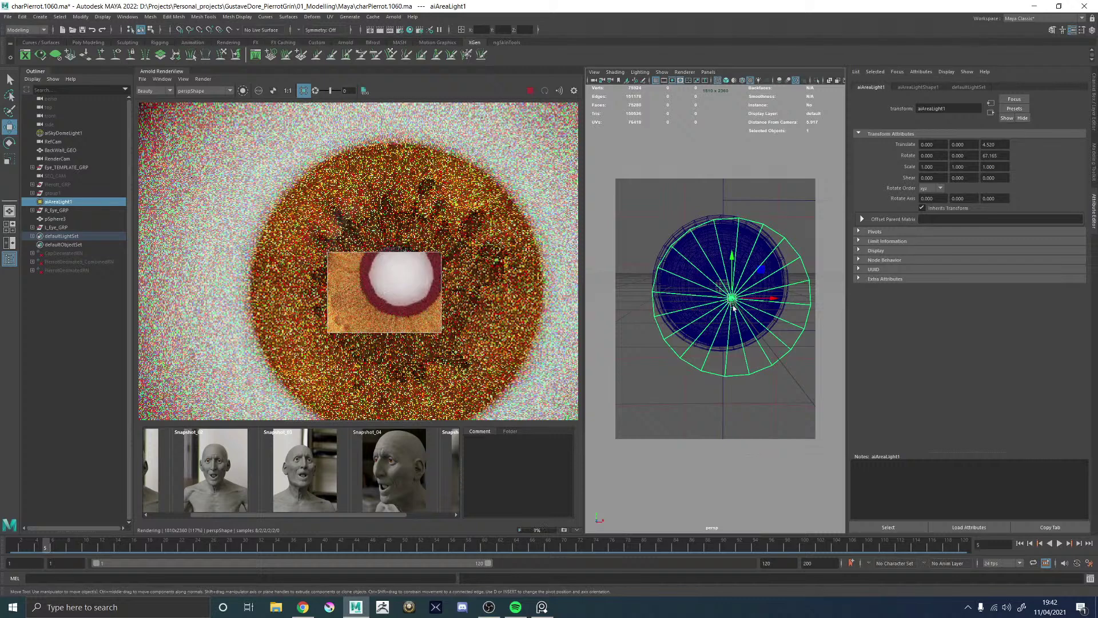
pyautogui.moveTo(737, 356); pyautogui.dragTo(847, 499, button='middle')
pyautogui.keyDown('alt'); pyautogui.moveTo(846, 500); pyautogui.dragTo(732, 330); pyautogui.keyUp('alt')
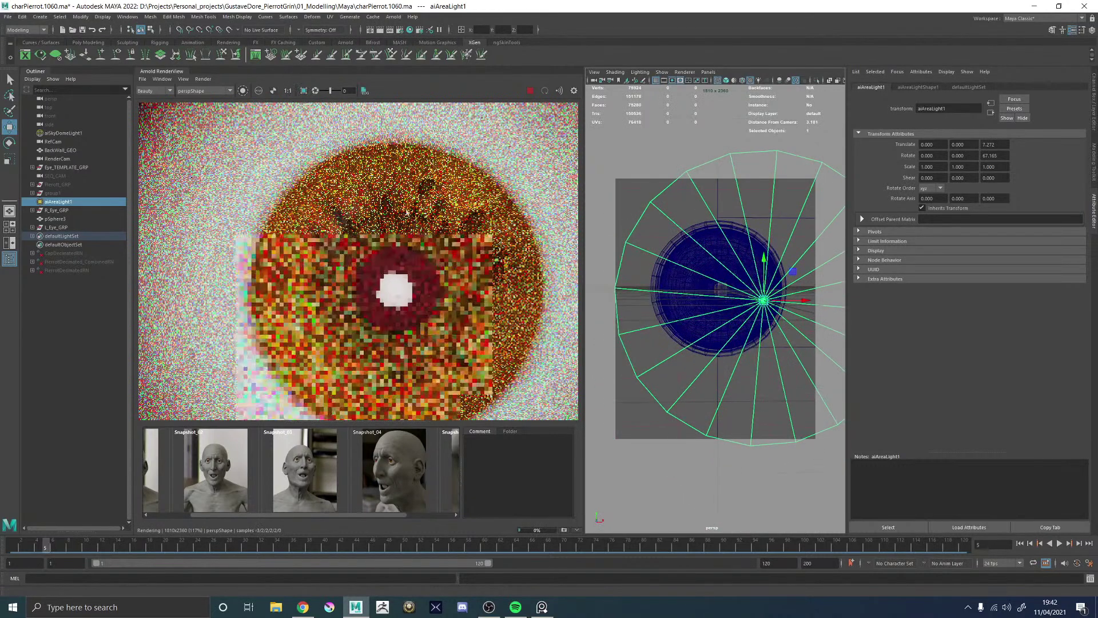
# - Raise aiAreaLight1 to about 6.8 in Y above the eye and rotate it to about 70.6 in Y so it shines down
pyautogui.scroll(-2, 441, 247)
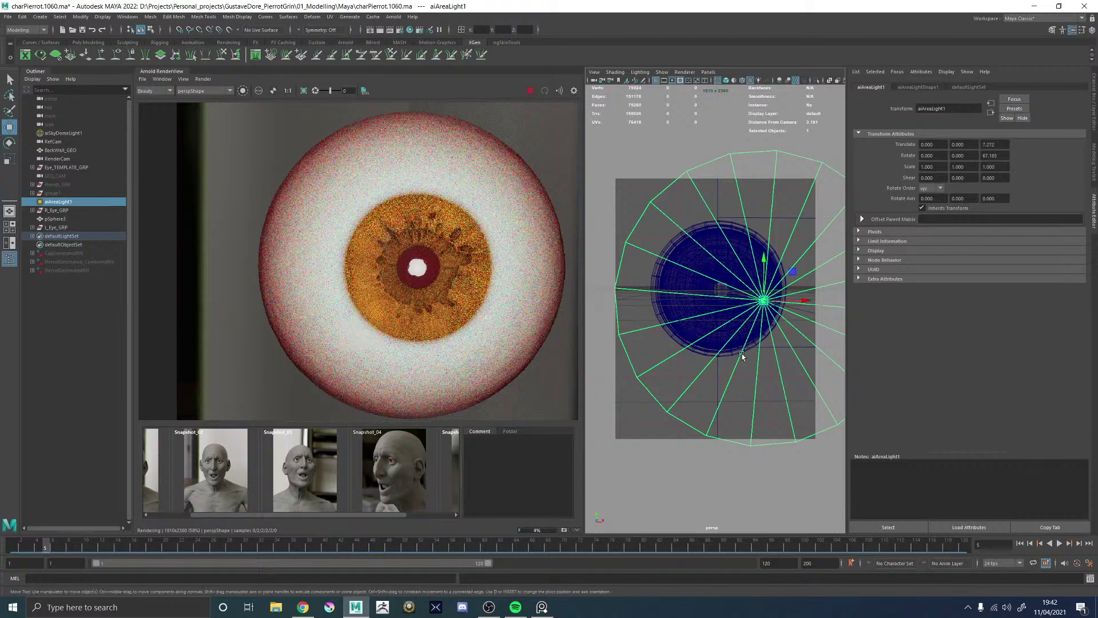
pyautogui.scroll(-6, 746, 340)
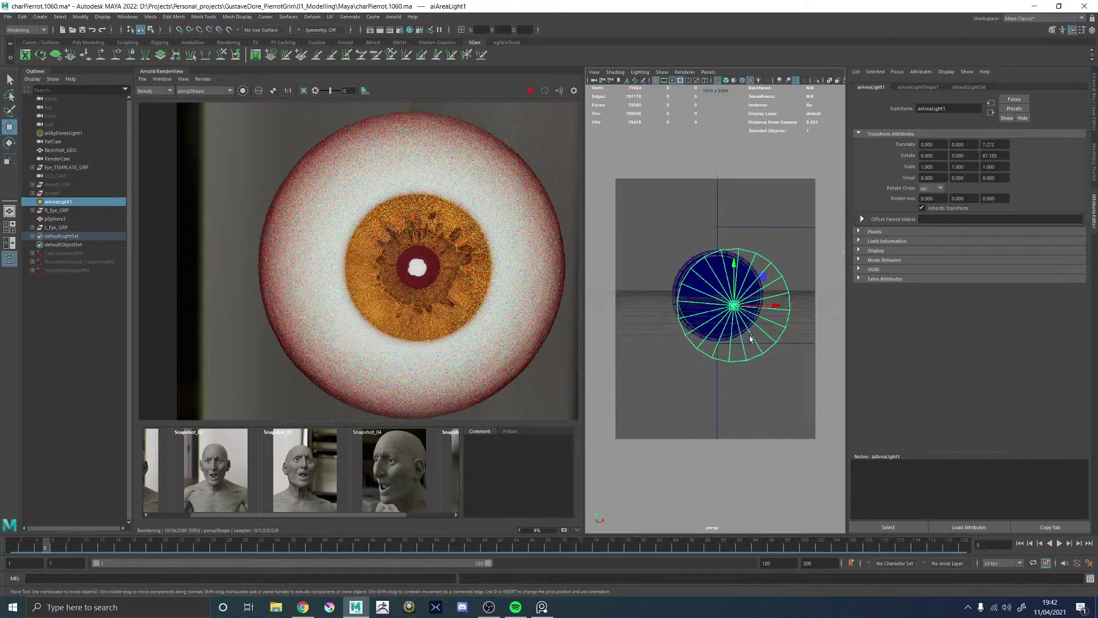
pyautogui.keyDown('alt'); pyautogui.moveTo(757, 338); pyautogui.dragTo(754, 137); pyautogui.keyUp('alt')
pyautogui.keyDown('alt'); pyautogui.moveTo(751, 215); pyautogui.dragTo(705, 215); pyautogui.keyUp('alt')
pyautogui.press('e')
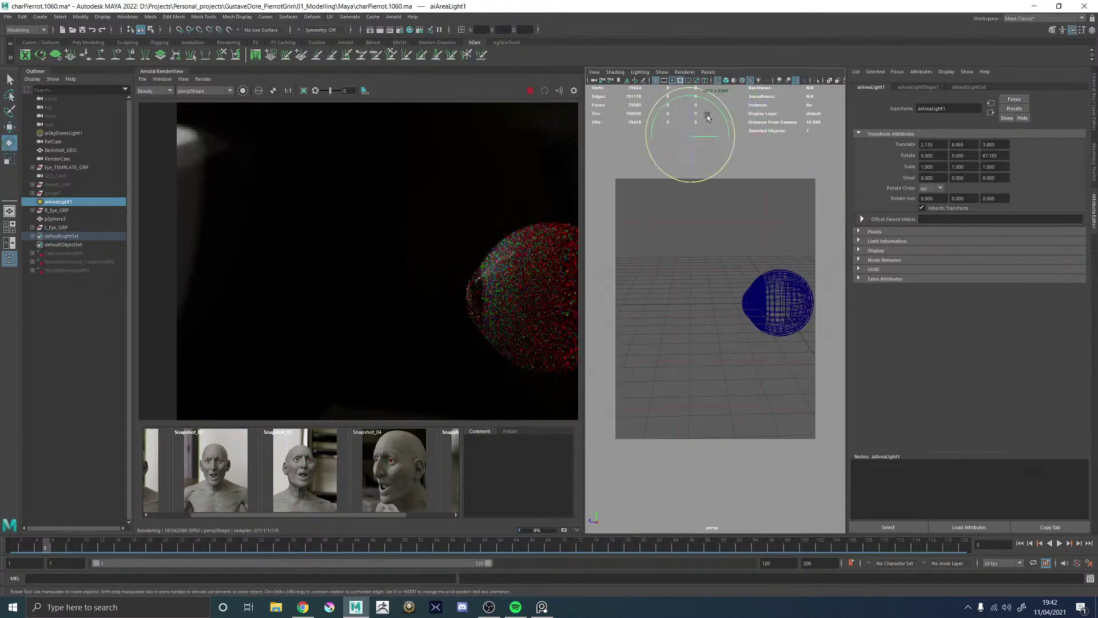
pyautogui.moveTo(718, 174); pyautogui.dragTo(734, 137)
pyautogui.press('w')
pyautogui.moveTo(724, 139); pyautogui.dragTo(706, 139)
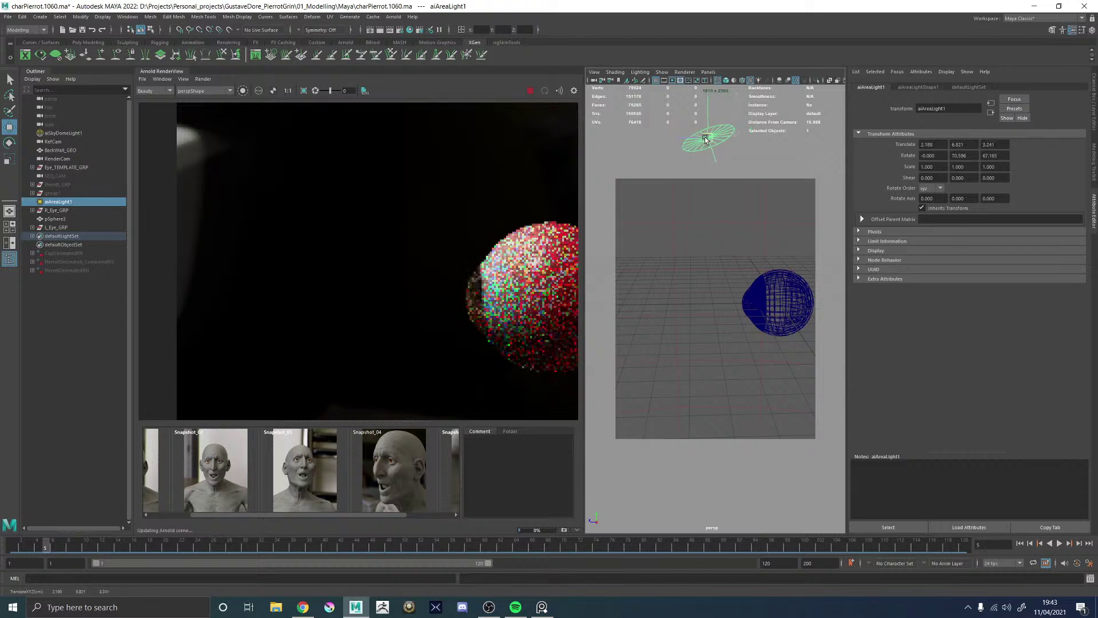
# - Examine the eye's Arnold render from the front, close up and from farther away, with the area light overhead
pyautogui.keyDown('alt'); pyautogui.moveTo(719, 231); pyautogui.dragTo(797, 227); pyautogui.keyUp('alt')
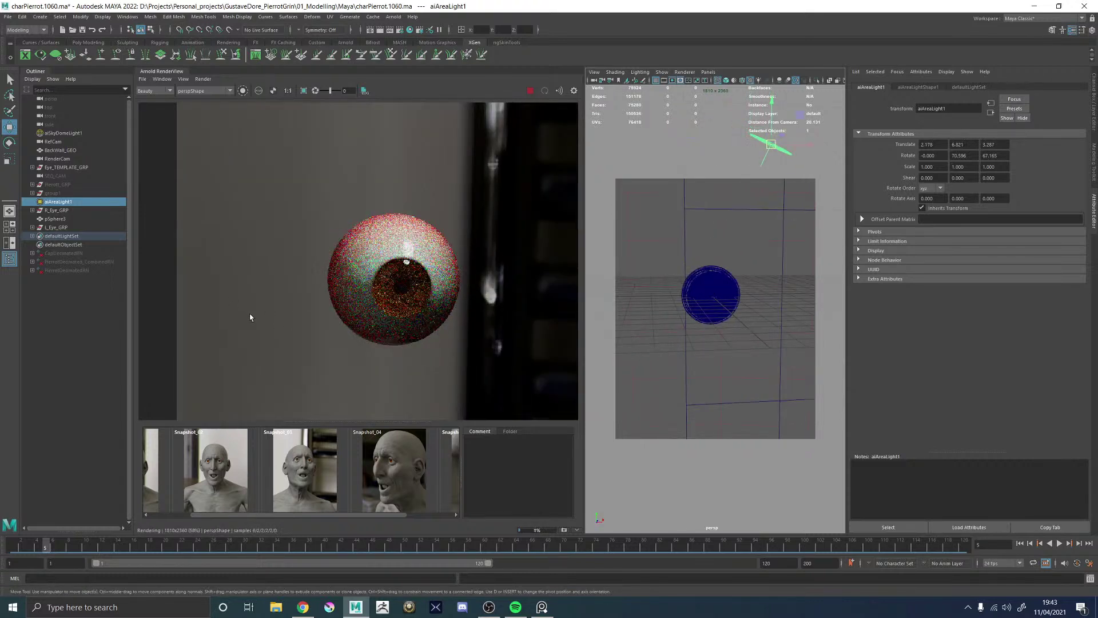
pyautogui.scroll(1, 426, 298)
pyautogui.scroll(-2, 401, 301)
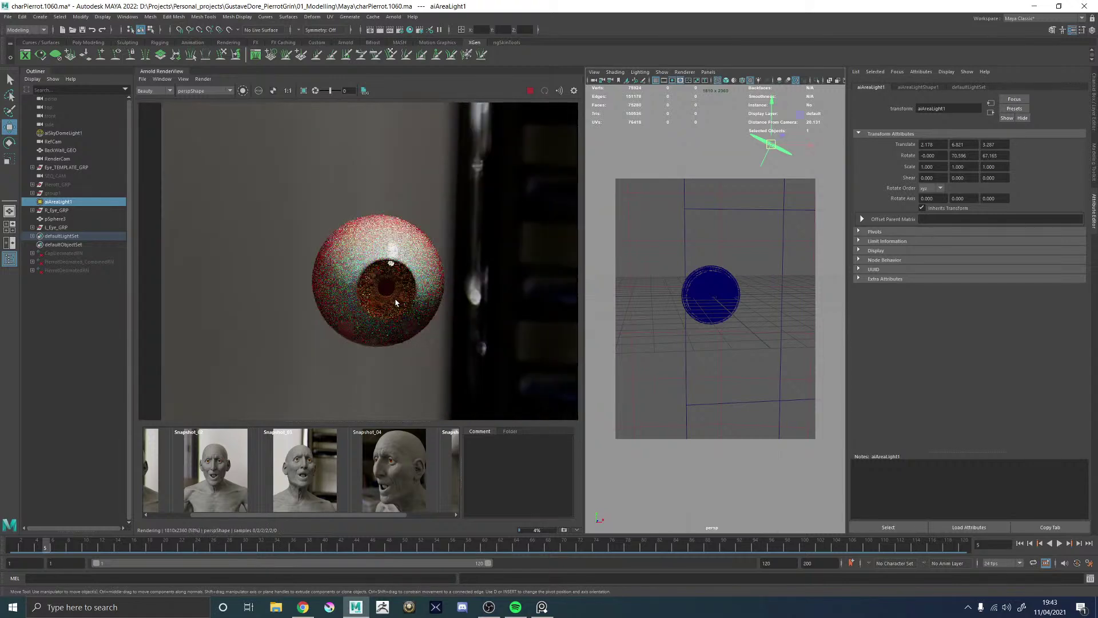
pyautogui.scroll(2, 393, 302)
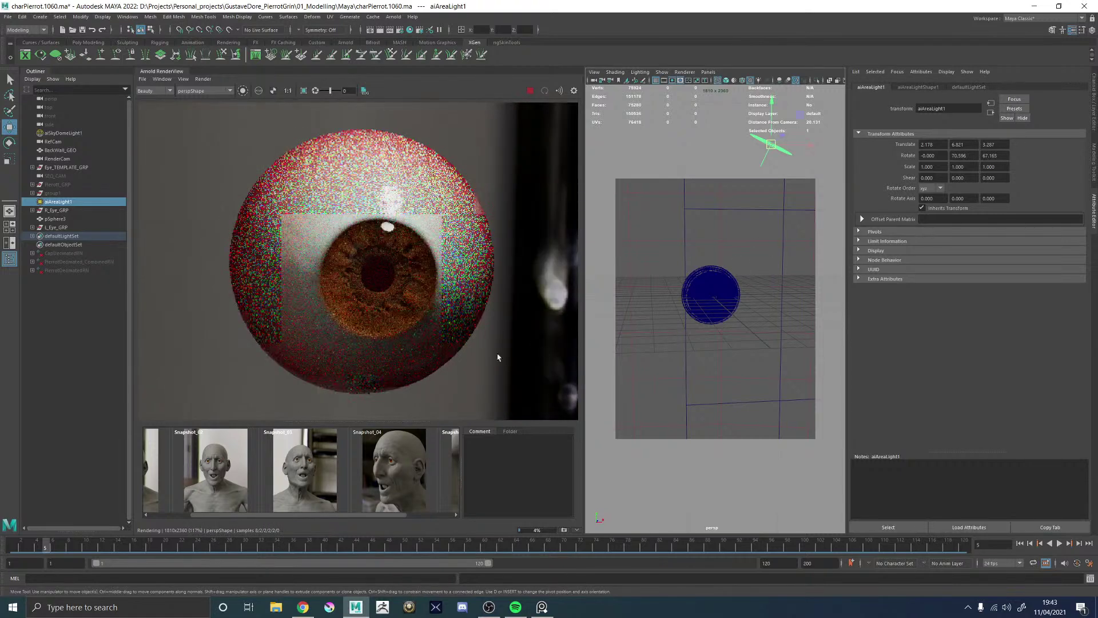
pyautogui.keyDown('alt'); pyautogui.moveTo(784, 311); pyautogui.dragTo(775, 307); pyautogui.keyUp('alt')
pyautogui.keyDown('alt'); pyautogui.moveTo(779, 299); pyautogui.dragTo(700, 294, button='right'); pyautogui.keyUp('alt')
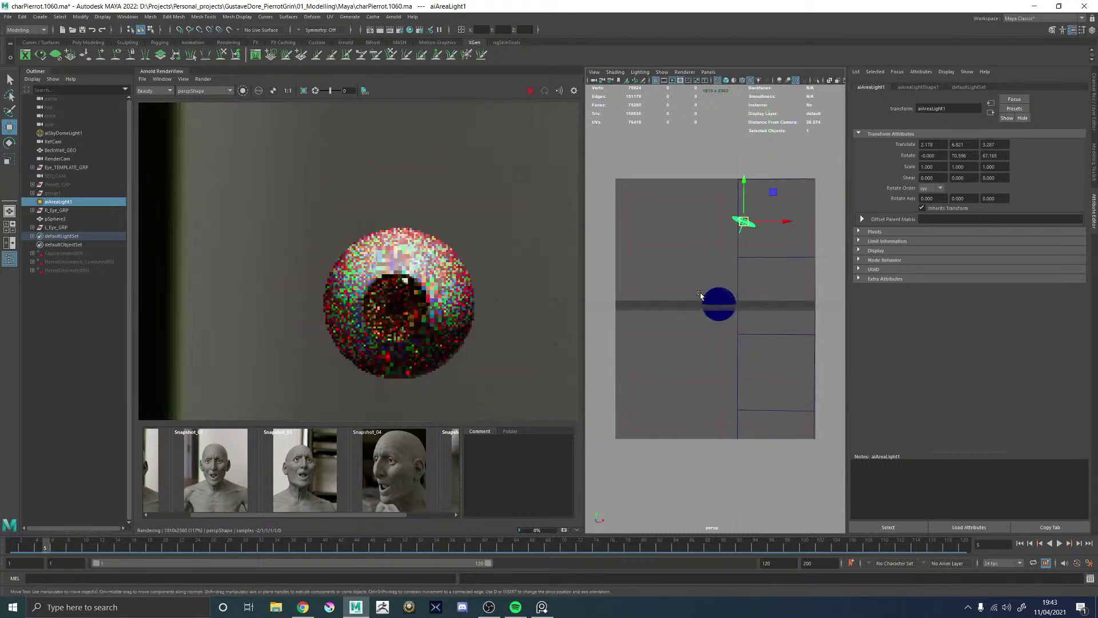
pyautogui.scroll(-2, 399, 293)
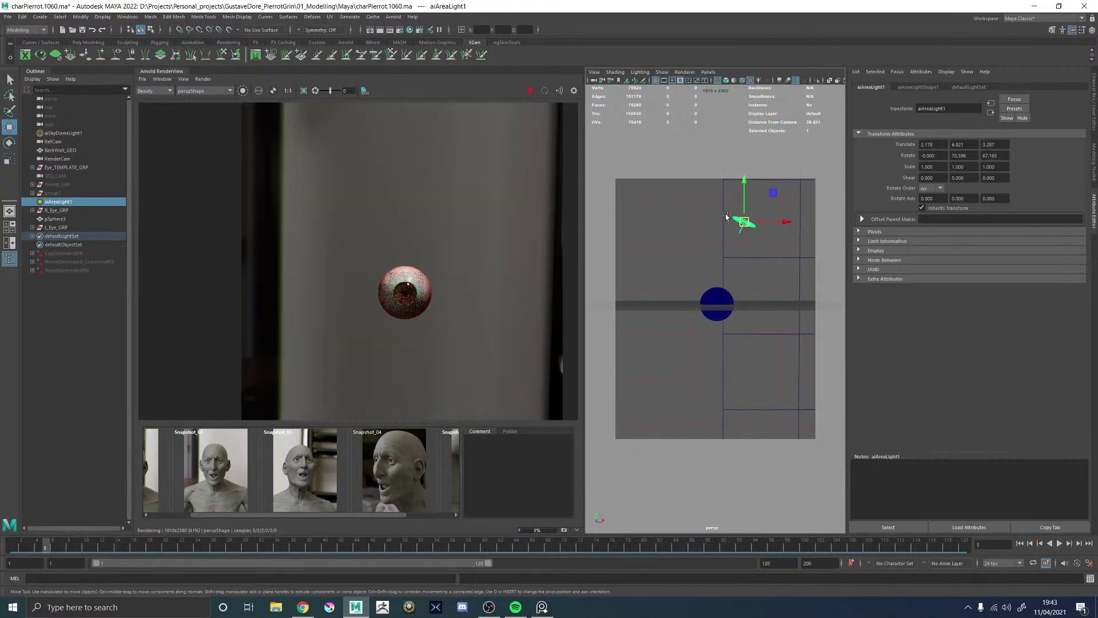
pyautogui.scroll(1, 400, 300)
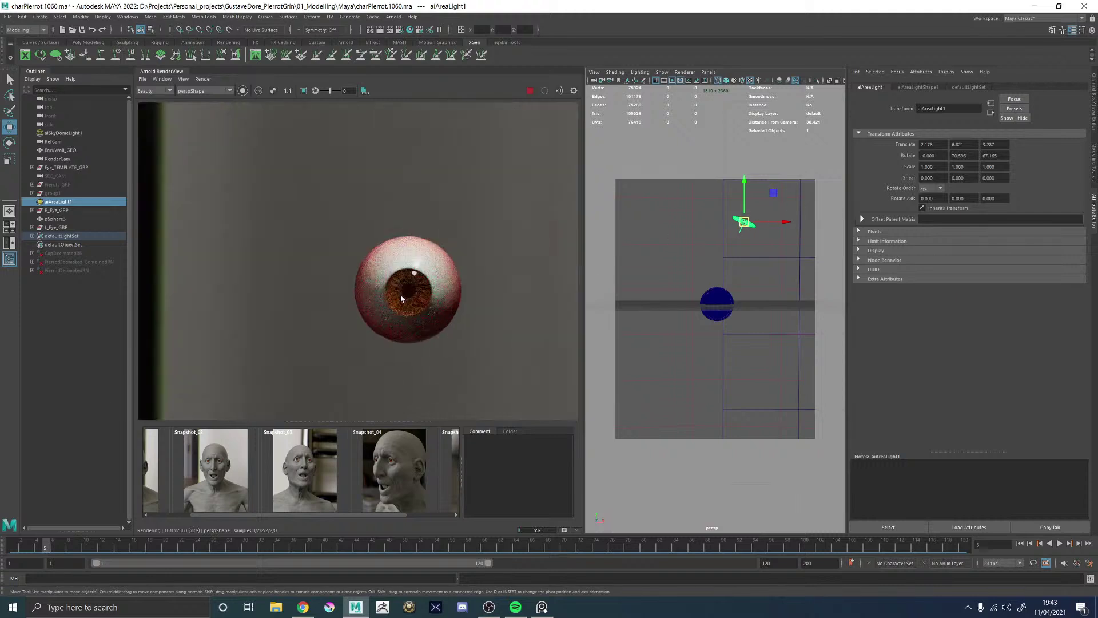
# - Move the area light to the other side of the eye, at about -3.8 in X and 7.2 in Y, and rotate it towards the eye
pyautogui.click(727, 218)
pyautogui.click(734, 219)
pyautogui.moveTo(775, 192); pyautogui.dragTo(696, 179, button='middle')
pyautogui.press('e')
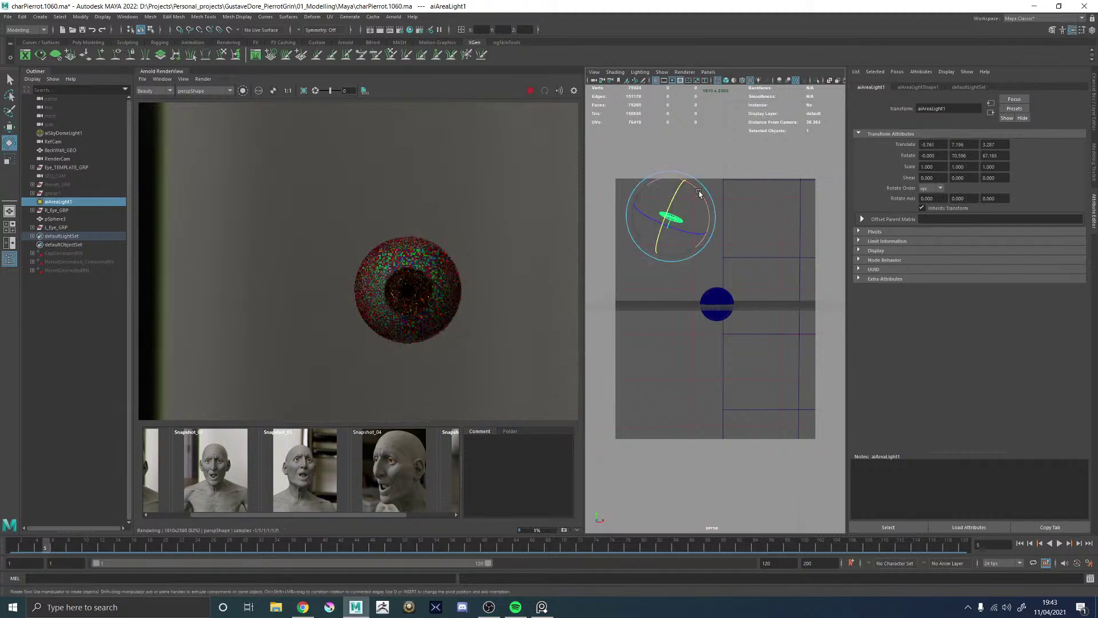
pyautogui.moveTo(699, 192); pyautogui.dragTo(652, 201)
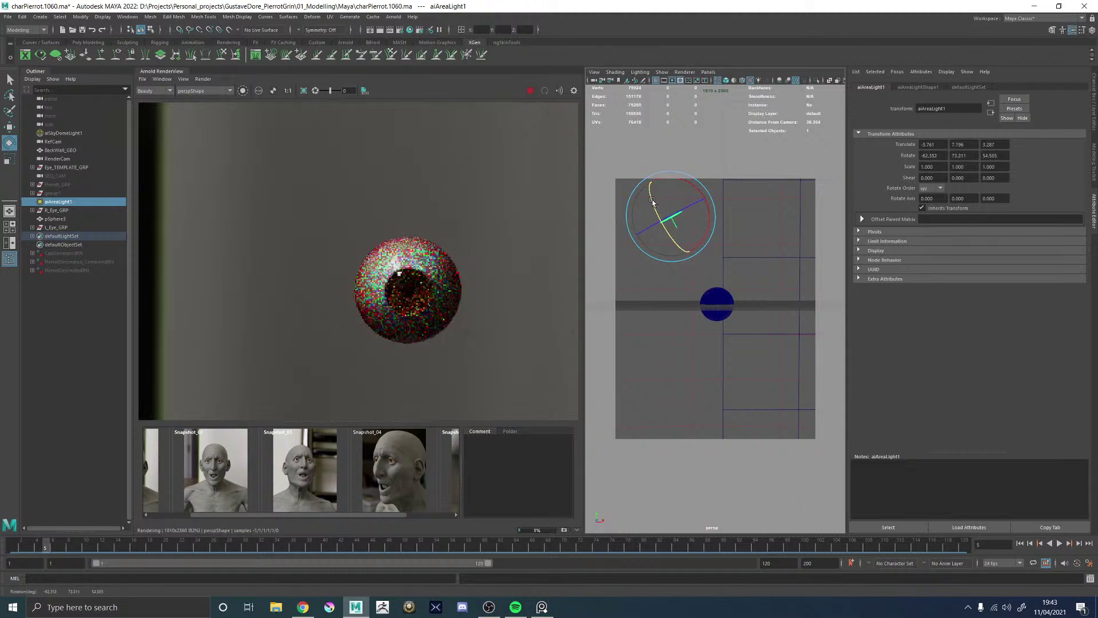
# - Replace the area light with a new Maya directional light
pyautogui.press('Delete')
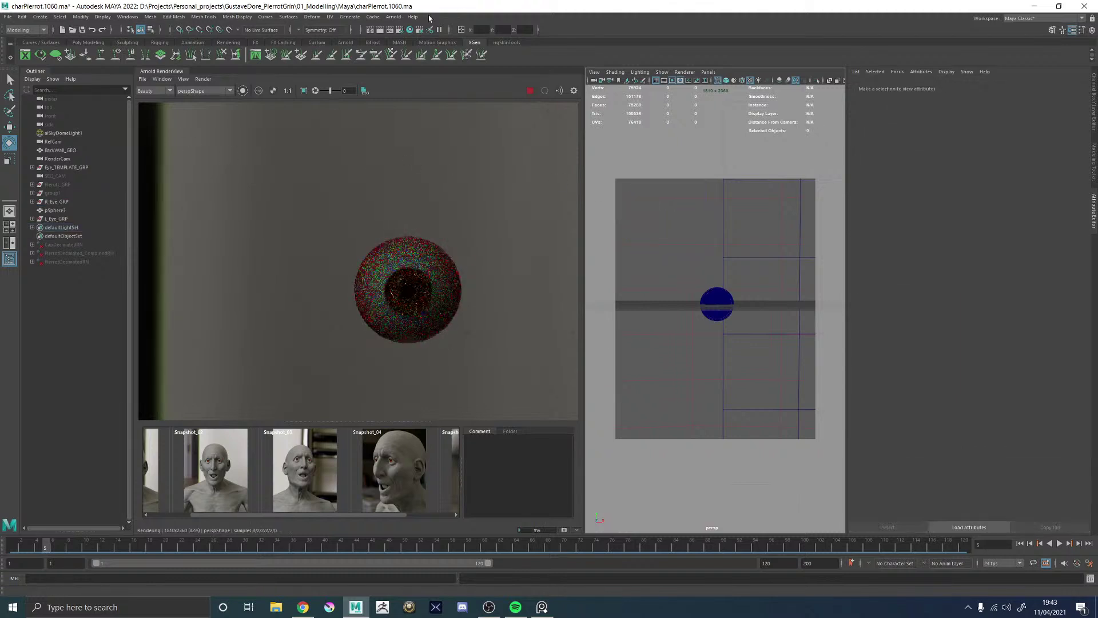
pyautogui.click(393, 17)
pyautogui.moveTo(399, 62)
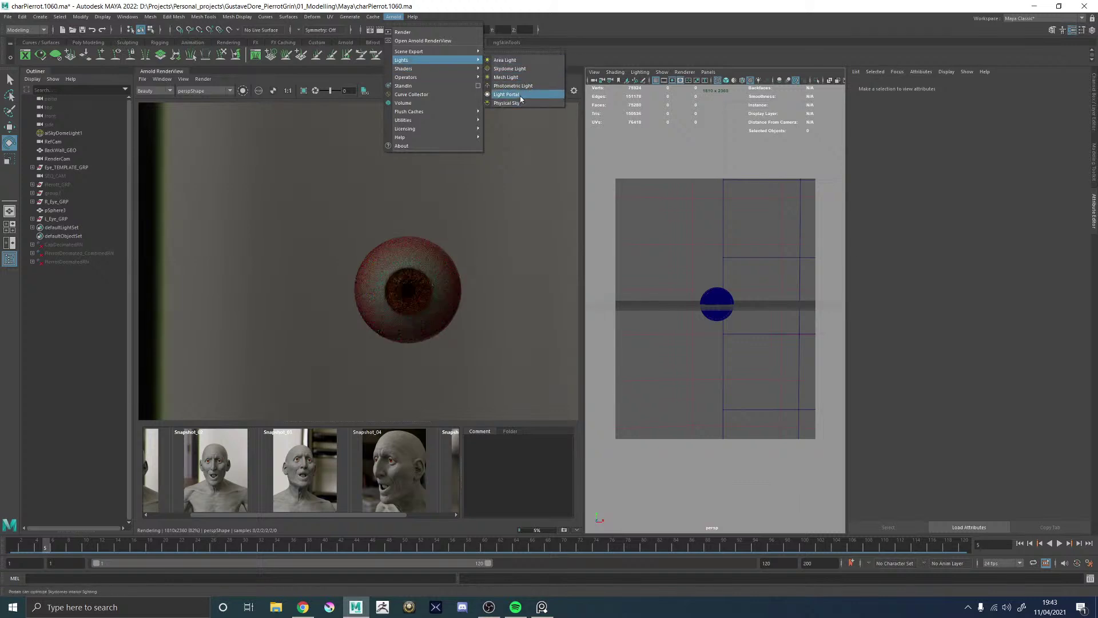
pyautogui.click(40, 17)
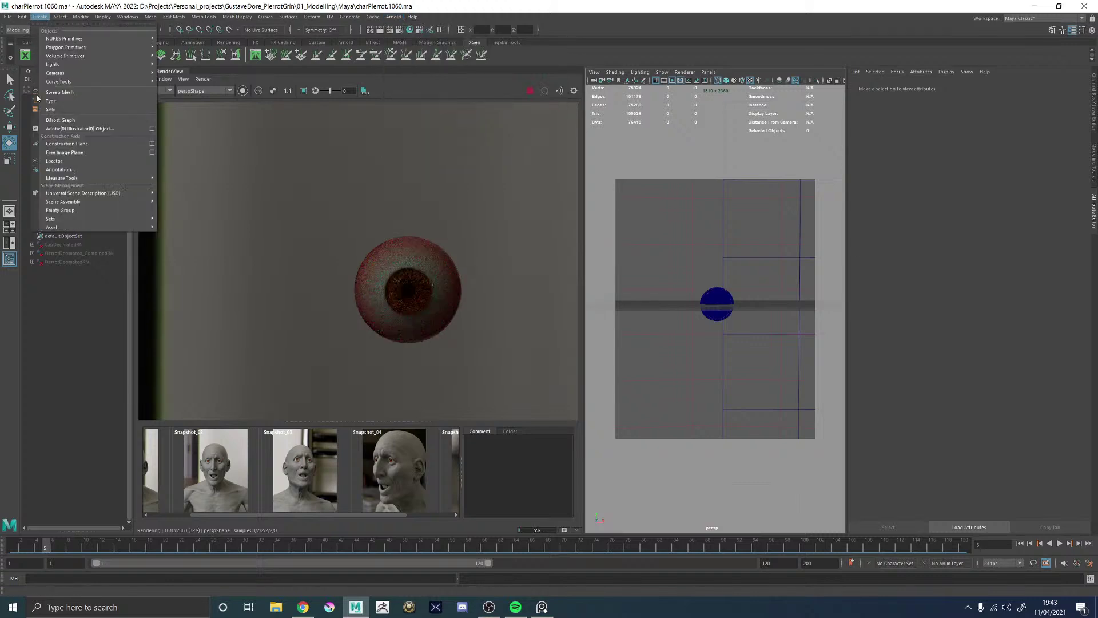
pyautogui.moveTo(62, 66)
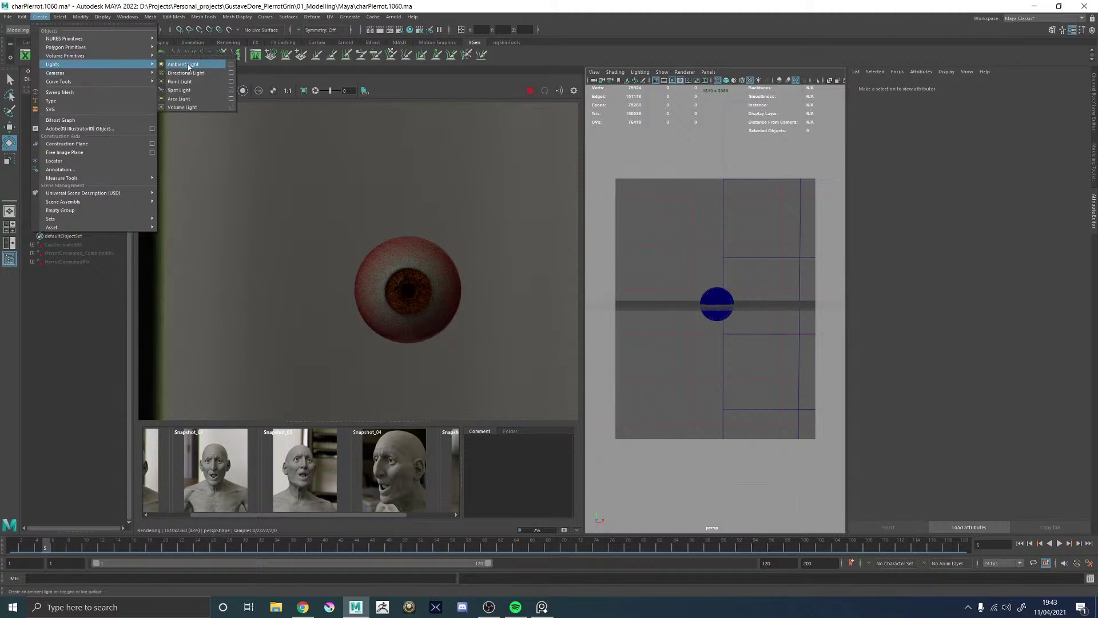
pyautogui.click(186, 72)
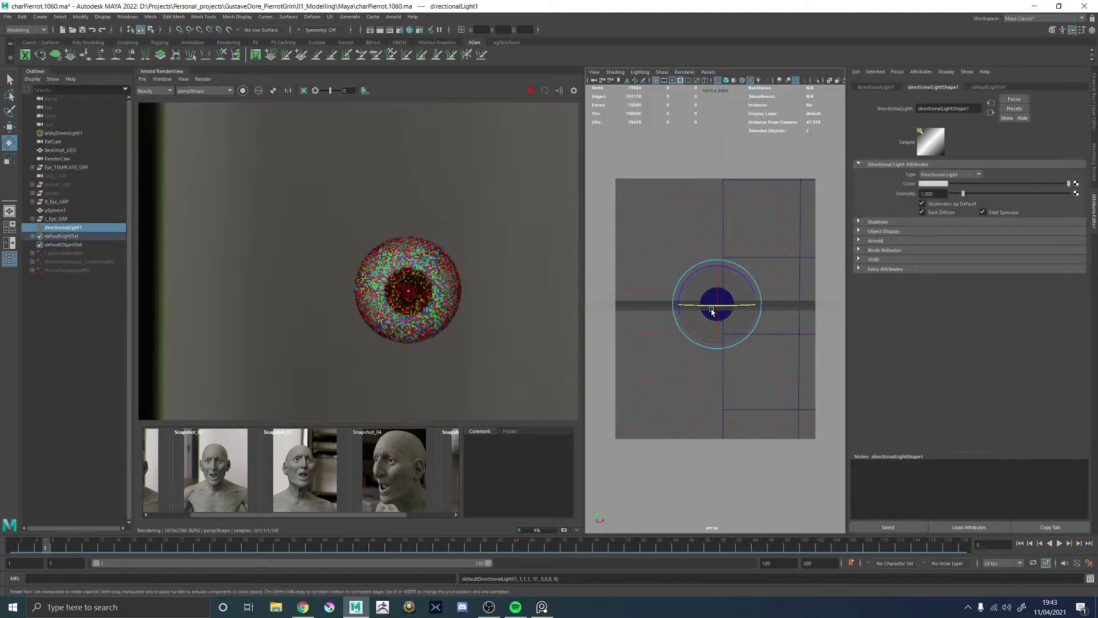
# - Raise the directional light's Arnold exposure to about 2.8 and tilt it to about -79 in X to light the eye from above
pyautogui.click(873, 242)
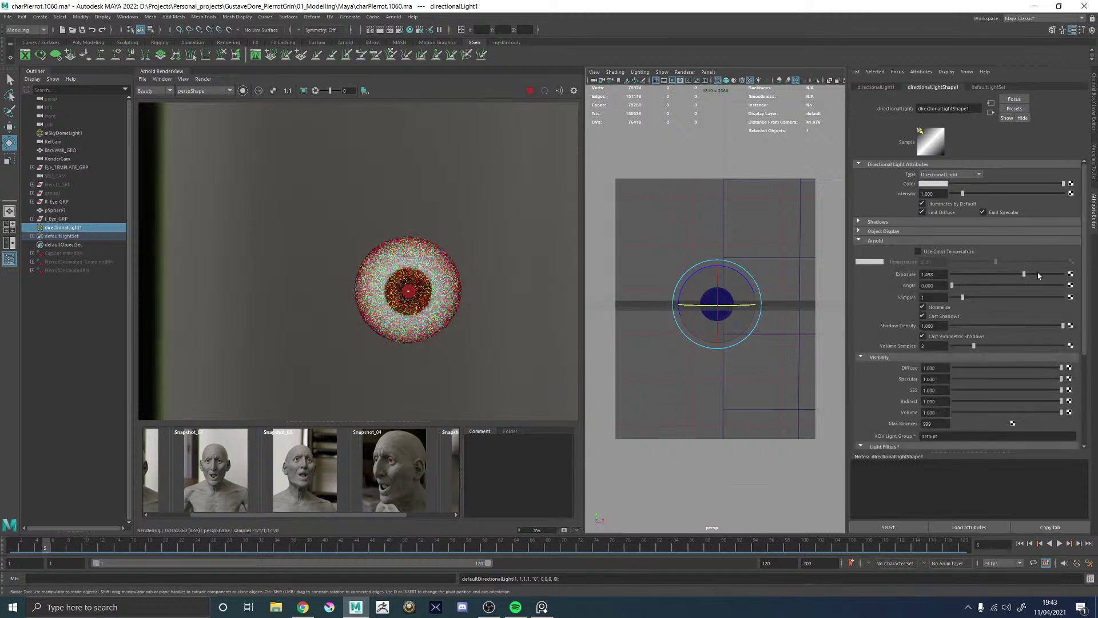
pyautogui.moveTo(1025, 273); pyautogui.dragTo(1039, 274)
pyautogui.moveTo(716, 304); pyautogui.dragTo(720, 274)
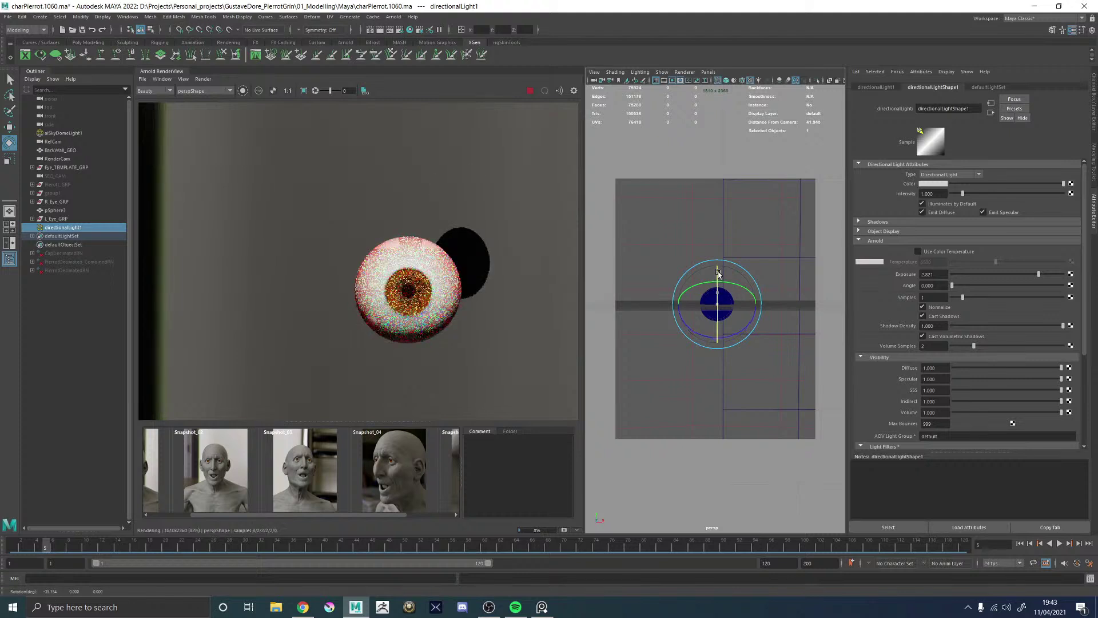
pyautogui.moveTo(719, 298); pyautogui.dragTo(697, 277)
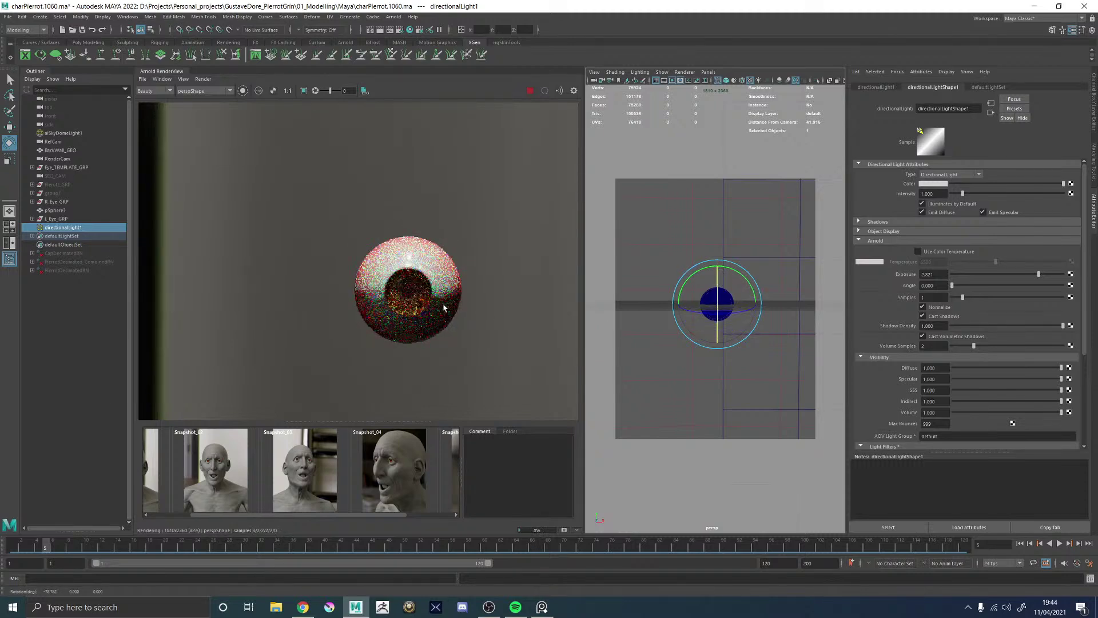
# - Inspect the iris and pupil in the render and set the directional light's Arnold angle to 5
pyautogui.scroll(3, 418, 306)
pyautogui.scroll(-1, 423, 308)
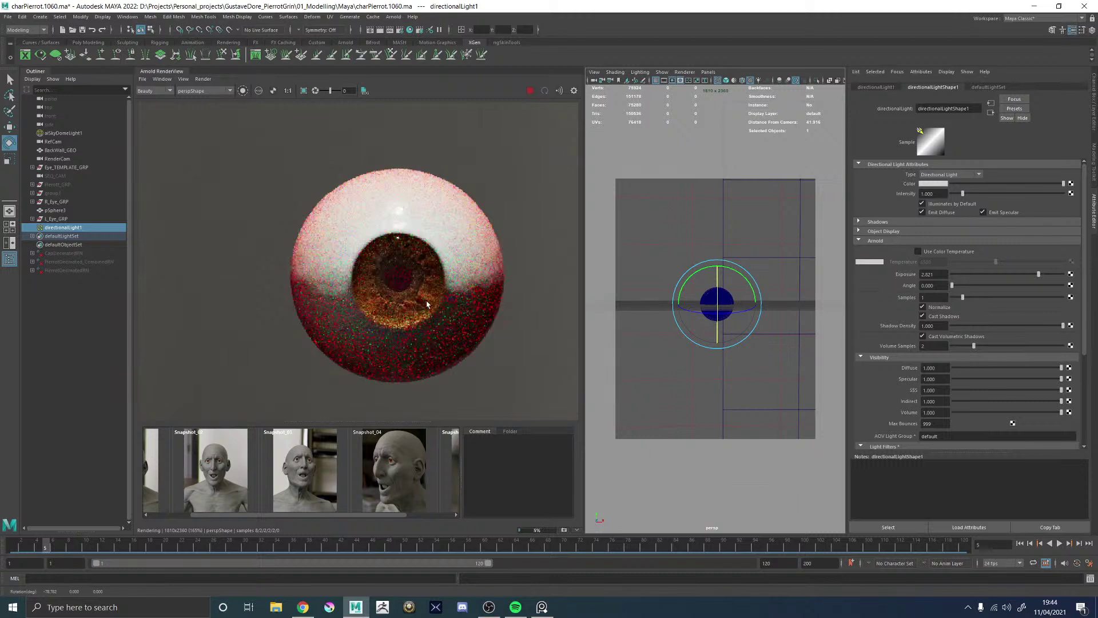
pyautogui.scroll(-2, 408, 309)
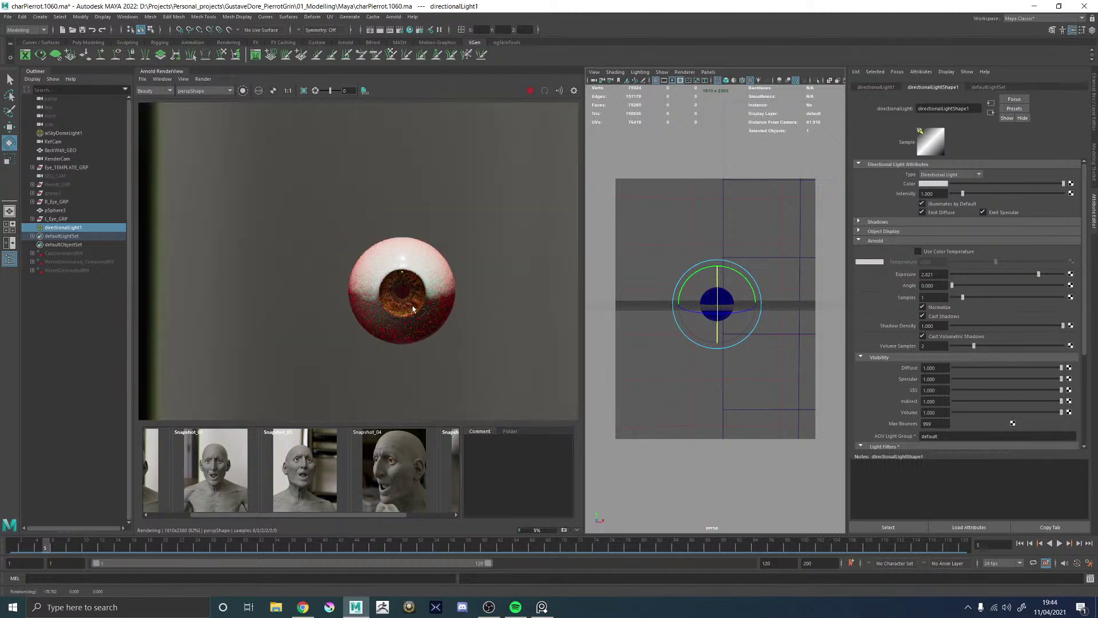
pyautogui.scroll(2, 417, 306)
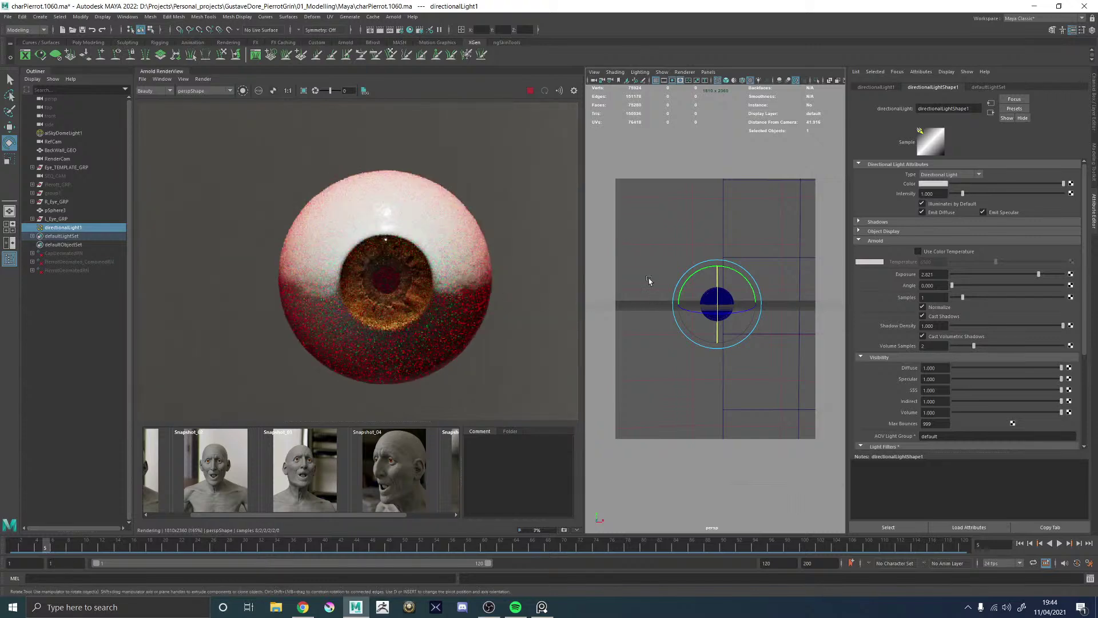
pyautogui.scroll(2, 454, 348)
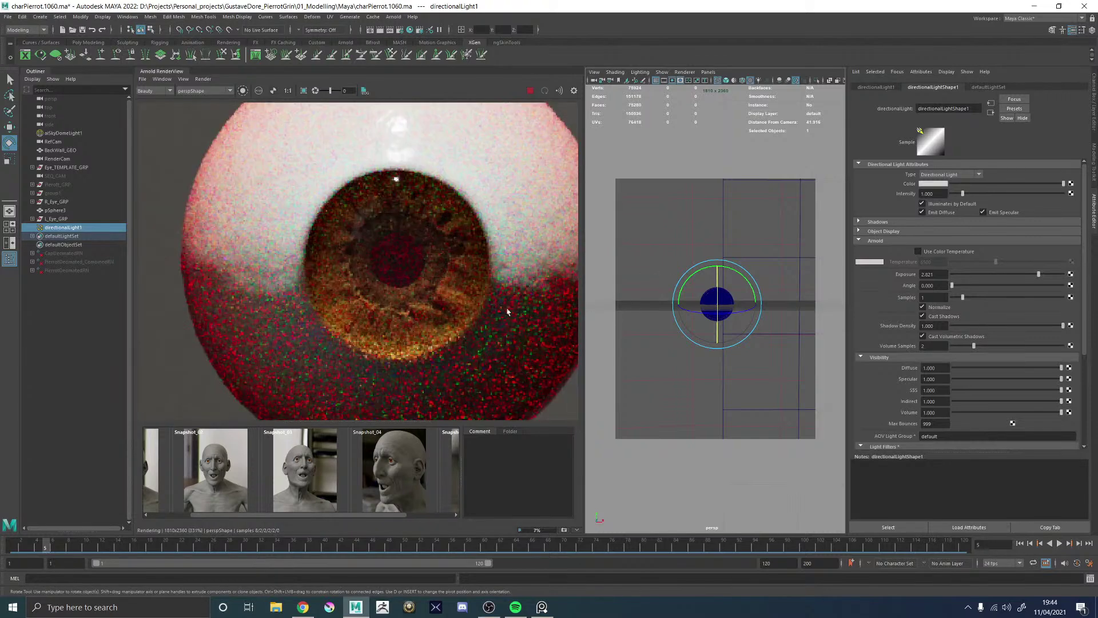
pyautogui.click(922, 316)
pyautogui.click(939, 285)
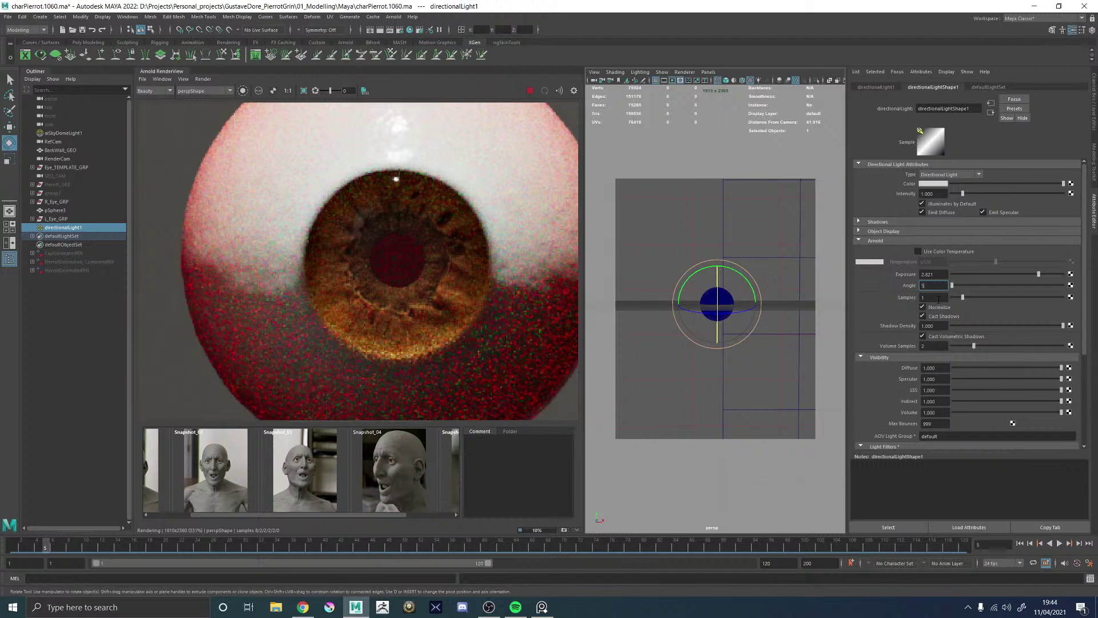
pyautogui.press('Return')
pyautogui.scroll(-2, 387, 292)
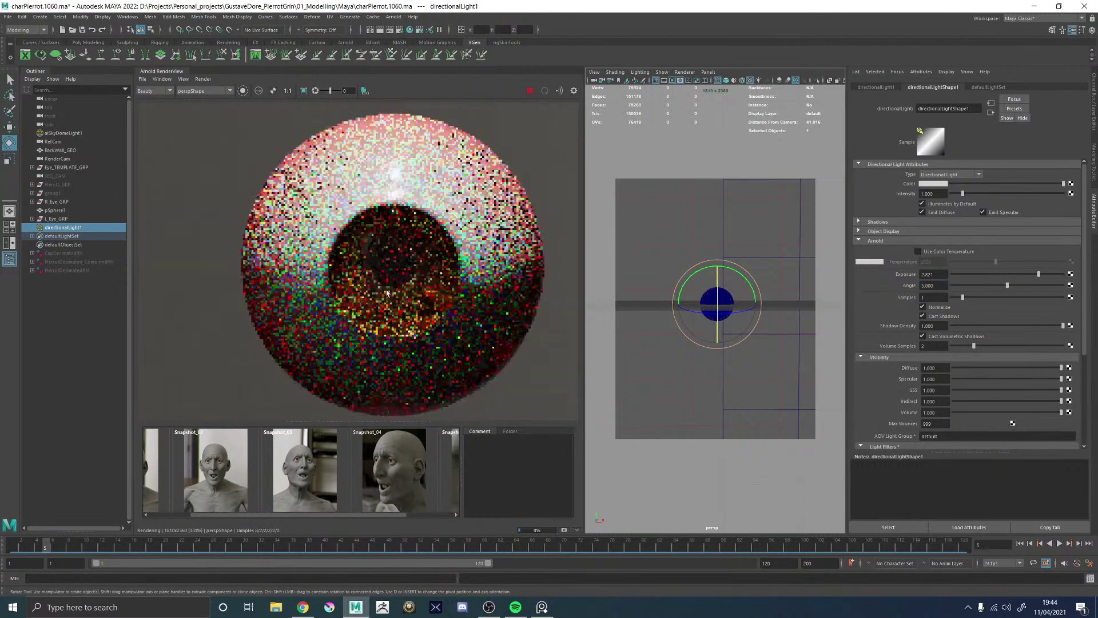
pyautogui.scroll(-2, 387, 292)
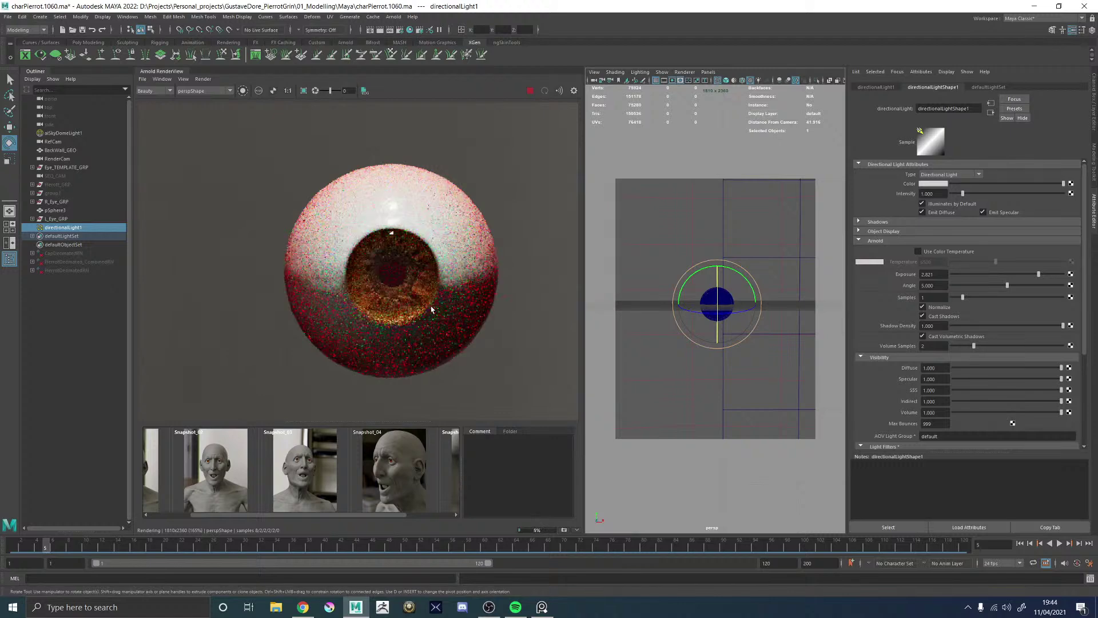
# - Rotate the directional light around the eye to light it from the side and then from below, checking the iris and pupil in the render
pyautogui.moveTo(757, 287); pyautogui.dragTo(688, 268)
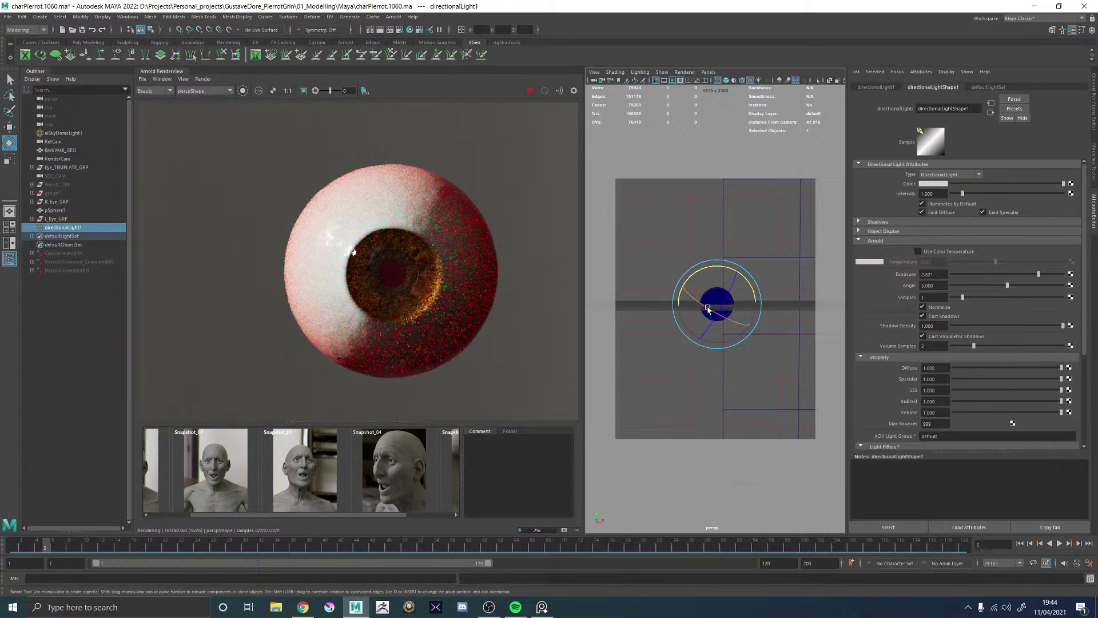
pyautogui.scroll(1, 419, 293)
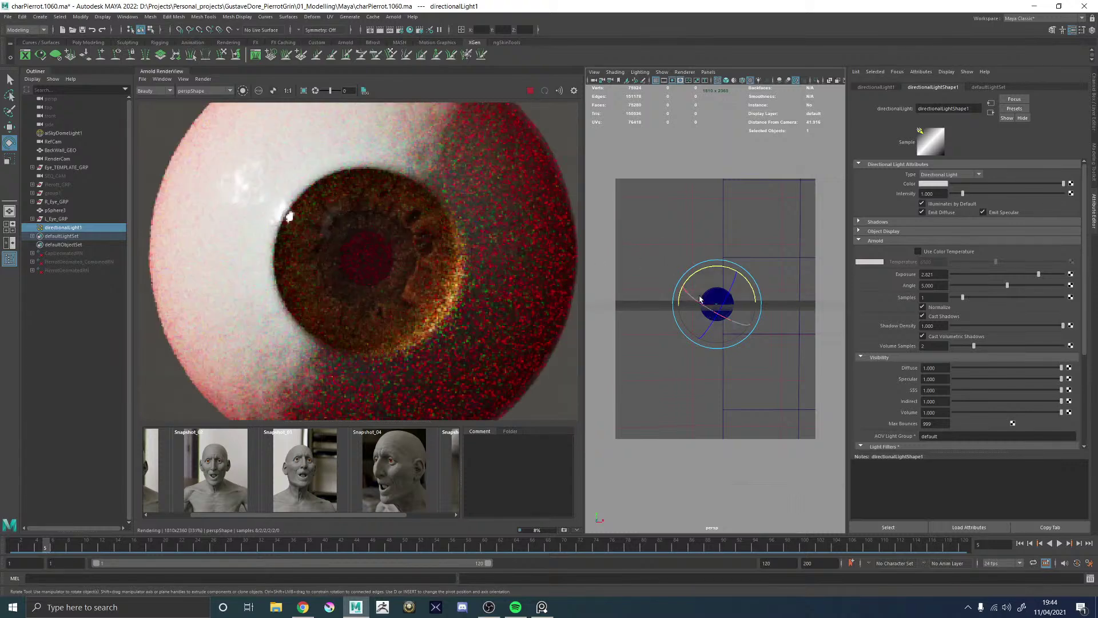
pyautogui.moveTo(715, 302); pyautogui.dragTo(711, 309)
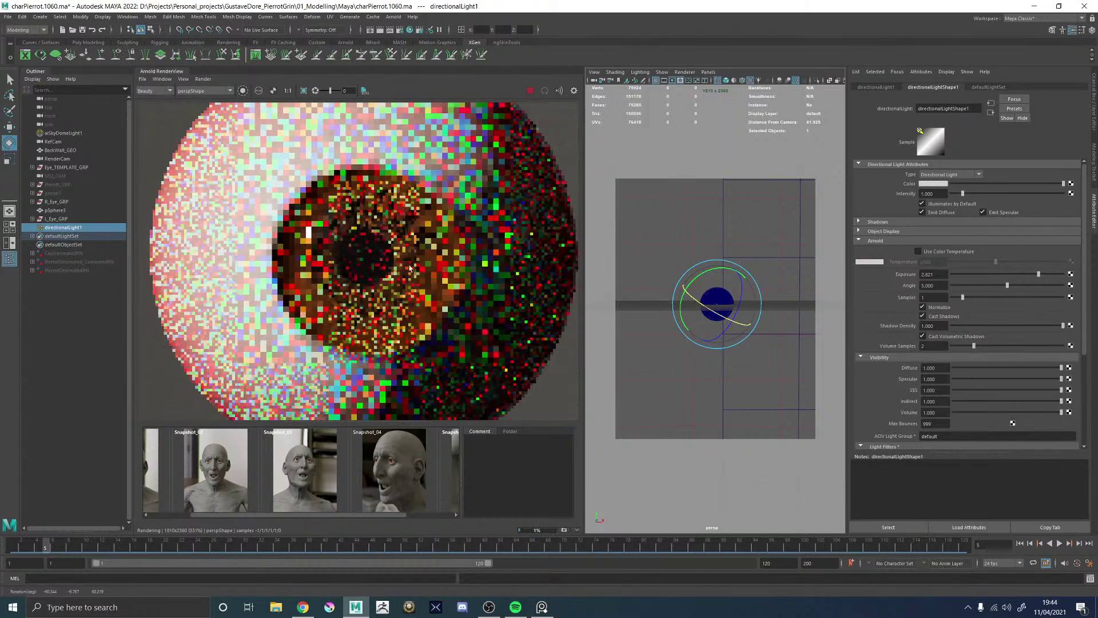
pyautogui.scroll(-1, 456, 317)
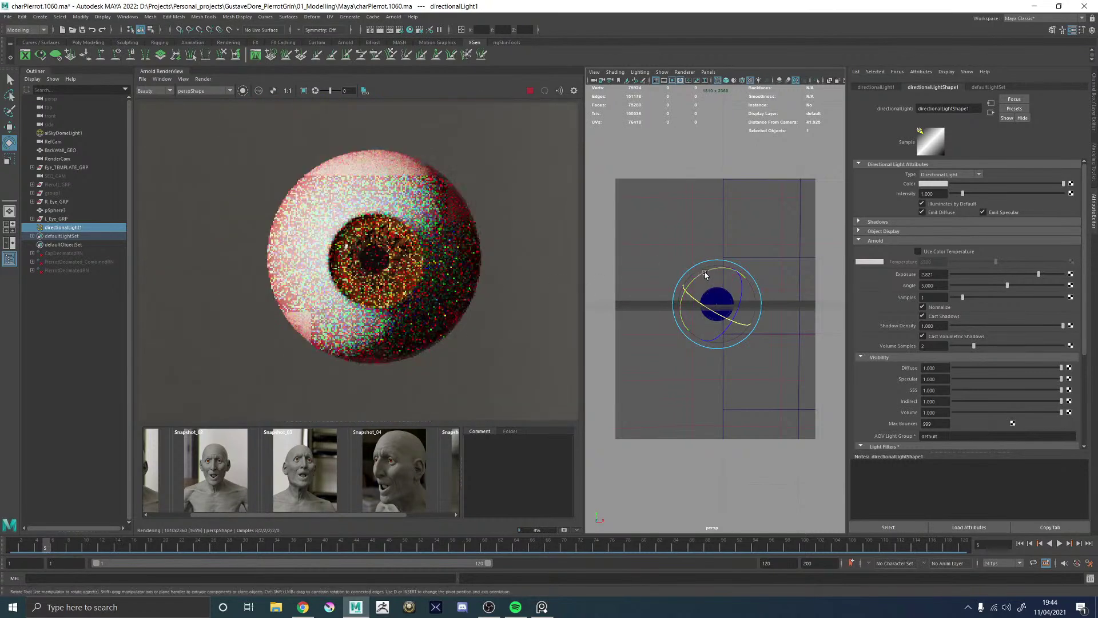
pyautogui.moveTo(708, 277); pyautogui.dragTo(733, 318)
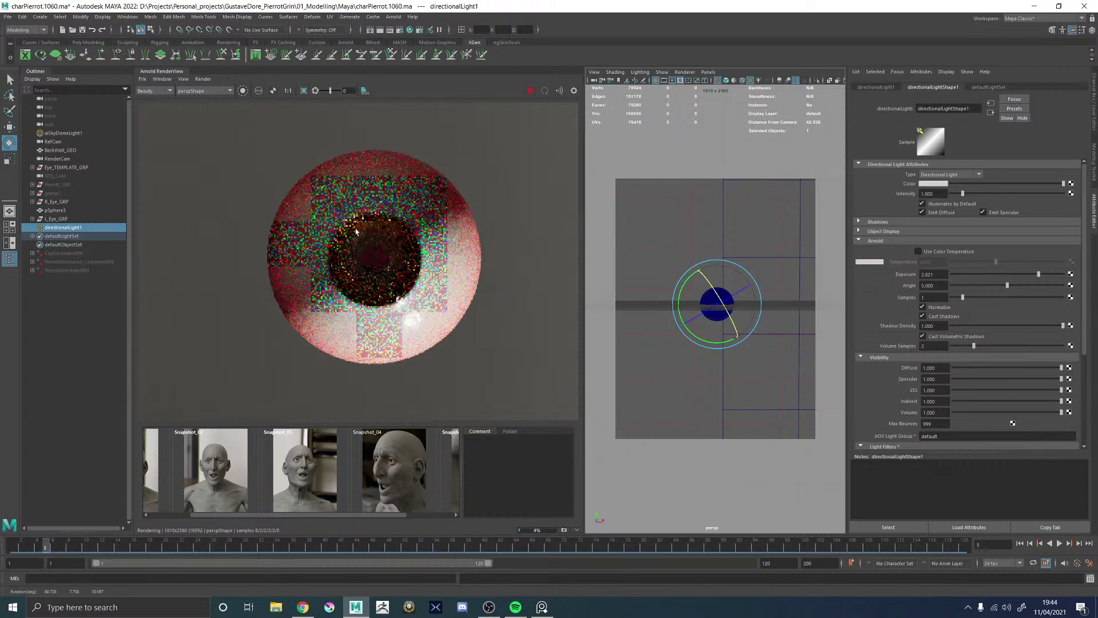
pyautogui.scroll(2, 367, 230)
pyautogui.scroll(-4, 444, 247)
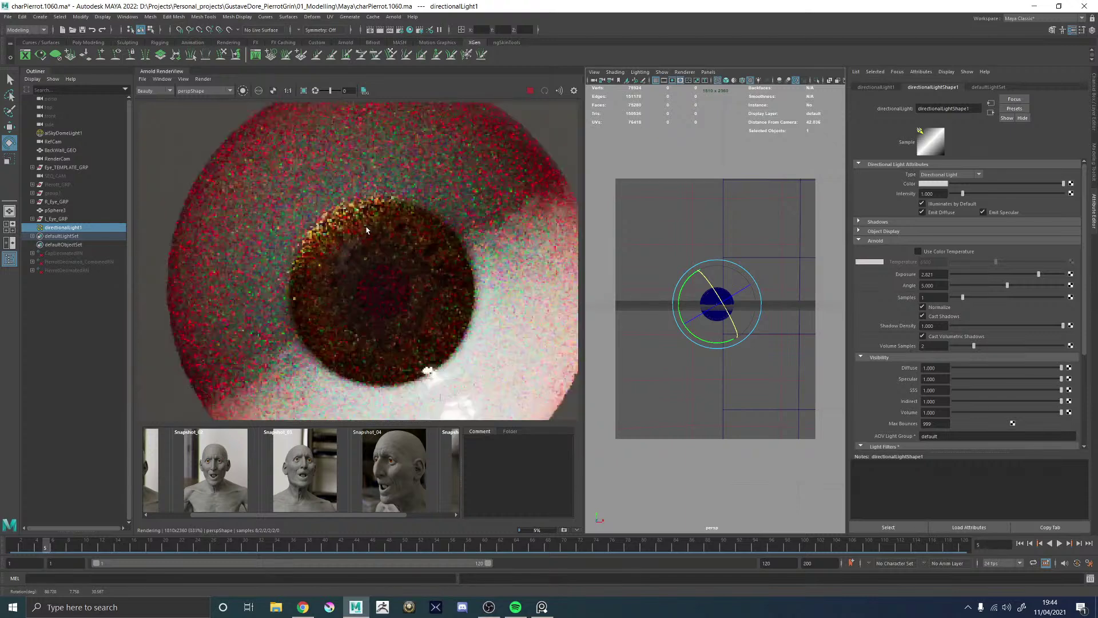
# - Stop the running render and delete the inner sphere pSphere3
pyautogui.click(530, 90)
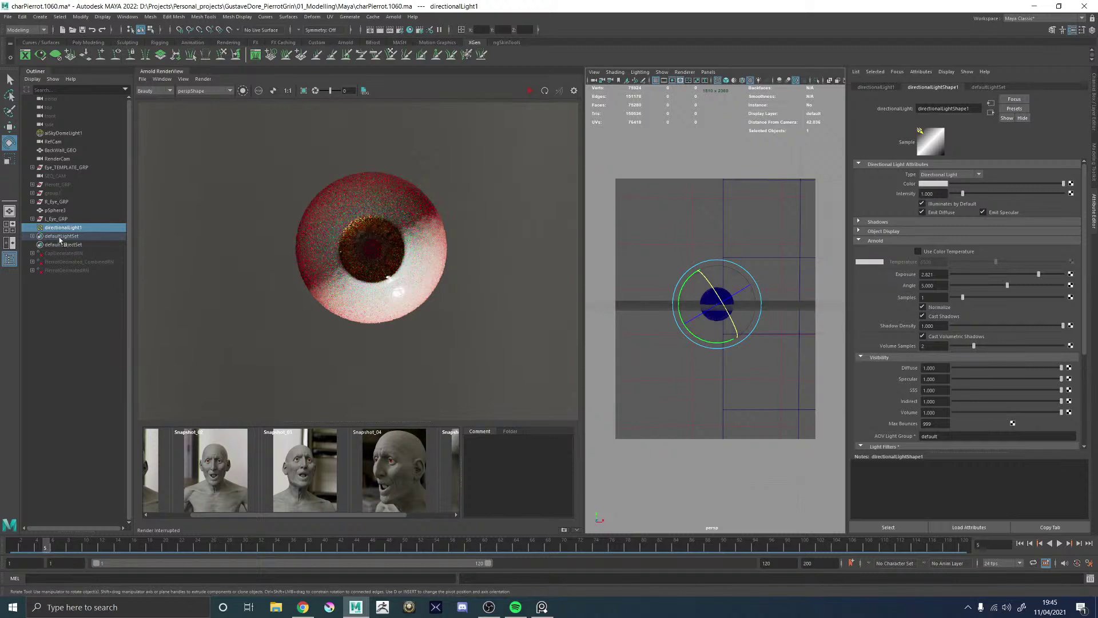
pyautogui.click(54, 210)
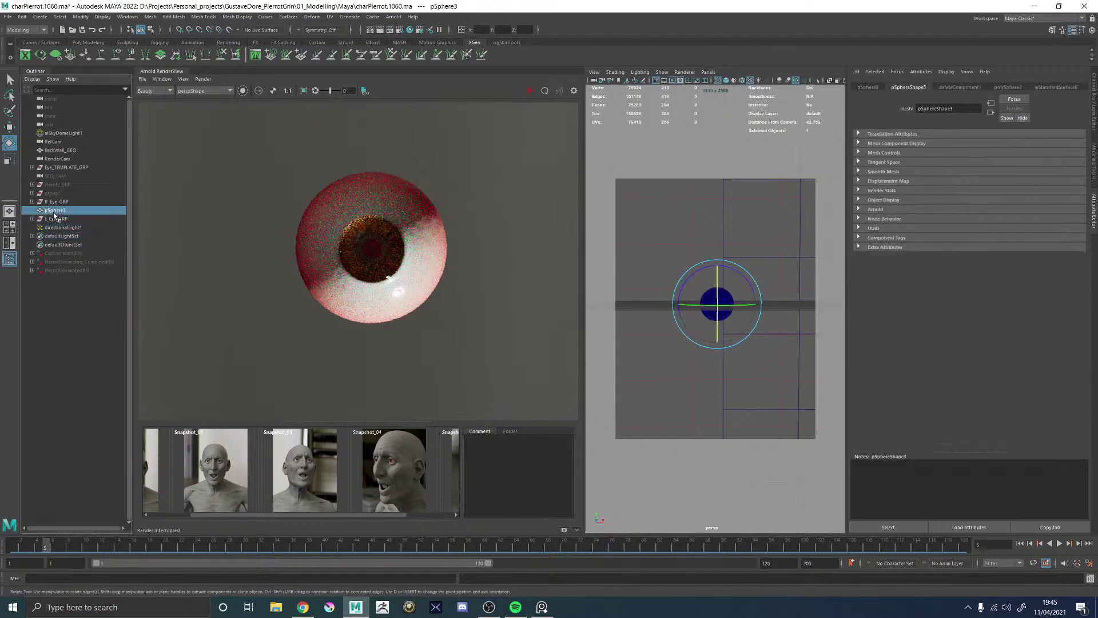
pyautogui.press('Delete')
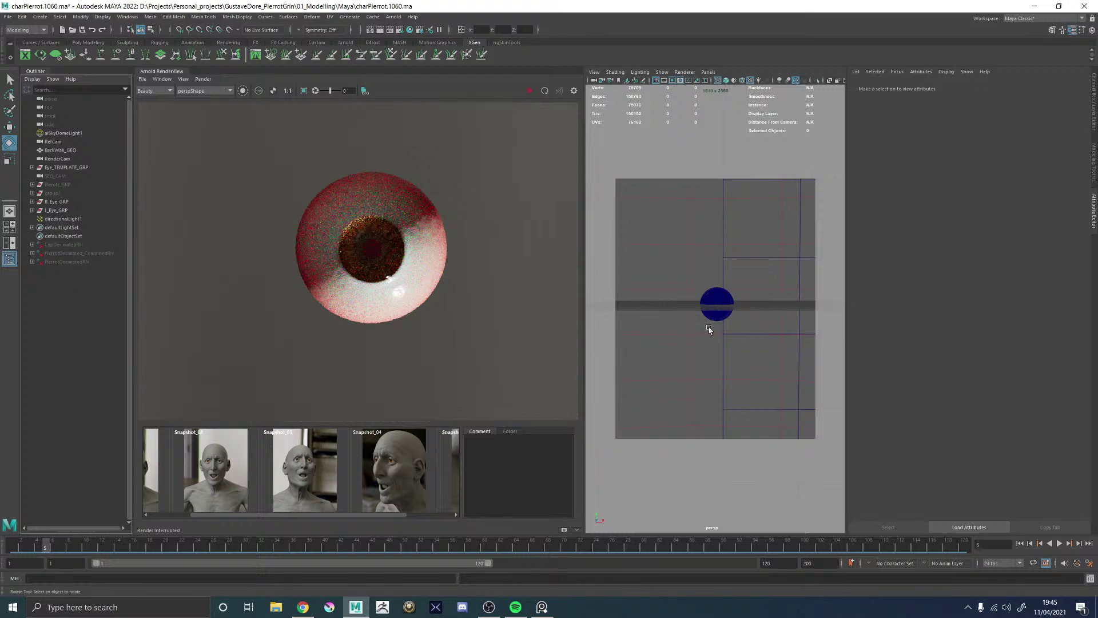
# - Reset the directional light's rotation to 0, 0, 0 and briefly render the eye lit from the front
pyautogui.click(81, 219)
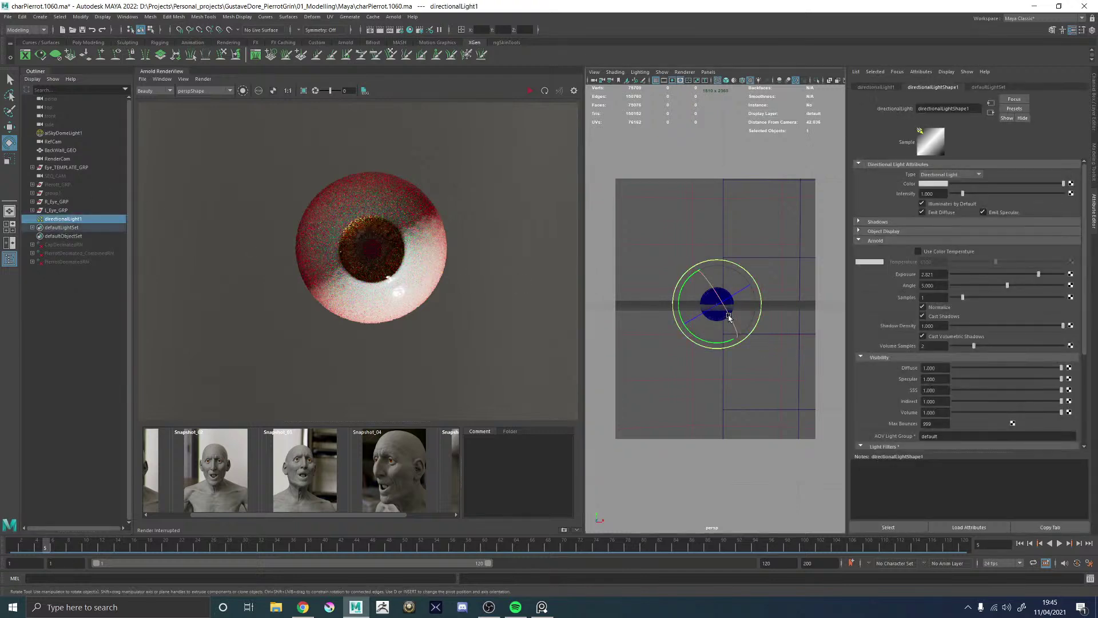
pyautogui.moveTo(727, 315); pyautogui.dragTo(716, 284)
pyautogui.click(876, 87)
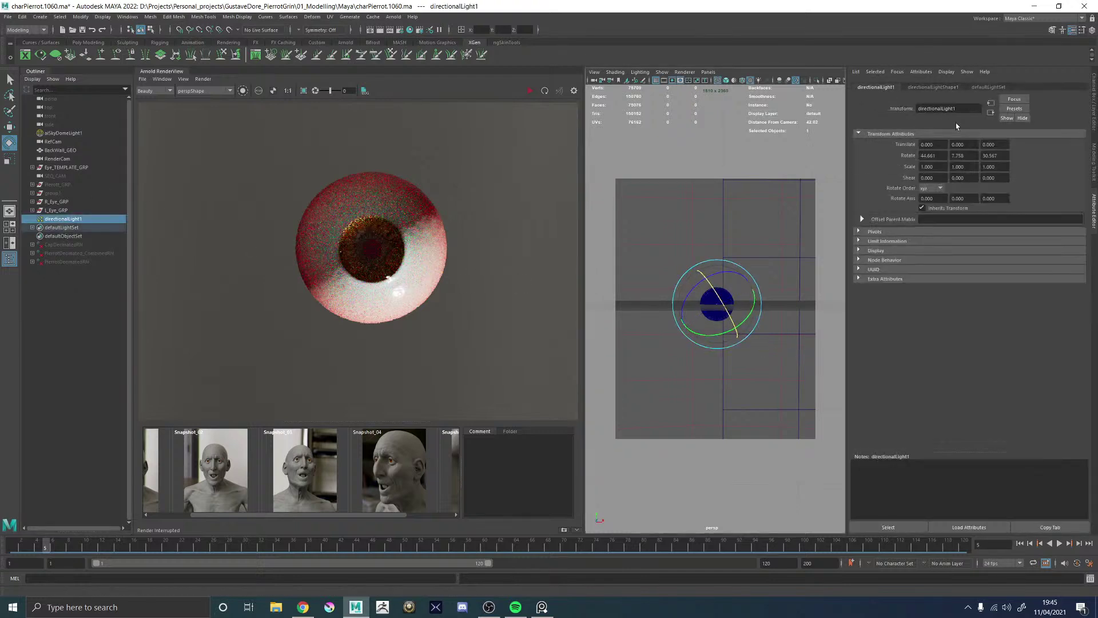
pyautogui.click(964, 156)
pyautogui.doubleClick(931, 156)
pyautogui.write('0')
pyautogui.click(999, 155)
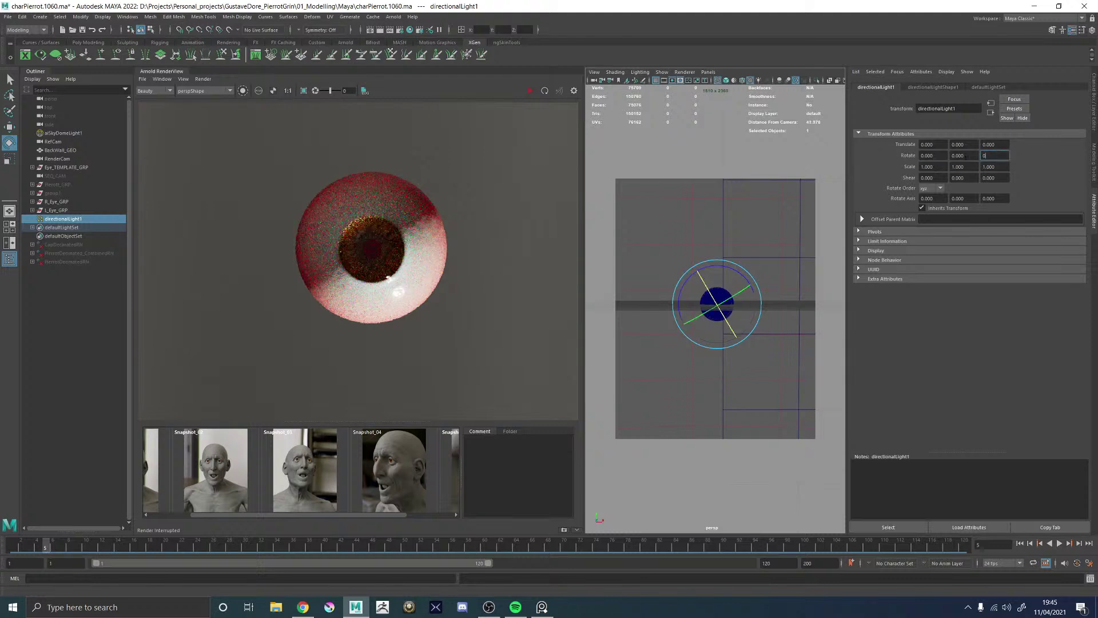
pyautogui.write('0')
pyautogui.press('Return')
pyautogui.click(530, 91)
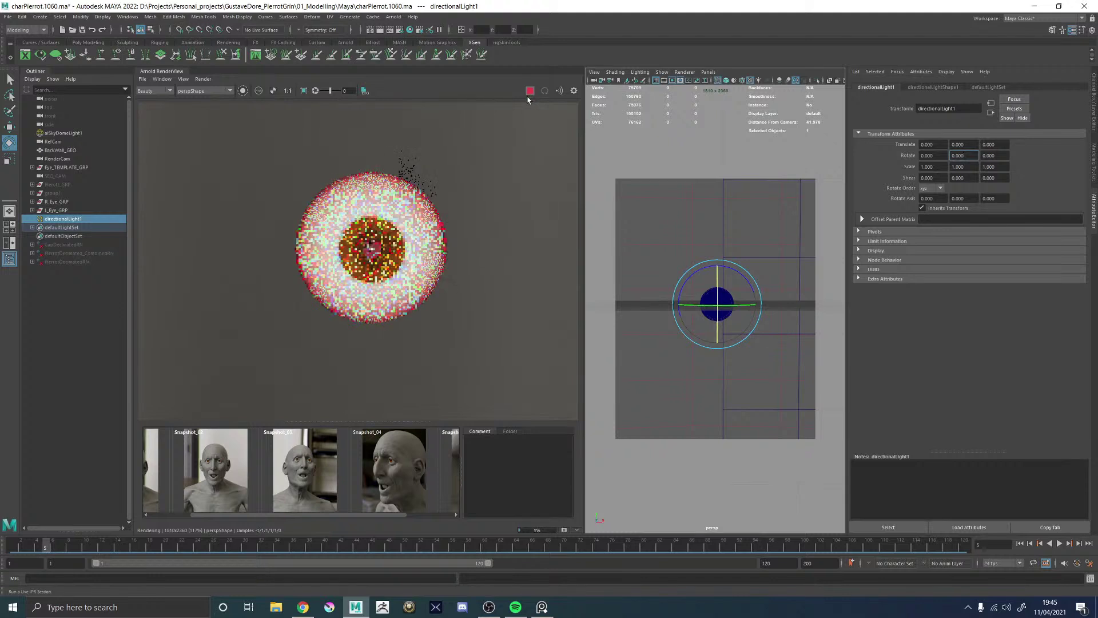
pyautogui.click(530, 91)
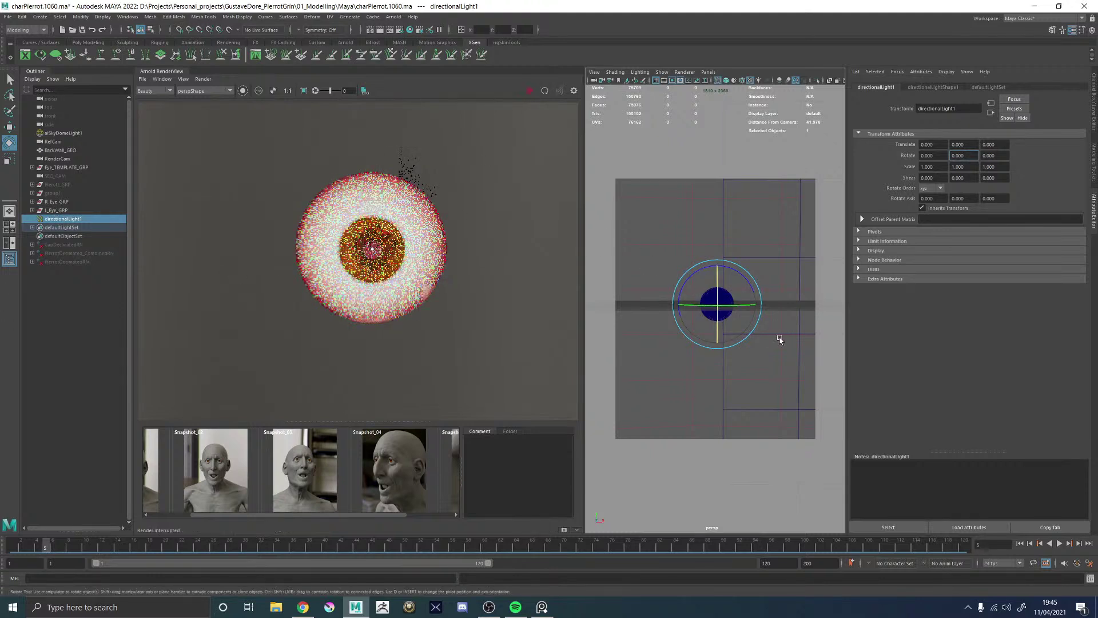
# - Select the eye's cornea mesh and graph the input network of Eye_Cornea_MATSG in the Hypershade
pyautogui.click(782, 340)
pyautogui.press('q')
pyautogui.click(727, 298)
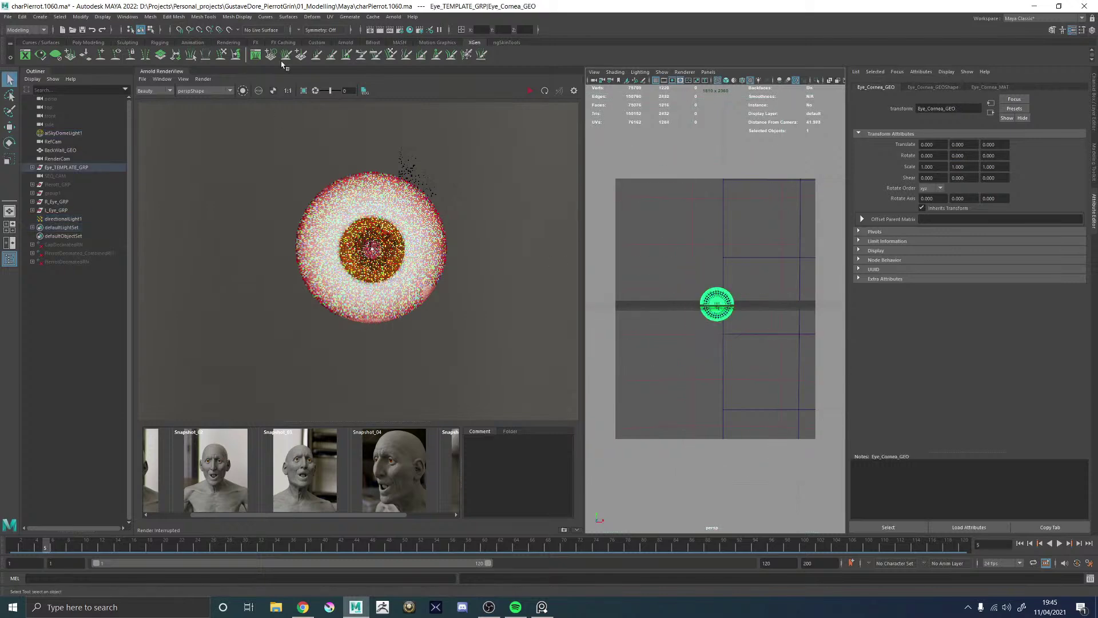
pyautogui.click(410, 30)
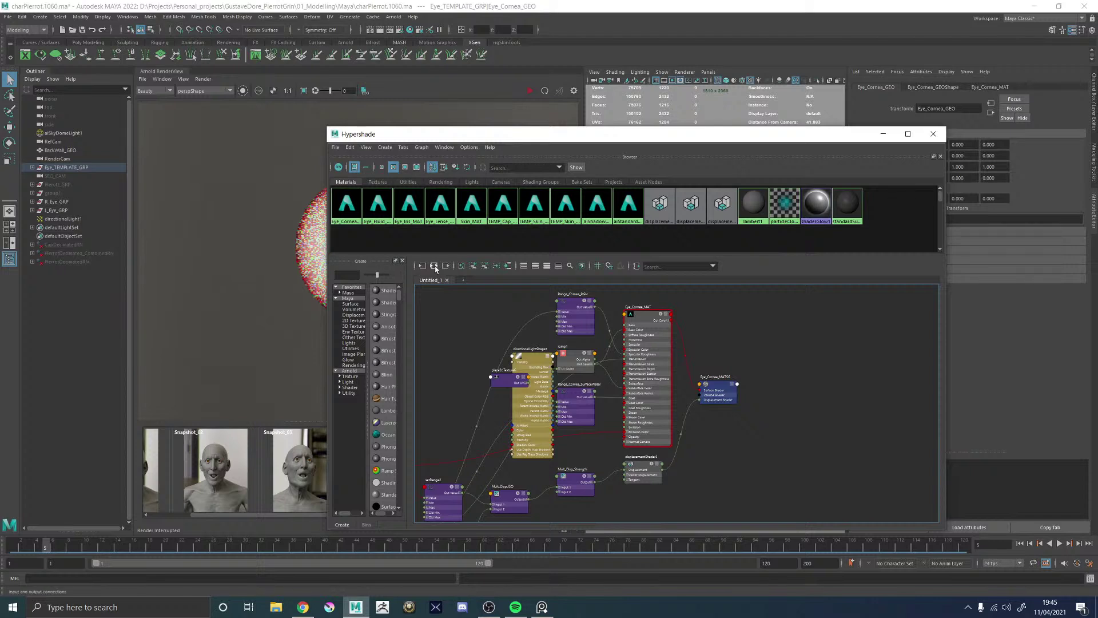
pyautogui.click(435, 269)
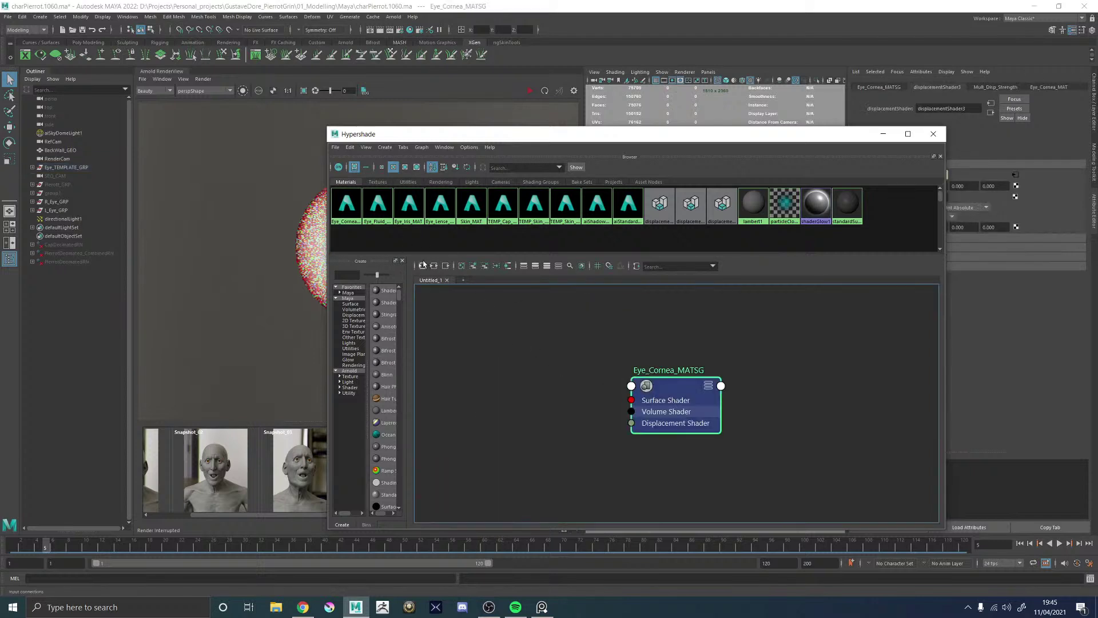
pyautogui.click(423, 265)
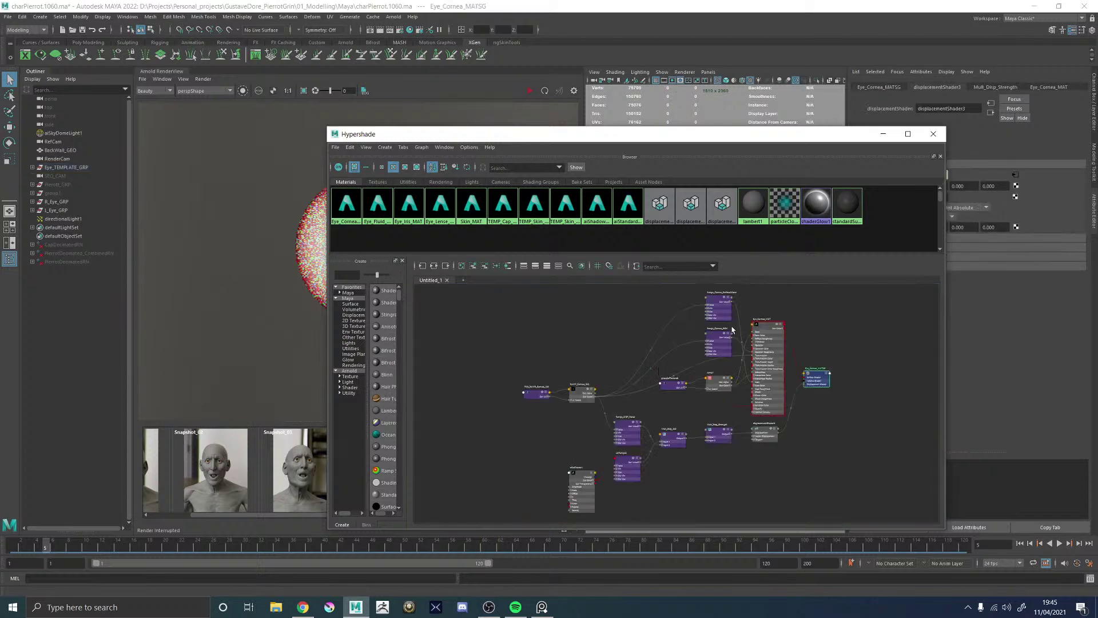
# - Add a samplerInfo node to the cornea shading graph, expand its outputs and place it in free space
pyautogui.keyDown('alt'); pyautogui.moveTo(732, 330); pyautogui.dragTo(653, 351, button='middle'); pyautogui.keyUp('alt')
pyautogui.click(512, 327)
pyautogui.press('Tab')
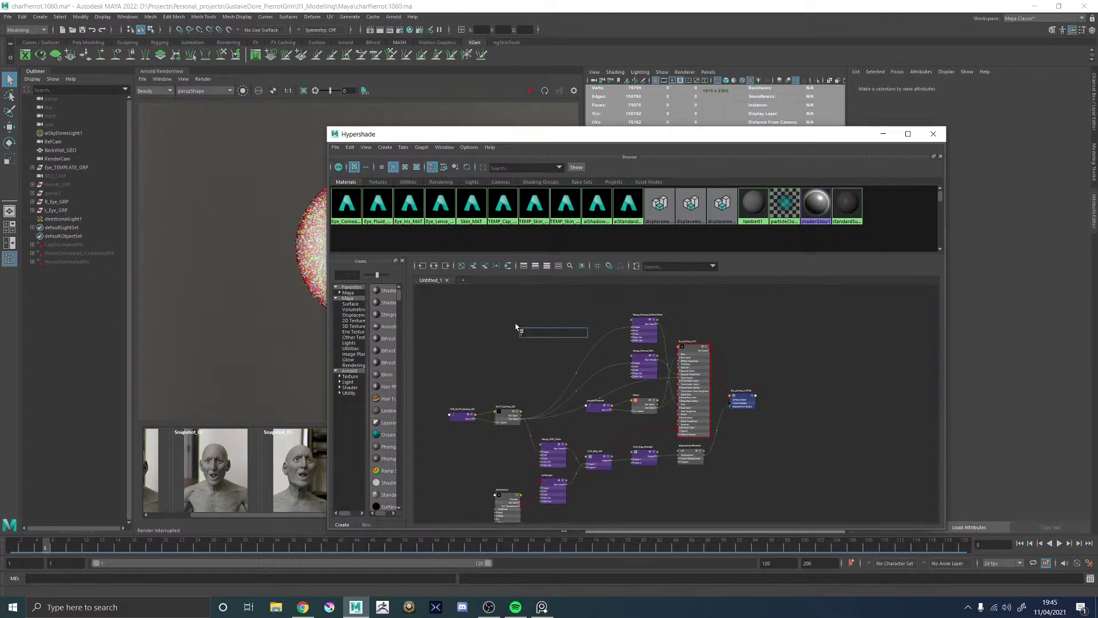
pyautogui.write('sampler')
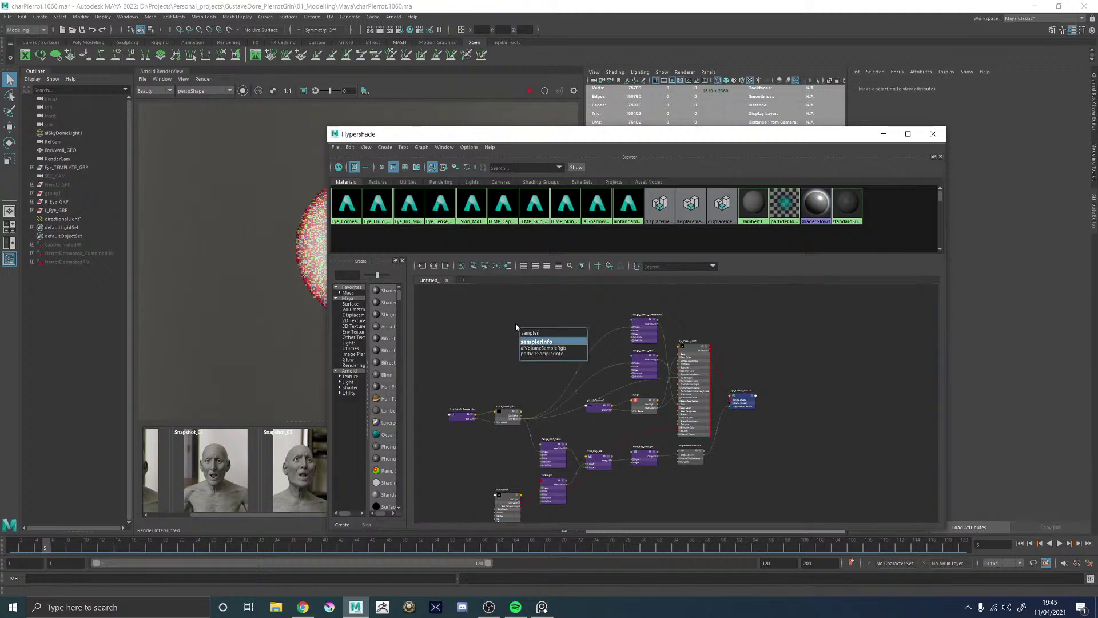
pyautogui.press('Return')
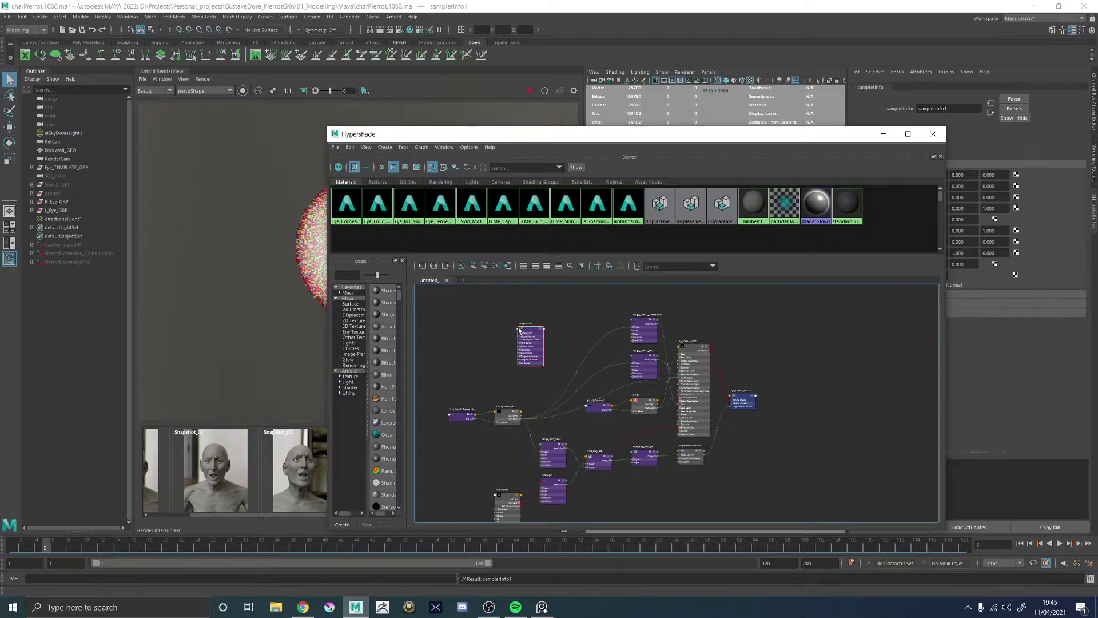
pyautogui.scroll(5, 519, 331)
pyautogui.click(601, 326)
pyautogui.click(601, 326)
pyautogui.click(600, 326)
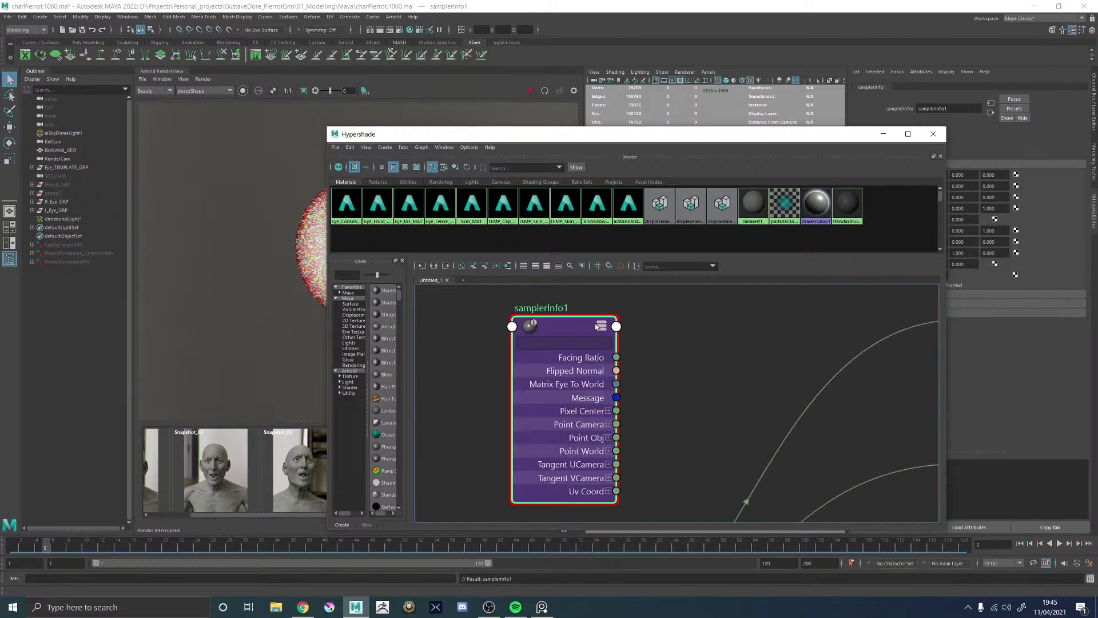
pyautogui.moveTo(596, 326); pyautogui.dragTo(525, 298)
pyautogui.click(580, 351)
pyautogui.keyDown('alt'); pyautogui.moveTo(581, 351); pyautogui.dragTo(639, 345, button='middle'); pyautogui.keyUp('alt')
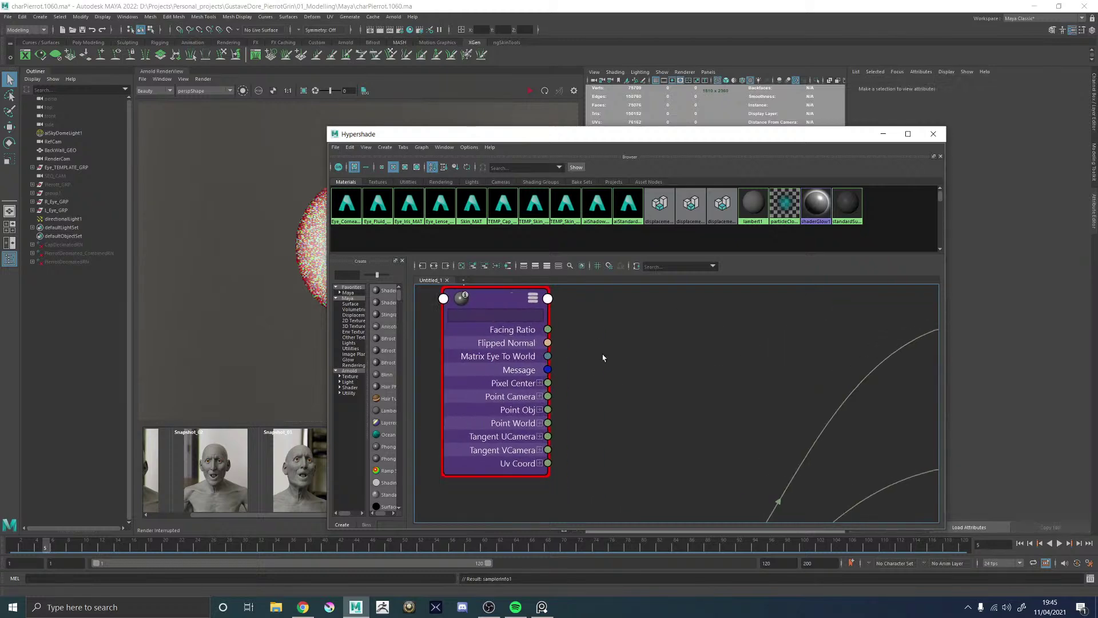
pyautogui.press('Tab')
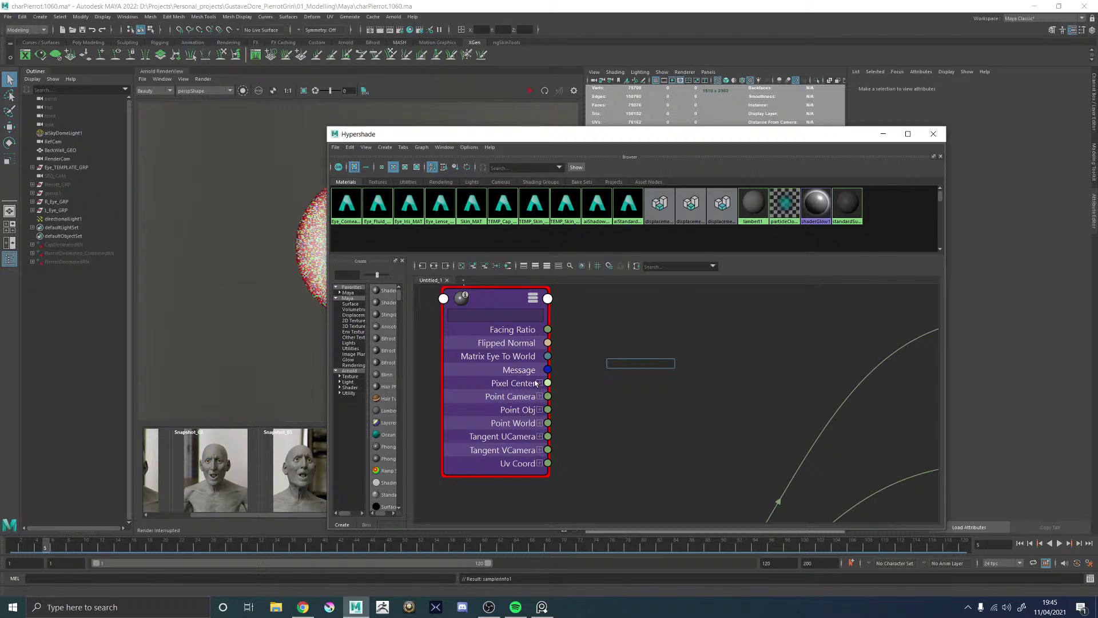
pyautogui.moveTo(595, 356)
pyautogui.mouseDown()
pyautogui.moveTo(657, 346)
pyautogui.moveTo(587, 352)
pyautogui.mouseUp()
pyautogui.scroll(-5, 657, 340)
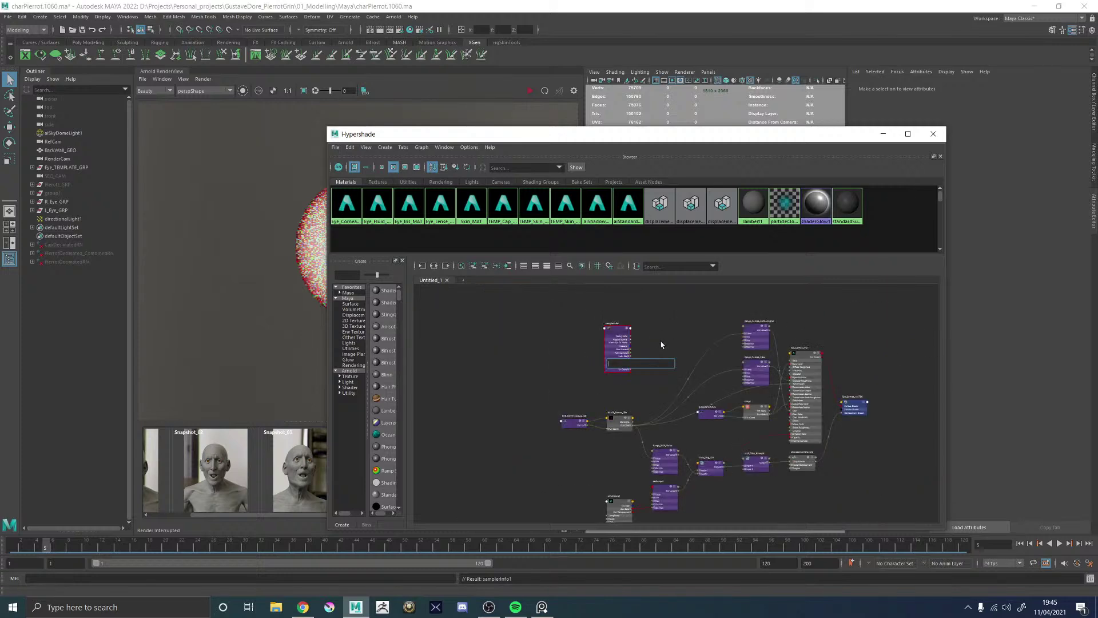
pyautogui.scroll(5, 661, 344)
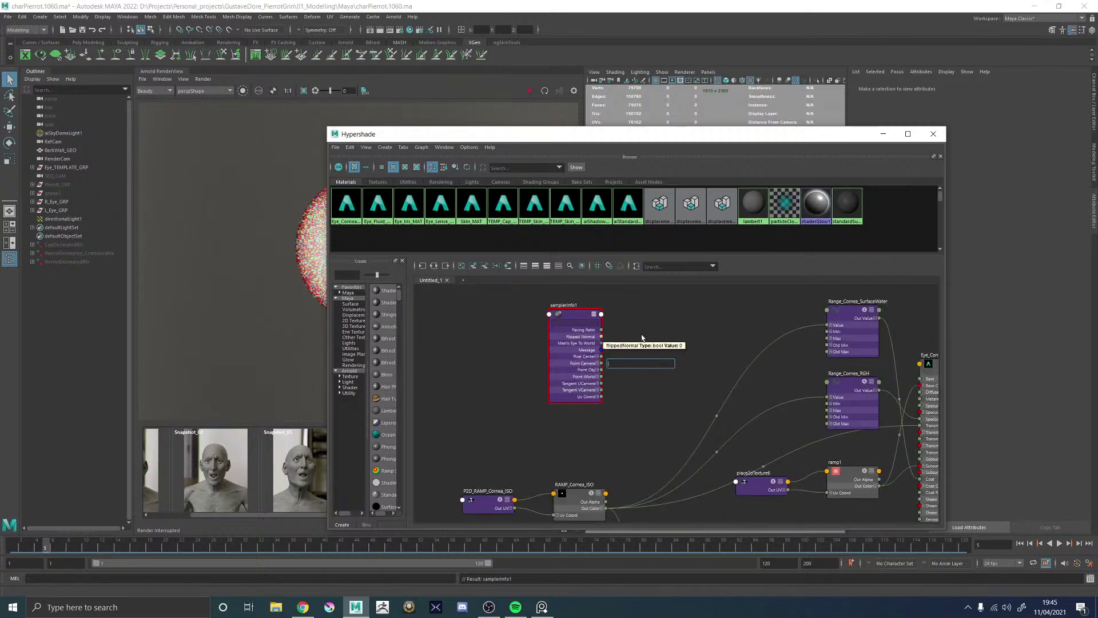
pyautogui.press('r')
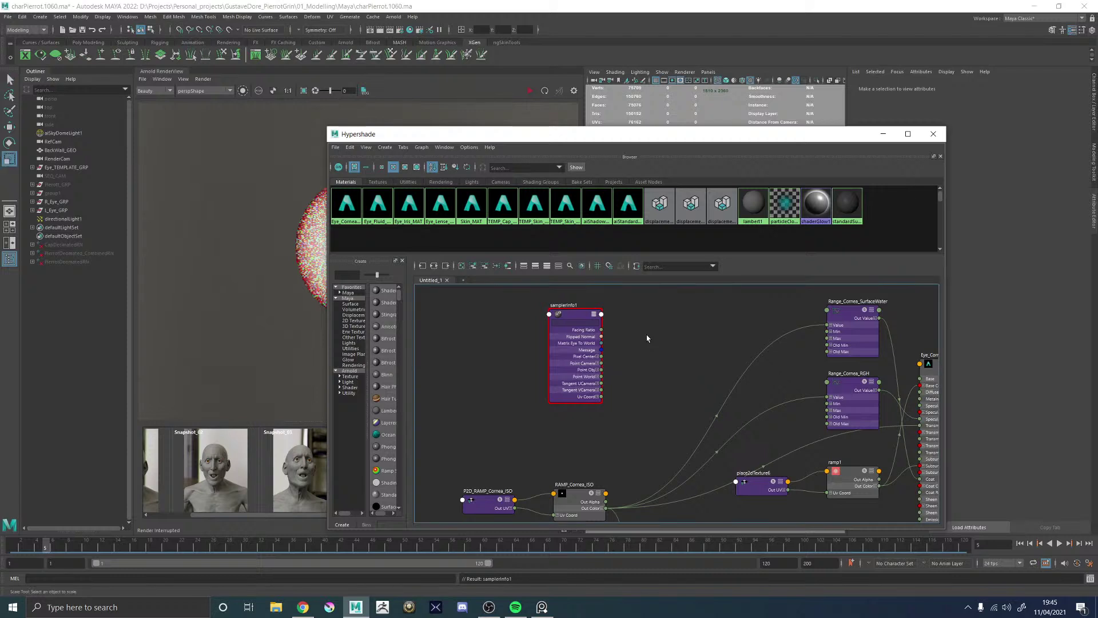
# - Add a setRange node to the cornea shading graph and place it beside the samplerInfo node
pyautogui.scroll(-4, 647, 339)
pyautogui.press('Tab')
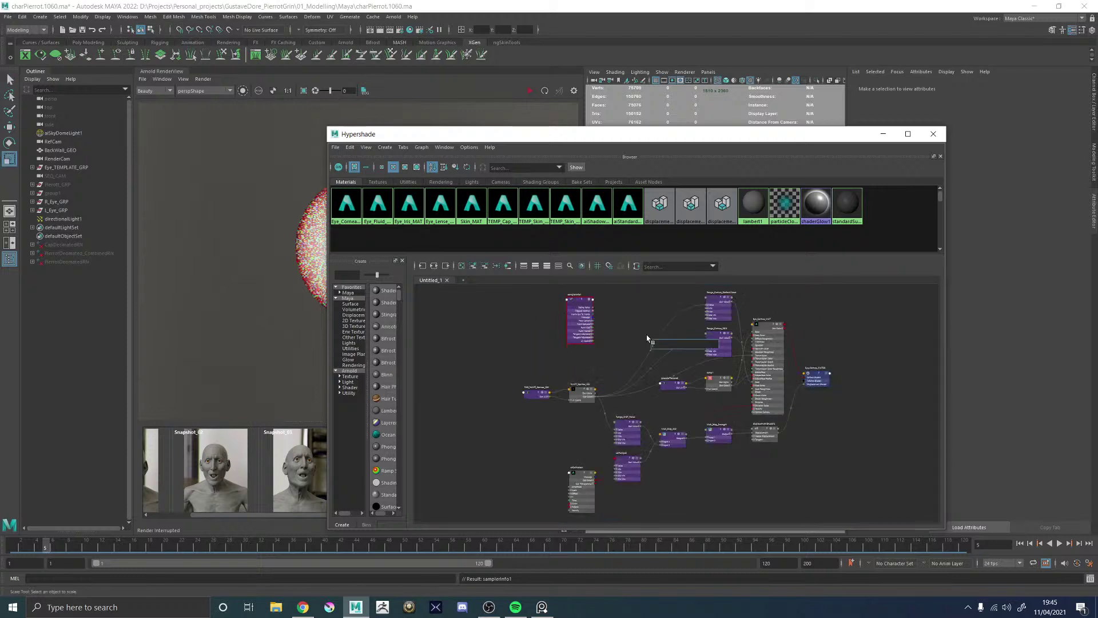
pyautogui.write('setran')
pyautogui.press('Return')
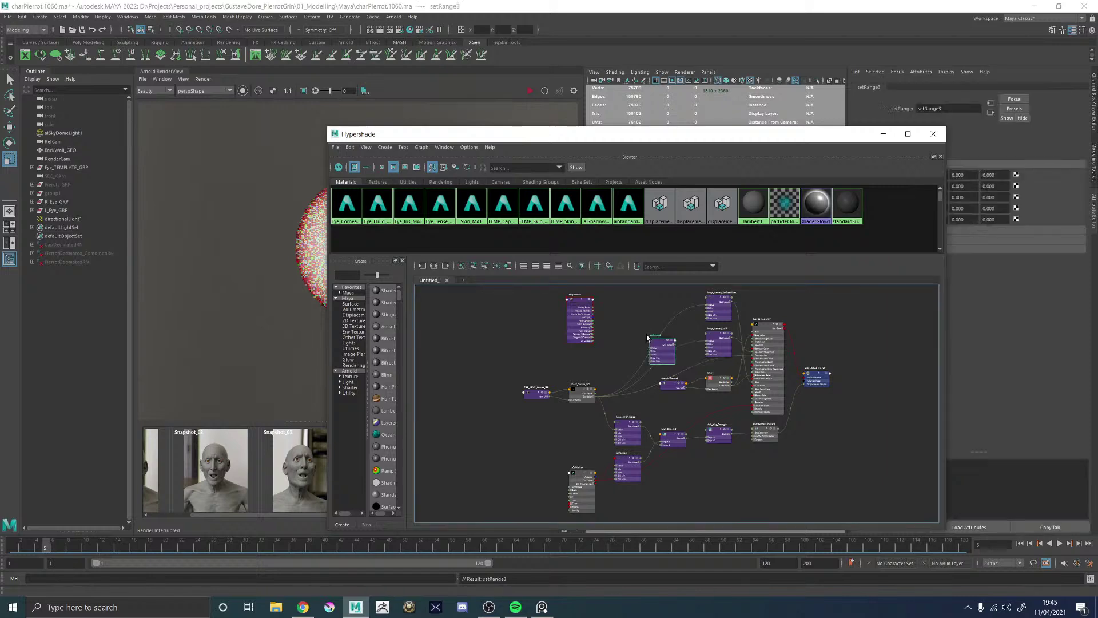
pyautogui.scroll(5, 648, 339)
pyautogui.moveTo(652, 337); pyautogui.dragTo(562, 293)
# - Connect the samplerInfo node's Flipped Normal output to the new setRange node's Value X input
pyautogui.moveTo(520, 343); pyautogui.dragTo(515, 409, button='middle')
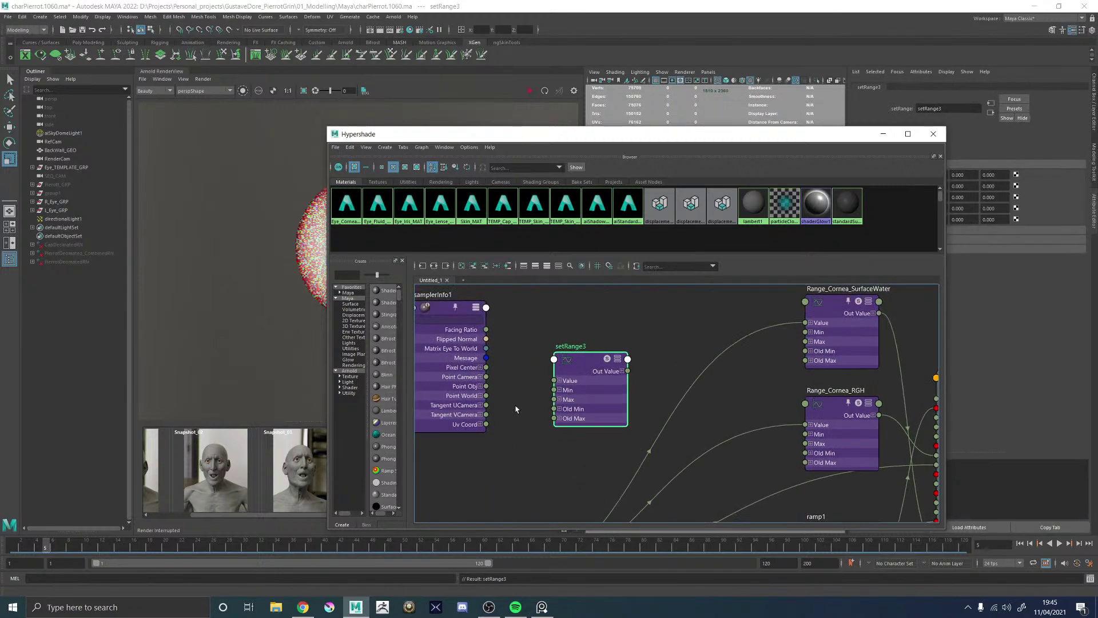
pyautogui.moveTo(486, 339); pyautogui.dragTo(558, 379)
pyautogui.click(559, 380)
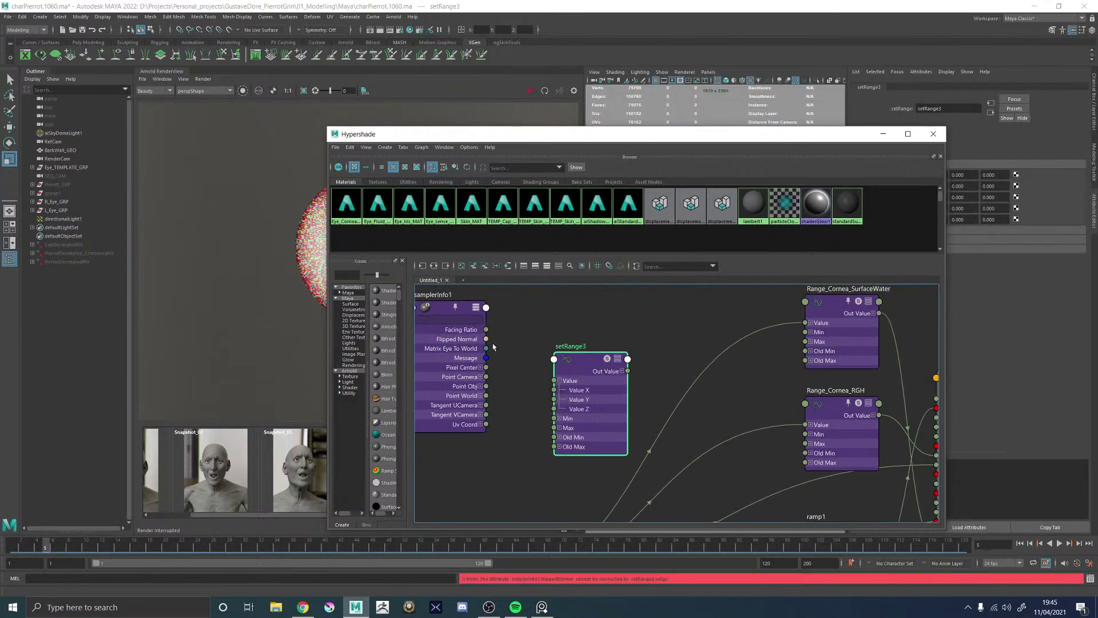
pyautogui.moveTo(485, 339); pyautogui.dragTo(556, 390)
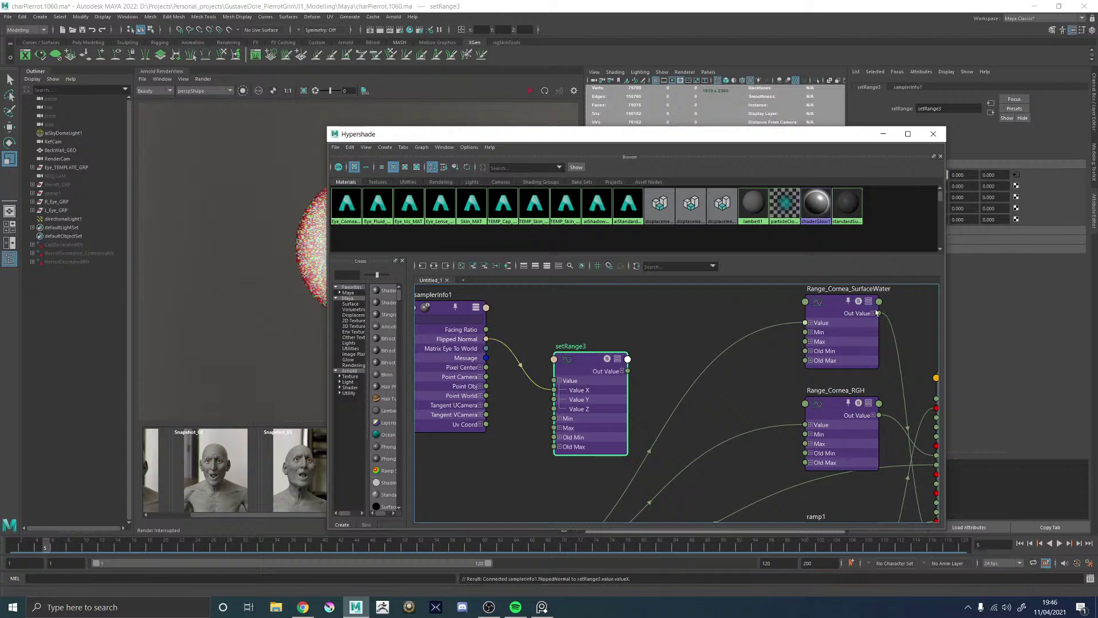
# - Set the new setRange node's Max to 1, 1, 1 and its Old Min to 1, 1, 1
pyautogui.moveTo(791, 134); pyautogui.dragTo(643, 109)
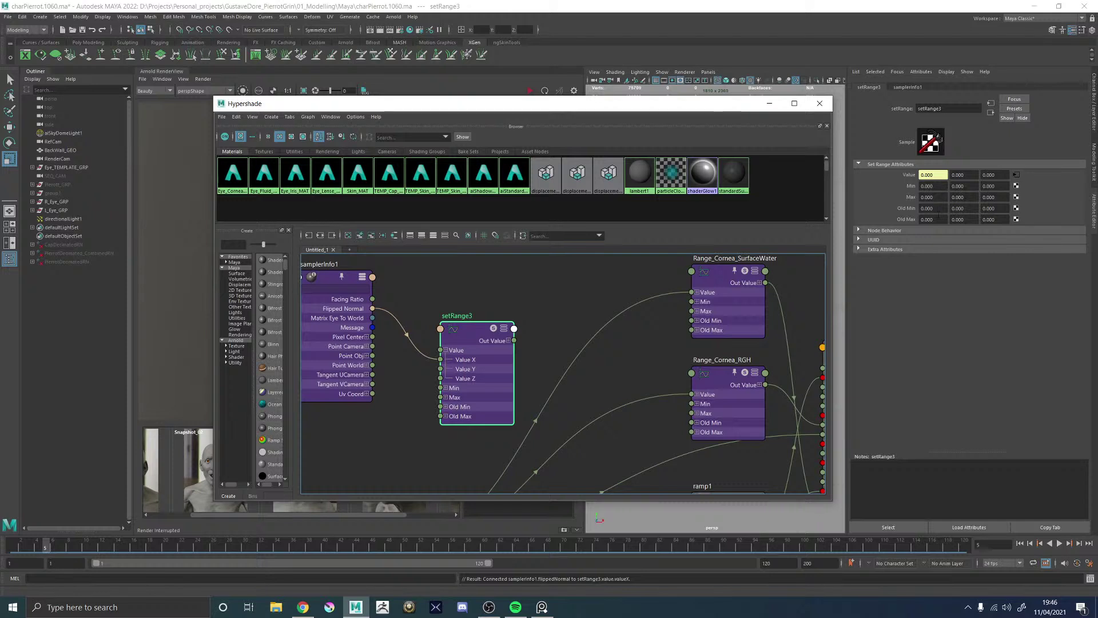
pyautogui.click(932, 196)
pyautogui.write('1')
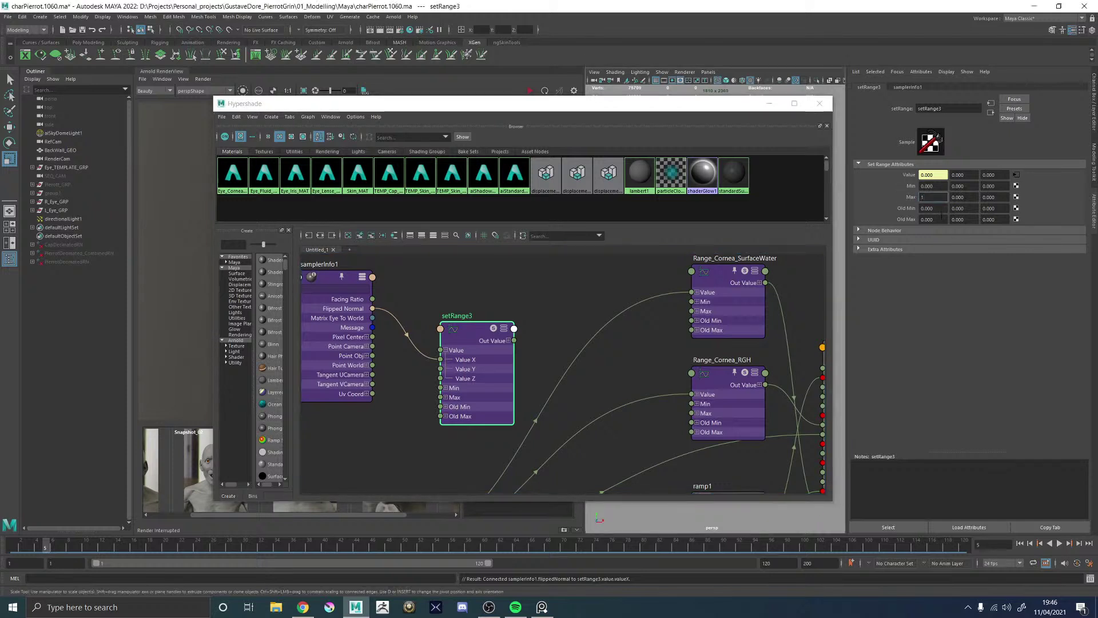
pyautogui.press('Tab')
pyautogui.write('1')
pyautogui.press('Tab')
pyautogui.write('1')
pyautogui.press('Tab')
pyautogui.click(940, 208)
pyautogui.write('1')
pyautogui.press('Tab')
pyautogui.write('1')
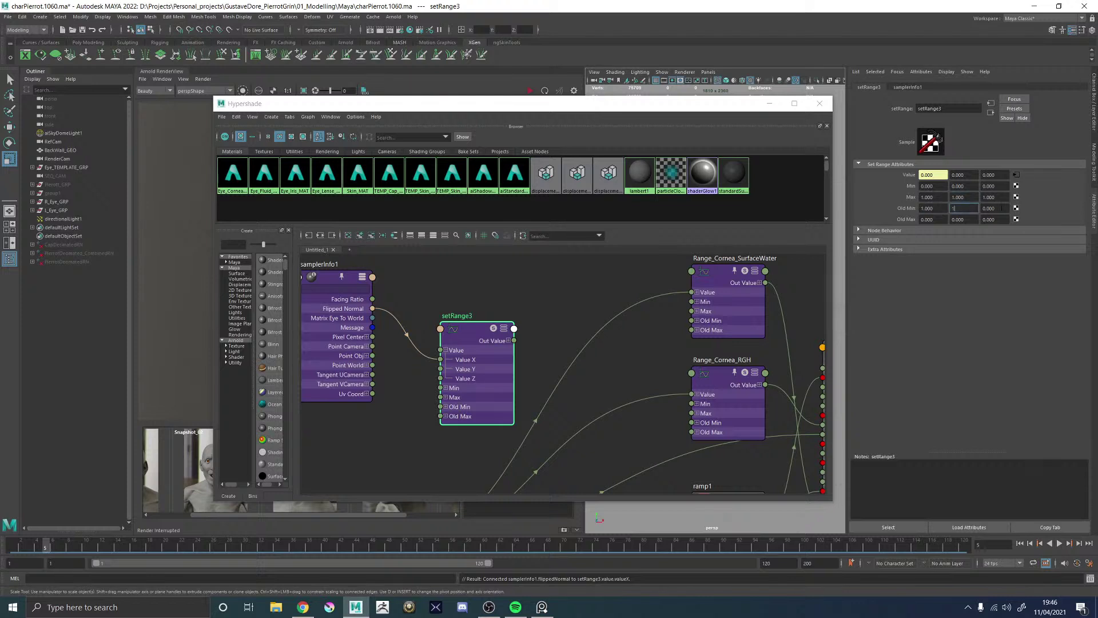
pyautogui.press('Tab')
pyautogui.write('1')
pyautogui.hotkey('shift', 'Tab')
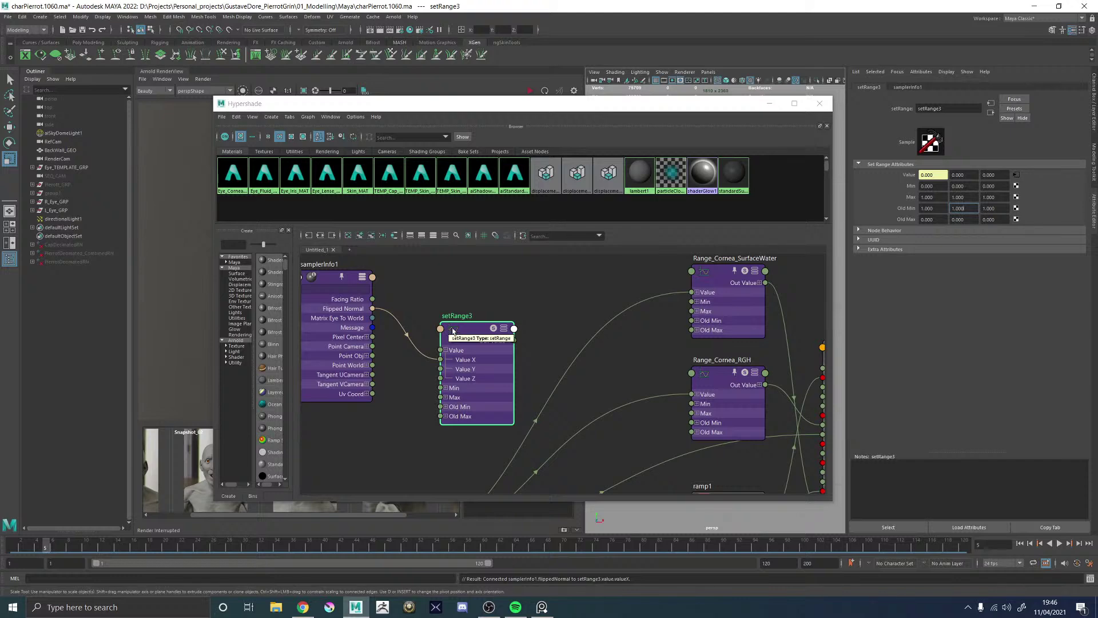
# - Connect the new setRange node's Out Value to the Specular Color of Eye_Cornea_MAT and close the Hypershade
pyautogui.scroll(-4, 469, 320)
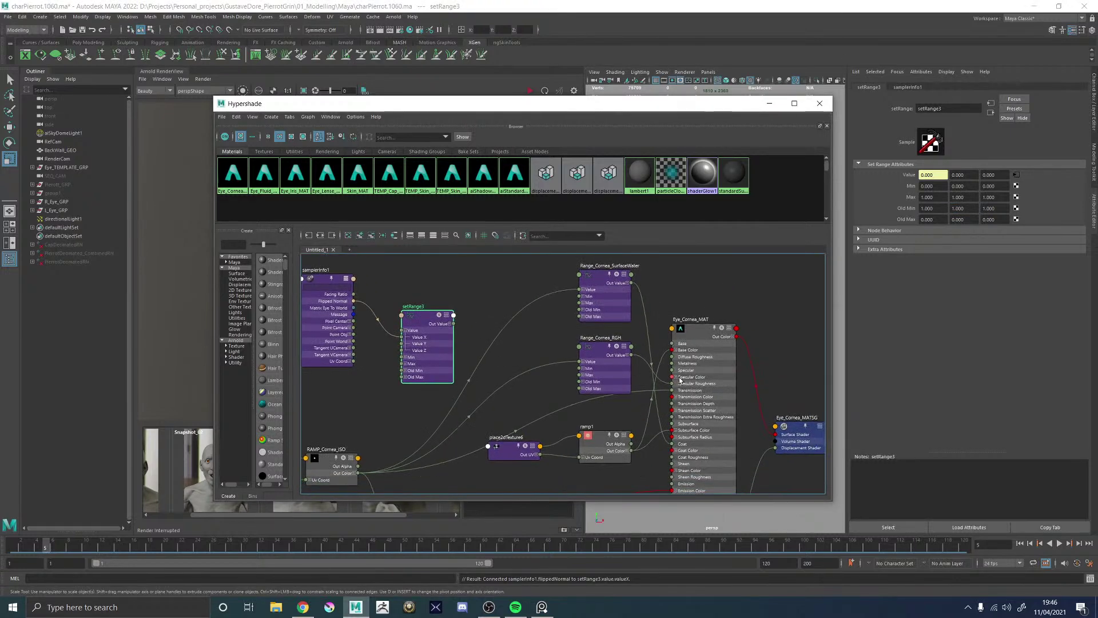
pyautogui.click(703, 331)
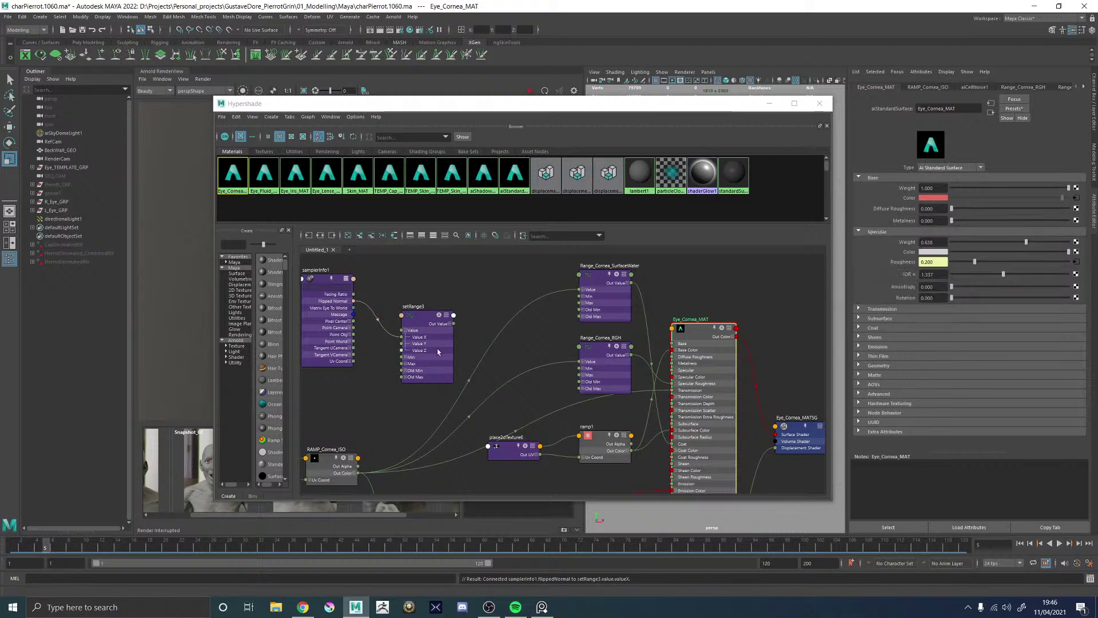
pyautogui.scroll(2, 437, 348)
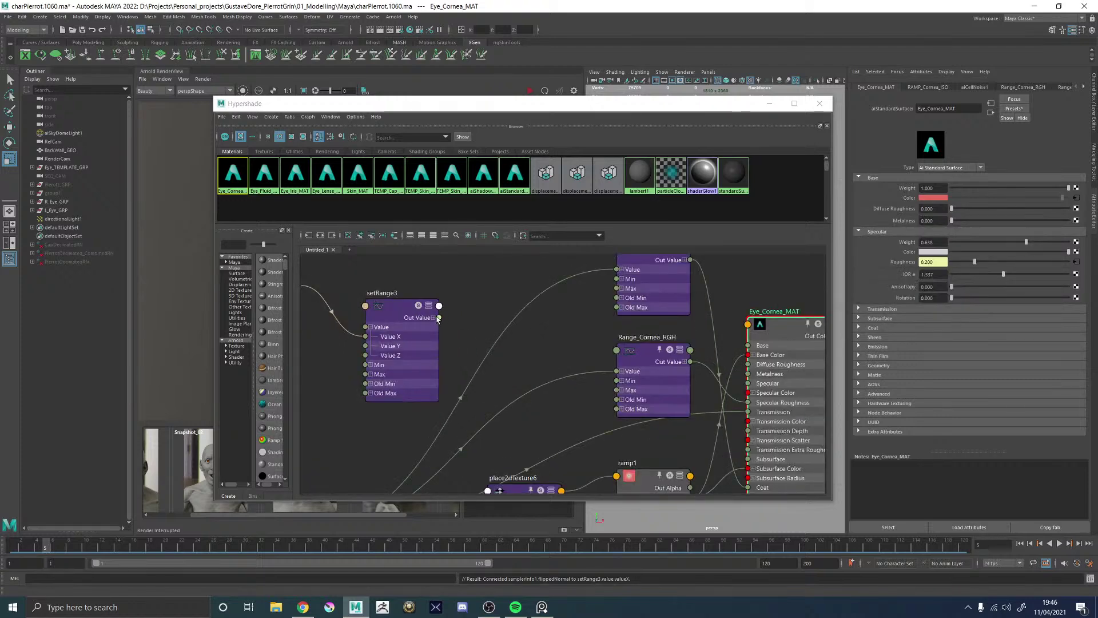
pyautogui.click(433, 317)
pyautogui.moveTo(439, 327); pyautogui.dragTo(768, 395)
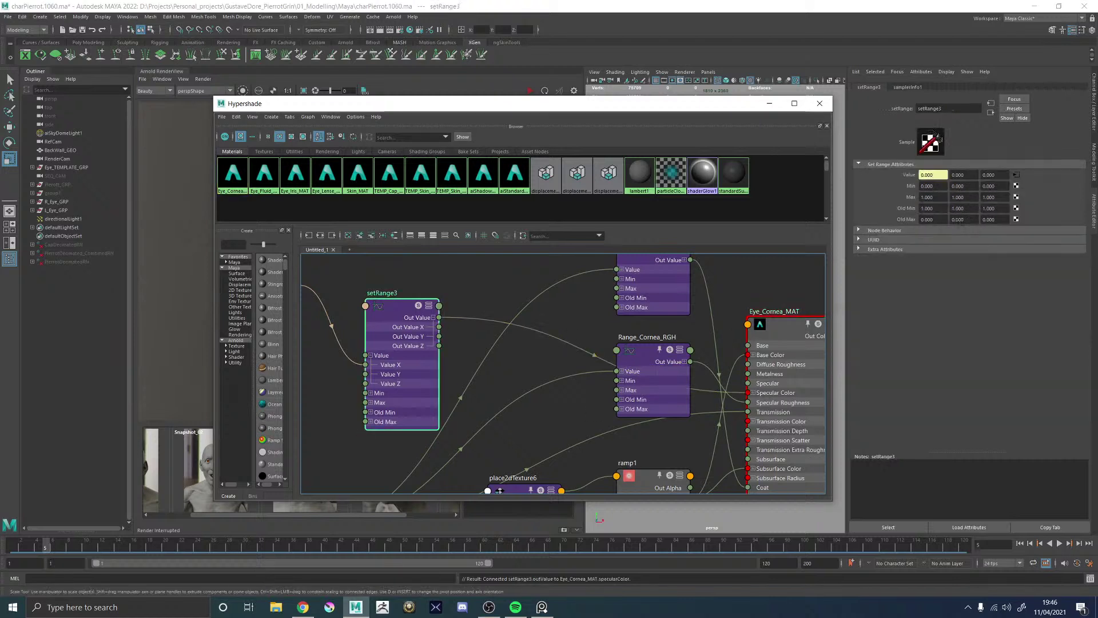
pyautogui.click(819, 104)
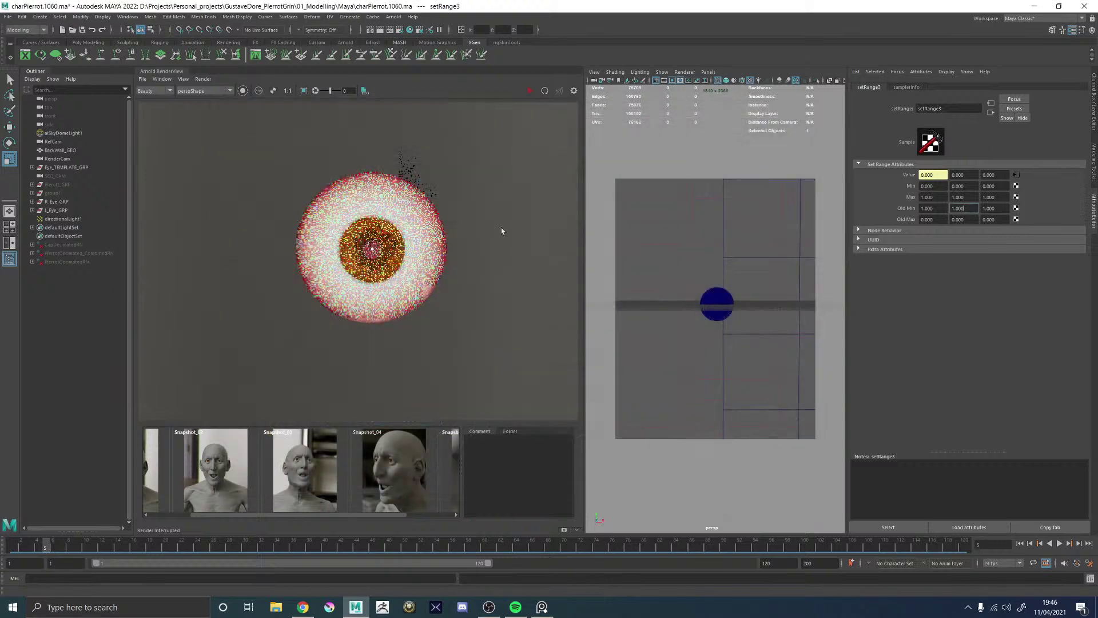
# - Start the Arnold render and set the setRange node's Old Max to 1, 1, 1
pyautogui.click(529, 91)
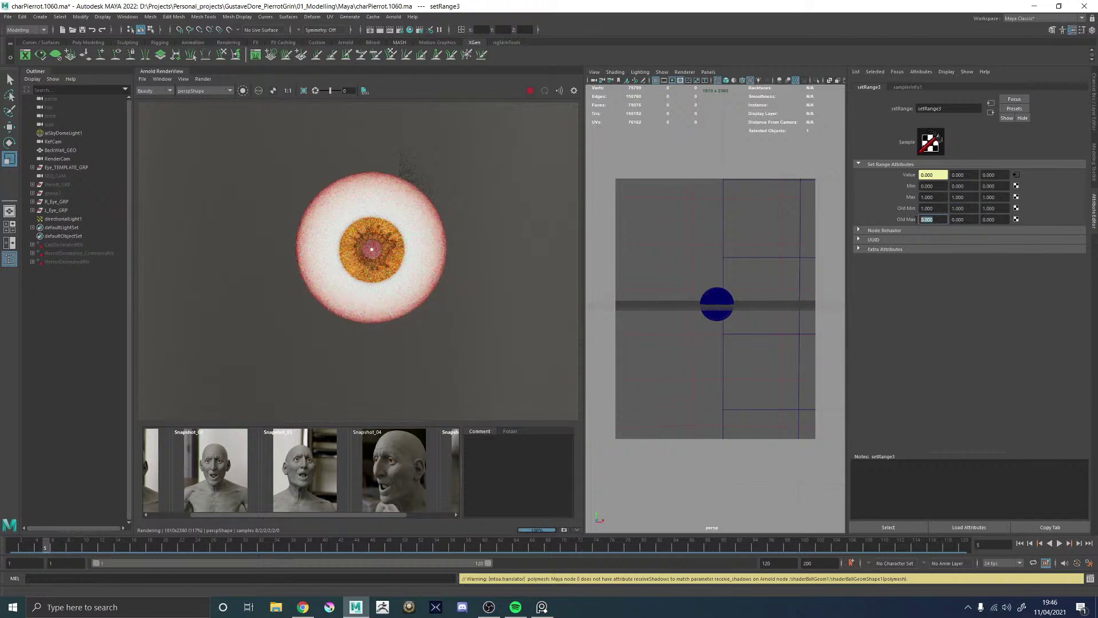
pyautogui.click(956, 220)
pyautogui.write('1')
pyautogui.press('Return')
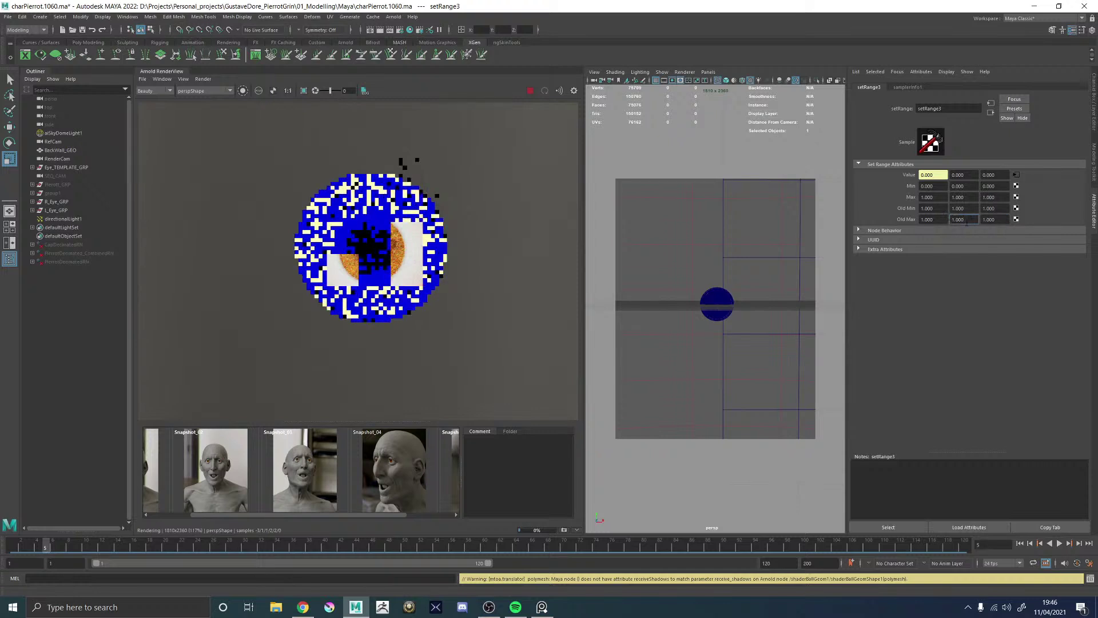
# - Set the setRange node's Old Min to 0, 0, 0, check the eye in the render and stop it
pyautogui.click(932, 208)
pyautogui.write('0')
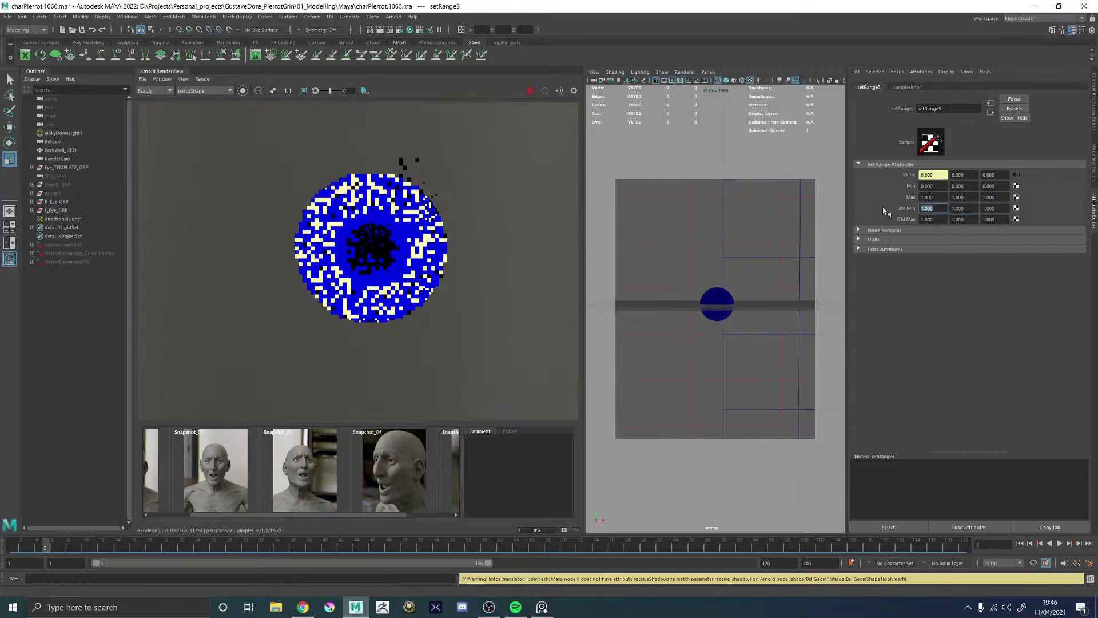
pyautogui.press('Tab')
pyautogui.write('0')
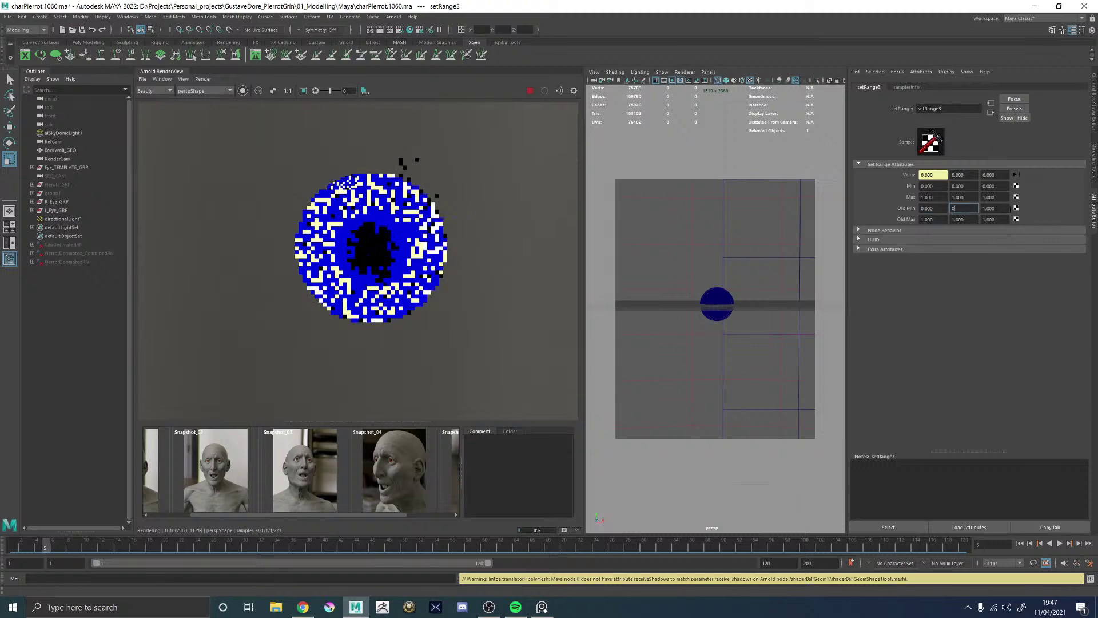
pyautogui.press('Tab')
pyautogui.write('0')
pyautogui.click(970, 208)
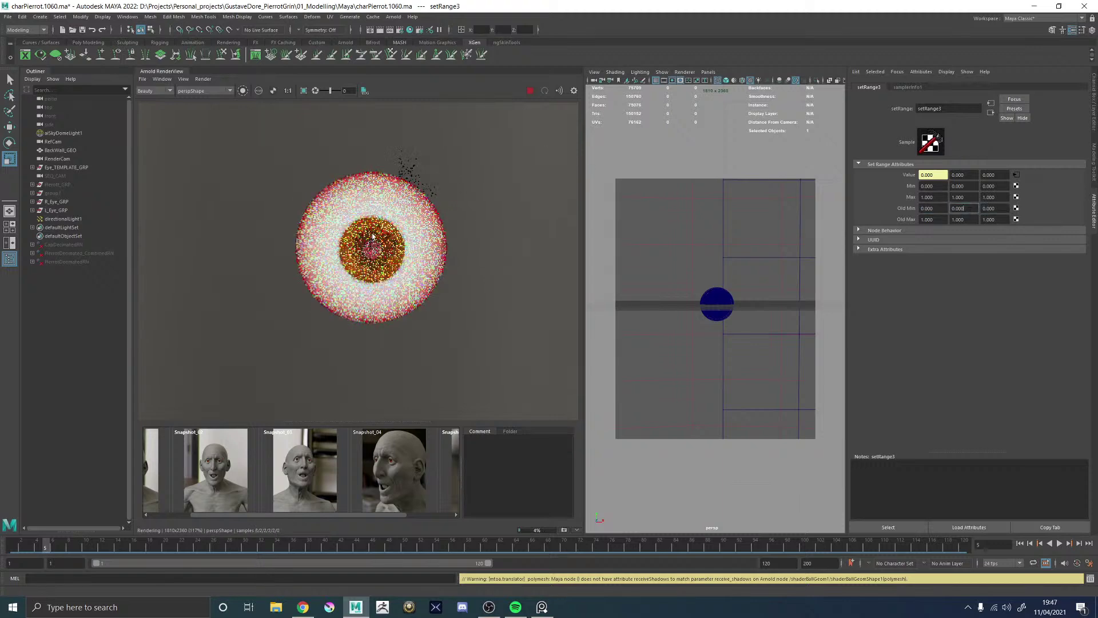
pyautogui.scroll(1, 377, 234)
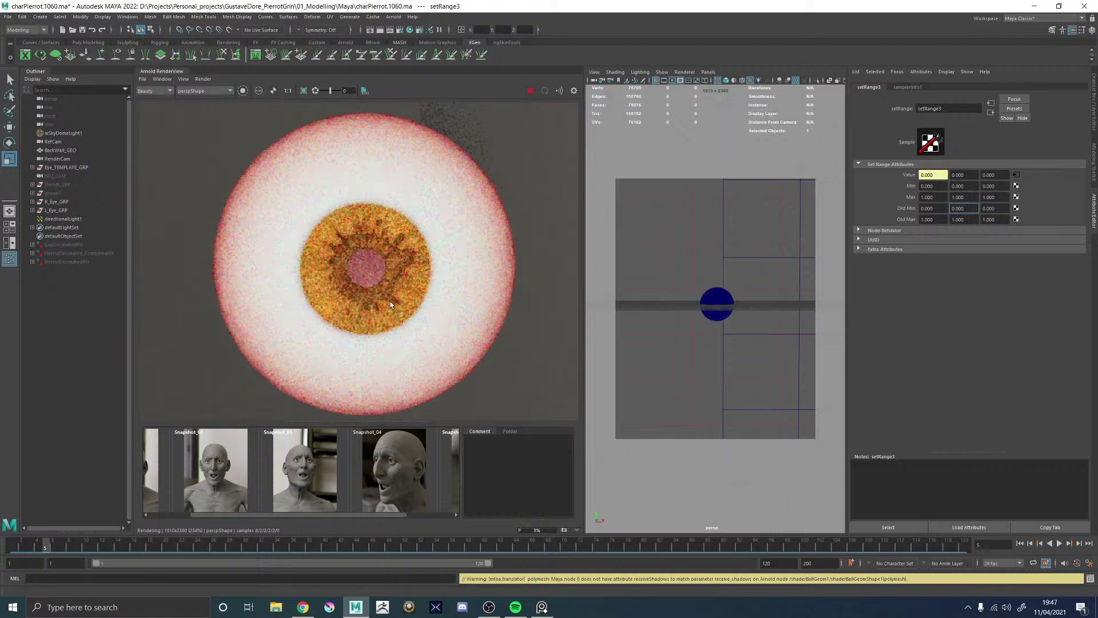
pyautogui.scroll(-3, 384, 269)
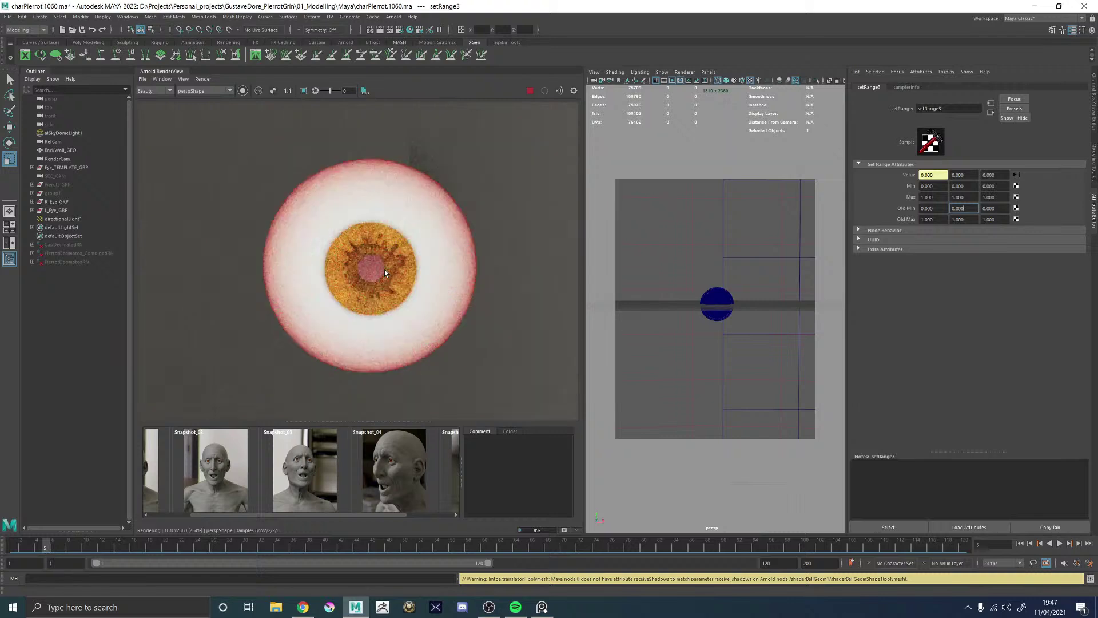
pyautogui.click(530, 91)
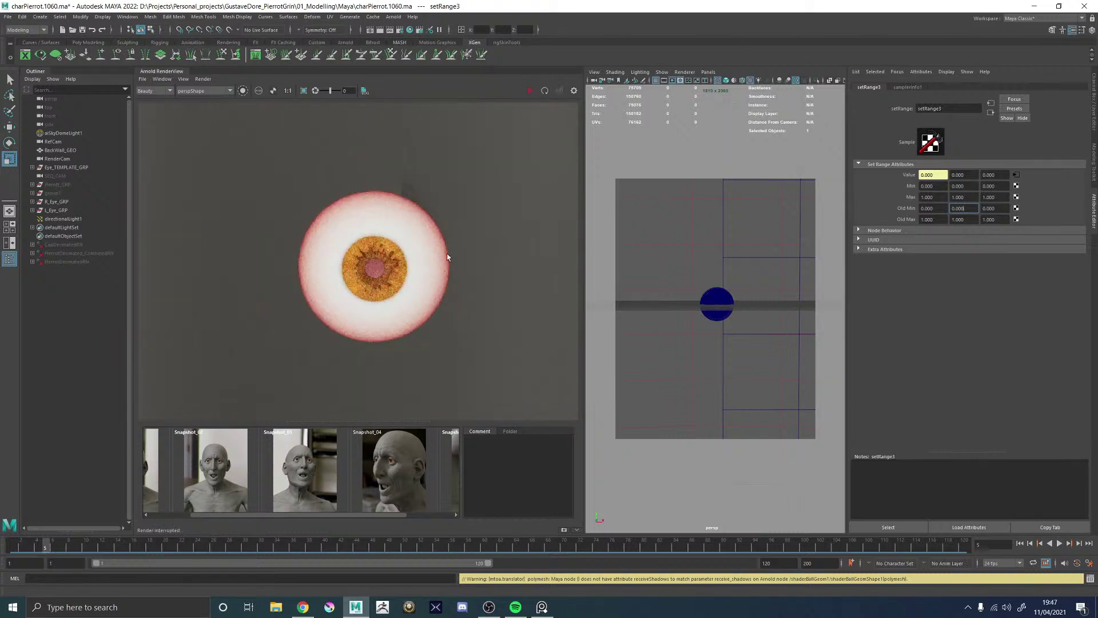
# - Rotate directionalLight1 about -63 degrees around X and render the eye from an oblique angle
pyautogui.keyDown('alt'); pyautogui.moveTo(731, 303); pyautogui.dragTo(745, 330); pyautogui.keyUp('alt')
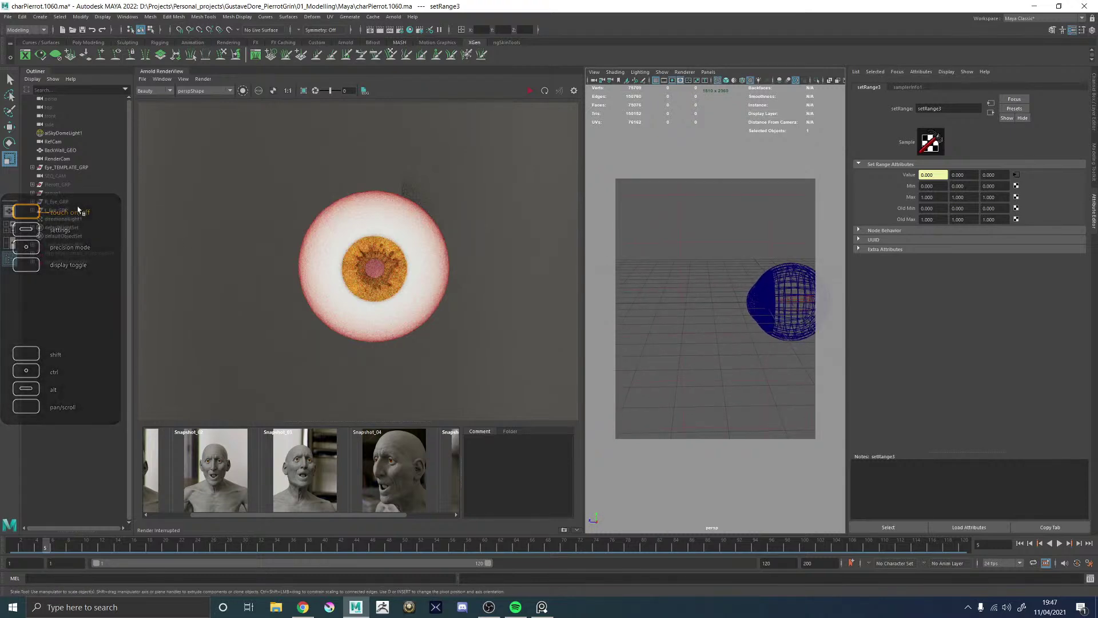
pyautogui.click(67, 219)
pyautogui.press('e')
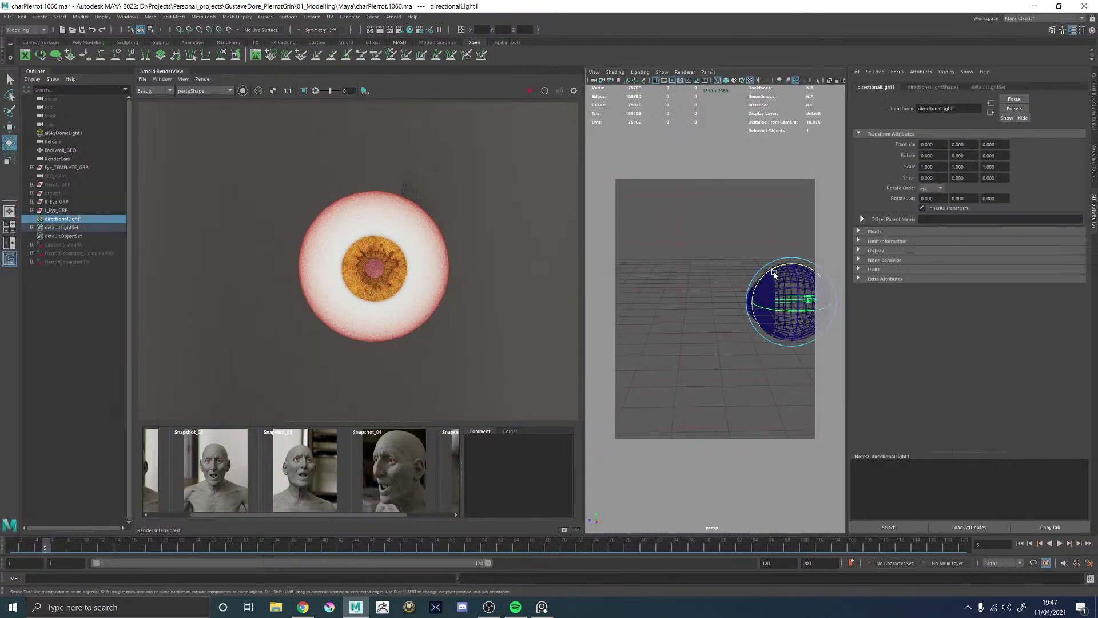
pyautogui.moveTo(773, 269); pyautogui.dragTo(814, 271)
pyautogui.click(534, 91)
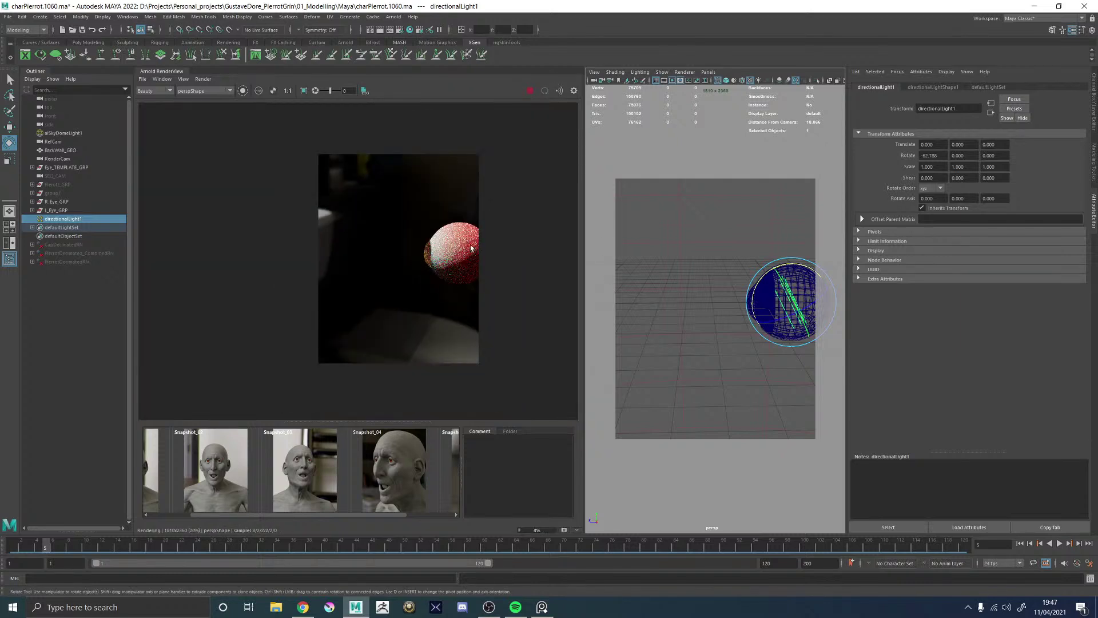
pyautogui.keyDown('alt'); pyautogui.moveTo(747, 262); pyautogui.dragTo(807, 254); pyautogui.keyUp('alt')
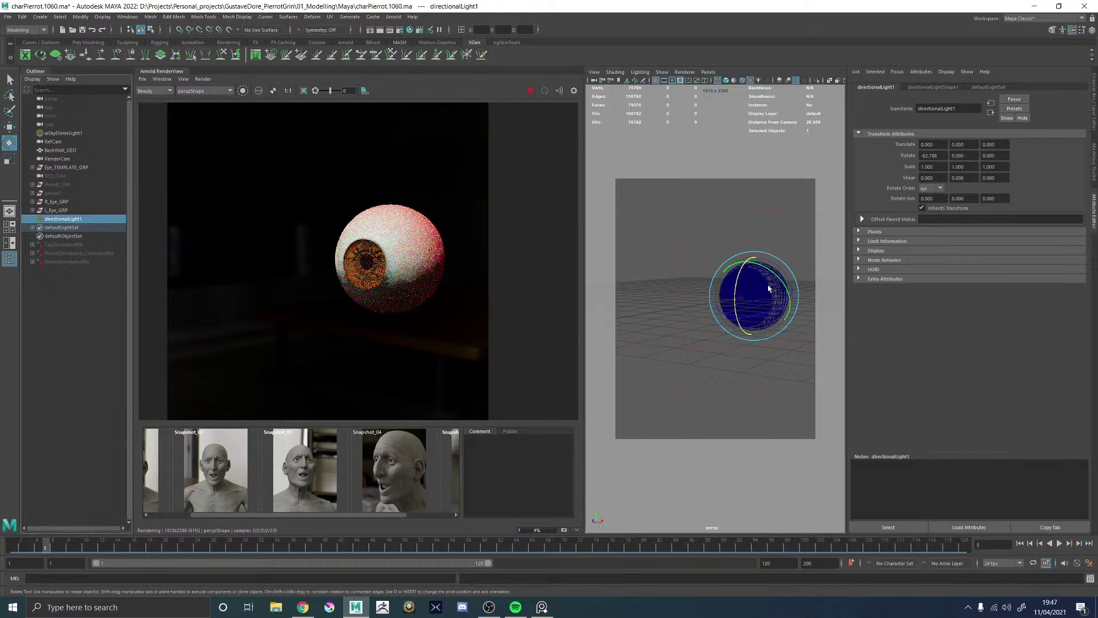
pyautogui.press('q')
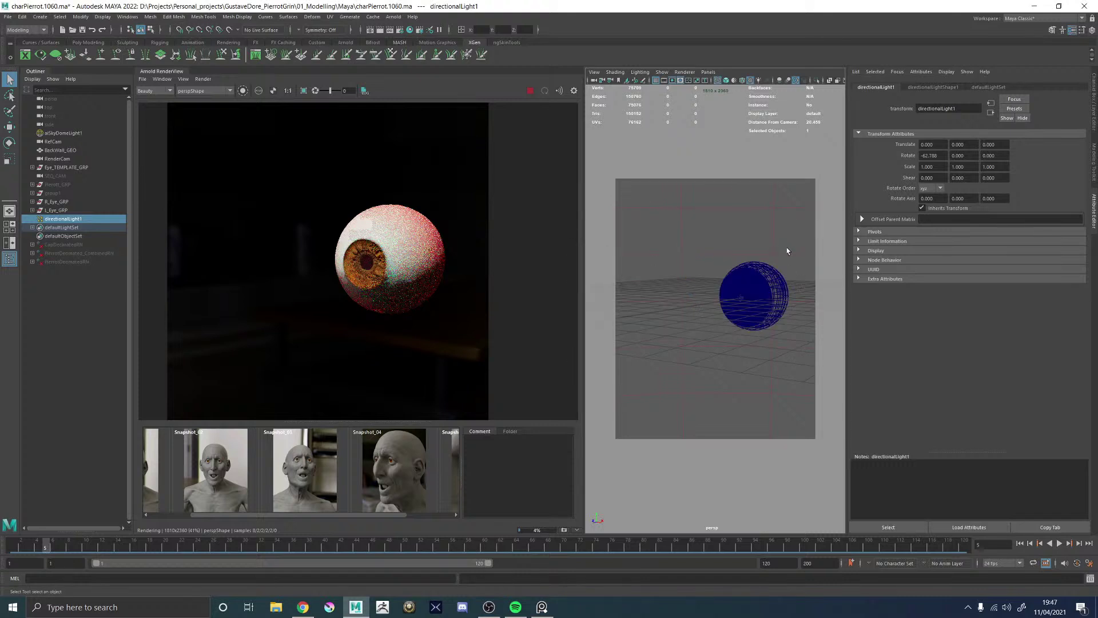
# - Select the cornea geometry and graph its Eye_Cornea_MAT network in the Hypershade to examine the Specular Color connection
pyautogui.press('space')
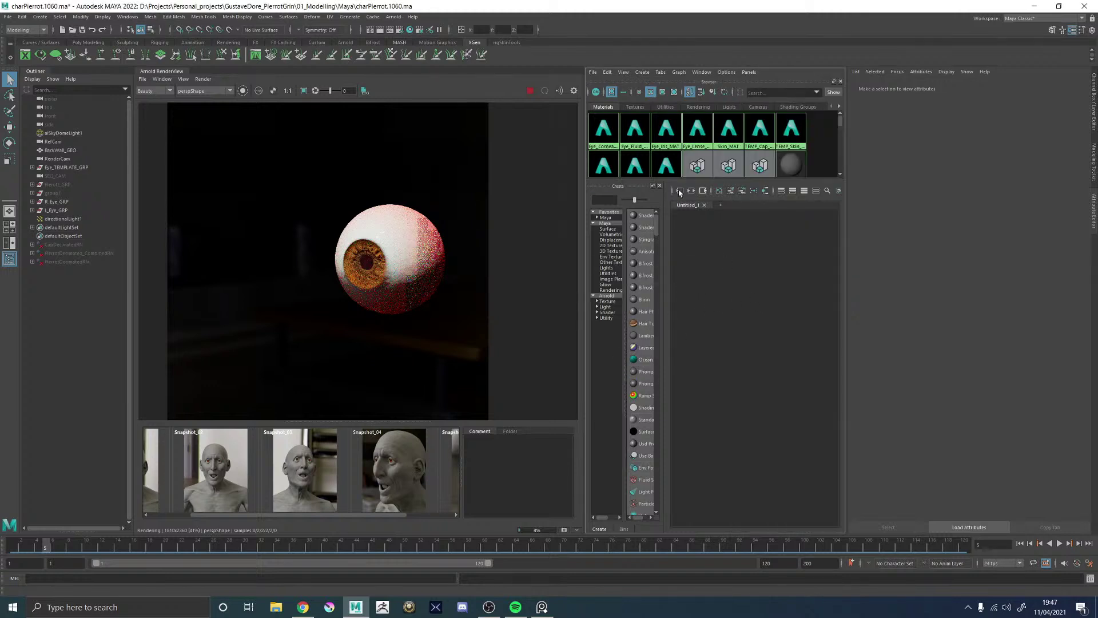
pyautogui.click(690, 191)
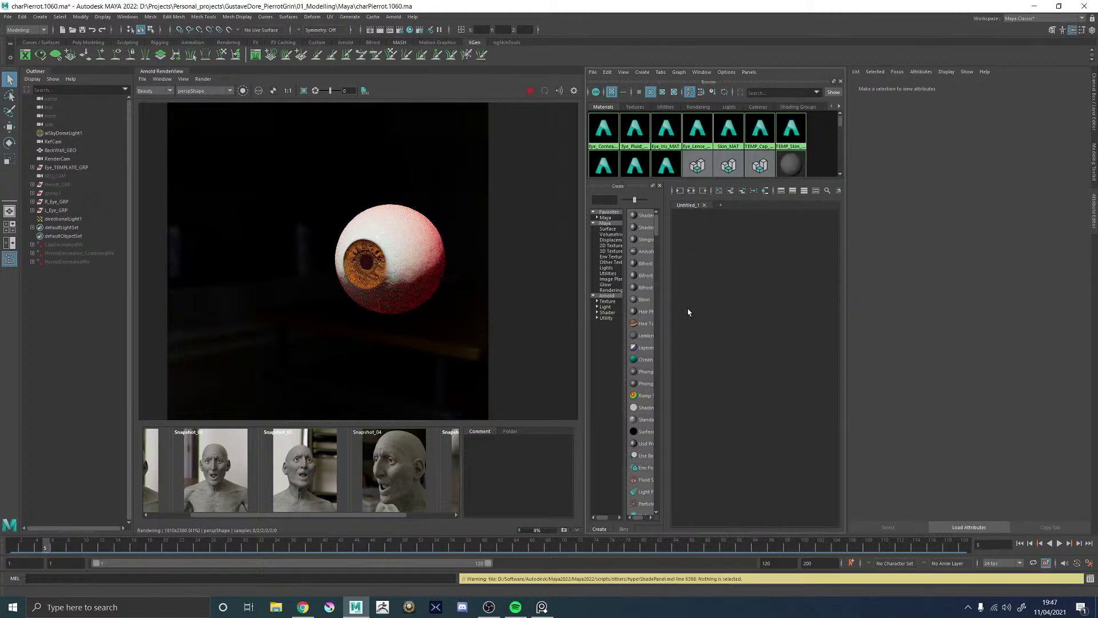
pyautogui.press('space')
pyautogui.click(811, 293)
pyautogui.press('space')
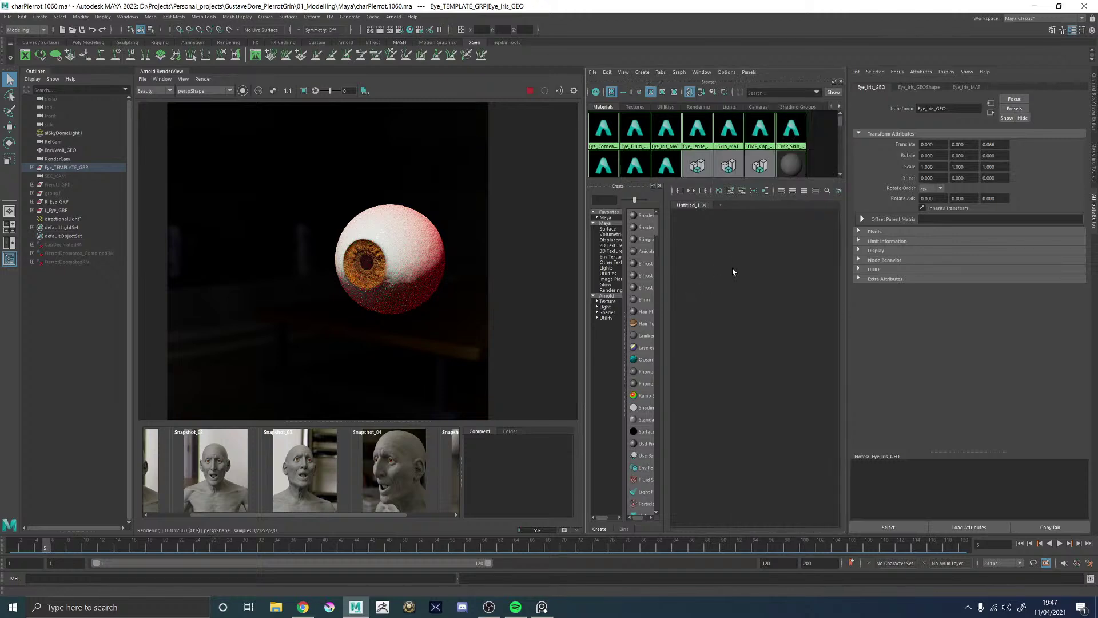
pyautogui.press('space')
pyautogui.click(804, 303)
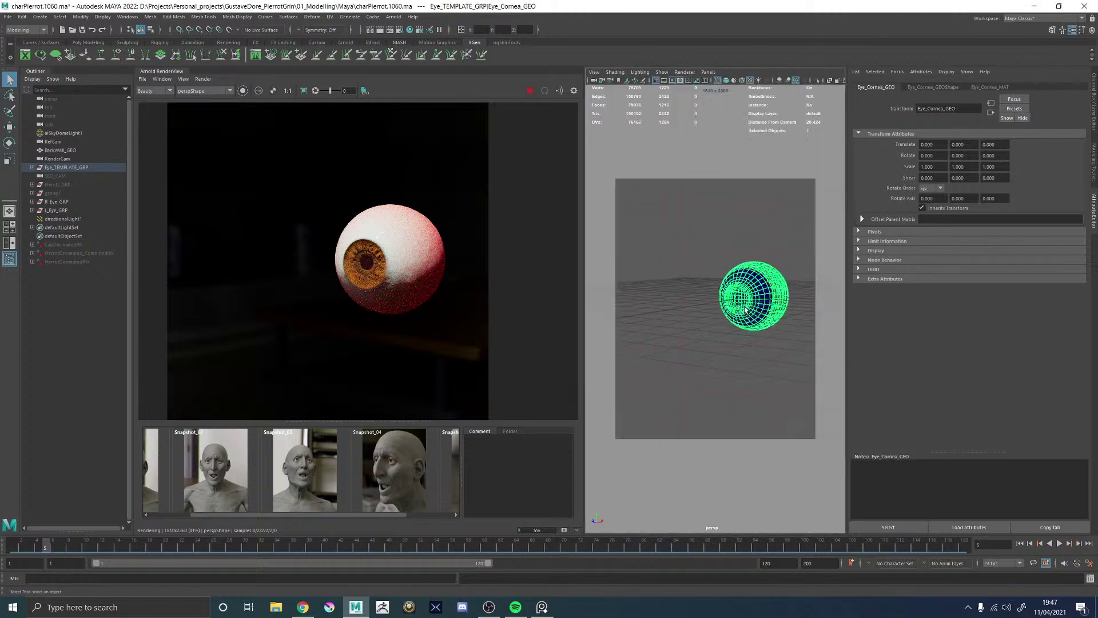
pyautogui.press('space')
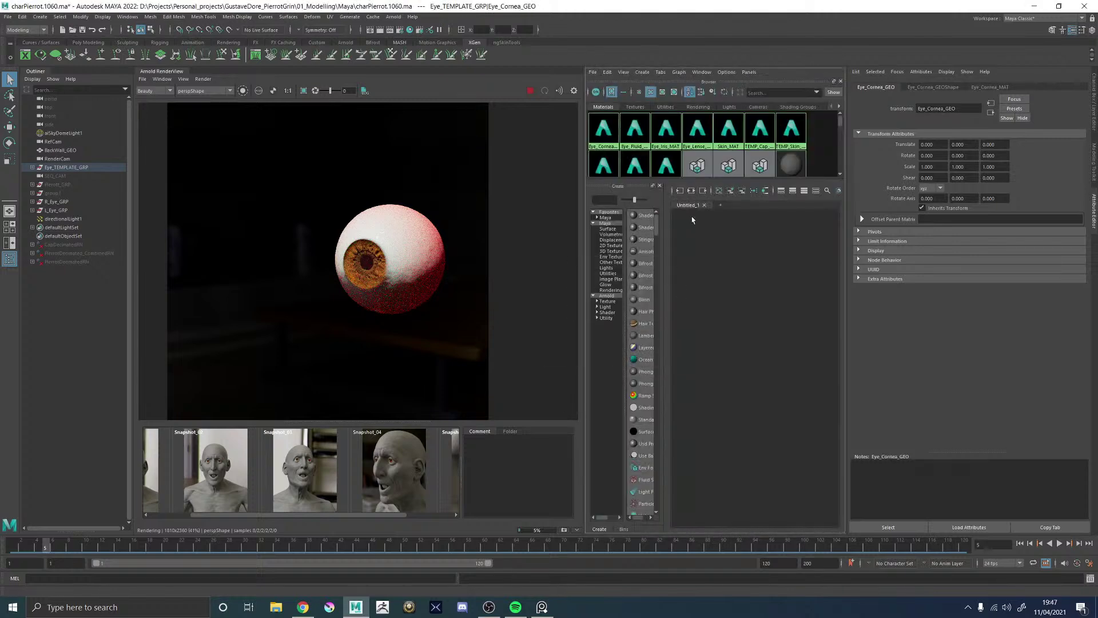
pyautogui.keyDown('alt'); pyautogui.moveTo(681, 368); pyautogui.dragTo(666, 323, button='middle'); pyautogui.keyUp('alt')
pyautogui.scroll(12, 780, 354)
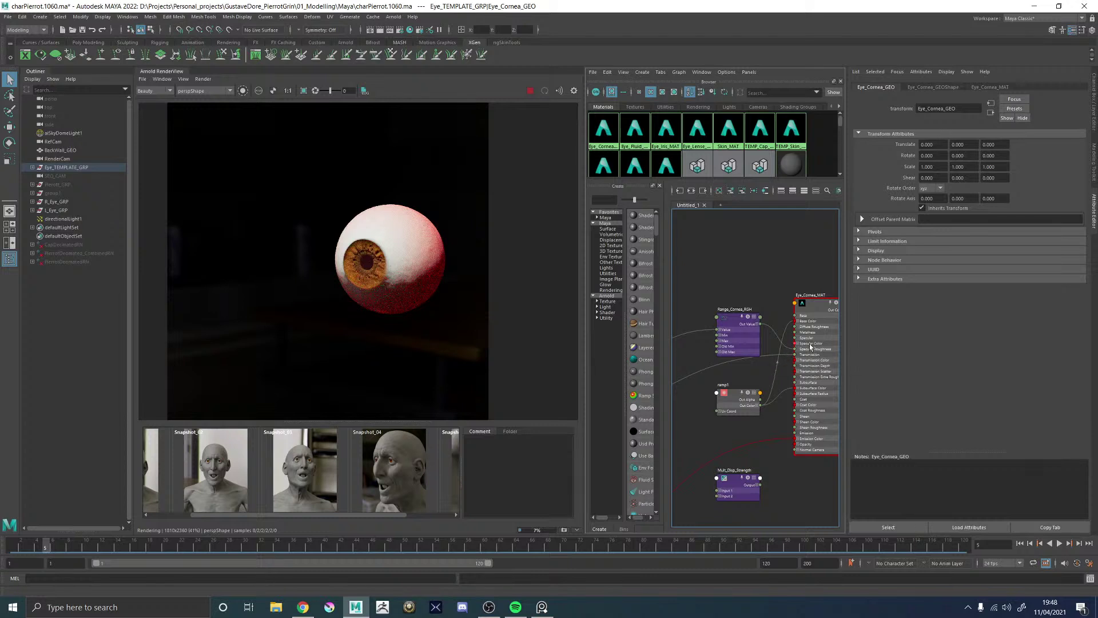
# - Graph the iris geometry's shading network and the connections of the Range_Cornea_RGH node to look for the specular inputs
pyautogui.press('space')
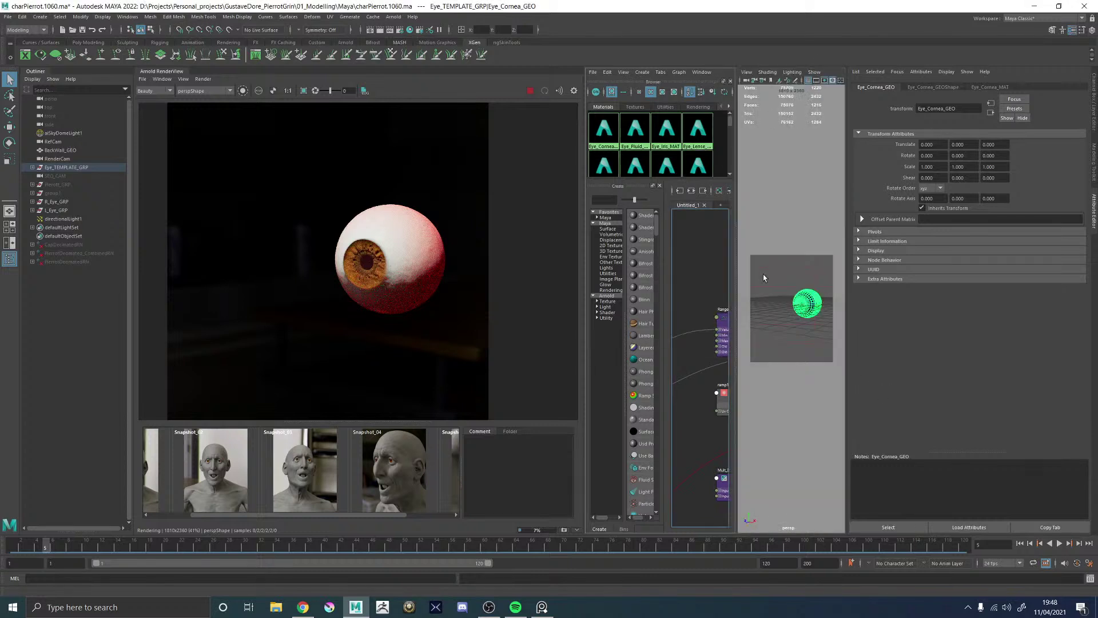
pyautogui.click(811, 302)
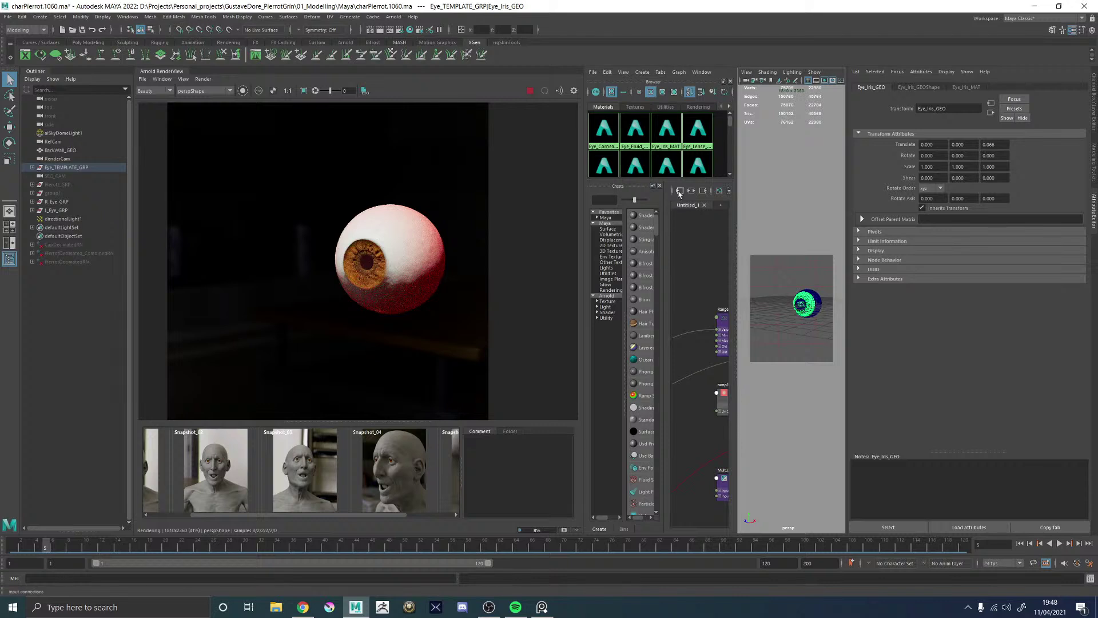
pyautogui.press('space')
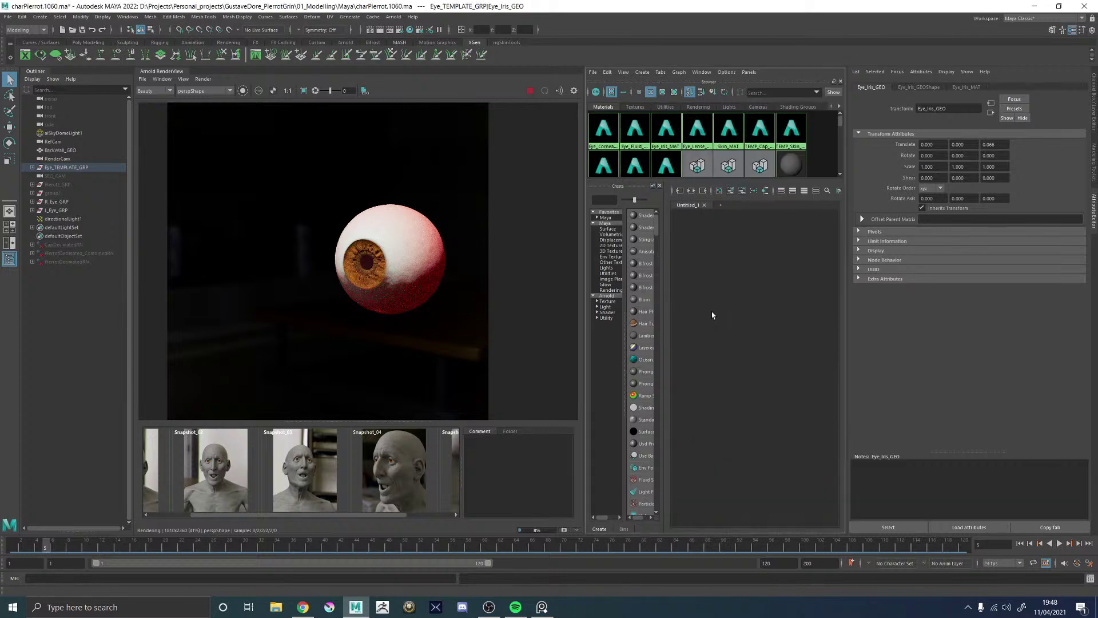
pyautogui.scroll(5, 689, 376)
pyautogui.moveTo(697, 375)
pyautogui.keyDown('alt'); pyautogui.mouseDown(button='middle')
pyautogui.moveTo(785, 352)
pyautogui.moveTo(689, 367)
pyautogui.mouseUp(button='middle'); pyautogui.keyUp('alt')
pyautogui.scroll(2, 696, 364)
pyautogui.scroll(2, 786, 353)
pyautogui.scroll(-2, 780, 359)
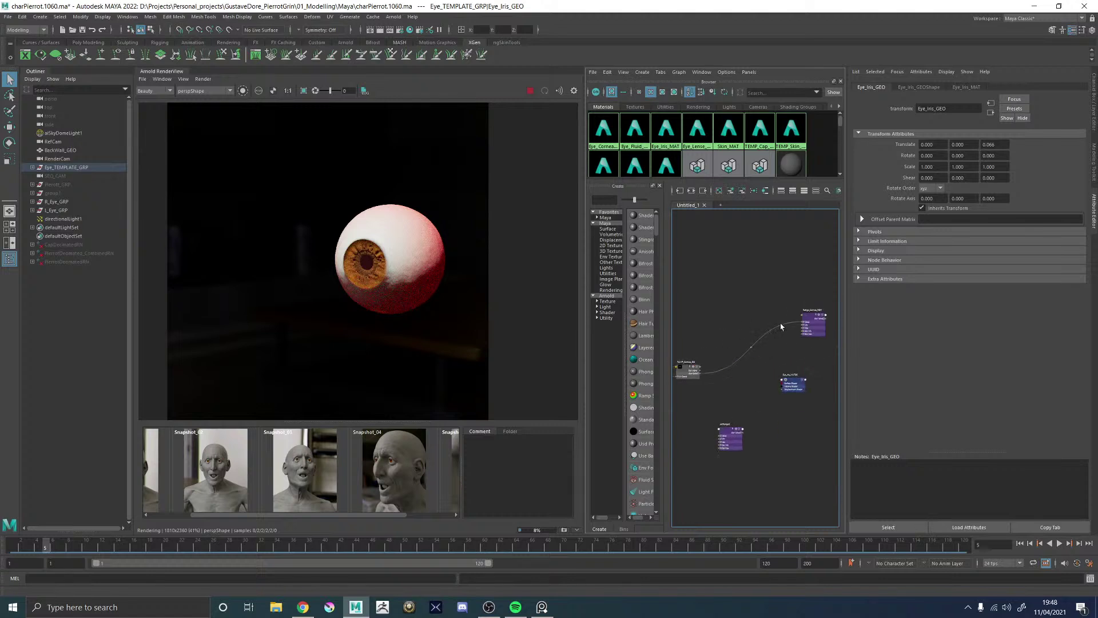
pyautogui.click(815, 319)
pyautogui.click(691, 190)
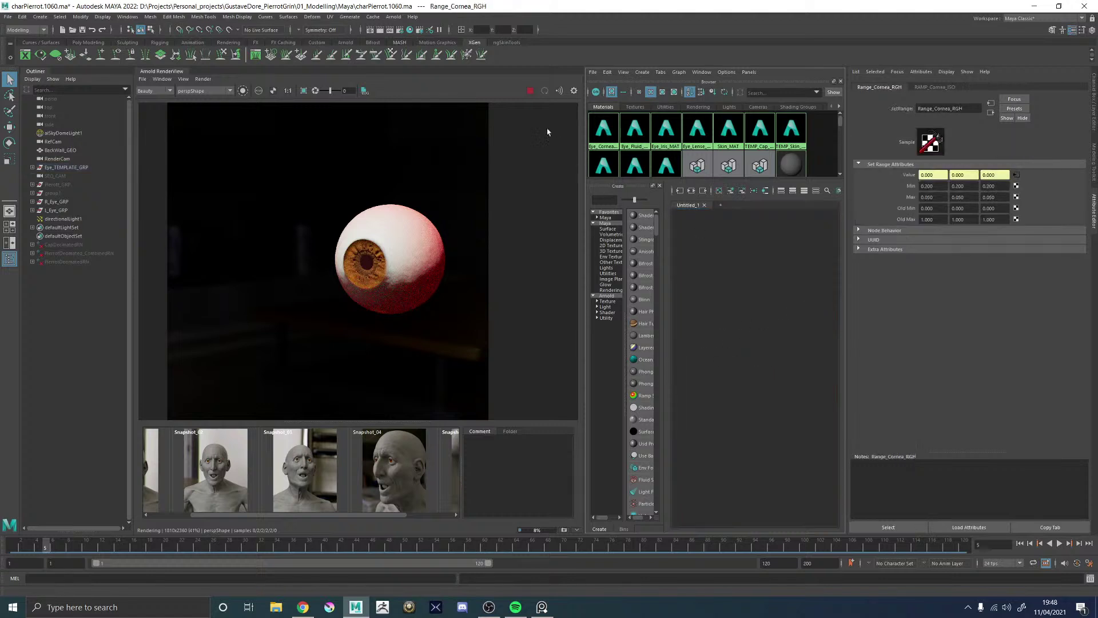
# - Stop the render, break the connection on Eye_Cornea_MAT's Specular Color and set that colour to light grey (HSV 0, 0, 0.822)
pyautogui.click(530, 92)
pyautogui.click(700, 326)
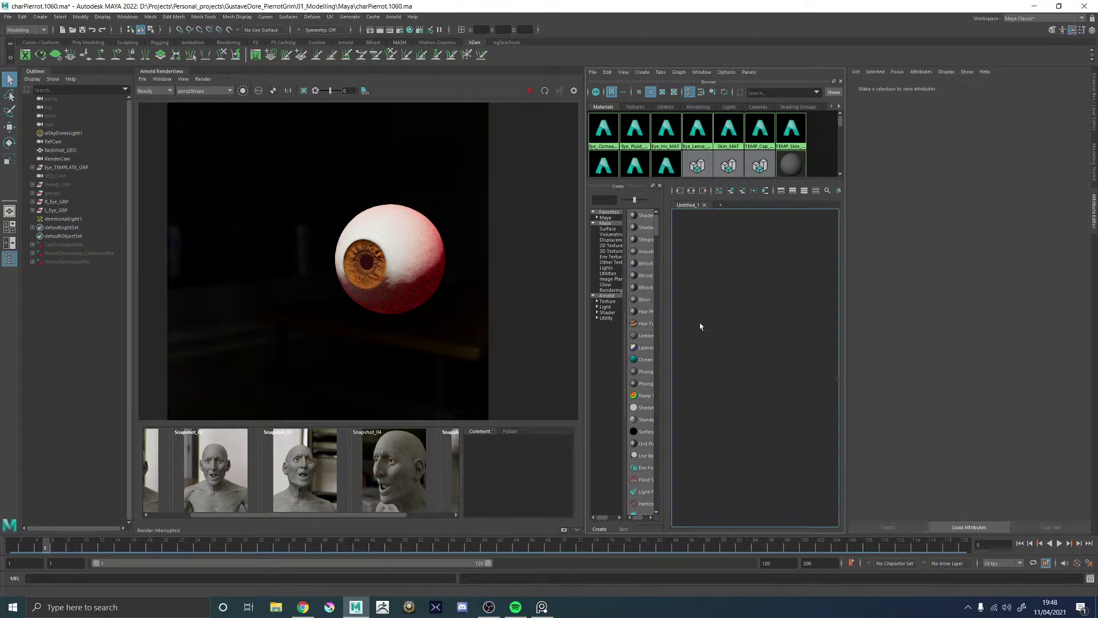
pyautogui.press('space')
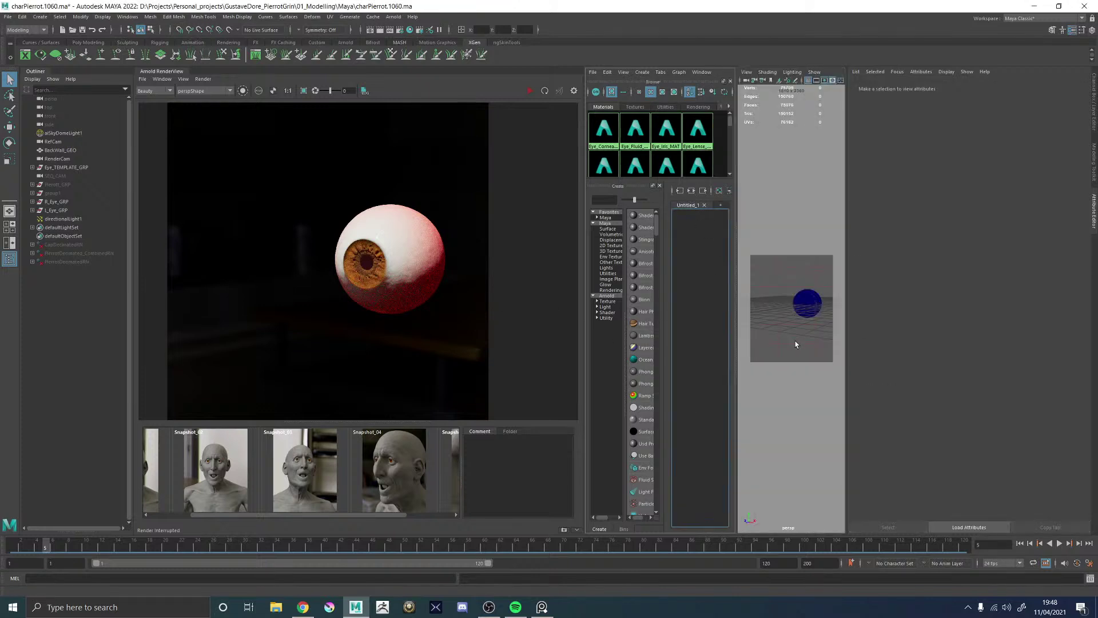
pyautogui.click(807, 294)
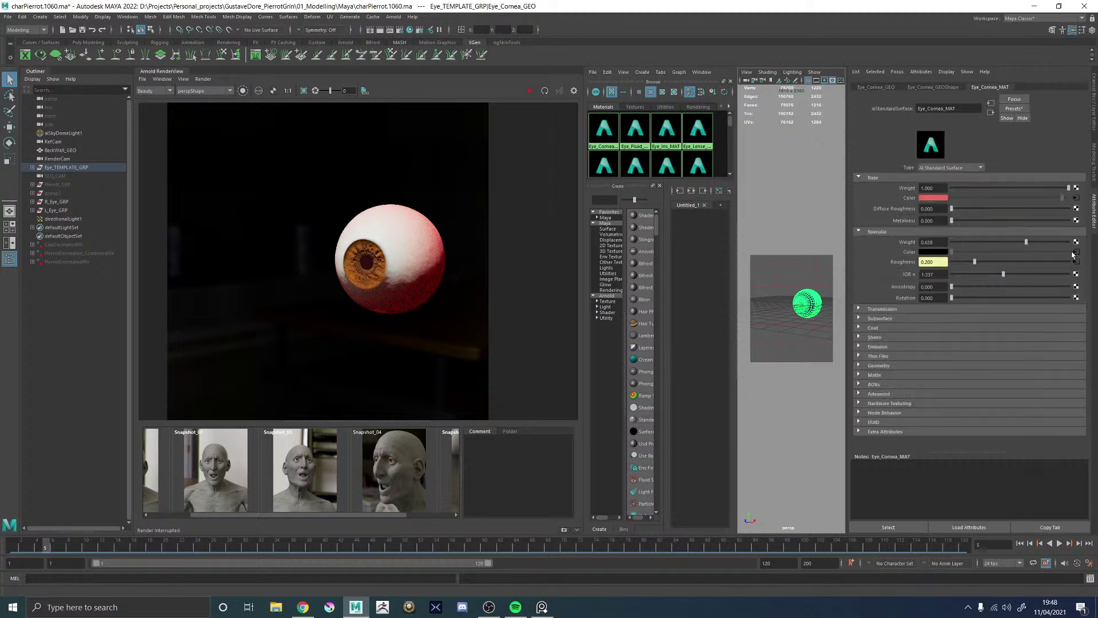
pyautogui.rightClick(913, 250)
pyautogui.click(936, 262)
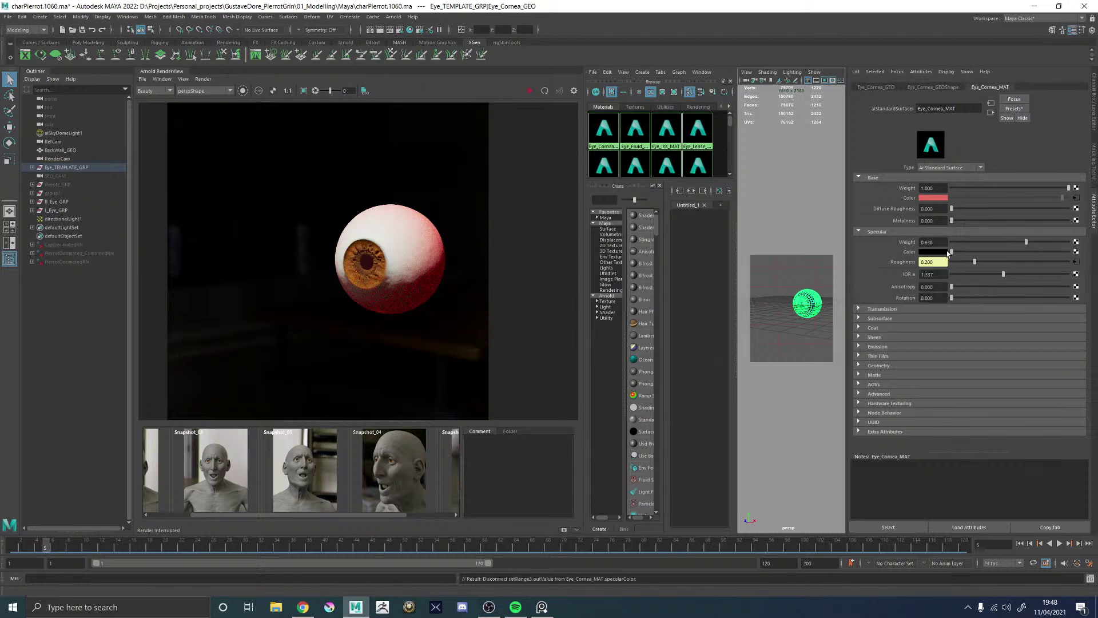
pyautogui.click(935, 252)
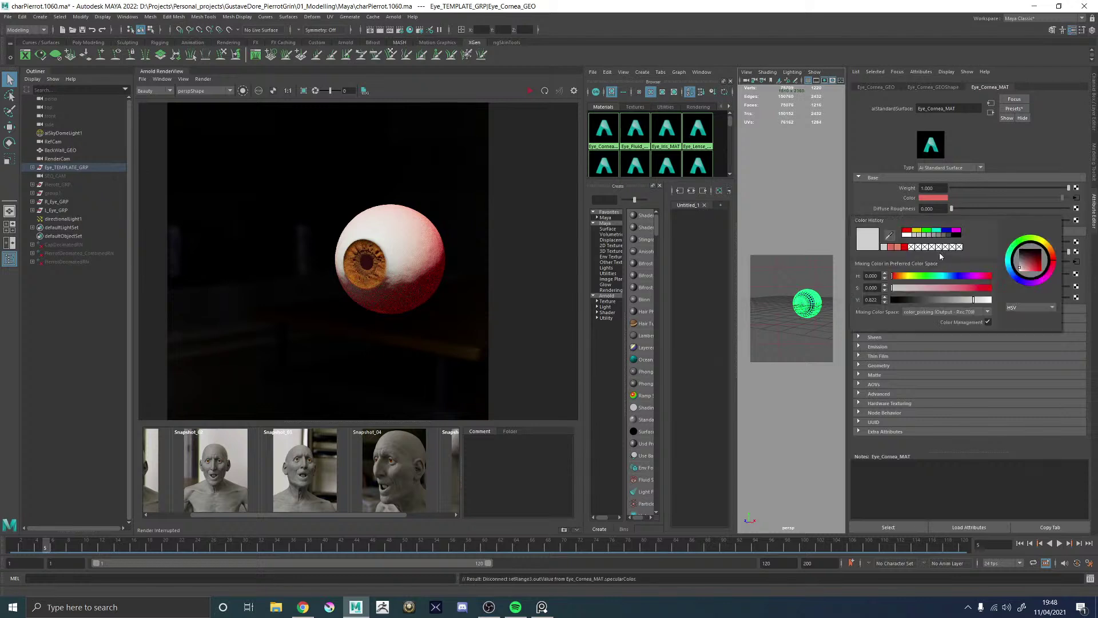
# - Render the eye again, examine the specular highlights over the iris and sclera up close, and stop the render
pyautogui.click(530, 91)
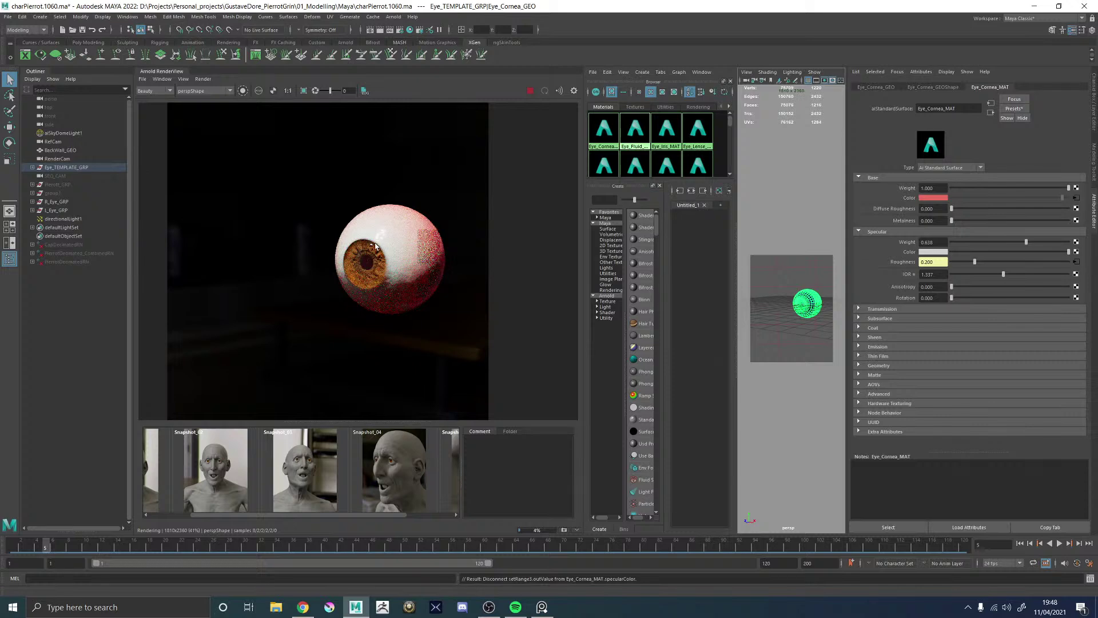
pyautogui.scroll(5, 378, 247)
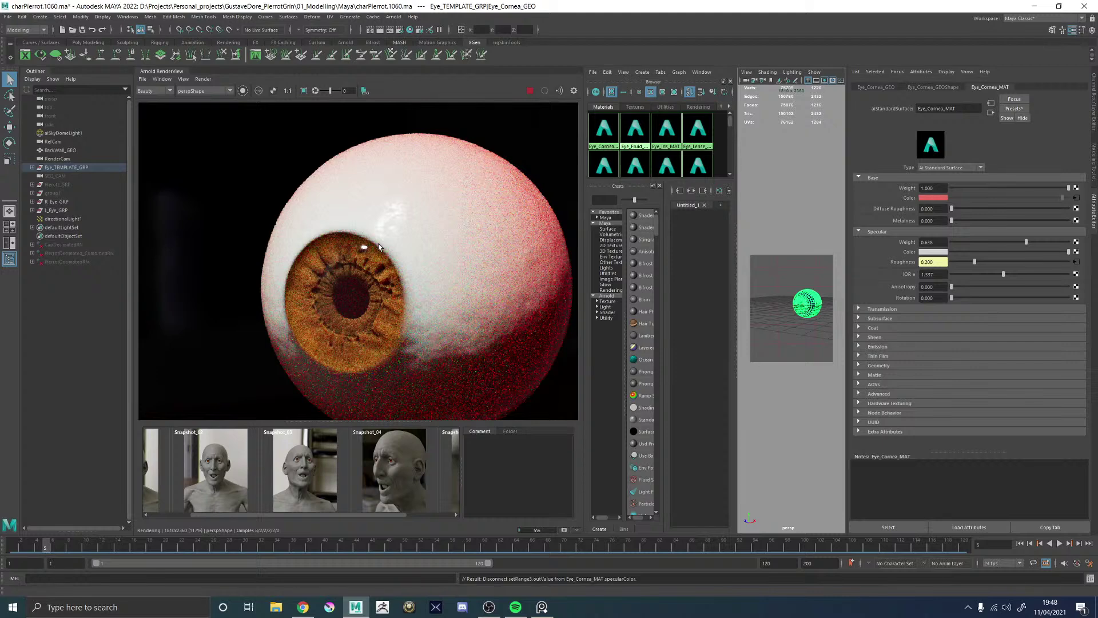
pyautogui.scroll(-5, 379, 247)
pyautogui.scroll(6, 395, 257)
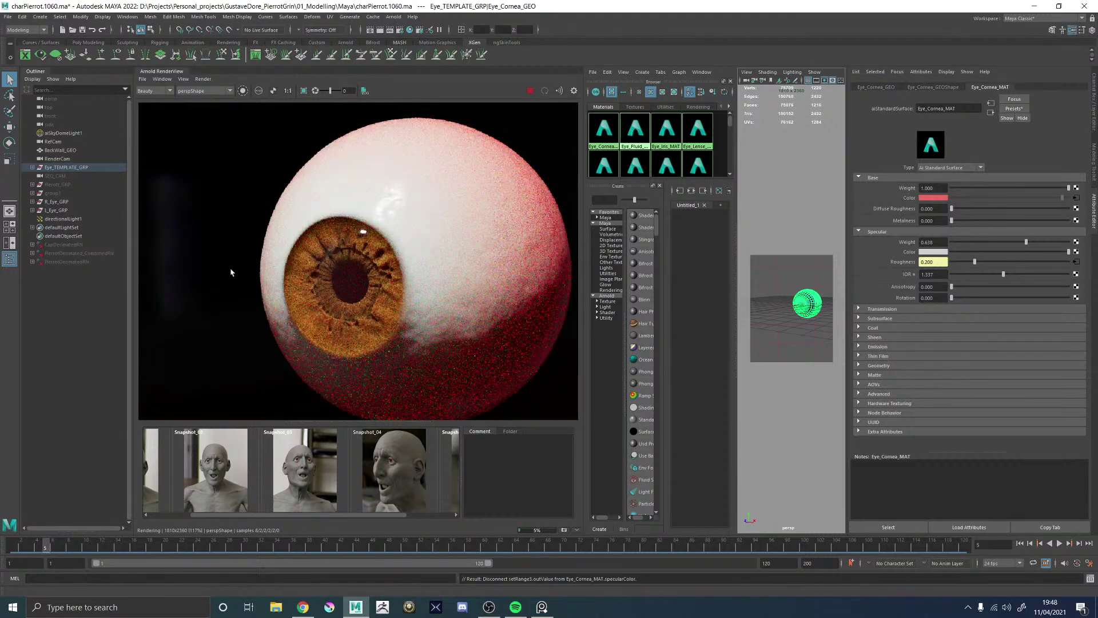
pyautogui.click(530, 90)
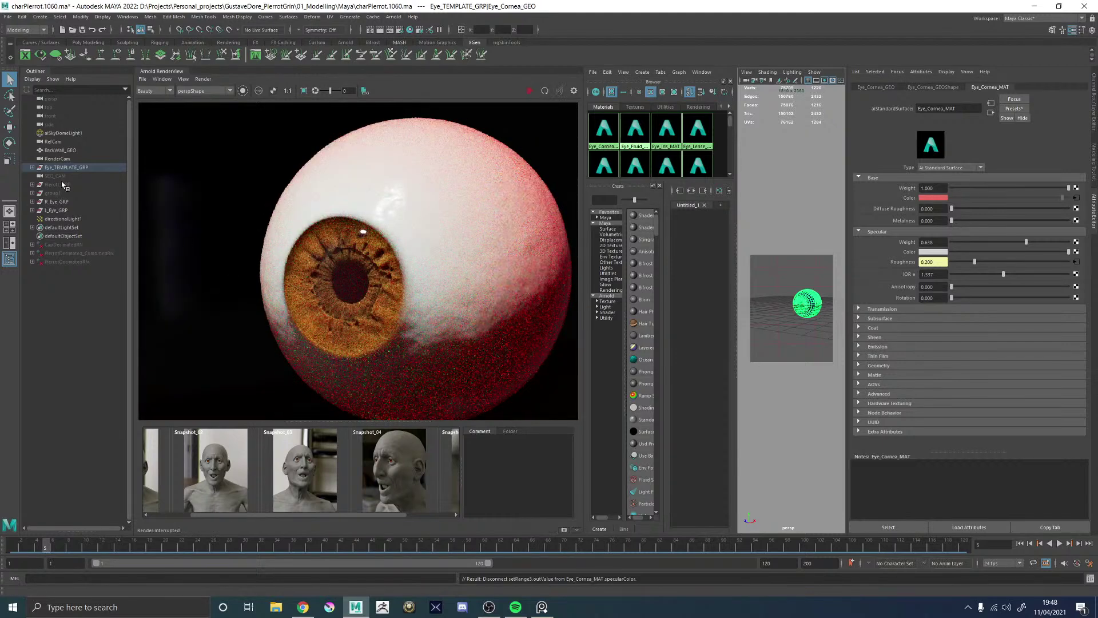
# - Delete directionalLight1 from the scene and hide Eye_TEMPLATE_GRP
pyautogui.click(60, 220)
pyautogui.press('Delete')
pyautogui.click(66, 168)
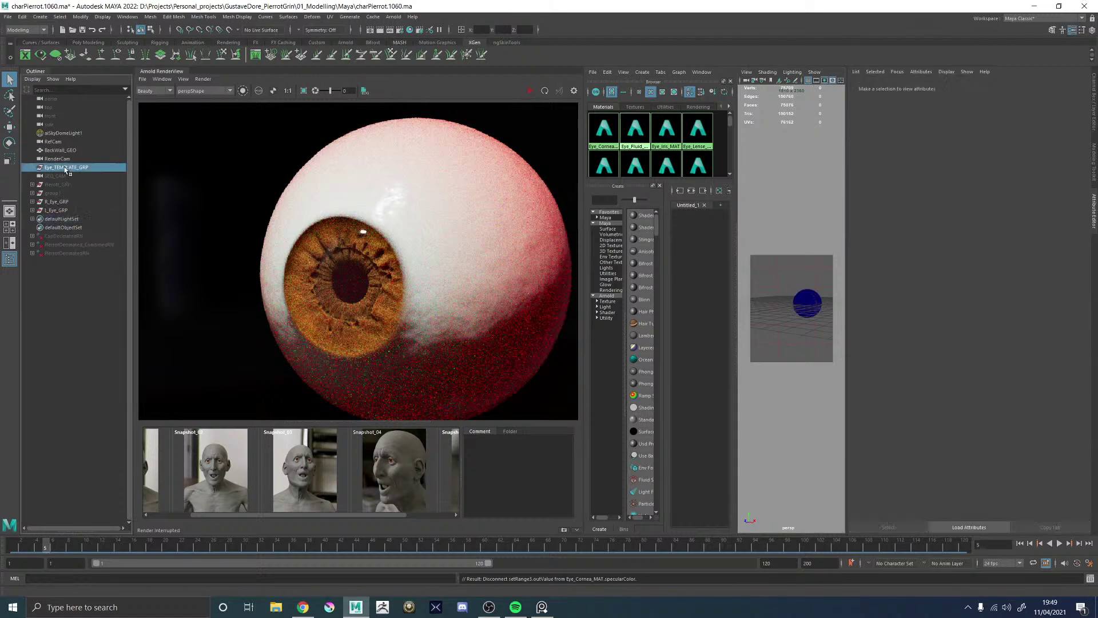
pyautogui.press('h')
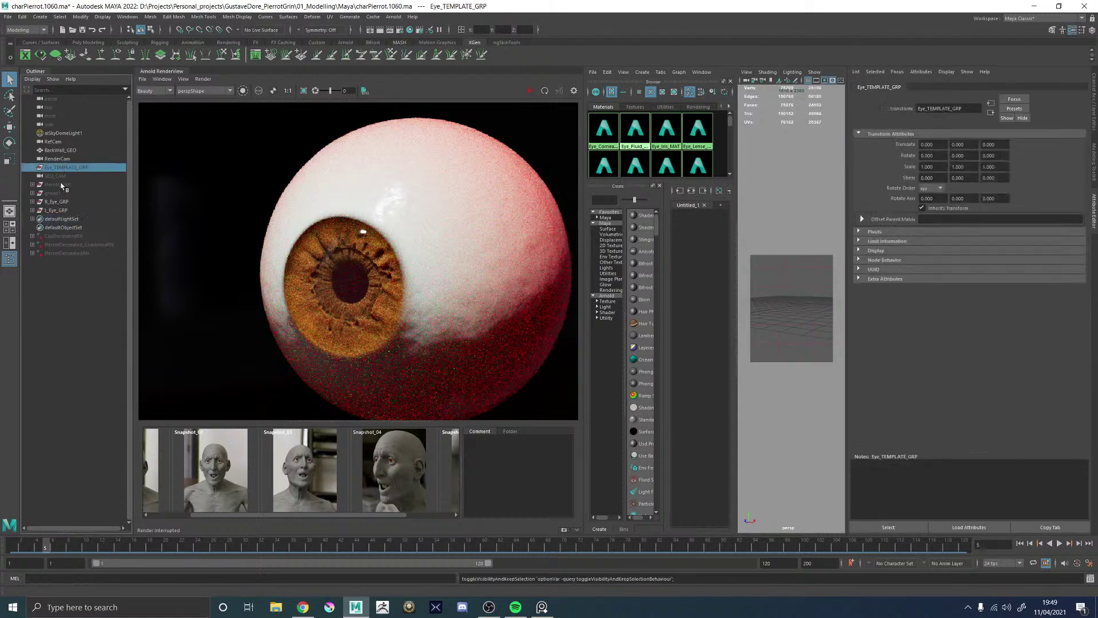
# - Unhide Pierott_GRP, frame the character's head and upper body in the perspective view, and start an Arnold render
pyautogui.click(63, 184)
pyautogui.press('h')
pyautogui.press('space')
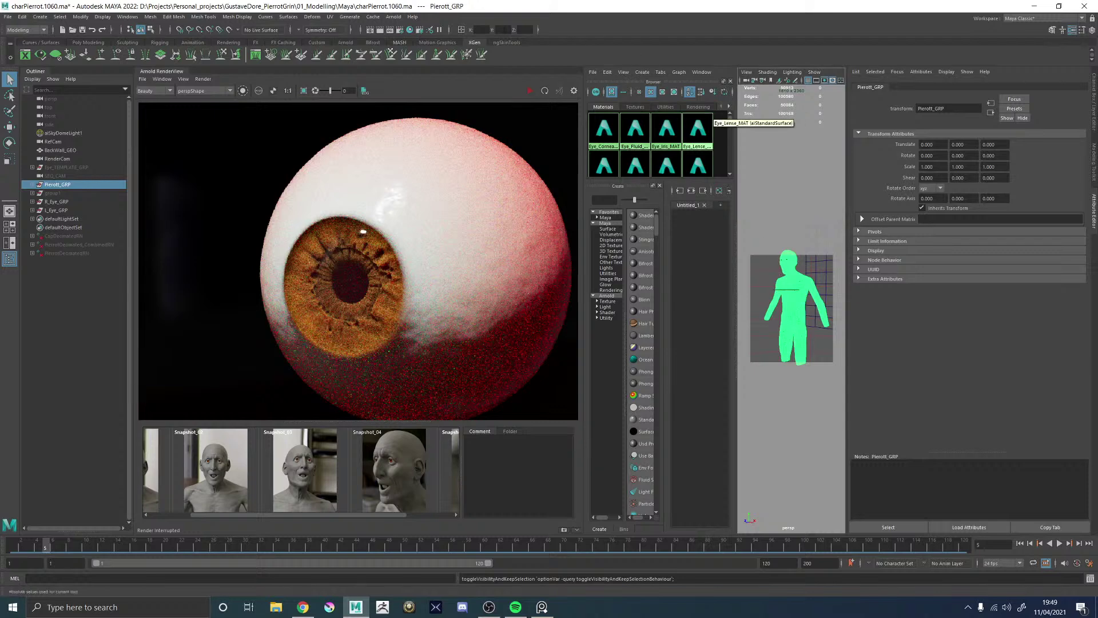
pyautogui.press('f')
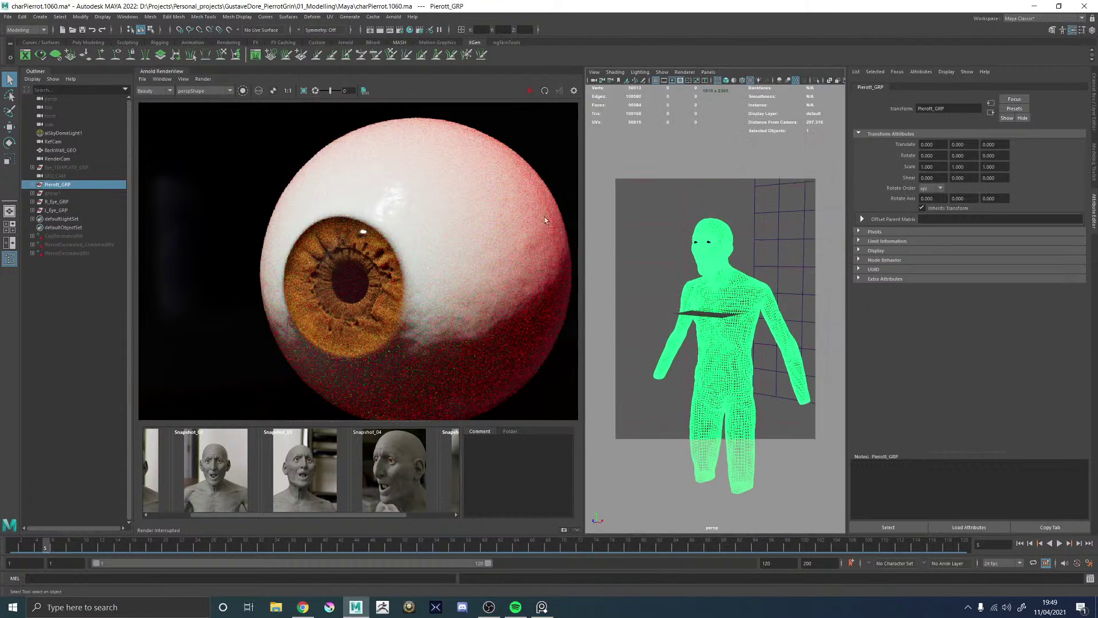
pyautogui.keyDown('alt'); pyautogui.moveTo(688, 179); pyautogui.dragTo(635, 255, button='right'); pyautogui.keyUp('alt')
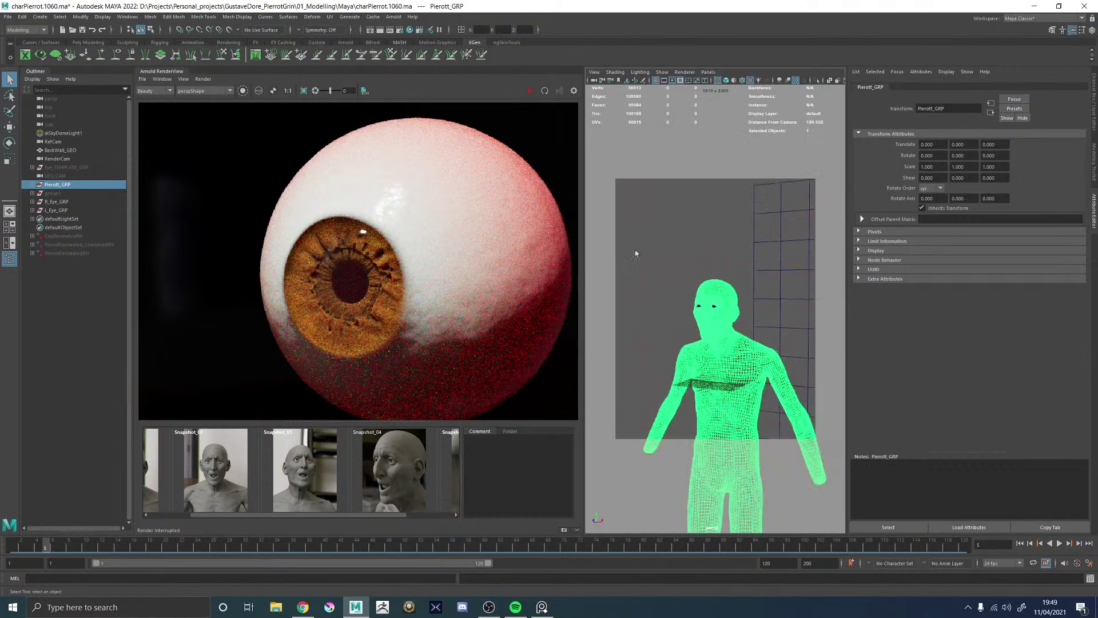
pyautogui.click(531, 90)
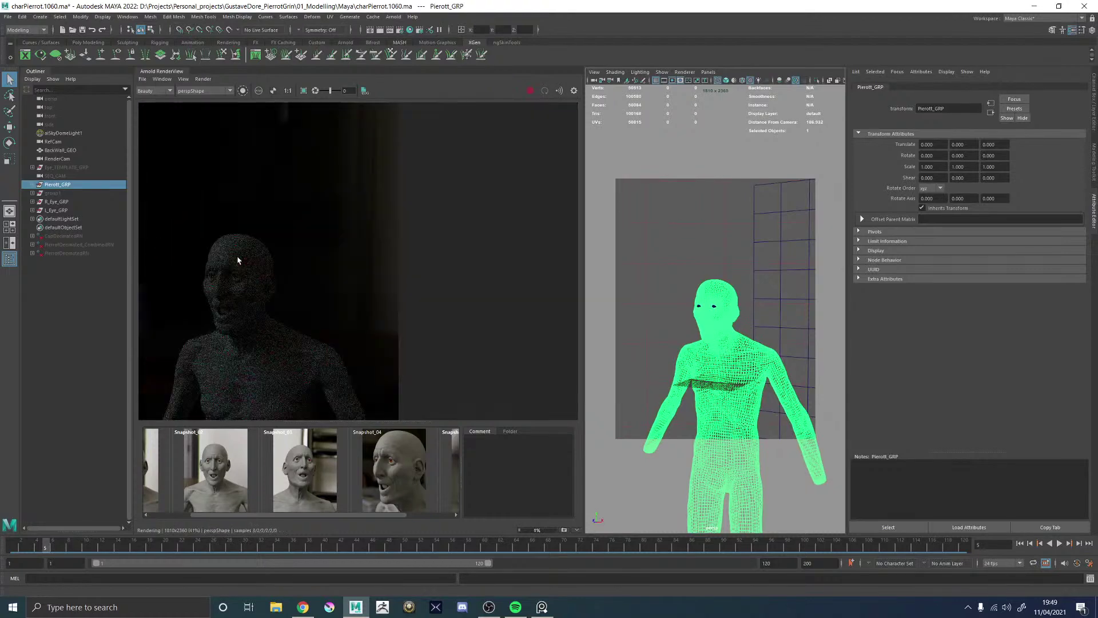
# - Set aiSkyDomeLight1's intensity to 1, check the updated render of the character, and stop rendering
pyautogui.click(63, 133)
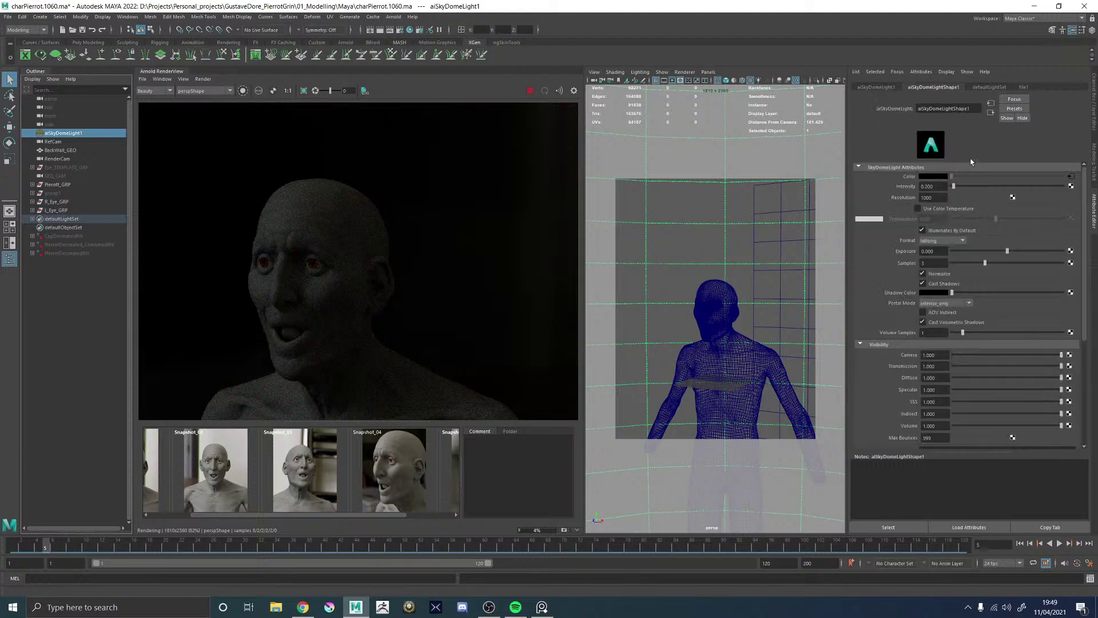
pyautogui.doubleClick(932, 186)
pyautogui.write('1')
pyautogui.press('Return')
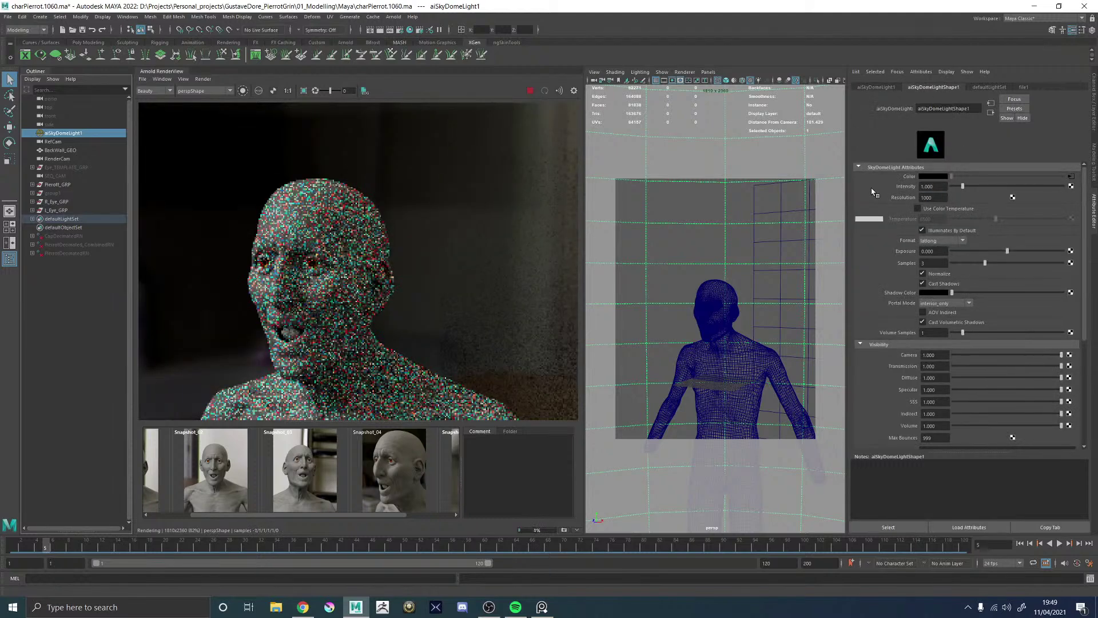
pyautogui.scroll(-3, 324, 293)
pyautogui.scroll(3, 314, 318)
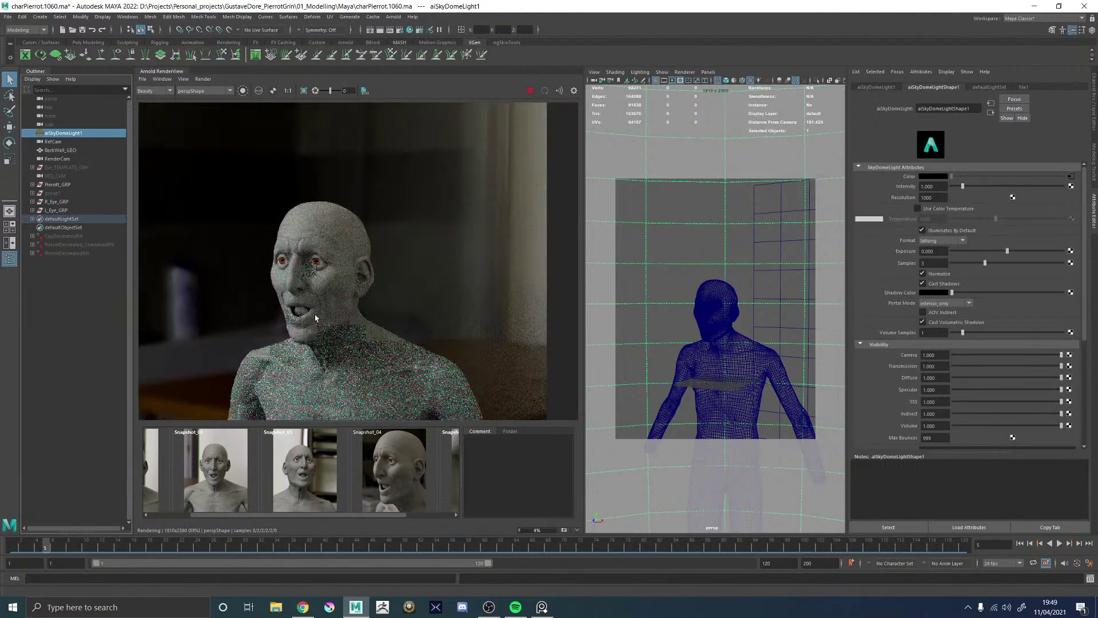
pyautogui.press('Escape')
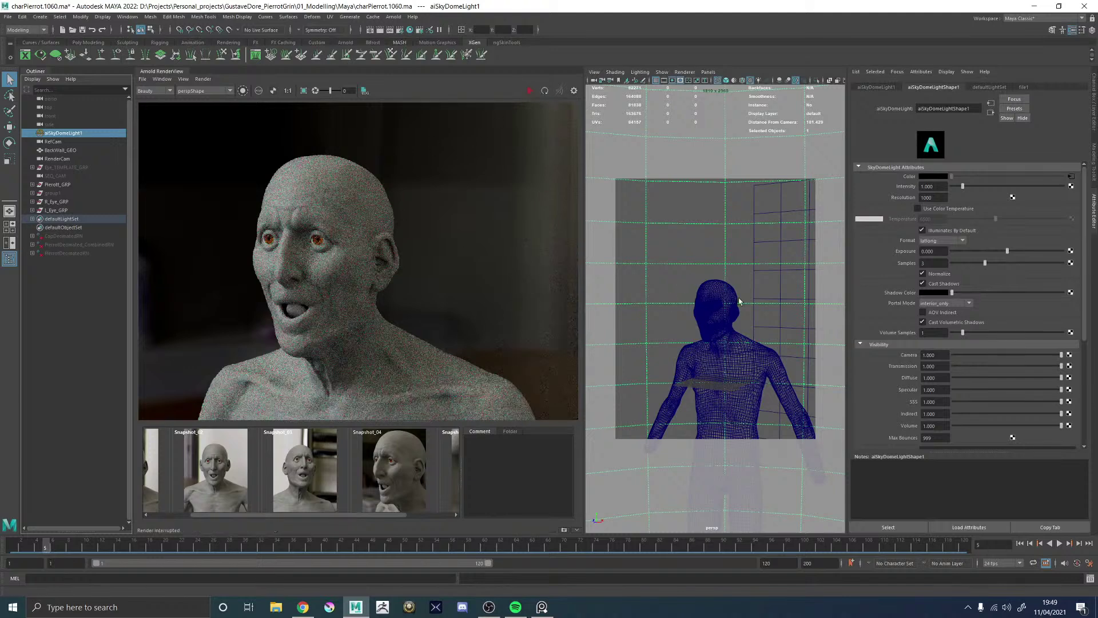
# - Render a cropped region around each of the character's eyes, examine the eyes up close, and stop the render
pyautogui.scroll(5, 335, 231)
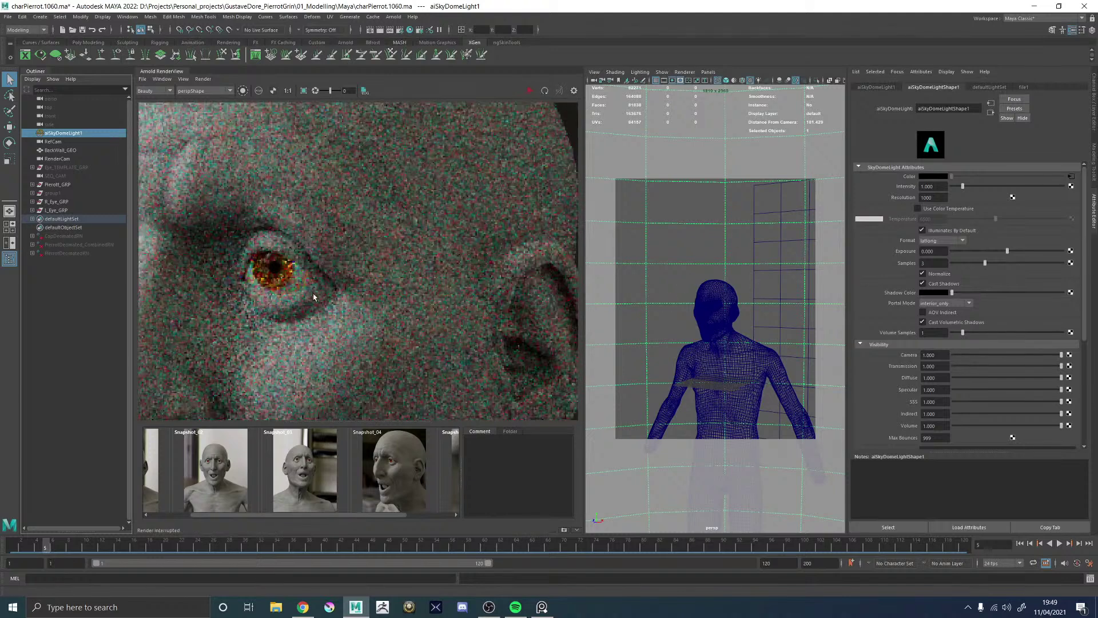
pyautogui.moveTo(286, 280); pyautogui.dragTo(380, 266, button='middle')
pyautogui.moveTo(319, 216)
pyautogui.mouseDown()
pyautogui.moveTo(415, 277)
pyautogui.moveTo(418, 297)
pyautogui.mouseUp()
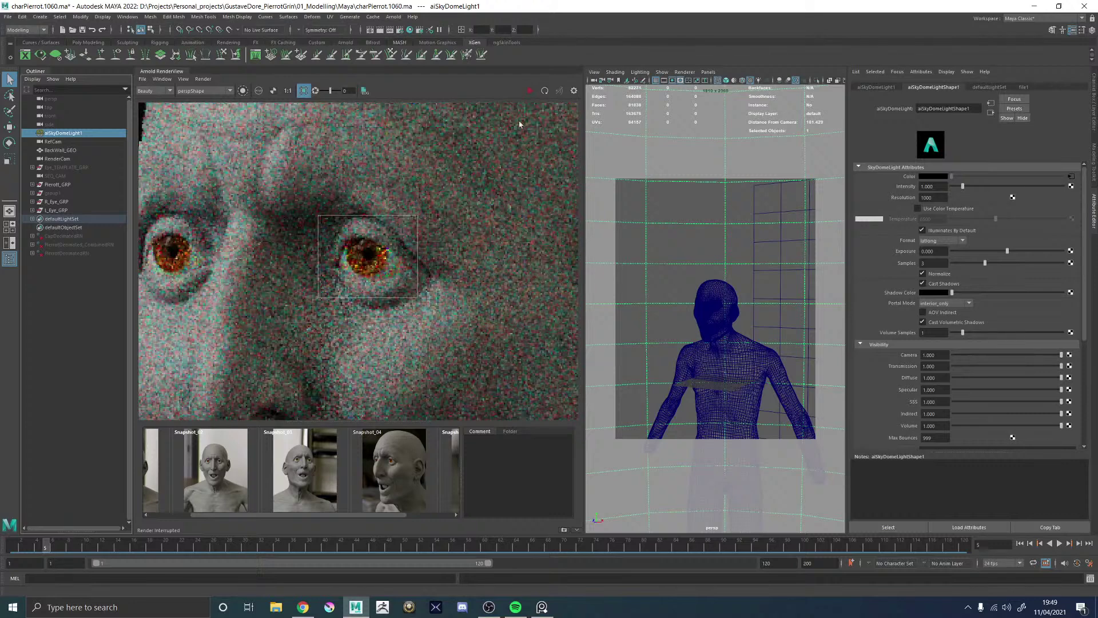
pyautogui.click(530, 89)
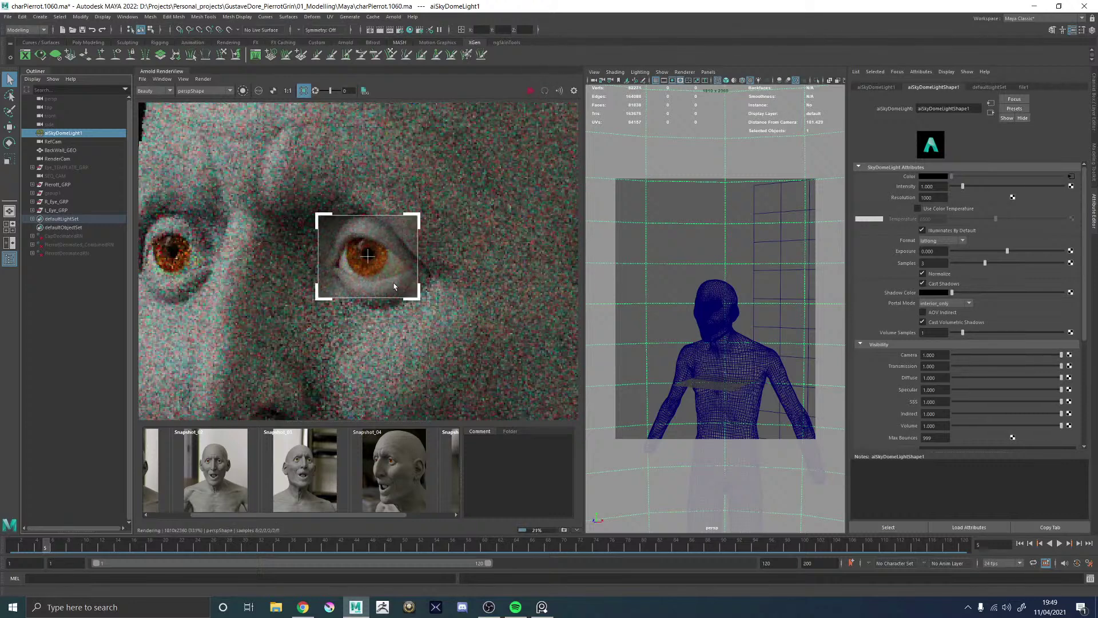
pyautogui.moveTo(258, 266); pyautogui.dragTo(371, 266, button='middle')
pyautogui.moveTo(229, 216); pyautogui.dragTo(350, 313)
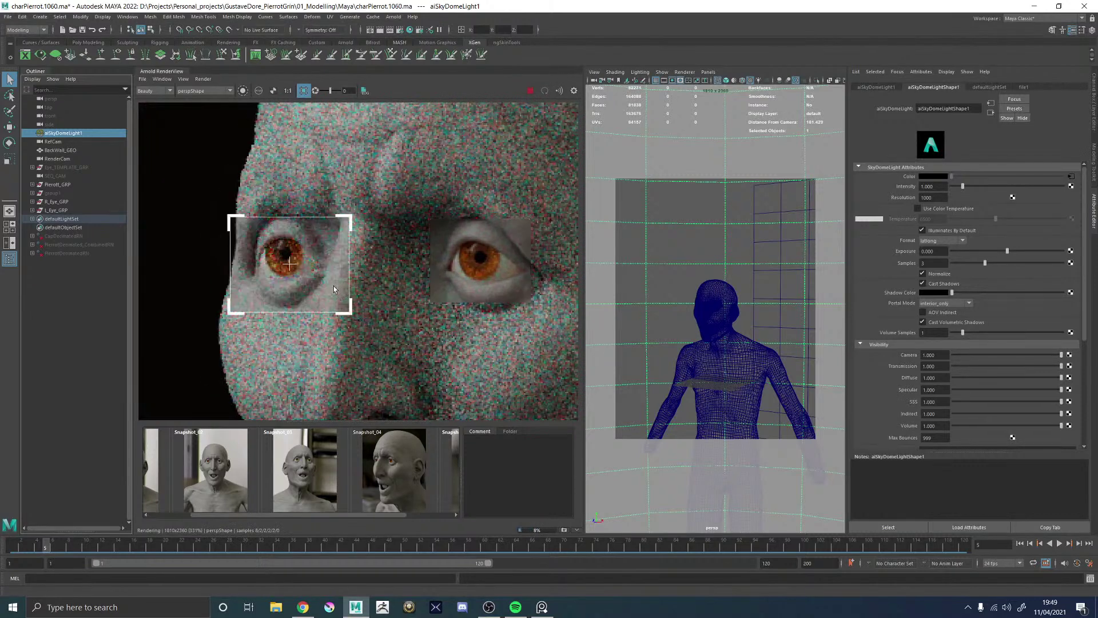
pyautogui.scroll(1, 300, 266)
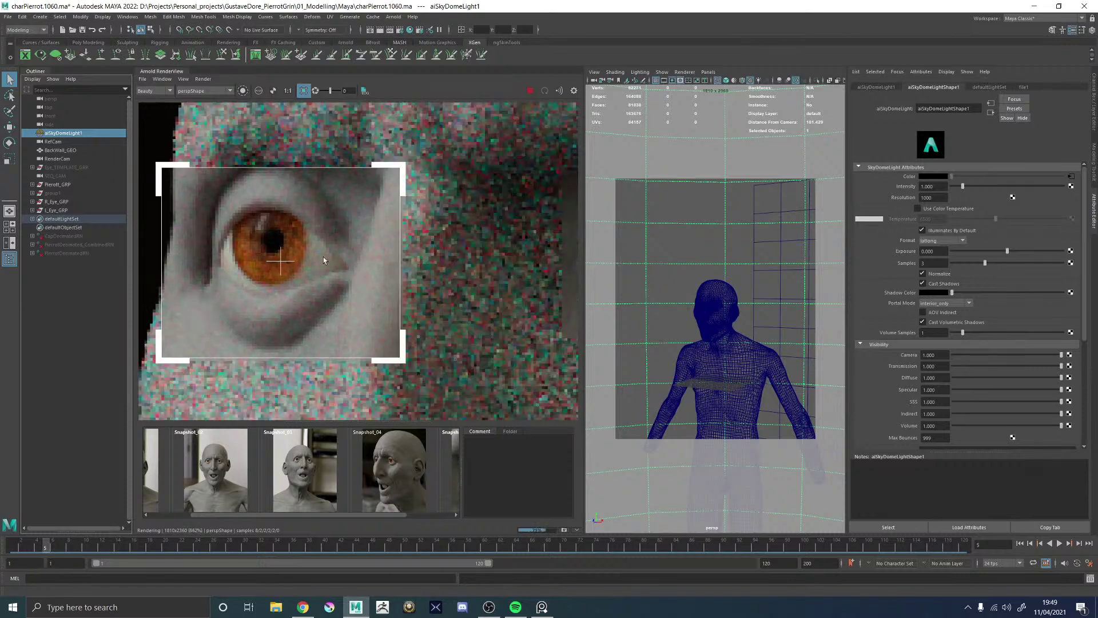
pyautogui.click(529, 90)
pyautogui.scroll(-3, 485, 357)
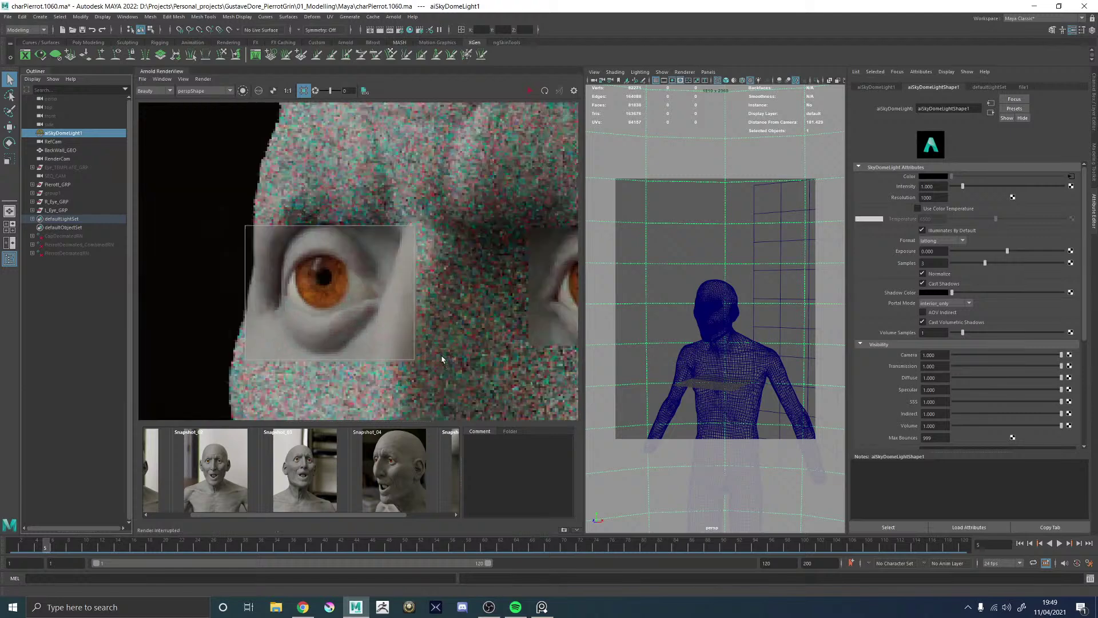
pyautogui.scroll(1, 498, 347)
# - Save the scene, and save an incremented version as charPierrot.1061.ma
pyautogui.hotkey('ctrl', 's')
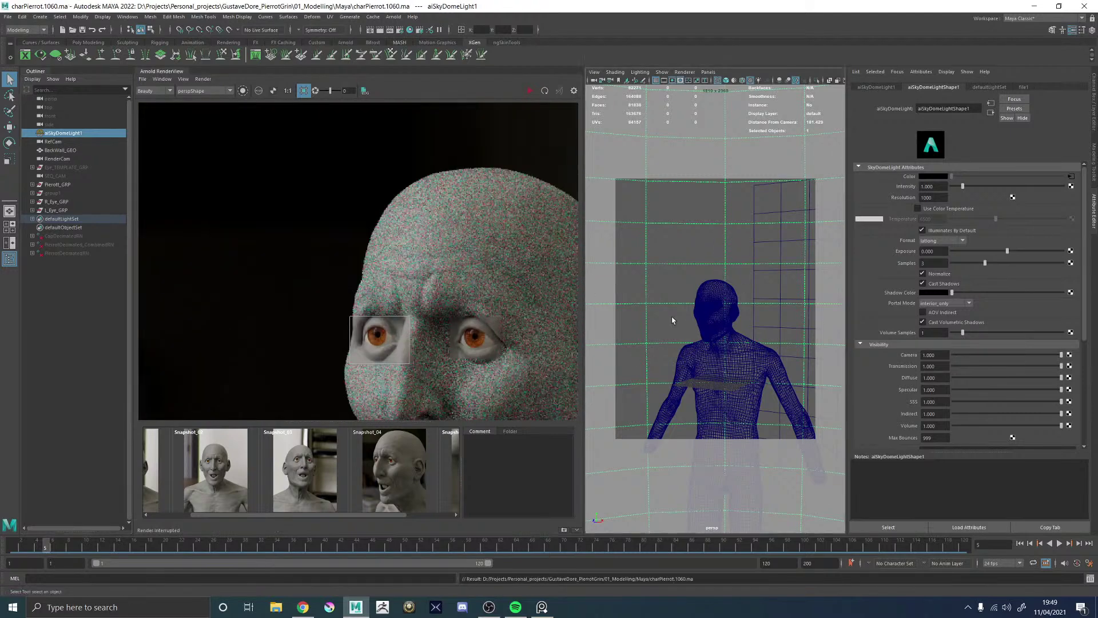
pyautogui.keyDown('alt'); pyautogui.moveTo(672, 321); pyautogui.dragTo(691, 316); pyautogui.keyUp('alt')
pyautogui.hotkey('ctrl', 'alt', 's')
# - Launch ZBrush and open the Pierrot_13 project from GustaveDore_PierrotGrin/01_Modelling/Zbrush/02_Sculpt
pyautogui.click(382, 607)
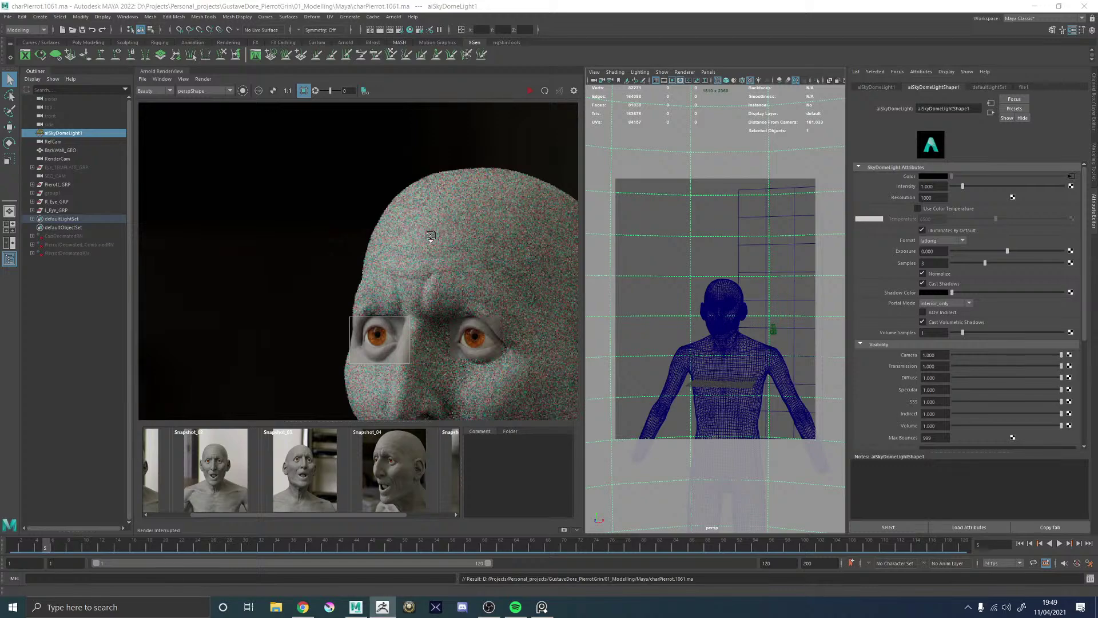
pyautogui.hotkey('alt', 'Tab')
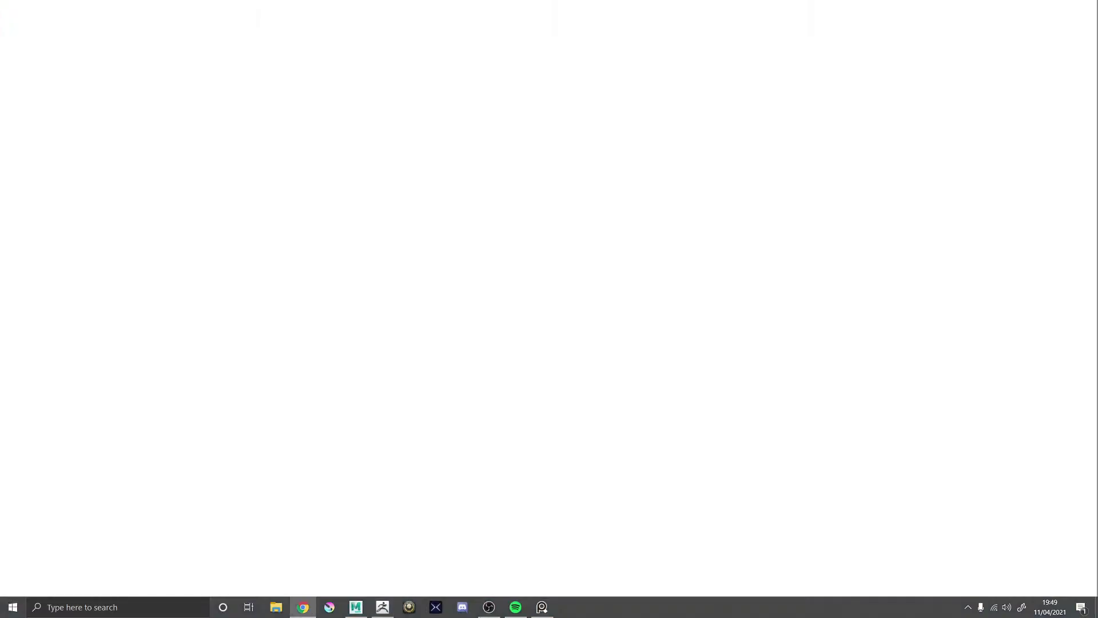
pyautogui.hotkey('alt', 'Tab')
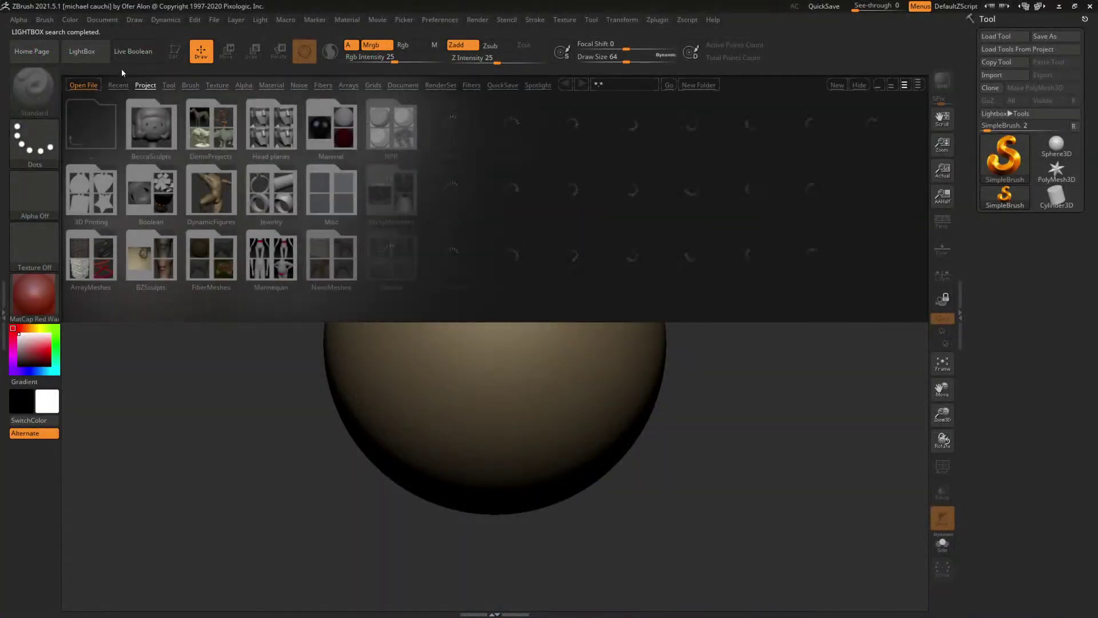
pyautogui.click(83, 86)
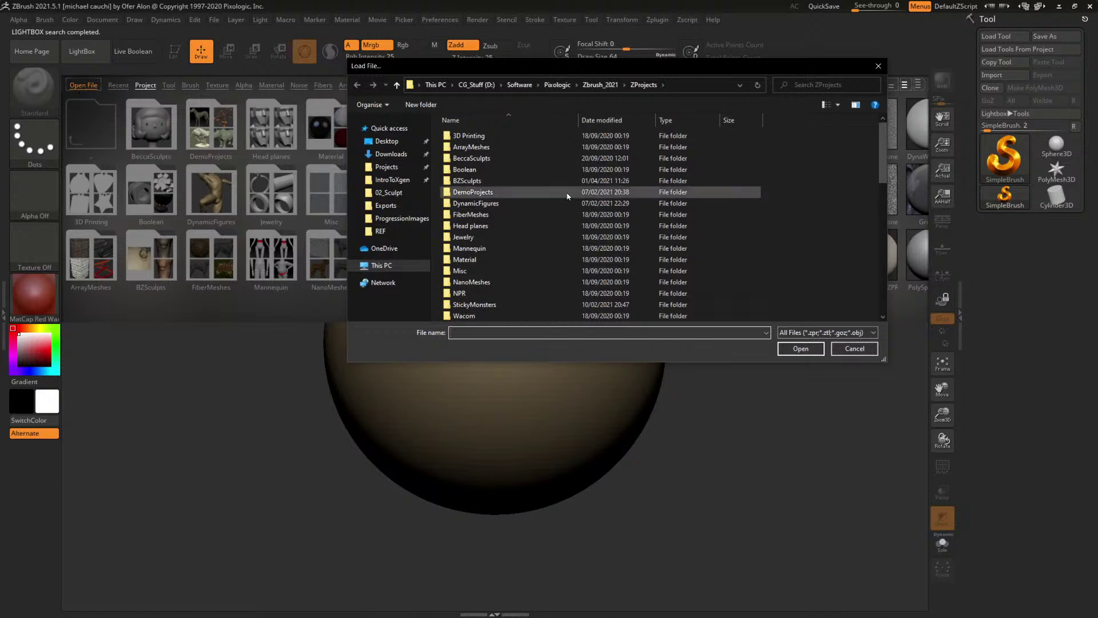
pyautogui.click(477, 85)
pyautogui.doubleClick(464, 158)
pyautogui.doubleClick(469, 158)
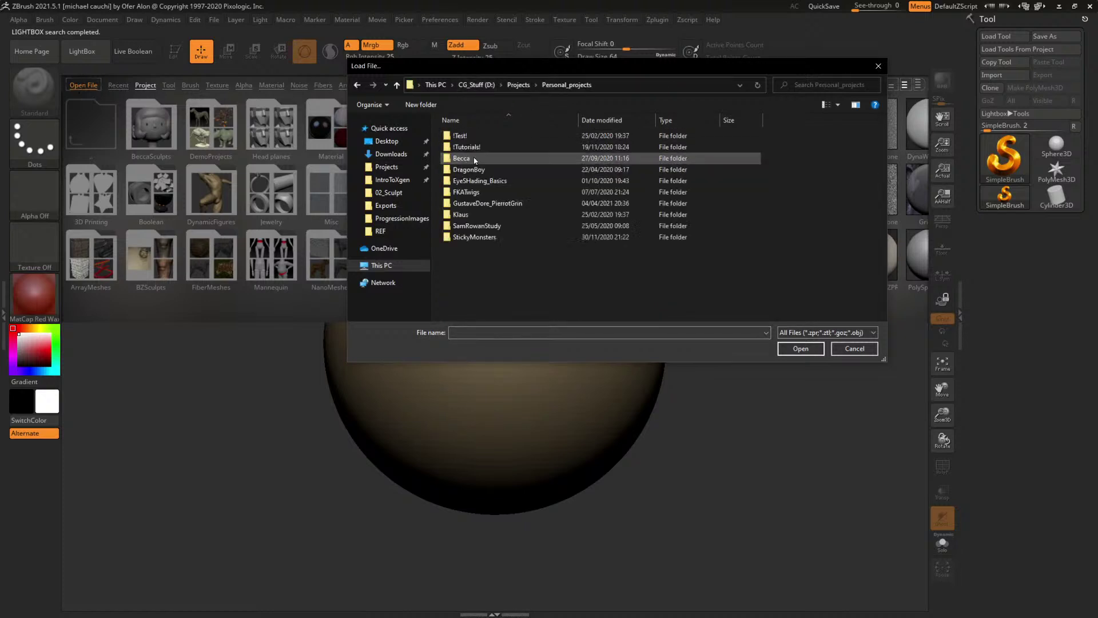
pyautogui.doubleClick(487, 203)
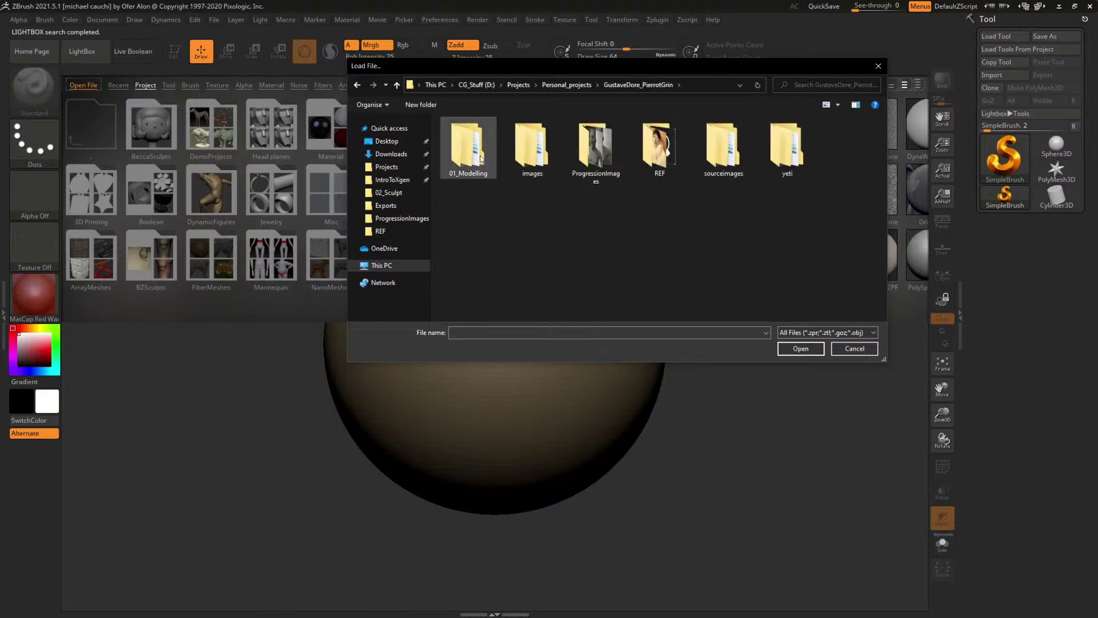
pyautogui.doubleClick(478, 159)
pyautogui.doubleClick(457, 159)
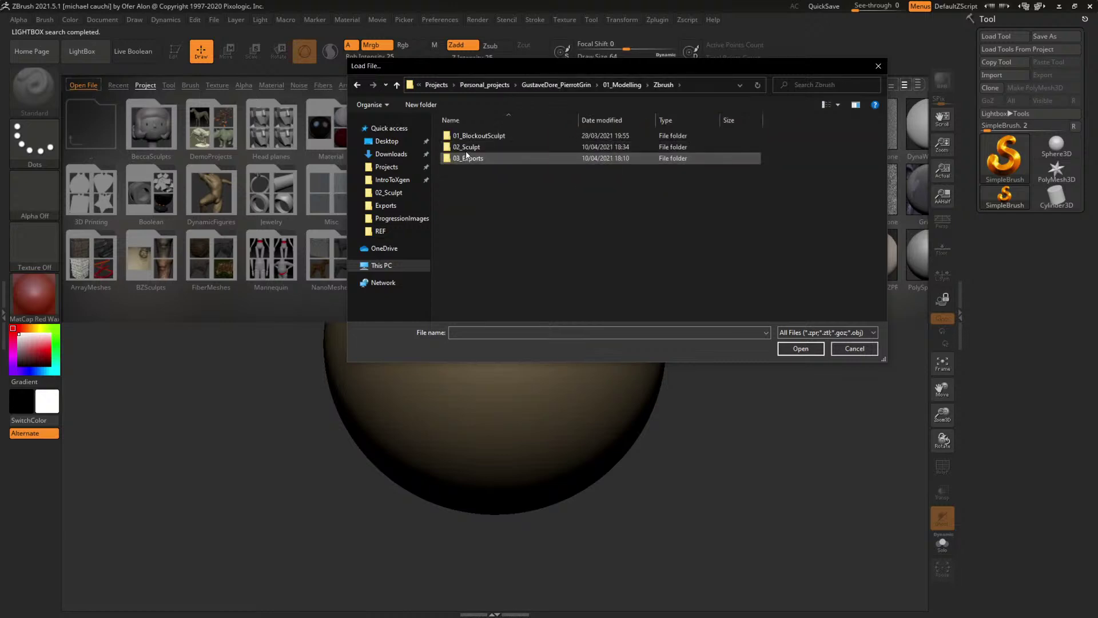
pyautogui.doubleClick(466, 147)
pyautogui.click(466, 158)
pyautogui.doubleClick(467, 160)
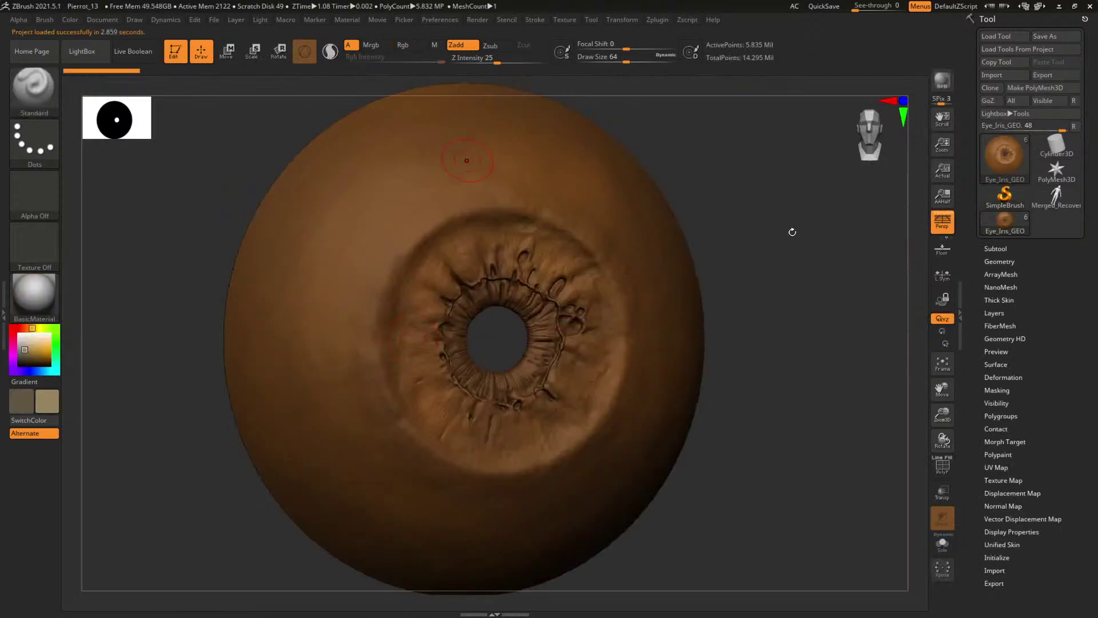
# - Show the subtool list and examine the sculpted iris detail on Eye_Iris_GEO from several angles
pyautogui.click(1014, 250)
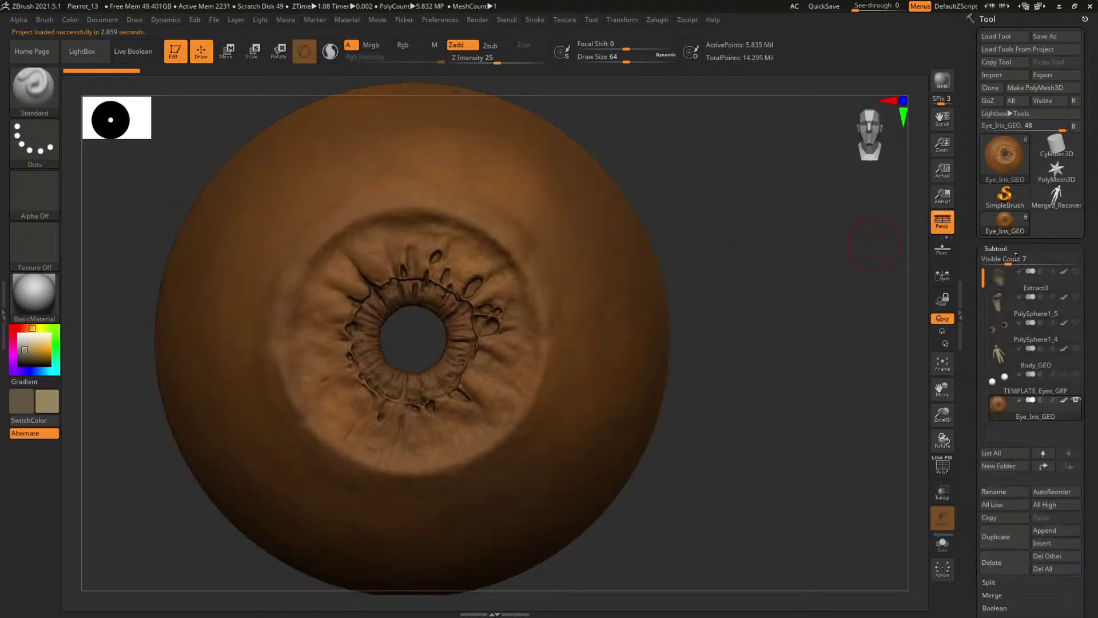
pyautogui.moveTo(1064, 402)
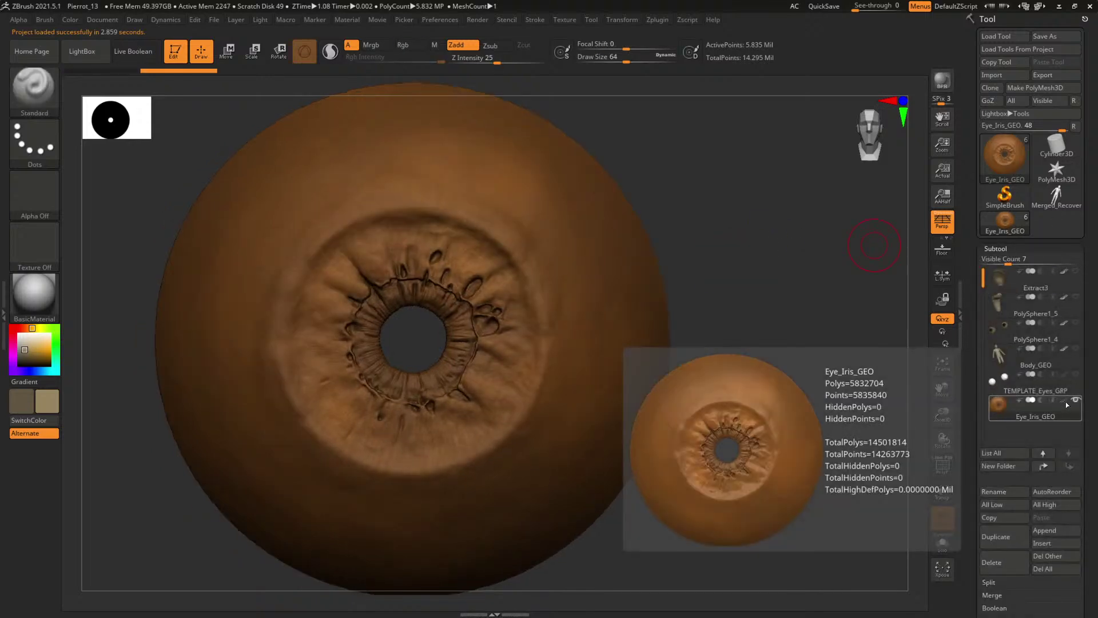
pyautogui.moveTo(724, 179)
pyautogui.mouseDown()
pyautogui.moveTo(754, 201)
pyautogui.moveTo(749, 233)
pyautogui.moveTo(818, 242)
pyautogui.moveTo(694, 248)
pyautogui.moveTo(743, 319)
pyautogui.mouseUp()
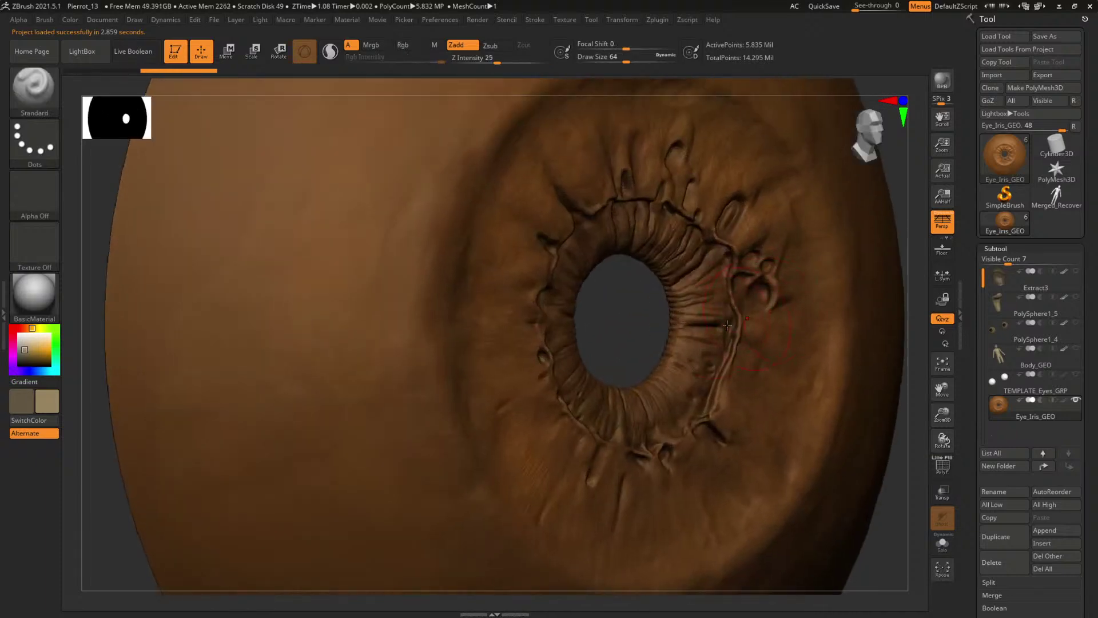
pyautogui.keyDown('alt'); pyautogui.moveTo(635, 329); pyautogui.dragTo(475, 303); pyautogui.keyUp('alt')
pyautogui.moveTo(812, 315)
pyautogui.mouseDown()
pyautogui.moveTo(793, 311)
pyautogui.moveTo(818, 329)
pyautogui.moveTo(710, 336)
pyautogui.moveTo(796, 324)
pyautogui.mouseUp()
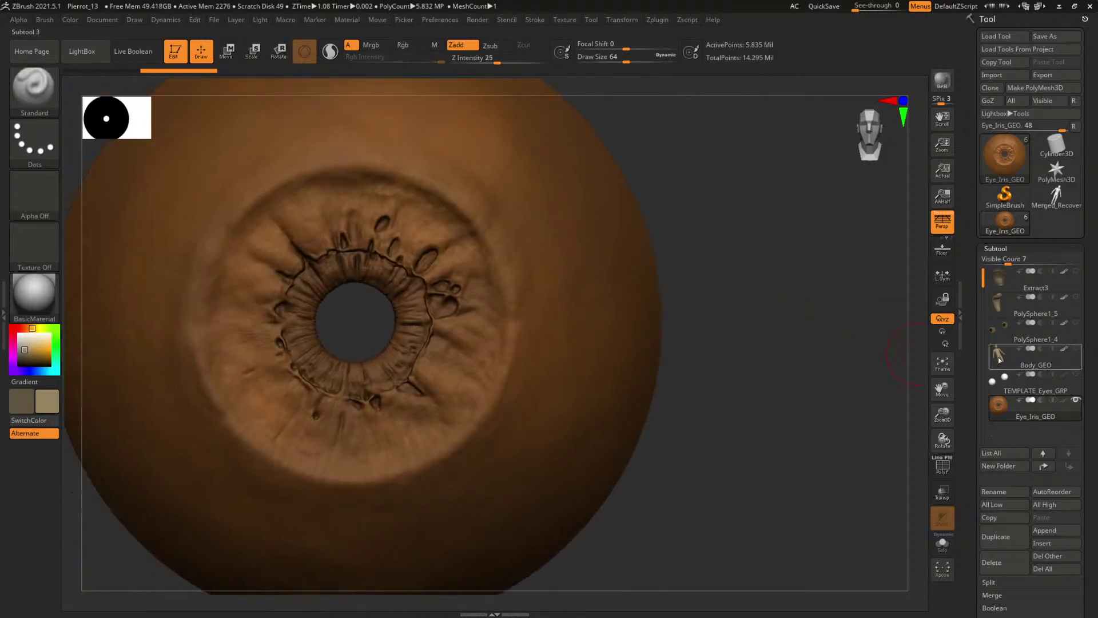
# - Make Body_GEO the active subtool, hide Eye_Iris_GEO and show TEMPLATE_Eyes_GRP in the head's eye sockets
pyautogui.click(999, 359)
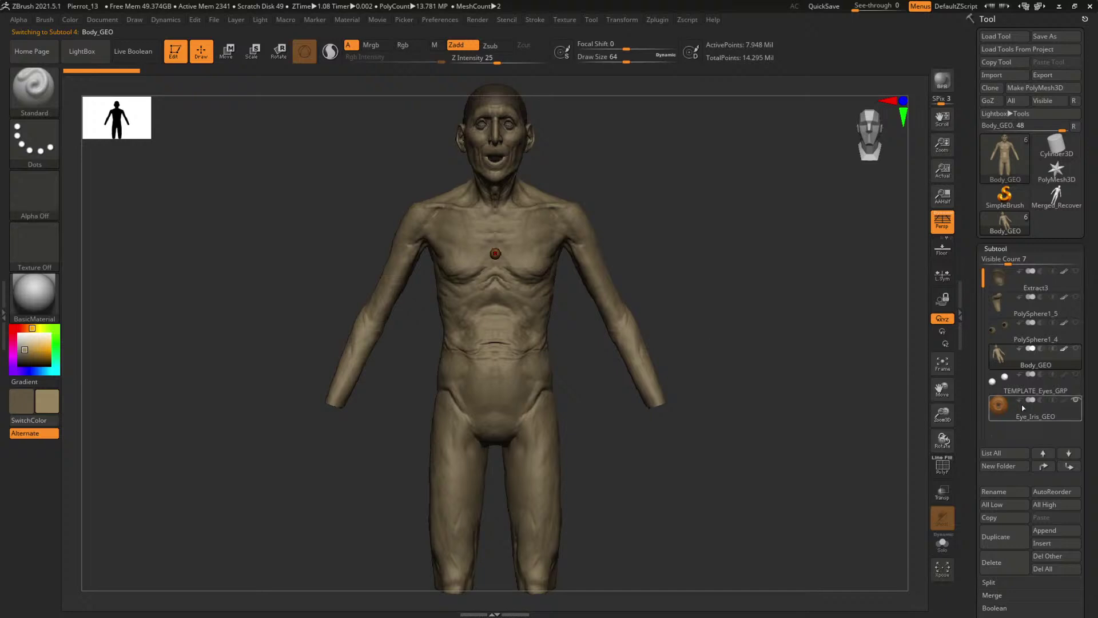
pyautogui.click(1076, 400)
pyautogui.keyDown('alt'); pyautogui.moveTo(670, 179); pyautogui.dragTo(714, 302); pyautogui.keyUp('alt')
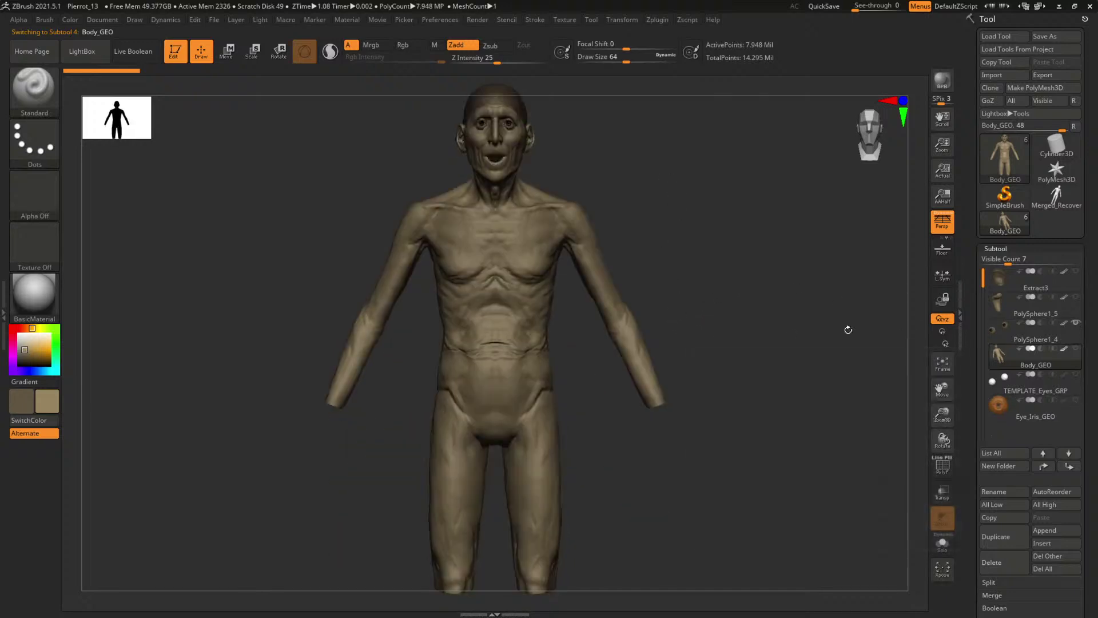
pyautogui.keyDown('alt'); pyautogui.moveTo(845, 326); pyautogui.dragTo(709, 394); pyautogui.keyUp('alt')
pyautogui.keyDown('alt'); pyautogui.moveTo(747, 172); pyautogui.dragTo(835, 432); pyautogui.keyUp('alt')
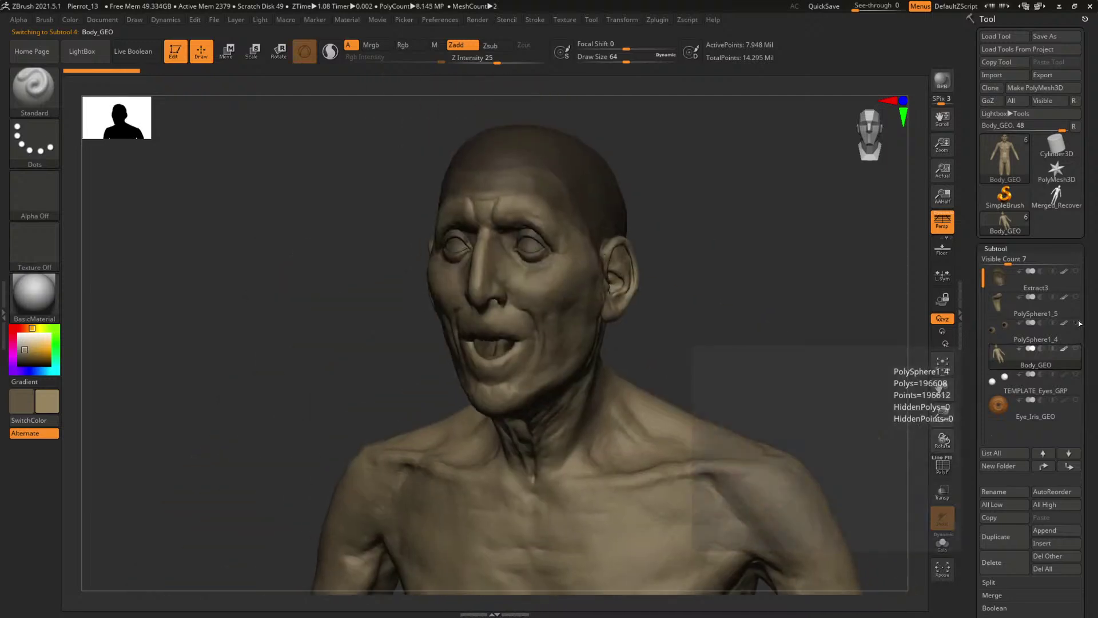
pyautogui.click(1075, 374)
pyautogui.moveTo(657, 338); pyautogui.dragTo(710, 431)
pyautogui.moveTo(801, 377); pyautogui.dragTo(755, 370)
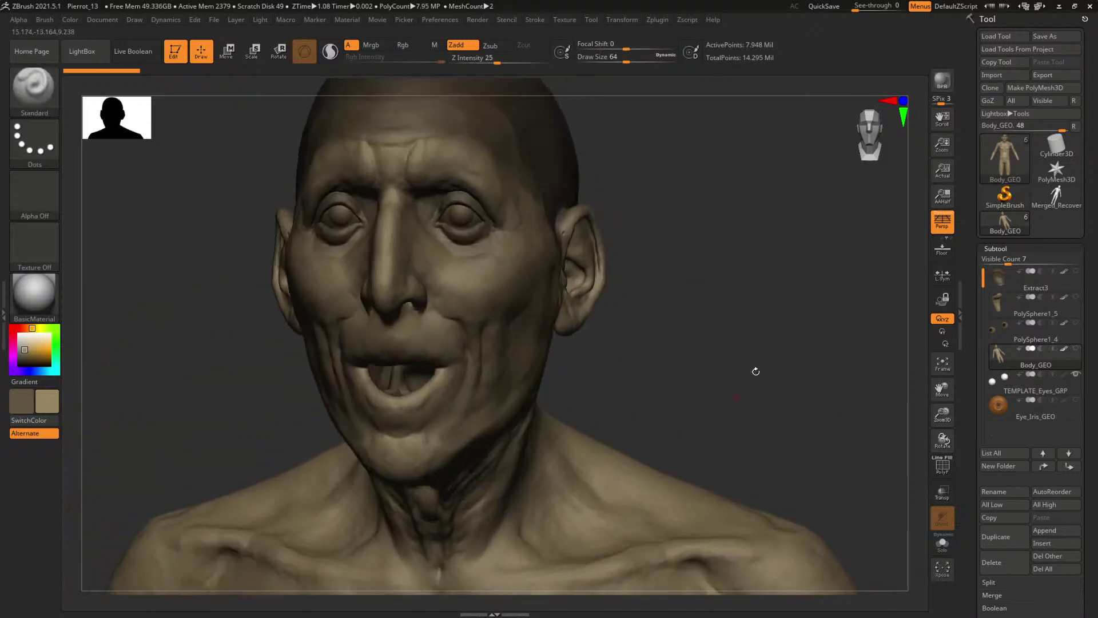
# - Switch to Maya and select the Eye_Cornea_GEO meshes inside R_Eye_GRP and L_Eye_GRP
pyautogui.click(1059, 7)
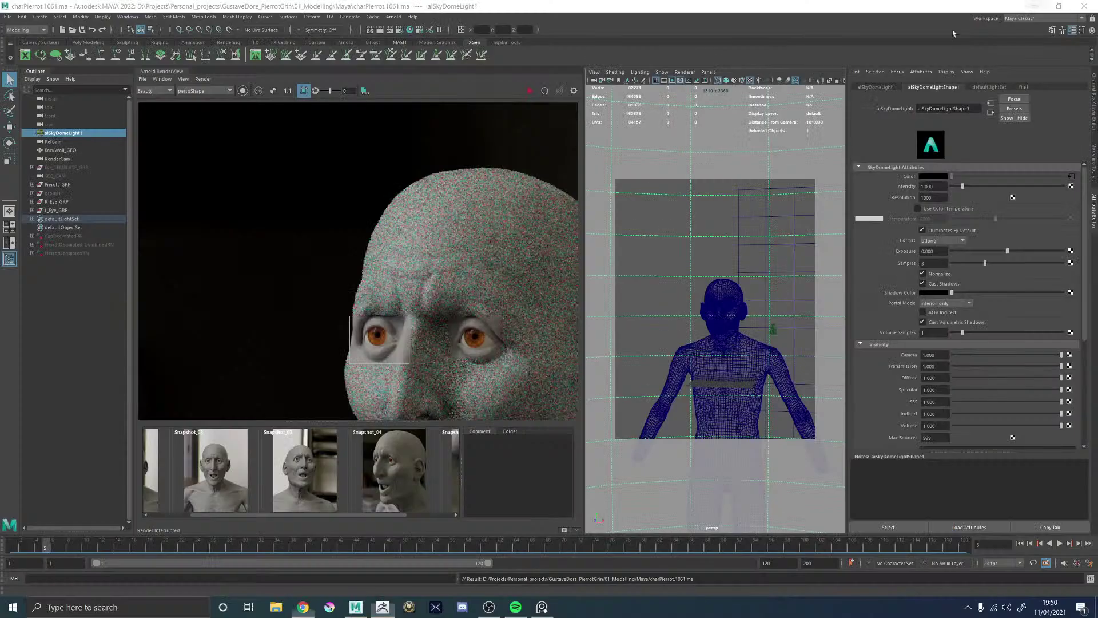
pyautogui.click(56, 202)
pyautogui.keyDown('shift'); pyautogui.click(56, 210); pyautogui.keyUp('shift')
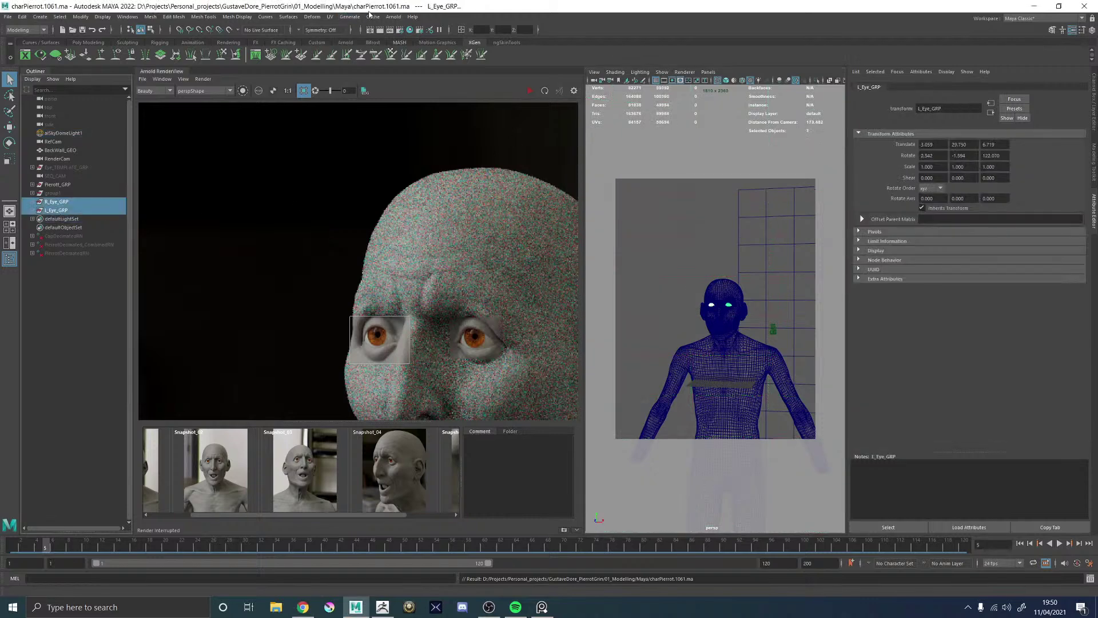
pyautogui.click(9, 18)
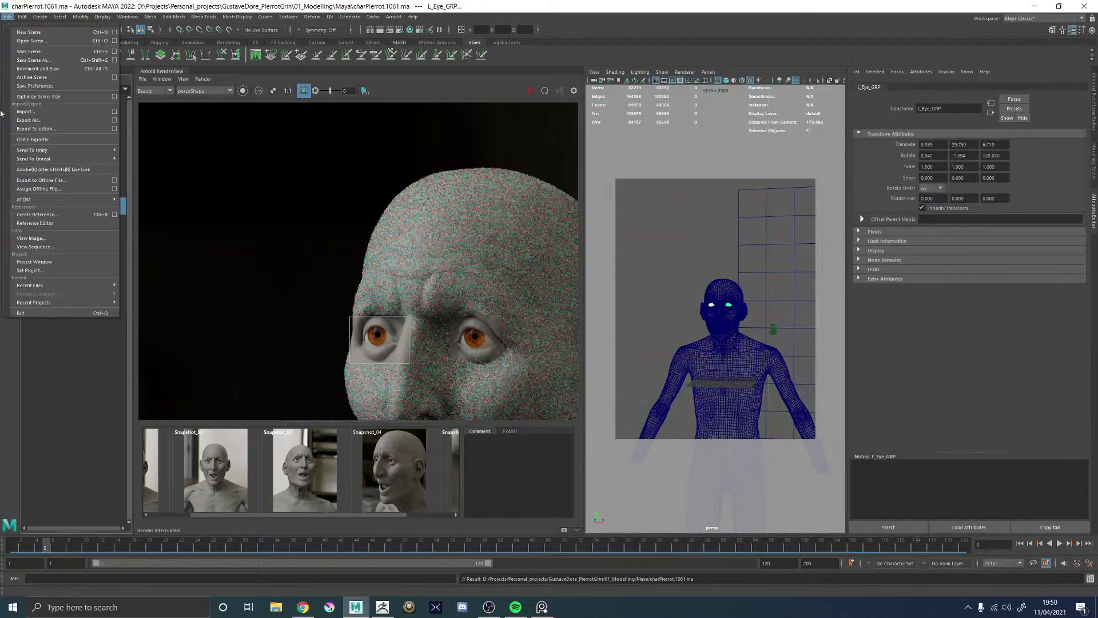
pyautogui.click(181, 214)
pyautogui.click(33, 202)
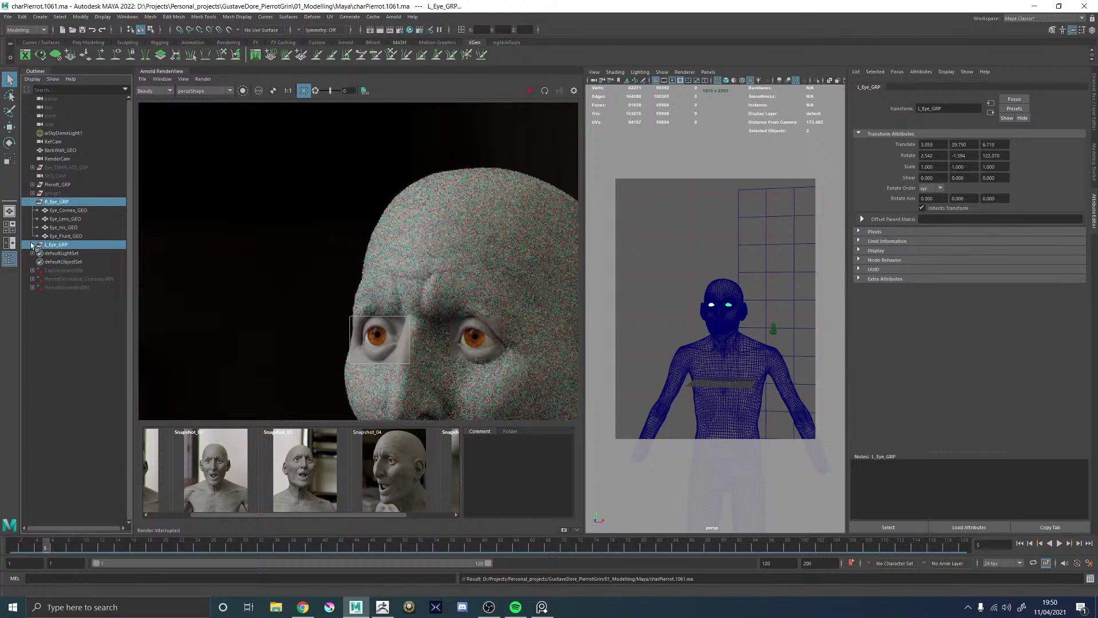
pyautogui.click(68, 252)
pyautogui.keyDown('ctrl'); pyautogui.click(68, 210); pyautogui.keyUp('ctrl')
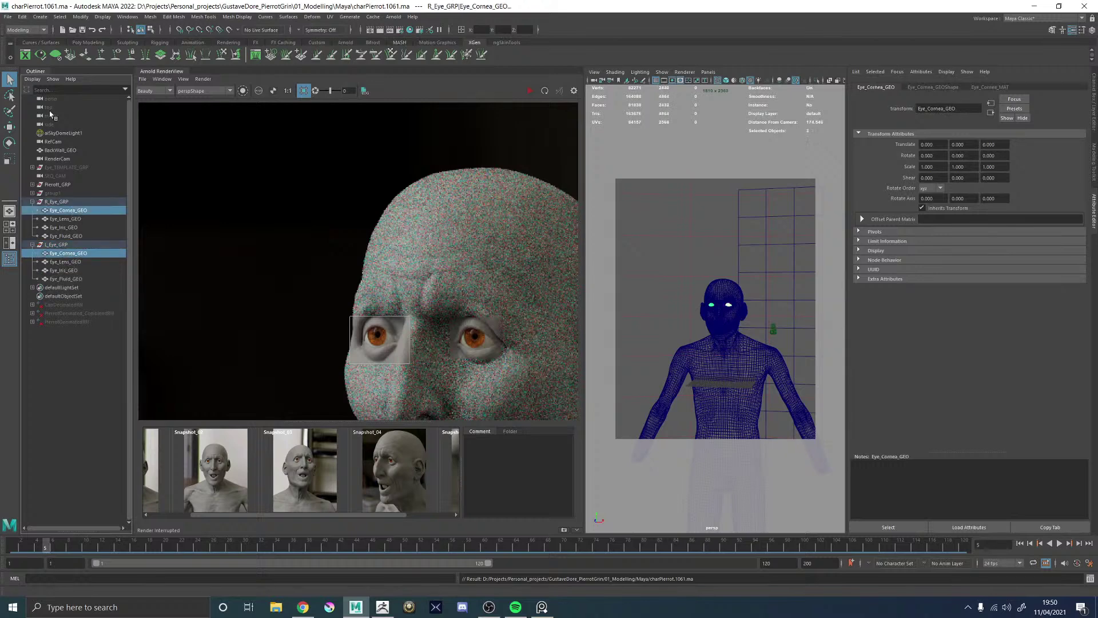
# - Export the selected corneas as an OBJ to 01_Modelling/Exports, overwriting TEMPLATE_Eyes_GRP.obj
pyautogui.click(8, 16)
pyautogui.click(44, 130)
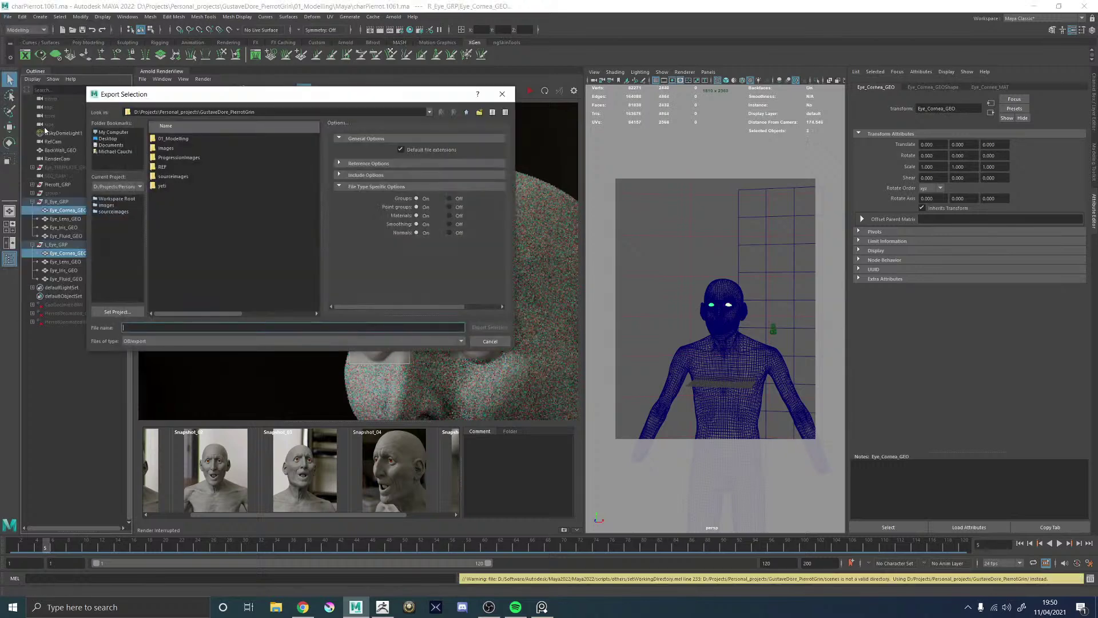
pyautogui.doubleClick(177, 139)
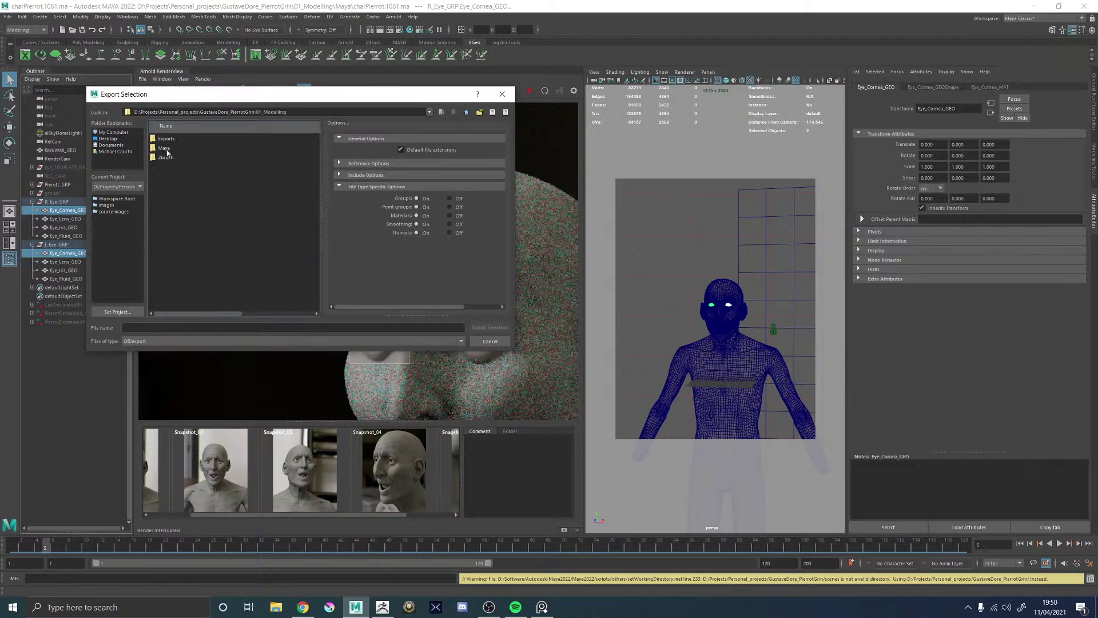
pyautogui.doubleClick(167, 139)
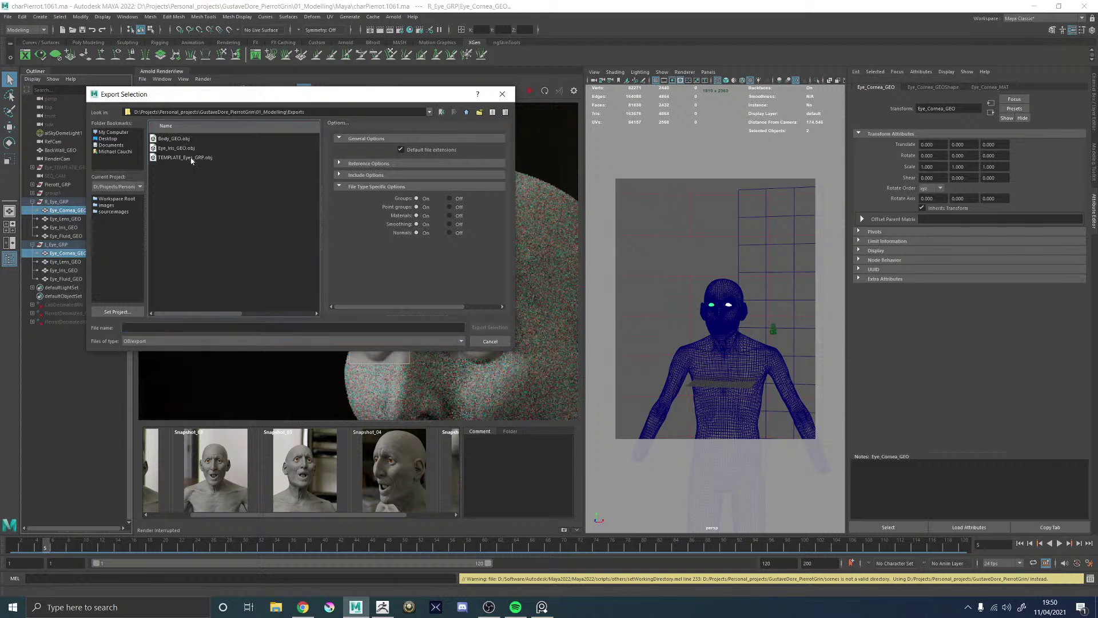
pyautogui.doubleClick(192, 158)
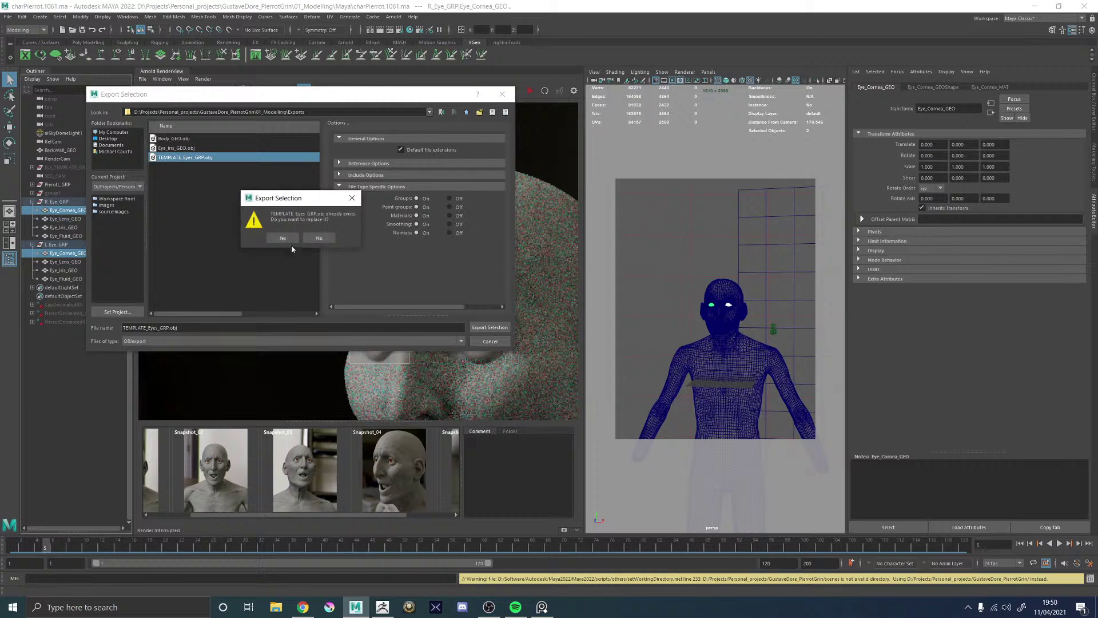
pyautogui.click(283, 238)
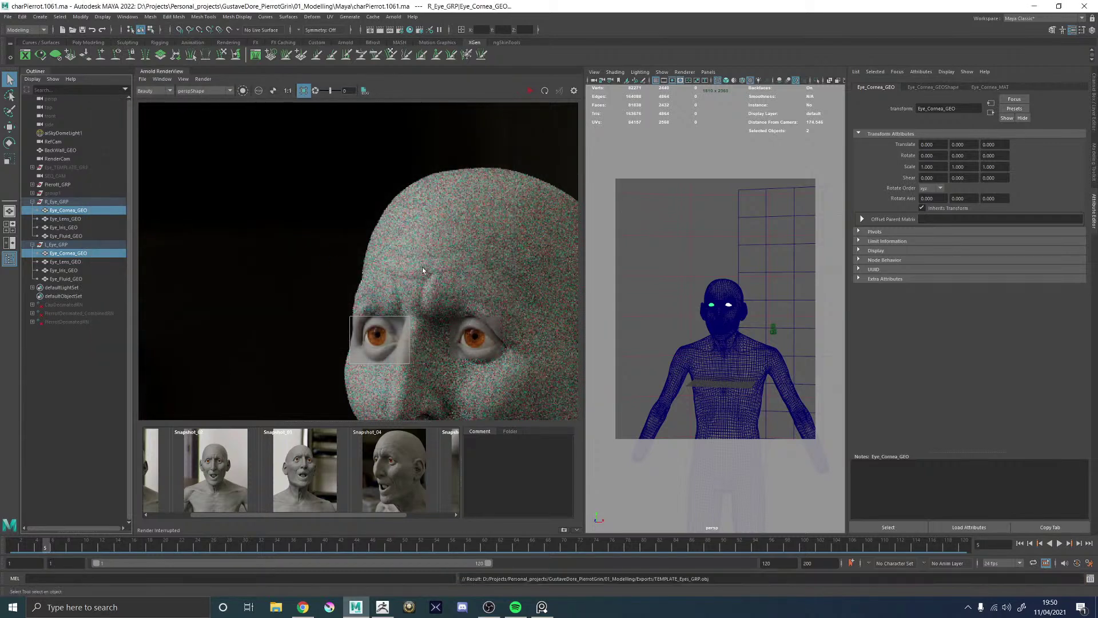
# - Switch back to ZBrush and make TEMPLATE_Eyes_GRP the active subtool
pyautogui.hotkey('alt', 'Tab')
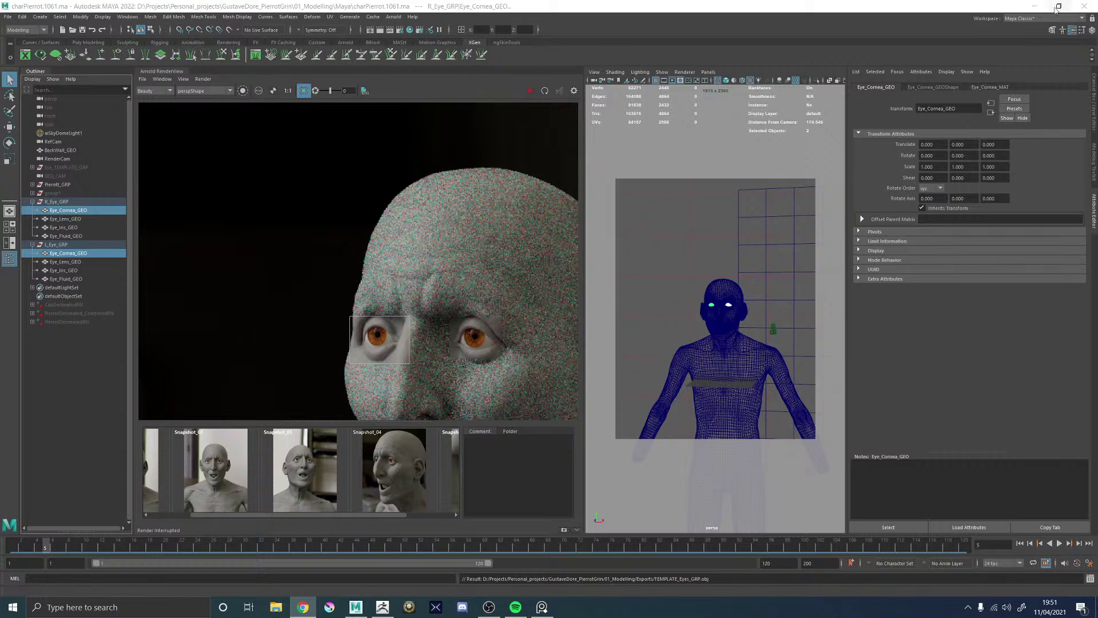
pyautogui.click(1034, 6)
pyautogui.click(382, 606)
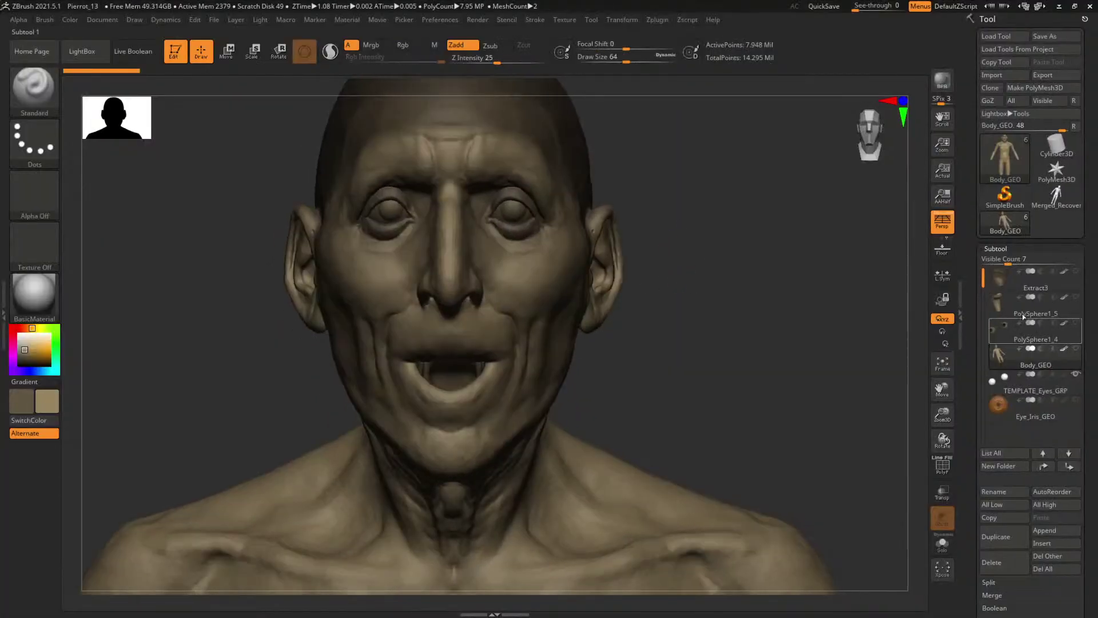
pyautogui.click(989, 381)
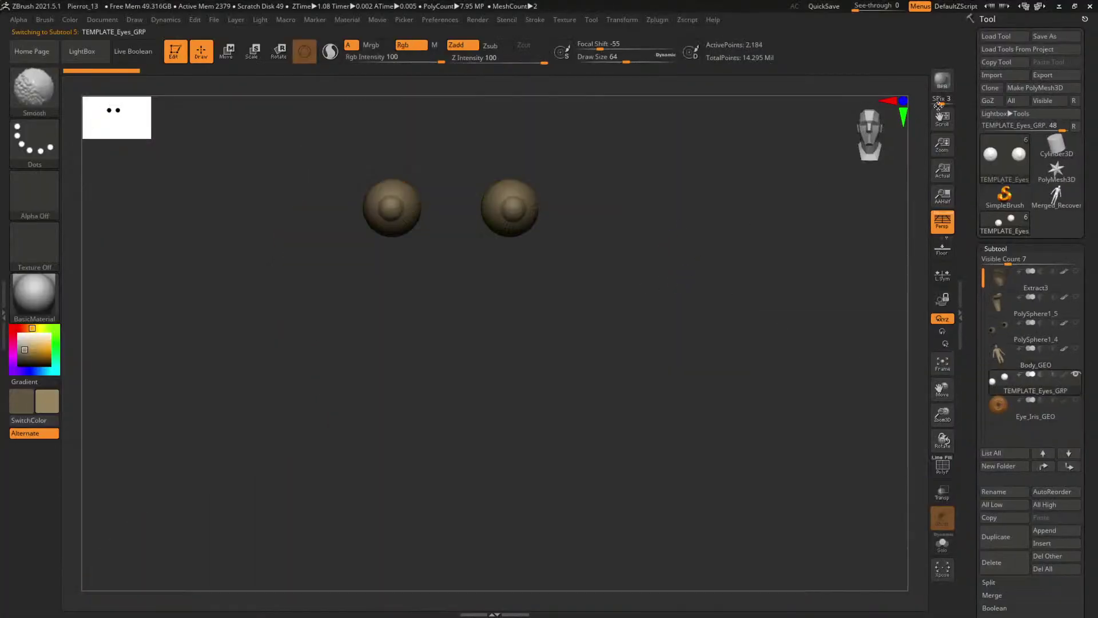
# - Import TEMPLATE_Eyes_GRP.obj from 01_Modelling/Exports into the active subtool, discarding its high-resolution details
pyautogui.click(992, 74)
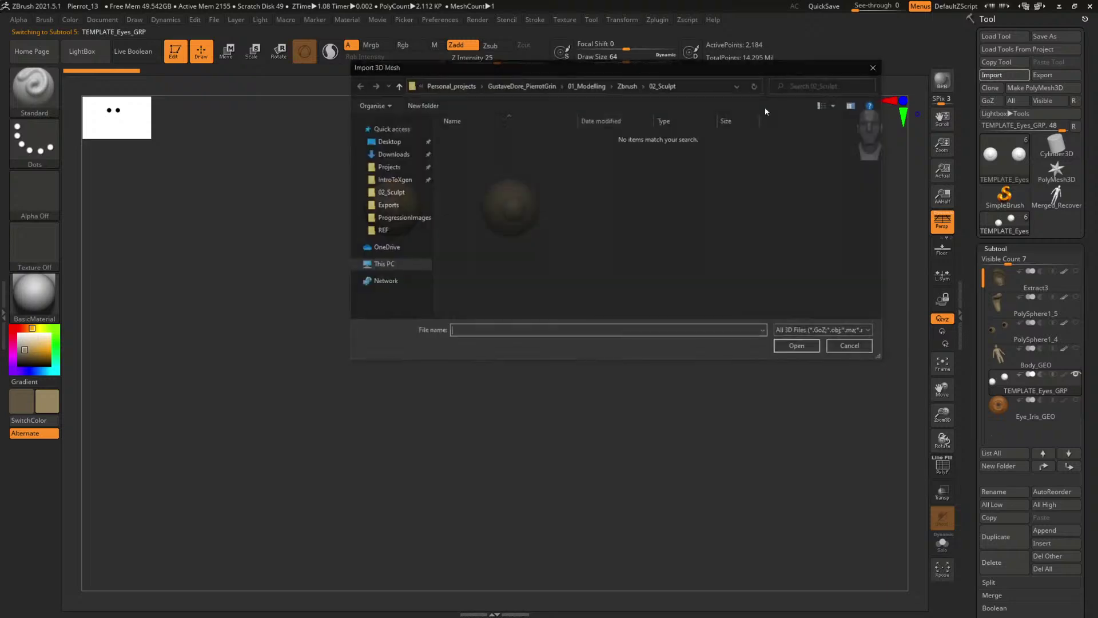
pyautogui.click(586, 85)
pyautogui.doubleClick(474, 135)
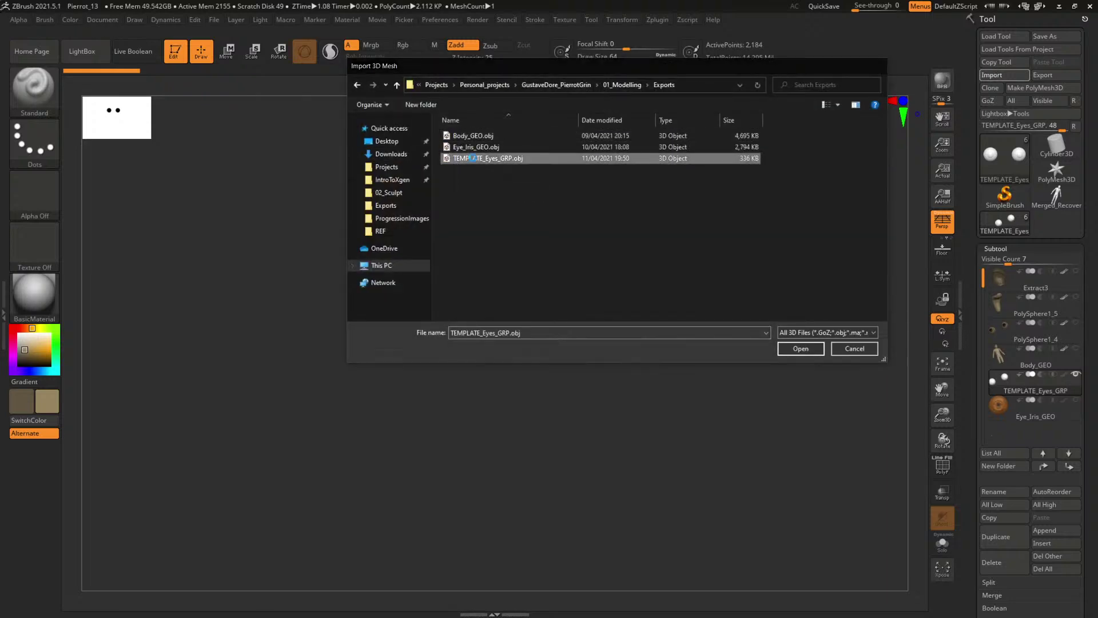
pyautogui.doubleClick(465, 158)
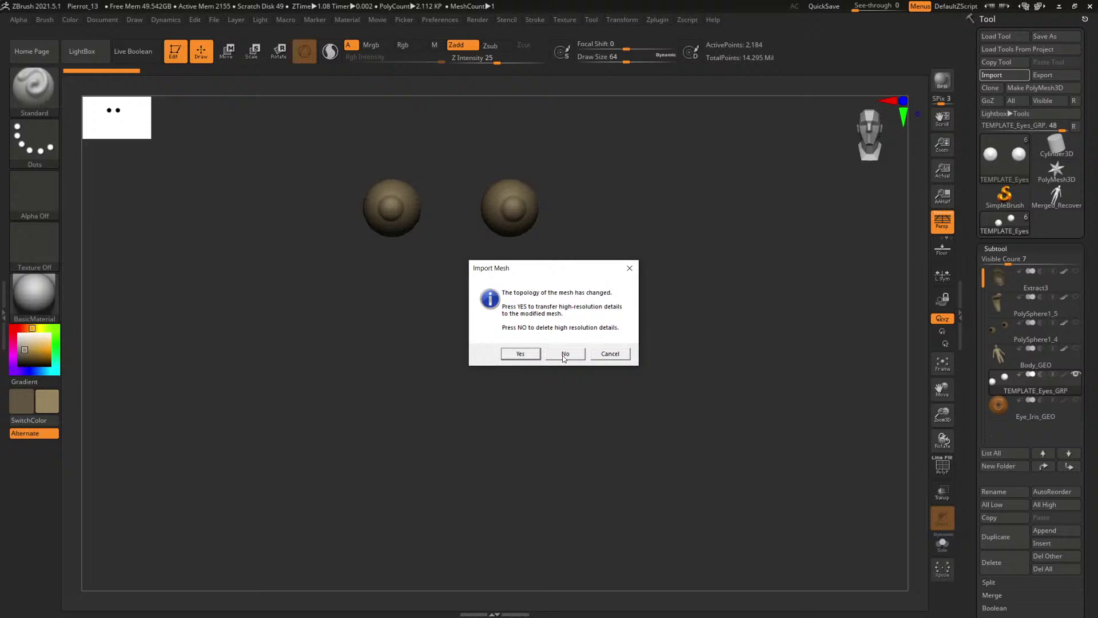
pyautogui.click(564, 354)
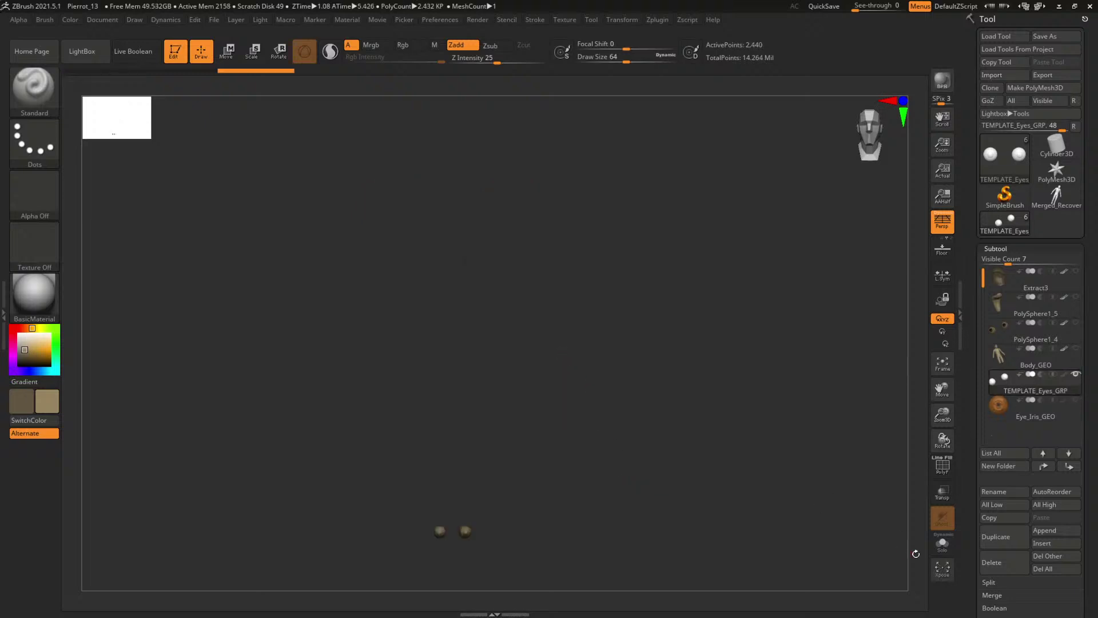
# - Check the imported eyes against Body_GEO and duplicate the TEMPLATE_Eyes_GRP subtool
pyautogui.click(942, 546)
pyautogui.click(1027, 357)
pyautogui.keyDown('alt'); pyautogui.moveTo(744, 417); pyautogui.dragTo(715, 332); pyautogui.keyUp('alt')
pyautogui.press('f')
pyautogui.click(999, 377)
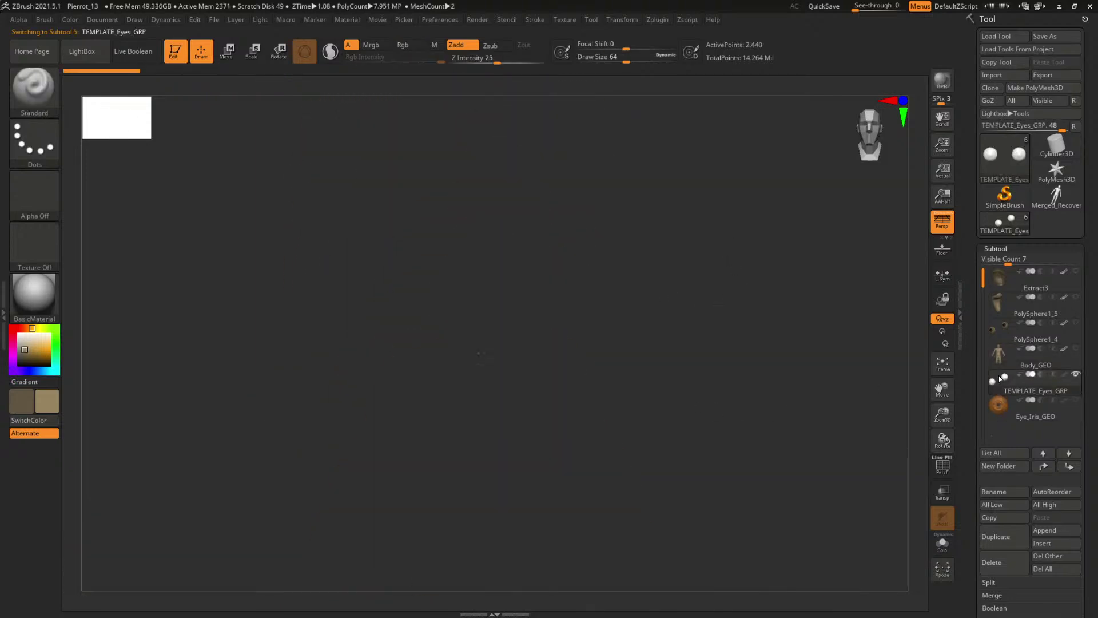
pyautogui.click(996, 536)
pyautogui.click(1006, 561)
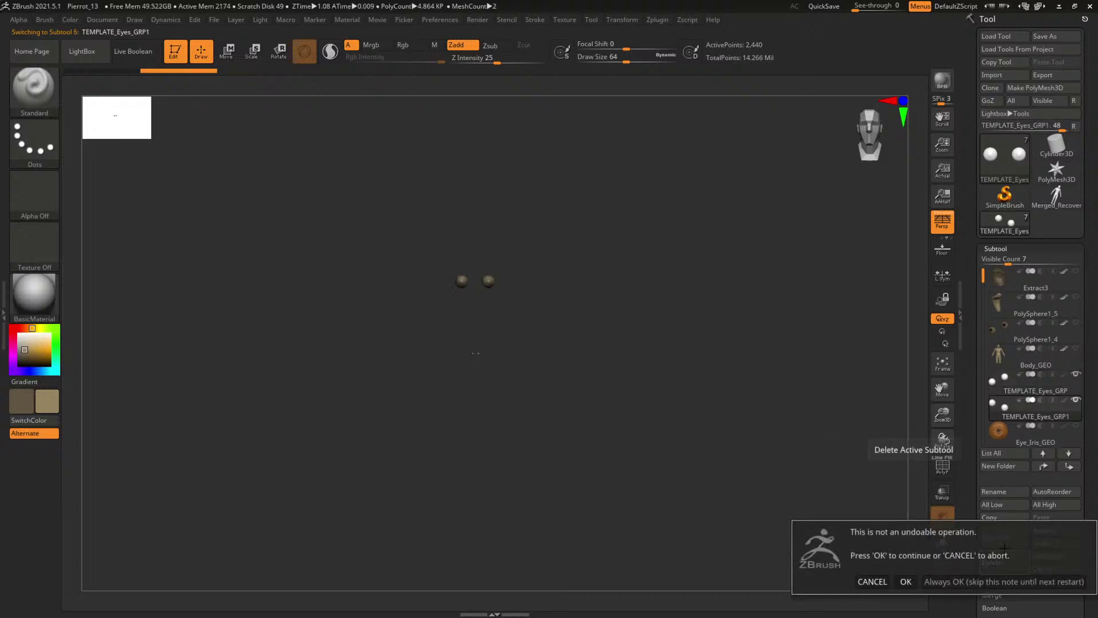
pyautogui.click(872, 581)
pyautogui.moveTo(594, 371); pyautogui.dragTo(566, 380)
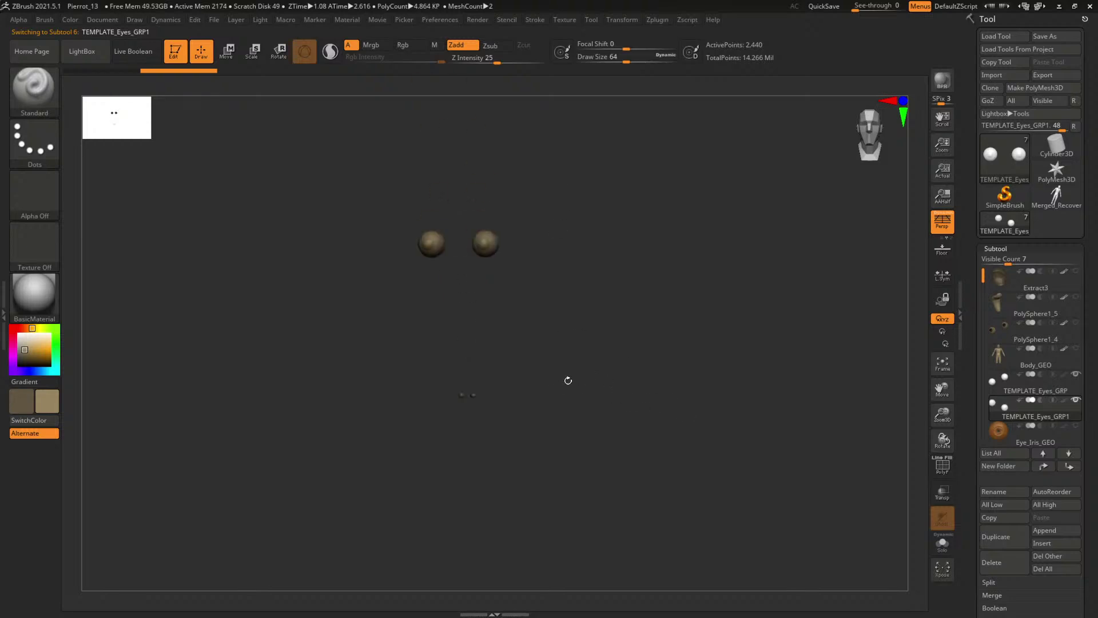
# - Delete the original TEMPLATE_Eyes_GRP subtool and keep its duplicate
pyautogui.click(998, 388)
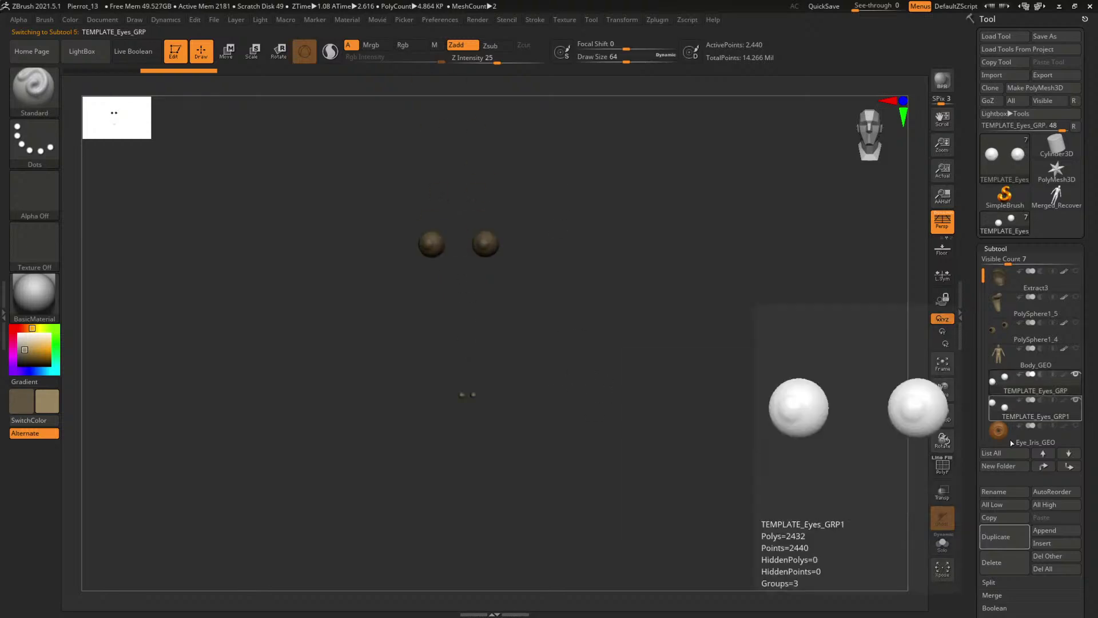
pyautogui.click(993, 562)
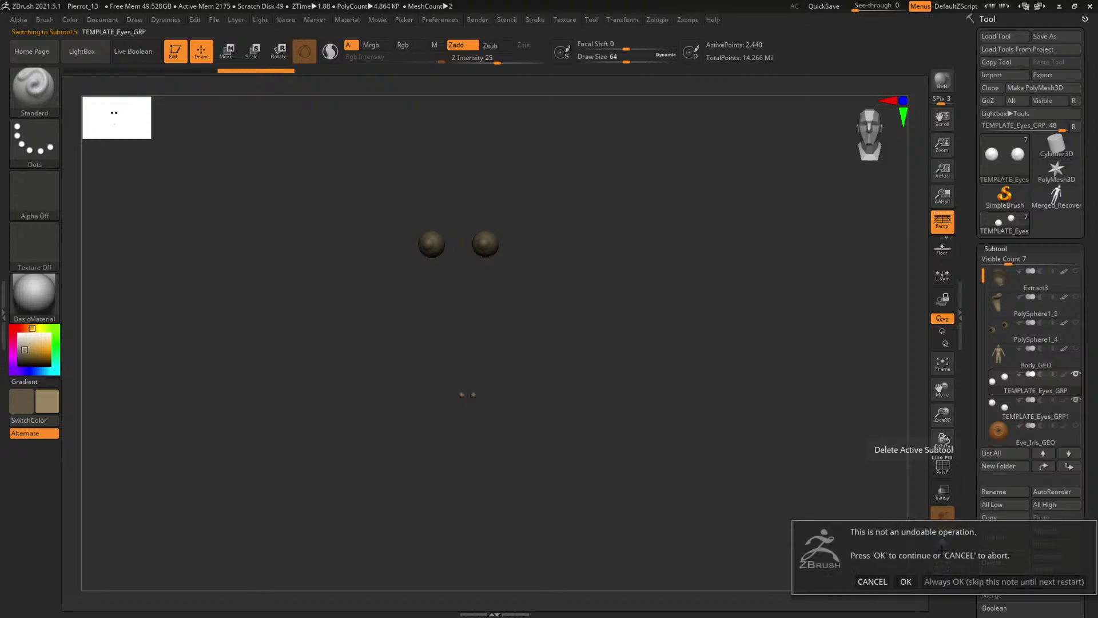
pyautogui.click(904, 581)
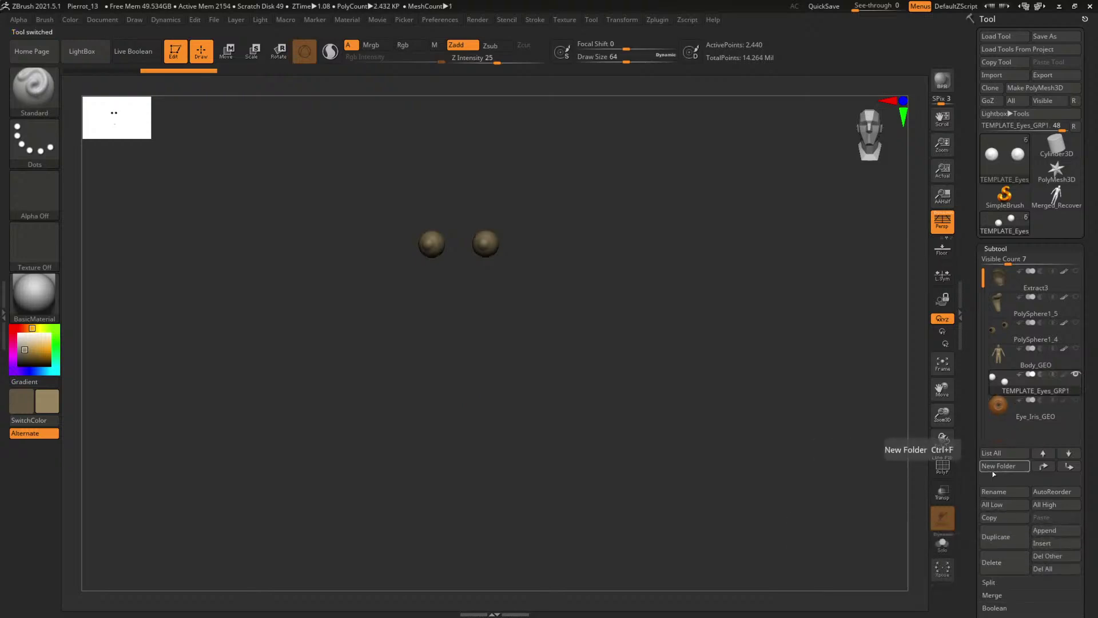
# - Rename the duplicated eye subtool as TEMPLATE_Eyes_GRP
pyautogui.click(1007, 492)
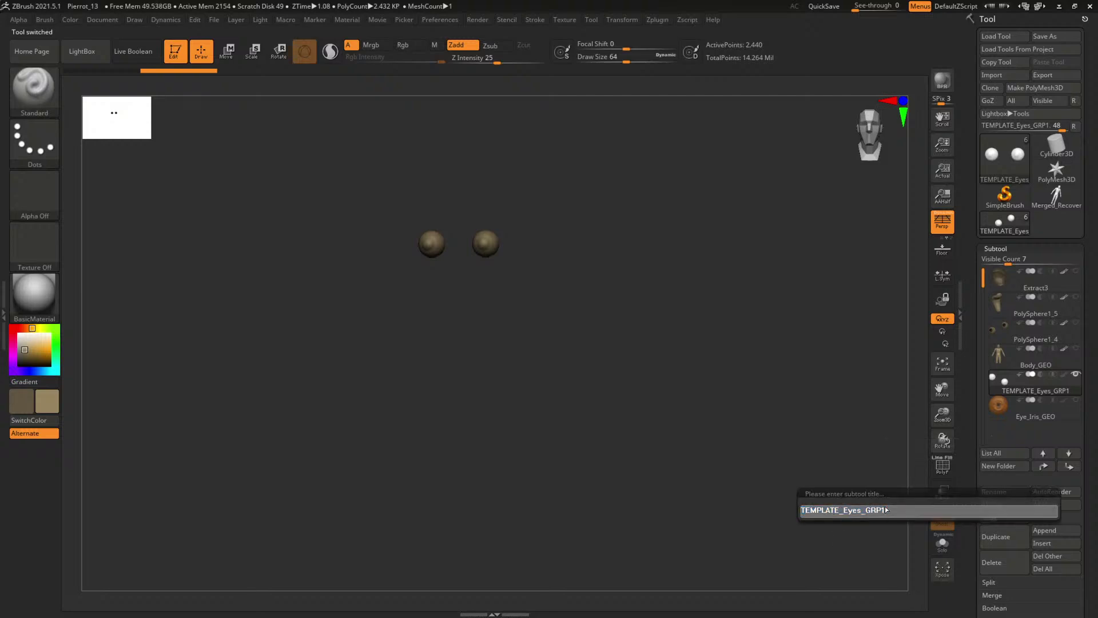
pyautogui.press('BackSpace')
pyautogui.press('Return')
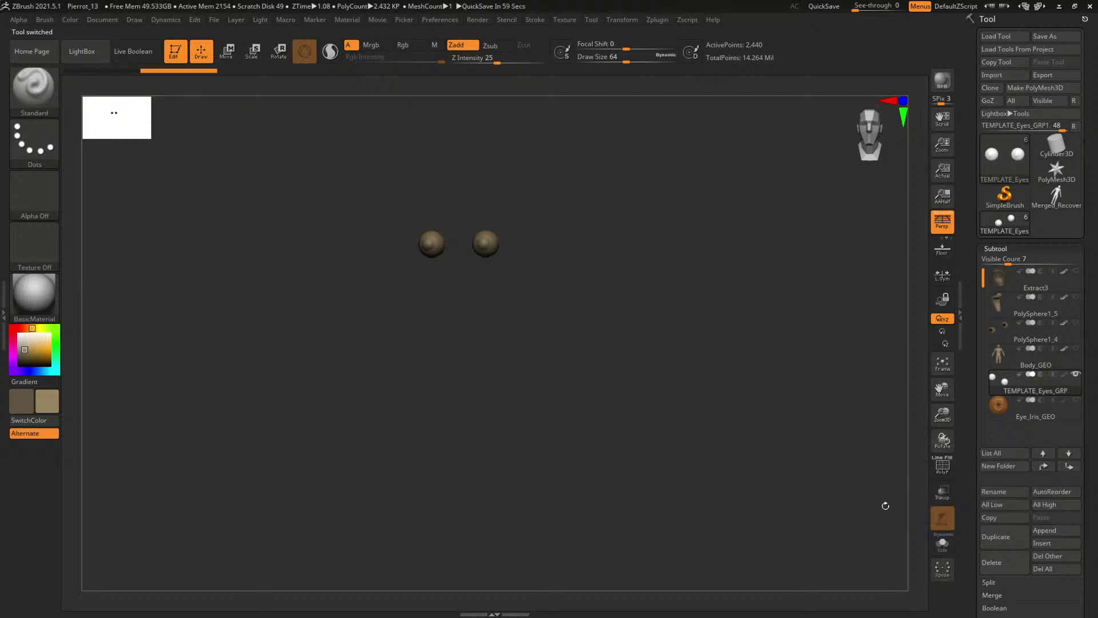
# - Subdivide the TEMPLATE_Eyes_GRP eyeballs twice and inspect their smoothed surface up close
pyautogui.hotkey('ctrl', 'd')
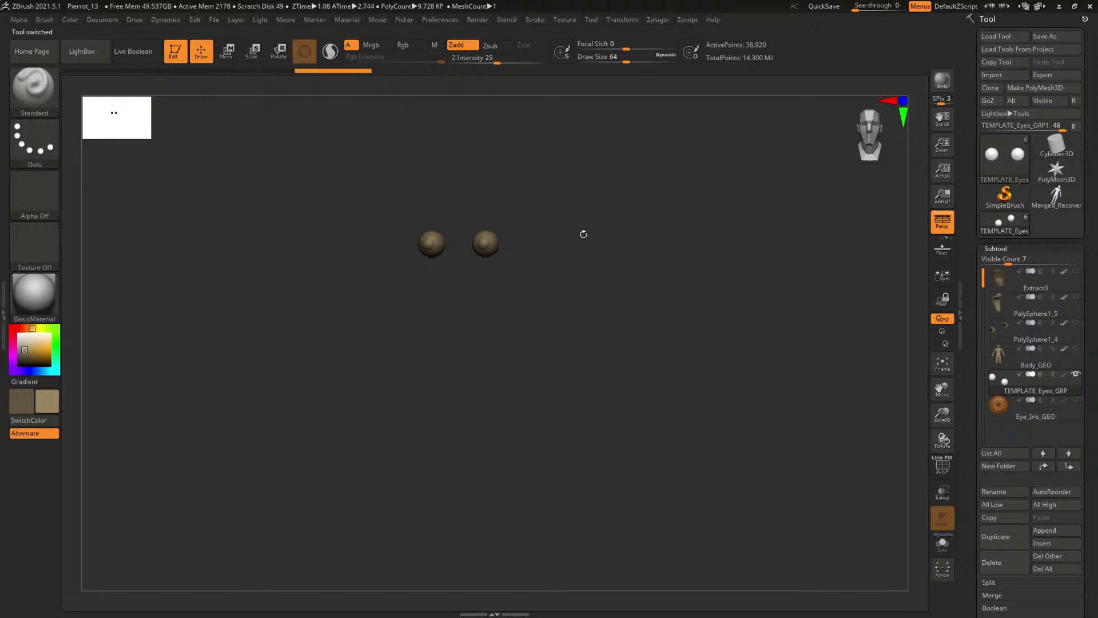
pyautogui.press('f')
pyautogui.moveTo(508, 174); pyautogui.dragTo(395, 157)
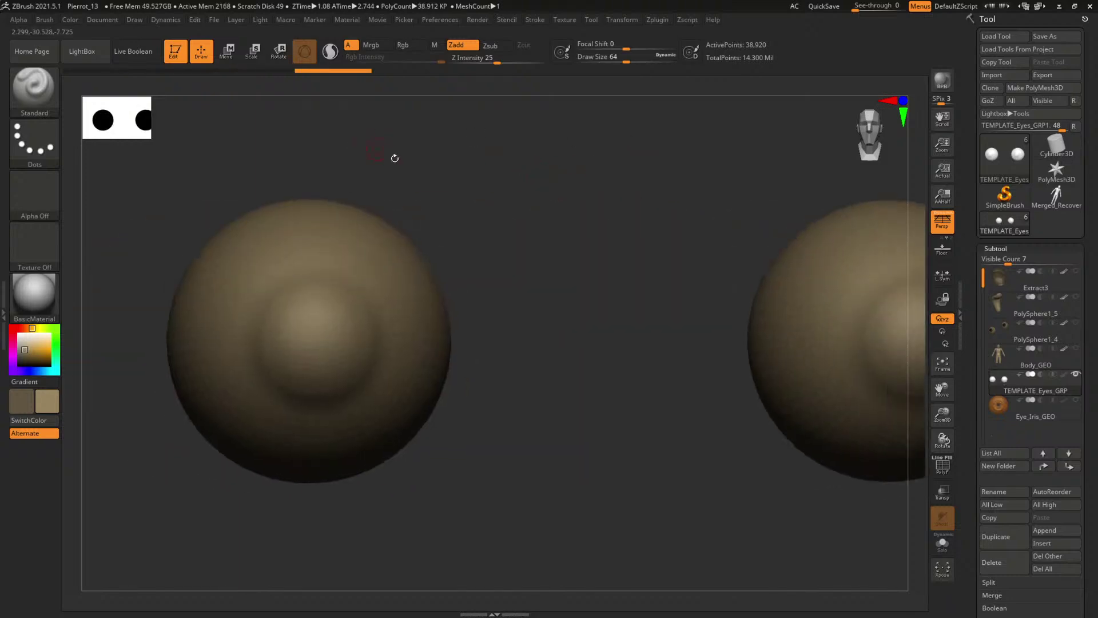
pyautogui.press('f')
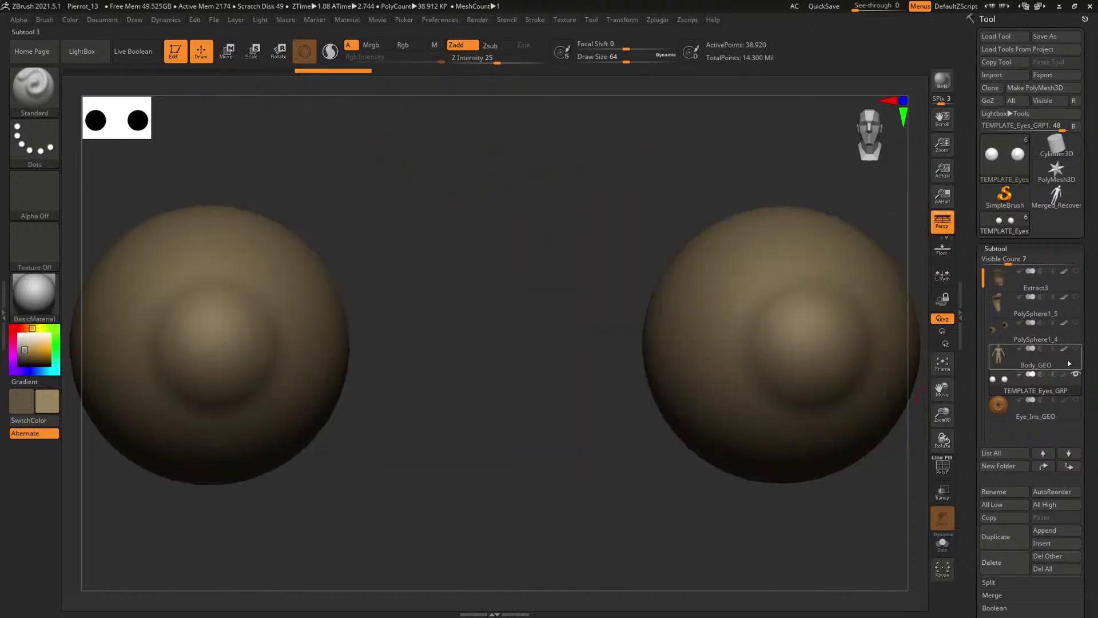
# - Make Body_GEO the active subtool and show PolySphere1_5 in the character's mouth
pyautogui.click(1007, 358)
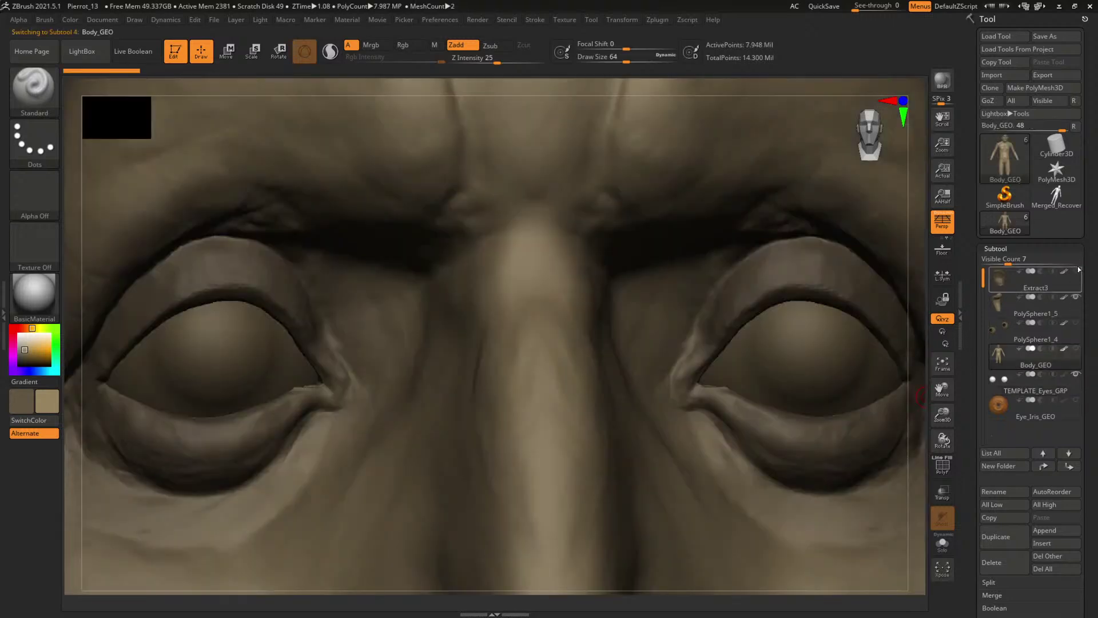
pyautogui.moveTo(1079, 275)
pyautogui.press('f')
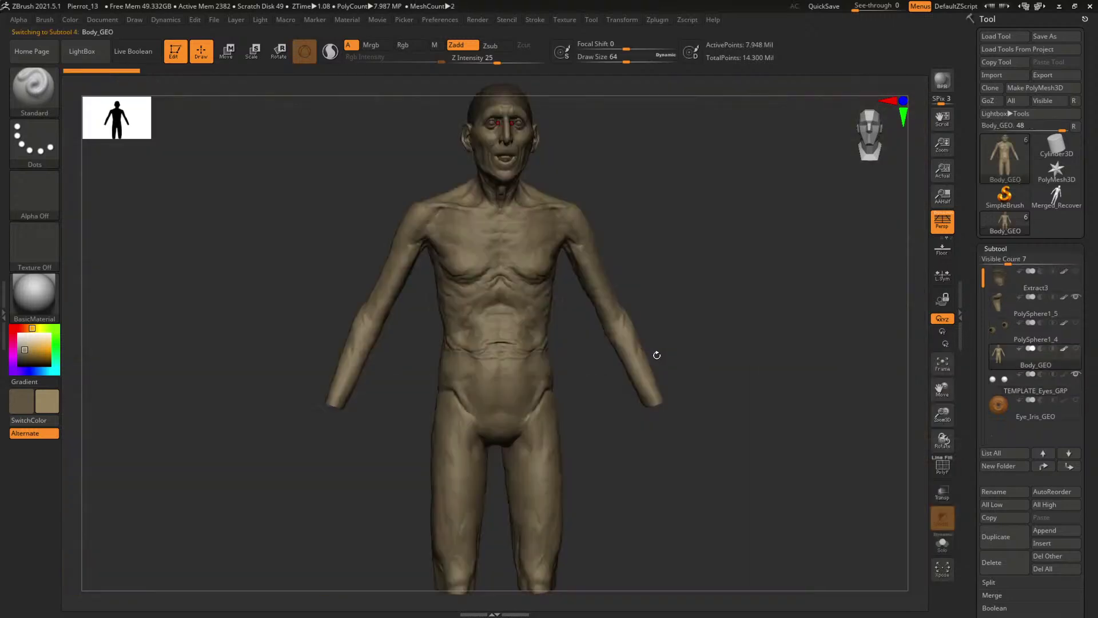
pyautogui.keyDown('alt'); pyautogui.moveTo(688, 297); pyautogui.dragTo(799, 393); pyautogui.keyUp('alt')
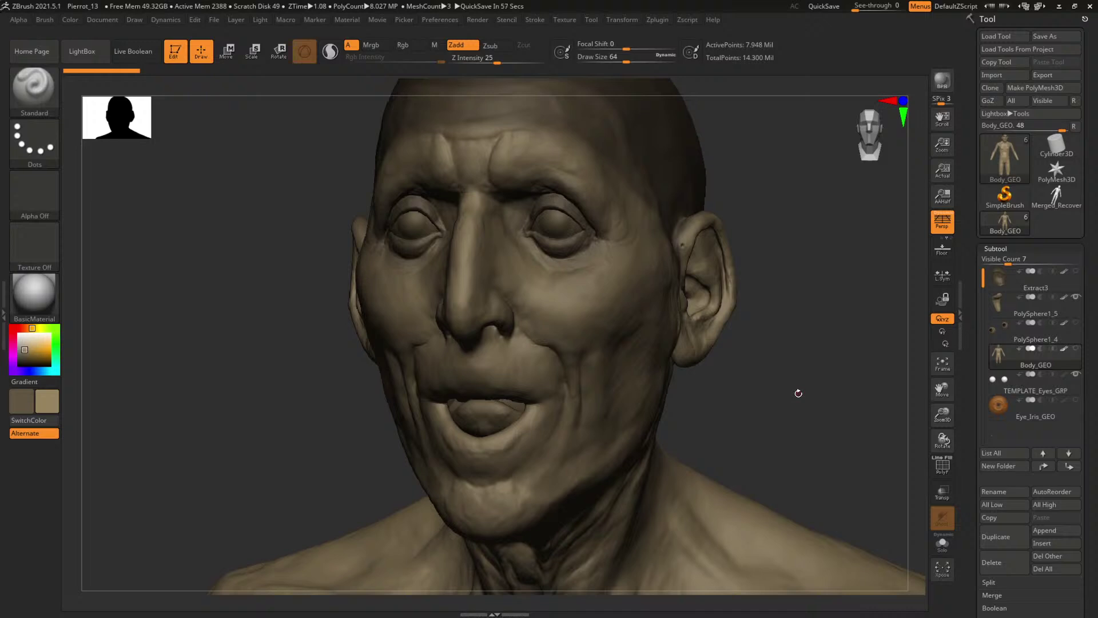
pyautogui.moveTo(745, 420); pyautogui.dragTo(612, 363)
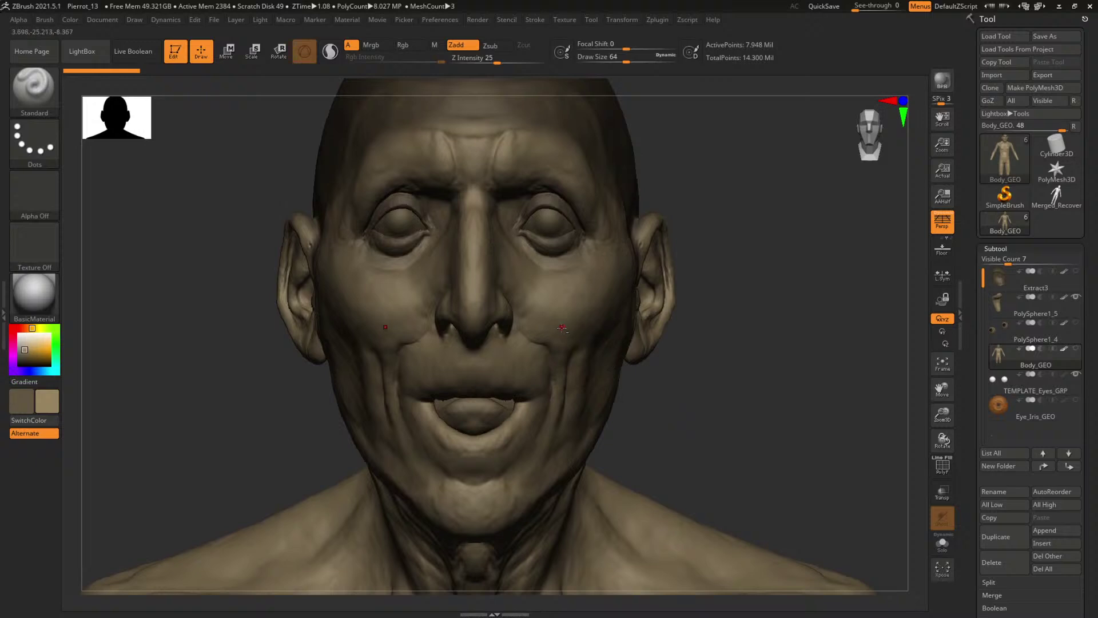
# - Choose the DamStandard brush for Body_GEO and set its draw size to 27
pyautogui.press('b')
pyautogui.press('d')
pyautogui.press('s')
pyautogui.press('space')
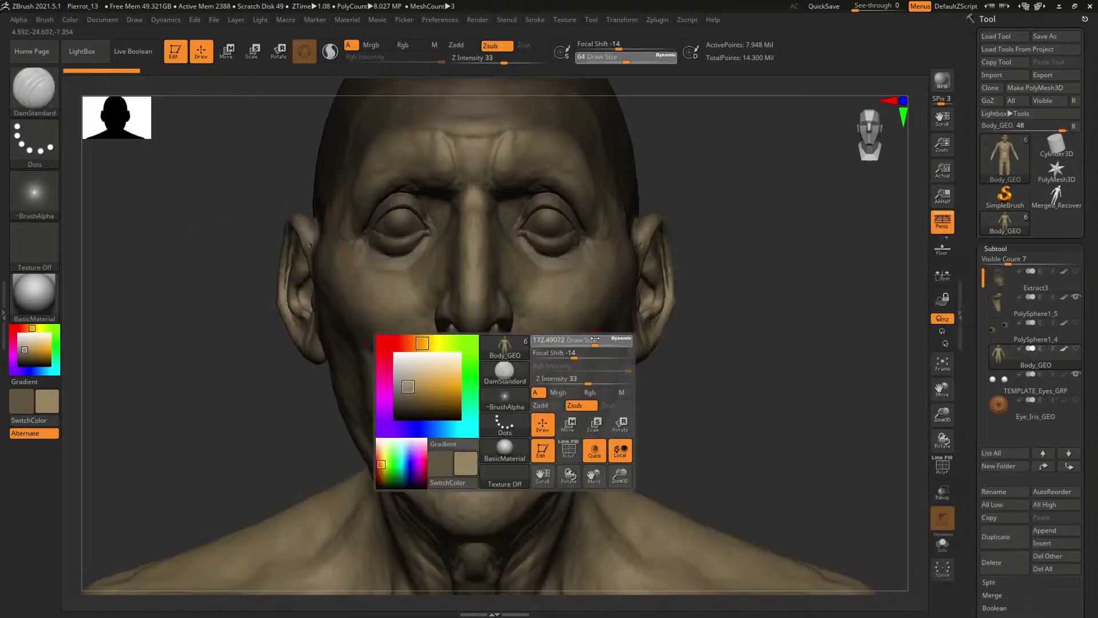
pyautogui.moveTo(594, 339); pyautogui.dragTo(620, 342)
pyautogui.press('shift')
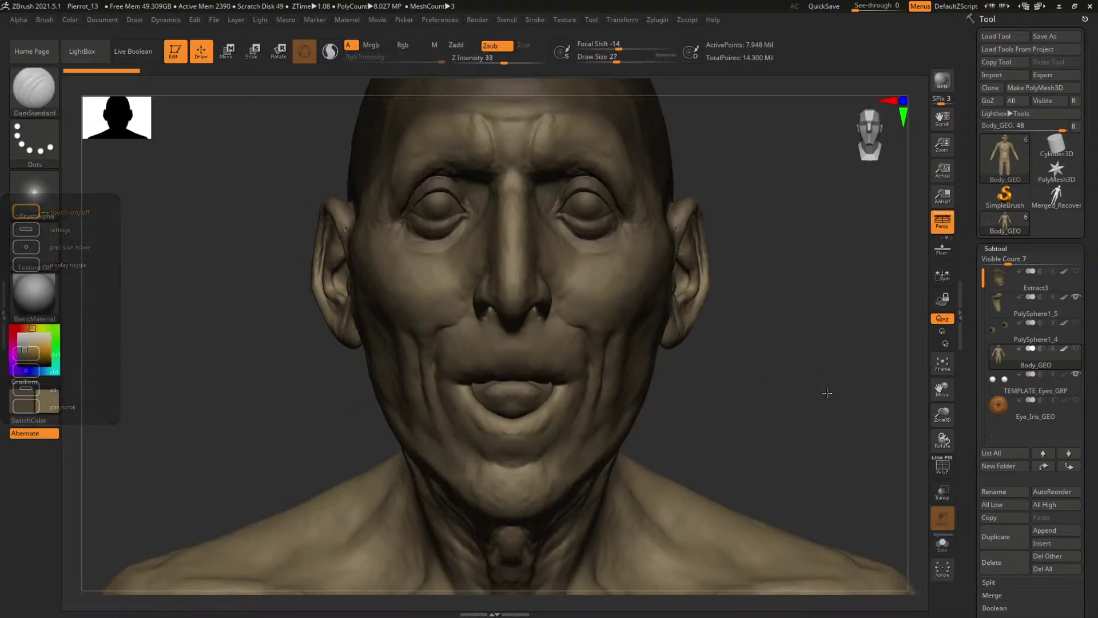
pyautogui.moveTo(827, 393); pyautogui.dragTo(798, 372)
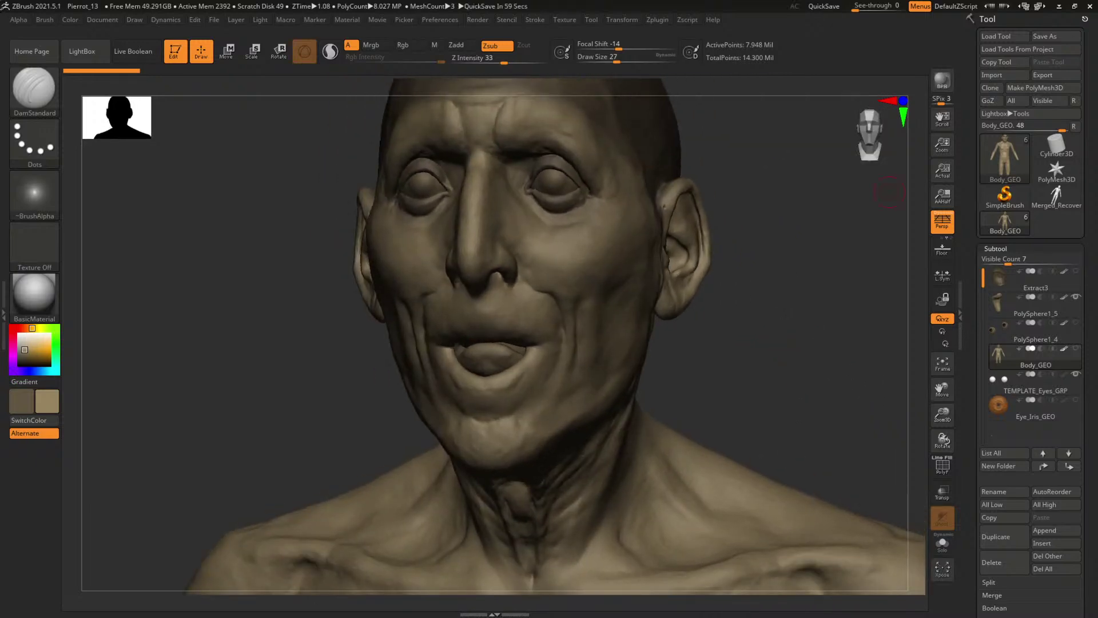
# - Switch to Chrome and examine the clown's face in the Pierrot painting on the reference board, moving the board out of the way
pyautogui.hotkey('alt', 'Tab')
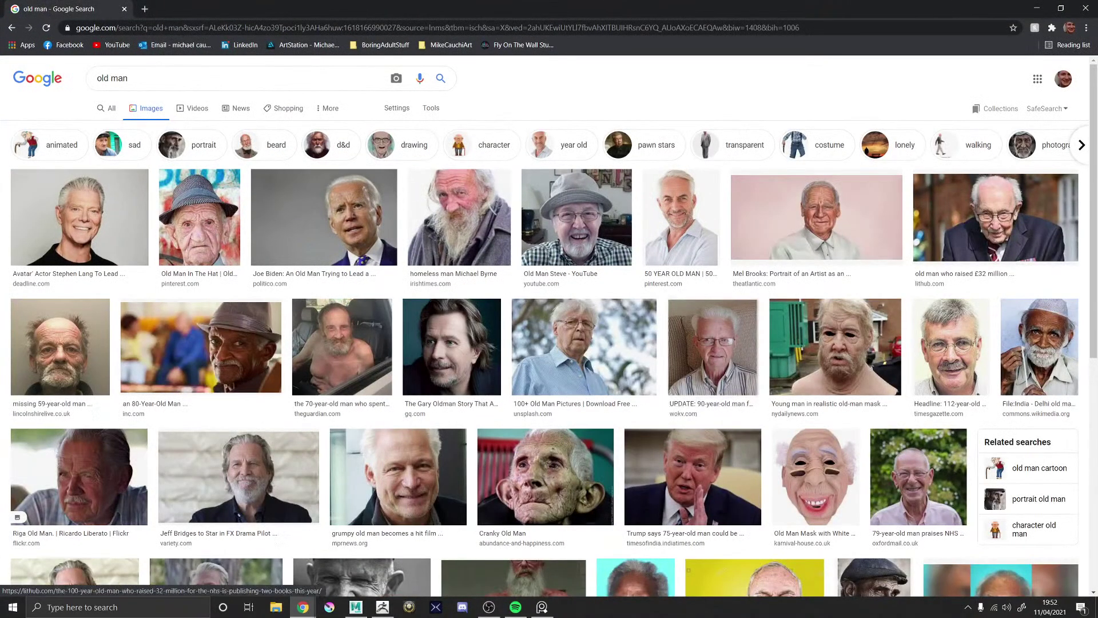
pyautogui.hotkey('alt', 'Tab')
pyautogui.scroll(6, 490, 360)
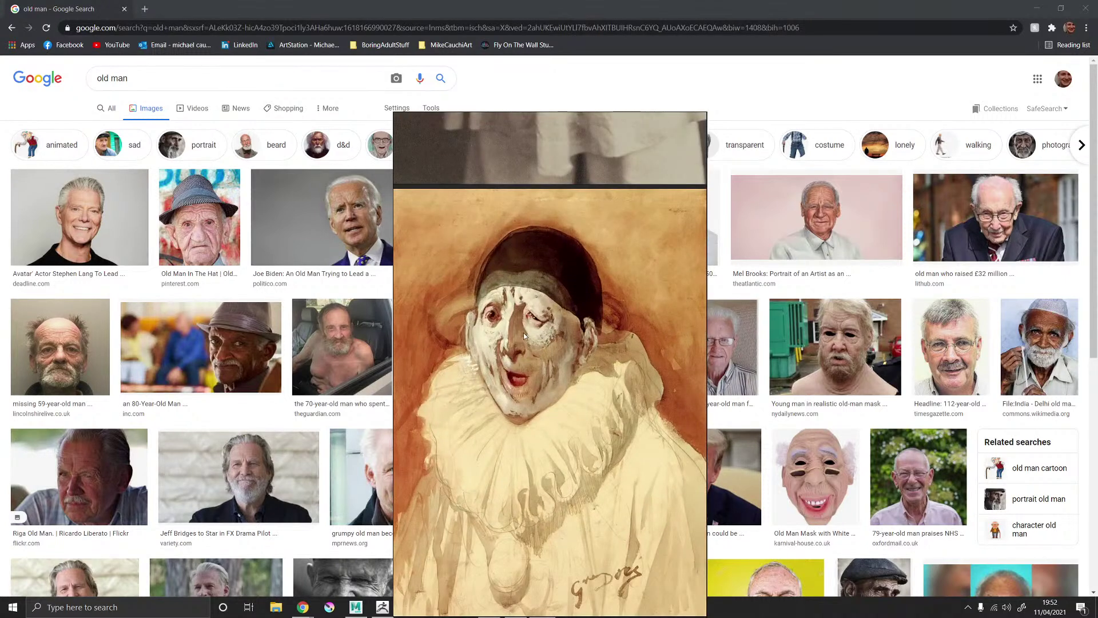
pyautogui.scroll(1, 524, 332)
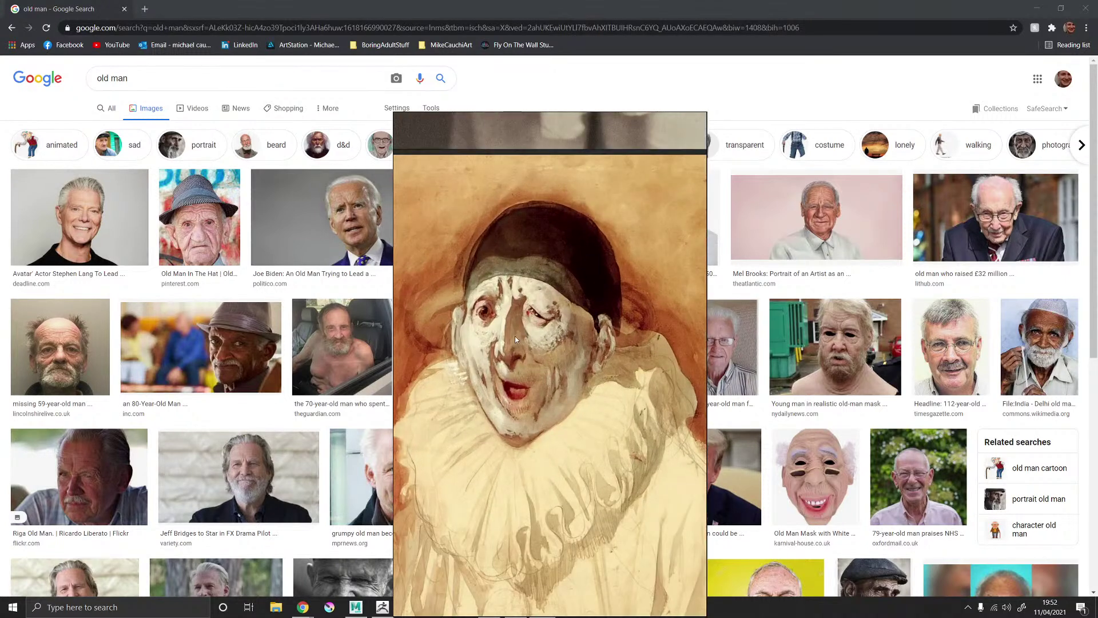
pyautogui.scroll(1, 520, 320)
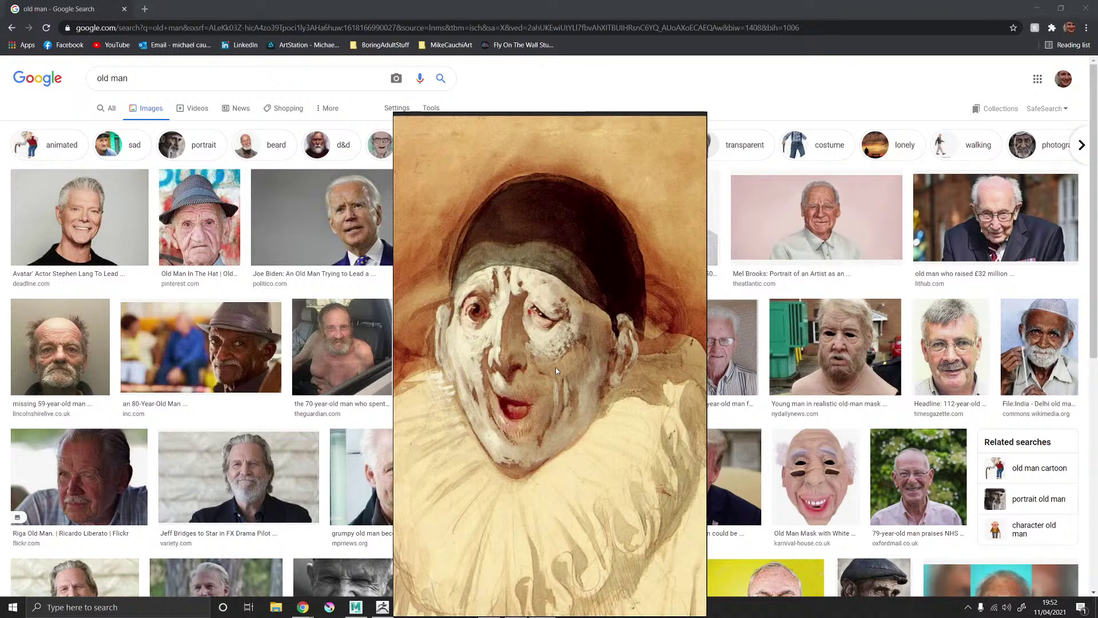
pyautogui.moveTo(534, 197); pyautogui.dragTo(1097, 245, button='right')
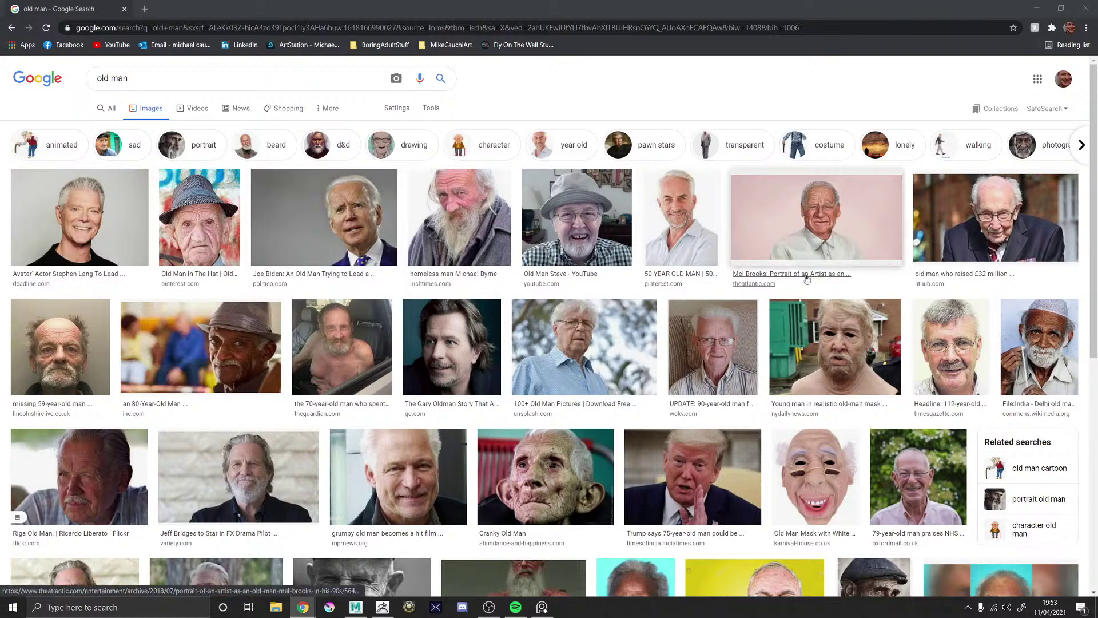
pyautogui.click(1036, 8)
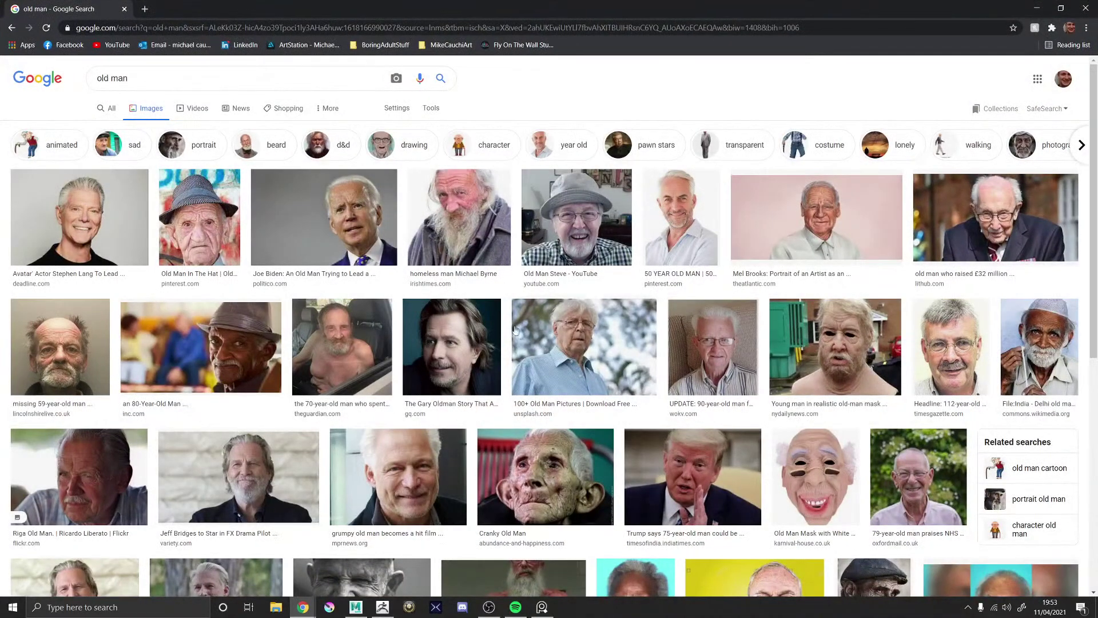
# - Restrict the "old man" image results to large images
pyautogui.click(433, 107)
pyautogui.click(95, 128)
pyautogui.click(99, 164)
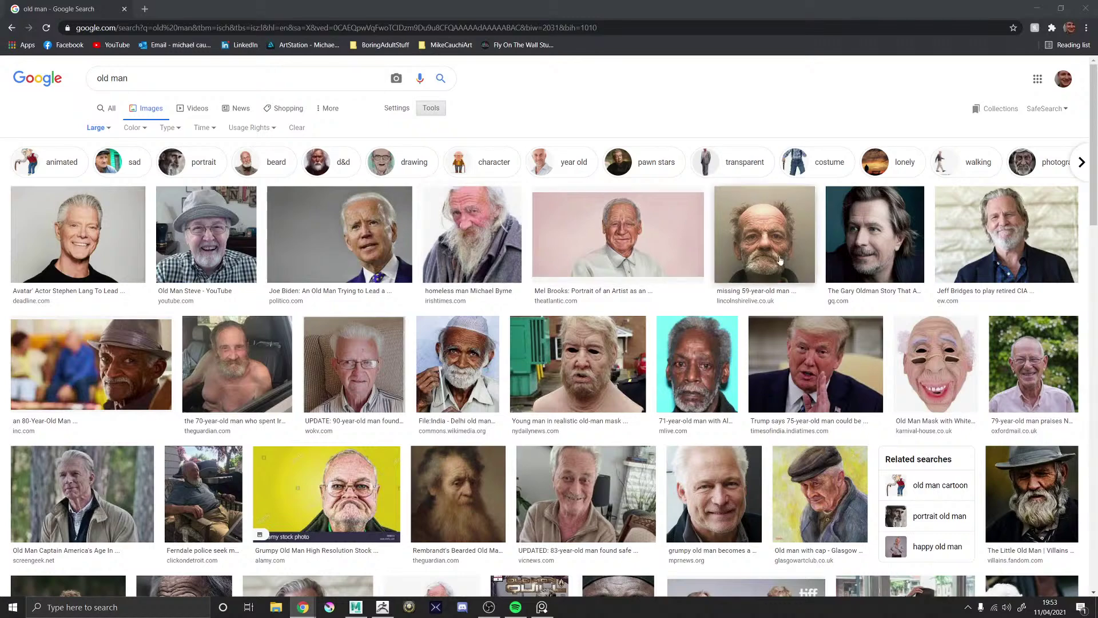
# - Find a frontal, grey-haired man's portrait from walesonline.co.uk in the large image results and open its preview
pyautogui.scroll(-5, 520, 297)
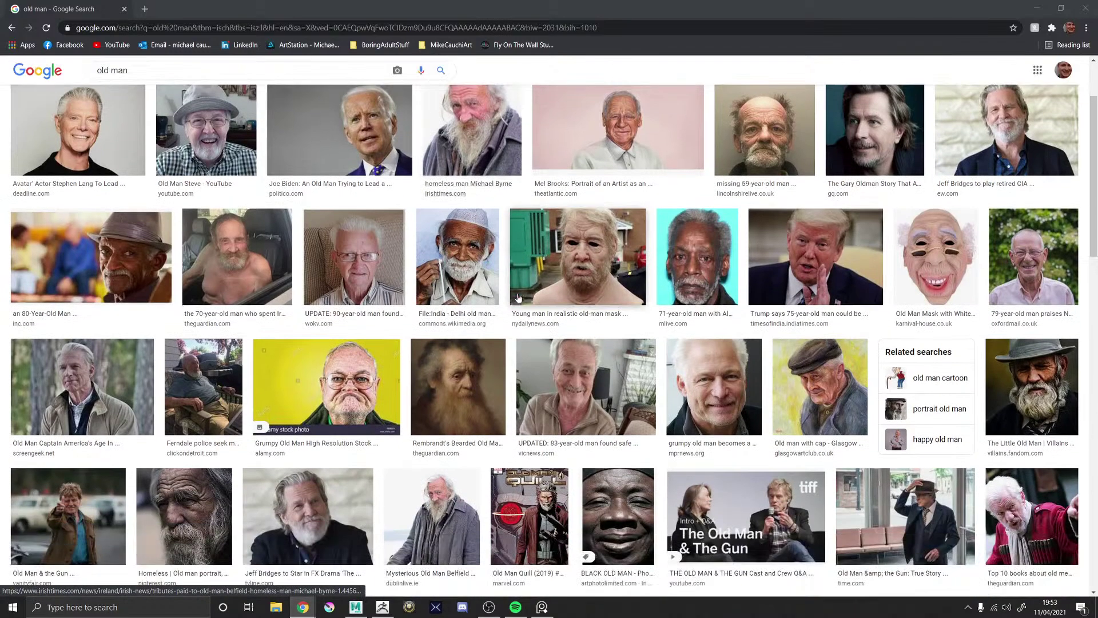
pyautogui.scroll(-2, 100, 285)
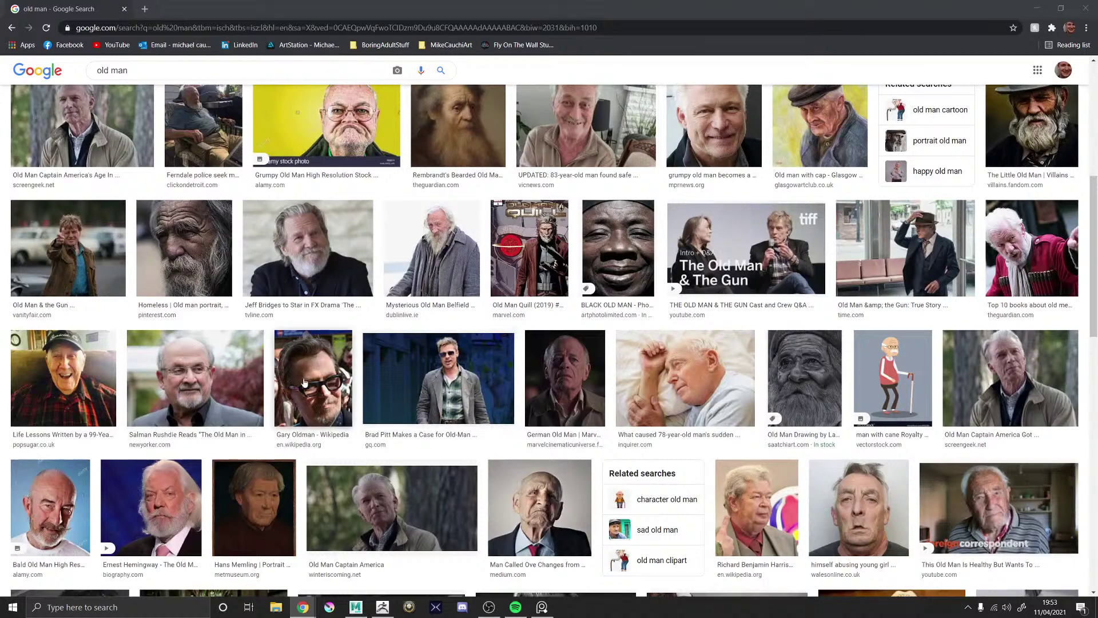
pyautogui.click(877, 514)
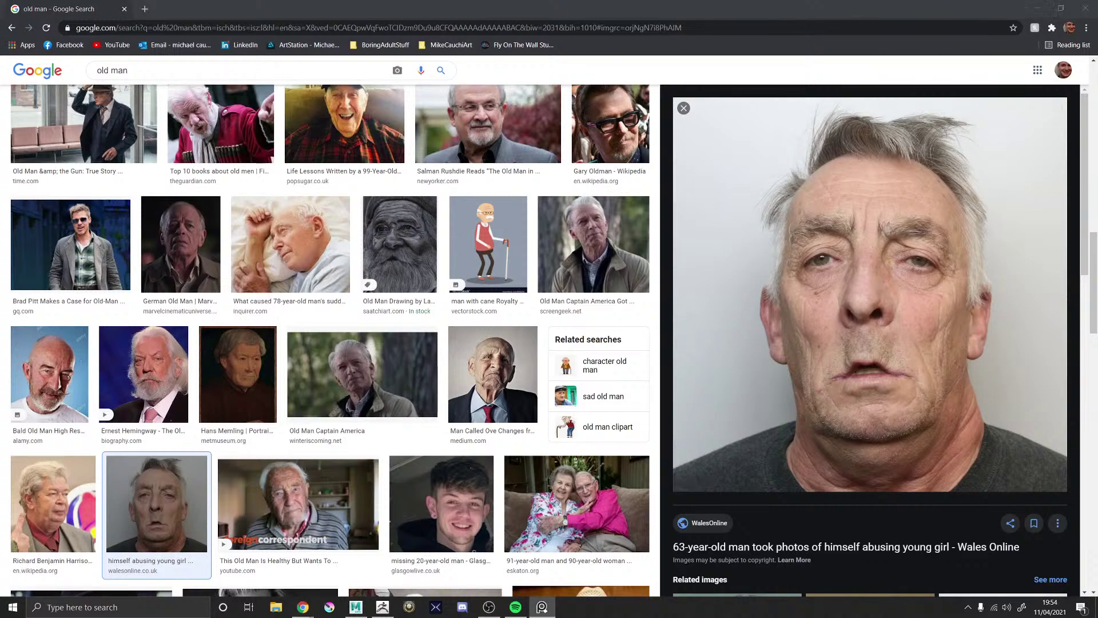
# - Look through related portraits and more results, preview the three-view head photo from clickorlando.com, and close the preview
pyautogui.scroll(-4, 493, 374)
pyautogui.scroll(-5, 765, 359)
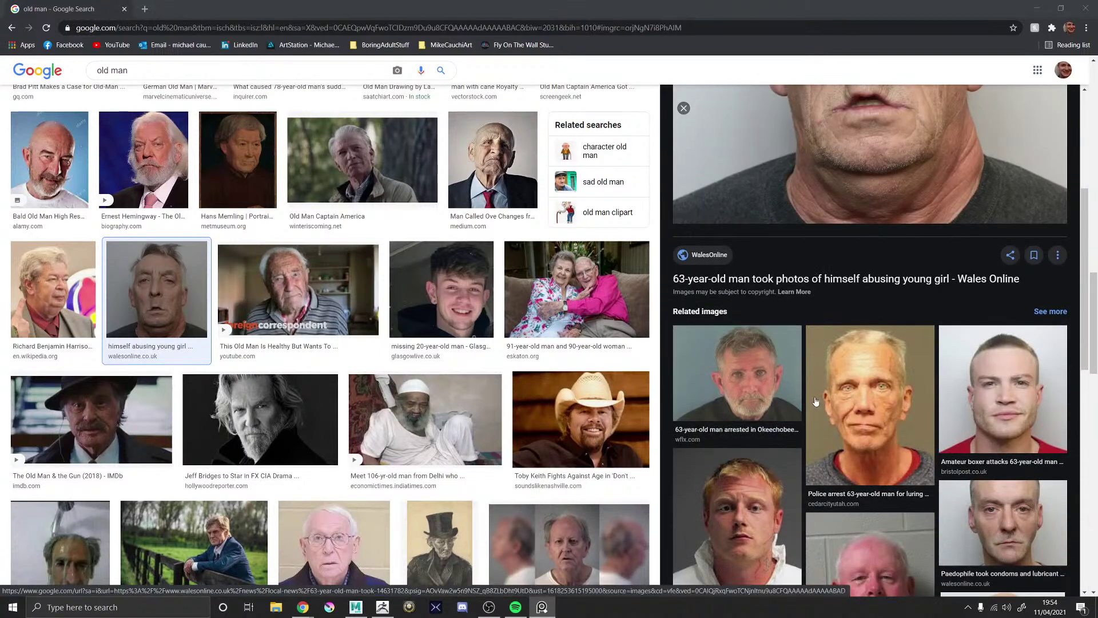
pyautogui.scroll(-3, 815, 402)
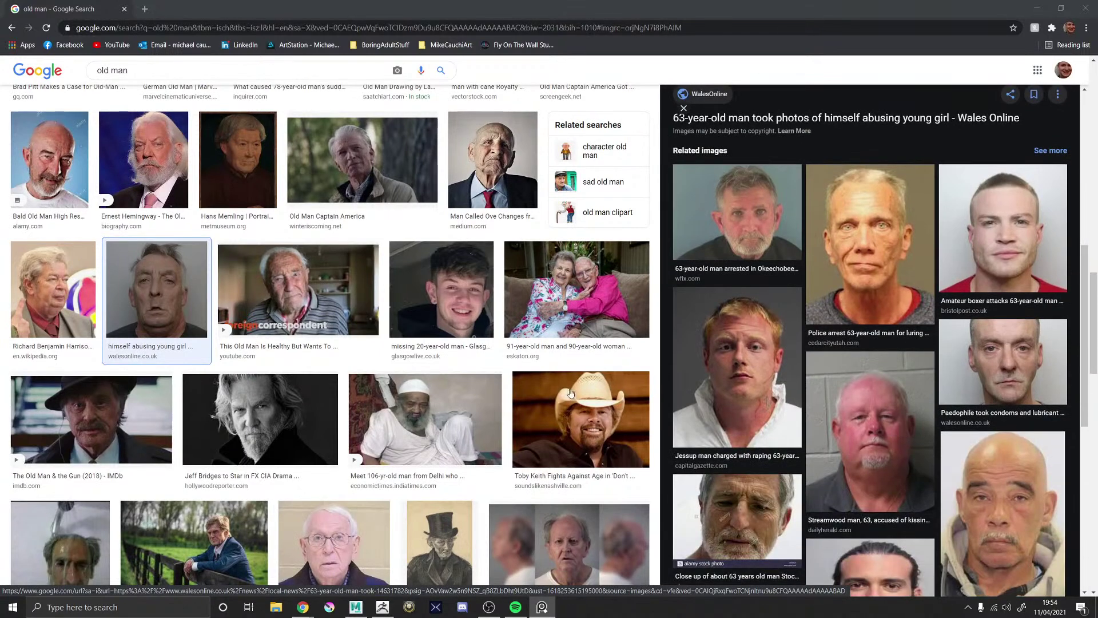
pyautogui.scroll(-4, 360, 349)
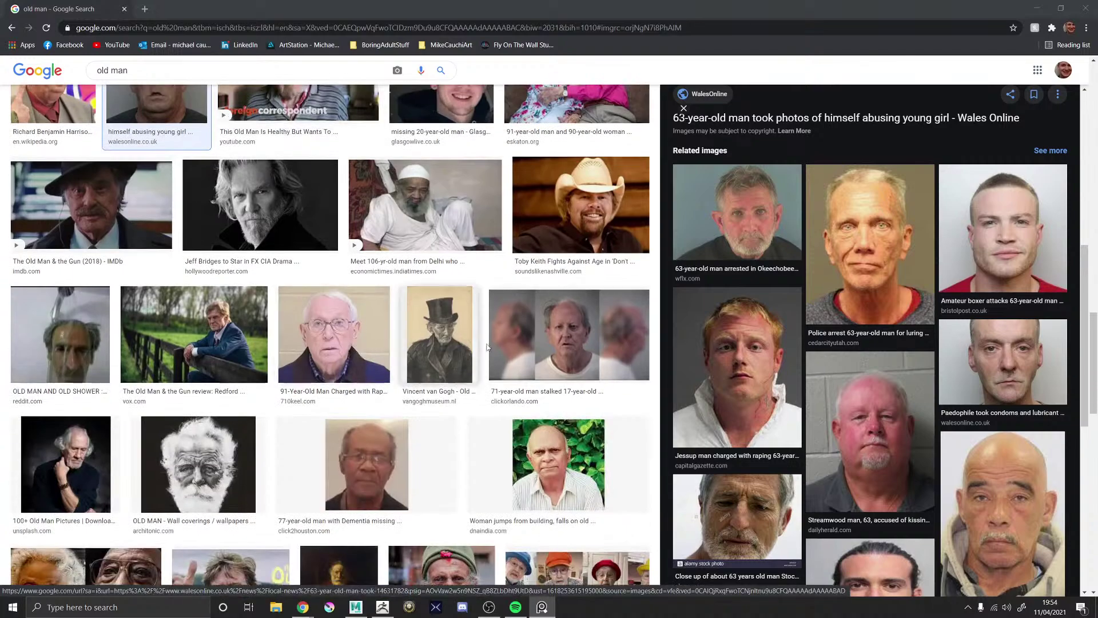
pyautogui.click(566, 338)
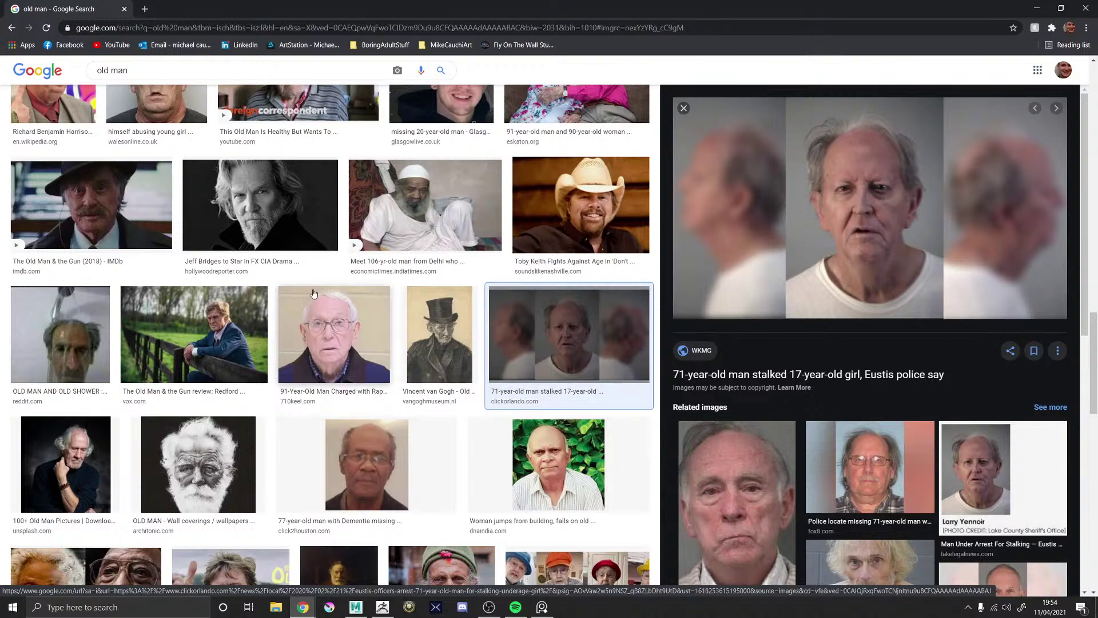
pyautogui.scroll(-4, 314, 293)
pyautogui.scroll(-3, 320, 290)
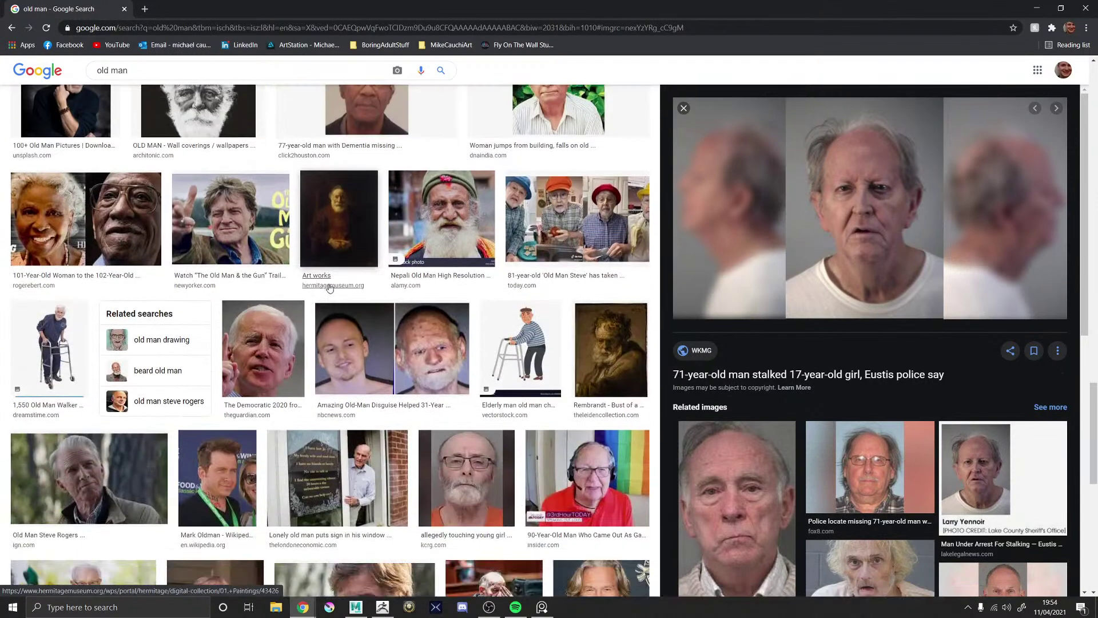
pyautogui.click(683, 109)
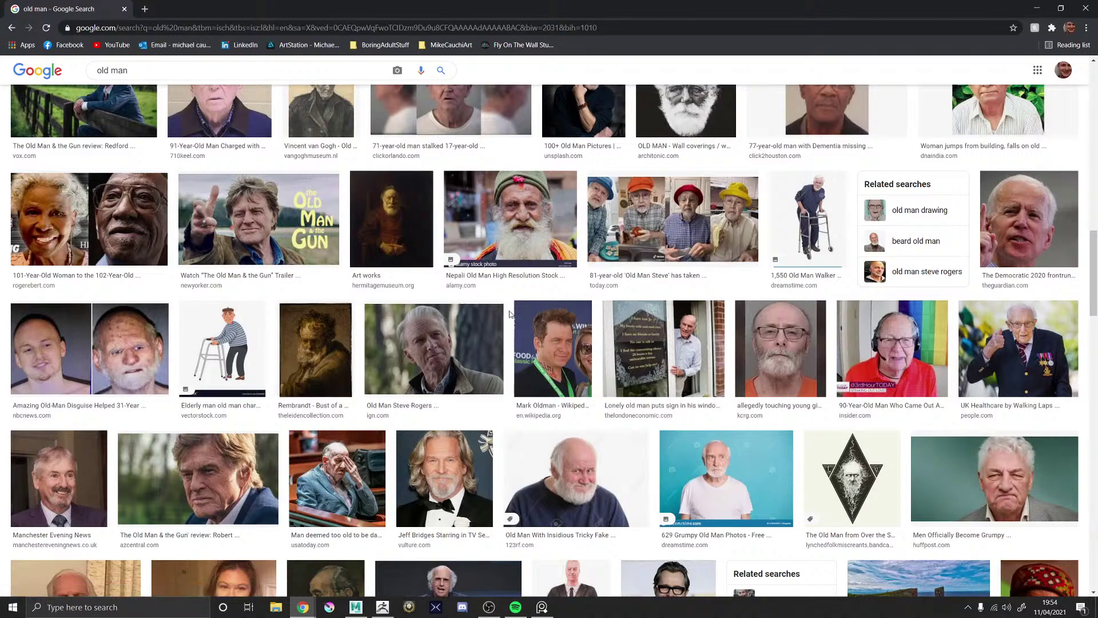
# - Examine the remaining "old man" results for more wrinkled-face references and return to the start of the results
pyautogui.scroll(-5, 463, 315)
pyautogui.scroll(-2, 412, 405)
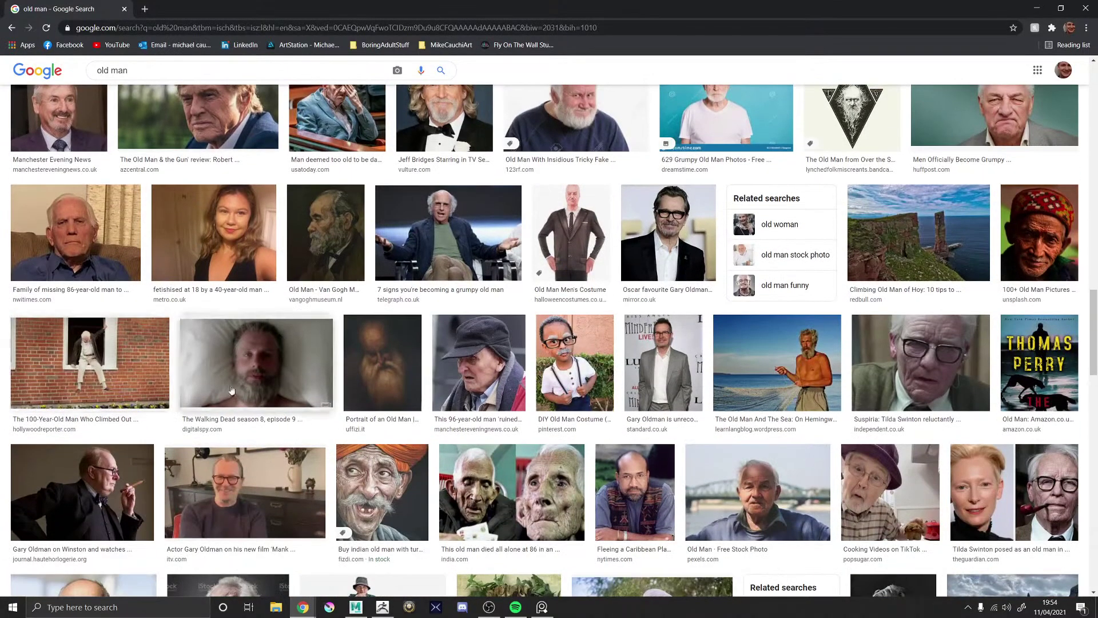
pyautogui.scroll(-1, 411, 405)
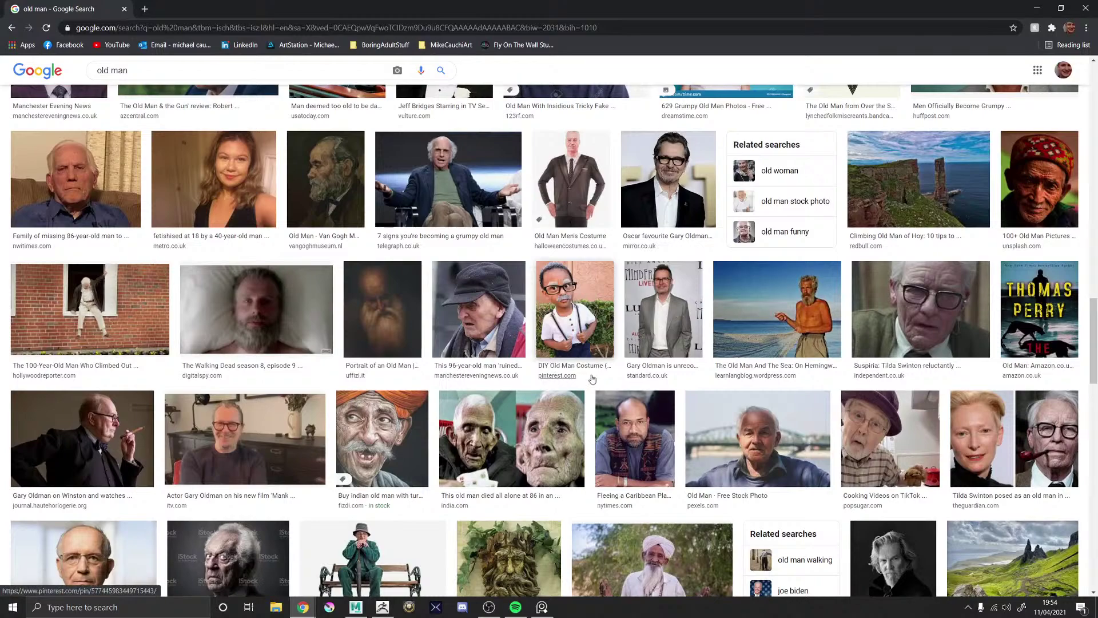
pyautogui.scroll(-1, 622, 376)
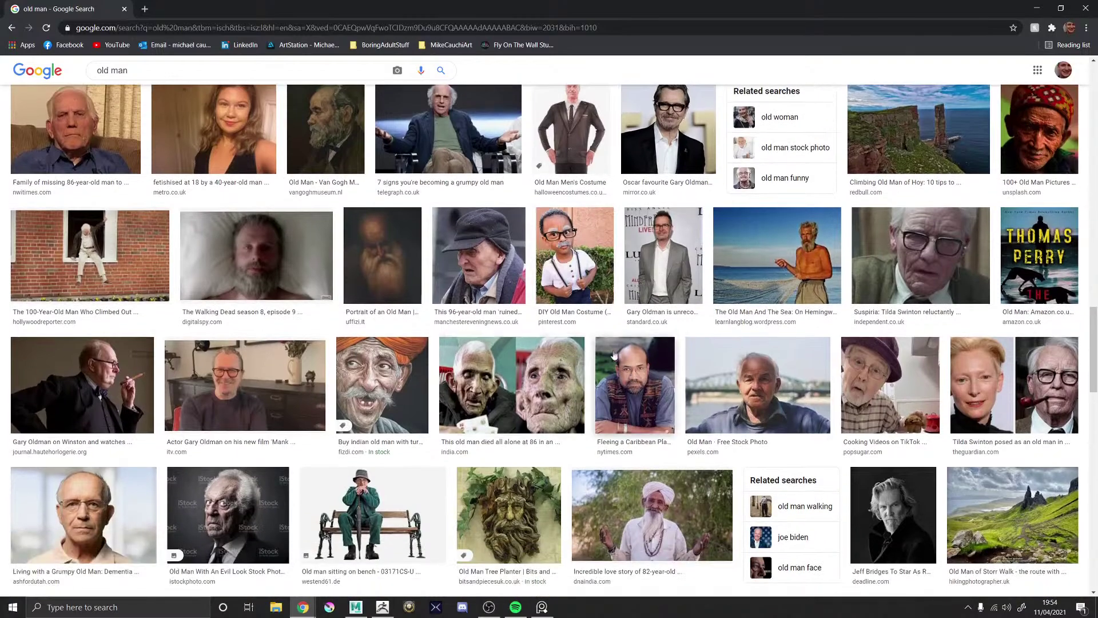
pyautogui.scroll(-3, 629, 355)
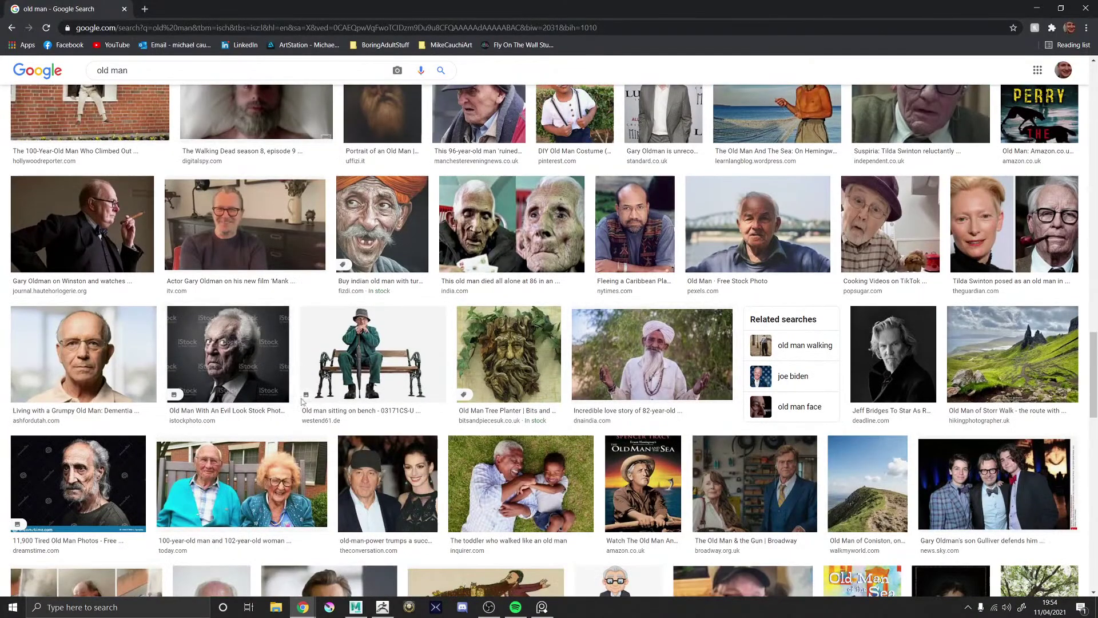
pyautogui.scroll(-4, 322, 400)
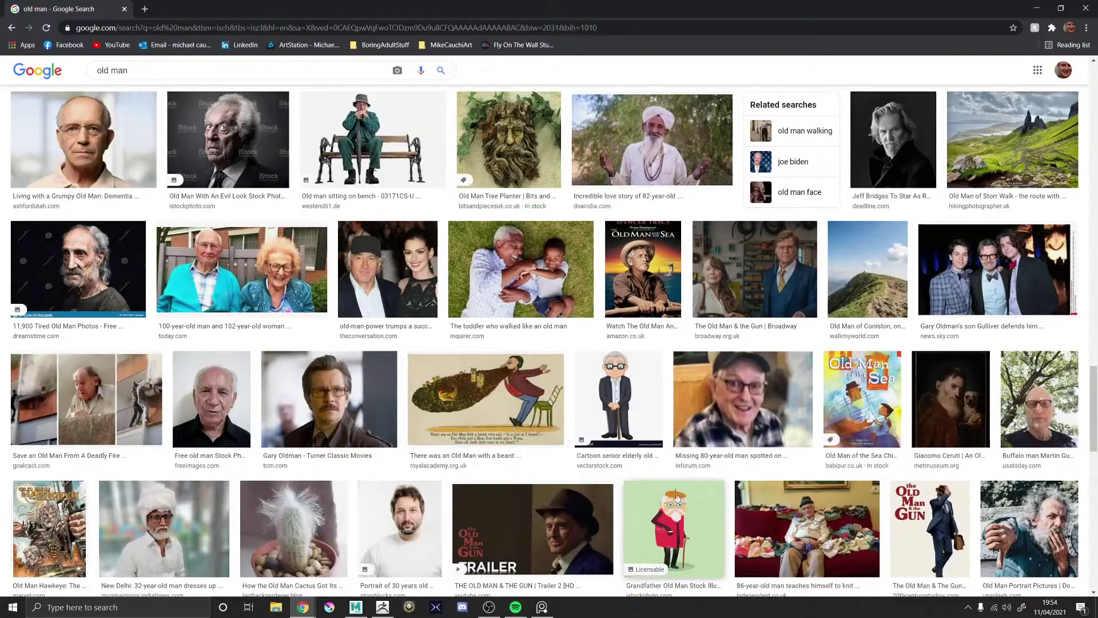
pyautogui.scroll(-3, 307, 428)
pyautogui.scroll(-20, 320, 423)
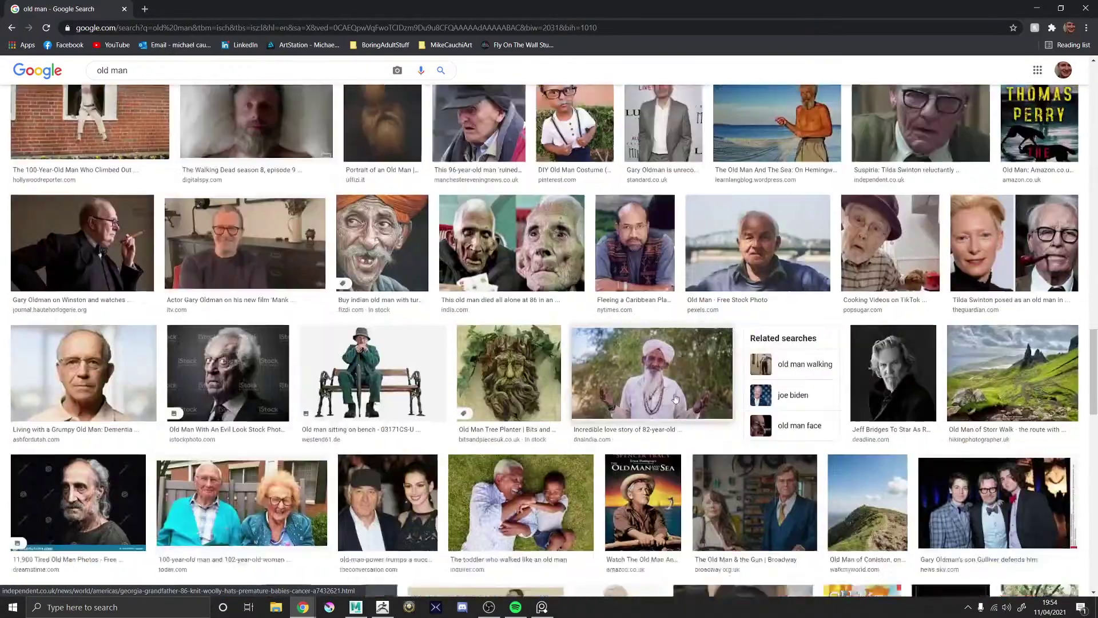
pyautogui.scroll(20, 372, 284)
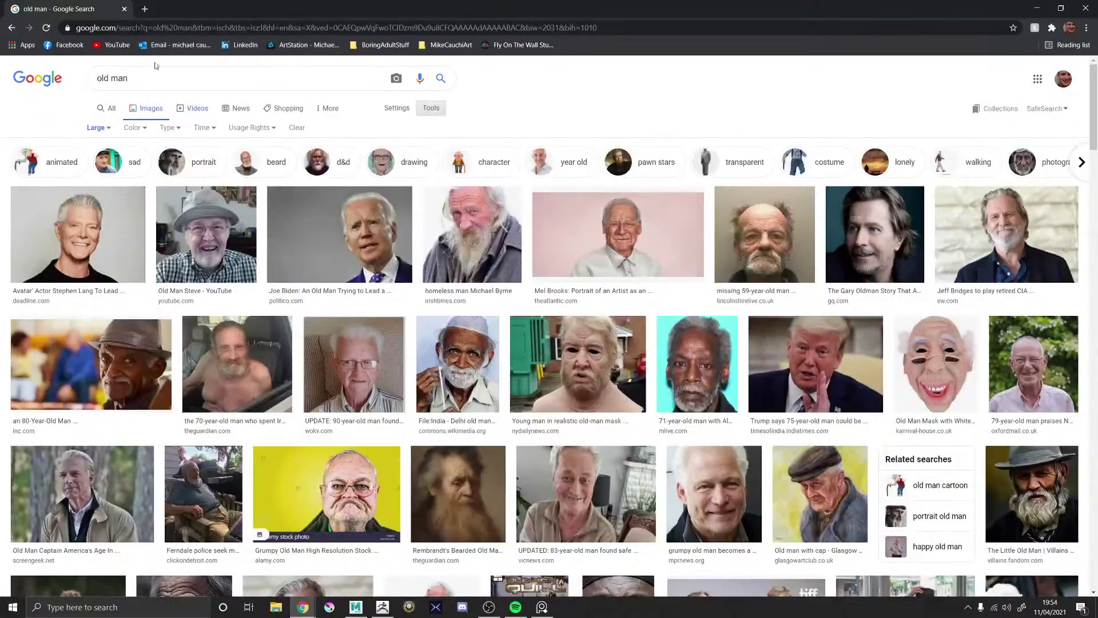
# - Search images for "old man eyes" and preview the Shutterstock photo "Old Man Opens His Eyes"
pyautogui.click(144, 79)
pyautogui.write('eyes')
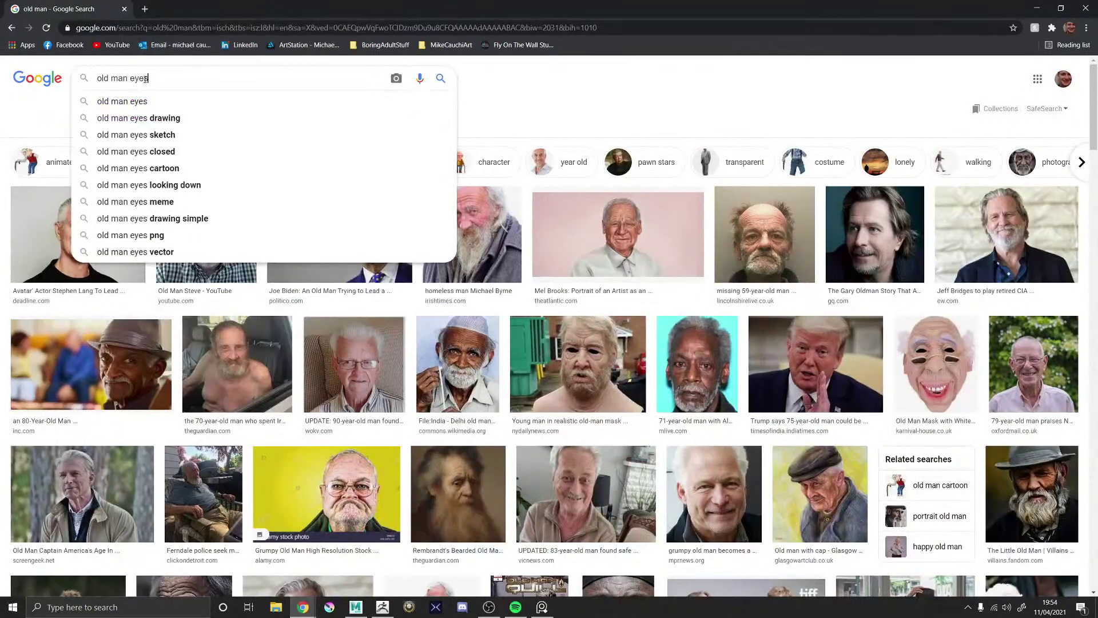
pyautogui.press('Return')
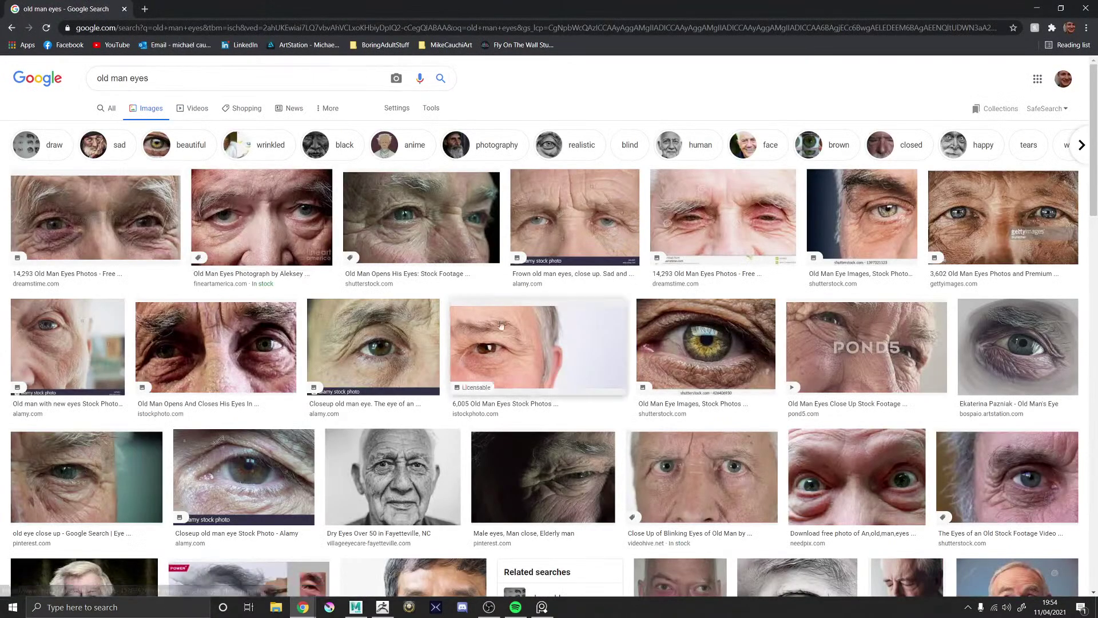
pyautogui.click(416, 227)
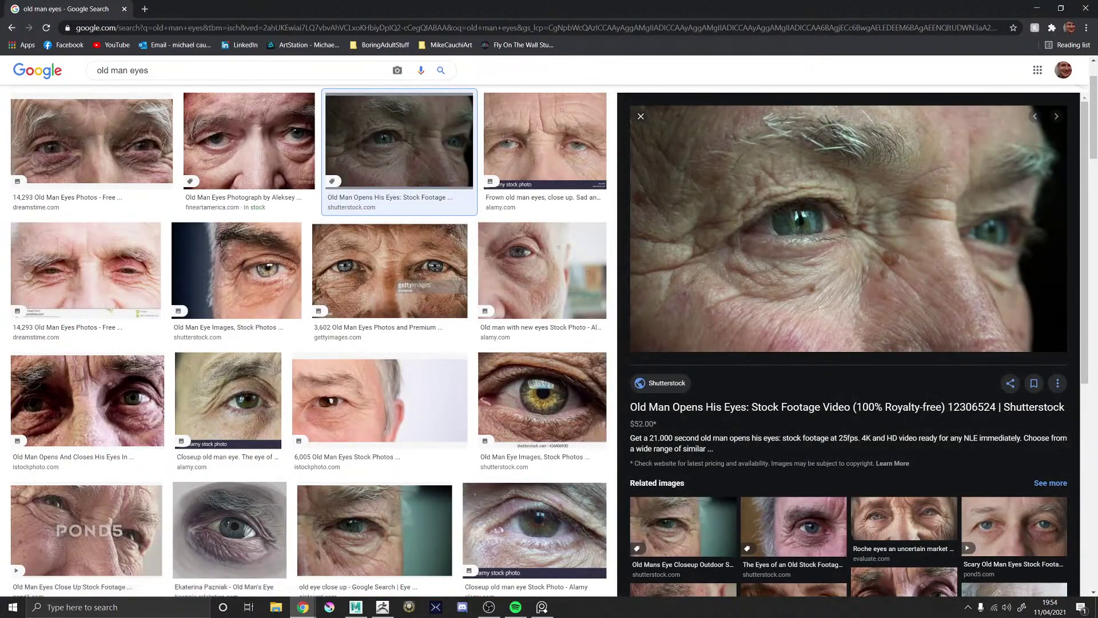
# - Bring the reference board beside the eye photo preview and check the Pierrot painting's face against it
pyautogui.hotkey('alt', 'Tab')
pyautogui.moveTo(349, 238); pyautogui.dragTo(301, 244, button='right')
pyautogui.scroll(5, 158, 375)
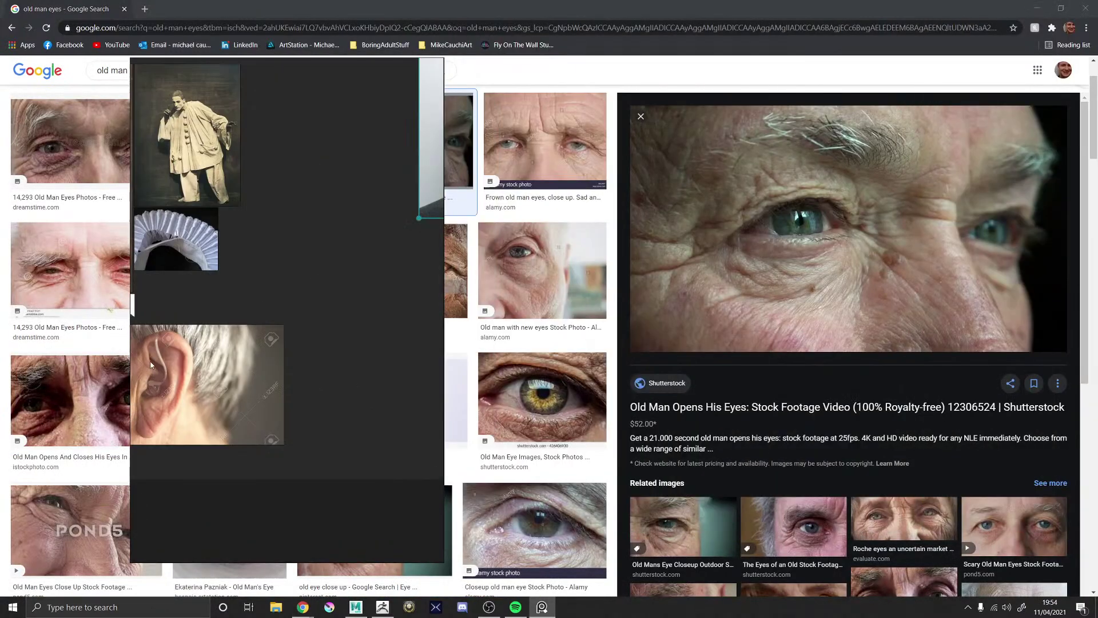
pyautogui.moveTo(156, 377); pyautogui.dragTo(404, 341, button='middle')
pyautogui.scroll(4, 290, 344)
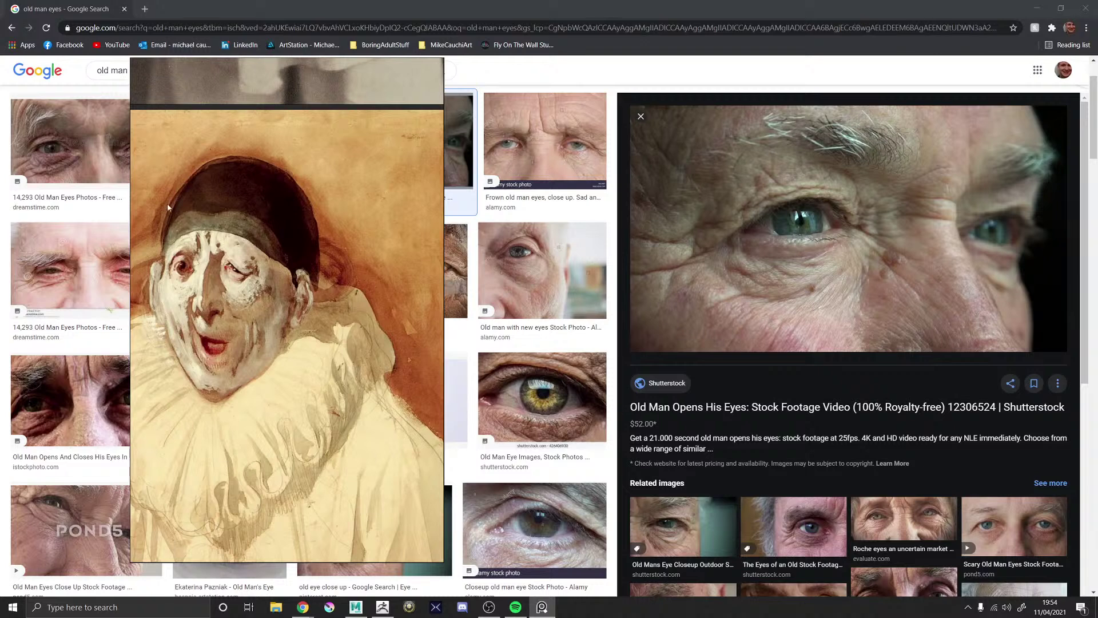
pyautogui.moveTo(168, 208)
pyautogui.mouseDown(button='right')
pyautogui.moveTo(340, 208)
pyautogui.moveTo(307, 209)
pyautogui.mouseUp(button='right')
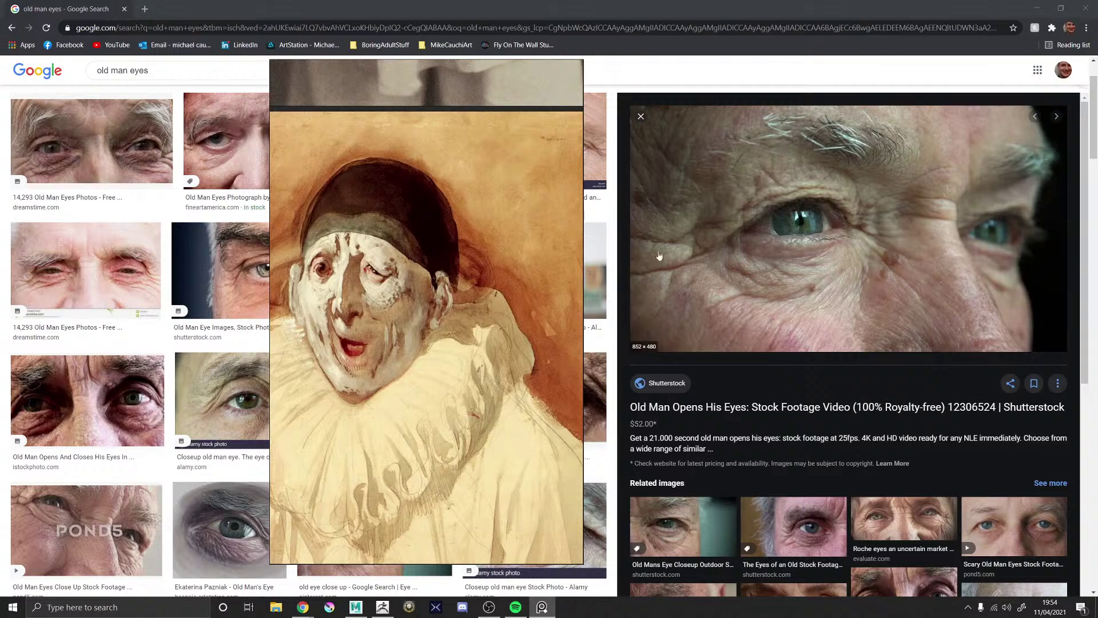
# - Add the Shutterstock eye photo to the reference board below the grey-haired man's portrait, and move the board off the browser
pyautogui.scroll(-8, 394, 272)
pyautogui.moveTo(503, 274); pyautogui.dragTo(331, 291, button='middle')
pyautogui.moveTo(726, 254); pyautogui.dragTo(449, 292)
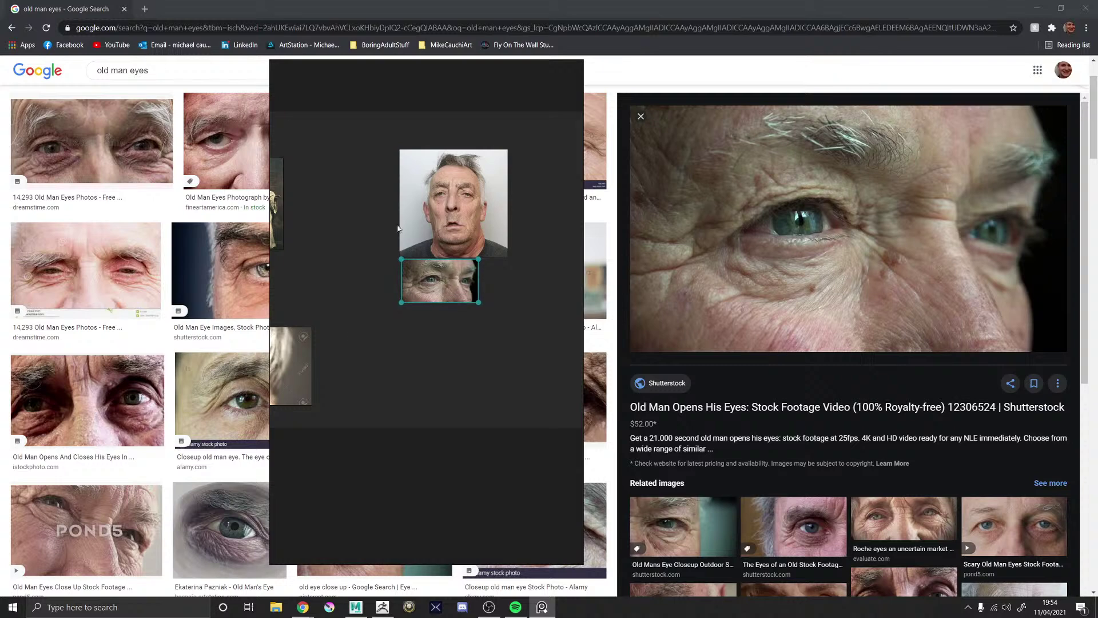
pyautogui.moveTo(384, 174); pyautogui.dragTo(1097, 179, button='right')
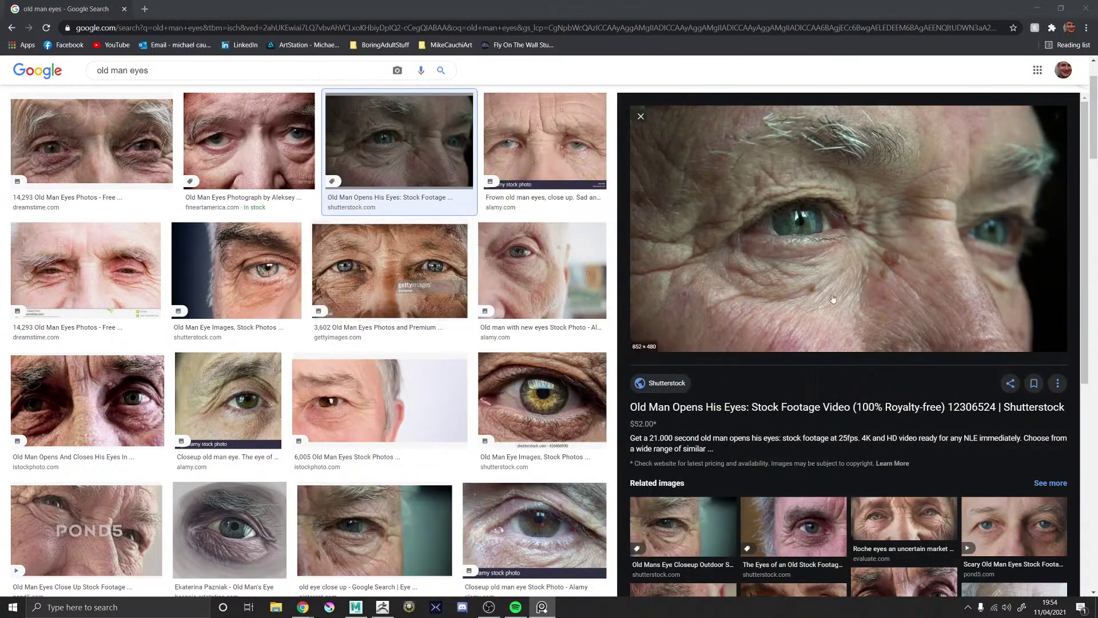
# - Add the Alamy close-up eye photo and the Shutterstock photo "The Eyes of an Old" to the reference board
pyautogui.click(242, 393)
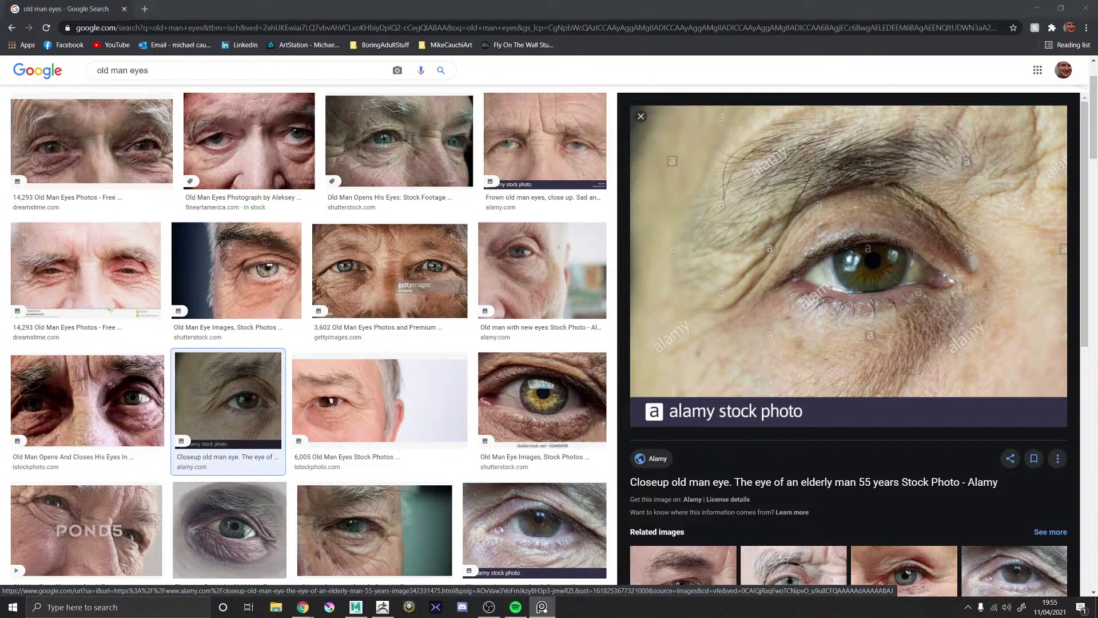
pyautogui.scroll(-2, 395, 336)
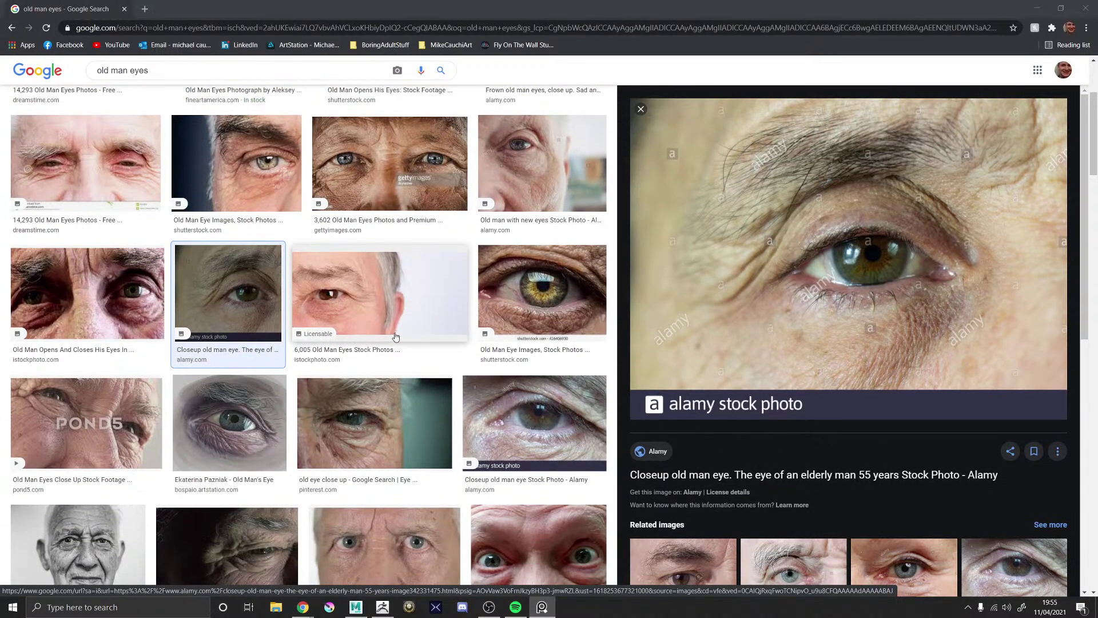
pyautogui.scroll(-2, 395, 337)
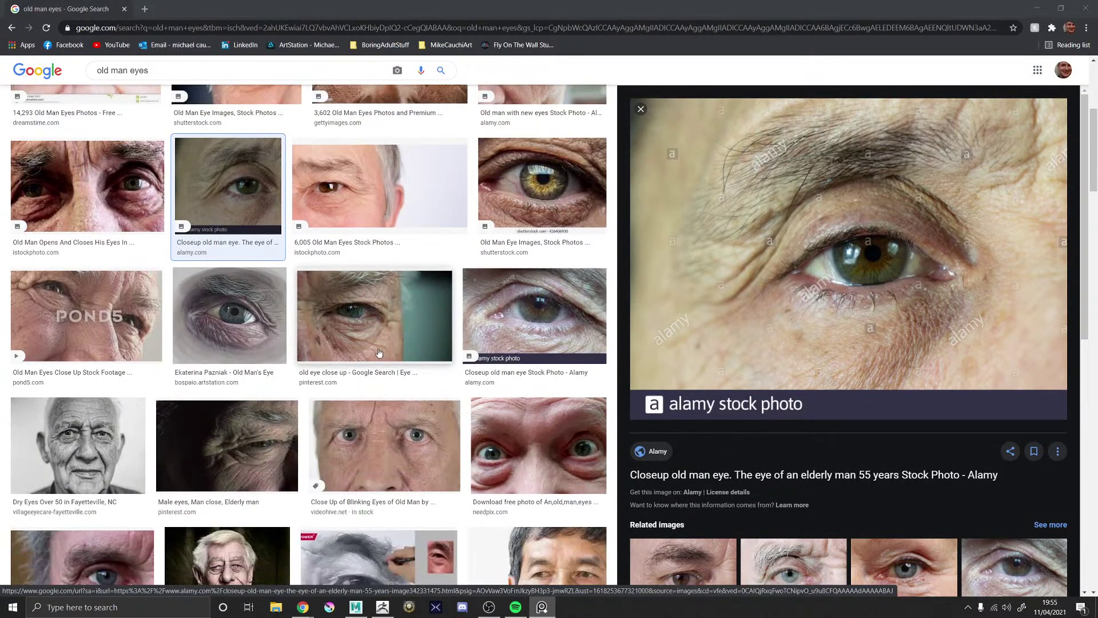
pyautogui.scroll(-1, 379, 352)
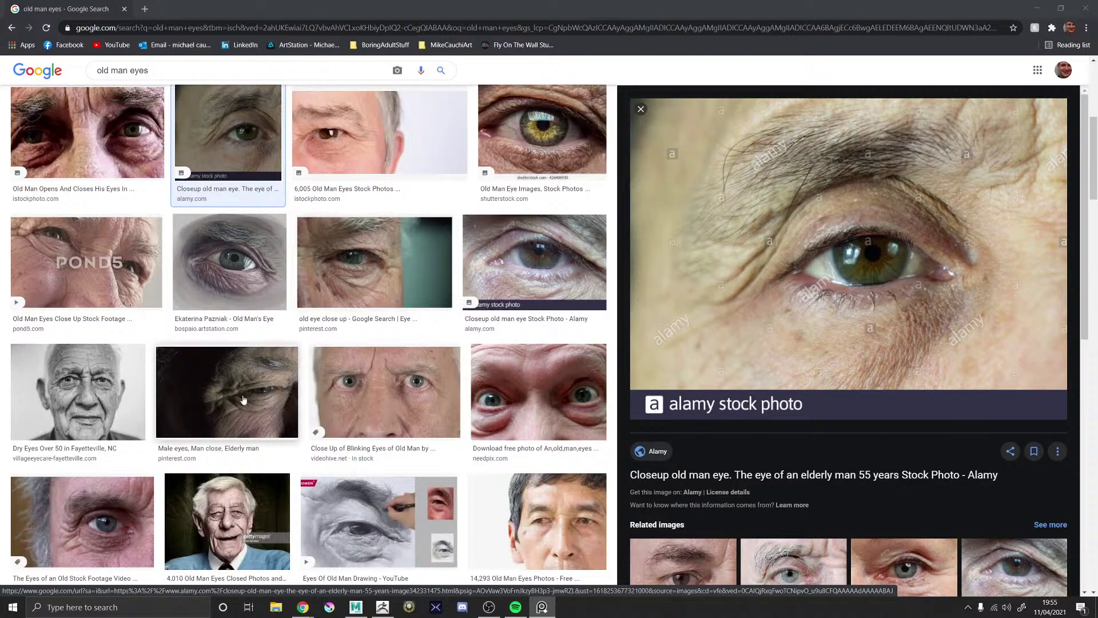
pyautogui.scroll(-1, 181, 397)
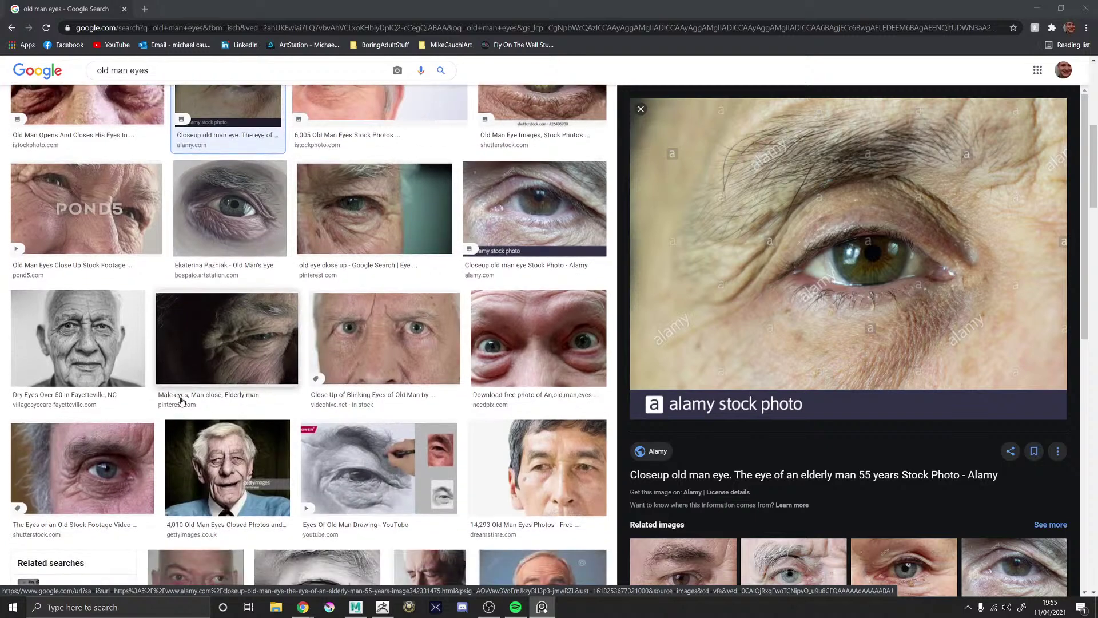
pyautogui.click(82, 466)
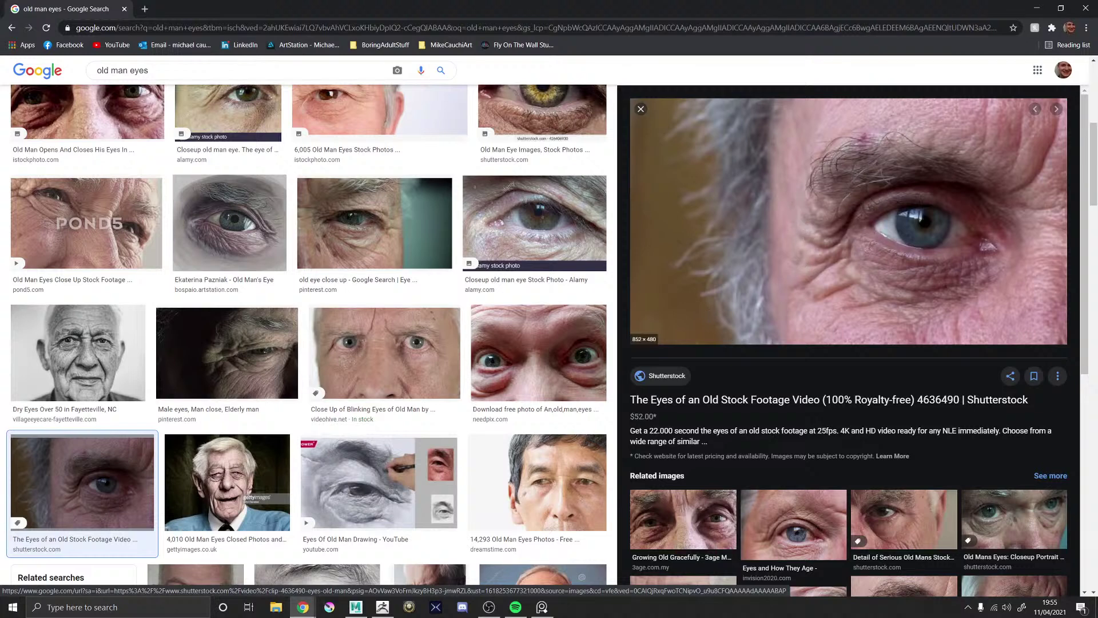
pyautogui.hotkey('alt', 'Tab')
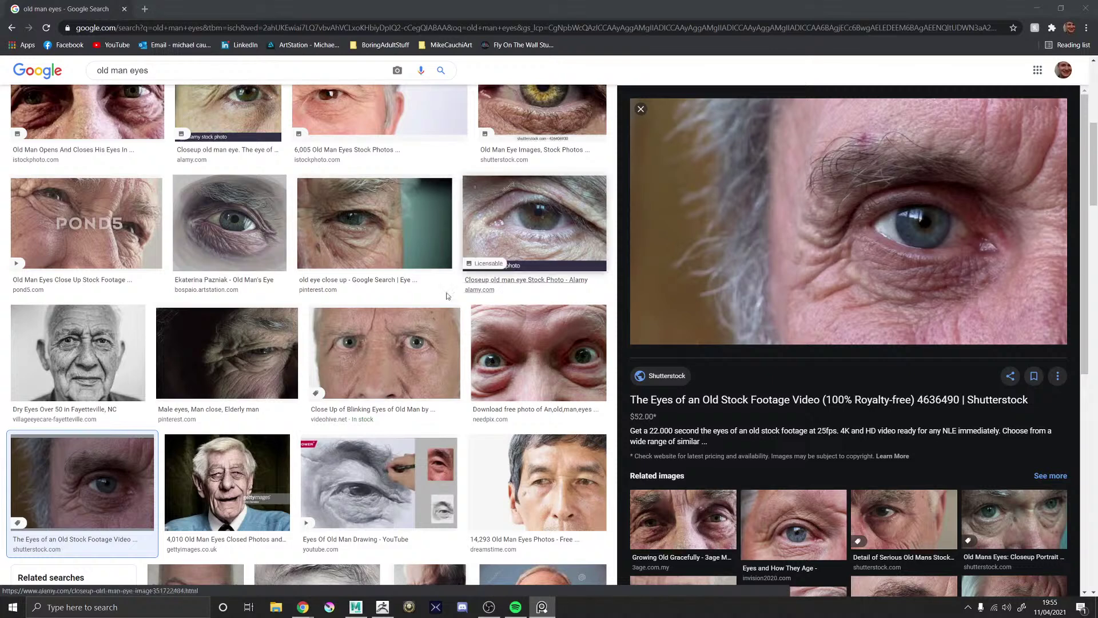
# - Look over more of the eye results and search images for "old man gurning"
pyautogui.scroll(-5, 406, 316)
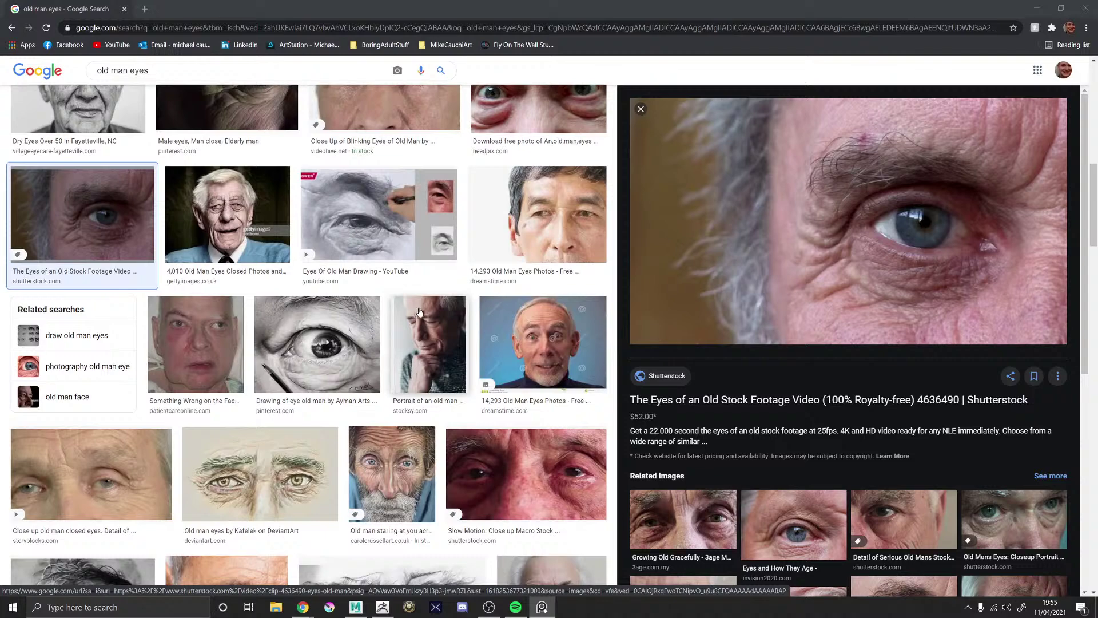
pyautogui.scroll(10, 223, 308)
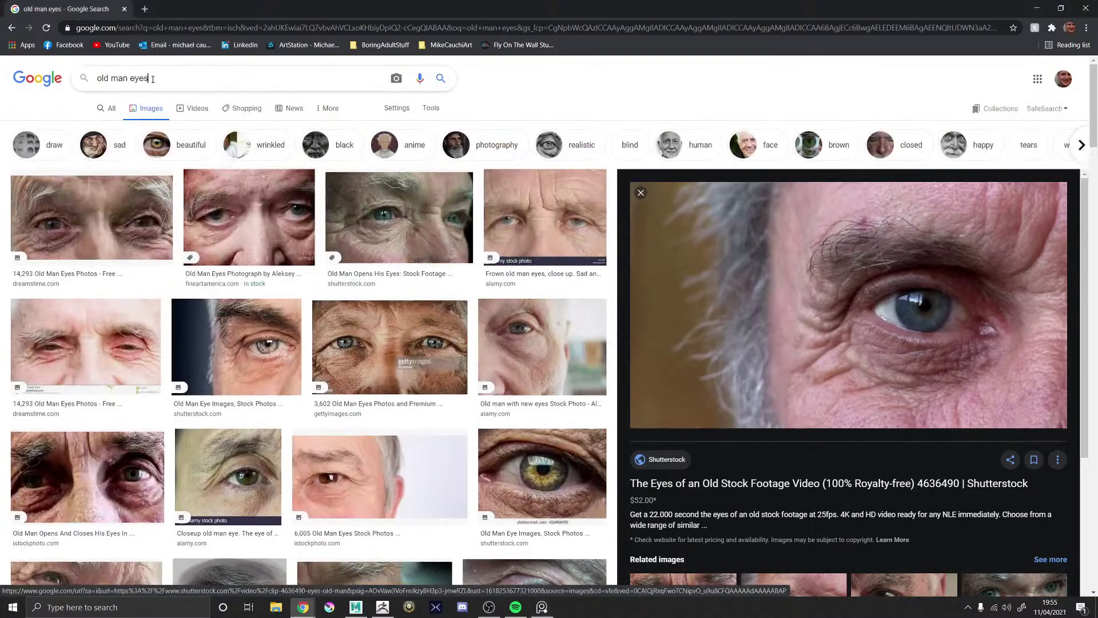
pyautogui.doubleClick(137, 78)
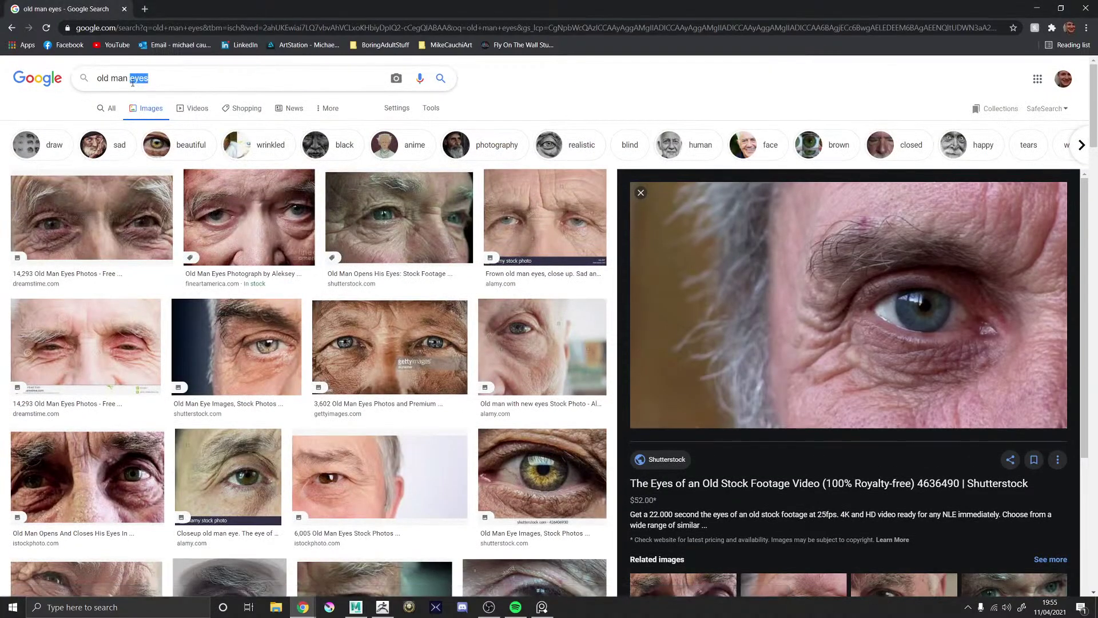
pyautogui.write('gurning')
pyautogui.press('Return')
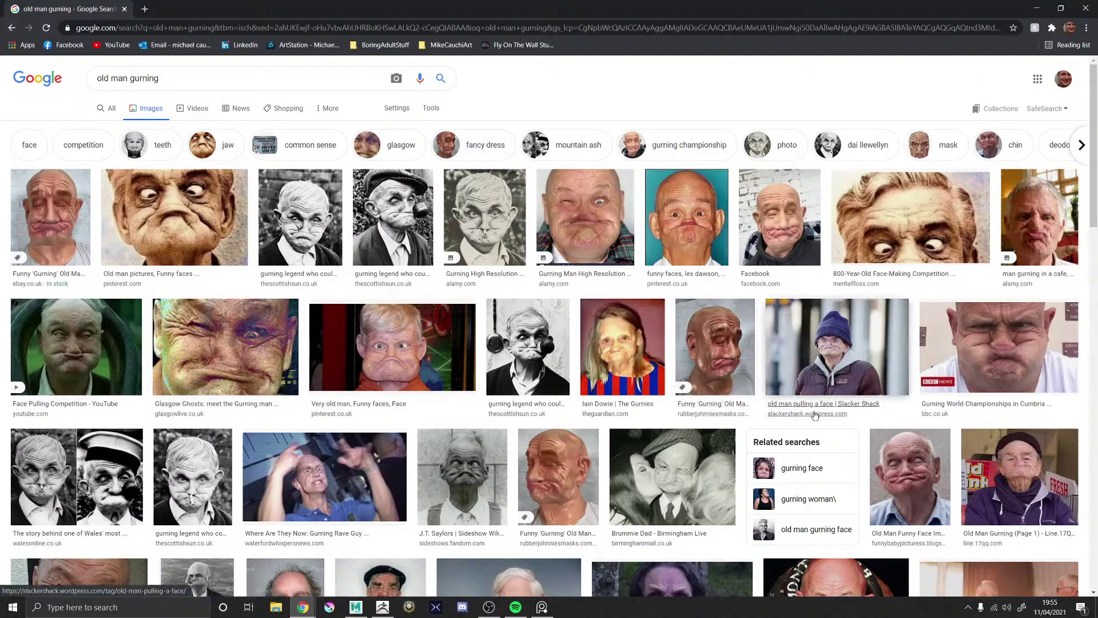
# - Browse the gurning results for face references, previewing the Digital Spy photo "gurning Gary Oldman faces" and its related images
pyautogui.scroll(-3, 842, 414)
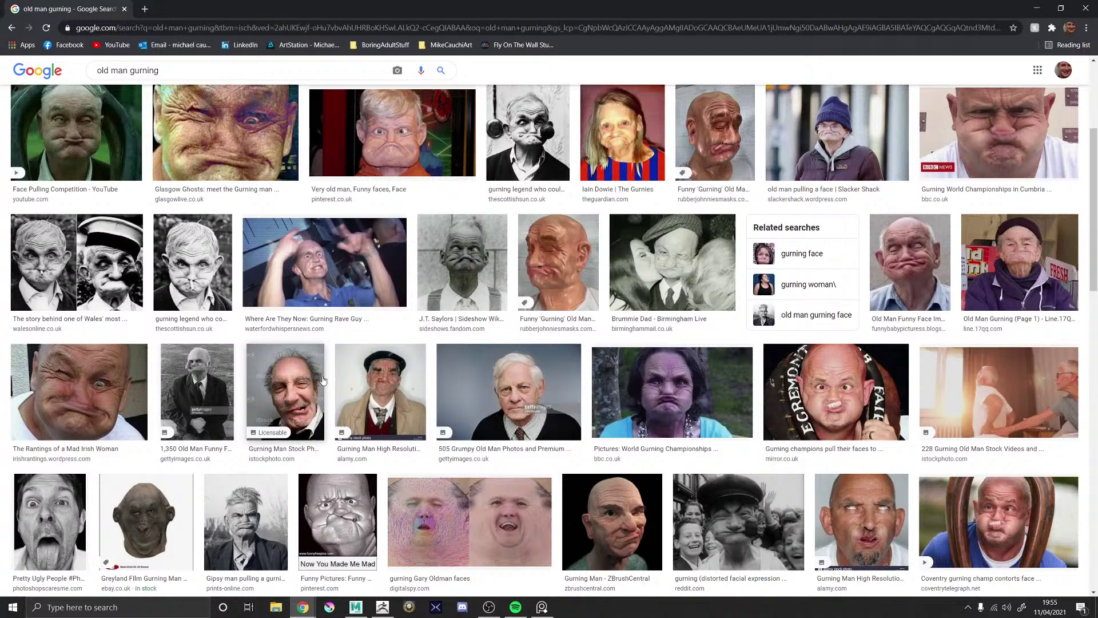
pyautogui.click(444, 509)
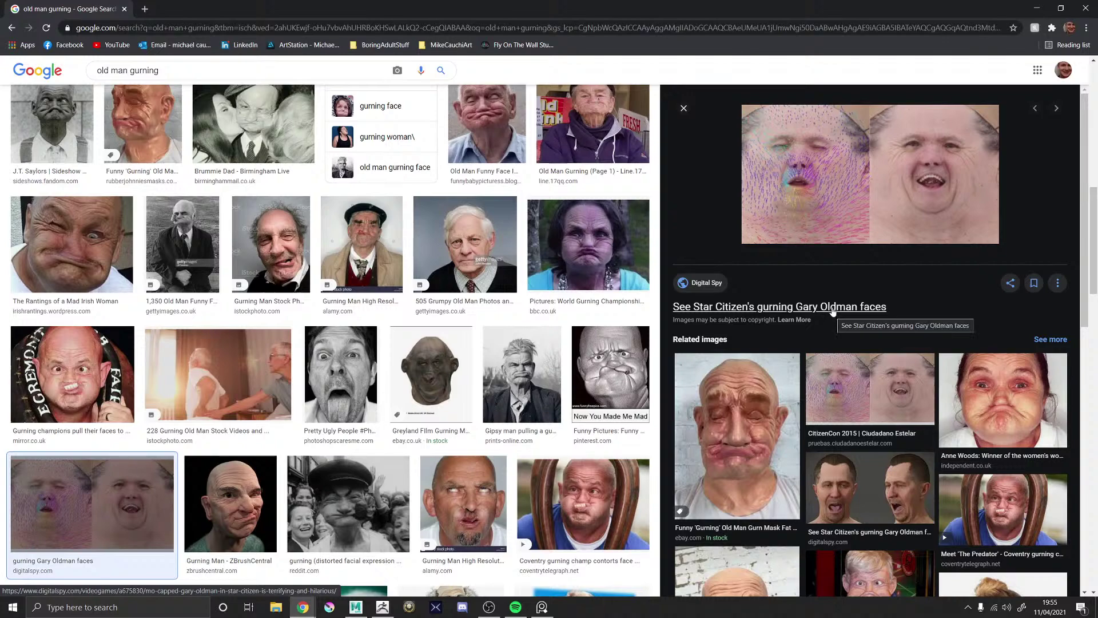
pyautogui.scroll(-4, 832, 316)
pyautogui.scroll(-4, 380, 242)
pyautogui.scroll(-1, 380, 241)
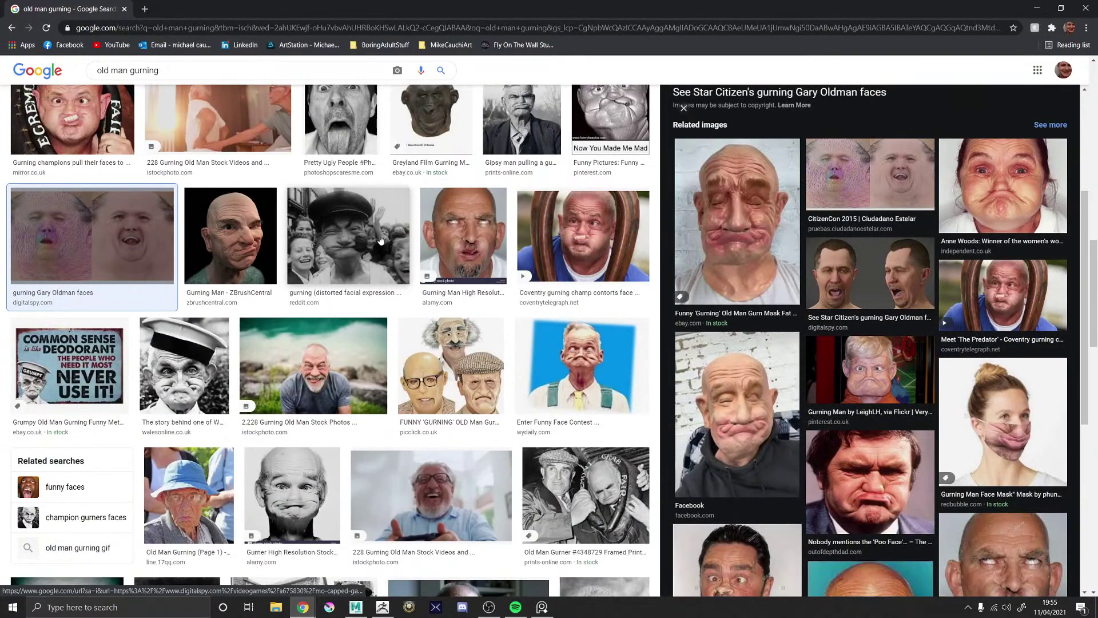
pyautogui.scroll(-5, 395, 234)
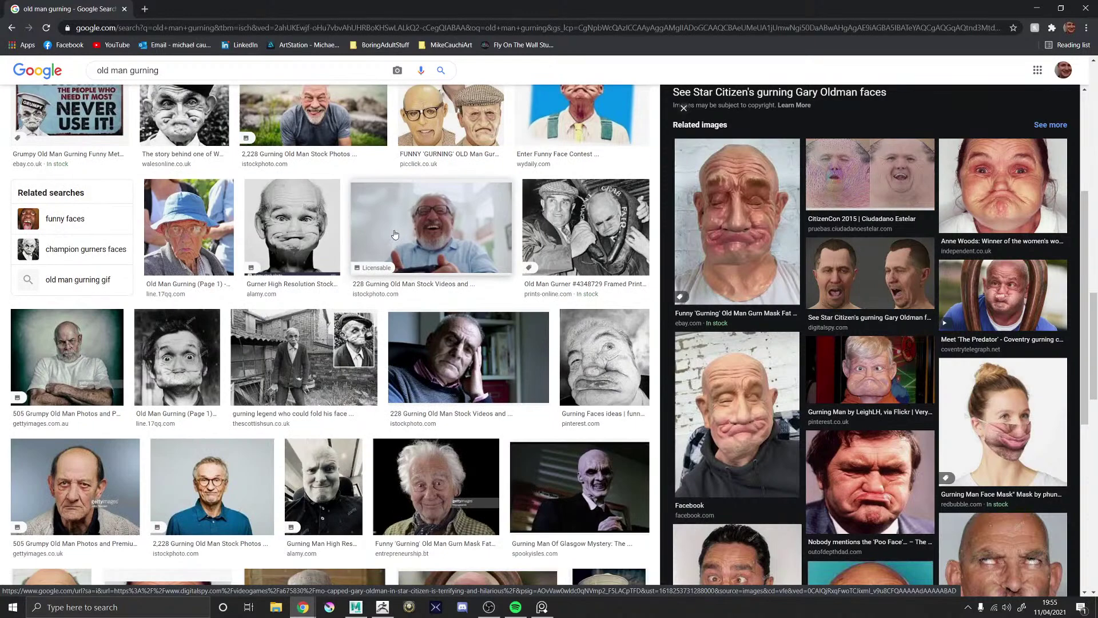
# - Bring up the reference board, check the Pierrot painting's mouth and face up close, and move the board off the browser
pyautogui.hotkey('alt', 'Tab')
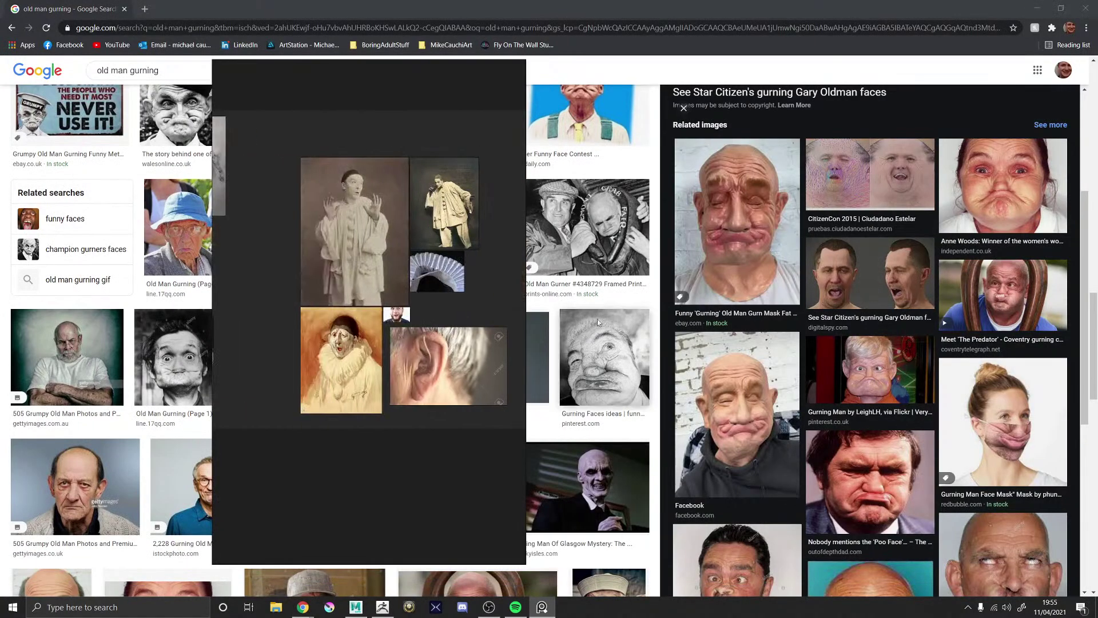
pyautogui.scroll(6, 335, 345)
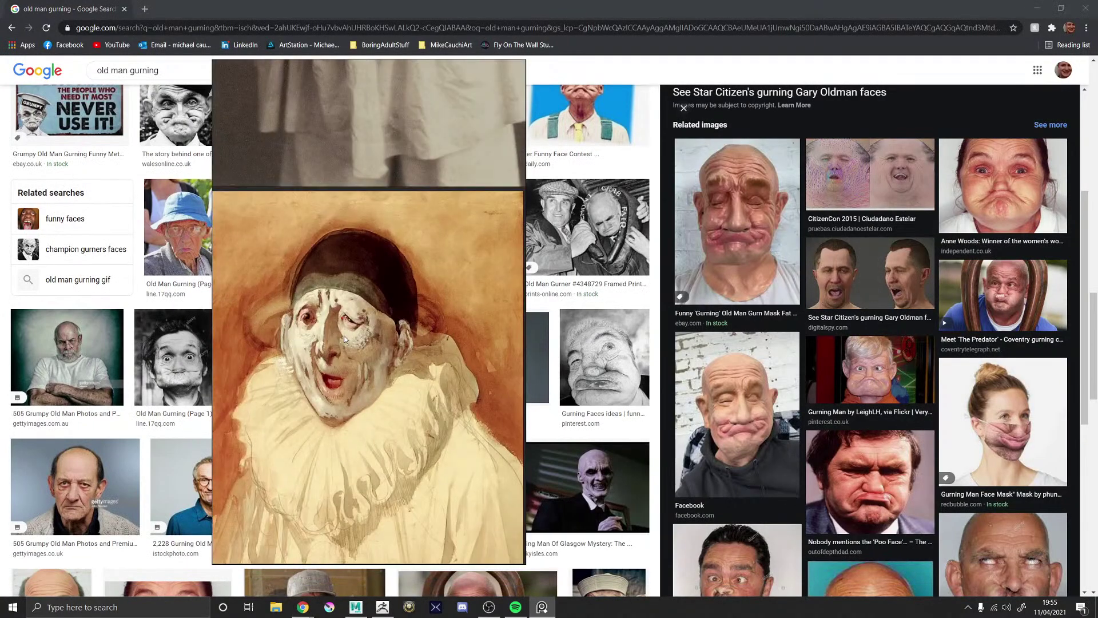
pyautogui.hotkey('alt', 'Tab')
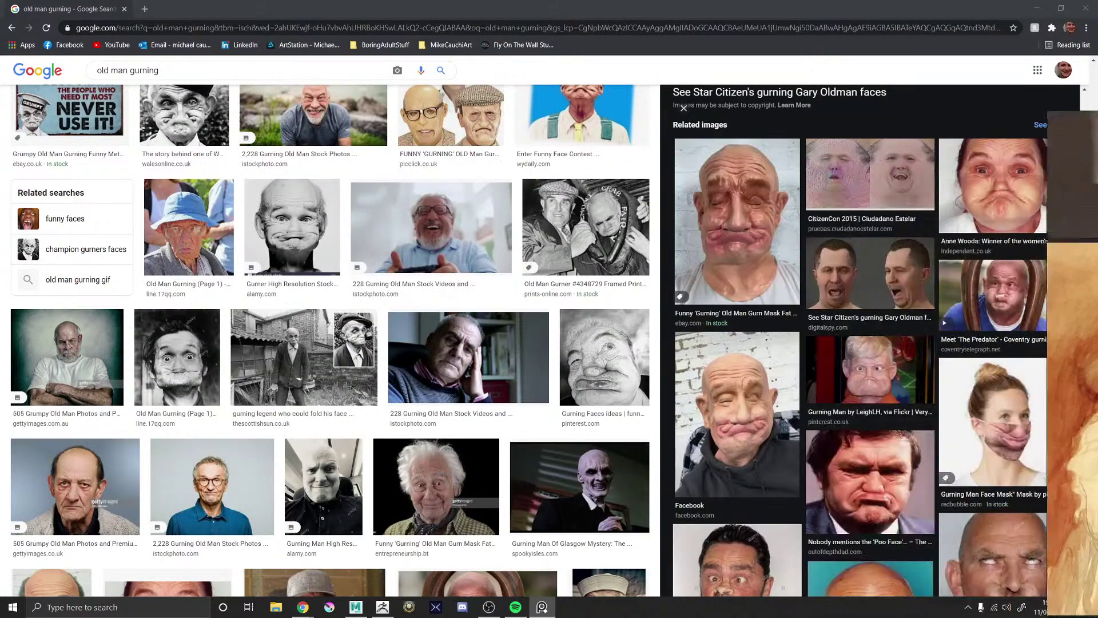
# - Search images for "old man rolled lips" and preview the Shutterstock photo "Old Man Smoking Cigarette"
pyautogui.scroll(10, 313, 244)
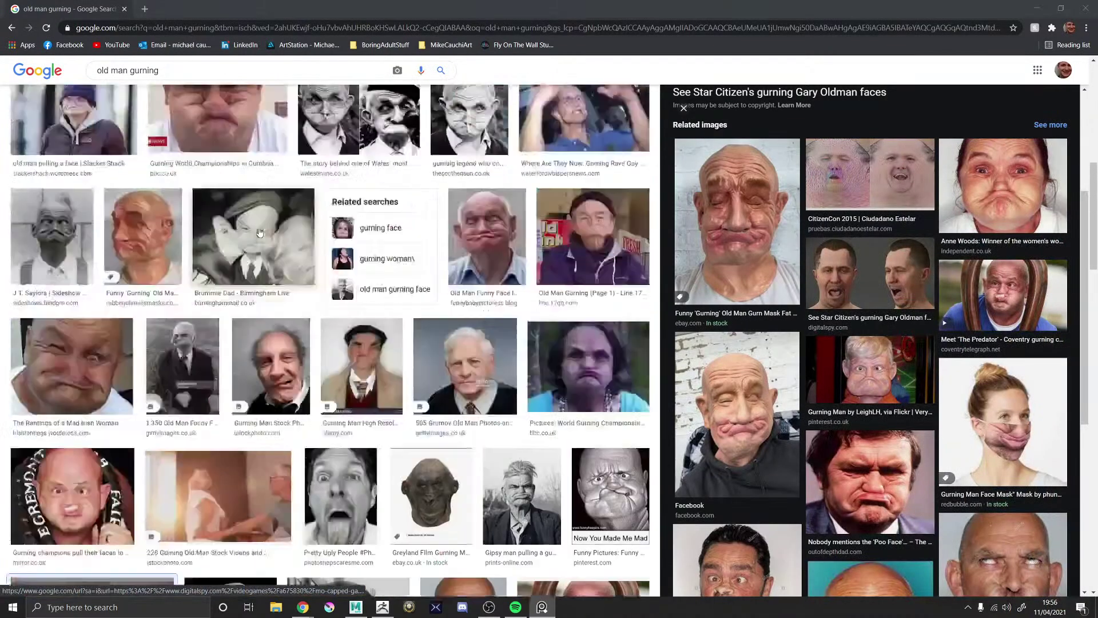
pyautogui.moveTo(167, 79); pyautogui.dragTo(132, 79)
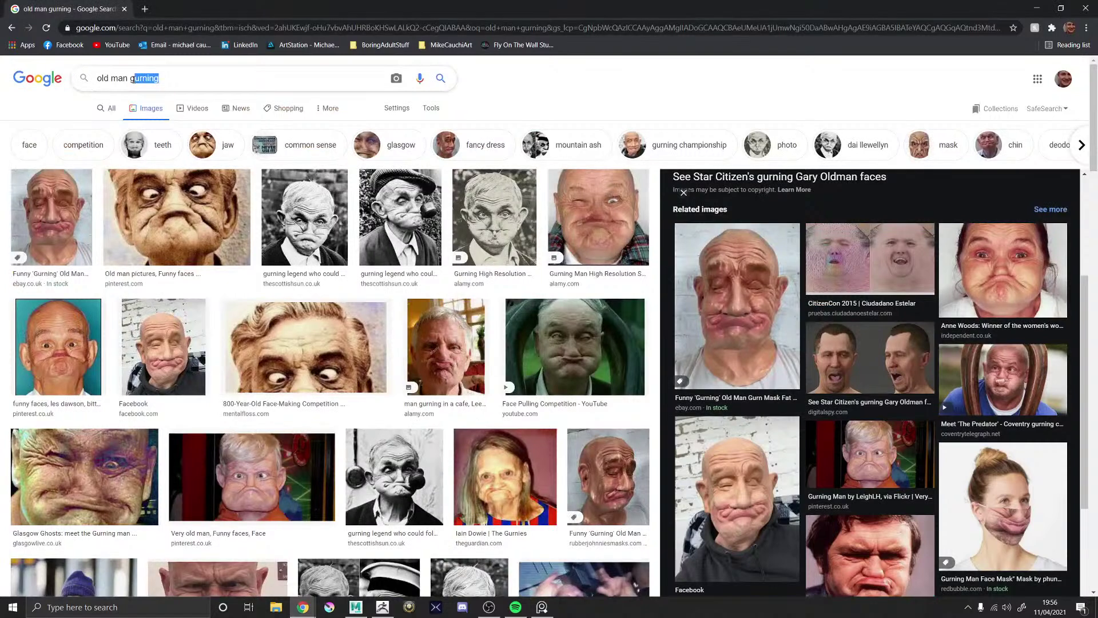
pyautogui.write('rolled lips')
pyautogui.press('Return')
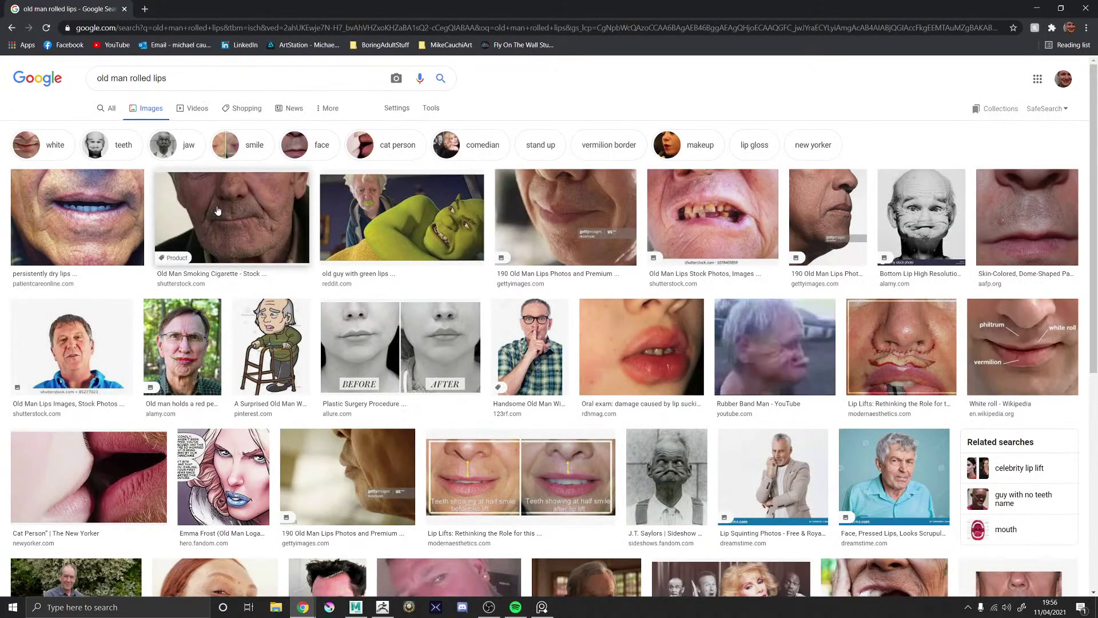
pyautogui.click(232, 227)
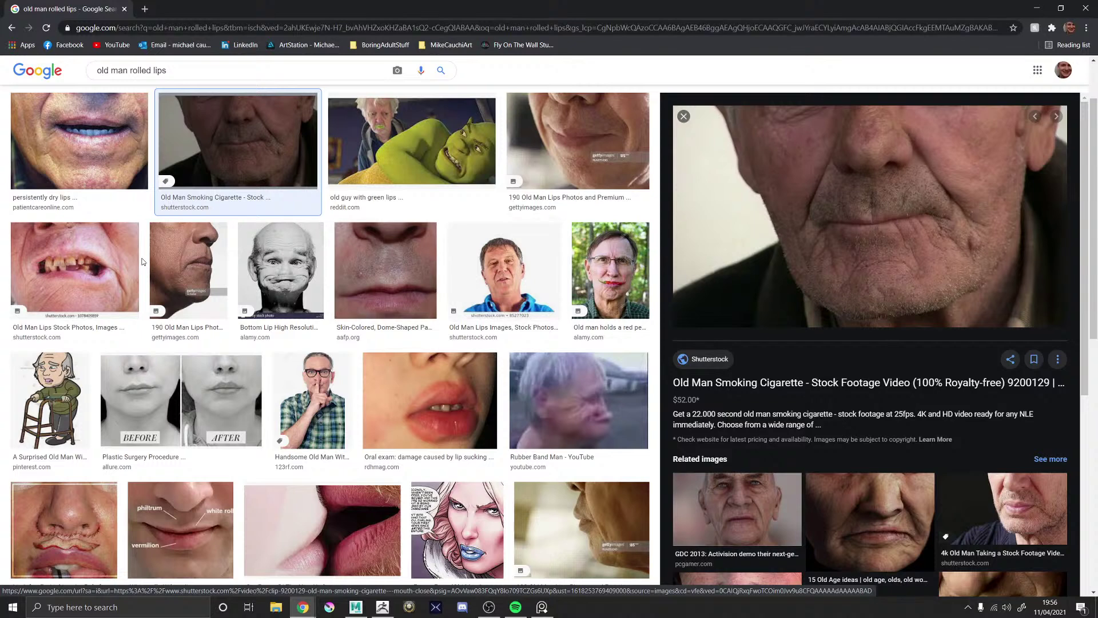
# - Preview the "persistently dry lips" photo and add its related RDH Magazine angular cheilitis mouth photo to the reference board
pyautogui.scroll(2, 417, 311)
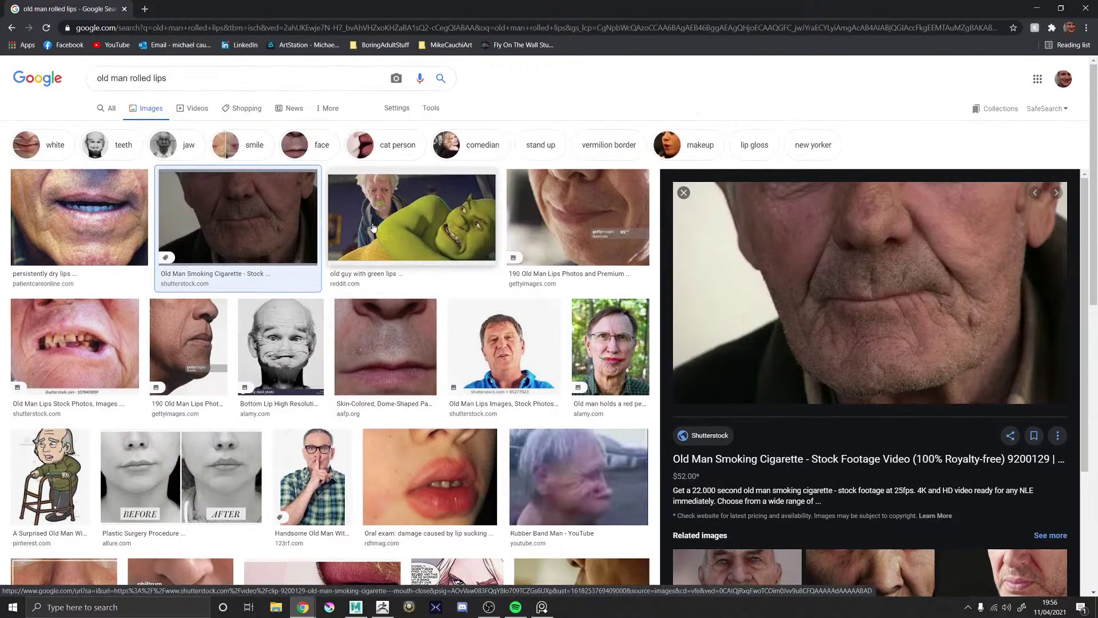
pyautogui.scroll(-3, 373, 227)
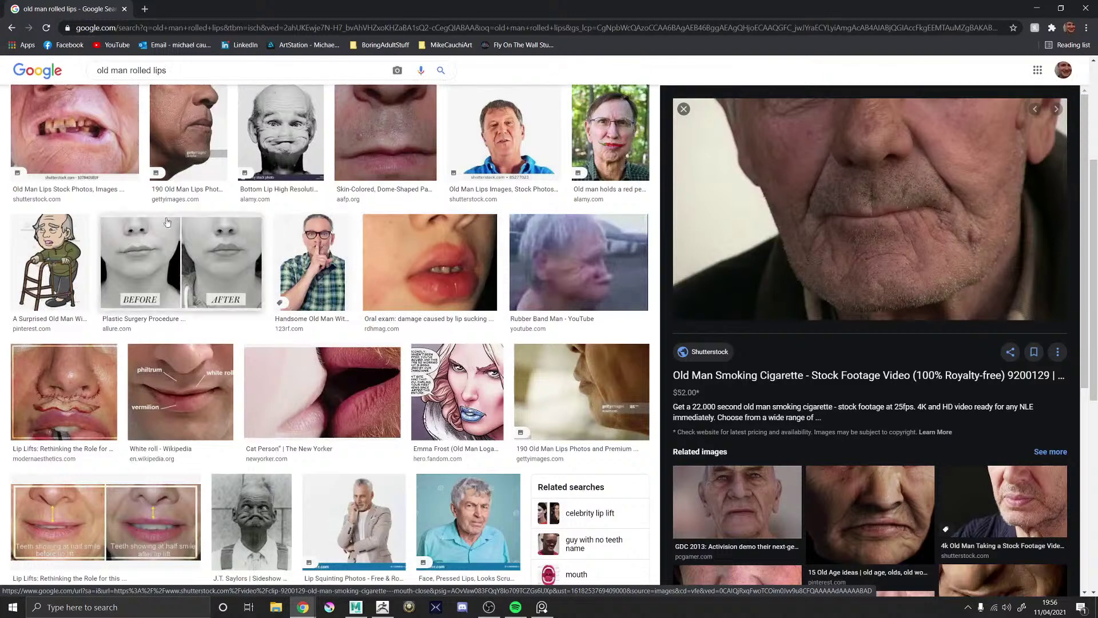
pyautogui.scroll(3, 189, 241)
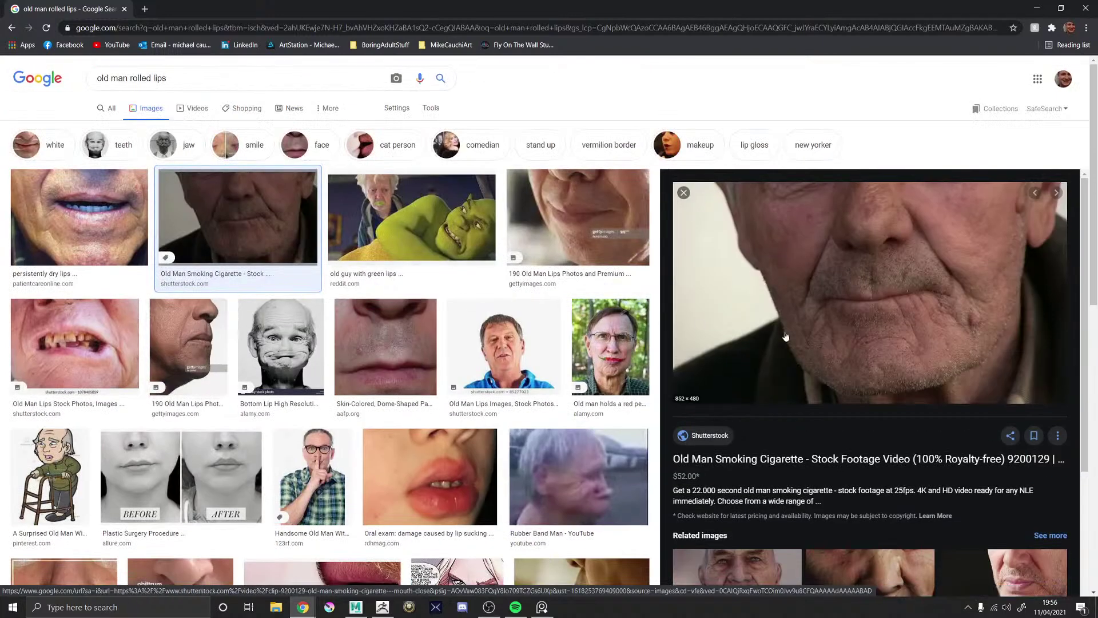
pyautogui.click(83, 217)
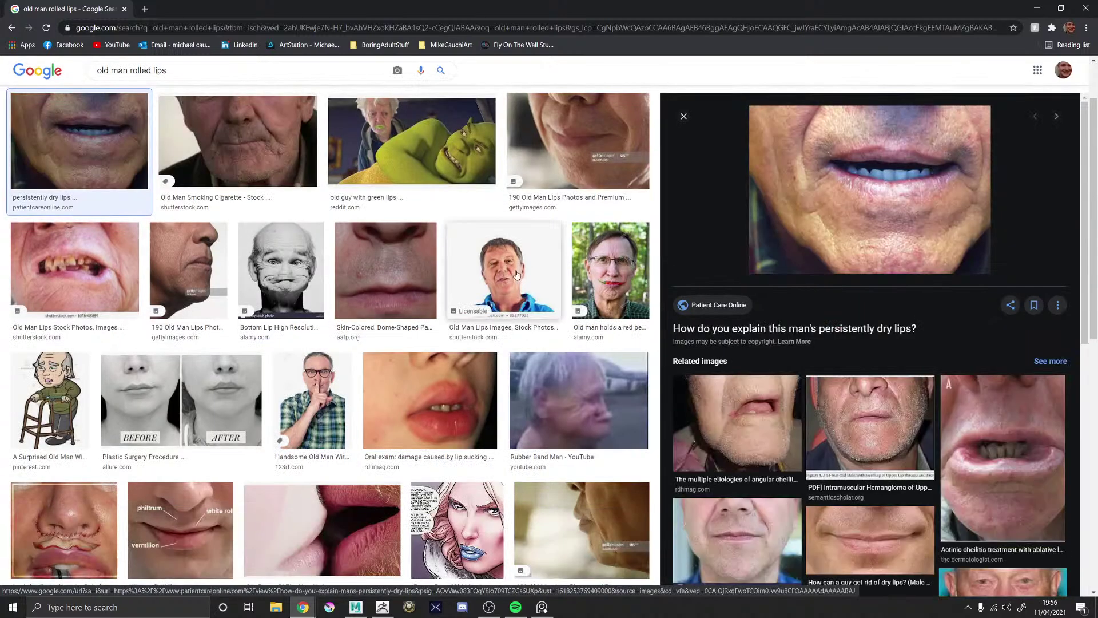
pyautogui.click(742, 421)
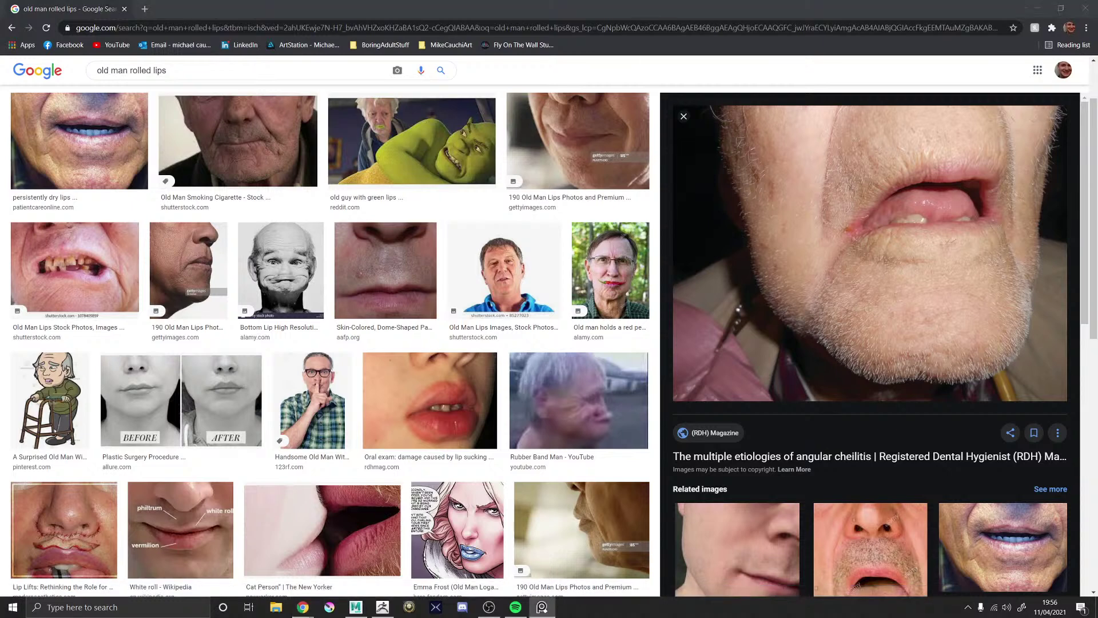
pyautogui.click(875, 183)
# - Look through the images related to the RDH Magazine mouth photo and return to the start of the results
pyautogui.scroll(-5, 871, 412)
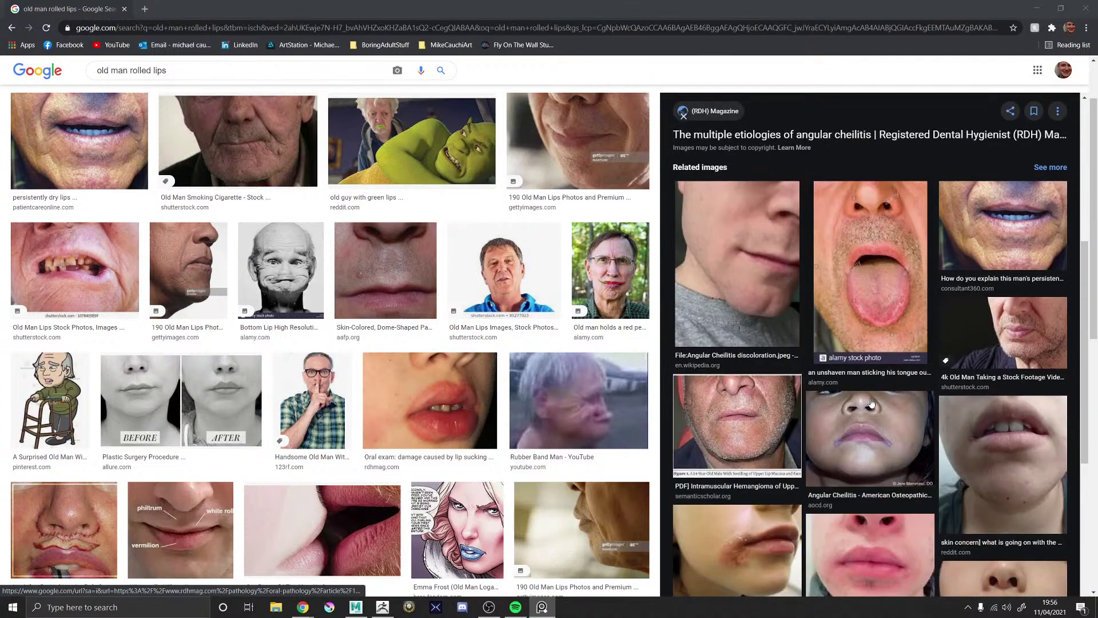
pyautogui.scroll(-2, 871, 403)
pyautogui.scroll(-3, 871, 403)
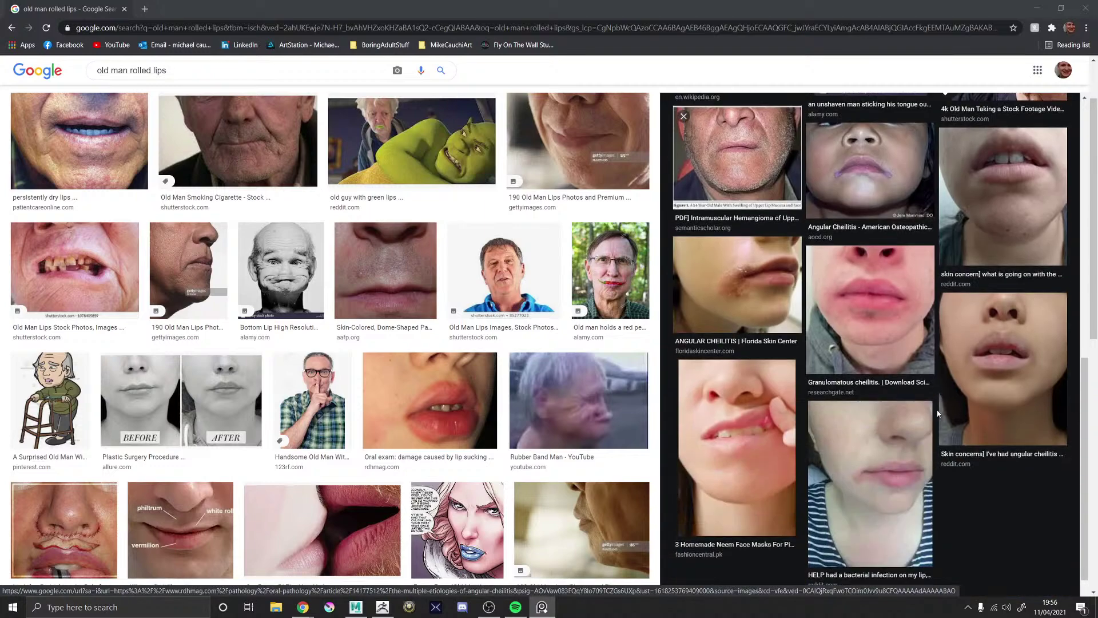
pyautogui.scroll(10, 942, 325)
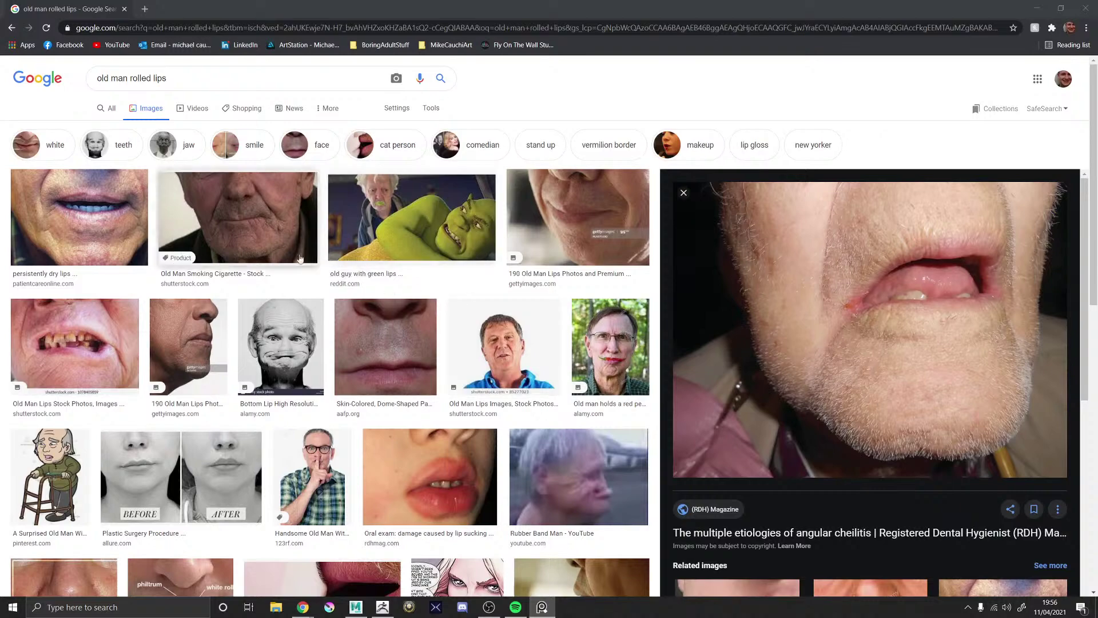
# - Close the browser and place the reference board beside the Pierrot sculpt in ZBrush, framing the old-man face, eye and mouth photos
pyautogui.click(125, 9)
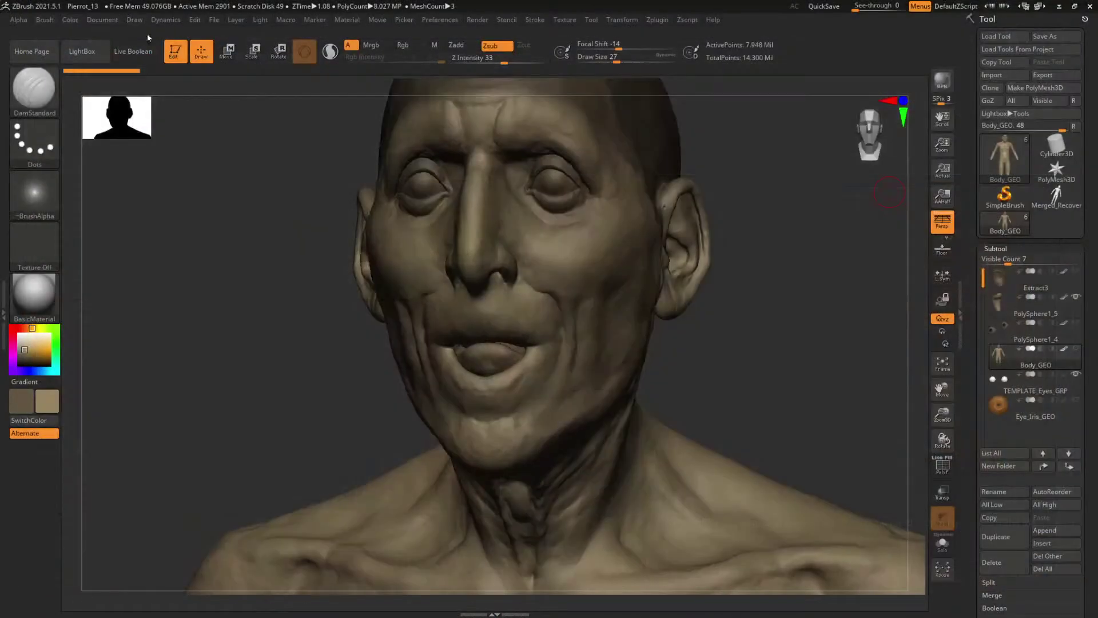
pyautogui.moveTo(399, 253); pyautogui.dragTo(301, 272, button='right')
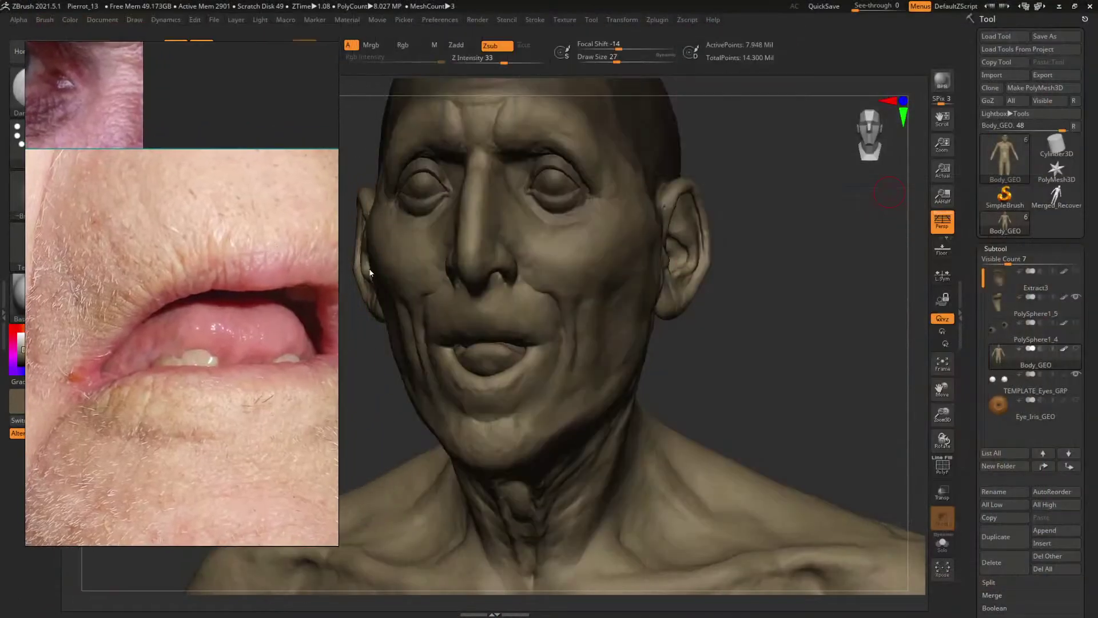
pyautogui.moveTo(784, 381); pyautogui.dragTo(792, 377)
pyautogui.scroll(-5, 96, 357)
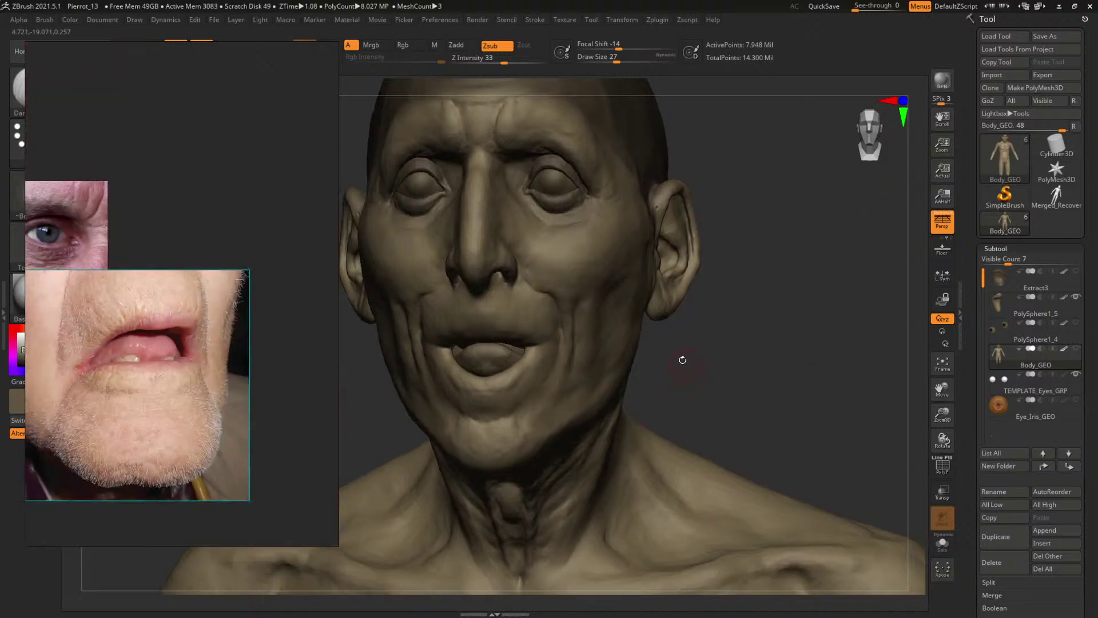
pyautogui.scroll(-4, 190, 266)
pyautogui.scroll(-2, 190, 266)
pyautogui.moveTo(190, 265); pyautogui.dragTo(274, 300, button='middle')
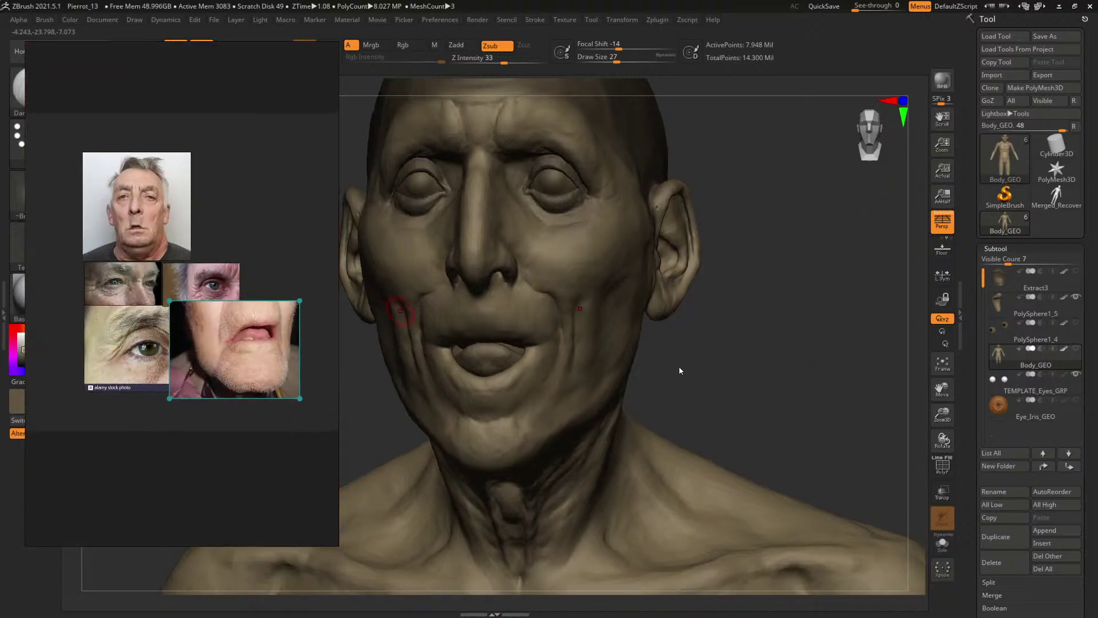
pyautogui.moveTo(670, 373); pyautogui.dragTo(769, 350)
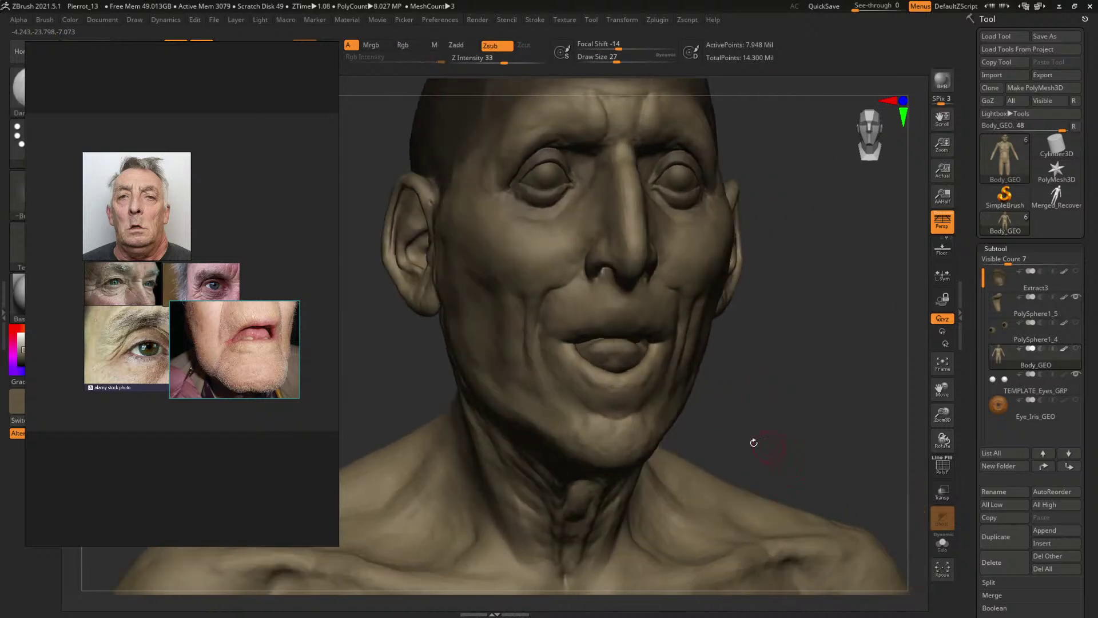
# - Compare the old-man mouth photo with the painted Pierrot's face and open mouth on the reference board
pyautogui.scroll(6, 256, 371)
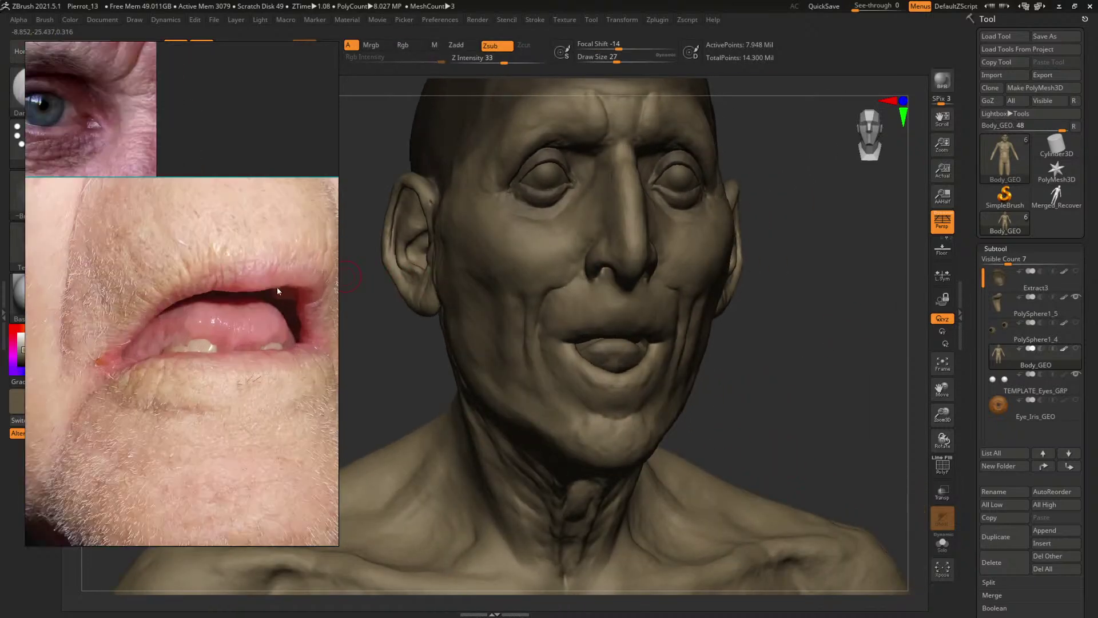
pyautogui.scroll(-10, 182, 281)
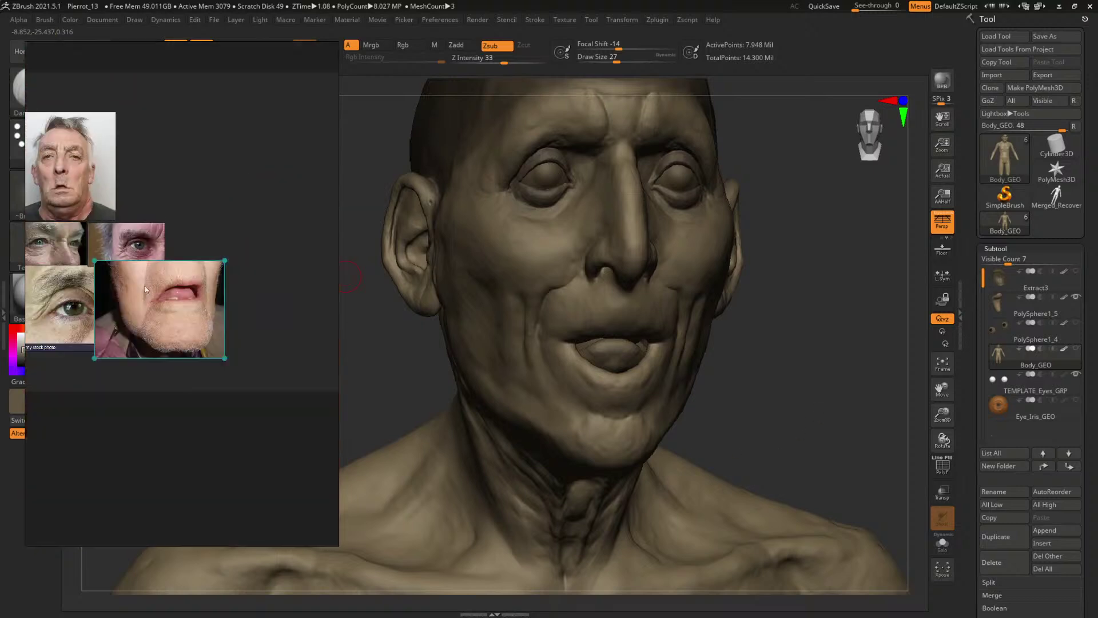
pyautogui.scroll(9, 150, 306)
pyautogui.scroll(5, 234, 337)
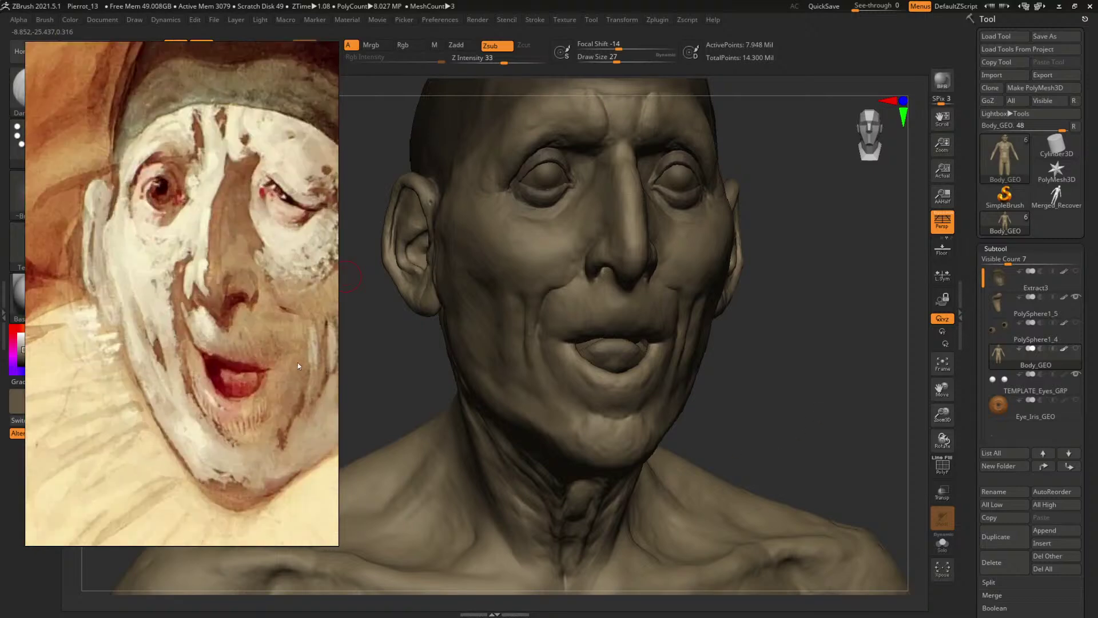
pyautogui.moveTo(280, 359); pyautogui.dragTo(248, 352, button='middle')
pyautogui.scroll(-8, 251, 347)
pyautogui.scroll(7, 237, 344)
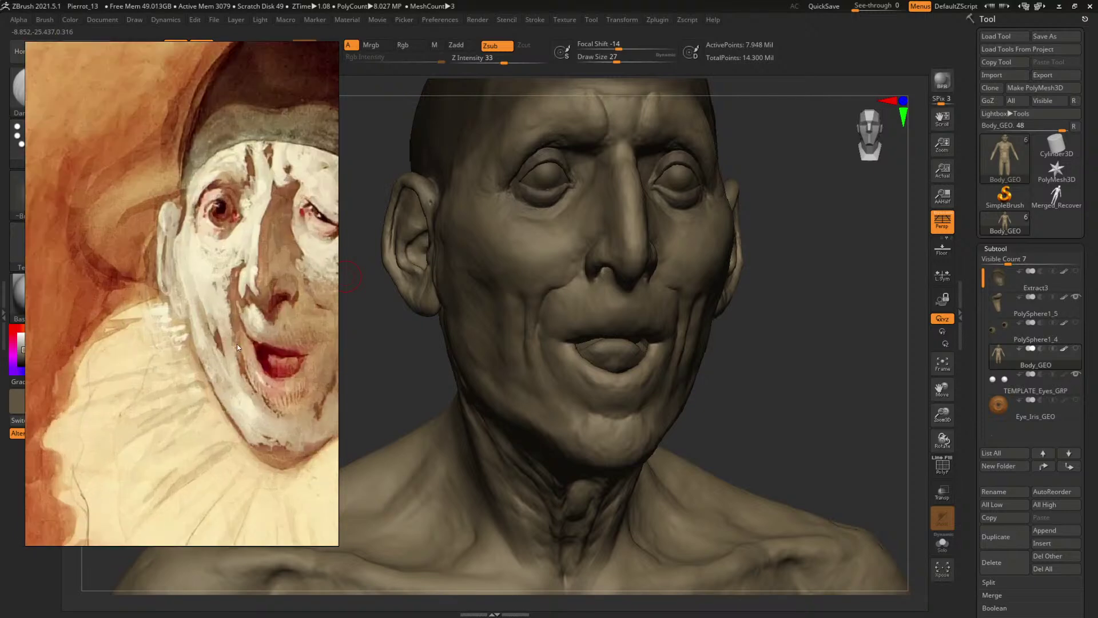
pyautogui.scroll(-8, 248, 324)
# - Examine the lips and mouth corners in the old-man mouth photo up close and clear the reference board off the sculpt
pyautogui.moveTo(248, 326); pyautogui.dragTo(19, 336, button='middle')
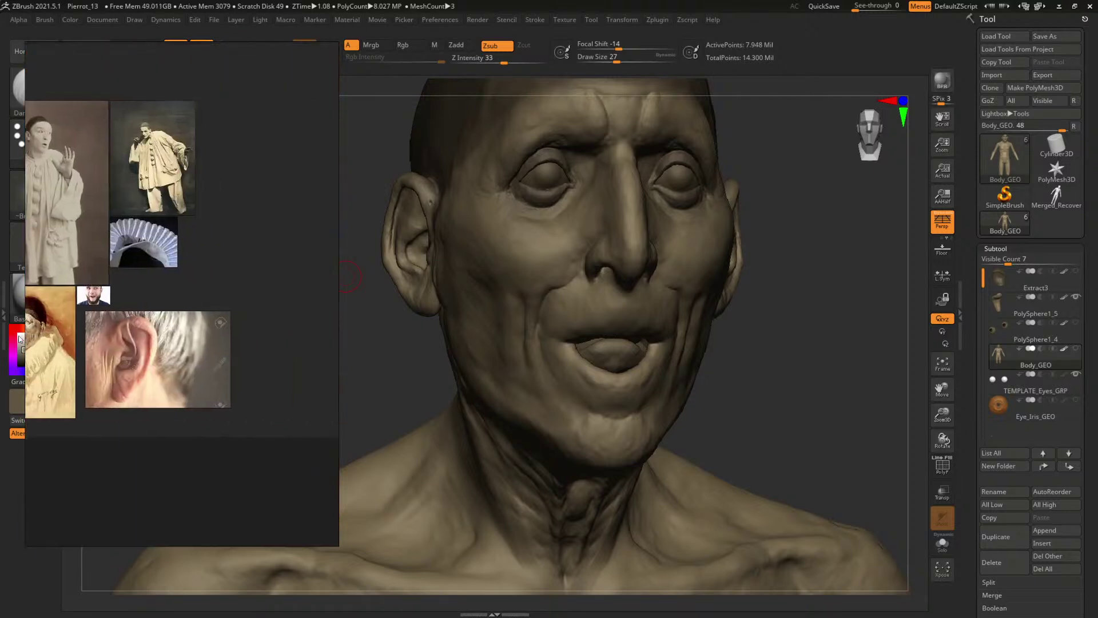
pyautogui.moveTo(183, 347); pyautogui.dragTo(1, 347, button='middle')
pyautogui.moveTo(335, 346); pyautogui.dragTo(211, 346, button='middle')
pyautogui.scroll(6, 283, 321)
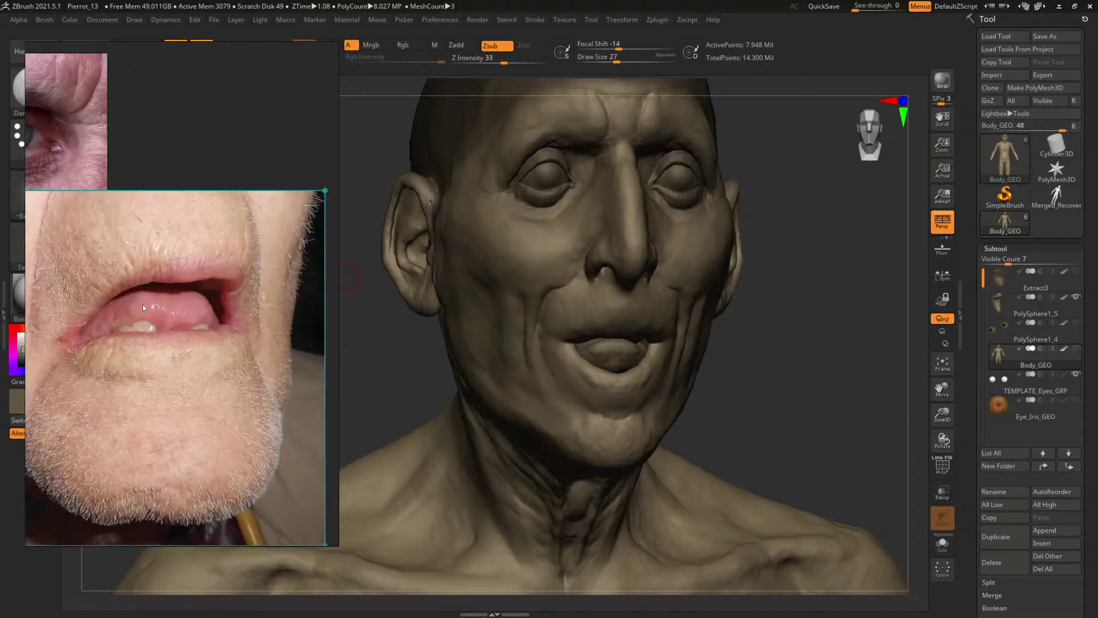
pyautogui.scroll(3, 114, 312)
pyautogui.moveTo(101, 318); pyautogui.dragTo(159, 320, button='middle')
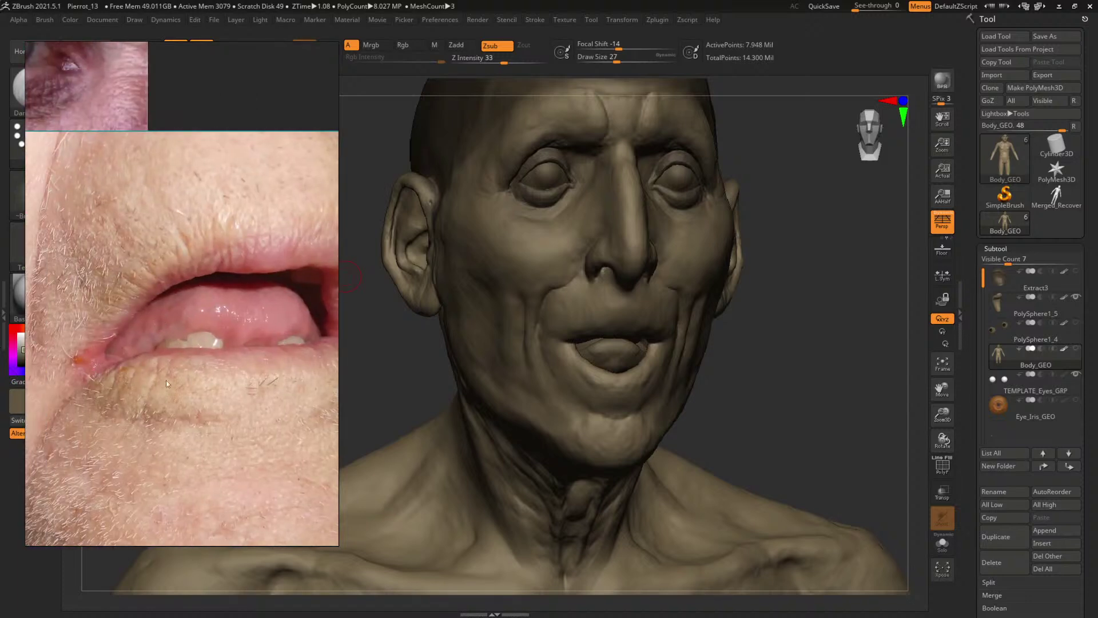
pyautogui.moveTo(275, 351); pyautogui.dragTo(253, 355, button='middle')
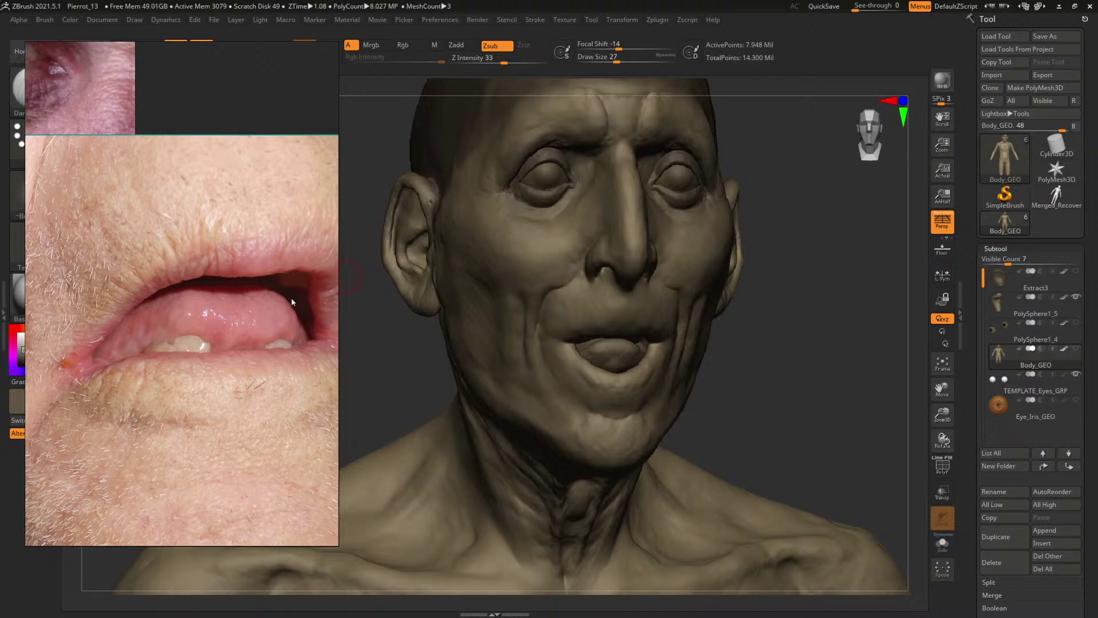
pyautogui.moveTo(215, 221); pyautogui.dragTo(1097, 202, button='right')
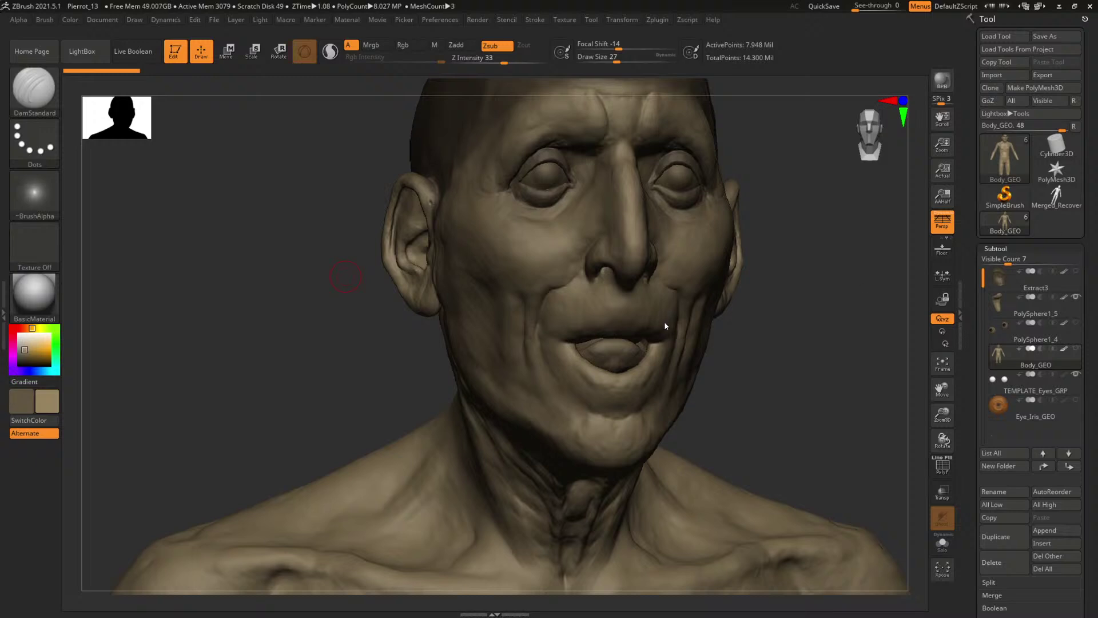
# - Set up the ClayBuildup brush with no alpha and a draw size of about 26, facing the mouth from below
pyautogui.moveTo(665, 325)
pyautogui.mouseDown(button='right')
pyautogui.moveTo(812, 358)
pyautogui.moveTo(825, 363)
pyautogui.moveTo(713, 335)
pyautogui.moveTo(845, 405)
pyautogui.mouseUp(button='right')
pyautogui.press('b')
pyautogui.press('c')
pyautogui.press('b')
pyautogui.moveTo(825, 486); pyautogui.dragTo(802, 446, button='right')
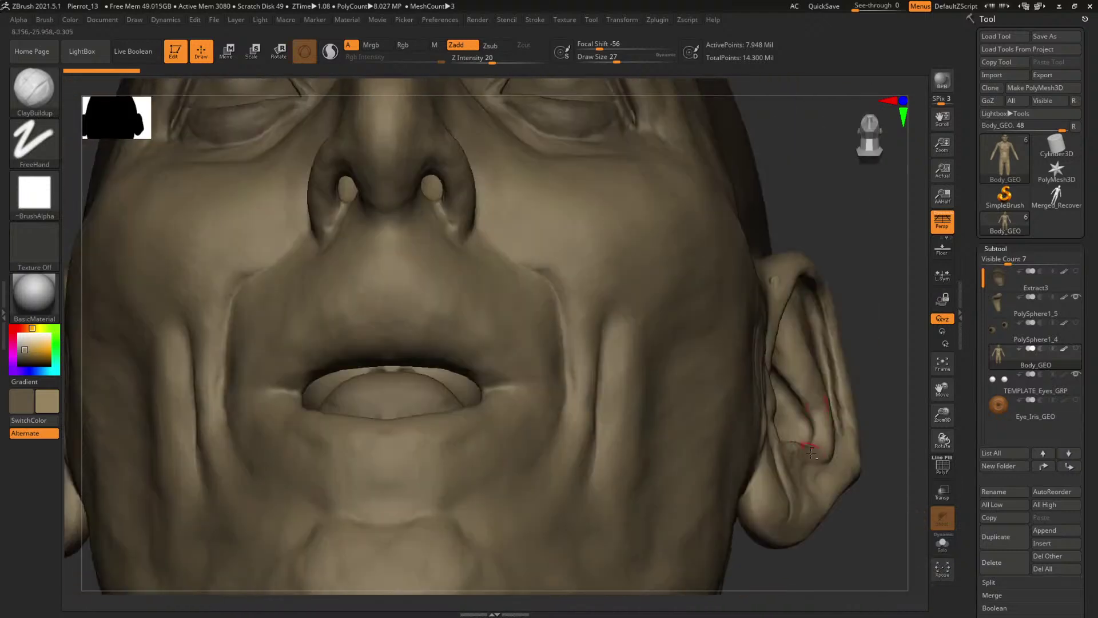
pyautogui.moveTo(846, 541); pyautogui.dragTo(834, 464, button='right')
pyautogui.press('space')
pyautogui.click(454, 232)
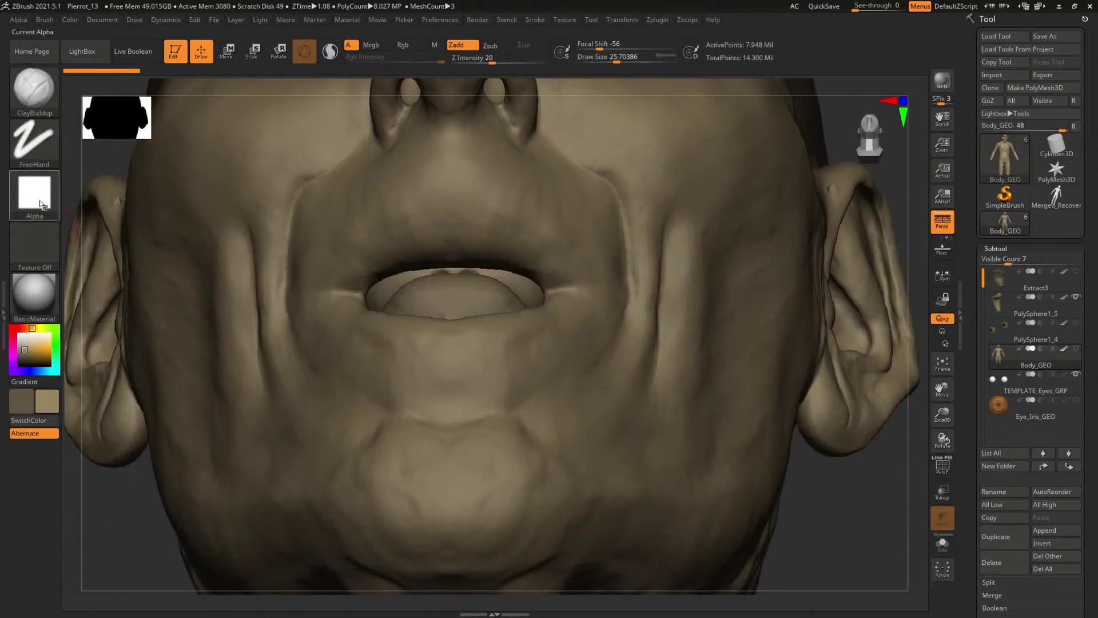
pyautogui.click(34, 192)
pyautogui.click(98, 246)
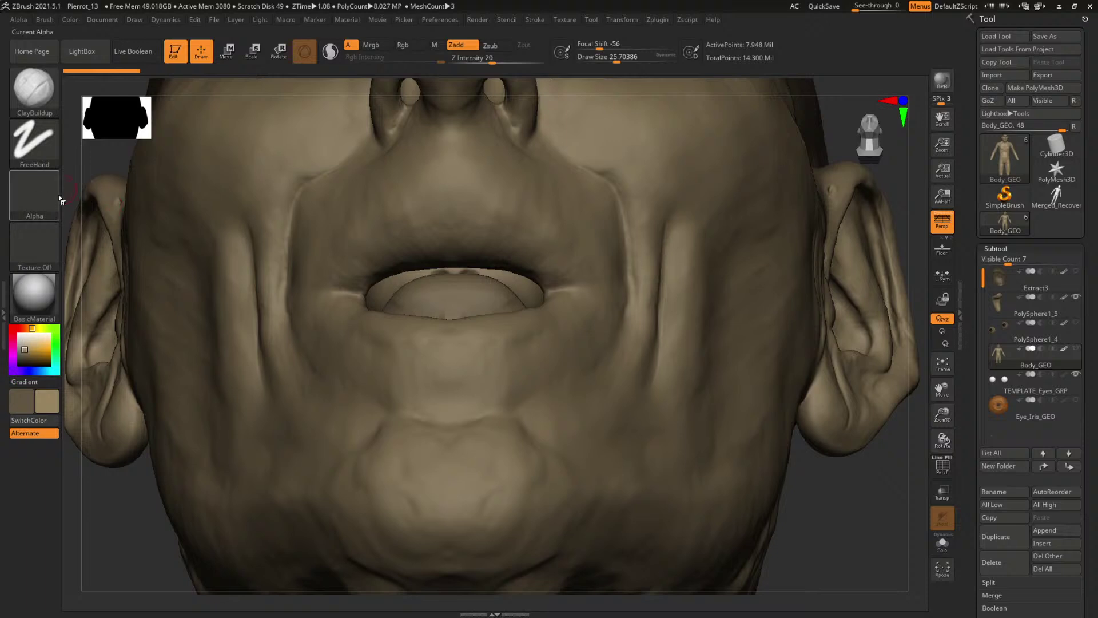
# - Assign Alpha 06 to the ClayBuildup brush and set its draw size to about 102
pyautogui.press('space')
pyautogui.click(432, 231)
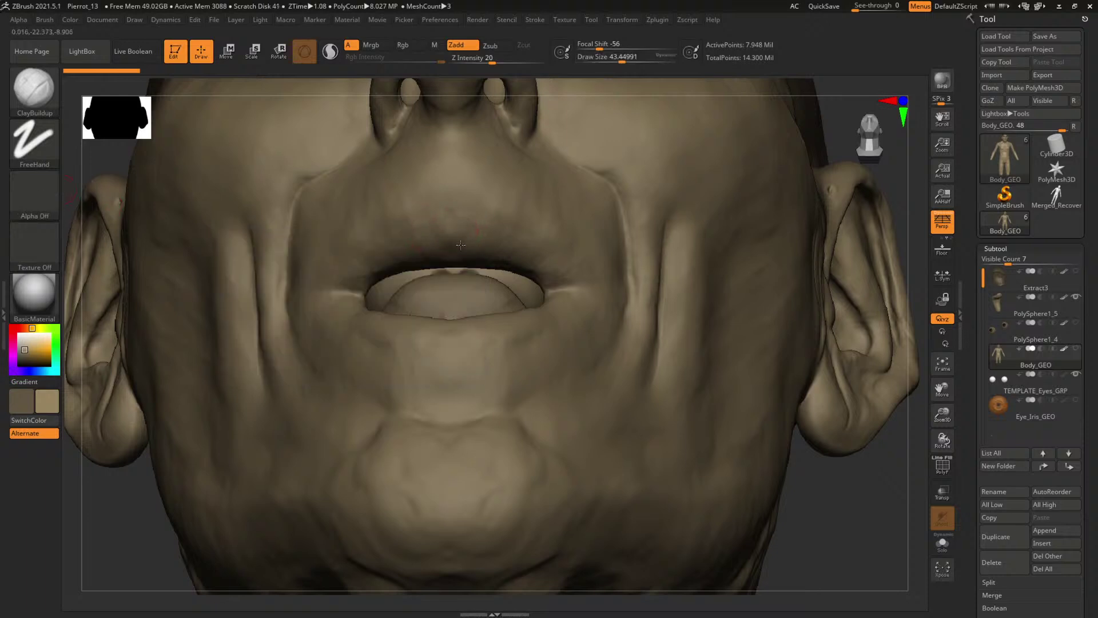
pyautogui.click(35, 189)
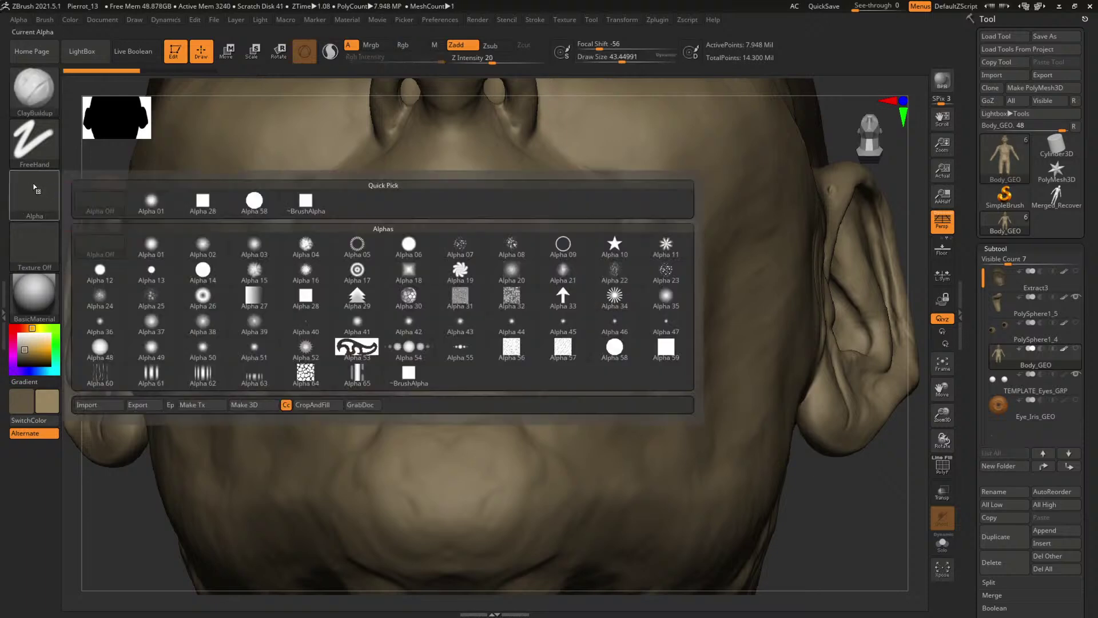
pyautogui.click(408, 244)
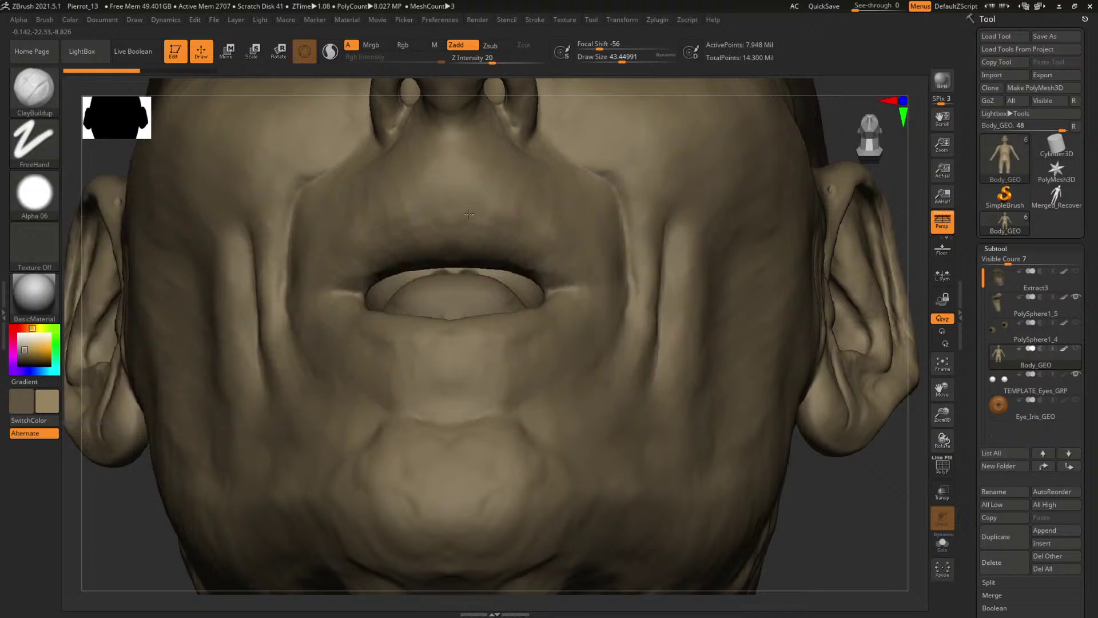
pyautogui.press('space')
pyautogui.moveTo(469, 214); pyautogui.dragTo(449, 236)
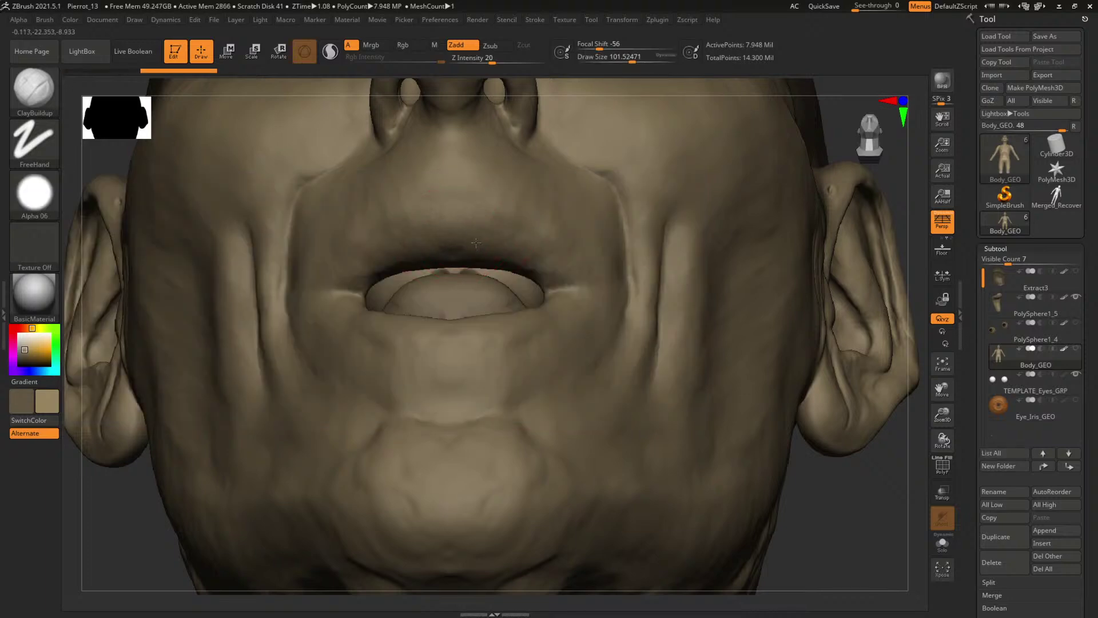
# - Build up the upper lip below the nose using ClayBuildup at a draw size of about 128
pyautogui.moveTo(698, 367)
pyautogui.mouseDown(button='right')
pyautogui.moveTo(800, 396)
pyautogui.moveTo(829, 384)
pyautogui.moveTo(836, 429)
pyautogui.moveTo(681, 397)
pyautogui.mouseUp(button='right')
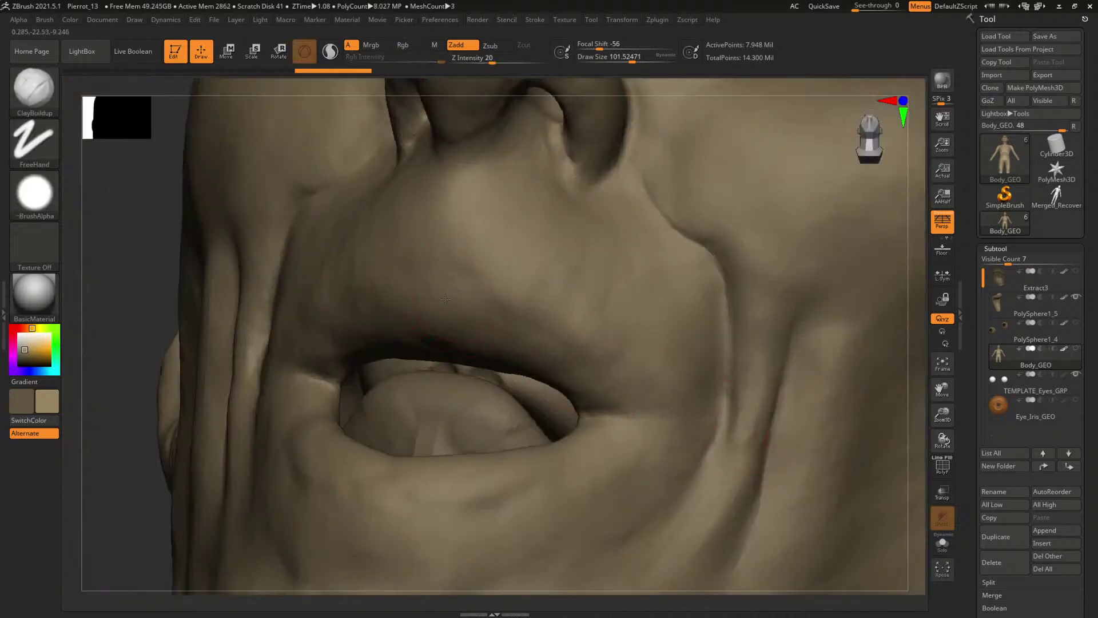
pyautogui.moveTo(445, 298)
pyautogui.mouseDown()
pyautogui.moveTo(460, 251)
pyautogui.moveTo(466, 286)
pyautogui.moveTo(441, 301)
pyautogui.moveTo(450, 305)
pyautogui.mouseUp()
pyautogui.press('space')
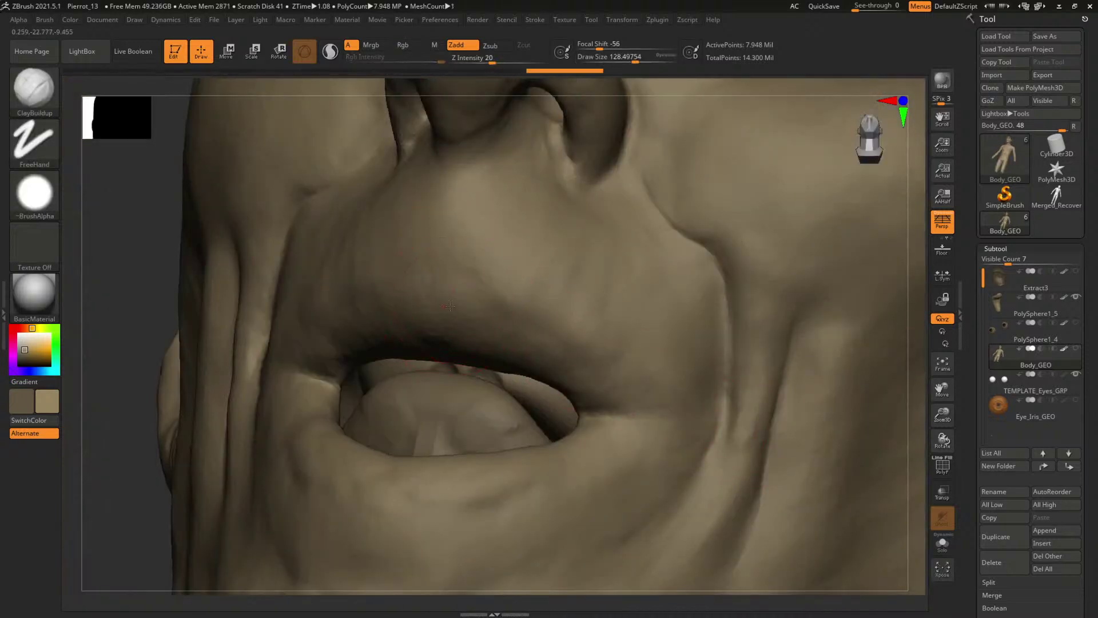
pyautogui.press('space')
pyautogui.press('space')
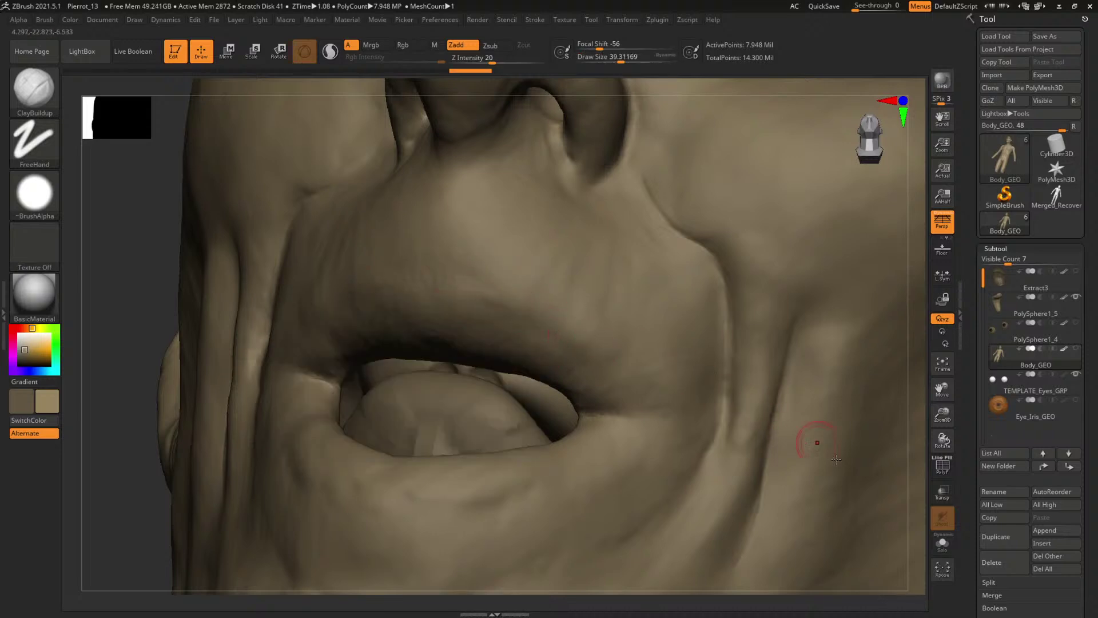
# - Add volume between the nose and the mouth opening, enlarging the ClayBuildup draw size from about 79 to 114 and 172
pyautogui.moveTo(916, 515); pyautogui.dragTo(955, 514)
pyautogui.keyDown('alt'); pyautogui.moveTo(867, 480); pyautogui.dragTo(749, 374); pyautogui.keyUp('alt')
pyautogui.moveTo(749, 375)
pyautogui.mouseDown()
pyautogui.moveTo(716, 351)
pyautogui.moveTo(780, 429)
pyautogui.mouseUp()
pyautogui.press('space')
pyautogui.click(433, 272)
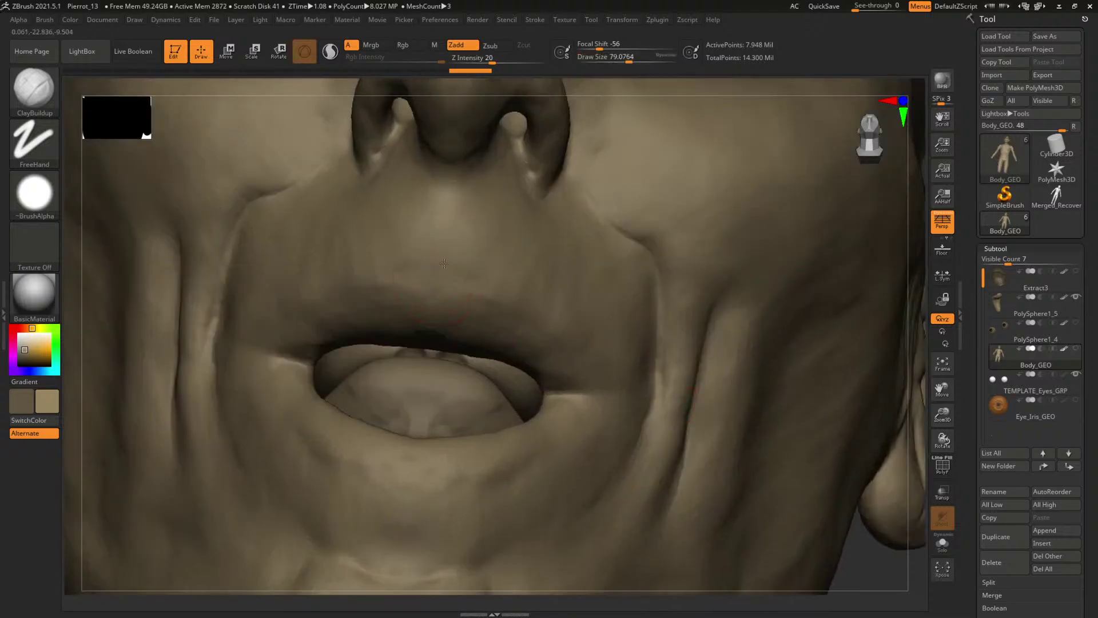
pyautogui.press('space')
pyautogui.click(452, 278)
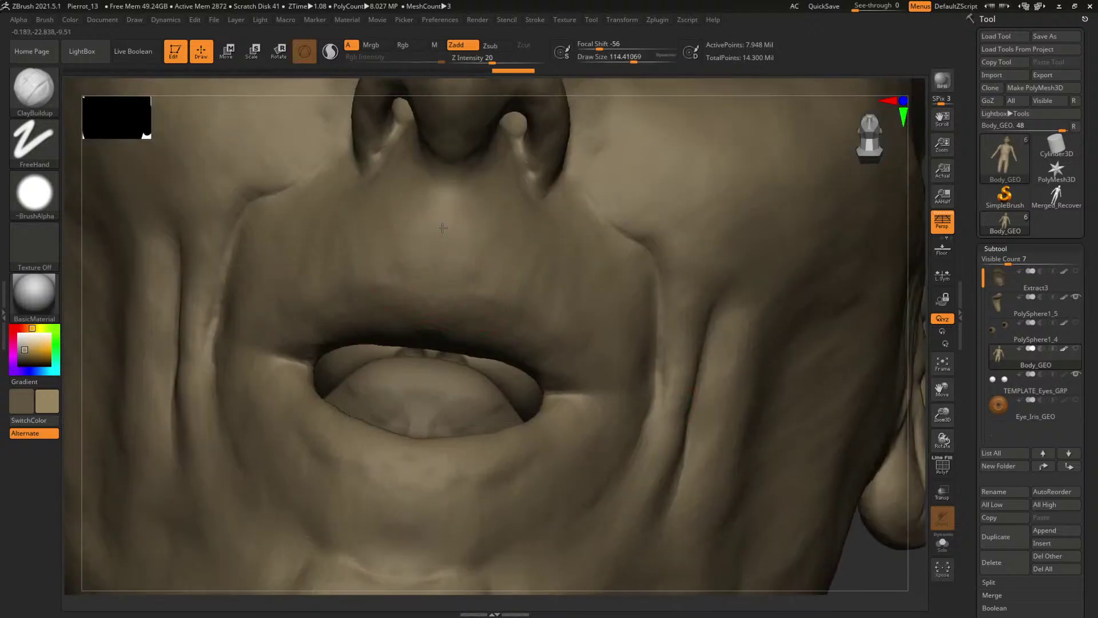
pyautogui.press('space')
pyautogui.click(460, 269)
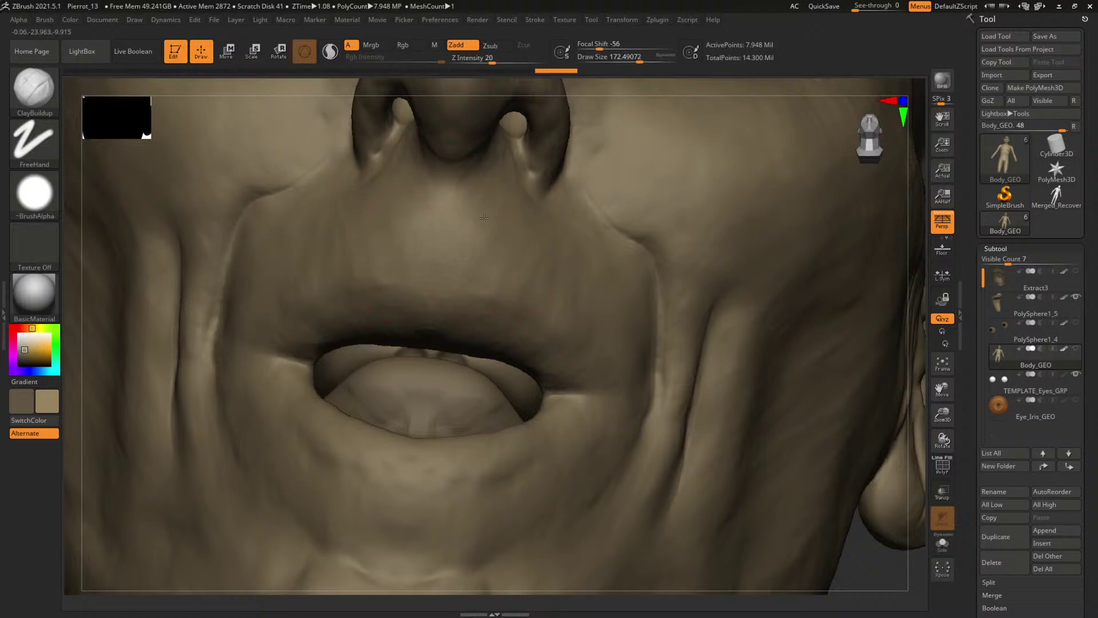
# - Shape the side of the upper lip from a three-quarter angle with a draw size of about 149
pyautogui.moveTo(883, 564)
pyautogui.mouseDown()
pyautogui.moveTo(858, 559)
pyautogui.moveTo(814, 458)
pyautogui.moveTo(875, 503)
pyautogui.mouseUp()
pyautogui.press('[')
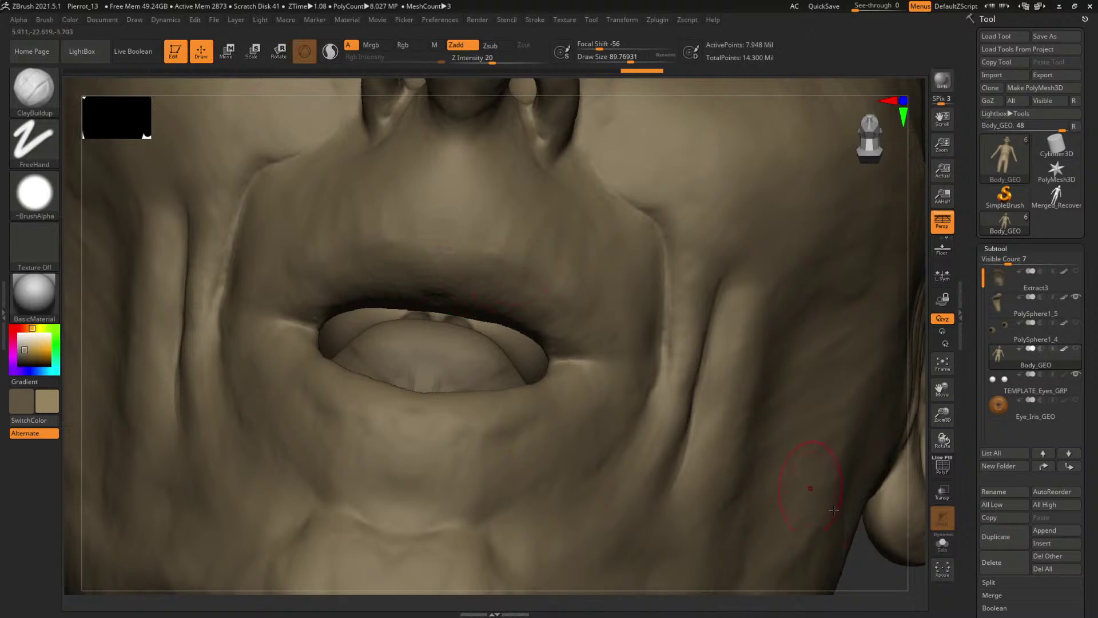
pyautogui.moveTo(866, 575)
pyautogui.mouseDown()
pyautogui.moveTo(852, 560)
pyautogui.moveTo(855, 537)
pyautogui.moveTo(732, 531)
pyautogui.mouseUp()
pyautogui.moveTo(149, 400); pyautogui.dragTo(206, 394)
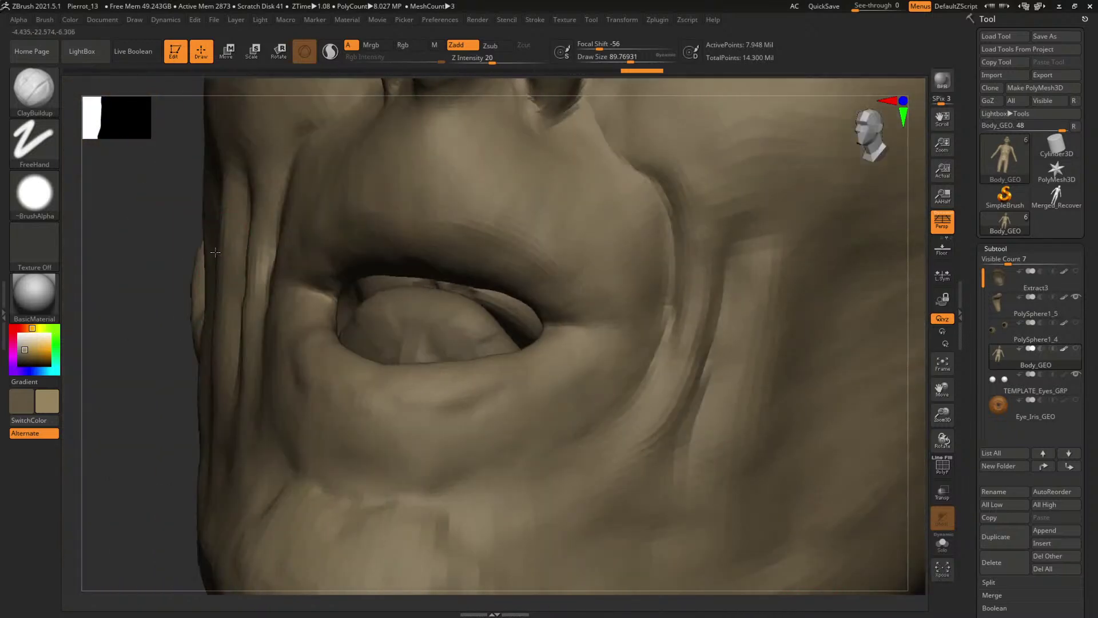
pyautogui.press('space')
pyautogui.moveTo(469, 229); pyautogui.dragTo(476, 230)
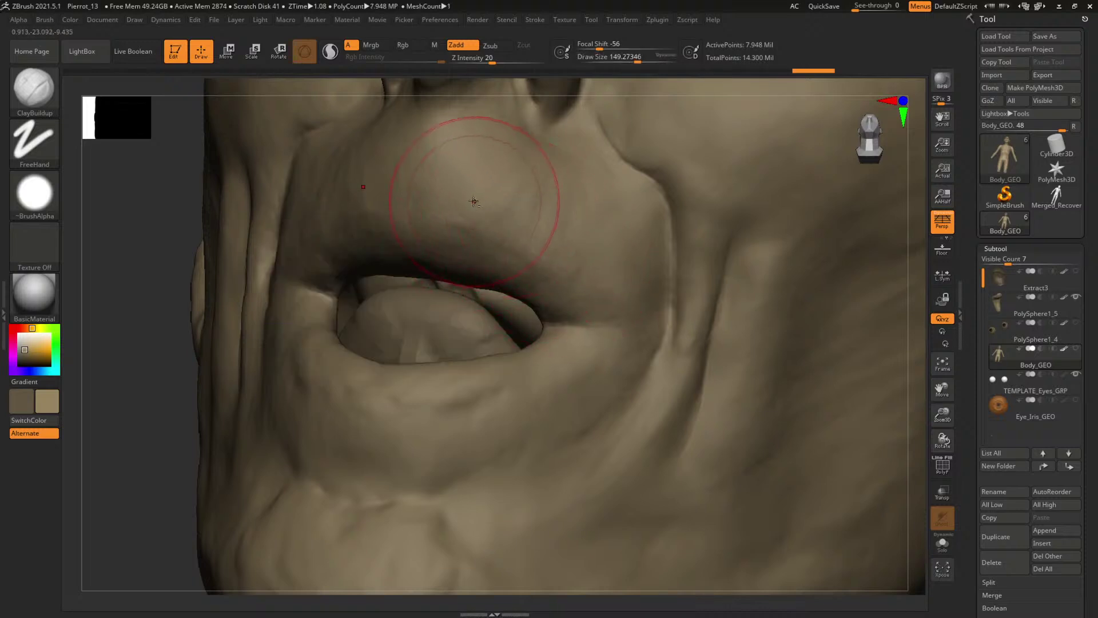
pyautogui.moveTo(512, 189); pyautogui.dragTo(507, 240)
pyautogui.keyDown('alt'); pyautogui.moveTo(150, 319); pyautogui.dragTo(164, 372); pyautogui.keyUp('alt')
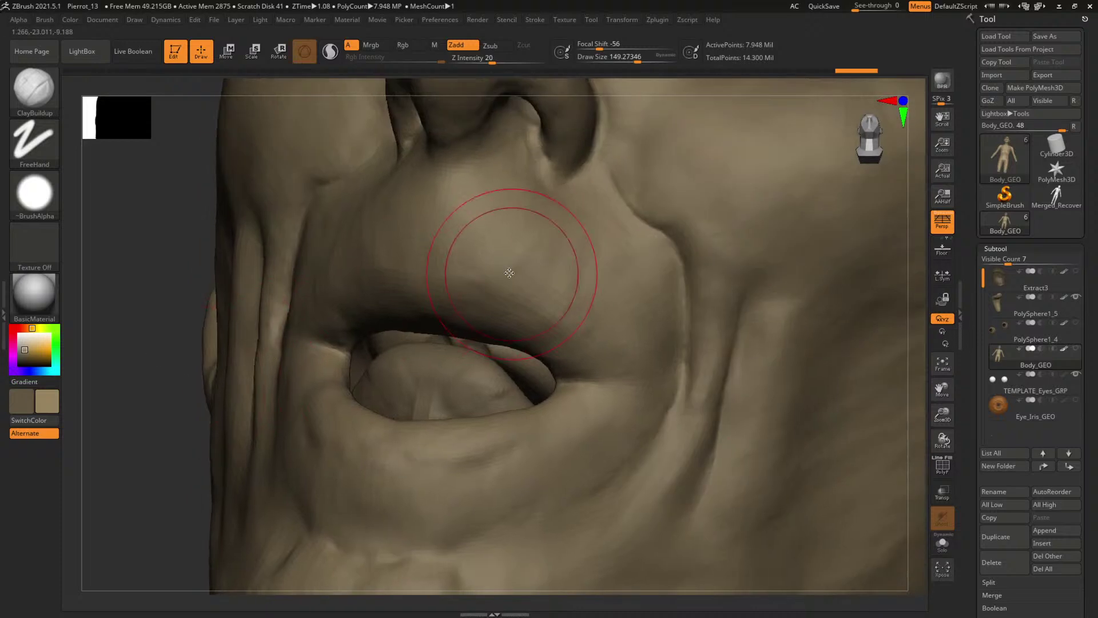
# - Layer more vertical clay strokes over the upper lip between the nostril and the mouth corner
pyautogui.press('space')
pyautogui.moveTo(504, 258)
pyautogui.mouseDown()
pyautogui.moveTo(487, 258)
pyautogui.moveTo(508, 234)
pyautogui.mouseUp()
pyautogui.press('space')
pyautogui.moveTo(509, 277); pyautogui.dragTo(525, 277)
pyautogui.moveTo(502, 252); pyautogui.dragTo(499, 196)
pyautogui.moveTo(499, 194); pyautogui.dragTo(501, 252)
# - Turn off the ClayBuildup brush alpha and set the draw size to about 133
pyautogui.click(47, 211)
pyautogui.click(103, 196)
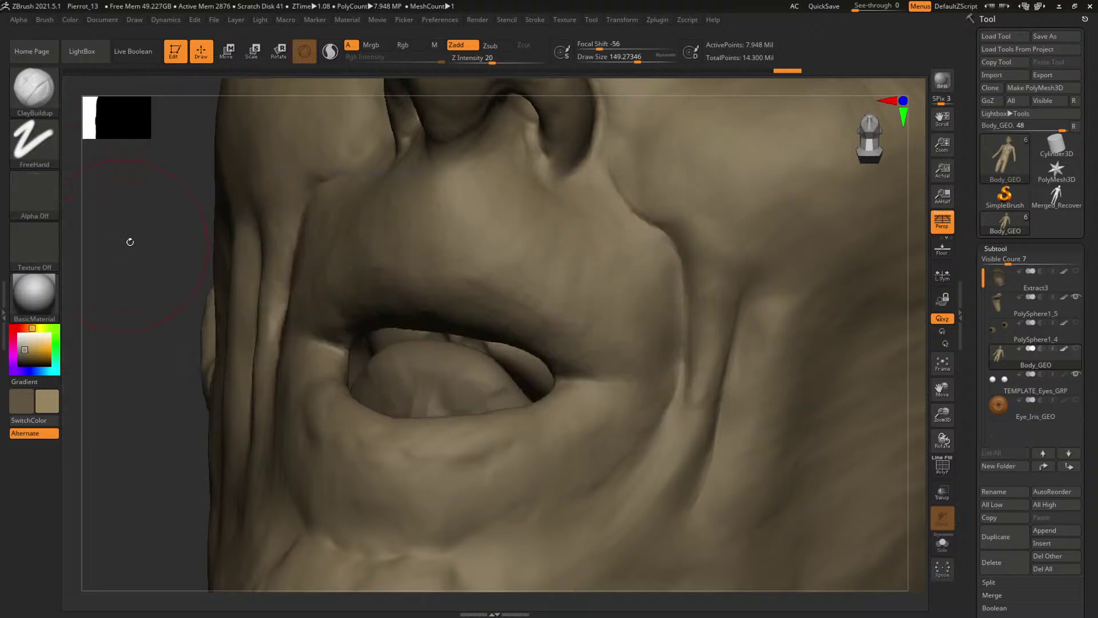
pyautogui.press('[')
pyautogui.press('[')
pyautogui.press(']')
pyautogui.press(']')
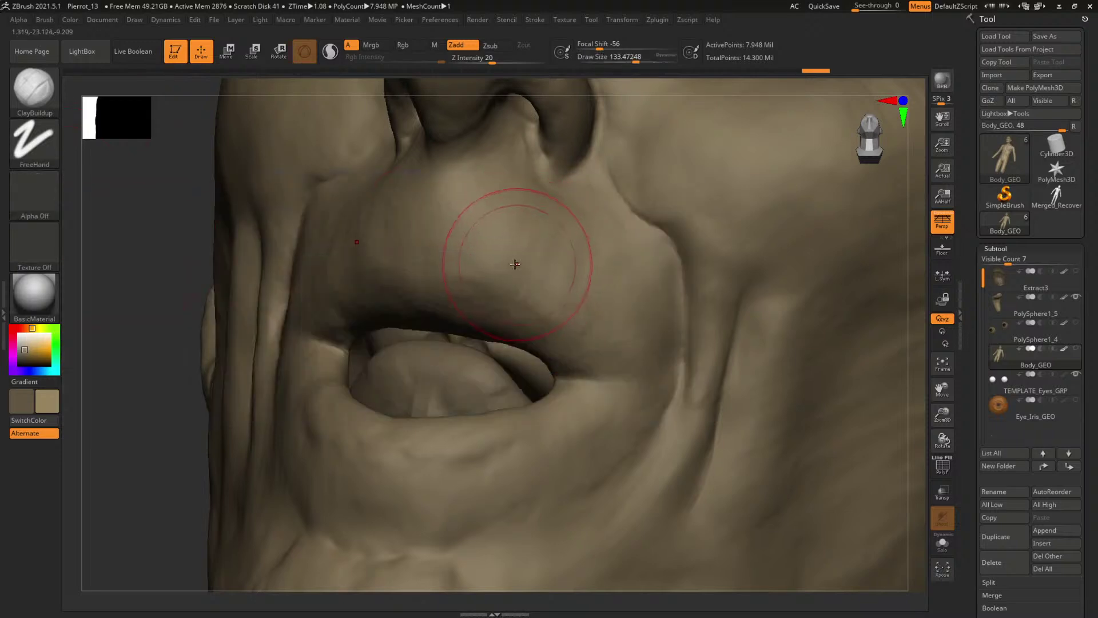
# - Switch to the DamStandard brush and open its modifier settings
pyautogui.moveTo(565, 265); pyautogui.dragTo(843, 497, button='right')
pyautogui.press('b')
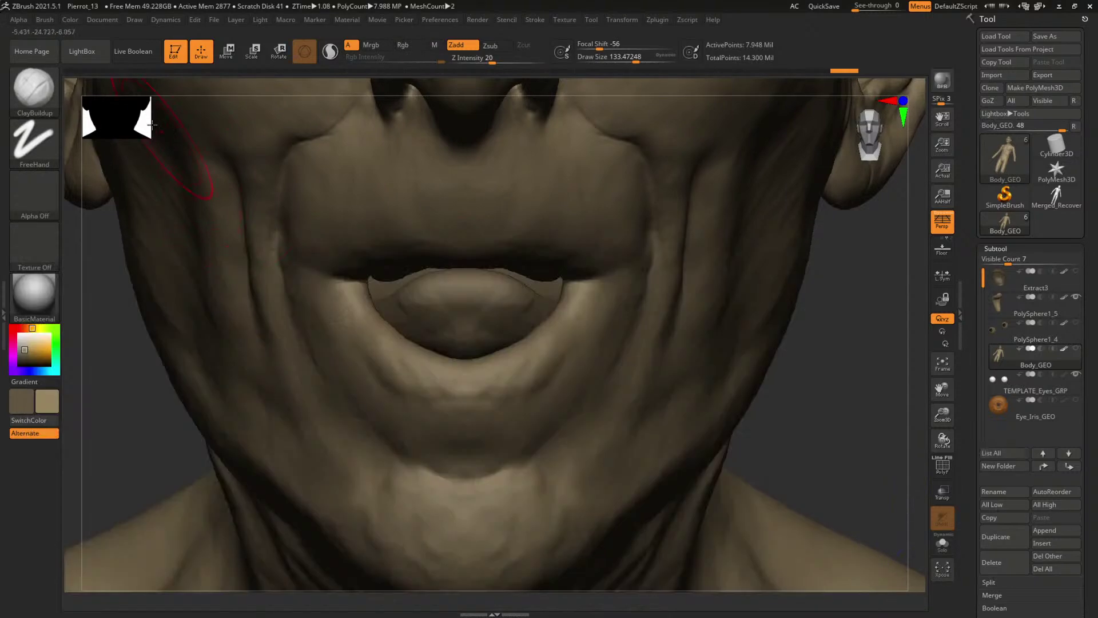
pyautogui.press('b')
pyautogui.press('d')
pyautogui.press('s')
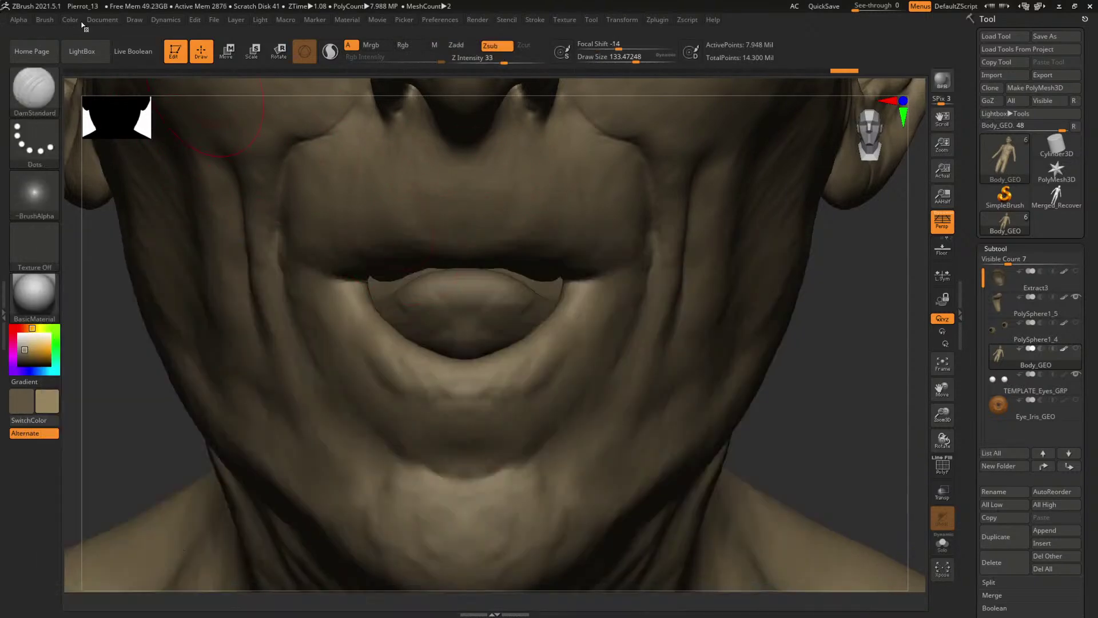
pyautogui.click(48, 23)
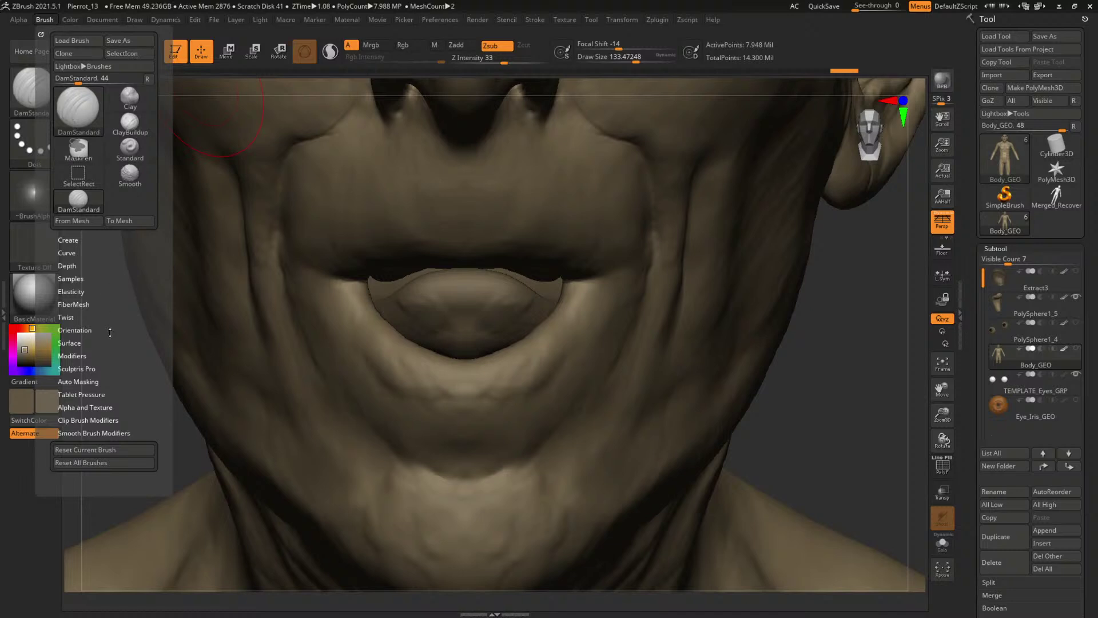
pyautogui.click(74, 355)
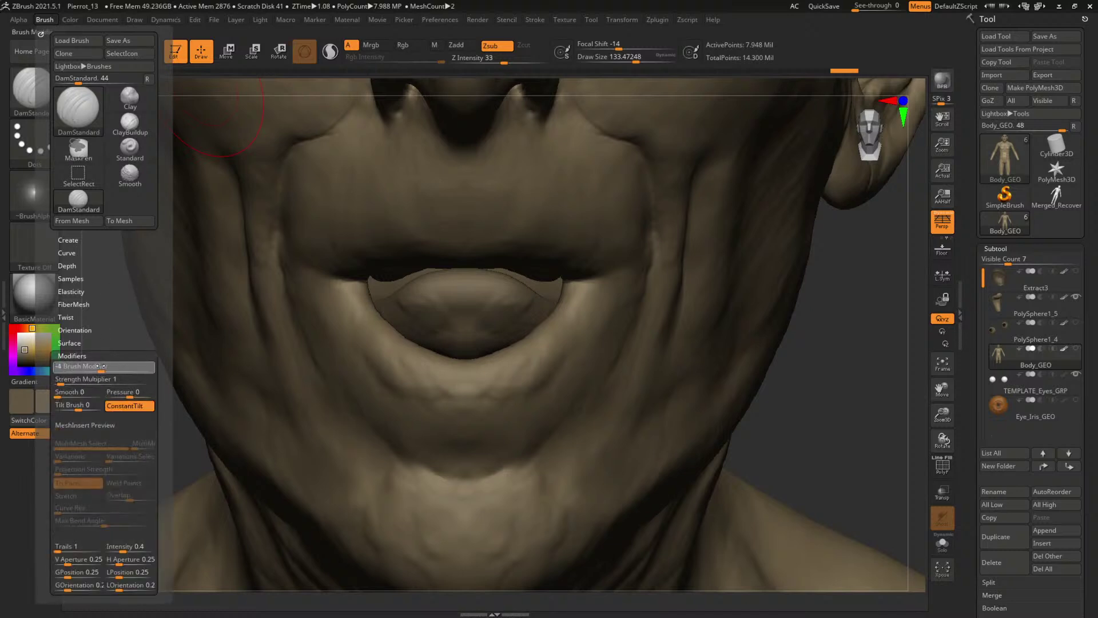
# - Carve the outer border of the upper lip with DamStandard, undoing and redoing strokes while reducing the draw size from about 114 to 58
pyautogui.moveTo(861, 401)
pyautogui.mouseDown()
pyautogui.moveTo(879, 472)
pyautogui.moveTo(861, 519)
pyautogui.moveTo(834, 531)
pyautogui.mouseUp()
pyautogui.press('space')
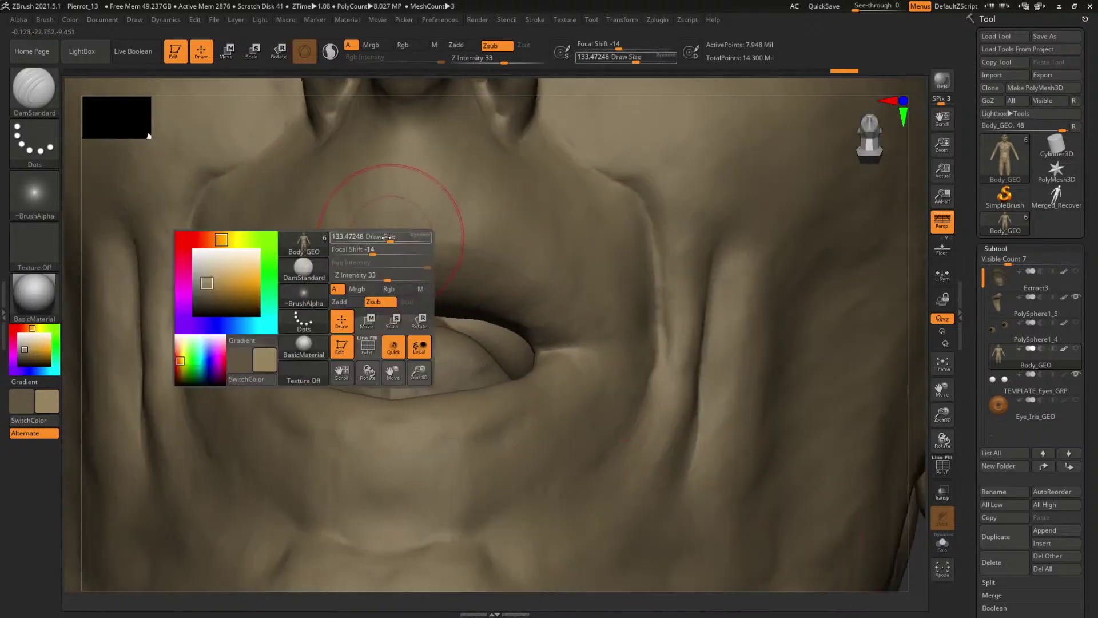
pyautogui.moveTo(400, 239); pyautogui.dragTo(380, 239)
pyautogui.hotkey('ctrl', 'z')
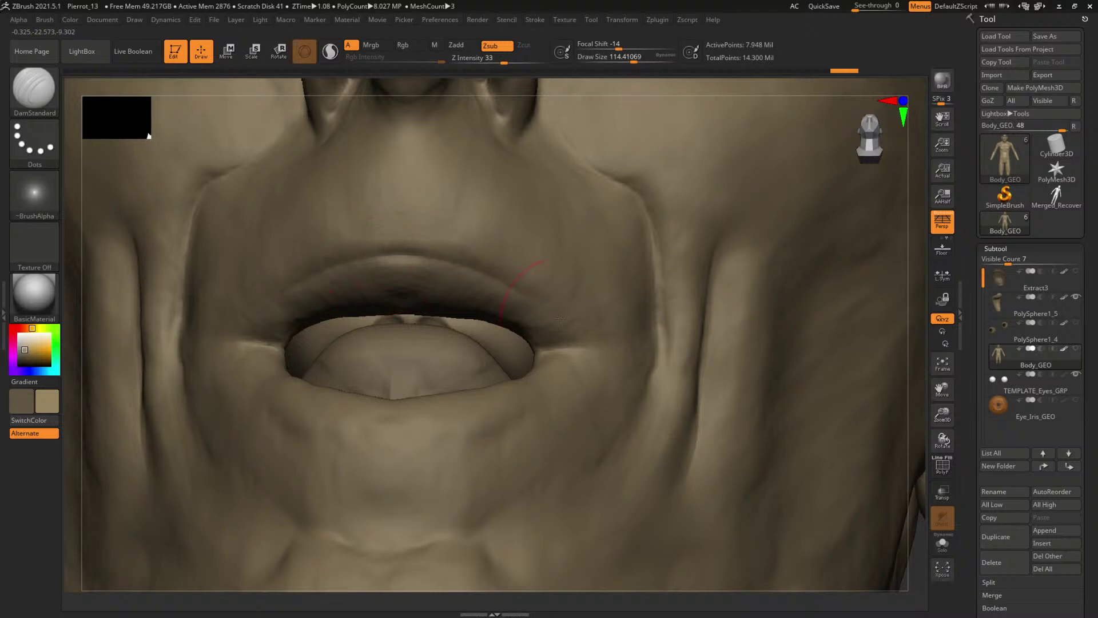
pyautogui.hotkey('ctrl', 'z')
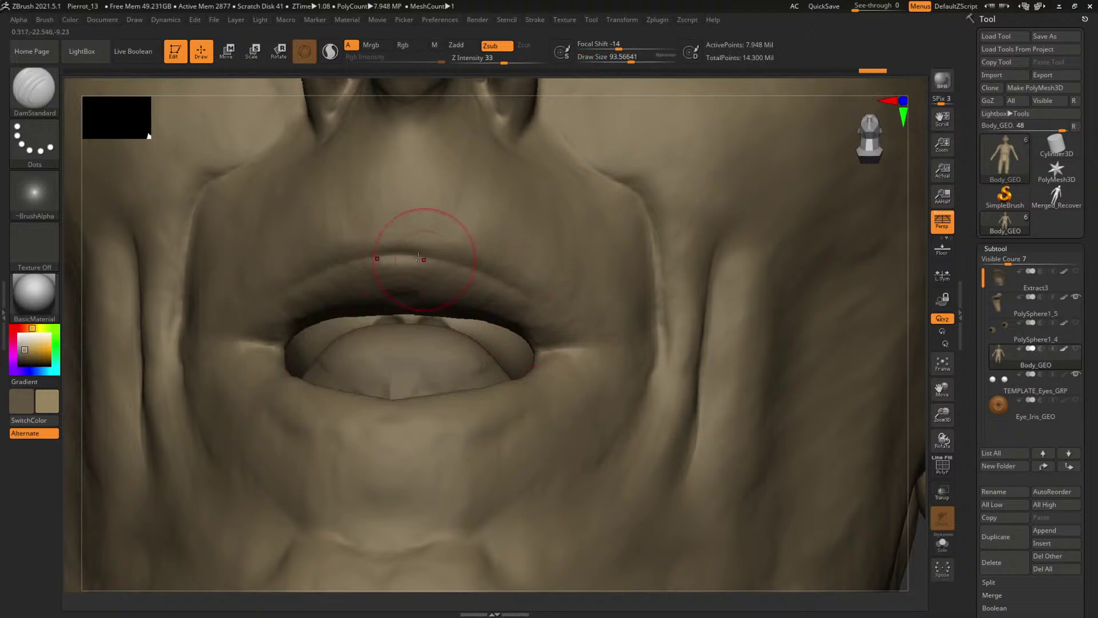
pyautogui.hotkey('ctrl', 'z')
pyautogui.press('space')
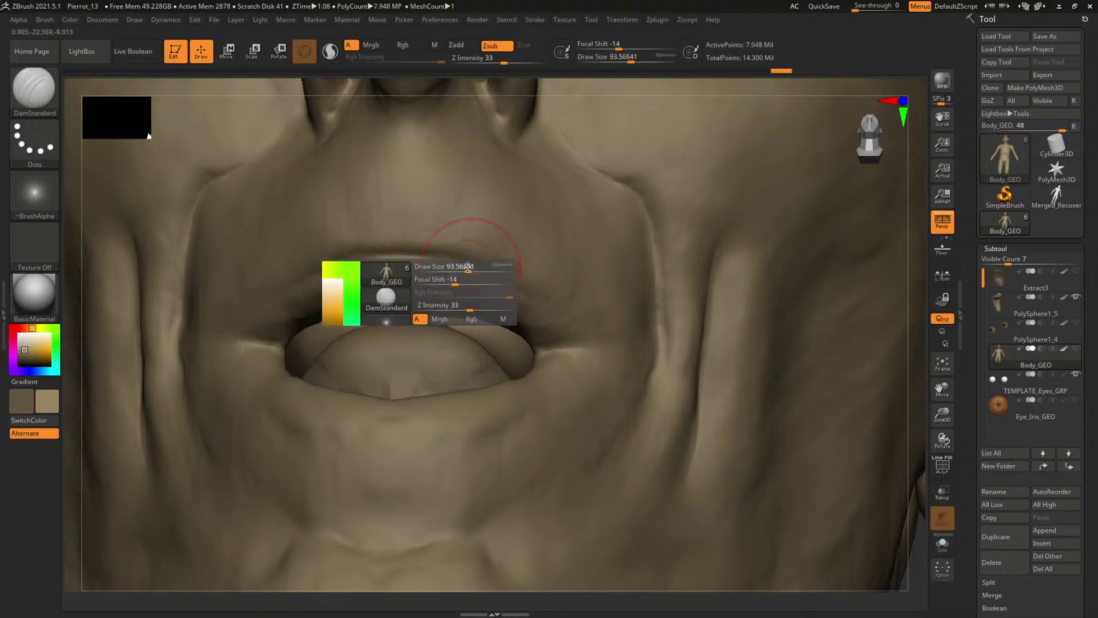
pyautogui.hotkey('ctrl', 'shift', 'z')
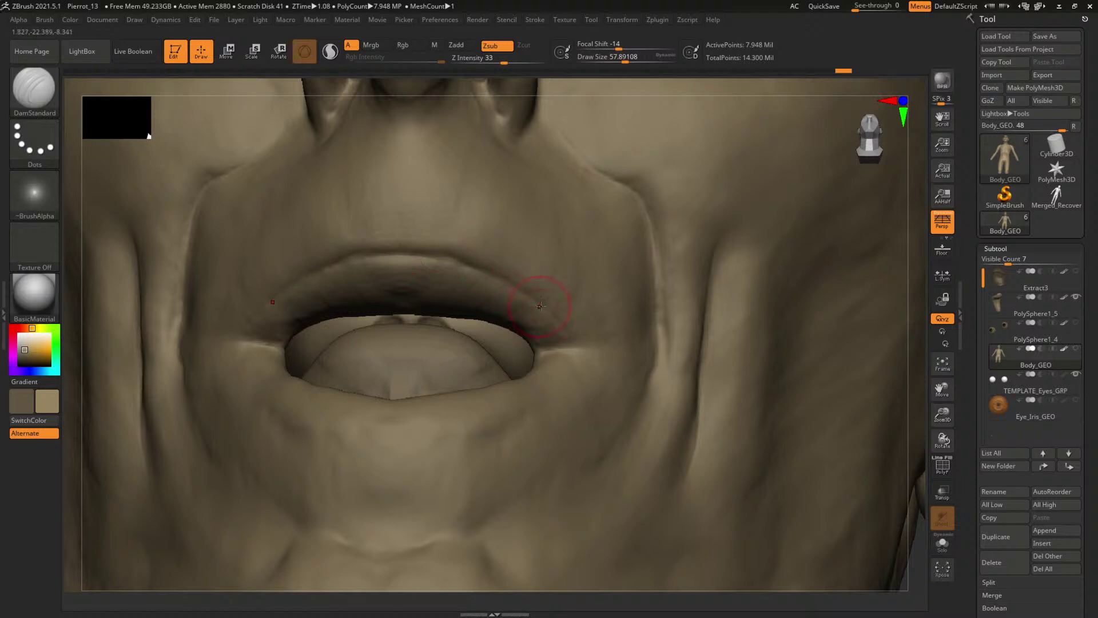
# - Carve the lower lip's border from corner to corner using DamStandard at a draw size of about 58
pyautogui.keyDown('ctrl'); pyautogui.moveTo(909, 407); pyautogui.dragTo(632, 381, button='right'); pyautogui.keyUp('ctrl')
pyautogui.press('space')
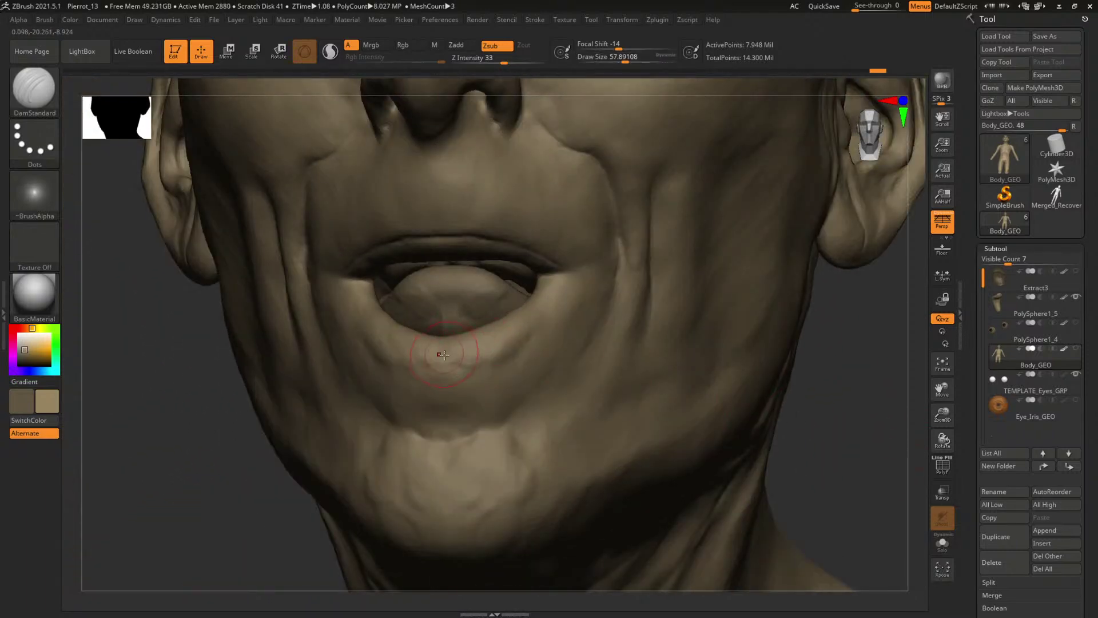
pyautogui.moveTo(389, 349); pyautogui.dragTo(488, 351)
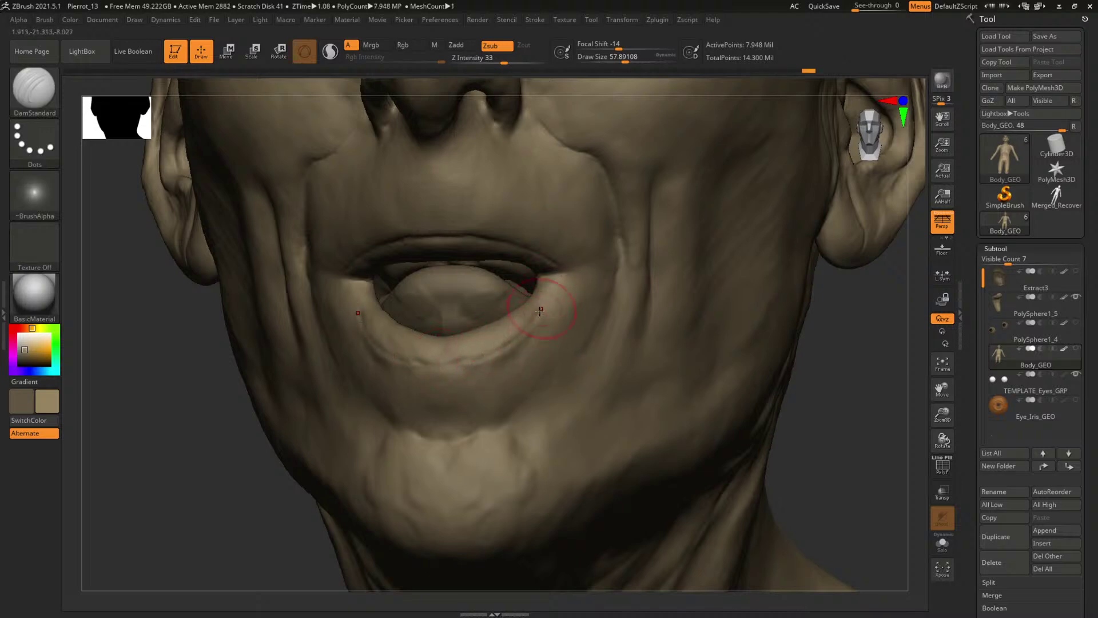
pyautogui.moveTo(381, 352); pyautogui.dragTo(505, 349)
# - Switch to ClayBuildup and fill out the center of the upper lip at a draw size of about 83
pyautogui.moveTo(792, 393)
pyautogui.mouseDown()
pyautogui.moveTo(833, 412)
pyautogui.moveTo(620, 350)
pyautogui.moveTo(706, 372)
pyautogui.moveTo(785, 425)
pyautogui.moveTo(846, 446)
pyautogui.moveTo(857, 465)
pyautogui.moveTo(882, 468)
pyautogui.mouseUp()
pyautogui.press('b')
pyautogui.press('c')
pyautogui.press('b')
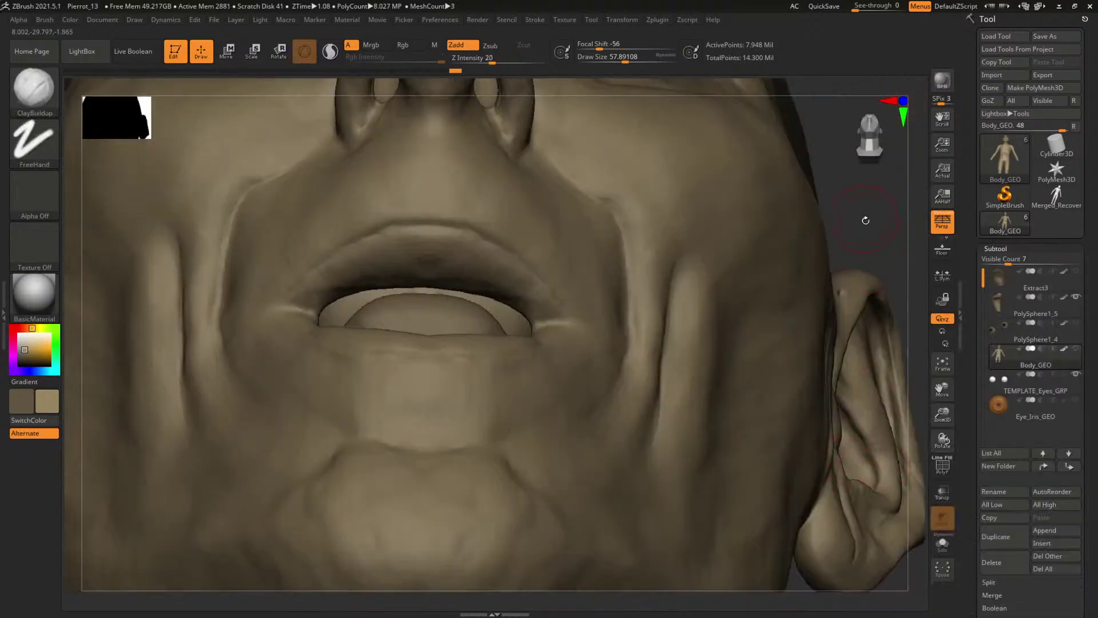
pyautogui.moveTo(865, 220)
pyautogui.mouseDown()
pyautogui.moveTo(863, 258)
pyautogui.moveTo(698, 277)
pyautogui.mouseUp()
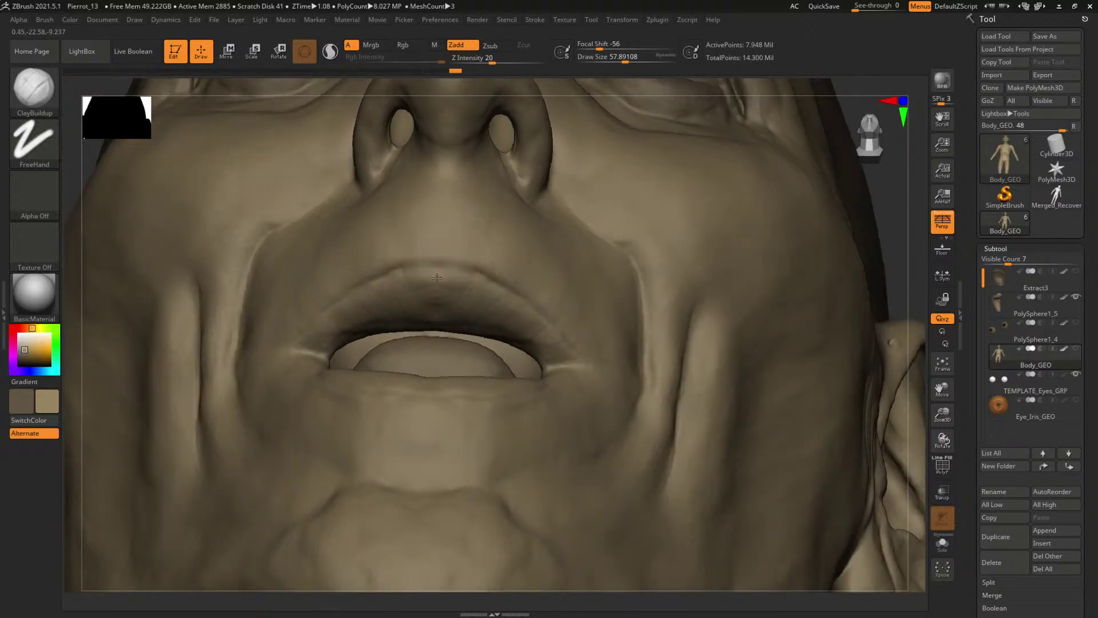
pyautogui.moveTo(848, 231); pyautogui.dragTo(715, 240)
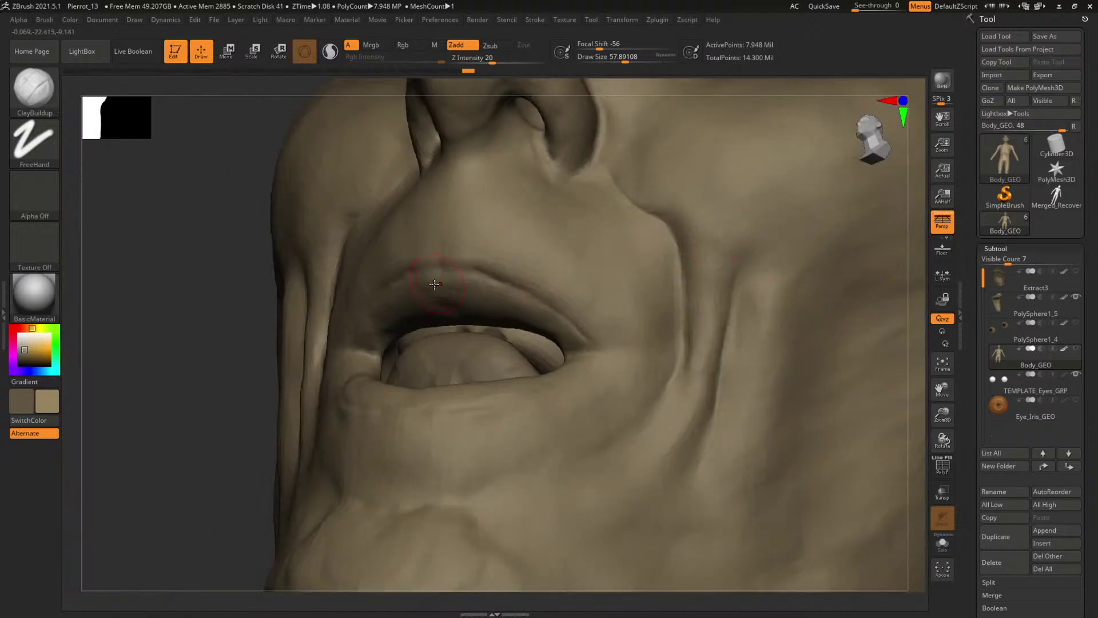
pyautogui.moveTo(178, 363); pyautogui.dragTo(211, 330)
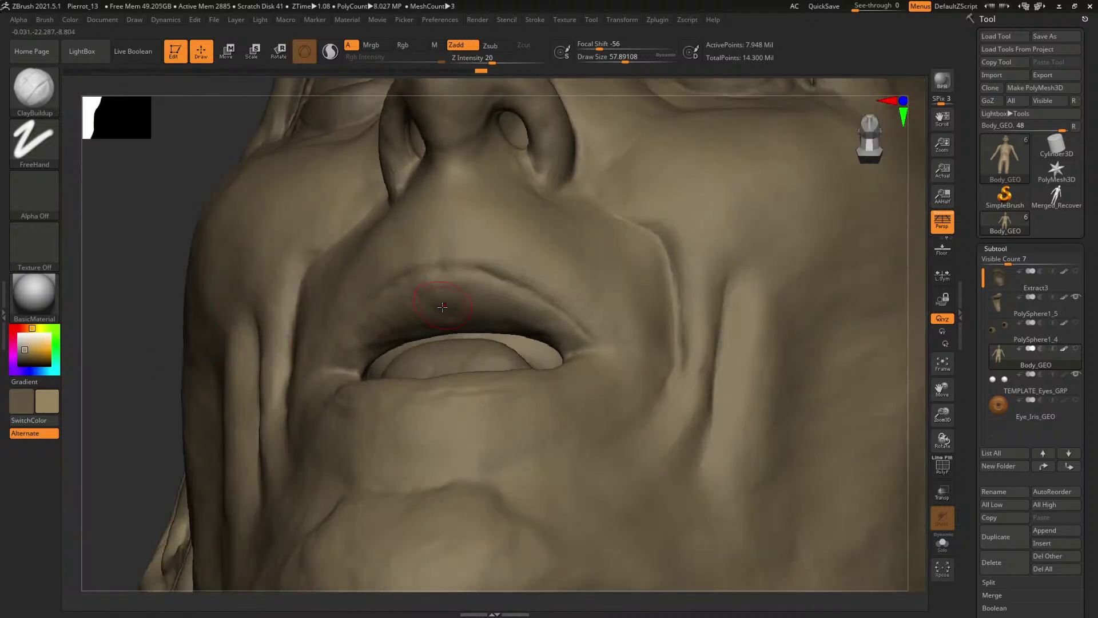
pyautogui.press('space')
pyautogui.moveTo(445, 302); pyautogui.dragTo(446, 289)
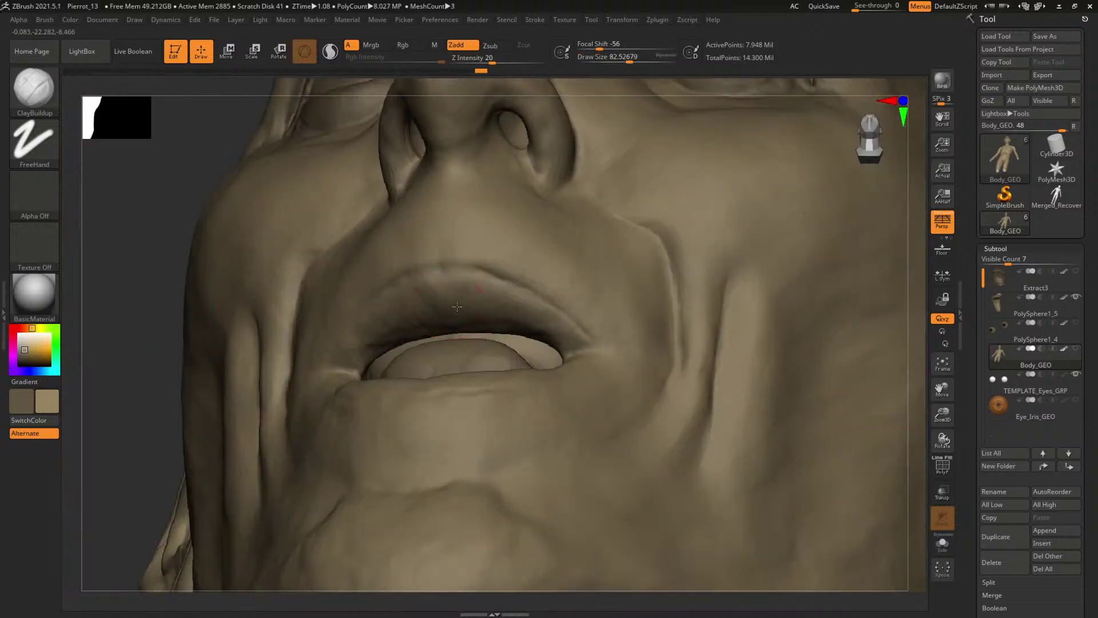
# - Build up the upper lip toward the mouth corner with ClayBuildup at a draw size of about 76
pyautogui.press('space')
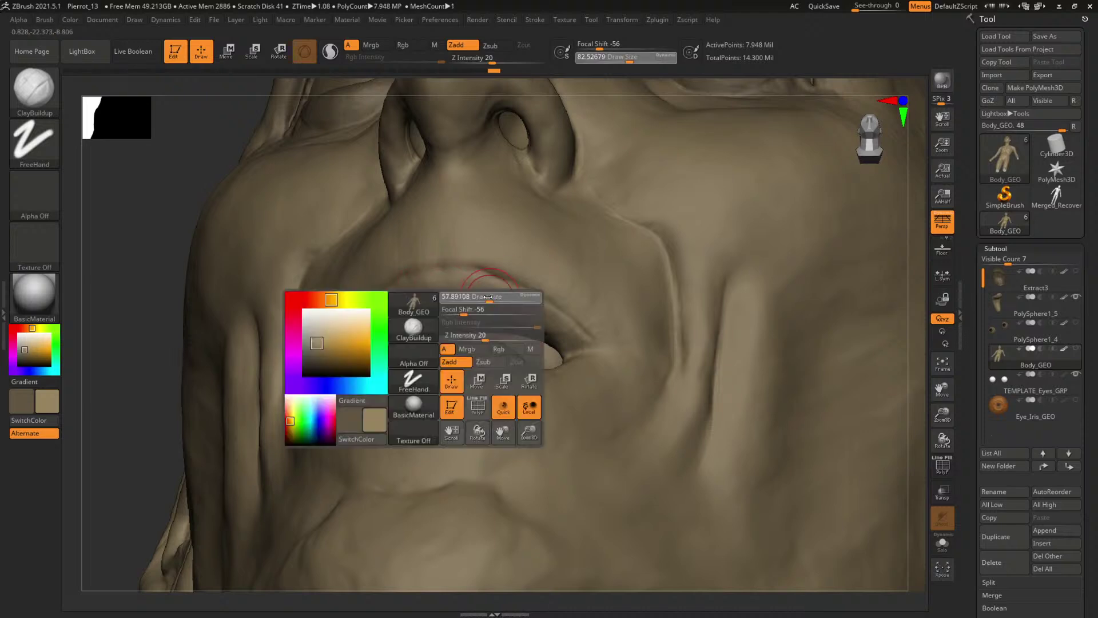
pyautogui.press('space')
pyautogui.moveTo(506, 307)
pyautogui.mouseDown()
pyautogui.moveTo(497, 308)
pyautogui.moveTo(504, 294)
pyautogui.mouseUp()
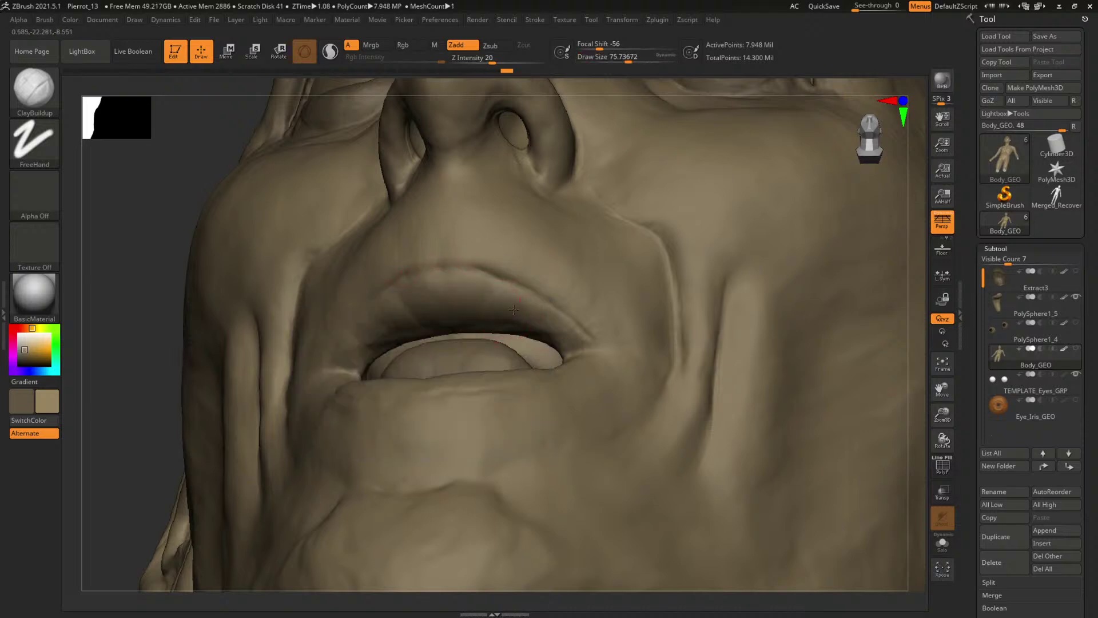
pyautogui.keyDown('shift'); pyautogui.moveTo(204, 320); pyautogui.dragTo(654, 385); pyautogui.keyUp('shift')
pyautogui.press('f')
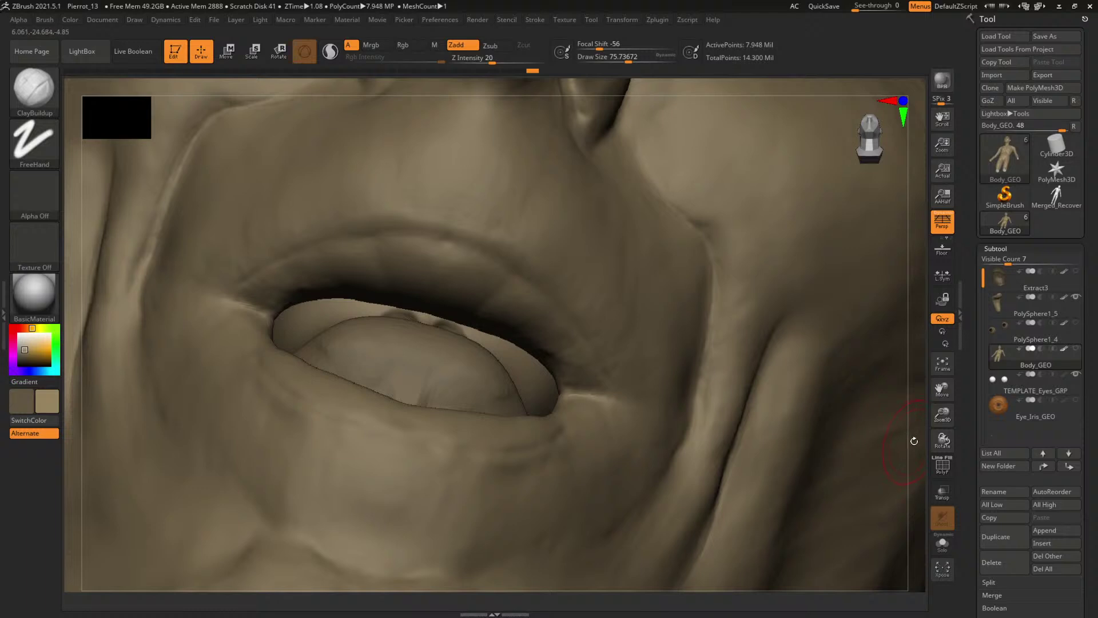
# - Sculpt and smooth the inner corner of the mouth at draw sizes of about 102 and 73
pyautogui.moveTo(914, 440); pyautogui.dragTo(698, 380)
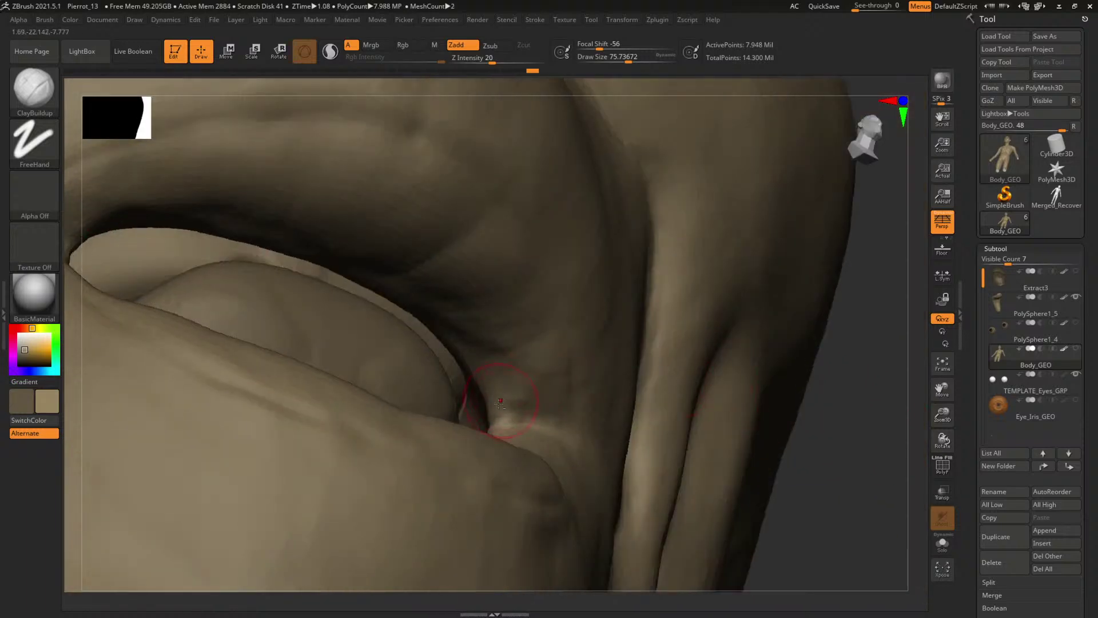
pyautogui.press(']')
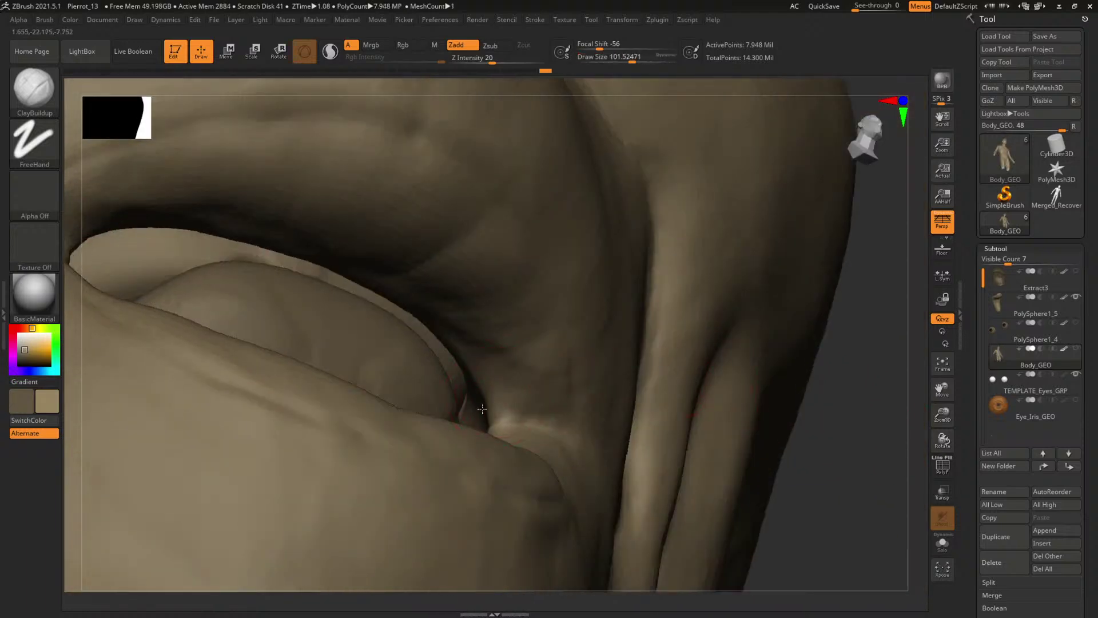
pyautogui.moveTo(780, 404)
pyautogui.mouseDown()
pyautogui.moveTo(821, 437)
pyautogui.moveTo(786, 370)
pyautogui.moveTo(772, 389)
pyautogui.mouseUp()
pyautogui.rightClick(500, 376)
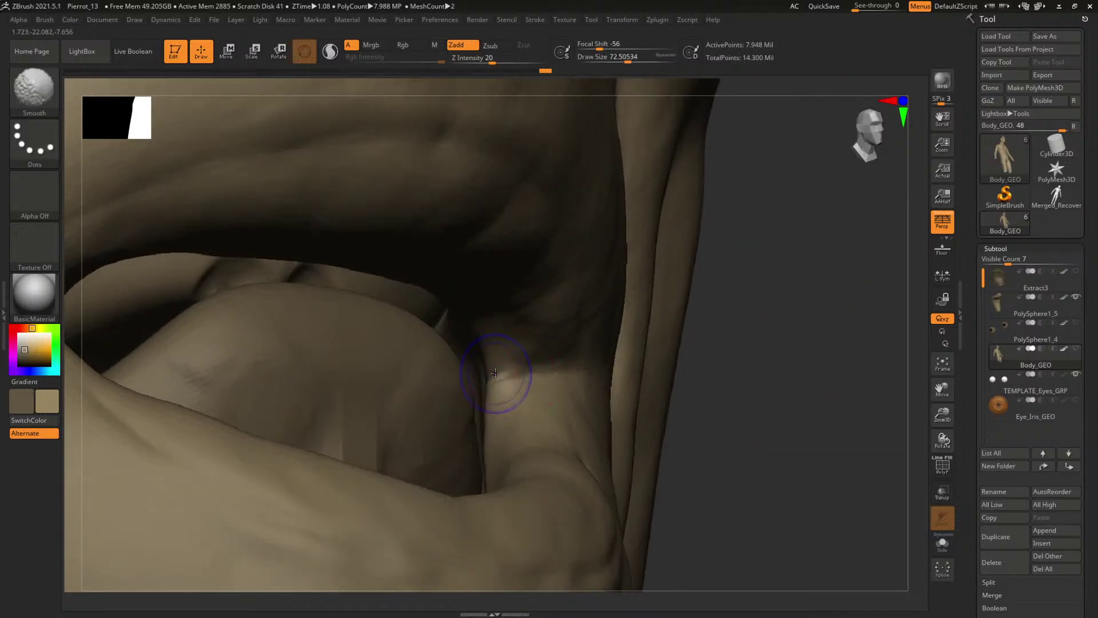
# - Lower Body_GEO's subdivision to the level with 31,052 points and smooth the inner mouth corner
pyautogui.hotkey('shift', 'd')
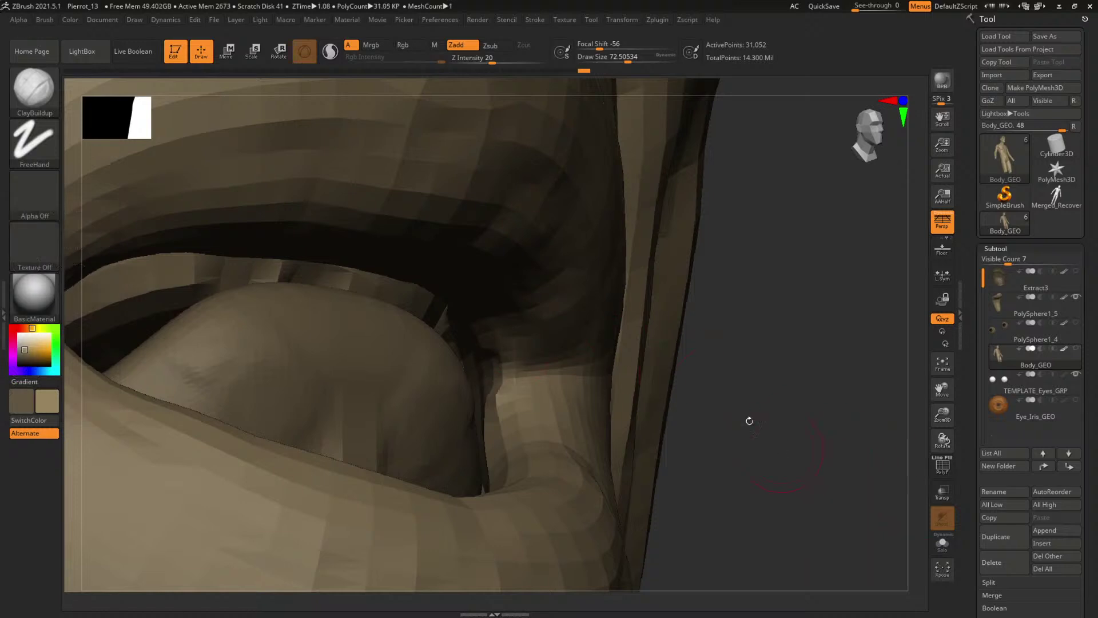
pyautogui.moveTo(749, 420); pyautogui.dragTo(484, 341)
pyautogui.press('shift')
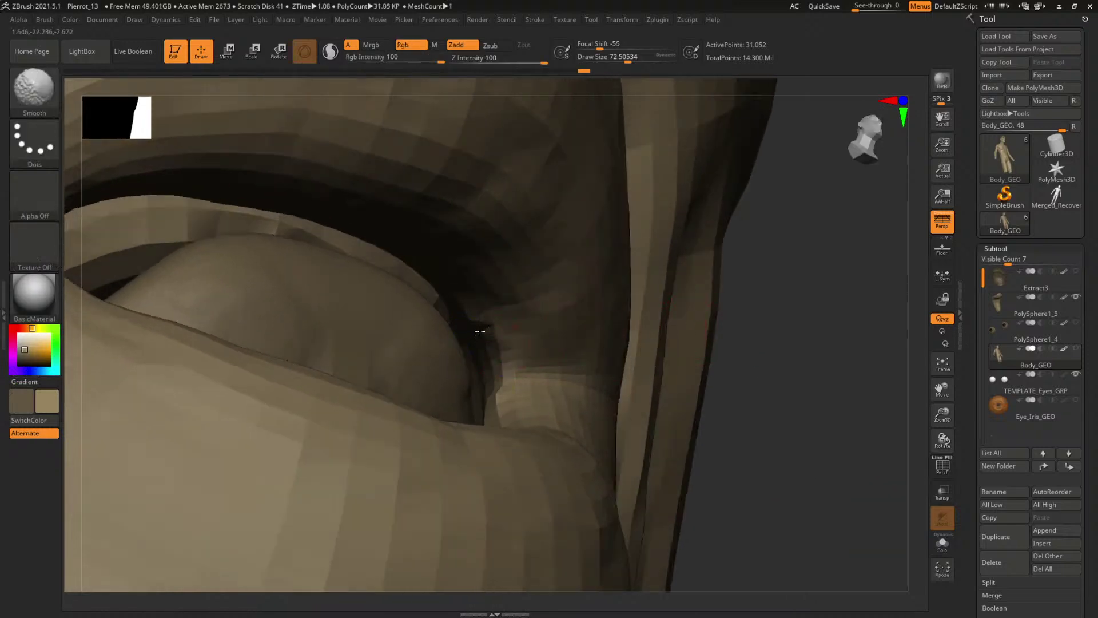
pyautogui.keyDown('shift'); pyautogui.moveTo(471, 299); pyautogui.dragTo(479, 313); pyautogui.keyUp('shift')
pyautogui.moveTo(797, 355)
pyautogui.mouseDown()
pyautogui.moveTo(657, 349)
pyautogui.moveTo(646, 366)
pyautogui.moveTo(809, 376)
pyautogui.mouseUp()
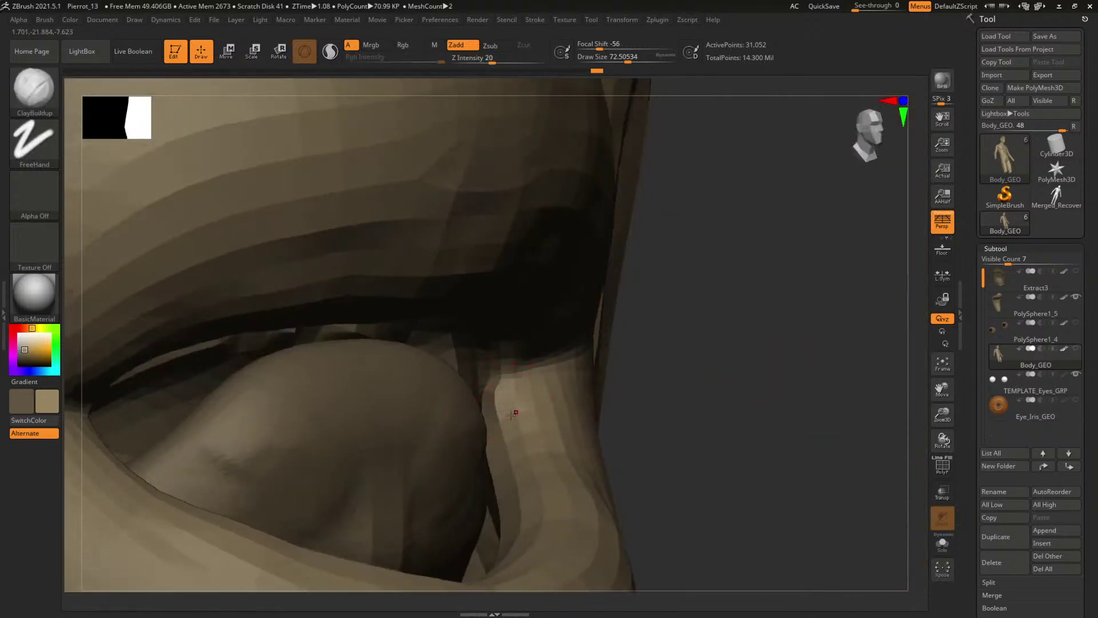
# - Raise Body_GEO's subdivision to the level with 496,802 points and switch to the DamStandard brush
pyautogui.press('d')
pyautogui.moveTo(743, 394)
pyautogui.mouseDown()
pyautogui.moveTo(638, 378)
pyautogui.moveTo(729, 372)
pyautogui.moveTo(693, 378)
pyautogui.moveTo(701, 391)
pyautogui.mouseUp()
pyautogui.press('d')
pyautogui.press('b')
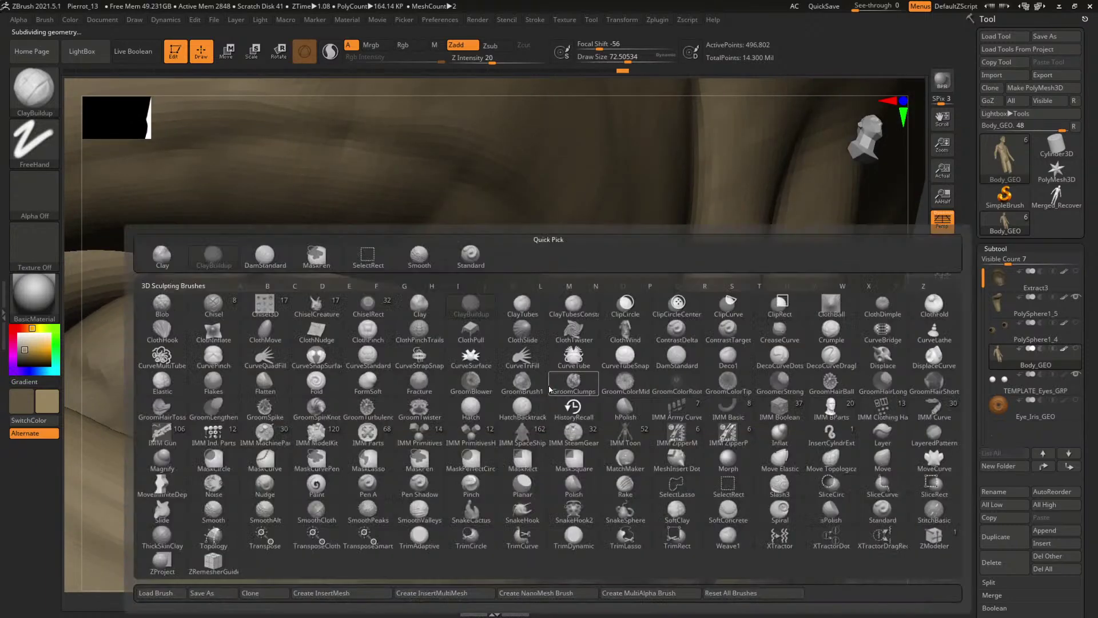
pyautogui.press('d')
pyautogui.press('s')
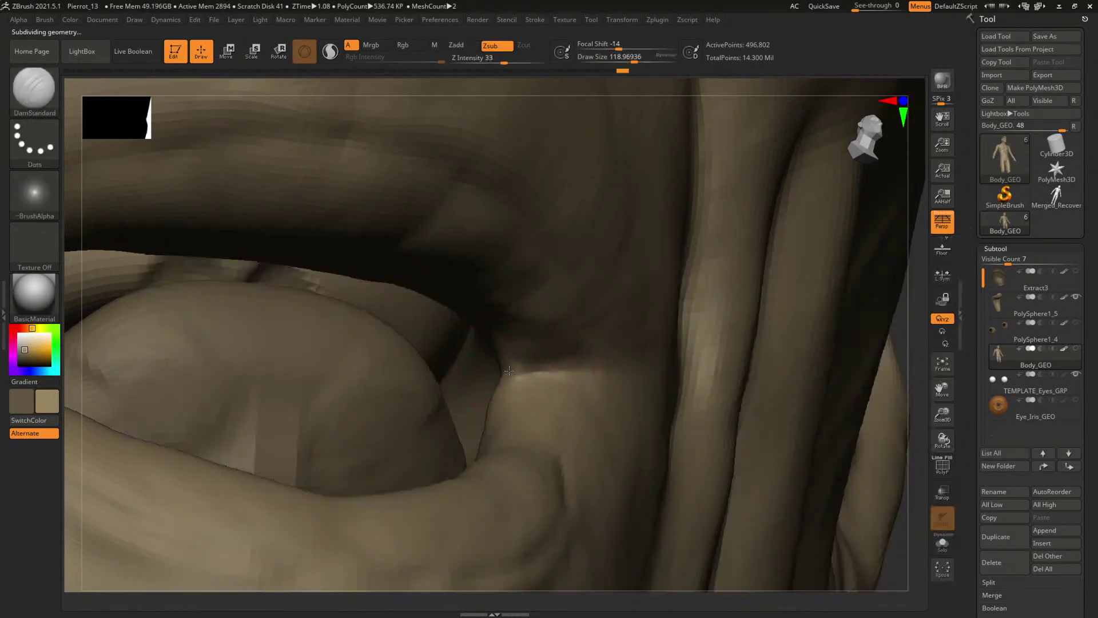
# - Carve the crease at the inner mouth corner with DamStandard at a draw size of about 39
pyautogui.moveTo(908, 345); pyautogui.dragTo(824, 355)
pyautogui.press('space')
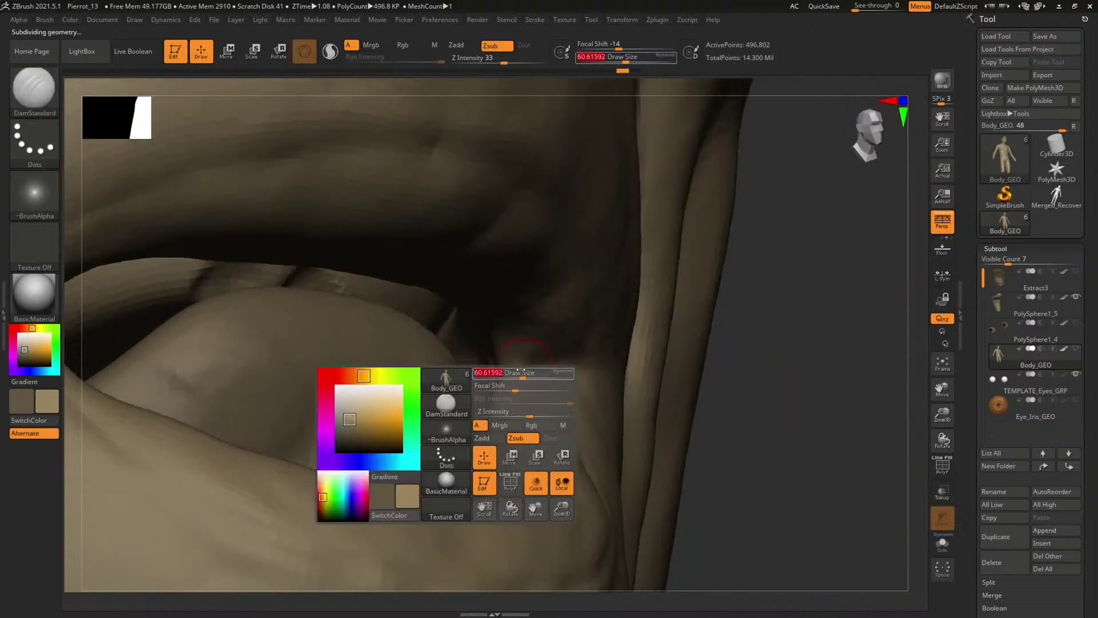
pyautogui.moveTo(536, 375); pyautogui.dragTo(506, 371)
pyautogui.press('space')
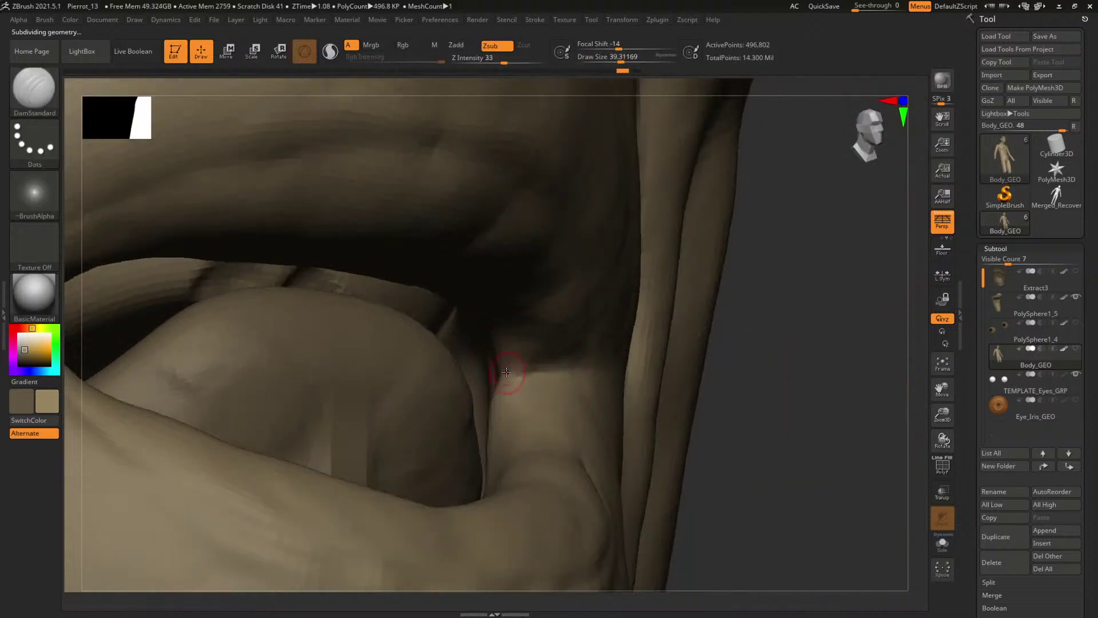
pyautogui.moveTo(783, 393); pyautogui.dragTo(700, 380)
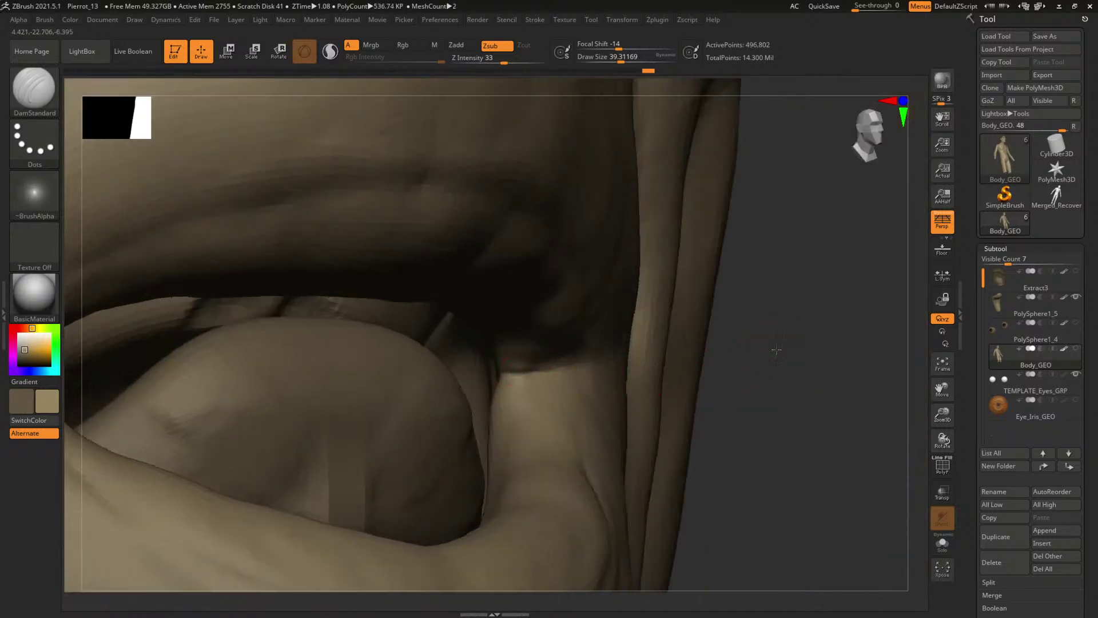
# - Turn on Solo for Body_GEO and refine the mouth-corner crease with DamStandard at a draw size of about 53
pyautogui.moveTo(776, 349)
pyautogui.mouseDown()
pyautogui.moveTo(749, 353)
pyautogui.moveTo(804, 382)
pyautogui.mouseUp()
pyautogui.click(943, 543)
pyautogui.press('space')
pyautogui.moveTo(500, 369)
pyautogui.mouseDown()
pyautogui.moveTo(681, 366)
pyautogui.moveTo(595, 354)
pyautogui.moveTo(618, 366)
pyautogui.mouseUp()
pyautogui.press('shift')
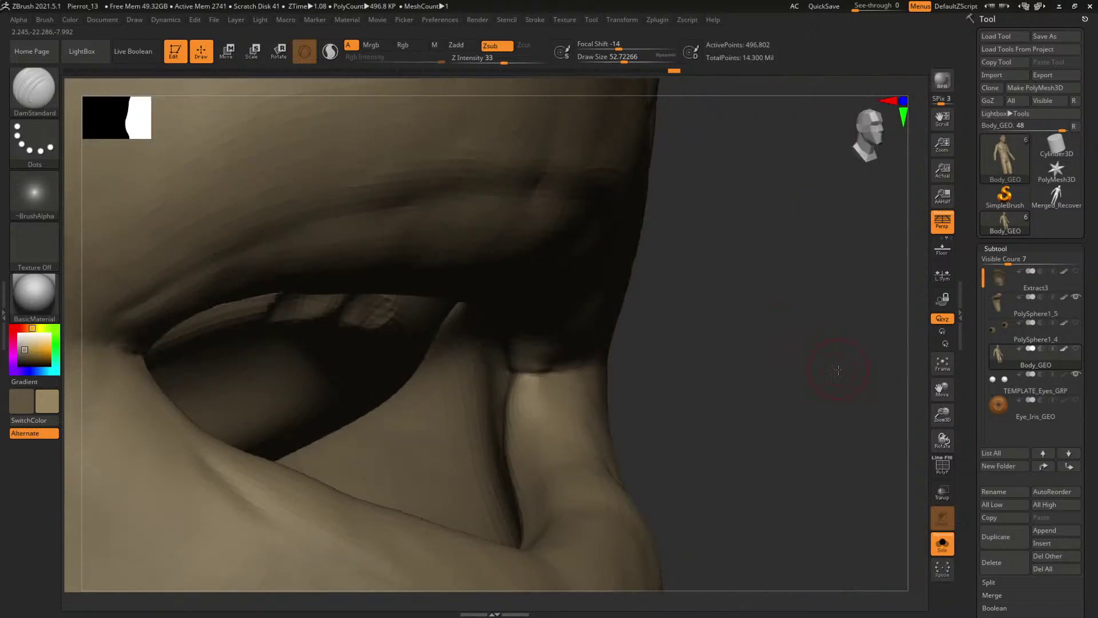
# - Smooth the inner surface behind the upper lip at a draw size of about 53
pyautogui.keyDown('alt'); pyautogui.moveTo(833, 371); pyautogui.dragTo(714, 343); pyautogui.keyUp('alt')
pyautogui.moveTo(612, 338)
pyautogui.mouseDown()
pyautogui.moveTo(654, 336)
pyautogui.moveTo(787, 384)
pyautogui.moveTo(825, 355)
pyautogui.moveTo(816, 331)
pyautogui.moveTo(848, 400)
pyautogui.mouseUp()
pyautogui.keyDown('shift'); pyautogui.moveTo(369, 343); pyautogui.dragTo(385, 342); pyautogui.keyUp('shift')
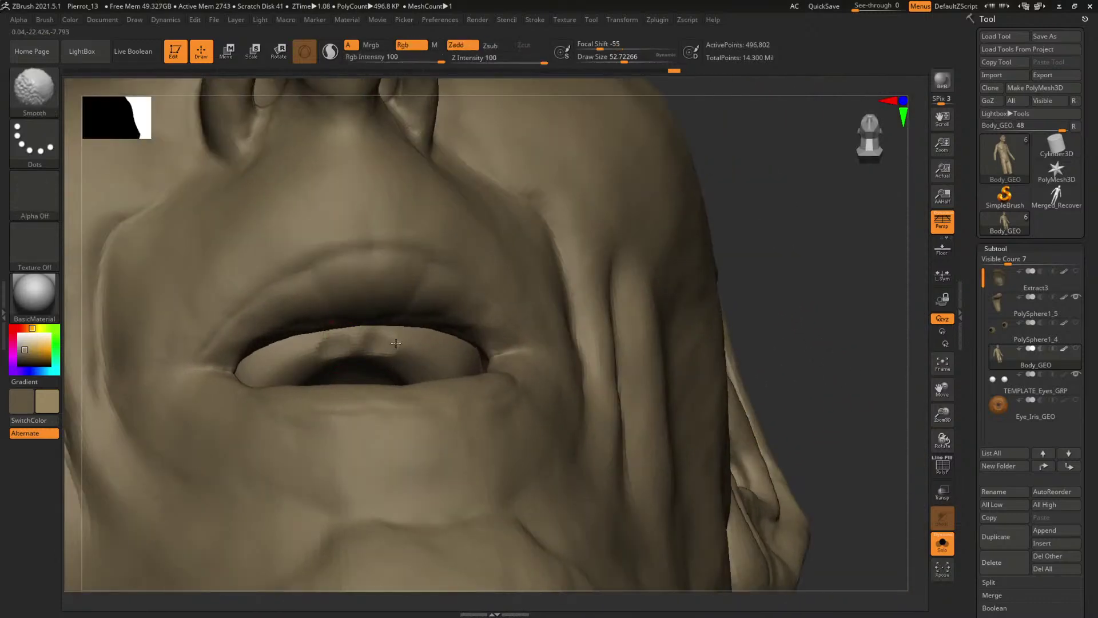
# - Switch to ClayBuildup and shape the ridge behind the upper lip at a draw size of about 32, smoothing its side
pyautogui.press('b')
pyautogui.press('c')
pyautogui.press('b')
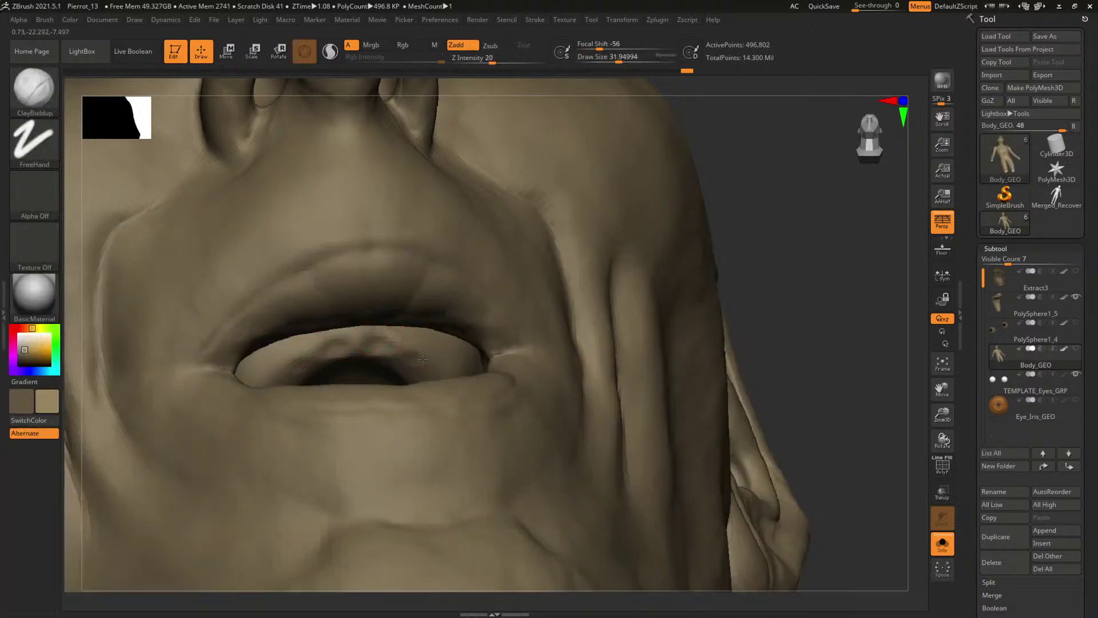
pyautogui.moveTo(794, 286)
pyautogui.mouseDown()
pyautogui.moveTo(850, 307)
pyautogui.moveTo(818, 400)
pyautogui.mouseUp()
pyautogui.moveTo(832, 450); pyautogui.dragTo(731, 394)
pyautogui.keyDown('shift'); pyautogui.moveTo(420, 363); pyautogui.dragTo(426, 359); pyautogui.keyUp('shift')
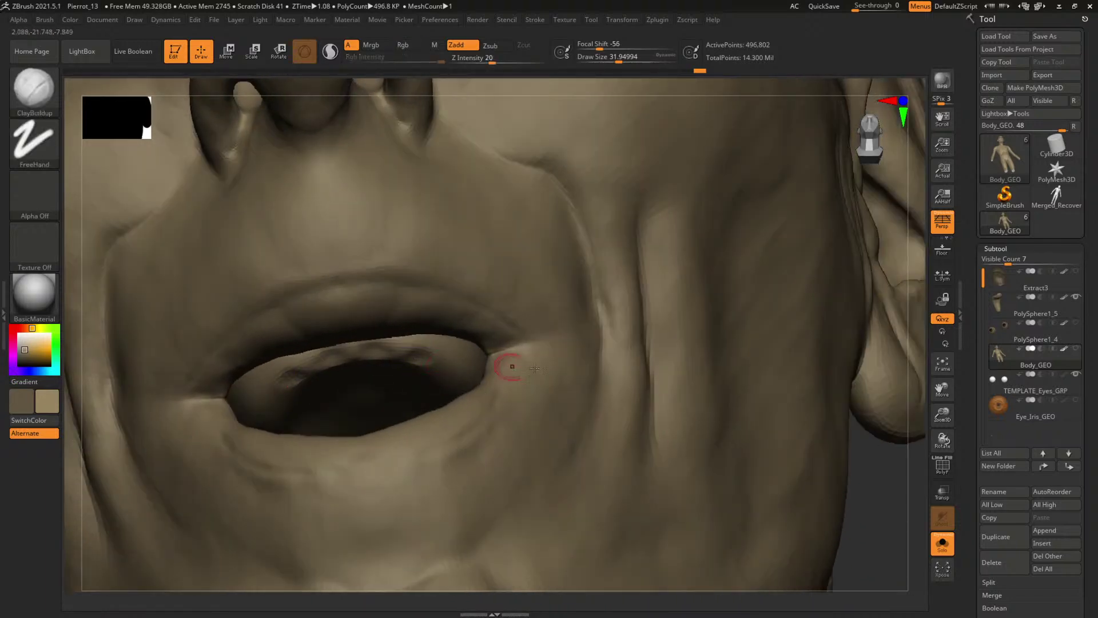
# - Build up the area below the lower lip's border with ClayBuildup, enlarging the draw size from about 63 to 86
pyautogui.moveTo(918, 524)
pyautogui.mouseDown()
pyautogui.moveTo(863, 507)
pyautogui.moveTo(797, 355)
pyautogui.moveTo(800, 427)
pyautogui.moveTo(821, 348)
pyautogui.mouseUp()
pyautogui.moveTo(805, 390); pyautogui.dragTo(709, 384)
pyautogui.press(']')
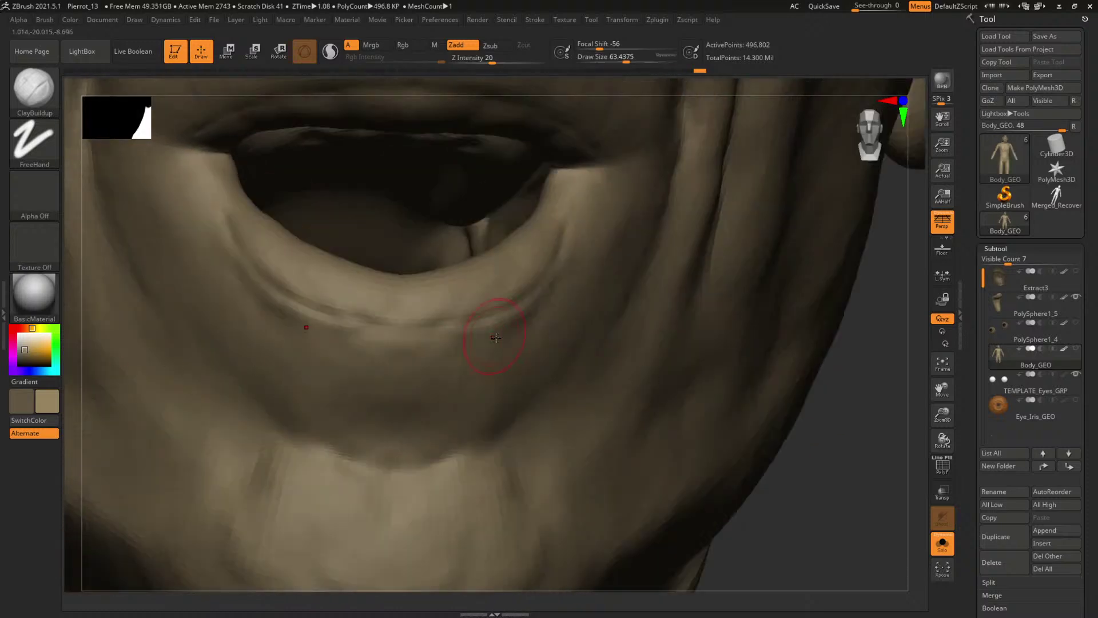
pyautogui.moveTo(872, 479); pyautogui.dragTo(815, 459)
pyautogui.press('space')
pyautogui.click(446, 323)
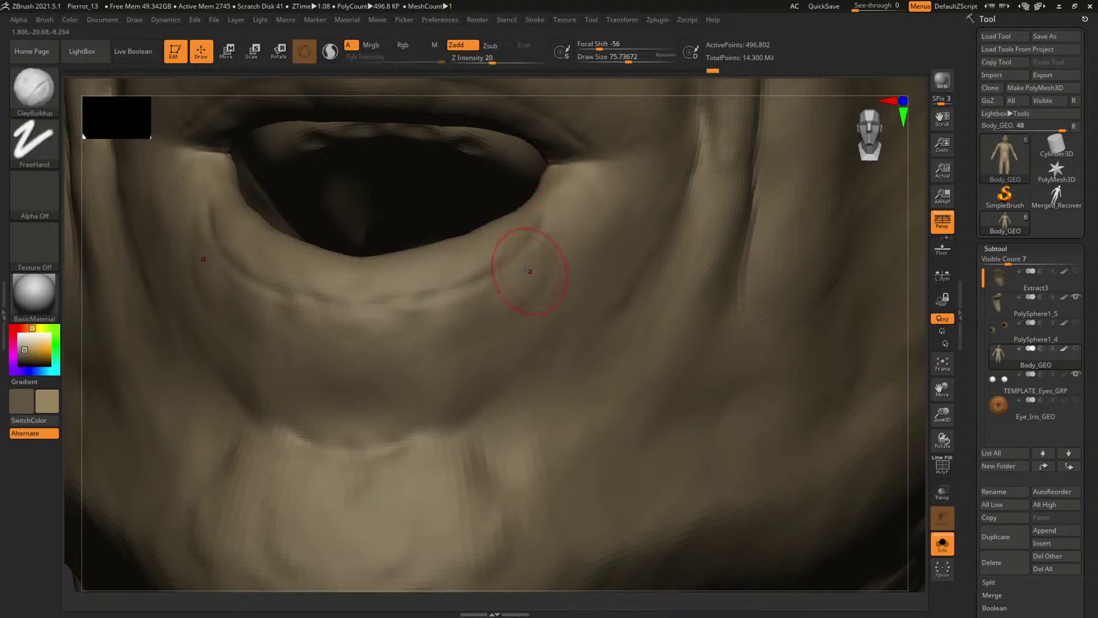
pyautogui.press('space')
pyautogui.click(460, 317)
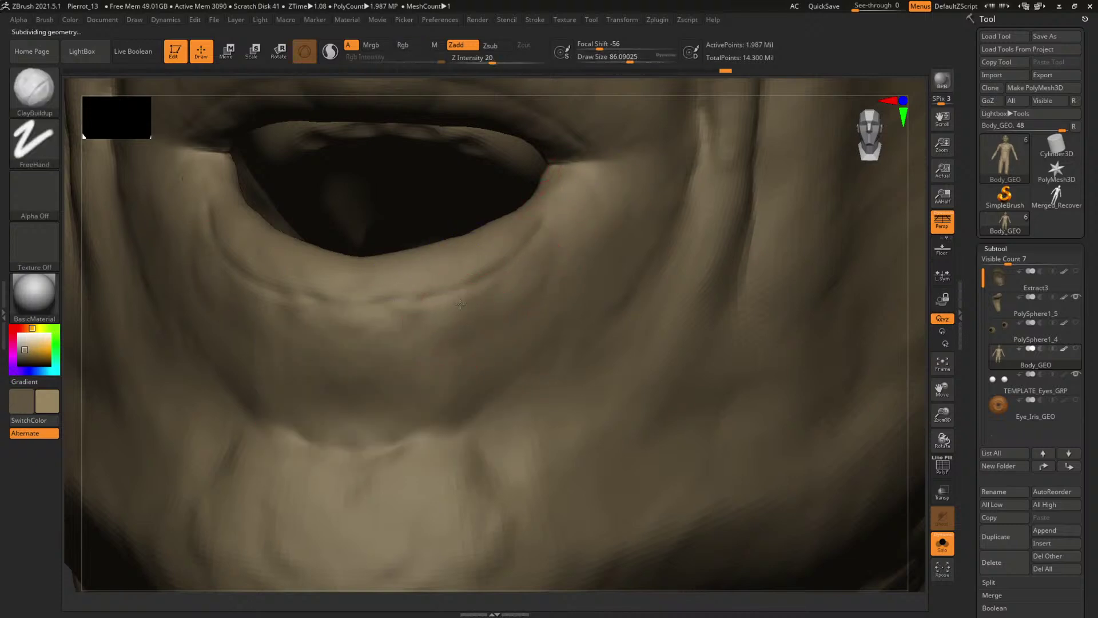
# - Temporarily isolate the lower face around the nose, mouth and chin to frame it, and restore the full body
pyautogui.press('f')
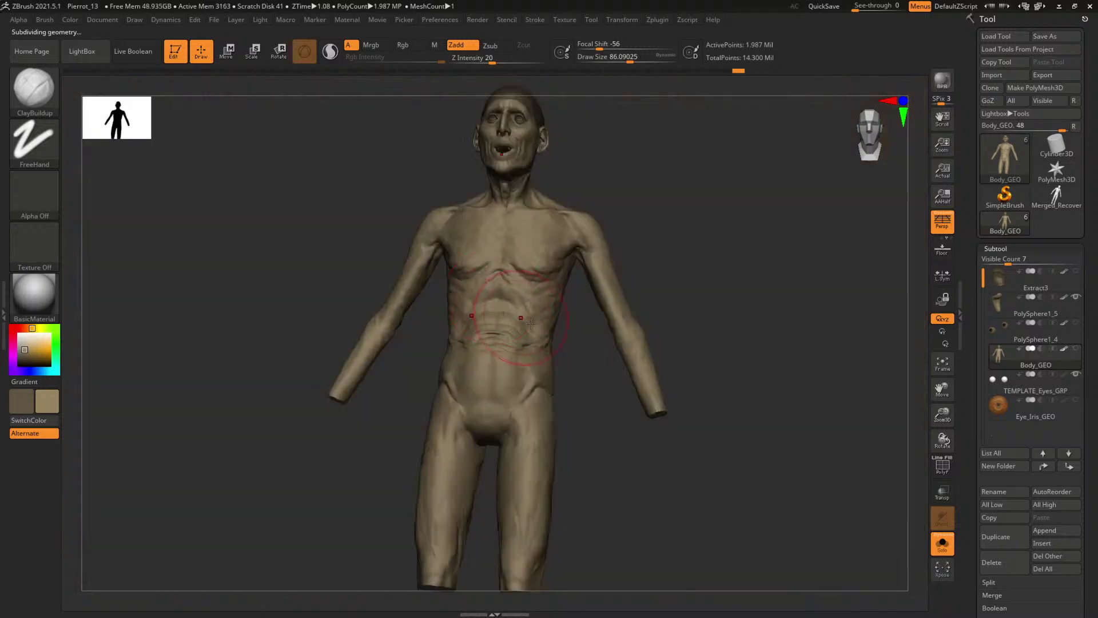
pyautogui.keyDown('shift'); pyautogui.moveTo(764, 289); pyautogui.dragTo(486, 332); pyautogui.keyUp('shift')
pyautogui.keyDown('alt'); pyautogui.moveTo(309, 358); pyautogui.dragTo(395, 486); pyautogui.keyUp('alt')
pyautogui.keyDown('alt'); pyautogui.moveTo(338, 300); pyautogui.dragTo(398, 462); pyautogui.keyUp('alt')
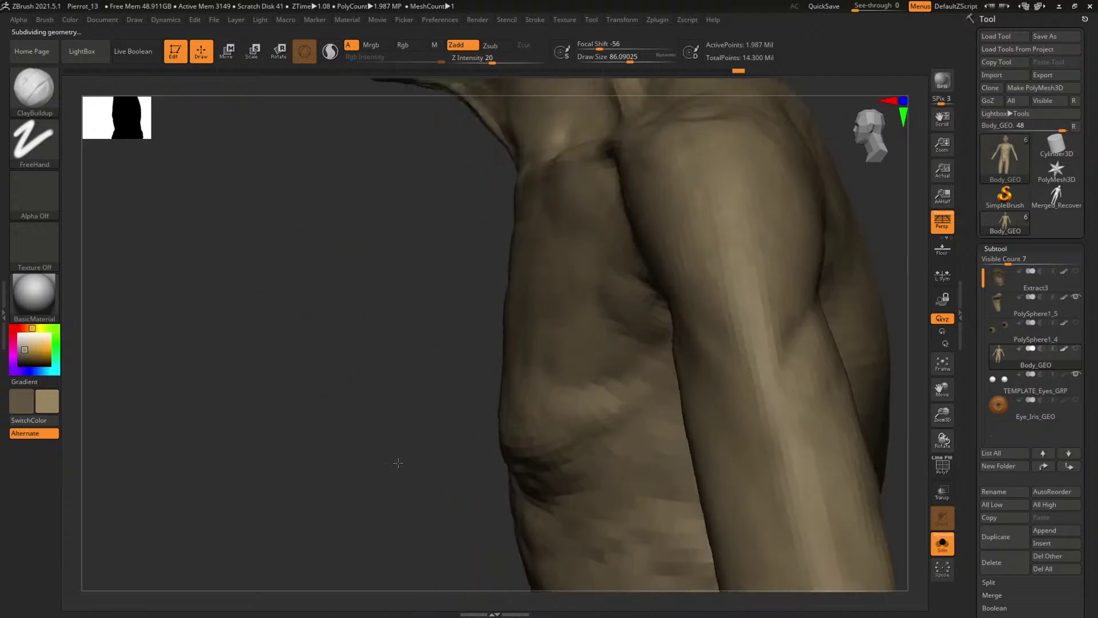
pyautogui.moveTo(326, 155)
pyautogui.keyDown('alt'); pyautogui.mouseDown()
pyautogui.moveTo(421, 414)
pyautogui.moveTo(464, 475)
pyautogui.mouseUp(); pyautogui.keyUp('alt')
pyautogui.moveTo(383, 205)
pyautogui.keyDown('ctrl'); pyautogui.keyDown('shift'); pyautogui.mouseDown()
pyautogui.moveTo(536, 366)
pyautogui.moveTo(446, 422)
pyautogui.moveTo(569, 441)
pyautogui.mouseUp(); pyautogui.keyUp('shift'); pyautogui.keyUp('ctrl')
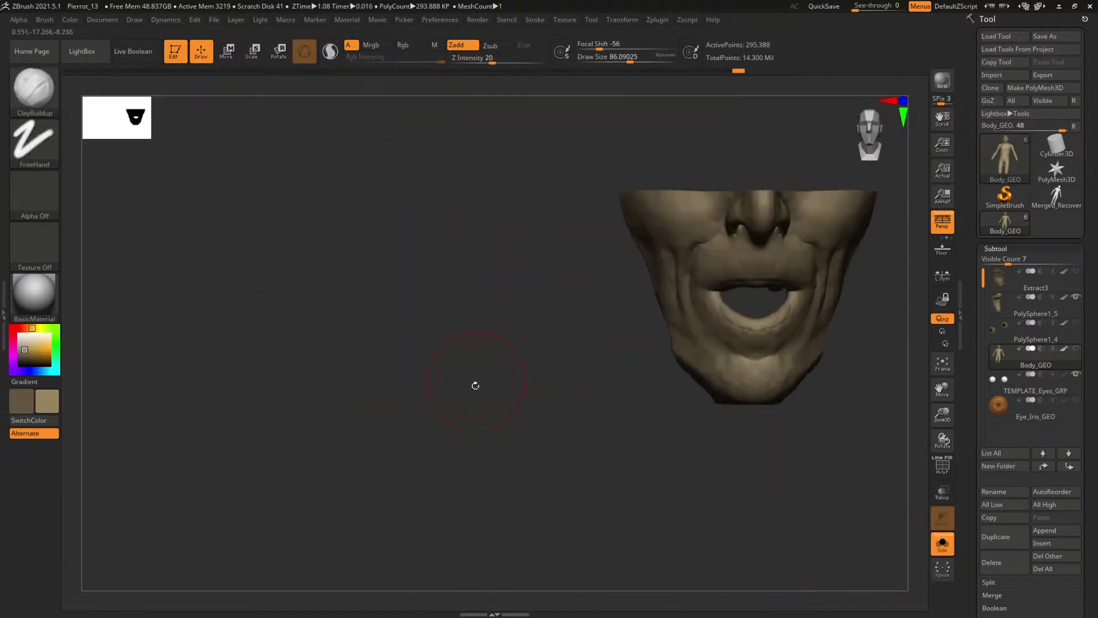
pyautogui.press('f')
pyautogui.press('f')
pyautogui.press('f')
pyautogui.press('f')
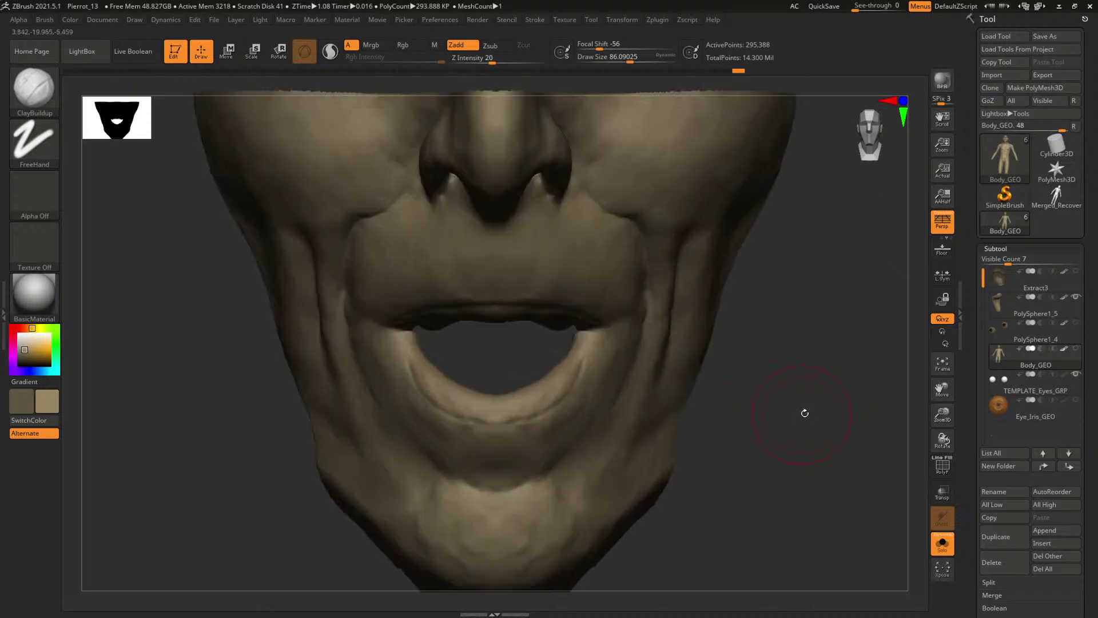
pyautogui.moveTo(804, 412); pyautogui.dragTo(828, 416)
pyautogui.keyDown('ctrl'); pyautogui.keyDown('shift'); pyautogui.click(819, 395); pyautogui.keyUp('shift'); pyautogui.keyUp('ctrl')
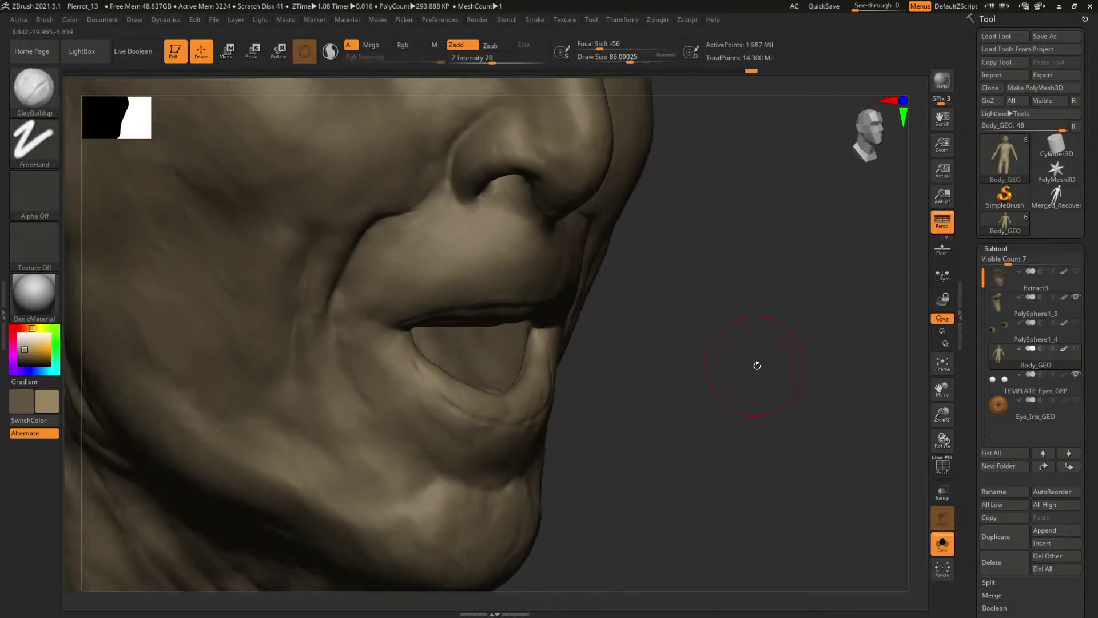
# - Refine the upper lip's outer border with ClayBuildup at a draw size of about 58 and smooth it at about 76
pyautogui.moveTo(755, 363)
pyautogui.mouseDown()
pyautogui.moveTo(768, 343)
pyautogui.moveTo(821, 395)
pyautogui.moveTo(808, 415)
pyautogui.mouseUp()
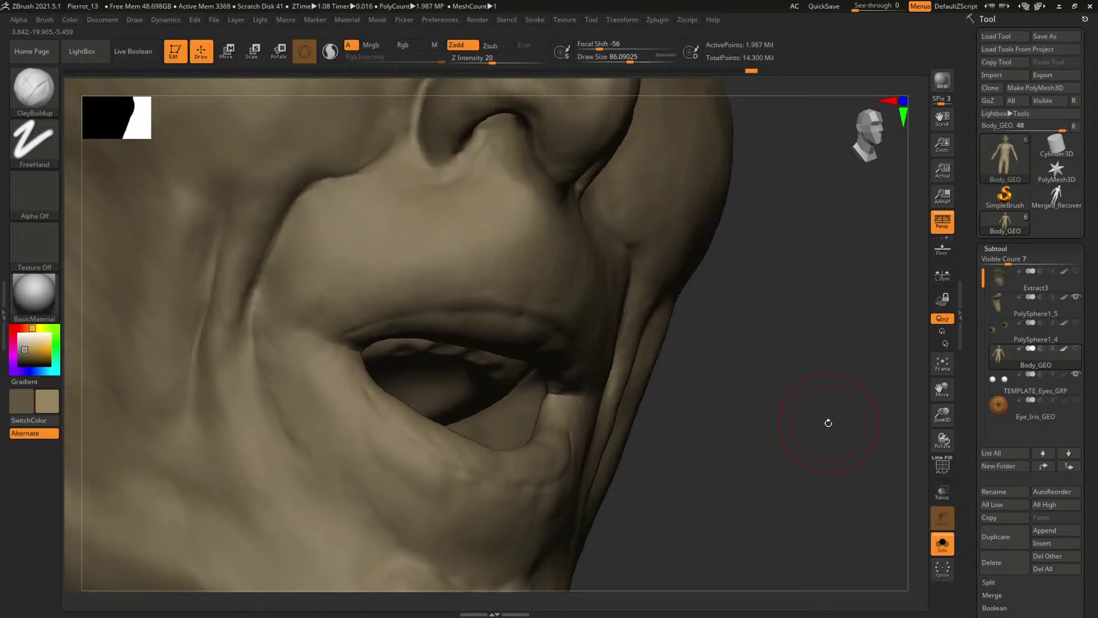
pyautogui.moveTo(825, 425); pyautogui.dragTo(507, 370)
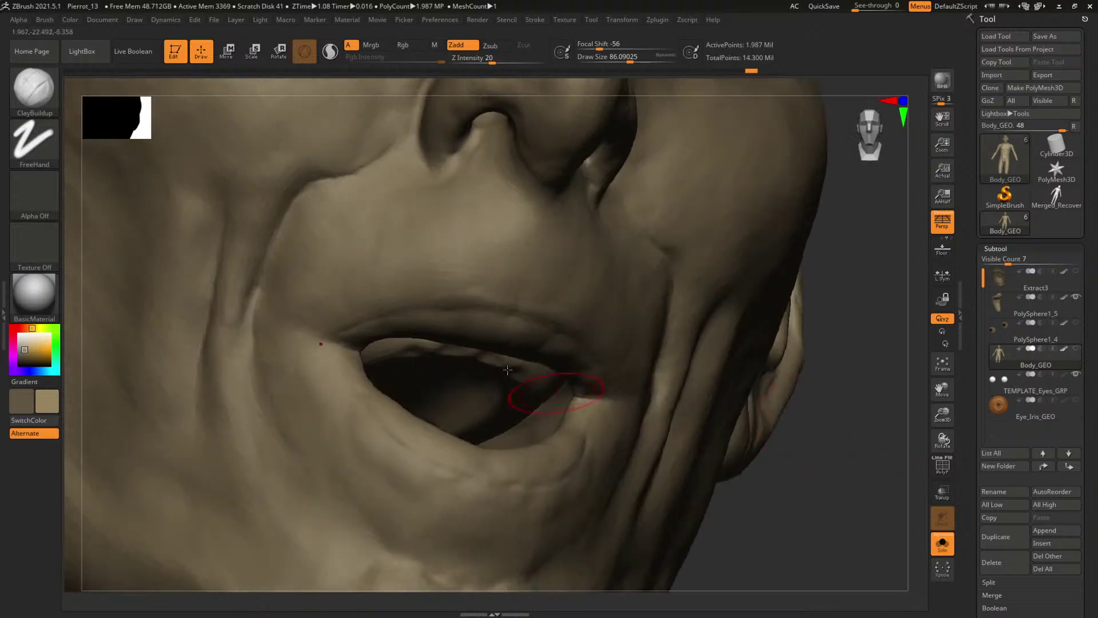
pyautogui.moveTo(827, 459); pyautogui.dragTo(805, 437)
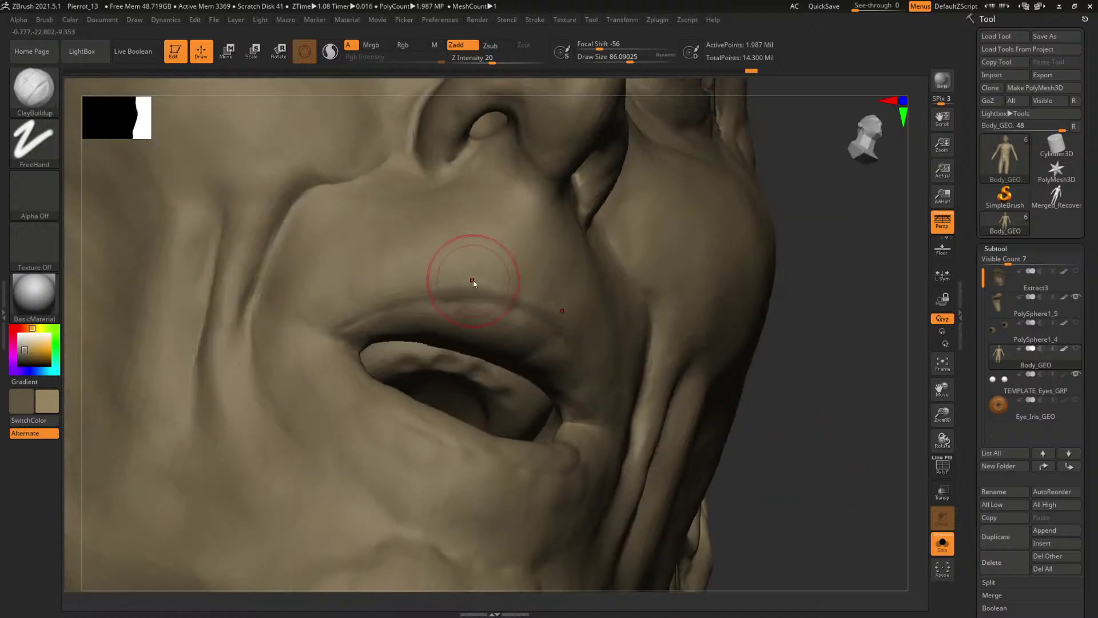
pyautogui.moveTo(799, 359); pyautogui.dragTo(492, 277)
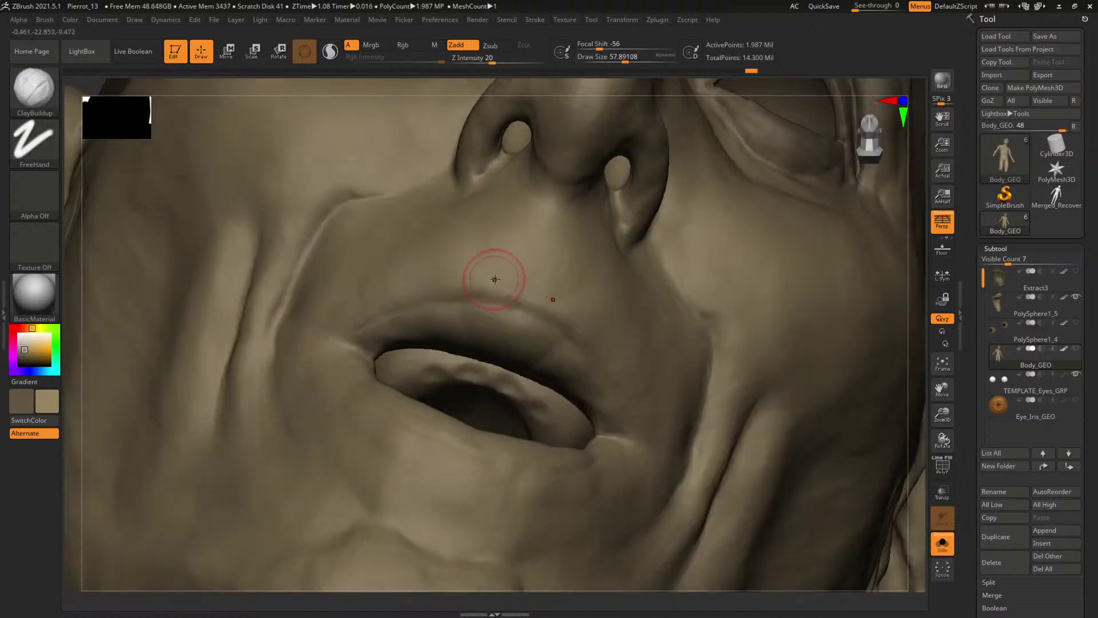
pyautogui.press('shift')
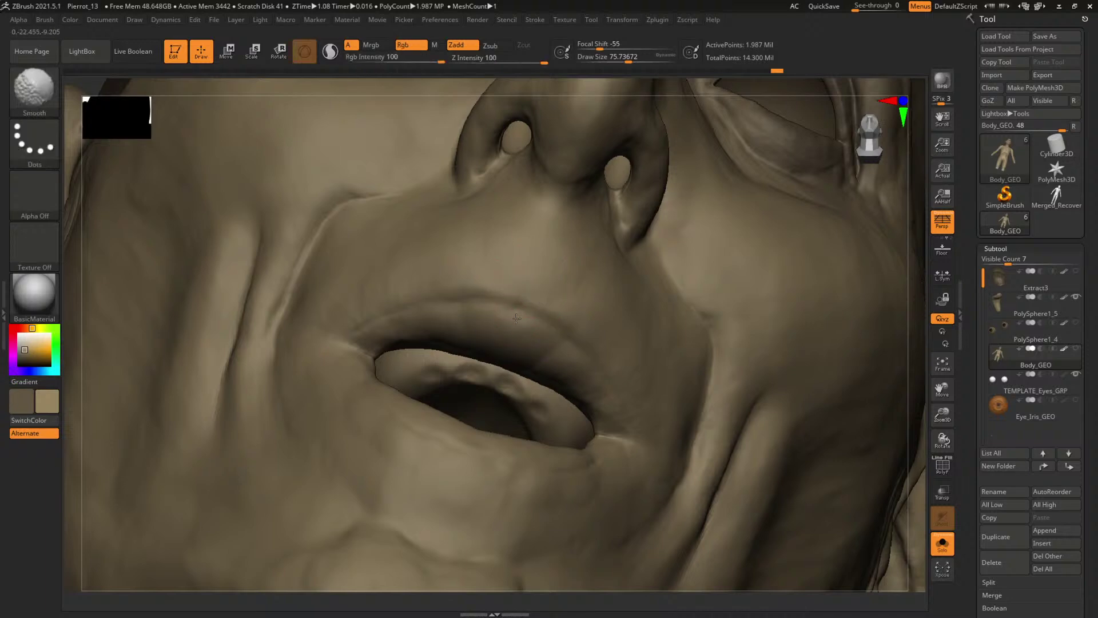
pyautogui.moveTo(916, 304); pyautogui.dragTo(526, 312)
pyautogui.moveTo(723, 343)
pyautogui.mouseDown()
pyautogui.moveTo(804, 431)
pyautogui.moveTo(531, 293)
pyautogui.moveTo(524, 313)
pyautogui.mouseUp()
# - Fill out the upper lip and the area above it with ClayBuildup at draw sizes of about 79 and 128
pyautogui.press('space')
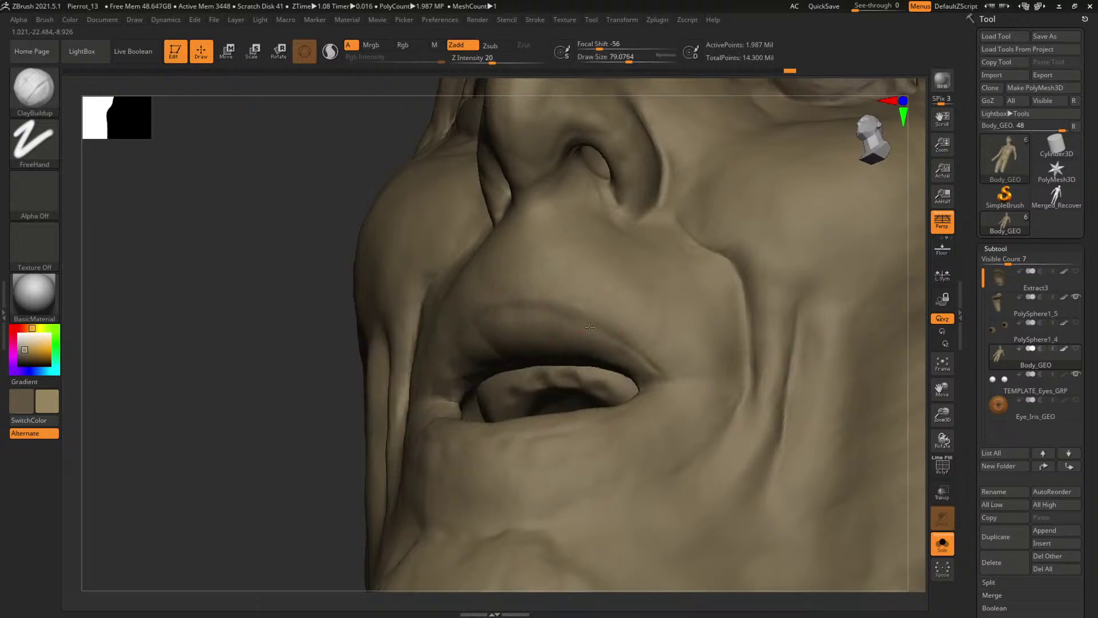
pyautogui.press('space')
pyautogui.moveTo(575, 314)
pyautogui.mouseDown()
pyautogui.moveTo(568, 298)
pyautogui.moveTo(571, 314)
pyautogui.mouseUp()
pyautogui.press('space')
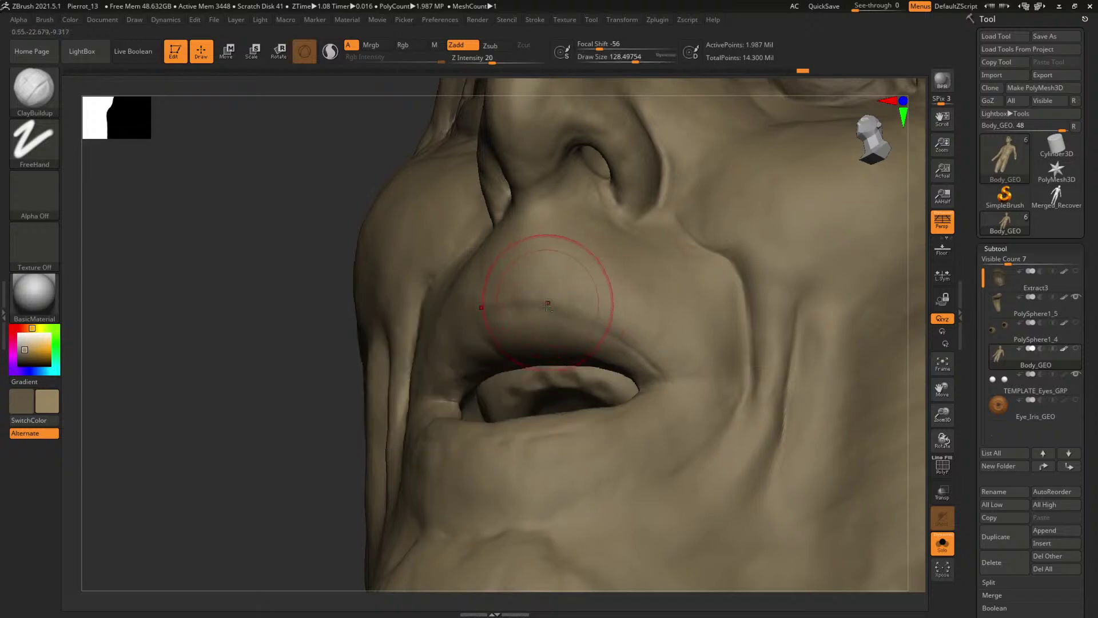
pyautogui.moveTo(305, 374)
pyautogui.mouseDown()
pyautogui.moveTo(471, 318)
pyautogui.moveTo(674, 275)
pyautogui.mouseUp()
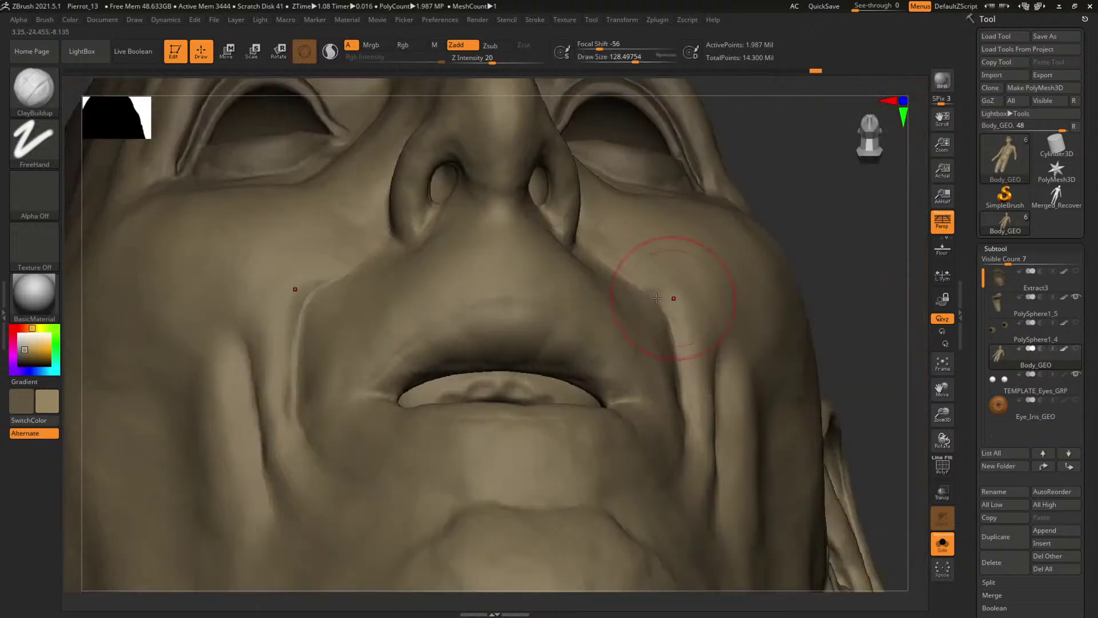
pyautogui.moveTo(862, 282)
pyautogui.mouseDown()
pyautogui.moveTo(848, 360)
pyautogui.moveTo(835, 309)
pyautogui.moveTo(836, 337)
pyautogui.moveTo(642, 300)
pyautogui.mouseUp()
# - Touch up the upper lip's center and side with ClayBuildup at a draw size of about 37, smoothing the surface
pyautogui.press('space')
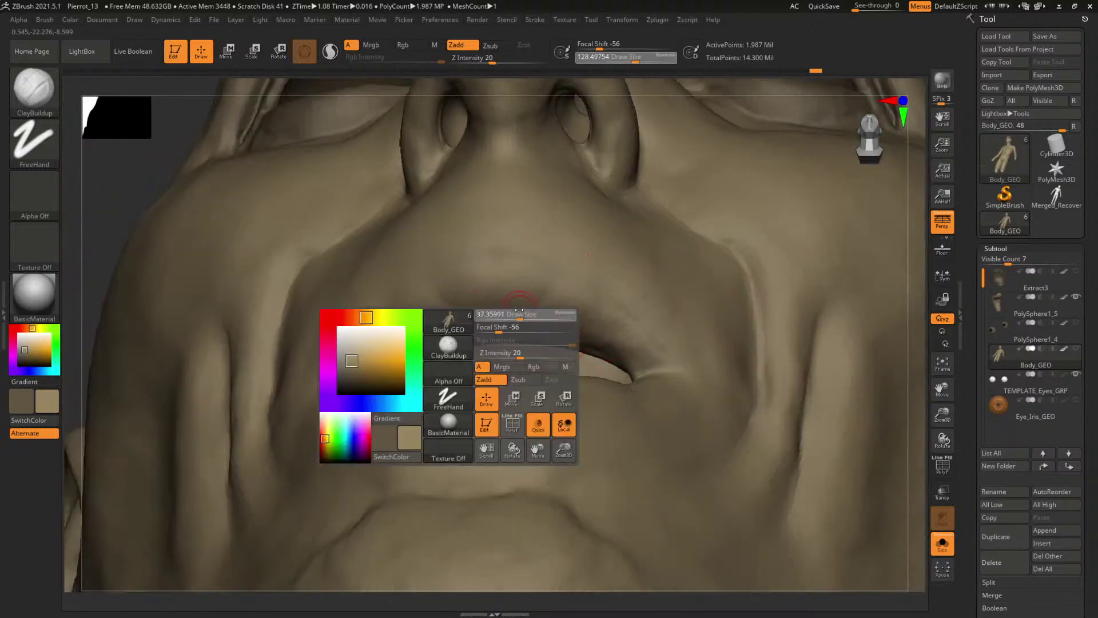
pyautogui.moveTo(532, 313); pyautogui.dragTo(388, 359)
pyautogui.moveTo(104, 237); pyautogui.dragTo(12, 217)
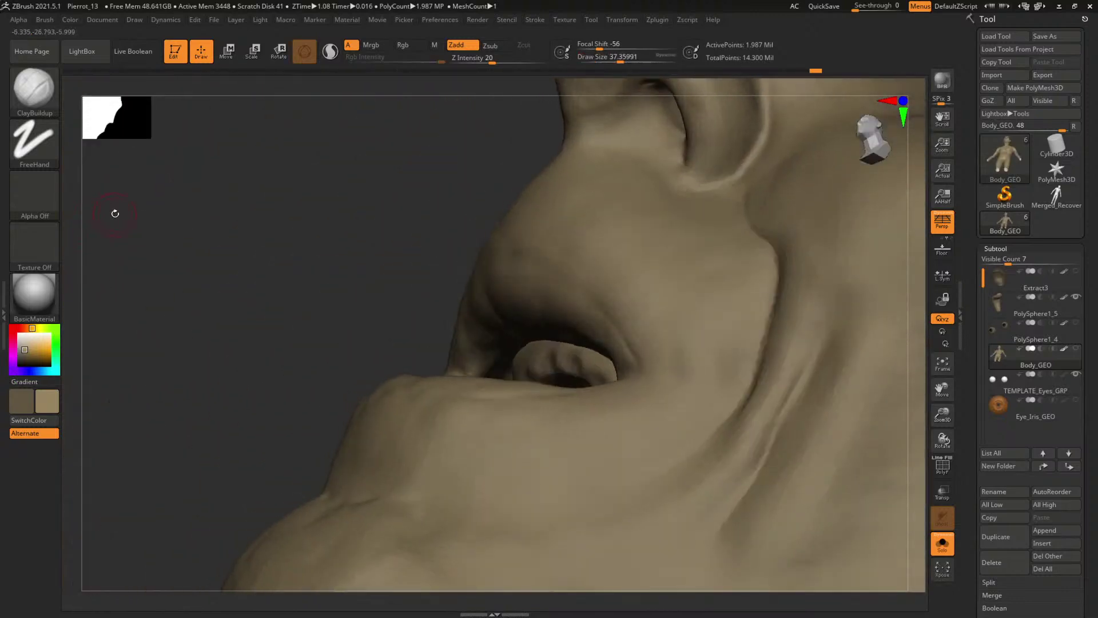
pyautogui.moveTo(113, 213); pyautogui.dragTo(417, 245)
pyautogui.press('shift')
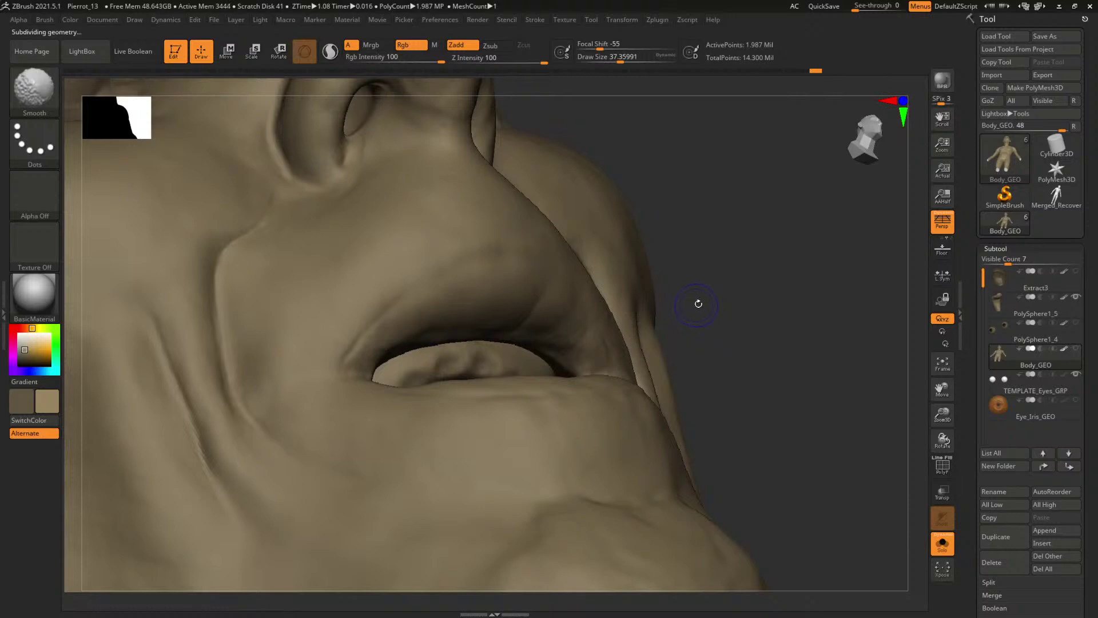
# - Lower the body by three subdivision levels and work on the inside of the upper lip with ClayBuildup at a draw size of about 86
pyautogui.hotkey('shift', 'd')
pyautogui.hotkey('shift', 'd')
pyautogui.hotkey('shift', 'd')
pyautogui.moveTo(748, 292); pyautogui.dragTo(454, 335)
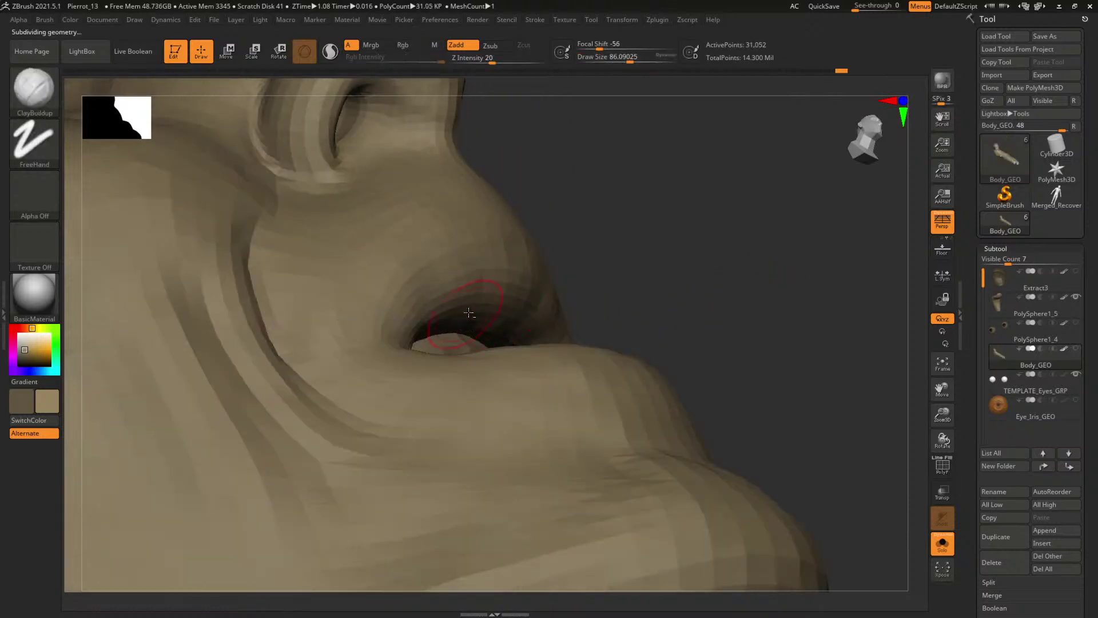
pyautogui.moveTo(701, 277); pyautogui.dragTo(854, 342)
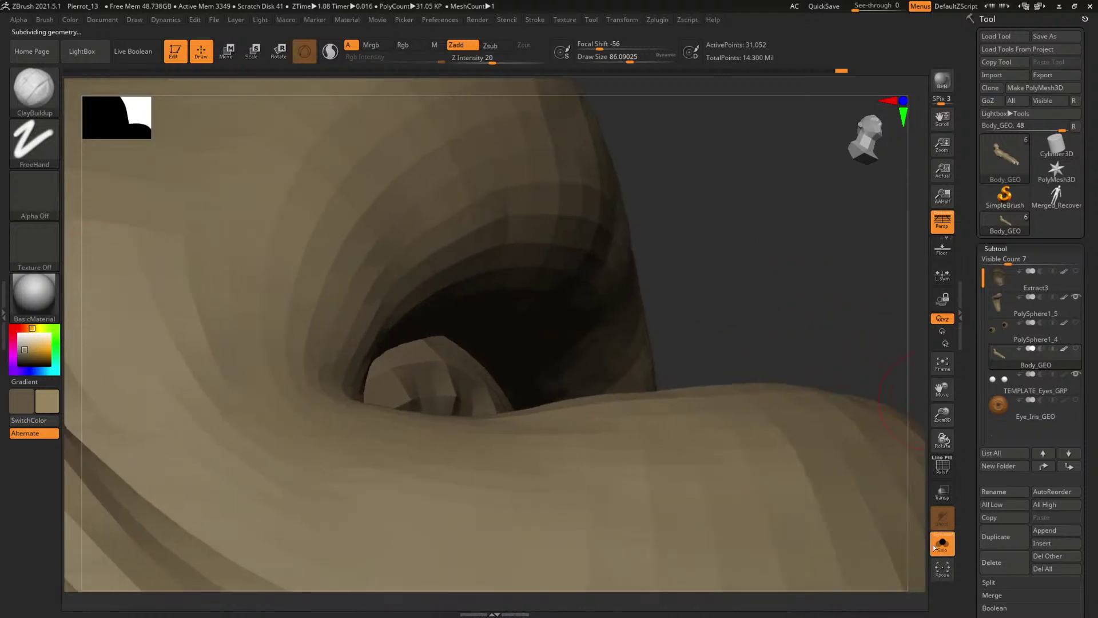
pyautogui.click(447, 26)
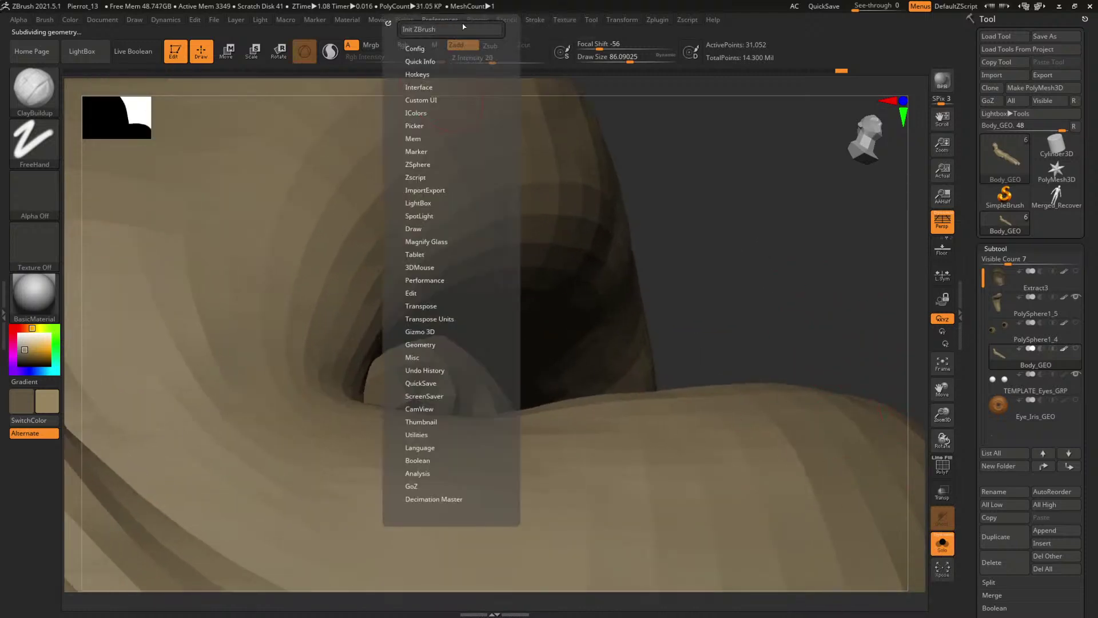
pyautogui.click(478, 20)
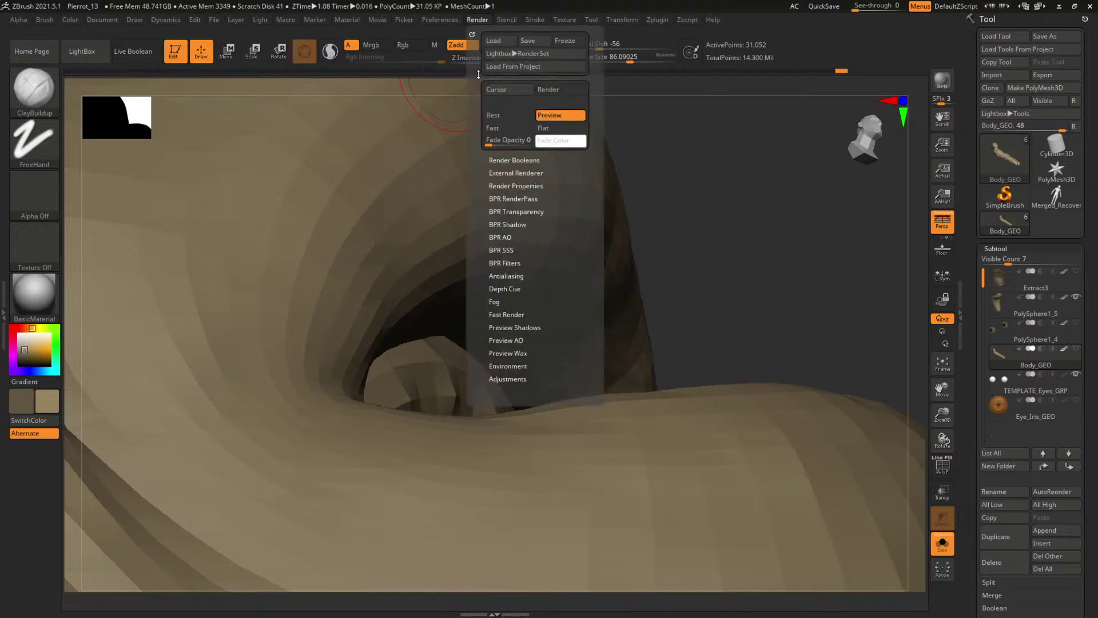
pyautogui.click(518, 186)
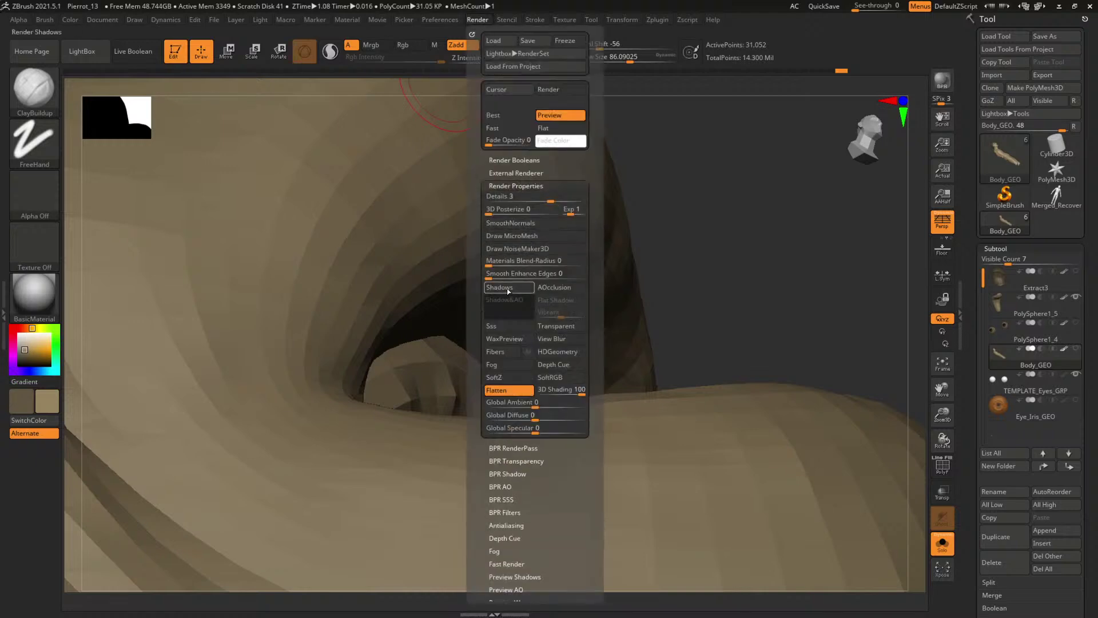
# - Isolate the face polygroup to view the open mouth without its inner surfaces, and restore the full body
pyautogui.moveTo(835, 247); pyautogui.dragTo(799, 247)
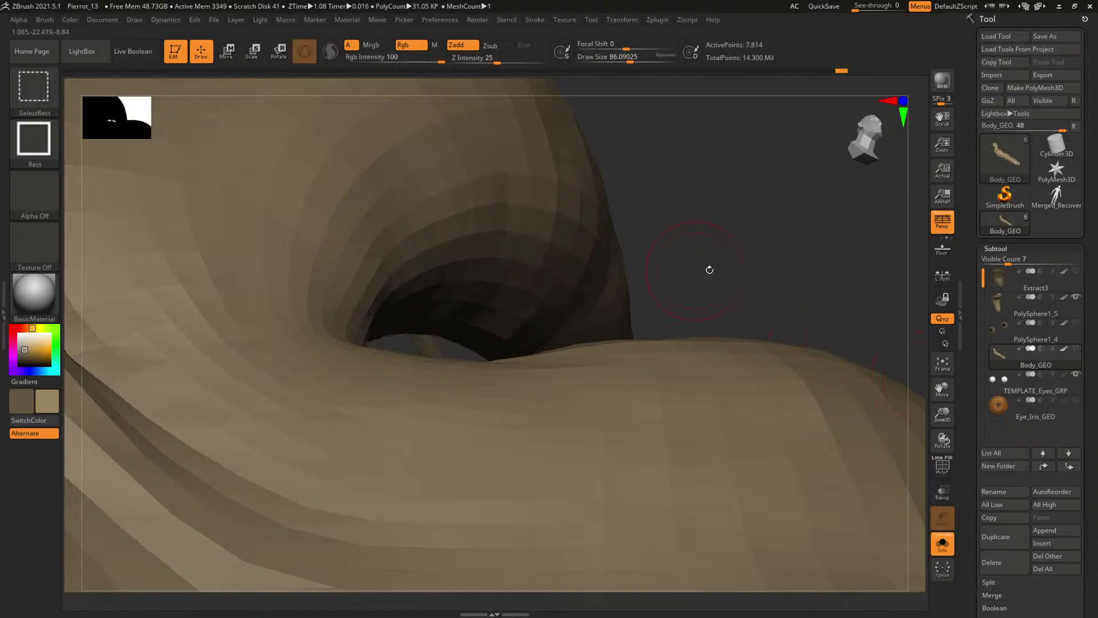
pyautogui.moveTo(709, 269)
pyautogui.mouseDown()
pyautogui.moveTo(726, 241)
pyautogui.moveTo(738, 243)
pyautogui.mouseUp()
pyautogui.hotkey('ctrl', 'shift')
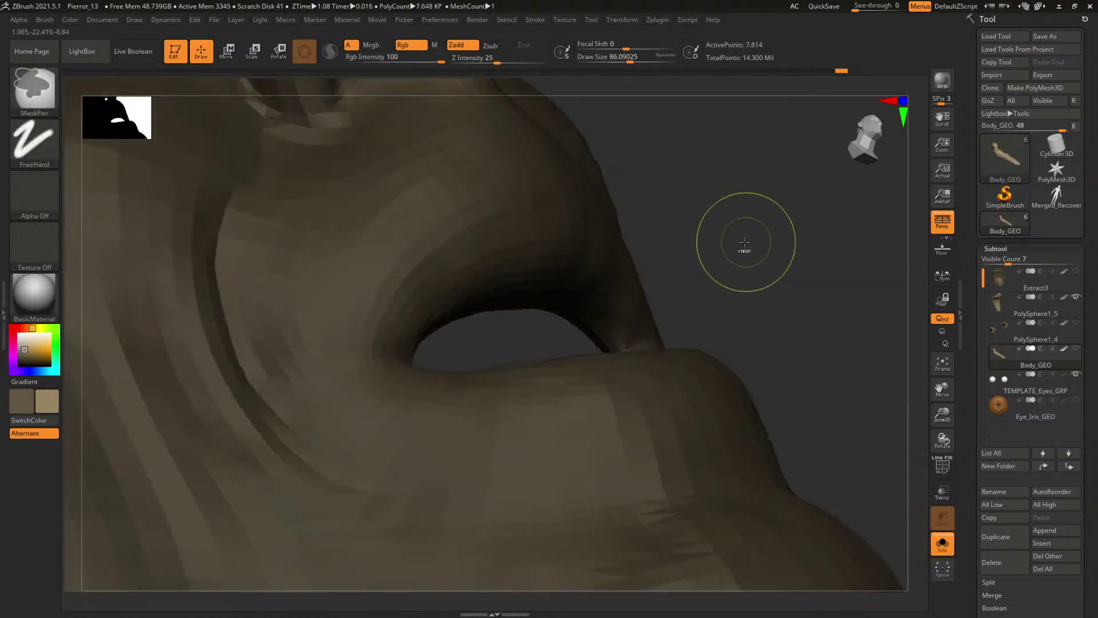
pyautogui.keyDown('ctrl'); pyautogui.keyDown('shift'); pyautogui.click(760, 245); pyautogui.keyUp('shift'); pyautogui.keyUp('ctrl')
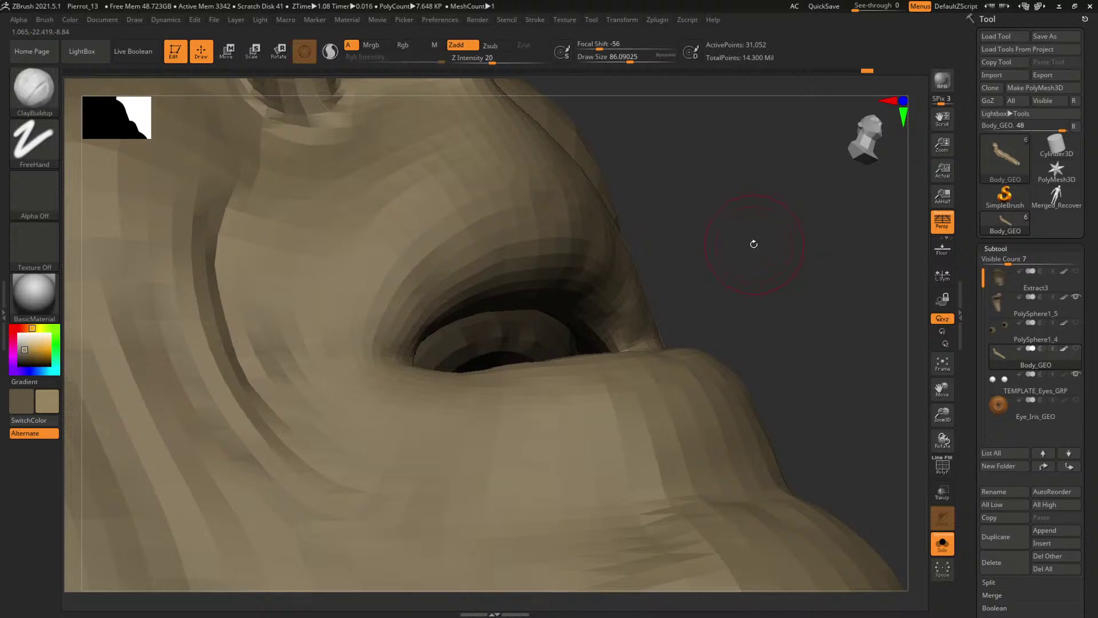
# - Rework and smooth the inner surface behind the upper lip at the low subdivision level with a draw size of about 185
pyautogui.moveTo(752, 243); pyautogui.dragTo(687, 231)
pyautogui.moveTo(742, 205); pyautogui.dragTo(746, 223)
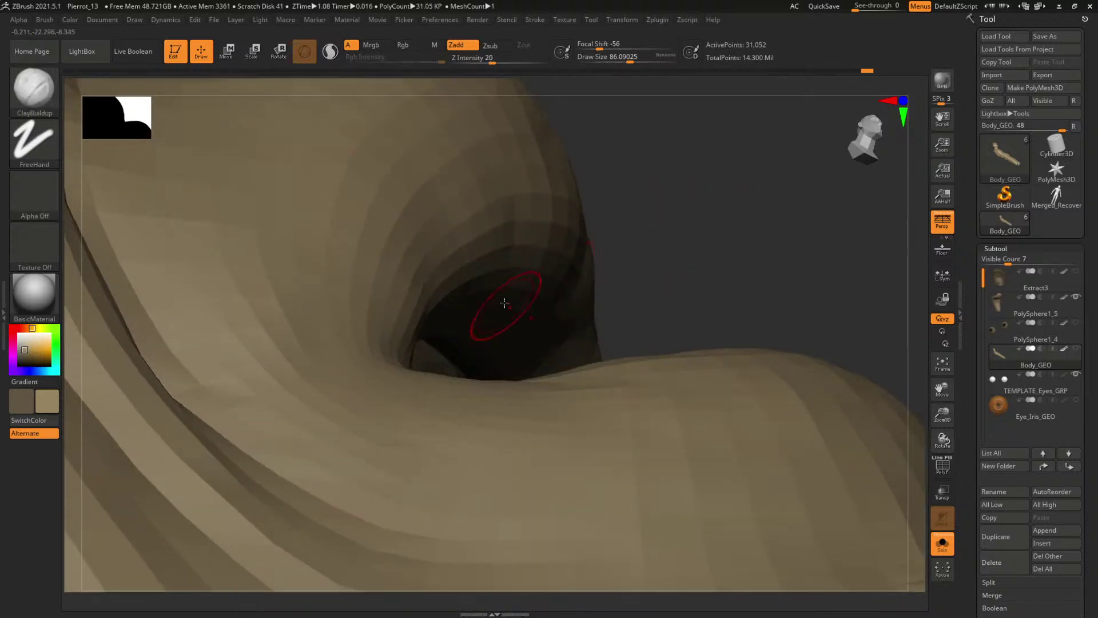
pyautogui.press('space')
pyautogui.moveTo(426, 365); pyautogui.dragTo(449, 366)
pyautogui.moveTo(657, 269); pyautogui.dragTo(597, 272)
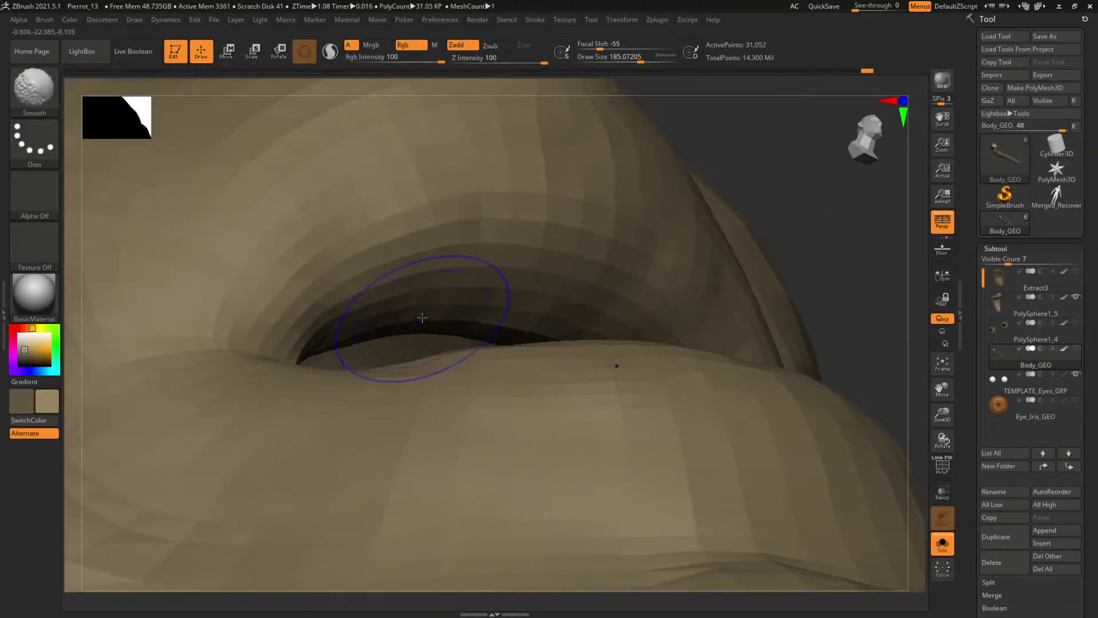
pyautogui.keyDown('shift'); pyautogui.moveTo(421, 318); pyautogui.dragTo(522, 329); pyautogui.keyUp('shift')
pyautogui.moveTo(851, 229); pyautogui.dragTo(772, 209)
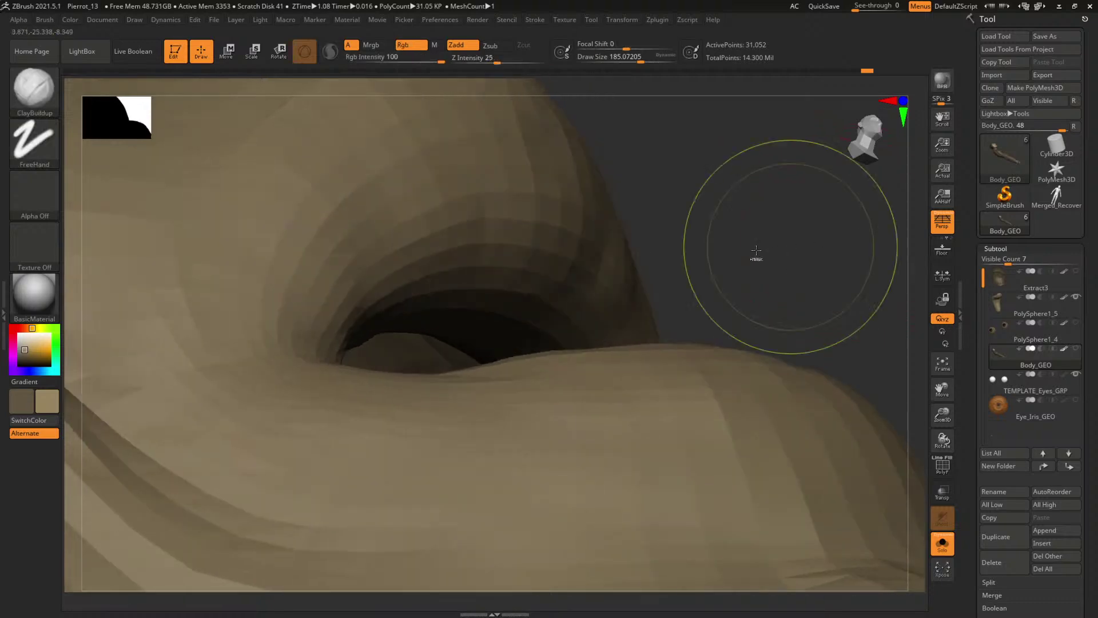
pyautogui.moveTo(694, 246); pyautogui.dragTo(445, 330)
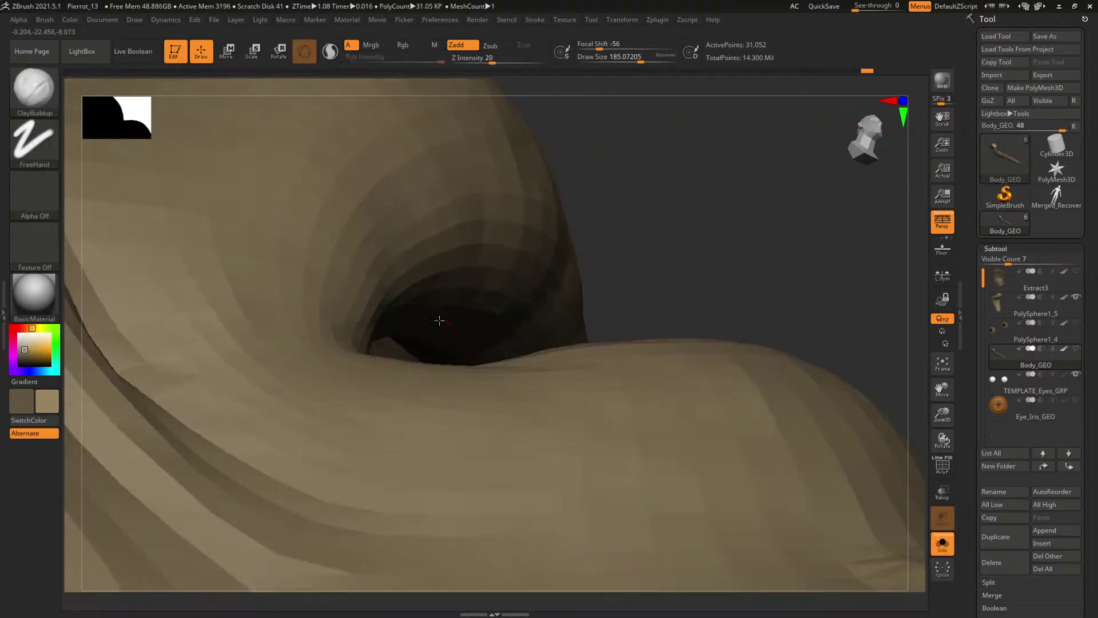
pyautogui.moveTo(655, 262)
pyautogui.mouseDown()
pyautogui.moveTo(321, 284)
pyautogui.moveTo(260, 198)
pyautogui.moveTo(399, 361)
pyautogui.mouseUp()
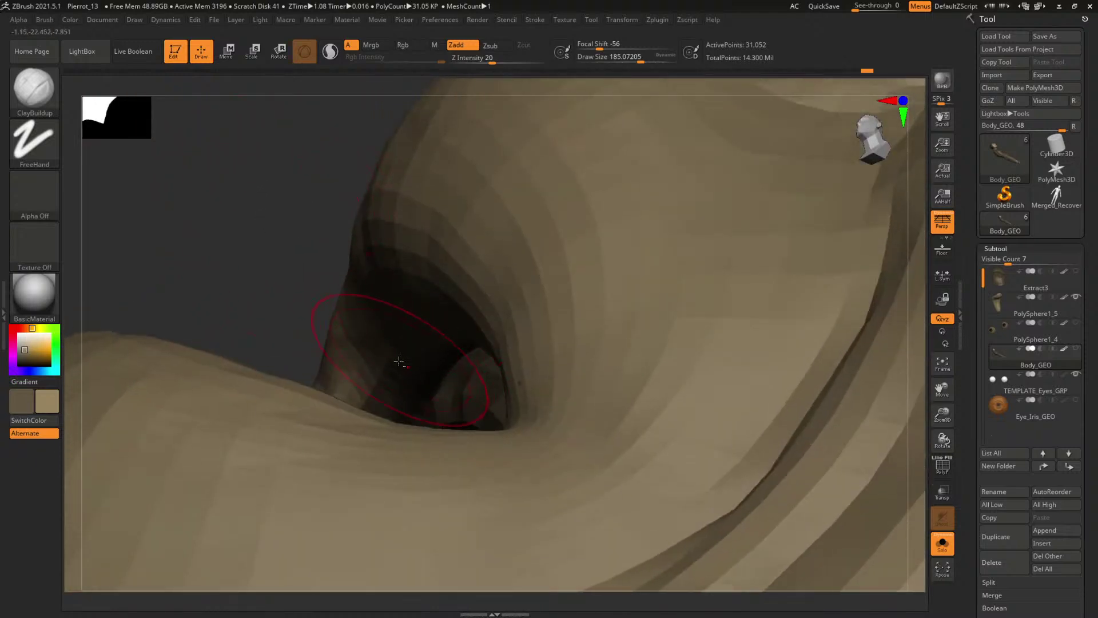
pyautogui.moveTo(318, 270)
pyautogui.mouseDown()
pyautogui.moveTo(447, 334)
pyautogui.moveTo(445, 348)
pyautogui.moveTo(452, 266)
pyautogui.moveTo(434, 233)
pyautogui.moveTo(457, 306)
pyautogui.mouseUp()
# - Isolate the face polygroup with the wireframe shown to examine the mouth opening's edge loops, and restore the full shaded body
pyautogui.keyDown('ctrl'); pyautogui.keyDown('shift'); pyautogui.click(447, 333); pyautogui.keyUp('shift'); pyautogui.keyUp('ctrl')
pyautogui.hotkey('shift', 'f')
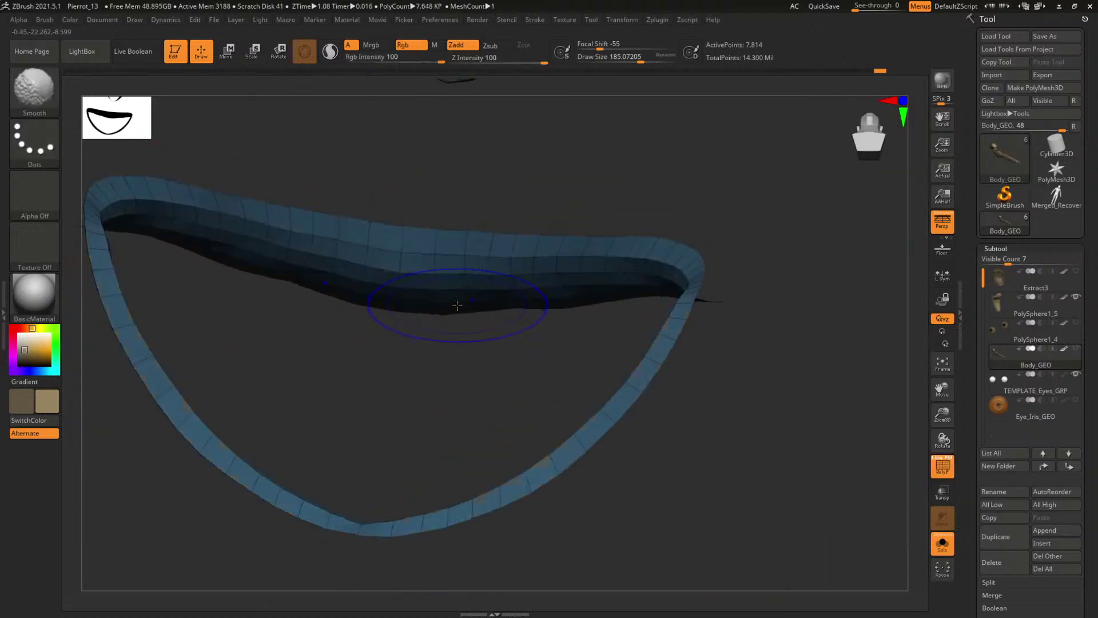
pyautogui.keyDown('ctrl'); pyautogui.keyDown('shift'); pyautogui.click(466, 362); pyautogui.keyUp('shift'); pyautogui.keyUp('ctrl')
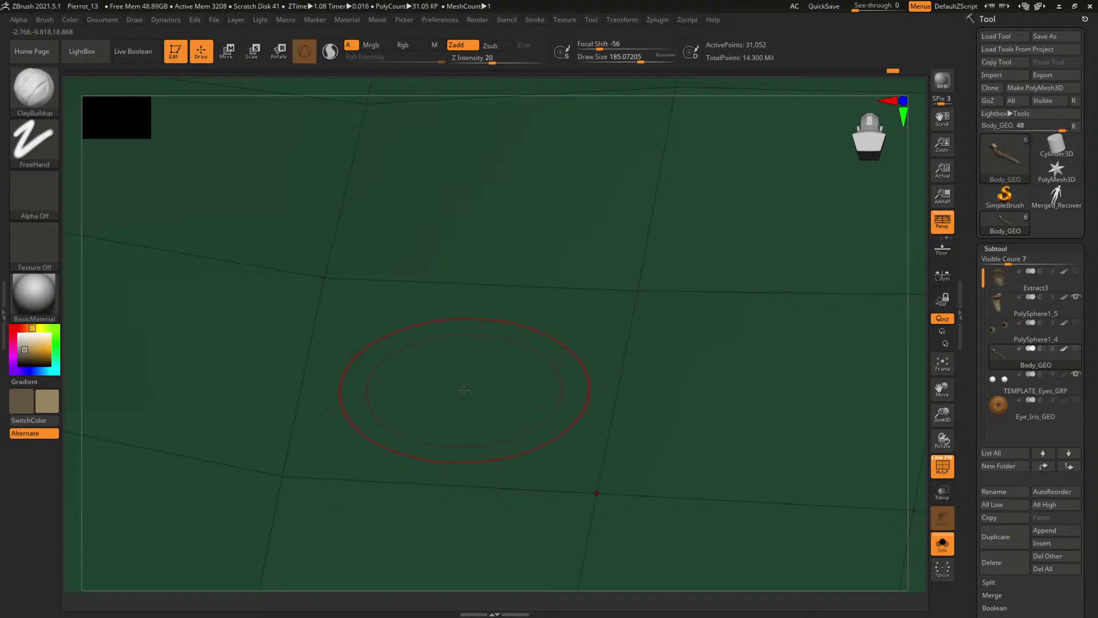
pyautogui.press('f')
pyautogui.moveTo(784, 238); pyautogui.dragTo(572, 298)
pyautogui.keyDown('ctrl'); pyautogui.keyDown('shift'); pyautogui.click(484, 269); pyautogui.keyUp('shift'); pyautogui.keyUp('ctrl')
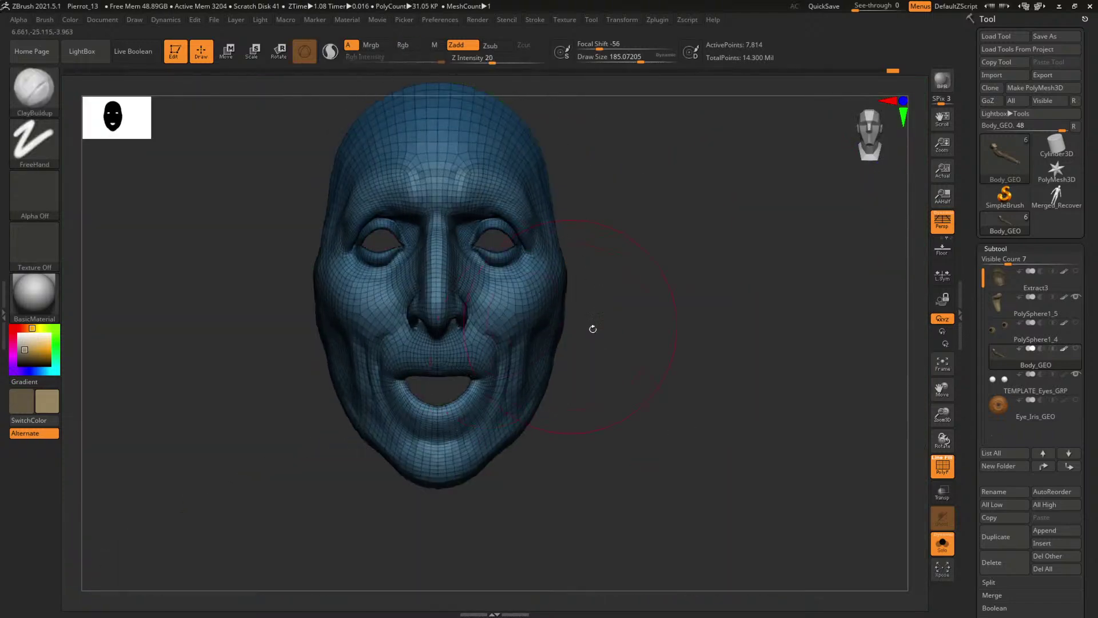
pyautogui.keyDown('ctrl'); pyautogui.keyDown('shift'); pyautogui.click(797, 380); pyautogui.keyUp('shift'); pyautogui.keyUp('ctrl')
pyautogui.moveTo(796, 380)
pyautogui.mouseDown()
pyautogui.moveTo(829, 381)
pyautogui.moveTo(803, 289)
pyautogui.moveTo(841, 359)
pyautogui.mouseUp()
pyautogui.hotkey('shift', 'f')
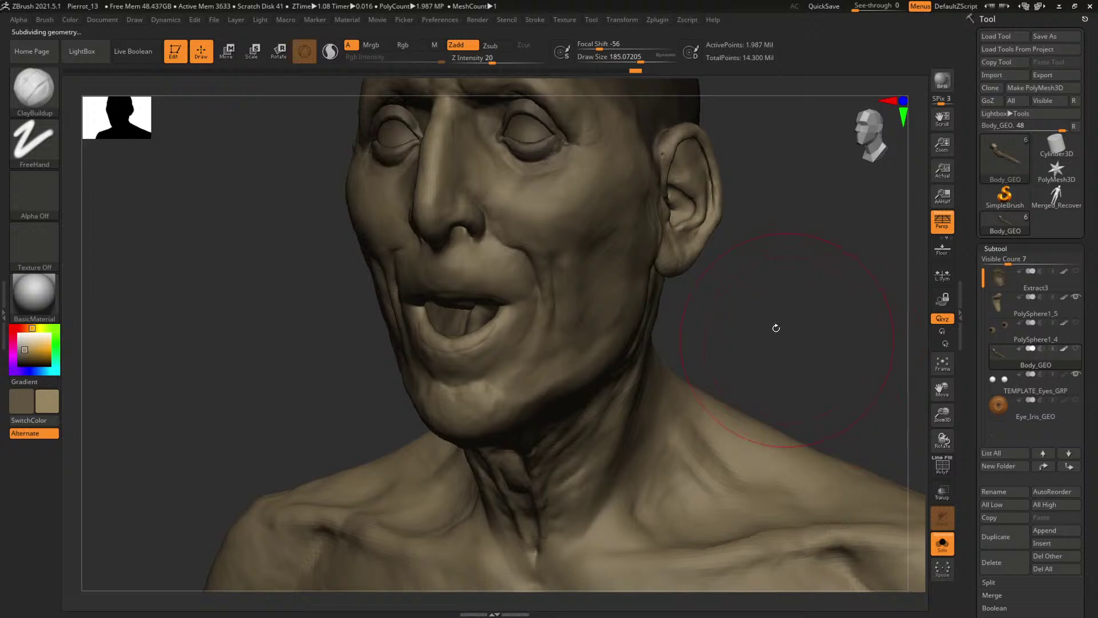
# - Raise the body by four subdivision levels and refine the lower lip with ClayBuildup at a draw size of about 55
pyautogui.moveTo(768, 330); pyautogui.dragTo(817, 266)
pyautogui.moveTo(840, 345); pyautogui.dragTo(777, 335)
pyautogui.press('space')
pyautogui.moveTo(483, 307); pyautogui.dragTo(434, 299)
pyautogui.press('space')
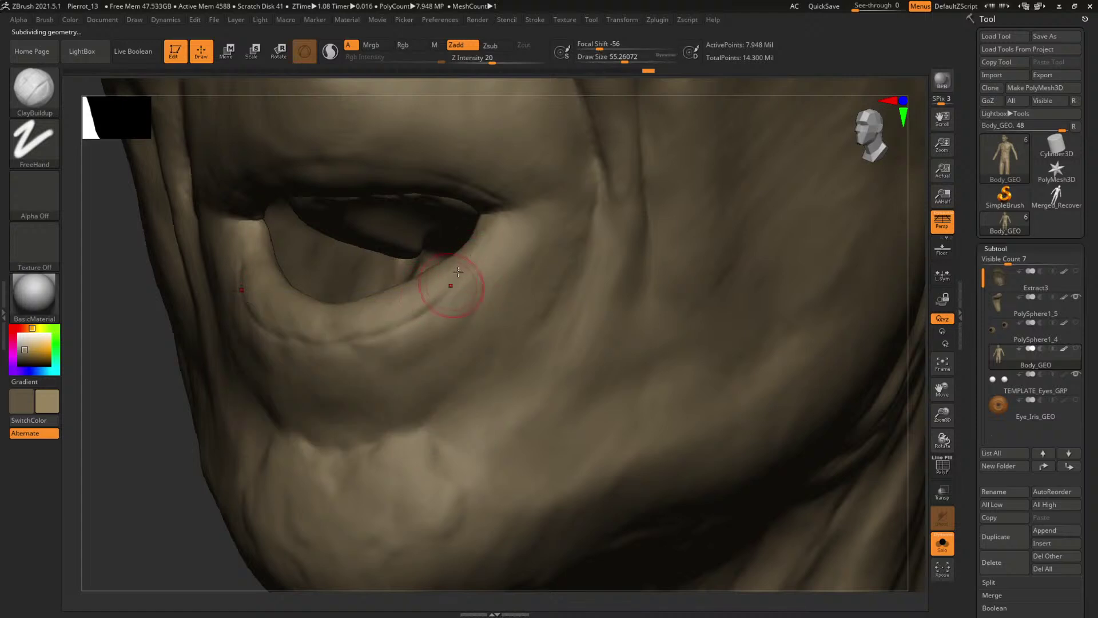
pyautogui.moveTo(131, 458); pyautogui.dragTo(427, 310)
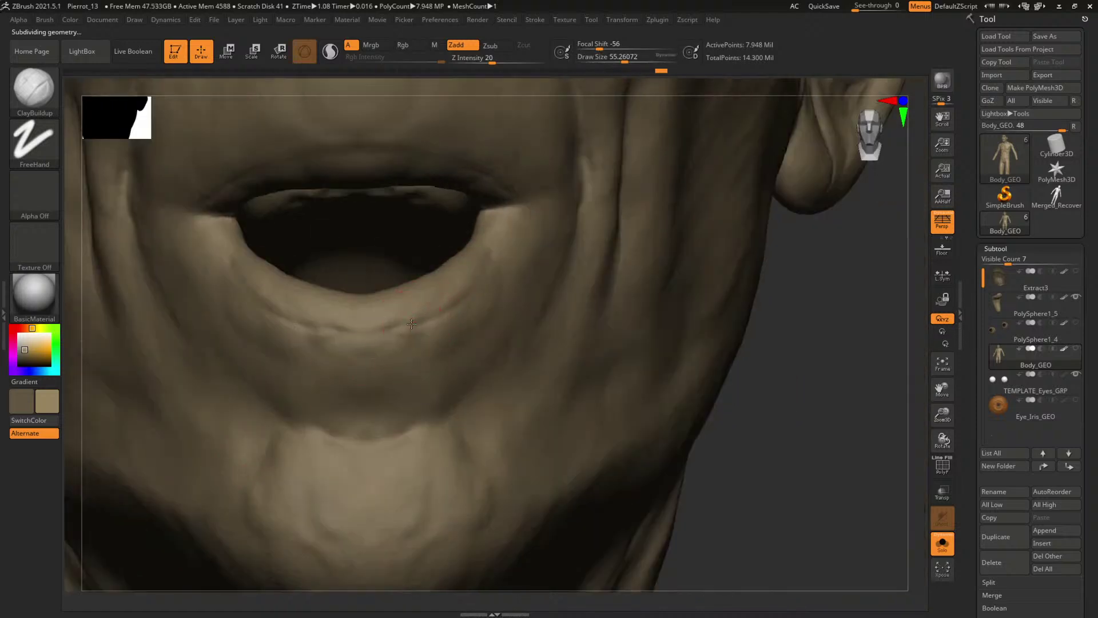
pyautogui.moveTo(806, 432); pyautogui.dragTo(626, 401)
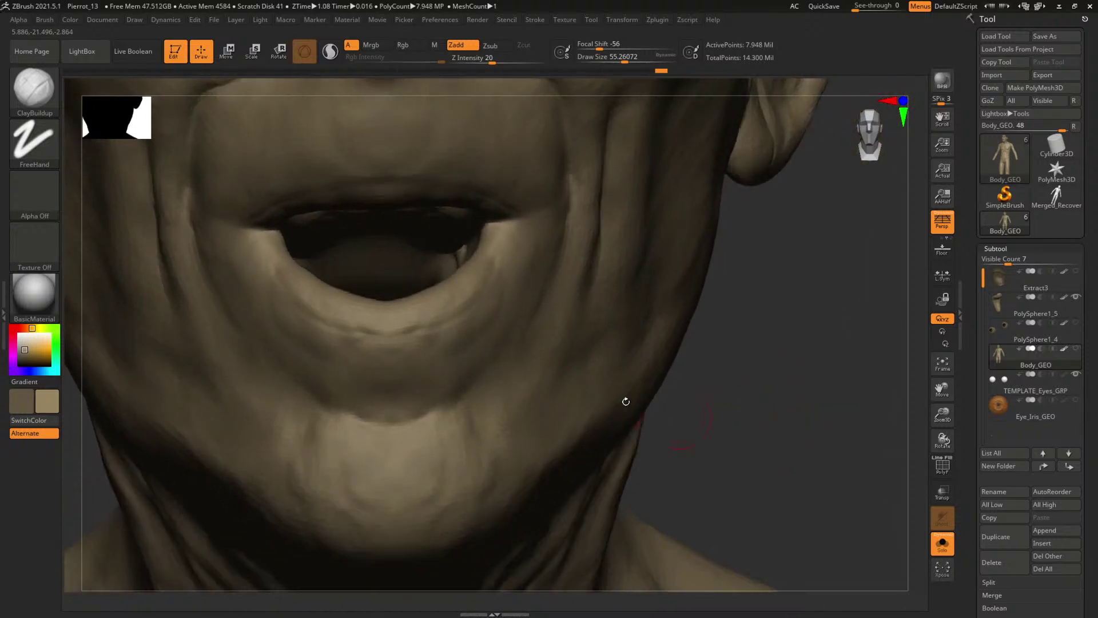
pyautogui.moveTo(404, 315); pyautogui.dragTo(422, 309)
pyautogui.moveTo(839, 343)
pyautogui.keyDown('alt'); pyautogui.mouseDown()
pyautogui.moveTo(862, 370)
pyautogui.moveTo(852, 412)
pyautogui.mouseUp(); pyautogui.keyUp('alt')
# - Build up the center of the lower lip's rim with ClayBuildup, reducing the draw size to about 41
pyautogui.press('space')
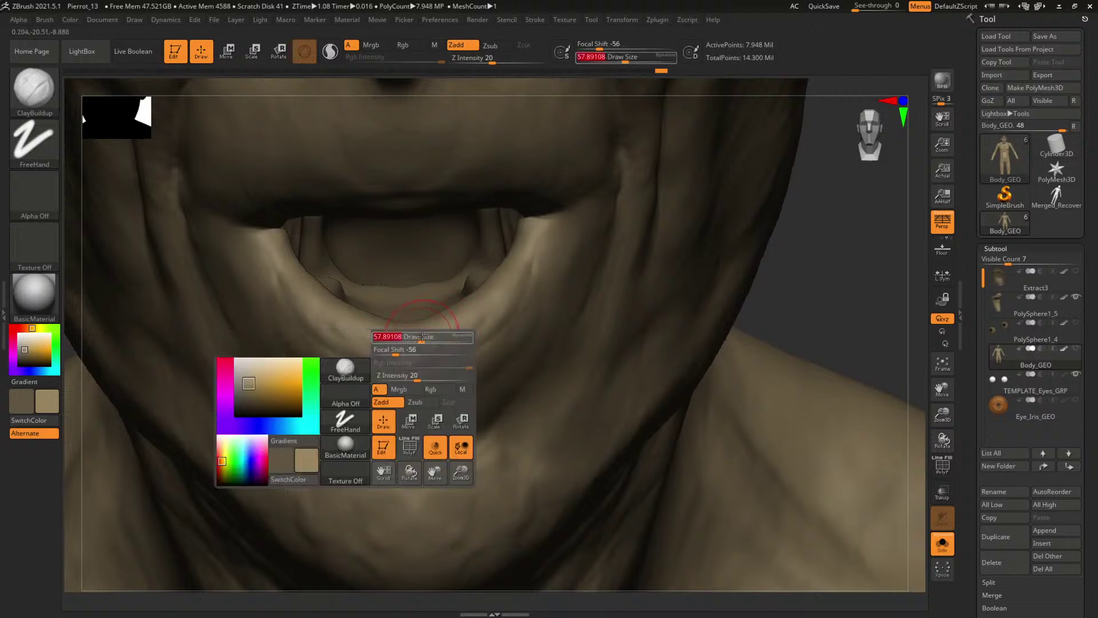
pyautogui.moveTo(431, 327); pyautogui.dragTo(438, 333)
pyautogui.moveTo(761, 283)
pyautogui.mouseDown()
pyautogui.moveTo(834, 282)
pyautogui.moveTo(816, 294)
pyautogui.moveTo(432, 324)
pyautogui.mouseUp()
pyautogui.moveTo(607, 327); pyautogui.dragTo(542, 336, button='right')
pyautogui.press('space')
pyautogui.moveTo(541, 335)
pyautogui.mouseDown()
pyautogui.moveTo(398, 339)
pyautogui.moveTo(402, 349)
pyautogui.mouseUp()
pyautogui.press('space')
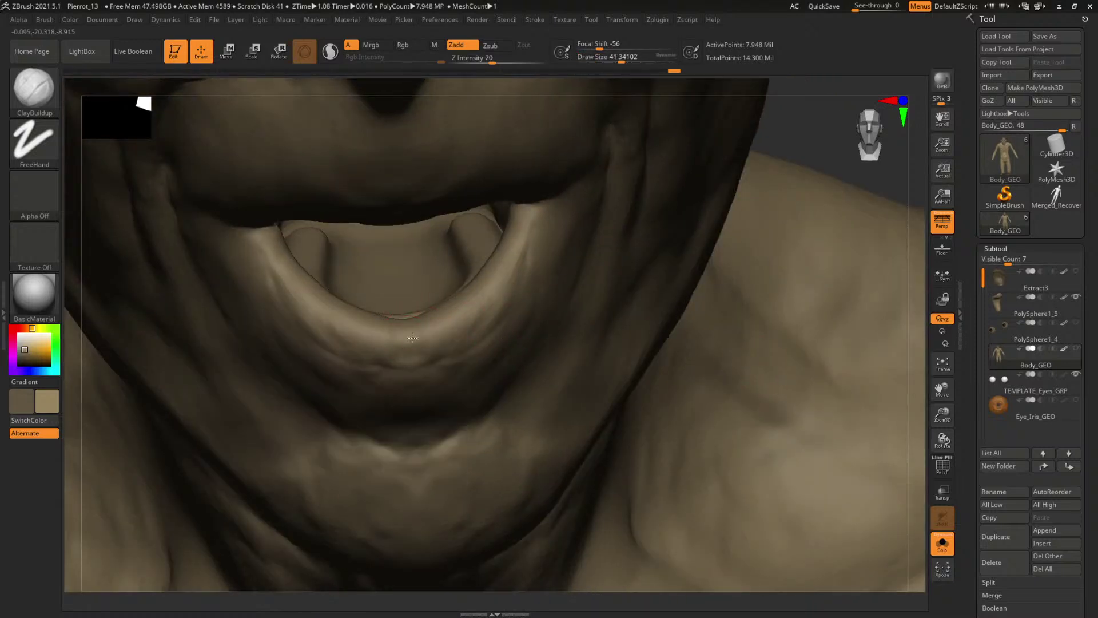
# - Refine the lower lip between its center and the mouth corner with ClayBuildup at draw sizes of about 55 and 39
pyautogui.moveTo(822, 137)
pyautogui.mouseDown(button='right')
pyautogui.moveTo(760, 143)
pyautogui.moveTo(889, 110)
pyautogui.moveTo(299, 355)
pyautogui.moveTo(221, 450)
pyautogui.mouseUp(button='right')
pyautogui.press('space')
pyautogui.moveTo(400, 337); pyautogui.dragTo(464, 337)
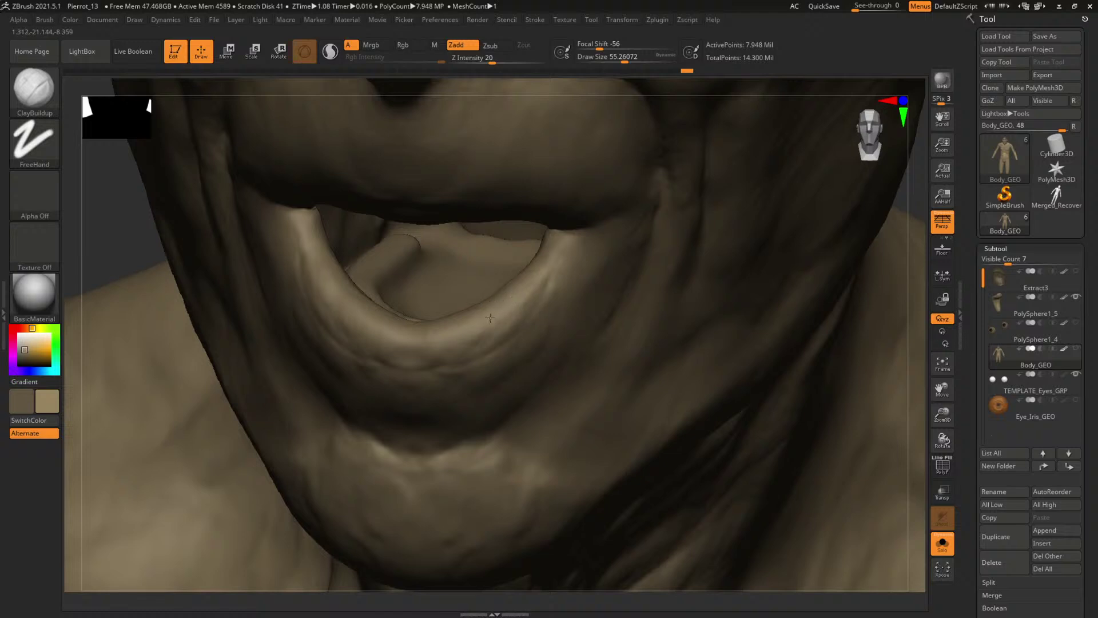
pyautogui.moveTo(241, 423); pyautogui.dragTo(785, 389, button='right')
pyautogui.press('space')
pyautogui.moveTo(400, 323)
pyautogui.mouseDown()
pyautogui.moveTo(417, 325)
pyautogui.moveTo(360, 329)
pyautogui.mouseUp()
pyautogui.press('space')
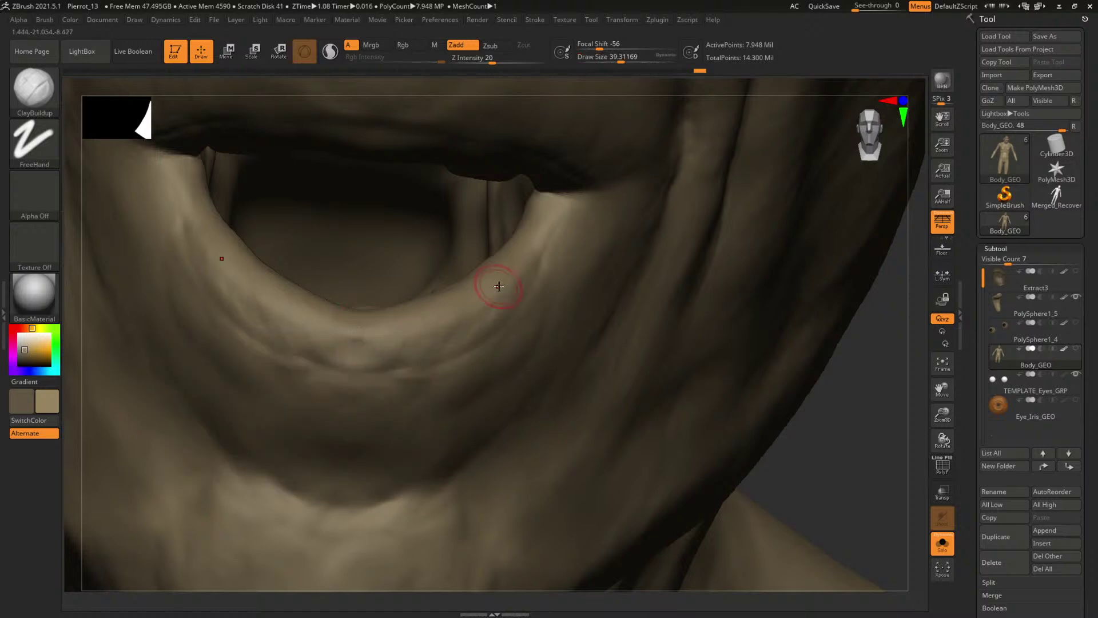
# - Fill out the side of the lower lip and the area below it with ClayBuildup at draw sizes of about 94 and 114
pyautogui.press('space')
pyautogui.moveTo(499, 285); pyautogui.dragTo(529, 246)
pyautogui.press('space')
pyautogui.moveTo(475, 330); pyautogui.dragTo(495, 312)
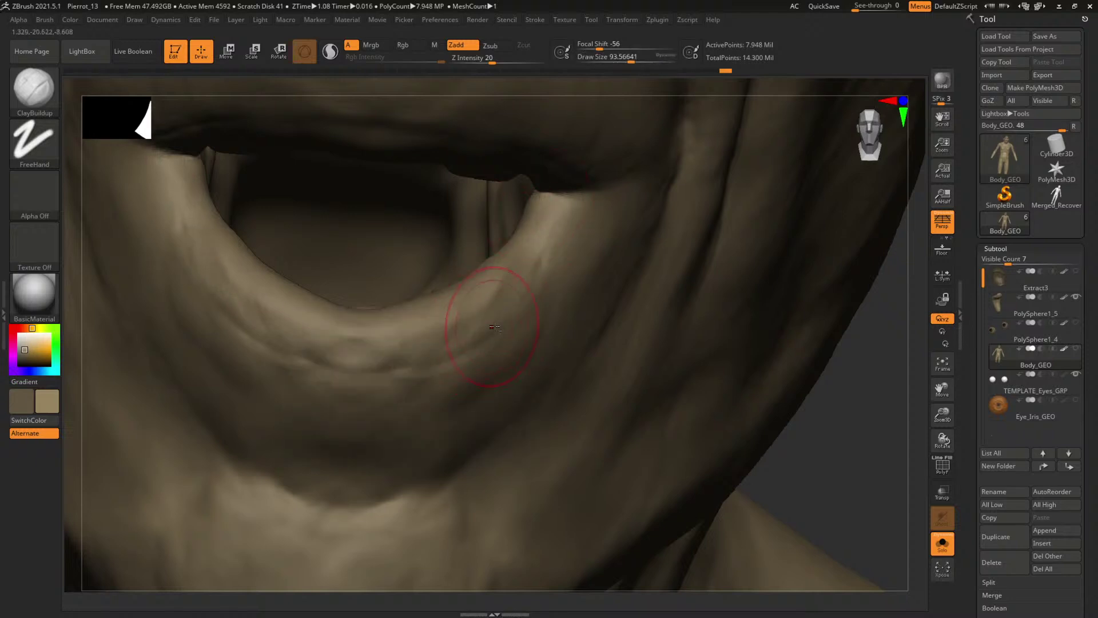
pyautogui.moveTo(850, 423); pyautogui.dragTo(556, 276)
pyautogui.press('space')
pyautogui.moveTo(464, 254); pyautogui.dragTo(439, 290)
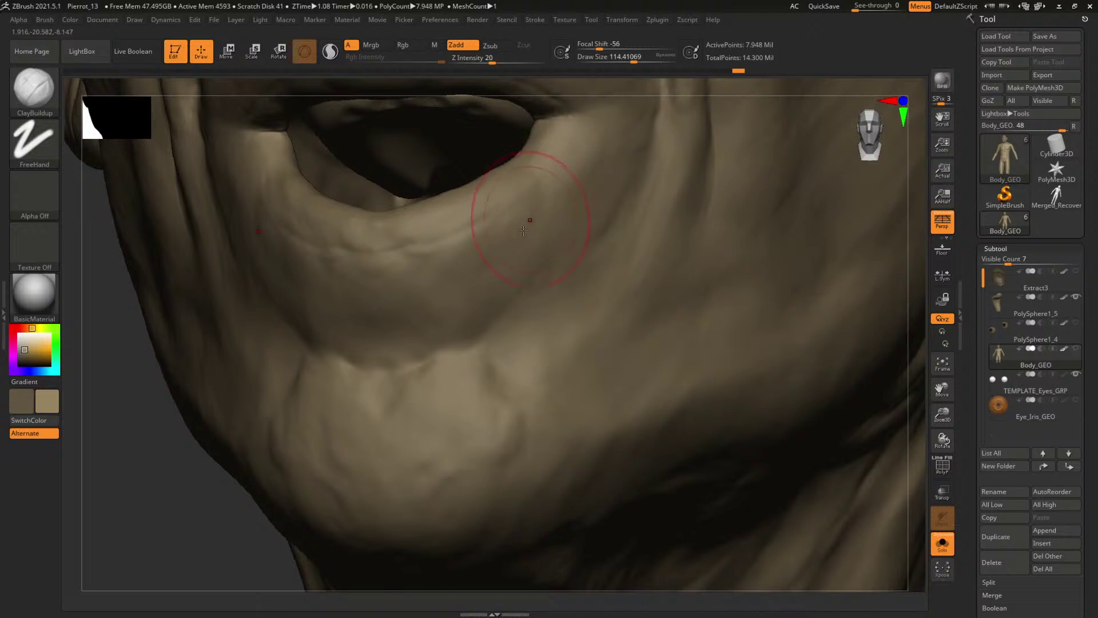
pyautogui.moveTo(510, 237); pyautogui.dragTo(411, 316)
# - Sculpt the lower lip's center and the border beneath it with ClayBuildup at draw sizes of about 66 and 61
pyautogui.moveTo(157, 508)
pyautogui.mouseDown()
pyautogui.moveTo(294, 522)
pyautogui.moveTo(234, 506)
pyautogui.mouseUp()
pyautogui.press('space')
pyautogui.press('space')
pyautogui.moveTo(518, 281)
pyautogui.mouseDown()
pyautogui.moveTo(505, 281)
pyautogui.moveTo(528, 250)
pyautogui.moveTo(550, 254)
pyautogui.moveTo(596, 232)
pyautogui.mouseUp()
pyautogui.press('space')
pyautogui.press('space')
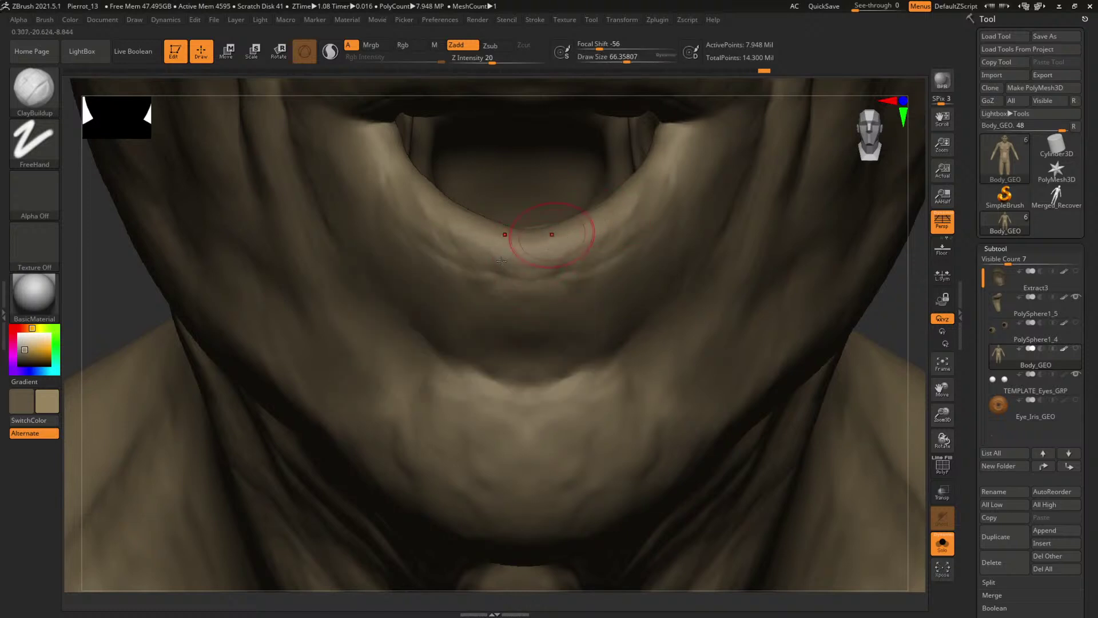
pyautogui.moveTo(124, 296); pyautogui.dragTo(163, 309)
pyautogui.moveTo(584, 239); pyautogui.dragTo(571, 258)
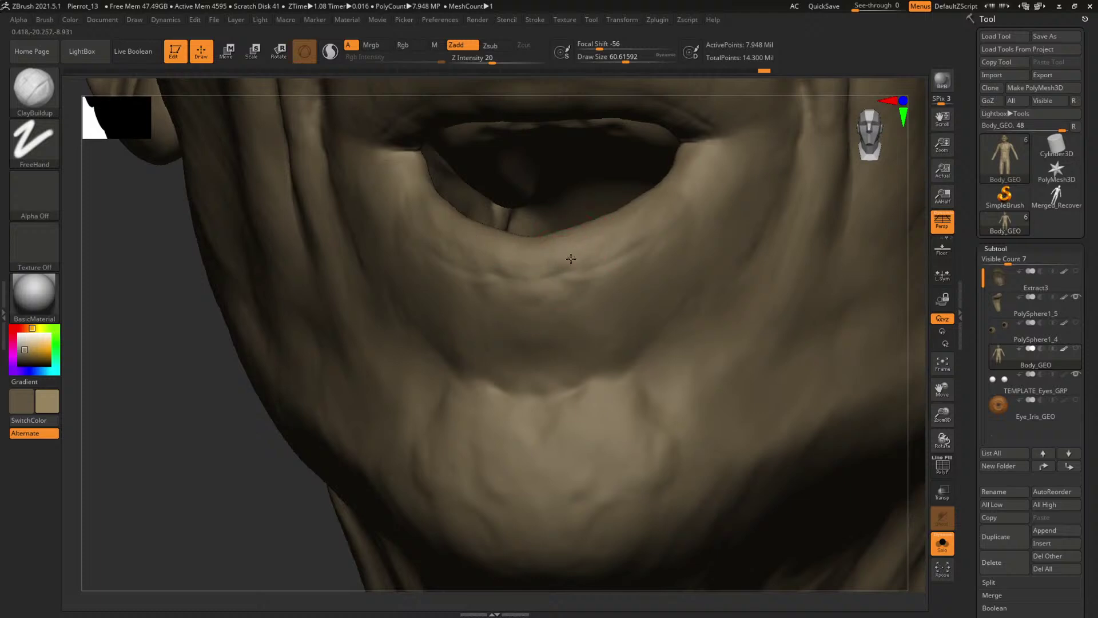
pyautogui.moveTo(159, 446); pyautogui.dragTo(171, 514)
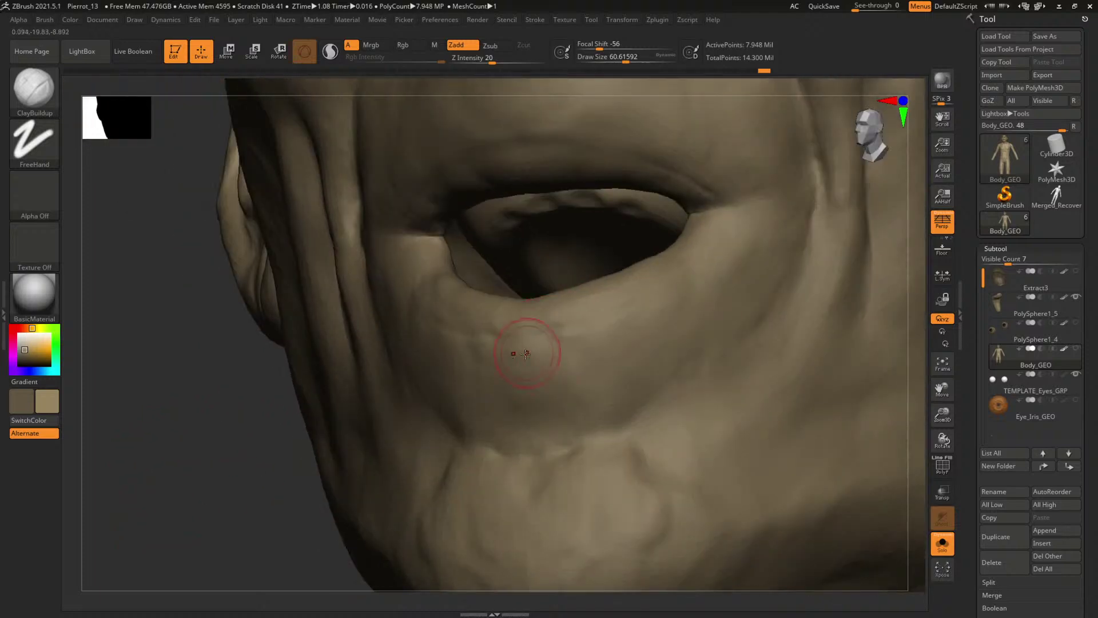
pyautogui.moveTo(250, 500)
pyautogui.mouseDown()
pyautogui.moveTo(272, 483)
pyautogui.moveTo(286, 489)
pyautogui.mouseUp()
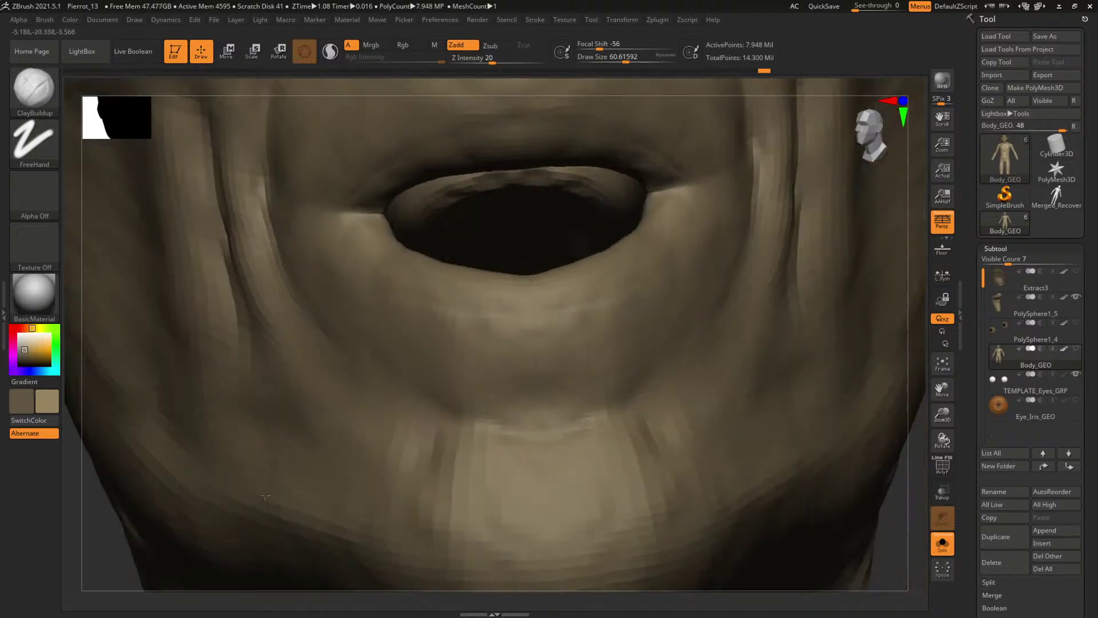
# - Carve the crease extending outward from the mouth corner with DamStandard at a draw size of about 37, and check it against the wireframe
pyautogui.keyDown('alt'); pyautogui.moveTo(920, 519); pyautogui.dragTo(788, 383); pyautogui.keyUp('alt')
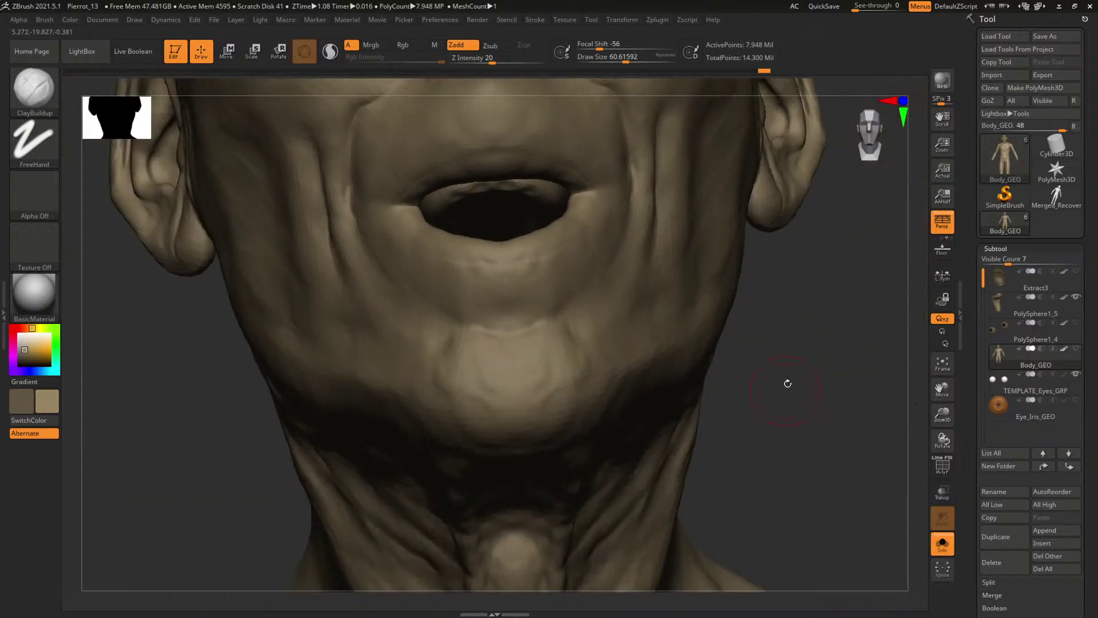
pyautogui.moveTo(846, 363)
pyautogui.mouseDown()
pyautogui.moveTo(830, 373)
pyautogui.moveTo(809, 480)
pyautogui.mouseUp()
pyautogui.moveTo(837, 421)
pyautogui.mouseDown()
pyautogui.moveTo(857, 417)
pyautogui.moveTo(848, 454)
pyautogui.moveTo(870, 479)
pyautogui.mouseUp()
pyautogui.press('b')
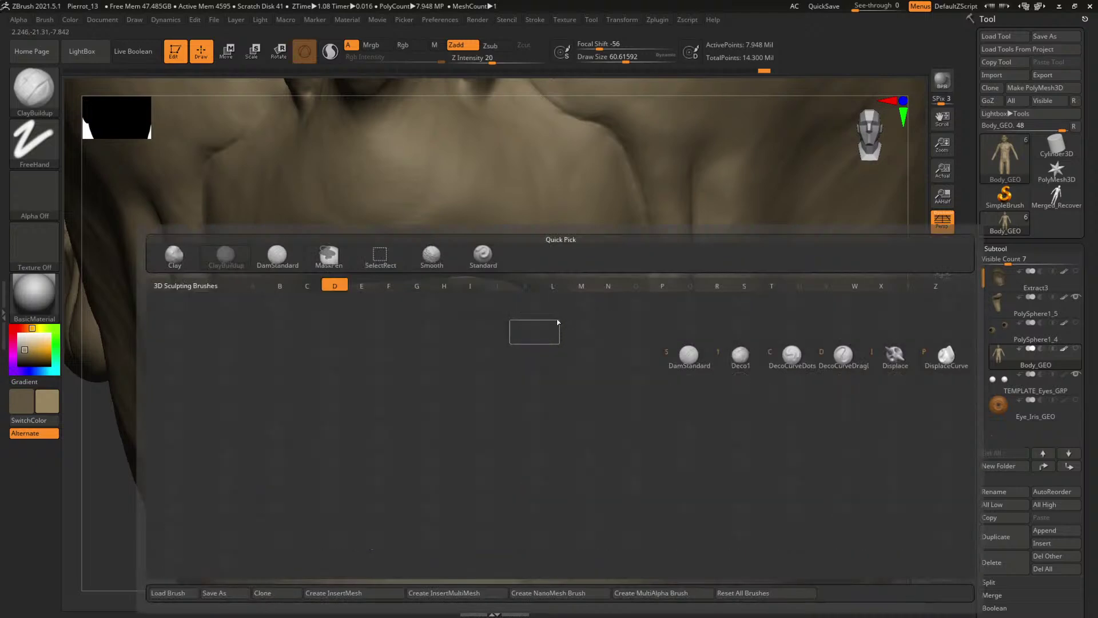
pyautogui.press('d')
pyautogui.press('s')
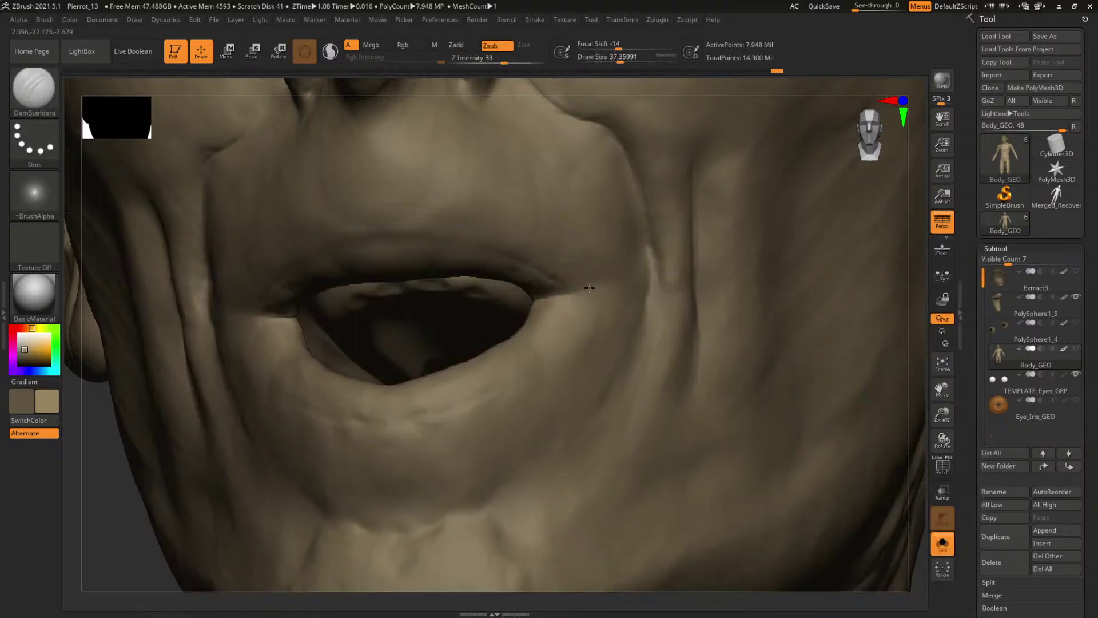
pyautogui.moveTo(644, 276); pyautogui.dragTo(632, 281)
pyautogui.keyDown('alt'); pyautogui.moveTo(921, 303); pyautogui.dragTo(860, 416); pyautogui.keyUp('alt')
pyautogui.hotkey('shift', 'f')
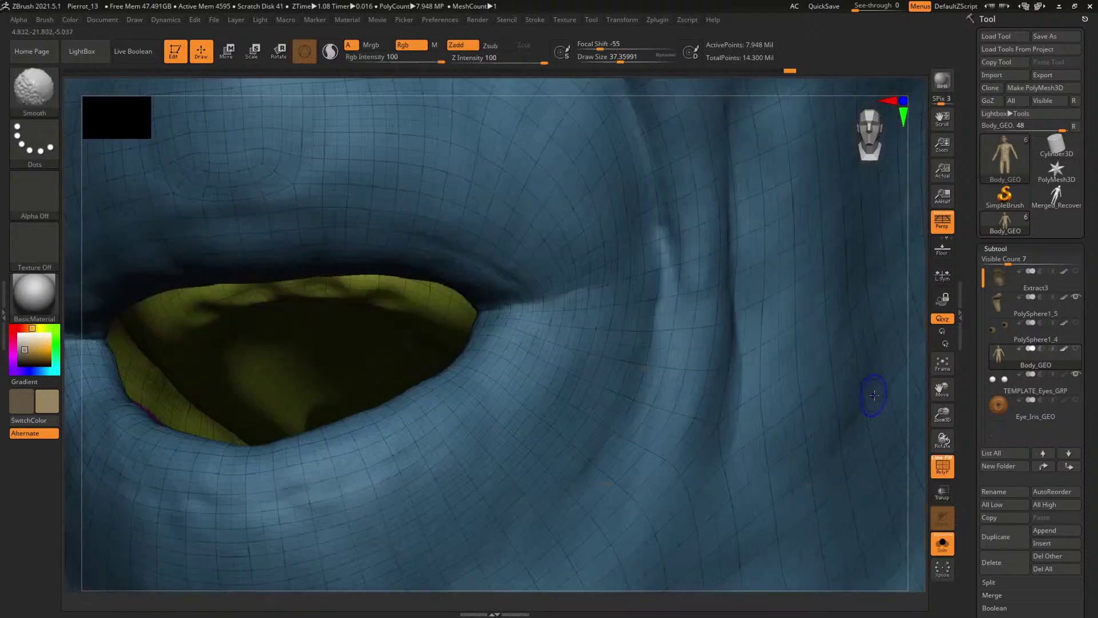
pyautogui.hotkey('shift', 'f')
pyautogui.keyDown('alt'); pyautogui.moveTo(923, 357); pyautogui.dragTo(826, 343); pyautogui.keyUp('alt')
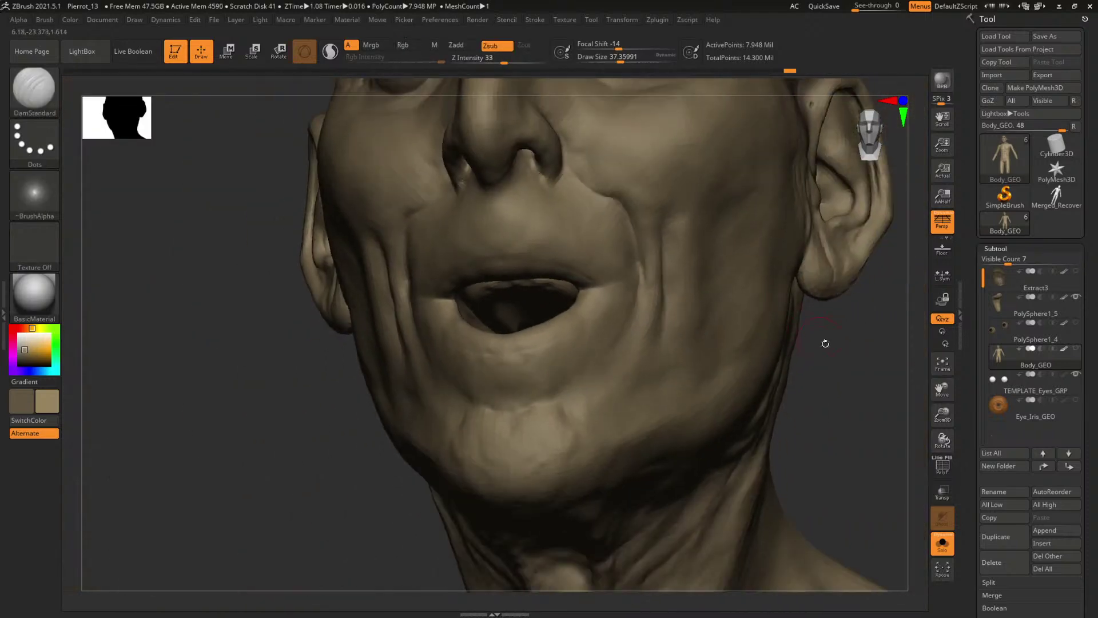
# - Build up the base of the nose between the nostrils with ClayBuildup at a draw size of about 55
pyautogui.keyDown('alt'); pyautogui.moveTo(862, 377); pyautogui.dragTo(852, 497); pyautogui.keyUp('alt')
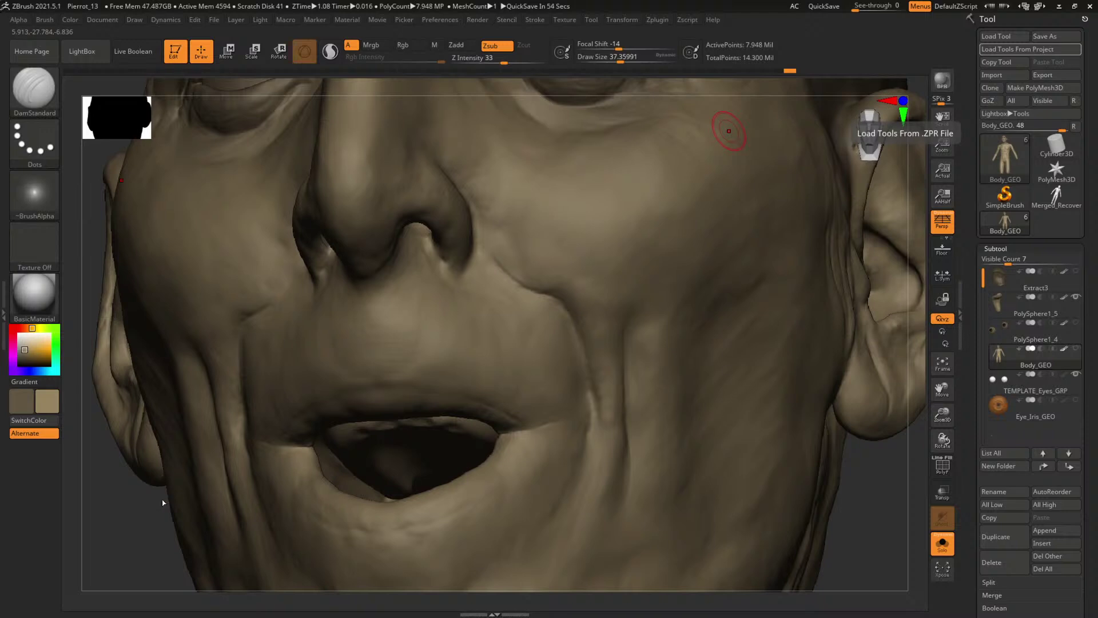
pyautogui.moveTo(163, 502)
pyautogui.mouseDown()
pyautogui.moveTo(118, 507)
pyautogui.moveTo(123, 436)
pyautogui.moveTo(340, 318)
pyautogui.mouseUp()
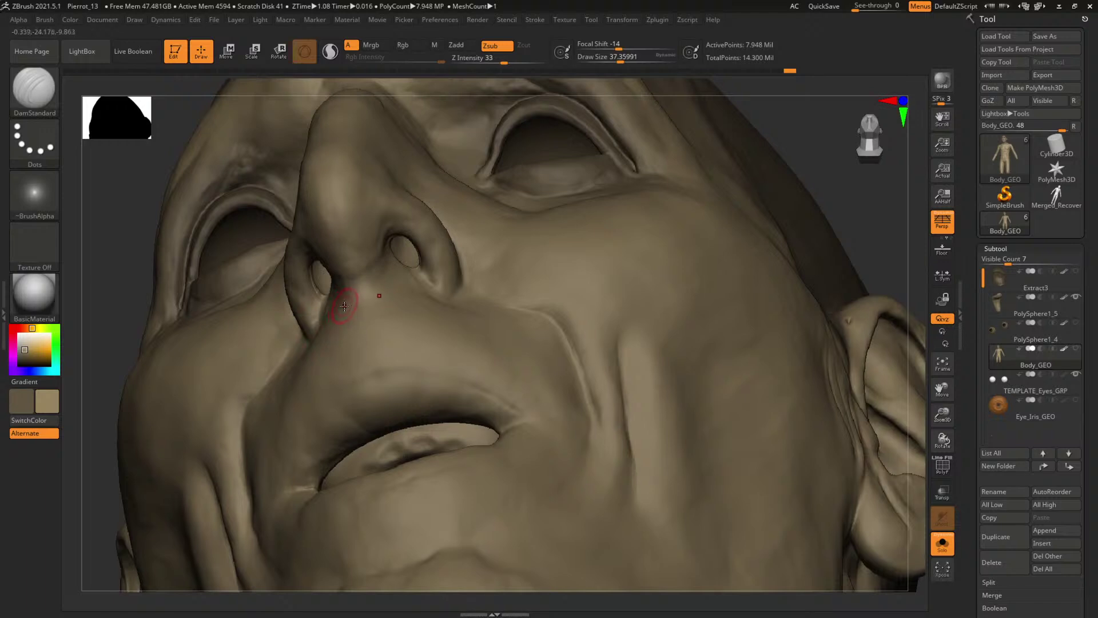
pyautogui.press('b')
pyautogui.press('c')
pyautogui.press('b')
pyautogui.press('space')
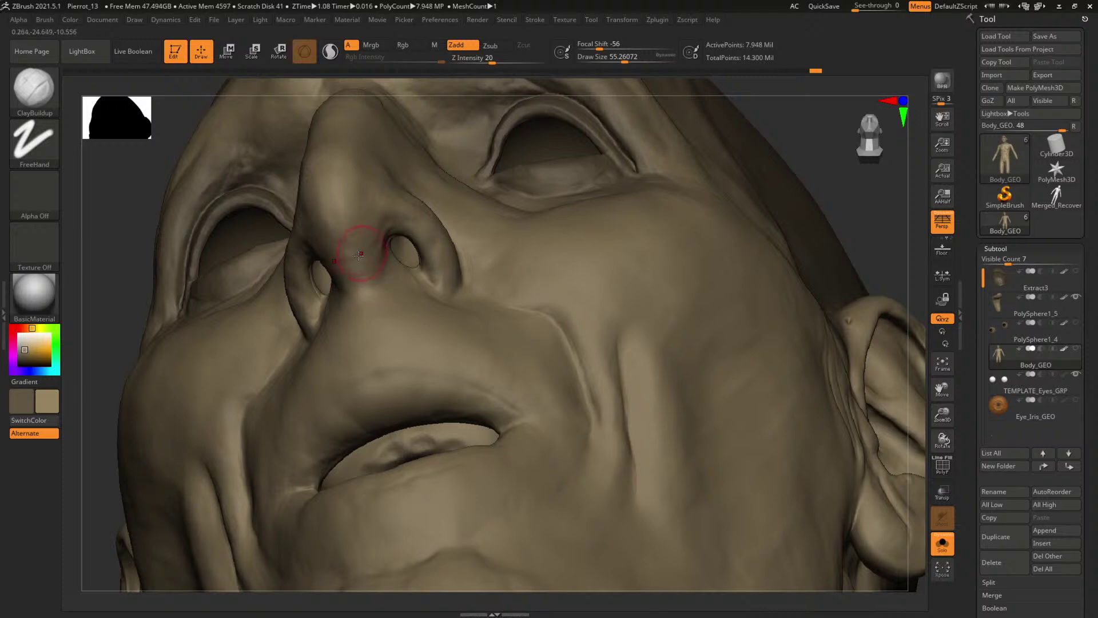
pyautogui.moveTo(816, 149)
pyautogui.mouseDown()
pyautogui.moveTo(746, 240)
pyautogui.moveTo(348, 290)
pyautogui.mouseUp()
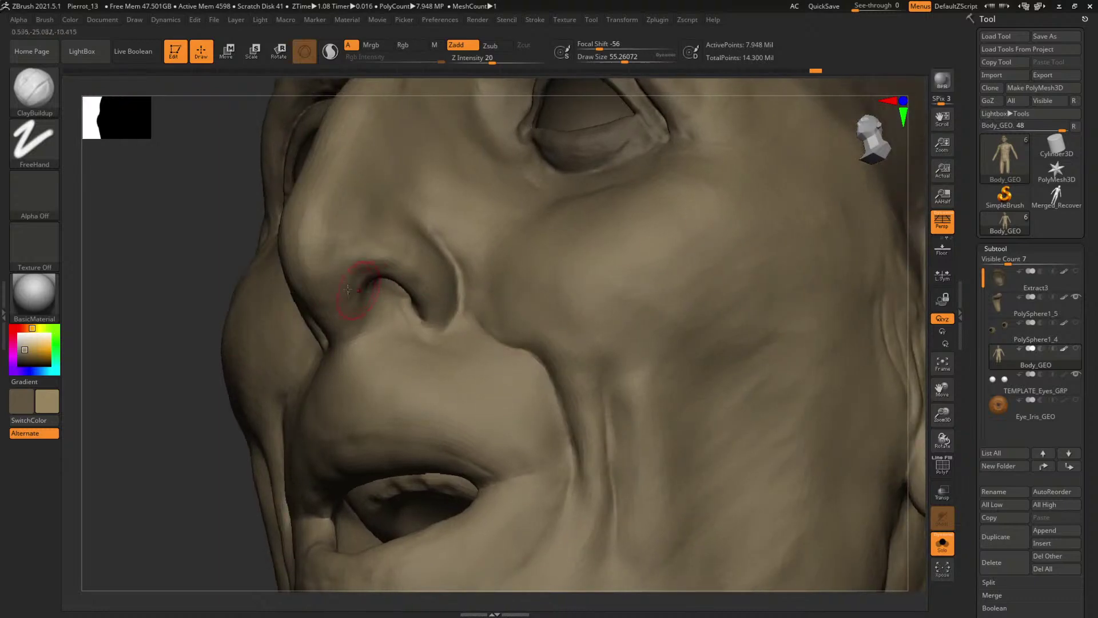
pyautogui.moveTo(161, 465); pyautogui.dragTo(676, 353)
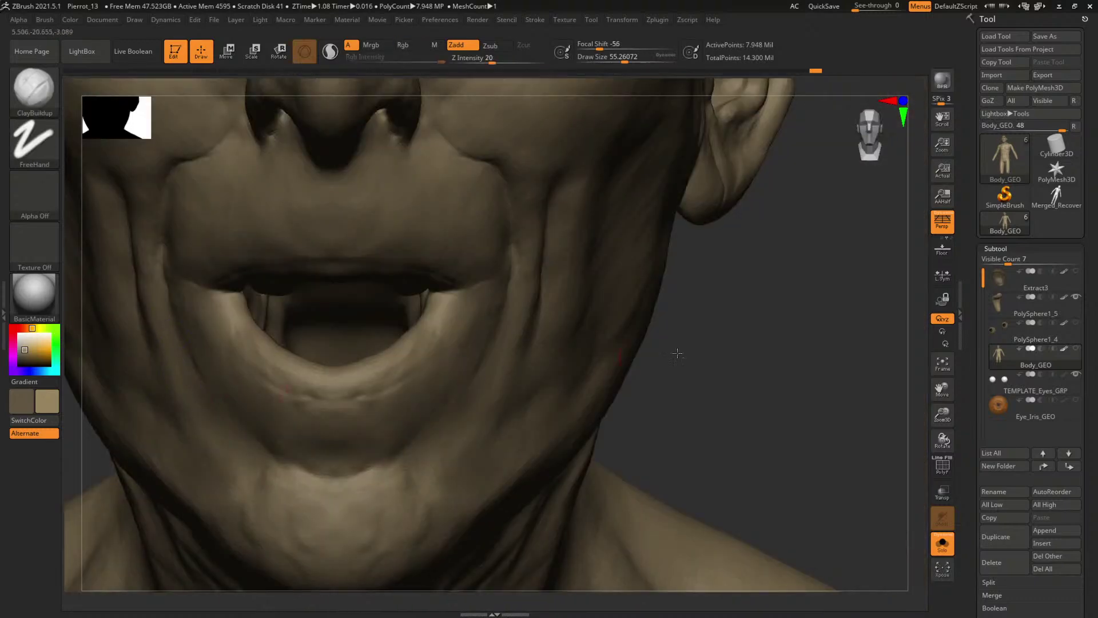
# - Carve the upper bend of the nasolabial fold with DamStandard at a draw size of about 29
pyautogui.keyDown('alt'); pyautogui.moveTo(801, 306); pyautogui.dragTo(499, 323); pyautogui.keyUp('alt')
pyautogui.press('b')
pyautogui.press('d')
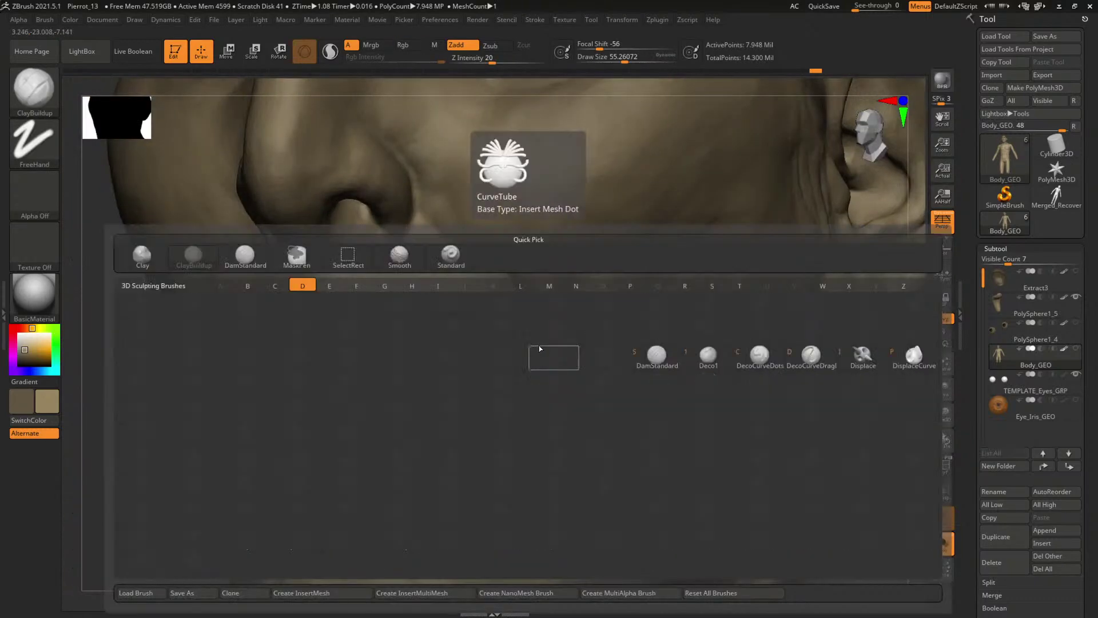
pyautogui.press('s')
pyautogui.moveTo(869, 379); pyautogui.dragTo(955, 374)
pyautogui.press('s')
pyautogui.moveTo(488, 321); pyautogui.dragTo(508, 337)
pyautogui.press('s')
pyautogui.moveTo(496, 318); pyautogui.dragTo(500, 317)
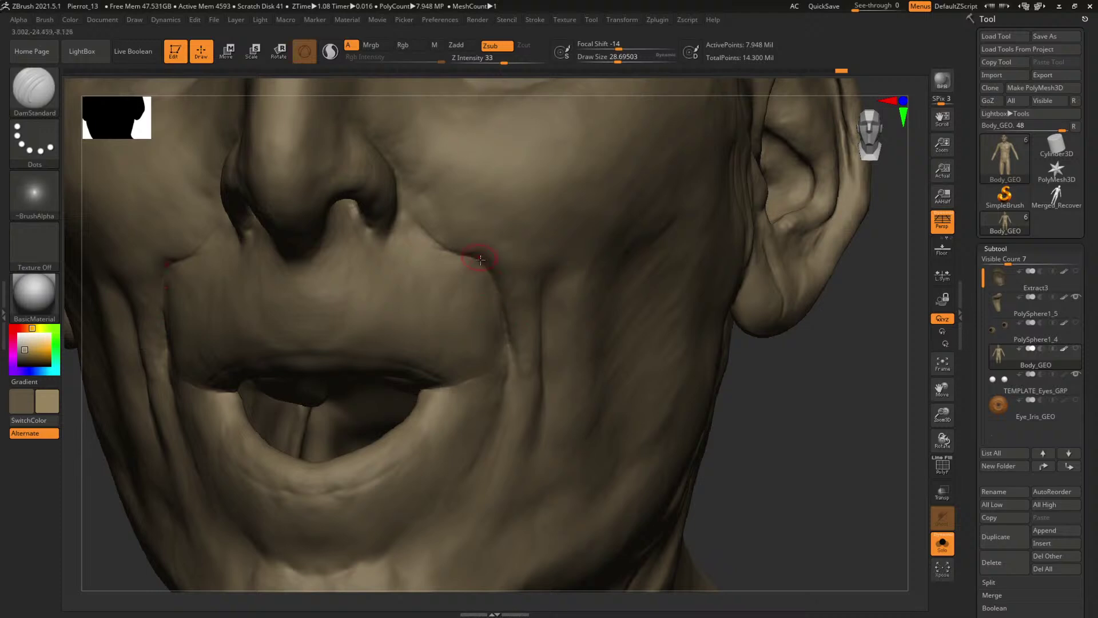
pyautogui.moveTo(514, 347); pyautogui.dragTo(517, 359)
pyautogui.moveTo(762, 412); pyautogui.dragTo(756, 332)
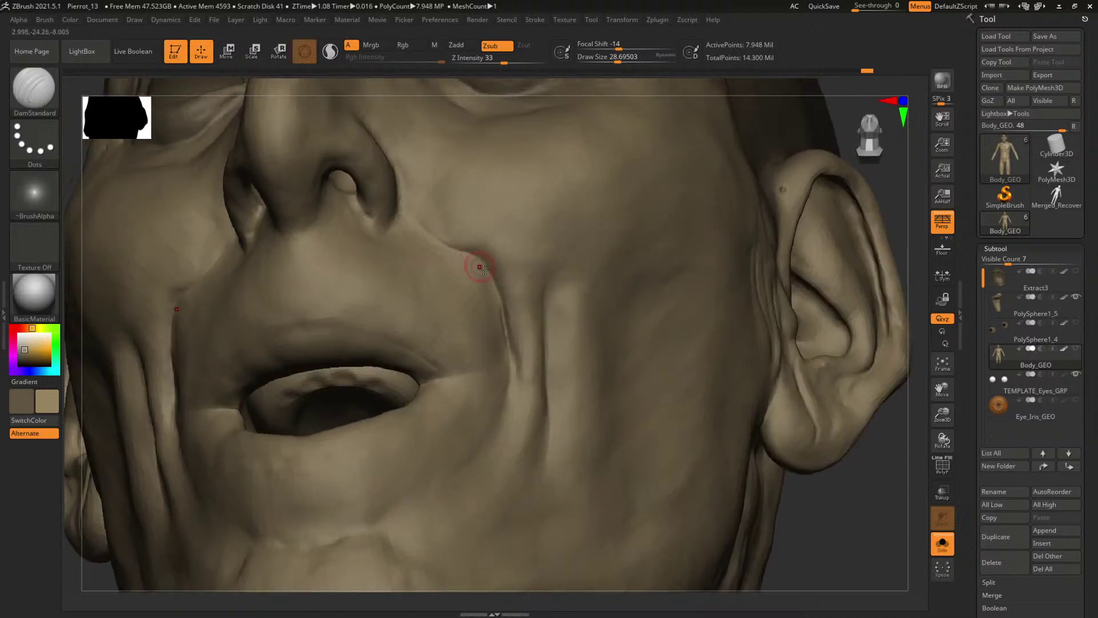
# - Sharpen the nasolabial fold down toward the mouth corner with DamStandard at draw sizes of about 20 and 34
pyautogui.press('s')
pyautogui.moveTo(484, 269)
pyautogui.mouseDown()
pyautogui.moveTo(458, 248)
pyautogui.moveTo(480, 255)
pyautogui.moveTo(488, 274)
pyautogui.mouseUp()
pyautogui.moveTo(846, 505); pyautogui.dragTo(820, 455)
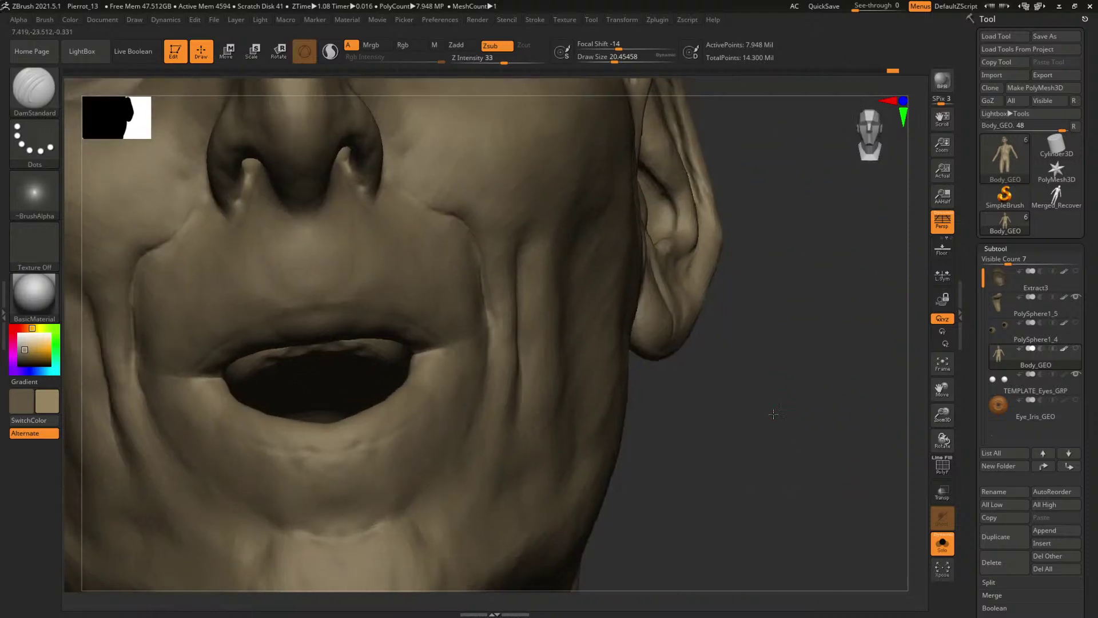
pyautogui.moveTo(775, 412); pyautogui.dragTo(812, 409)
pyautogui.press('space')
pyautogui.moveTo(487, 286); pyautogui.dragTo(493, 284)
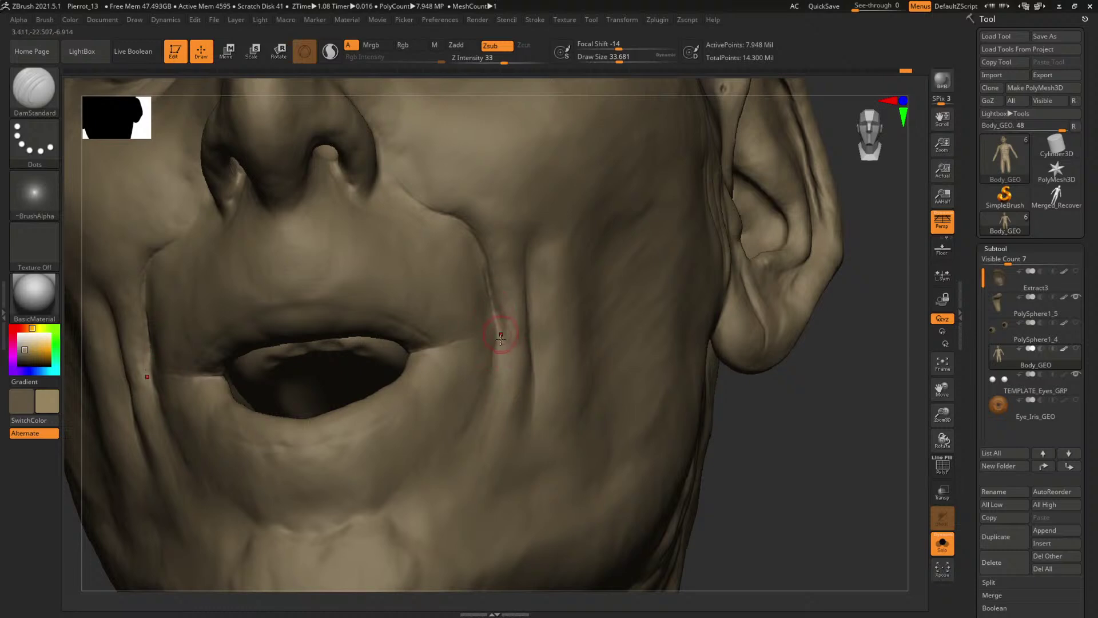
# - Extend the nasolabial crease past the mouth corner with DamStandard at a draw size of about 29
pyautogui.keyDown('alt'); pyautogui.moveTo(754, 411); pyautogui.dragTo(753, 335); pyautogui.keyUp('alt')
pyautogui.moveTo(754, 336); pyautogui.dragTo(706, 335)
pyautogui.press('space')
pyautogui.moveTo(496, 284); pyautogui.dragTo(492, 284)
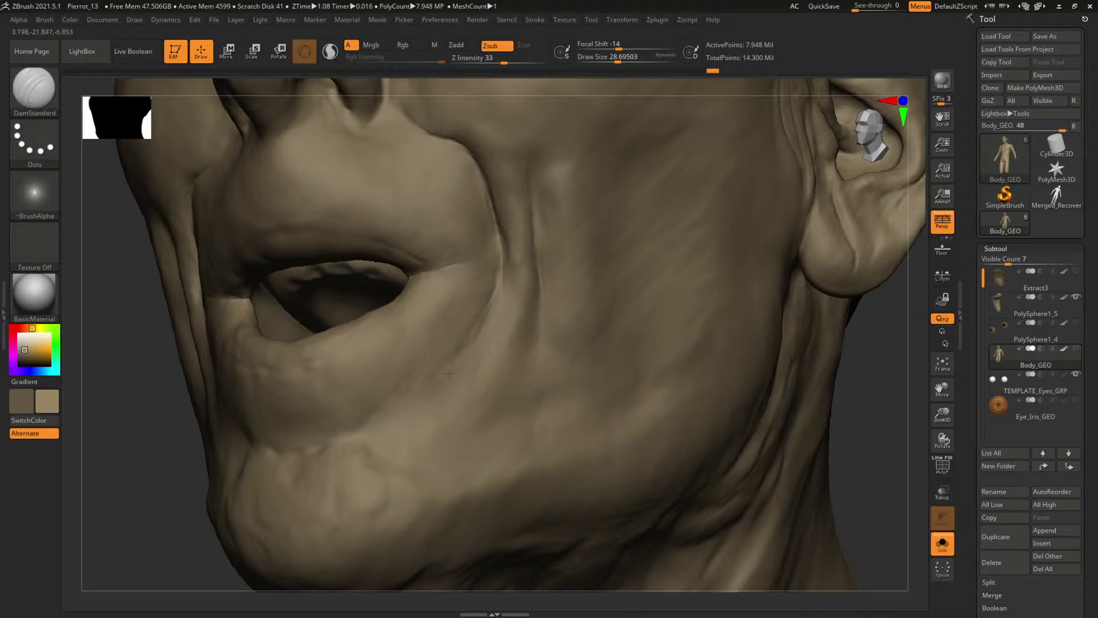
# - Refine the lower cheek folds beside the mouth corner with DamStandard at draw sizes of about 50 and 41
pyautogui.moveTo(876, 412); pyautogui.dragTo(916, 410)
pyautogui.moveTo(783, 385); pyautogui.dragTo(737, 378)
pyautogui.press('space')
pyautogui.moveTo(513, 293); pyautogui.dragTo(534, 282)
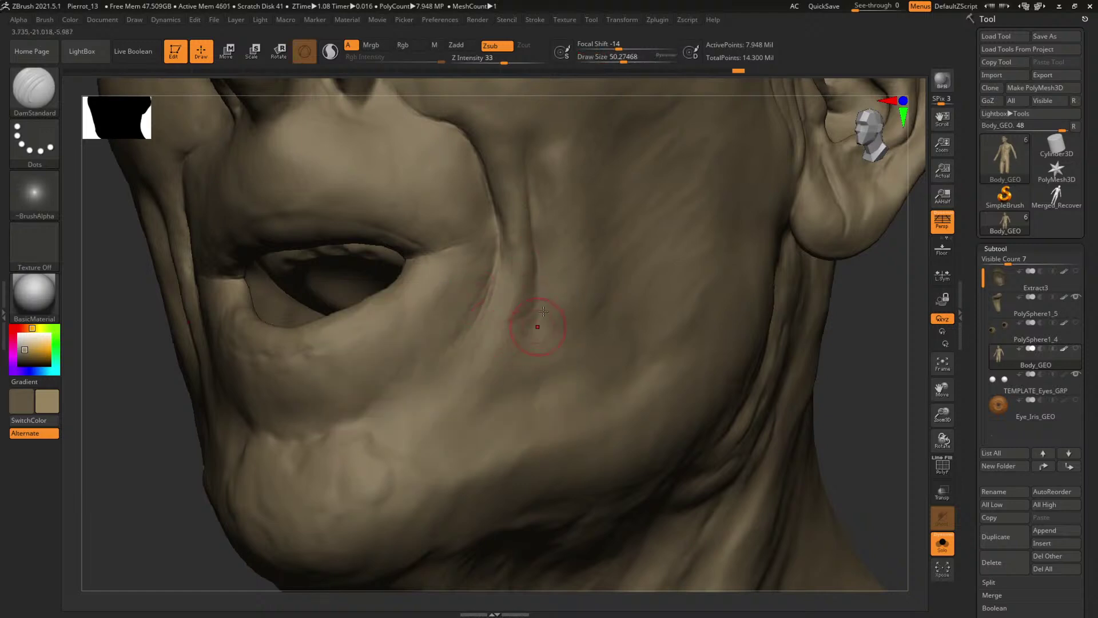
pyautogui.press('space')
pyautogui.moveTo(525, 338); pyautogui.dragTo(516, 339)
pyautogui.moveTo(814, 352)
pyautogui.mouseDown()
pyautogui.moveTo(844, 355)
pyautogui.moveTo(695, 327)
pyautogui.mouseUp()
pyautogui.moveTo(720, 337)
pyautogui.mouseDown()
pyautogui.moveTo(679, 339)
pyautogui.moveTo(789, 387)
pyautogui.mouseUp()
pyautogui.moveTo(779, 333)
pyautogui.keyDown('alt'); pyautogui.mouseDown()
pyautogui.moveTo(819, 369)
pyautogui.moveTo(474, 292)
pyautogui.mouseUp(); pyautogui.keyUp('alt')
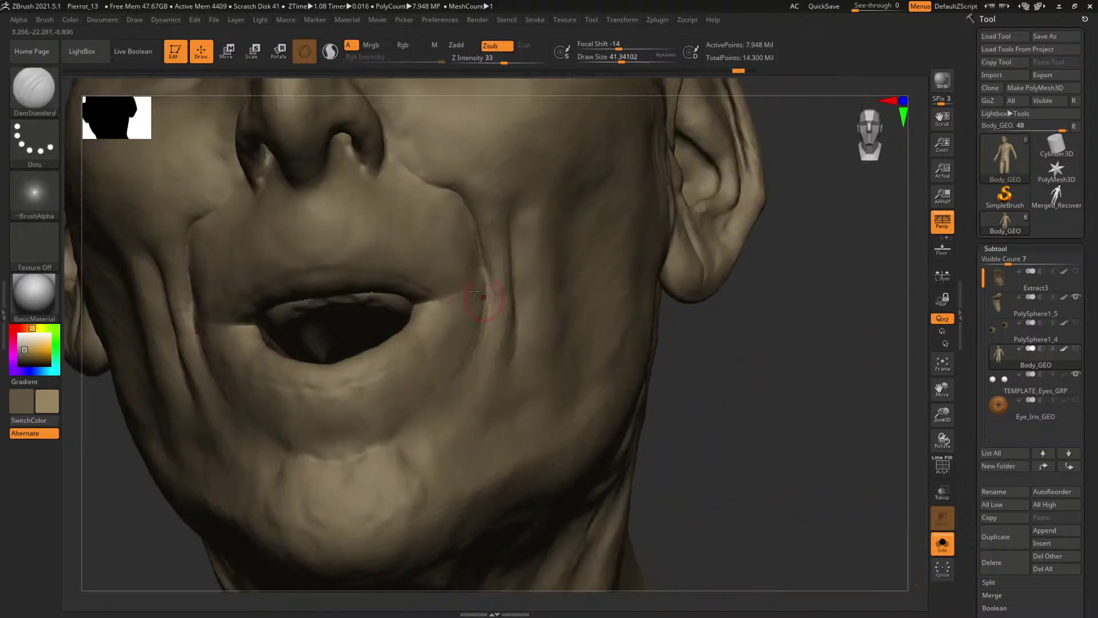
# - Build up the center of the upper lip with ClayBuildup at a draw size of about 63
pyautogui.moveTo(727, 354); pyautogui.dragTo(809, 389)
pyautogui.press('b')
pyautogui.press('c')
pyautogui.press('b')
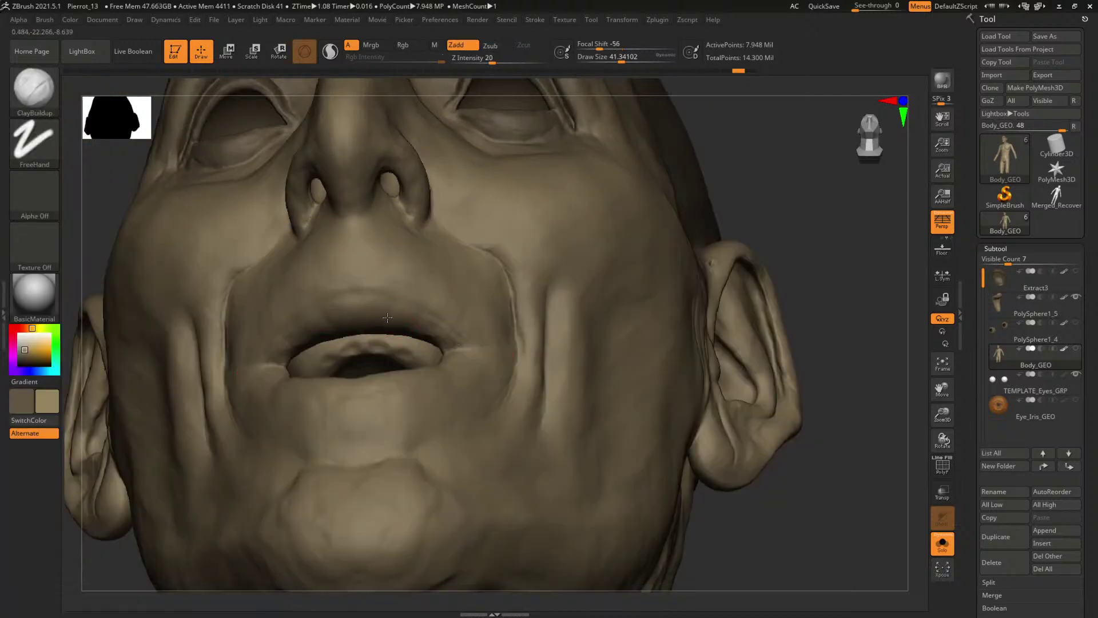
pyautogui.moveTo(387, 317); pyautogui.dragTo(385, 318)
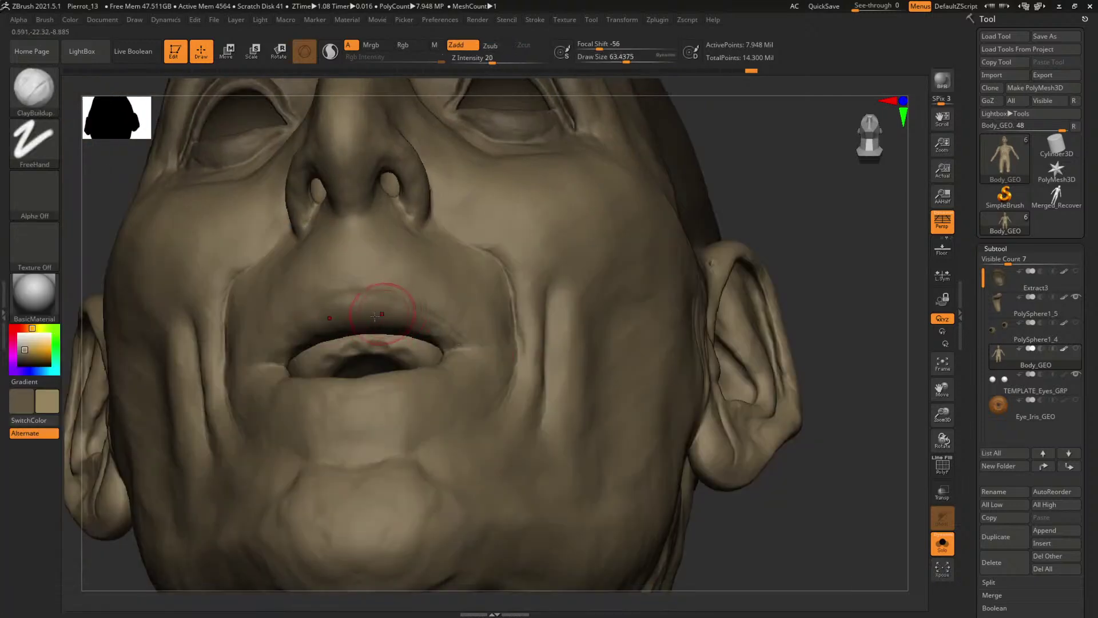
# - Shape the upper lip and mouth corner with ClayBuildup at draw sizes of about 124 and 97
pyautogui.moveTo(802, 210)
pyautogui.mouseDown()
pyautogui.moveTo(730, 226)
pyautogui.moveTo(772, 284)
pyautogui.moveTo(649, 289)
pyautogui.moveTo(873, 397)
pyautogui.moveTo(856, 366)
pyautogui.moveTo(730, 312)
pyautogui.mouseUp()
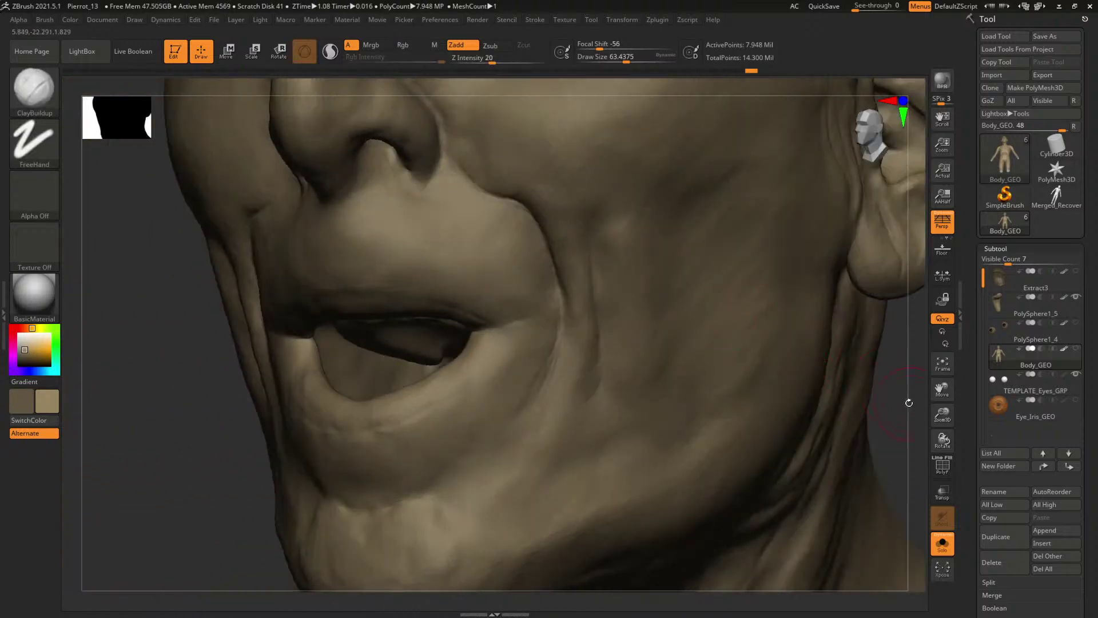
pyautogui.moveTo(907, 402); pyautogui.dragTo(919, 349)
pyautogui.press('space')
pyautogui.moveTo(452, 302)
pyautogui.mouseDown()
pyautogui.moveTo(490, 318)
pyautogui.moveTo(446, 307)
pyautogui.moveTo(498, 309)
pyautogui.mouseUp()
pyautogui.press('space')
pyautogui.press('space')
pyautogui.press('space')
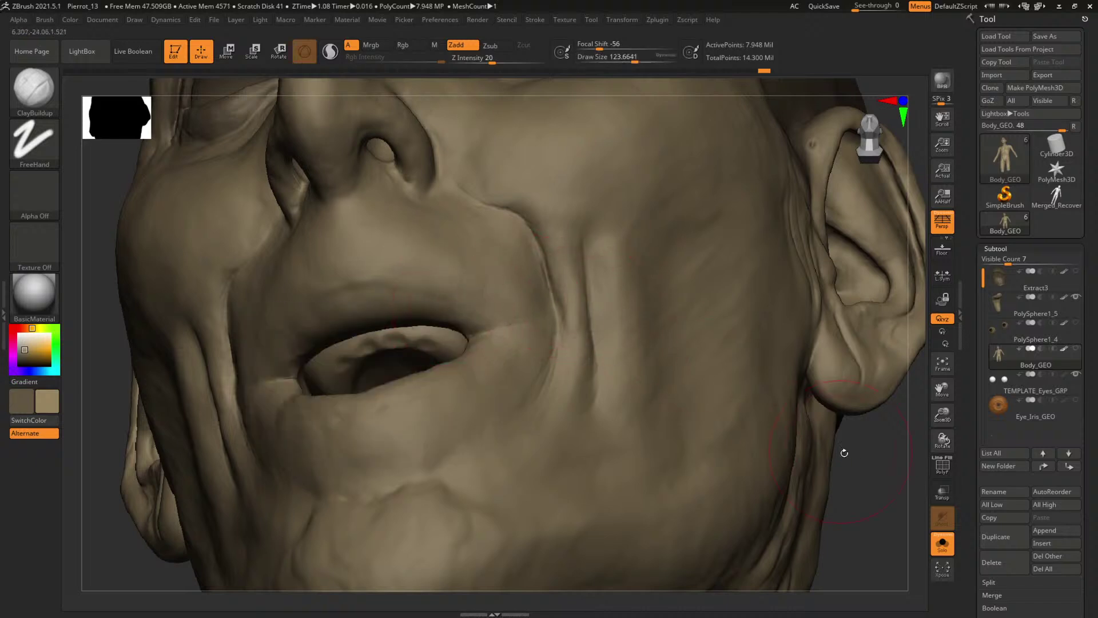
pyautogui.moveTo(843, 452)
pyautogui.mouseDown()
pyautogui.moveTo(855, 452)
pyautogui.moveTo(824, 451)
pyautogui.moveTo(831, 434)
pyautogui.moveTo(815, 456)
pyautogui.mouseUp()
pyautogui.press('space')
pyautogui.moveTo(491, 351); pyautogui.dragTo(485, 351)
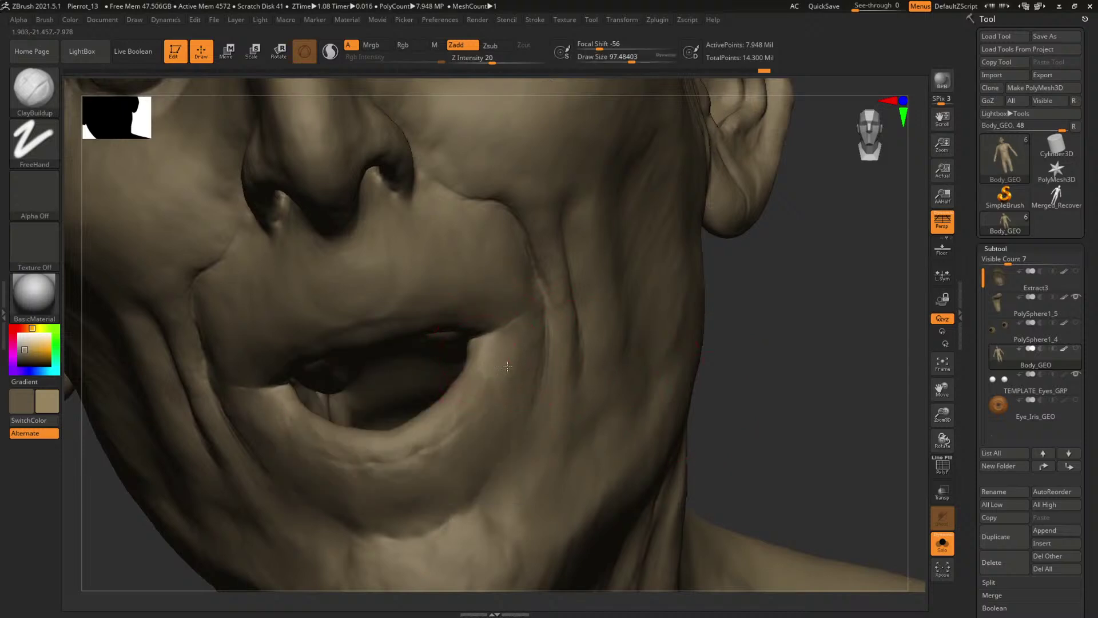
# - Refine the skin just outside the mouth corner with ClayBuildup at a draw size of about 48
pyautogui.moveTo(712, 347); pyautogui.dragTo(629, 349)
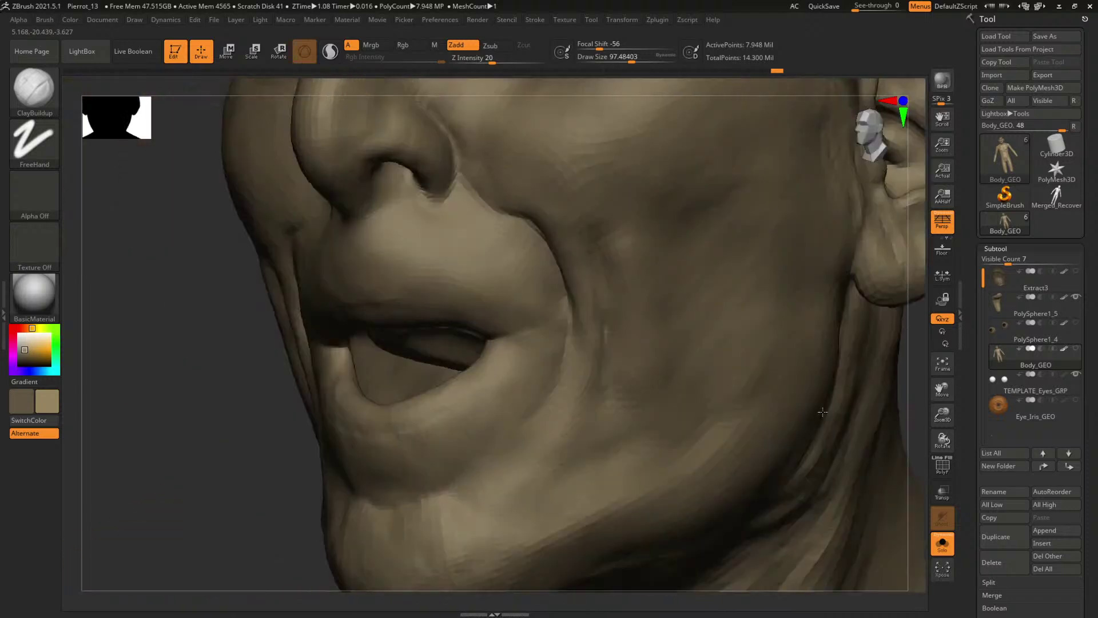
pyautogui.press('space')
pyautogui.moveTo(520, 356); pyautogui.dragTo(523, 389)
pyautogui.press('[')
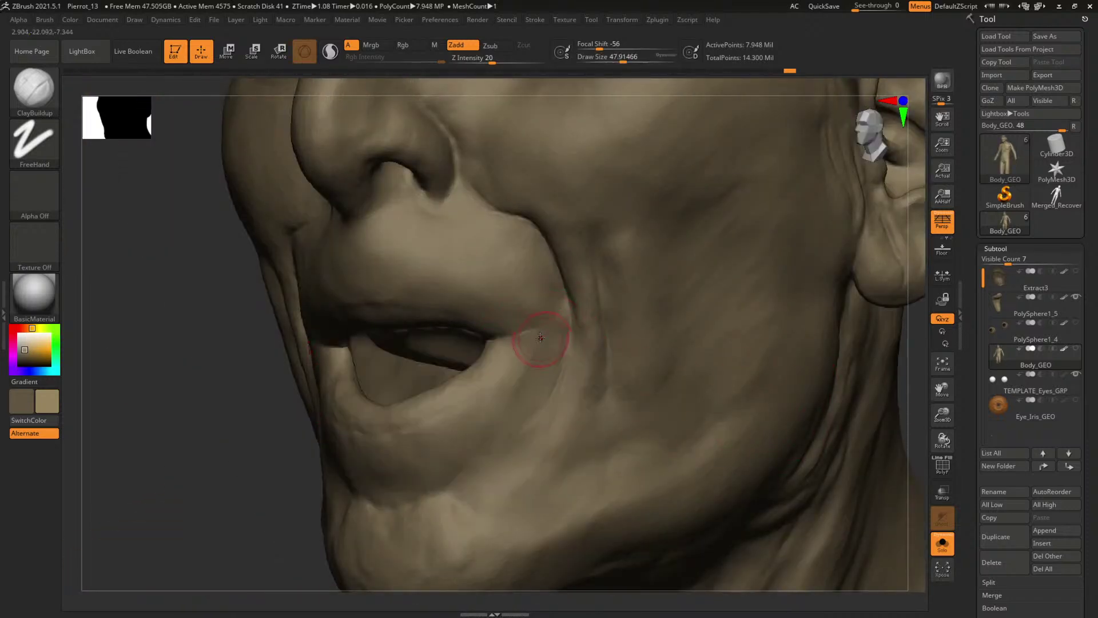
# - Step down to lower subdivision levels and reshape the area below the mouth corner with ClayBuildup at a draw size of about 61
pyautogui.hotkey('shift', 'd')
pyautogui.hotkey('shift', 'd')
pyautogui.hotkey('shift', 'd')
pyautogui.press('space')
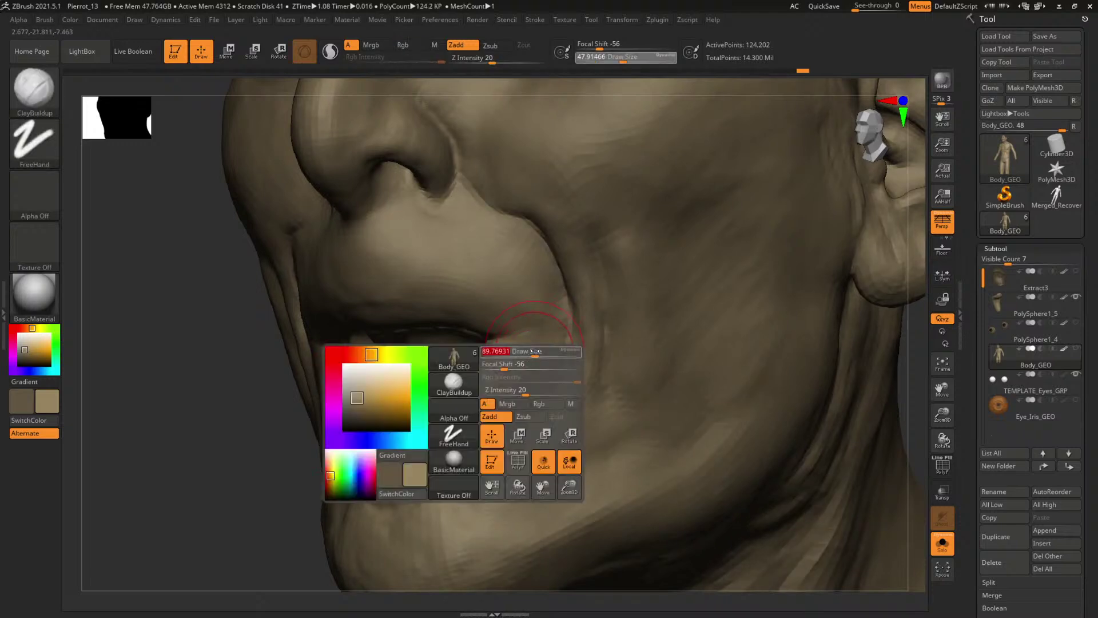
pyautogui.moveTo(535, 344); pyautogui.dragTo(505, 403)
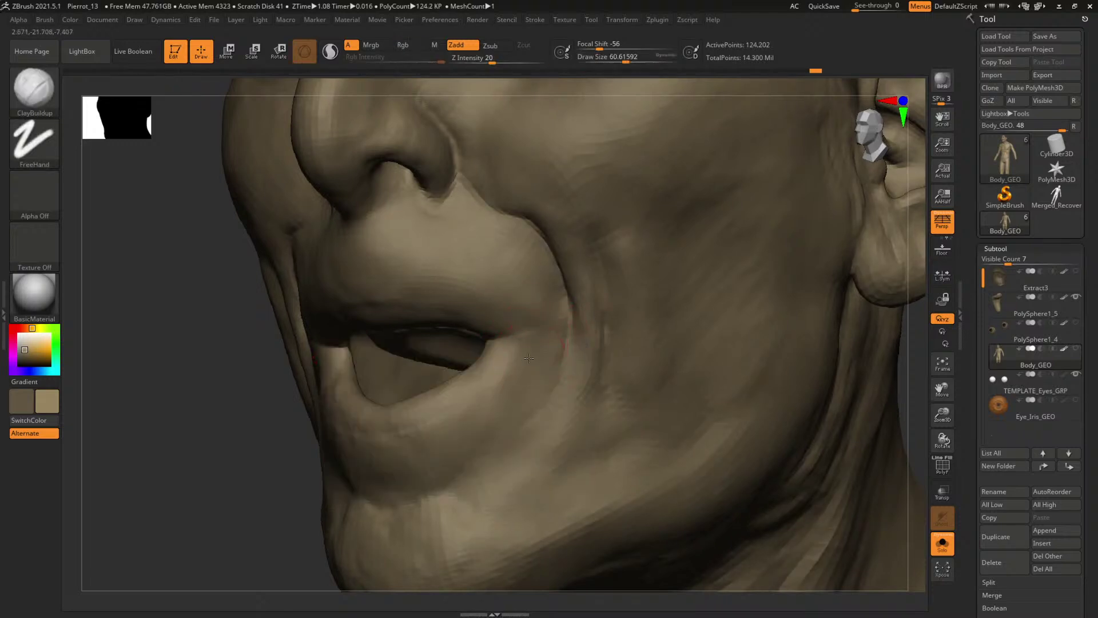
pyautogui.hotkey('shift', 'd')
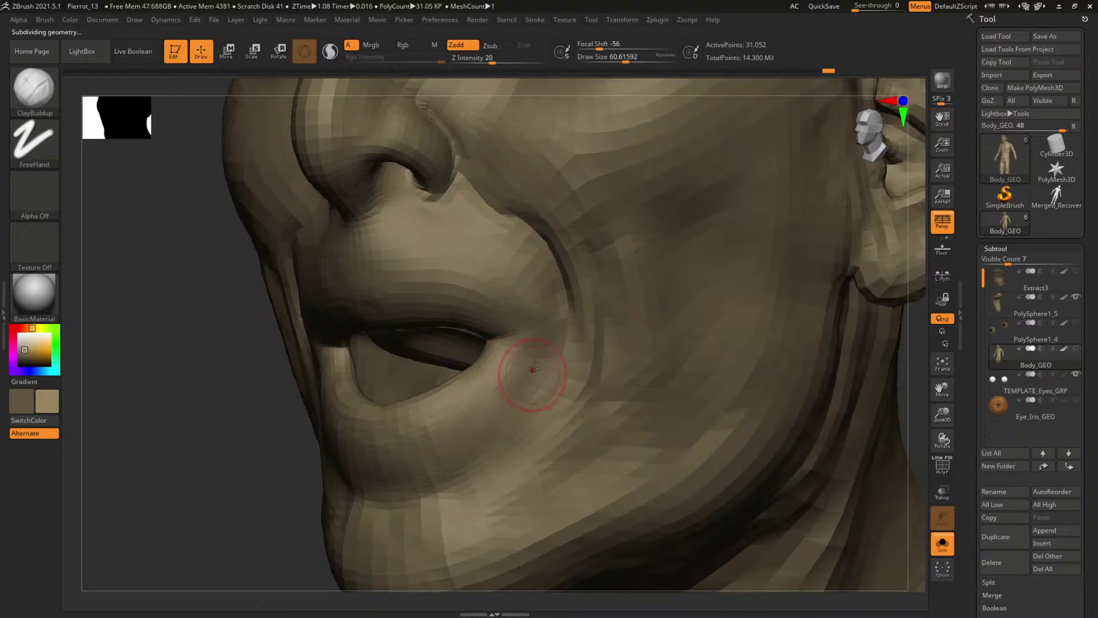
pyautogui.moveTo(512, 373); pyautogui.dragTo(485, 383)
# - Fill out the low-resolution surface beneath the mouth corner with ClayBuildup at a draw size of about 94
pyautogui.moveTo(181, 465)
pyautogui.mouseDown()
pyautogui.moveTo(215, 402)
pyautogui.moveTo(434, 366)
pyautogui.mouseUp()
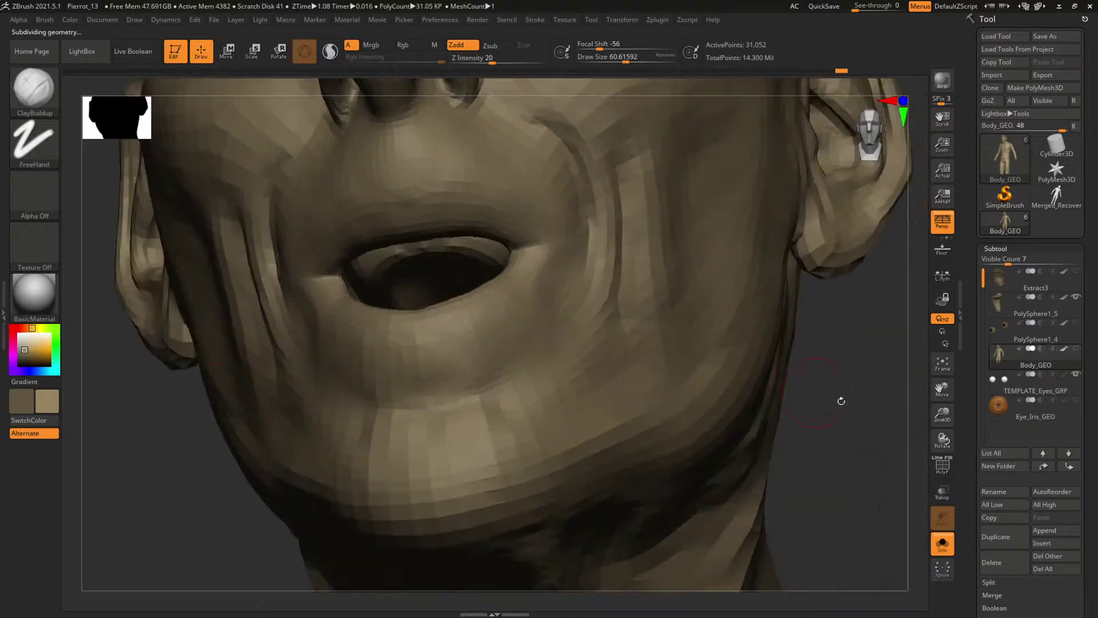
pyautogui.moveTo(841, 399)
pyautogui.mouseDown()
pyautogui.moveTo(534, 334)
pyautogui.moveTo(514, 299)
pyautogui.mouseUp()
pyautogui.press('s')
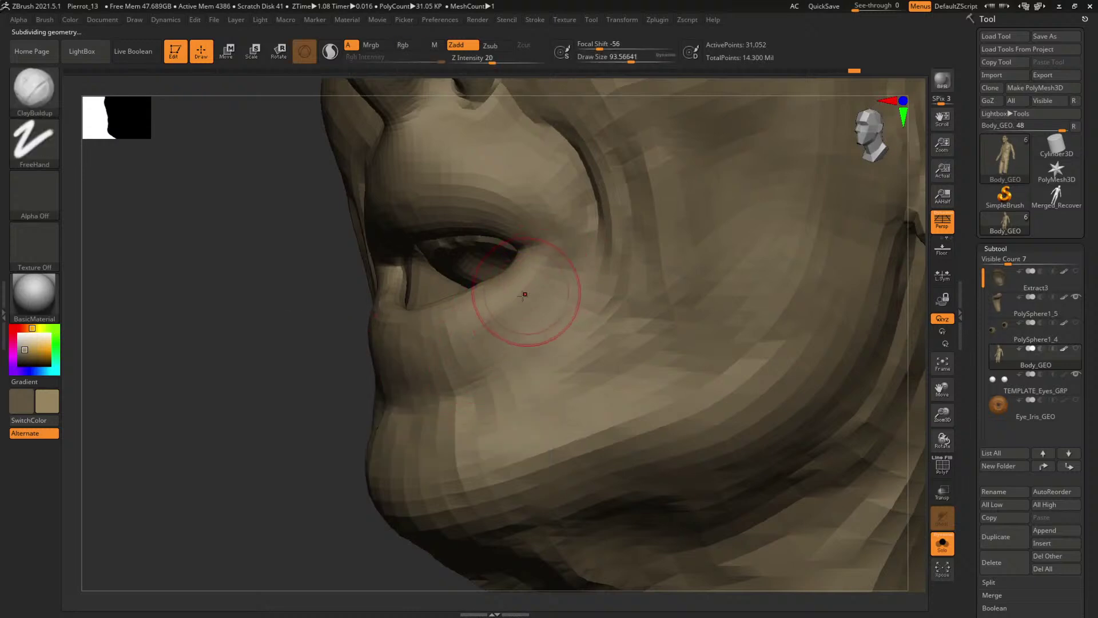
# - Return to the highest subdivision level and blend the side of the lower lip with ClayBuildup at a draw size of about 73
pyautogui.moveTo(223, 441)
pyautogui.mouseDown()
pyautogui.moveTo(825, 371)
pyautogui.moveTo(674, 311)
pyautogui.moveTo(711, 293)
pyautogui.moveTo(711, 405)
pyautogui.mouseUp()
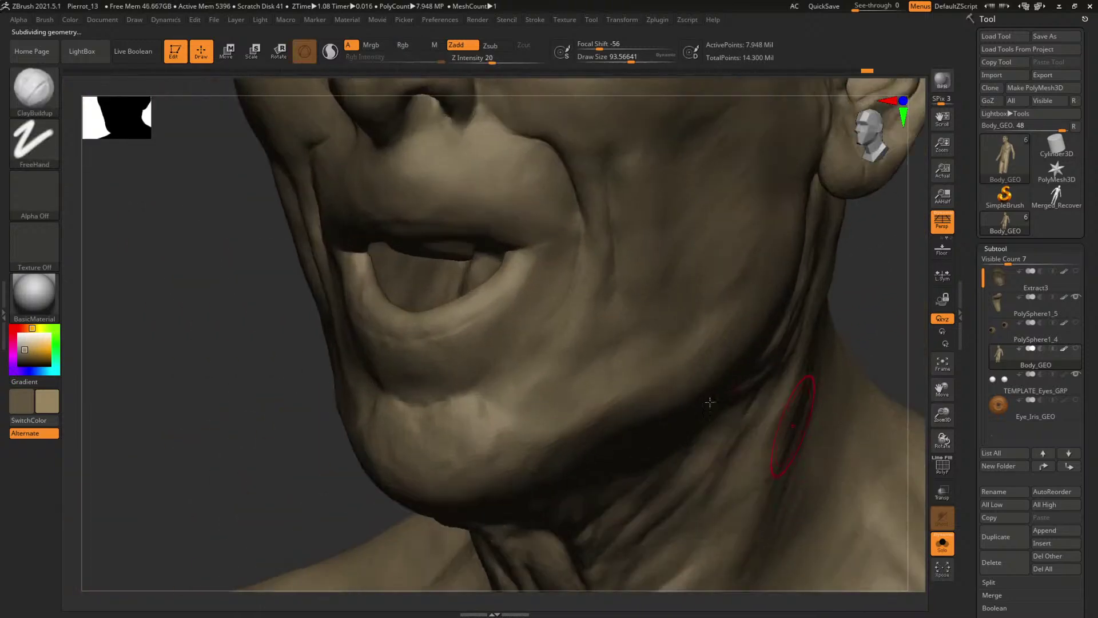
pyautogui.press('s')
pyautogui.moveTo(549, 304)
pyautogui.mouseDown()
pyautogui.moveTo(510, 304)
pyautogui.moveTo(550, 268)
pyautogui.mouseUp()
pyautogui.press('space')
pyautogui.press('space')
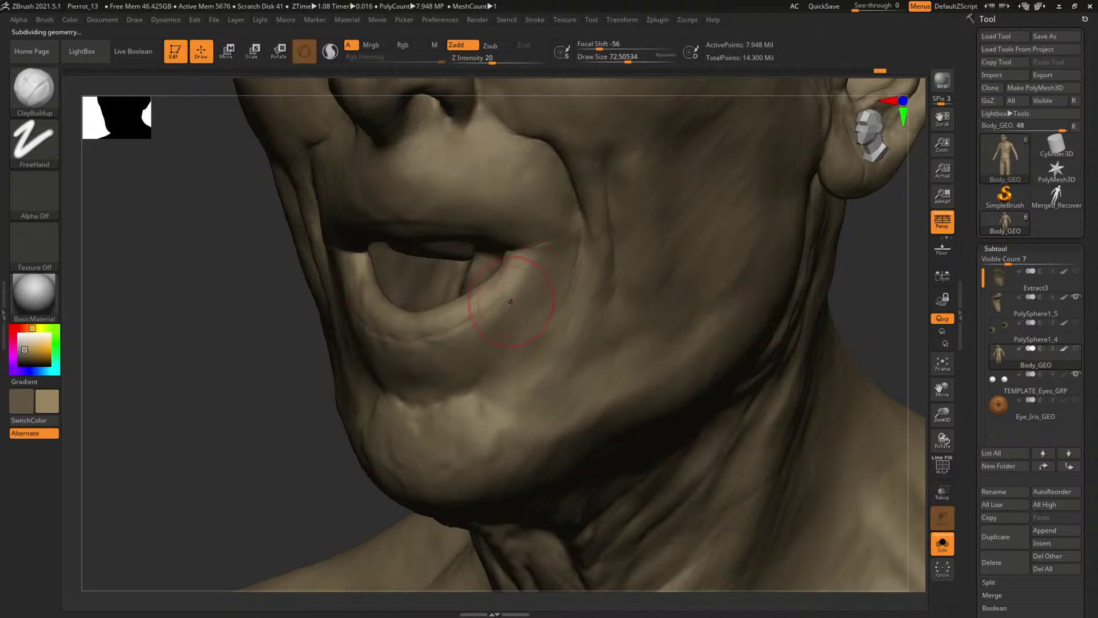
pyautogui.moveTo(606, 307)
pyautogui.keyDown('shift'); pyautogui.mouseDown()
pyautogui.moveTo(736, 294)
pyautogui.moveTo(796, 319)
pyautogui.mouseUp(); pyautogui.keyUp('shift')
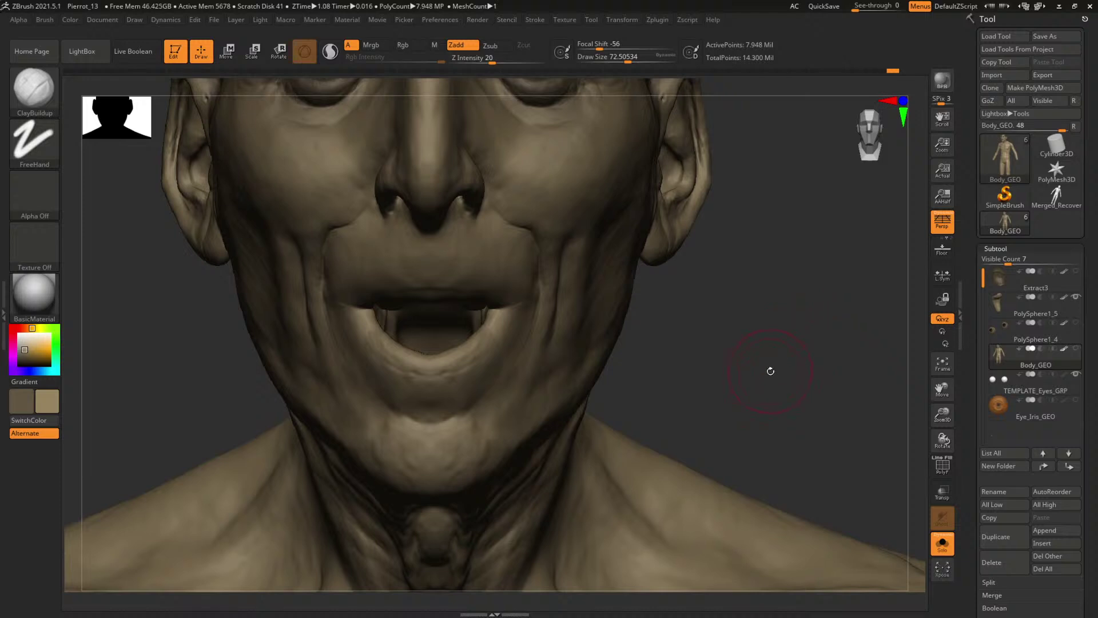
# - Carve the crease at the opposite mouth corner with DamStandard at a draw size of about 41
pyautogui.moveTo(771, 370)
pyautogui.mouseDown()
pyautogui.moveTo(892, 423)
pyautogui.moveTo(853, 441)
pyautogui.mouseUp()
pyautogui.press('b')
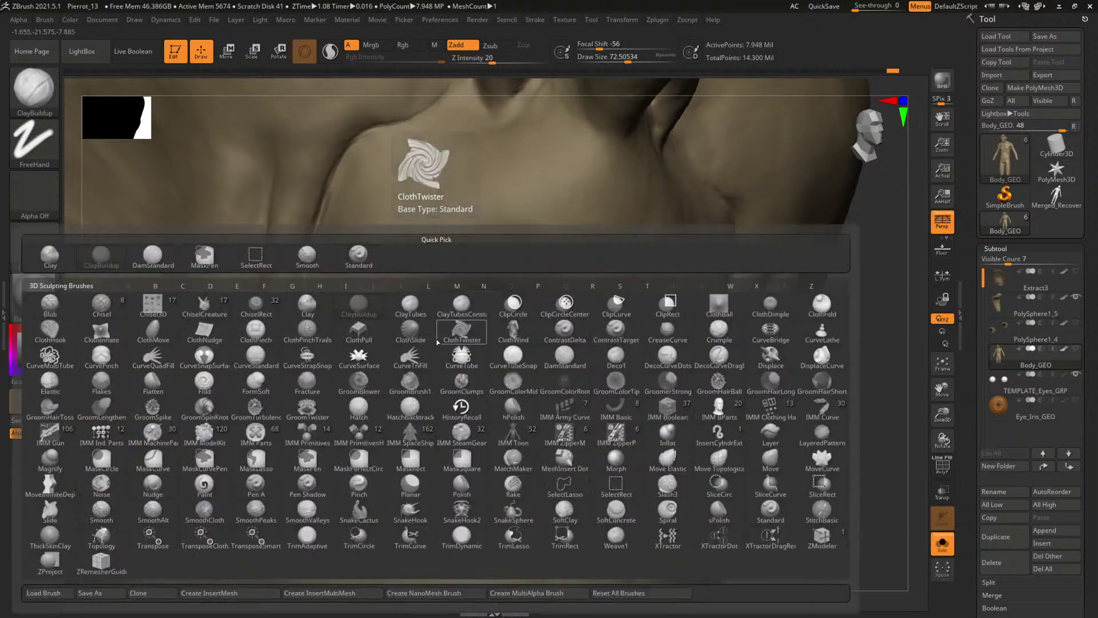
pyautogui.press('d')
pyautogui.press('s')
pyautogui.press('space')
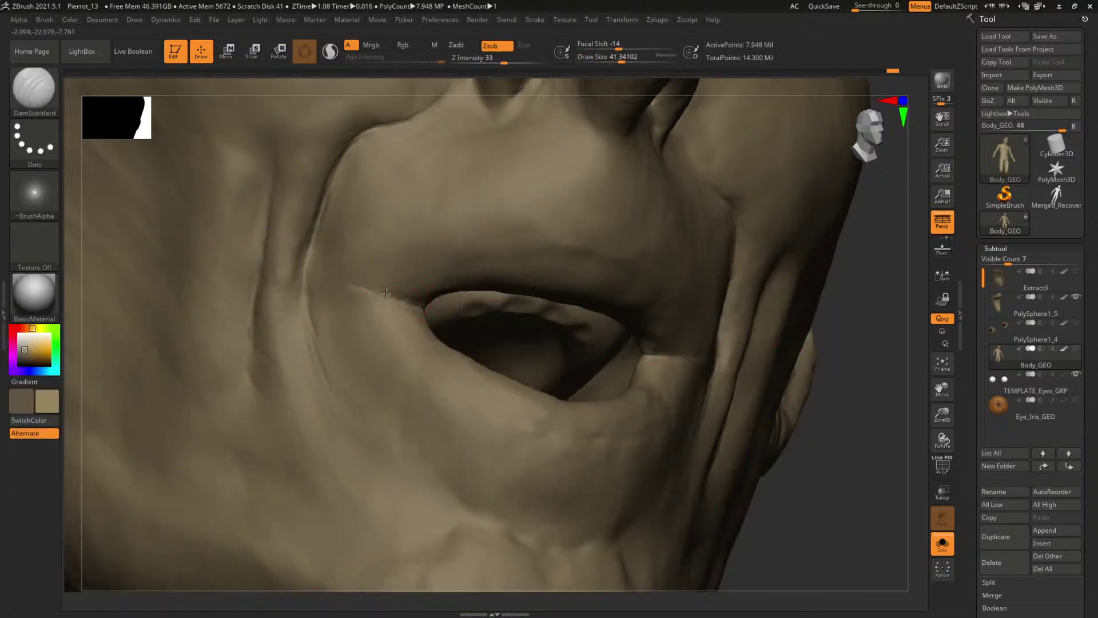
pyautogui.moveTo(386, 293); pyautogui.dragTo(381, 303)
# - Extend the mouth-corner crease outward to the nasolabial fold with DamStandard at draw sizes of about 76 and 90
pyautogui.moveTo(844, 311)
pyautogui.mouseDown()
pyautogui.moveTo(823, 318)
pyautogui.moveTo(818, 371)
pyautogui.mouseUp()
pyautogui.press(']')
pyautogui.press(']')
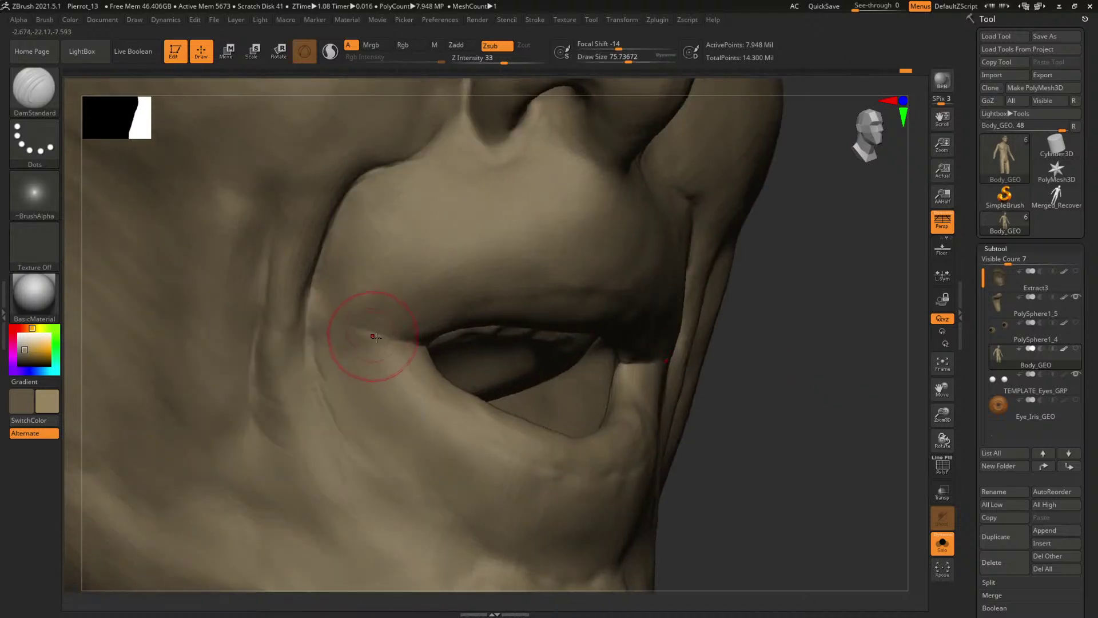
pyautogui.press('space')
pyautogui.click(352, 337)
pyautogui.press(']')
pyautogui.moveTo(384, 339)
pyautogui.mouseDown()
pyautogui.moveTo(321, 343)
pyautogui.moveTo(313, 370)
pyautogui.mouseUp()
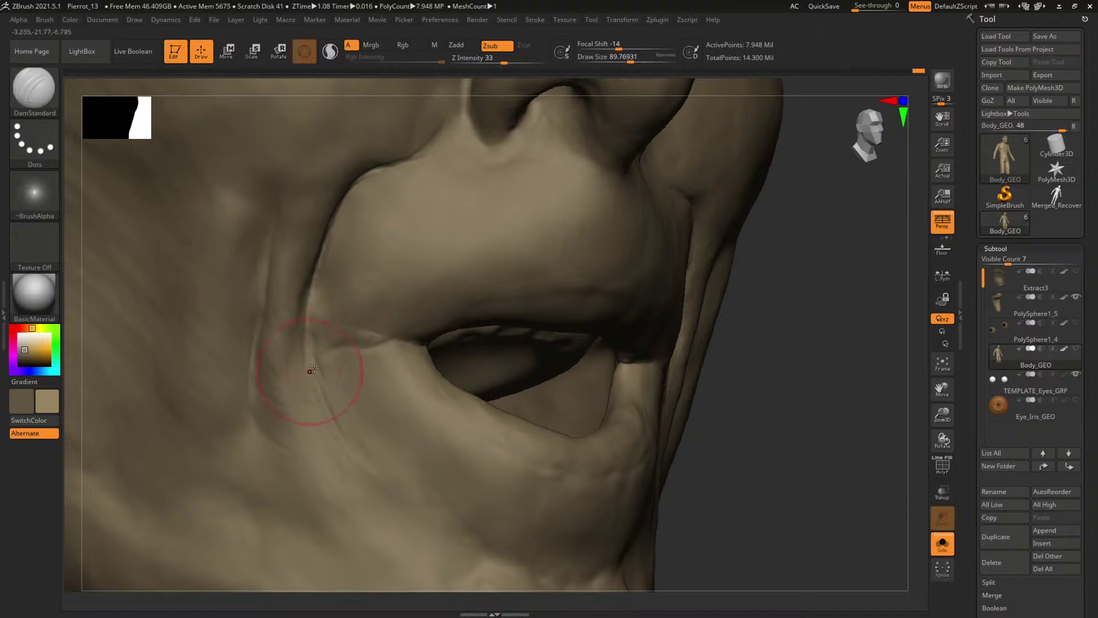
# - Deepen the mouth-corner crease from the other side of the face with DamStandard at a draw size of about 79
pyautogui.press('f')
pyautogui.moveTo(512, 343)
pyautogui.mouseDown()
pyautogui.moveTo(700, 335)
pyautogui.moveTo(539, 318)
pyautogui.mouseUp()
pyautogui.press('ctrl')
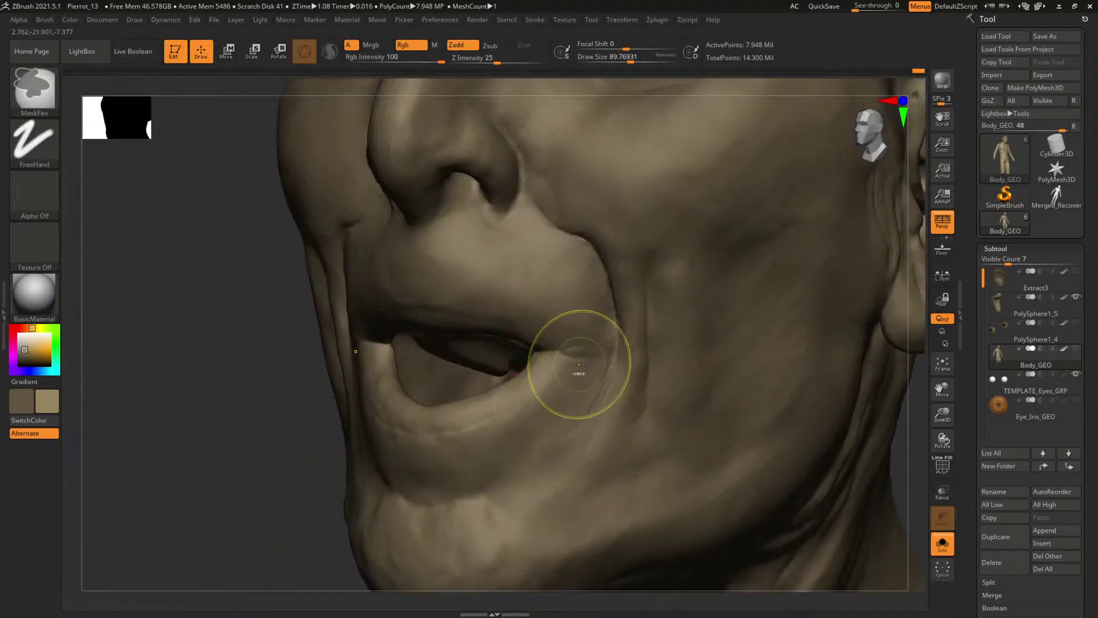
pyautogui.press('s')
pyautogui.moveTo(576, 352); pyautogui.dragTo(572, 350)
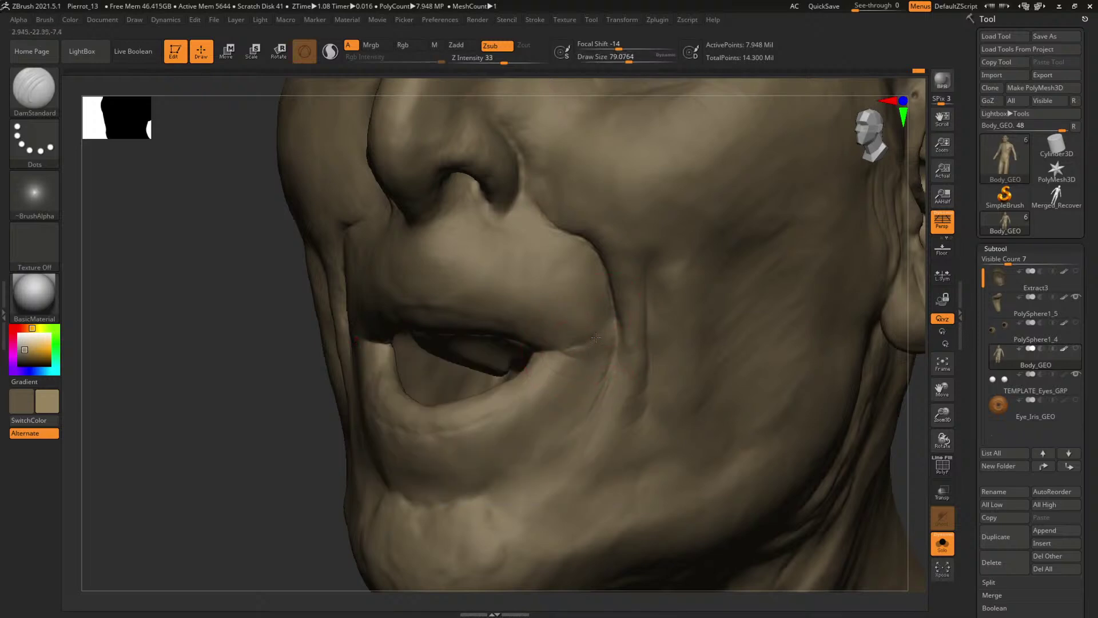
pyautogui.moveTo(558, 350); pyautogui.dragTo(785, 513)
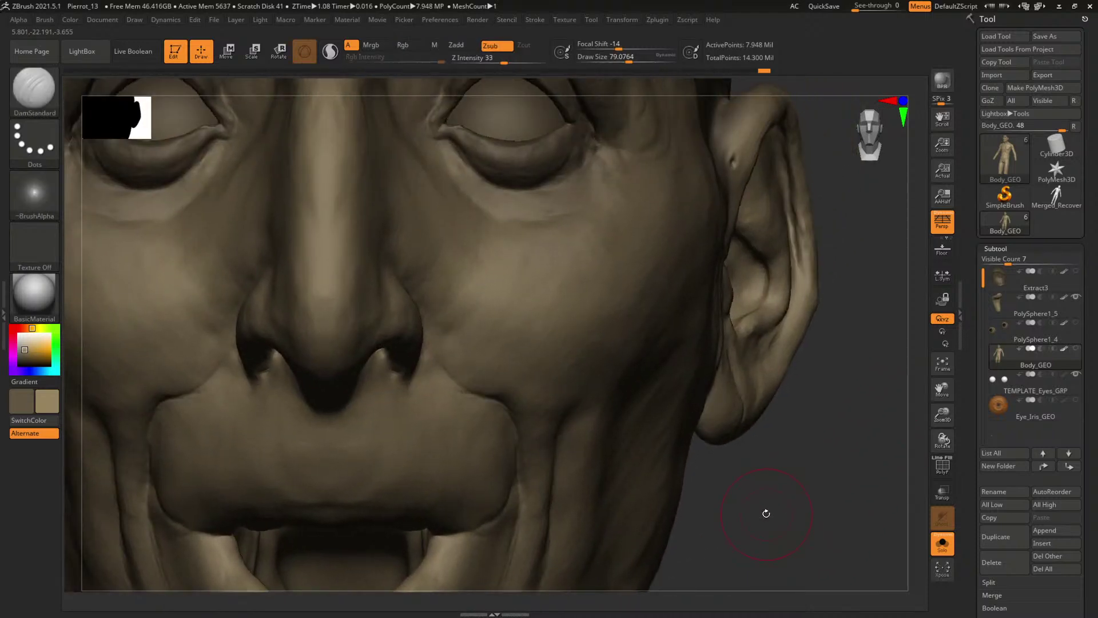
# - Turn to the eye area of the head, select the Move brush and lower Body_GEO by four subdivision levels
pyautogui.moveTo(998, 354)
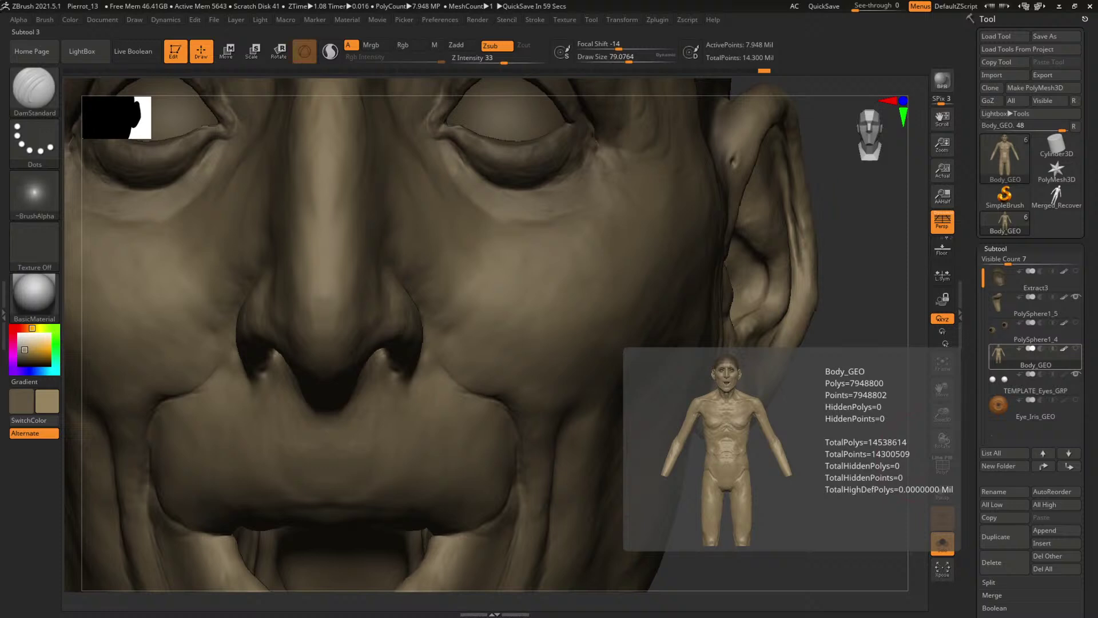
pyautogui.moveTo(793, 255); pyautogui.dragTo(502, 332)
pyautogui.press('b')
pyautogui.press('m')
pyautogui.press('v')
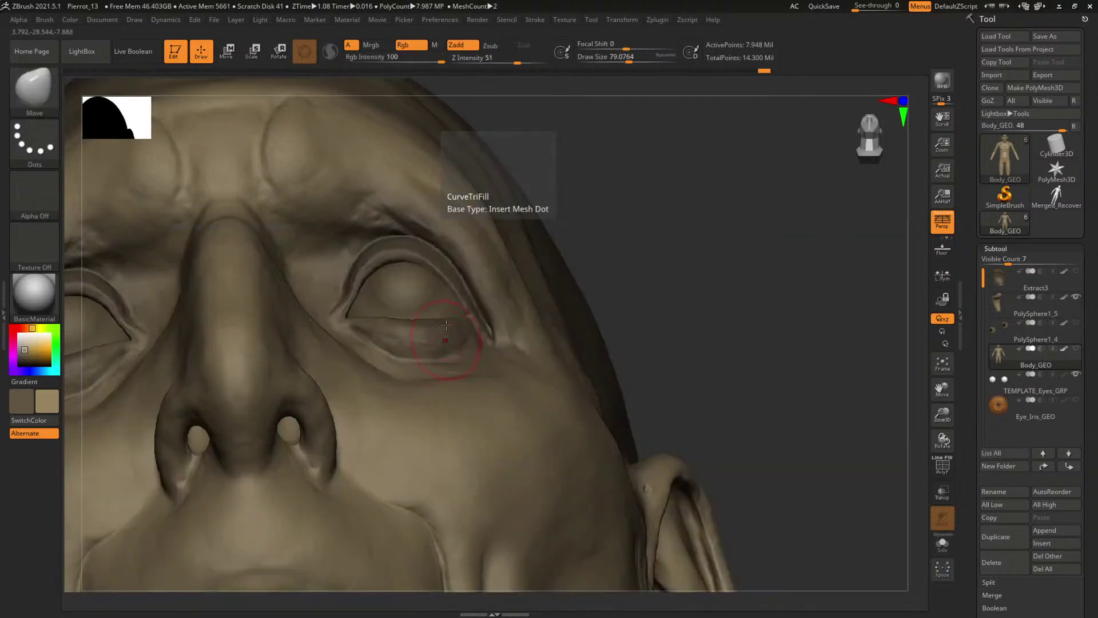
pyautogui.hotkey('shift', 'd')
pyautogui.hotkey('shift', 'd')
pyautogui.hotkey('shift', 'd')
pyautogui.hotkey('shift', 'd')
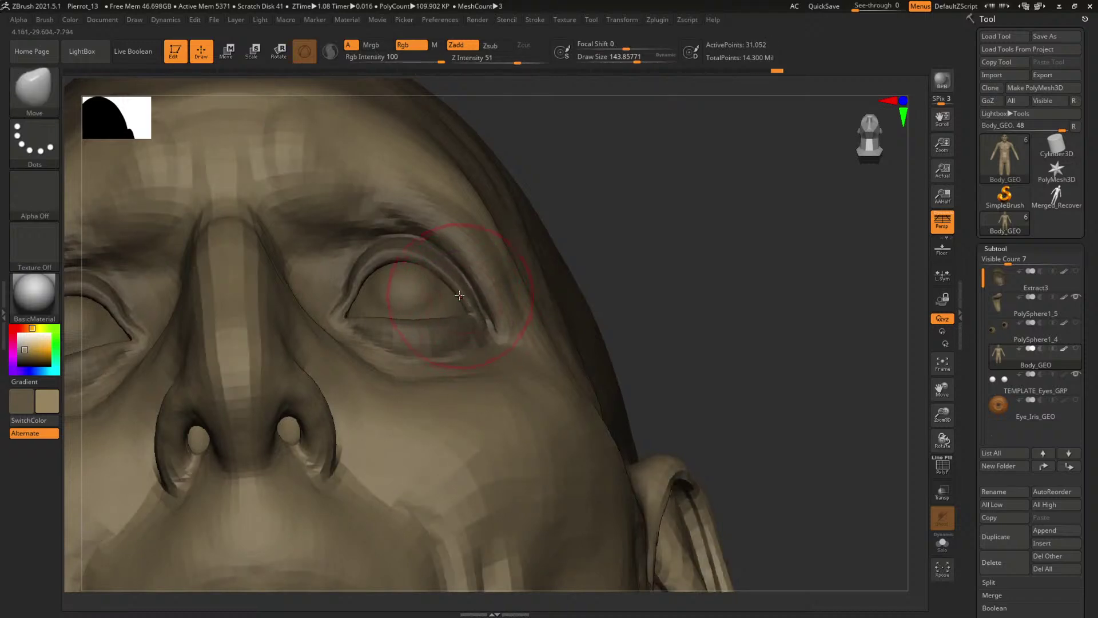
# - Reshape the outer corner of the eye with the Move brush at draw sizes of about 83 and 128
pyautogui.moveTo(561, 269); pyautogui.dragTo(563, 339)
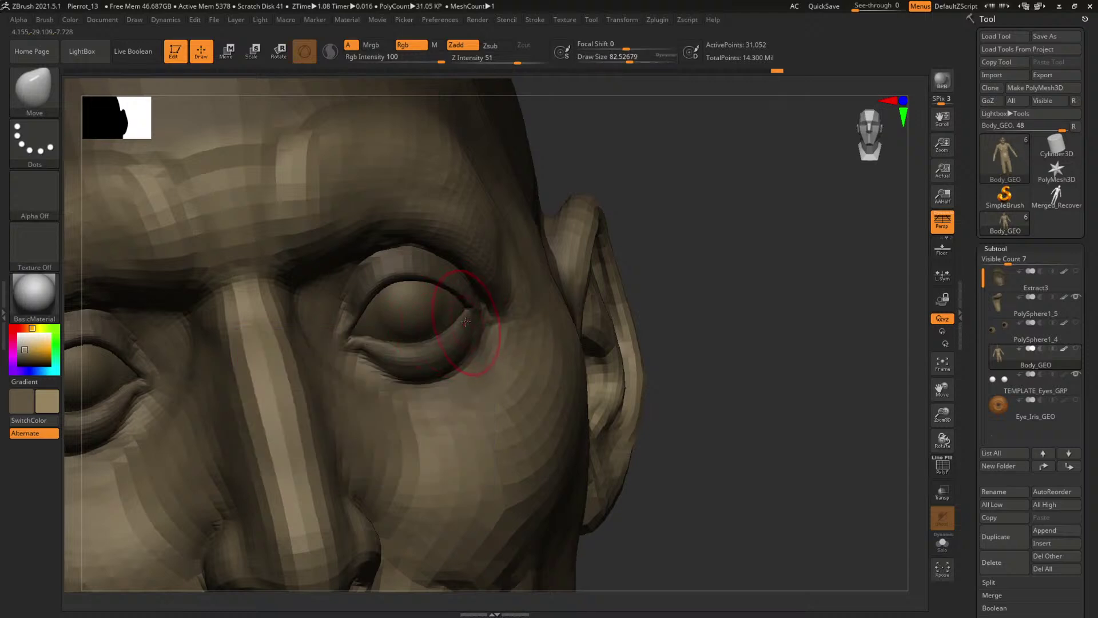
pyautogui.moveTo(739, 274); pyautogui.dragTo(582, 284)
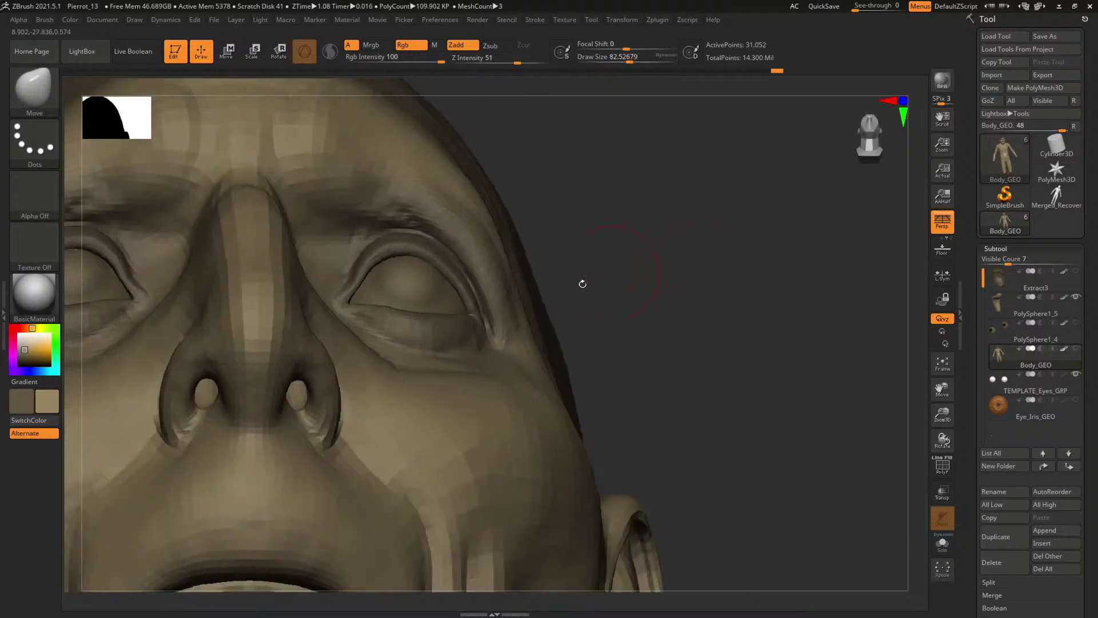
pyautogui.press('space')
pyautogui.moveTo(486, 345); pyautogui.dragTo(488, 342)
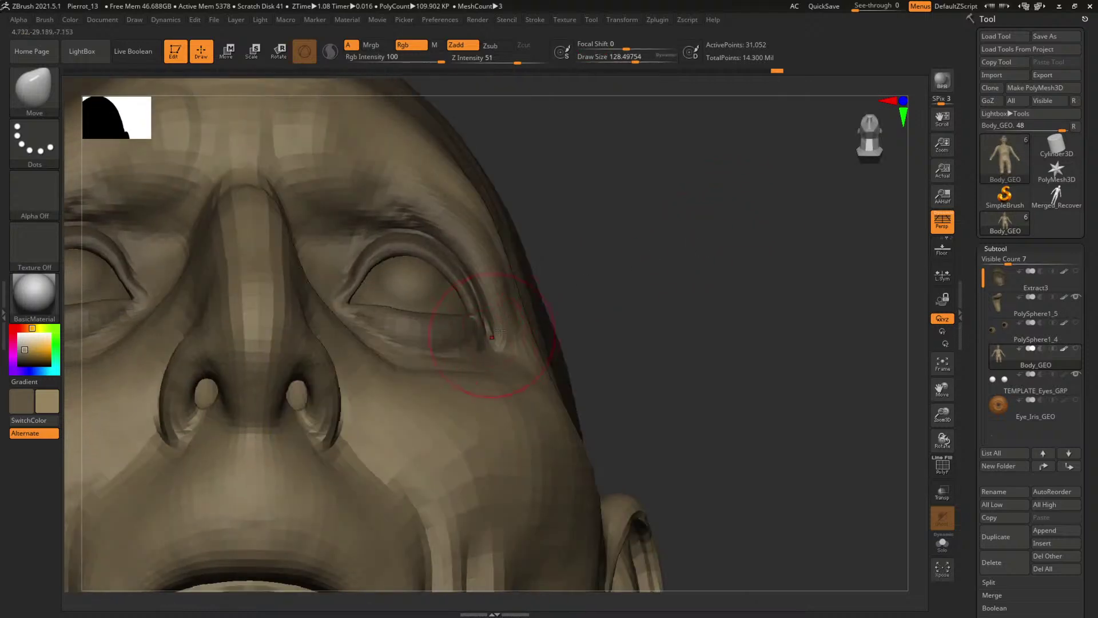
pyautogui.moveTo(572, 309); pyautogui.dragTo(466, 293)
# - Adjust the inner corner of the eye with the Move brush, reducing the draw size to about 79 and 50
pyautogui.press('[')
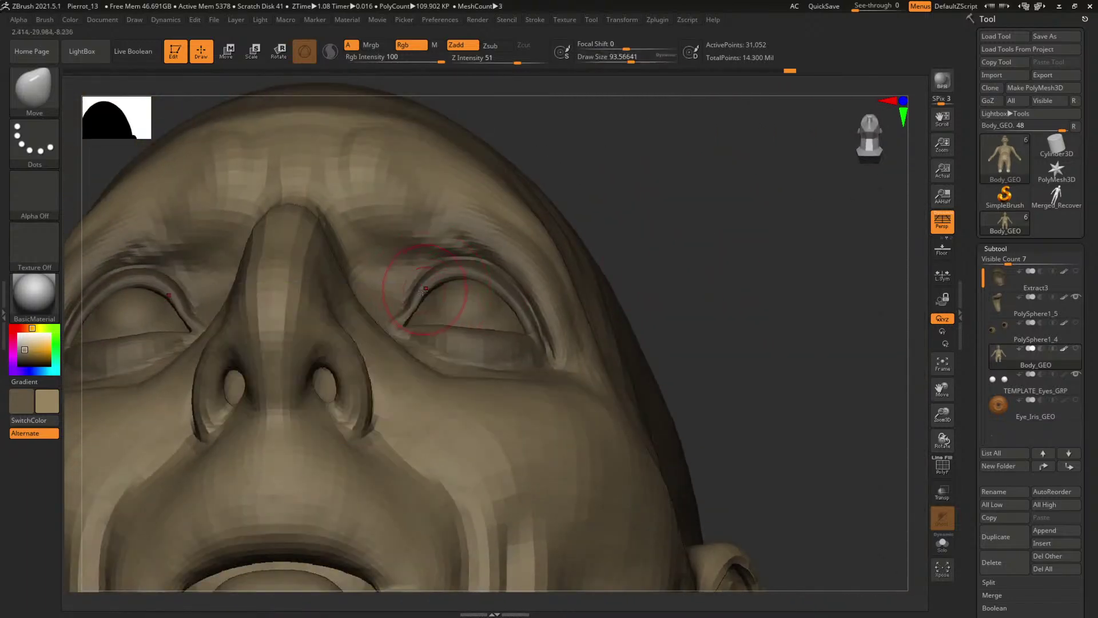
pyautogui.press('[')
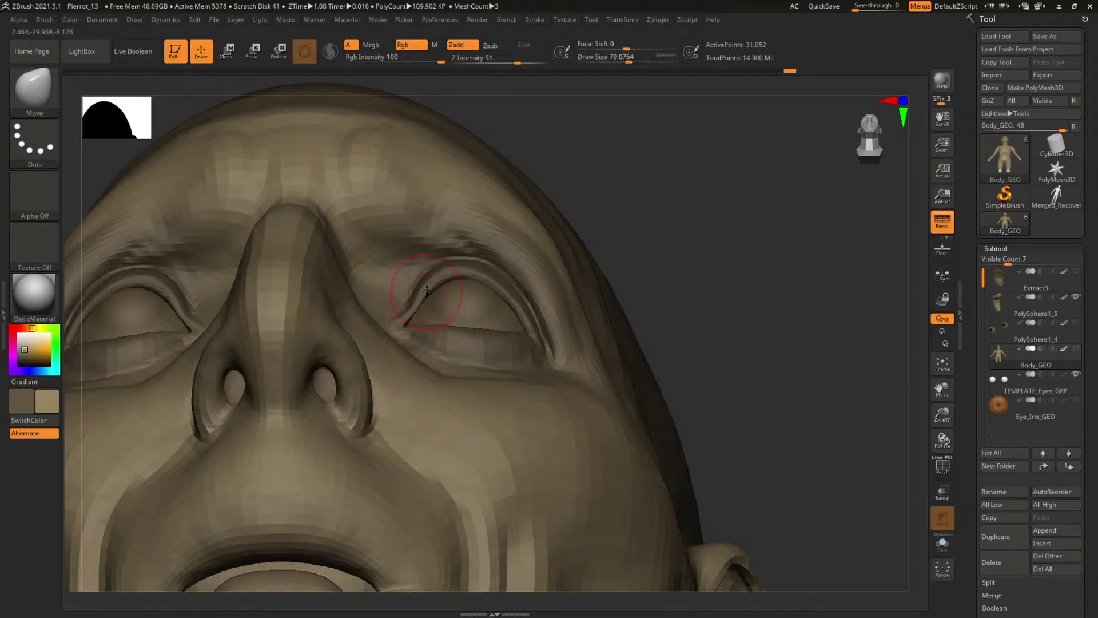
pyautogui.moveTo(431, 294); pyautogui.dragTo(393, 327)
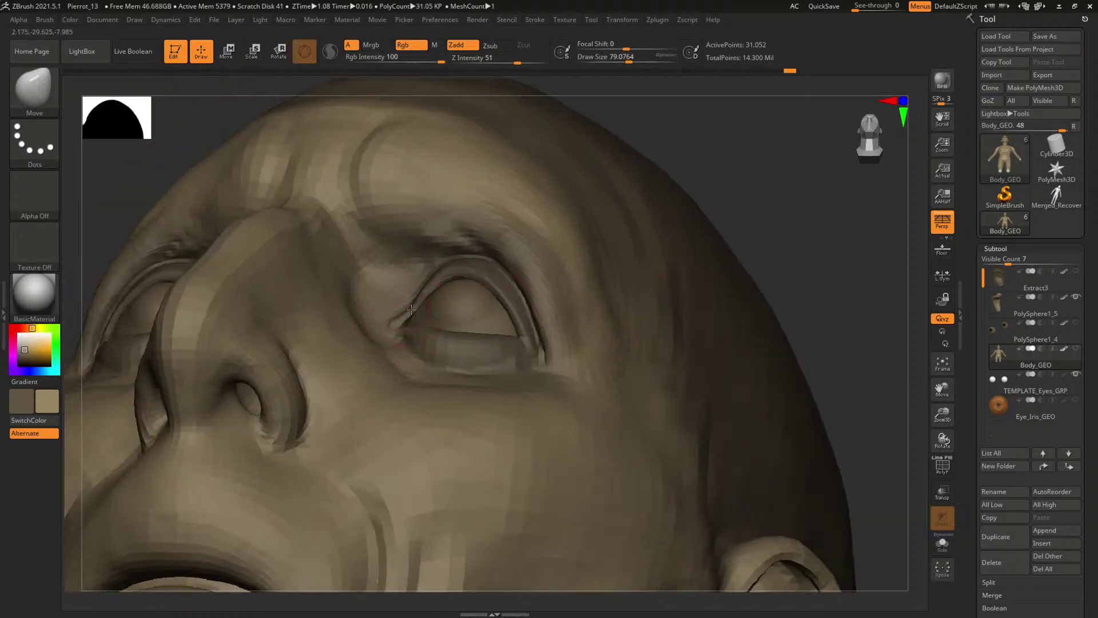
pyautogui.moveTo(817, 187); pyautogui.dragTo(410, 345)
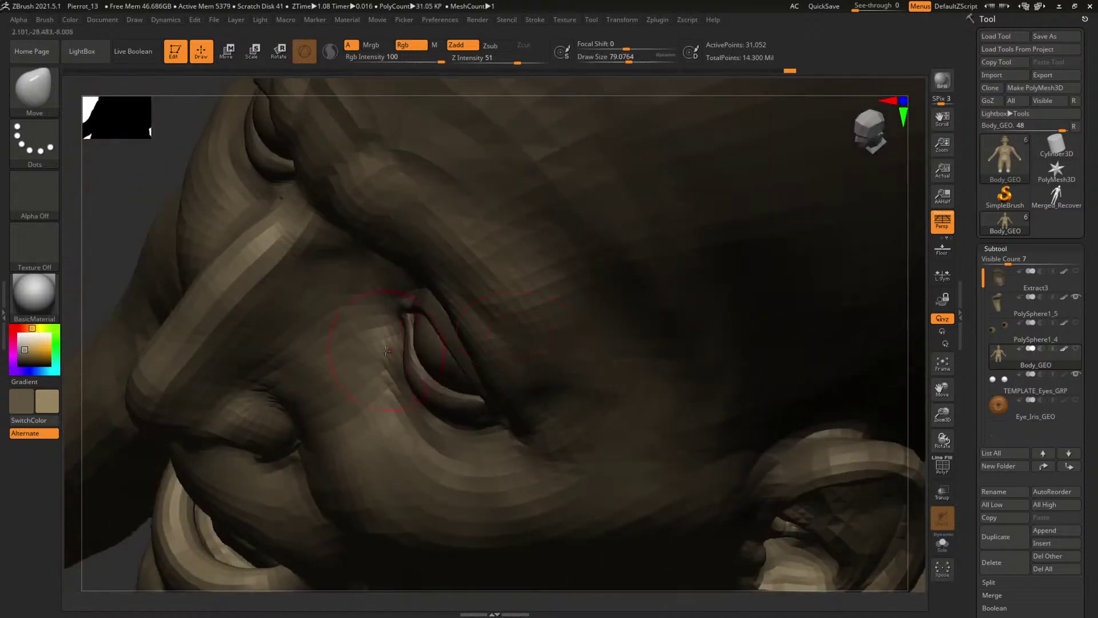
pyautogui.press('[')
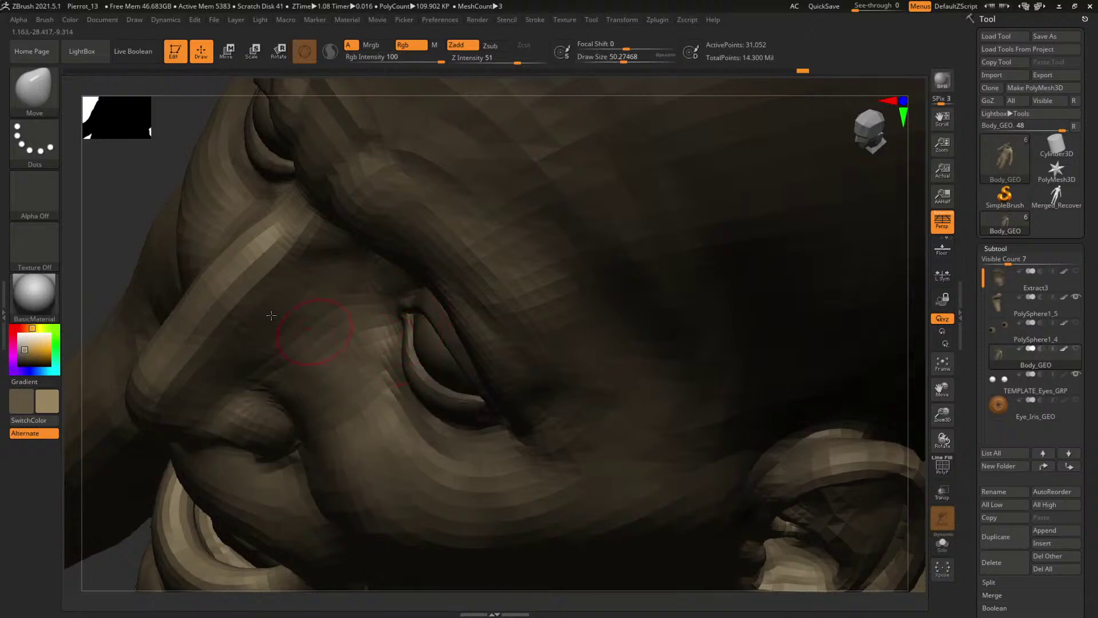
# - Refine the upper eyelids from below and from the front with the Move brush at draw sizes between about 63 and 86
pyautogui.keyDown('shift'); pyautogui.moveTo(79, 204); pyautogui.dragTo(274, 229); pyautogui.keyUp('shift')
pyautogui.keyDown('alt'); pyautogui.moveTo(754, 257); pyautogui.dragTo(522, 257); pyautogui.keyUp('alt')
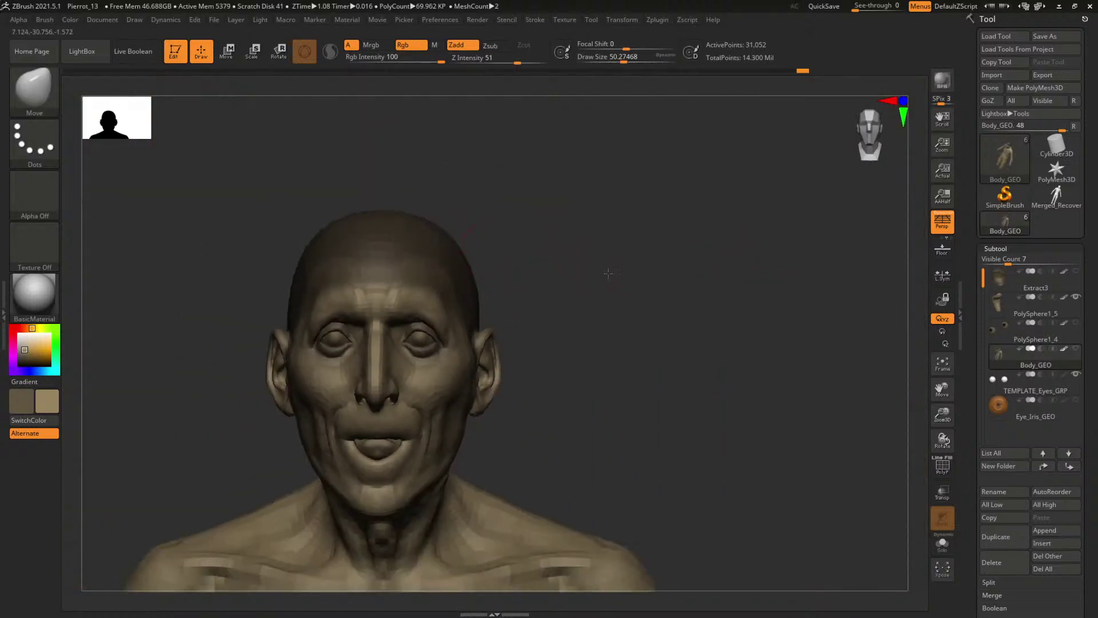
pyautogui.moveTo(701, 252); pyautogui.dragTo(823, 326)
pyautogui.moveTo(837, 246); pyautogui.dragTo(489, 298)
pyautogui.moveTo(186, 323); pyautogui.dragTo(143, 320)
pyautogui.press('space')
pyautogui.moveTo(513, 303); pyautogui.dragTo(526, 301)
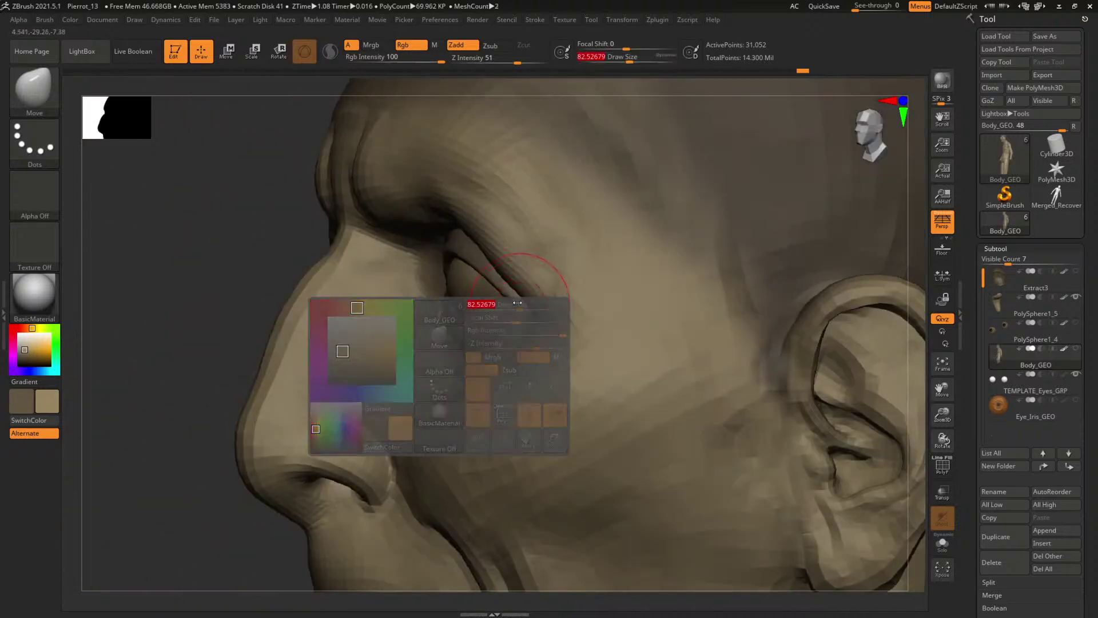
pyautogui.moveTo(164, 484)
pyautogui.mouseDown()
pyautogui.moveTo(706, 266)
pyautogui.moveTo(713, 231)
pyautogui.mouseUp()
pyautogui.press('space')
pyautogui.moveTo(599, 219); pyautogui.dragTo(580, 193)
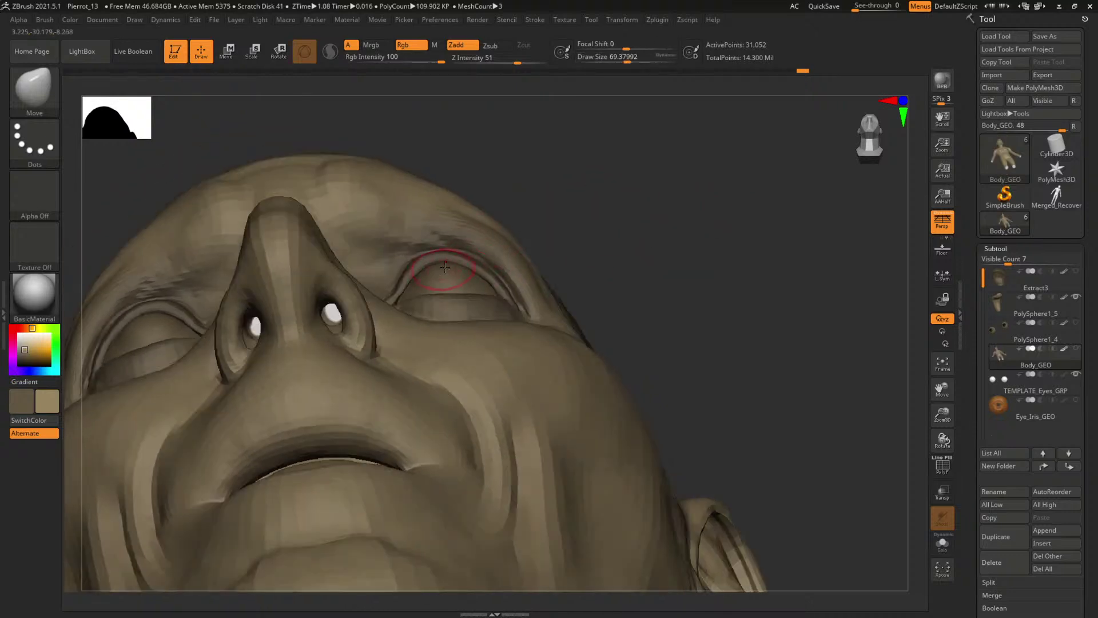
pyautogui.press('space')
pyautogui.moveTo(448, 266); pyautogui.dragTo(460, 256)
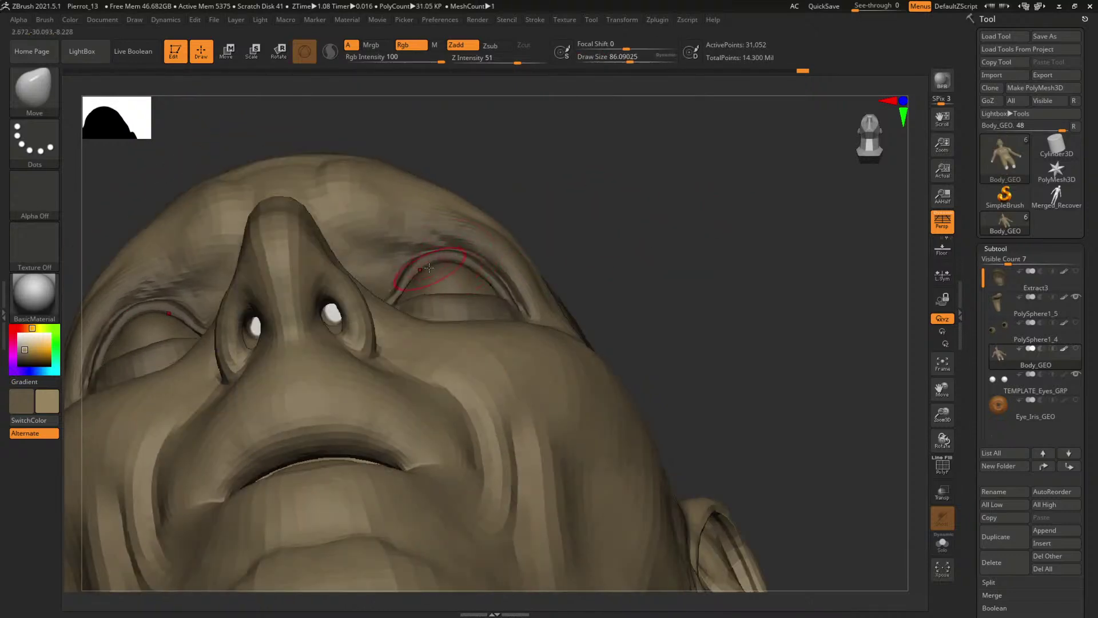
pyautogui.moveTo(412, 276); pyautogui.dragTo(410, 279)
pyautogui.moveTo(665, 218)
pyautogui.keyDown('shift'); pyautogui.mouseDown()
pyautogui.moveTo(772, 267)
pyautogui.moveTo(628, 259)
pyautogui.moveTo(700, 262)
pyautogui.moveTo(807, 343)
pyautogui.moveTo(841, 335)
pyautogui.mouseUp(); pyautogui.keyUp('shift')
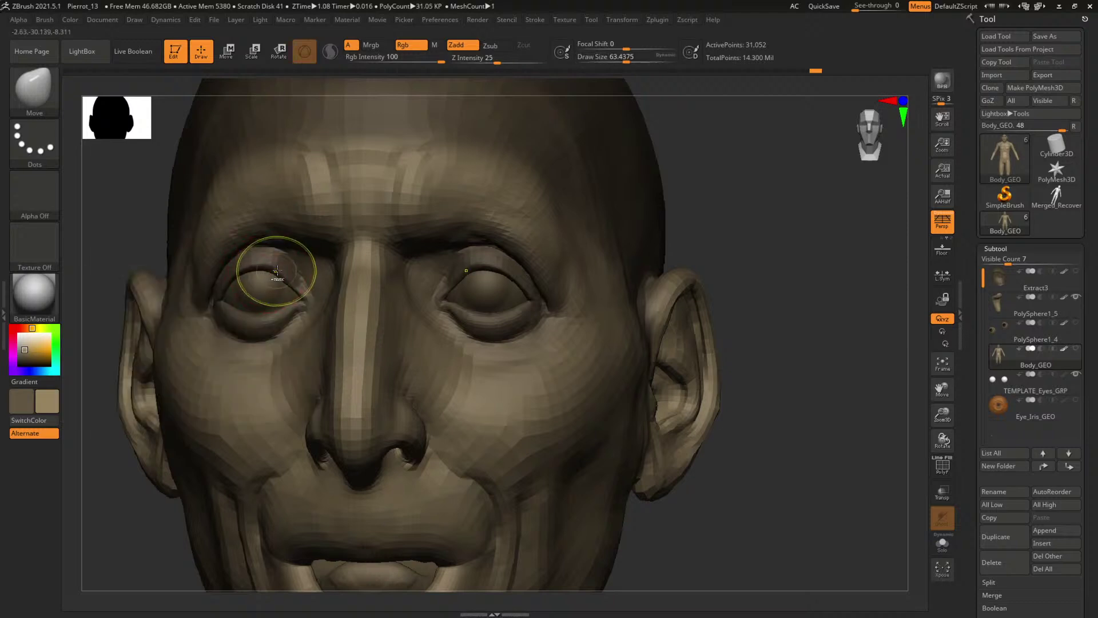
# - Return Body_GEO to its highest subdivision level and frame the eyes and nose from the front
pyautogui.keyDown('alt'); pyautogui.moveTo(752, 240); pyautogui.dragTo(825, 361); pyautogui.keyUp('alt')
pyautogui.press('d')
pyautogui.press('d')
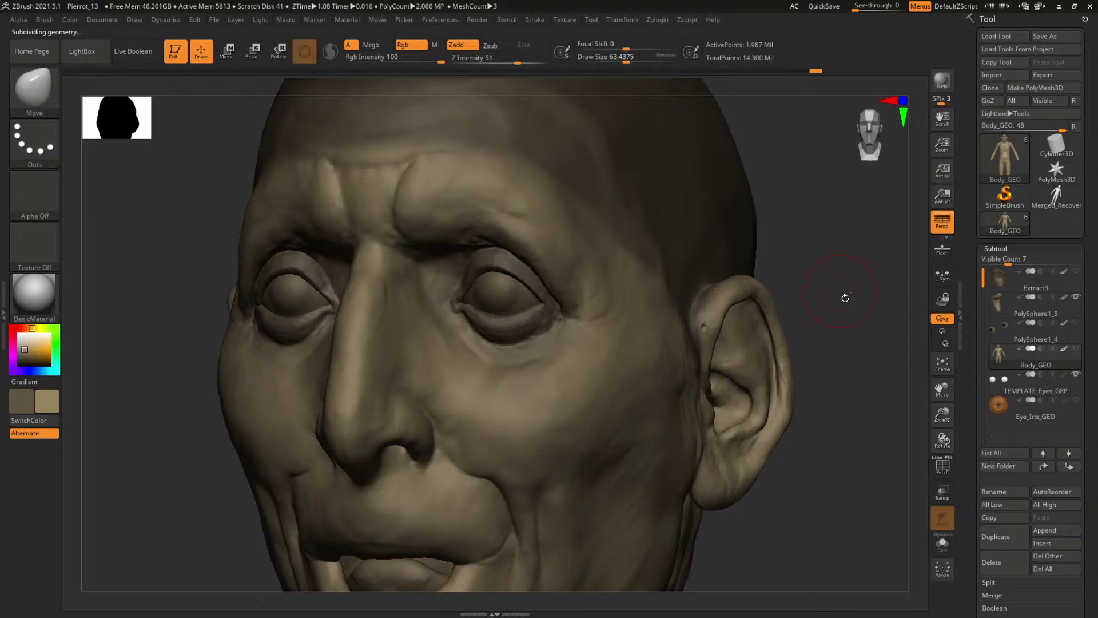
pyautogui.keyDown('shift'); pyautogui.moveTo(843, 297); pyautogui.dragTo(791, 314); pyautogui.keyUp('shift')
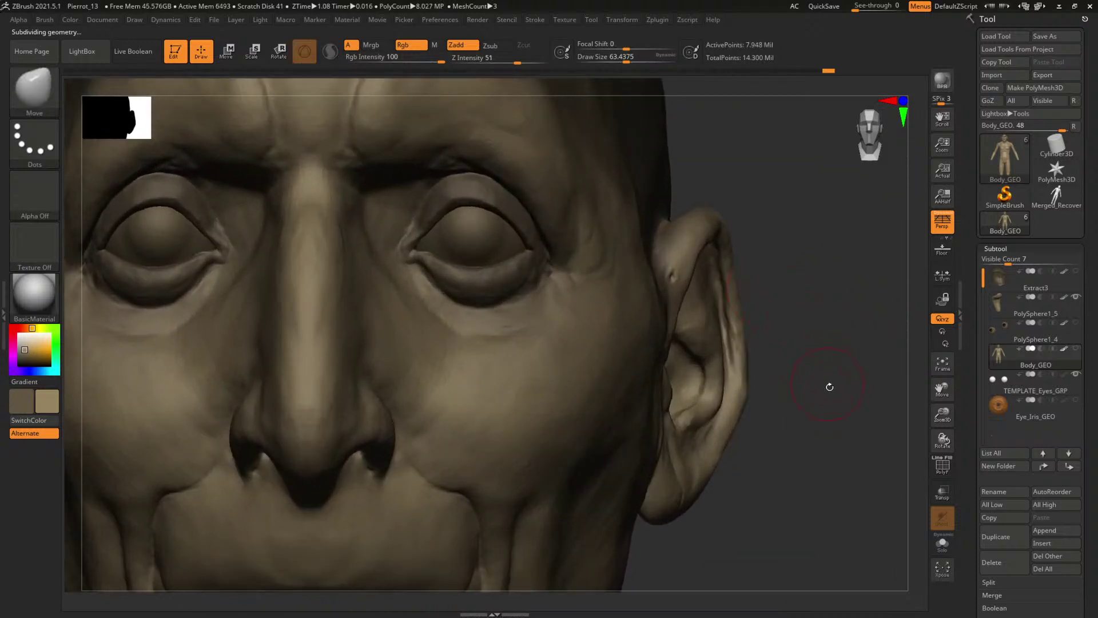
pyautogui.moveTo(829, 386); pyautogui.dragTo(792, 375)
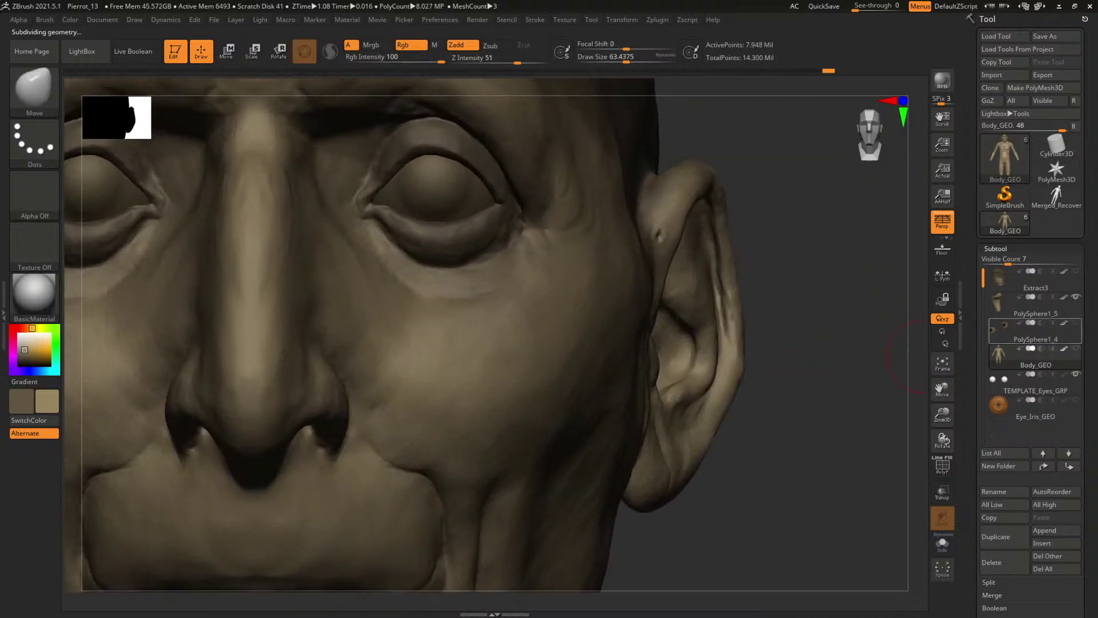
# - Examine the reference board for the Pierrot painting's face and the photos of an older man's face, eyes and mouth
pyautogui.moveTo(1030, 331)
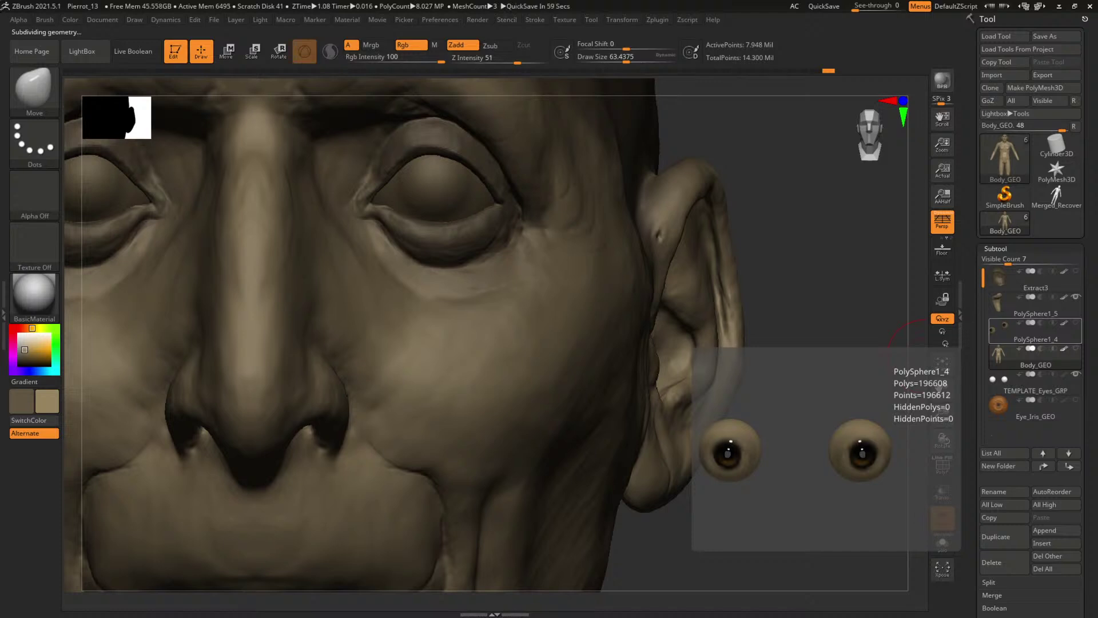
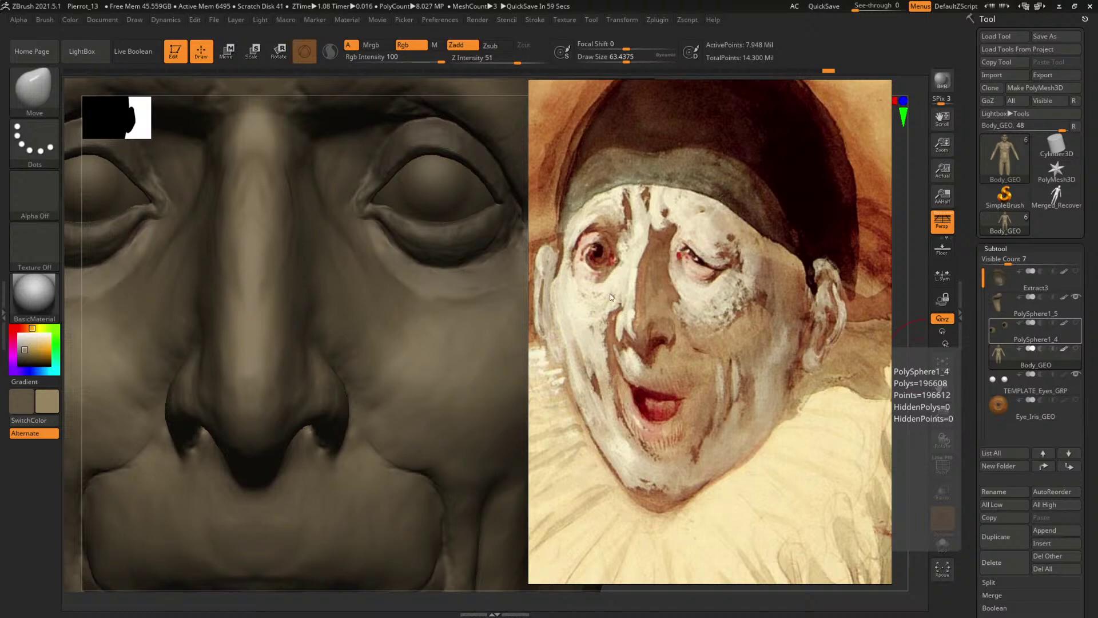
pyautogui.moveTo(659, 269)
pyautogui.mouseDown(button='right')
pyautogui.moveTo(1097, 258)
pyautogui.moveTo(647, 267)
pyautogui.mouseUp(button='right')
pyautogui.scroll(-10, 647, 266)
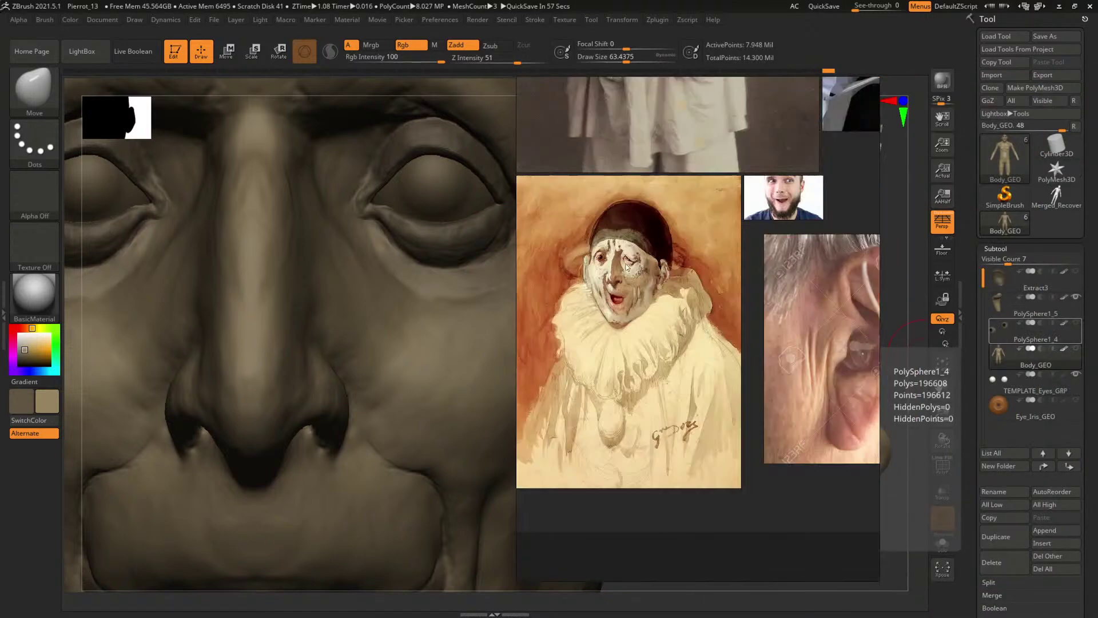
pyautogui.moveTo(787, 231); pyautogui.dragTo(394, 344, button='middle')
pyautogui.scroll(6, 757, 173)
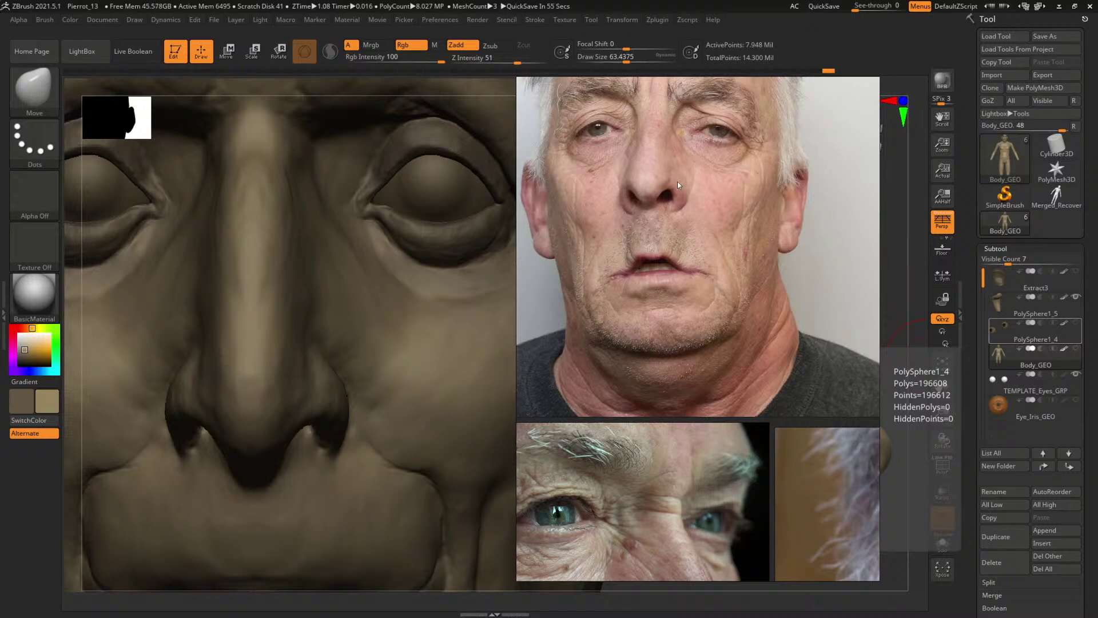
pyautogui.moveTo(577, 296); pyautogui.dragTo(721, 226, button='middle')
pyautogui.scroll(-4, 722, 226)
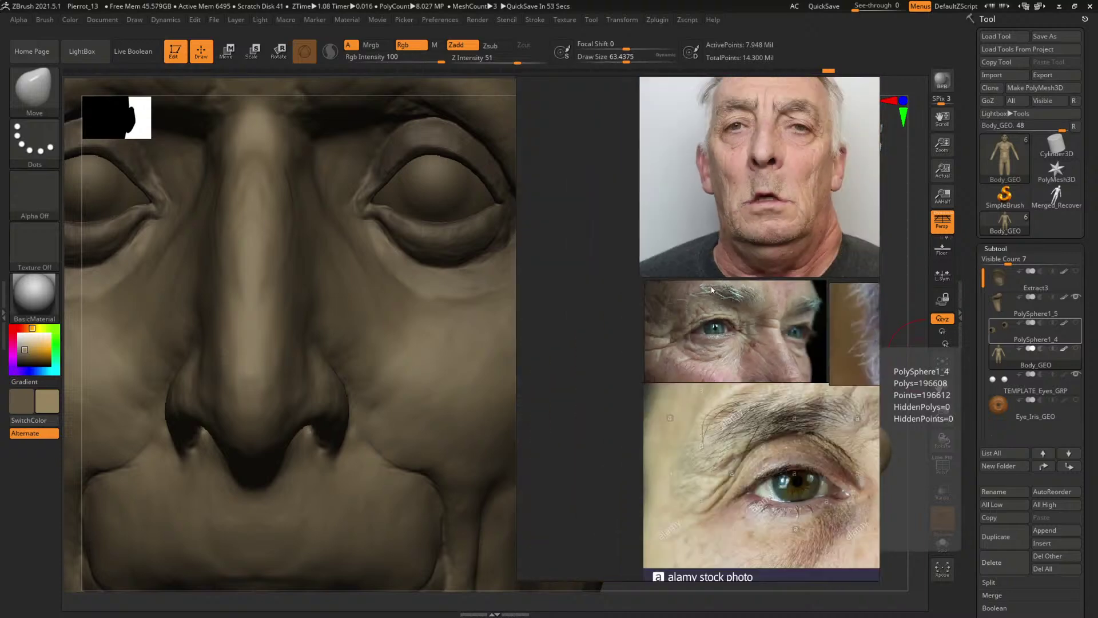
pyautogui.moveTo(807, 395); pyautogui.dragTo(485, 247, button='middle')
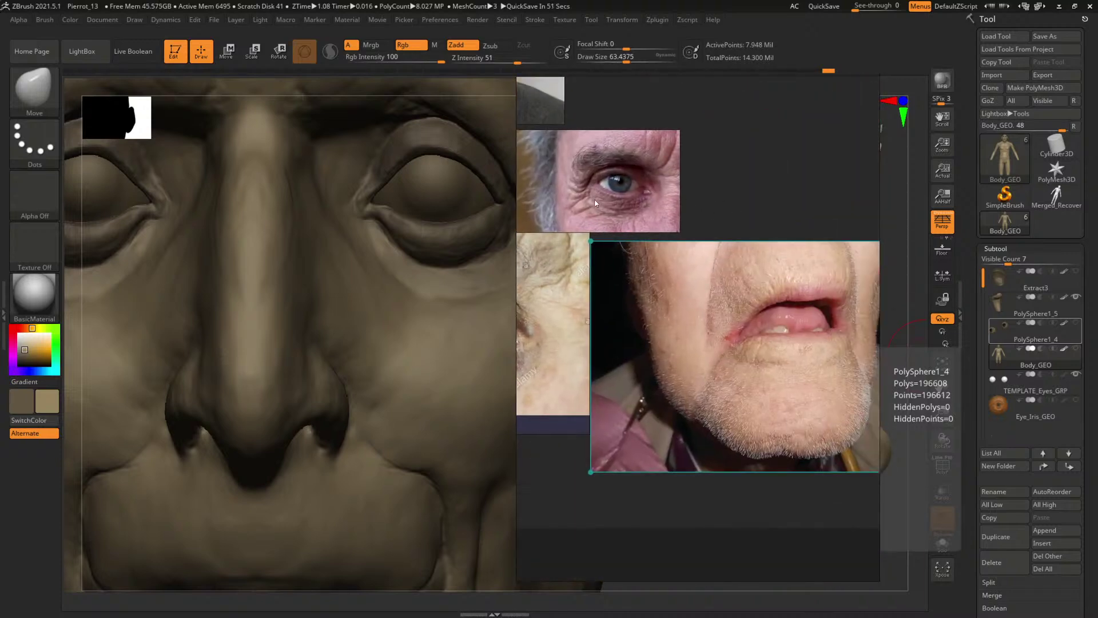
pyautogui.moveTo(592, 222); pyautogui.dragTo(874, 147, button='middle')
pyautogui.moveTo(561, 246); pyautogui.dragTo(863, 201, button='middle')
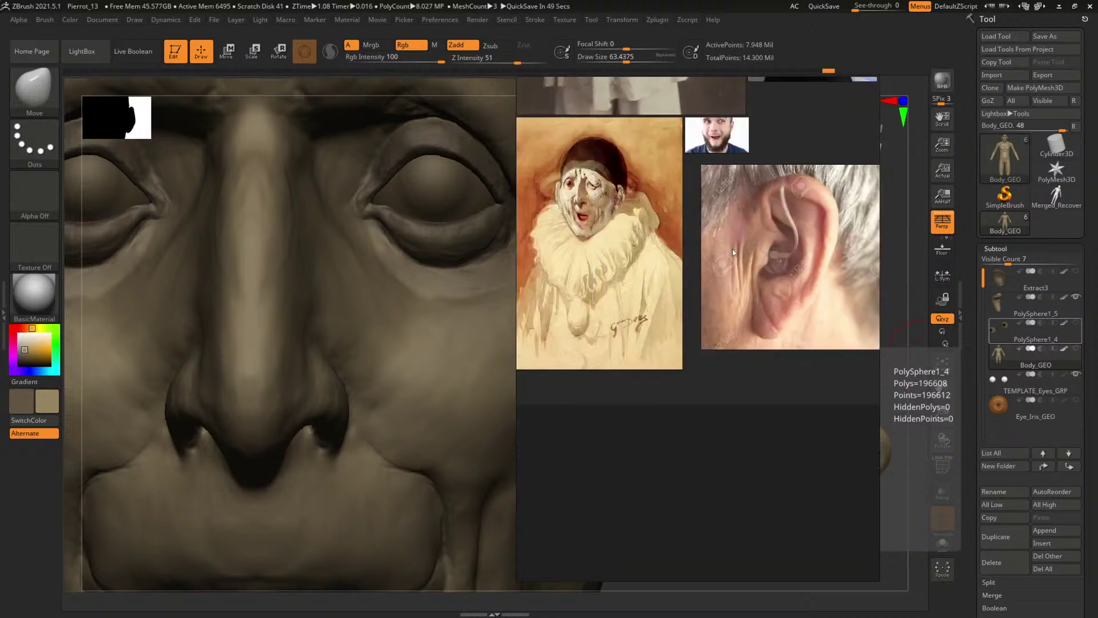
pyautogui.moveTo(594, 200); pyautogui.dragTo(678, 217, button='middle')
pyautogui.scroll(6, 660, 194)
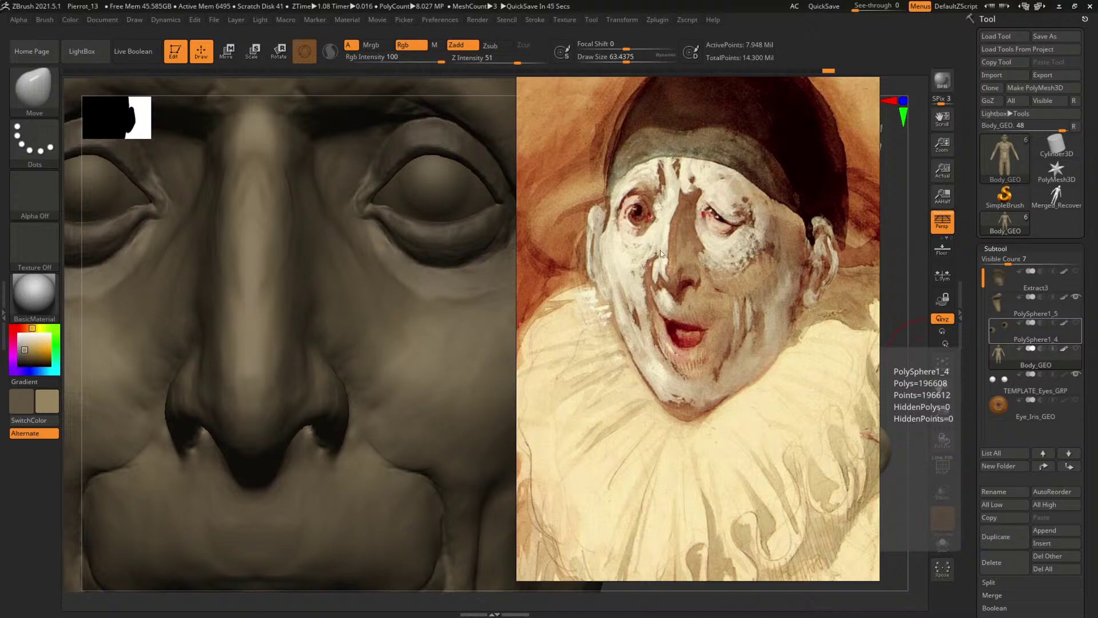
pyautogui.scroll(-8, 660, 249)
pyautogui.moveTo(731, 212); pyautogui.dragTo(634, 229, button='middle')
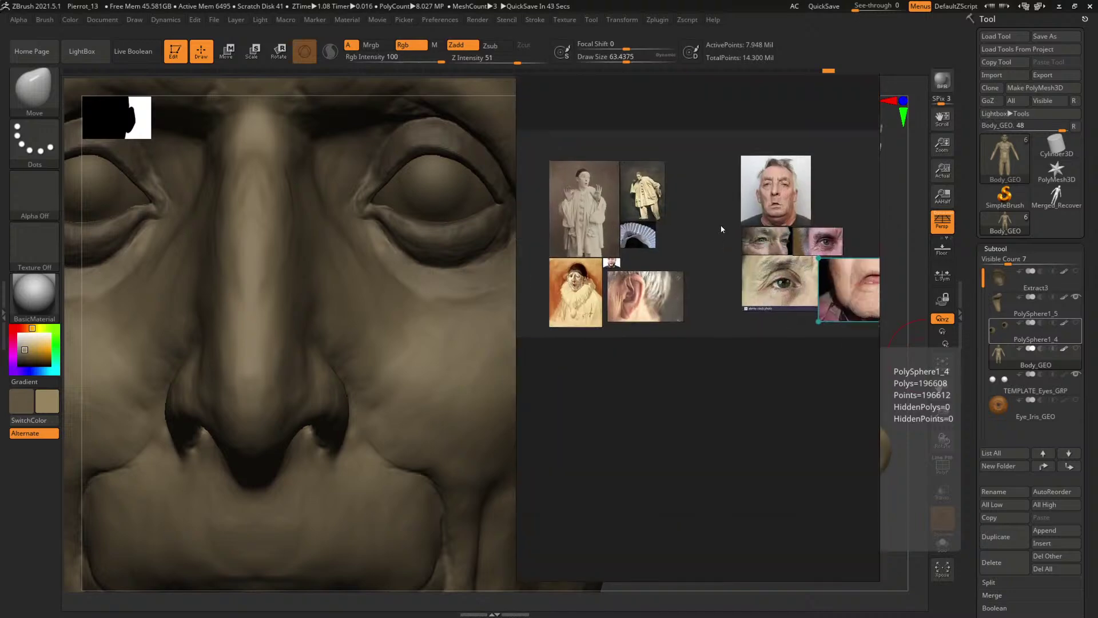
pyautogui.scroll(8, 648, 261)
pyautogui.scroll(2, 657, 239)
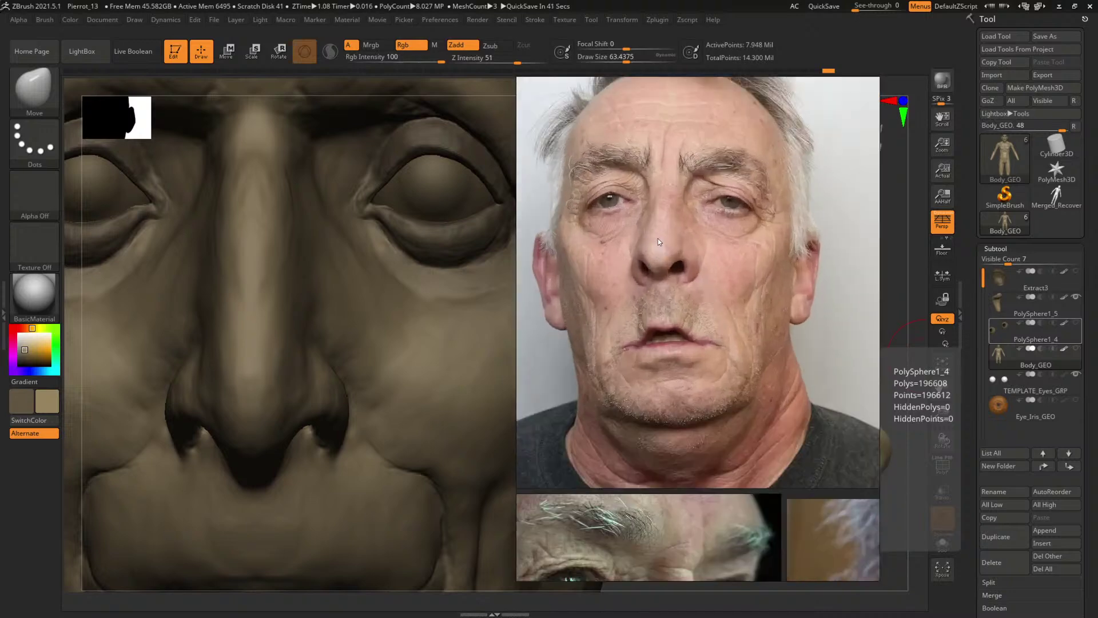
pyautogui.moveTo(659, 239); pyautogui.dragTo(1097, 233, button='right')
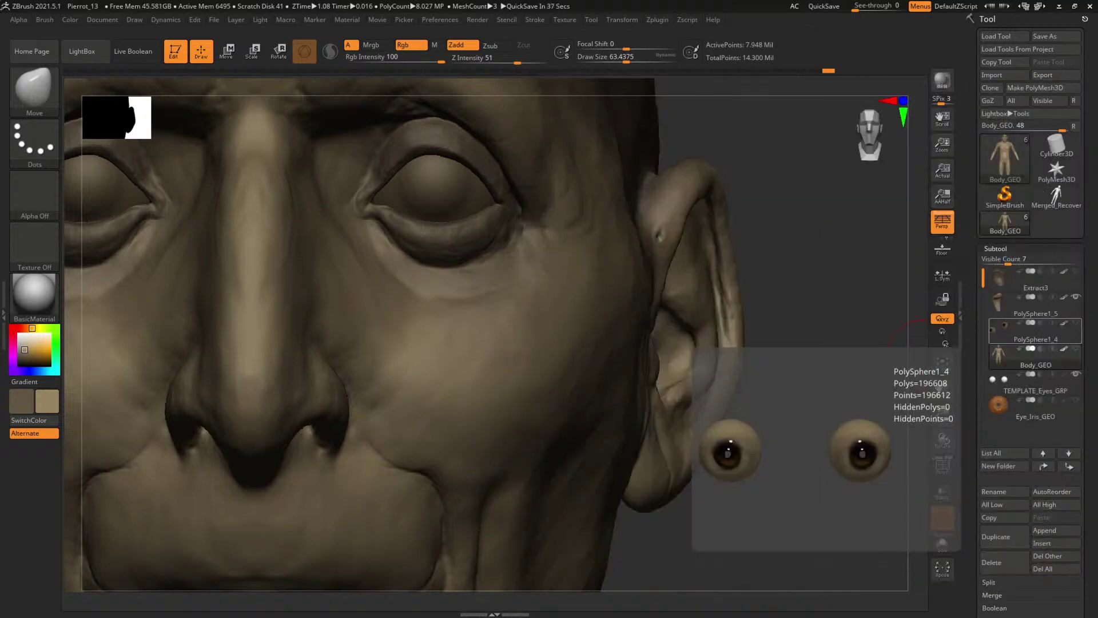
# - Build up the area beneath the eyes with the ClayBuildup brush at a draw size of about 155
pyautogui.moveTo(818, 242)
pyautogui.keyDown('alt'); pyautogui.mouseDown()
pyautogui.moveTo(828, 259)
pyautogui.moveTo(657, 227)
pyautogui.moveTo(843, 307)
pyautogui.moveTo(855, 350)
pyautogui.moveTo(852, 288)
pyautogui.moveTo(884, 281)
pyautogui.moveTo(856, 287)
pyautogui.moveTo(875, 272)
pyautogui.mouseUp(); pyautogui.keyUp('alt')
pyautogui.press('b')
pyautogui.press('d')
pyautogui.press('s')
pyautogui.press('b')
pyautogui.press('c')
pyautogui.press('b')
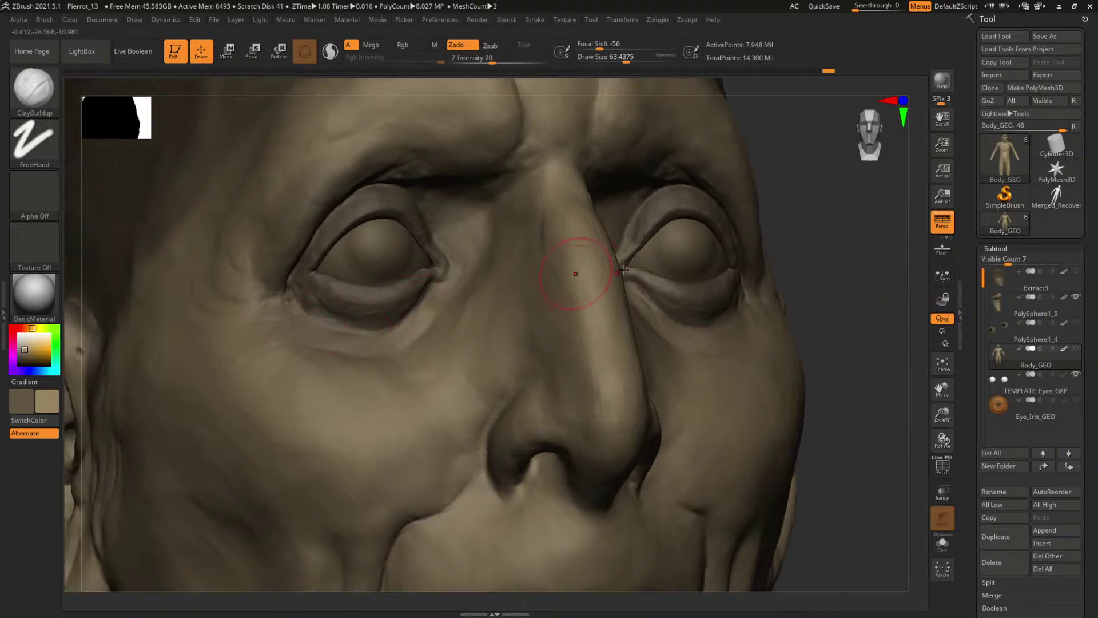
pyautogui.moveTo(807, 262); pyautogui.dragTo(788, 265)
pyautogui.press('space')
pyautogui.moveTo(692, 314)
pyautogui.mouseDown()
pyautogui.moveTo(747, 315)
pyautogui.moveTo(724, 326)
pyautogui.moveTo(756, 332)
pyautogui.moveTo(795, 327)
pyautogui.moveTo(758, 295)
pyautogui.mouseUp()
pyautogui.press('space')
pyautogui.press('space')
pyautogui.press('space')
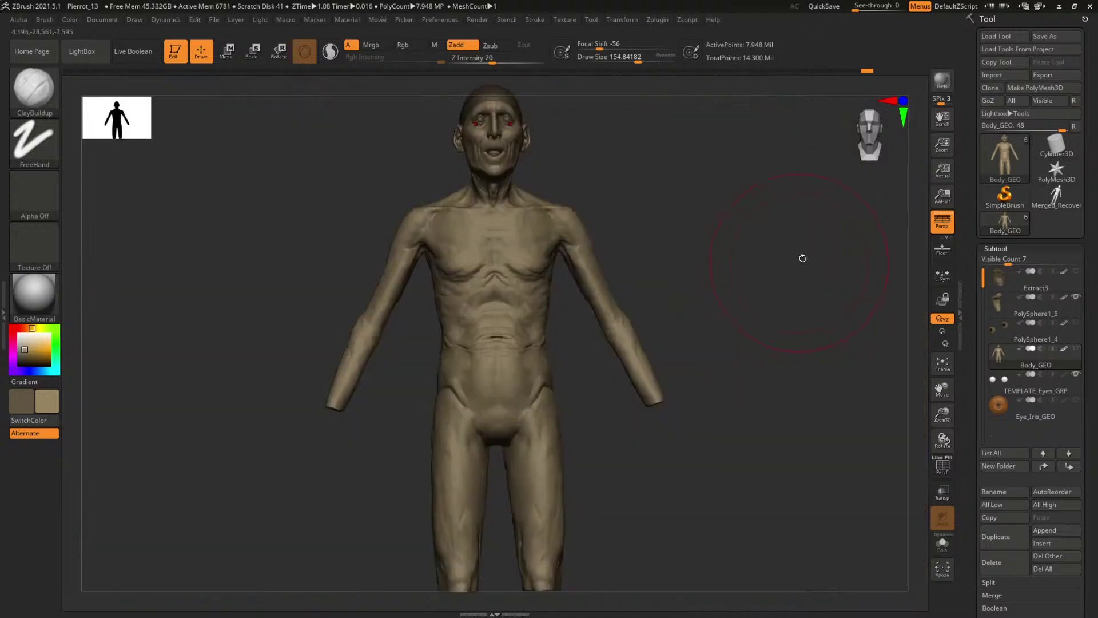
# - Isolate the face polygroup of Body_GEO and frame the eyes and nose
pyautogui.press('f')
pyautogui.keyDown('alt'); pyautogui.moveTo(711, 319); pyautogui.dragTo(748, 421); pyautogui.keyUp('alt')
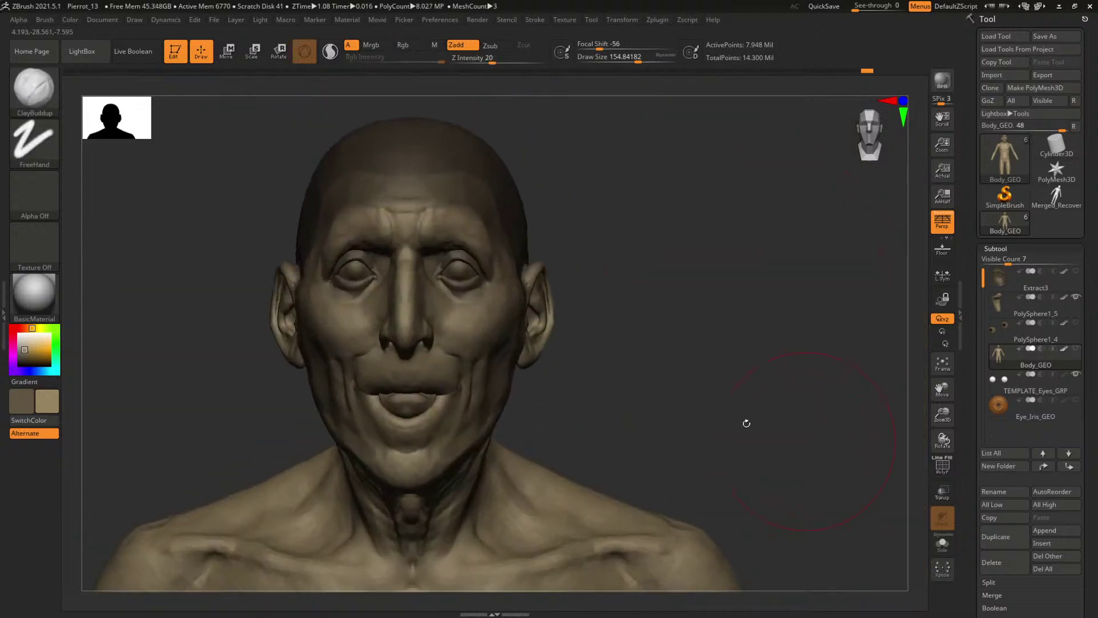
pyautogui.keyDown('ctrl'); pyautogui.keyDown('shift'); pyautogui.click(472, 345); pyautogui.keyUp('shift'); pyautogui.keyUp('ctrl')
pyautogui.moveTo(700, 322); pyautogui.dragTo(798, 390)
pyautogui.moveTo(744, 298)
pyautogui.keyDown('alt'); pyautogui.mouseDown()
pyautogui.moveTo(860, 424)
pyautogui.moveTo(795, 403)
pyautogui.mouseUp(); pyautogui.keyUp('alt')
# - Build up the area beneath the eyes with ClayBuildup, using draw sizes of about 102 and 79
pyautogui.press('space')
pyautogui.moveTo(542, 295); pyautogui.dragTo(531, 291)
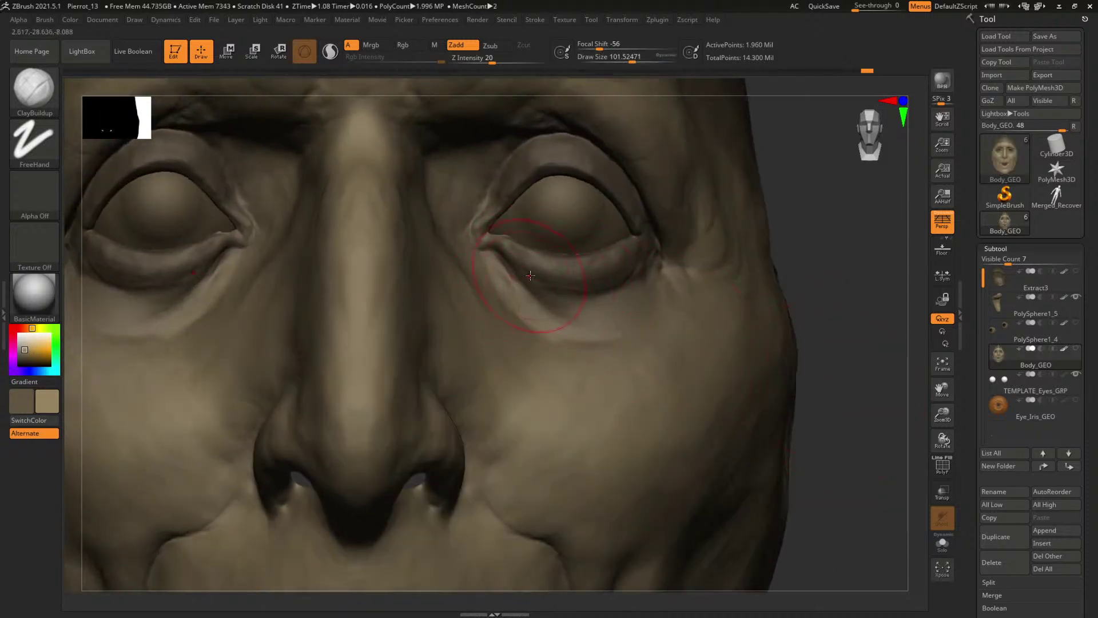
pyautogui.moveTo(825, 268)
pyautogui.keyDown('alt'); pyautogui.mouseDown()
pyautogui.moveTo(877, 275)
pyautogui.moveTo(792, 262)
pyautogui.mouseUp(); pyautogui.keyUp('alt')
pyautogui.press('space')
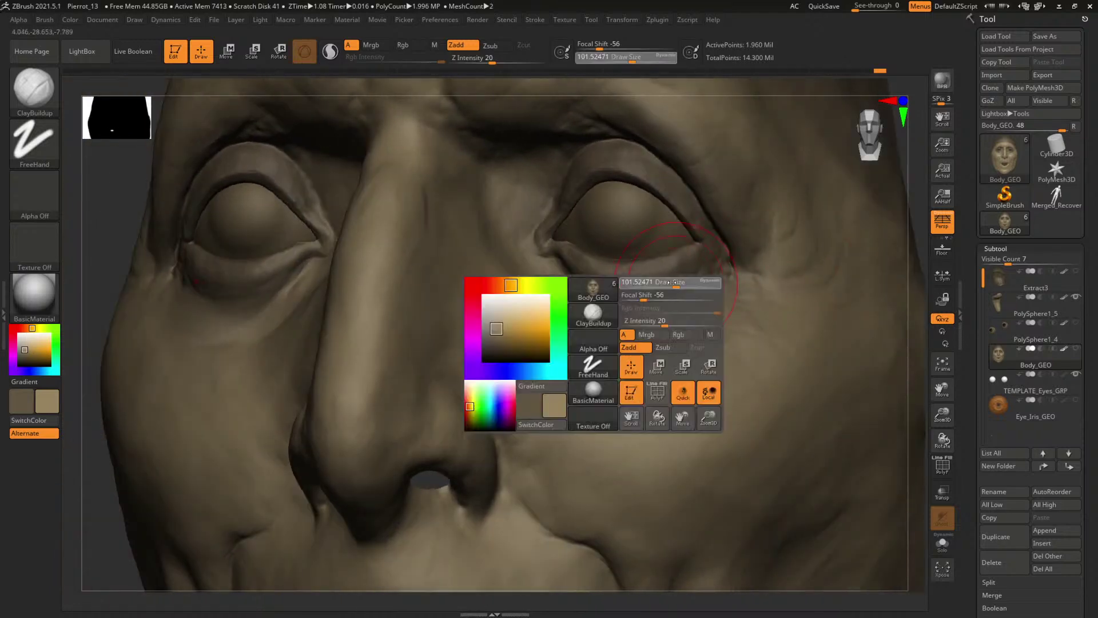
pyautogui.moveTo(676, 280); pyautogui.dragTo(676, 309)
pyautogui.press('space')
pyautogui.press('space')
pyautogui.press('space')
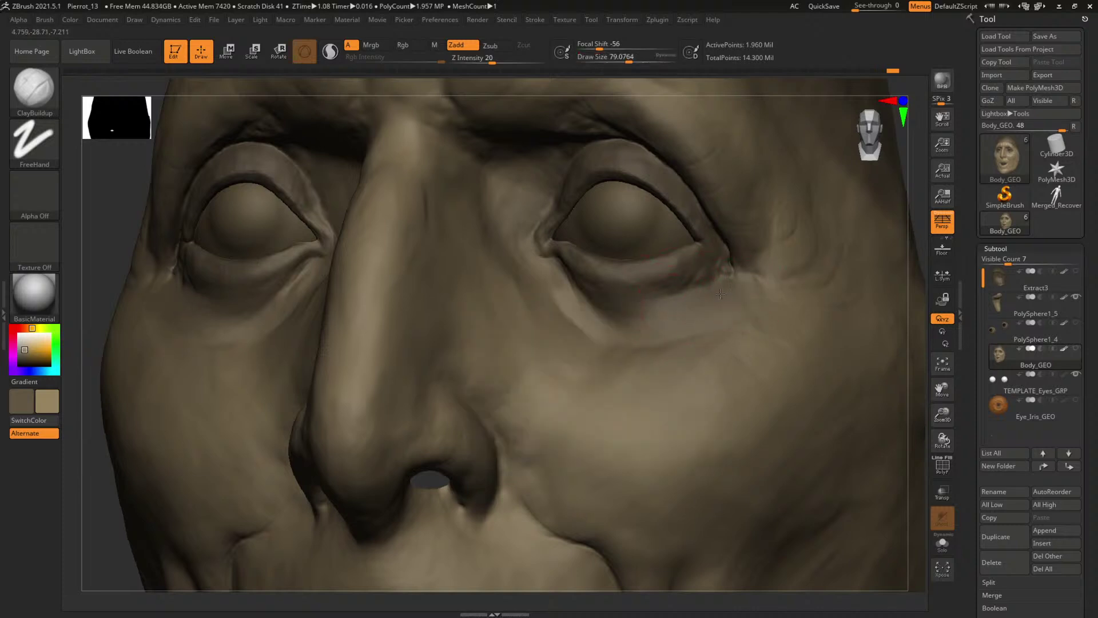
# - Refine the inner corner of the lower eyelid with ClayBuildup at a draw size of about 34
pyautogui.moveTo(914, 246)
pyautogui.mouseDown()
pyautogui.moveTo(821, 245)
pyautogui.moveTo(801, 286)
pyautogui.moveTo(791, 280)
pyautogui.moveTo(816, 272)
pyautogui.moveTo(853, 315)
pyautogui.moveTo(894, 232)
pyautogui.moveTo(904, 245)
pyautogui.moveTo(899, 277)
pyautogui.mouseUp()
pyautogui.press('[')
pyautogui.press('[')
pyautogui.press('[')
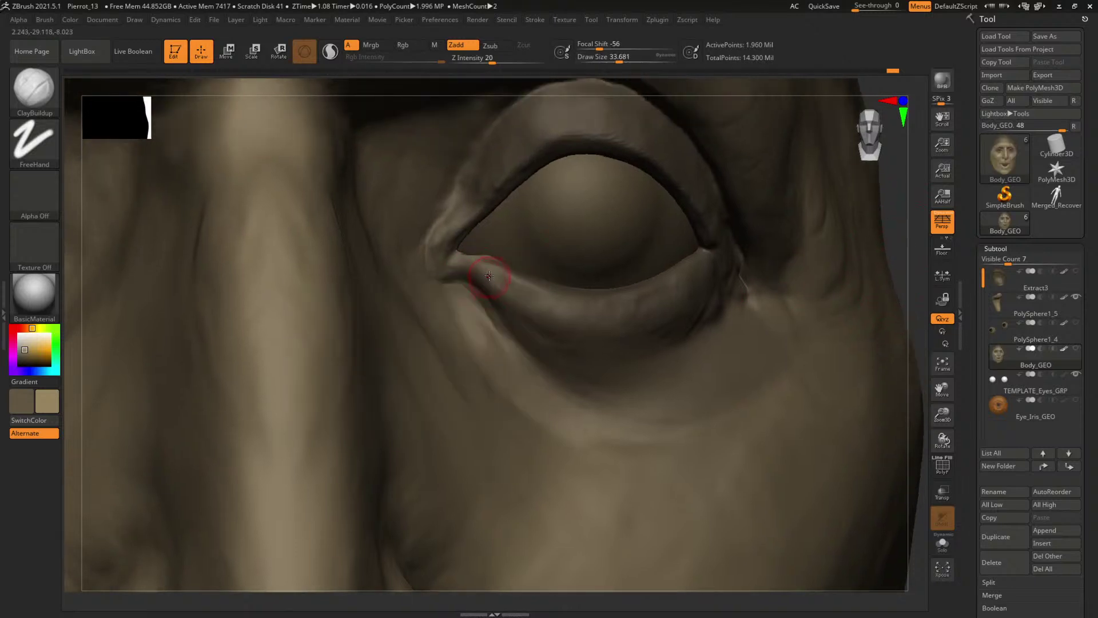
pyautogui.press('[')
pyautogui.moveTo(895, 240); pyautogui.dragTo(875, 245)
pyautogui.press(']')
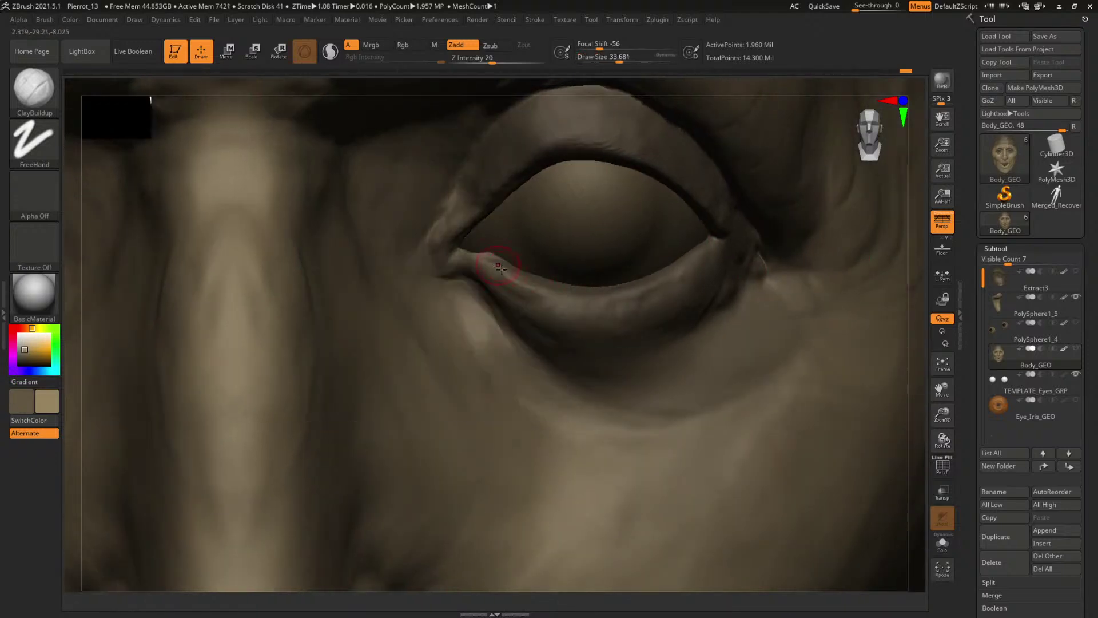
# - Undo the last eyelid strokes and rework the inner part of the lower lid at Z Intensity 12
pyautogui.hotkey('ctrl', 'z')
pyautogui.moveTo(499, 270); pyautogui.dragTo(523, 275)
pyautogui.hotkey('ctrl', 'z')
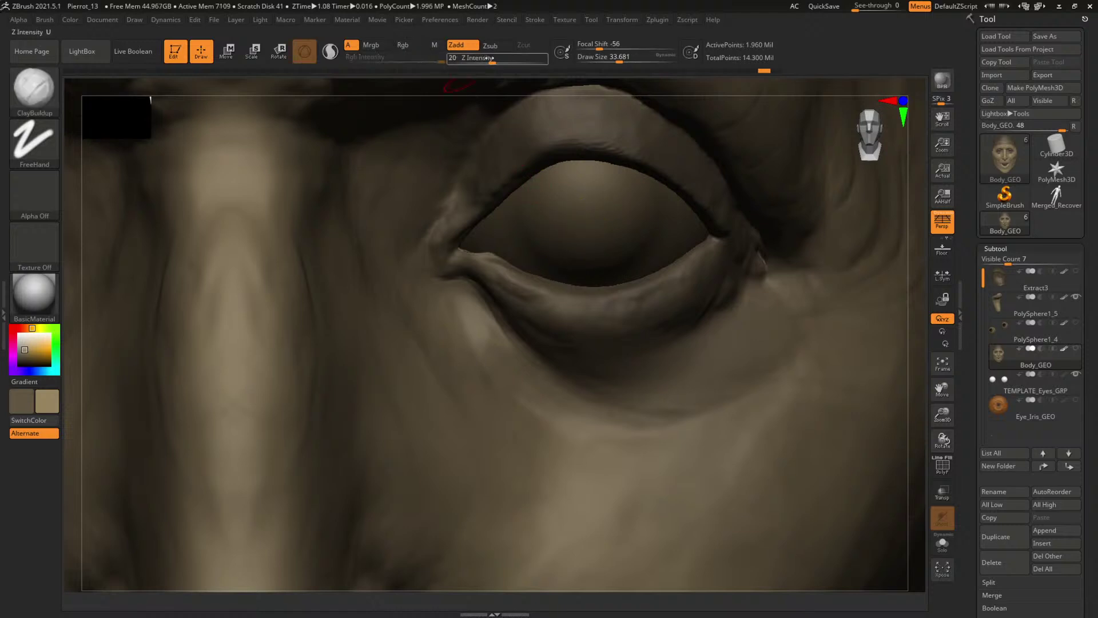
pyautogui.moveTo(492, 63); pyautogui.dragTo(483, 63)
pyautogui.moveTo(498, 272); pyautogui.dragTo(512, 282)
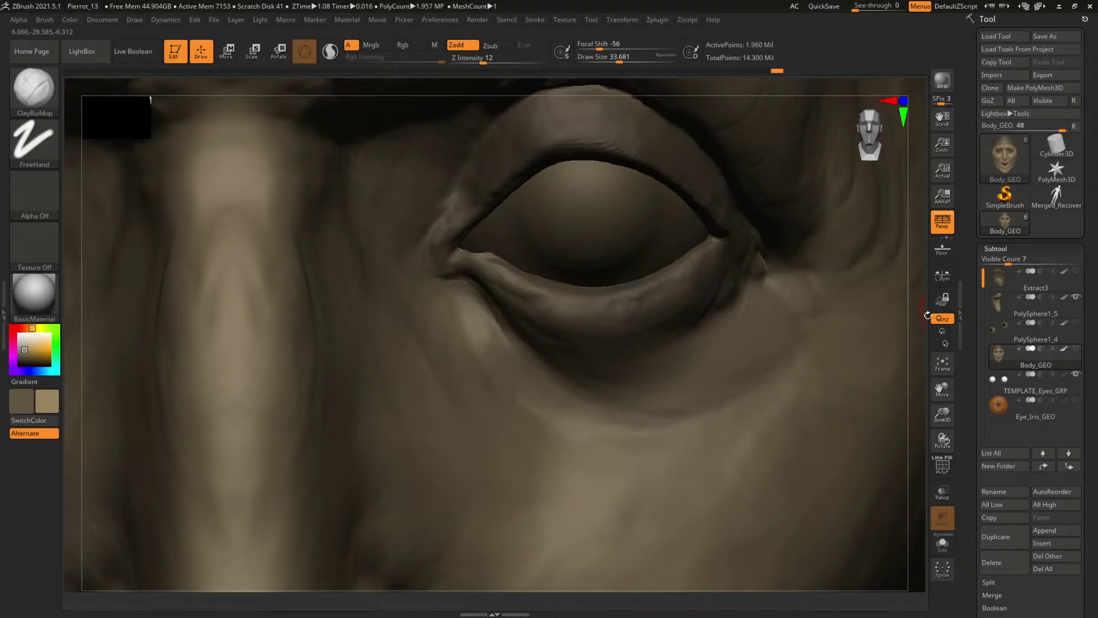
# - Reveal all of Body_GEO and drop it four subdivision levels, with the draw size at about 23 for the inner eye corner
pyautogui.moveTo(927, 315)
pyautogui.mouseDown()
pyautogui.moveTo(843, 339)
pyautogui.moveTo(846, 387)
pyautogui.mouseUp()
pyautogui.keyDown('ctrl'); pyautogui.keyDown('shift'); pyautogui.click(914, 417); pyautogui.keyUp('shift'); pyautogui.keyUp('ctrl')
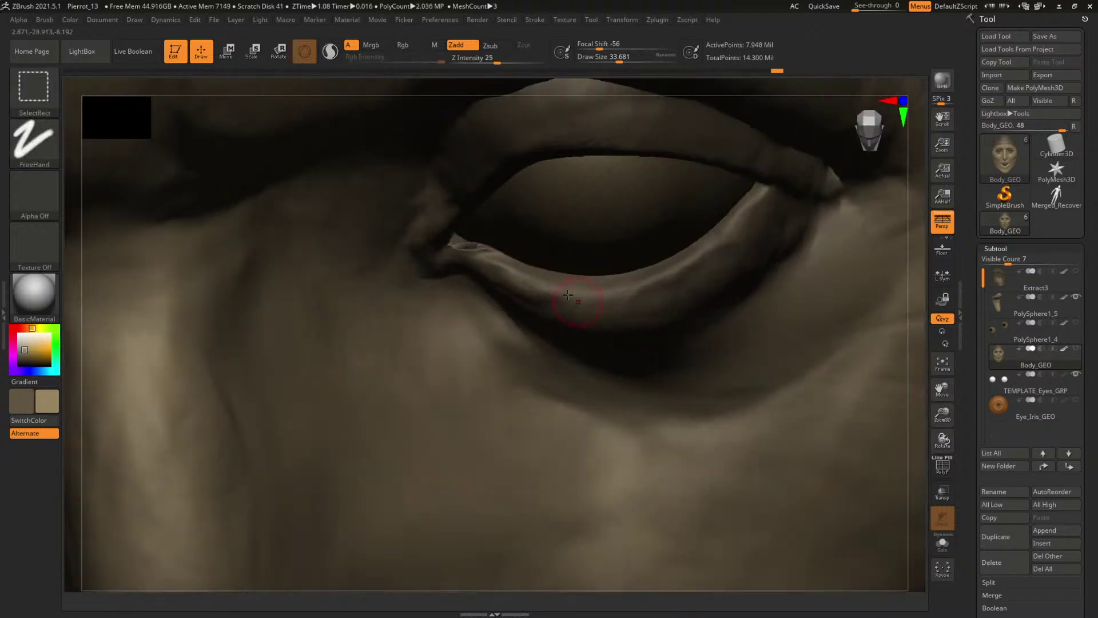
pyautogui.hotkey('shift', 'd')
pyautogui.hotkey('shift', 'd')
pyautogui.hotkey('shift', 'd')
pyautogui.hotkey('shift', 'd')
pyautogui.press('space')
pyautogui.moveTo(472, 248); pyautogui.dragTo(466, 249)
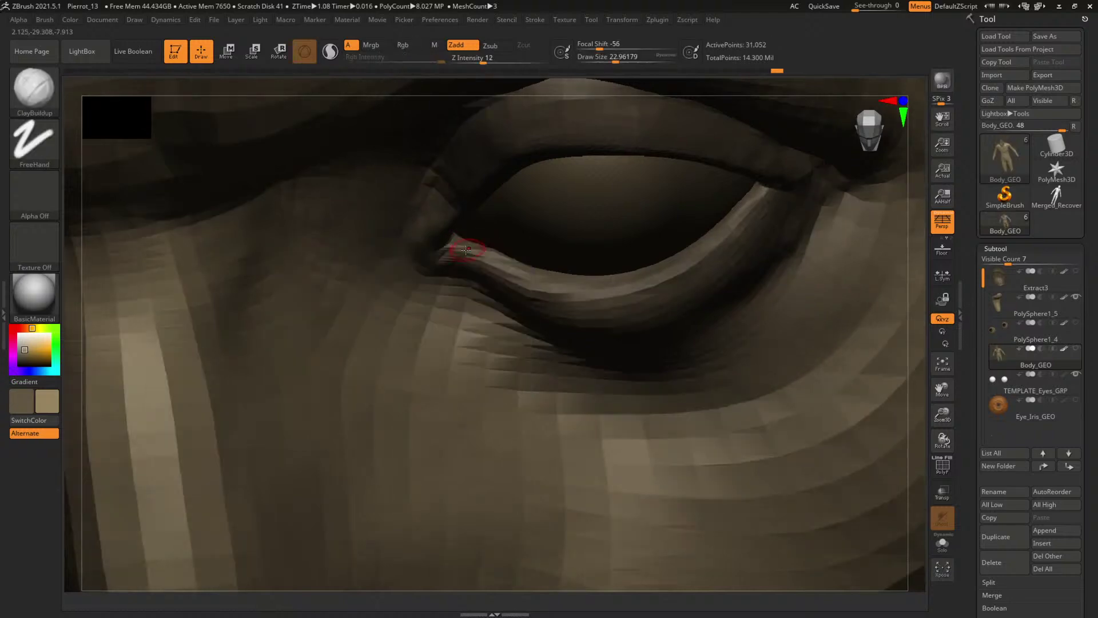
# - Raise Body_GEO two subdivision levels and smooth the inner corner of the lower eyelid
pyautogui.hotkey('ctrl', 'd')
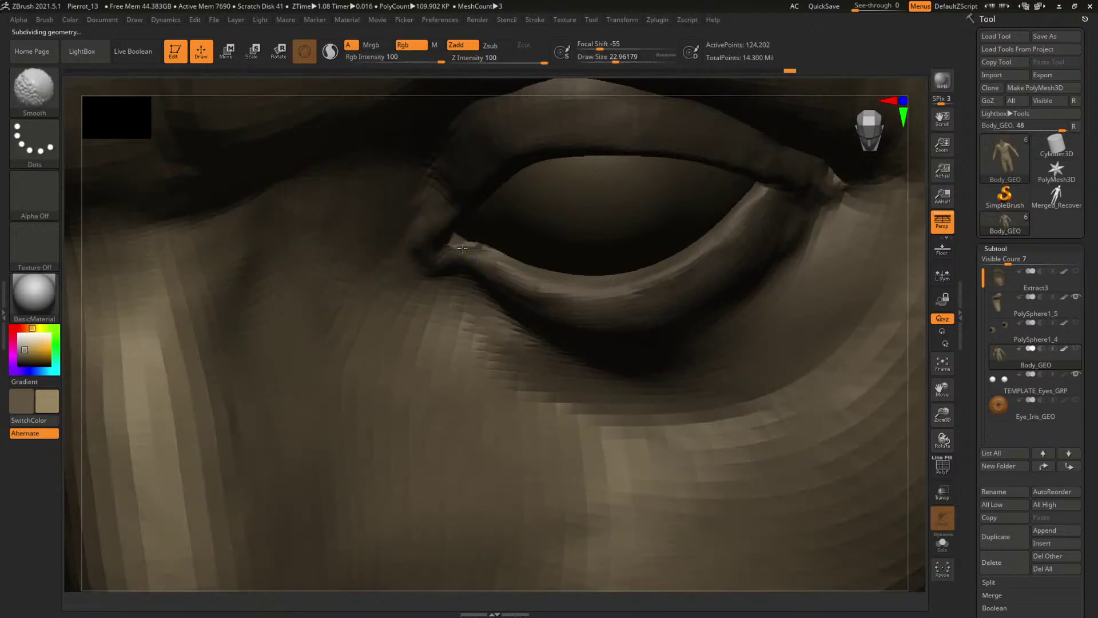
pyautogui.hotkey('ctrl', 'd')
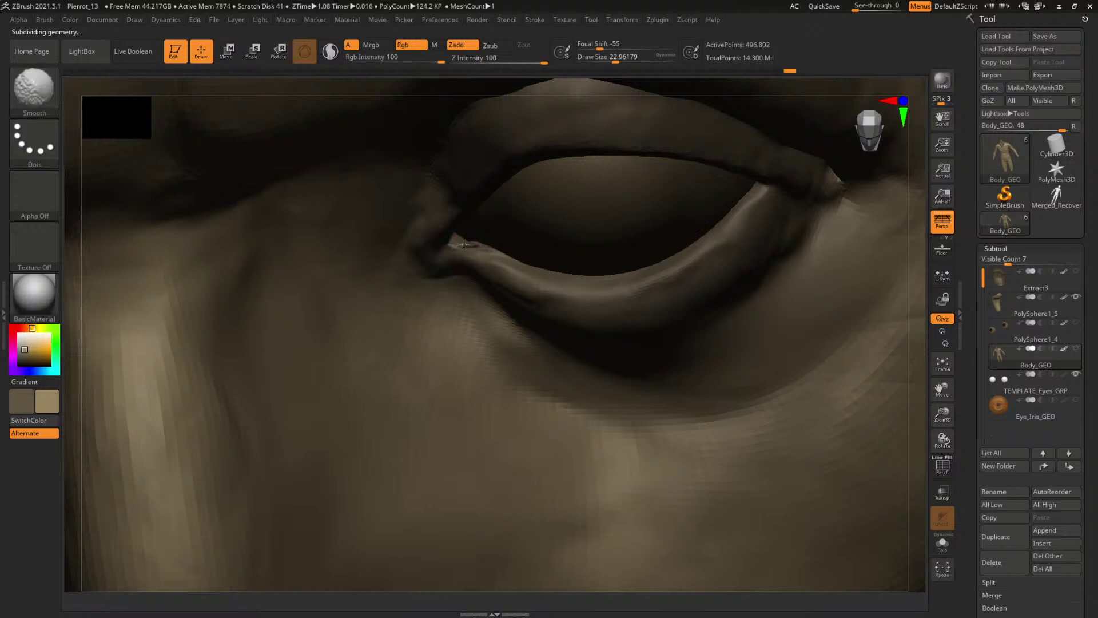
pyautogui.keyDown('alt'); pyautogui.moveTo(914, 341); pyautogui.dragTo(776, 379); pyautogui.keyUp('alt')
pyautogui.press('shift')
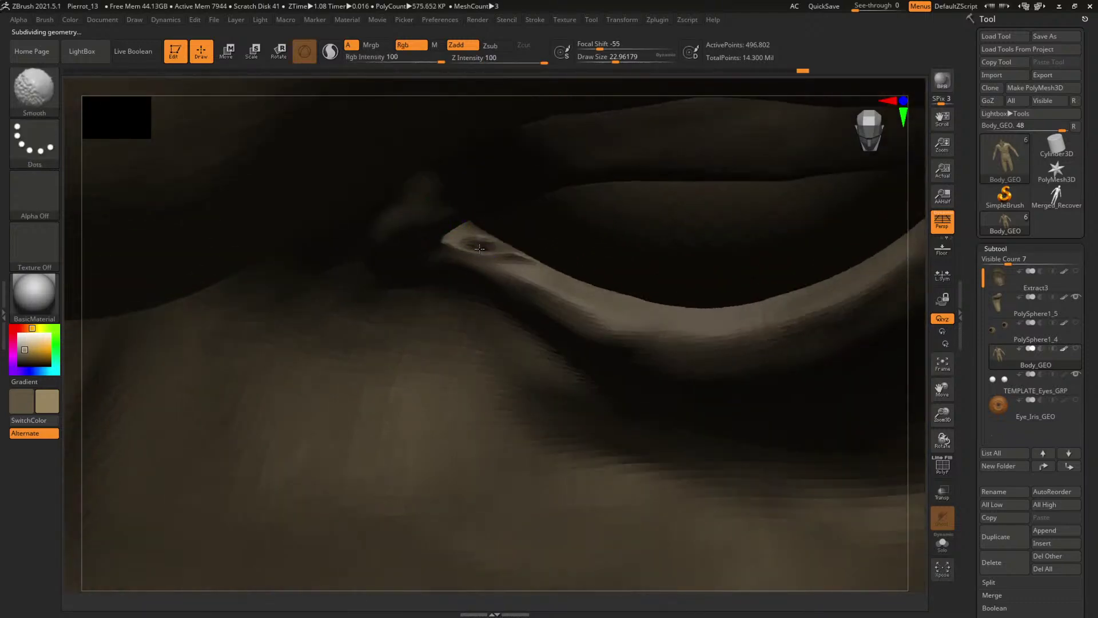
pyautogui.moveTo(479, 247)
pyautogui.keyDown('shift'); pyautogui.mouseDown()
pyautogui.moveTo(502, 216)
pyautogui.moveTo(510, 222)
pyautogui.mouseUp(); pyautogui.keyUp('shift')
# - Drop Body_GEO two subdivision levels and smooth the inner lower lid while stepping back up to the highest level
pyautogui.hotkey('shift', 'd')
pyautogui.hotkey('shift', 'd')
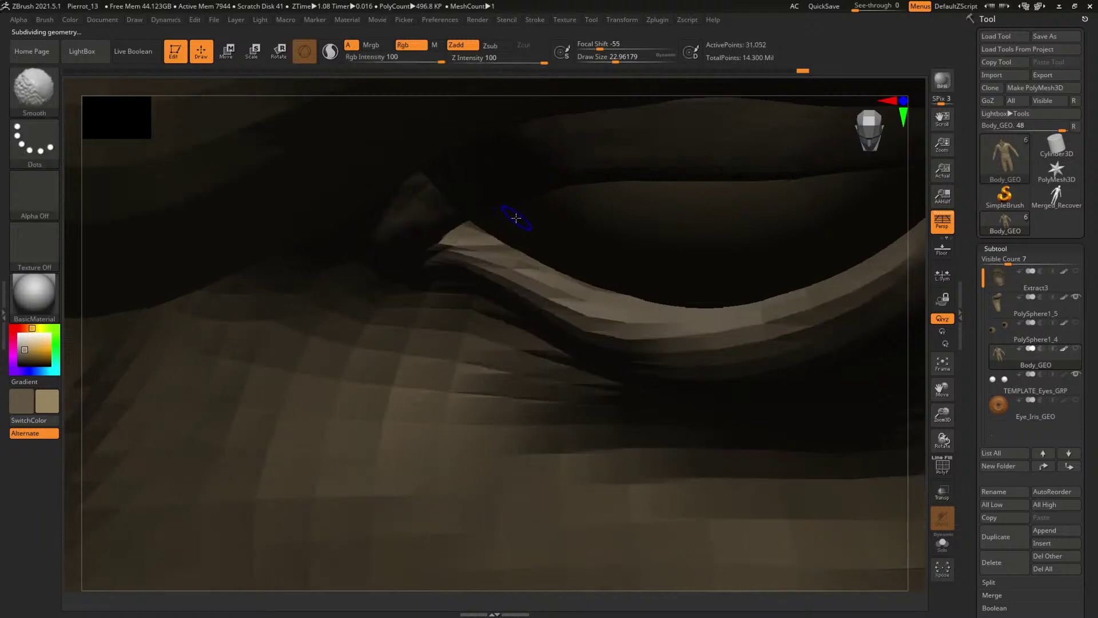
pyautogui.press('d')
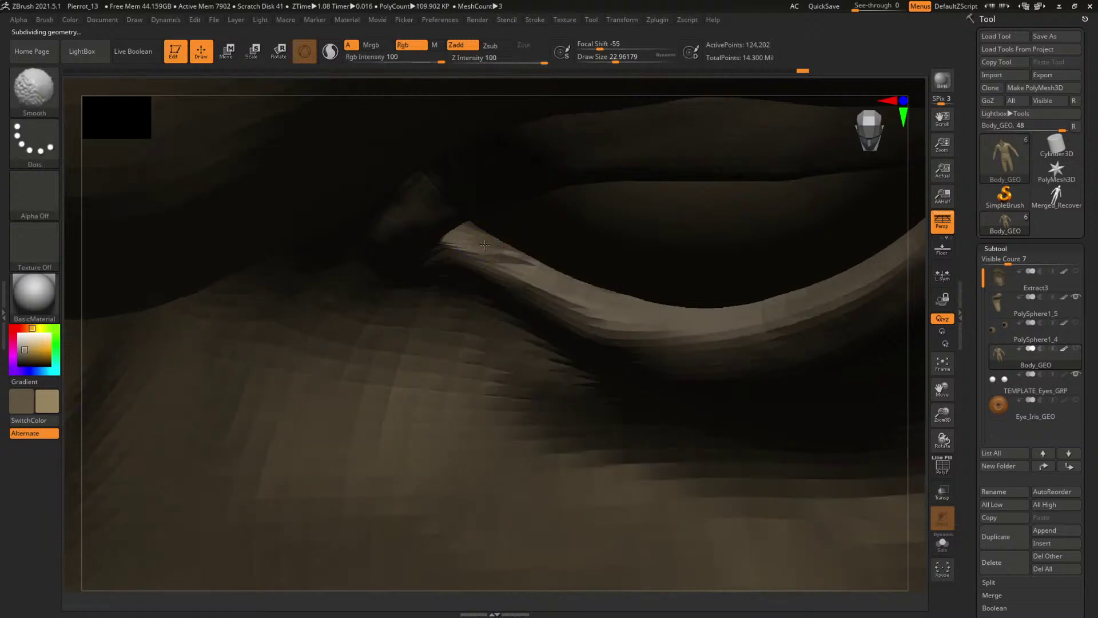
pyautogui.press('d')
pyautogui.press('shift')
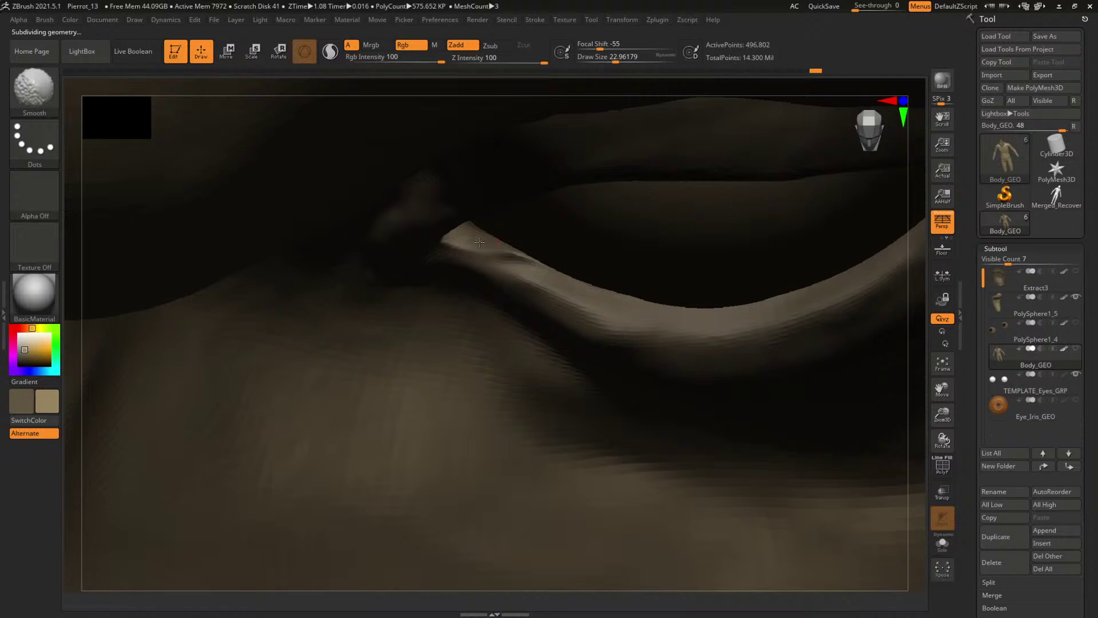
pyautogui.press('d')
pyautogui.press('shift')
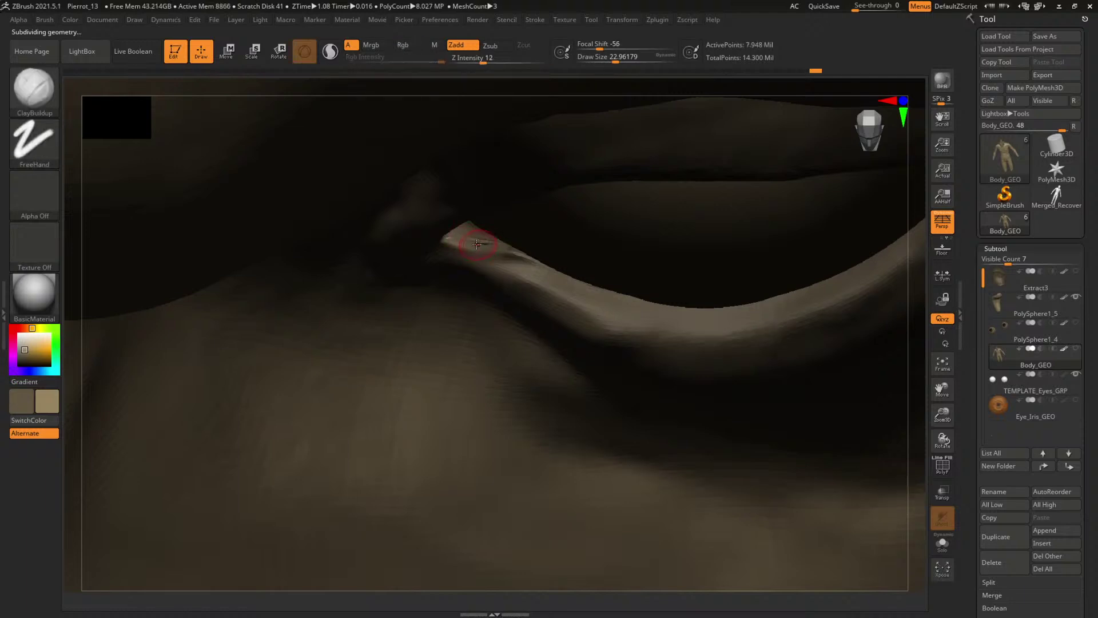
pyautogui.press('shift')
pyautogui.press('shift')
# - Solo Body_GEO and smooth the inner rim of the lower eyelid across lower and middle subdivision levels
pyautogui.moveTo(919, 383)
pyautogui.mouseDown()
pyautogui.moveTo(923, 332)
pyautogui.moveTo(895, 383)
pyautogui.mouseUp()
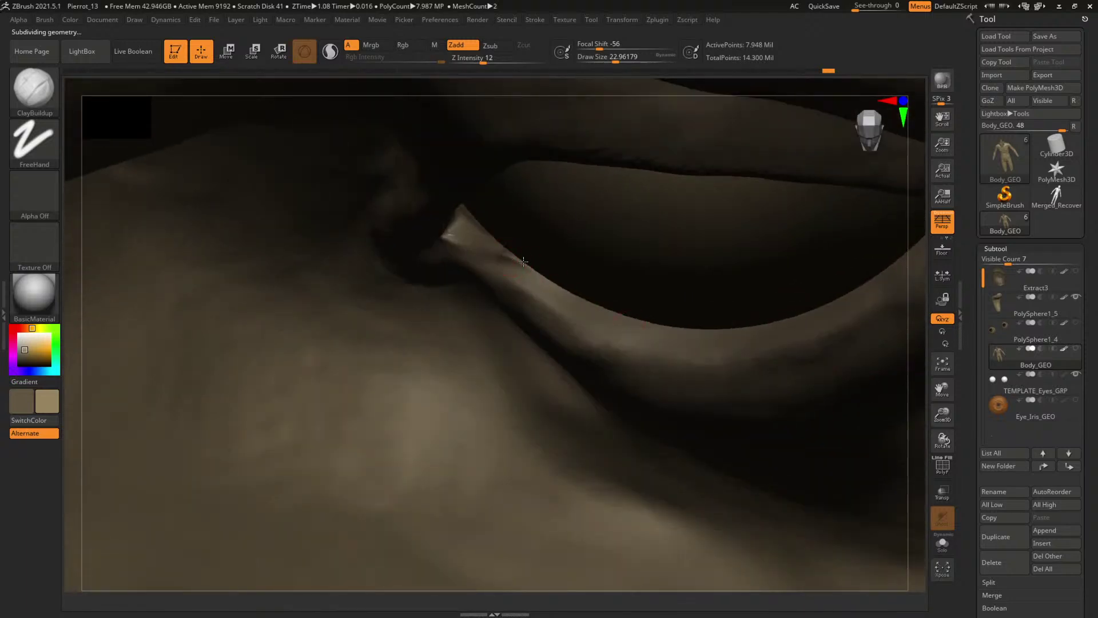
pyautogui.hotkey('alt', 'shift', 's')
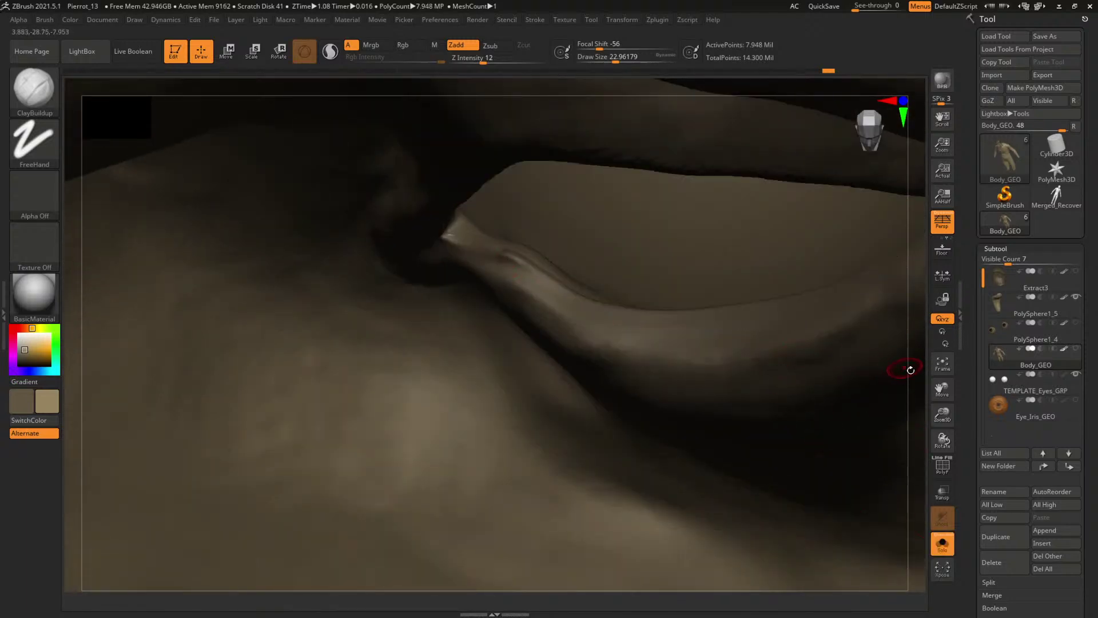
pyautogui.moveTo(910, 370); pyautogui.dragTo(833, 382)
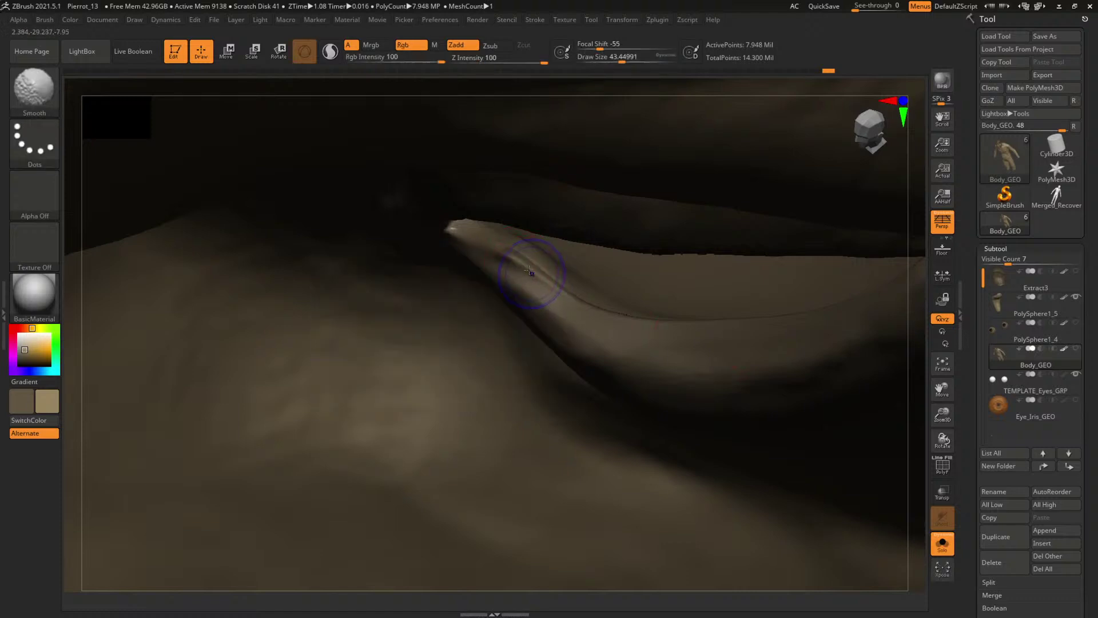
pyautogui.hotkey('shift', 'd')
pyautogui.hotkey('shift', 'd')
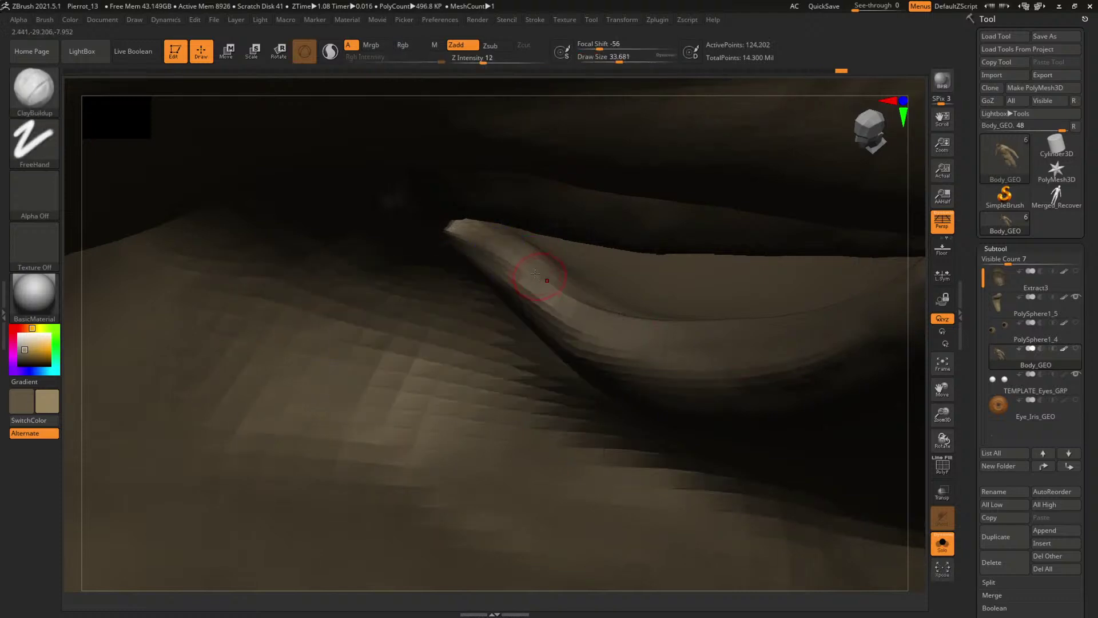
pyautogui.press('d')
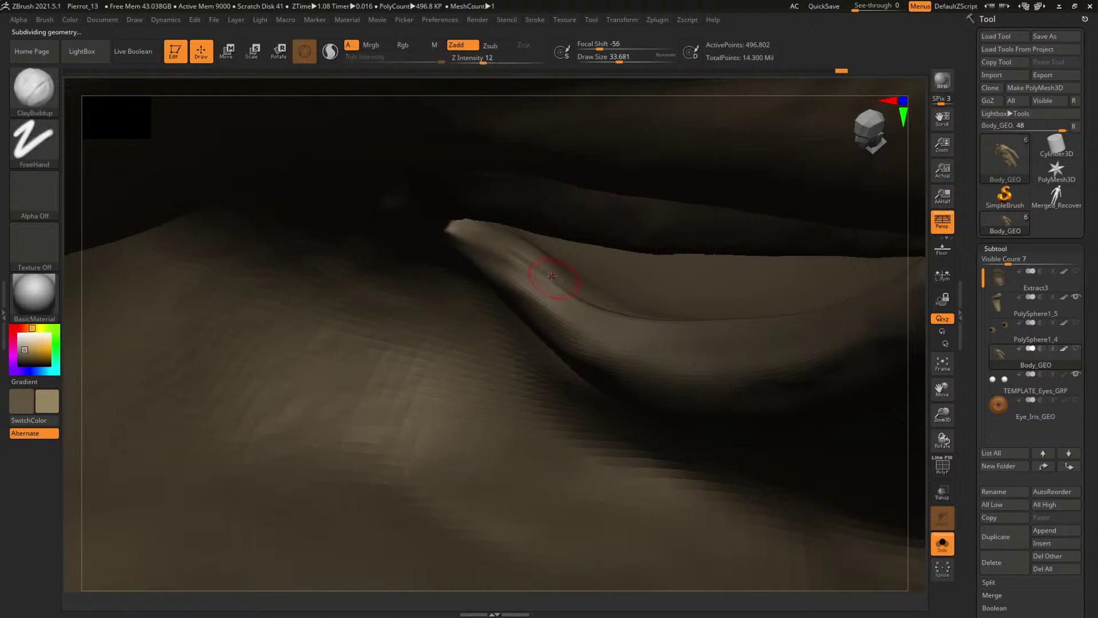
pyautogui.press('d')
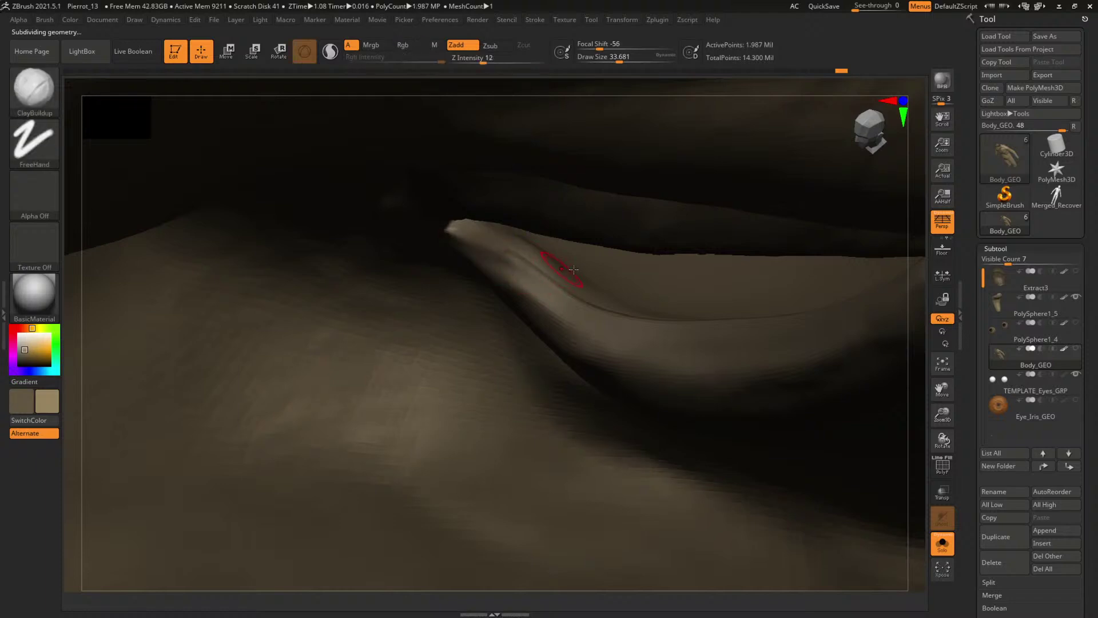
# - Refine the lower eyelid's inner rim at a draw size of about 53 and turn off Solo mode
pyautogui.moveTo(915, 379); pyautogui.dragTo(858, 362)
pyautogui.press('space')
pyautogui.moveTo(523, 253); pyautogui.dragTo(528, 252)
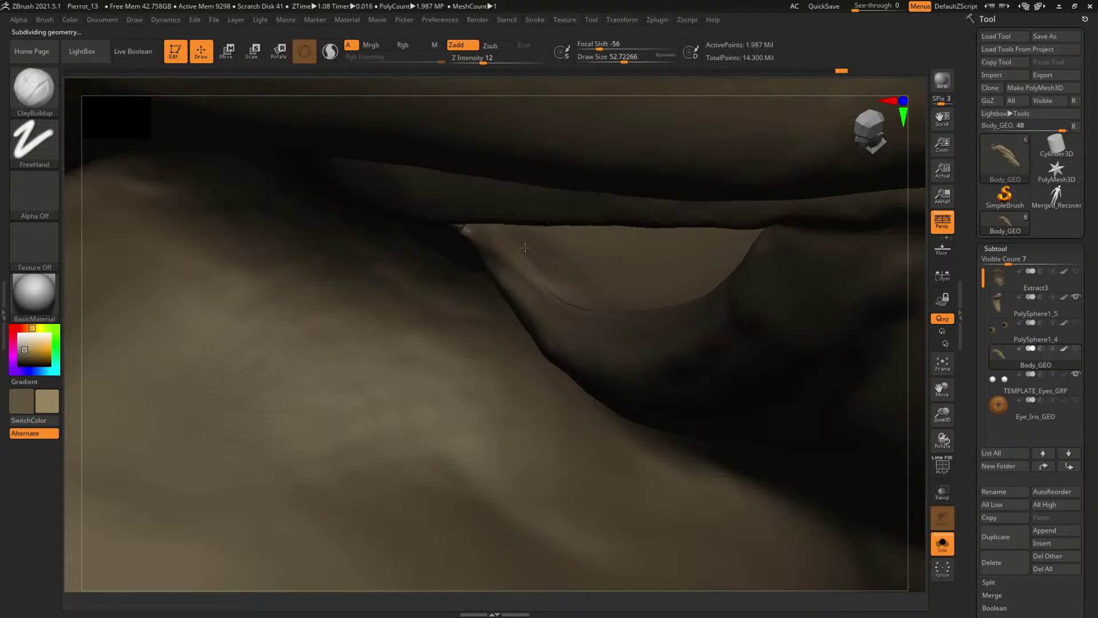
pyautogui.moveTo(923, 424); pyautogui.dragTo(916, 366)
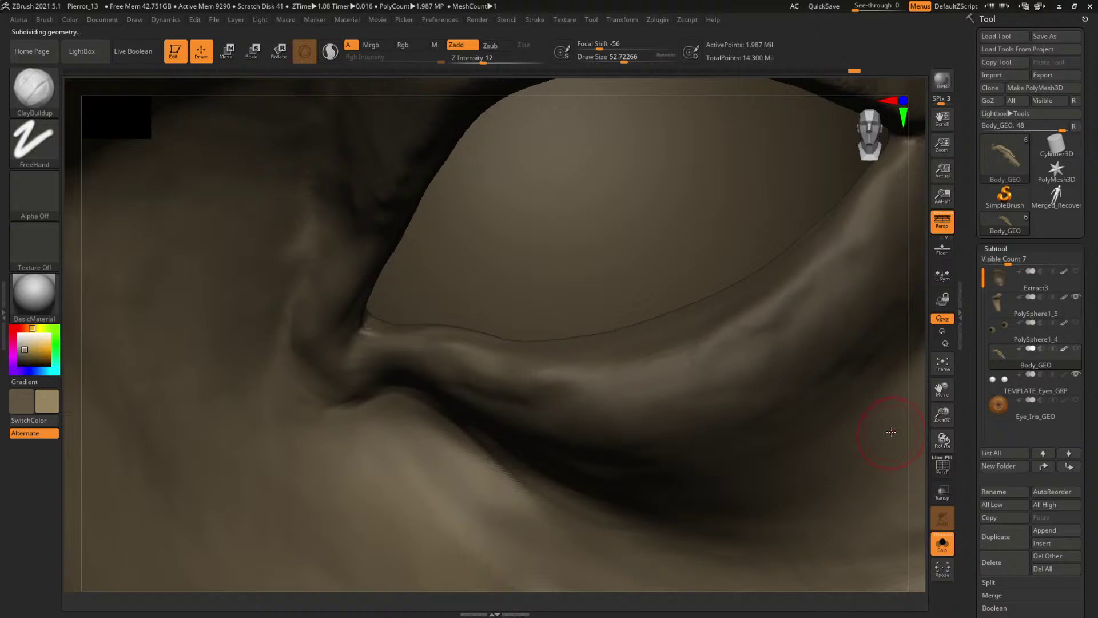
pyautogui.moveTo(914, 438); pyautogui.dragTo(914, 412)
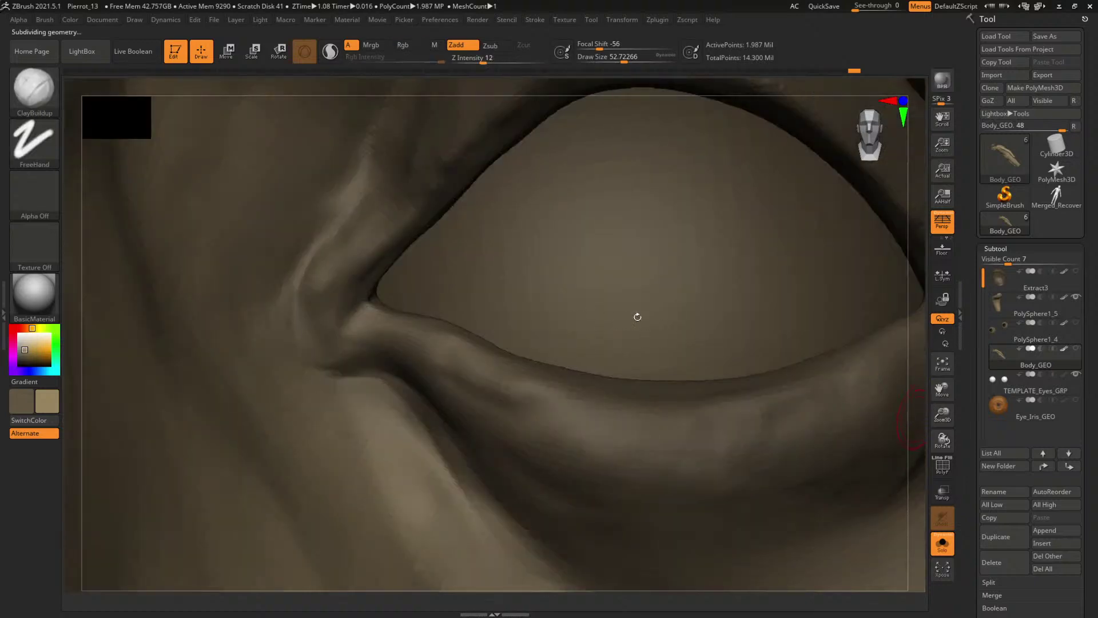
pyautogui.click(943, 548)
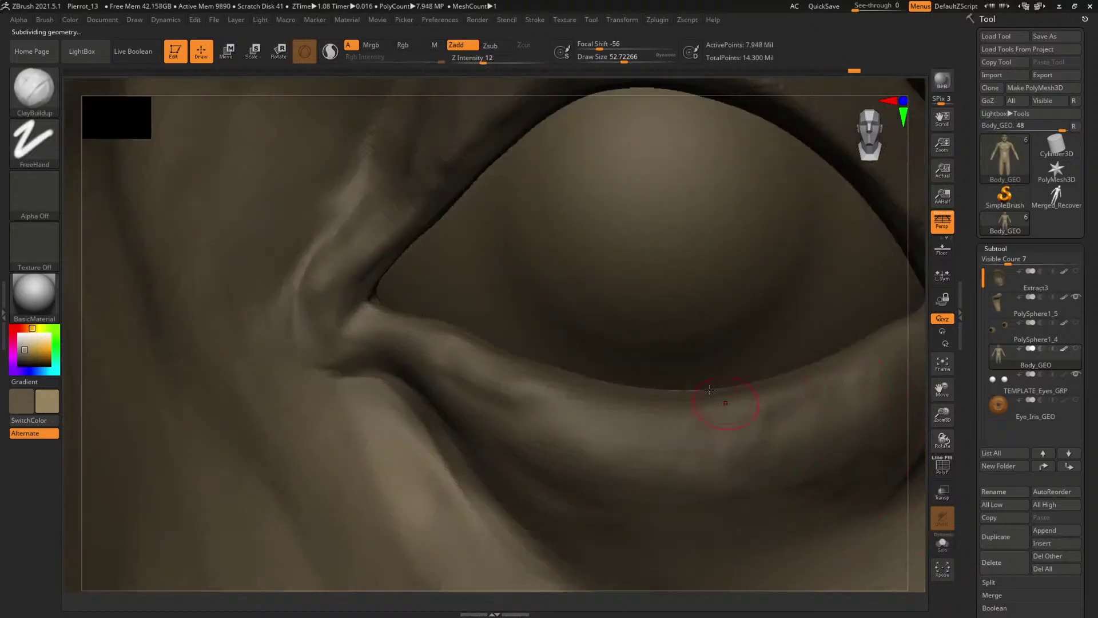
pyautogui.moveTo(924, 358); pyautogui.dragTo(917, 420)
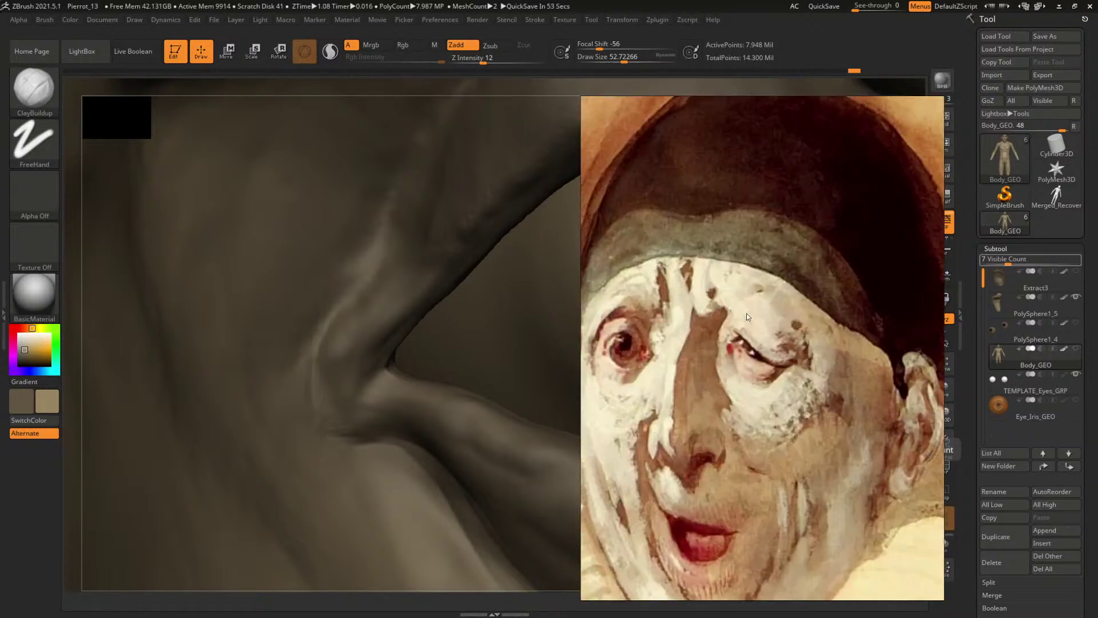
# - Examine the reference board for the eyes in the Pierrot painting and in the older men's photos
pyautogui.scroll(-12, 746, 313)
pyautogui.moveTo(788, 215); pyautogui.dragTo(720, 225, button='middle')
pyautogui.scroll(10, 792, 252)
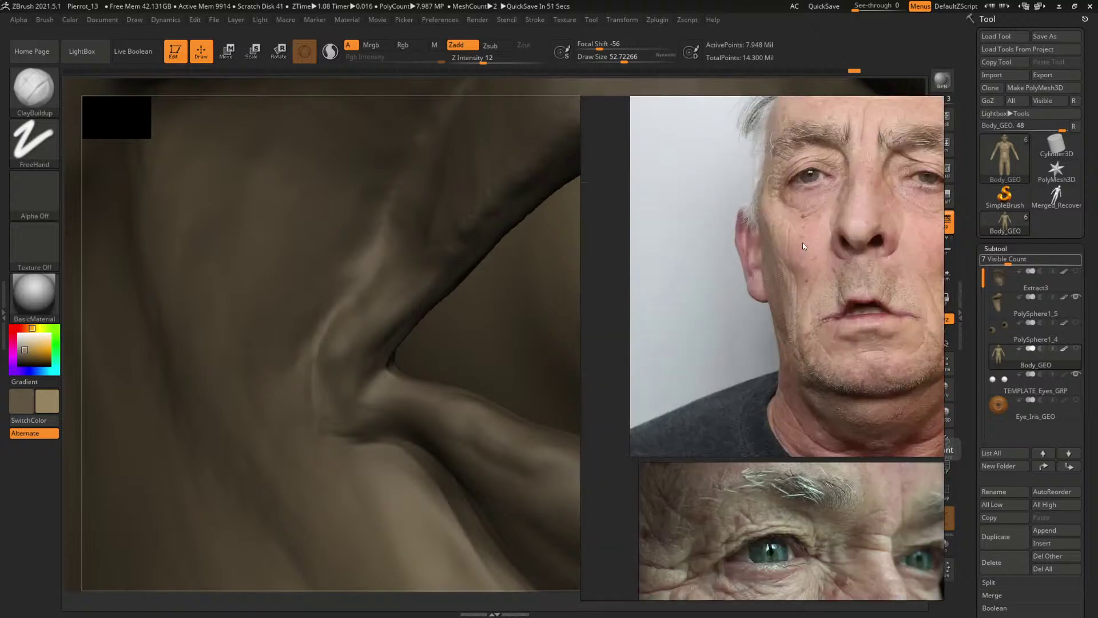
pyautogui.moveTo(827, 271); pyautogui.dragTo(741, 63, button='middle')
pyautogui.moveTo(805, 504); pyautogui.dragTo(747, 216, button='middle')
pyautogui.scroll(-5, 819, 234)
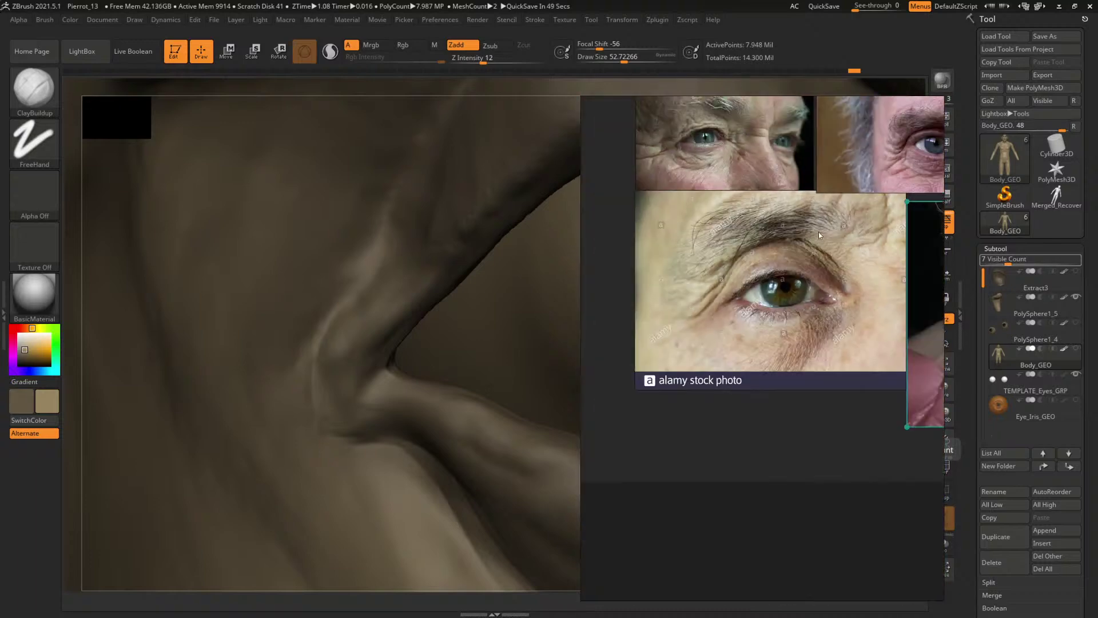
pyautogui.scroll(-5, 703, 232)
pyautogui.moveTo(654, 280); pyautogui.dragTo(804, 224, button='middle')
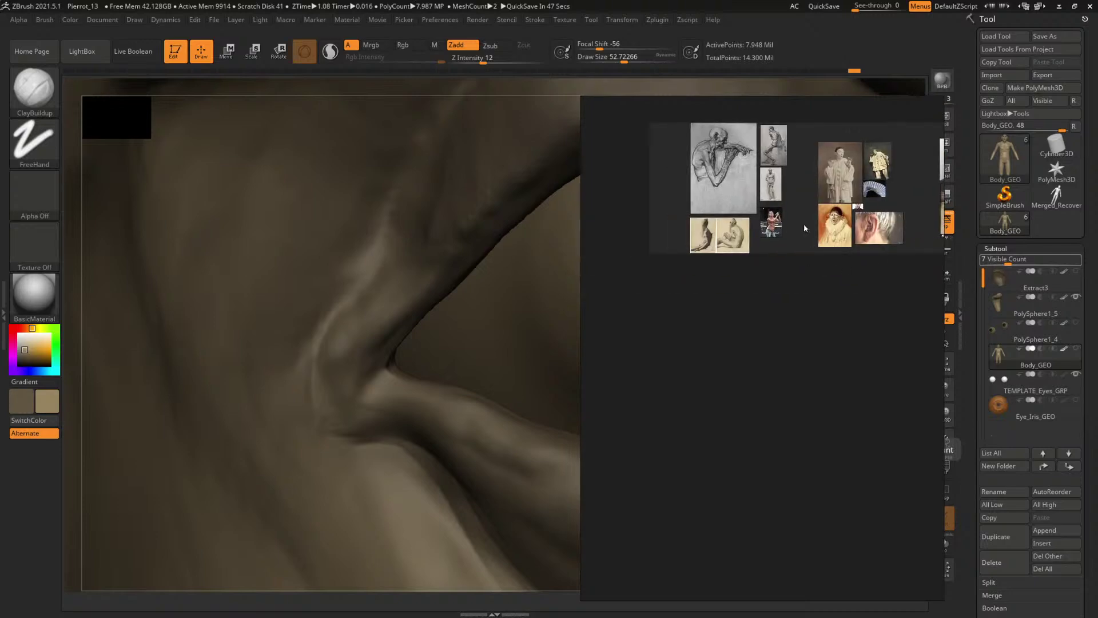
pyautogui.scroll(8, 804, 224)
pyautogui.scroll(5, 867, 216)
pyautogui.scroll(3, 774, 298)
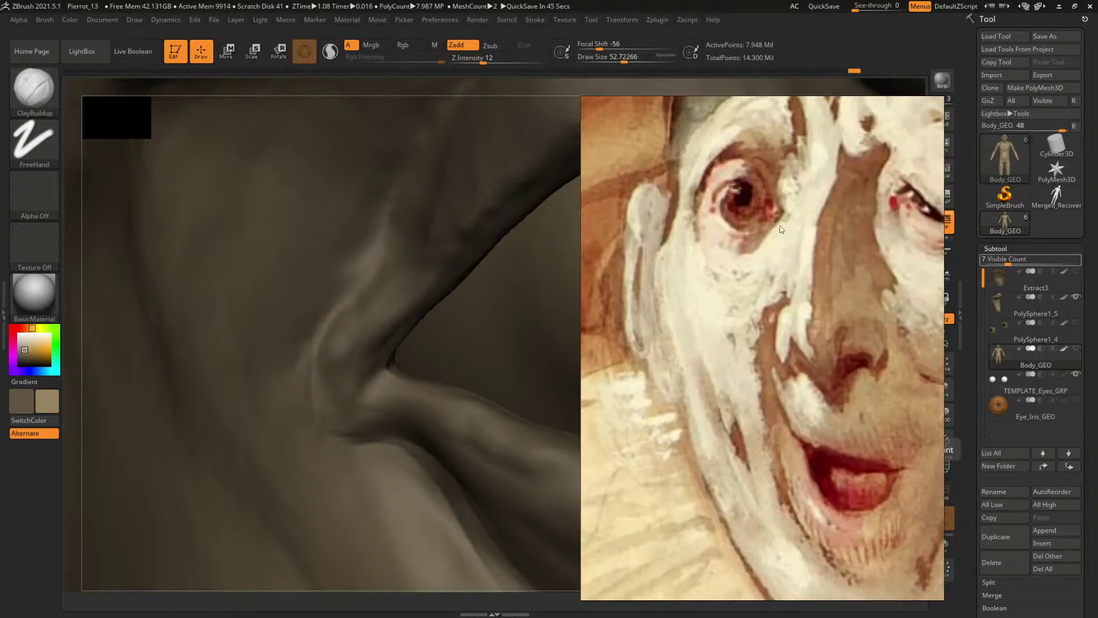
pyautogui.scroll(-12, 893, 214)
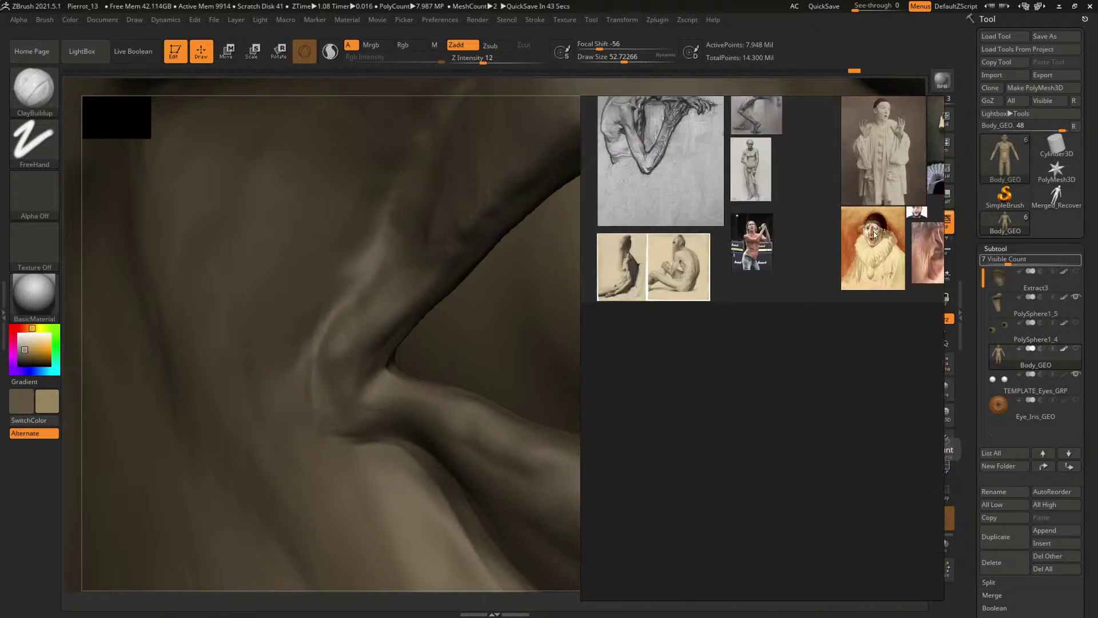
# - Examine the close-up photo of an older man's blue eye, and move the reference board clear of the viewport
pyautogui.moveTo(918, 228); pyautogui.dragTo(650, 294, button='middle')
pyautogui.moveTo(839, 245); pyautogui.dragTo(830, 319, button='middle')
pyautogui.scroll(8, 835, 268)
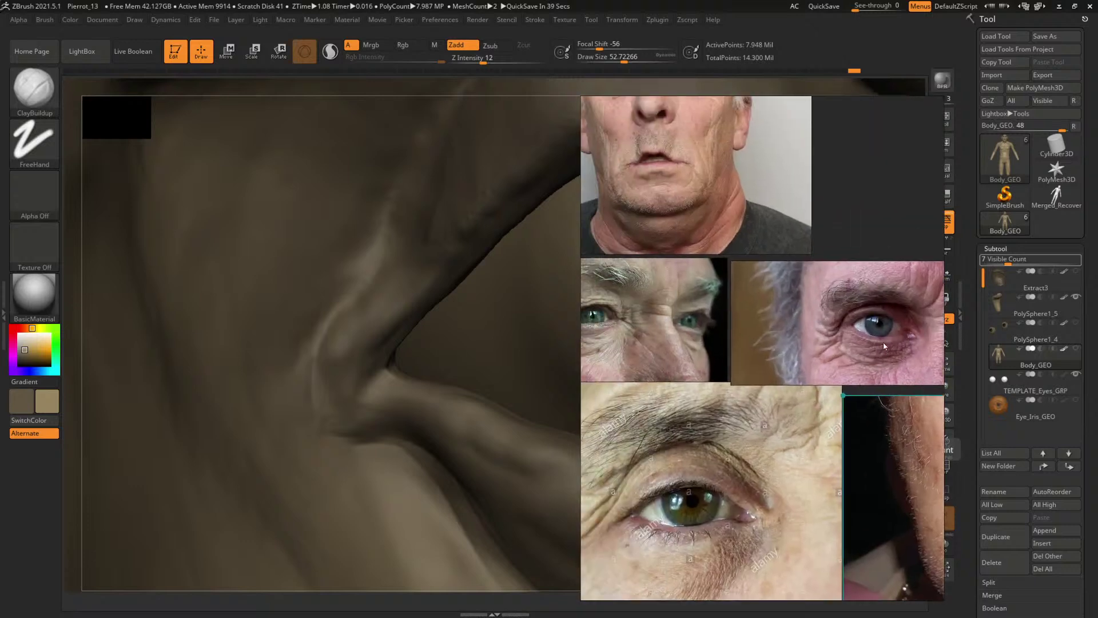
pyautogui.scroll(-3, 903, 336)
pyautogui.scroll(8, 900, 326)
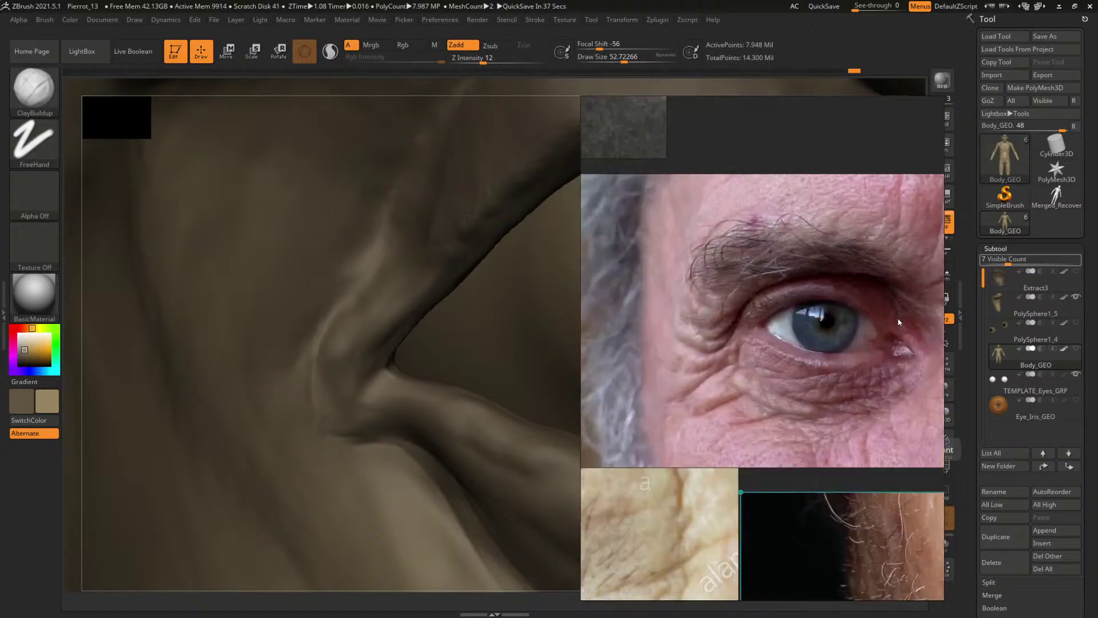
pyautogui.moveTo(849, 317); pyautogui.dragTo(781, 316, button='middle')
pyautogui.moveTo(782, 316); pyautogui.dragTo(1097, 282, button='right')
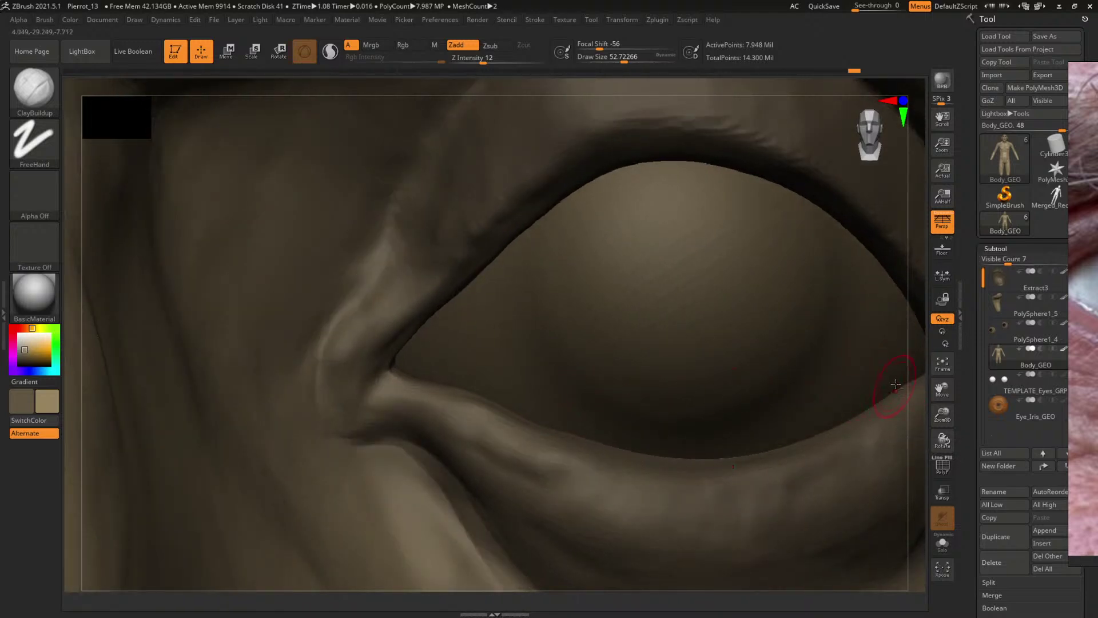
# - Lower Body_GEO by four subdivision levels and isolate it in Solo mode for reshaping the inner eye corner
pyautogui.keyDown('alt'); pyautogui.moveTo(918, 384); pyautogui.dragTo(987, 315); pyautogui.keyUp('alt')
pyautogui.hotkey('shift', 'f')
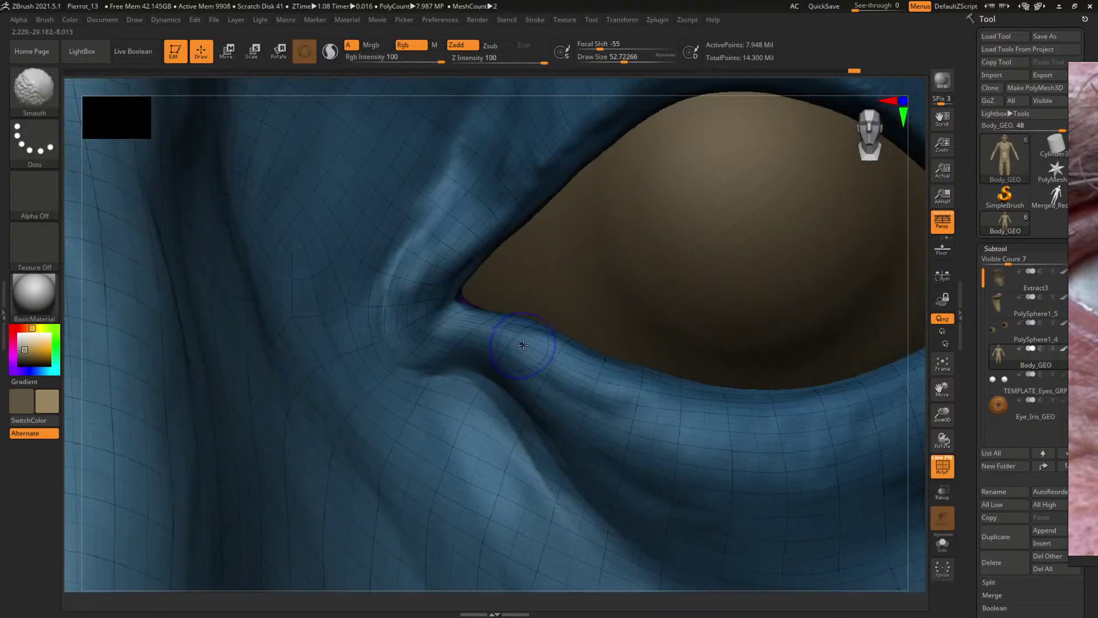
pyautogui.hotkey('shift', 'd')
pyautogui.hotkey('shift', 'd')
pyautogui.hotkey('shift', 'd')
pyautogui.hotkey('shift', 'd')
pyautogui.hotkey('shift', 'f')
pyautogui.press('b')
pyautogui.press('c')
pyautogui.press('b')
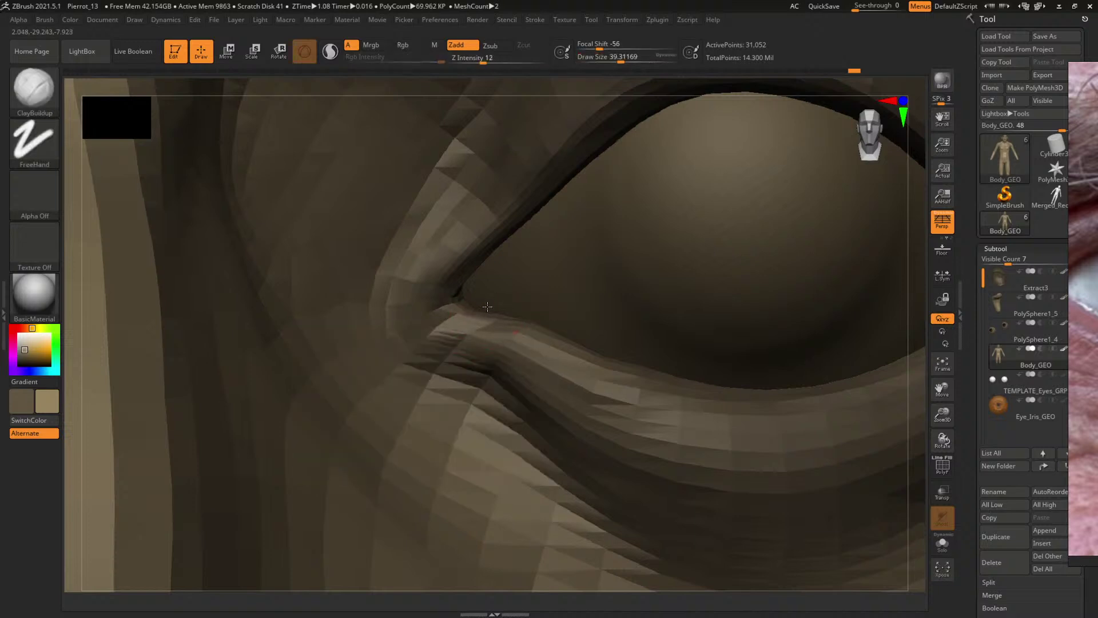
pyautogui.click(942, 543)
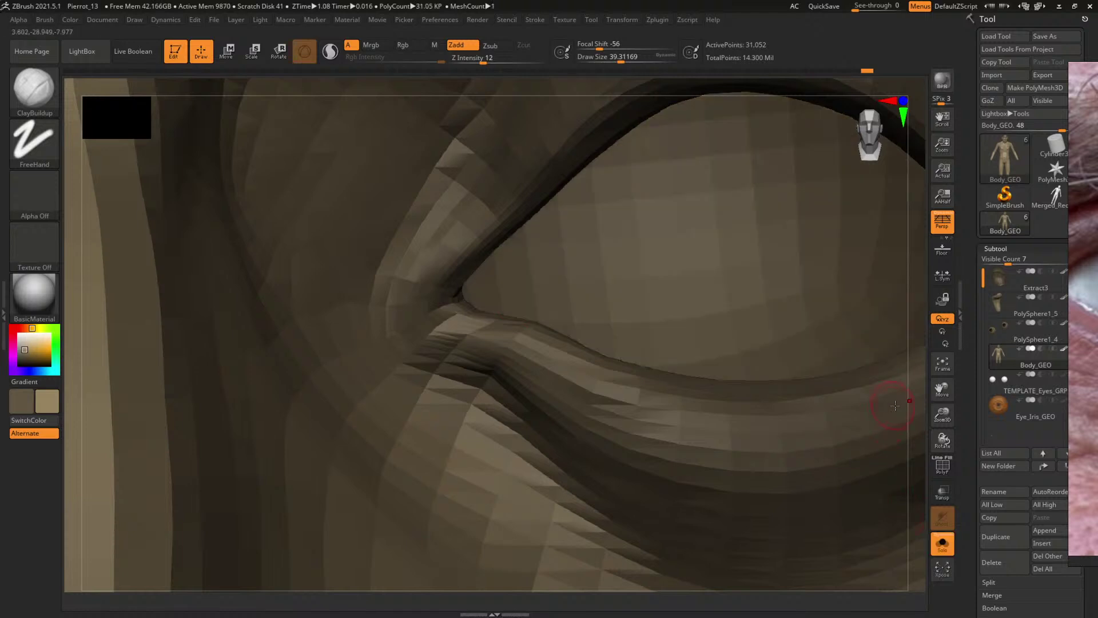
# - Reshape the inner end of the lower eyelid with the Move brush at a draw size of about 69
pyautogui.moveTo(913, 437)
pyautogui.mouseDown()
pyautogui.moveTo(901, 435)
pyautogui.moveTo(896, 465)
pyautogui.mouseUp()
pyautogui.press('b')
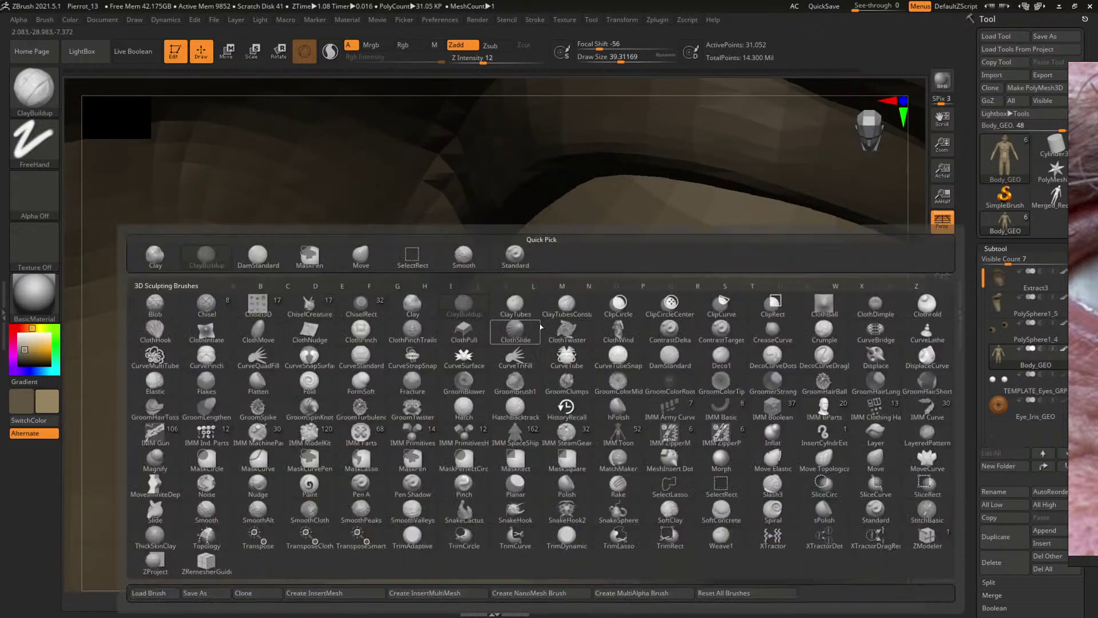
pyautogui.press('m')
pyautogui.press('v')
pyautogui.moveTo(916, 394); pyautogui.dragTo(911, 338)
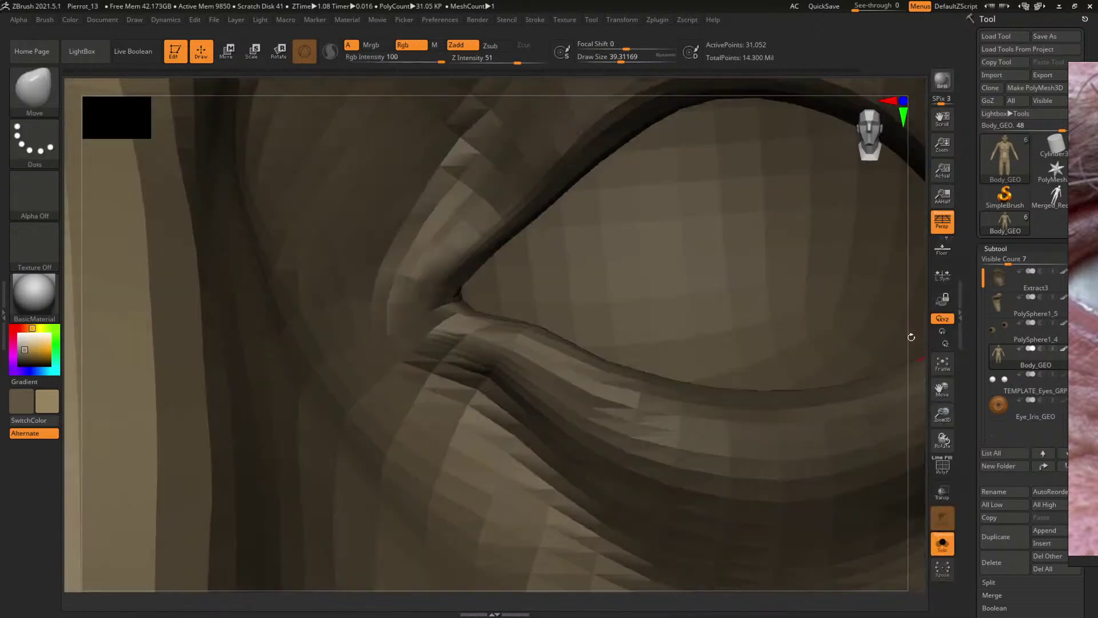
pyautogui.press('s')
pyautogui.click(491, 313)
pyautogui.moveTo(481, 313); pyautogui.dragTo(478, 319)
pyautogui.press('s')
pyautogui.click(475, 318)
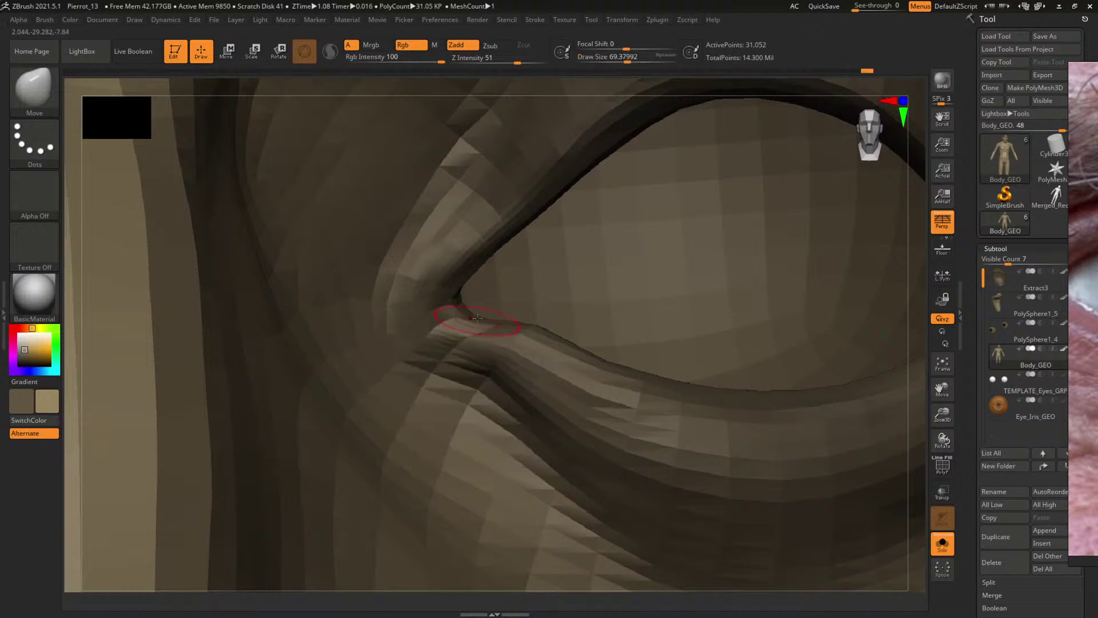
# - Smooth the inner eye corner and the fold beneath it while raising the mesh two subdivision levels
pyautogui.moveTo(903, 412); pyautogui.dragTo(921, 400)
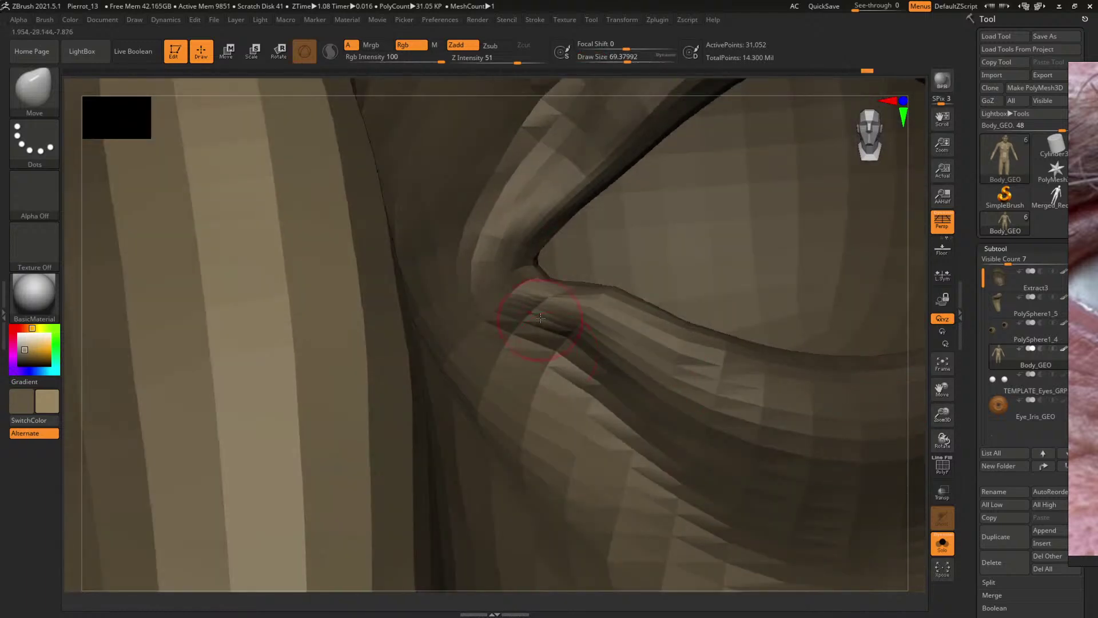
pyautogui.keyDown('shift'); pyautogui.moveTo(533, 307); pyautogui.dragTo(572, 306); pyautogui.keyUp('shift')
pyautogui.moveTo(915, 382); pyautogui.dragTo(874, 375)
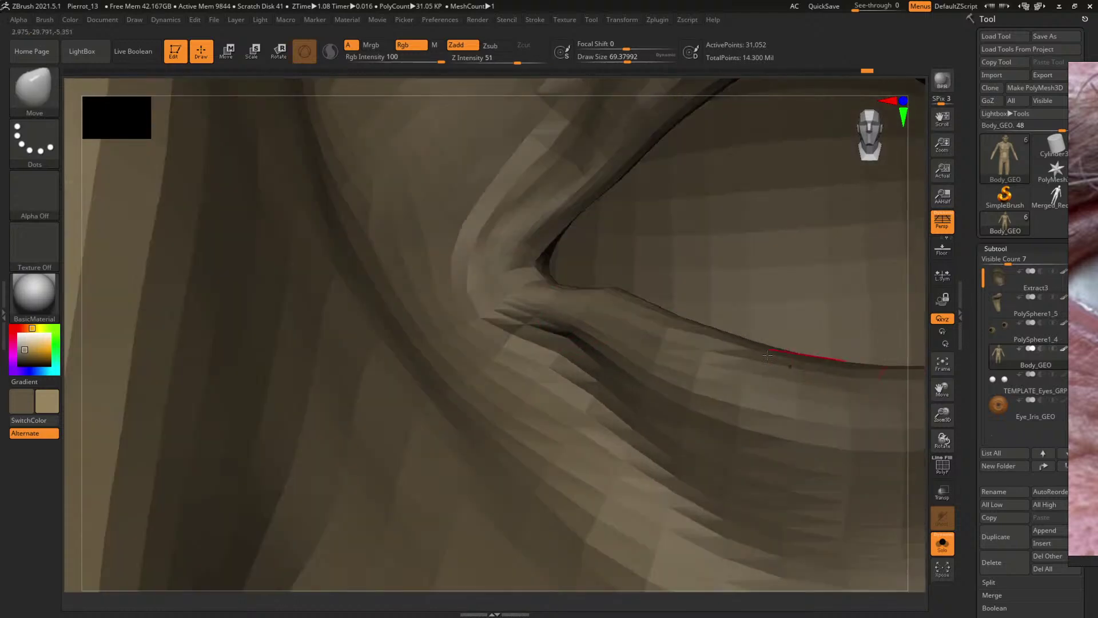
pyautogui.keyDown('shift'); pyautogui.moveTo(540, 337); pyautogui.dragTo(572, 354); pyautogui.keyUp('shift')
pyautogui.moveTo(920, 342)
pyautogui.mouseDown()
pyautogui.moveTo(886, 413)
pyautogui.moveTo(918, 407)
pyautogui.moveTo(926, 392)
pyautogui.moveTo(916, 417)
pyautogui.mouseUp()
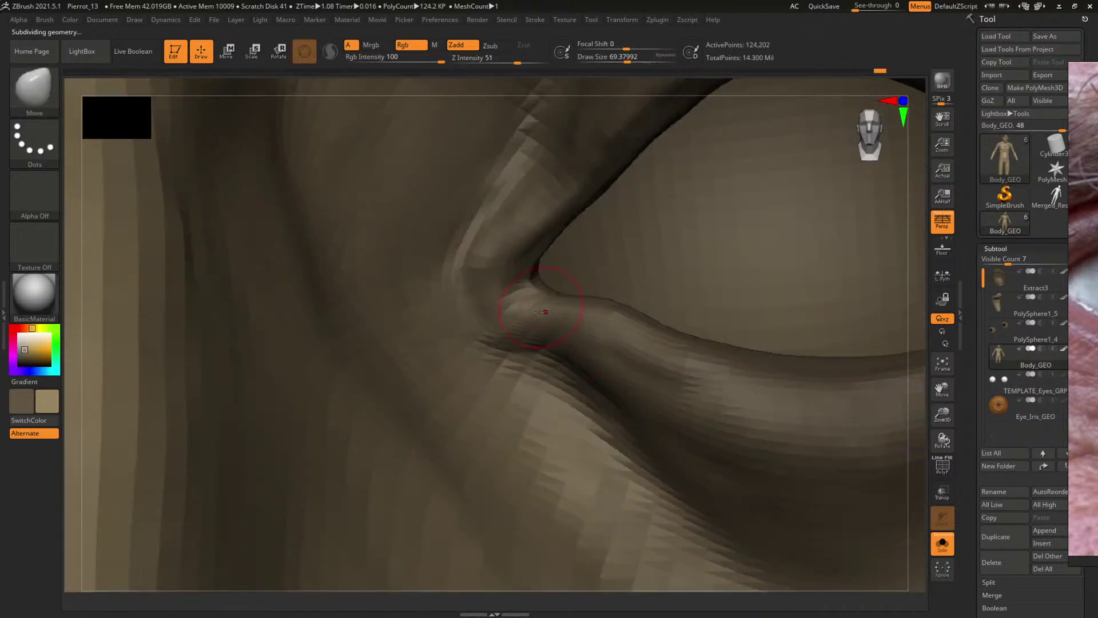
pyautogui.moveTo(480, 271)
pyautogui.keyDown('shift'); pyautogui.mouseDown()
pyautogui.moveTo(484, 298)
pyautogui.moveTo(517, 324)
pyautogui.mouseUp(); pyautogui.keyUp('shift')
pyautogui.hotkey('ctrl', 'd')
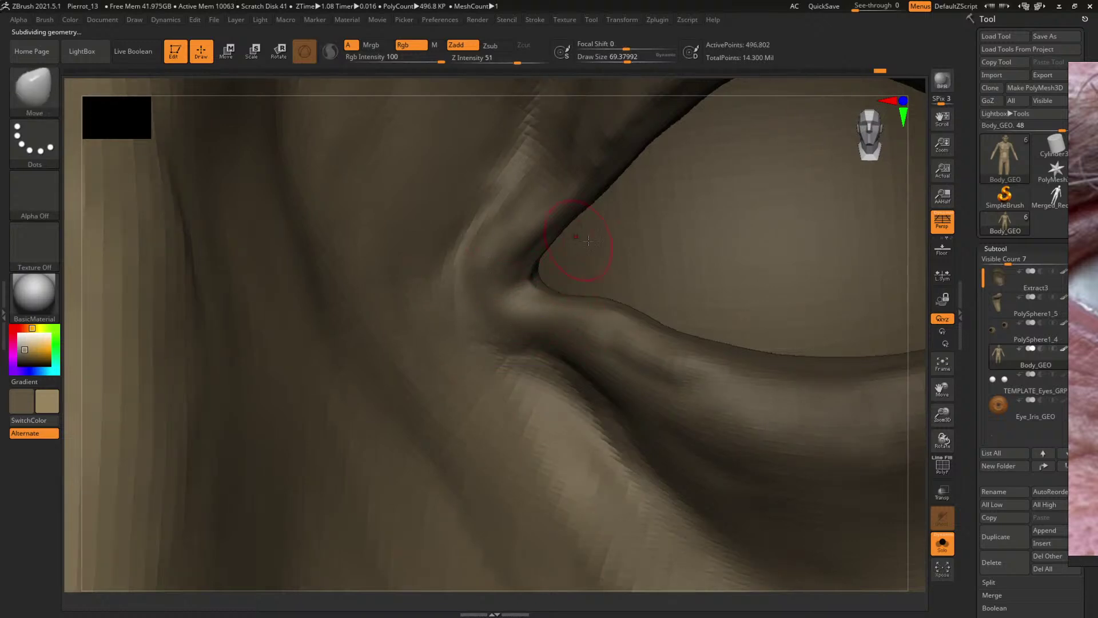
# - Return Body_GEO to its highest subdivision level, choose the ClayBuildup brush and check both eyes from the front
pyautogui.keyDown('alt'); pyautogui.moveTo(916, 371); pyautogui.dragTo(886, 275); pyautogui.keyUp('alt')
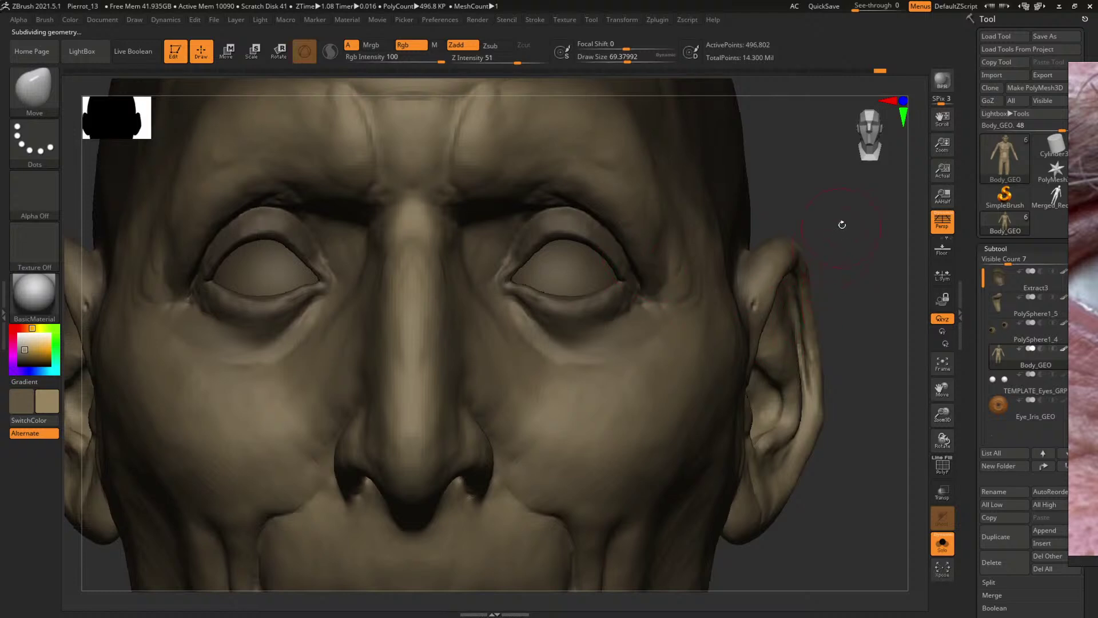
pyautogui.moveTo(842, 225)
pyautogui.mouseDown()
pyautogui.moveTo(827, 244)
pyautogui.moveTo(823, 220)
pyautogui.moveTo(833, 241)
pyautogui.mouseUp()
pyautogui.press('d')
pyautogui.press('d')
pyautogui.press('b')
pyautogui.press('c')
pyautogui.press('b')
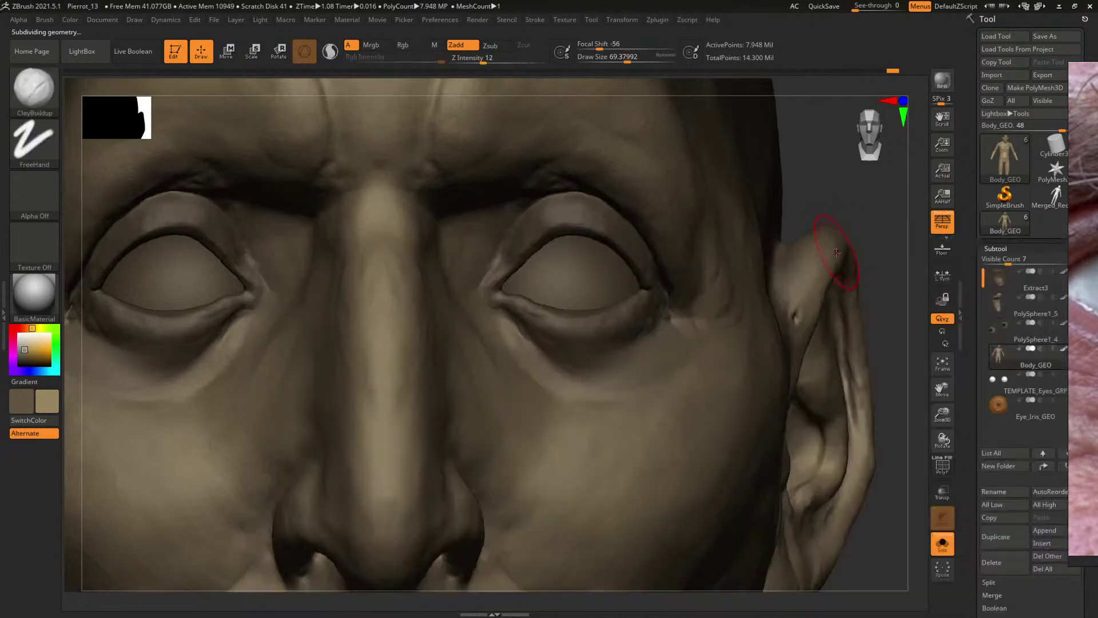
pyautogui.moveTo(833, 261); pyautogui.dragTo(820, 300)
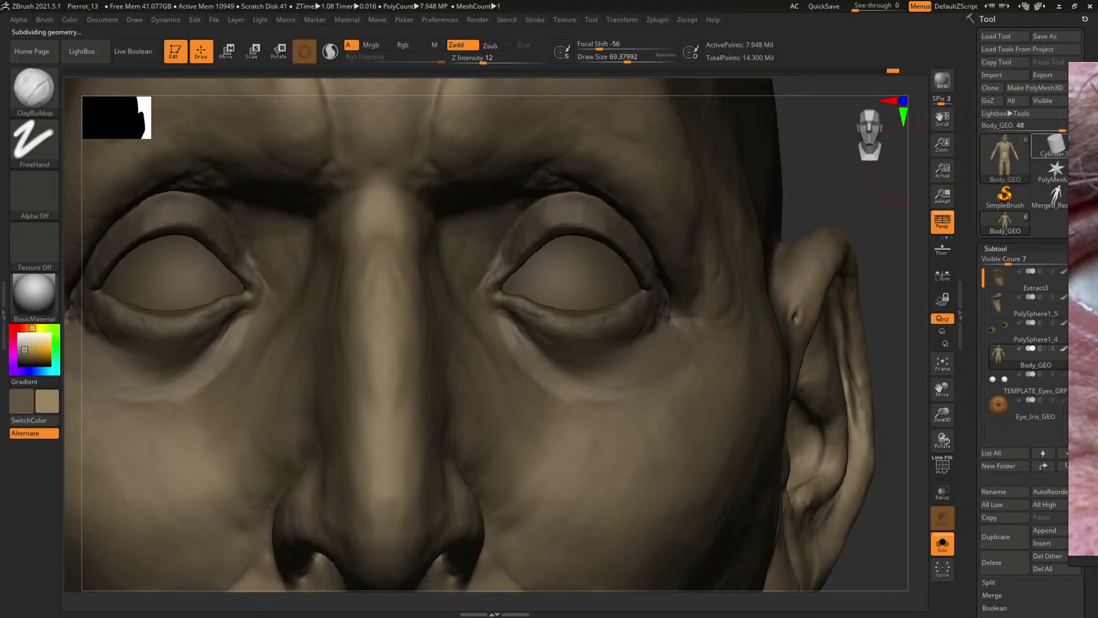
pyautogui.moveTo(1056, 146)
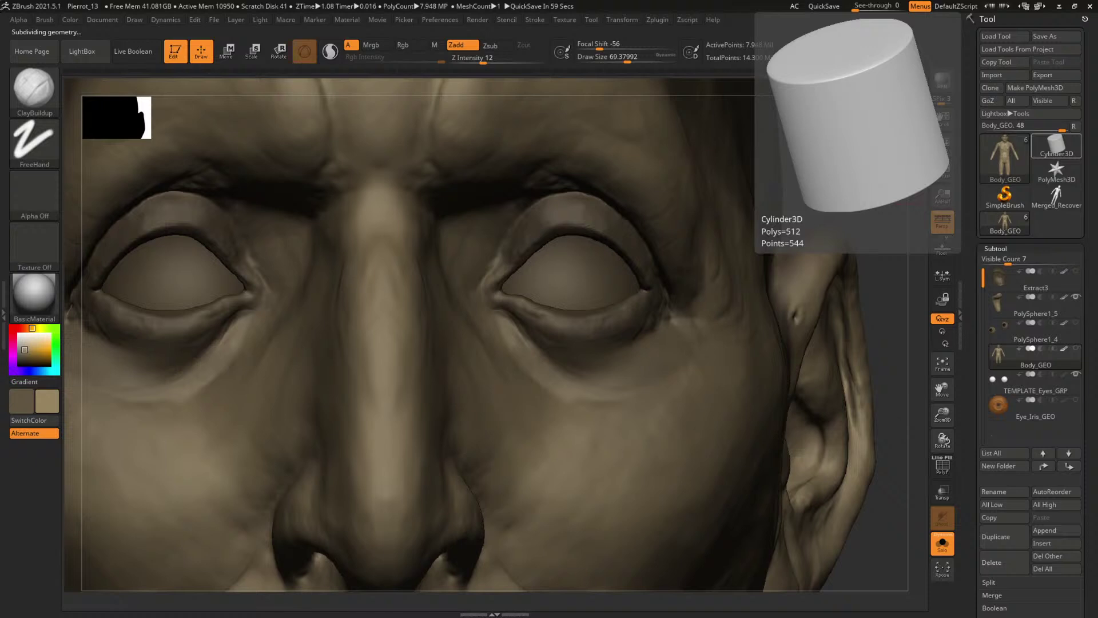
# - Build up the lower eyelid's rim beside the inner eye corner with ClayBuildup at a draw size of about 48
pyautogui.moveTo(890, 284)
pyautogui.keyDown('alt'); pyautogui.mouseDown()
pyautogui.moveTo(845, 295)
pyautogui.moveTo(883, 331)
pyautogui.moveTo(917, 324)
pyautogui.moveTo(772, 380)
pyautogui.mouseUp(); pyautogui.keyUp('alt')
pyautogui.press('b')
pyautogui.press('c')
pyautogui.press('b')
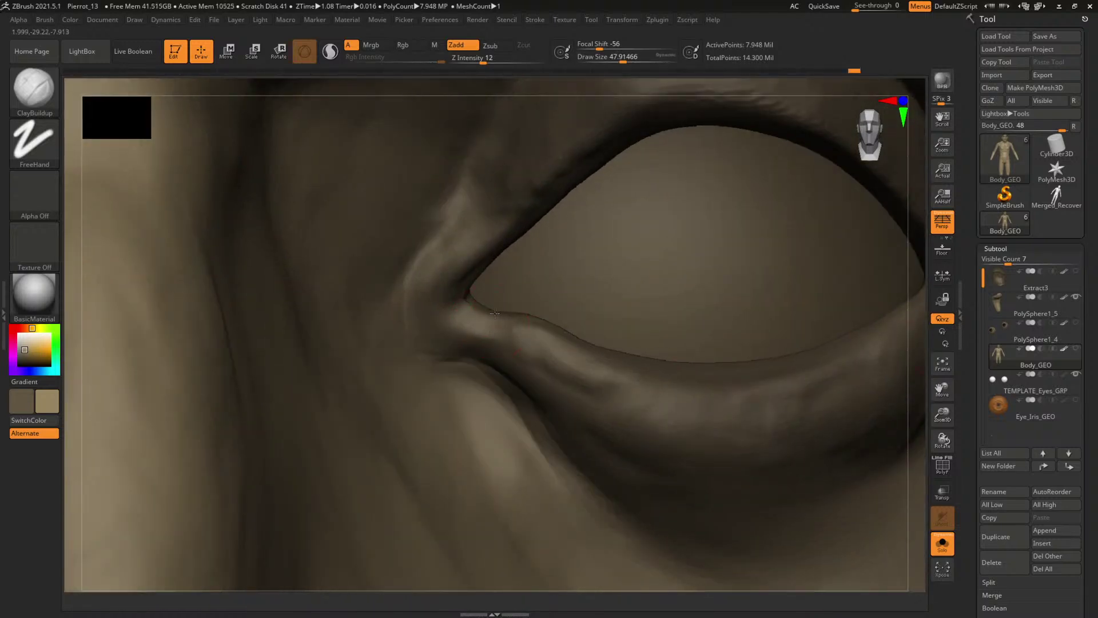
pyautogui.moveTo(918, 371); pyautogui.dragTo(906, 406)
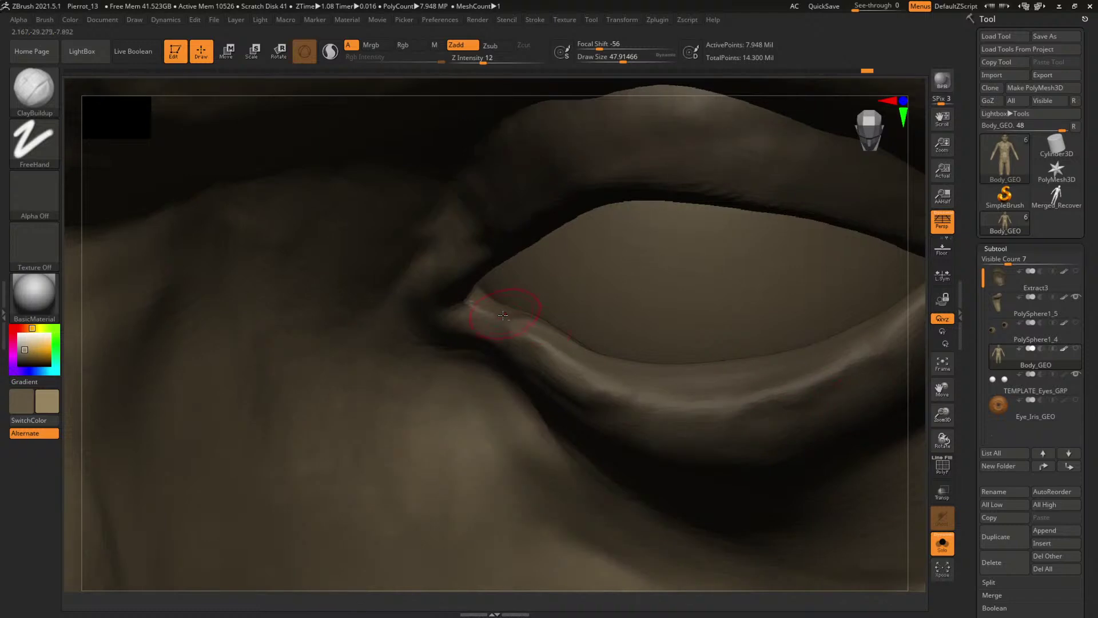
pyautogui.moveTo(503, 315); pyautogui.dragTo(478, 318)
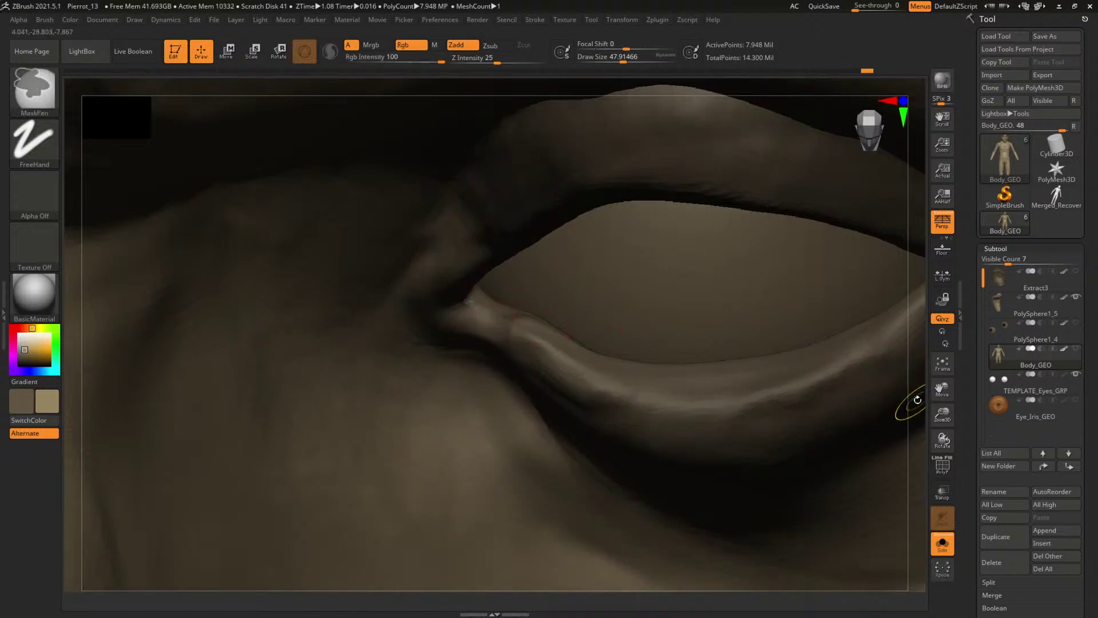
pyautogui.moveTo(916, 400); pyautogui.dragTo(838, 407)
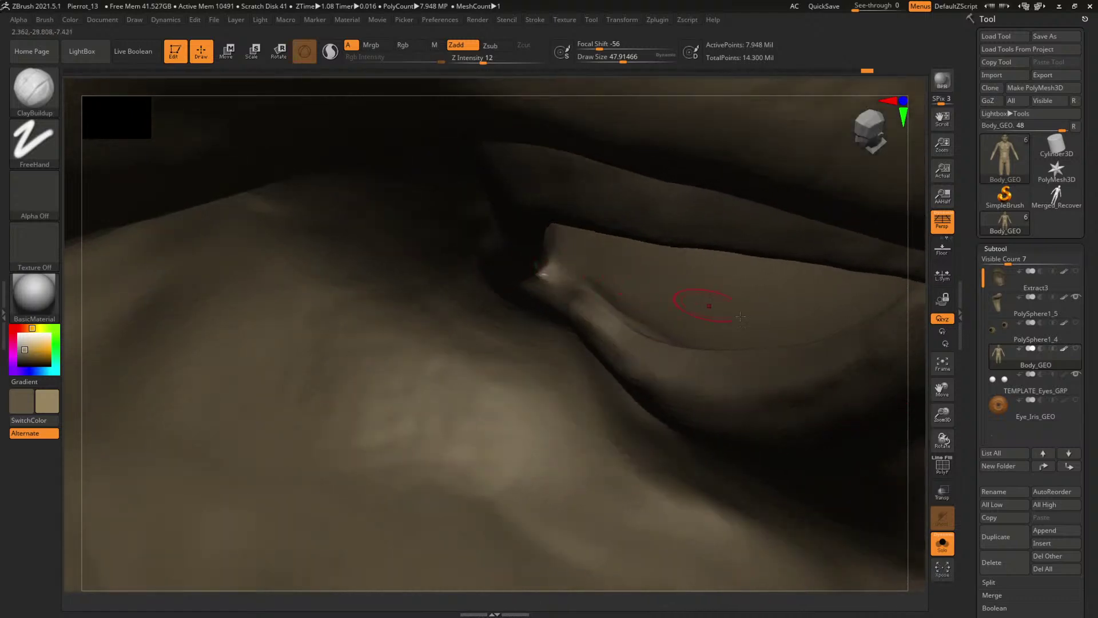
pyautogui.moveTo(916, 416)
pyautogui.mouseDown()
pyautogui.moveTo(897, 372)
pyautogui.moveTo(881, 366)
pyautogui.moveTo(921, 426)
pyautogui.moveTo(921, 463)
pyautogui.moveTo(909, 423)
pyautogui.mouseUp()
# - Smooth the lower eyelid's inner rim, dropping three subdivision levels and continuing one level higher
pyautogui.press('shift')
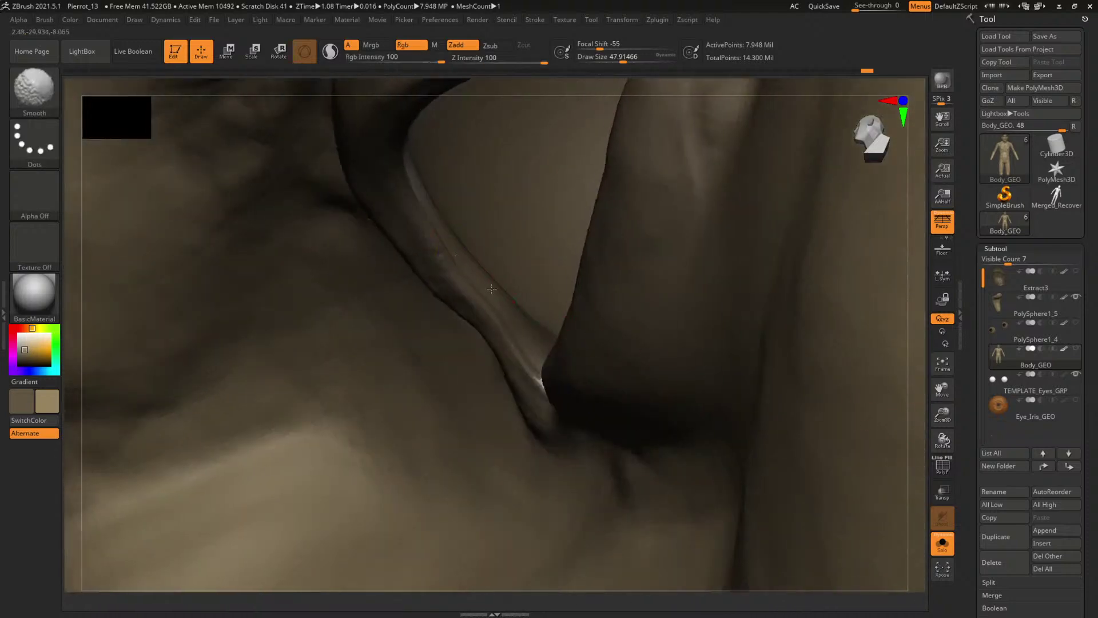
pyautogui.moveTo(491, 288); pyautogui.dragTo(511, 317)
pyautogui.hotkey('shift', 'd')
pyautogui.hotkey('shift', 'd')
pyautogui.hotkey('shift', 'd')
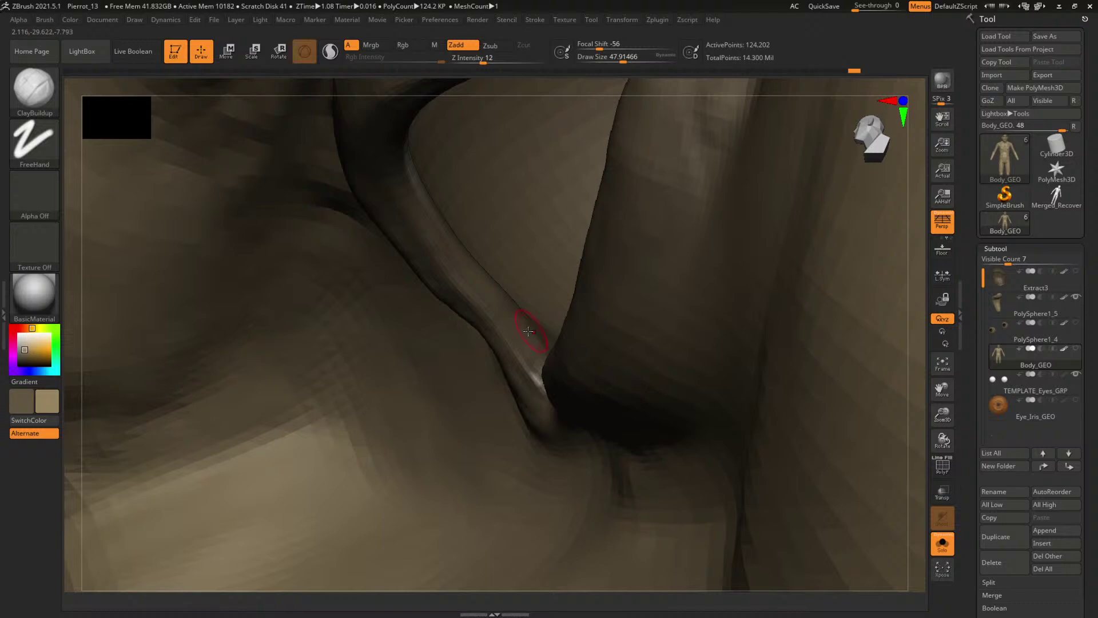
pyautogui.press('shift')
pyautogui.press('d')
pyautogui.press('shift')
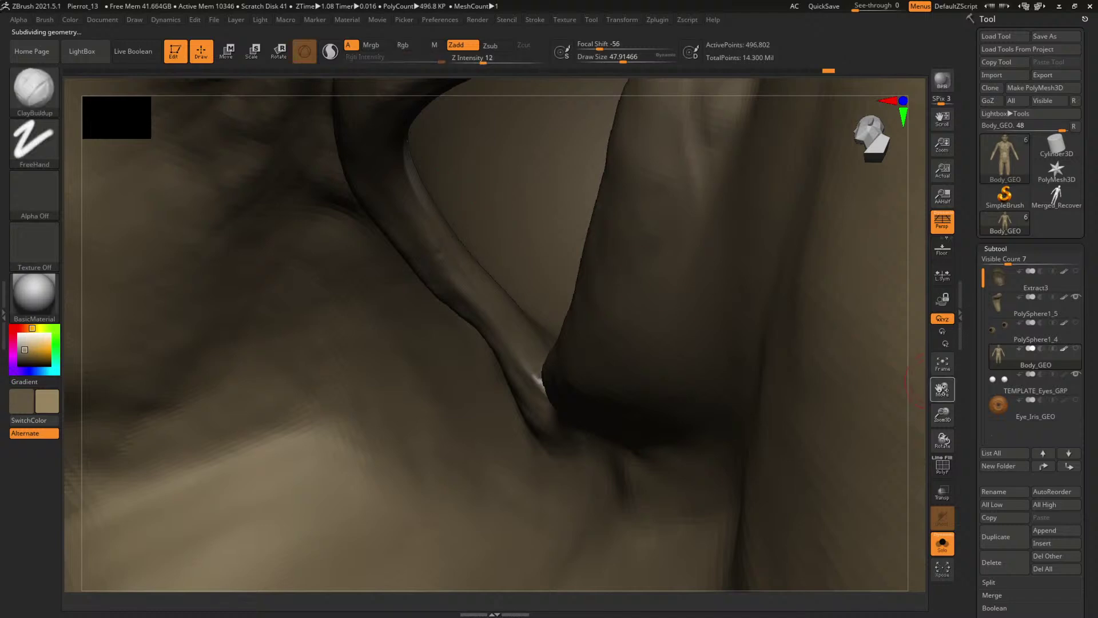
# - Refine and smooth the inner eye corner at a draw size of about 34 up to the highest subdivision level, and turn off Solo mode
pyautogui.moveTo(915, 379)
pyautogui.mouseDown()
pyautogui.moveTo(960, 382)
pyautogui.moveTo(875, 391)
pyautogui.mouseUp()
pyautogui.press('space')
pyautogui.press('shift')
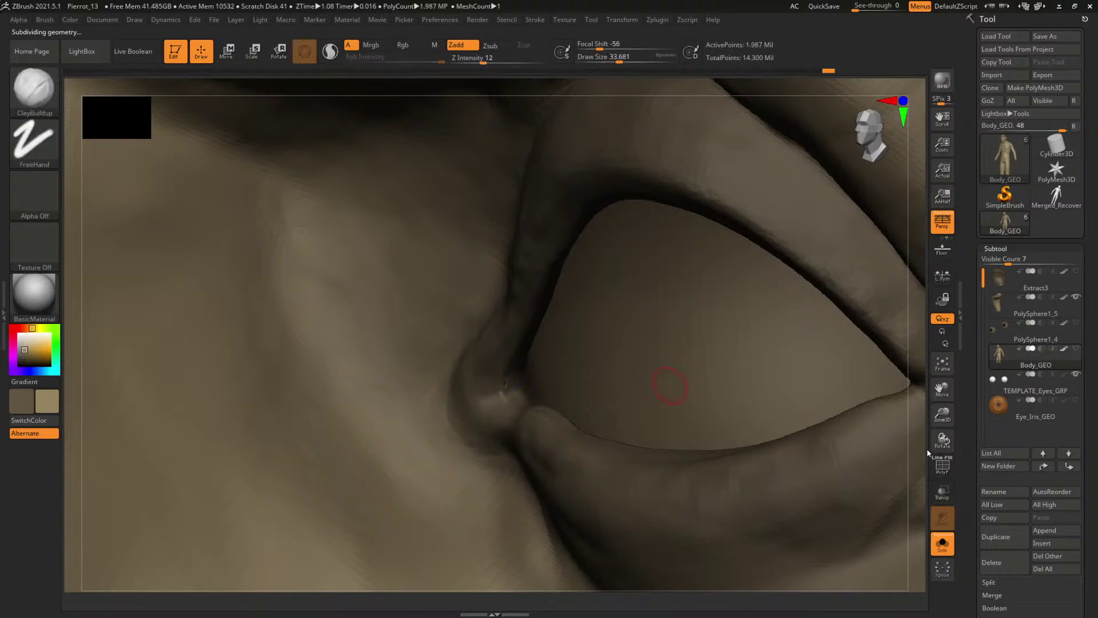
pyautogui.press('shift')
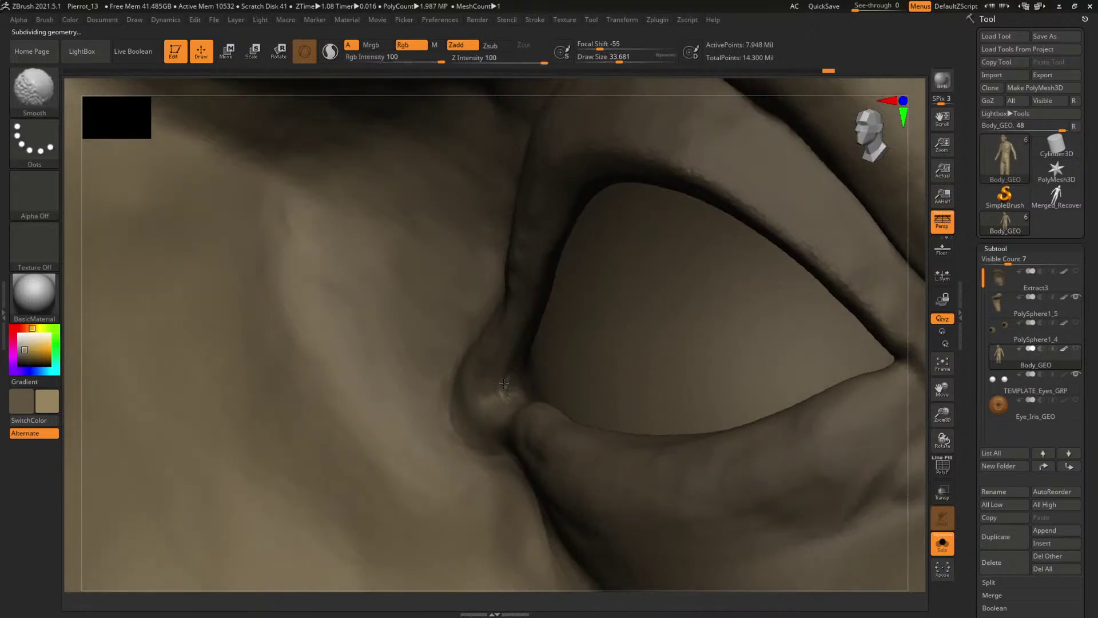
pyautogui.keyDown('shift'); pyautogui.moveTo(917, 411); pyautogui.dragTo(739, 381); pyautogui.keyUp('shift')
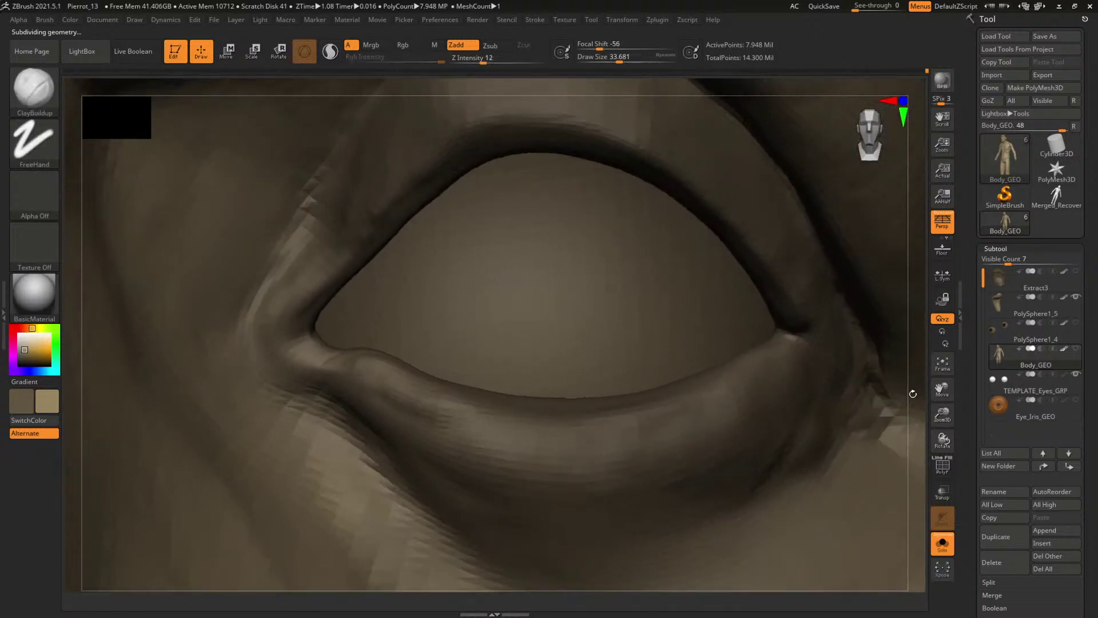
pyautogui.keyDown('alt'); pyautogui.moveTo(892, 394); pyautogui.dragTo(918, 426); pyautogui.keyUp('alt')
pyautogui.click(943, 543)
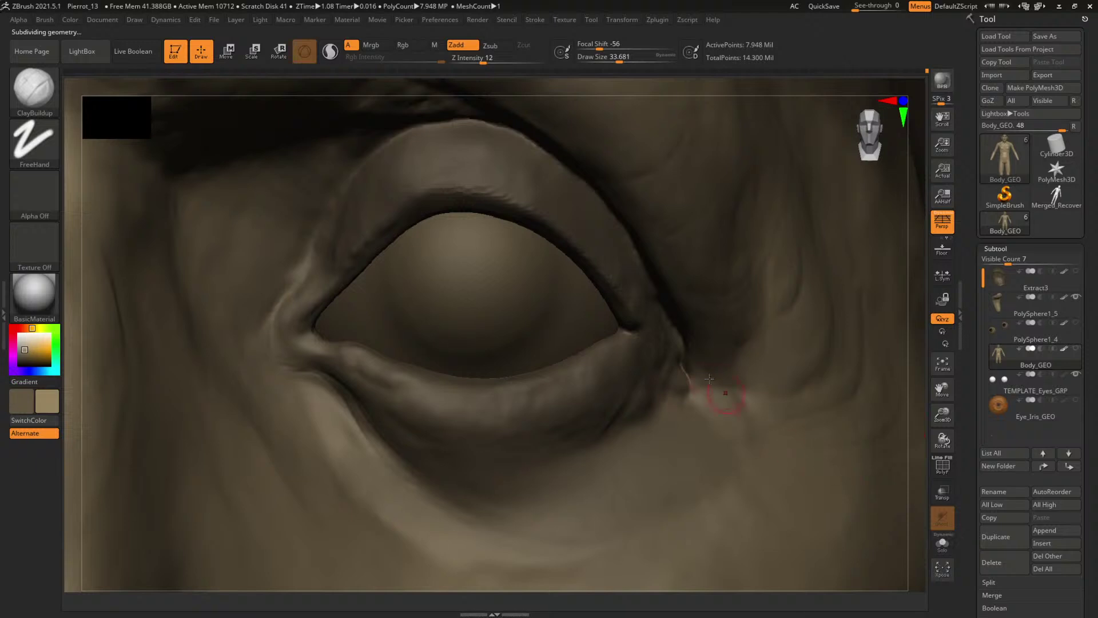
pyautogui.keyDown('alt'); pyautogui.moveTo(917, 412); pyautogui.dragTo(1008, 395); pyautogui.keyUp('alt')
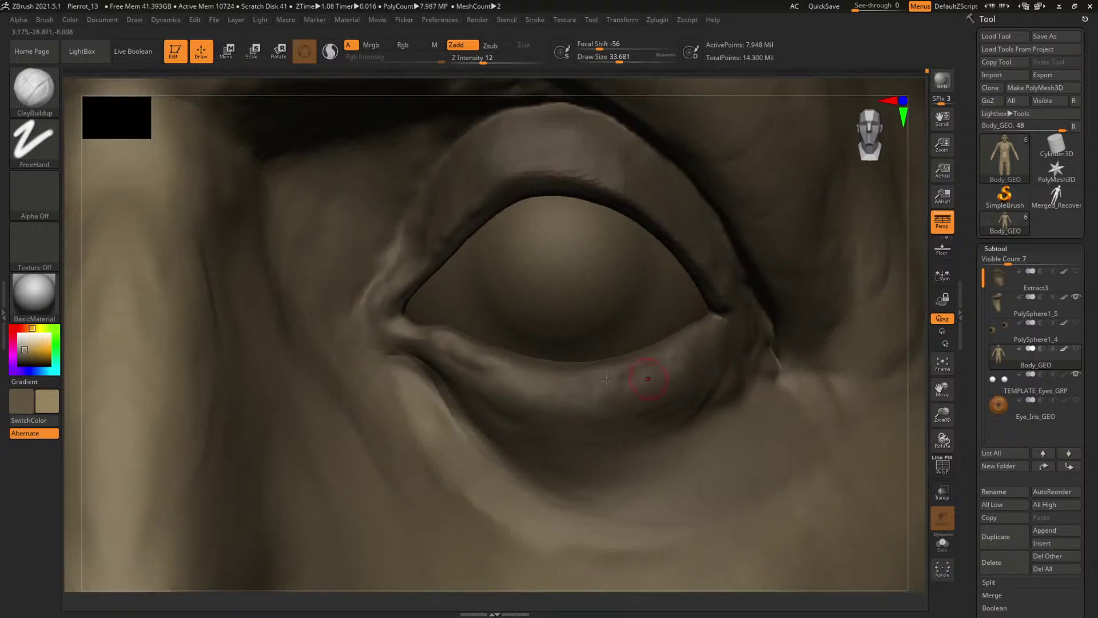
# - Add fine ClayBuildup strokes along the lower eyelid's edge below the eyeball, reducing the draw size to about 24
pyautogui.press('[')
pyautogui.press('[')
pyautogui.moveTo(914, 435); pyautogui.dragTo(846, 413)
pyautogui.press('space')
pyautogui.moveTo(511, 364); pyautogui.dragTo(514, 369)
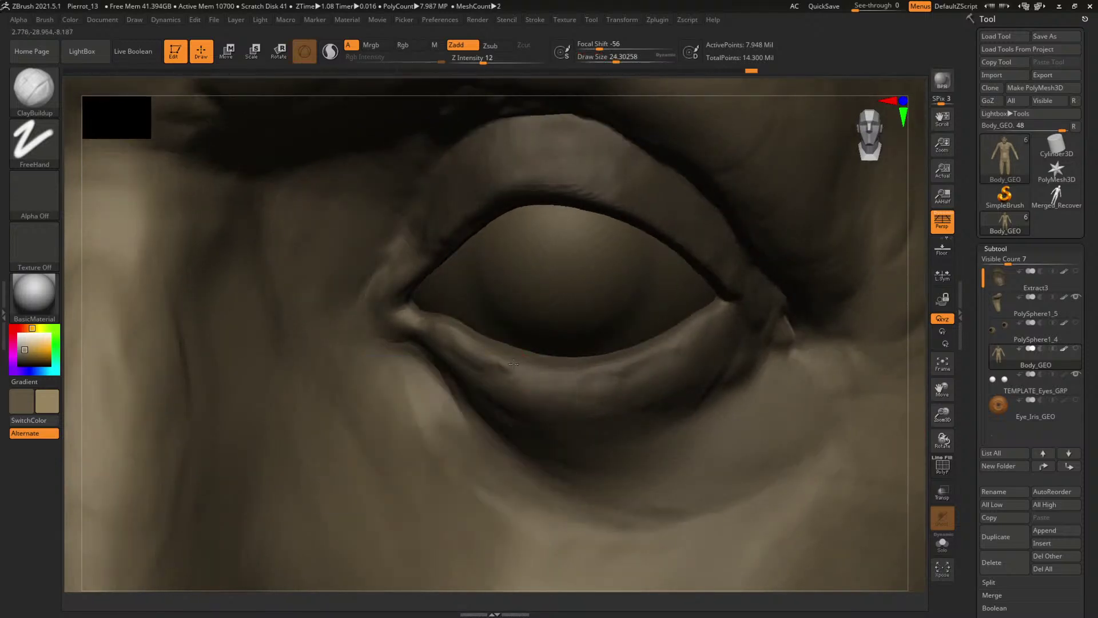
pyautogui.press('[')
pyautogui.press('space')
pyautogui.moveTo(556, 369); pyautogui.dragTo(582, 369)
# - Fill in the crease below the inner end of the lower eyelid with ClayBuildup at a draw size of about 35
pyautogui.moveTo(918, 429); pyautogui.dragTo(569, 348)
pyautogui.press('space')
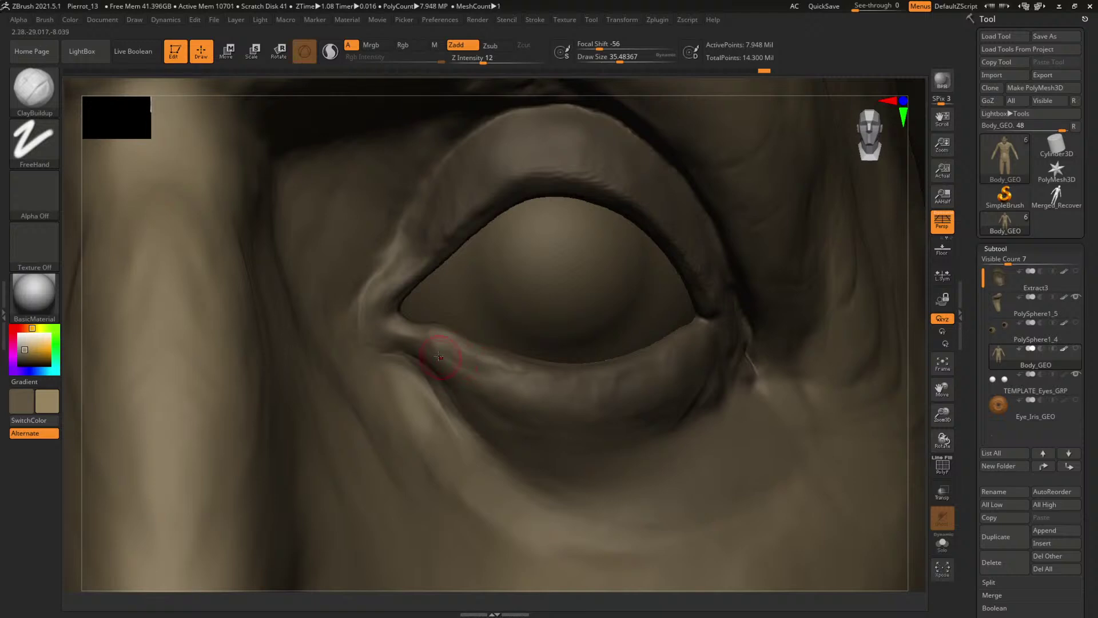
pyautogui.press('space')
pyautogui.moveTo(439, 356)
pyautogui.mouseDown()
pyautogui.moveTo(465, 351)
pyautogui.moveTo(450, 346)
pyautogui.mouseUp()
pyautogui.press('space')
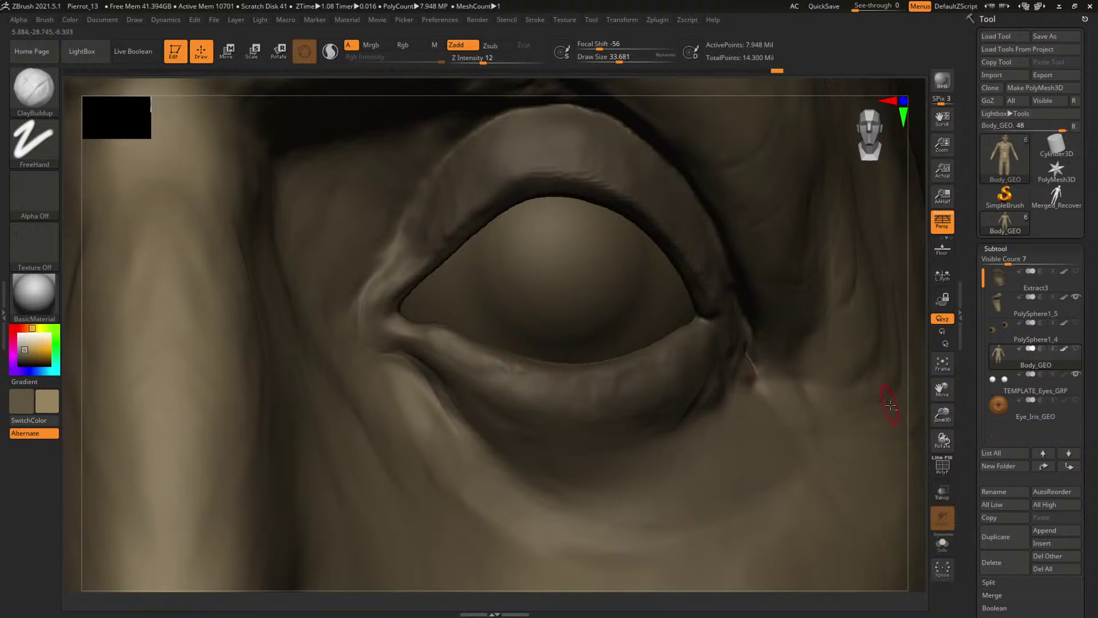
# - Build up the skin fold joining the upper eyelid to the inner eye corner, using a draw size of about 48
pyautogui.moveTo(941, 438); pyautogui.dragTo(931, 439)
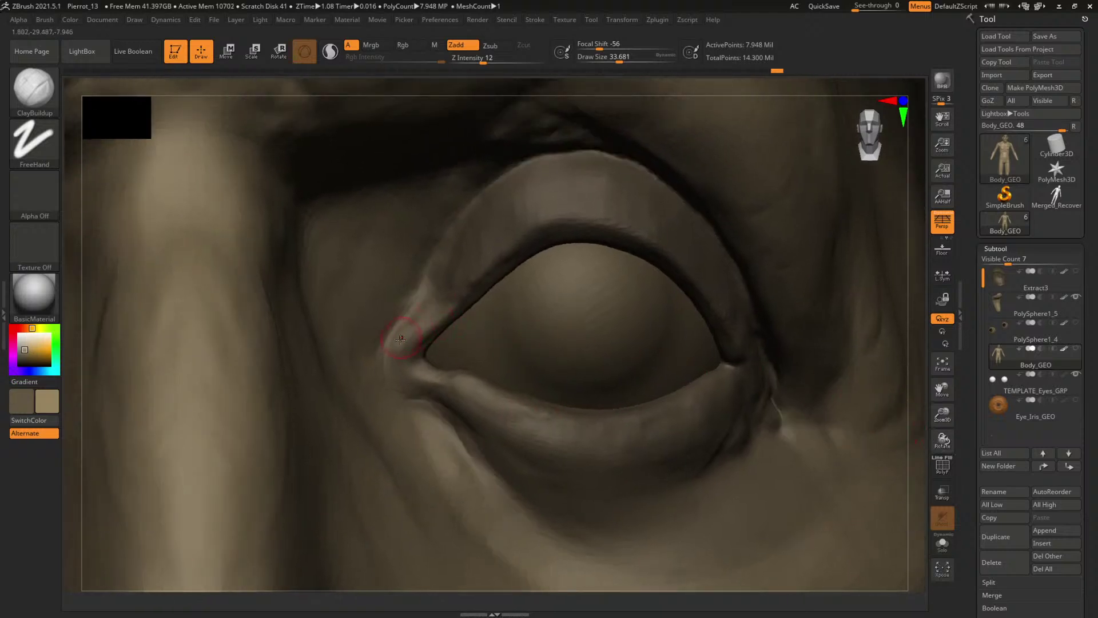
pyautogui.press('space')
pyautogui.moveTo(401, 339); pyautogui.dragTo(403, 341)
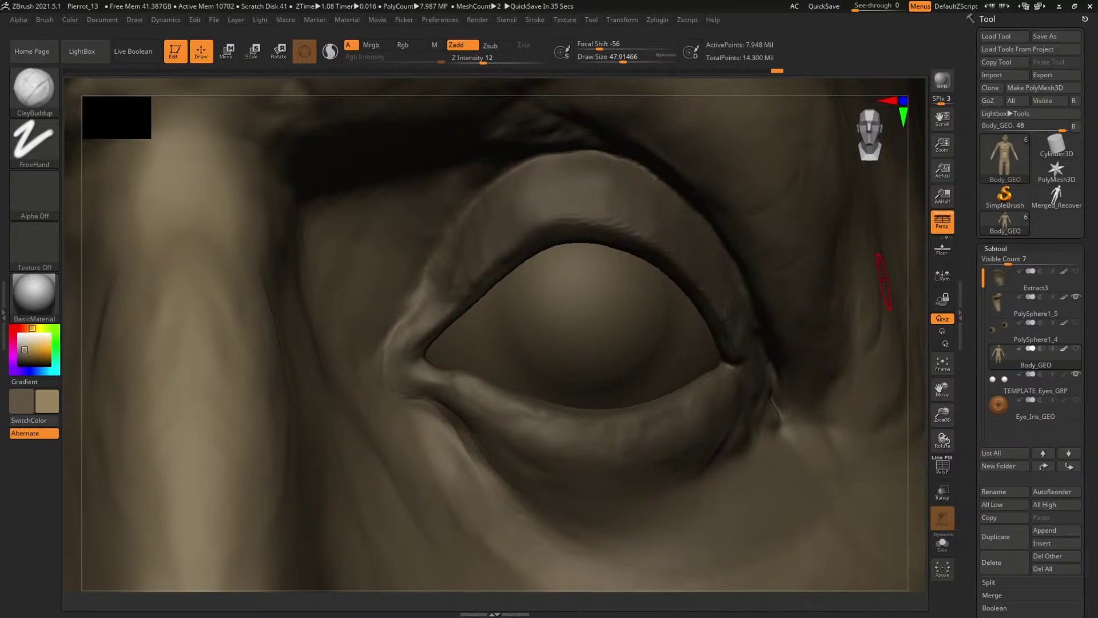
pyautogui.moveTo(915, 393); pyautogui.dragTo(560, 336)
pyautogui.press('space')
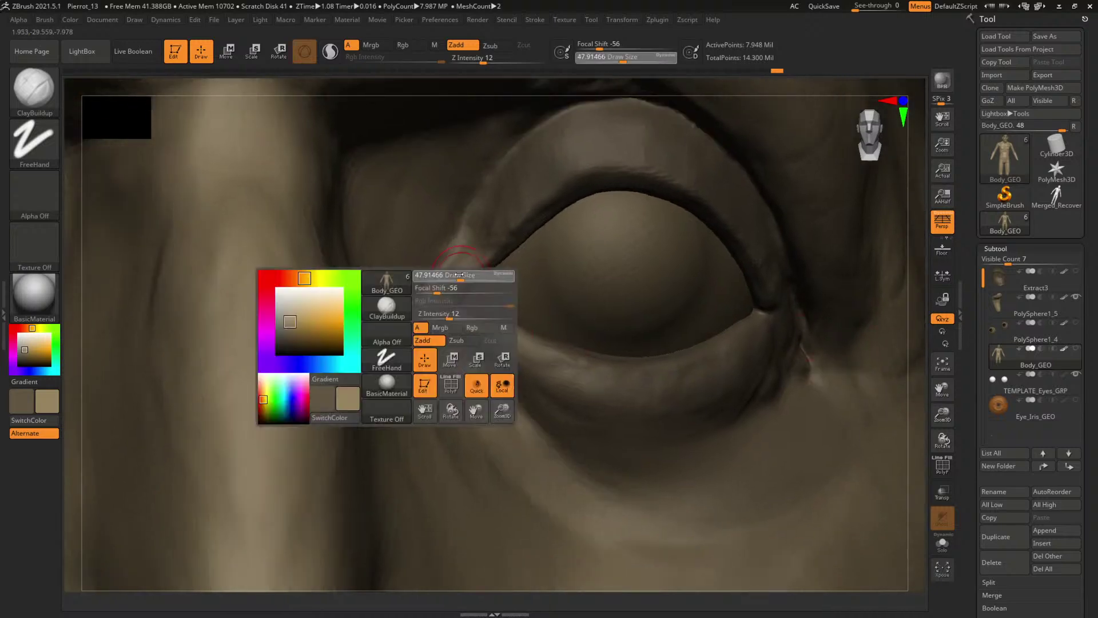
pyautogui.moveTo(452, 276); pyautogui.dragTo(449, 276)
pyautogui.moveTo(502, 253)
pyautogui.mouseDown()
pyautogui.moveTo(428, 316)
pyautogui.moveTo(426, 291)
pyautogui.mouseUp()
# - Build up the skin just below the inner eye corner with ClayBuildup at a draw size of about 72
pyautogui.press('space')
pyautogui.moveTo(894, 392); pyautogui.dragTo(775, 374, button='right')
pyautogui.press(']')
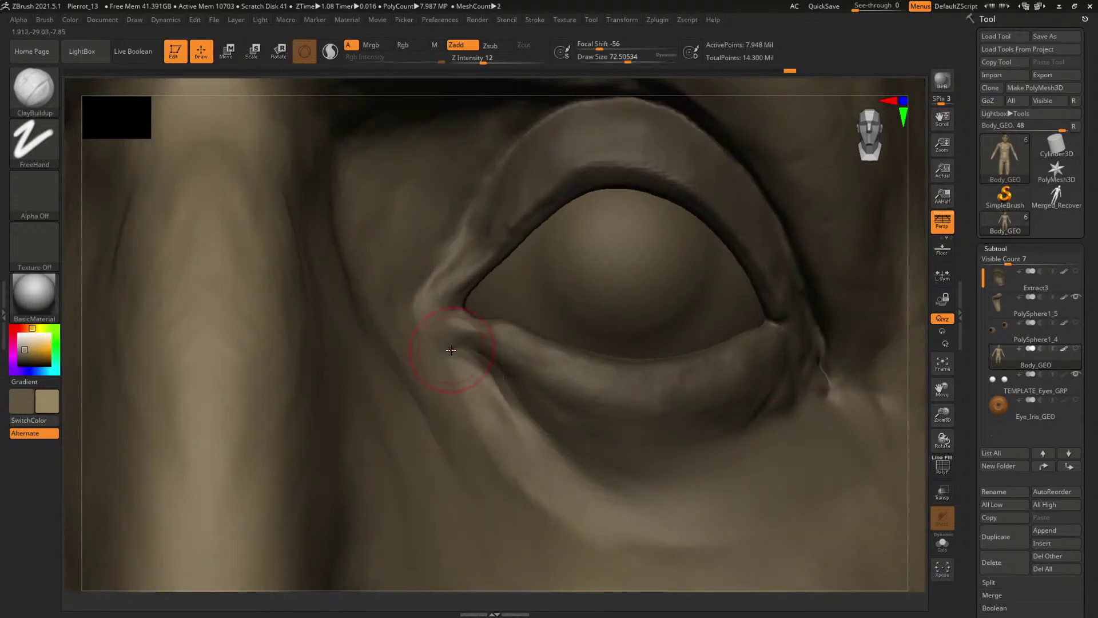
pyautogui.moveTo(497, 370); pyautogui.dragTo(512, 395)
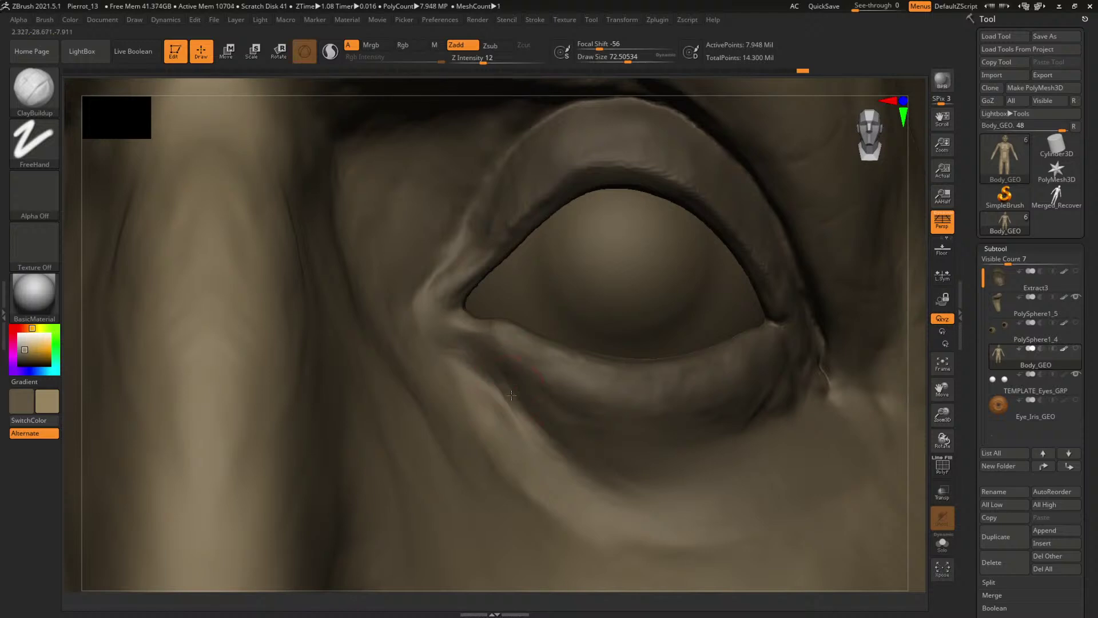
pyautogui.press('space')
pyautogui.moveTo(460, 342); pyautogui.dragTo(471, 336)
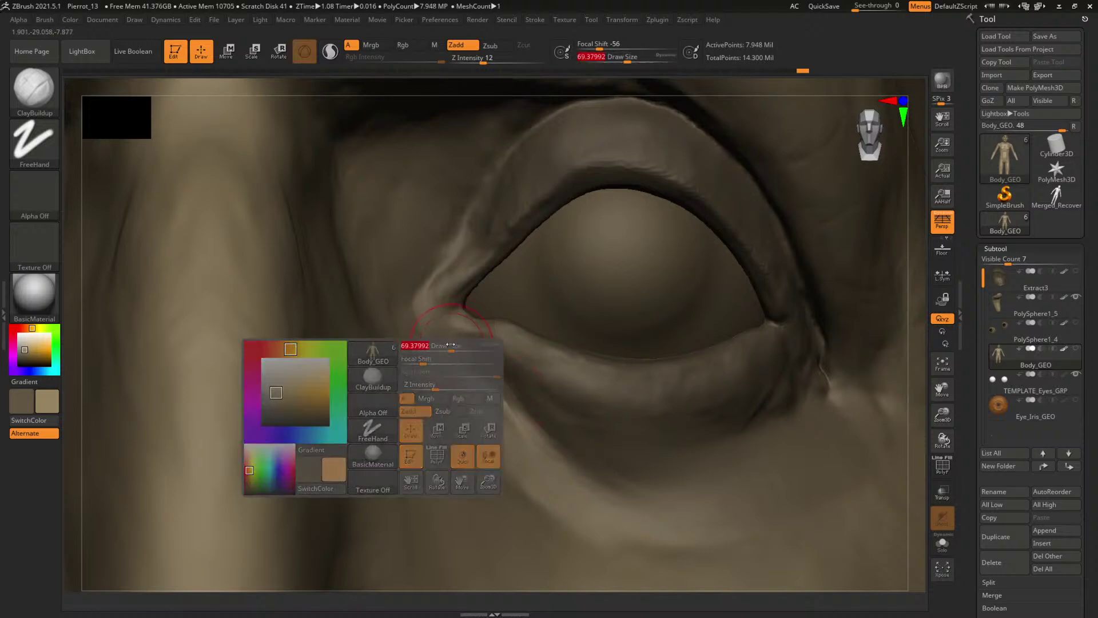
# - Add ClayBuildup strokes around the nose side of the inner eye corner, reducing the draw size to about 50
pyautogui.moveTo(942, 440); pyautogui.dragTo(892, 452)
pyautogui.press('space')
pyautogui.moveTo(428, 313)
pyautogui.mouseDown()
pyautogui.moveTo(399, 303)
pyautogui.moveTo(436, 307)
pyautogui.mouseUp()
pyautogui.press('space')
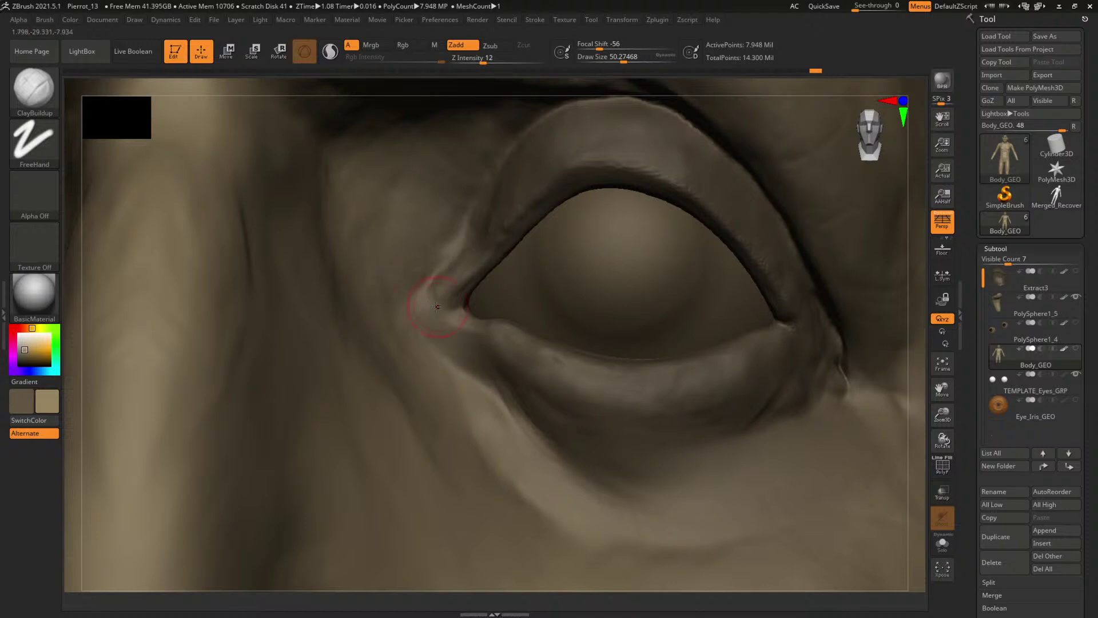
pyautogui.press('space')
pyautogui.moveTo(417, 257); pyautogui.dragTo(421, 266)
# - Refine the fold above the inner eye corner with fine ClayBuildup strokes at draw sizes of about 32 and 37
pyautogui.keyDown('ctrl'); pyautogui.moveTo(912, 385); pyautogui.dragTo(911, 465, button='right'); pyautogui.keyUp('ctrl')
pyautogui.keyDown('ctrl'); pyautogui.moveTo(914, 406); pyautogui.dragTo(908, 350, button='right'); pyautogui.keyUp('ctrl')
pyautogui.press('s')
pyautogui.moveTo(421, 283); pyautogui.dragTo(413, 284)
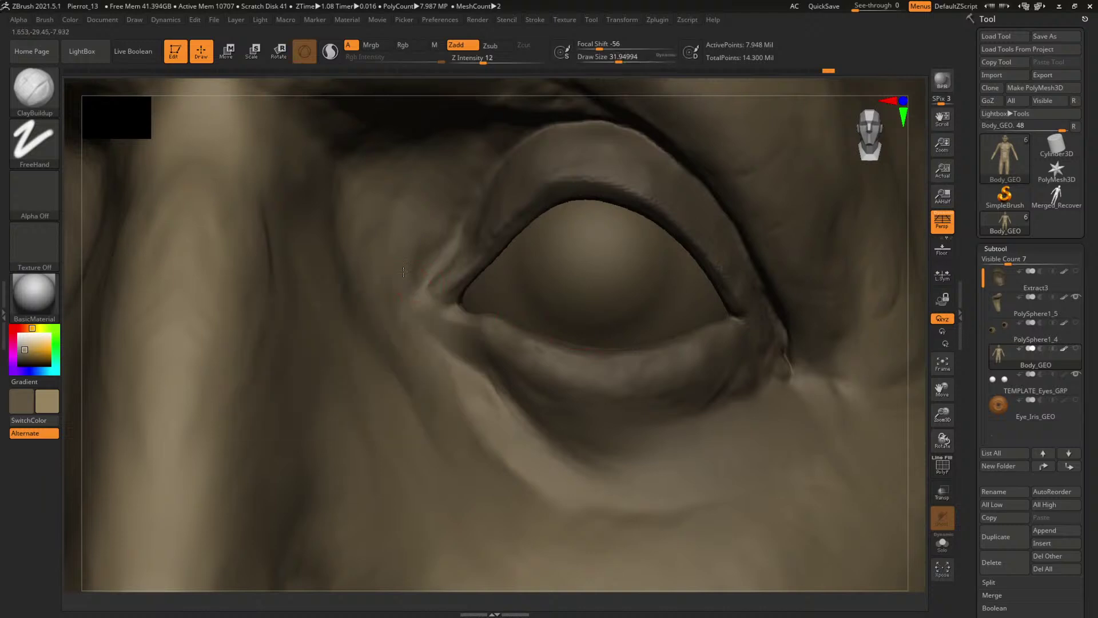
pyautogui.keyDown('ctrl'); pyautogui.moveTo(911, 319); pyautogui.dragTo(911, 389, button='right'); pyautogui.keyUp('ctrl')
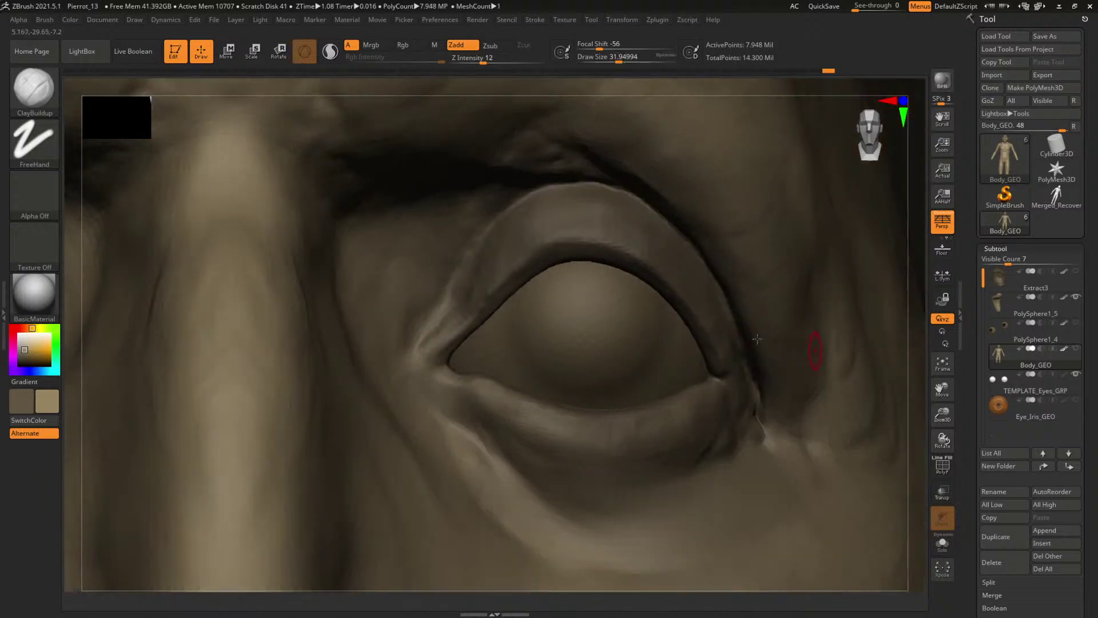
pyautogui.press('space')
pyautogui.moveTo(398, 303); pyautogui.dragTo(402, 303)
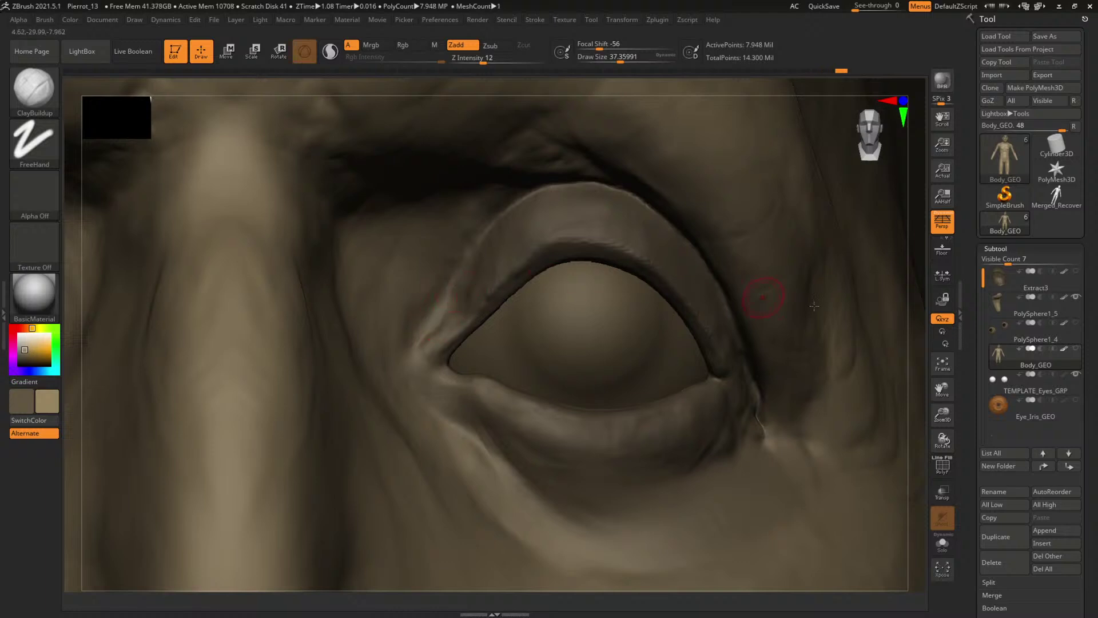
# - Shape the inner end of the upper eyelid with ClayBuildup at a draw size of about 41
pyautogui.moveTo(913, 357); pyautogui.dragTo(512, 308)
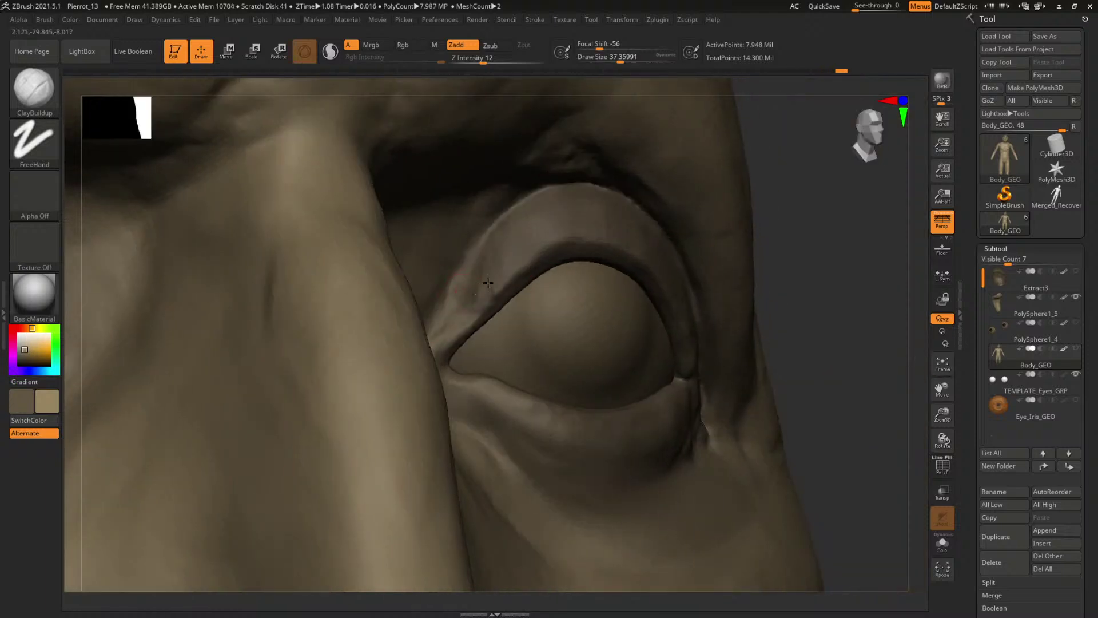
pyautogui.moveTo(856, 331); pyautogui.dragTo(709, 322)
pyautogui.press('s')
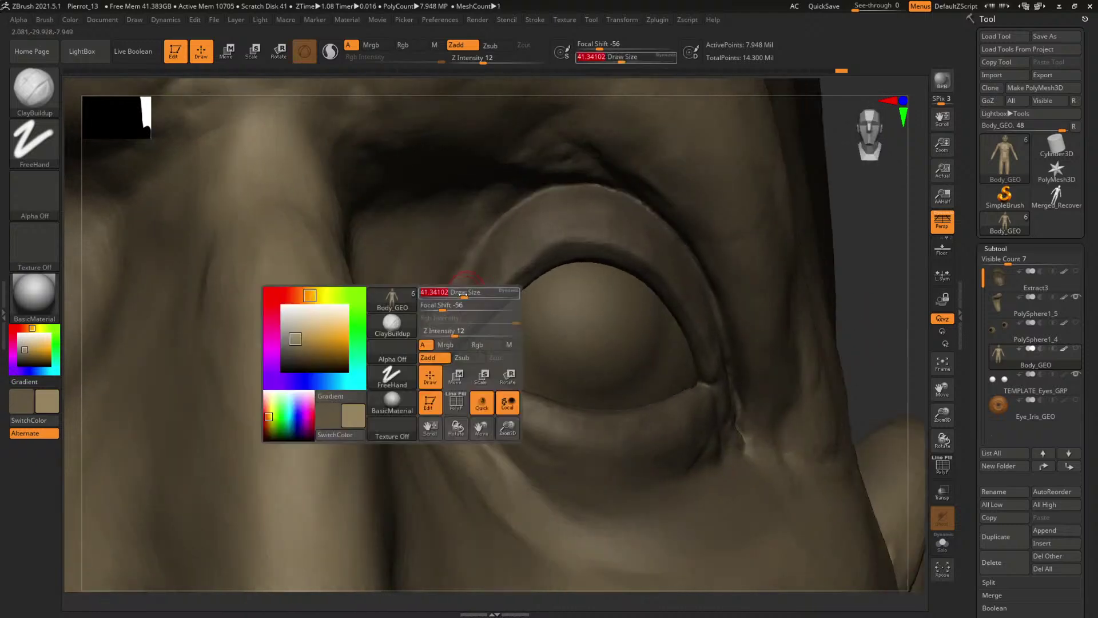
pyautogui.click(462, 291)
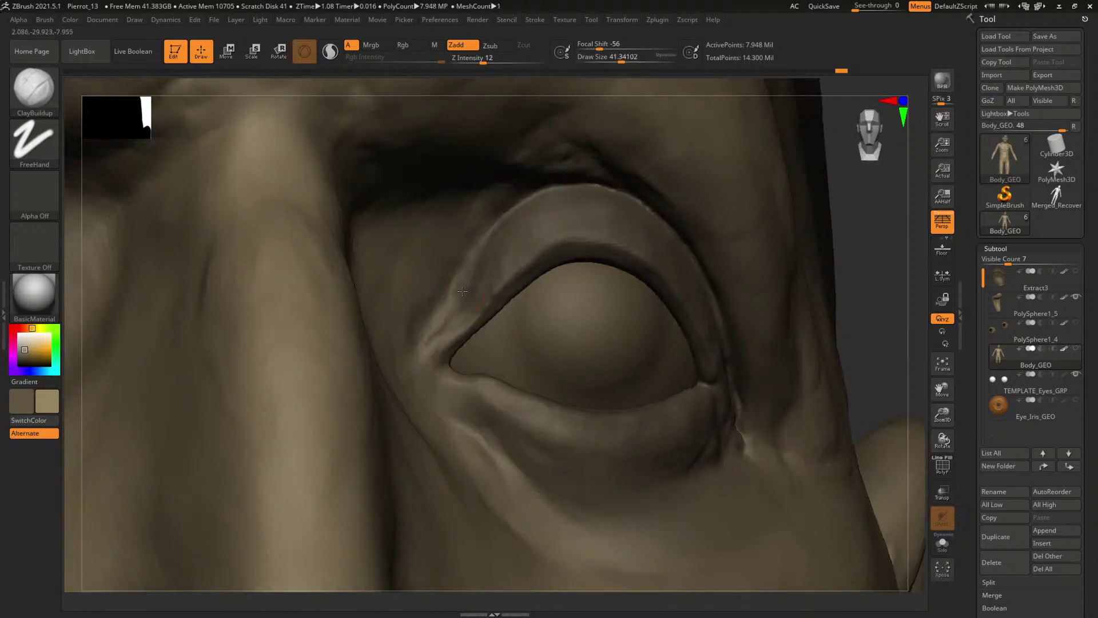
pyautogui.press('s')
pyautogui.click(492, 265)
# - Fill out the upper eyelid's surface near the inner corner with ClayBuildup at a draw size of about 58
pyautogui.moveTo(865, 261); pyautogui.dragTo(797, 264)
pyautogui.press('s')
pyautogui.click(458, 302)
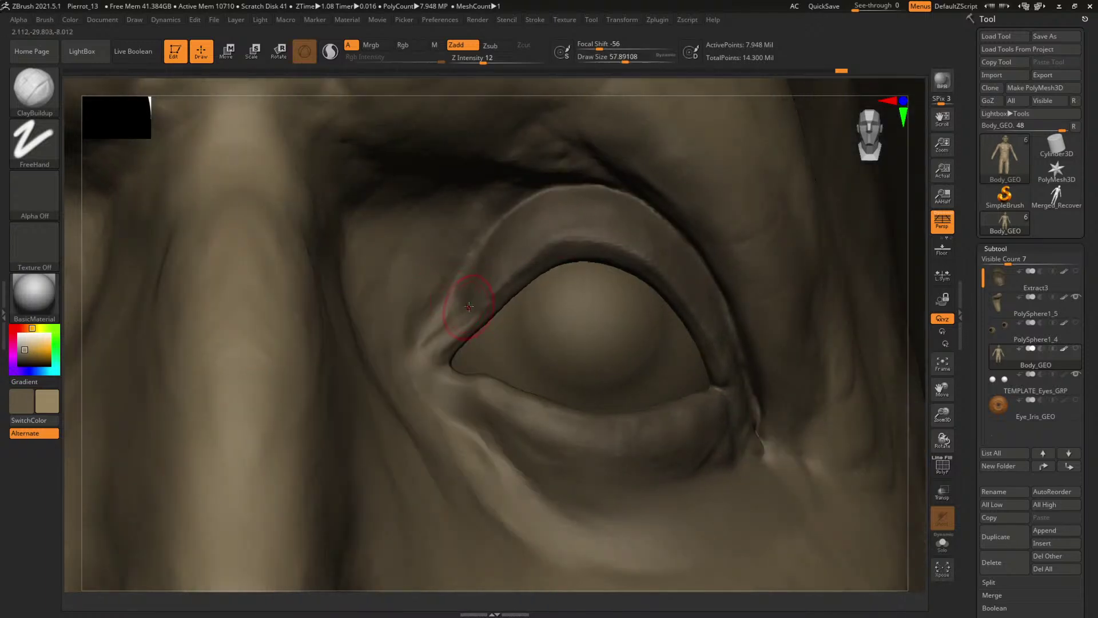
pyautogui.press('s')
pyautogui.click(468, 309)
pyautogui.moveTo(452, 324); pyautogui.dragTo(466, 298)
# - Sculpt the hollow between the nose and the inner eyelid fold at a draw size of about 50, and smooth it
pyautogui.moveTo(914, 342)
pyautogui.mouseDown()
pyautogui.moveTo(904, 349)
pyautogui.moveTo(814, 312)
pyautogui.moveTo(745, 309)
pyautogui.moveTo(830, 395)
pyautogui.mouseUp()
pyautogui.press('space')
pyautogui.moveTo(426, 342); pyautogui.dragTo(422, 302)
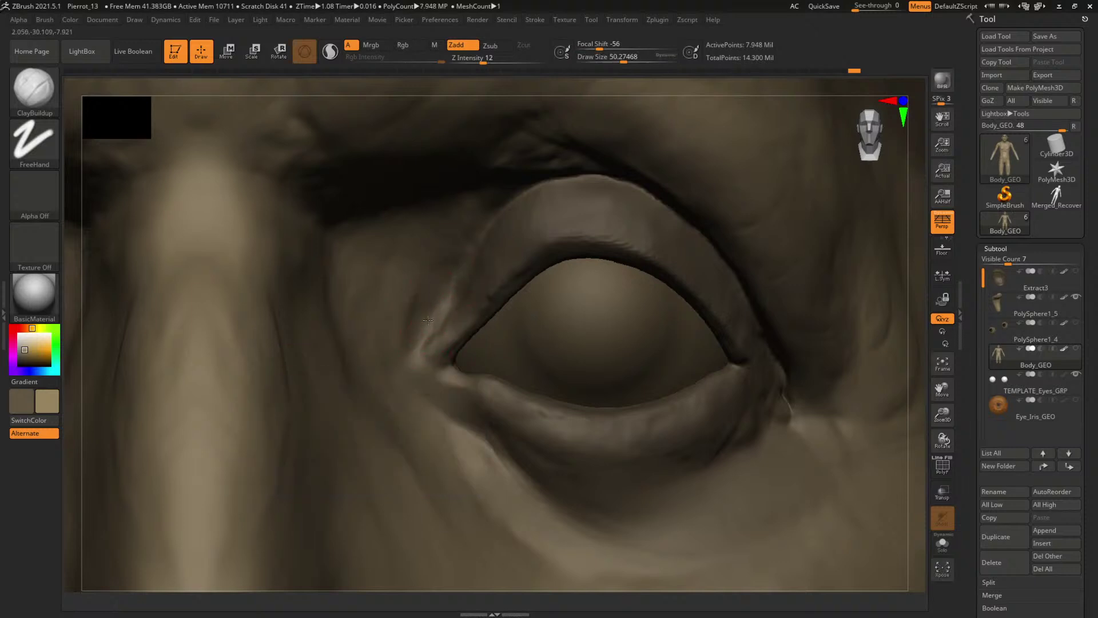
pyautogui.press('[')
pyautogui.press(']')
pyautogui.moveTo(423, 332)
pyautogui.keyDown('shift'); pyautogui.mouseDown()
pyautogui.moveTo(432, 326)
pyautogui.moveTo(416, 334)
pyautogui.mouseUp(); pyautogui.keyUp('shift')
# - Sharpen the inner eye corner's fold with ClayBuildup, reducing the draw size from about 48 to about 30
pyautogui.press('space')
pyautogui.press('space')
pyautogui.moveTo(414, 321); pyautogui.dragTo(422, 321)
pyautogui.press('space')
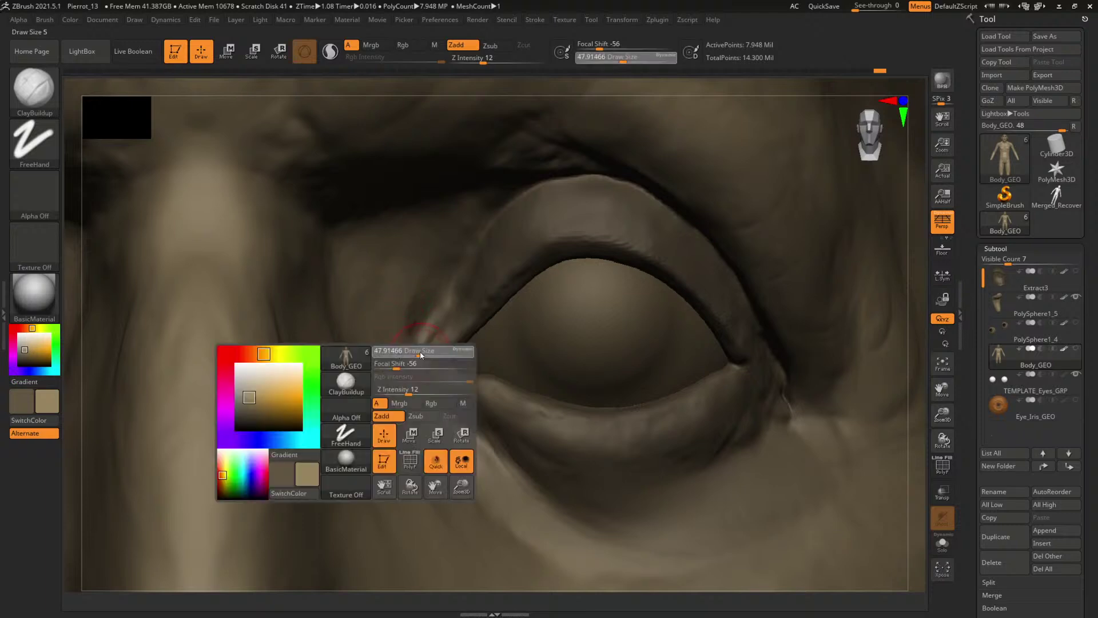
pyautogui.moveTo(410, 355); pyautogui.dragTo(421, 354)
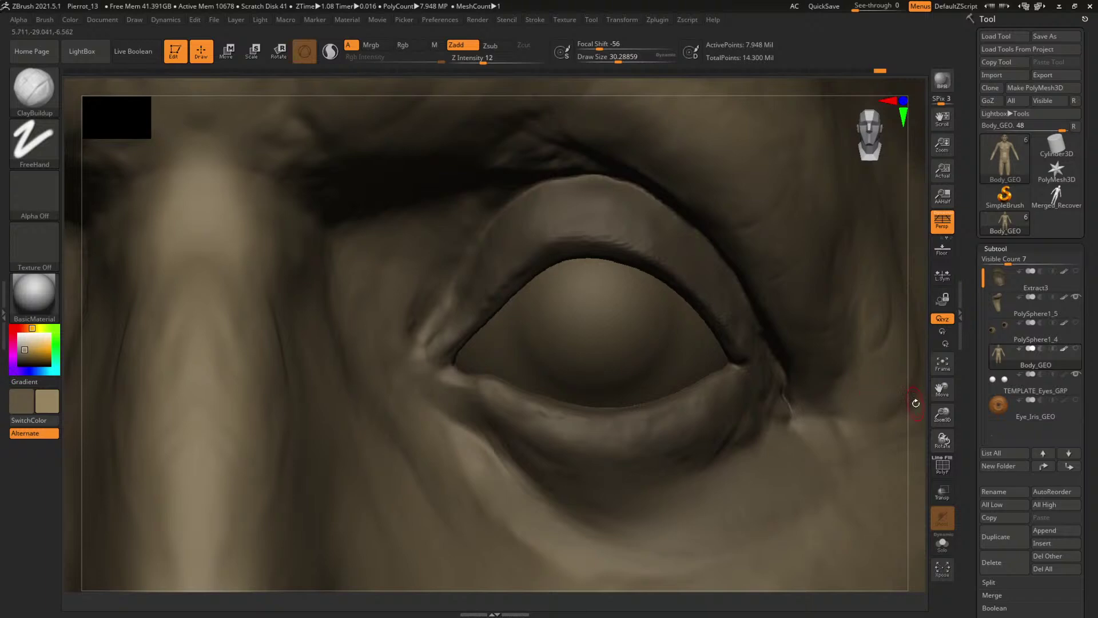
# - Build up the side of the nose beside the inner eye corner with ClayBuildup at a draw size of about 90
pyautogui.moveTo(915, 403)
pyautogui.mouseDown()
pyautogui.moveTo(892, 363)
pyautogui.moveTo(917, 357)
pyautogui.moveTo(893, 391)
pyautogui.mouseUp()
pyautogui.press('space')
pyautogui.moveTo(388, 279)
pyautogui.mouseDown()
pyautogui.moveTo(400, 282)
pyautogui.moveTo(371, 260)
pyautogui.mouseUp()
pyautogui.press('space')
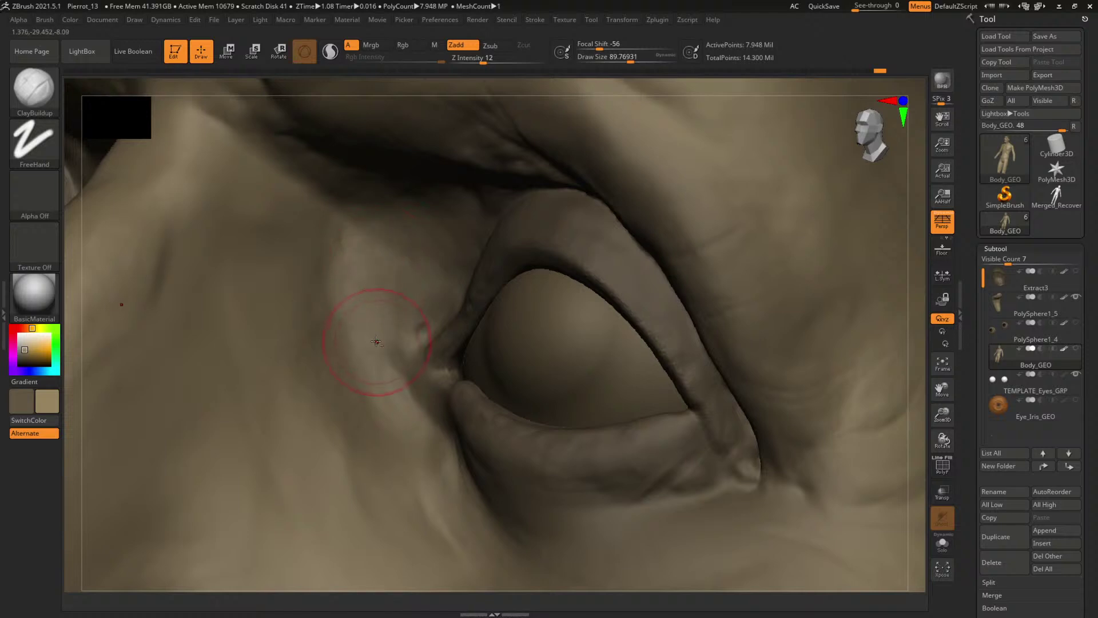
# - Compare the sculpted eye area with the older man's photo and the Pierrot painting on the reference board
pyautogui.keyDown('shift'); pyautogui.moveTo(907, 402); pyautogui.dragTo(706, 306); pyautogui.keyUp('shift')
pyautogui.keyDown('alt'); pyautogui.moveTo(725, 267); pyautogui.dragTo(720, 343); pyautogui.keyUp('alt')
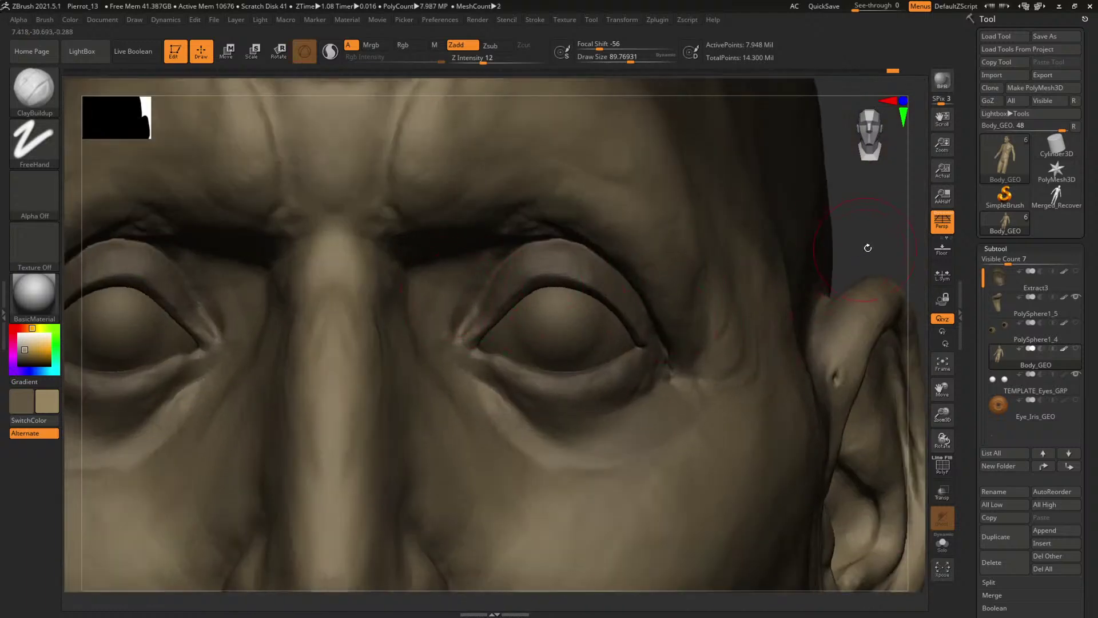
pyautogui.moveTo(867, 248); pyautogui.dragTo(759, 192)
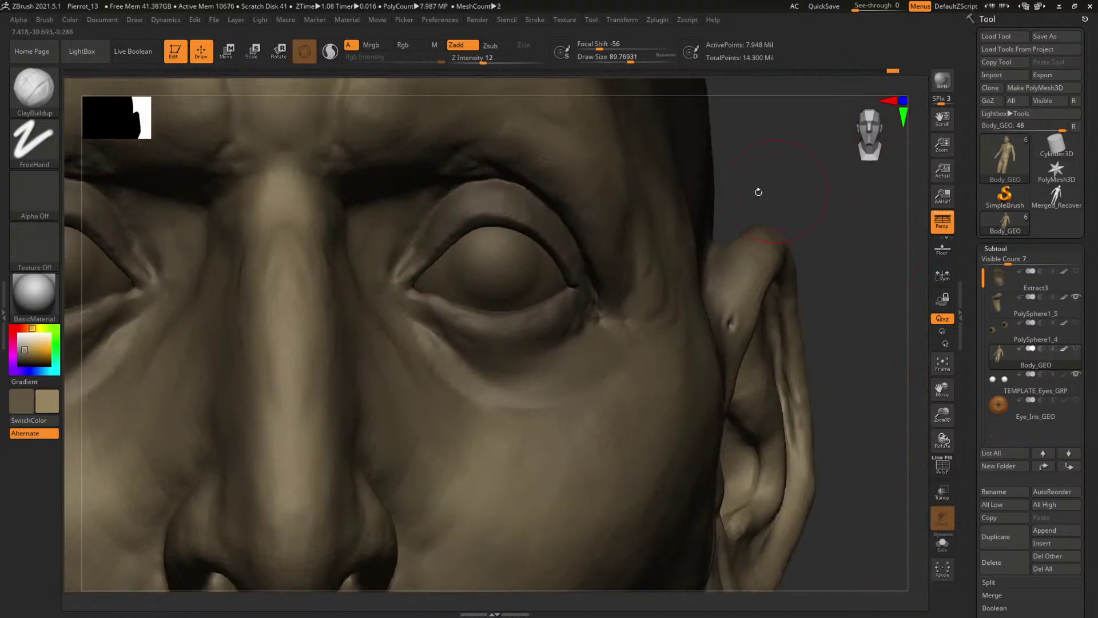
pyautogui.keyDown('alt'); pyautogui.click(803, 314); pyautogui.keyUp('alt')
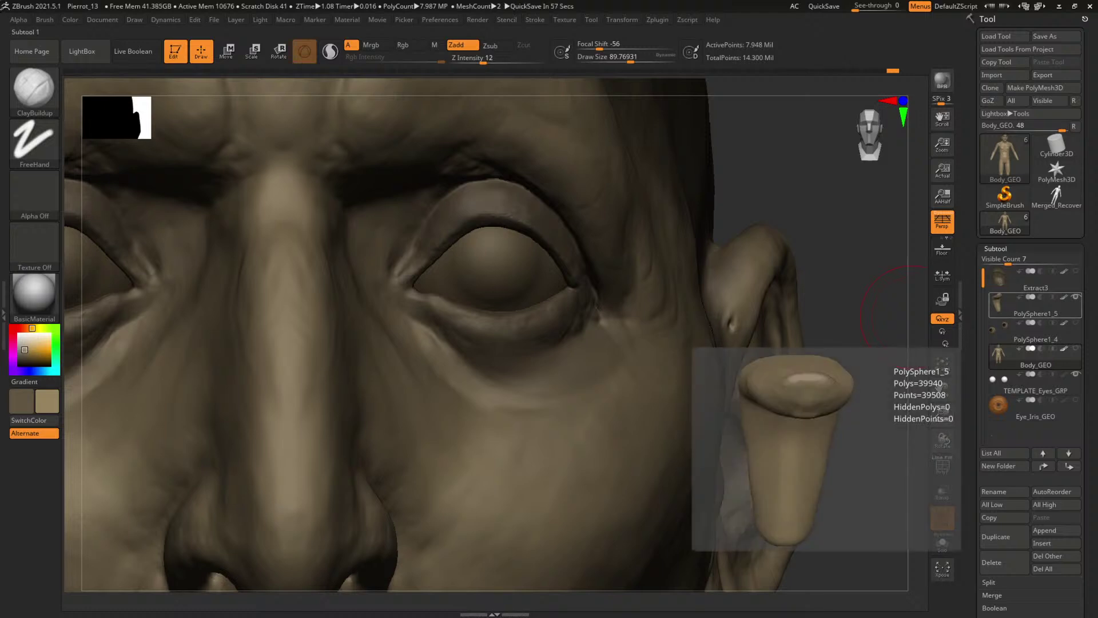
pyautogui.moveTo(1097, 383); pyautogui.dragTo(820, 368)
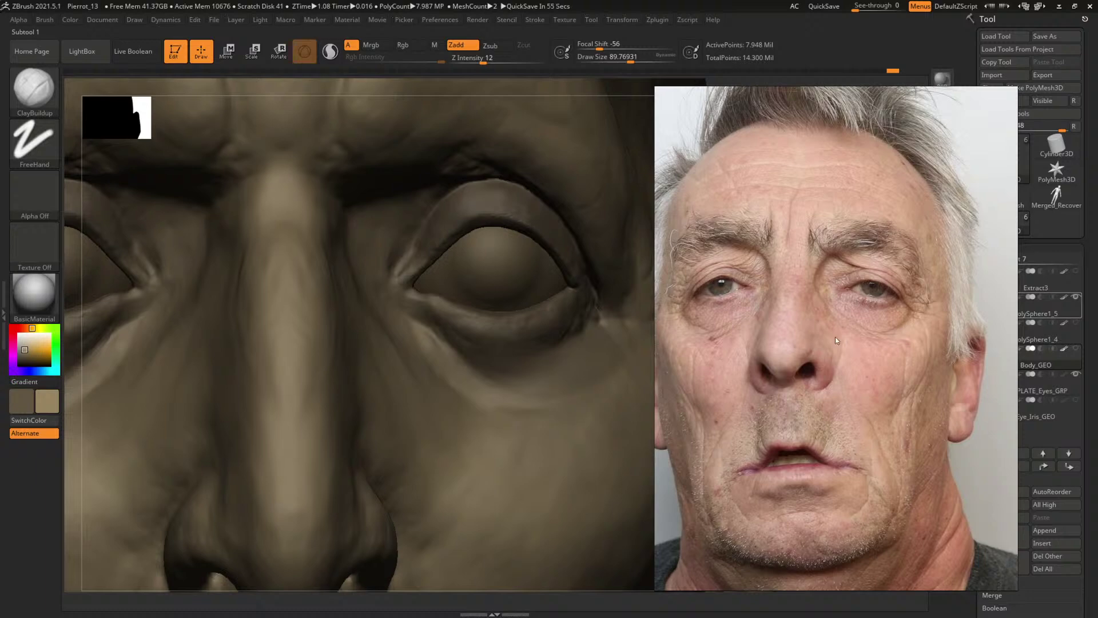
pyautogui.moveTo(800, 337); pyautogui.dragTo(653, 332, button='right')
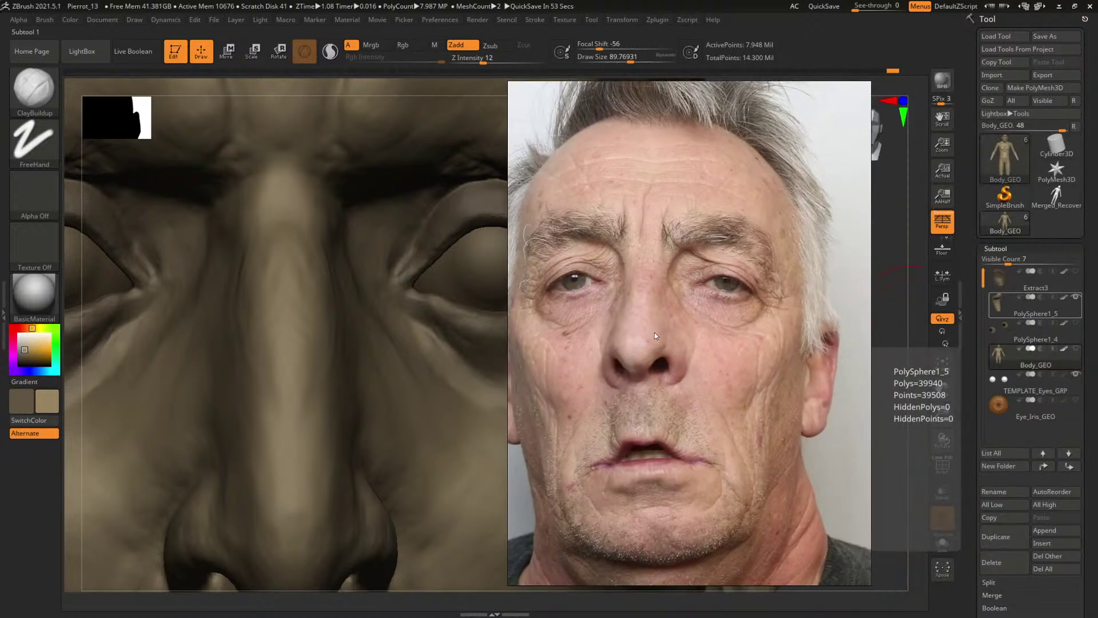
pyautogui.scroll(-10, 653, 331)
pyautogui.moveTo(632, 352); pyautogui.dragTo(732, 331, button='middle')
pyautogui.scroll(14, 651, 359)
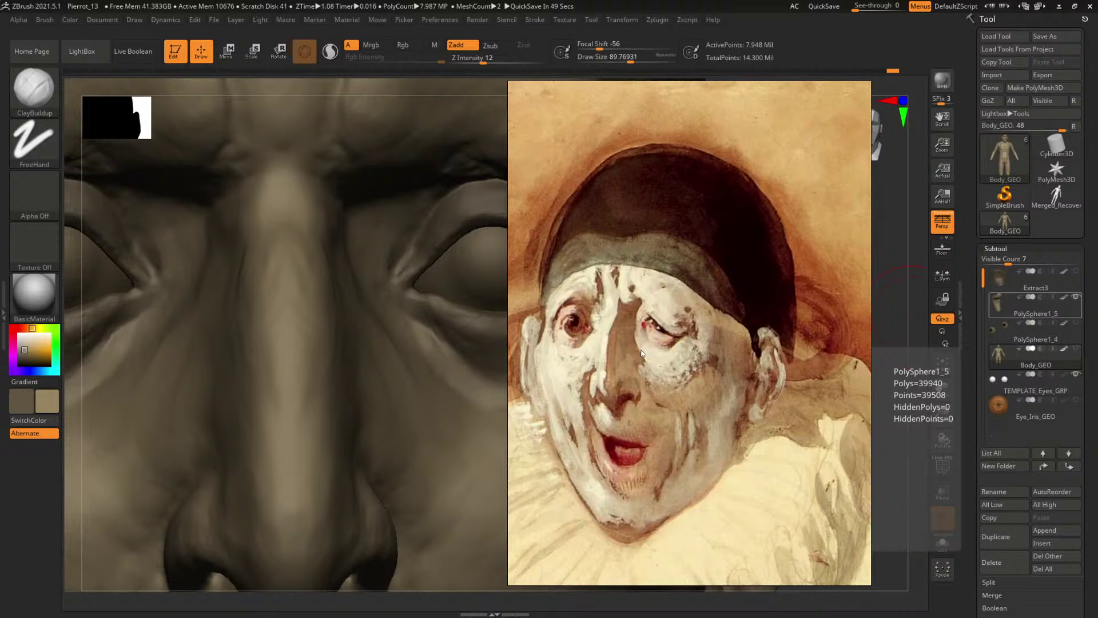
pyautogui.scroll(-8, 590, 341)
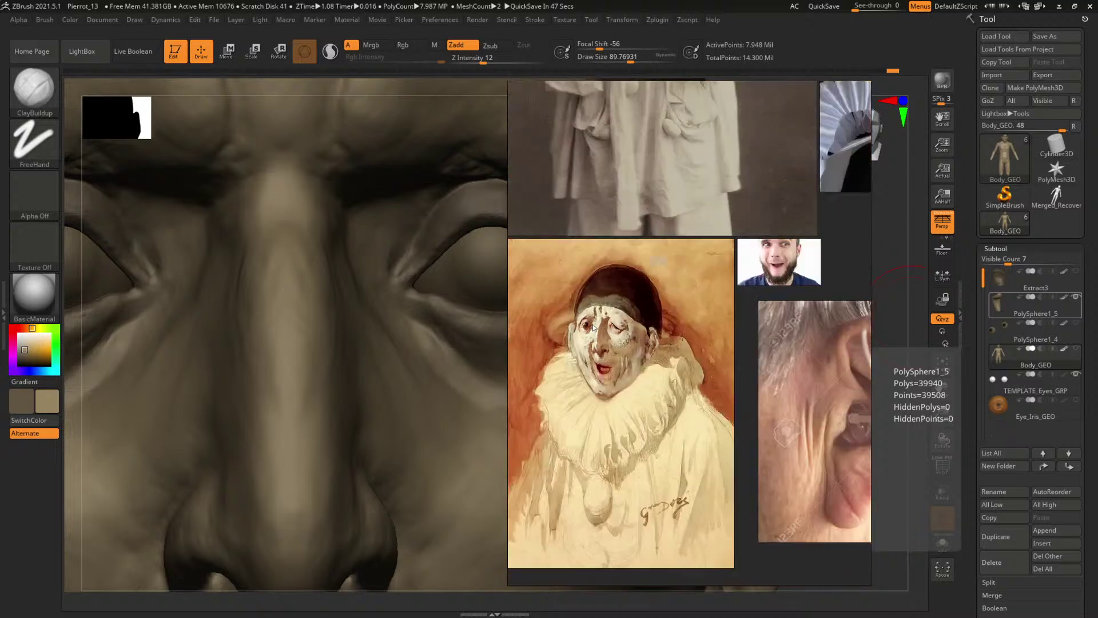
pyautogui.scroll(8, 658, 297)
pyautogui.moveTo(567, 324); pyautogui.dragTo(1097, 309, button='right')
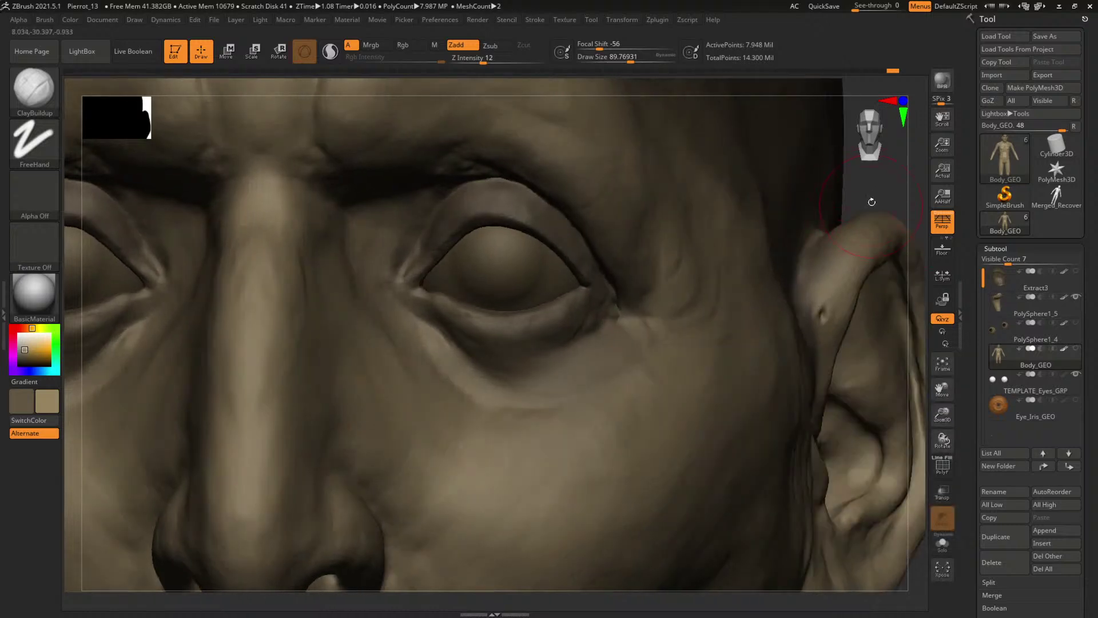
# - Carve the lower crease of the under-eye bag with DamStandard, reducing the draw size to about 41
pyautogui.moveTo(872, 201); pyautogui.dragTo(812, 320)
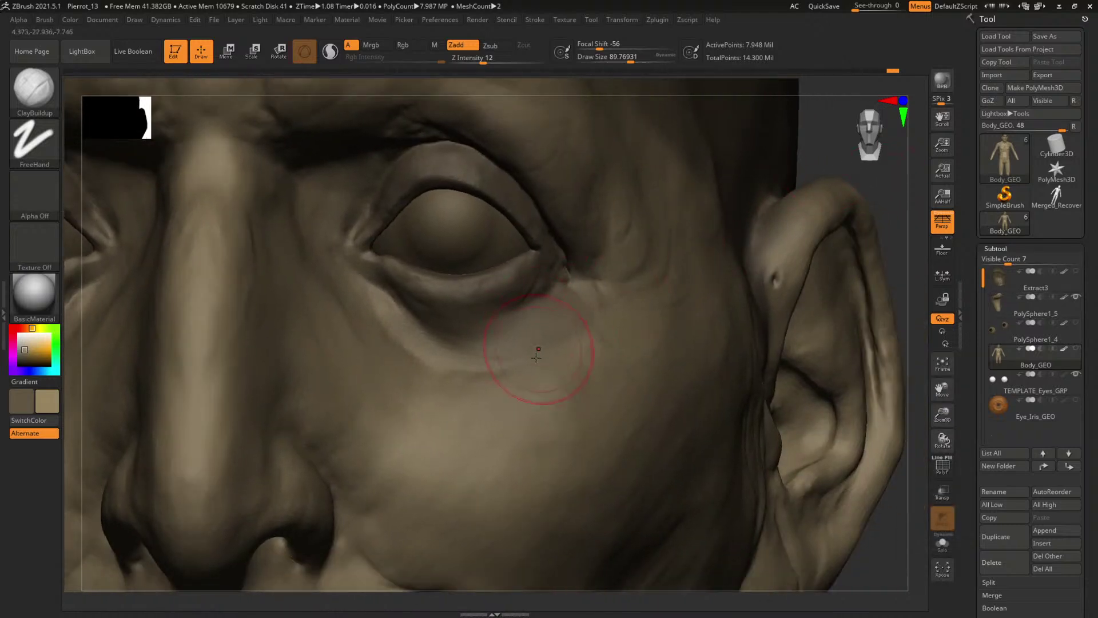
pyautogui.press('b')
pyautogui.press('d')
pyautogui.press('s')
pyautogui.press('space')
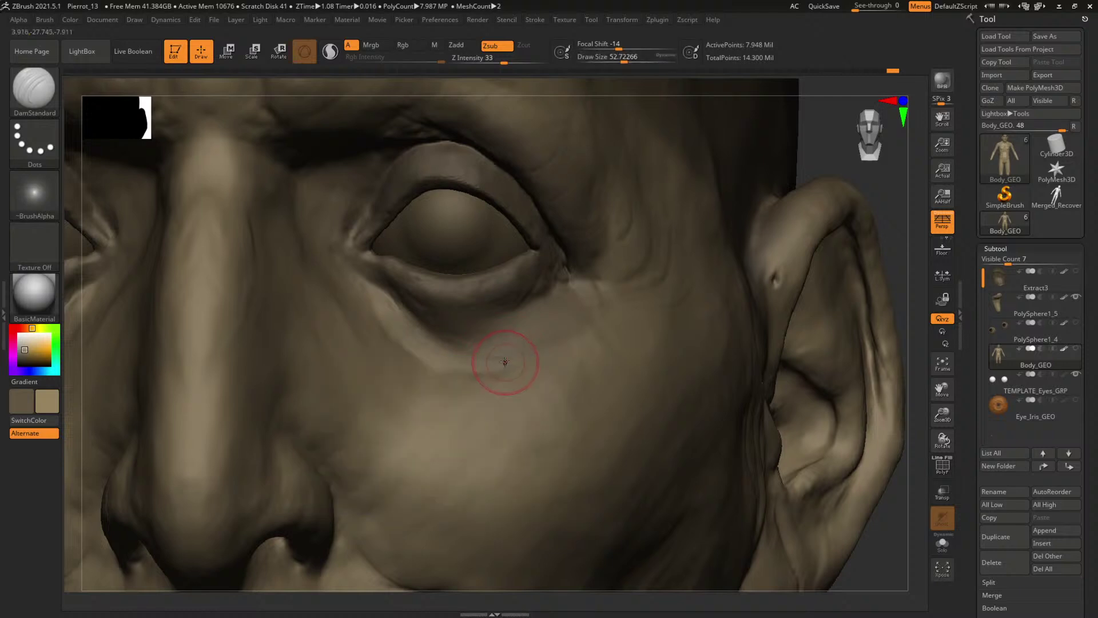
pyautogui.press('space')
pyautogui.moveTo(505, 362); pyautogui.dragTo(491, 362)
# - Fill in the outer eye corner where the eyelids meet, using ClayBuildup at a draw size of about 37
pyautogui.moveTo(827, 155)
pyautogui.mouseDown()
pyautogui.moveTo(833, 177)
pyautogui.moveTo(816, 191)
pyautogui.moveTo(619, 245)
pyautogui.mouseUp()
pyautogui.press('b')
pyautogui.press('c')
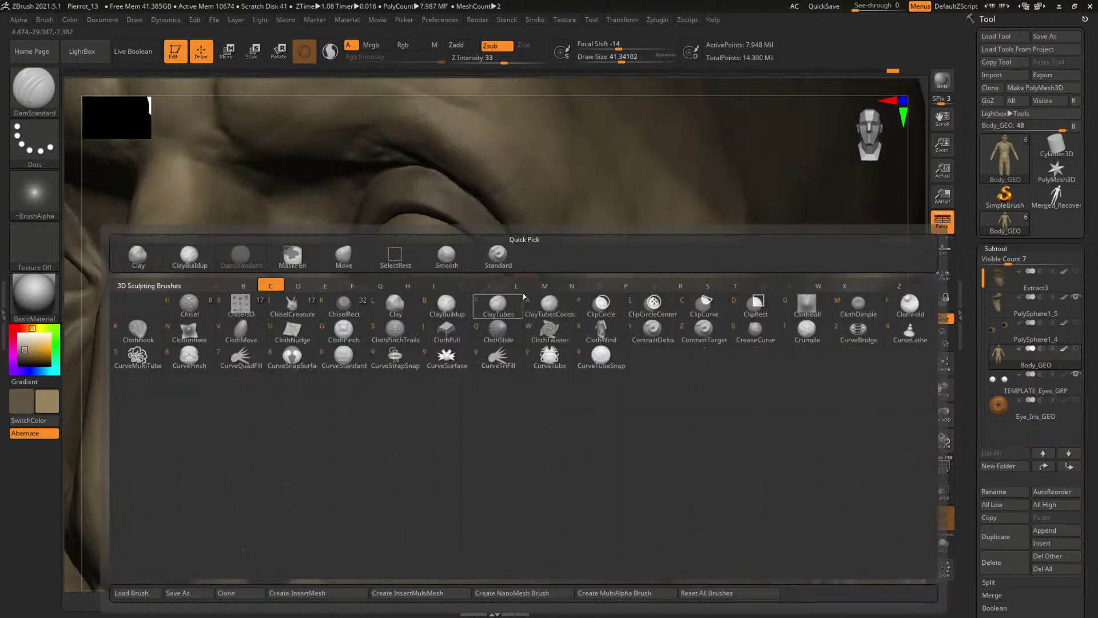
pyautogui.press('b')
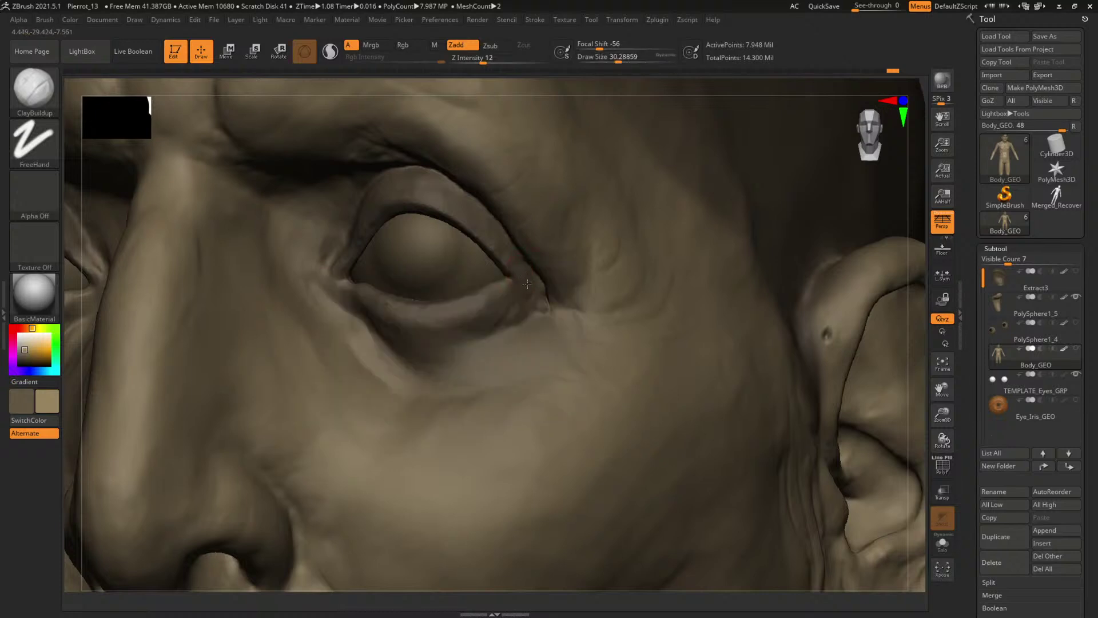
pyautogui.press('space')
pyautogui.moveTo(546, 310); pyautogui.dragTo(550, 304)
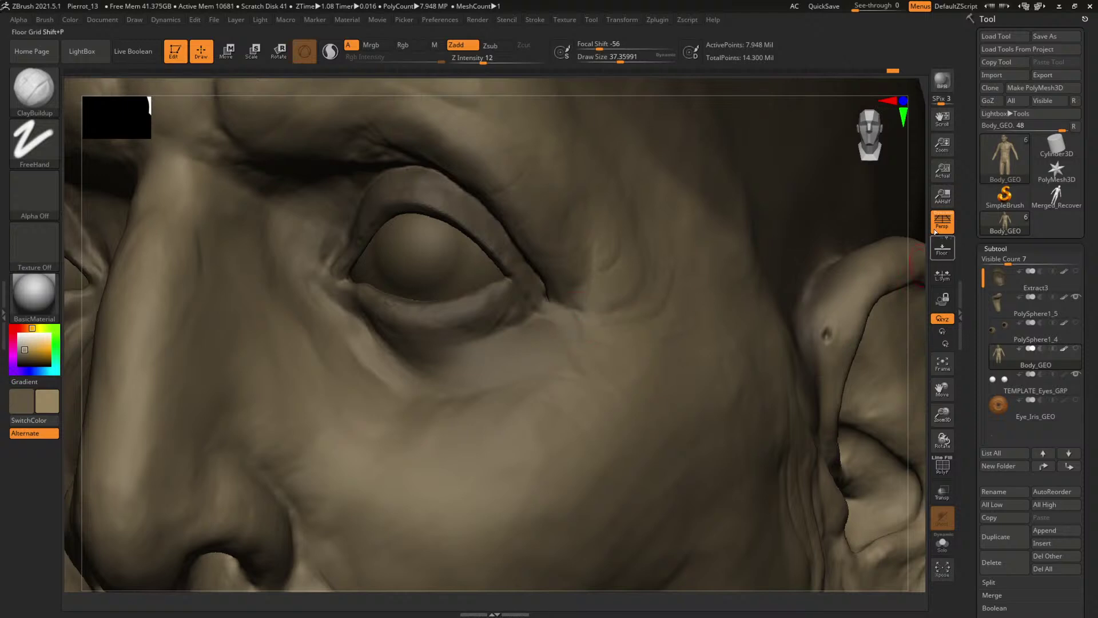
# - Lower Body_GEO by three subdivision levels and smooth the crease at the outer end of the upper eyelid
pyautogui.moveTo(915, 223); pyautogui.dragTo(886, 216)
pyautogui.moveTo(821, 208)
pyautogui.keyDown('alt'); pyautogui.mouseDown()
pyautogui.moveTo(797, 255)
pyautogui.moveTo(811, 223)
pyautogui.mouseUp(); pyautogui.keyUp('alt')
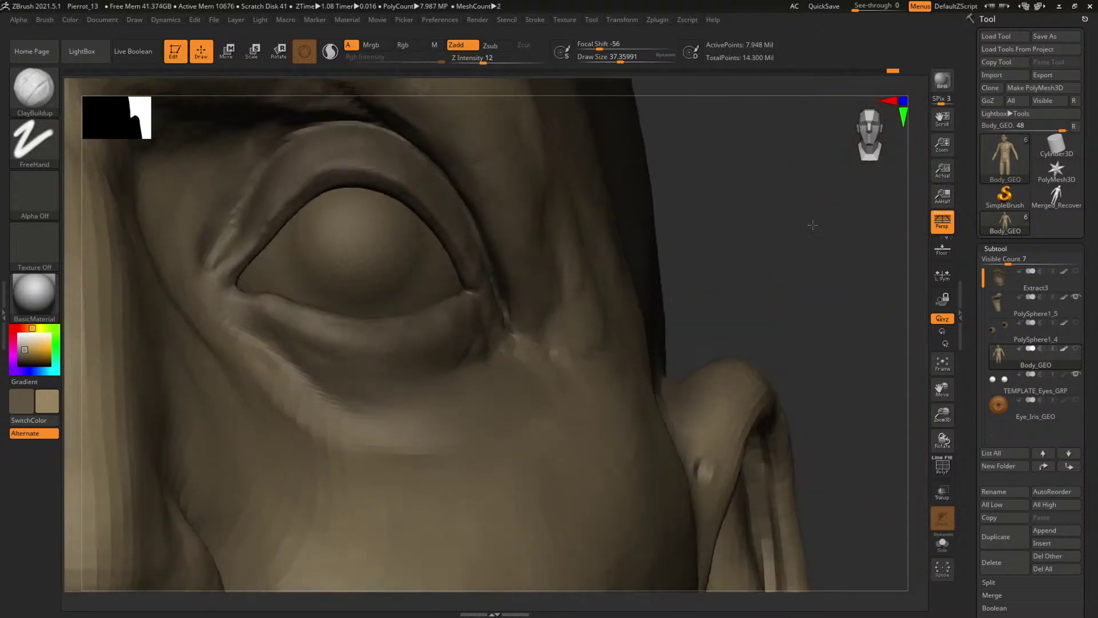
pyautogui.moveTo(727, 255); pyautogui.dragTo(678, 259)
pyautogui.hotkey('shift', 'd')
pyautogui.hotkey('shift', 'd')
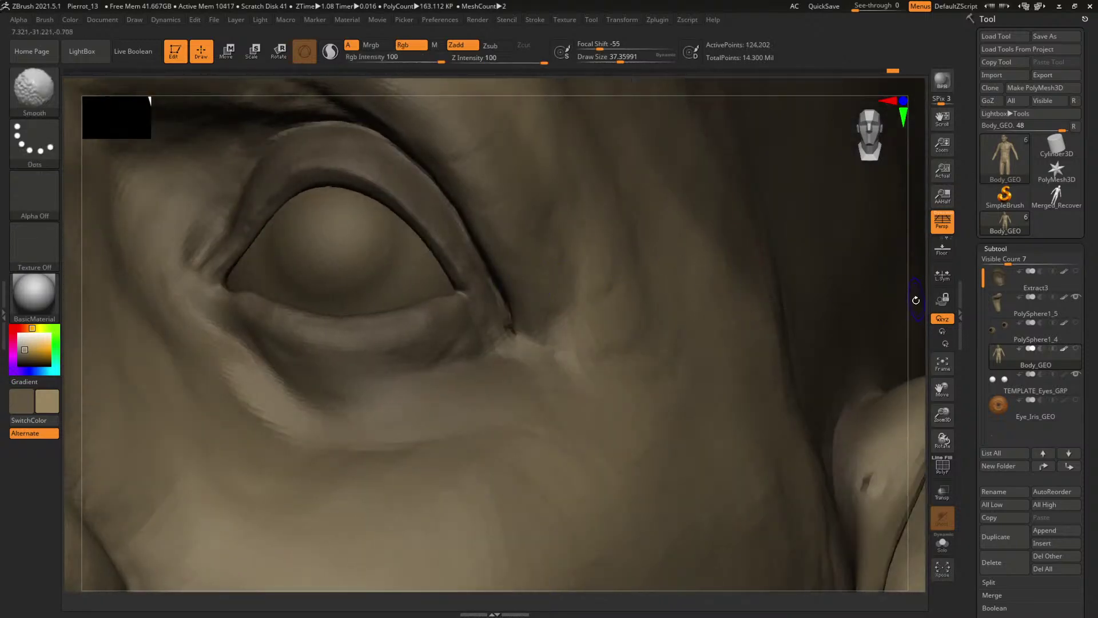
pyautogui.hotkey('shift', 'd')
pyautogui.keyDown('shift'); pyautogui.moveTo(512, 304); pyautogui.dragTo(520, 324); pyautogui.keyUp('shift')
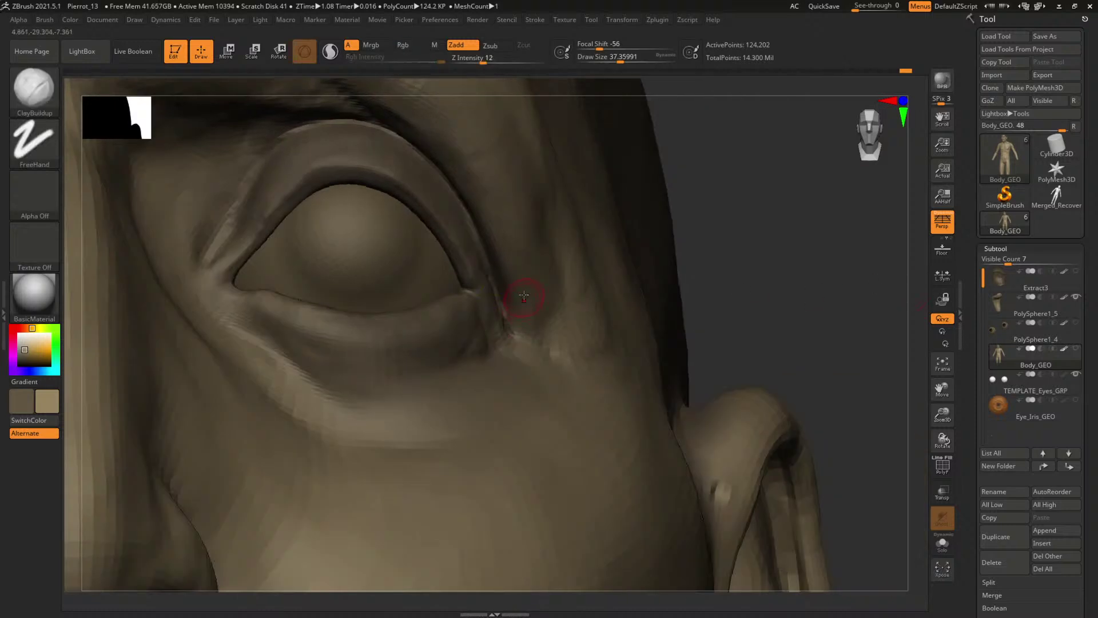
pyautogui.moveTo(780, 265); pyautogui.dragTo(734, 265)
pyautogui.moveTo(489, 281)
pyautogui.keyDown('shift'); pyautogui.mouseDown()
pyautogui.moveTo(521, 327)
pyautogui.moveTo(517, 345)
pyautogui.moveTo(498, 304)
pyautogui.mouseUp(); pyautogui.keyUp('shift')
# - Raise Body_GEO back to its highest subdivision level while checking the outer eye corner, and ready the Smooth brush
pyautogui.press('d')
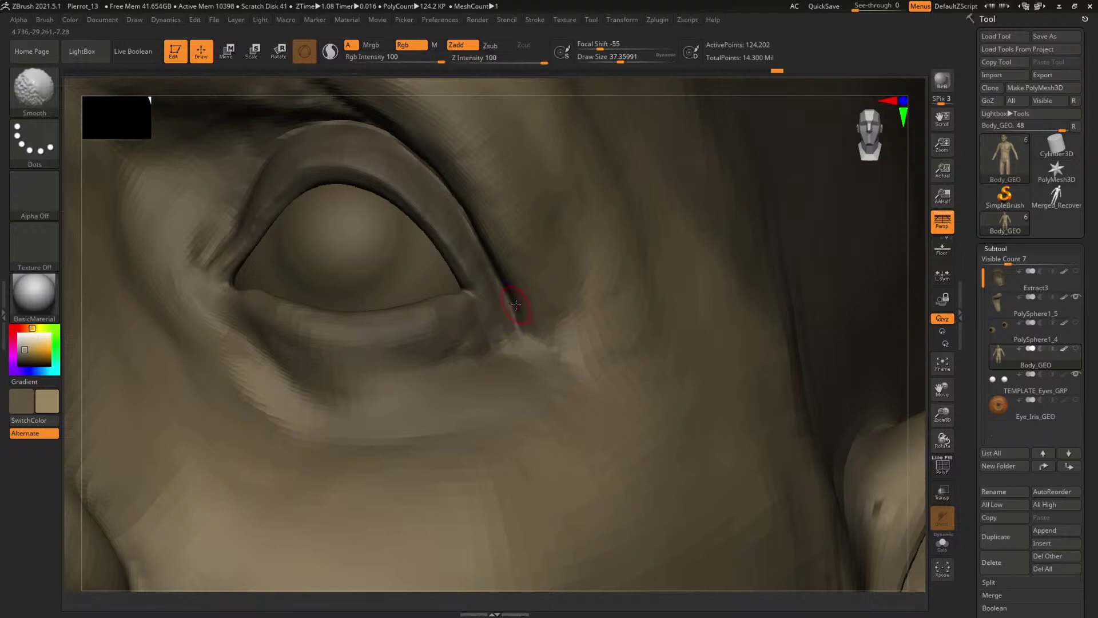
pyautogui.moveTo(910, 303); pyautogui.dragTo(966, 299)
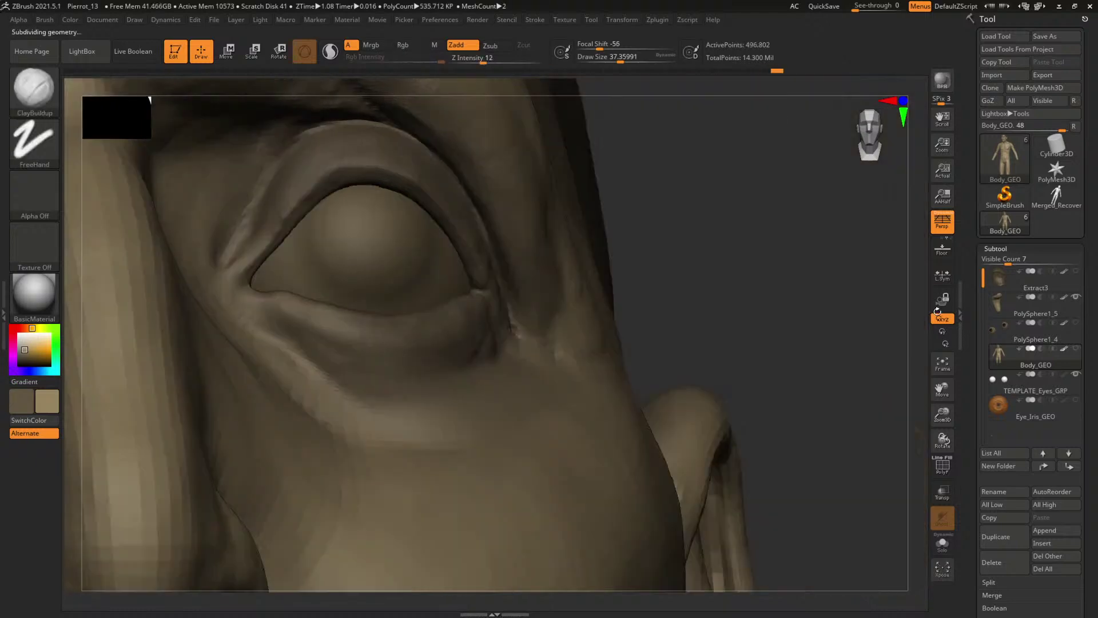
pyautogui.moveTo(704, 266); pyautogui.dragTo(644, 262)
pyautogui.press('d')
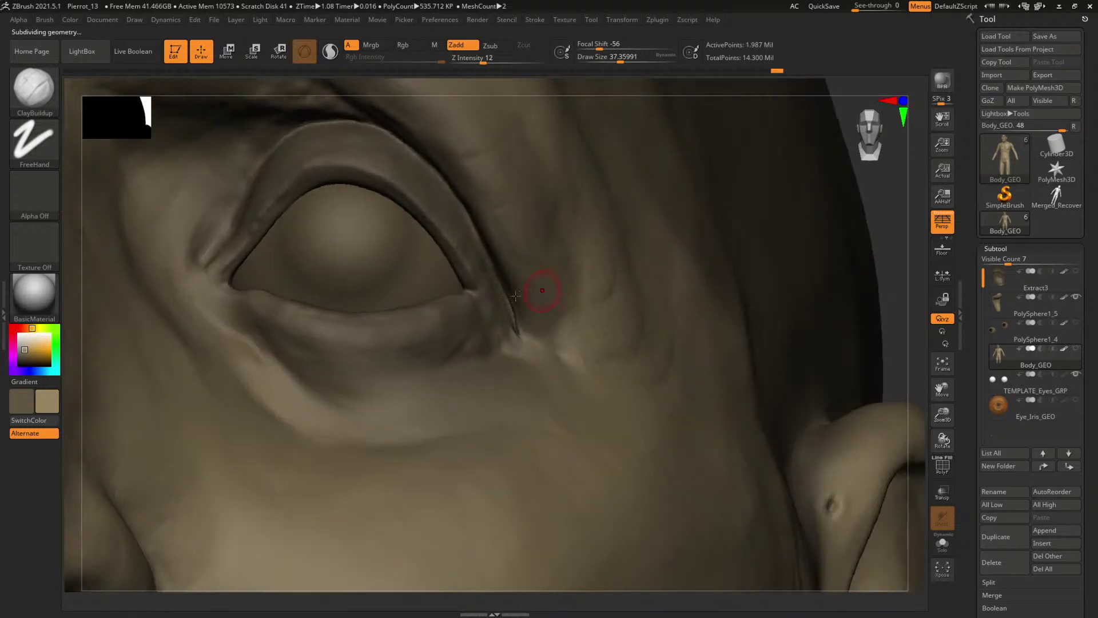
pyautogui.press('d')
pyautogui.press('shift')
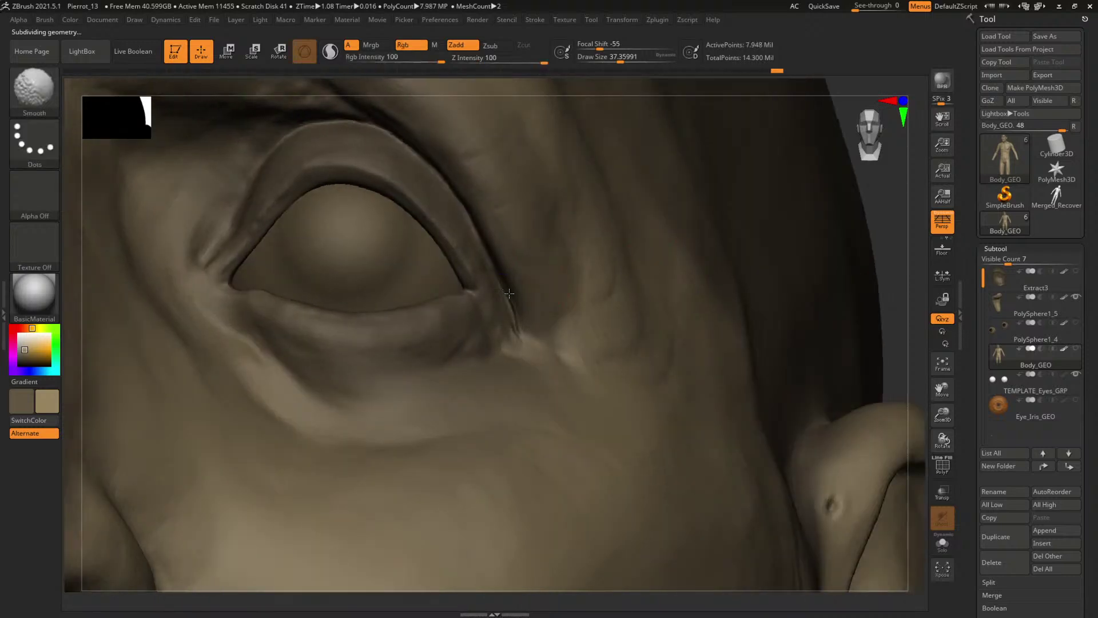
# - Build up the outer eye corner with ClayBuildup at a draw size of about 50
pyautogui.moveTo(890, 266)
pyautogui.keyDown('alt'); pyautogui.mouseDown()
pyautogui.moveTo(878, 208)
pyautogui.moveTo(890, 230)
pyautogui.moveTo(884, 257)
pyautogui.mouseUp(); pyautogui.keyUp('alt')
pyautogui.moveTo(834, 199); pyautogui.dragTo(589, 258)
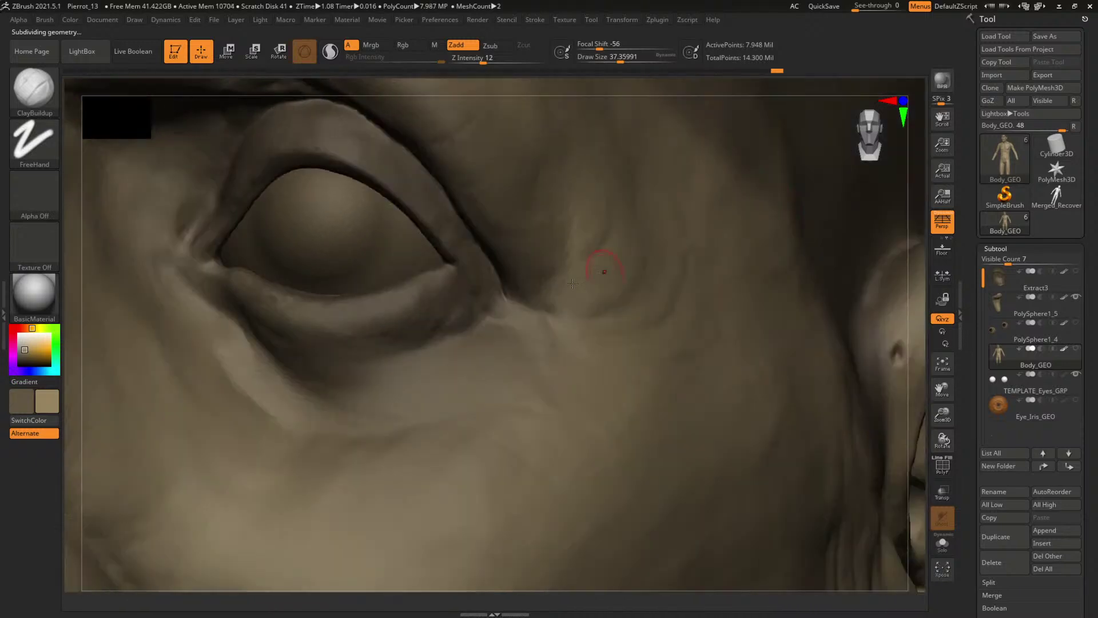
pyautogui.press('s')
pyautogui.moveTo(496, 305); pyautogui.dragTo(491, 302)
# - Lower Body_GEO by four subdivision levels, show its wireframe, and adjust the outer eye-corner crease with Move at a draw size of about 66
pyautogui.moveTo(912, 306)
pyautogui.mouseDown()
pyautogui.moveTo(797, 256)
pyautogui.moveTo(805, 227)
pyautogui.mouseUp()
pyautogui.hotkey('shift', 'f')
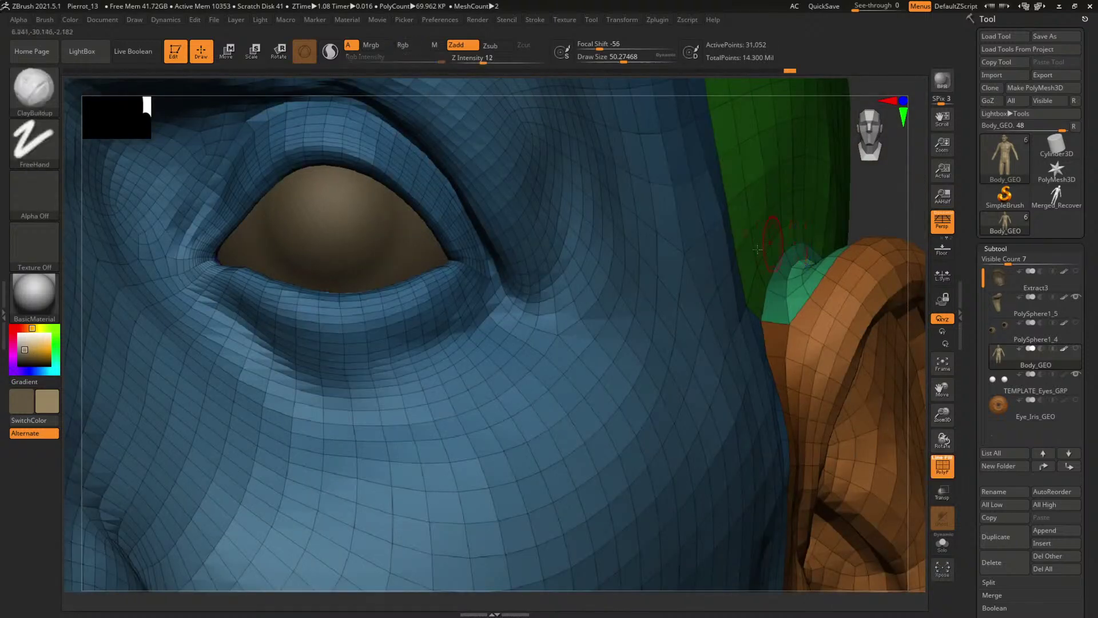
pyautogui.press('b')
pyautogui.press('m')
pyautogui.press('v')
pyautogui.press('space')
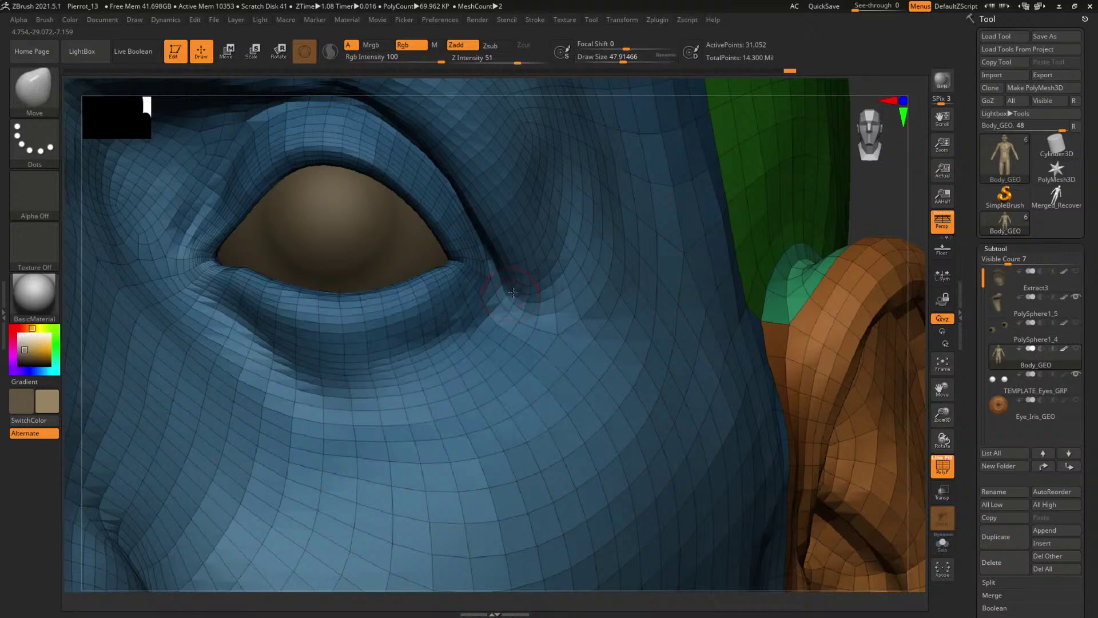
pyautogui.moveTo(525, 303); pyautogui.dragTo(532, 297)
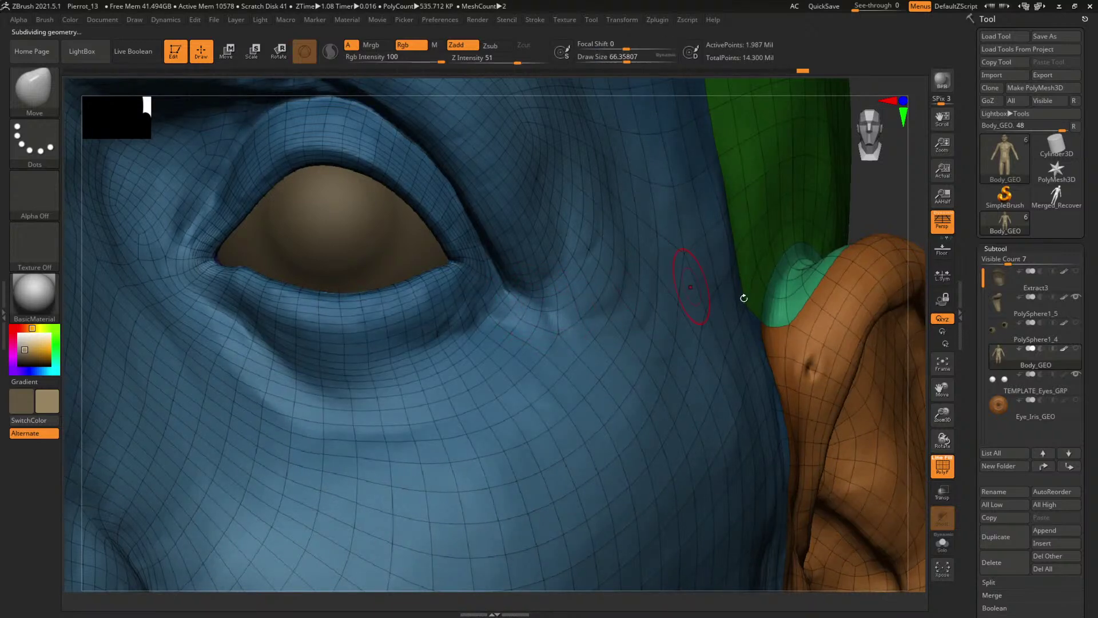
# - Raise Body_GEO back to its highest subdivision level and hide the wireframe
pyautogui.press('d')
pyautogui.press('d')
pyautogui.press('d')
pyautogui.press('d')
pyautogui.hotkey('shift', 'f')
pyautogui.moveTo(920, 216); pyautogui.dragTo(884, 224)
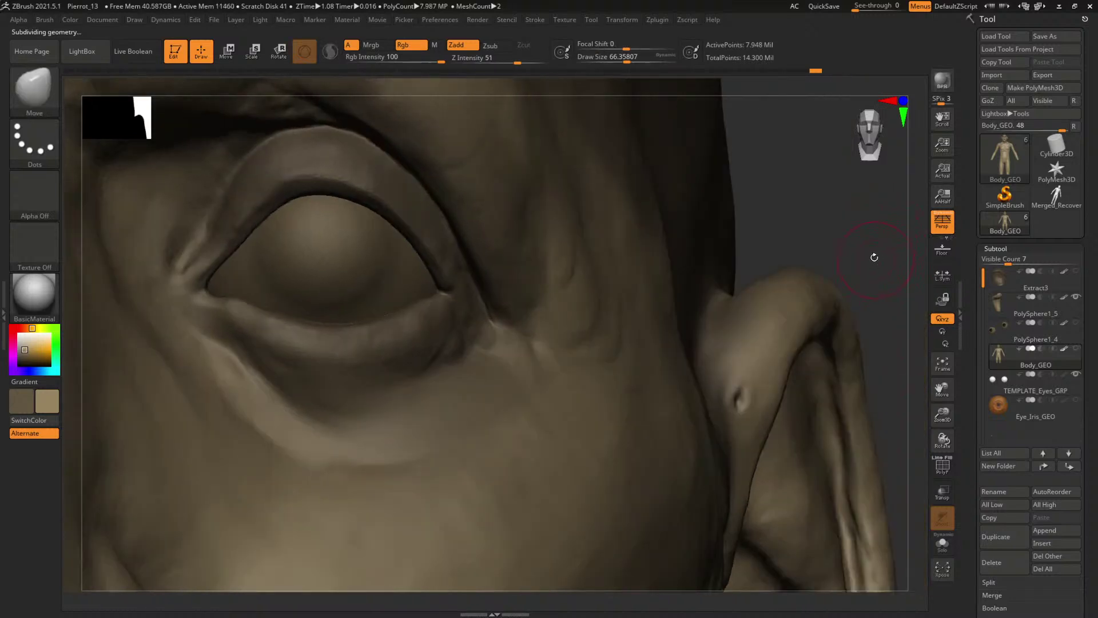
# - Add volume beside the outer end of the upper-lid fold with ClayBuildup at a draw size of about 55
pyautogui.moveTo(832, 233); pyautogui.dragTo(813, 242)
pyautogui.press('b')
pyautogui.press('c')
pyautogui.press('b')
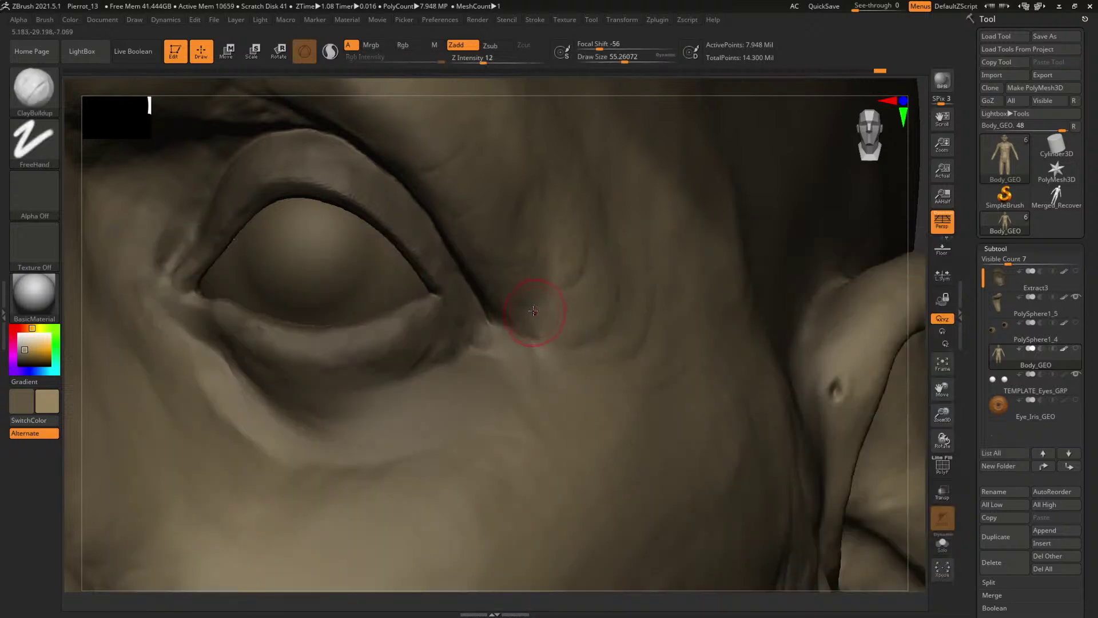
pyautogui.press('space')
pyautogui.press('space')
pyautogui.press('space')
# - Extend the upper-lid fold outward past the outer eye corner using ClayBuildup at a draw size of about 46
pyautogui.keyDown('alt'); pyautogui.moveTo(911, 318); pyautogui.dragTo(887, 353); pyautogui.keyUp('alt')
pyautogui.moveTo(873, 213); pyautogui.dragTo(505, 311)
pyautogui.press('s')
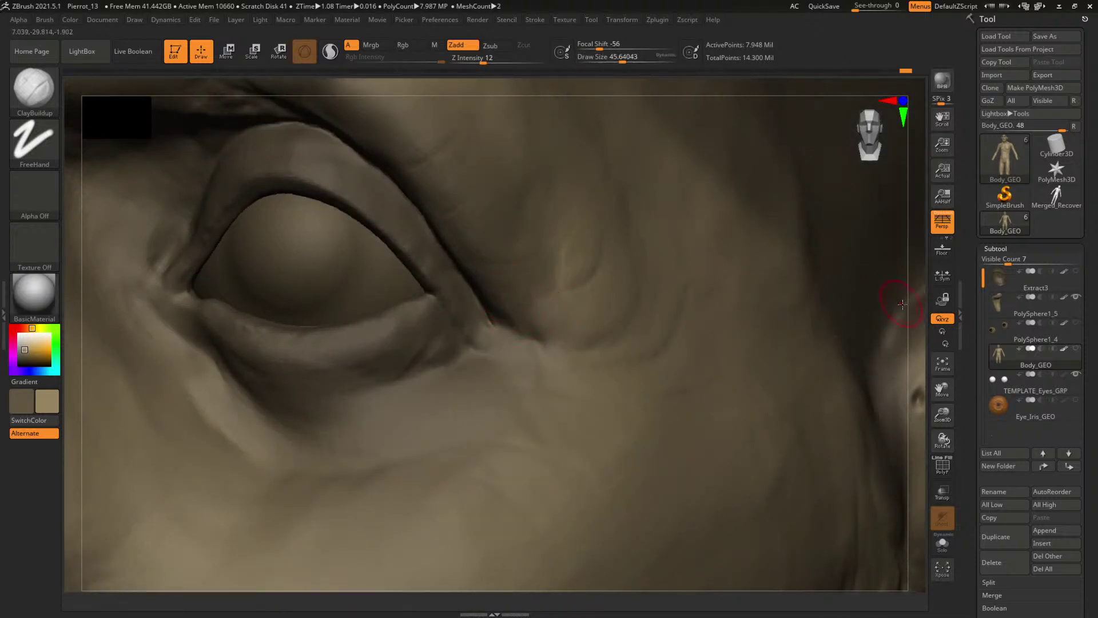
pyautogui.moveTo(897, 307); pyautogui.dragTo(514, 309)
pyautogui.press('space')
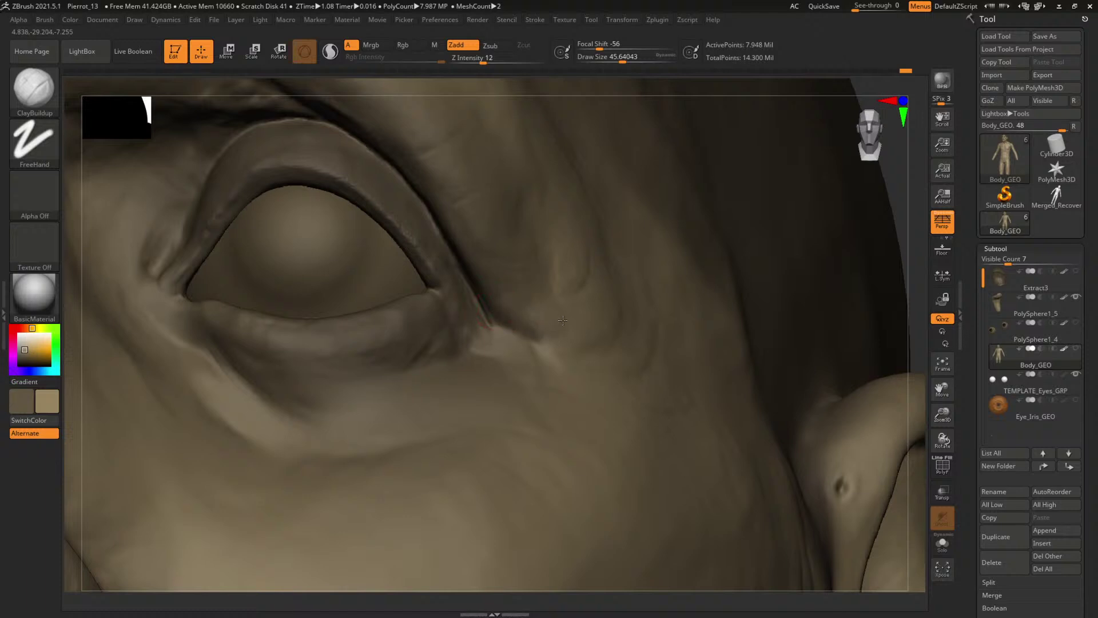
pyautogui.moveTo(894, 232); pyautogui.dragTo(705, 262)
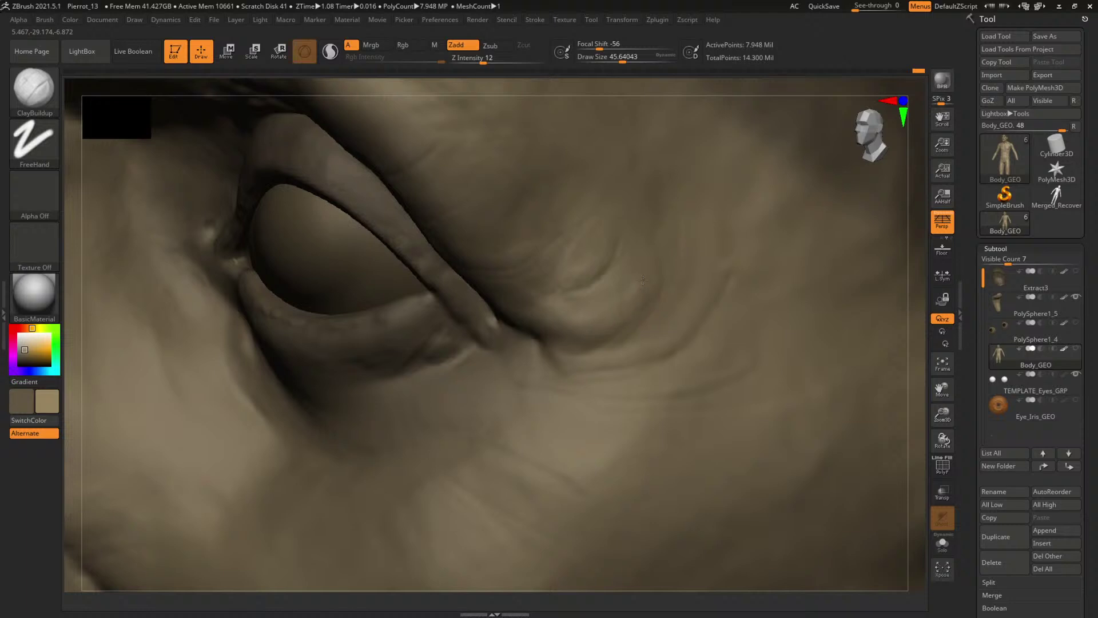
# - Build up the bulge and curved crow's-feet folds beside the outer eye corner with ClayBuildup at a draw size of about 39
pyautogui.press('space')
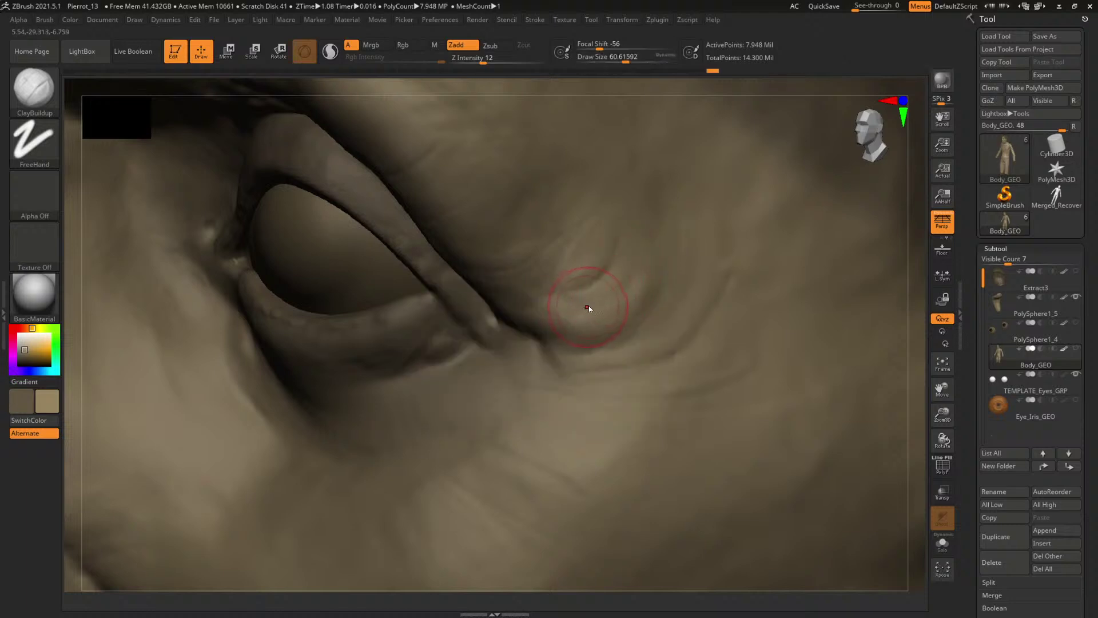
pyautogui.press('[')
pyautogui.press('[')
pyautogui.moveTo(588, 308); pyautogui.dragTo(578, 292)
pyautogui.press('space')
pyautogui.moveTo(650, 289); pyautogui.dragTo(657, 231)
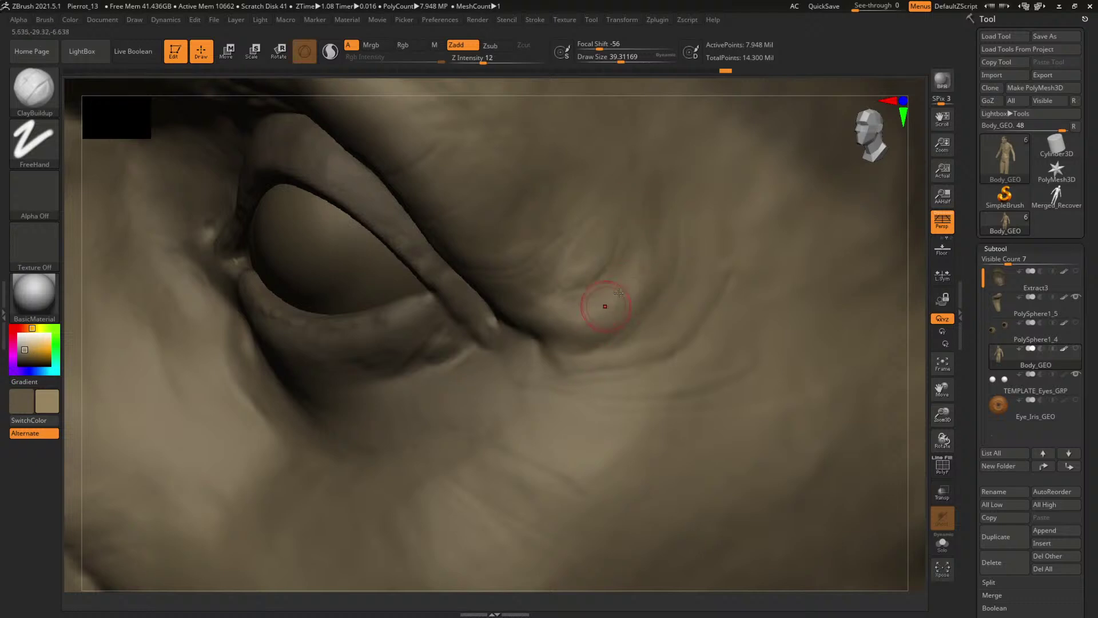
pyautogui.moveTo(600, 299); pyautogui.dragTo(663, 324)
pyautogui.moveTo(703, 235); pyautogui.dragTo(650, 337)
pyautogui.moveTo(707, 297); pyautogui.dragTo(660, 340)
pyautogui.moveTo(925, 356); pyautogui.dragTo(890, 338)
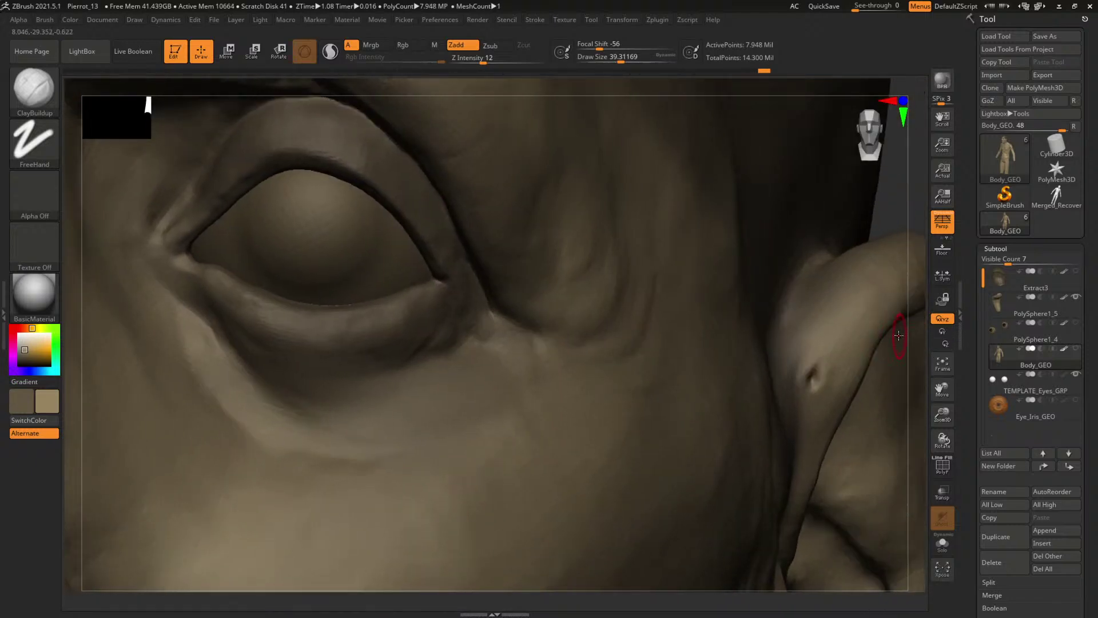
# - Refine the skin just below the outer eye-corner fold with ClayBuildup, varying the draw size between about 30 and 48
pyautogui.moveTo(894, 214); pyautogui.dragTo(903, 209)
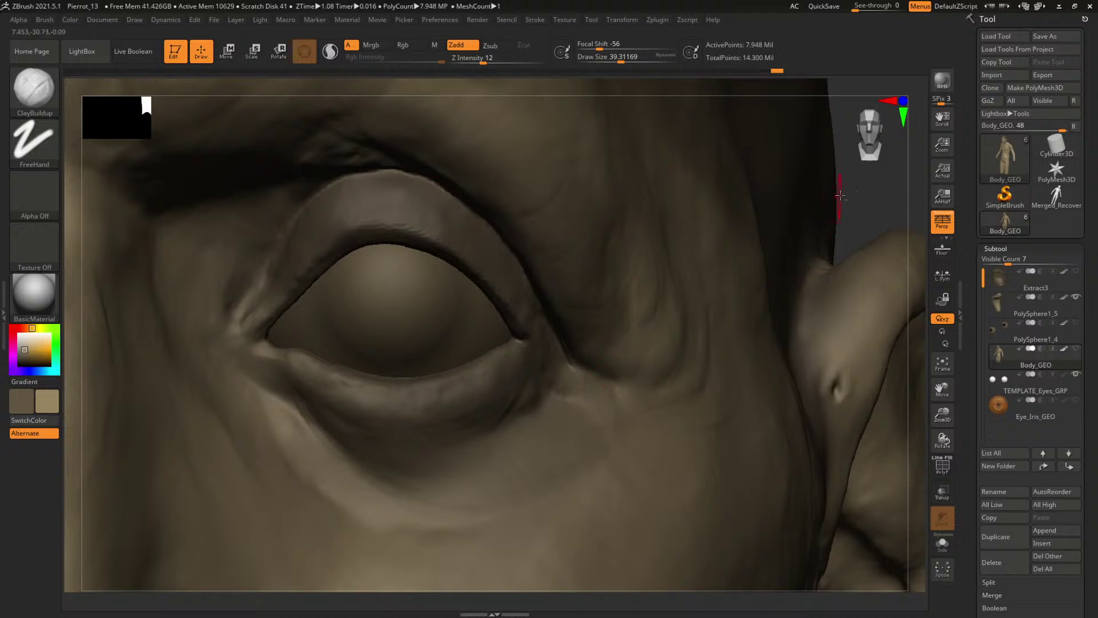
pyautogui.moveTo(586, 401); pyautogui.dragTo(584, 339, button='right')
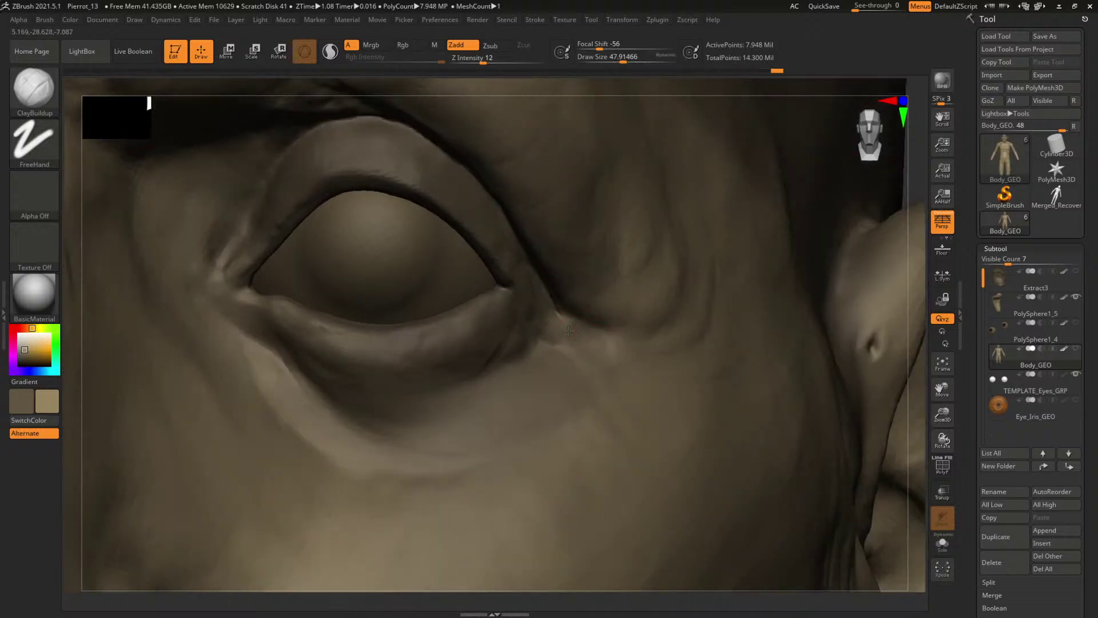
pyautogui.keyDown('ctrl'); pyautogui.moveTo(892, 195); pyautogui.dragTo(552, 318, button='right'); pyautogui.keyUp('ctrl')
pyautogui.press('[')
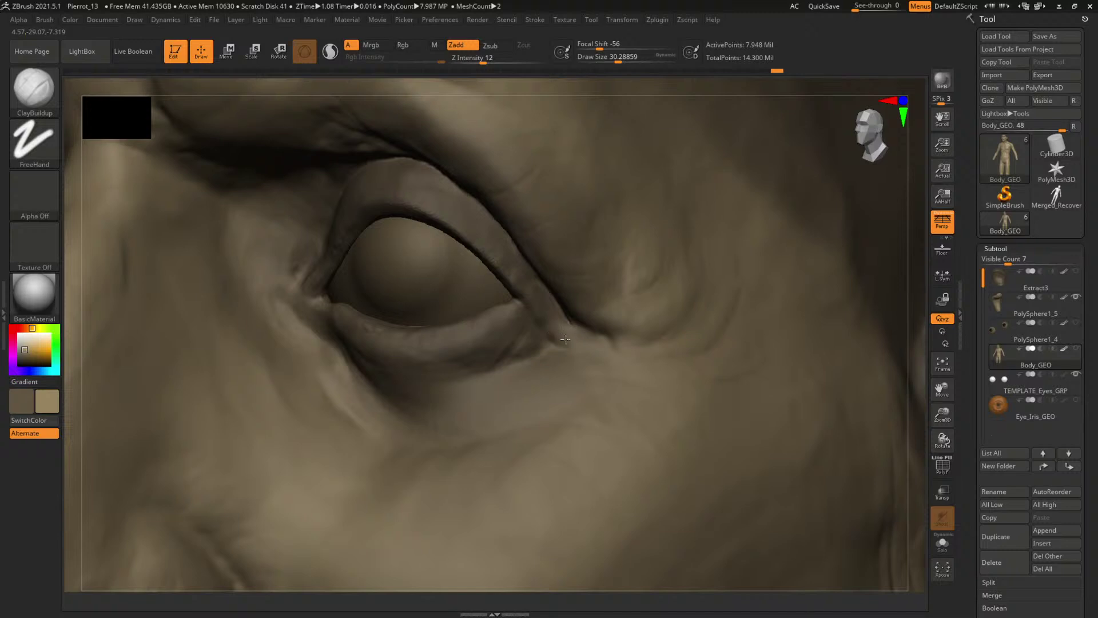
pyautogui.press('space')
pyautogui.moveTo(583, 343); pyautogui.dragTo(587, 343)
pyautogui.moveTo(915, 260); pyautogui.dragTo(855, 245)
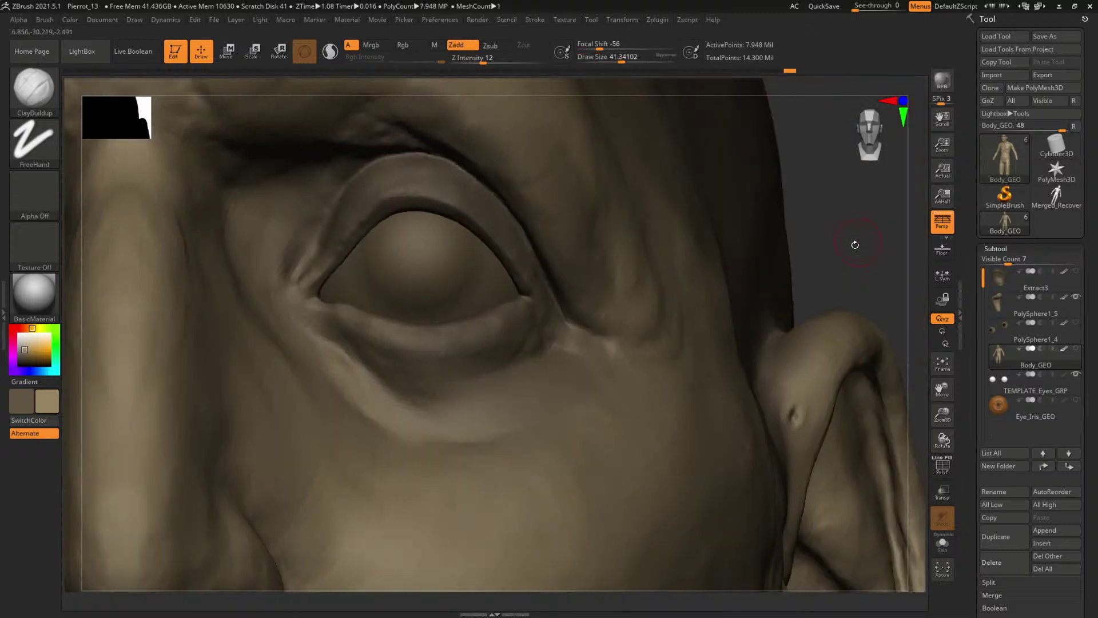
# - Carve the crease at the outer end of the upper-lid fold with DamStandard at a draw size of about 30
pyautogui.press('b')
pyautogui.press('d')
pyautogui.press('s')
pyautogui.press('space')
pyautogui.moveTo(553, 312); pyautogui.dragTo(549, 312)
pyautogui.press('space')
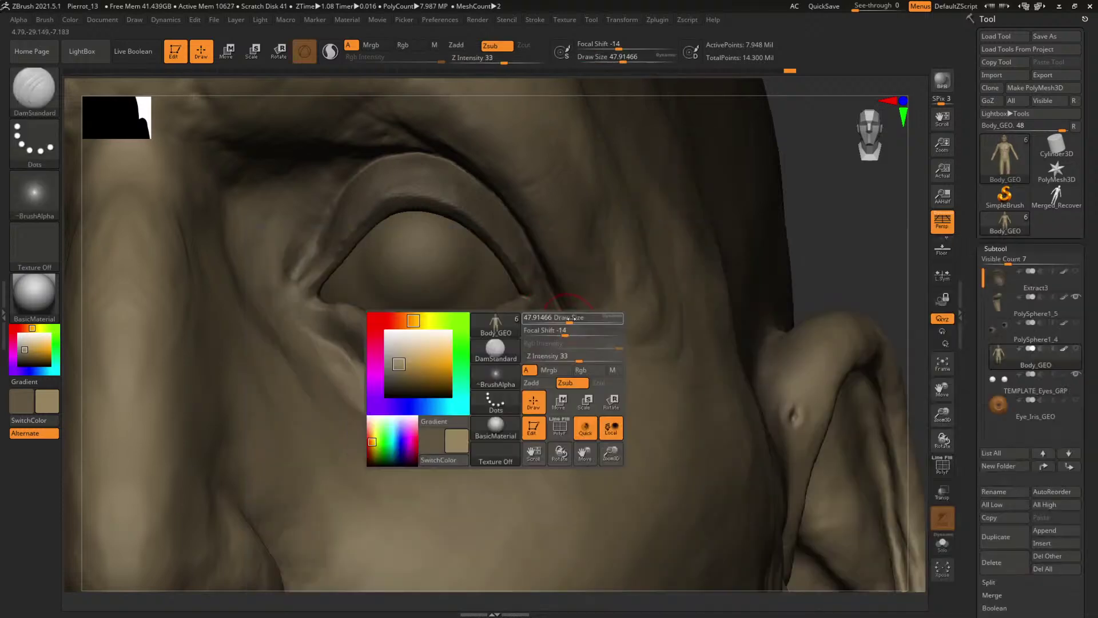
pyautogui.moveTo(848, 269); pyautogui.dragTo(777, 271)
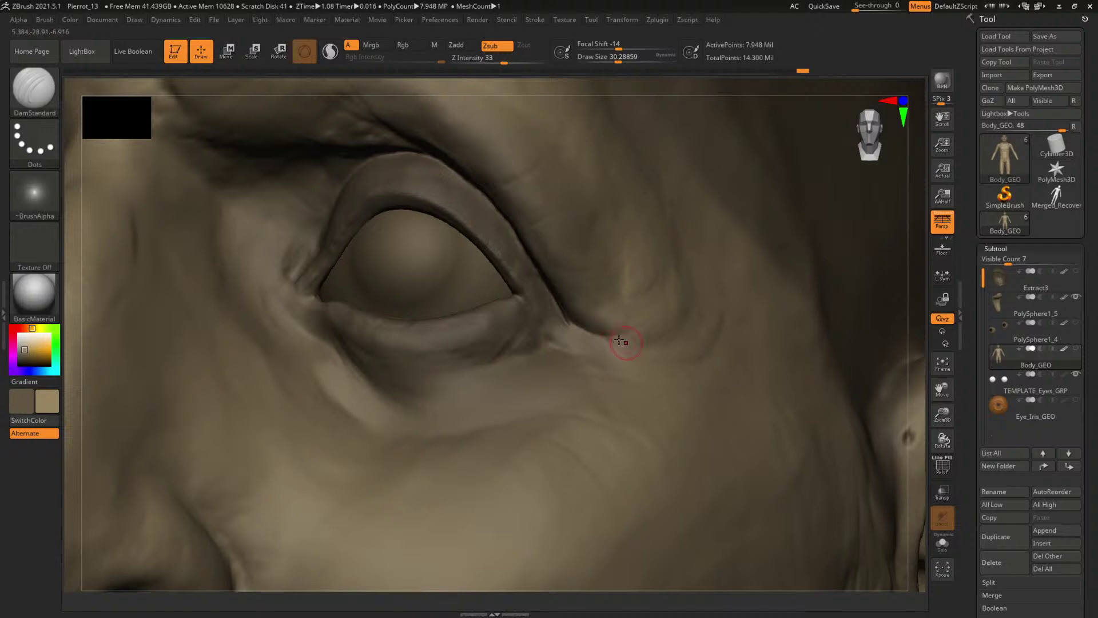
# - Continue the crease outward and upward around the bulge beside the eye with DamStandard at a draw size of about 50
pyautogui.press('space')
pyautogui.moveTo(623, 334); pyautogui.dragTo(610, 338)
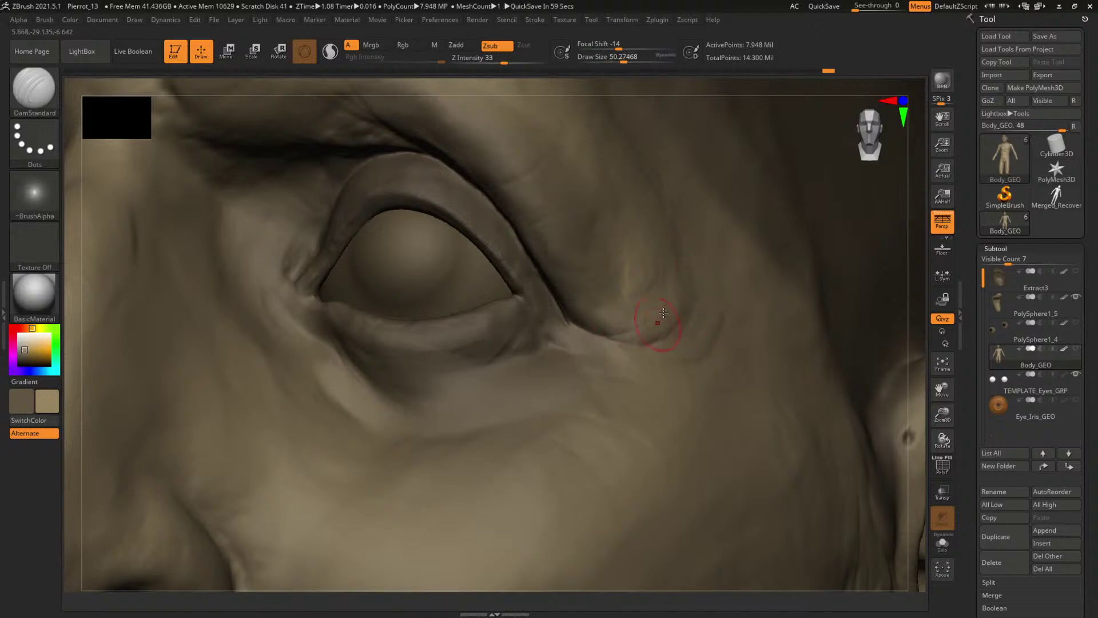
pyautogui.moveTo(912, 299); pyautogui.dragTo(869, 294)
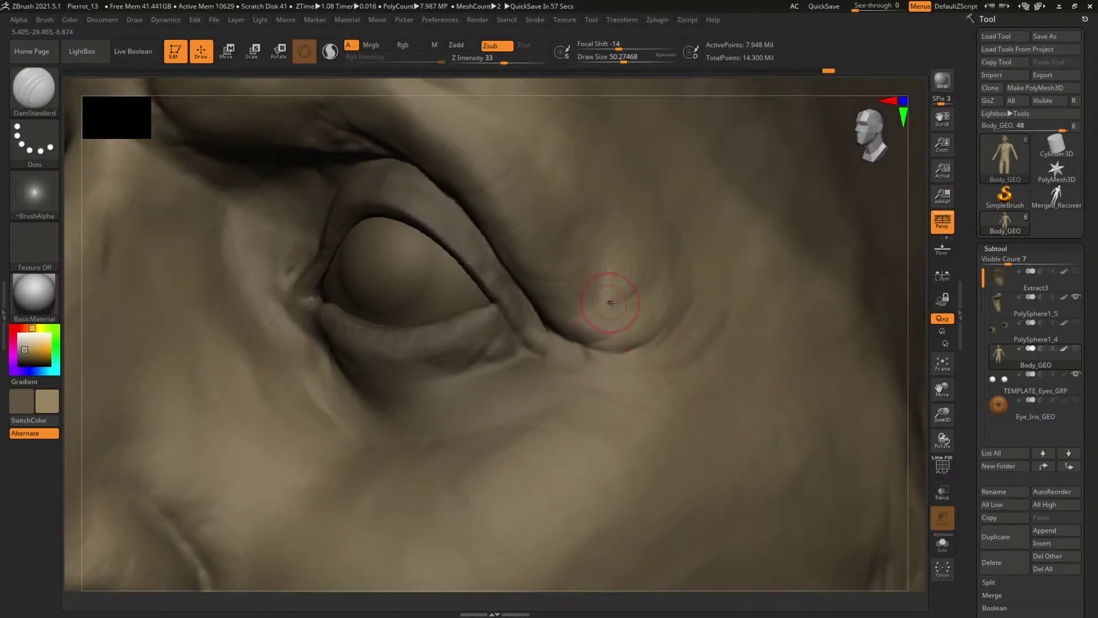
pyautogui.moveTo(595, 340); pyautogui.dragTo(662, 281)
pyautogui.moveTo(914, 346); pyautogui.dragTo(823, 188)
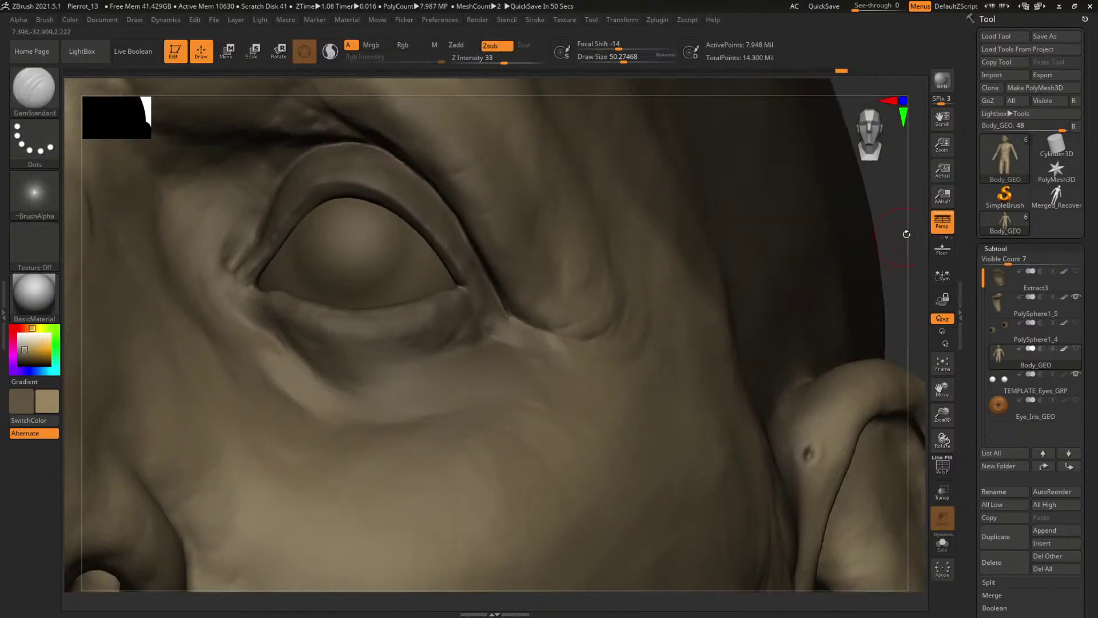
pyautogui.keyDown('alt'); pyautogui.moveTo(906, 234); pyautogui.dragTo(877, 206); pyautogui.keyUp('alt')
pyautogui.keyDown('alt'); pyautogui.moveTo(801, 175); pyautogui.dragTo(832, 177); pyautogui.keyUp('alt')
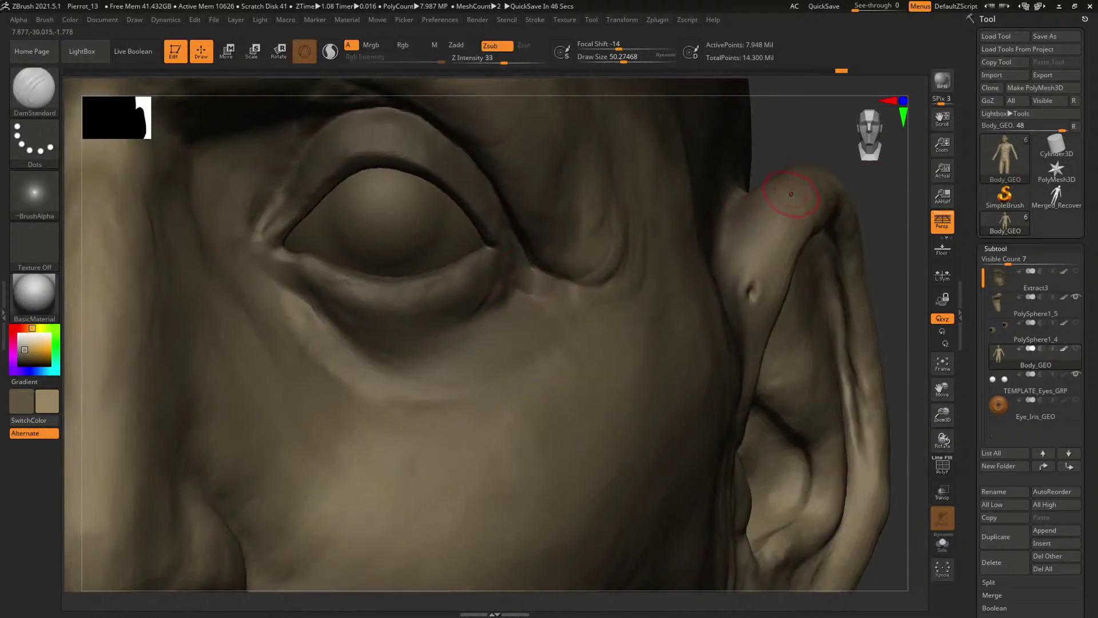
# - Fill the area below the outer eye corner with ClayBuildup at a draw size of about 106, then reduce it to about 66
pyautogui.moveTo(788, 181); pyautogui.dragTo(736, 172)
pyautogui.press('b')
pyautogui.press('c')
pyautogui.press('b')
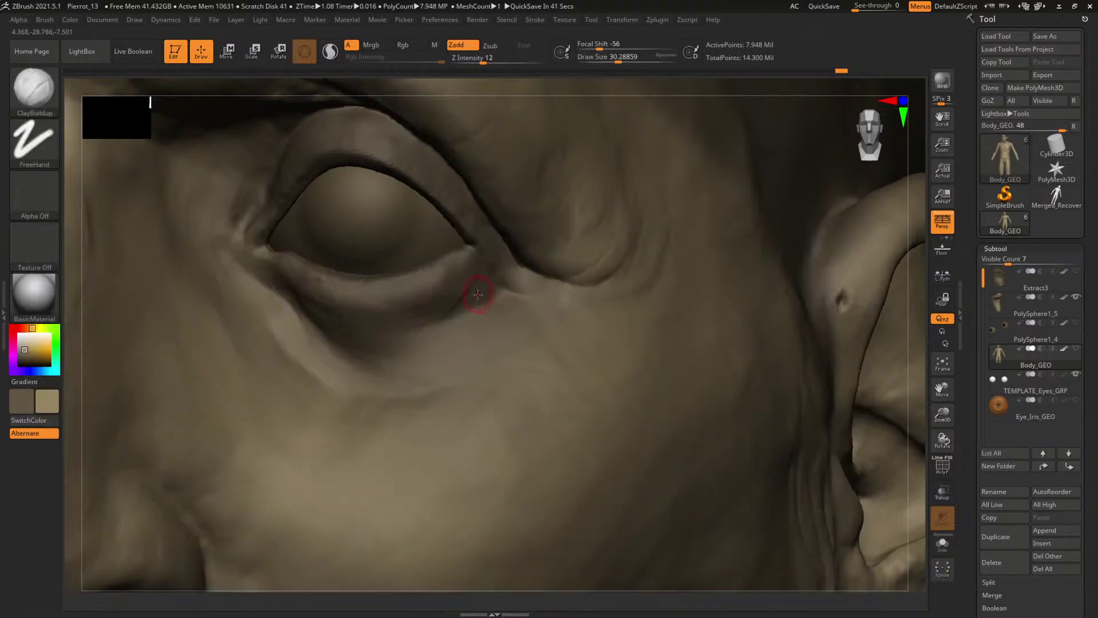
pyautogui.press(']')
pyautogui.press(']')
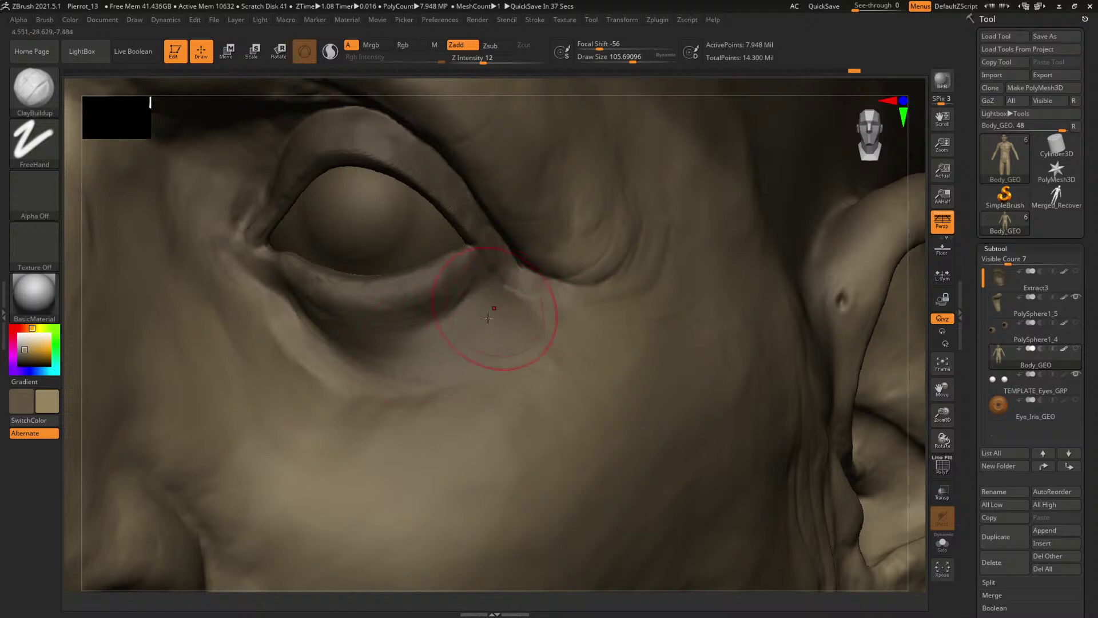
pyautogui.moveTo(910, 190); pyautogui.dragTo(889, 195)
pyautogui.keyDown('alt'); pyautogui.moveTo(835, 235); pyautogui.dragTo(729, 332); pyautogui.keyUp('alt')
pyautogui.press('[')
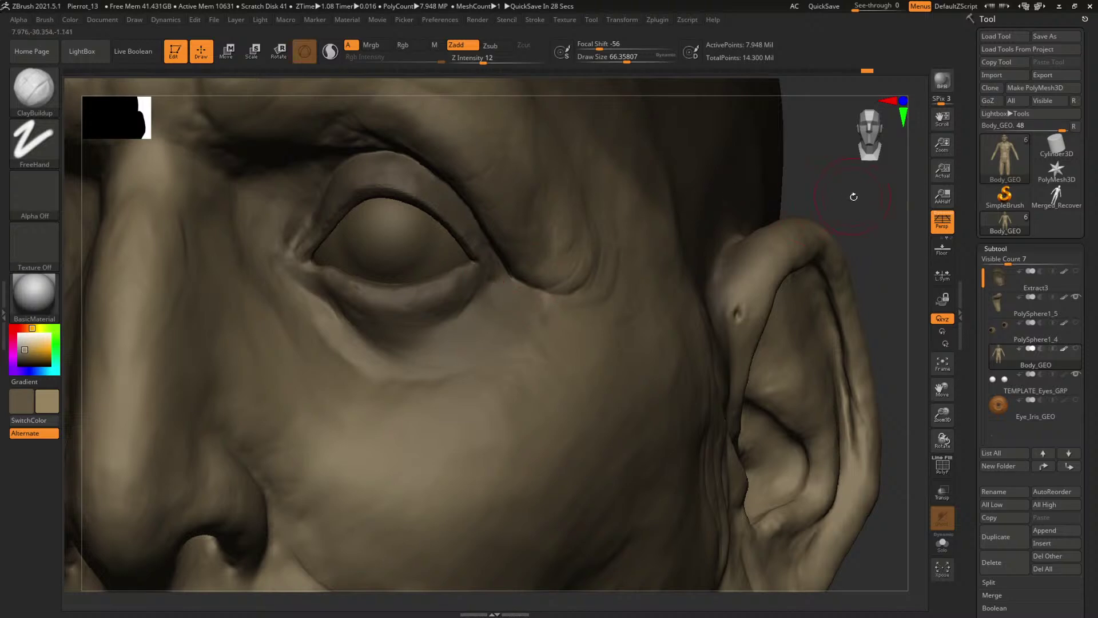
pyautogui.moveTo(853, 197); pyautogui.dragTo(926, 428)
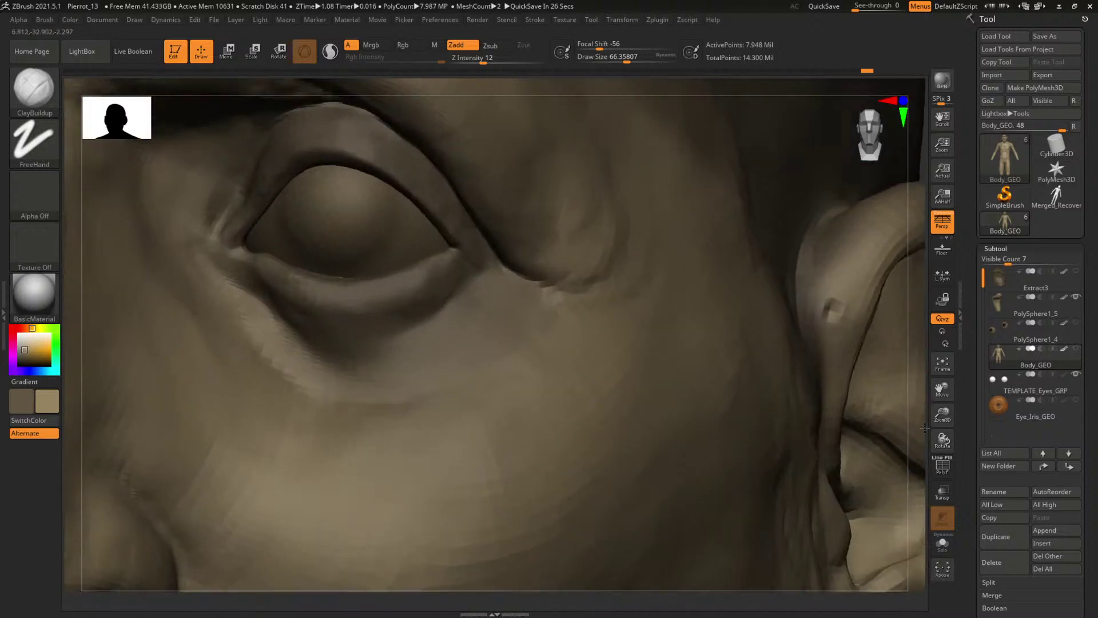
# - Carve fine wrinkles running down and outward from the outer eye corner with DamStandard at a draw size of about 48
pyautogui.press('b')
pyautogui.press('d')
pyautogui.press('s')
pyautogui.press('space')
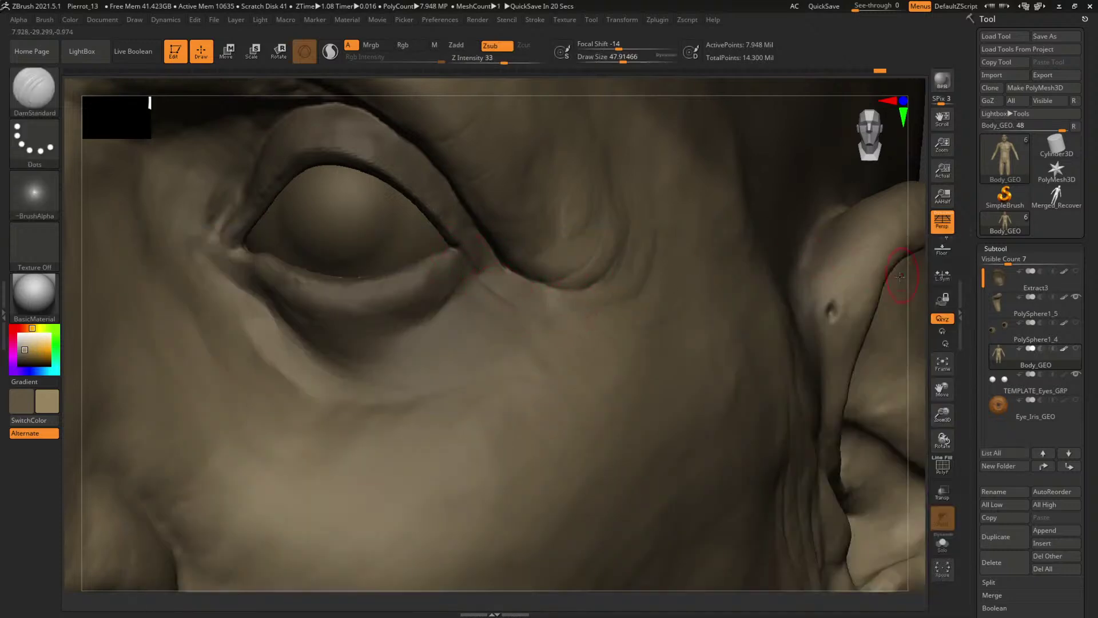
pyautogui.moveTo(917, 280); pyautogui.dragTo(841, 275)
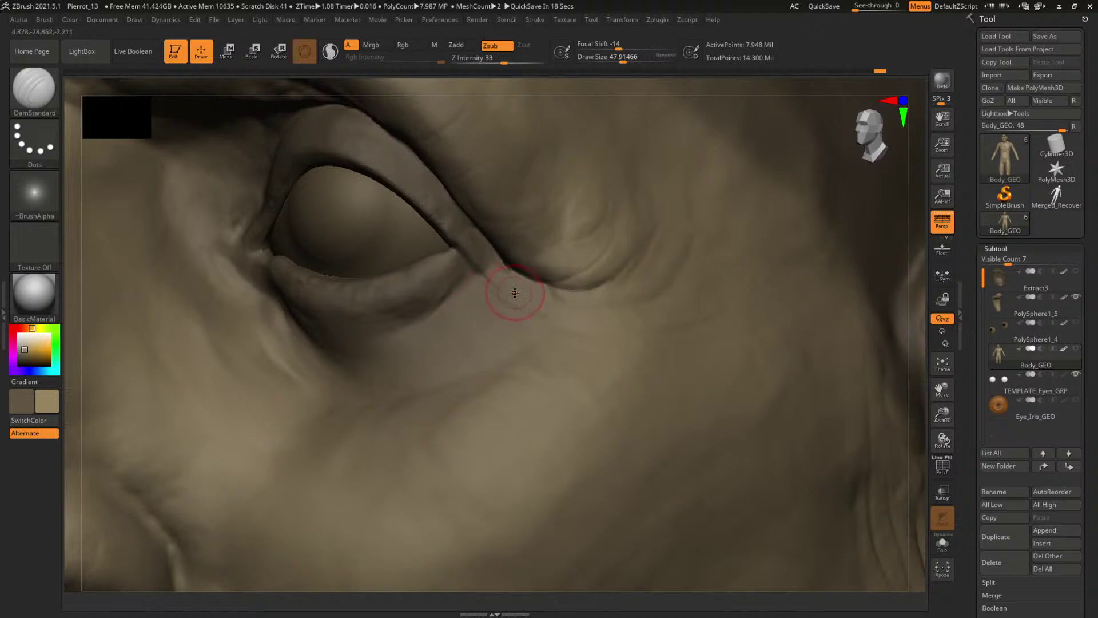
pyautogui.press('ctrl')
pyautogui.moveTo(912, 342)
pyautogui.mouseDown()
pyautogui.moveTo(945, 346)
pyautogui.moveTo(916, 342)
pyautogui.mouseUp()
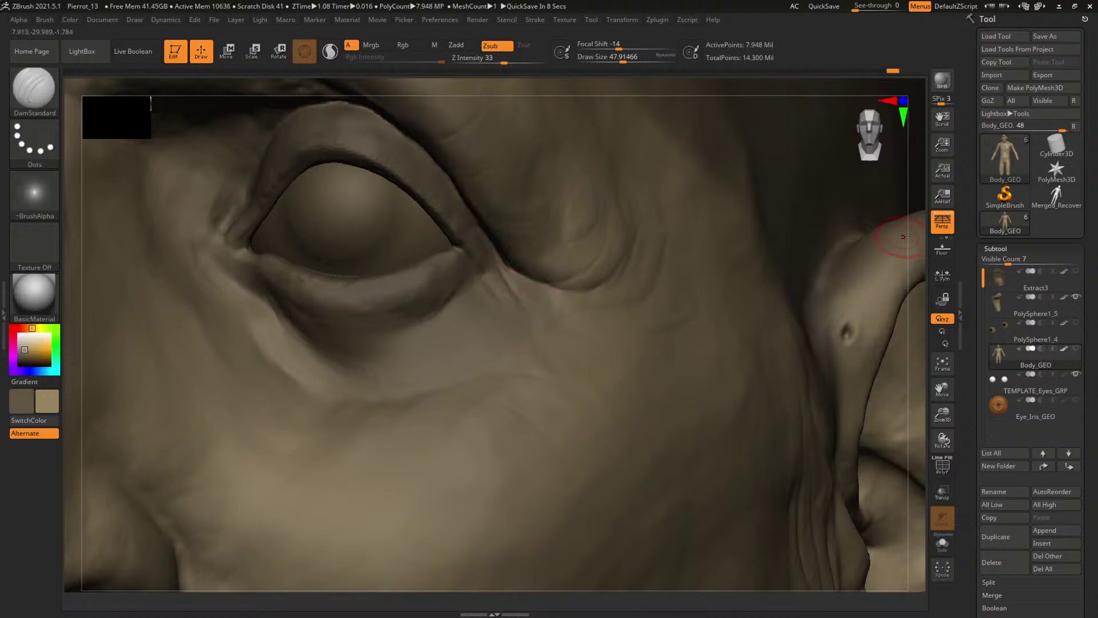
# - Build up the skin between the outer eye-corner wrinkles with ClayBuildup, raising the draw size from about 24 to 30
pyautogui.moveTo(903, 236); pyautogui.dragTo(730, 290)
pyautogui.press('b')
pyautogui.press('c')
pyautogui.press('b')
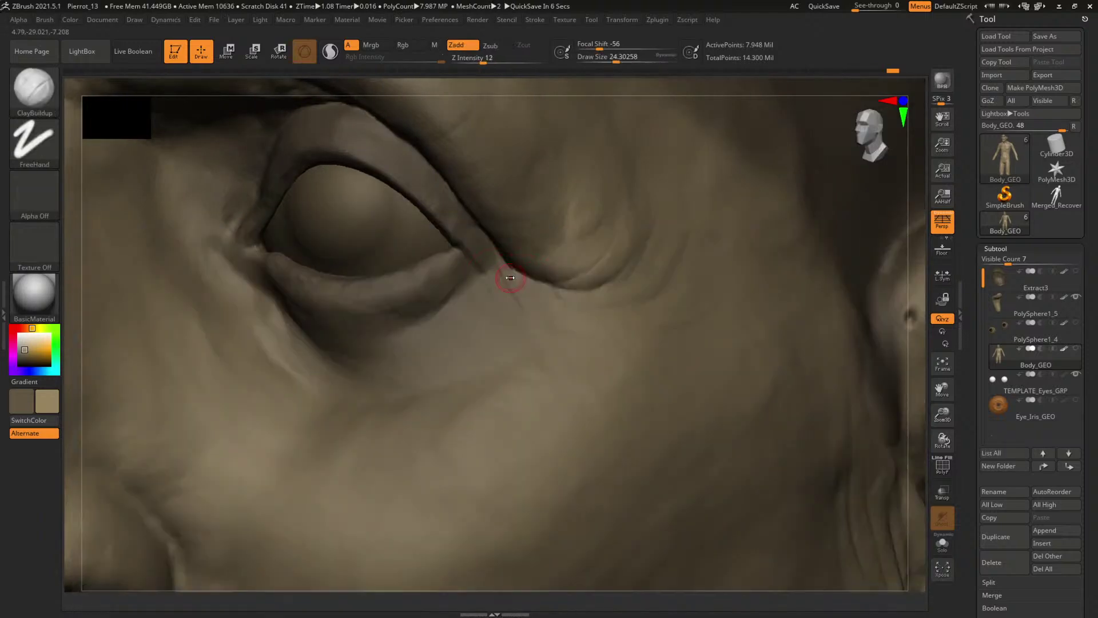
pyautogui.press('space')
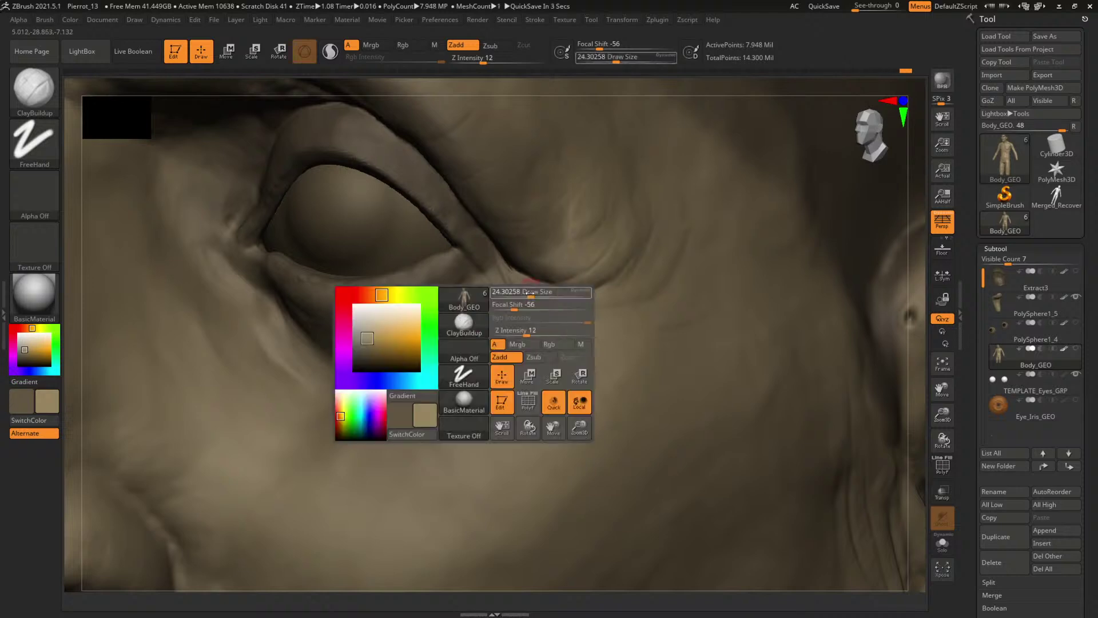
pyautogui.moveTo(530, 289); pyautogui.dragTo(537, 285)
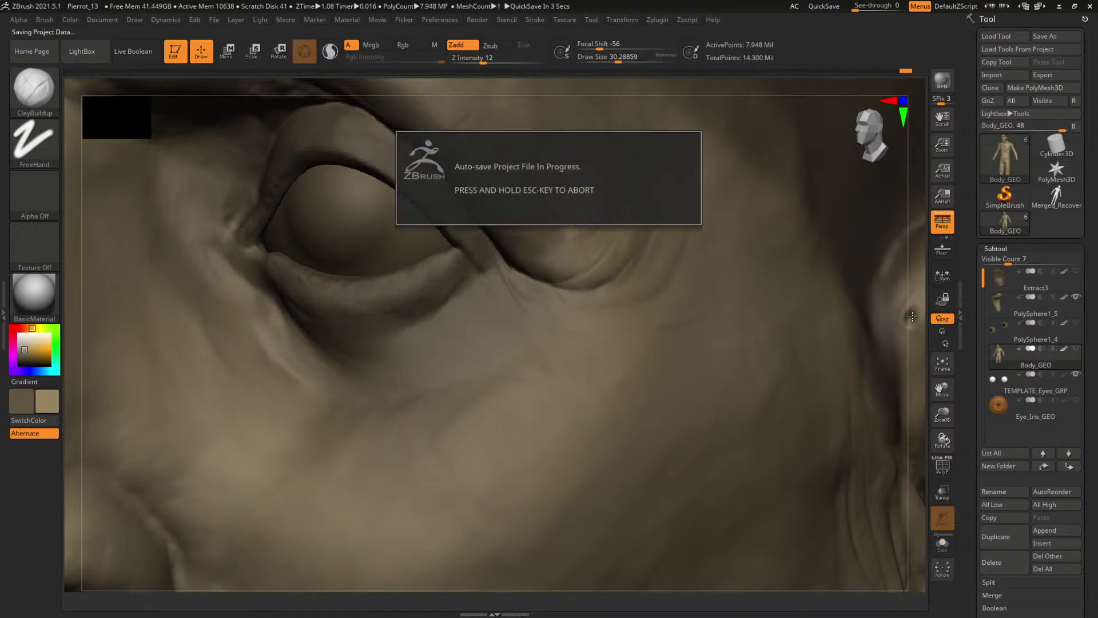
# - Carve a curved crease between the nose bridge and the inner eye corner with DamStandard at a draw size of about 106
pyautogui.moveTo(910, 315); pyautogui.dragTo(775, 239)
pyautogui.press('b')
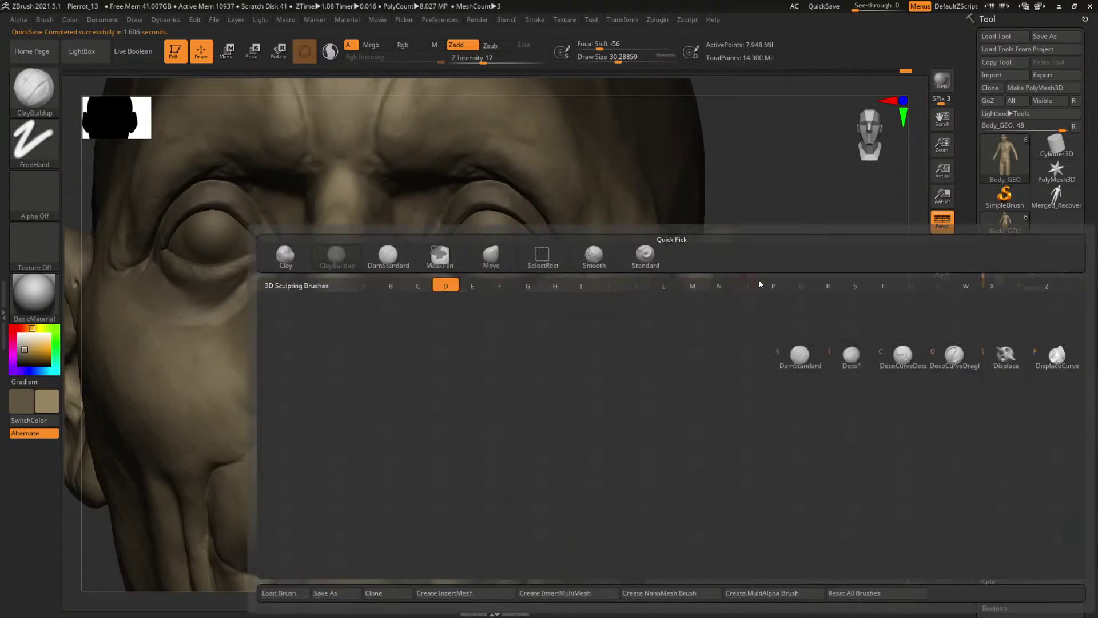
pyautogui.press('b')
pyautogui.press('d')
pyautogui.press('s')
pyautogui.moveTo(798, 229); pyautogui.dragTo(778, 230)
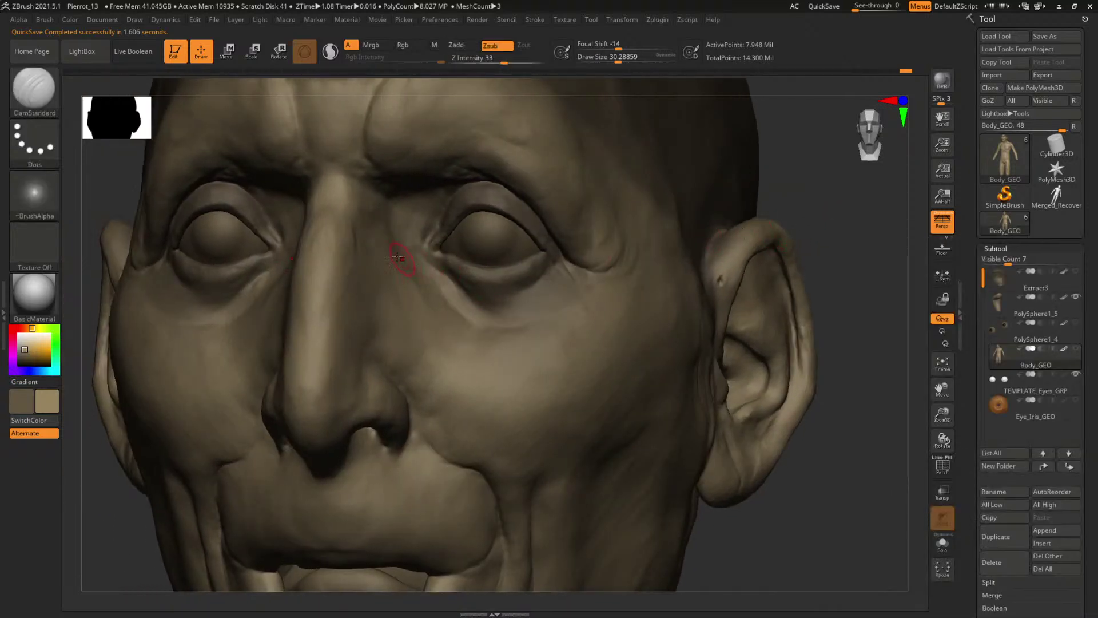
pyautogui.press('space')
pyautogui.moveTo(397, 257); pyautogui.dragTo(412, 257)
pyautogui.moveTo(390, 212); pyautogui.dragTo(405, 263)
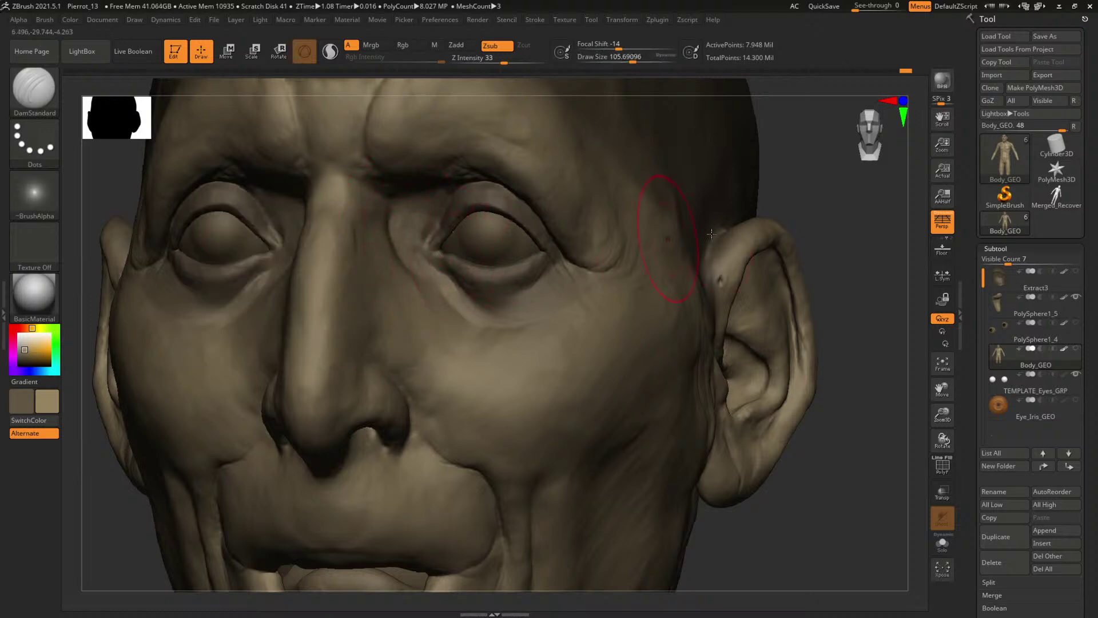
# - Carve the crease beside the nose bridge and below the inner eye corner with DamStandard, starting at a draw size of about 106
pyautogui.moveTo(831, 200)
pyautogui.mouseDown()
pyautogui.moveTo(841, 206)
pyautogui.moveTo(634, 208)
pyautogui.moveTo(660, 204)
pyautogui.moveTo(738, 246)
pyautogui.mouseUp()
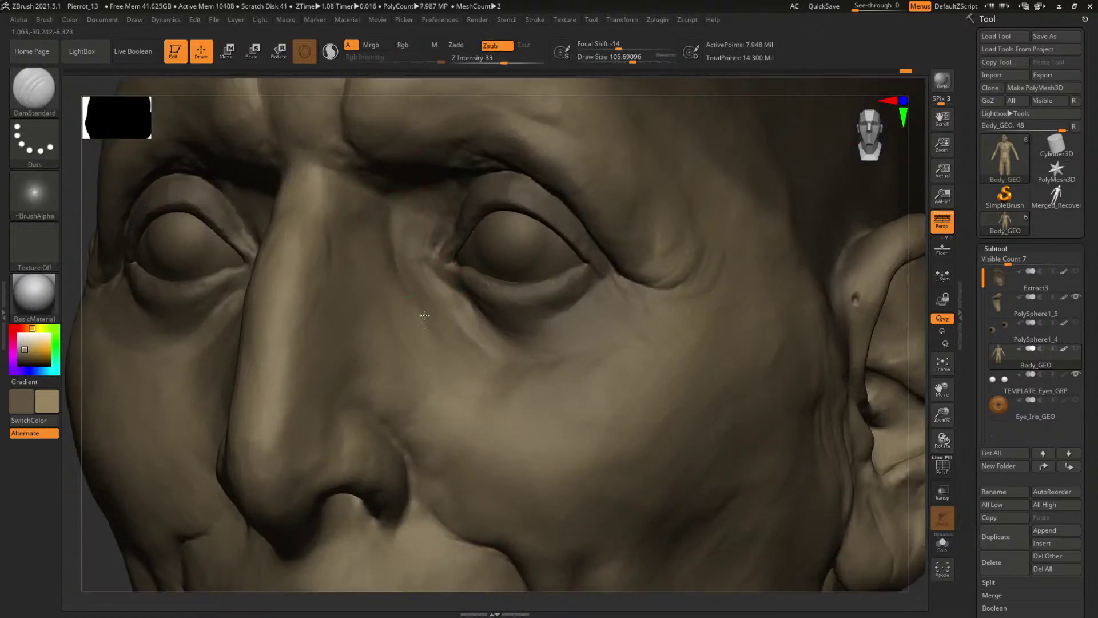
pyautogui.moveTo(424, 315); pyautogui.dragTo(451, 347)
pyautogui.press('space')
pyautogui.moveTo(420, 246); pyautogui.dragTo(396, 215)
# - Build up the skin between the nose bridge and inner eye corner with ClayBuildup, reducing the draw size from about 55 to 43
pyautogui.press('b')
pyautogui.press('c')
pyautogui.press('b')
pyautogui.press('space')
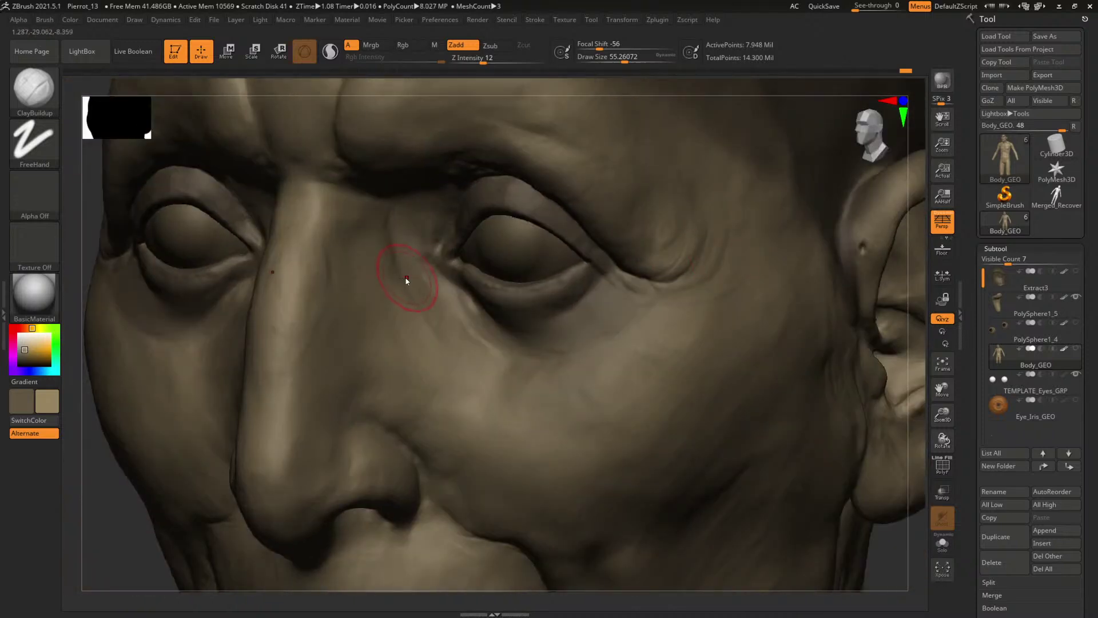
pyautogui.moveTo(411, 313); pyautogui.dragTo(409, 318)
pyautogui.press('space')
pyautogui.moveTo(401, 313); pyautogui.dragTo(416, 316)
pyautogui.press('space')
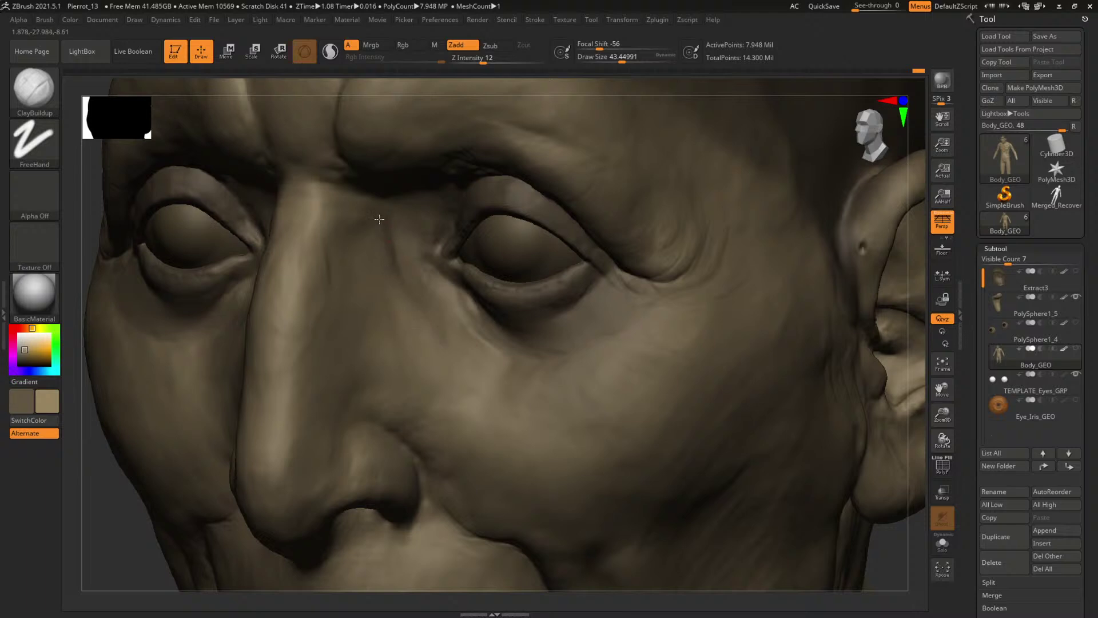
# - Fill out the fold along the upper side of the nose with ClayBuildup at a draw size of about 43
pyautogui.moveTo(887, 560)
pyautogui.mouseDown()
pyautogui.moveTo(867, 532)
pyautogui.moveTo(864, 495)
pyautogui.moveTo(889, 497)
pyautogui.mouseUp()
pyautogui.moveTo(837, 290); pyautogui.dragTo(834, 307)
pyautogui.keyDown('alt'); pyautogui.moveTo(884, 239); pyautogui.dragTo(561, 247); pyautogui.keyUp('alt')
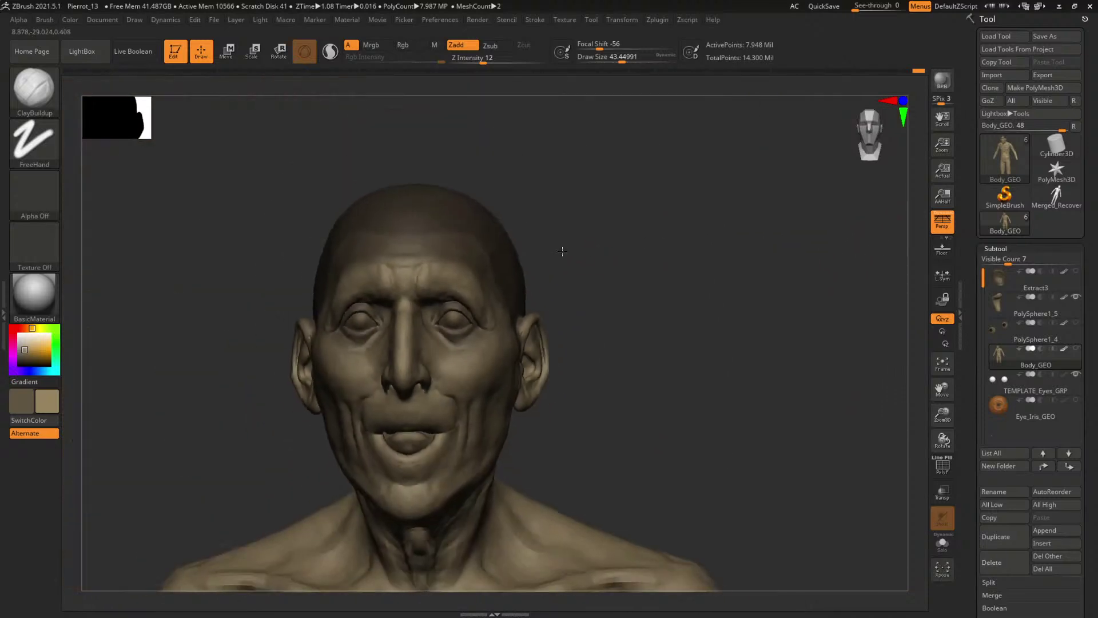
pyautogui.keyDown('shift'); pyautogui.moveTo(629, 264); pyautogui.dragTo(841, 343); pyautogui.keyUp('shift')
pyautogui.moveTo(880, 290); pyautogui.dragTo(419, 258)
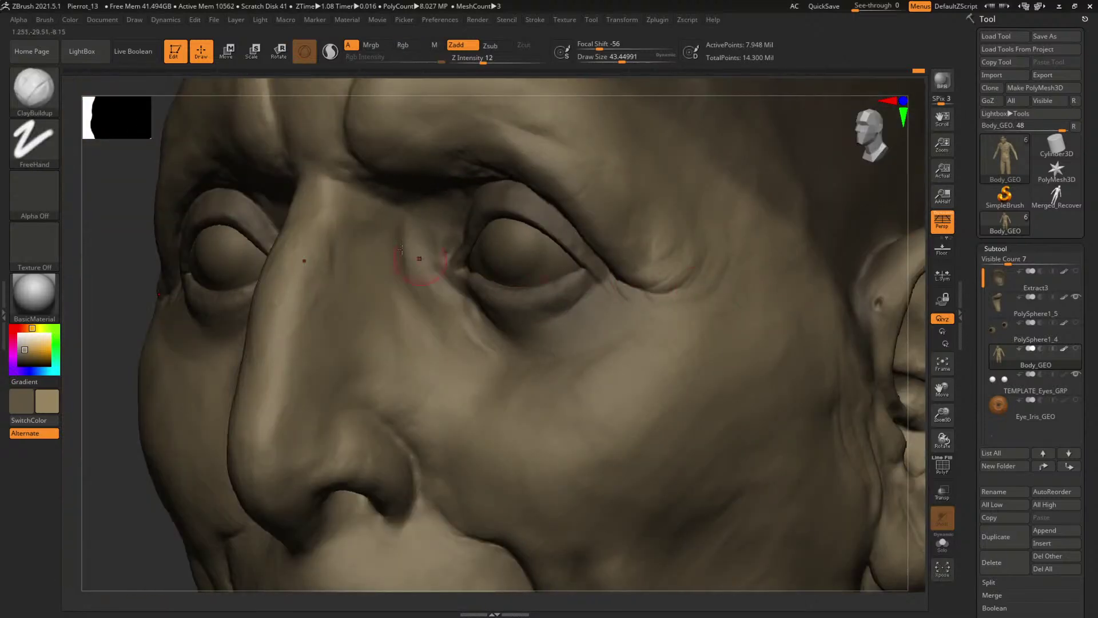
pyautogui.moveTo(399, 208); pyautogui.dragTo(392, 229)
# - Carve the folds at the nose root and the vertical frown crease between the brows with DamStandard at a draw size of about 43
pyautogui.moveTo(133, 256)
pyautogui.keyDown('alt'); pyautogui.mouseDown()
pyautogui.moveTo(179, 284)
pyautogui.moveTo(167, 310)
pyautogui.moveTo(241, 331)
pyautogui.mouseUp(); pyautogui.keyUp('alt')
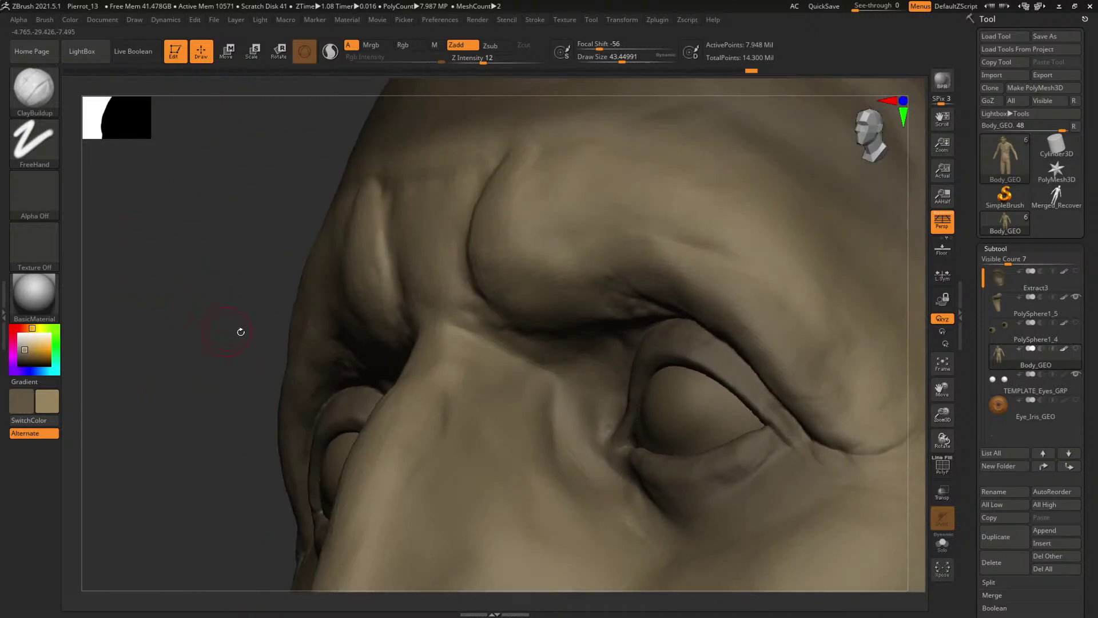
pyautogui.press('b')
pyautogui.press('d')
pyautogui.press('s')
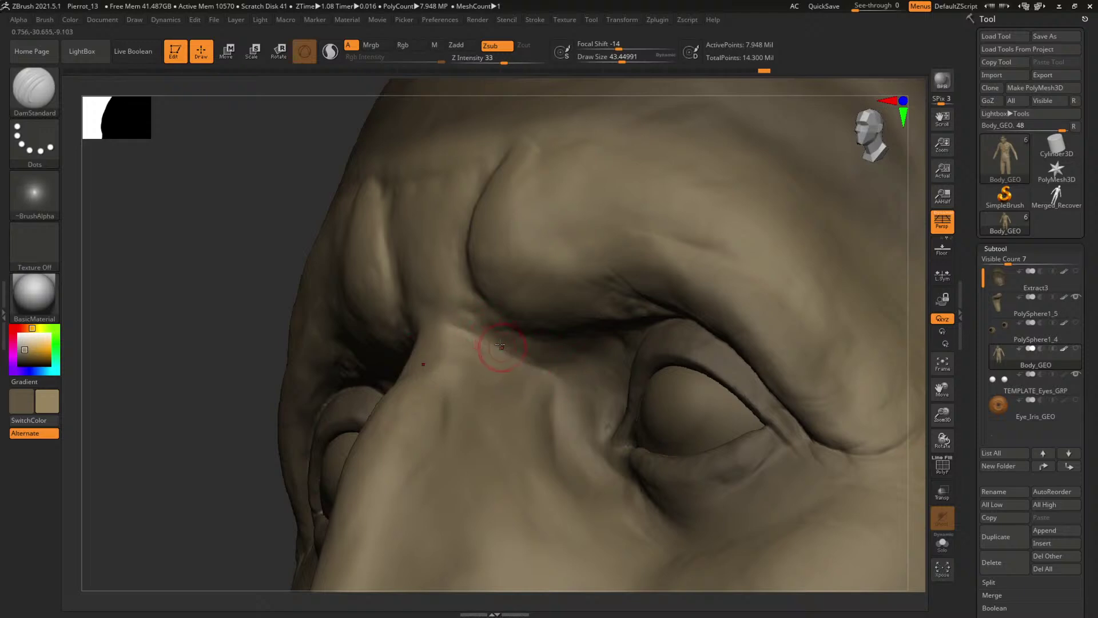
pyautogui.moveTo(190, 393); pyautogui.dragTo(441, 311)
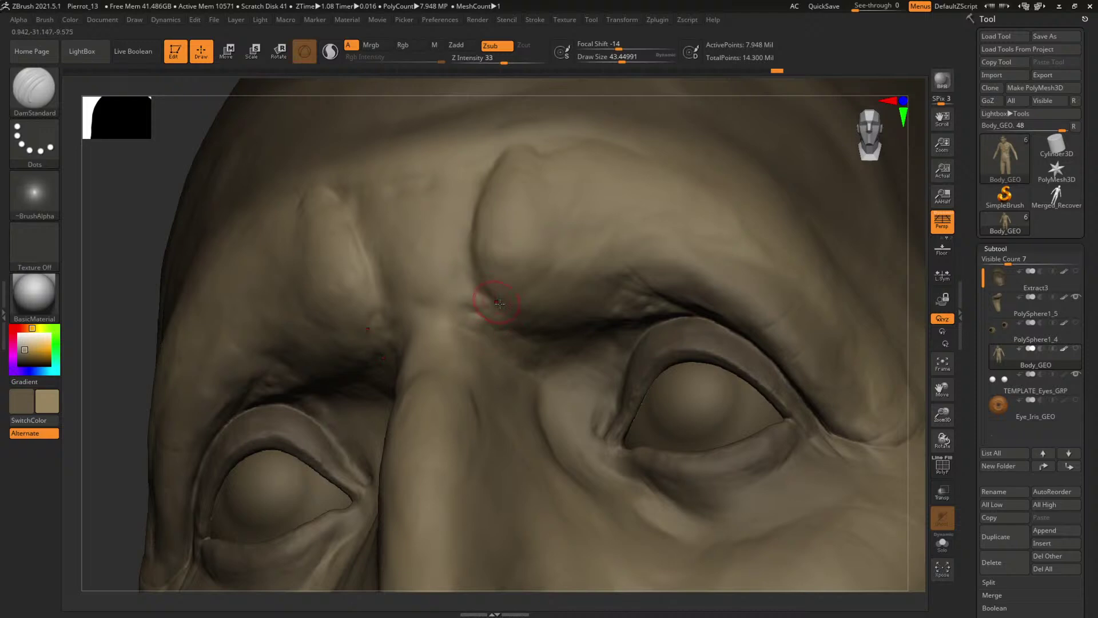
pyautogui.moveTo(473, 246); pyautogui.dragTo(474, 257)
pyautogui.moveTo(886, 315); pyautogui.dragTo(483, 223, button='right')
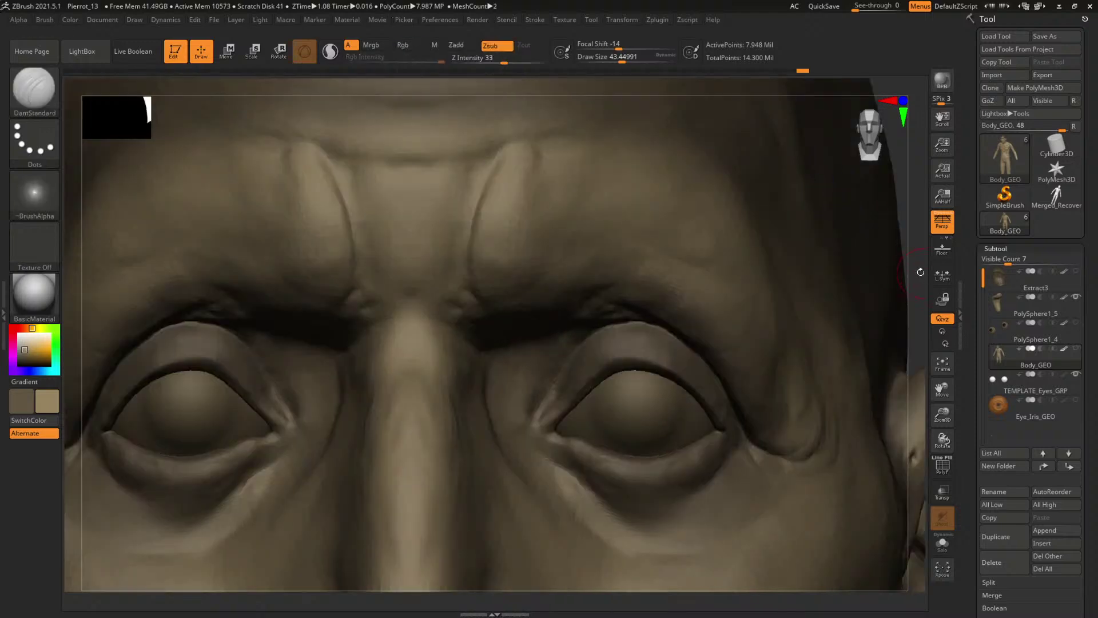
# - Carve a curved crease around the under-eye bag toward the outer eye corner with DamStandard at a draw size of about 43
pyautogui.moveTo(869, 217)
pyautogui.mouseDown(button='right')
pyautogui.moveTo(760, 160)
pyautogui.moveTo(774, 240)
pyautogui.mouseUp(button='right')
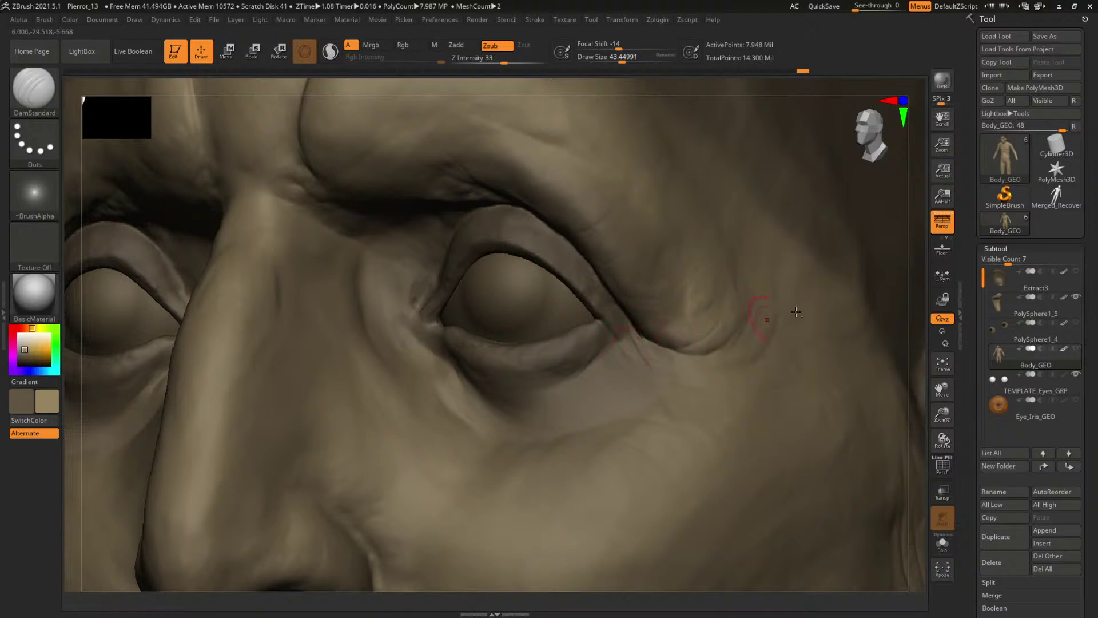
pyautogui.moveTo(911, 295)
pyautogui.mouseDown(button='right')
pyautogui.moveTo(842, 235)
pyautogui.moveTo(872, 243)
pyautogui.mouseUp(button='right')
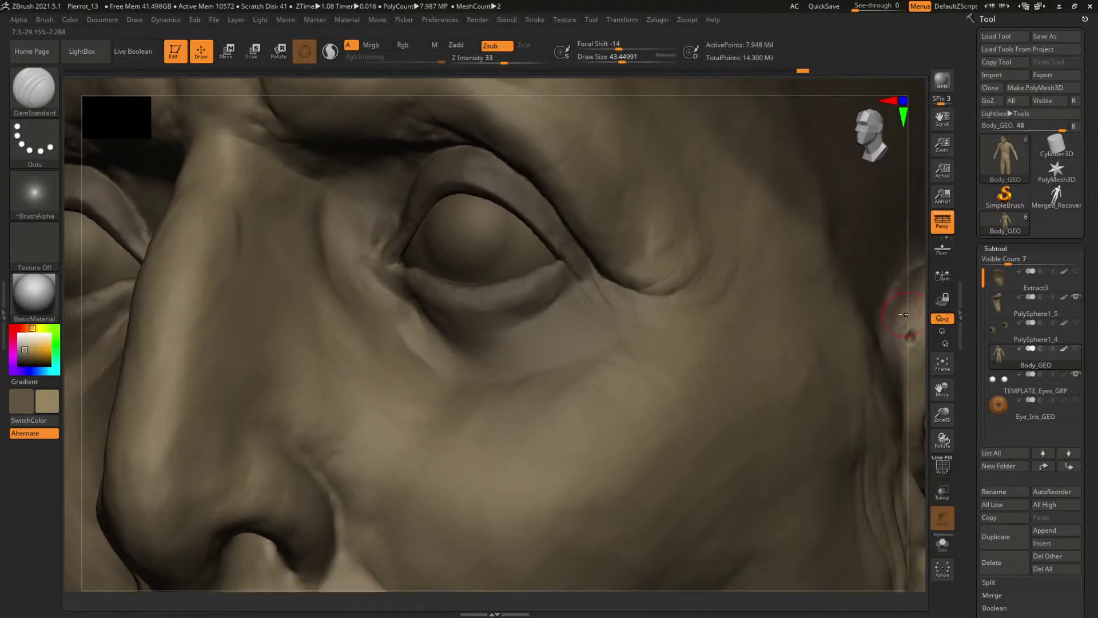
pyautogui.moveTo(903, 314); pyautogui.dragTo(800, 329, button='right')
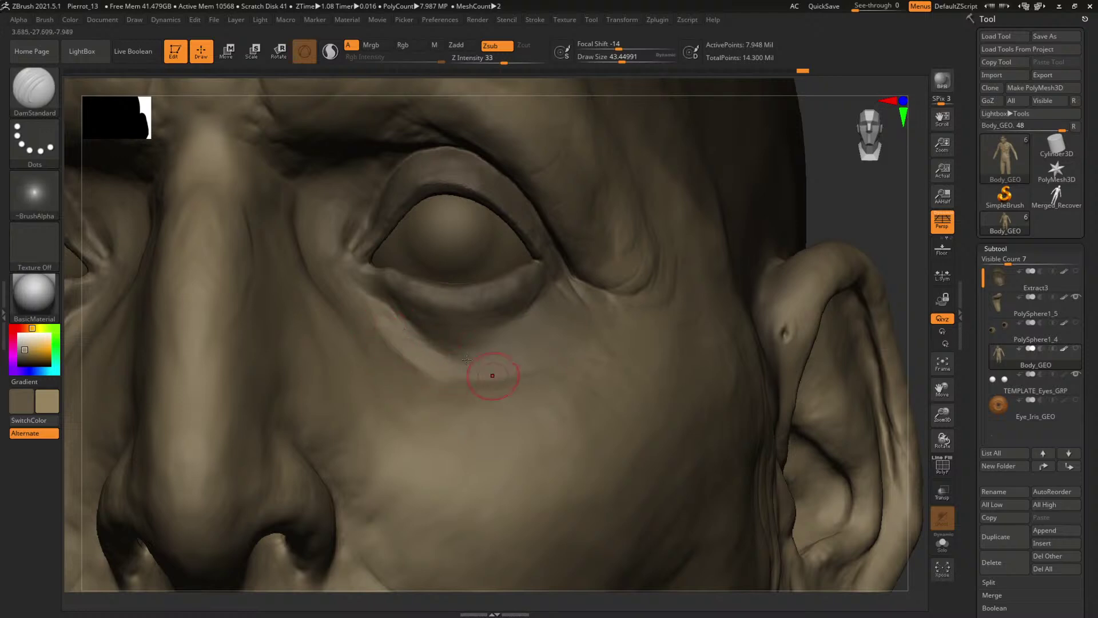
pyautogui.moveTo(576, 367); pyautogui.dragTo(597, 337)
pyautogui.moveTo(831, 227)
pyautogui.mouseDown()
pyautogui.moveTo(860, 238)
pyautogui.moveTo(534, 362)
pyautogui.mouseUp()
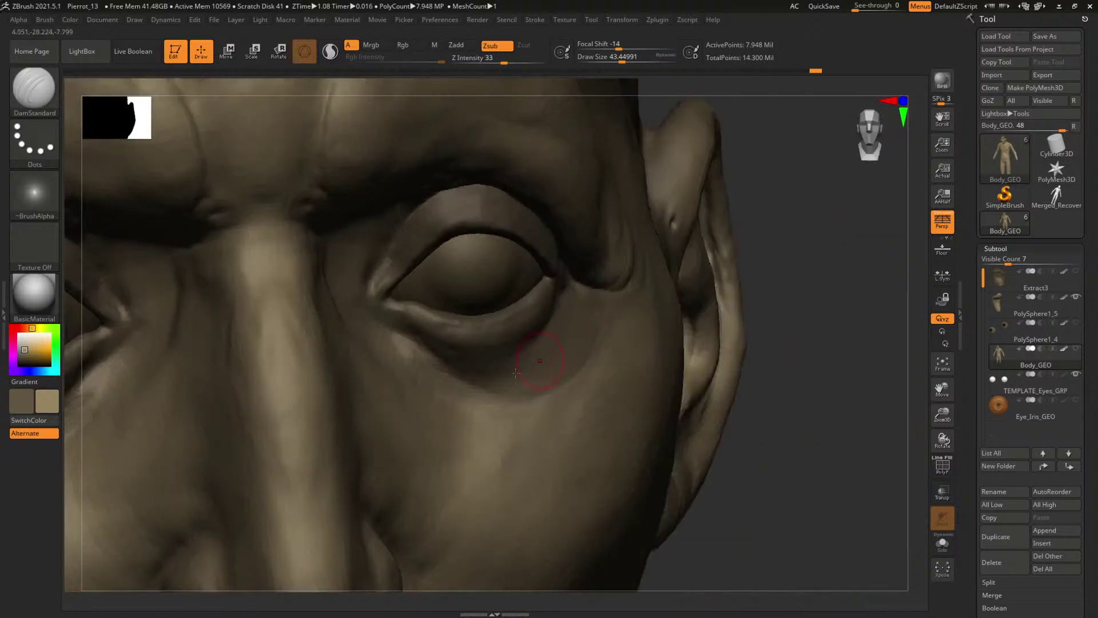
pyautogui.click(600, 322)
# - Sharpen the lower edge of the under-eye bag with DamStandard at a draw size of about 24
pyautogui.press('[')
pyautogui.press('[')
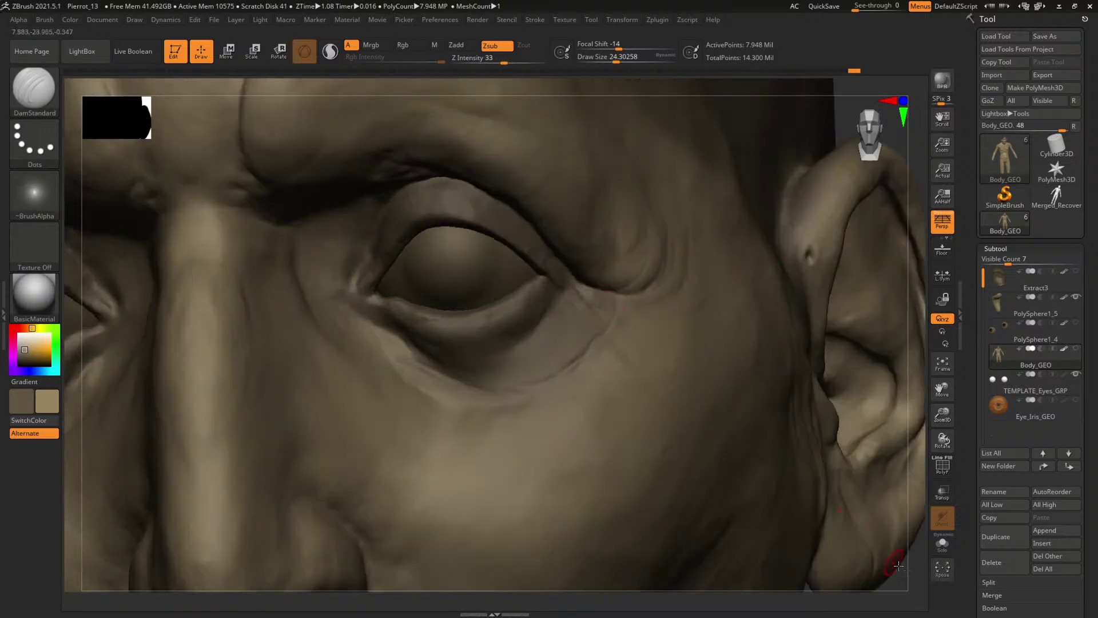
pyautogui.keyDown('alt'); pyautogui.moveTo(909, 572); pyautogui.dragTo(849, 485); pyautogui.keyUp('alt')
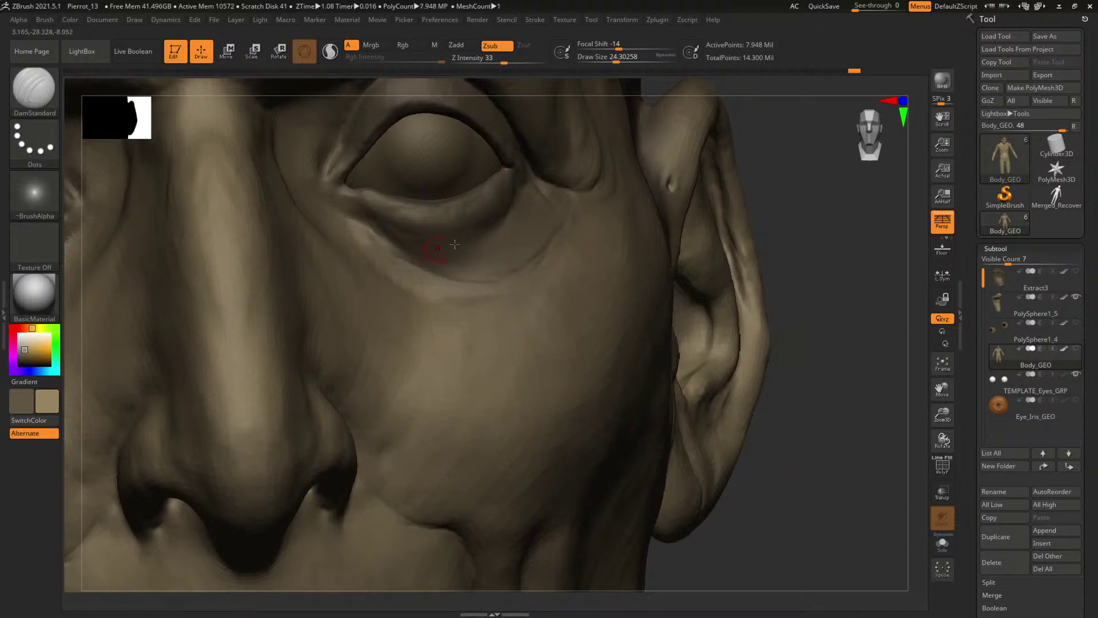
pyautogui.moveTo(454, 245); pyautogui.dragTo(486, 291, button='right')
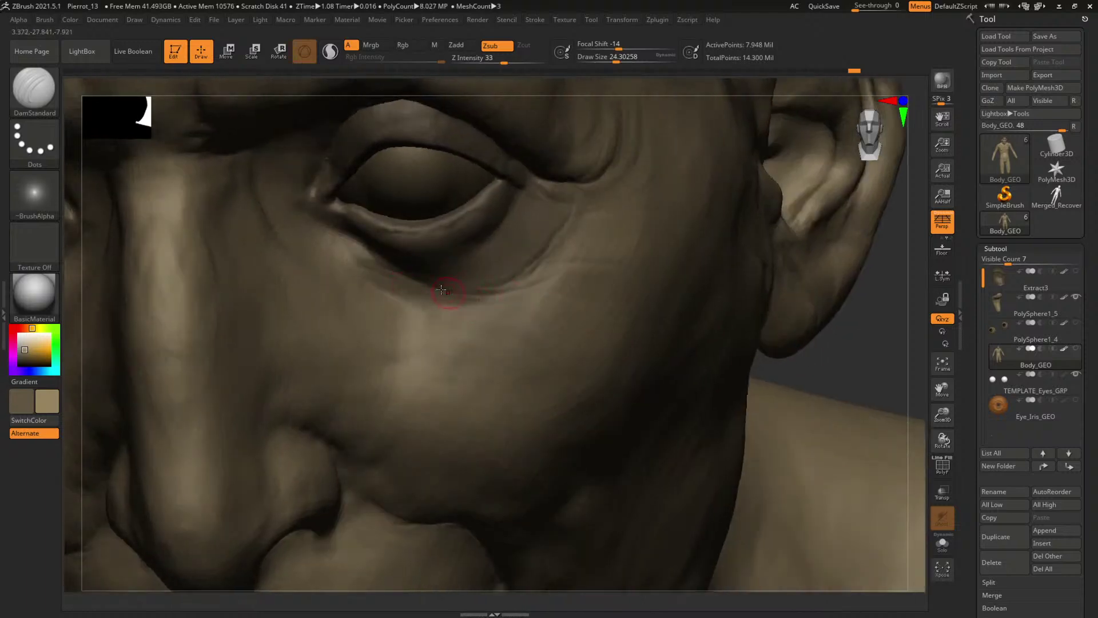
pyautogui.moveTo(446, 297); pyautogui.dragTo(520, 291)
pyautogui.moveTo(781, 341)
pyautogui.mouseDown(button='right')
pyautogui.moveTo(845, 343)
pyautogui.moveTo(845, 306)
pyautogui.moveTo(812, 320)
pyautogui.mouseUp(button='right')
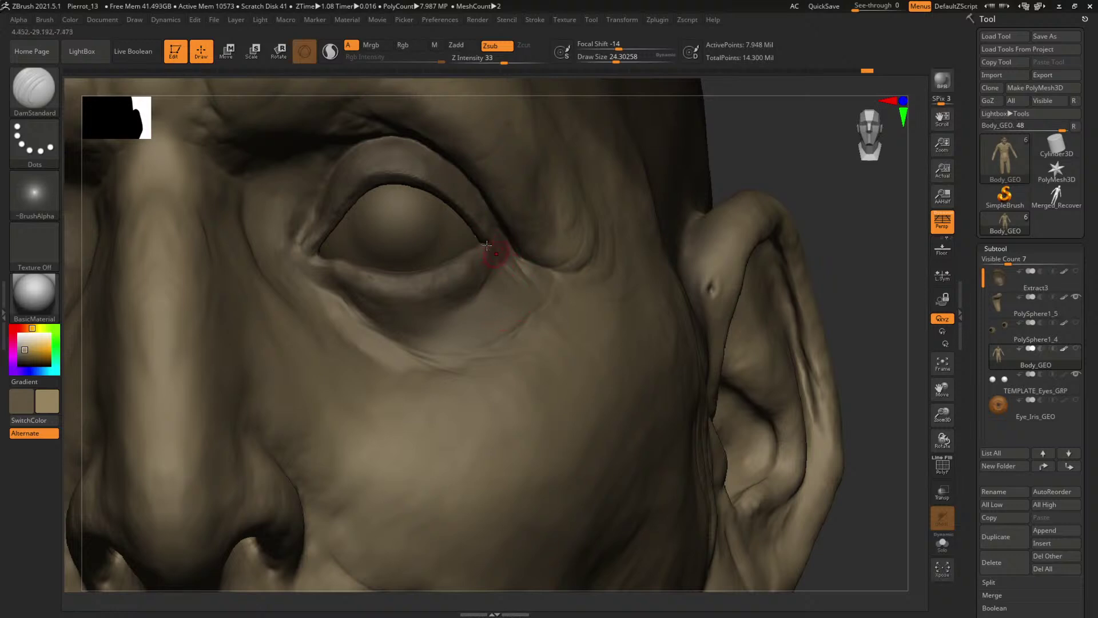
# - Carve fine creases at and below the outer eye corner with DamStandard at a draw size of about 24
pyautogui.moveTo(641, 232); pyautogui.dragTo(527, 282, button='right')
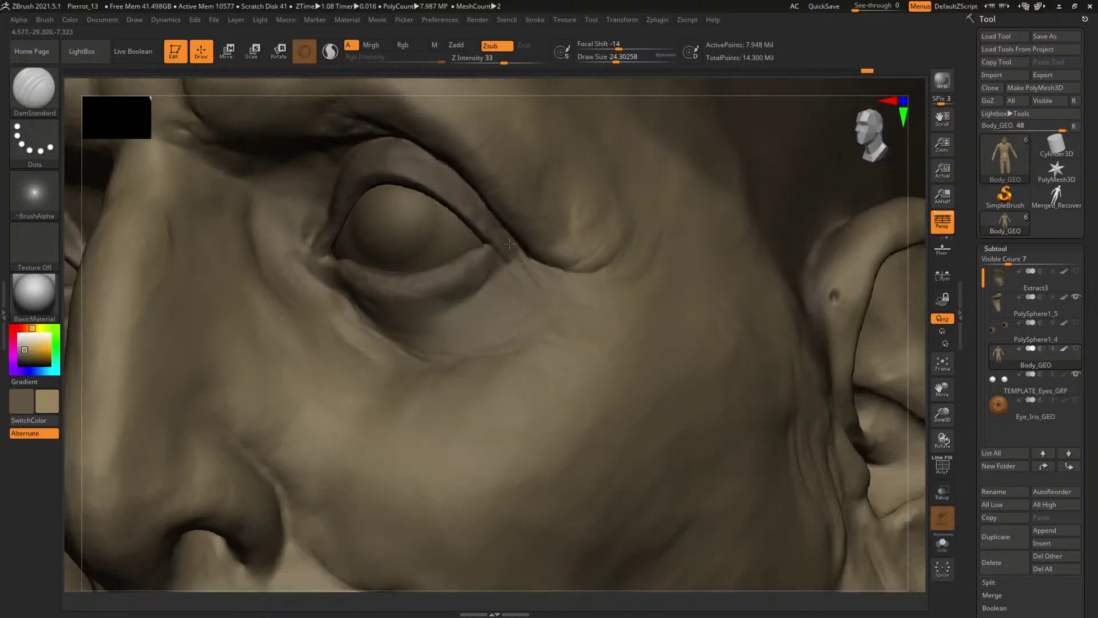
pyautogui.moveTo(885, 312); pyautogui.dragTo(573, 304, button='right')
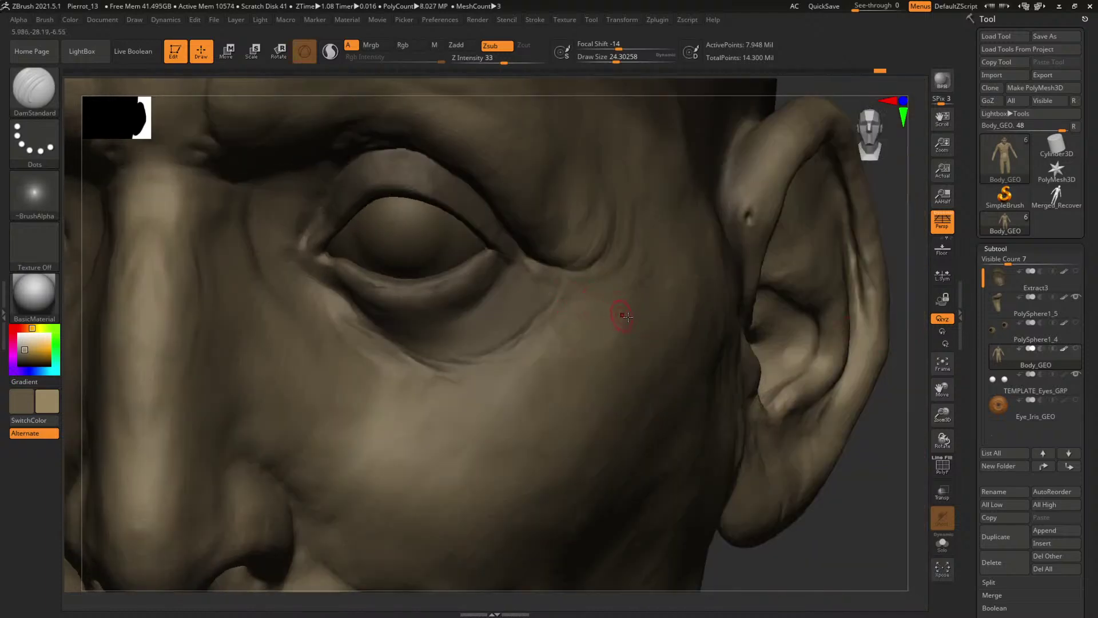
pyautogui.keyDown('shift'); pyautogui.moveTo(862, 456); pyautogui.dragTo(879, 509); pyautogui.keyUp('shift')
pyautogui.press('f')
pyautogui.moveTo(752, 410)
pyautogui.mouseDown(button='right')
pyautogui.moveTo(503, 304)
pyautogui.moveTo(649, 276)
pyautogui.mouseUp(button='right')
# - Carve the crease beside the nostril wing with DamStandard at a draw size of about 35, and build up the adjoining cheek with ClayBuildup
pyautogui.press('b')
pyautogui.press('d')
pyautogui.press('s')
pyautogui.press('space')
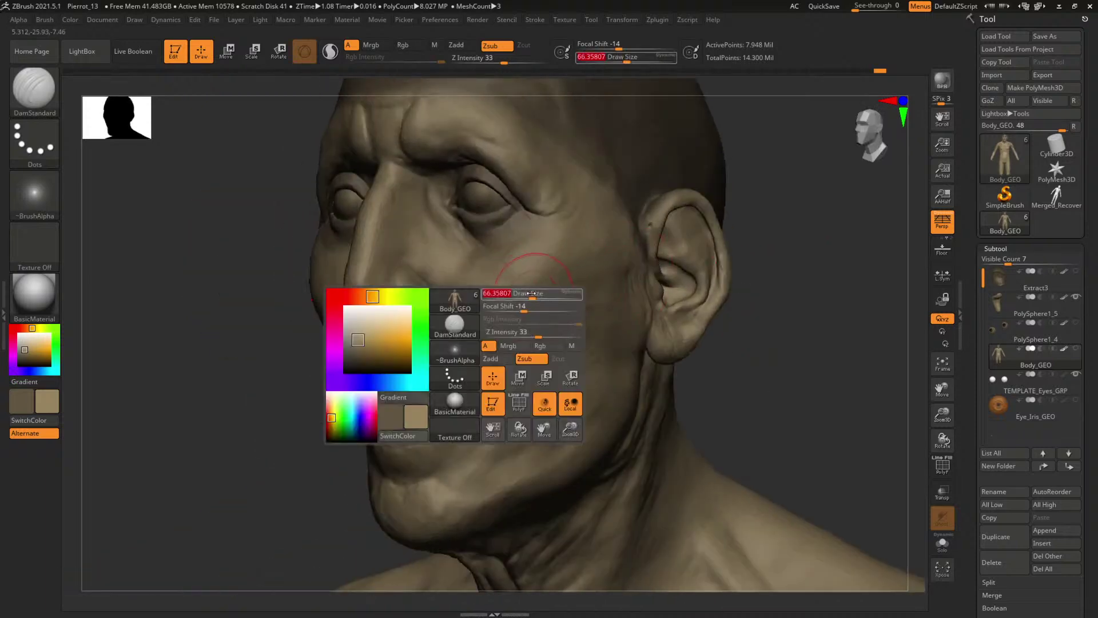
pyautogui.keyDown('shift'); pyautogui.moveTo(774, 326); pyautogui.dragTo(830, 414); pyautogui.keyUp('shift')
pyautogui.press('space')
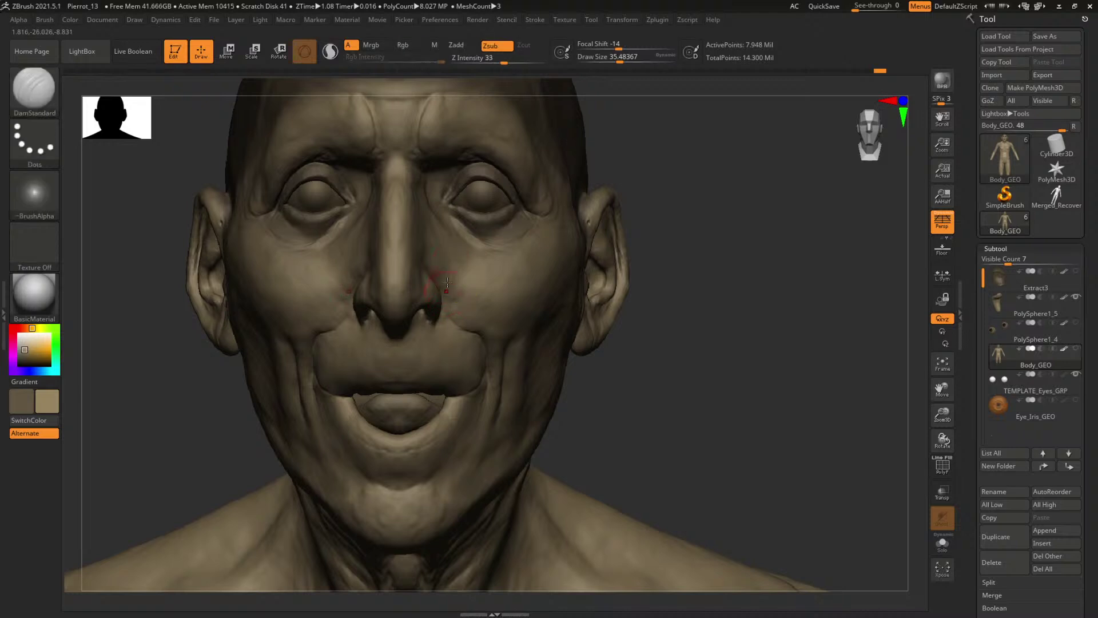
pyautogui.moveTo(694, 318); pyautogui.dragTo(454, 299)
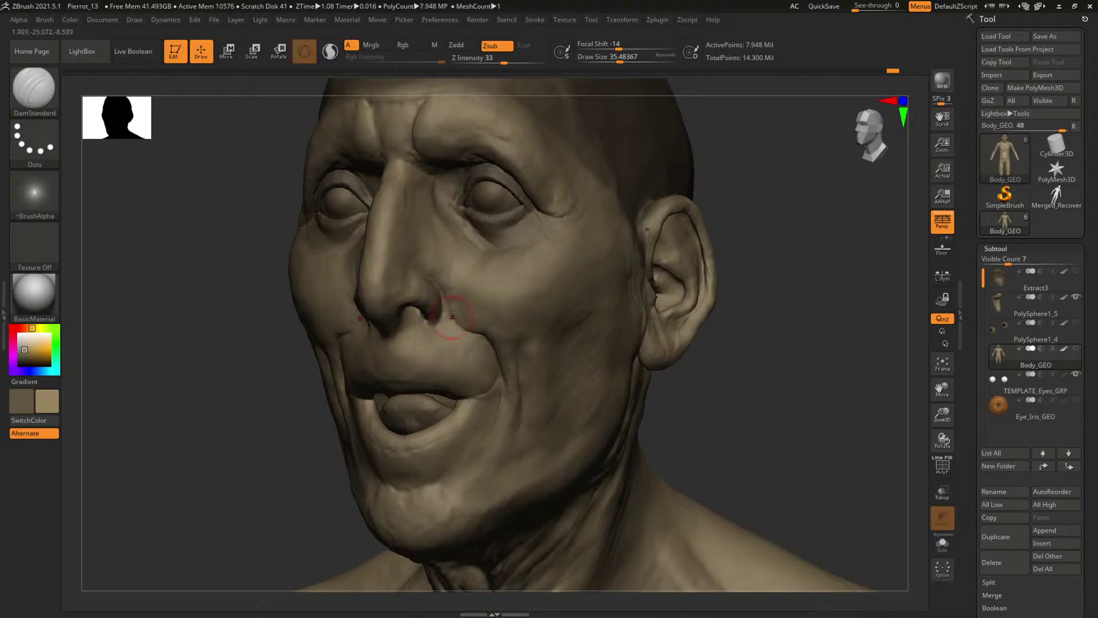
pyautogui.moveTo(809, 326)
pyautogui.mouseDown()
pyautogui.moveTo(629, 320)
pyautogui.moveTo(534, 284)
pyautogui.mouseUp()
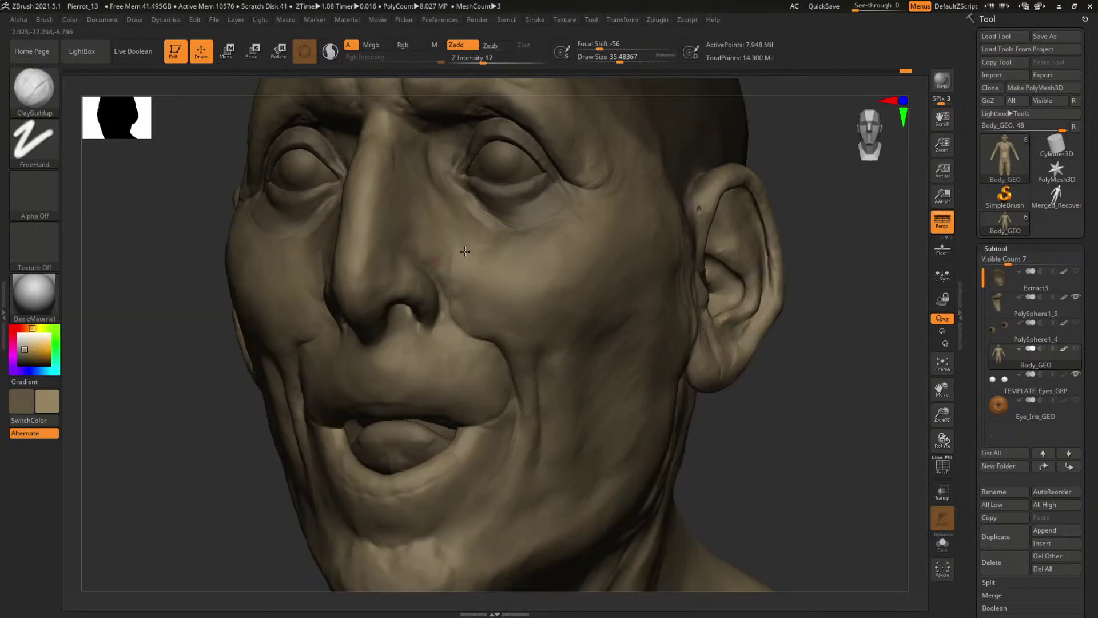
pyautogui.moveTo(829, 355)
pyautogui.mouseDown()
pyautogui.moveTo(860, 387)
pyautogui.moveTo(661, 319)
pyautogui.moveTo(774, 360)
pyautogui.moveTo(719, 356)
pyautogui.mouseUp()
# - Carve soft downward lines over the cheekbone with DamStandard at a draw size of about 55
pyautogui.press('b')
pyautogui.press('d')
pyautogui.press('s')
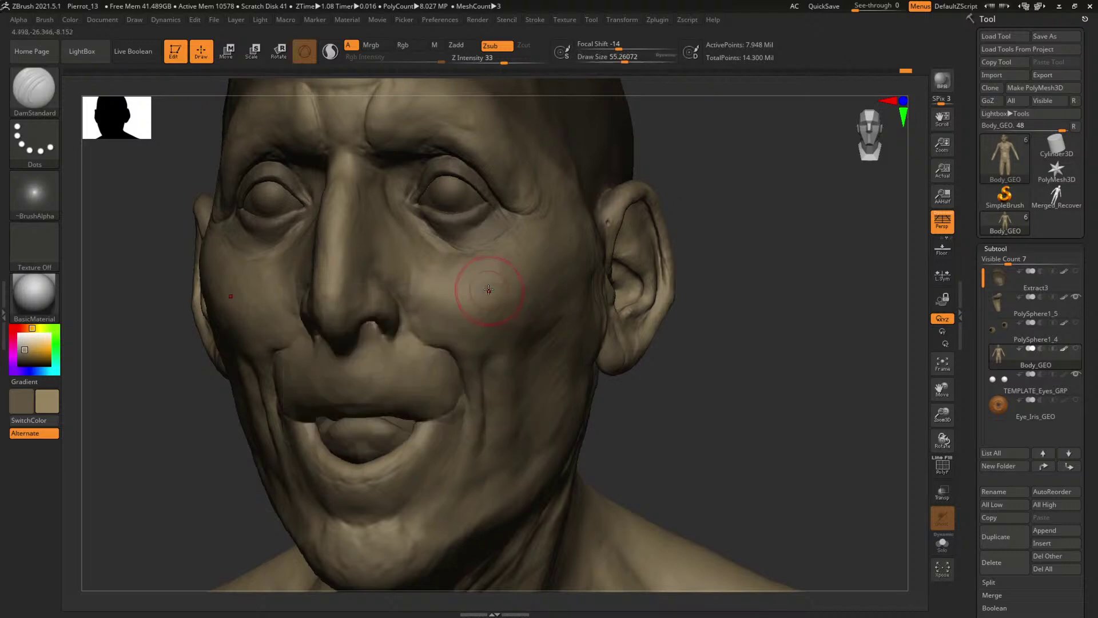
pyautogui.moveTo(493, 262); pyautogui.dragTo(501, 303)
pyautogui.moveTo(495, 251); pyautogui.dragTo(503, 312)
pyautogui.moveTo(743, 295)
pyautogui.keyDown('alt'); pyautogui.mouseDown()
pyautogui.moveTo(769, 287)
pyautogui.moveTo(654, 299)
pyautogui.moveTo(700, 340)
pyautogui.moveTo(748, 297)
pyautogui.moveTo(616, 294)
pyautogui.mouseUp(); pyautogui.keyUp('alt')
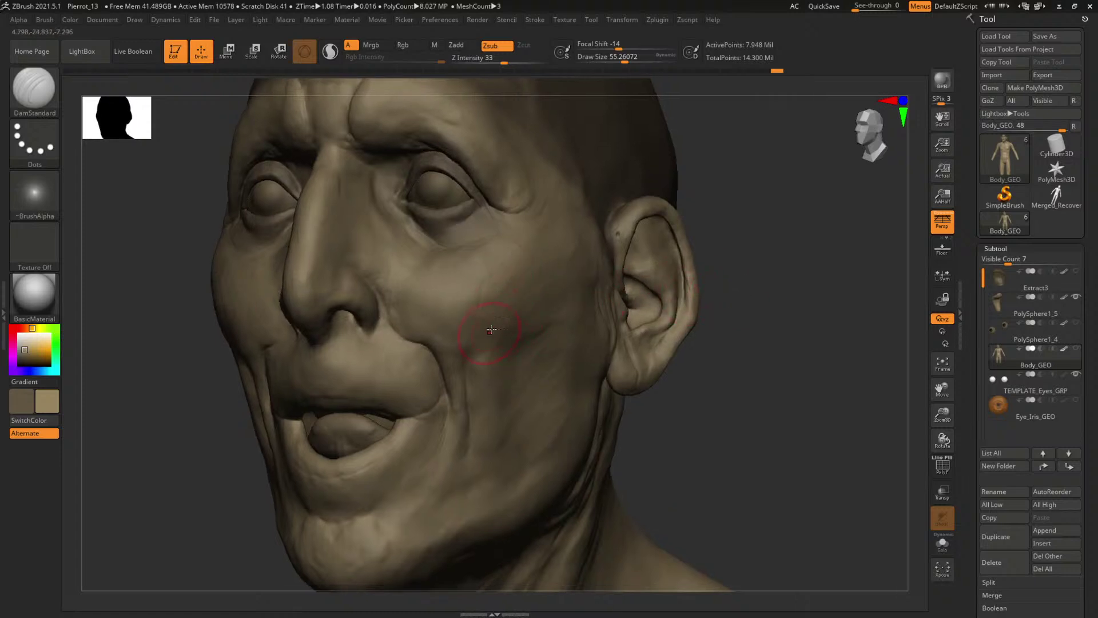
# - Carve creases through the cheek hollow below the cheekbone with DamStandard, using draw sizes of about 53 and 43
pyautogui.press(']')
pyautogui.moveTo(475, 342); pyautogui.dragTo(496, 313)
pyautogui.press('space')
pyautogui.moveTo(704, 249); pyautogui.dragTo(724, 275)
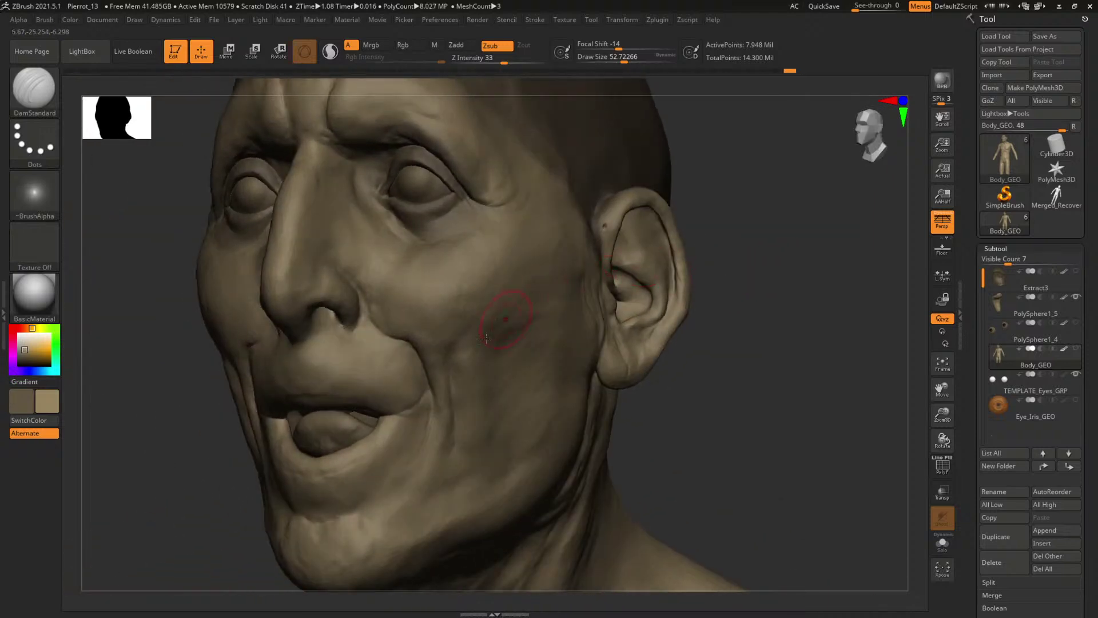
pyautogui.rightClick(521, 314)
pyautogui.moveTo(527, 284); pyautogui.dragTo(491, 386)
pyautogui.moveTo(719, 265); pyautogui.dragTo(623, 274)
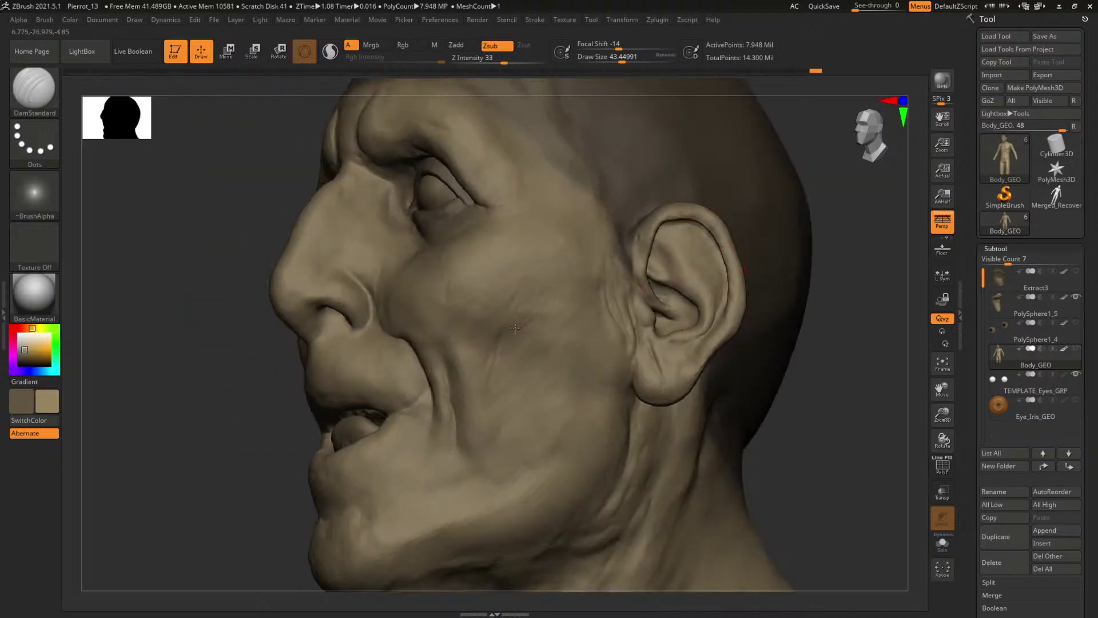
# - Carve fine diagonal wrinkles across the cheek between the mouth fold and ear with DamStandard at about 43, and undo the last stroke
pyautogui.moveTo(837, 416)
pyautogui.mouseDown()
pyautogui.moveTo(867, 427)
pyautogui.moveTo(726, 363)
pyautogui.moveTo(728, 316)
pyautogui.moveTo(732, 350)
pyautogui.mouseUp()
pyautogui.moveTo(732, 350); pyautogui.dragTo(692, 332)
pyautogui.moveTo(497, 331); pyautogui.dragTo(494, 350)
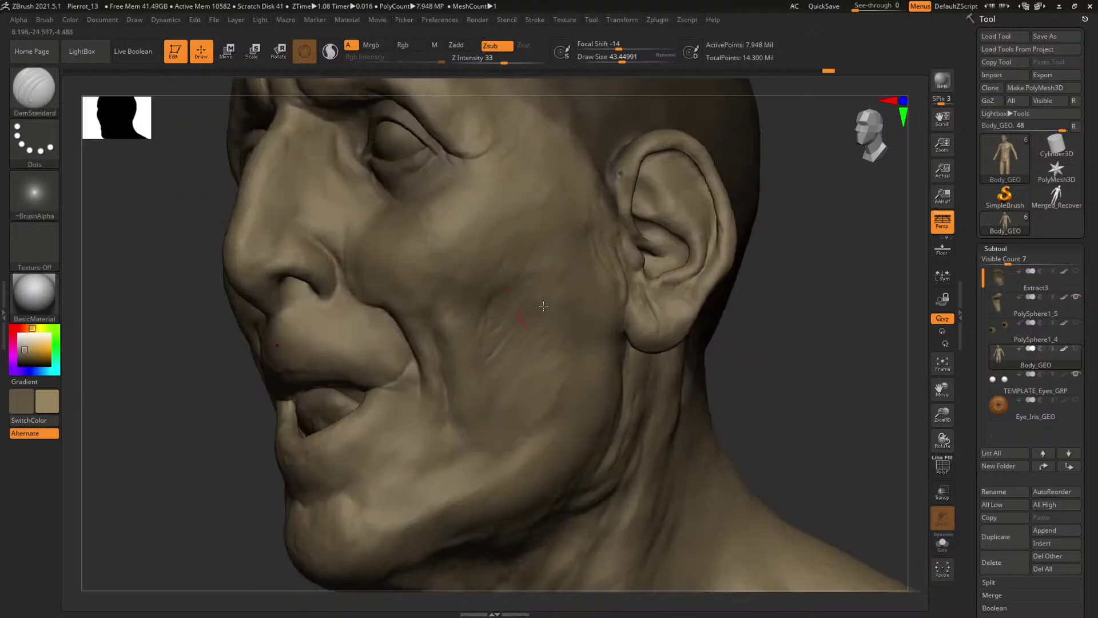
pyautogui.moveTo(541, 291); pyautogui.dragTo(549, 281)
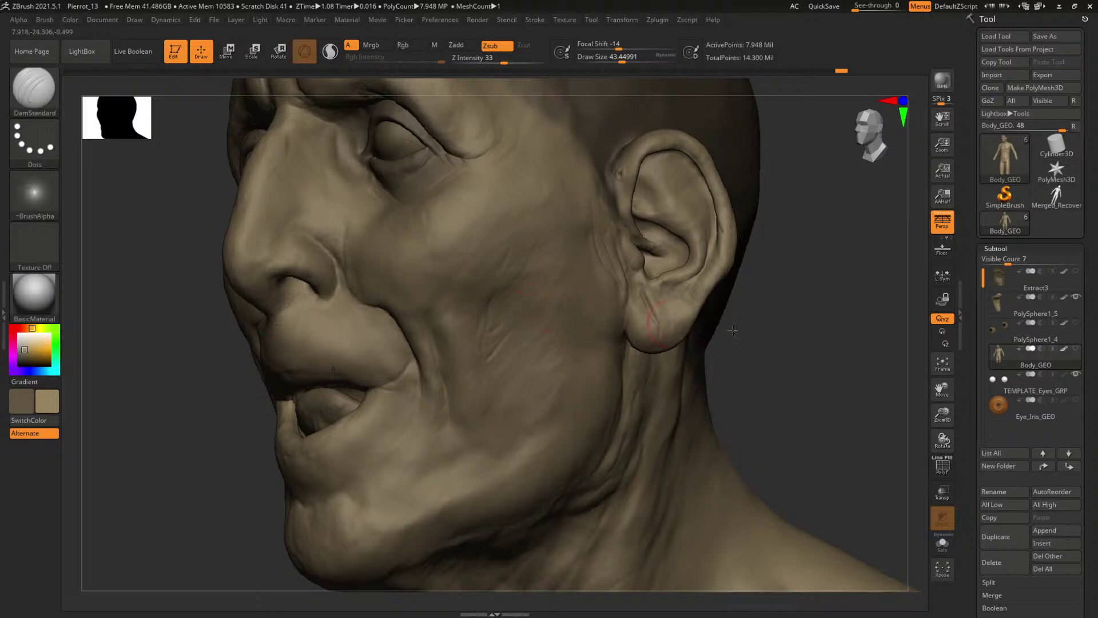
pyautogui.moveTo(733, 330)
pyautogui.mouseDown()
pyautogui.moveTo(545, 341)
pyautogui.moveTo(579, 303)
pyautogui.mouseUp()
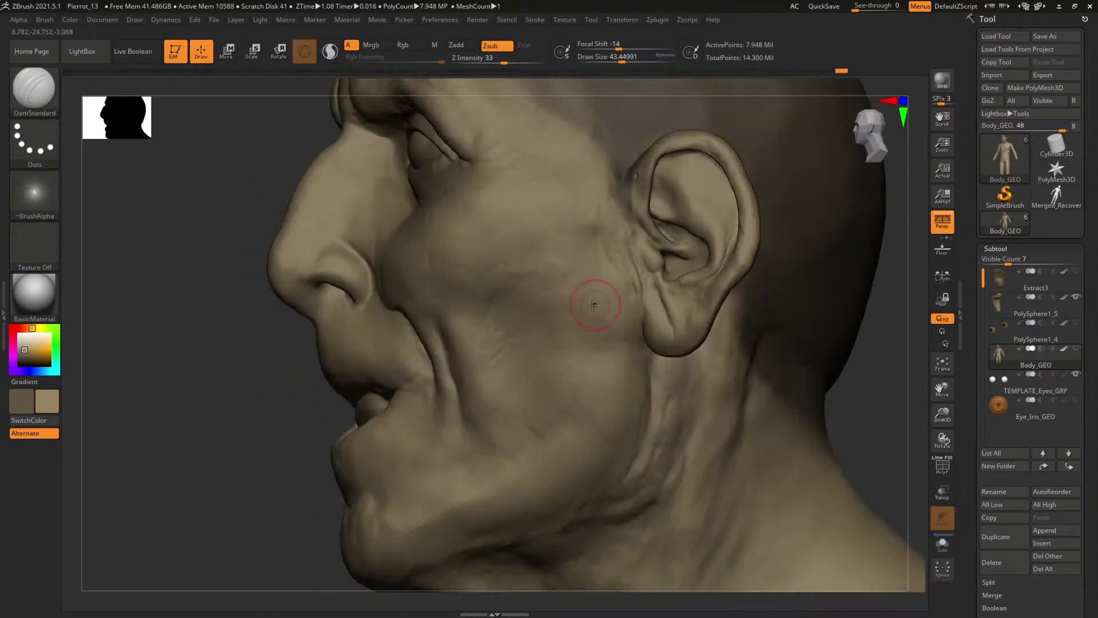
pyautogui.moveTo(872, 381)
pyautogui.mouseDown()
pyautogui.moveTo(912, 379)
pyautogui.moveTo(728, 311)
pyautogui.moveTo(761, 315)
pyautogui.moveTo(863, 386)
pyautogui.mouseUp()
pyautogui.moveTo(866, 386); pyautogui.dragTo(786, 376)
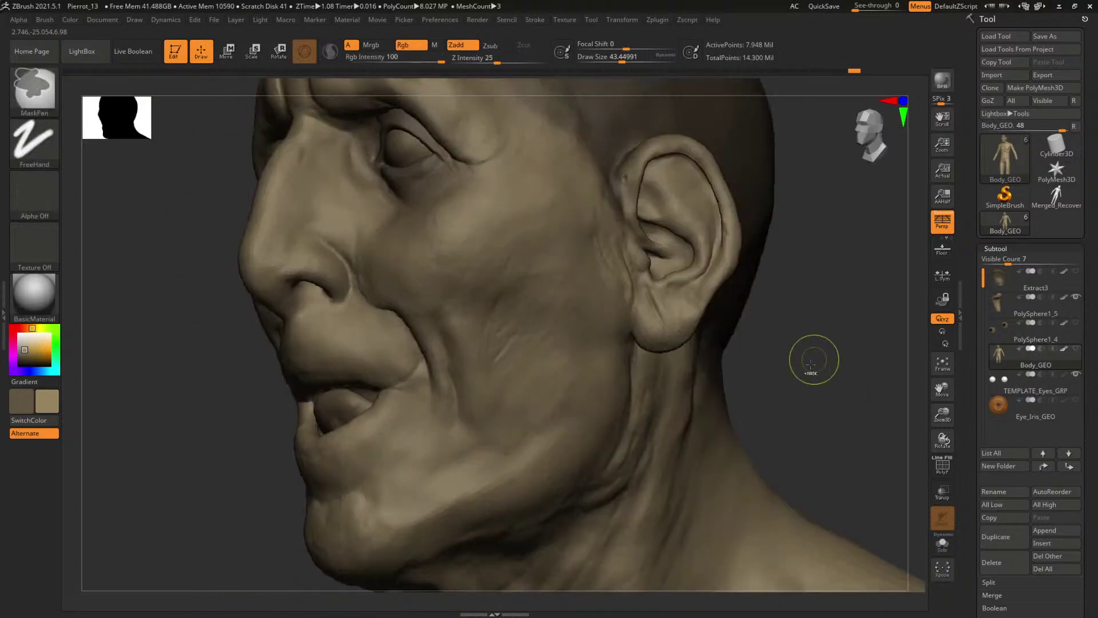
pyautogui.hotkey('ctrl', 'z')
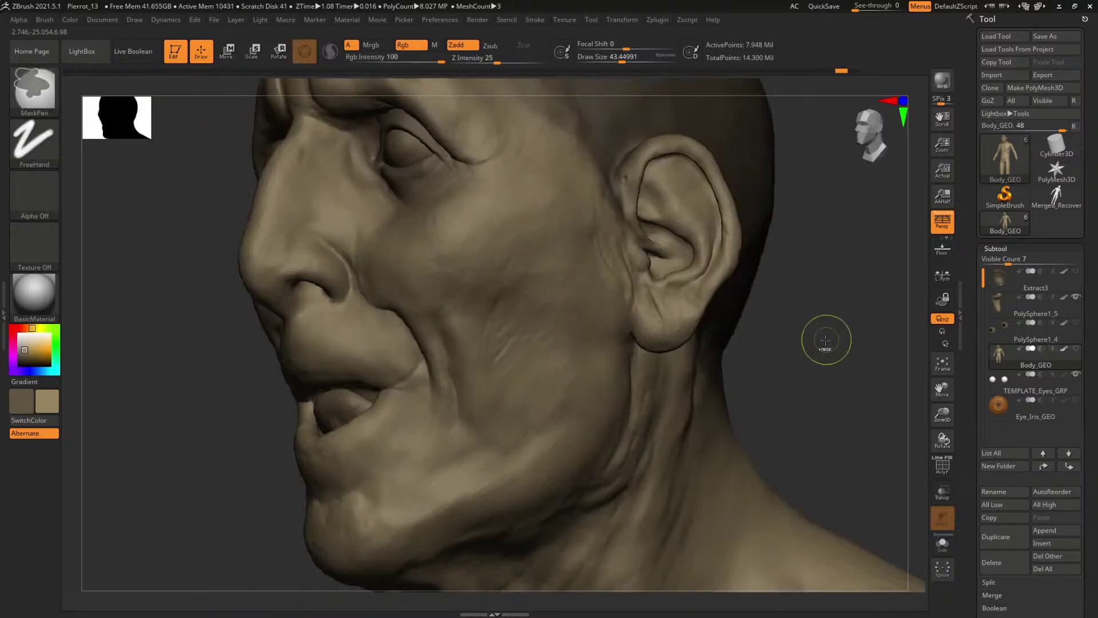
# - Build up the inner eye socket between the nose bridge and upper eyelid with ClayBuildup at a draw size of about 46
pyautogui.moveTo(874, 310)
pyautogui.keyDown('alt'); pyautogui.mouseDown()
pyautogui.moveTo(831, 387)
pyautogui.moveTo(814, 336)
pyautogui.moveTo(833, 404)
pyautogui.moveTo(849, 353)
pyautogui.mouseUp(); pyautogui.keyUp('alt')
pyautogui.moveTo(841, 298)
pyautogui.keyDown('alt'); pyautogui.mouseDown()
pyautogui.moveTo(896, 421)
pyautogui.moveTo(824, 258)
pyautogui.moveTo(857, 328)
pyautogui.moveTo(800, 311)
pyautogui.mouseUp(); pyautogui.keyUp('alt')
pyautogui.press('space')
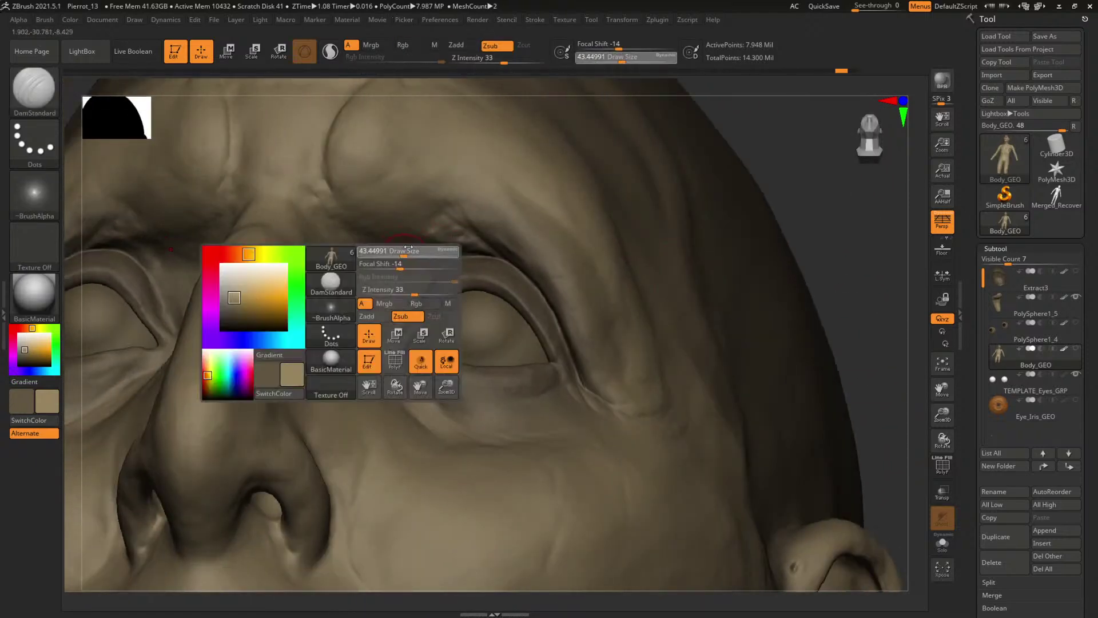
pyautogui.moveTo(404, 252)
pyautogui.mouseDown()
pyautogui.moveTo(413, 251)
pyautogui.moveTo(399, 244)
pyautogui.mouseUp()
pyautogui.press(']')
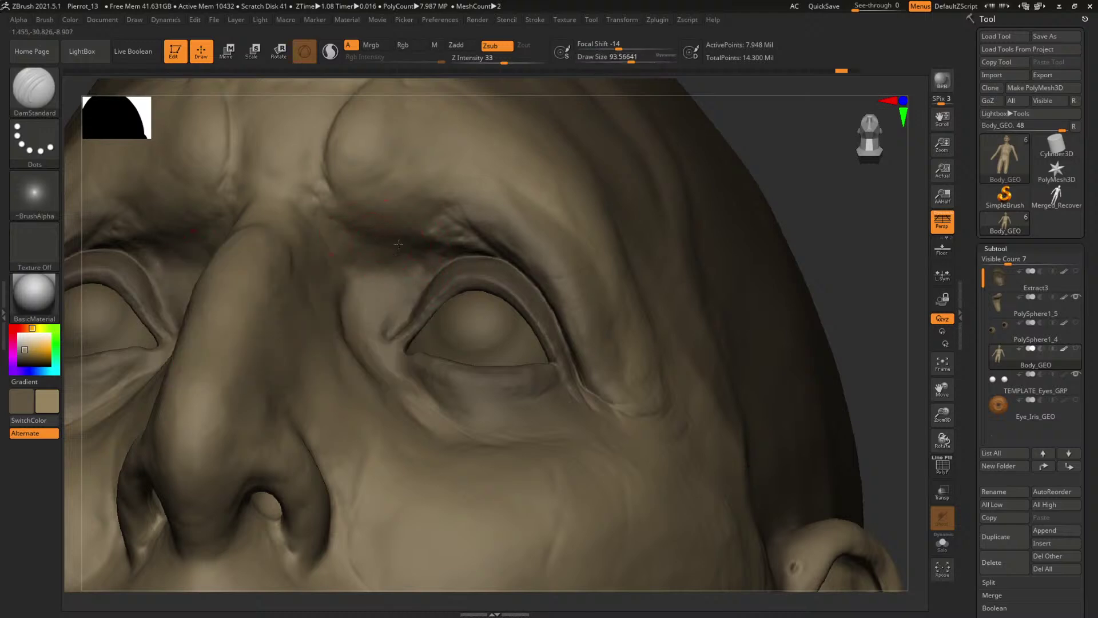
pyautogui.press('b')
pyautogui.press('c')
pyautogui.press('b')
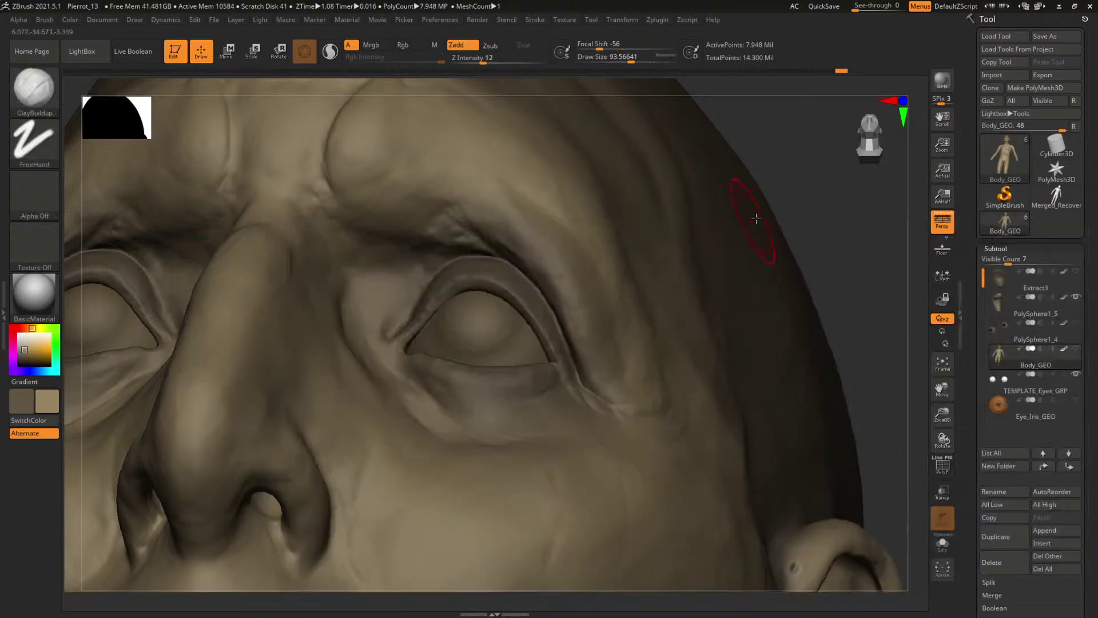
pyautogui.press('space')
pyautogui.moveTo(368, 269); pyautogui.dragTo(361, 268)
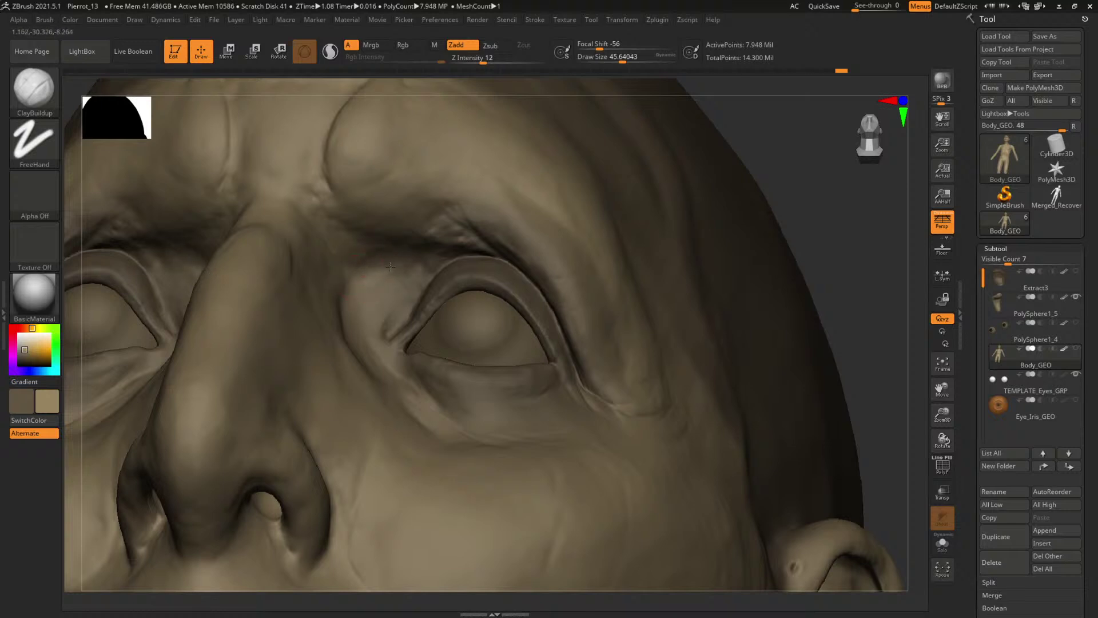
pyautogui.moveTo(390, 266); pyautogui.dragTo(370, 287)
pyautogui.moveTo(836, 181)
pyautogui.mouseDown()
pyautogui.moveTo(833, 206)
pyautogui.moveTo(698, 210)
pyautogui.moveTo(690, 222)
pyautogui.moveTo(733, 179)
pyautogui.moveTo(793, 196)
pyautogui.moveTo(799, 179)
pyautogui.mouseUp()
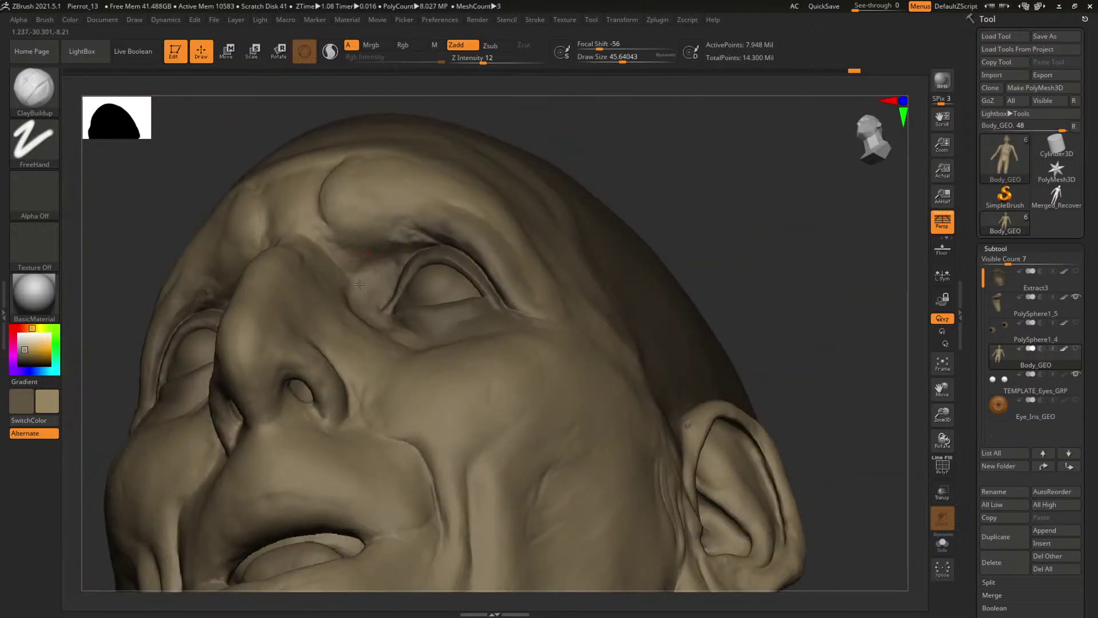
# - Refine the socket hollow beneath the inner brow with ClayBuildup at a draw size of about 48
pyautogui.moveTo(681, 183); pyautogui.dragTo(759, 146)
pyautogui.press('space')
pyautogui.moveTo(416, 209); pyautogui.dragTo(396, 207)
pyautogui.press('space')
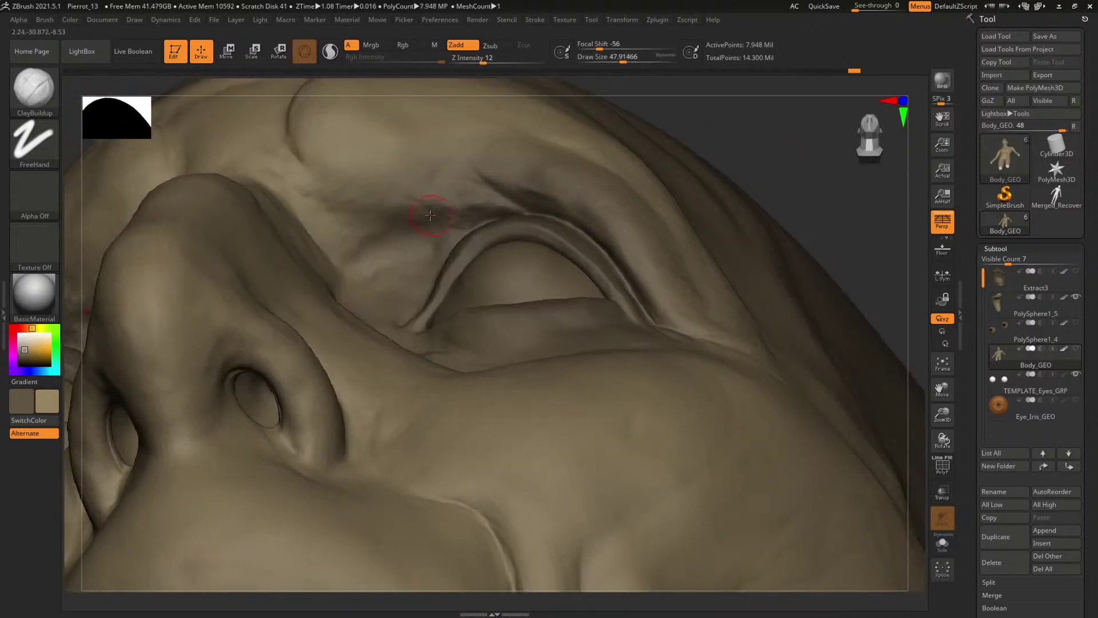
# - Build up the under-eye bag with ClayBuildup, using draw sizes of about 34 and 55
pyautogui.moveTo(767, 142); pyautogui.dragTo(680, 226)
pyautogui.keyDown('shift'); pyautogui.moveTo(681, 226); pyautogui.dragTo(642, 240); pyautogui.keyUp('shift')
pyautogui.moveTo(730, 208)
pyautogui.keyDown('alt'); pyautogui.mouseDown()
pyautogui.moveTo(788, 236)
pyautogui.moveTo(725, 223)
pyautogui.moveTo(777, 284)
pyautogui.mouseUp(); pyautogui.keyUp('alt')
pyautogui.moveTo(823, 205)
pyautogui.mouseDown()
pyautogui.moveTo(814, 215)
pyautogui.moveTo(744, 200)
pyautogui.mouseUp()
pyautogui.press('space')
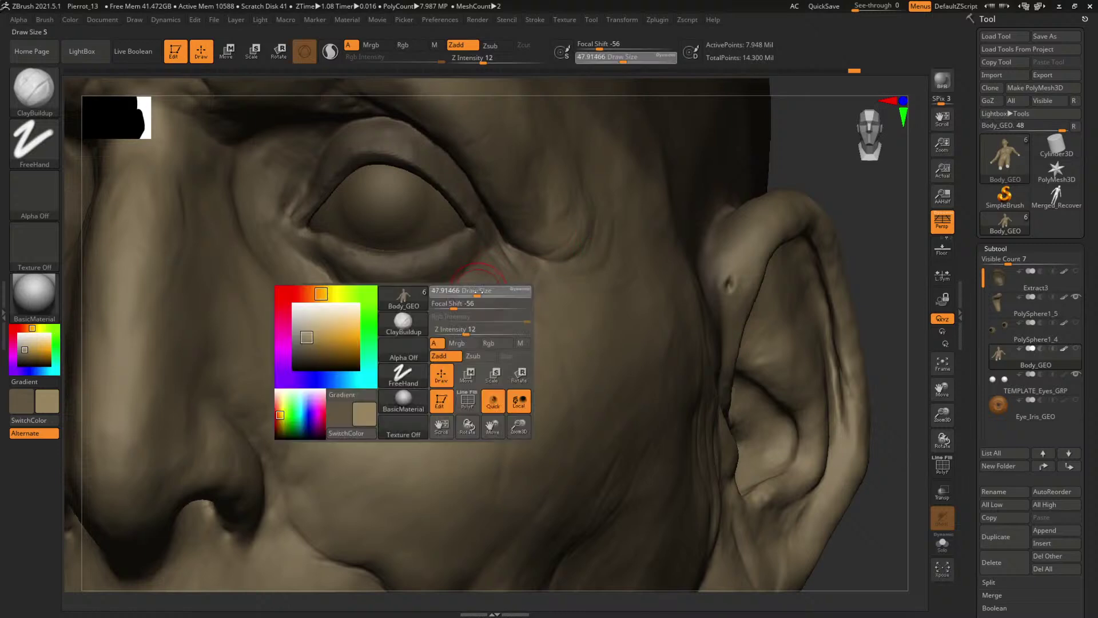
pyautogui.moveTo(476, 289); pyautogui.dragTo(455, 298)
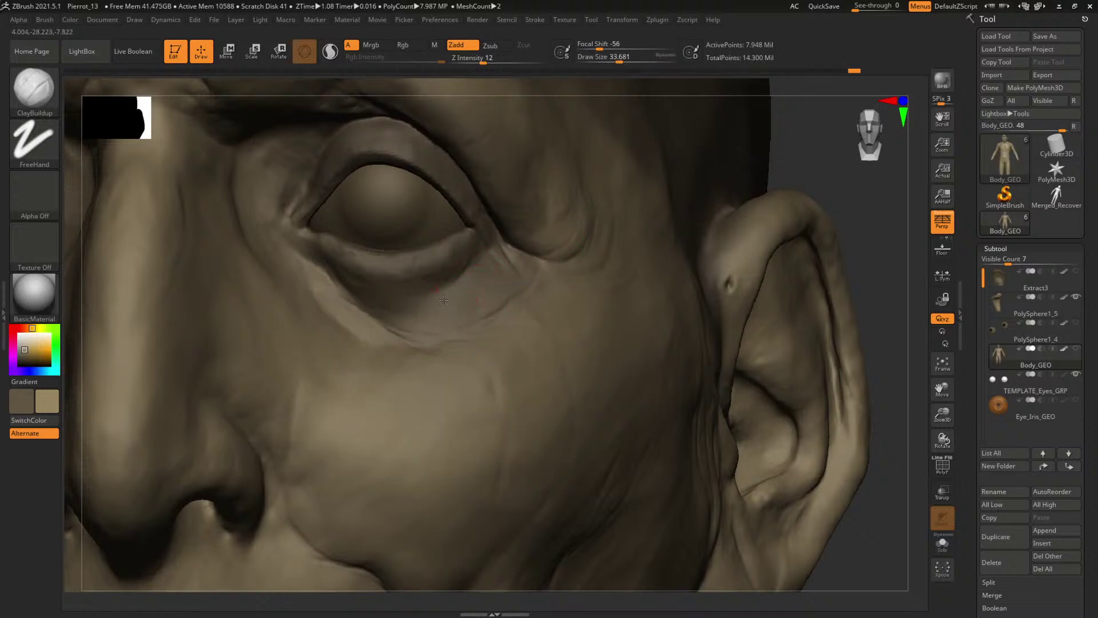
pyautogui.press('space')
pyautogui.click(485, 290)
# - Shape soft folds along the lower edge of the under-eye bag with the Standard brush, using draw sizes of about 48 and 76
pyautogui.moveTo(842, 148)
pyautogui.mouseDown()
pyautogui.moveTo(797, 160)
pyautogui.moveTo(743, 213)
pyautogui.mouseUp()
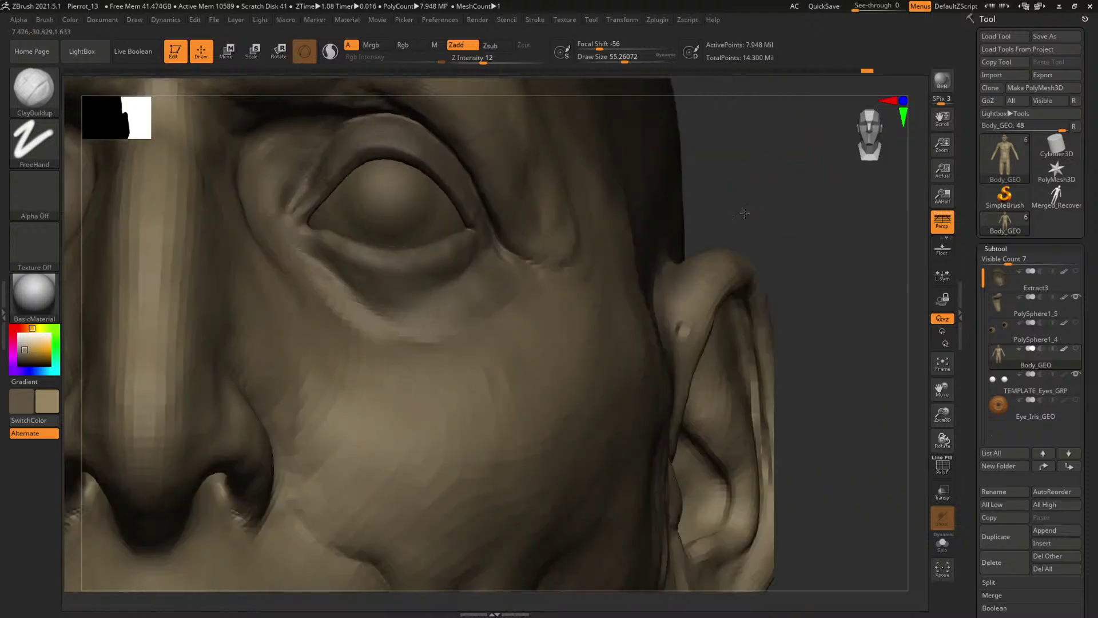
pyautogui.press('space')
pyautogui.click(416, 323)
pyautogui.press('b')
pyautogui.press('s')
pyautogui.press('t')
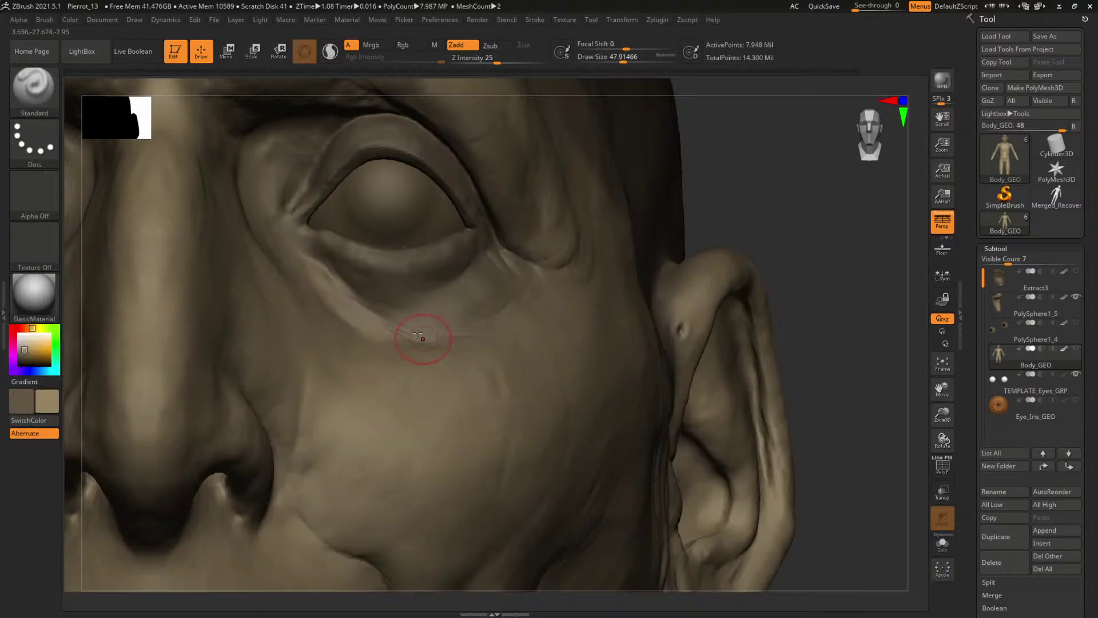
pyautogui.keyDown('shift'); pyautogui.moveTo(477, 290); pyautogui.dragTo(446, 313); pyautogui.keyUp('shift')
pyautogui.press('space')
pyautogui.click(400, 355)
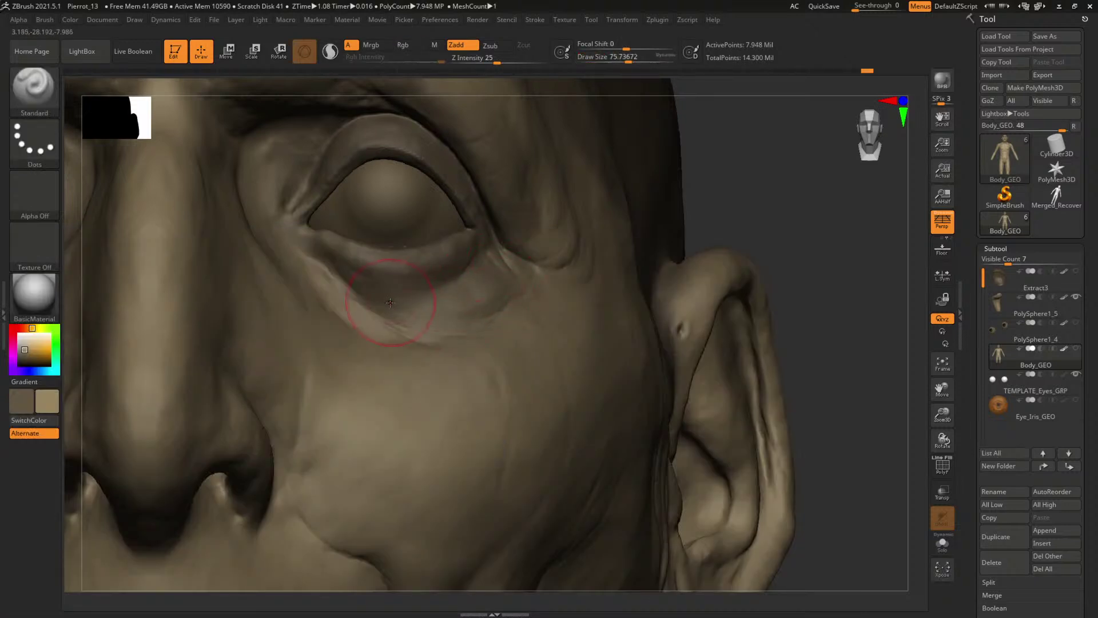
# - Build up the outer part of the under-eye bag with ClayBuildup at a draw size of about 76
pyautogui.moveTo(724, 226); pyautogui.dragTo(502, 274)
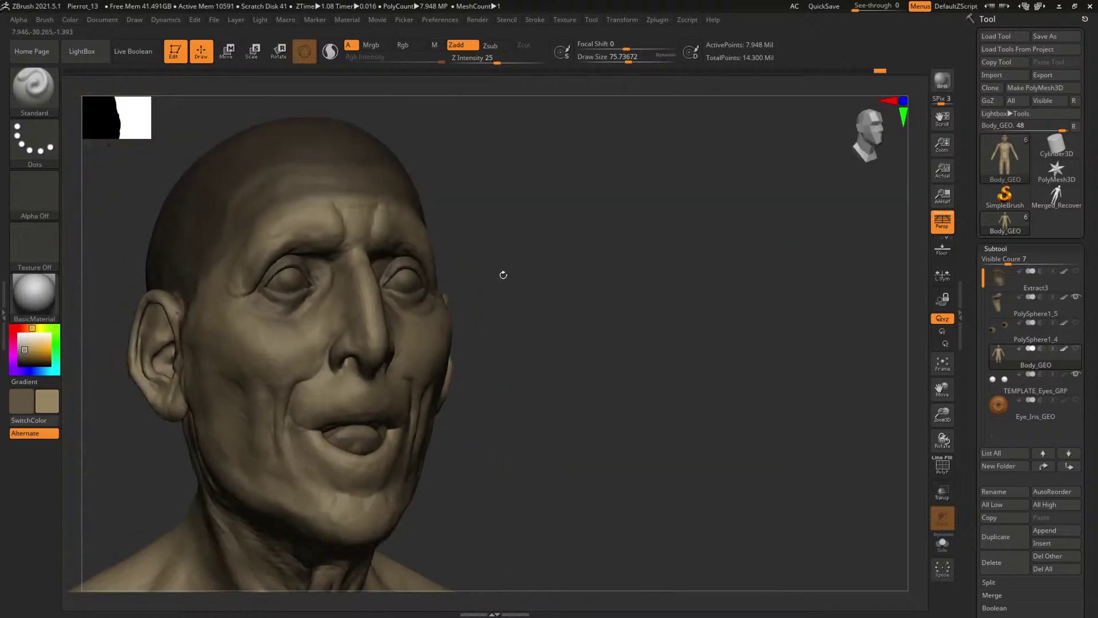
pyautogui.moveTo(663, 275); pyautogui.dragTo(766, 229)
pyautogui.press('b')
pyautogui.press('c')
pyautogui.press('b')
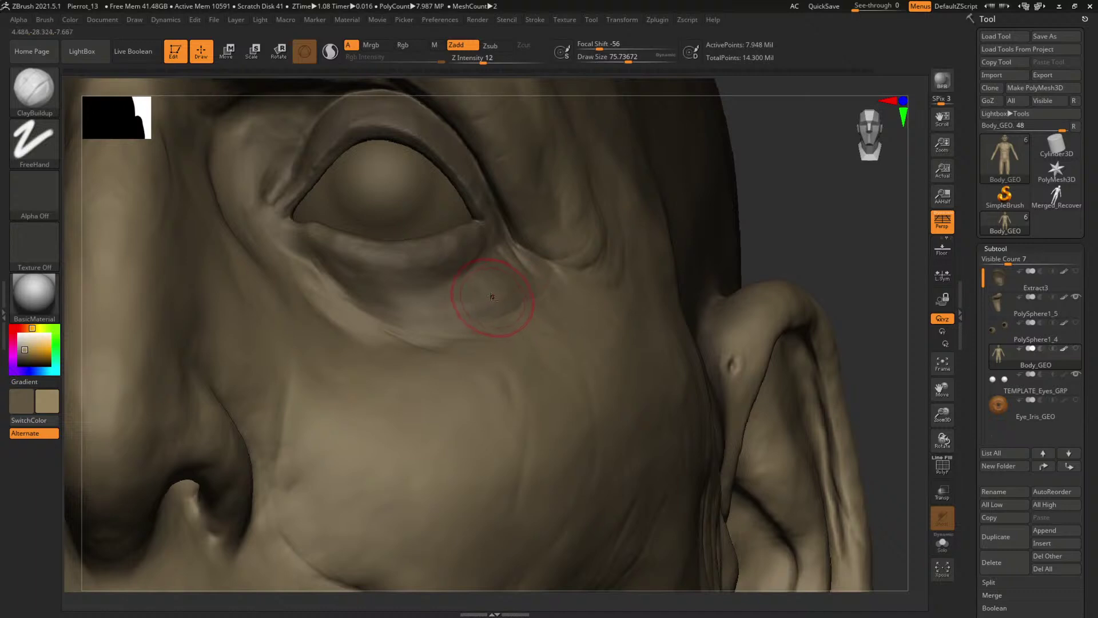
pyautogui.moveTo(780, 216); pyautogui.dragTo(761, 235)
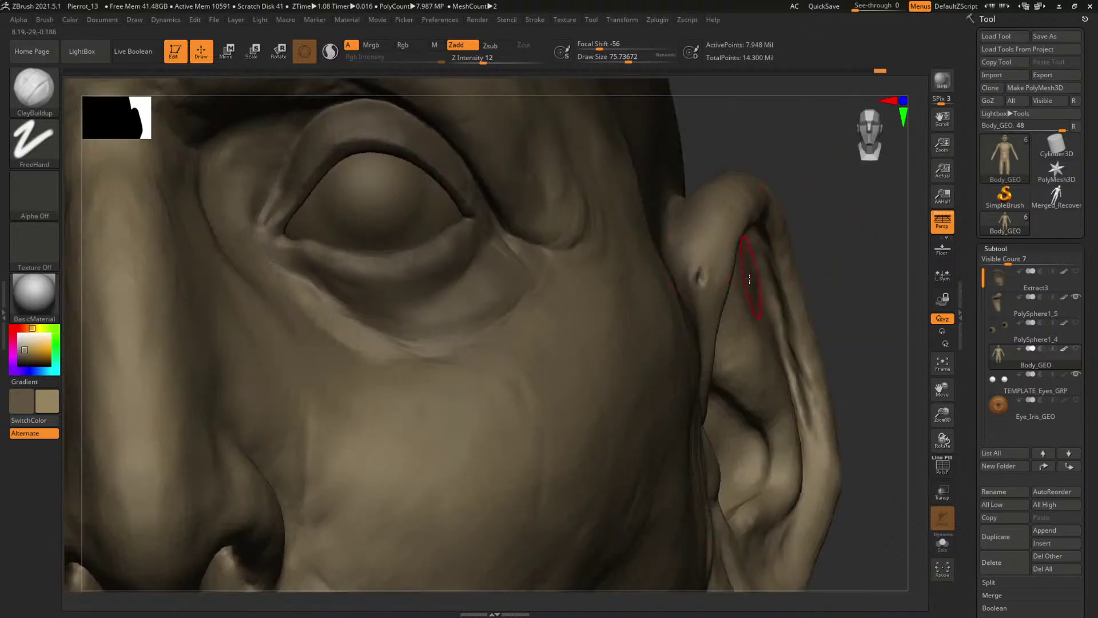
# - Carve creases around the outer eye corner with DamStandard at a draw size of about 48
pyautogui.press('b')
pyautogui.press('d')
pyautogui.press('s')
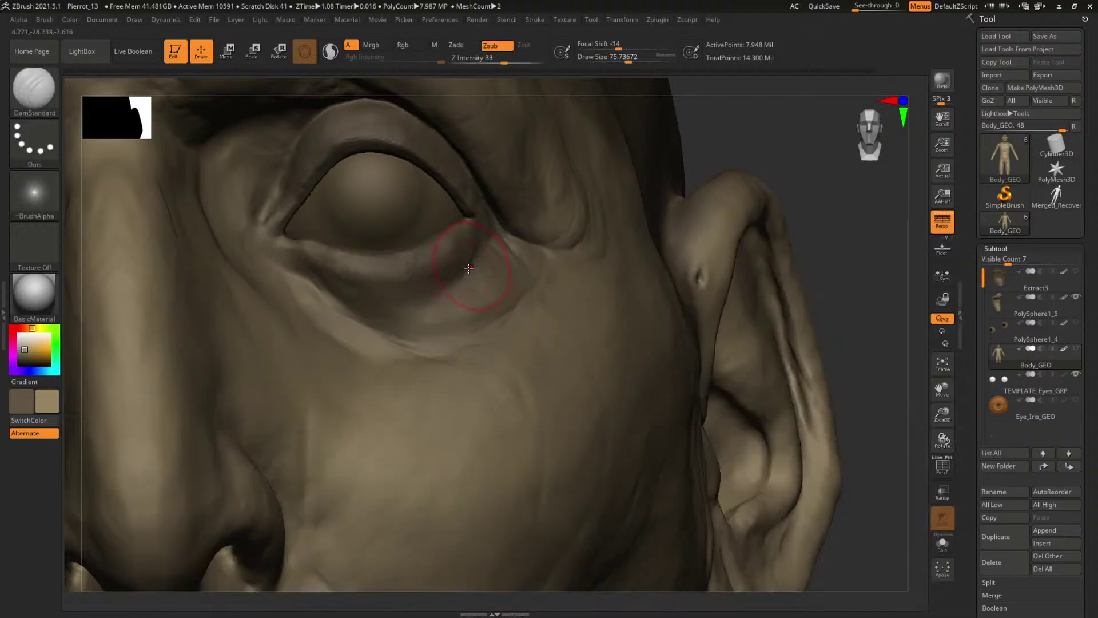
pyautogui.press('s')
pyautogui.moveTo(487, 239)
pyautogui.mouseDown()
pyautogui.moveTo(436, 290)
pyautogui.moveTo(459, 278)
pyautogui.mouseUp()
pyautogui.press('space')
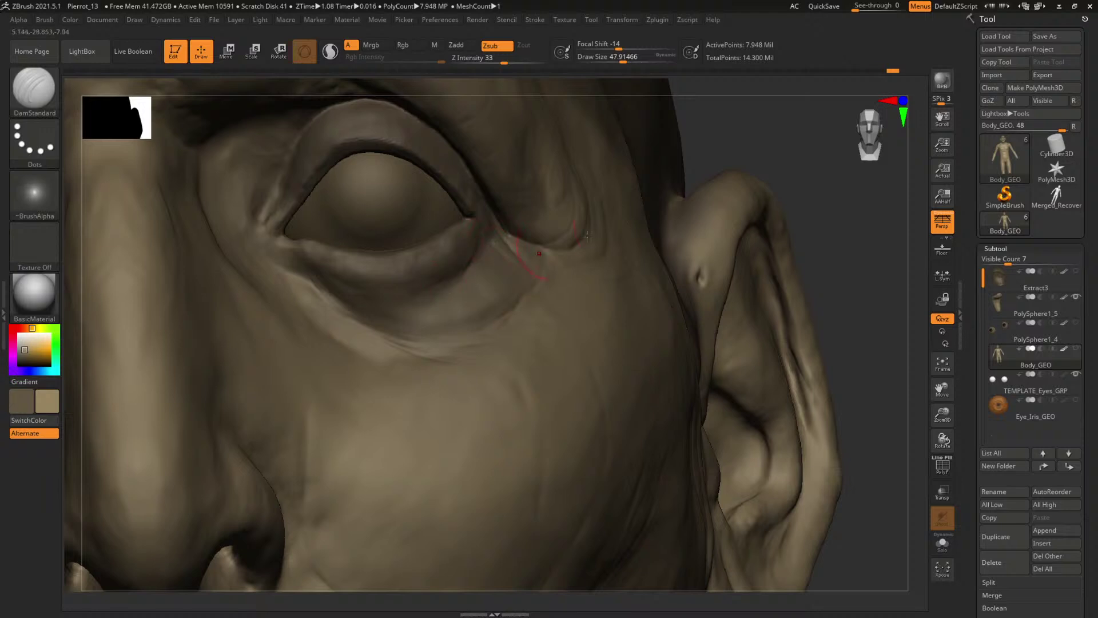
# - Carve the creases beneath the lower eyelid with DamStandard at a draw size of about 41
pyautogui.moveTo(751, 163)
pyautogui.keyDown('alt'); pyautogui.mouseDown()
pyautogui.moveTo(789, 165)
pyautogui.moveTo(714, 178)
pyautogui.moveTo(767, 198)
pyautogui.mouseUp(); pyautogui.keyUp('alt')
pyautogui.press('space')
pyautogui.click(430, 290)
pyautogui.press('space')
pyautogui.click(427, 300)
pyautogui.press('space')
pyautogui.click(401, 296)
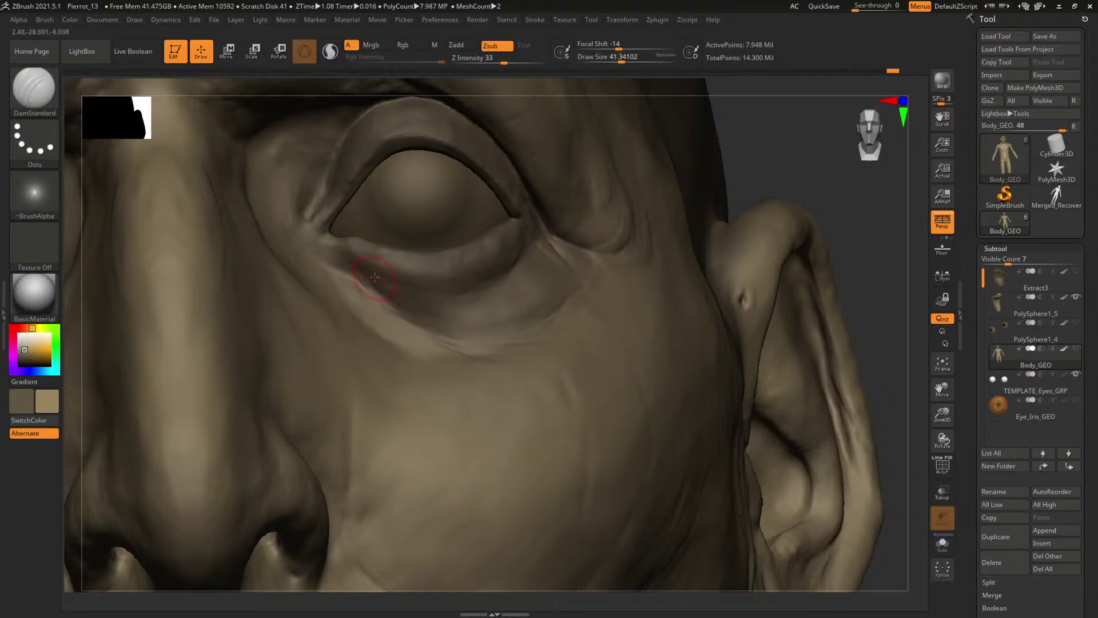
# - Add volume around the under-eye bag with ClayBuildup at a draw size of about 61
pyautogui.moveTo(759, 152); pyautogui.dragTo(796, 179)
pyautogui.press('b')
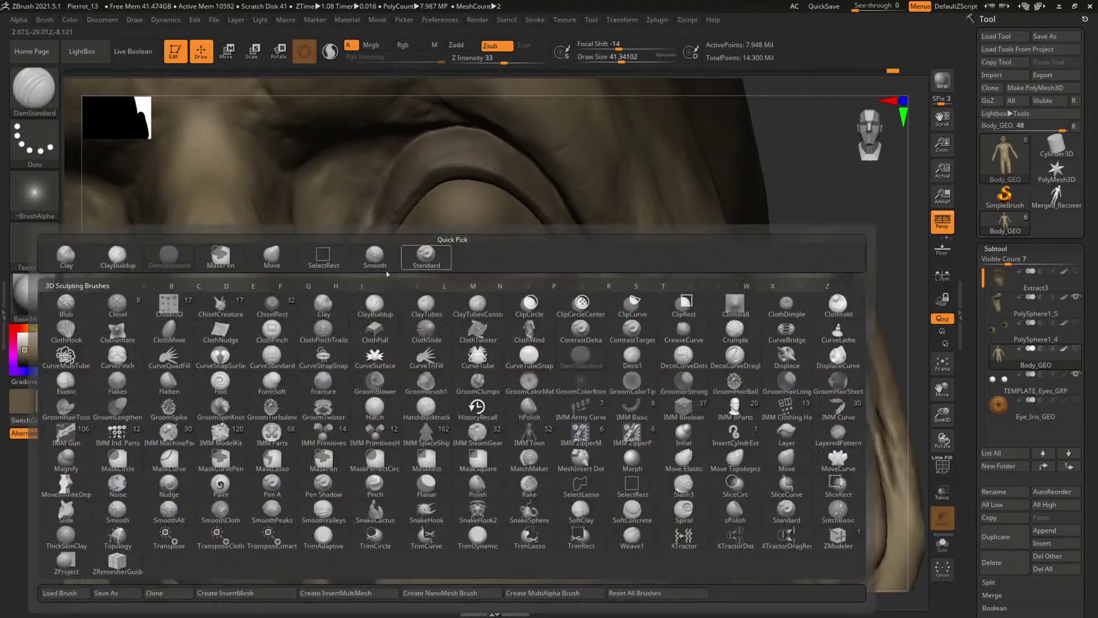
pyautogui.press('c')
pyautogui.press('b')
pyautogui.press('space')
pyautogui.moveTo(372, 303); pyautogui.dragTo(379, 287)
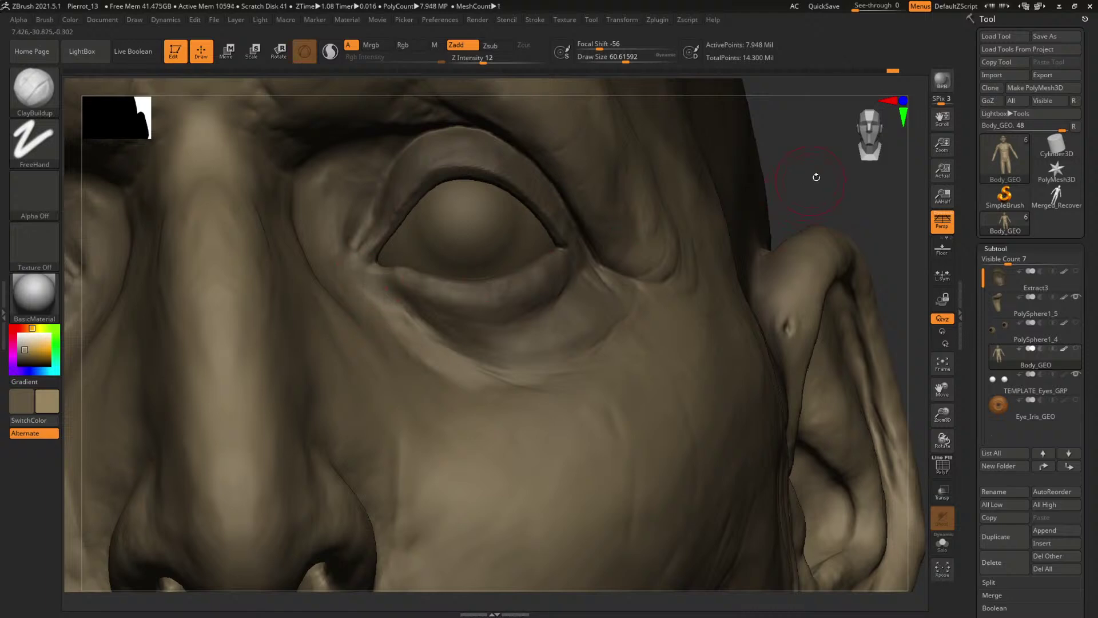
pyautogui.moveTo(815, 178)
pyautogui.keyDown('alt'); pyautogui.mouseDown()
pyautogui.moveTo(635, 248)
pyautogui.moveTo(669, 245)
pyautogui.moveTo(667, 227)
pyautogui.mouseUp(); pyautogui.keyUp('alt')
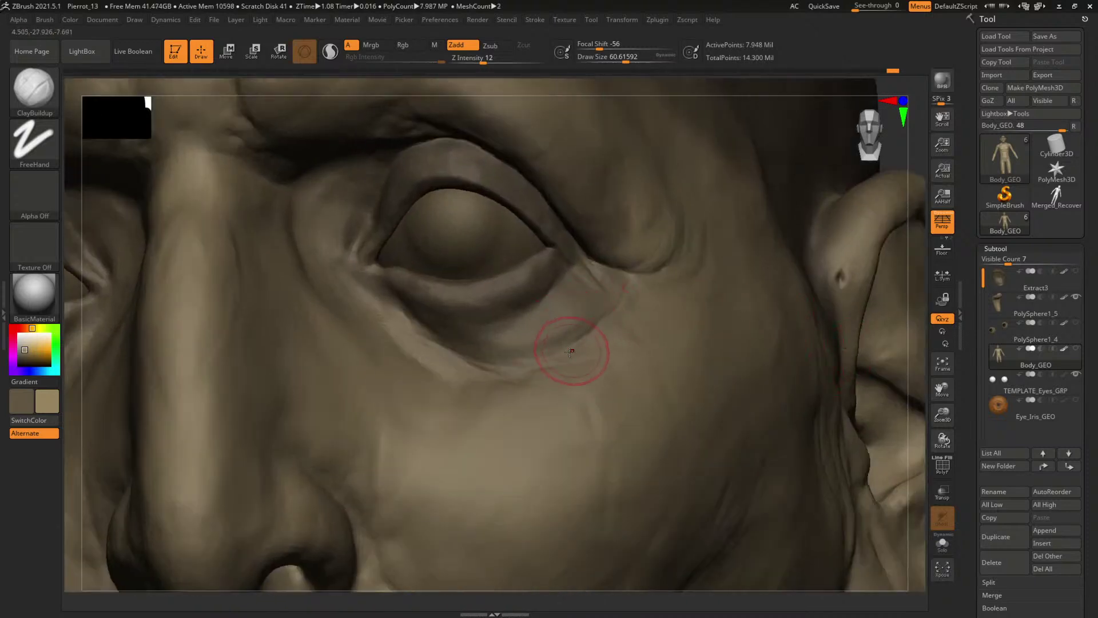
# - Carve fine wrinkles through the under-eye bag with DamStandard at a draw size of about 37
pyautogui.press('b')
pyautogui.press('d')
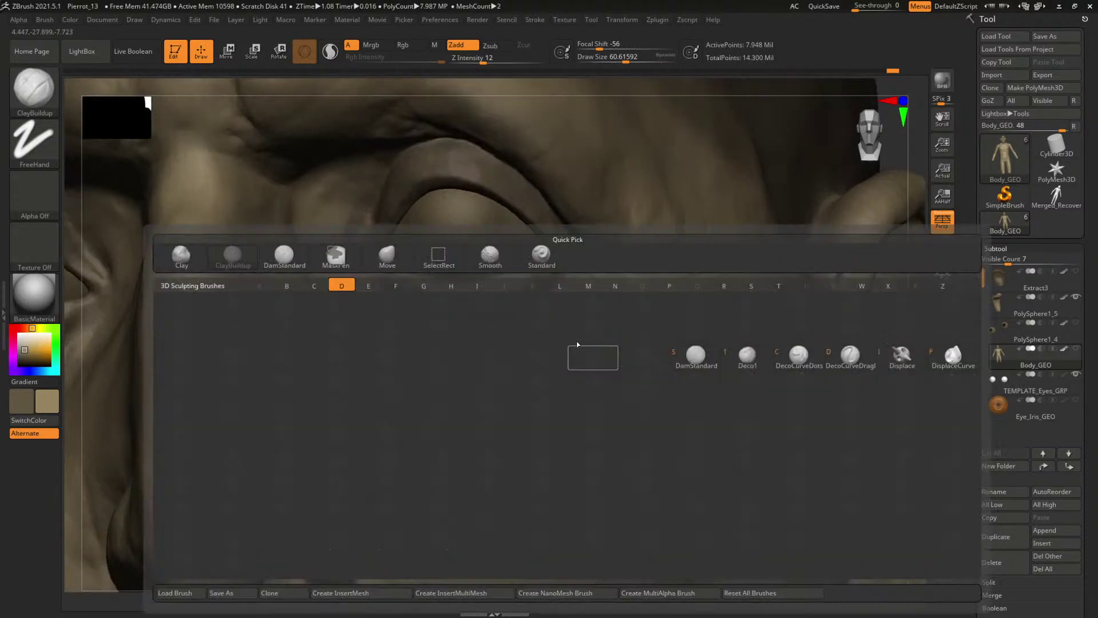
pyautogui.press('s')
pyautogui.press('space')
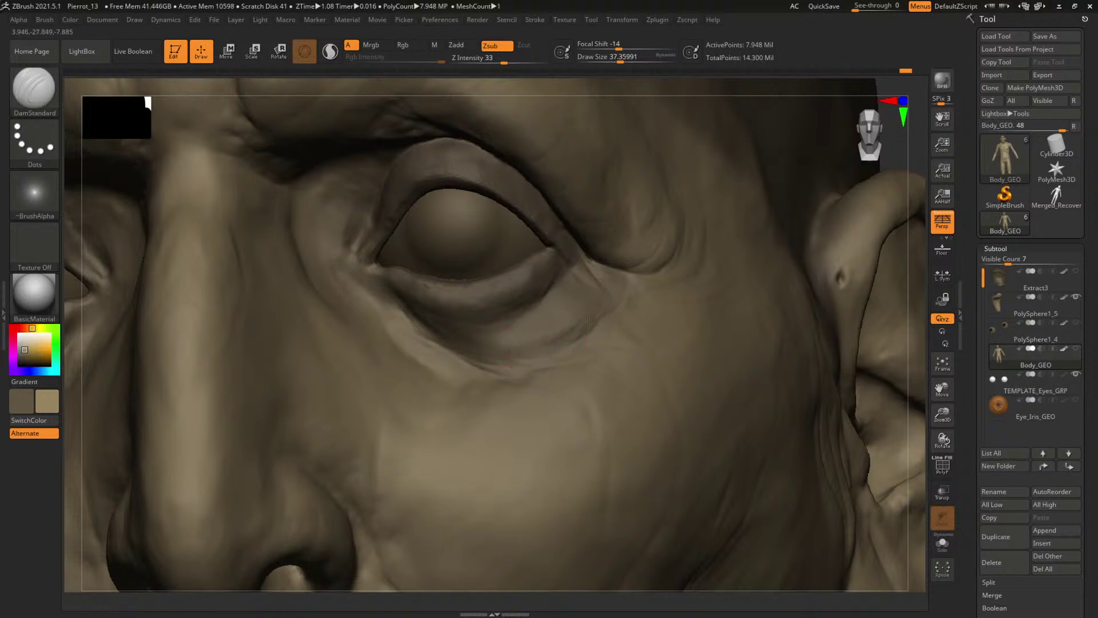
# - Save the project as Pierrot_14.ZPR in the Zbrush/02_Sculpt folder under 01_Modelling
pyautogui.hotkey('ctrl', 's')
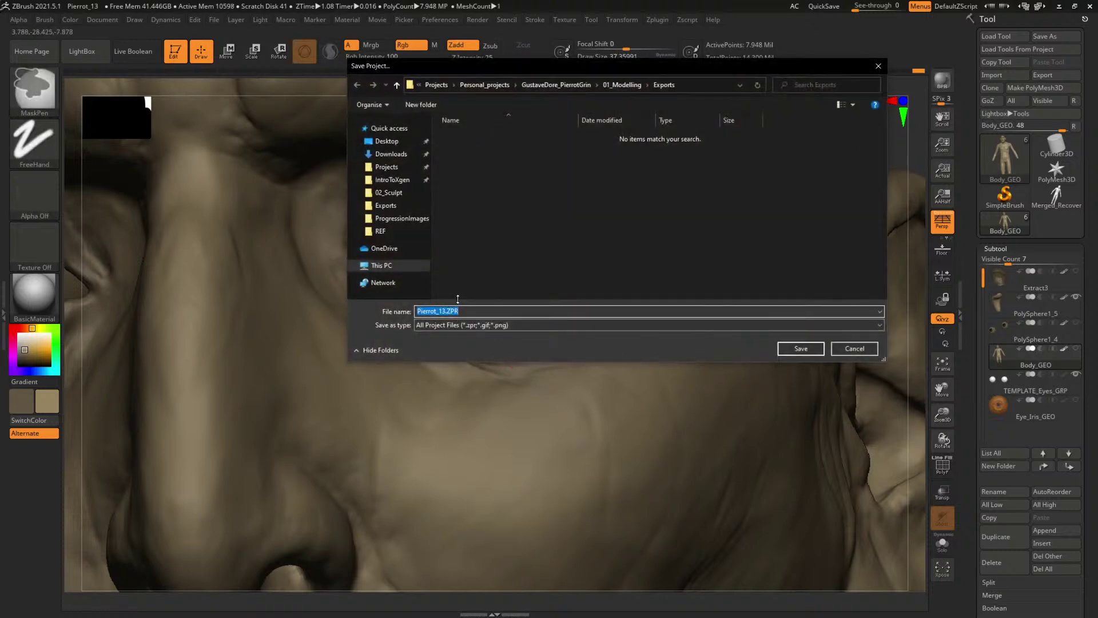
pyautogui.click(621, 85)
pyautogui.doubleClick(464, 158)
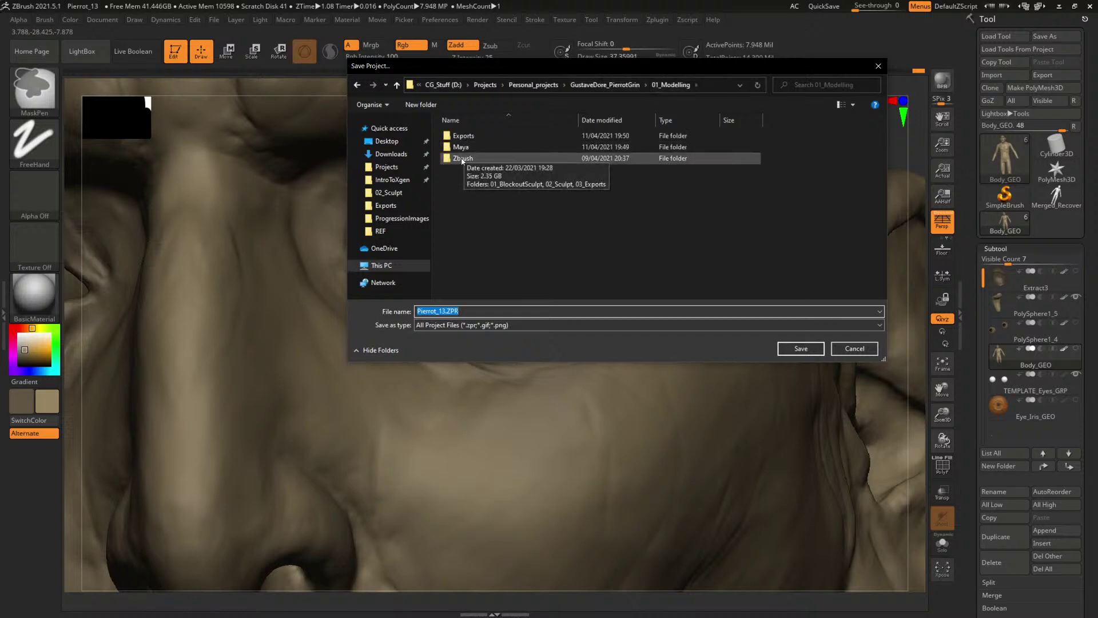
pyautogui.doubleClick(467, 147)
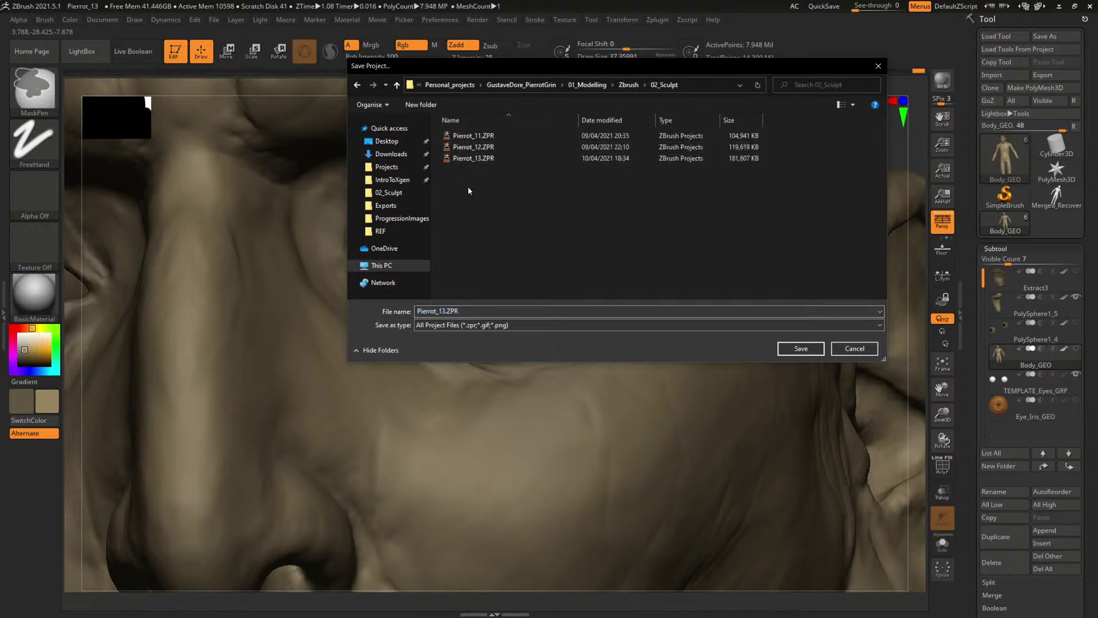
pyautogui.doubleClick(443, 310)
pyautogui.click(447, 311)
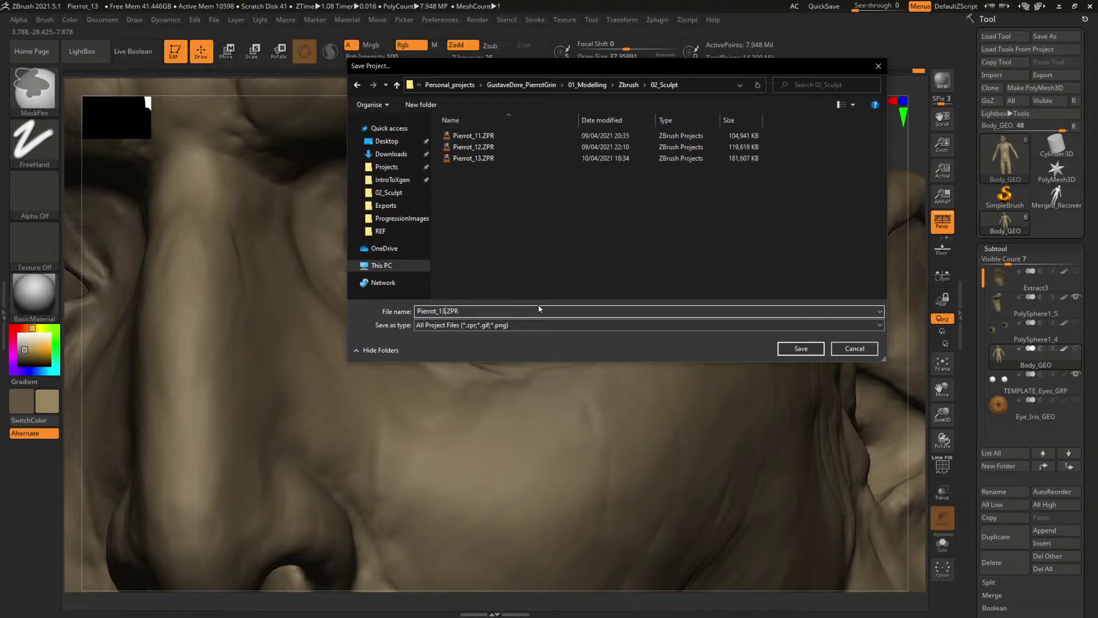
pyautogui.press('BackSpace')
pyautogui.write('4')
pyautogui.press('Return')
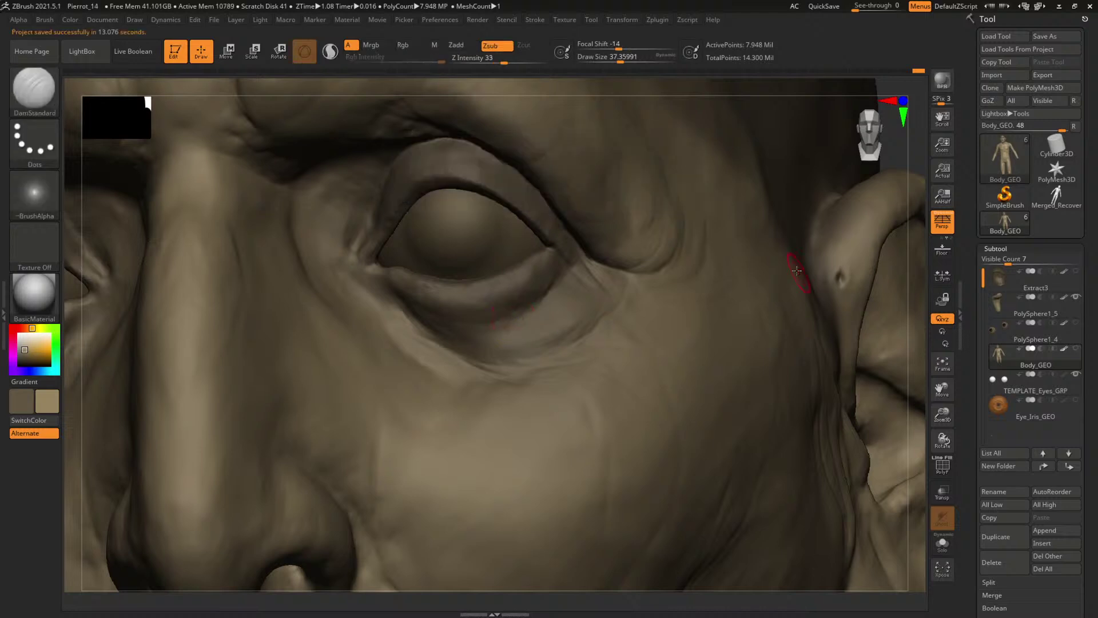
# - Open the Undo History preferences, and save the project again over the existing Pierrot_14.ZPR
pyautogui.click(440, 20)
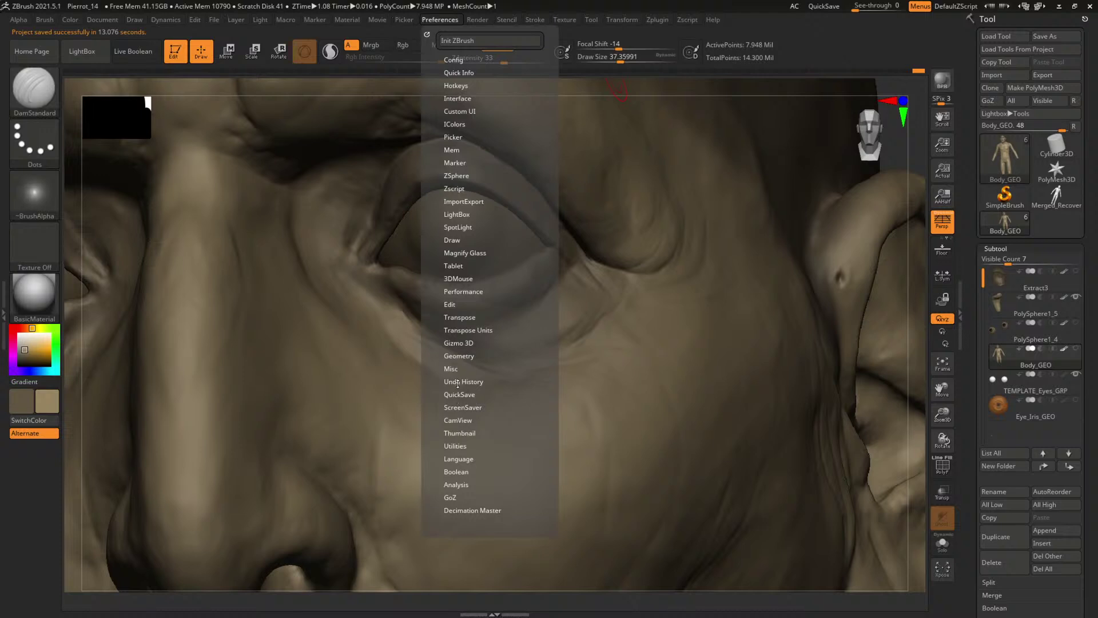
pyautogui.click(457, 381)
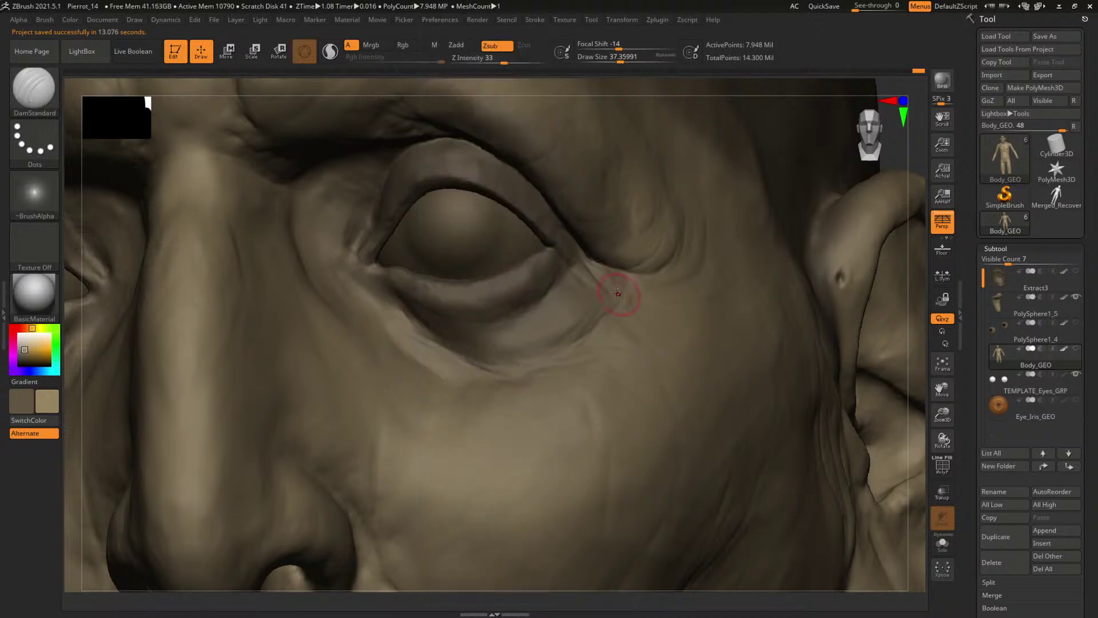
pyautogui.hotkey('ctrl', 'shift', 's')
pyautogui.click(800, 348)
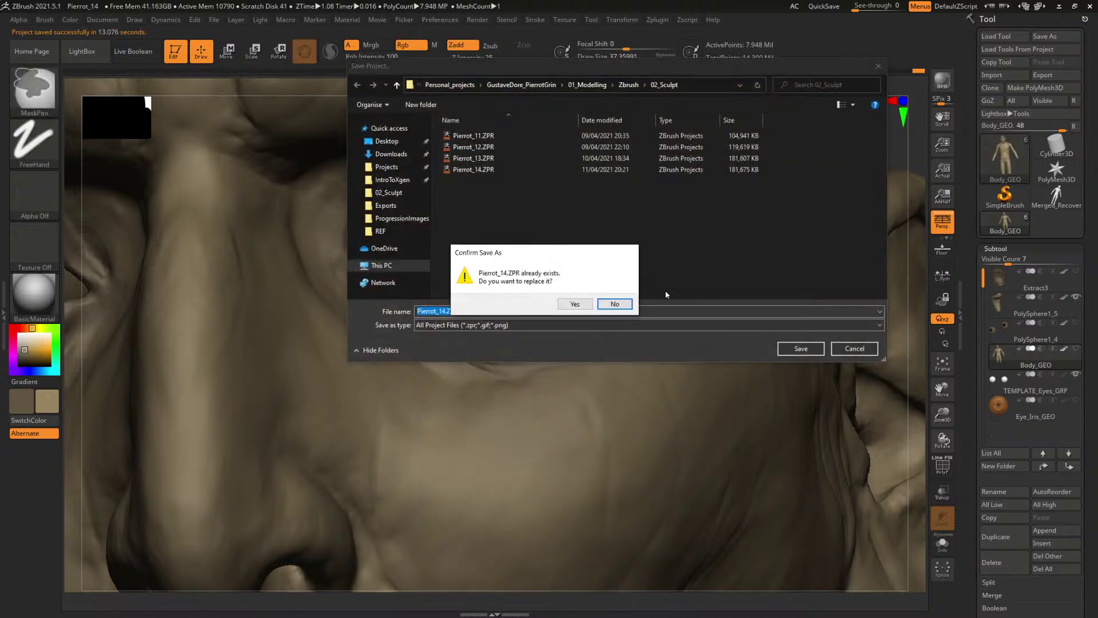
pyautogui.click(572, 304)
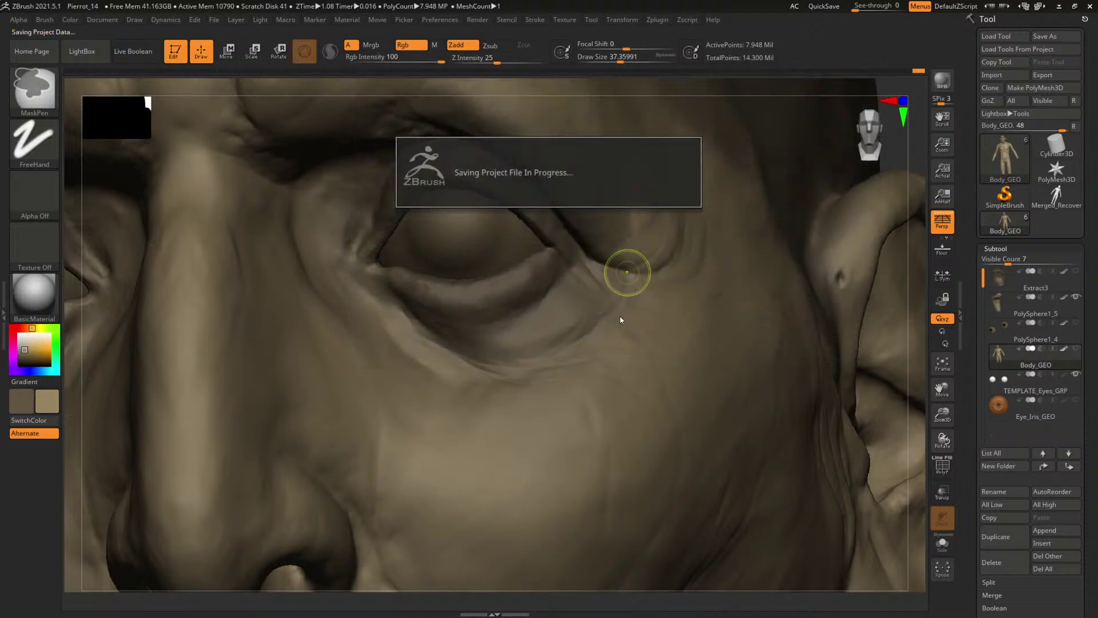
# - Deepen the crease between the upper eyelid and the overhanging brow fold with DamStandard at a draw size of about 53
pyautogui.moveTo(908, 156)
pyautogui.mouseDown()
pyautogui.moveTo(791, 203)
pyautogui.moveTo(835, 208)
pyautogui.moveTo(844, 197)
pyautogui.moveTo(803, 224)
pyautogui.mouseUp()
pyautogui.press('b')
pyautogui.press('d')
pyautogui.press('s')
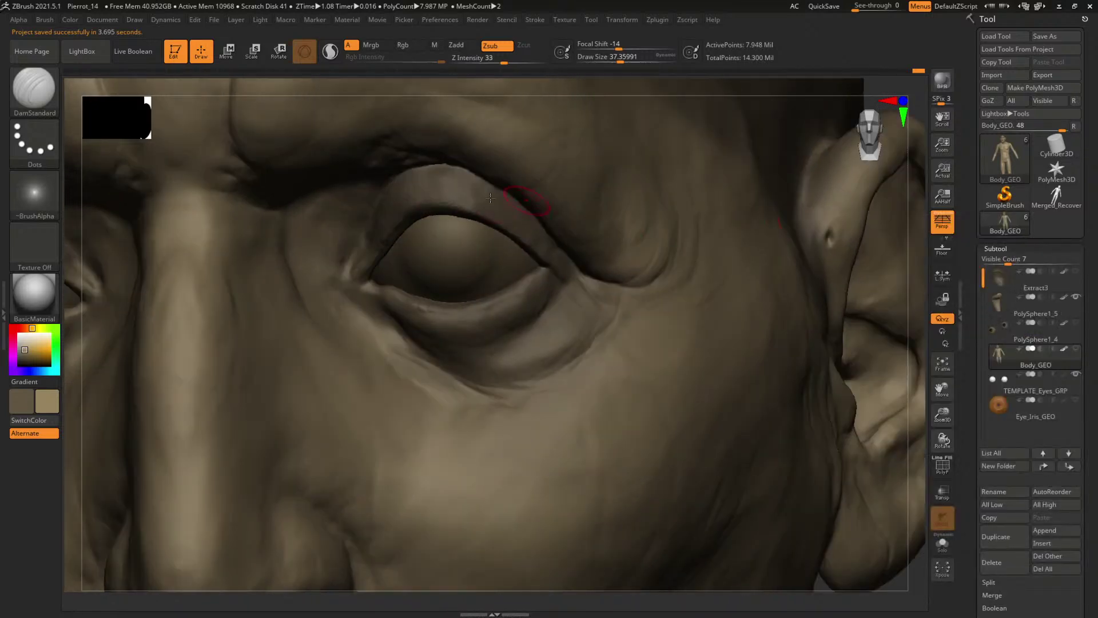
pyautogui.press('space')
pyautogui.moveTo(458, 187); pyautogui.dragTo(466, 187)
pyautogui.press('space')
pyautogui.moveTo(858, 145)
pyautogui.mouseDown()
pyautogui.moveTo(800, 171)
pyautogui.moveTo(657, 183)
pyautogui.mouseUp()
pyautogui.press('space')
pyautogui.moveTo(434, 184); pyautogui.dragTo(419, 183)
pyautogui.moveTo(700, 189); pyautogui.dragTo(522, 217)
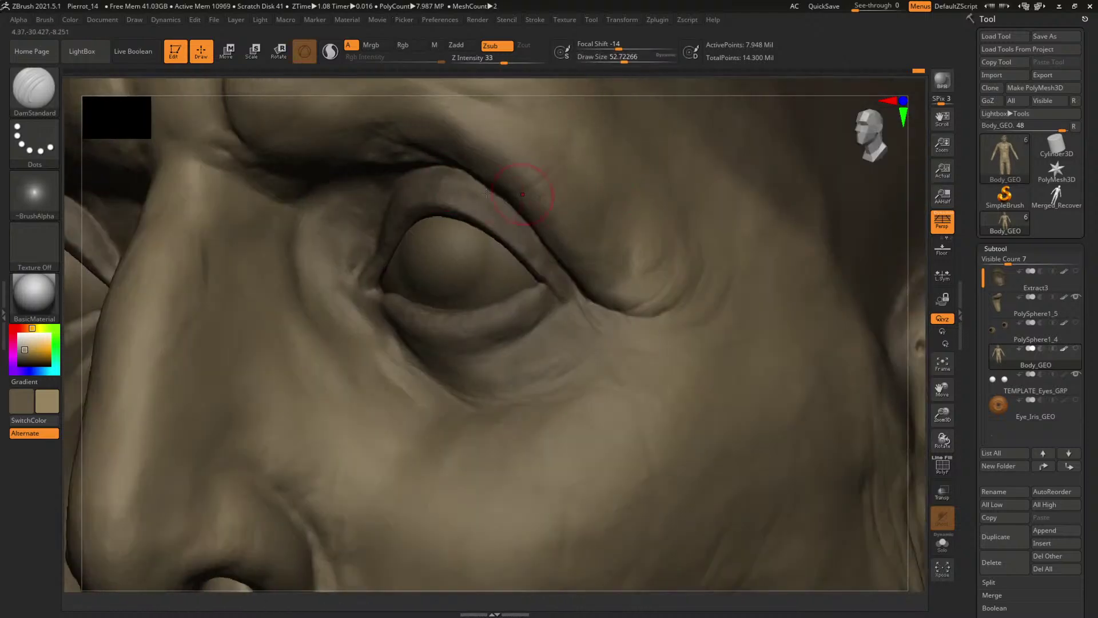
pyautogui.press('space')
pyautogui.moveTo(441, 182); pyautogui.dragTo(426, 181)
pyautogui.hotkey('ctrl', 'z')
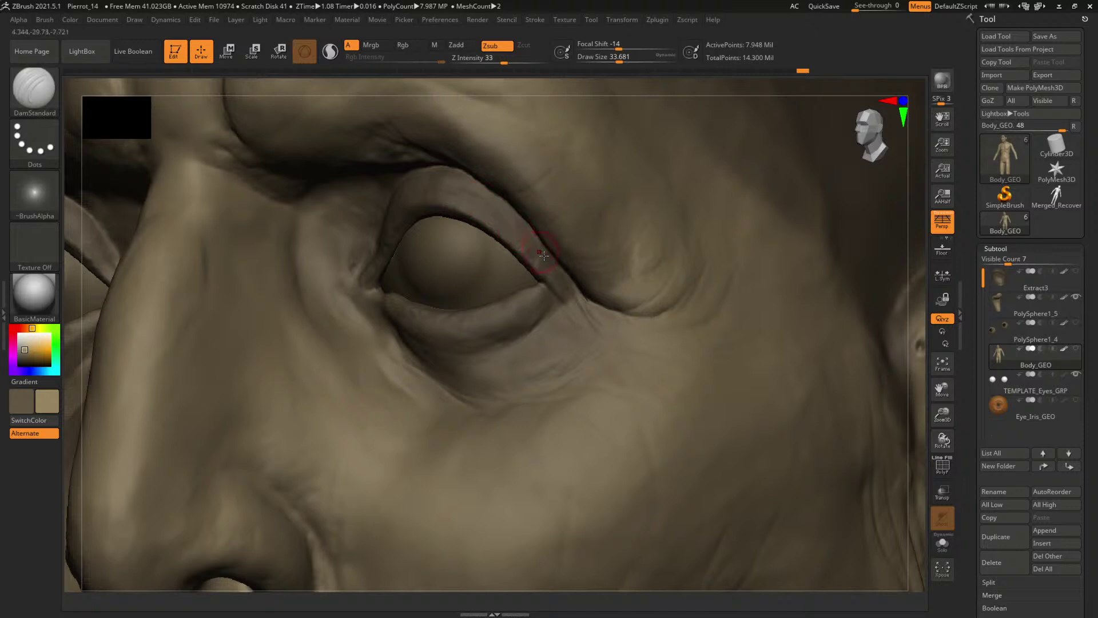
# - Carve wrinkles into the upper eyelid near the inner eye corner with DamStandard at a draw size of about 50
pyautogui.moveTo(849, 277); pyautogui.dragTo(792, 305)
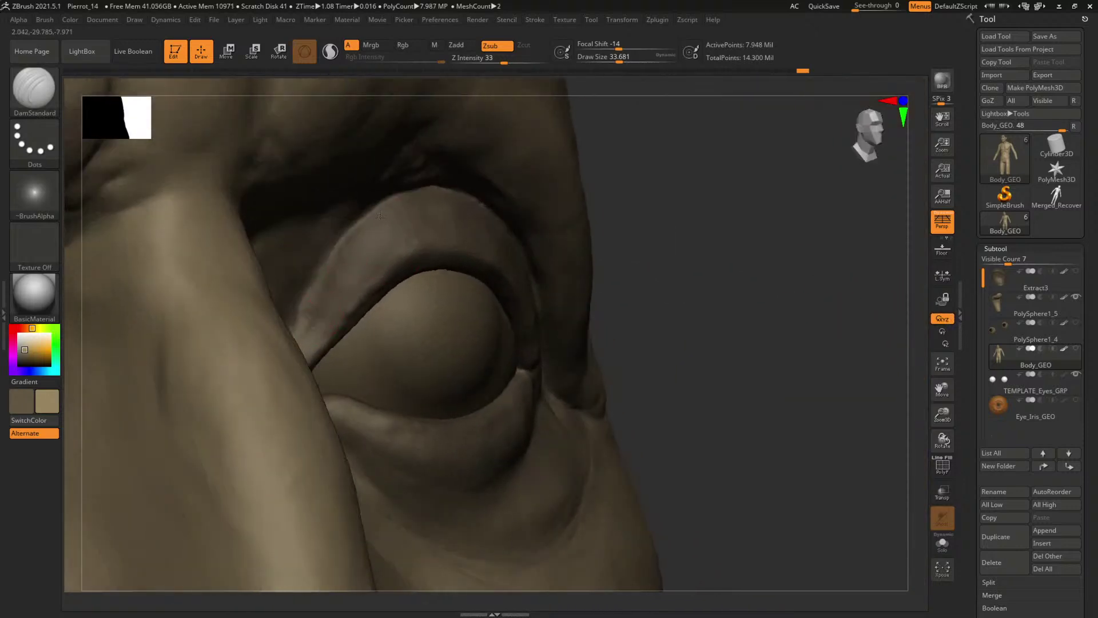
pyautogui.press(']')
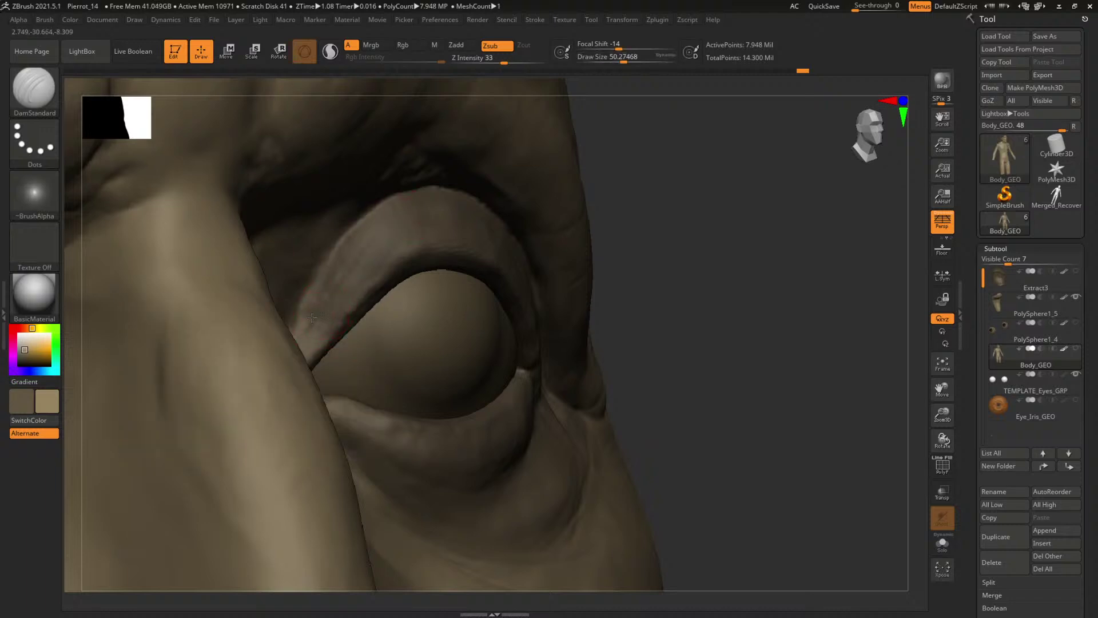
pyautogui.moveTo(312, 317); pyautogui.dragTo(345, 294)
pyautogui.moveTo(599, 223); pyautogui.dragTo(554, 212)
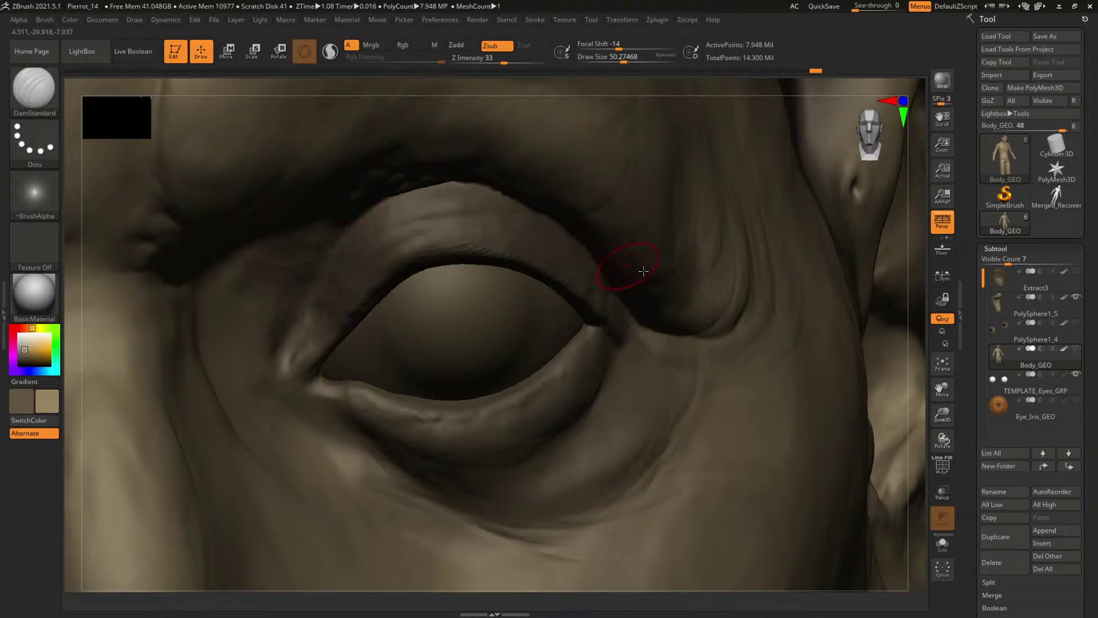
# - Carve fine curved wrinkles along the upper eyelid with DamStandard, reducing the draw size to about 29
pyautogui.moveTo(896, 406); pyautogui.dragTo(751, 249)
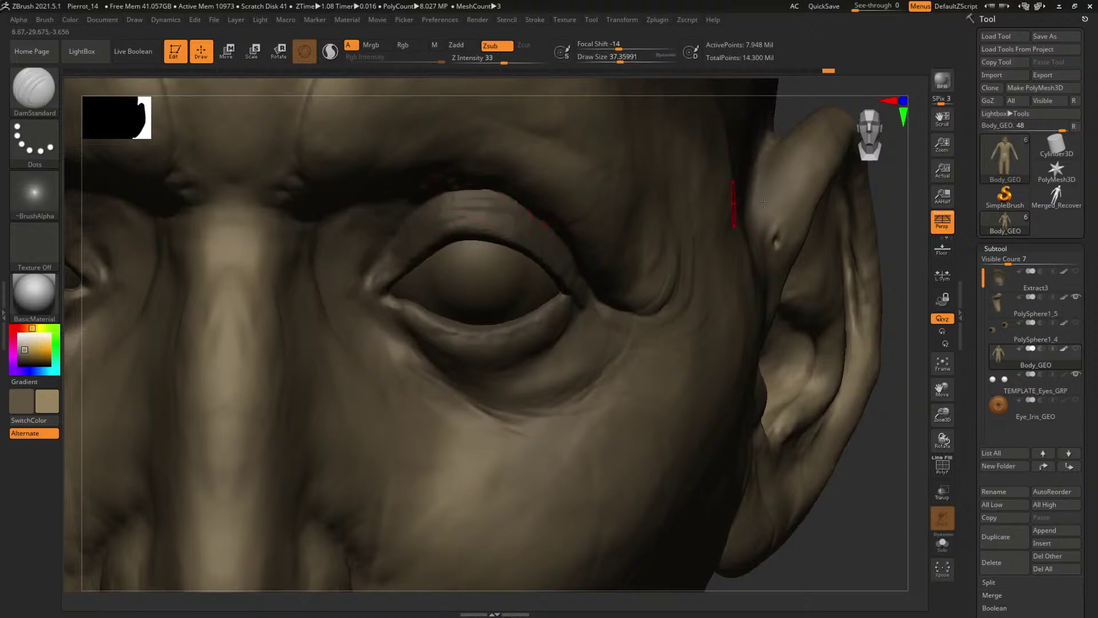
pyautogui.moveTo(912, 211)
pyautogui.mouseDown()
pyautogui.moveTo(840, 257)
pyautogui.moveTo(803, 251)
pyautogui.mouseUp()
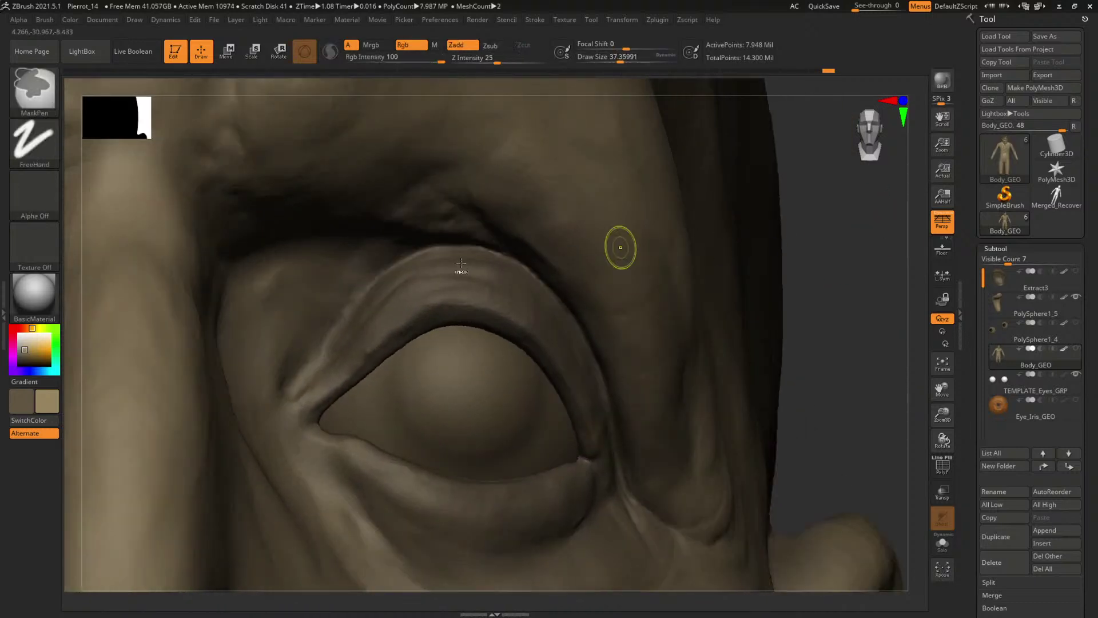
pyautogui.press('space')
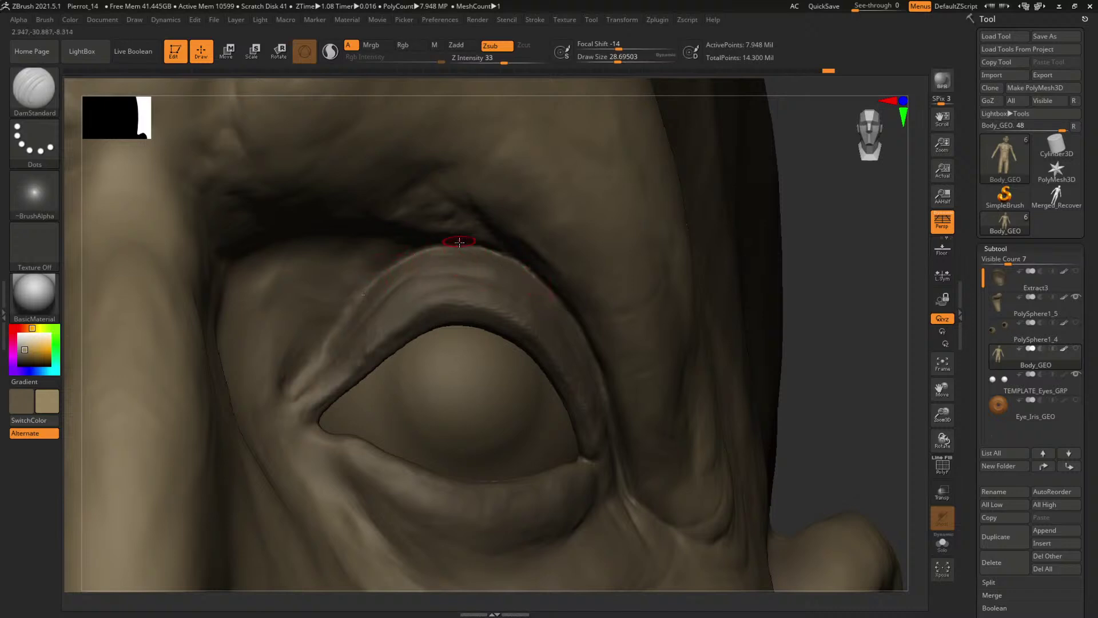
pyautogui.moveTo(876, 327); pyautogui.dragTo(561, 309)
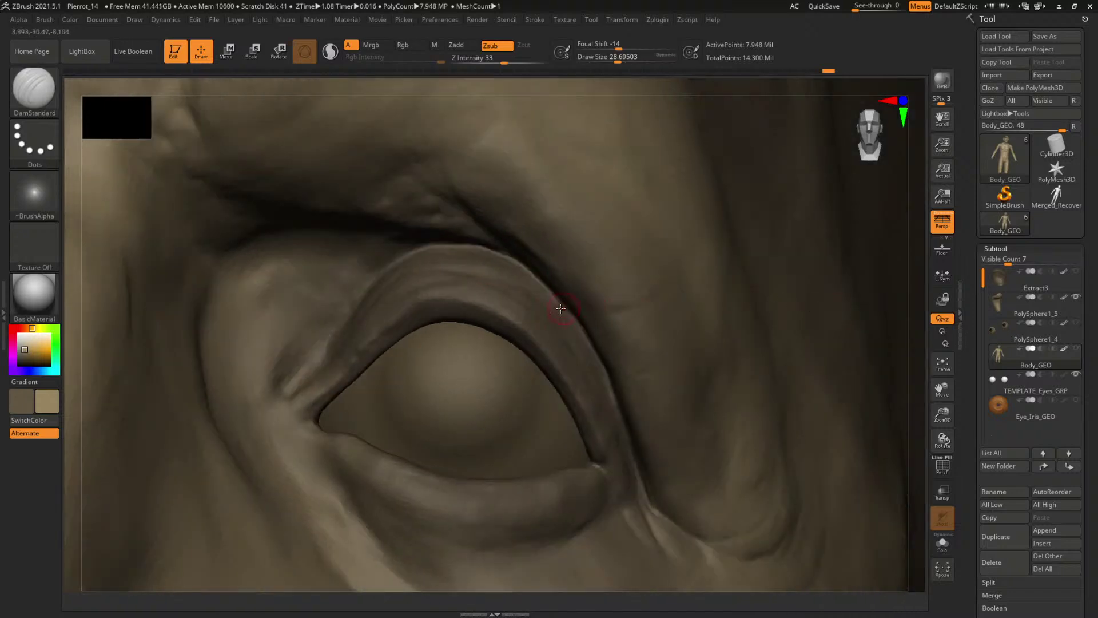
# - Deepen the skin folds where the upper eyelid tucks under the brow with DamStandard at a draw size of about 50
pyautogui.press(']')
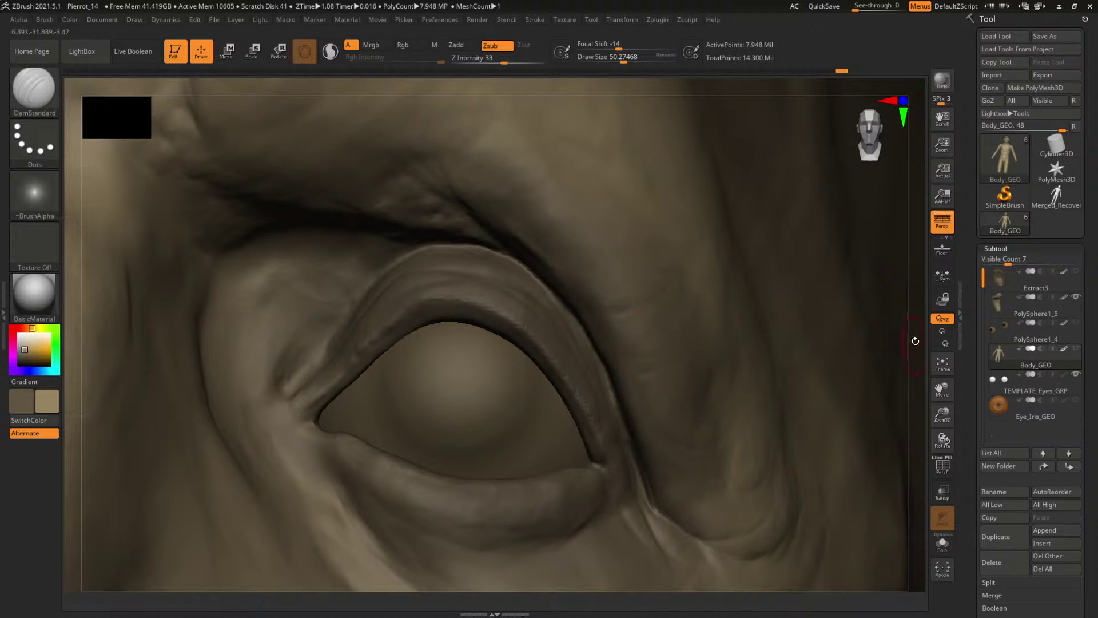
pyautogui.moveTo(915, 341); pyautogui.dragTo(497, 298)
pyautogui.moveTo(475, 263); pyautogui.dragTo(473, 264)
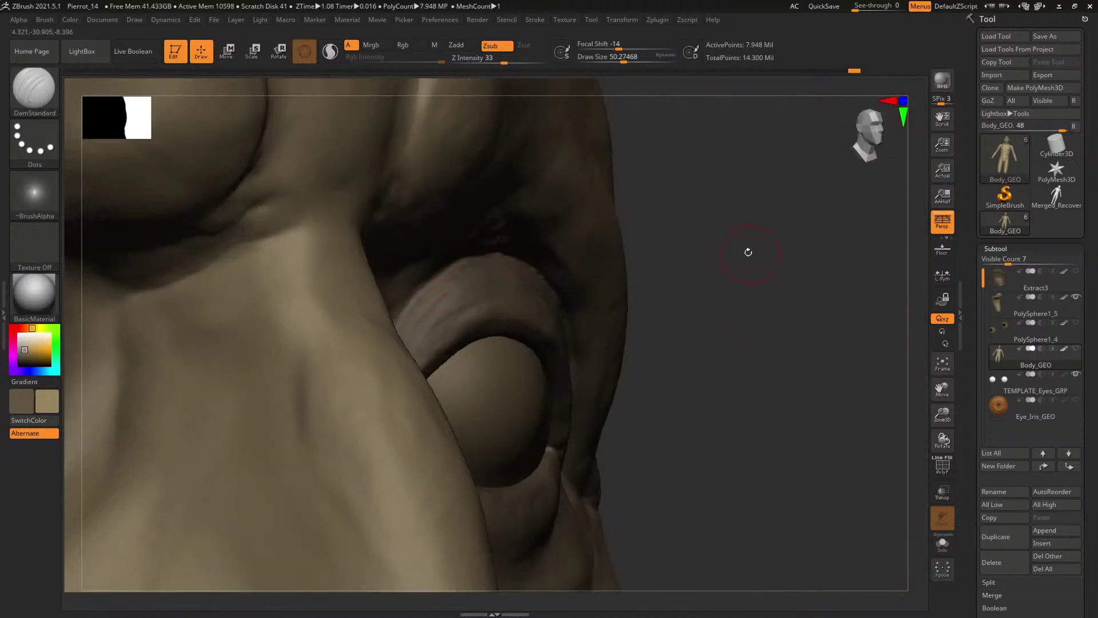
pyautogui.moveTo(748, 252); pyautogui.dragTo(506, 271)
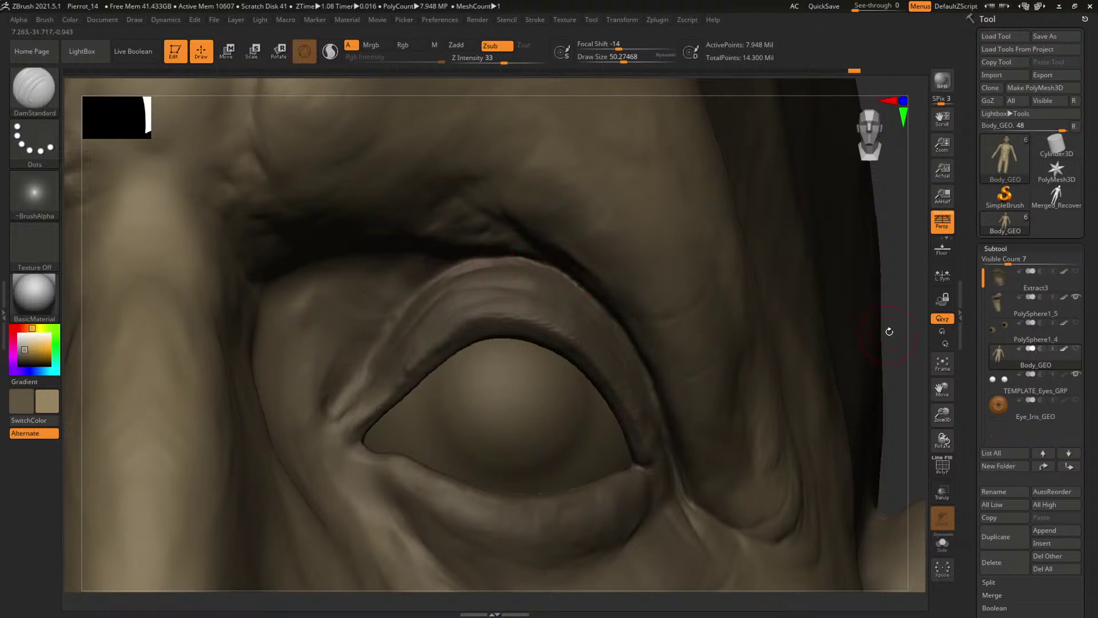
pyautogui.moveTo(889, 331); pyautogui.dragTo(749, 269)
pyautogui.press('space')
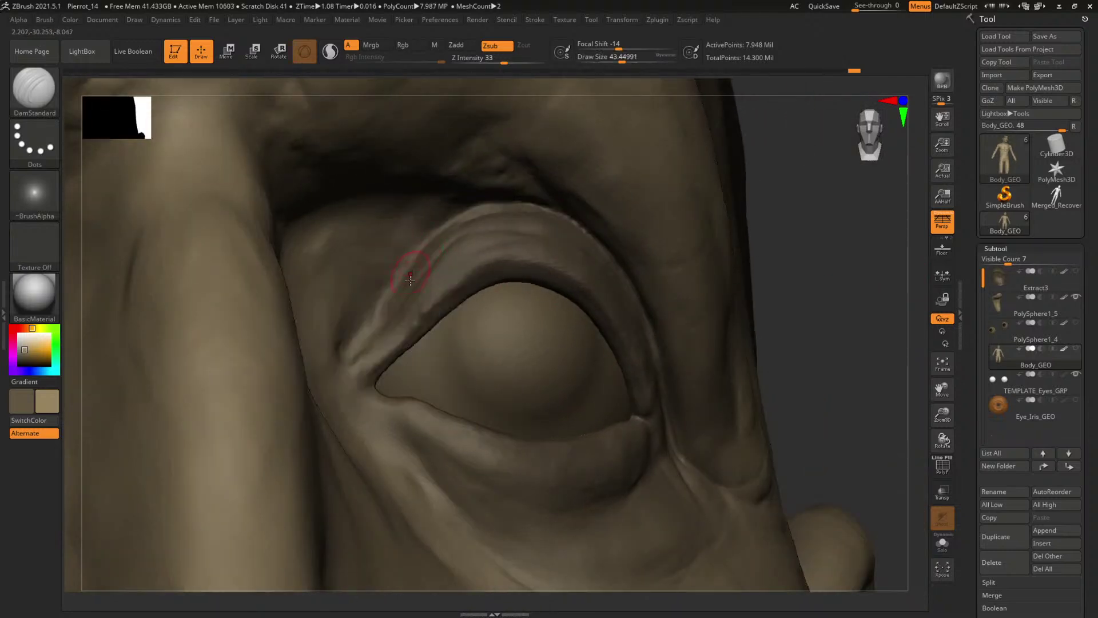
# - Refine the fold along the inner side of the upper eyelid with the DamStandard brush at a draw size of about 34
pyautogui.press('space')
pyautogui.moveTo(475, 207); pyautogui.dragTo(399, 264)
pyautogui.press('s')
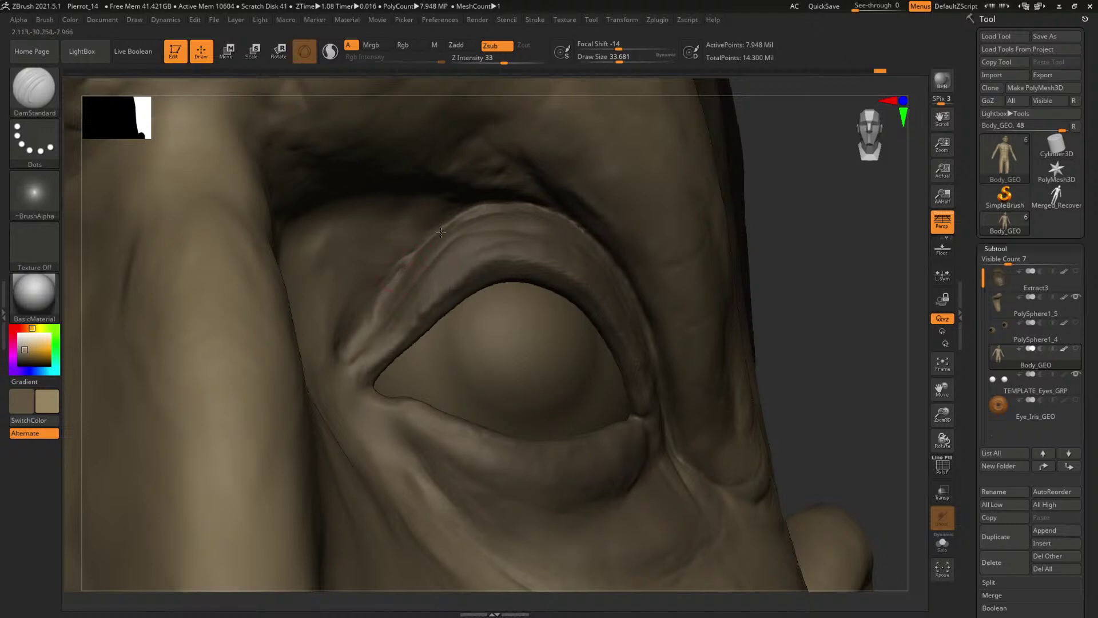
pyautogui.moveTo(441, 285); pyautogui.dragTo(422, 240, button='right')
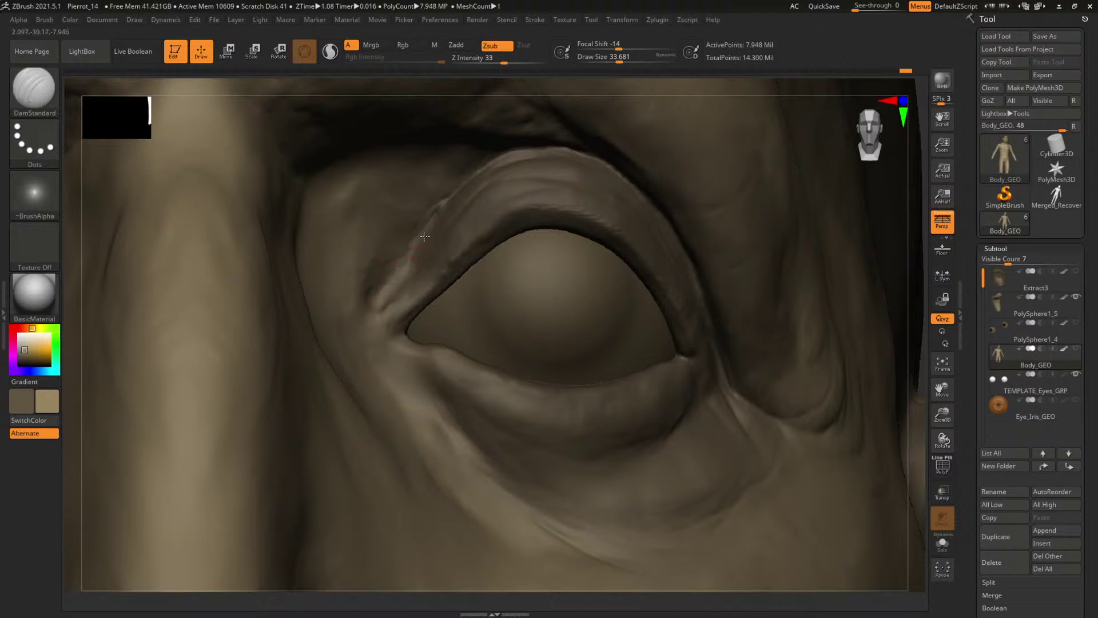
# - Isolate the face polygroup of the body mesh and centre it for sculpting
pyautogui.press('f')
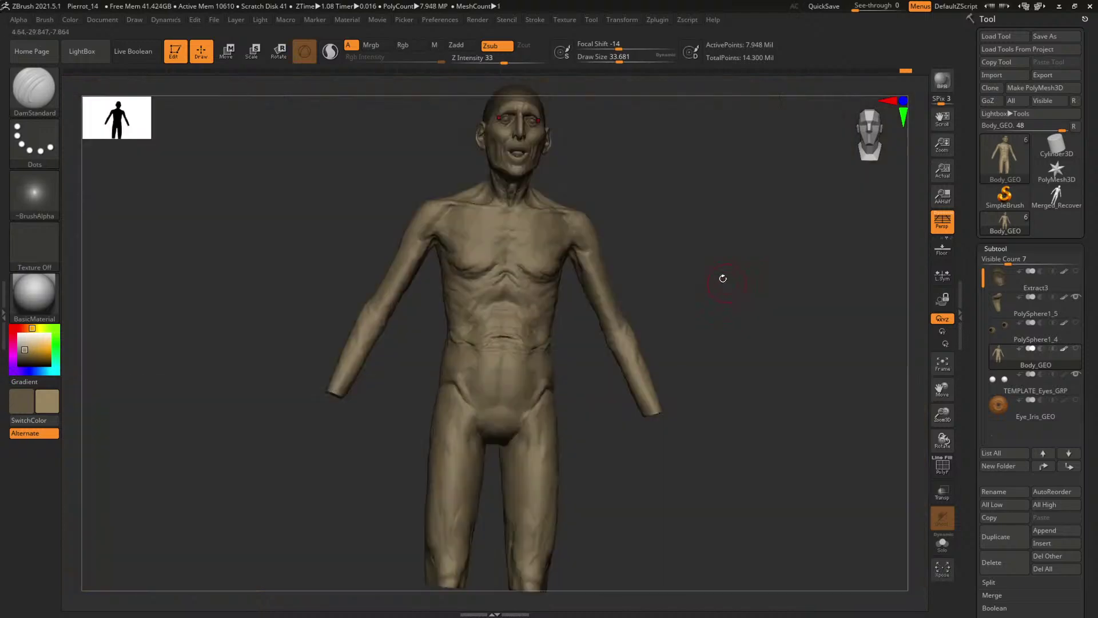
pyautogui.keyDown('alt'); pyautogui.moveTo(775, 266); pyautogui.dragTo(855, 355); pyautogui.keyUp('alt')
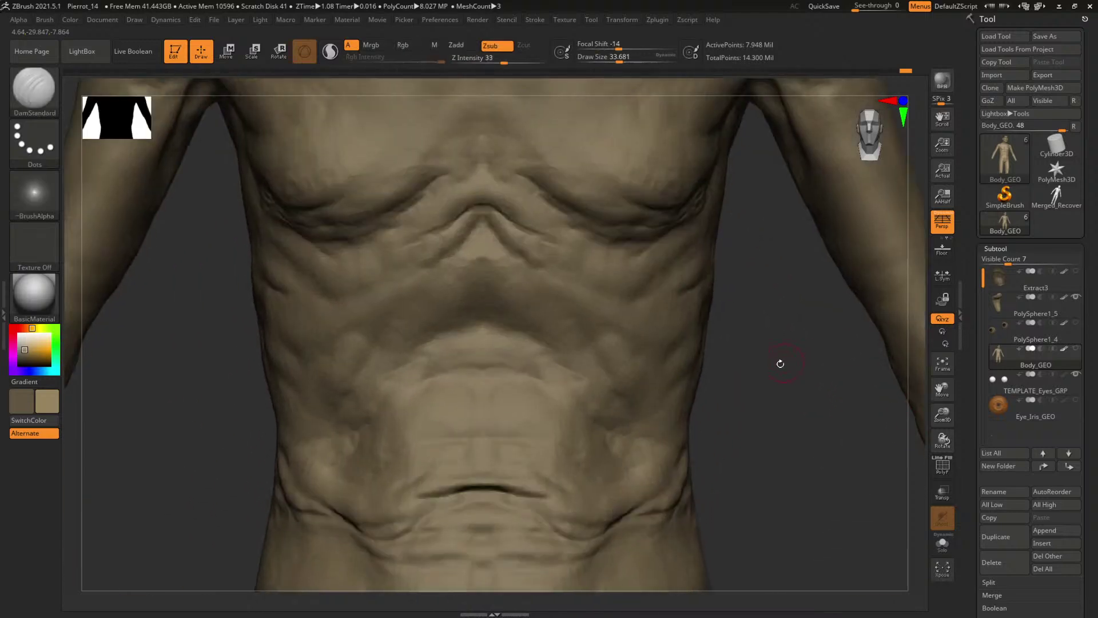
pyautogui.keyDown('alt'); pyautogui.moveTo(780, 363); pyautogui.dragTo(712, 597); pyautogui.keyUp('alt')
pyautogui.keyDown('alt'); pyautogui.moveTo(845, 241); pyautogui.dragTo(831, 428); pyautogui.keyUp('alt')
pyautogui.keyDown('alt'); pyautogui.moveTo(769, 254); pyautogui.dragTo(759, 461); pyautogui.keyUp('alt')
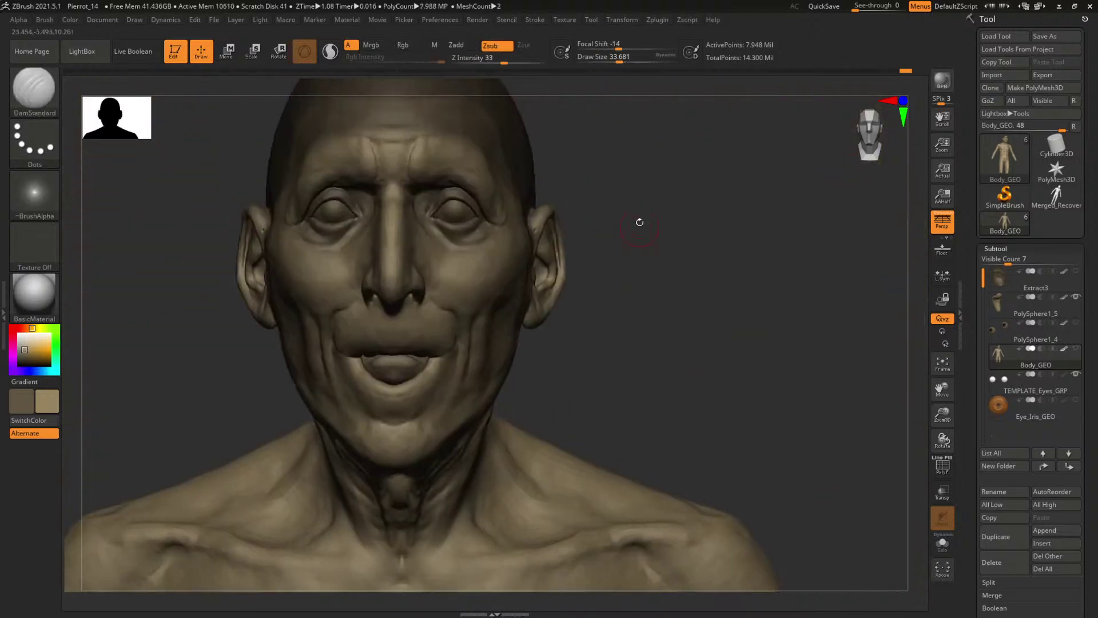
pyautogui.keyDown('ctrl'); pyautogui.keyDown('shift'); pyautogui.click(474, 289); pyautogui.keyUp('shift'); pyautogui.keyUp('ctrl')
pyautogui.press('f')
pyautogui.moveTo(756, 298)
pyautogui.mouseDown()
pyautogui.moveTo(795, 316)
pyautogui.moveTo(784, 282)
pyautogui.moveTo(801, 314)
pyautogui.moveTo(792, 314)
pyautogui.moveTo(824, 323)
pyautogui.moveTo(799, 328)
pyautogui.mouseUp()
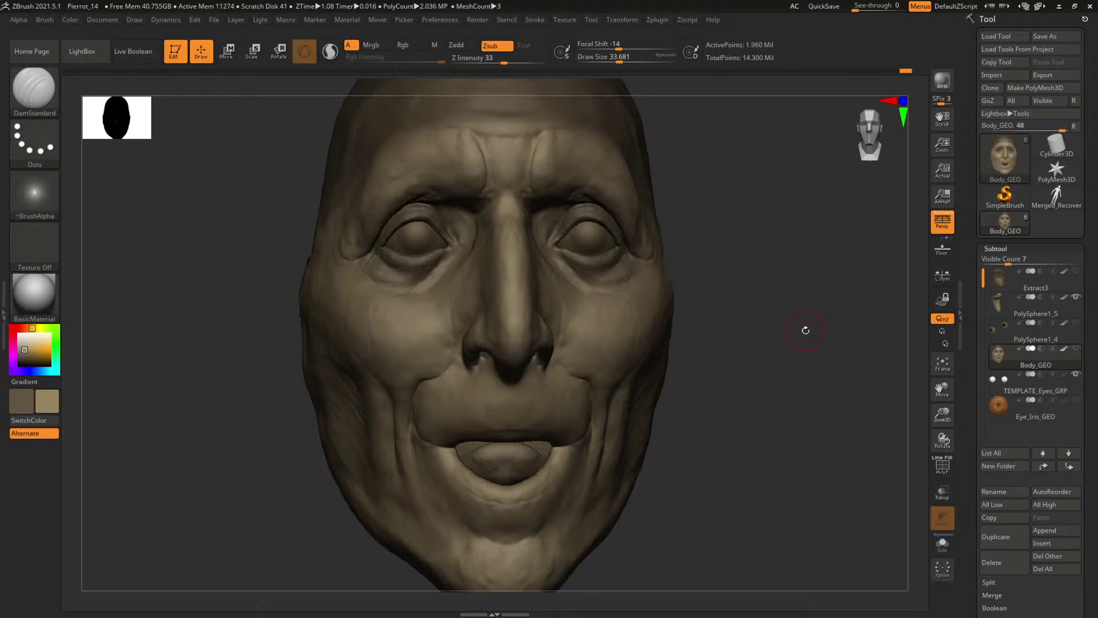
pyautogui.moveTo(766, 351); pyautogui.dragTo(806, 337)
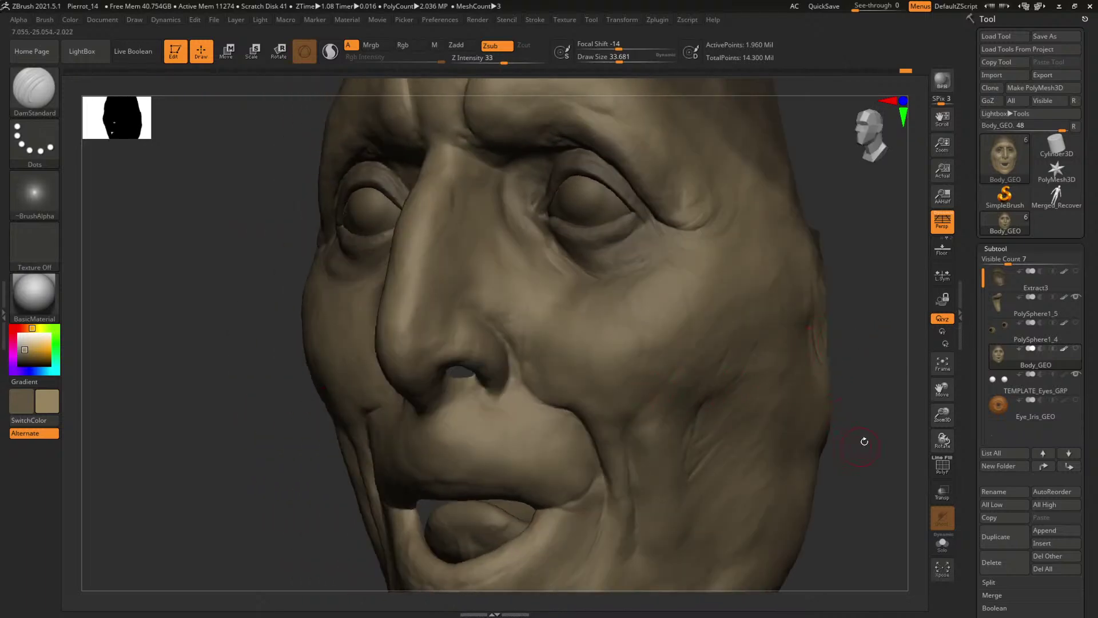
# - Build up the chin and the area below the lower lip with ClayBuildup, taking back the last two strokes
pyautogui.keyDown('alt'); pyautogui.moveTo(864, 441); pyautogui.dragTo(855, 345); pyautogui.keyUp('alt')
pyautogui.keyDown('alt'); pyautogui.moveTo(836, 400); pyautogui.dragTo(851, 351); pyautogui.keyUp('alt')
pyautogui.press('b')
pyautogui.press('c')
pyautogui.press('b')
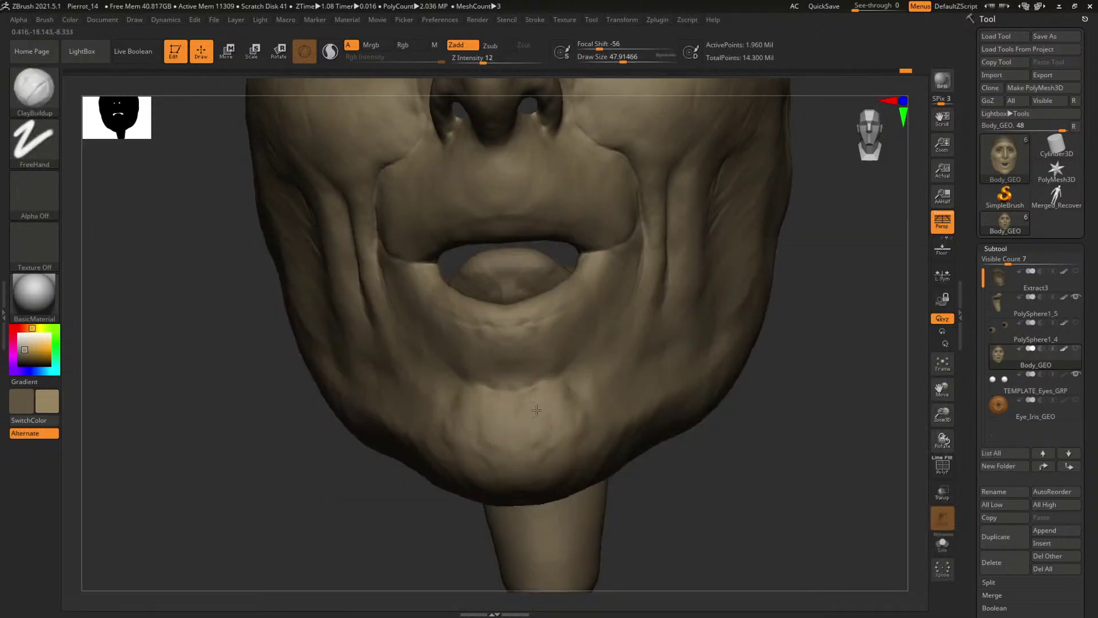
pyautogui.hotkey('ctrl', 'z')
pyautogui.hotkey('ctrl', 'z')
pyautogui.moveTo(815, 465); pyautogui.dragTo(798, 461)
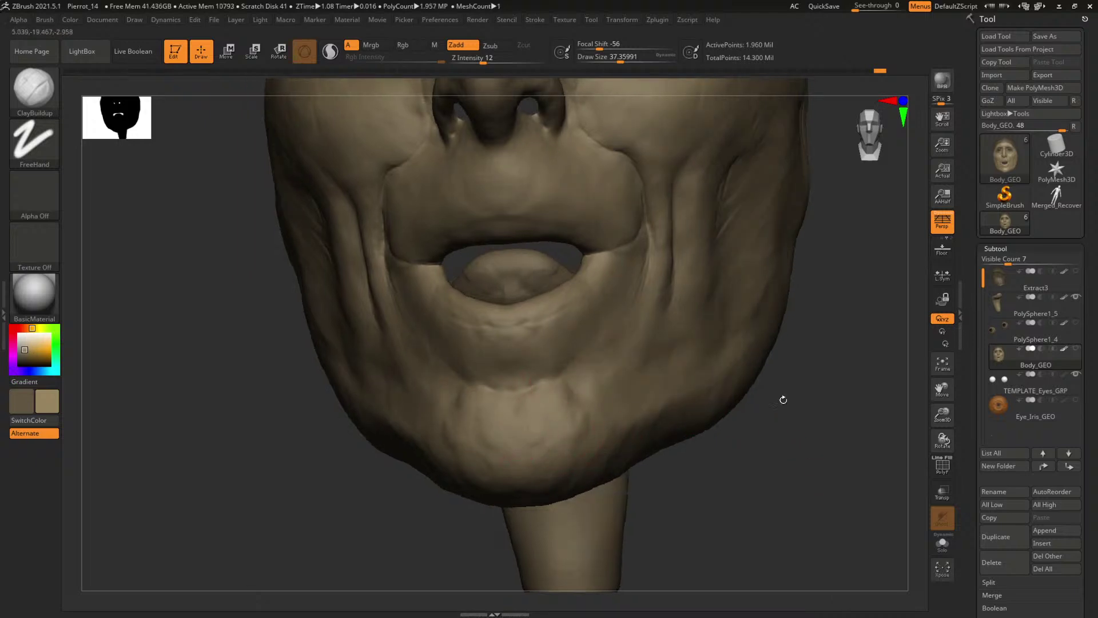
pyautogui.moveTo(872, 441); pyautogui.dragTo(867, 444)
# - Carve the folds below the lower lip and mouth corners with DamStandard at a draw size of about 102
pyautogui.press('b')
pyautogui.press('d')
pyautogui.press('s')
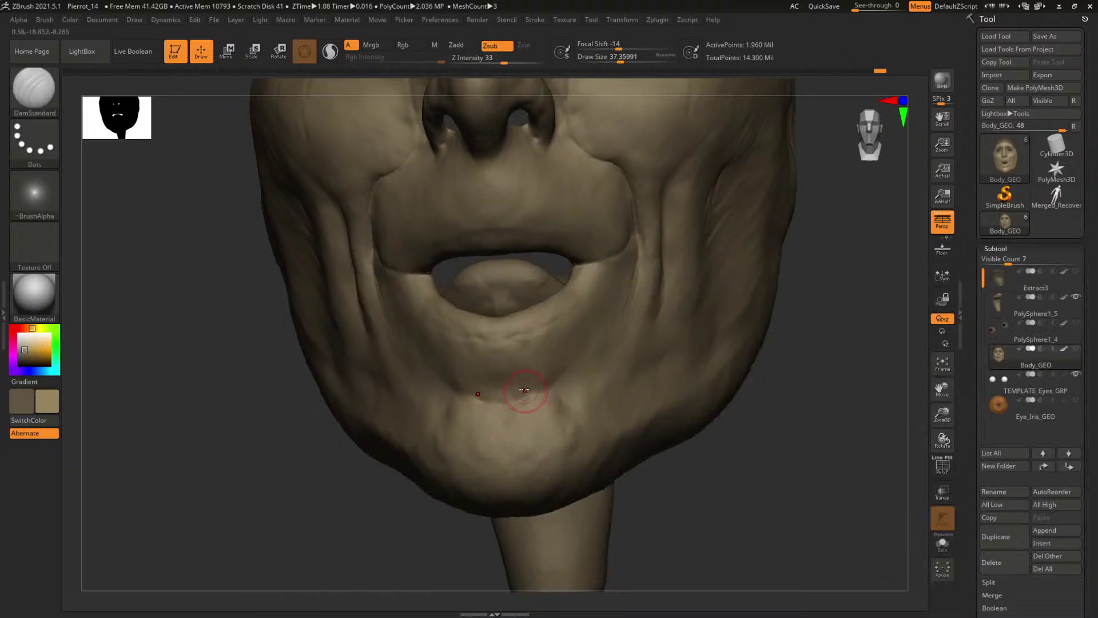
pyautogui.press(']')
pyautogui.press(']')
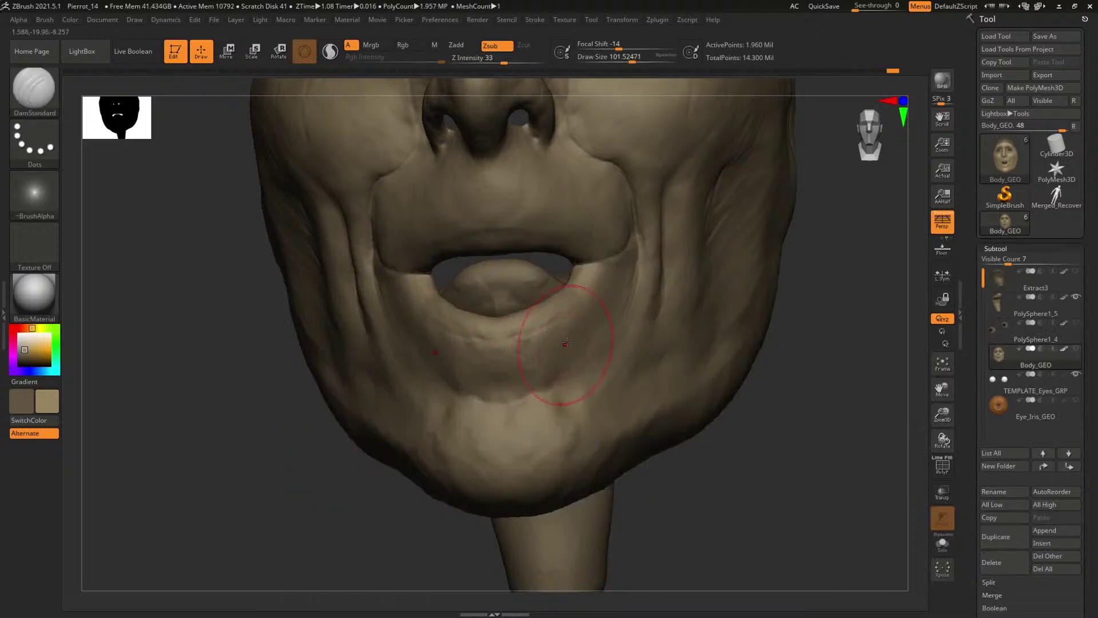
pyautogui.moveTo(769, 377)
pyautogui.mouseDown()
pyautogui.moveTo(816, 385)
pyautogui.moveTo(635, 362)
pyautogui.moveTo(683, 398)
pyautogui.moveTo(721, 452)
pyautogui.mouseUp()
pyautogui.moveTo(583, 335); pyautogui.dragTo(550, 367)
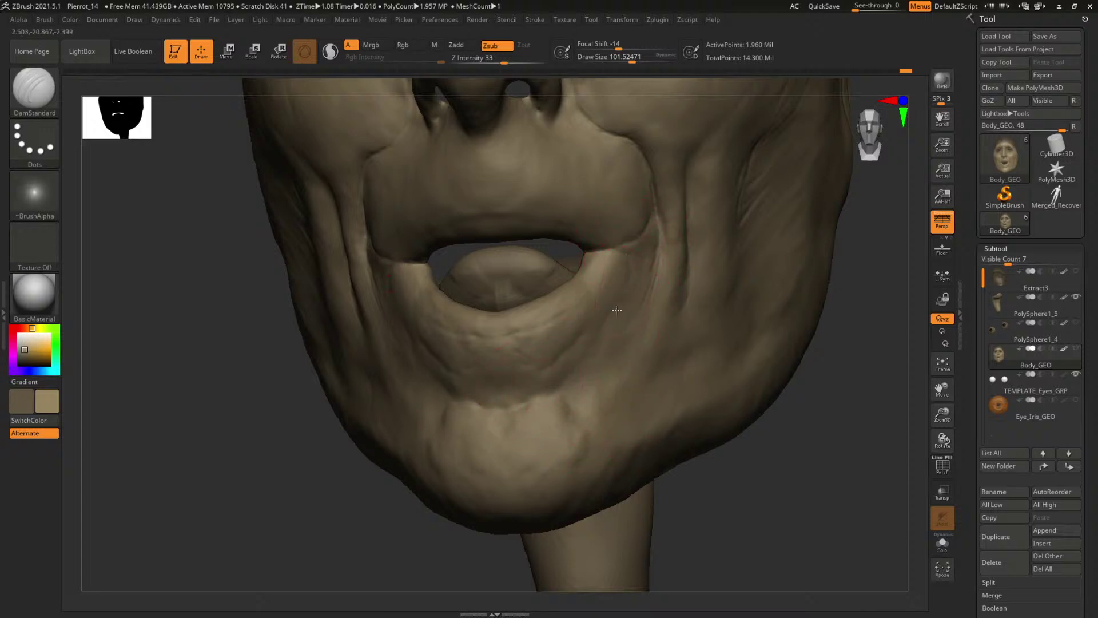
pyautogui.moveTo(623, 317); pyautogui.dragTo(620, 327)
# - Deepen the crease between the lower lip and the top of the chin
pyautogui.moveTo(806, 472); pyautogui.dragTo(857, 474)
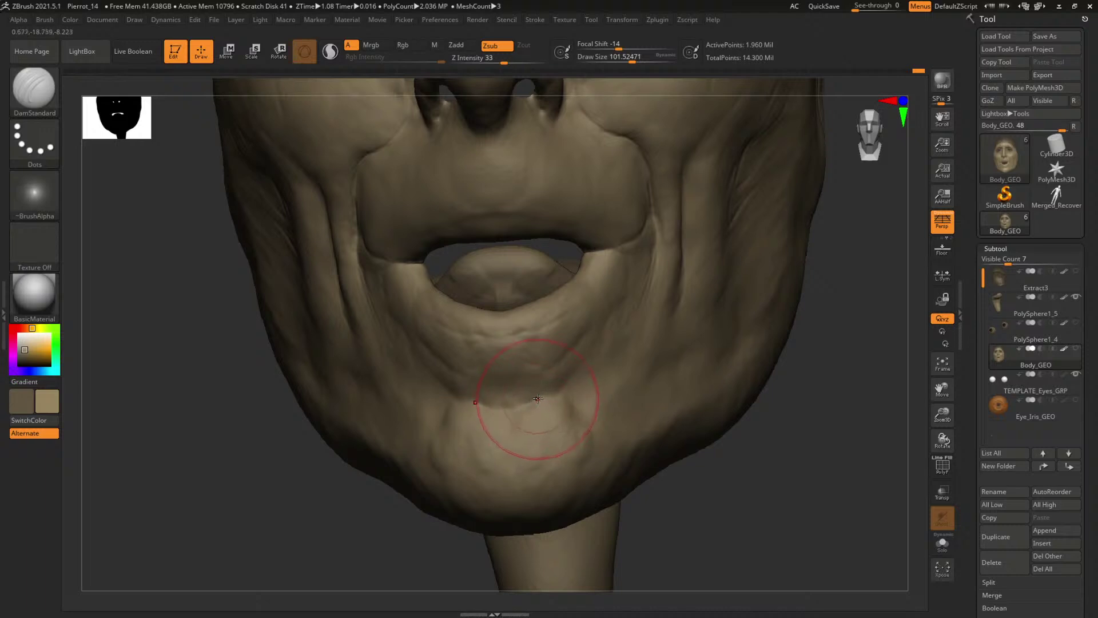
pyautogui.moveTo(543, 396)
pyautogui.mouseDown()
pyautogui.moveTo(557, 397)
pyautogui.moveTo(503, 410)
pyautogui.mouseUp()
pyautogui.moveTo(541, 402); pyautogui.dragTo(558, 396)
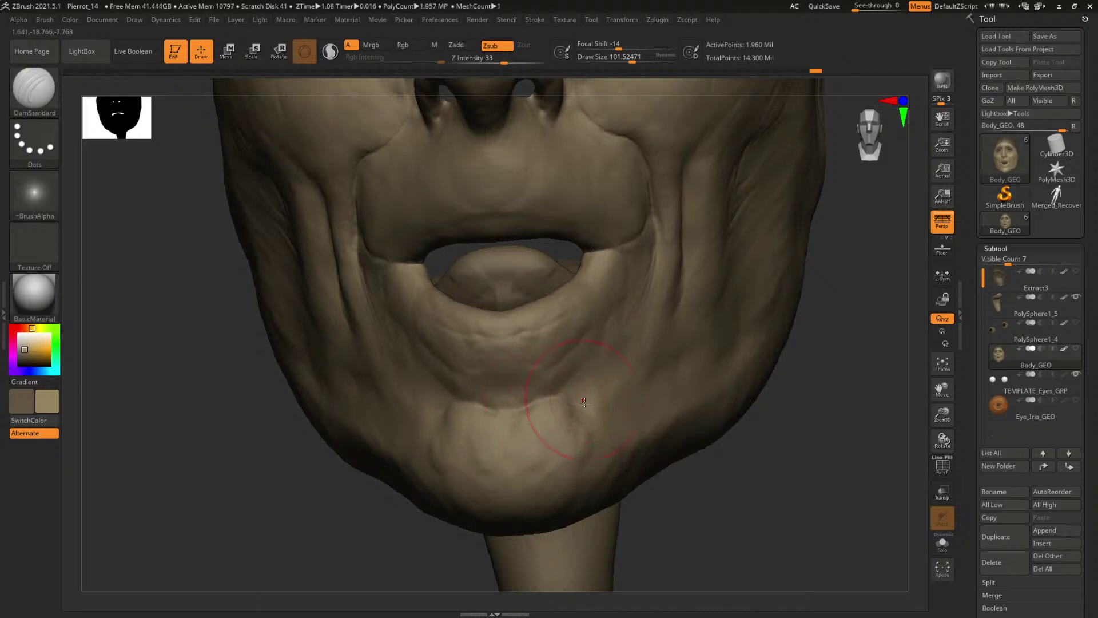
# - Unhide the rest of the body so the jaw connects to the neck again
pyautogui.moveTo(781, 482)
pyautogui.mouseDown()
pyautogui.moveTo(748, 474)
pyautogui.moveTo(806, 493)
pyautogui.mouseUp()
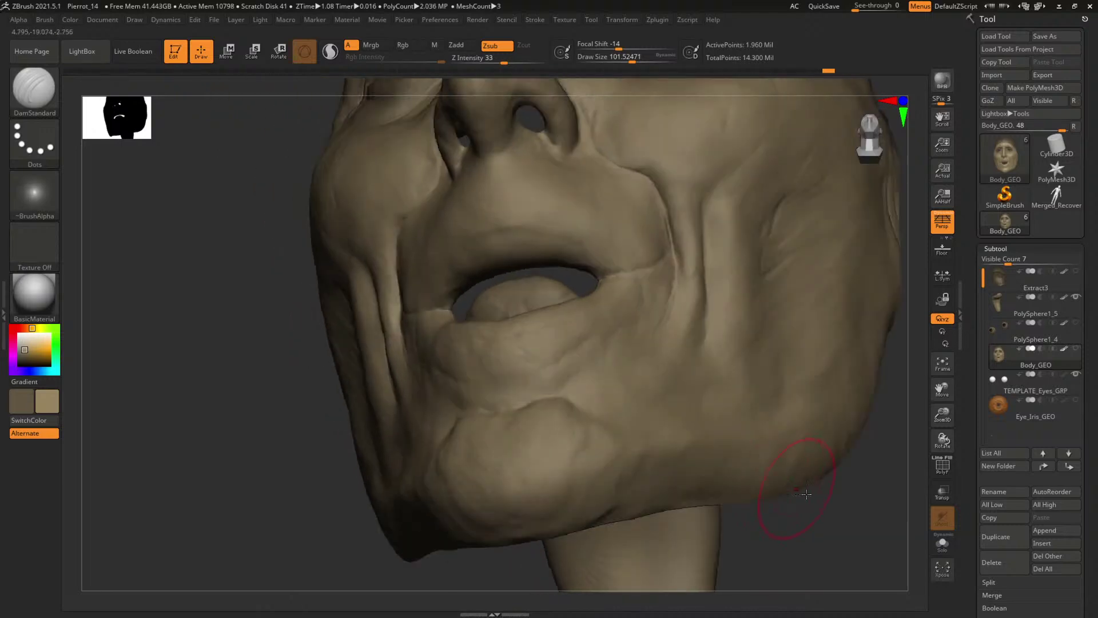
pyautogui.keyDown('alt'); pyautogui.moveTo(852, 542); pyautogui.dragTo(836, 435); pyautogui.keyUp('alt')
pyautogui.keyDown('ctrl'); pyautogui.keyDown('shift'); pyautogui.click(848, 471); pyautogui.keyUp('shift'); pyautogui.keyUp('ctrl')
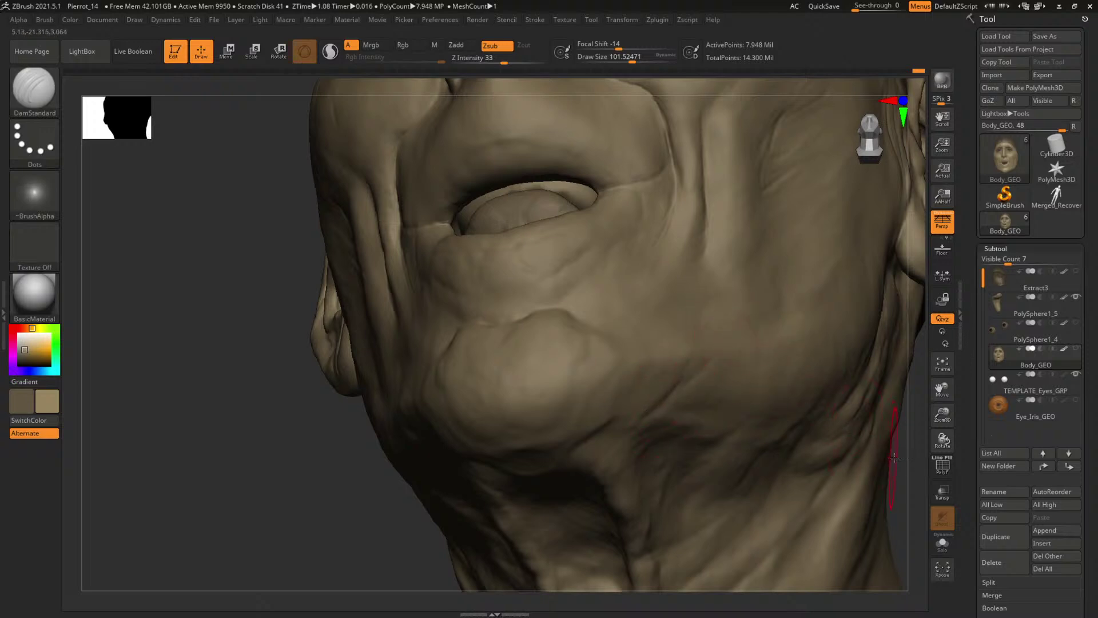
# - Build up the side and underside of the chin with ClayBuildup, reducing the draw size to about 34
pyautogui.moveTo(894, 457)
pyautogui.mouseDown()
pyautogui.moveTo(777, 380)
pyautogui.moveTo(737, 375)
pyautogui.moveTo(795, 367)
pyautogui.moveTo(782, 355)
pyautogui.moveTo(836, 355)
pyautogui.moveTo(824, 303)
pyautogui.mouseUp()
pyautogui.press('b')
pyautogui.press('c')
pyautogui.press('b')
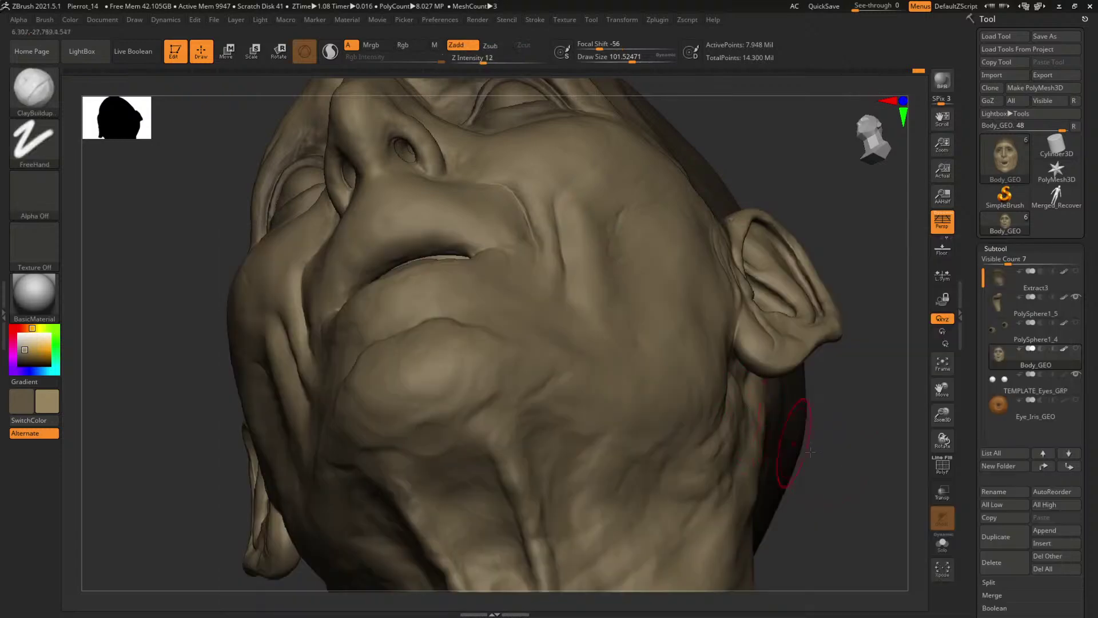
pyautogui.moveTo(810, 452); pyautogui.dragTo(728, 404)
pyautogui.press('space')
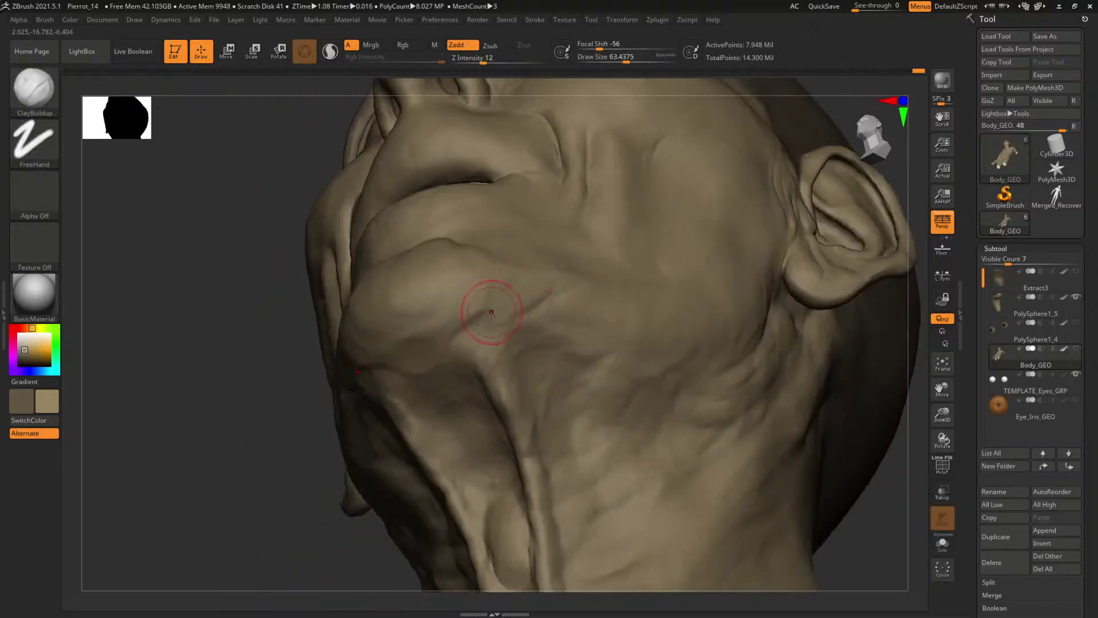
pyautogui.press('space')
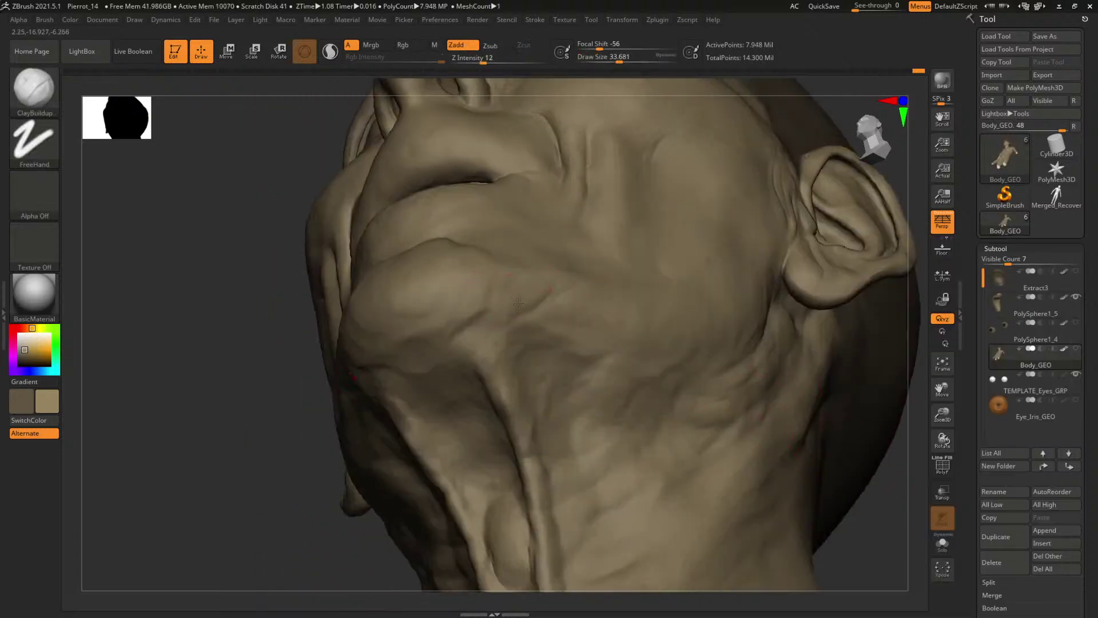
# - Build up the jawline and the skin folds beneath it with ClayBuildup at a draw size of about 63
pyautogui.press('space')
pyautogui.press('space')
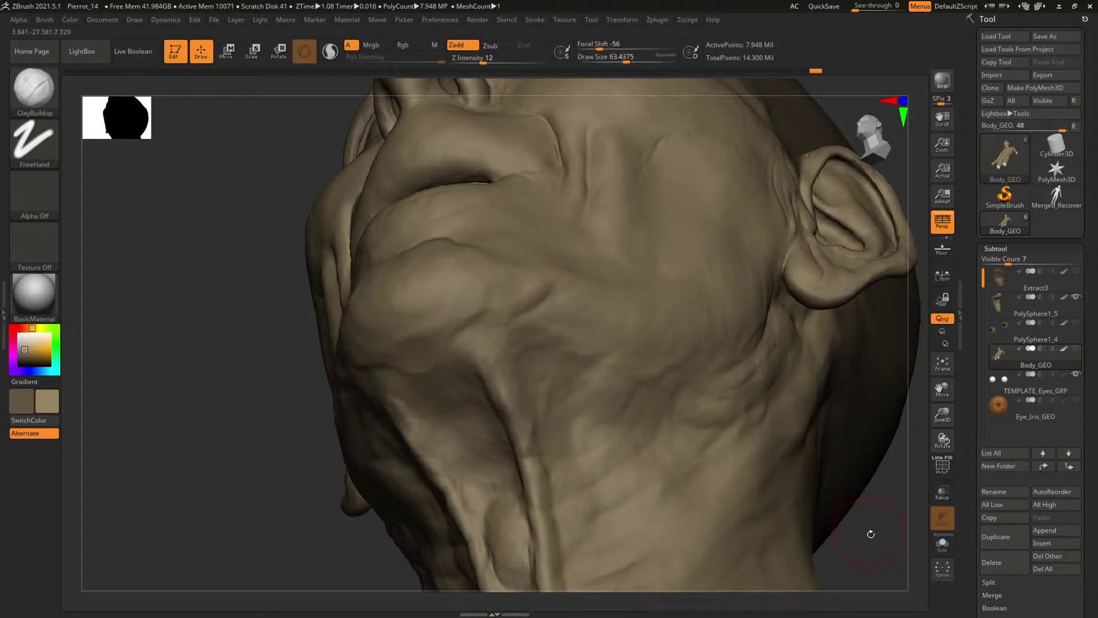
pyautogui.moveTo(871, 534); pyautogui.dragTo(625, 379)
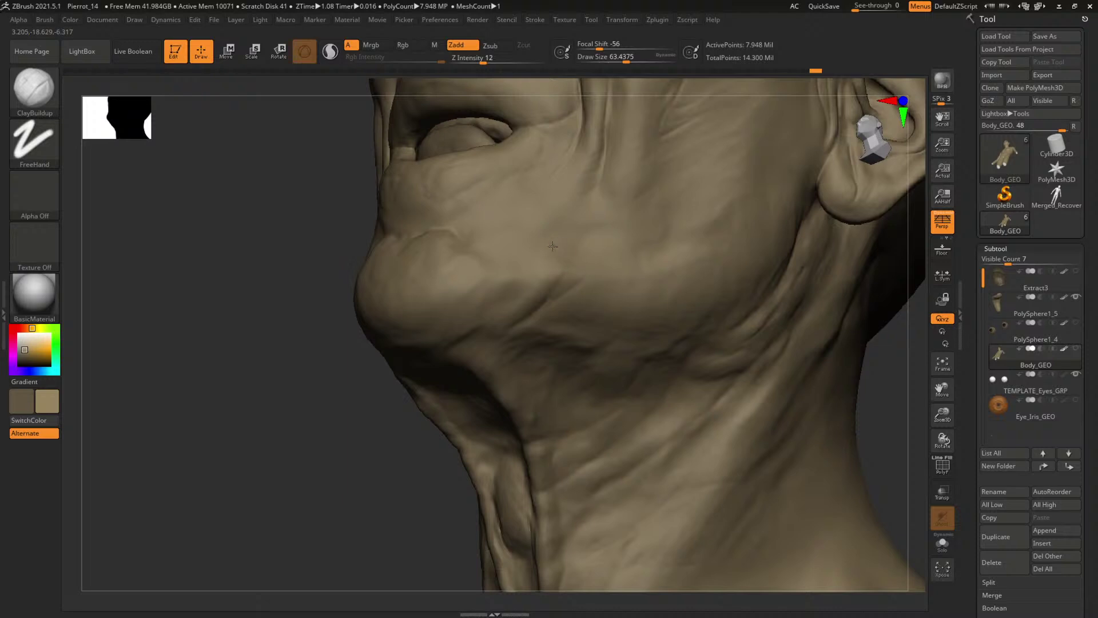
pyautogui.moveTo(343, 429)
pyautogui.mouseDown()
pyautogui.moveTo(526, 429)
pyautogui.moveTo(755, 404)
pyautogui.moveTo(425, 305)
pyautogui.mouseUp()
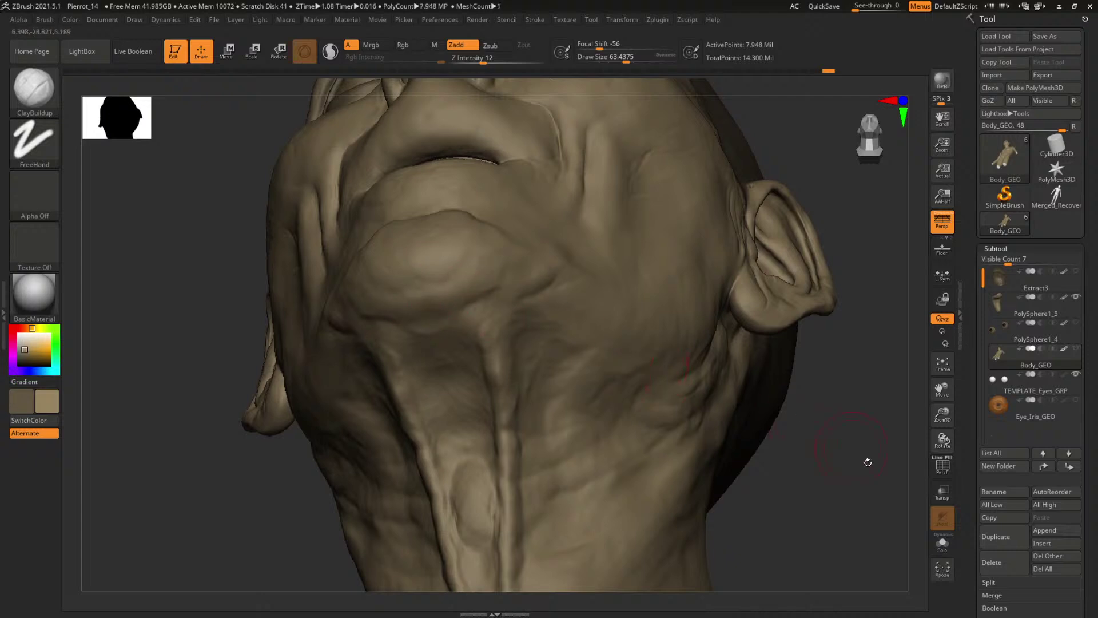
# - Sculpt the throat and Adam's apple between the neck tendons, reducing the draw size to about 43
pyautogui.moveTo(867, 462)
pyautogui.mouseDown()
pyautogui.moveTo(858, 400)
pyautogui.moveTo(419, 314)
pyautogui.mouseUp()
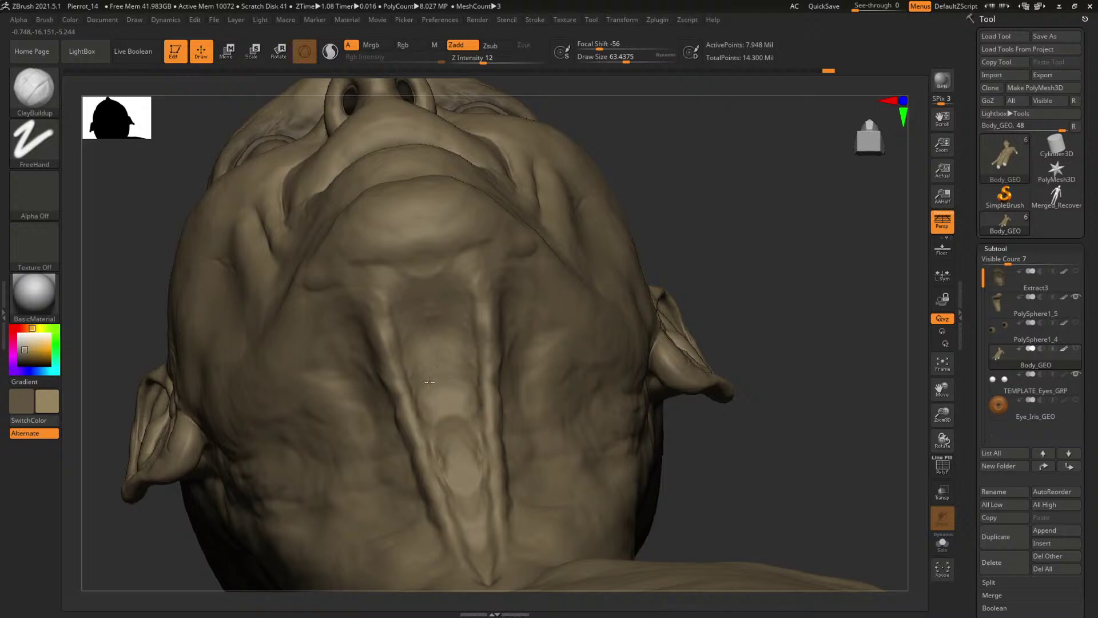
pyautogui.moveTo(794, 468)
pyautogui.mouseDown()
pyautogui.moveTo(781, 341)
pyautogui.moveTo(532, 366)
pyautogui.mouseUp()
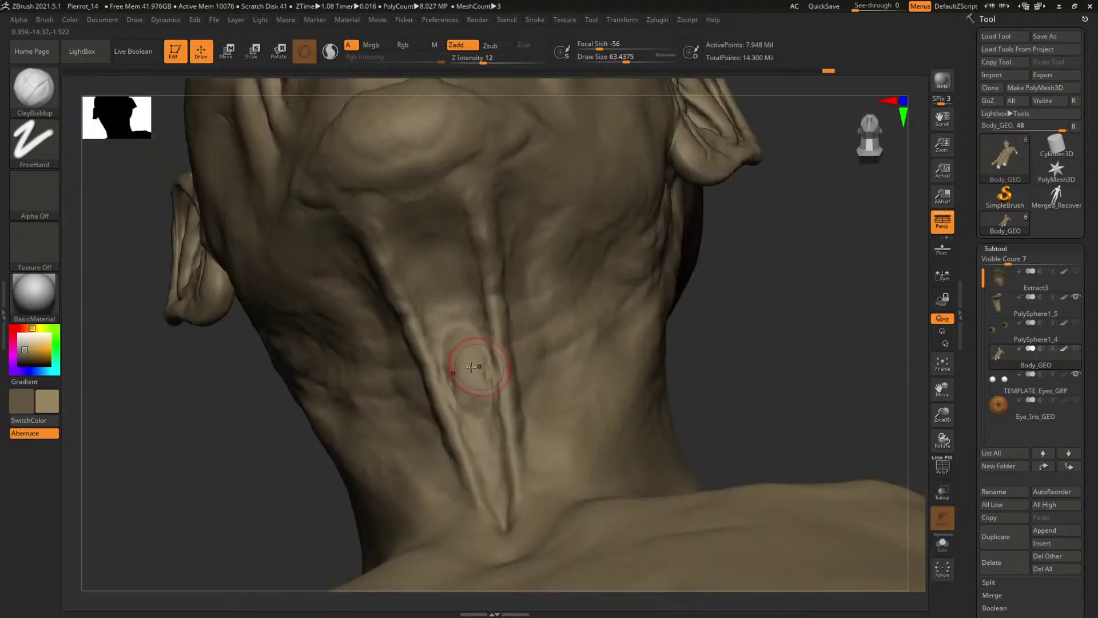
pyautogui.press('[')
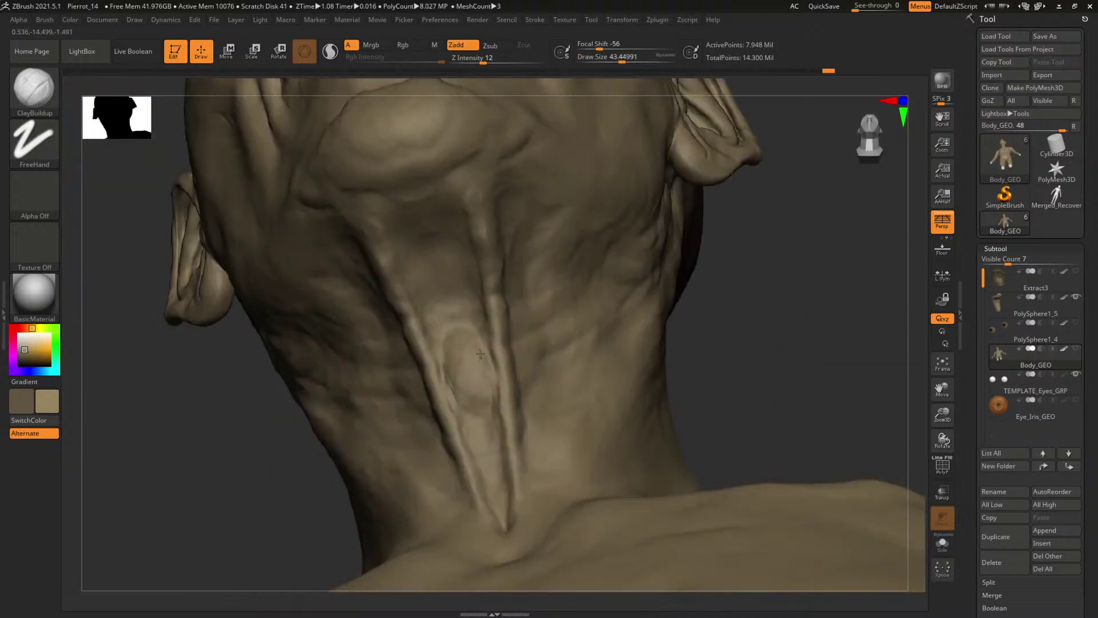
pyautogui.moveTo(795, 338)
pyautogui.keyDown('shift'); pyautogui.mouseDown()
pyautogui.moveTo(814, 286)
pyautogui.moveTo(742, 213)
pyautogui.moveTo(720, 290)
pyautogui.mouseUp(); pyautogui.keyUp('shift')
pyautogui.moveTo(789, 287)
pyautogui.mouseDown()
pyautogui.moveTo(733, 284)
pyautogui.moveTo(798, 298)
pyautogui.moveTo(762, 276)
pyautogui.mouseUp()
# - Carve fine lines into the crease above the chin with DamStandard at a draw size of about 20
pyautogui.press('b')
pyautogui.press('d')
pyautogui.press('s')
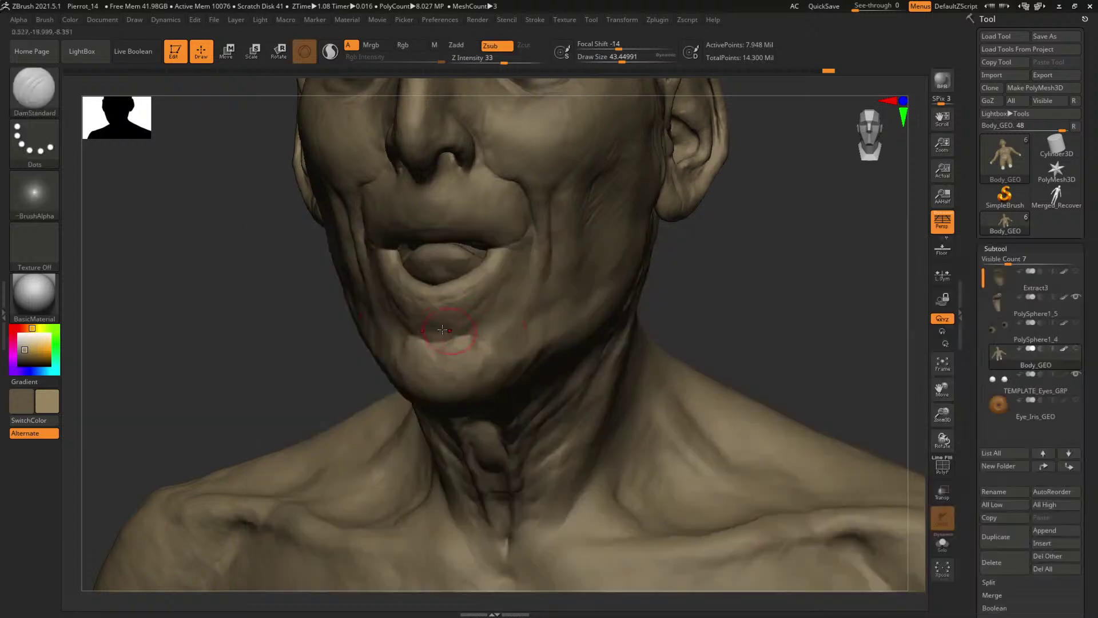
pyautogui.press('space')
pyautogui.moveTo(461, 336); pyautogui.dragTo(456, 336)
pyautogui.moveTo(755, 289)
pyautogui.keyDown('alt'); pyautogui.mouseDown()
pyautogui.moveTo(739, 283)
pyautogui.moveTo(791, 308)
pyautogui.moveTo(804, 283)
pyautogui.mouseUp(); pyautogui.keyUp('alt')
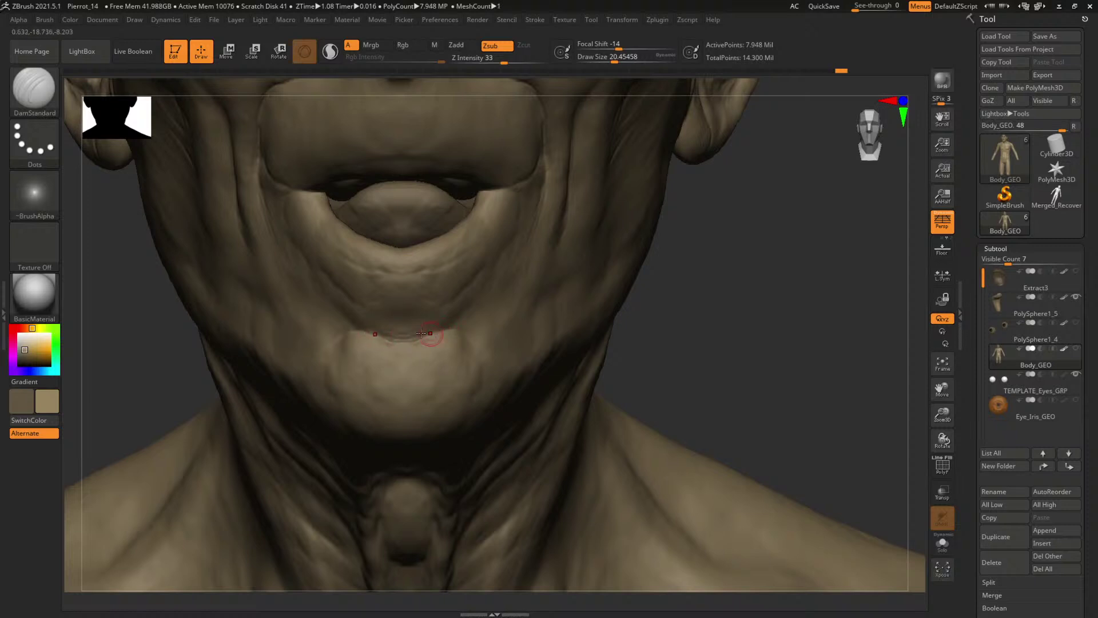
pyautogui.moveTo(740, 308)
pyautogui.keyDown('alt'); pyautogui.mouseDown()
pyautogui.moveTo(746, 294)
pyautogui.moveTo(795, 296)
pyautogui.mouseUp(); pyautogui.keyUp('alt')
# - Carve shallow wrinkles across the front of the chin with DamStandard at a draw size of about 102
pyautogui.press('s')
pyautogui.moveTo(395, 364)
pyautogui.mouseDown()
pyautogui.moveTo(448, 350)
pyautogui.moveTo(407, 387)
pyautogui.mouseUp()
pyautogui.press('space')
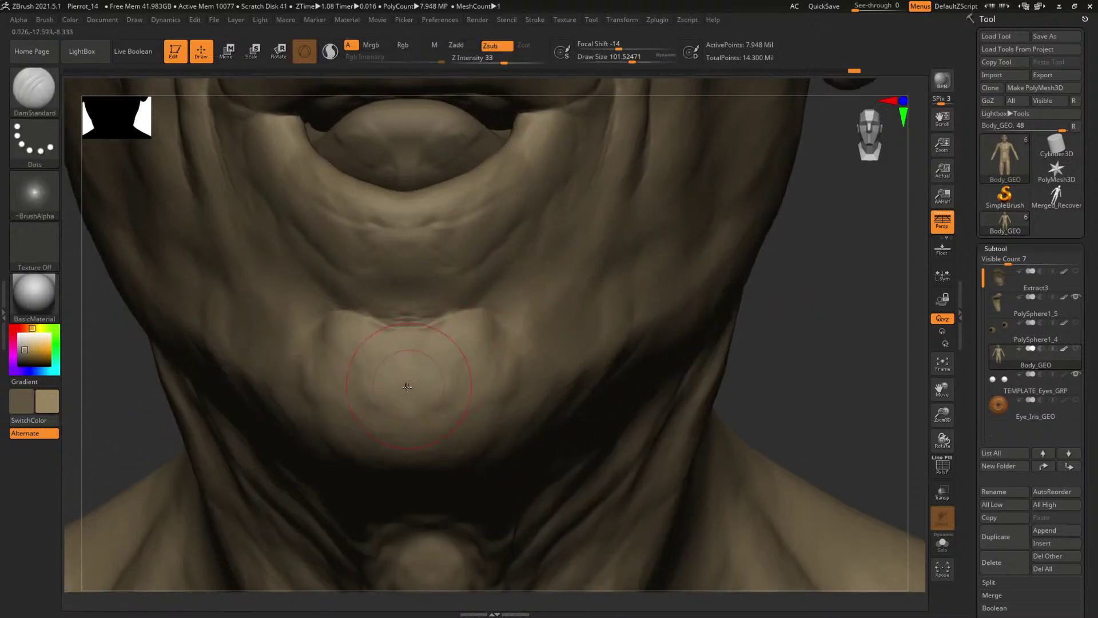
pyautogui.keyDown('alt'); pyautogui.moveTo(800, 374); pyautogui.dragTo(796, 291); pyautogui.keyUp('alt')
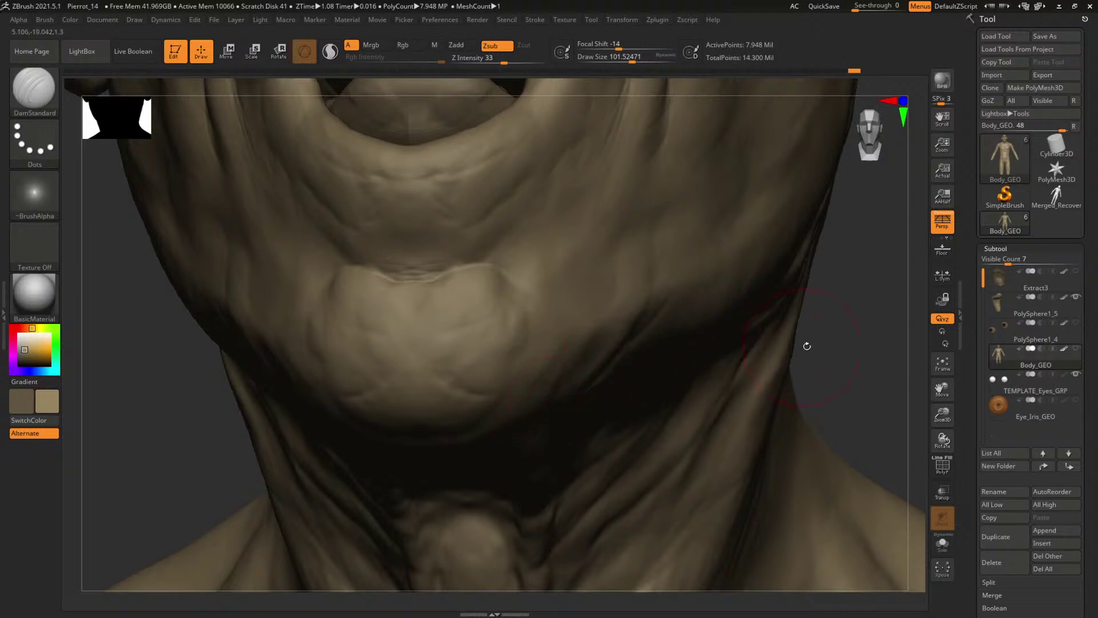
# - Build up the area around the nasolabial folds with ClayBuildup at a draw size of about 69
pyautogui.keyDown('alt'); pyautogui.moveTo(807, 346); pyautogui.dragTo(824, 345); pyautogui.keyUp('alt')
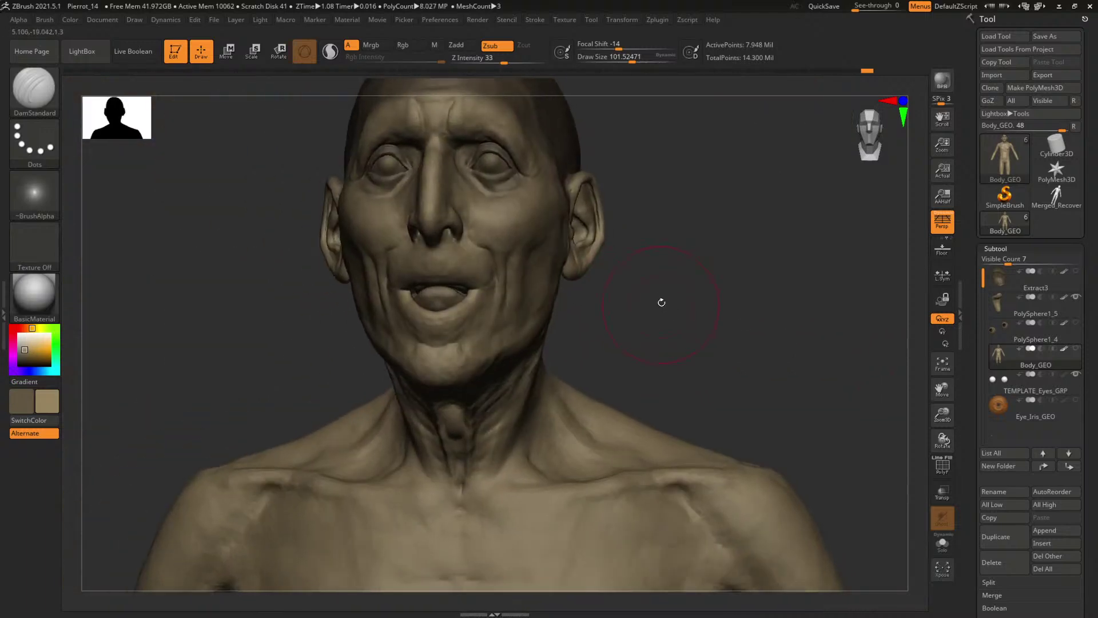
pyautogui.moveTo(661, 302)
pyautogui.keyDown('alt'); pyautogui.mouseDown()
pyautogui.moveTo(784, 368)
pyautogui.moveTo(787, 423)
pyautogui.moveTo(766, 417)
pyautogui.mouseUp(); pyautogui.keyUp('alt')
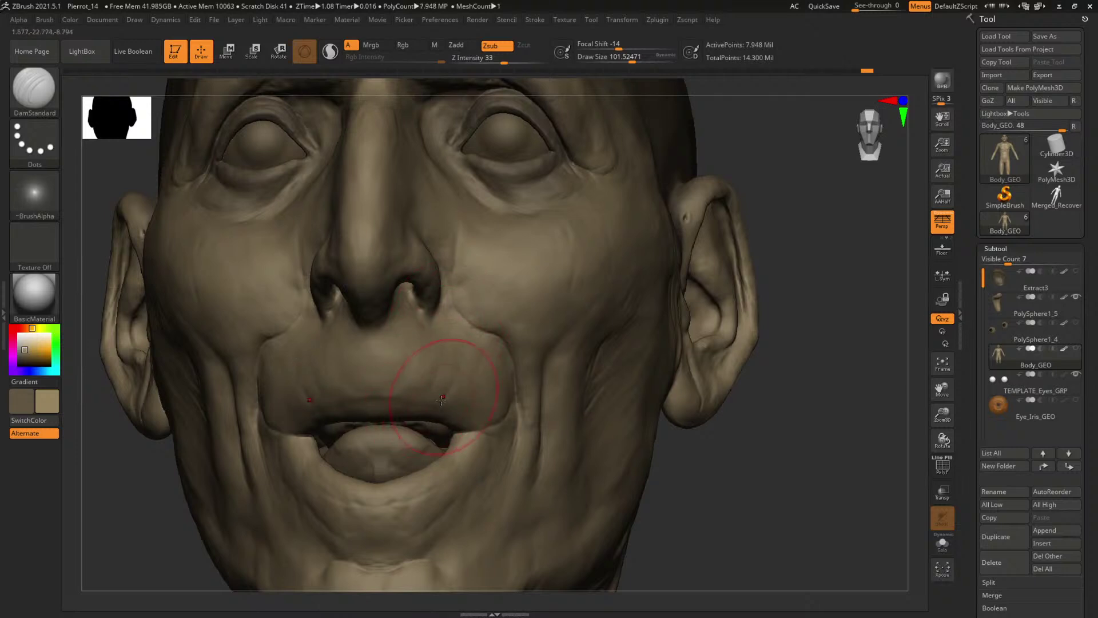
pyautogui.moveTo(740, 466)
pyautogui.keyDown('alt'); pyautogui.mouseDown()
pyautogui.moveTo(779, 465)
pyautogui.moveTo(804, 490)
pyautogui.moveTo(769, 438)
pyautogui.mouseUp(); pyautogui.keyUp('alt')
pyautogui.press('b')
pyautogui.press('c')
pyautogui.press('b')
pyautogui.moveTo(863, 458)
pyautogui.mouseDown()
pyautogui.moveTo(877, 478)
pyautogui.moveTo(740, 340)
pyautogui.moveTo(510, 302)
pyautogui.mouseUp()
pyautogui.press('[')
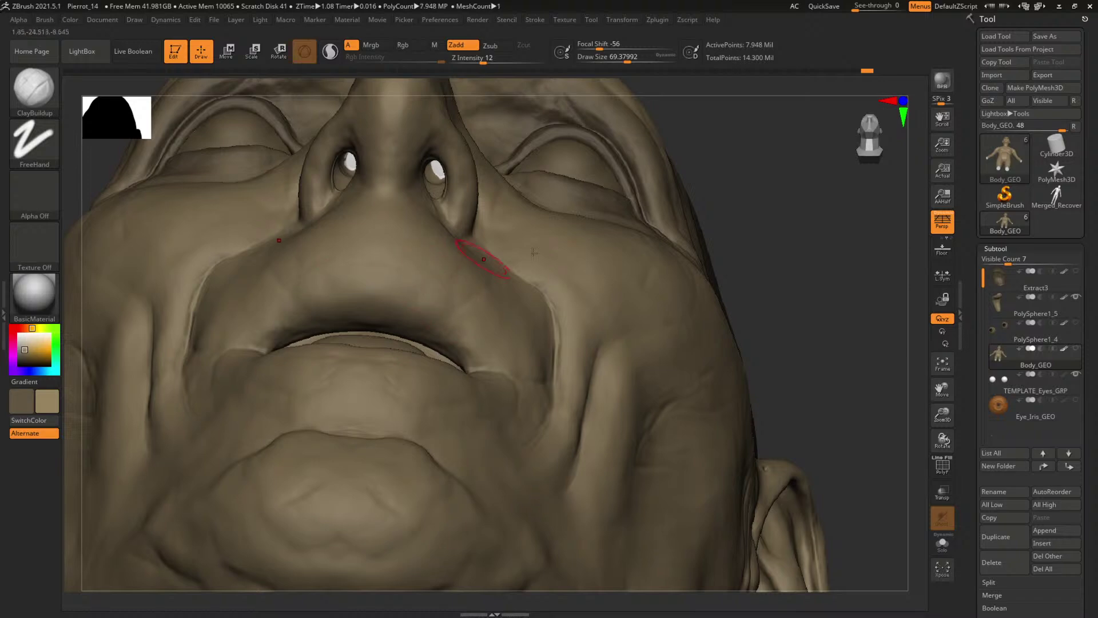
# - Build up the upper lip and the skin around the nostrils with ClayBuildup, varying the draw size between about 35 and 61
pyautogui.moveTo(533, 252)
pyautogui.mouseDown()
pyautogui.moveTo(686, 309)
pyautogui.moveTo(726, 347)
pyautogui.moveTo(726, 332)
pyautogui.moveTo(775, 358)
pyautogui.moveTo(378, 280)
pyautogui.mouseUp()
pyautogui.press('[')
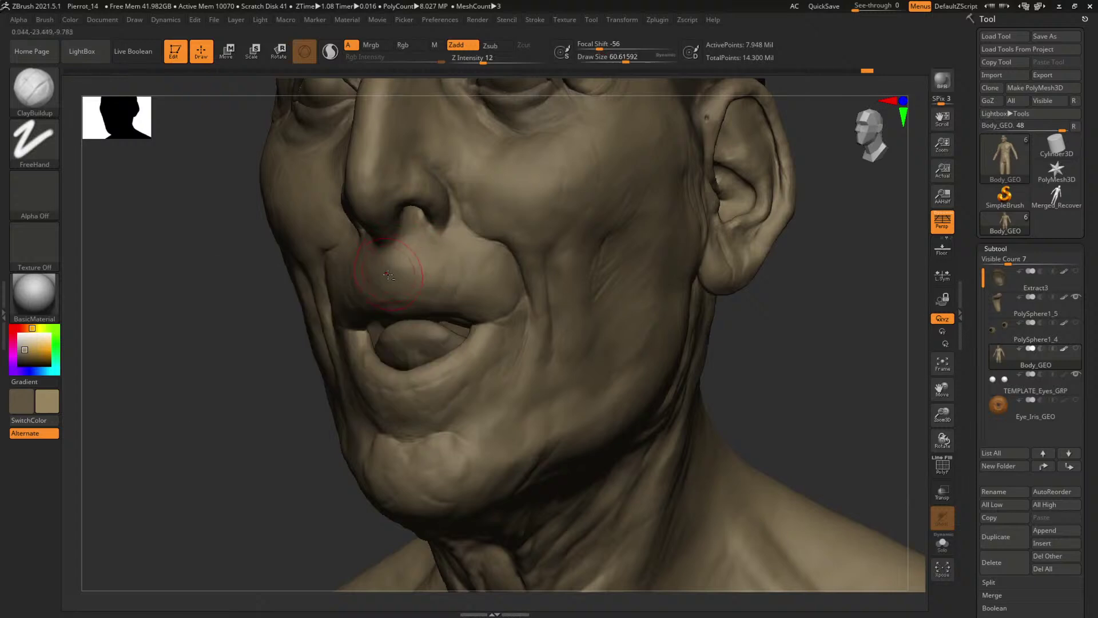
pyautogui.moveTo(400, 273)
pyautogui.mouseDown(button='right')
pyautogui.moveTo(498, 280)
pyautogui.moveTo(534, 299)
pyautogui.moveTo(598, 282)
pyautogui.moveTo(821, 311)
pyautogui.moveTo(758, 325)
pyautogui.moveTo(791, 362)
pyautogui.moveTo(777, 368)
pyautogui.moveTo(813, 436)
pyautogui.moveTo(490, 307)
pyautogui.moveTo(473, 270)
pyautogui.mouseUp(button='right')
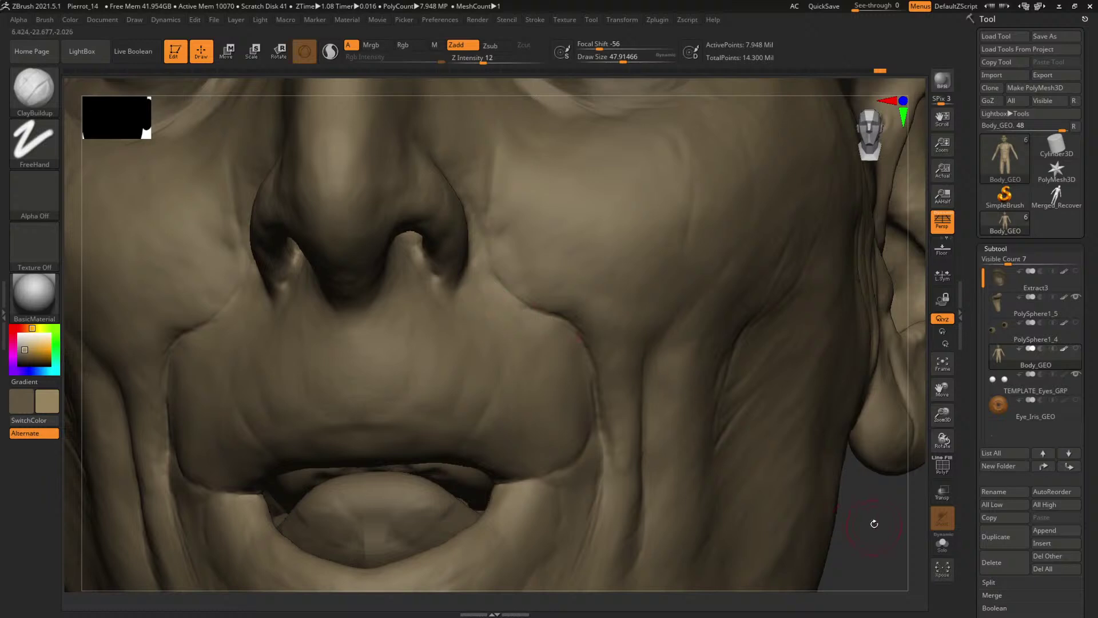
pyautogui.moveTo(874, 523)
pyautogui.mouseDown(button='right')
pyautogui.moveTo(658, 412)
pyautogui.moveTo(392, 297)
pyautogui.mouseUp(button='right')
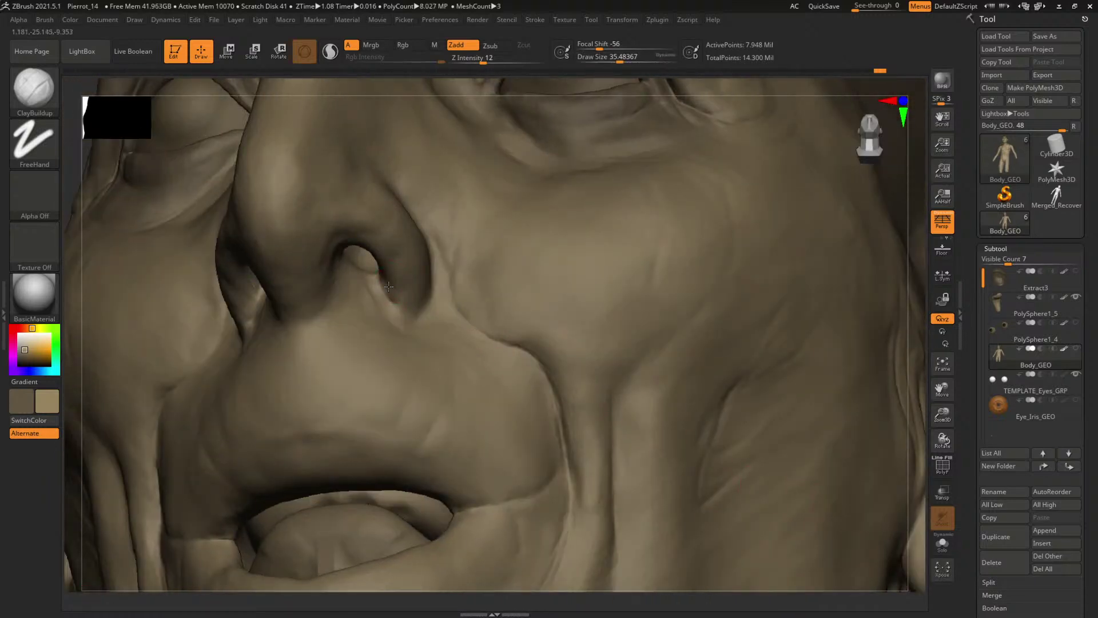
pyautogui.rightClick(388, 286)
pyautogui.moveTo(388, 286); pyautogui.dragTo(412, 282)
pyautogui.moveTo(878, 313); pyautogui.dragTo(787, 295, button='right')
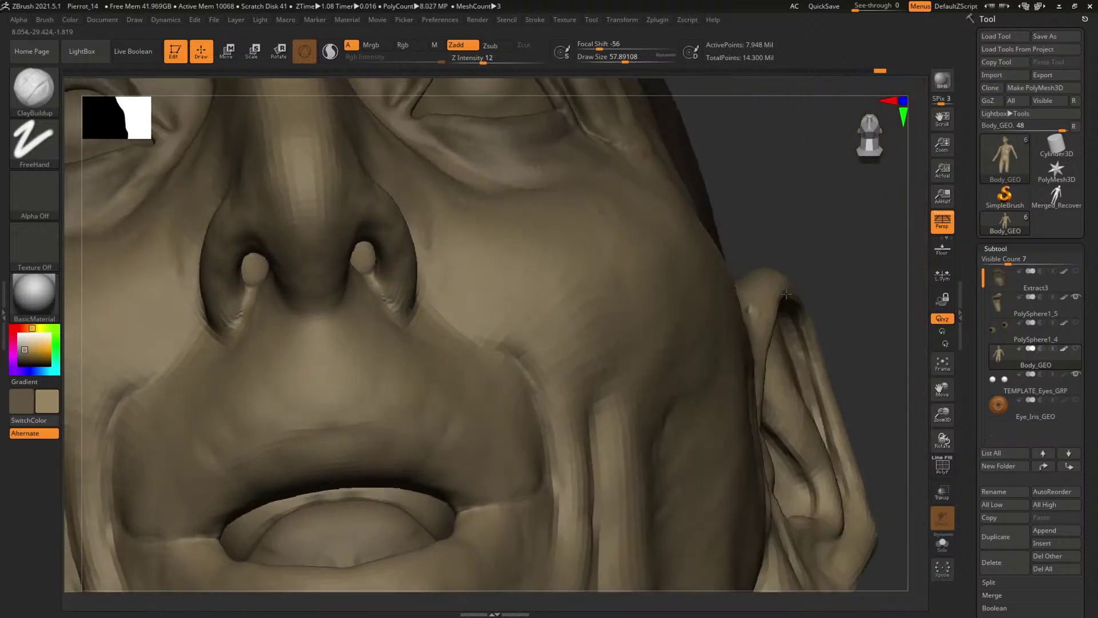
pyautogui.press('f')
pyautogui.moveTo(669, 228)
pyautogui.mouseDown(button='right')
pyautogui.moveTo(688, 235)
pyautogui.moveTo(694, 255)
pyautogui.moveTo(779, 341)
pyautogui.moveTo(797, 392)
pyautogui.mouseUp(button='right')
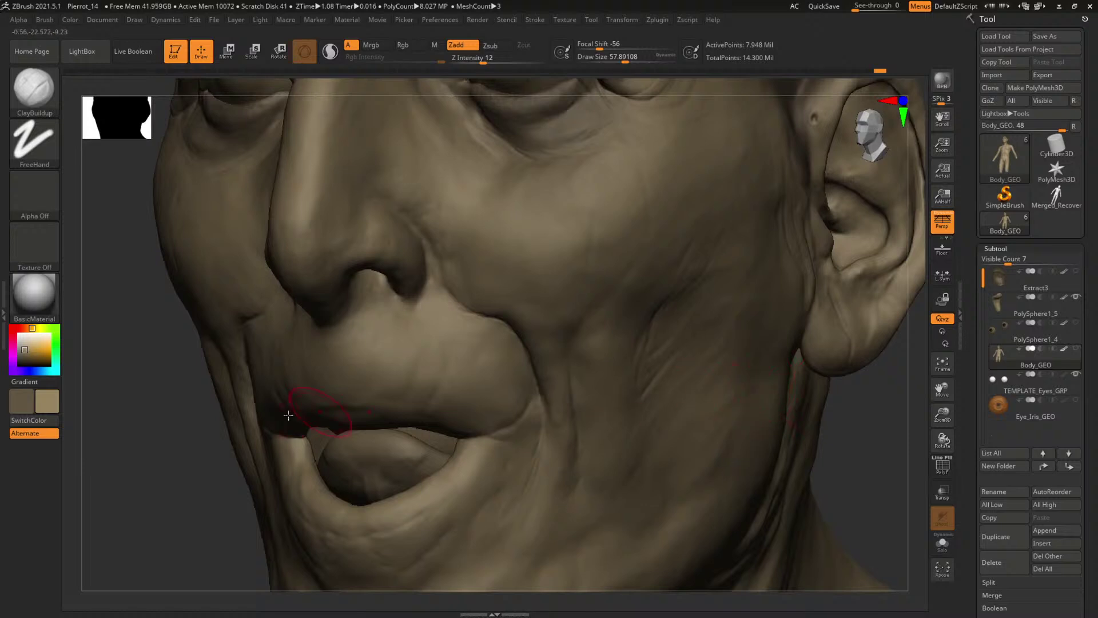
pyautogui.moveTo(306, 405); pyautogui.dragTo(555, 367, button='right')
pyautogui.moveTo(760, 236); pyautogui.dragTo(765, 279, button='right')
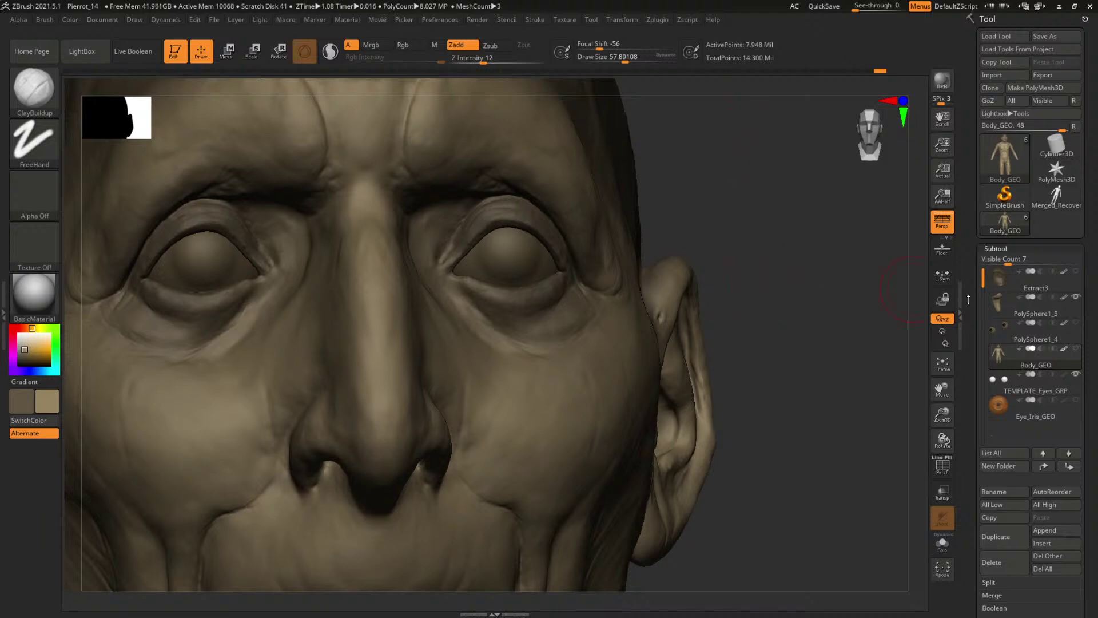
# - Switch to the reference board and examine the eyelids, inner eye corners and surrounding wrinkles in the close-up eye photos
pyautogui.moveTo(1023, 303)
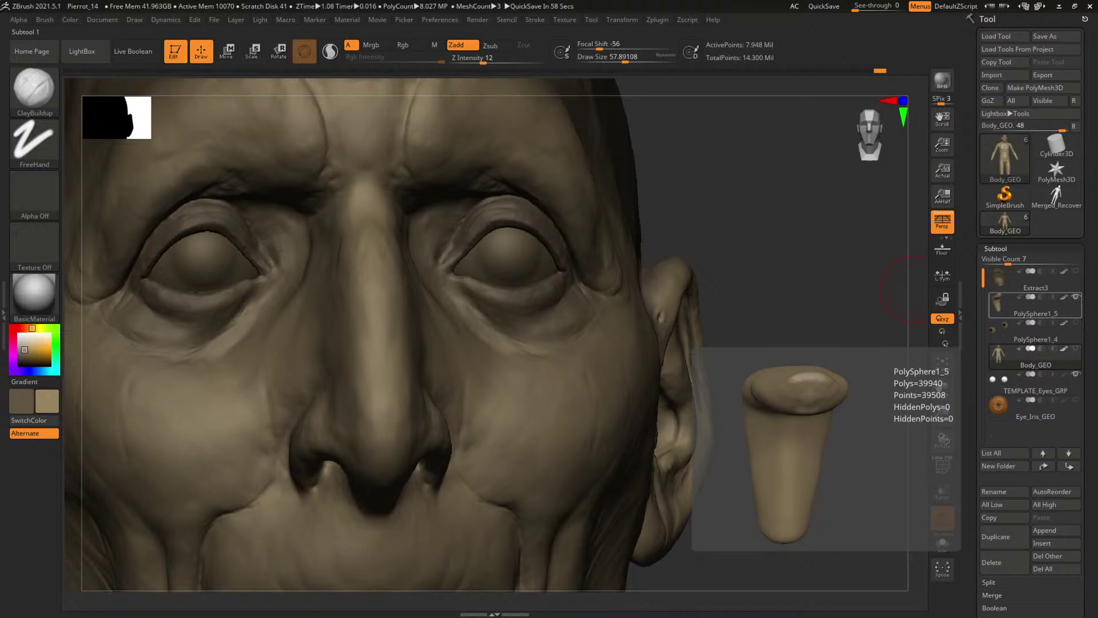
pyautogui.hotkey('alt', 'Tab')
pyautogui.scroll(-5, 853, 330)
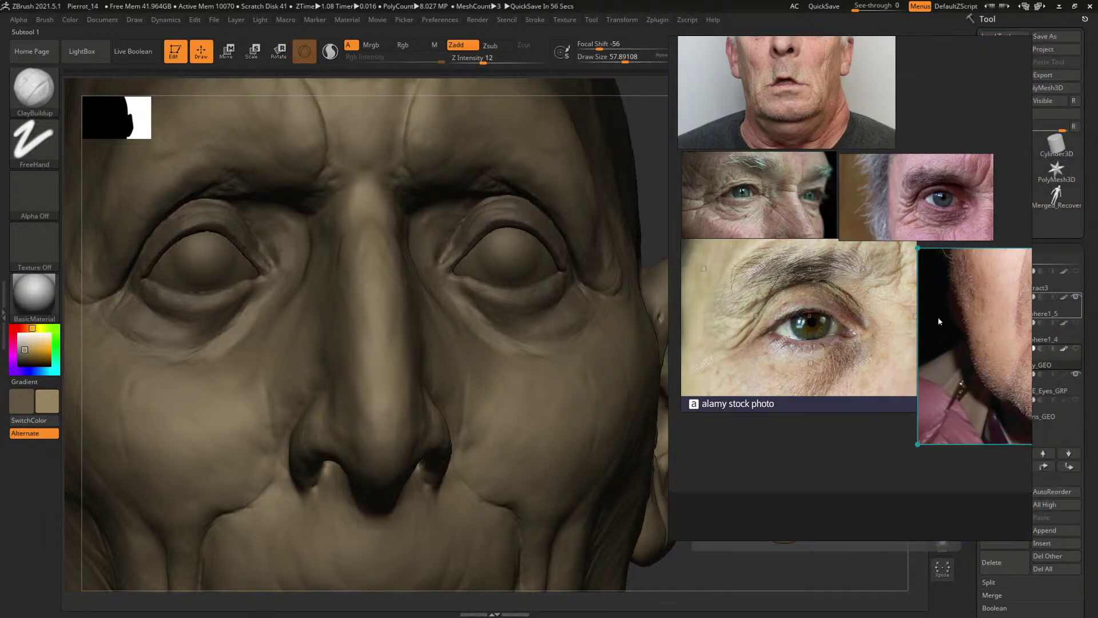
pyautogui.scroll(2, 855, 319)
pyautogui.scroll(4, 863, 314)
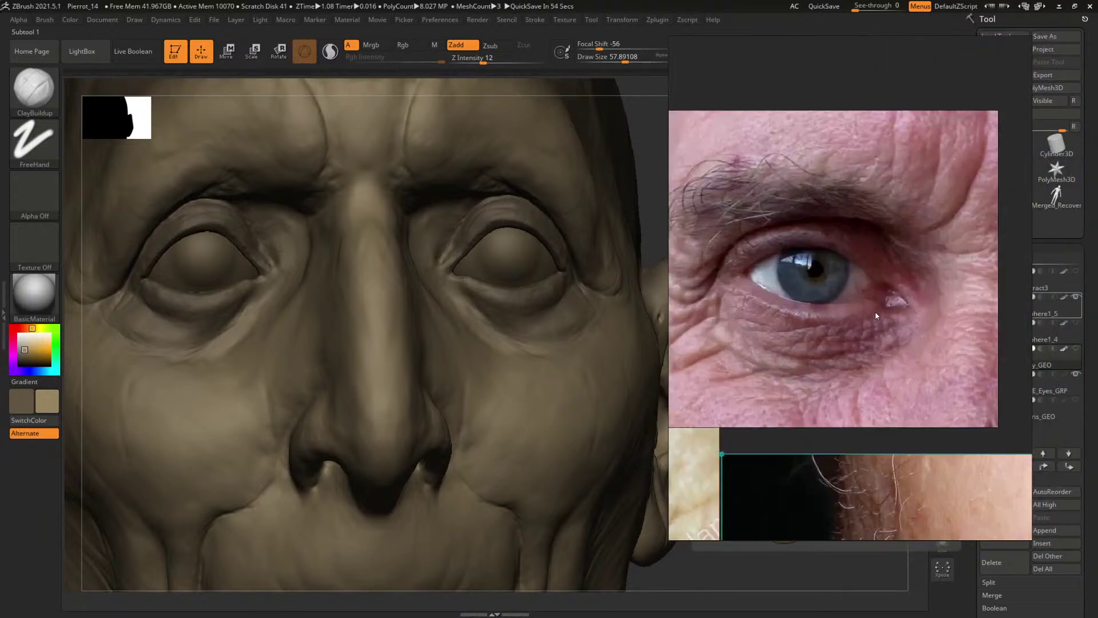
pyautogui.scroll(-3, 883, 308)
pyautogui.scroll(2, 808, 317)
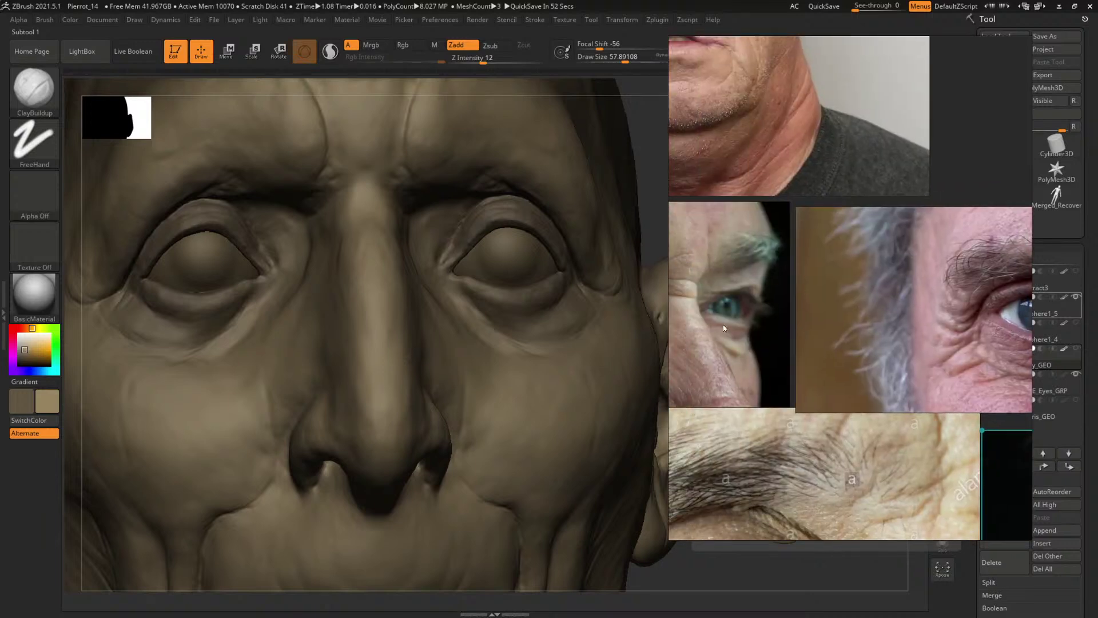
pyautogui.scroll(5, 821, 327)
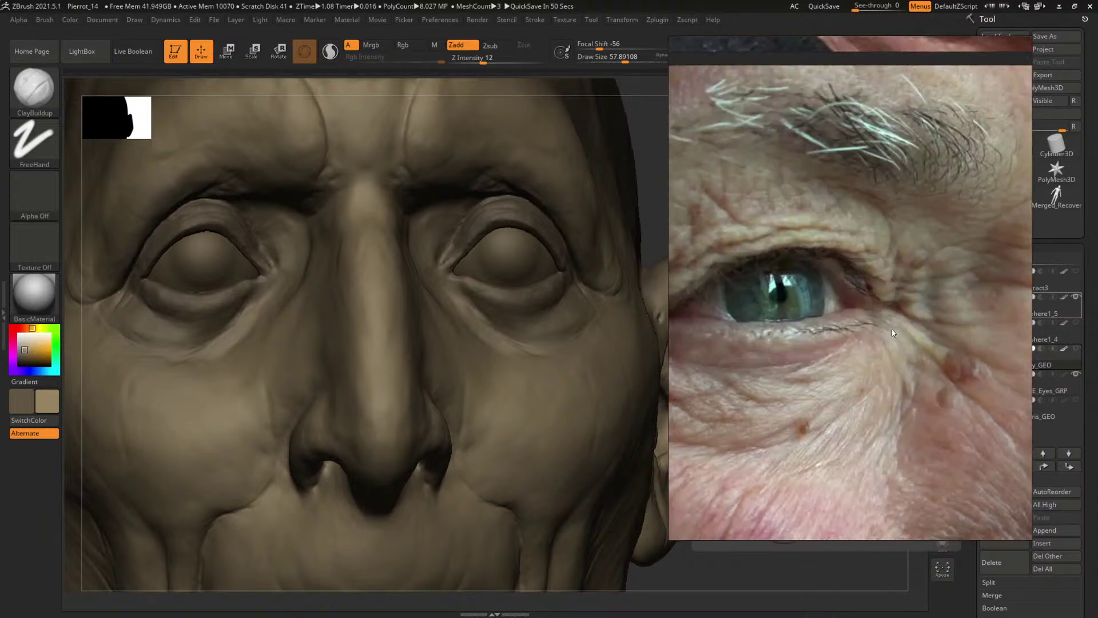
pyautogui.scroll(-4, 890, 329)
pyautogui.hotkey('alt', 'Tab')
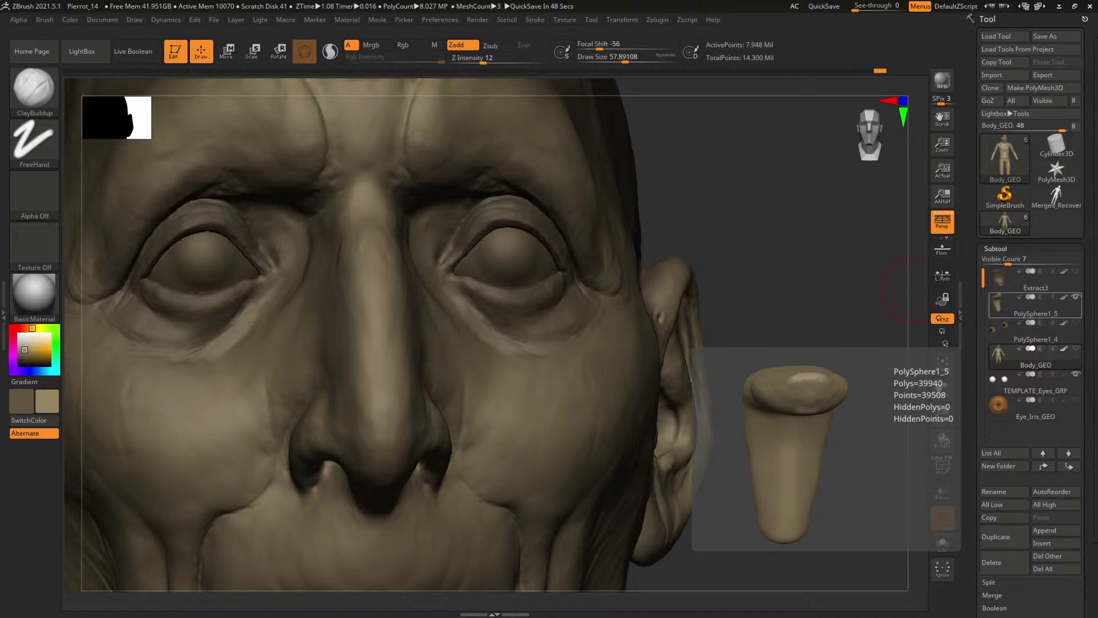
# - Save the project over the existing file Pierrot_14.ZPR in the 02_Sculpt folder
pyautogui.press('f')
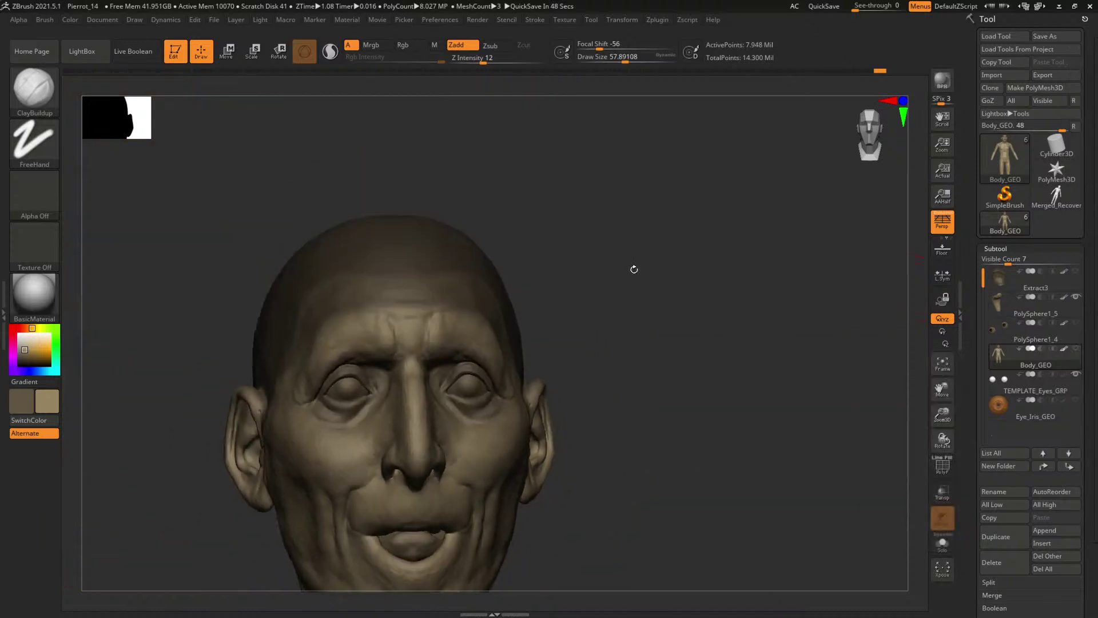
pyautogui.press('ctrl')
pyautogui.hotkey('ctrl', 's')
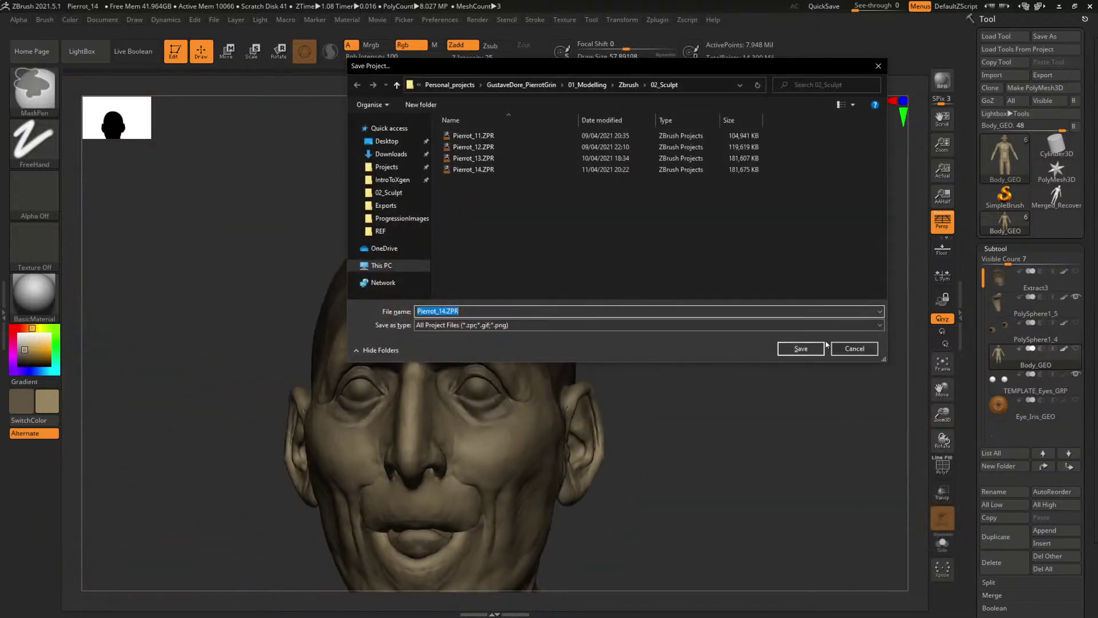
pyautogui.click(808, 350)
pyautogui.click(573, 304)
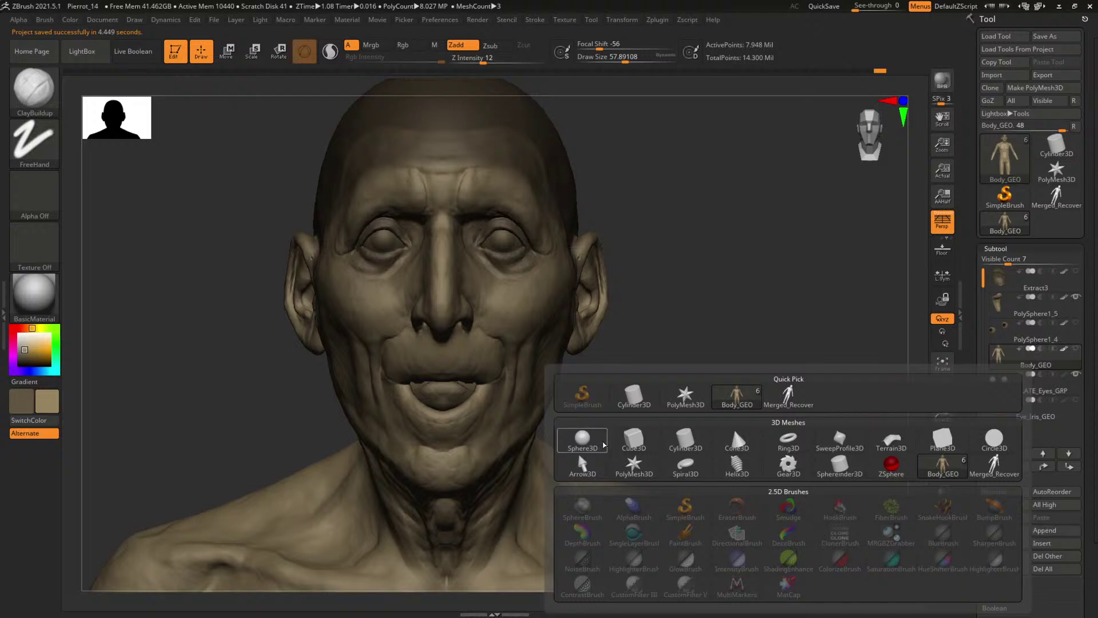
# - Insert a Sphere3D as a new subtool and make it the active subtool
pyautogui.click(603, 445)
pyautogui.click(1001, 431)
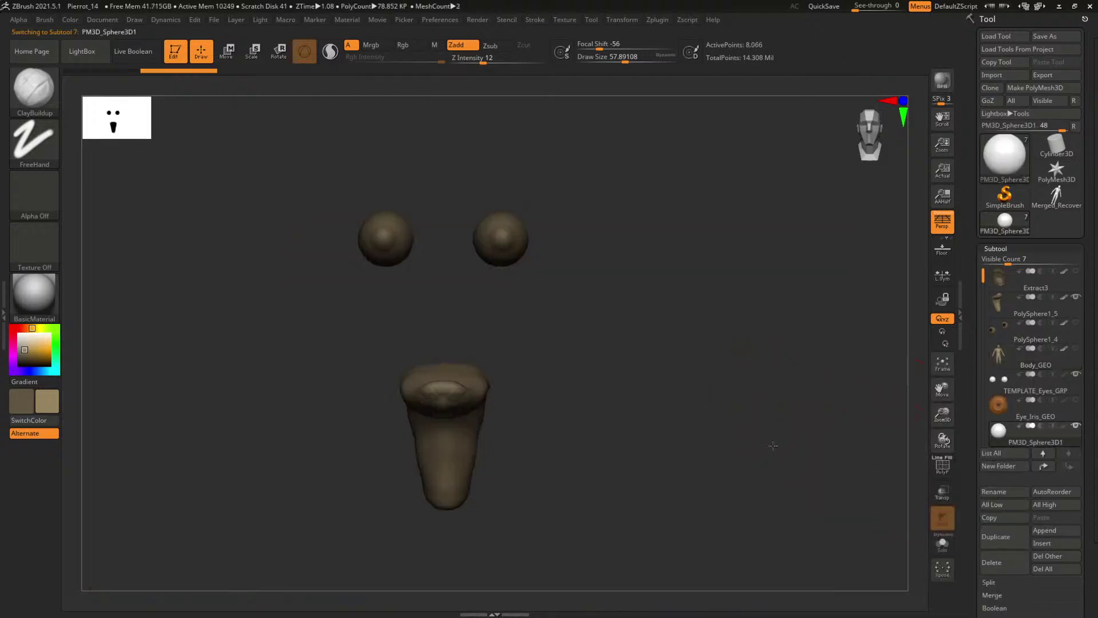
pyautogui.press('f')
# - Move the new sphere up to head height and out beside the cheek near the ear
pyautogui.press('w')
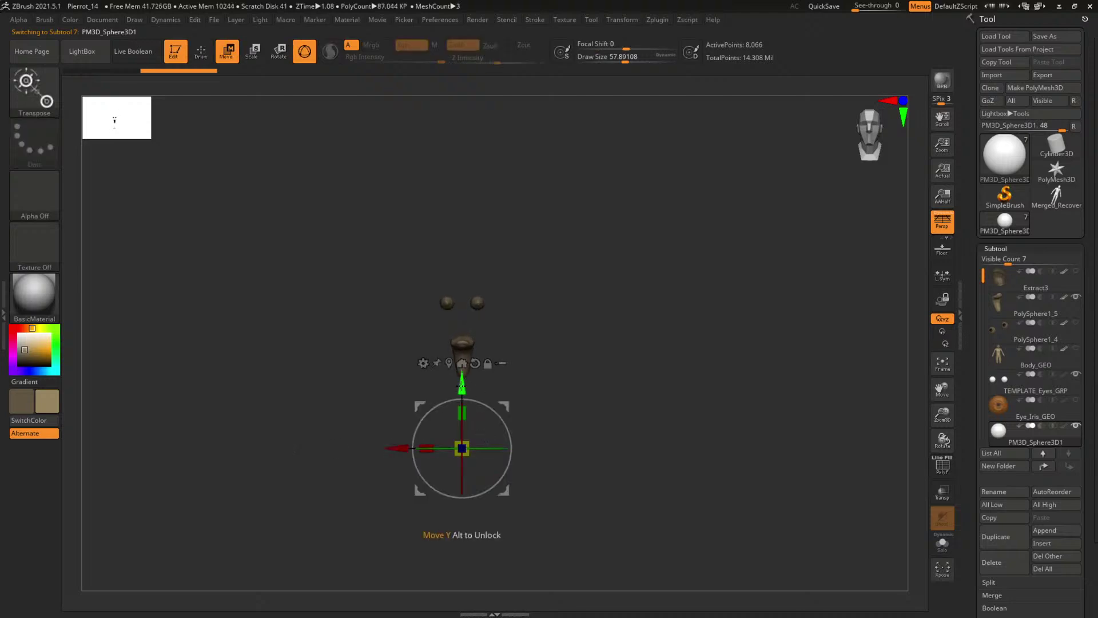
pyautogui.moveTo(461, 387); pyautogui.dragTo(461, 253)
pyautogui.moveTo(394, 315); pyautogui.dragTo(425, 319)
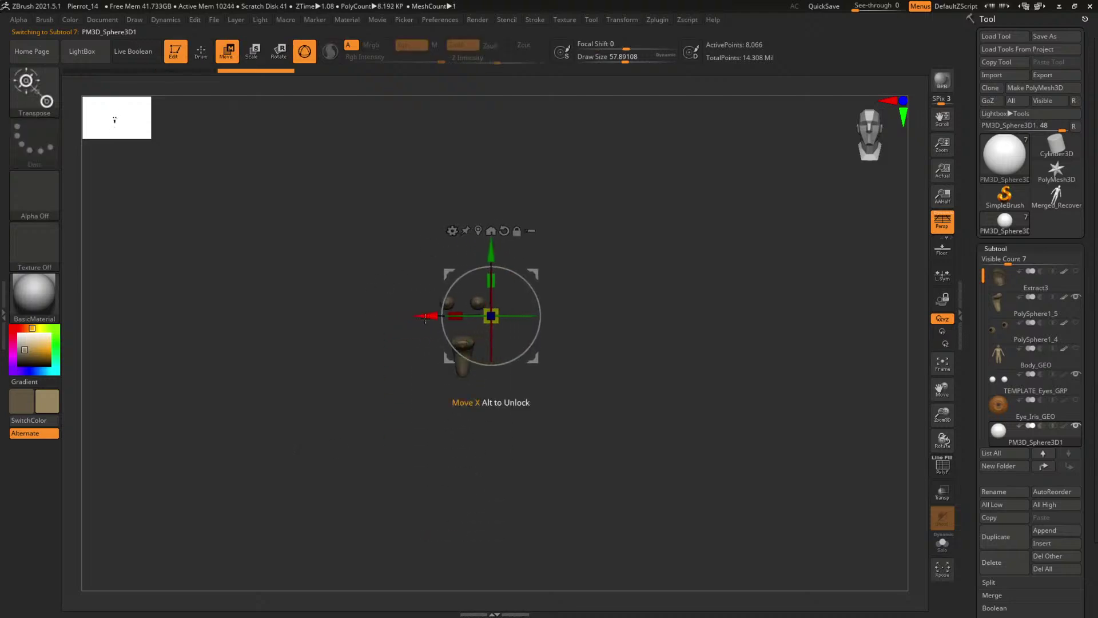
pyautogui.click(939, 547)
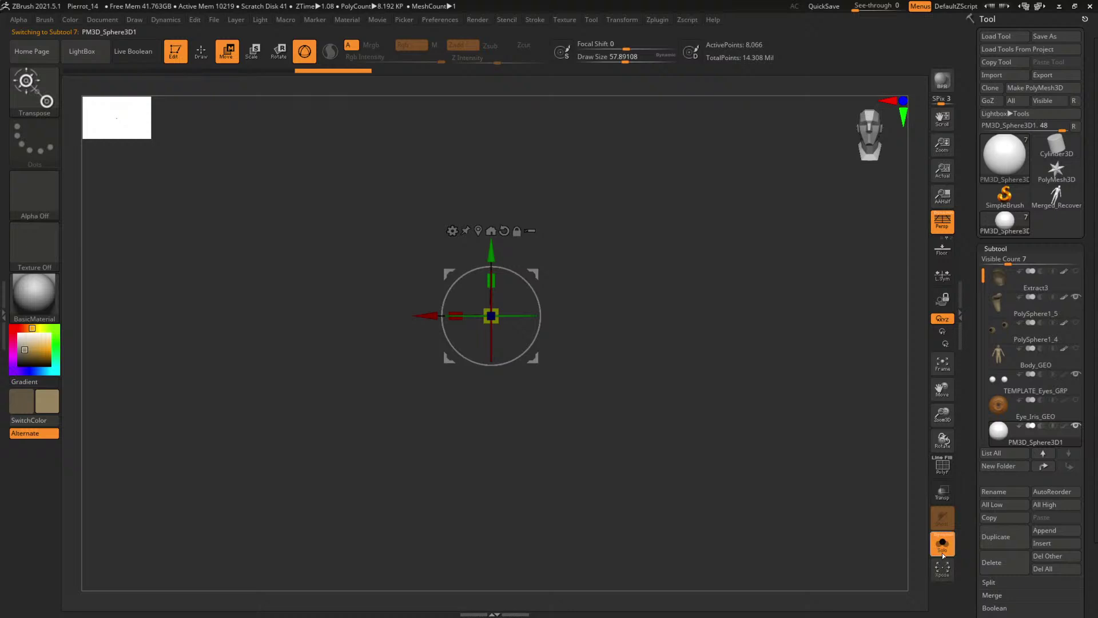
pyautogui.click(943, 554)
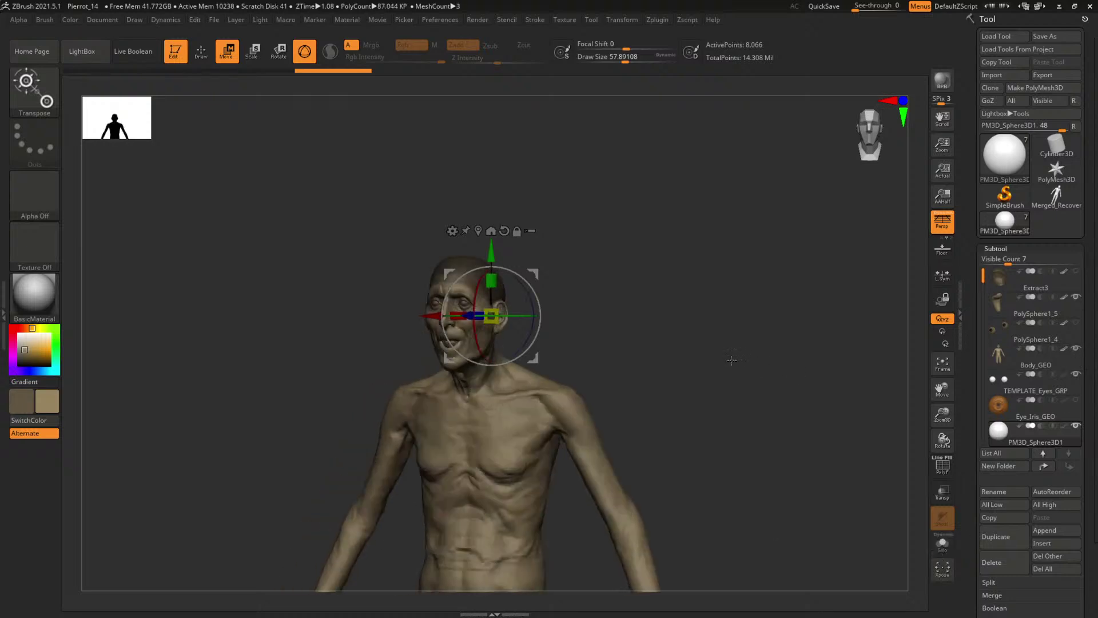
pyautogui.moveTo(731, 360); pyautogui.dragTo(652, 423)
pyautogui.moveTo(429, 318); pyautogui.dragTo(783, 376)
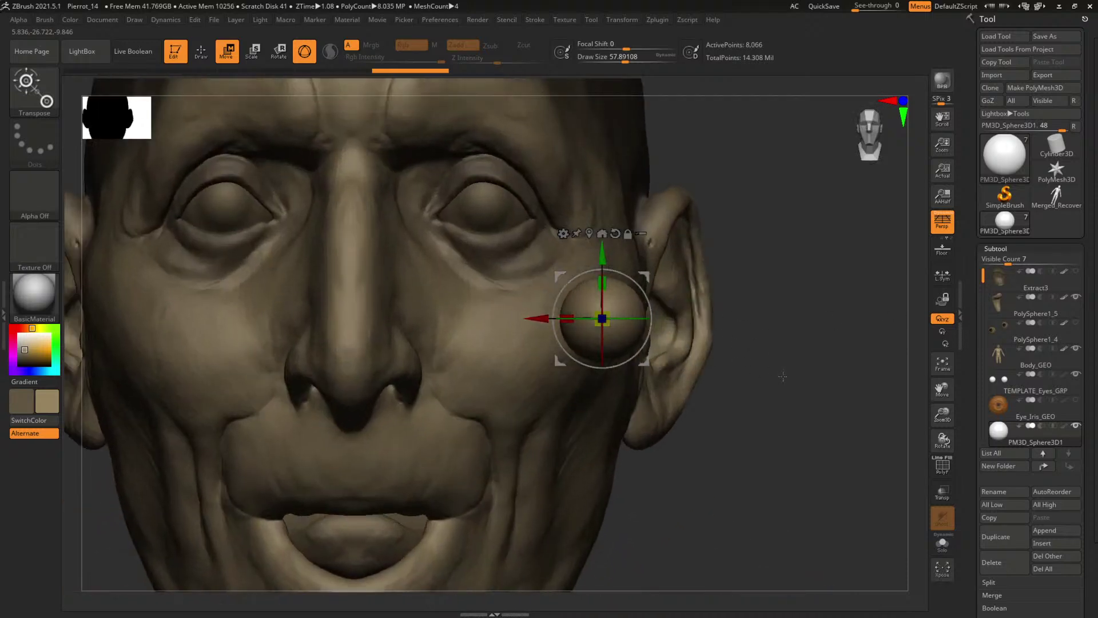
# - Mirror the sphere to the opposite side of the face with Mirror And Weld
pyautogui.hotkey('shift', 'f')
pyautogui.hotkey('shift', 'f')
pyautogui.scroll(-10, 986, 178)
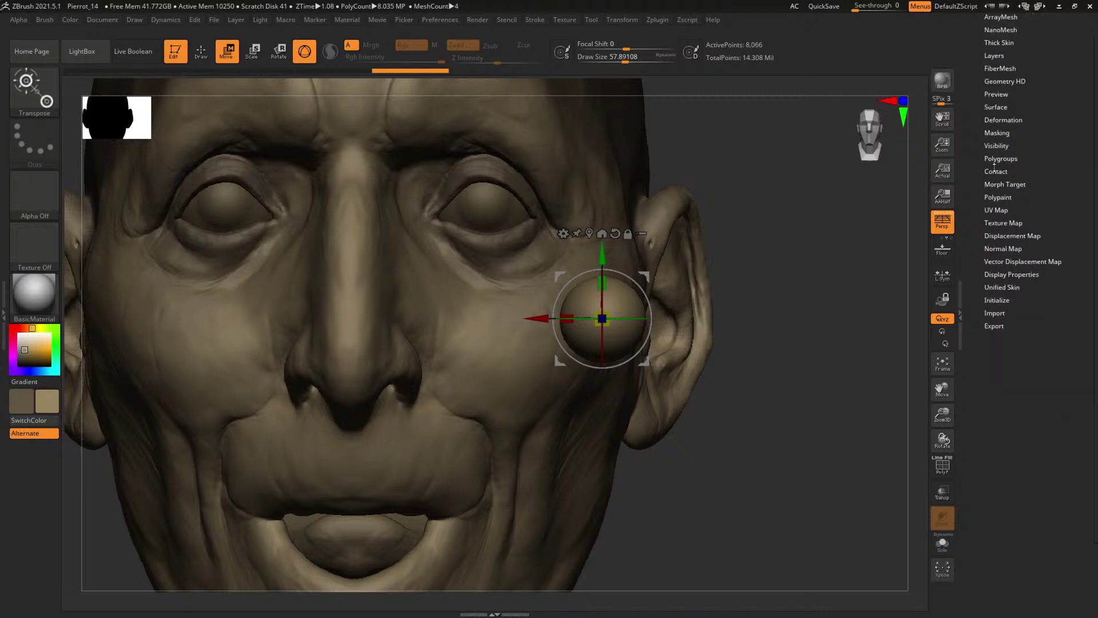
pyautogui.click(998, 146)
pyautogui.click(984, 296)
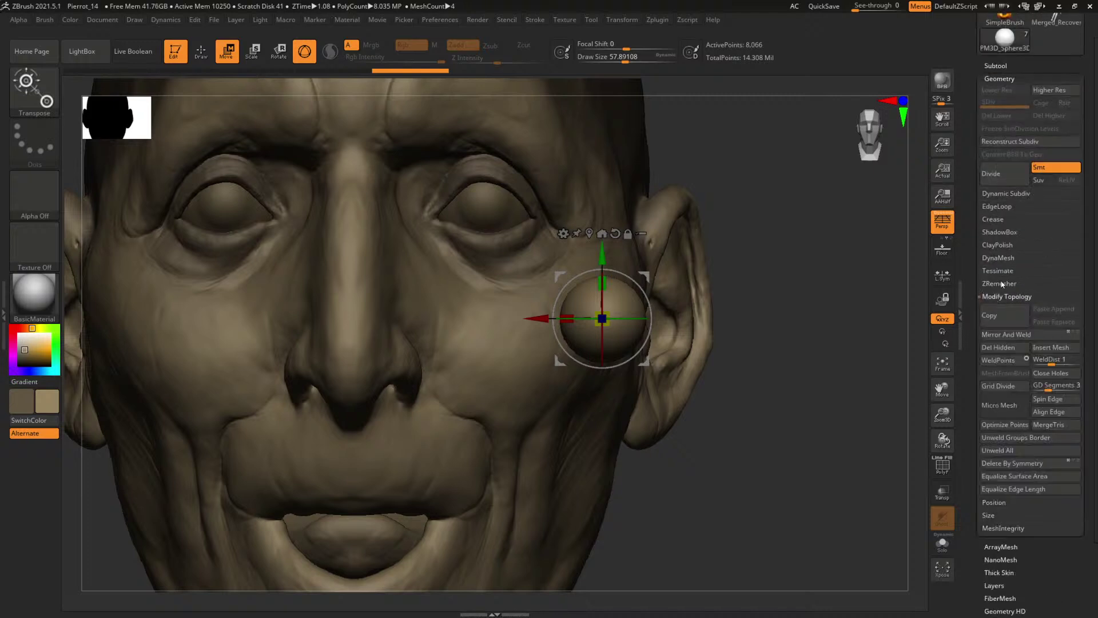
pyautogui.click(1006, 334)
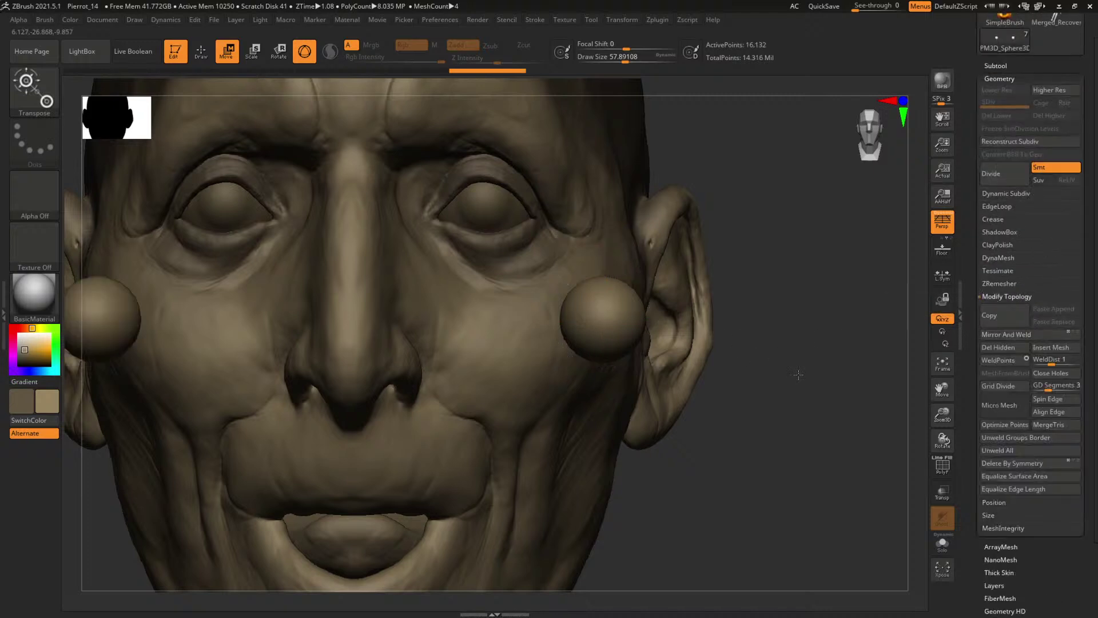
# - Try to shift the mirrored spheres with the Move brush at a draw size of about 408
pyautogui.keyDown('alt'); pyautogui.moveTo(792, 342); pyautogui.dragTo(838, 356); pyautogui.keyUp('alt')
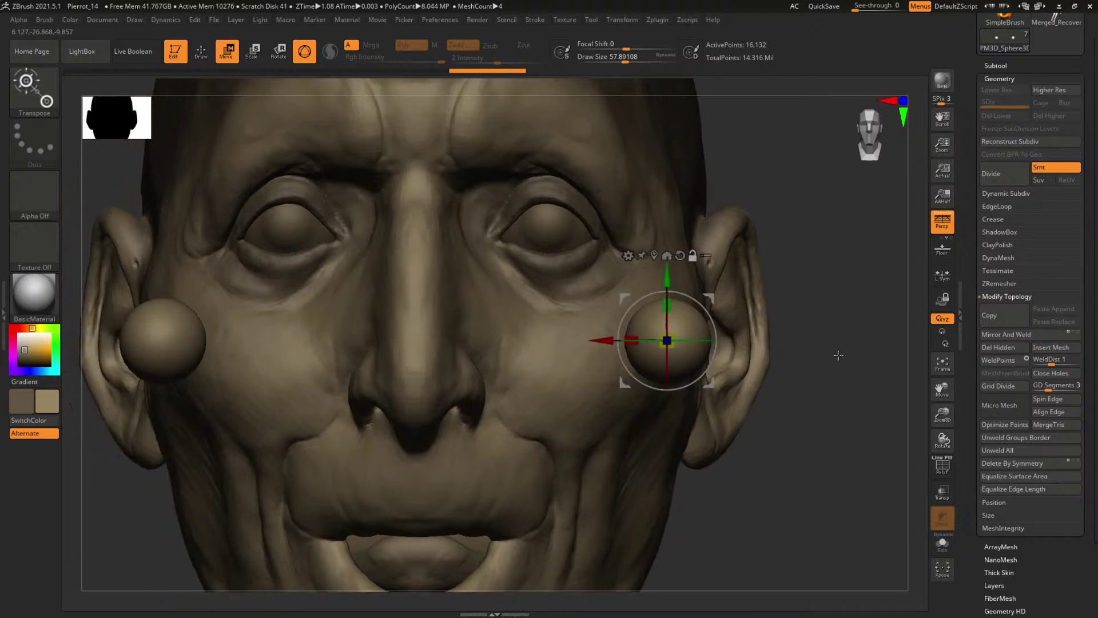
pyautogui.press('b')
pyautogui.press('m')
pyautogui.press('v')
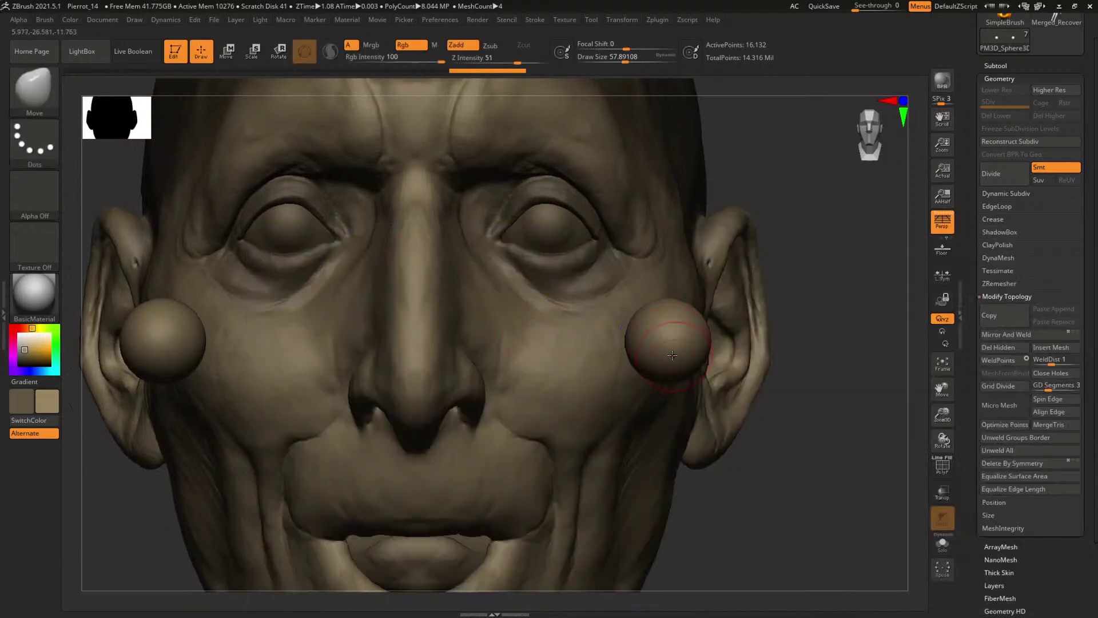
pyautogui.press('space')
pyautogui.moveTo(669, 346)
pyautogui.mouseDown()
pyautogui.moveTo(688, 344)
pyautogui.moveTo(667, 342)
pyautogui.moveTo(684, 341)
pyautogui.moveTo(637, 313)
pyautogui.moveTo(514, 339)
pyautogui.moveTo(436, 314)
pyautogui.mouseUp()
pyautogui.press('space')
pyautogui.press('space')
pyautogui.hotkey('ctrl', 'z')
# - Move the pair of spheres up and inward to the inner corners of the eyes and adjust their depth
pyautogui.press('w')
pyautogui.moveTo(498, 279); pyautogui.dragTo(498, 176)
pyautogui.keyDown('shift'); pyautogui.moveTo(847, 221); pyautogui.dragTo(555, 244); pyautogui.keyUp('shift')
pyautogui.moveTo(434, 236); pyautogui.dragTo(569, 238)
pyautogui.keyDown('shift'); pyautogui.moveTo(336, 358); pyautogui.dragTo(434, 337); pyautogui.keyUp('shift')
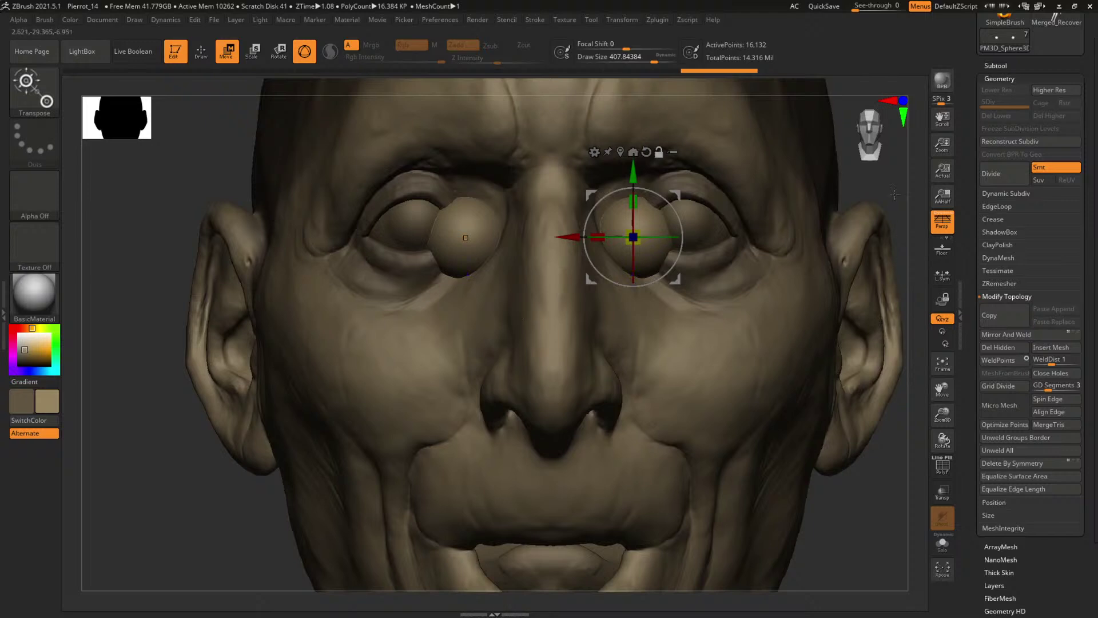
# - Scale both spheres down evenly until they fit in the inner corners of the eyes as tear ducts
pyautogui.keyDown('alt'); pyautogui.moveTo(906, 151); pyautogui.dragTo(780, 226); pyautogui.keyUp('alt')
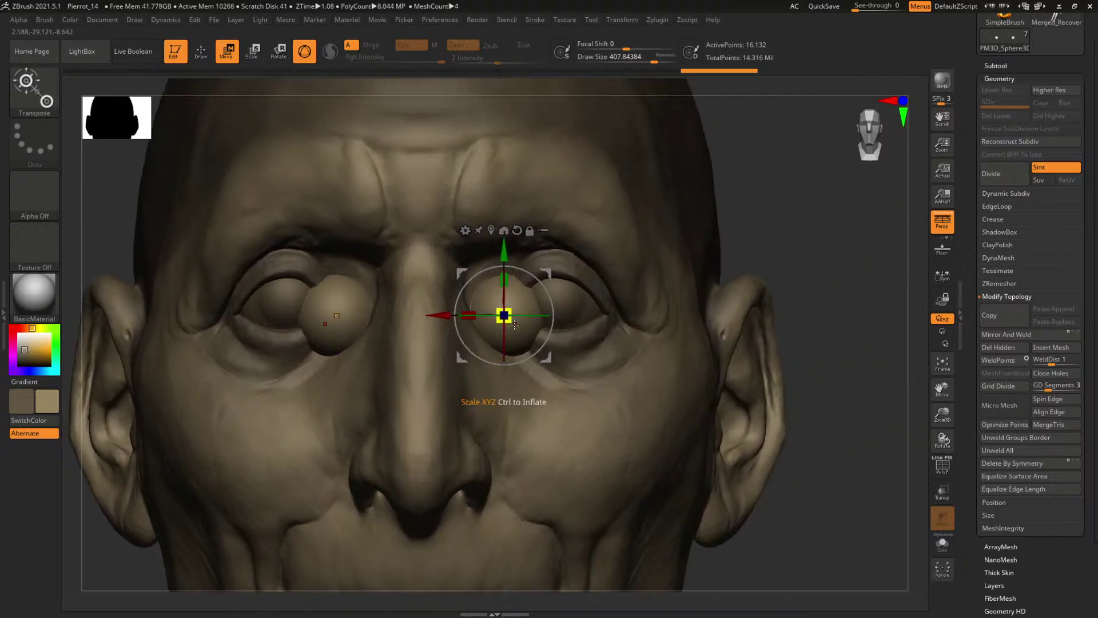
pyautogui.moveTo(509, 319)
pyautogui.mouseDown()
pyautogui.moveTo(444, 308)
pyautogui.moveTo(489, 310)
pyautogui.mouseUp()
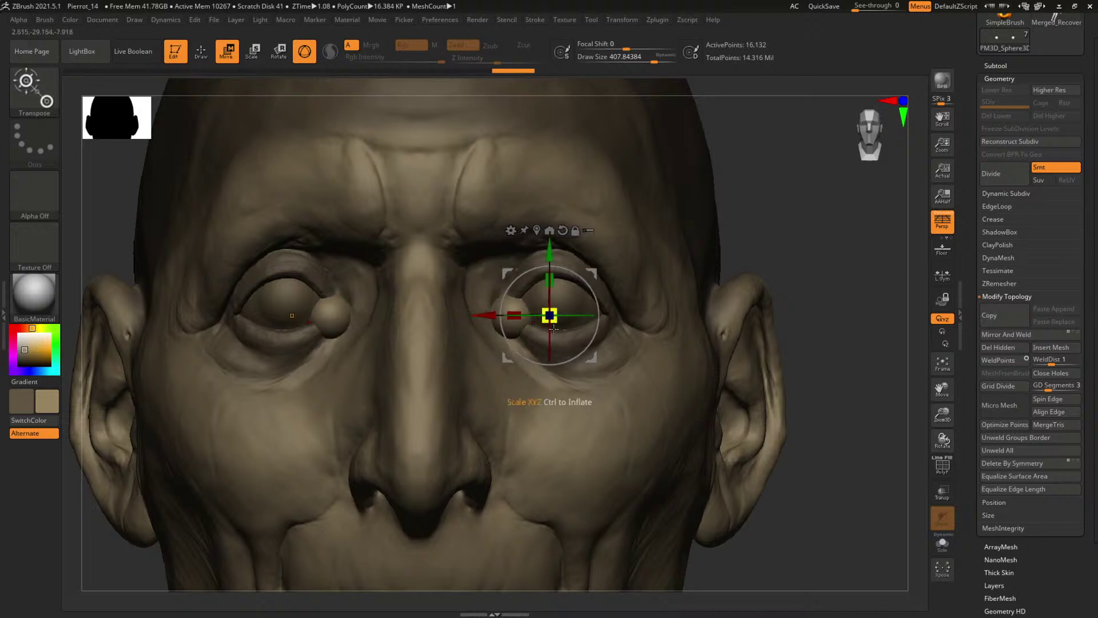
pyautogui.moveTo(555, 320); pyautogui.dragTo(521, 316)
pyautogui.press('v')
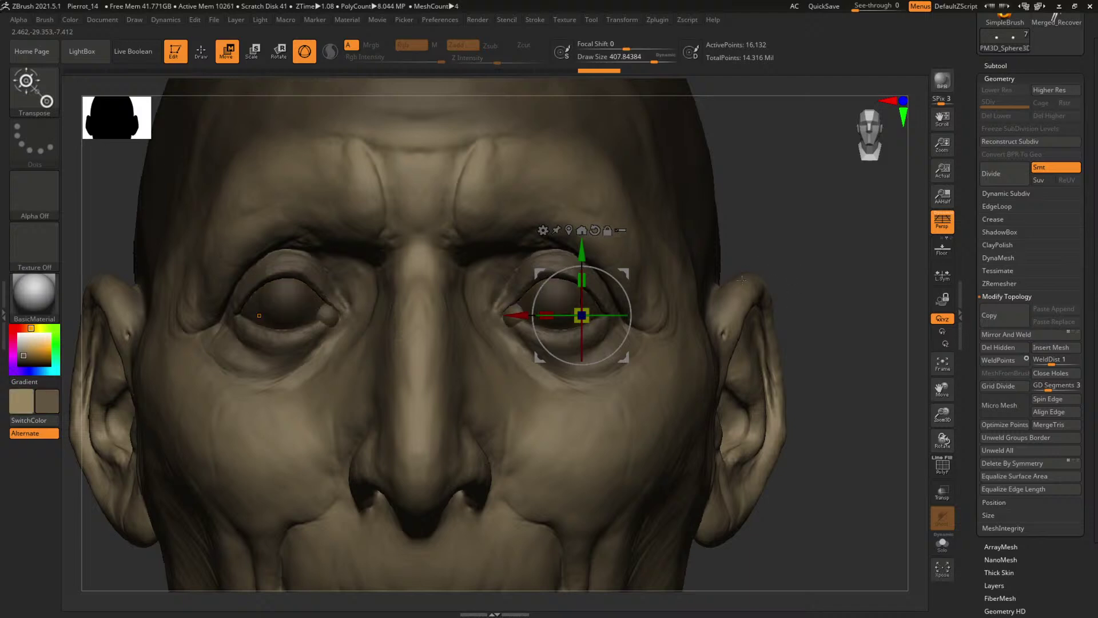
pyautogui.press('v')
# - Examine the tear duct spheres up close and compare them with the face and eyes in the Pierrot painting reference
pyautogui.press('f')
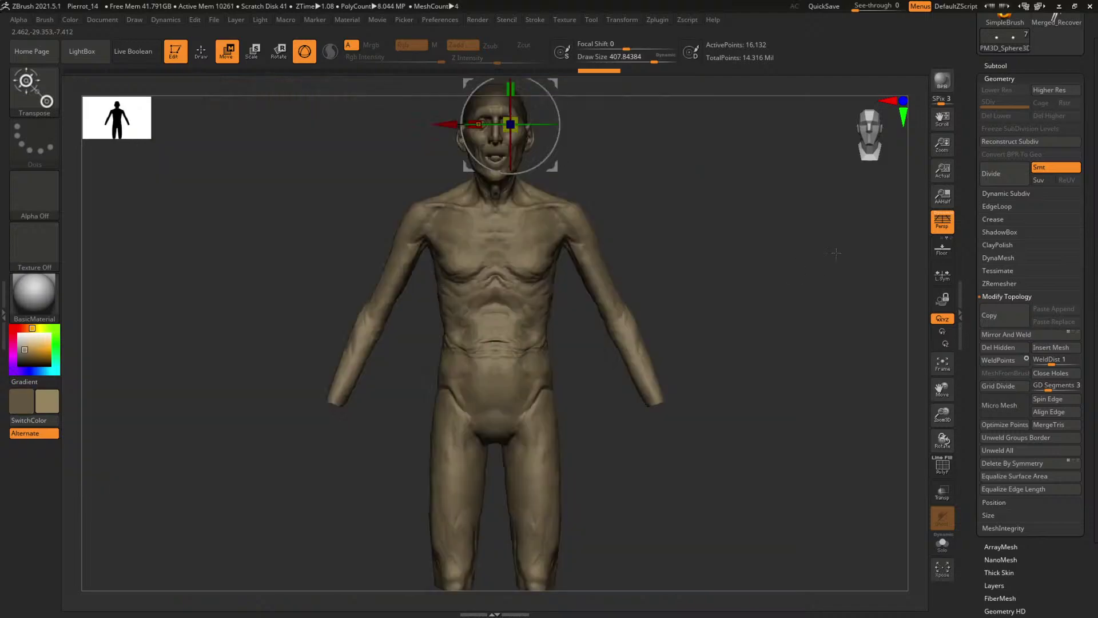
pyautogui.press('f')
pyautogui.keyDown('alt'); pyautogui.moveTo(916, 371); pyautogui.dragTo(549, 369); pyautogui.keyUp('alt')
pyautogui.moveTo(914, 405); pyautogui.dragTo(918, 408)
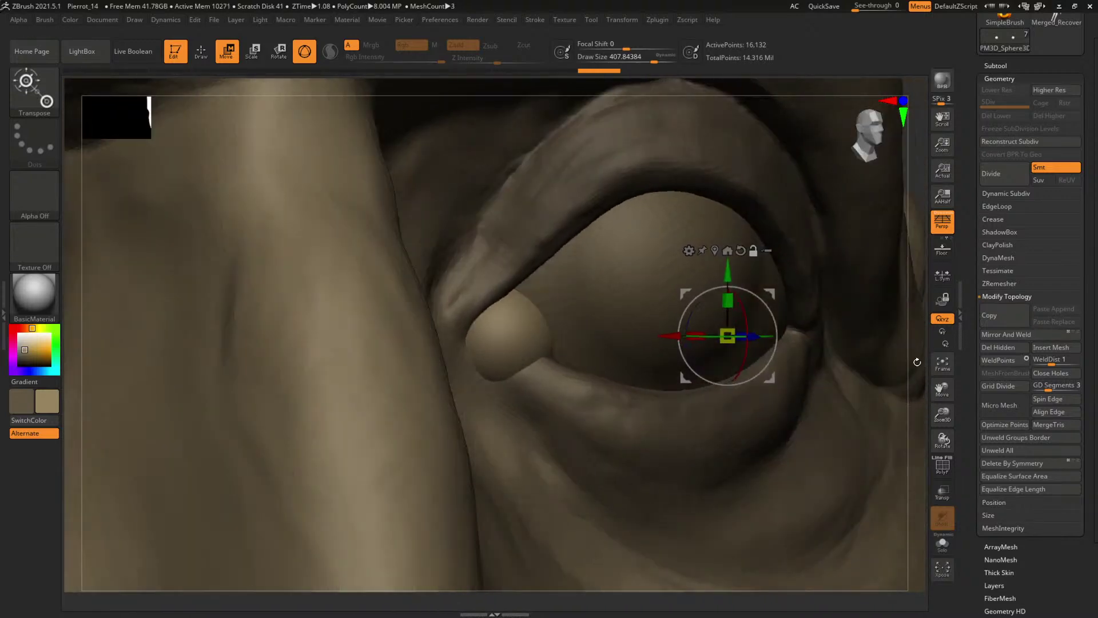
pyautogui.keyDown('alt'); pyautogui.moveTo(917, 362); pyautogui.dragTo(791, 311); pyautogui.keyUp('alt')
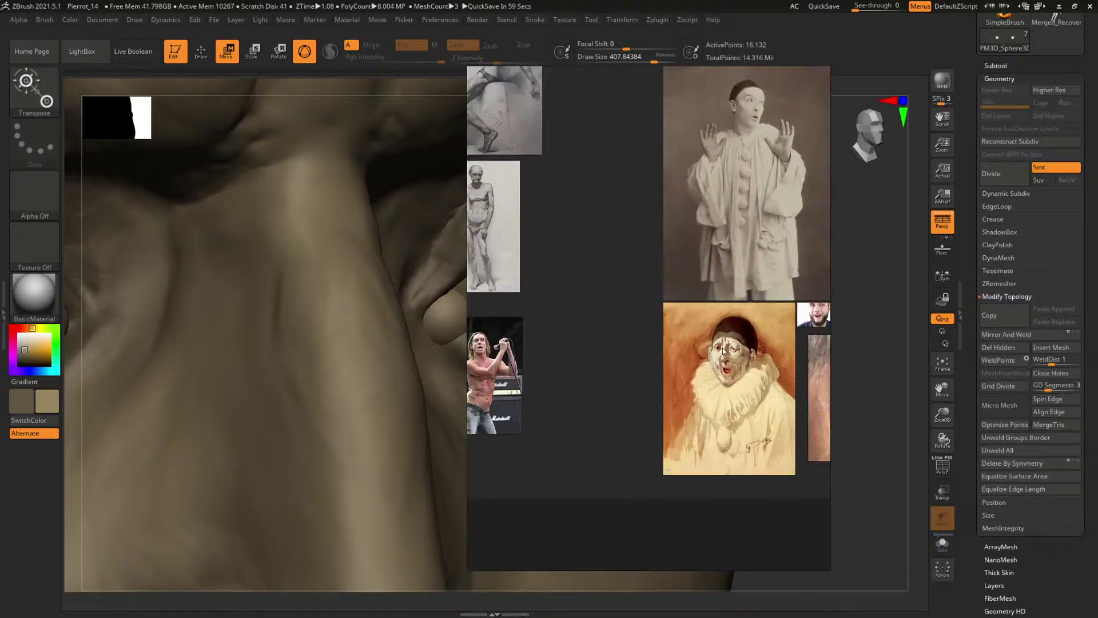
pyautogui.scroll(5, 723, 350)
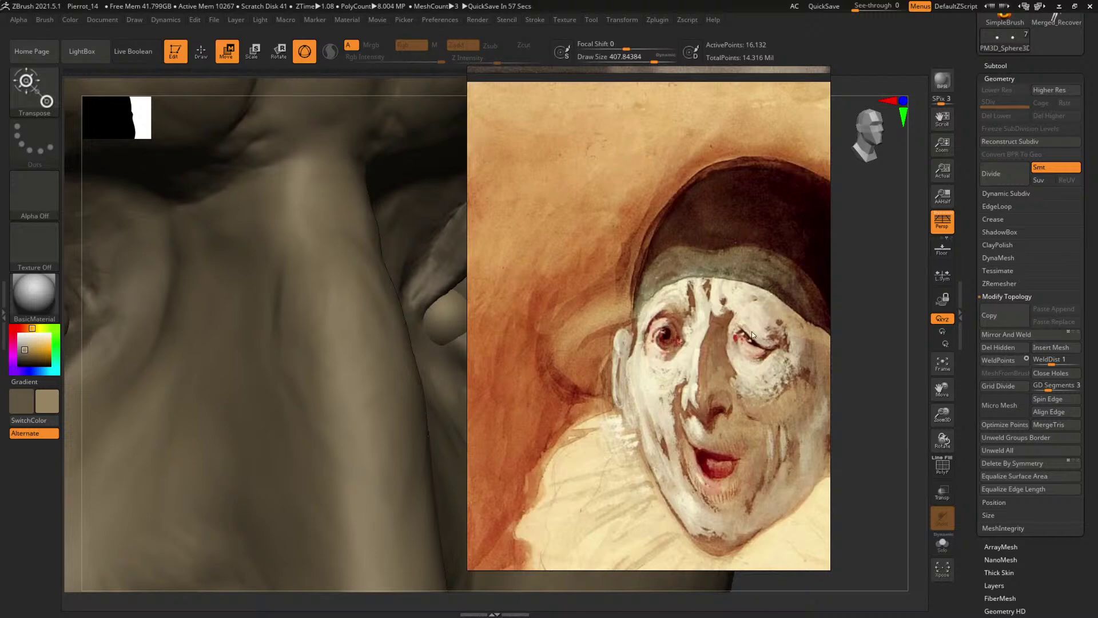
pyautogui.scroll(-4, 703, 348)
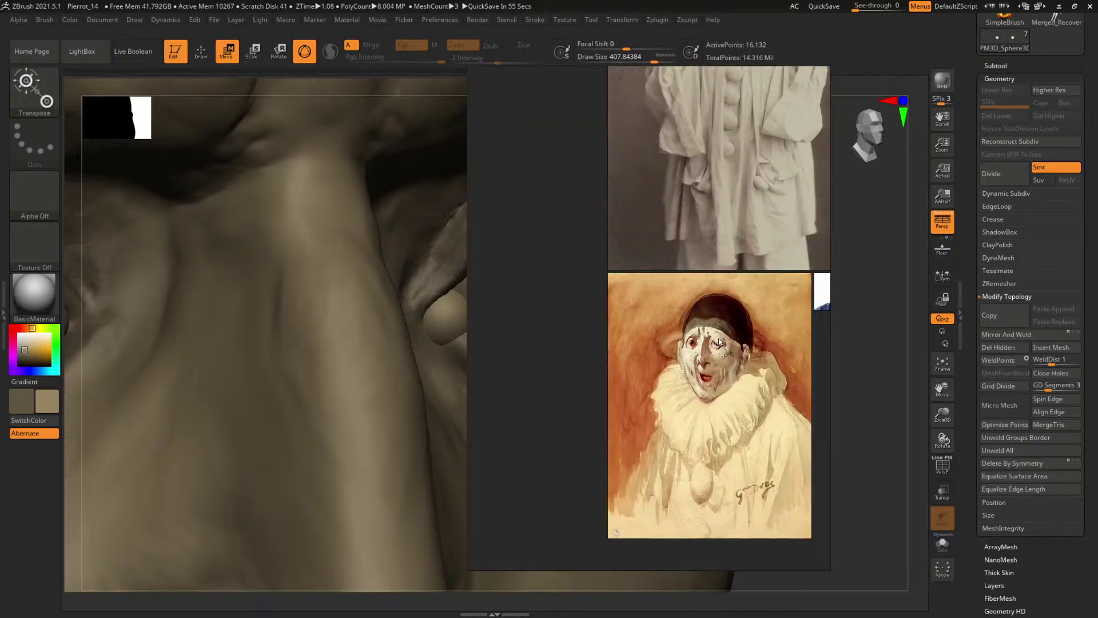
pyautogui.scroll(-3, 718, 342)
pyautogui.scroll(8, 652, 343)
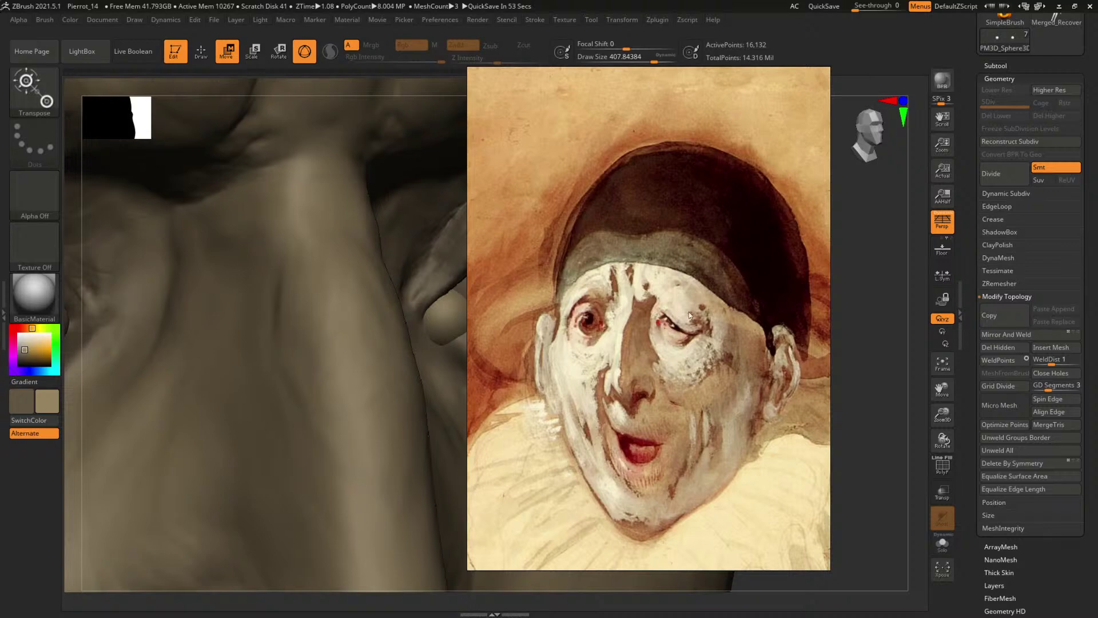
pyautogui.scroll(-6, 678, 339)
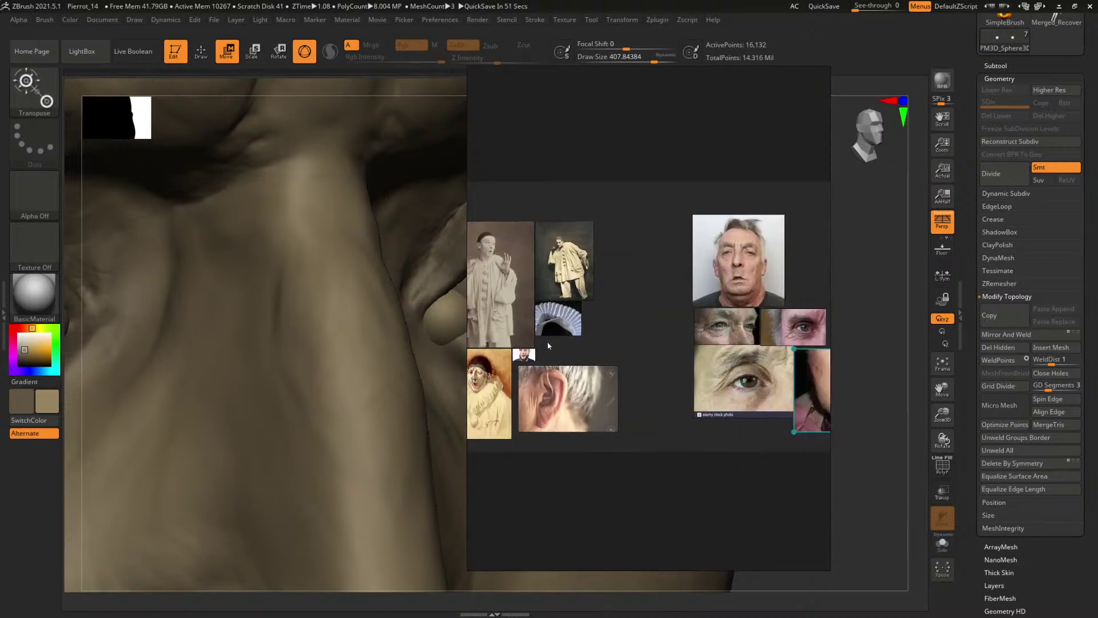
# - Examine the old men's reference photos, focusing on the eyelids and the tear duct at the inner corner of the eye
pyautogui.scroll(8, 693, 274)
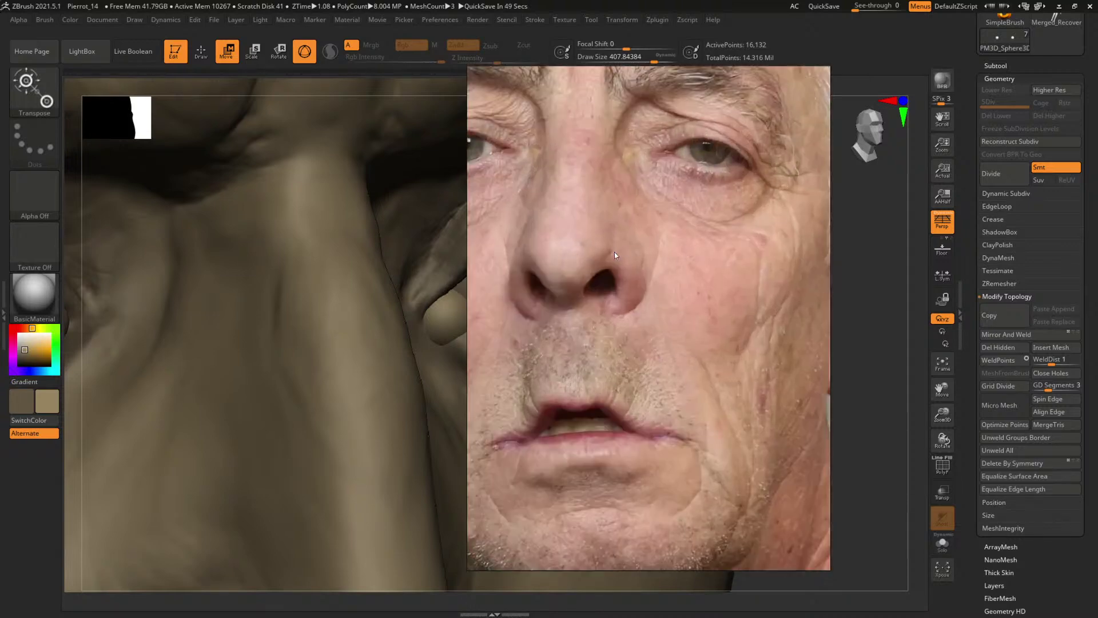
pyautogui.scroll(-6, 629, 263)
pyautogui.moveTo(616, 552); pyautogui.dragTo(389, 328, button='middle')
pyautogui.scroll(4, 535, 396)
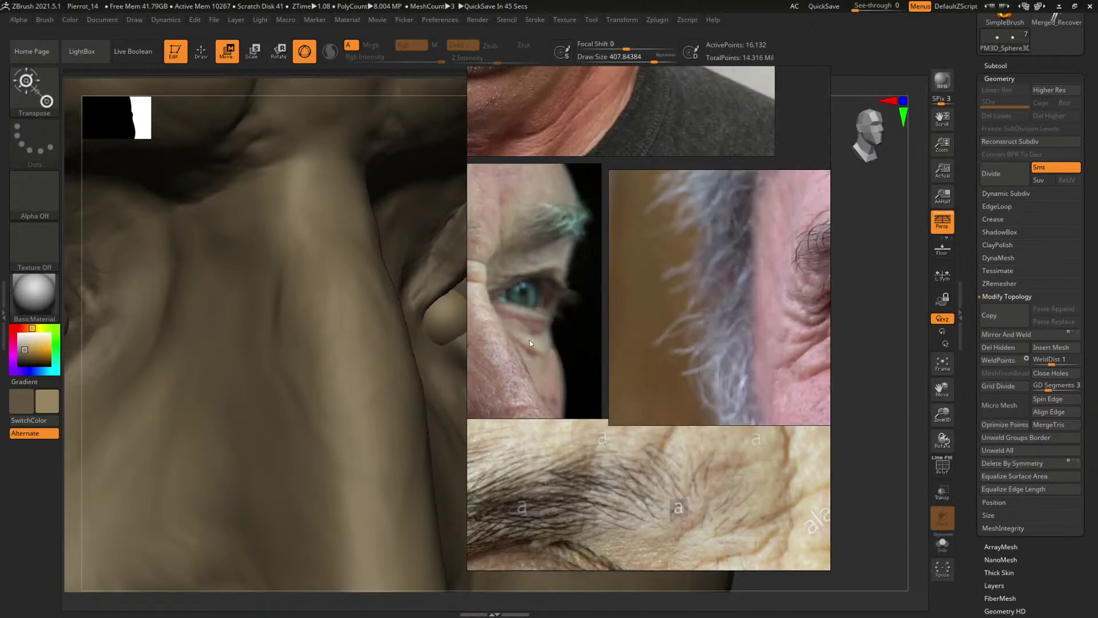
pyautogui.moveTo(511, 325); pyautogui.dragTo(509, 12, button='middle')
pyautogui.scroll(-4, 676, 327)
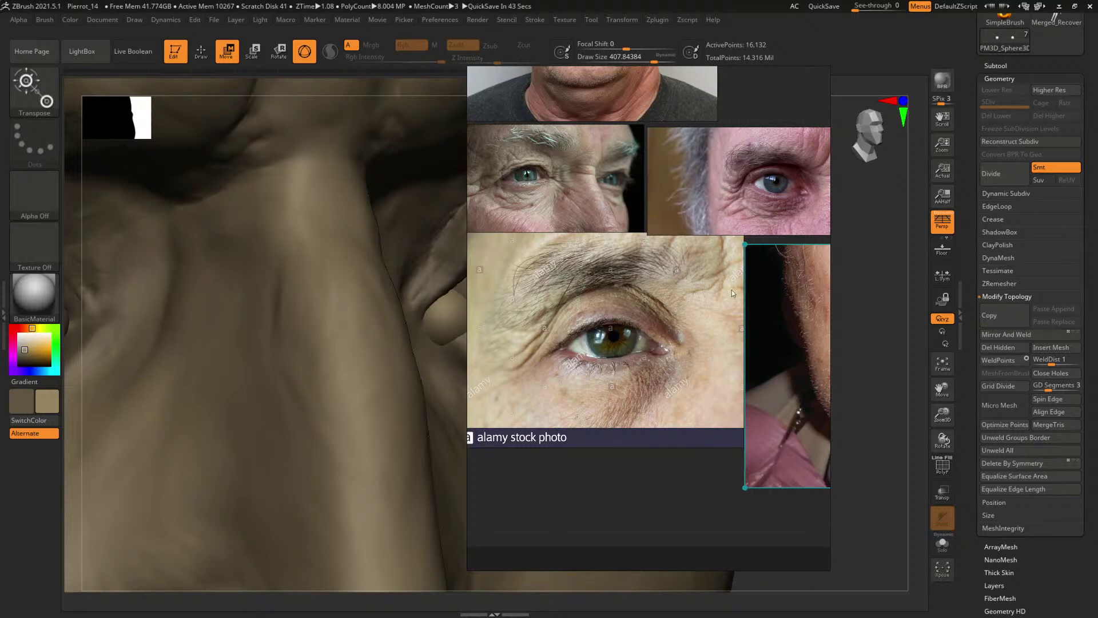
pyautogui.moveTo(732, 292); pyautogui.dragTo(561, 319, button='middle')
pyautogui.moveTo(717, 331); pyautogui.dragTo(667, 327, button='middle')
pyautogui.scroll(4, 629, 331)
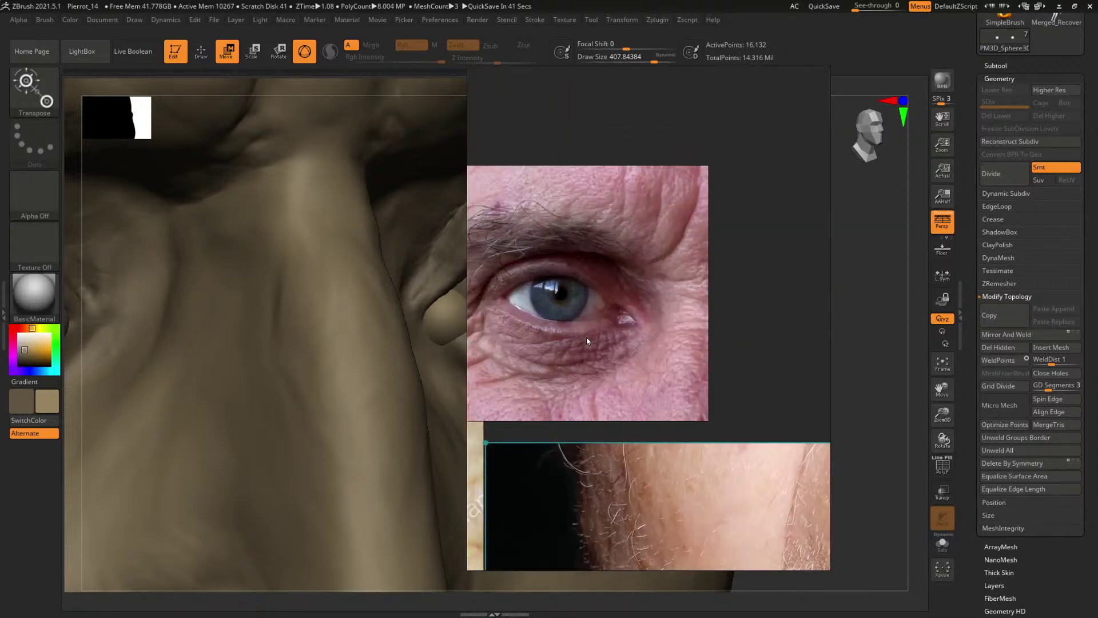
pyautogui.scroll(-3, 585, 338)
pyautogui.moveTo(586, 337); pyautogui.dragTo(744, 234, button='middle')
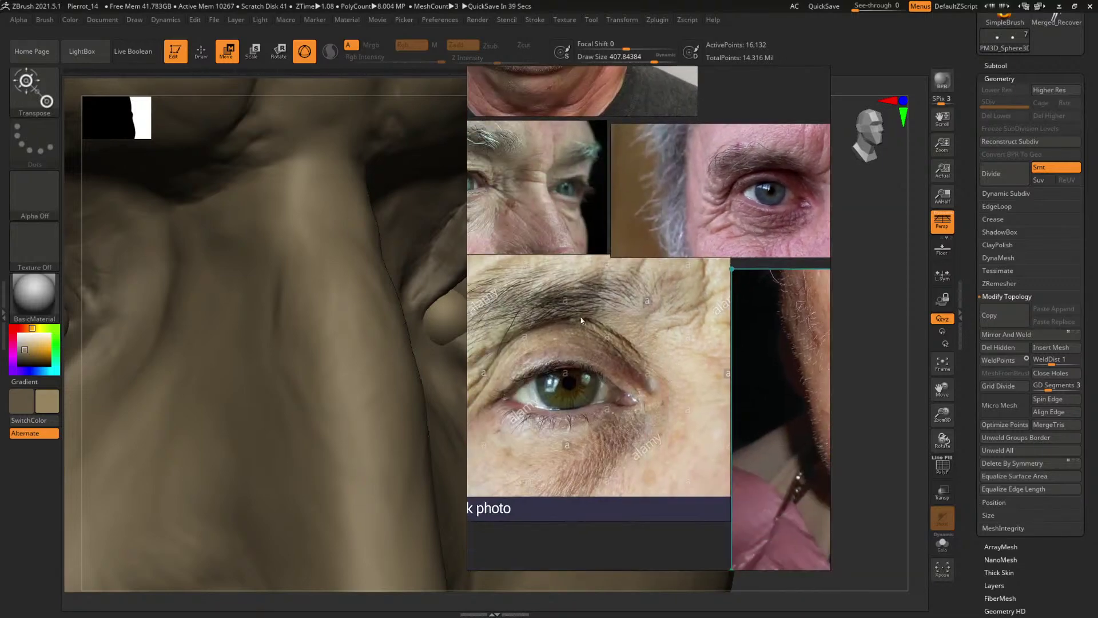
pyautogui.scroll(2, 633, 388)
pyautogui.moveTo(765, 390); pyautogui.dragTo(679, 398, button='middle')
pyautogui.scroll(2, 622, 397)
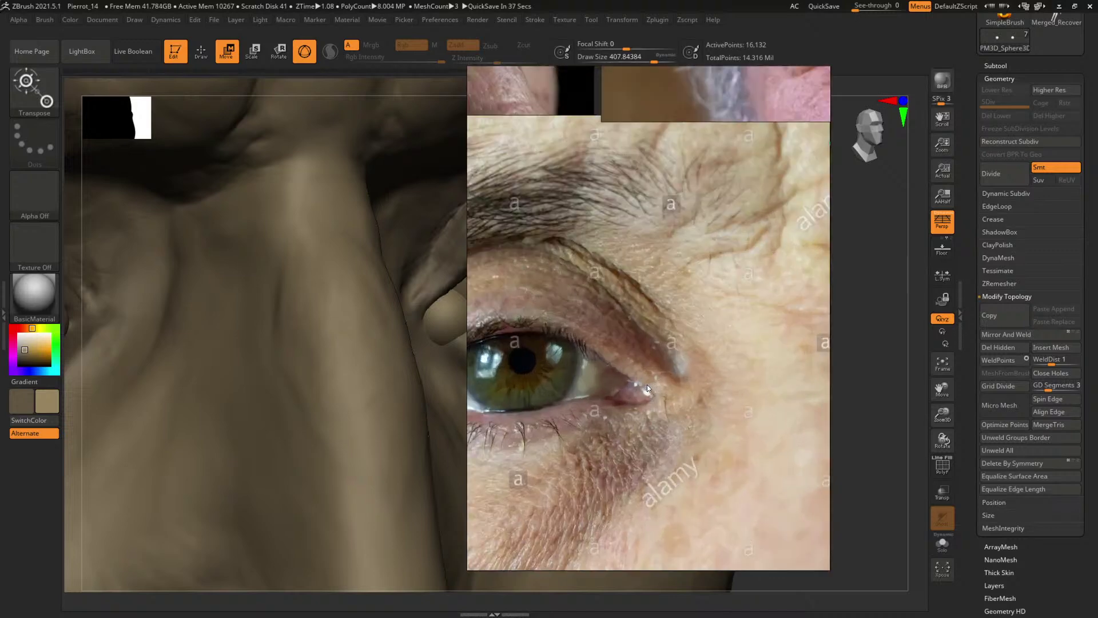
pyautogui.moveTo(578, 366)
pyautogui.mouseDown(button='right')
pyautogui.moveTo(871, 322)
pyautogui.moveTo(1097, 314)
pyautogui.mouseUp(button='right')
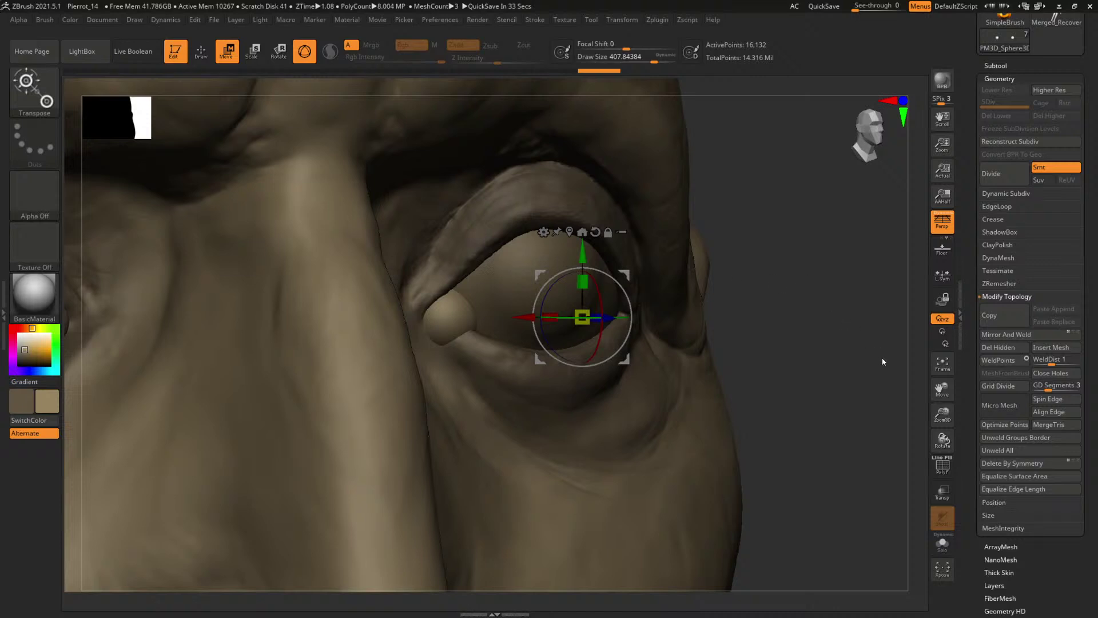
# - Set the tear duct spheres deeper into the inner eye corners and shape them with the ClayBuildup brush at a draw size of about 110
pyautogui.moveTo(882, 362); pyautogui.dragTo(444, 329)
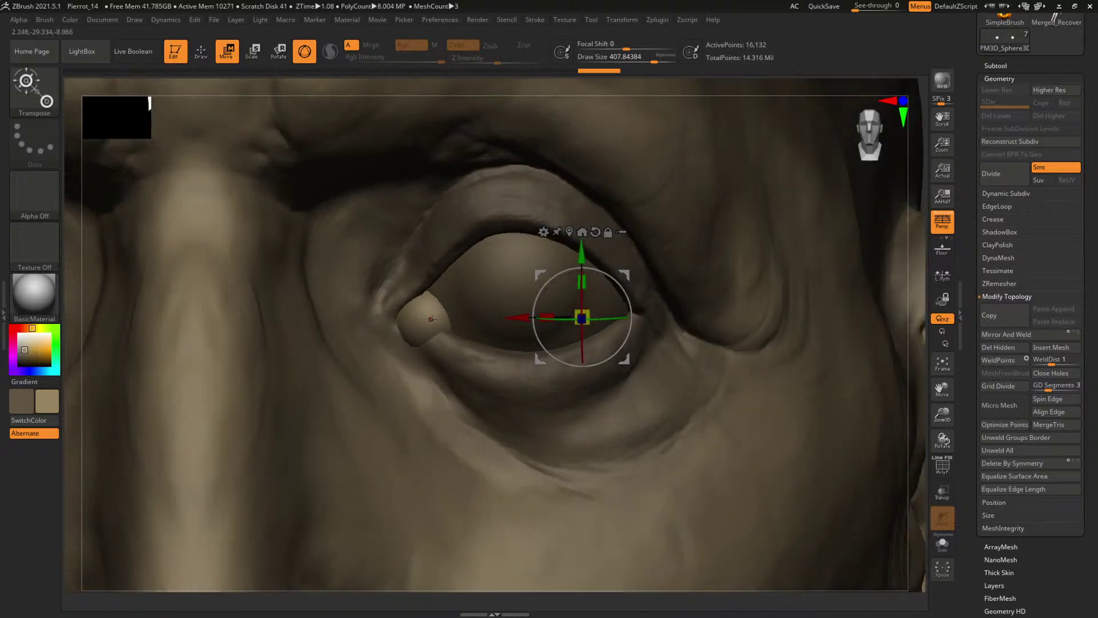
pyautogui.press('b')
pyautogui.press('c')
pyautogui.press('b')
pyautogui.moveTo(424, 315); pyautogui.dragTo(392, 315)
pyautogui.click(398, 317)
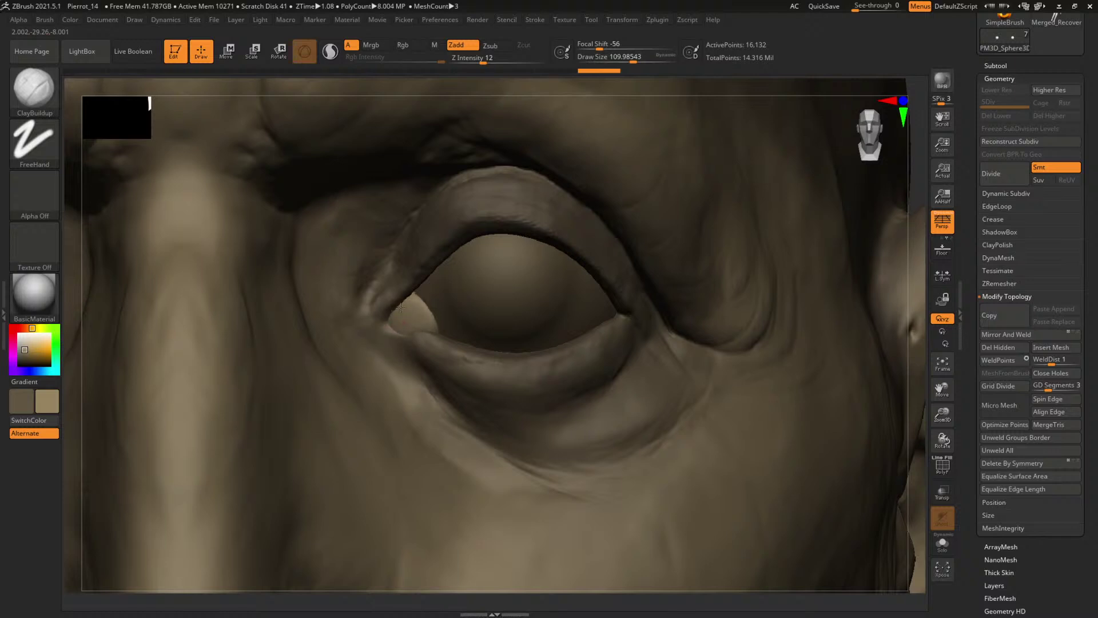
pyautogui.moveTo(401, 308)
pyautogui.mouseDown()
pyautogui.moveTo(396, 316)
pyautogui.moveTo(430, 315)
pyautogui.mouseUp()
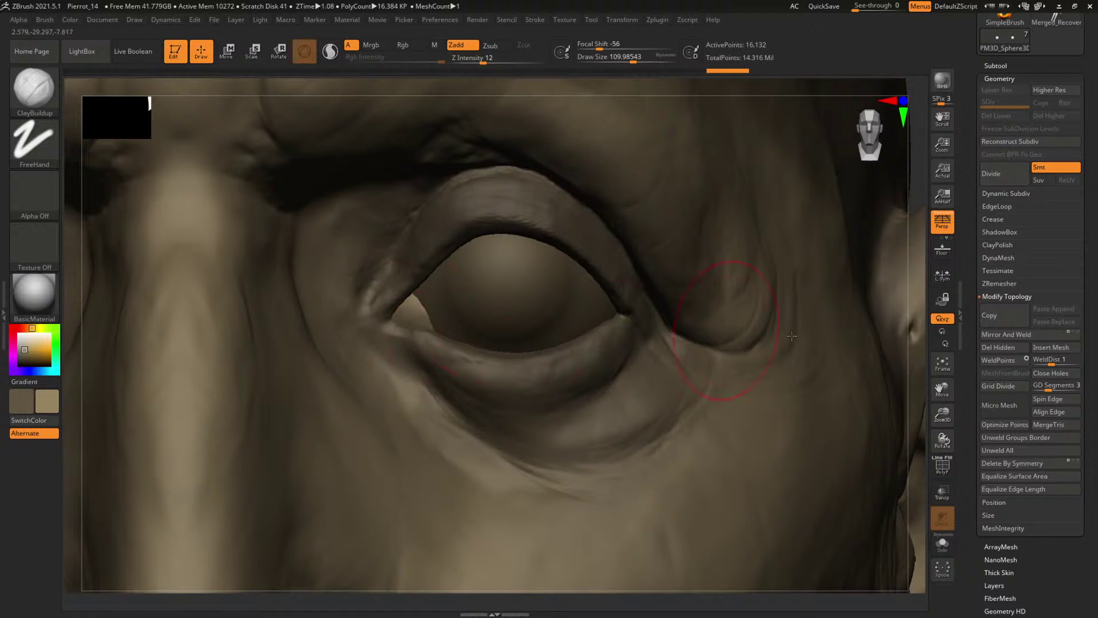
# - Isolate the tear duct spheres and sculpt their surface with ClayBuildup at a draw size of about 69
pyautogui.click(944, 550)
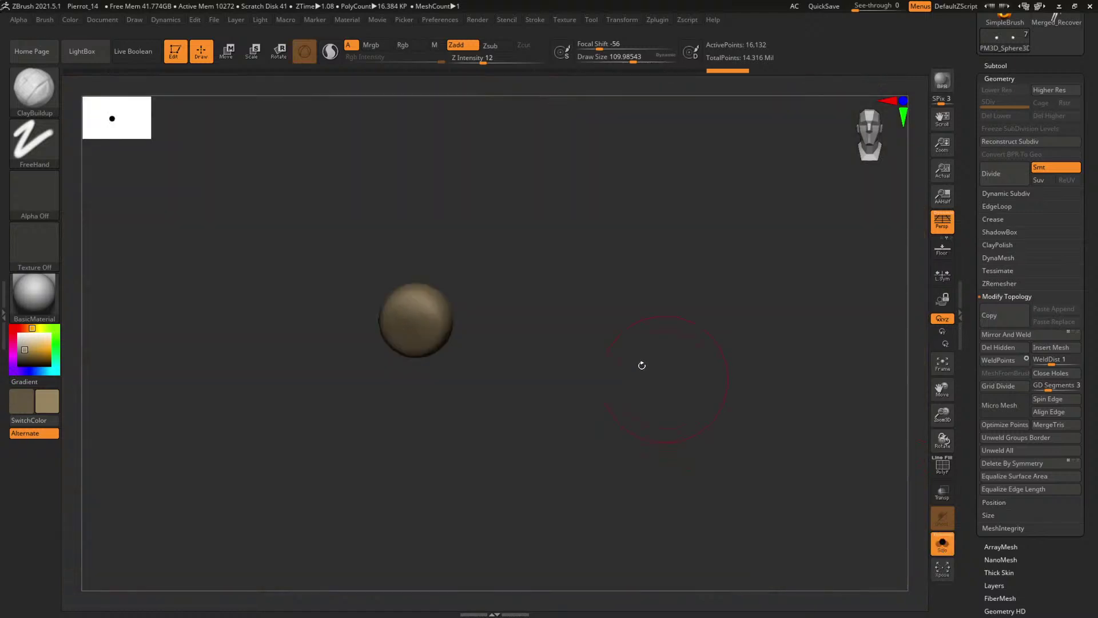
pyautogui.moveTo(640, 362); pyautogui.dragTo(569, 293)
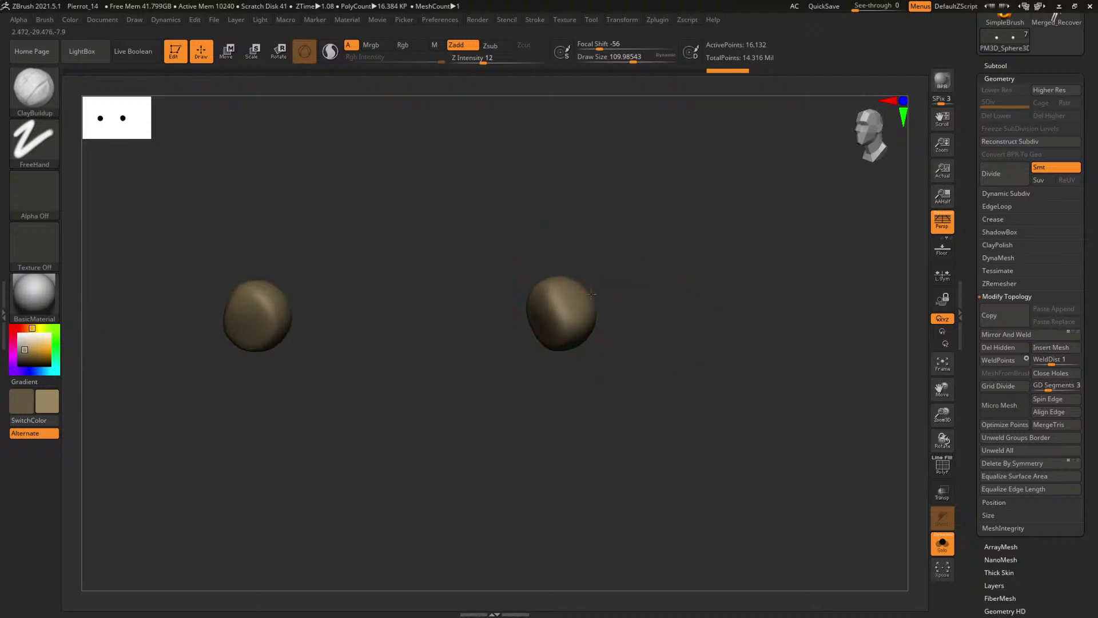
pyautogui.moveTo(657, 289)
pyautogui.mouseDown()
pyautogui.moveTo(595, 317)
pyautogui.moveTo(729, 280)
pyautogui.moveTo(703, 277)
pyautogui.moveTo(738, 338)
pyautogui.moveTo(786, 326)
pyautogui.mouseUp()
pyautogui.press('space')
pyautogui.moveTo(523, 303); pyautogui.dragTo(529, 284)
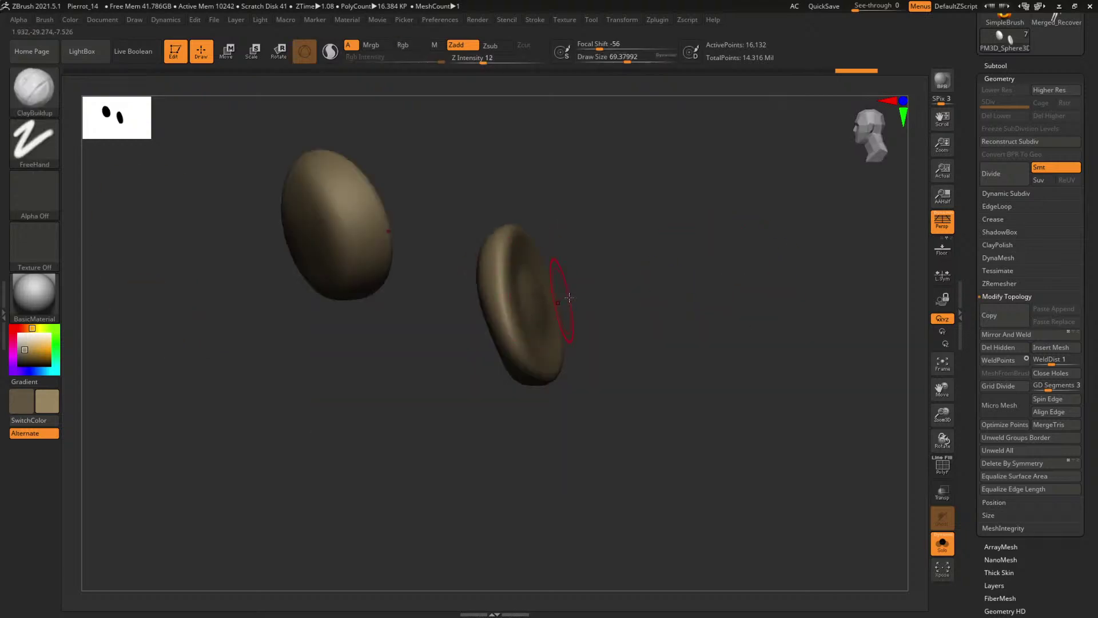
# - Work on the flat side of the isolated tear ducts with ClayBuildup and undo the last two changes
pyautogui.moveTo(683, 269); pyautogui.dragTo(626, 262)
pyautogui.press('space')
pyautogui.keyDown('alt'); pyautogui.moveTo(511, 289); pyautogui.dragTo(544, 314); pyautogui.keyUp('alt')
pyautogui.moveTo(479, 460)
pyautogui.mouseDown()
pyautogui.moveTo(542, 444)
pyautogui.moveTo(514, 440)
pyautogui.mouseUp()
pyautogui.moveTo(525, 291); pyautogui.dragTo(530, 302)
pyautogui.moveTo(471, 415)
pyautogui.mouseDown()
pyautogui.moveTo(520, 409)
pyautogui.moveTo(490, 410)
pyautogui.mouseUp()
pyautogui.hotkey('ctrl', 'z')
pyautogui.hotkey('ctrl', 'z')
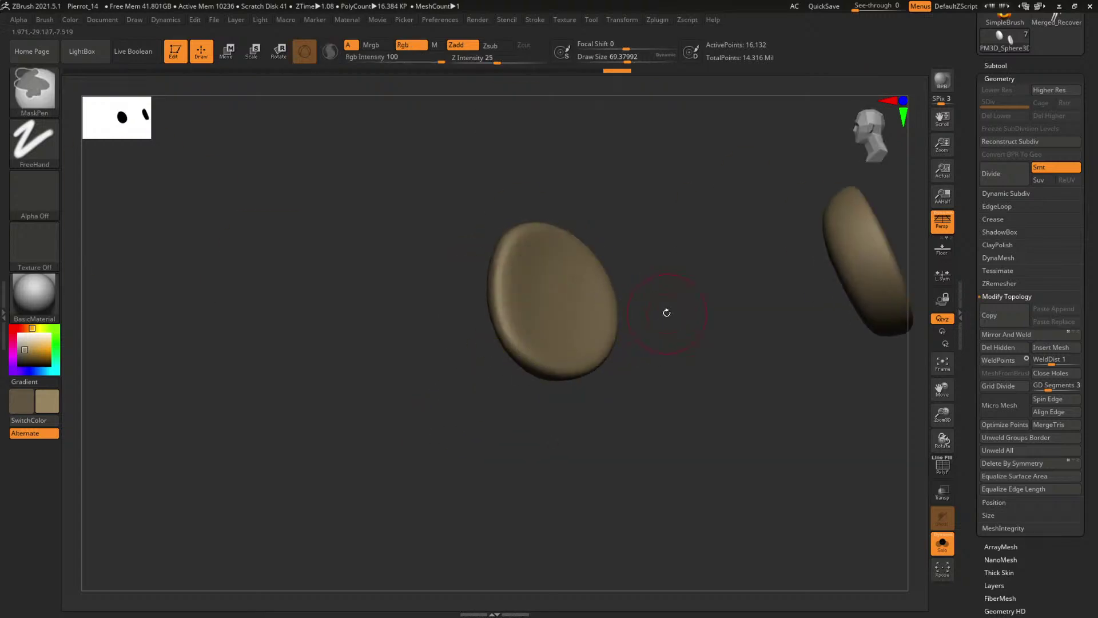
# - Build up the broad side of the tear duct with ClayBuildup at a draw size of about 294, and show the whole model again
pyautogui.moveTo(667, 312); pyautogui.dragTo(618, 308)
pyautogui.press('space')
pyautogui.moveTo(531, 306); pyautogui.dragTo(542, 326)
pyautogui.press('space')
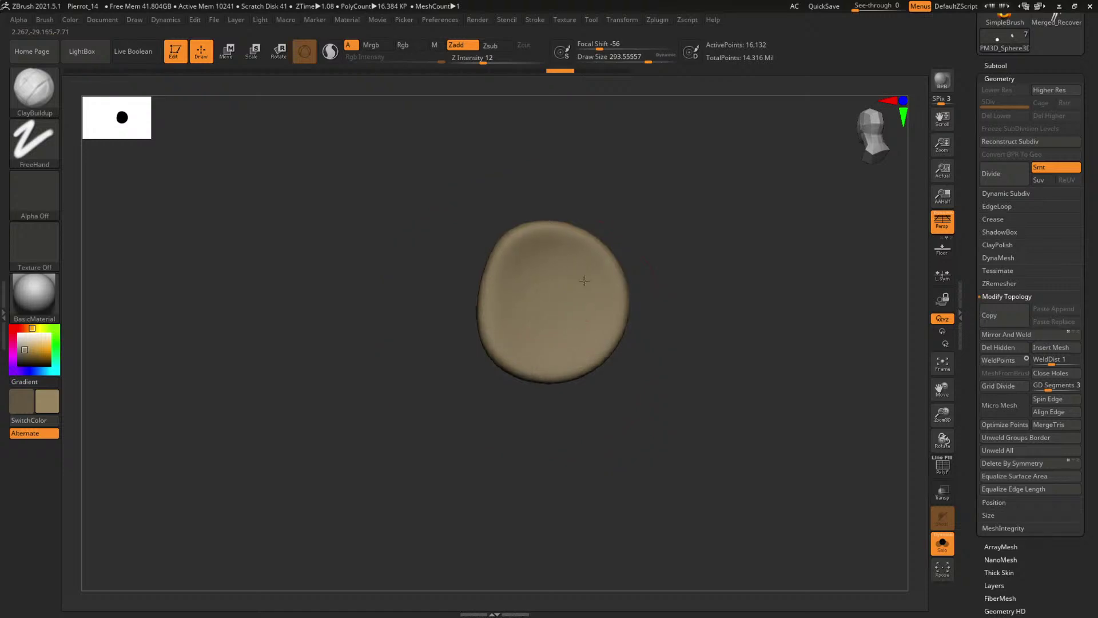
pyautogui.click(943, 543)
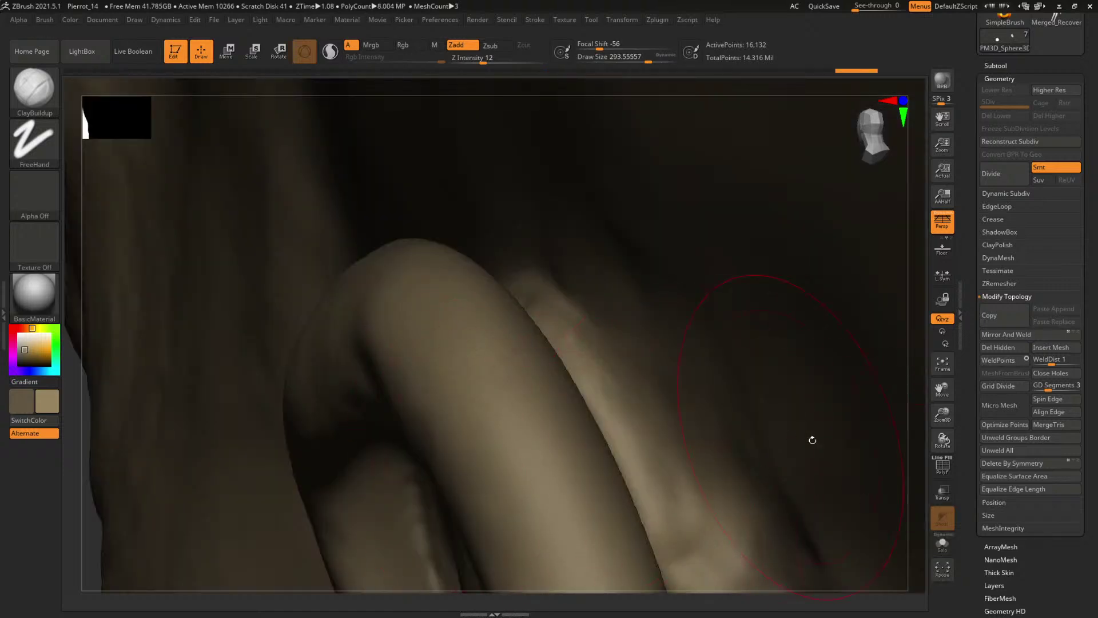
pyautogui.moveTo(921, 482); pyautogui.dragTo(658, 334)
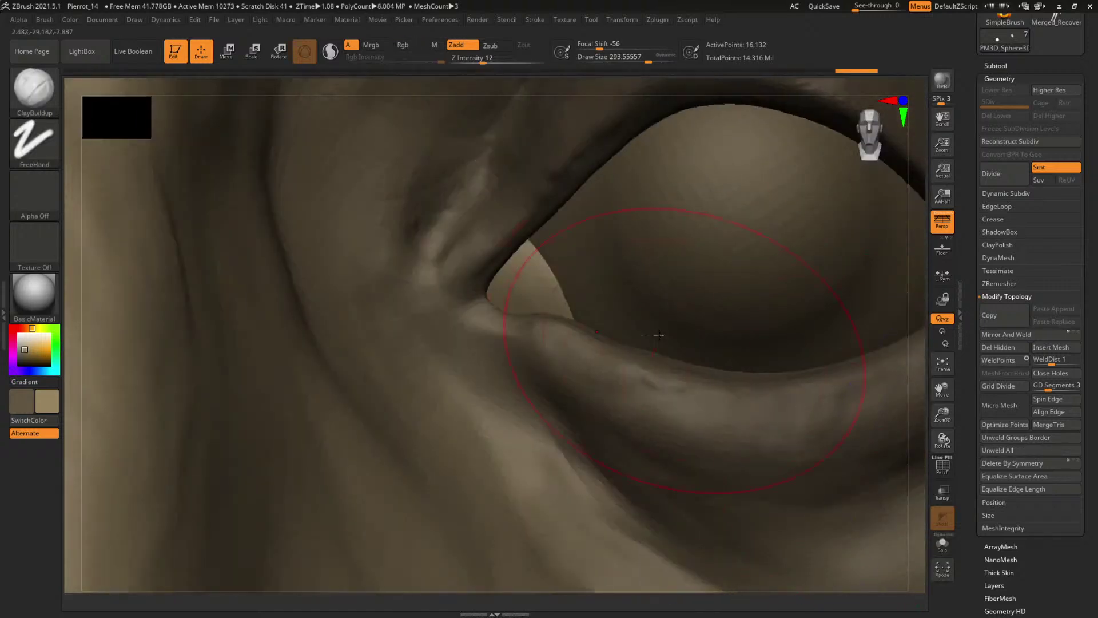
# - Display the face as a transparent ghost and reshape the tear ducts with the Move brush at a draw size of about 97
pyautogui.click(942, 490)
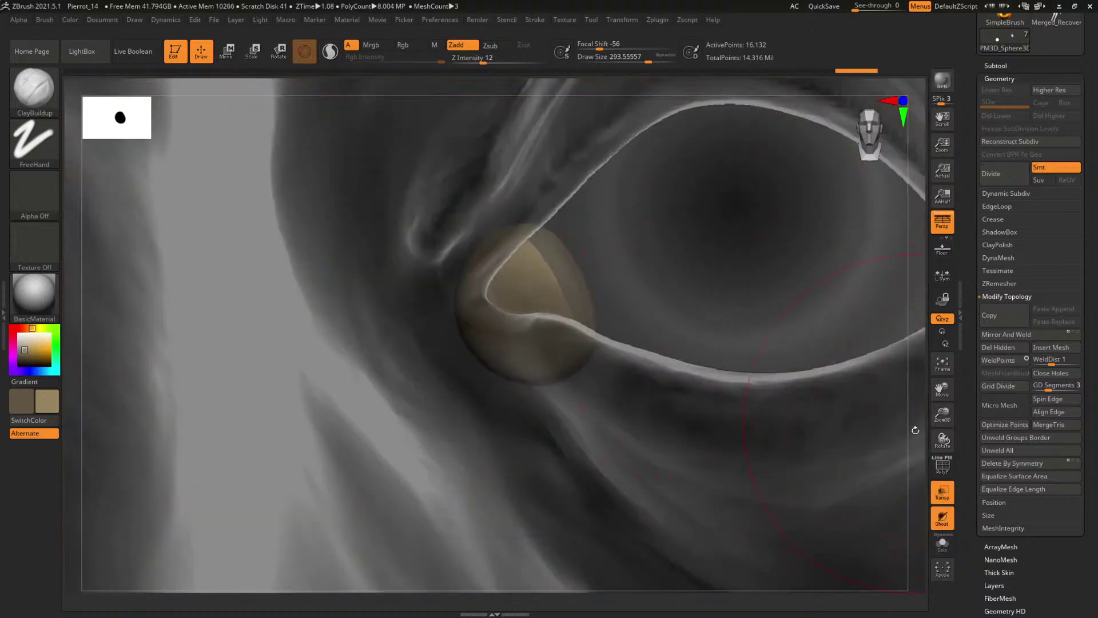
pyautogui.moveTo(915, 430)
pyautogui.keyDown('alt'); pyautogui.mouseDown()
pyautogui.moveTo(892, 366)
pyautogui.moveTo(570, 353)
pyautogui.moveTo(526, 331)
pyautogui.moveTo(519, 350)
pyautogui.mouseUp(); pyautogui.keyUp('alt')
pyautogui.press('b')
pyautogui.press('m')
pyautogui.press('v')
pyautogui.press('space')
pyautogui.press('space')
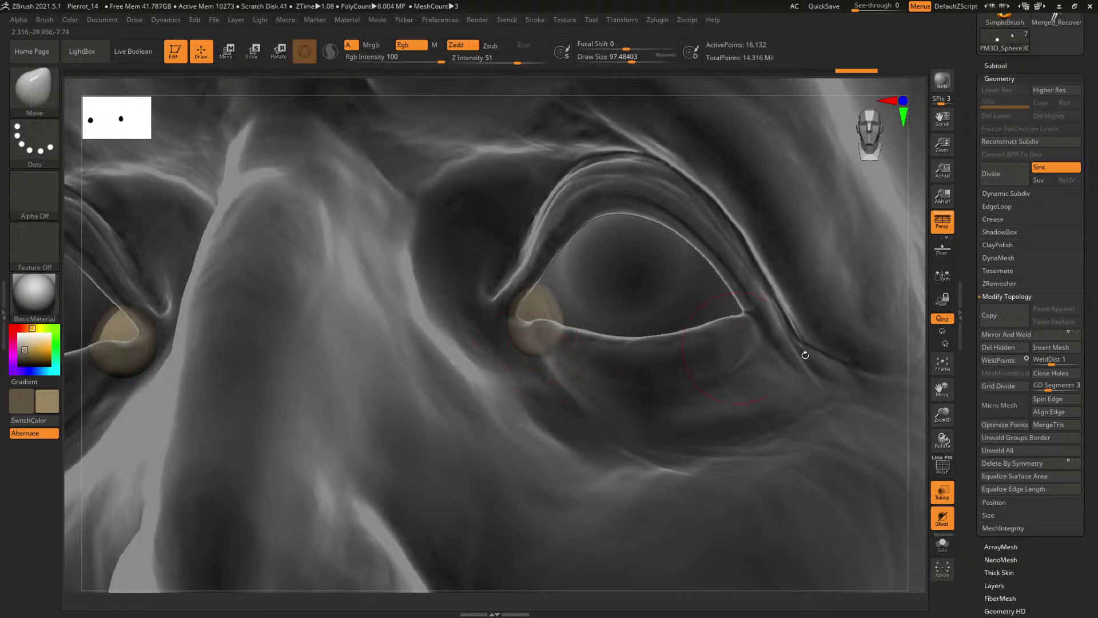
pyautogui.moveTo(917, 407)
pyautogui.mouseDown()
pyautogui.moveTo(526, 346)
pyautogui.moveTo(503, 321)
pyautogui.moveTo(509, 307)
pyautogui.moveTo(520, 317)
pyautogui.moveTo(552, 302)
pyautogui.mouseUp()
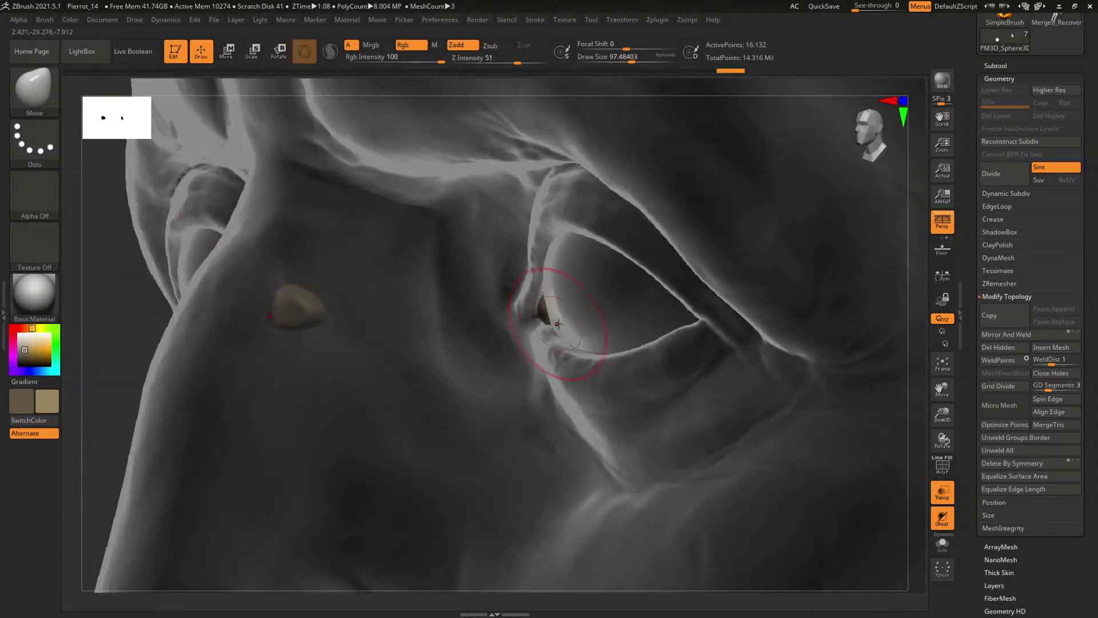
pyautogui.moveTo(558, 324)
pyautogui.mouseDown()
pyautogui.moveTo(539, 316)
pyautogui.moveTo(539, 293)
pyautogui.mouseUp()
# - Fit the tear ducts between the eyelids and eyeballs using the Move brush at draw sizes of about 76 and 128
pyautogui.press('space')
pyautogui.press('space')
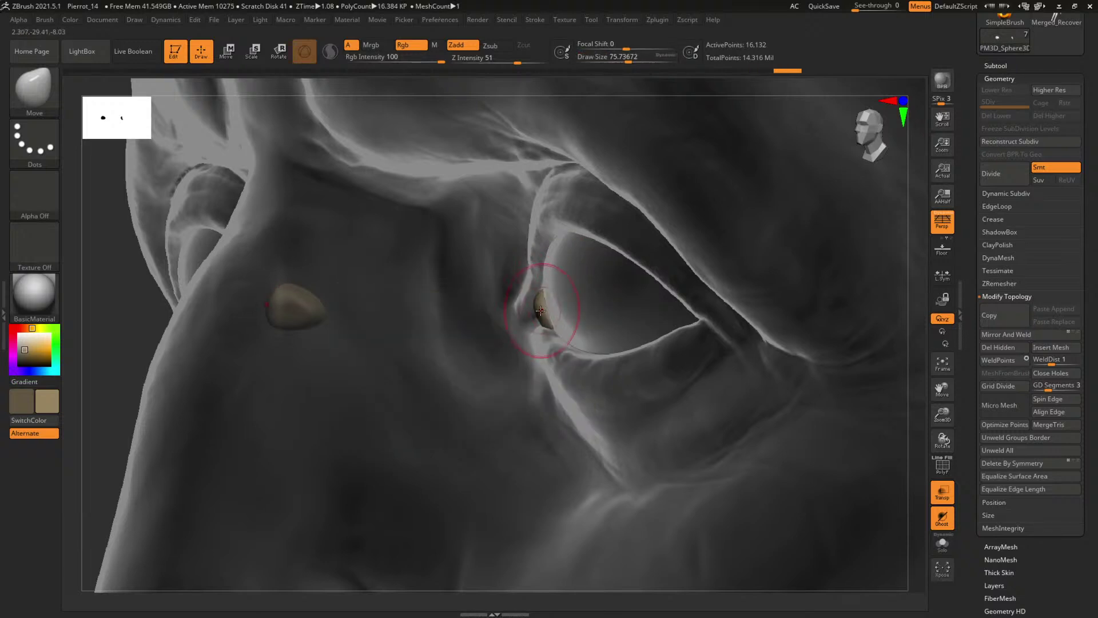
pyautogui.keyDown('shift'); pyautogui.moveTo(918, 463); pyautogui.dragTo(826, 423); pyautogui.keyUp('shift')
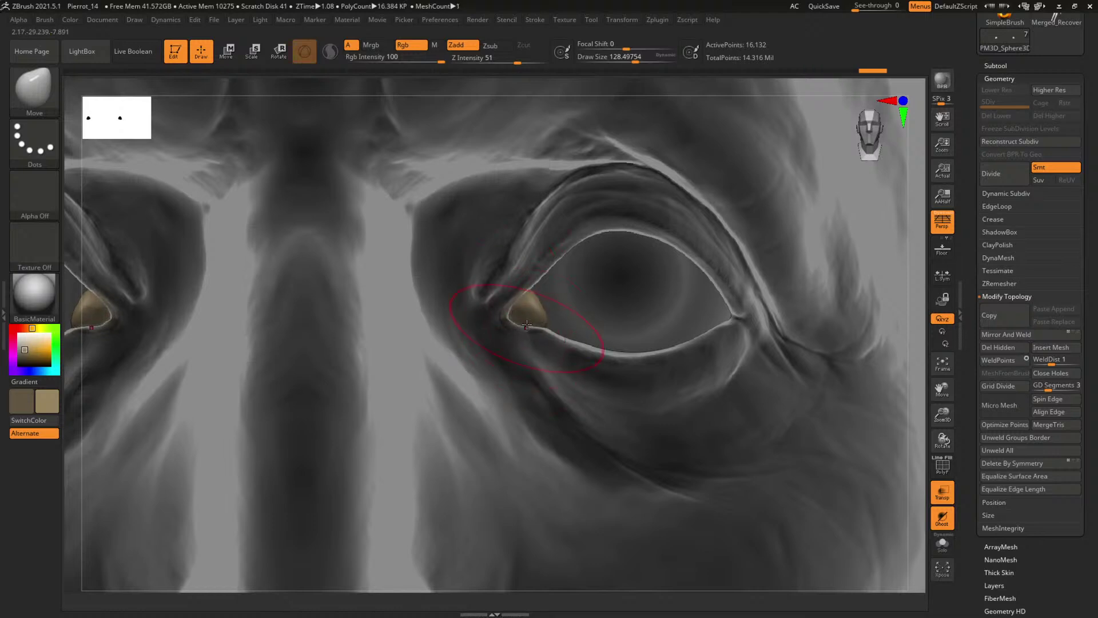
pyautogui.moveTo(918, 355); pyautogui.dragTo(743, 372)
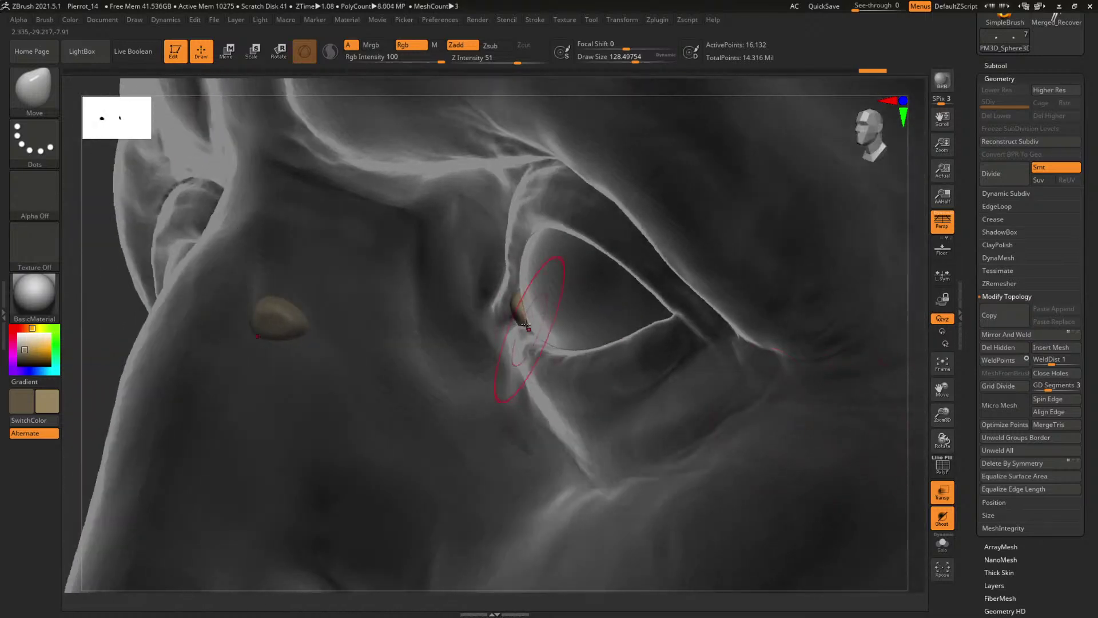
# - Turn off transparency and swell the tear ducts with the Inflat brush at a draw size of about 106 and Z Intensity 10
pyautogui.click(942, 514)
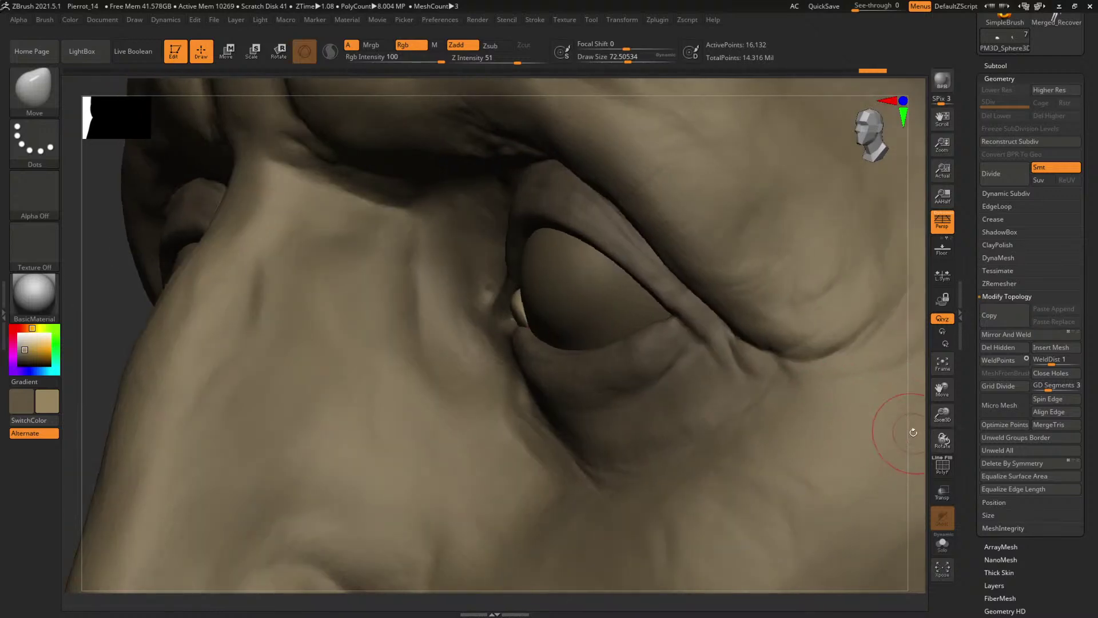
pyautogui.press('b')
pyautogui.press('i')
pyautogui.press('n')
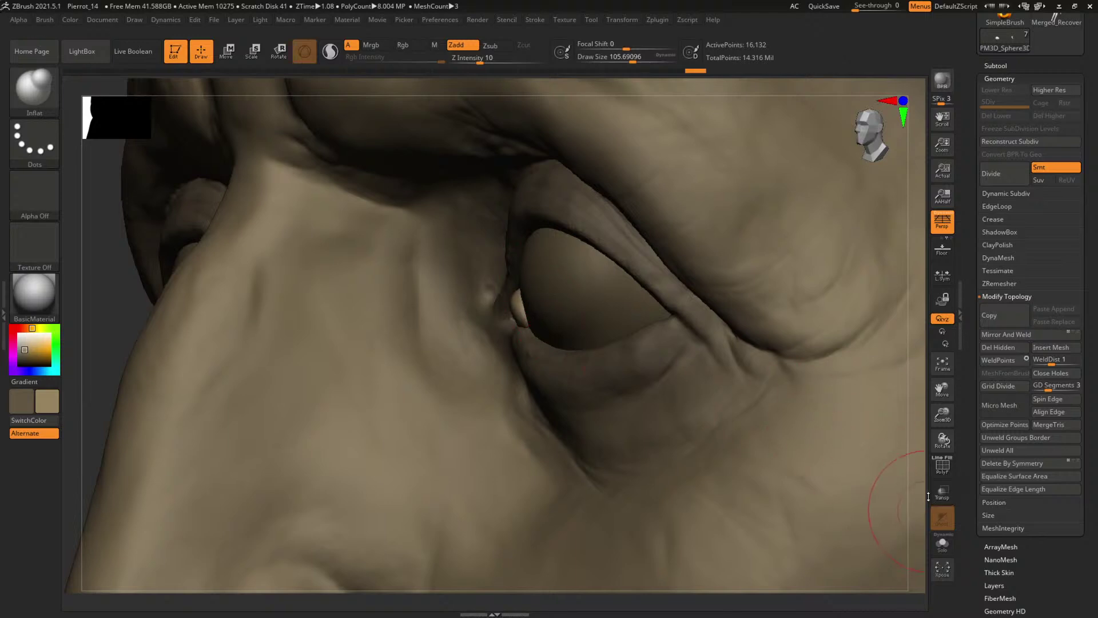
pyautogui.keyDown('shift'); pyautogui.moveTo(928, 496); pyautogui.dragTo(661, 324); pyautogui.keyUp('shift')
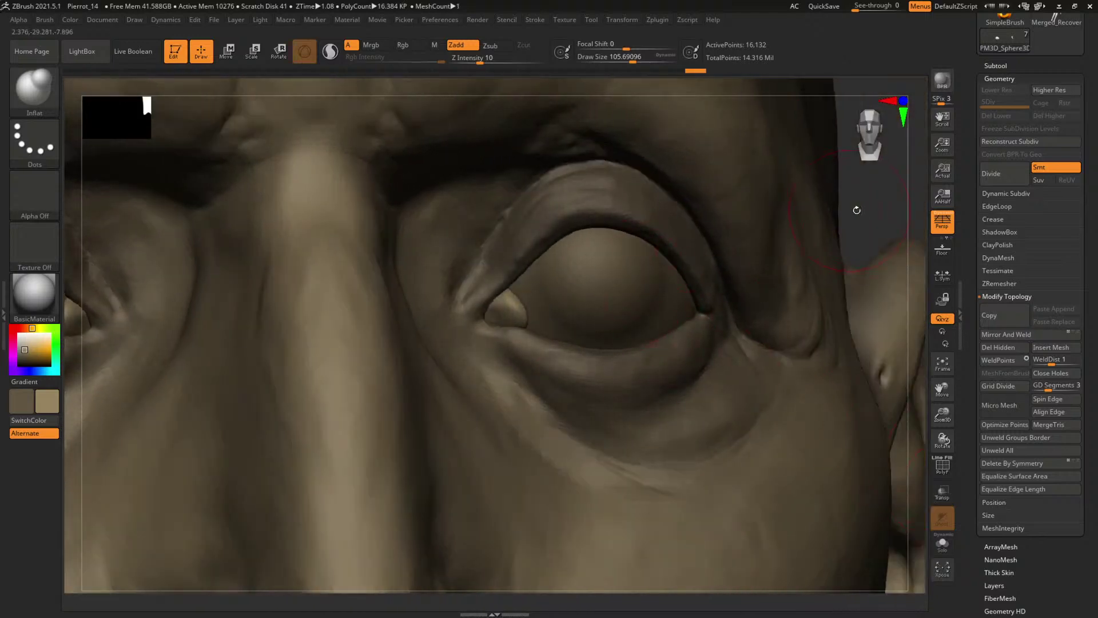
pyautogui.keyDown('alt'); pyautogui.moveTo(856, 210); pyautogui.dragTo(508, 295); pyautogui.keyUp('alt')
# - Refine the shape of the inner eye corner around the tear duct with the Move brush at a draw size of about 94
pyautogui.press('b')
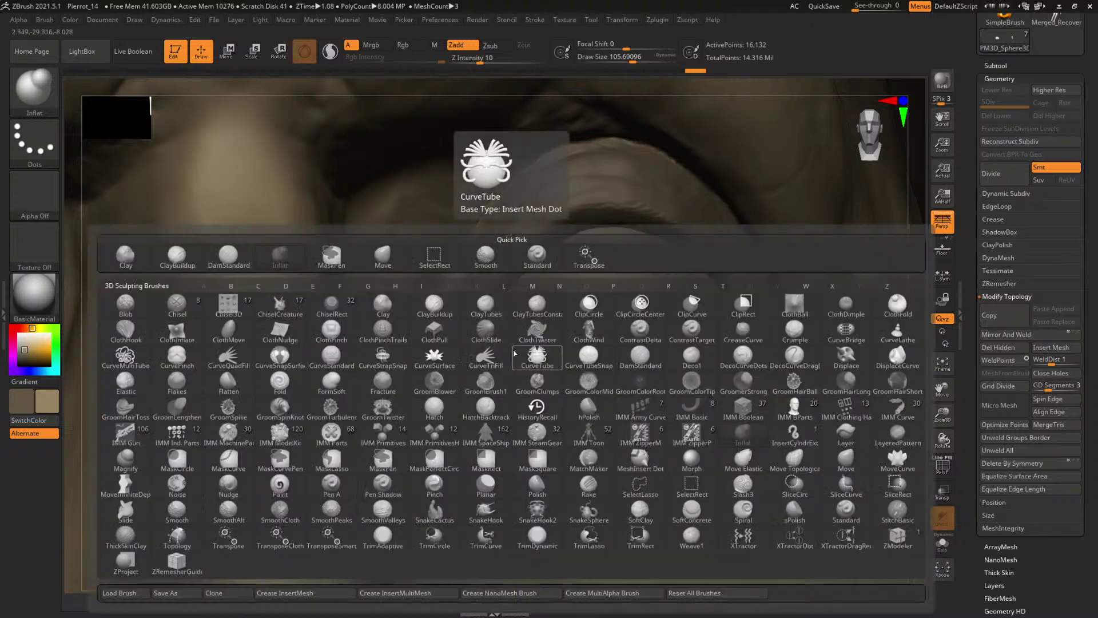
pyautogui.press('m')
pyautogui.press('v')
pyautogui.moveTo(915, 346)
pyautogui.mouseDown()
pyautogui.moveTo(490, 313)
pyautogui.moveTo(487, 337)
pyautogui.mouseUp()
pyautogui.moveTo(851, 298)
pyautogui.mouseDown()
pyautogui.moveTo(492, 346)
pyautogui.moveTo(483, 327)
pyautogui.mouseUp()
pyautogui.press('space')
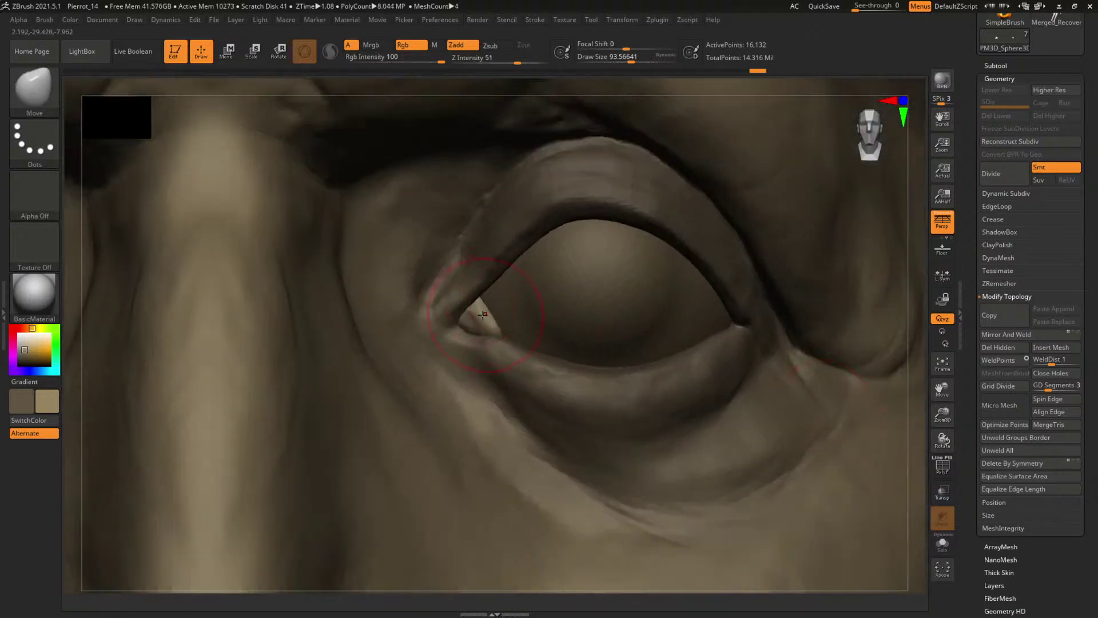
# - Smooth the tear duct and reshape it in the inner eye corner with the Move brush at a draw size of about 55
pyautogui.press('shift')
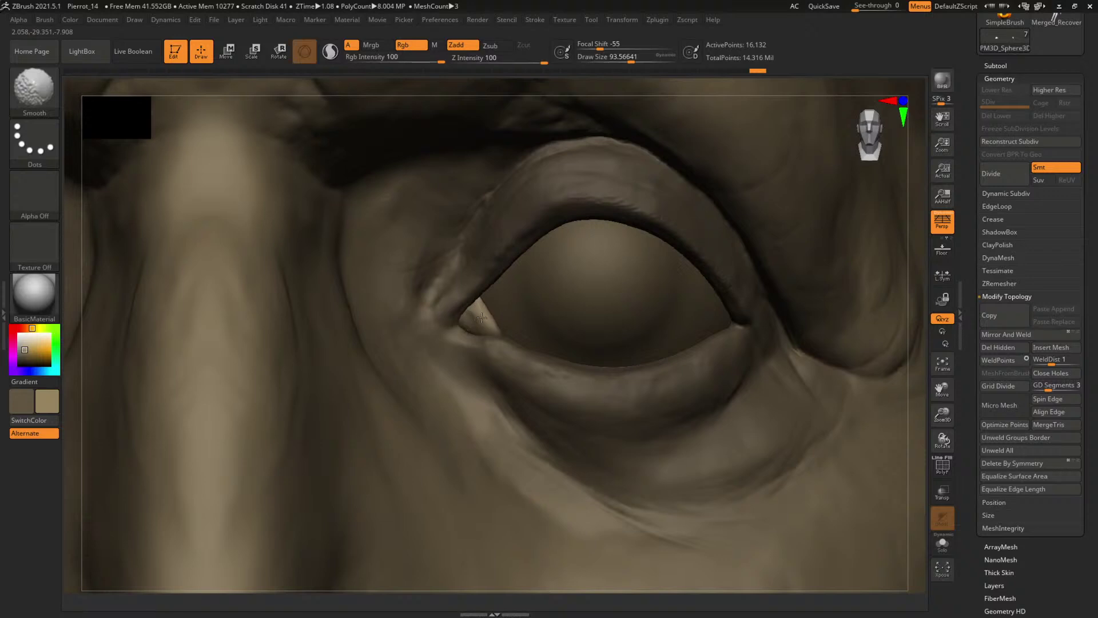
pyautogui.press('space')
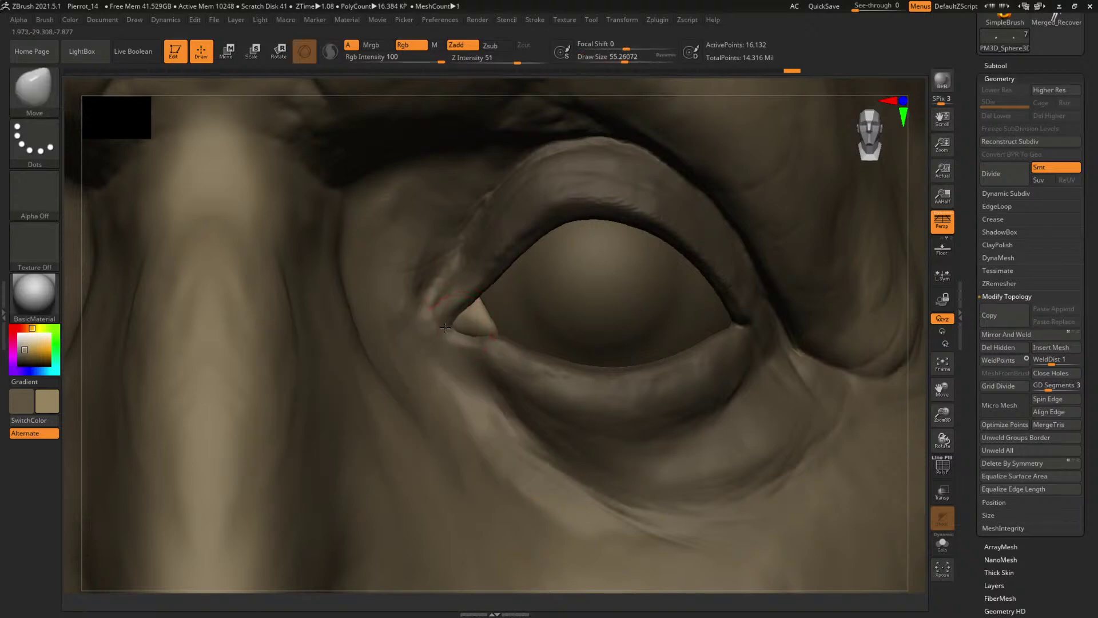
pyautogui.moveTo(469, 323); pyautogui.dragTo(464, 331)
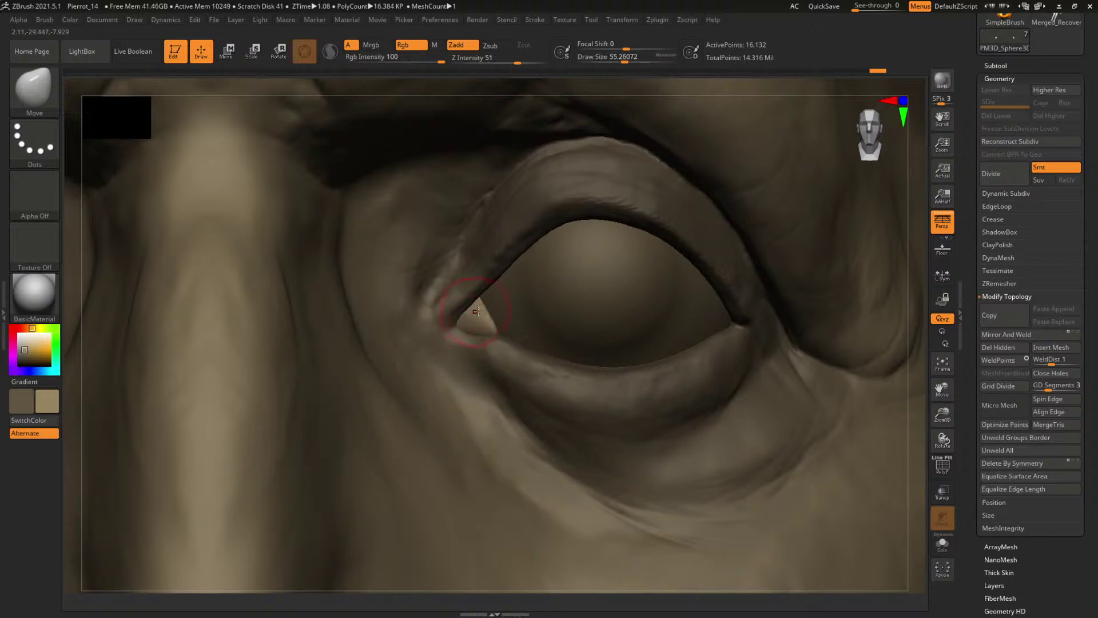
pyautogui.moveTo(911, 390); pyautogui.dragTo(875, 409)
# - Build up the tear duct surface with the ClayBuildup brush at draw sizes of about 19 and 37 and Z Intensity 12
pyautogui.press('b')
pyautogui.press('c')
pyautogui.press('b')
pyautogui.press('space')
pyautogui.moveTo(472, 325)
pyautogui.mouseDown()
pyautogui.moveTo(461, 325)
pyautogui.moveTo(491, 297)
pyautogui.mouseUp()
pyautogui.press('space')
pyautogui.press('space')
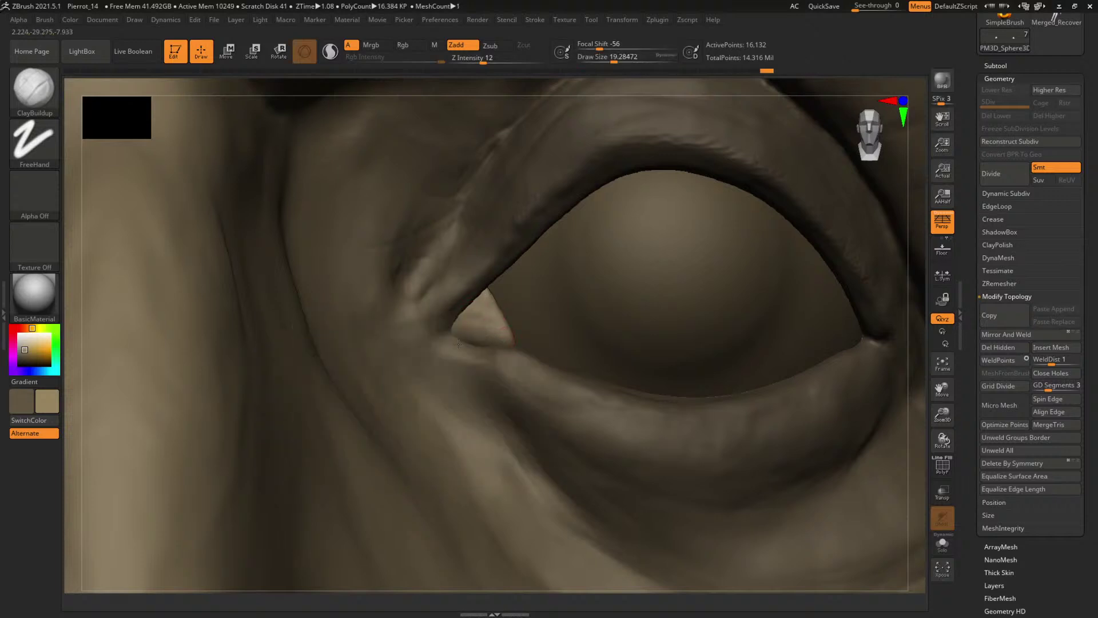
pyautogui.press('space')
pyautogui.moveTo(458, 343); pyautogui.dragTo(457, 325)
pyautogui.press('shift')
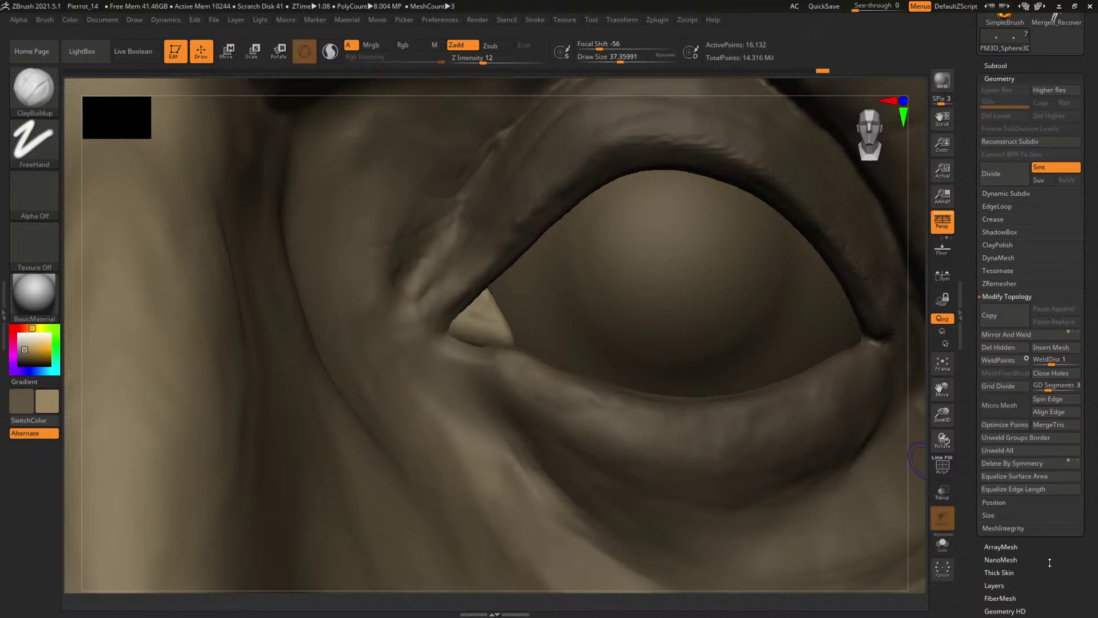
# - Remesh the tear ducts with ZRemesher at a Target Polygons Count of 0.1
pyautogui.scroll(-8, 1049, 562)
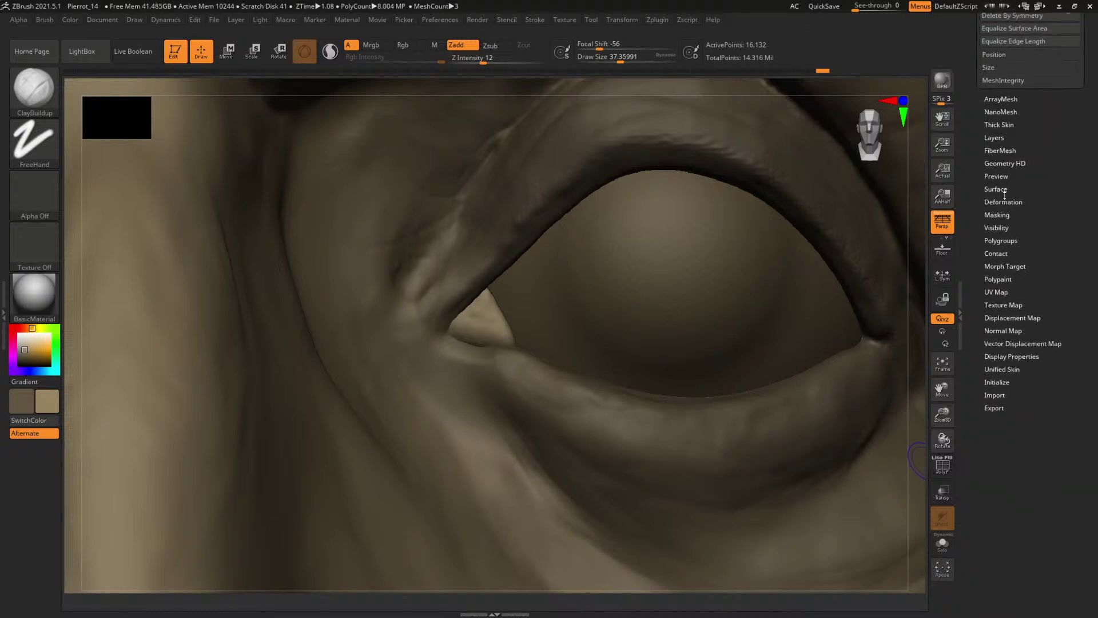
pyautogui.click(1005, 163)
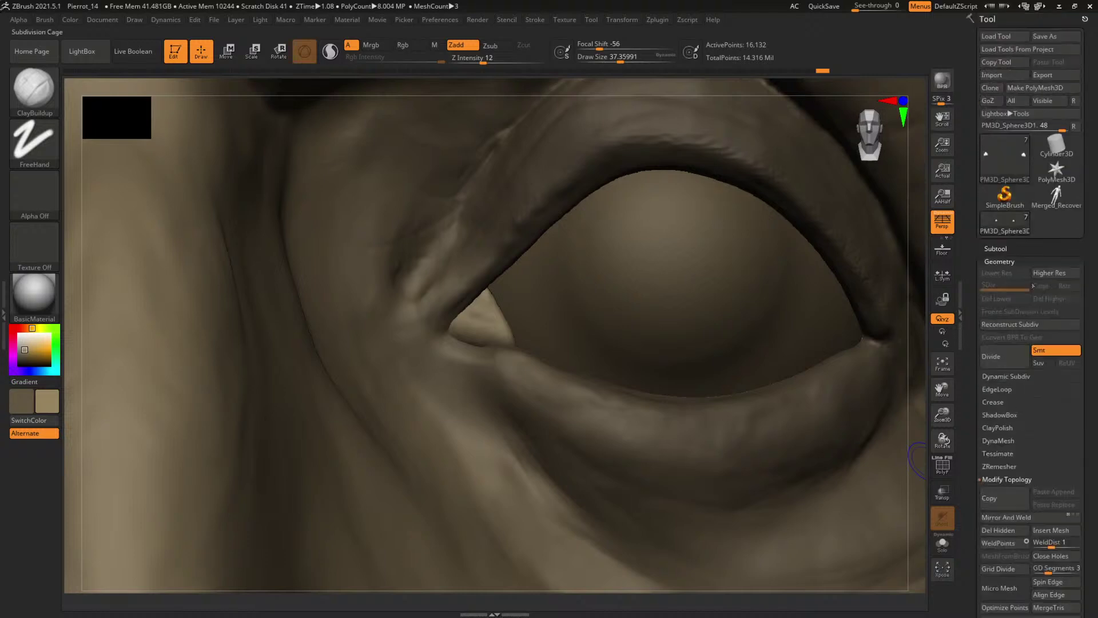
pyautogui.click(999, 466)
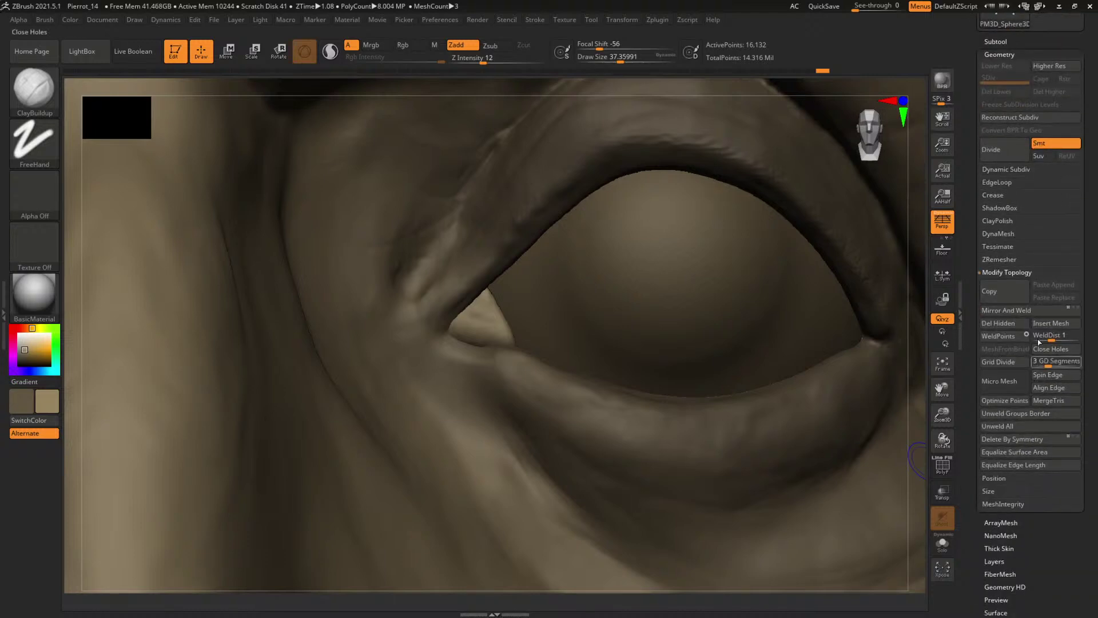
pyautogui.click(1036, 335)
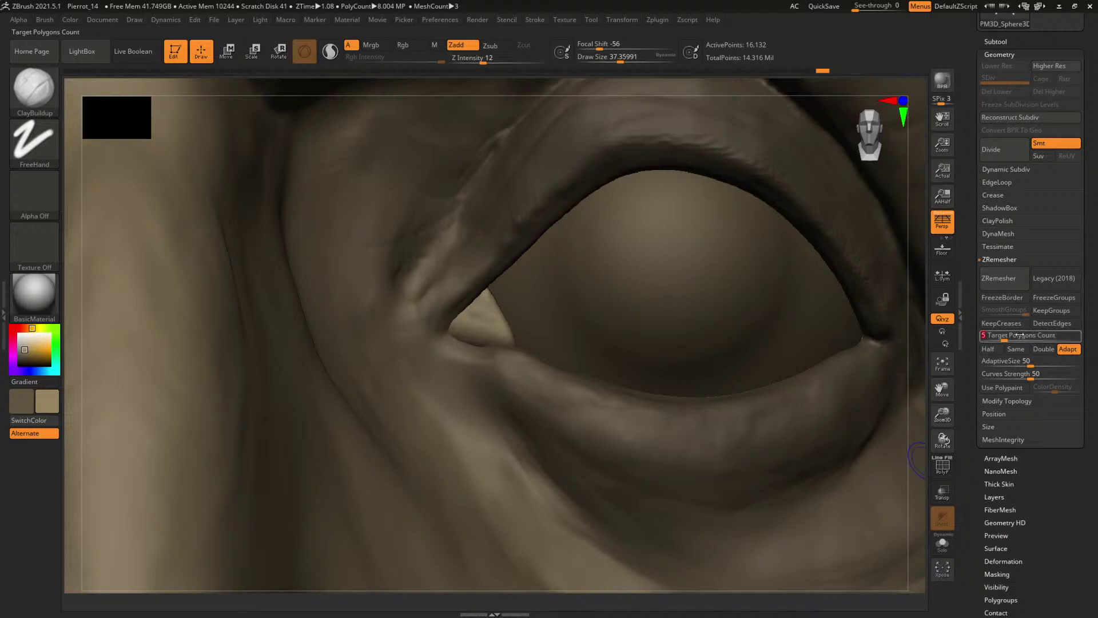
pyautogui.write('0.1')
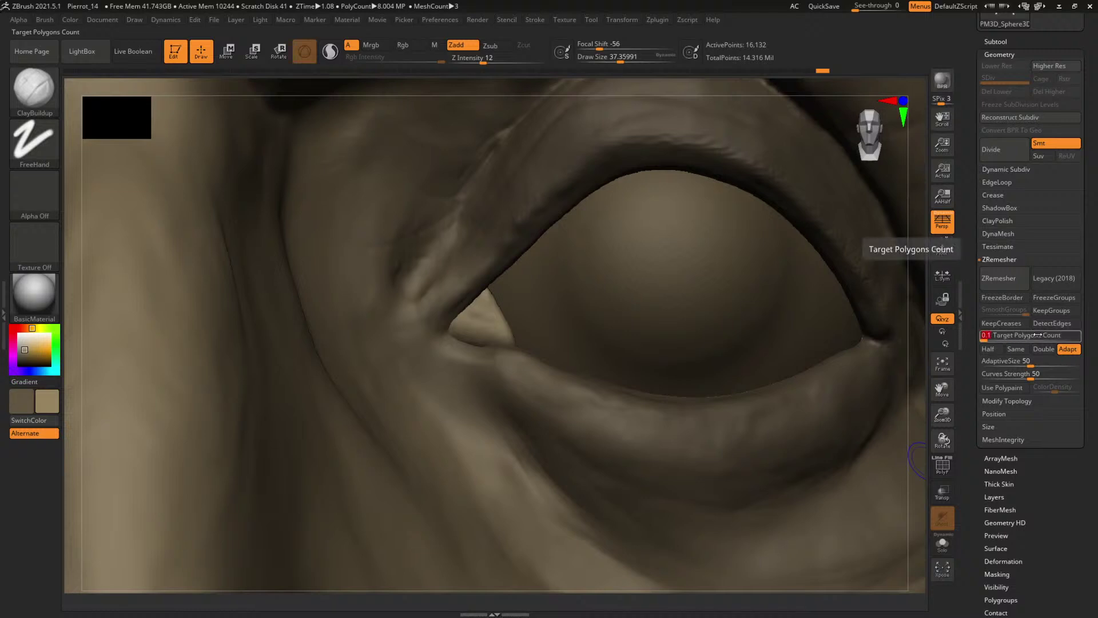
pyautogui.press('Return')
pyautogui.click(998, 288)
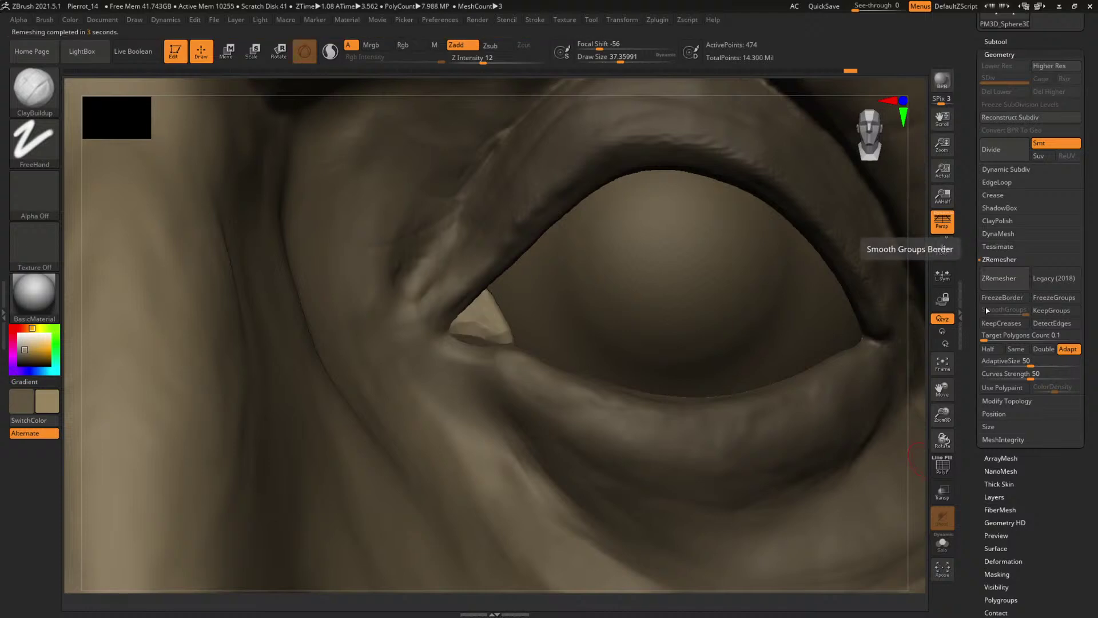
# - Isolate the tear duct with its wireframe displayed and examine the remeshed topology from several angles
pyautogui.hotkey('shift', 'f')
pyautogui.click(942, 544)
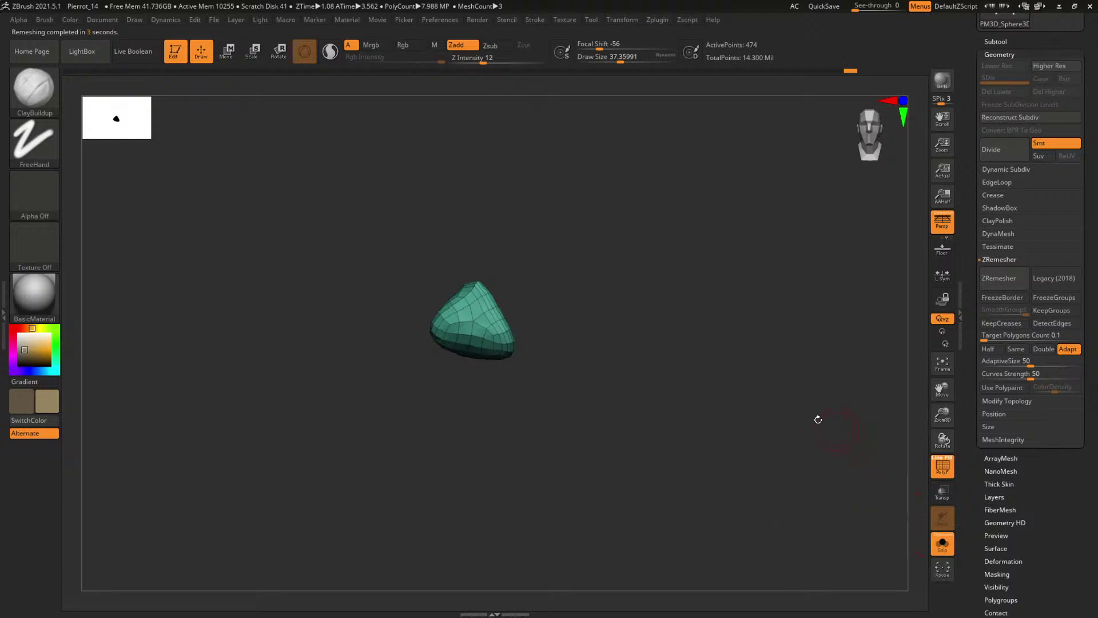
pyautogui.moveTo(821, 420); pyautogui.dragTo(796, 399)
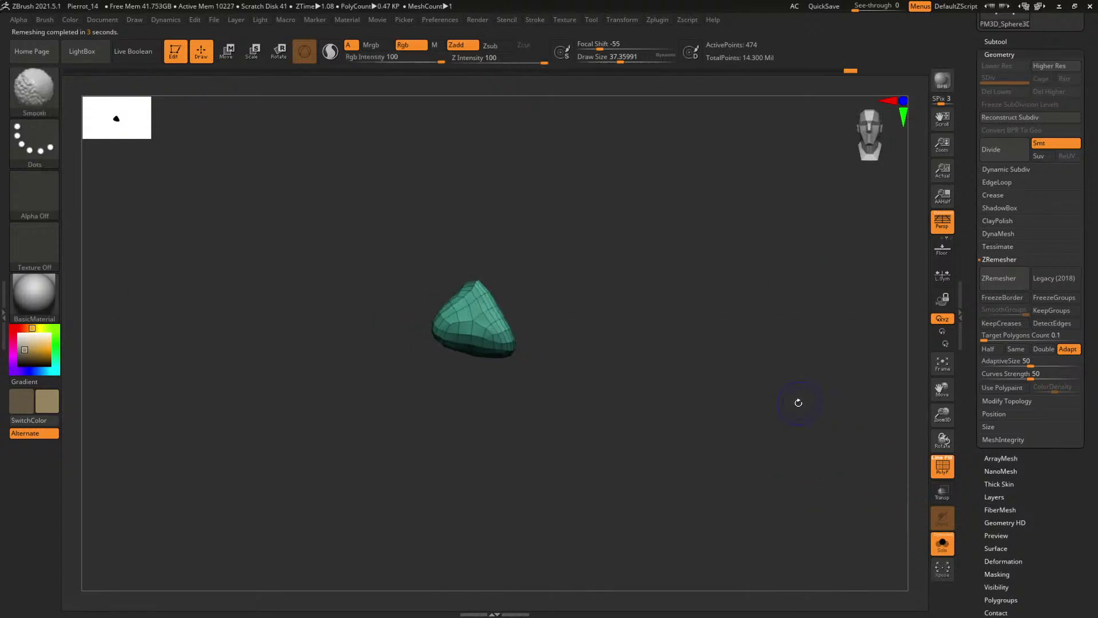
pyautogui.moveTo(728, 439); pyautogui.dragTo(702, 398)
pyautogui.click(946, 549)
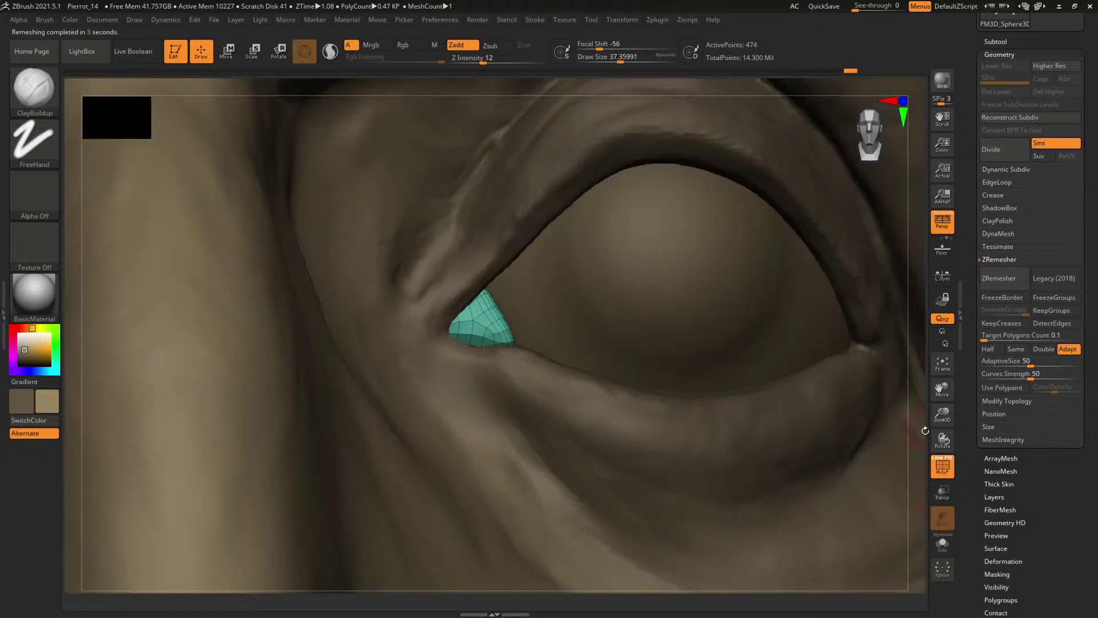
pyautogui.hotkey('shift', 'f')
# - Subdivide the remeshed tear ducts three times to SDiv 4
pyautogui.hotkey('ctrl', 'd')
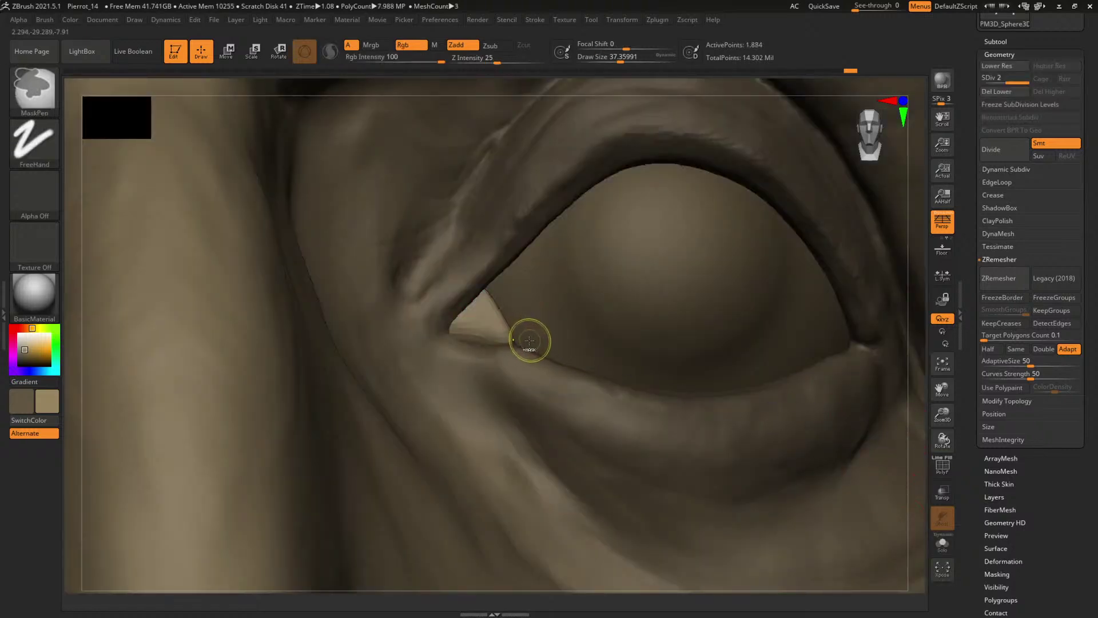
pyautogui.hotkey('ctrl', 'd')
pyautogui.hotkey('ctrl', 'd')
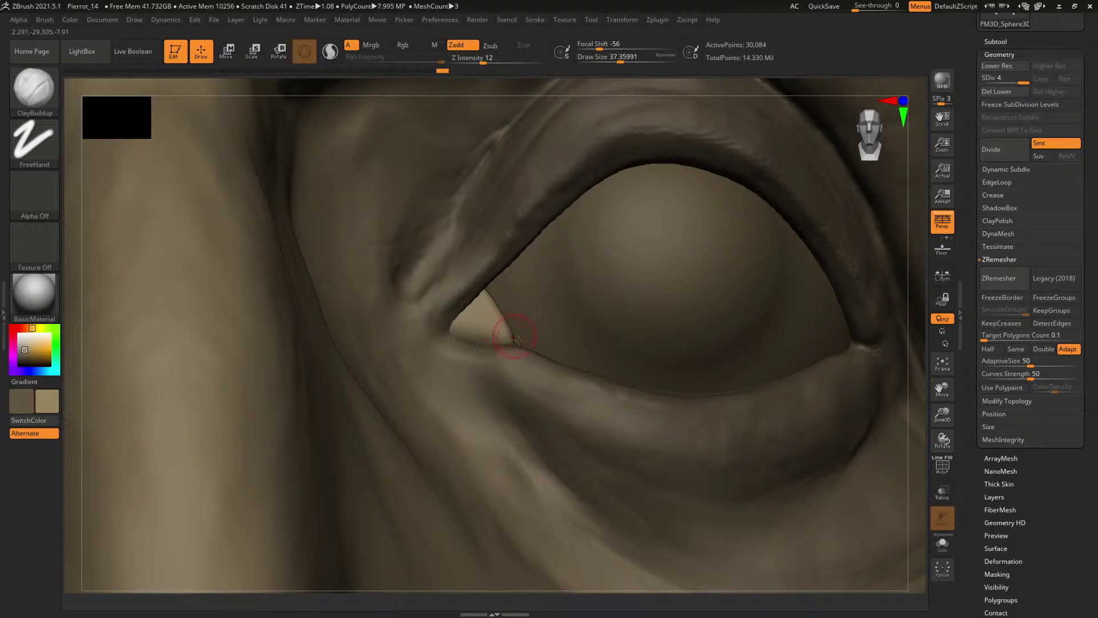
# - Add volume to the subdivided tear duct with the ClayBuildup brush at a draw size of about 55 and Z Intensity 12
pyautogui.press('b')
pyautogui.press('c')
pyautogui.press('b')
pyautogui.press('space')
pyautogui.click(469, 318)
pyautogui.moveTo(483, 301); pyautogui.dragTo(496, 334)
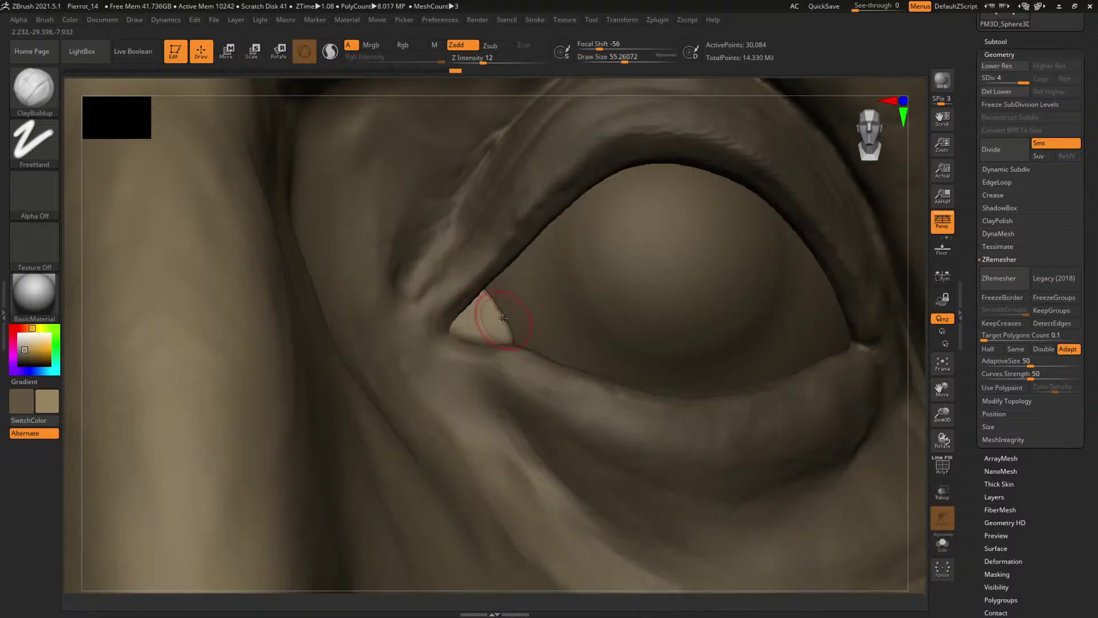
# - Reshape the tear duct's edge beside the eyeball with the Move brush at a draw size of about 90
pyautogui.press('b')
pyautogui.press('m')
pyautogui.press('v')
pyautogui.press('space')
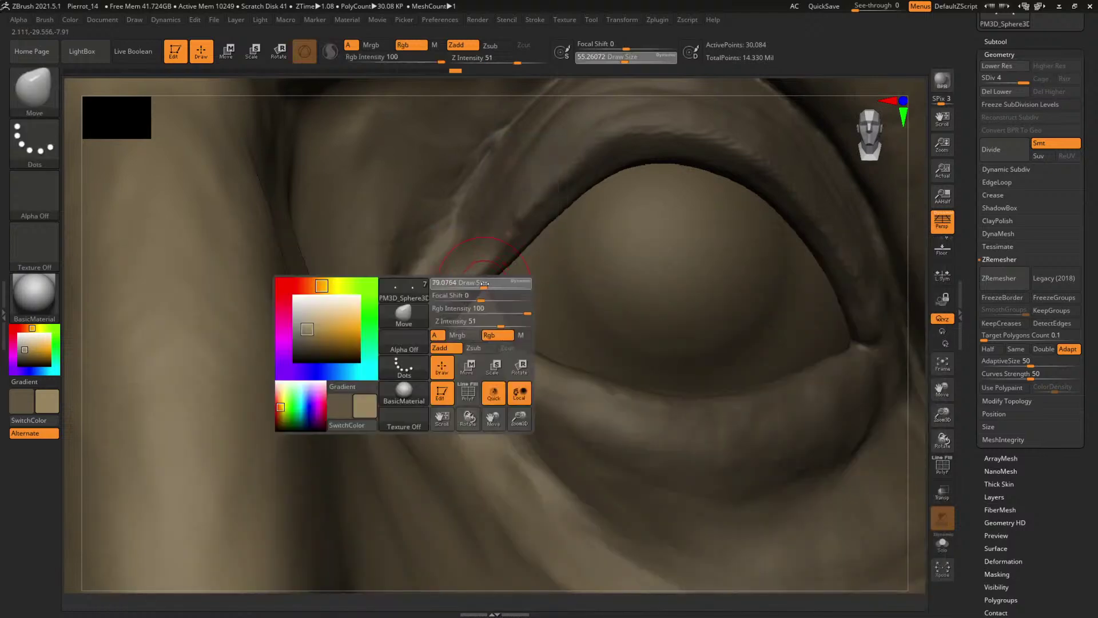
pyautogui.moveTo(484, 284); pyautogui.dragTo(488, 310)
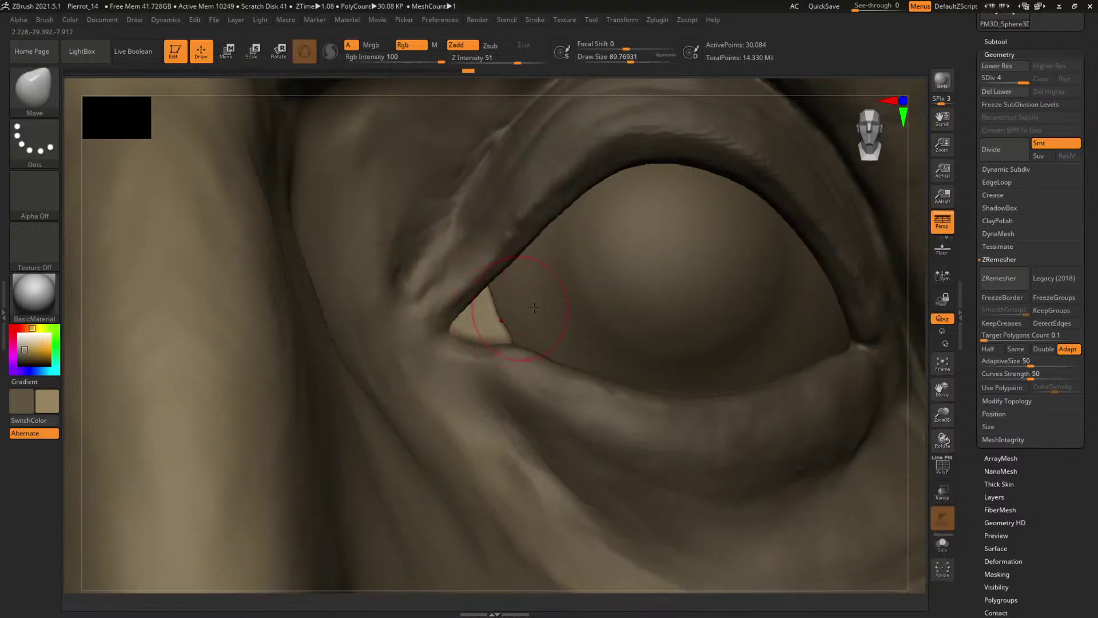
pyautogui.moveTo(919, 451); pyautogui.dragTo(906, 449)
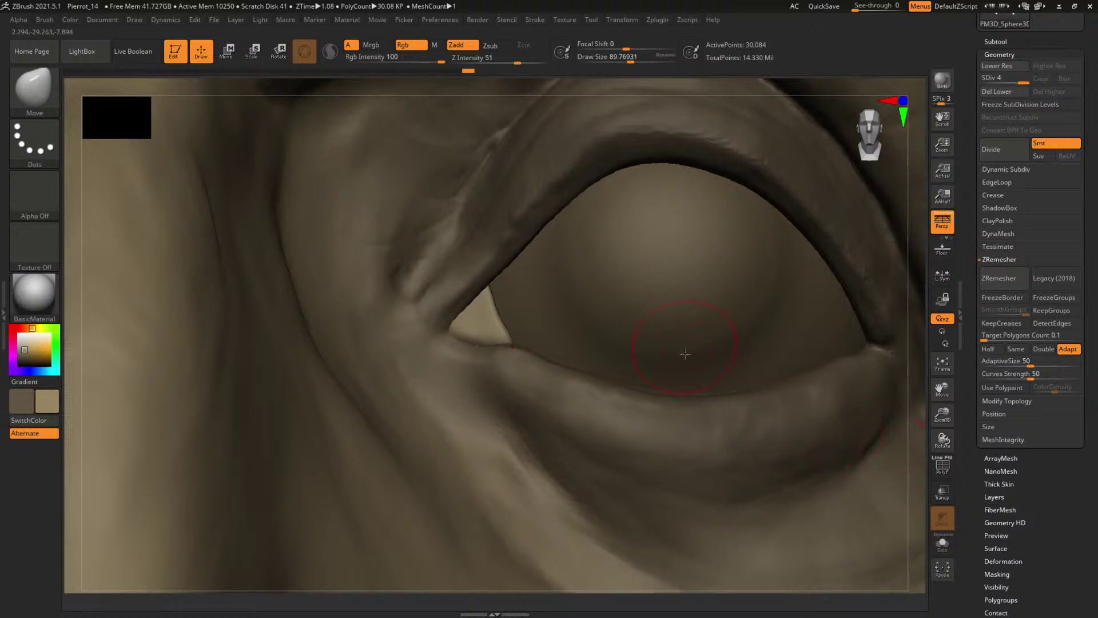
# - Fit the tear duct against the eyeball from front and side using the Move brush at draw sizes of about 179, 110 and 90
pyautogui.press('space')
pyautogui.moveTo(487, 326); pyautogui.dragTo(513, 297)
pyautogui.moveTo(914, 426); pyautogui.dragTo(849, 418)
pyautogui.moveTo(915, 416); pyautogui.dragTo(931, 420)
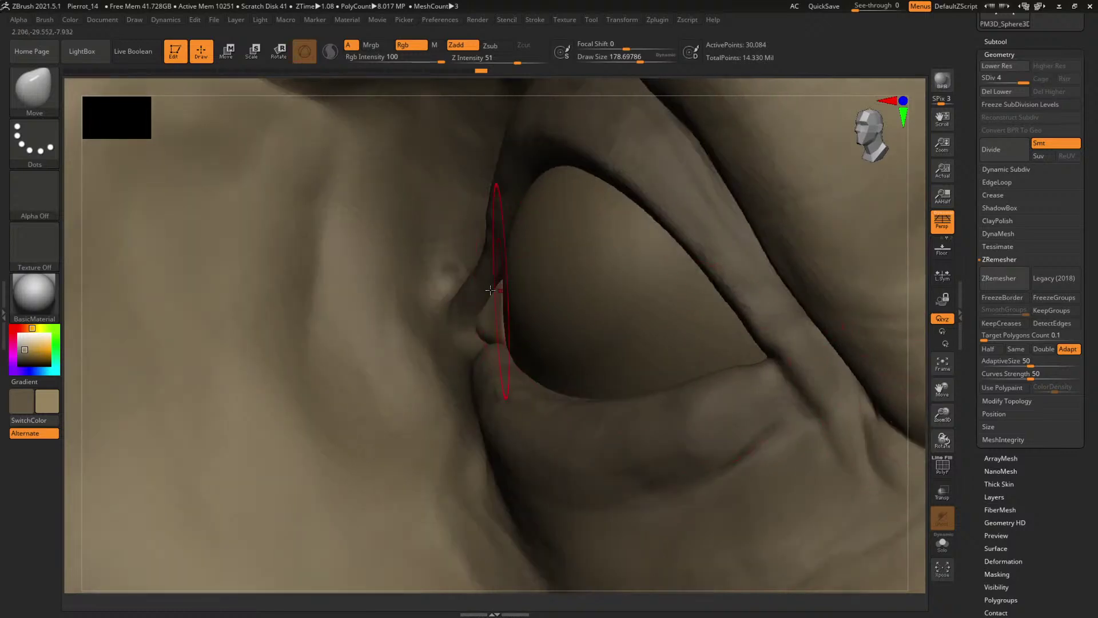
pyautogui.press('space')
pyautogui.moveTo(491, 290); pyautogui.dragTo(489, 295)
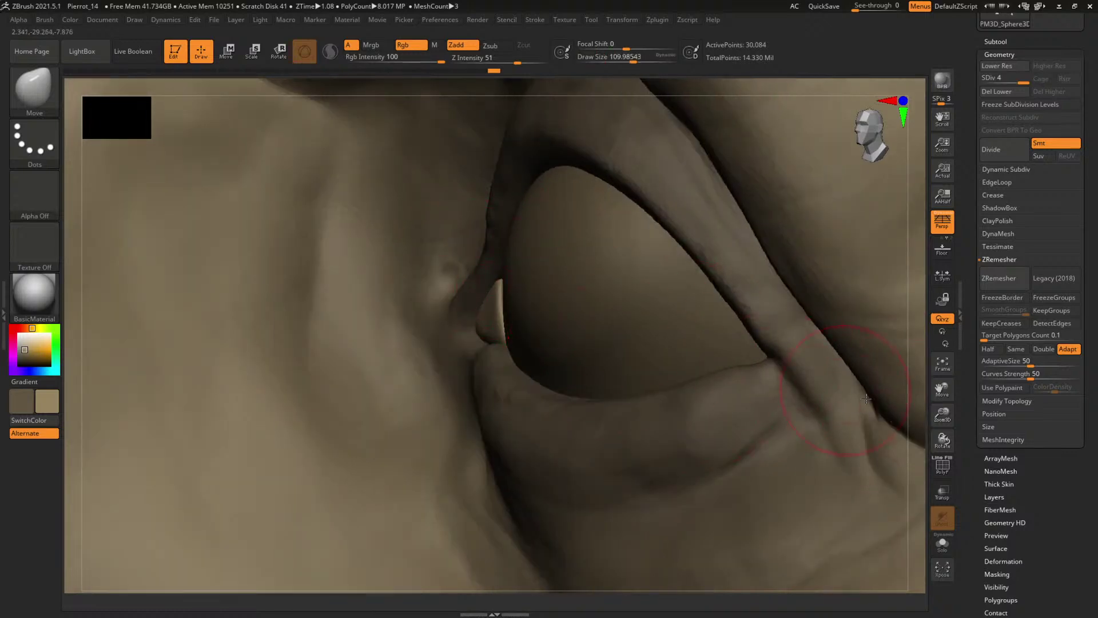
pyautogui.keyDown('shift'); pyautogui.moveTo(913, 445); pyautogui.dragTo(875, 438); pyautogui.keyUp('shift')
pyautogui.press('space')
pyautogui.moveTo(456, 319)
pyautogui.mouseDown()
pyautogui.moveTo(468, 330)
pyautogui.moveTo(453, 342)
pyautogui.mouseUp()
pyautogui.press('space')
# - Select Body_GEO and build up the eyelid rims around the tear duct with ClayBuildup at draw sizes of about 13 and 20
pyautogui.keyDown('alt'); pyautogui.click(472, 370); pyautogui.keyUp('alt')
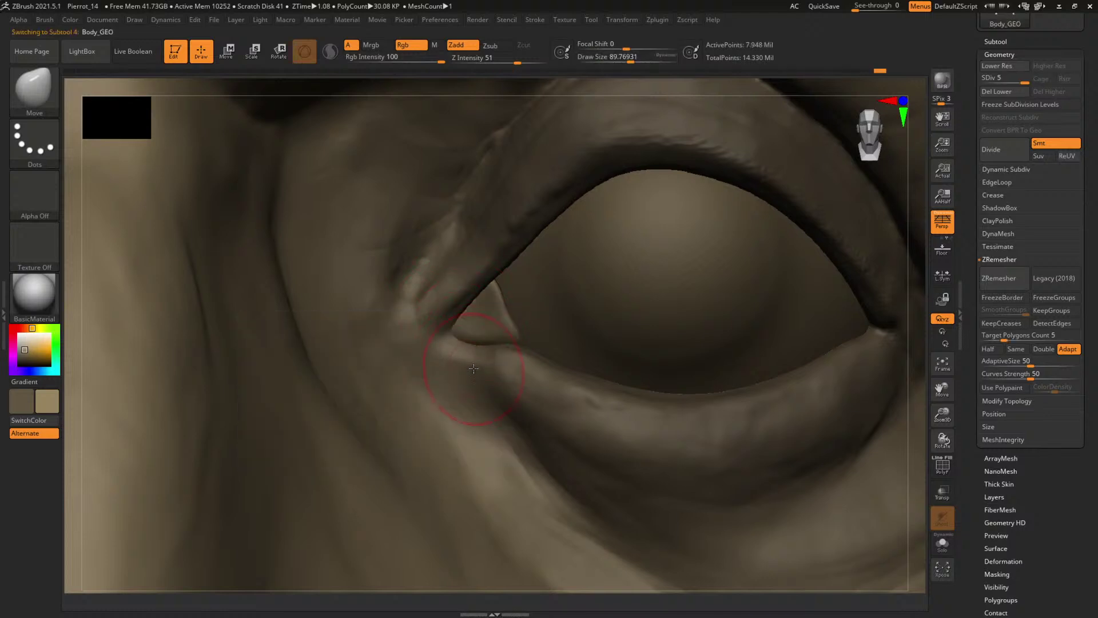
pyautogui.moveTo(914, 465); pyautogui.dragTo(915, 496)
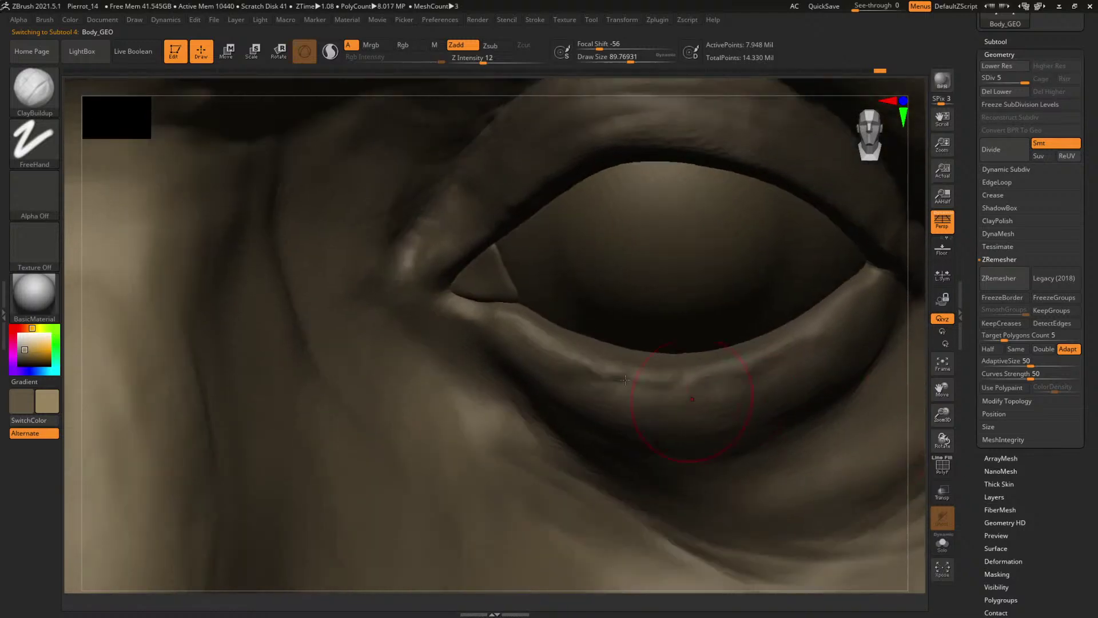
pyautogui.press('space')
pyautogui.moveTo(473, 304); pyautogui.dragTo(457, 306)
pyautogui.press('space')
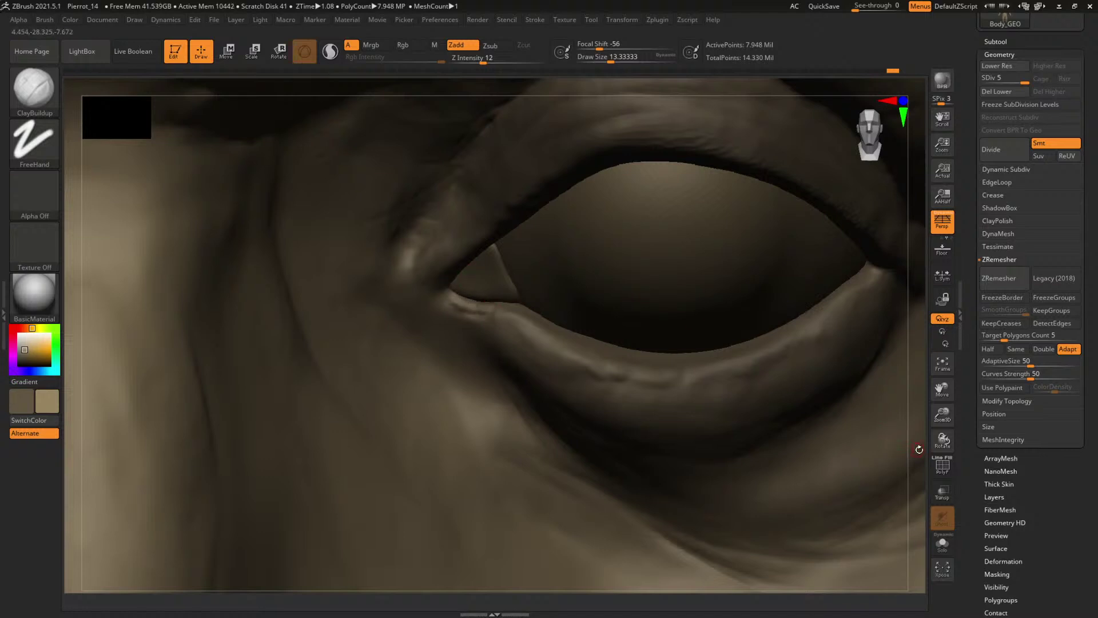
pyautogui.moveTo(919, 449); pyautogui.dragTo(921, 375)
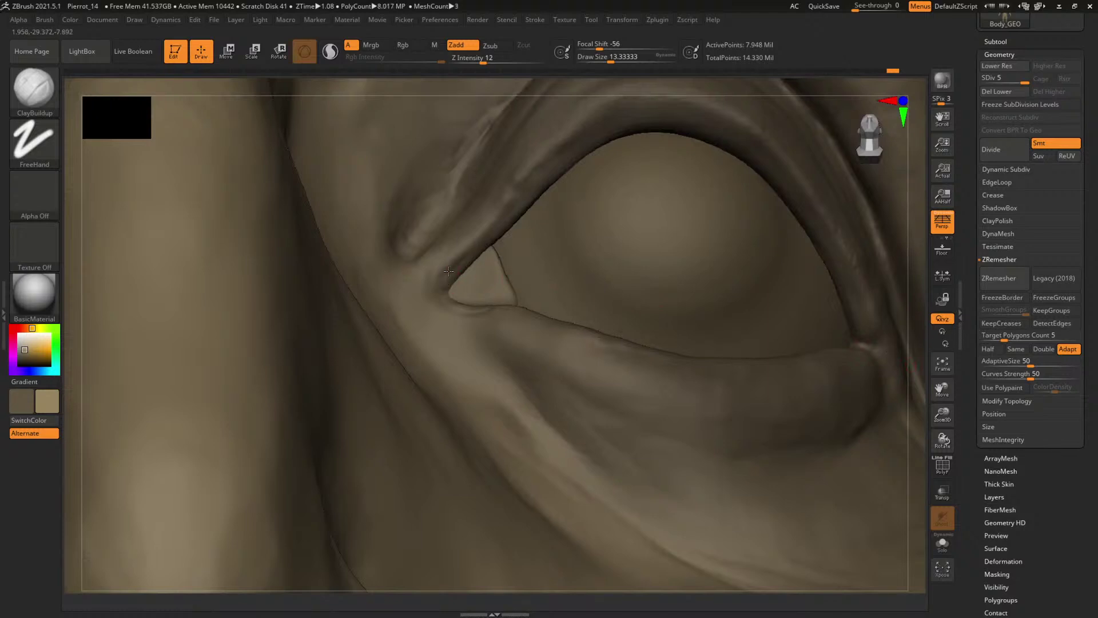
pyautogui.moveTo(479, 250)
pyautogui.mouseDown()
pyautogui.moveTo(443, 287)
pyautogui.moveTo(453, 304)
pyautogui.mouseUp()
pyautogui.press(']')
pyautogui.moveTo(912, 436); pyautogui.dragTo(823, 441)
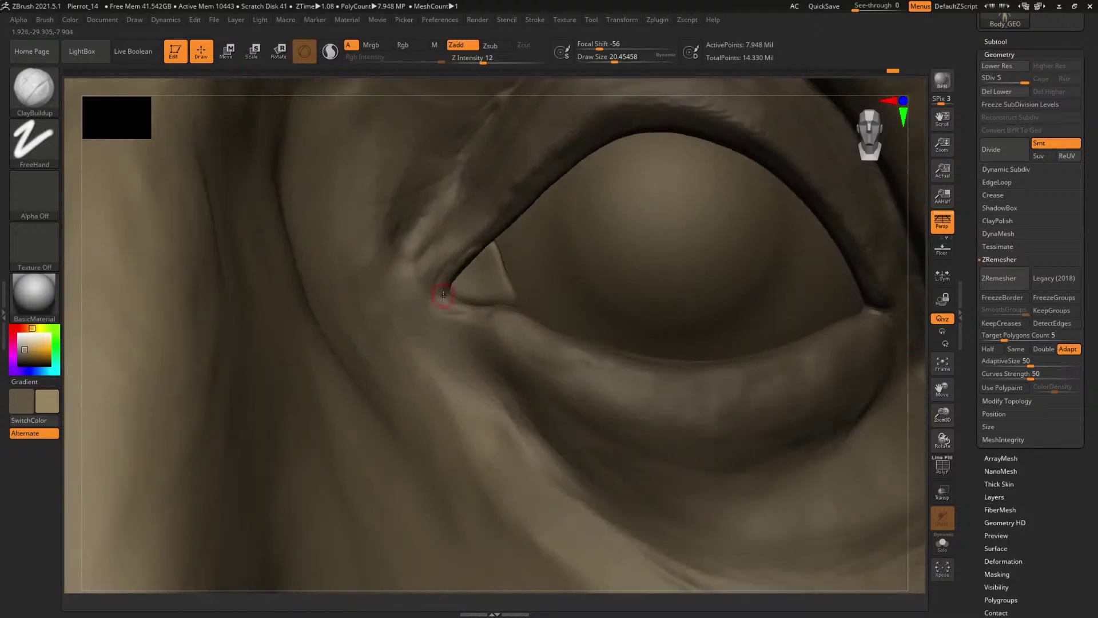
# - Smooth and refine the inner eye corner at lower subdivision levels, using a draw size of about 39, and return to SDiv 5
pyautogui.hotkey('shift', 'd')
pyautogui.moveTo(449, 311)
pyautogui.keyDown('shift'); pyautogui.mouseDown()
pyautogui.moveTo(466, 317)
pyautogui.moveTo(480, 233)
pyautogui.mouseUp(); pyautogui.keyUp('shift')
pyautogui.hotkey('shift', 'd')
pyautogui.press('s')
pyautogui.click(458, 313)
pyautogui.press('d')
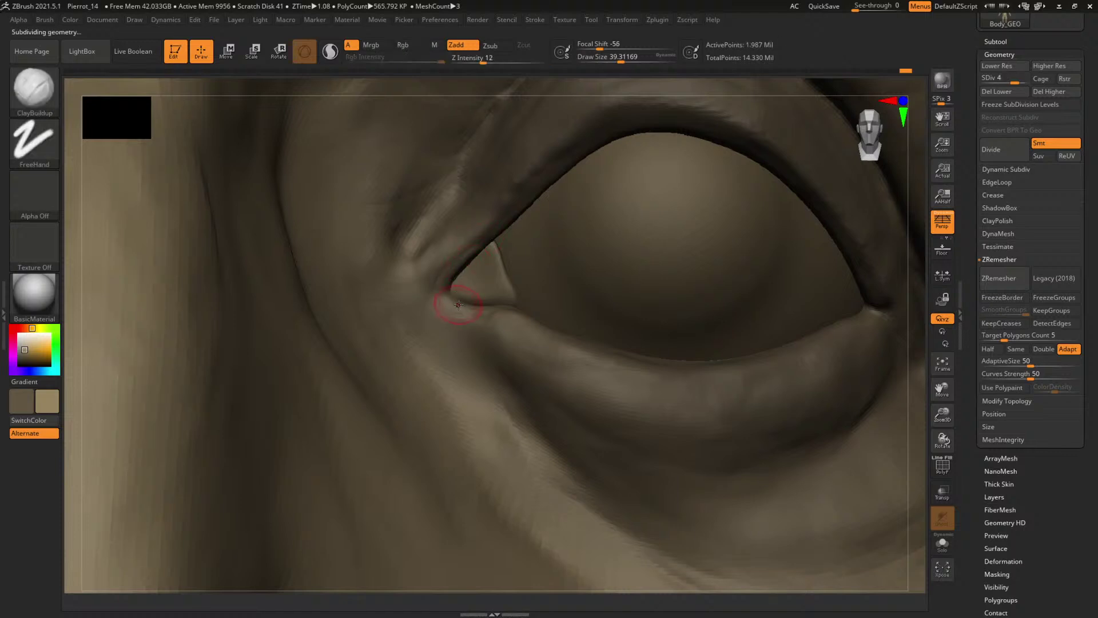
pyautogui.press('d')
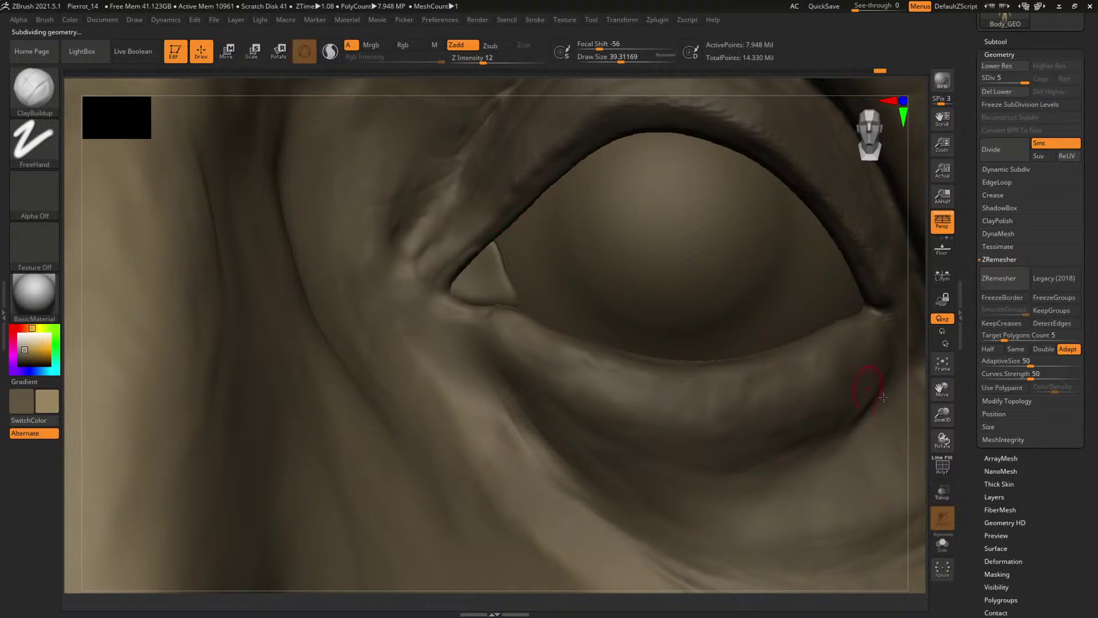
# - Select the tear duct subtool and detail its surface with the ClayBuildup brush at draw sizes of about 20 and 14
pyautogui.moveTo(917, 425)
pyautogui.keyDown('alt'); pyautogui.mouseDown()
pyautogui.moveTo(740, 366)
pyautogui.moveTo(715, 331)
pyautogui.mouseUp(); pyautogui.keyUp('alt')
pyautogui.moveTo(808, 334)
pyautogui.keyDown('shift'); pyautogui.mouseDown()
pyautogui.moveTo(819, 333)
pyautogui.moveTo(758, 314)
pyautogui.moveTo(862, 445)
pyautogui.moveTo(875, 526)
pyautogui.mouseUp(); pyautogui.keyUp('shift')
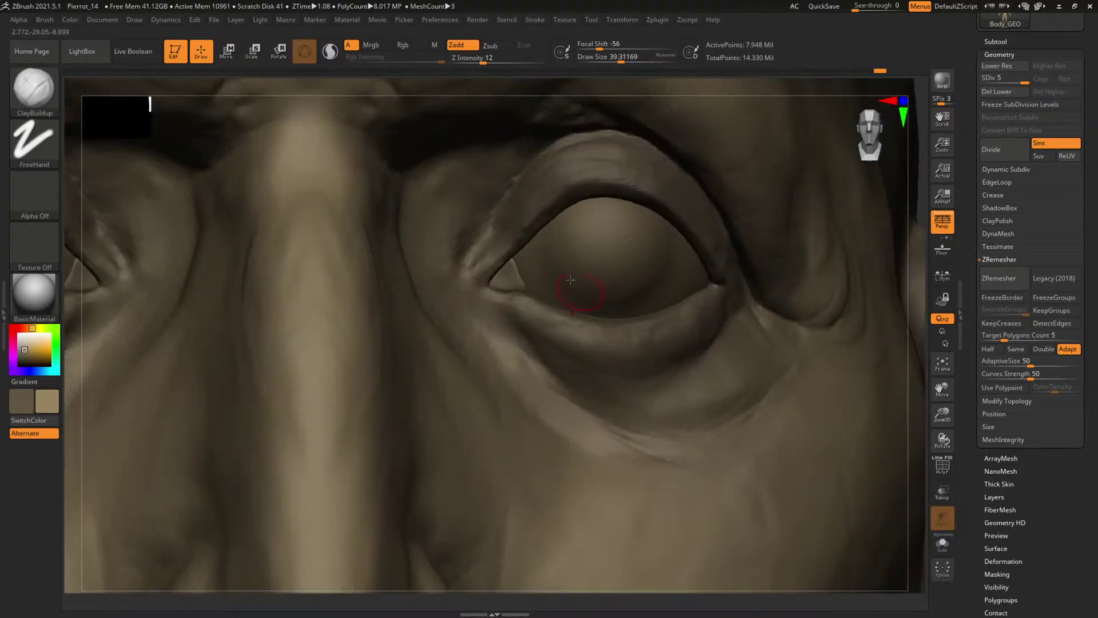
pyautogui.keyDown('alt'); pyautogui.click(506, 277); pyautogui.keyUp('alt')
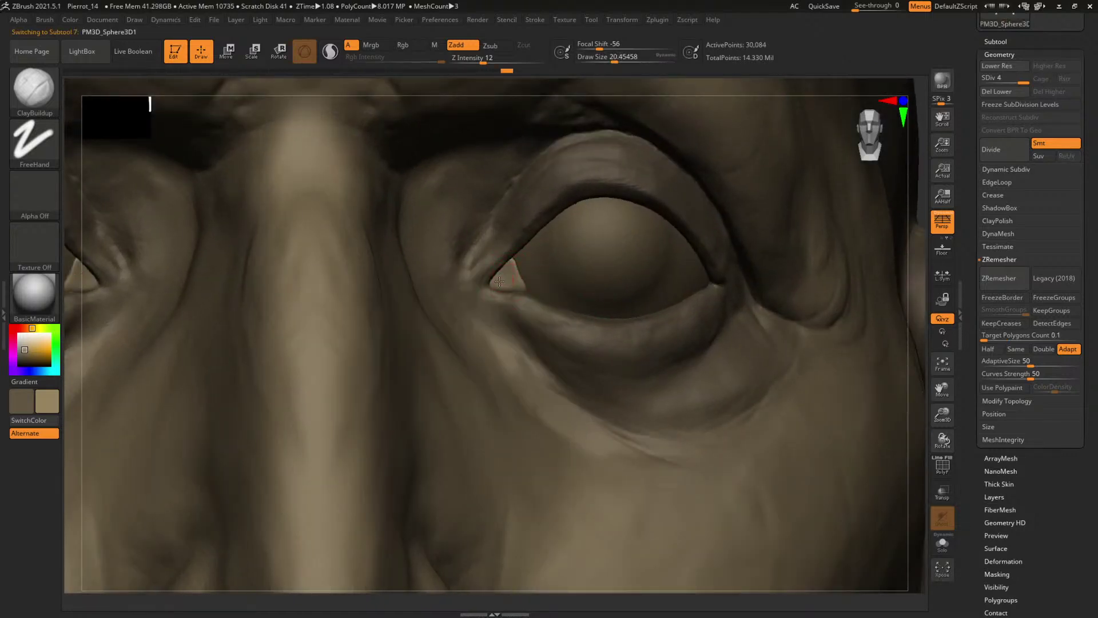
pyautogui.press('space')
pyautogui.moveTo(499, 281)
pyautogui.mouseDown()
pyautogui.moveTo(509, 279)
pyautogui.moveTo(499, 269)
pyautogui.mouseUp()
pyautogui.press('space')
pyautogui.press('space')
pyautogui.moveTo(509, 288); pyautogui.dragTo(498, 281)
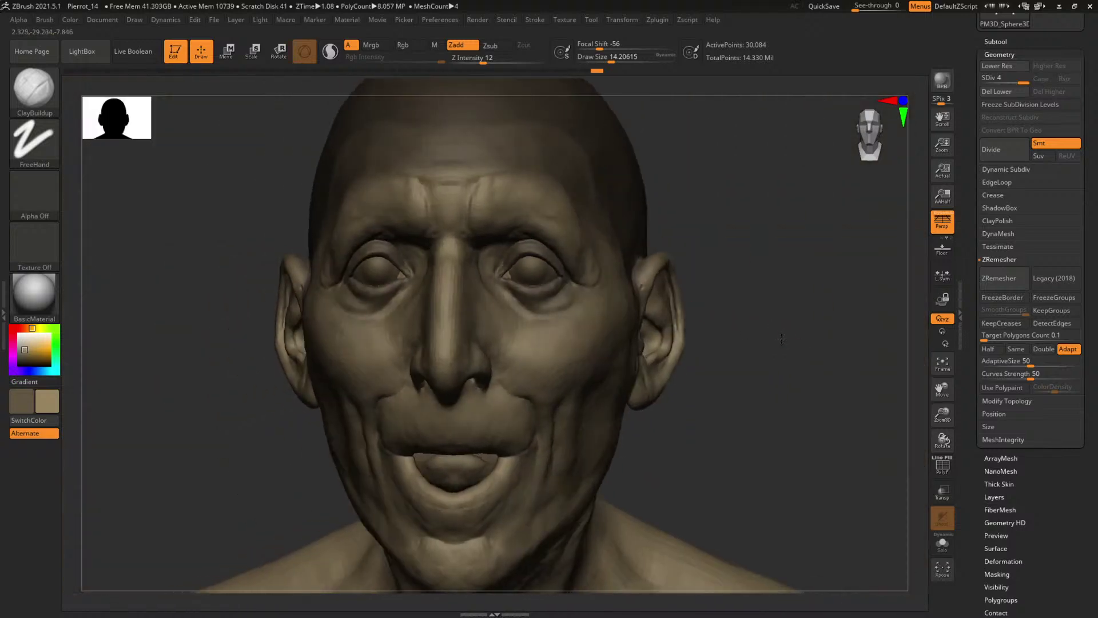
# - Lower the tear ducts to SDiv 1 and check their wireframe within the whole face
pyautogui.keyDown('alt'); pyautogui.moveTo(776, 330); pyautogui.dragTo(812, 359); pyautogui.keyUp('alt')
pyautogui.hotkey('shift', 'f')
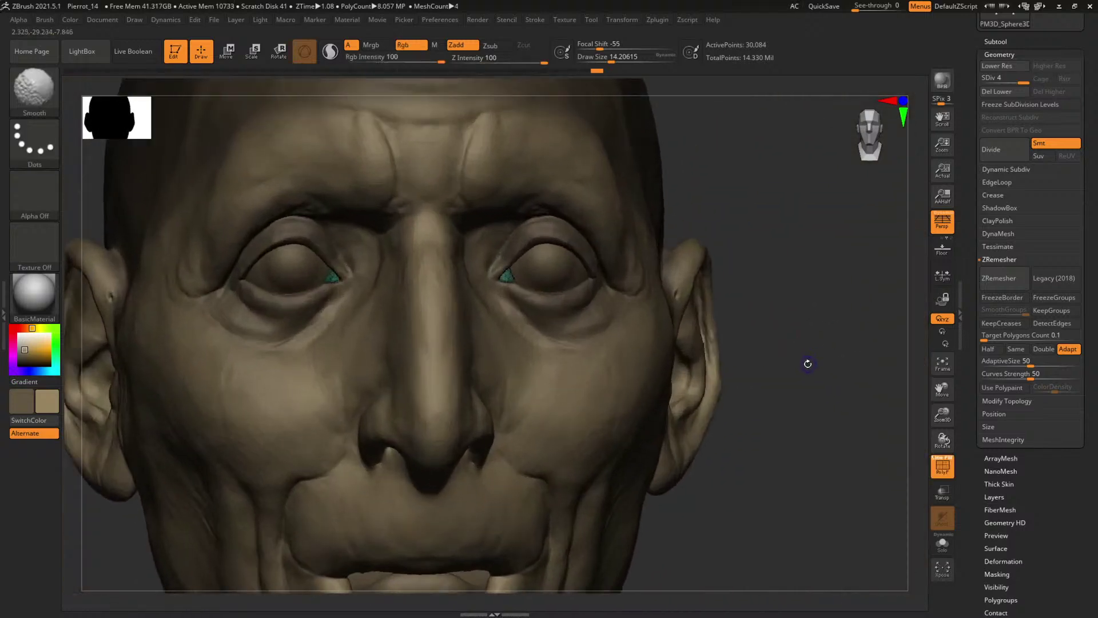
pyautogui.hotkey('shift', 'f')
pyautogui.hotkey('shift', 'd')
pyautogui.hotkey('shift', 'd')
pyautogui.hotkey('shift', 'd')
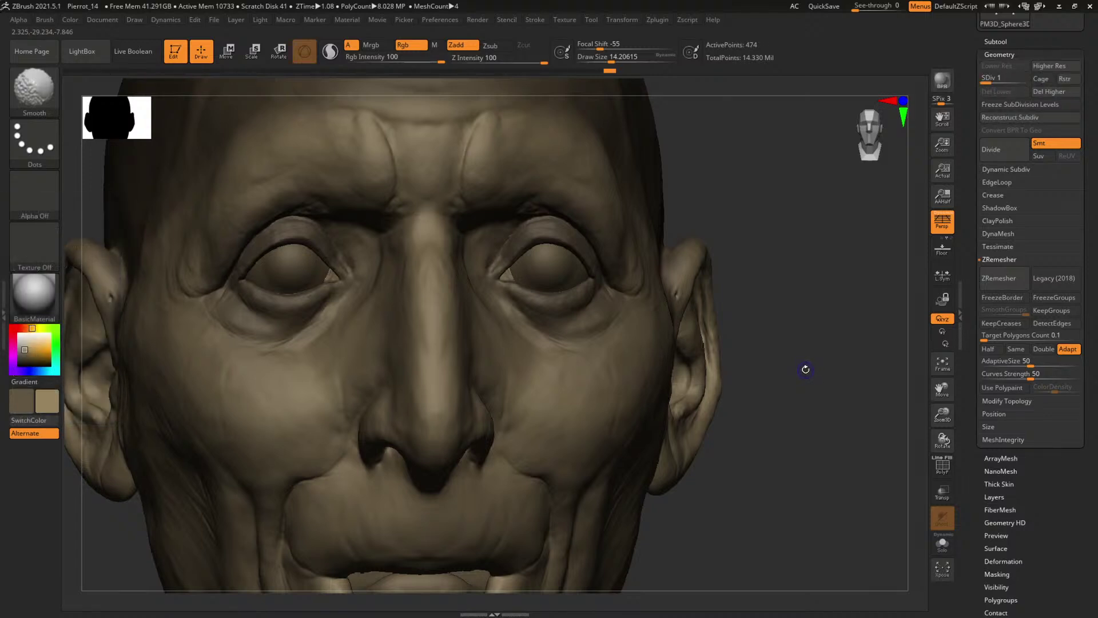
pyautogui.hotkey('shift', 'f')
pyautogui.hotkey('shift', 'f')
pyautogui.moveTo(796, 370); pyautogui.dragTo(781, 340)
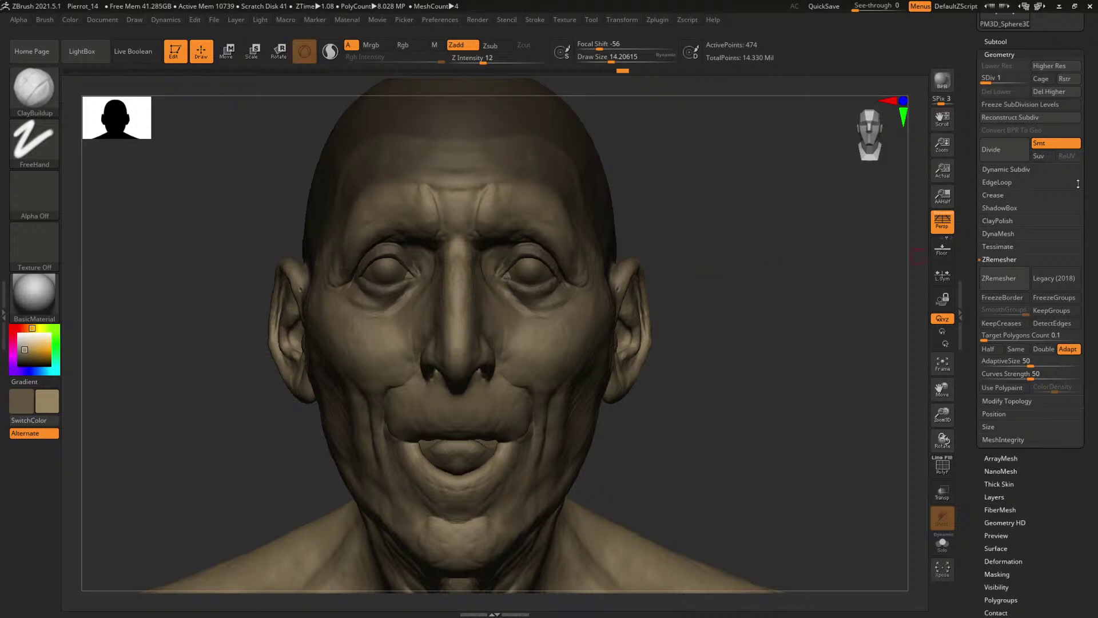
# - Start exporting the tear duct mesh as OBJ and go to the 01_Modelling > Exports folder
pyautogui.scroll(5, 1024, 222)
pyautogui.click(1040, 80)
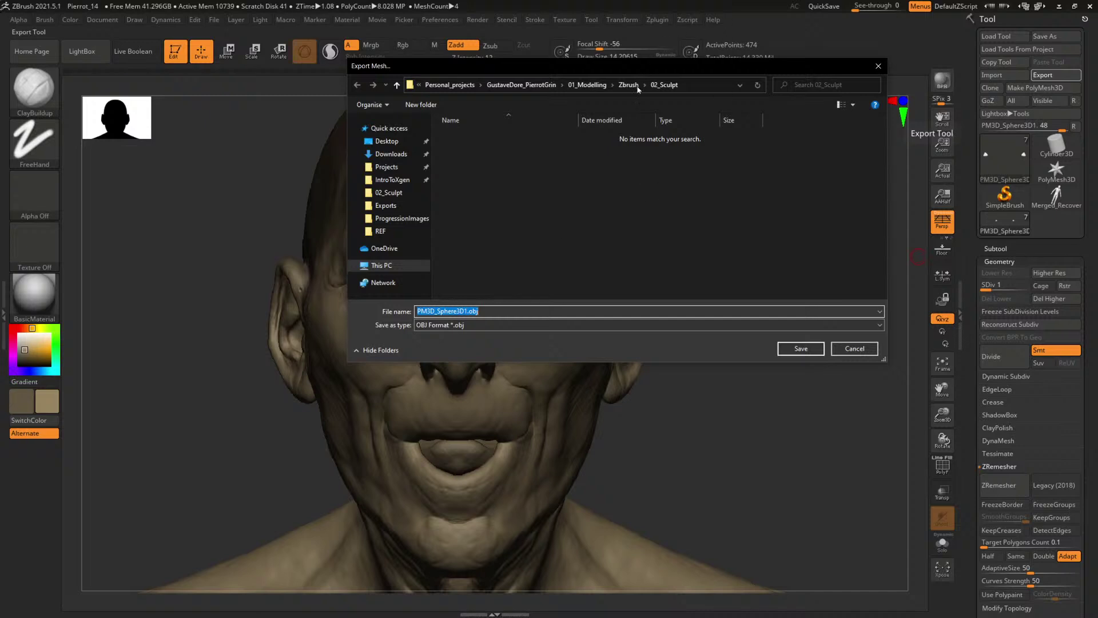
pyautogui.click(634, 86)
pyautogui.doubleClick(475, 163)
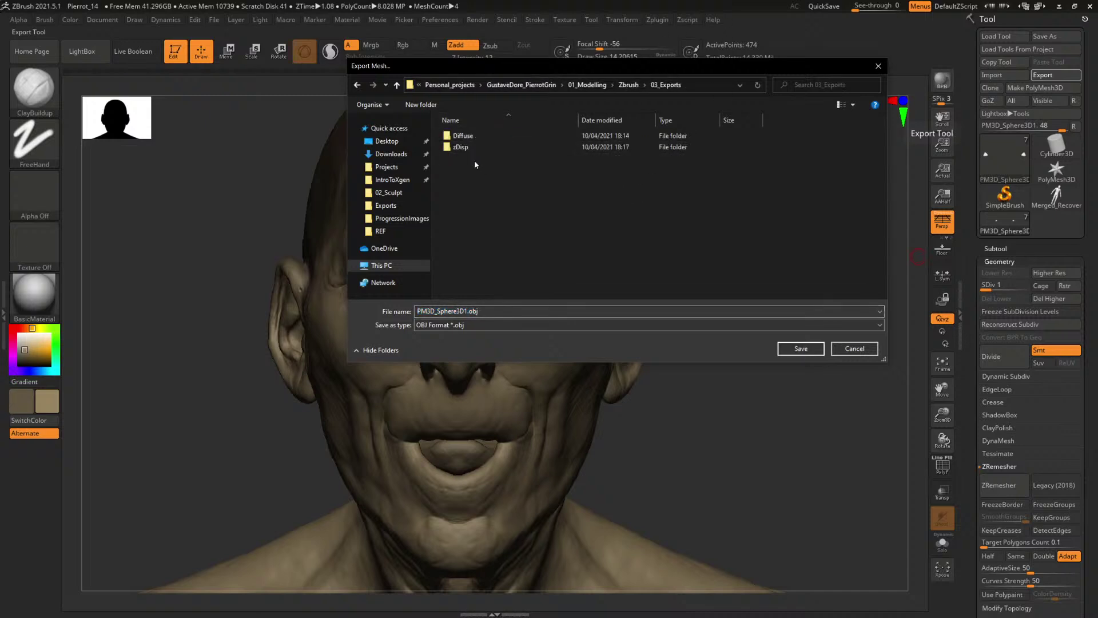
pyautogui.click(587, 85)
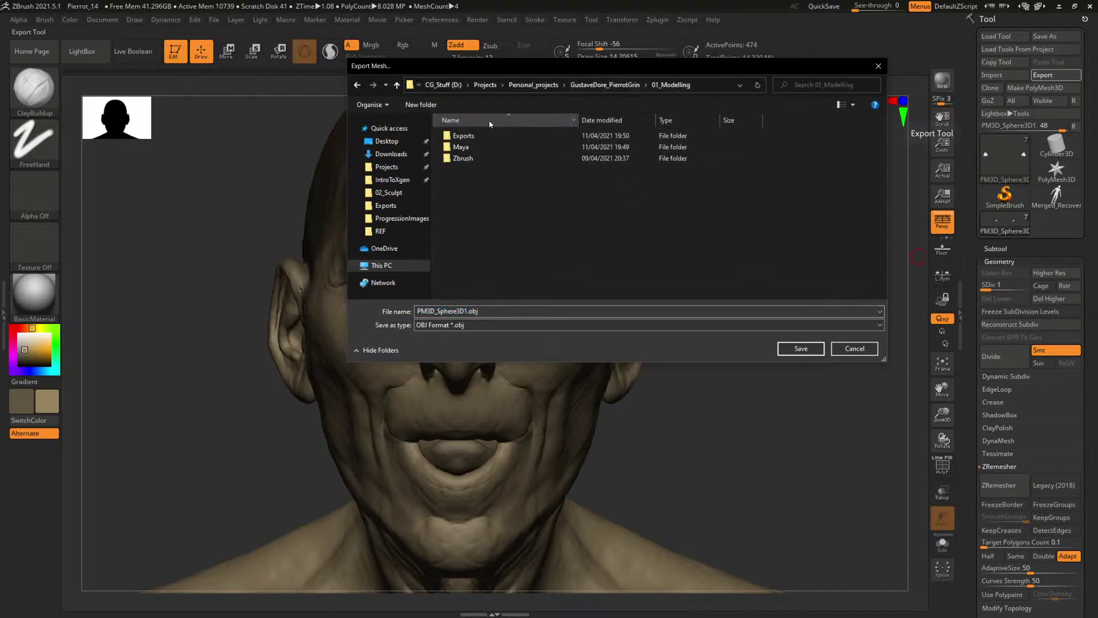
pyautogui.doubleClick(478, 135)
# - Name the export Eye_Caruncula_GEO.obj, reusing the Eye_Iris_GEO.obj file name, and save it
pyautogui.click(484, 147)
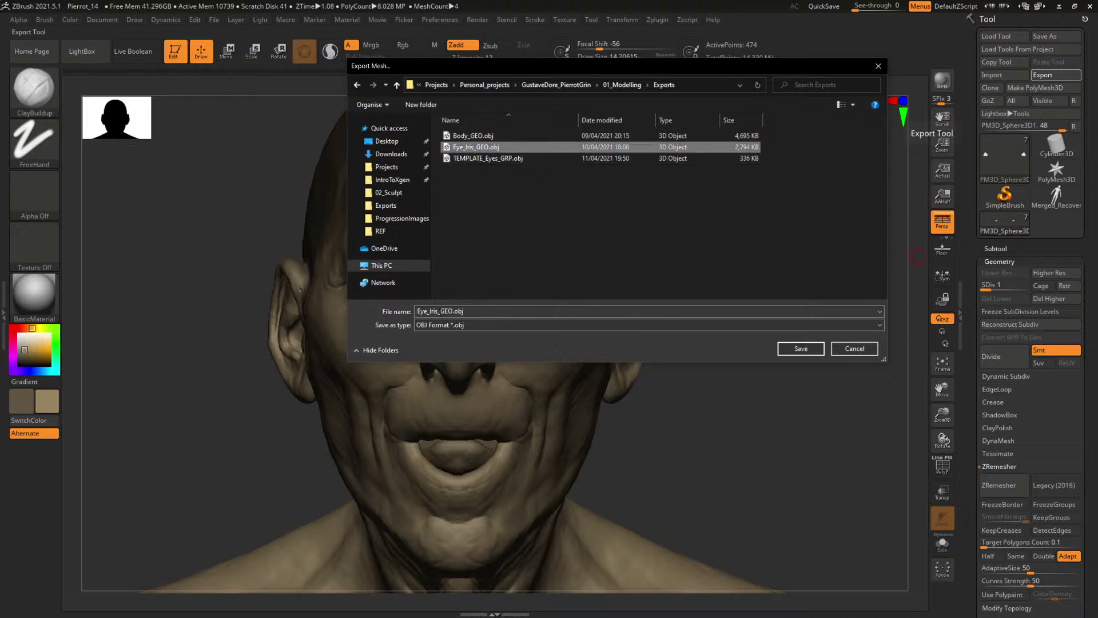
pyautogui.click(439, 312)
pyautogui.click(439, 311)
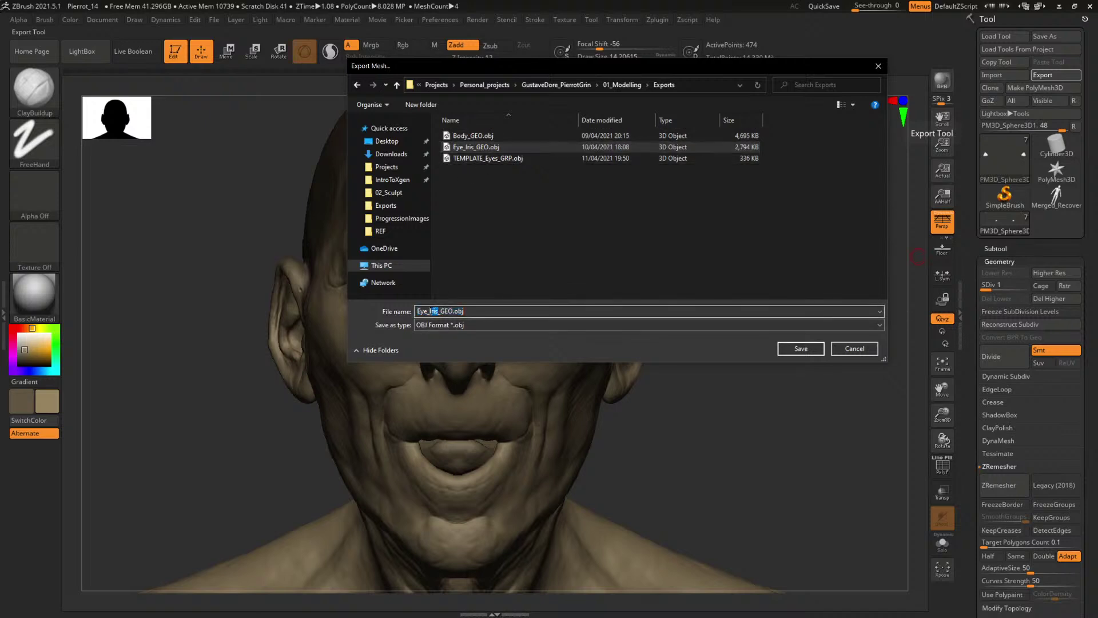
pyautogui.press('BackSpace')
pyautogui.press('BackSpace')
pyautogui.press('BackSpace')
pyautogui.press('BackSpace')
pyautogui.write('Carun')
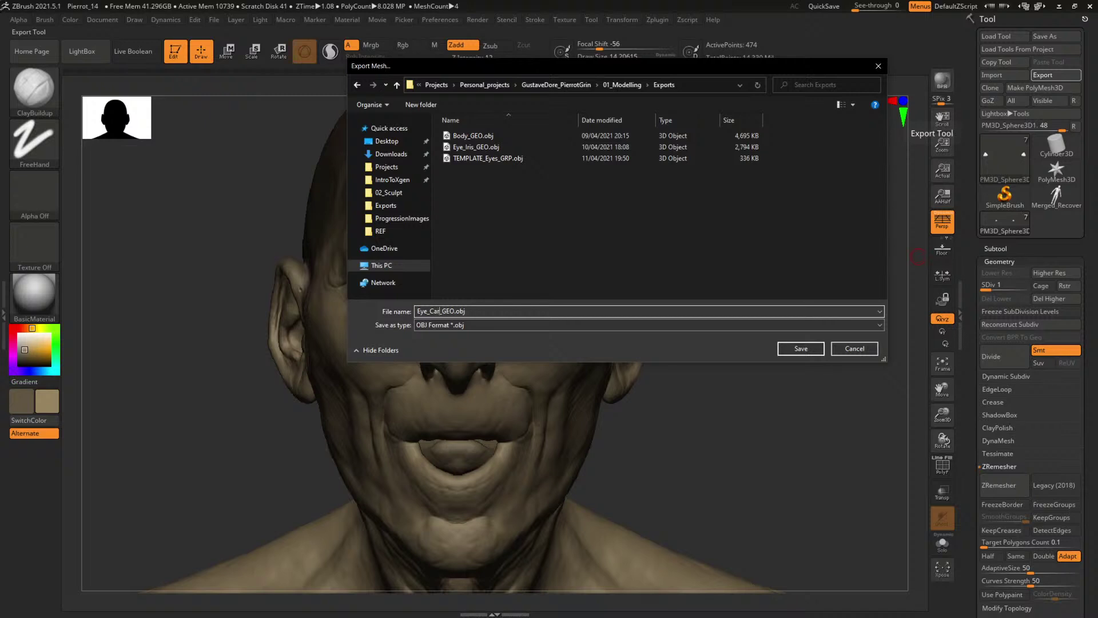
pyautogui.write('cula')
pyautogui.press('Return')
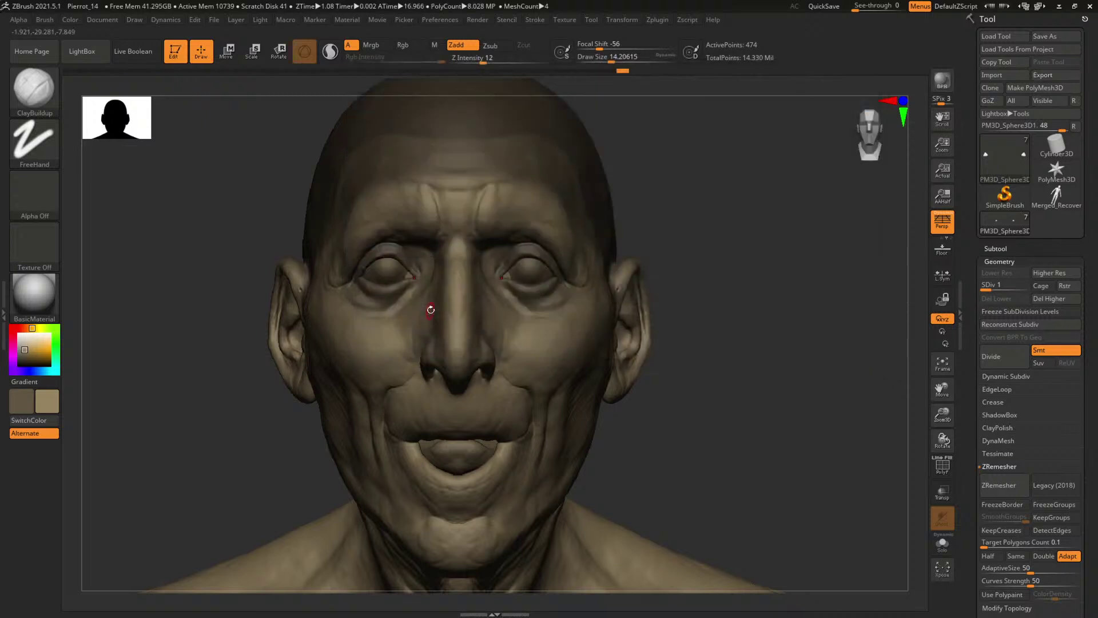
# - Select the Body_GEO subtool and lower it to SDiv 1 for work around the eyes
pyautogui.moveTo(752, 243)
pyautogui.mouseDown()
pyautogui.moveTo(726, 258)
pyautogui.moveTo(728, 300)
pyautogui.mouseUp()
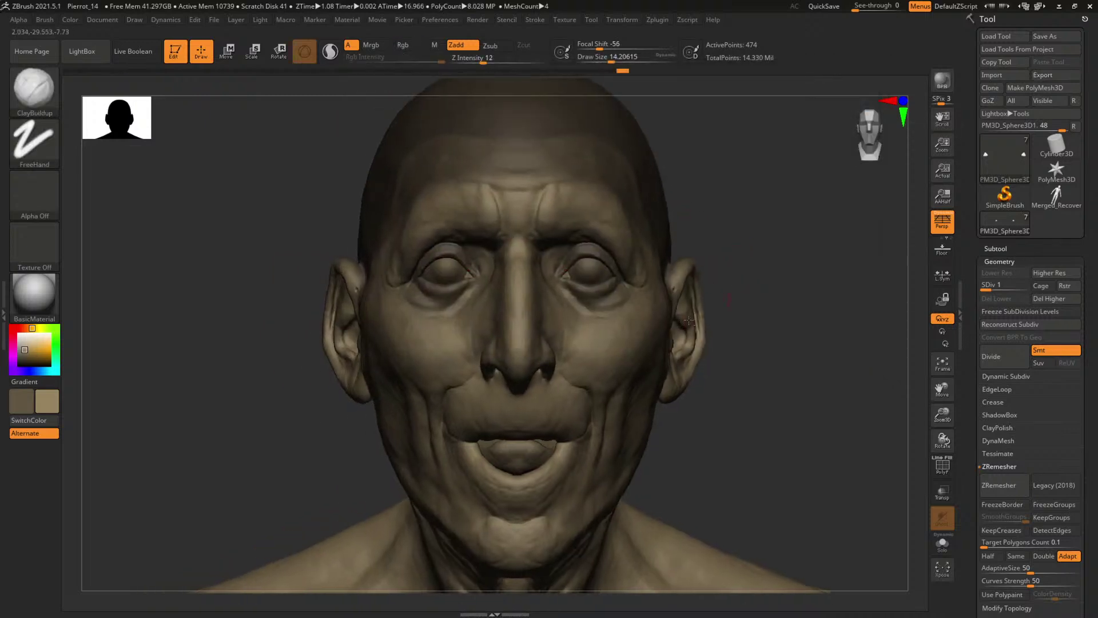
pyautogui.keyDown('alt'); pyautogui.click(612, 360); pyautogui.keyUp('alt')
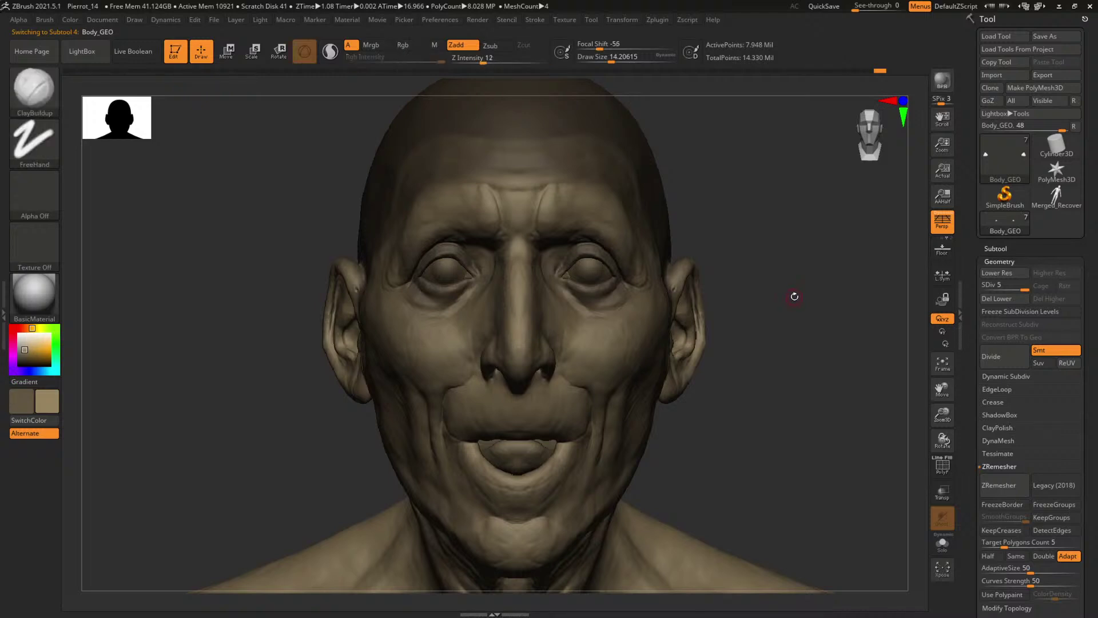
pyautogui.moveTo(757, 291); pyautogui.dragTo(712, 357)
pyautogui.moveTo(751, 293); pyautogui.dragTo(643, 354)
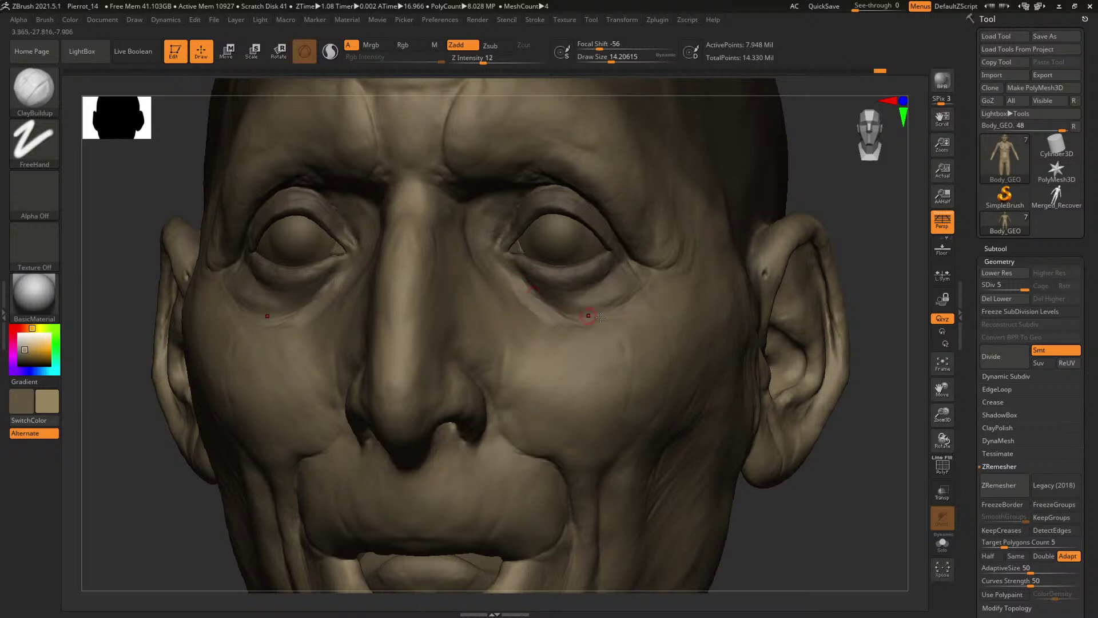
pyautogui.press('b')
pyautogui.click(628, 318)
pyautogui.moveTo(899, 368)
pyautogui.keyDown('shift'); pyautogui.mouseDown()
pyautogui.moveTo(865, 350)
pyautogui.moveTo(858, 365)
pyautogui.moveTo(589, 360)
pyautogui.mouseUp(); pyautogui.keyUp('shift')
pyautogui.hotkey('shift', 'd')
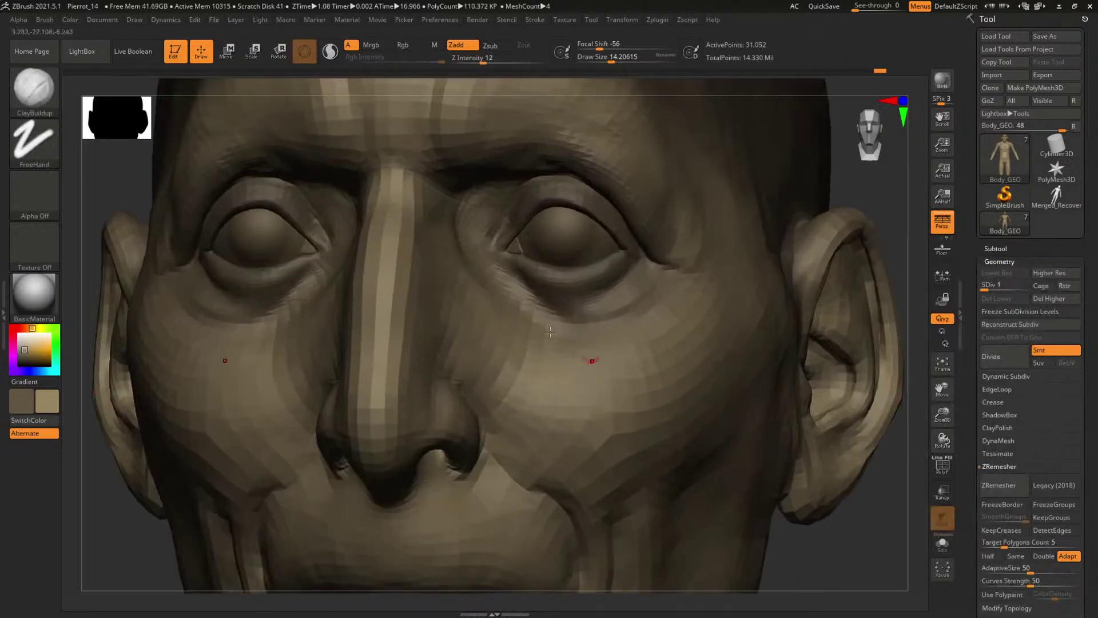
# - Rework the bags under the eyes at a draw size of about 23 and return to SDiv 5
pyautogui.press('space')
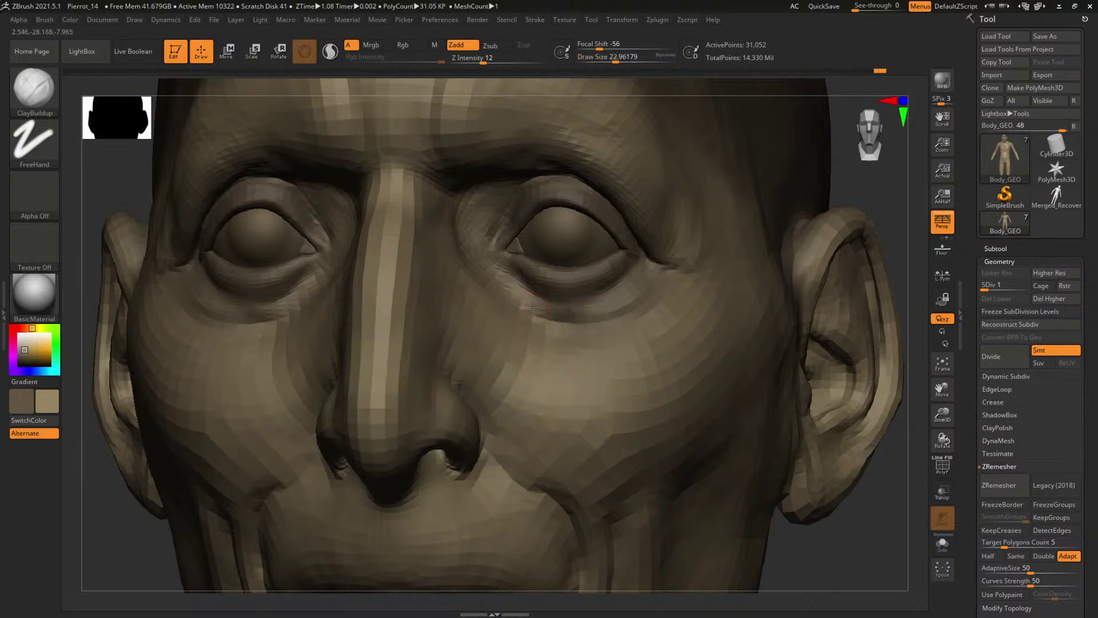
pyautogui.click(560, 313)
pyautogui.press('d')
pyautogui.press('d')
pyautogui.press('d')
pyautogui.press('d')
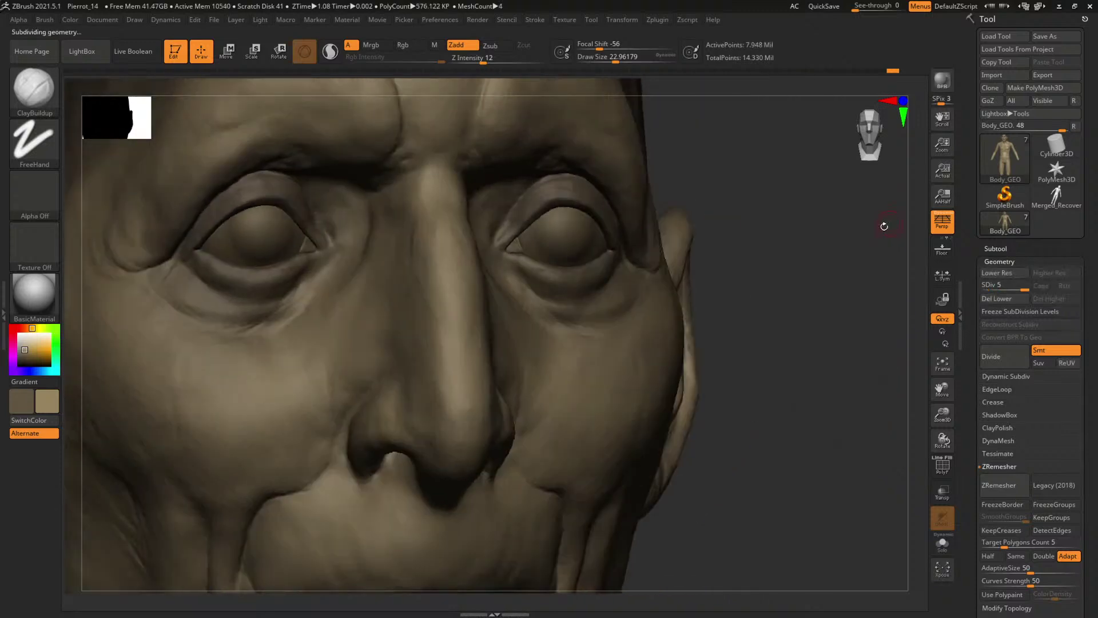
# - Build up the folds below the eyes with ClayBuildup at a draw size of about 24
pyautogui.moveTo(874, 246)
pyautogui.keyDown('alt'); pyautogui.mouseDown()
pyautogui.moveTo(632, 221)
pyautogui.moveTo(723, 311)
pyautogui.moveTo(756, 313)
pyautogui.moveTo(843, 388)
pyautogui.moveTo(870, 297)
pyautogui.moveTo(522, 319)
pyautogui.moveTo(508, 294)
pyautogui.mouseUp(); pyautogui.keyUp('alt')
pyautogui.press('space')
pyautogui.press('space')
pyautogui.press('space')
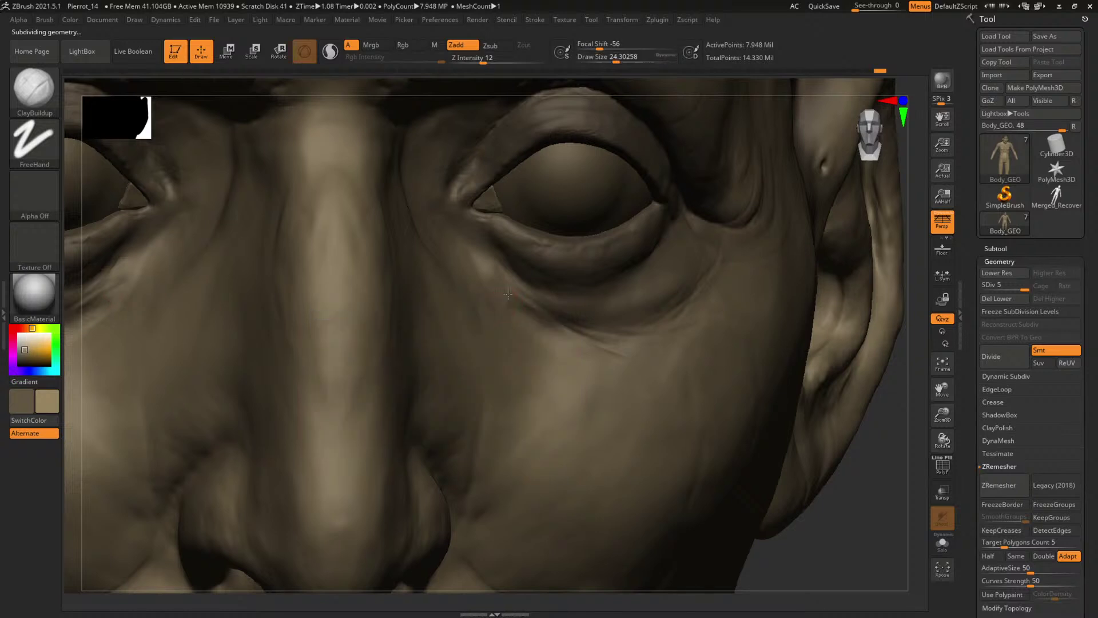
pyautogui.press('f')
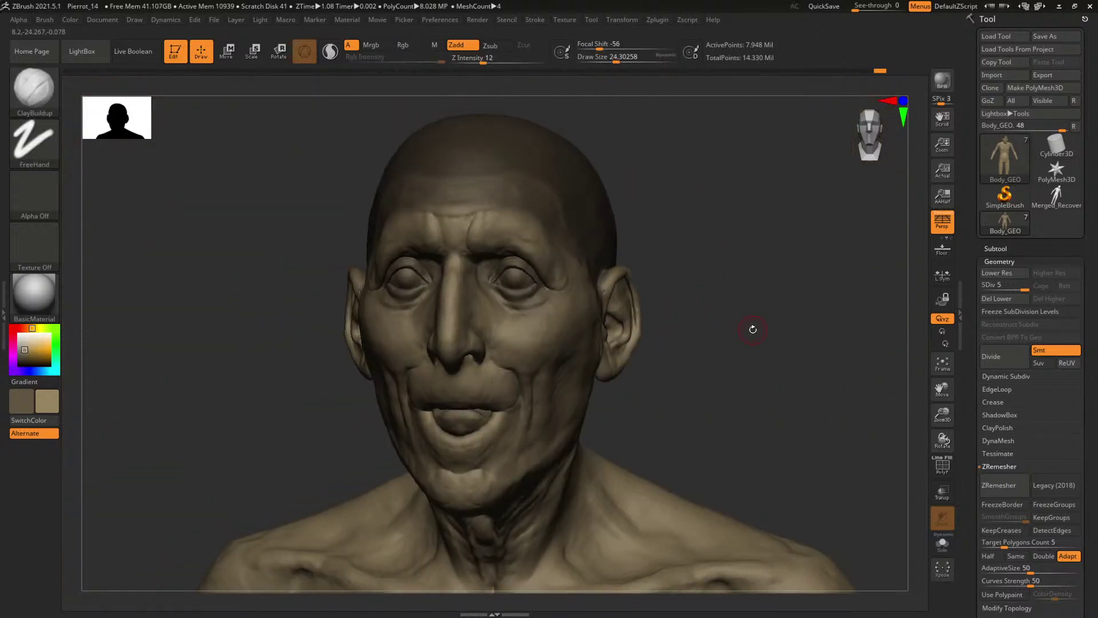
pyautogui.keyDown('ctrl'); pyautogui.moveTo(755, 326); pyautogui.dragTo(646, 308, button='right'); pyautogui.keyUp('ctrl')
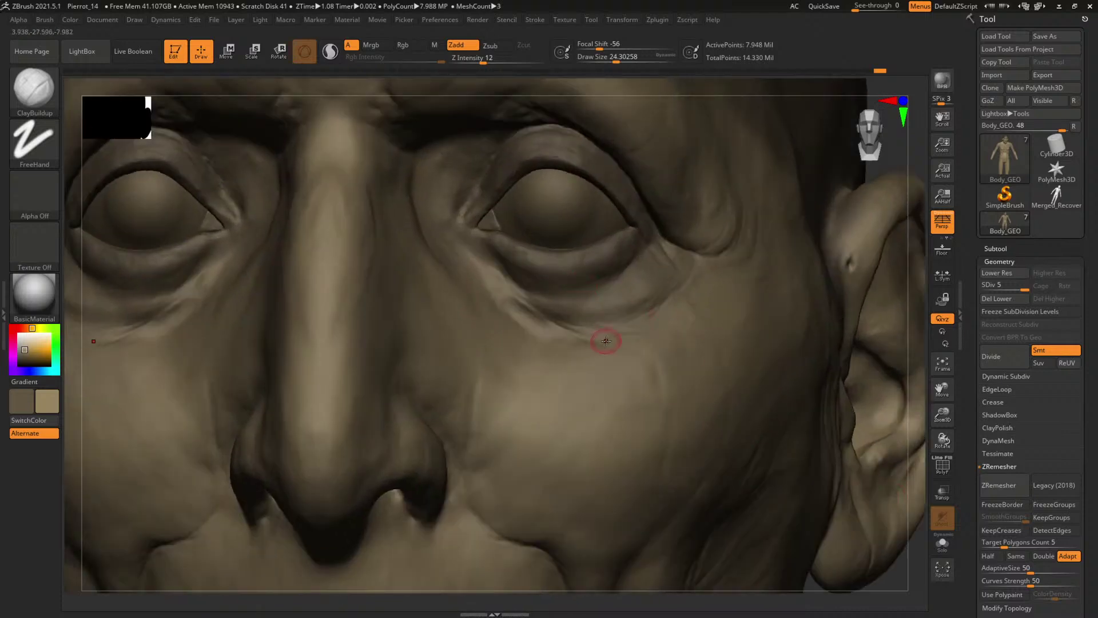
# - Carve creases below the outer eye corner with the DamStandard brush at draw sizes of about 22 and 34
pyautogui.press('b')
pyautogui.press('d')
pyautogui.press('s')
pyautogui.press('space')
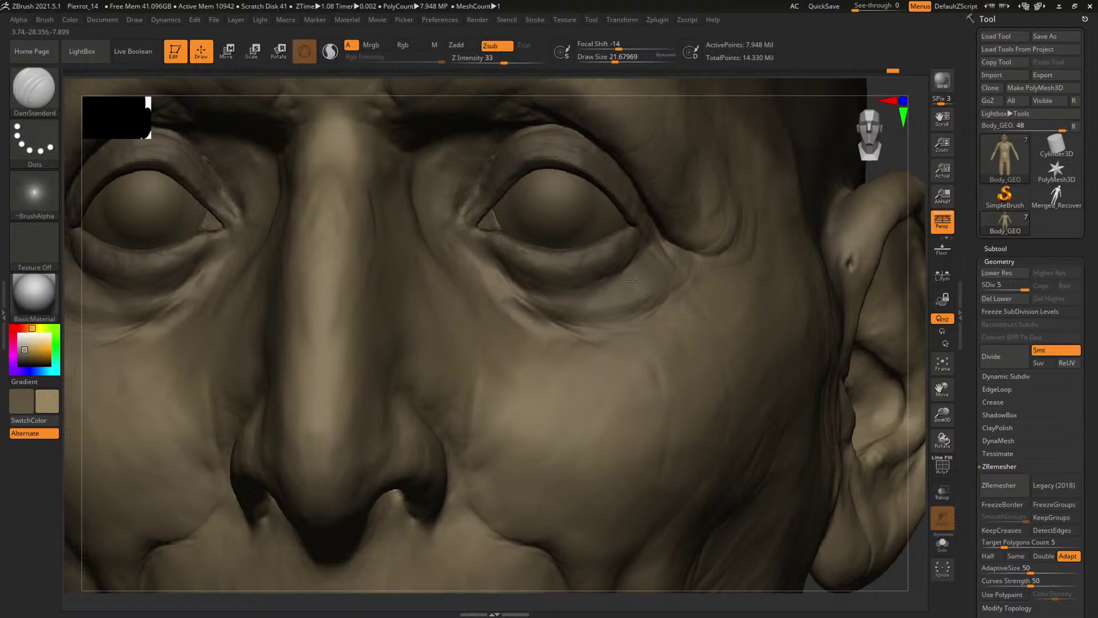
pyautogui.press(']')
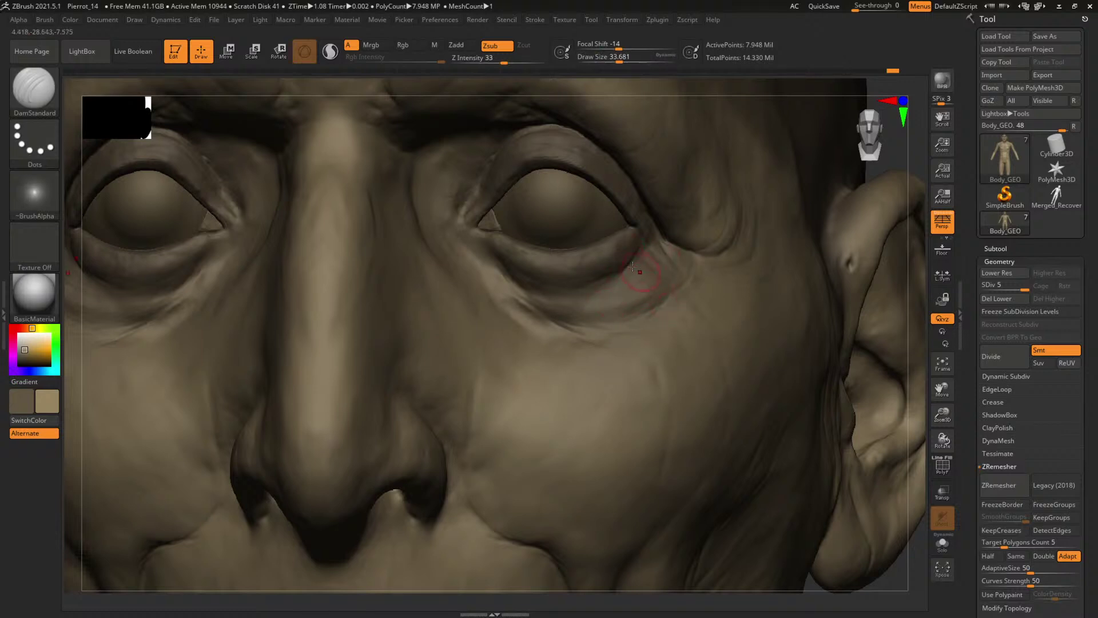
pyautogui.moveTo(626, 275); pyautogui.dragTo(606, 292)
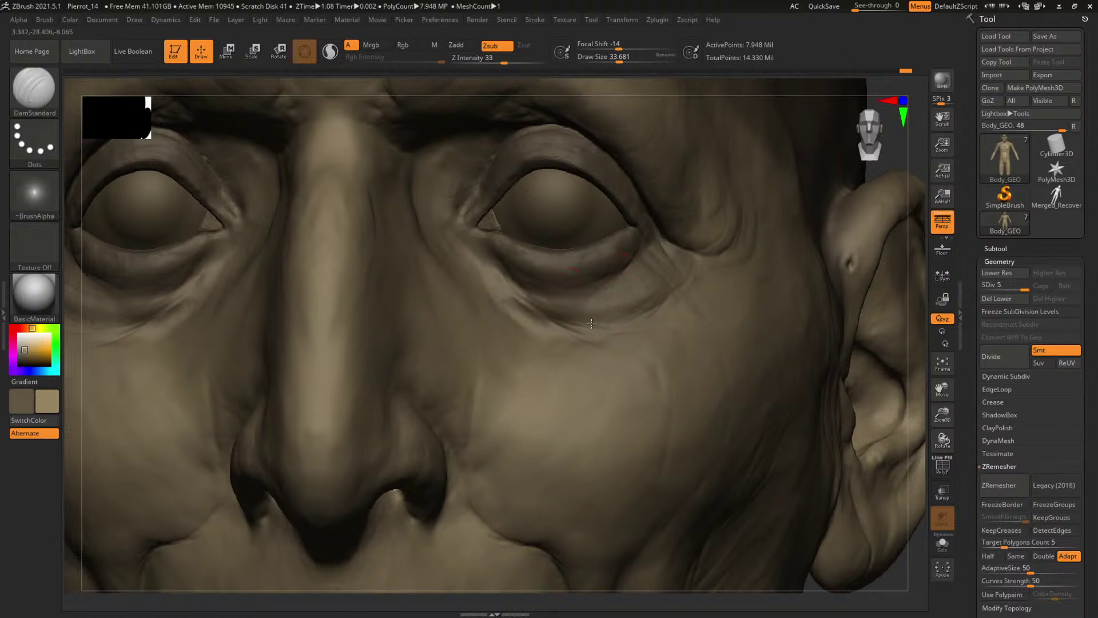
# - Refine the wrinkles in the eye bag and at the outer eye corner at a draw size of about 26
pyautogui.press('[')
pyautogui.moveTo(577, 312); pyautogui.dragTo(578, 304)
pyautogui.moveTo(671, 252); pyautogui.dragTo(619, 284)
pyautogui.press('shift')
# - Isolate the face polygroup to examine it, and show the whole body again
pyautogui.press('f')
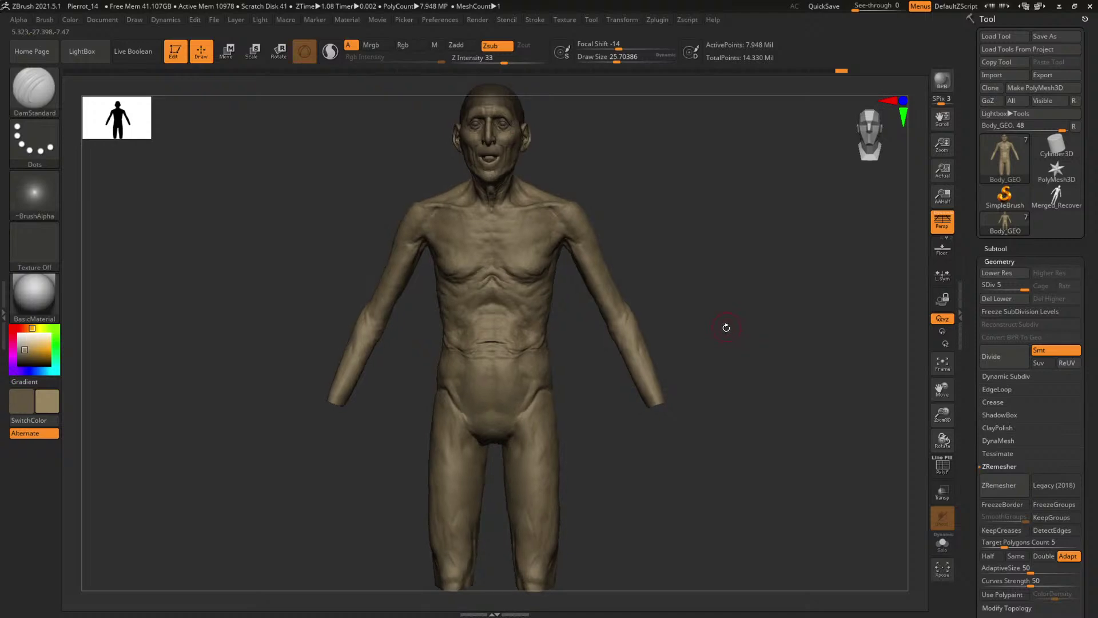
pyautogui.hotkey('ctrl', 'shift')
pyautogui.keyDown('ctrl'); pyautogui.keyDown('shift'); pyautogui.click(531, 159); pyautogui.keyUp('shift'); pyautogui.keyUp('ctrl')
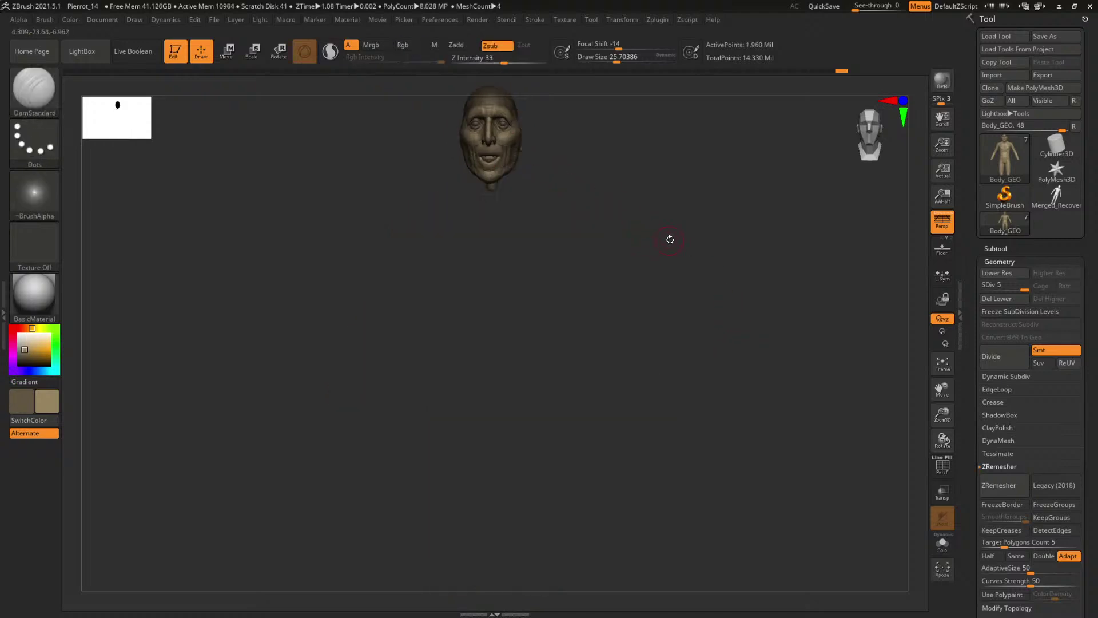
pyautogui.press('f')
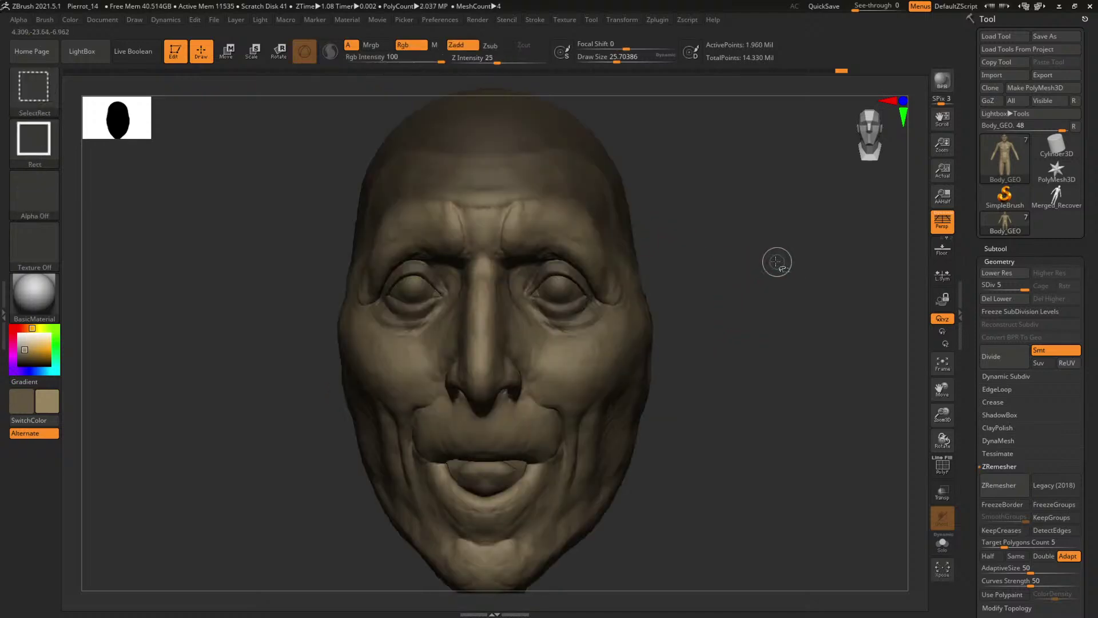
pyautogui.keyDown('ctrl'); pyautogui.keyDown('shift'); pyautogui.click(750, 277); pyautogui.keyUp('shift'); pyautogui.keyUp('ctrl')
pyautogui.moveTo(767, 286)
pyautogui.mouseDown()
pyautogui.moveTo(775, 292)
pyautogui.moveTo(772, 255)
pyautogui.mouseUp()
# - Save the project as Pierrot_14.ZPR in the Zbrush > 02_Sculpt folder, replacing the existing file
pyautogui.press('ctrl')
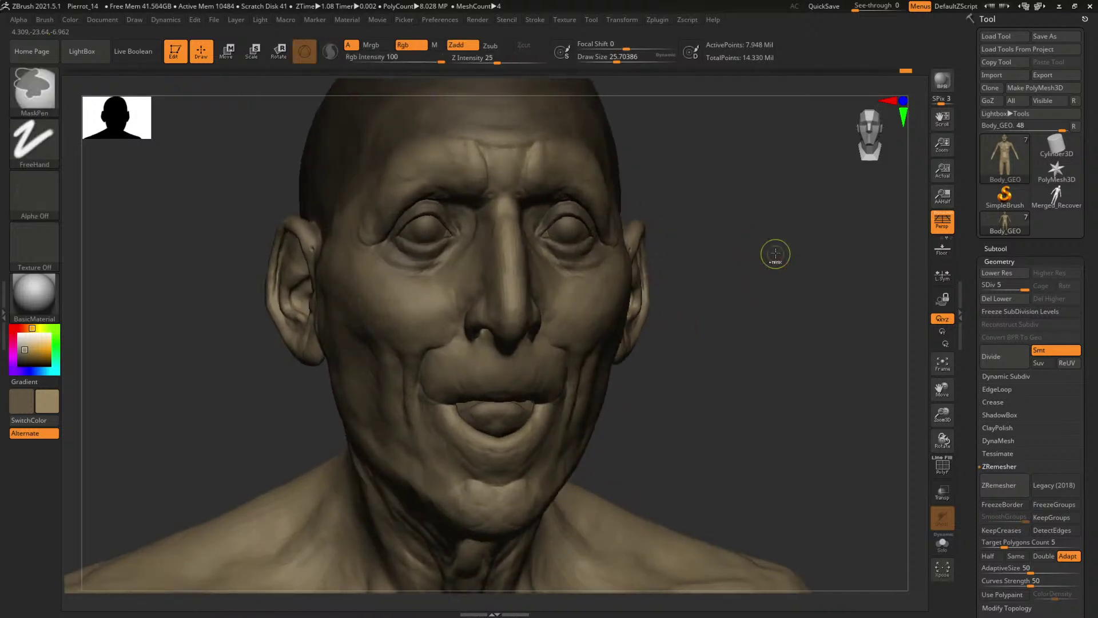
pyautogui.hotkey('ctrl', 's')
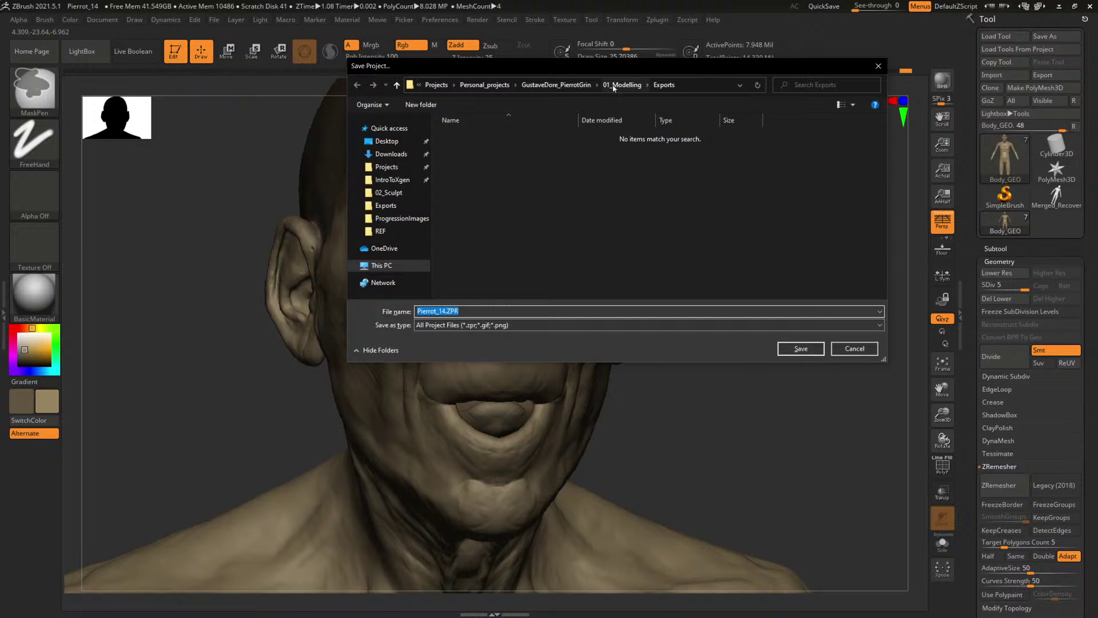
pyautogui.doubleClick(460, 158)
pyautogui.doubleClick(461, 158)
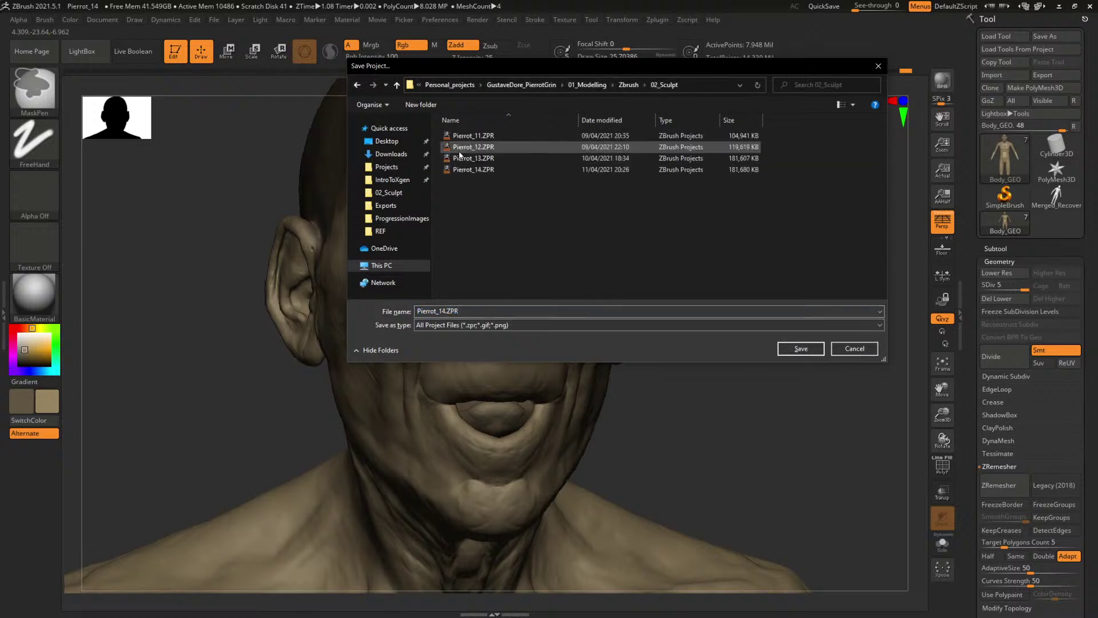
pyautogui.click(799, 349)
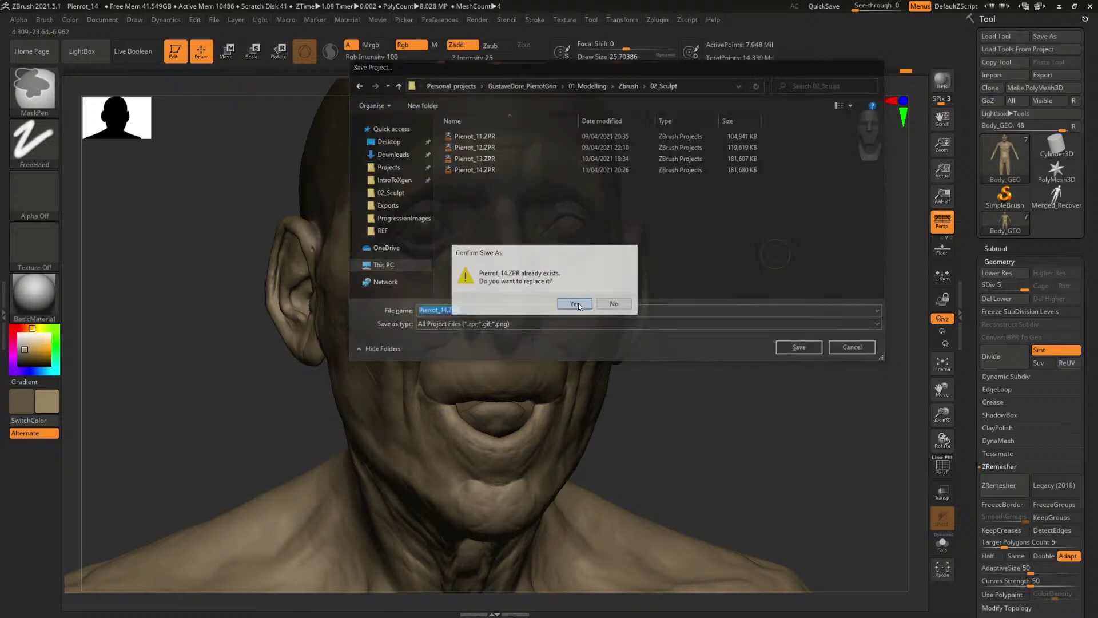
pyautogui.click(578, 303)
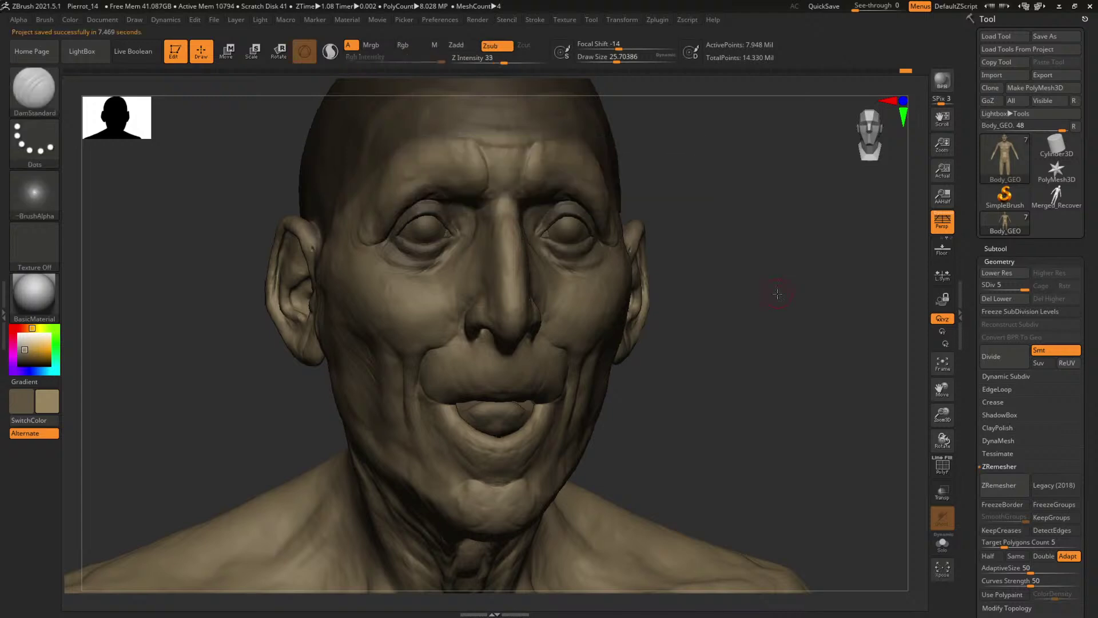
# - Lower Body_GEO to SDiv 1 and export it as Body_GEO.obj to 01_Modelling > Exports, replacing the existing file
pyautogui.hotkey('shift', 'd')
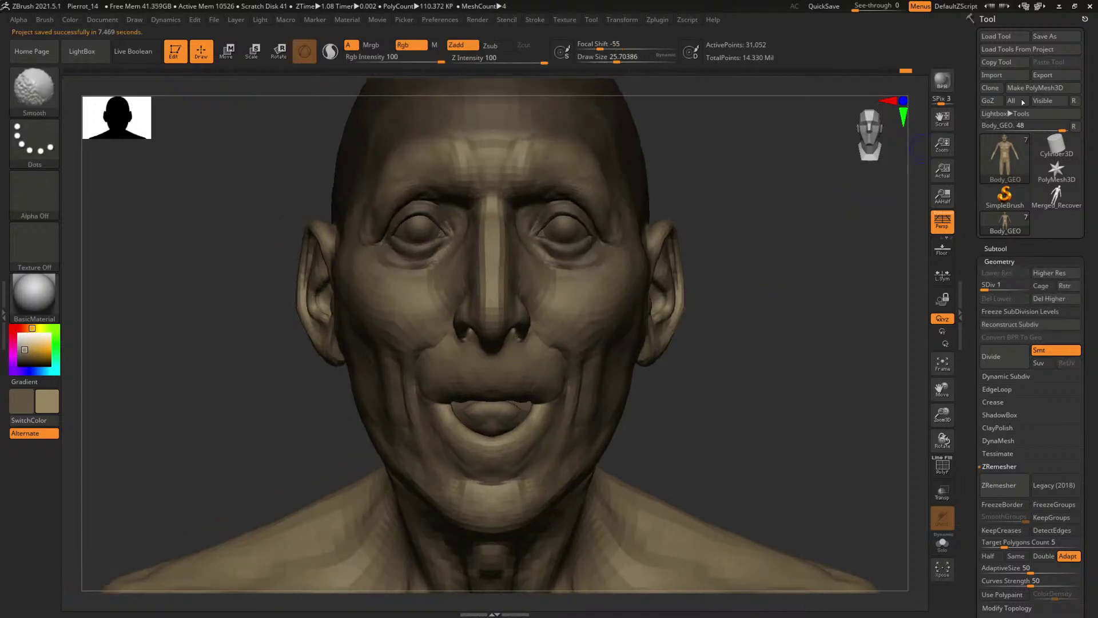
pyautogui.click(1034, 76)
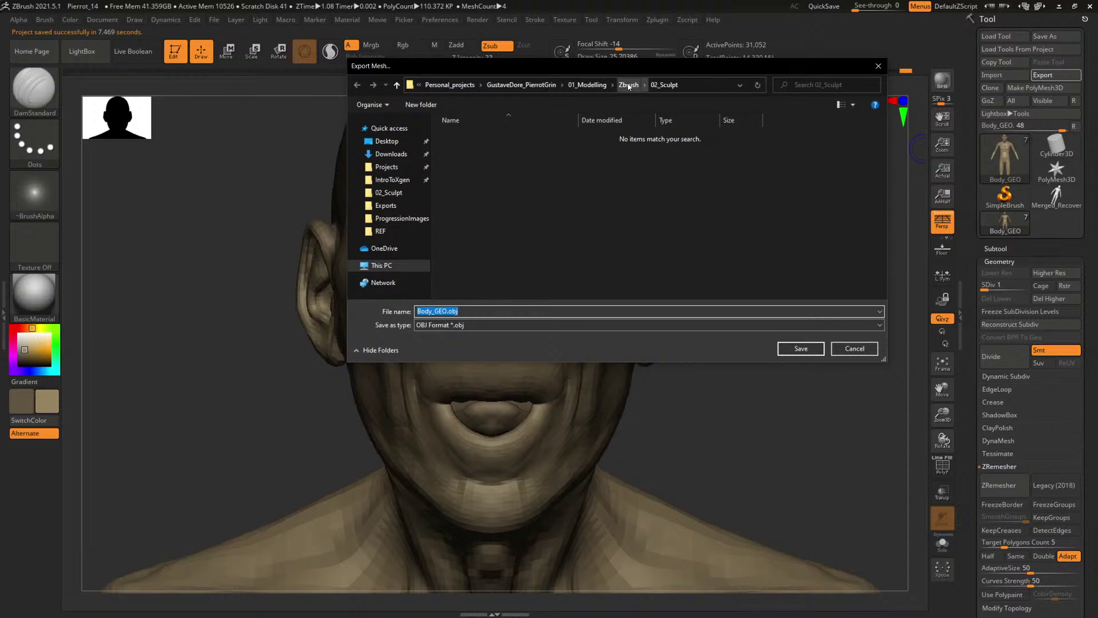
pyautogui.click(588, 85)
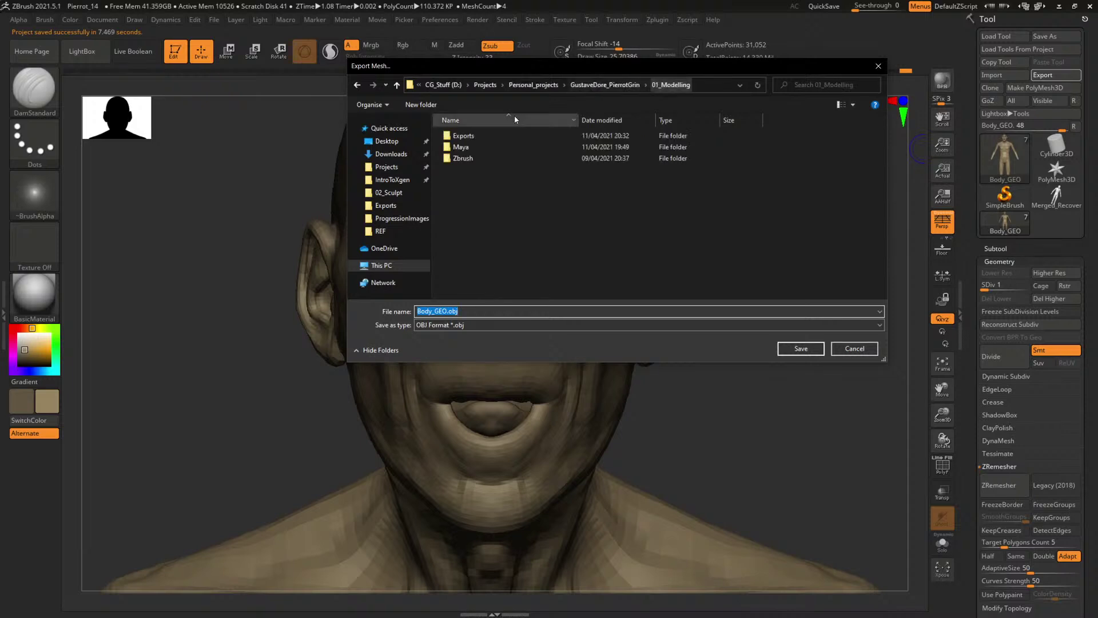
pyautogui.doubleClick(466, 137)
pyautogui.click(801, 349)
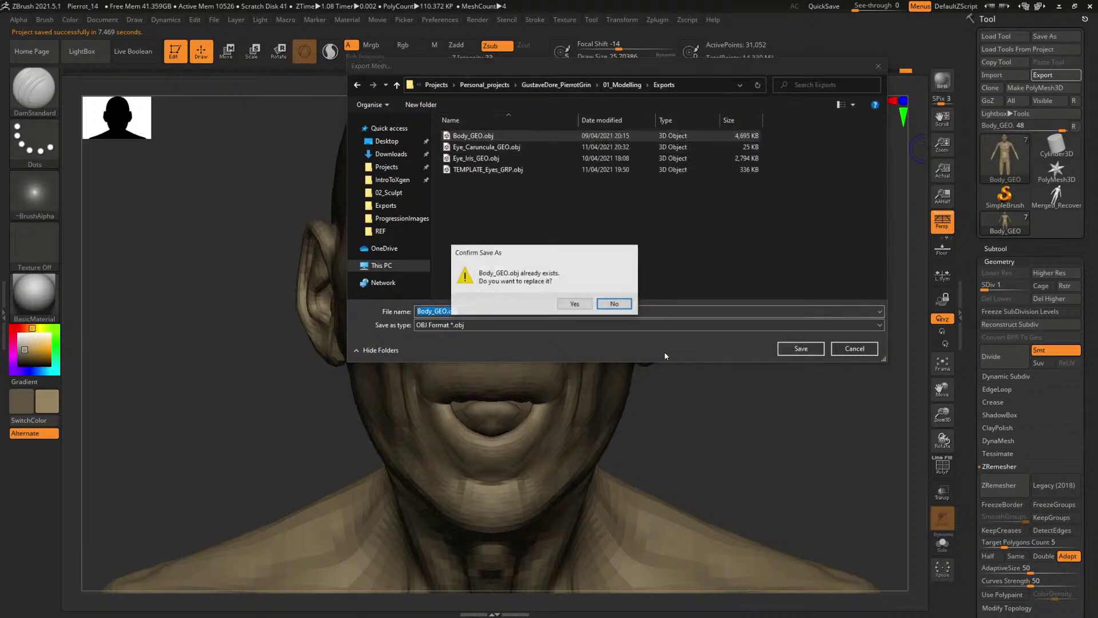
pyautogui.click(575, 304)
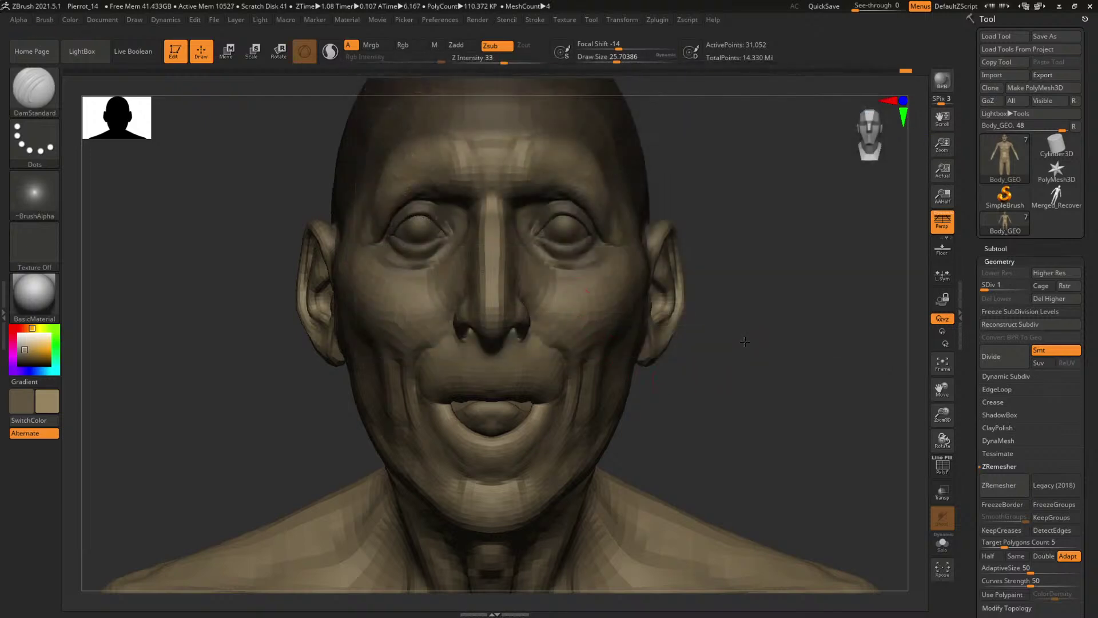
# - Return Body_GEO to SDiv 5
pyautogui.press('d')
pyautogui.press('d')
pyautogui.press('d')
pyautogui.press('d')
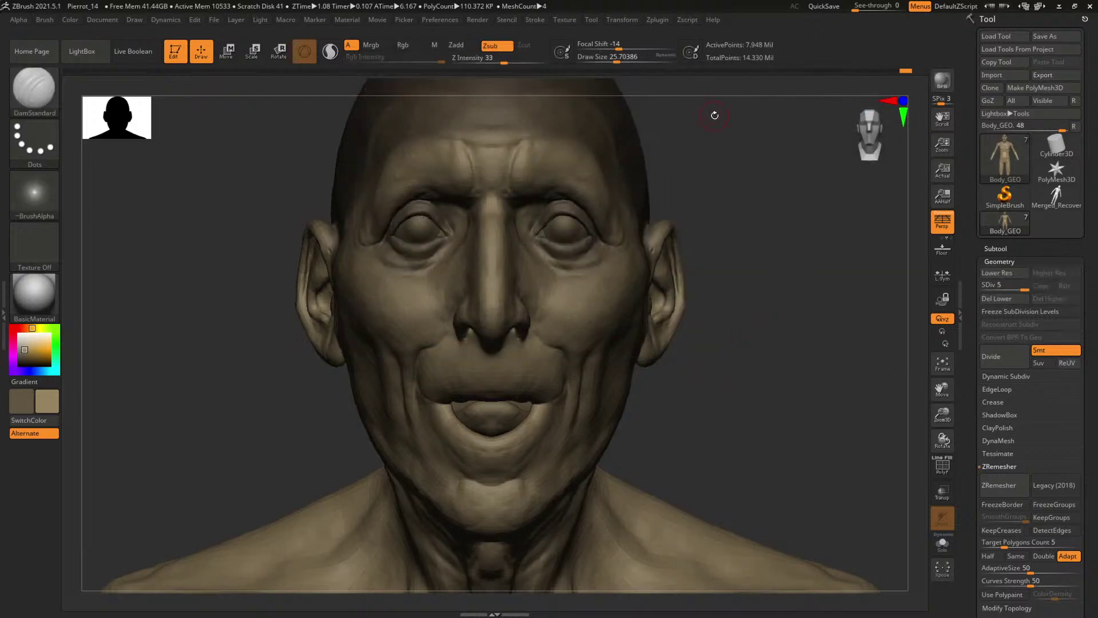
# - Open a File Explorer window and browse to the project's 01_Modelling > Zbrush > 03_Exports > zDisp folder
pyautogui.click(661, 20)
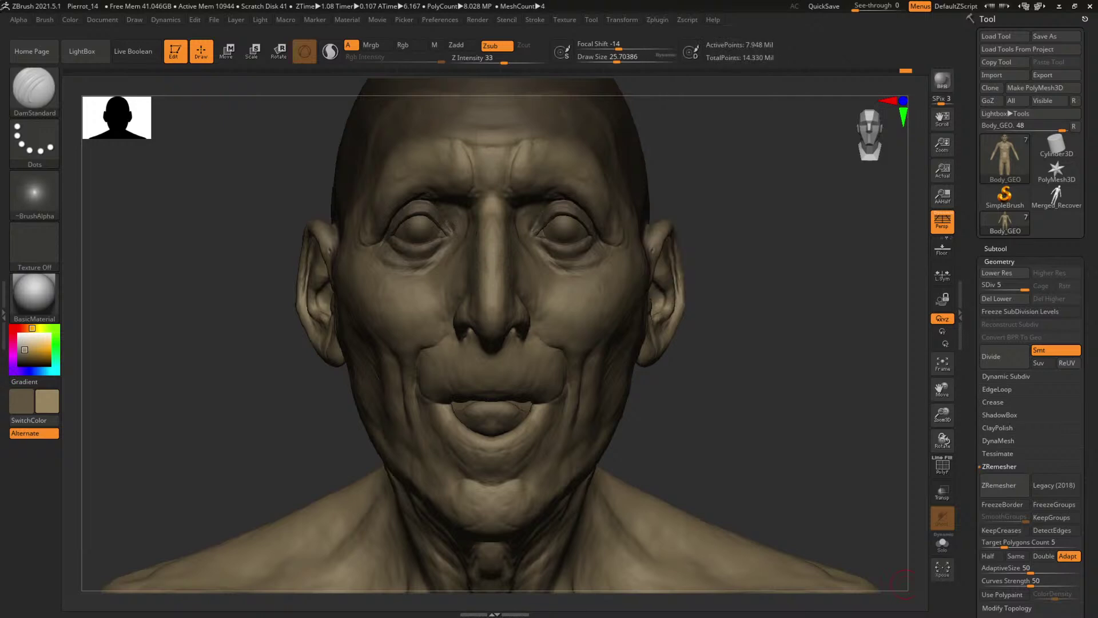
pyautogui.press('super+e')
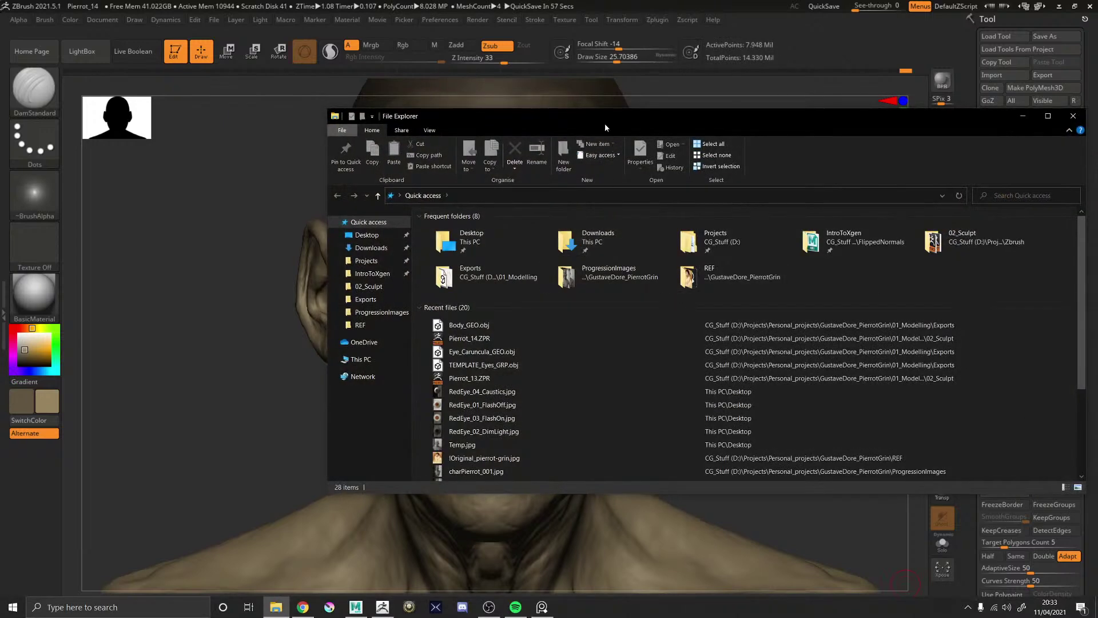
pyautogui.moveTo(524, 119); pyautogui.dragTo(416, 114)
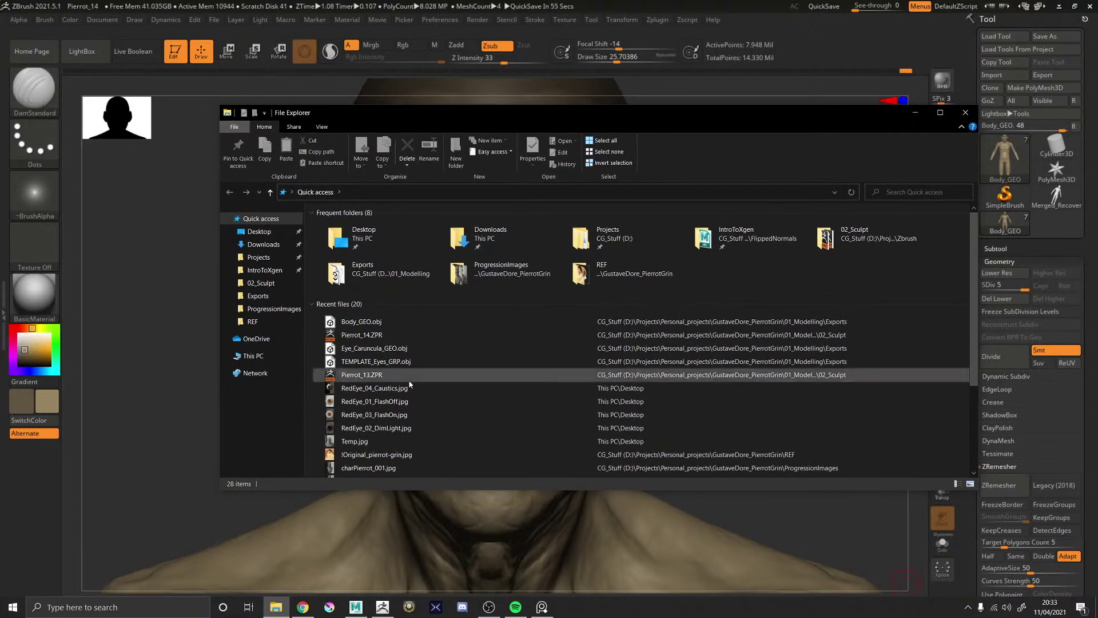
pyautogui.doubleClick(503, 270)
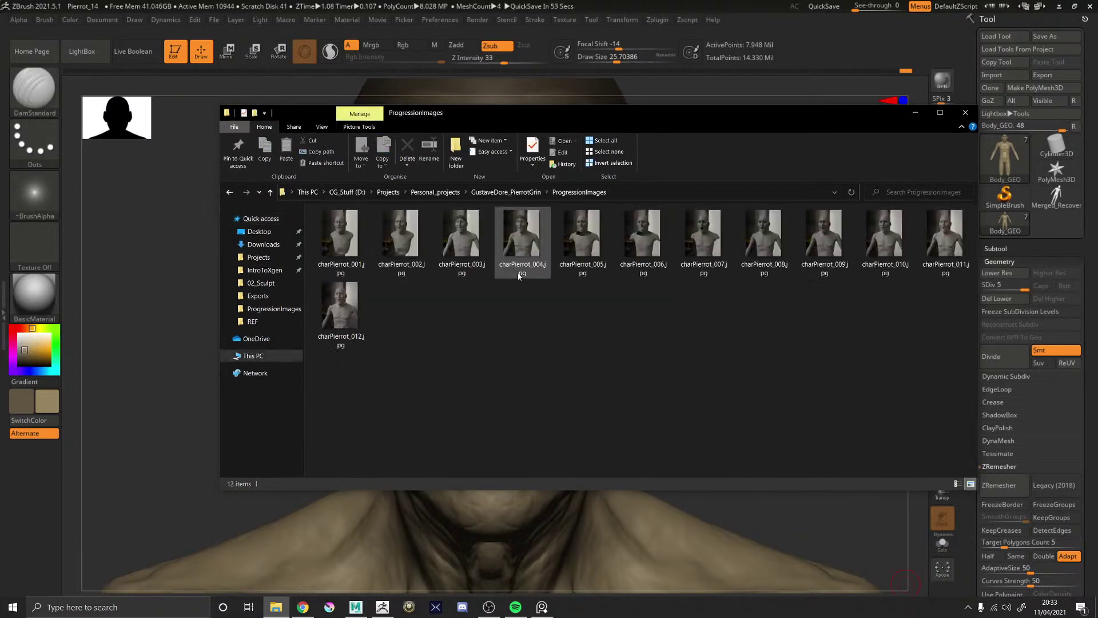
pyautogui.click(505, 192)
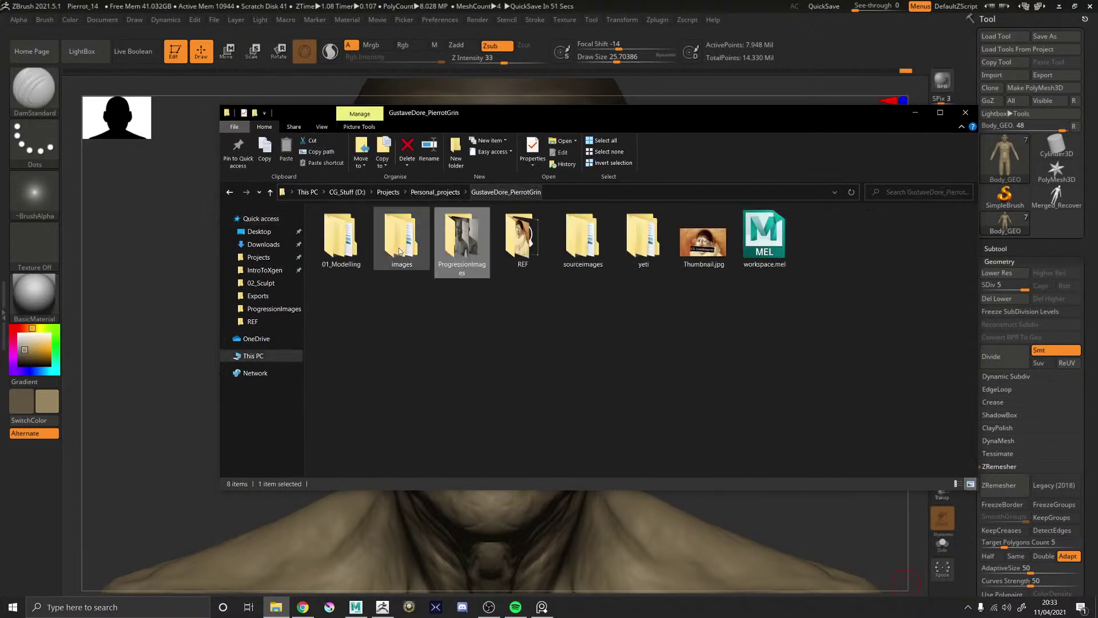
pyautogui.doubleClick(354, 254)
pyautogui.doubleClick(343, 226)
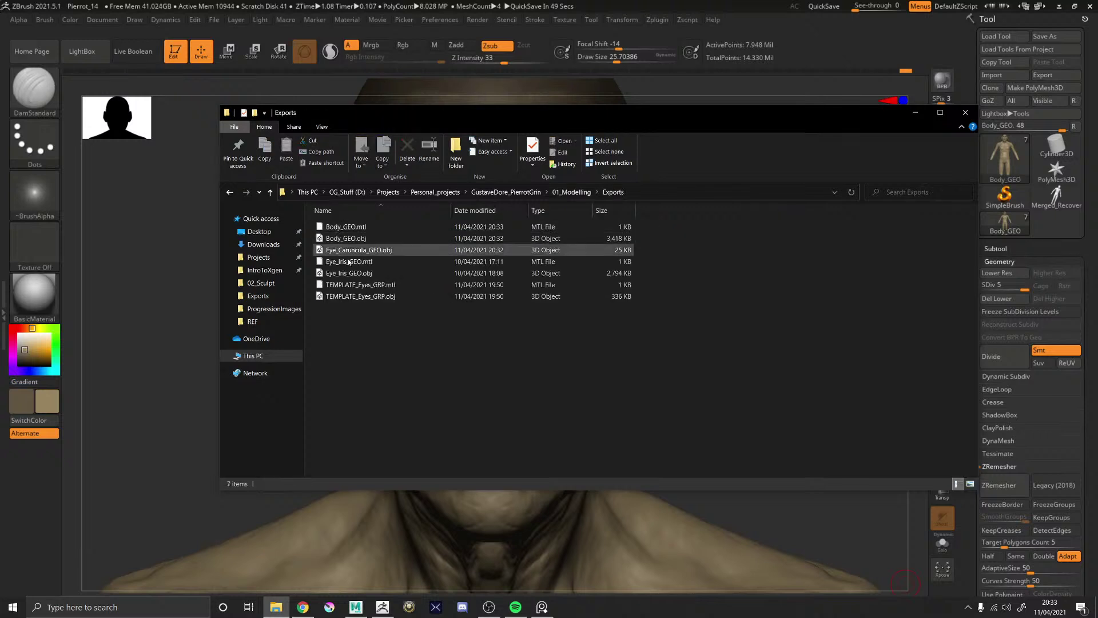
pyautogui.click(571, 192)
pyautogui.doubleClick(347, 250)
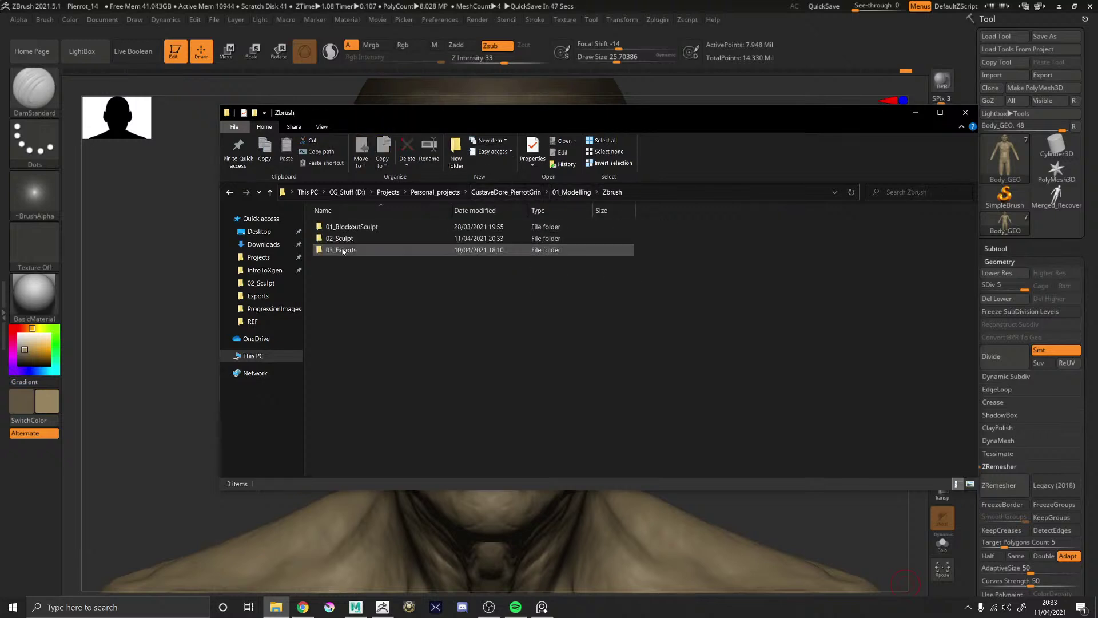
pyautogui.doubleClick(343, 250)
pyautogui.doubleClick(341, 239)
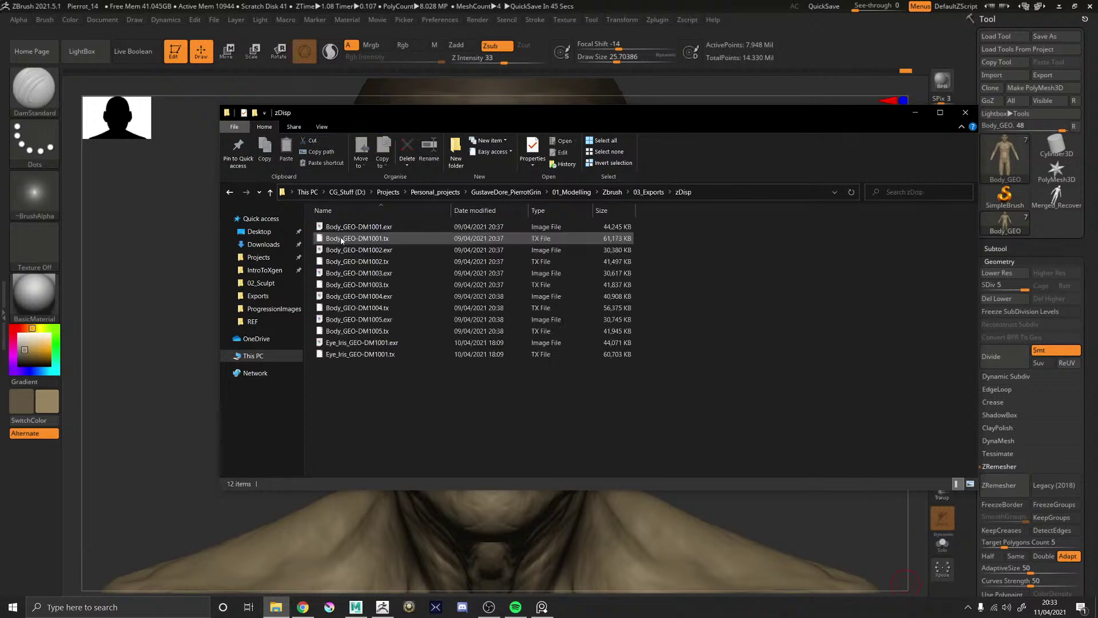
# - Select the EXR displacement maps Body_GEO-DM1001 to Body_GEO-DM1005 and try to delete them
pyautogui.click(351, 230)
pyautogui.keyDown('ctrl'); pyautogui.click(359, 251); pyautogui.keyUp('ctrl')
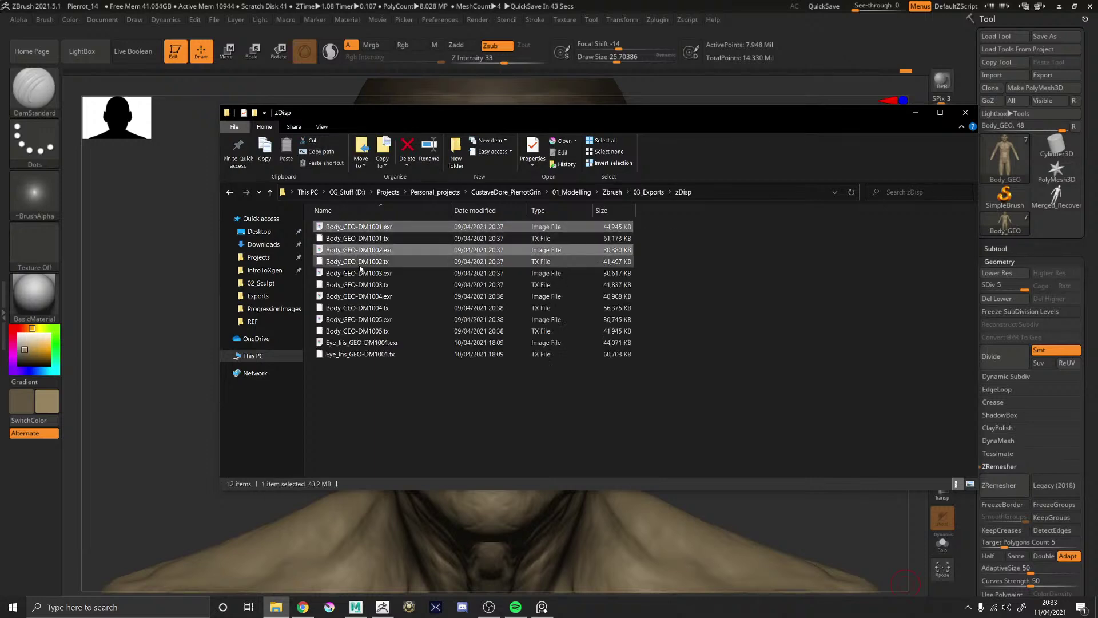
pyautogui.keyDown('ctrl'); pyautogui.click(366, 273); pyautogui.keyUp('ctrl')
pyautogui.keyDown('ctrl'); pyautogui.click(377, 297); pyautogui.keyUp('ctrl')
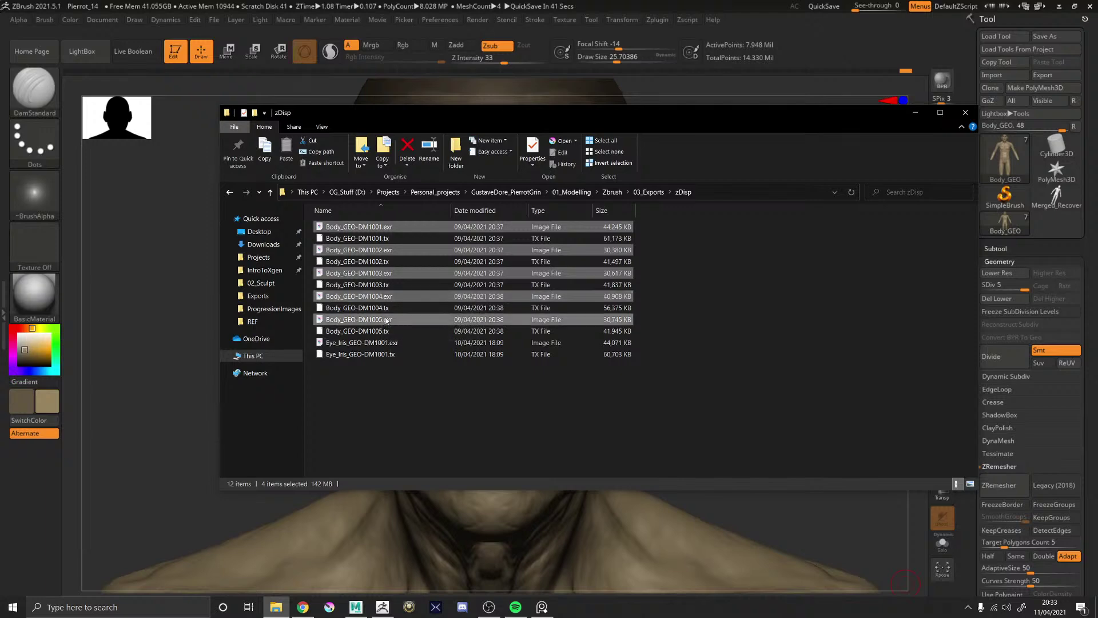
pyautogui.keyDown('ctrl'); pyautogui.click(381, 323); pyautogui.keyUp('ctrl')
pyautogui.rightClick(379, 319)
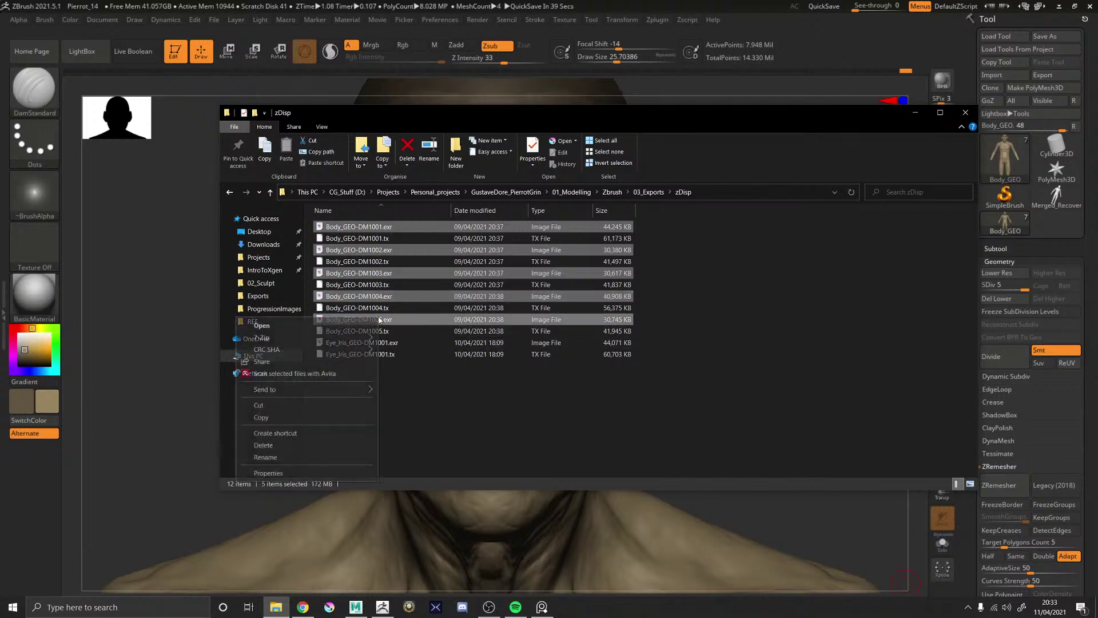
pyautogui.click(272, 446)
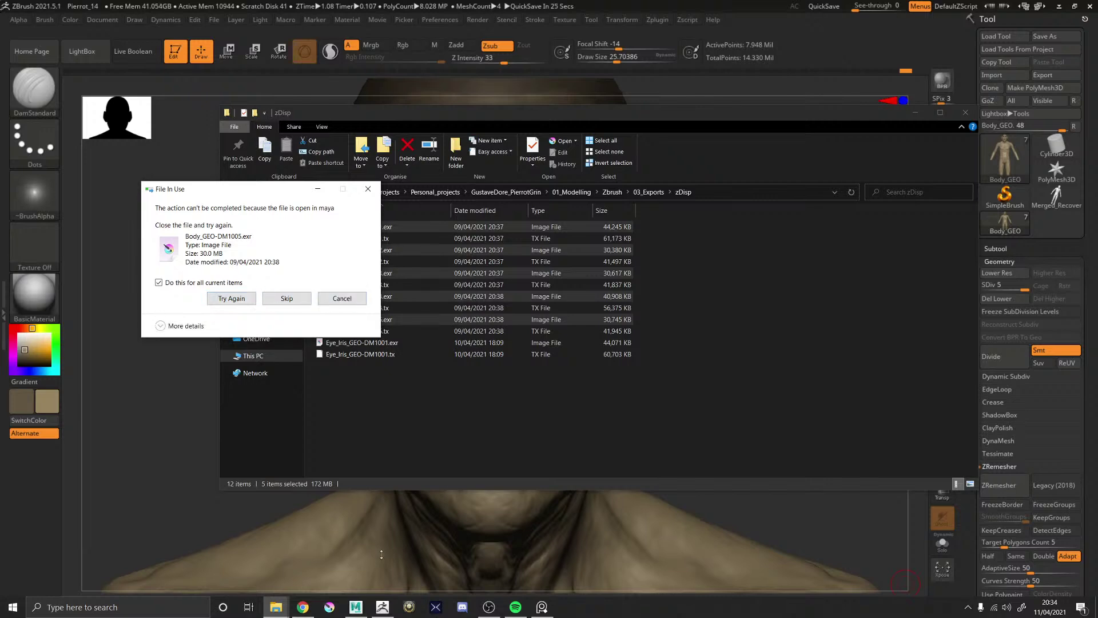
pyautogui.click(342, 298)
# - Switch to Maya and flush all Arnold caches
pyautogui.click(357, 609)
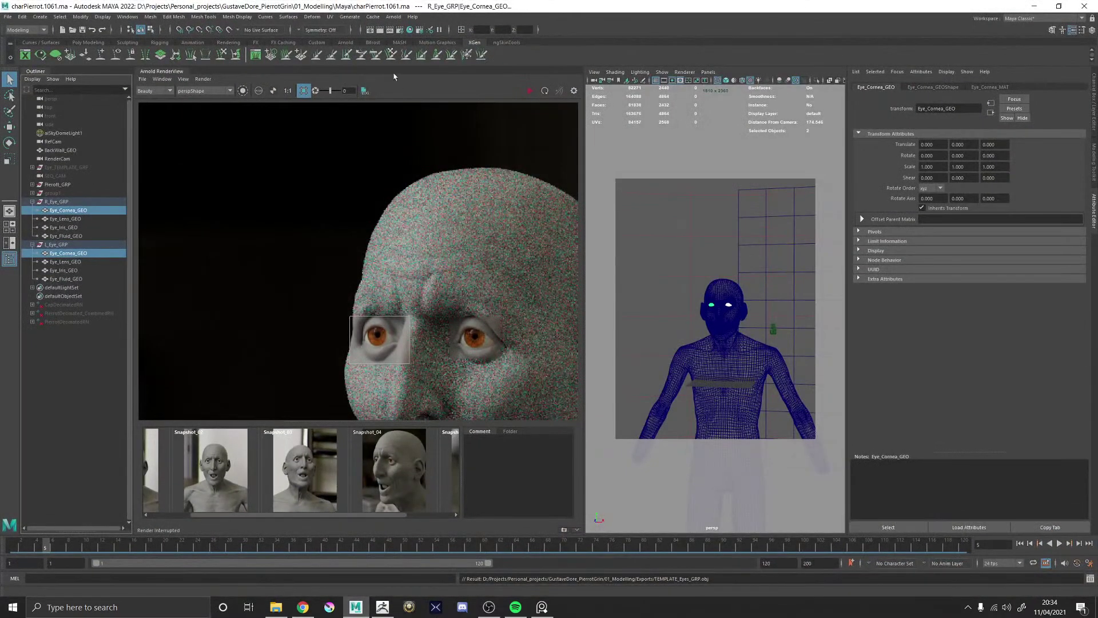
pyautogui.click(393, 16)
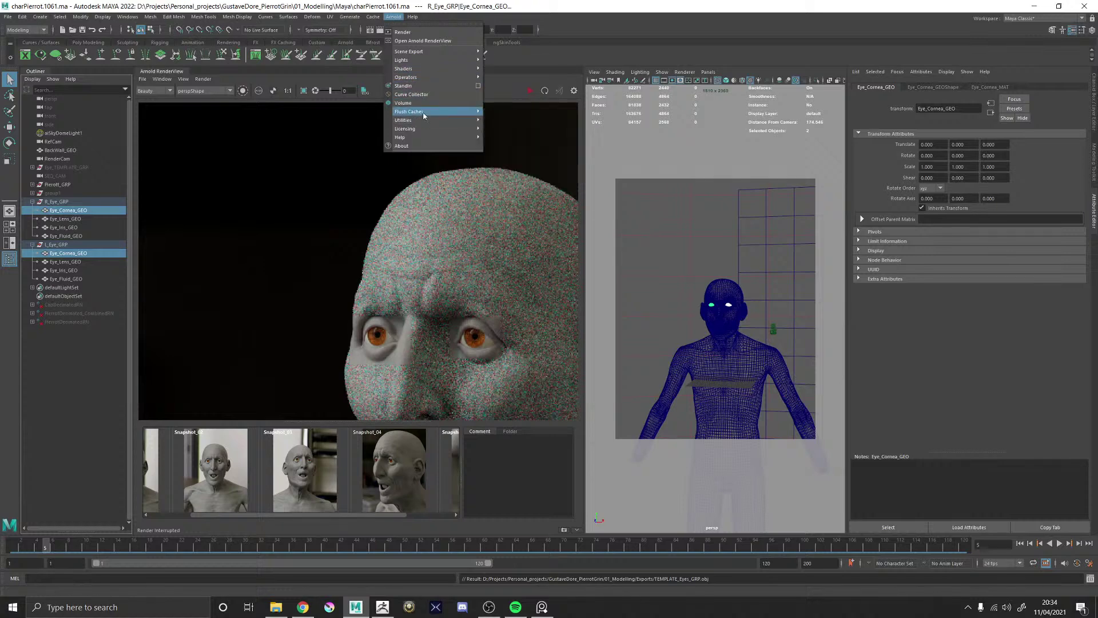
pyautogui.moveTo(426, 112)
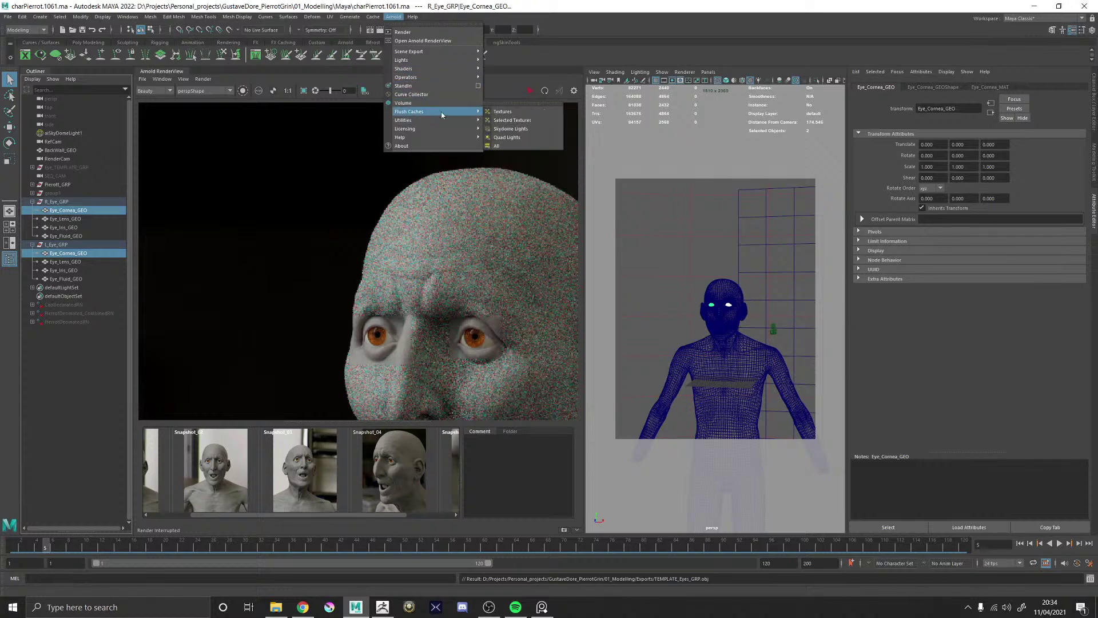
pyautogui.click(497, 146)
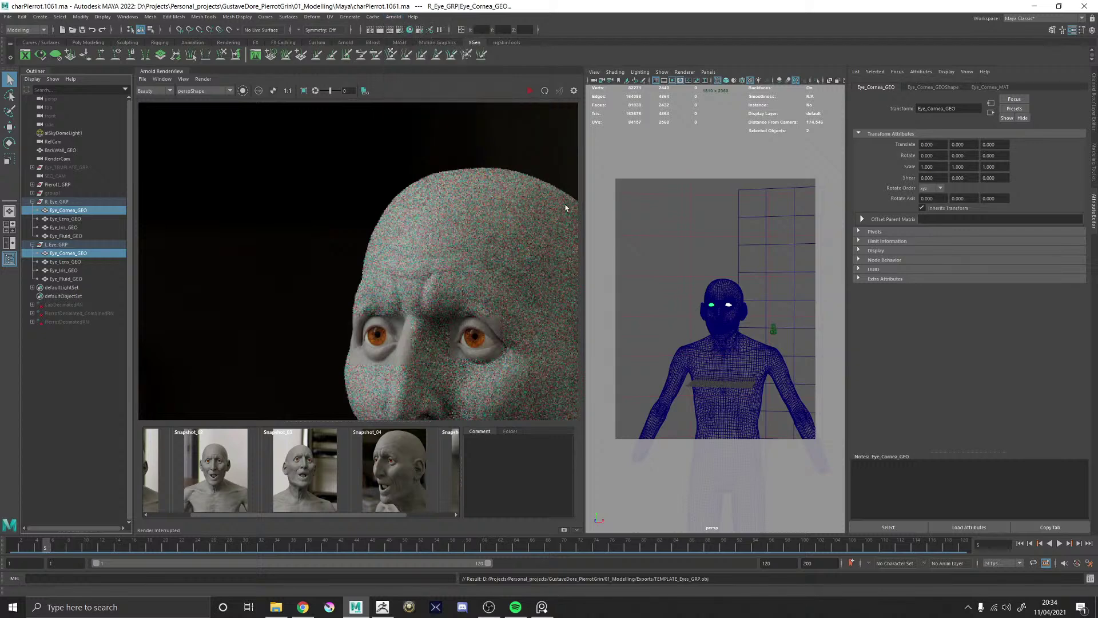
# - Return to the zDisp folder and delete the five selected Body_GEO EXR displacement maps
pyautogui.click(275, 606)
pyautogui.rightClick(389, 227)
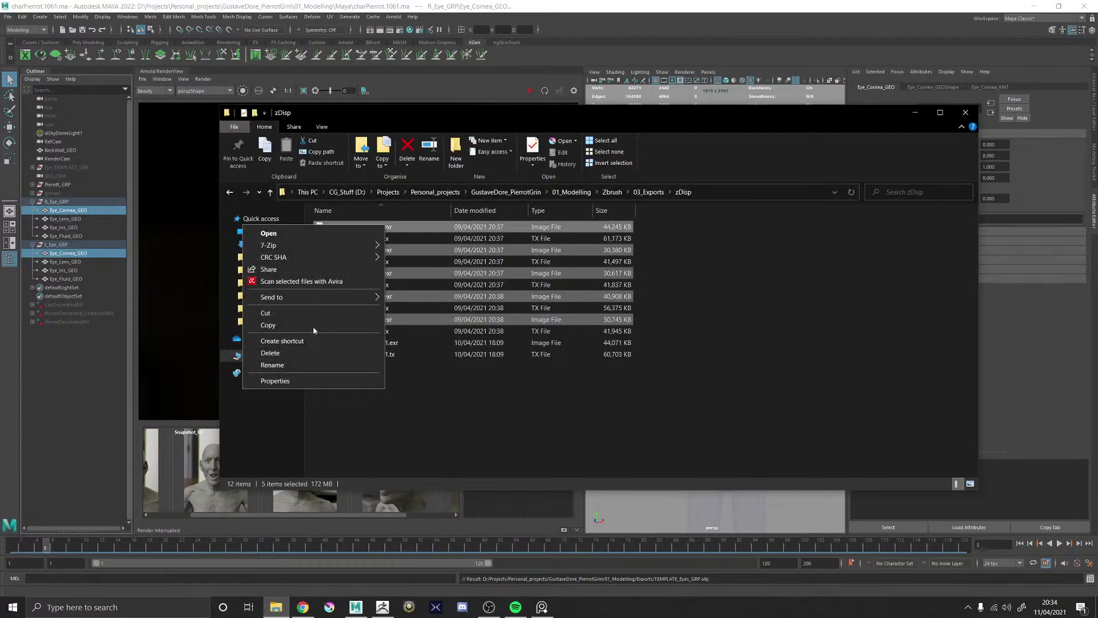
pyautogui.click(281, 355)
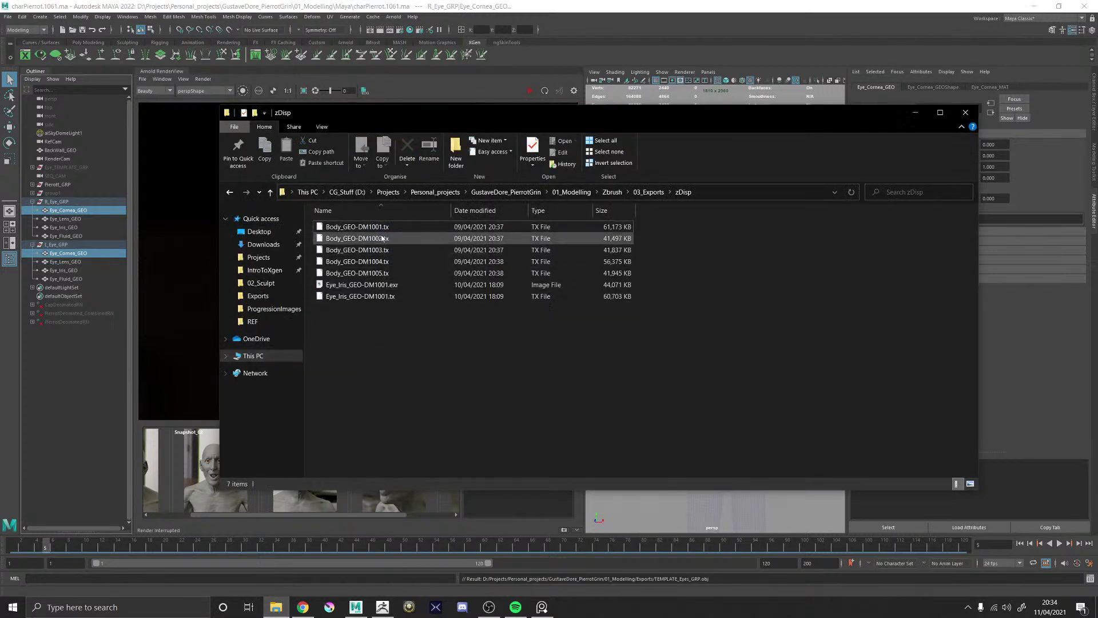
# - Delete the TX files Body_GEO-DM1001 to Body_GEO-DM1005 and minimize the File Explorer window
pyautogui.click(357, 227)
pyautogui.keyDown('shift'); pyautogui.click(378, 275); pyautogui.keyUp('shift')
pyautogui.rightClick(377, 278)
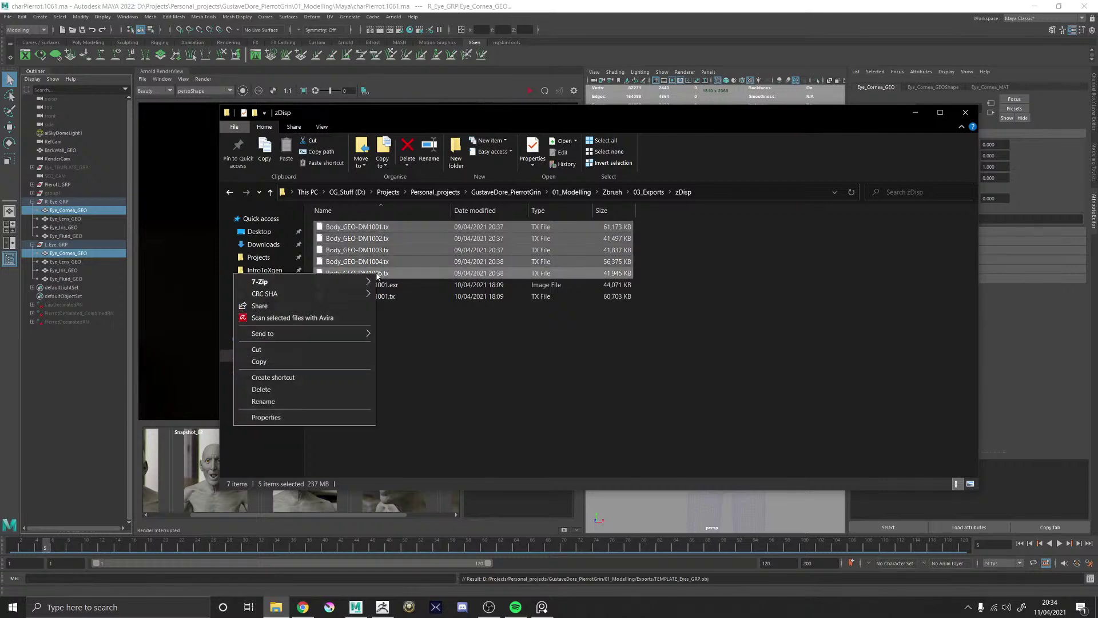
pyautogui.click(269, 399)
pyautogui.click(913, 112)
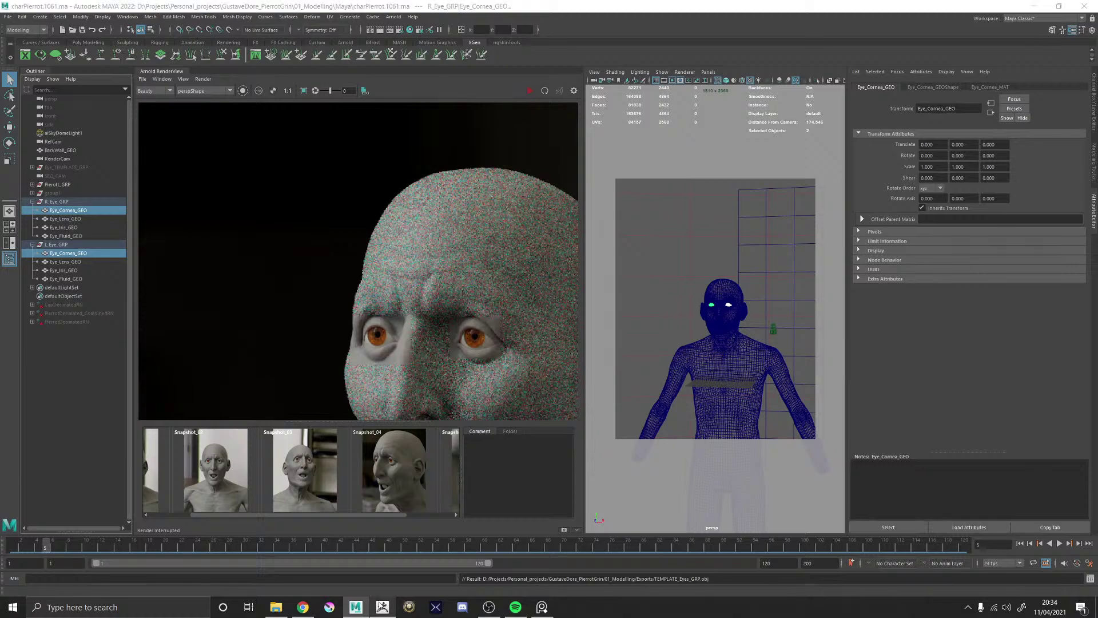
# - Switch to ZBrush, enable Displacement in the Multi Map Exporter and expand its displacement map export options
pyautogui.click(382, 606)
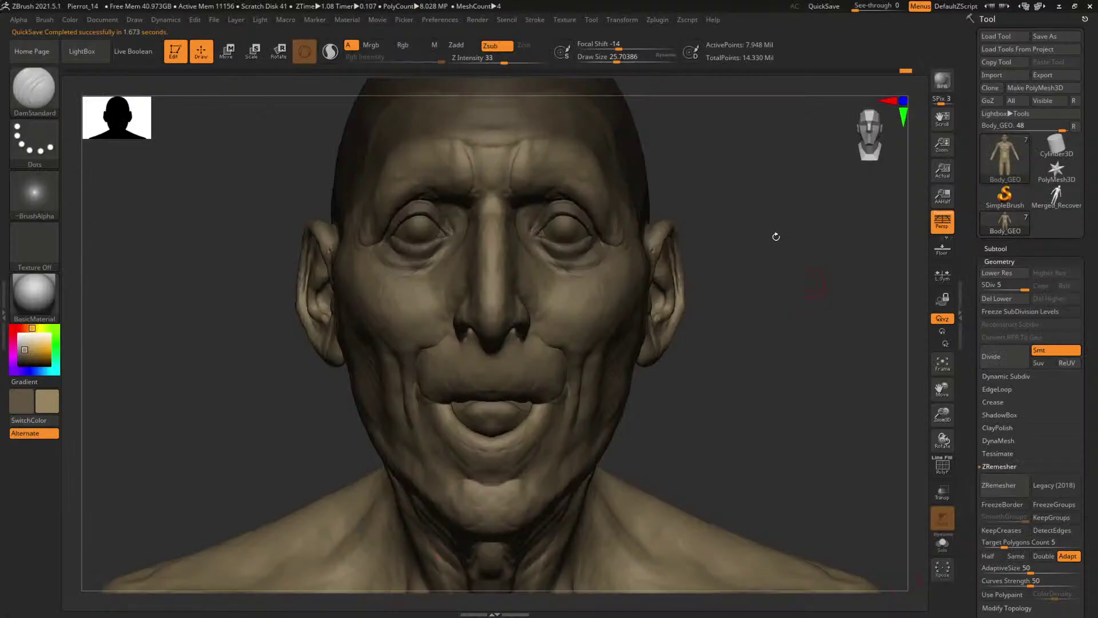
pyautogui.click(667, 24)
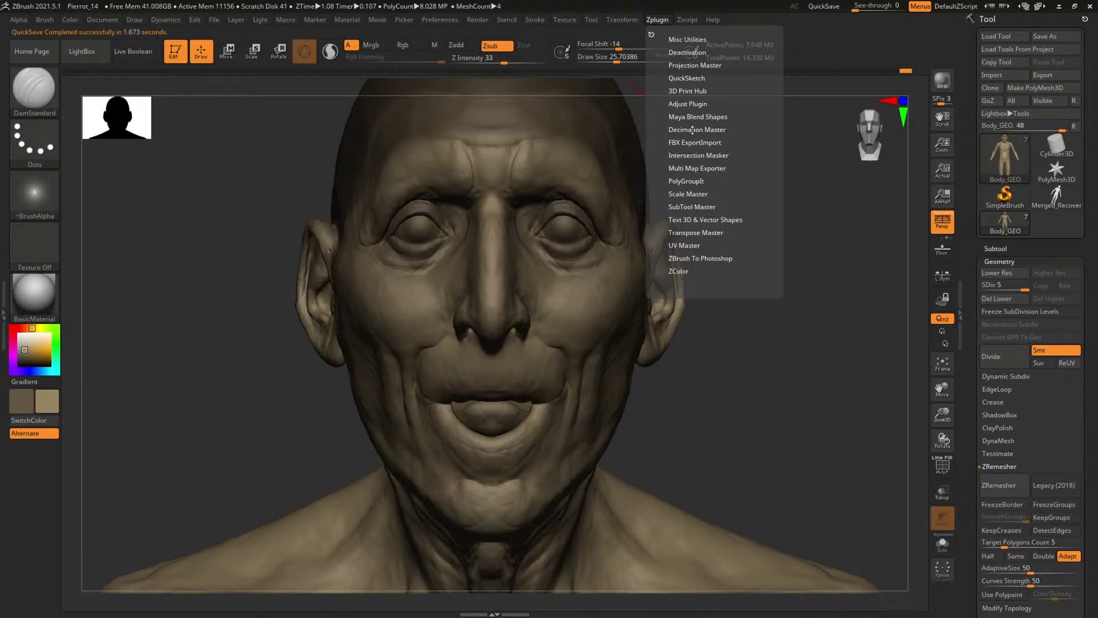
pyautogui.click(693, 130)
pyautogui.click(697, 130)
pyautogui.click(695, 167)
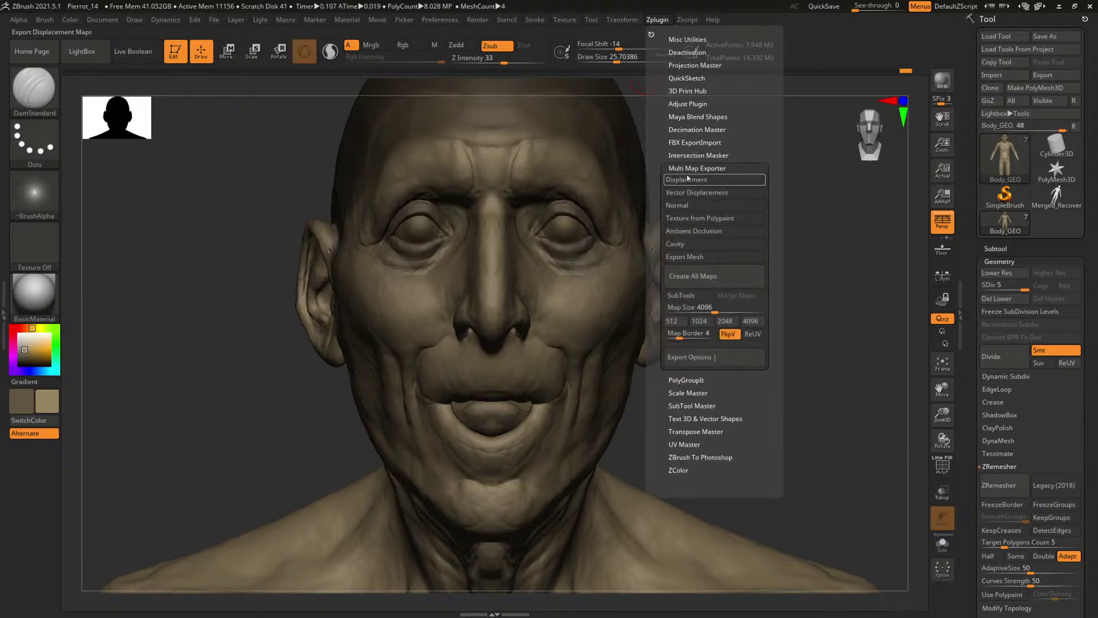
pyautogui.click(693, 357)
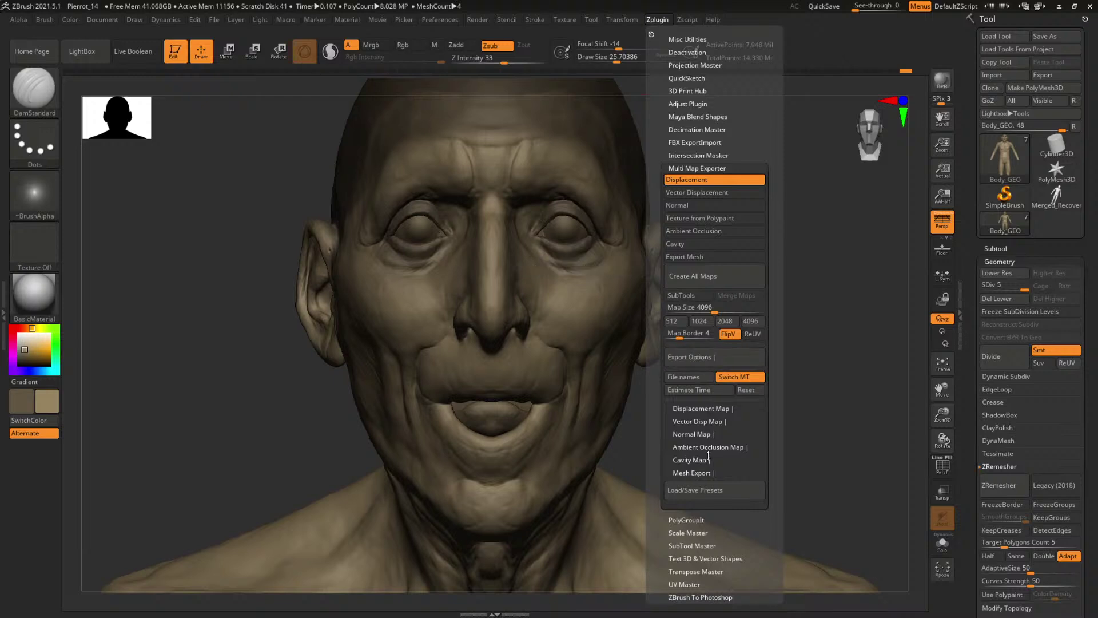
pyautogui.click(693, 409)
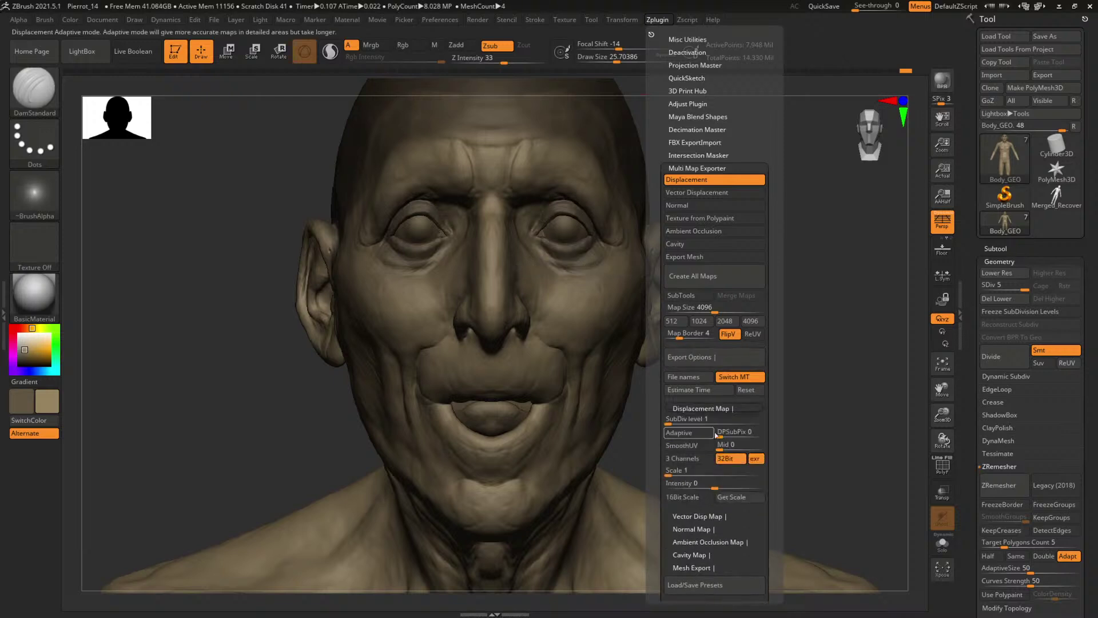
# - Create all maps for the body, saving them as Body_GEO.exr in 01_Modelling > Zbrush > 03_Exports > zDisp
pyautogui.click(707, 276)
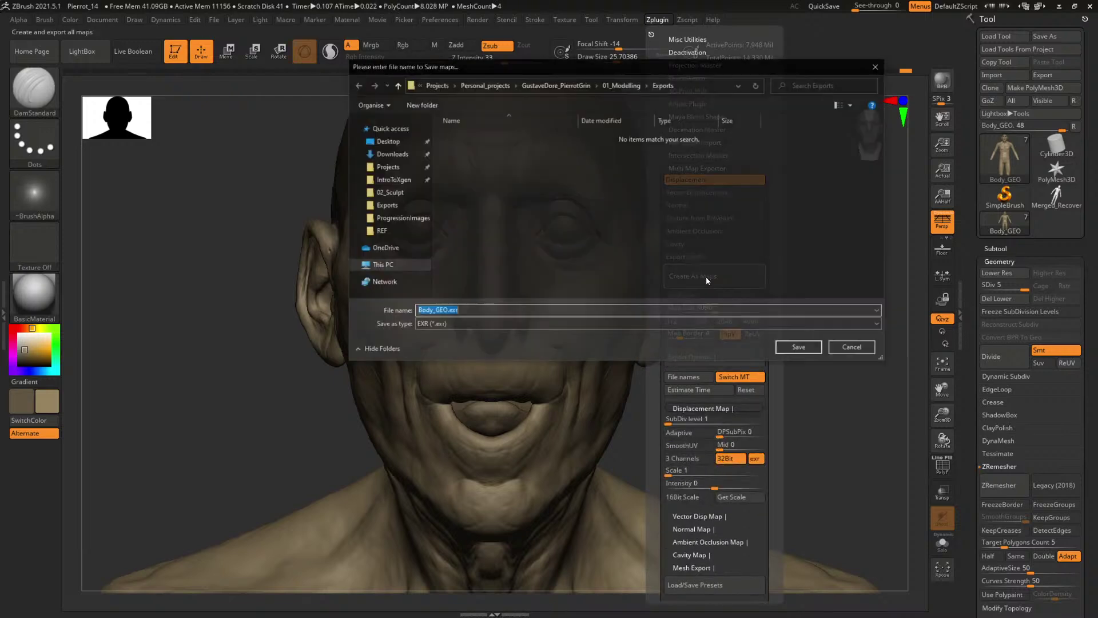
pyautogui.click(623, 85)
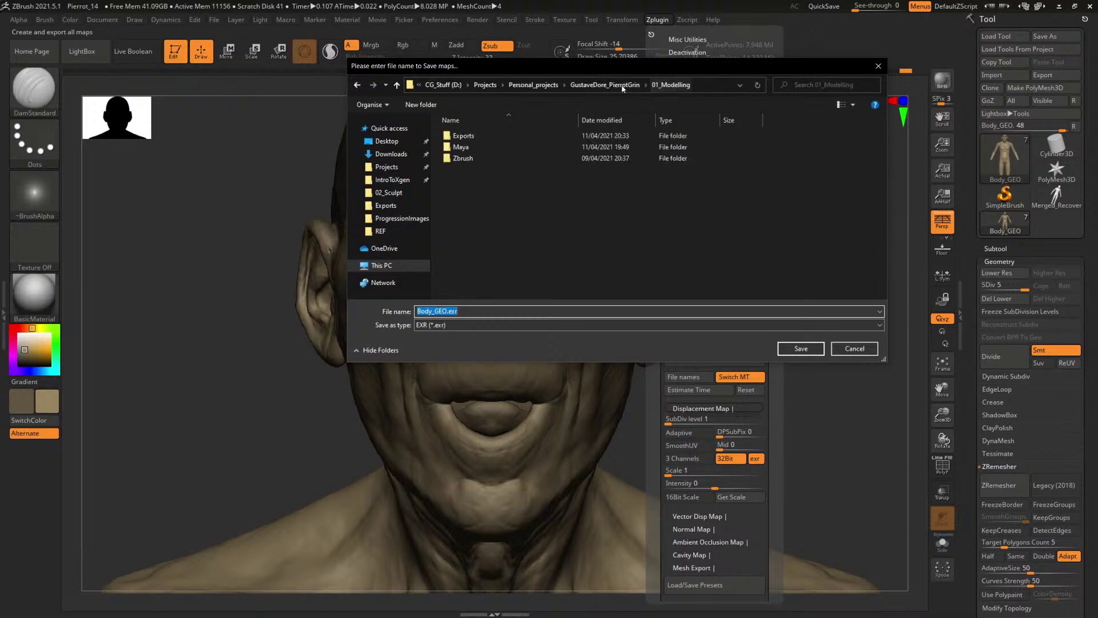
pyautogui.doubleClick(458, 159)
pyautogui.doubleClick(470, 158)
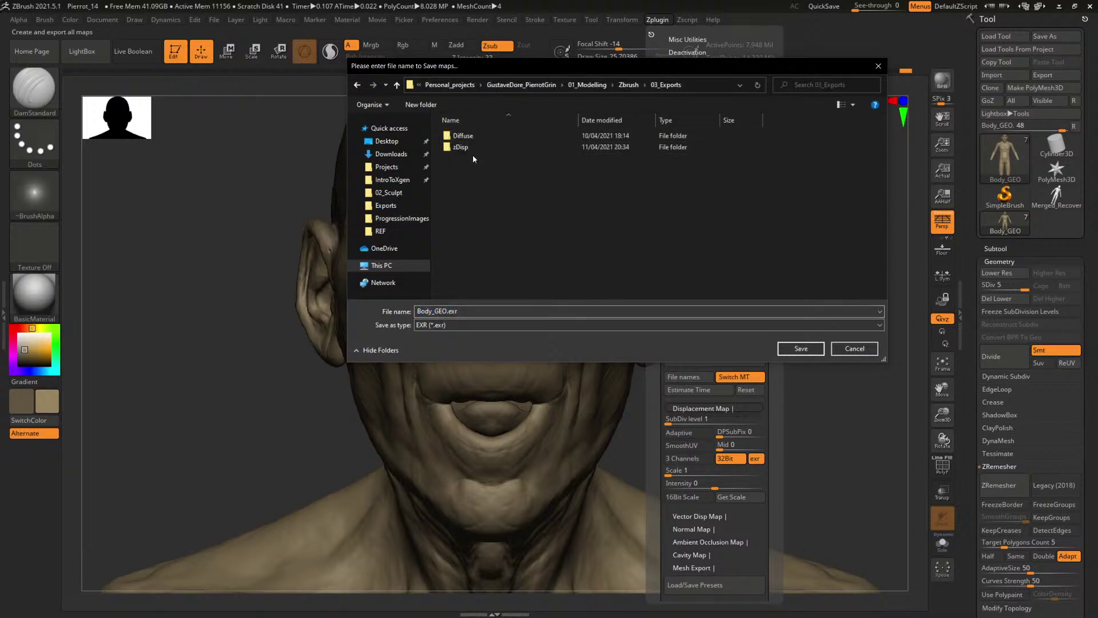
pyautogui.doubleClick(460, 147)
pyautogui.click(793, 350)
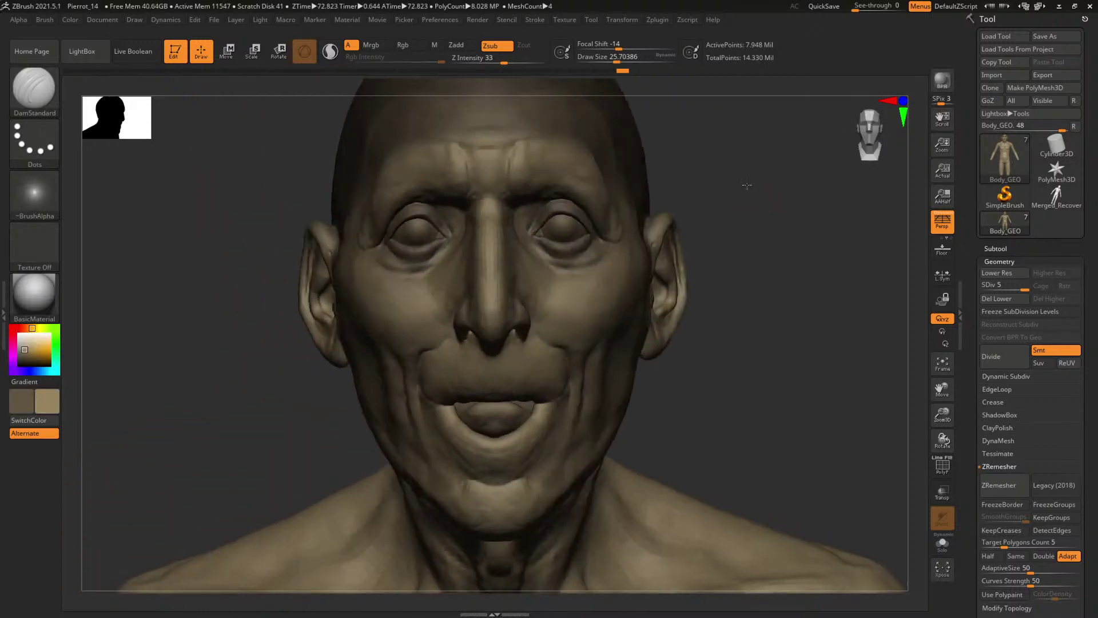
# - Switch to Maya, import Eye_Caruncula_GEO.obj from 01_Modelling > Exports and select the imported mesh in the Outliner
pyautogui.moveTo(746, 185); pyautogui.dragTo(635, 249)
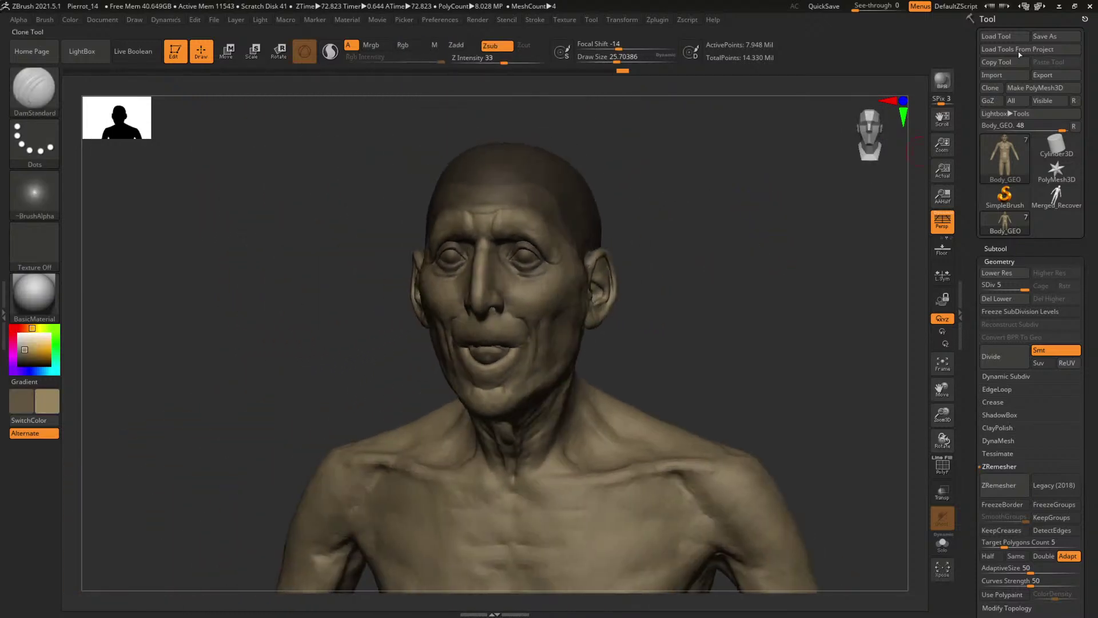
pyautogui.click(1058, 6)
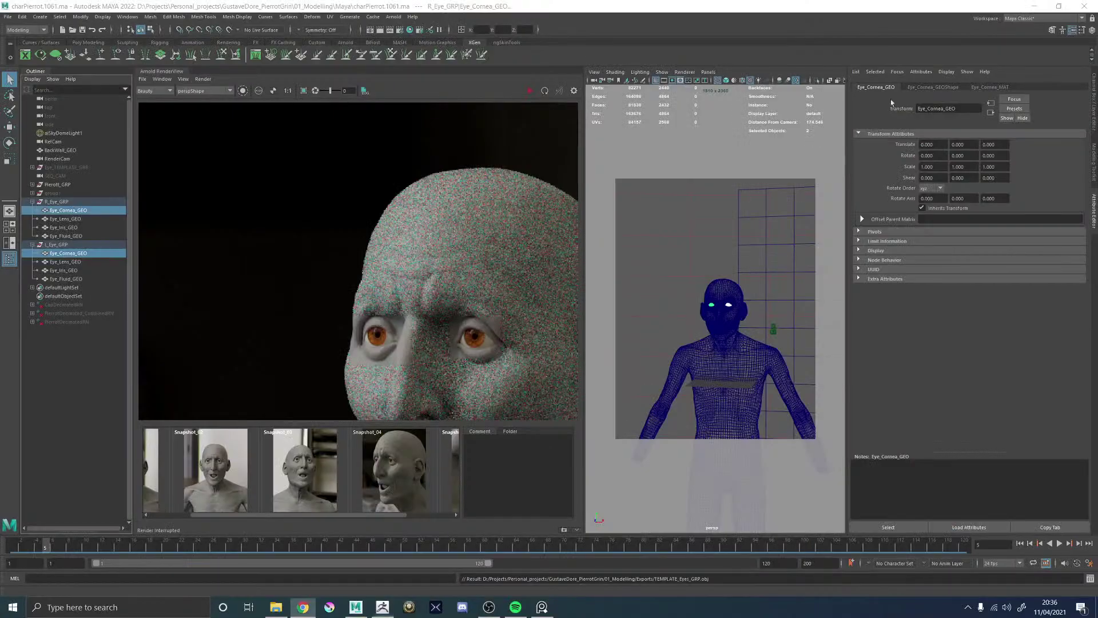
pyautogui.click(695, 351)
pyautogui.click(8, 16)
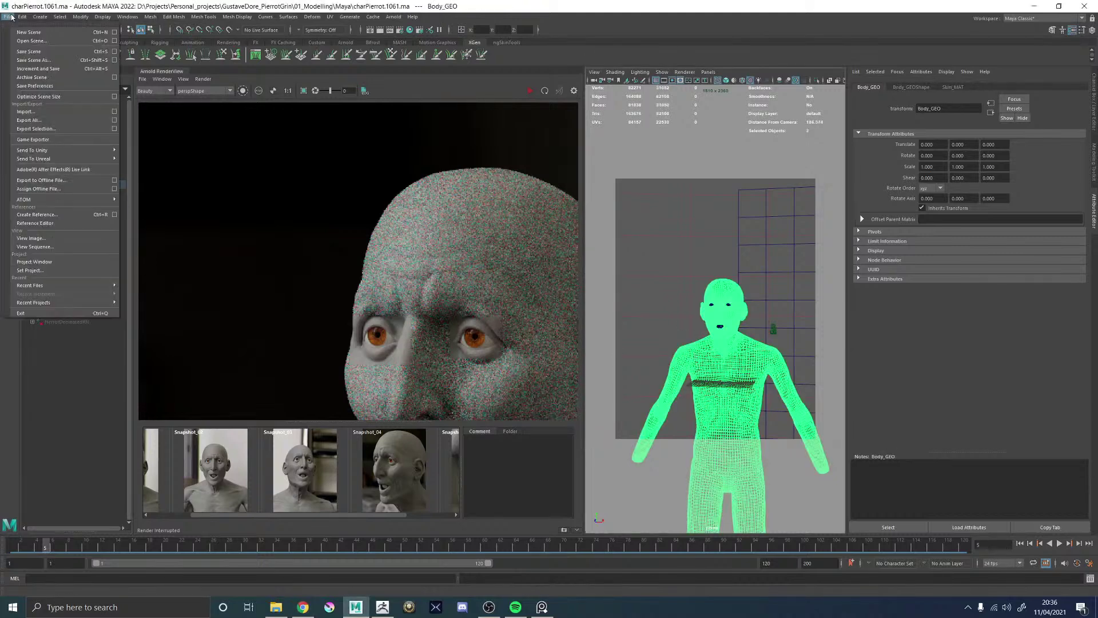
pyautogui.click(26, 111)
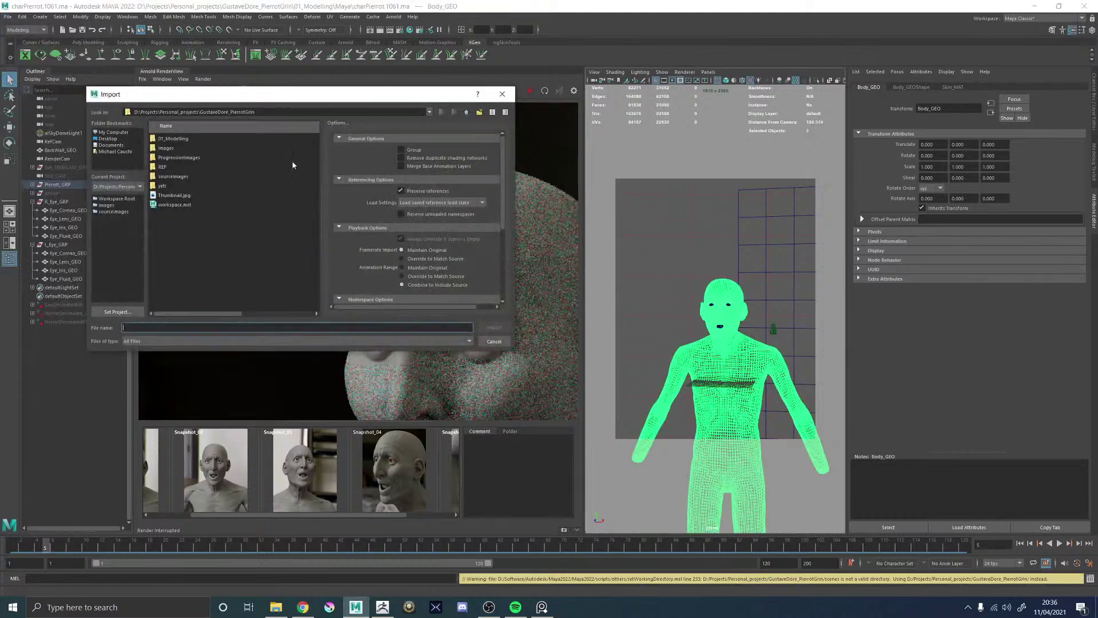
pyautogui.doubleClick(172, 139)
pyautogui.doubleClick(170, 143)
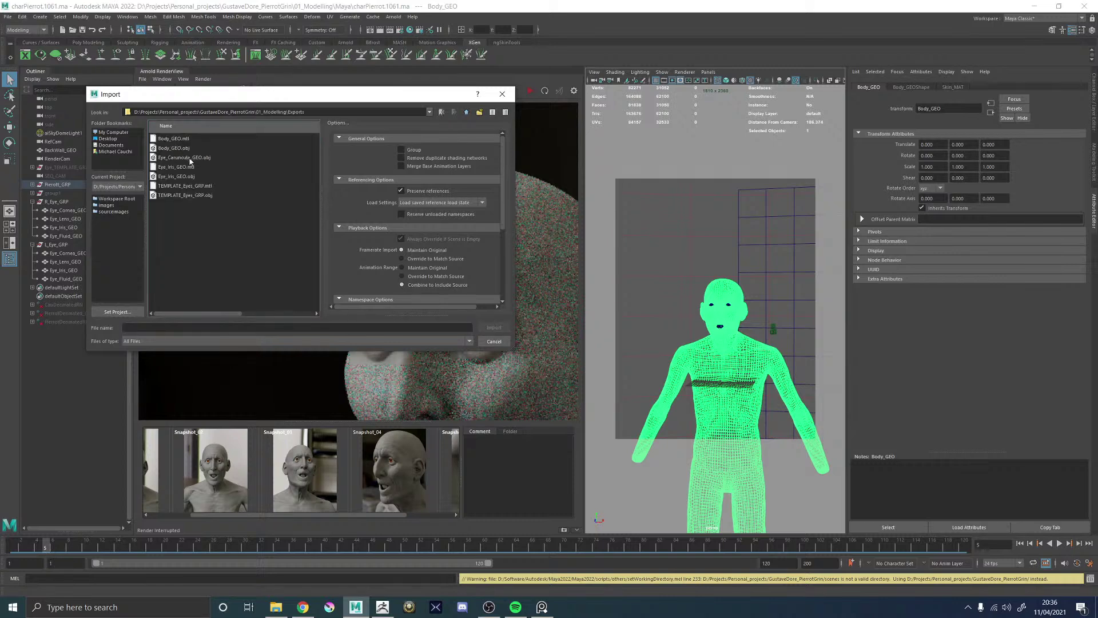
pyautogui.doubleClick(184, 158)
pyautogui.click(84, 287)
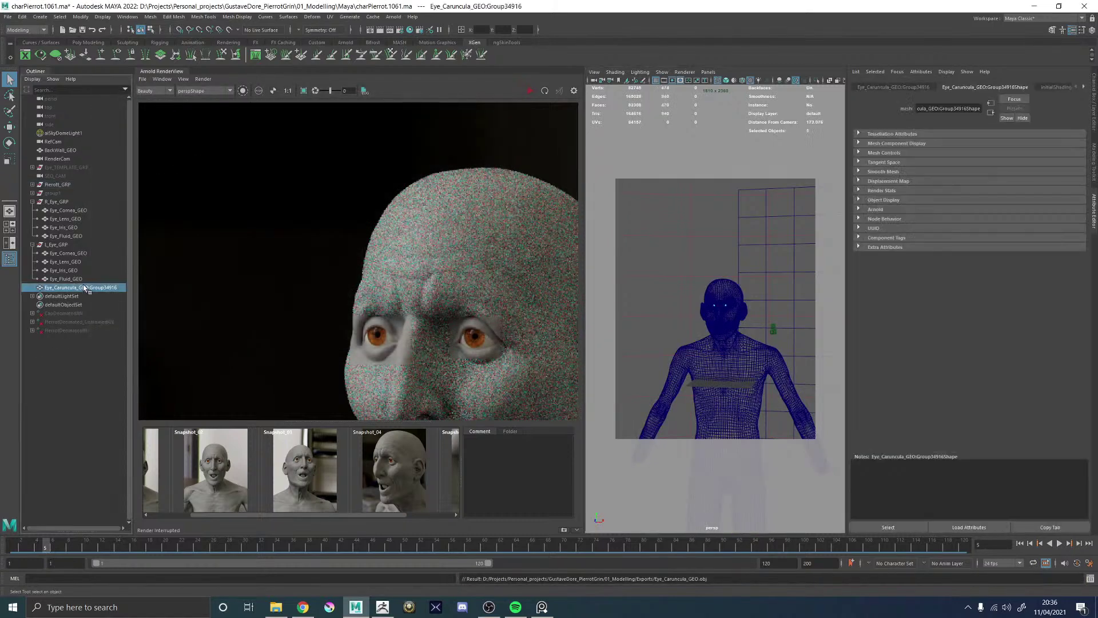
# - Rename the imported caruncula mesh to Eye_Caruncula_GEO
pyautogui.doubleClick(96, 290)
pyautogui.write('Ey')
pyautogui.write('O')
pyautogui.press('Return')
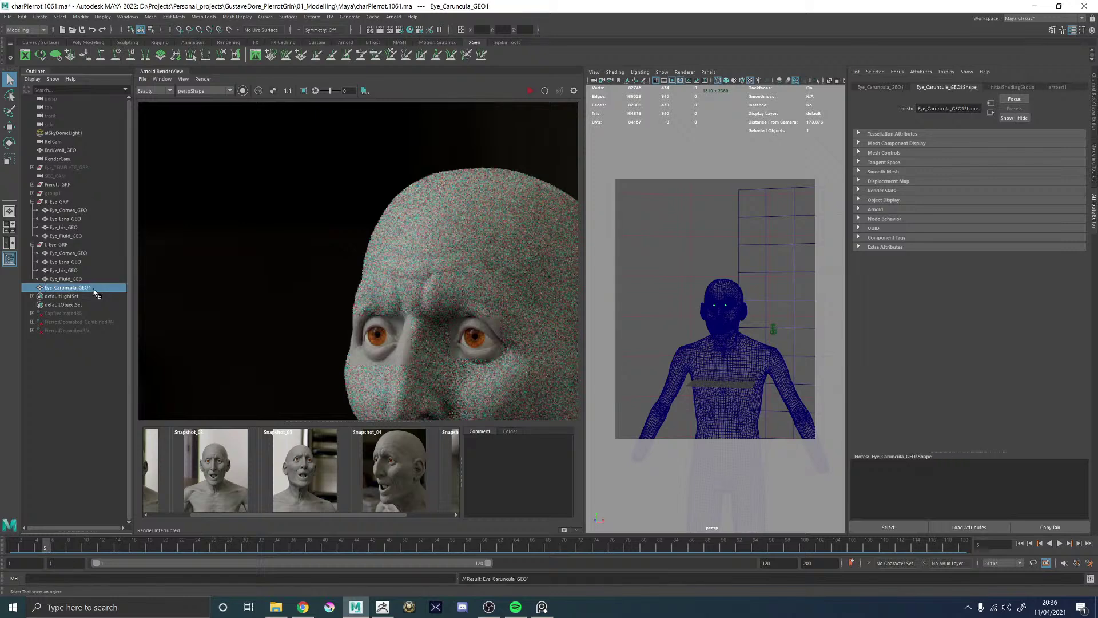
# - Delete the Eye_Caruncula_GEO namespace in the Namespace Editor and close the editor
pyautogui.click(124, 17)
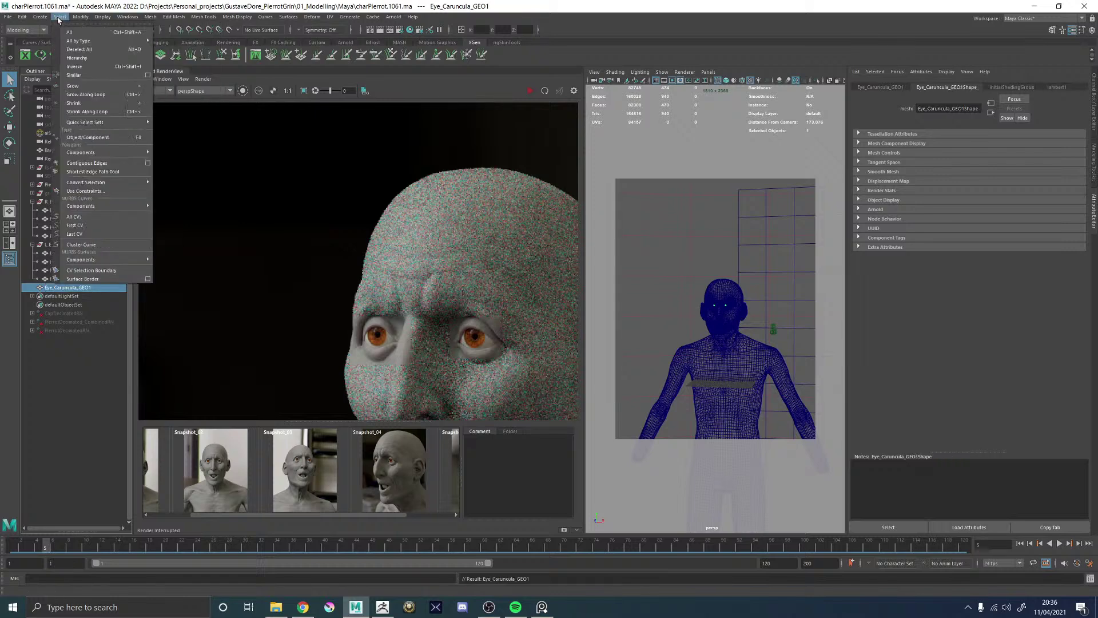
pyautogui.moveTo(80, 17)
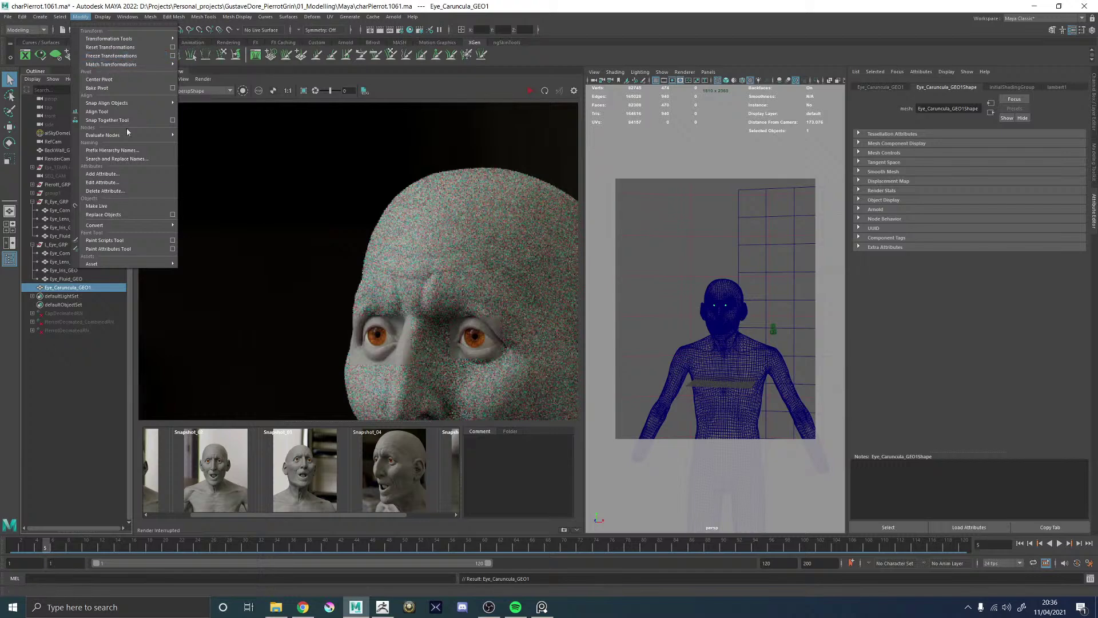
pyautogui.moveTo(127, 16)
pyautogui.moveTo(149, 47)
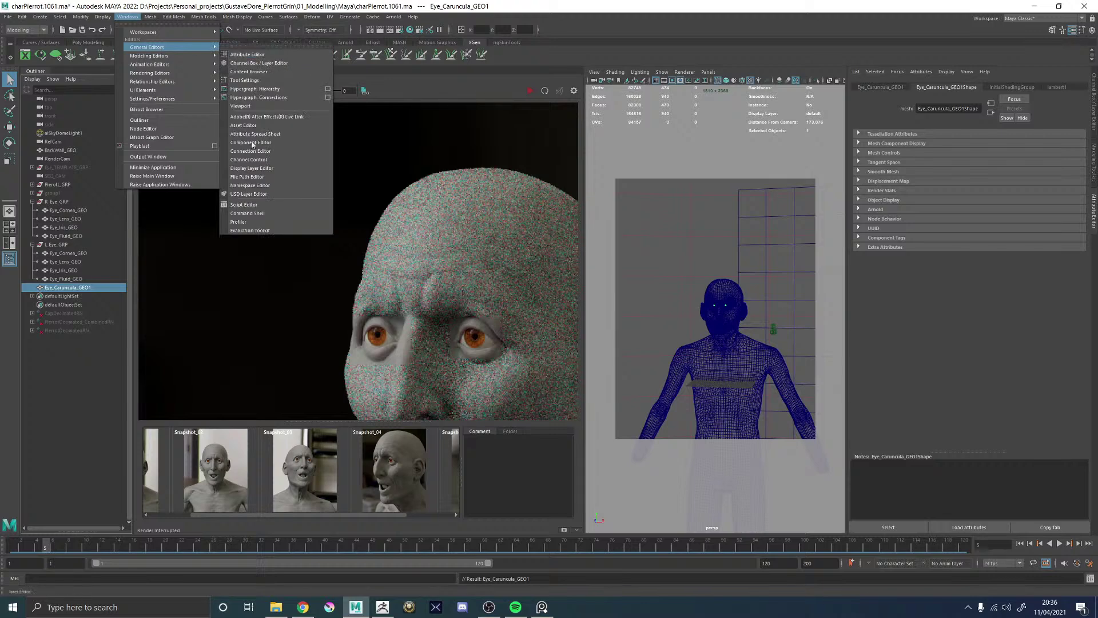
pyautogui.click(249, 185)
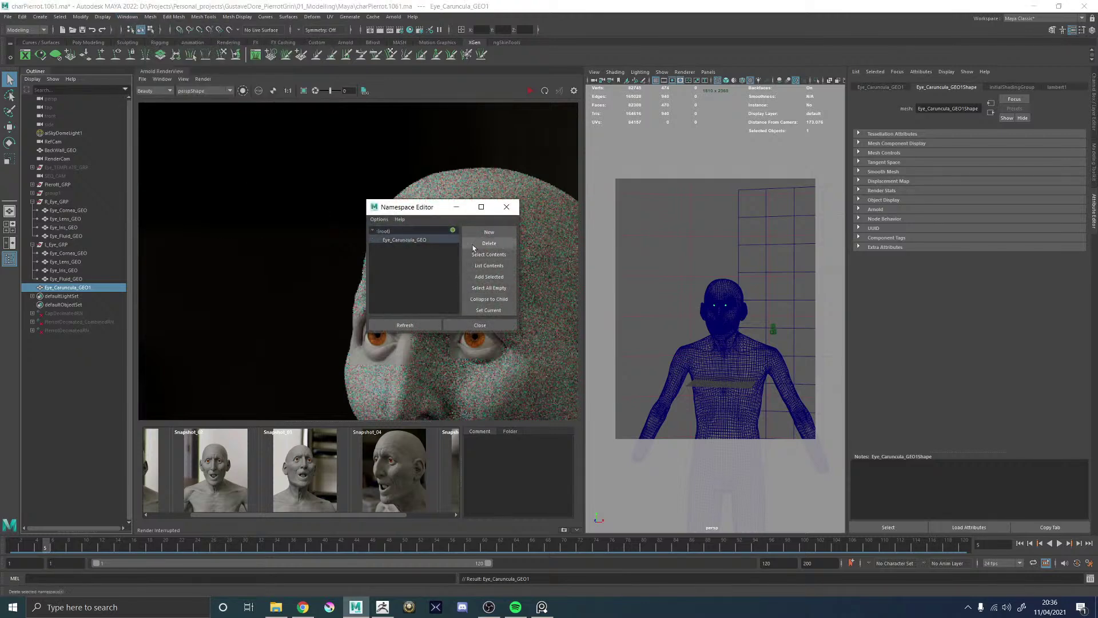
pyautogui.click(473, 247)
pyautogui.click(506, 207)
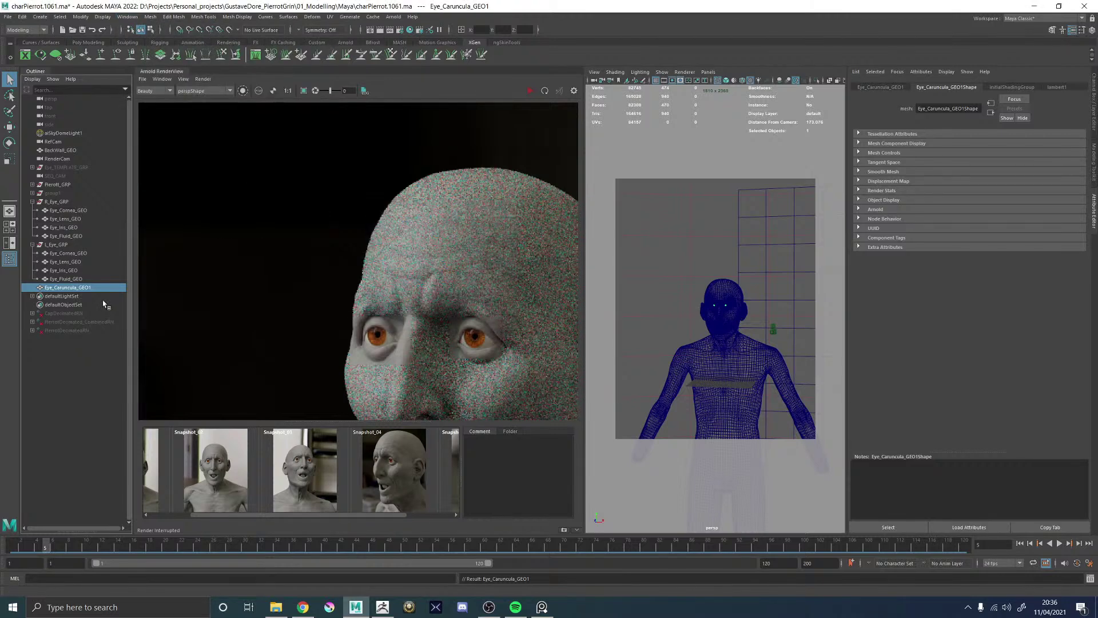
# - Remove the trailing 1 from the imported caruncula mesh's name and parent the mesh under the Pierrot group in the Outliner
pyautogui.doubleClick(96, 287)
pyautogui.press('BackSpace')
pyautogui.press('Return')
pyautogui.moveTo(91, 290); pyautogui.dragTo(57, 185)
pyautogui.click(679, 201)
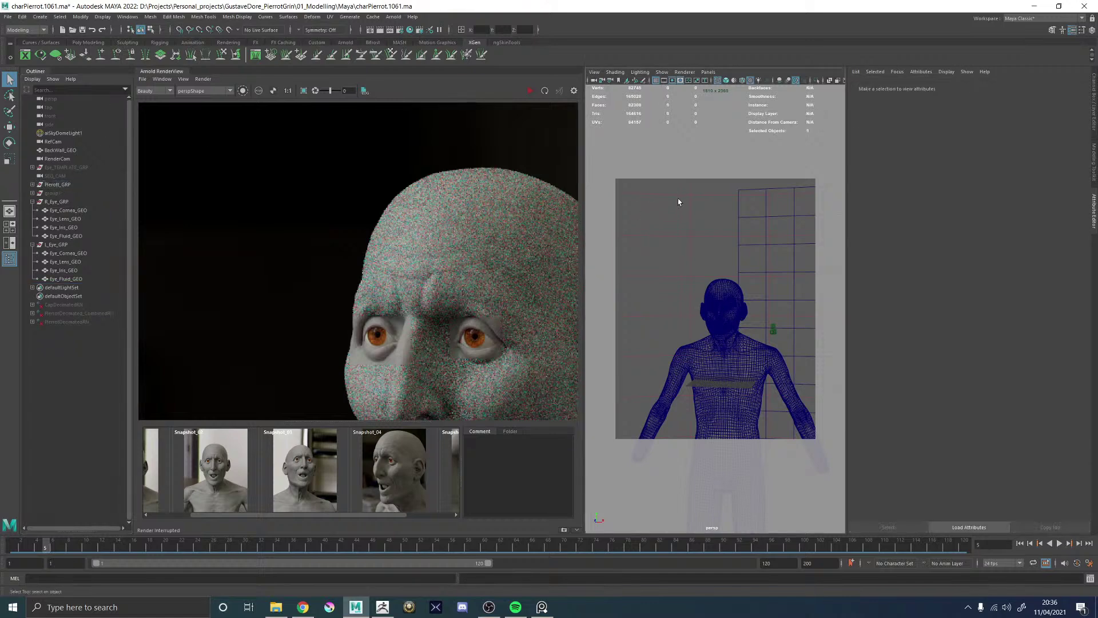
# - Import Body_GEO.obj from 01_Modelling > Exports and delete all the separate group meshes brought in with it
pyautogui.click(8, 17)
pyautogui.click(25, 112)
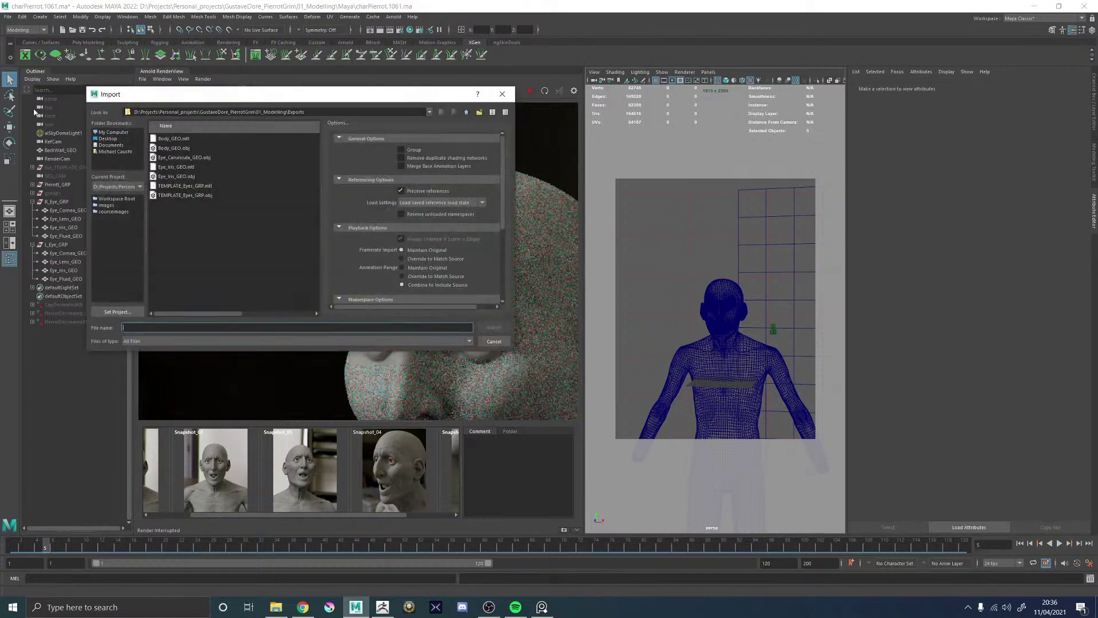
pyautogui.doubleClick(178, 148)
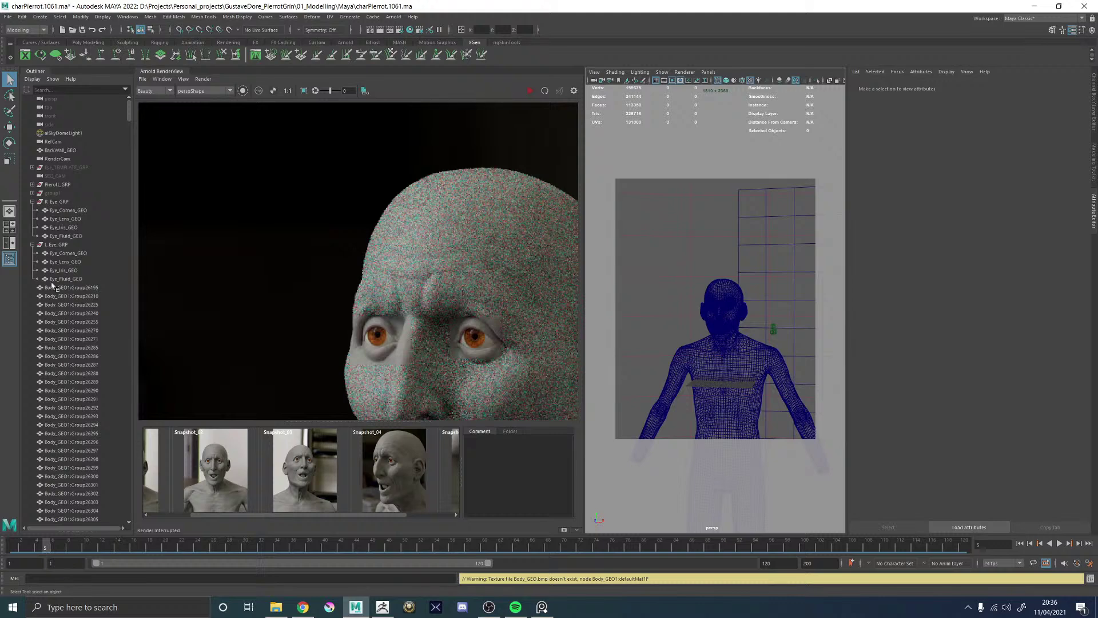
pyautogui.click(77, 288)
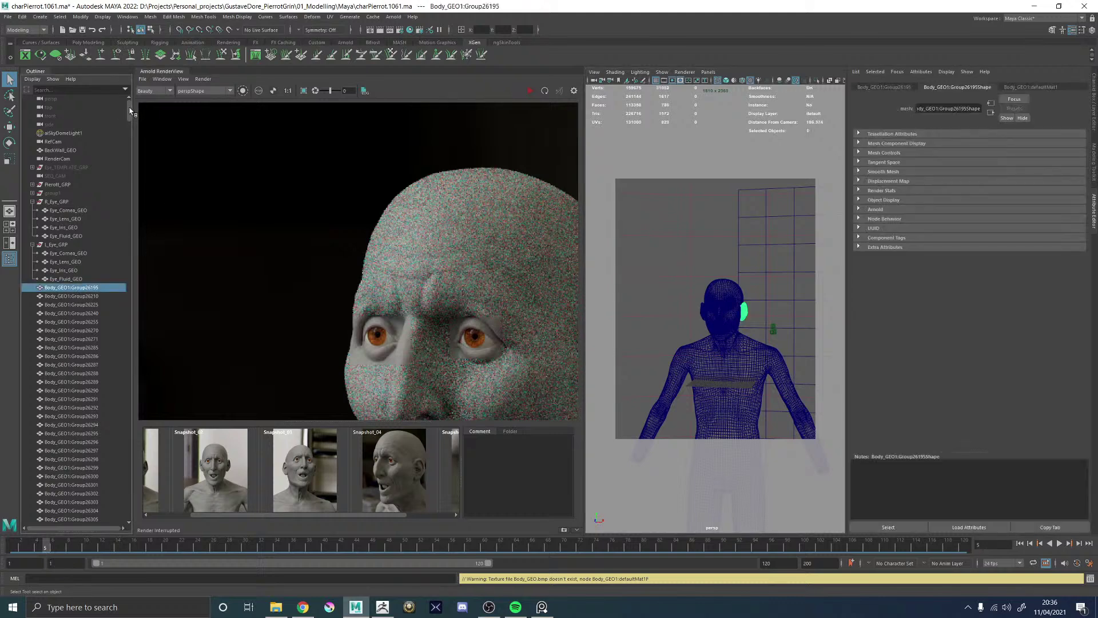
pyautogui.moveTo(129, 111); pyautogui.dragTo(112, 513)
pyautogui.keyDown('shift'); pyautogui.click(93, 477); pyautogui.keyUp('shift')
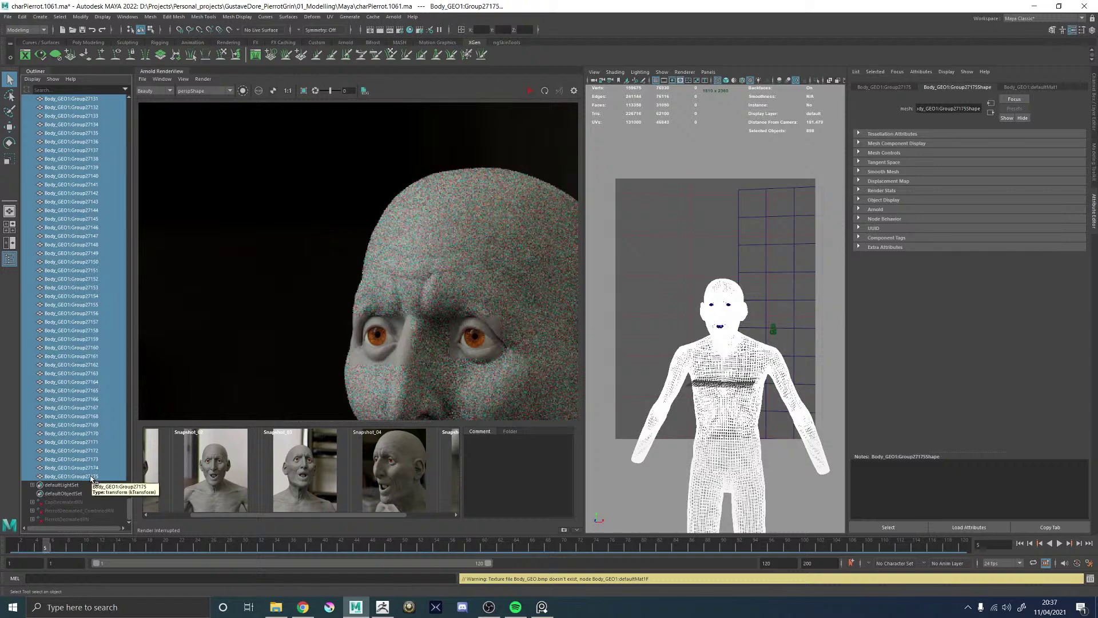
pyautogui.press('Delete')
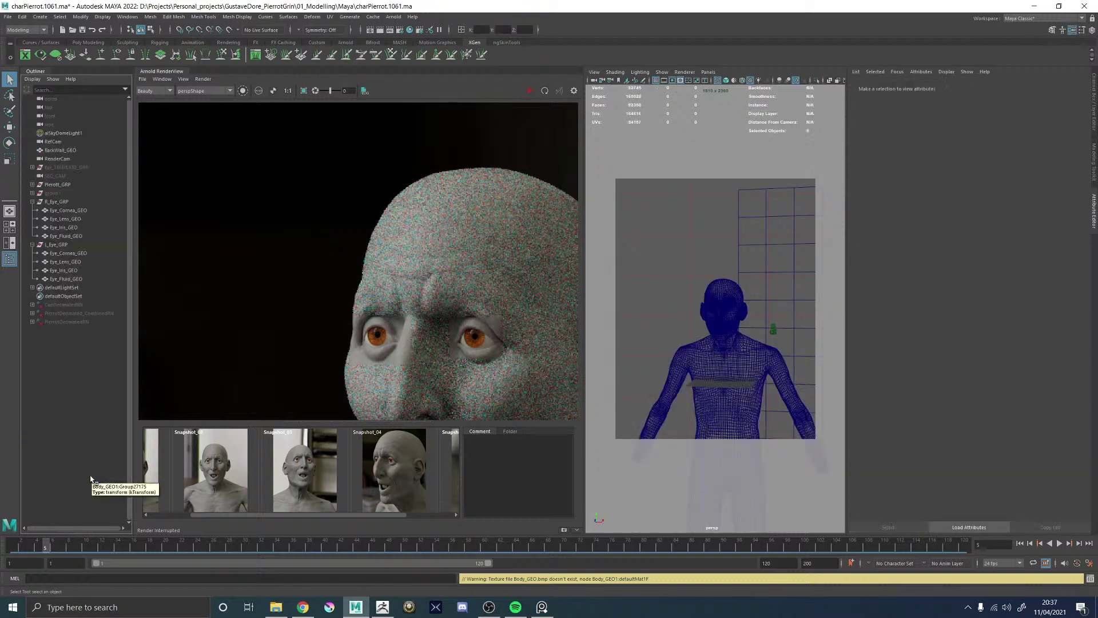
# - Switch to ZBrush, drop the body to its lowest subdivision level and display its polyframe
pyautogui.click(382, 607)
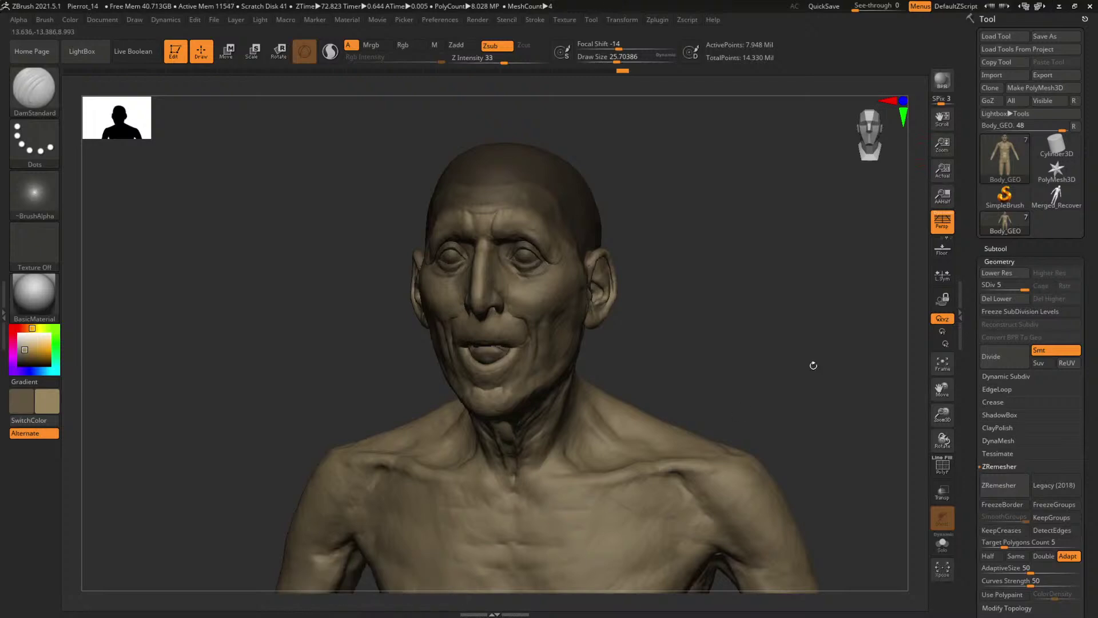
pyautogui.moveTo(832, 305); pyautogui.dragTo(837, 303)
pyautogui.hotkey('shift', 'd')
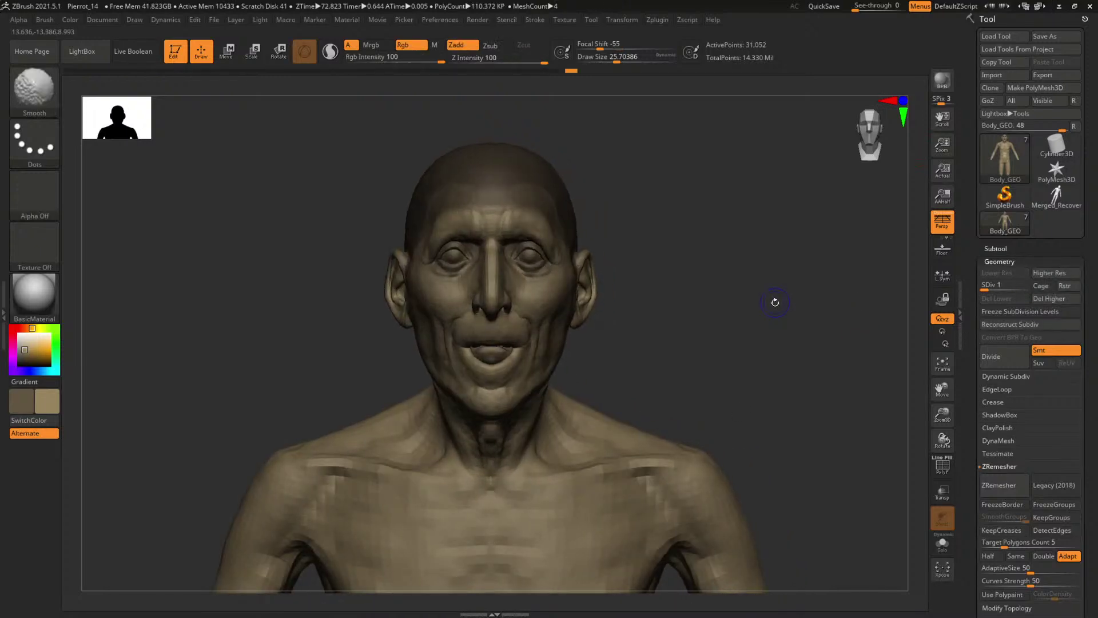
pyautogui.hotkey('shift', 'f')
pyautogui.press('b')
pyautogui.press('d')
pyautogui.press('s')
# - Disable groups and texture coordinates and enable Smooth Normals in the body tool's export settings
pyautogui.scroll(-10, 1089, 460)
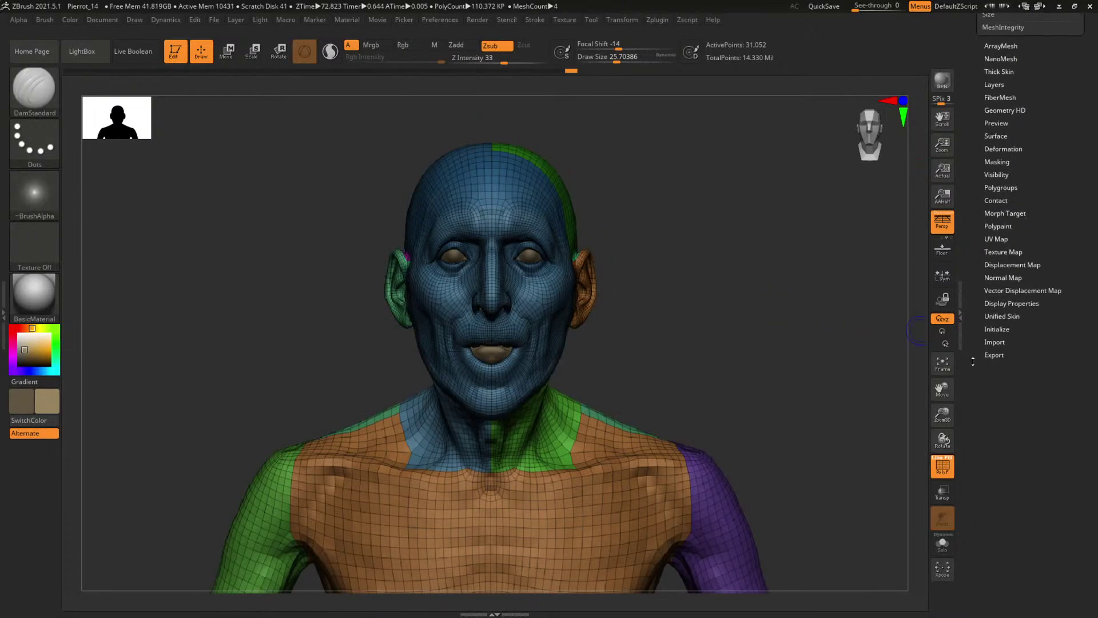
pyautogui.click(1064, 163)
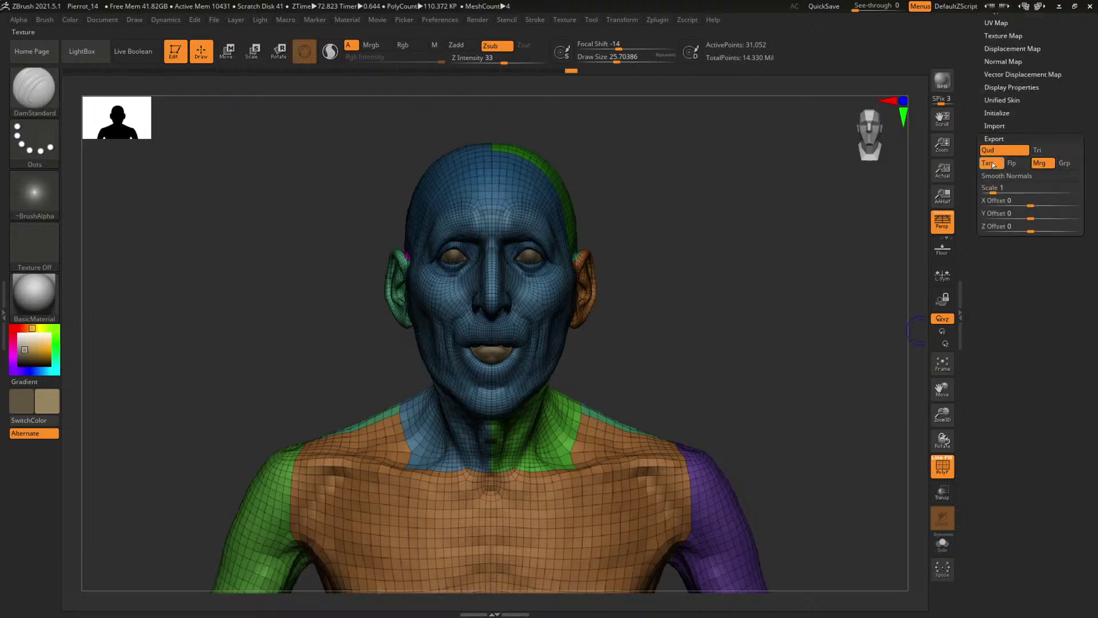
pyautogui.click(987, 163)
pyautogui.click(1007, 175)
pyautogui.scroll(10, 1042, 275)
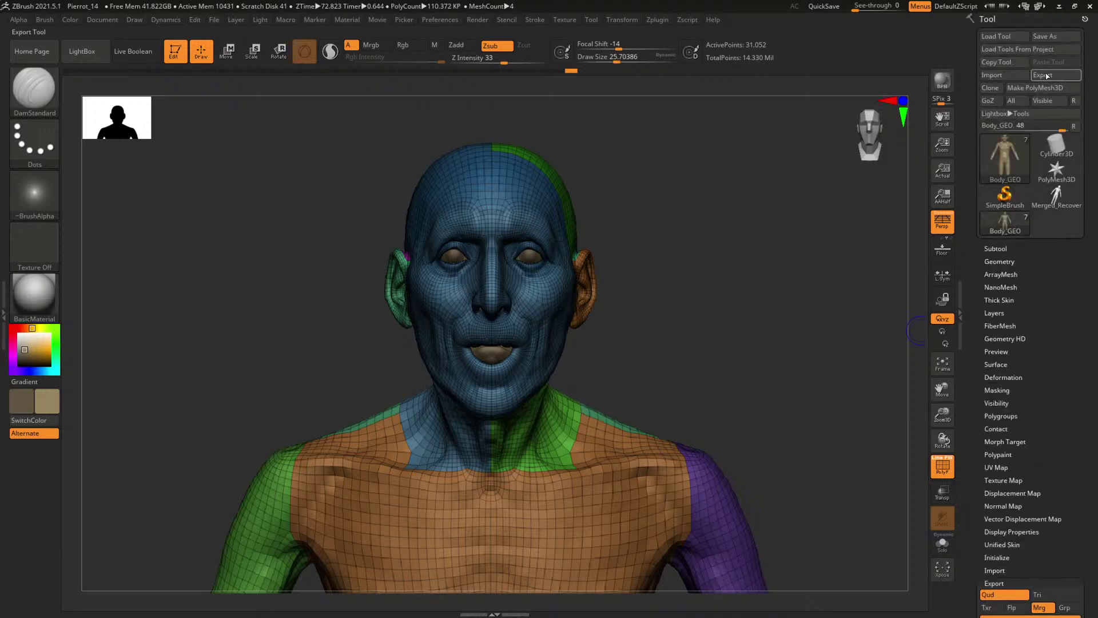
# - Export the body mesh as Body_GEO.obj into 01_Modelling > Exports, overwriting the existing file
pyautogui.click(1043, 75)
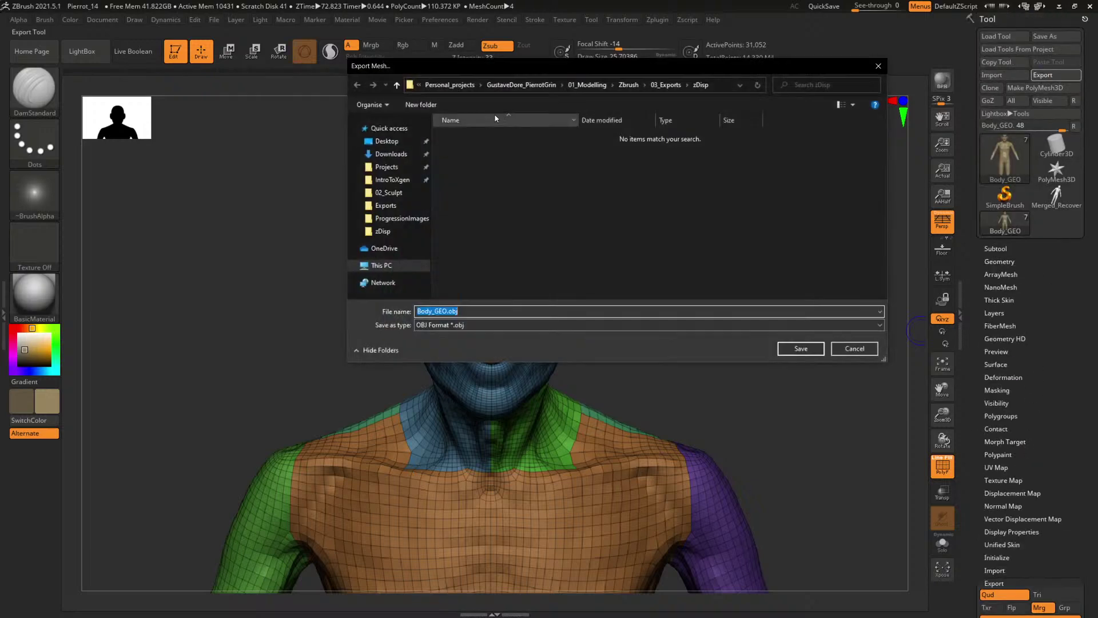
pyautogui.click(666, 84)
pyautogui.click(631, 85)
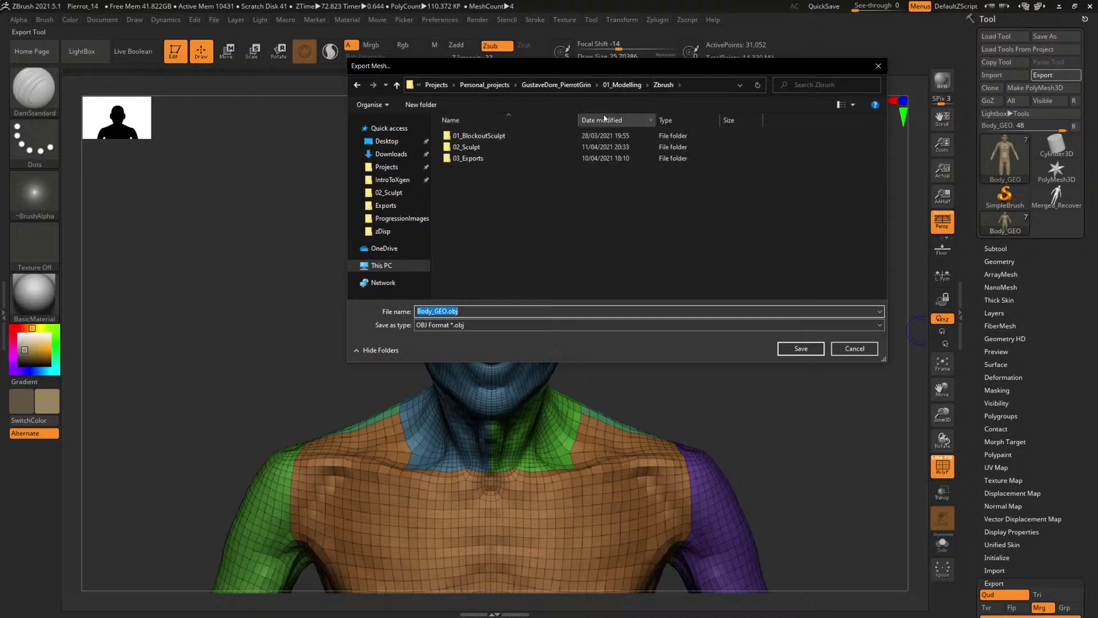
pyautogui.click(619, 86)
pyautogui.doubleClick(482, 136)
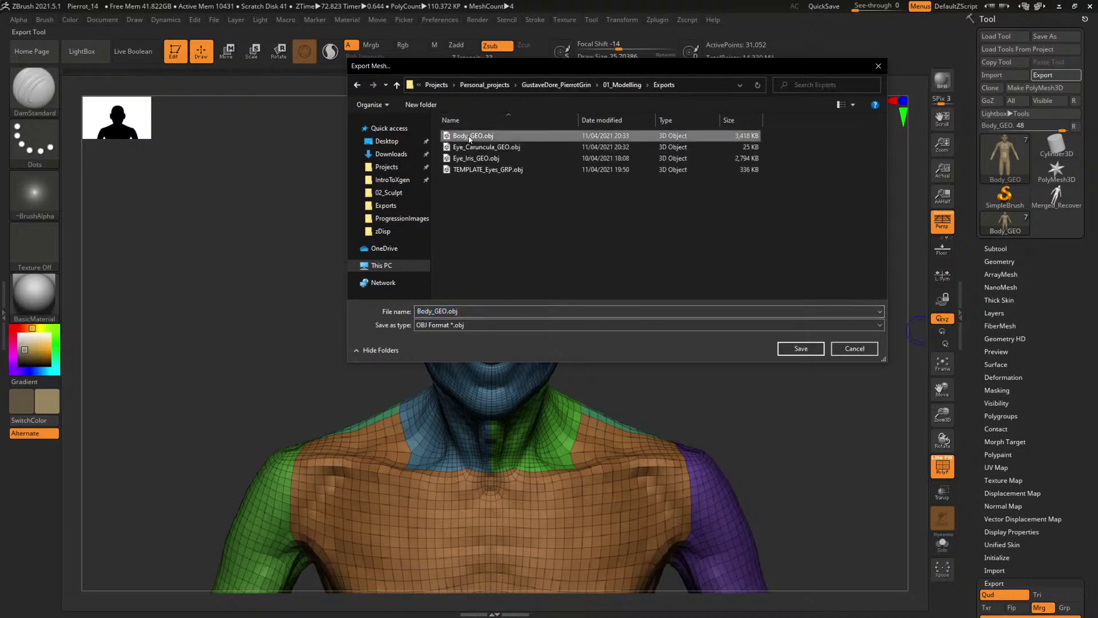
pyautogui.click(801, 348)
pyautogui.click(573, 306)
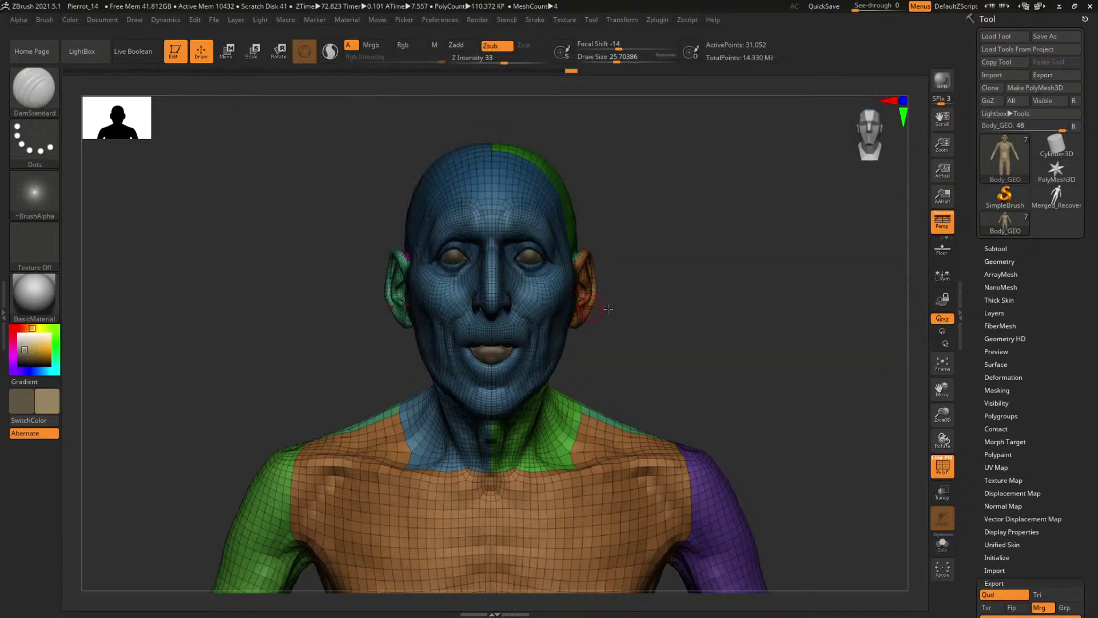
# - Switch to Maya, import Body_GEO.obj from 01_Modelling > Exports and select the imported mesh in the Outliner
pyautogui.hotkey('alt', 'Tab')
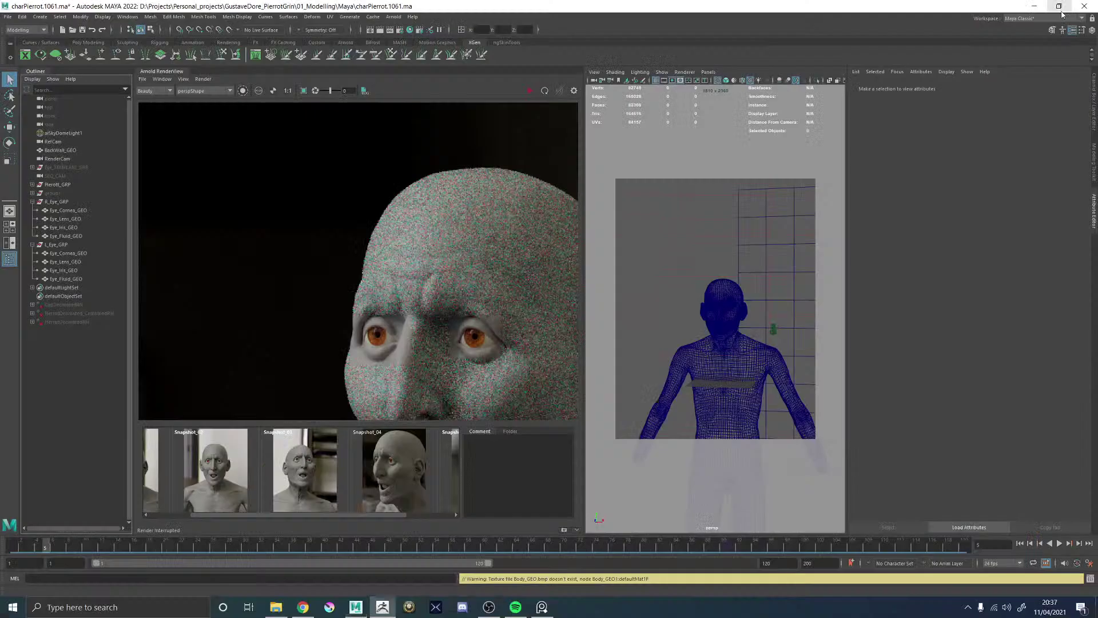
pyautogui.click(8, 17)
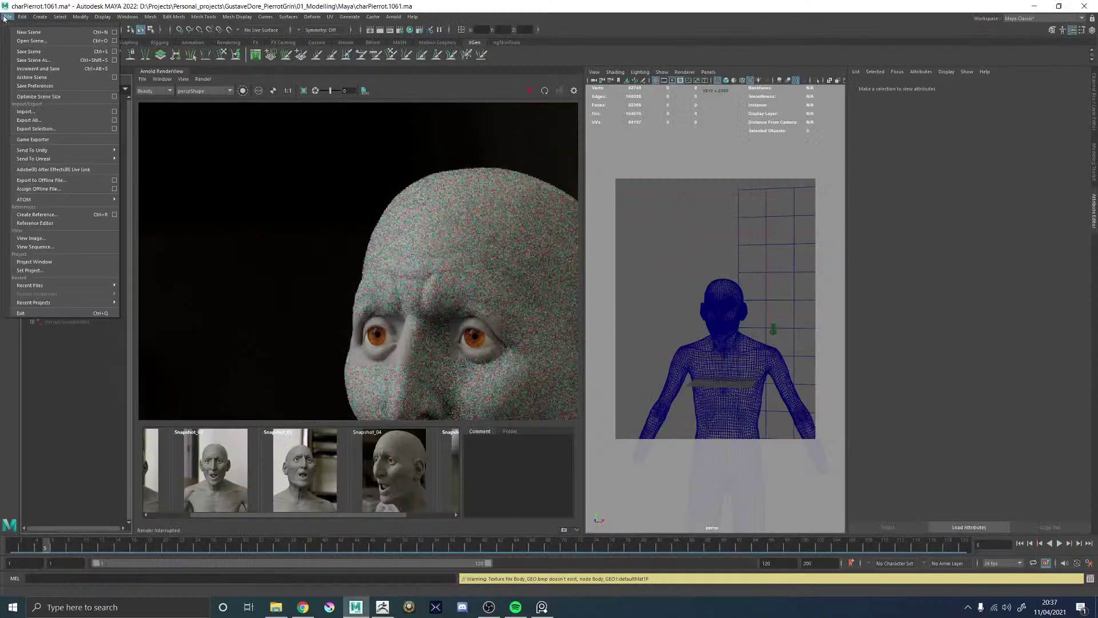
pyautogui.click(30, 108)
pyautogui.doubleClick(177, 148)
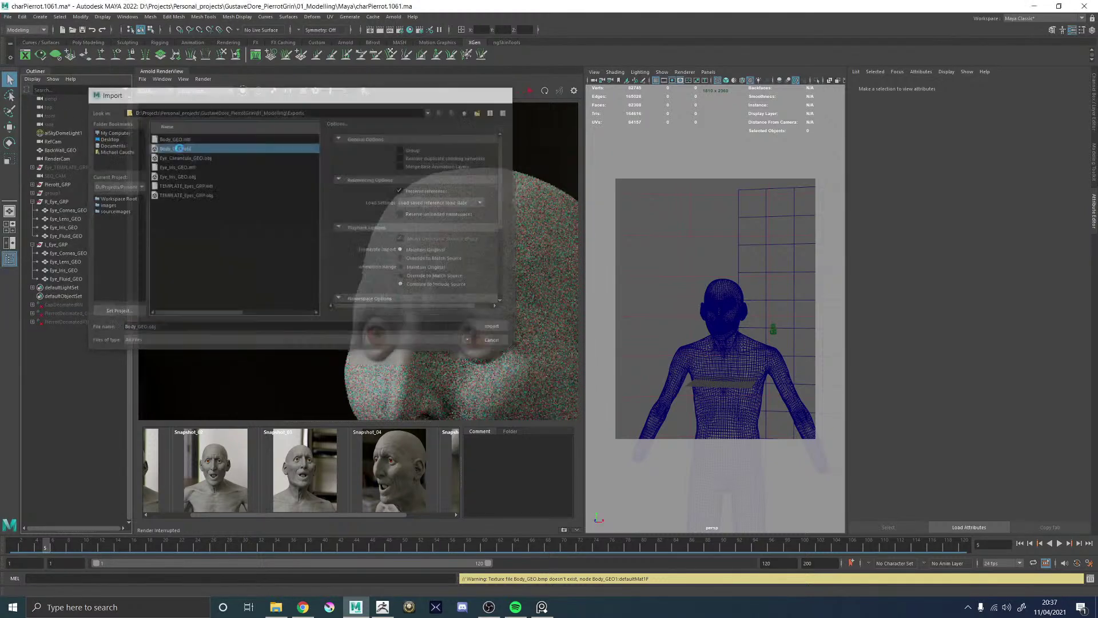
pyautogui.click(90, 288)
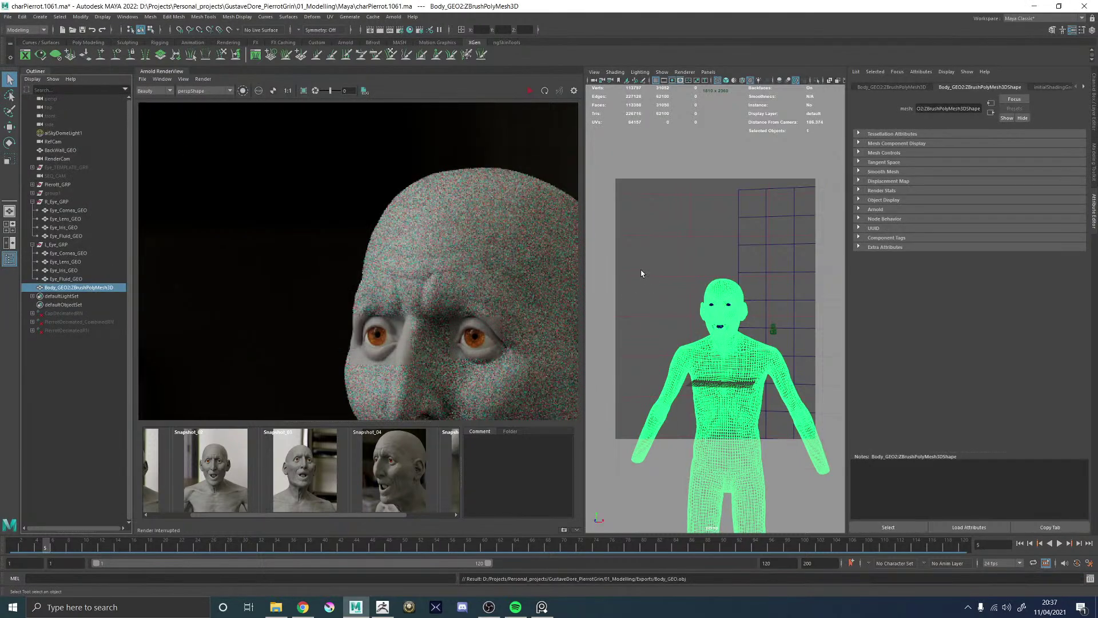
# - Show textured shading in the viewport and create a blend shape from the imported body mesh onto the original Body_GEO
pyautogui.press('6')
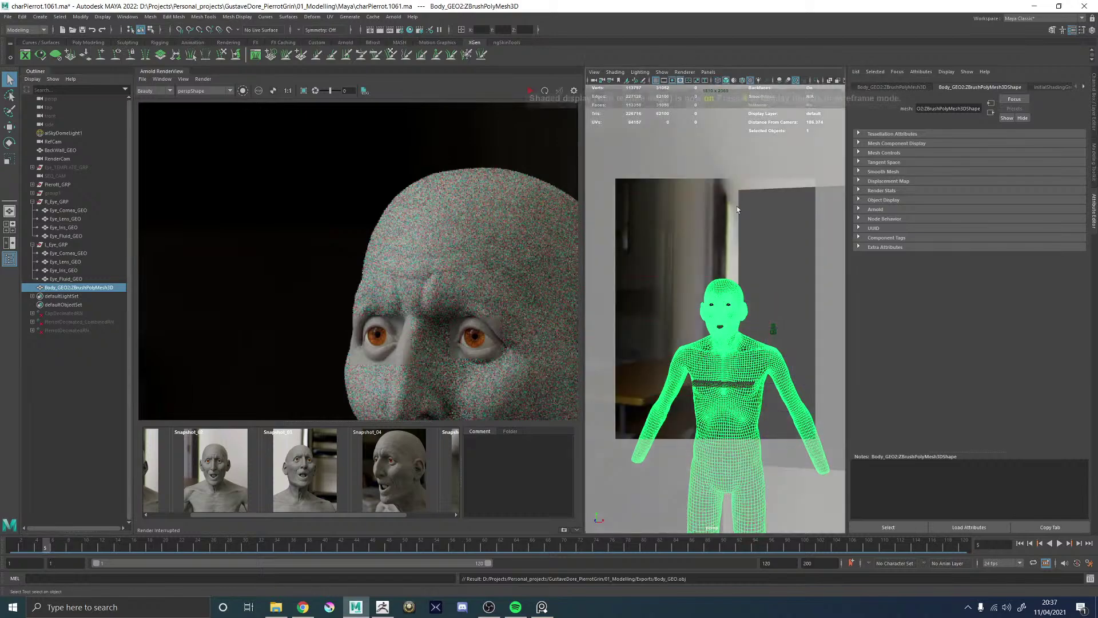
pyautogui.moveTo(698, 240)
pyautogui.keyDown('alt'); pyautogui.mouseDown(button='right')
pyautogui.moveTo(825, 317)
pyautogui.moveTo(743, 274)
pyautogui.mouseUp(button='right'); pyautogui.keyUp('alt')
pyautogui.keyDown('alt'); pyautogui.moveTo(800, 274); pyautogui.dragTo(743, 266); pyautogui.keyUp('alt')
pyautogui.keyDown('alt'); pyautogui.moveTo(832, 223); pyautogui.dragTo(769, 238, button='middle'); pyautogui.keyUp('alt')
pyautogui.scroll(-2, 753, 252)
pyautogui.click(66, 290)
pyautogui.keyDown('alt'); pyautogui.moveTo(769, 238); pyautogui.dragTo(770, 341, button='right'); pyautogui.keyUp('alt')
pyautogui.click(642, 178)
pyautogui.click(738, 334)
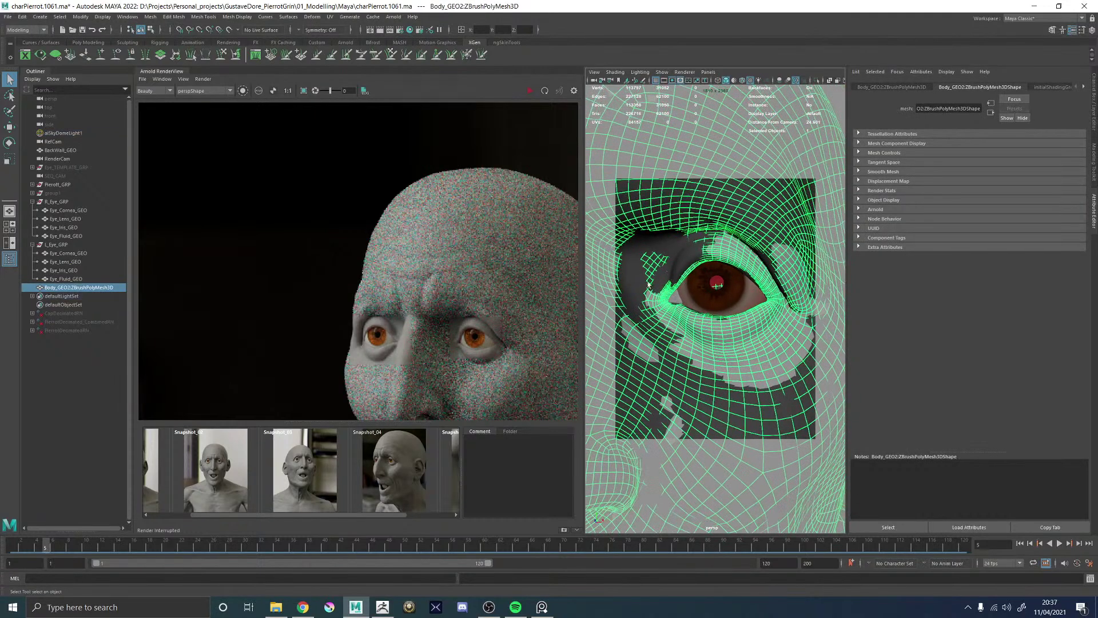
pyautogui.keyDown('shift'); pyautogui.click(682, 261); pyautogui.keyUp('shift')
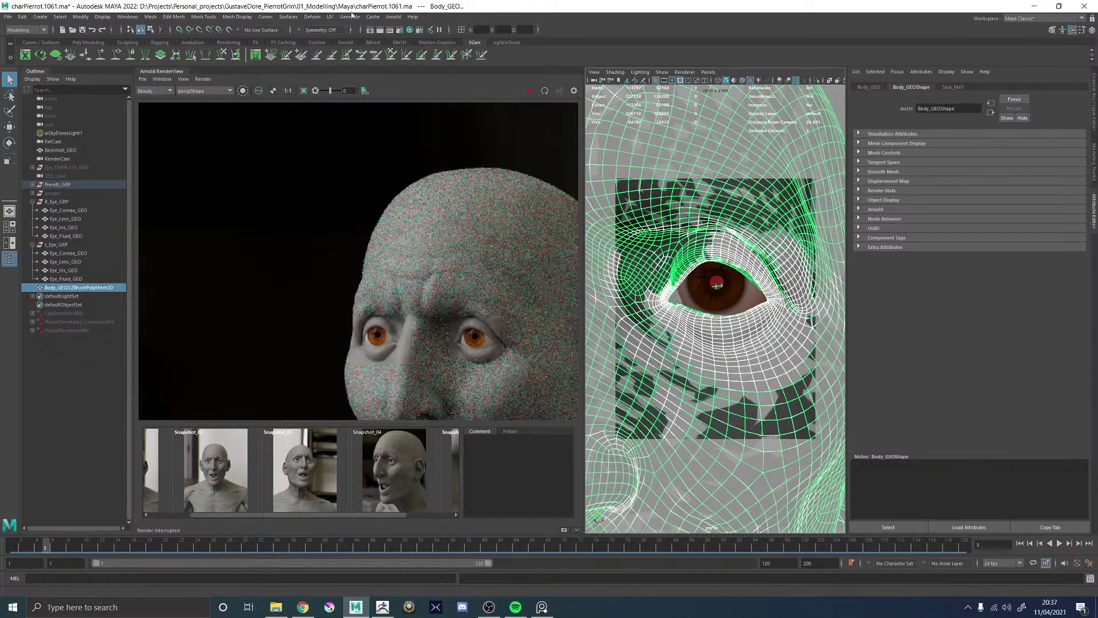
pyautogui.click(309, 17)
pyautogui.click(321, 38)
# - Bake Body_GEO's ZBrushPolyMesh3D blend shape at full weight and delete the imported body mesh
pyautogui.click(32, 185)
pyautogui.click(60, 193)
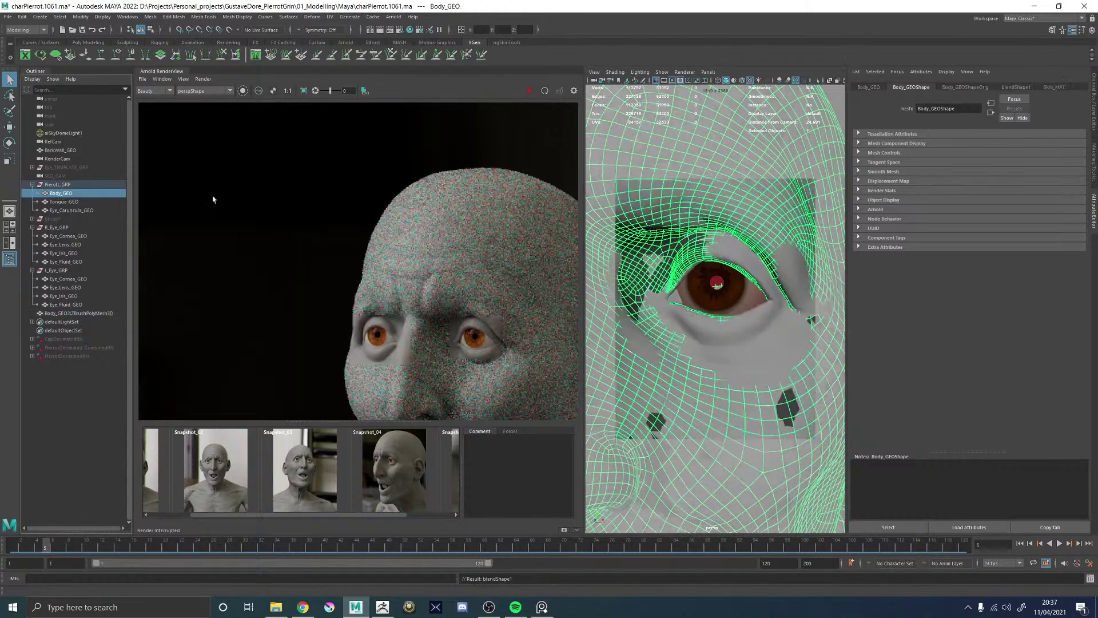
pyautogui.click(1008, 88)
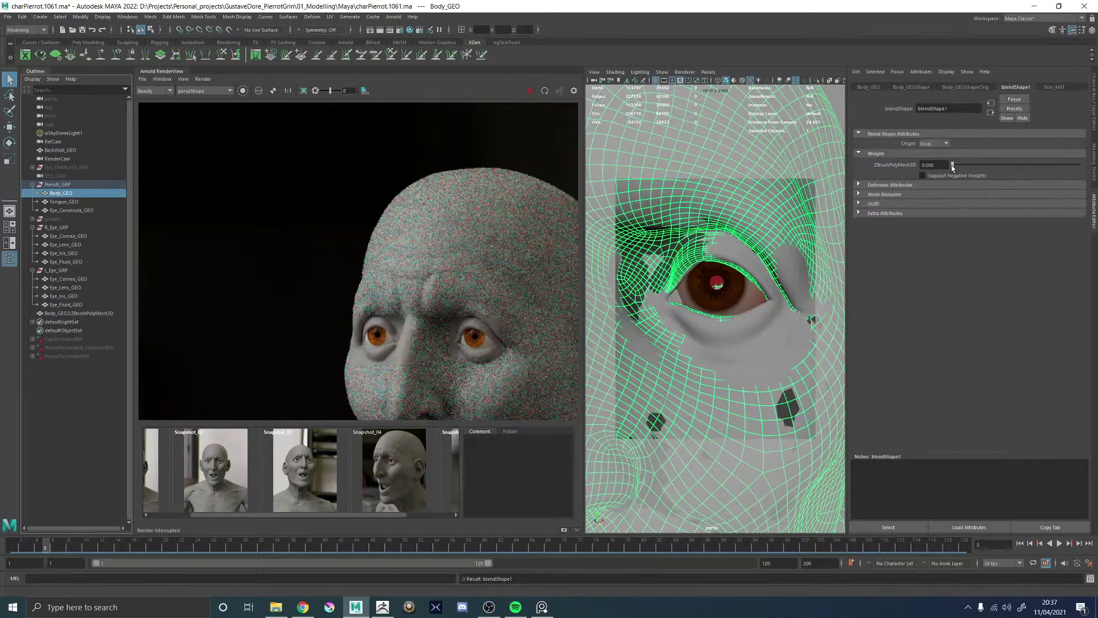
pyautogui.moveTo(952, 165); pyautogui.dragTo(1080, 164)
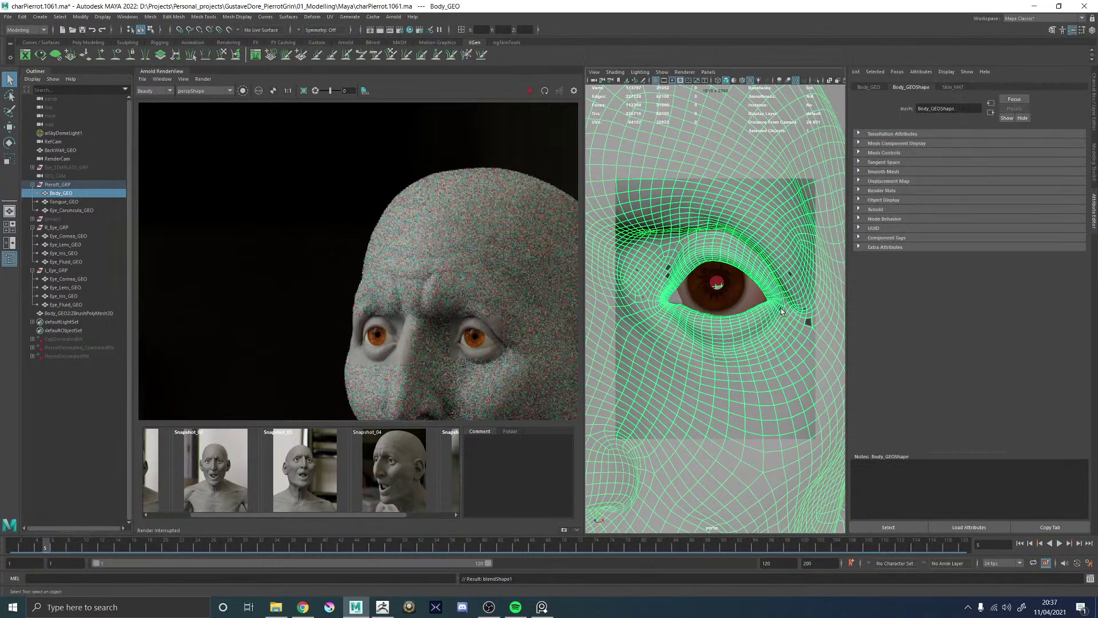
pyautogui.click(80, 315)
pyautogui.press('Delete')
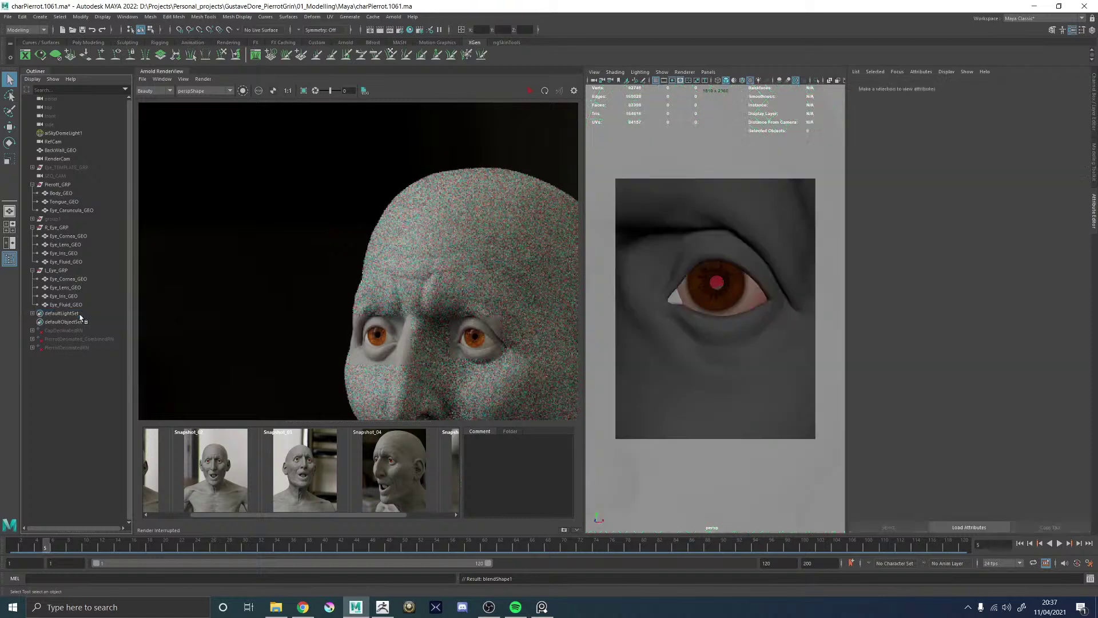
# - Assign a new aiStandardSurface material to Eye_Caruncula_GEO
pyautogui.click(705, 371)
pyautogui.click(678, 297)
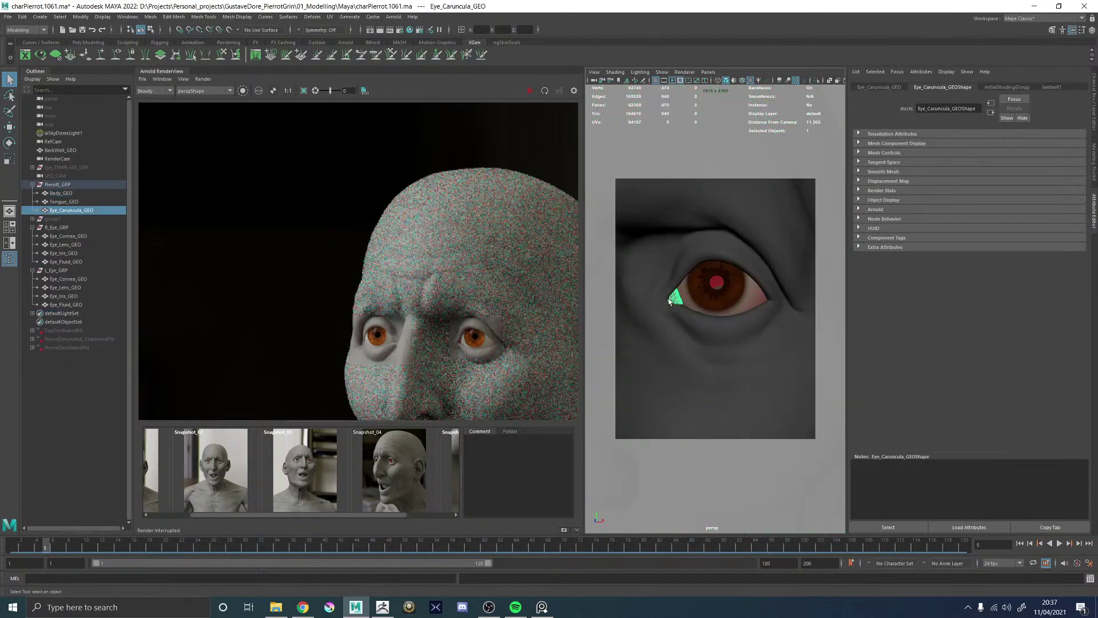
pyautogui.keyDown('alt'); pyautogui.moveTo(673, 300); pyautogui.dragTo(707, 298, button='middle'); pyautogui.keyUp('alt')
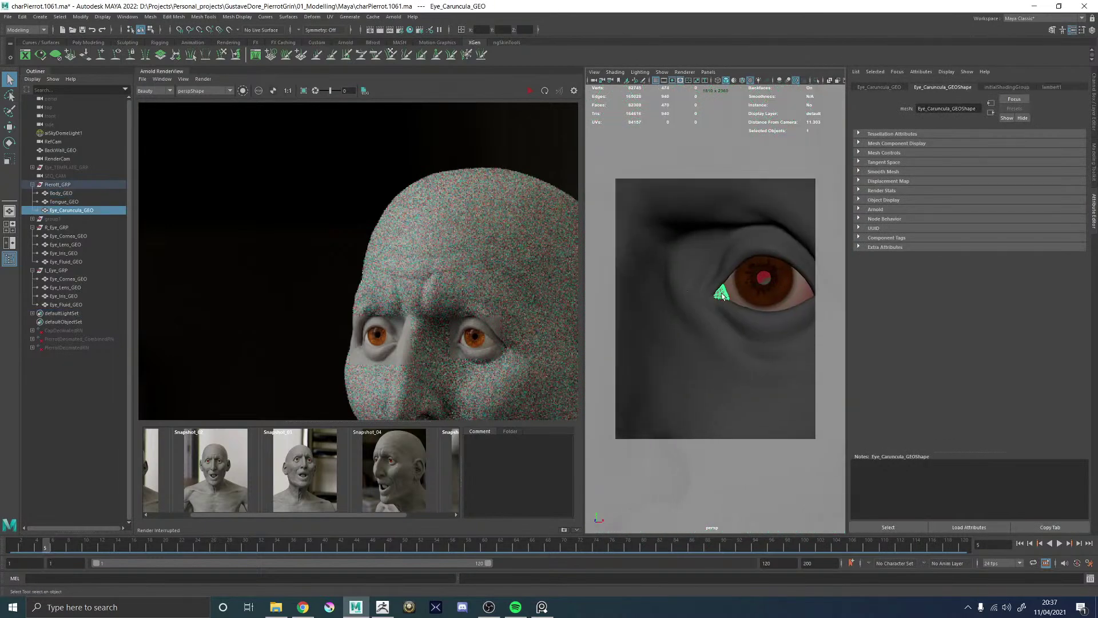
pyautogui.moveTo(722, 295); pyautogui.dragTo(713, 518, button='right')
pyautogui.click(388, 279)
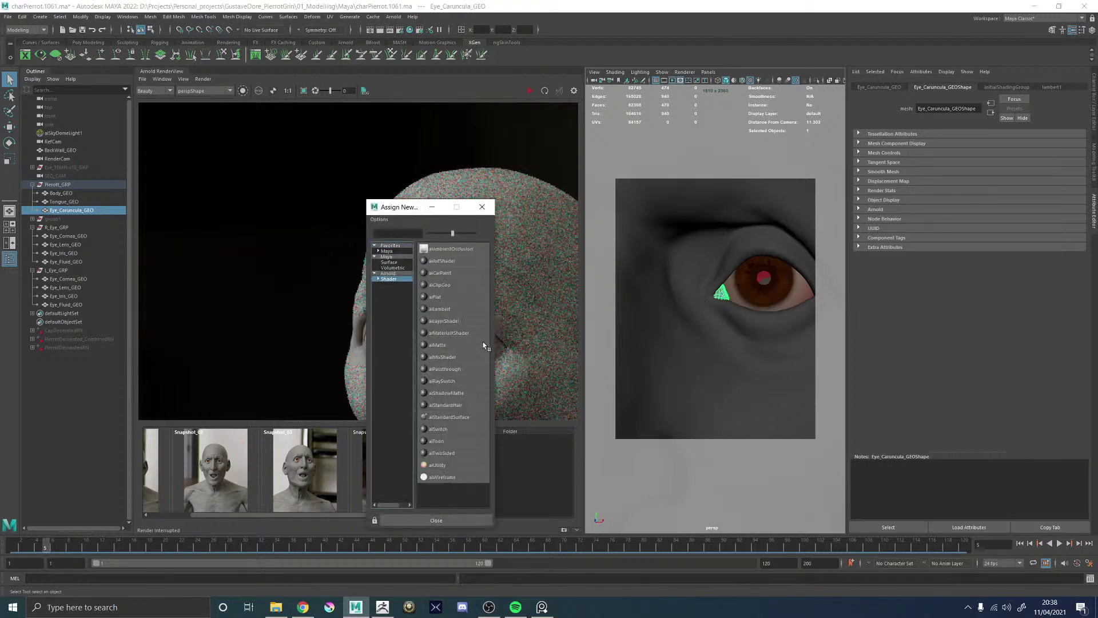
pyautogui.click(454, 416)
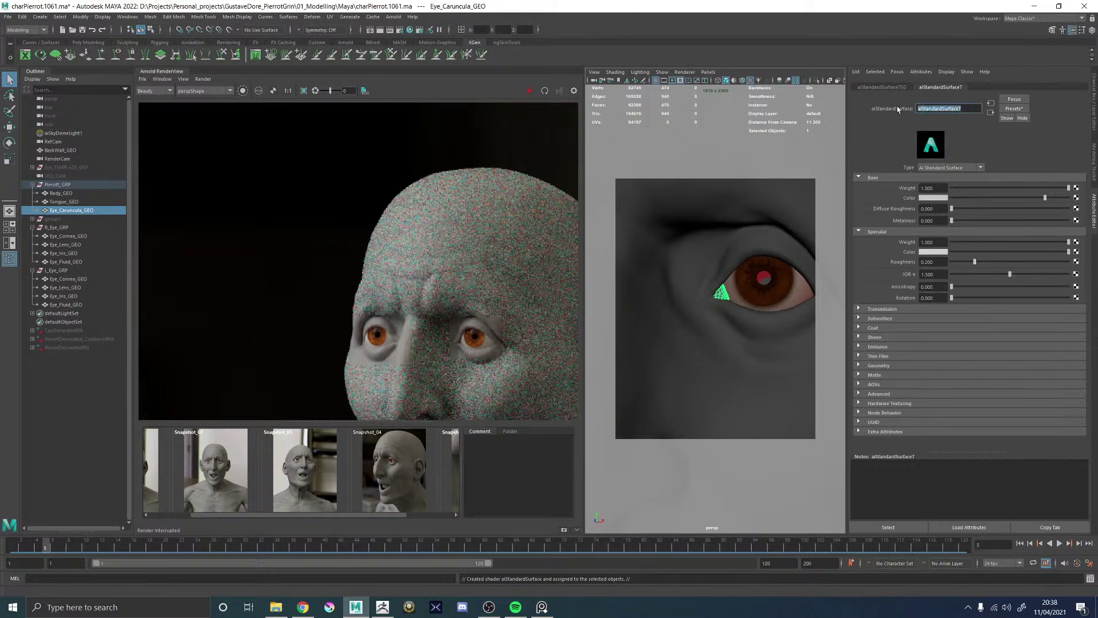
# - Name the new caruncula material Eye_Caruncula_MAT
pyautogui.write('C')
pyautogui.write('ye_Car')
pyautogui.write('uncula_MAT')
pyautogui.press('Return')
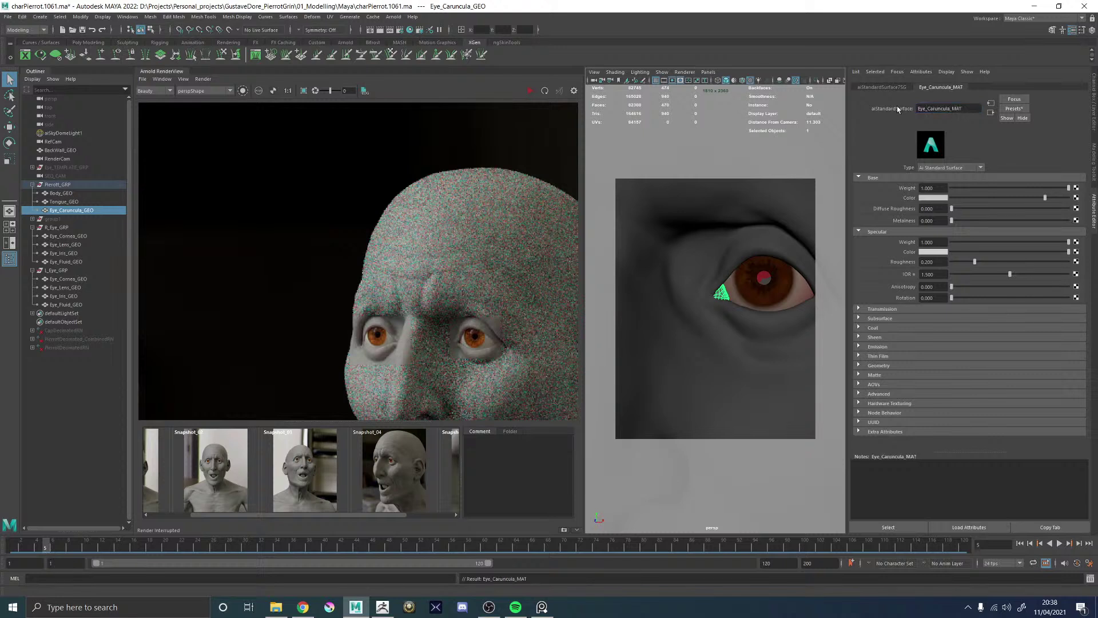
# - Set the base colour of Eye_Caruncula_MAT to a mid grey with an HSV value of 0.579
pyautogui.click(930, 199)
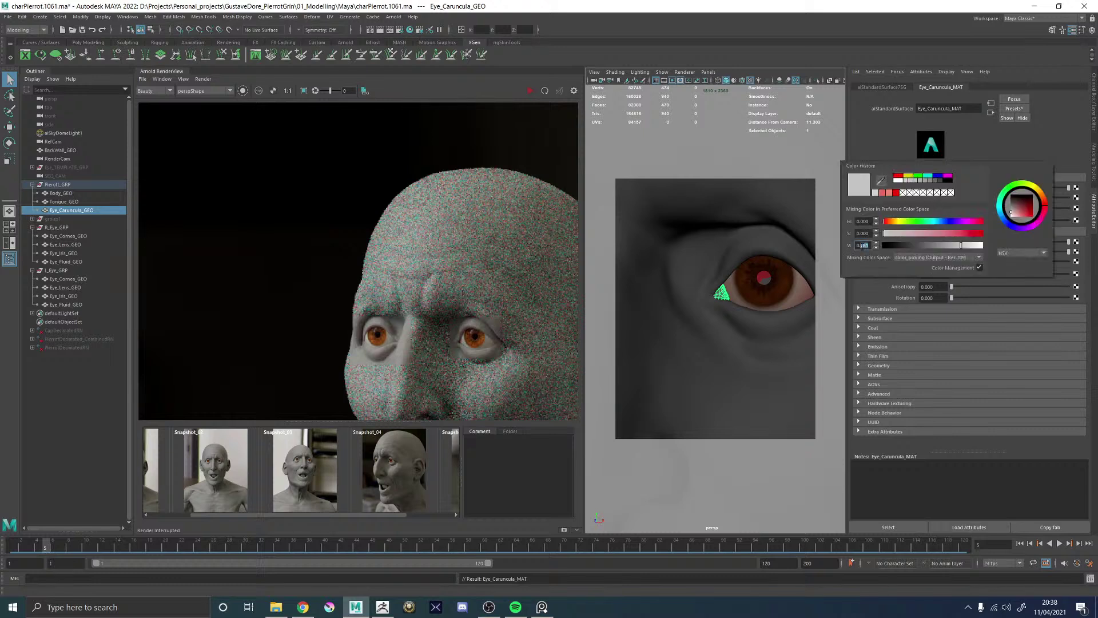
pyautogui.write('0.579')
pyautogui.press('Return')
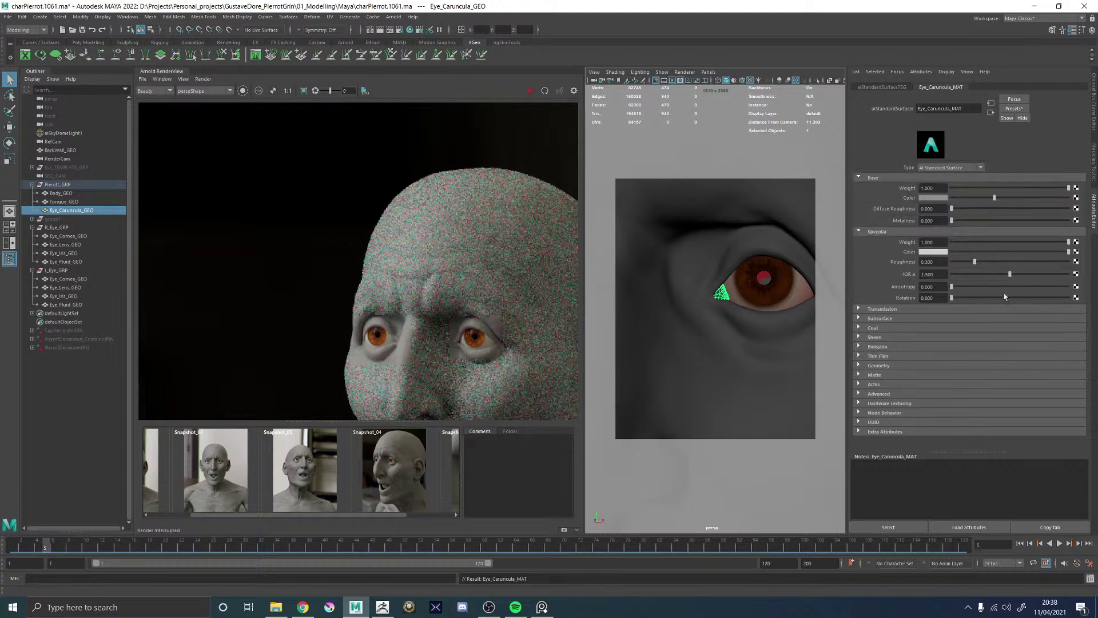
# - Set the material's subsurface weight to 0.7 and its subsurface colour to the same mid grey as the base colour
pyautogui.click(880, 318)
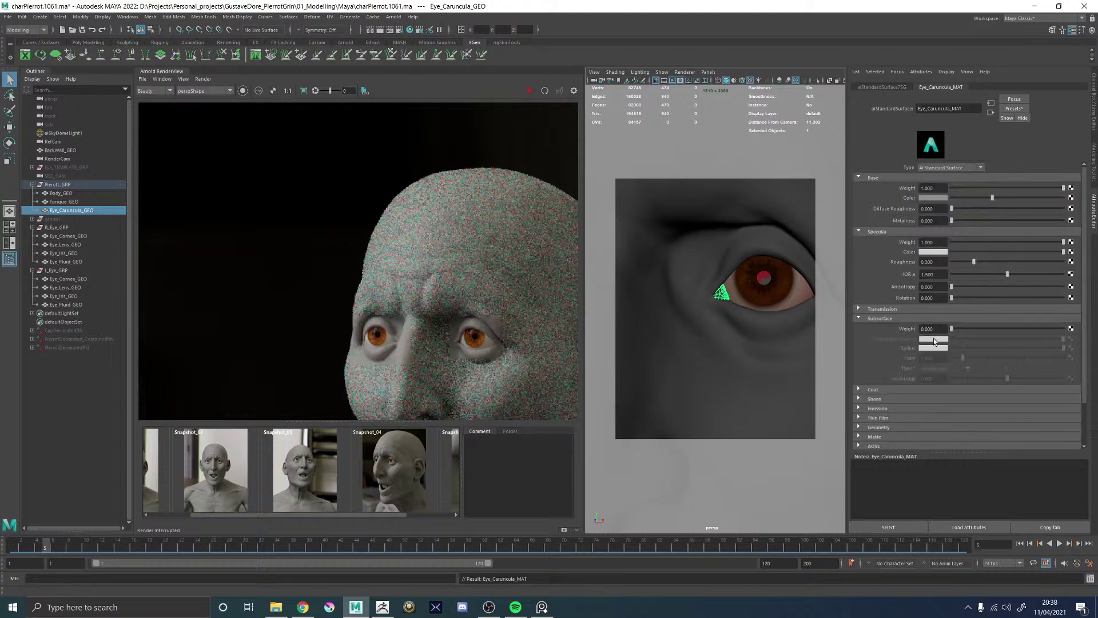
pyautogui.moveTo(952, 328); pyautogui.dragTo(1039, 328)
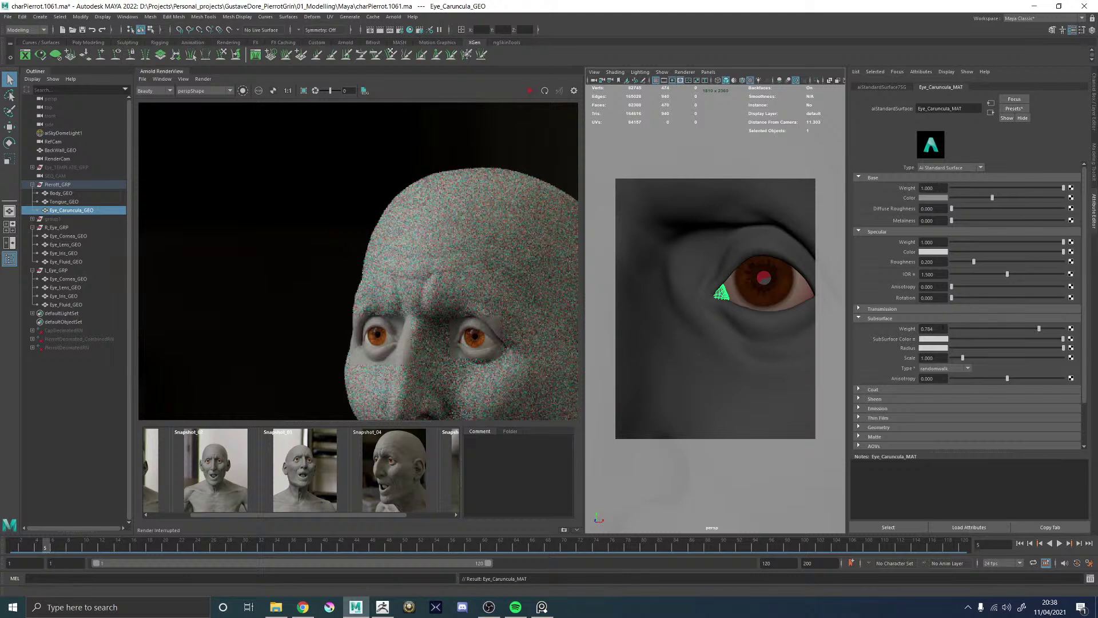
pyautogui.moveTo(936, 329); pyautogui.dragTo(924, 328)
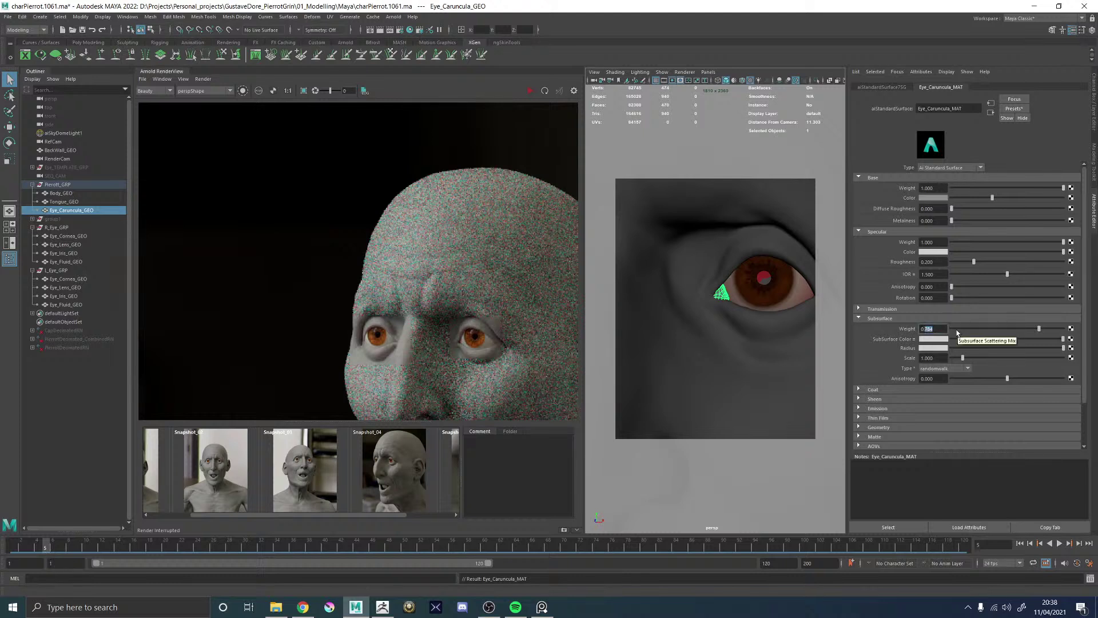
pyautogui.write('.7')
pyautogui.press('Return')
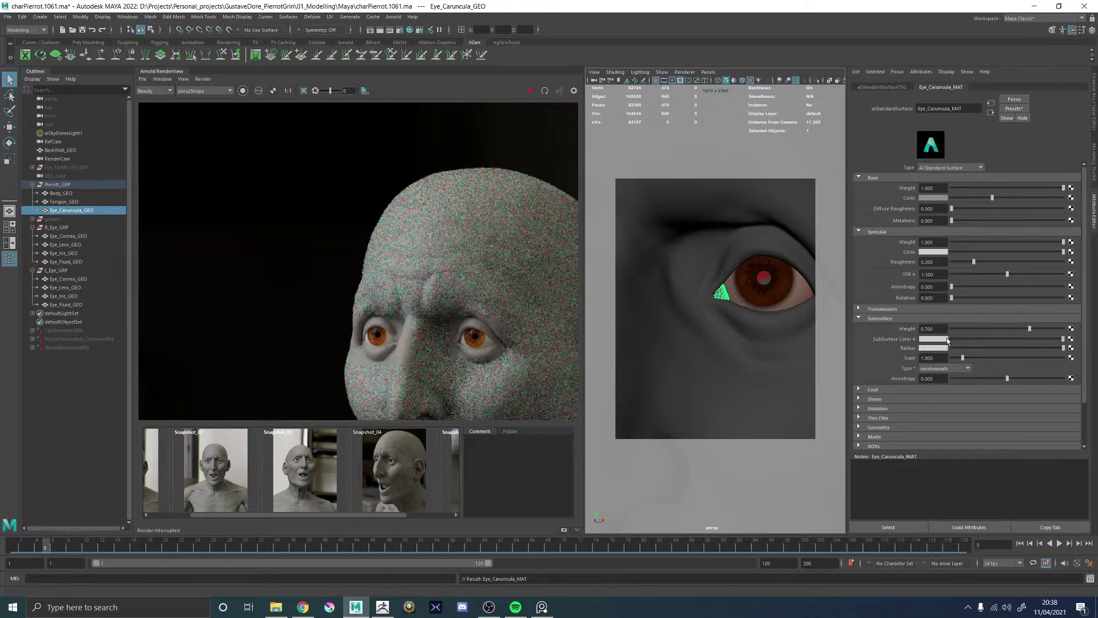
pyautogui.click(931, 342)
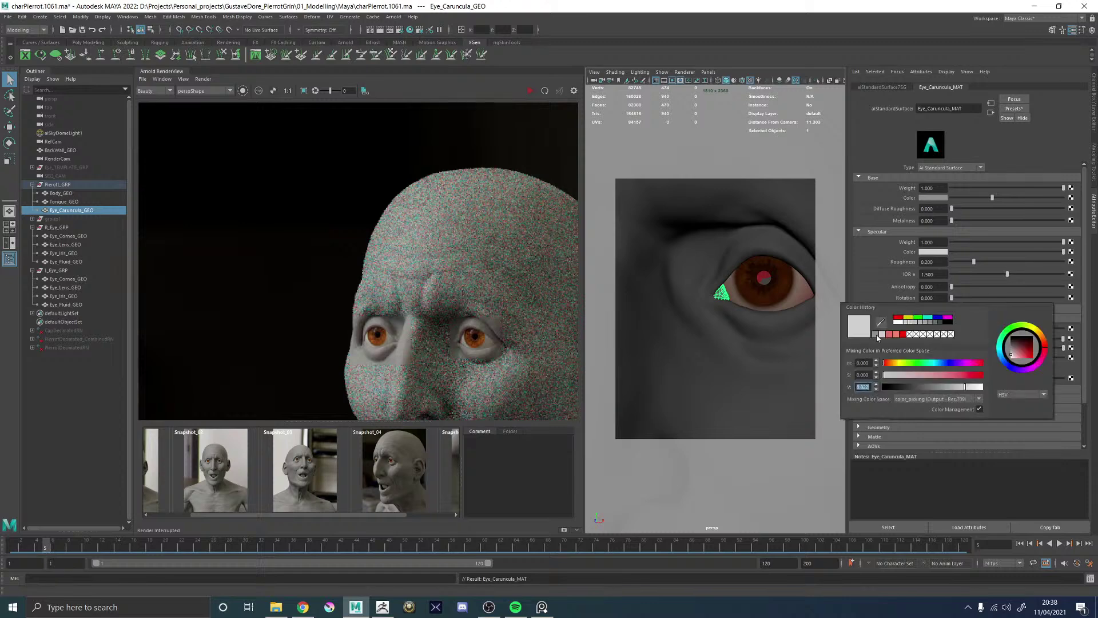
pyautogui.click(881, 335)
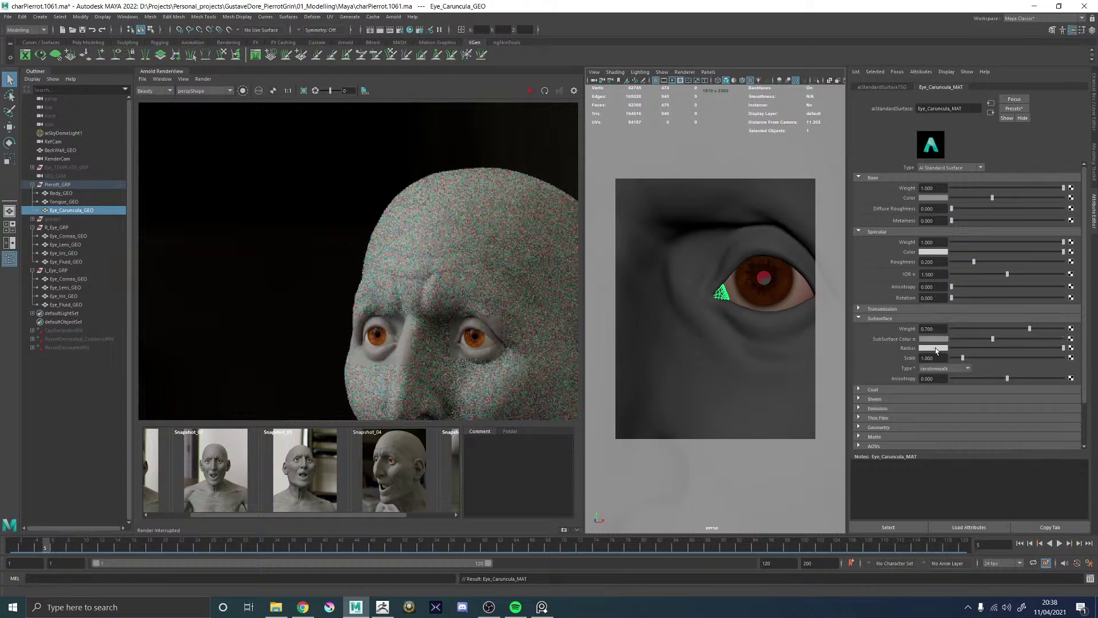
# - Set the subsurface radius to a salmon orange, mixing in RGB 0 to 1.0 with colour management off
pyautogui.click(936, 348)
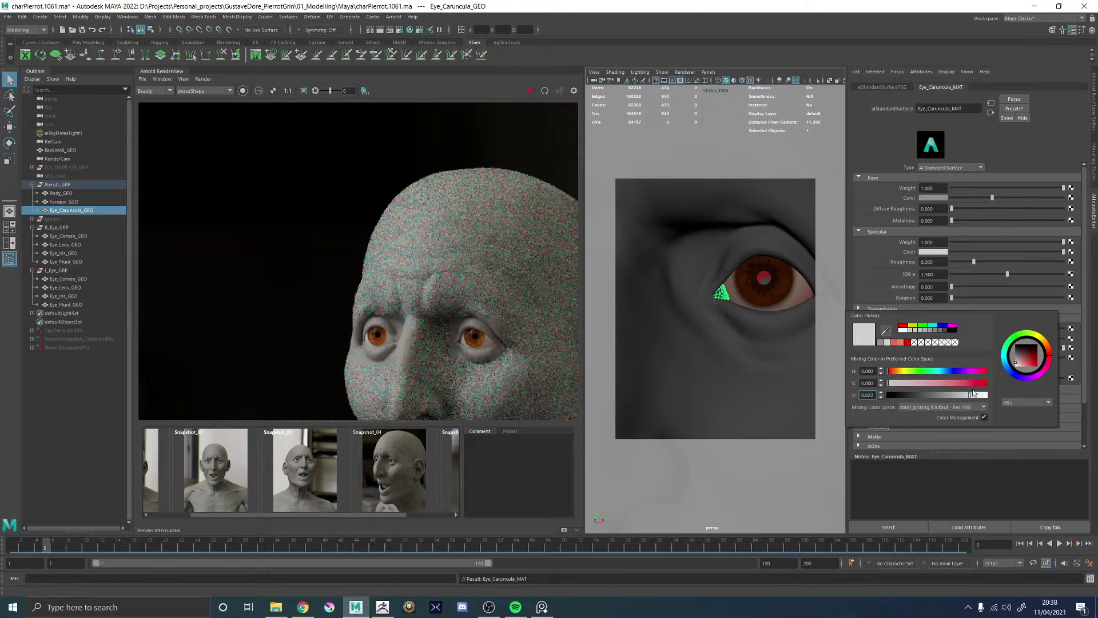
pyautogui.click(899, 343)
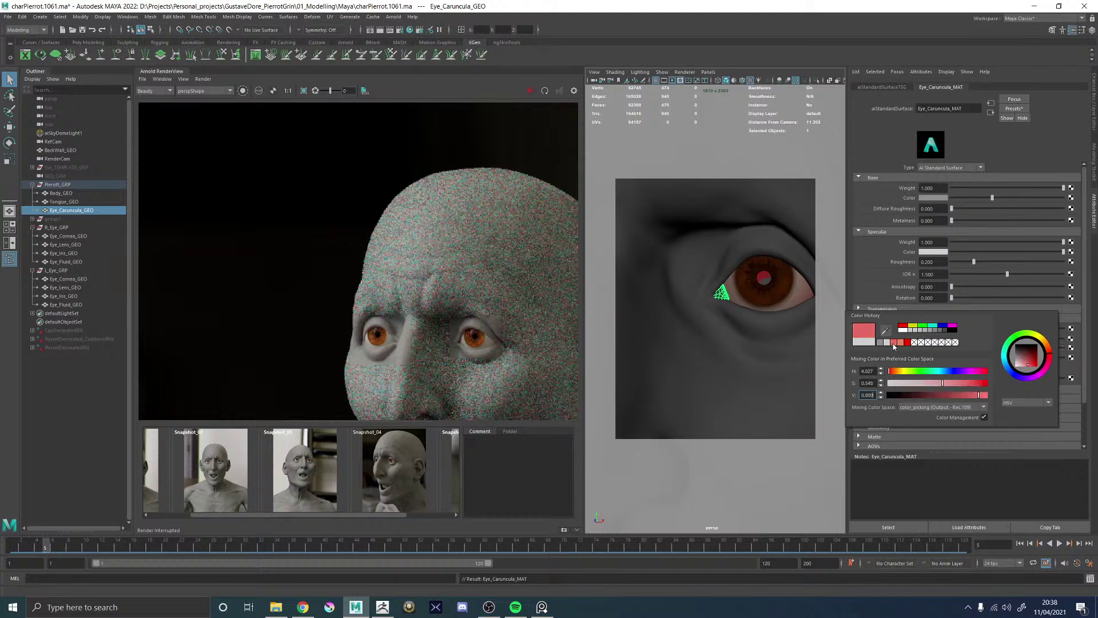
pyautogui.click(1025, 403)
pyautogui.click(1018, 412)
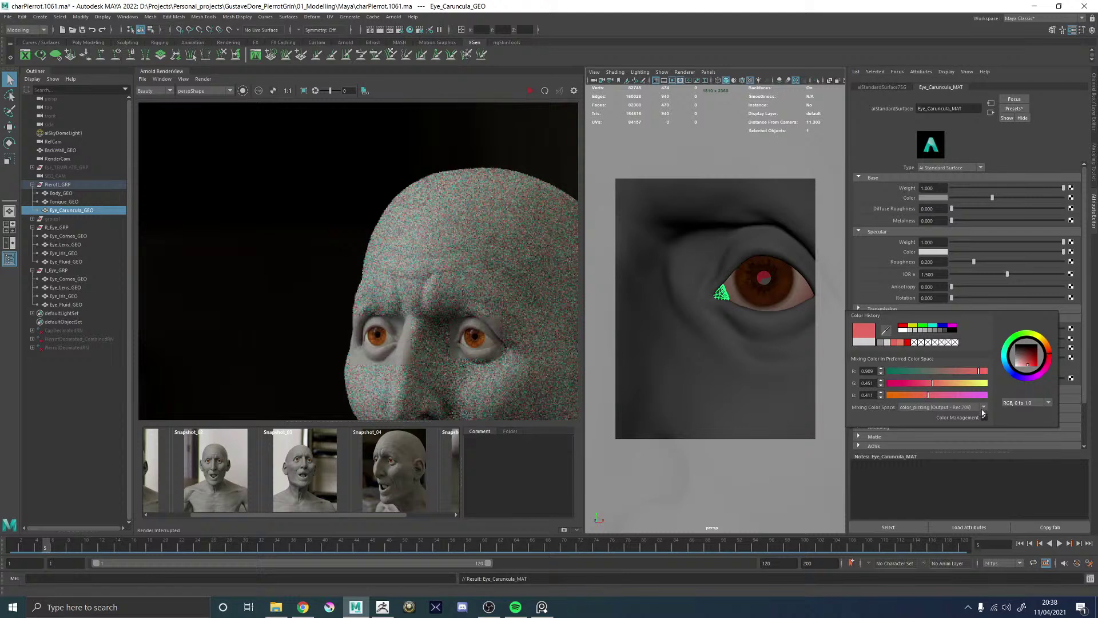
pyautogui.click(984, 417)
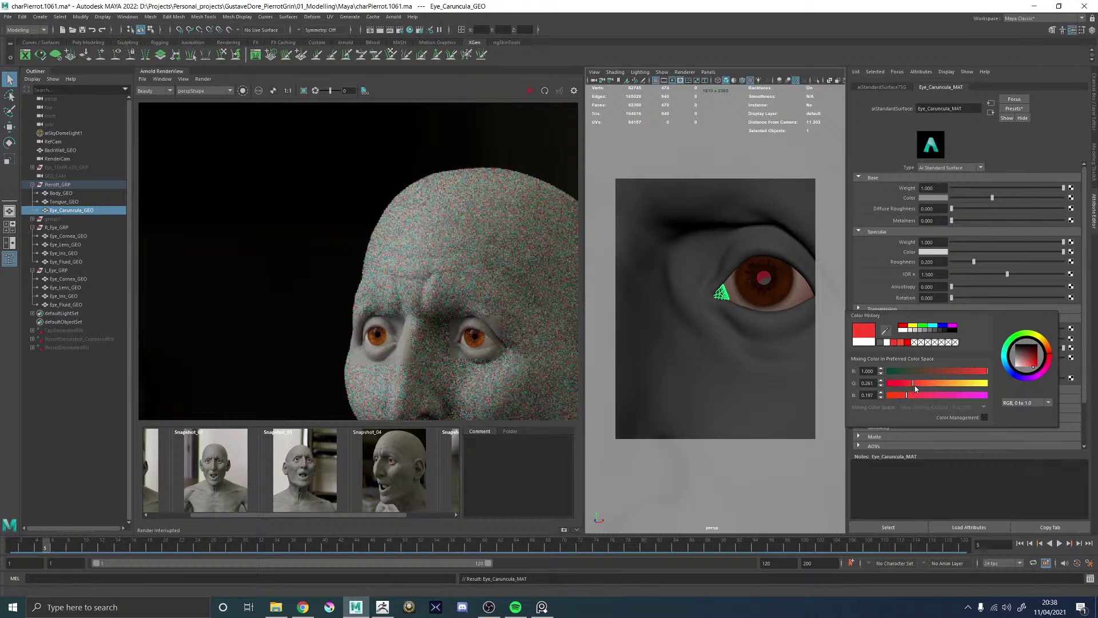
pyautogui.click(915, 384)
pyautogui.moveTo(916, 387); pyautogui.dragTo(922, 387)
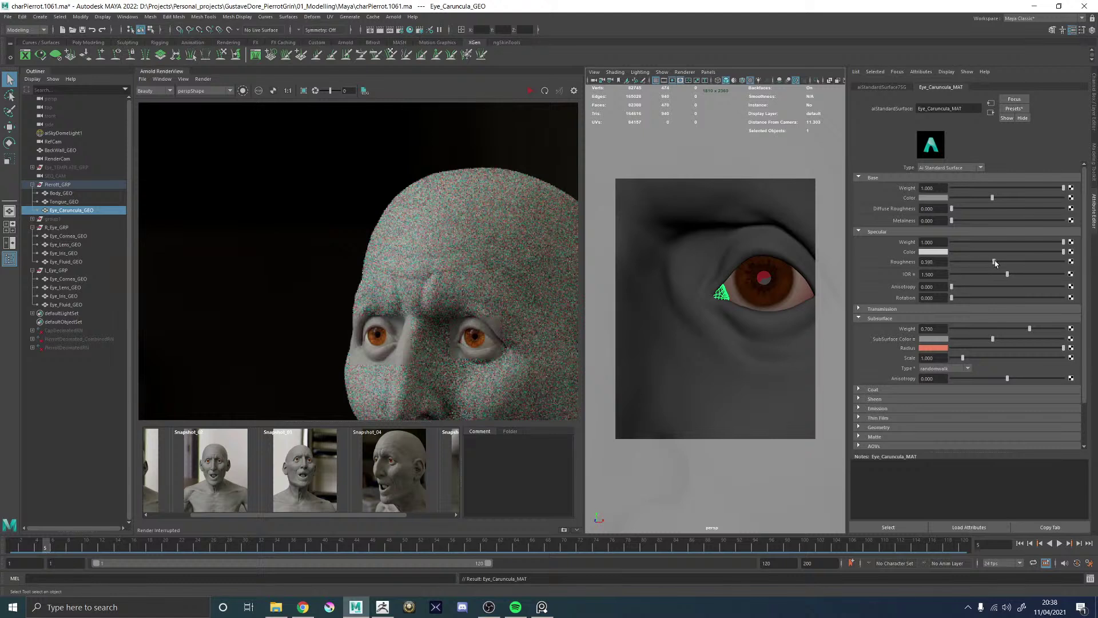
# - Set the material's specular IOR to 1.333, roughness to about 0.43 and specular weight to about 0.625
pyautogui.click(930, 274)
pyautogui.write('335')
pyautogui.press('Return')
pyautogui.moveTo(1004, 239); pyautogui.dragTo(1086, 240)
pyautogui.click(1008, 242)
# - Give the material a coat with IOR 1.333 and a weight of about 0.32
pyautogui.click(875, 389)
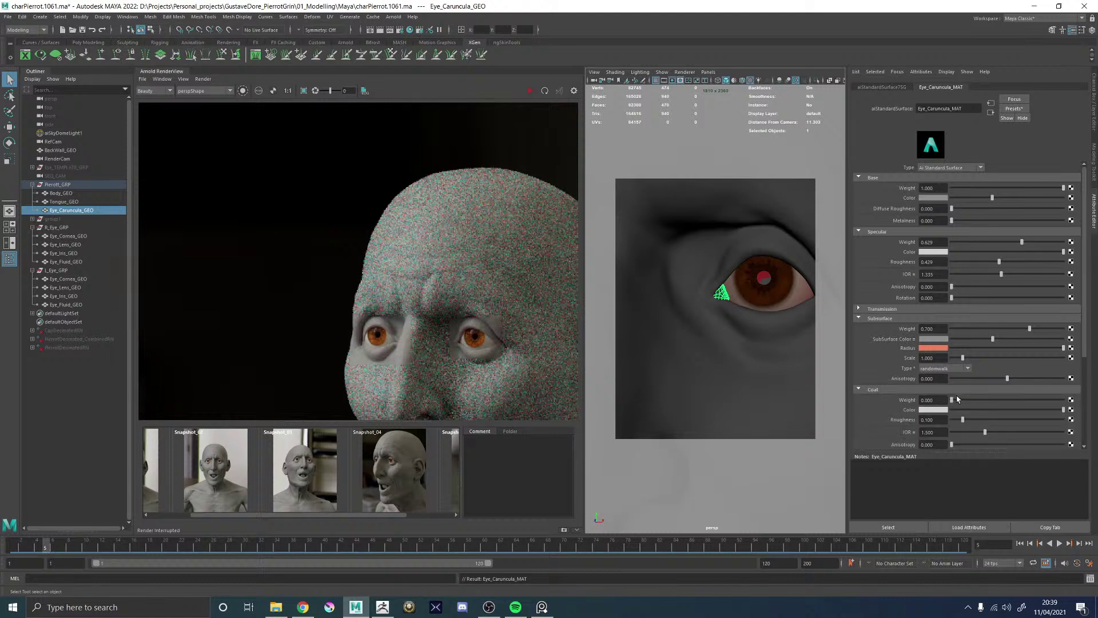
pyautogui.click(929, 432)
pyautogui.write('1.355')
pyautogui.press('Return')
pyautogui.moveTo(1000, 400); pyautogui.dragTo(986, 400)
# - Save the scene and try to render the whole character in the Arnold RenderView
pyautogui.scroll(-5, 733, 299)
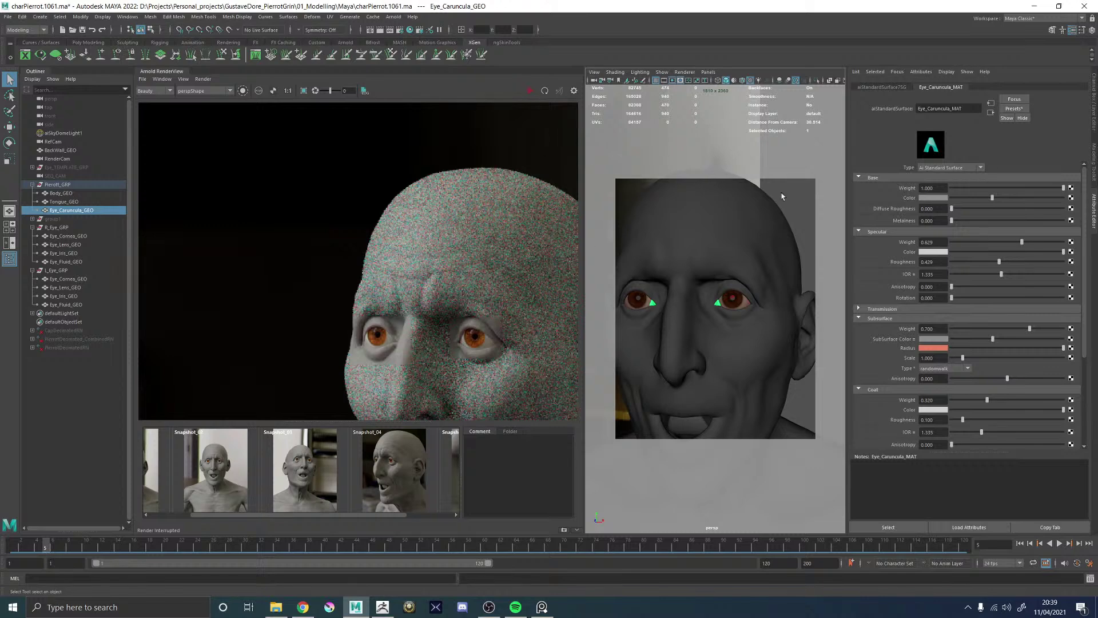
pyautogui.moveTo(698, 119); pyautogui.dragTo(711, 157)
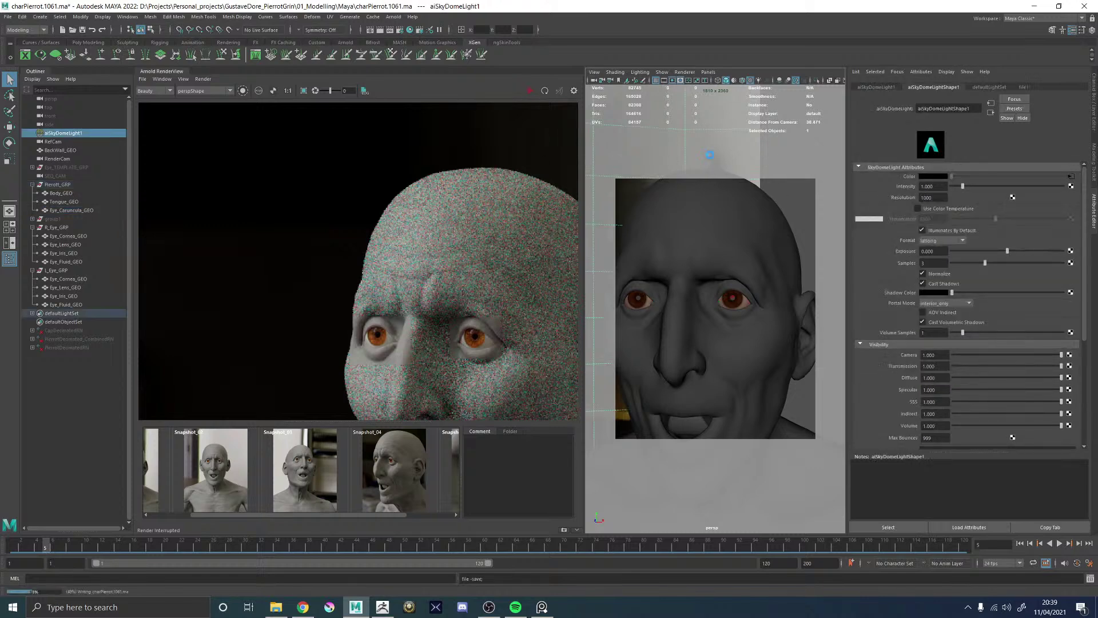
pyautogui.click(529, 91)
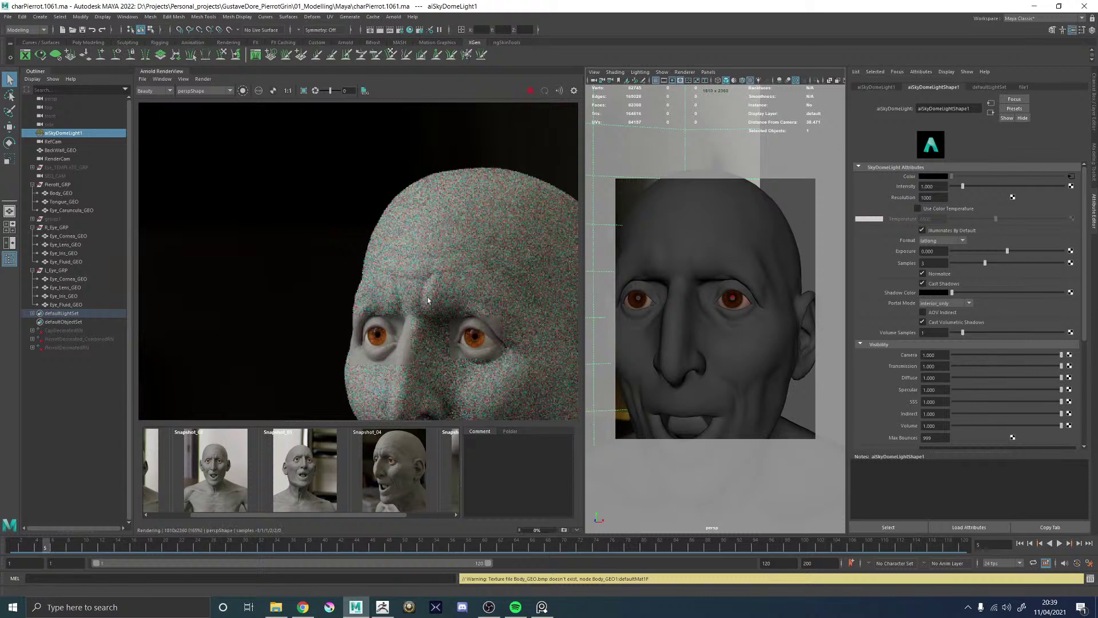
pyautogui.scroll(-3, 422, 332)
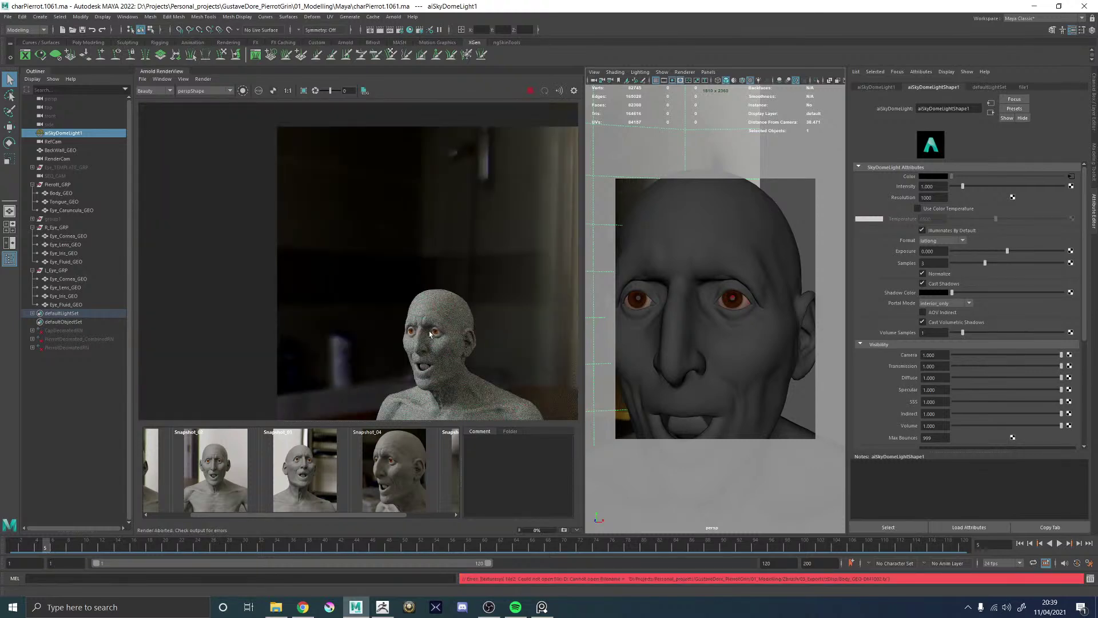
pyautogui.scroll(-2, 438, 343)
pyautogui.scroll(3, 444, 359)
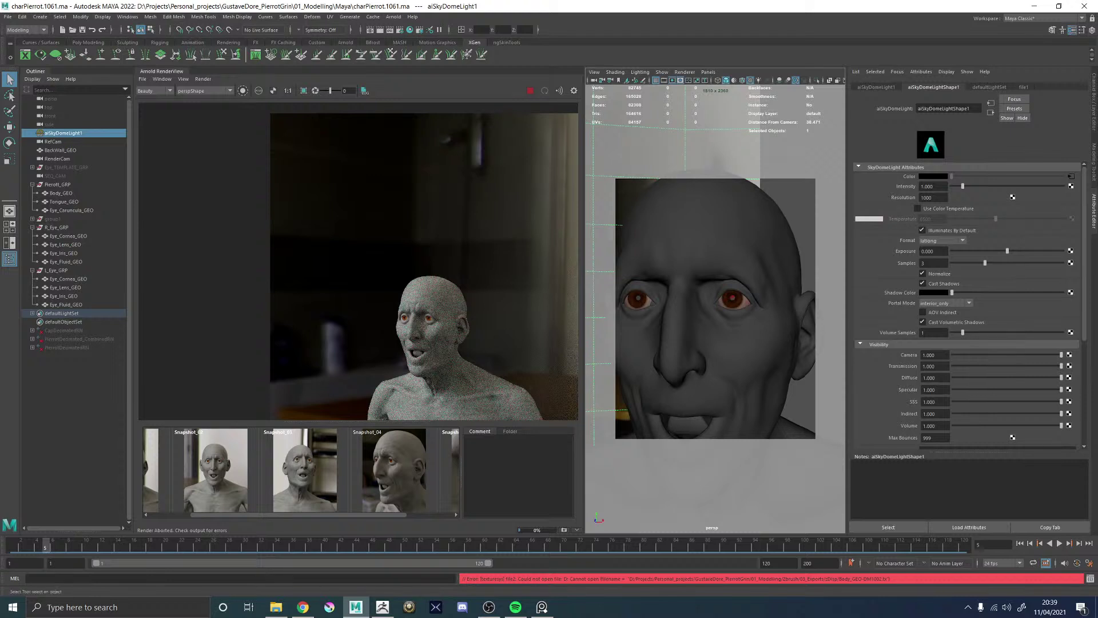
# - Stop the render and open Arnold's TX Manager to convert the displacement maps to TX
pyautogui.click(303, 606)
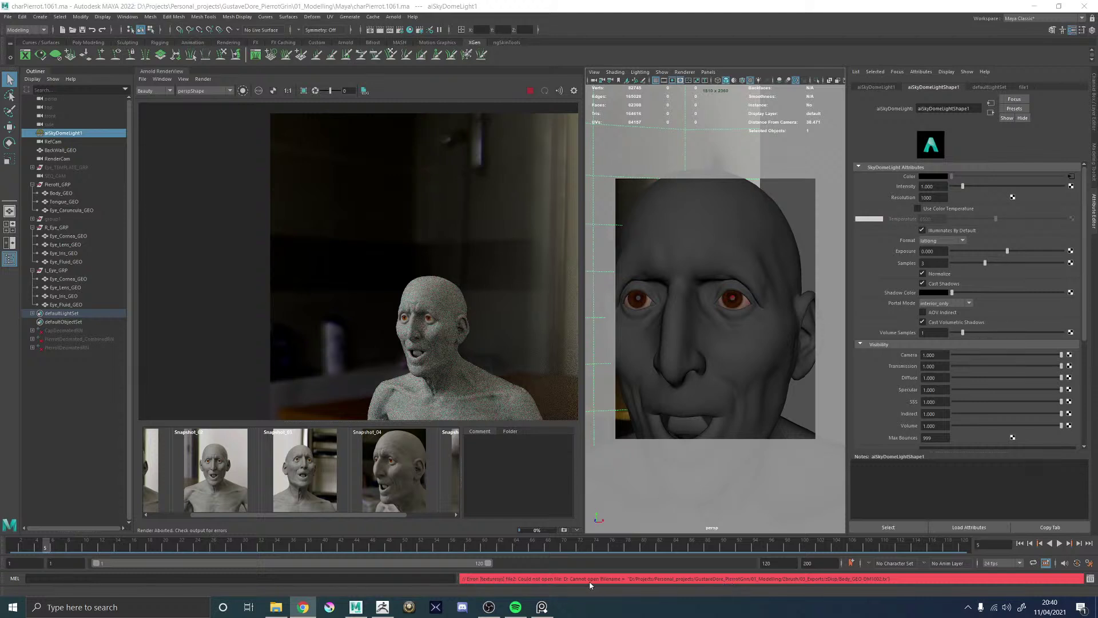
pyautogui.click(530, 90)
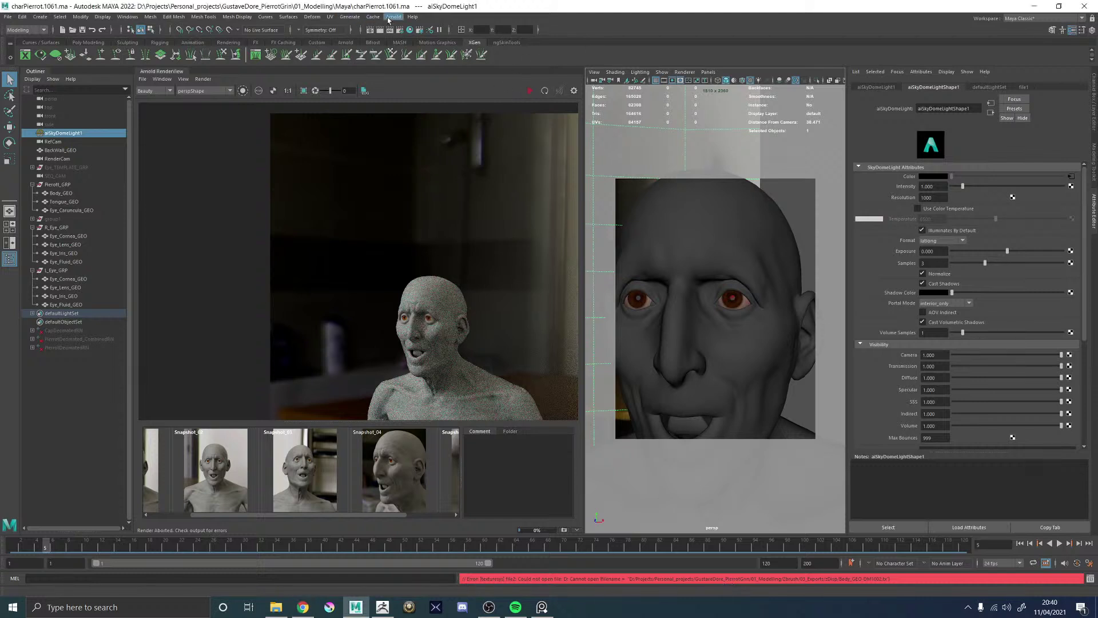
pyautogui.click(394, 17)
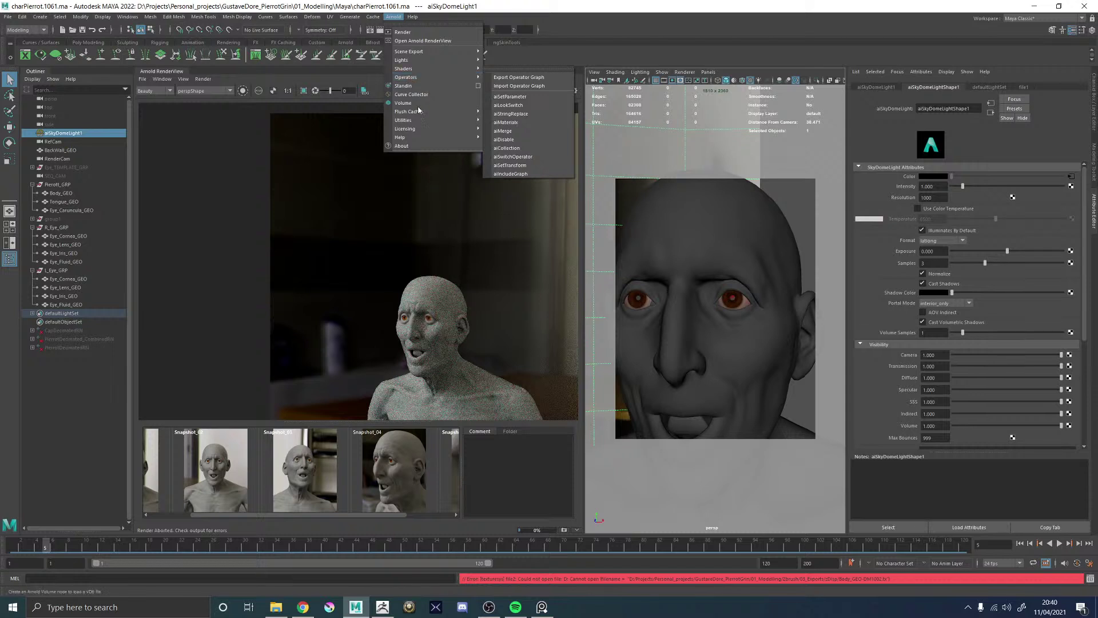
pyautogui.moveTo(409, 131)
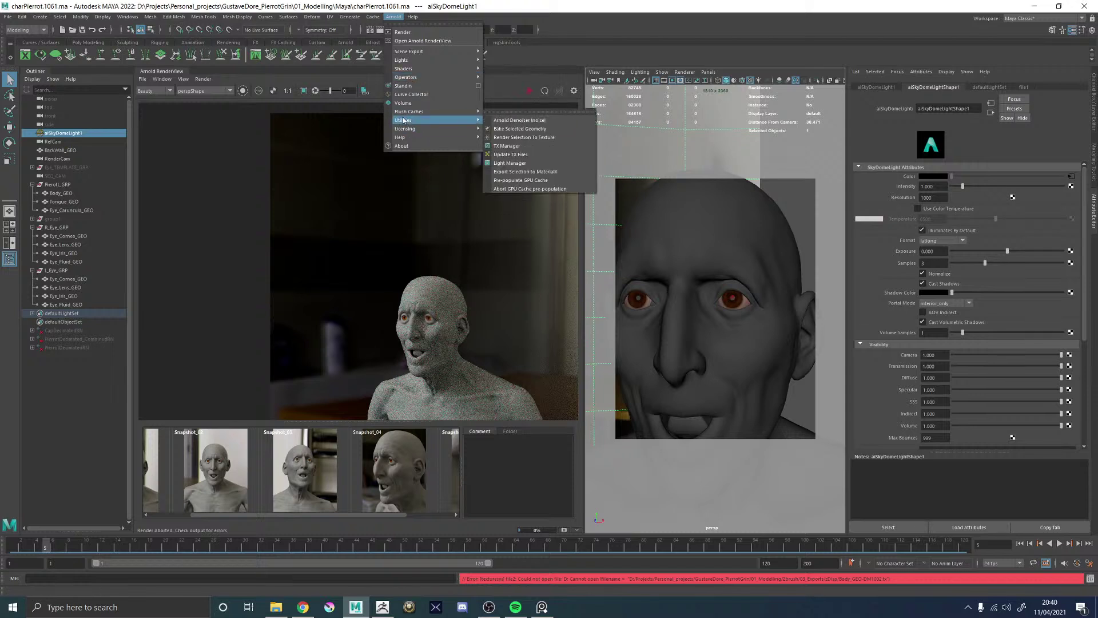
pyautogui.click(519, 146)
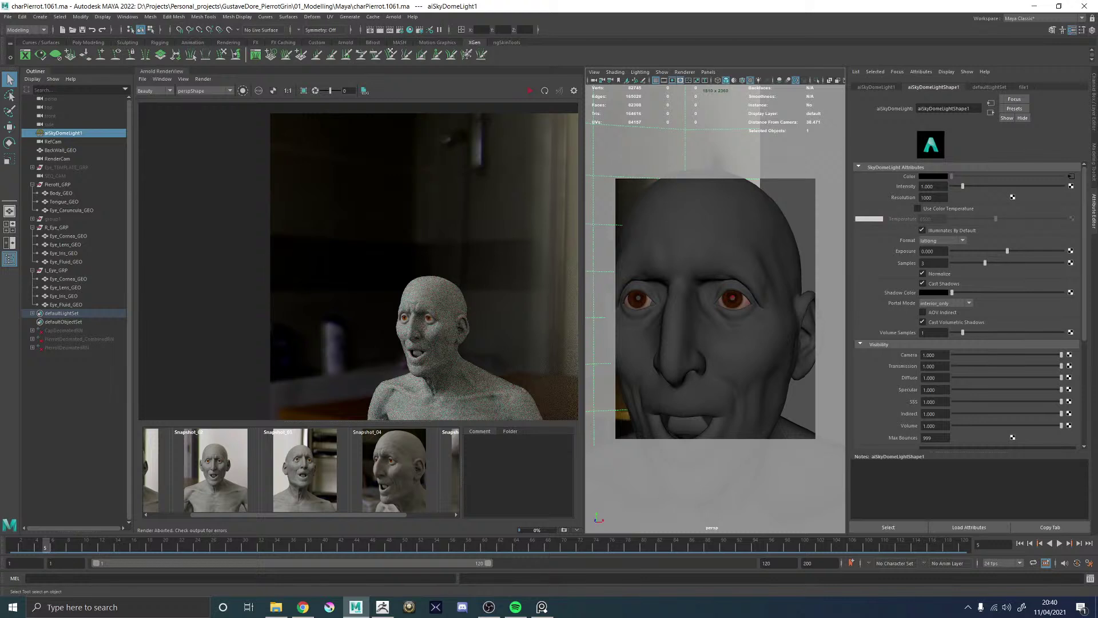
pyautogui.hotkey('alt', 'Tab')
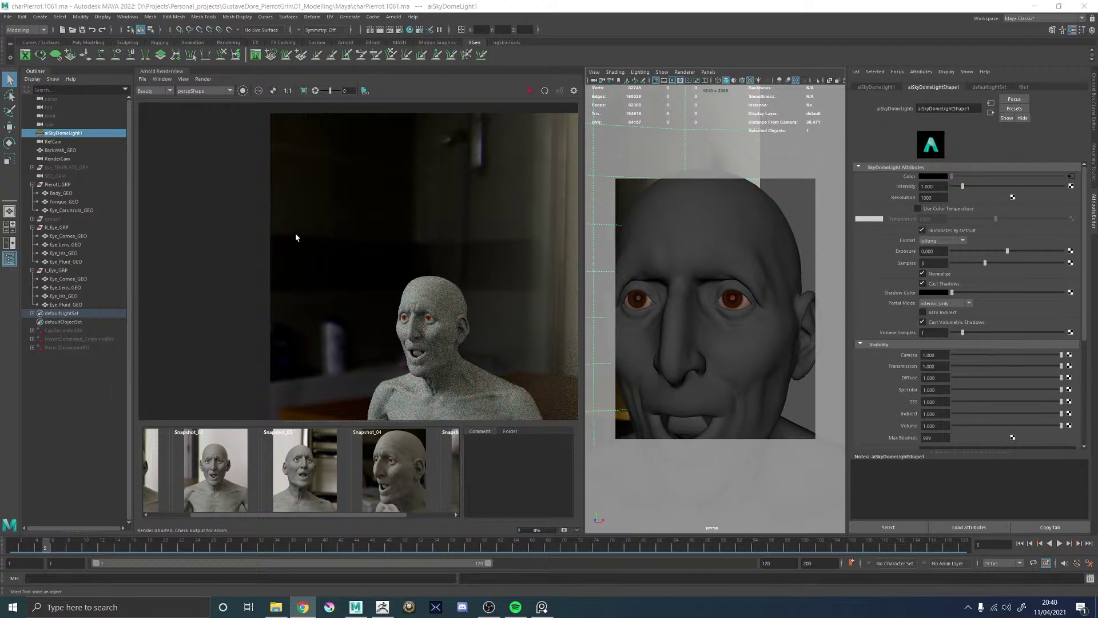
# - Restart the Arnold render and frame the character's head and shoulders in the viewport
pyautogui.scroll(-3, 428, 317)
pyautogui.scroll(4, 440, 343)
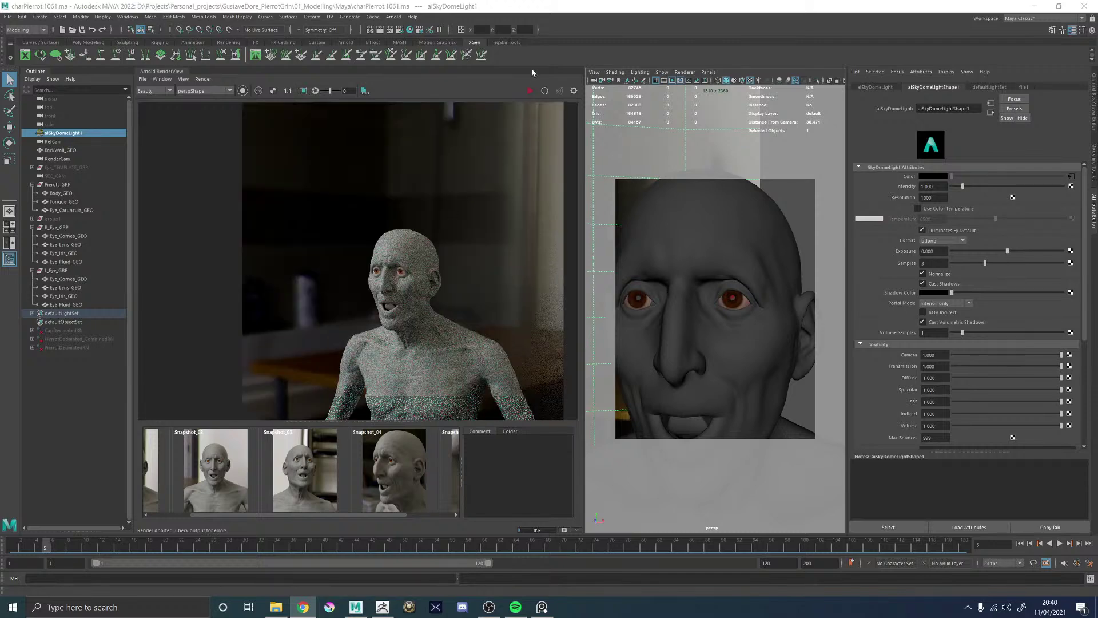
pyautogui.click(530, 93)
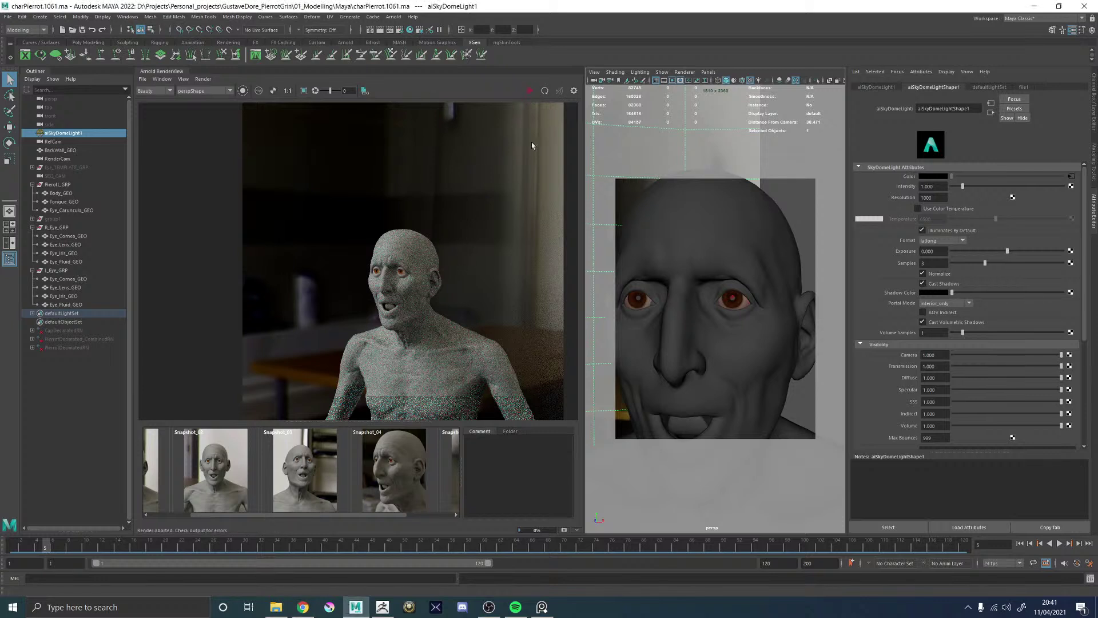
pyautogui.keyDown('alt'); pyautogui.moveTo(710, 208); pyautogui.dragTo(725, 202); pyautogui.keyUp('alt')
pyautogui.keyDown('alt'); pyautogui.moveTo(725, 203); pyautogui.dragTo(683, 208, button='right'); pyautogui.keyUp('alt')
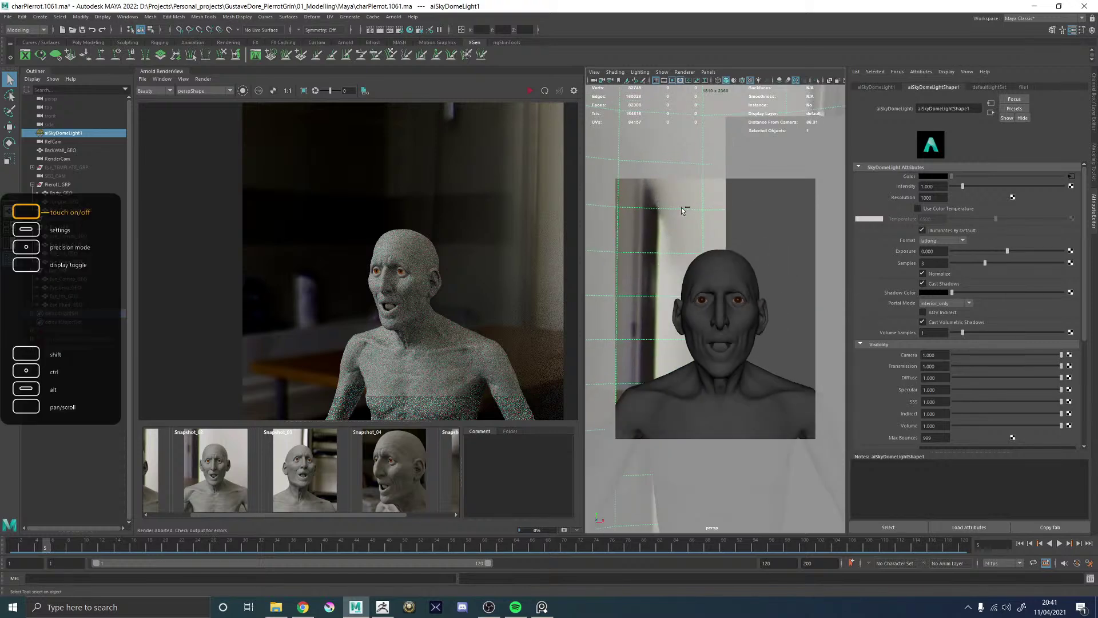
# - Check the zDisp export folder for the TX versions of the displacement maps
pyautogui.click(275, 606)
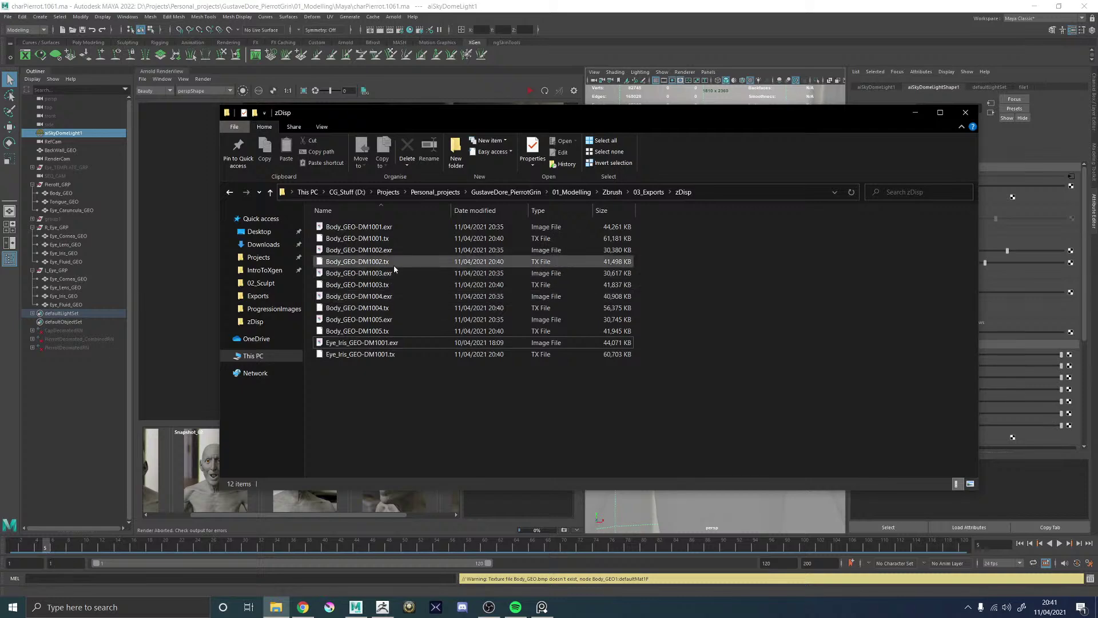
pyautogui.click(966, 112)
# - Update the full scene in the Arnold RenderView and check the Script Editor for errors
pyautogui.click(207, 80)
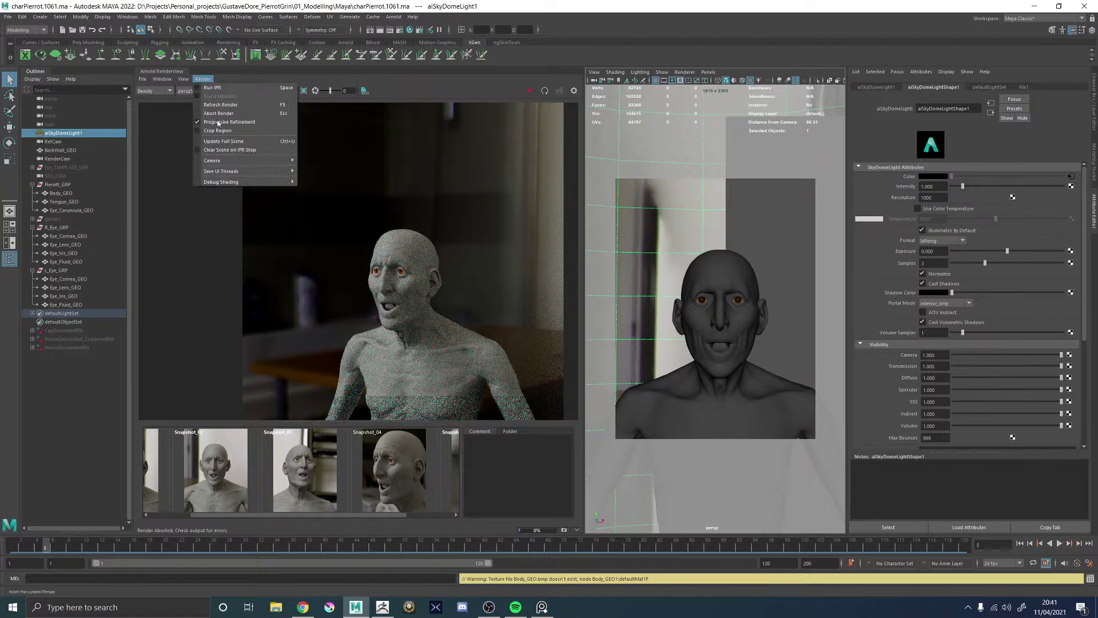
pyautogui.click(224, 143)
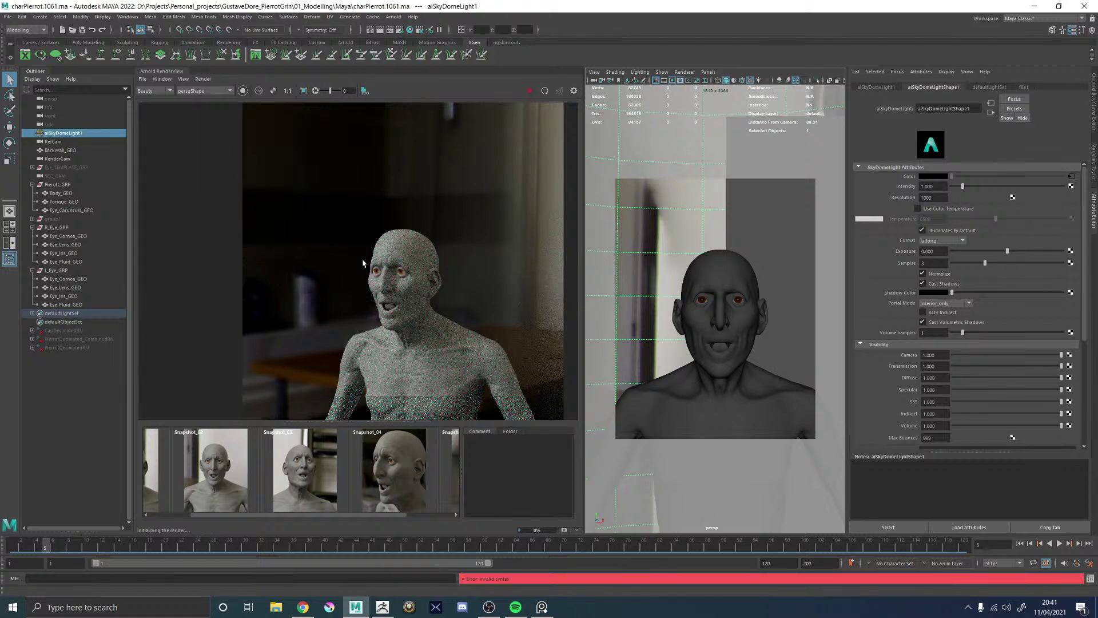
pyautogui.click(1090, 578)
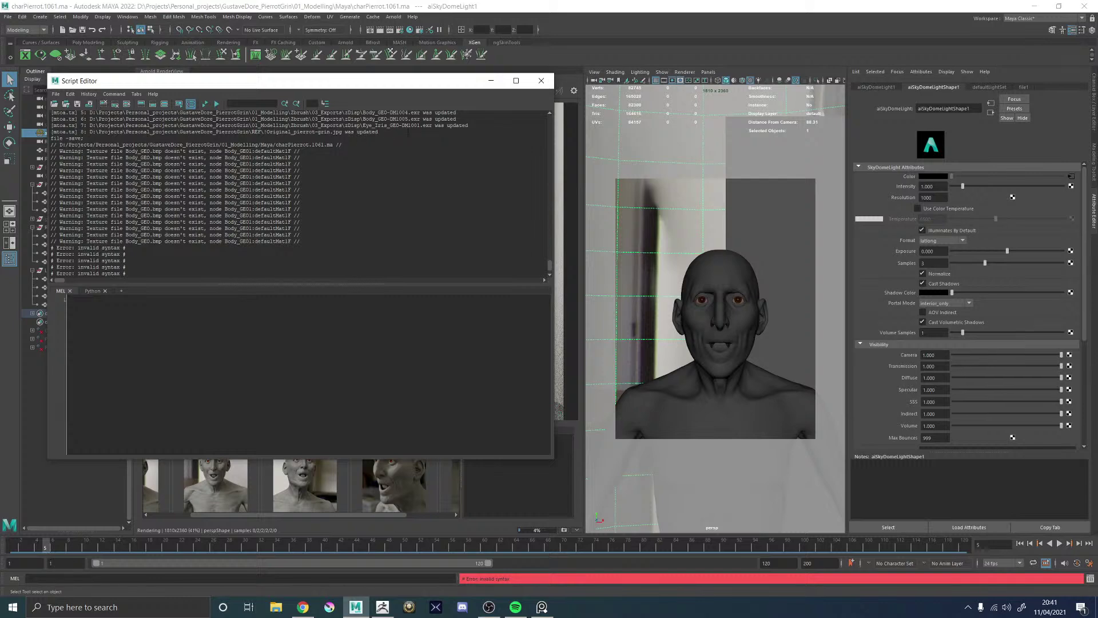
pyautogui.click(541, 80)
# - Select the body mesh, show the Hypershade in the viewport area, and graph the Skin_MAT shading network
pyautogui.click(733, 269)
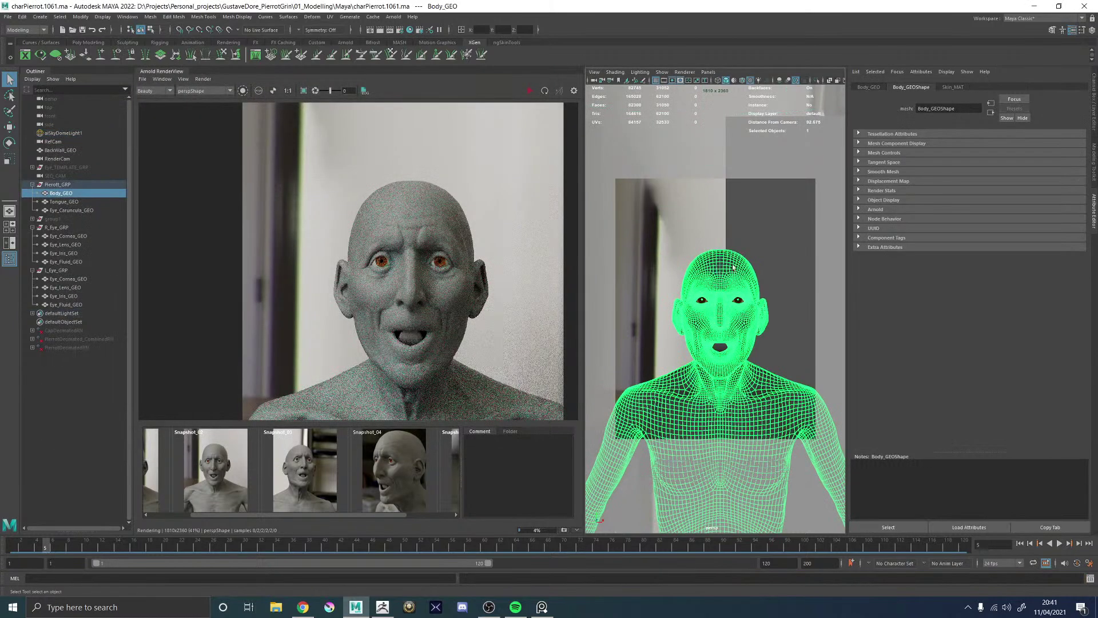
pyautogui.click(952, 87)
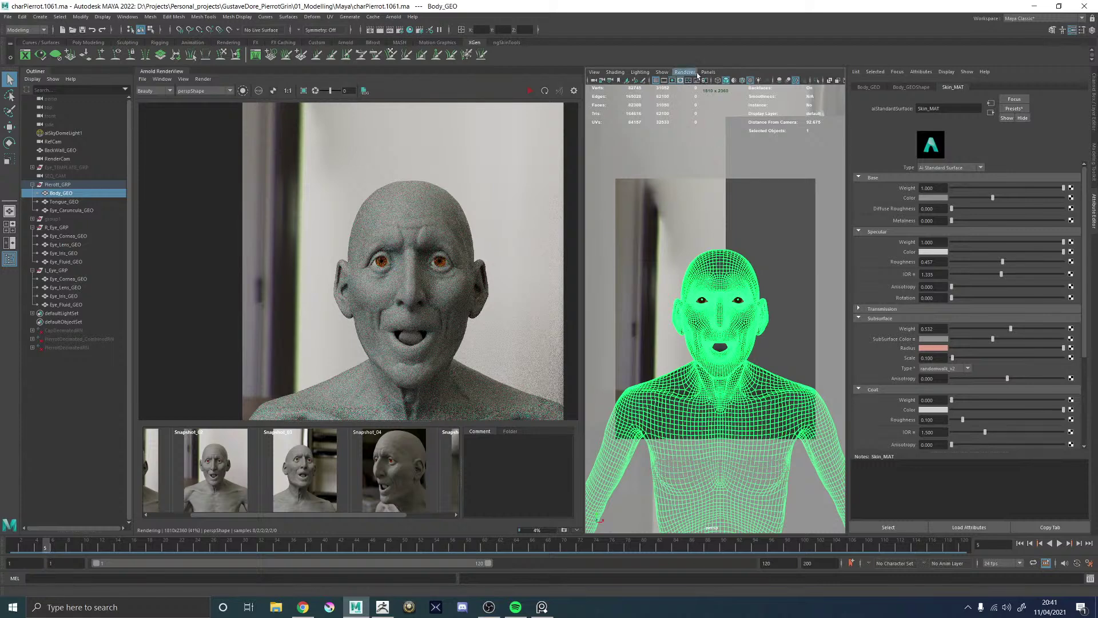
pyautogui.click(412, 30)
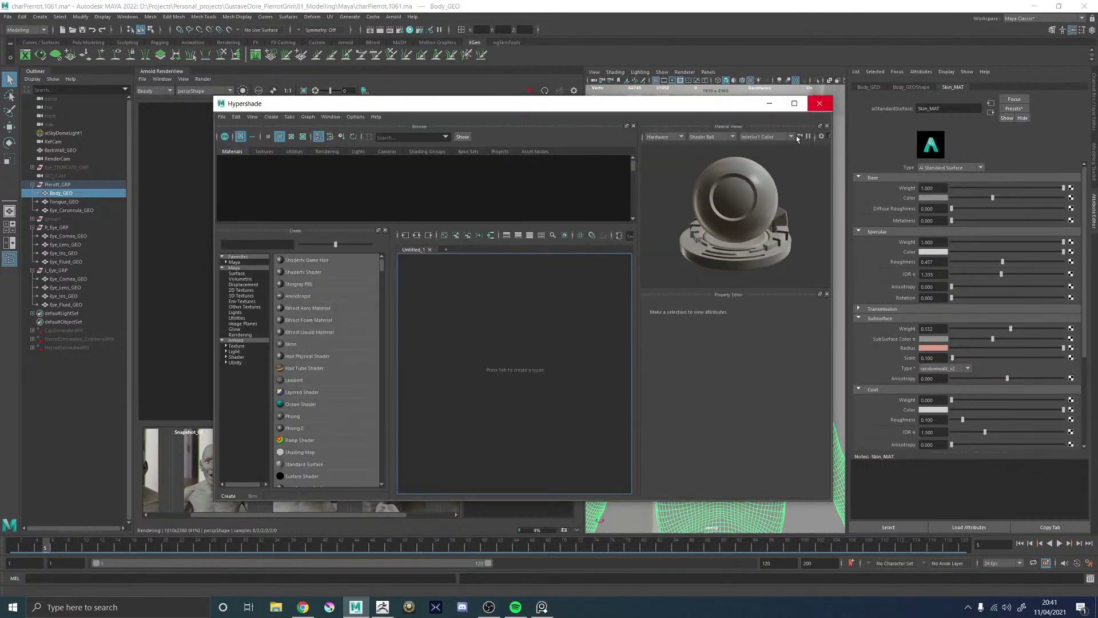
pyautogui.click(820, 103)
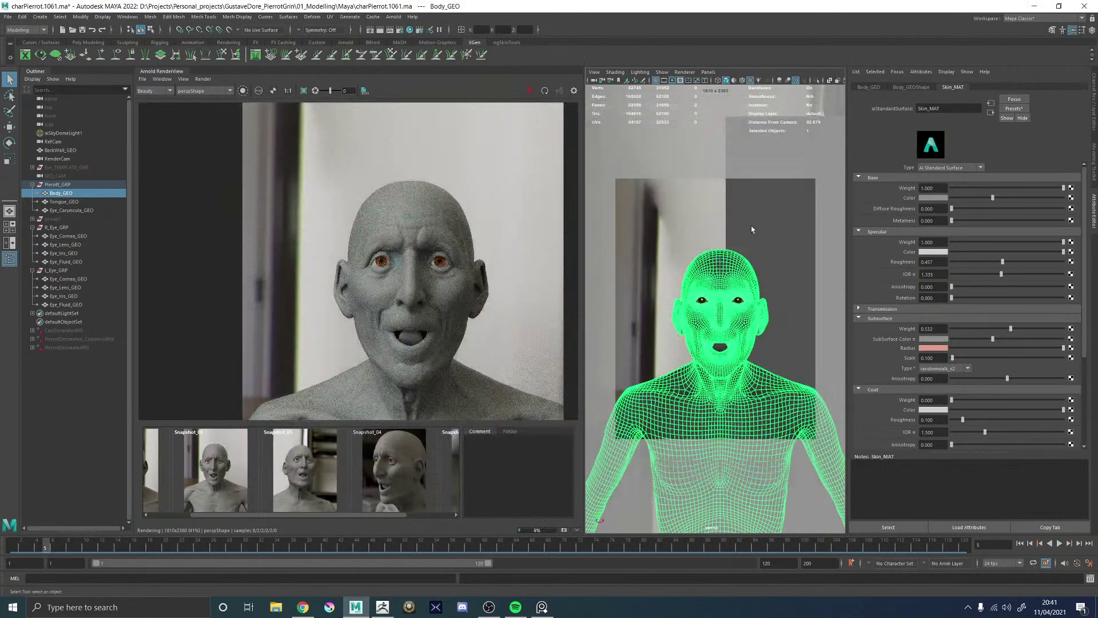
pyautogui.press('space')
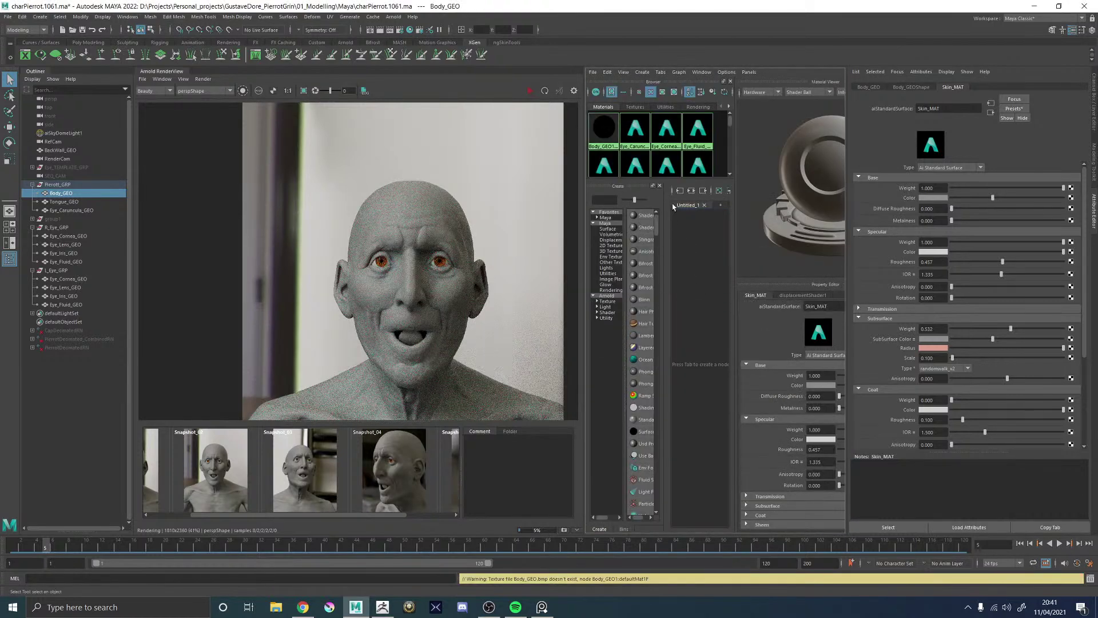
pyautogui.click(688, 190)
pyautogui.click(691, 359)
pyautogui.click(690, 190)
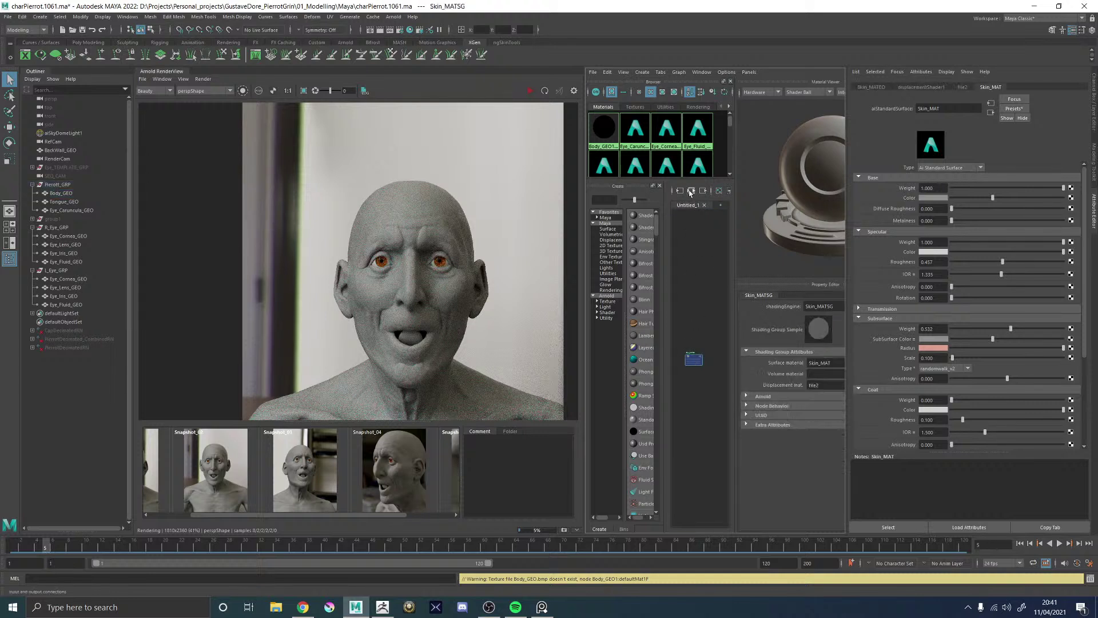
# - Close the Hypershade's Create, Browser, Material Viewer and Property Editor panes, and frame the skin's displacement nodes
pyautogui.click(660, 186)
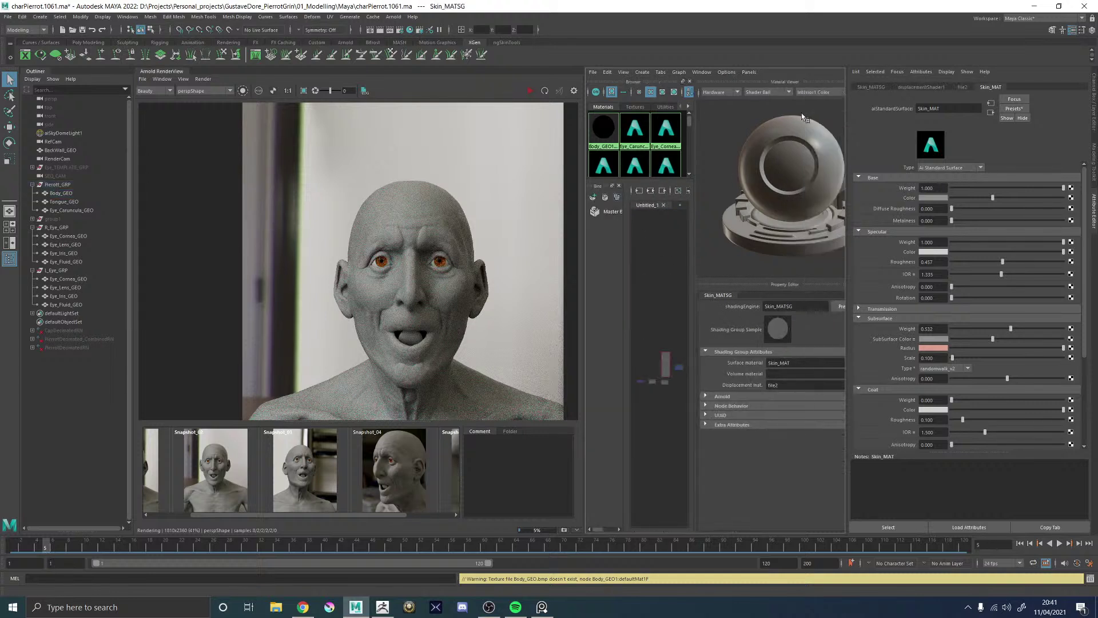
pyautogui.click(690, 81)
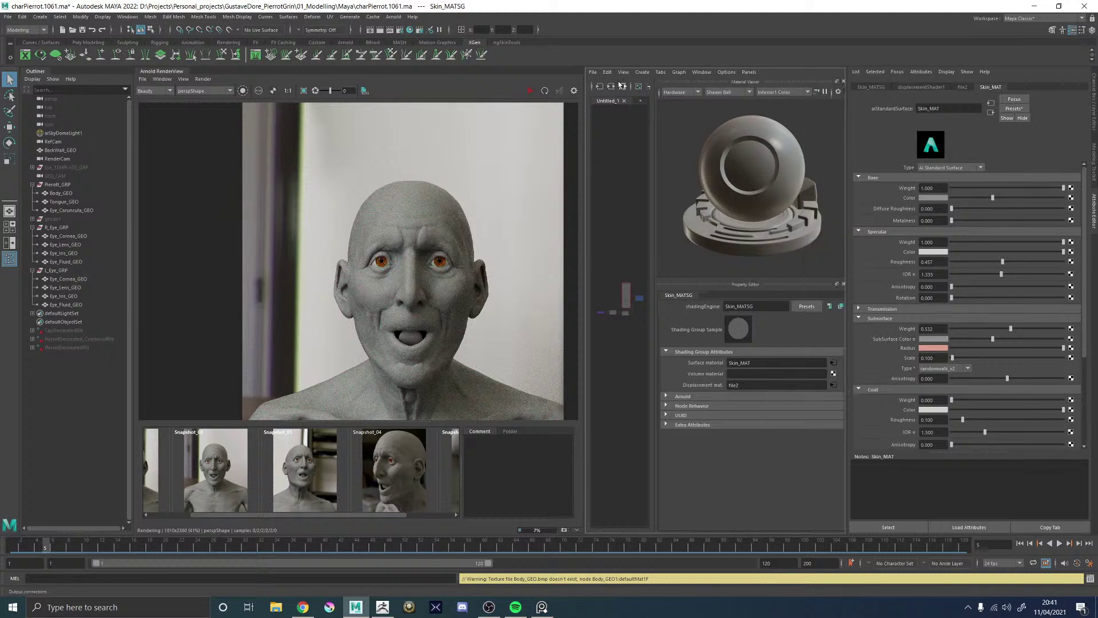
pyautogui.click(843, 81)
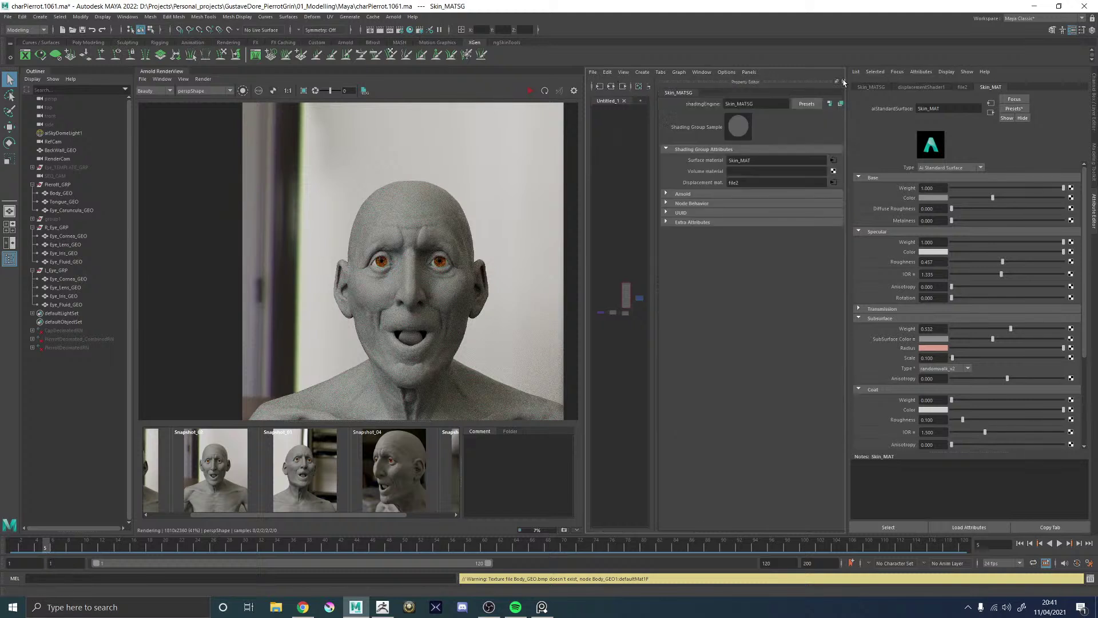
pyautogui.click(843, 81)
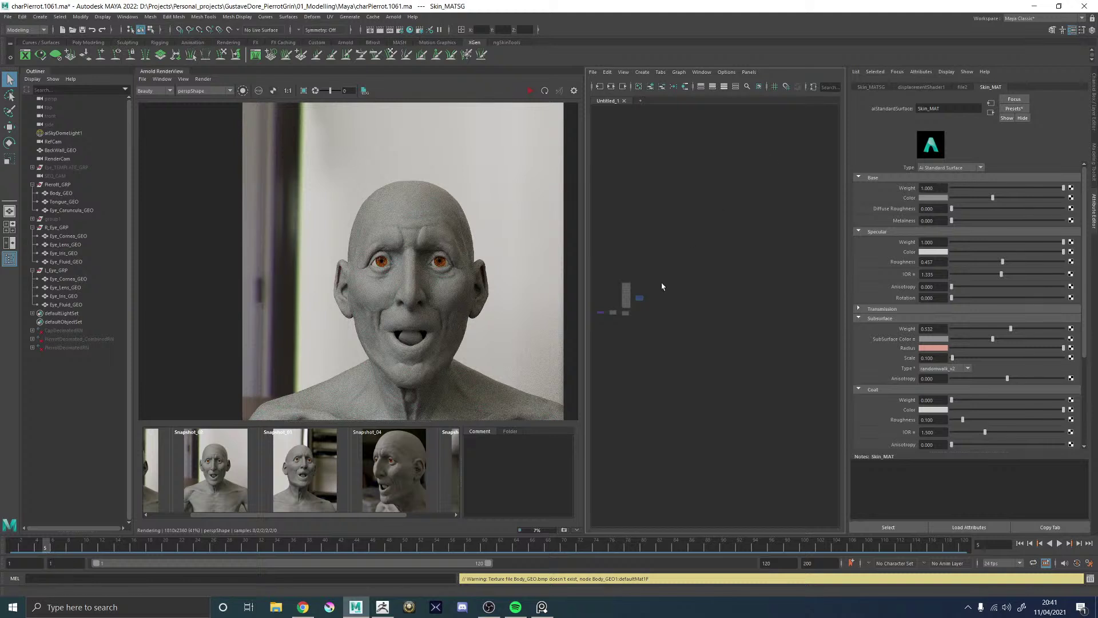
pyautogui.press('a')
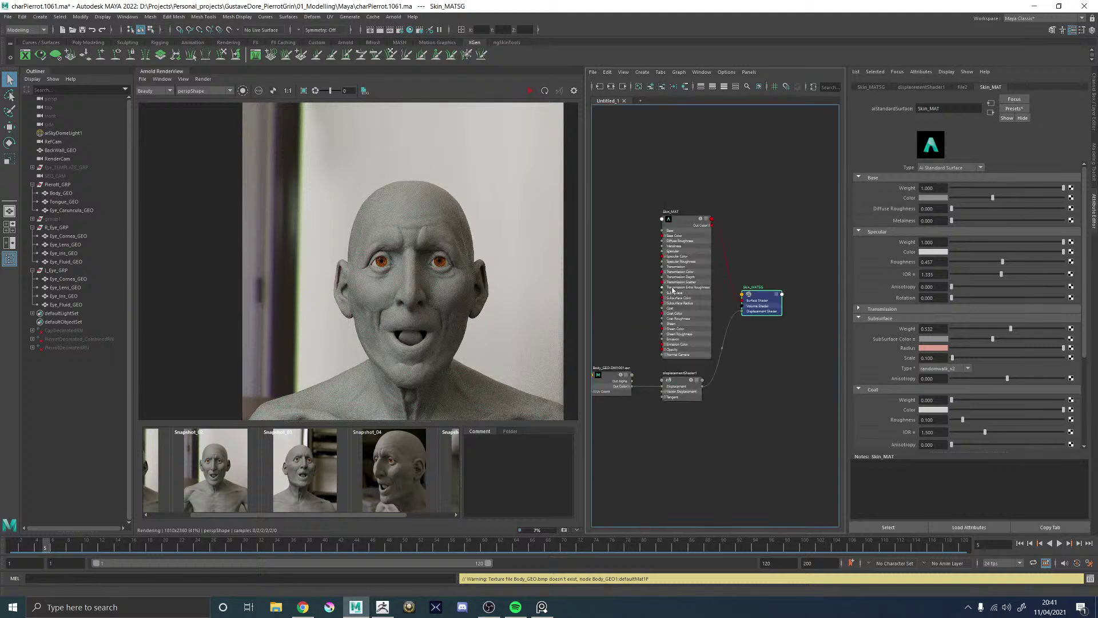
pyautogui.moveTo(625, 285); pyautogui.dragTo(669, 274, button='middle')
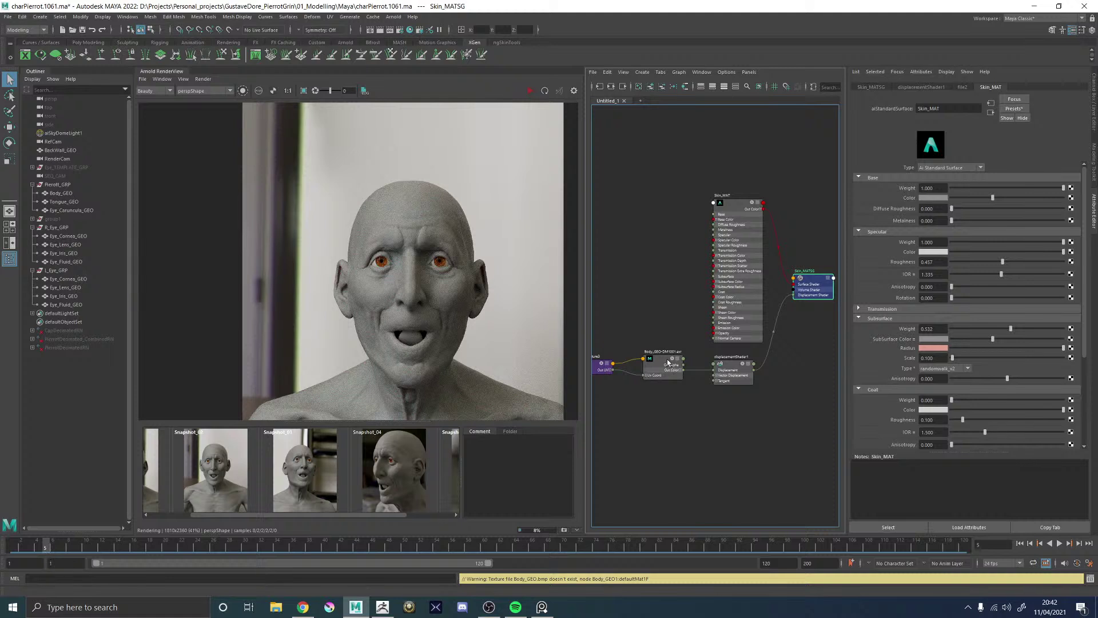
# - Reload the body displacement file texture and set its color space to Utility - Raw, ignoring the color space file rules
pyautogui.click(665, 365)
pyautogui.click(934, 219)
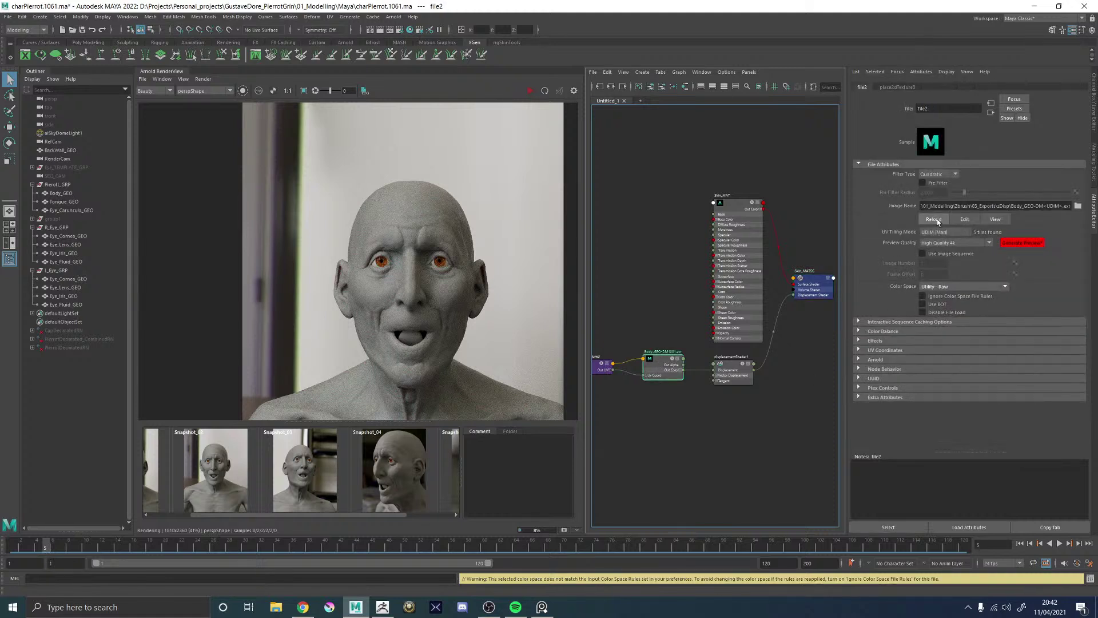
pyautogui.click(939, 286)
pyautogui.scroll(-15, 945, 339)
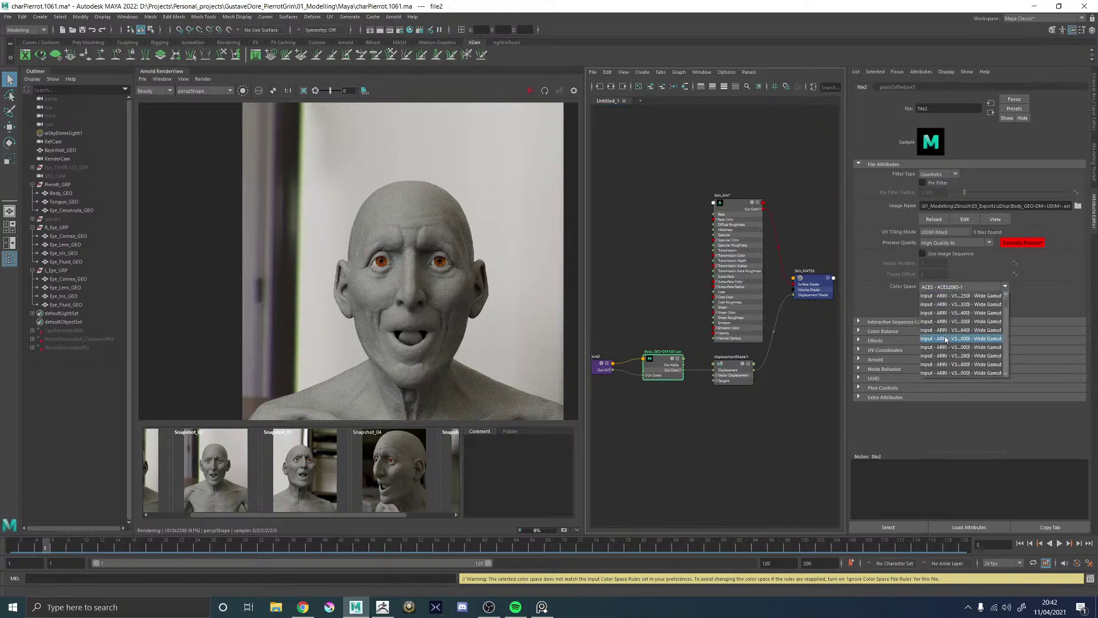
pyautogui.scroll(-5, 945, 337)
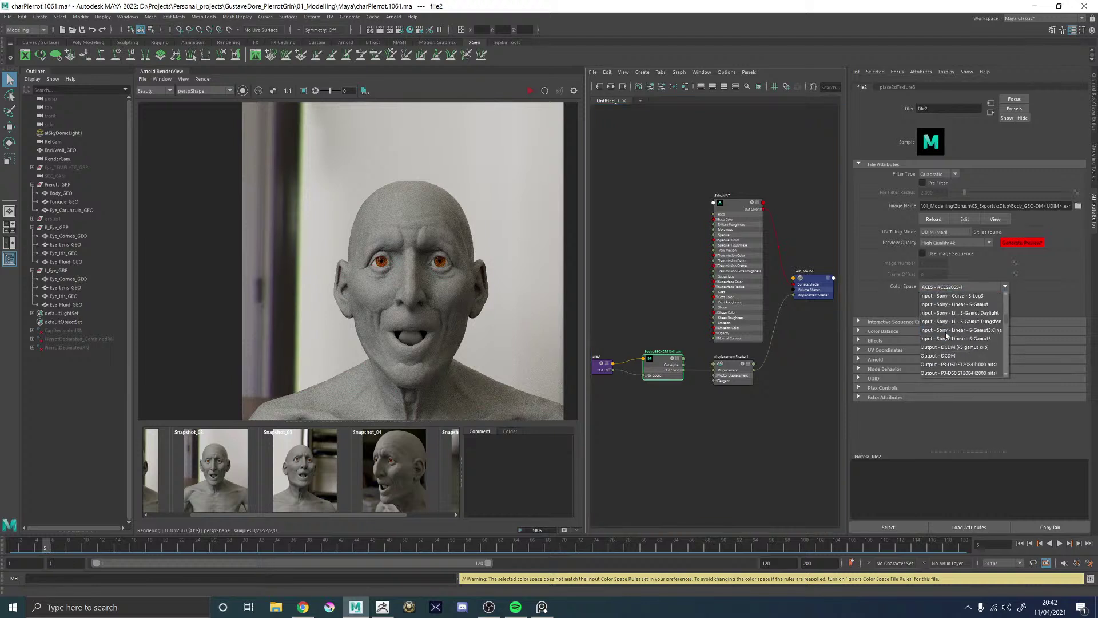
pyautogui.scroll(-4, 945, 336)
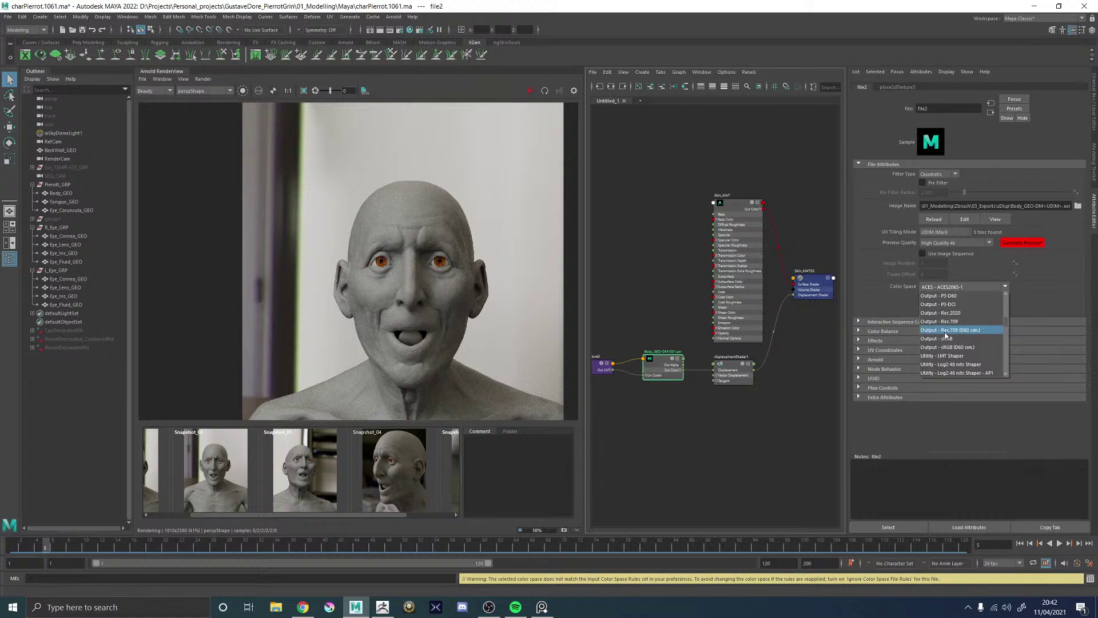
pyautogui.scroll(-4, 949, 335)
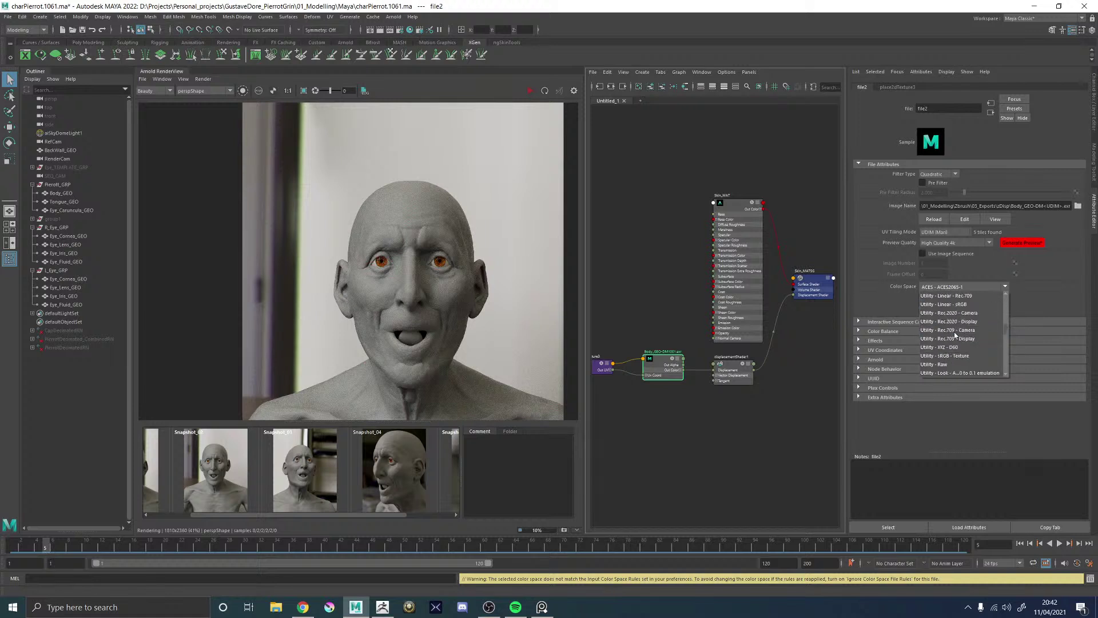
pyautogui.click(949, 363)
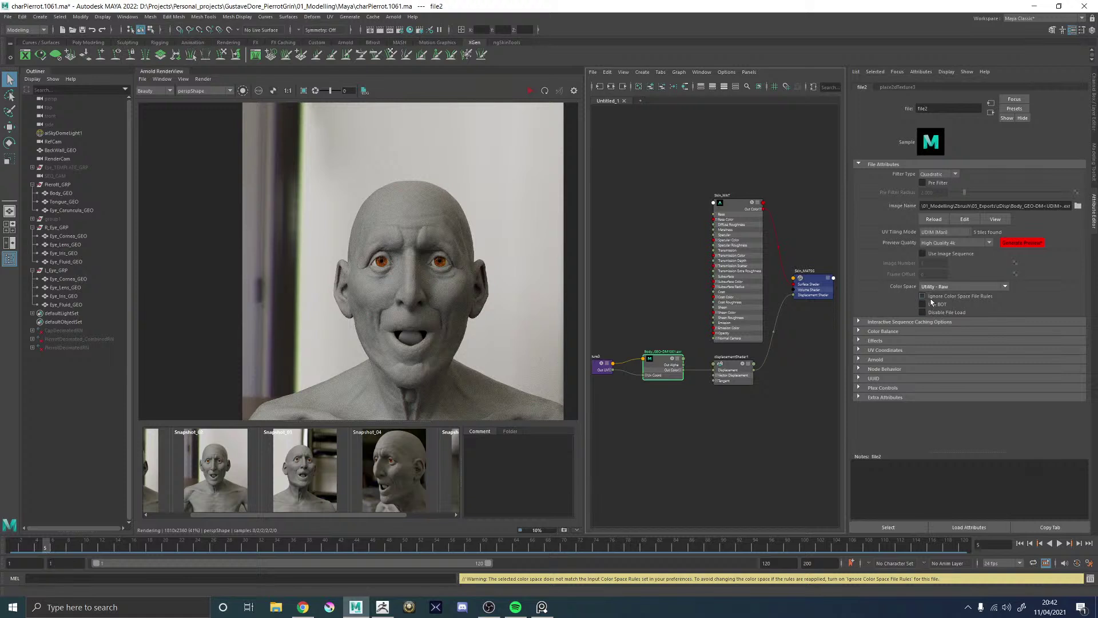
pyautogui.click(694, 175)
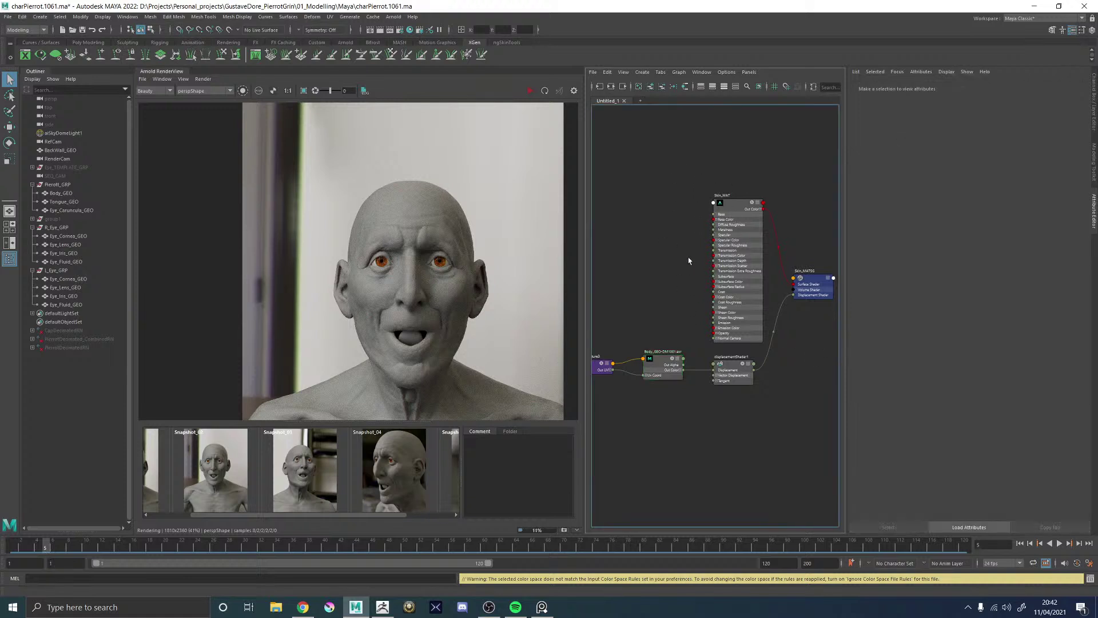
# - Graph the output connections of Skin_MAT in the Hypershade
pyautogui.keyDown('alt'); pyautogui.moveTo(689, 260); pyautogui.dragTo(645, 275, button='middle'); pyautogui.keyUp('alt')
pyautogui.click(686, 234)
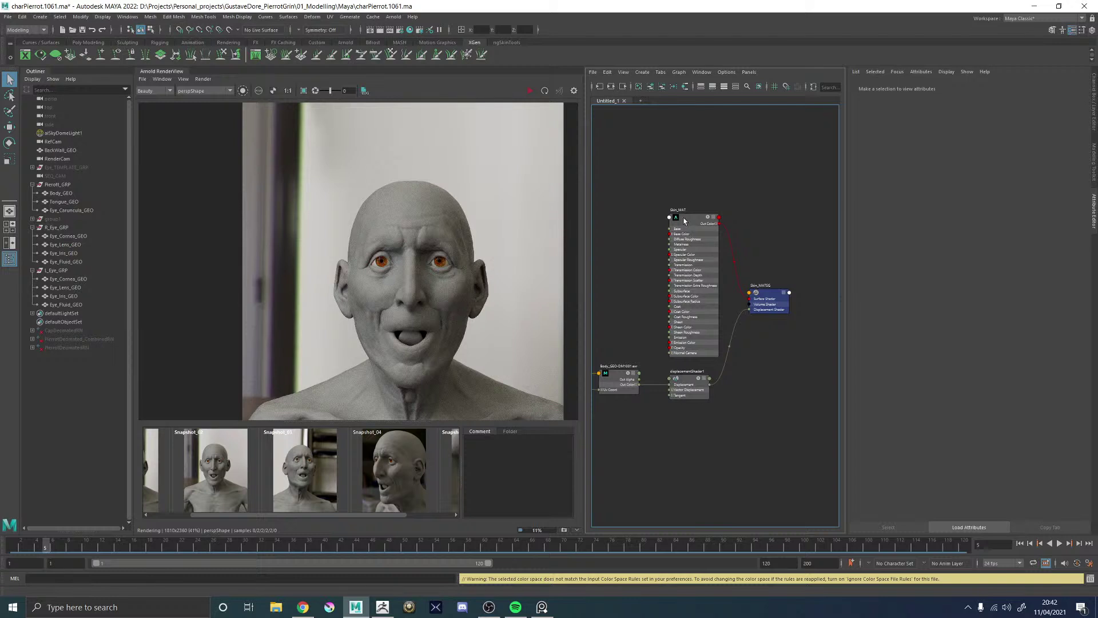
pyautogui.click(610, 85)
pyautogui.click(752, 209)
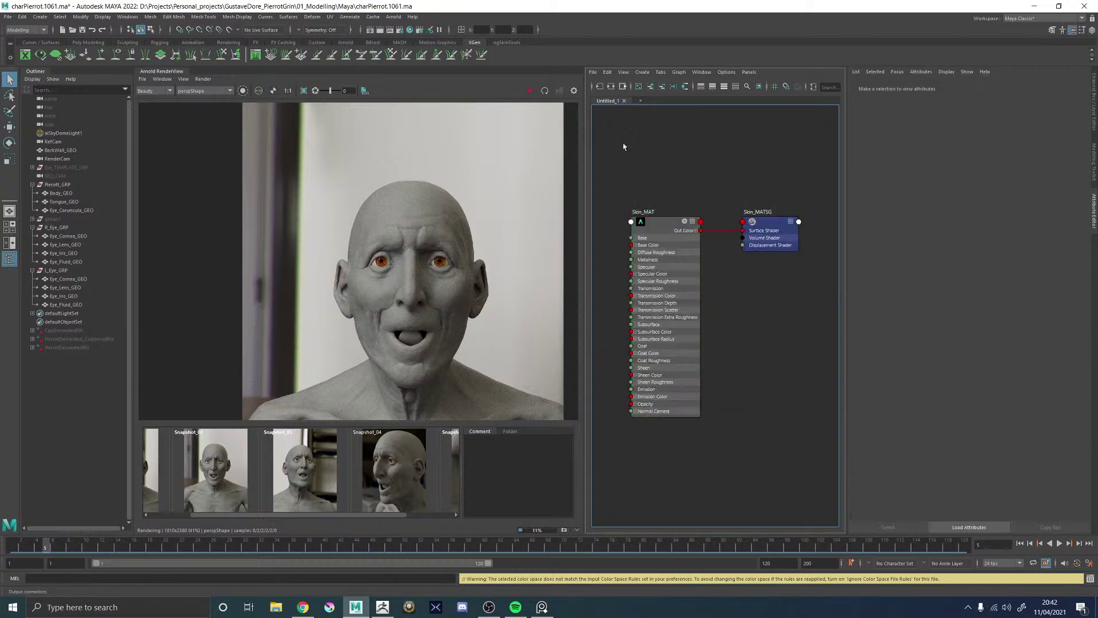
# - Select the body mesh and examine the connections of its shape node in the Node Editor
pyautogui.click(794, 290)
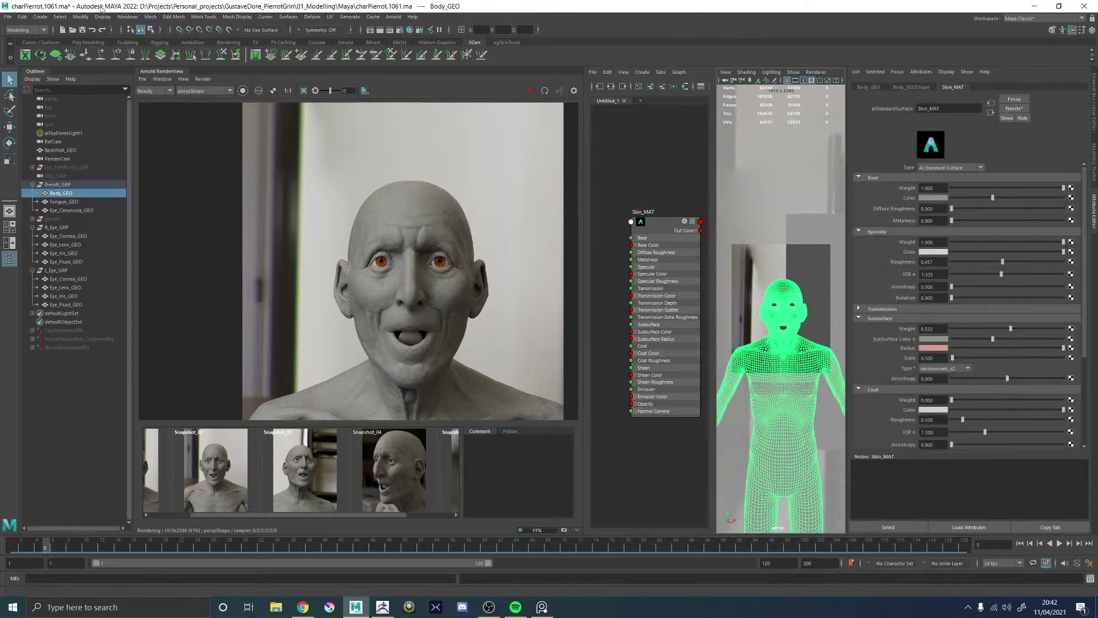
pyautogui.click(128, 16)
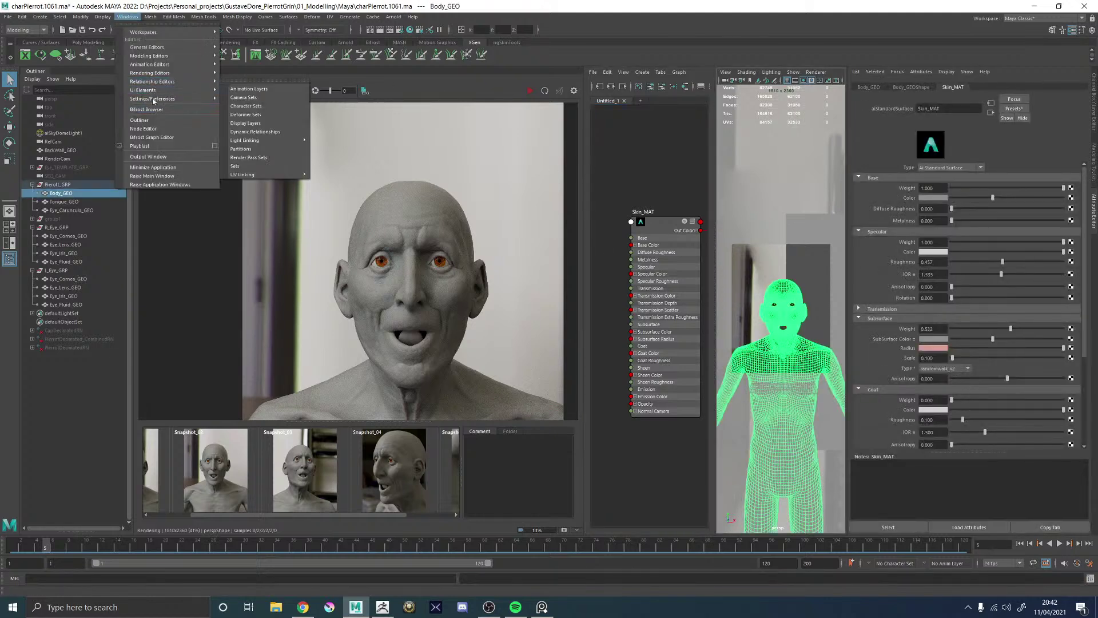
pyautogui.click(143, 129)
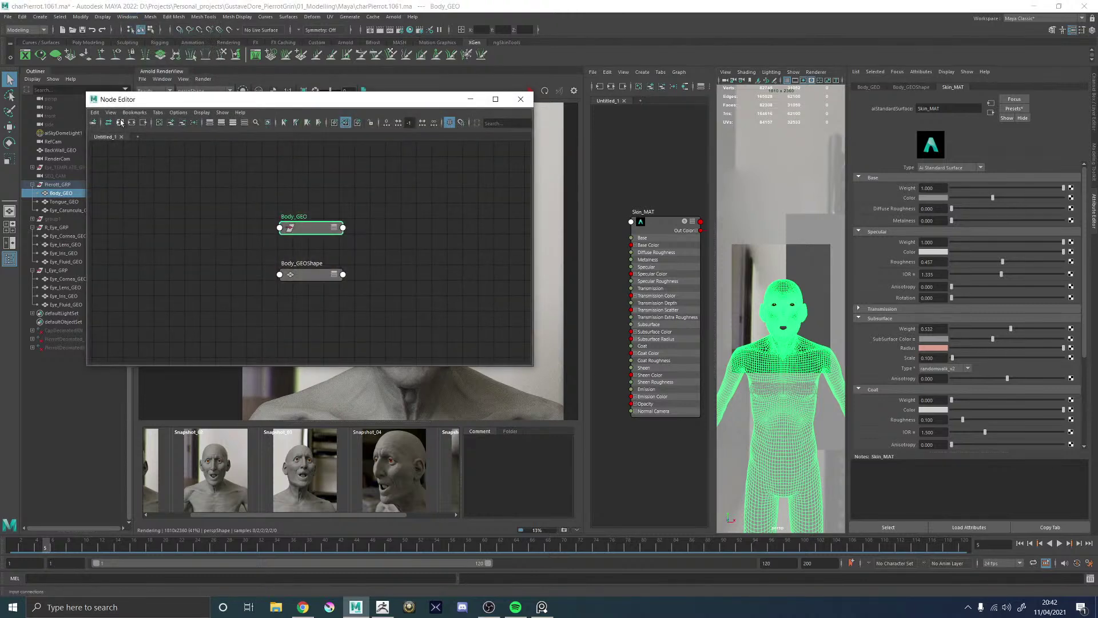
pyautogui.click(120, 122)
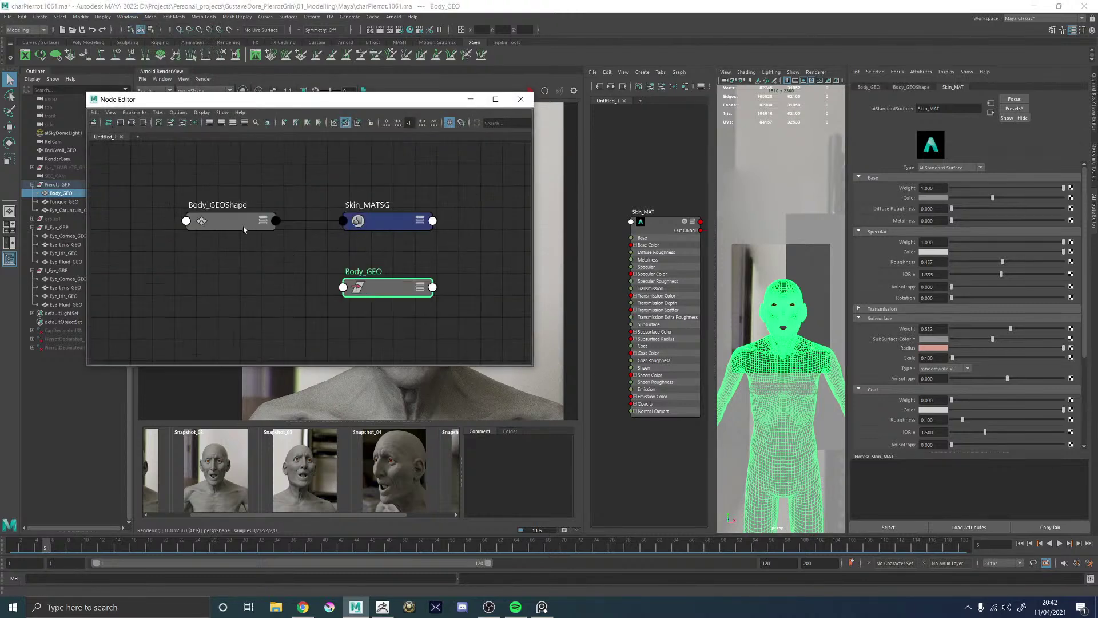
pyautogui.click(243, 229)
pyautogui.click(121, 122)
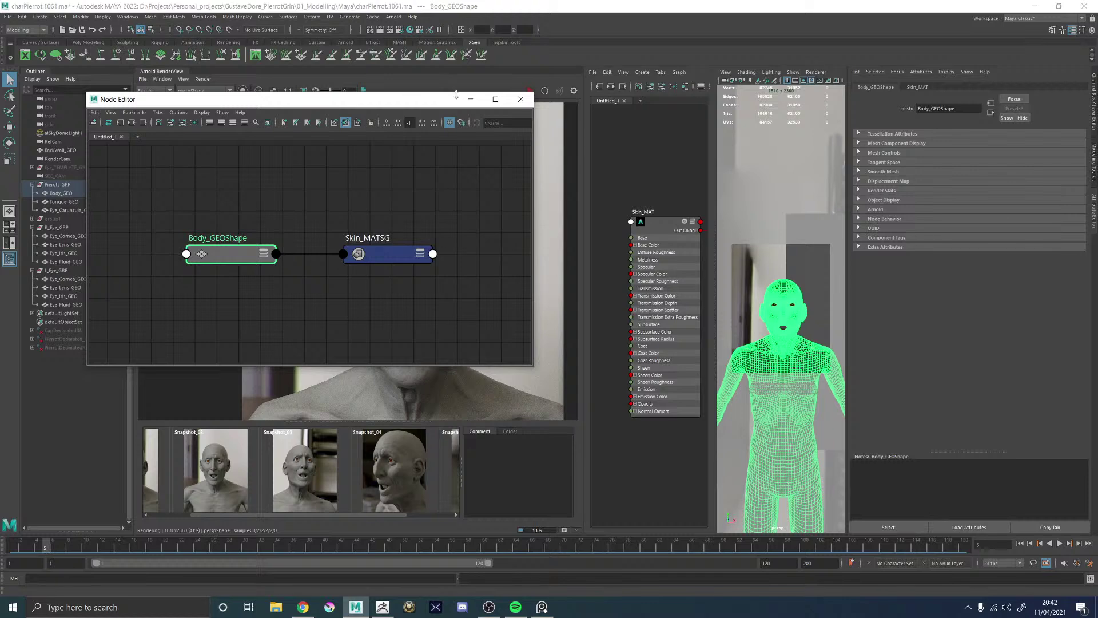
pyautogui.click(521, 99)
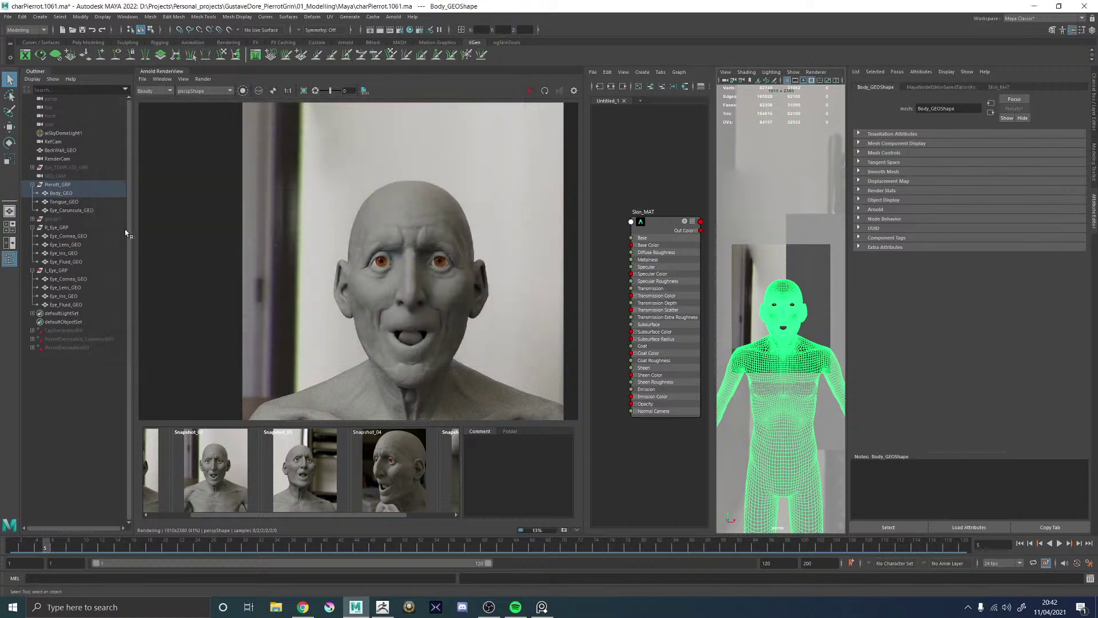
# - Restart the Arnold render, check the Script Editor for errors, and run a full scene update
pyautogui.click(525, 92)
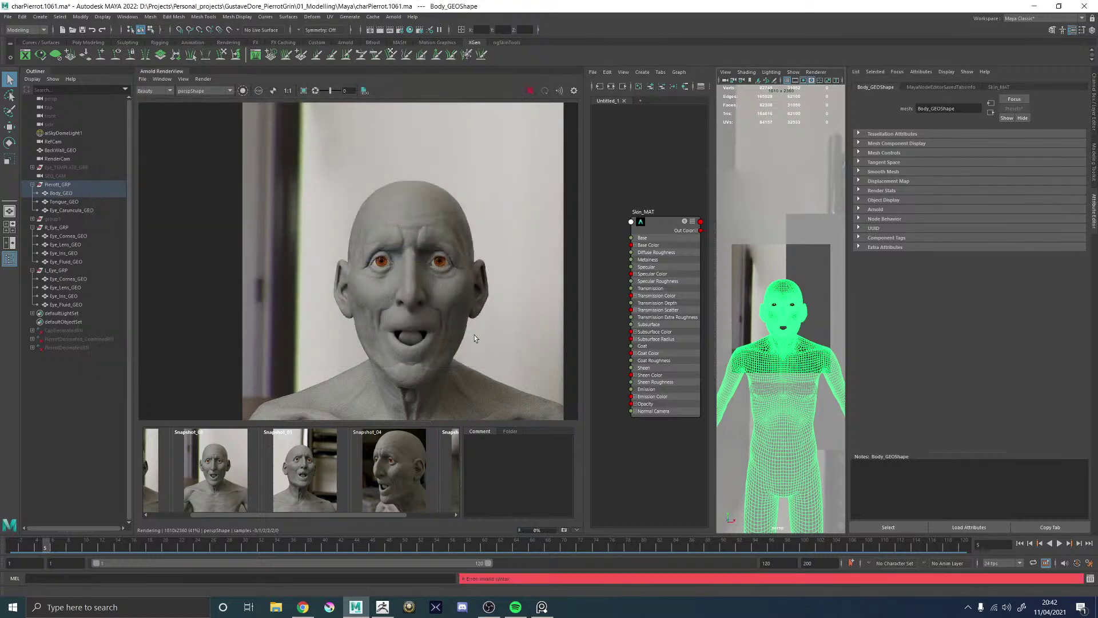
pyautogui.click(1091, 580)
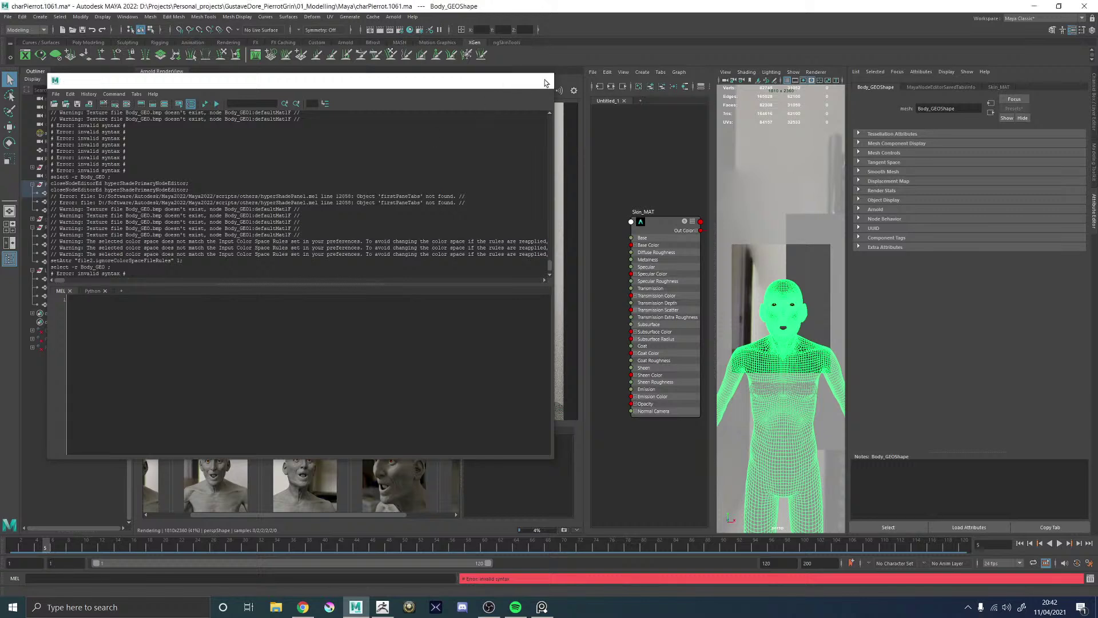
pyautogui.click(541, 80)
pyautogui.click(203, 79)
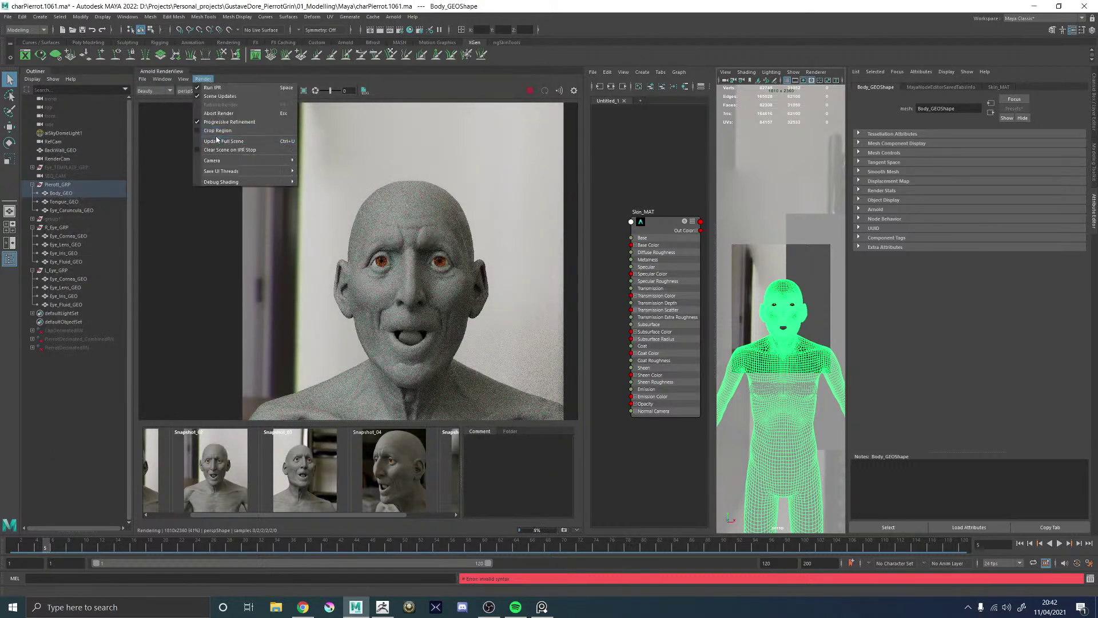
pyautogui.click(217, 143)
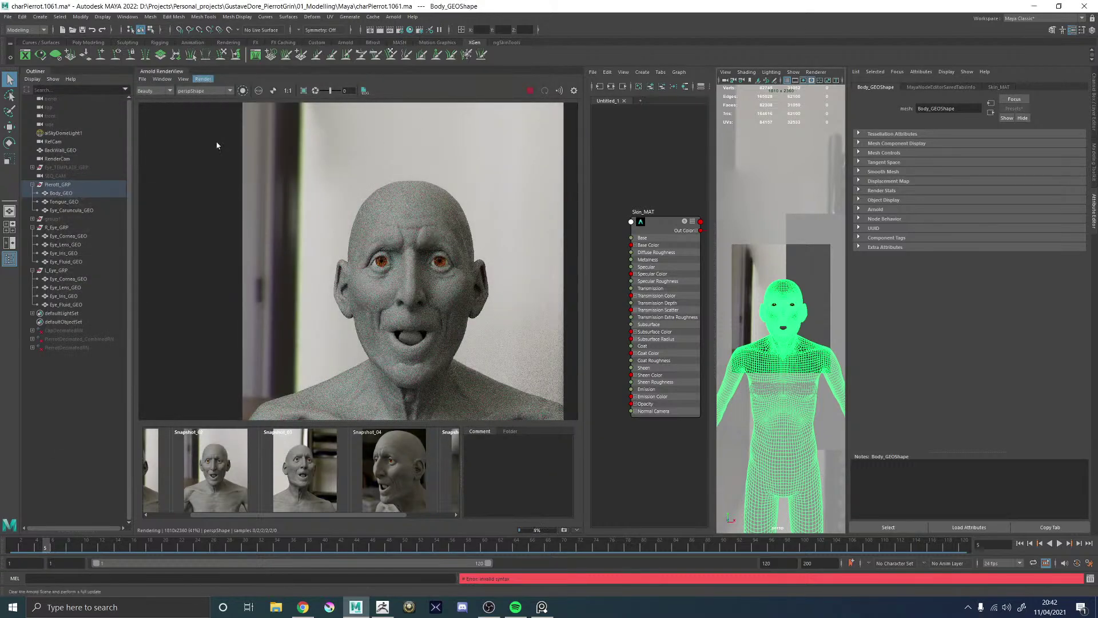
# - Review the error log in the Script Editor, then examine the displaced face in the Arnold render
pyautogui.click(1090, 578)
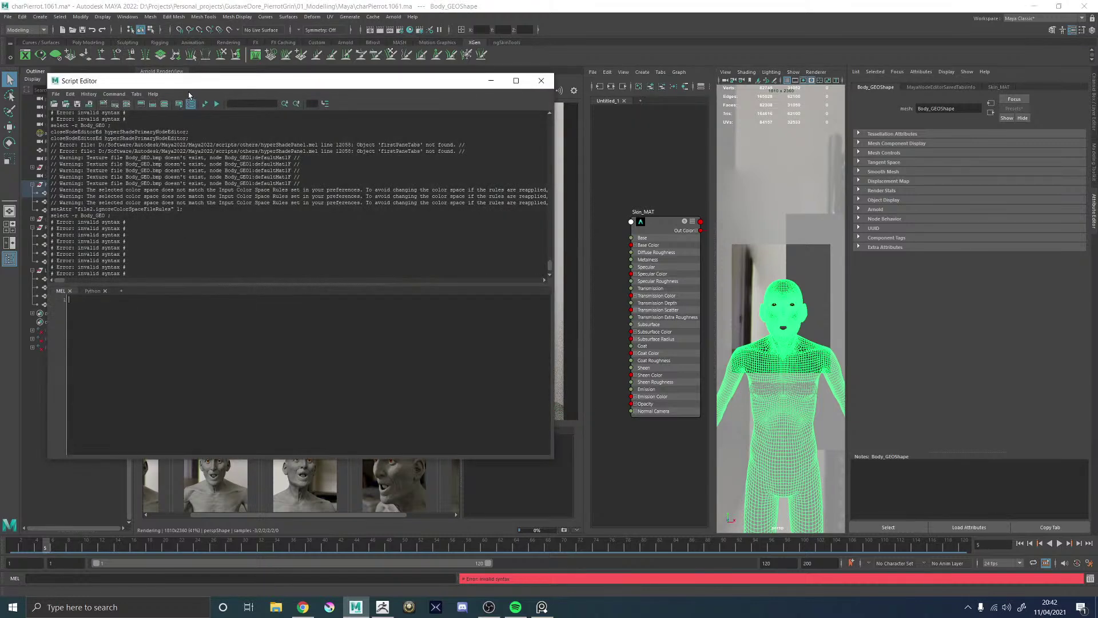
pyautogui.moveTo(202, 84); pyautogui.dragTo(730, 124)
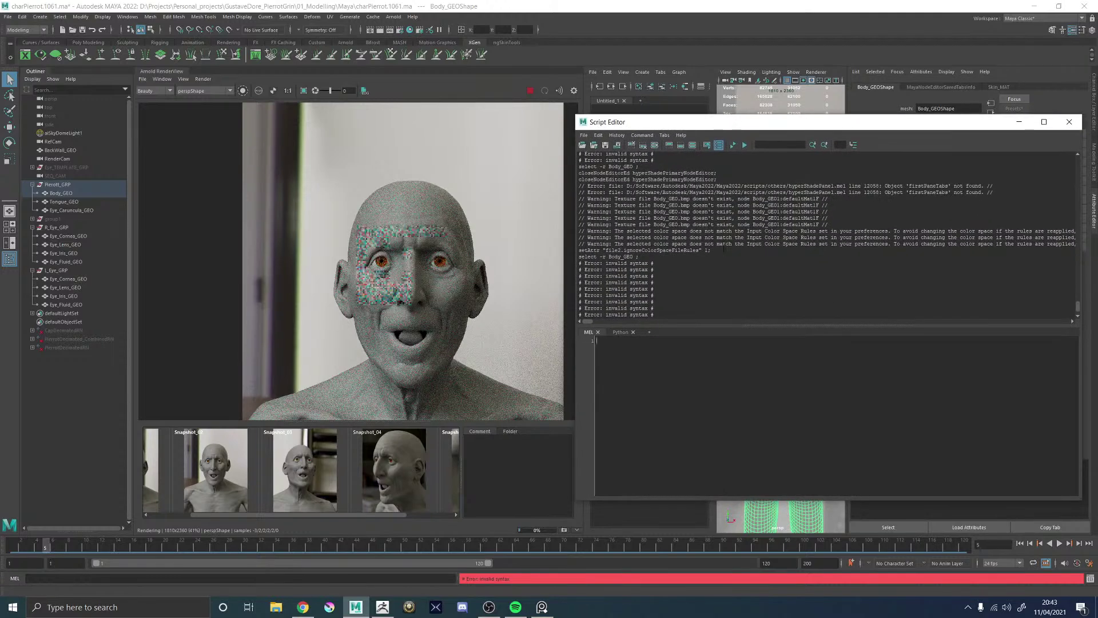
pyautogui.click(1026, 129)
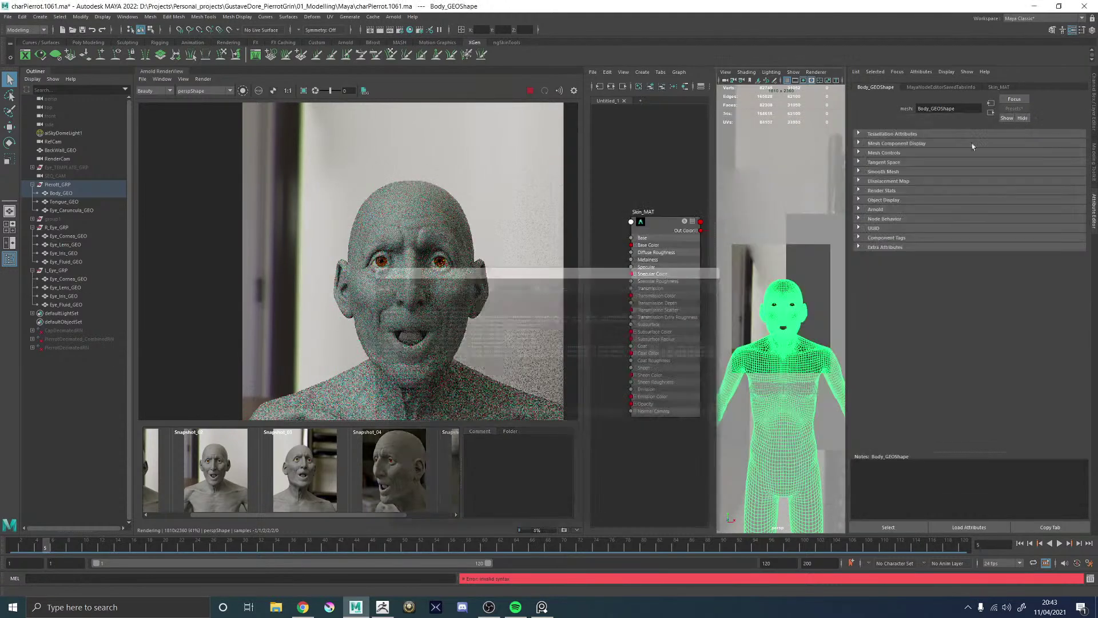
pyautogui.scroll(2, 449, 275)
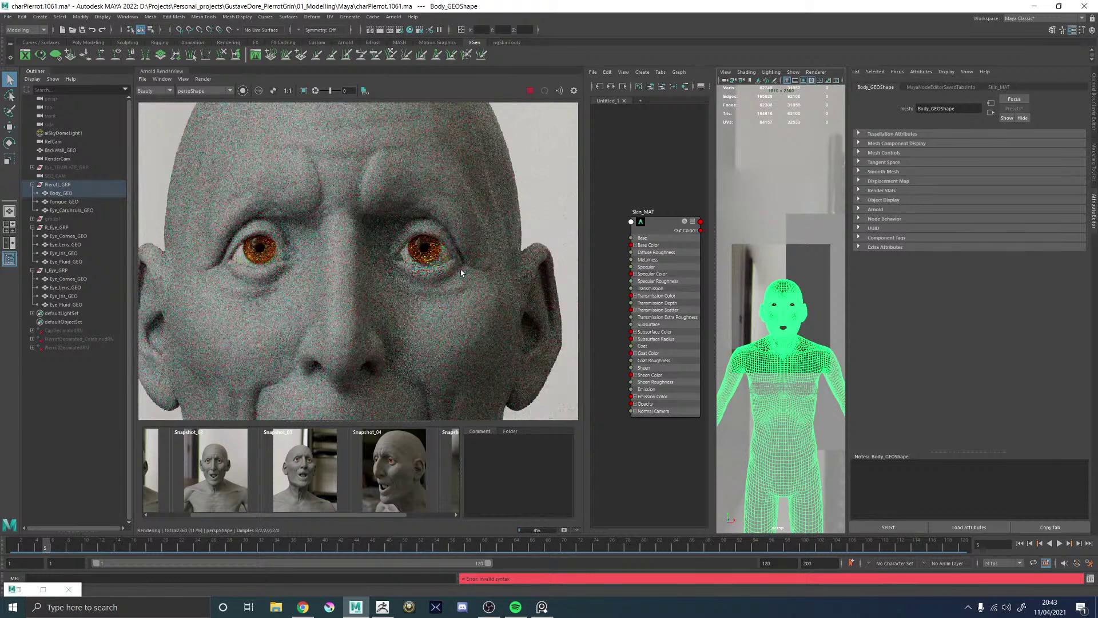
pyautogui.scroll(-3, 463, 275)
pyautogui.scroll(-2, 478, 284)
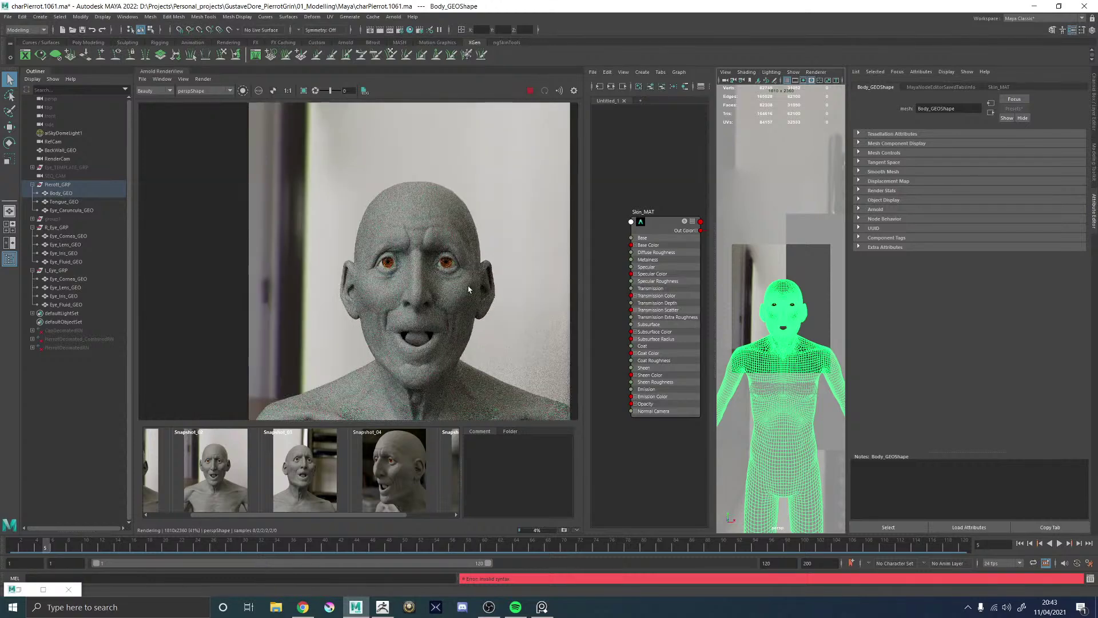
# - Switch the Arnold render camera to SEQ_CAMShape and examine the eye close-up, including its inner corner
pyautogui.click(208, 91)
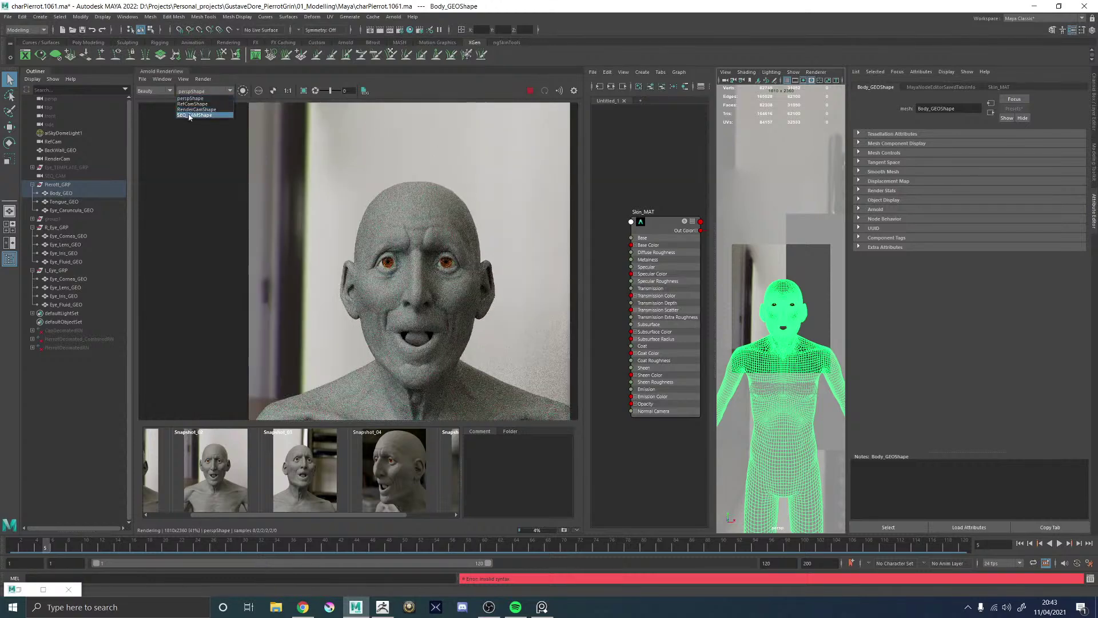
pyautogui.click(197, 114)
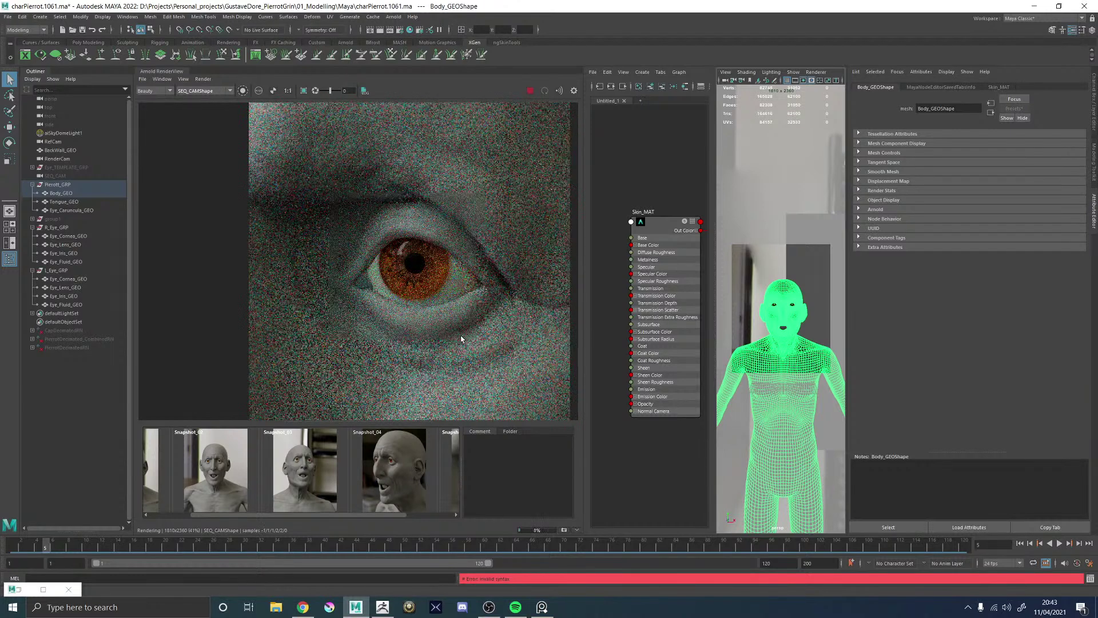
pyautogui.scroll(-1, 464, 341)
pyautogui.scroll(3, 478, 351)
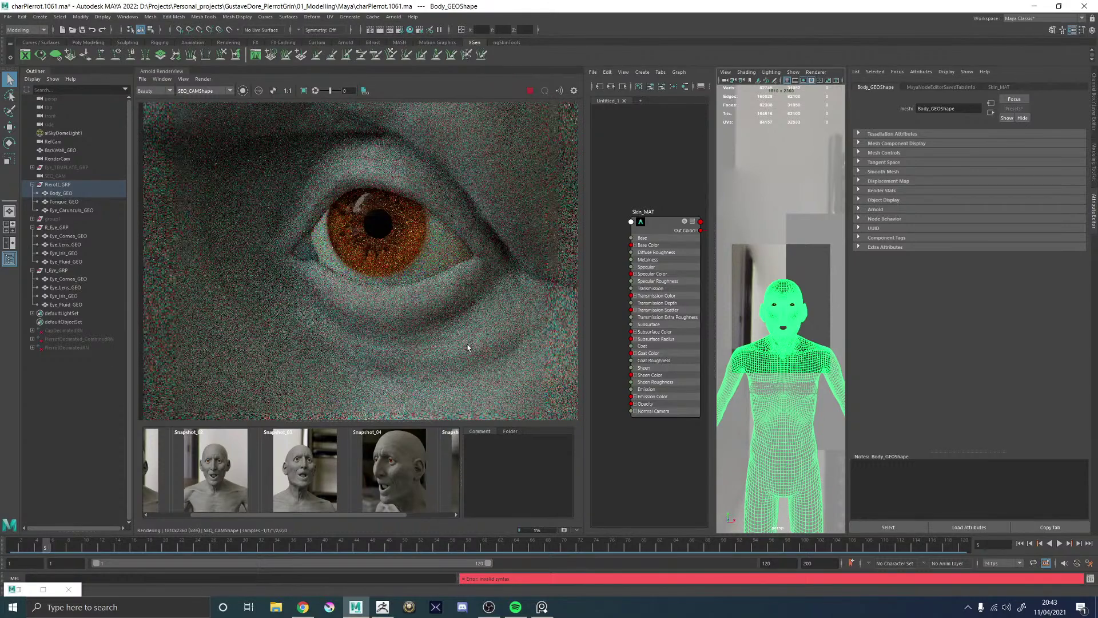
pyautogui.scroll(-2, 465, 338)
pyautogui.scroll(2, 397, 302)
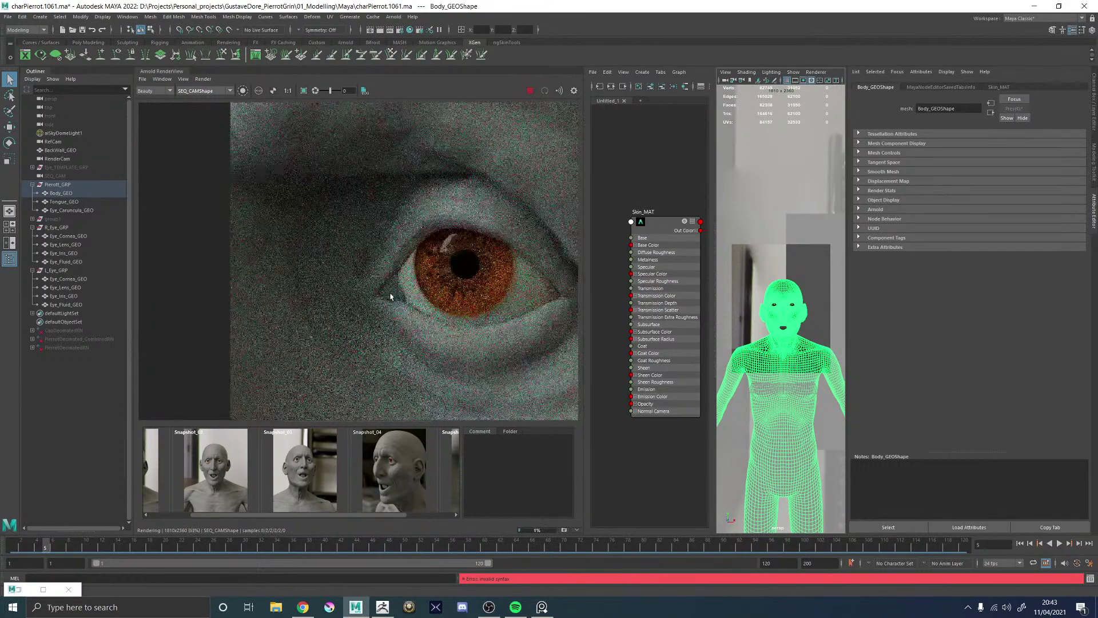
pyautogui.scroll(2, 392, 294)
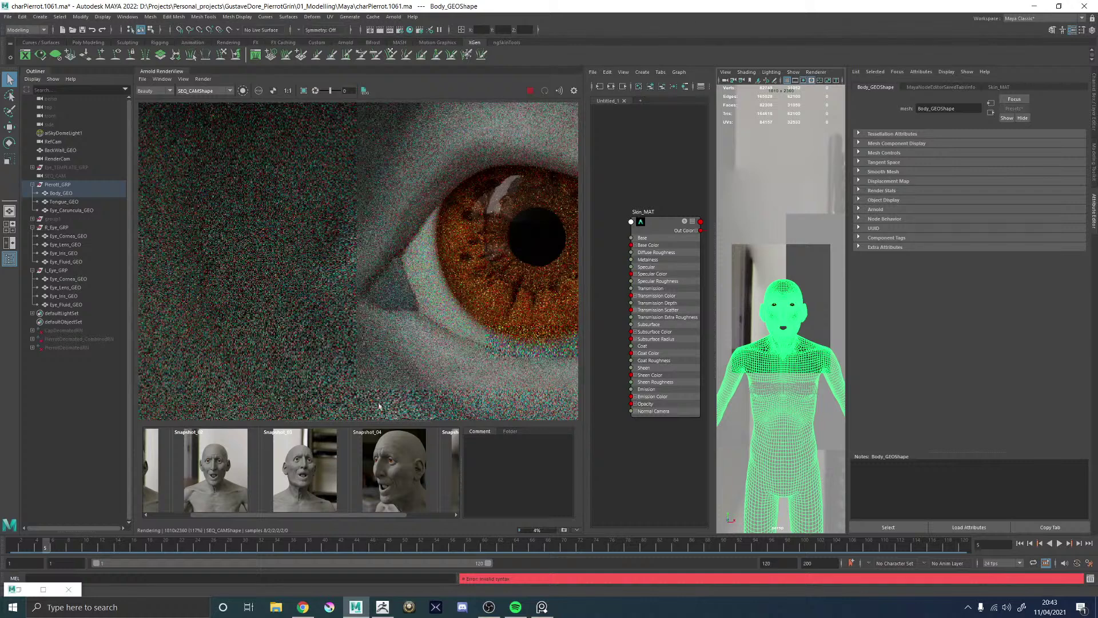
# - Set the subsurface type of Eye_Caruncula_MAT to randomwalk_v2, limiting the render to a crop region around the inner eye corner
pyautogui.click(62, 194)
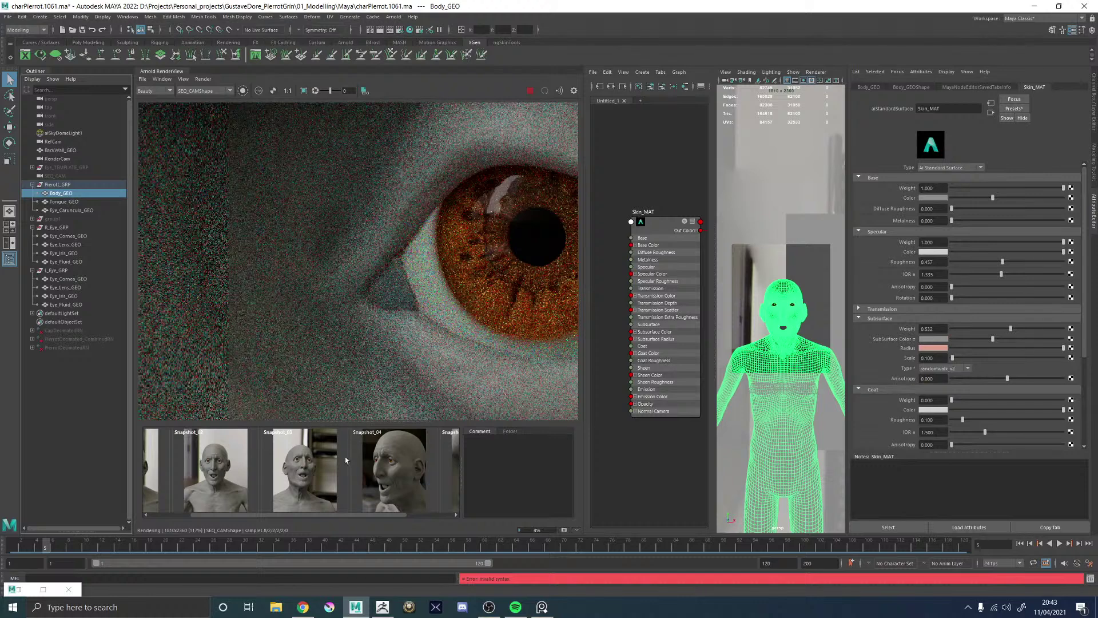
pyautogui.click(72, 210)
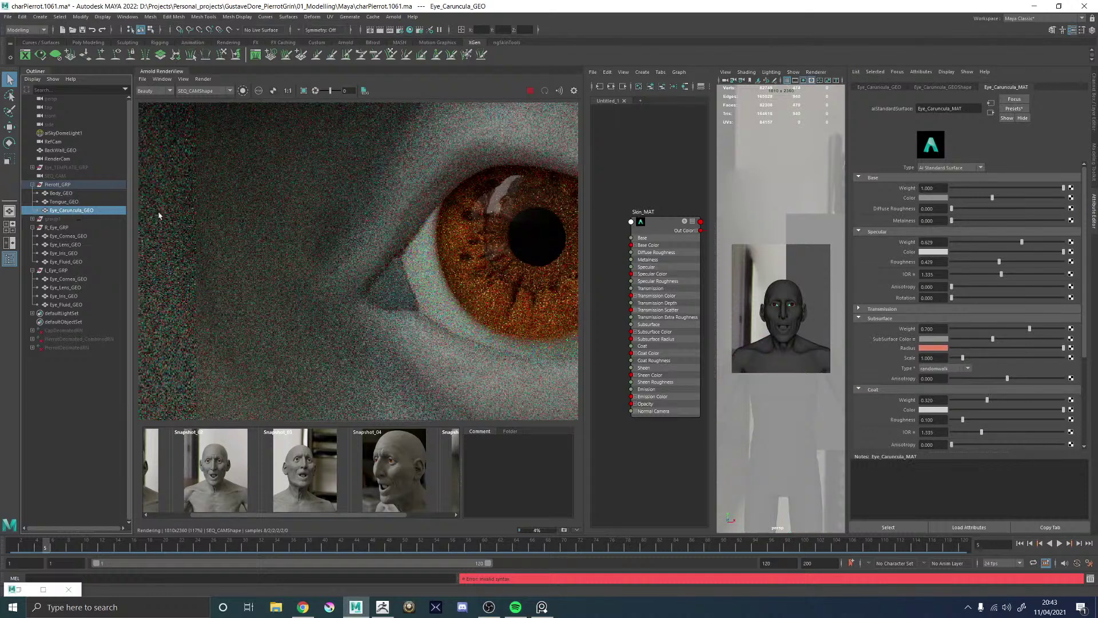
pyautogui.click(942, 358)
pyautogui.click(944, 368)
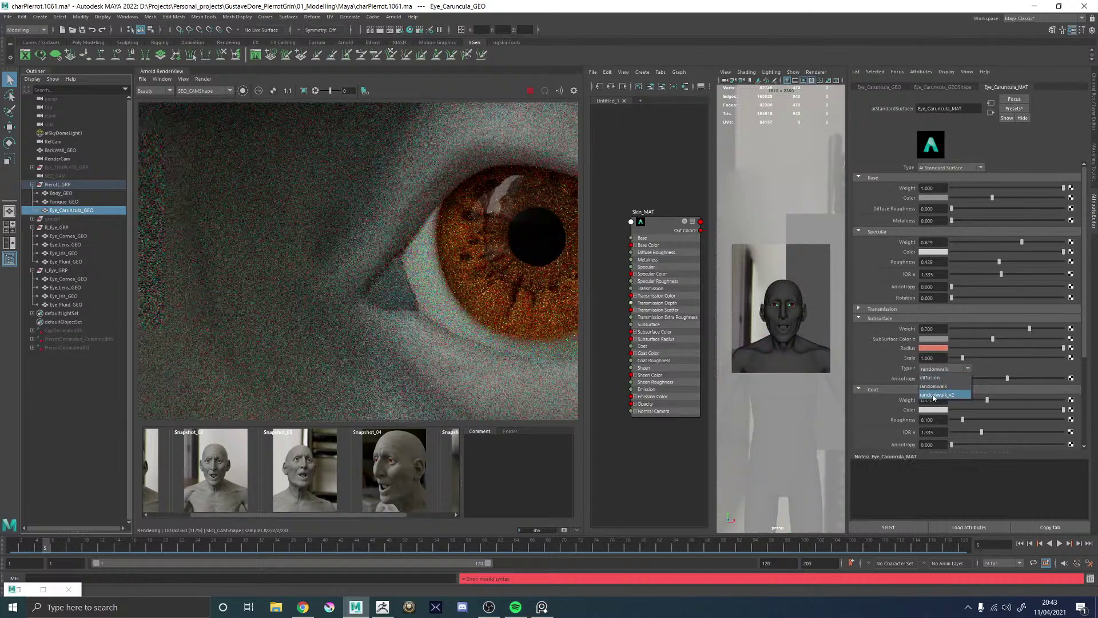
pyautogui.moveTo(323, 220); pyautogui.dragTo(426, 337)
pyautogui.click(944, 368)
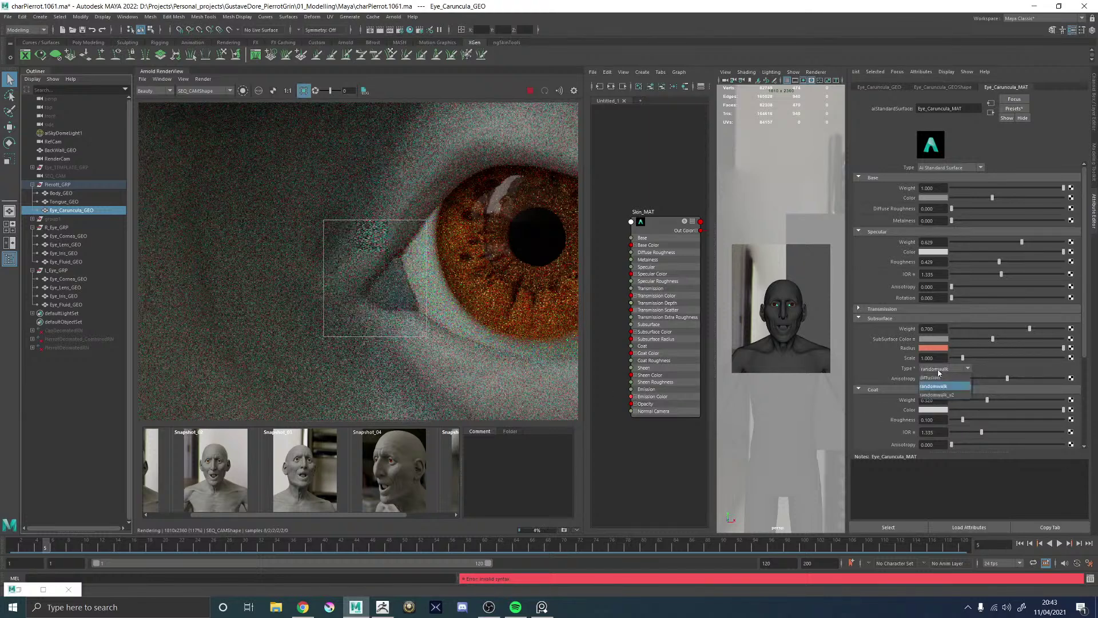
pyautogui.click(936, 396)
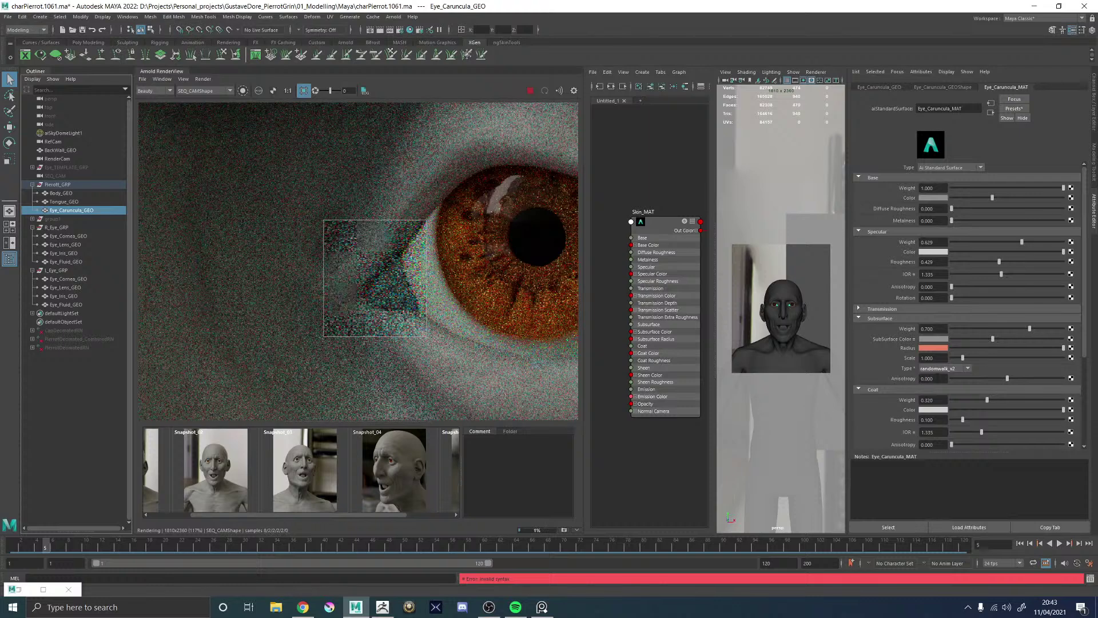
# - Set the subsurface scale of Eye_Caruncula_MAT to 0.1 and check the caruncula in the render
pyautogui.click(943, 358)
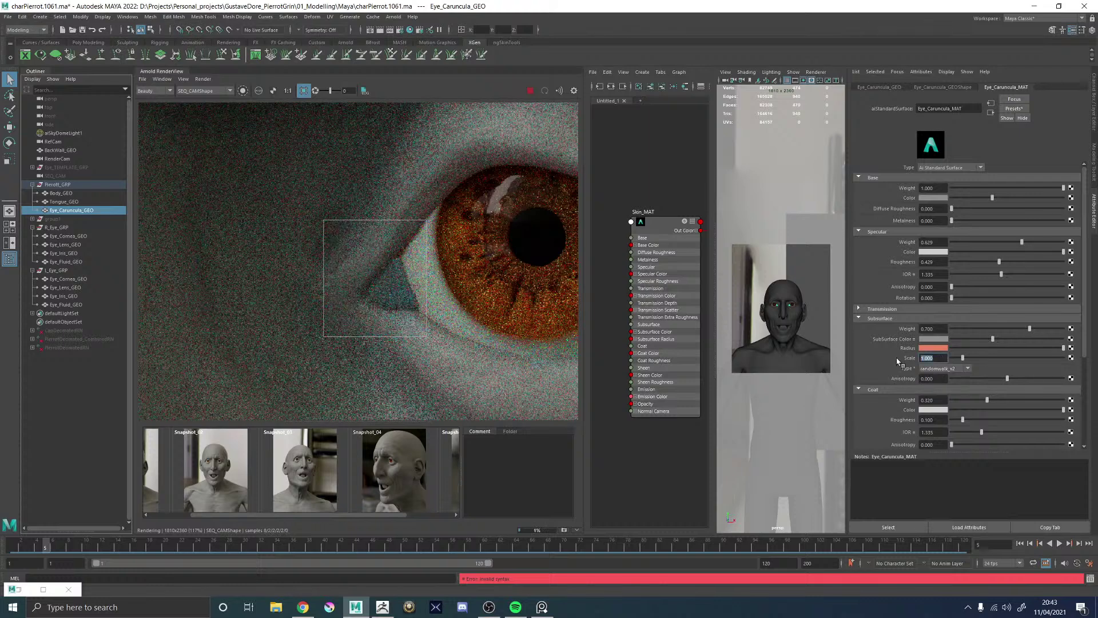
pyautogui.write('.1')
pyautogui.press('Return')
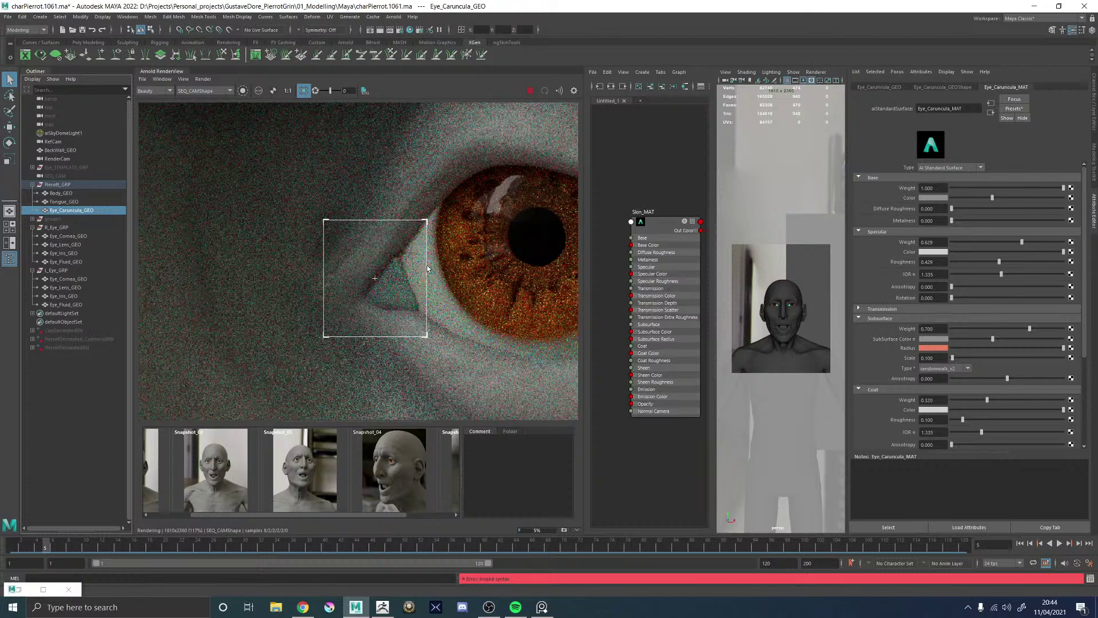
pyautogui.scroll(-3, 409, 260)
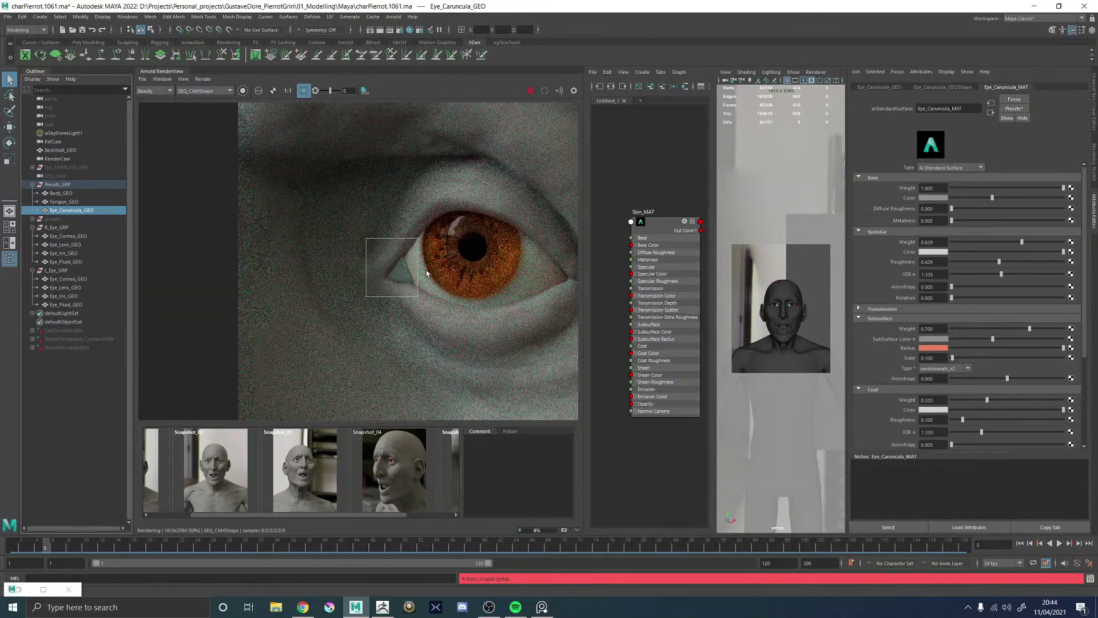
pyautogui.scroll(5, 472, 296)
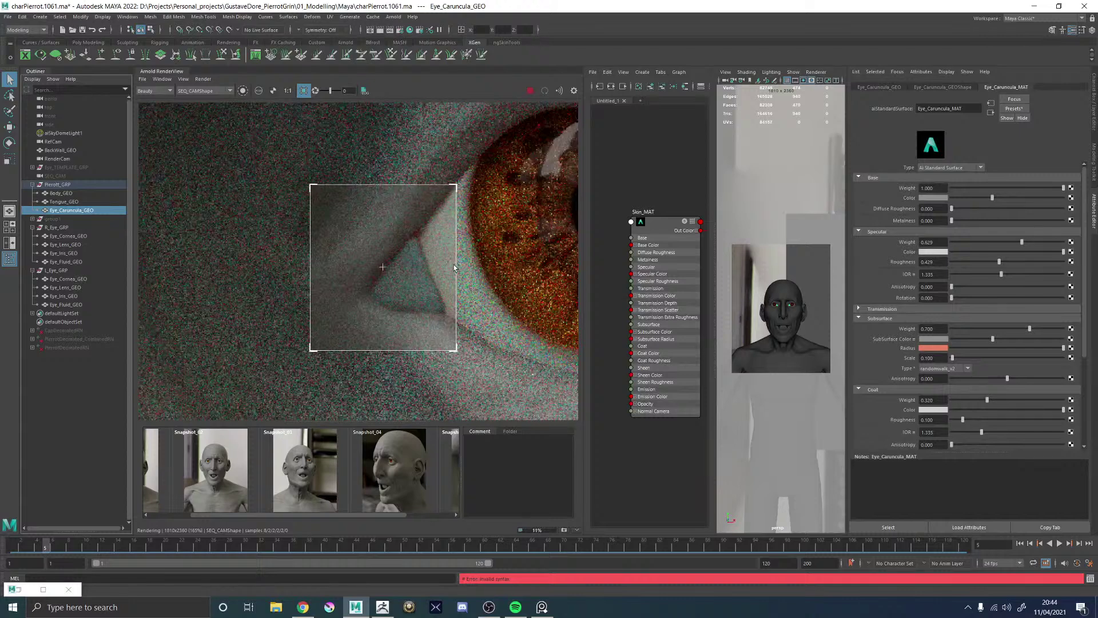
pyautogui.scroll(-5, 388, 269)
pyautogui.scroll(3, 413, 293)
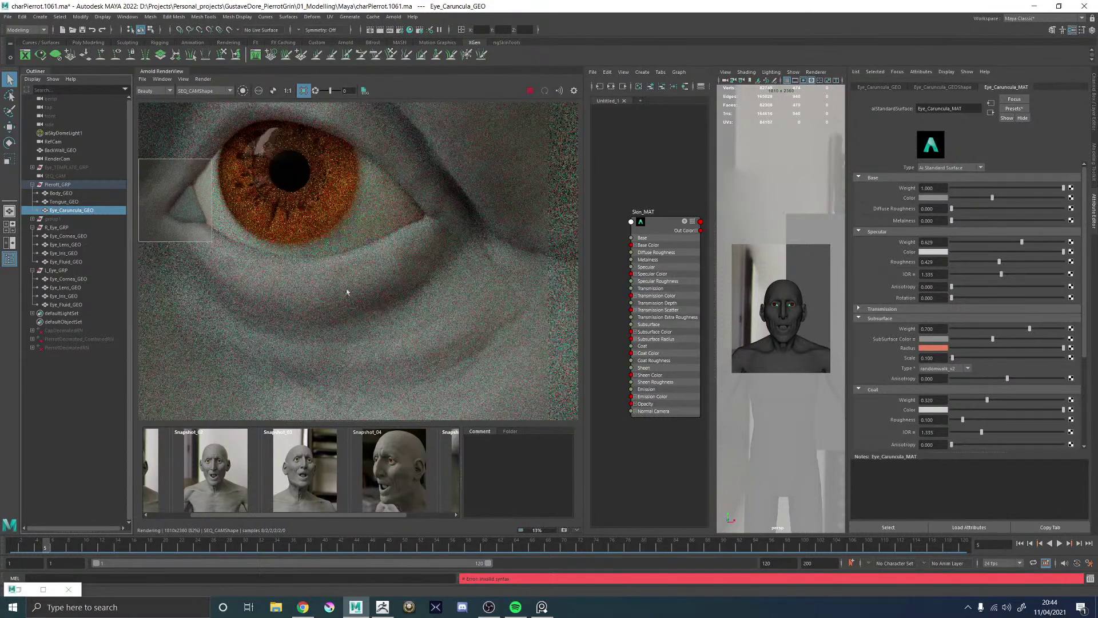
# - Render crop regions on the skin below the eye to inspect the displacement detail
pyautogui.moveTo(322, 306); pyautogui.dragTo(403, 365)
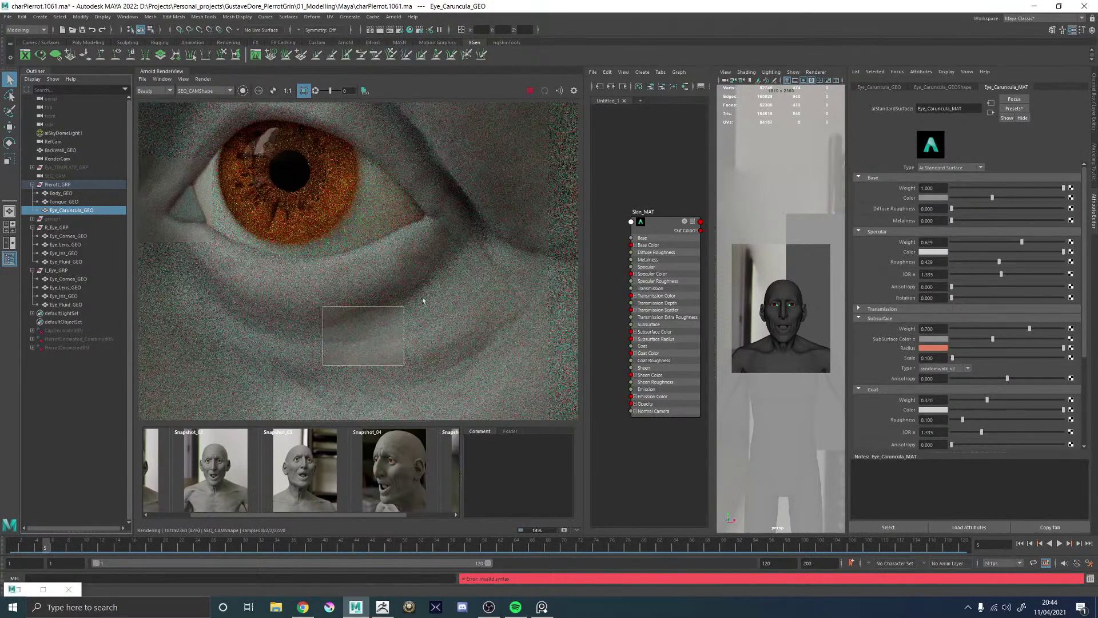
pyautogui.moveTo(378, 256); pyautogui.dragTo(501, 330)
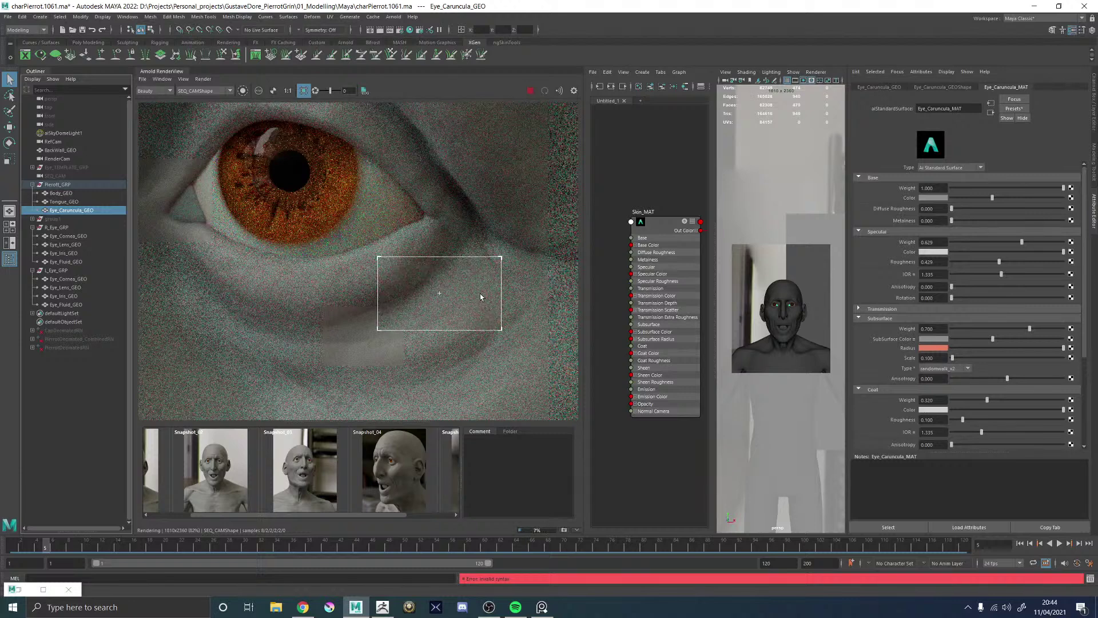
pyautogui.scroll(-3, 463, 302)
pyautogui.moveTo(514, 385); pyautogui.dragTo(369, 314)
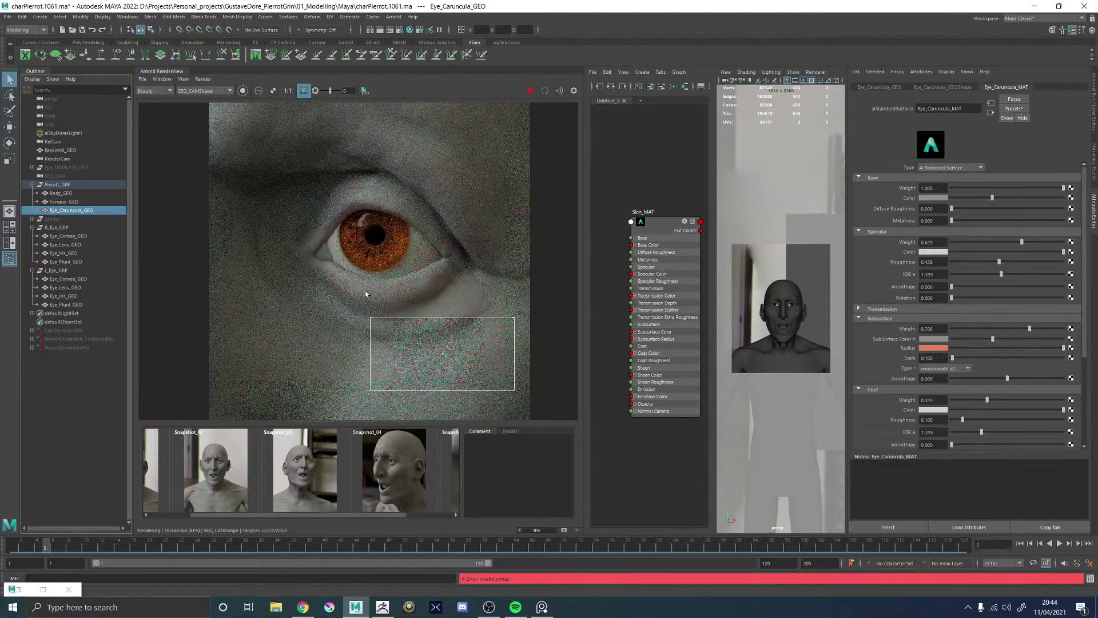
pyautogui.scroll(3, 445, 317)
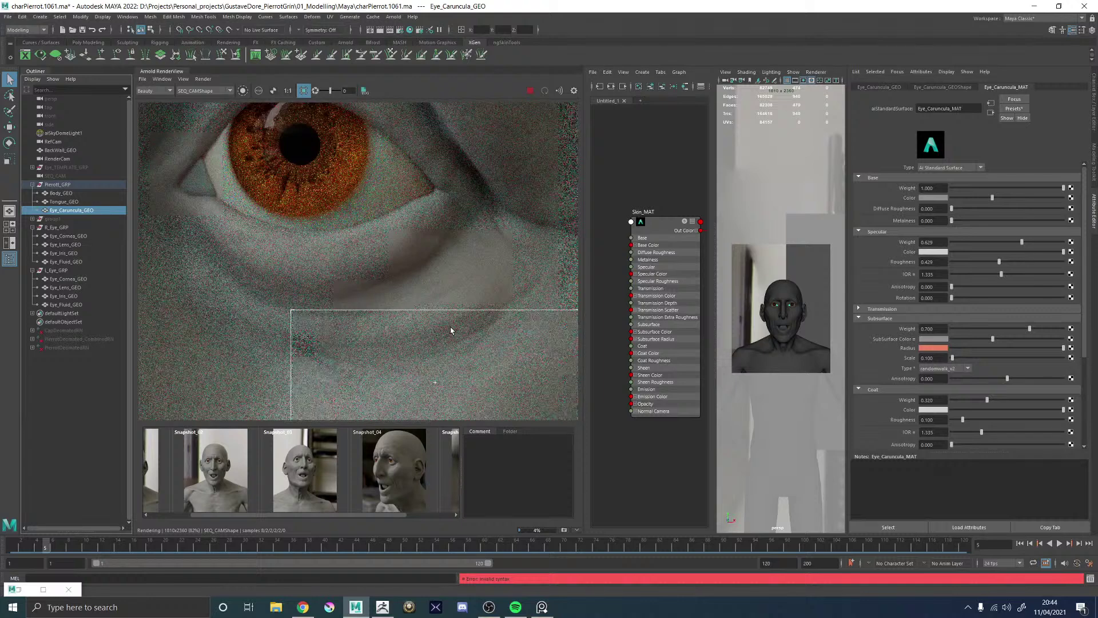
pyautogui.scroll(-5, 450, 328)
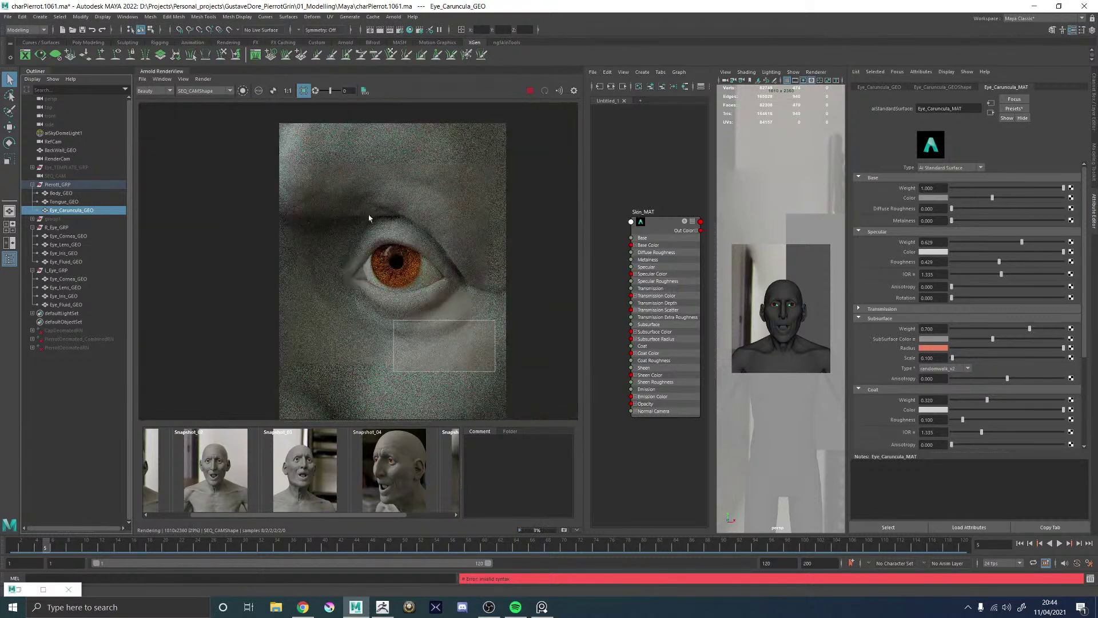
# - Render through perspShape with the crop region turned off, and orbit the perspective view around the character
pyautogui.click(229, 91)
pyautogui.click(200, 108)
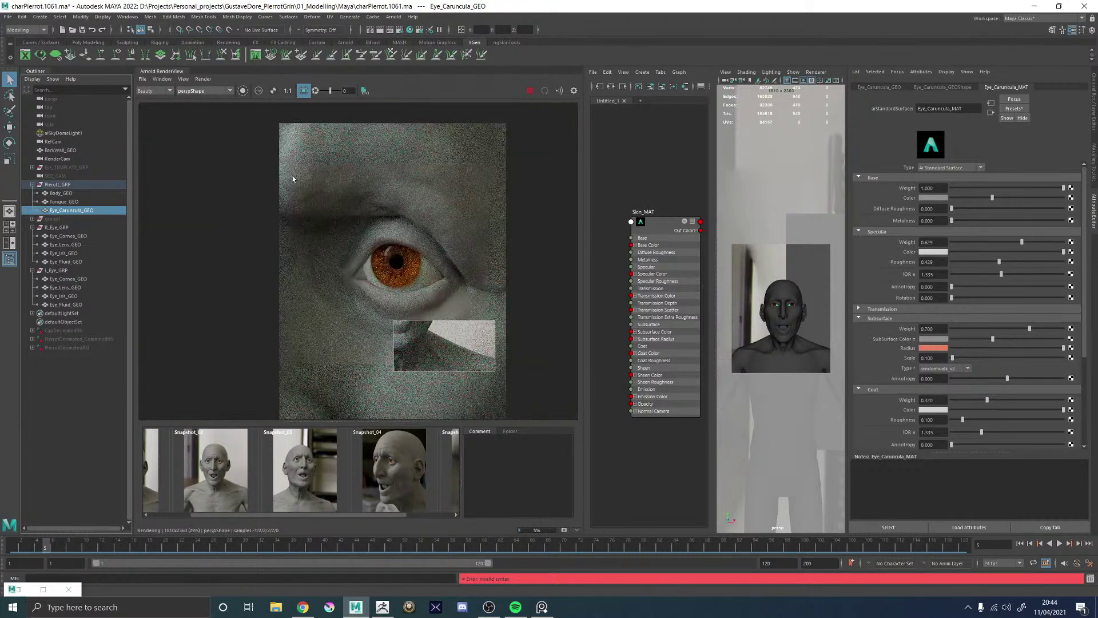
pyautogui.click(303, 90)
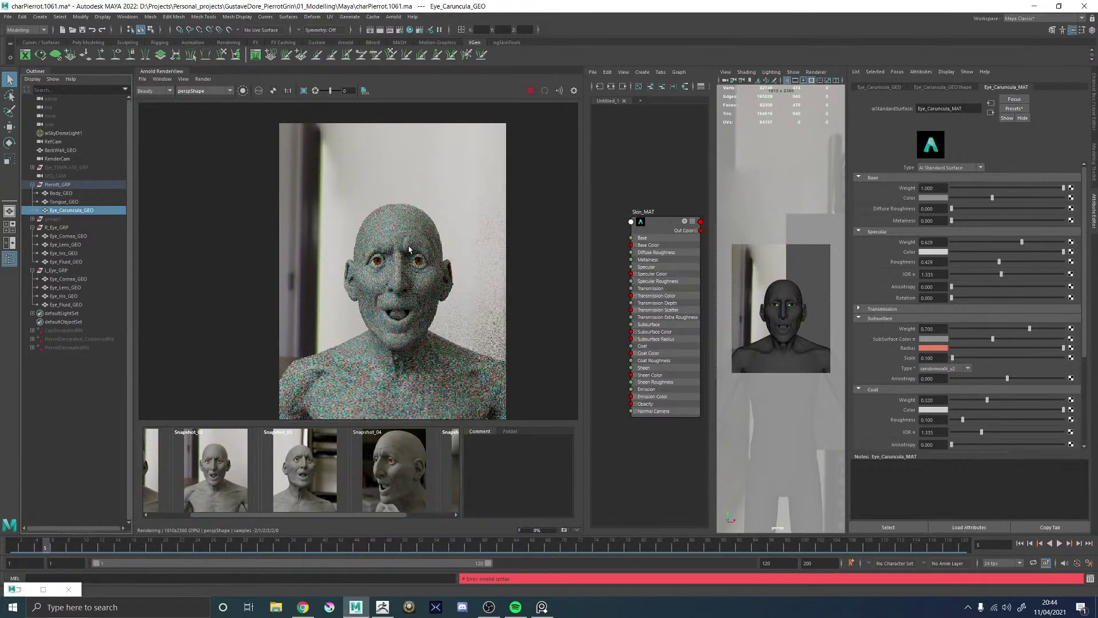
pyautogui.scroll(-2, 794, 318)
pyautogui.click(758, 260)
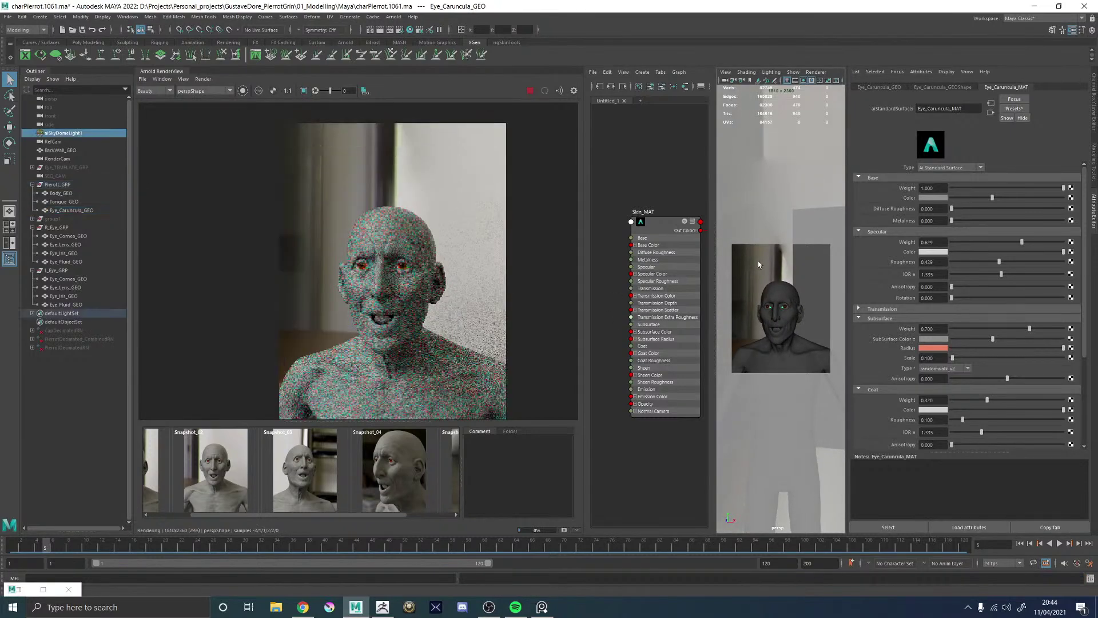
pyautogui.moveTo(769, 304)
pyautogui.keyDown('alt'); pyautogui.mouseDown()
pyautogui.moveTo(761, 288)
pyautogui.moveTo(770, 296)
pyautogui.mouseUp(); pyautogui.keyUp('alt')
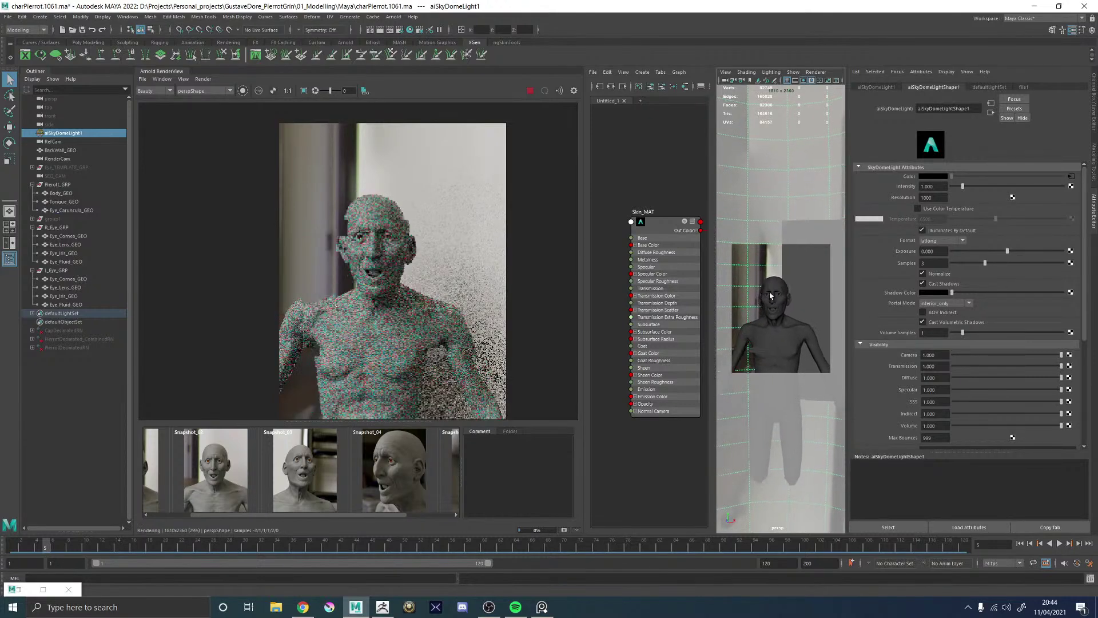
# - Render through SEQ_CAMShape at frame 2 and examine the face, mouth and eyes
pyautogui.click(203, 90)
pyautogui.click(189, 115)
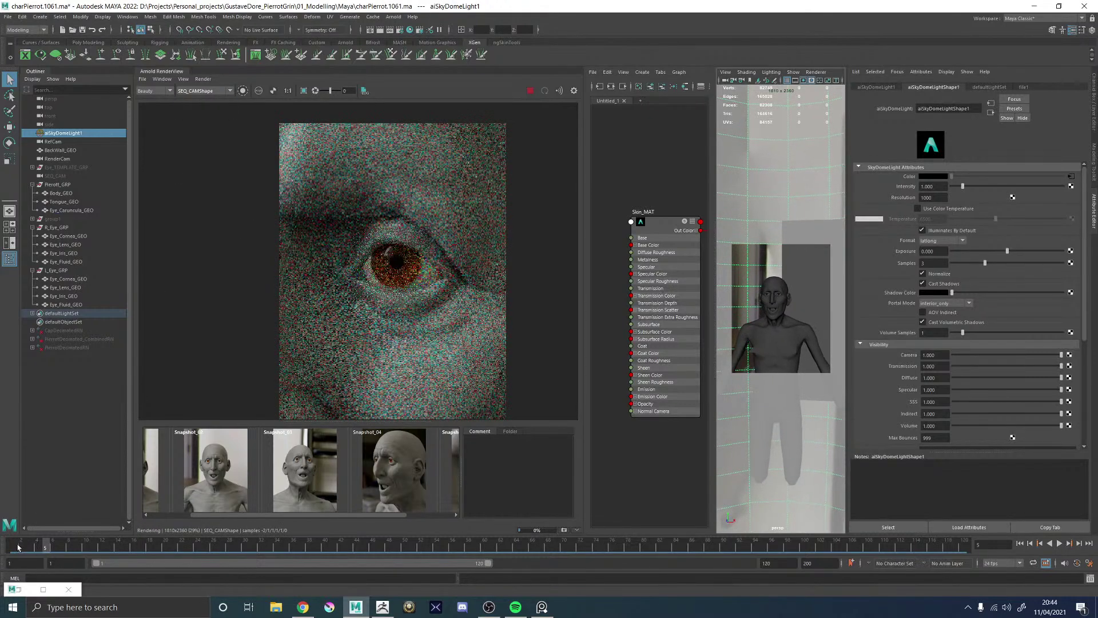
pyautogui.click(21, 547)
pyautogui.click(21, 546)
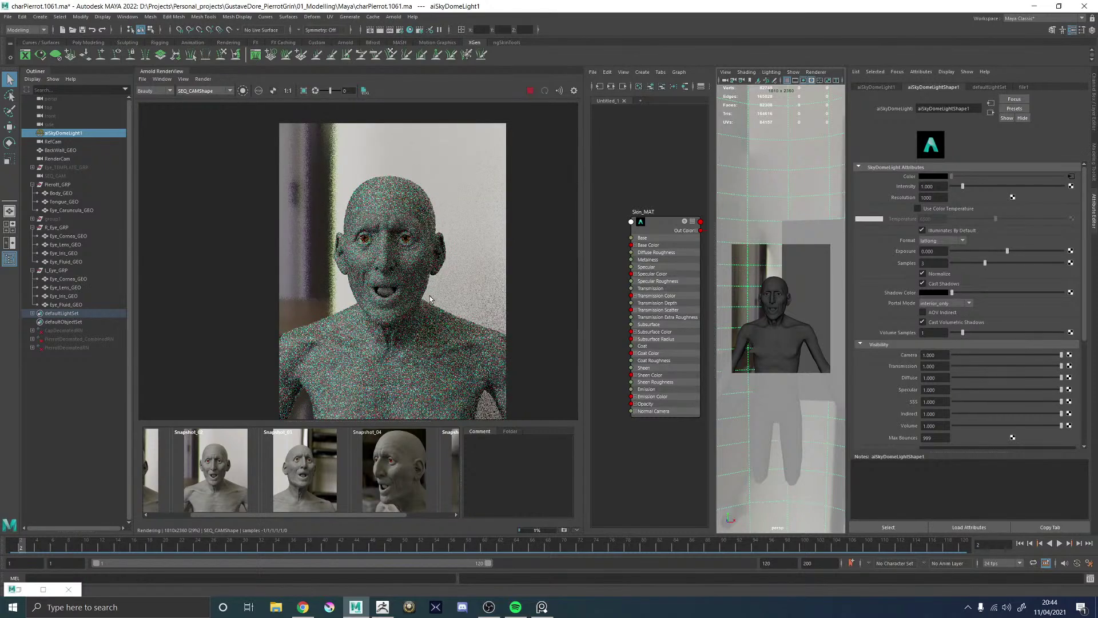
pyautogui.scroll(3, 402, 229)
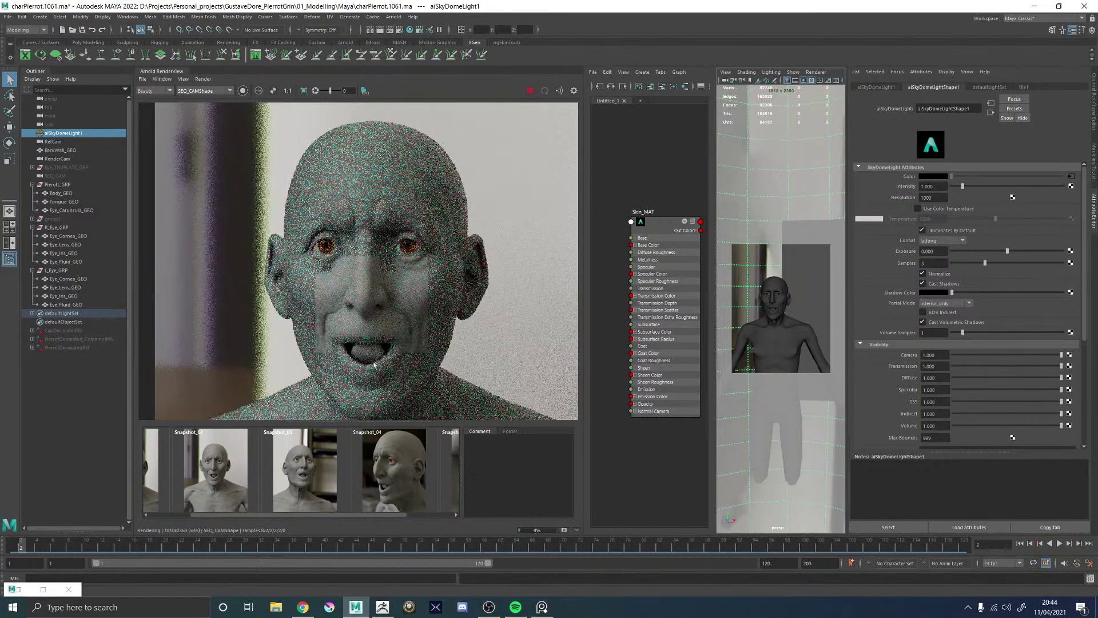
pyautogui.scroll(2, 370, 362)
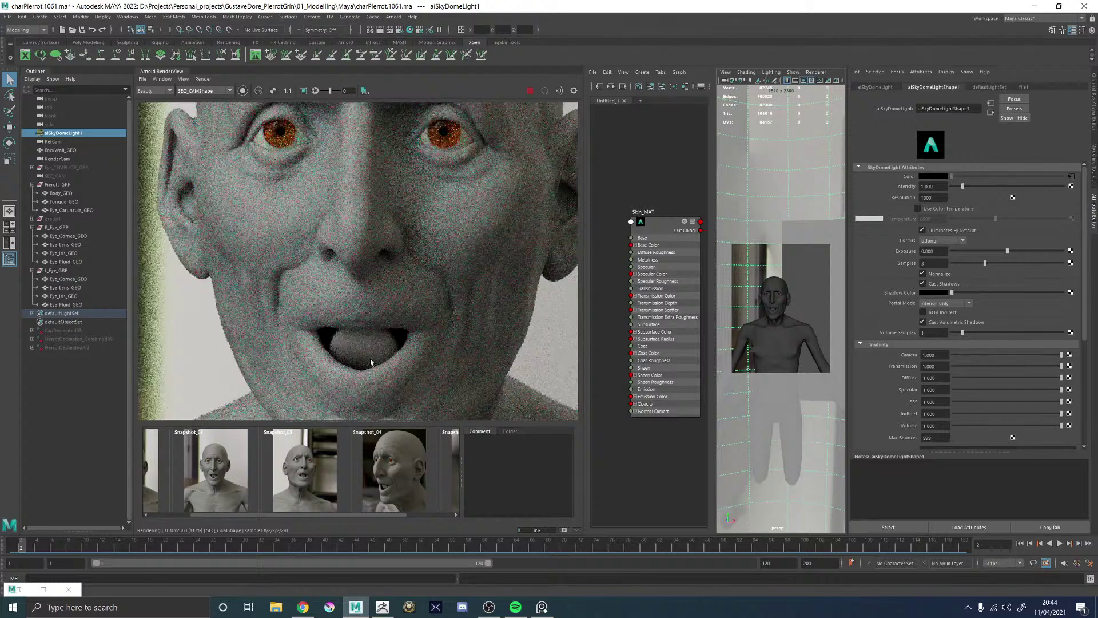
pyautogui.scroll(-3, 433, 346)
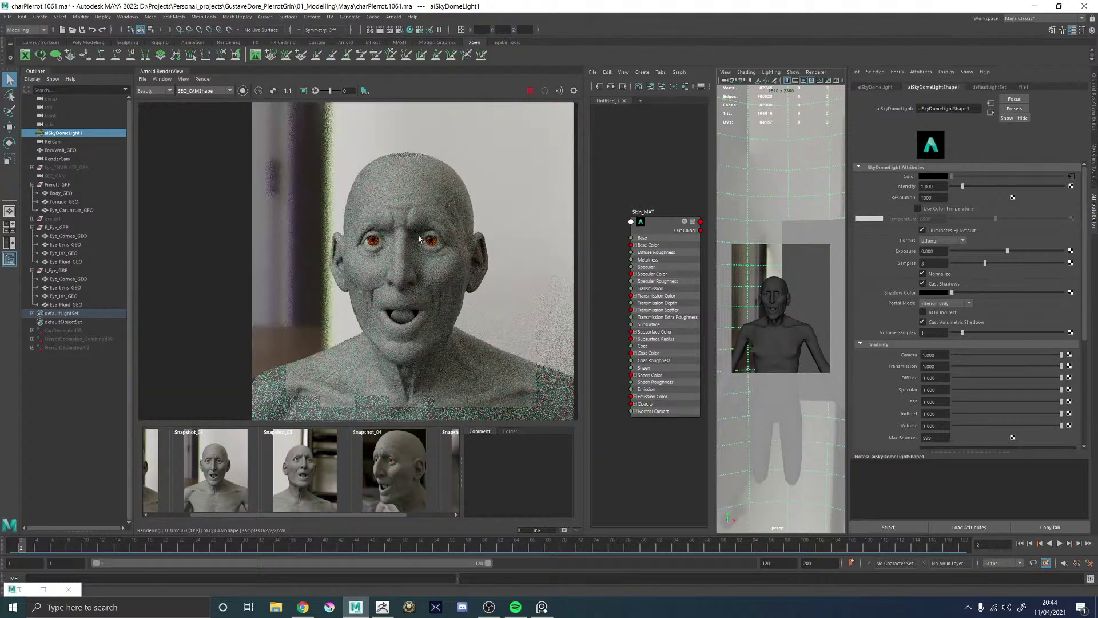
pyautogui.scroll(1, 422, 235)
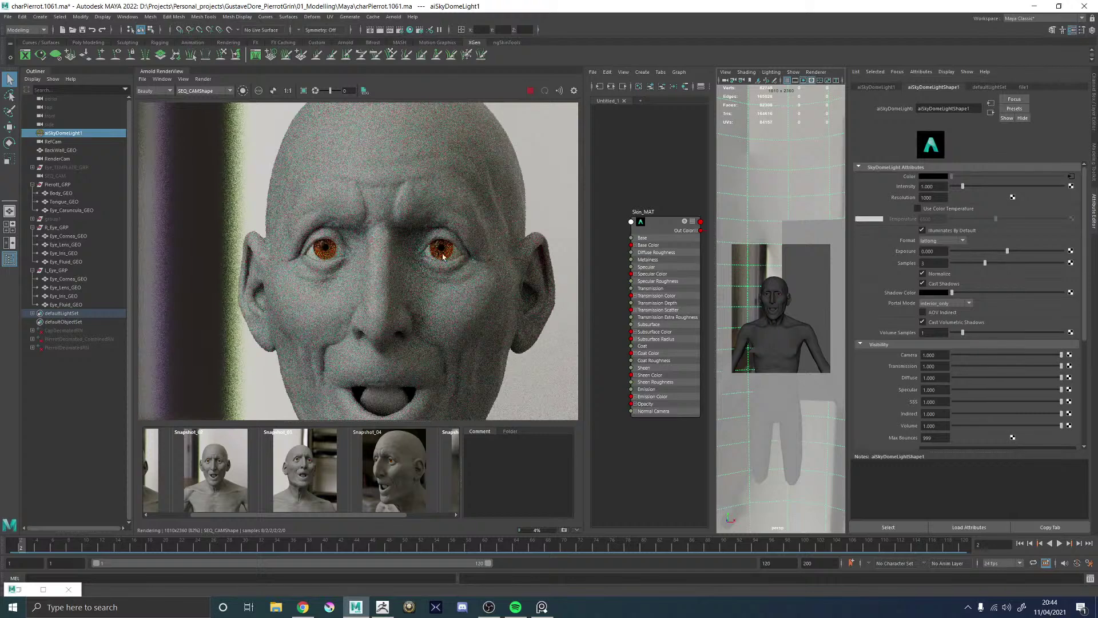
# - Switch the render camera from SEQ_CAMShape to RenderCamShape and examine the character's face and upper body in the render
pyautogui.scroll(-1, 446, 260)
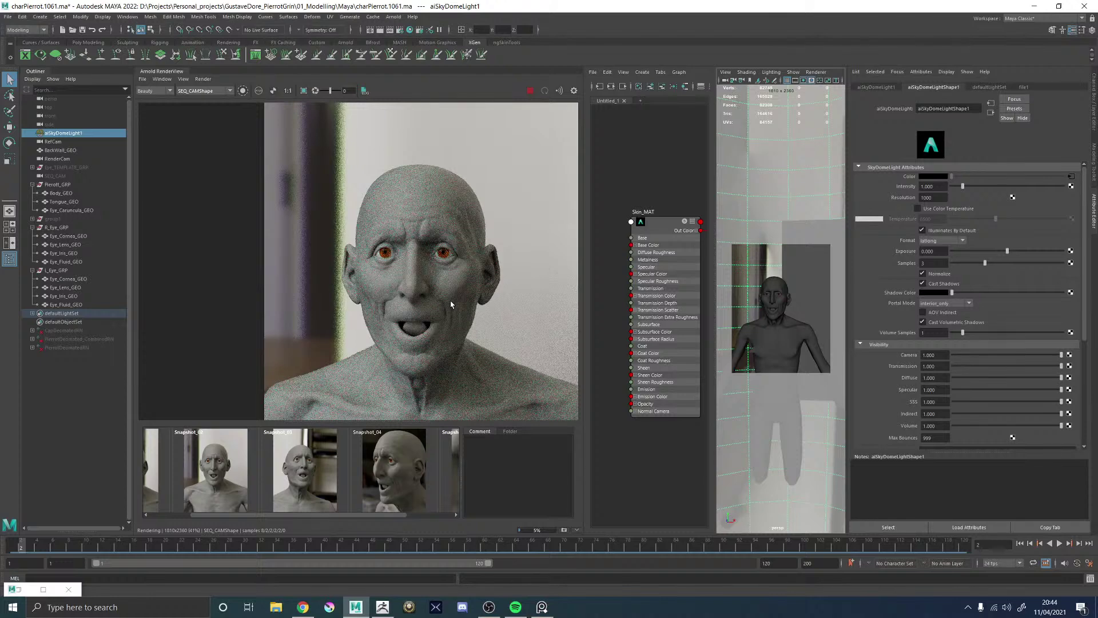
pyautogui.scroll(1, 451, 258)
pyautogui.click(190, 94)
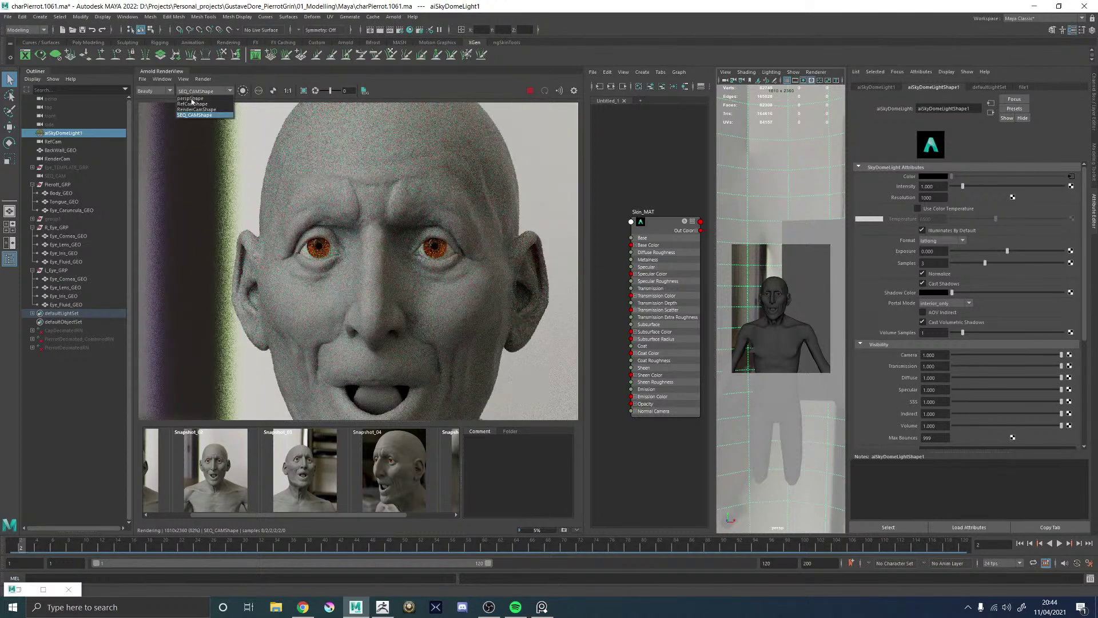
pyautogui.click(191, 111)
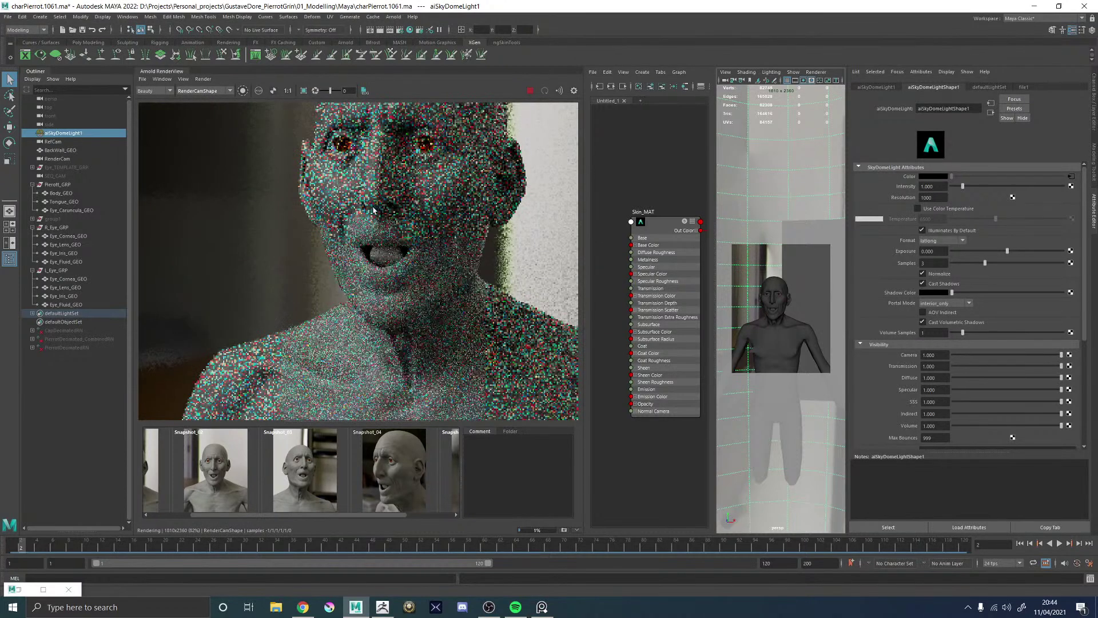
pyautogui.scroll(-1, 391, 164)
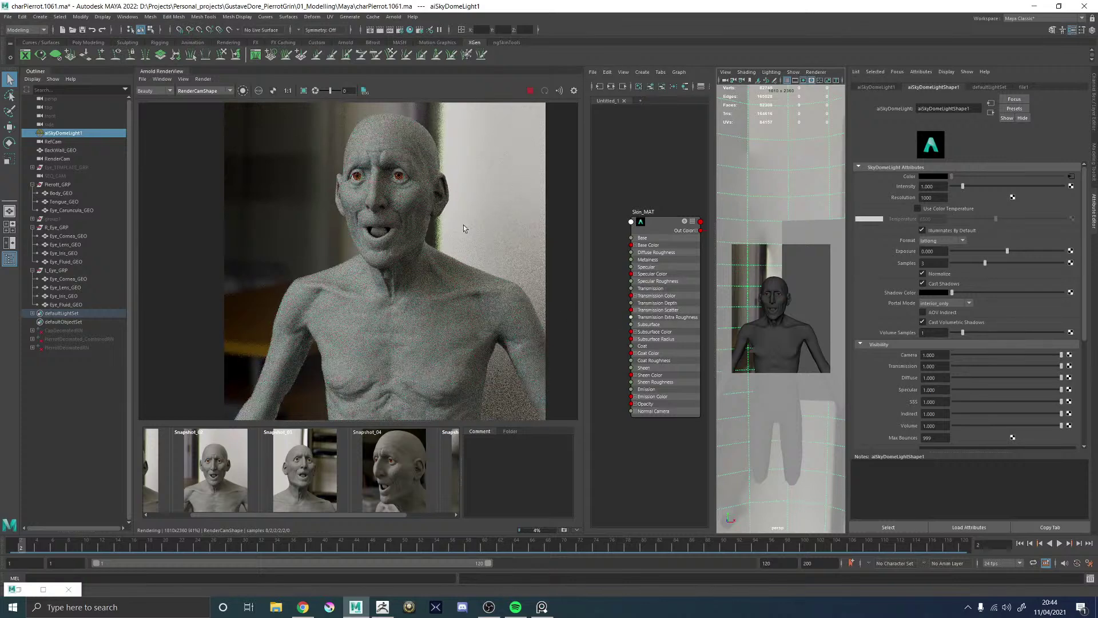
pyautogui.hotkey('alt', 'Tab')
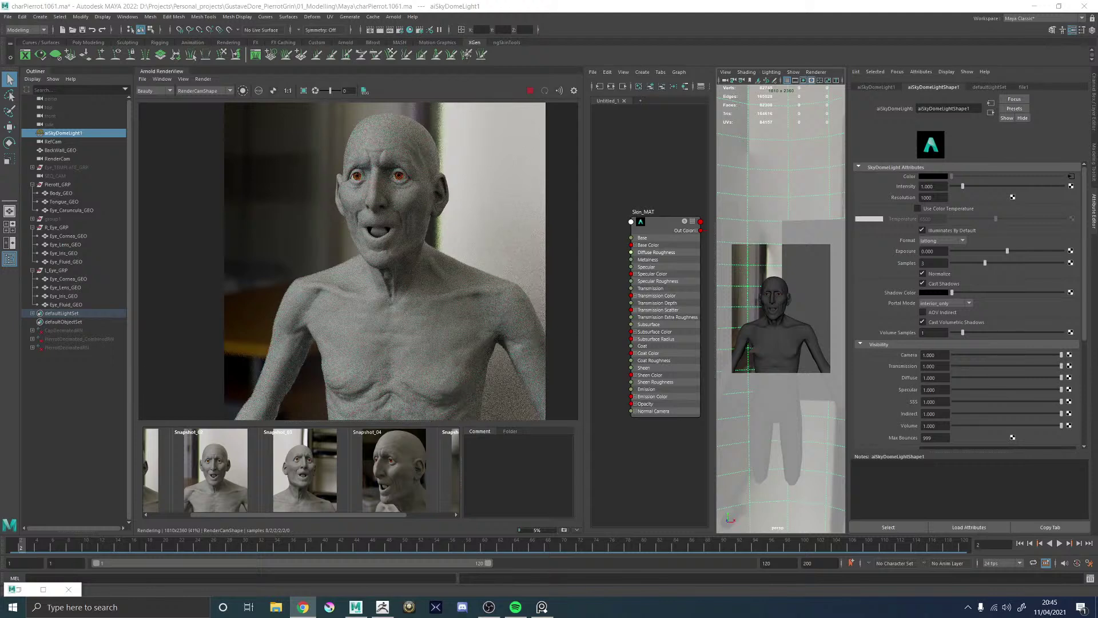
pyautogui.scroll(2, 395, 158)
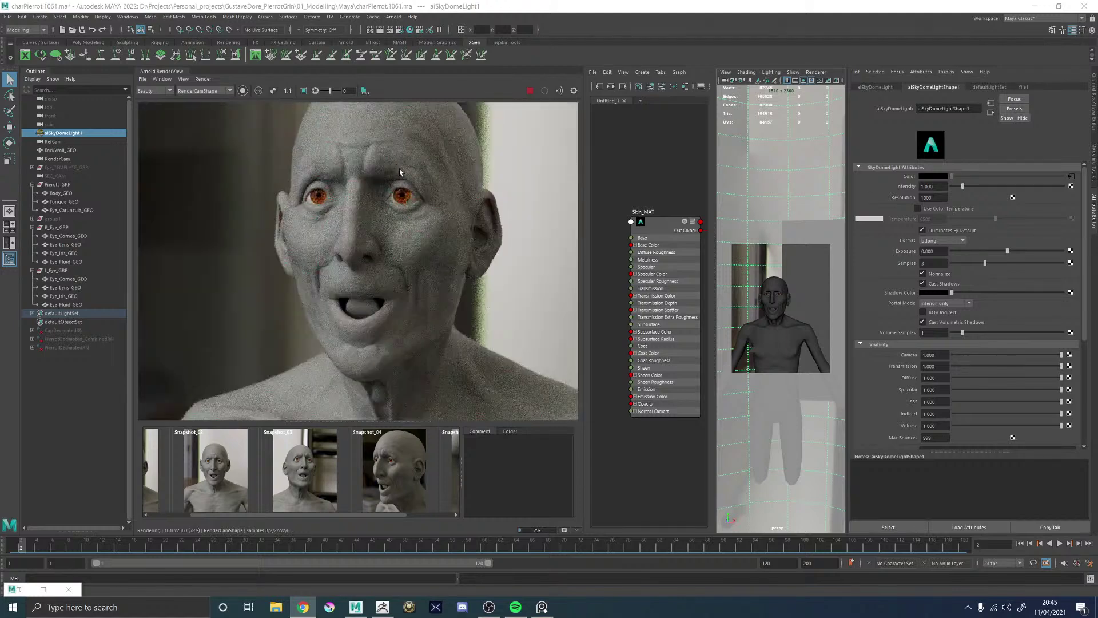
pyautogui.scroll(-2, 421, 179)
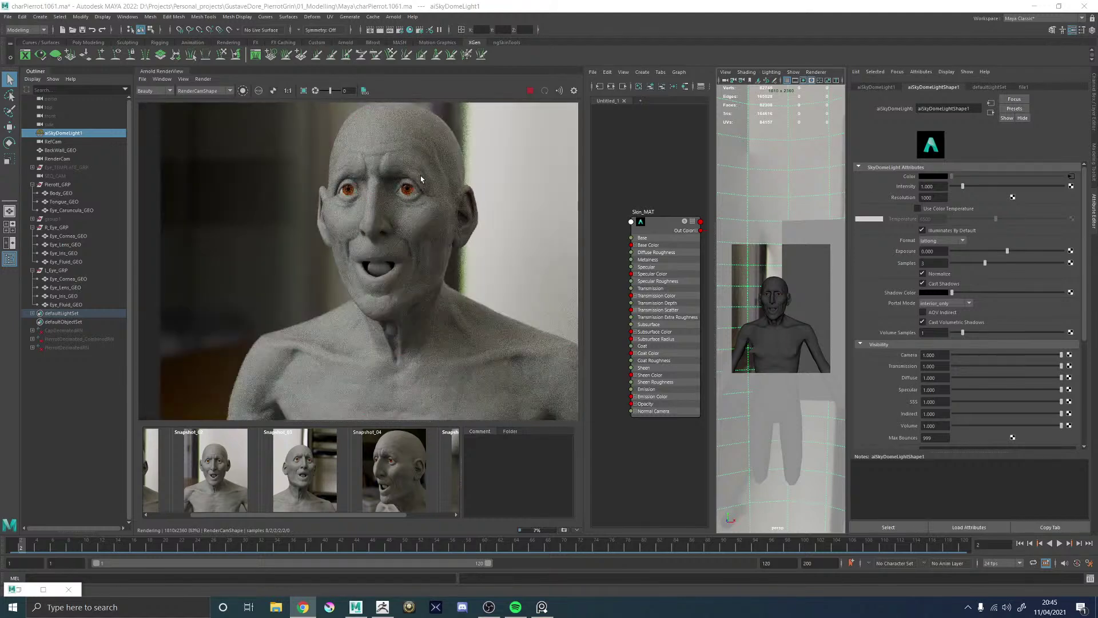
pyautogui.scroll(-1, 440, 283)
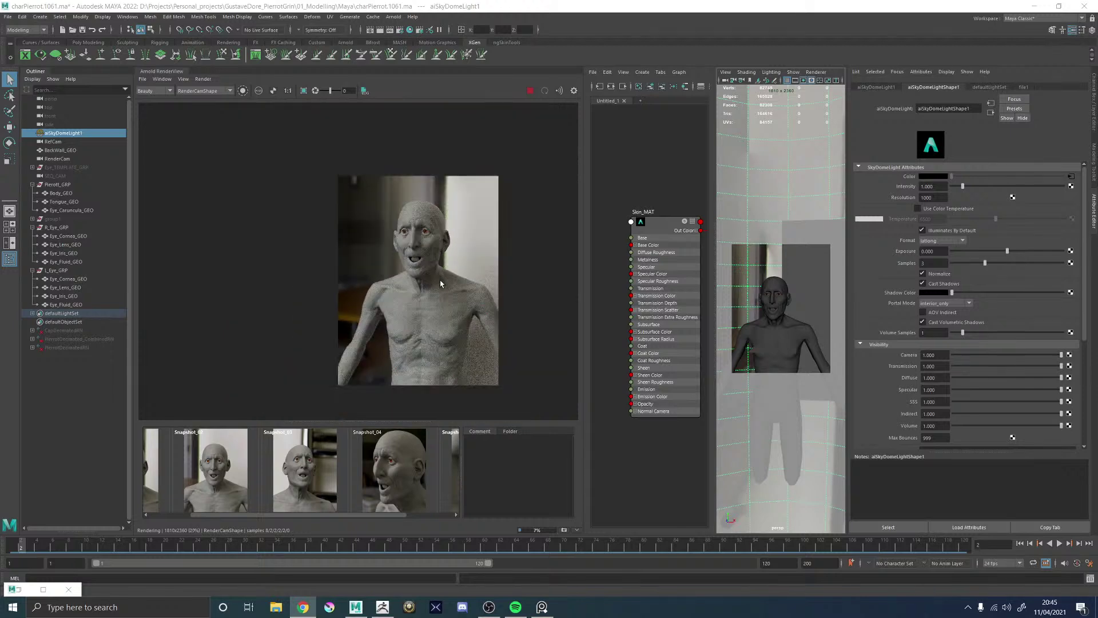
pyautogui.scroll(5, 444, 238)
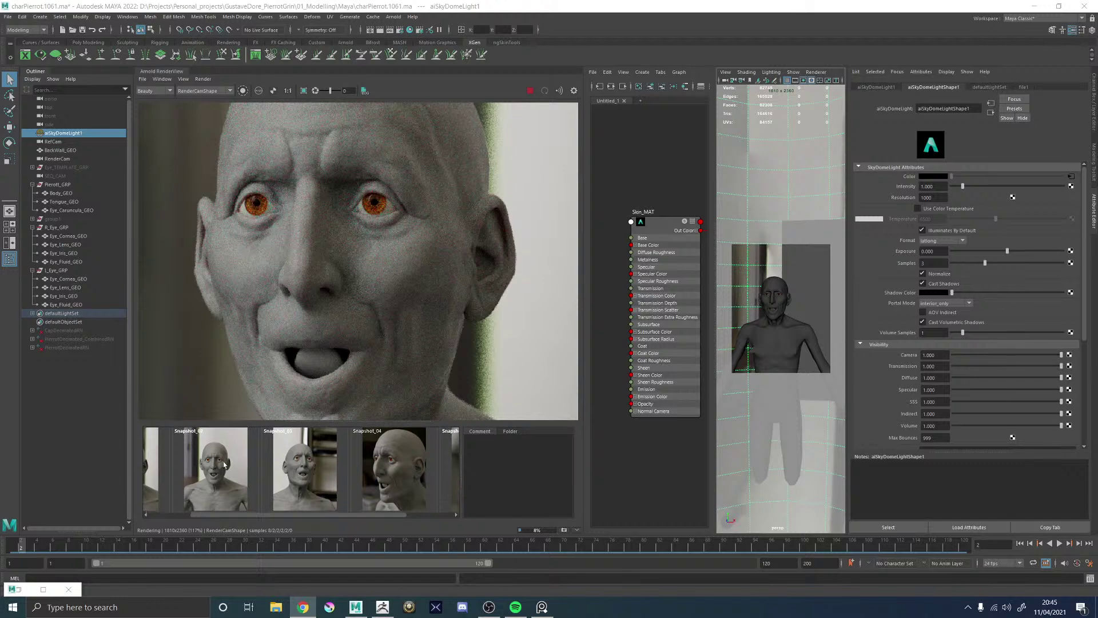
# - Compare the current RenderCamShape render with Snapshot_01, and examine the forehead, eyes and mouth up close
pyautogui.scroll(2, 198, 515)
pyautogui.click(183, 474)
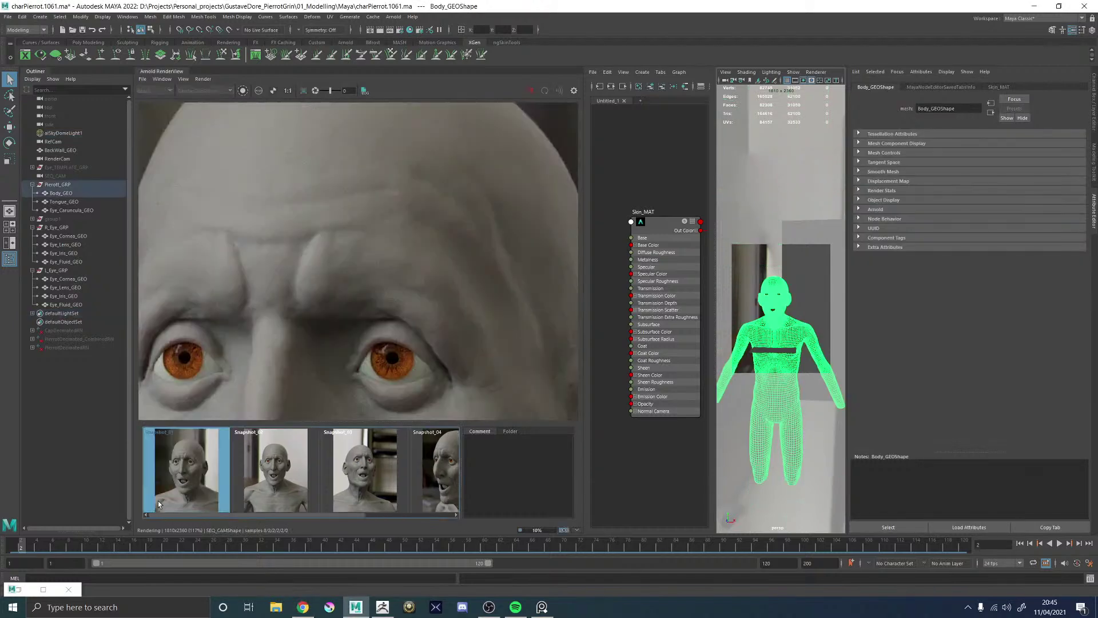
pyautogui.scroll(-3, 294, 374)
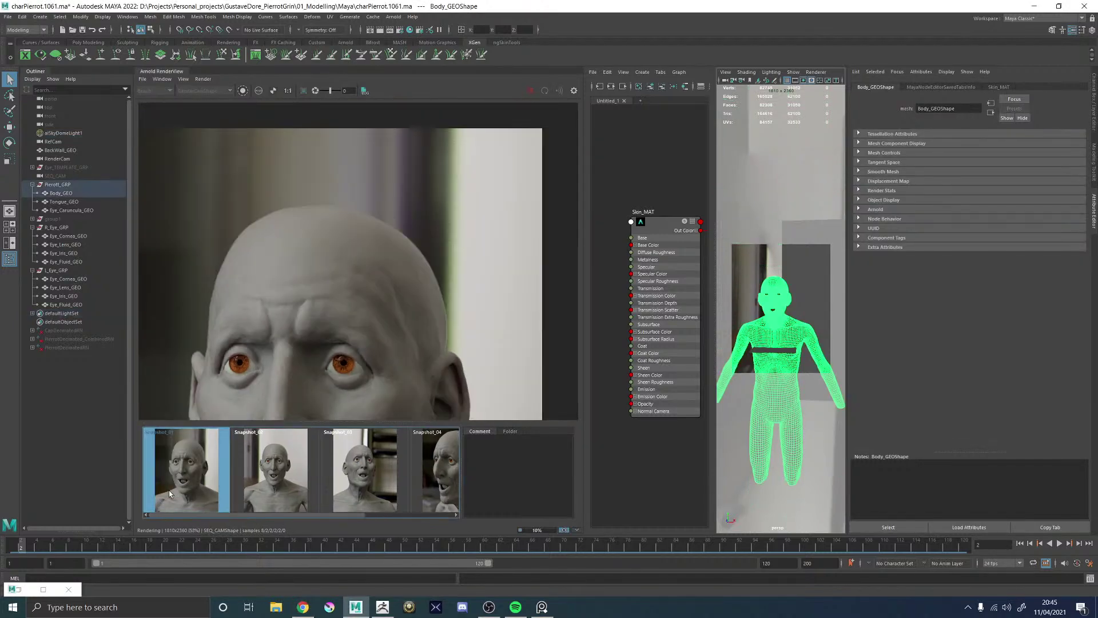
pyautogui.click(184, 477)
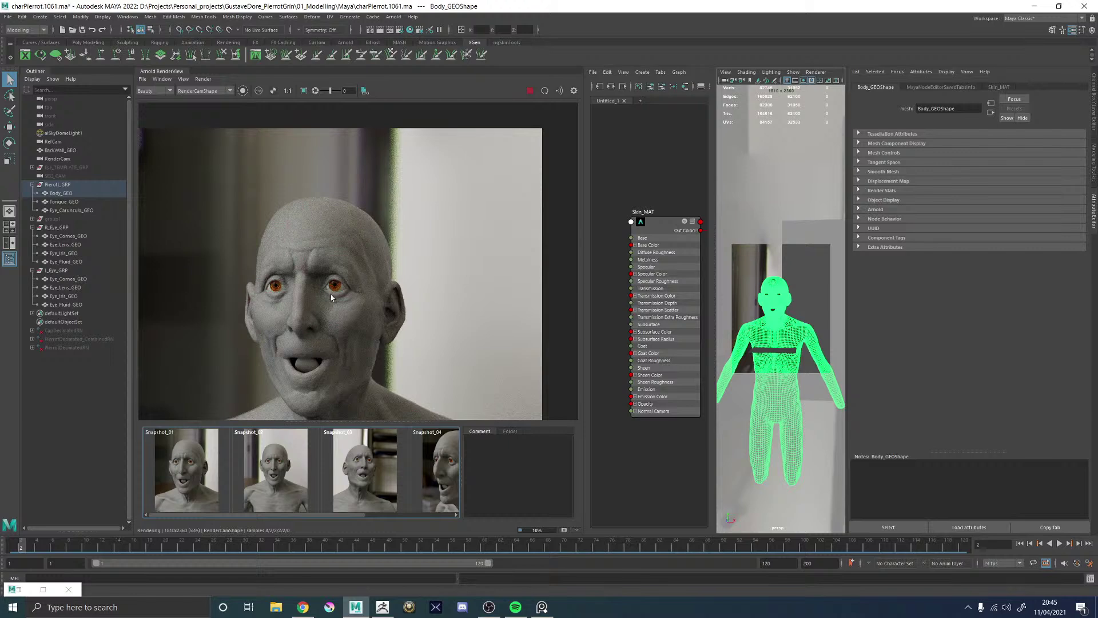
pyautogui.scroll(3, 330, 296)
pyautogui.scroll(-3, 306, 314)
pyautogui.scroll(4, 440, 275)
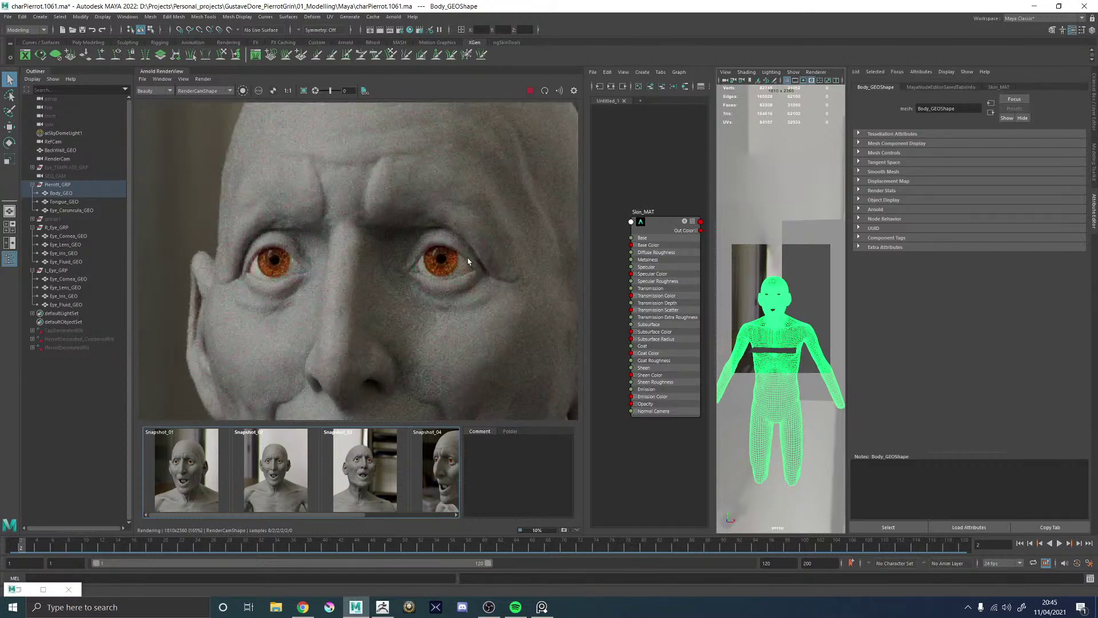
pyautogui.scroll(-2, 468, 261)
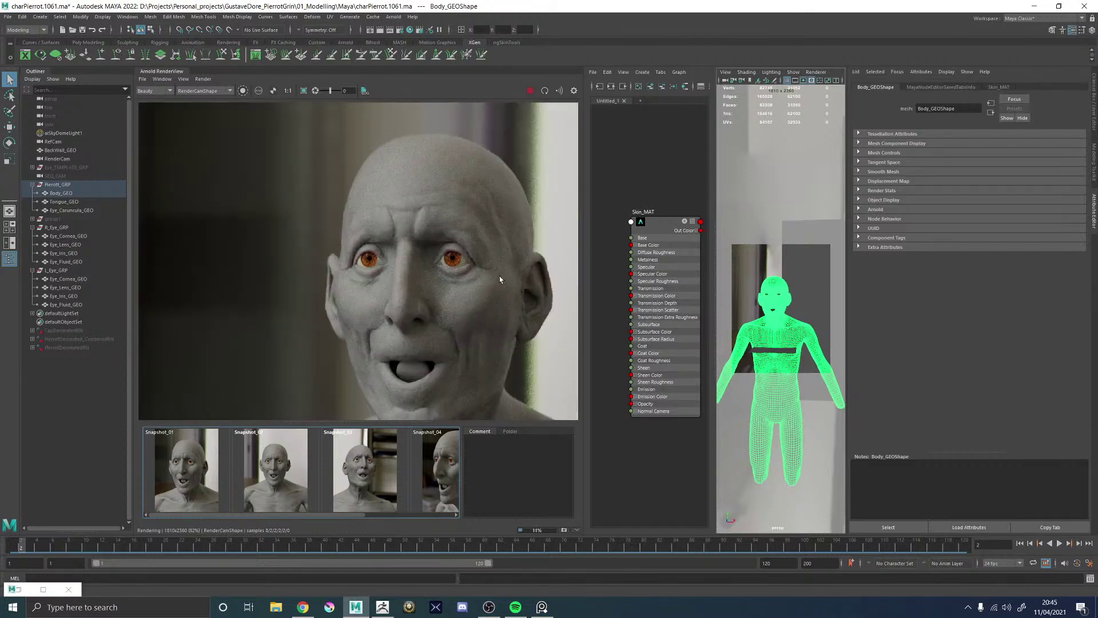
# - Stop the render and collapse the Arnold RenderView to enlarge the perspective view, bringing it closer to the head
pyautogui.click(530, 95)
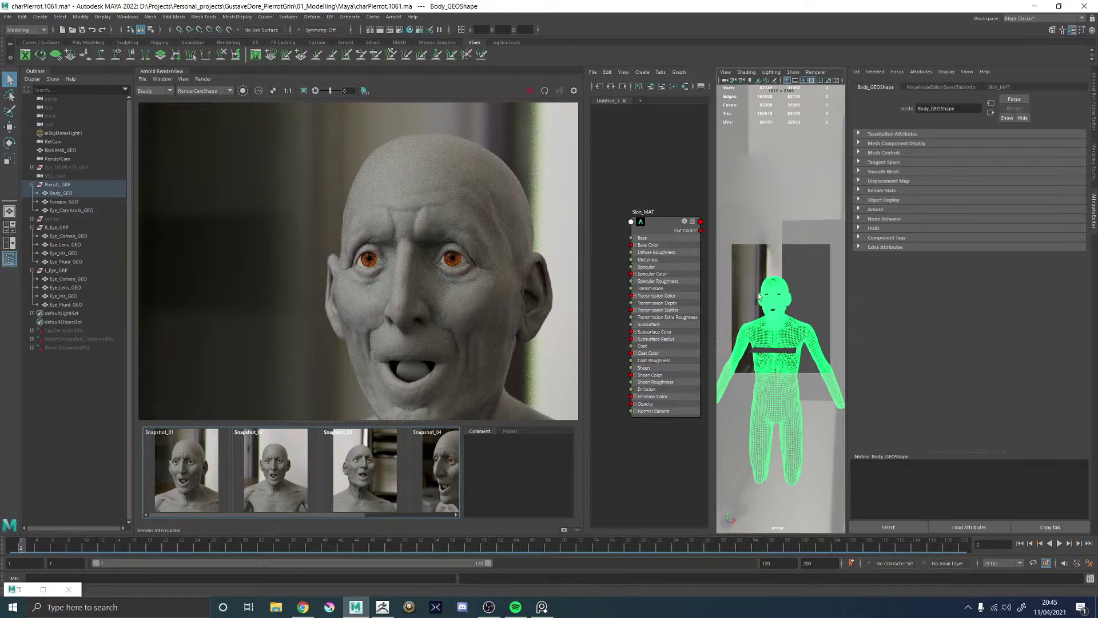
pyautogui.scroll(5, 760, 298)
pyautogui.scroll(-2, 742, 310)
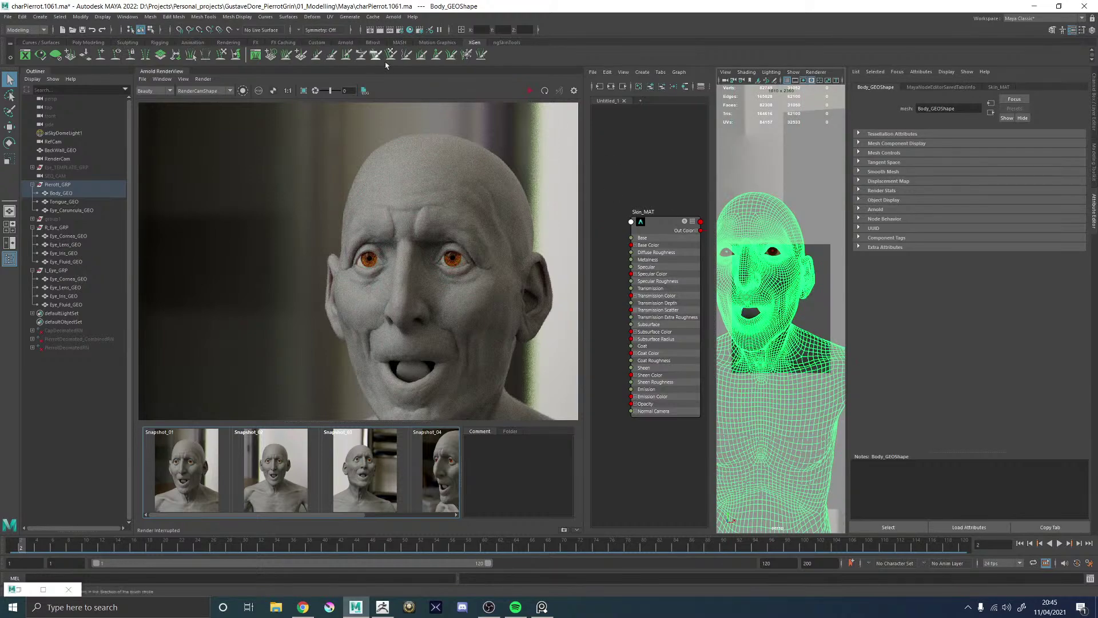
pyautogui.click(153, 72)
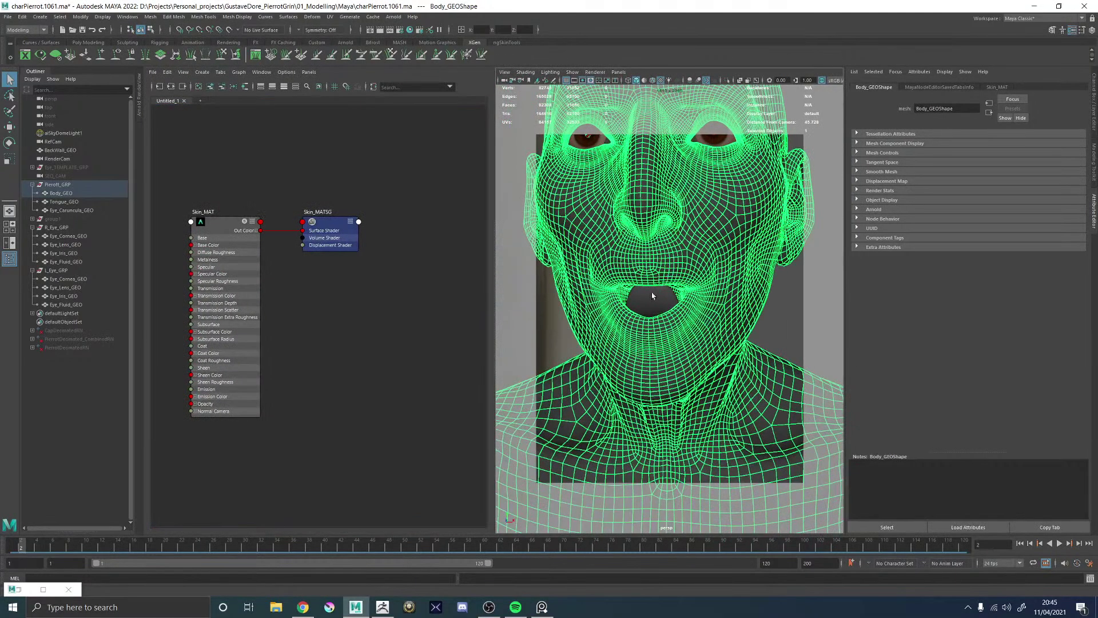
# - Show the model in wireframe, select Tongue_GEO together with Body_GEO, and open their UV layouts in the UV Editor
pyautogui.click(660, 293)
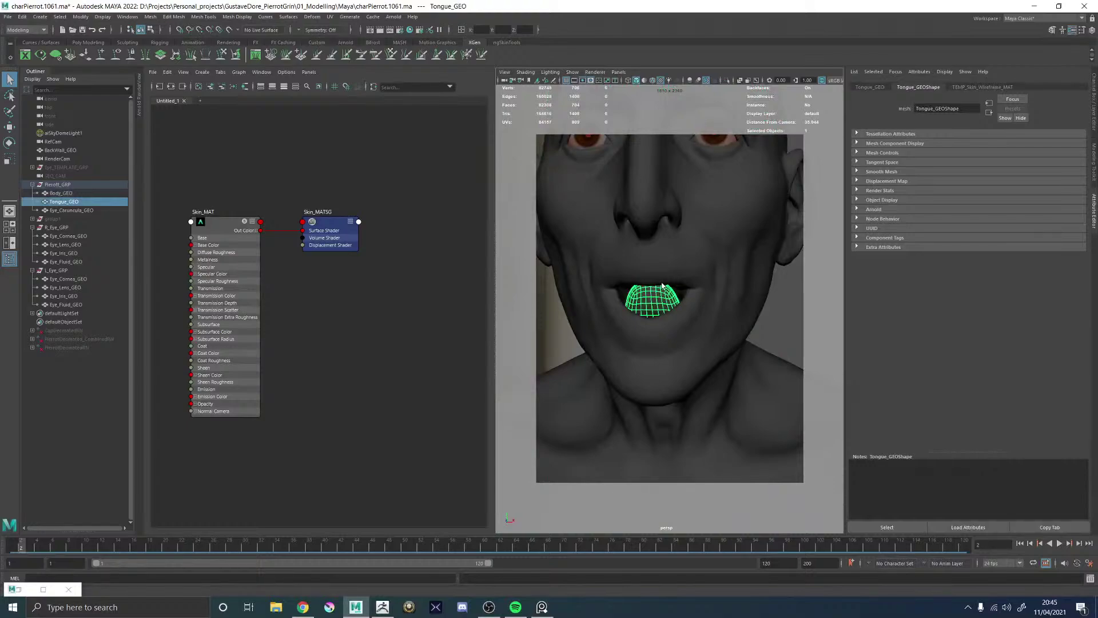
pyautogui.press('4')
pyautogui.moveTo(663, 287)
pyautogui.keyDown('alt'); pyautogui.mouseDown()
pyautogui.moveTo(635, 310)
pyautogui.moveTo(622, 306)
pyautogui.moveTo(705, 273)
pyautogui.moveTo(677, 252)
pyautogui.mouseUp(); pyautogui.keyUp('alt')
pyautogui.keyDown('shift'); pyautogui.click(706, 273); pyautogui.keyUp('shift')
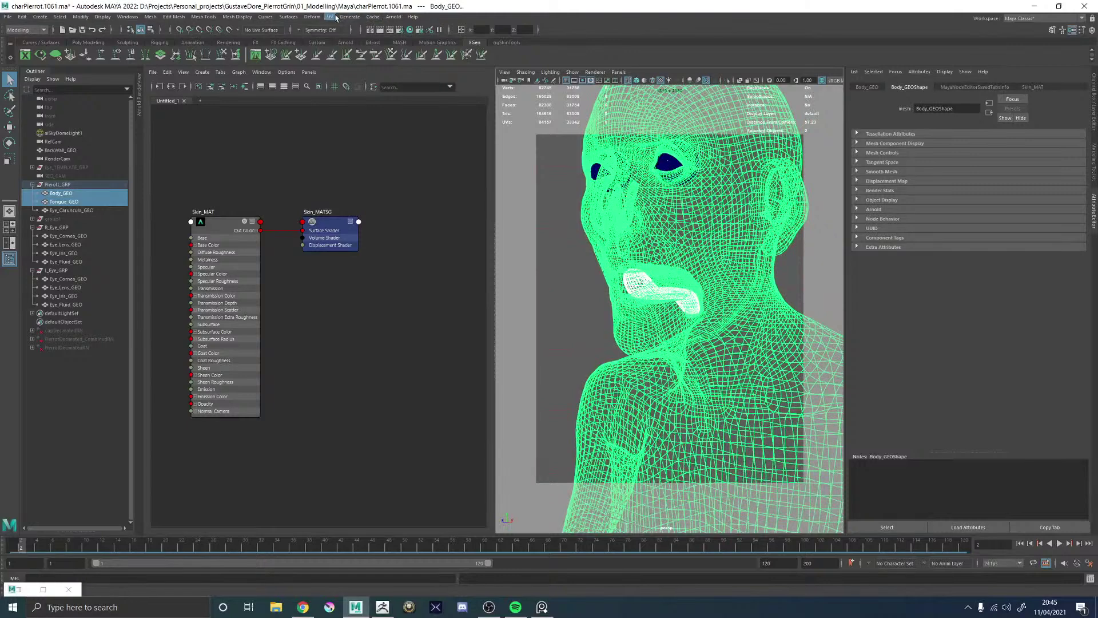
pyautogui.click(331, 17)
pyautogui.click(347, 27)
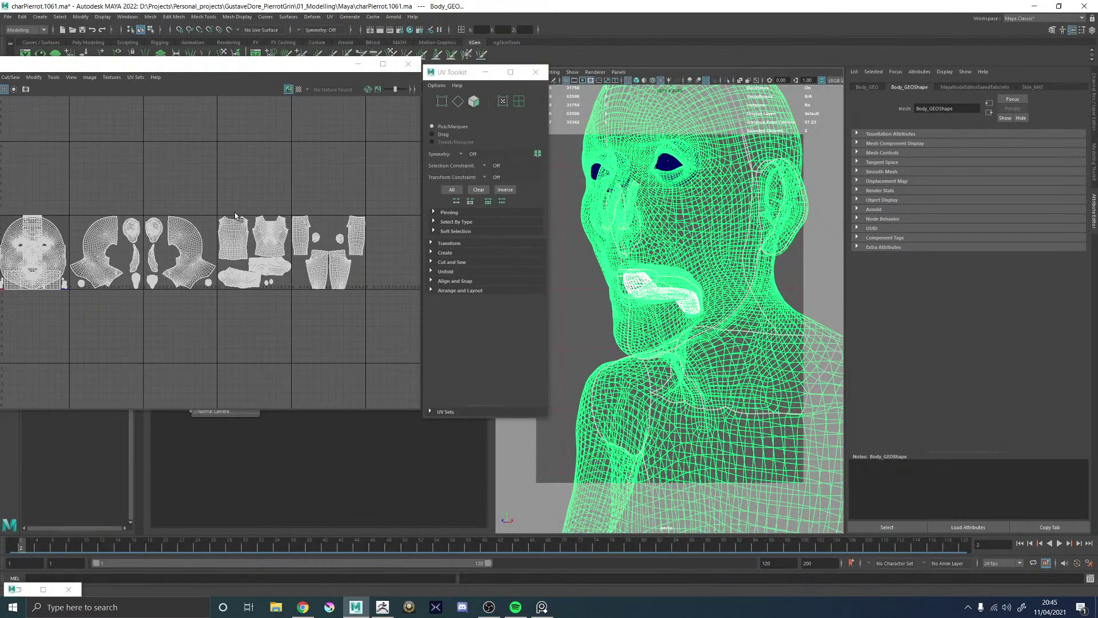
pyautogui.scroll(-3, 235, 217)
pyautogui.scroll(2, 174, 230)
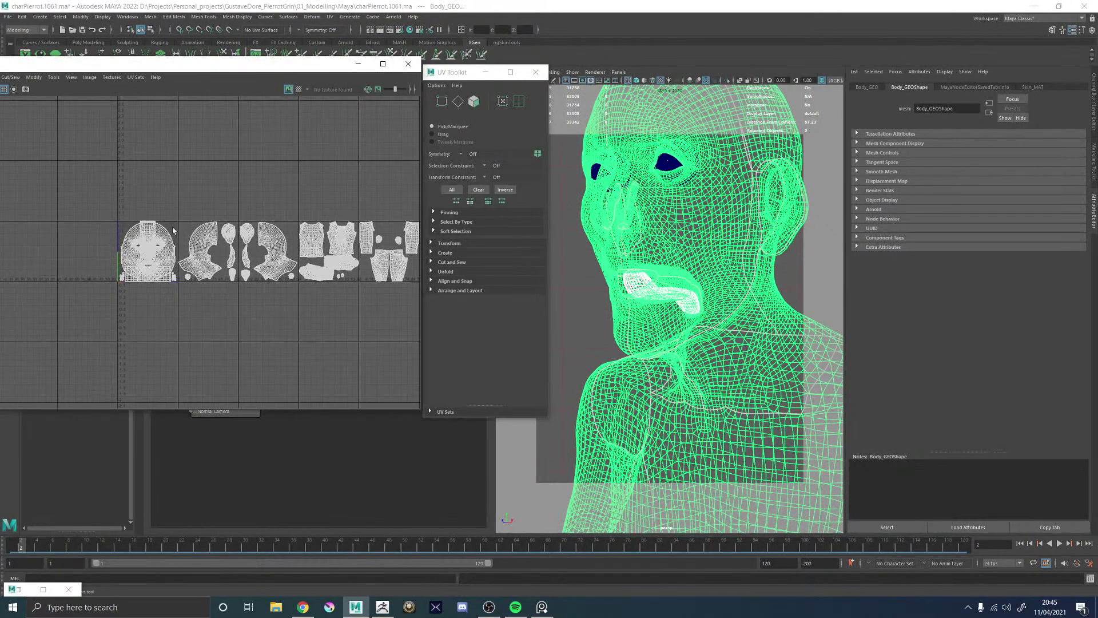
# - Apply a planar UV projection to Tongue_GEO along the Y axis
pyautogui.click(635, 284)
pyautogui.keyDown('alt'); pyautogui.moveTo(632, 283); pyautogui.dragTo(667, 285); pyautogui.keyUp('alt')
pyautogui.press('f')
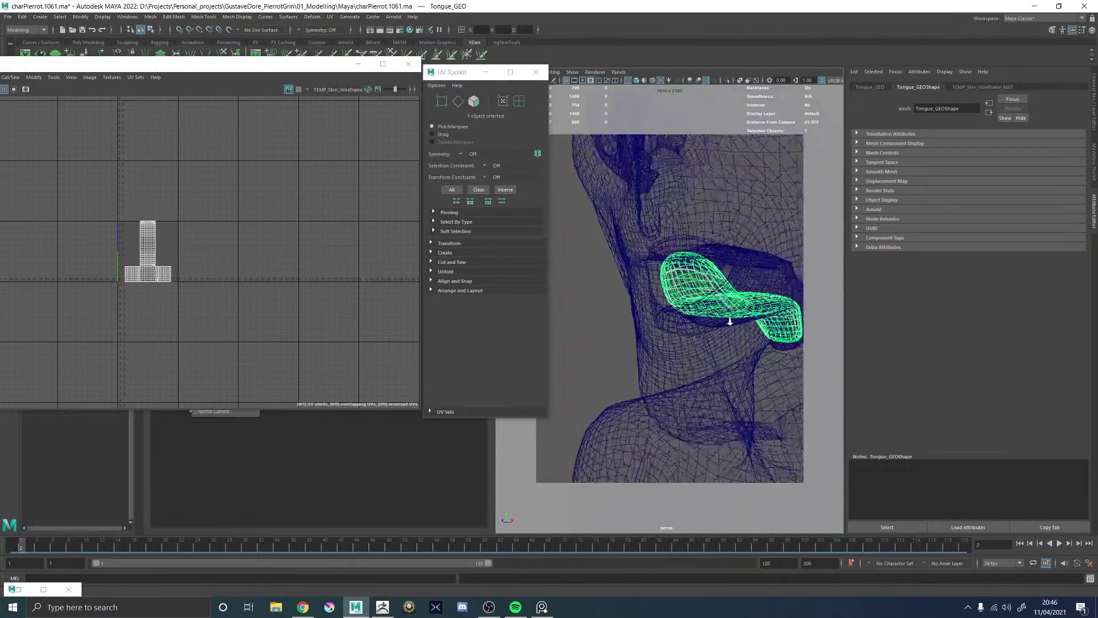
pyautogui.keyDown('shift'); pyautogui.moveTo(561, 268); pyautogui.dragTo(639, 382, button='right'); pyautogui.keyUp('shift')
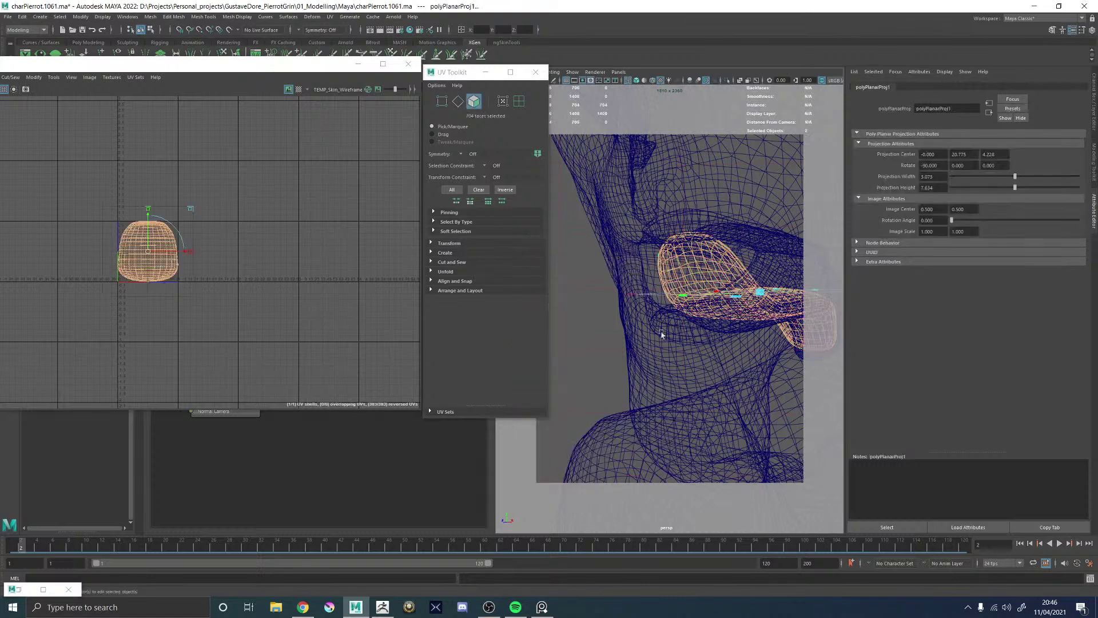
pyautogui.press('F8')
pyautogui.keyDown('alt'); pyautogui.moveTo(689, 268); pyautogui.dragTo(686, 272); pyautogui.keyUp('alt')
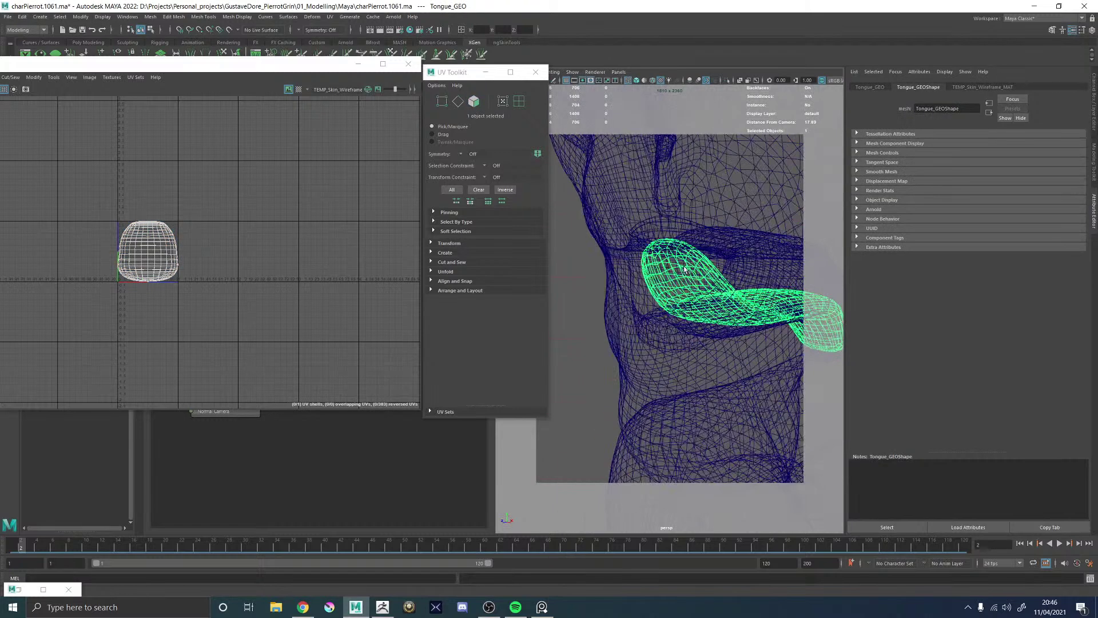
# - Cut the tongue's UVs along the edge loop around its sides, and unfold and lay them out as two shells
pyautogui.moveTo(689, 240); pyautogui.dragTo(689, 239, button='right')
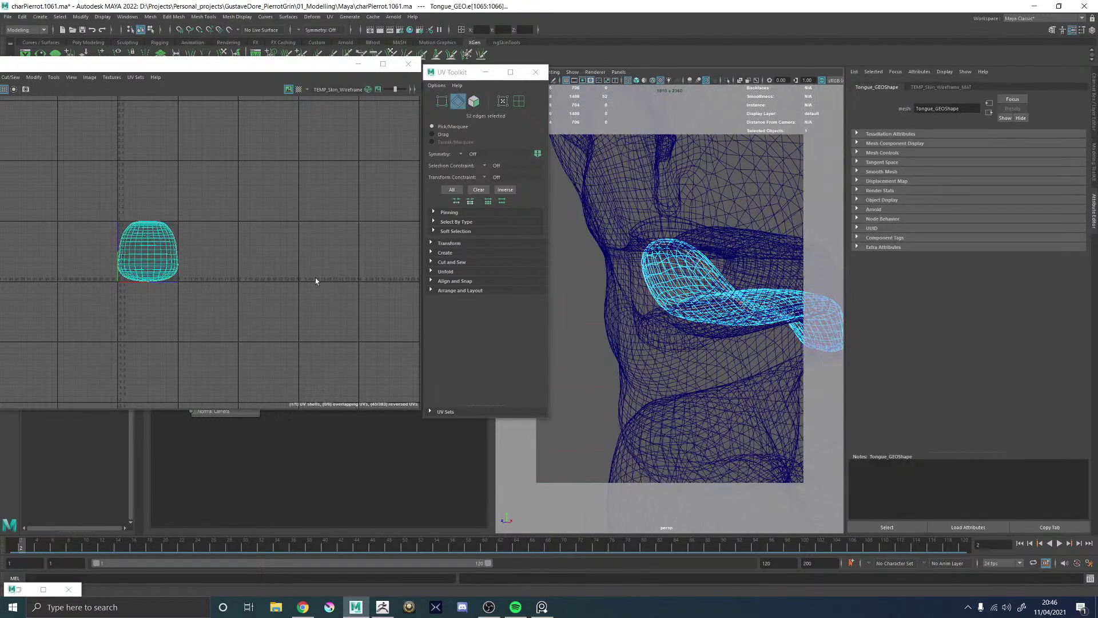
pyautogui.keyDown('shift'); pyautogui.moveTo(220, 228); pyautogui.dragTo(214, 303, button='right'); pyautogui.keyUp('shift')
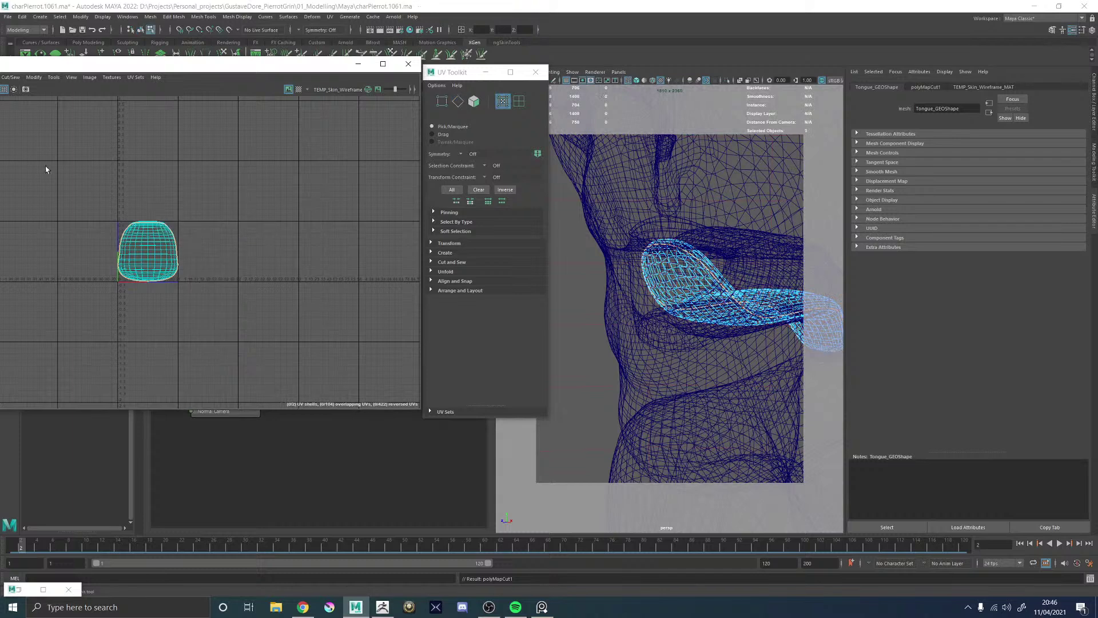
pyautogui.moveTo(46, 170); pyautogui.dragTo(274, 342)
pyautogui.keyDown('shift'); pyautogui.moveTo(290, 256); pyautogui.dragTo(160, 271, button='right'); pyautogui.keyUp('shift')
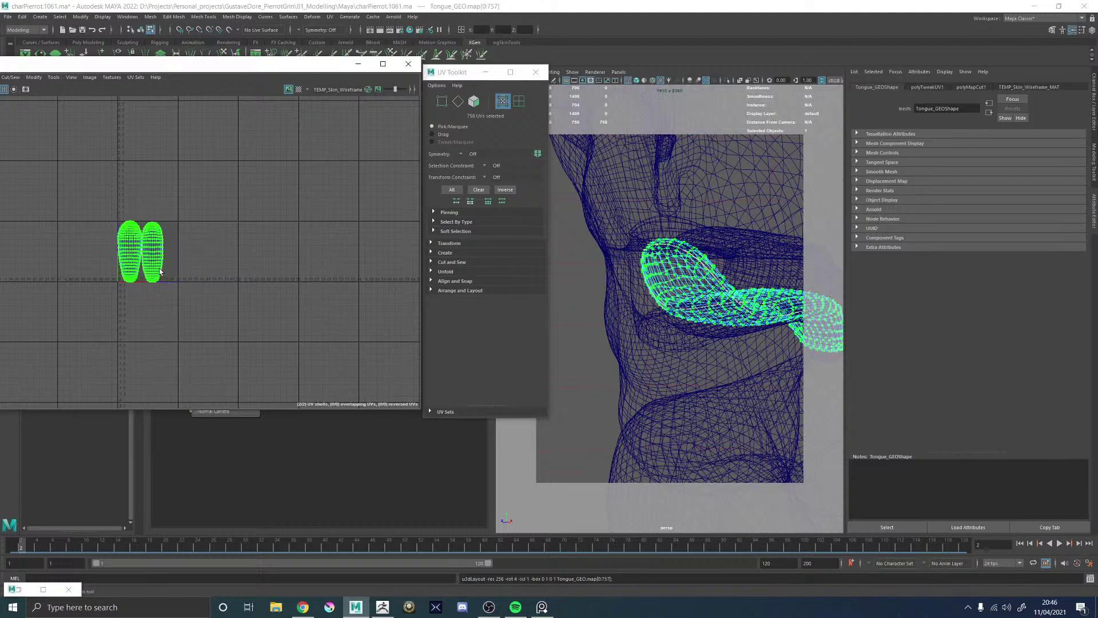
# - With the tongue and body UVs shown together, scale down both tongue shells and move them into the third UV tile
pyautogui.press('F8')
pyautogui.keyDown('shift'); pyautogui.click(713, 230); pyautogui.keyUp('shift')
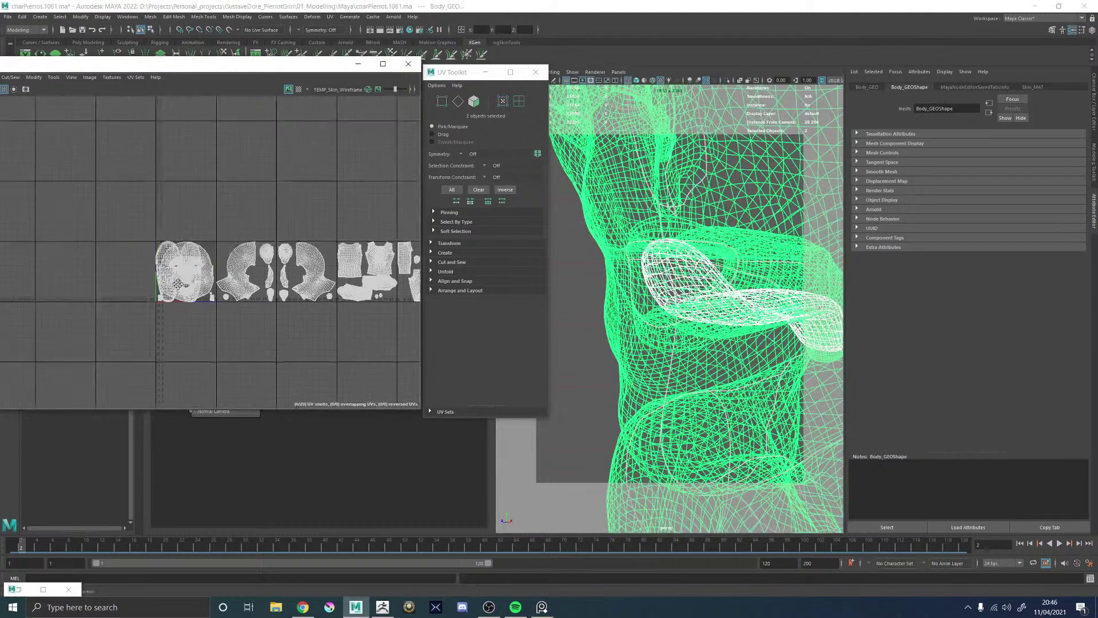
pyautogui.scroll(4, 178, 284)
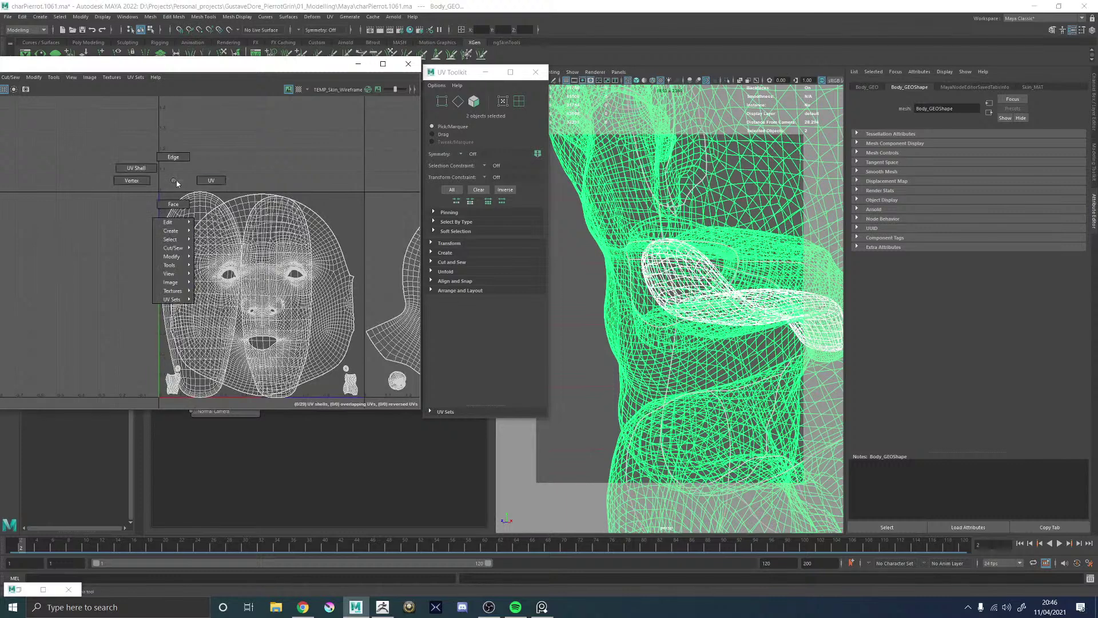
pyautogui.moveTo(173, 181); pyautogui.dragTo(205, 181, button='right')
pyautogui.doubleClick(179, 206)
pyautogui.keyDown('shift'); pyautogui.doubleClick(288, 202); pyautogui.keyUp('shift')
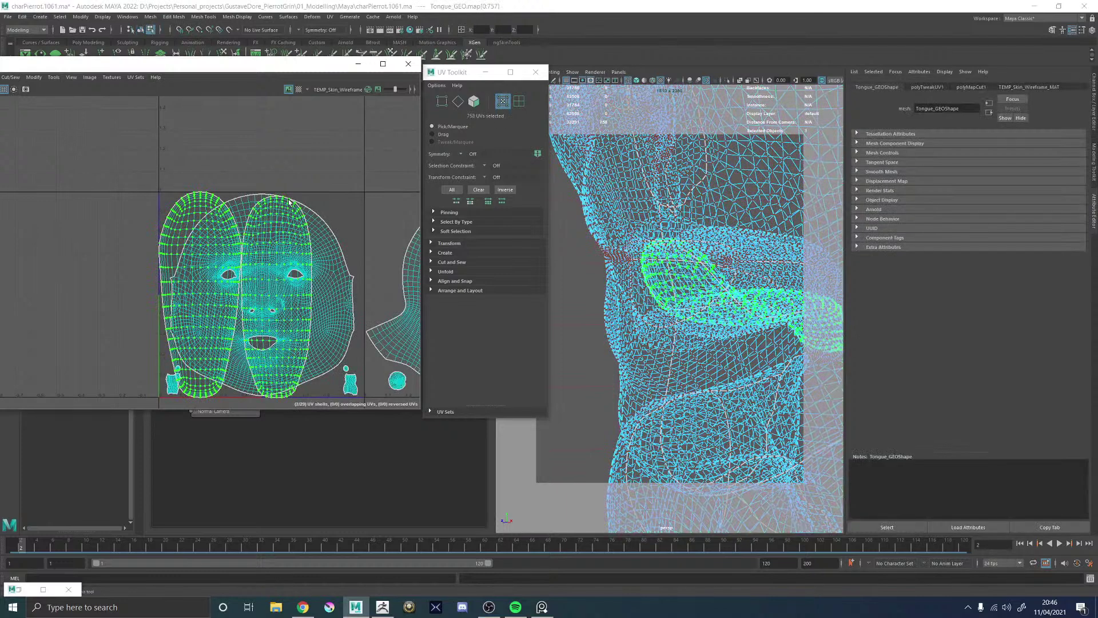
pyautogui.keyDown('alt'); pyautogui.moveTo(352, 220); pyautogui.dragTo(164, 218, button='right'); pyautogui.keyUp('alt')
pyautogui.keyDown('alt'); pyautogui.moveTo(266, 236); pyautogui.dragTo(52, 200, button='middle'); pyautogui.keyUp('alt')
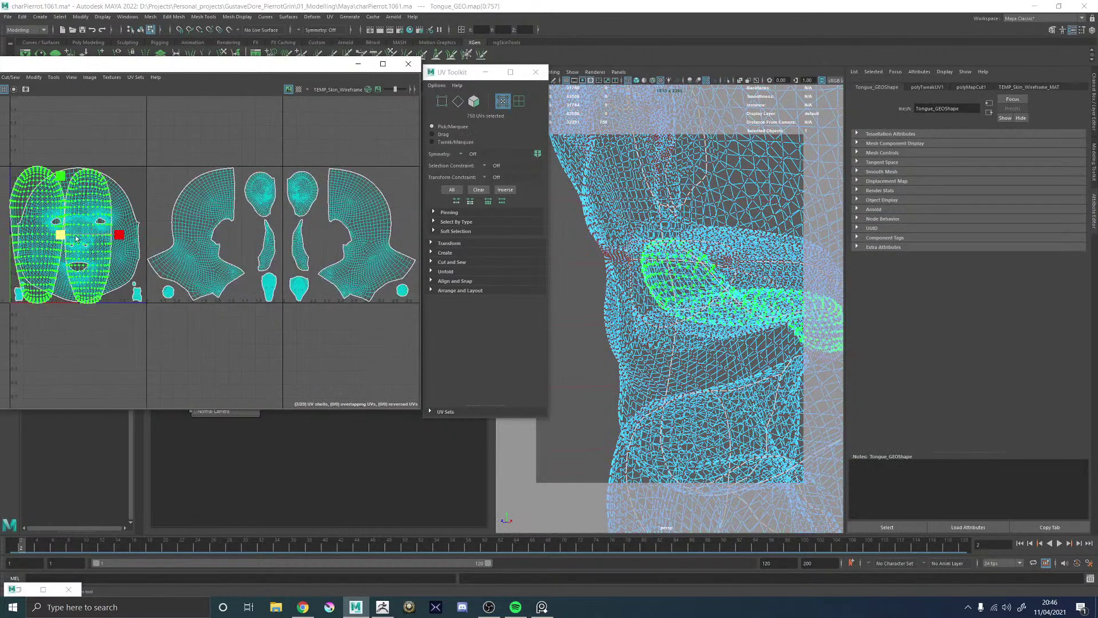
pyautogui.moveTo(61, 235); pyautogui.dragTo(338, 252)
pyautogui.press('w')
pyautogui.keyDown('alt'); pyautogui.moveTo(338, 252); pyautogui.dragTo(262, 254, button='middle'); pyautogui.keyUp('alt')
# - Place one tongue shell in the upper left corner of the second UV tile and the other in the third tile's upper right corner
pyautogui.click(243, 253)
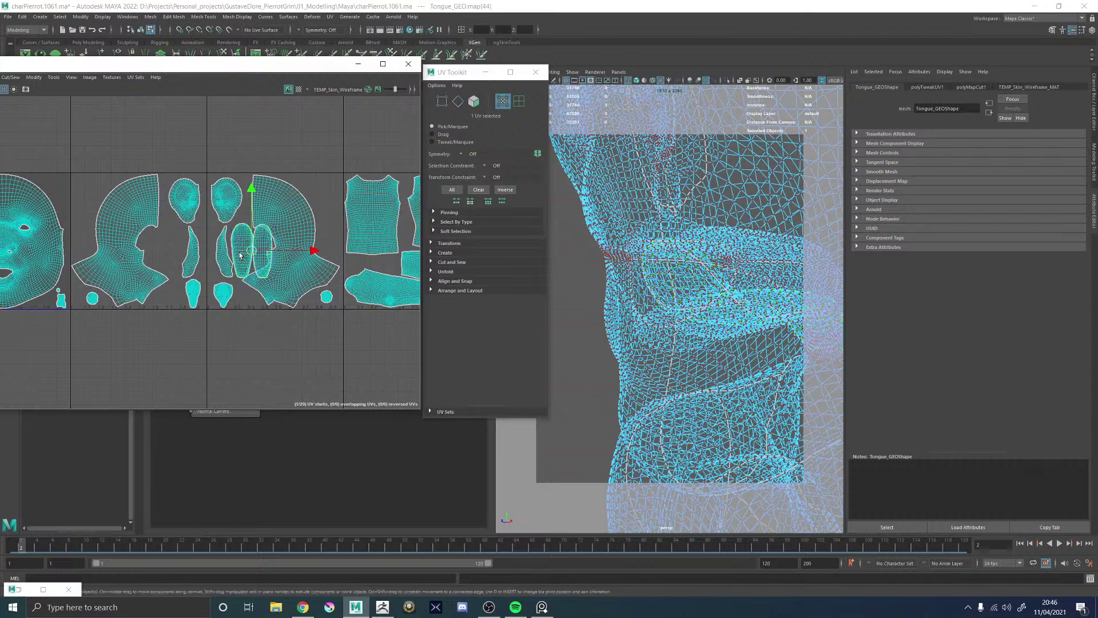
pyautogui.moveTo(243, 253); pyautogui.dragTo(87, 206)
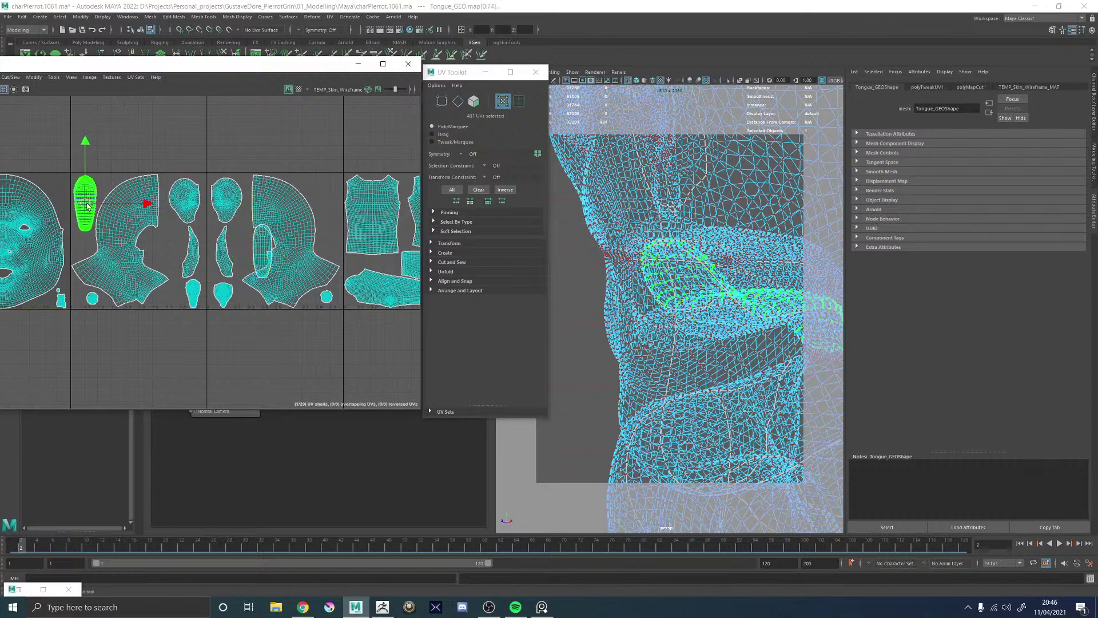
pyautogui.click(261, 250)
pyautogui.moveTo(260, 250); pyautogui.dragTo(330, 207)
pyautogui.press('F8')
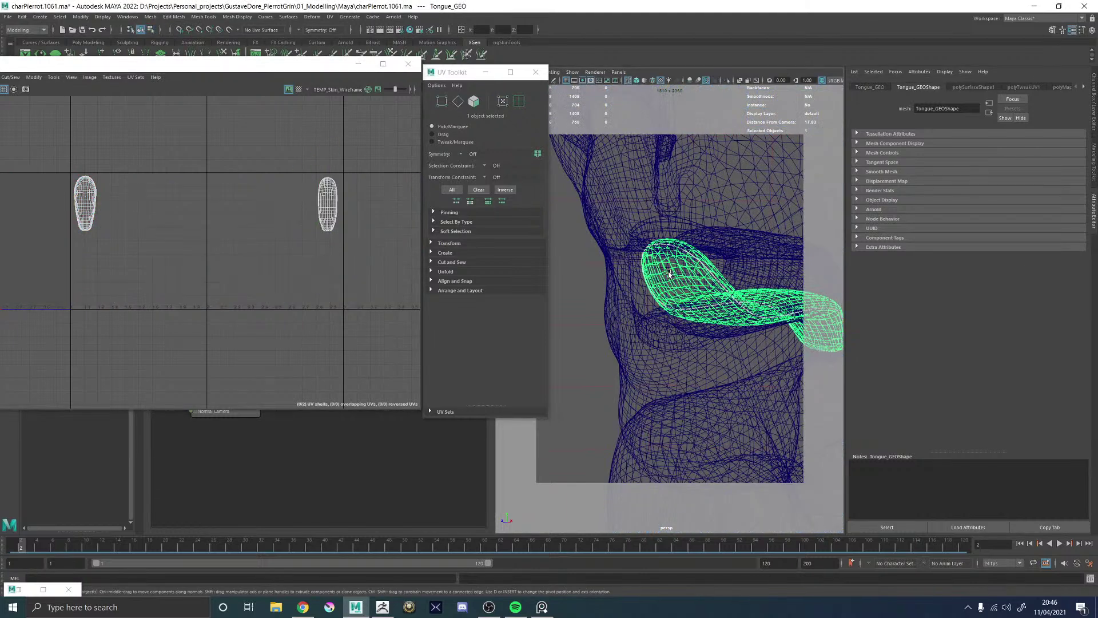
pyautogui.keyDown('shift'); pyautogui.click(711, 201); pyautogui.keyUp('shift')
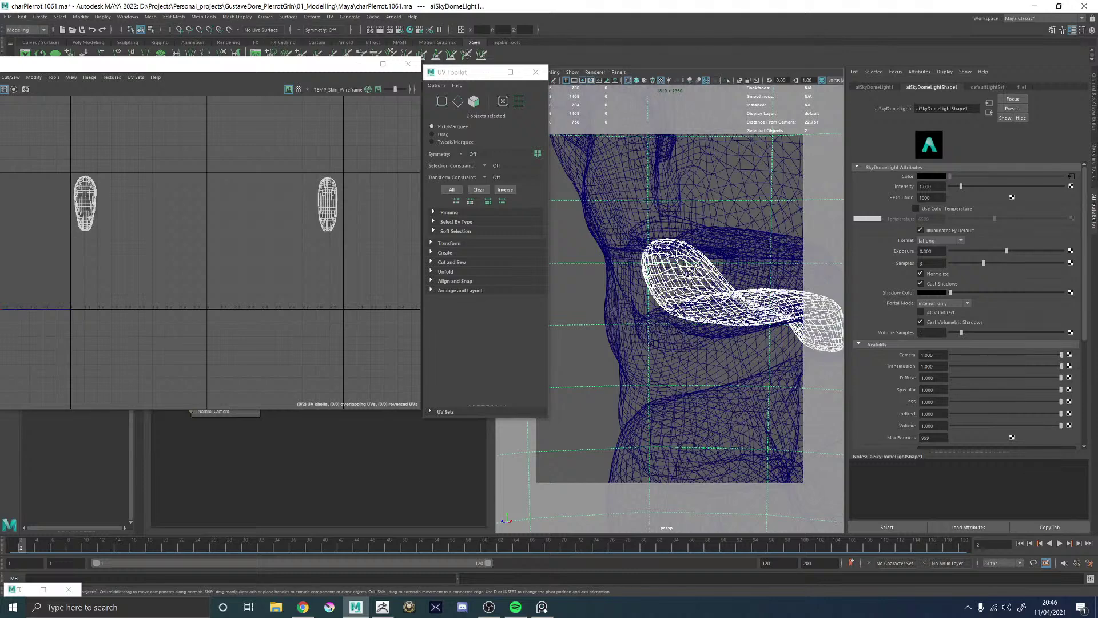
# - Select Tongue_GEO together with Body_GEO to show their UVs in one layout, and save the scene incrementally up to charPierrot.1063.ma
pyautogui.click(688, 273)
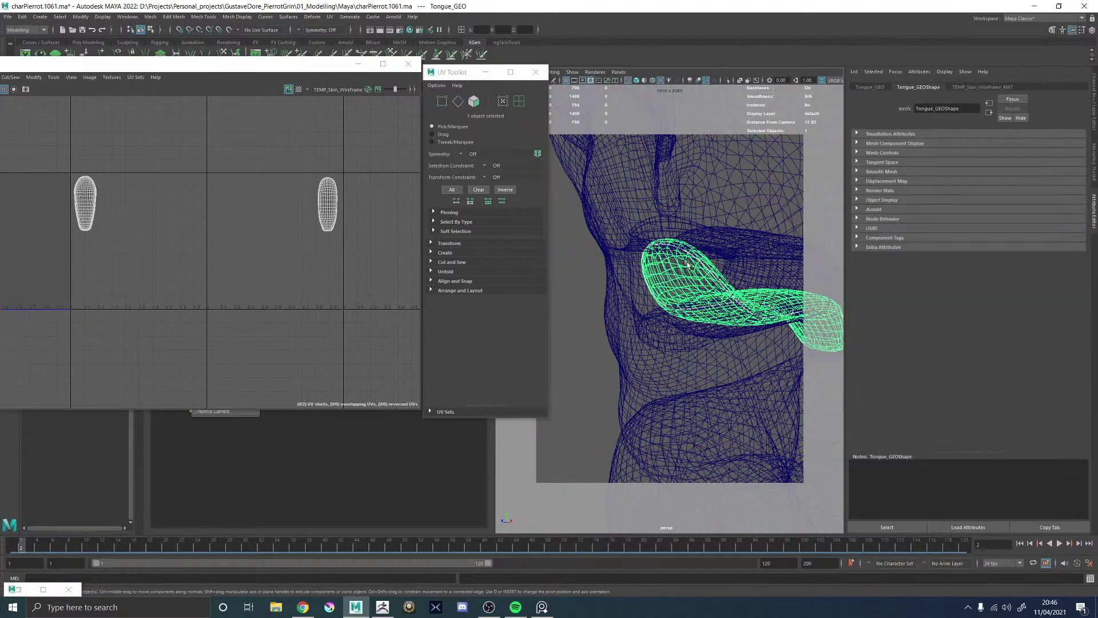
pyautogui.keyDown('shift'); pyautogui.click(672, 226); pyautogui.keyUp('shift')
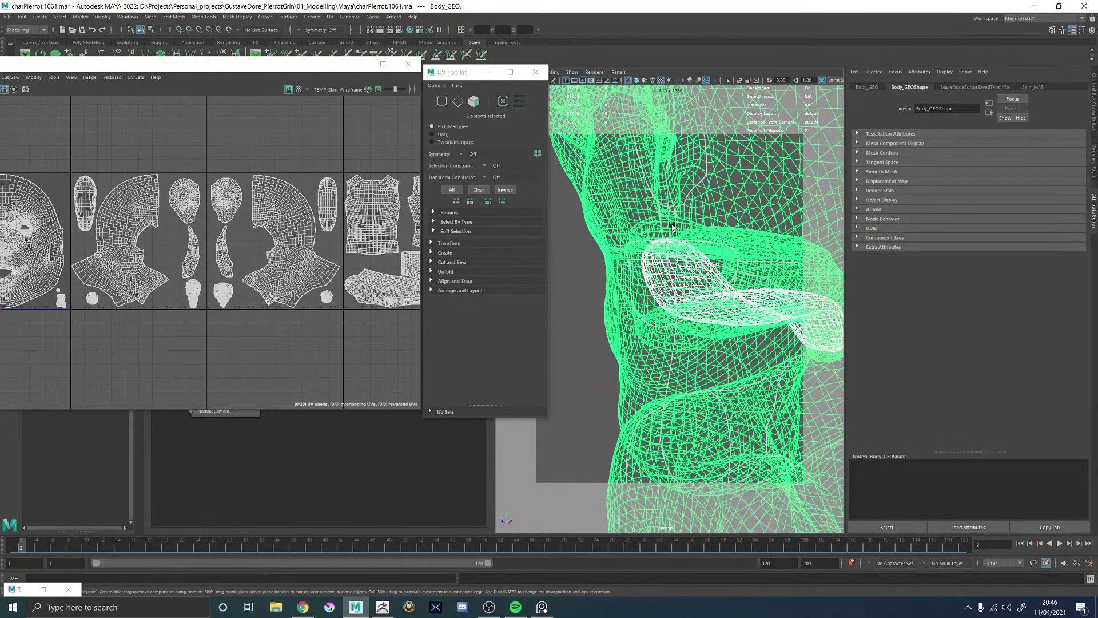
pyautogui.scroll(-4, 672, 226)
pyautogui.scroll(-1, 247, 252)
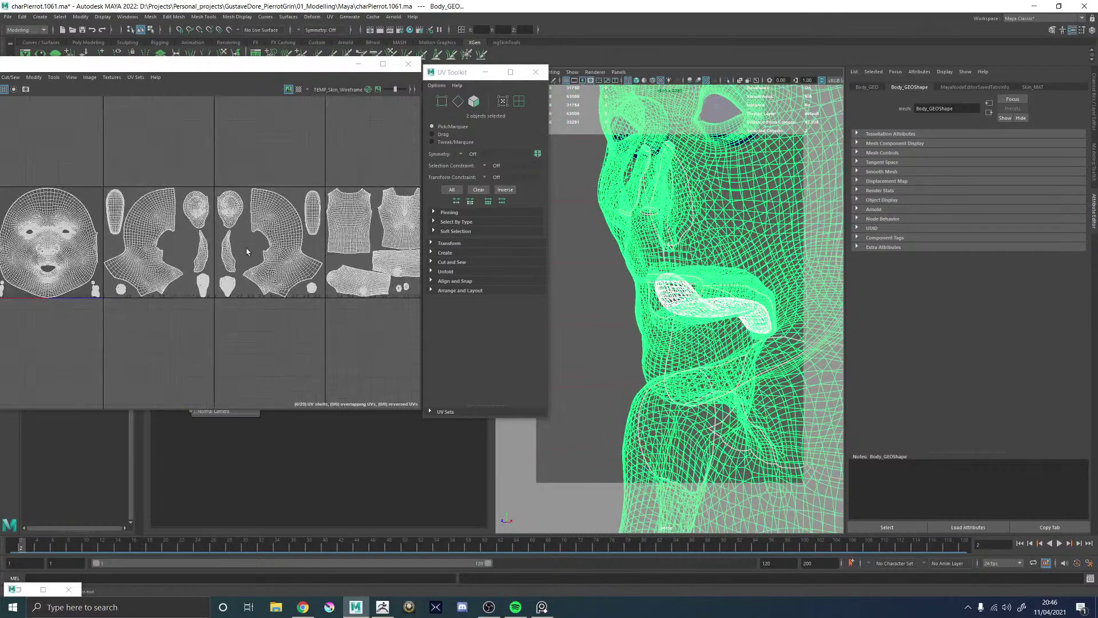
pyautogui.hotkey('ctrl', 'alt', 's')
pyautogui.keyDown('alt'); pyautogui.moveTo(703, 202); pyautogui.dragTo(752, 204); pyautogui.keyUp('alt')
pyautogui.hotkey('ctrl', 'alt', 's')
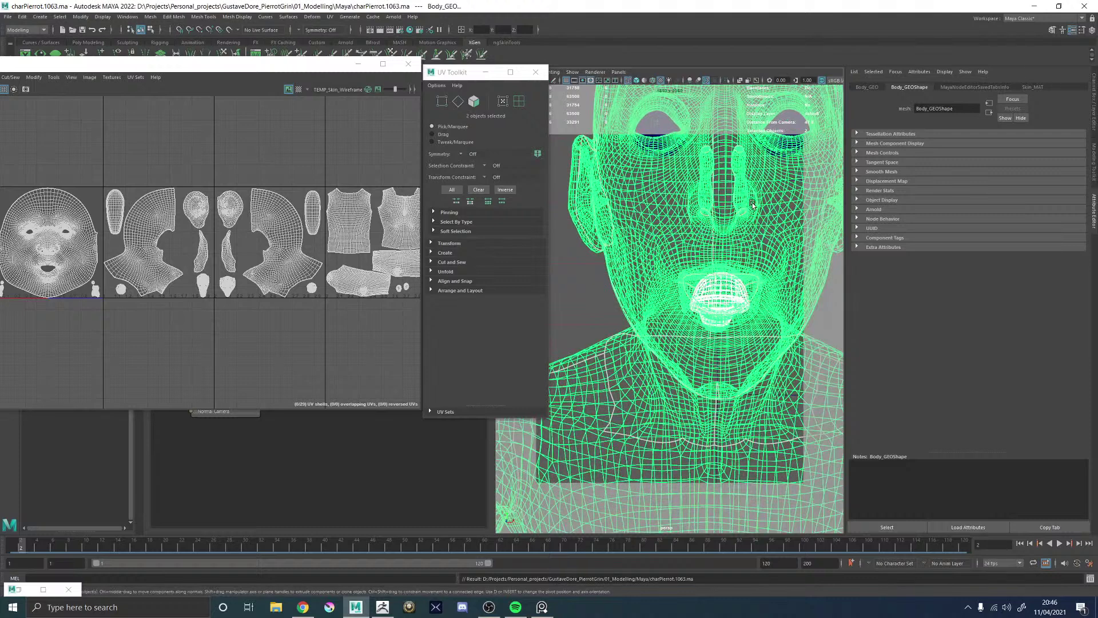
# - Combine the tongue and body into a single mesh and assign the existing Skin_MAT material to it
pyautogui.keyDown('alt'); pyautogui.moveTo(752, 204); pyautogui.dragTo(717, 208, button='middle'); pyautogui.keyUp('alt')
pyautogui.moveTo(733, 199); pyautogui.dragTo(711, 380, button='right')
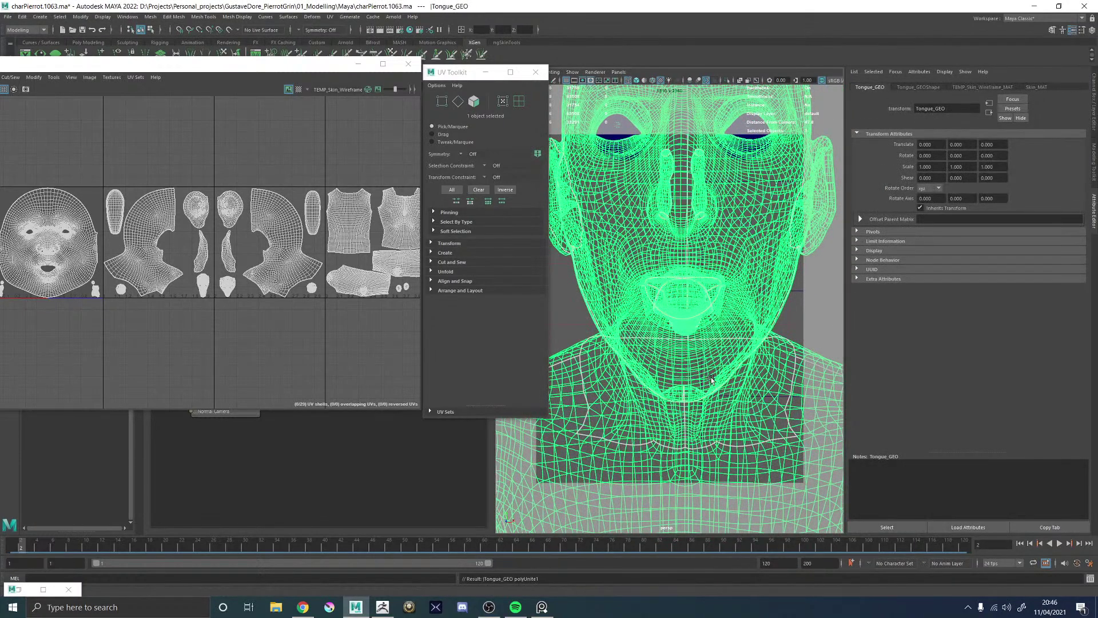
pyautogui.moveTo(694, 291)
pyautogui.mouseDown(button='right')
pyautogui.moveTo(693, 313)
pyautogui.moveTo(694, 295)
pyautogui.mouseUp(button='right')
pyautogui.doubleClick(694, 292)
pyautogui.click(719, 255)
pyautogui.moveTo(719, 255); pyautogui.dragTo(821, 515, button='right')
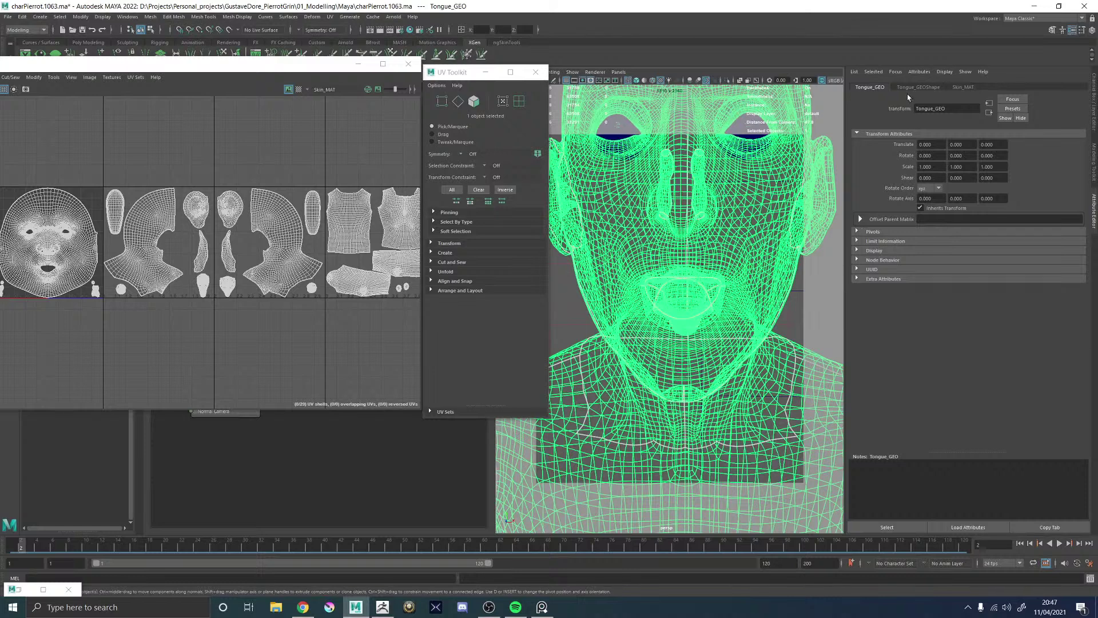
# - Rename the combined mesh as Body_GEO, and with the UV windows closed save the scene incrementally as charPierrot.1064.ma
pyautogui.moveTo(933, 108); pyautogui.dragTo(901, 111)
pyautogui.write('Body')
pyautogui.press('Return')
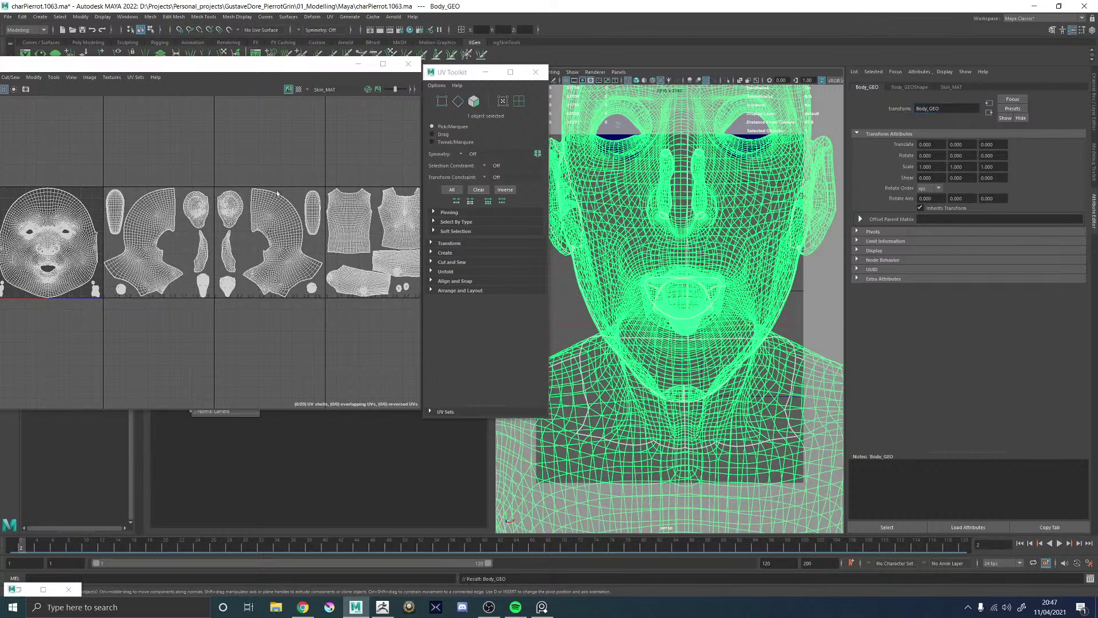
pyautogui.click(408, 66)
pyautogui.click(536, 73)
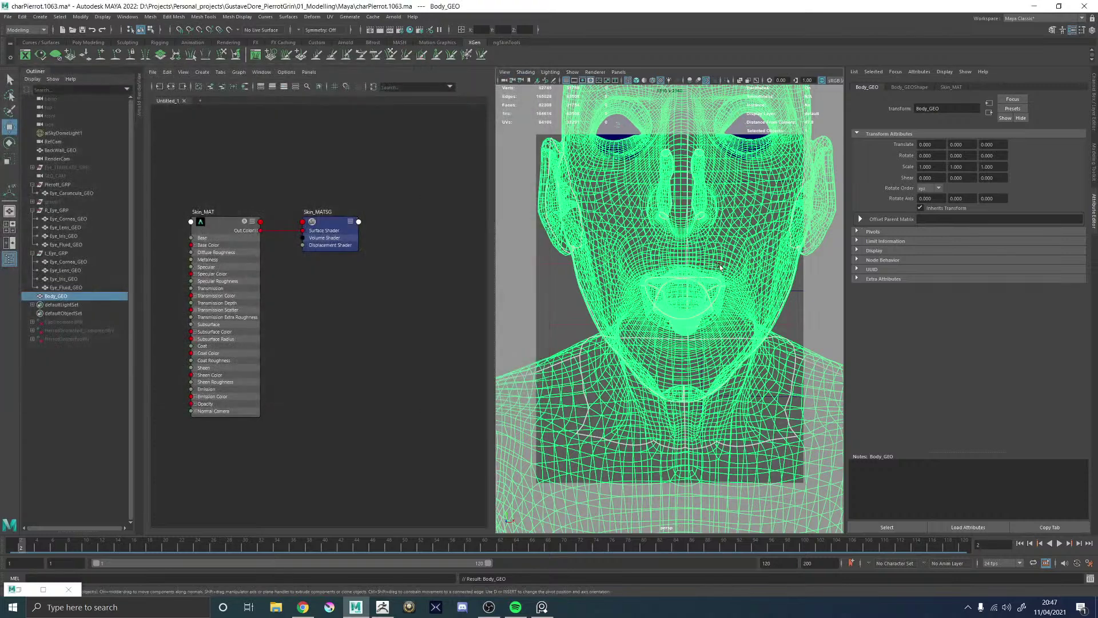
pyautogui.hotkey('ctrl', 'alt', 's')
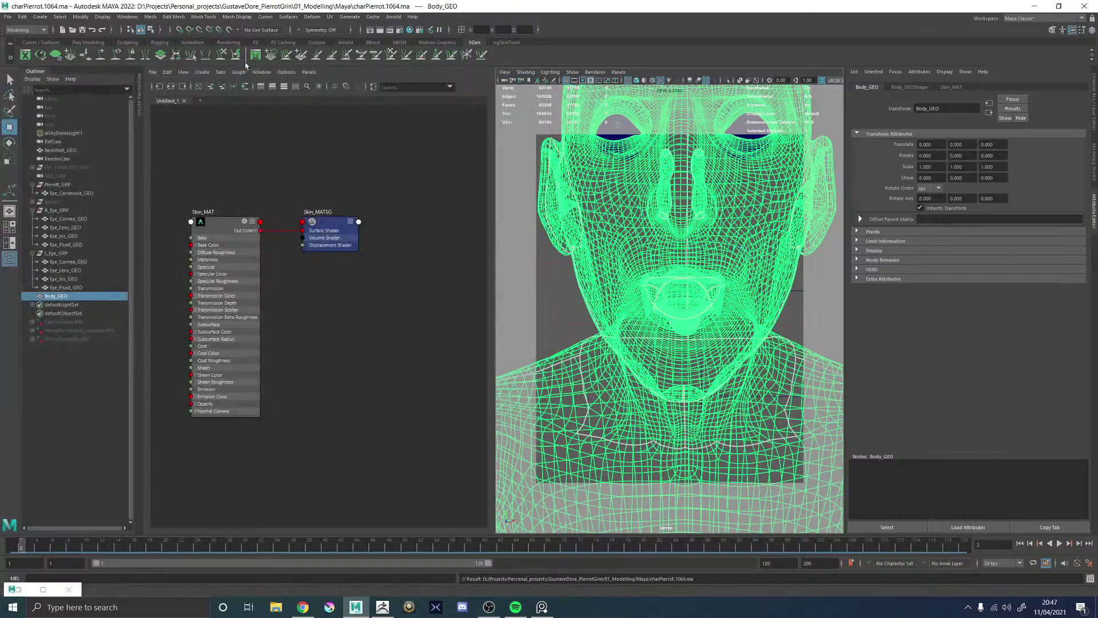
# - Run an Arnold render from RenderCam with a crop region around the mouth and chin, and stop it
pyautogui.press('space')
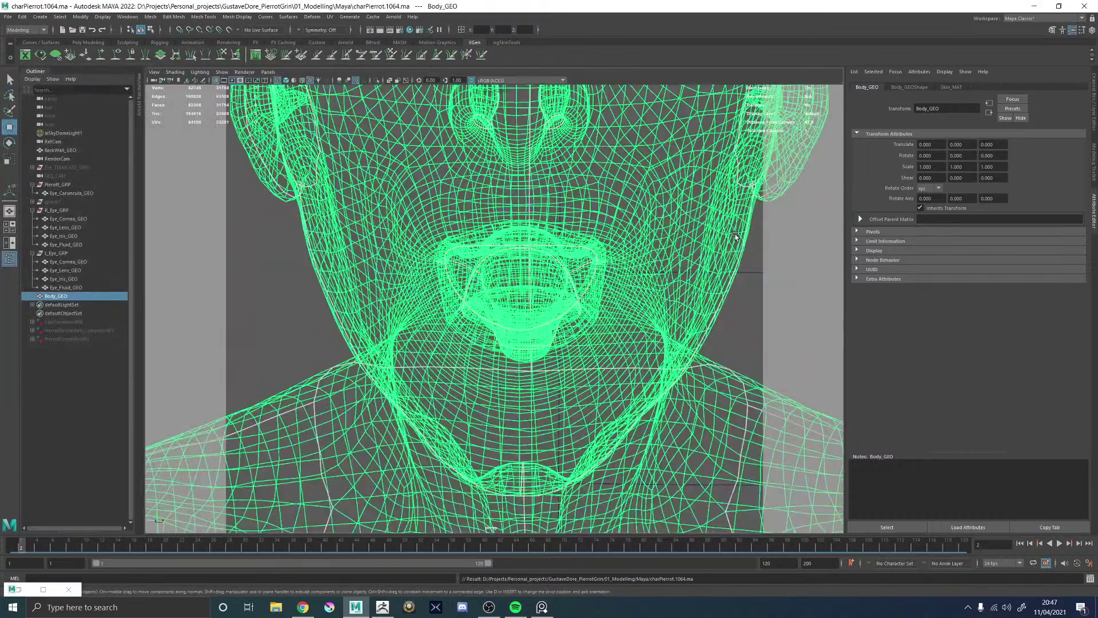
pyautogui.click(140, 105)
pyautogui.moveTo(429, 331); pyautogui.dragTo(405, 252, button='middle')
pyautogui.moveTo(345, 273)
pyautogui.keyDown('shift'); pyautogui.mouseDown()
pyautogui.moveTo(423, 301)
pyautogui.moveTo(430, 329)
pyautogui.mouseUp(); pyautogui.keyUp('shift')
pyautogui.click(531, 93)
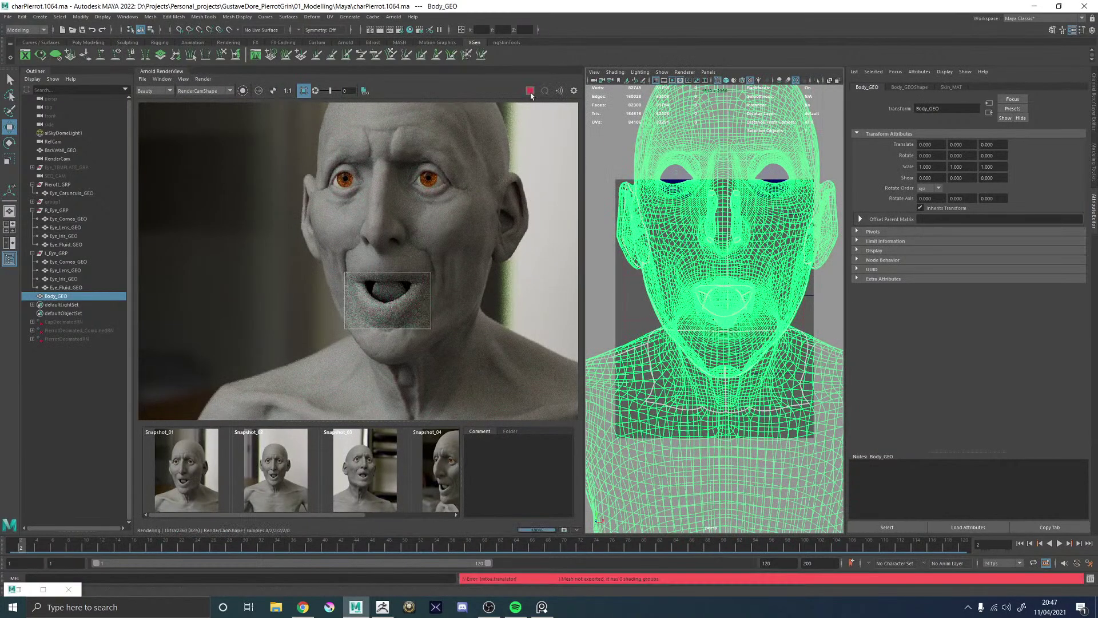
pyautogui.click(530, 93)
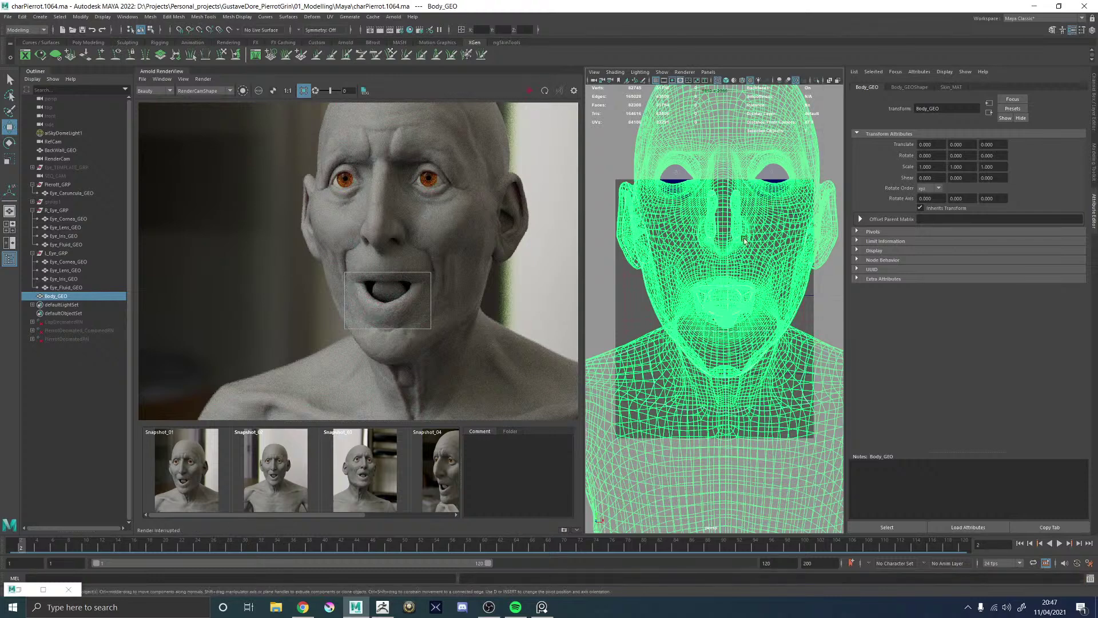
# - Update the full scene in the Arnold render and examine the tongue and lips inside the cropped mouth region
pyautogui.click(203, 79)
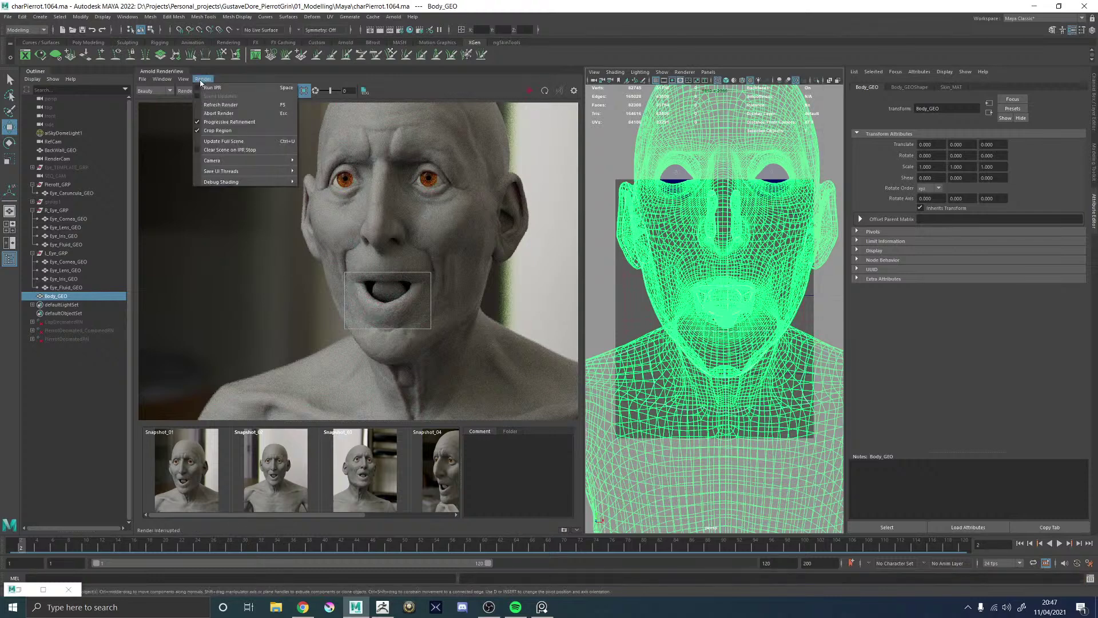
pyautogui.click(220, 141)
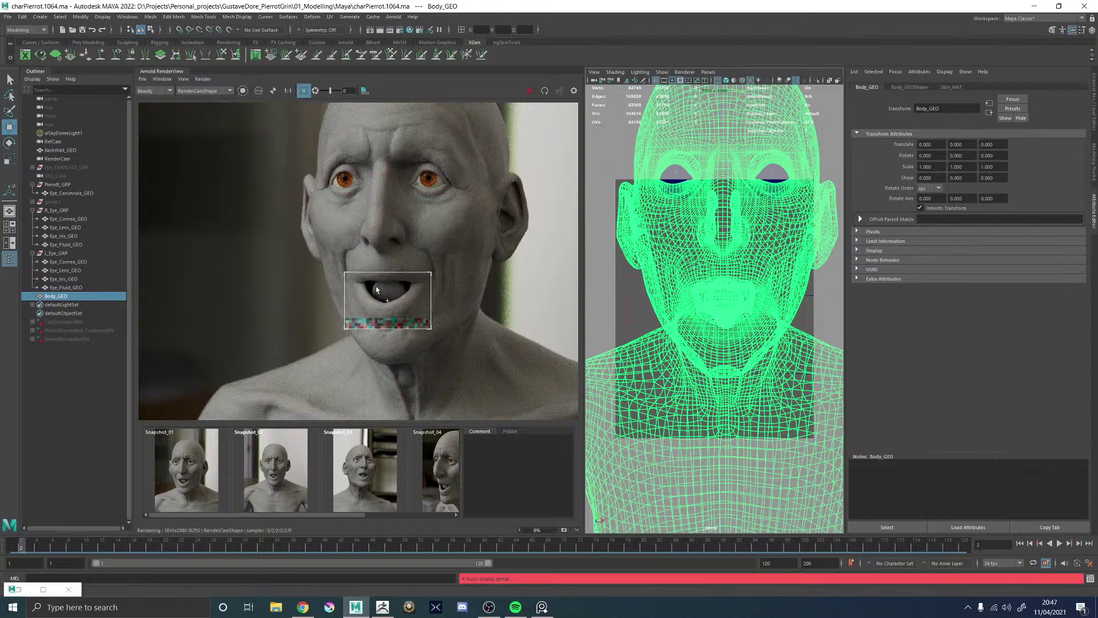
pyautogui.scroll(1, 376, 290)
pyautogui.scroll(-3, 378, 289)
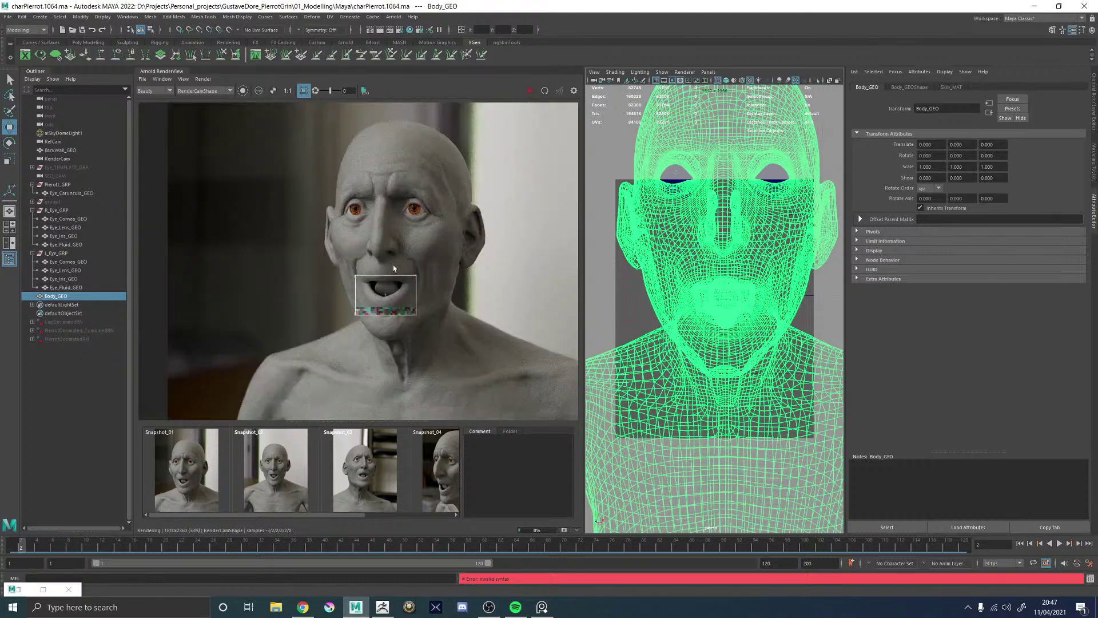
pyautogui.scroll(3, 393, 289)
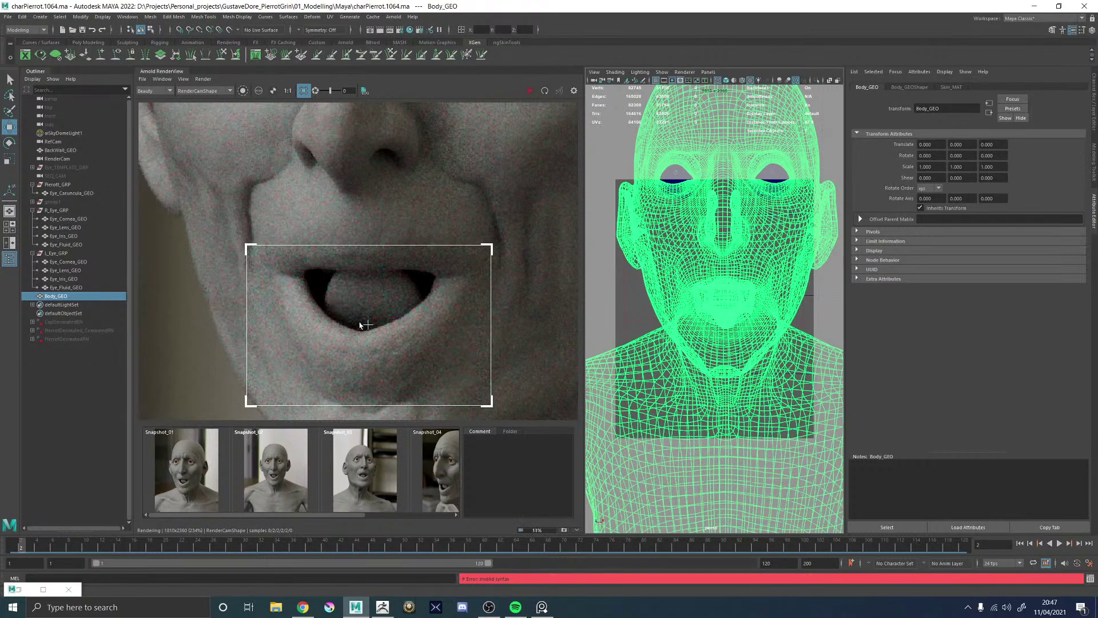
pyautogui.scroll(-3, 355, 304)
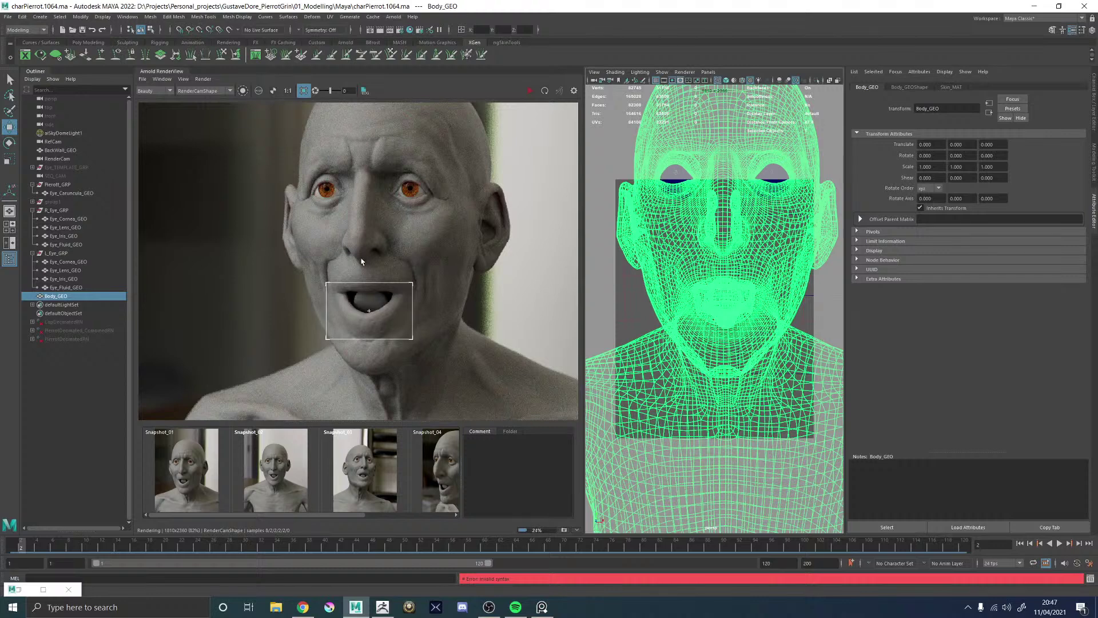
pyautogui.scroll(3, 361, 299)
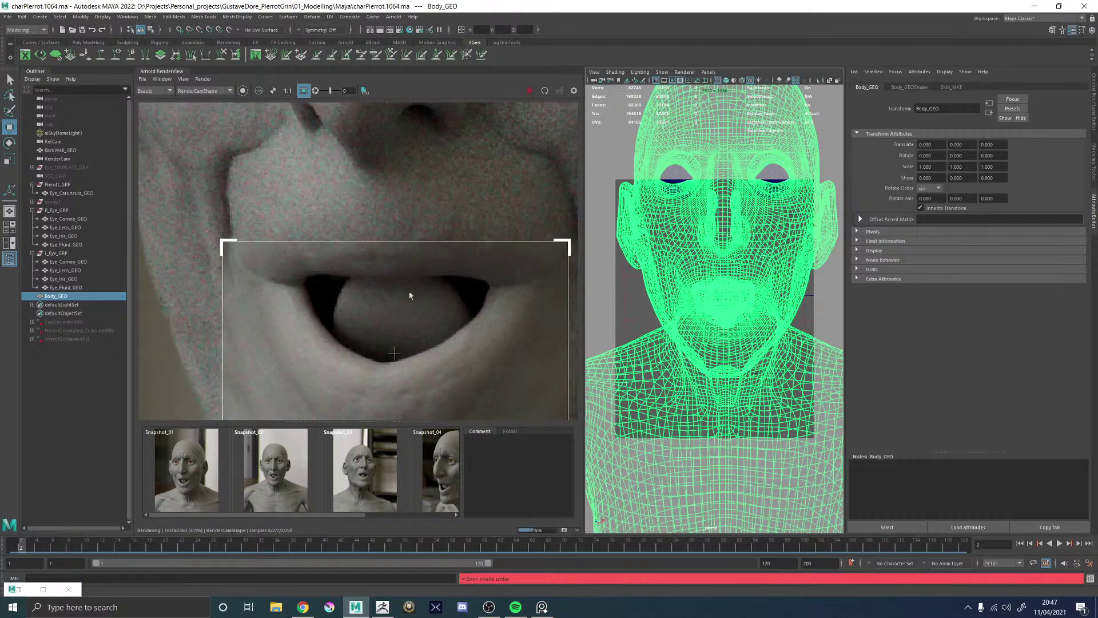
pyautogui.scroll(-2, 435, 232)
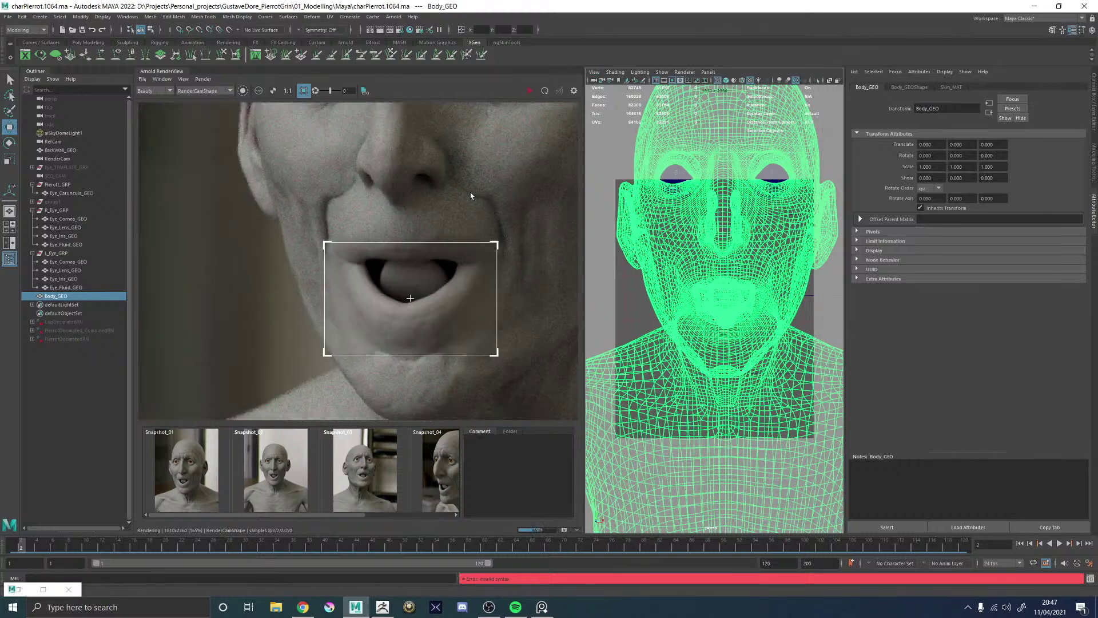
pyautogui.press('Down')
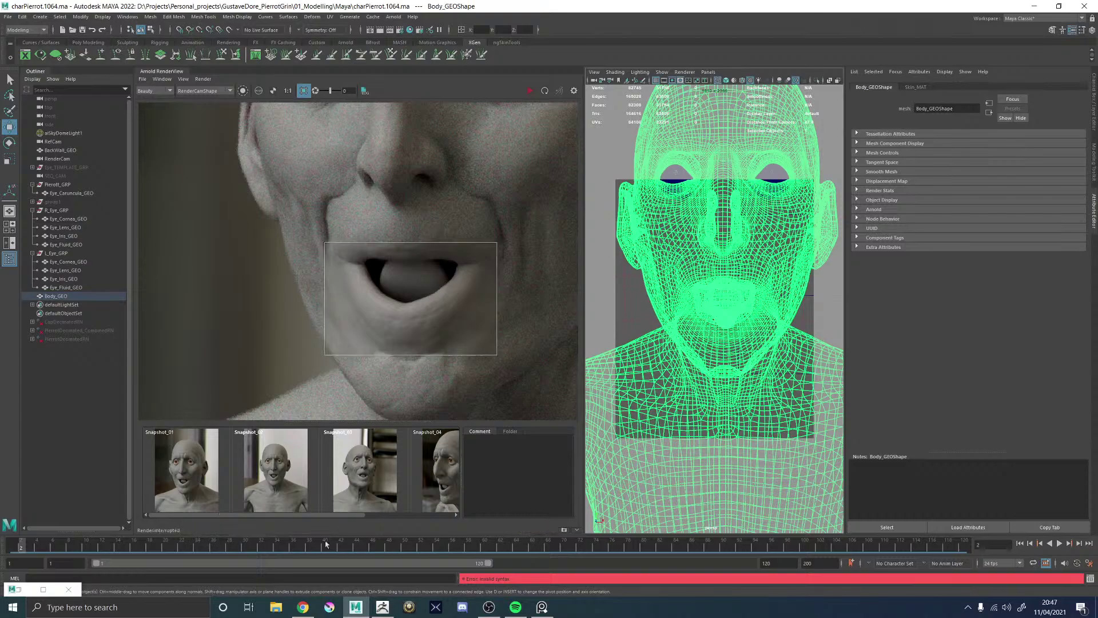
# - Switch to ZBrush, turn off the polyframe and hide every subtool except Body_GEO
pyautogui.click(382, 606)
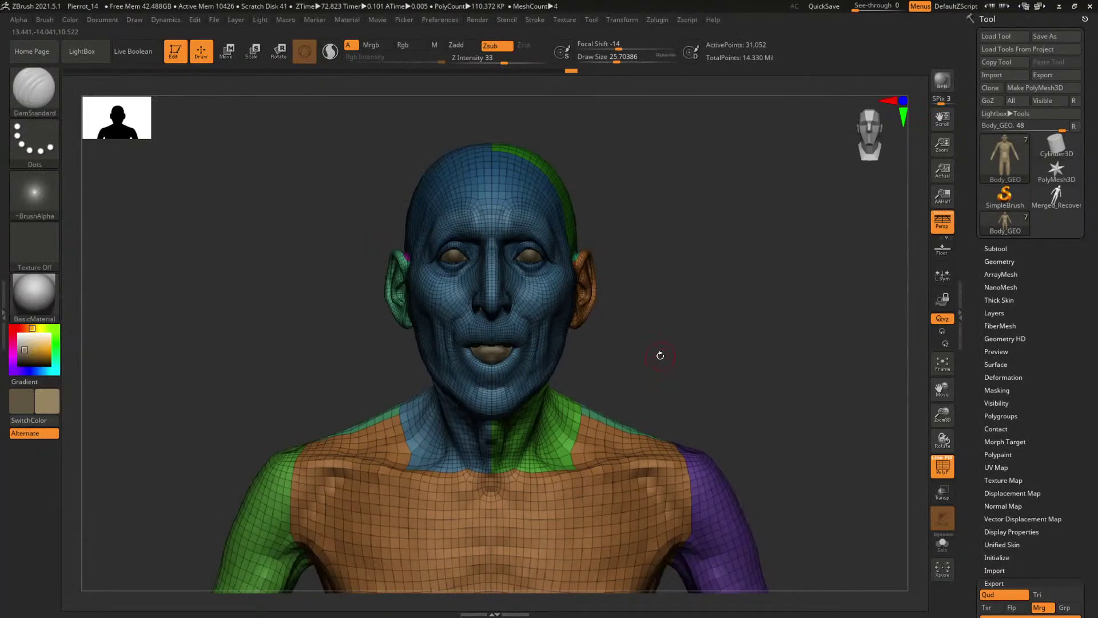
pyautogui.keyDown('alt'); pyautogui.moveTo(704, 363); pyautogui.dragTo(667, 336); pyautogui.keyUp('alt')
pyautogui.hotkey('shift', 'f')
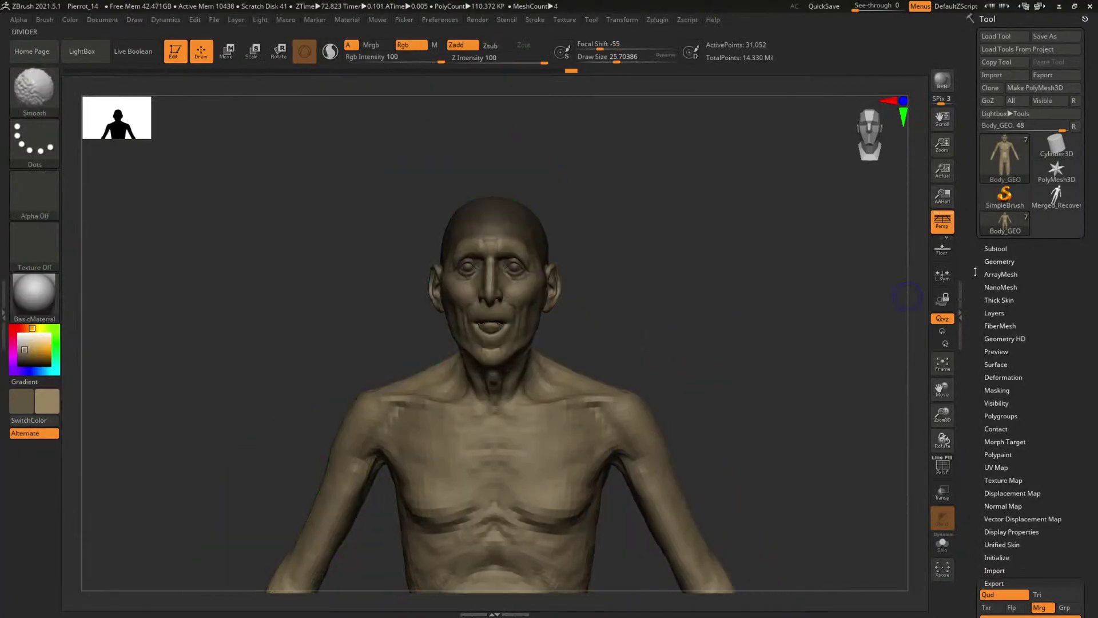
pyautogui.click(1002, 250)
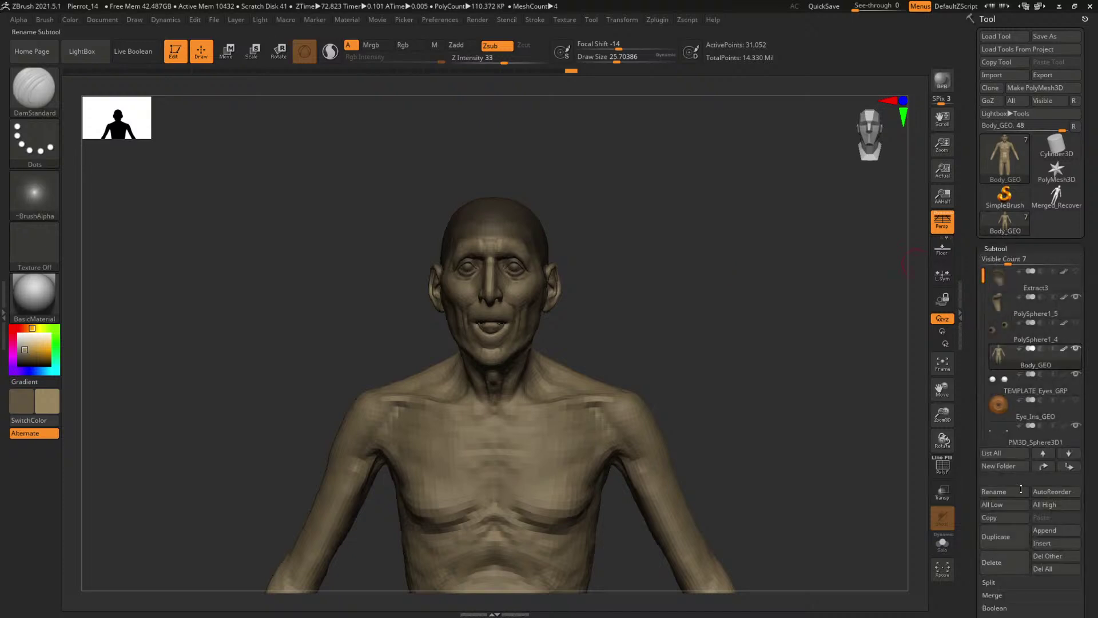
pyautogui.click(1075, 296)
pyautogui.click(1075, 425)
pyautogui.moveTo(983, 277)
pyautogui.mouseDown()
pyautogui.moveTo(983, 295)
pyautogui.moveTo(983, 276)
pyautogui.mouseUp()
pyautogui.click(1075, 349)
# - Duplicate the Body_GEO subtool and reselect the original at its lowest subdivision level
pyautogui.click(996, 536)
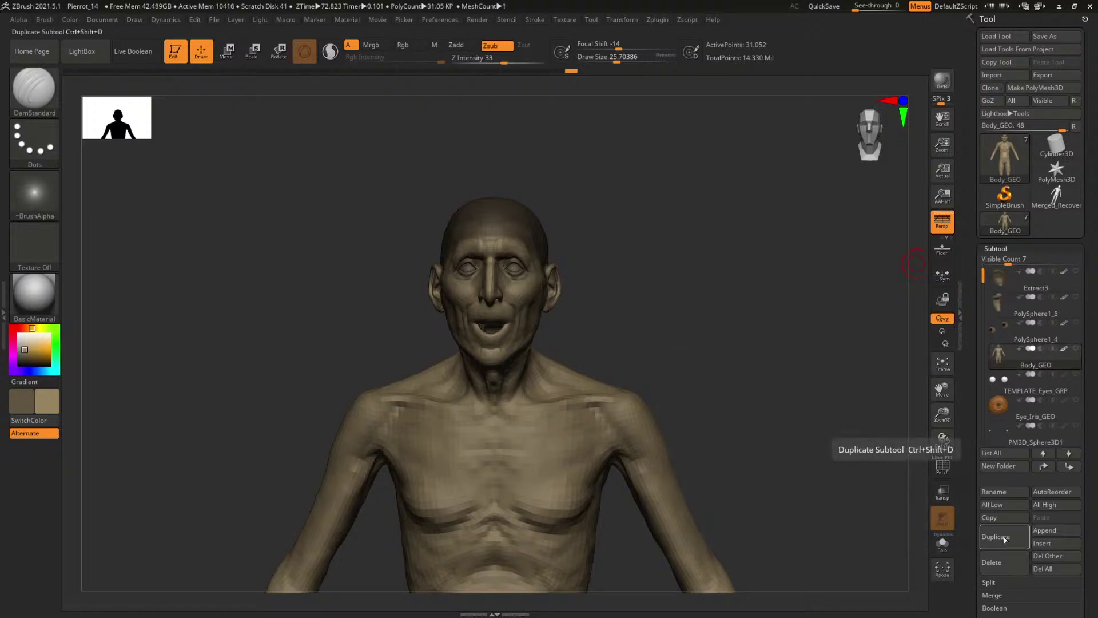
pyautogui.press('d')
pyautogui.press('d')
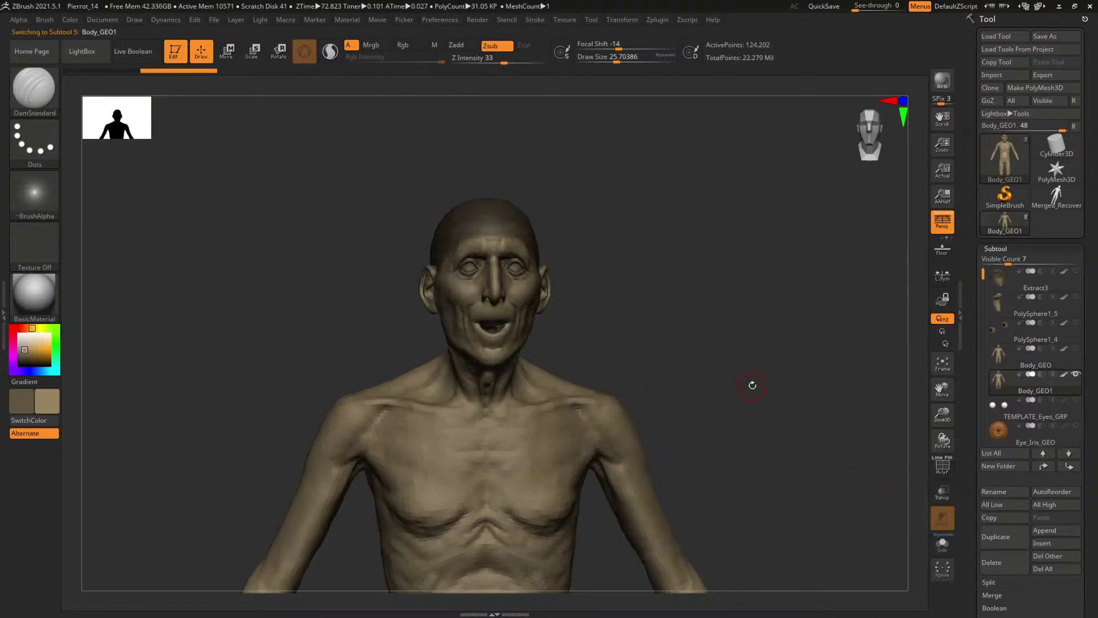
pyautogui.press('shift')
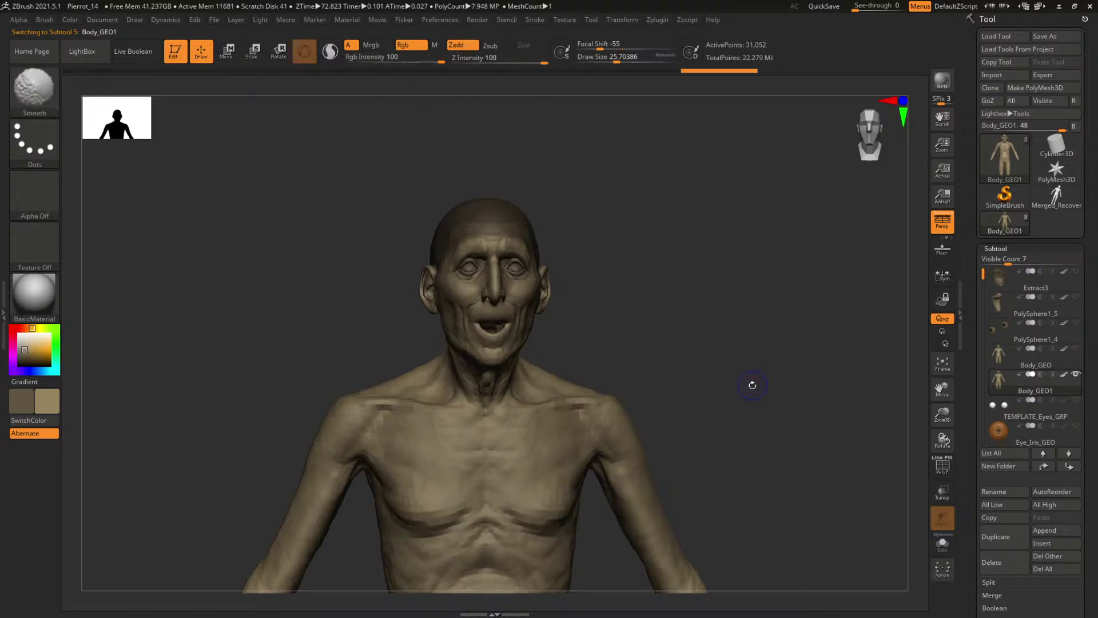
pyautogui.press('Up')
pyautogui.moveTo(752, 330); pyautogui.dragTo(759, 318)
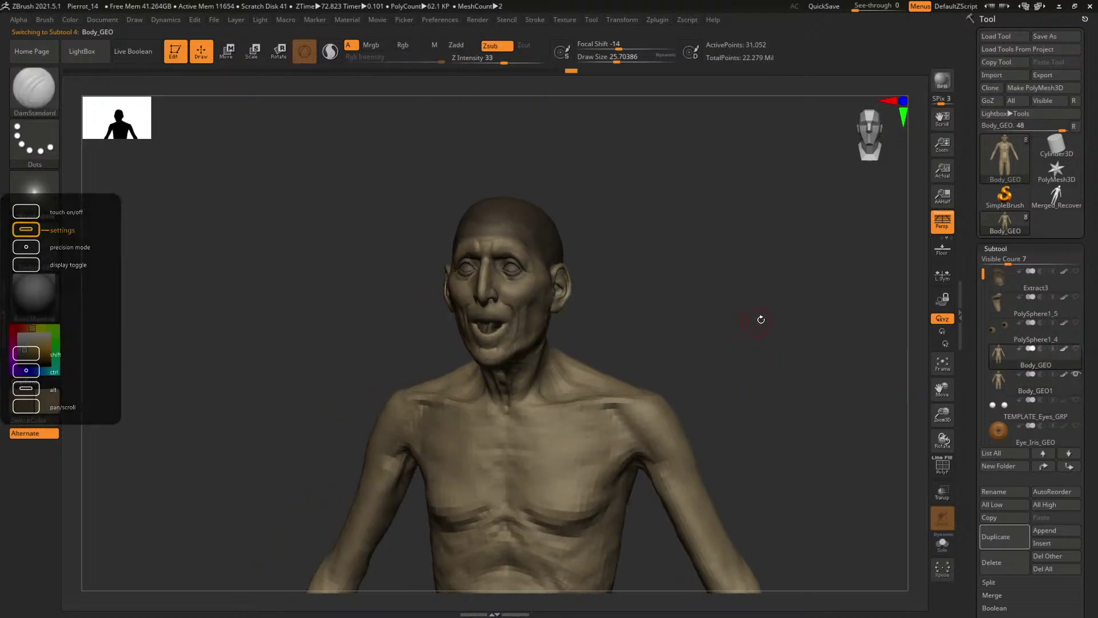
# - Import Body_GEO.obj from the Exports folder into the Body_GEO subtool and check the mouth across subdivision levels
pyautogui.click(992, 75)
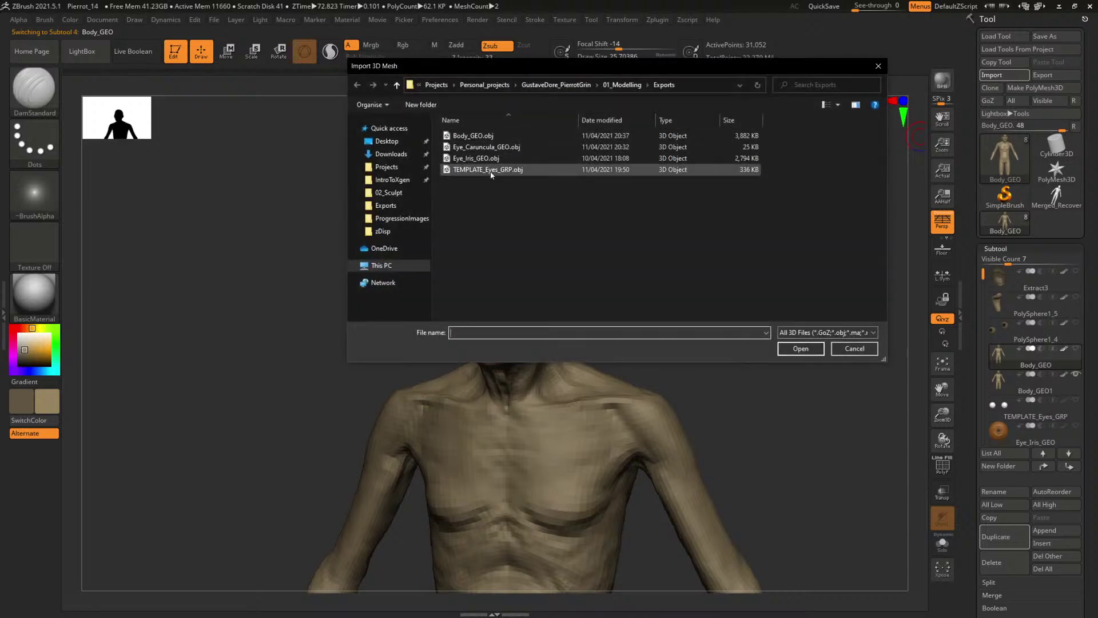
pyautogui.click(477, 136)
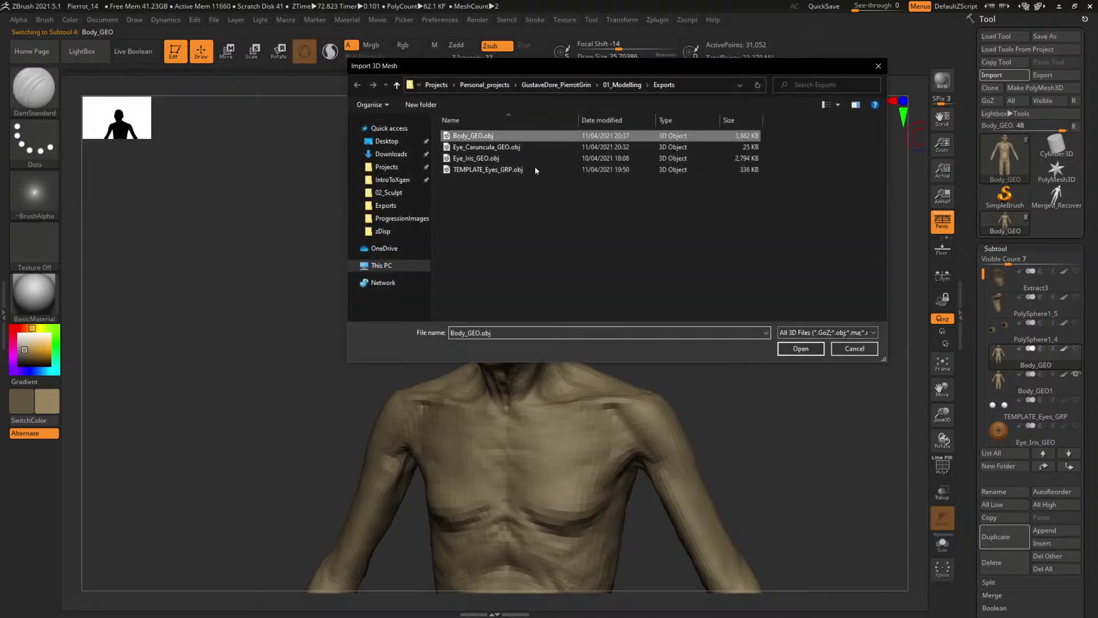
pyautogui.click(801, 349)
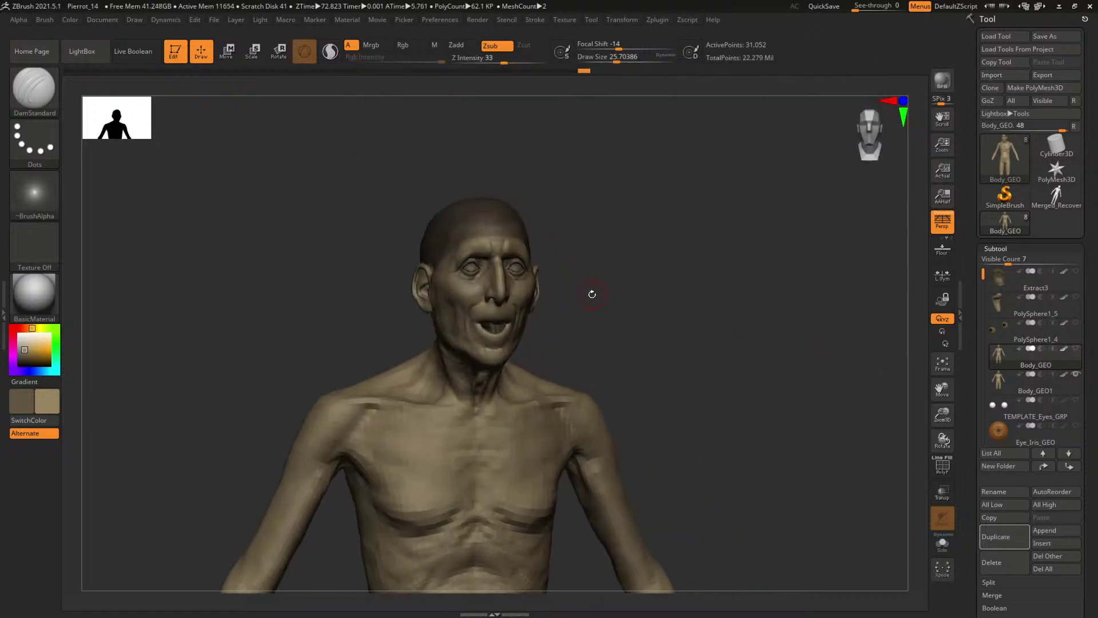
pyautogui.keyDown('alt'); pyautogui.moveTo(589, 294); pyautogui.dragTo(740, 383); pyautogui.keyUp('alt')
pyautogui.hotkey('ctrl', 'd')
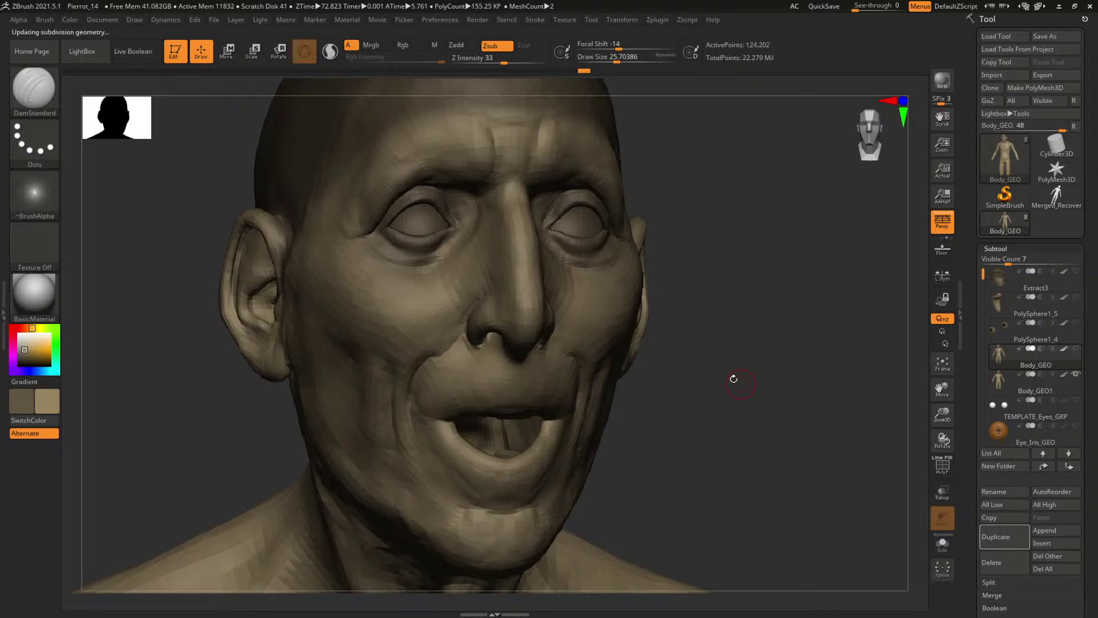
pyautogui.press('shift')
pyautogui.hotkey('shift', 'd')
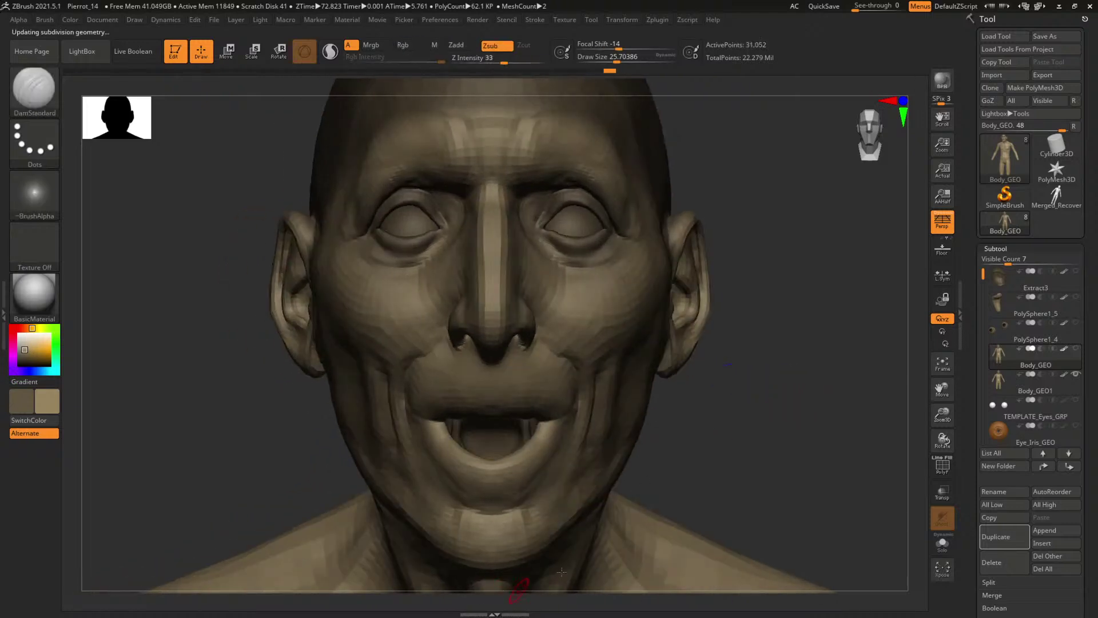
# - Switch to Maya and export the selected body mesh as OBJ, overwriting Body_GEO.obj in the Exports folder
pyautogui.click(1059, 6)
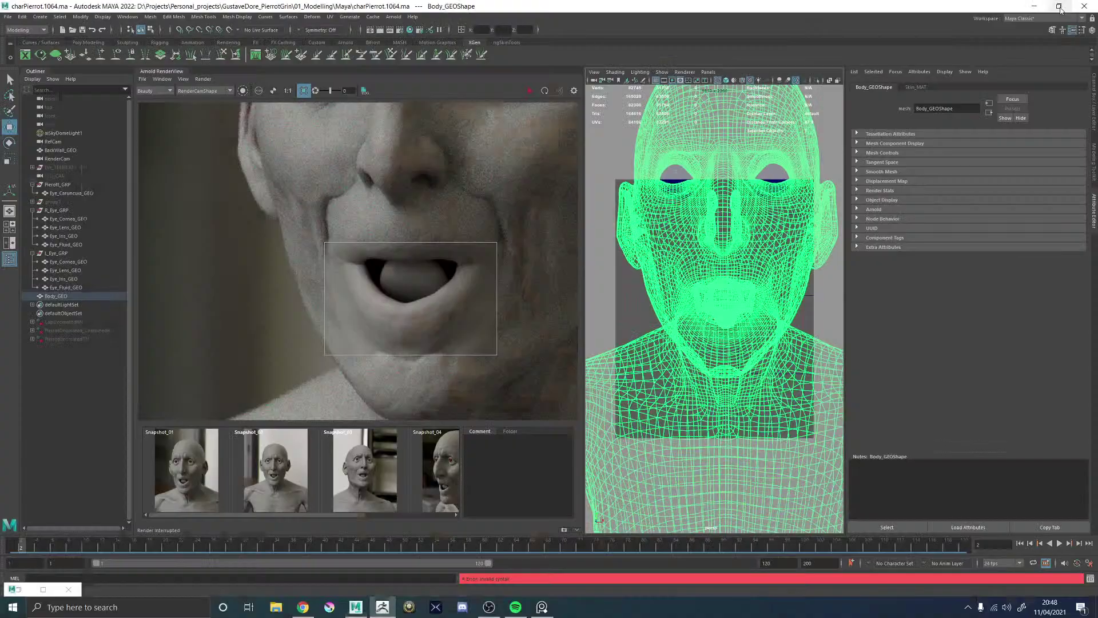
pyautogui.click(722, 241)
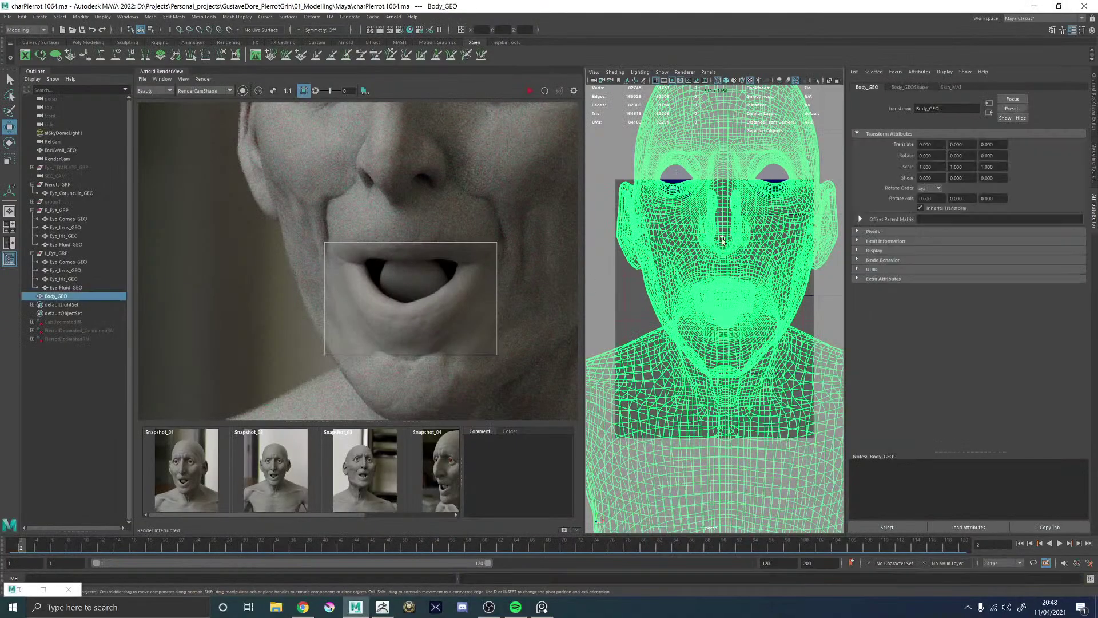
pyautogui.click(10, 16)
pyautogui.click(40, 130)
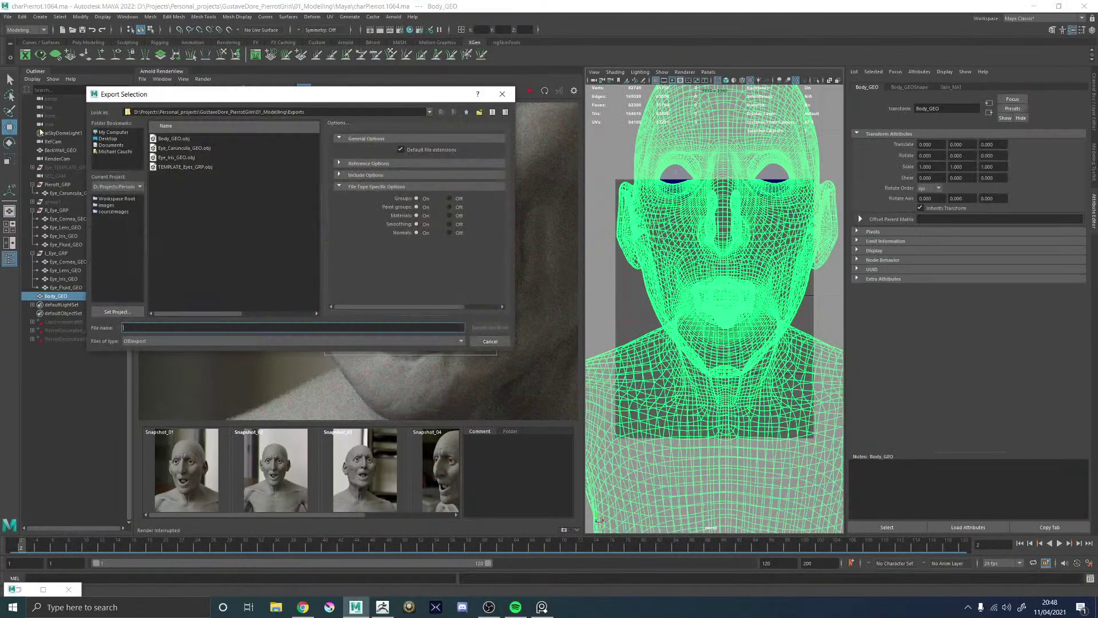
pyautogui.click(181, 139)
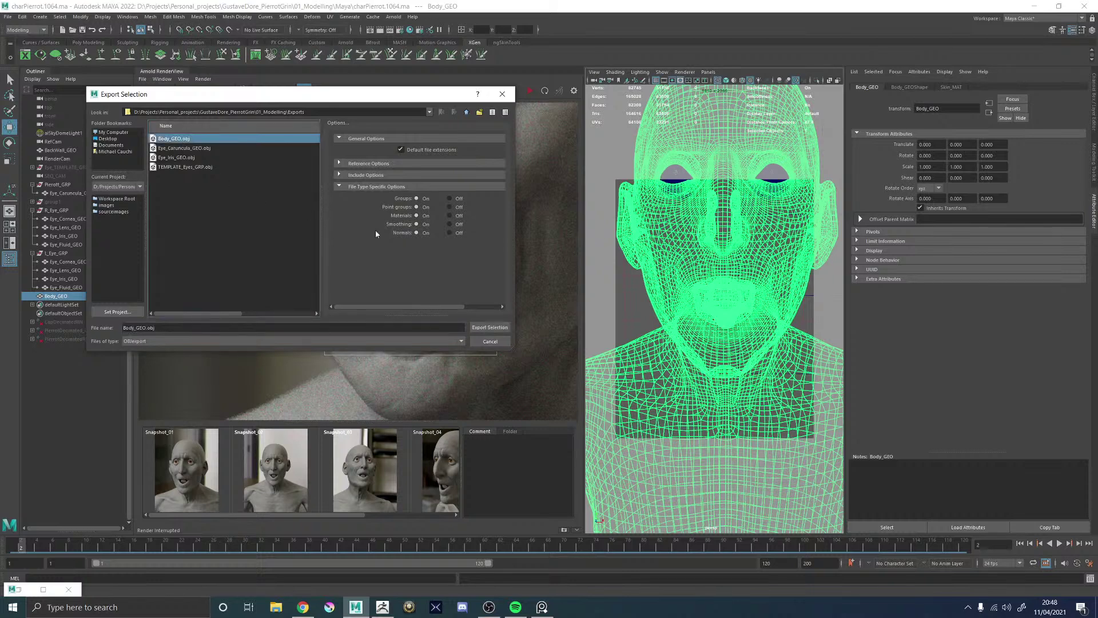
pyautogui.click(490, 328)
pyautogui.click(291, 238)
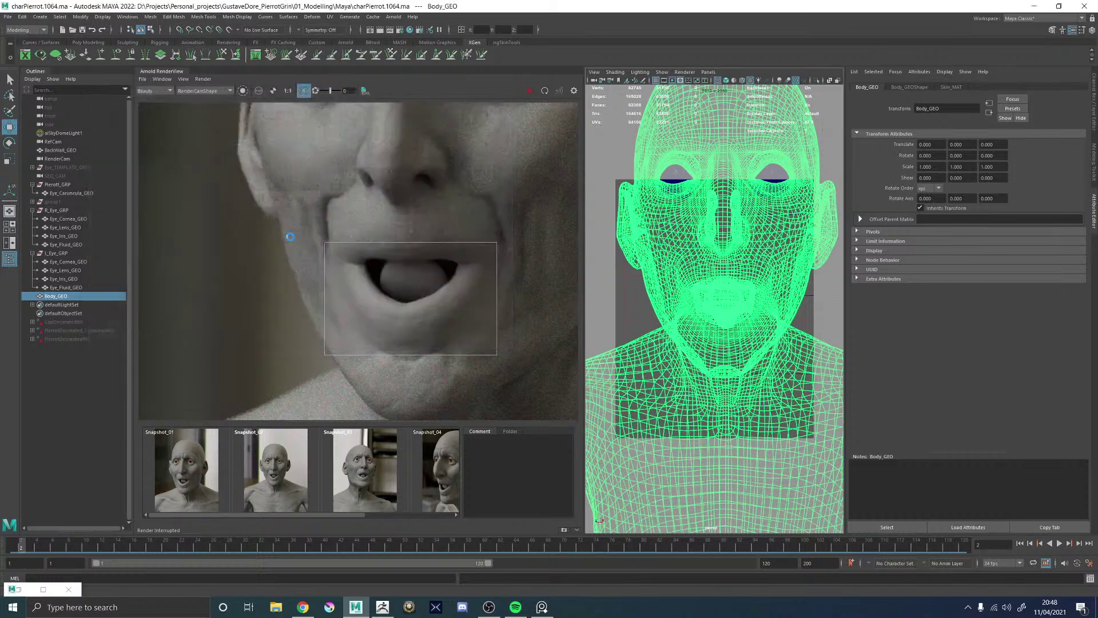
pyautogui.keyDown('alt'); pyautogui.moveTo(673, 312); pyautogui.dragTo(677, 306); pyautogui.keyUp('alt')
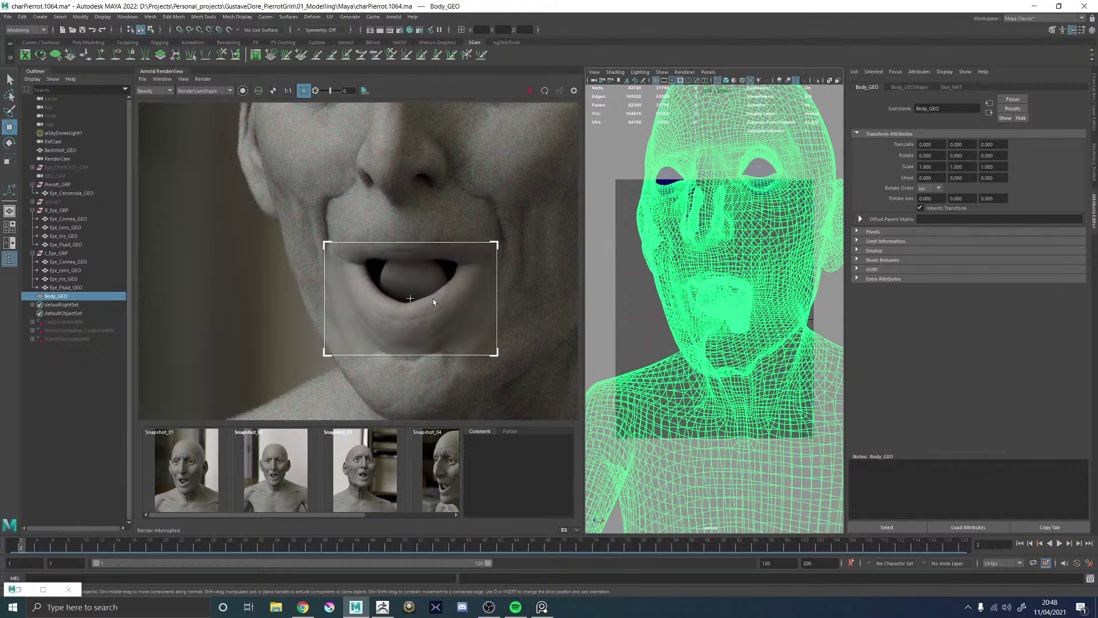
pyautogui.scroll(-5, 433, 298)
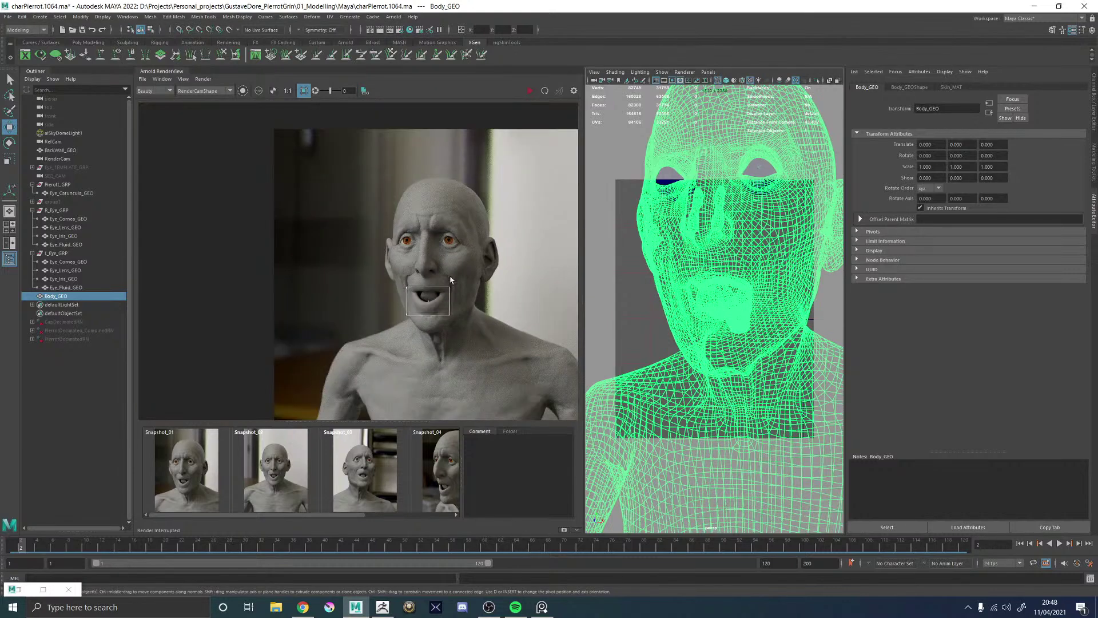
pyautogui.scroll(4, 452, 269)
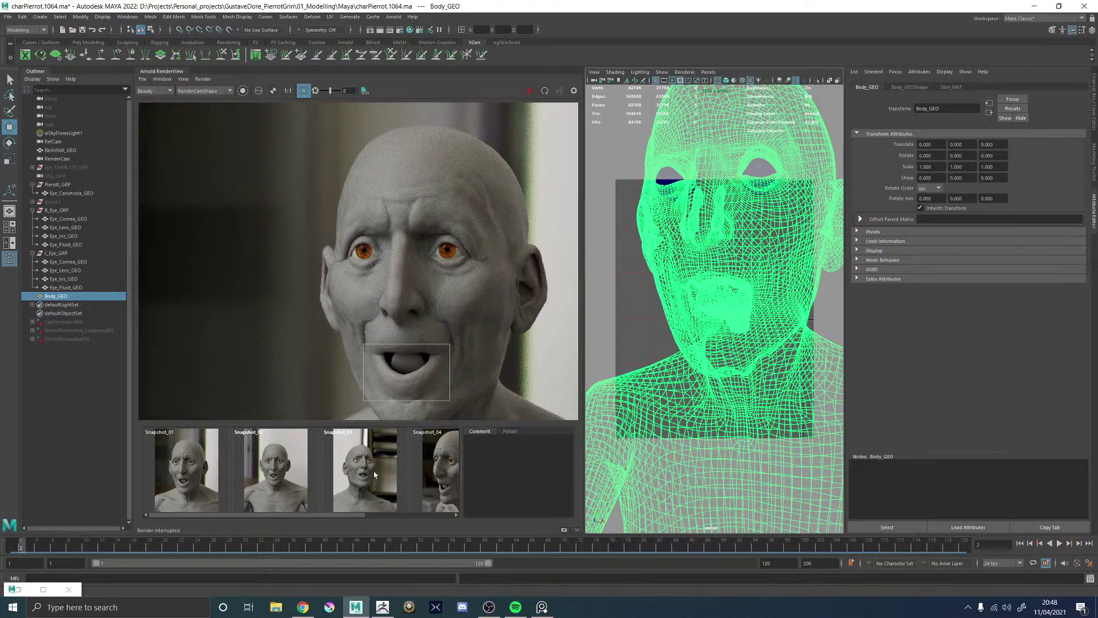
# - Switch to ZBrush and import the updated Body_GEO.obj into Body_GEO, transferring the high-resolution details to the modified mesh
pyautogui.click(382, 607)
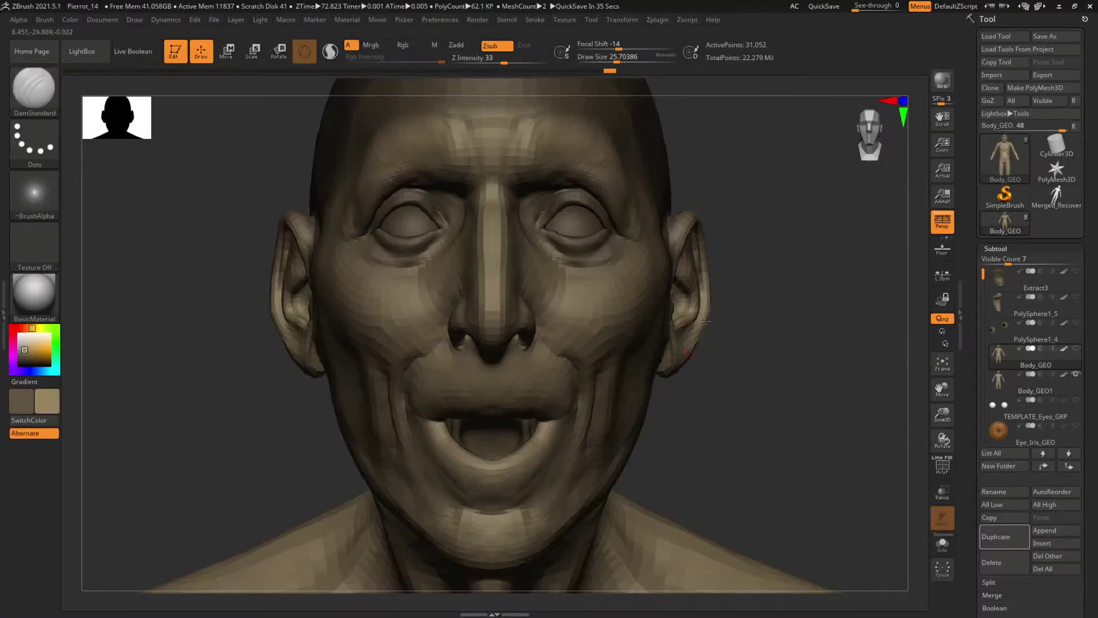
pyautogui.click(992, 75)
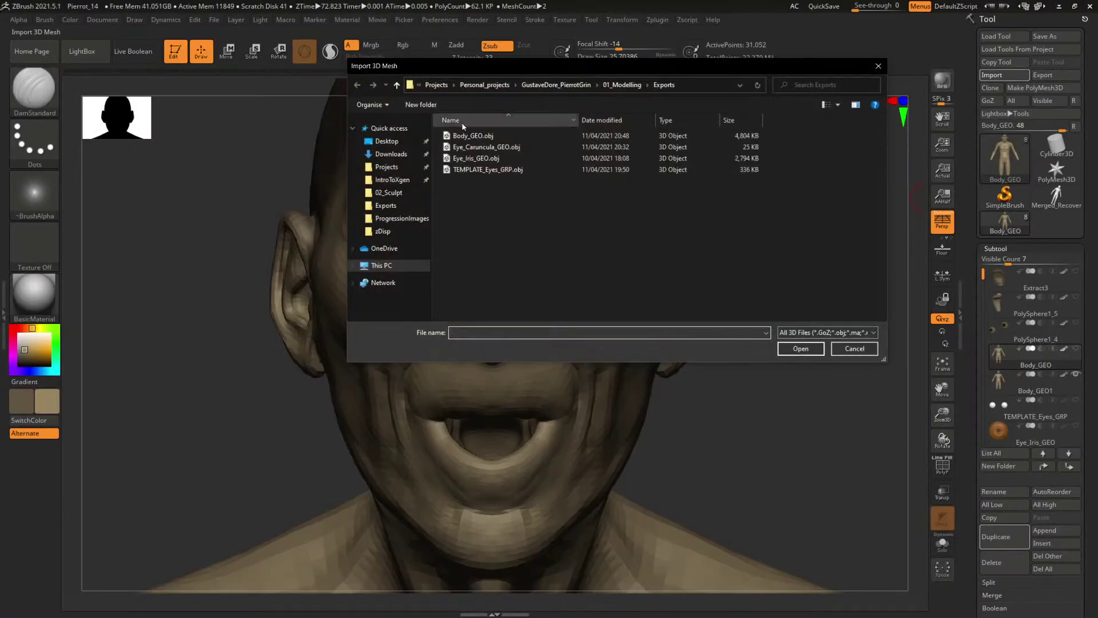
pyautogui.doubleClick(469, 136)
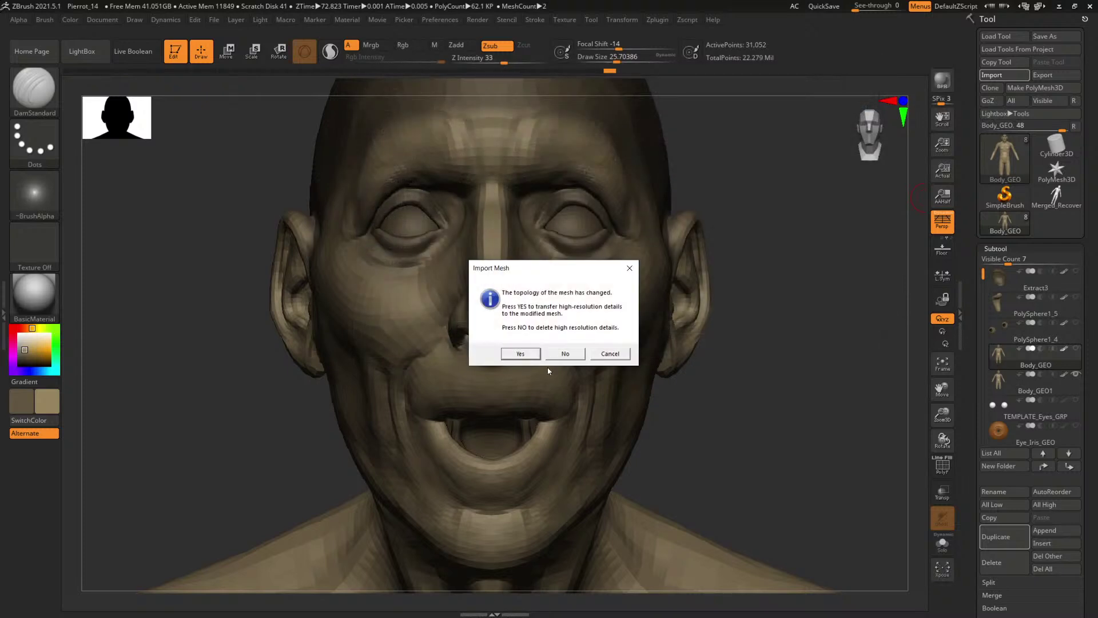
pyautogui.click(520, 353)
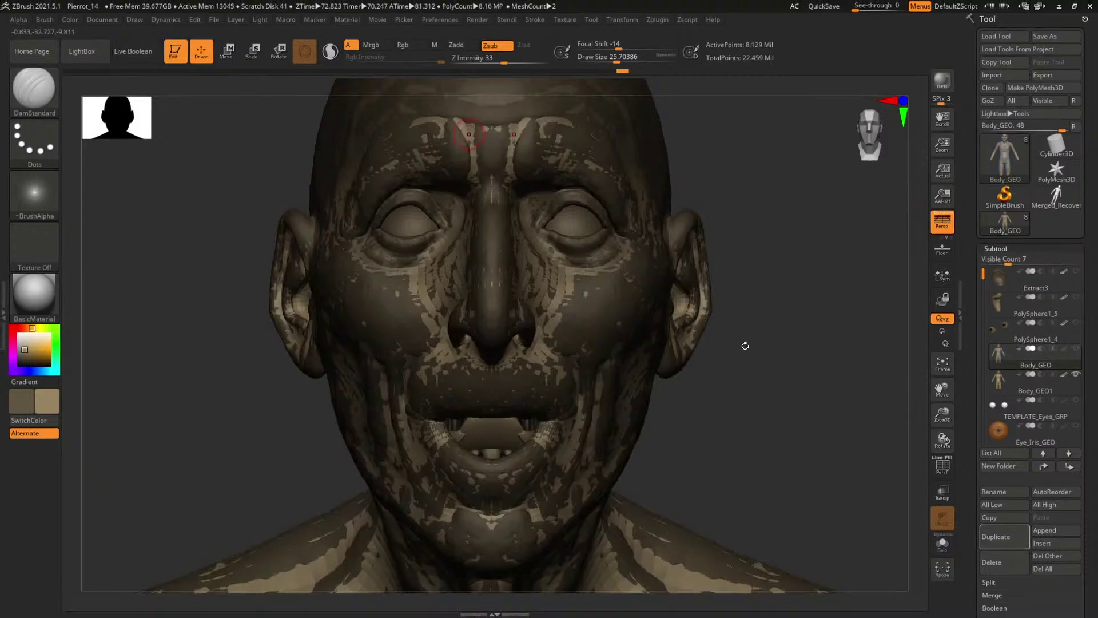
# - Show the polyframe and lower Body_GEO to its lowest subdivision level to examine the imported topology and mask
pyautogui.moveTo(813, 332); pyautogui.dragTo(791, 326)
pyautogui.hotkey('shift', 'f')
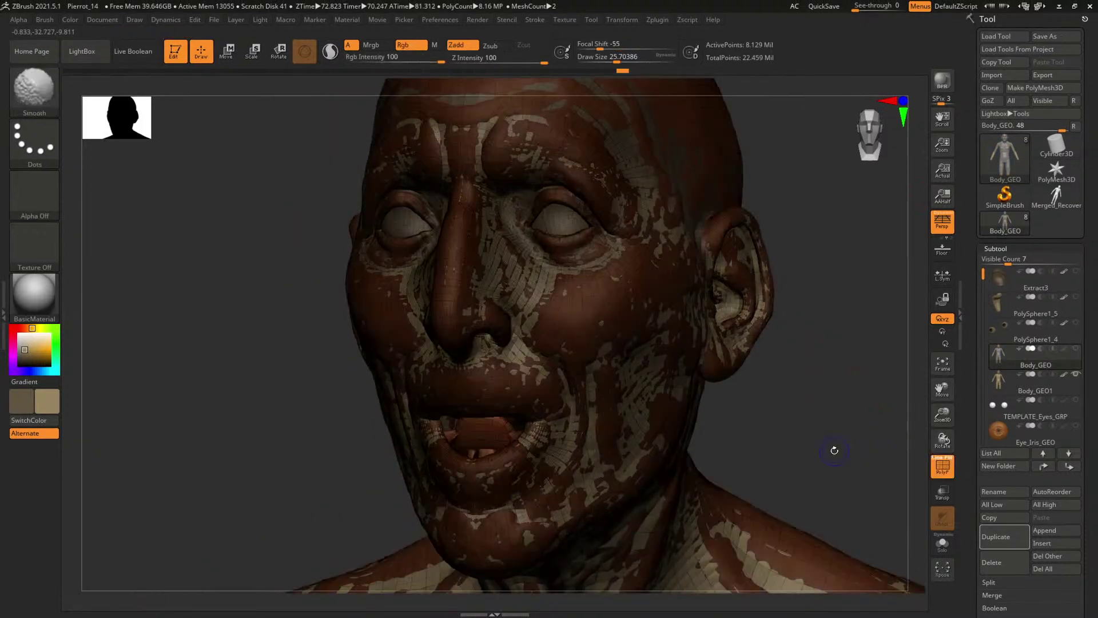
pyautogui.hotkey('shift', 'd')
pyautogui.hotkey('shift', 'd')
pyautogui.hotkey('shift', 'd')
pyautogui.hotkey('shift', 'd')
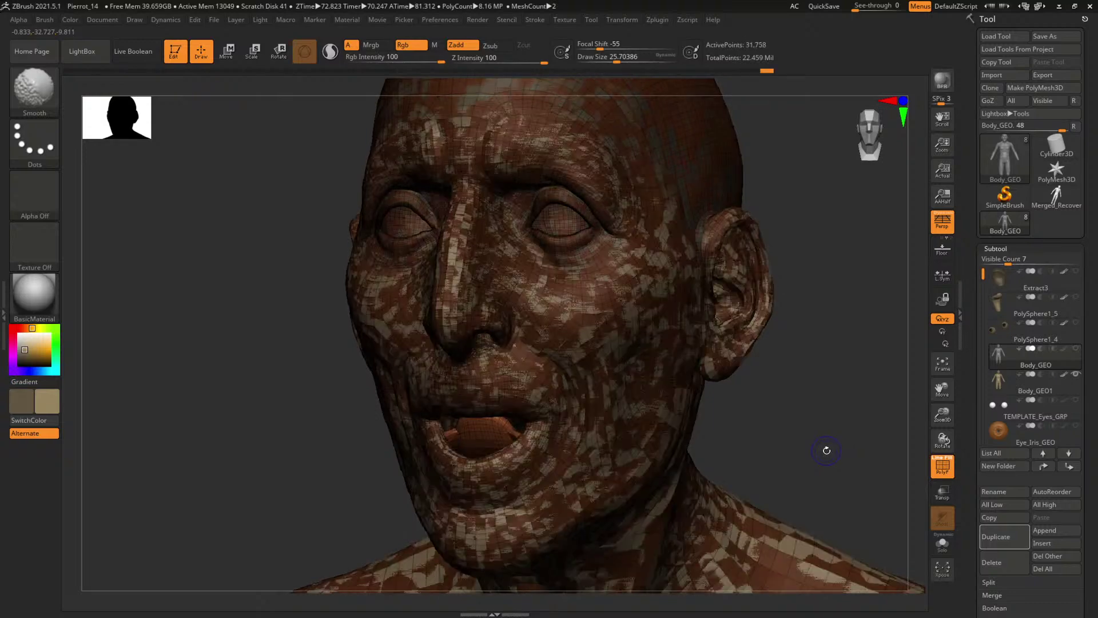
# - Isolate Body_GEO with Solo mode, raise it to its highest subdivision level and hide the polyframe
pyautogui.click(942, 543)
pyautogui.moveTo(805, 441)
pyautogui.mouseDown()
pyautogui.moveTo(822, 439)
pyautogui.moveTo(794, 435)
pyautogui.moveTo(775, 448)
pyautogui.moveTo(790, 310)
pyautogui.moveTo(827, 345)
pyautogui.mouseUp()
pyautogui.press('d')
pyautogui.press('d')
pyautogui.press('d')
pyautogui.hotkey('shift', 'f')
pyautogui.press('d')
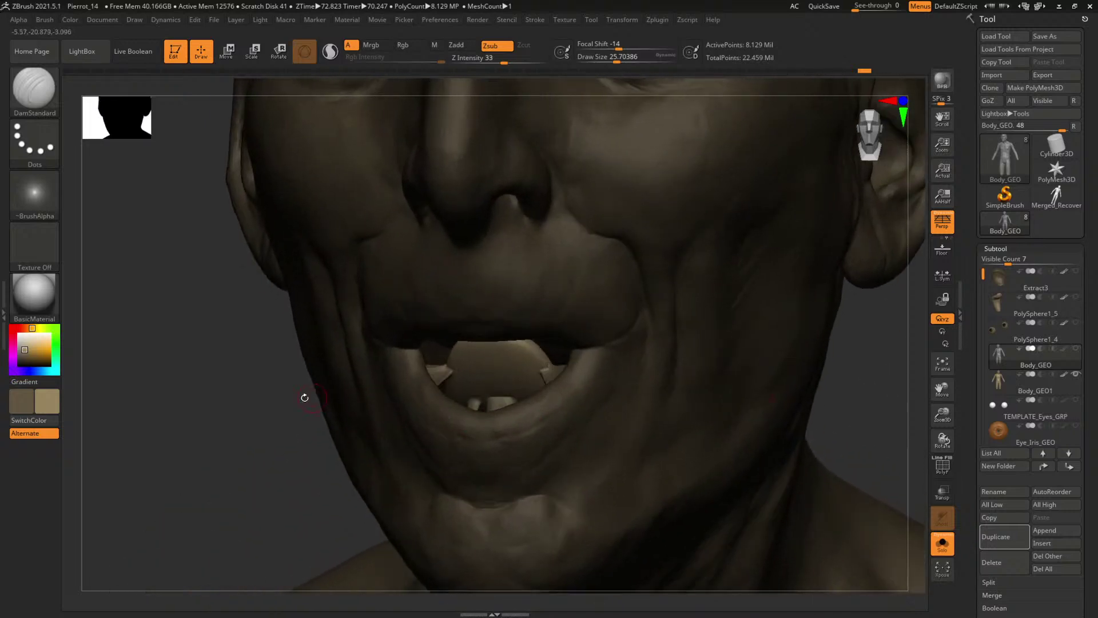
# - Mask the entire Body_GEO mesh and inspect the mouth interior from the front
pyautogui.keyDown('alt'); pyautogui.moveTo(303, 397); pyautogui.dragTo(316, 342); pyautogui.keyUp('alt')
pyautogui.hotkey('ctrl', 'a')
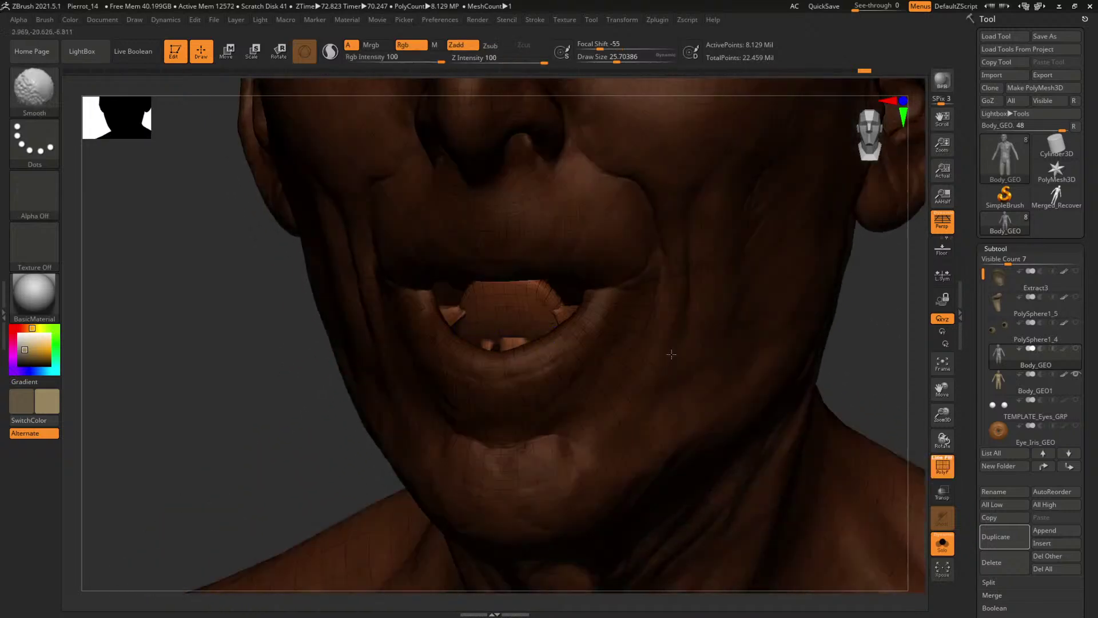
pyautogui.keyDown('ctrl'); pyautogui.click(837, 339); pyautogui.keyUp('ctrl')
pyautogui.keyDown('alt'); pyautogui.moveTo(908, 334); pyautogui.dragTo(766, 306); pyautogui.keyUp('alt')
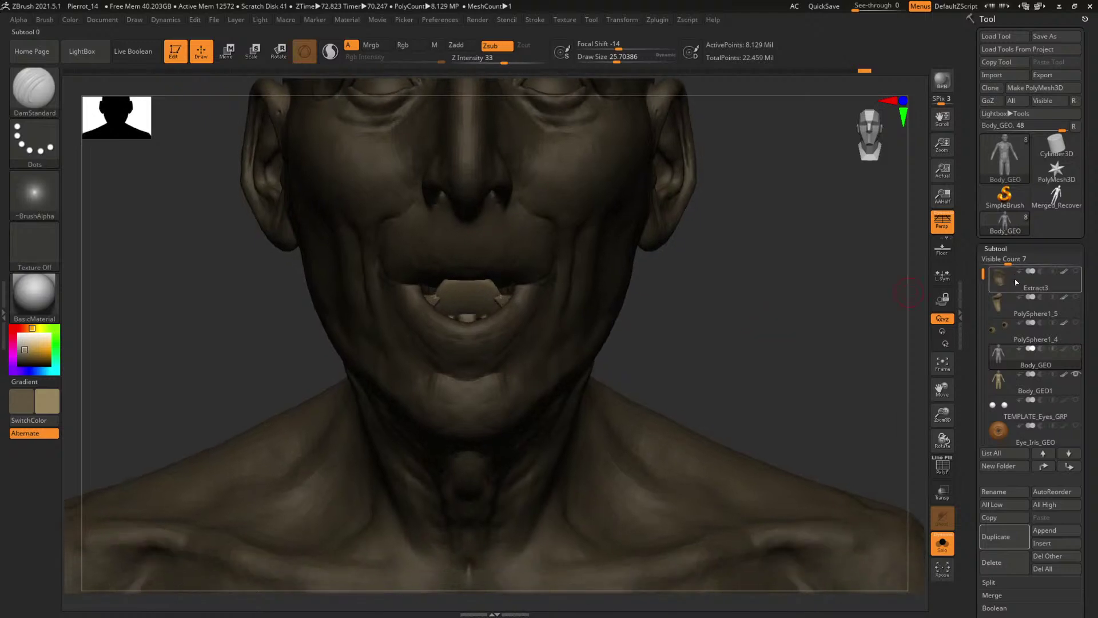
# - Permanently delete the duplicate Body_GEO1 subtool and reselect Body_GEO
pyautogui.click(1000, 380)
pyautogui.moveTo(848, 370); pyautogui.dragTo(965, 437)
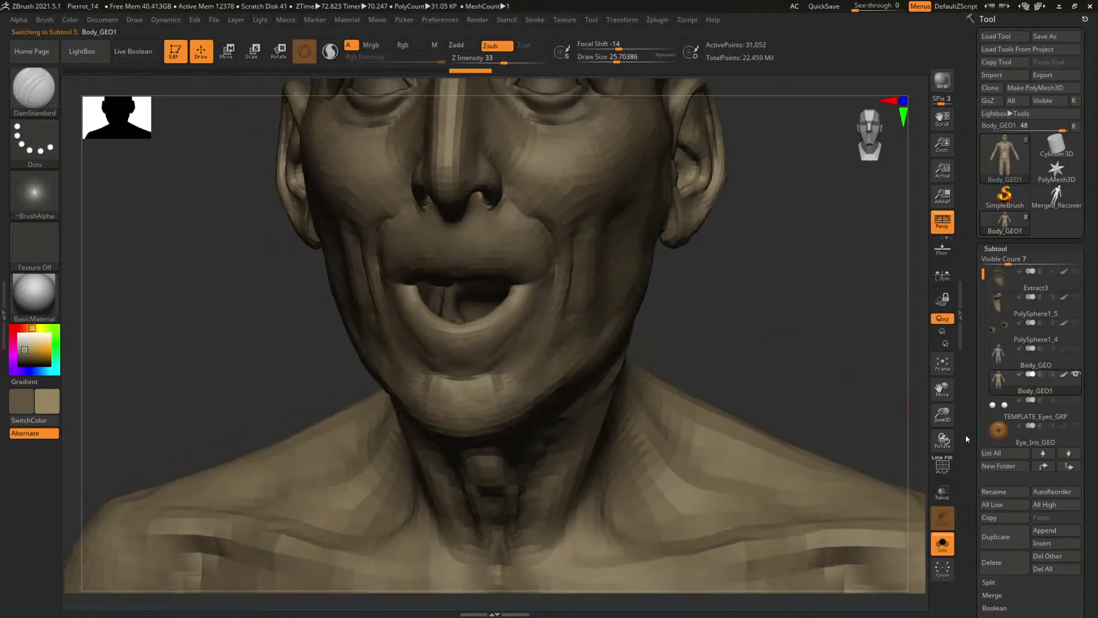
pyautogui.click(993, 562)
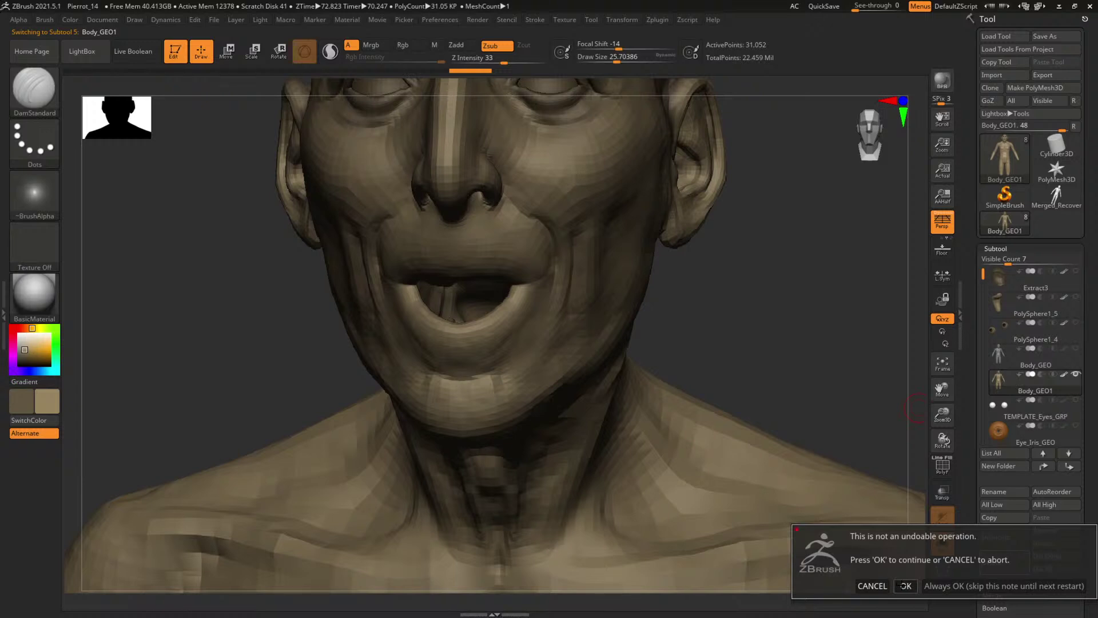
pyautogui.click(905, 586)
pyautogui.click(1023, 356)
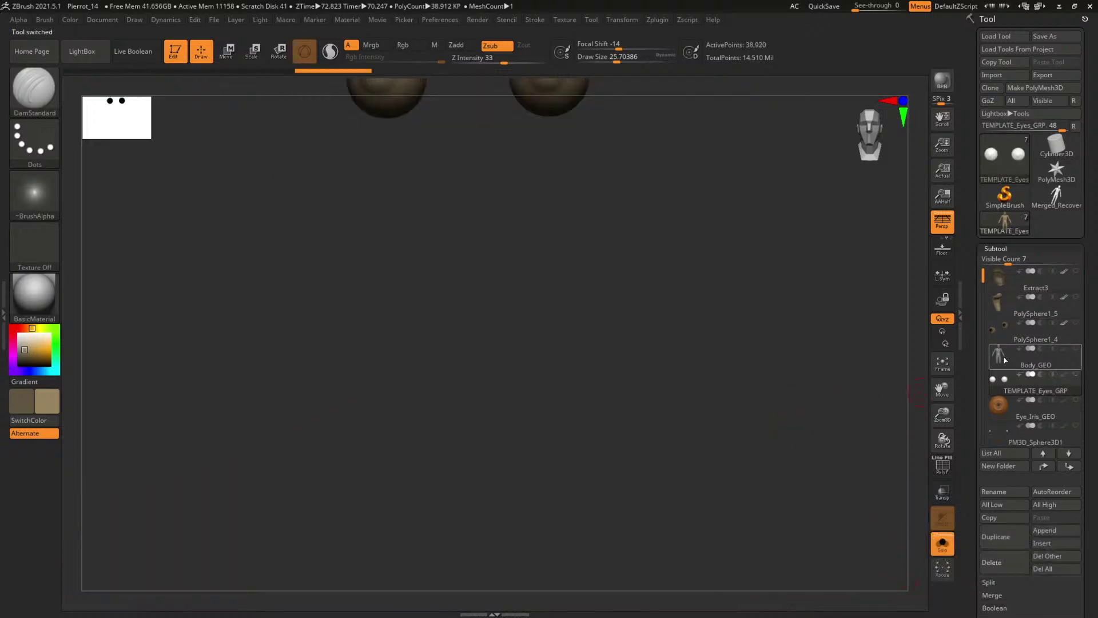
# - Make Body_GEO the active subtool and lower it to its lowest subdivision level
pyautogui.moveTo(752, 318); pyautogui.dragTo(781, 370)
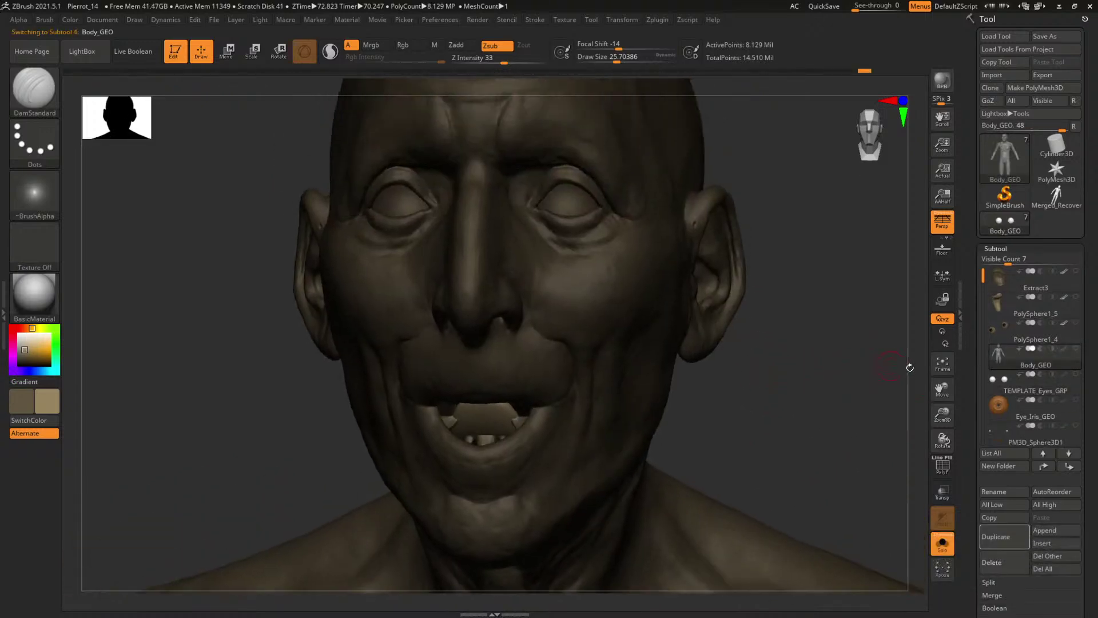
pyautogui.hotkey('shift', 'f')
pyautogui.hotkey('shift', 'f')
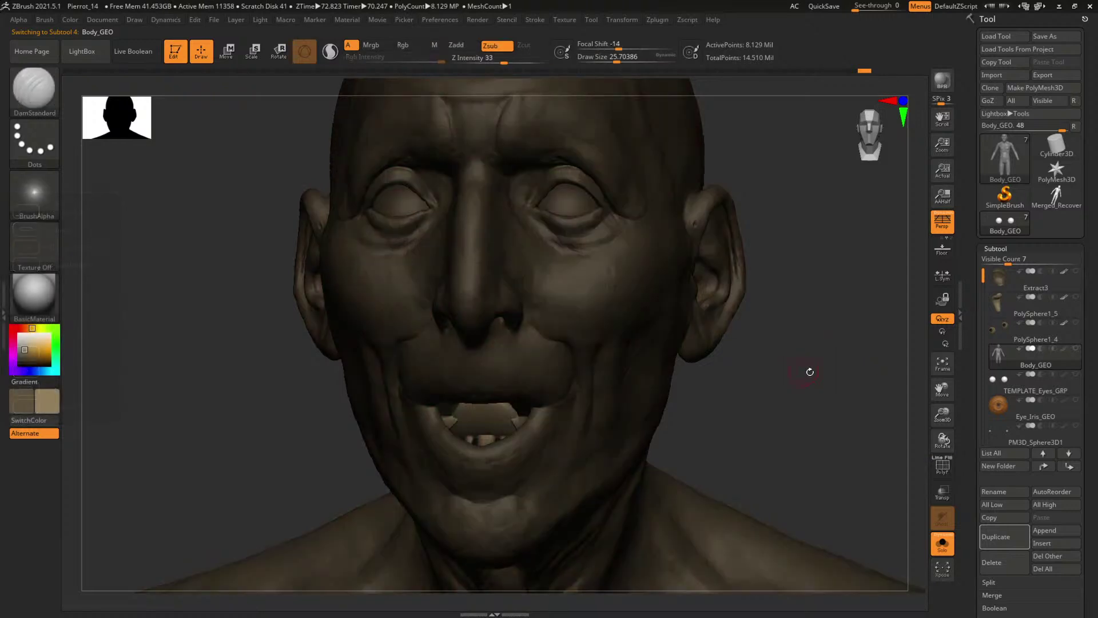
pyautogui.moveTo(781, 385); pyautogui.dragTo(771, 335)
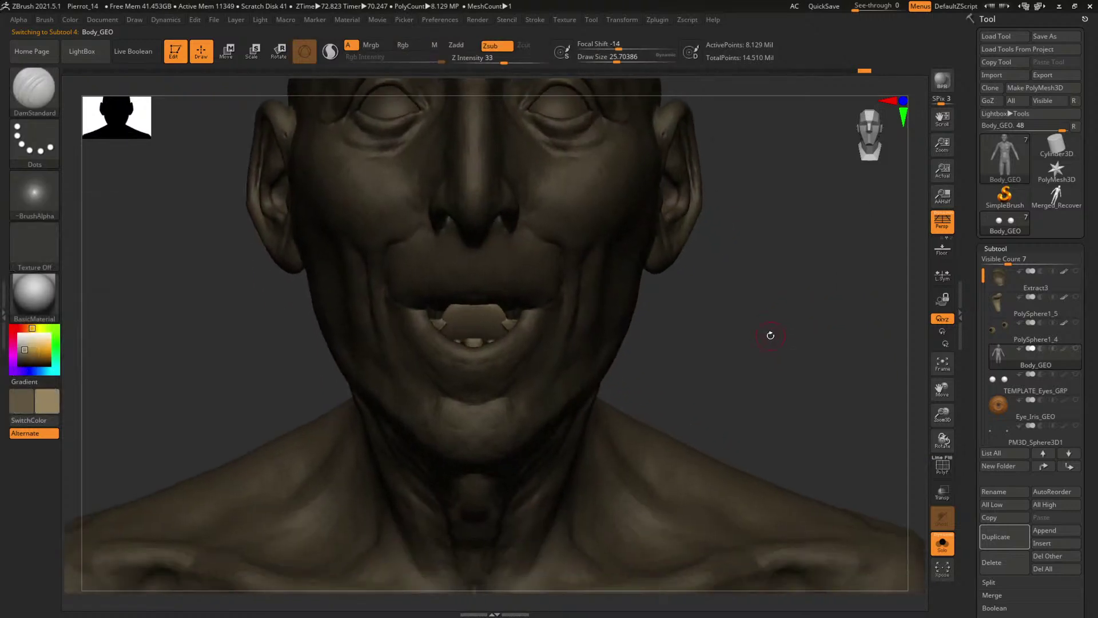
pyautogui.moveTo(1029, 407)
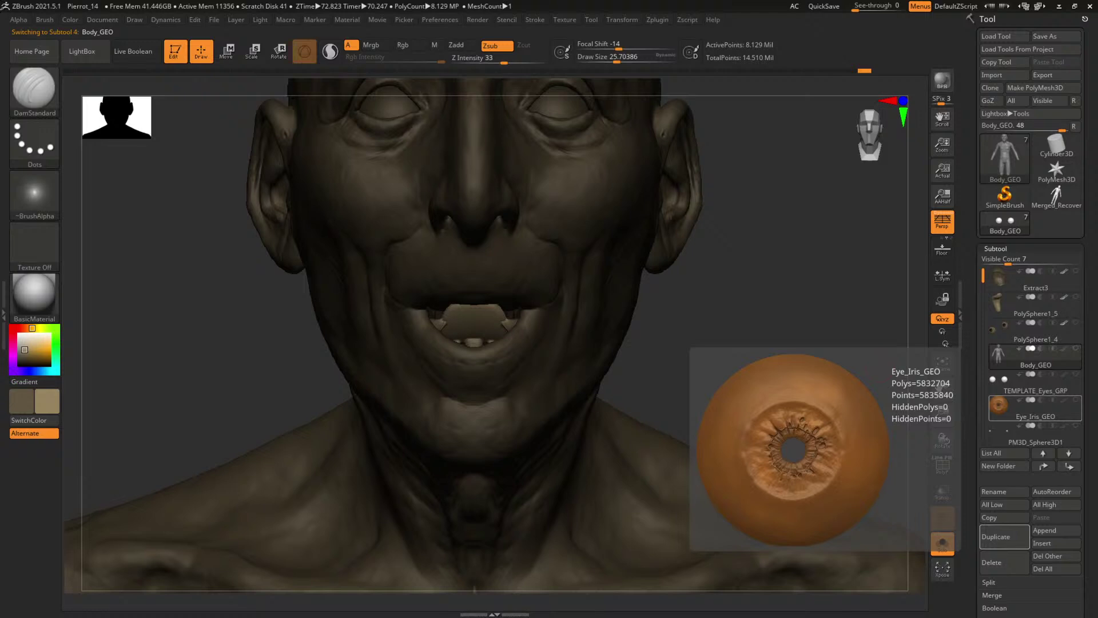
pyautogui.moveTo(761, 280); pyautogui.dragTo(823, 341)
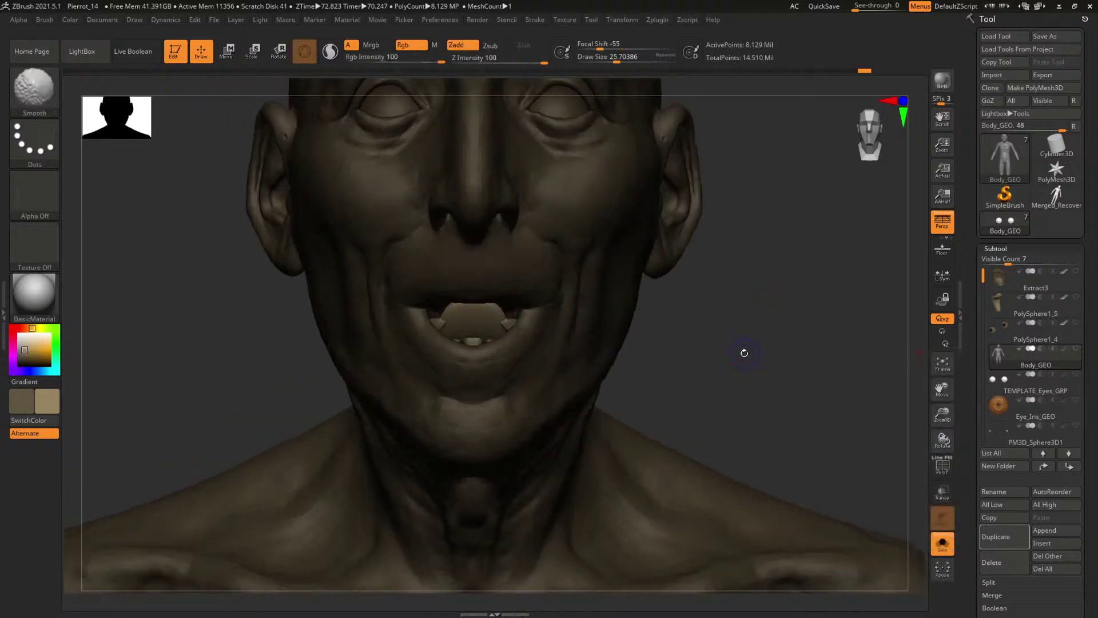
pyautogui.hotkey('shift', 'f')
pyautogui.hotkey('shift', 'f')
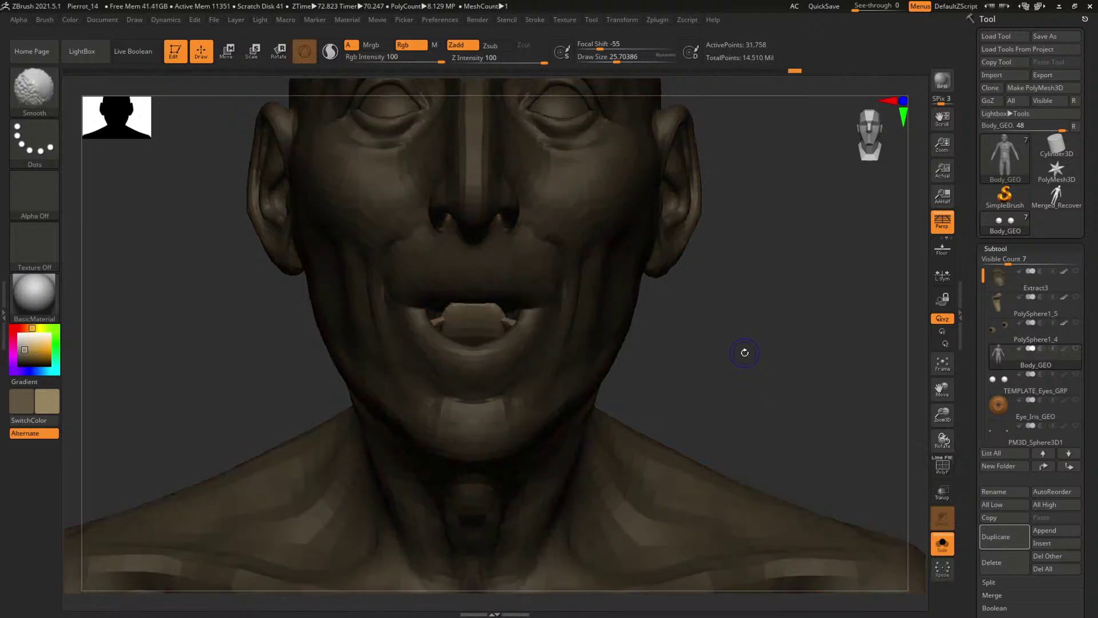
# - Import Body_GEO.obj from the Exports folder onto the lowest subdivision level of Body_GEO
pyautogui.scroll(-5, 1088, 436)
pyautogui.scroll(5, 1038, 235)
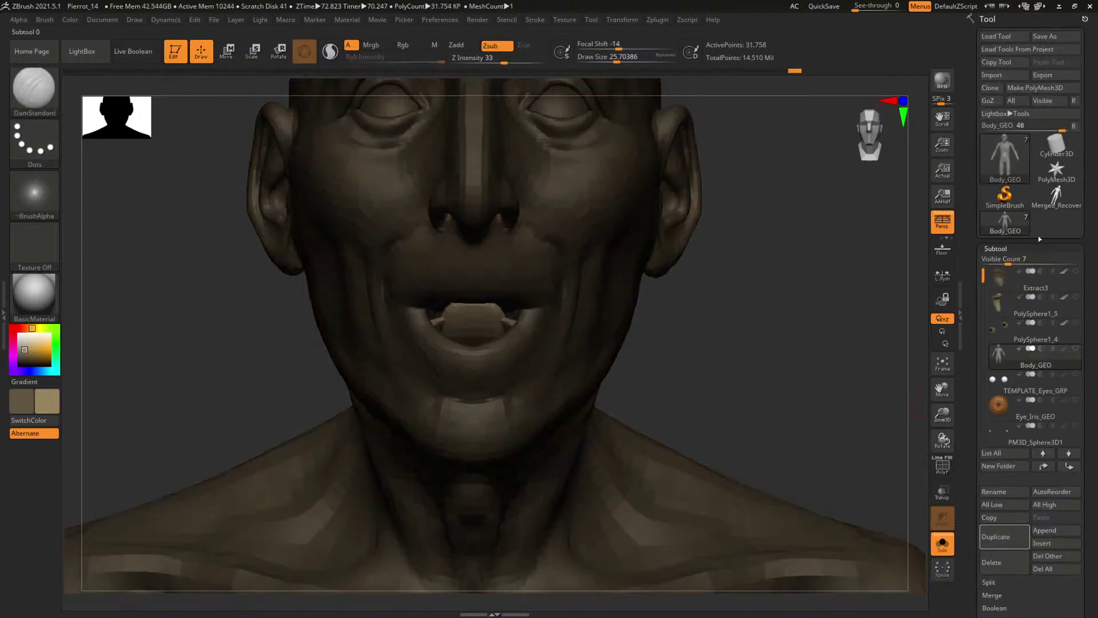
pyautogui.click(992, 75)
pyautogui.doubleClick(470, 137)
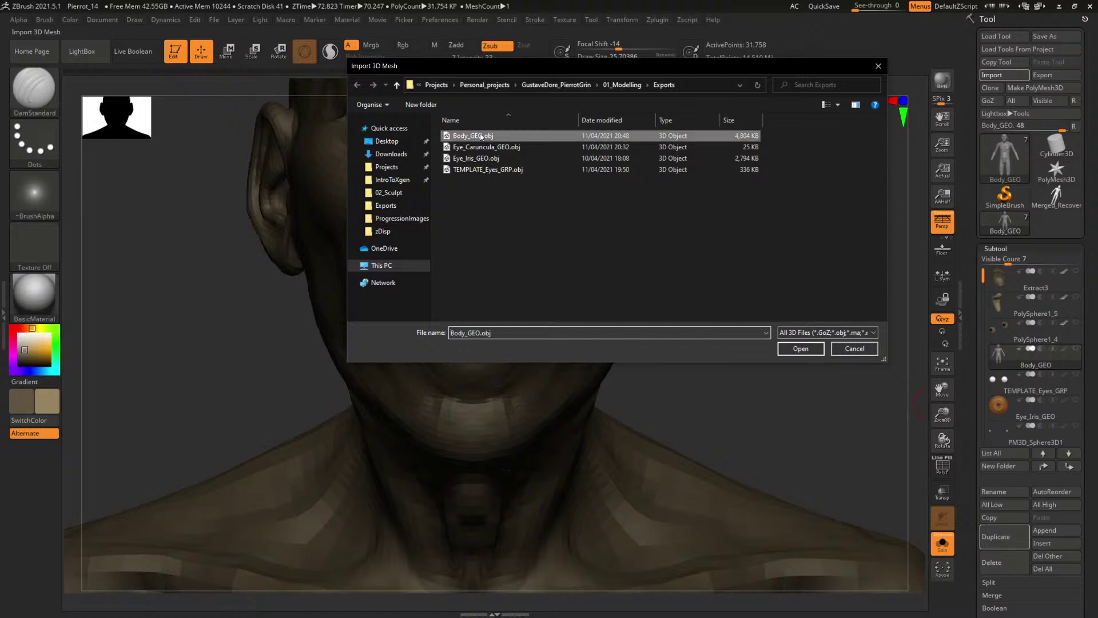
# - Create polygroups on Body_GEO with Auto Groups With UV and display the polyframe
pyautogui.keyDown('alt'); pyautogui.moveTo(765, 384); pyautogui.dragTo(749, 320); pyautogui.keyUp('alt')
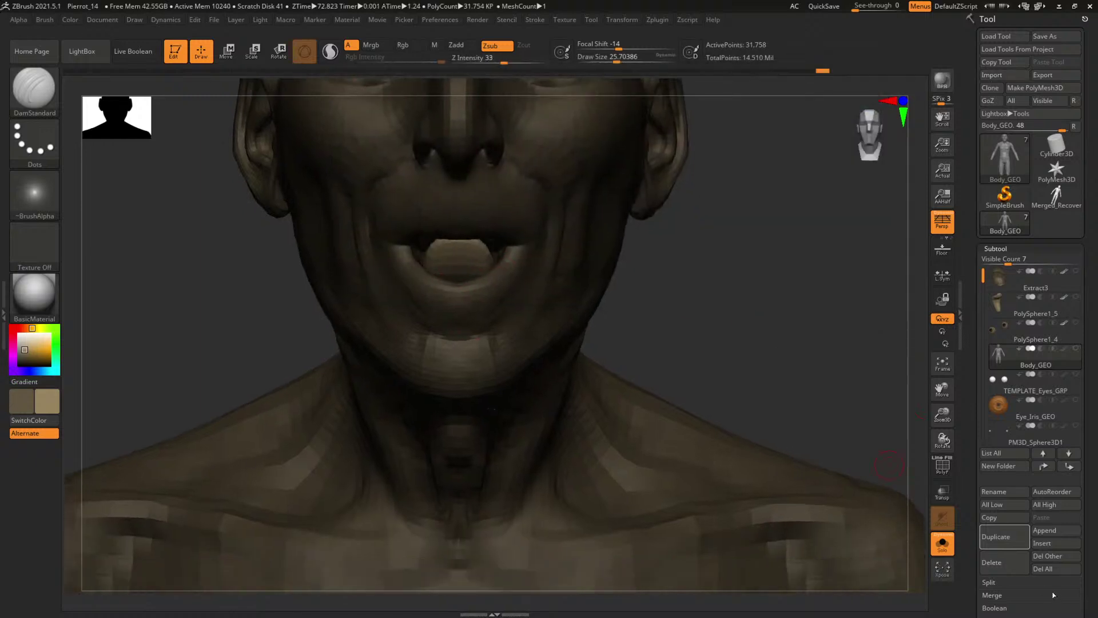
pyautogui.scroll(-5, 1085, 583)
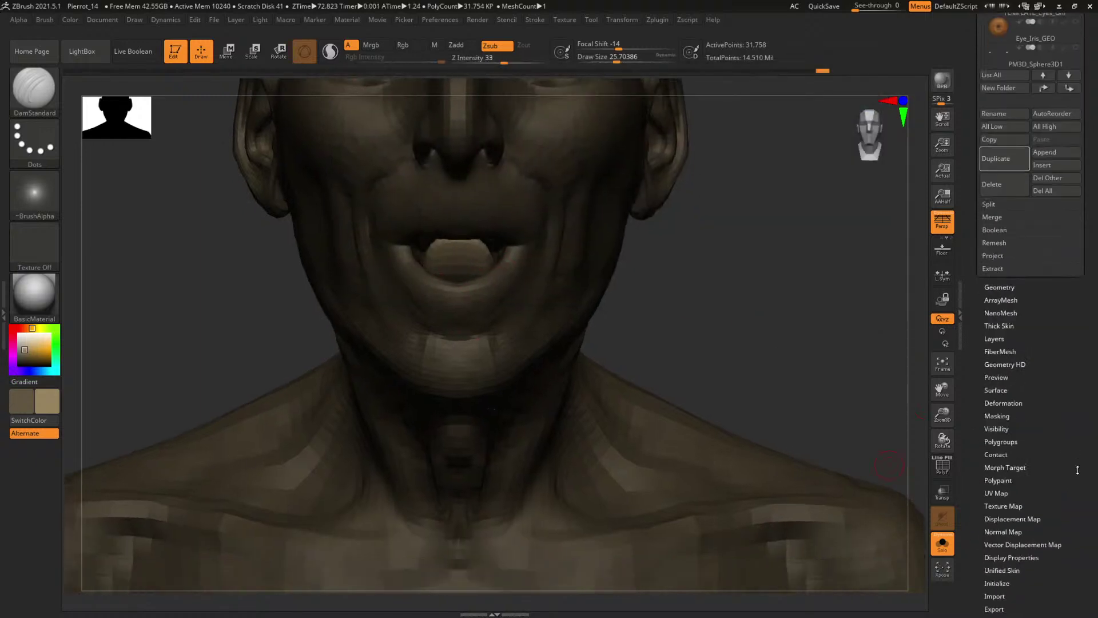
pyautogui.click(1005, 288)
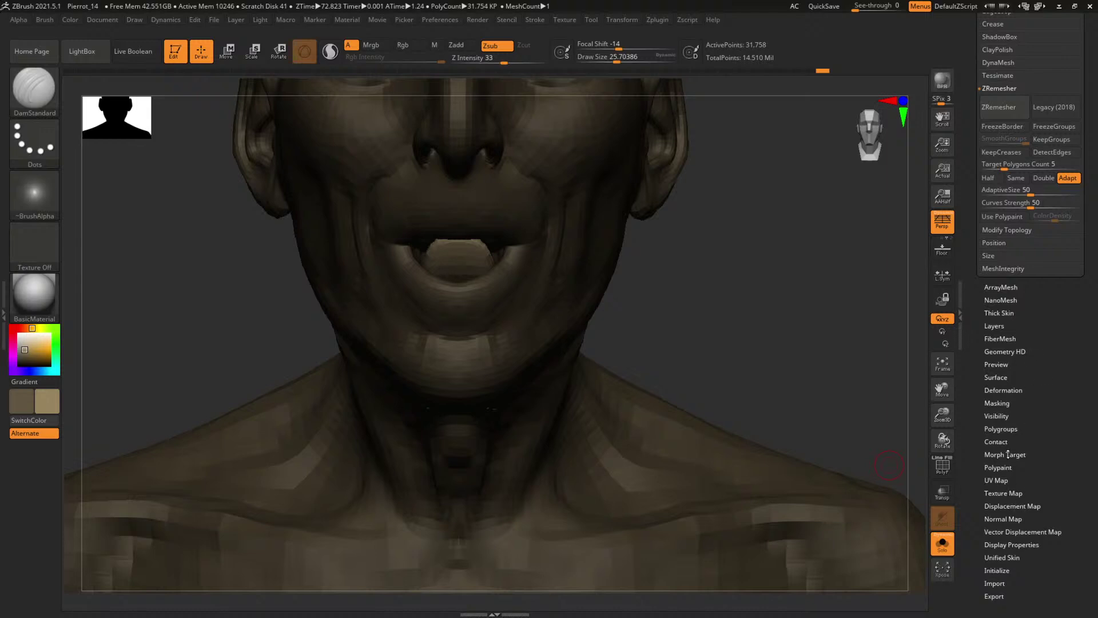
pyautogui.click(1000, 428)
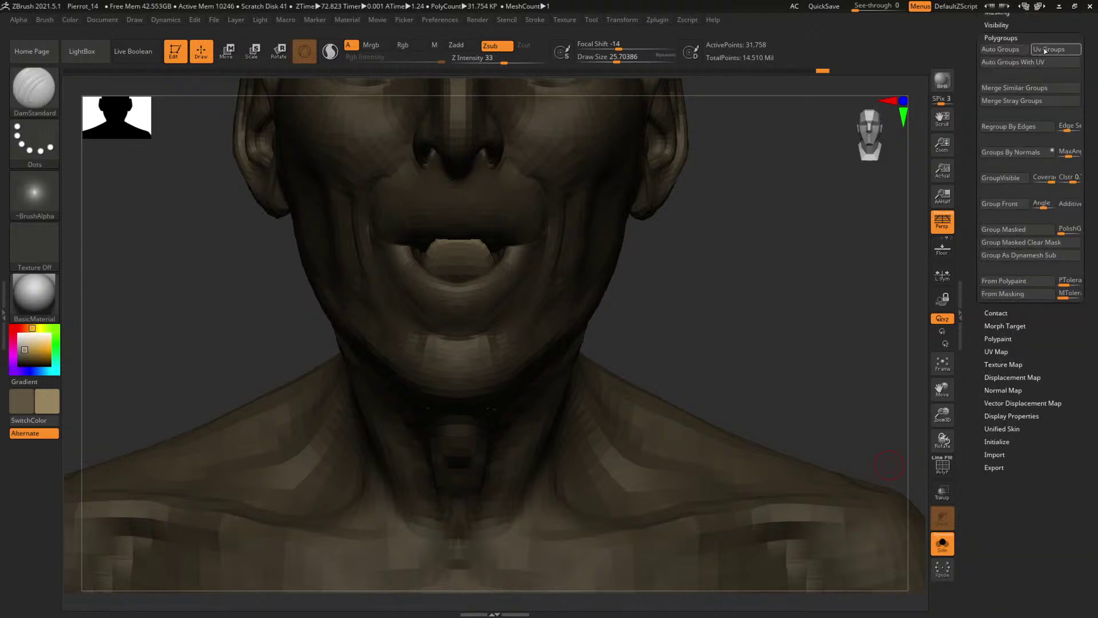
pyautogui.click(1036, 62)
pyautogui.hotkey('shift', 'f')
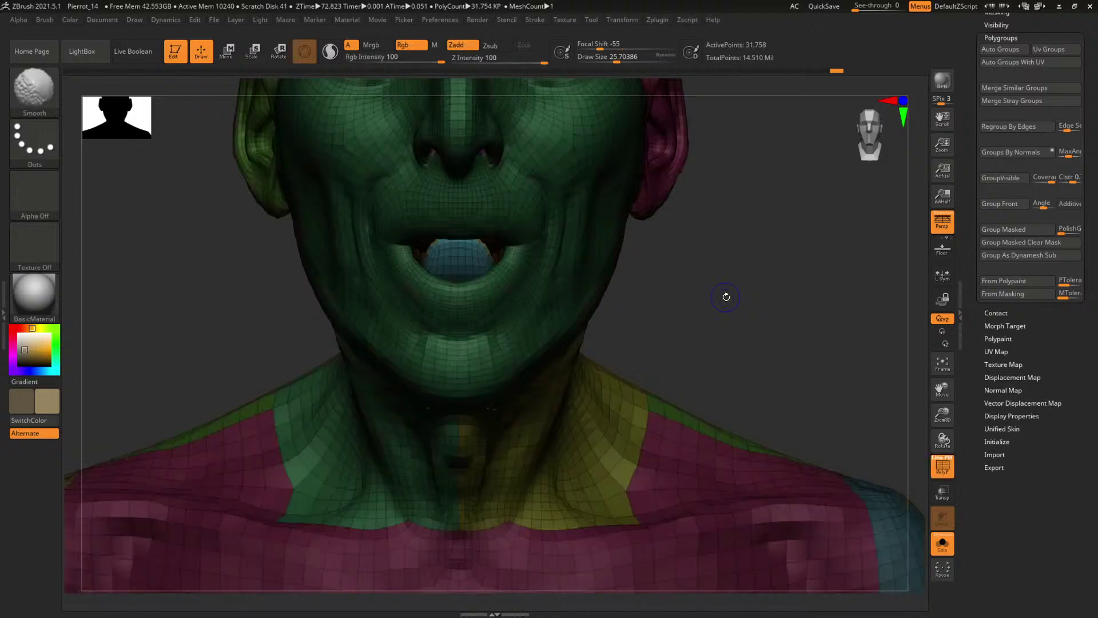
# - Isolate the tongue's upper and lower polygroups, hide the rest of the body and turn off the polyframe
pyautogui.moveTo(728, 422); pyautogui.dragTo(650, 416)
pyautogui.keyDown('ctrl'); pyautogui.keyDown('shift'); pyautogui.click(443, 458); pyautogui.keyUp('shift'); pyautogui.keyUp('ctrl')
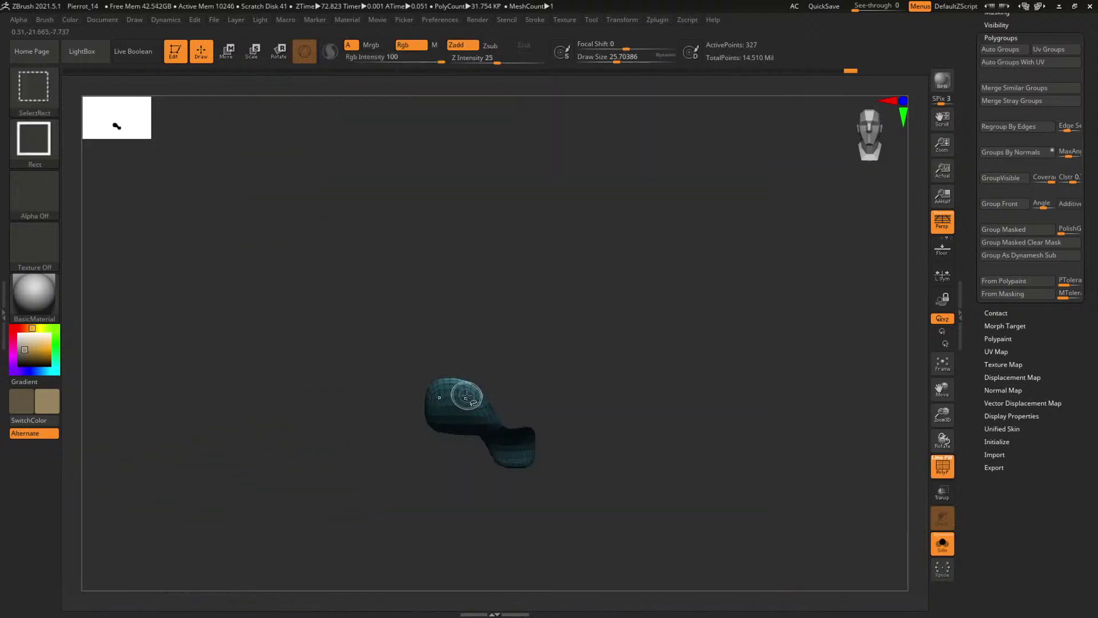
pyautogui.keyDown('ctrl'); pyautogui.keyDown('shift'); pyautogui.click(302, 419); pyautogui.keyUp('shift'); pyautogui.keyUp('ctrl')
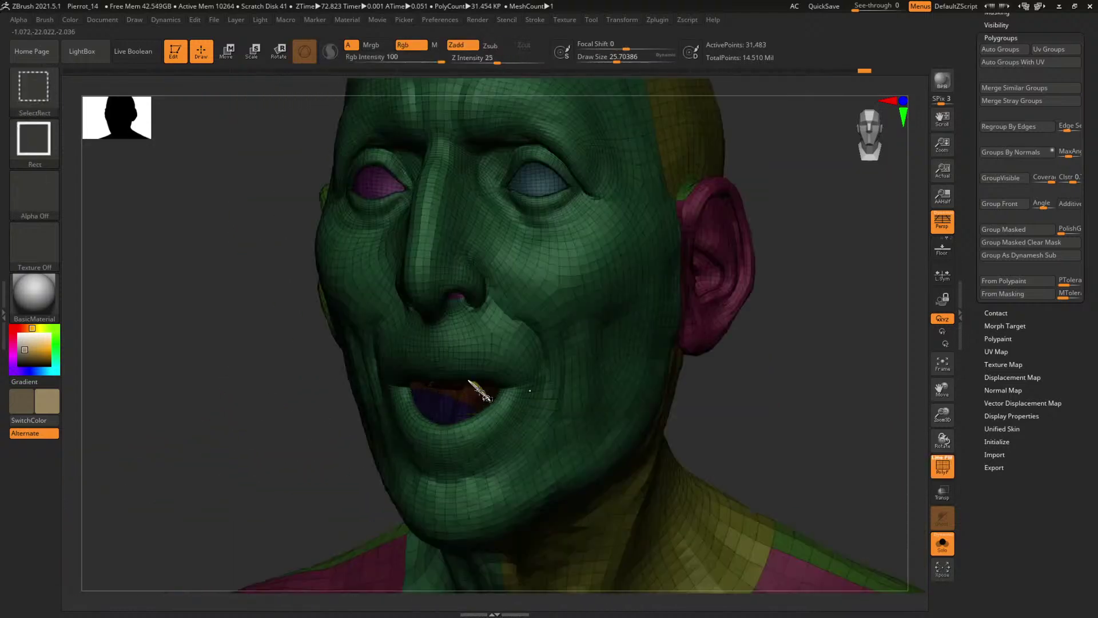
pyautogui.keyDown('ctrl'); pyautogui.keyDown('shift'); pyautogui.moveTo(184, 326); pyautogui.dragTo(246, 391); pyautogui.keyUp('shift'); pyautogui.keyUp('ctrl')
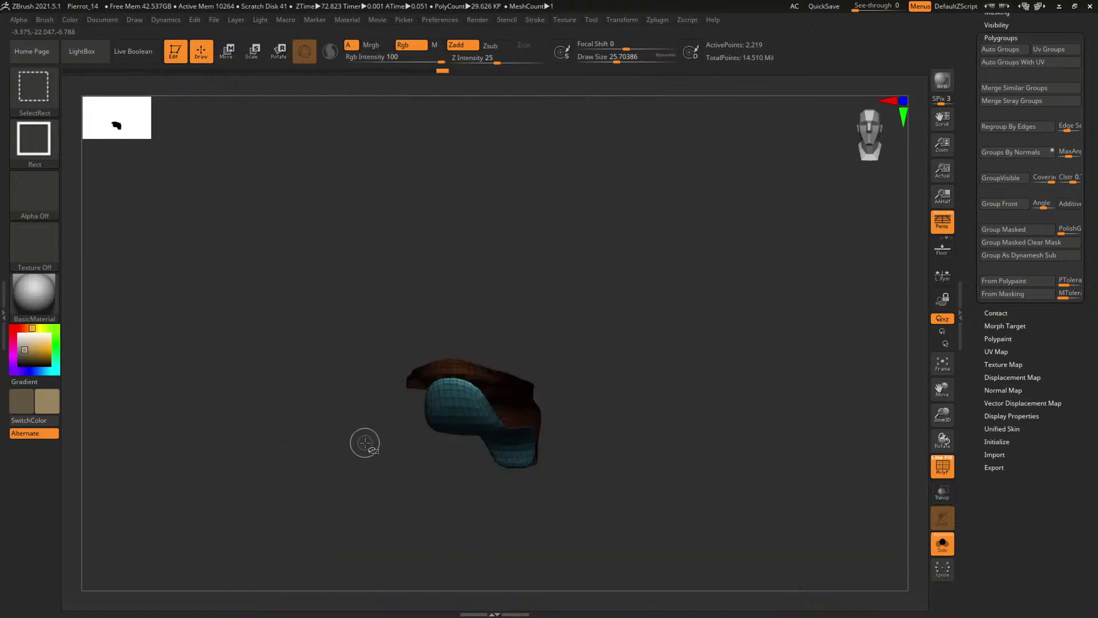
pyautogui.moveTo(578, 437)
pyautogui.mouseDown()
pyautogui.moveTo(676, 429)
pyautogui.moveTo(612, 422)
pyautogui.mouseUp()
pyautogui.keyDown('ctrl'); pyautogui.keyDown('shift'); pyautogui.click(481, 387); pyautogui.keyUp('shift'); pyautogui.keyUp('ctrl')
pyautogui.keyDown('ctrl'); pyautogui.keyDown('shift'); pyautogui.moveTo(681, 366); pyautogui.dragTo(747, 464); pyautogui.keyUp('shift'); pyautogui.keyUp('ctrl')
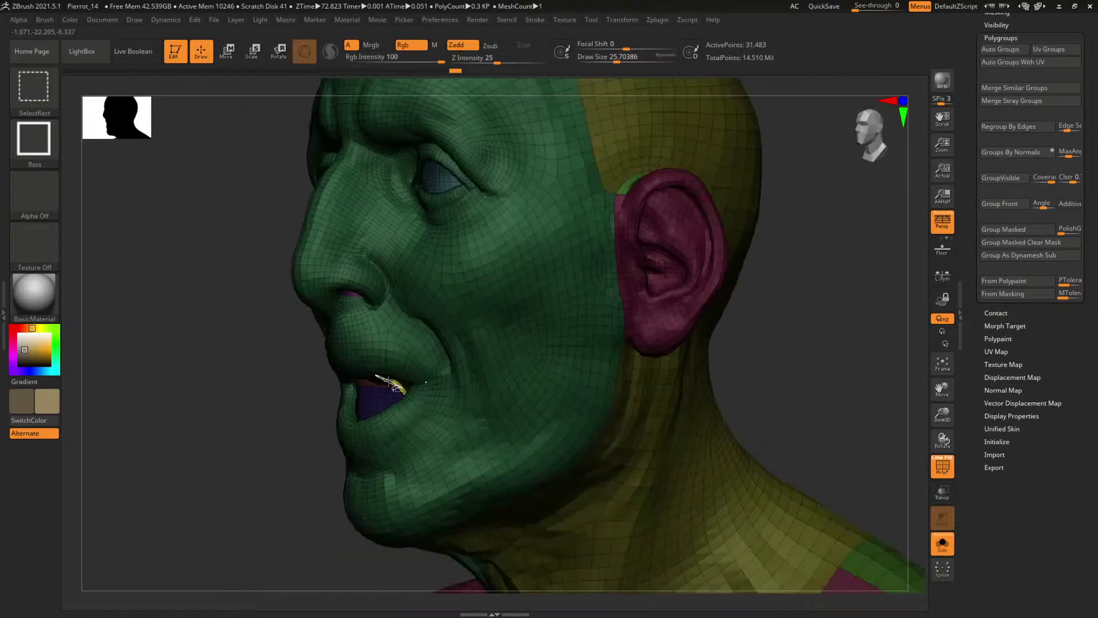
pyautogui.keyDown('ctrl'); pyautogui.keyDown('shift'); pyautogui.moveTo(786, 378); pyautogui.dragTo(863, 399); pyautogui.keyUp('shift'); pyautogui.keyUp('ctrl')
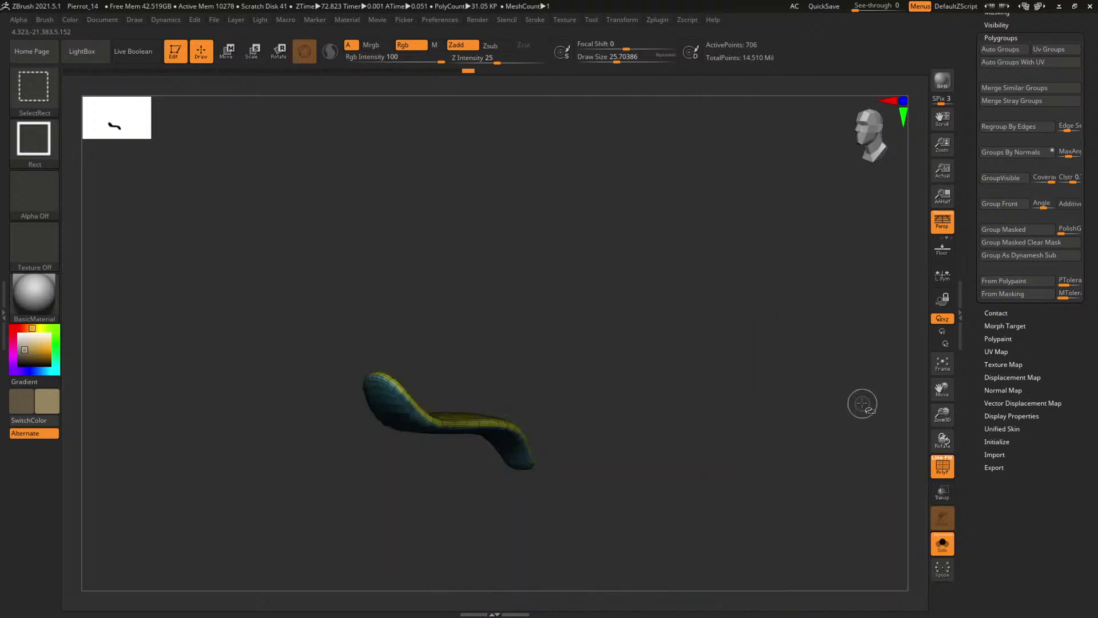
pyautogui.keyDown('shift'); pyautogui.moveTo(725, 400); pyautogui.dragTo(730, 394); pyautogui.keyUp('shift')
pyautogui.hotkey('shift', 'f')
pyautogui.keyDown('alt'); pyautogui.moveTo(503, 450); pyautogui.dragTo(715, 405); pyautogui.keyUp('alt')
# - Raise the tongue one subdivision level, enlarge the brush to about 179 and smooth away the spikes
pyautogui.press('d')
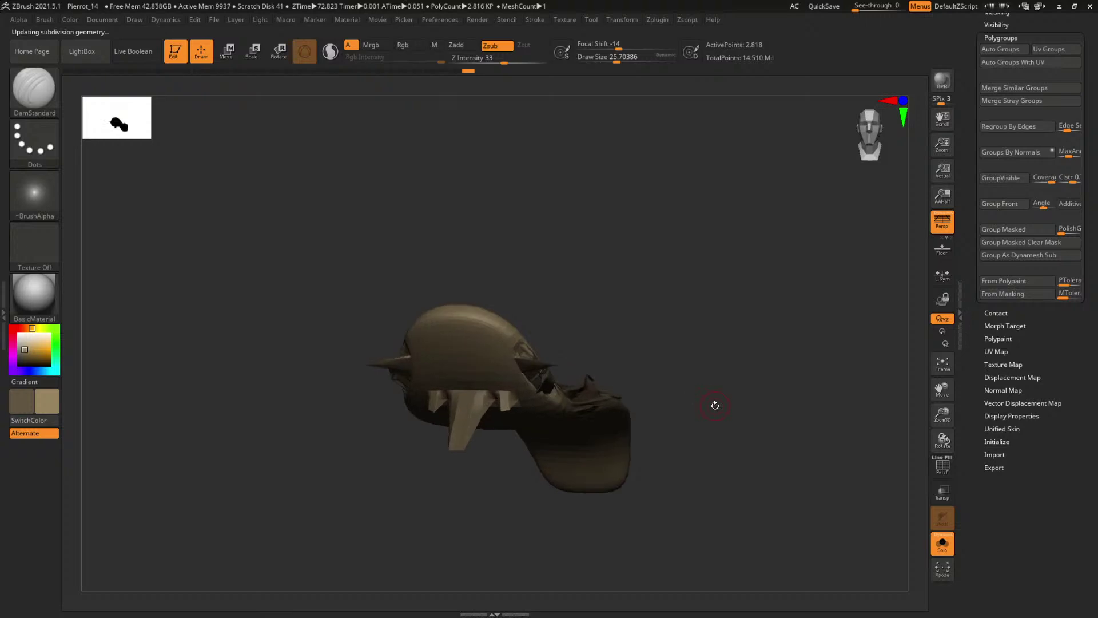
pyautogui.press('space')
pyautogui.moveTo(465, 357)
pyautogui.mouseDown()
pyautogui.moveTo(496, 357)
pyautogui.moveTo(457, 435)
pyautogui.mouseUp()
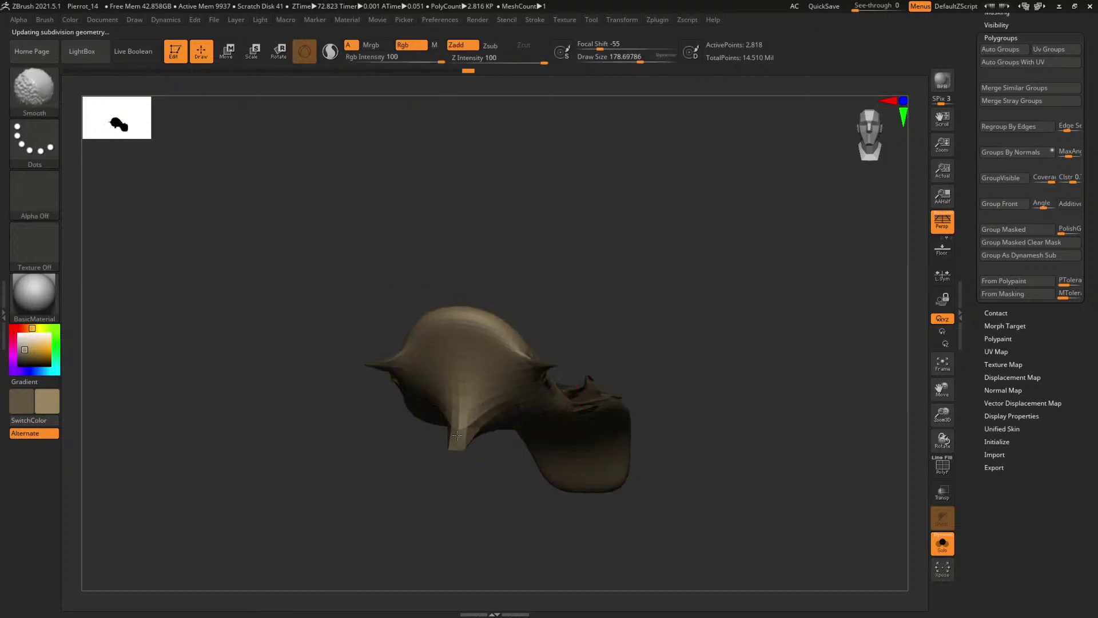
pyautogui.moveTo(678, 338)
pyautogui.mouseDown()
pyautogui.moveTo(688, 318)
pyautogui.moveTo(671, 318)
pyautogui.moveTo(723, 292)
pyautogui.mouseUp()
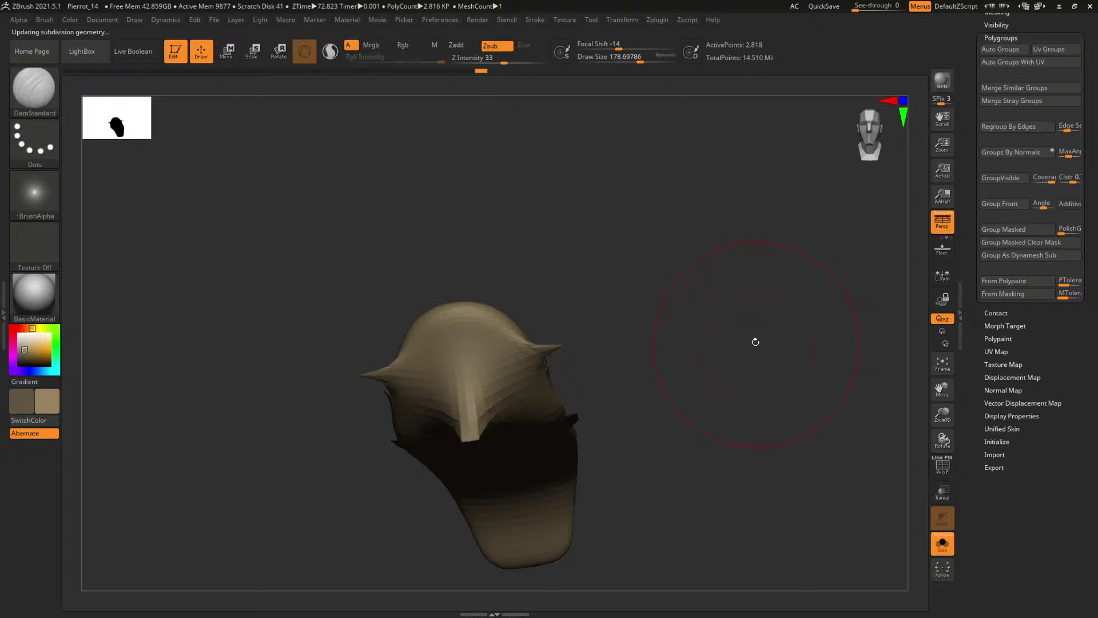
pyautogui.moveTo(755, 342); pyautogui.dragTo(700, 343)
pyautogui.moveTo(473, 396)
pyautogui.keyDown('shift'); pyautogui.mouseDown()
pyautogui.moveTo(503, 372)
pyautogui.moveTo(643, 441)
pyautogui.moveTo(732, 399)
pyautogui.moveTo(739, 331)
pyautogui.moveTo(700, 311)
pyautogui.mouseUp(); pyautogui.keyUp('shift')
pyautogui.moveTo(700, 312); pyautogui.dragTo(600, 328)
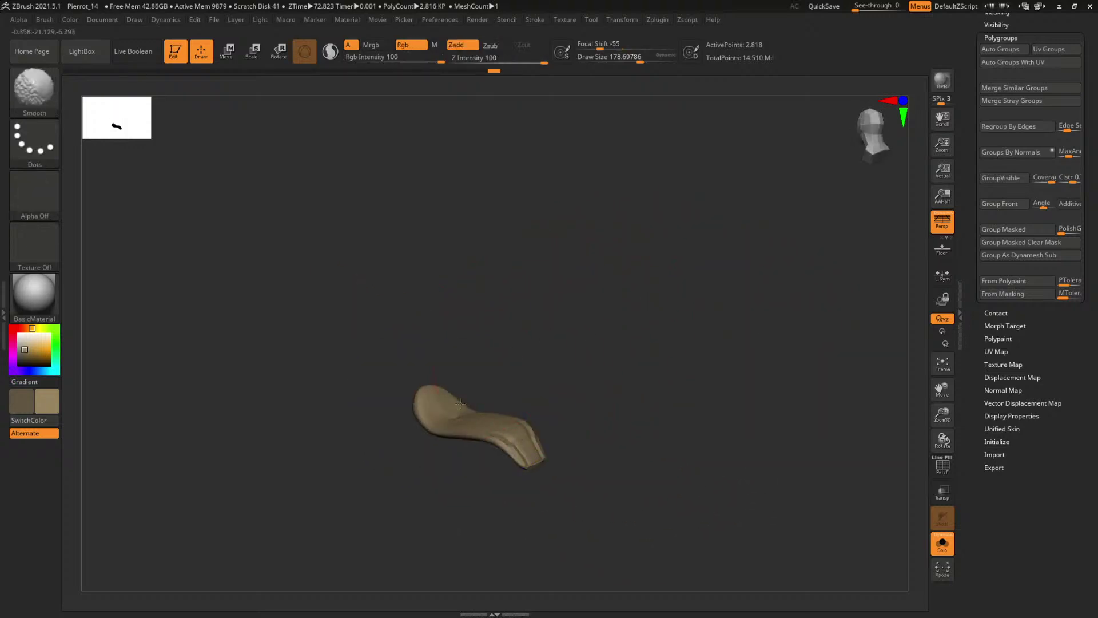
pyautogui.moveTo(460, 403)
pyautogui.keyDown('shift'); pyautogui.mouseDown()
pyautogui.moveTo(529, 454)
pyautogui.moveTo(574, 467)
pyautogui.mouseUp(); pyautogui.keyUp('shift')
pyautogui.moveTo(595, 388)
pyautogui.mouseDown()
pyautogui.moveTo(608, 355)
pyautogui.moveTo(663, 350)
pyautogui.mouseUp()
# - Raise the tongue to the next subdivision level and smooth out the small spikes around its tip
pyautogui.press('d')
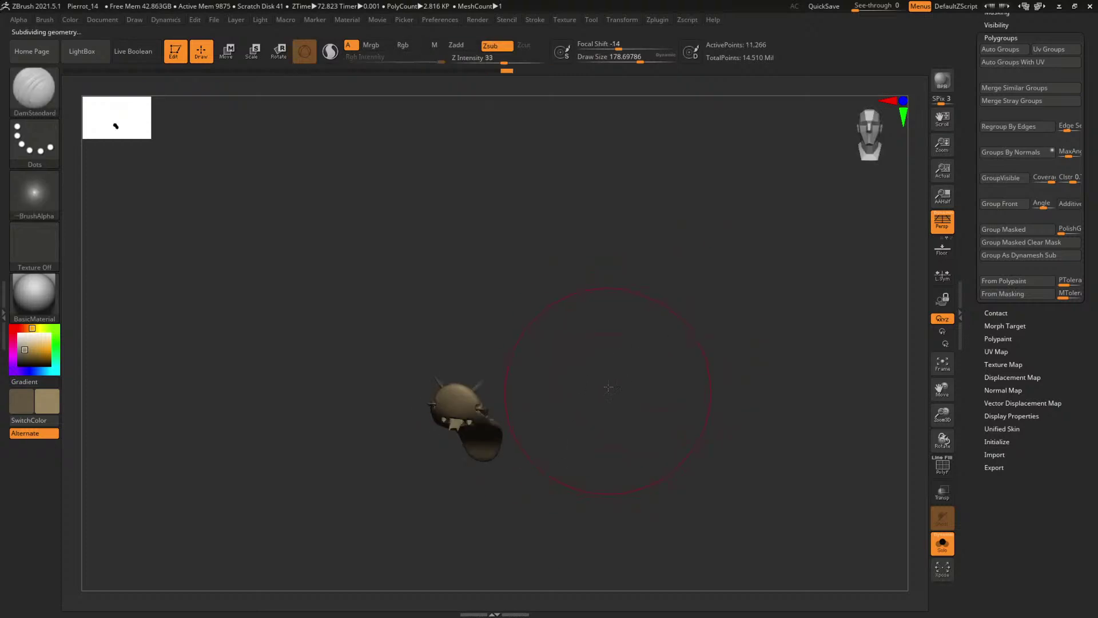
pyautogui.moveTo(608, 387)
pyautogui.keyDown('alt'); pyautogui.mouseDown()
pyautogui.moveTo(637, 382)
pyautogui.moveTo(640, 403)
pyautogui.mouseUp(); pyautogui.keyUp('alt')
pyautogui.keyDown('shift'); pyautogui.moveTo(460, 371); pyautogui.dragTo(498, 348); pyautogui.keyUp('shift')
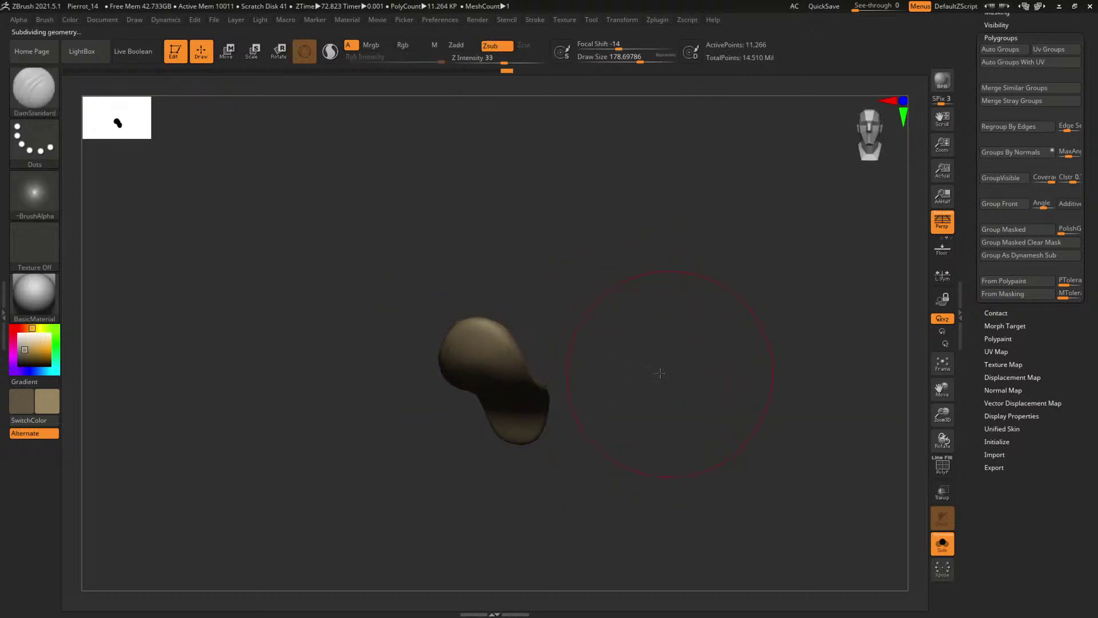
pyautogui.moveTo(588, 331)
pyautogui.mouseDown()
pyautogui.moveTo(551, 375)
pyautogui.moveTo(681, 334)
pyautogui.mouseUp()
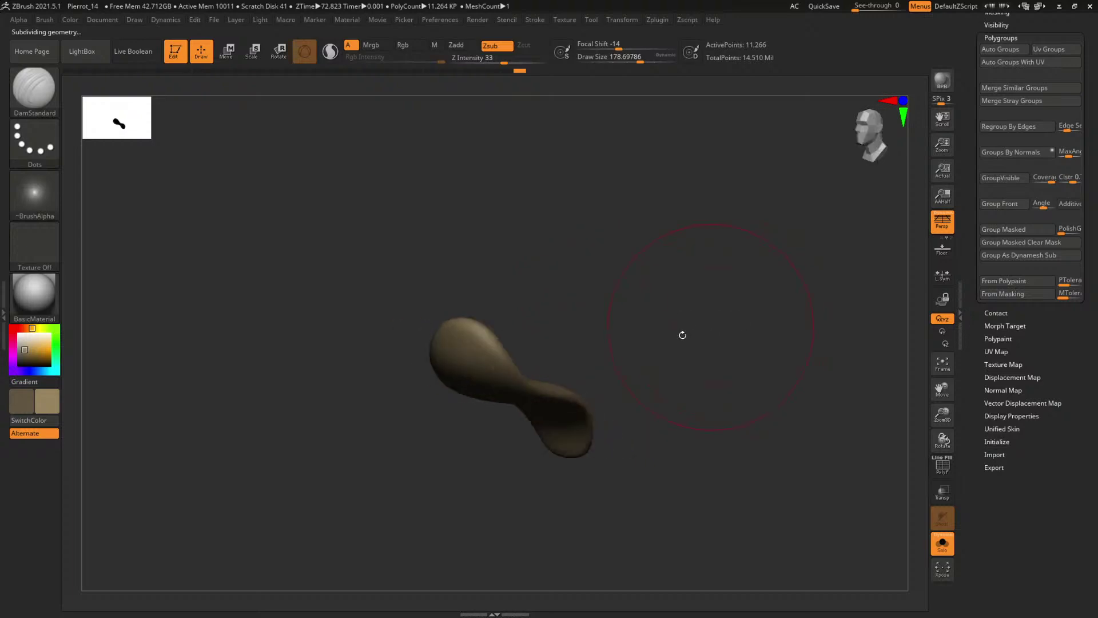
# - Raise the tongue through two further subdivision levels, smoothing its surface at each one
pyautogui.press('d')
pyautogui.moveTo(500, 373)
pyautogui.keyDown('shift'); pyautogui.mouseDown()
pyautogui.moveTo(466, 382)
pyautogui.moveTo(495, 366)
pyautogui.moveTo(606, 418)
pyautogui.mouseUp(); pyautogui.keyUp('shift')
pyautogui.moveTo(686, 402); pyautogui.dragTo(666, 440)
pyautogui.keyDown('shift'); pyautogui.moveTo(593, 397); pyautogui.dragTo(646, 426); pyautogui.keyUp('shift')
pyautogui.moveTo(708, 397); pyautogui.dragTo(738, 373)
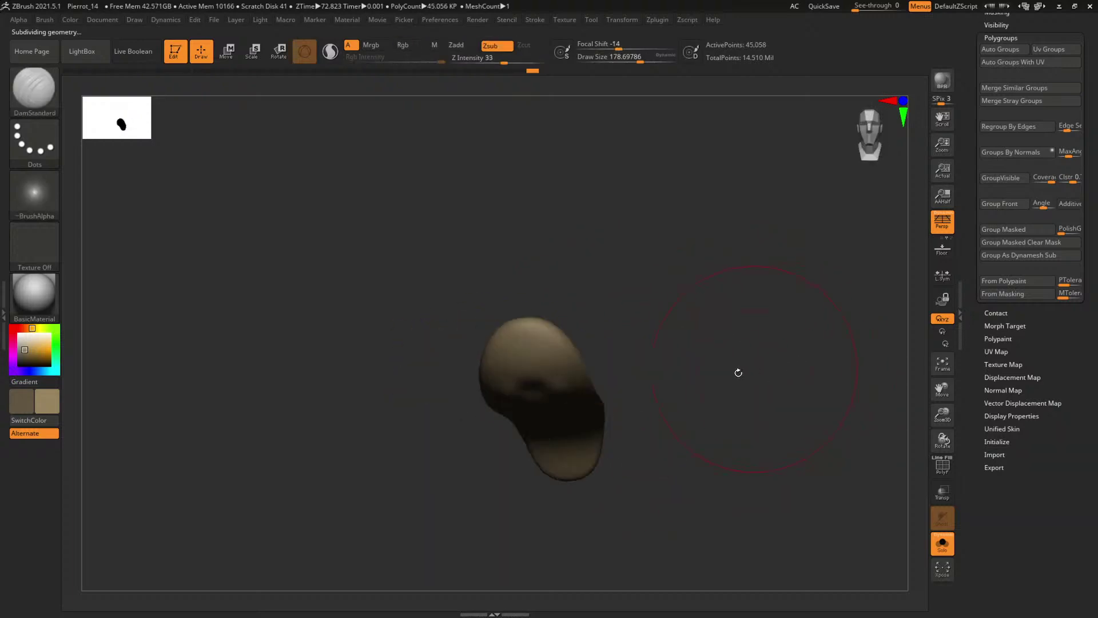
pyautogui.press('d')
pyautogui.moveTo(576, 380)
pyautogui.keyDown('shift'); pyautogui.mouseDown()
pyautogui.moveTo(554, 371)
pyautogui.moveTo(574, 390)
pyautogui.mouseUp(); pyautogui.keyUp('shift')
pyautogui.moveTo(688, 378); pyautogui.dragTo(589, 371)
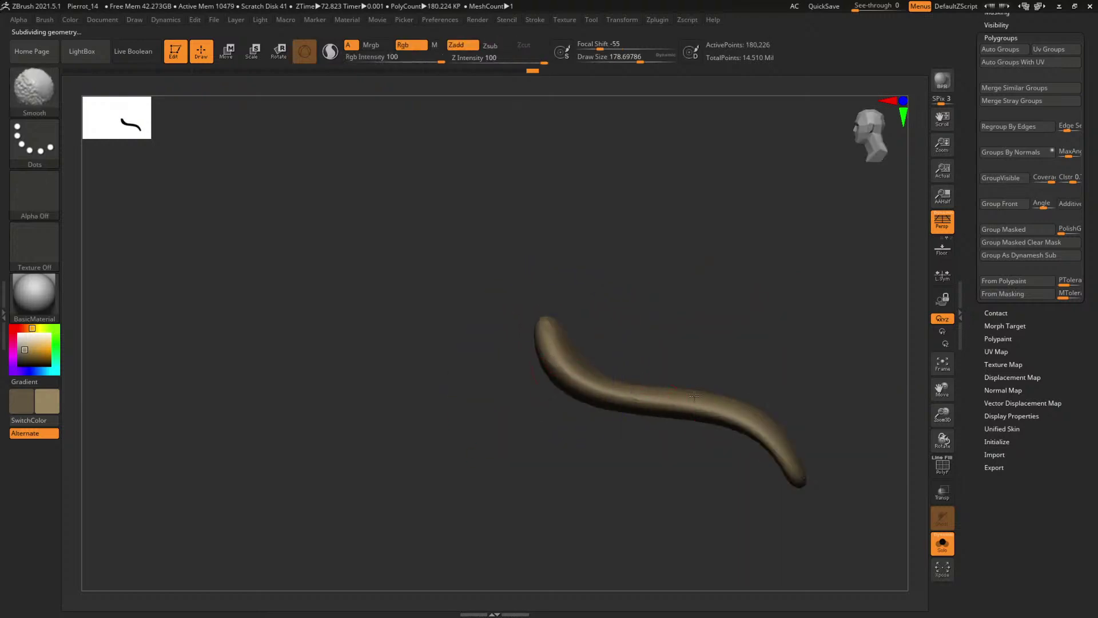
pyautogui.moveTo(774, 365); pyautogui.dragTo(749, 428)
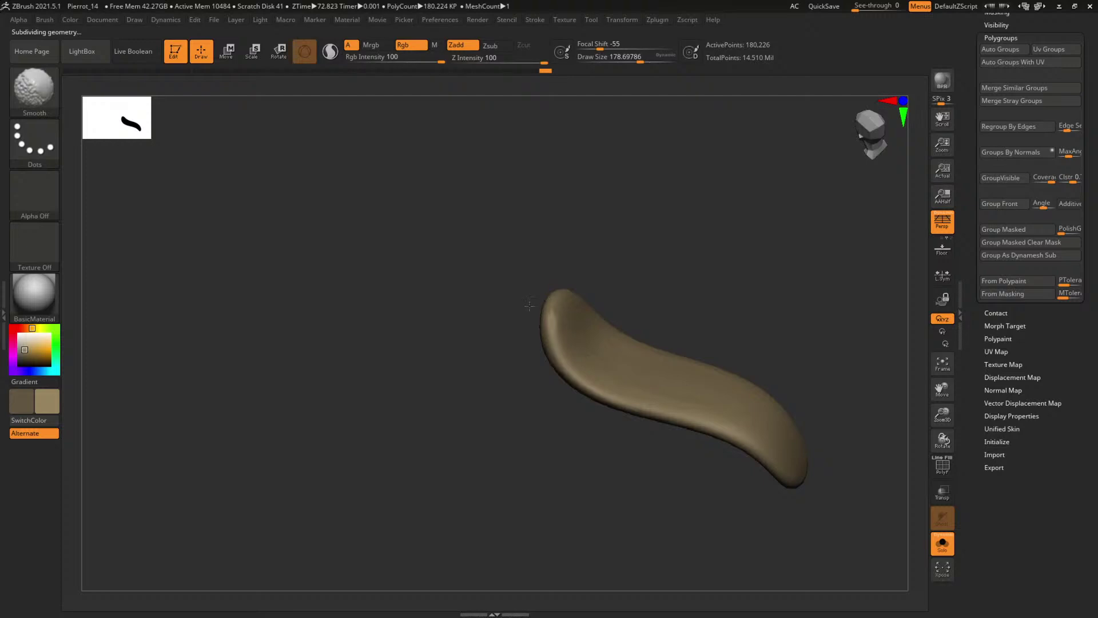
# - Drop the tongue two subdivision levels, smooth the remaining dent near its tip and raise it two levels again
pyautogui.hotkey('shift', 'd')
pyautogui.moveTo(529, 306); pyautogui.dragTo(654, 277)
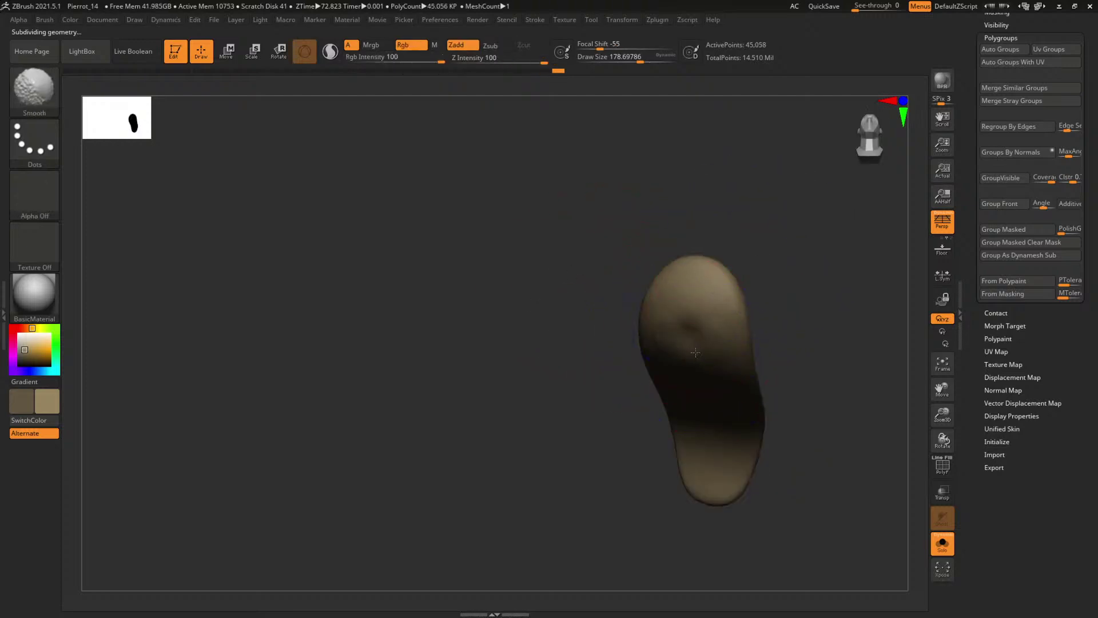
pyautogui.hotkey('shift', 'd')
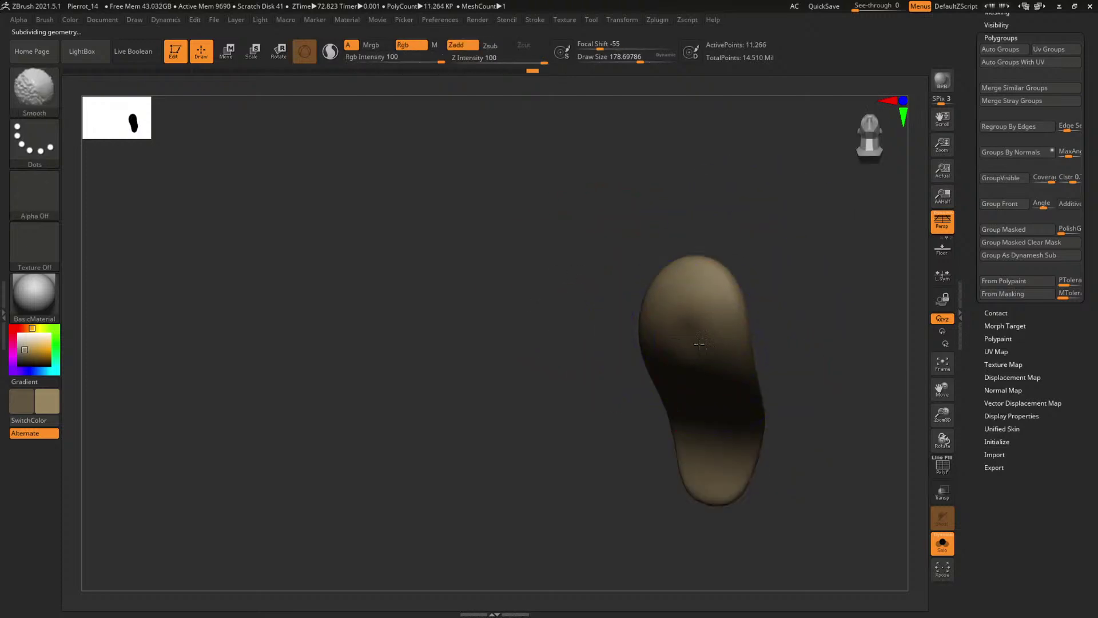
pyautogui.moveTo(803, 338); pyautogui.dragTo(846, 324)
pyautogui.press('d')
pyautogui.moveTo(767, 307); pyautogui.dragTo(757, 313)
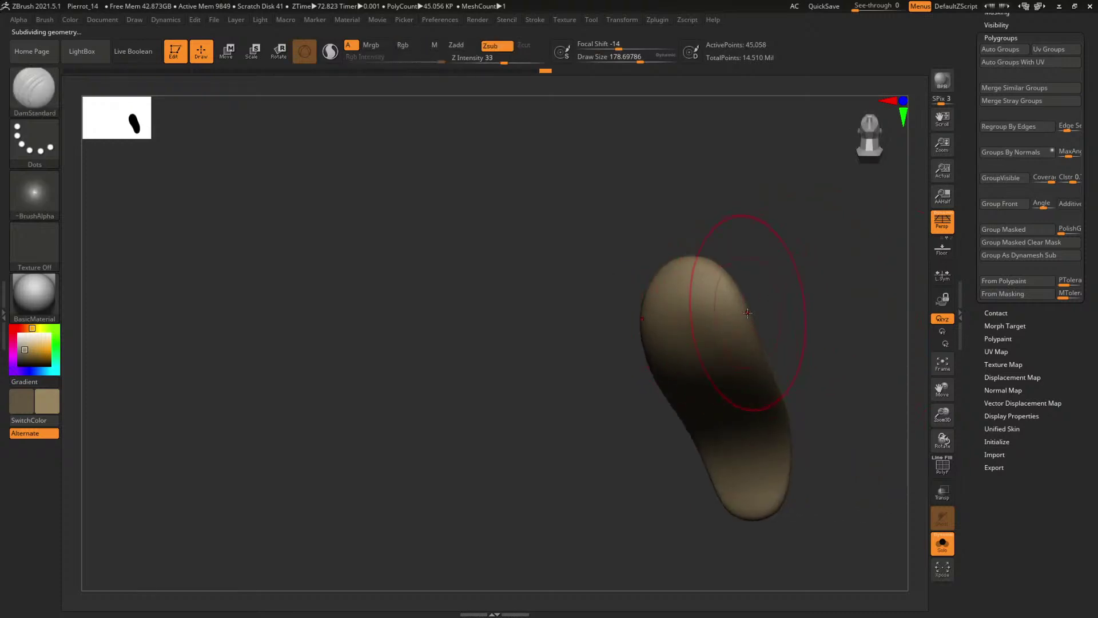
pyautogui.press('d')
pyautogui.moveTo(833, 318); pyautogui.dragTo(822, 361)
# - Lower Body_GEO to its lowest subdivision level and unhide the whole body mesh
pyautogui.hotkey('shift', 'd')
pyautogui.hotkey('shift', 'd')
pyautogui.hotkey('shift', 'd')
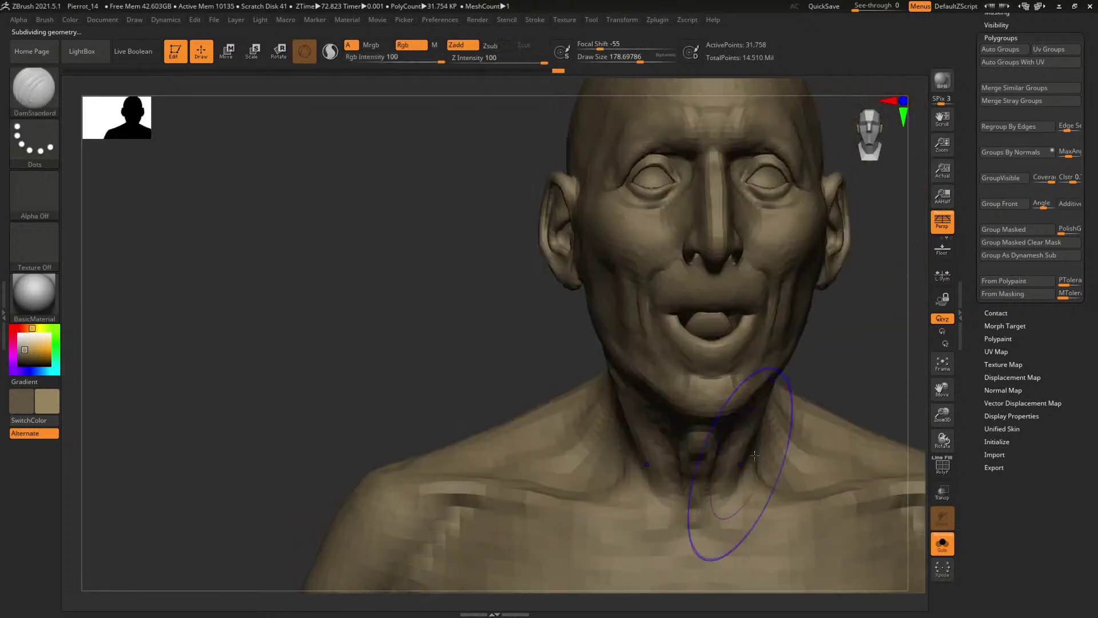
pyautogui.hotkey('shift', 'f')
pyautogui.hotkey('shift', 'f')
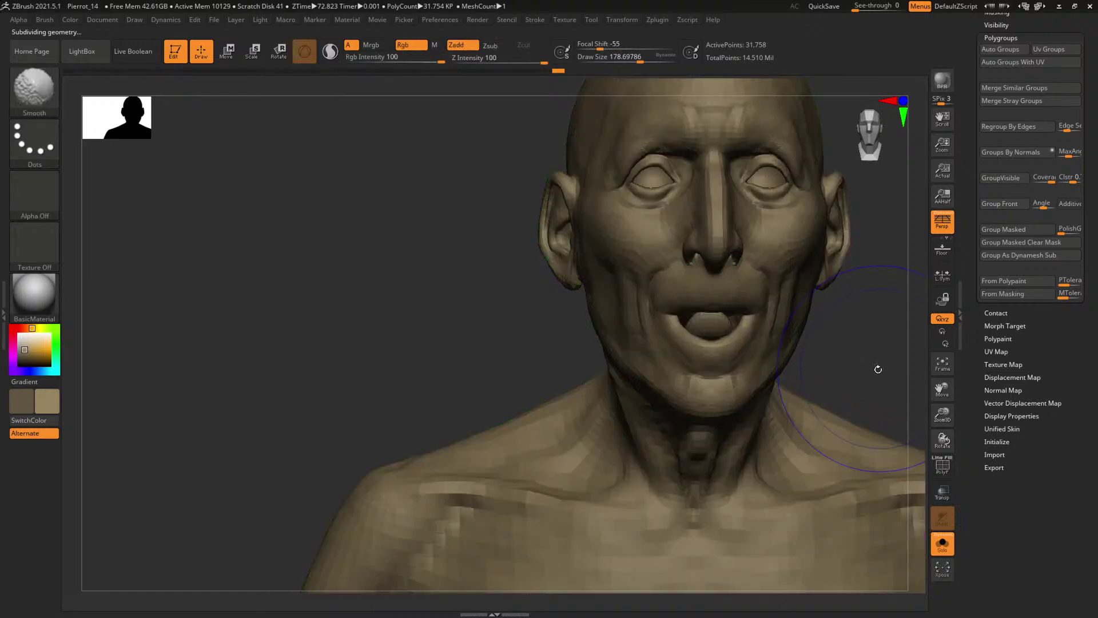
# - Import Body_GEO.obj over Body_GEO's lowest level and raise the body to its highest subdivision level
pyautogui.keyDown('alt'); pyautogui.moveTo(857, 375); pyautogui.dragTo(737, 406); pyautogui.keyUp('alt')
pyautogui.scroll(5, 1001, 63)
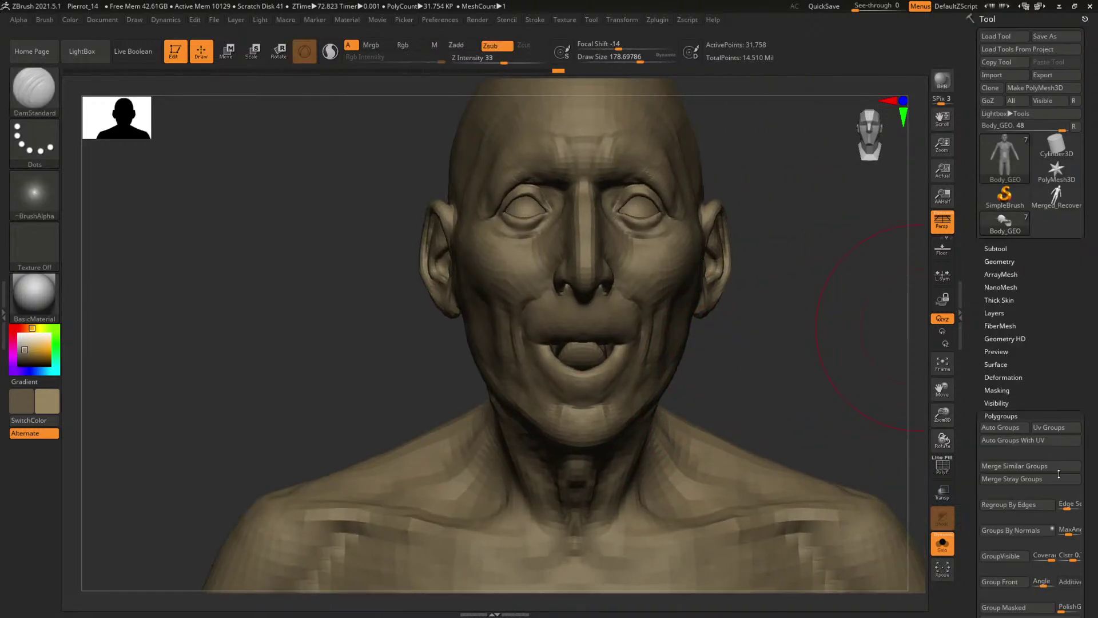
pyautogui.click(992, 75)
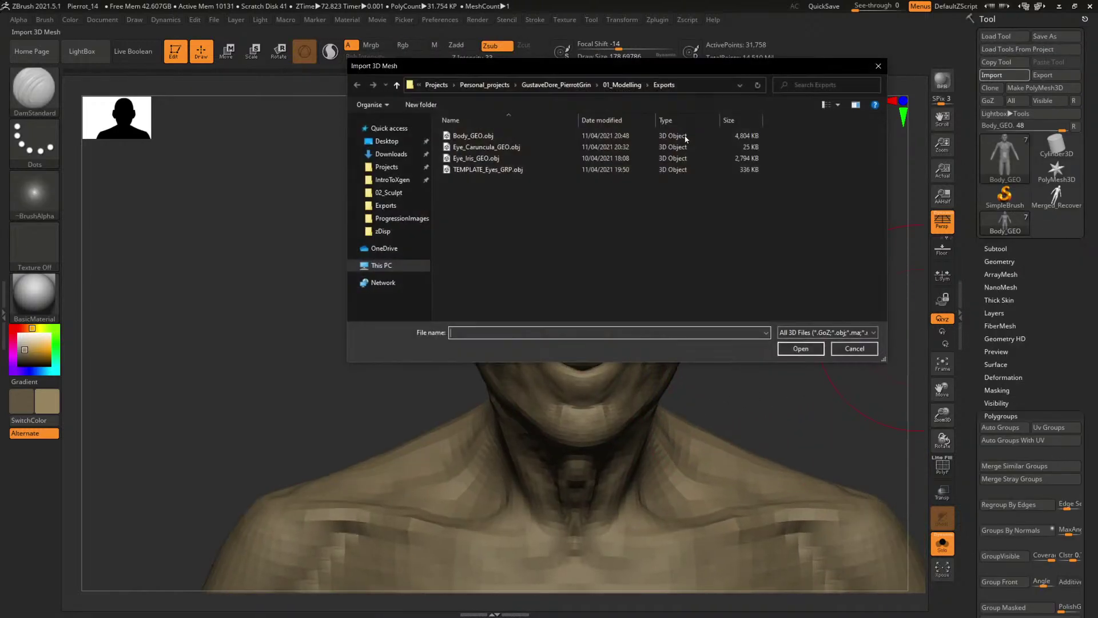
pyautogui.doubleClick(462, 136)
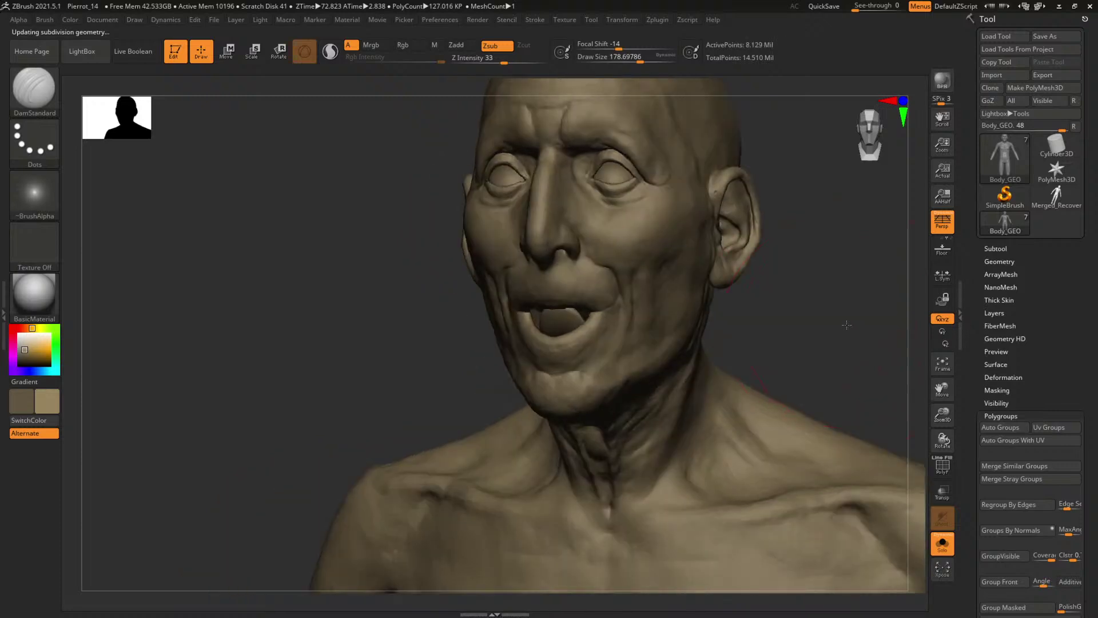
pyautogui.moveTo(812, 347); pyautogui.dragTo(797, 334)
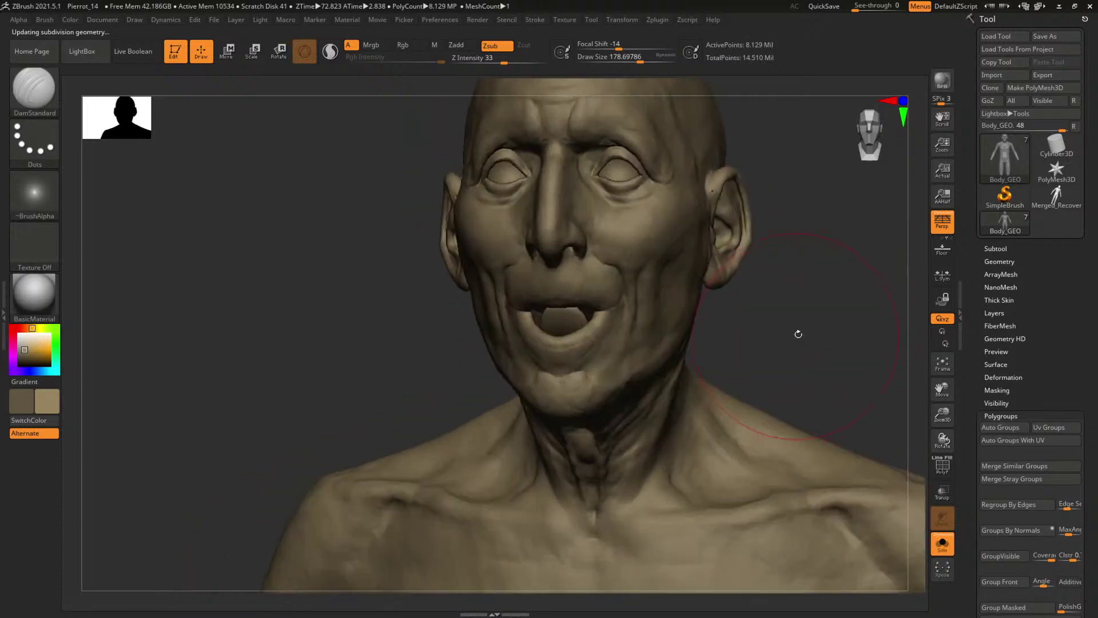
# - Leave solo view and show the PolySphere1_5 tongue subtool to compare it inside the body's open mouth
pyautogui.click(943, 545)
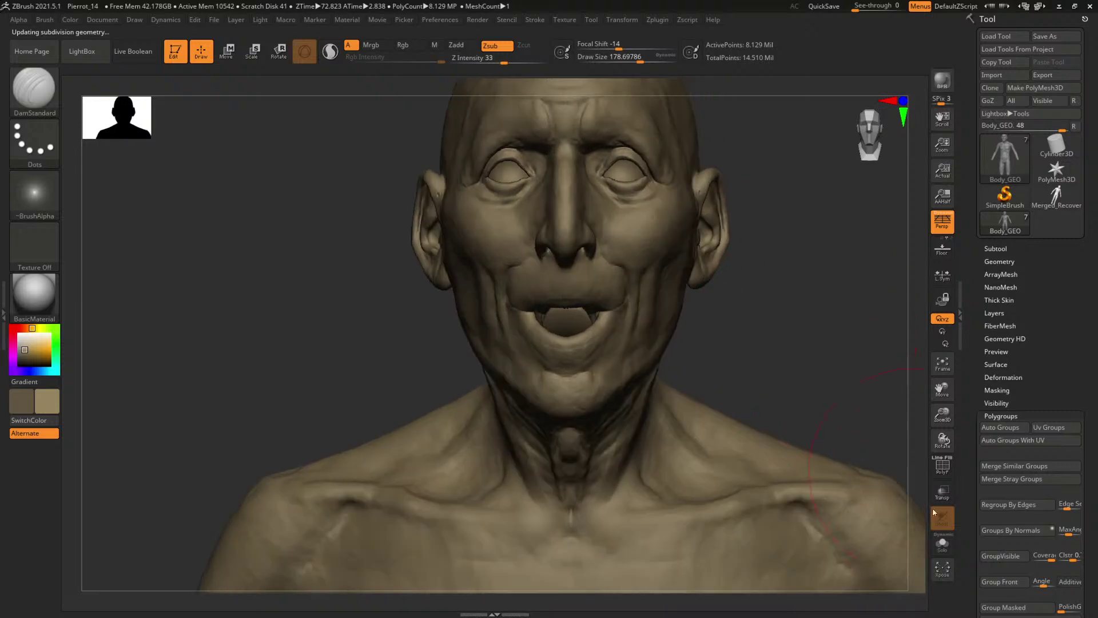
pyautogui.click(1006, 248)
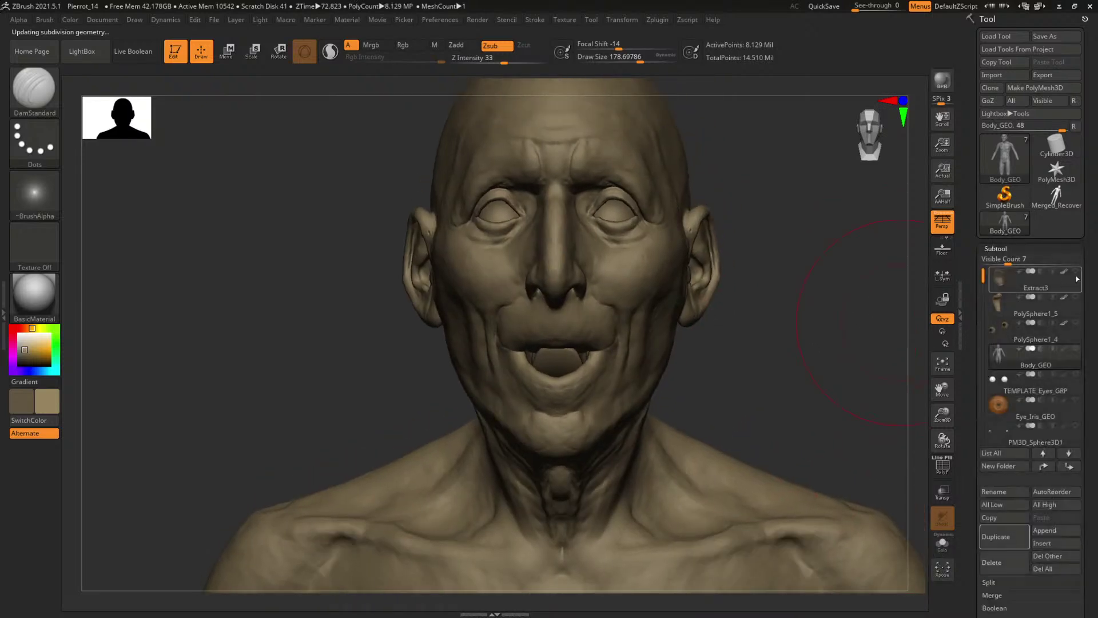
pyautogui.click(1076, 297)
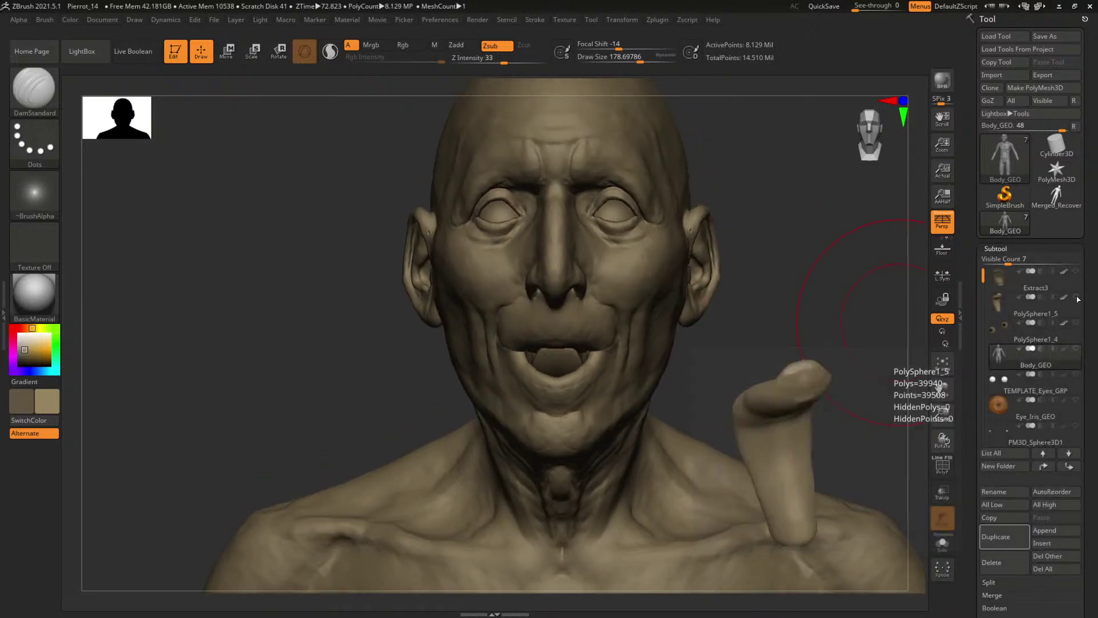
pyautogui.moveTo(813, 330)
pyautogui.mouseDown()
pyautogui.moveTo(809, 308)
pyautogui.moveTo(306, 354)
pyautogui.moveTo(423, 351)
pyautogui.mouseUp()
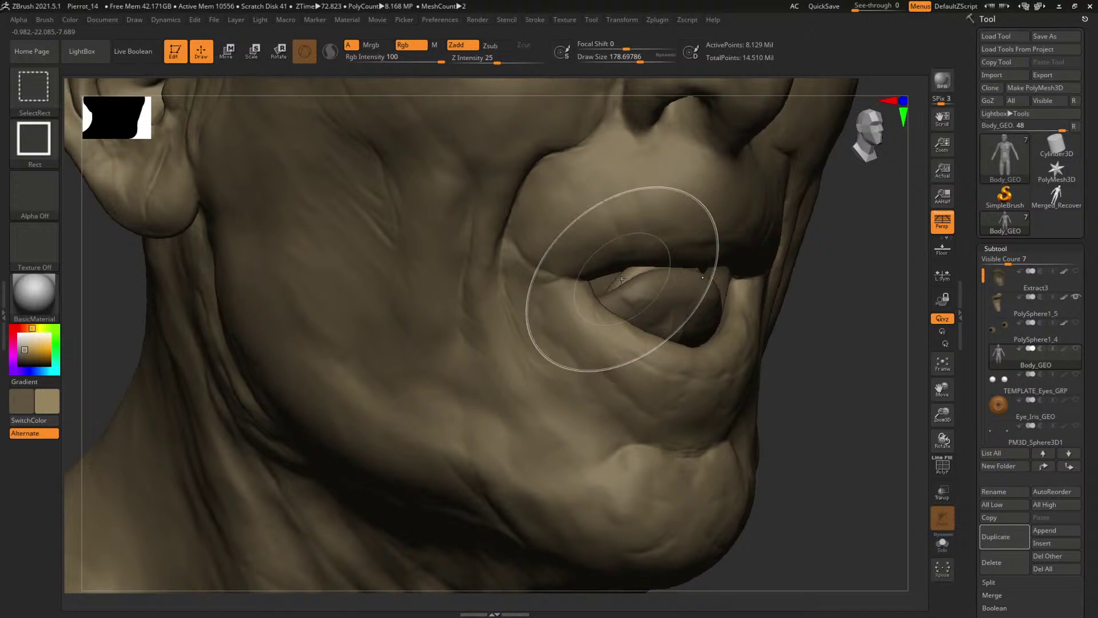
# - Isolate Body_GEO, display its wireframe and lower it to its lowest subdivision level
pyautogui.click(944, 549)
pyautogui.hotkey('ctrl', 'shift')
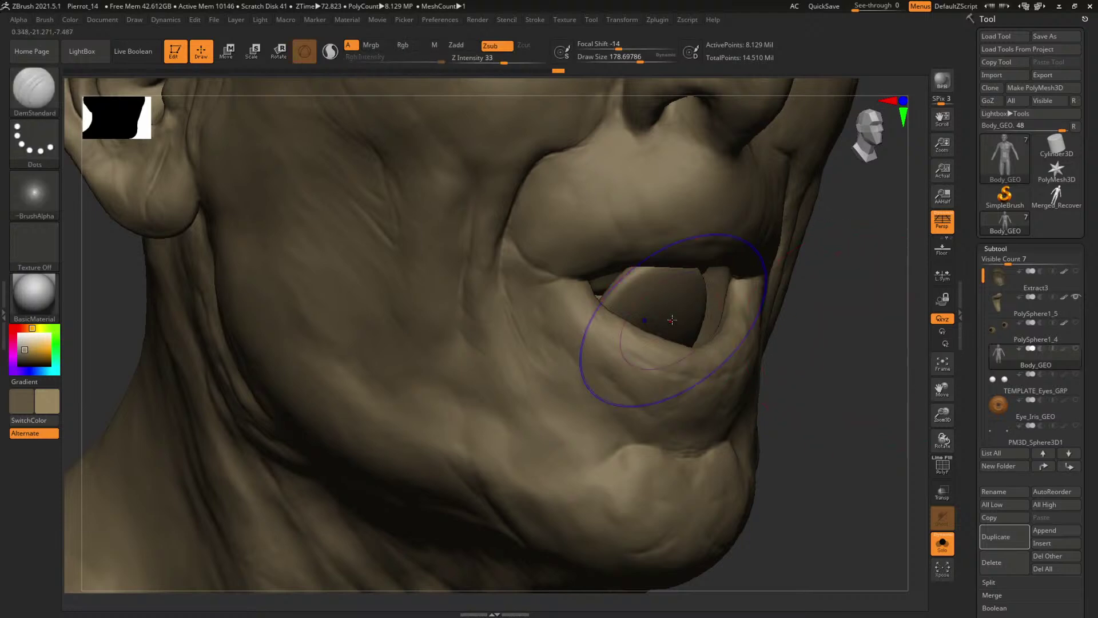
pyautogui.hotkey('shift', 'f')
pyautogui.hotkey('shift', 'd')
pyautogui.hotkey('shift', 'd')
pyautogui.hotkey('shift', 'd')
pyautogui.hotkey('shift', 'd')
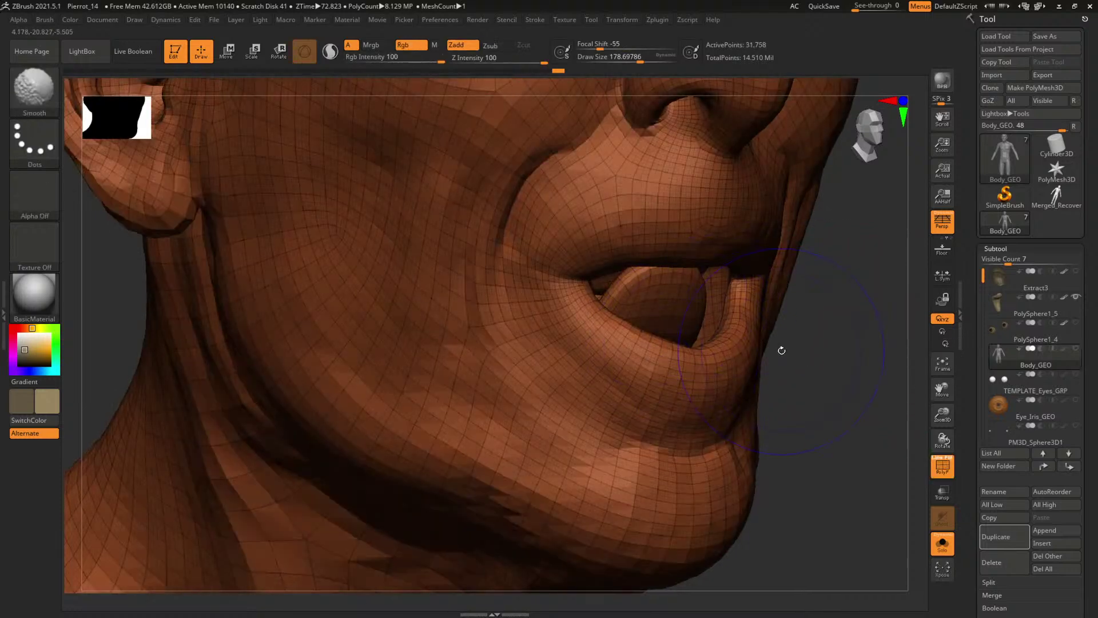
# - Create polygroups on the body from its UVs and isolate the tongue inside the mouth
pyautogui.scroll(-5, 1082, 532)
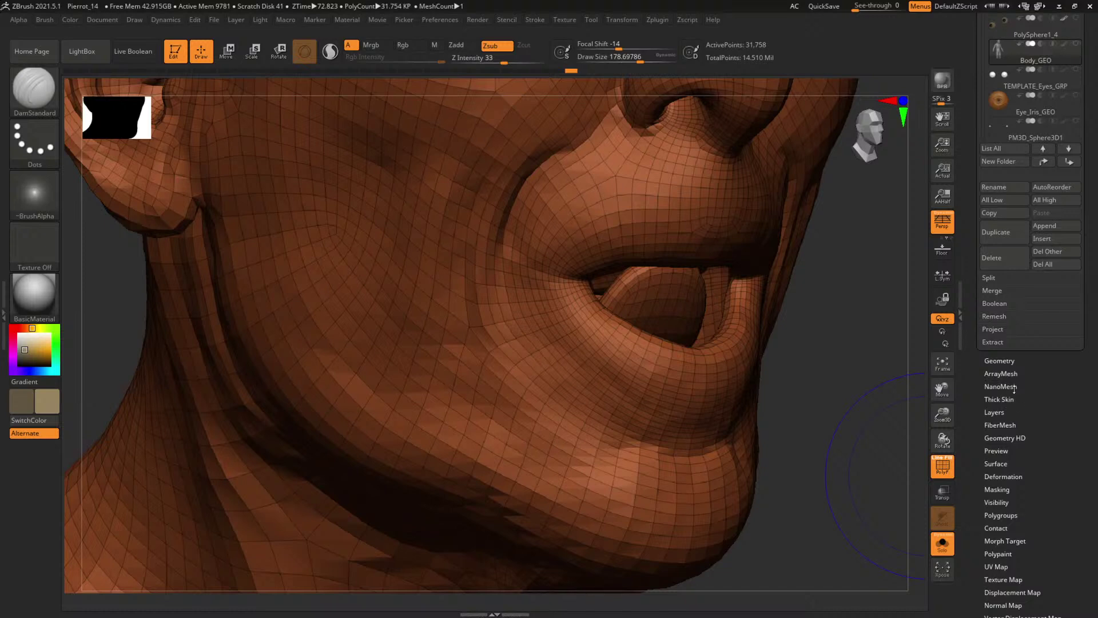
pyautogui.click(1000, 515)
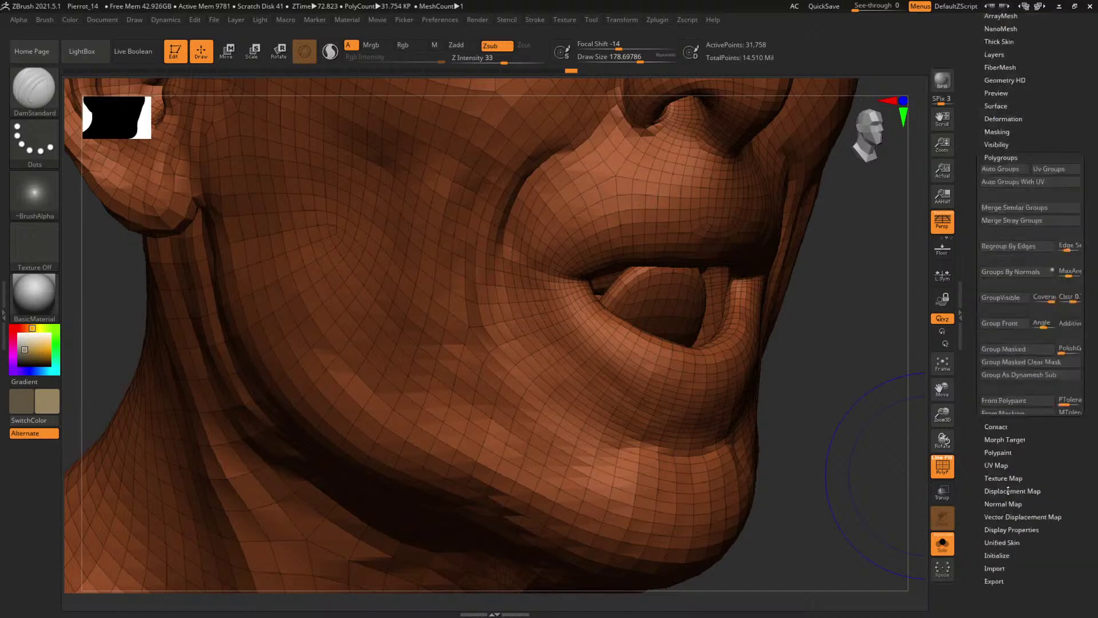
pyautogui.click(1044, 129)
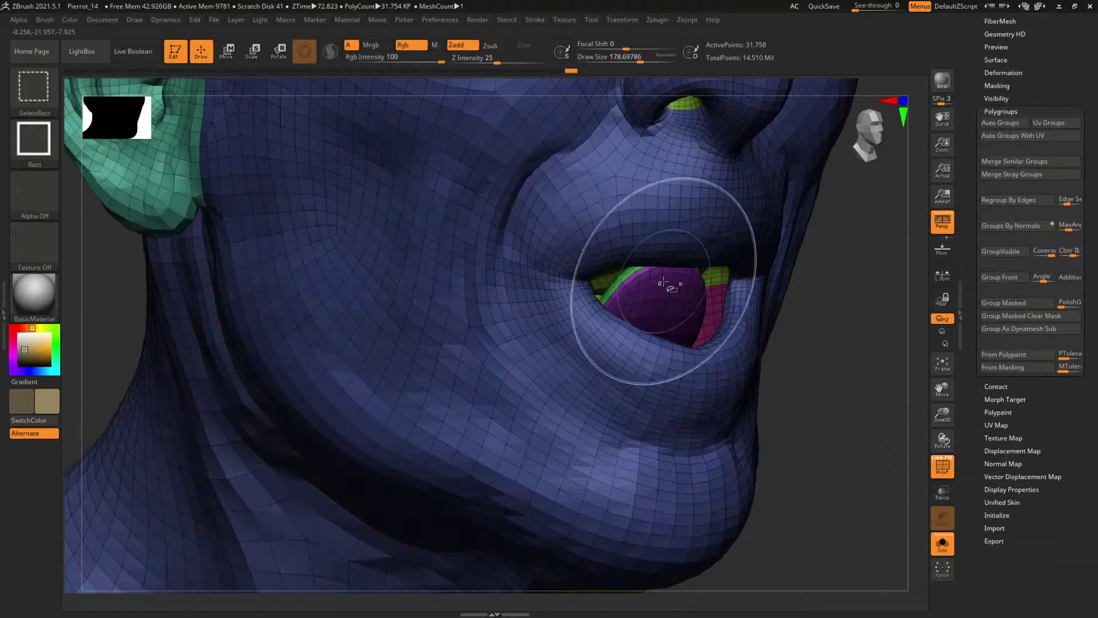
pyautogui.keyDown('ctrl'); pyautogui.keyDown('shift'); pyautogui.click(669, 300); pyautogui.keyUp('shift'); pyautogui.keyUp('ctrl')
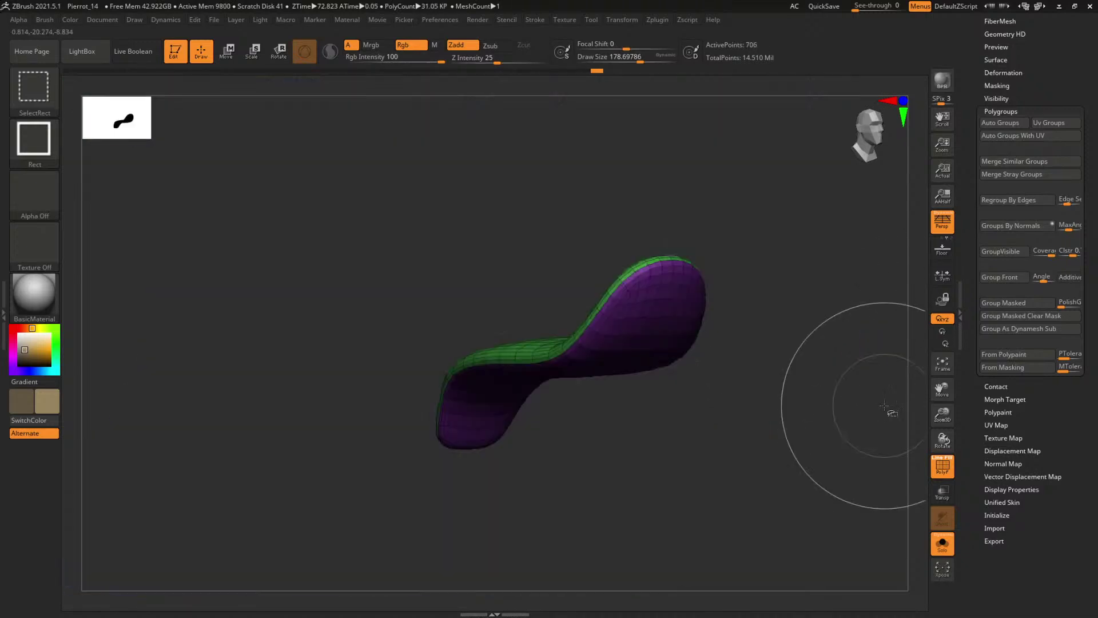
pyautogui.hotkey('shift', 'f')
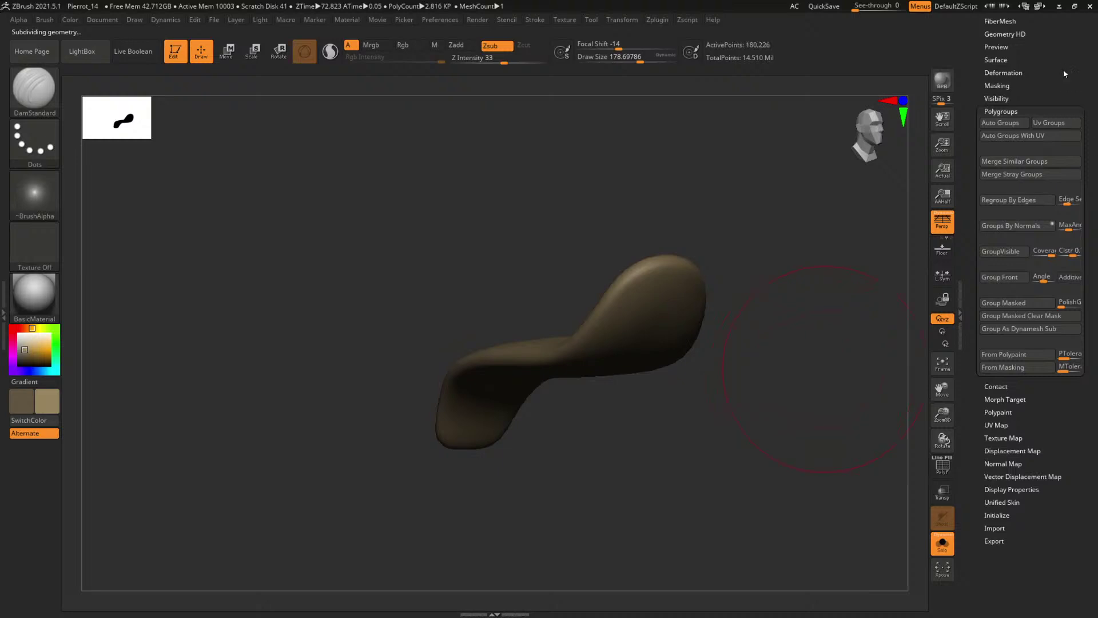
# - Show the PolySphere1_5 subtool together with the isolated tongue and switch to the Move brush
pyautogui.scroll(10, 1061, 72)
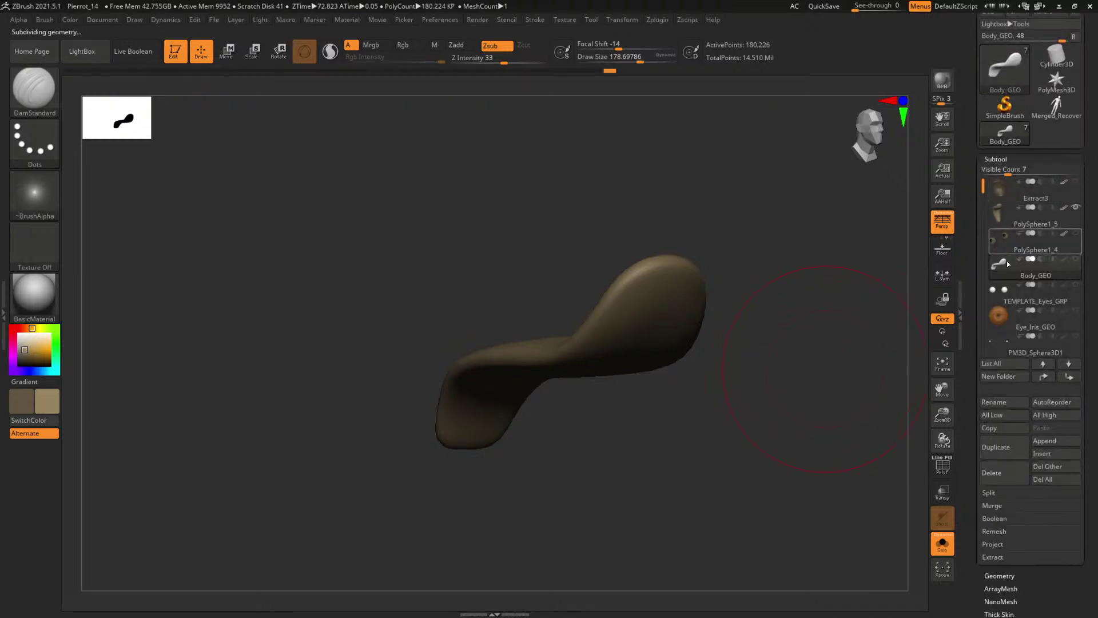
pyautogui.click(941, 544)
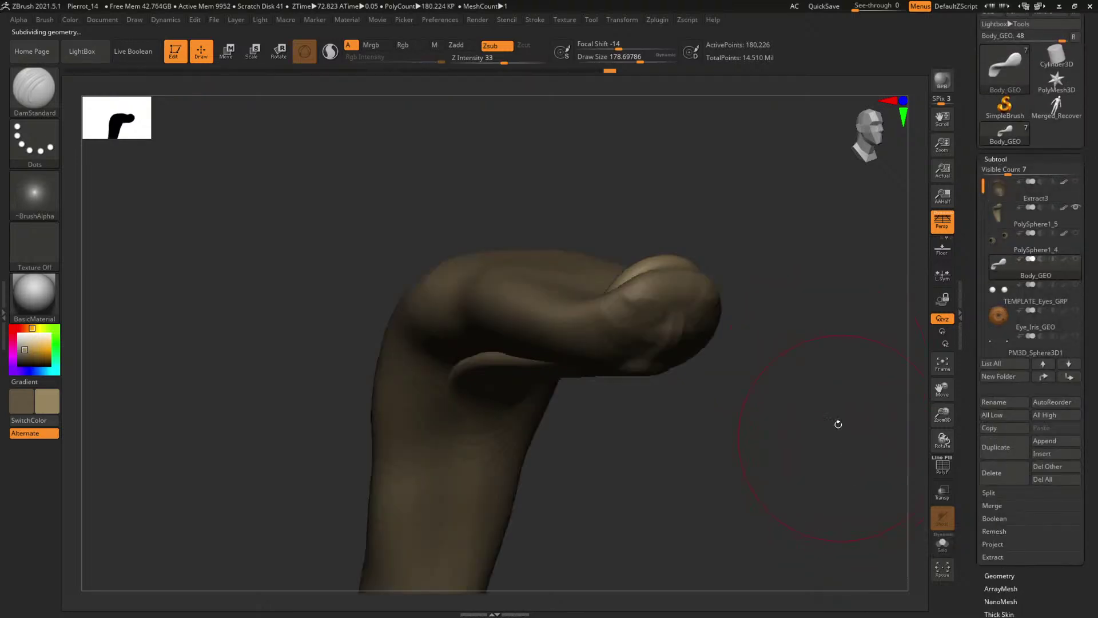
pyautogui.moveTo(835, 422); pyautogui.dragTo(767, 363)
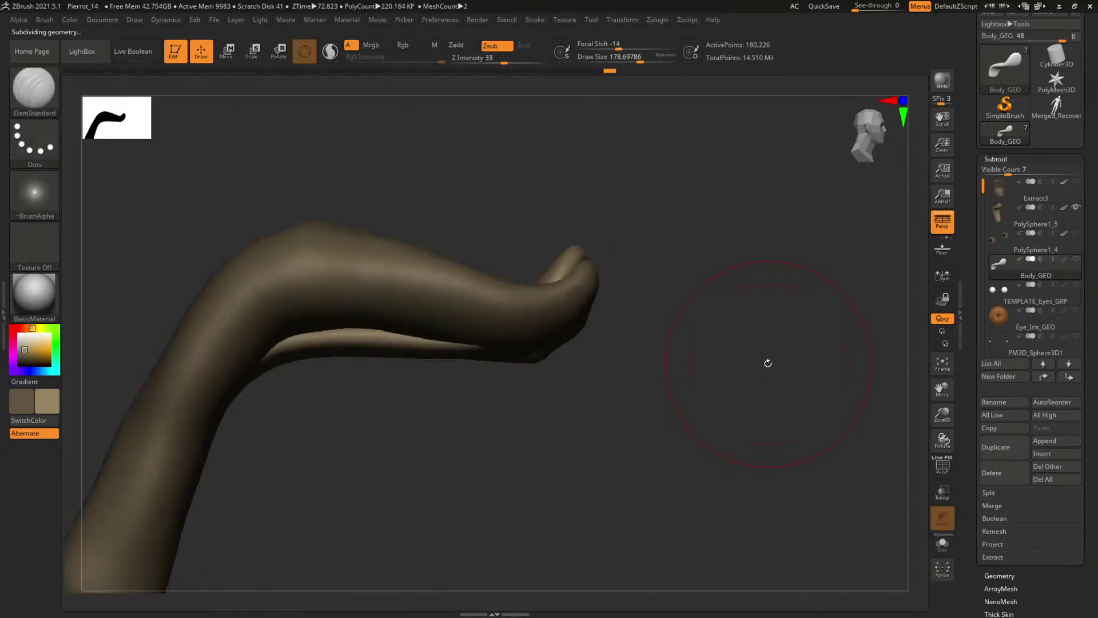
pyautogui.moveTo(627, 274); pyautogui.dragTo(758, 276)
pyautogui.hotkey('shift', 'f')
pyautogui.press('b')
pyautogui.press('v')
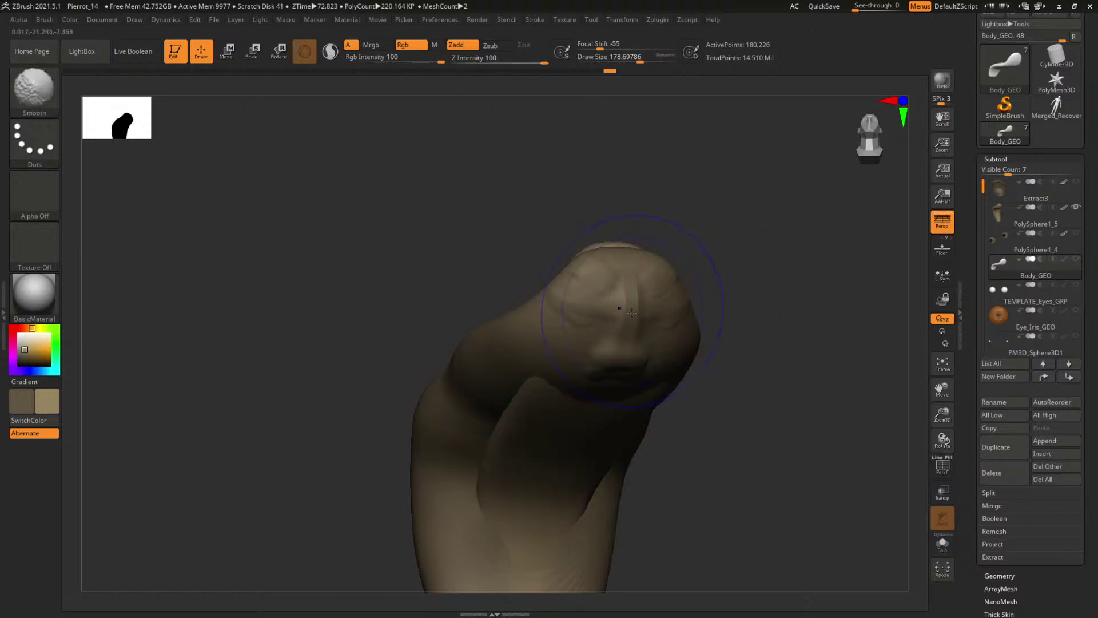
pyautogui.keyDown('shift'); pyautogui.moveTo(620, 306); pyautogui.dragTo(622, 309); pyautogui.keyUp('shift')
pyautogui.press('space')
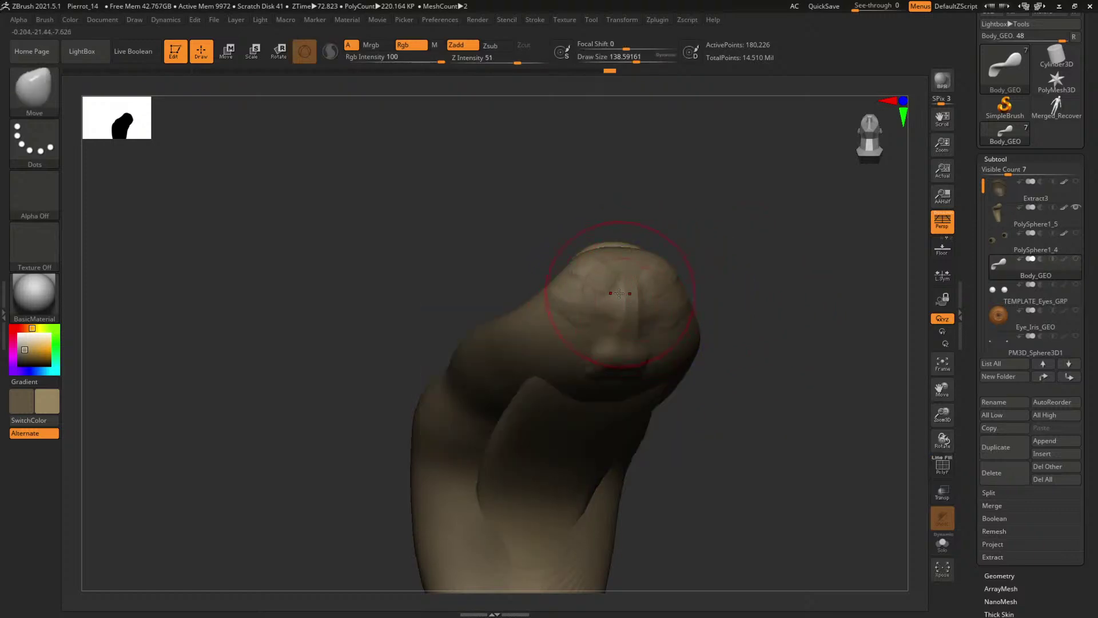
# - Drop the tongue to its lowest subdivision level and enlarge the Move brush to a draw size of about 322
pyautogui.moveTo(737, 271); pyautogui.dragTo(694, 284)
pyautogui.hotkey('shift', 'f')
pyautogui.press('space')
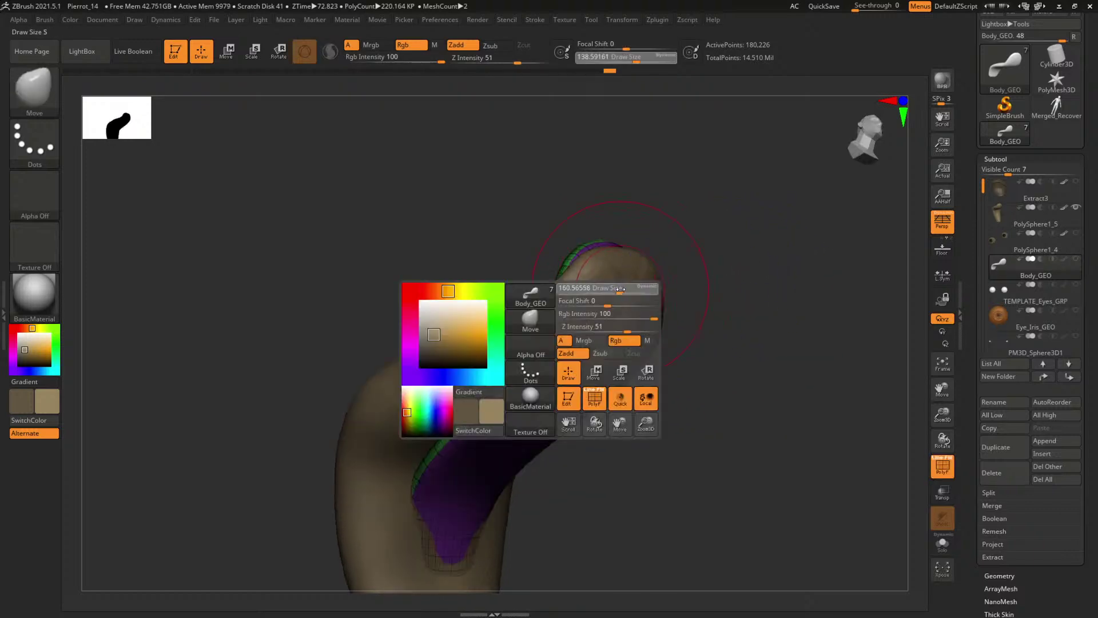
pyautogui.hotkey('shift', 'd')
pyautogui.press('space')
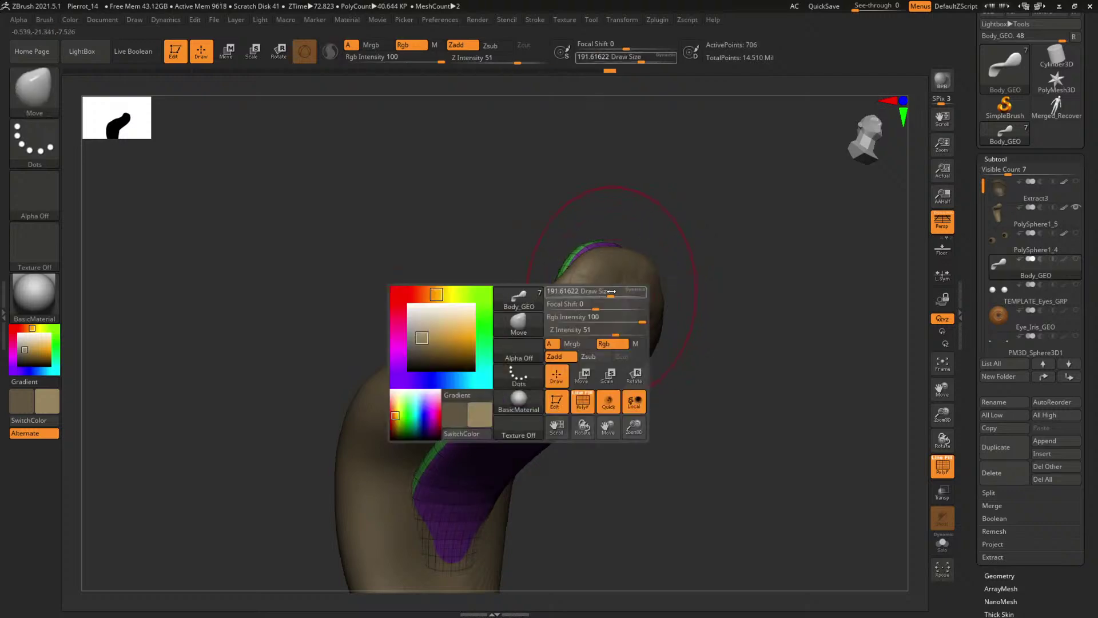
pyautogui.moveTo(612, 291); pyautogui.dragTo(644, 303)
pyautogui.moveTo(642, 304); pyautogui.dragTo(698, 320, button='right')
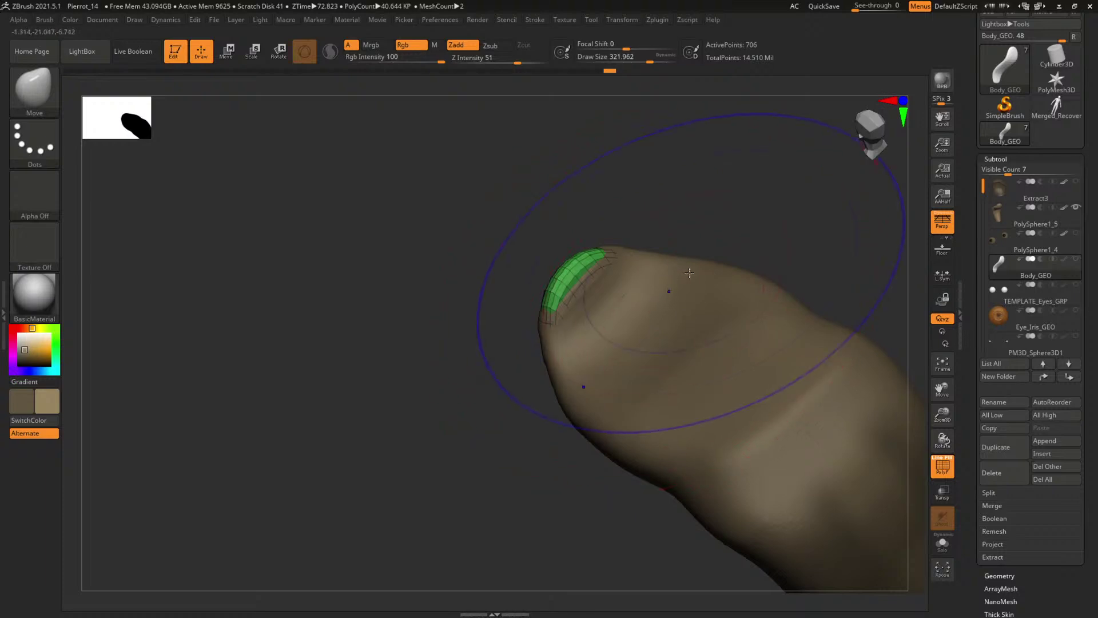
# - Reshape the tongue's tip and front with the Move brush to follow the PolySphere1_5 tongue
pyautogui.hotkey('shift', 'f')
pyautogui.moveTo(732, 250)
pyautogui.mouseDown(button='right')
pyautogui.moveTo(816, 215)
pyautogui.moveTo(750, 264)
pyautogui.moveTo(709, 243)
pyautogui.mouseUp(button='right')
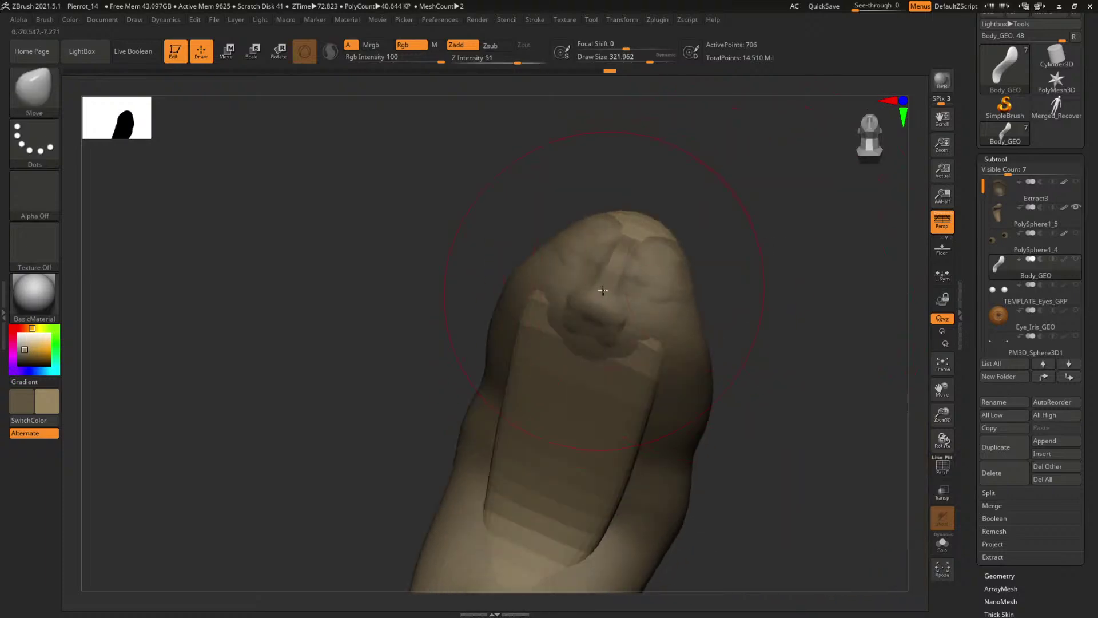
pyautogui.press('space')
pyautogui.moveTo(619, 286); pyautogui.dragTo(622, 260)
pyautogui.moveTo(723, 283); pyautogui.dragTo(748, 269, button='right')
pyautogui.moveTo(649, 337); pyautogui.dragTo(660, 332)
pyautogui.moveTo(680, 311); pyautogui.dragTo(739, 297, button='right')
# - Reduce the Move brush to a draw size of about 155 and turn on the wireframe and ghost transparency
pyautogui.press('space')
pyautogui.moveTo(682, 313); pyautogui.dragTo(676, 313)
pyautogui.hotkey('shift', 'f')
pyautogui.moveTo(675, 313); pyautogui.dragTo(749, 338, button='right')
pyautogui.click(946, 496)
pyautogui.moveTo(852, 343)
pyautogui.mouseDown(button='right')
pyautogui.moveTo(805, 304)
pyautogui.moveTo(761, 309)
pyautogui.mouseUp(button='right')
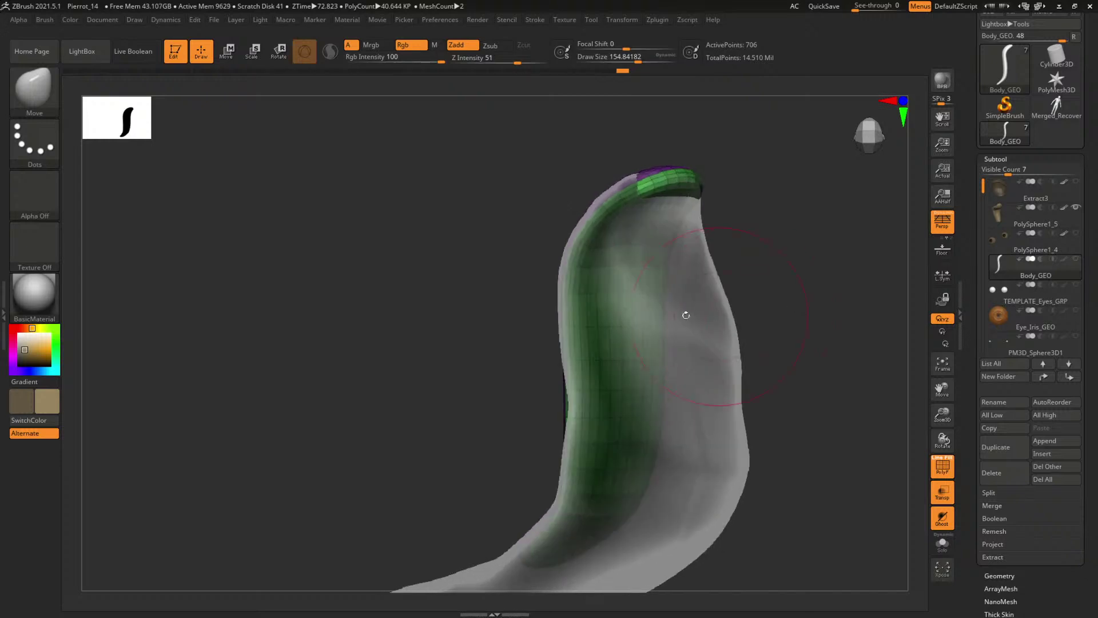
# - Adjust the tongue's side and underside against the transparent PolySphere1_5 using Move brush sizes of about 212 and 149
pyautogui.press('space')
pyautogui.moveTo(684, 313); pyautogui.dragTo(639, 324)
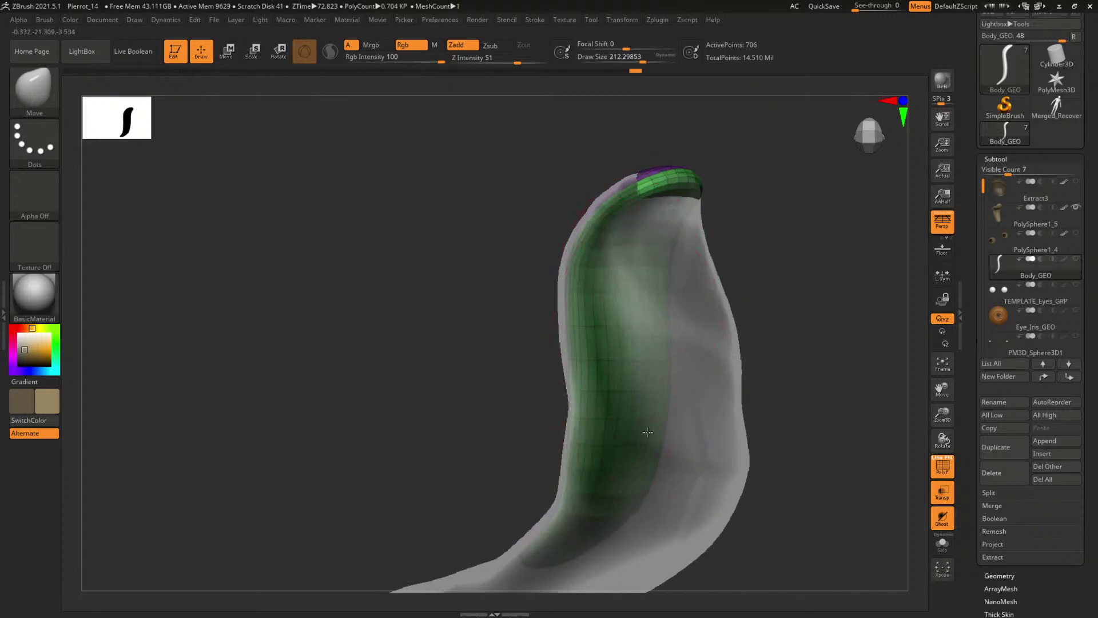
pyautogui.moveTo(638, 397); pyautogui.dragTo(630, 380)
pyautogui.keyDown('alt'); pyautogui.moveTo(795, 378); pyautogui.dragTo(784, 269, button='right'); pyautogui.keyUp('alt')
pyautogui.moveTo(783, 269)
pyautogui.mouseDown(button='right')
pyautogui.moveTo(810, 313)
pyautogui.moveTo(880, 306)
pyautogui.mouseUp(button='right')
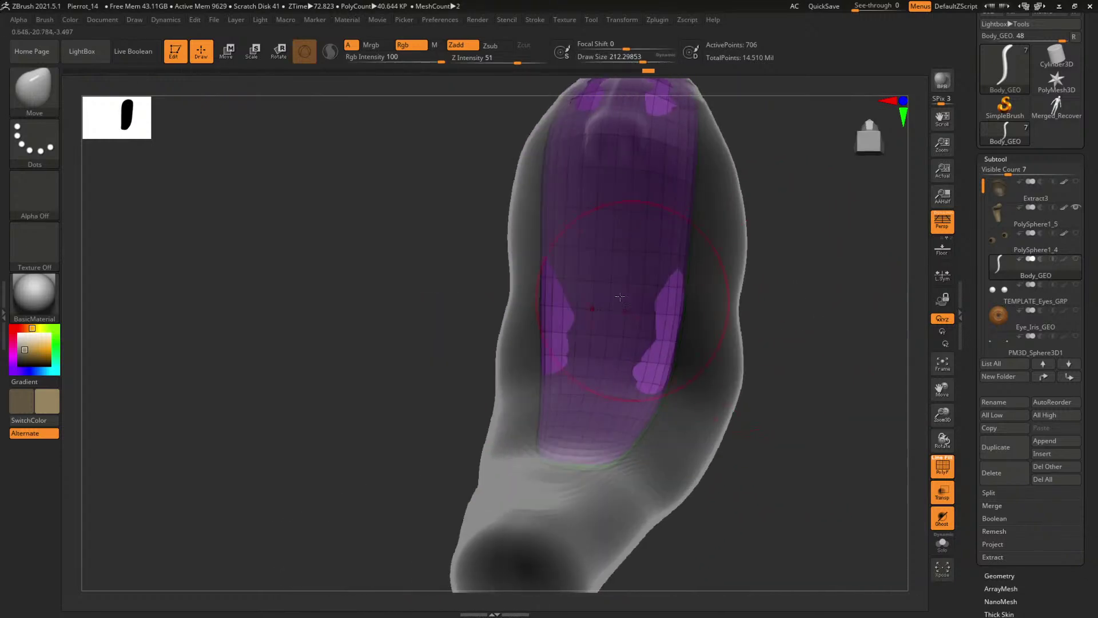
pyautogui.press('space')
pyautogui.moveTo(606, 314); pyautogui.dragTo(605, 293)
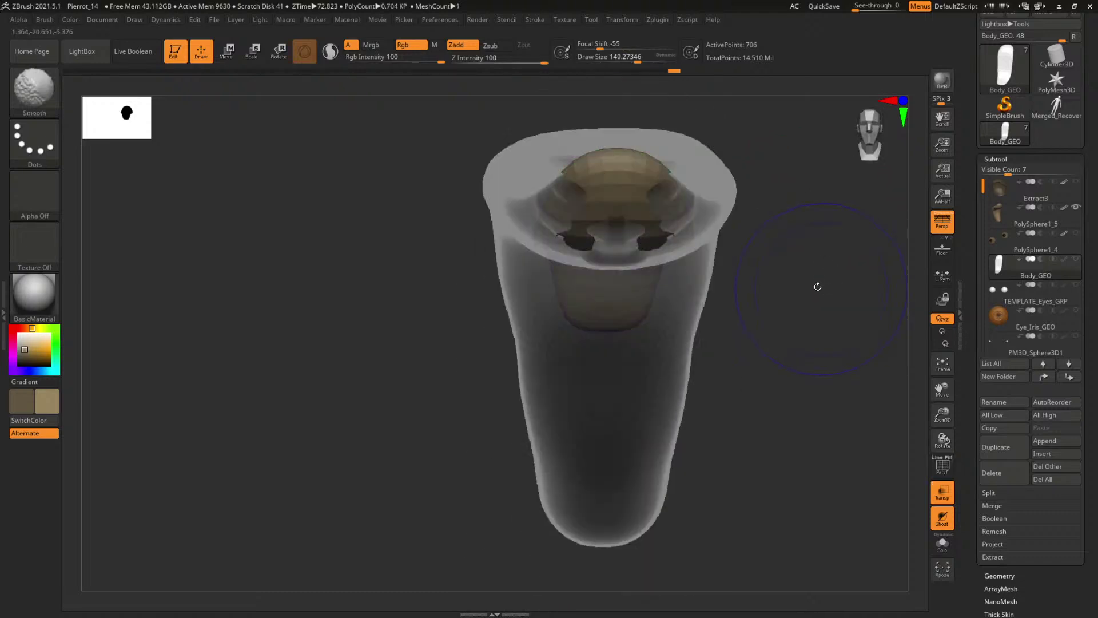
# - Return Body_GEO to solo view and unhide the whole body around the reshaped tongue
pyautogui.moveTo(818, 286); pyautogui.dragTo(804, 338)
pyautogui.click(942, 543)
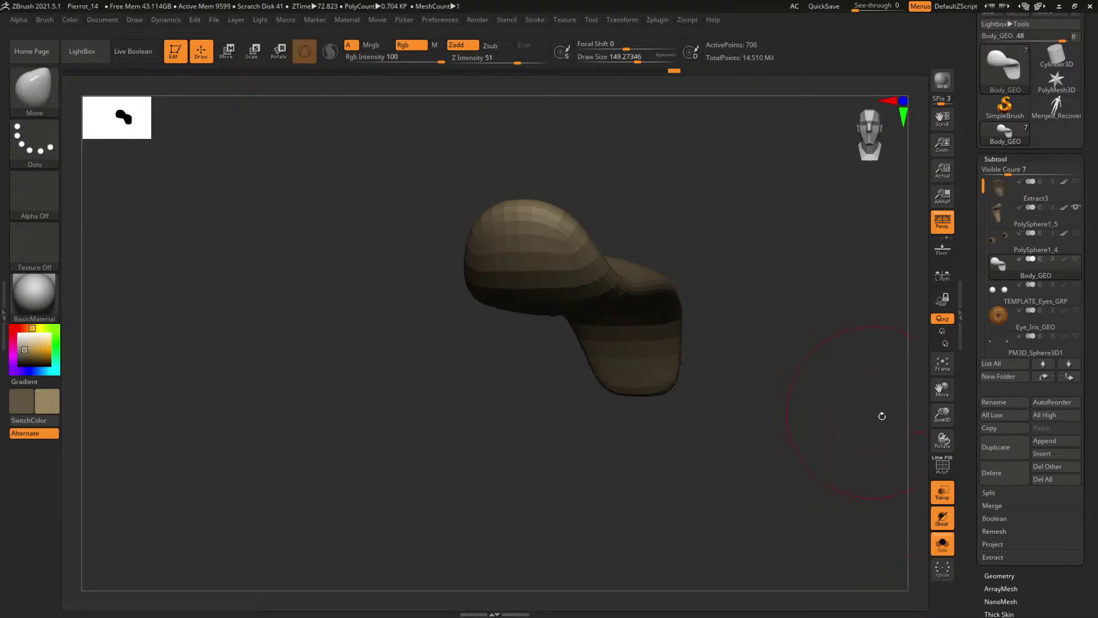
pyautogui.keyDown('ctrl'); pyautogui.keyDown('shift'); pyautogui.click(835, 382); pyautogui.keyUp('shift'); pyautogui.keyUp('ctrl')
pyautogui.moveTo(302, 434); pyautogui.dragTo(469, 438)
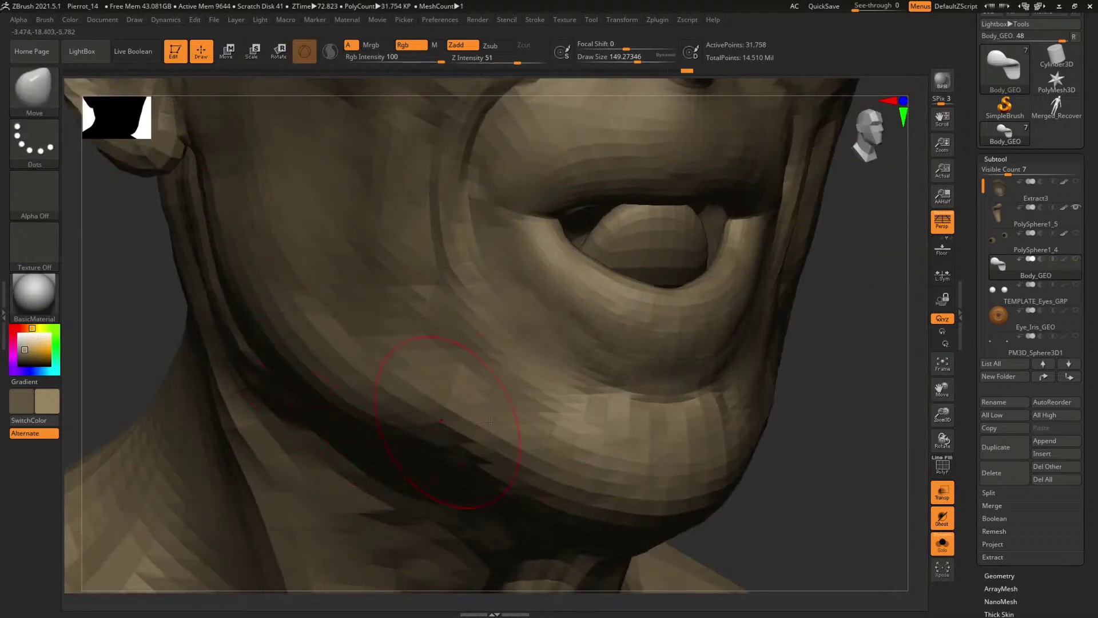
# - Raise the whole Body_GEO mesh by two subdivision levels and view the face with its open mouth
pyautogui.keyDown('alt'); pyautogui.moveTo(836, 401); pyautogui.dragTo(486, 326); pyautogui.keyUp('alt')
pyautogui.keyDown('alt'); pyautogui.moveTo(385, 314); pyautogui.dragTo(368, 435); pyautogui.keyUp('alt')
pyautogui.keyDown('alt'); pyautogui.moveTo(252, 366); pyautogui.dragTo(398, 432); pyautogui.keyUp('alt')
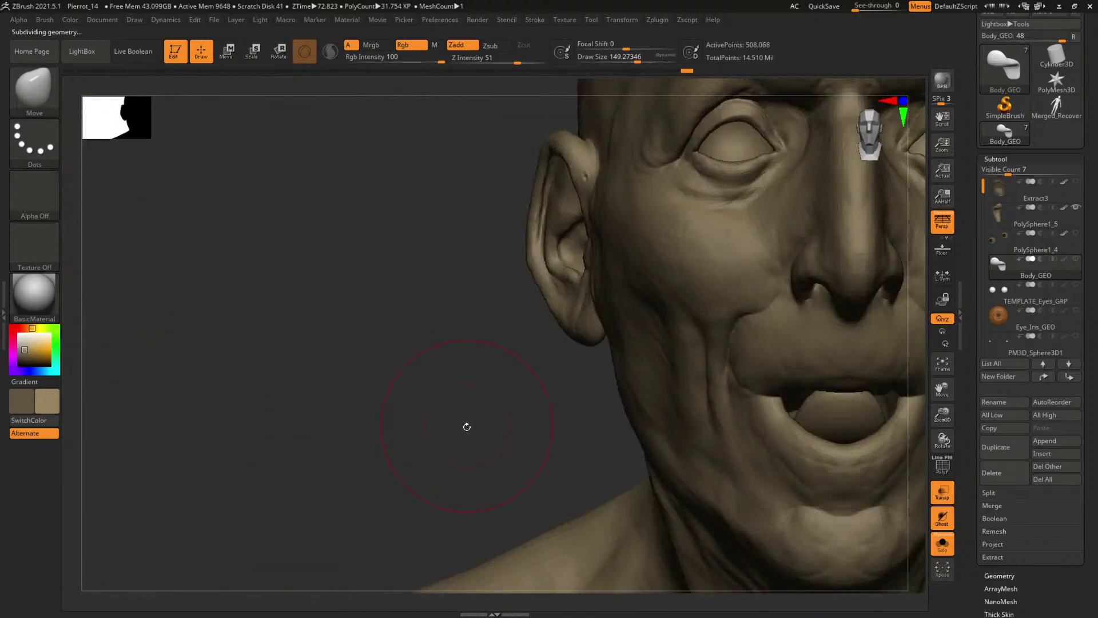
pyautogui.moveTo(466, 427); pyautogui.dragTo(533, 421)
# - Examine the open-mouthed expression in the face photo and the other Pierrot reference images beside the sculpt
pyautogui.moveTo(998, 264)
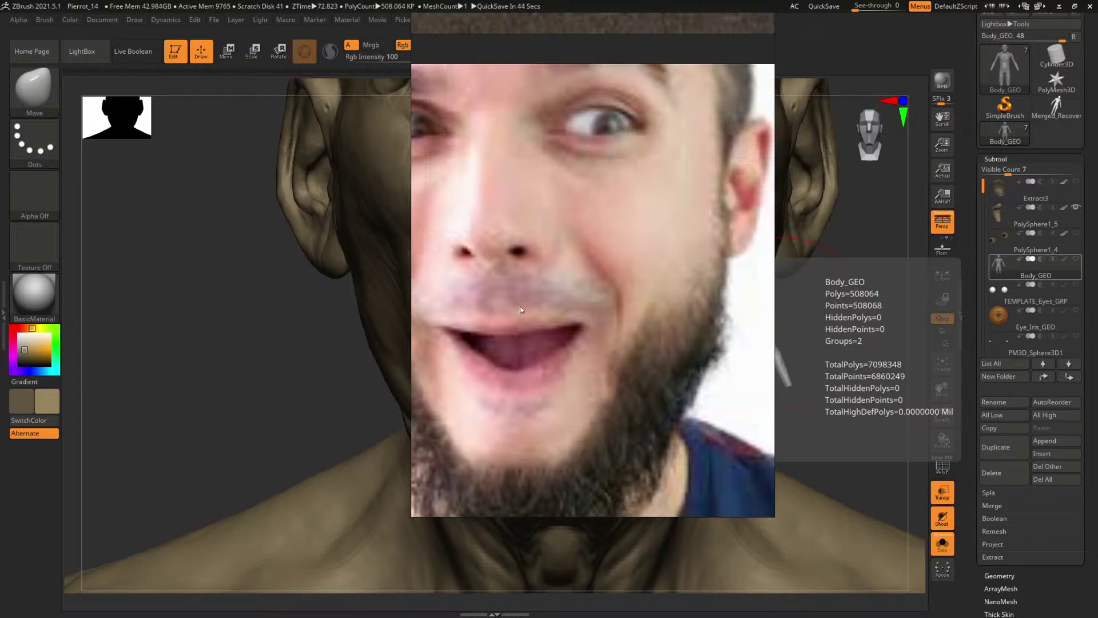
pyautogui.scroll(-5, 617, 308)
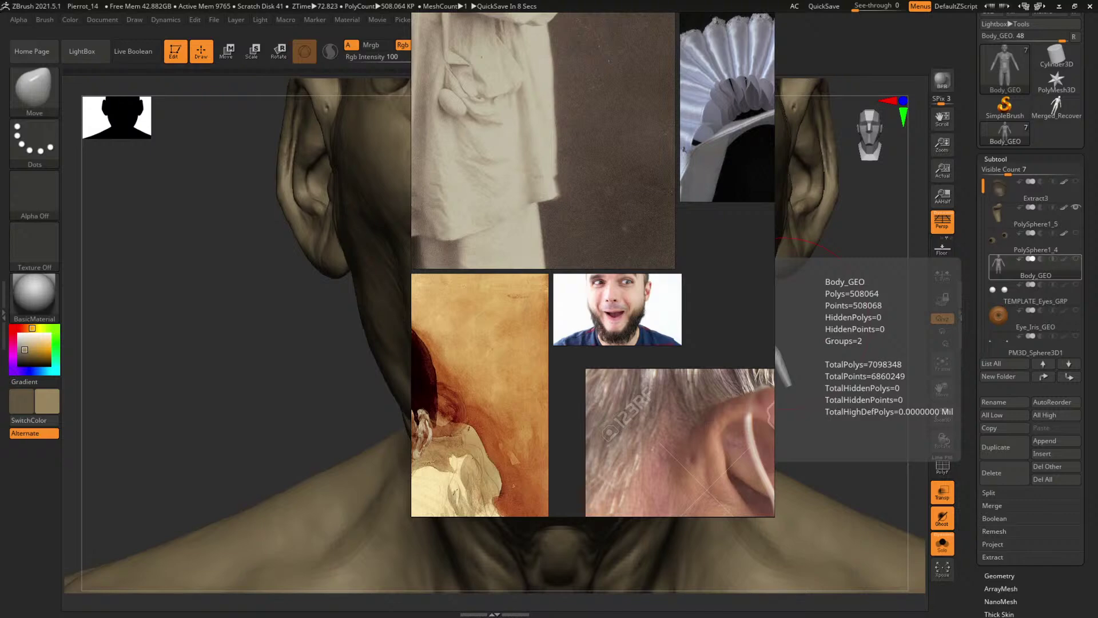
pyautogui.scroll(-5, 581, 325)
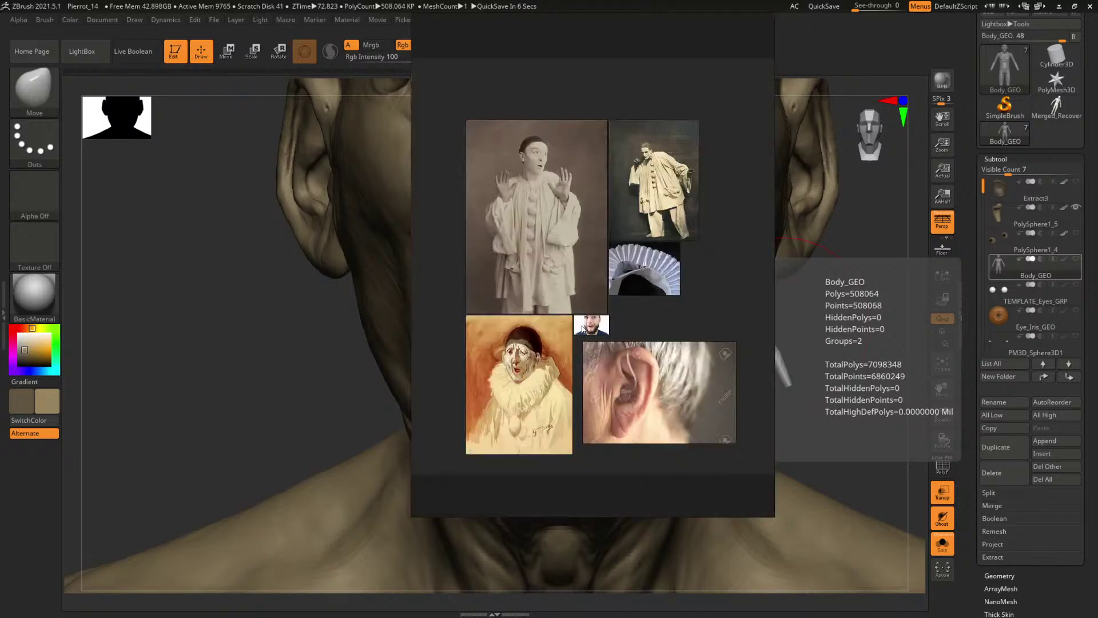
pyautogui.moveTo(580, 324); pyautogui.dragTo(1097, 395, button='right')
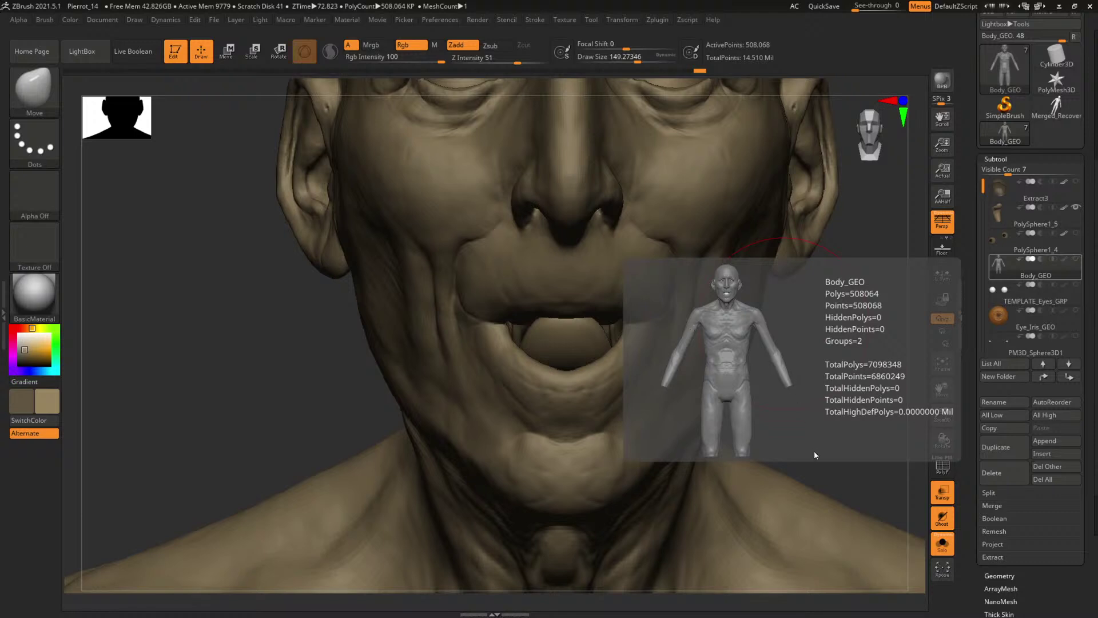
# - Isolate the tongue of Body_GEO by hiding the surrounding body and mouth polygroups, and frame it in the view
pyautogui.moveTo(814, 454); pyautogui.dragTo(854, 476)
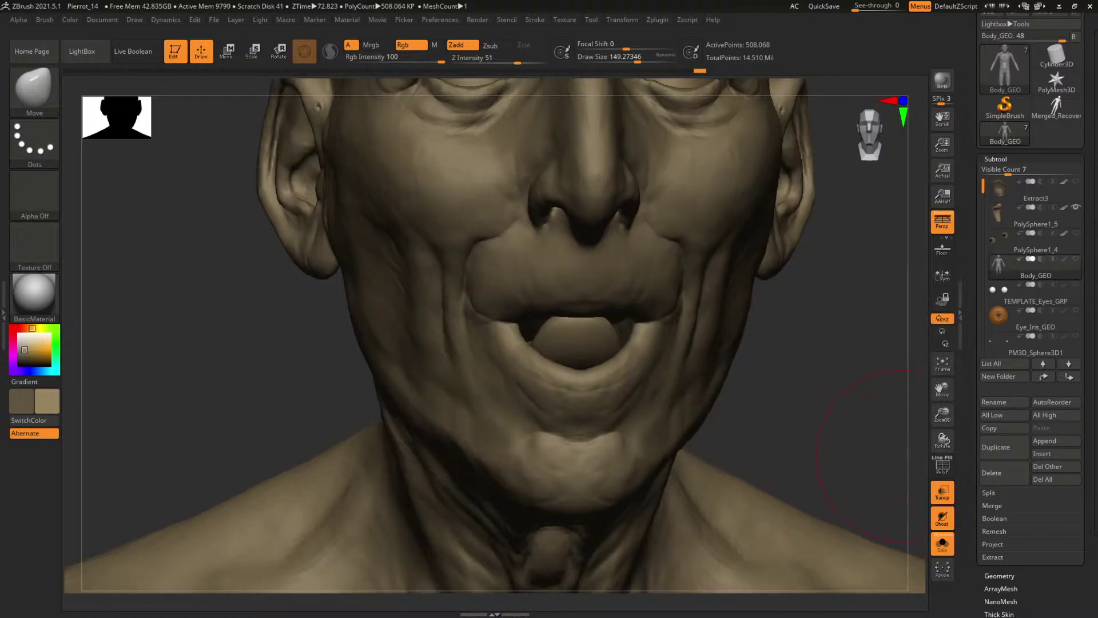
pyautogui.moveTo(769, 340); pyautogui.dragTo(801, 435)
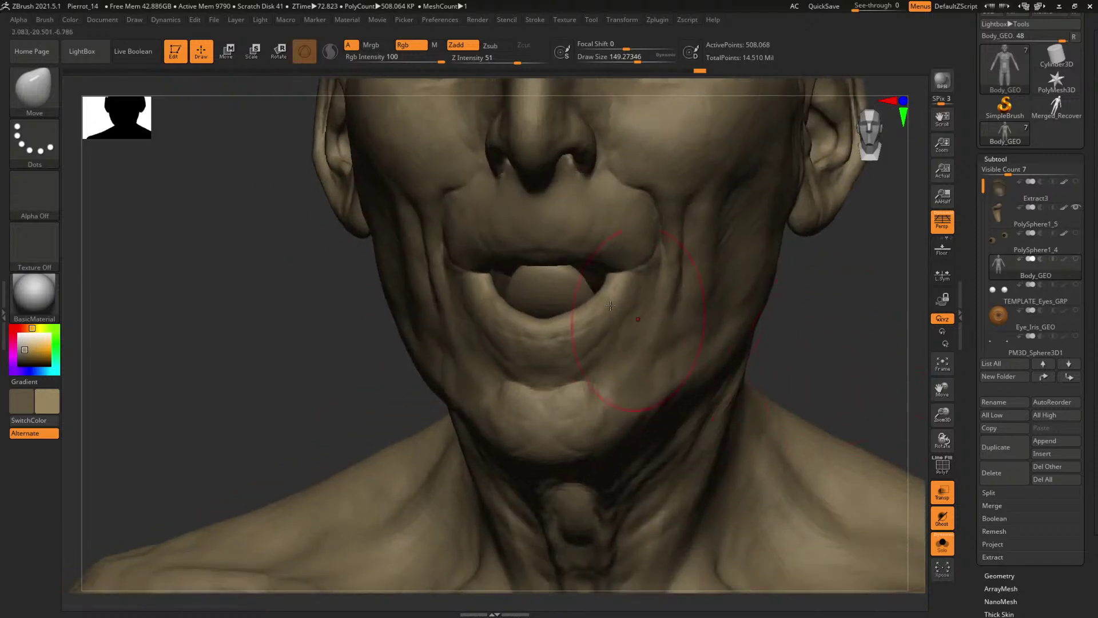
pyautogui.keyDown('ctrl'); pyautogui.keyDown('shift'); pyautogui.click(572, 297); pyautogui.keyUp('shift'); pyautogui.keyUp('ctrl')
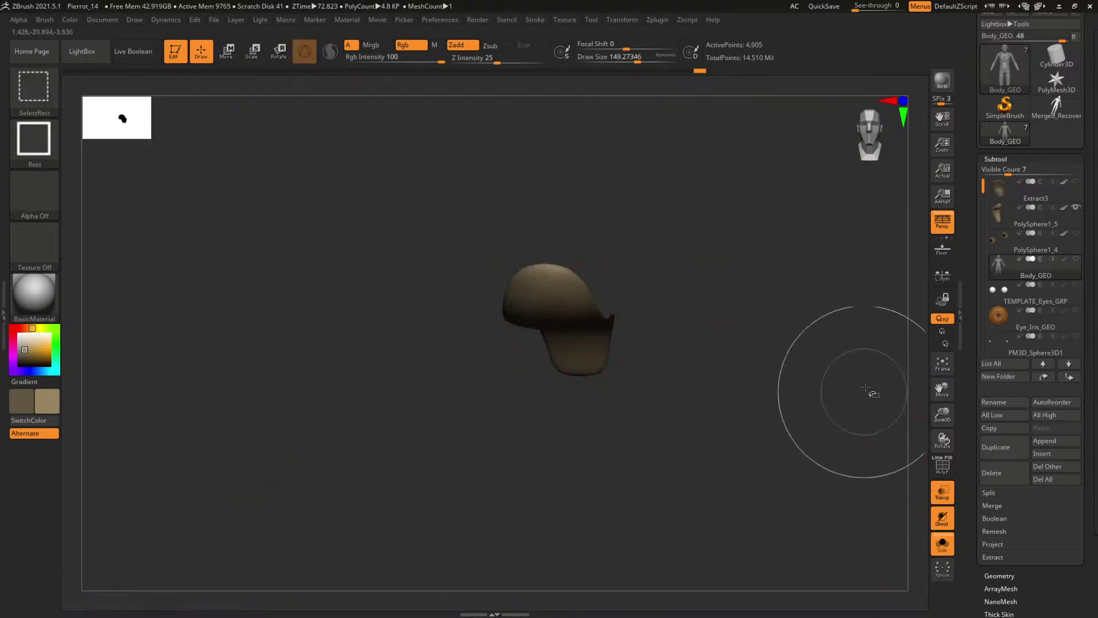
pyautogui.keyDown('ctrl'); pyautogui.keyDown('shift'); pyautogui.click(869, 392); pyautogui.keyUp('shift'); pyautogui.keyUp('ctrl')
pyautogui.keyDown('ctrl'); pyautogui.keyDown('alt'); pyautogui.keyDown('shift'); pyautogui.click(575, 271); pyautogui.keyUp('shift'); pyautogui.keyUp('alt'); pyautogui.keyUp('ctrl')
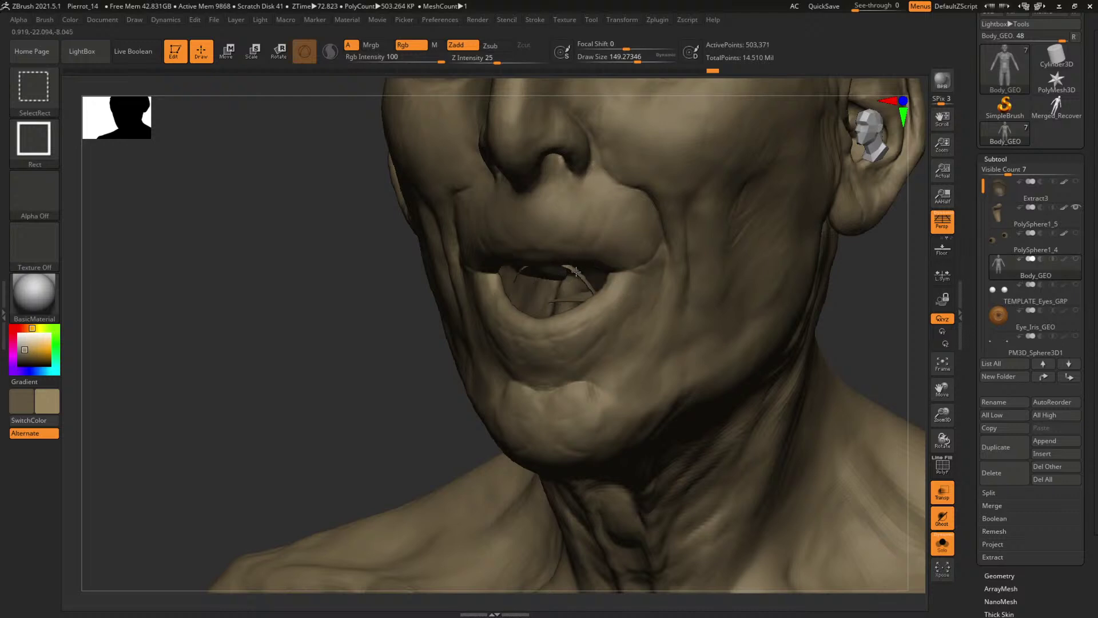
pyautogui.keyDown('ctrl'); pyautogui.keyDown('alt'); pyautogui.keyDown('shift'); pyautogui.click(578, 273); pyautogui.keyUp('shift'); pyautogui.keyUp('alt'); pyautogui.keyUp('ctrl')
pyautogui.keyDown('ctrl'); pyautogui.keyDown('shift'); pyautogui.moveTo(895, 330); pyautogui.dragTo(910, 360); pyautogui.keyUp('shift'); pyautogui.keyUp('ctrl')
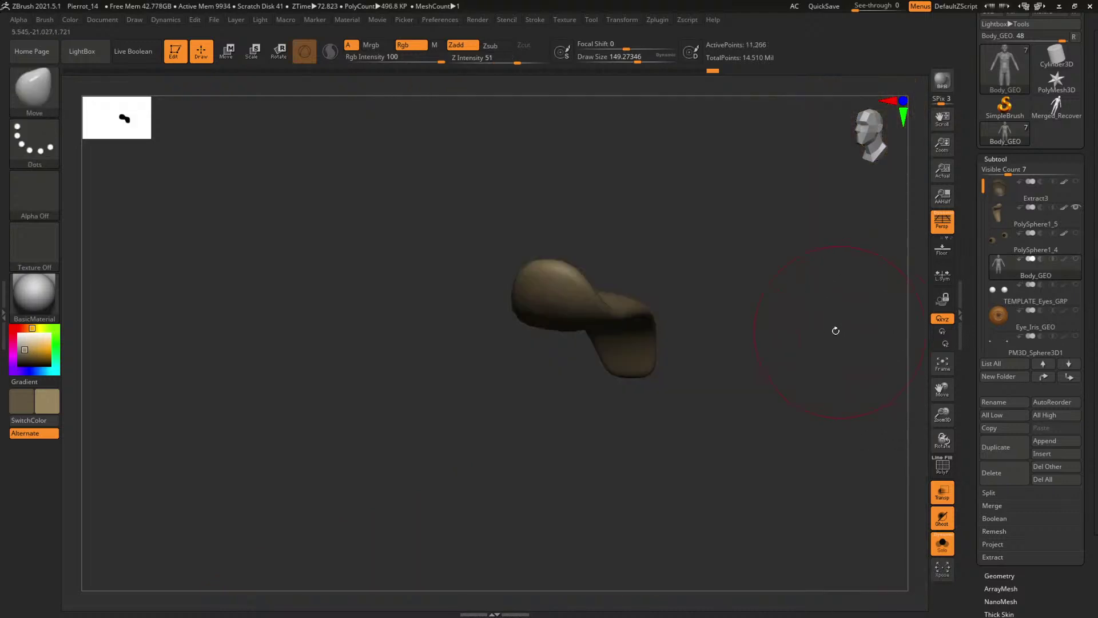
pyautogui.moveTo(833, 326); pyautogui.dragTo(825, 312)
pyautogui.press('f')
pyautogui.moveTo(737, 342)
pyautogui.keyDown('alt'); pyautogui.mouseDown()
pyautogui.moveTo(792, 307)
pyautogui.moveTo(674, 294)
pyautogui.mouseUp(); pyautogui.keyUp('alt')
# - Subdivide the isolated tongue once more and start building volume on the tip's underside with ClayBuildup at draw size about 66
pyautogui.press('b')
pyautogui.press('c')
pyautogui.press('b')
pyautogui.hotkey('ctrl', 'd')
pyautogui.press('s')
pyautogui.moveTo(571, 260)
pyautogui.mouseDown()
pyautogui.moveTo(615, 286)
pyautogui.moveTo(541, 312)
pyautogui.moveTo(624, 309)
pyautogui.mouseUp()
pyautogui.press('space')
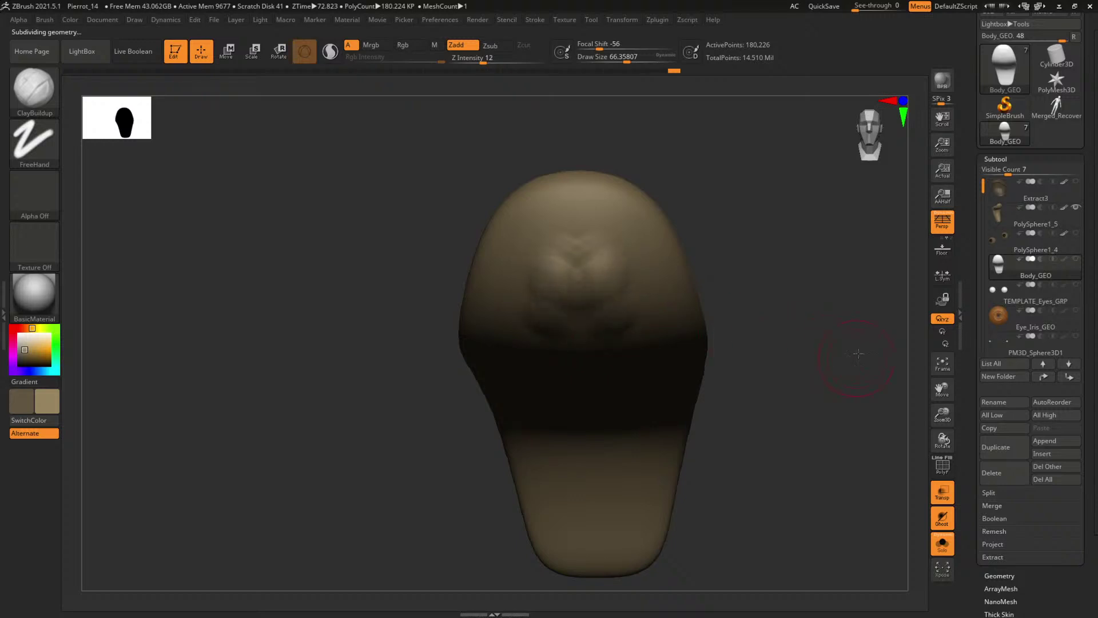
# - Build up the rounded form under the tongue tip with ClayBuildup at draw sizes between about 63 and 119
pyautogui.moveTo(852, 358); pyautogui.dragTo(750, 277)
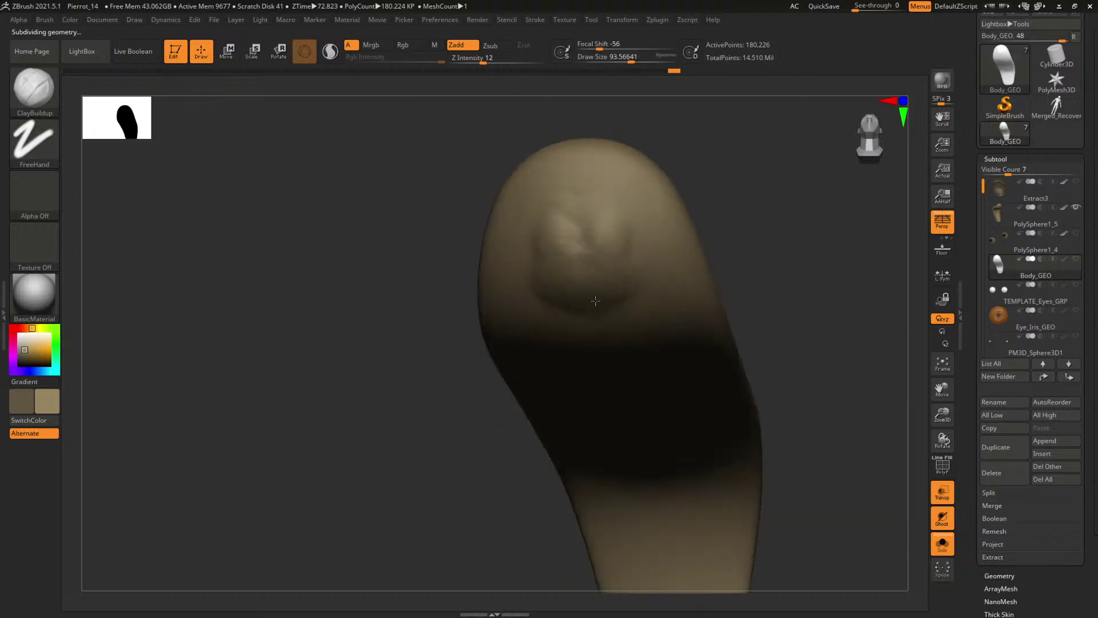
pyautogui.press('space')
pyautogui.press('space')
pyautogui.moveTo(619, 305); pyautogui.dragTo(637, 296)
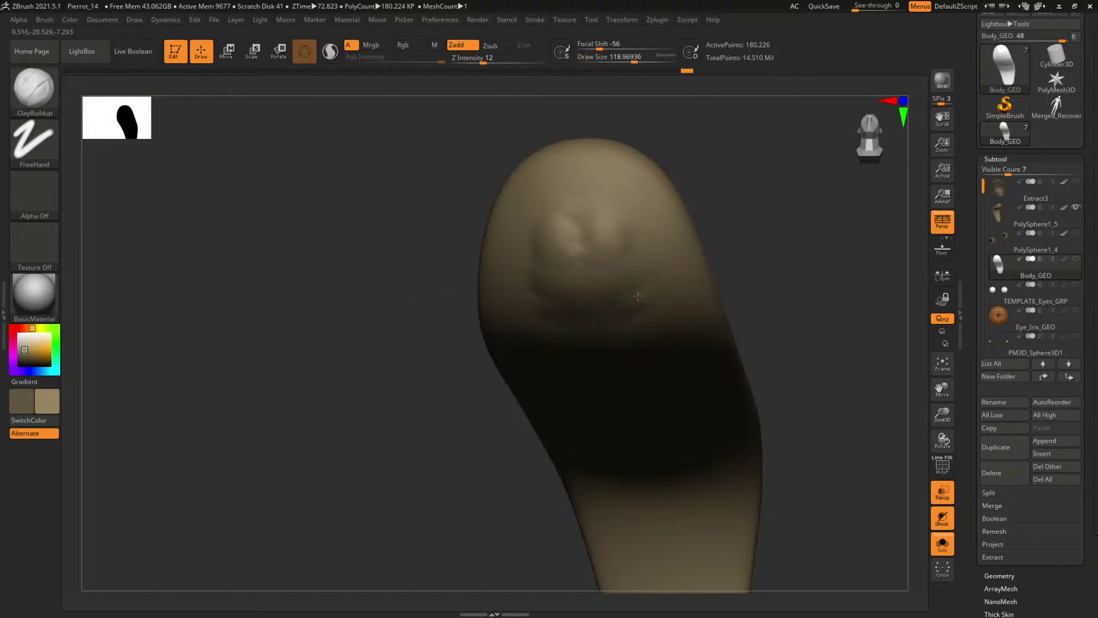
pyautogui.moveTo(732, 240); pyautogui.dragTo(758, 255)
pyautogui.moveTo(573, 241)
pyautogui.mouseDown()
pyautogui.moveTo(595, 225)
pyautogui.moveTo(594, 277)
pyautogui.mouseUp()
pyautogui.moveTo(715, 275)
pyautogui.mouseDown()
pyautogui.moveTo(753, 286)
pyautogui.moveTo(658, 269)
pyautogui.mouseUp()
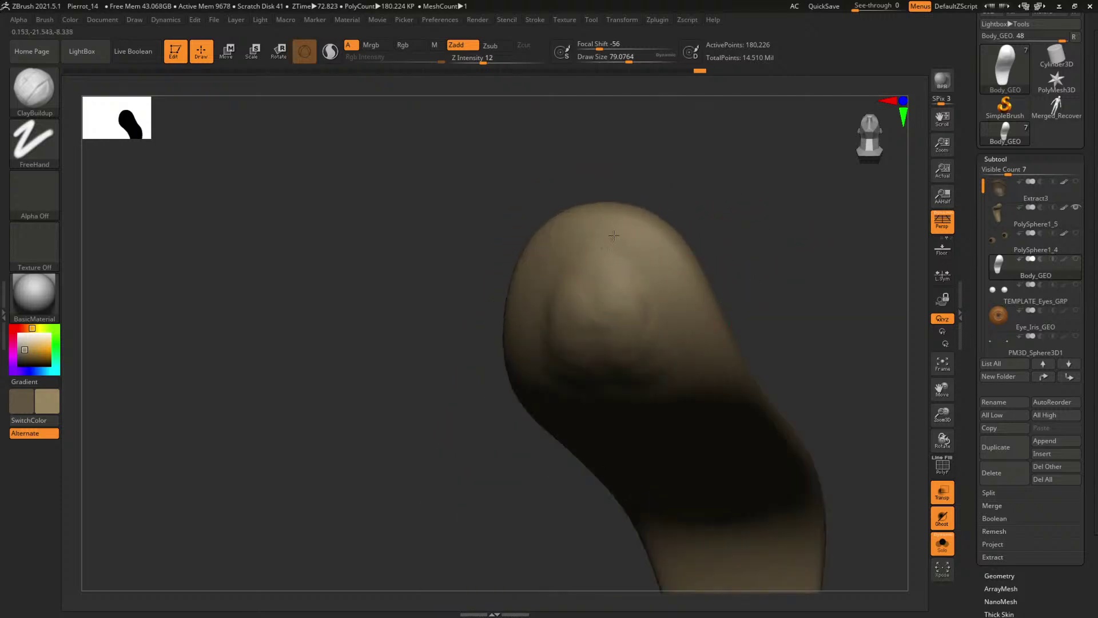
pyautogui.moveTo(744, 240)
pyautogui.mouseDown()
pyautogui.moveTo(686, 188)
pyautogui.moveTo(641, 197)
pyautogui.mouseUp()
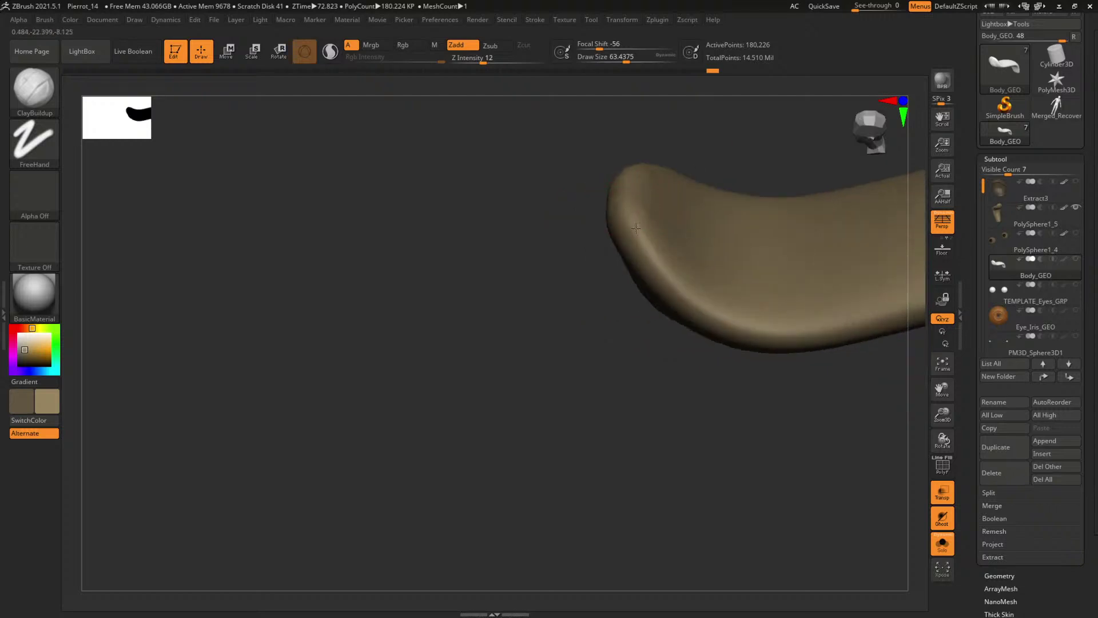
pyautogui.moveTo(542, 237)
pyautogui.mouseDown()
pyautogui.moveTo(742, 303)
pyautogui.moveTo(806, 312)
pyautogui.moveTo(789, 307)
pyautogui.moveTo(834, 346)
pyautogui.moveTo(823, 261)
pyautogui.mouseUp()
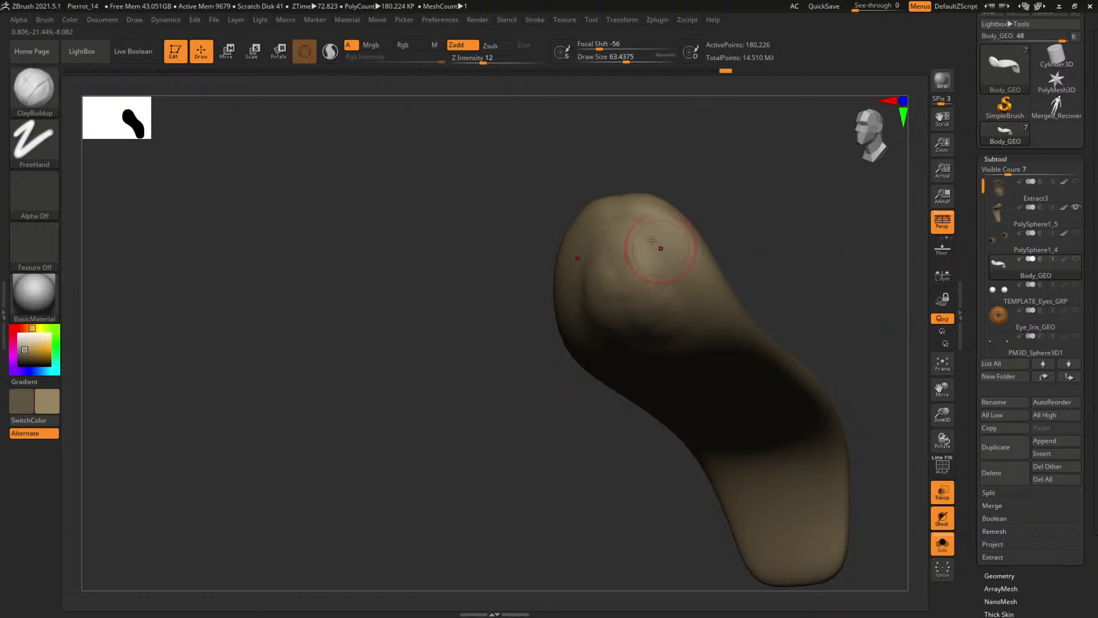
# - Shape the edges of the raised form on the tongue's underside with ClayBuildup at draw sizes of about 79 and 94
pyautogui.press('s')
pyautogui.moveTo(677, 293)
pyautogui.mouseDown()
pyautogui.moveTo(826, 230)
pyautogui.moveTo(846, 249)
pyautogui.moveTo(738, 228)
pyautogui.mouseUp()
pyautogui.press('space')
pyautogui.press('space')
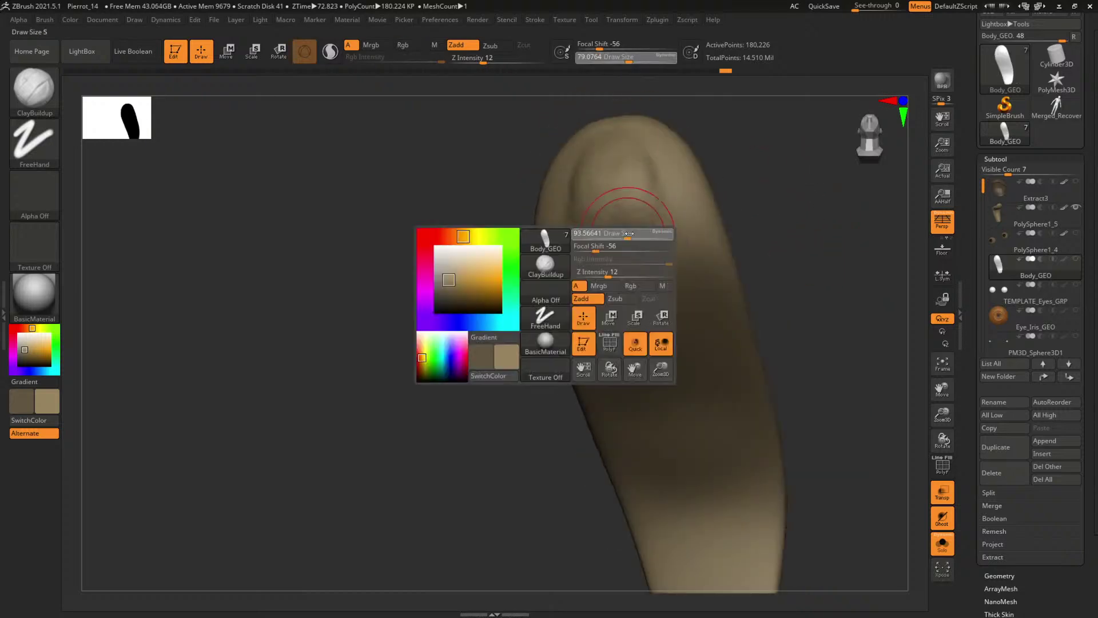
pyautogui.press('space')
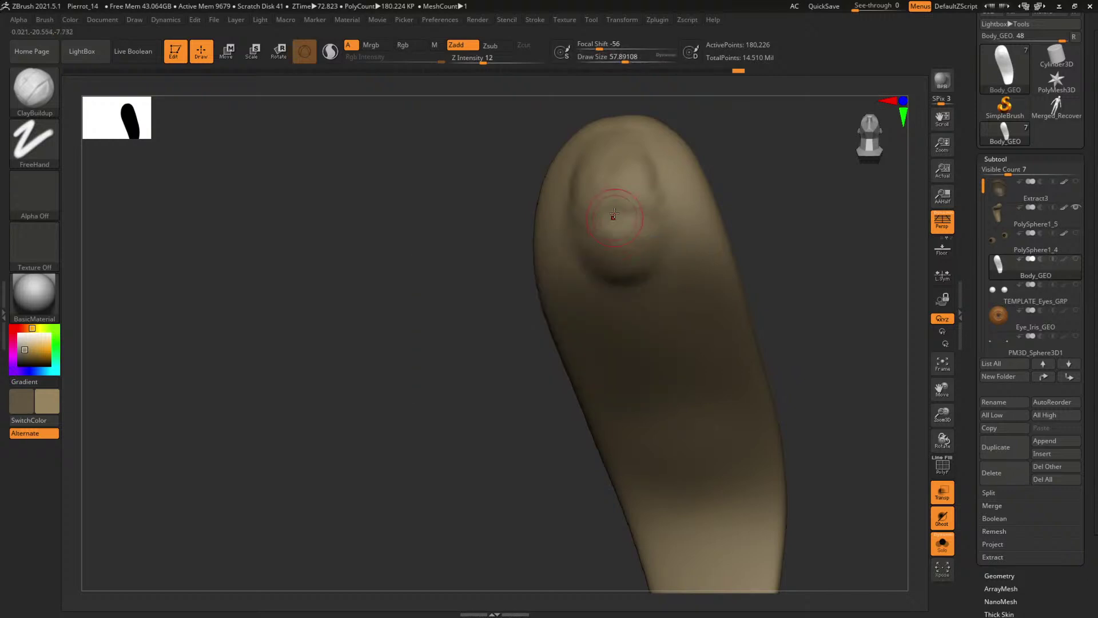
# - Sculpt a narrow central ridge on the tongue's underside with ClayBuildup at draw size about 58 and smooth around it
pyautogui.press('space')
pyautogui.moveTo(738, 179)
pyautogui.keyDown('shift'); pyautogui.mouseDown()
pyautogui.moveTo(618, 211)
pyautogui.moveTo(625, 228)
pyautogui.mouseUp(); pyautogui.keyUp('shift')
pyautogui.press('space')
pyautogui.moveTo(792, 233)
pyautogui.mouseDown()
pyautogui.moveTo(752, 243)
pyautogui.moveTo(780, 230)
pyautogui.moveTo(622, 231)
pyautogui.moveTo(633, 233)
pyautogui.moveTo(623, 217)
pyautogui.mouseUp()
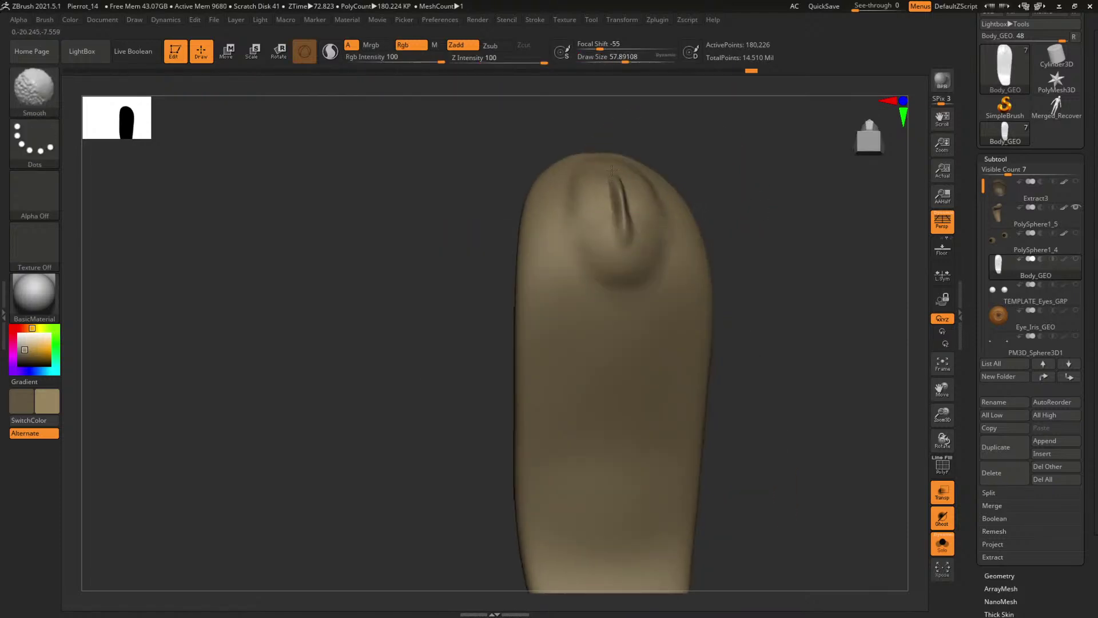
pyautogui.moveTo(768, 191)
pyautogui.mouseDown()
pyautogui.moveTo(783, 195)
pyautogui.moveTo(760, 276)
pyautogui.moveTo(612, 213)
pyautogui.mouseUp()
pyautogui.moveTo(597, 256); pyautogui.dragTo(696, 257)
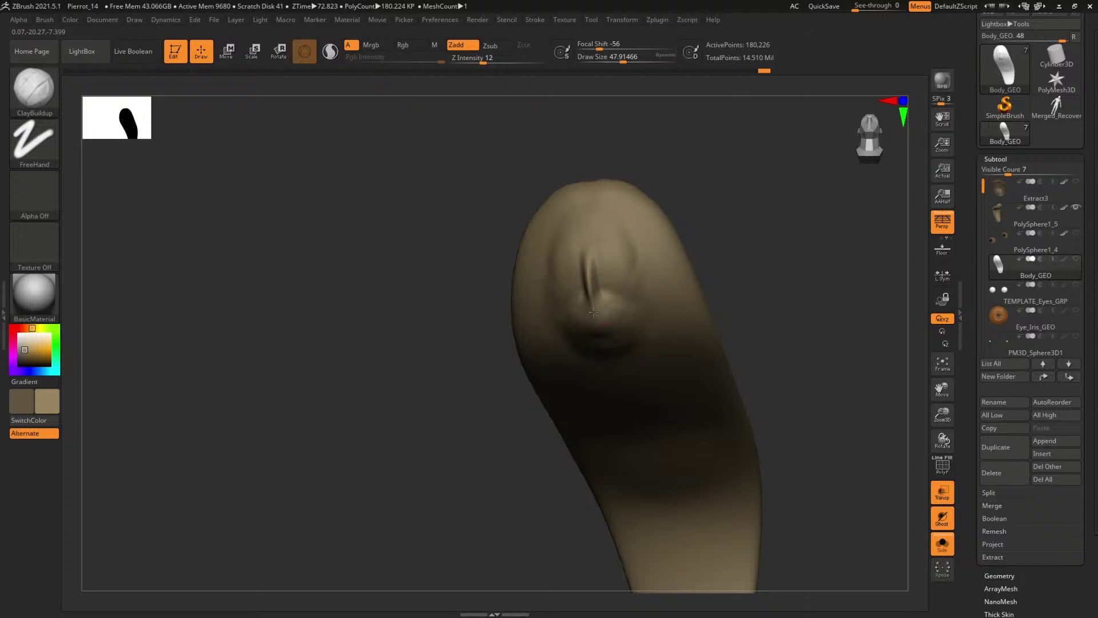
# - Step the tongue down four subdivision levels and back up, and refine the ridge's base with ClayBuildup at draw size about 48
pyautogui.press('shift')
pyautogui.hotkey('shift', 'd')
pyautogui.hotkey('shift', 'd')
pyautogui.hotkey('shift', 'd')
pyautogui.hotkey('shift', 'd')
pyautogui.moveTo(747, 265)
pyautogui.mouseDown()
pyautogui.moveTo(804, 286)
pyautogui.moveTo(738, 280)
pyautogui.moveTo(795, 261)
pyautogui.moveTo(761, 275)
pyautogui.mouseUp()
pyautogui.press('d')
pyautogui.press('d')
pyautogui.press('d')
pyautogui.press('d')
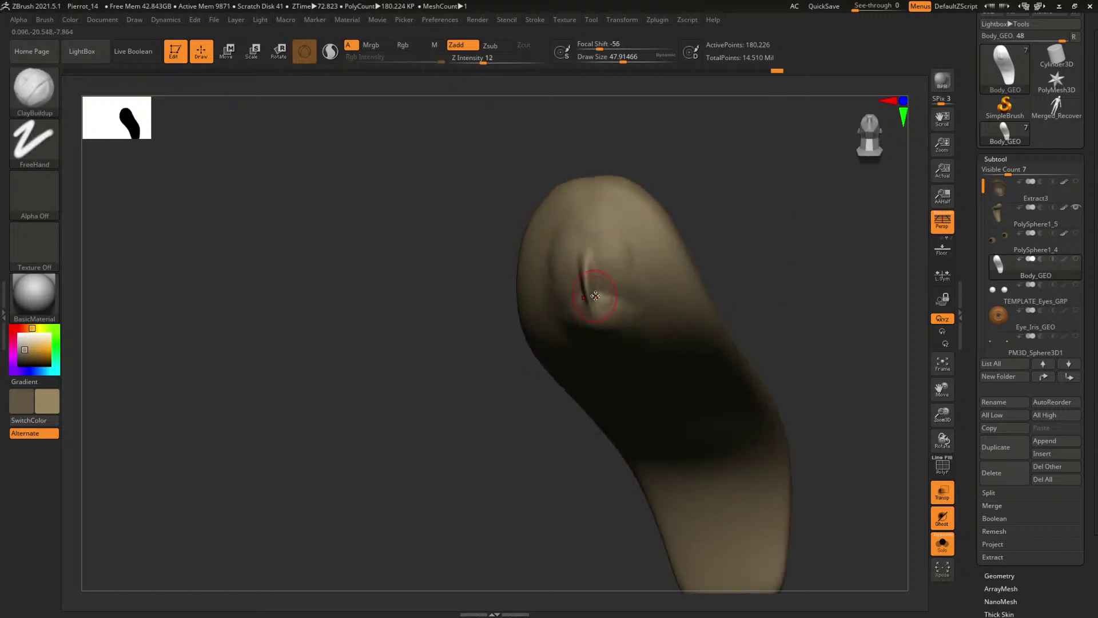
pyautogui.moveTo(595, 303); pyautogui.dragTo(602, 310)
pyautogui.moveTo(749, 274); pyautogui.dragTo(791, 262)
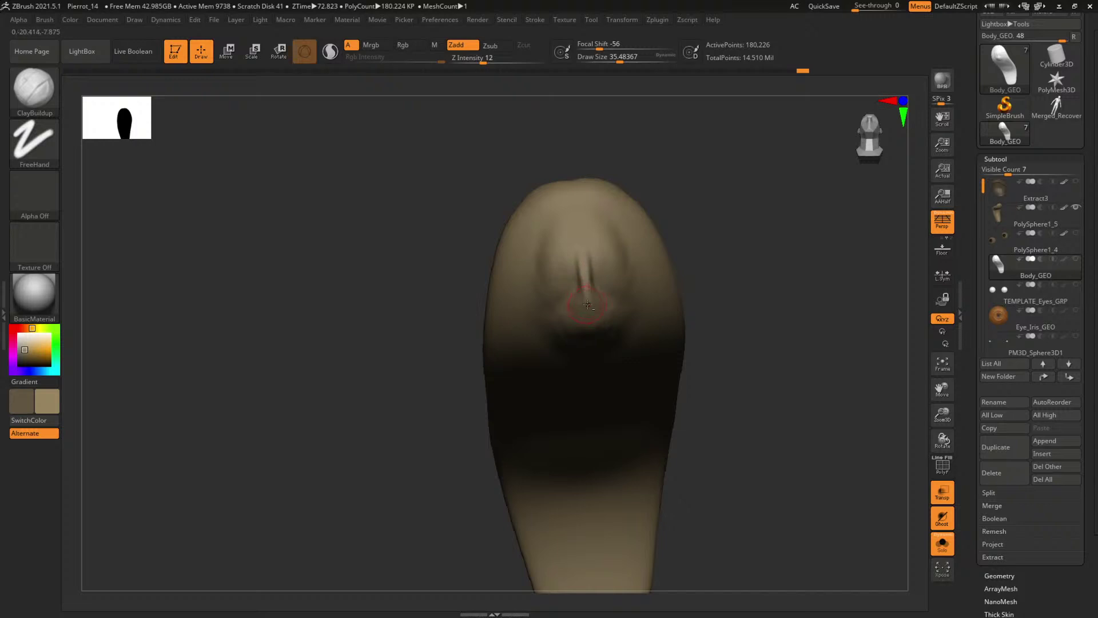
# - Add folds beside and below the central ridge with ClayBuildup at draw sizes of about 35 and 90, smoothing the transitions
pyautogui.moveTo(687, 219)
pyautogui.mouseDown()
pyautogui.moveTo(589, 246)
pyautogui.moveTo(595, 299)
pyautogui.mouseUp()
pyautogui.moveTo(738, 263)
pyautogui.mouseDown()
pyautogui.moveTo(789, 228)
pyautogui.moveTo(753, 246)
pyautogui.moveTo(767, 257)
pyautogui.moveTo(744, 209)
pyautogui.moveTo(752, 205)
pyautogui.mouseUp()
pyautogui.press('space')
pyautogui.moveTo(583, 273)
pyautogui.mouseDown()
pyautogui.moveTo(633, 261)
pyautogui.moveTo(662, 283)
pyautogui.mouseUp()
pyautogui.press('[')
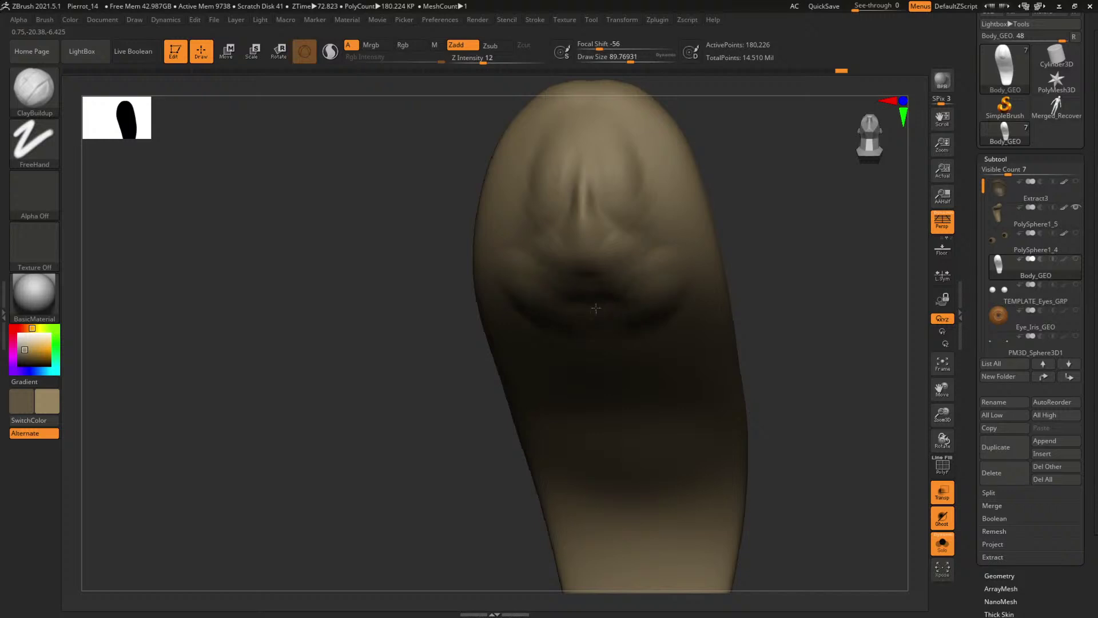
pyautogui.moveTo(843, 243)
pyautogui.mouseDown()
pyautogui.moveTo(779, 252)
pyautogui.moveTo(649, 319)
pyautogui.mouseUp()
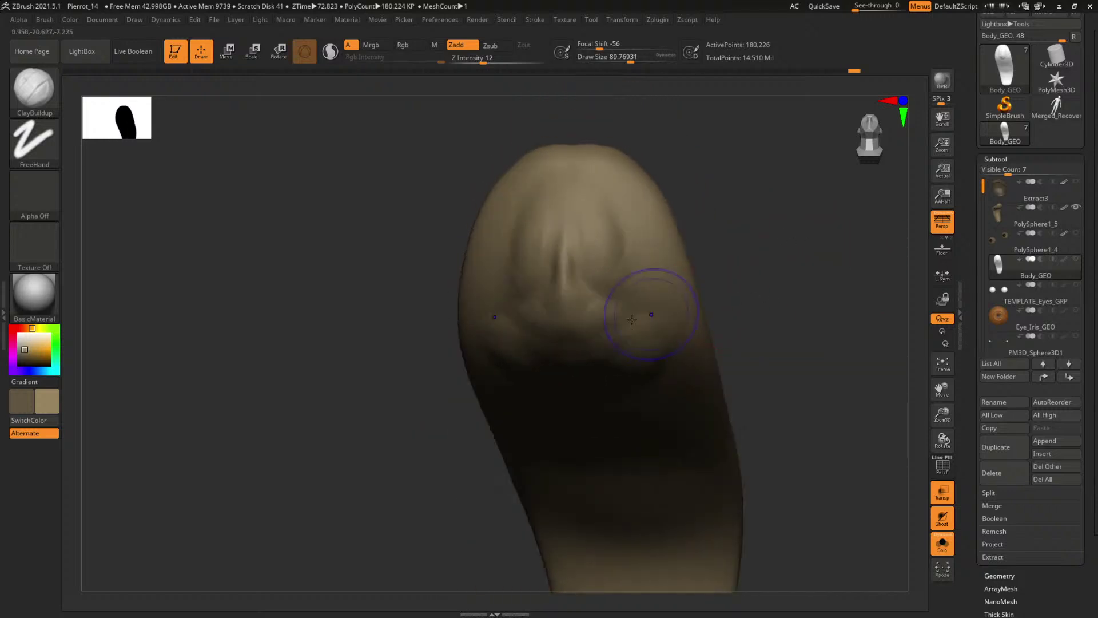
pyautogui.press('shift')
pyautogui.moveTo(728, 231)
pyautogui.mouseDown()
pyautogui.moveTo(762, 233)
pyautogui.moveTo(730, 225)
pyautogui.mouseUp()
pyautogui.press('[')
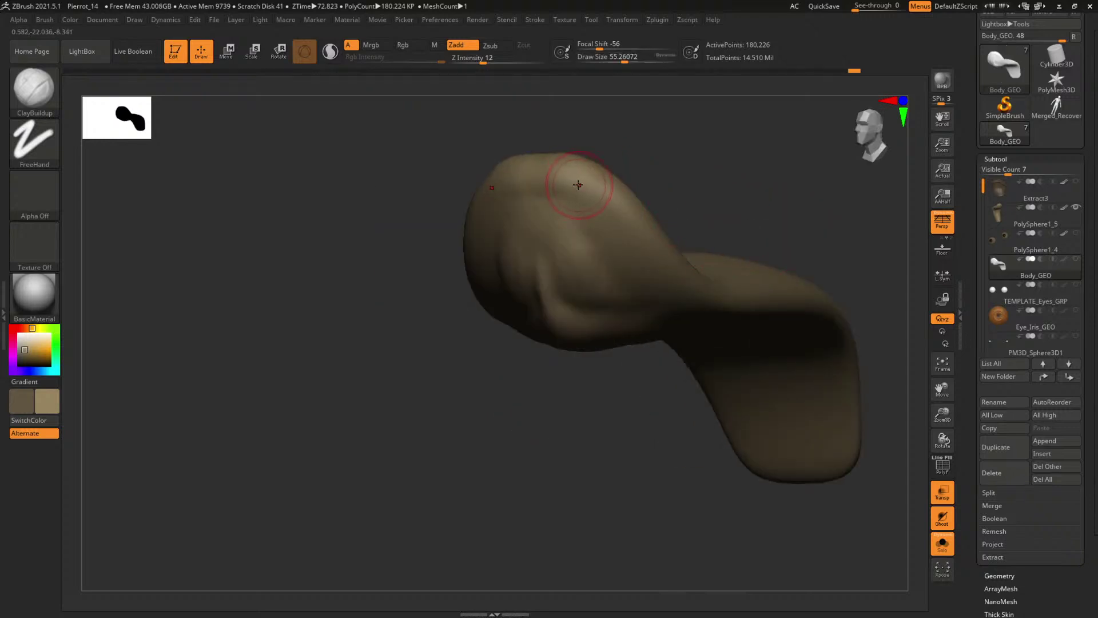
# - Refine the tongue tip and sides around the ridge with ClayBuildup at draw sizes of about 32, 86 and 69, smoothing the surface
pyautogui.press('space')
pyautogui.moveTo(588, 193); pyautogui.dragTo(582, 193)
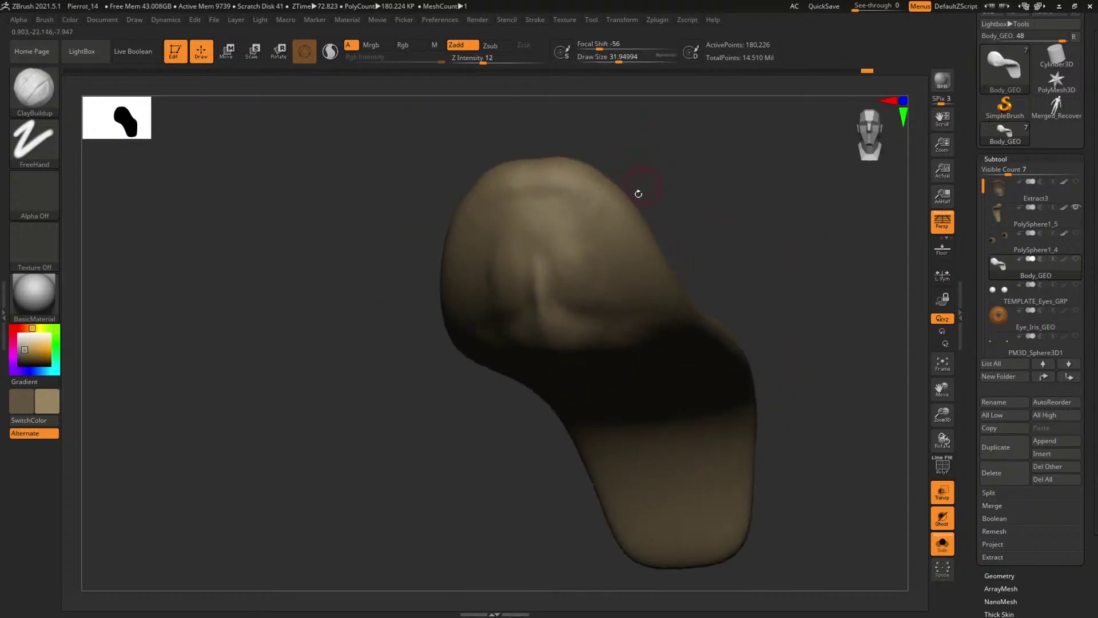
pyautogui.keyDown('alt'); pyautogui.moveTo(727, 241); pyautogui.dragTo(738, 184); pyautogui.keyUp('alt')
pyautogui.press('space')
pyautogui.moveTo(578, 212); pyautogui.dragTo(586, 211)
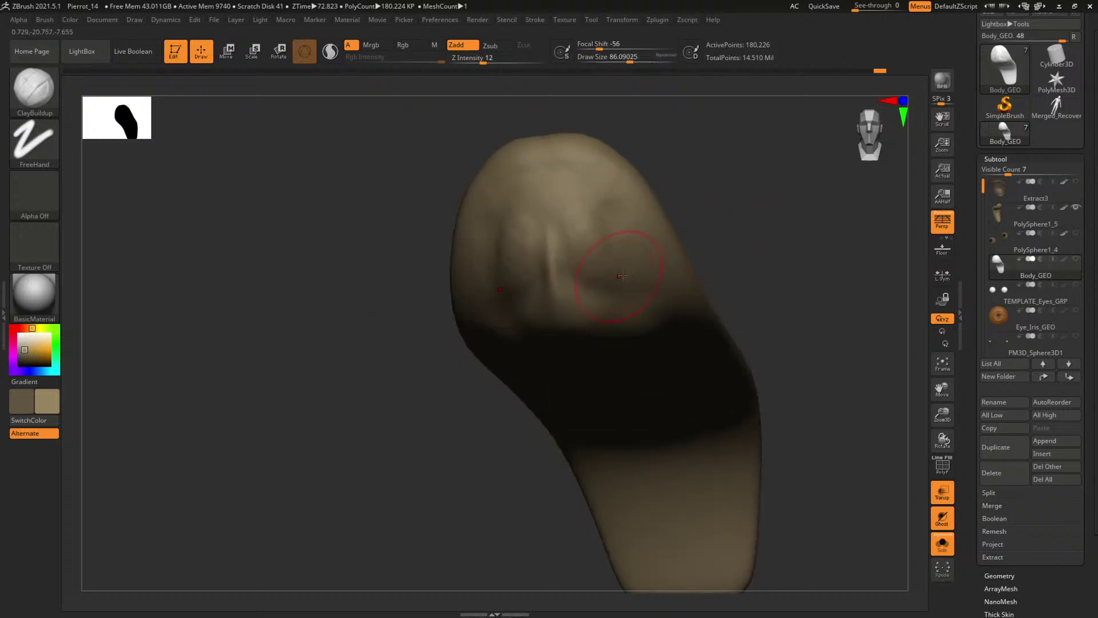
pyautogui.press('space')
pyautogui.moveTo(629, 257); pyautogui.dragTo(624, 257)
pyautogui.moveTo(753, 186)
pyautogui.keyDown('shift'); pyautogui.mouseDown()
pyautogui.moveTo(766, 206)
pyautogui.moveTo(728, 274)
pyautogui.moveTo(728, 230)
pyautogui.moveTo(723, 241)
pyautogui.mouseUp(); pyautogui.keyUp('shift')
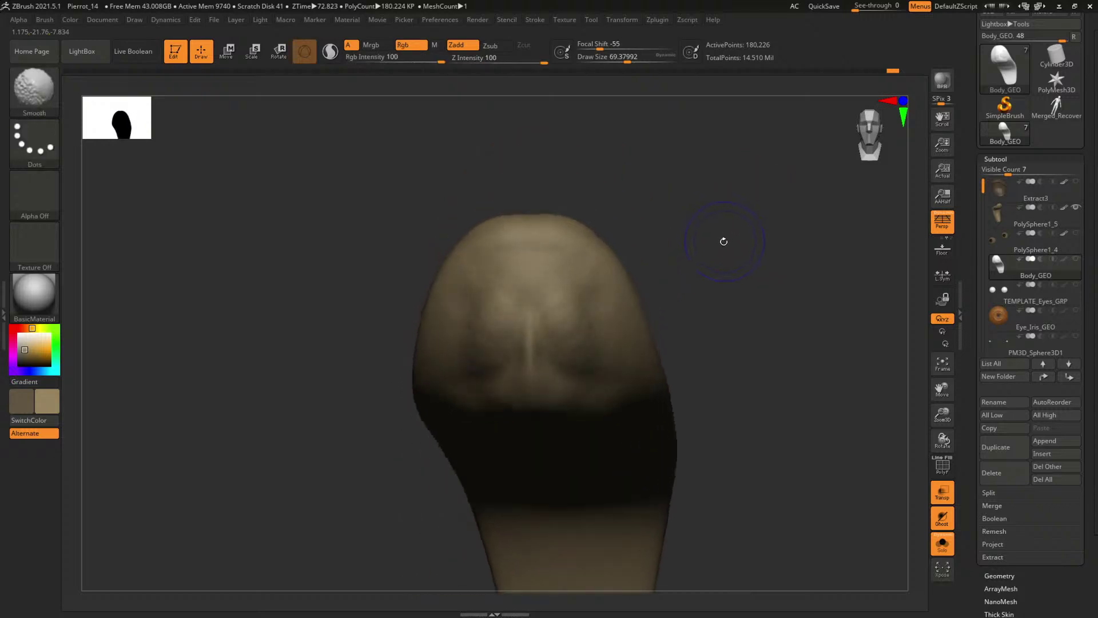
# - Compare the sculpted tongue with the PolySphere1_5 subtool outside solo view and delete PolySphere1_5
pyautogui.click(942, 543)
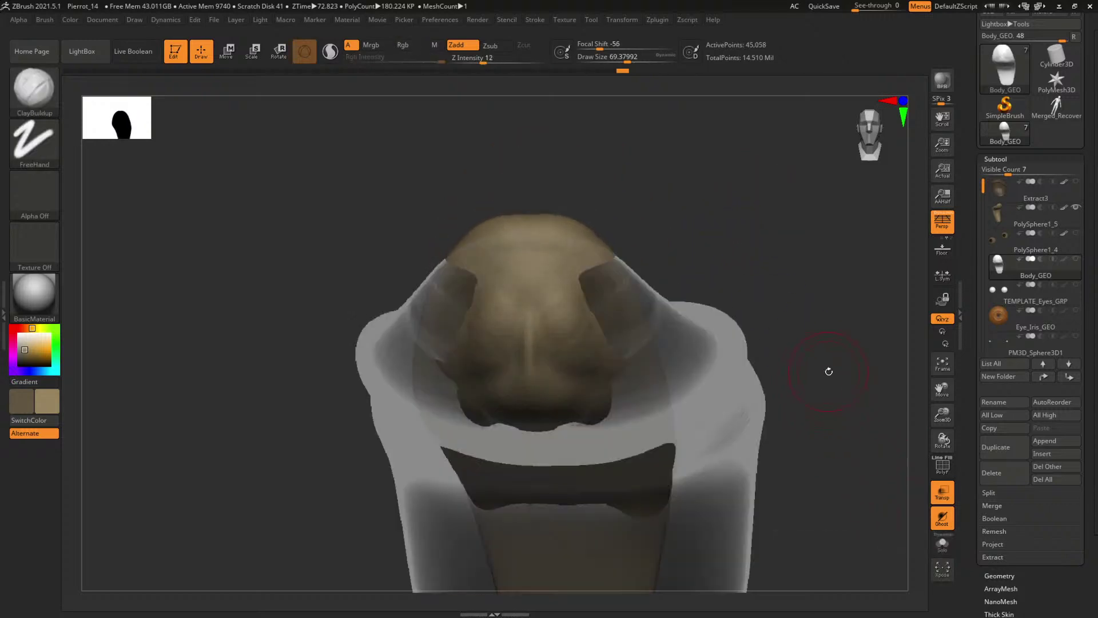
pyautogui.click(942, 544)
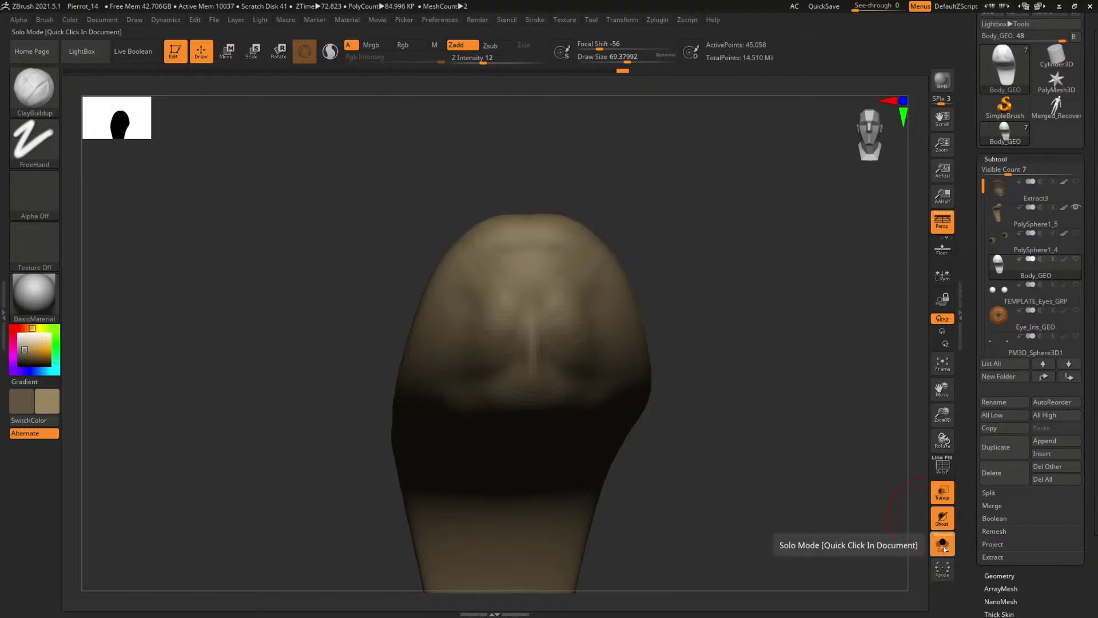
pyautogui.click(942, 544)
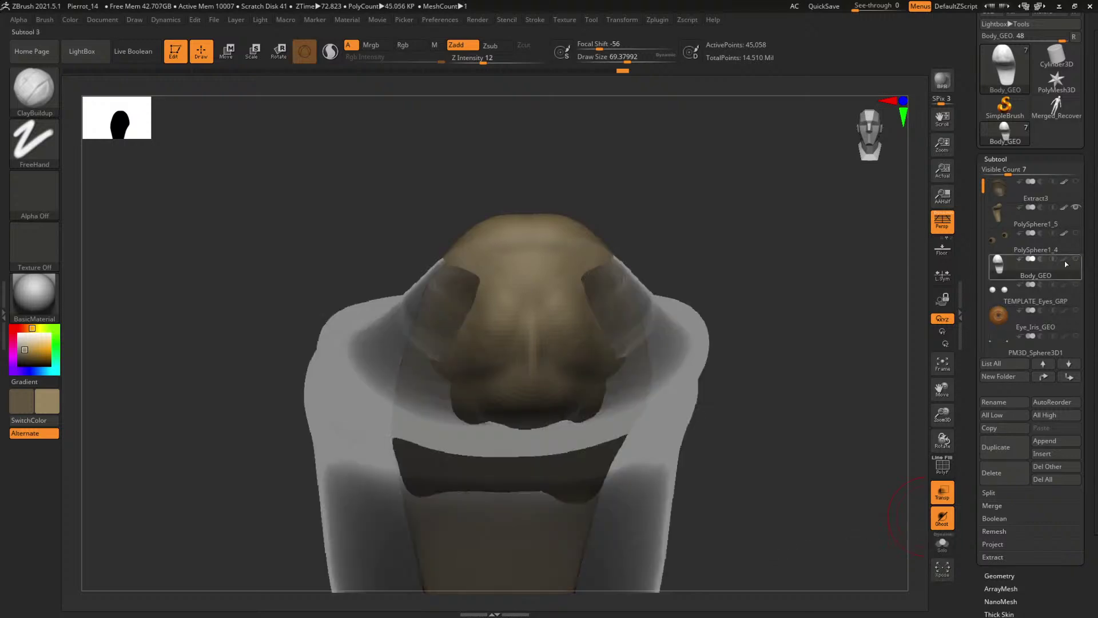
pyautogui.click(1011, 218)
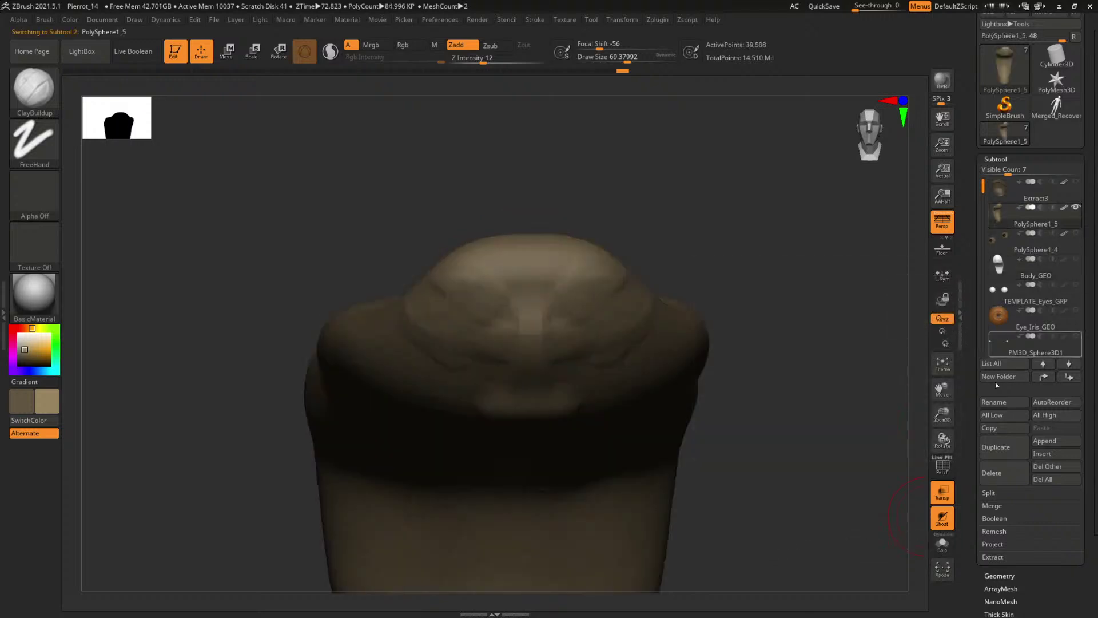
pyautogui.click(998, 472)
pyautogui.click(906, 498)
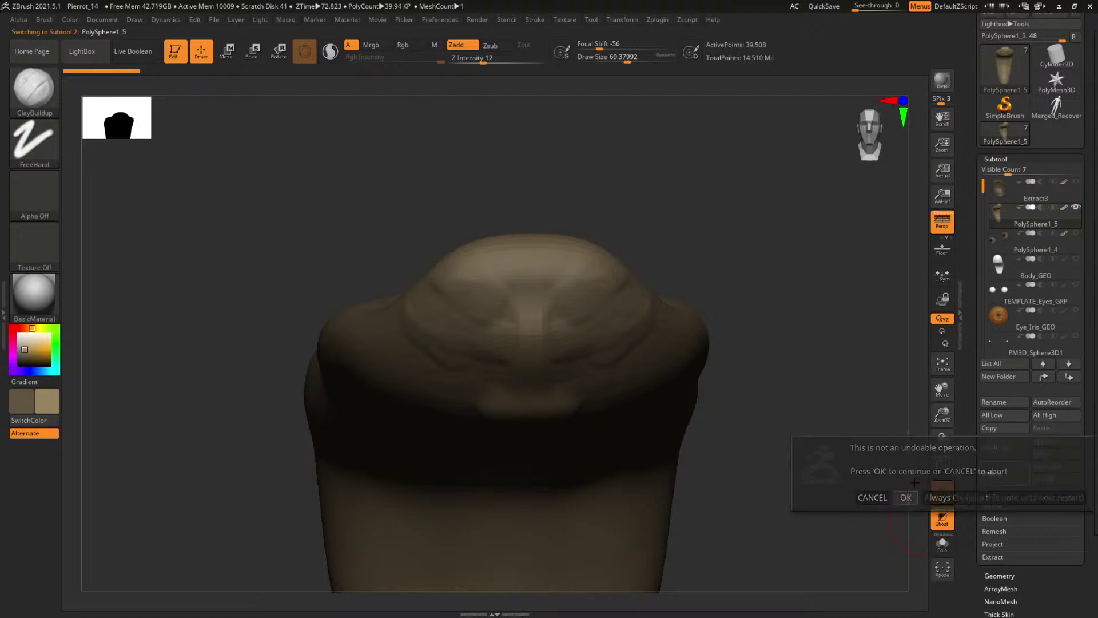
# - Select Body_GEO, check the tongue inside the open mouth, and isolate the tongue again with its polygroup wireframe shown
pyautogui.click(1006, 243)
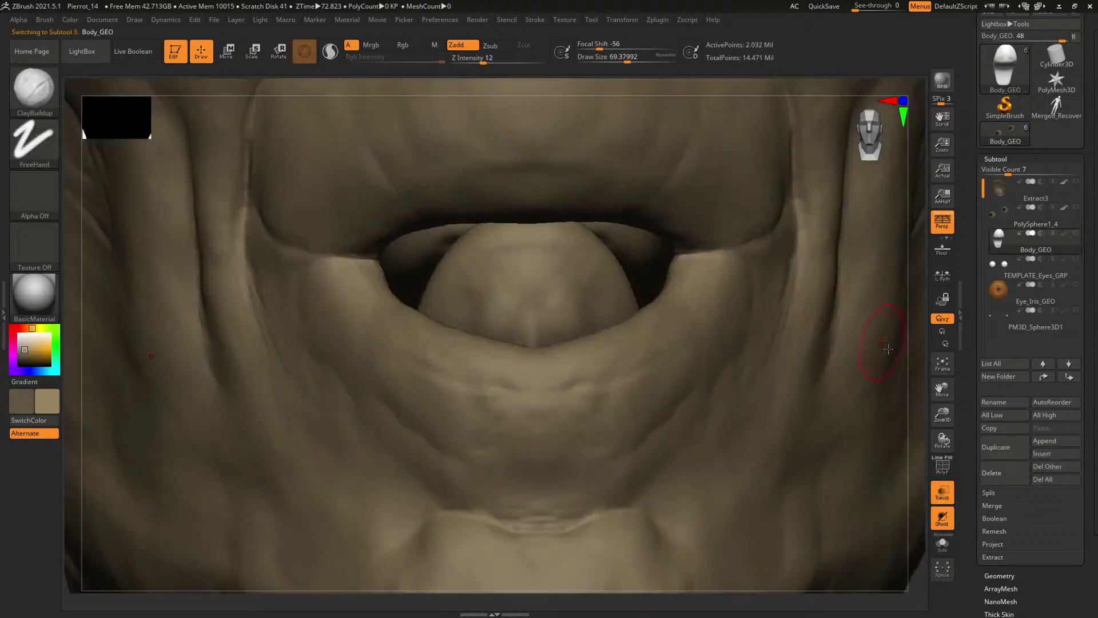
pyautogui.moveTo(925, 391); pyautogui.dragTo(791, 401)
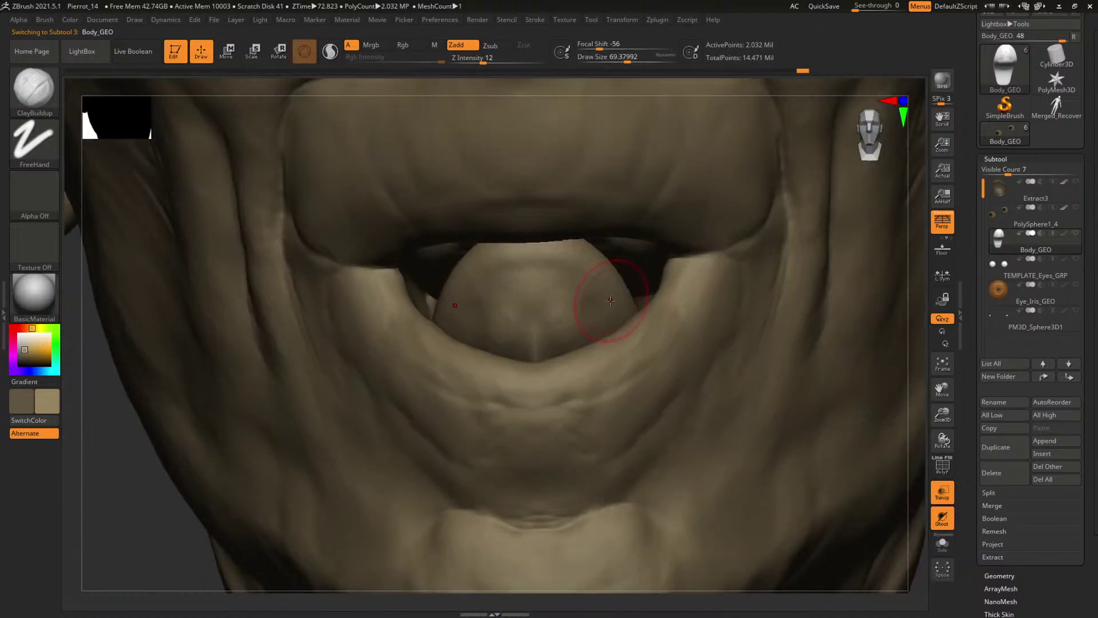
pyautogui.keyDown('ctrl'); pyautogui.keyDown('shift'); pyautogui.click(605, 296); pyautogui.keyUp('shift'); pyautogui.keyUp('ctrl')
pyautogui.keyDown('ctrl'); pyautogui.keyDown('shift'); pyautogui.moveTo(784, 309); pyautogui.dragTo(833, 412); pyautogui.keyUp('shift'); pyautogui.keyUp('ctrl')
pyautogui.keyDown('ctrl'); pyautogui.keyDown('shift'); pyautogui.click(866, 410); pyautogui.keyUp('shift'); pyautogui.keyUp('ctrl')
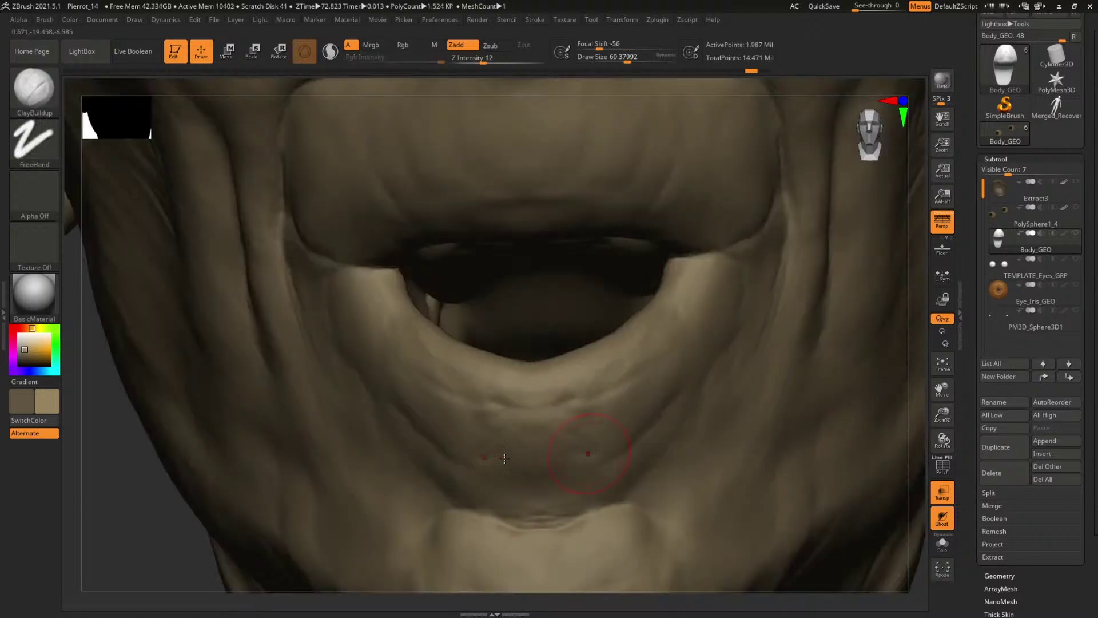
pyautogui.keyDown('ctrl'); pyautogui.keyDown('shift'); pyautogui.moveTo(121, 465); pyautogui.dragTo(171, 514); pyautogui.keyUp('shift'); pyautogui.keyUp('ctrl')
pyautogui.moveTo(785, 352); pyautogui.dragTo(812, 354)
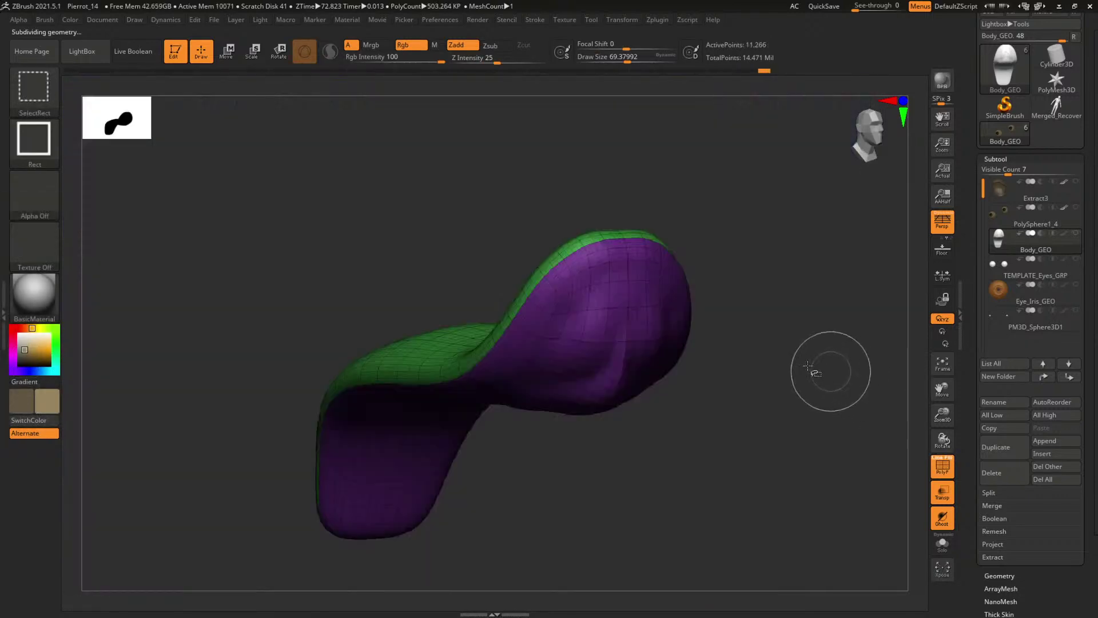
pyautogui.moveTo(808, 366)
pyautogui.keyDown('shift'); pyautogui.mouseDown()
pyautogui.moveTo(799, 338)
pyautogui.moveTo(811, 326)
pyautogui.mouseUp(); pyautogui.keyUp('shift')
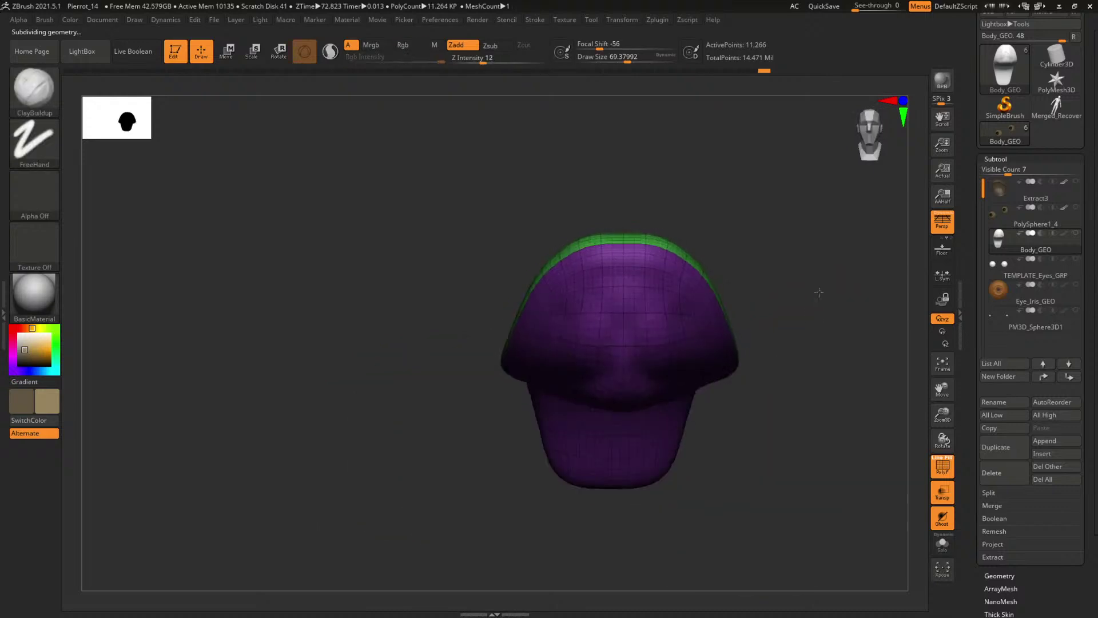
# - Drop the tongue to a lower subdivision level and reshape the sides of its tip with the Move brush at draw sizes of about 106 and 133
pyautogui.hotkey('shift', 'd')
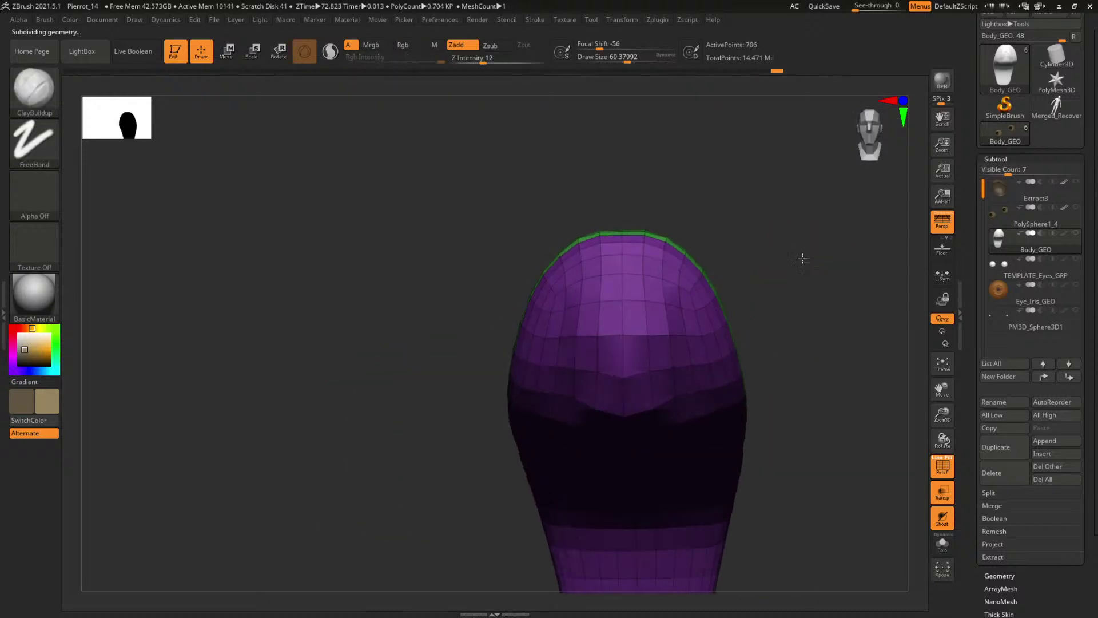
pyautogui.press('b')
pyautogui.press('m')
pyautogui.press('v')
pyautogui.press('space')
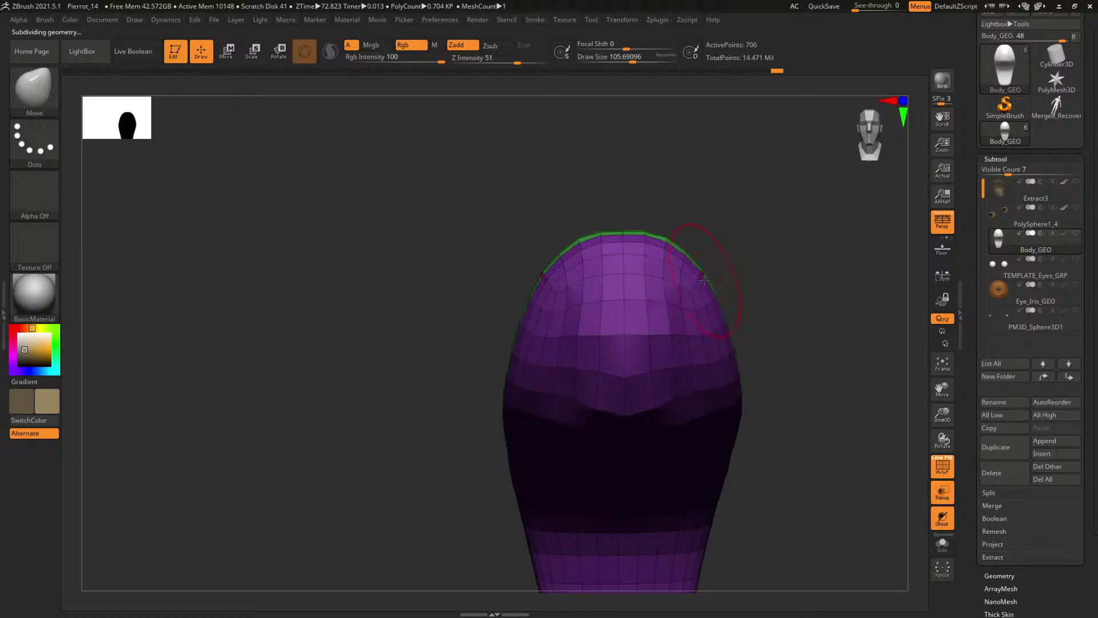
pyautogui.press('space')
pyautogui.moveTo(706, 284); pyautogui.dragTo(707, 294)
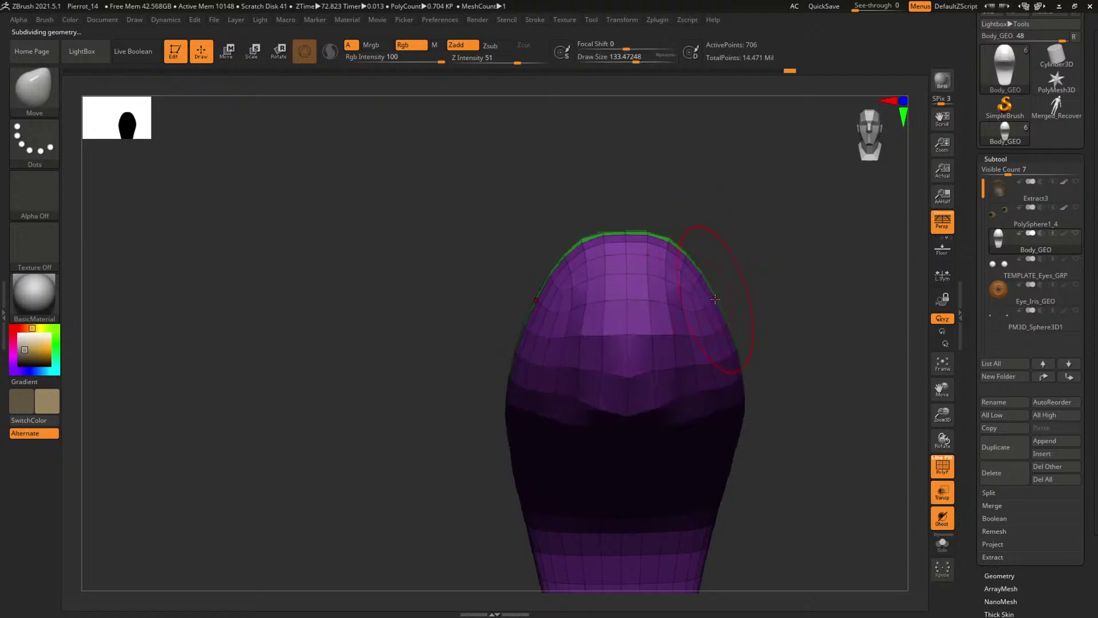
# - Round out the tongue tip's side profile with the Move brush at draw sizes of about 83 and 86
pyautogui.moveTo(810, 307); pyautogui.dragTo(864, 353)
pyautogui.press('space')
pyautogui.moveTo(700, 273)
pyautogui.mouseDown()
pyautogui.moveTo(678, 270)
pyautogui.moveTo(732, 260)
pyautogui.moveTo(683, 245)
pyautogui.mouseUp()
pyautogui.press('space')
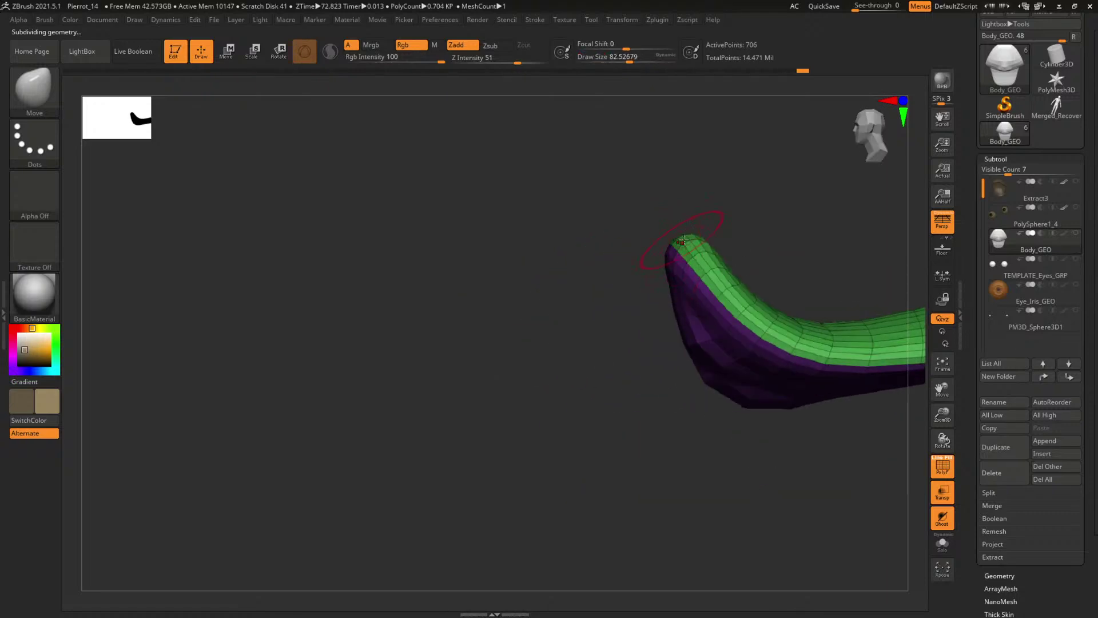
pyautogui.moveTo(722, 207)
pyautogui.mouseDown()
pyautogui.moveTo(715, 221)
pyautogui.moveTo(729, 248)
pyautogui.moveTo(773, 210)
pyautogui.moveTo(764, 200)
pyautogui.moveTo(738, 233)
pyautogui.moveTo(652, 277)
pyautogui.mouseUp()
pyautogui.press('space')
pyautogui.press('space')
pyautogui.press('space')
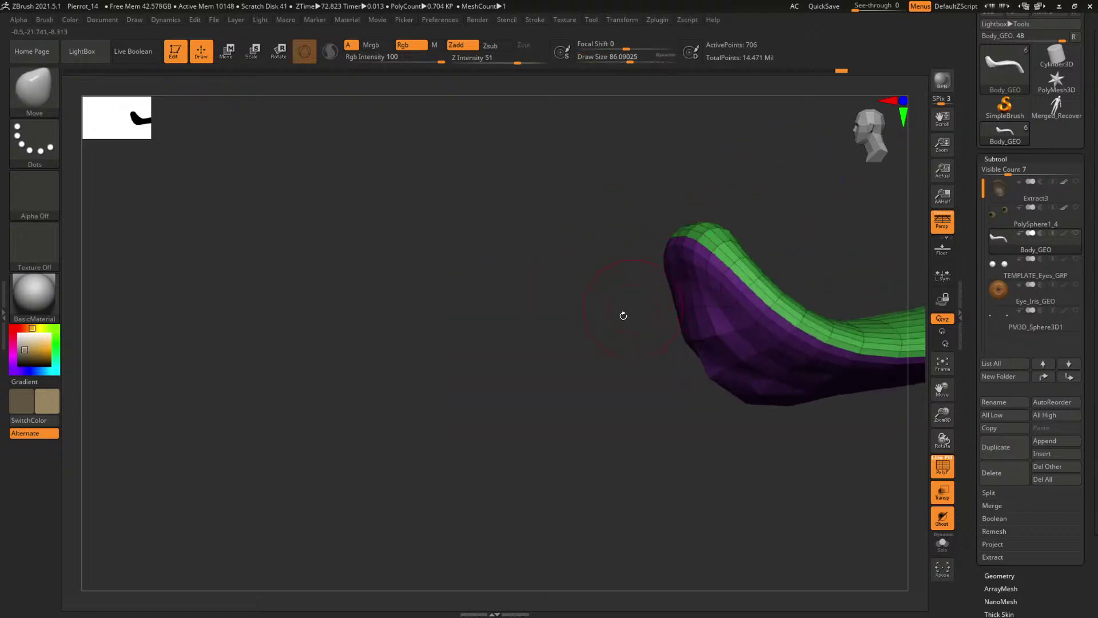
# - Show the whole Body_GEO to check the reshaped tongue inside the mouth, and isolate the tongue again
pyautogui.moveTo(624, 316); pyautogui.dragTo(875, 368)
pyautogui.keyDown('ctrl'); pyautogui.keyDown('shift'); pyautogui.click(870, 366); pyautogui.keyUp('shift'); pyautogui.keyUp('ctrl')
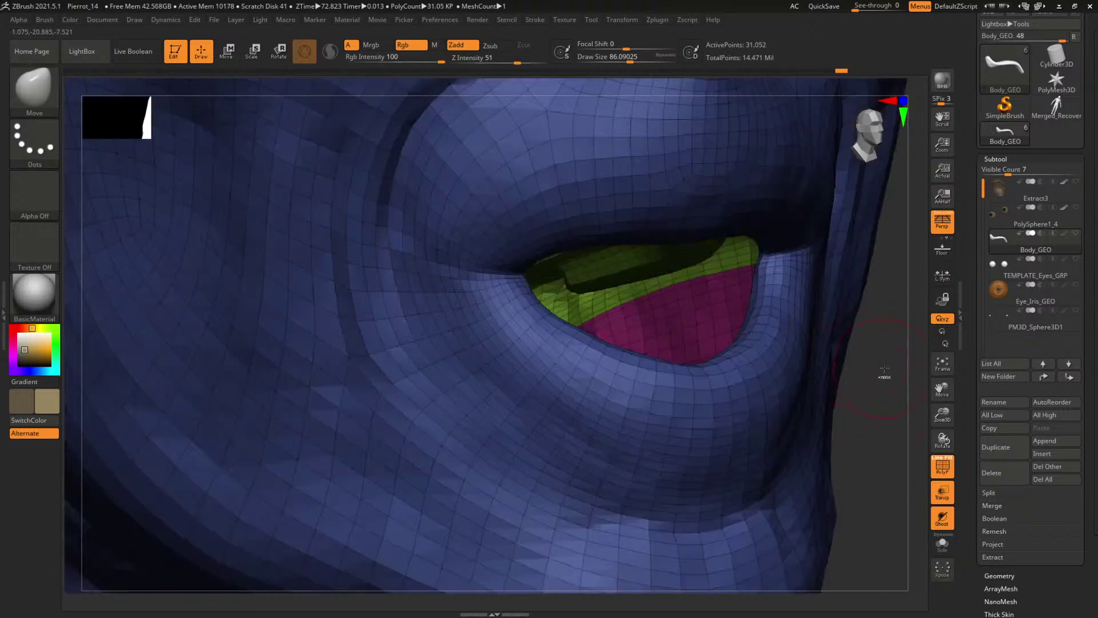
pyautogui.hotkey('ctrl', 'z')
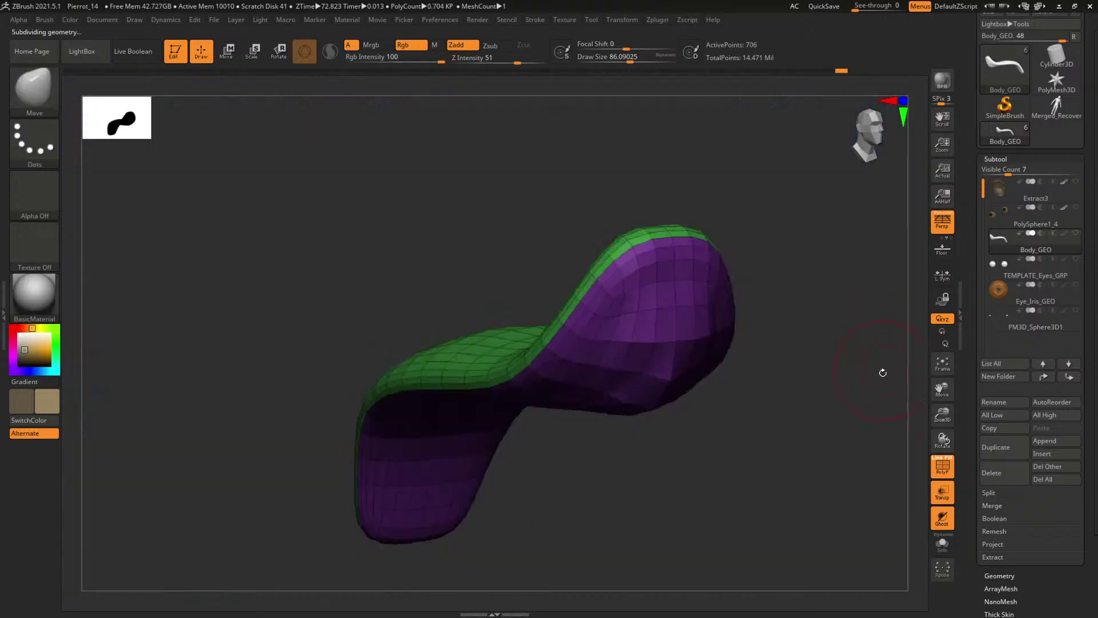
# - Raise the tongue by four subdivision levels and turn off its polygroup wireframe
pyautogui.press('d')
pyautogui.press('d')
pyautogui.press('d')
pyautogui.press('d')
pyautogui.hotkey('shift', 'f')
pyautogui.moveTo(868, 397)
pyautogui.keyDown('alt'); pyautogui.mouseDown()
pyautogui.moveTo(819, 363)
pyautogui.moveTo(795, 272)
pyautogui.moveTo(842, 284)
pyautogui.moveTo(842, 219)
pyautogui.mouseUp(); pyautogui.keyUp('alt')
# - Build up the base of the central ridge under the tongue with ClayBuildup at draw sizes of about 18 and 27
pyautogui.press('b')
pyautogui.press('c')
pyautogui.press('b')
pyautogui.press('space')
pyautogui.moveTo(678, 316); pyautogui.dragTo(592, 343)
pyautogui.press('space')
pyautogui.press('space')
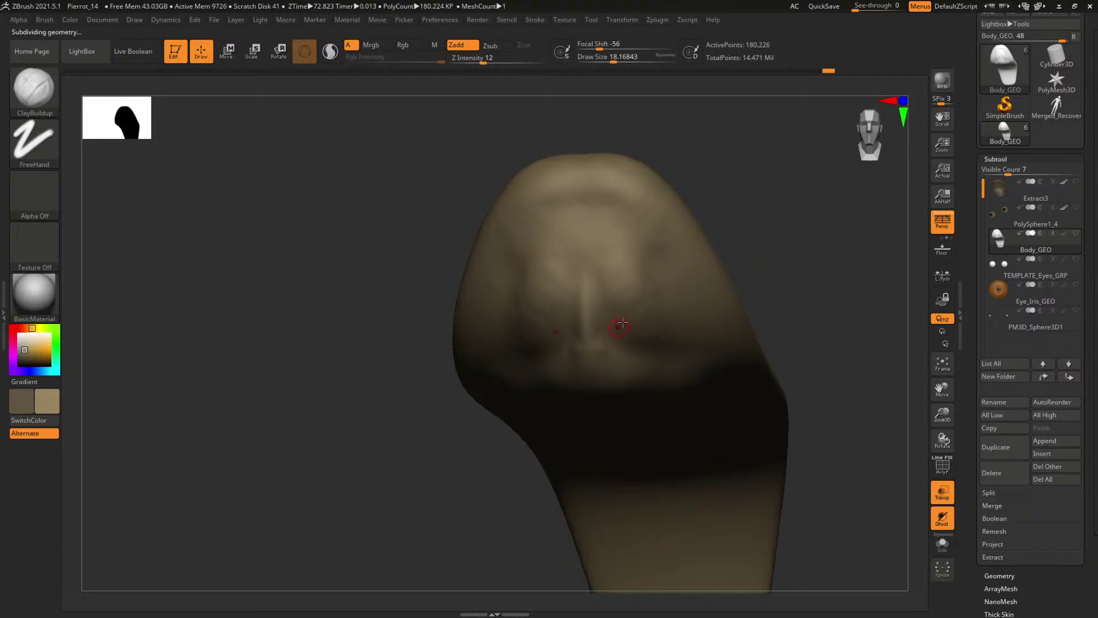
pyautogui.moveTo(725, 280)
pyautogui.mouseDown()
pyautogui.moveTo(779, 263)
pyautogui.moveTo(753, 284)
pyautogui.moveTo(774, 284)
pyautogui.moveTo(544, 360)
pyautogui.moveTo(606, 341)
pyautogui.mouseUp()
pyautogui.press('space')
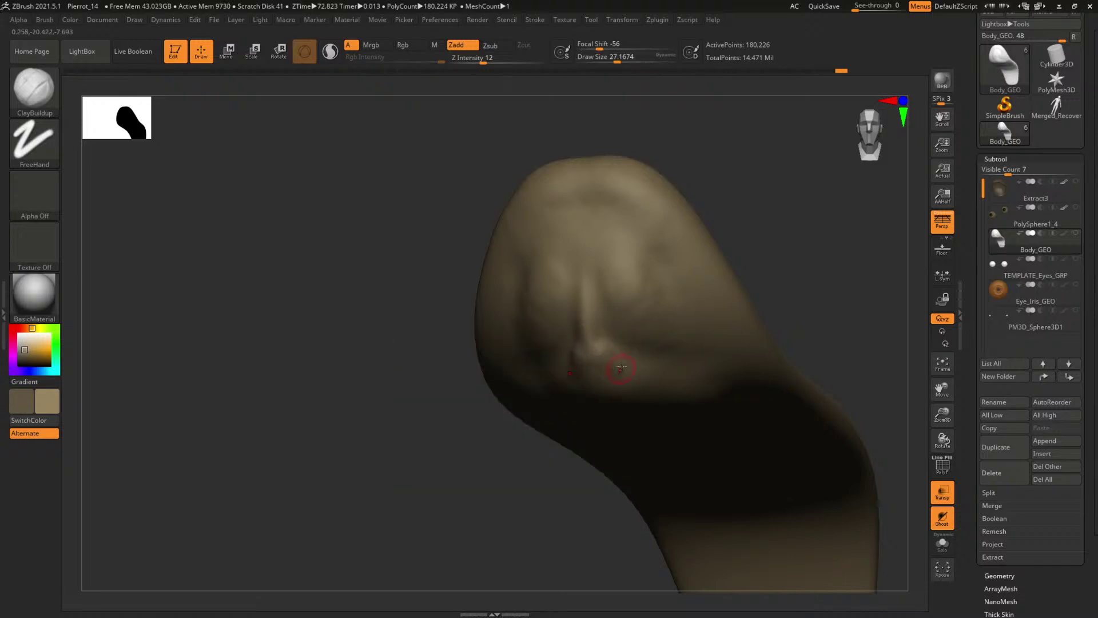
# - Sculpt small raised folds on both sides of the ridge's base with ClayBuildup at draw sizes of about 27 and 43
pyautogui.moveTo(821, 289); pyautogui.dragTo(637, 322)
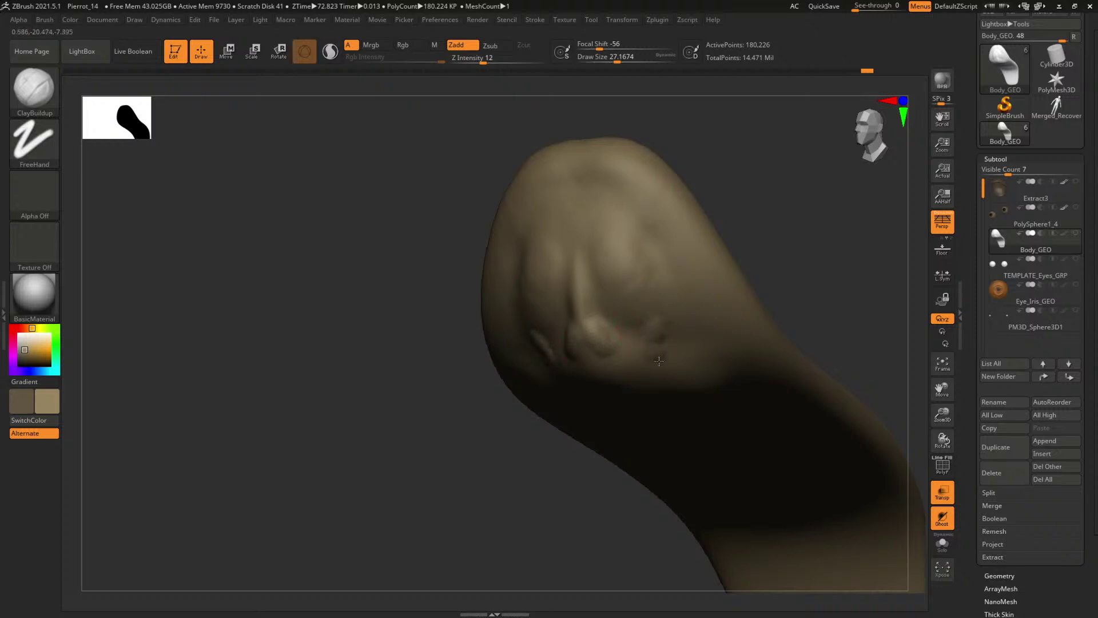
pyautogui.moveTo(656, 322); pyautogui.dragTo(719, 287, button='right')
pyautogui.moveTo(652, 362); pyautogui.dragTo(654, 341)
pyautogui.rightClick(654, 342)
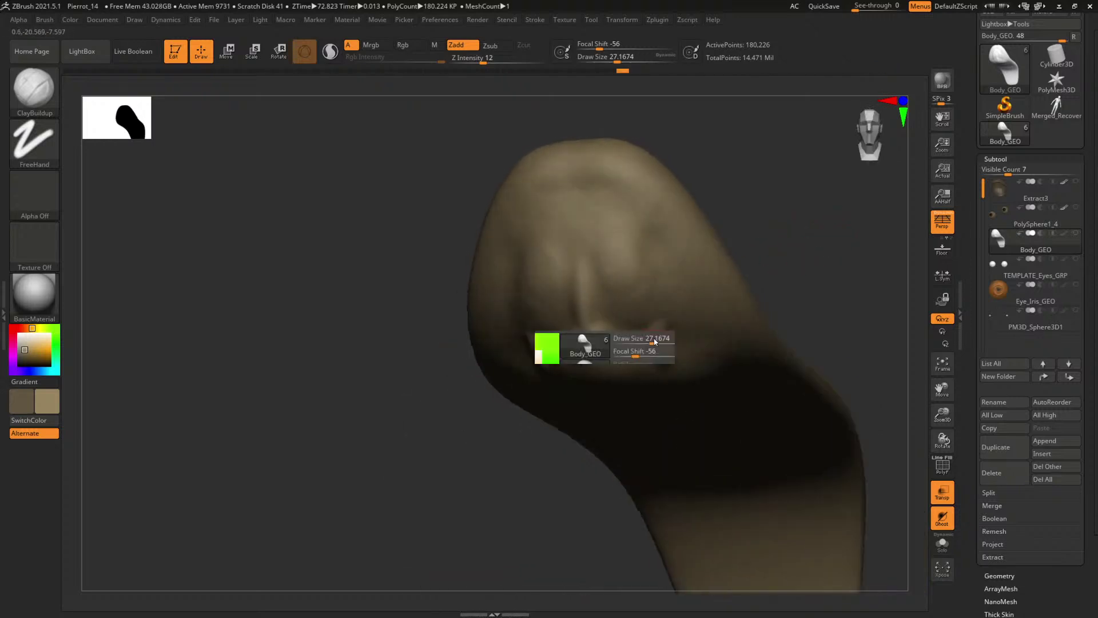
pyautogui.moveTo(722, 314)
pyautogui.mouseDown(button='right')
pyautogui.moveTo(833, 277)
pyautogui.moveTo(743, 252)
pyautogui.mouseUp(button='right')
pyautogui.rightClick(553, 374)
pyautogui.click(624, 303)
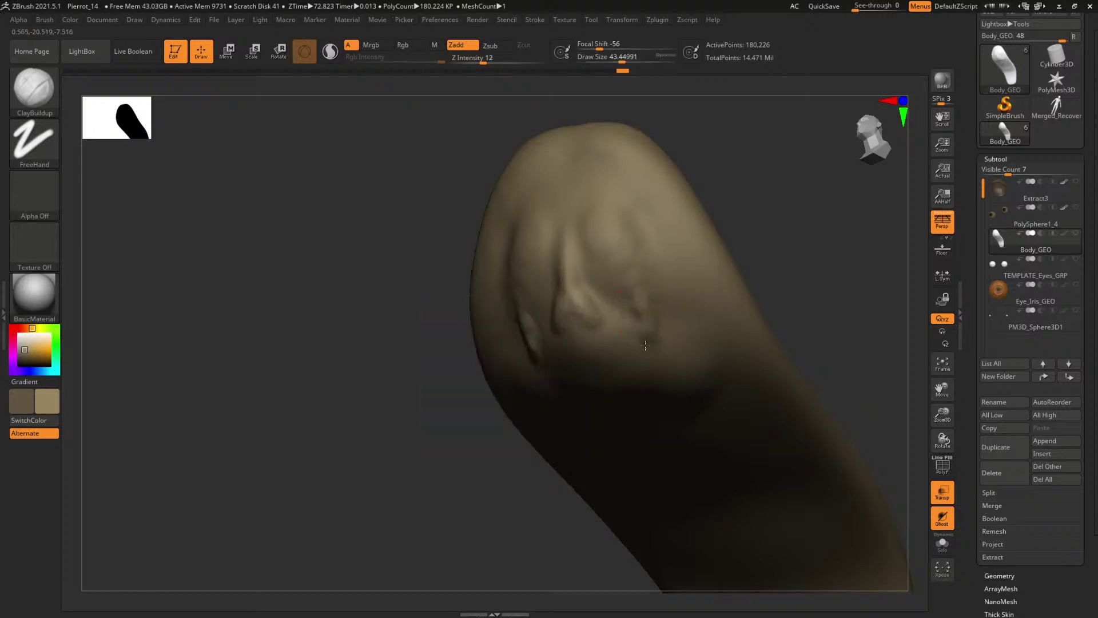
# - Define the rounded base of the central ridge and its neighbouring folds with ClayBuildup at a draw size of about 37
pyautogui.moveTo(824, 265); pyautogui.dragTo(596, 303, button='right')
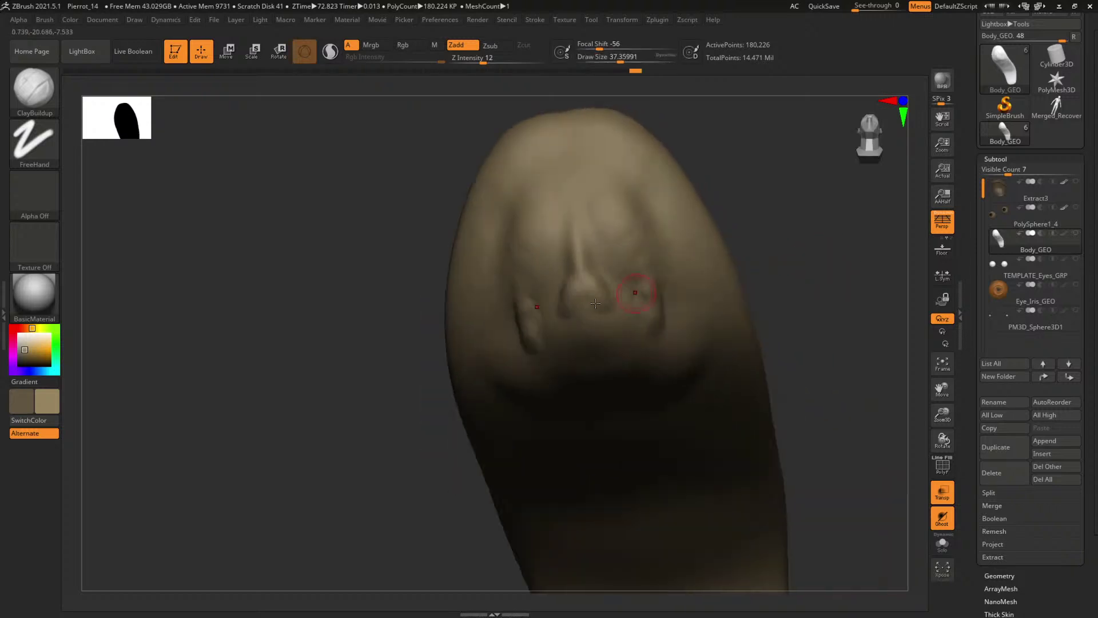
pyautogui.moveTo(599, 312); pyautogui.dragTo(612, 321)
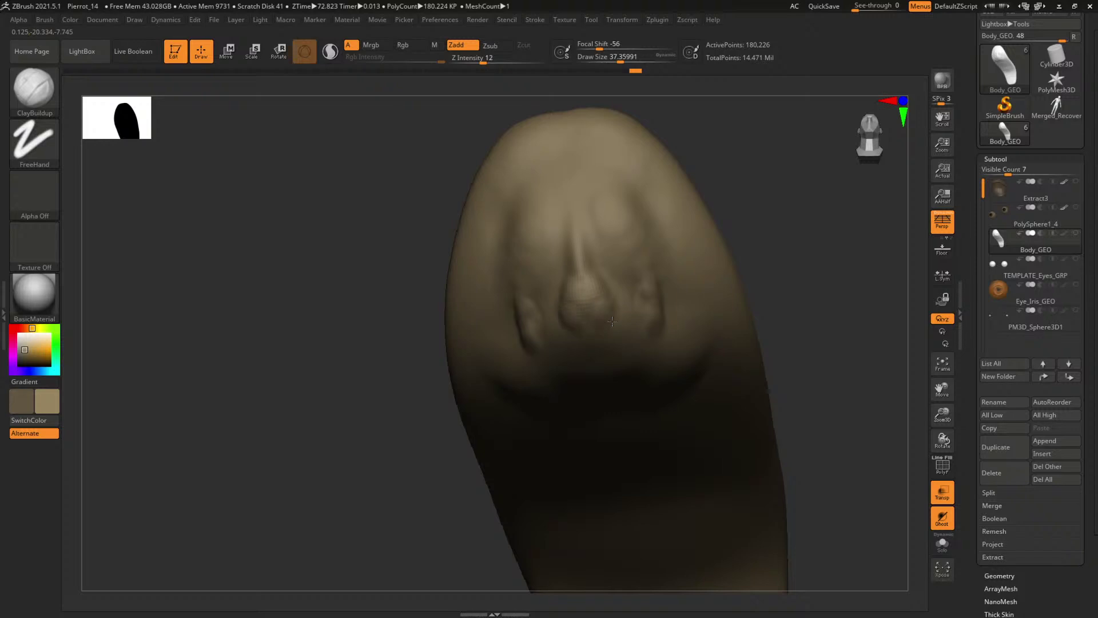
pyautogui.moveTo(810, 251)
pyautogui.mouseDown(button='right')
pyautogui.moveTo(780, 272)
pyautogui.moveTo(657, 277)
pyautogui.mouseUp(button='right')
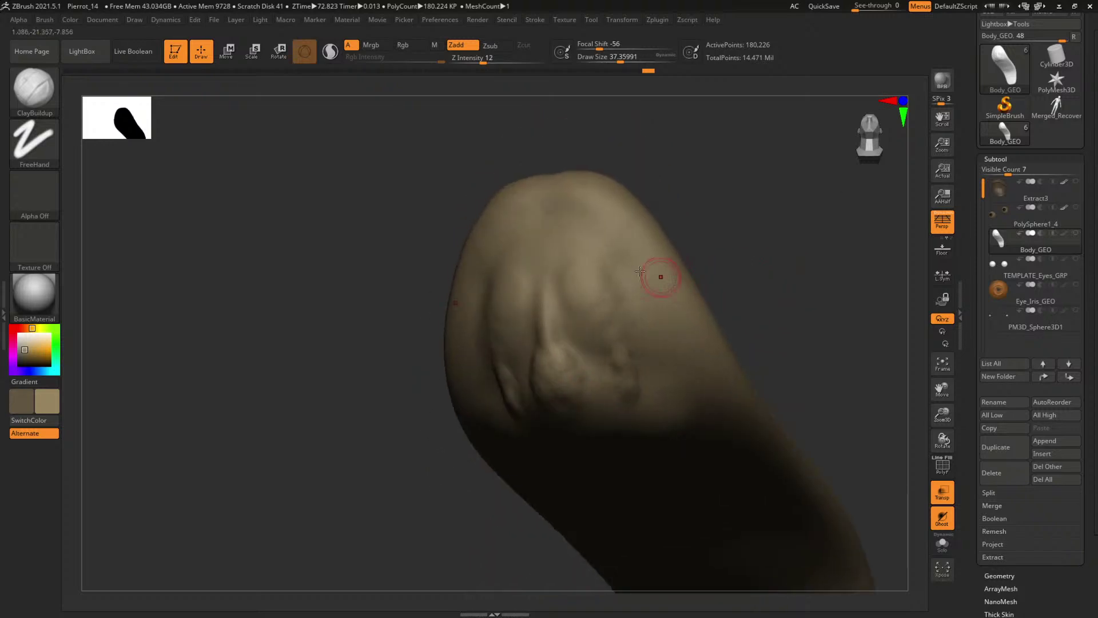
# - Add soft surface folds along the outer sides of the tongue tip with ClayBuildup at draw sizes of about 46 and 34
pyautogui.moveTo(684, 207); pyautogui.dragTo(570, 328)
pyautogui.press('space')
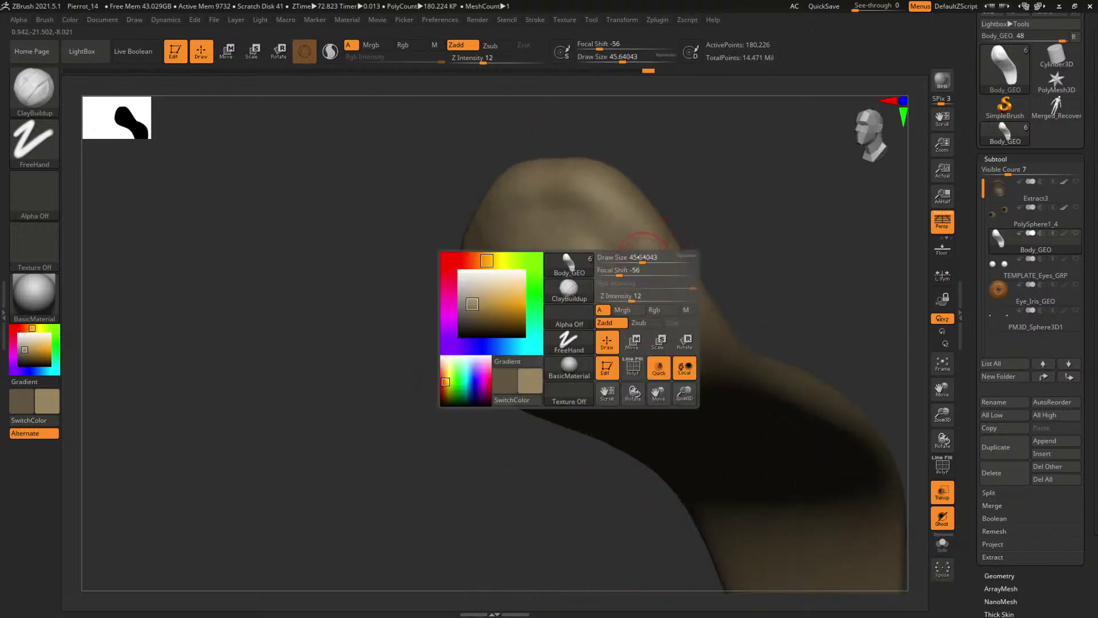
pyautogui.click(637, 256)
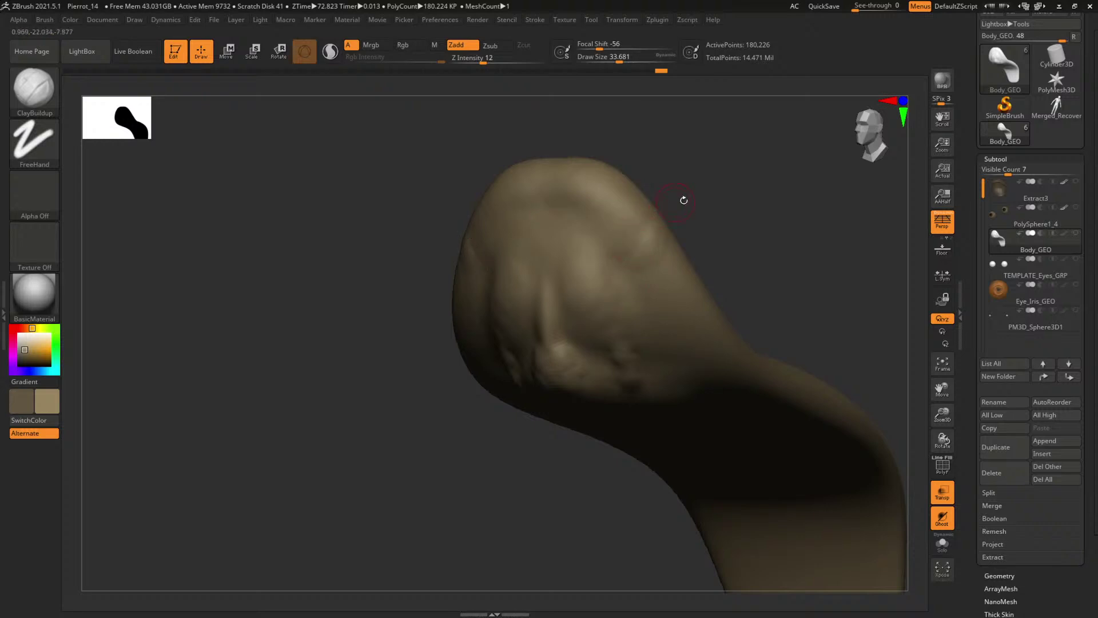
pyautogui.moveTo(683, 200)
pyautogui.mouseDown()
pyautogui.moveTo(608, 220)
pyautogui.moveTo(610, 200)
pyautogui.mouseUp()
pyautogui.moveTo(765, 225); pyautogui.dragTo(709, 252)
# - Extend the surface folds down the tongue's outer sides with ClayBuildup at draw sizes of about 43 and 46
pyautogui.press('space')
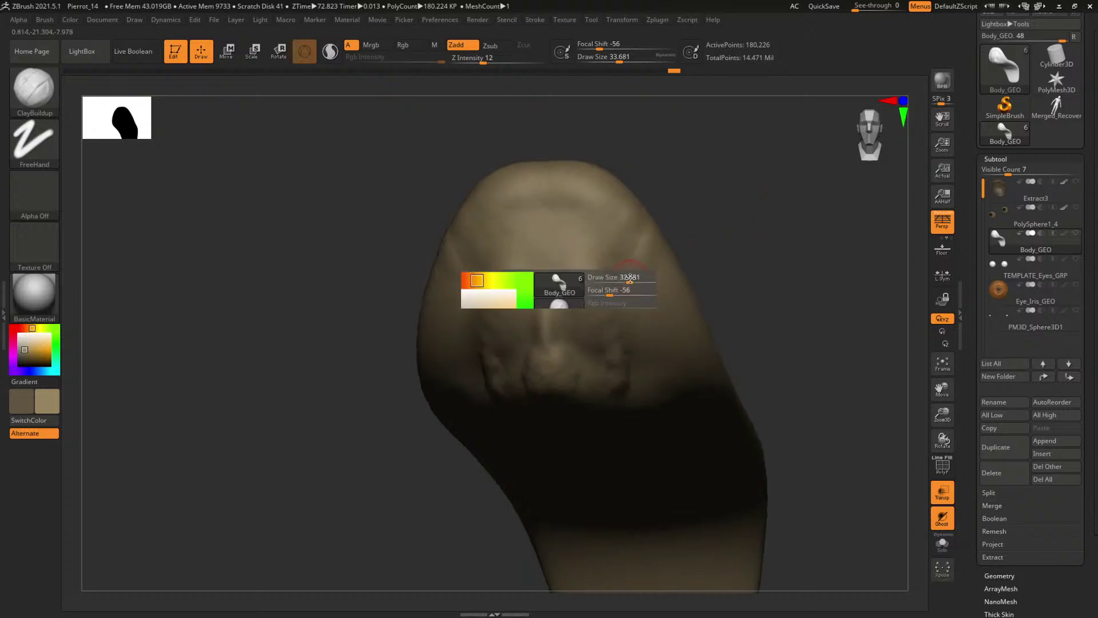
pyautogui.click(631, 278)
pyautogui.moveTo(639, 280); pyautogui.dragTo(649, 280)
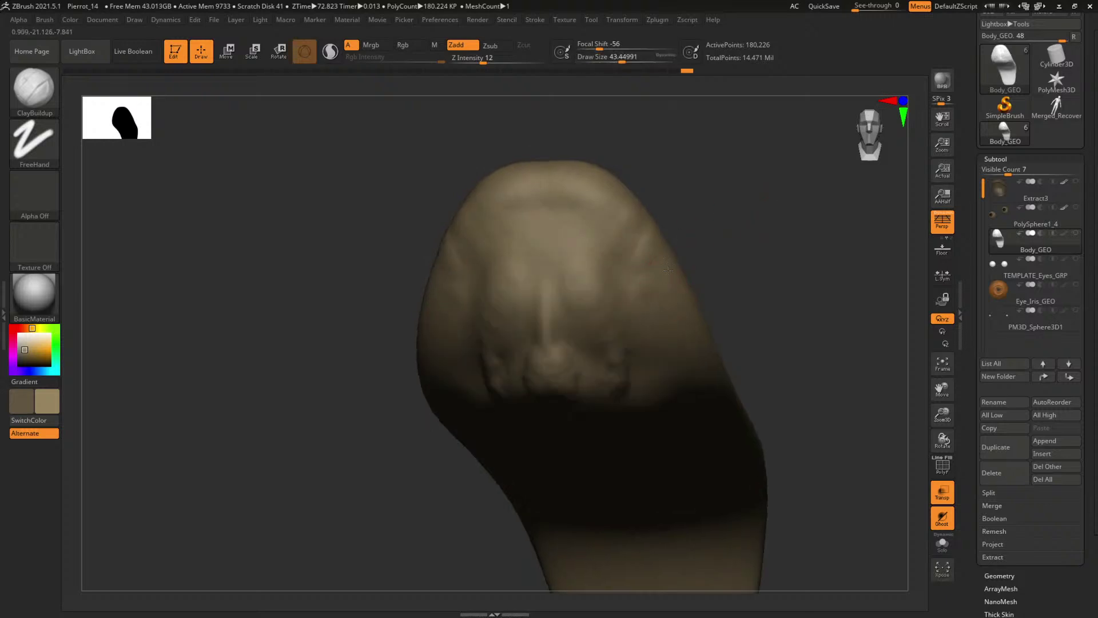
pyautogui.press('space')
pyautogui.click(671, 288)
pyautogui.moveTo(676, 334); pyautogui.dragTo(662, 290)
pyautogui.moveTo(762, 319); pyautogui.dragTo(677, 326)
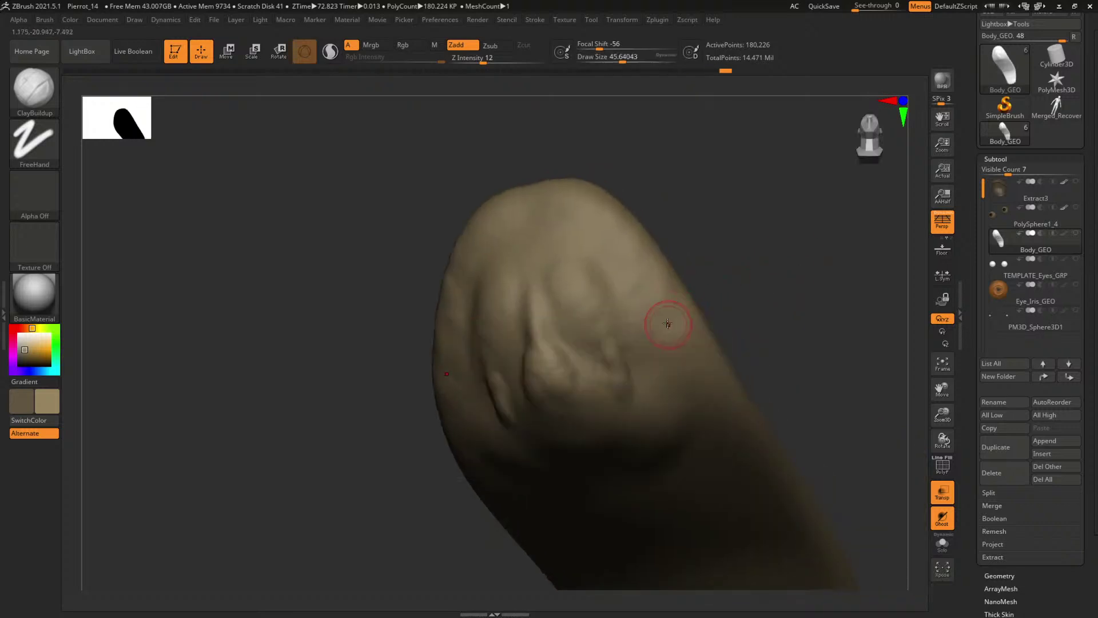
pyautogui.moveTo(737, 345)
pyautogui.mouseDown()
pyautogui.moveTo(767, 282)
pyautogui.moveTo(569, 324)
pyautogui.mouseUp()
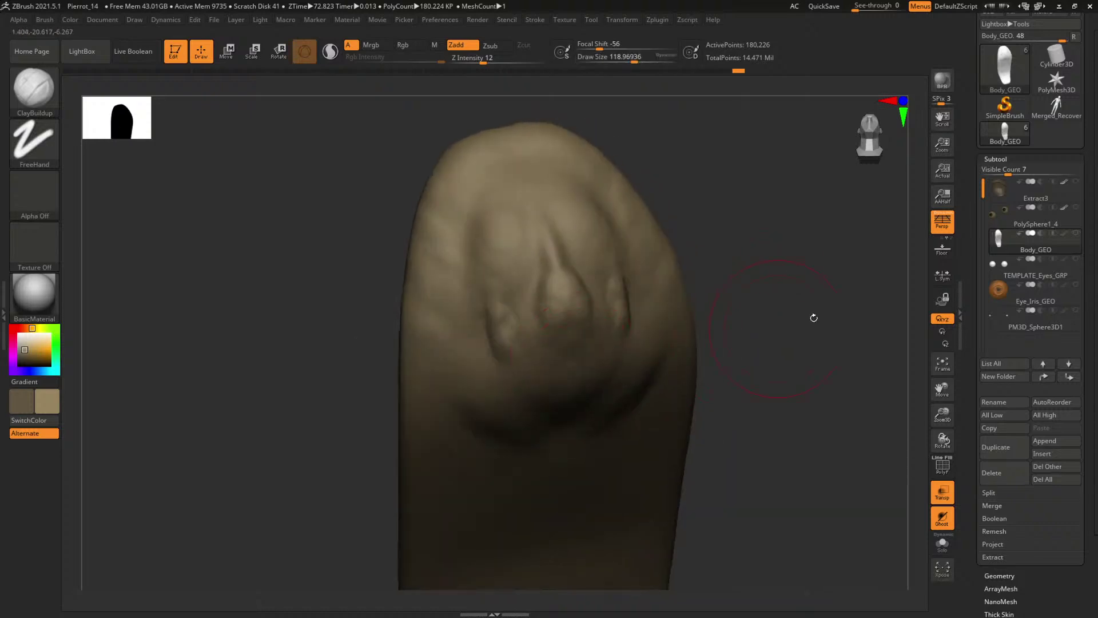
# - Blend the broad area beneath the ridge and side folds, using a large draw size of about 267
pyautogui.moveTo(814, 318); pyautogui.dragTo(829, 265)
pyautogui.press('space')
pyautogui.press('space')
pyautogui.moveTo(536, 410)
pyautogui.mouseDown()
pyautogui.moveTo(561, 410)
pyautogui.moveTo(572, 489)
pyautogui.mouseUp()
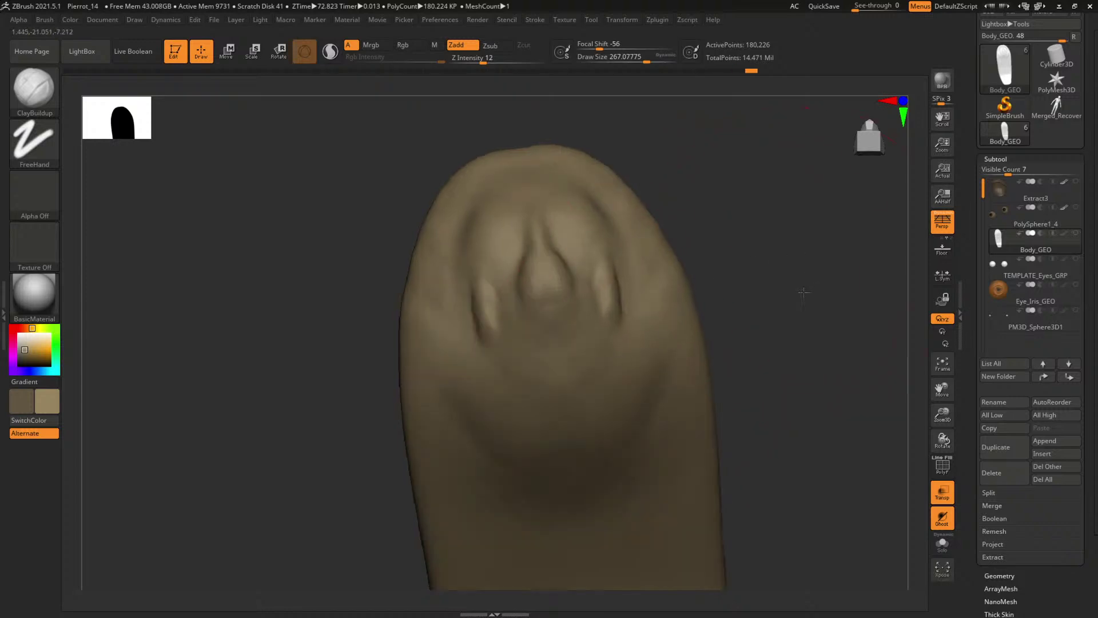
pyautogui.moveTo(797, 290)
pyautogui.mouseDown()
pyautogui.moveTo(826, 309)
pyautogui.moveTo(727, 285)
pyautogui.moveTo(792, 336)
pyautogui.moveTo(757, 297)
pyautogui.moveTo(779, 311)
pyautogui.moveTo(806, 287)
pyautogui.moveTo(808, 251)
pyautogui.moveTo(613, 258)
pyautogui.mouseUp()
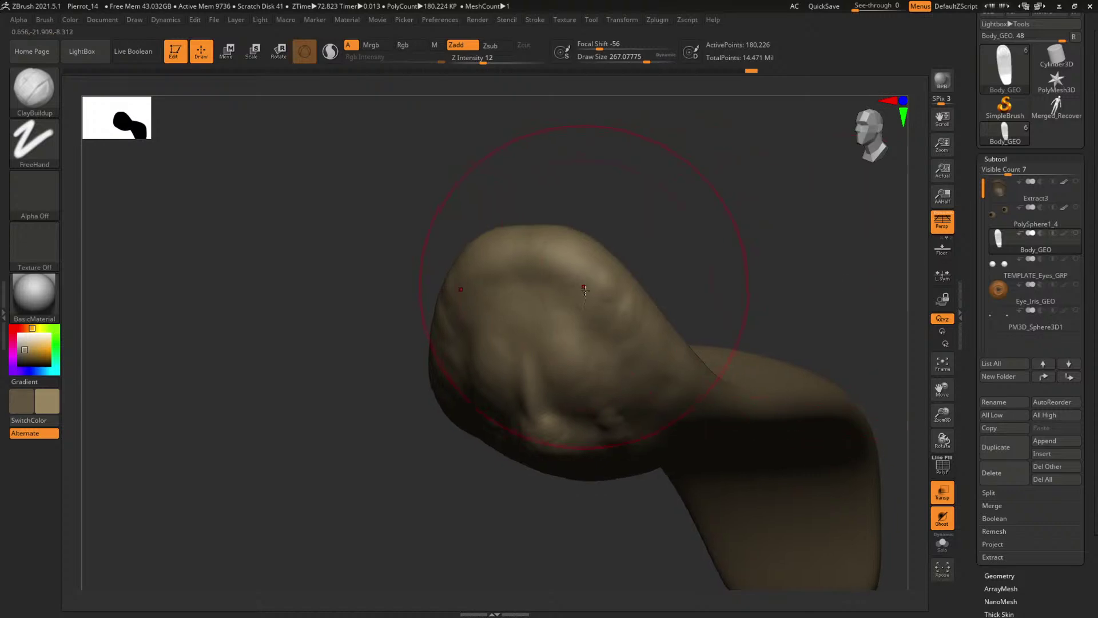
# - Shape a central groove above the ridge at the tongue tip with ClayBuildup at draw sizes of about 69 and 66
pyautogui.press('[')
pyautogui.press('[')
pyautogui.press('[')
pyautogui.moveTo(703, 233); pyautogui.dragTo(563, 296)
pyautogui.press('[')
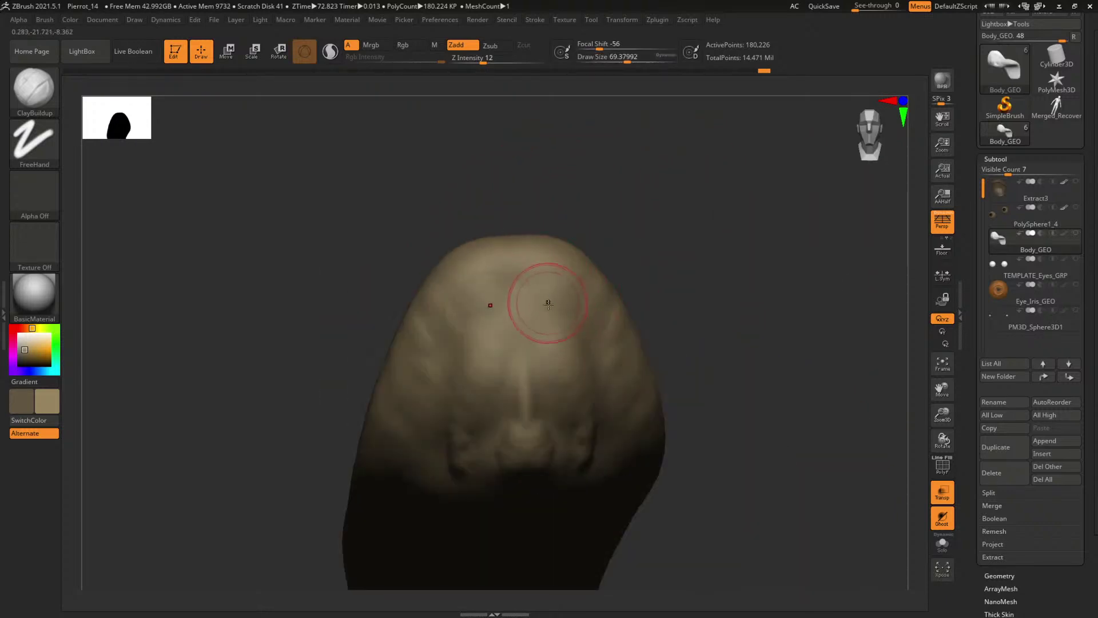
pyautogui.moveTo(548, 315); pyautogui.dragTo(596, 287, button='right')
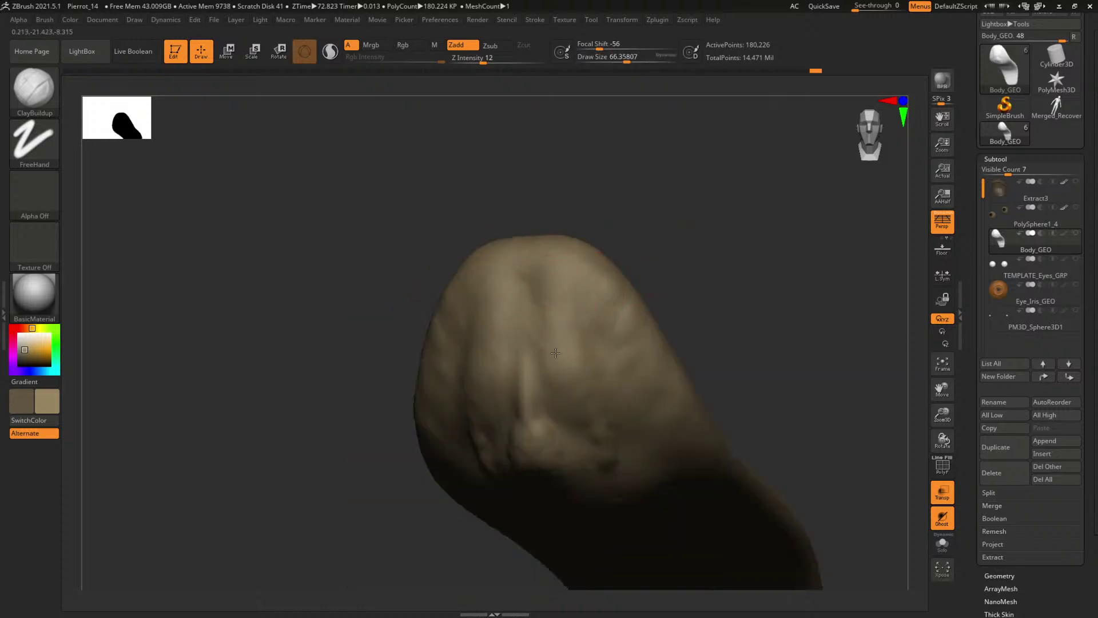
pyautogui.moveTo(731, 293)
pyautogui.mouseDown()
pyautogui.moveTo(752, 248)
pyautogui.moveTo(602, 352)
pyautogui.mouseUp()
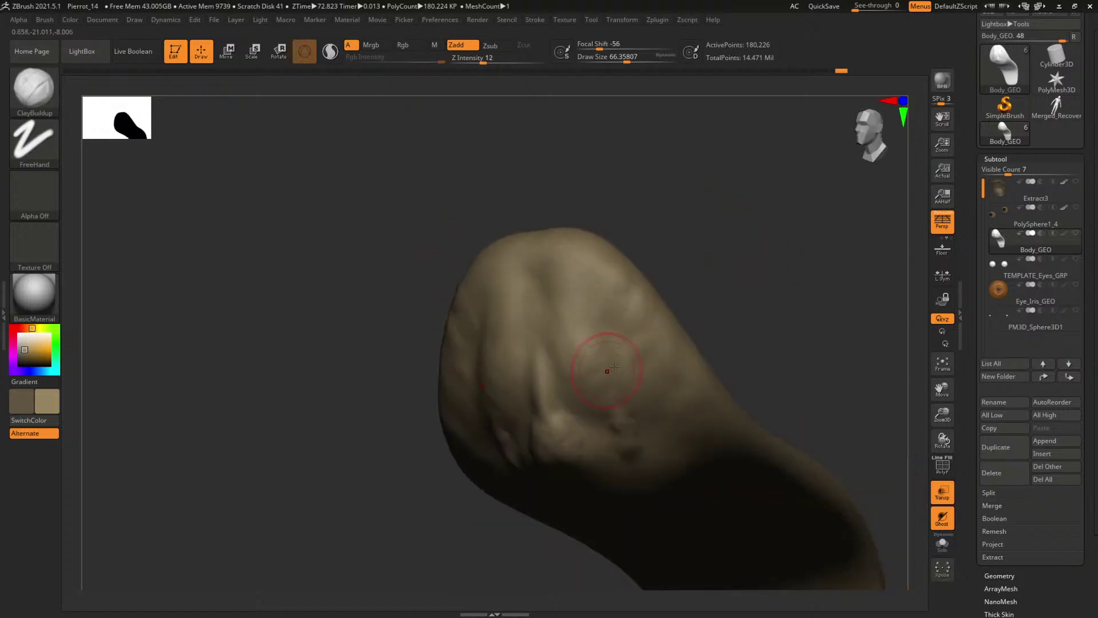
# - Carve creases around the ridge and side folds with DamStandard at a draw size of about 128
pyautogui.press('b')
pyautogui.press('d')
pyautogui.press('s')
pyautogui.press('space')
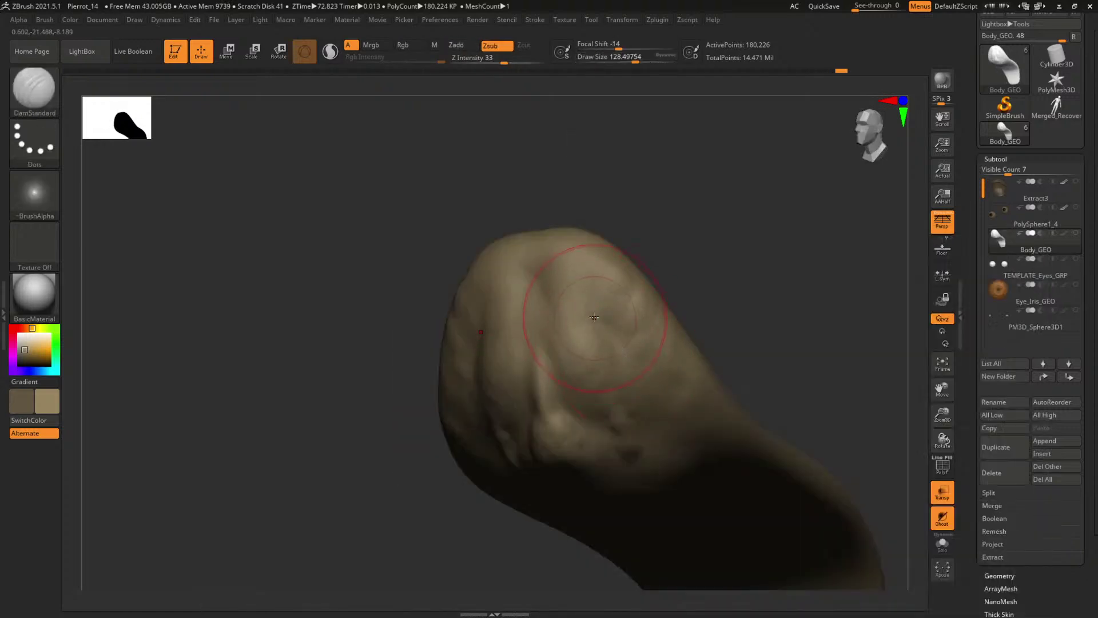
pyautogui.moveTo(737, 337)
pyautogui.mouseDown()
pyautogui.moveTo(762, 308)
pyautogui.moveTo(725, 286)
pyautogui.moveTo(703, 297)
pyautogui.mouseUp()
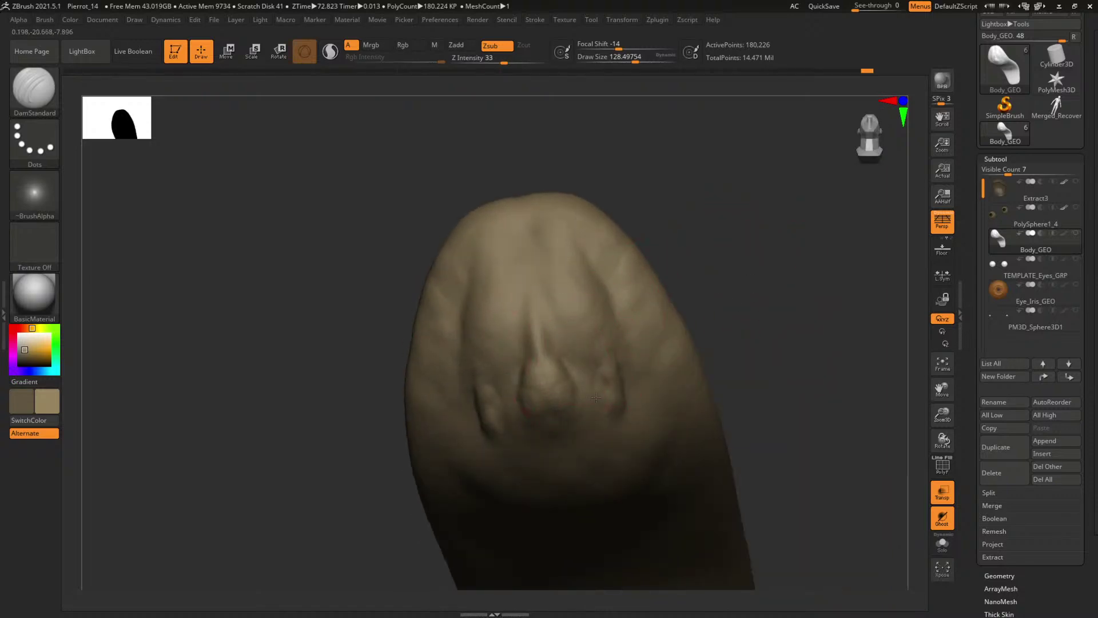
# - Refine the surface around and below the ridge's base with ClayBuildup at a draw size of about 69
pyautogui.press('b')
pyautogui.press('c')
pyautogui.press('b')
pyautogui.press('space')
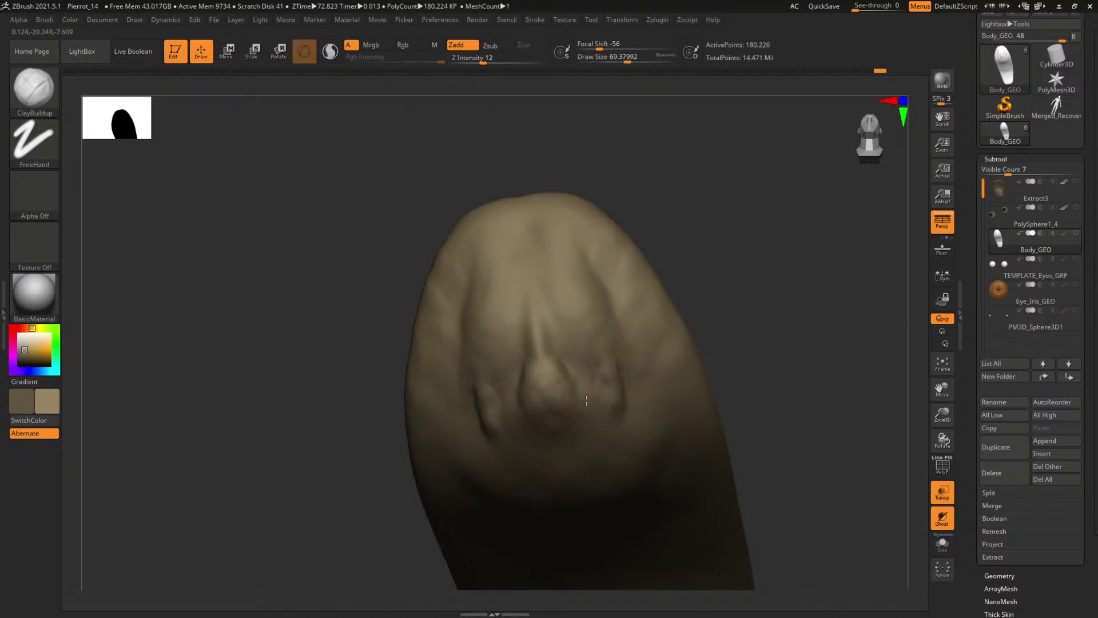
pyautogui.press('s')
pyautogui.moveTo(551, 417); pyautogui.dragTo(572, 416)
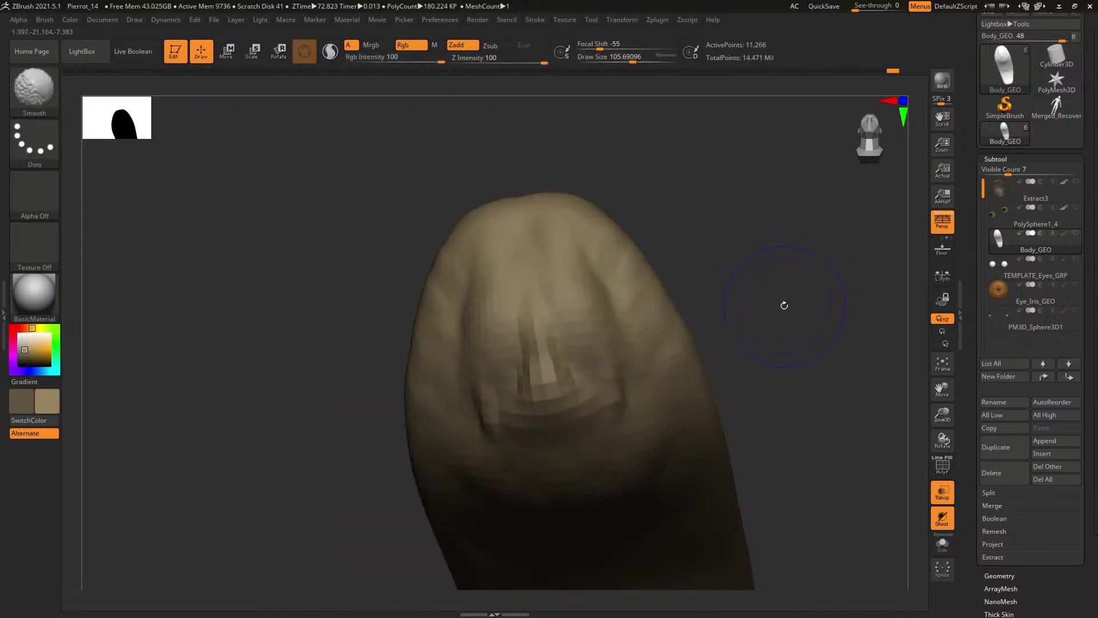
# - Examine the tongue's forms and wireframe at lower subdivision levels, and return it to its high-resolution level
pyautogui.hotkey('shift', 'd')
pyautogui.hotkey('shift', 'd')
pyautogui.hotkey('shift', 'd')
pyautogui.moveTo(791, 304); pyautogui.dragTo(819, 317)
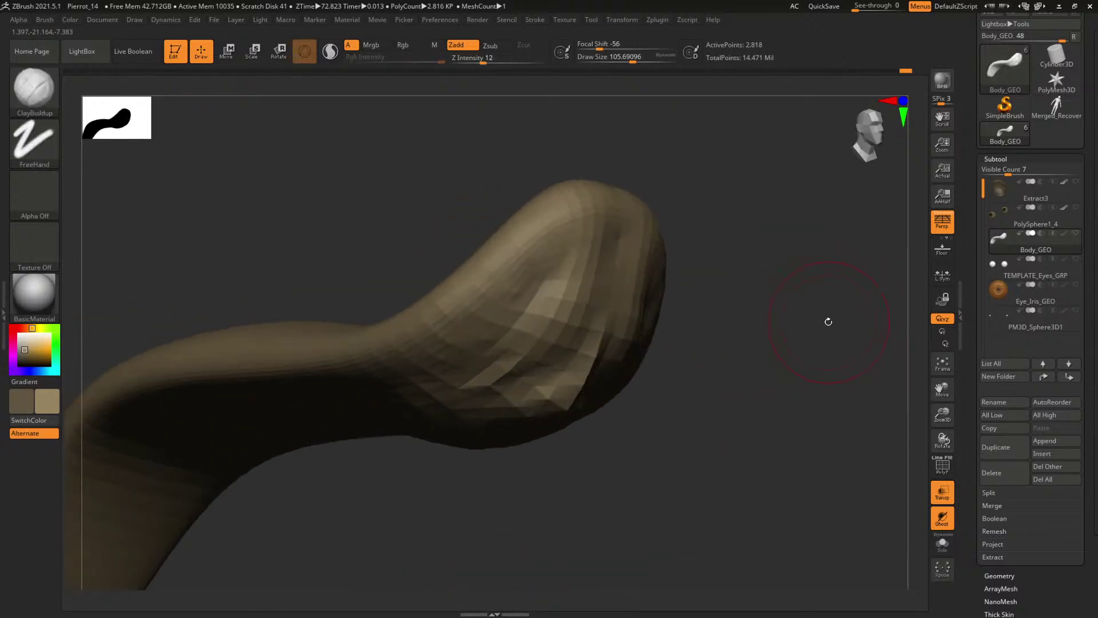
pyautogui.moveTo(783, 361)
pyautogui.mouseDown()
pyautogui.moveTo(617, 285)
pyautogui.moveTo(709, 304)
pyautogui.moveTo(789, 380)
pyautogui.moveTo(741, 372)
pyautogui.moveTo(784, 363)
pyautogui.moveTo(757, 314)
pyautogui.moveTo(755, 246)
pyautogui.moveTo(761, 264)
pyautogui.moveTo(749, 287)
pyautogui.moveTo(739, 283)
pyautogui.moveTo(784, 279)
pyautogui.moveTo(827, 347)
pyautogui.moveTo(811, 303)
pyautogui.moveTo(588, 323)
pyautogui.mouseUp()
pyautogui.hotkey('shift', 'f')
pyautogui.hotkey('shift', 'f')
pyautogui.press('d')
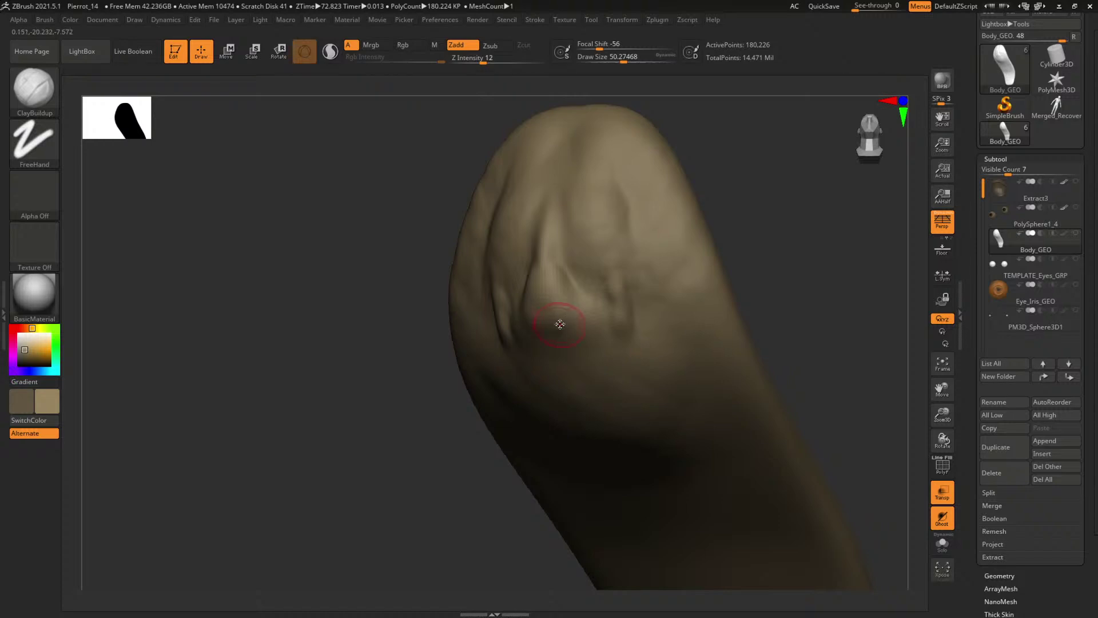
# - Smooth the ridge's base and refine the folds beside it with ClayBuildup at draw sizes of about 34 and 39
pyautogui.press('shift')
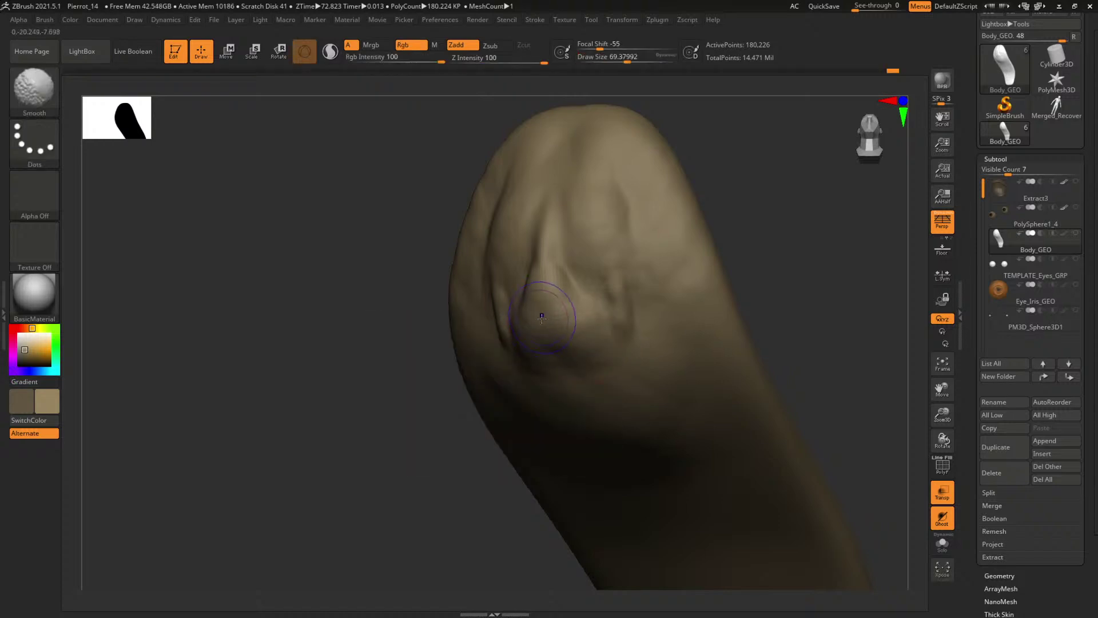
pyautogui.moveTo(815, 255); pyautogui.dragTo(897, 260)
pyautogui.press('space')
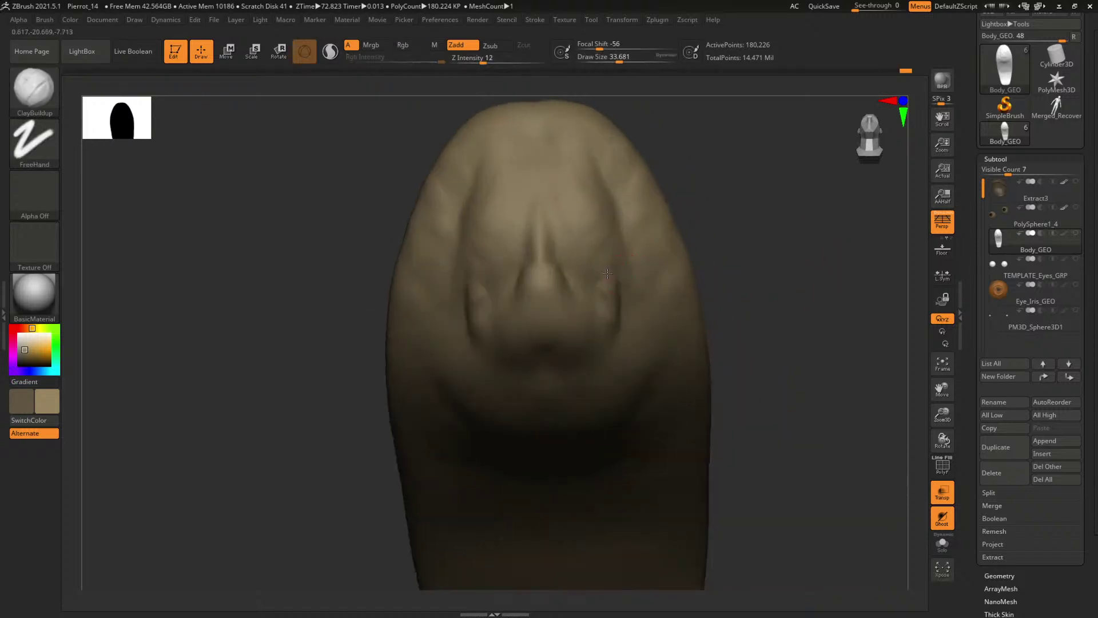
pyautogui.moveTo(606, 263)
pyautogui.mouseDown(button='right')
pyautogui.moveTo(652, 280)
pyautogui.moveTo(635, 298)
pyautogui.mouseUp(button='right')
pyautogui.press('space')
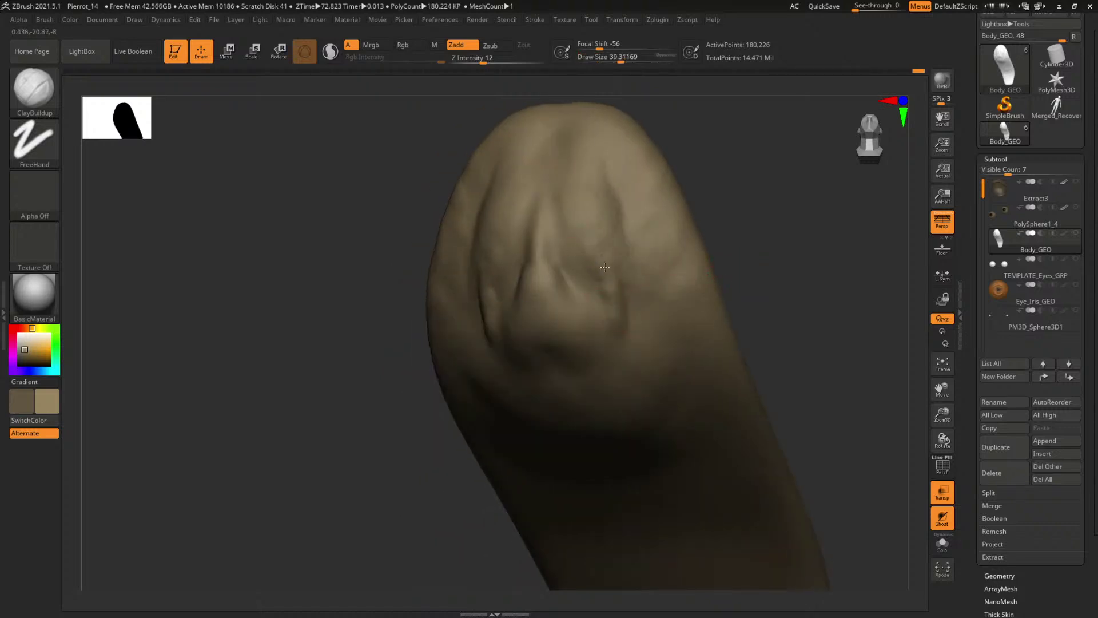
# - Refine the folds beside the tongue's underside ridge with ClayBuildup at draw sizes of about 66 and 43
pyautogui.press(']')
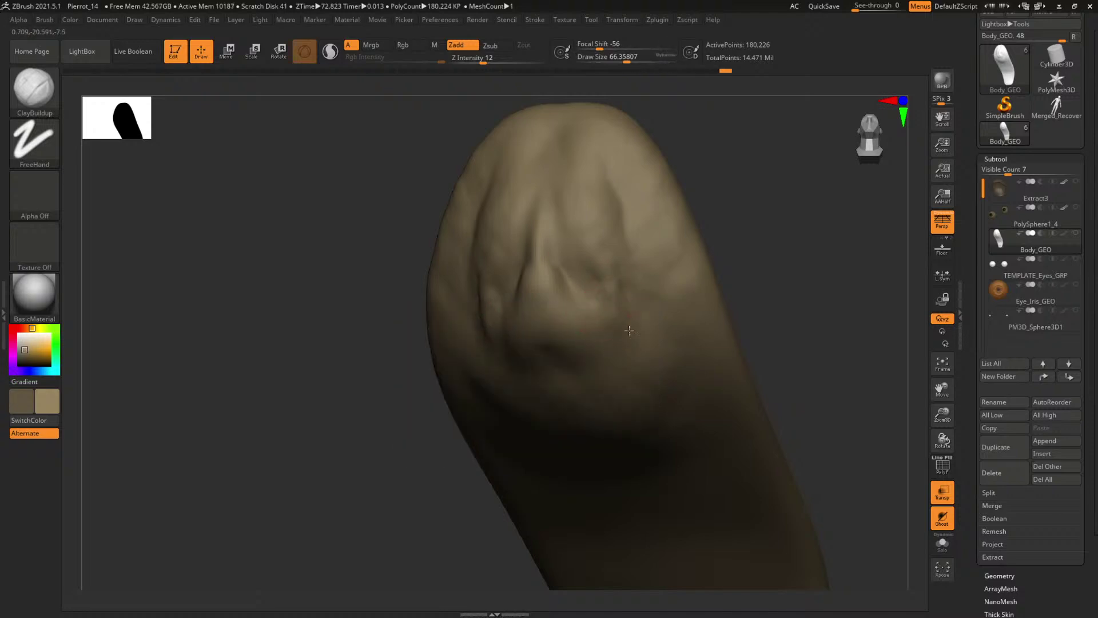
pyautogui.moveTo(620, 289)
pyautogui.mouseDown(button='right')
pyautogui.moveTo(706, 251)
pyautogui.moveTo(600, 282)
pyautogui.mouseUp(button='right')
pyautogui.press('[')
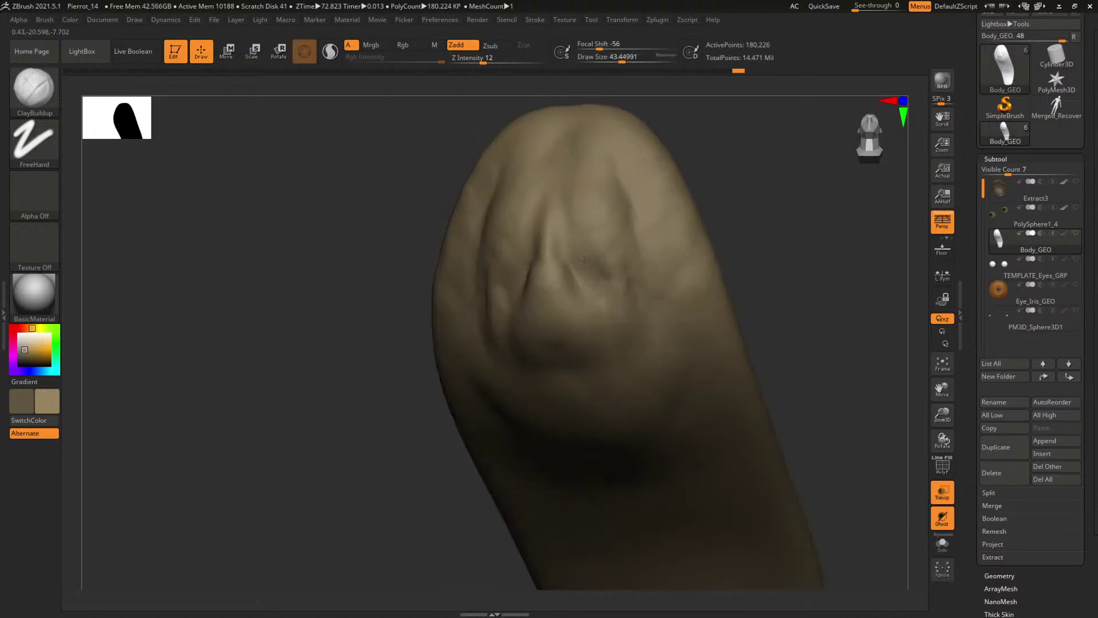
pyautogui.press('space')
pyautogui.moveTo(584, 261); pyautogui.dragTo(595, 259)
pyautogui.moveTo(611, 278)
pyautogui.mouseDown(button='right')
pyautogui.moveTo(757, 282)
pyautogui.moveTo(772, 304)
pyautogui.moveTo(552, 307)
pyautogui.mouseUp(button='right')
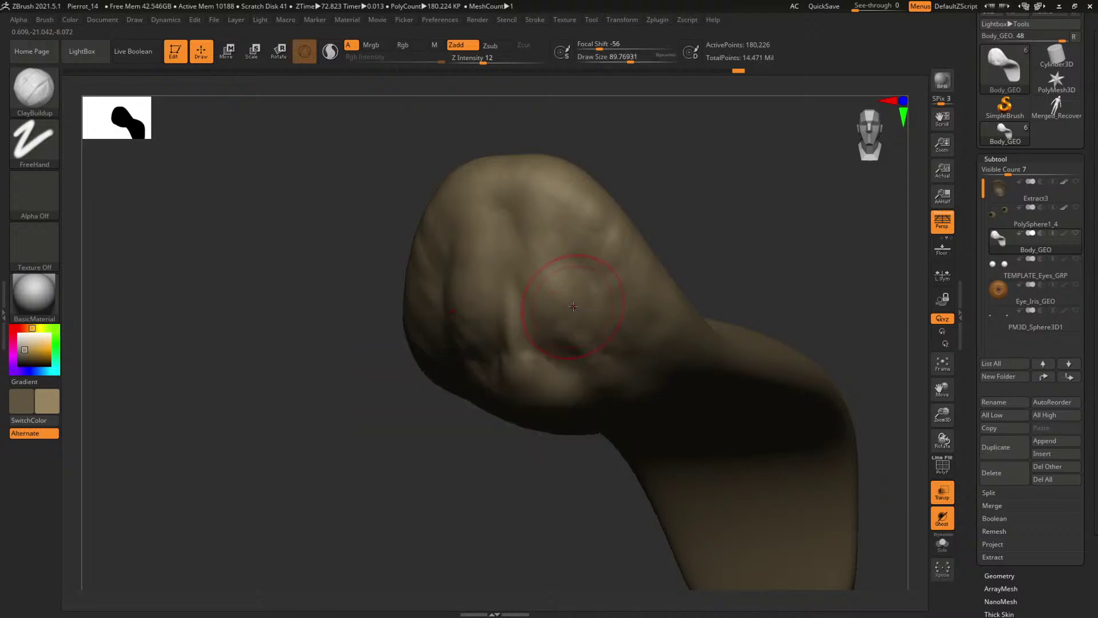
# - Build up the outer side fold on the tongue's underside with ClayBuildup at draw sizes of about 90, 39, 29 and 50
pyautogui.press('space')
pyautogui.moveTo(553, 307); pyautogui.dragTo(577, 295)
pyautogui.moveTo(698, 269); pyautogui.dragTo(588, 294, button='right')
pyautogui.press('[')
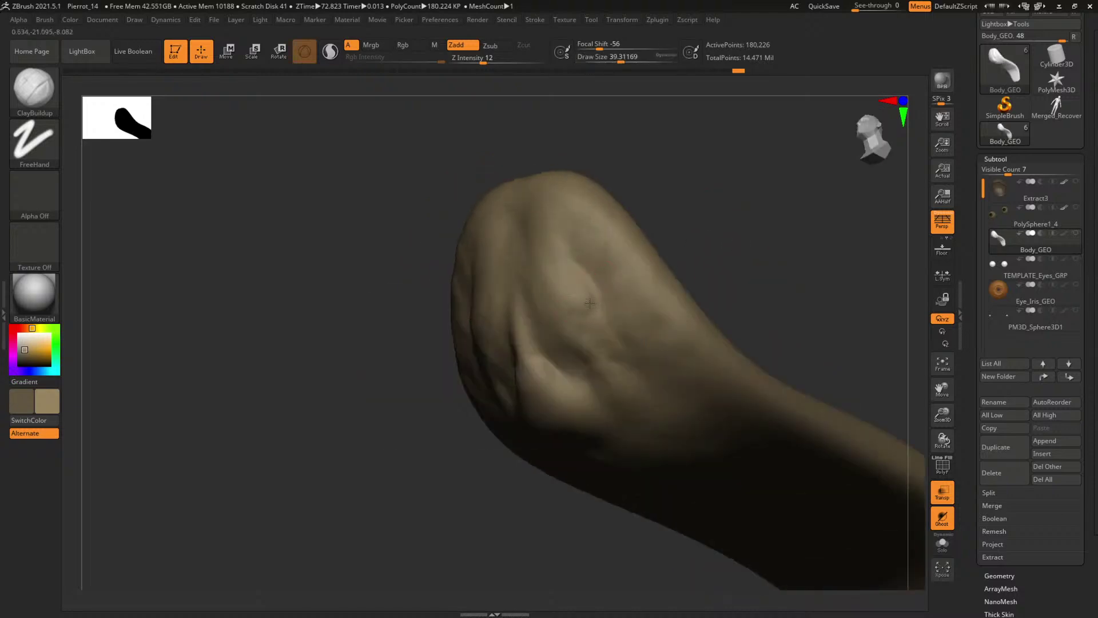
pyautogui.press('space')
pyautogui.press('[')
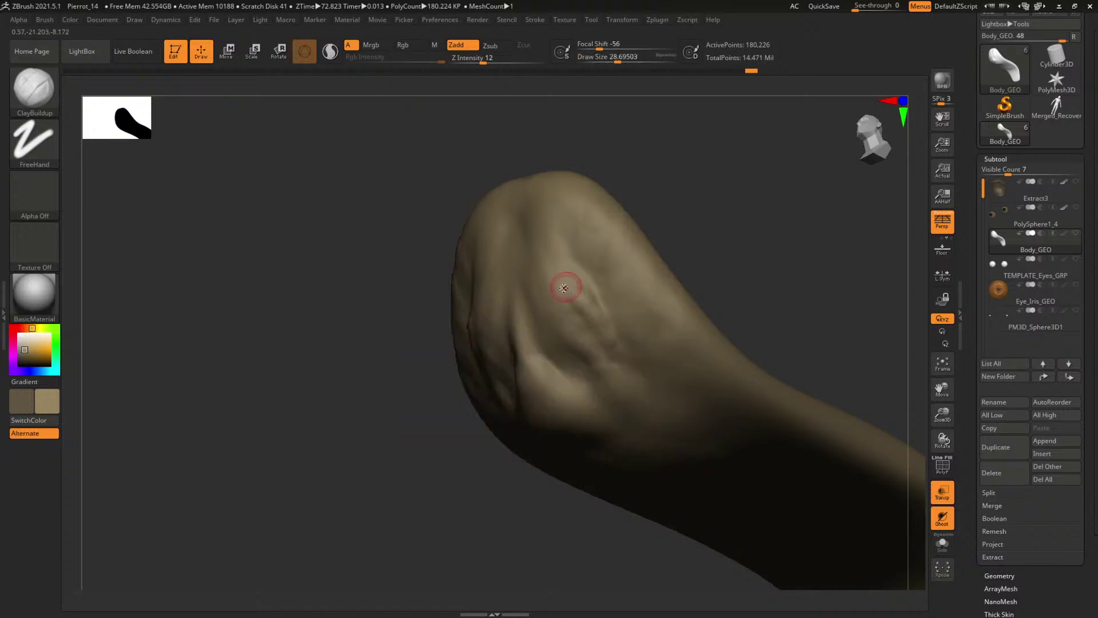
pyautogui.press(']')
pyautogui.press(']')
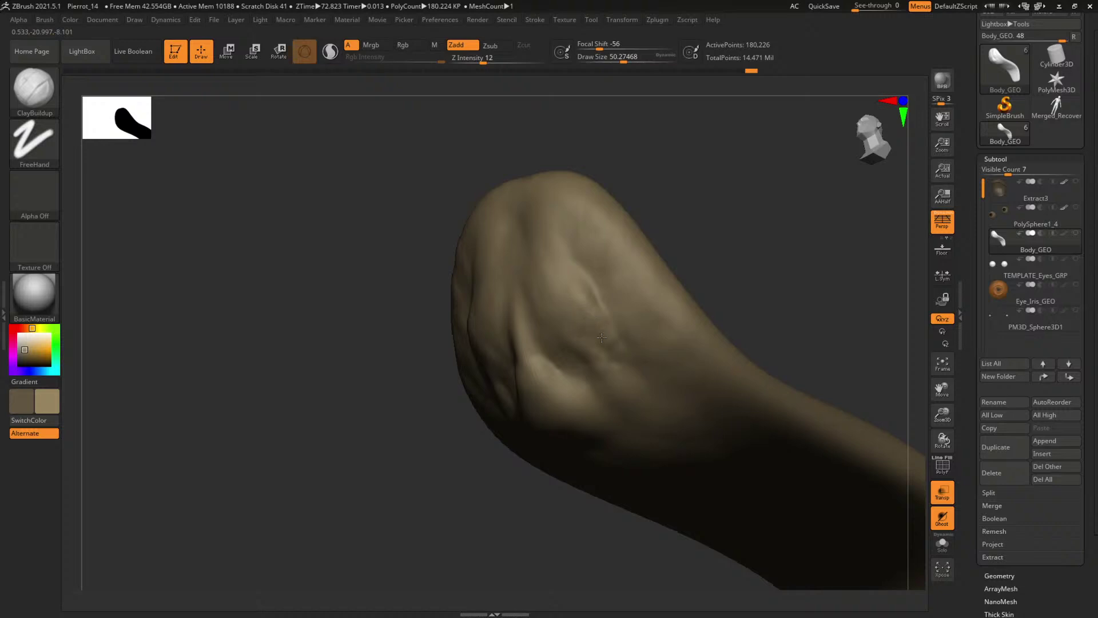
# - Sculpt the underside's outer edge and the midline near the tip with ClayBuildup at draw sizes of about 43, 53 and 24
pyautogui.moveTo(732, 231)
pyautogui.mouseDown()
pyautogui.moveTo(688, 237)
pyautogui.moveTo(652, 280)
pyautogui.moveTo(786, 293)
pyautogui.moveTo(787, 303)
pyautogui.moveTo(729, 303)
pyautogui.mouseUp()
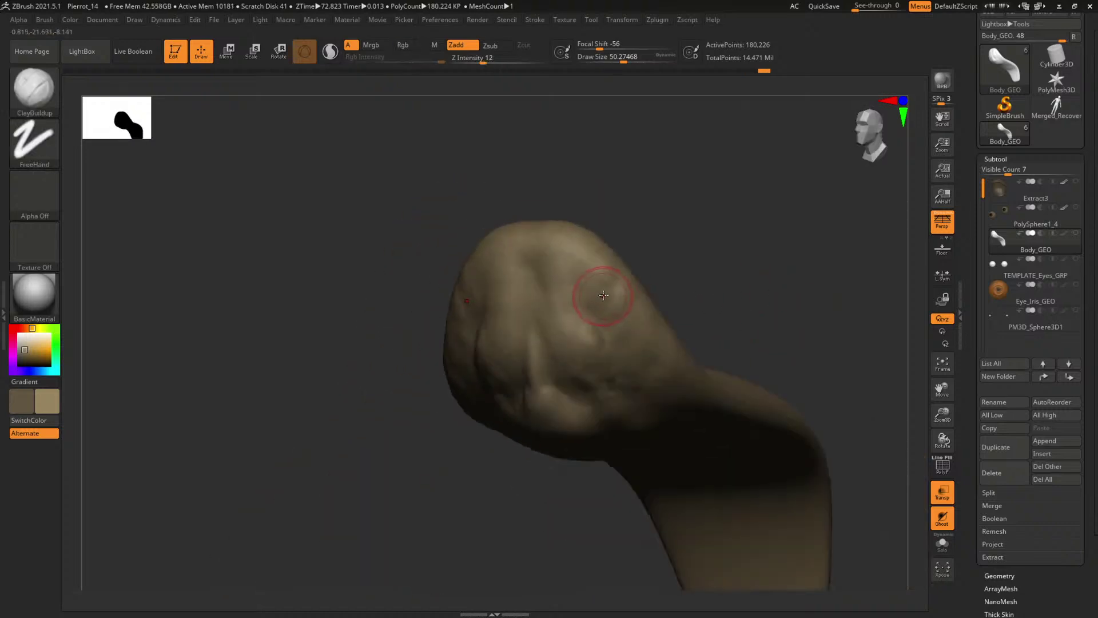
pyautogui.press('space')
pyautogui.moveTo(608, 297); pyautogui.dragTo(606, 297)
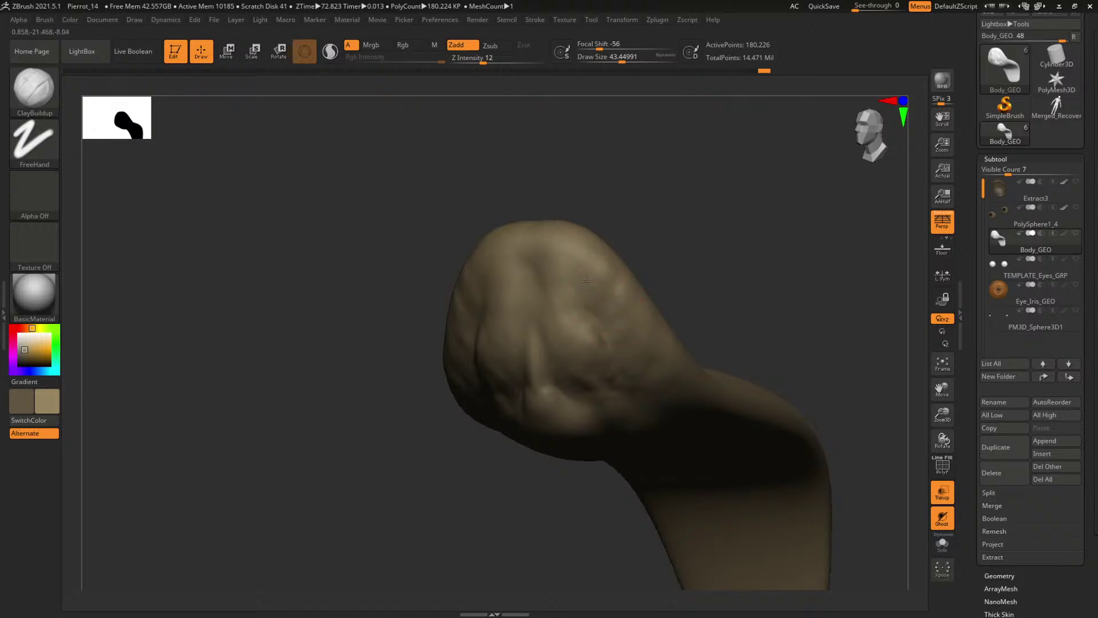
pyautogui.moveTo(682, 249); pyautogui.dragTo(664, 256)
pyautogui.press('space')
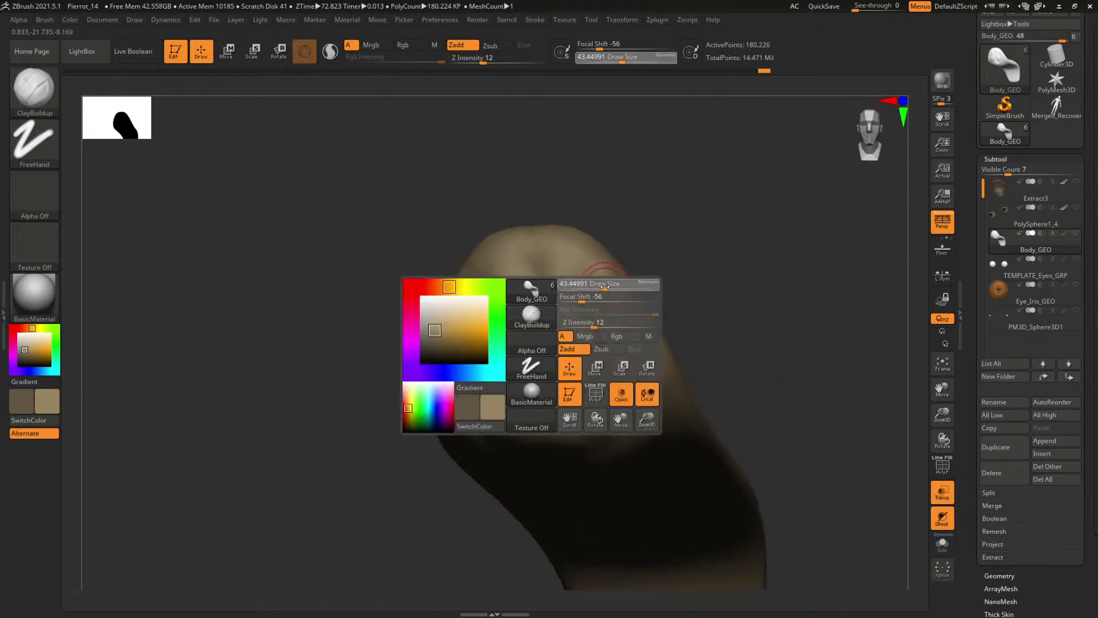
pyautogui.moveTo(608, 285); pyautogui.dragTo(612, 285)
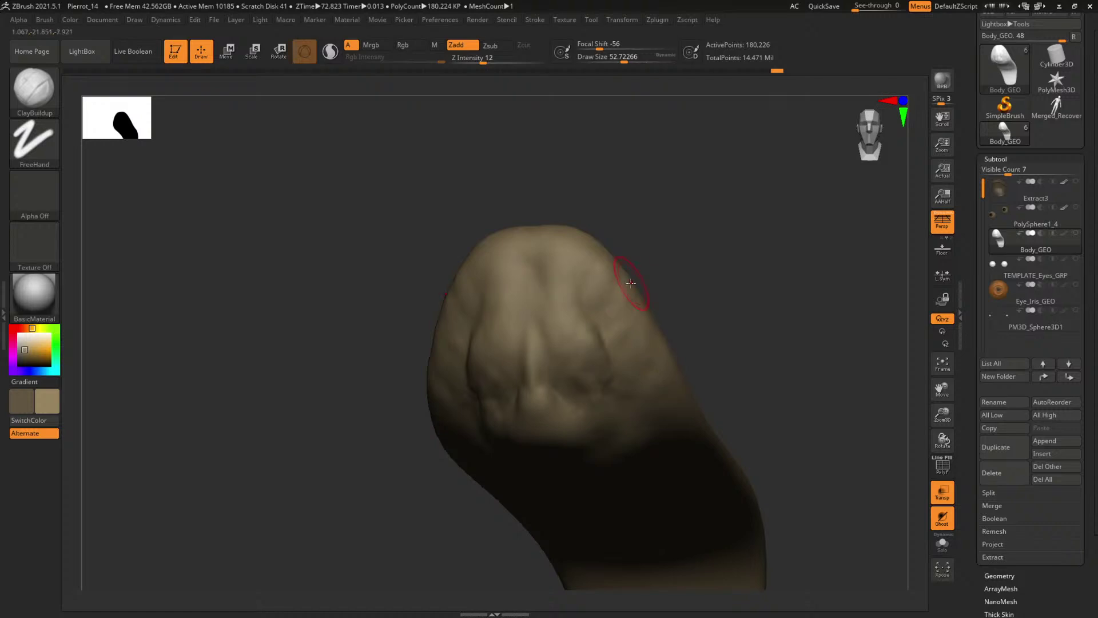
pyautogui.moveTo(733, 281)
pyautogui.mouseDown()
pyautogui.moveTo(743, 290)
pyautogui.moveTo(684, 237)
pyautogui.moveTo(733, 250)
pyautogui.mouseUp()
pyautogui.press('space')
pyautogui.moveTo(535, 312); pyautogui.dragTo(526, 312)
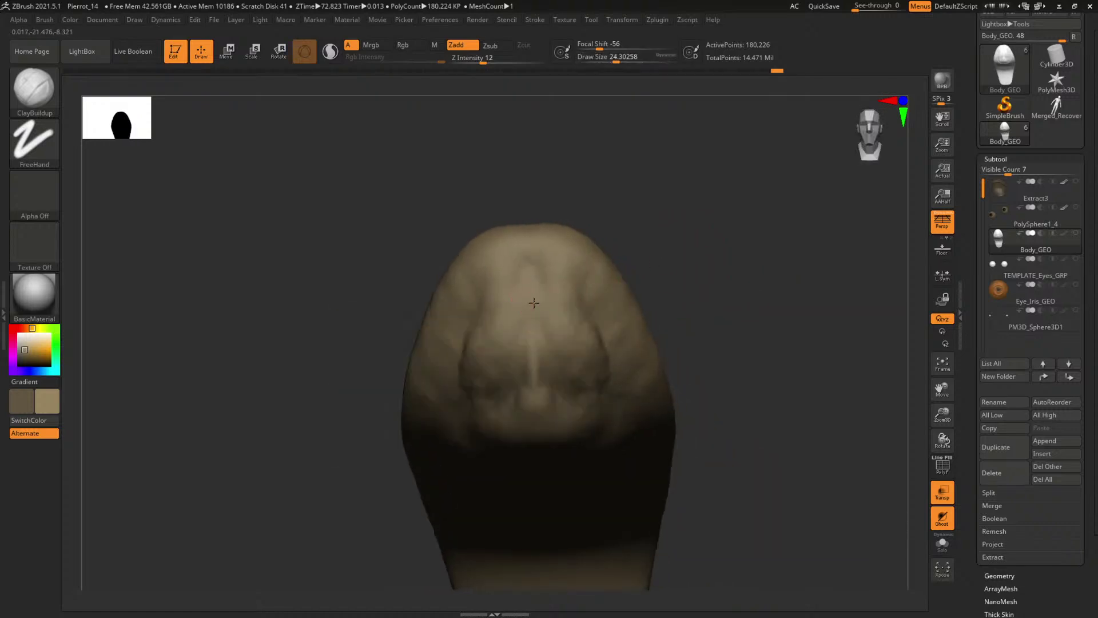
# - Shape the central hollow on the tongue's upper surface with ClayBuildup at draw sizes of about 97 and 76
pyautogui.moveTo(627, 194); pyautogui.dragTo(533, 358)
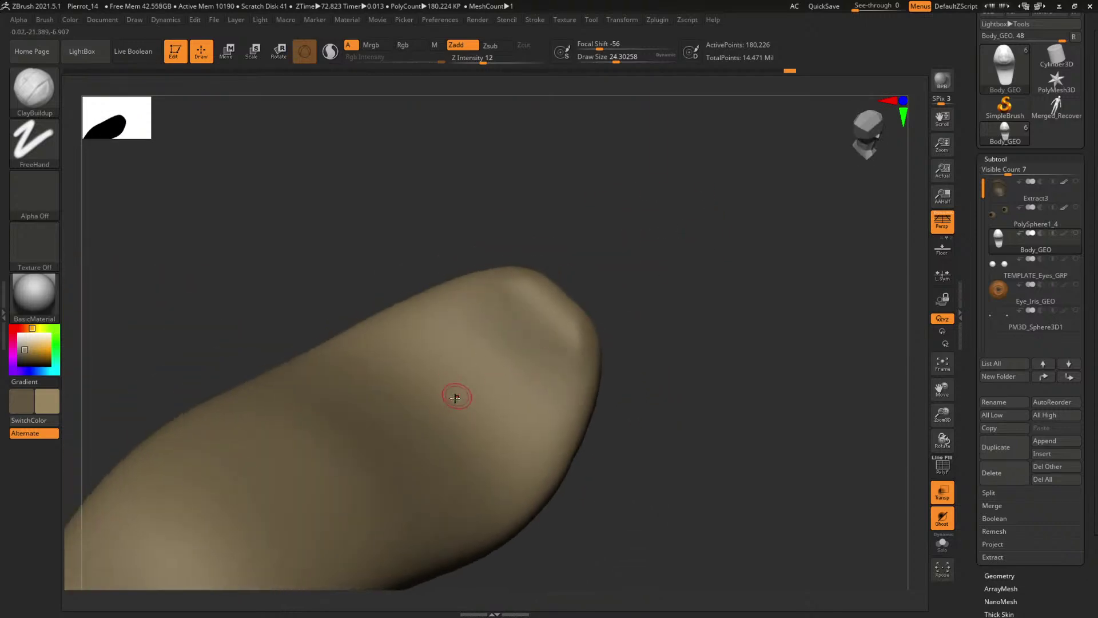
pyautogui.press('space')
pyautogui.moveTo(494, 391); pyautogui.dragTo(498, 393)
pyautogui.moveTo(471, 431); pyautogui.dragTo(510, 455)
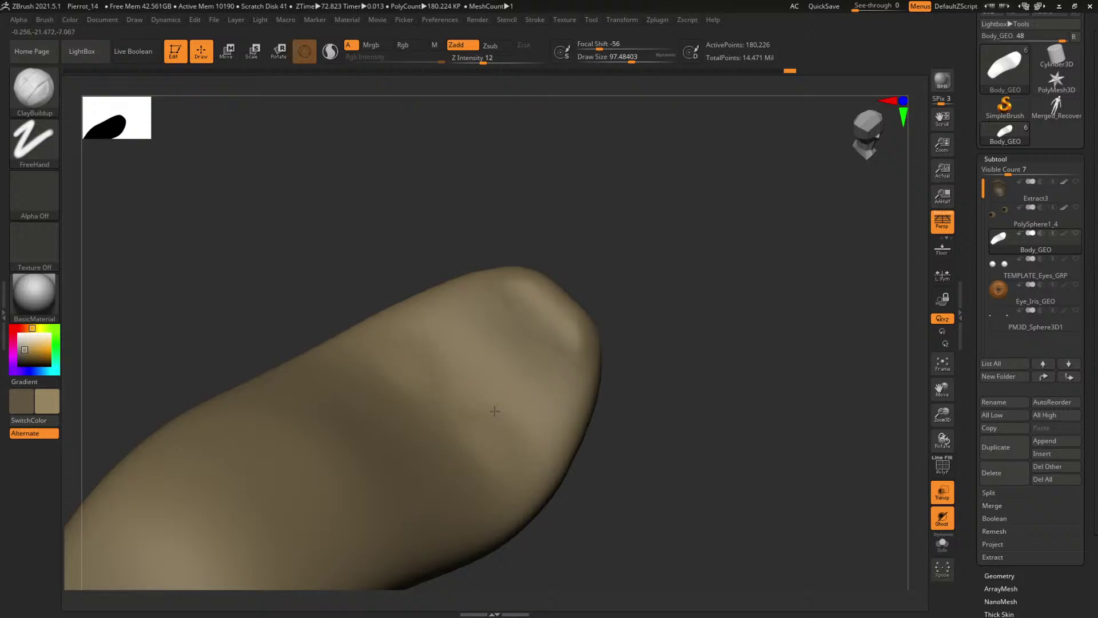
pyautogui.moveTo(551, 384); pyautogui.dragTo(572, 359)
pyautogui.moveTo(700, 349)
pyautogui.mouseDown()
pyautogui.moveTo(716, 314)
pyautogui.moveTo(681, 305)
pyautogui.mouseUp()
pyautogui.press('space')
pyautogui.moveTo(526, 373); pyautogui.dragTo(521, 373)
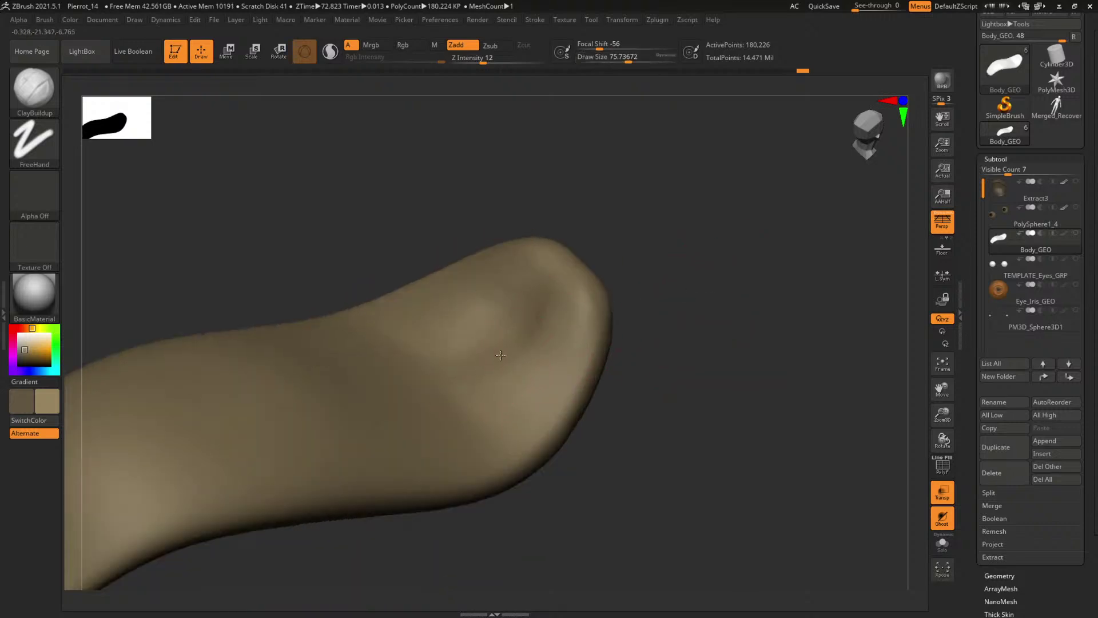
# - Build up the raised areas around the upper surface's hollow near the tip with ClayBuildup at a draw size of about 110
pyautogui.keyDown('alt'); pyautogui.moveTo(680, 300); pyautogui.dragTo(688, 260); pyautogui.keyUp('alt')
pyautogui.press('space')
pyautogui.moveTo(487, 366); pyautogui.dragTo(498, 367)
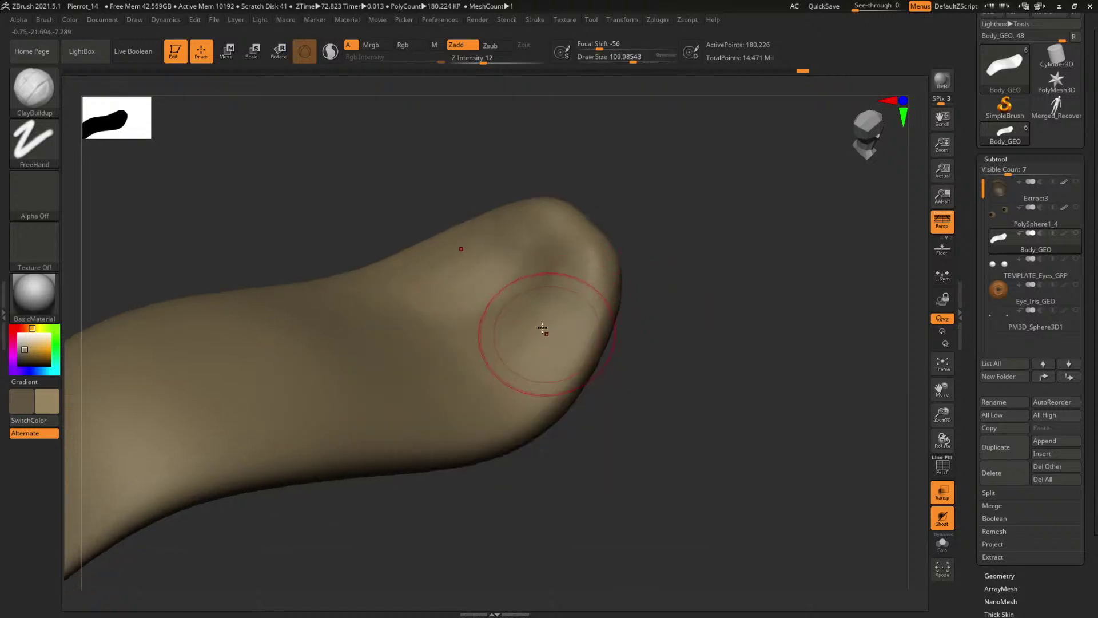
pyautogui.moveTo(546, 333); pyautogui.dragTo(558, 297)
pyautogui.press('[')
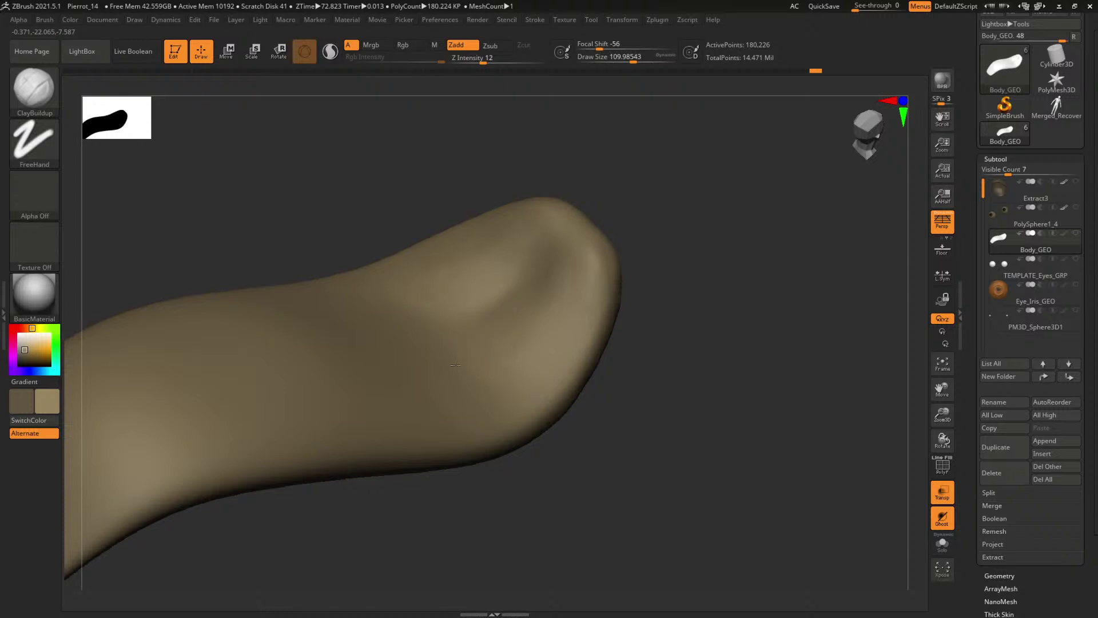
# - Add fine volume beside the underside's central ridge with ClayBuildup at a draw size of about 32
pyautogui.moveTo(663, 337); pyautogui.dragTo(588, 513)
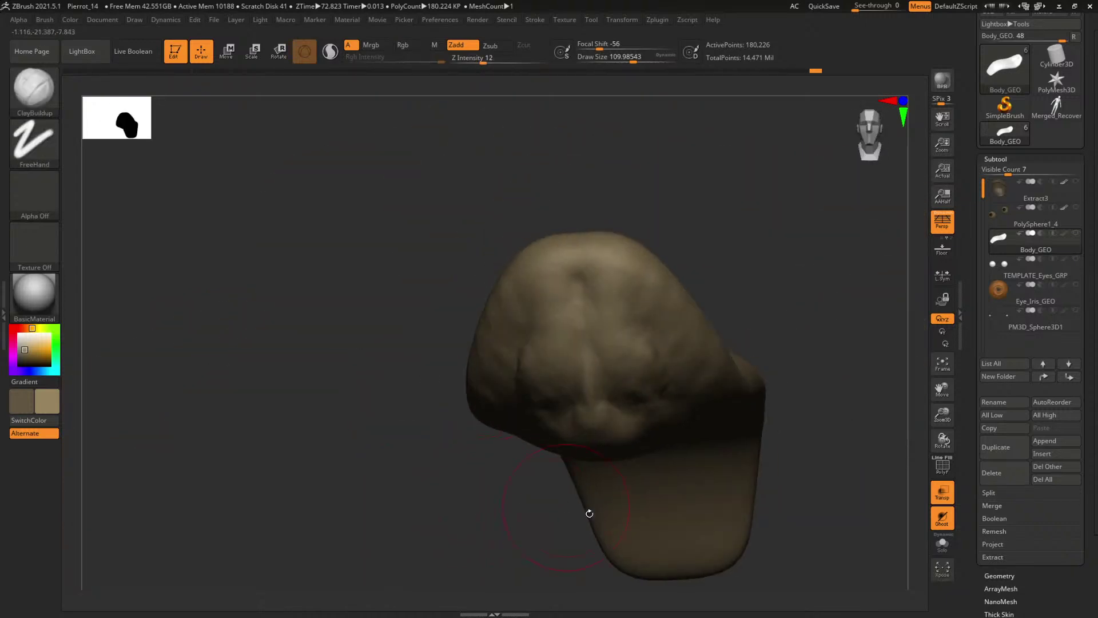
pyautogui.moveTo(503, 544)
pyautogui.mouseDown()
pyautogui.moveTo(385, 483)
pyautogui.moveTo(748, 465)
pyautogui.moveTo(813, 473)
pyautogui.moveTo(686, 472)
pyautogui.mouseUp()
pyautogui.press('space')
pyautogui.moveTo(508, 350); pyautogui.dragTo(493, 348)
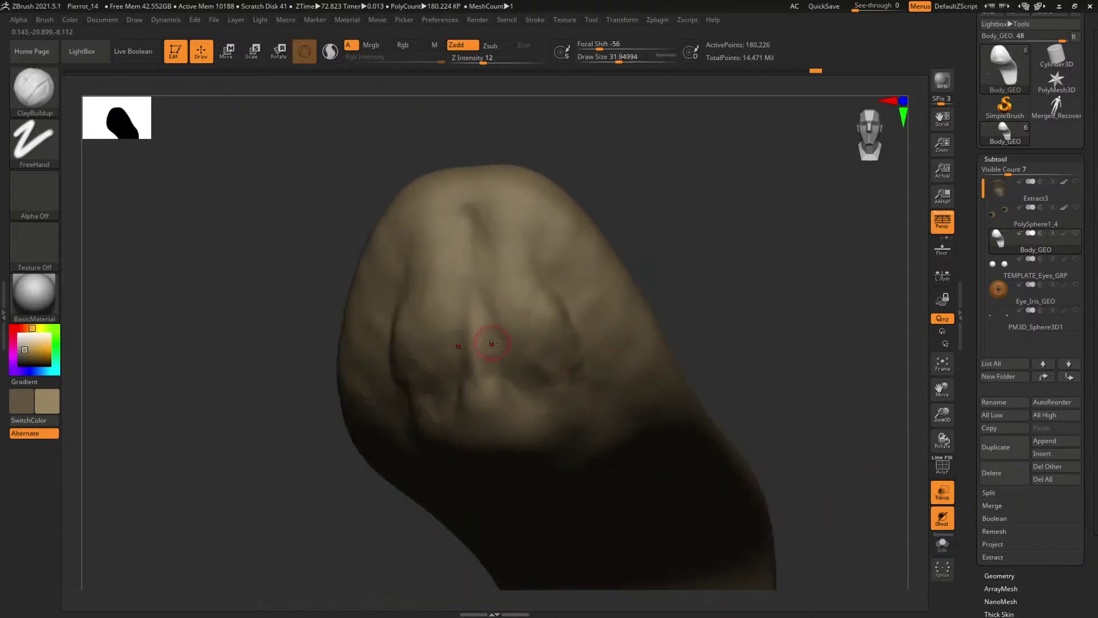
# - Carve the creases along the central ridge and its base with DamStandard at a draw size of about 114
pyautogui.press('b')
pyautogui.press('d')
pyautogui.press('s')
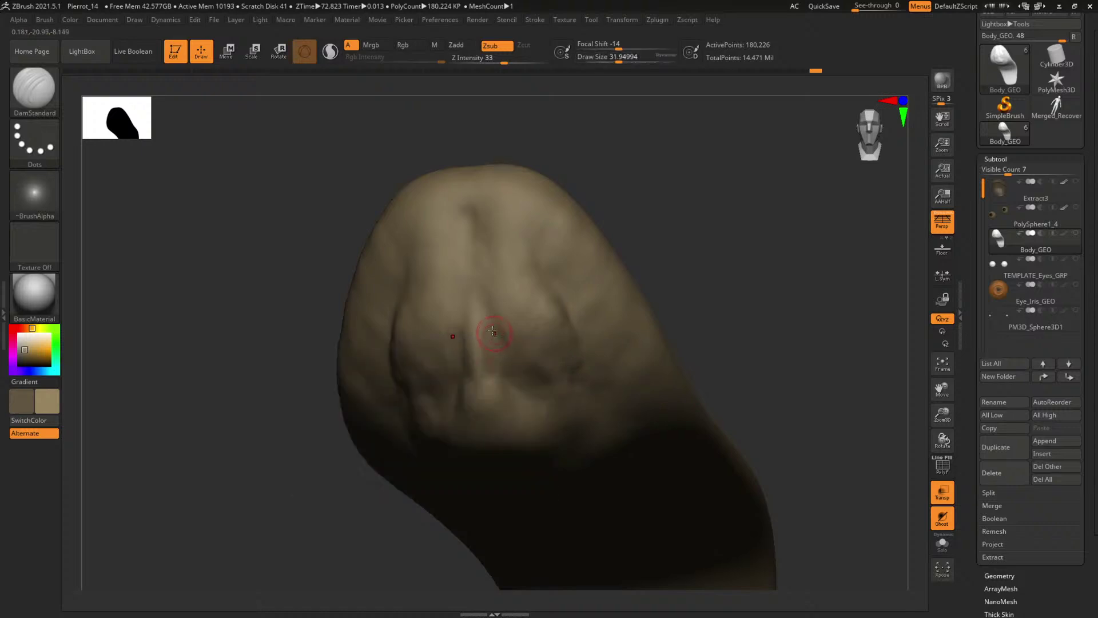
pyautogui.press('space')
pyautogui.moveTo(492, 348); pyautogui.dragTo(499, 347)
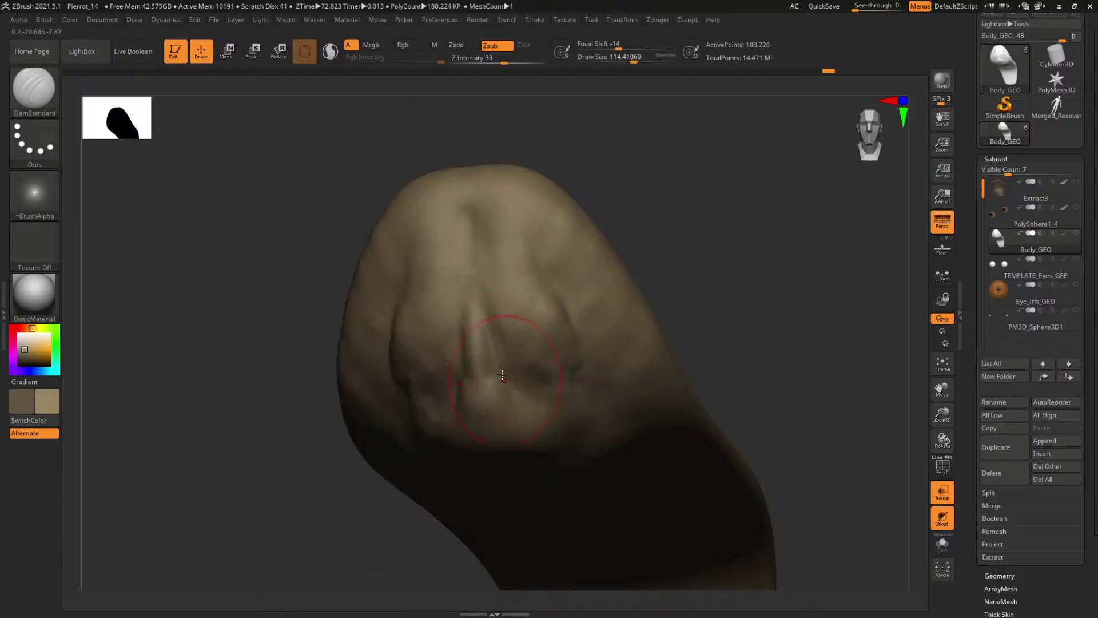
pyautogui.moveTo(694, 299); pyautogui.dragTo(753, 171)
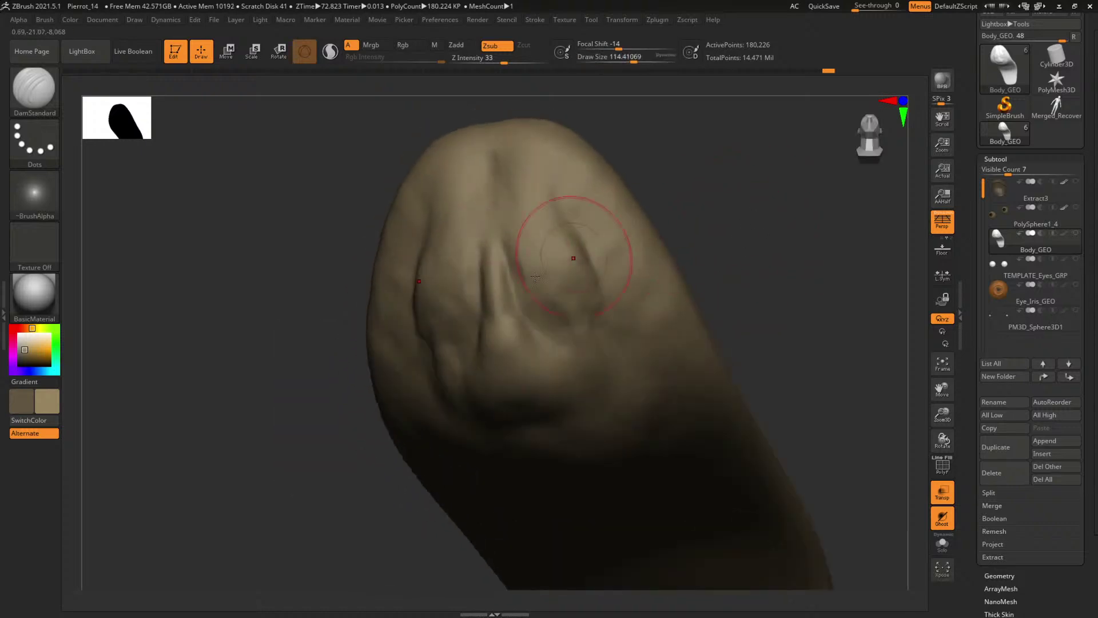
pyautogui.moveTo(521, 302); pyautogui.dragTo(556, 357)
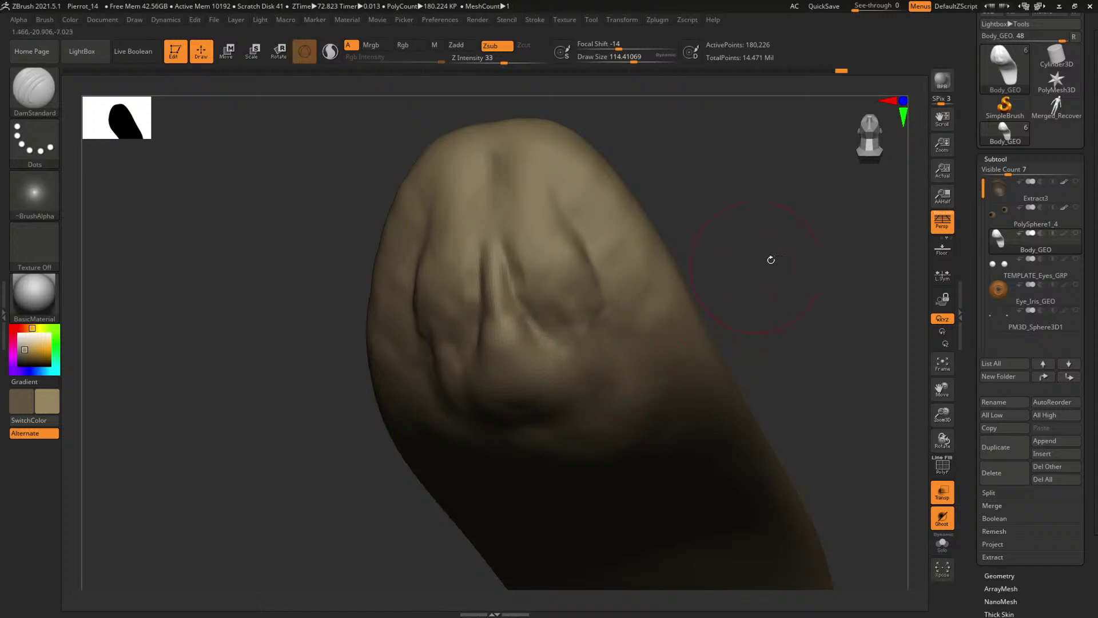
# - Sharpen the grooves at the top of the central ridge with DamStandard at draw sizes of about 79 and 63
pyautogui.moveTo(771, 260)
pyautogui.mouseDown()
pyautogui.moveTo(772, 277)
pyautogui.moveTo(774, 267)
pyautogui.moveTo(726, 263)
pyautogui.mouseUp()
pyautogui.press('space')
pyautogui.moveTo(503, 279); pyautogui.dragTo(498, 280)
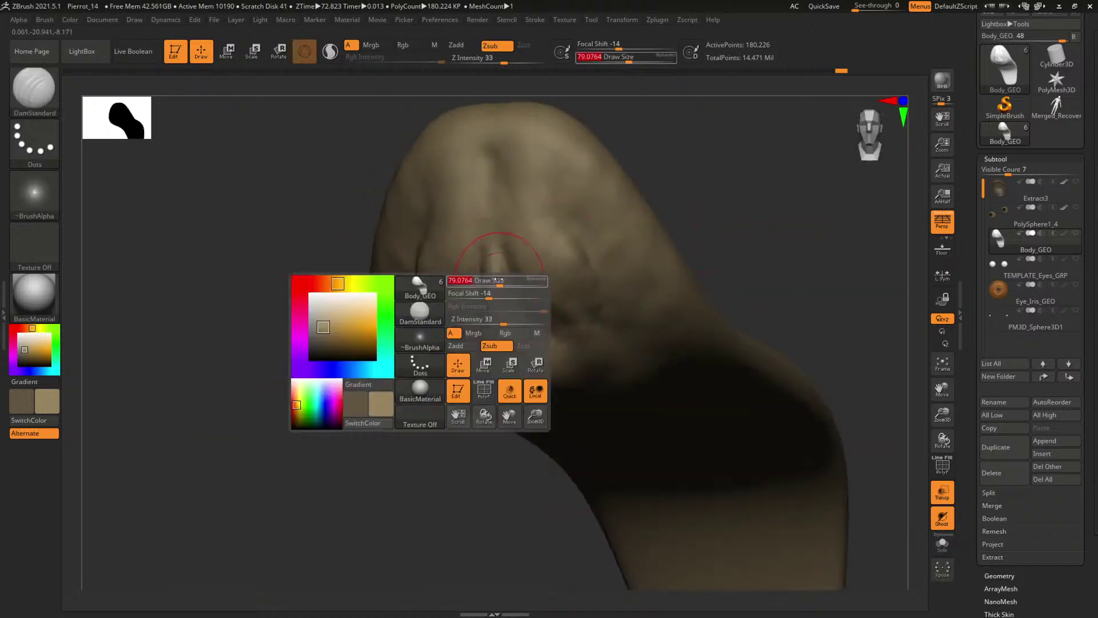
pyautogui.keyDown('shift'); pyautogui.moveTo(743, 230); pyautogui.dragTo(709, 233); pyautogui.keyUp('shift')
pyautogui.press('space')
pyautogui.moveTo(508, 279); pyautogui.dragTo(513, 309)
# - Refine the underside's side folds with ClayBuildup at draw sizes of about 63 and 86
pyautogui.moveTo(759, 237)
pyautogui.mouseDown()
pyautogui.moveTo(794, 241)
pyautogui.moveTo(580, 267)
pyautogui.mouseUp()
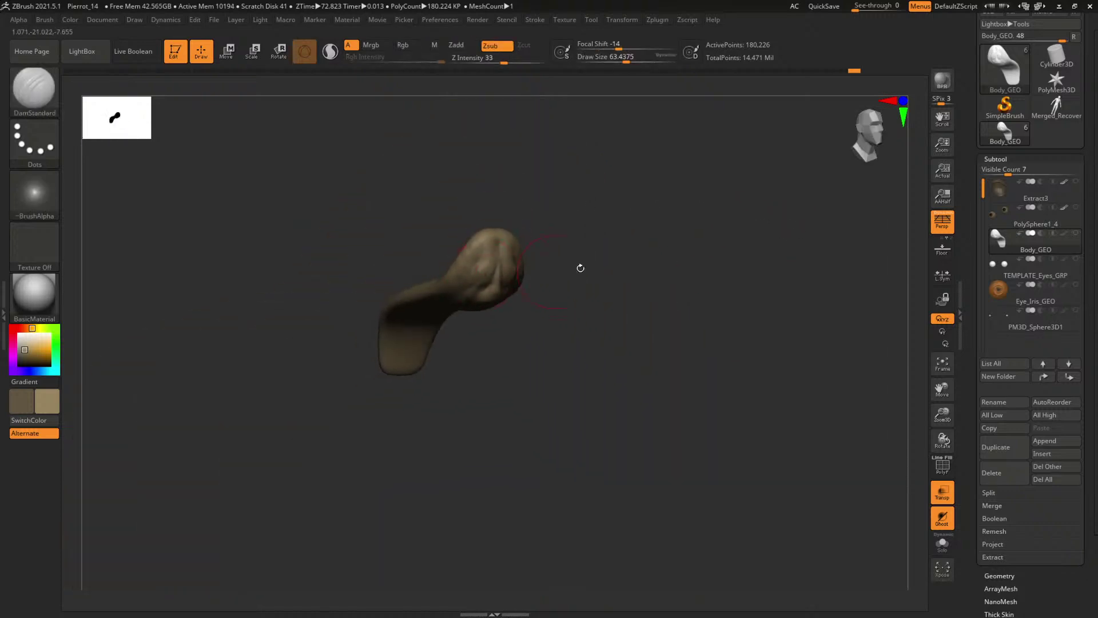
pyautogui.moveTo(726, 257)
pyautogui.mouseDown()
pyautogui.moveTo(670, 255)
pyautogui.moveTo(670, 229)
pyautogui.mouseUp()
pyautogui.press('b')
pyautogui.press('c')
pyautogui.press('b')
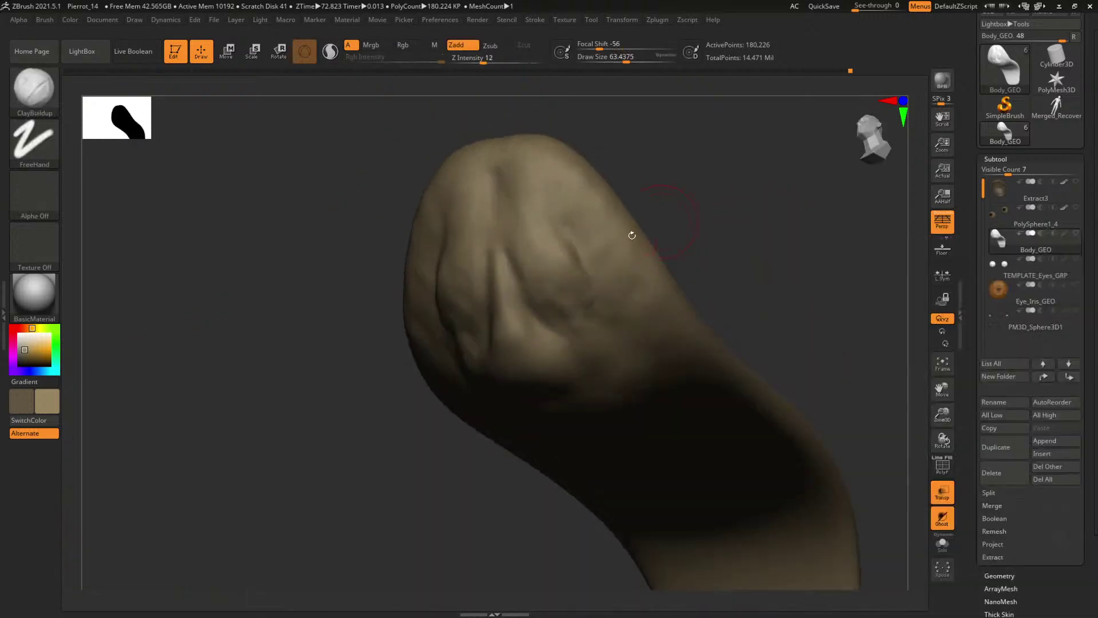
pyautogui.moveTo(591, 306); pyautogui.dragTo(586, 302)
pyautogui.moveTo(699, 255)
pyautogui.mouseDown()
pyautogui.moveTo(691, 280)
pyautogui.moveTo(708, 284)
pyautogui.moveTo(688, 208)
pyautogui.moveTo(709, 224)
pyautogui.mouseUp()
pyautogui.press('s')
pyautogui.moveTo(598, 299); pyautogui.dragTo(602, 299)
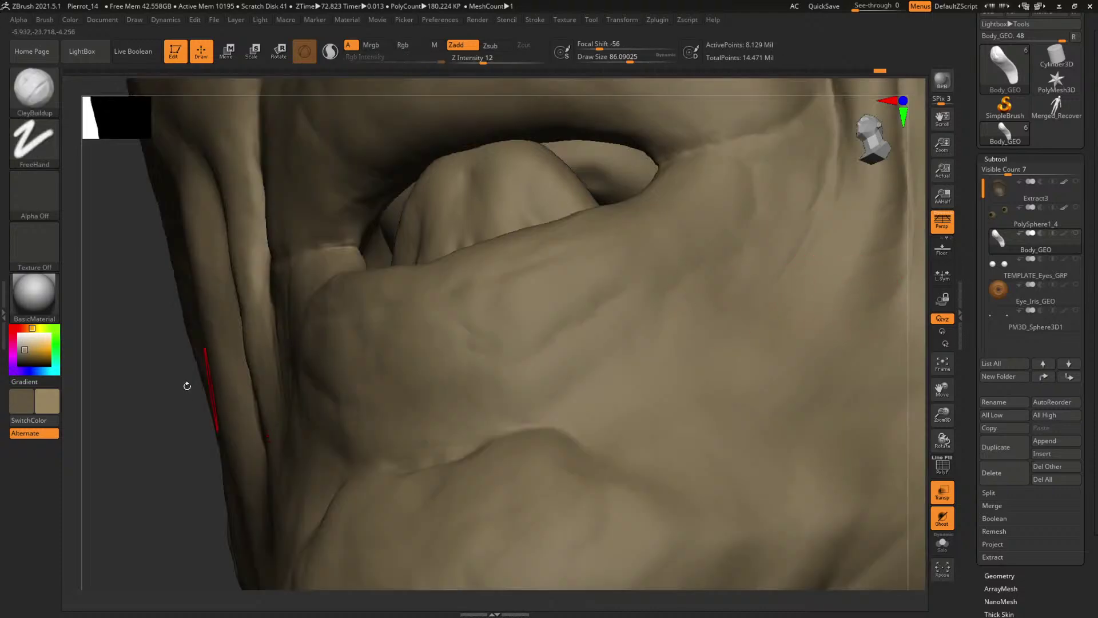
# - Show the whole body and refine the tongue inside the open mouth with ClayBuildup at a draw size of about 43
pyautogui.keyDown('shift'); pyautogui.moveTo(187, 386); pyautogui.dragTo(167, 405); pyautogui.keyUp('shift')
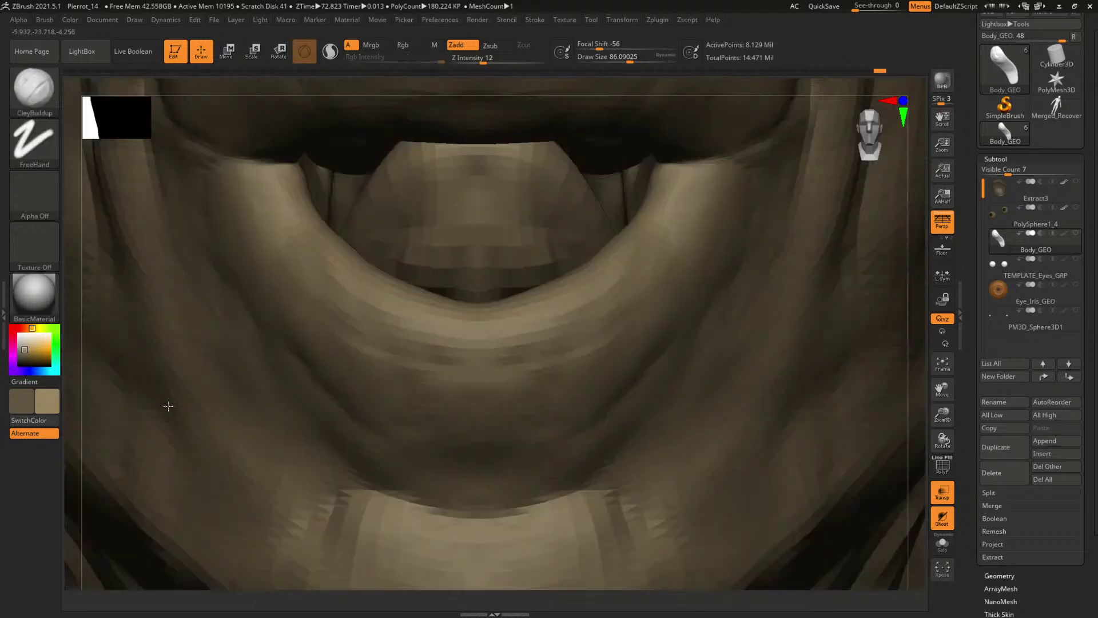
pyautogui.keyDown('alt'); pyautogui.moveTo(917, 429); pyautogui.dragTo(741, 279); pyautogui.keyUp('alt')
pyautogui.keyDown('alt'); pyautogui.moveTo(365, 270); pyautogui.dragTo(401, 400); pyautogui.keyUp('alt')
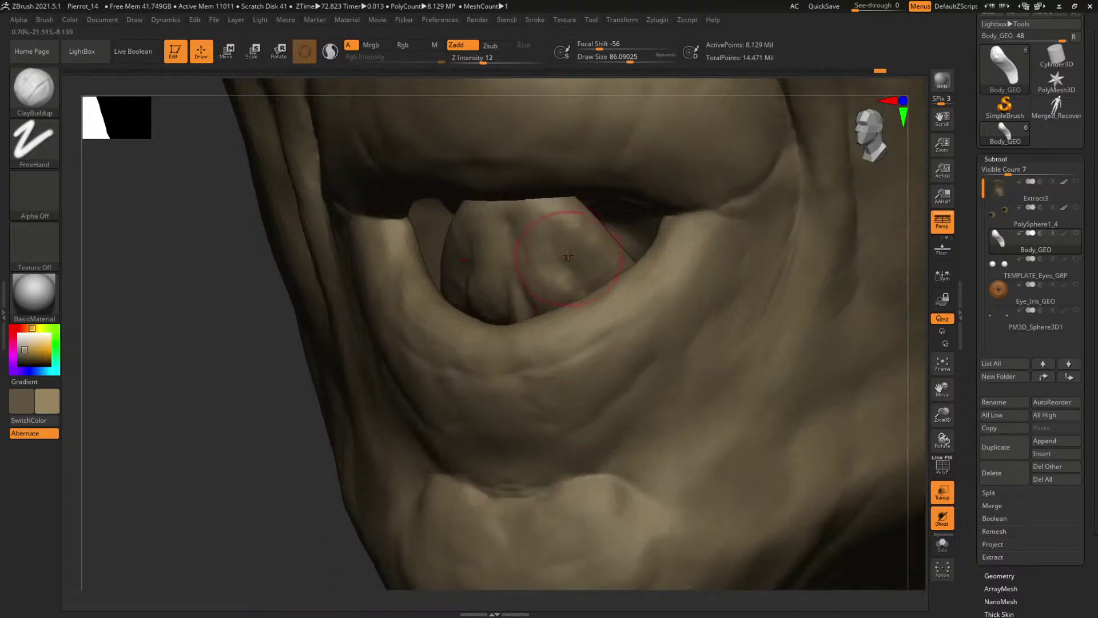
pyautogui.press('space')
pyautogui.moveTo(564, 256); pyautogui.dragTo(552, 256)
pyautogui.keyDown('shift'); pyautogui.moveTo(212, 350); pyautogui.dragTo(287, 337); pyautogui.keyUp('shift')
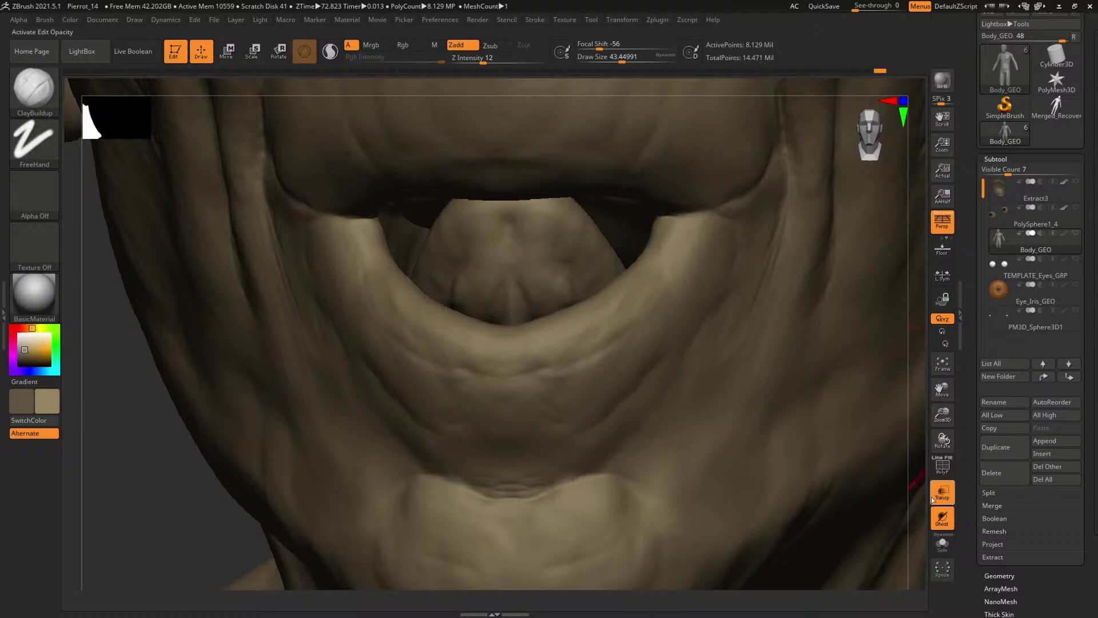
# - Isolate the complete tongue by hiding the rest of Body_GEO
pyautogui.click(942, 543)
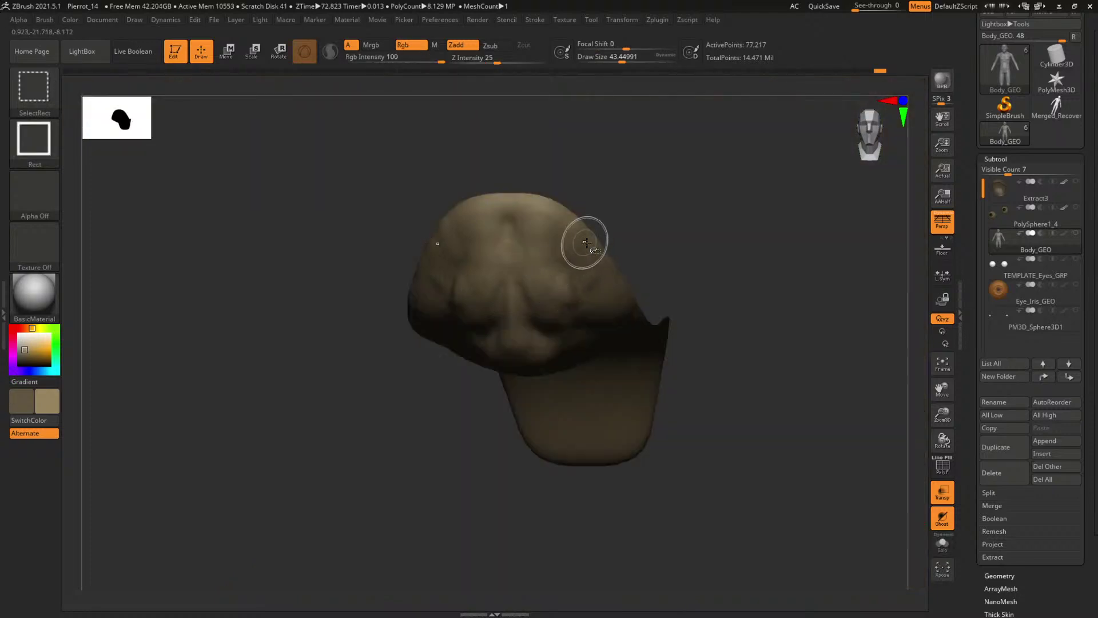
pyautogui.keyDown('ctrl'); pyautogui.keyDown('shift'); pyautogui.moveTo(819, 317); pyautogui.dragTo(852, 402); pyautogui.keyUp('shift'); pyautogui.keyUp('ctrl')
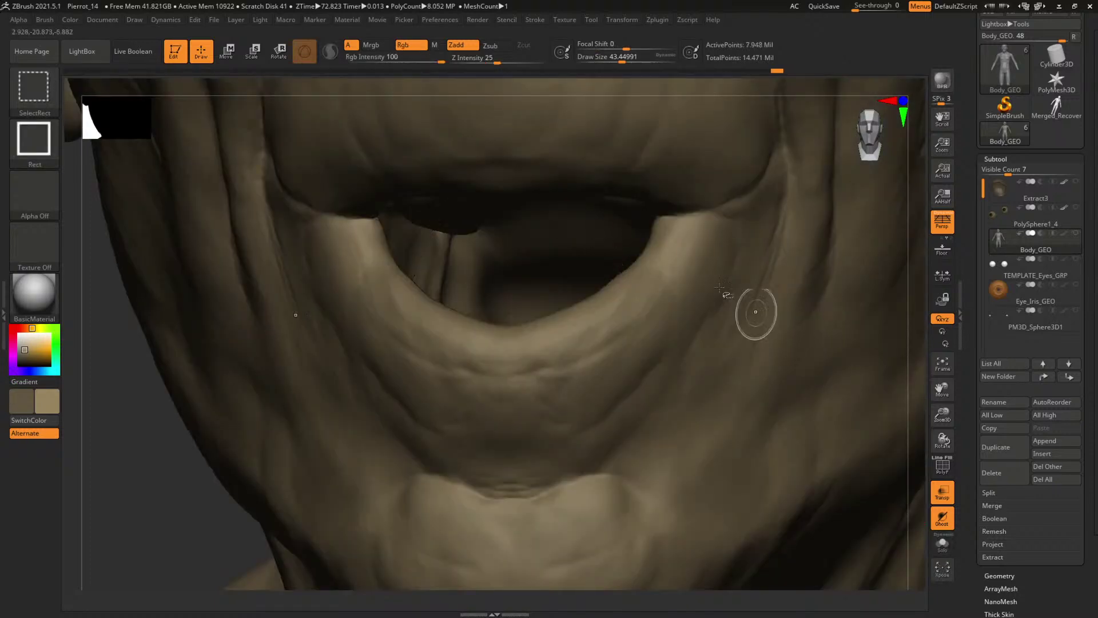
pyautogui.keyDown('ctrl'); pyautogui.keyDown('shift'); pyautogui.moveTo(138, 459); pyautogui.dragTo(190, 513); pyautogui.keyUp('shift'); pyautogui.keyUp('ctrl')
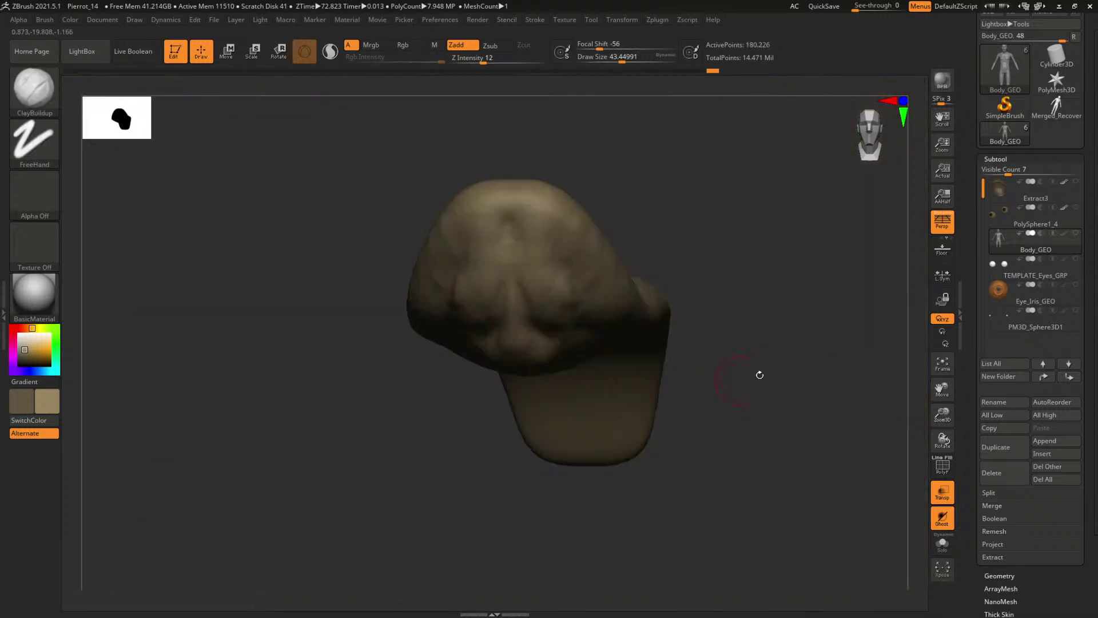
# - Set up the Standard brush with the Spray stroke and Alpha 23 for texturing the tongue
pyautogui.moveTo(757, 375); pyautogui.dragTo(765, 337)
pyautogui.press('b')
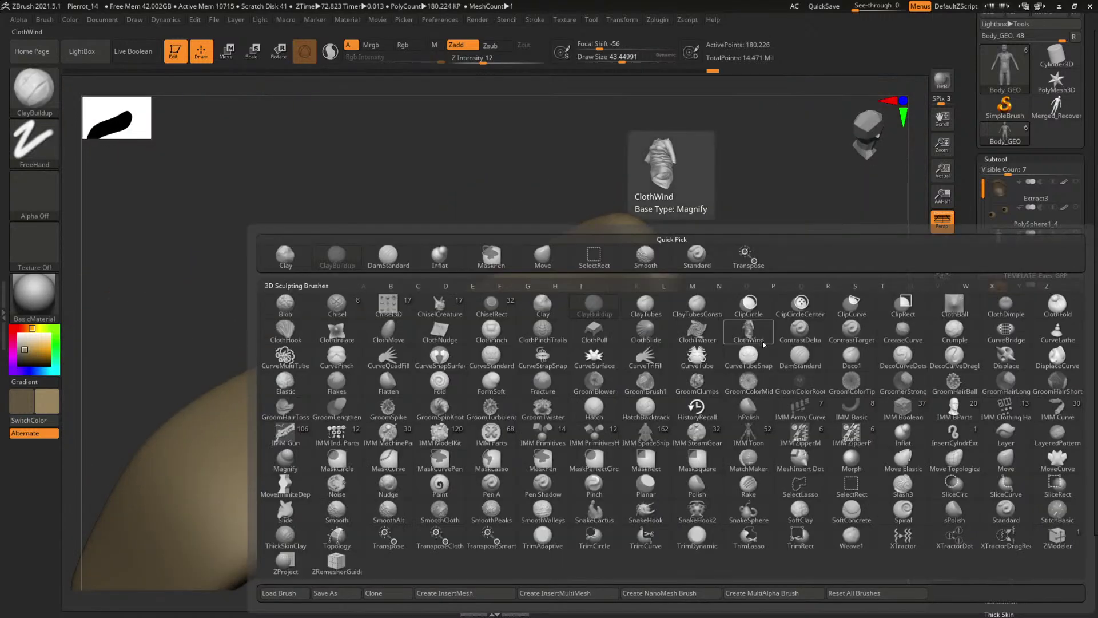
pyautogui.press('s')
pyautogui.press('t')
pyautogui.click(32, 147)
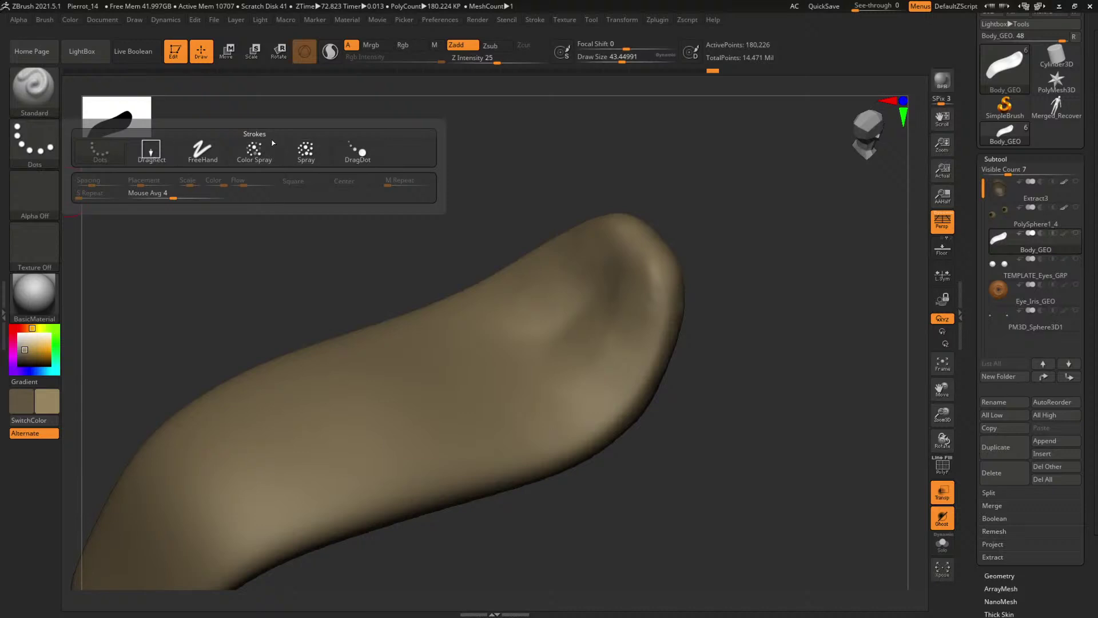
pyautogui.click(305, 150)
pyautogui.click(34, 194)
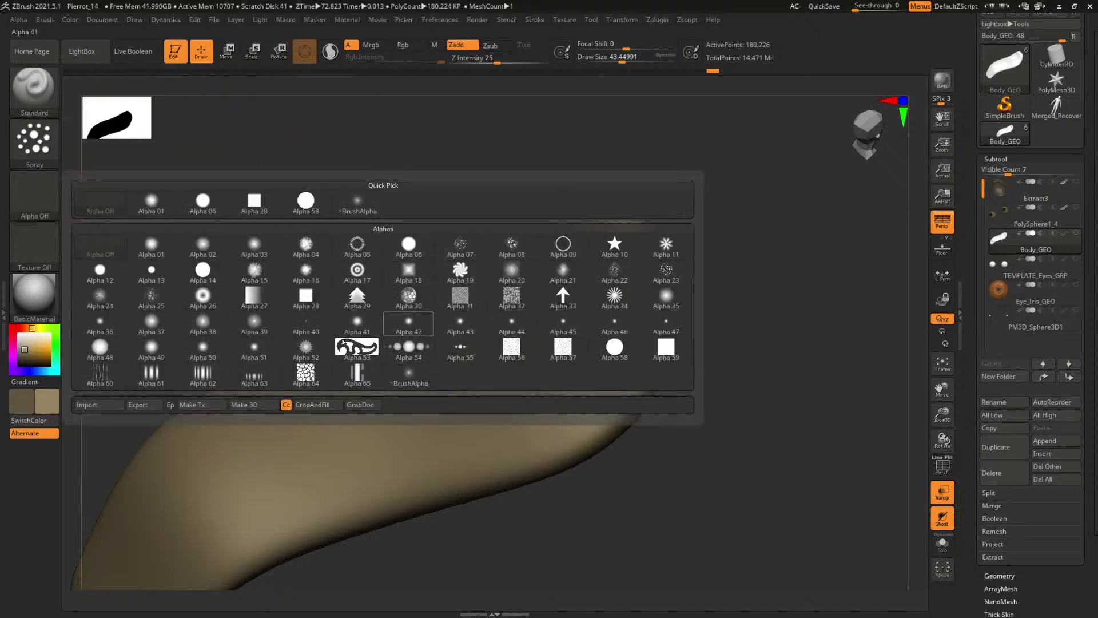
pyautogui.click(666, 269)
# - Try spraying Alpha 23 bumps over the tongue tip's upper surface at draw sizes of about 128 and 76
pyautogui.moveTo(449, 409); pyautogui.dragTo(640, 286)
pyautogui.moveTo(737, 277); pyautogui.dragTo(765, 303)
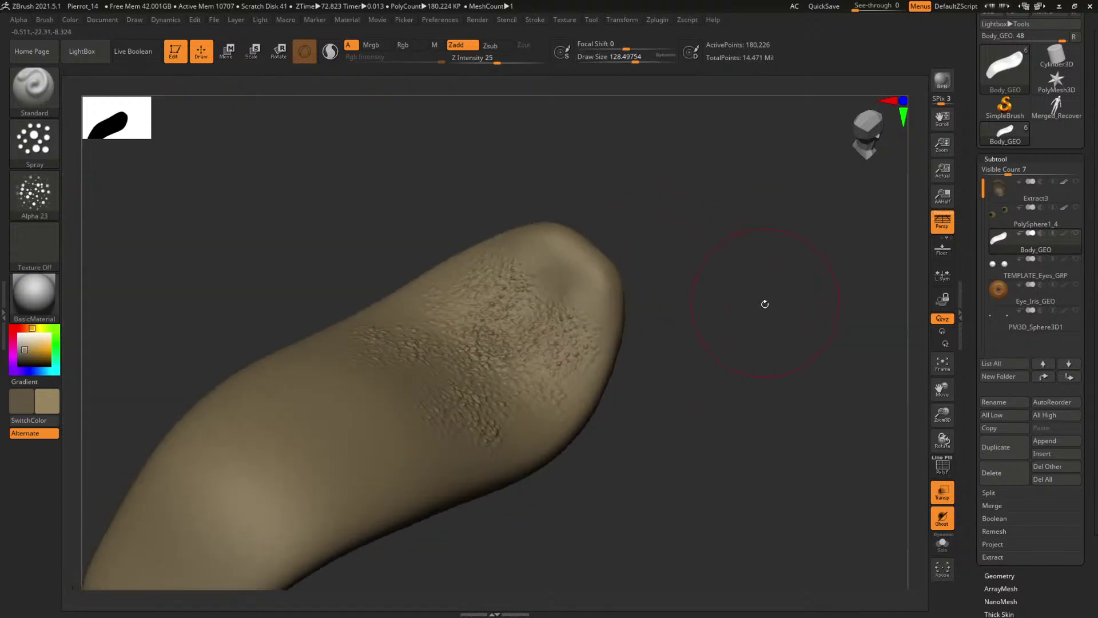
pyautogui.hotkey('ctrl', 'z')
pyautogui.moveTo(709, 365)
pyautogui.keyDown('alt'); pyautogui.mouseDown()
pyautogui.moveTo(721, 306)
pyautogui.moveTo(754, 291)
pyautogui.mouseUp(); pyautogui.keyUp('alt')
pyautogui.press('space')
pyautogui.moveTo(541, 333); pyautogui.dragTo(631, 200)
pyautogui.hotkey('ctrl', 'z')
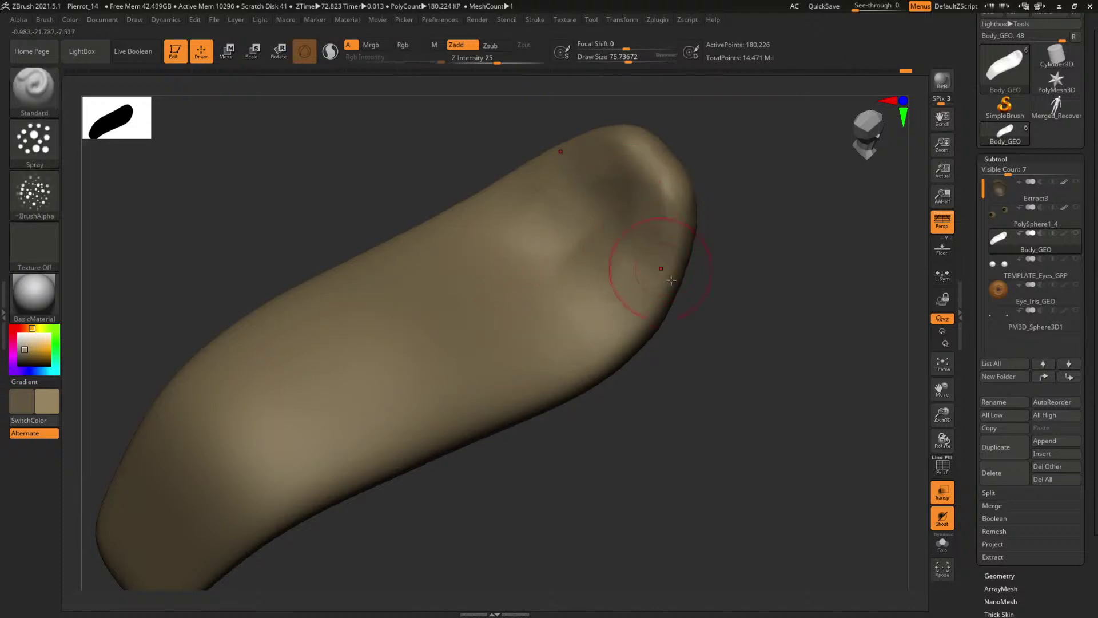
# - Examine the tongue's wireframe and polygroups from several sides at its lower subdivision levels
pyautogui.moveTo(722, 293); pyautogui.dragTo(724, 288)
pyautogui.hotkey('shift', 'f')
pyautogui.hotkey('shift', 'f')
pyautogui.moveTo(752, 324); pyautogui.dragTo(747, 258)
pyautogui.hotkey('shift', 'f')
pyautogui.hotkey('shift', 'd')
pyautogui.hotkey('shift', 'd')
pyautogui.hotkey('shift', 'd')
pyautogui.hotkey('shift', 'd')
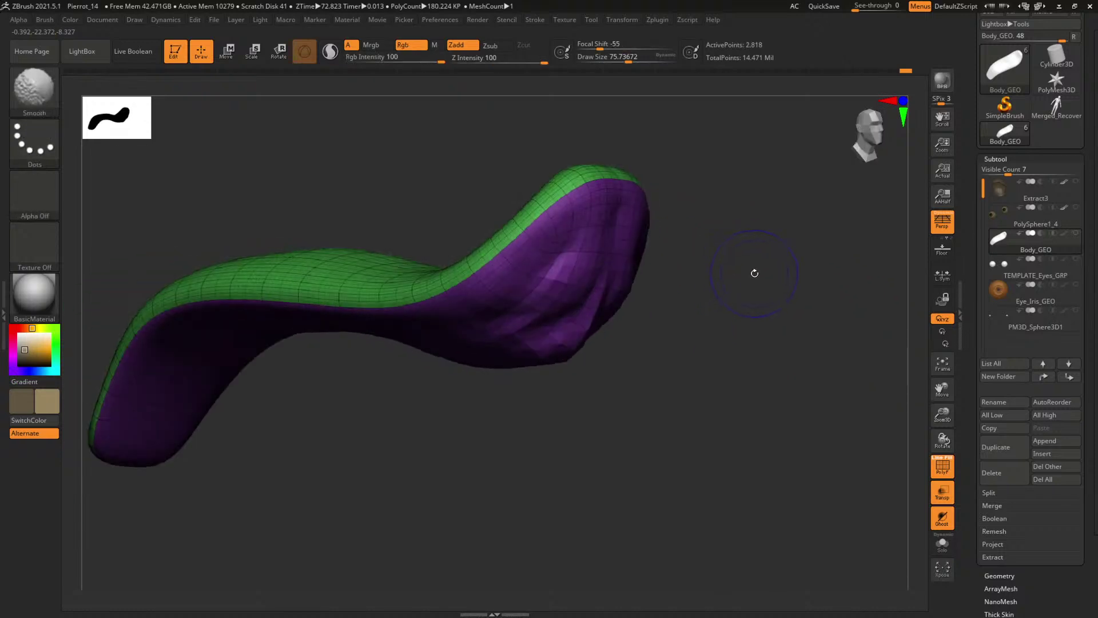
pyautogui.press('d')
pyautogui.hotkey('shift', 'f')
pyautogui.moveTo(779, 297); pyautogui.dragTo(737, 268)
pyautogui.moveTo(737, 269); pyautogui.dragTo(439, 325)
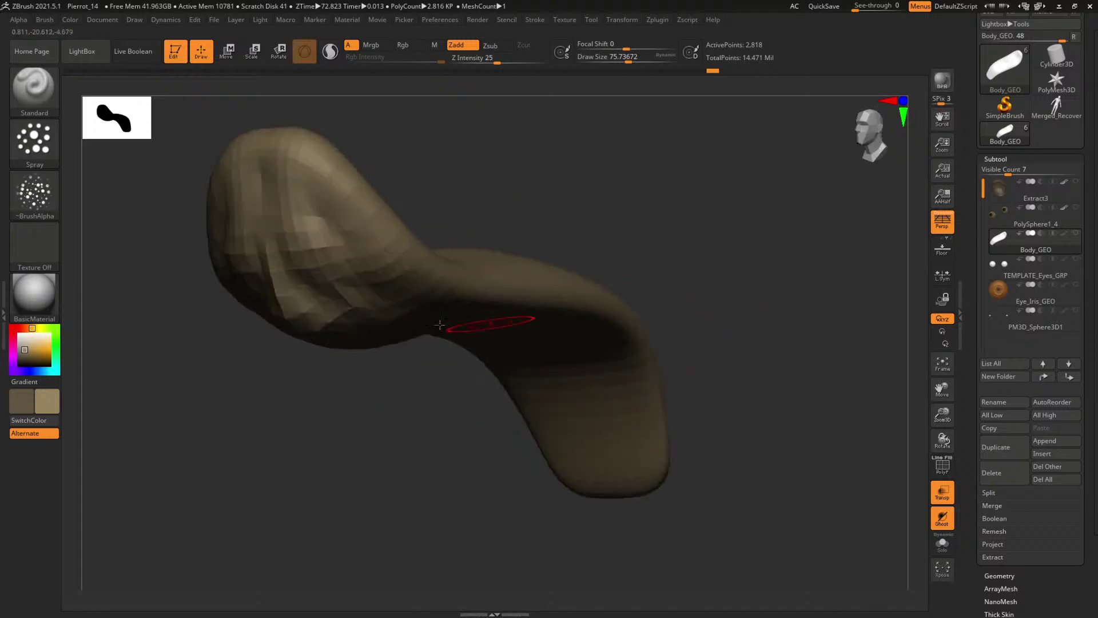
pyautogui.hotkey('shift', 'f')
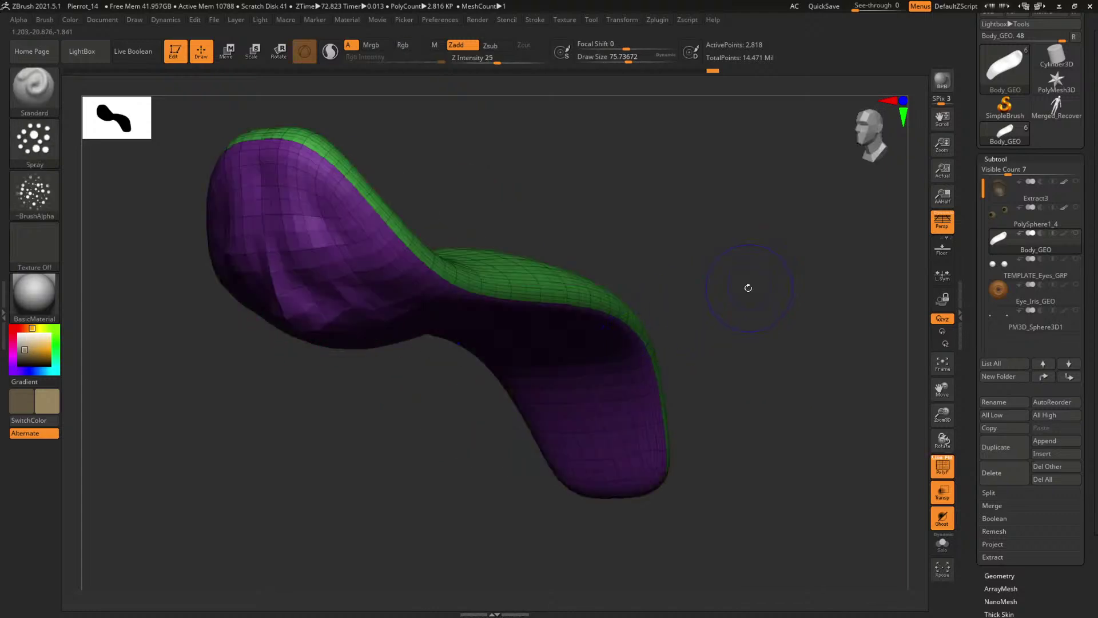
pyautogui.hotkey('shift', 'f')
pyautogui.moveTo(753, 269); pyautogui.dragTo(564, 204)
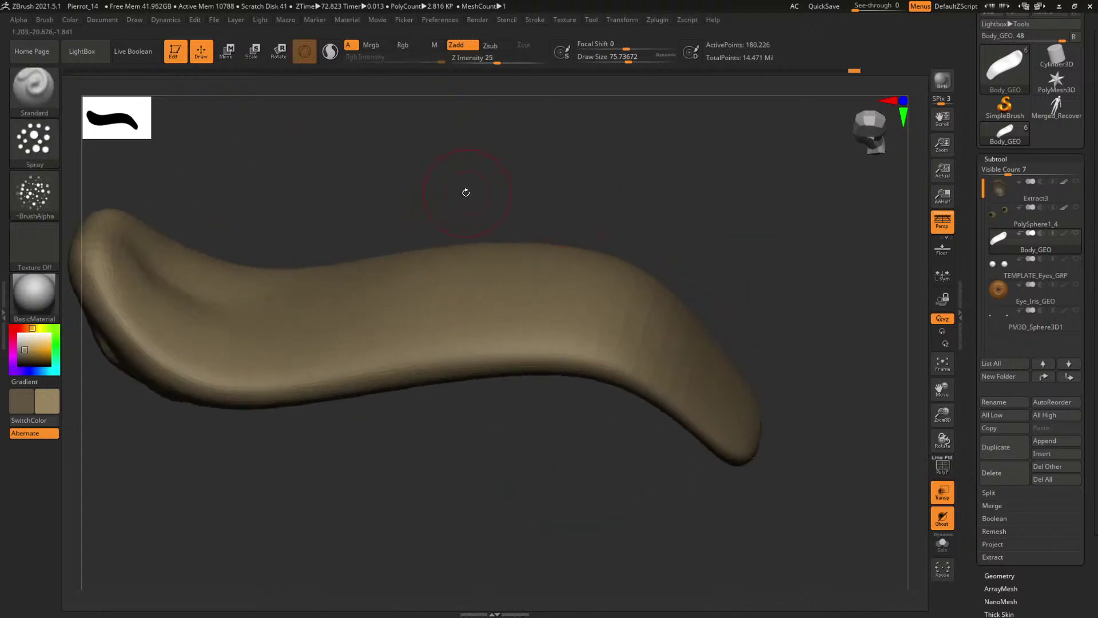
# - Try spraying Alpha 23 bumps across the front half of the tongue's top at draw sizes of about 114 and 149
pyautogui.moveTo(466, 192)
pyautogui.keyDown('alt'); pyautogui.mouseDown()
pyautogui.moveTo(667, 191)
pyautogui.moveTo(628, 222)
pyautogui.mouseUp(); pyautogui.keyUp('alt')
pyautogui.press('space')
pyautogui.moveTo(373, 283); pyautogui.dragTo(351, 277)
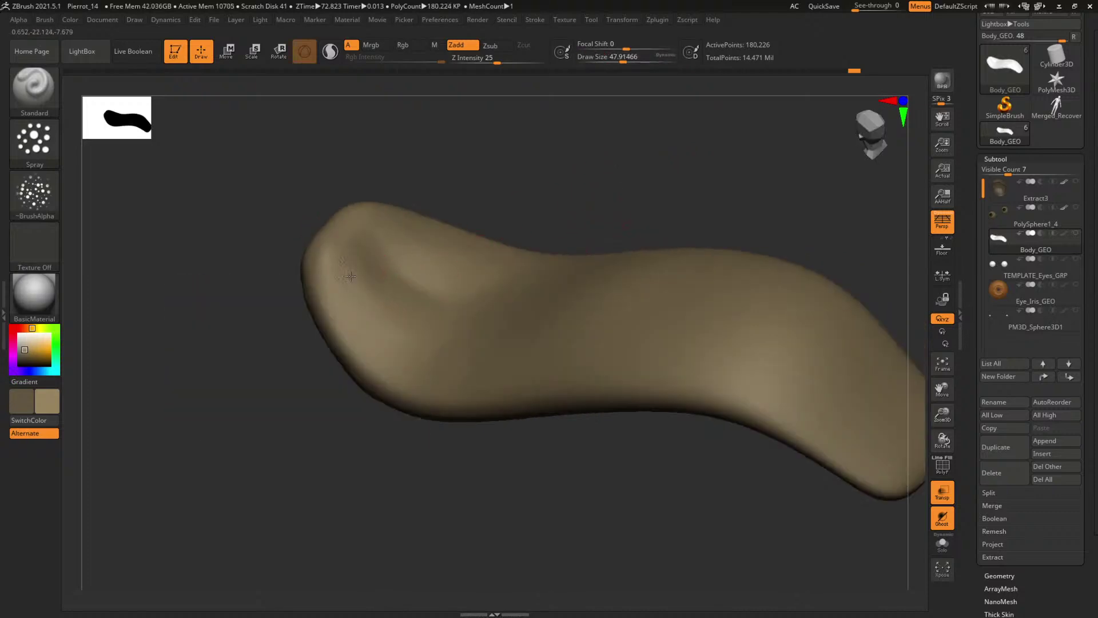
pyautogui.moveTo(577, 168); pyautogui.dragTo(563, 229)
pyautogui.press('s')
pyautogui.moveTo(386, 293)
pyautogui.mouseDown()
pyautogui.moveTo(396, 306)
pyautogui.moveTo(376, 299)
pyautogui.moveTo(379, 271)
pyautogui.moveTo(400, 286)
pyautogui.moveTo(426, 339)
pyautogui.mouseUp()
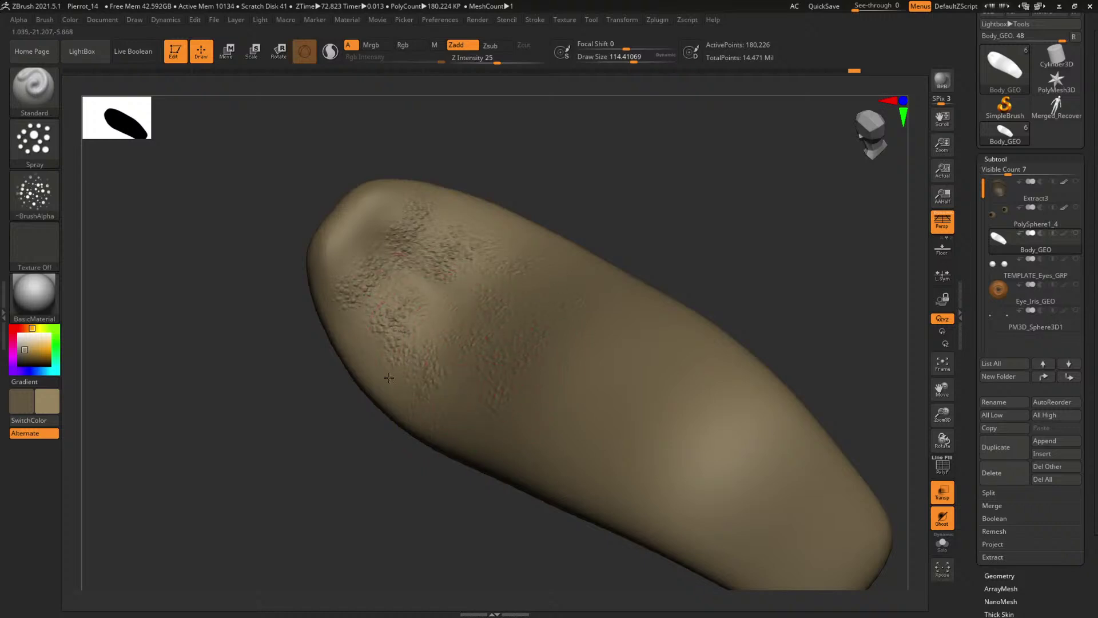
pyautogui.moveTo(660, 235); pyautogui.dragTo(709, 230)
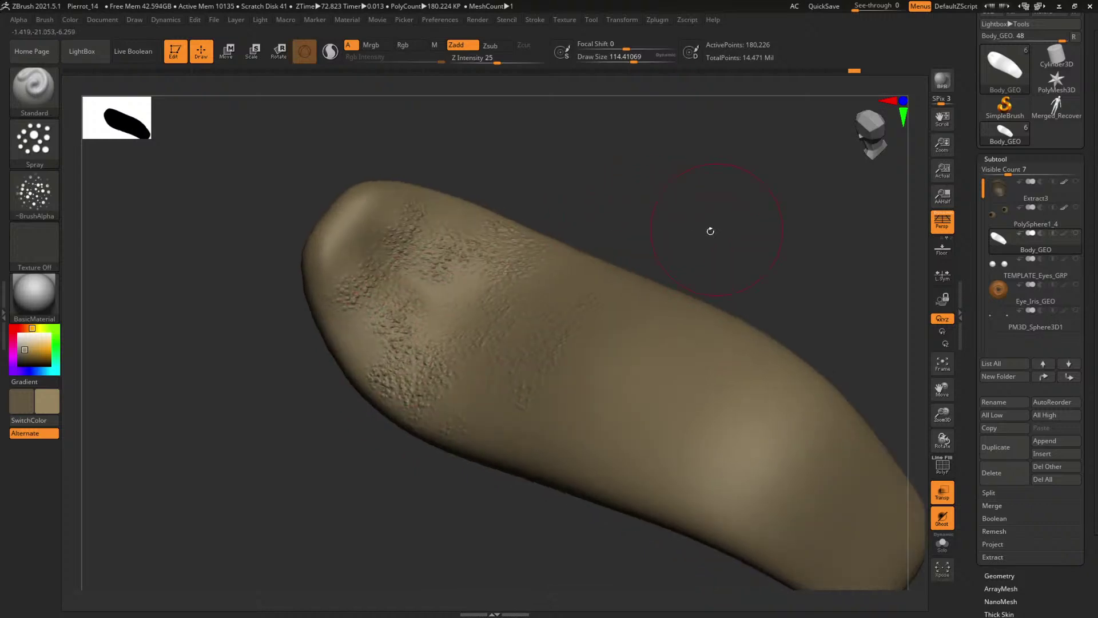
pyautogui.press('space')
pyautogui.moveTo(469, 368); pyautogui.dragTo(501, 373)
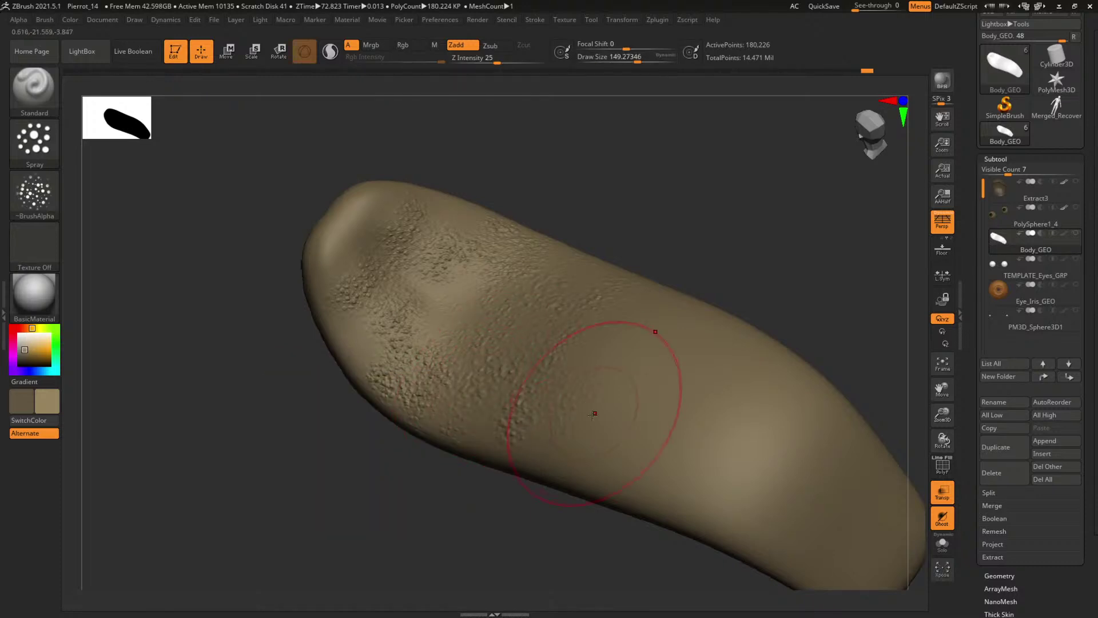
pyautogui.moveTo(459, 285)
pyautogui.mouseDown()
pyautogui.moveTo(369, 268)
pyautogui.moveTo(359, 229)
pyautogui.mouseUp()
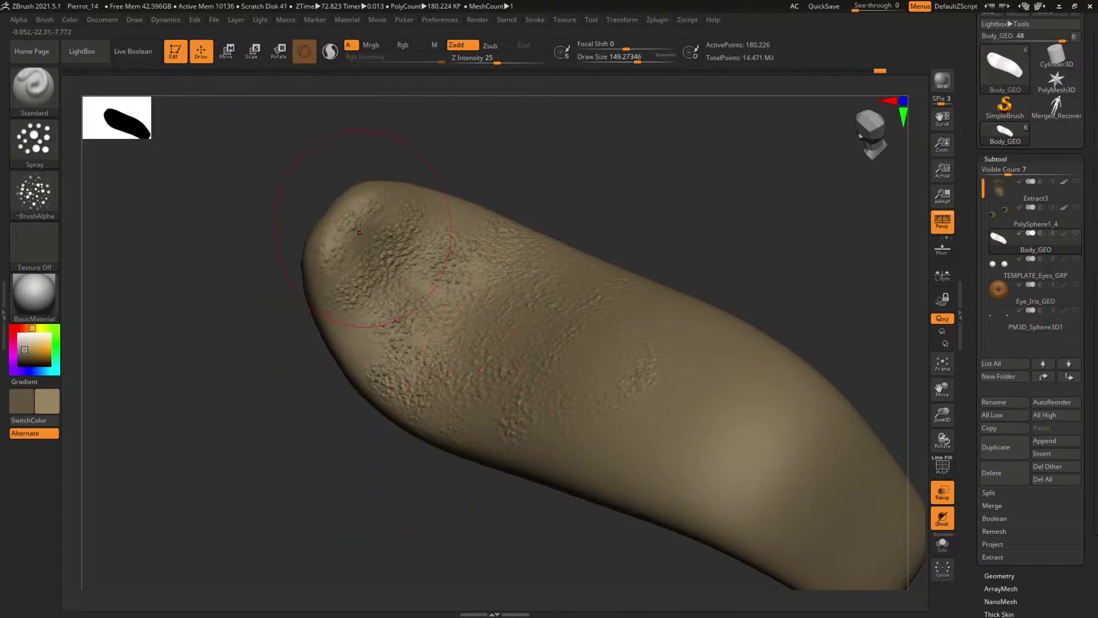
pyautogui.press('space')
pyautogui.moveTo(368, 324); pyautogui.dragTo(357, 320)
# - Switch the brush to Alpha 07 and undo the sprayed bumps on the tongue's top
pyautogui.click(34, 193)
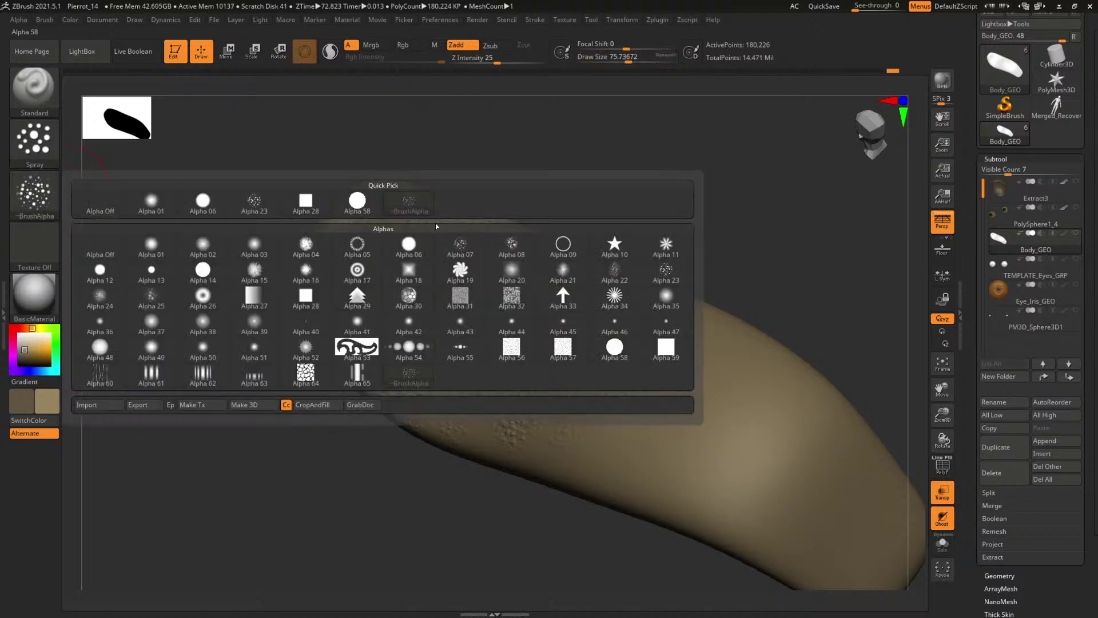
pyautogui.click(469, 251)
pyautogui.press('ctrl')
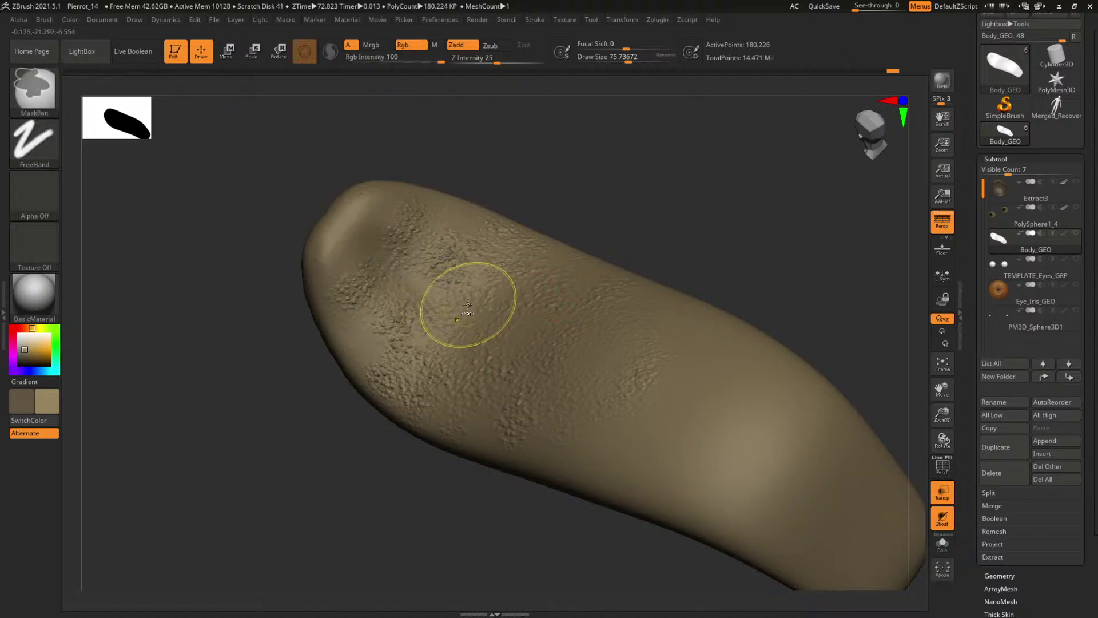
pyautogui.keyDown('ctrl'); pyautogui.moveTo(468, 303); pyautogui.dragTo(413, 236); pyautogui.keyUp('ctrl')
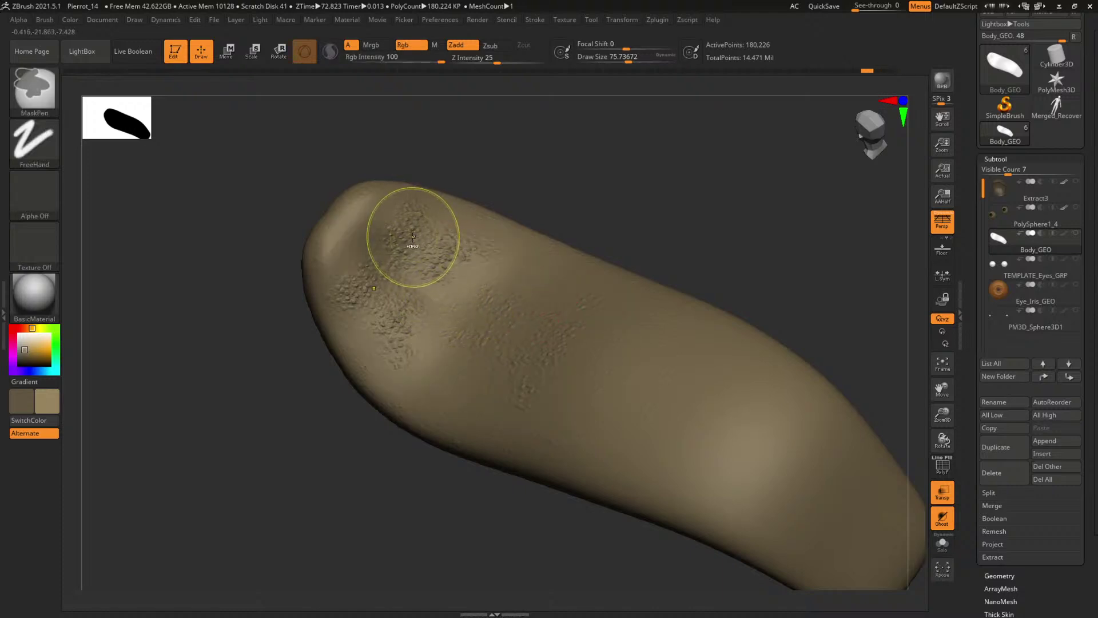
pyautogui.keyDown('ctrl'); pyautogui.click(418, 237); pyautogui.keyUp('ctrl')
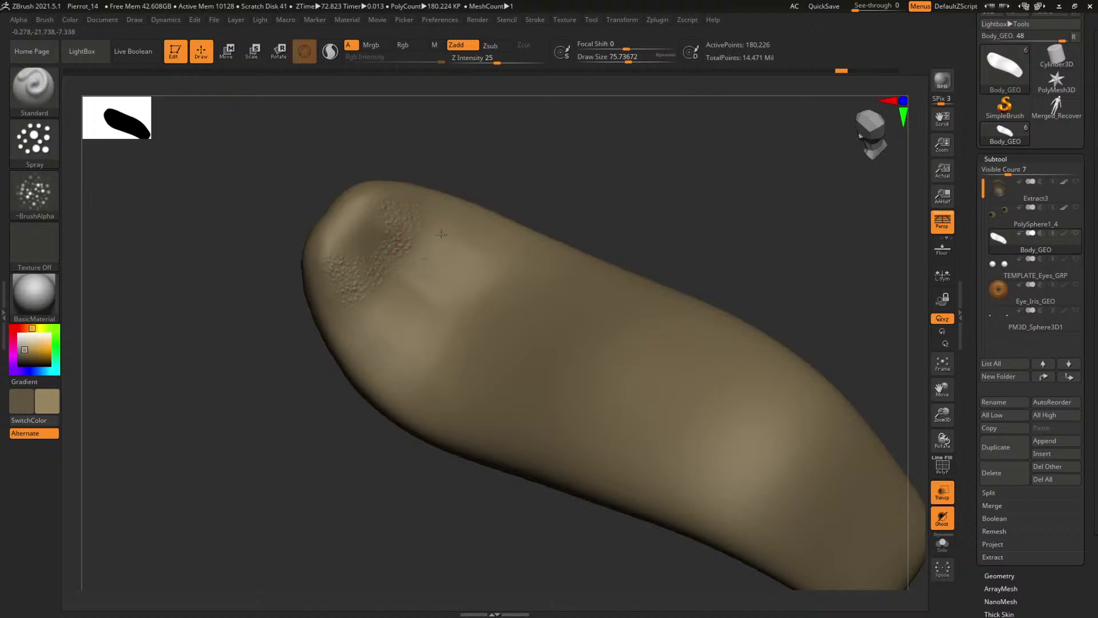
# - Spray Alpha 07 bumps over the tongue's upper surface at a draw size of about 133 and soften them with Smooth
pyautogui.press(']')
pyautogui.press(']')
pyautogui.press(']')
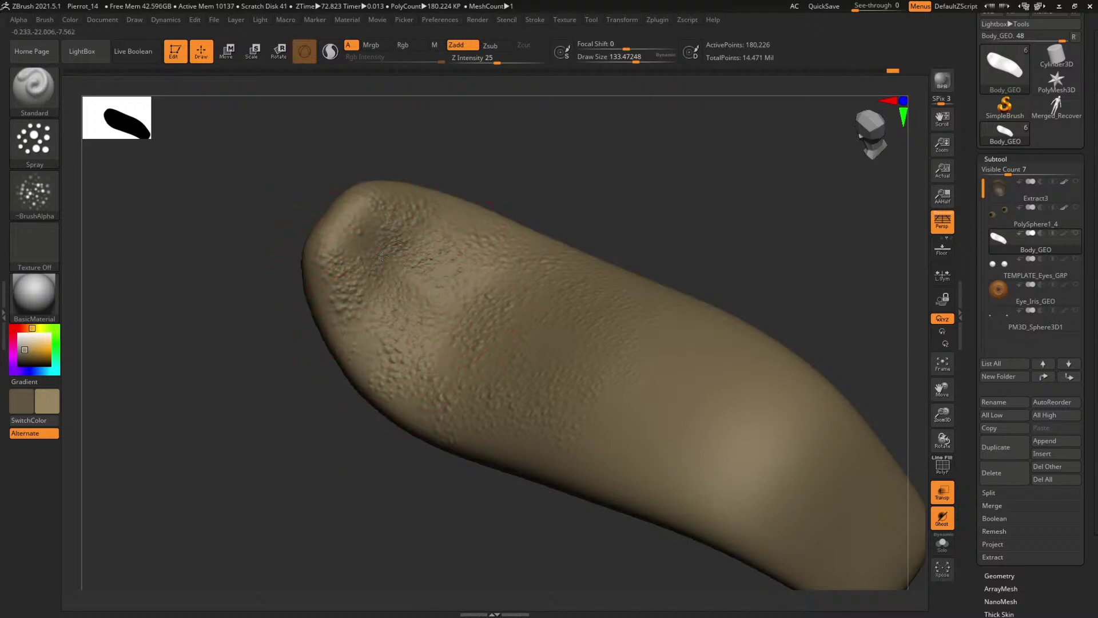
pyautogui.moveTo(608, 464); pyautogui.dragTo(721, 385)
pyautogui.moveTo(575, 451)
pyautogui.keyDown('shift'); pyautogui.mouseDown()
pyautogui.moveTo(711, 429)
pyautogui.moveTo(452, 371)
pyautogui.moveTo(344, 269)
pyautogui.moveTo(513, 340)
pyautogui.mouseUp(); pyautogui.keyUp('shift')
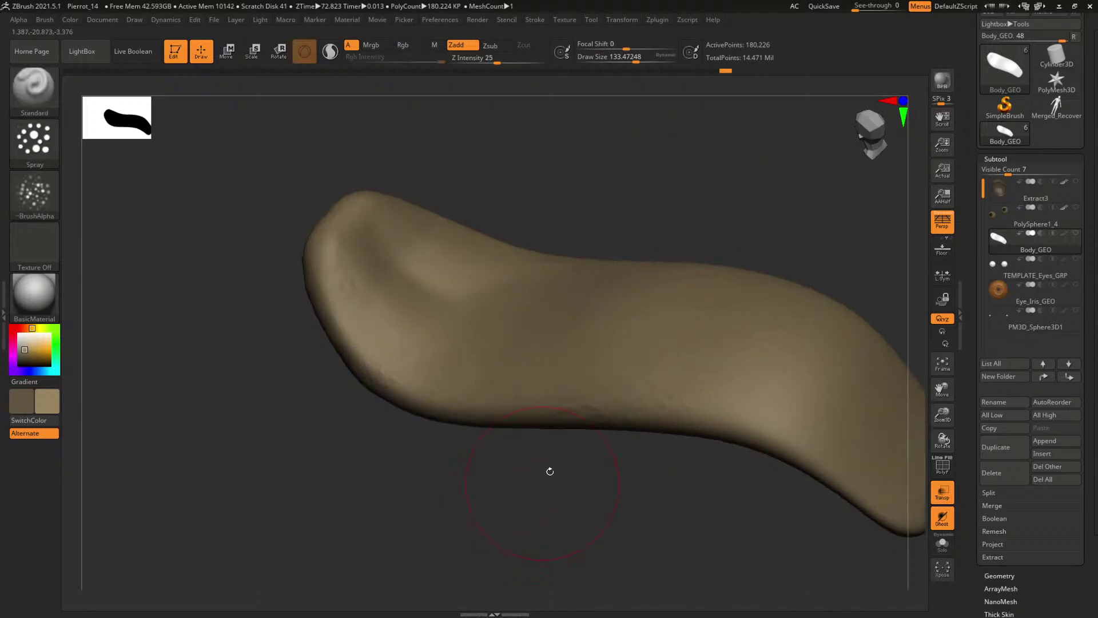
pyautogui.press('shift')
pyautogui.hotkey('shift', 'f')
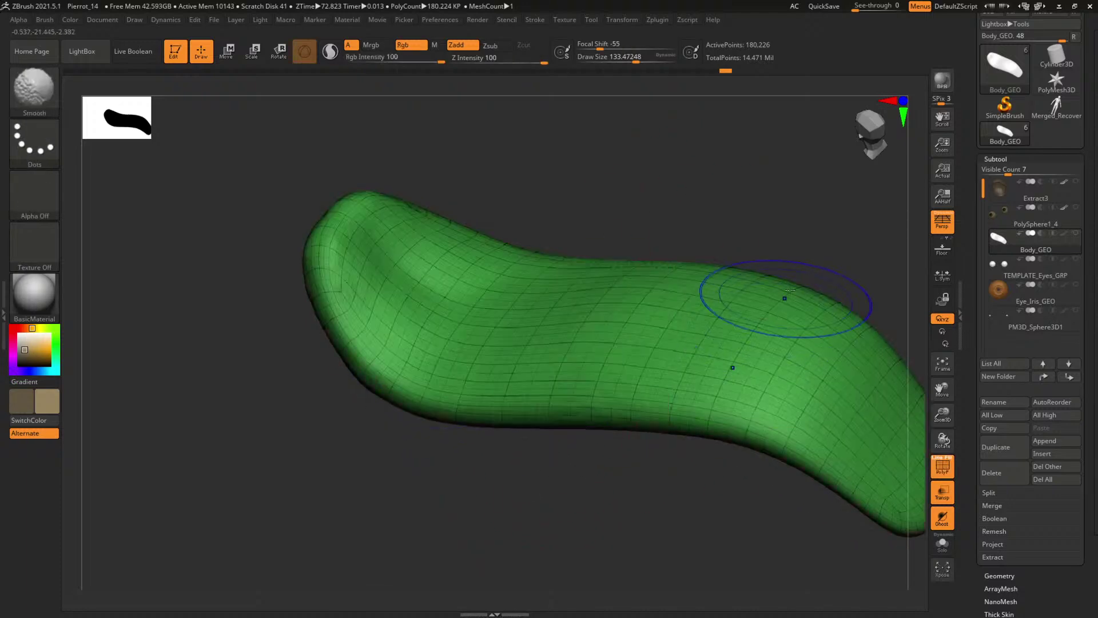
pyautogui.hotkey('shift', 'f')
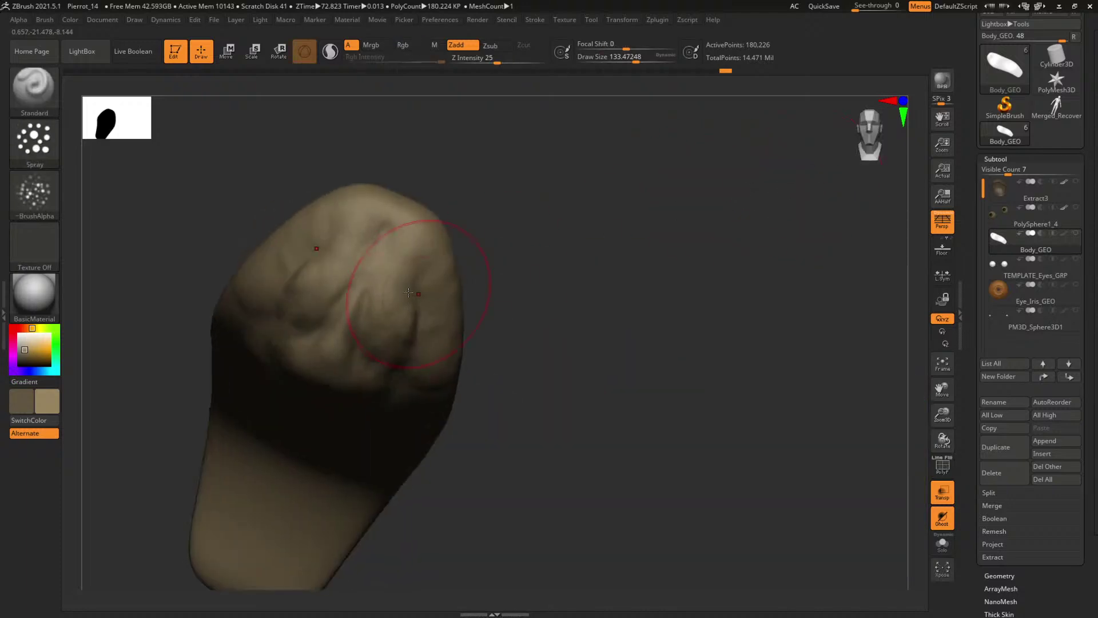
# - Try spraying bumps over the folds of the tongue's underside at draw sizes of about 79 and 172
pyautogui.press('[')
pyautogui.moveTo(409, 293); pyautogui.dragTo(395, 269)
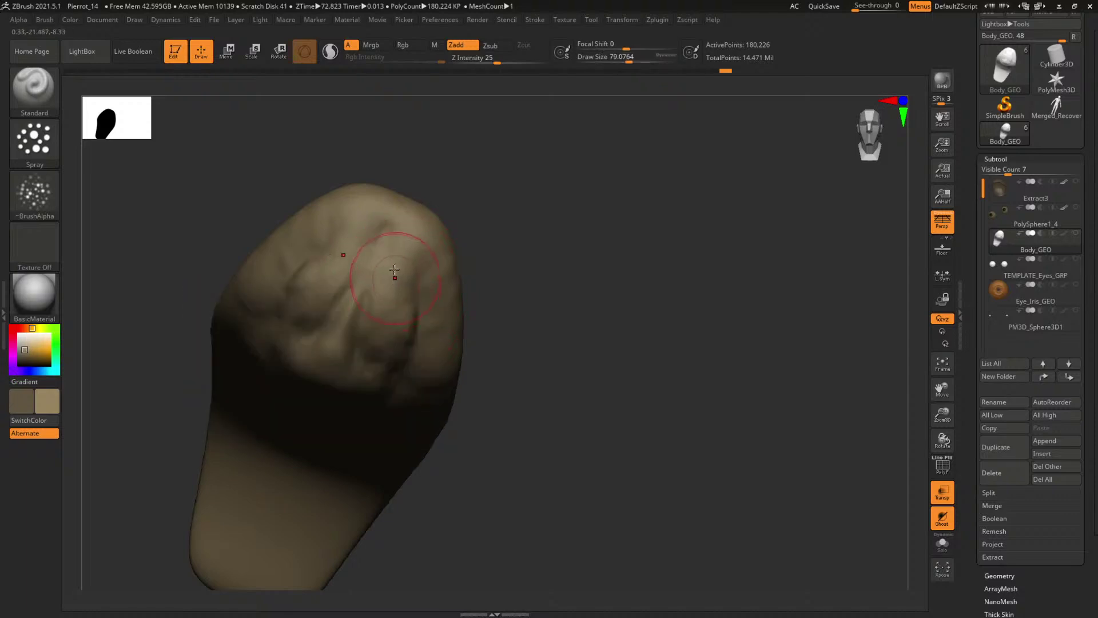
pyautogui.press(']')
pyautogui.press(']')
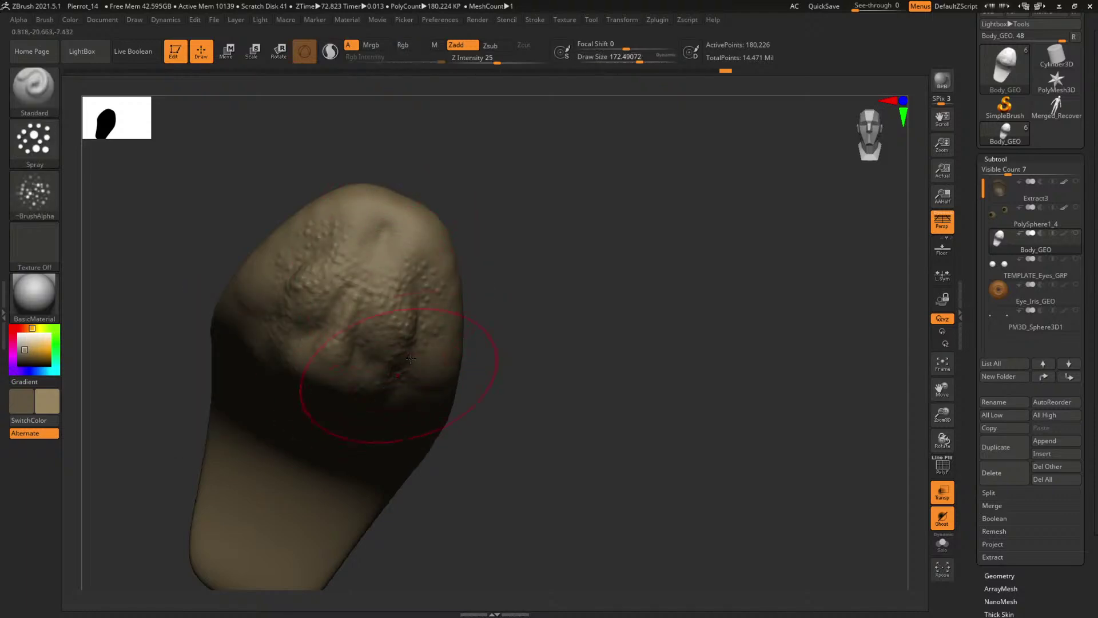
pyautogui.keyDown('shift'); pyautogui.moveTo(410, 358); pyautogui.dragTo(396, 303); pyautogui.keyUp('shift')
pyautogui.press(']')
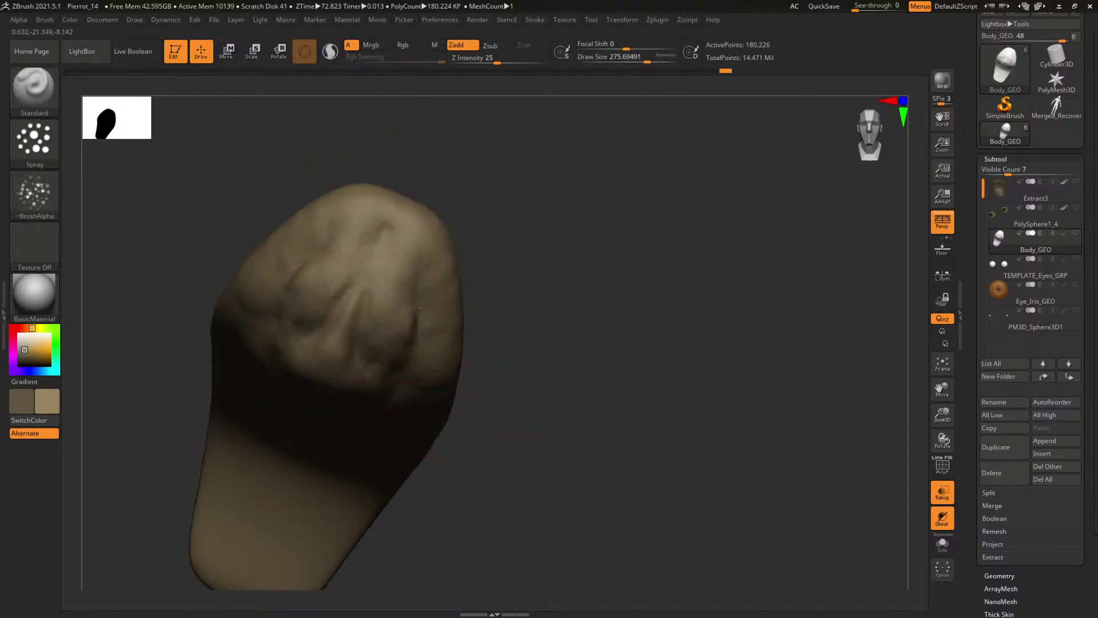
pyautogui.moveTo(424, 349)
pyautogui.keyDown('shift'); pyautogui.mouseDown()
pyautogui.moveTo(438, 329)
pyautogui.moveTo(417, 252)
pyautogui.mouseUp(); pyautogui.keyUp('shift')
# - Spray subtle bumps over the tongue's underside at Z Intensity 5, 12 and 10 with draw sizes of about 276 and 166
pyautogui.write('u5')
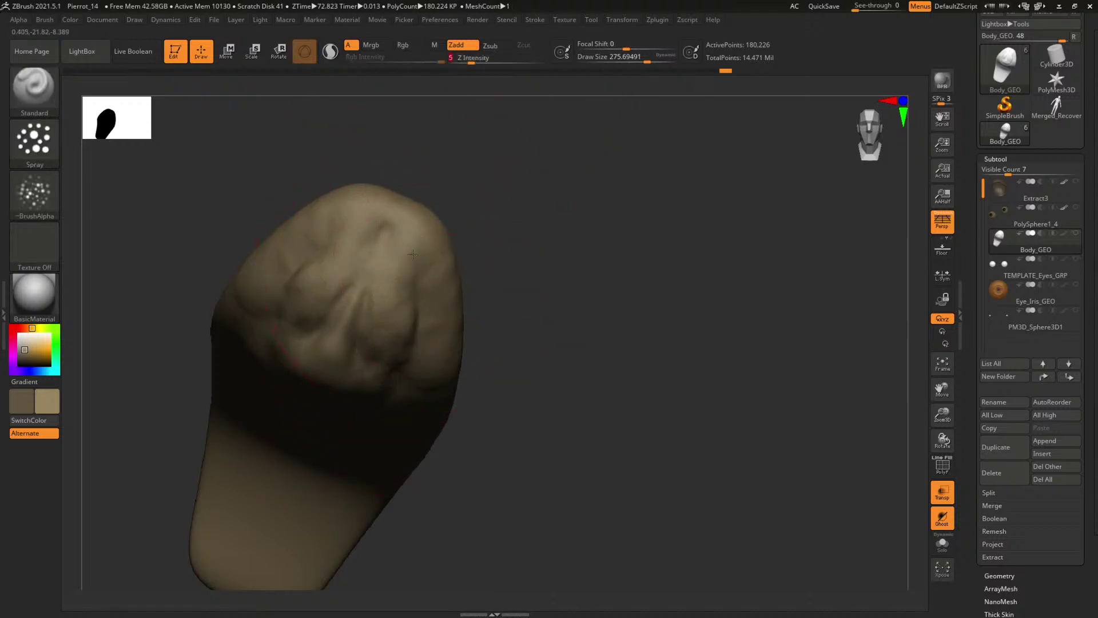
pyautogui.moveTo(486, 349); pyautogui.dragTo(509, 264)
pyautogui.click(472, 58)
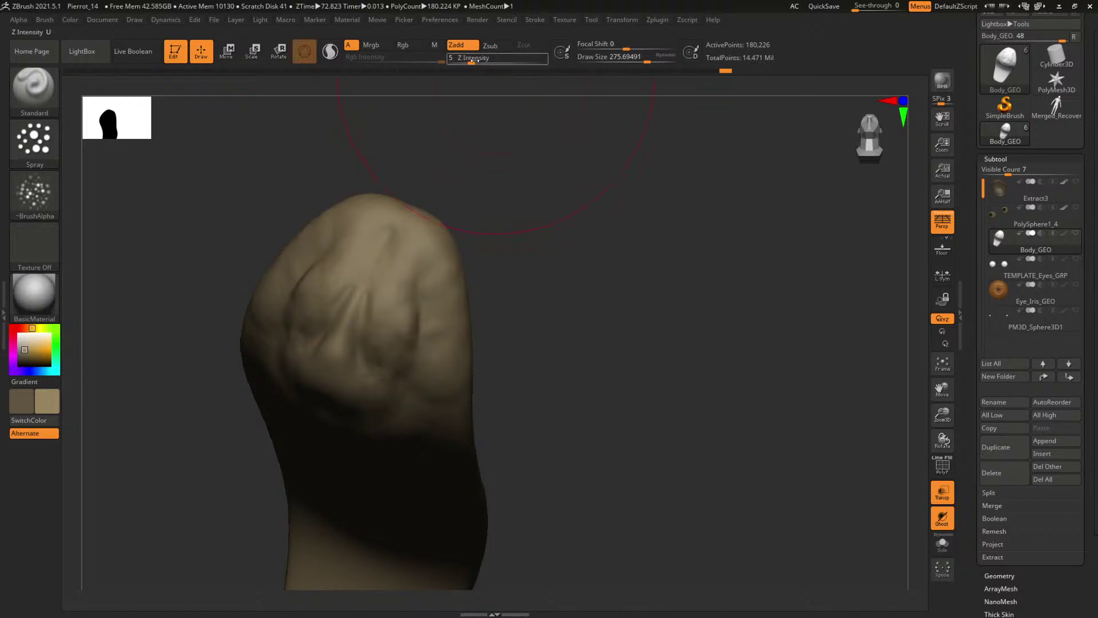
pyautogui.write('12')
pyautogui.press('space')
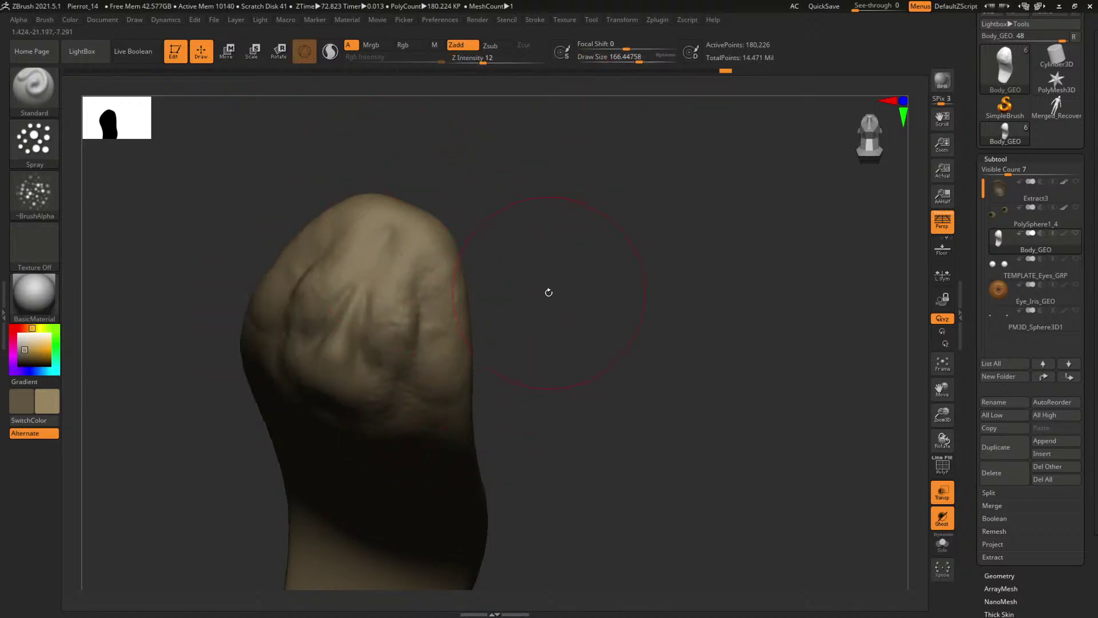
pyautogui.click(472, 58)
pyautogui.write('10')
pyautogui.moveTo(409, 421); pyautogui.dragTo(659, 287)
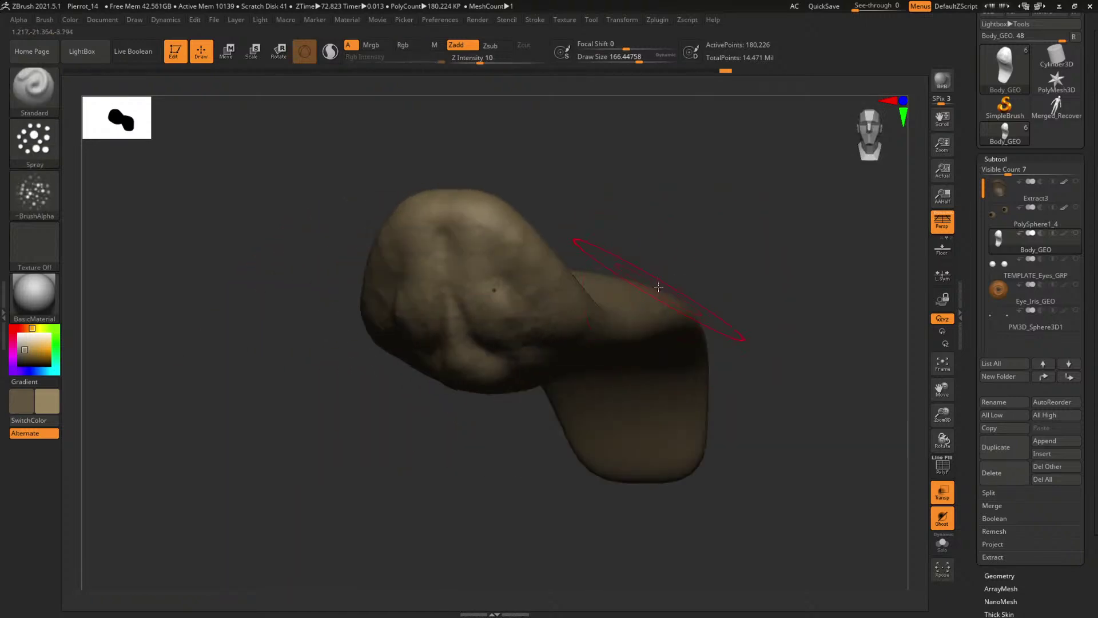
# - Turn off subtool transparency and examine the textured tongue's underside up close
pyautogui.hotkey('shift', 'f')
pyautogui.hotkey('shift', 'f')
pyautogui.moveTo(784, 296)
pyautogui.keyDown('alt'); pyautogui.mouseDown()
pyautogui.moveTo(574, 220)
pyautogui.moveTo(630, 235)
pyautogui.mouseUp(); pyautogui.keyUp('alt')
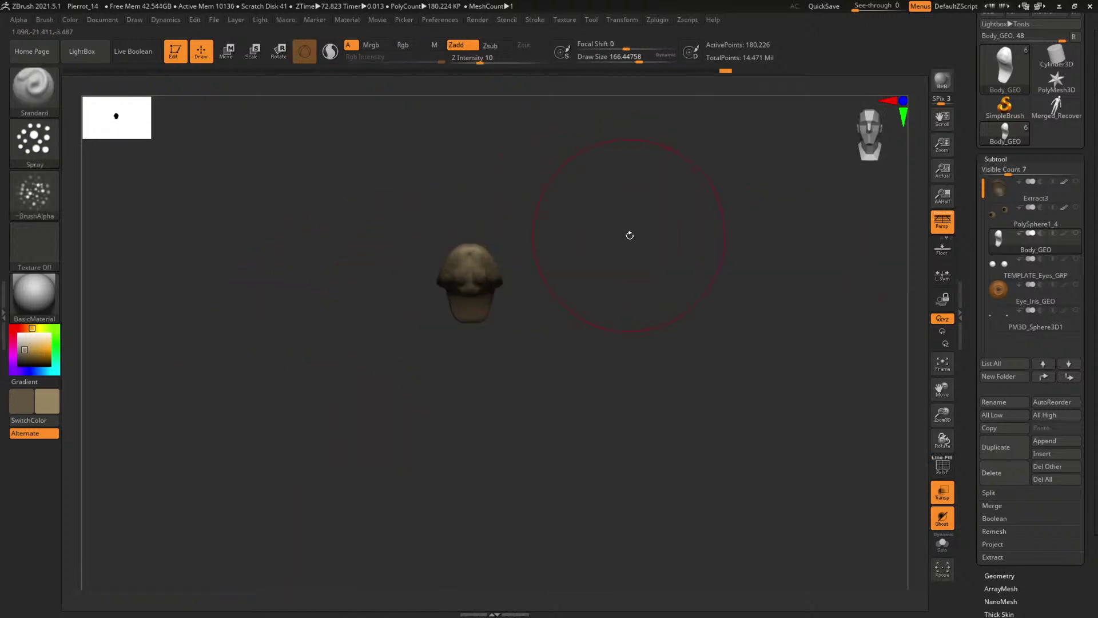
pyautogui.click(941, 490)
pyautogui.moveTo(745, 369); pyautogui.dragTo(778, 401)
pyautogui.hotkey('shift', 'f')
pyautogui.hotkey('shift', 'f')
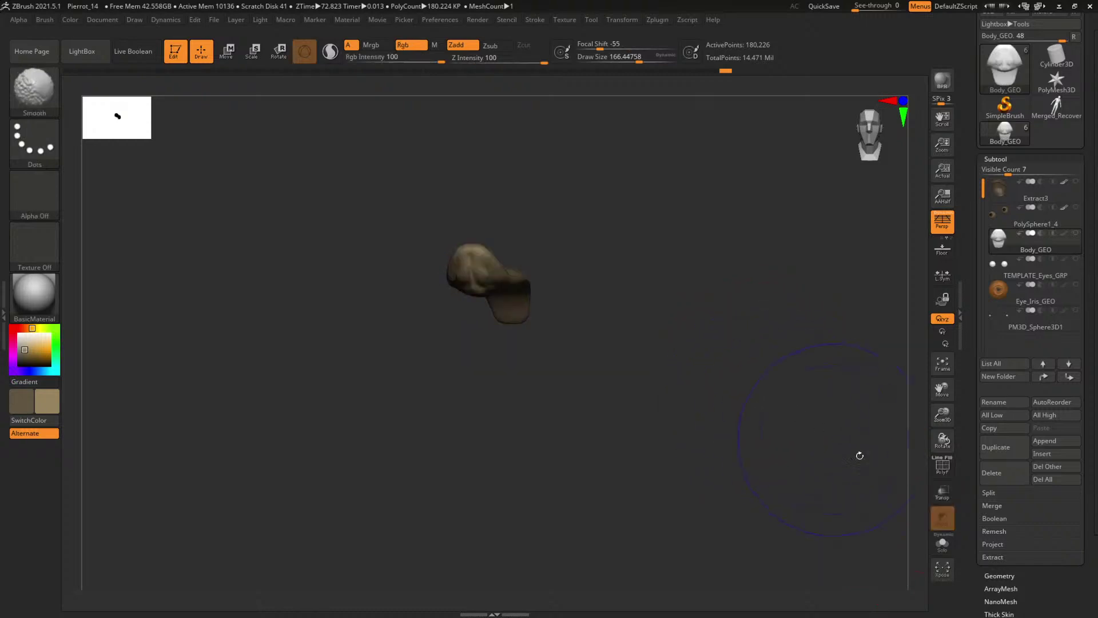
pyautogui.press('f')
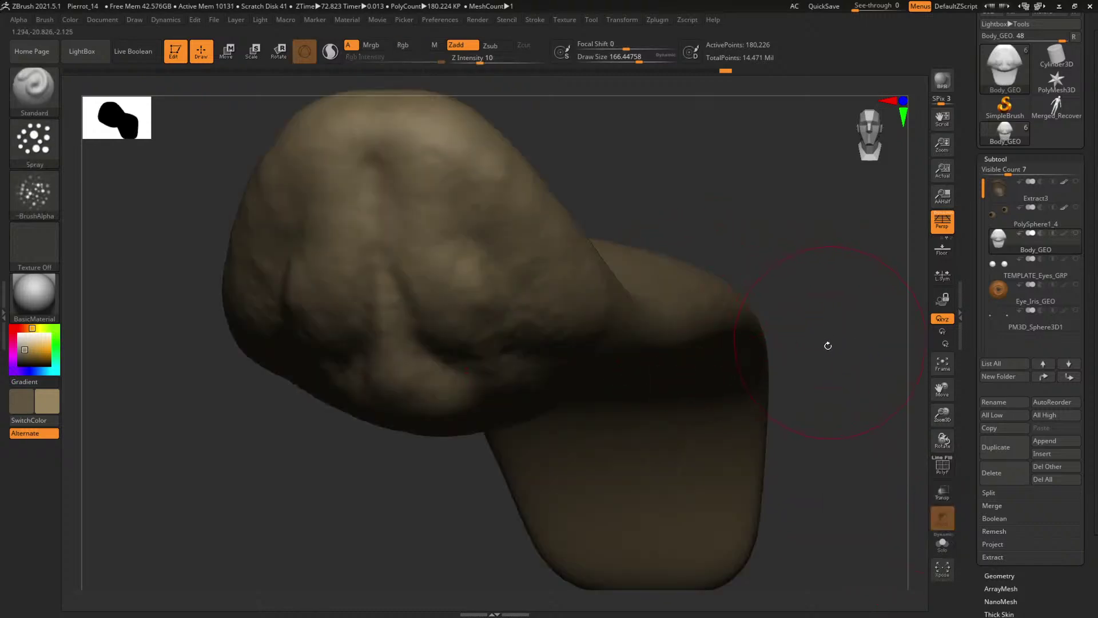
# - Show the whole body and isolate the face area of Body_GEO
pyautogui.keyDown('ctrl'); pyautogui.keyDown('shift'); pyautogui.click(873, 368); pyautogui.keyUp('shift'); pyautogui.keyUp('ctrl')
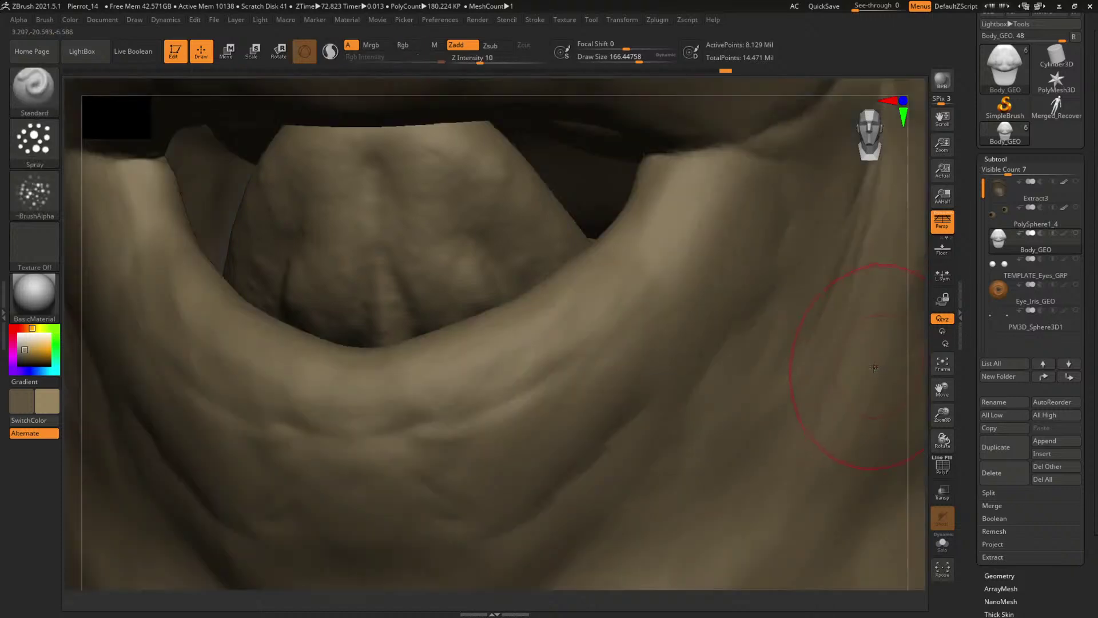
pyautogui.press('f')
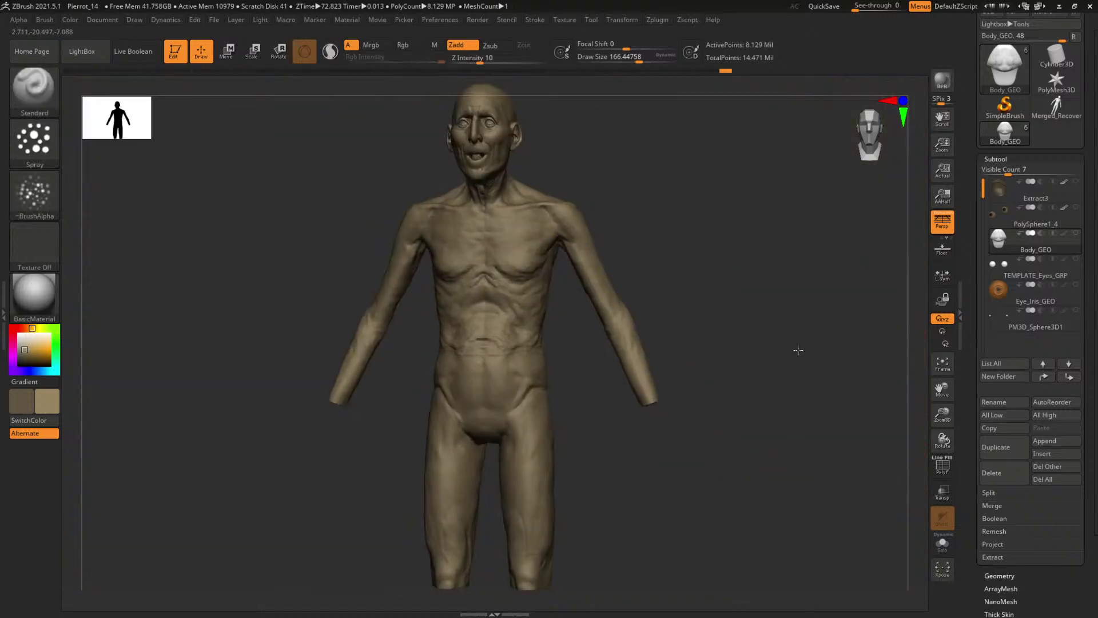
pyautogui.keyDown('ctrl'); pyautogui.keyDown('shift'); pyautogui.click(482, 156); pyautogui.keyUp('shift'); pyautogui.keyUp('ctrl')
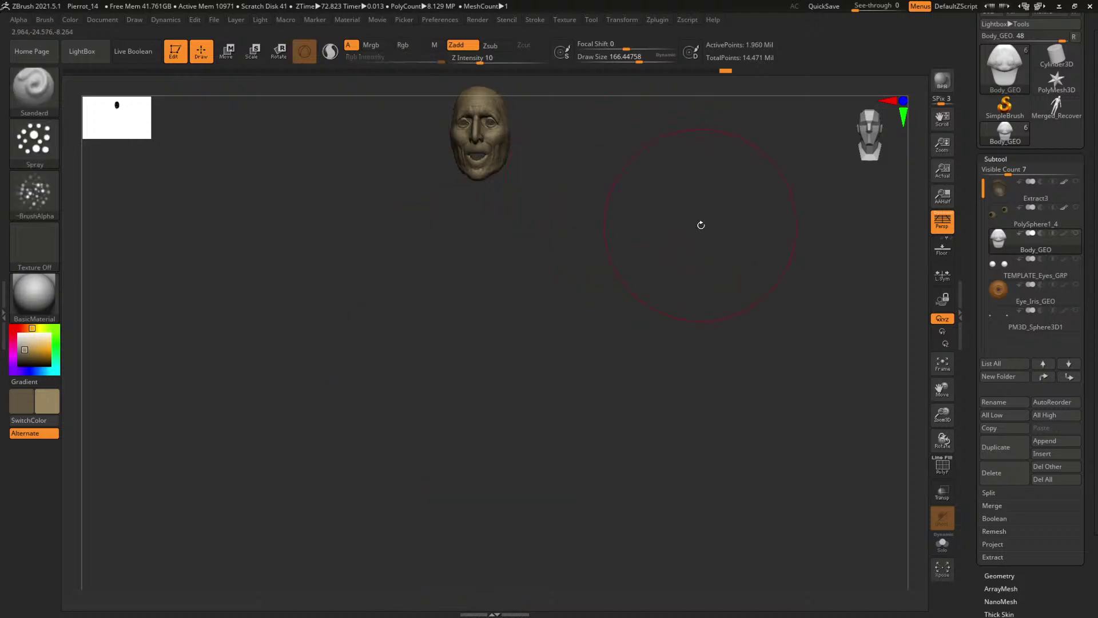
# - Show the whole body, focus on the open mouth, and set up the ClayBuildup brush with a draw size of about 34
pyautogui.press('f')
pyautogui.keyDown('ctrl'); pyautogui.keyDown('shift'); pyautogui.click(801, 292); pyautogui.keyUp('shift'); pyautogui.keyUp('ctrl')
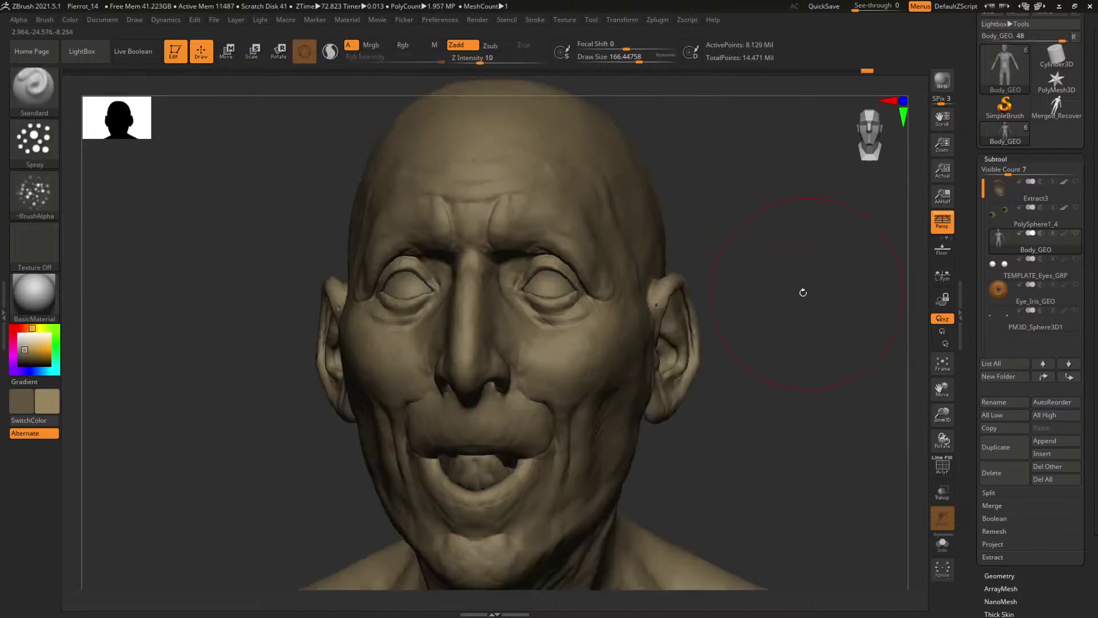
pyautogui.moveTo(800, 295)
pyautogui.mouseDown()
pyautogui.moveTo(825, 362)
pyautogui.moveTo(826, 236)
pyautogui.moveTo(850, 383)
pyautogui.mouseUp()
pyautogui.press('b')
pyautogui.press('c')
pyautogui.press('b')
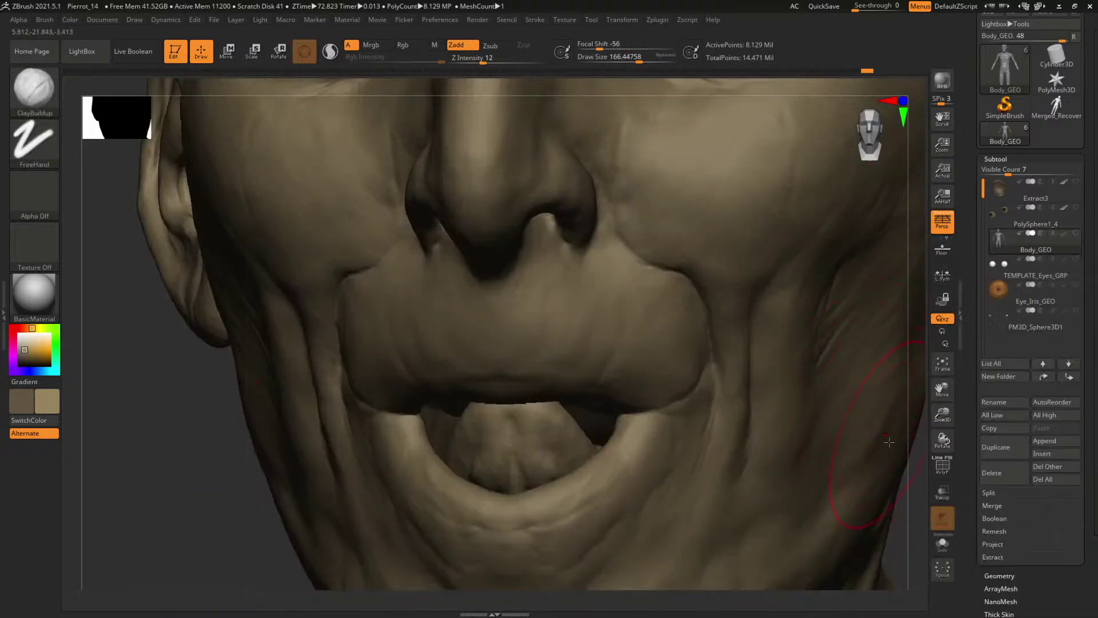
pyautogui.moveTo(918, 477)
pyautogui.mouseDown()
pyautogui.moveTo(909, 475)
pyautogui.moveTo(909, 434)
pyautogui.mouseUp()
pyautogui.press('[')
pyautogui.press('[')
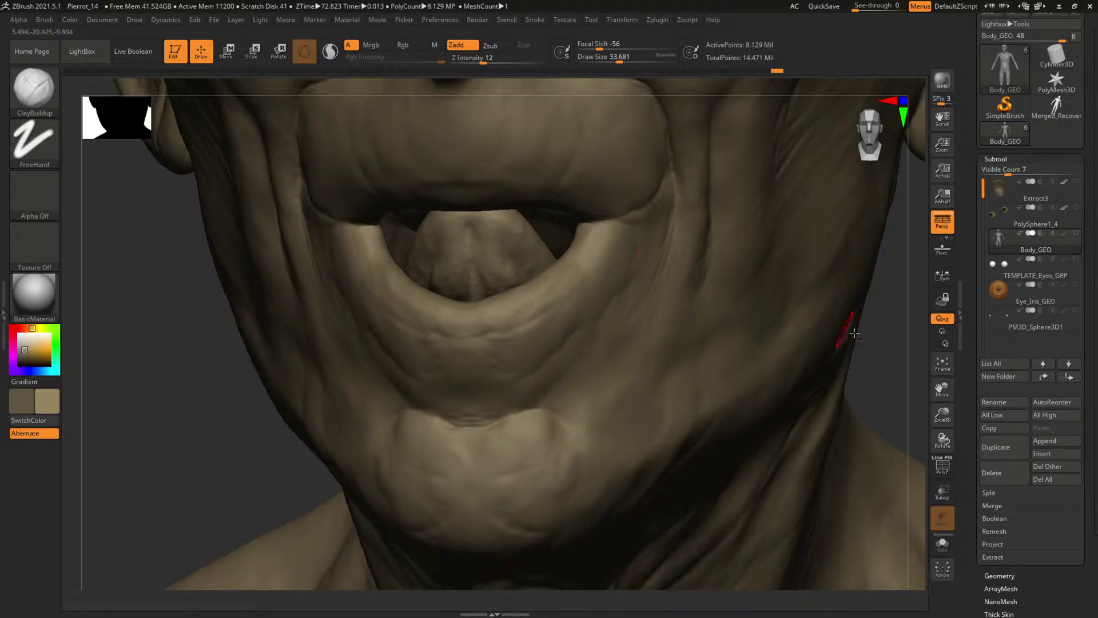
# - Build up clay along the folds of the tongue's underside inside the mouth at draw sizes of about 27, 24 and 34
pyautogui.keyDown('alt'); pyautogui.moveTo(870, 336); pyautogui.dragTo(884, 352); pyautogui.keyUp('alt')
pyautogui.moveTo(919, 427); pyautogui.dragTo(995, 424)
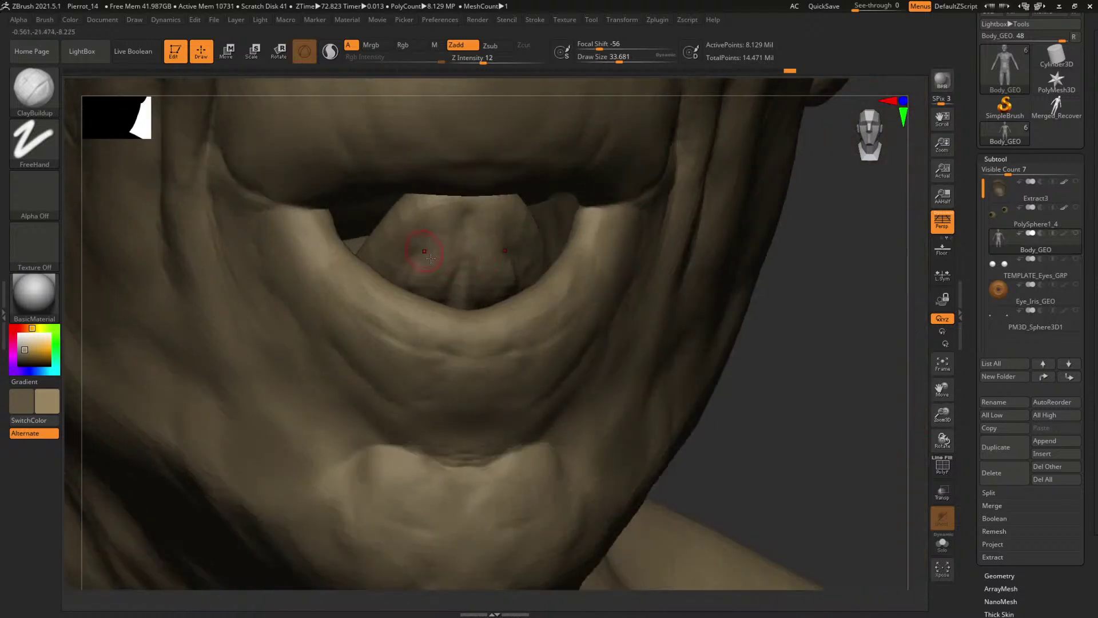
pyautogui.moveTo(833, 312); pyautogui.dragTo(466, 213)
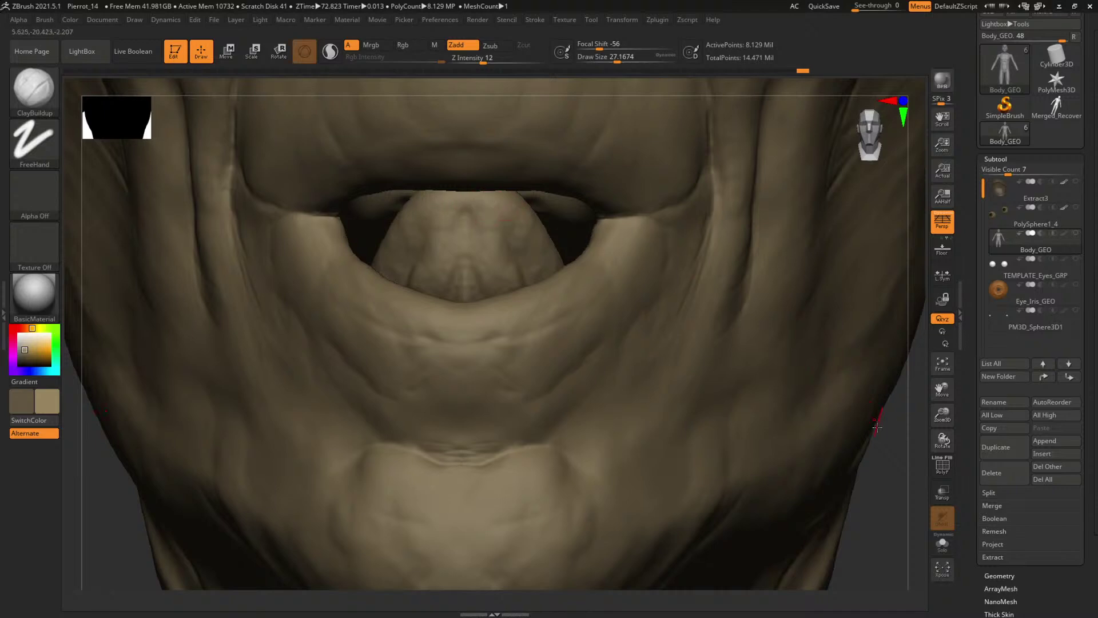
pyautogui.moveTo(884, 444); pyautogui.dragTo(910, 443)
pyautogui.press('space')
pyautogui.moveTo(486, 203); pyautogui.dragTo(513, 206)
pyautogui.press('space')
pyautogui.moveTo(537, 247); pyautogui.dragTo(531, 248)
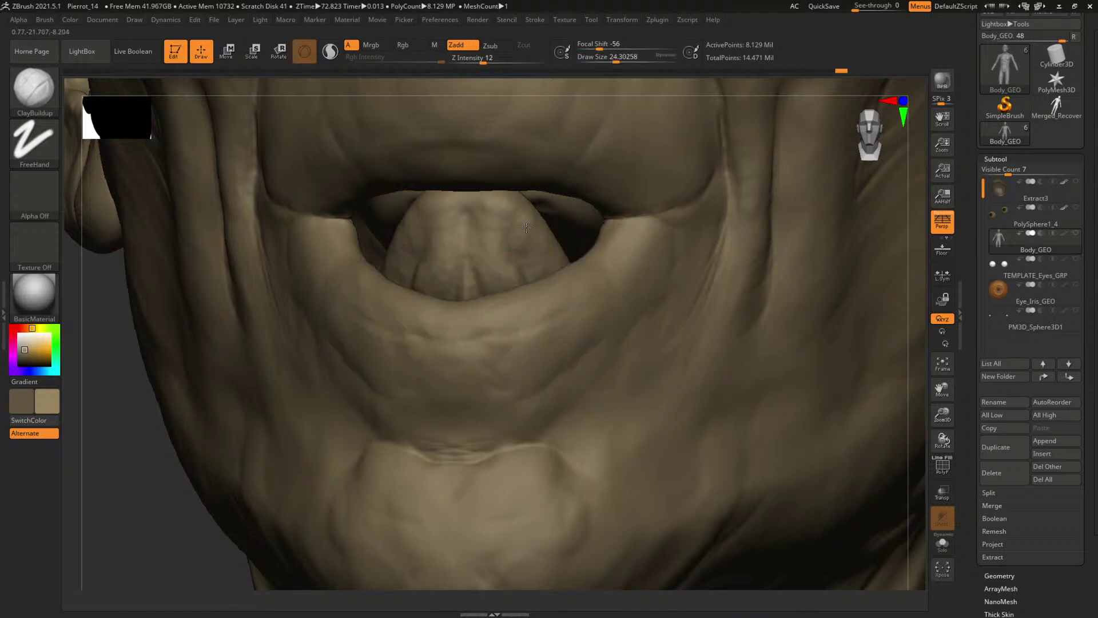
pyautogui.press('space')
pyautogui.moveTo(536, 247)
pyautogui.mouseDown()
pyautogui.moveTo(520, 239)
pyautogui.moveTo(536, 226)
pyautogui.mouseUp()
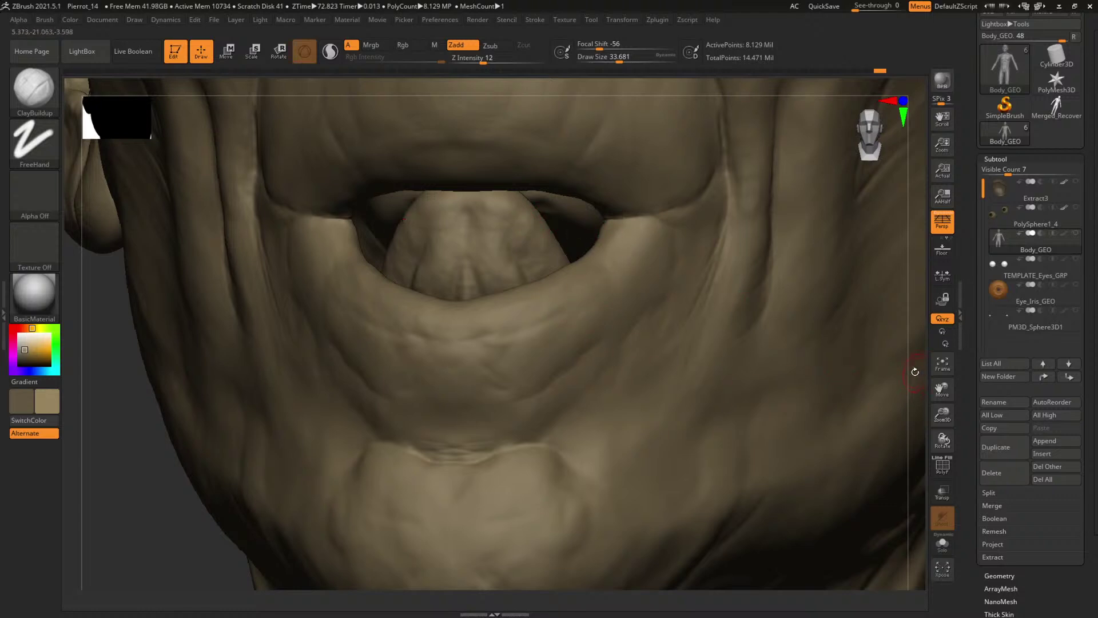
# - Refine the sides of the tongue inside the mouth with more ClayBuildup strokes at a draw size of about 32
pyautogui.moveTo(914, 371); pyautogui.dragTo(766, 326)
pyautogui.moveTo(731, 282); pyautogui.dragTo(640, 272)
pyautogui.press('space')
pyautogui.moveTo(413, 251); pyautogui.dragTo(426, 280)
pyautogui.moveTo(743, 294); pyautogui.dragTo(831, 338)
pyautogui.keyDown('alt'); pyautogui.moveTo(895, 444); pyautogui.dragTo(826, 320); pyautogui.keyUp('alt')
pyautogui.press('space')
pyautogui.press('space')
pyautogui.moveTo(497, 249); pyautogui.dragTo(493, 247)
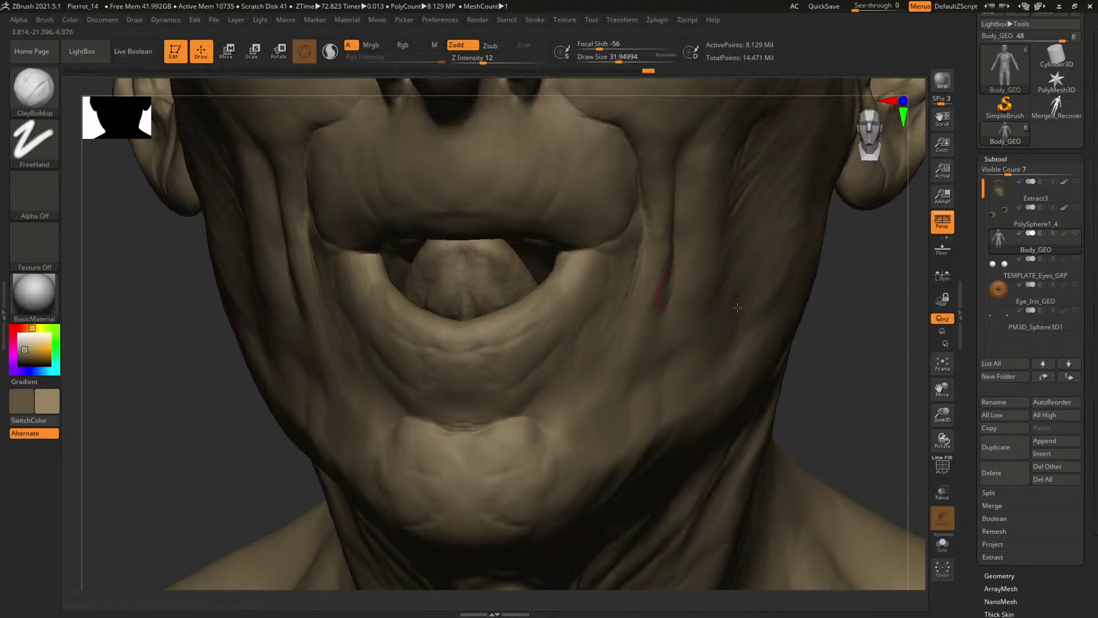
# - Isolate the tongue and build up the side folds of its underside at a draw size of about 55
pyautogui.moveTo(737, 307); pyautogui.dragTo(714, 257)
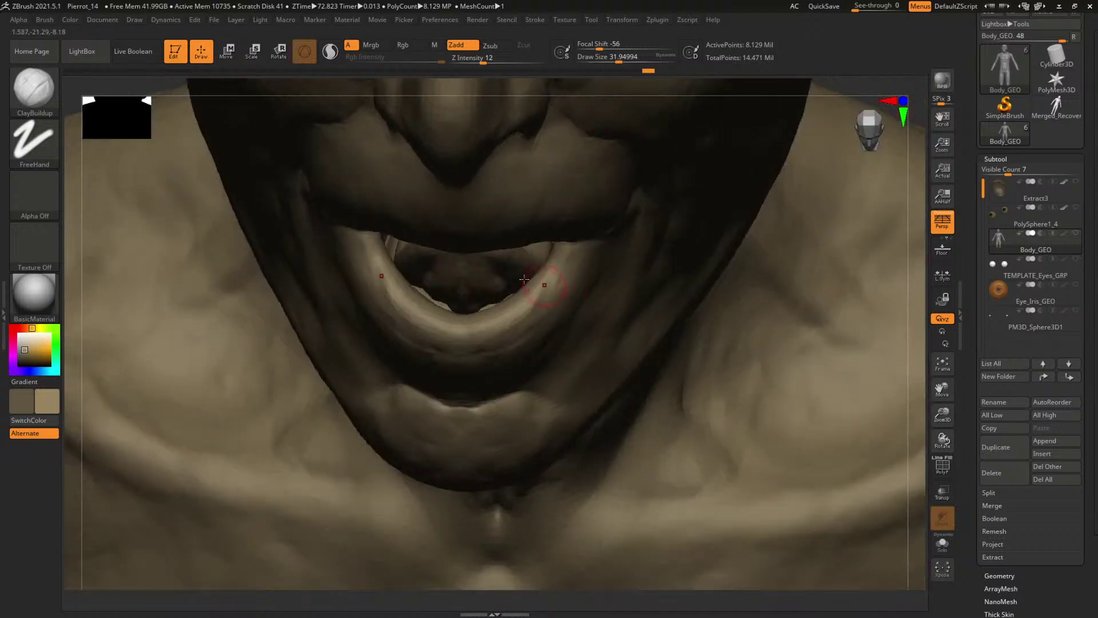
pyautogui.keyDown('ctrl'); pyautogui.keyDown('shift'); pyautogui.click(506, 272); pyautogui.keyUp('shift'); pyautogui.keyUp('ctrl')
pyautogui.moveTo(826, 307); pyautogui.dragTo(797, 253)
pyautogui.moveTo(594, 291); pyautogui.dragTo(536, 290)
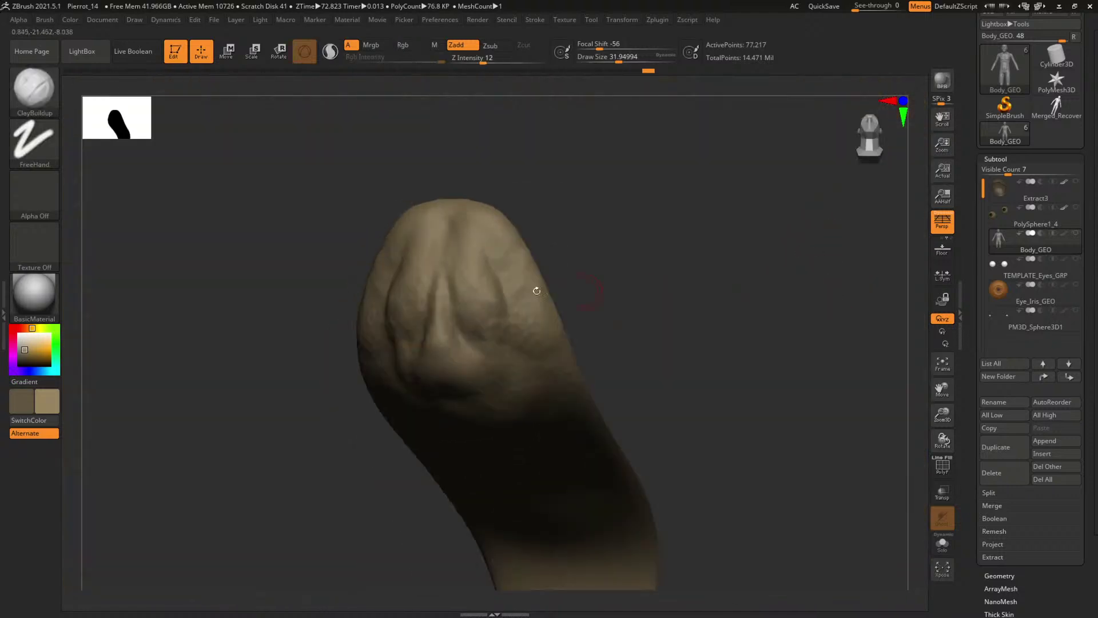
pyautogui.moveTo(490, 260); pyautogui.dragTo(496, 278)
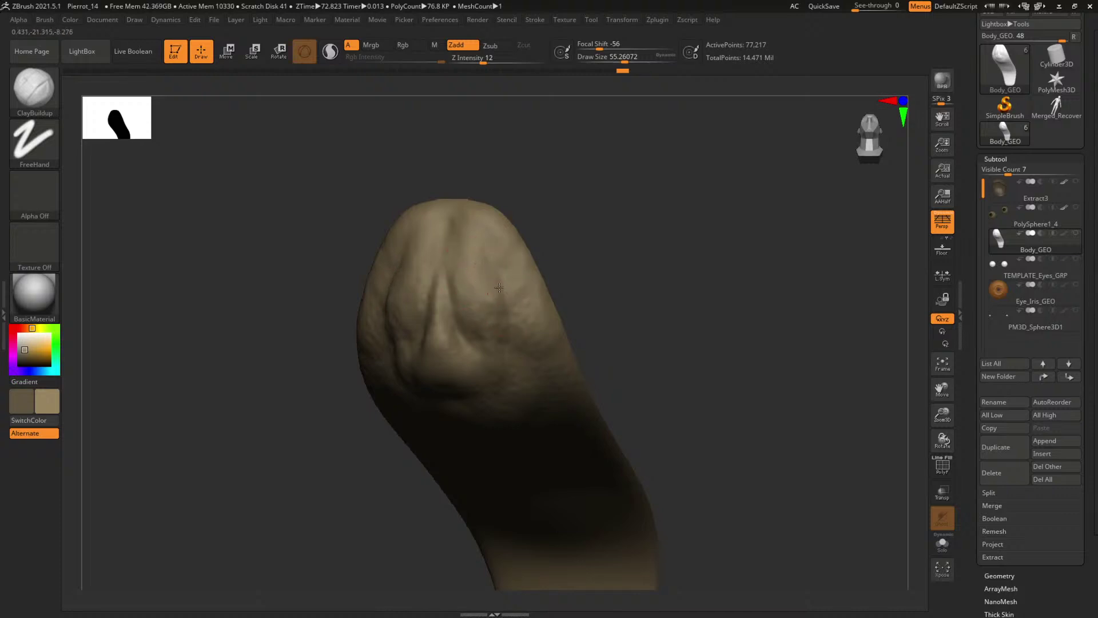
pyautogui.moveTo(493, 313); pyautogui.dragTo(490, 319)
pyautogui.moveTo(606, 227); pyautogui.dragTo(659, 284)
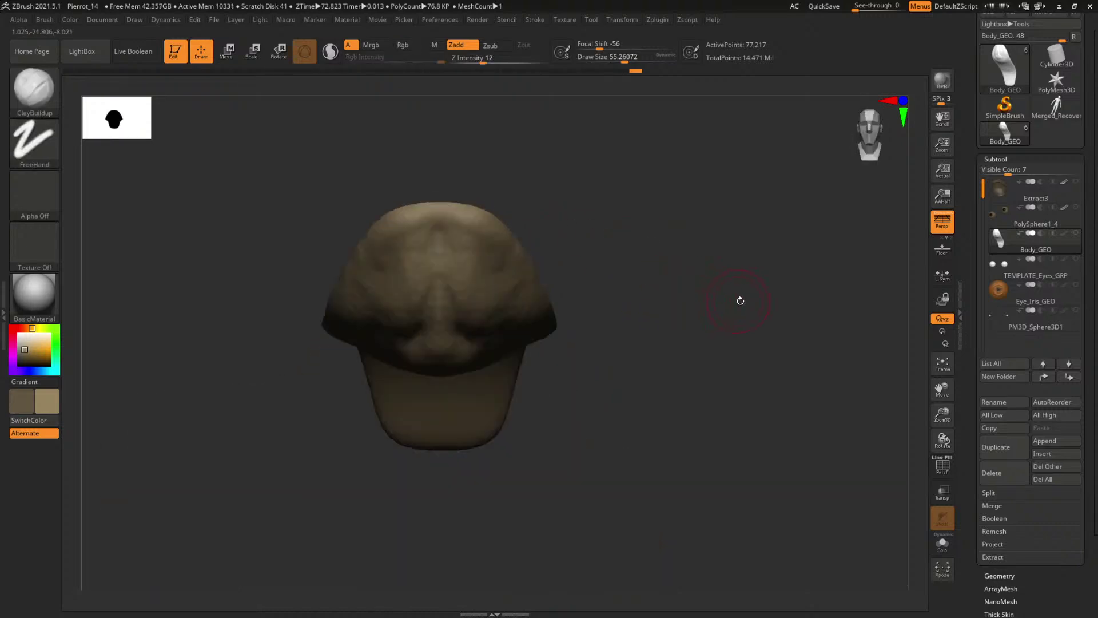
# - Show the whole body again and check how the tongue sits within the open mouth
pyautogui.keyDown('ctrl'); pyautogui.keyDown('shift'); pyautogui.click(743, 301); pyautogui.keyUp('shift'); pyautogui.keyUp('ctrl')
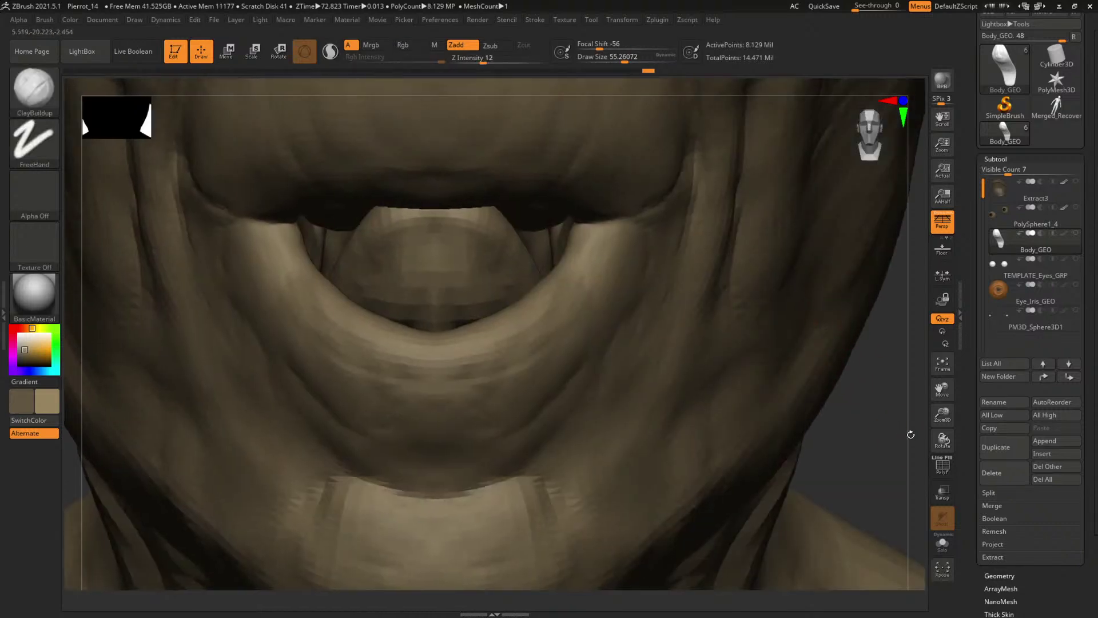
pyautogui.keyDown('alt'); pyautogui.moveTo(910, 435); pyautogui.dragTo(739, 383); pyautogui.keyUp('alt')
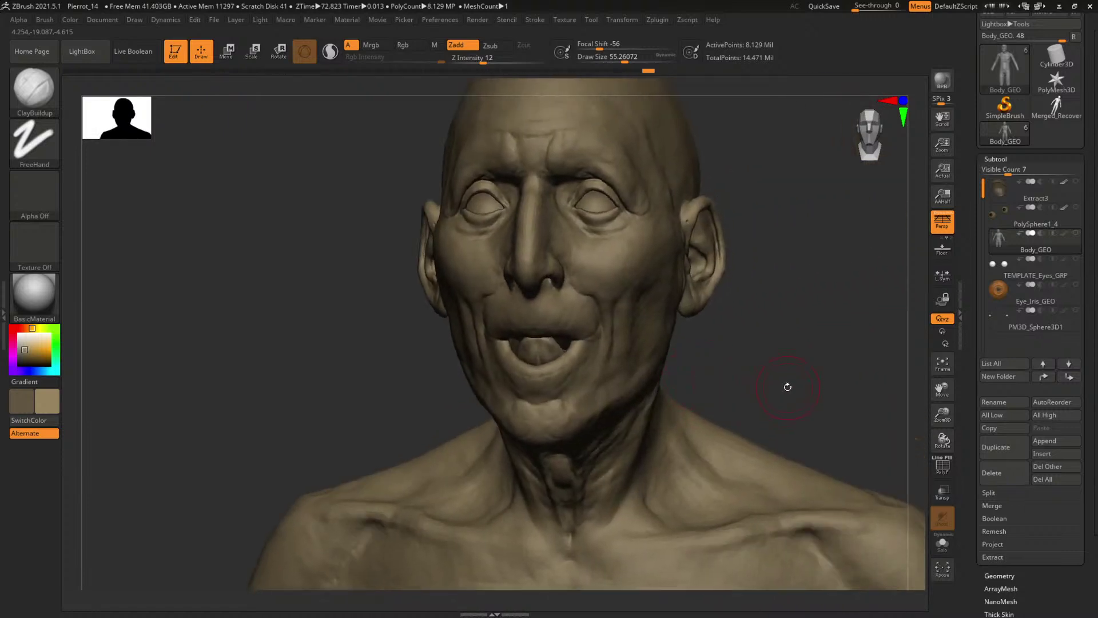
pyautogui.moveTo(788, 386); pyautogui.dragTo(788, 280)
pyautogui.hotkey('shift', 'f')
pyautogui.hotkey('shift', 'f')
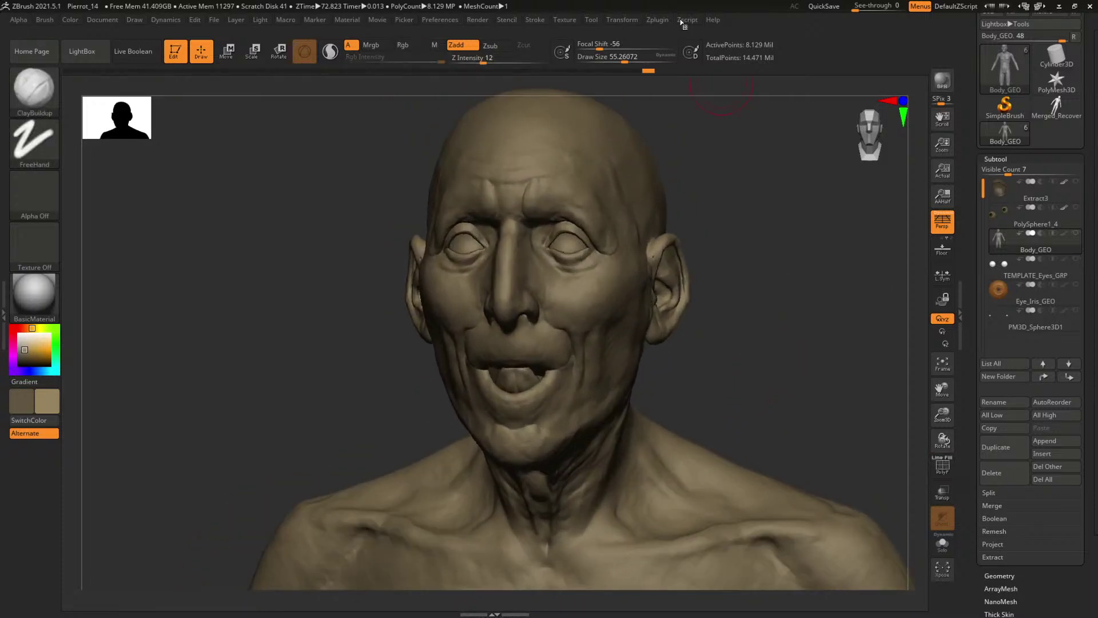
# - Lower Body_GEO to its lowest subdivision level
pyautogui.click(663, 20)
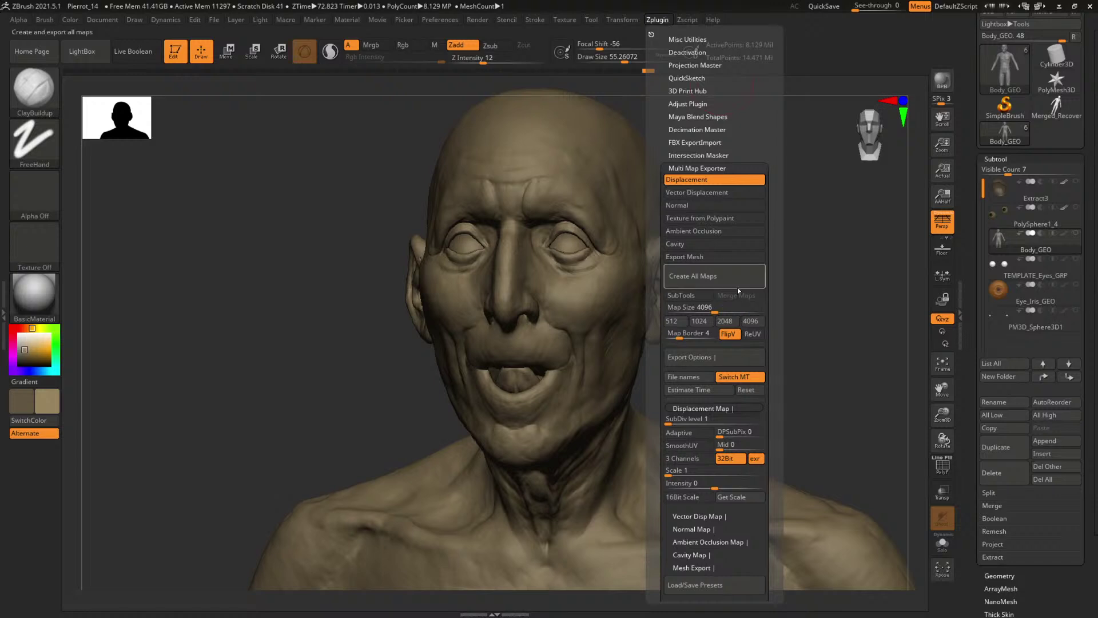
pyautogui.press('shift')
pyautogui.hotkey('shift', 'd')
pyautogui.hotkey('shift', 'd')
pyautogui.hotkey('shift', 'd')
pyautogui.hotkey('shift', 'd')
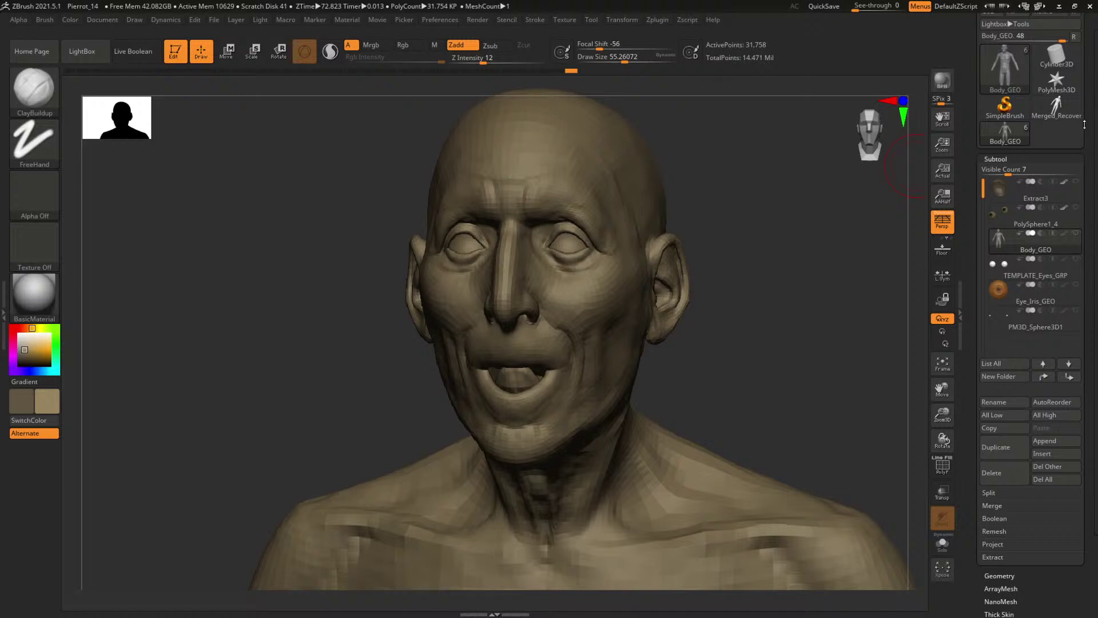
# - Export the low-resolution body mesh as Body_GEO.obj into the Exports folder, replacing the existing file
pyautogui.scroll(3, 1019, 36)
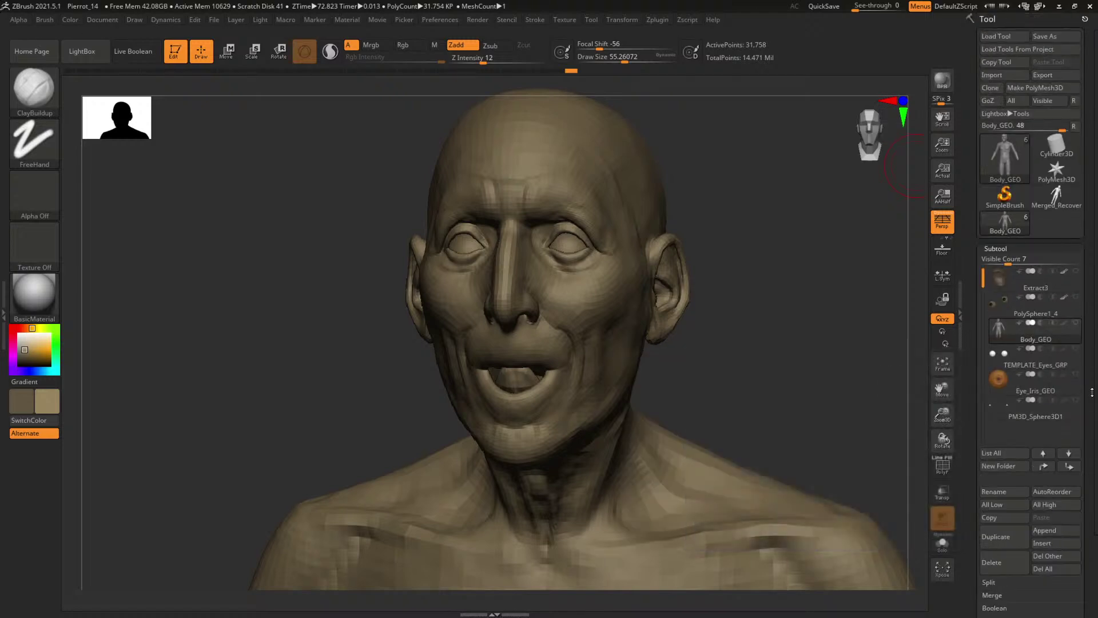
pyautogui.moveTo(1090, 389); pyautogui.dragTo(1015, 268)
pyautogui.click(993, 38)
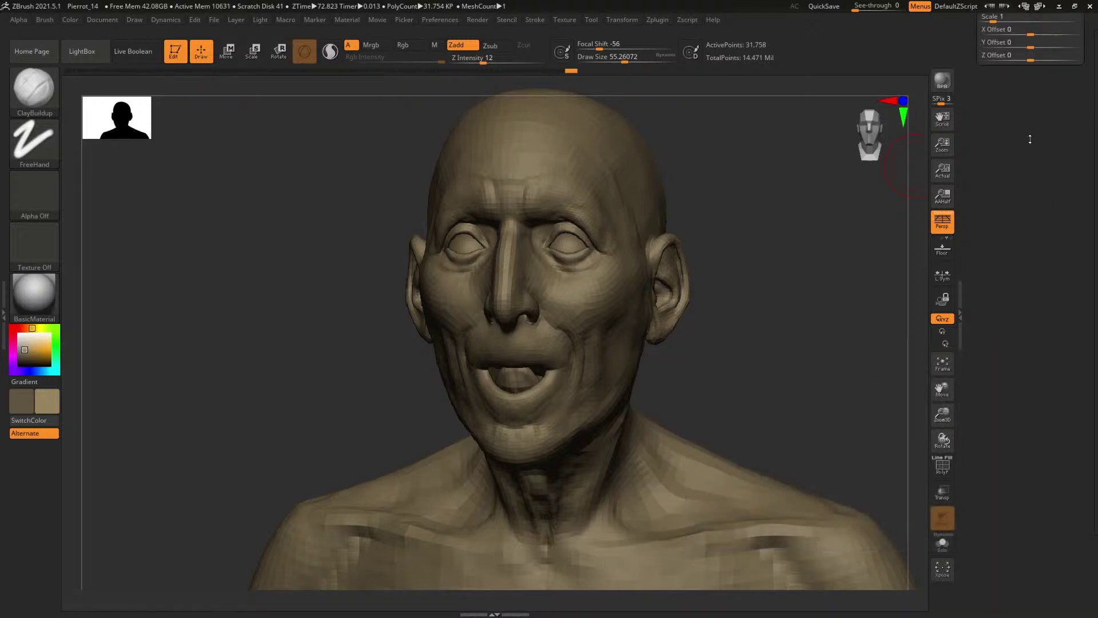
pyautogui.click(1044, 158)
pyautogui.scroll(10, 1044, 158)
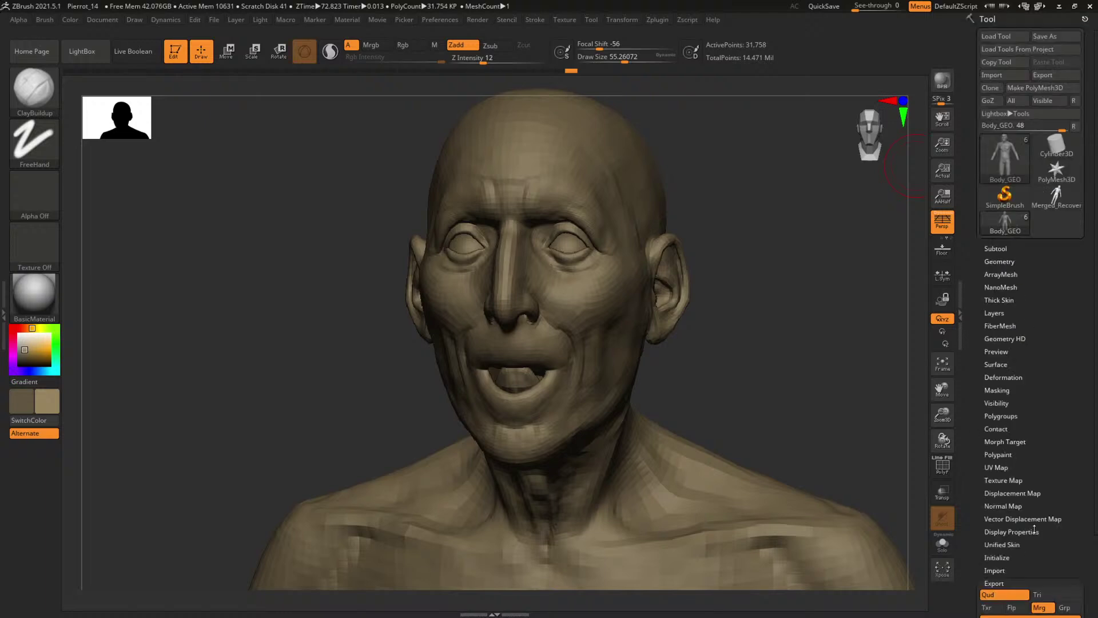
pyautogui.click(1055, 75)
pyautogui.doubleClick(472, 136)
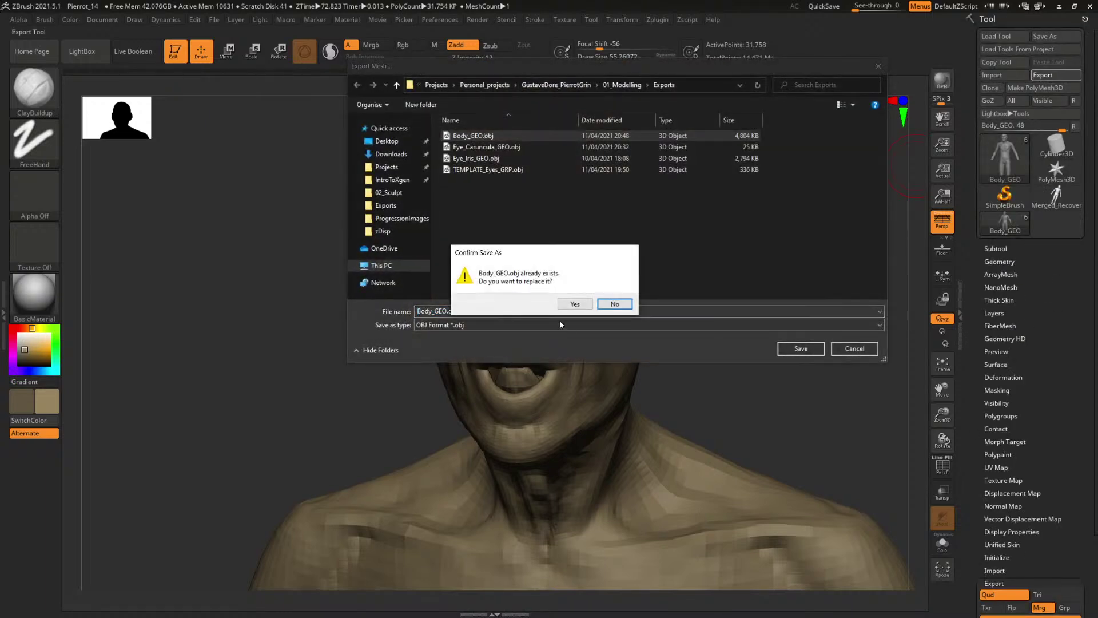
pyautogui.click(568, 304)
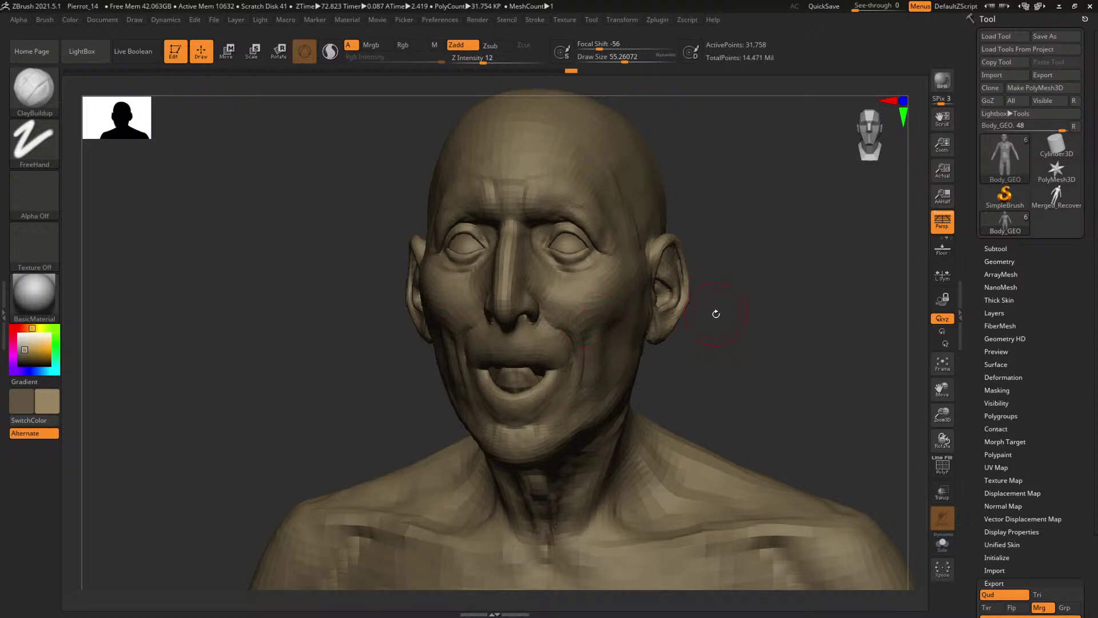
# - Return Body_GEO to its highest subdivision level and view the head from the front
pyautogui.press('d')
pyautogui.press('d')
pyautogui.press('d')
pyautogui.keyDown('shift'); pyautogui.moveTo(774, 289); pyautogui.dragTo(757, 274); pyautogui.keyUp('shift')
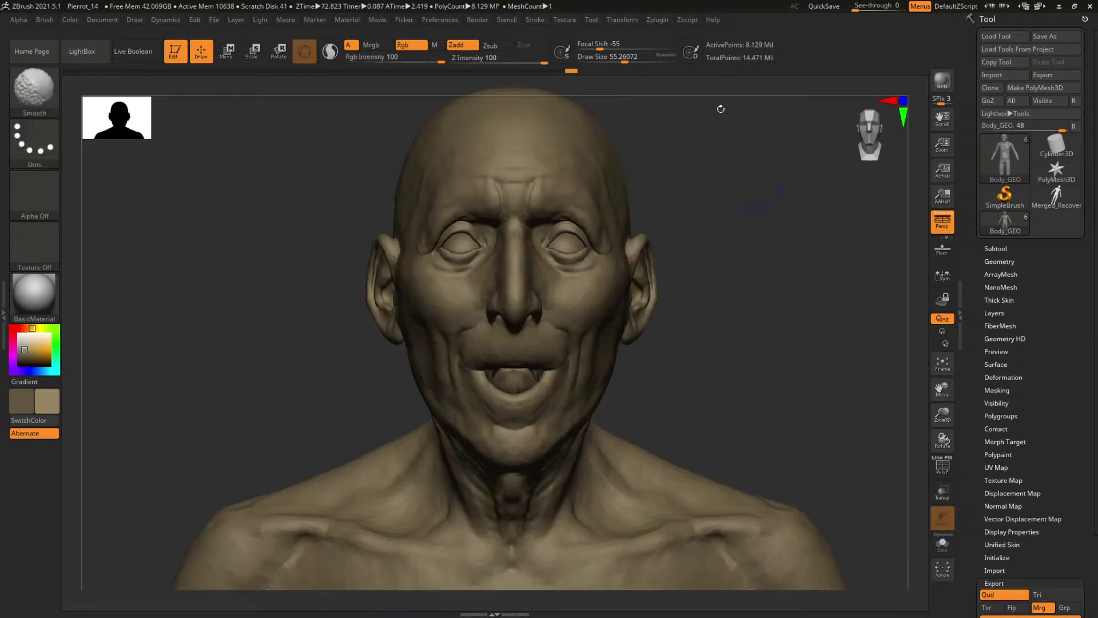
# - Start creating the 4096 displacement maps with Multi Map Exporter and choose Zbrush/03_Exports/zDisp as the destination folder
pyautogui.moveTo(687, 25)
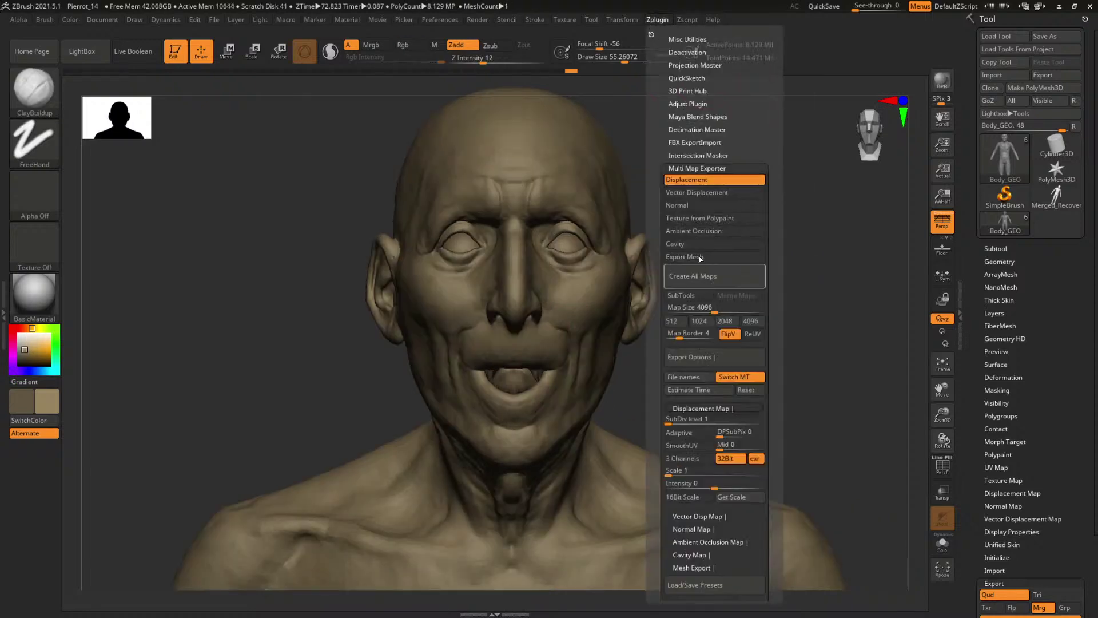
pyautogui.click(700, 277)
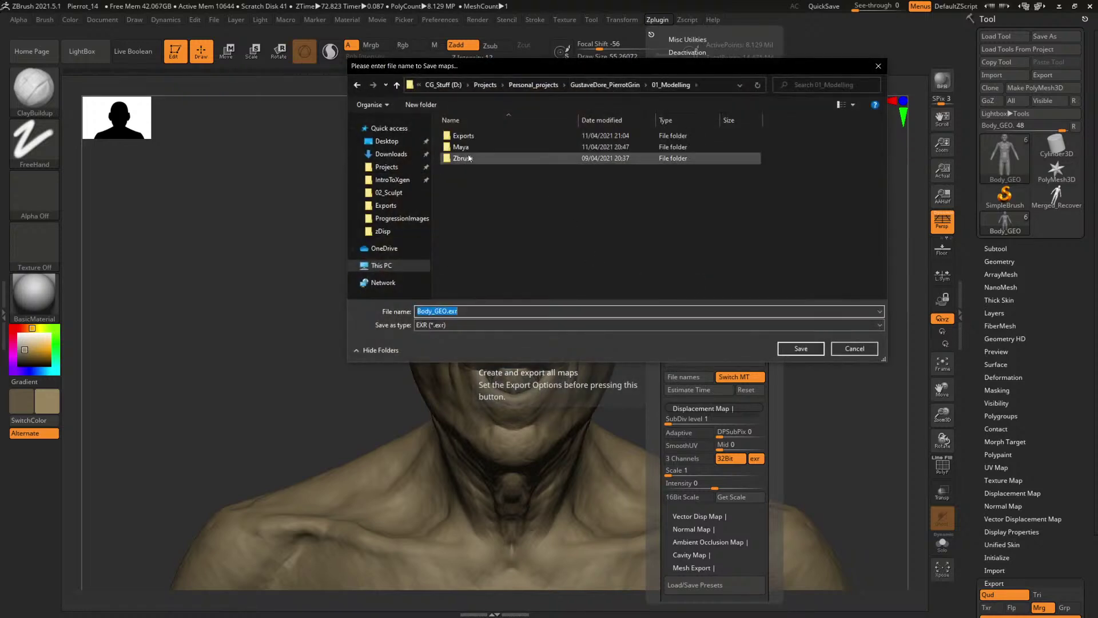
pyautogui.doubleClick(468, 158)
pyautogui.doubleClick(460, 158)
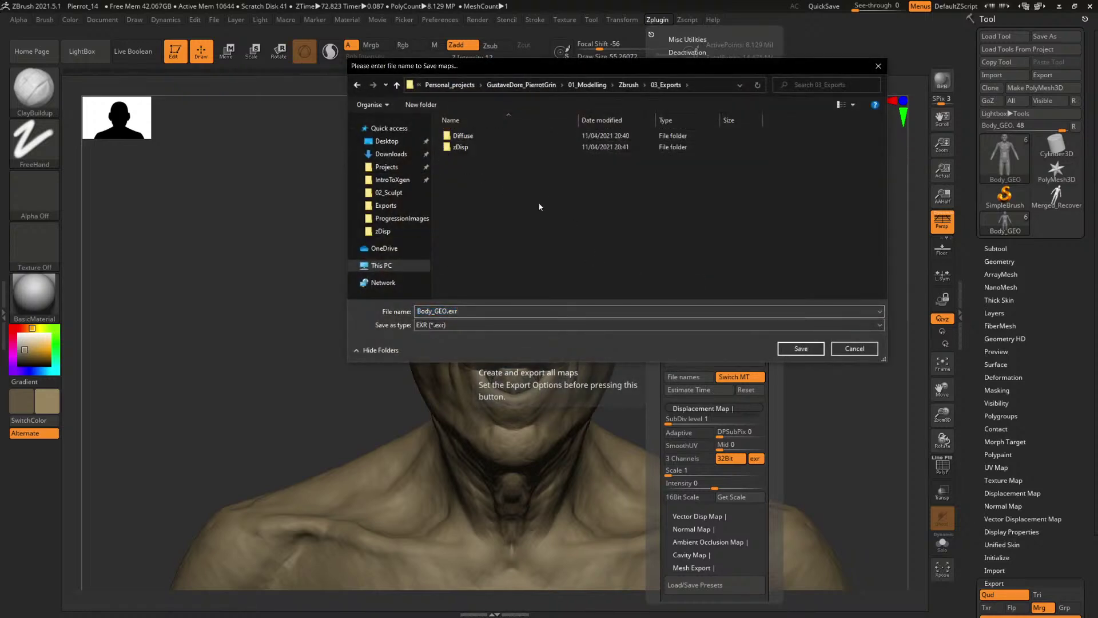
pyautogui.doubleClick(459, 147)
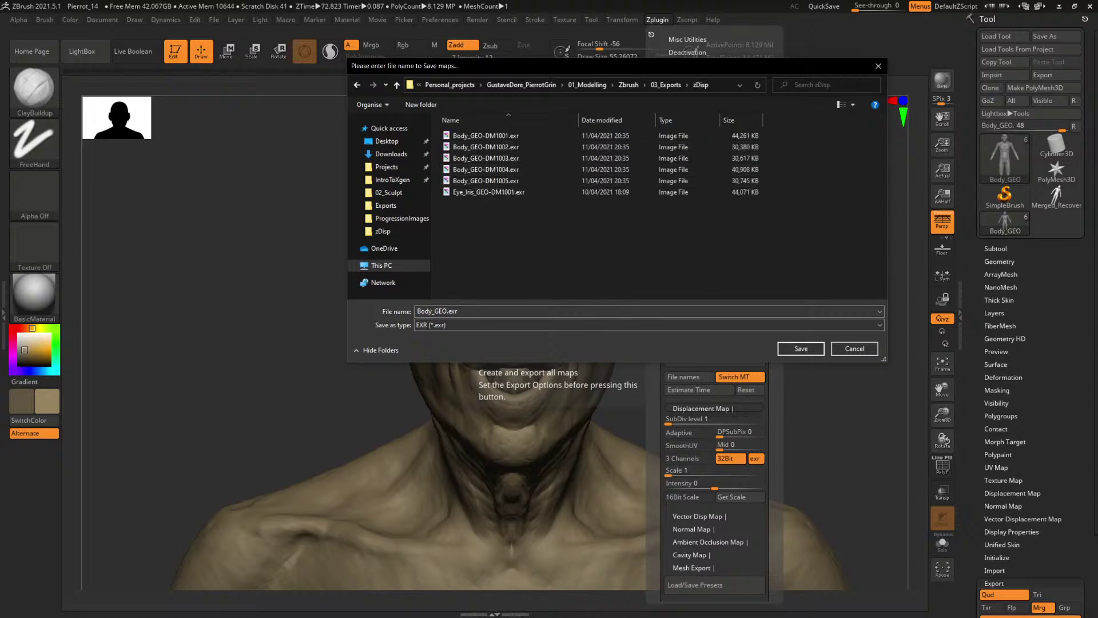
# - Open File Explorer and go to the project's 01_Modelling/Zbrush/03_Exports/zDisp folder
pyautogui.press('super+e')
pyautogui.click(478, 273)
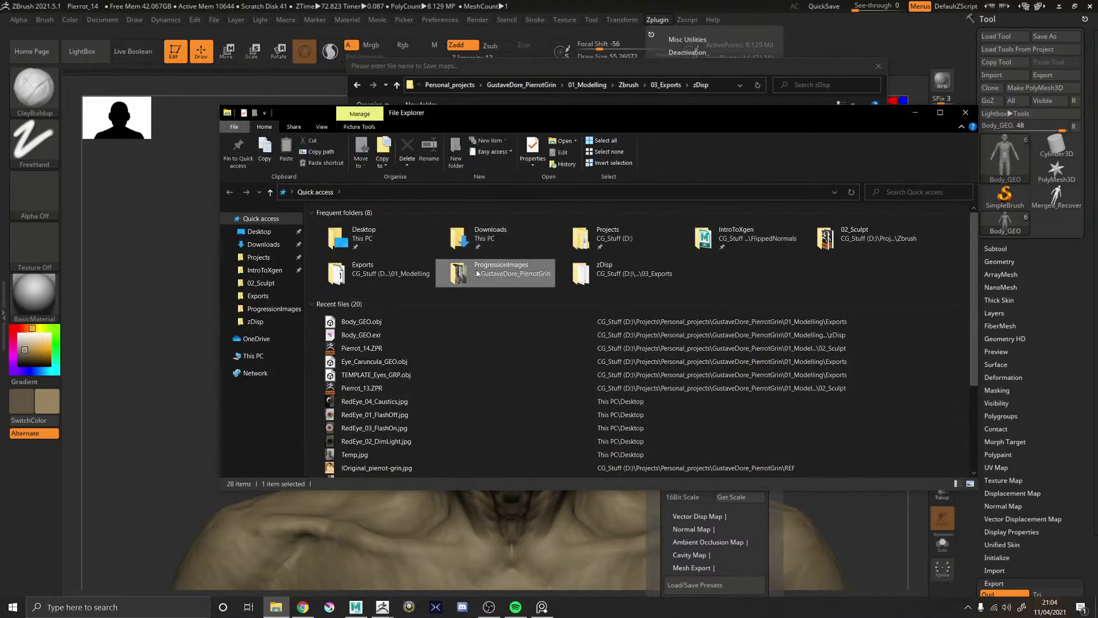
pyautogui.doubleClick(477, 273)
pyautogui.click(509, 192)
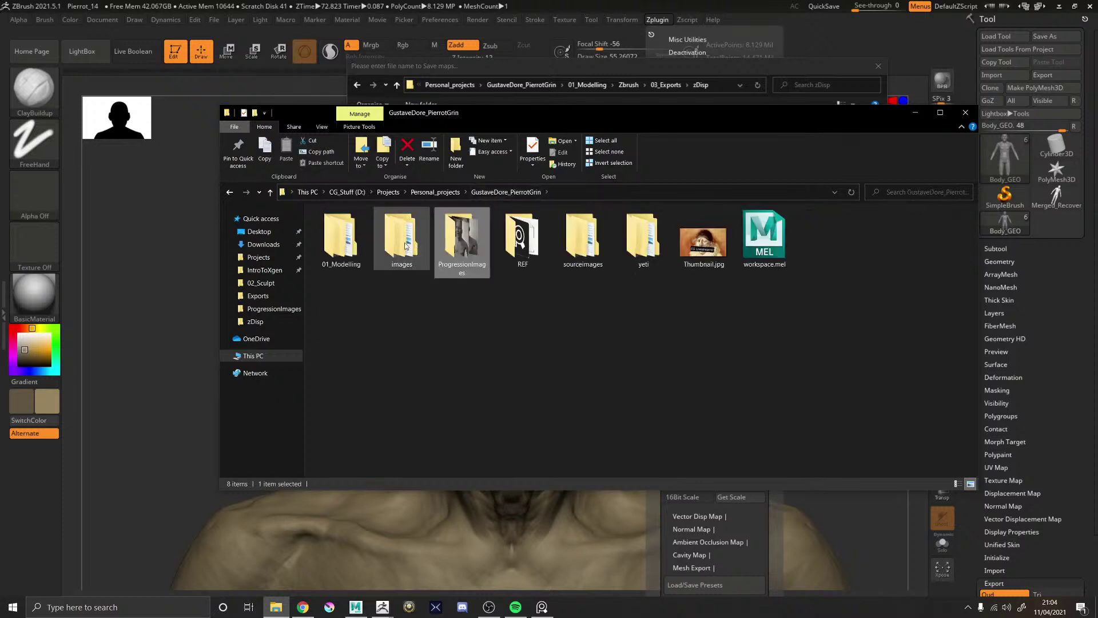
pyautogui.doubleClick(341, 237)
pyautogui.doubleClick(348, 243)
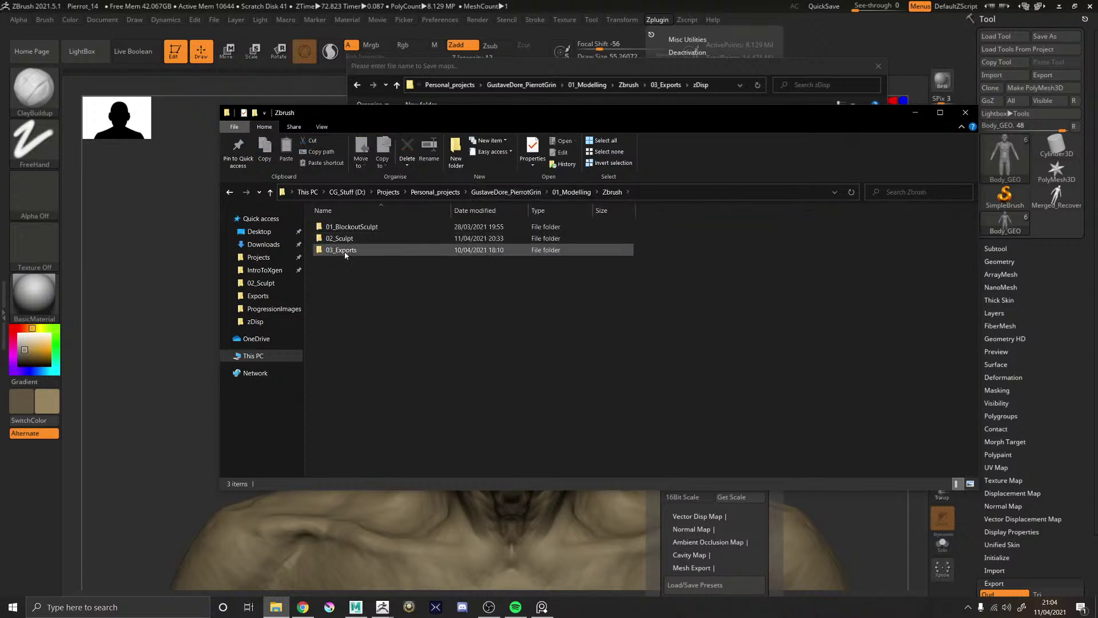
pyautogui.doubleClick(343, 250)
pyautogui.doubleClick(352, 239)
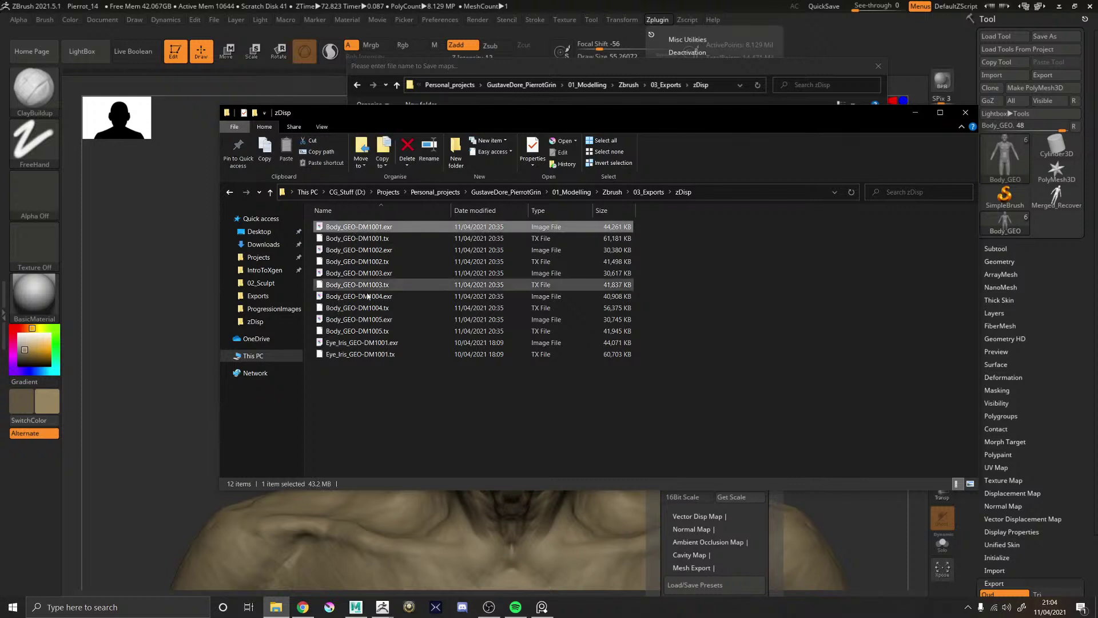
# - Try to delete the Body_GEO-DM1001 to Body_GEO-DM1005 .exr maps, cancel the deletion, and switch to Maya
pyautogui.keyDown('ctrl'); pyautogui.click(365, 250); pyautogui.keyUp('ctrl')
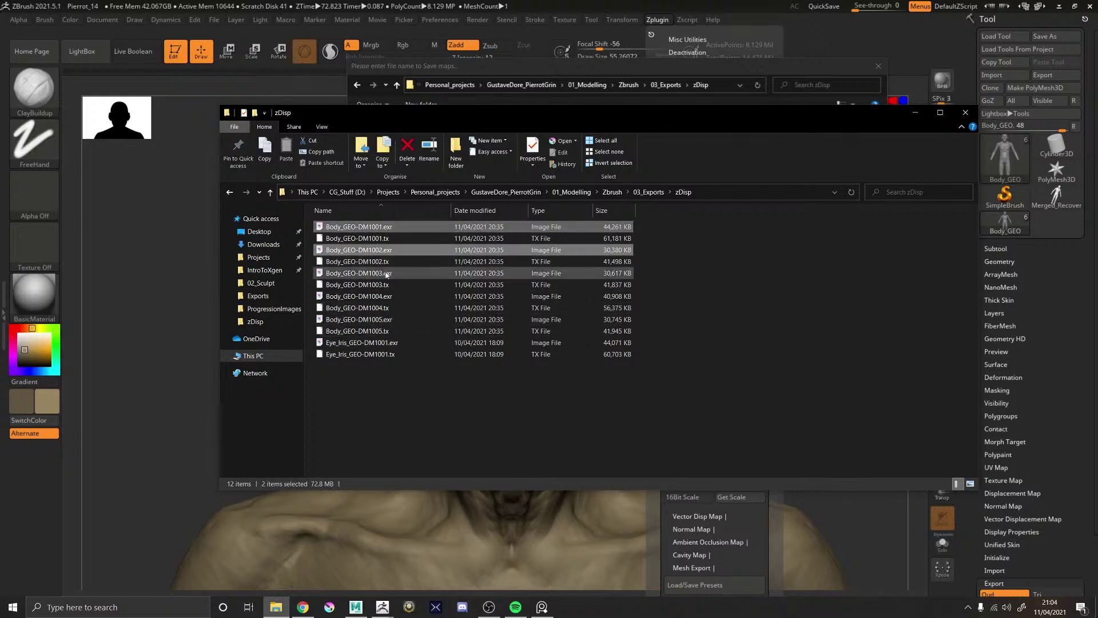
pyautogui.keyDown('ctrl'); pyautogui.click(386, 273); pyautogui.keyUp('ctrl')
pyautogui.keyDown('ctrl'); pyautogui.click(381, 296); pyautogui.keyUp('ctrl')
pyautogui.keyDown('ctrl'); pyautogui.click(380, 319); pyautogui.keyUp('ctrl')
pyautogui.rightClick(381, 320)
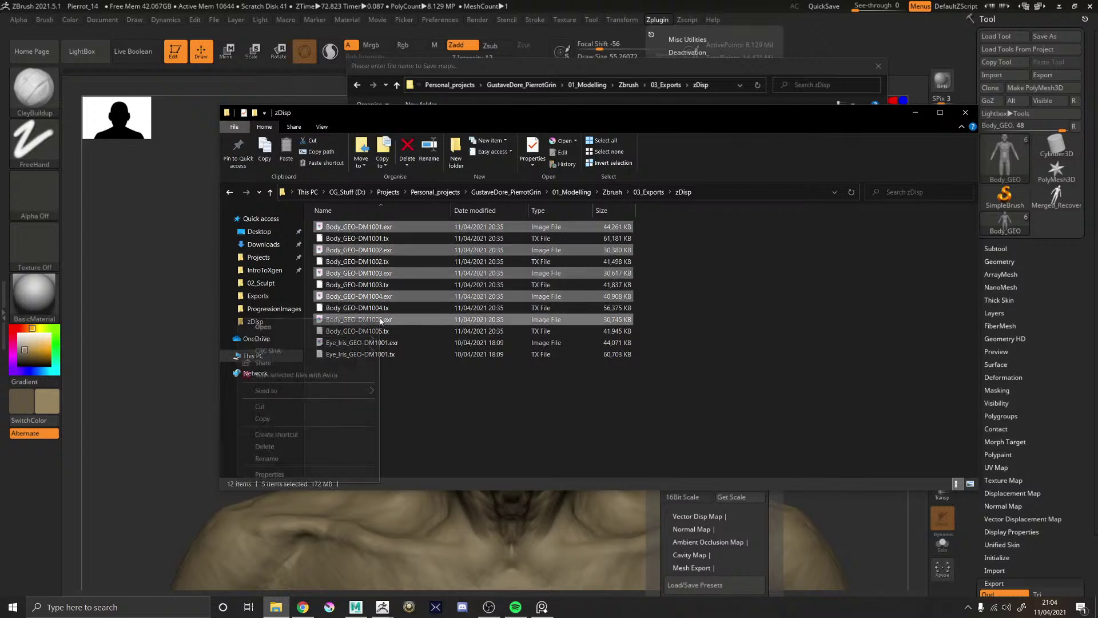
pyautogui.click(264, 446)
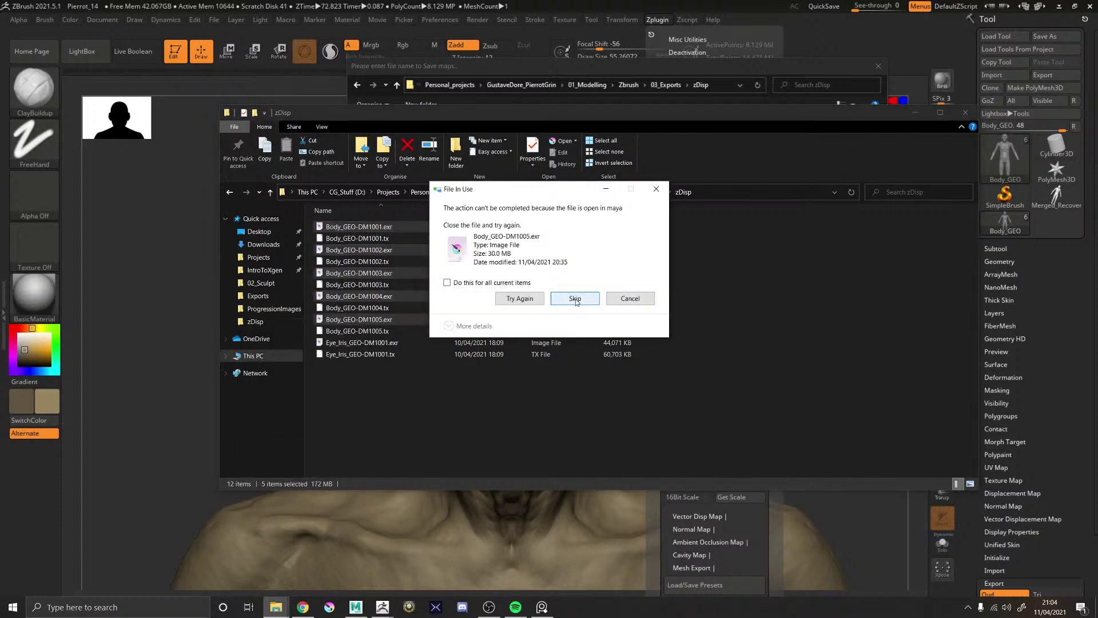
pyautogui.click(631, 298)
pyautogui.click(360, 607)
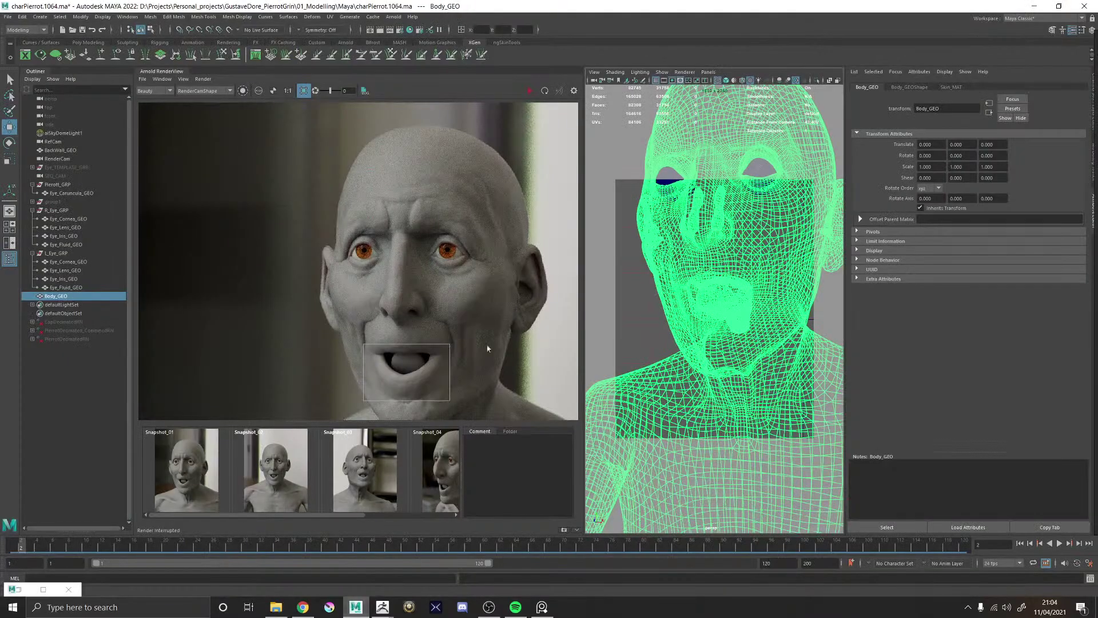
# - Flush Arnold's texture cache
pyautogui.click(346, 17)
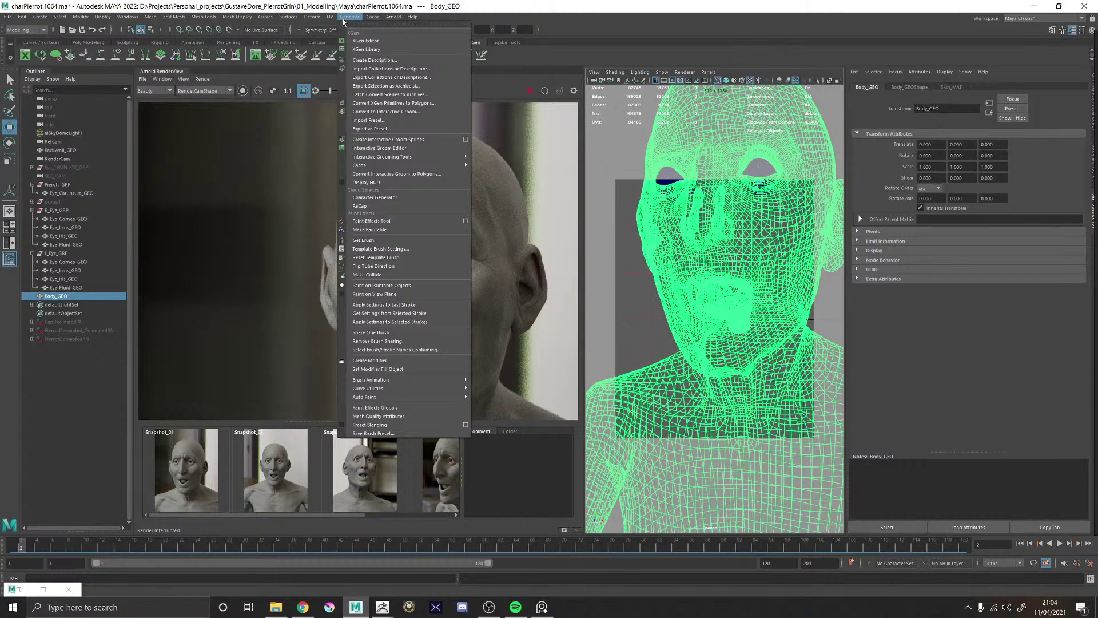
pyautogui.click(345, 17)
pyautogui.click(393, 17)
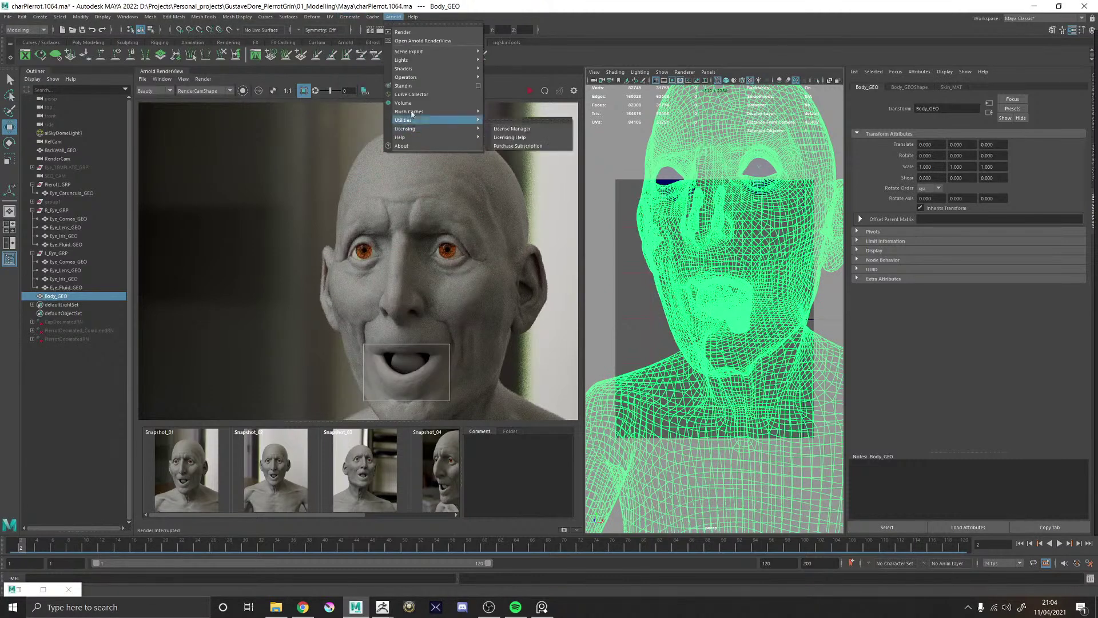
pyautogui.moveTo(446, 112)
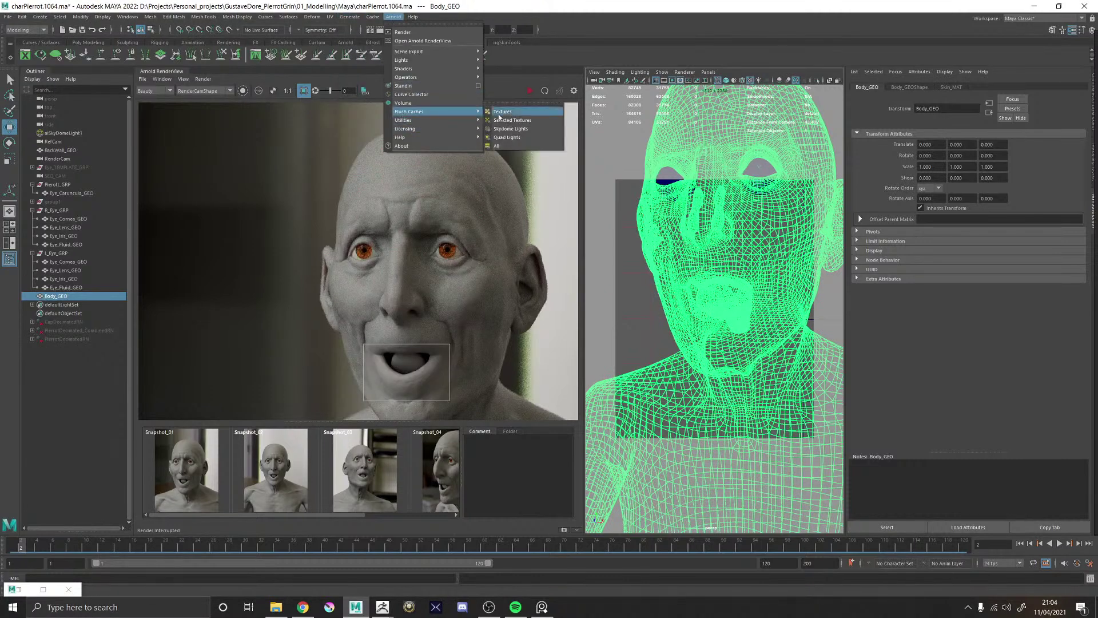
pyautogui.click(503, 112)
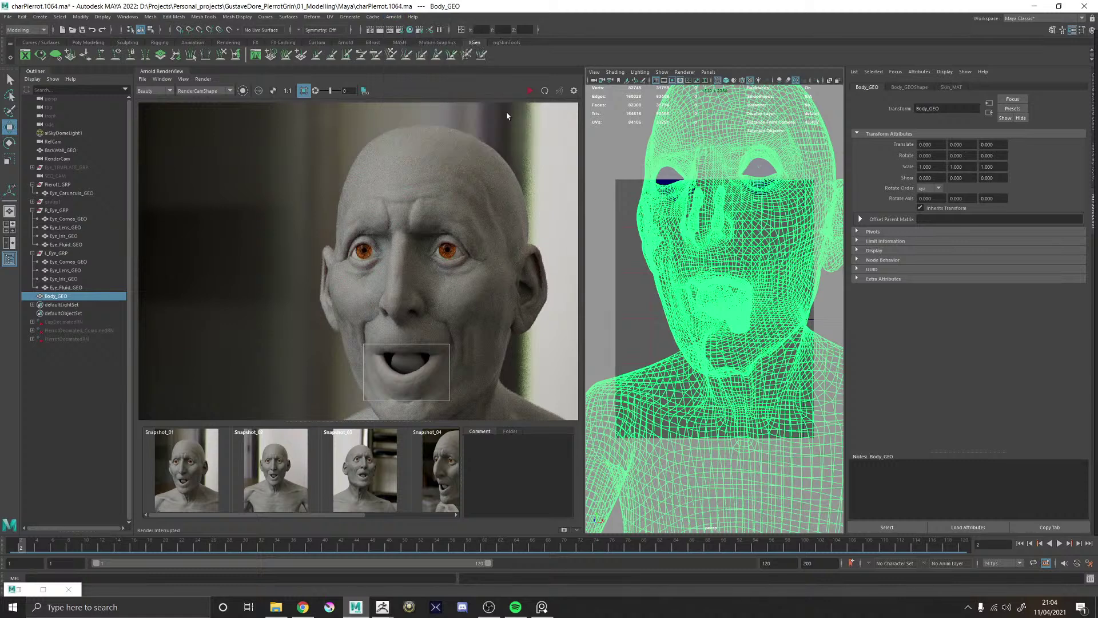
# - Delete the Body_GEO-DM1001 to Body_GEO-DM1005 .exr maps from the zDisp folder in File Explorer
pyautogui.click(275, 607)
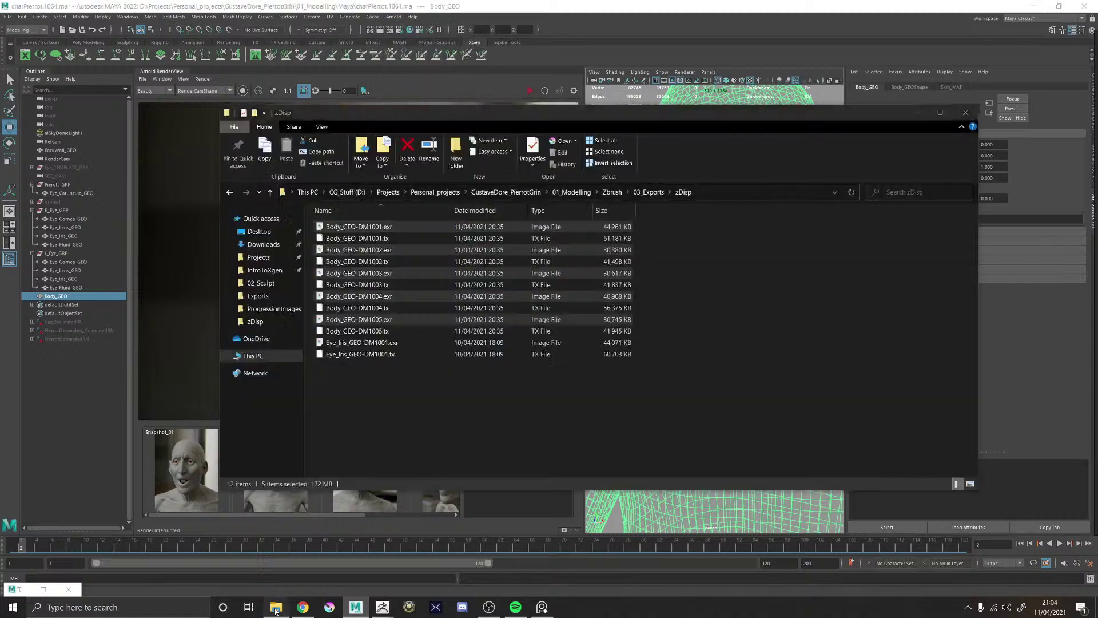
pyautogui.rightClick(375, 227)
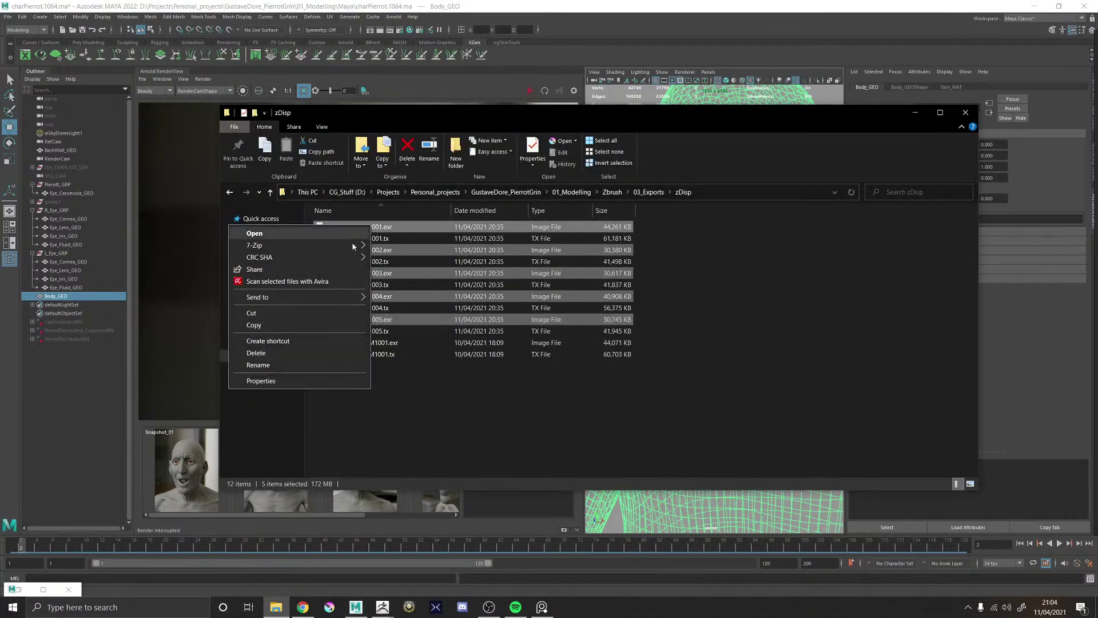
pyautogui.click(257, 354)
pyautogui.click(915, 113)
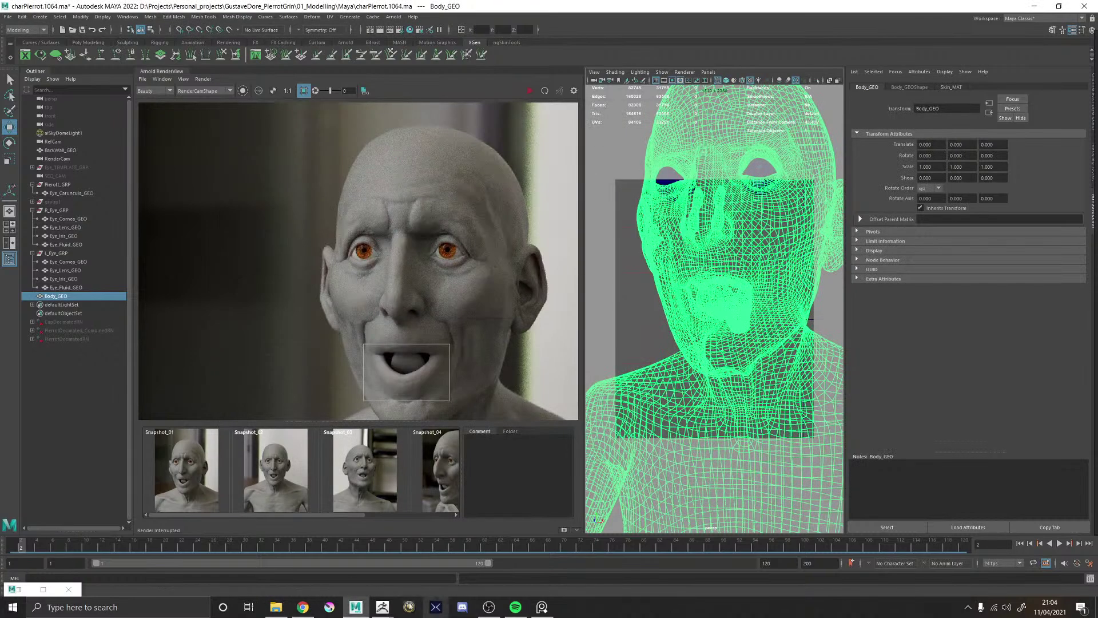
# - Return to ZBrush's pending map export and save the displacement maps as Body_GEO.exr in the zDisp folder
pyautogui.click(382, 607)
pyautogui.click(439, 557)
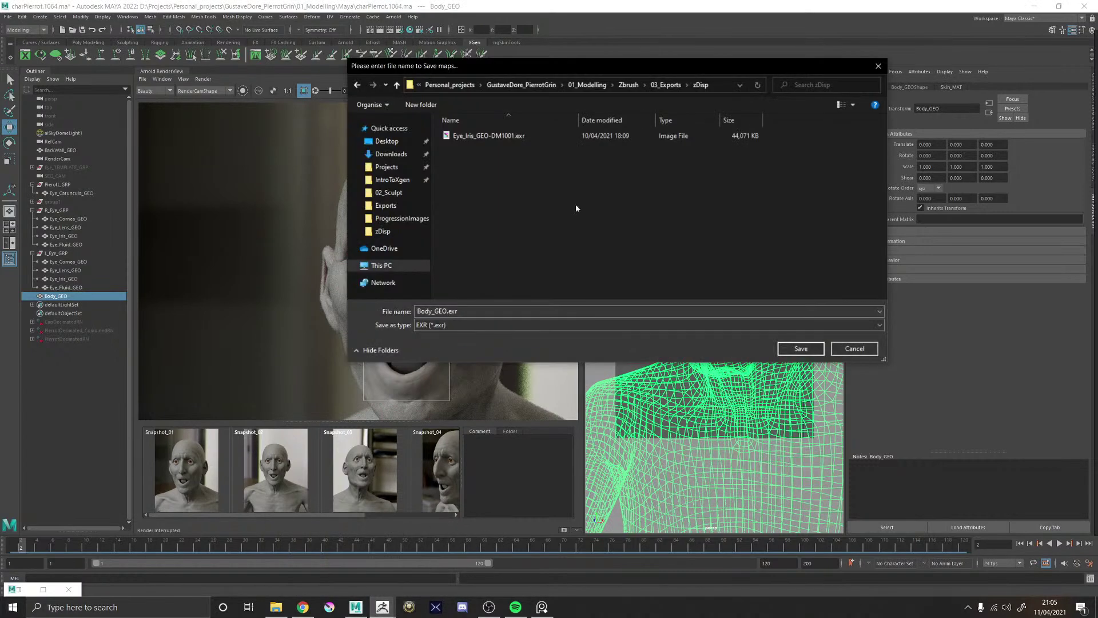
pyautogui.click(797, 348)
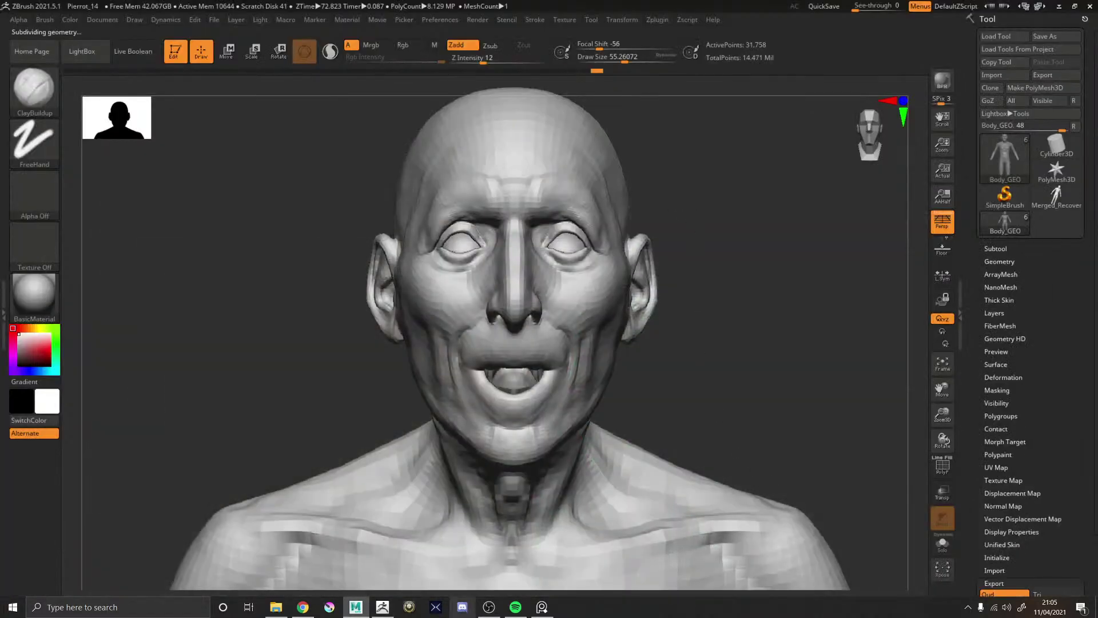
# - Check the re-exported Body_GEO displacement maps in the zDisp folder, view the ZBrush sculpt and switch to Maya
pyautogui.click(276, 607)
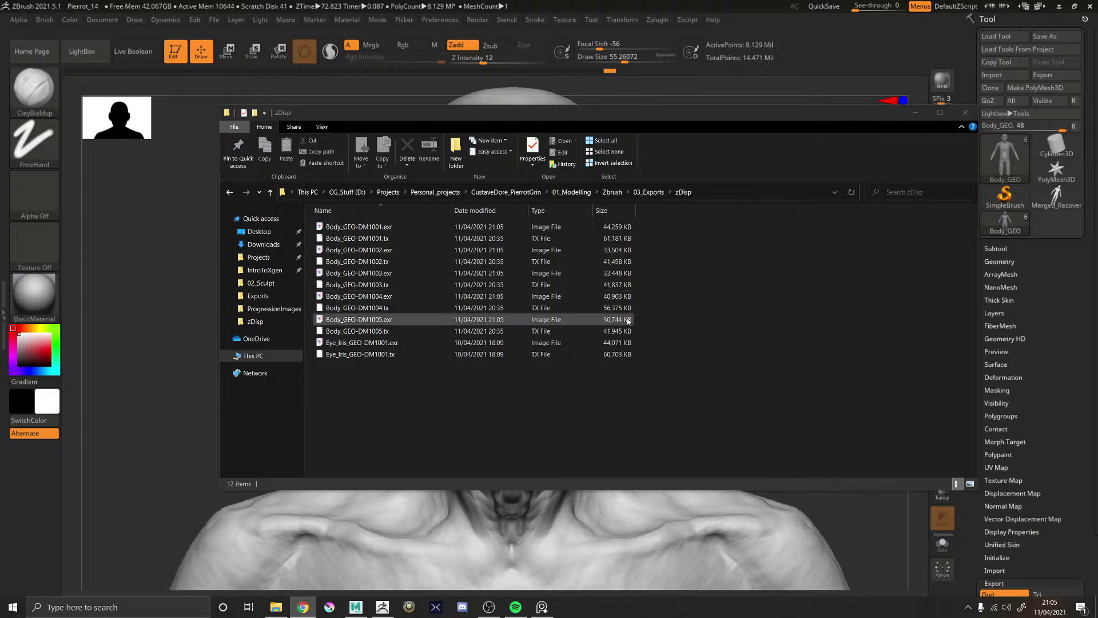
pyautogui.click(850, 192)
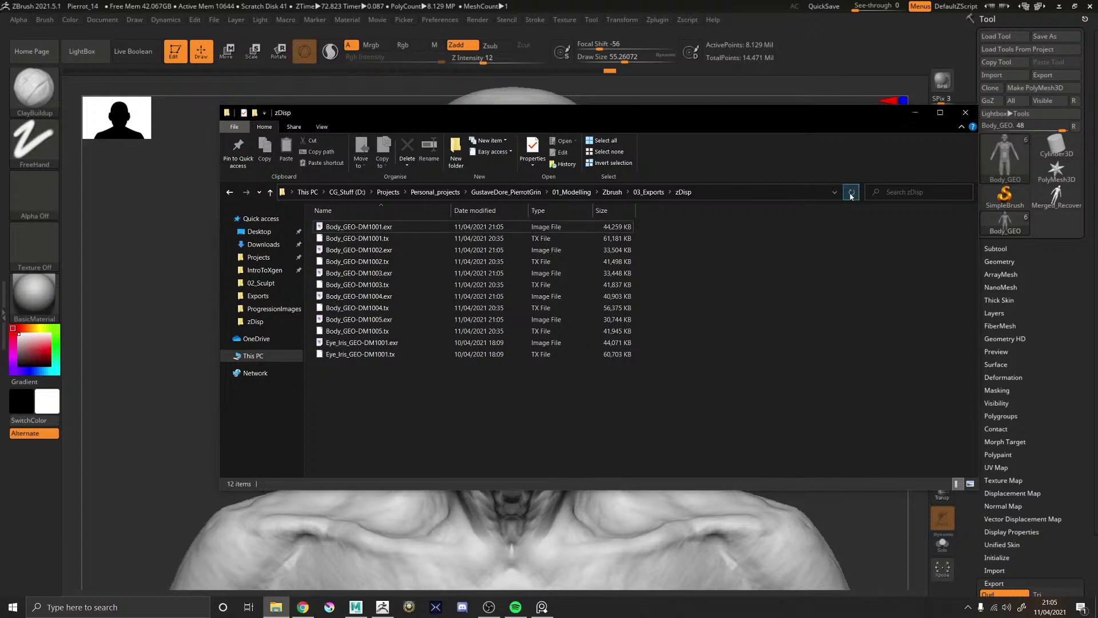
pyautogui.click(915, 112)
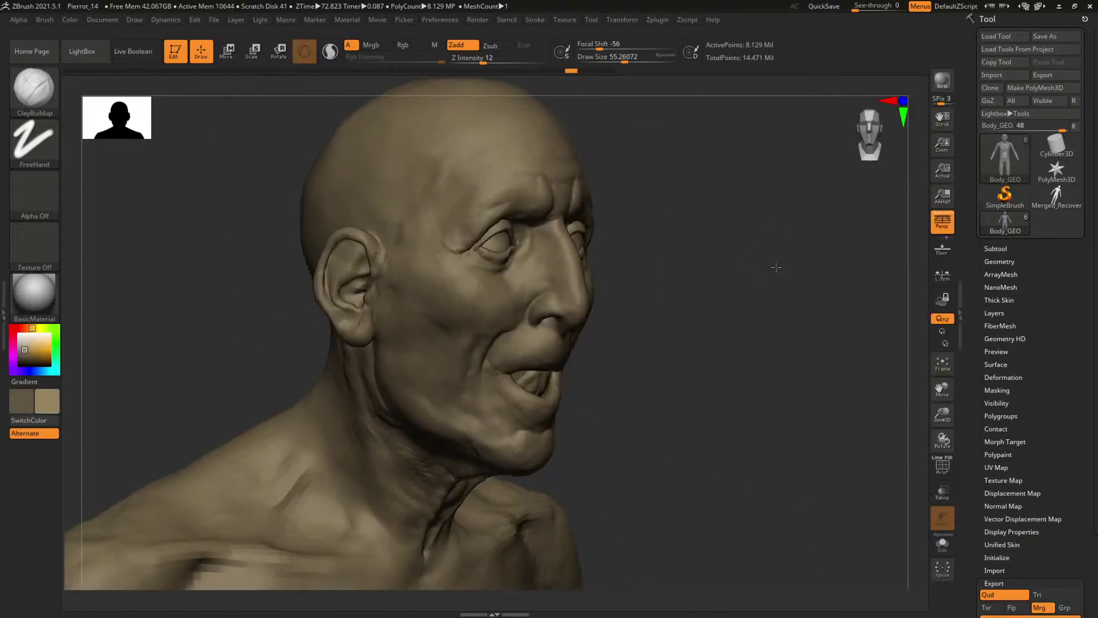
pyautogui.moveTo(858, 263); pyautogui.dragTo(1057, 5)
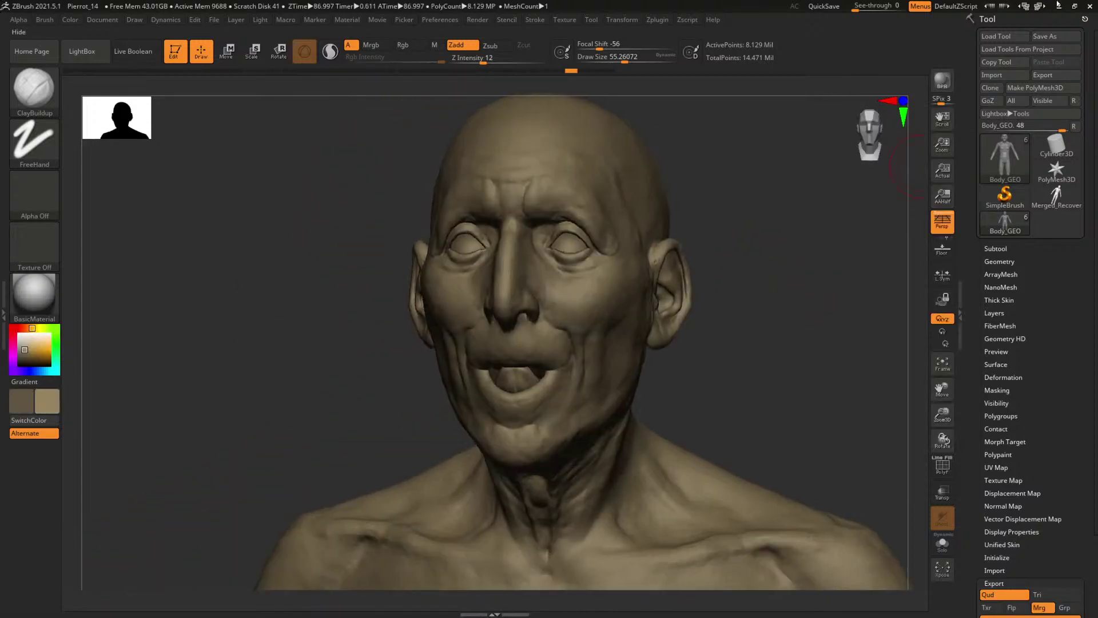
pyautogui.click(1058, 5)
pyautogui.click(363, 611)
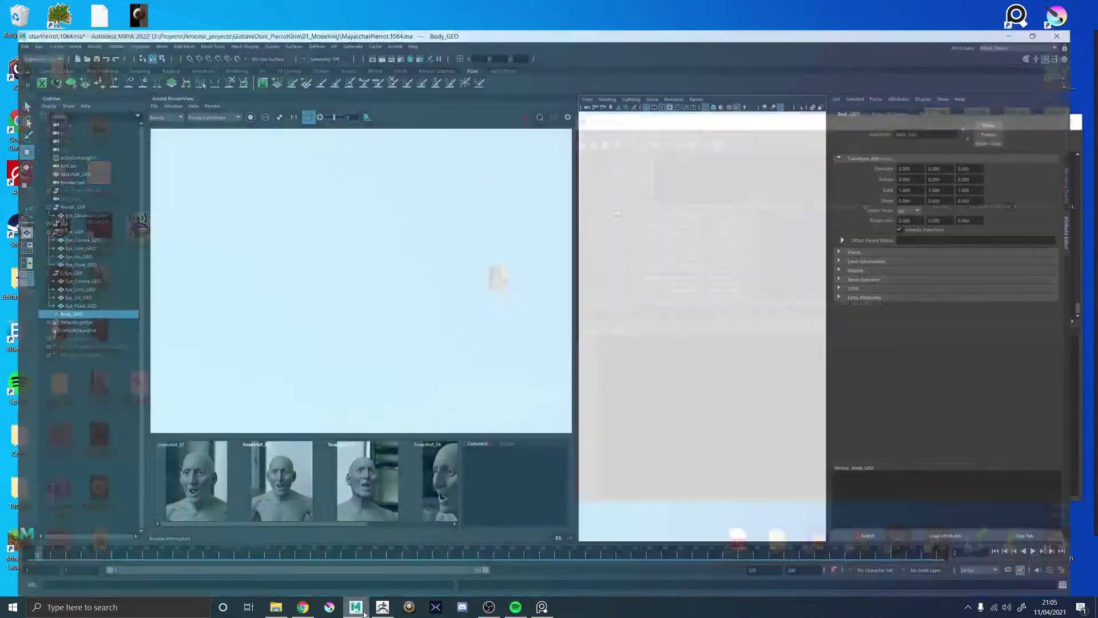
pyautogui.click(1039, 121)
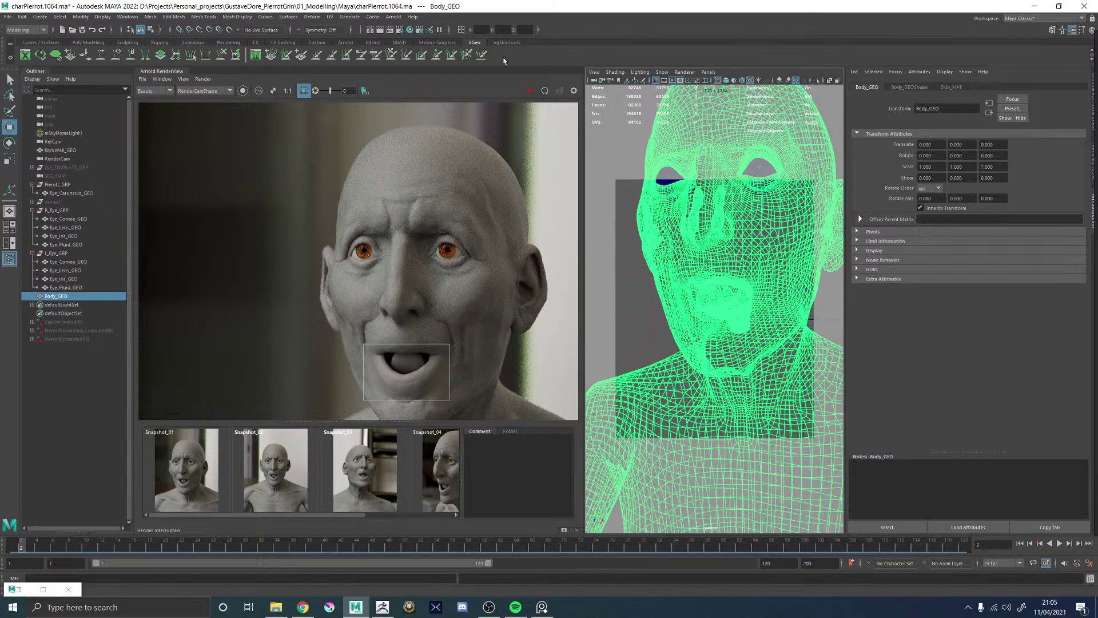
# - Graph the Skin_MAT shading network and inspect the file texture feeding its displacement shader
pyautogui.moveTo(583, 250); pyautogui.dragTo(719, 250)
pyautogui.click(670, 267)
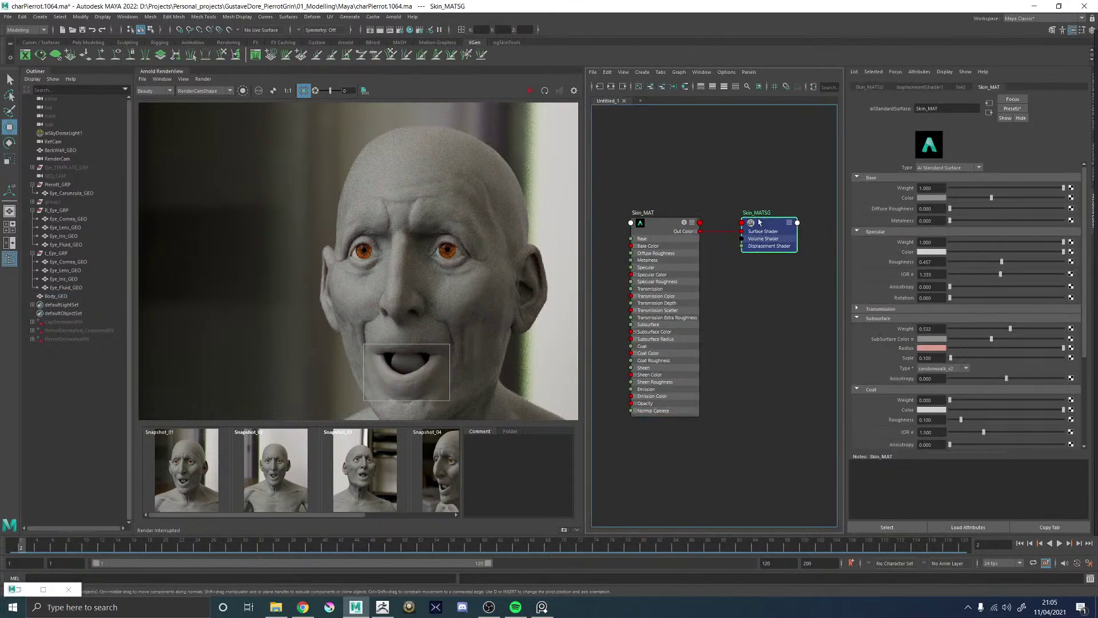
pyautogui.click(610, 86)
pyautogui.click(681, 369)
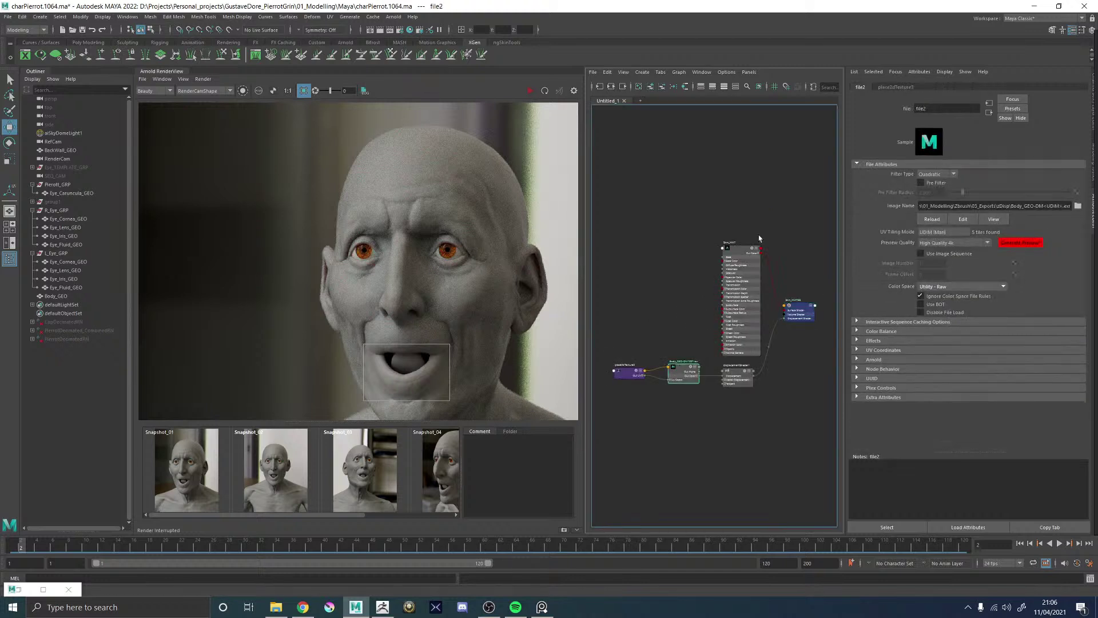
pyautogui.keyDown('alt'); pyautogui.moveTo(711, 247); pyautogui.dragTo(735, 231, button='middle'); pyautogui.keyUp('alt')
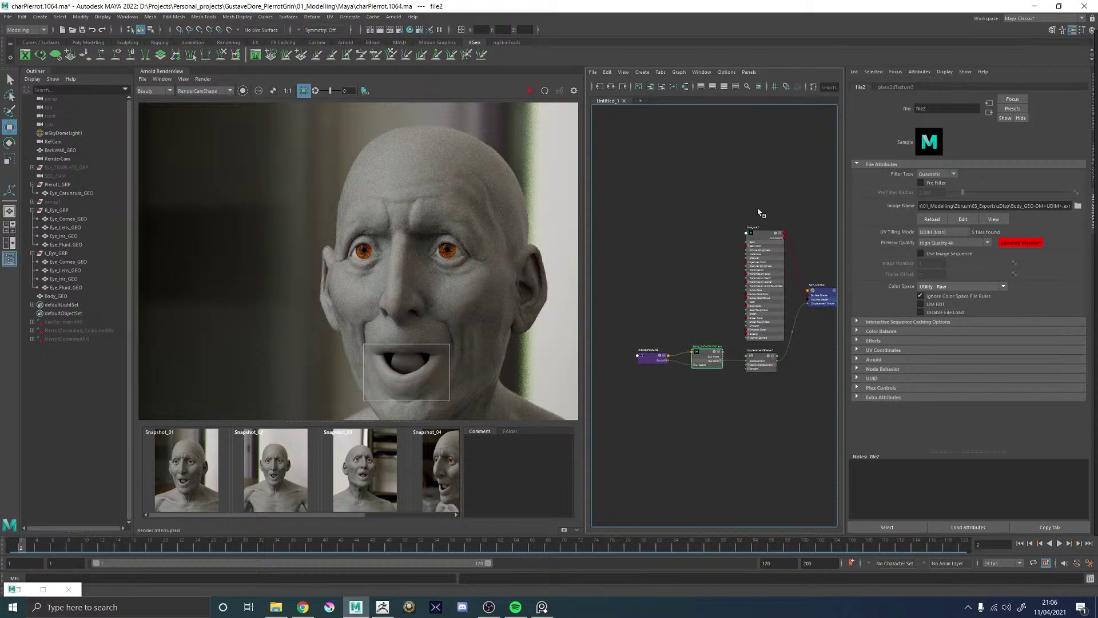
# - Show the character shaded in the perspective view and import Body_GEO.obj from the 01_Modelling/Exports folder
pyautogui.press('space')
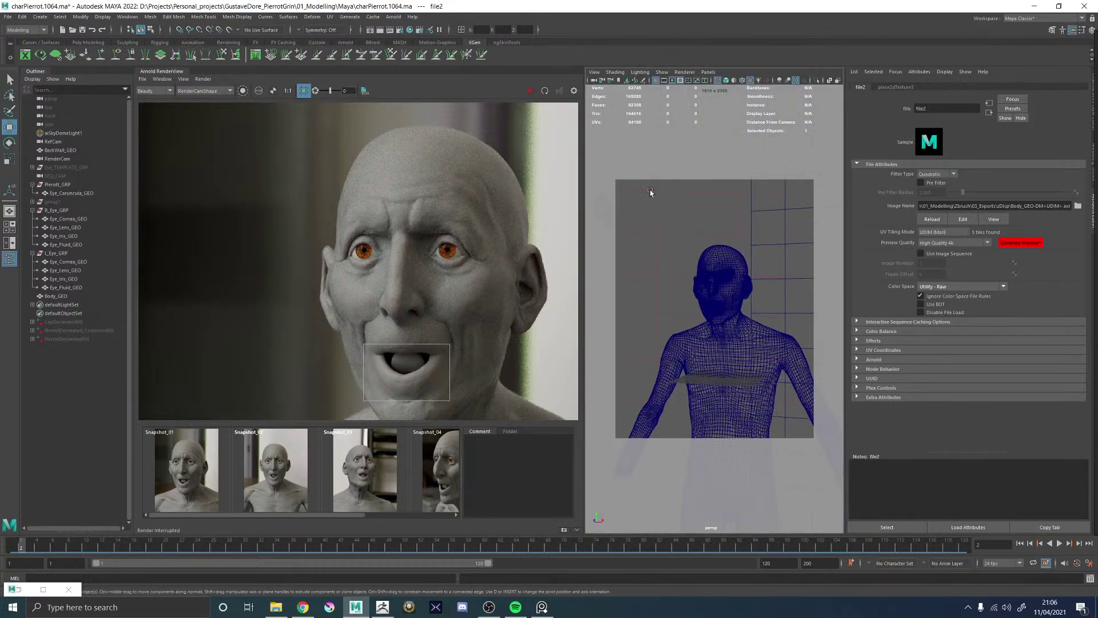
pyautogui.press('5')
pyautogui.keyDown('alt'); pyautogui.moveTo(704, 265); pyautogui.dragTo(716, 268); pyautogui.keyUp('alt')
pyautogui.keyDown('alt'); pyautogui.moveTo(716, 267); pyautogui.dragTo(751, 304, button='right'); pyautogui.keyUp('alt')
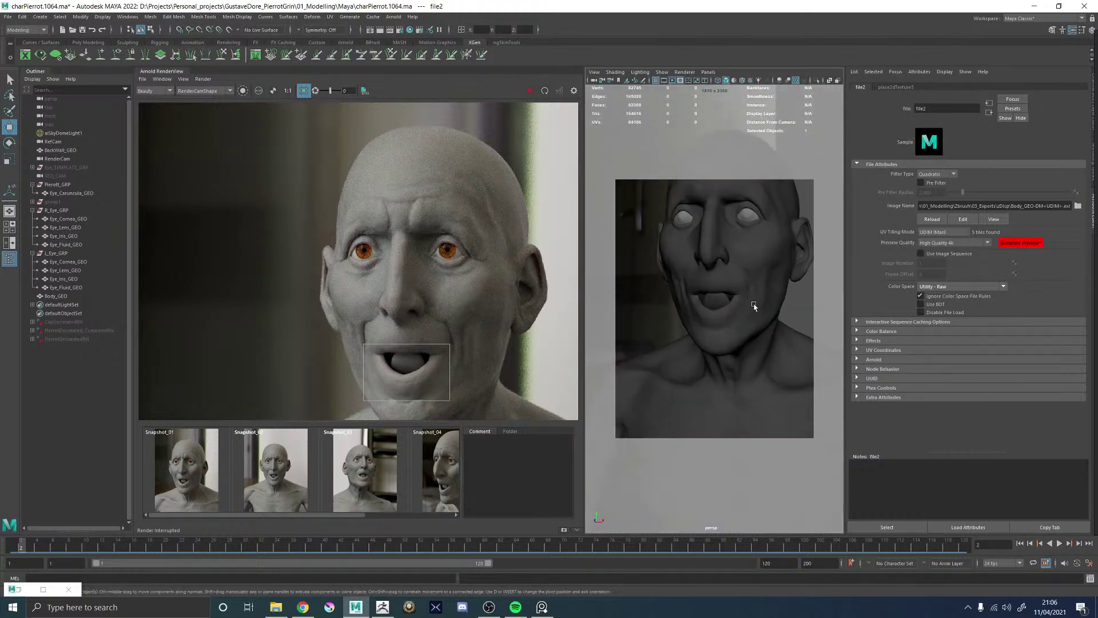
pyautogui.click(8, 17)
pyautogui.click(29, 109)
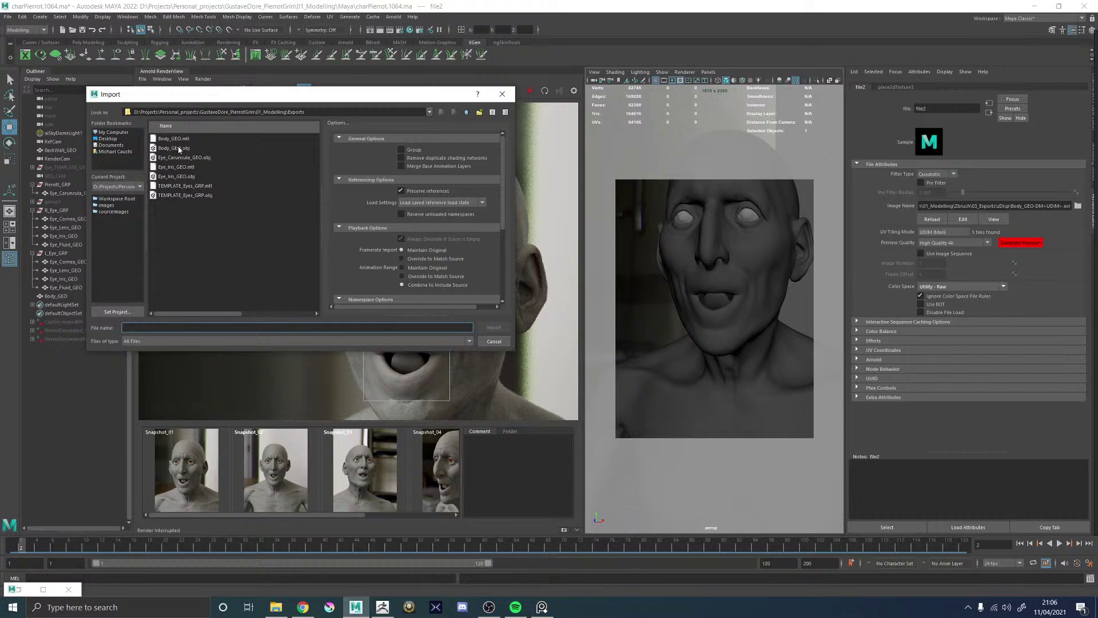
pyautogui.doubleClick(178, 148)
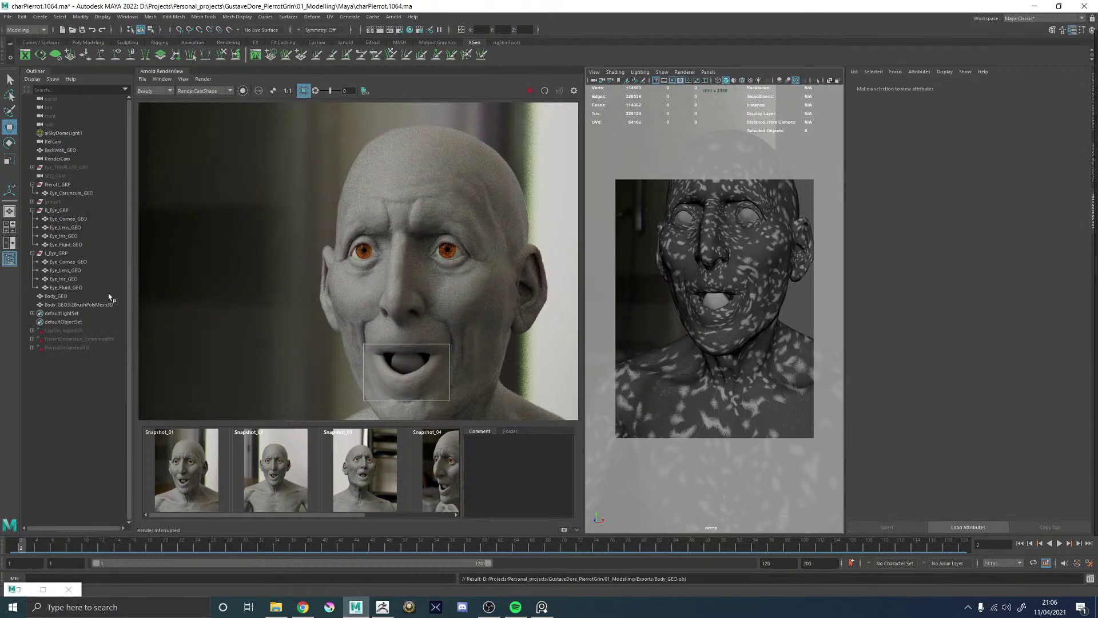
# - Create a blend shape on Body_GEO using the imported ZBrushPolyMesh3D body as the target
pyautogui.click(87, 304)
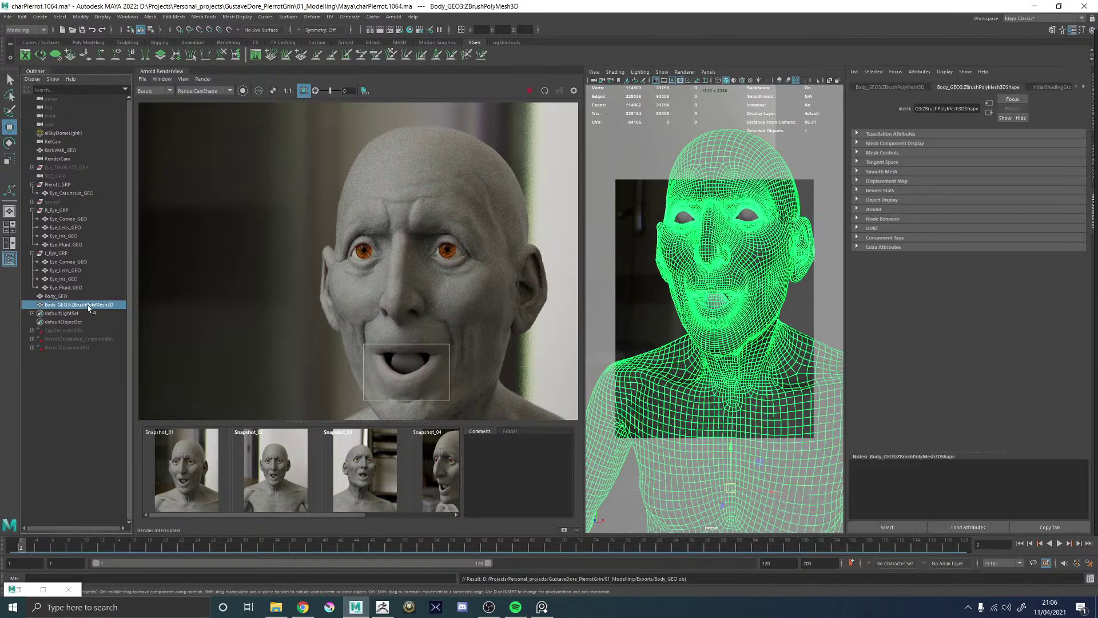
pyautogui.keyDown('ctrl'); pyautogui.click(56, 296); pyautogui.keyUp('ctrl')
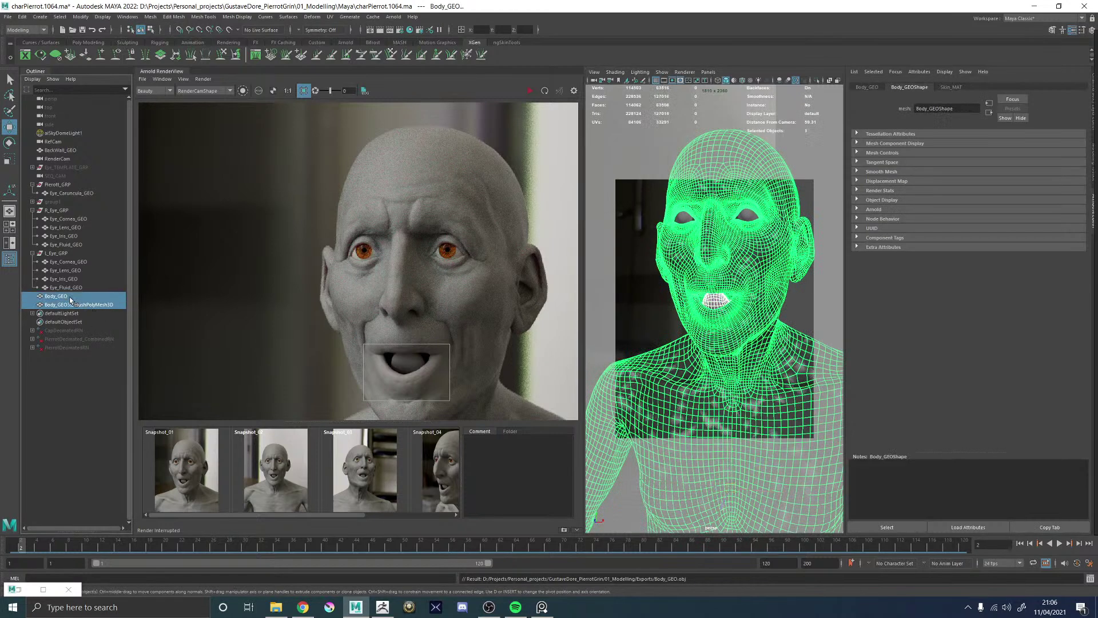
pyautogui.click(312, 16)
pyautogui.click(331, 39)
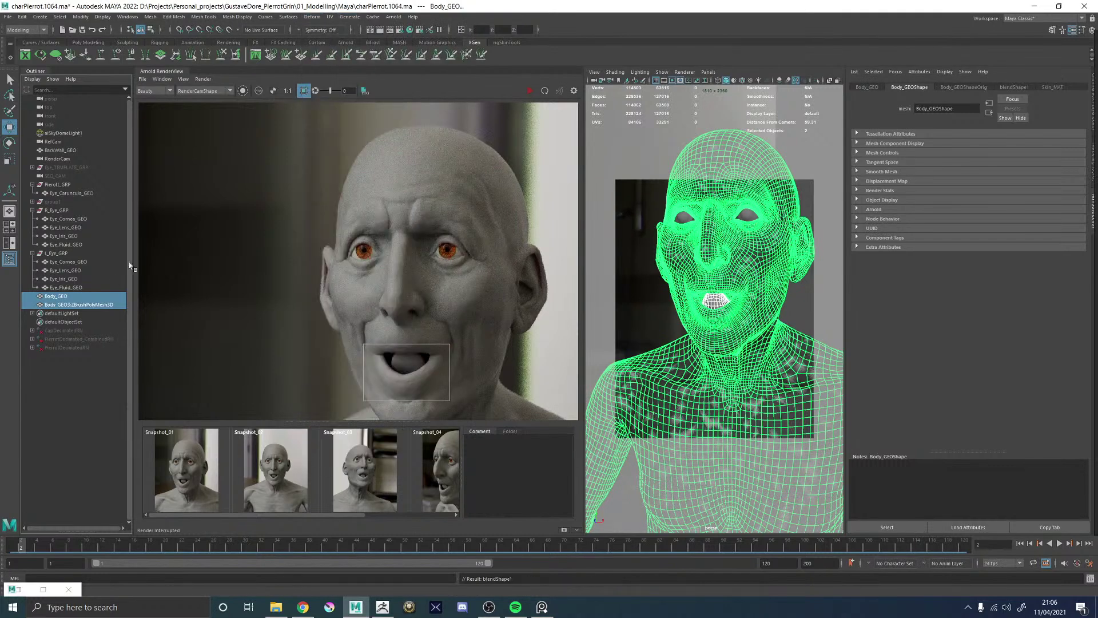
# - Hide the imported body mesh and set Body_GEO's ZBrushPolyMesh3D blend shape weight to 1
pyautogui.click(82, 305)
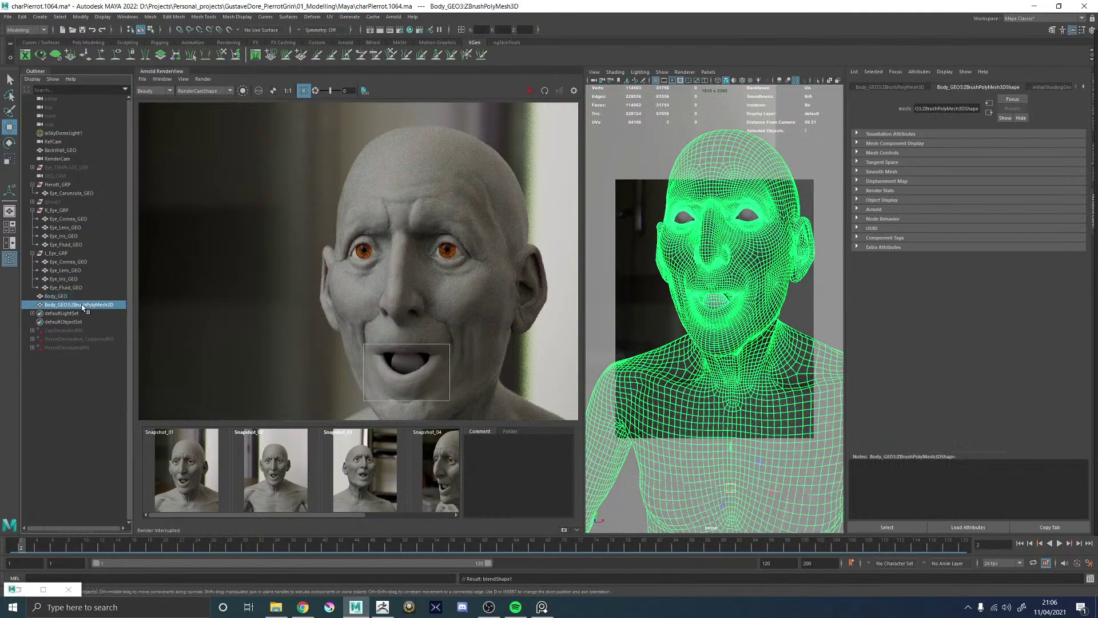
pyautogui.hotkey('ctrl', 'h')
pyautogui.click(77, 297)
pyautogui.press('f')
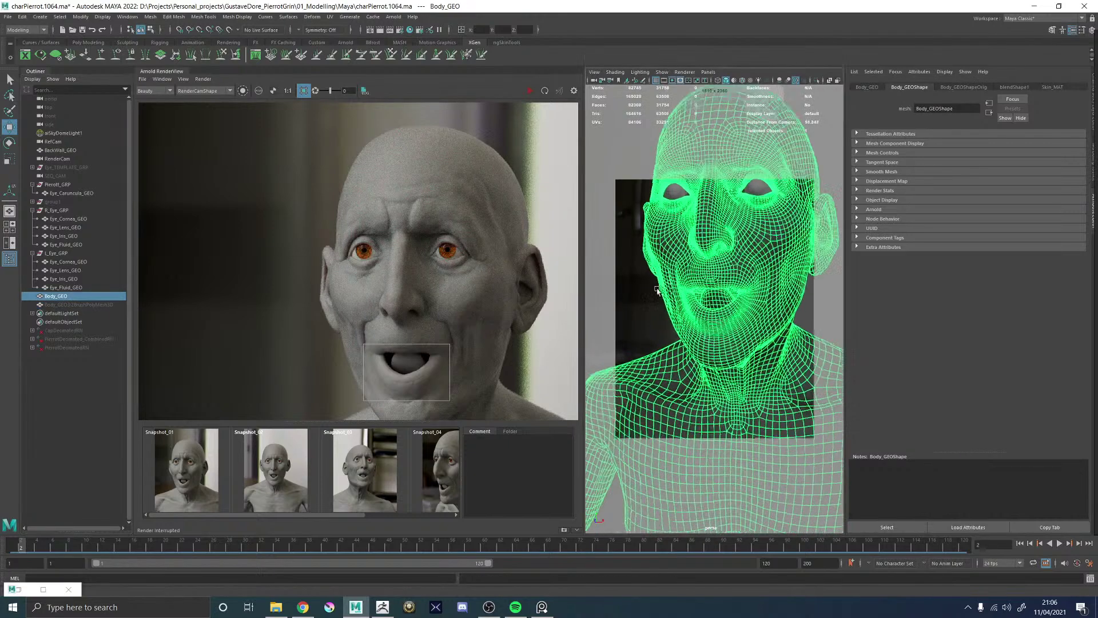
pyautogui.click(1013, 87)
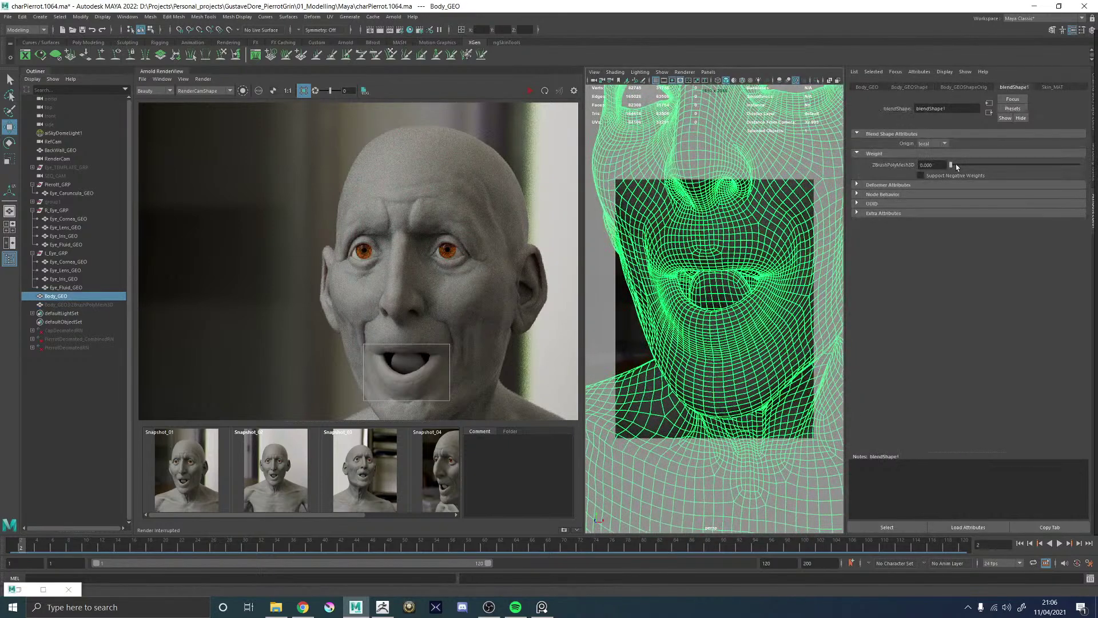
pyautogui.moveTo(957, 166); pyautogui.dragTo(1079, 165)
# - Delete Body_GEO's construction history to bake in the blended shape
pyautogui.scroll(-5, 704, 309)
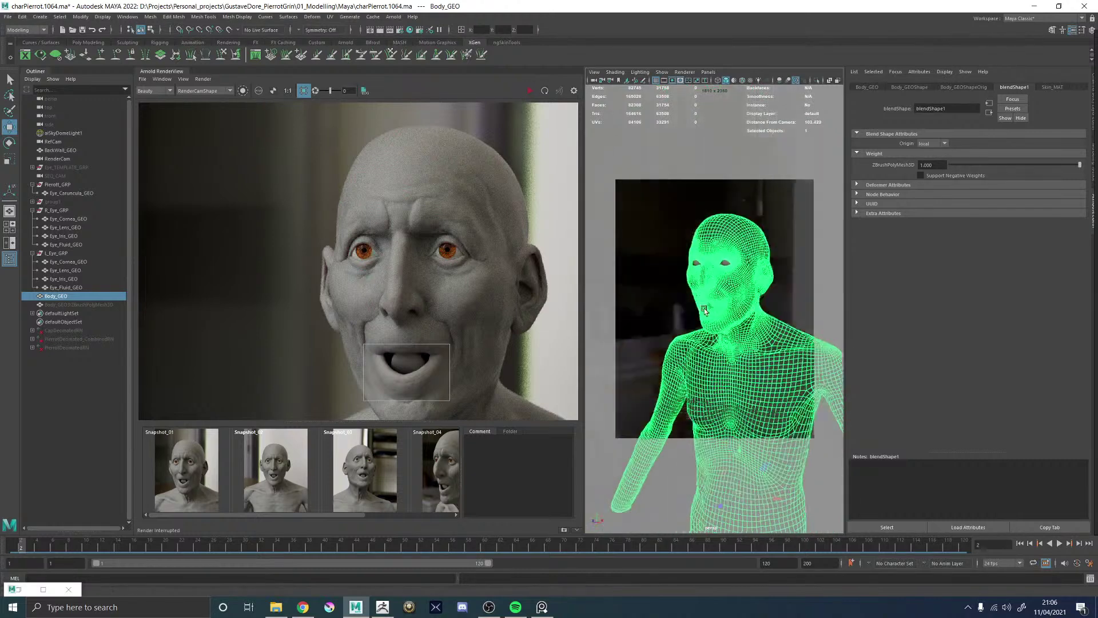
pyautogui.keyDown('alt'); pyautogui.moveTo(704, 309); pyautogui.dragTo(744, 305); pyautogui.keyUp('alt')
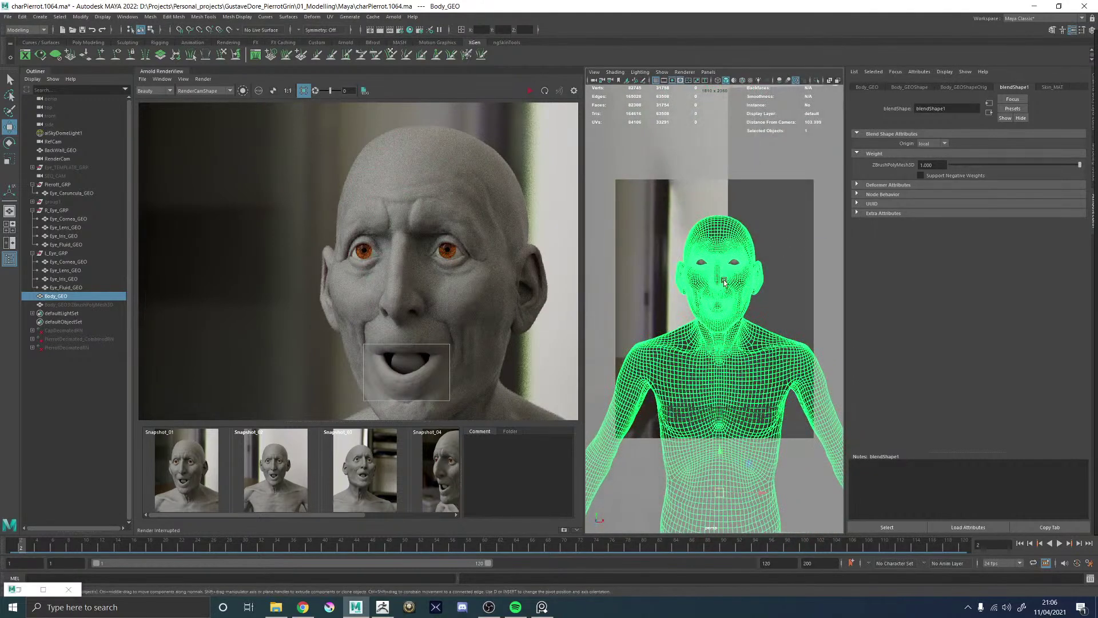
pyautogui.hotkey('alt', 'shift', 'd')
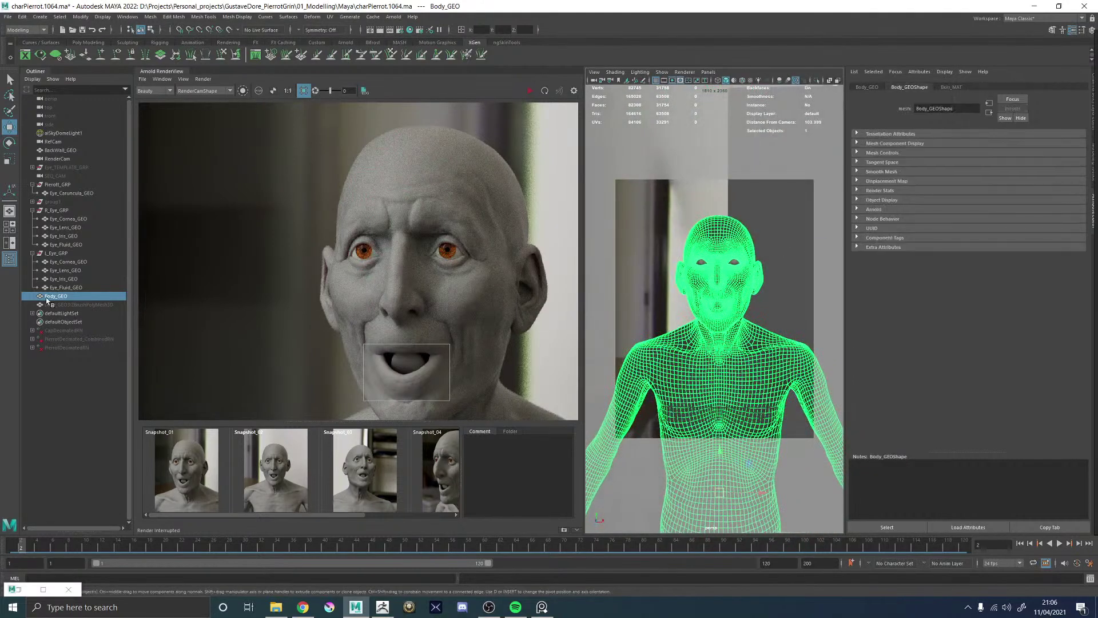
# - Move Body_GEO and the R_Eye_GRP and L_Eye_GRP groups into the Pierrot group
pyautogui.moveTo(47, 299); pyautogui.dragTo(61, 192, button='middle')
pyautogui.click(53, 219)
pyautogui.keyDown('ctrl'); pyautogui.click(56, 261); pyautogui.keyUp('ctrl')
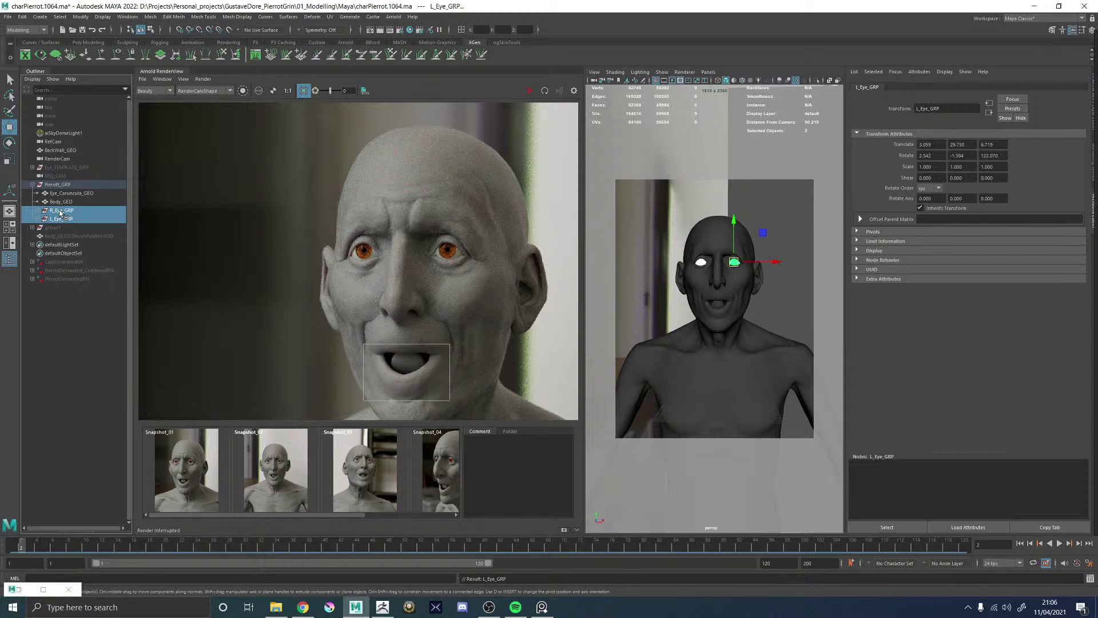
# - Group R_Eye_GRP and L_Eye_GRP together under the name Eye_GRP
pyautogui.hotkey('ctrl', 'g')
pyautogui.doubleClick(60, 211)
pyautogui.write('E')
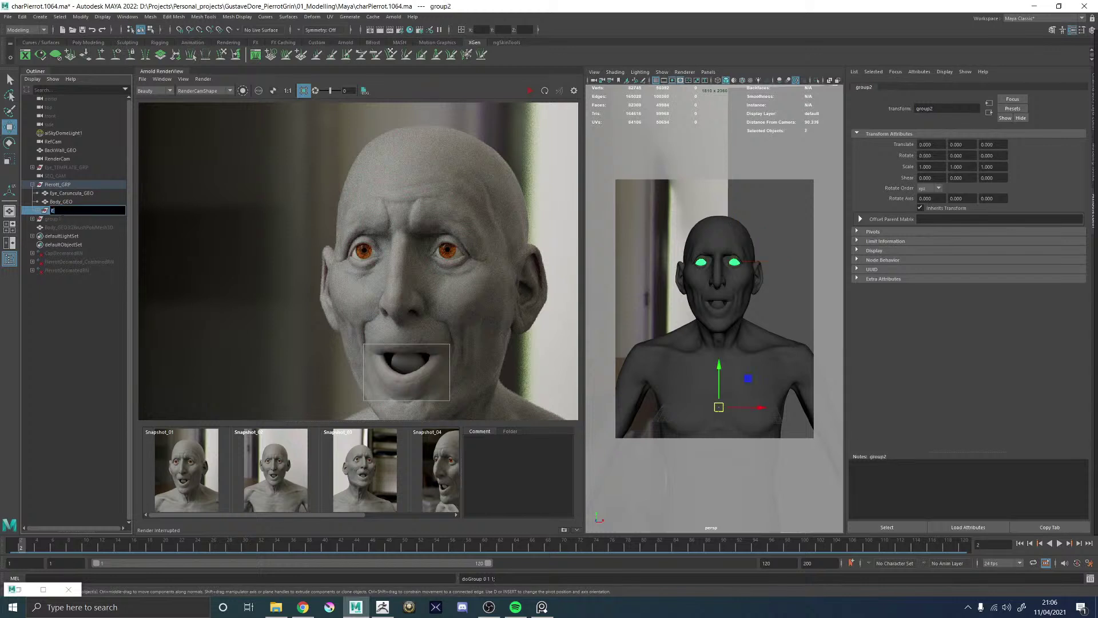
pyautogui.write('ye_GRP')
pyautogui.press('Return')
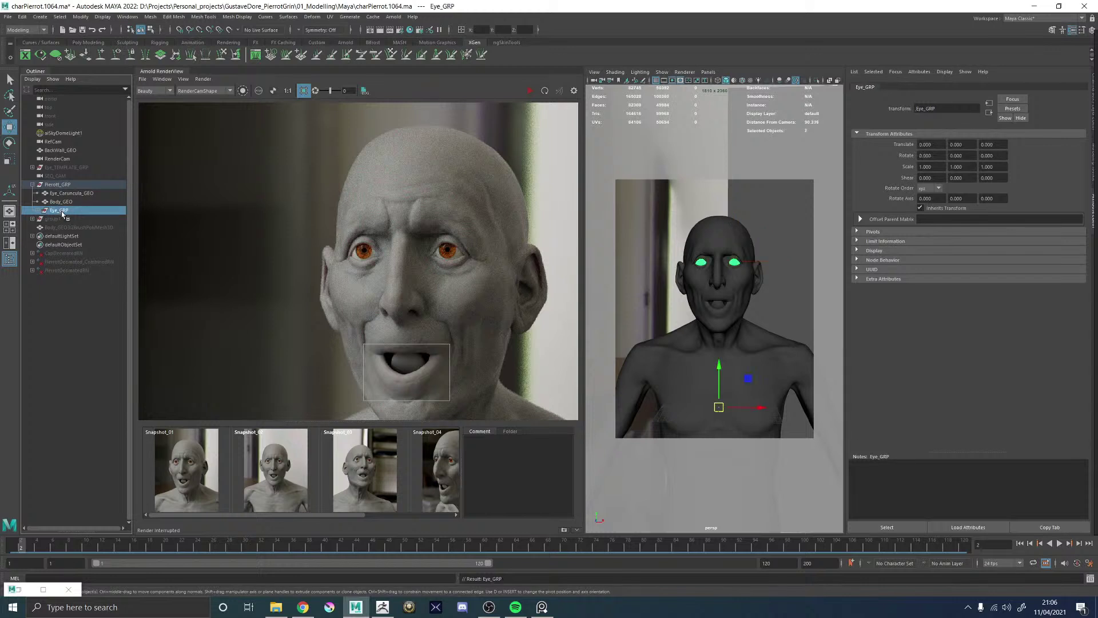
# - Delete the leftover group1 of two spheres and the hidden ZBrush body mesh, and save the scene
pyautogui.click(57, 220)
pyautogui.click(33, 219)
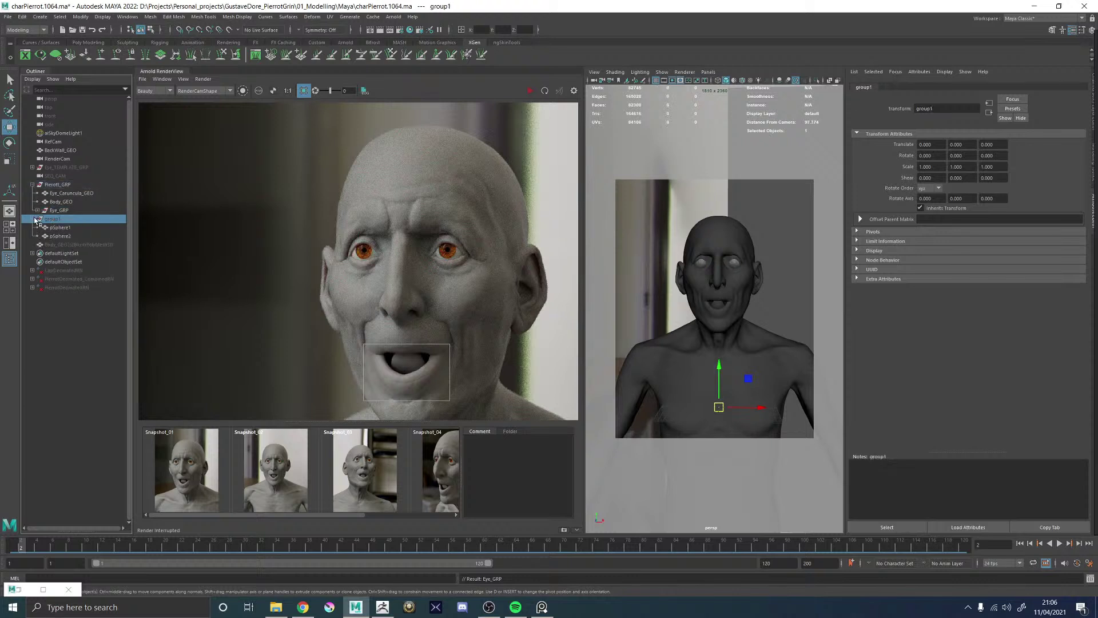
pyautogui.press('h')
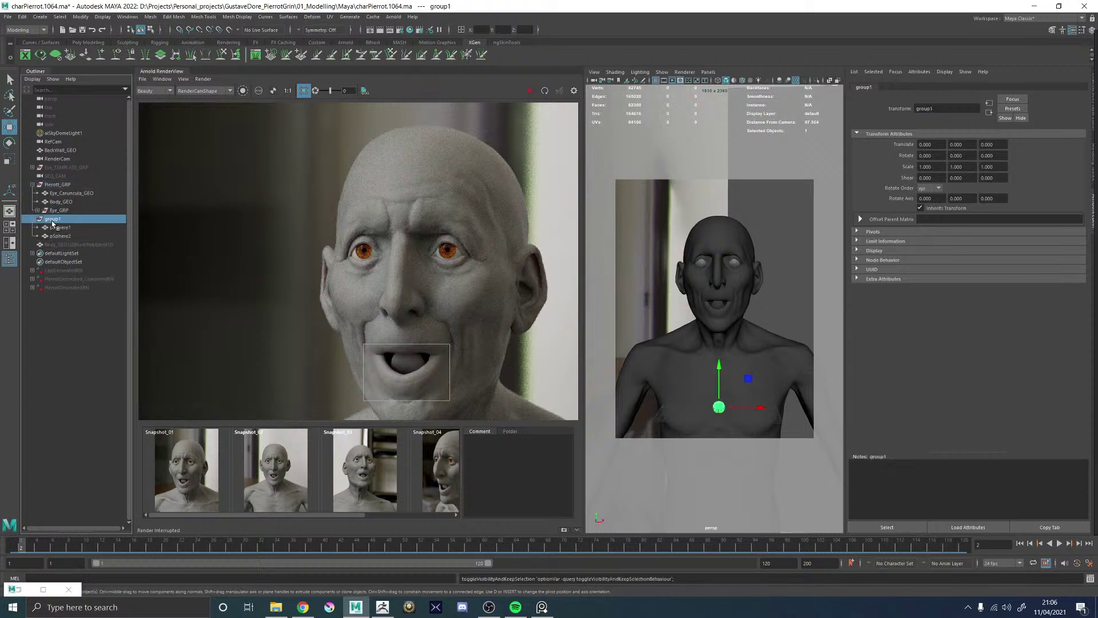
pyautogui.press('Delete')
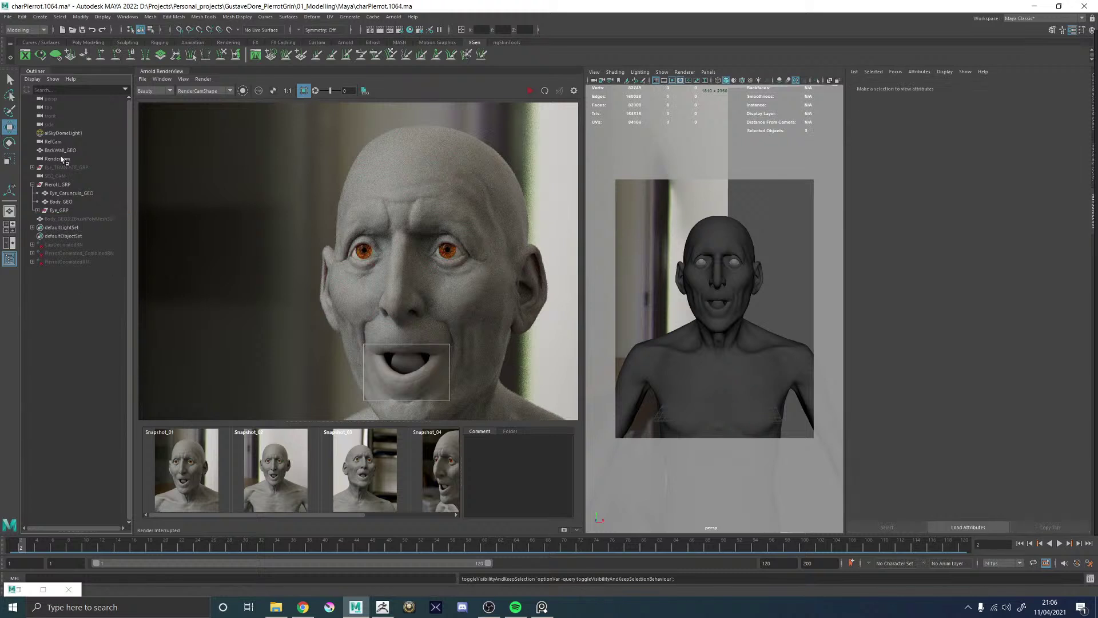
pyautogui.click(64, 219)
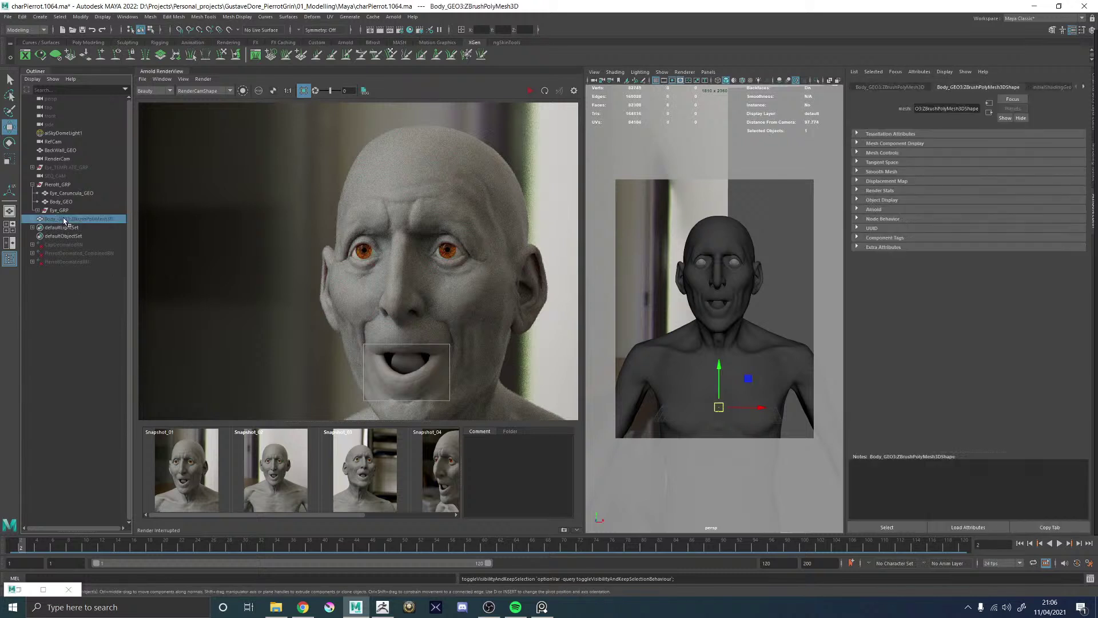
pyautogui.press('Delete')
pyautogui.hotkey('ctrl', 's')
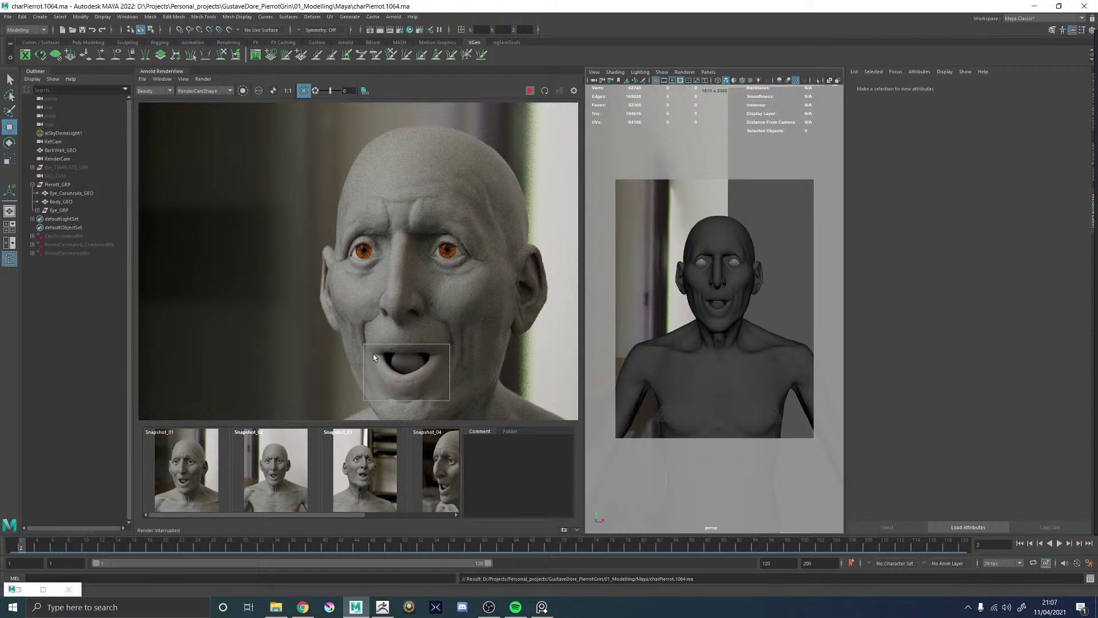
# - Start the Arnold render and inspect the tongue detail inside the mouth crop region
pyautogui.click(530, 90)
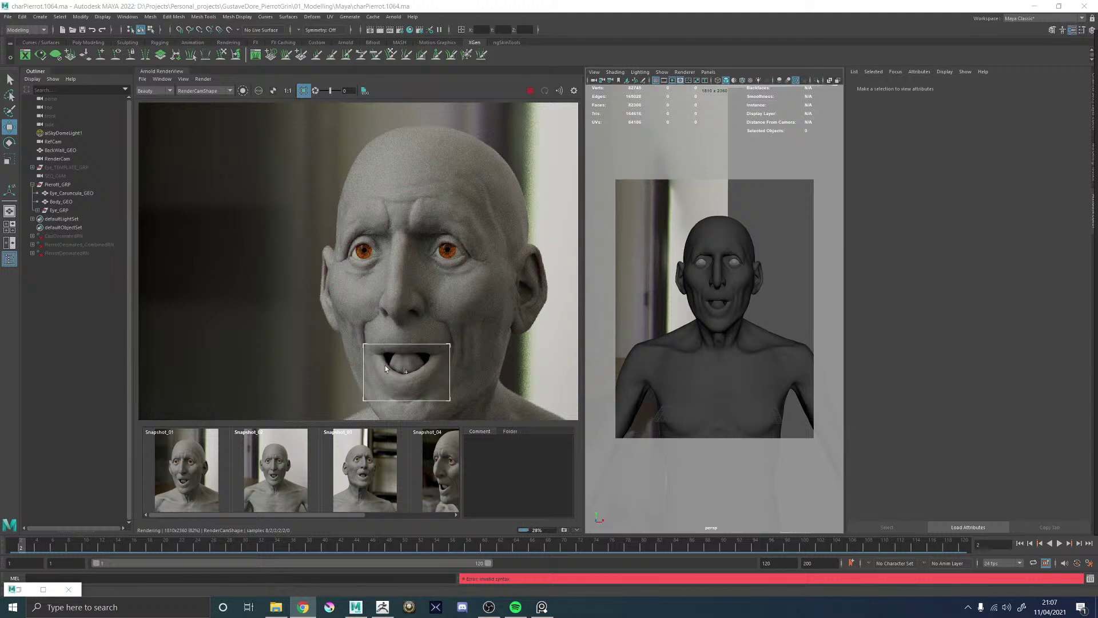
pyautogui.scroll(5, 403, 371)
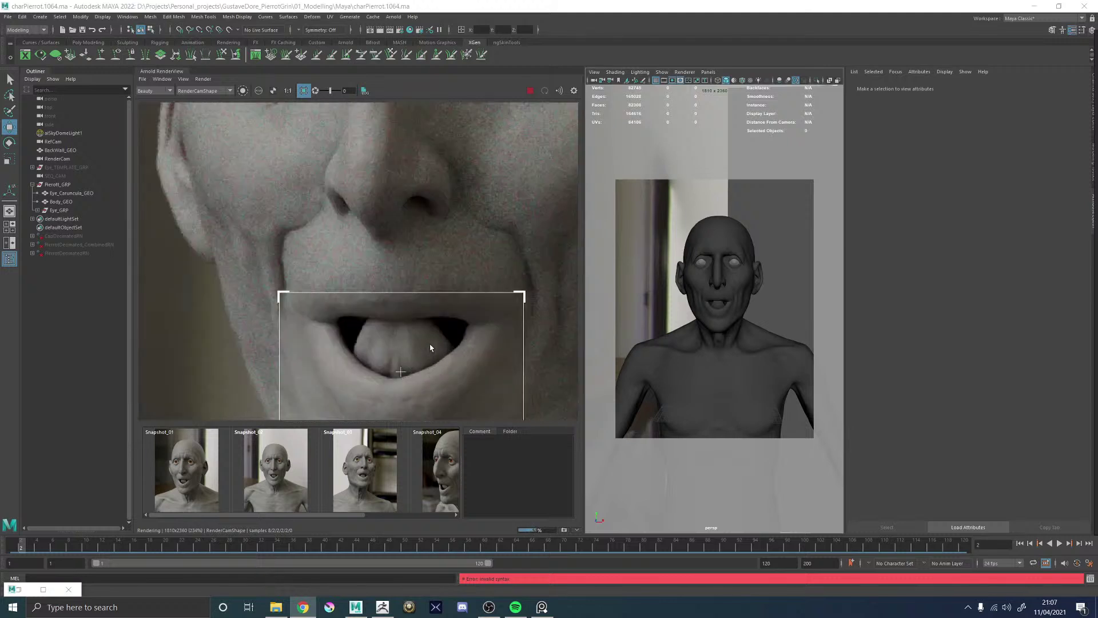
pyautogui.scroll(-4, 432, 344)
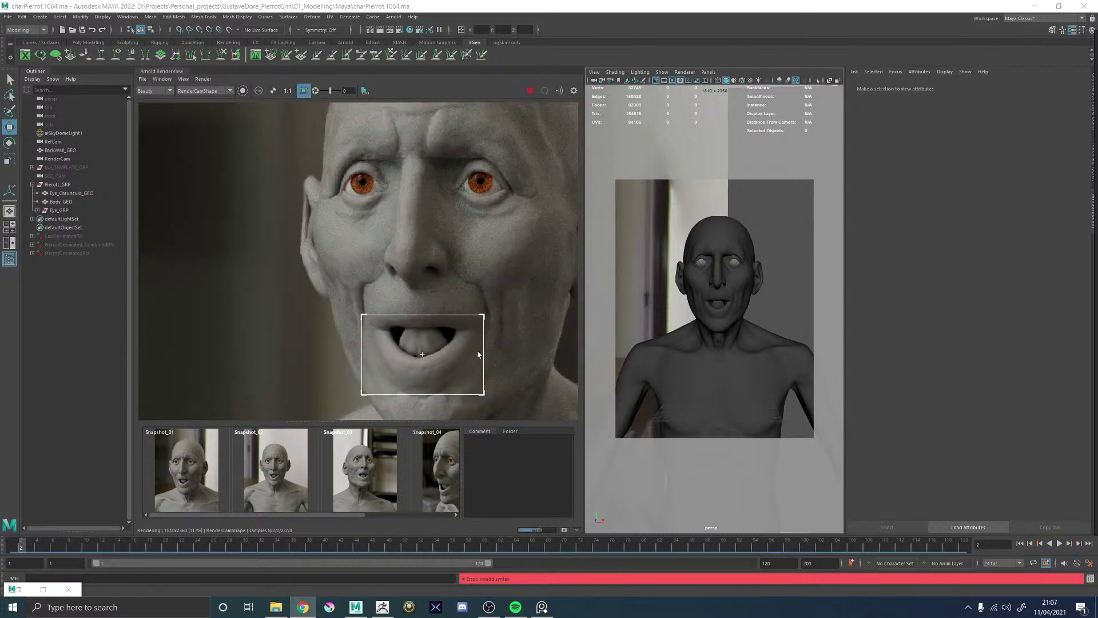
pyautogui.scroll(-3, 479, 354)
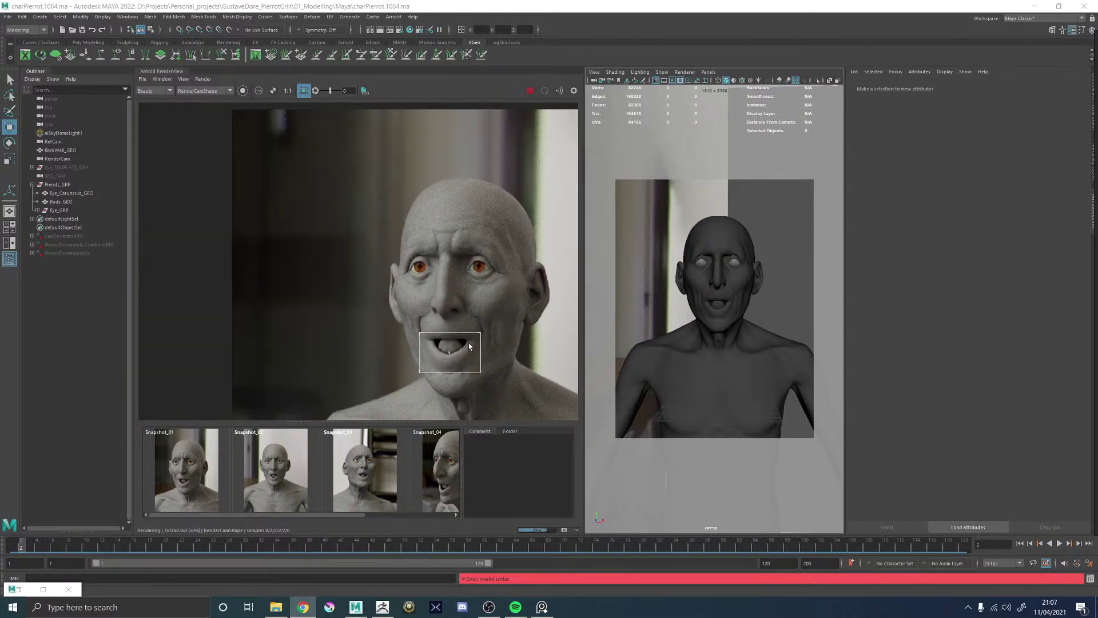
# - Turn off the crop region and render the full image through SEQ_CAMShape at frame 3
pyautogui.click(308, 92)
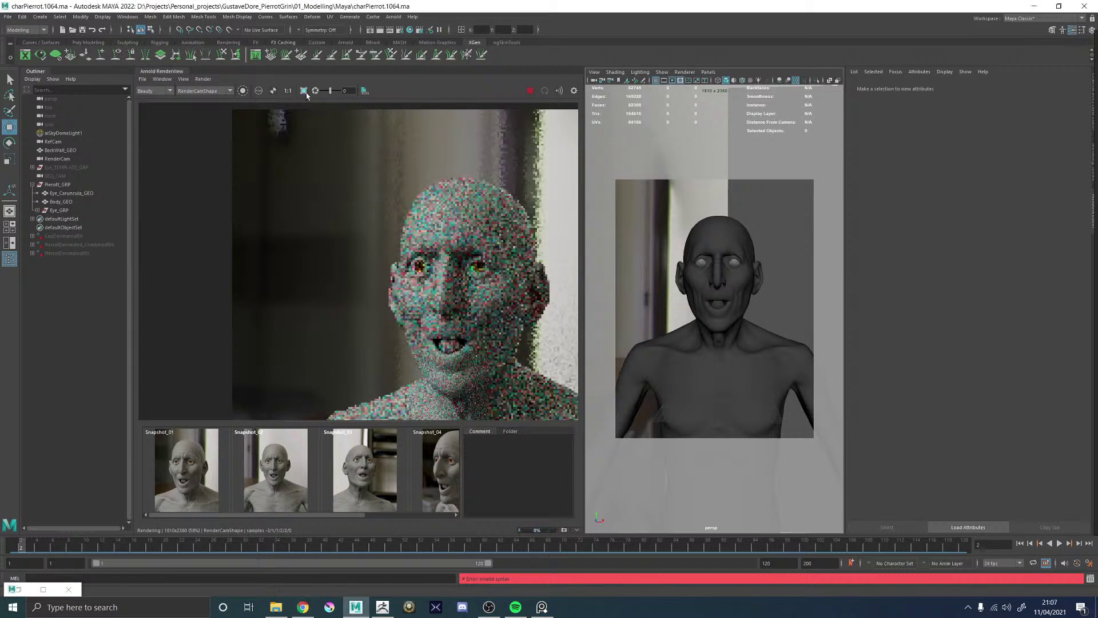
pyautogui.click(203, 91)
pyautogui.click(201, 116)
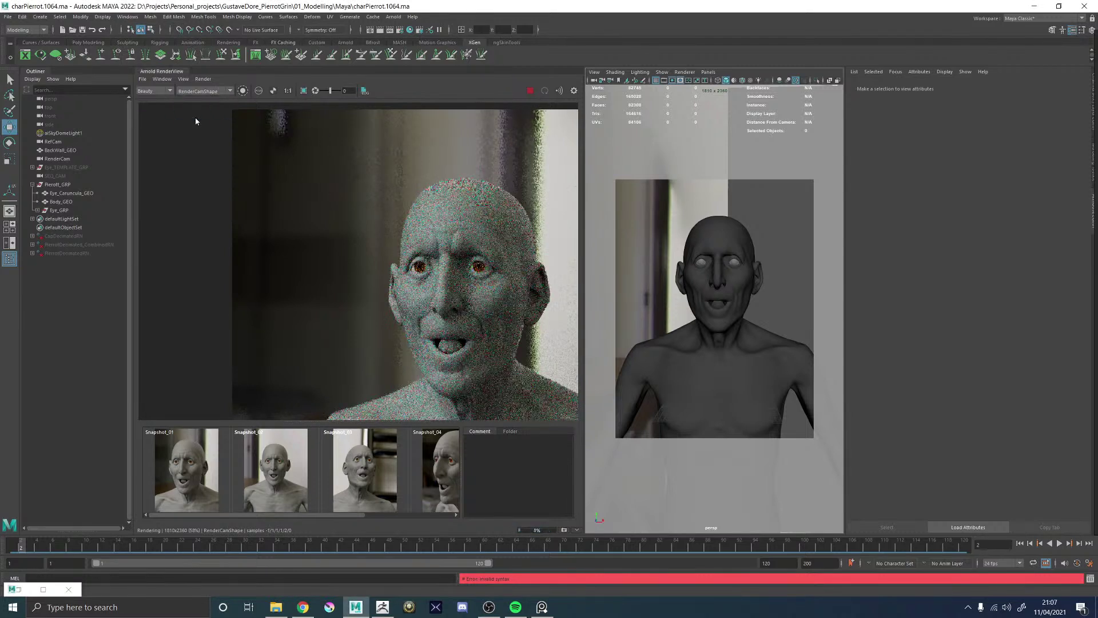
pyautogui.click(194, 92)
pyautogui.click(195, 117)
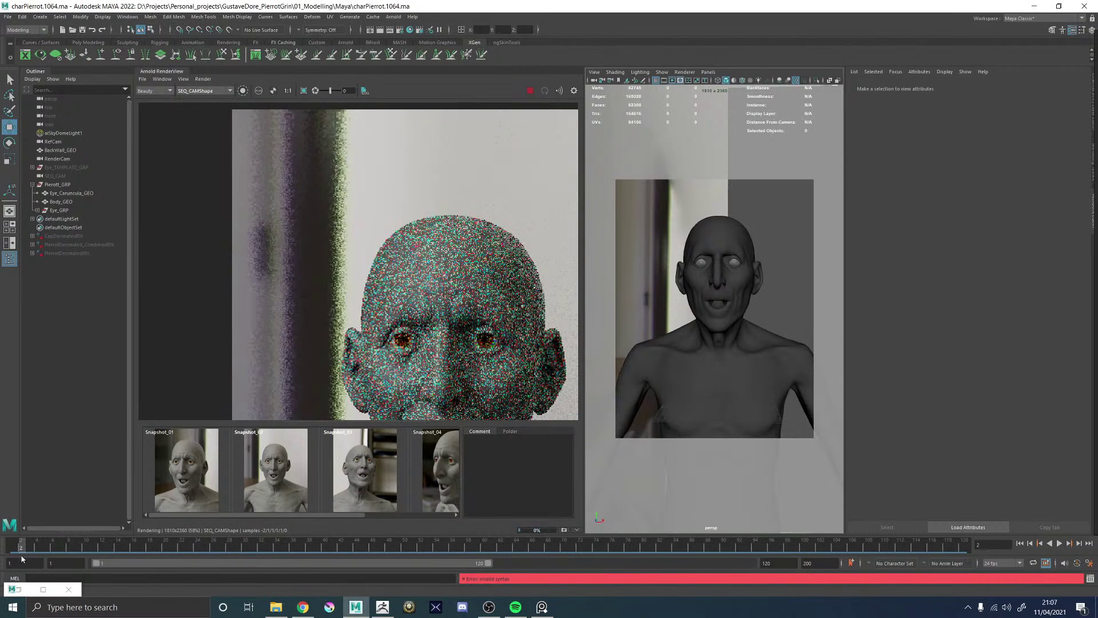
pyautogui.hotkey('alt', '.')
pyautogui.scroll(-3, 459, 293)
pyautogui.scroll(4, 459, 359)
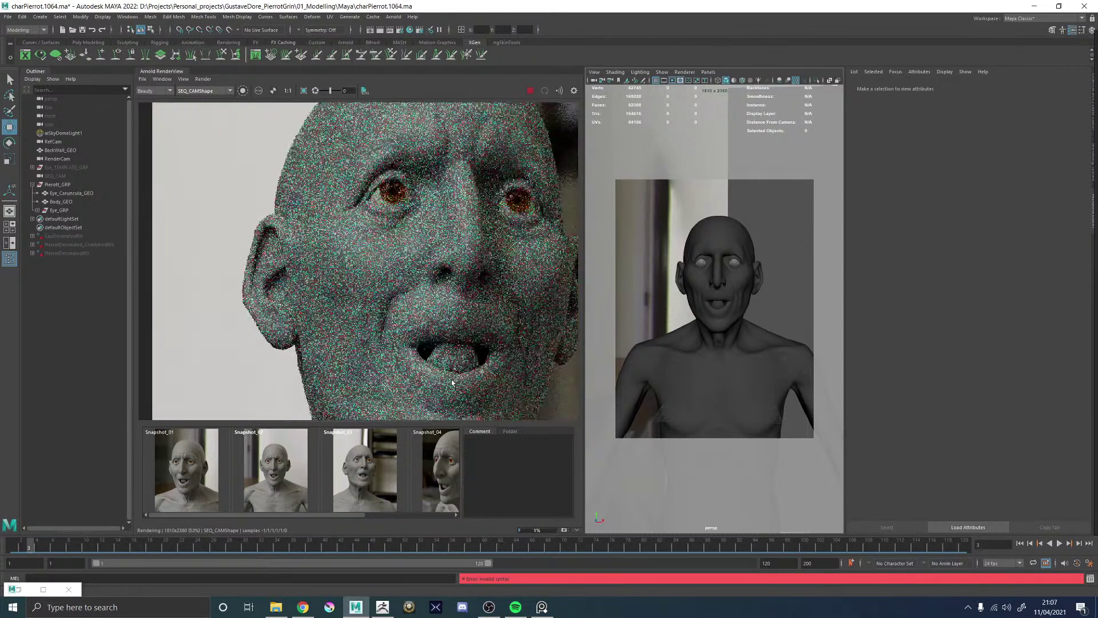
# - Restrict the render to a crop region around the mouth and examine the tongue from this angle
pyautogui.moveTo(381, 307)
pyautogui.mouseDown()
pyautogui.moveTo(510, 386)
pyautogui.moveTo(532, 387)
pyautogui.mouseUp()
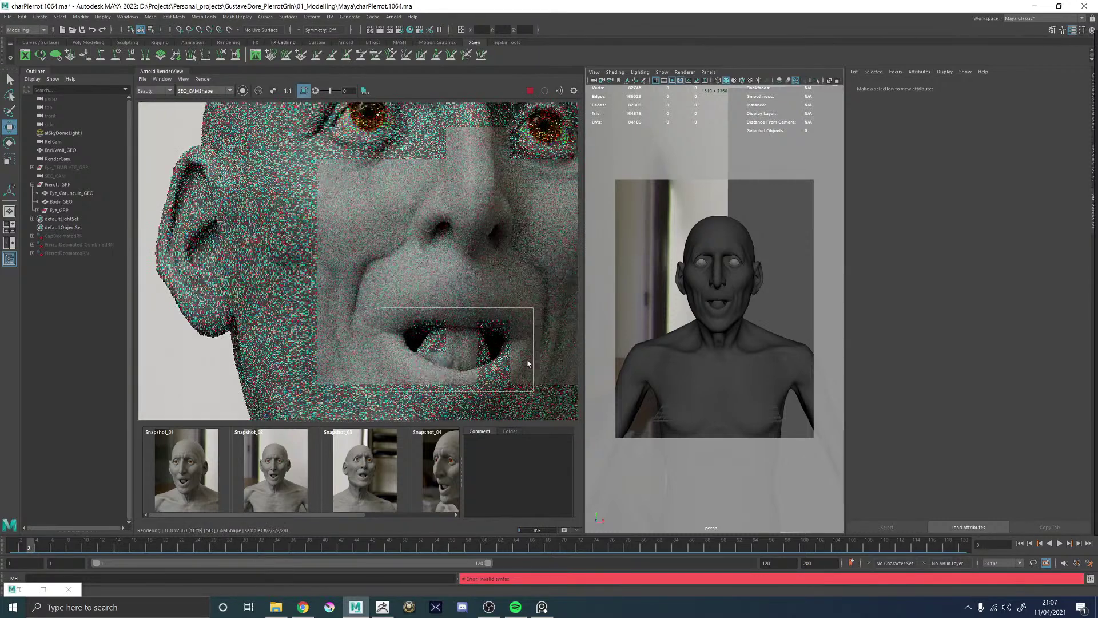
pyautogui.scroll(2, 480, 355)
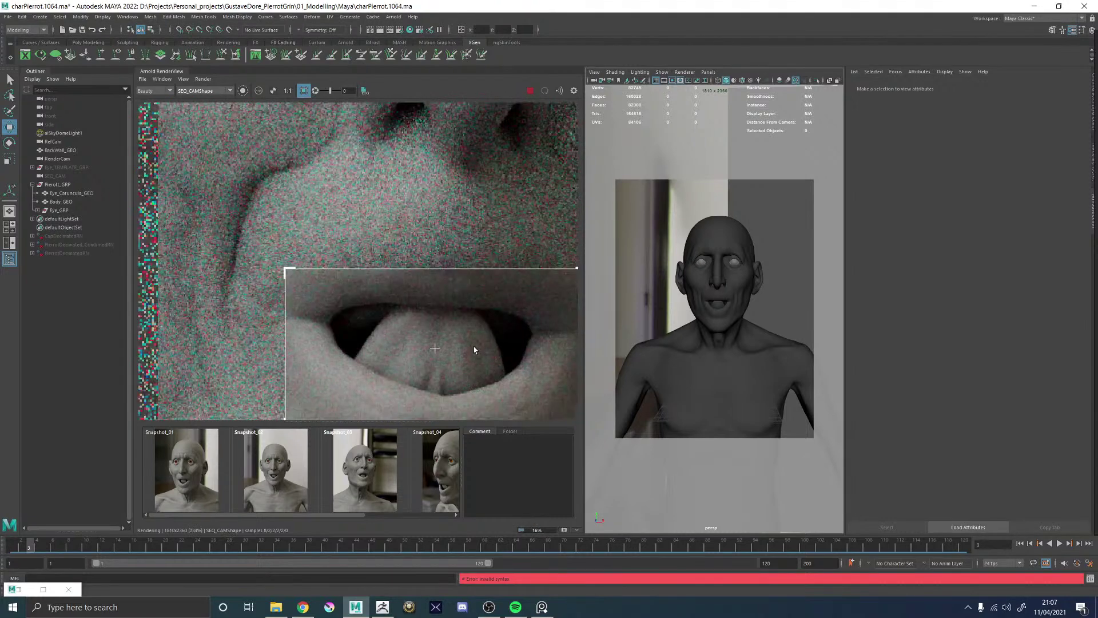
pyautogui.scroll(-2, 475, 347)
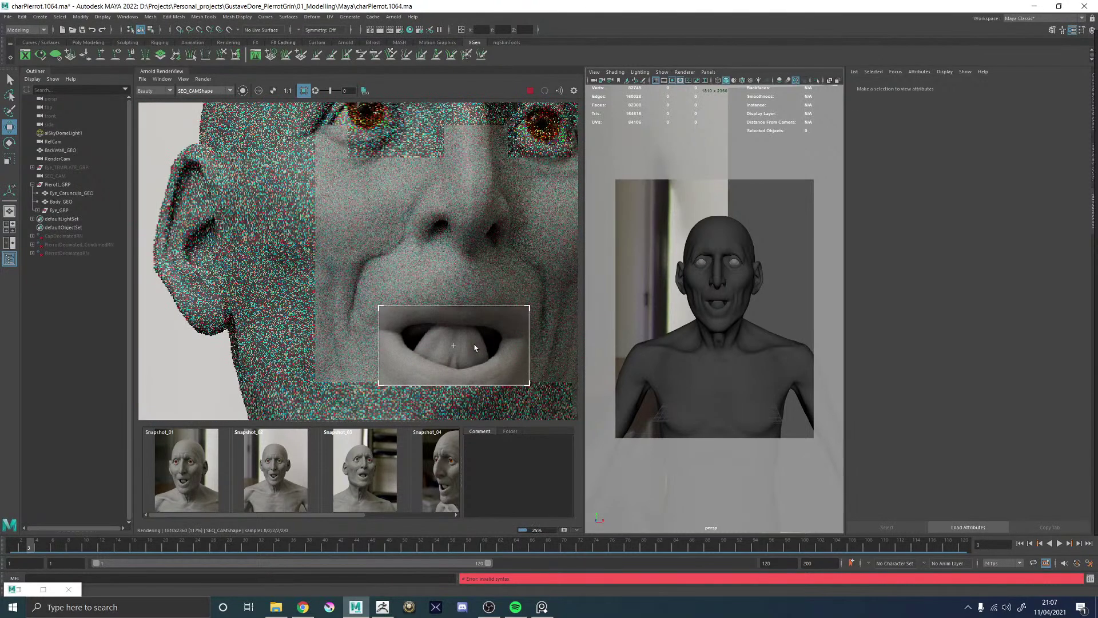
pyautogui.scroll(-2, 475, 347)
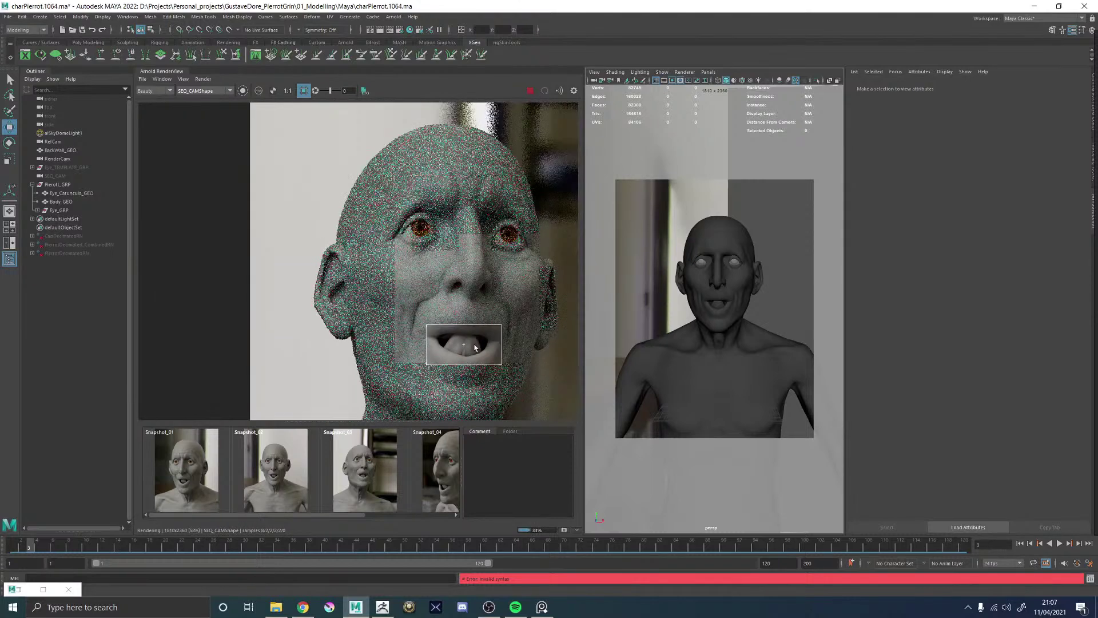
pyautogui.scroll(4, 475, 347)
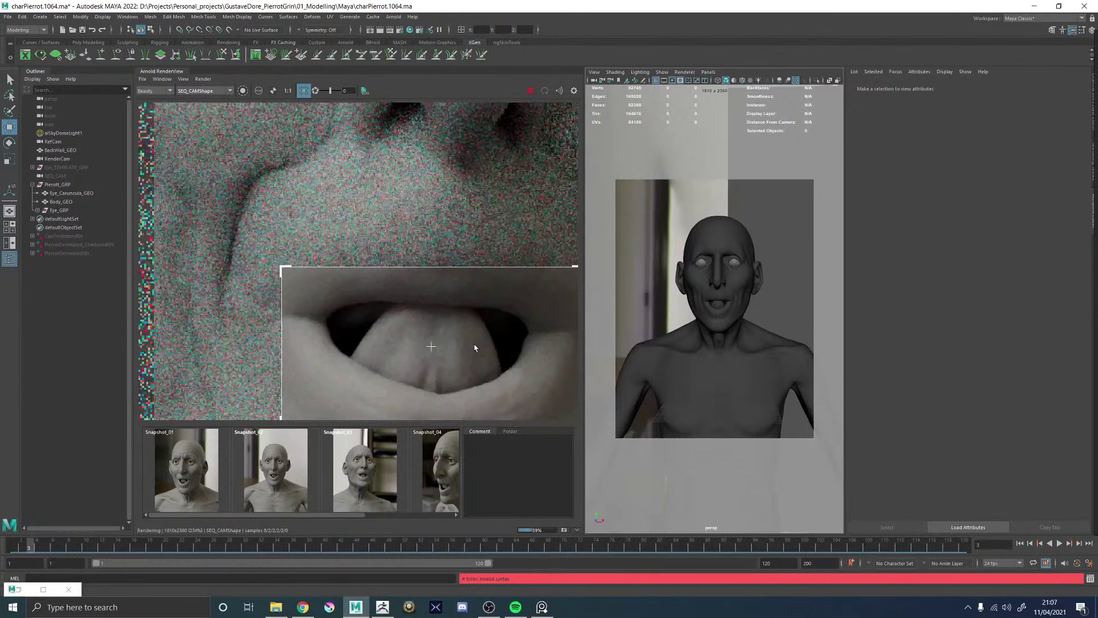
pyautogui.scroll(-6, 474, 346)
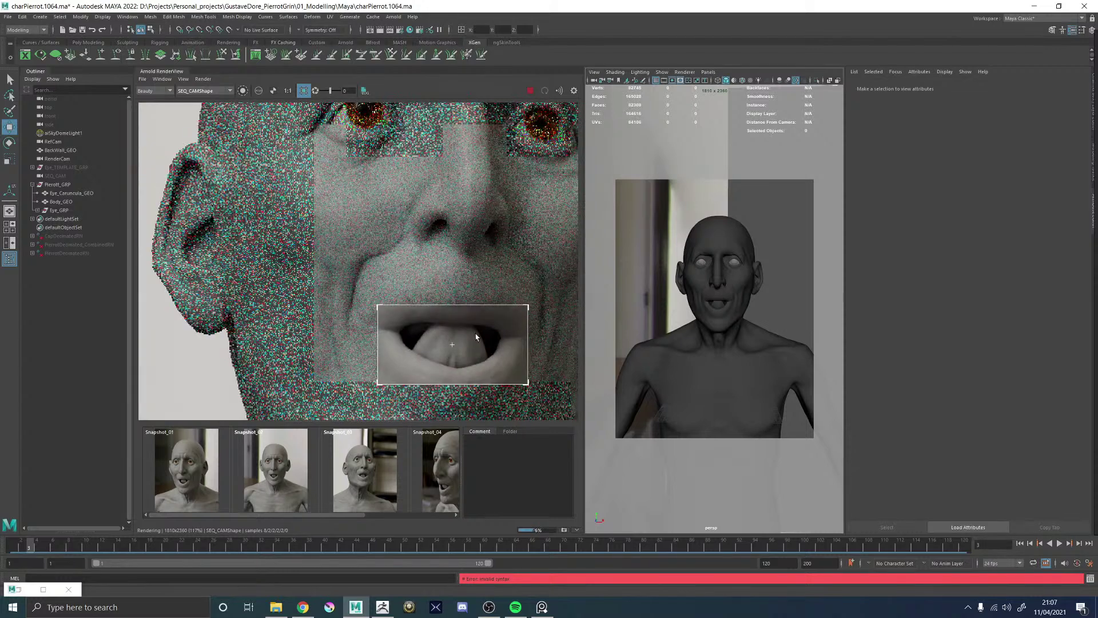
pyautogui.scroll(2, 499, 267)
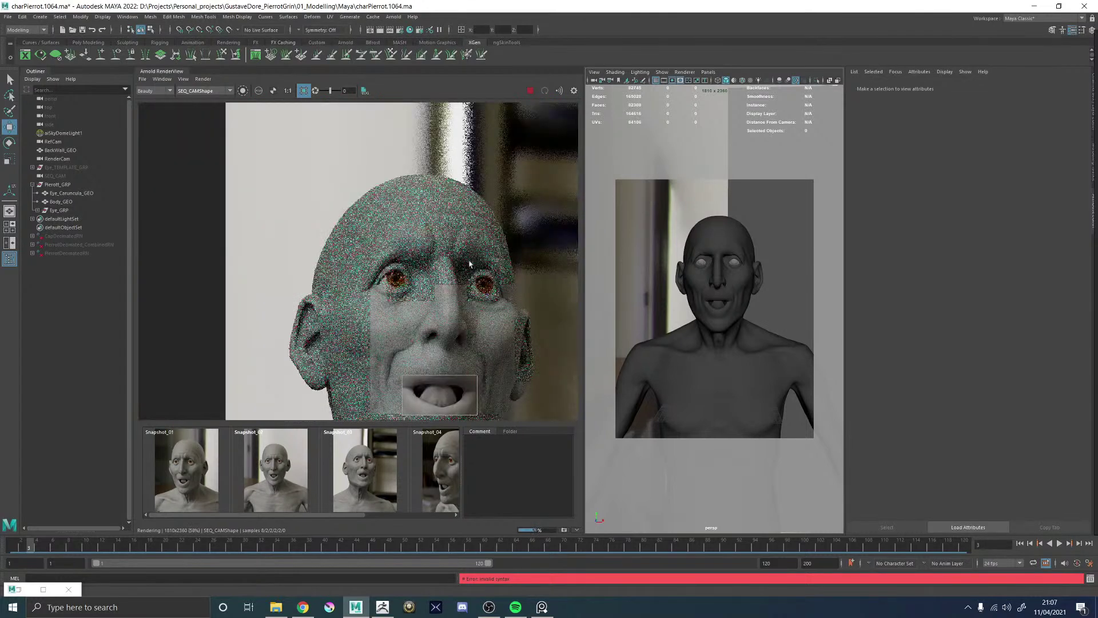
# - Return the render to the full frame and stop the Arnold render
pyautogui.click(306, 92)
pyautogui.scroll(-3, 484, 291)
pyautogui.scroll(2, 496, 303)
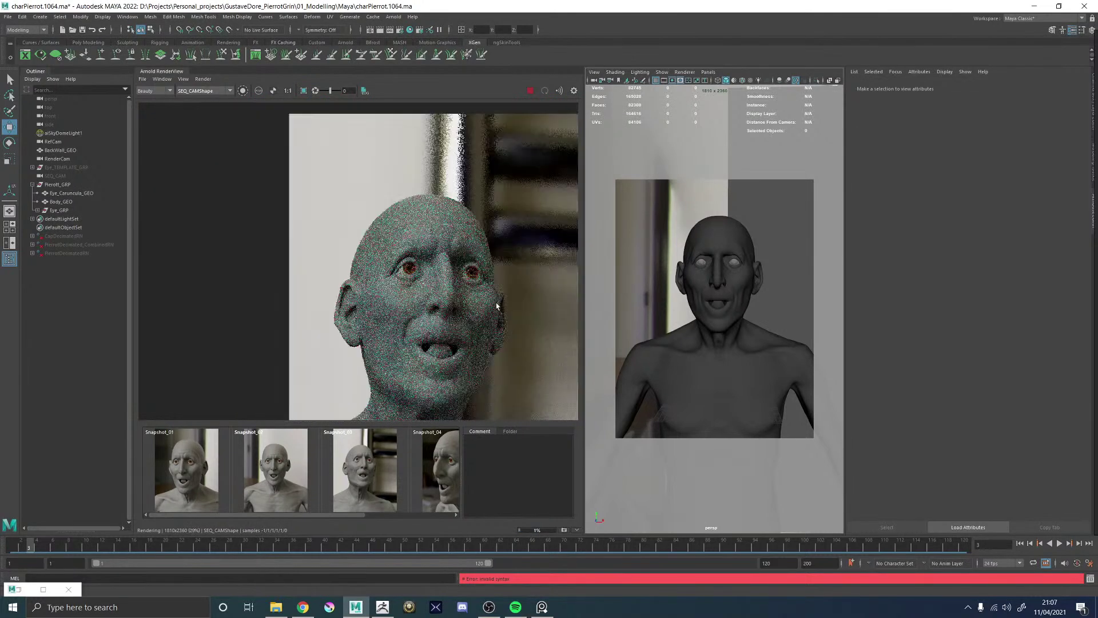
pyautogui.click(529, 89)
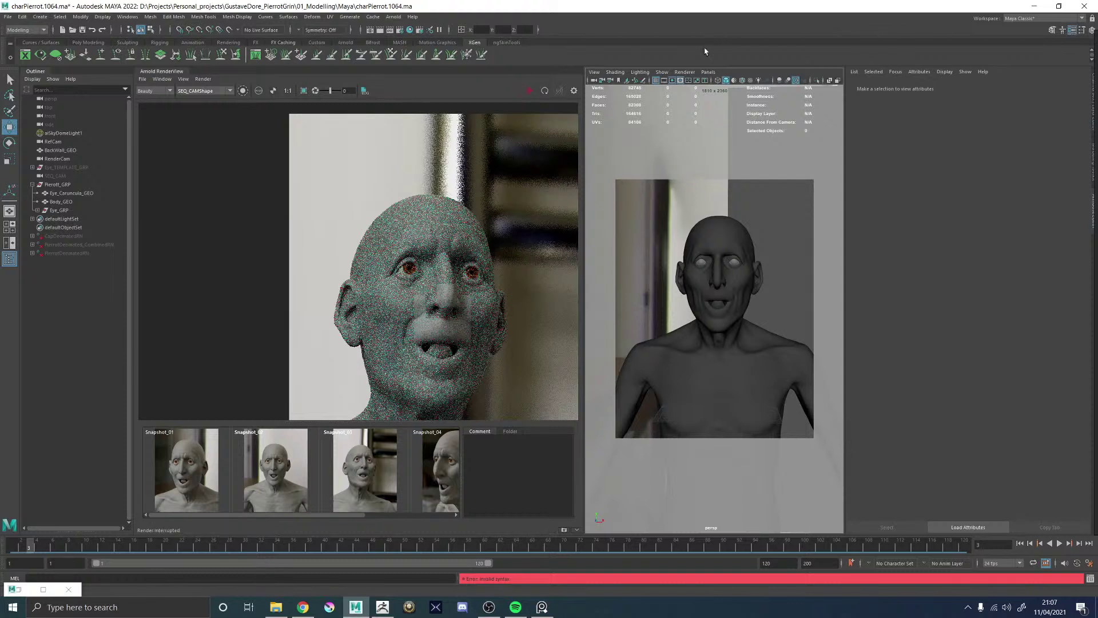
# - Look through RefCam in the viewport and set its image plane's display mode to RGB
pyautogui.click(708, 72)
pyautogui.moveTo(744, 80)
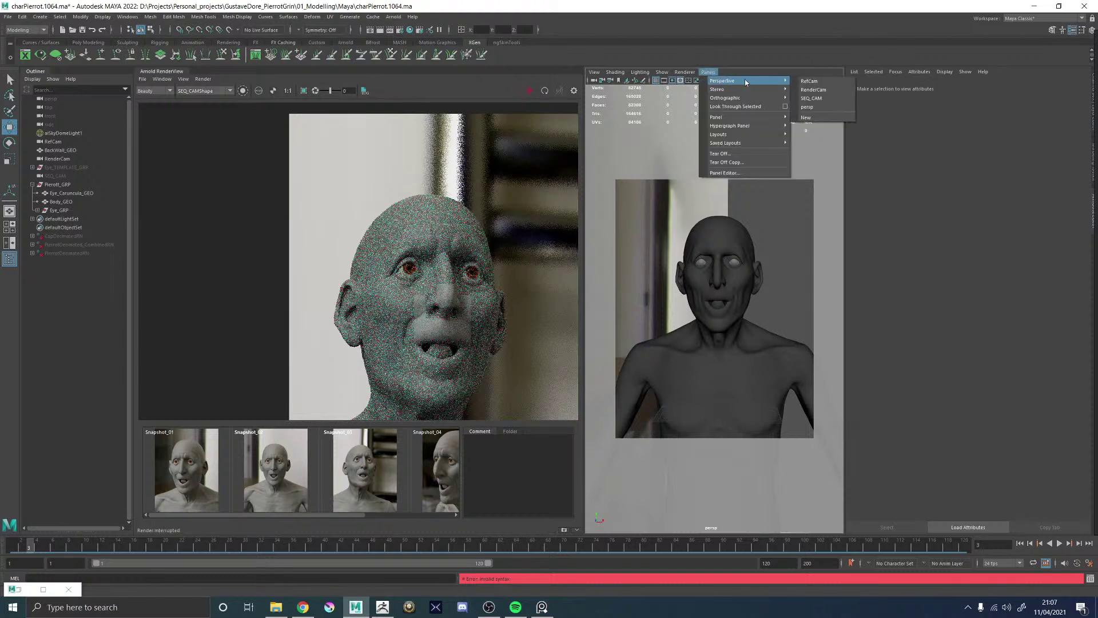
pyautogui.click(809, 82)
pyautogui.click(593, 81)
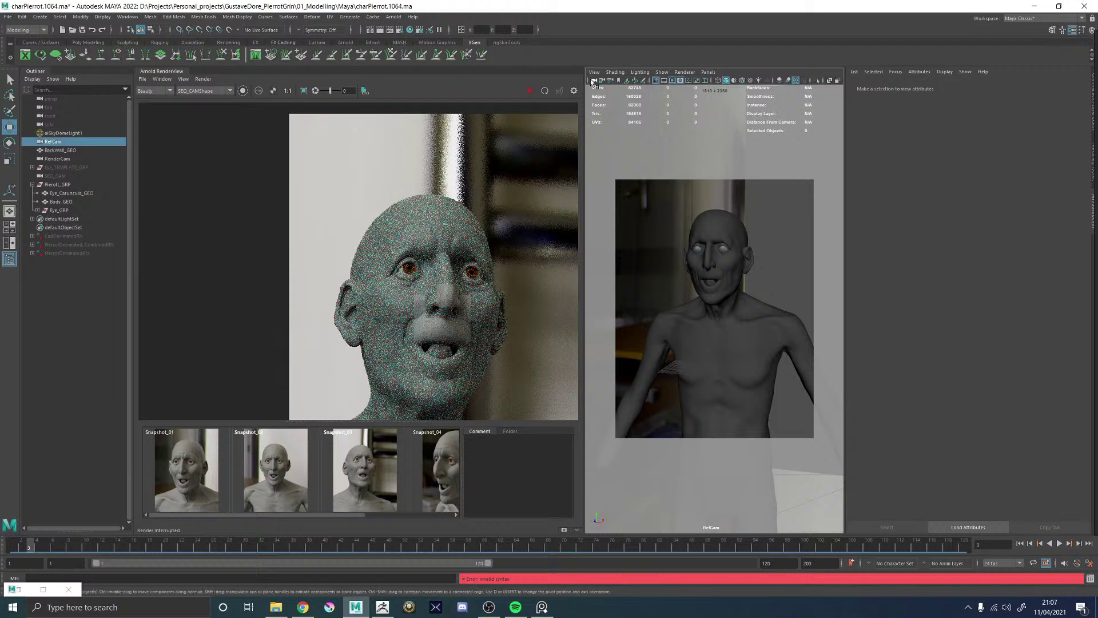
pyautogui.click(995, 87)
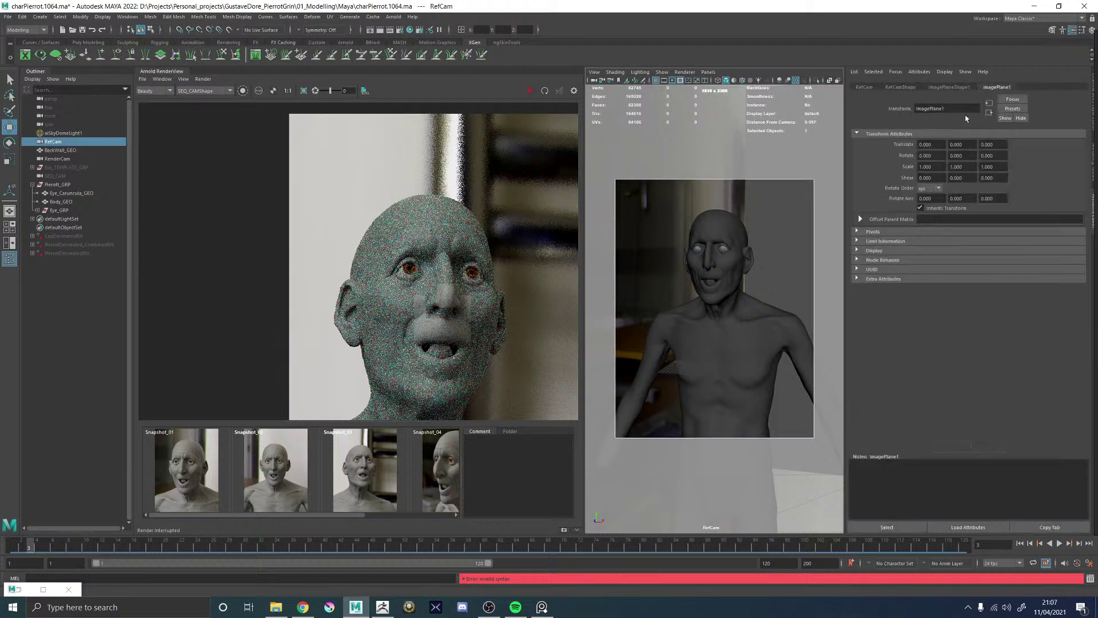
pyautogui.click(949, 87)
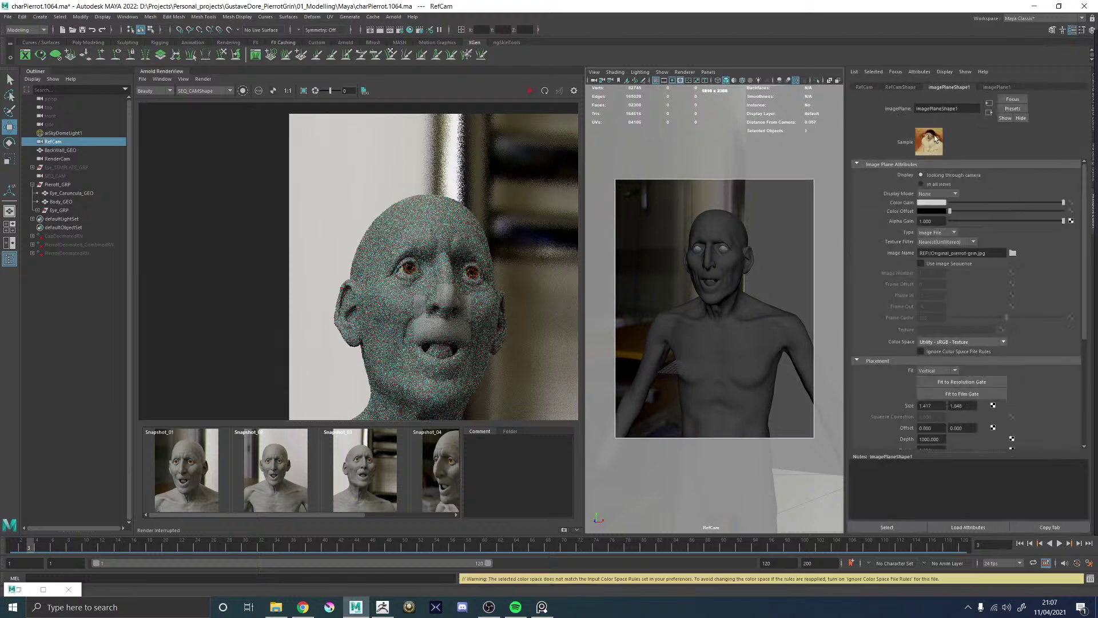
pyautogui.click(928, 194)
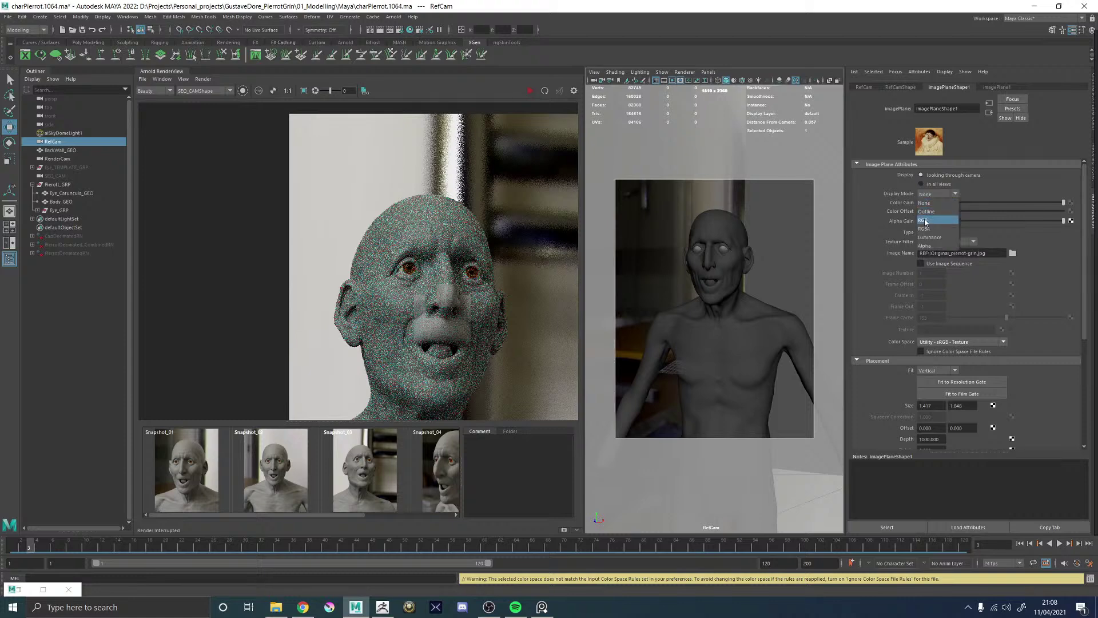
pyautogui.click(929, 218)
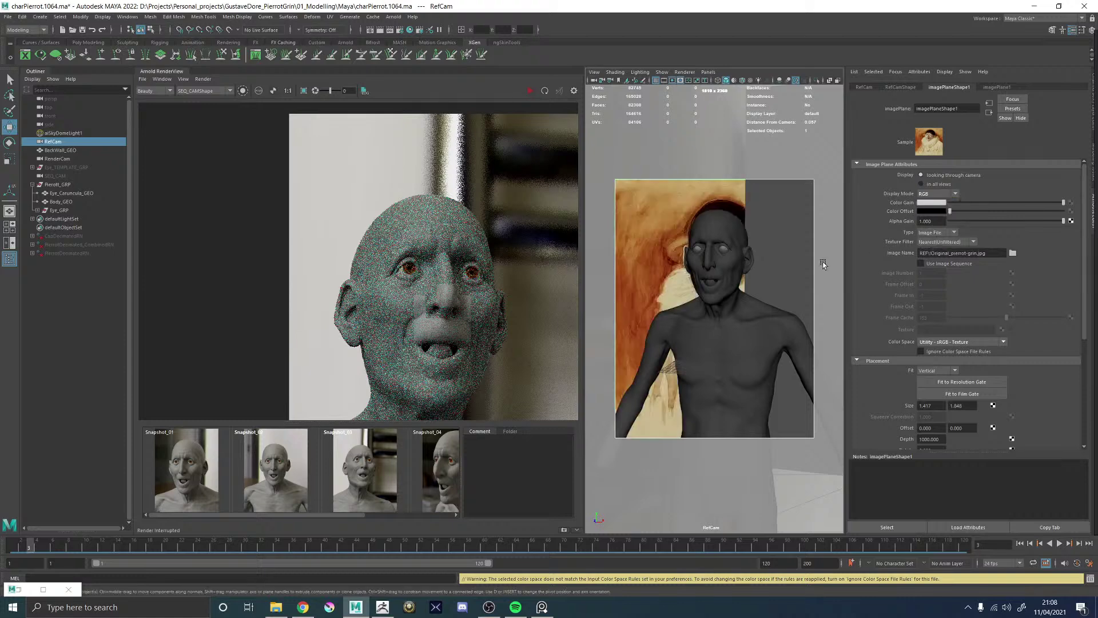
# - Hide BackWall_GEO and compare the body with the reference painting in wireframe and shaded display
pyautogui.click(790, 247)
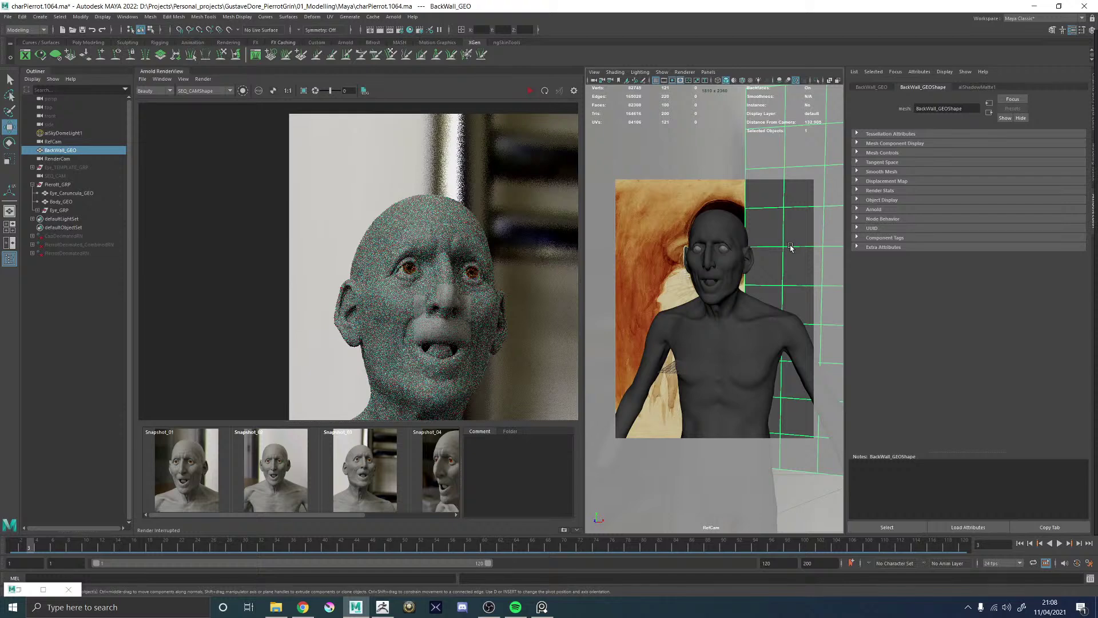
pyautogui.press('h')
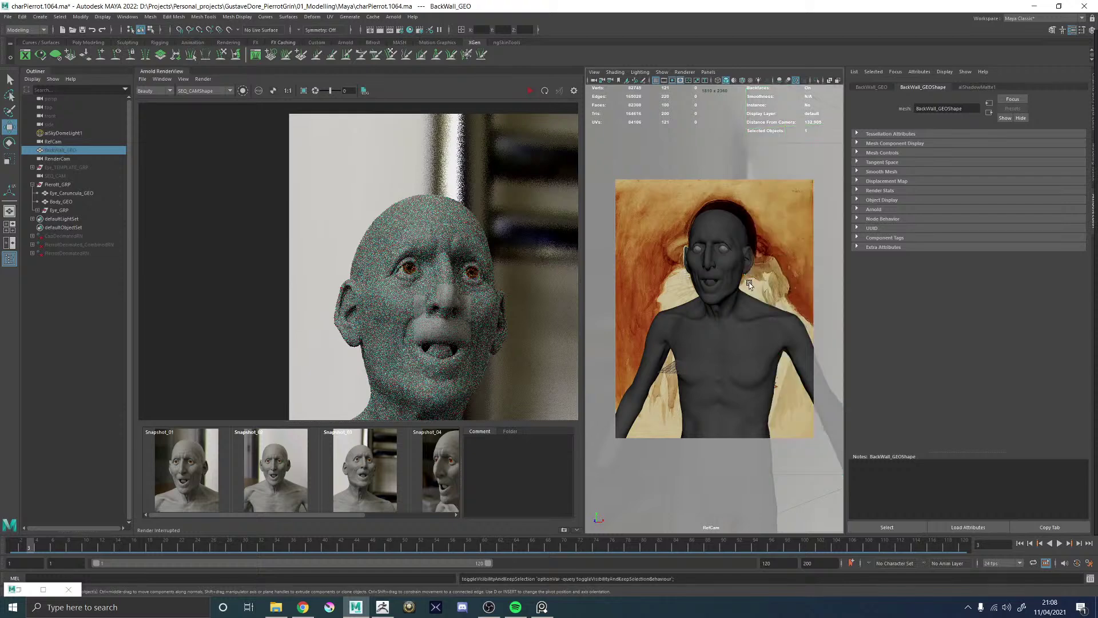
pyautogui.press('4')
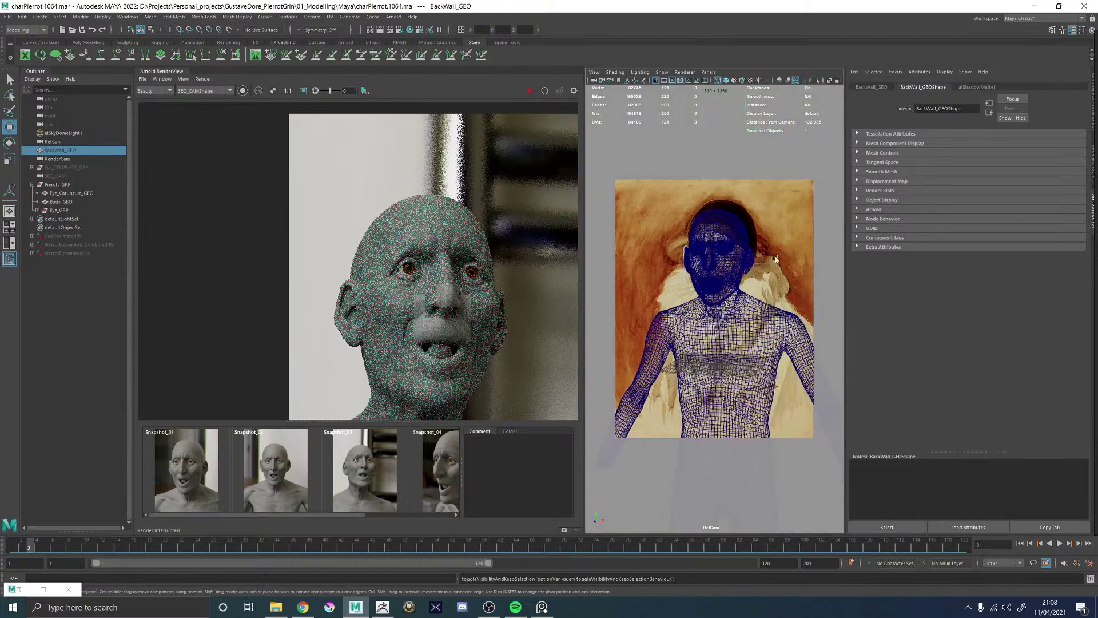
pyautogui.press('5')
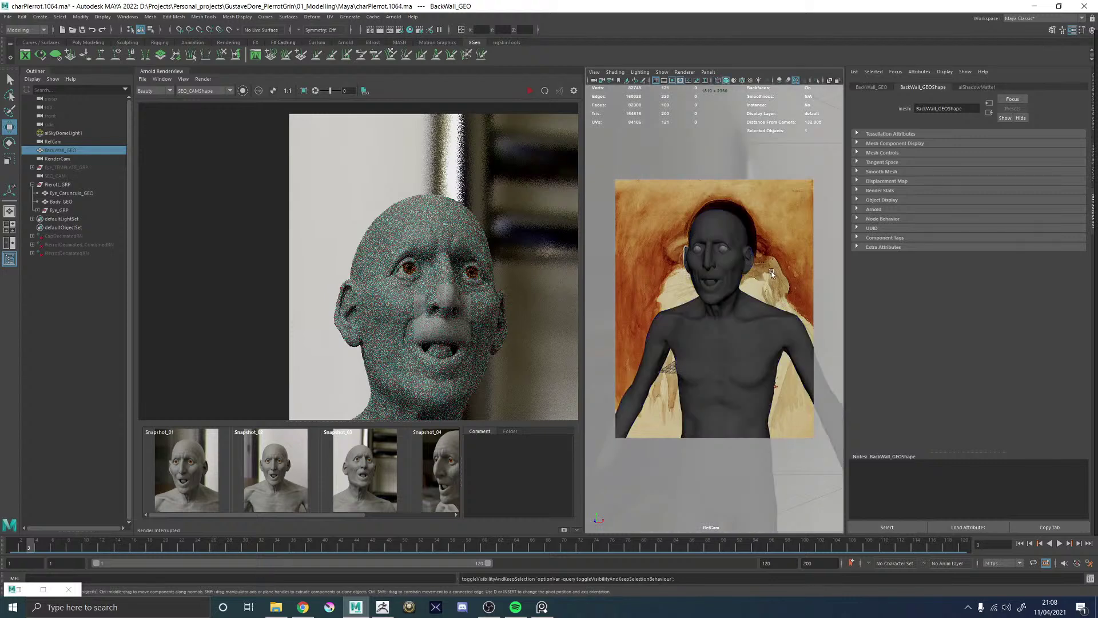
# - Create a polygon cylinder and raise it to the character's neck
pyautogui.keyDown('shift'); pyautogui.rightClick(790, 236); pyautogui.keyUp('shift')
pyautogui.keyDown('shift'); pyautogui.rightClick(790, 226); pyautogui.keyUp('shift')
pyautogui.click(776, 221)
pyautogui.keyDown('shift'); pyautogui.rightClick(773, 220); pyautogui.keyUp('shift')
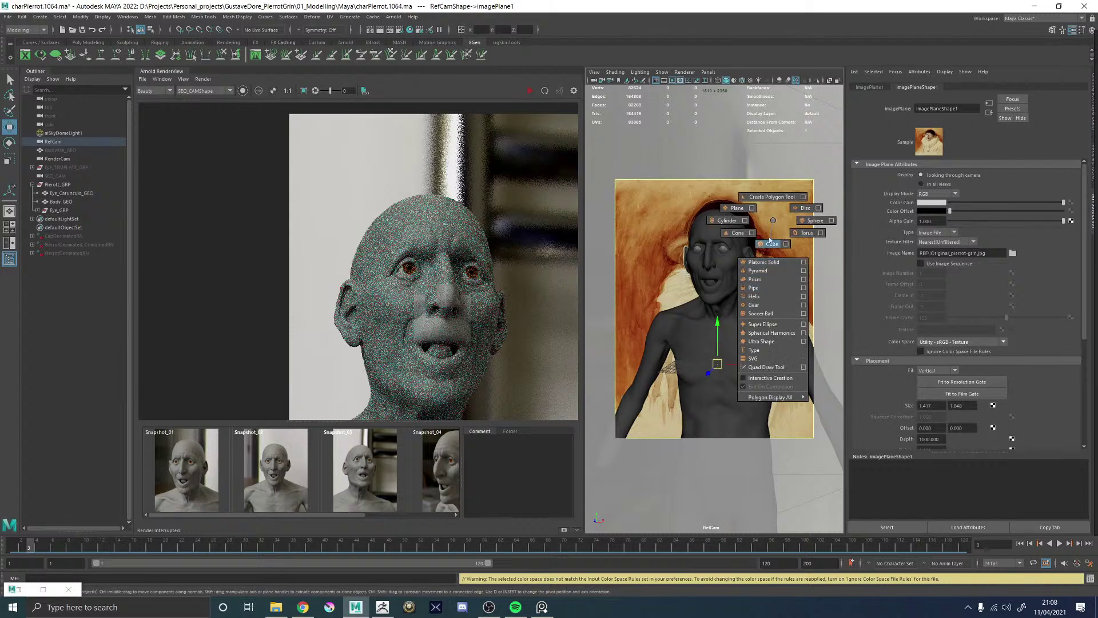
pyautogui.click(727, 221)
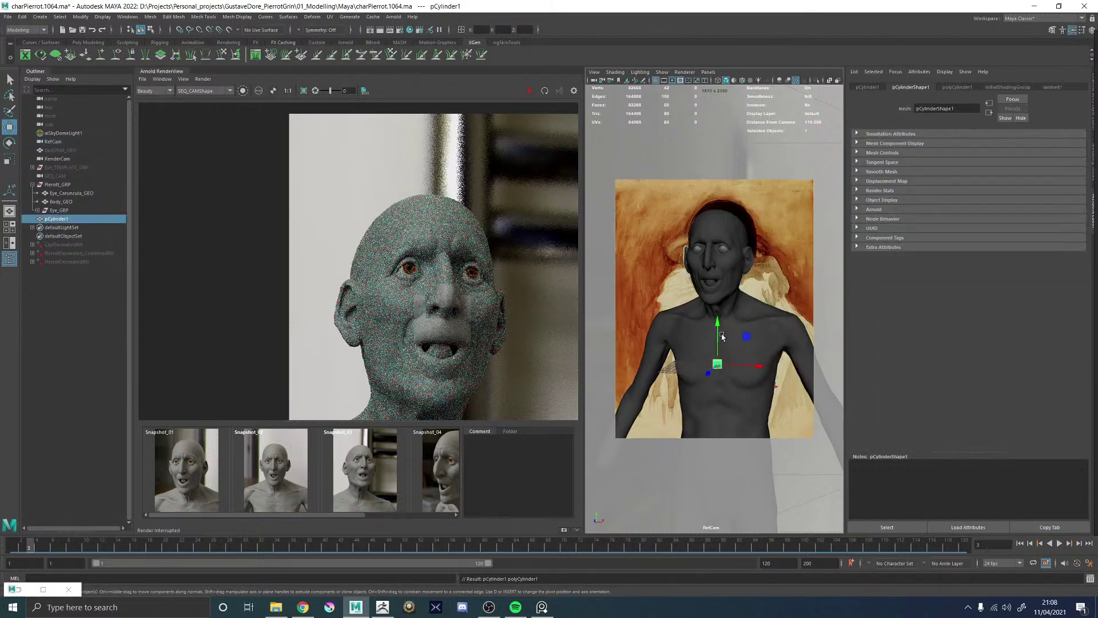
pyautogui.moveTo(721, 336); pyautogui.dragTo(778, 245)
pyautogui.press('e')
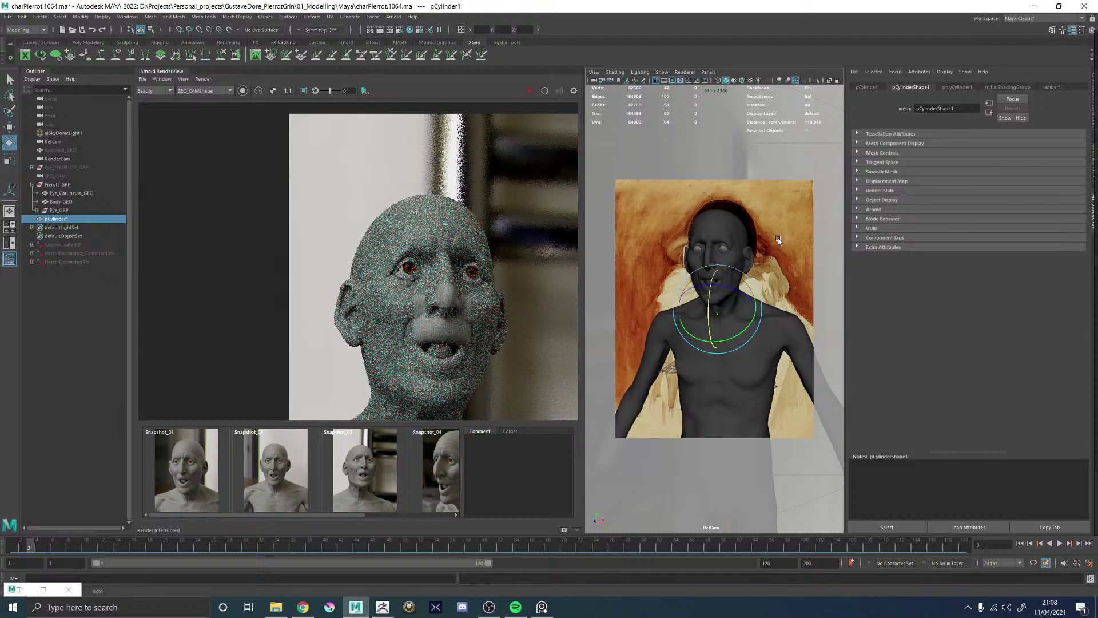
pyautogui.keyDown('shift'); pyautogui.rightClick(784, 223); pyautogui.keyUp('shift')
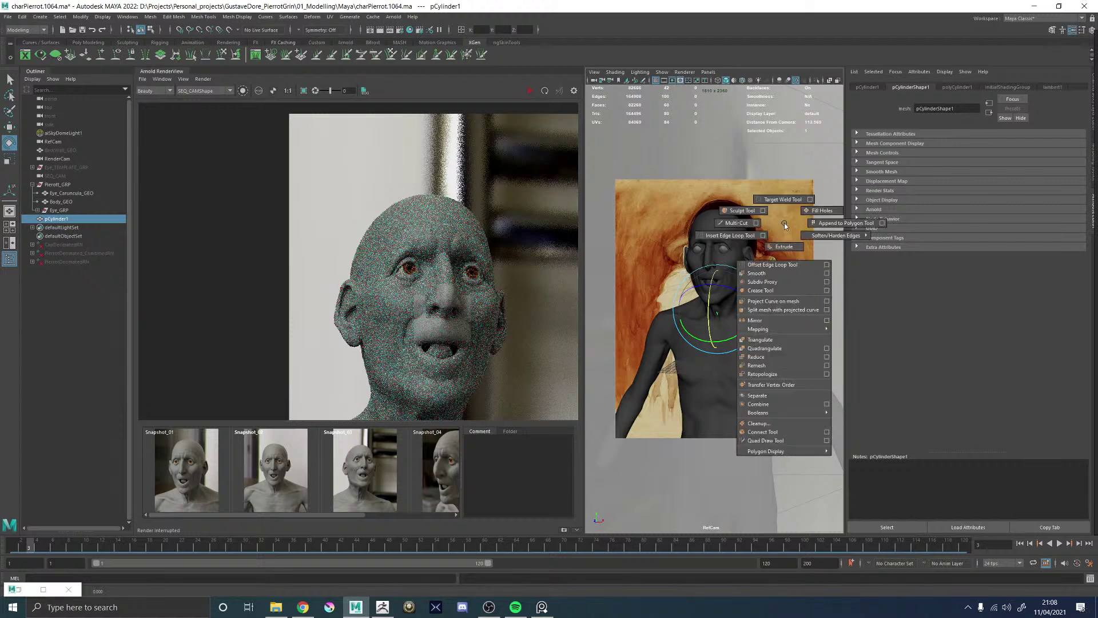
pyautogui.click(784, 223)
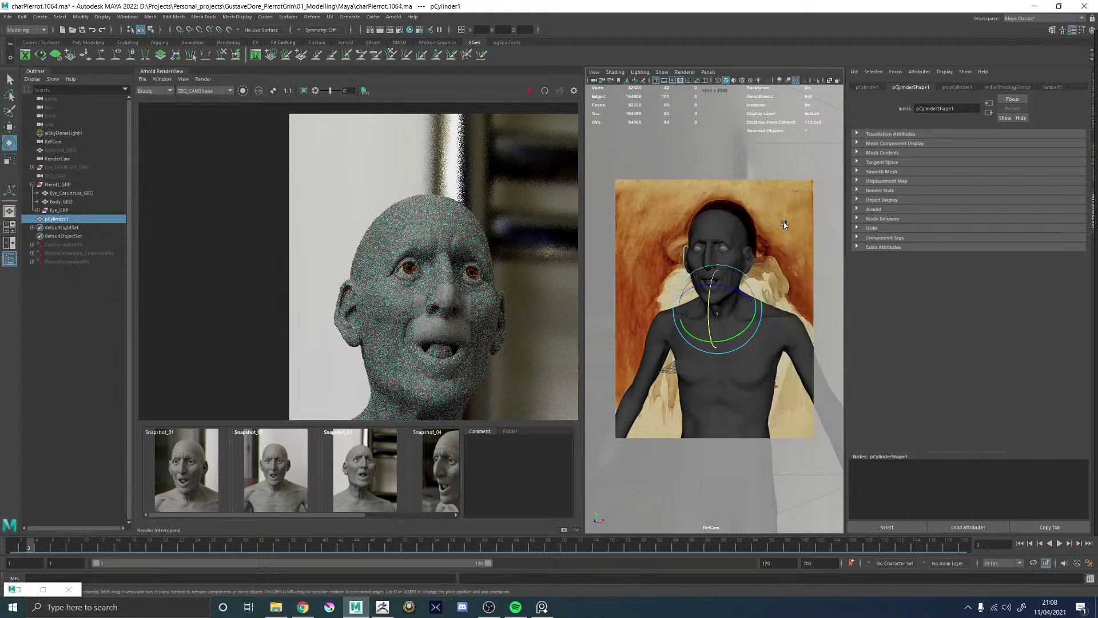
# - Look through the persp camera and scale the cylinder along its height at the neck
pyautogui.click(707, 72)
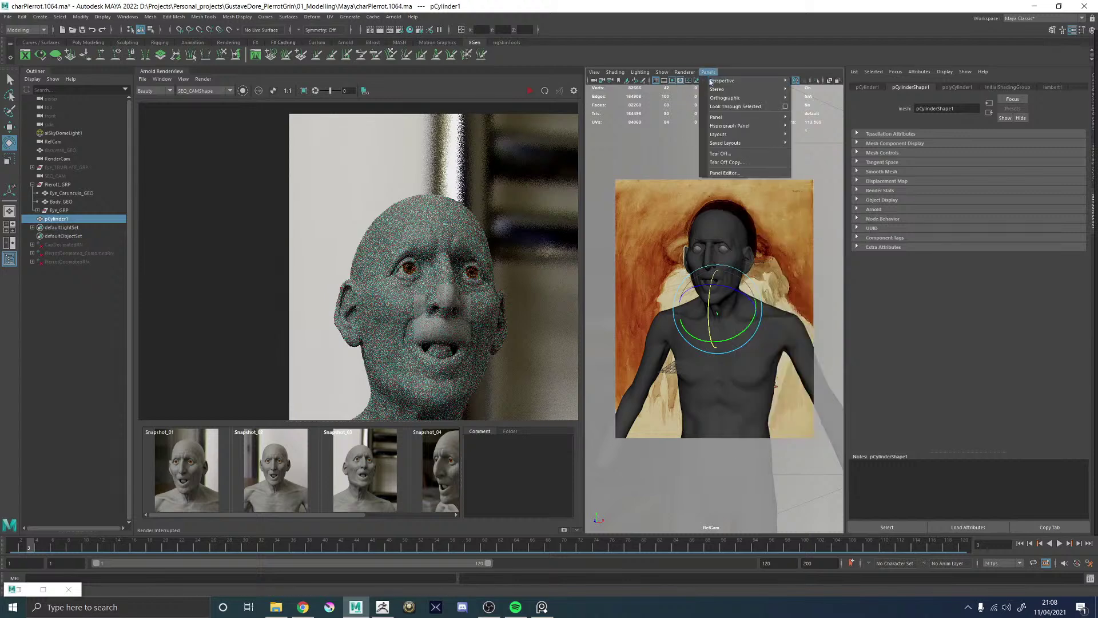
pyautogui.moveTo(744, 80)
pyautogui.click(807, 107)
pyautogui.keyDown('alt'); pyautogui.moveTo(743, 343); pyautogui.dragTo(757, 292); pyautogui.keyUp('alt')
pyautogui.press('r')
pyautogui.keyDown('alt'); pyautogui.moveTo(756, 292); pyautogui.dragTo(717, 303, button='right'); pyautogui.keyUp('alt')
pyautogui.keyDown('alt'); pyautogui.moveTo(718, 303); pyautogui.dragTo(695, 312); pyautogui.keyUp('alt')
pyautogui.keyDown('alt'); pyautogui.moveTo(695, 311); pyautogui.dragTo(738, 325, button='right'); pyautogui.keyUp('alt')
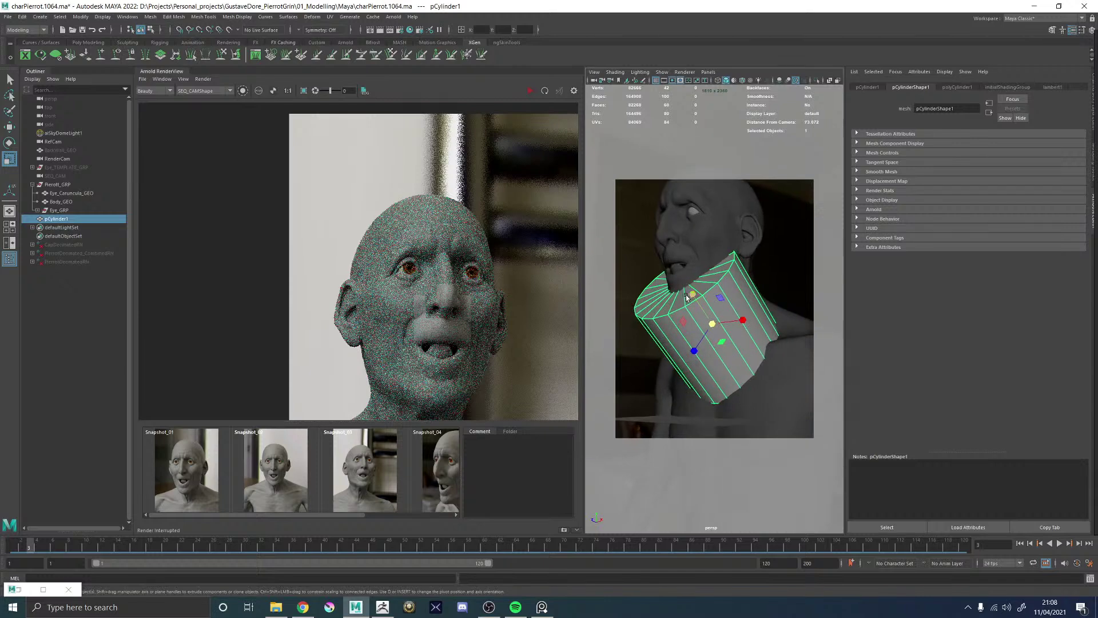
pyautogui.moveTo(692, 295); pyautogui.dragTo(701, 300)
# - Select the faces of the cylinder's upper cap and delete them
pyautogui.moveTo(701, 299); pyautogui.dragTo(730, 335, button='right')
pyautogui.click(738, 329)
pyautogui.doubleClick(743, 327)
pyautogui.hotkey('ctrl', 'z')
pyautogui.hotkey('ctrl', 'z')
pyautogui.hotkey('ctrl', 'z')
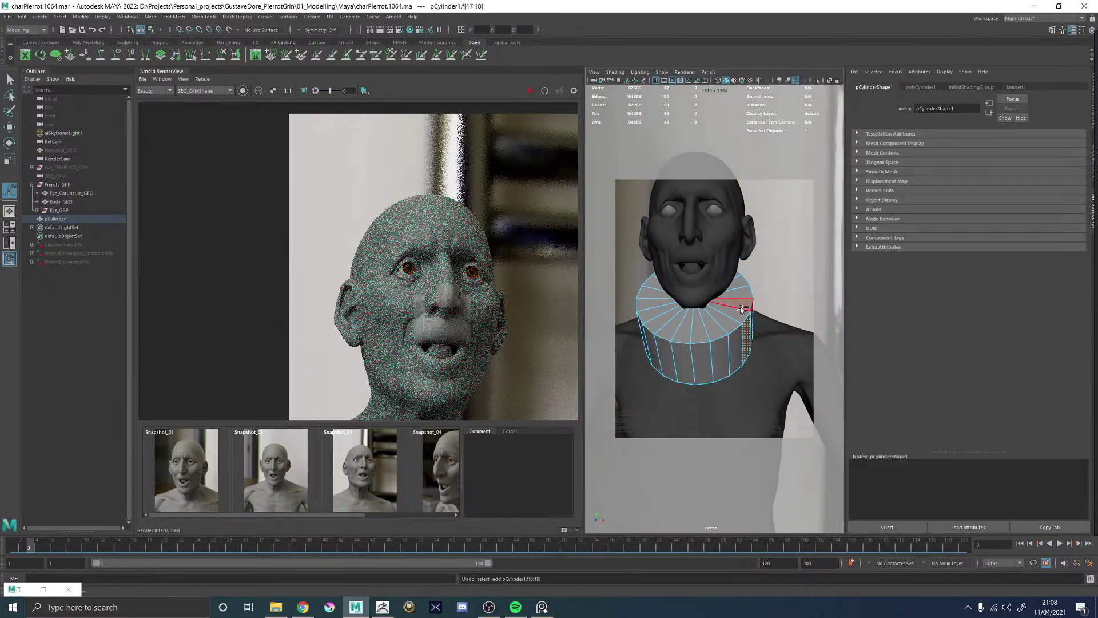
pyautogui.keyDown('alt'); pyautogui.moveTo(729, 316); pyautogui.dragTo(704, 318); pyautogui.keyUp('alt')
pyautogui.press('Delete')
# - Scale and tilt the cylinder to follow the forward slope of the neck
pyautogui.press('F8')
pyautogui.press('r')
pyautogui.keyDown('alt'); pyautogui.moveTo(712, 318); pyautogui.dragTo(710, 345); pyautogui.keyUp('alt')
pyautogui.press('w')
pyautogui.press('e')
pyautogui.moveTo(680, 281)
pyautogui.mouseDown()
pyautogui.moveTo(689, 296)
pyautogui.moveTo(668, 268)
pyautogui.moveTo(695, 303)
pyautogui.moveTo(679, 282)
pyautogui.mouseUp()
pyautogui.press('r')
pyautogui.press('e')
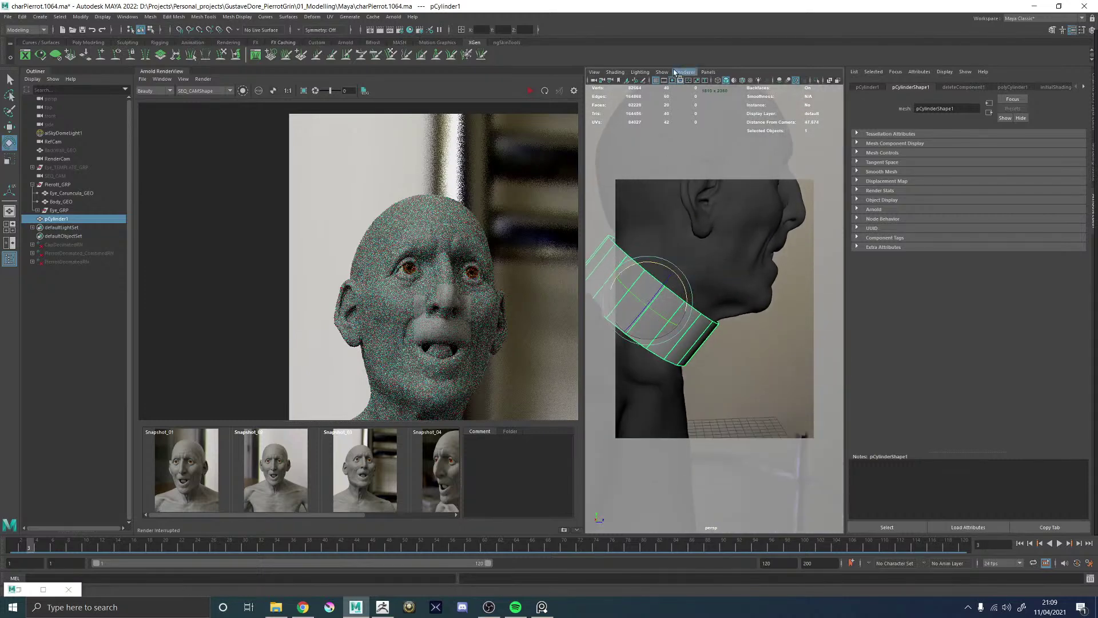
# - Fit the tilted ring closely around the base of the neck, checking it from the side and front
pyautogui.scroll(-5, 629, 256)
pyautogui.keyDown('alt'); pyautogui.moveTo(629, 256); pyautogui.dragTo(675, 258); pyautogui.keyUp('alt')
pyautogui.press('r')
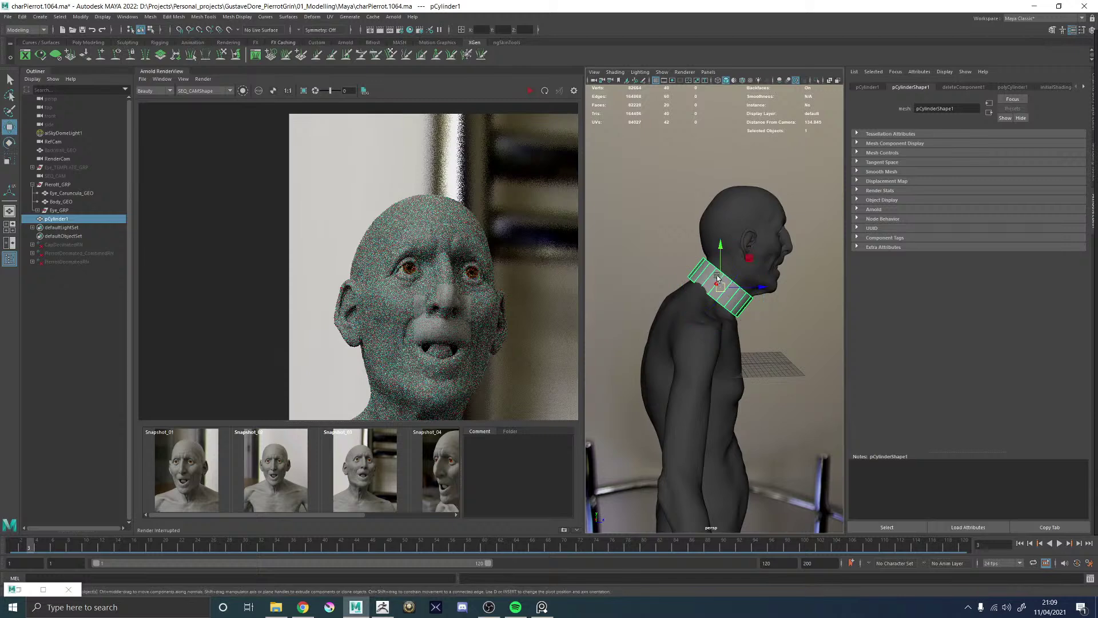
pyautogui.keyDown('alt'); pyautogui.moveTo(751, 259); pyautogui.dragTo(692, 281); pyautogui.keyUp('alt')
pyautogui.scroll(5, 689, 284)
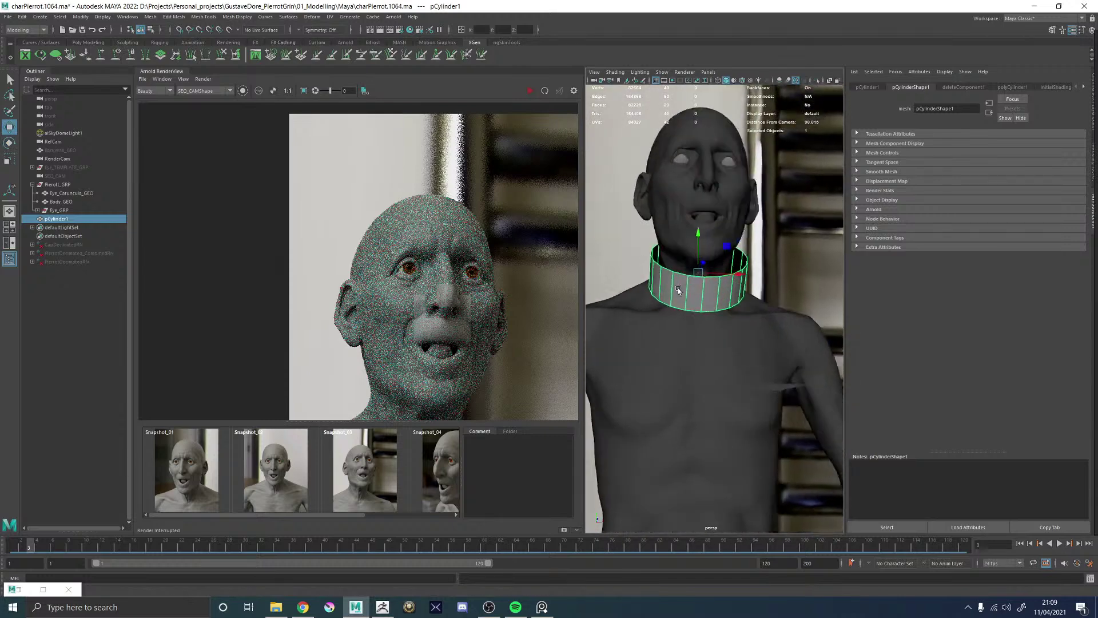
# - Set the cylinder's Subdivisions Axis to 16
pyautogui.click(1014, 87)
pyautogui.doubleClick(934, 167)
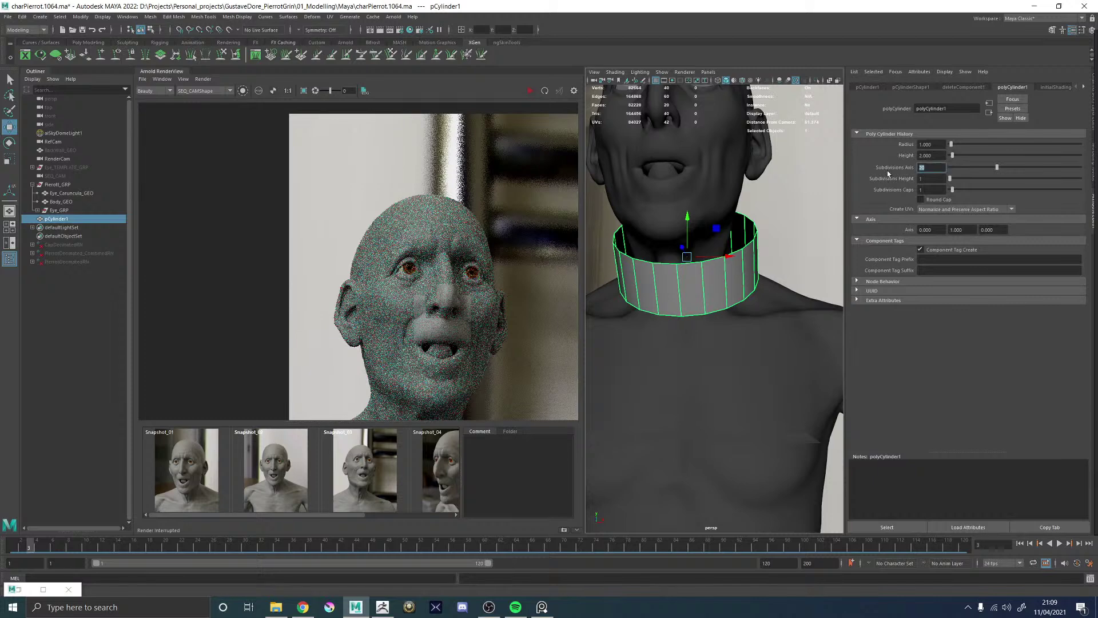
pyautogui.write('16')
pyautogui.press('Return')
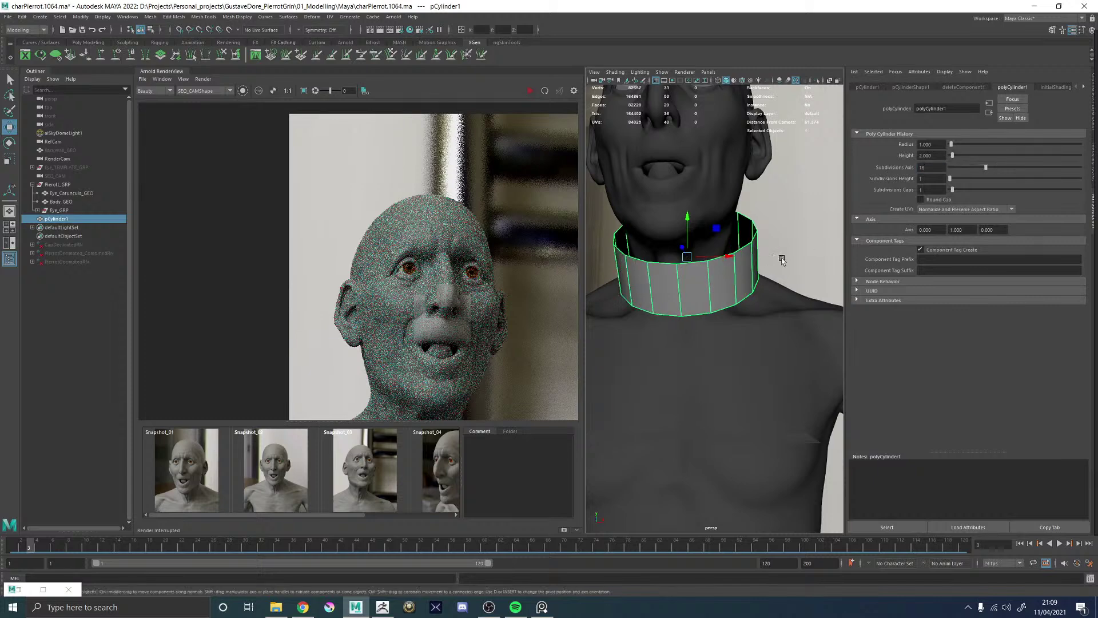
# - Delete the leftover cap faces inside the neck ring, using wireframe display to reach them
pyautogui.keyDown('alt'); pyautogui.moveTo(743, 286); pyautogui.dragTo(601, 274); pyautogui.keyUp('alt')
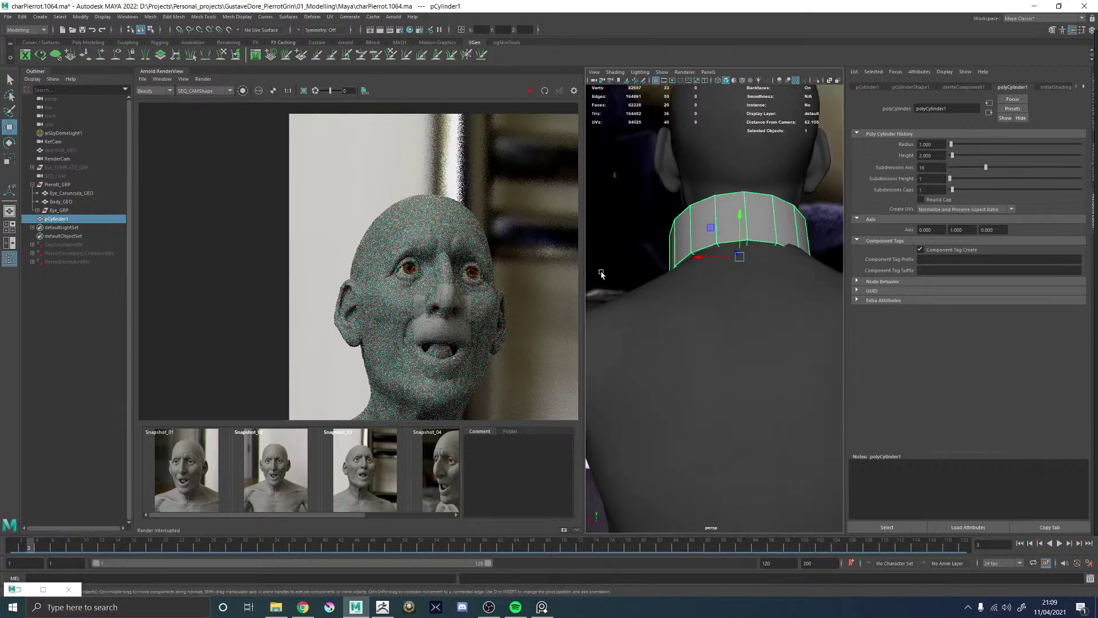
pyautogui.press('4')
pyautogui.keyDown('alt'); pyautogui.moveTo(673, 271); pyautogui.dragTo(717, 198); pyautogui.keyUp('alt')
pyautogui.moveTo(718, 197); pyautogui.dragTo(722, 222, button='right')
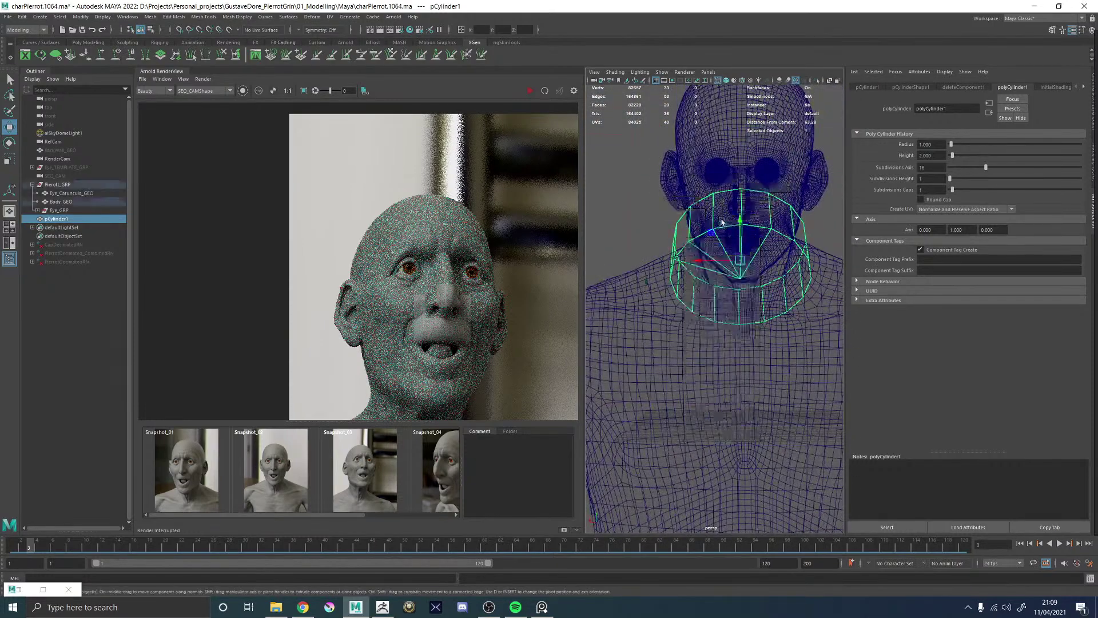
pyautogui.press('F8')
pyautogui.click(679, 221)
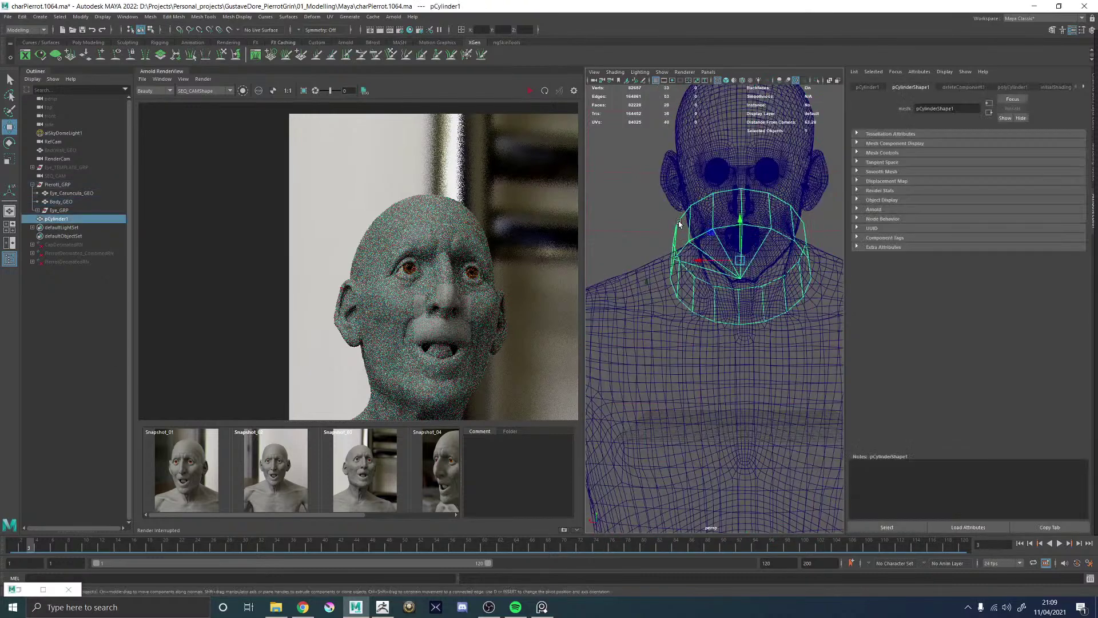
pyautogui.rightClick(680, 223)
pyautogui.click(679, 244)
pyautogui.moveTo(689, 229); pyautogui.dragTo(749, 279)
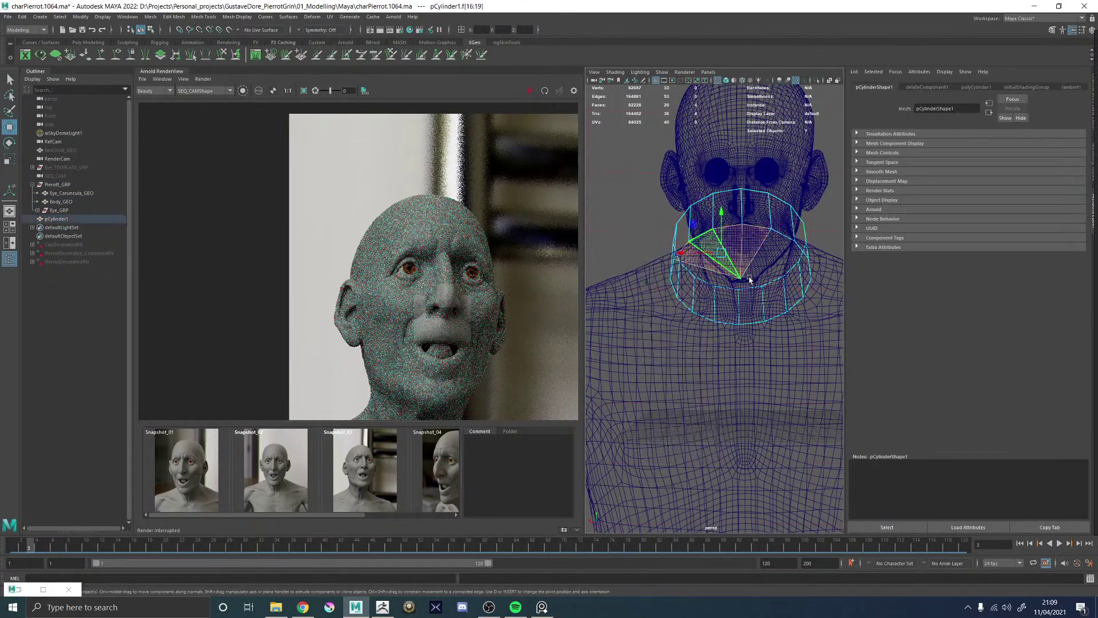
pyautogui.press('Delete')
pyautogui.press('F8')
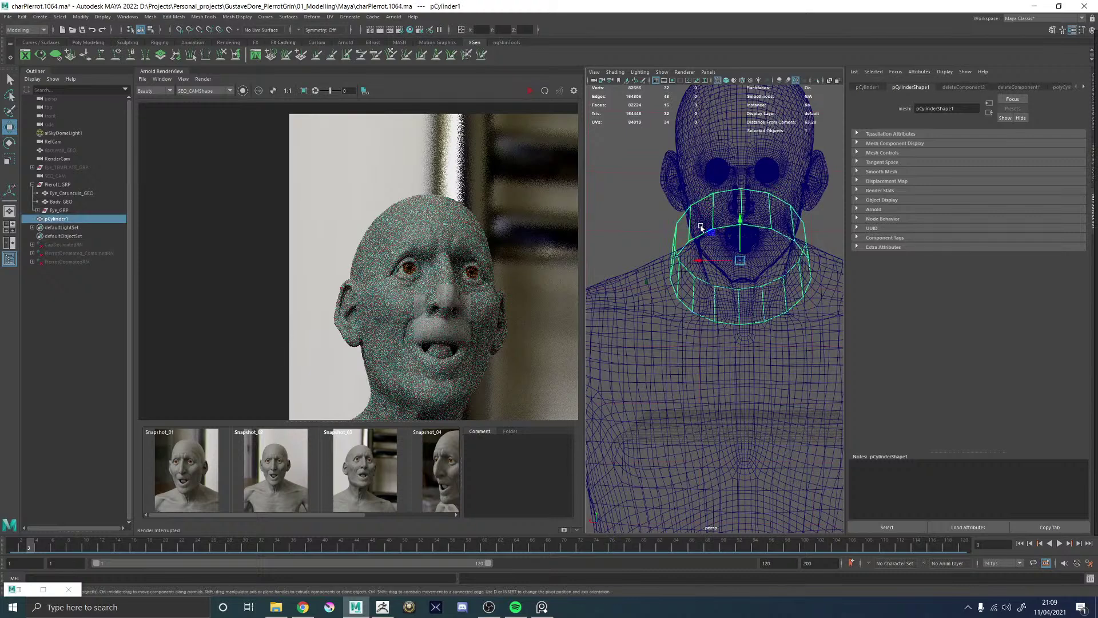
# - Return to shaded display and extrude all the ring's side faces outward with a local Z translate of 6.433
pyautogui.press('5')
pyautogui.moveTo(681, 230)
pyautogui.keyDown('alt'); pyautogui.mouseDown()
pyautogui.moveTo(665, 230)
pyautogui.moveTo(737, 236)
pyautogui.mouseUp(); pyautogui.keyUp('alt')
pyautogui.press('F11')
pyautogui.doubleClick(733, 238)
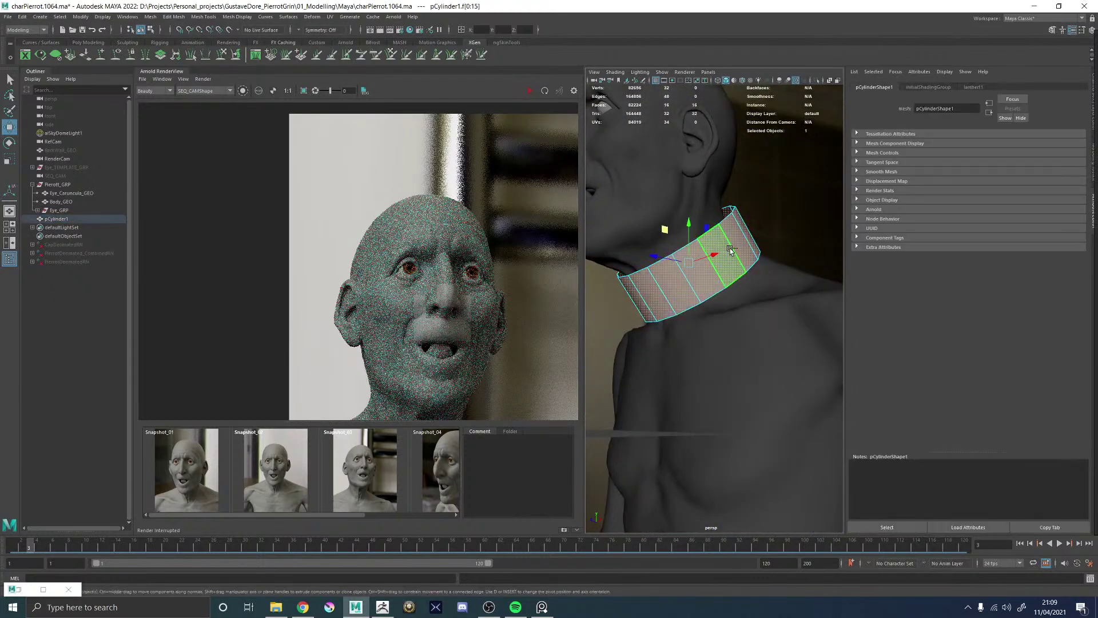
pyautogui.keyDown('shift'); pyautogui.moveTo(723, 257); pyautogui.dragTo(786, 278, button='right'); pyautogui.keyUp('shift')
pyautogui.keyDown('alt'); pyautogui.moveTo(786, 278); pyautogui.dragTo(849, 216); pyautogui.keyUp('alt')
pyautogui.keyDown('alt'); pyautogui.moveTo(743, 229); pyautogui.dragTo(675, 234); pyautogui.keyUp('alt')
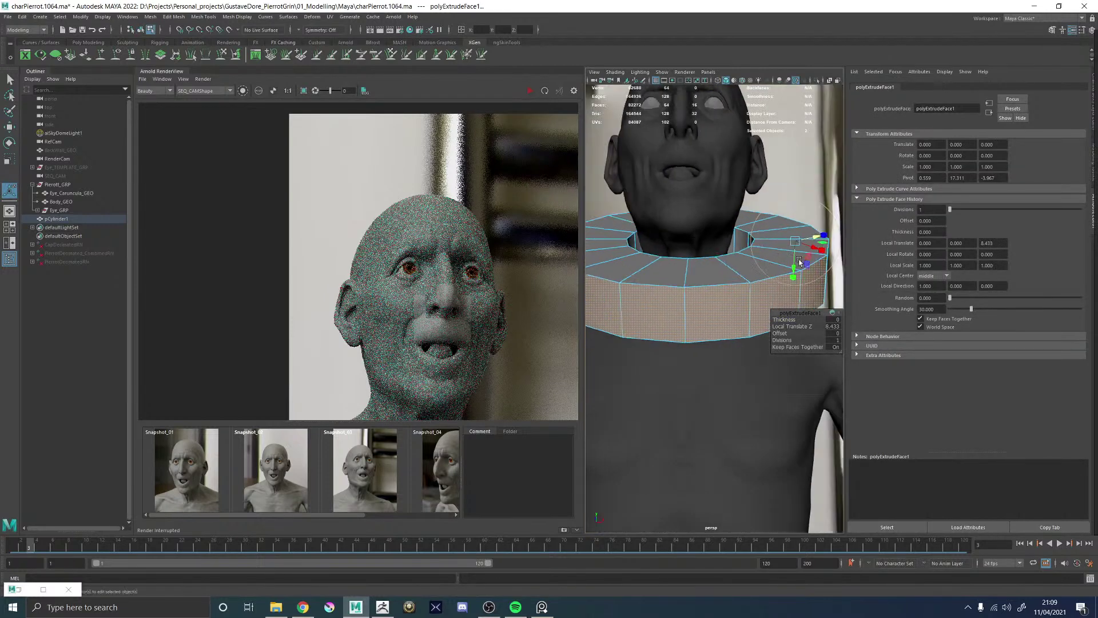
pyautogui.keyDown('alt'); pyautogui.moveTo(674, 235); pyautogui.dragTo(652, 269, button='right'); pyautogui.keyUp('alt')
pyautogui.keyDown('alt'); pyautogui.moveTo(652, 269); pyautogui.dragTo(667, 287); pyautogui.keyUp('alt')
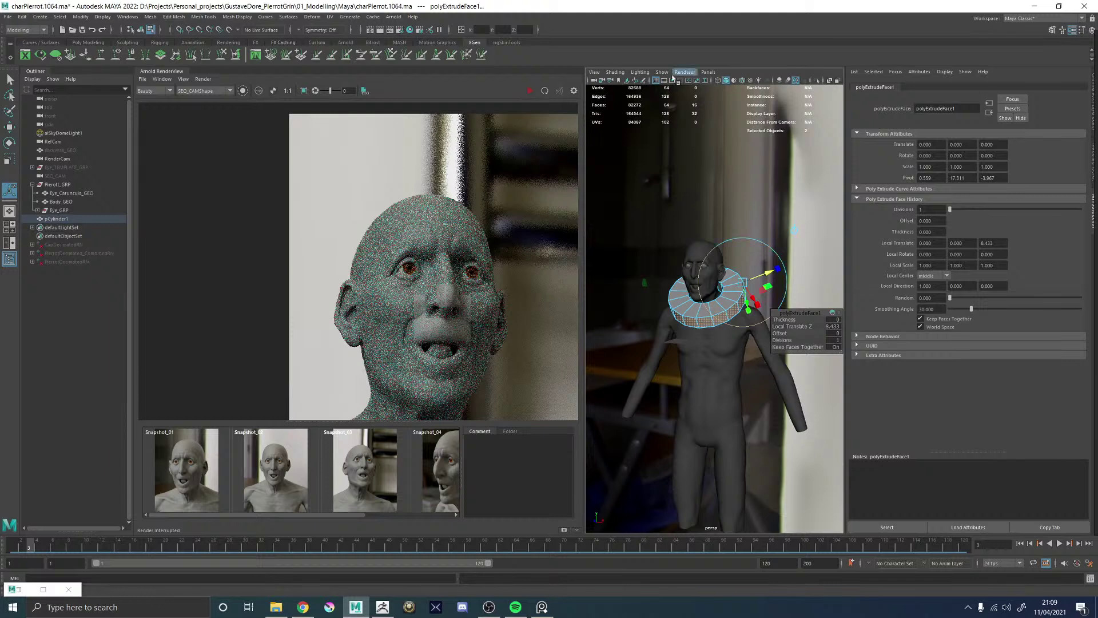
# - Look through RefCam in an enlarged viewport and widen the collar extrusion to about 10.03 against the painting in wireframe
pyautogui.click(717, 73)
pyautogui.moveTo(744, 81)
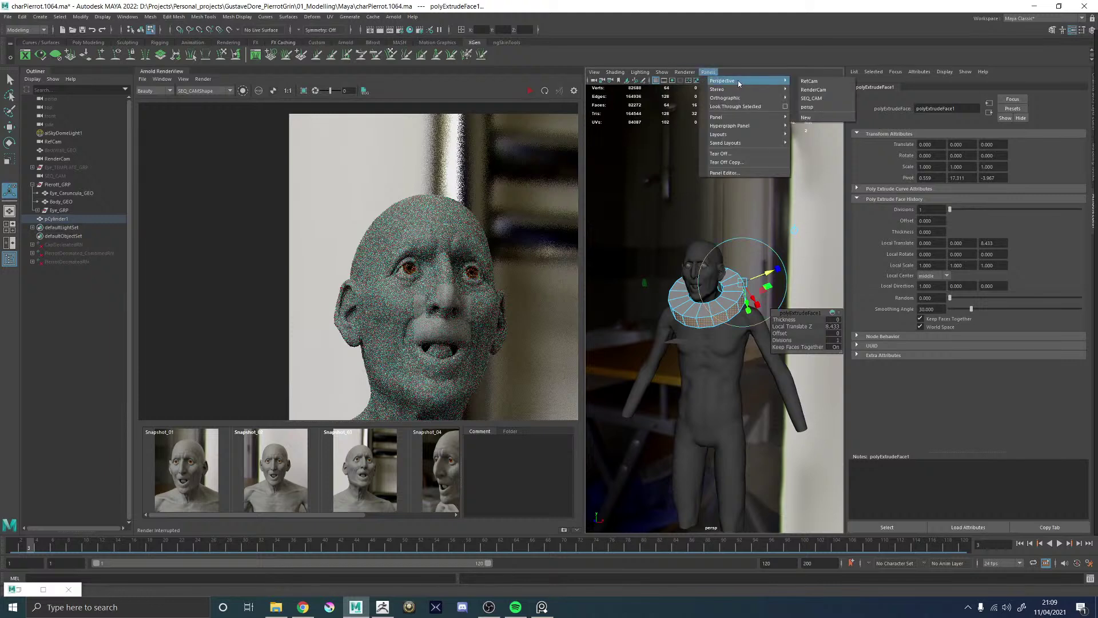
pyautogui.click(810, 82)
pyautogui.doubleClick(170, 73)
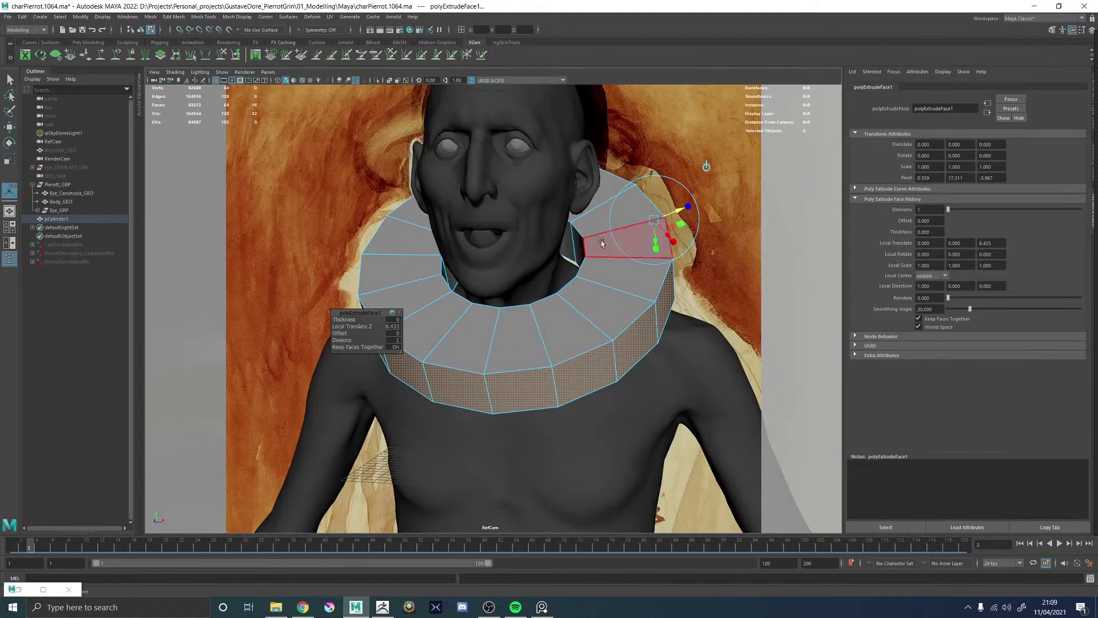
pyautogui.moveTo(675, 212); pyautogui.dragTo(686, 204)
pyautogui.press('4')
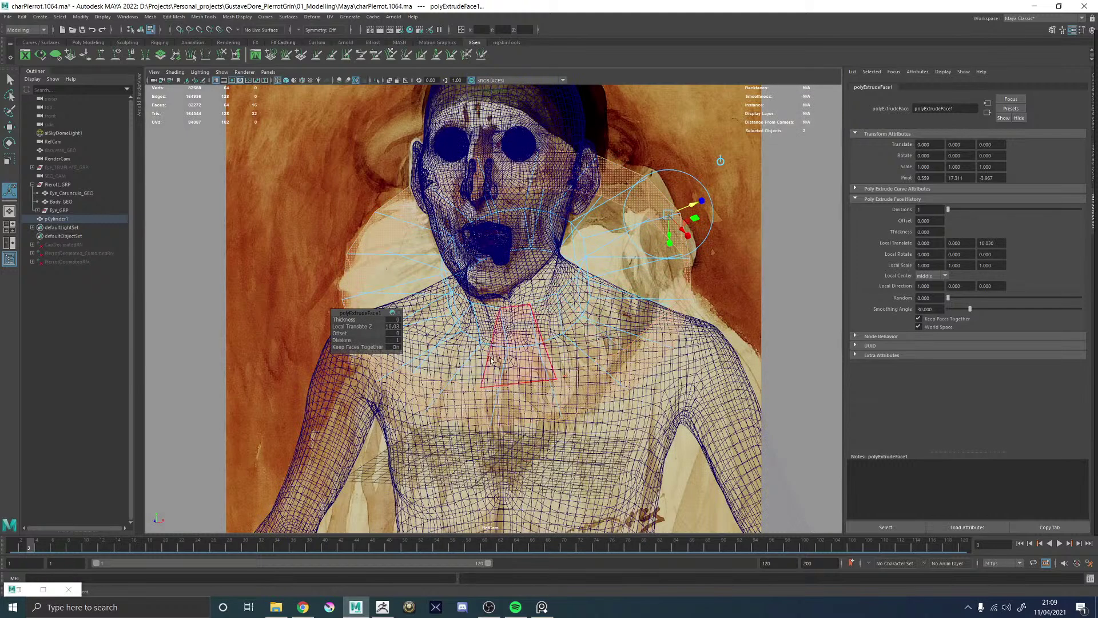
# - Select the collar's ring of inner faces and adjust its scale and position around the neck
pyautogui.moveTo(576, 254)
pyautogui.mouseDown(button='right')
pyautogui.moveTo(578, 233)
pyautogui.moveTo(563, 240)
pyautogui.mouseUp(button='right')
pyautogui.press('r')
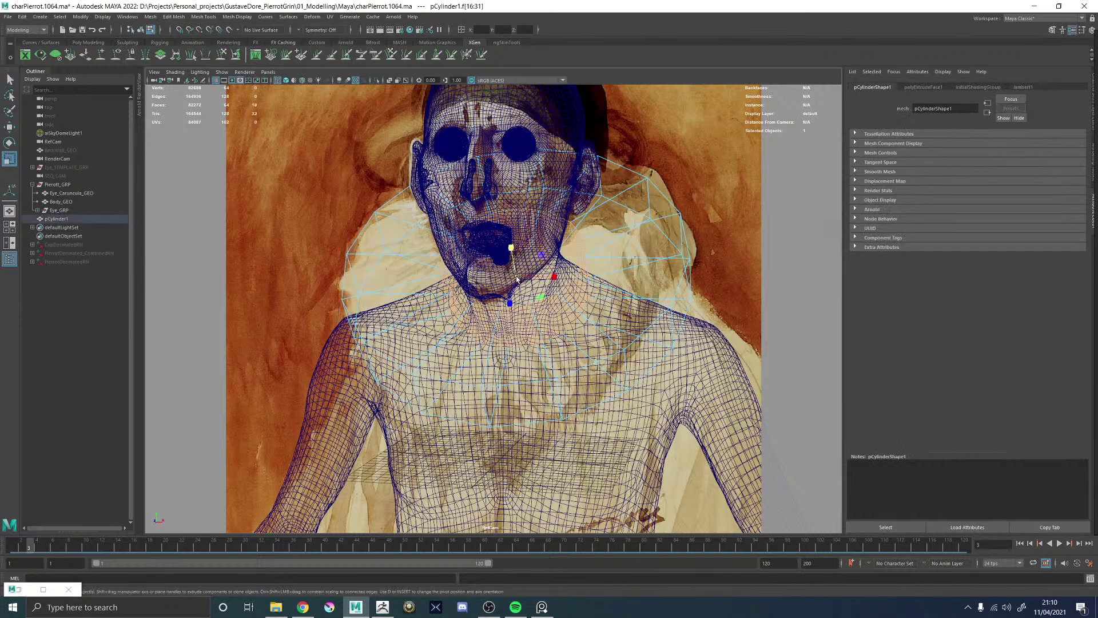
pyautogui.press('w')
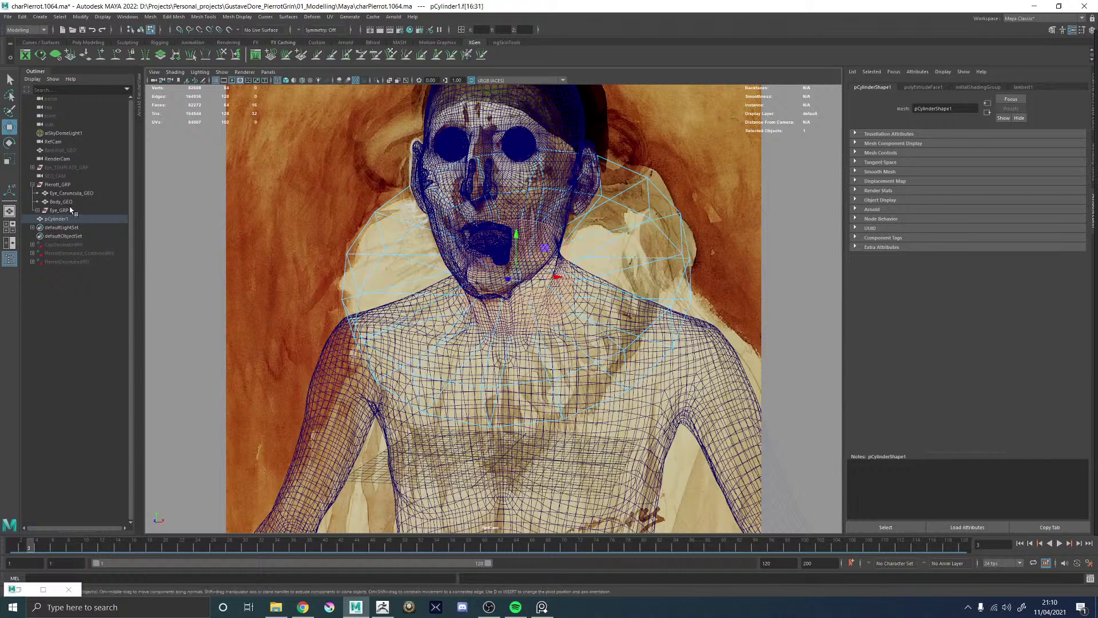
# - Temporarily hide Pierott_GRP to adjust the collar's inner faces against the painted ruff
pyautogui.click(57, 184)
pyautogui.press('h')
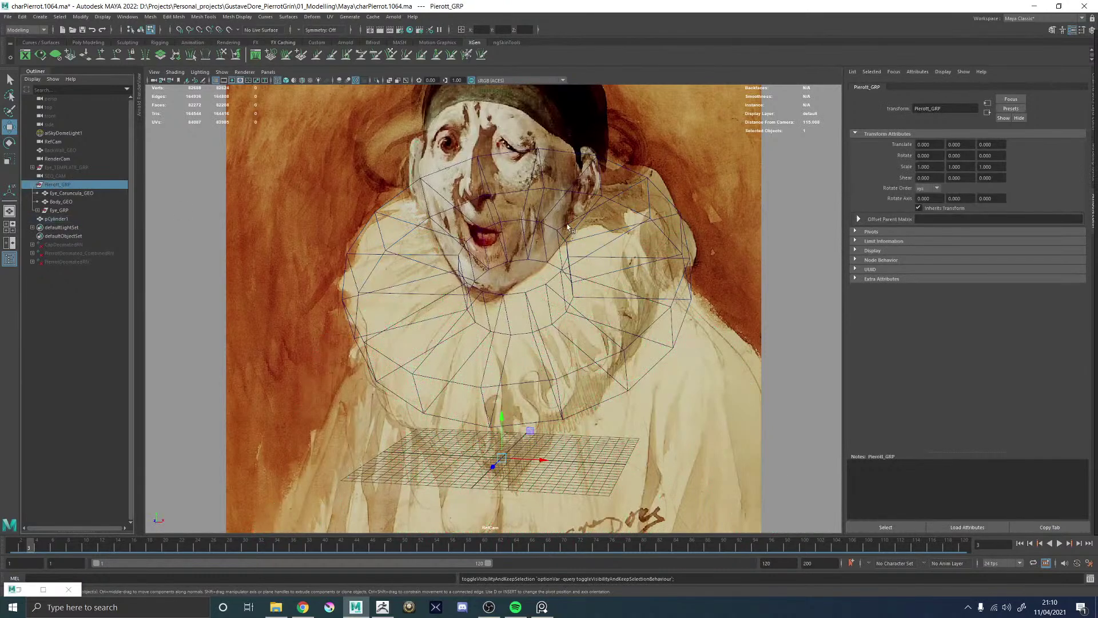
pyautogui.moveTo(563, 261); pyautogui.dragTo(584, 247, button='right')
pyautogui.click(565, 242)
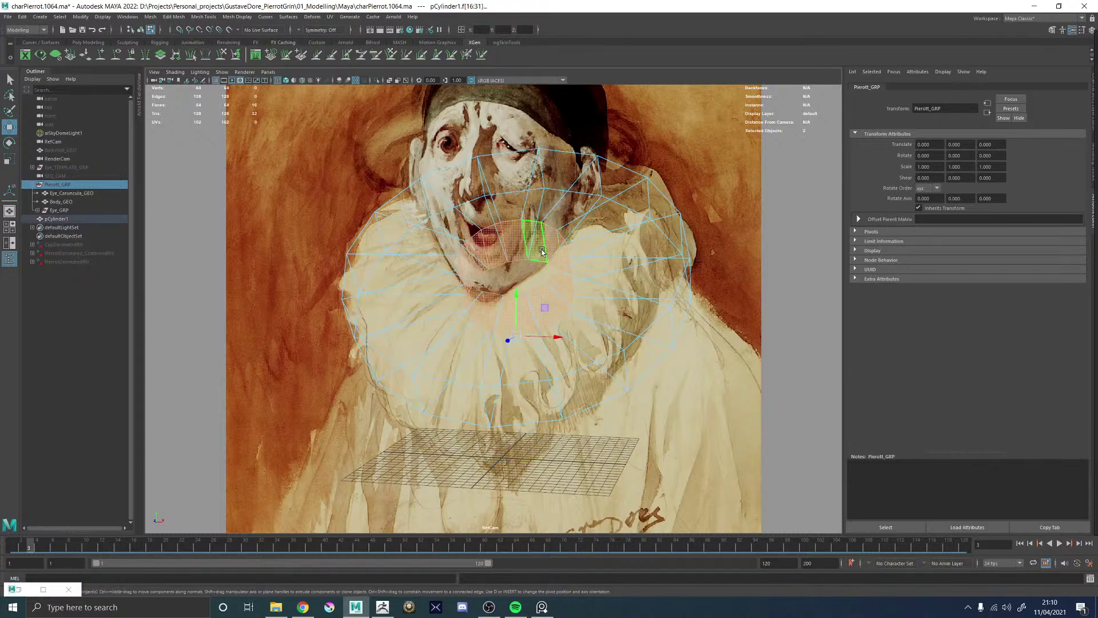
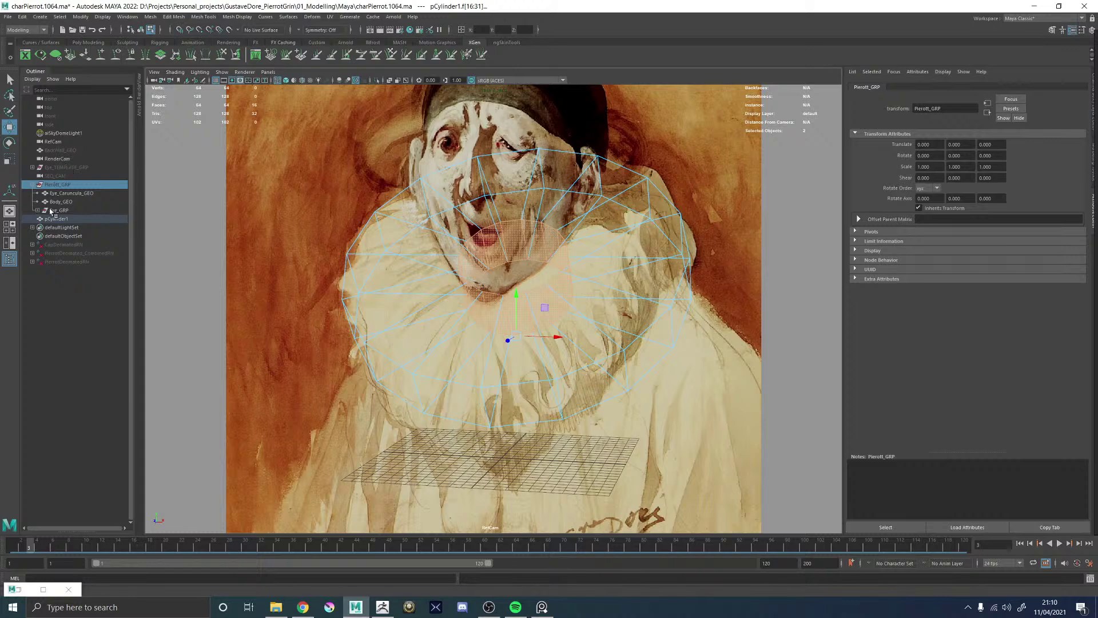
pyautogui.click(56, 187)
pyautogui.press('h')
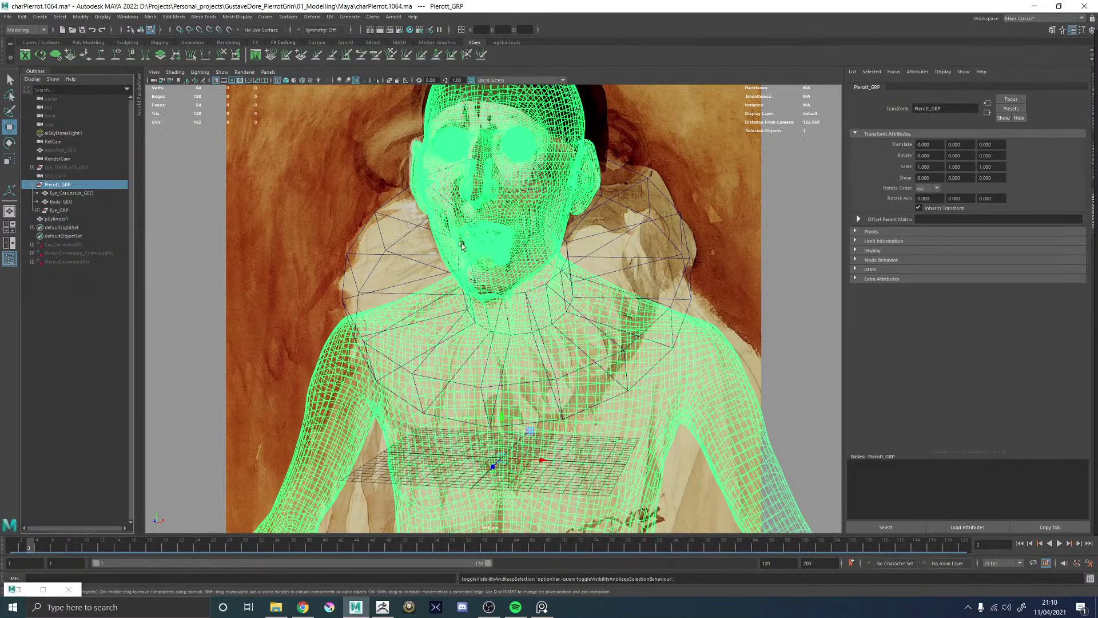
# - Switch the enlarged viewport back to the persp camera
pyautogui.press('space')
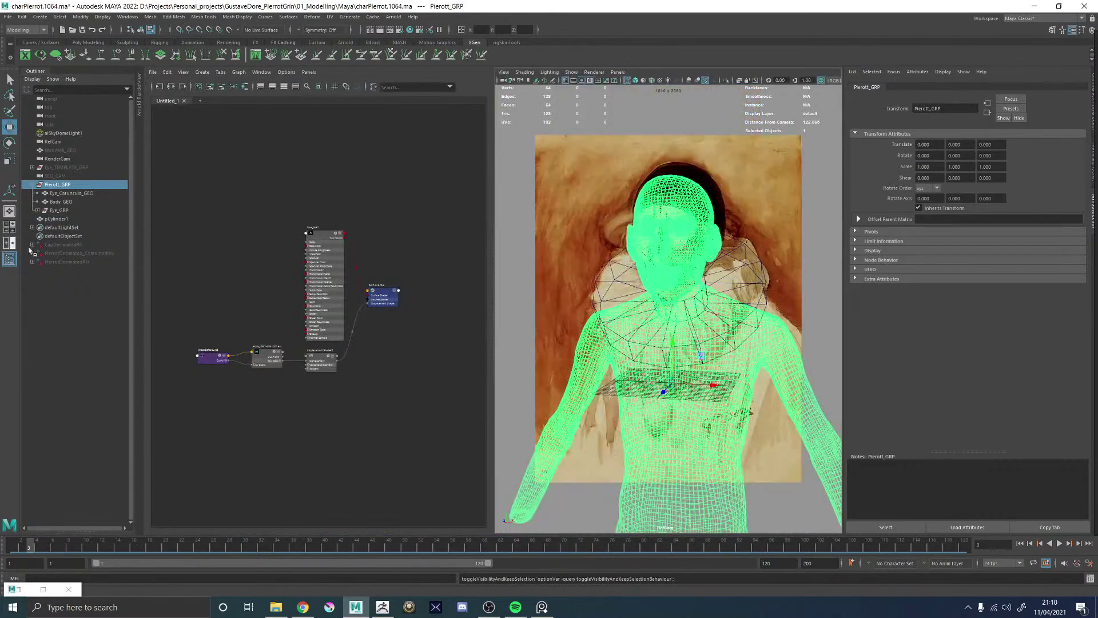
pyautogui.click(308, 72)
pyautogui.moveTo(323, 83)
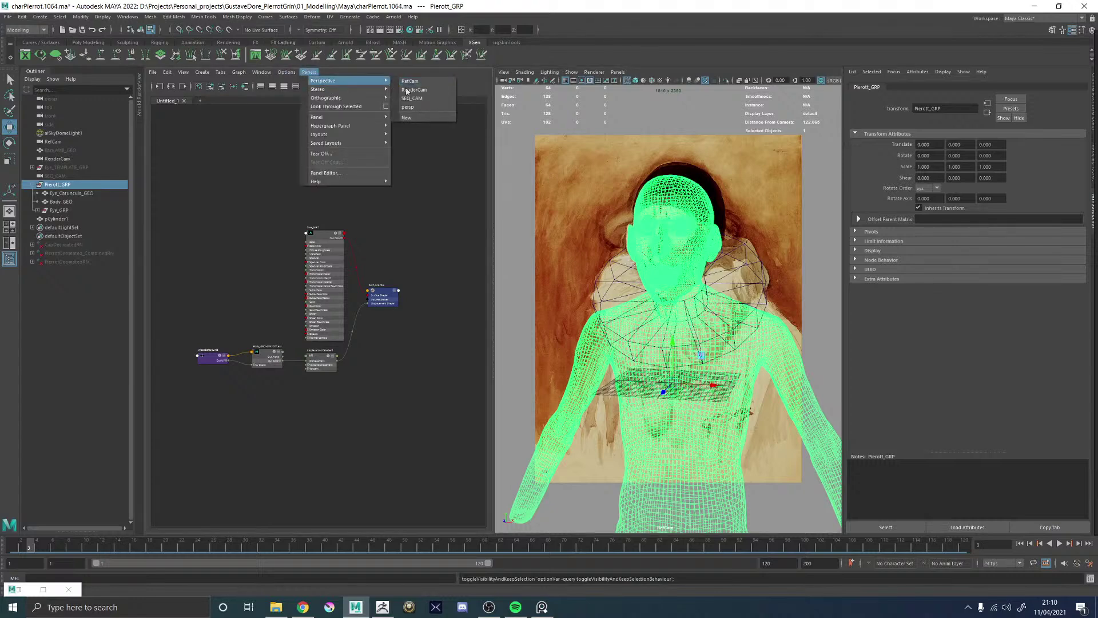
pyautogui.click(404, 107)
pyautogui.press('space')
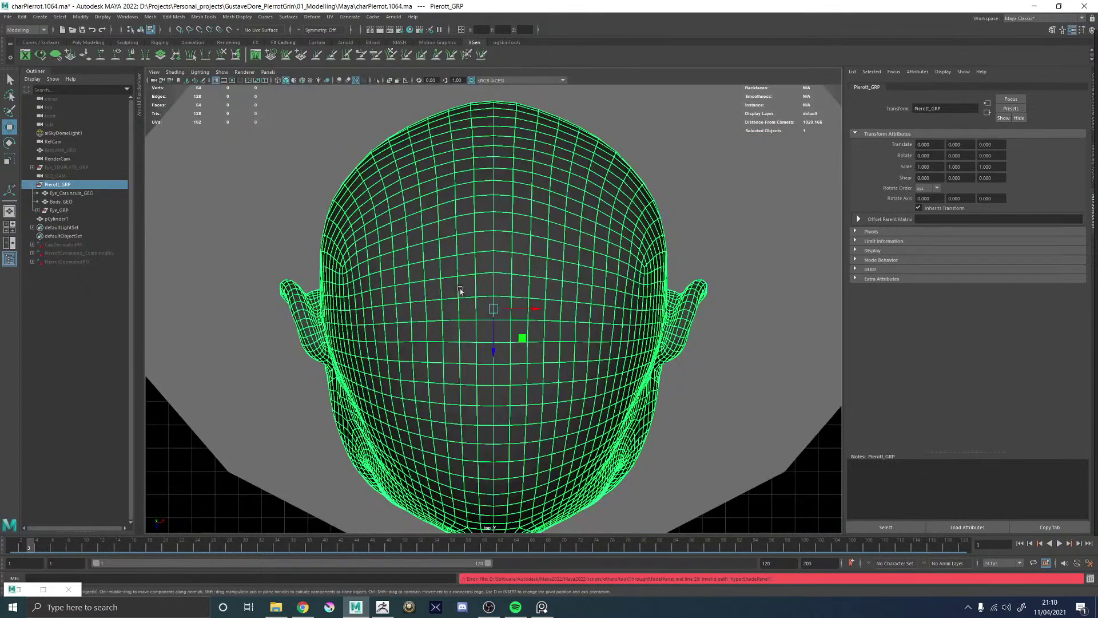
pyautogui.click(268, 72)
pyautogui.moveTo(320, 81)
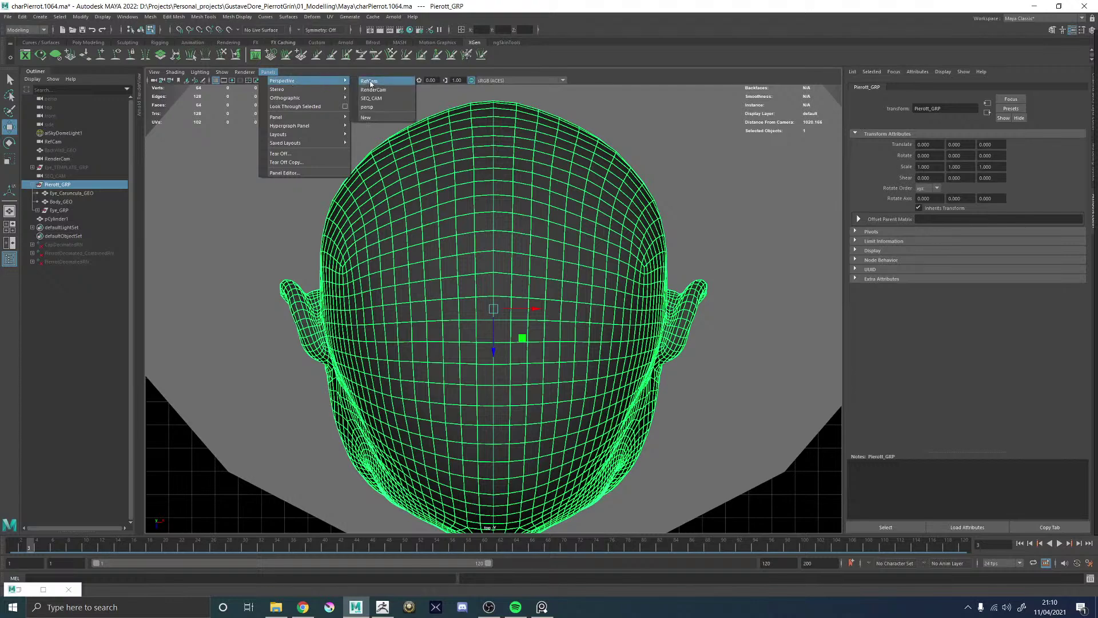
pyautogui.click(370, 108)
# - Select the whole collar and reduce its backward tilt around the neck, rotating it to about 24.332 in X
pyautogui.keyDown('alt'); pyautogui.moveTo(487, 216); pyautogui.dragTo(419, 224); pyautogui.keyUp('alt')
pyautogui.keyDown('alt'); pyautogui.moveTo(419, 224); pyautogui.dragTo(490, 231, button='right'); pyautogui.keyUp('alt')
pyautogui.press('e')
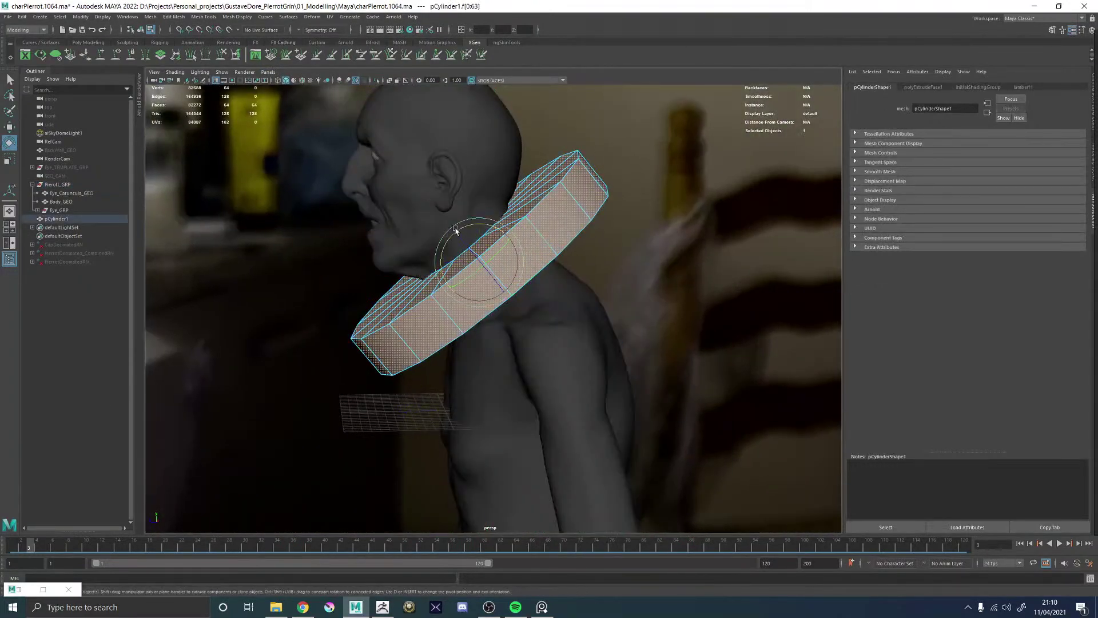
pyautogui.moveTo(455, 229); pyautogui.dragTo(574, 238)
pyautogui.hotkey('ctrl', 'z')
pyautogui.moveTo(548, 318); pyautogui.dragTo(570, 305, button='right')
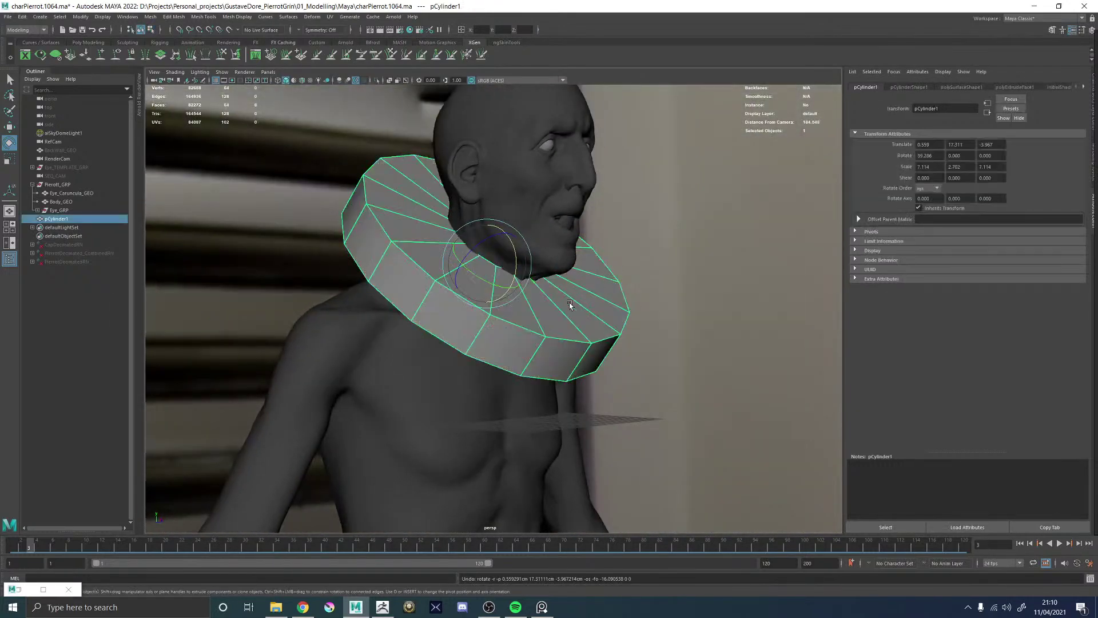
pyautogui.moveTo(509, 245); pyautogui.dragTo(536, 333)
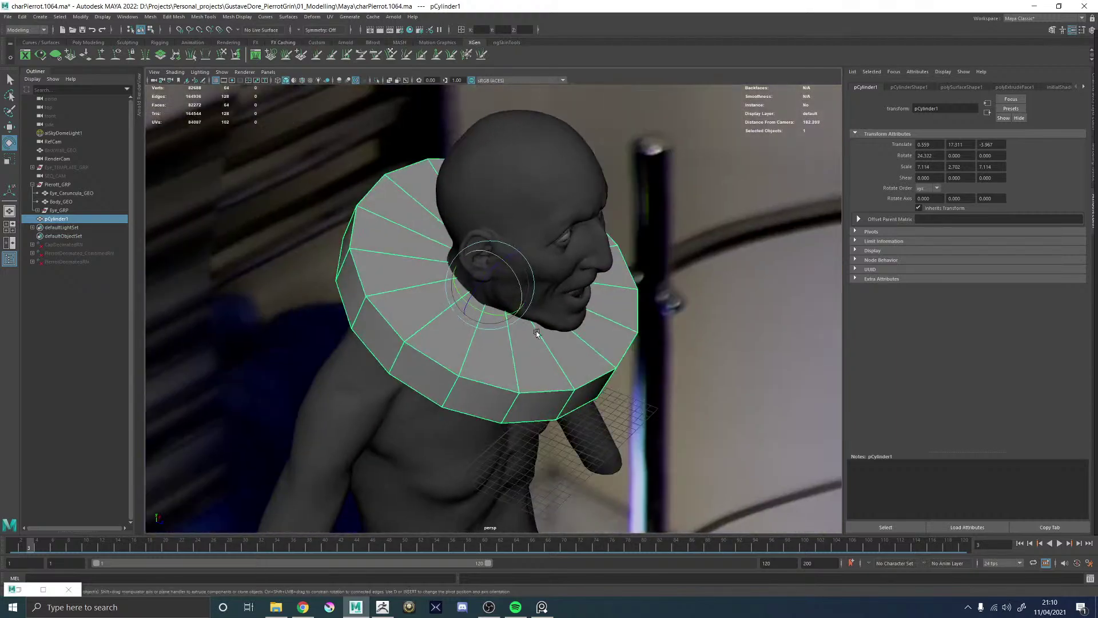
# - Select the collar's full ring of inner faces in wireframe, shift it around the neck, and return to shaded display
pyautogui.moveTo(584, 348); pyautogui.dragTo(566, 347, button='right')
pyautogui.press('4')
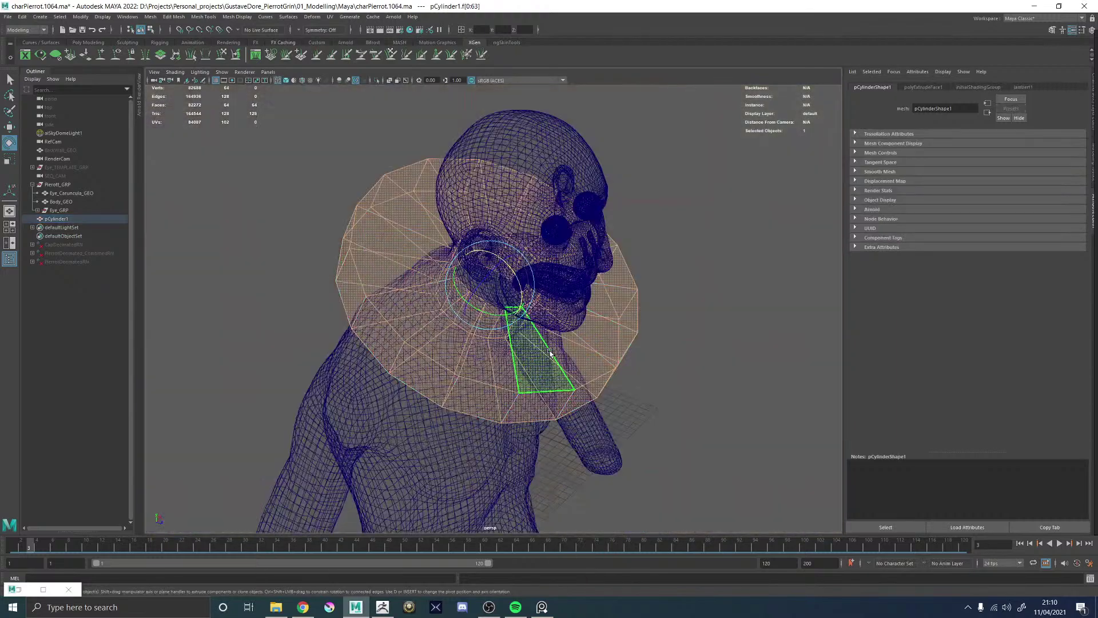
pyautogui.click(463, 393)
pyautogui.keyDown('alt'); pyautogui.moveTo(463, 393); pyautogui.dragTo(503, 343); pyautogui.keyUp('alt')
pyautogui.click(479, 217)
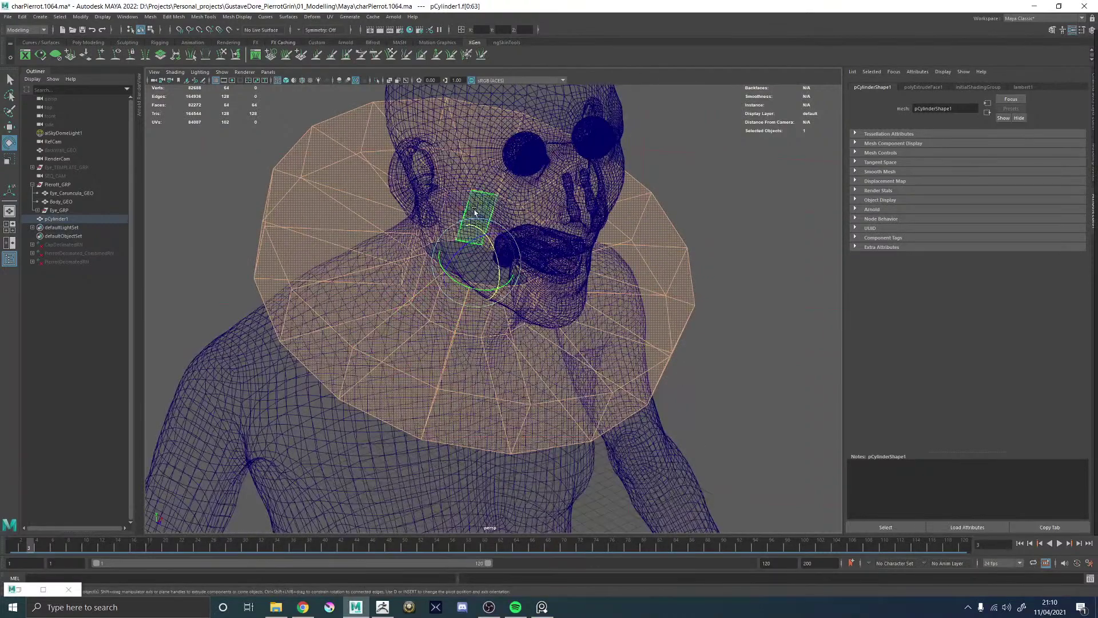
pyautogui.hotkey('ctrl', 'e')
pyautogui.press('q')
pyautogui.keyDown('shift'); pyautogui.doubleClick(509, 213); pyautogui.keyUp('shift')
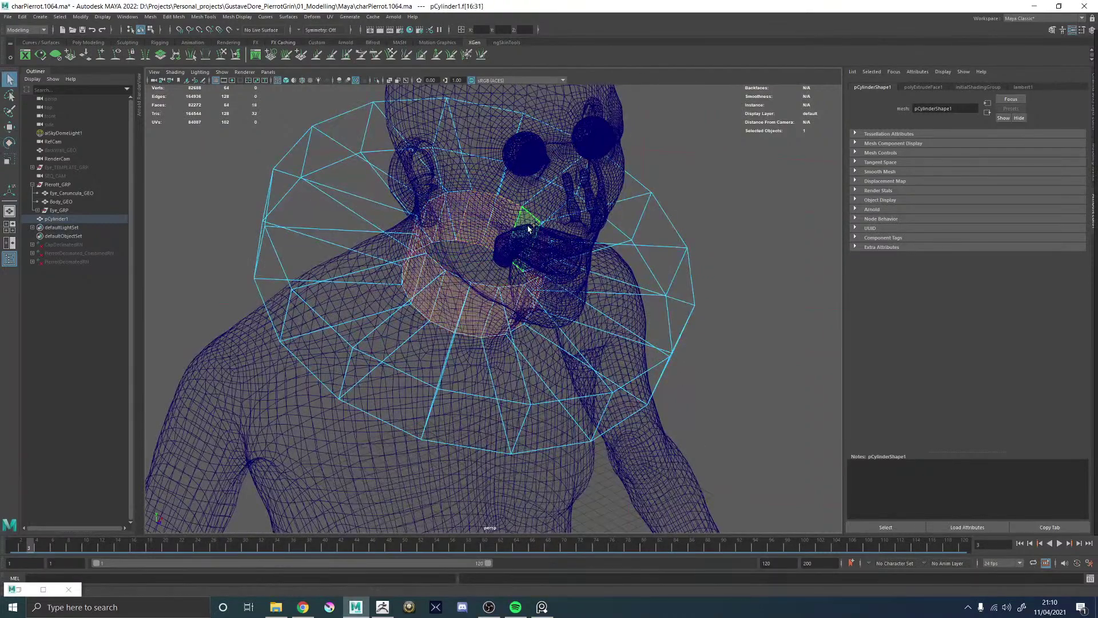
pyautogui.press('w')
pyautogui.moveTo(498, 246)
pyautogui.mouseDown()
pyautogui.moveTo(511, 246)
pyautogui.moveTo(460, 252)
pyautogui.moveTo(563, 240)
pyautogui.moveTo(532, 262)
pyautogui.mouseUp()
pyautogui.press('5')
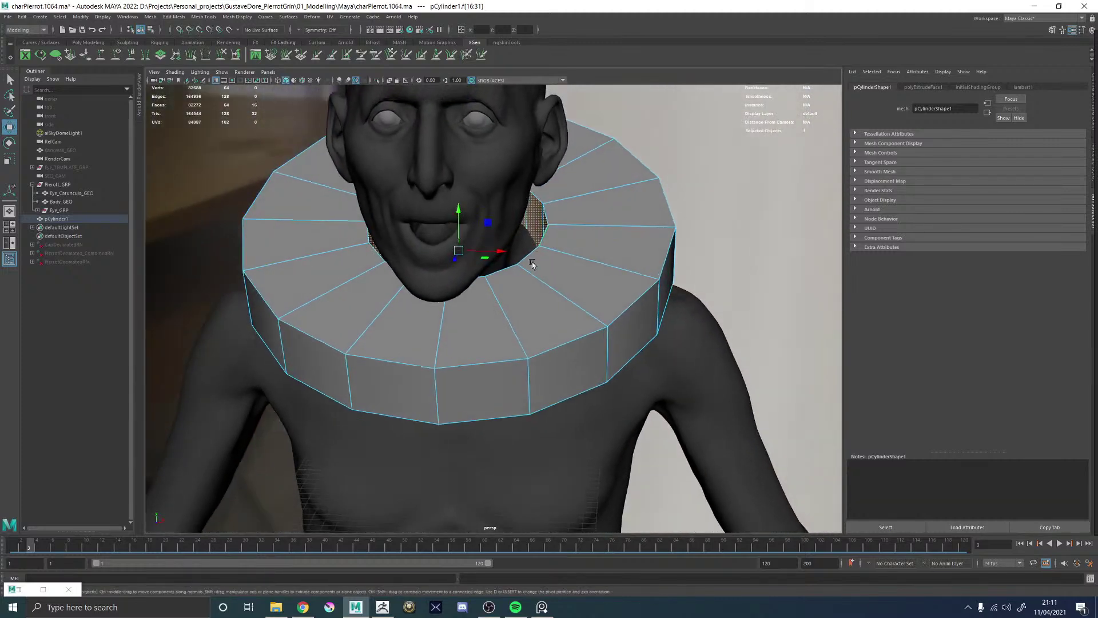
# - Enable Topology symmetry on the collar using the vertical edge at the centre of its front rim
pyautogui.moveTo(444, 370); pyautogui.dragTo(447, 314, button='right')
pyautogui.click(443, 396)
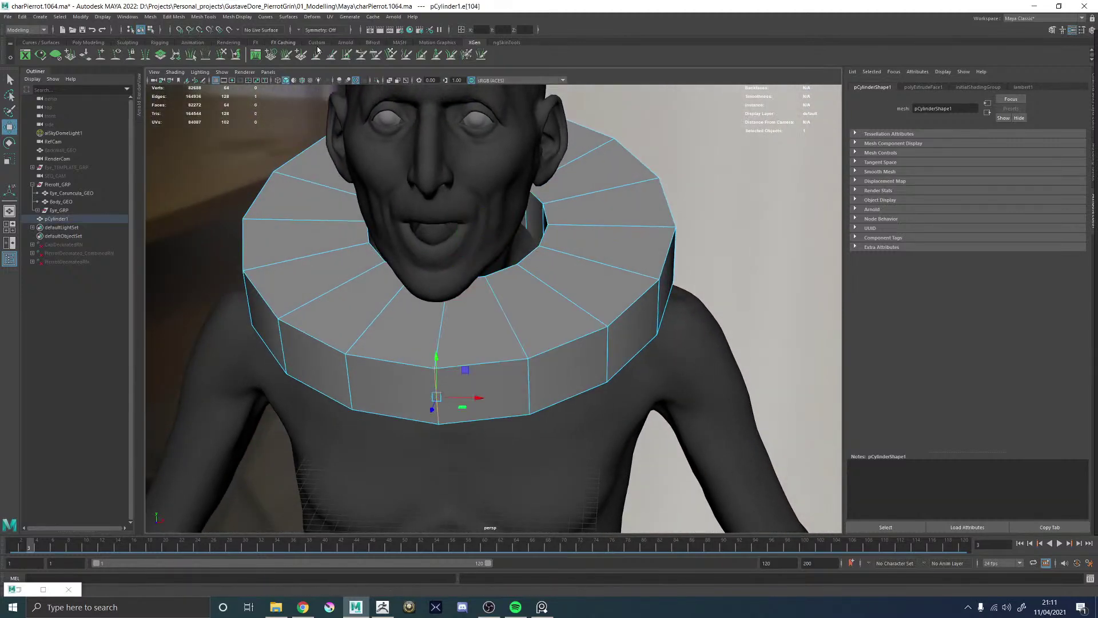
pyautogui.click(293, 30)
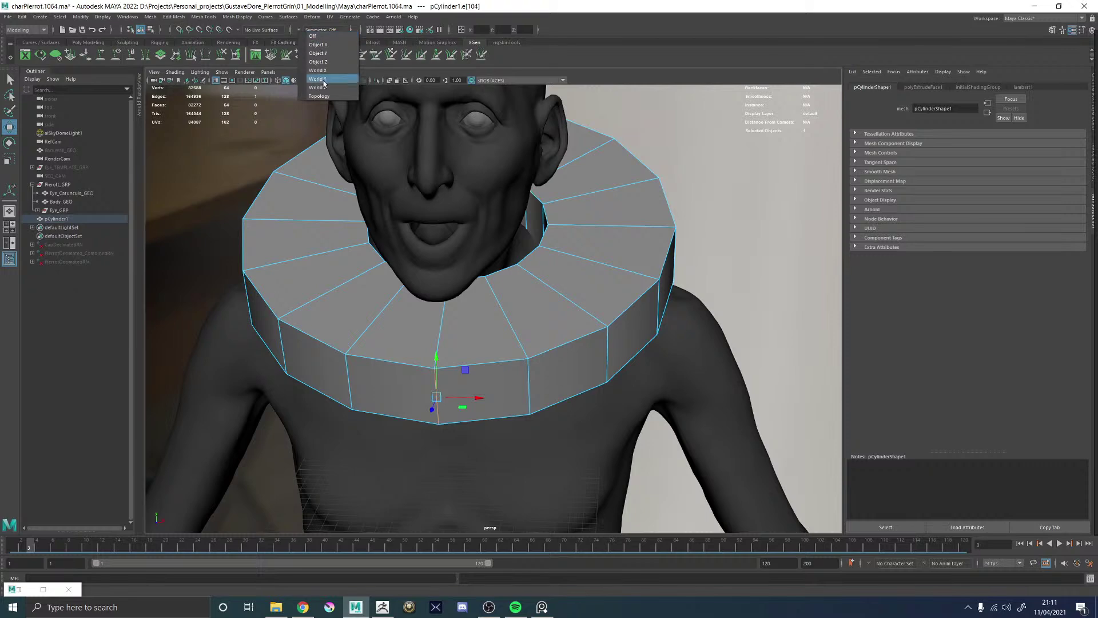
pyautogui.click(329, 97)
pyautogui.keyDown('alt'); pyautogui.moveTo(549, 246); pyautogui.dragTo(573, 241); pyautogui.keyUp('alt')
pyautogui.keyDown('alt'); pyautogui.moveTo(554, 202); pyautogui.dragTo(572, 204); pyautogui.keyUp('alt')
# - Switch to face selection and select the mirrored inner faces of the collar at the sides of the neck
pyautogui.moveTo(552, 200); pyautogui.dragTo(546, 235, button='right')
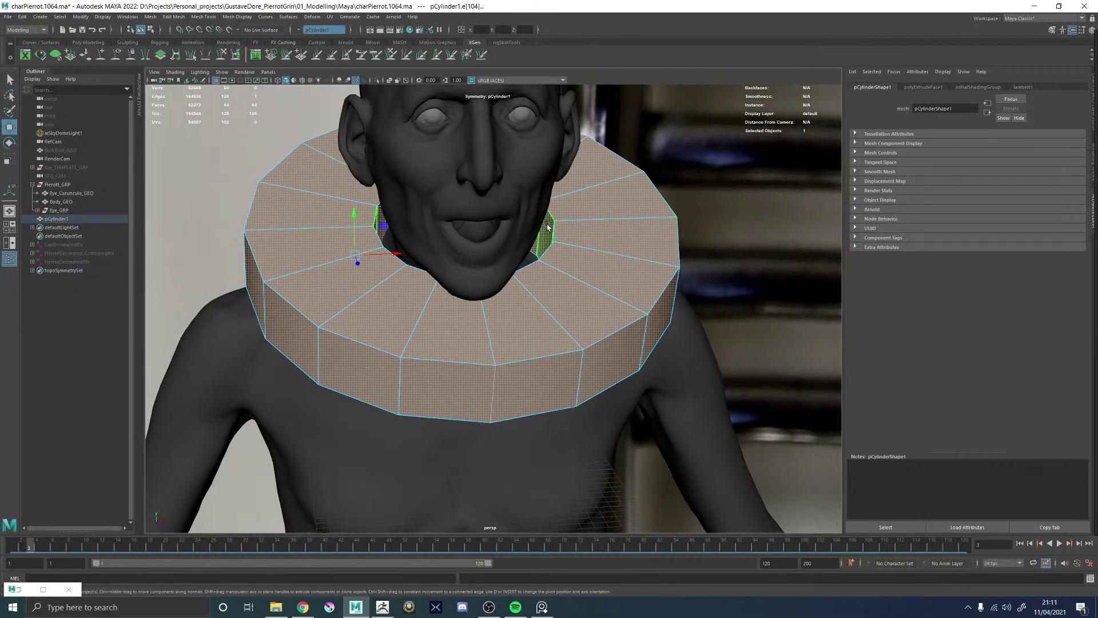
pyautogui.click(546, 232)
pyautogui.keyDown('alt'); pyautogui.moveTo(546, 236); pyautogui.dragTo(608, 239); pyautogui.keyUp('alt')
pyautogui.click(563, 238)
pyautogui.keyDown('alt'); pyautogui.moveTo(539, 262); pyautogui.dragTo(515, 269); pyautogui.keyUp('alt')
pyautogui.scroll(3, 563, 293)
pyautogui.scroll(-3, 563, 292)
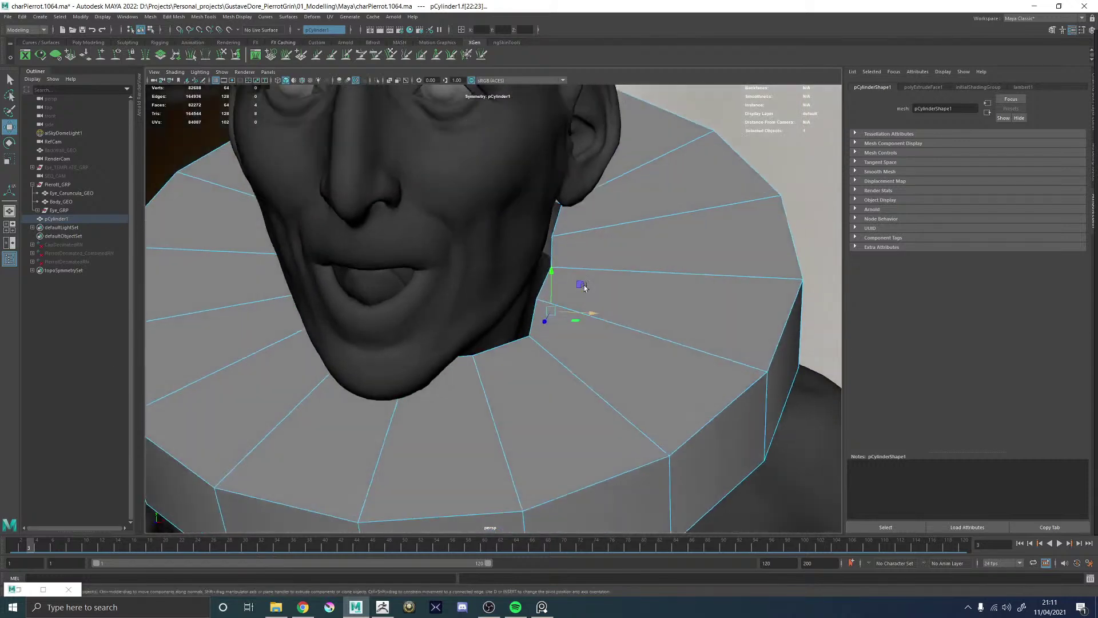
# - Select the mirrored inner edges of the collar beside the neck and slide them along the surface to open the neck hole
pyautogui.click(571, 238)
pyautogui.keyDown('alt'); pyautogui.moveTo(572, 238); pyautogui.dragTo(525, 289); pyautogui.keyUp('alt')
pyautogui.scroll(2, 534, 211)
pyautogui.click(579, 226)
pyautogui.click(563, 235)
pyautogui.keyDown('alt'); pyautogui.moveTo(525, 288); pyautogui.dragTo(789, 431, button='right'); pyautogui.keyUp('alt')
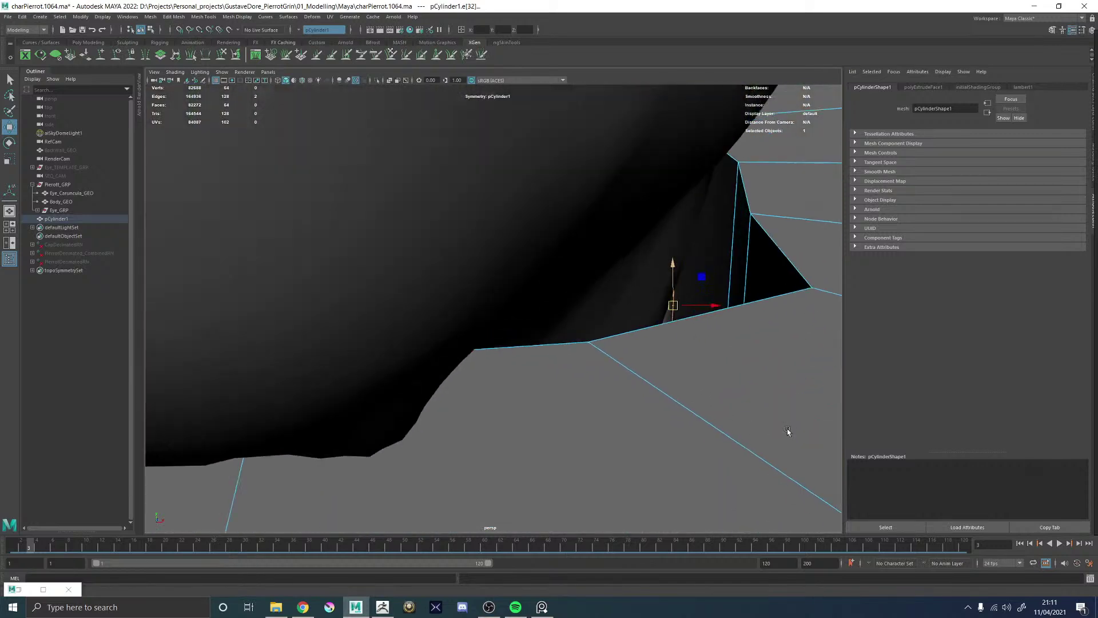
pyautogui.keyDown('alt'); pyautogui.moveTo(658, 314); pyautogui.dragTo(506, 339, button='middle'); pyautogui.keyUp('alt')
pyautogui.click(552, 309)
pyautogui.keyDown('alt'); pyautogui.moveTo(677, 313); pyautogui.dragTo(564, 268, button='right'); pyautogui.keyUp('alt')
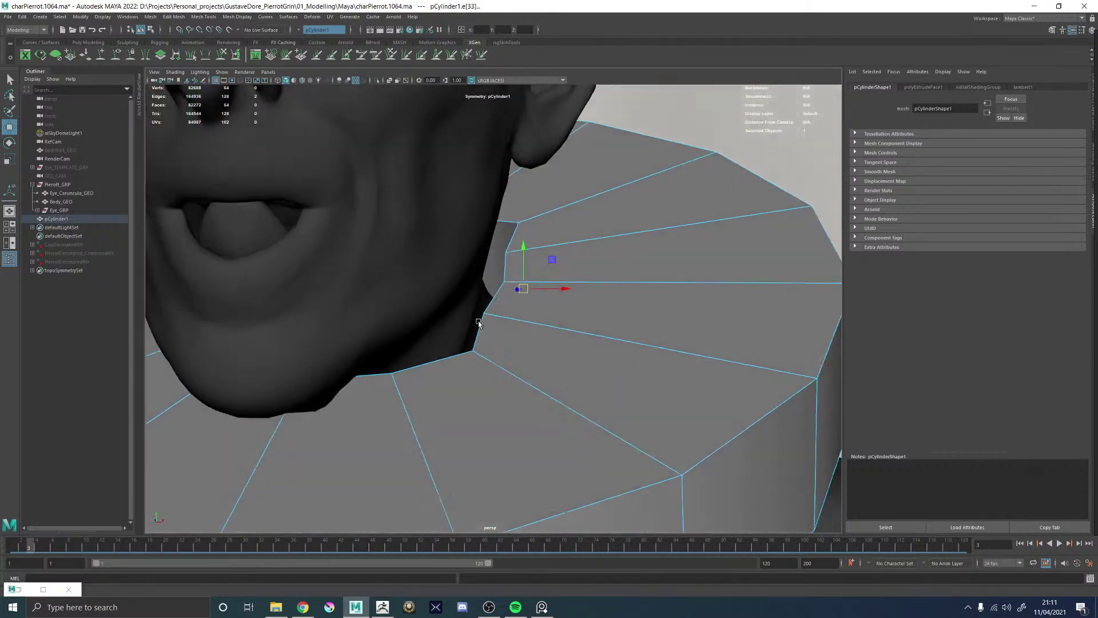
pyautogui.keyDown('alt'); pyautogui.moveTo(563, 269); pyautogui.dragTo(515, 314); pyautogui.keyUp('alt')
pyautogui.keyDown('ctrl'); pyautogui.keyDown('shift'); pyautogui.moveTo(515, 314); pyautogui.dragTo(555, 321, button='middle'); pyautogui.keyUp('shift'); pyautogui.keyUp('ctrl')
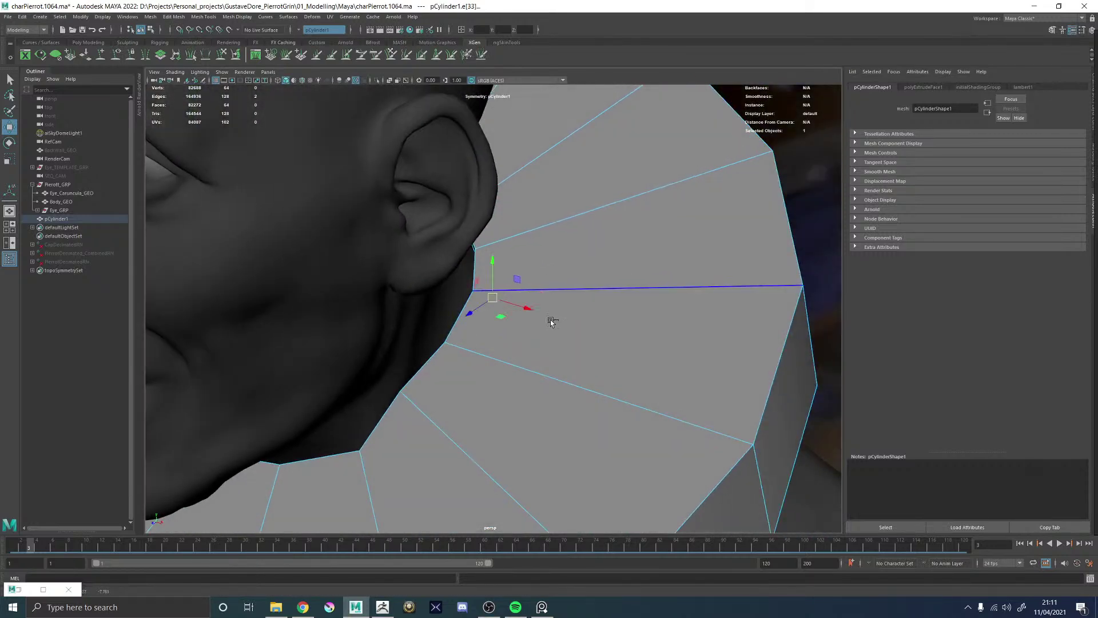
# - Try adjusting the edges on the collar cylinder's inner rim behind the ear
pyautogui.keyDown('alt'); pyautogui.moveTo(552, 318); pyautogui.dragTo(477, 325); pyautogui.keyUp('alt')
pyautogui.press('4')
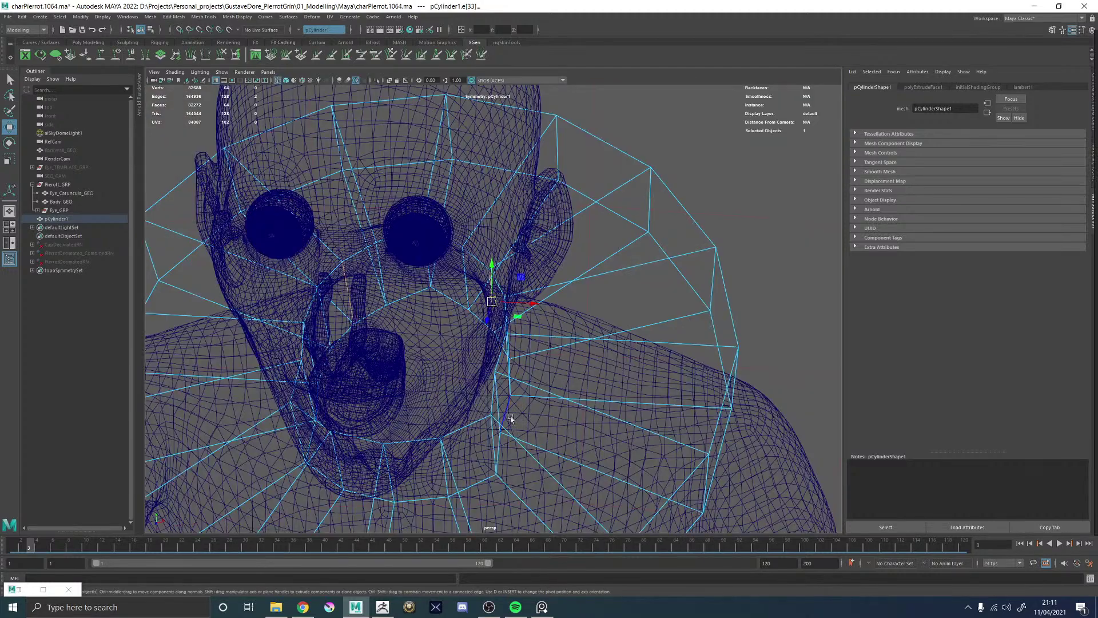
pyautogui.click(548, 399)
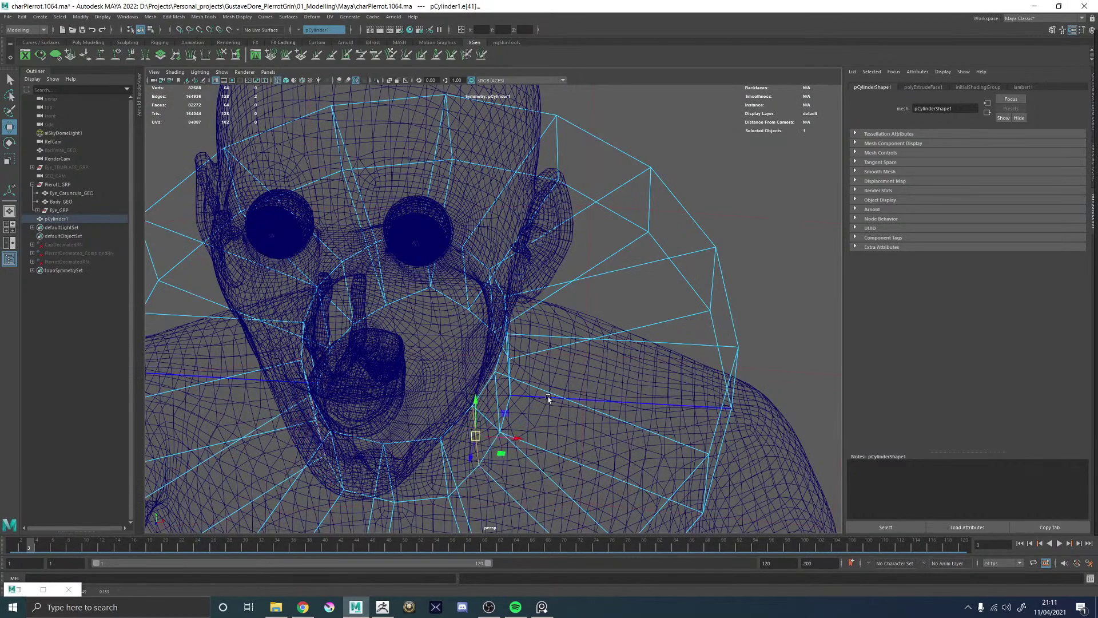
pyautogui.press('5')
pyautogui.moveTo(548, 398)
pyautogui.keyDown('alt'); pyautogui.mouseDown()
pyautogui.moveTo(547, 236)
pyautogui.moveTo(600, 206)
pyautogui.mouseUp(); pyautogui.keyUp('alt')
pyautogui.click(456, 244)
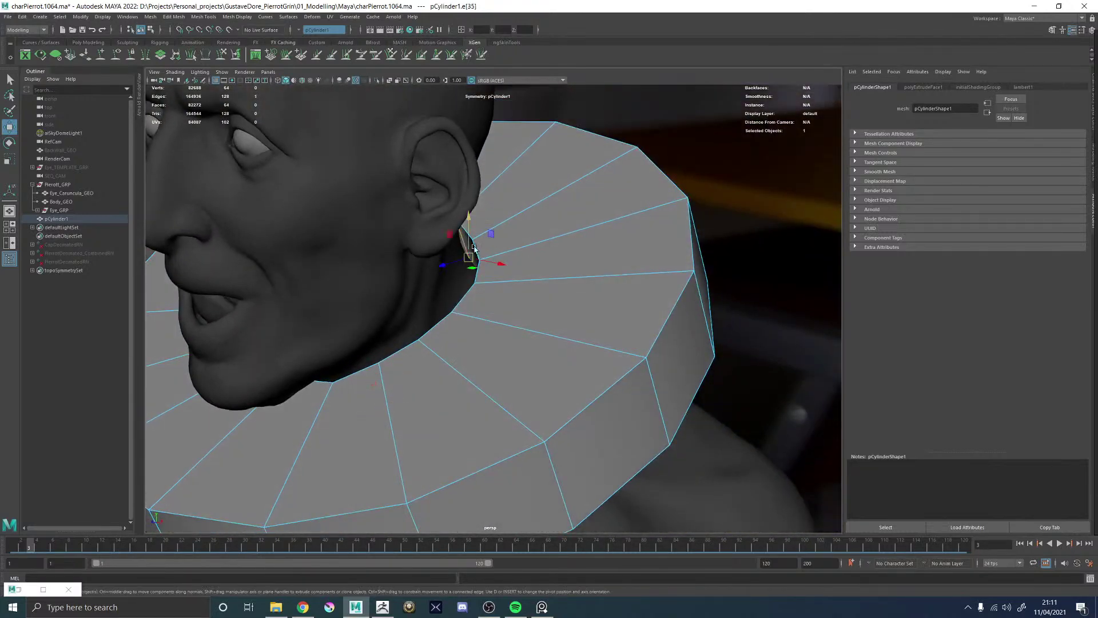
pyautogui.keyDown('alt'); pyautogui.moveTo(456, 244); pyautogui.dragTo(498, 237); pyautogui.keyUp('alt')
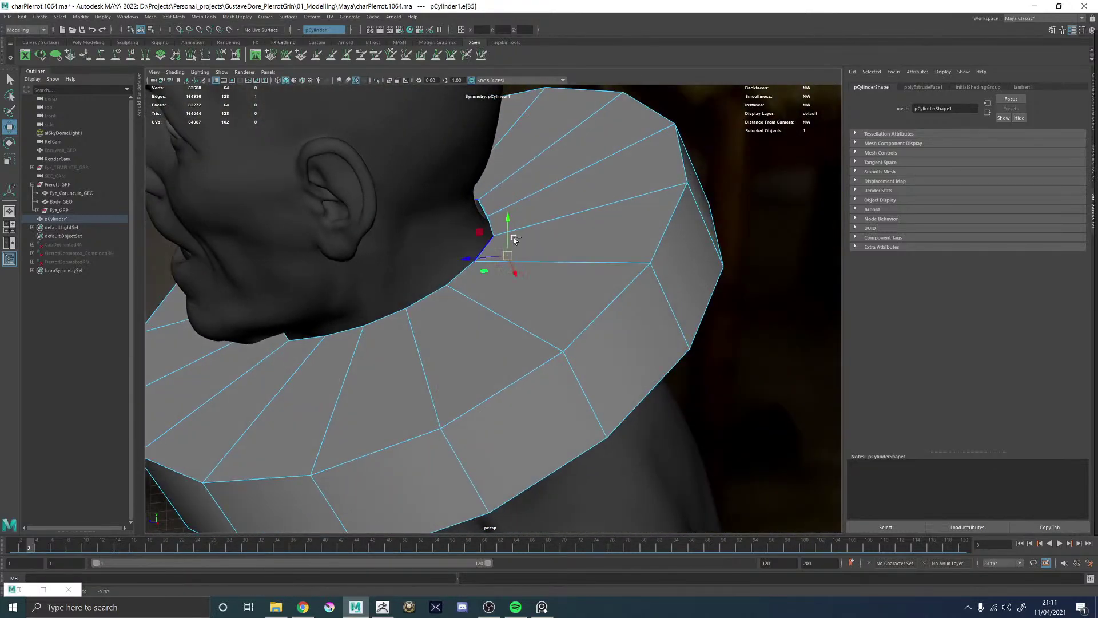
pyautogui.keyDown('alt'); pyautogui.moveTo(513, 239); pyautogui.dragTo(307, 249, button='right'); pyautogui.keyUp('alt')
pyautogui.keyDown('alt'); pyautogui.moveTo(307, 250); pyautogui.dragTo(380, 258); pyautogui.keyUp('alt')
pyautogui.keyDown('alt'); pyautogui.moveTo(380, 257); pyautogui.dragTo(620, 366, button='right'); pyautogui.keyUp('alt')
pyautogui.keyDown('alt'); pyautogui.moveTo(498, 315); pyautogui.dragTo(479, 256); pyautogui.keyUp('alt')
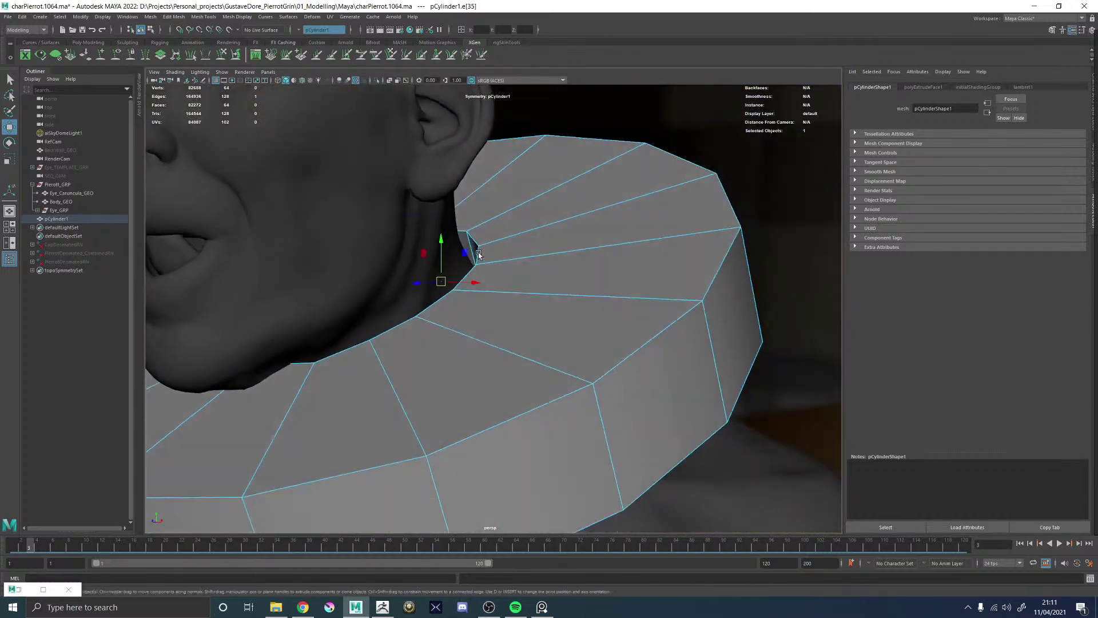
# - Undo the last edge changes on the collar and return to the whole-object selection
pyautogui.hotkey('ctrl', 'z')
pyautogui.hotkey('ctrl', 'z')
pyautogui.hotkey('ctrl', 'z')
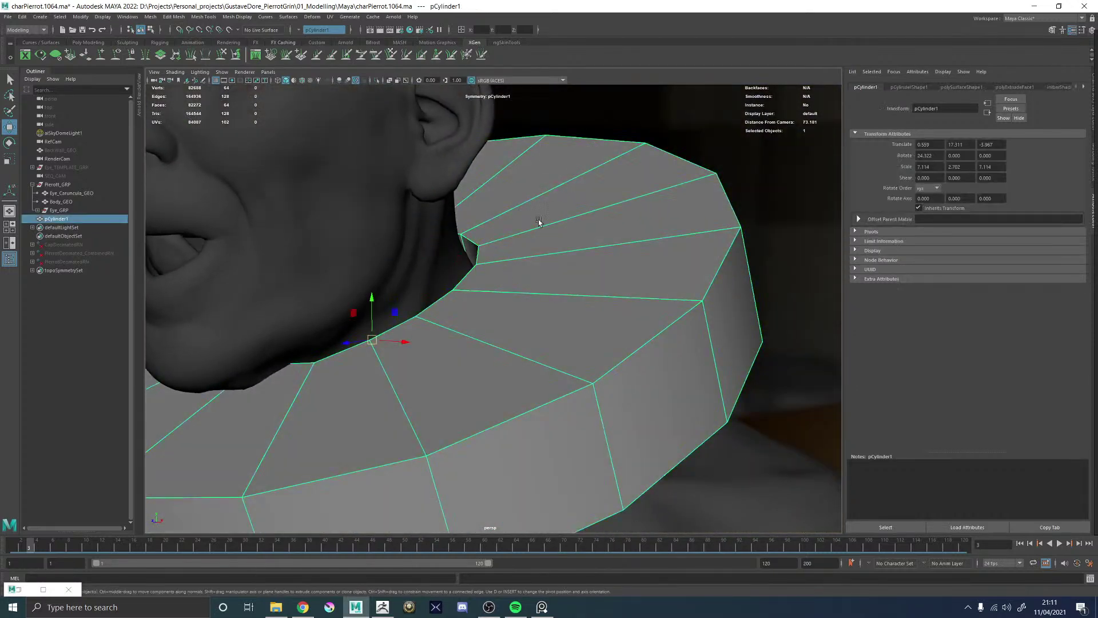
# - Show the RefCam view at full size with shaded display
pyautogui.press('space')
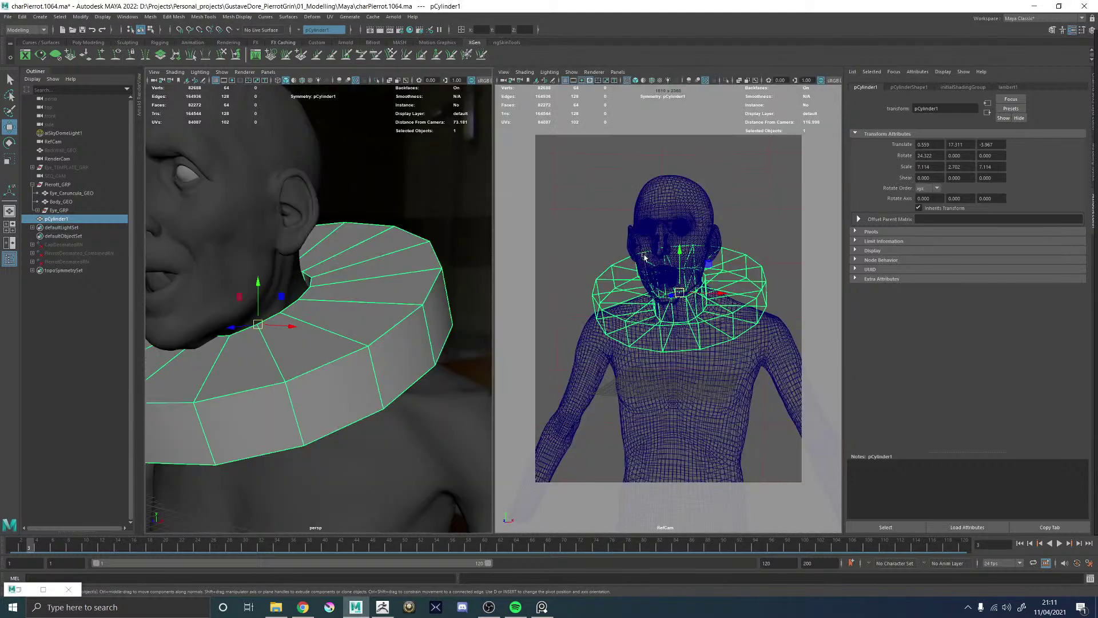
pyautogui.press('space')
pyautogui.press('5')
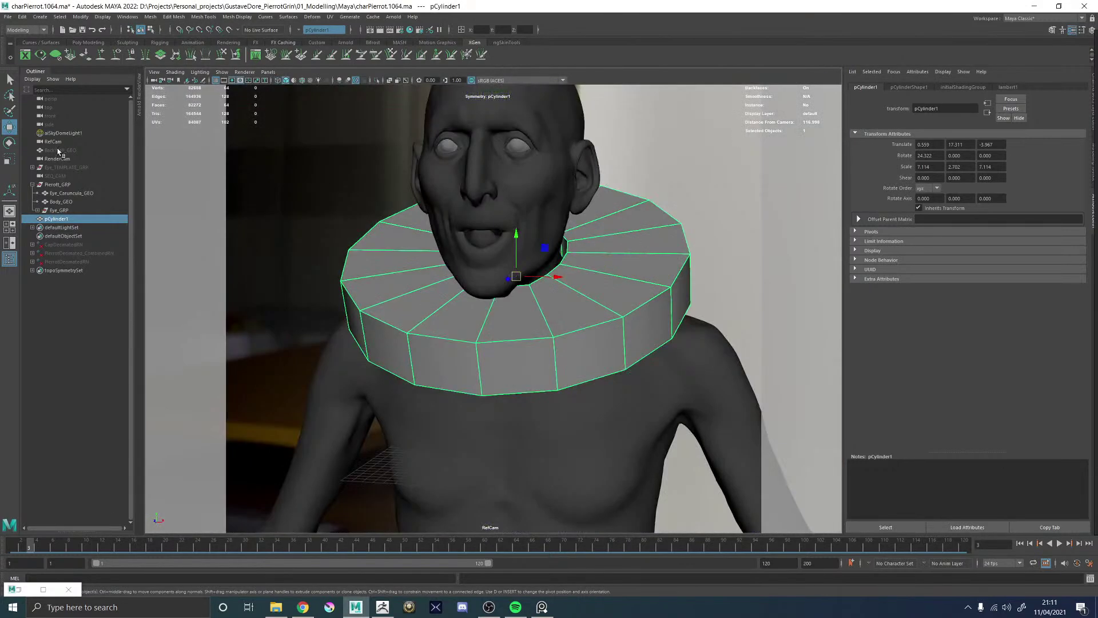
pyautogui.click(268, 72)
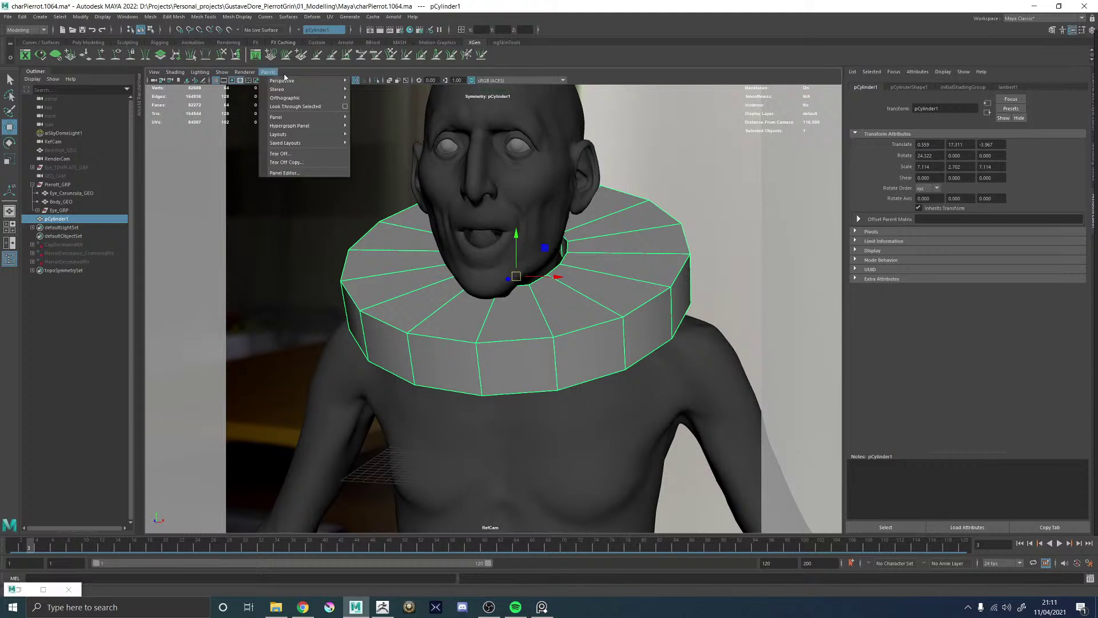
pyautogui.moveTo(305, 80)
pyautogui.click(373, 82)
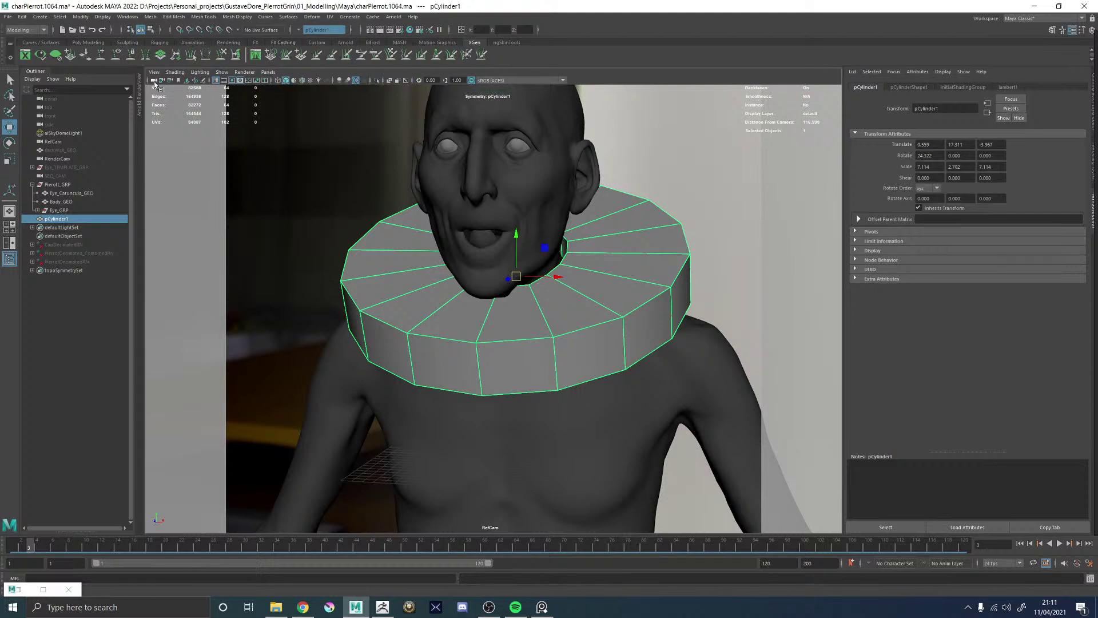
# - Hide the aiSkyDomeLight1 sky dome behind the character and reselect the collar cylinder
pyautogui.click(155, 81)
pyautogui.click(945, 87)
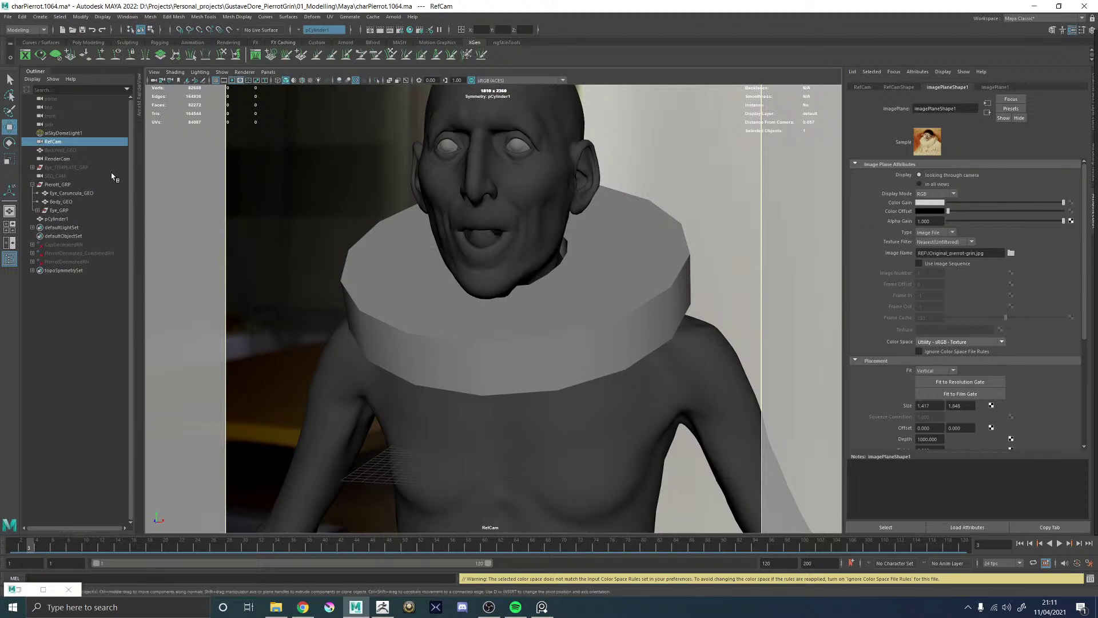
pyautogui.click(60, 133)
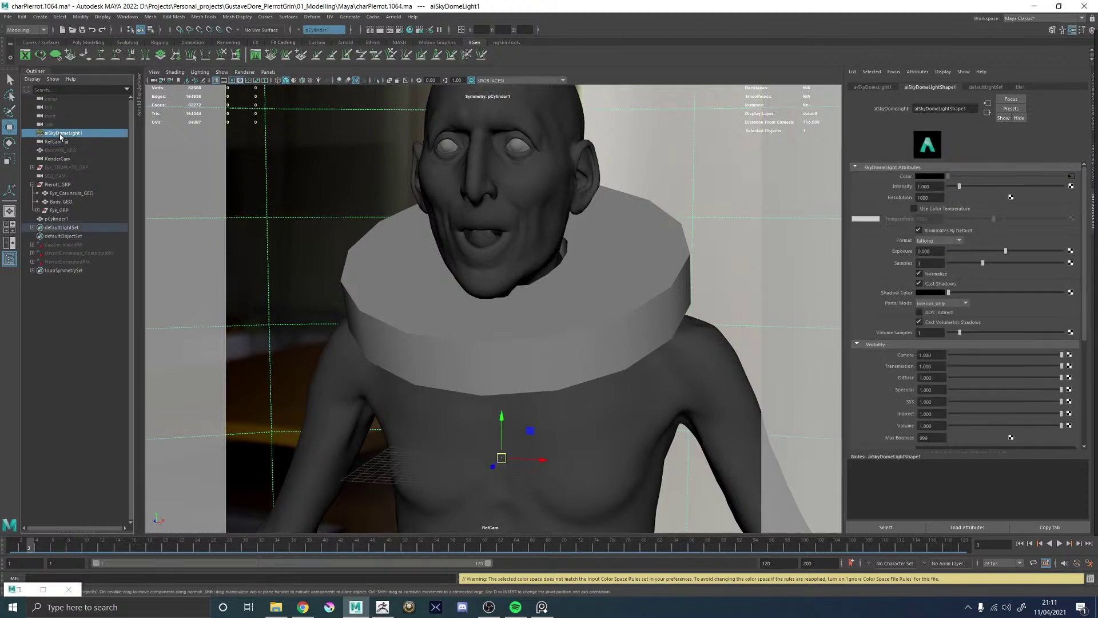
pyautogui.press('h')
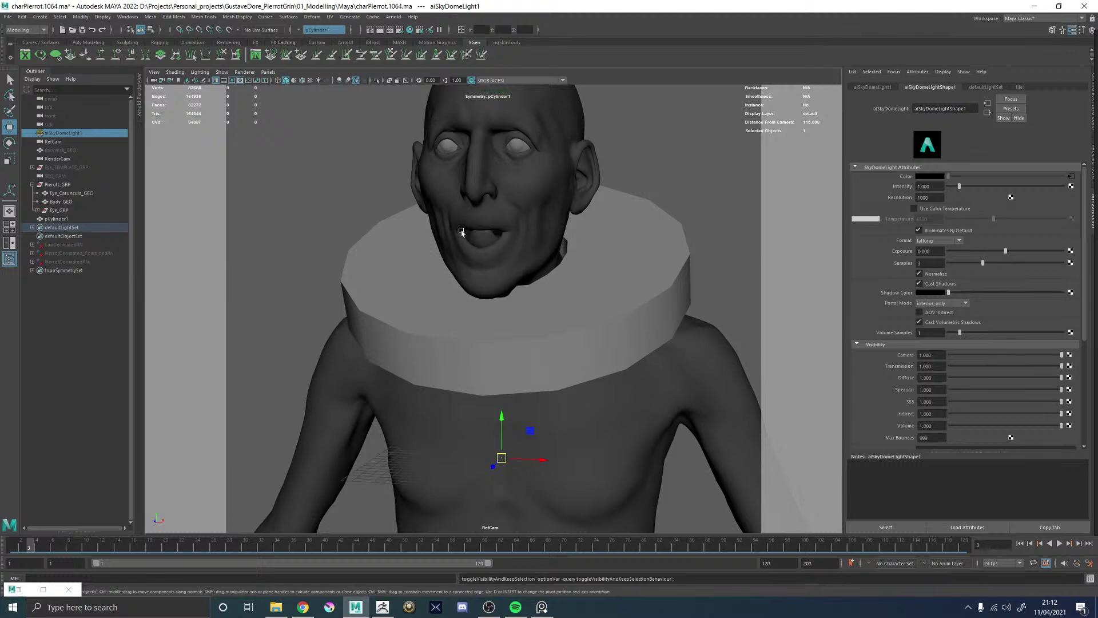
pyautogui.click(267, 306)
pyautogui.click(56, 185)
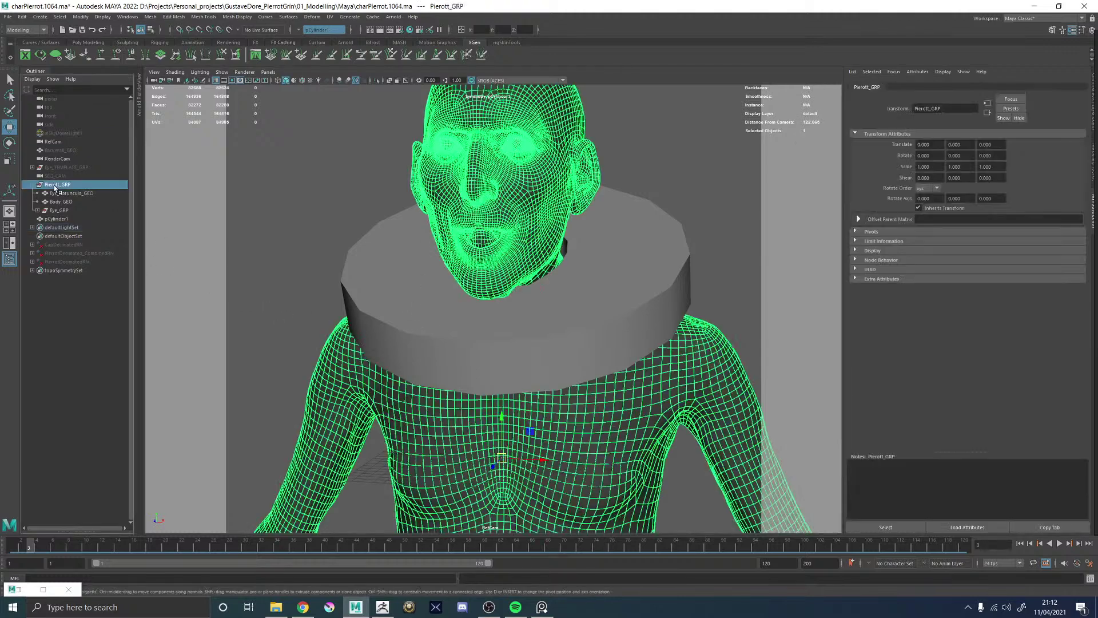
pyautogui.click(633, 282)
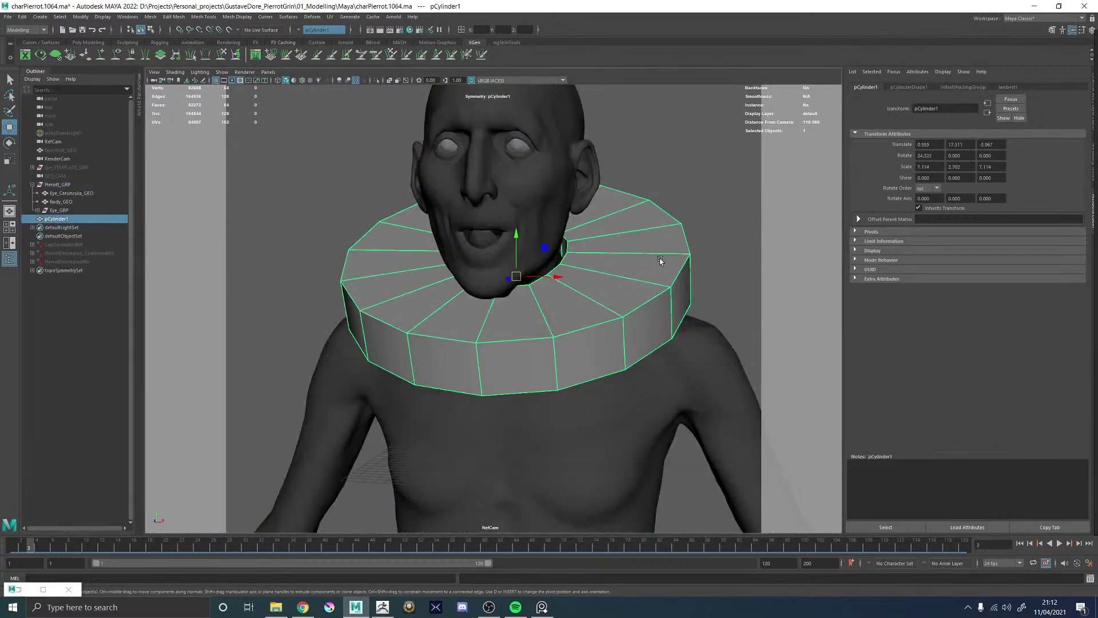
# - Refresh RefCam's image plane by switching its display to all views and back to looking through camera, and view the models in wireframe
pyautogui.click(54, 141)
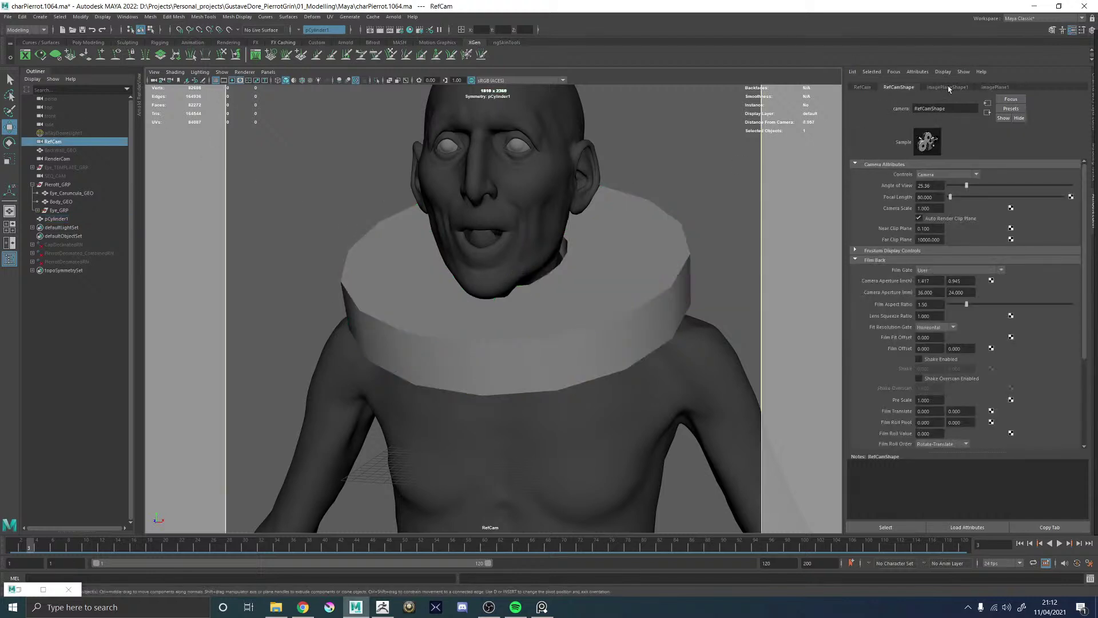
pyautogui.click(948, 87)
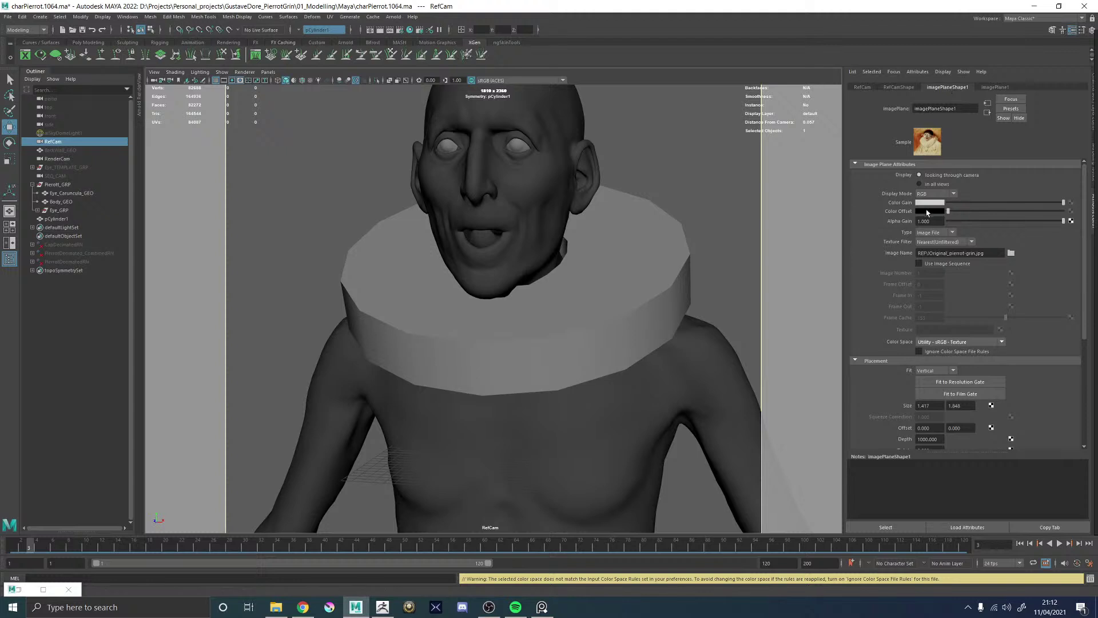
pyautogui.click(924, 179)
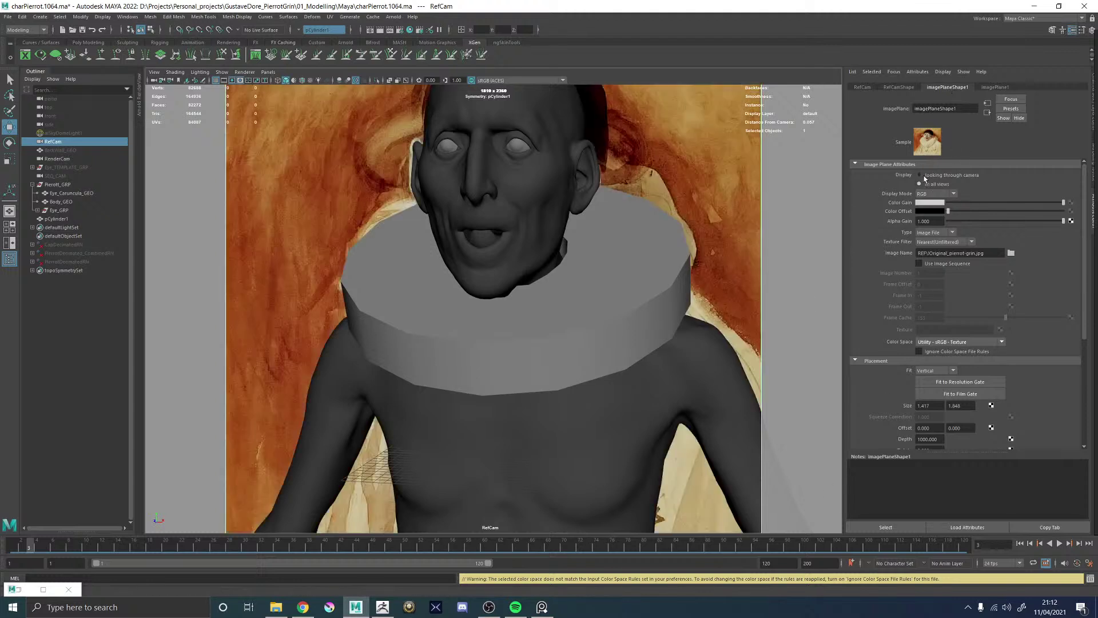
pyautogui.click(920, 175)
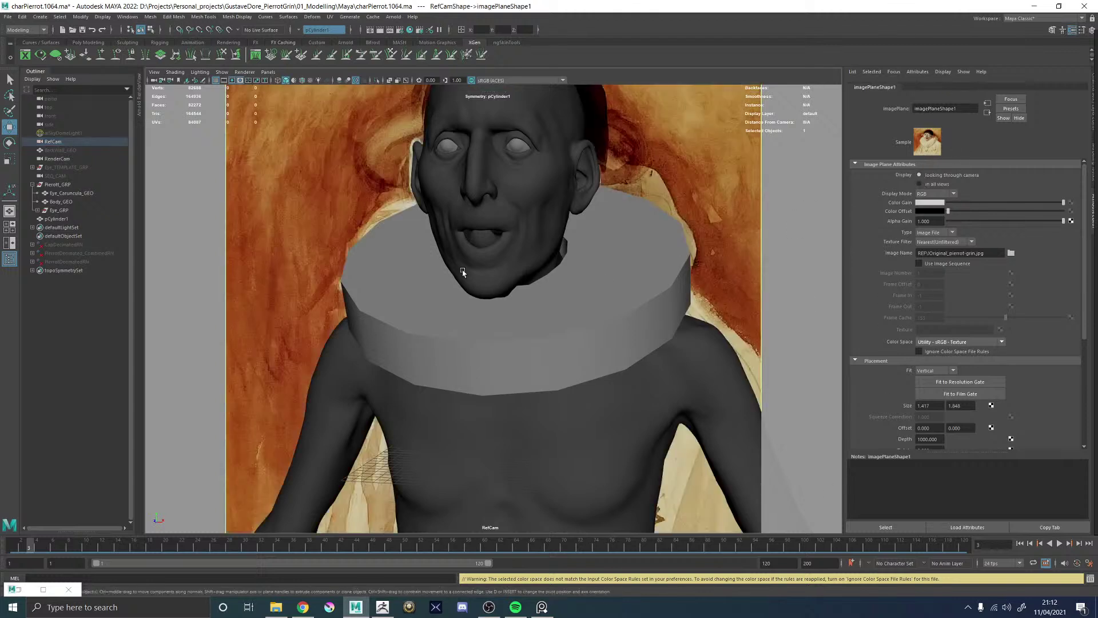
pyautogui.press('4')
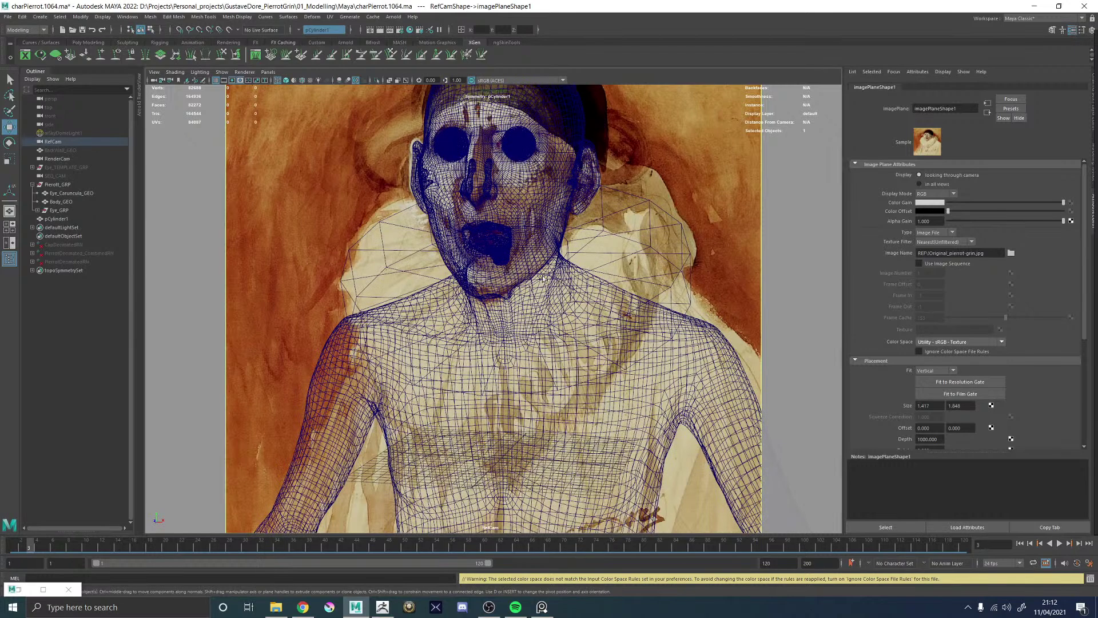
# - Raise the collar's upper side faces symmetrically toward the outline of the painted ruff
pyautogui.rightClick(707, 237)
pyautogui.rightClick(580, 239)
pyautogui.click(580, 262)
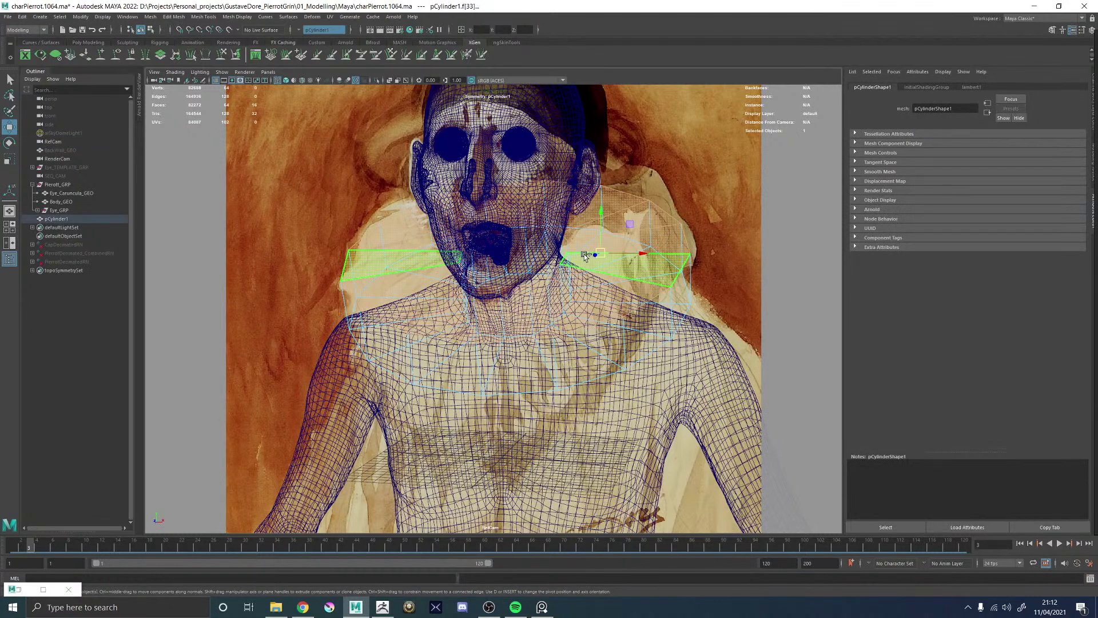
pyautogui.doubleClick(680, 235)
pyautogui.moveTo(680, 235); pyautogui.dragTo(692, 240)
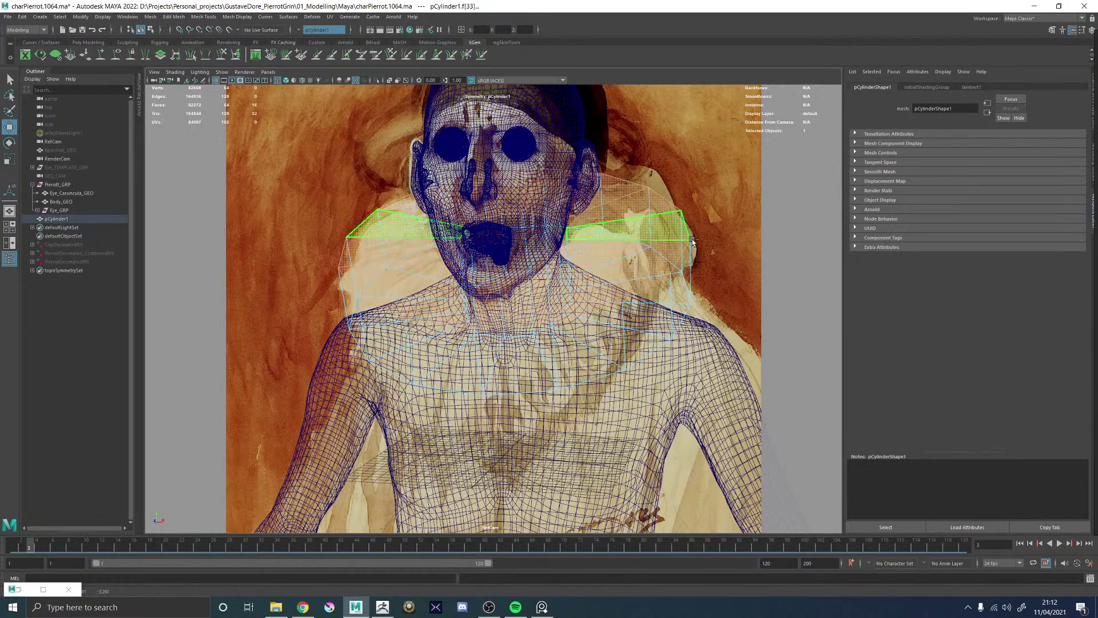
pyautogui.rightClick(715, 215)
pyautogui.moveTo(710, 240); pyautogui.dragTo(707, 239, button='right')
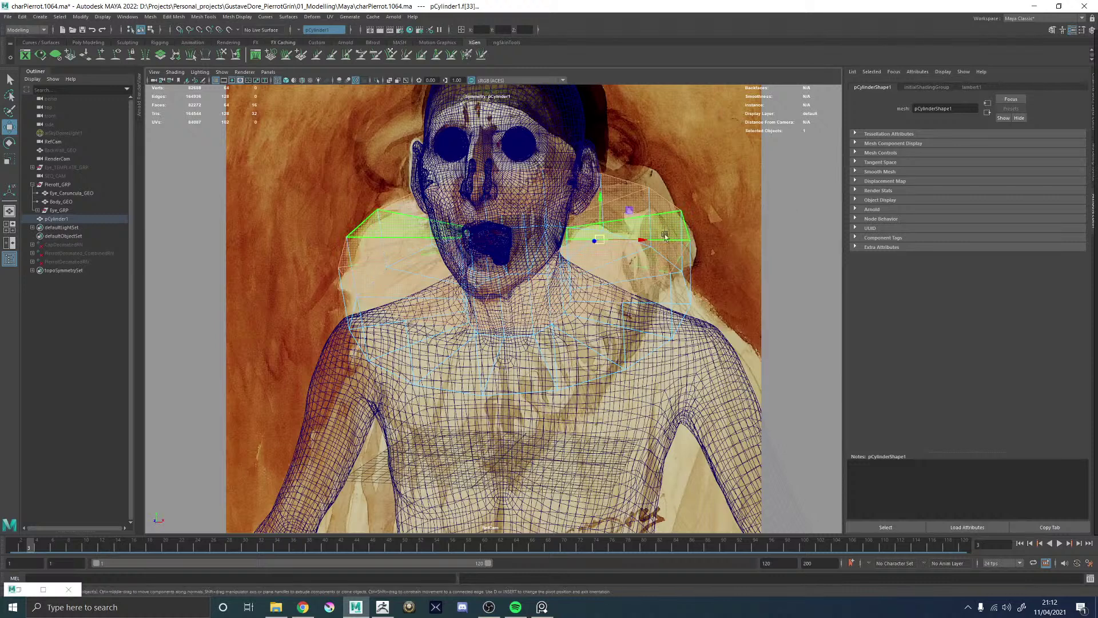
# - Pull the collar's outer ring of faces inward and lower its front faces over the chest
pyautogui.moveTo(670, 285); pyautogui.dragTo(668, 305, button='right')
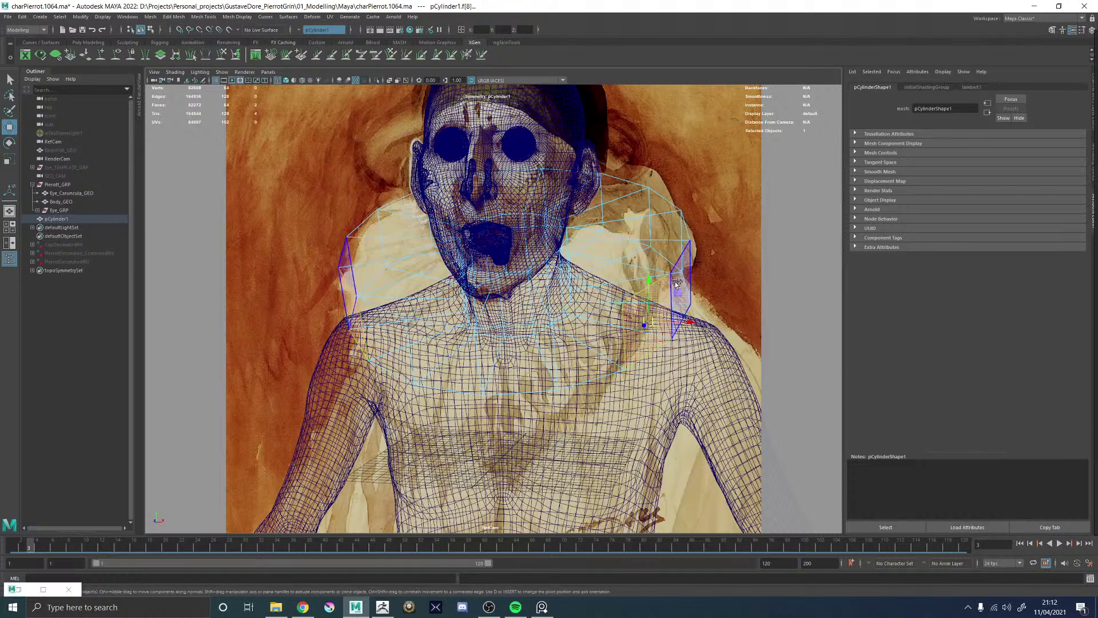
pyautogui.moveTo(343, 172); pyautogui.dragTo(731, 263)
pyautogui.moveTo(731, 262); pyautogui.dragTo(714, 263, button='middle')
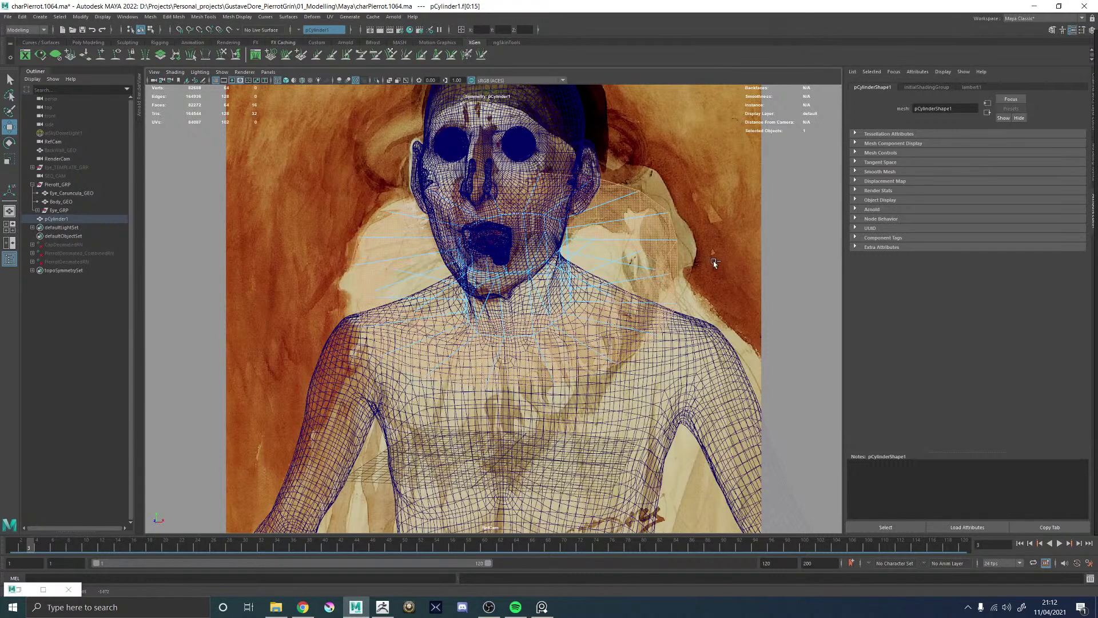
pyautogui.moveTo(552, 383); pyautogui.dragTo(455, 313)
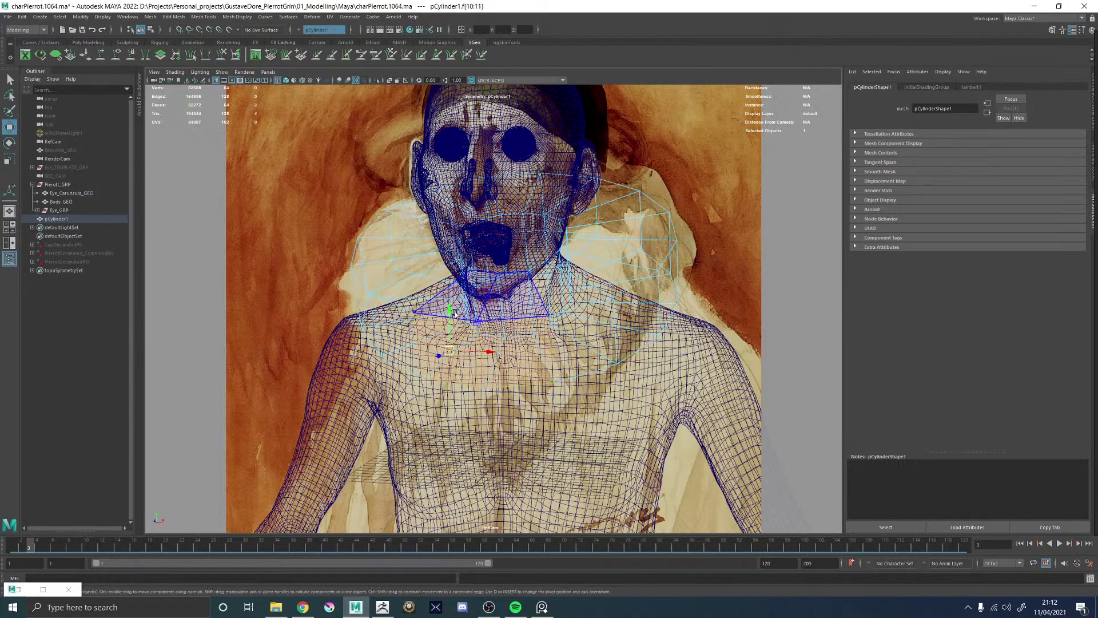
pyautogui.press('Delete')
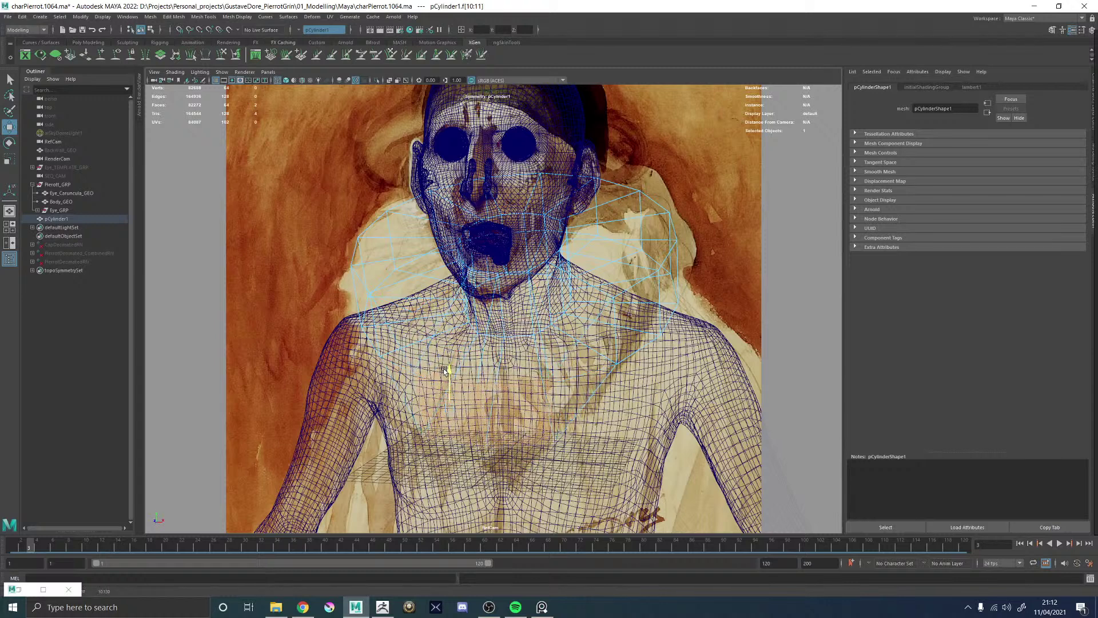
pyautogui.click(658, 311)
pyautogui.click(608, 328)
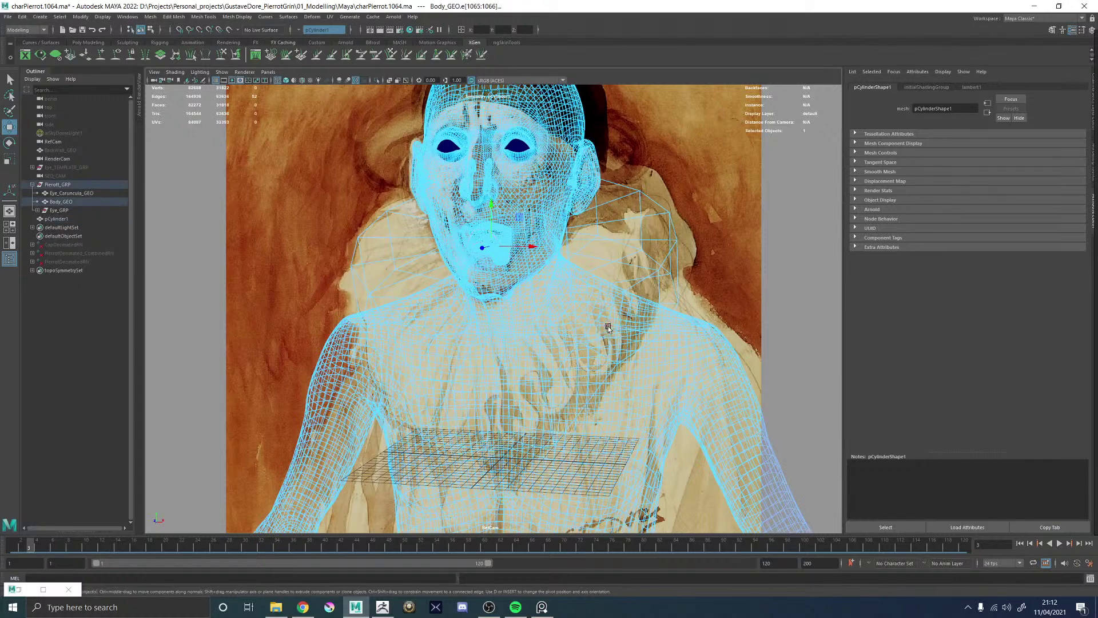
pyautogui.press('F8')
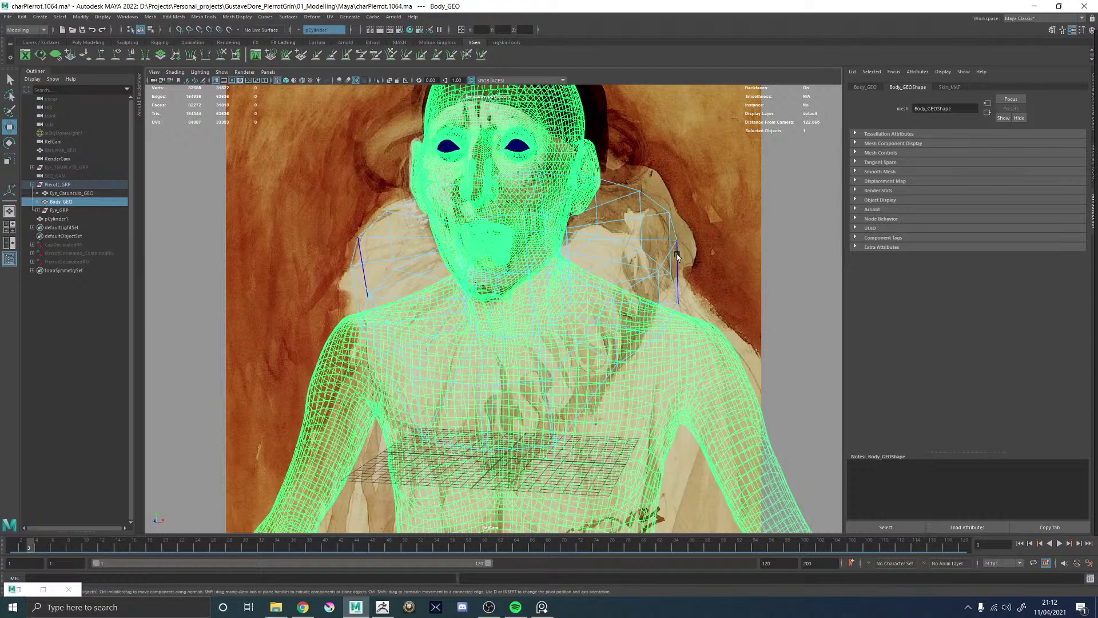
# - Shift the collar's front edges over the chest symmetrically upward to follow the painted ruff
pyautogui.click(613, 325)
pyautogui.click(612, 296)
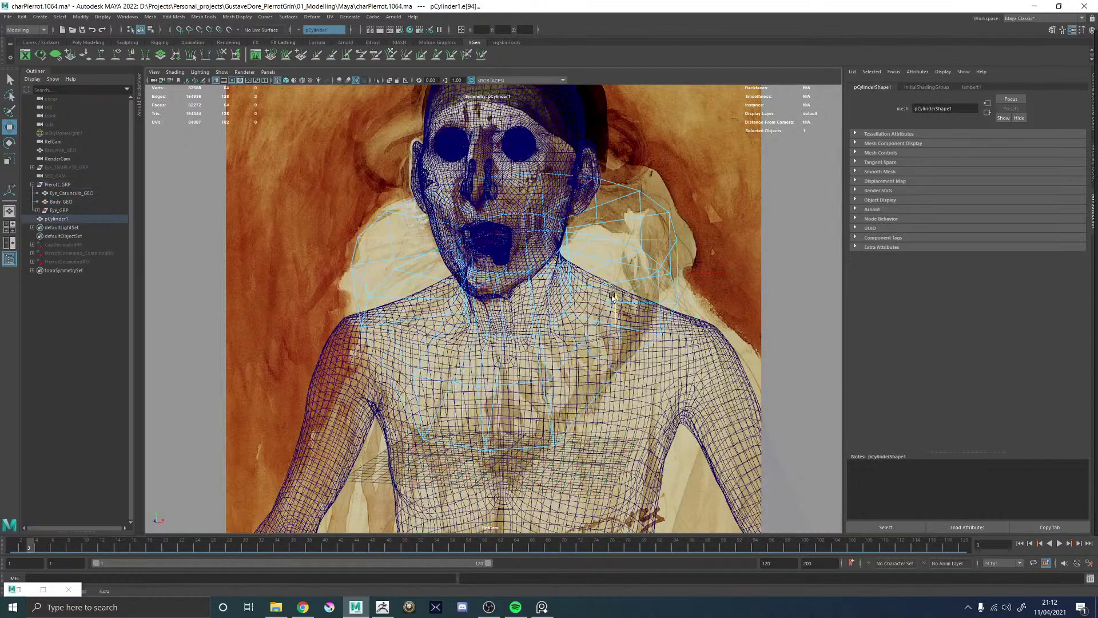
pyautogui.click(553, 399)
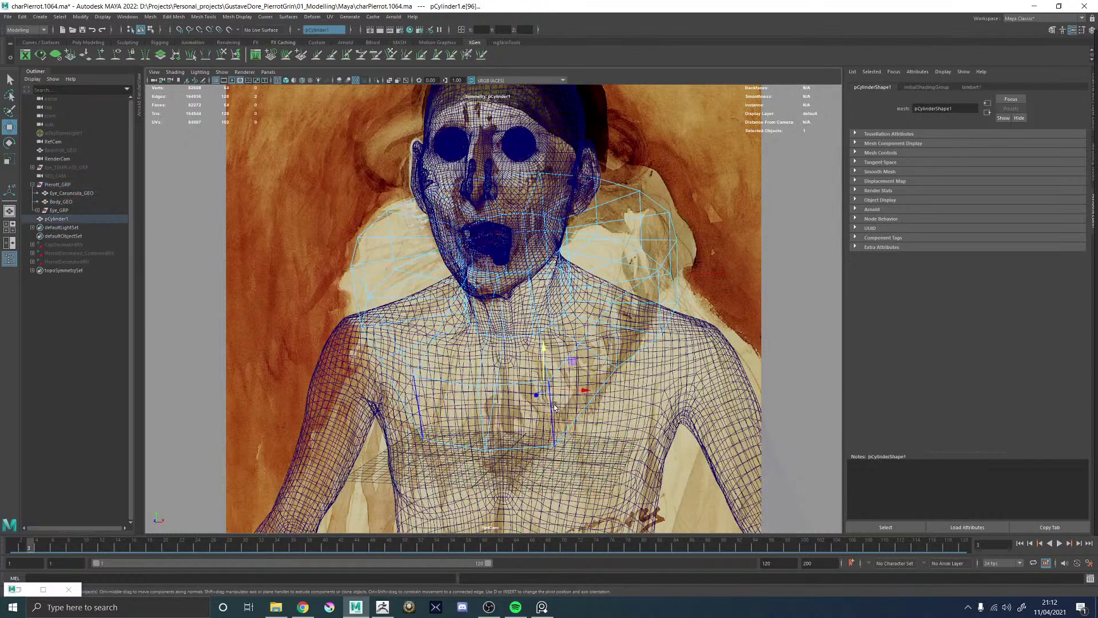
pyautogui.moveTo(551, 373); pyautogui.dragTo(552, 356)
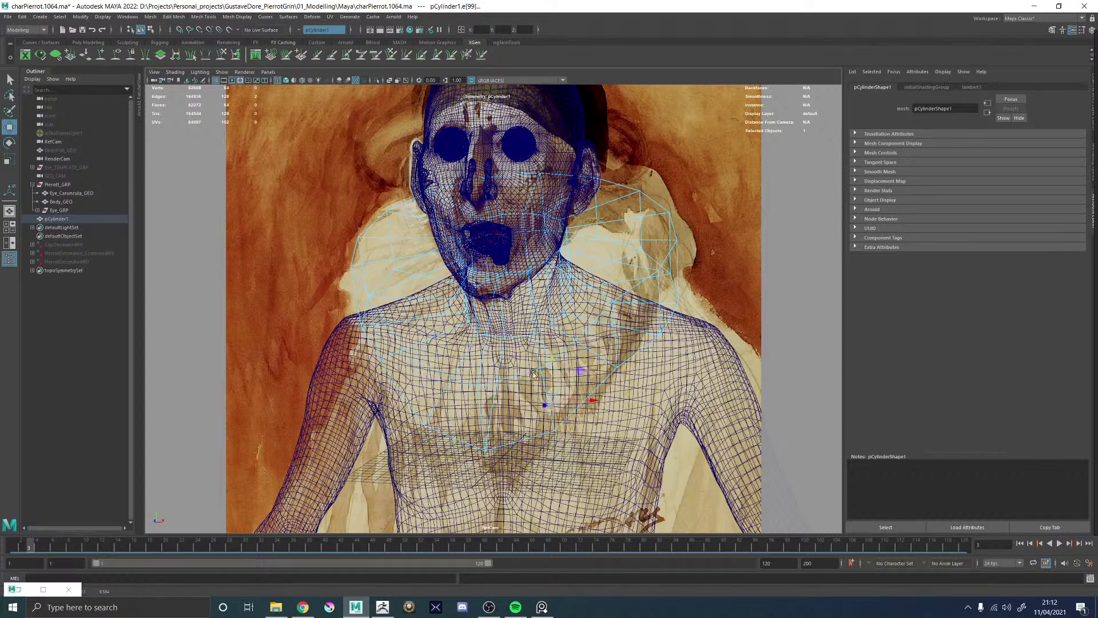
# - Raise the collar's outer side edges beside the neck to match the painted ruff's silhouette
pyautogui.click(669, 289)
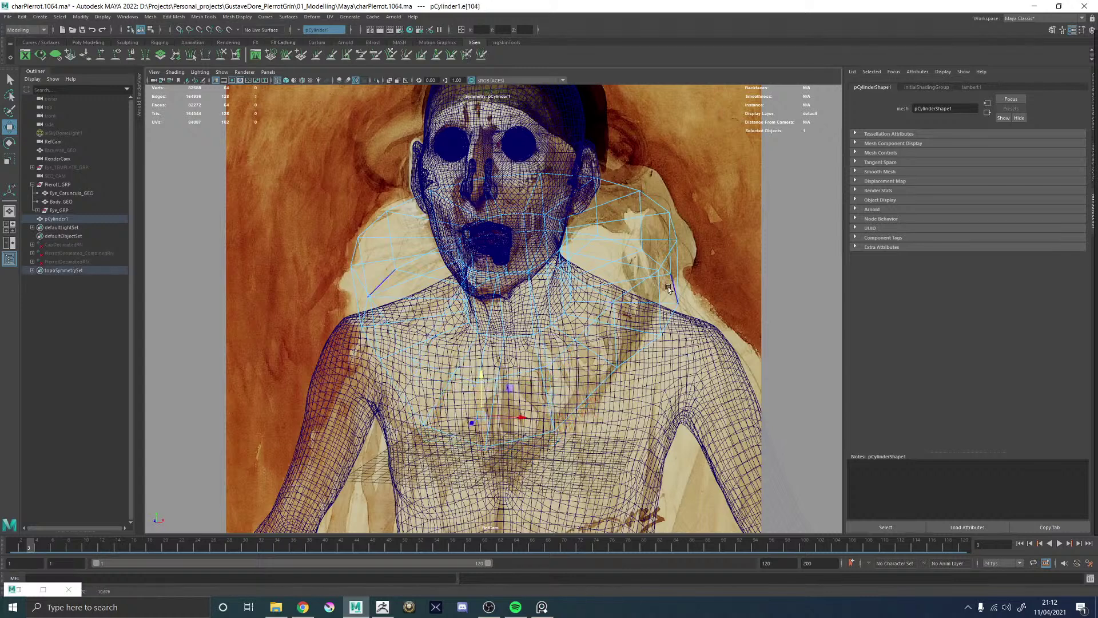
pyautogui.click(654, 247)
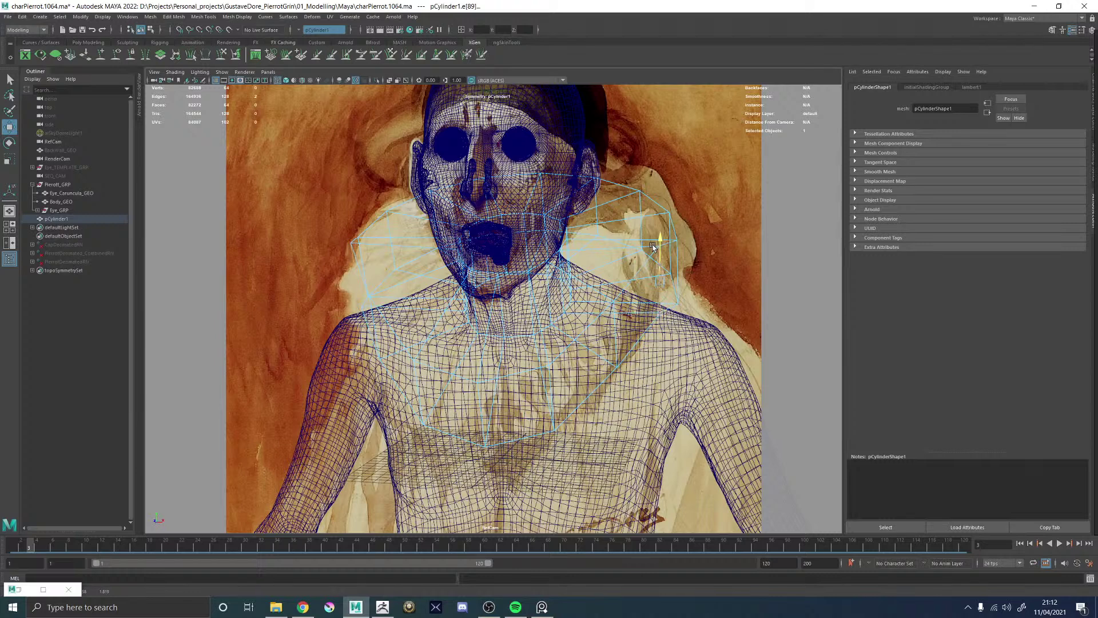
pyautogui.moveTo(655, 246); pyautogui.dragTo(658, 231)
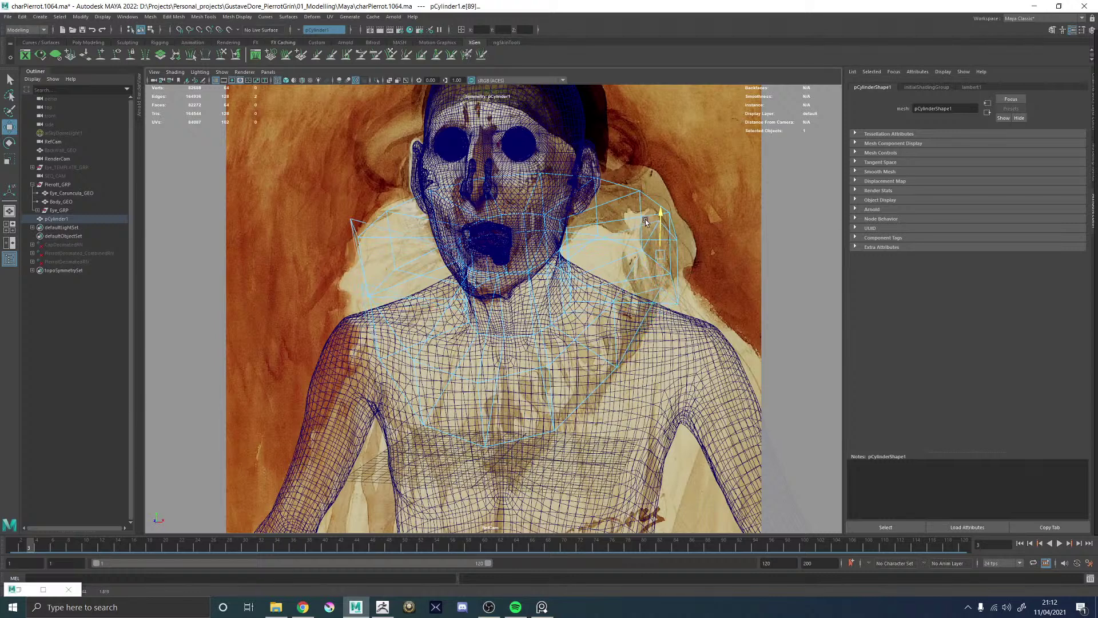
# - Raise the collar's upper side and rear edges symmetrically toward the top outline of the painted ruff
pyautogui.click(670, 248)
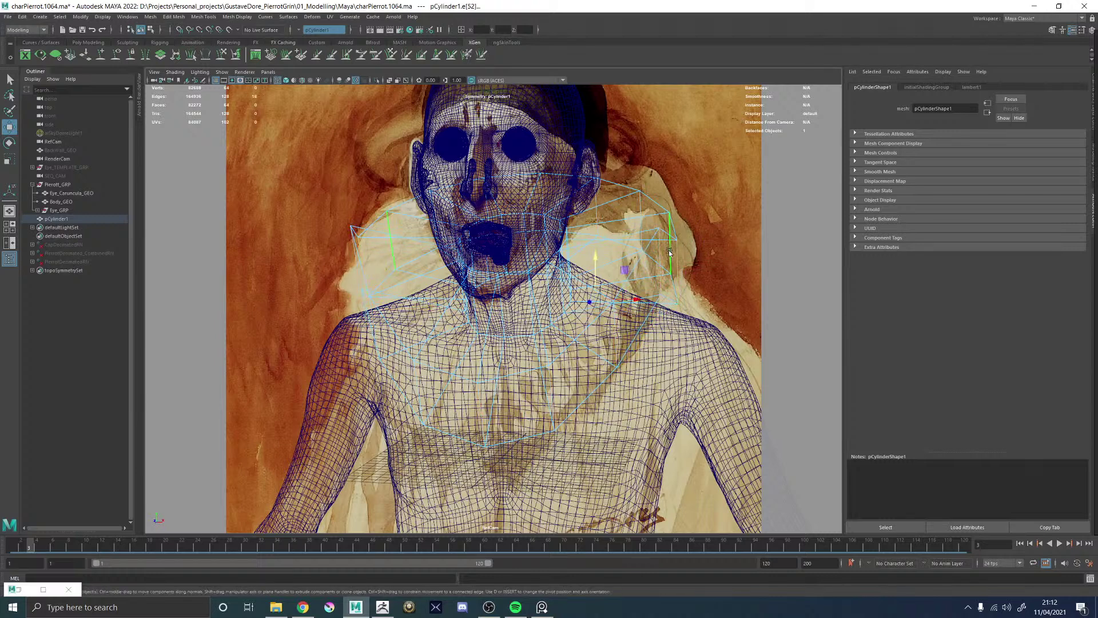
pyautogui.click(676, 260)
pyautogui.click(587, 190)
pyautogui.moveTo(596, 191); pyautogui.dragTo(605, 166)
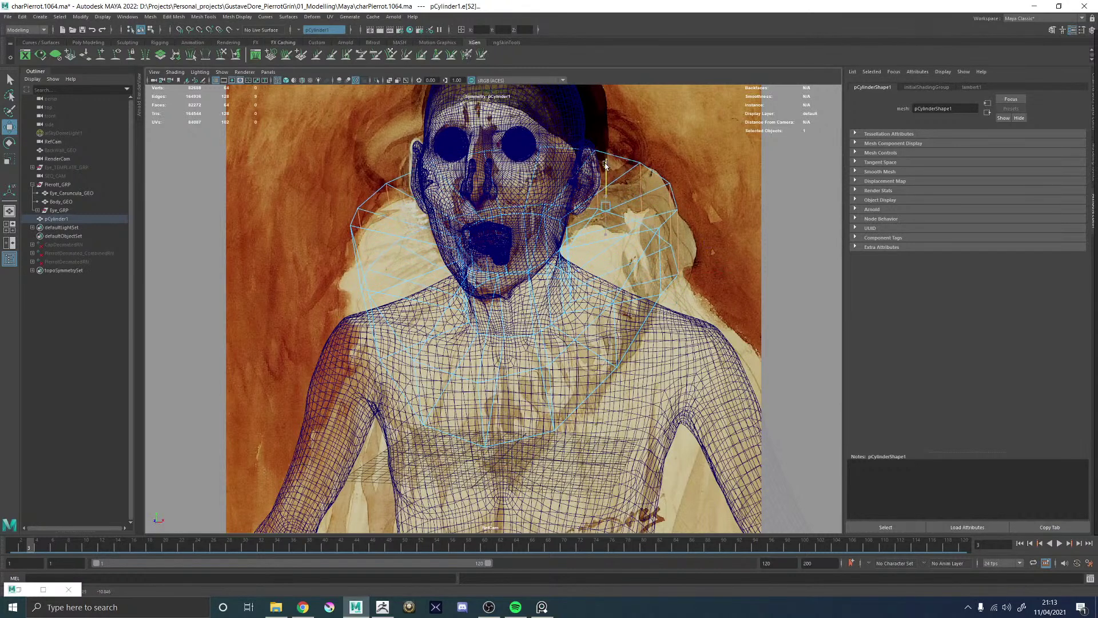
# - Turn symmetry off and scale the collar's upper outer edge loop inward
pyautogui.click(671, 201)
pyautogui.keyDown('shift'); pyautogui.doubleClick(677, 195); pyautogui.keyUp('shift')
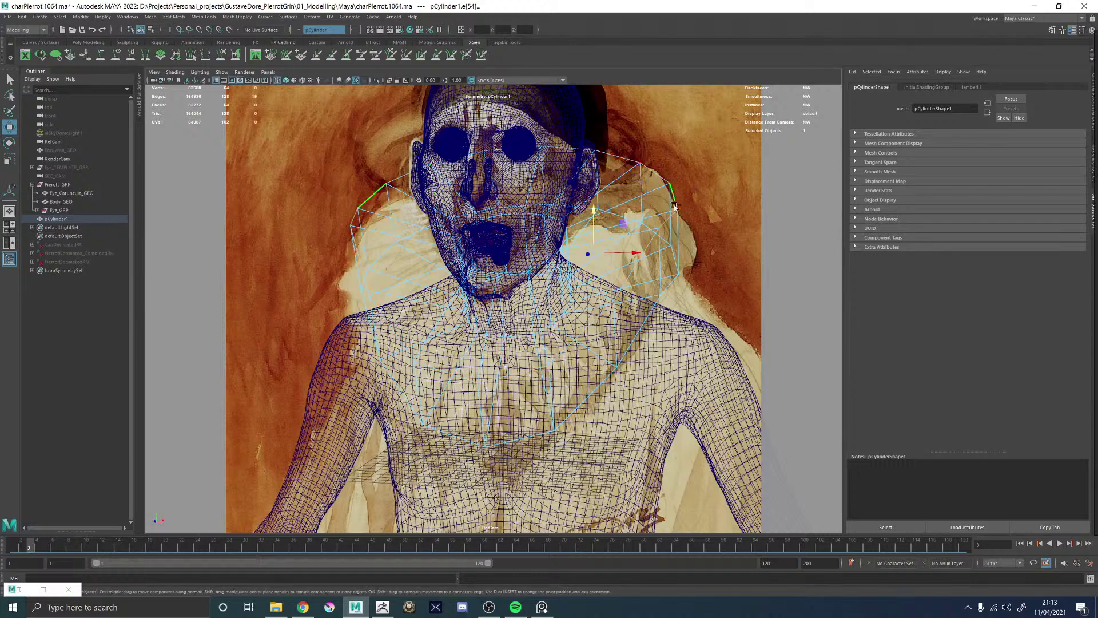
pyautogui.press('w')
pyautogui.press('r')
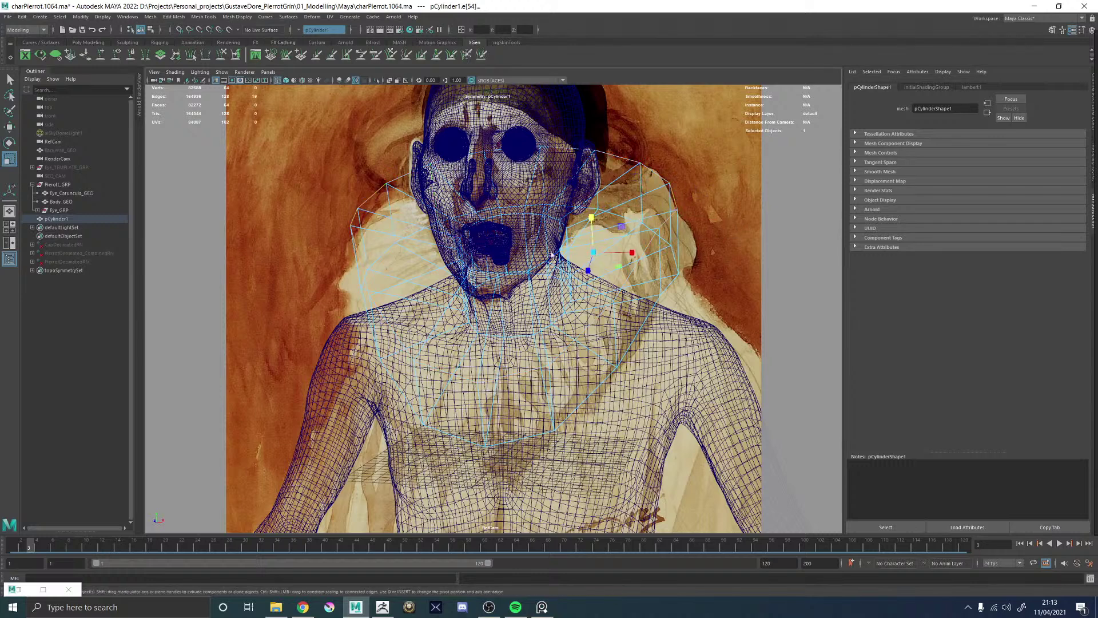
pyautogui.click(298, 29)
pyautogui.click(316, 38)
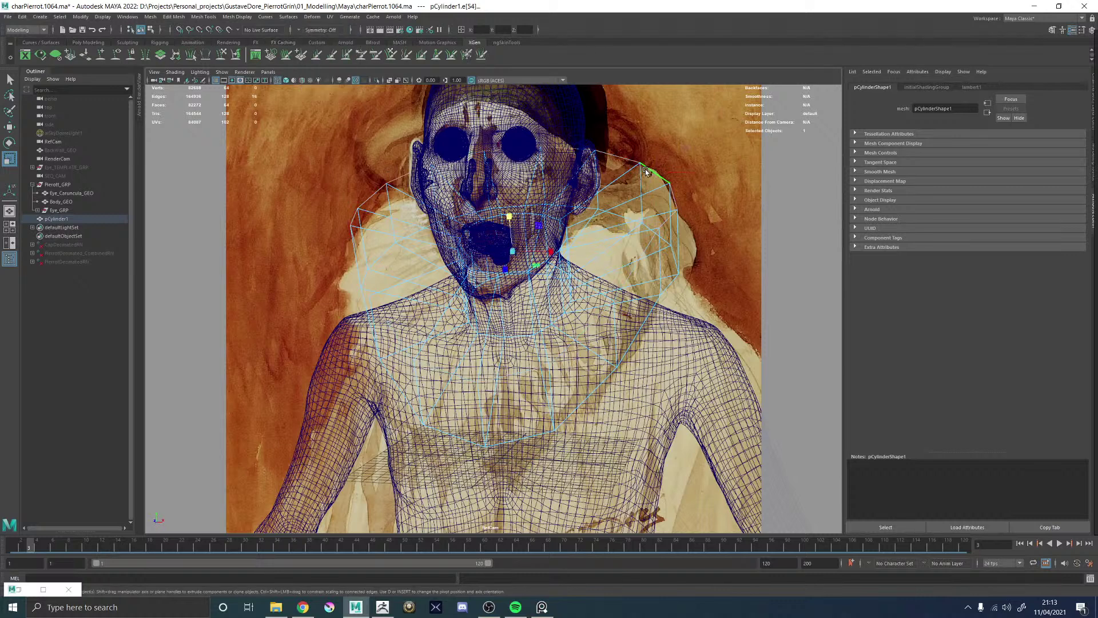
pyautogui.moveTo(513, 251); pyautogui.dragTo(493, 252)
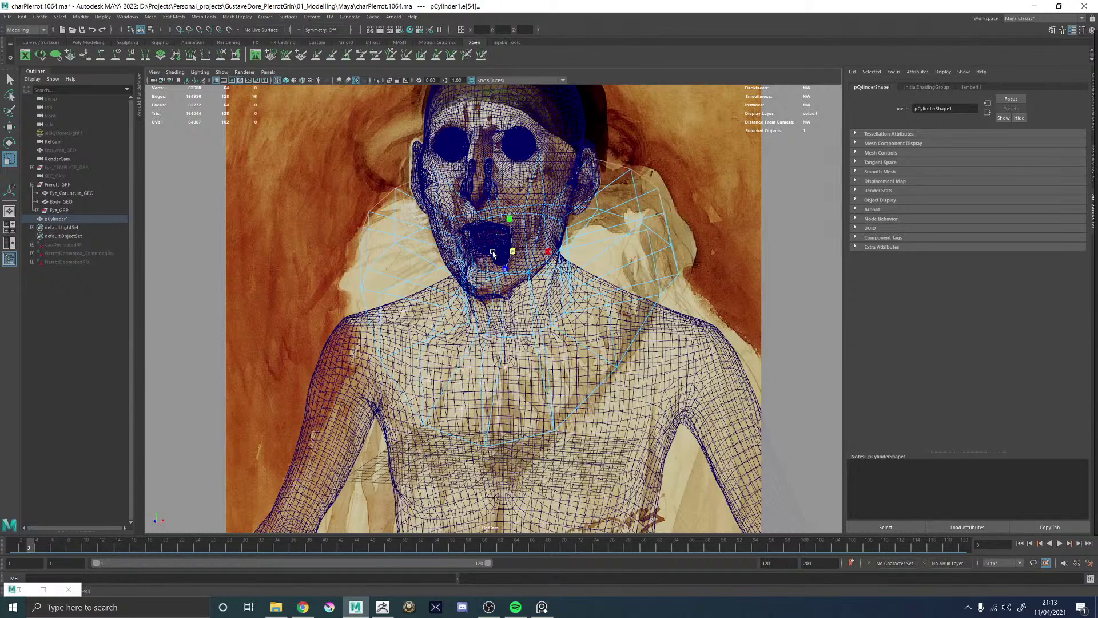
# - Turn Topology symmetry back on using the collar's front centre edge
pyautogui.doubleClick(674, 278)
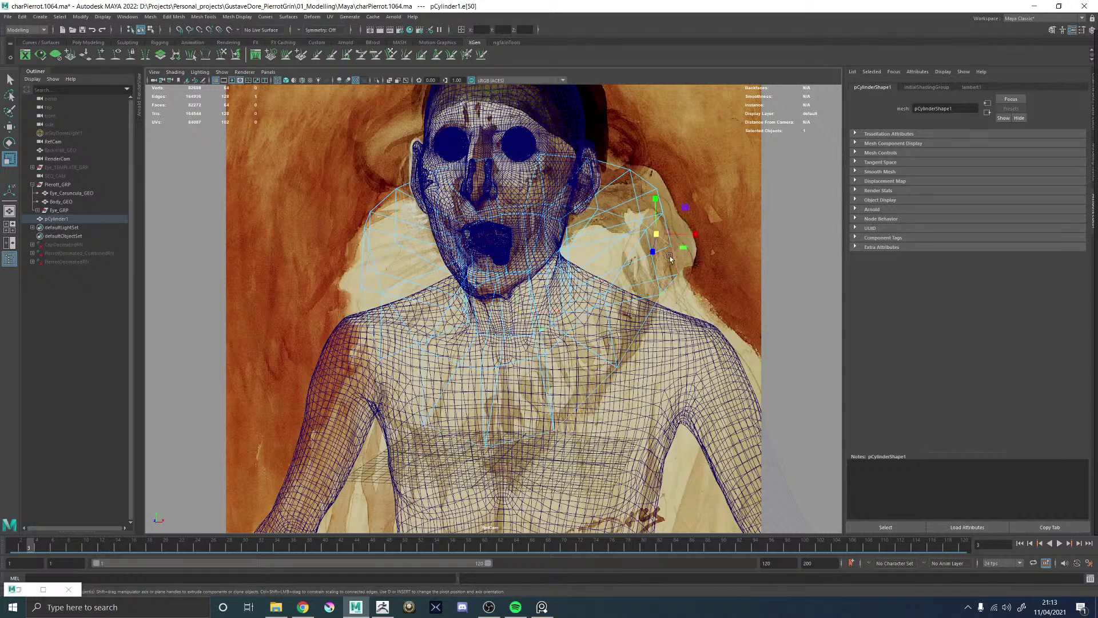
pyautogui.doubleClick(489, 399)
pyautogui.click(298, 32)
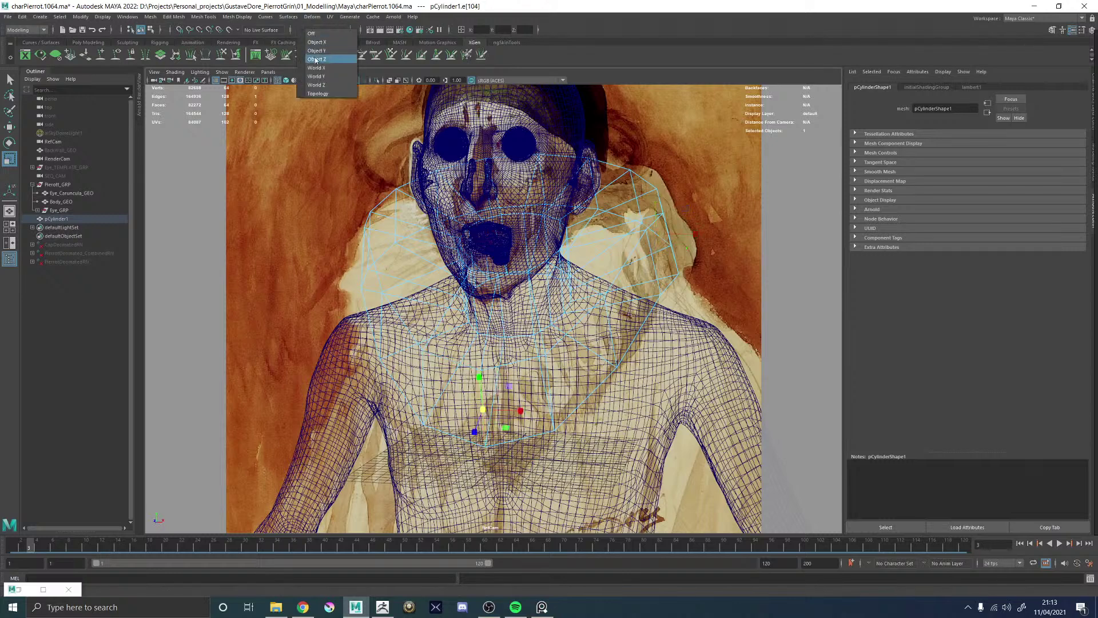
pyautogui.click(318, 94)
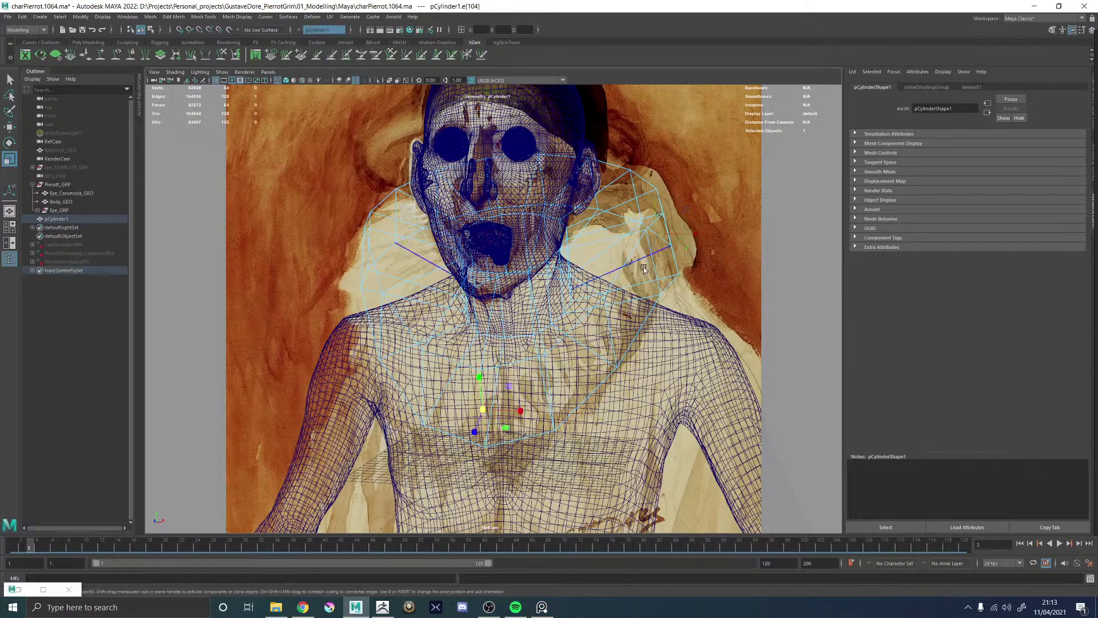
# - Check the collar's outer side edge from the side in the perspective view, and return to the RefCam view
pyautogui.click(663, 290)
pyautogui.press('space')
pyautogui.press('space')
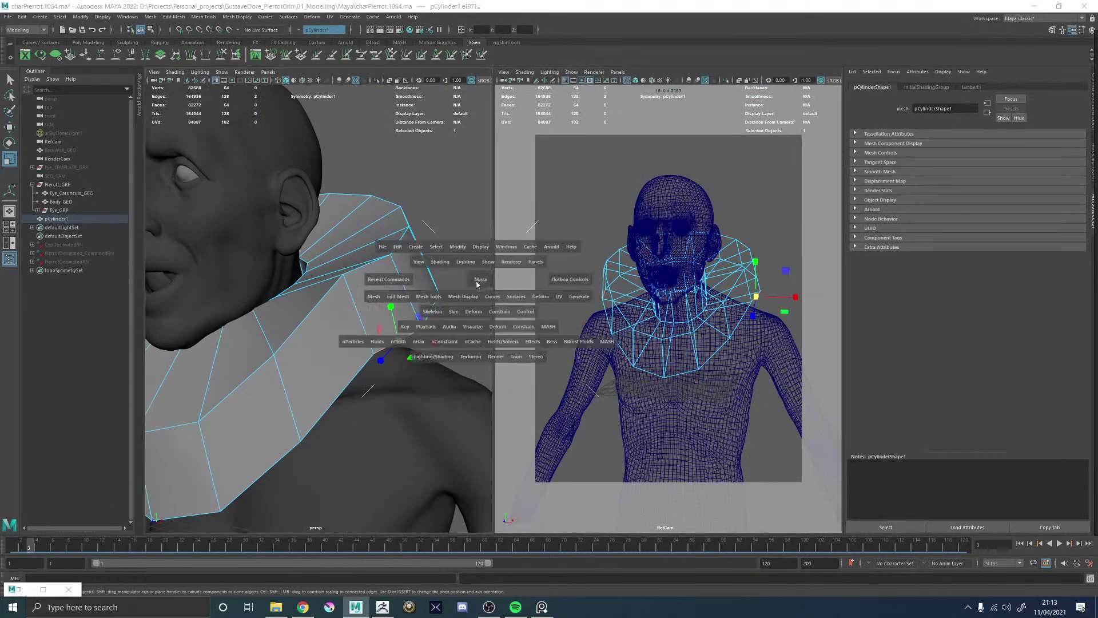
pyautogui.keyDown('alt'); pyautogui.moveTo(480, 280); pyautogui.dragTo(412, 297); pyautogui.keyUp('alt')
pyautogui.keyDown('alt'); pyautogui.moveTo(412, 297); pyautogui.dragTo(349, 316, button='right'); pyautogui.keyUp('alt')
pyautogui.keyDown('alt'); pyautogui.moveTo(349, 316); pyautogui.dragTo(434, 311); pyautogui.keyUp('alt')
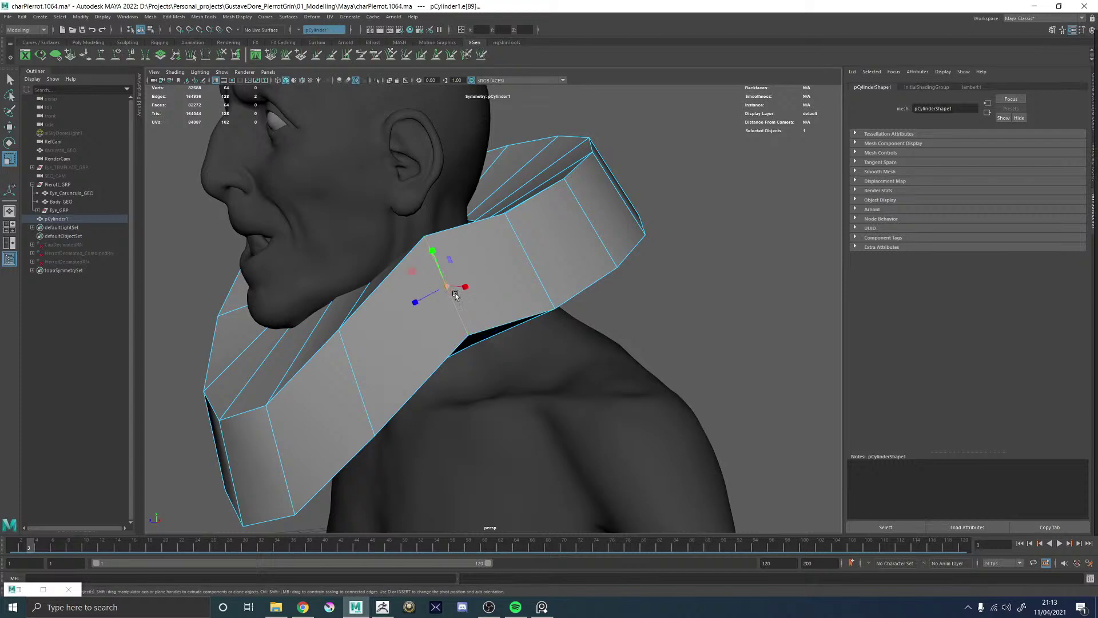
pyautogui.press('space')
pyautogui.press('space')
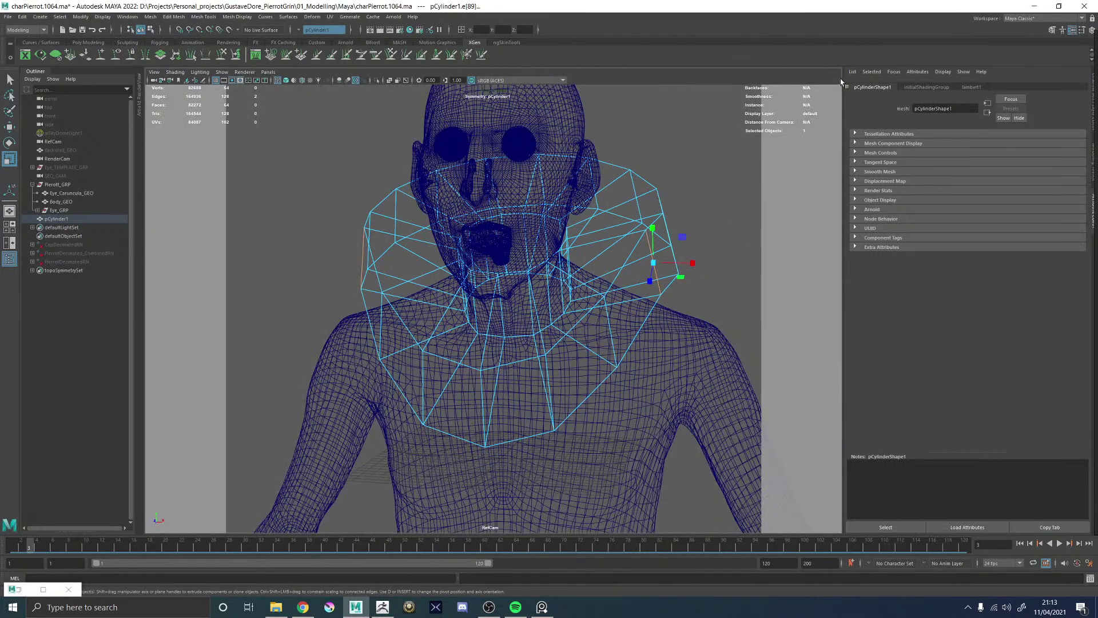
# - Set the RefCam image plane to display in all views, and reselect the collar
pyautogui.click(153, 80)
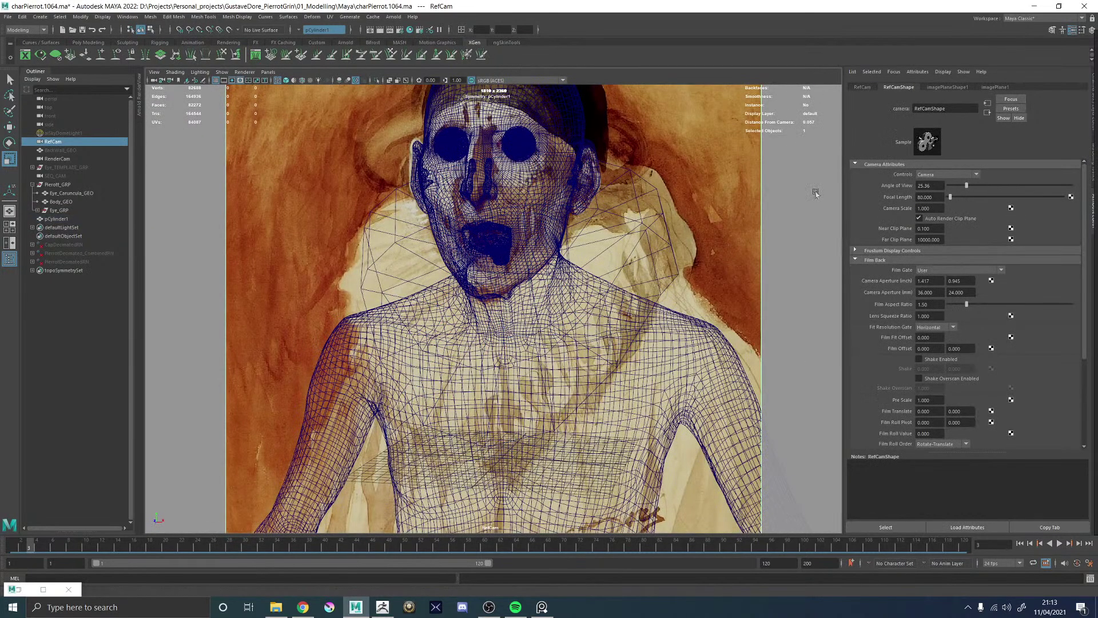
pyautogui.click(940, 86)
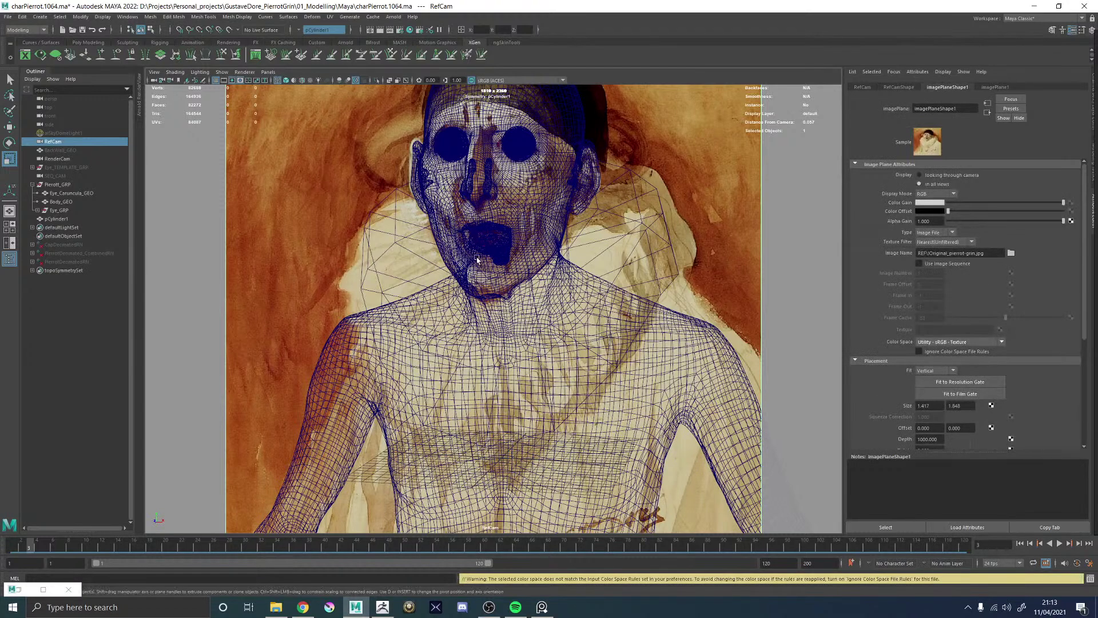
pyautogui.click(646, 253)
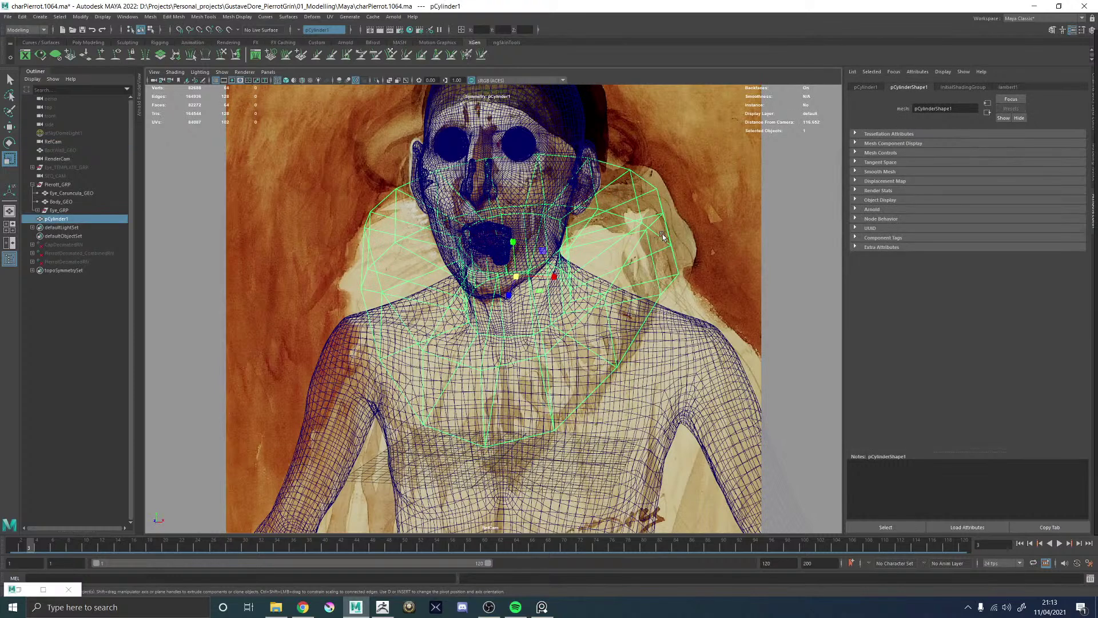
# - Examine the collar's outer side edges from the front in the perspective view against the painting
pyautogui.press('space')
pyautogui.keyDown('alt'); pyautogui.moveTo(351, 280); pyautogui.dragTo(334, 286); pyautogui.keyUp('alt')
pyautogui.moveTo(317, 283); pyautogui.dragTo(313, 258, button='right')
pyautogui.click(319, 289)
pyautogui.keyDown('alt'); pyautogui.moveTo(332, 286); pyautogui.dragTo(481, 298); pyautogui.keyUp('alt')
pyautogui.press('w')
pyautogui.click(319, 273)
pyautogui.click(338, 281)
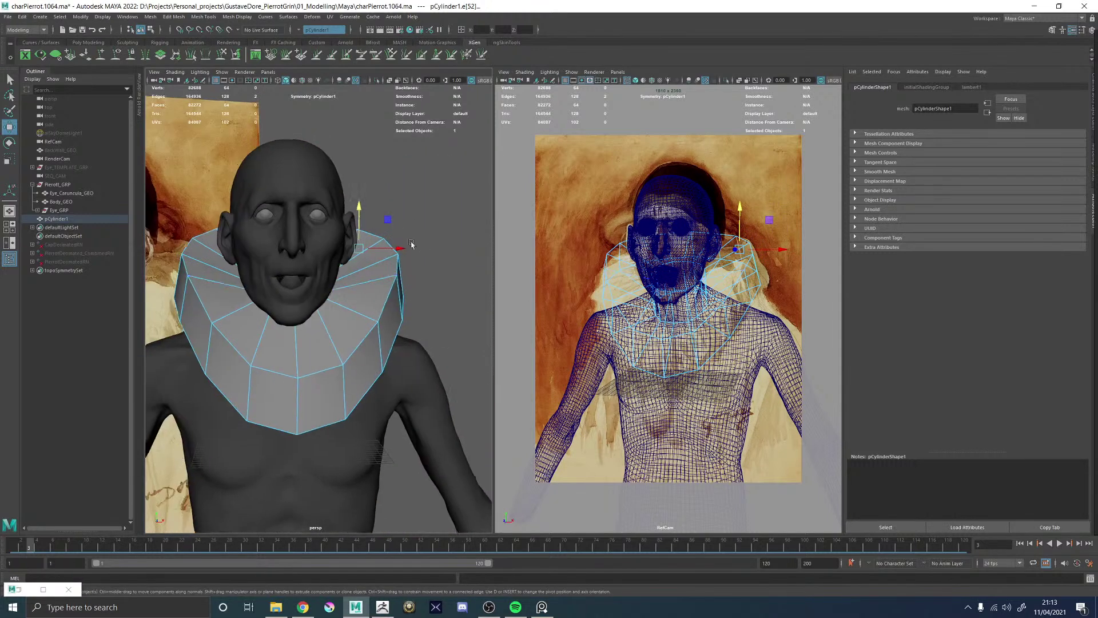
pyautogui.scroll(-6, 483, 299)
pyautogui.scroll(5, 350, 326)
pyautogui.scroll(2, 351, 326)
pyautogui.keyDown('alt'); pyautogui.moveTo(381, 326); pyautogui.dragTo(372, 330); pyautogui.keyUp('alt')
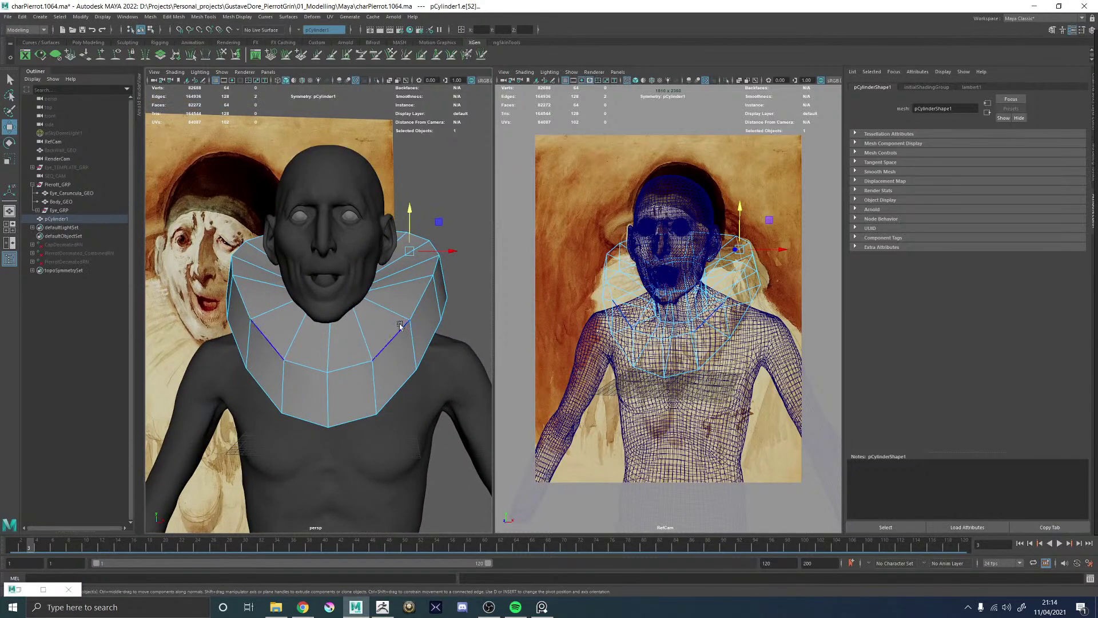
pyautogui.moveTo(405, 287)
pyautogui.keyDown('alt'); pyautogui.mouseDown()
pyautogui.moveTo(338, 299)
pyautogui.moveTo(407, 294)
pyautogui.mouseUp(); pyautogui.keyUp('alt')
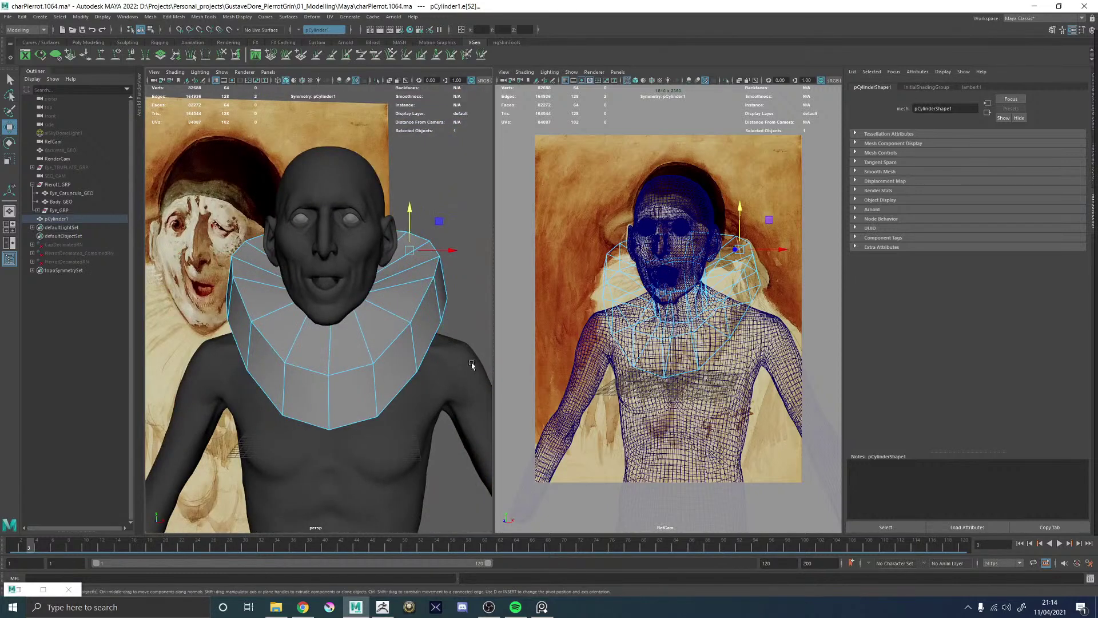
# - In wireframe, shift the collar's lower inner edges behind the neck to fit closer around it
pyautogui.keyDown('alt'); pyautogui.moveTo(470, 325); pyautogui.dragTo(339, 315); pyautogui.keyUp('alt')
pyautogui.press('4')
pyautogui.keyDown('alt'); pyautogui.moveTo(338, 315); pyautogui.dragTo(363, 331, button='right'); pyautogui.keyUp('alt')
pyautogui.click(398, 310)
pyautogui.keyDown('alt'); pyautogui.moveTo(366, 311); pyautogui.dragTo(390, 312); pyautogui.keyUp('alt')
pyautogui.keyDown('shift'); pyautogui.click(389, 312); pyautogui.keyUp('shift')
pyautogui.moveTo(376, 275); pyautogui.dragTo(434, 239)
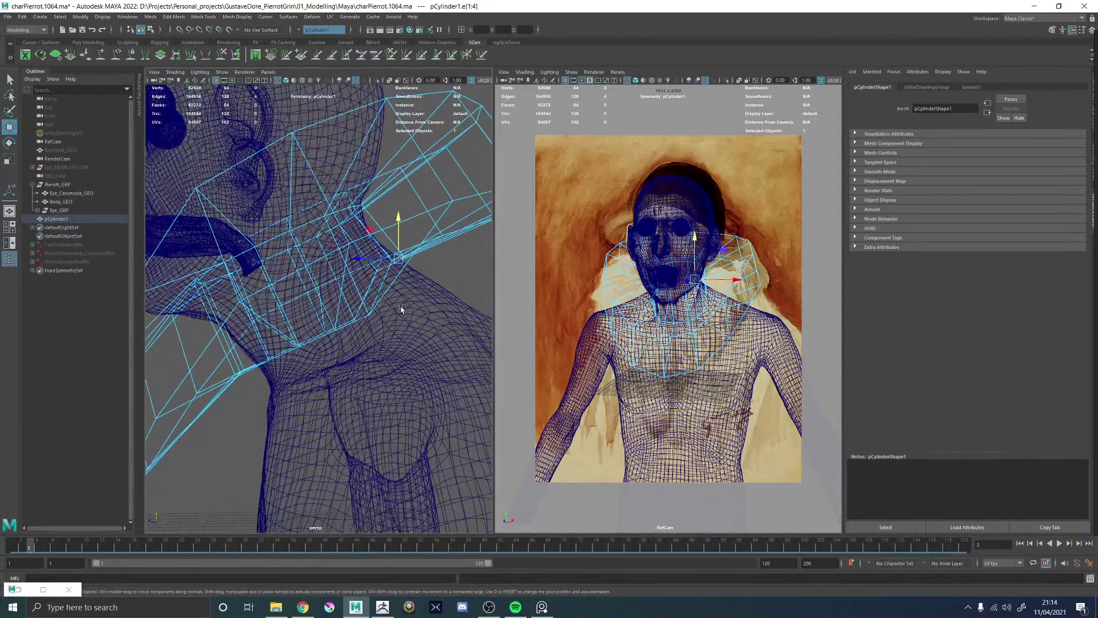
# - Check how the collar sits around the neck and chest, first in wireframe and again in shaded display
pyautogui.keyDown('alt'); pyautogui.moveTo(400, 308); pyautogui.dragTo(434, 297); pyautogui.keyUp('alt')
pyautogui.moveTo(461, 286); pyautogui.dragTo(495, 273, button='right')
pyautogui.click(380, 317)
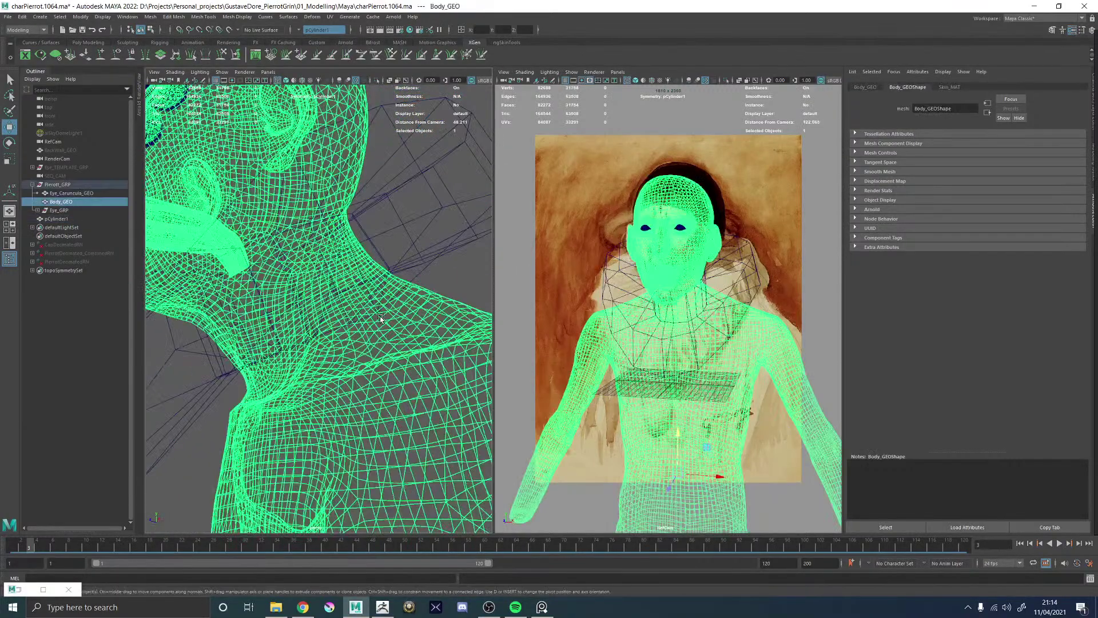
pyautogui.click(443, 249)
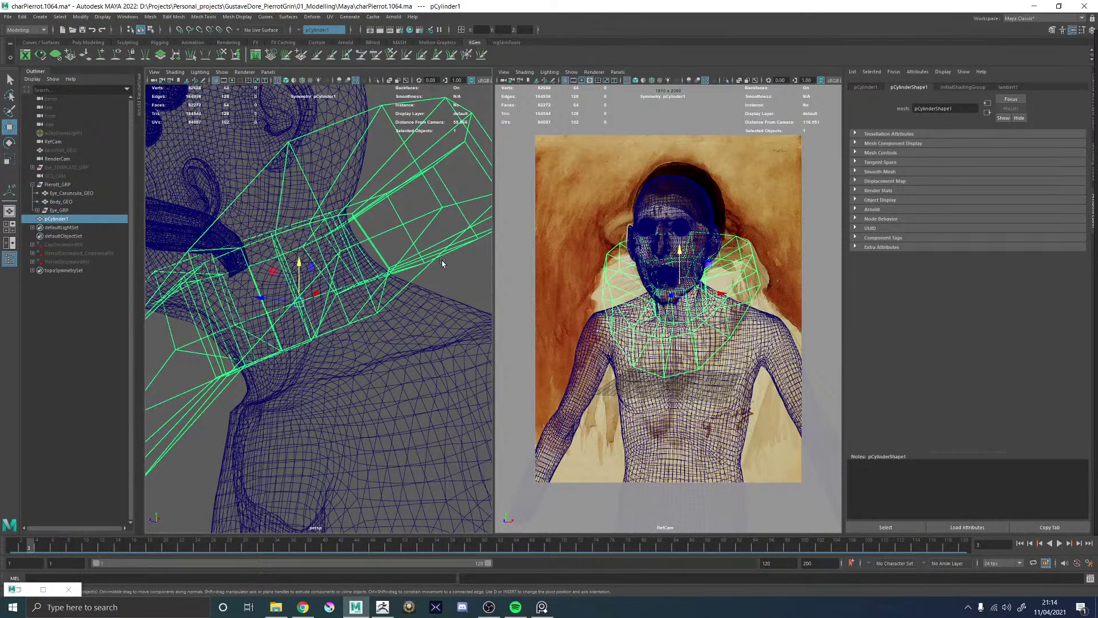
pyautogui.press('5')
pyautogui.keyDown('alt'); pyautogui.moveTo(442, 263); pyautogui.dragTo(368, 276, button='right'); pyautogui.keyUp('alt')
pyautogui.moveTo(368, 276)
pyautogui.keyDown('alt'); pyautogui.mouseDown()
pyautogui.moveTo(417, 277)
pyautogui.moveTo(363, 288)
pyautogui.mouseUp(); pyautogui.keyUp('alt')
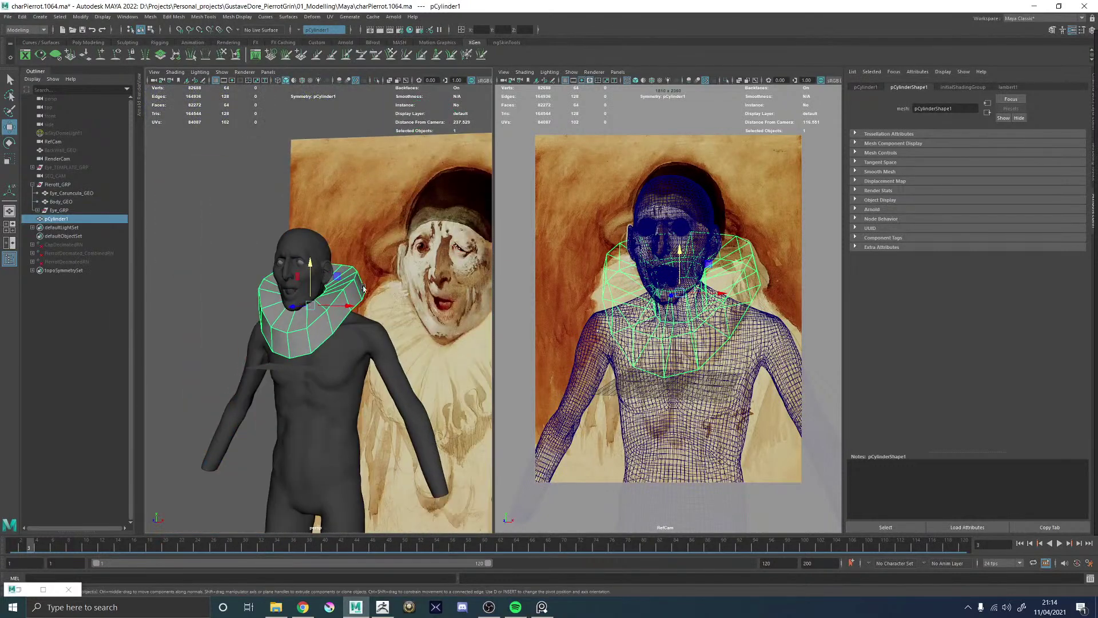
pyautogui.keyDown('alt'); pyautogui.moveTo(363, 287); pyautogui.dragTo(441, 351, button='right'); pyautogui.keyUp('alt')
pyautogui.keyDown('alt'); pyautogui.moveTo(277, 377); pyautogui.dragTo(270, 253); pyautogui.keyUp('alt')
# - Pull the collar's lower front edges inward toward the chest
pyautogui.press('F10')
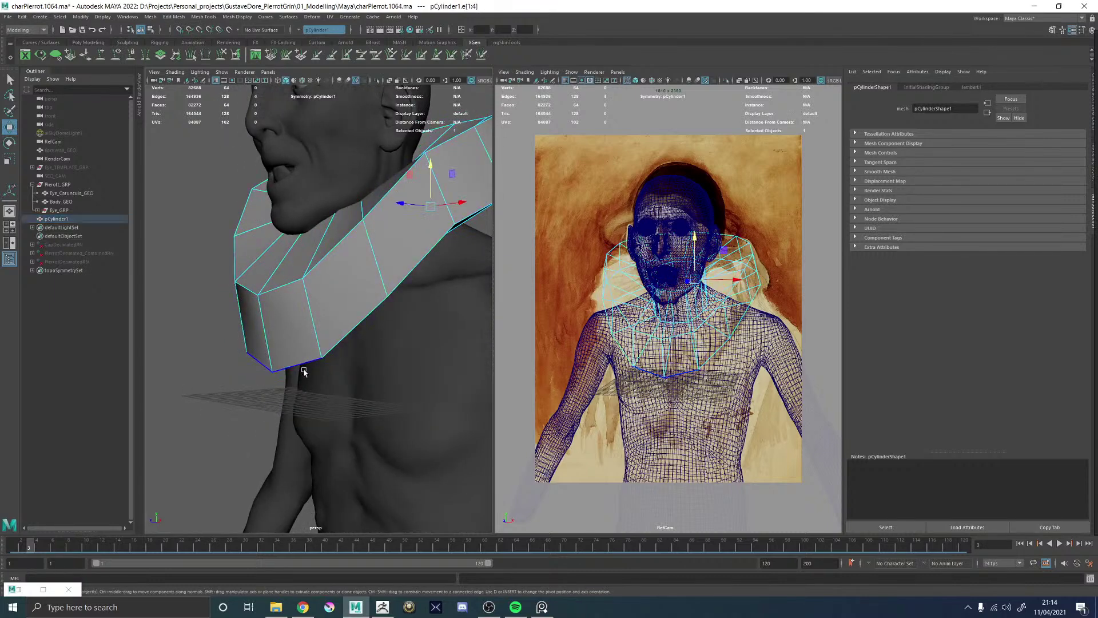
pyautogui.click(303, 370)
pyautogui.keyDown('alt'); pyautogui.moveTo(303, 370); pyautogui.dragTo(263, 366); pyautogui.keyUp('alt')
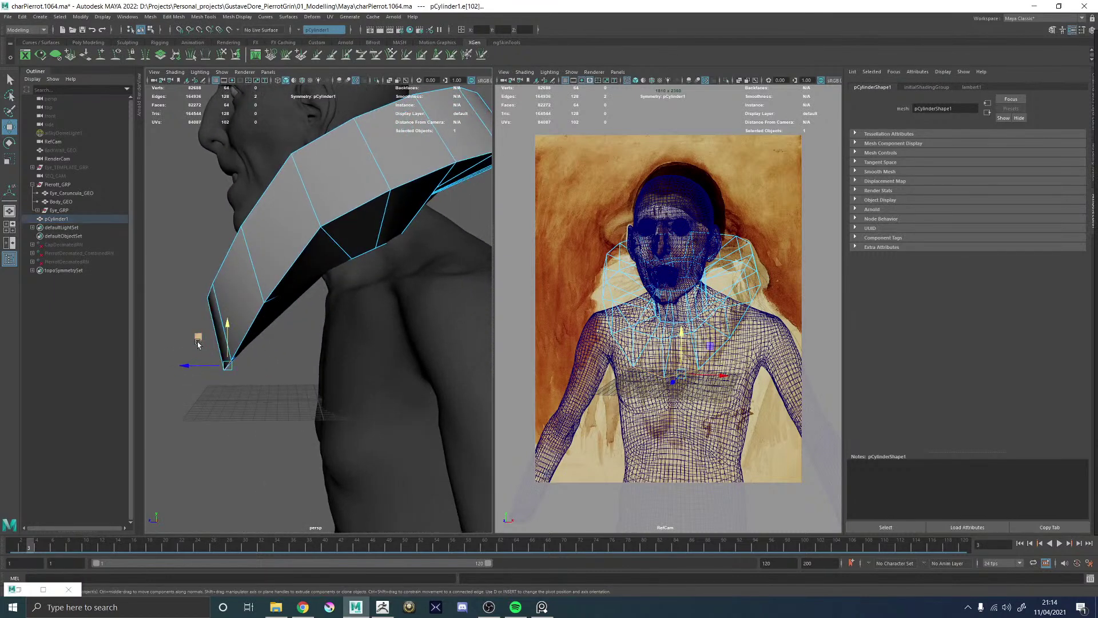
pyautogui.moveTo(198, 341); pyautogui.dragTo(281, 319)
# - Move the collar's lower outer side vertices symmetrically inward to continue the front rim's curve
pyautogui.press('F9')
pyautogui.click(339, 290)
pyautogui.keyDown('alt'); pyautogui.moveTo(338, 290); pyautogui.dragTo(298, 296); pyautogui.keyUp('alt')
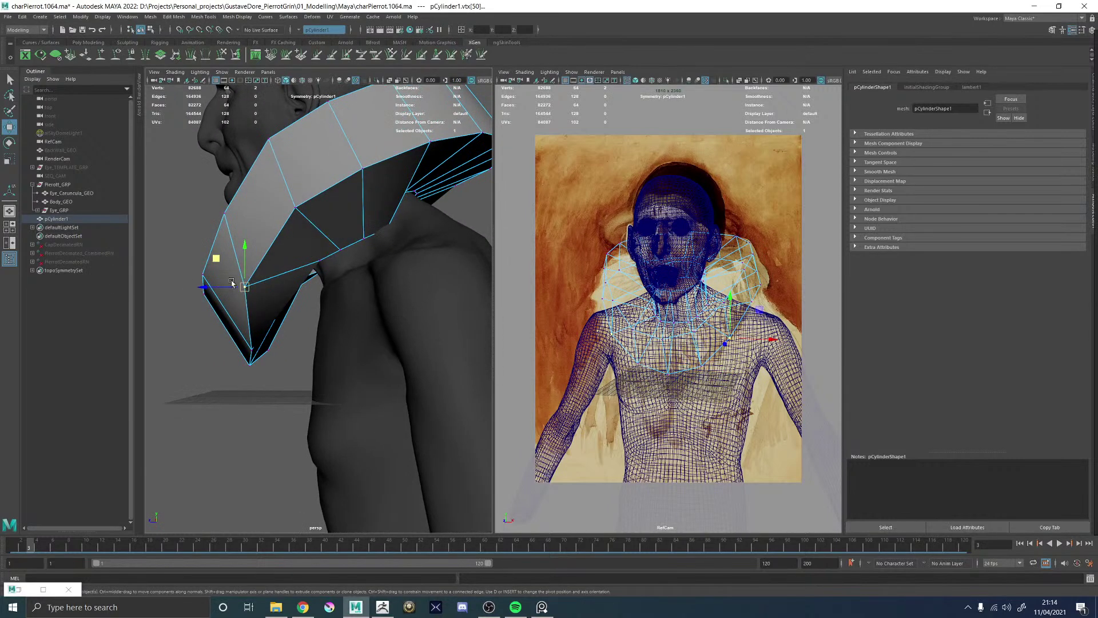
pyautogui.moveTo(232, 282); pyautogui.dragTo(266, 289)
pyautogui.click(301, 211)
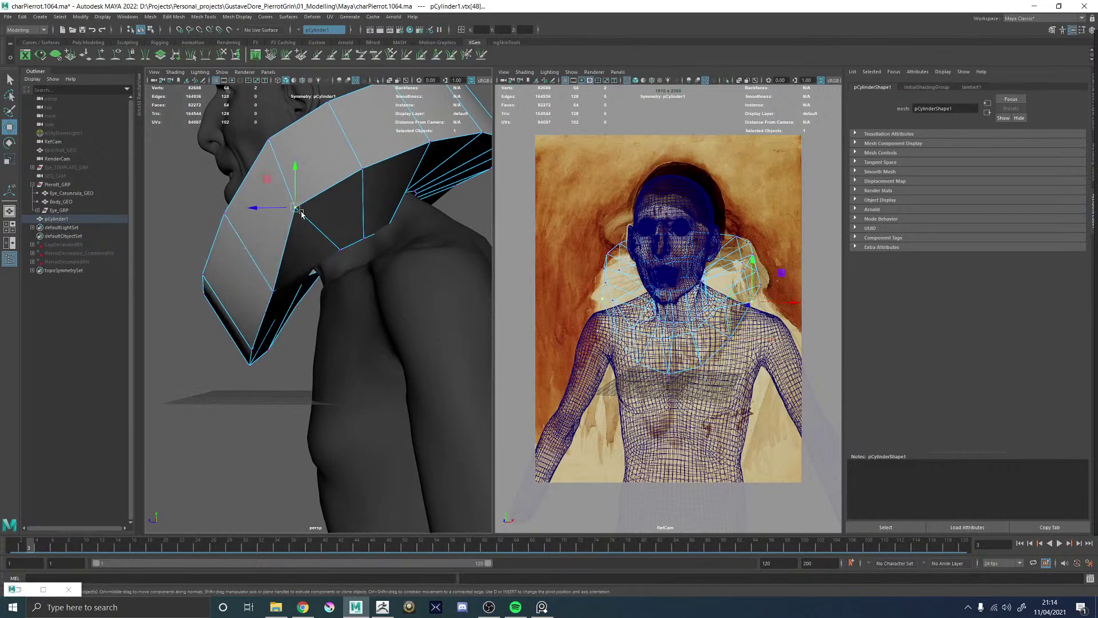
pyautogui.moveTo(301, 212); pyautogui.dragTo(382, 315)
pyautogui.click(384, 256)
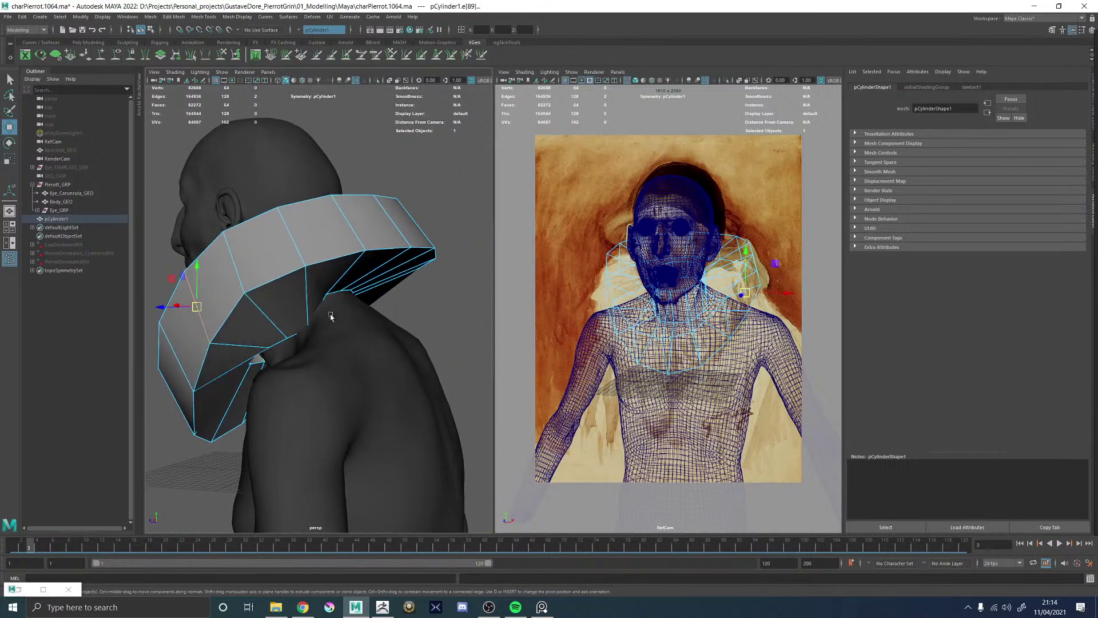
# - Raise the collar's lower inner vertices above the shoulders and check the ones behind the neck
pyautogui.click(311, 327)
pyautogui.moveTo(311, 330); pyautogui.dragTo(301, 306)
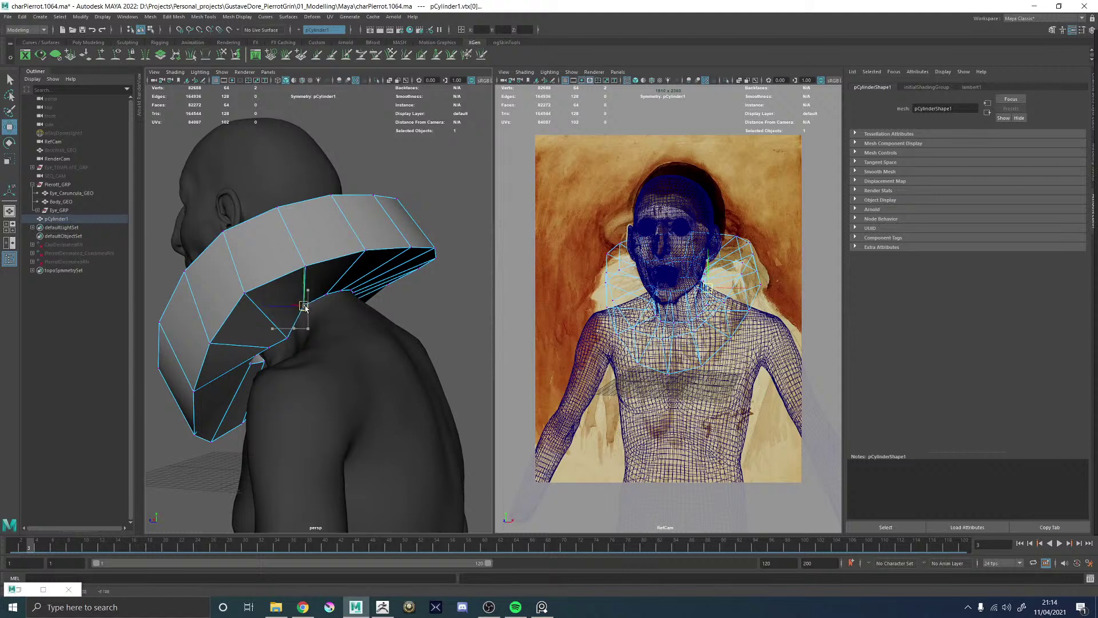
pyautogui.click(286, 324)
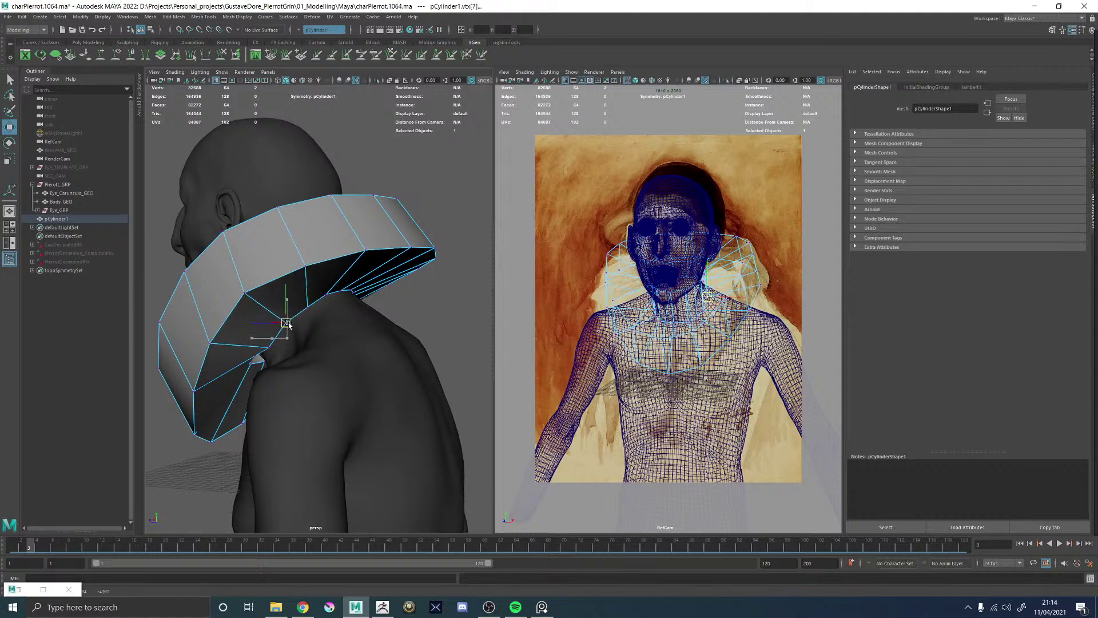
pyautogui.keyDown('alt'); pyautogui.moveTo(292, 329); pyautogui.dragTo(340, 284); pyautogui.keyUp('alt')
pyautogui.click(339, 282)
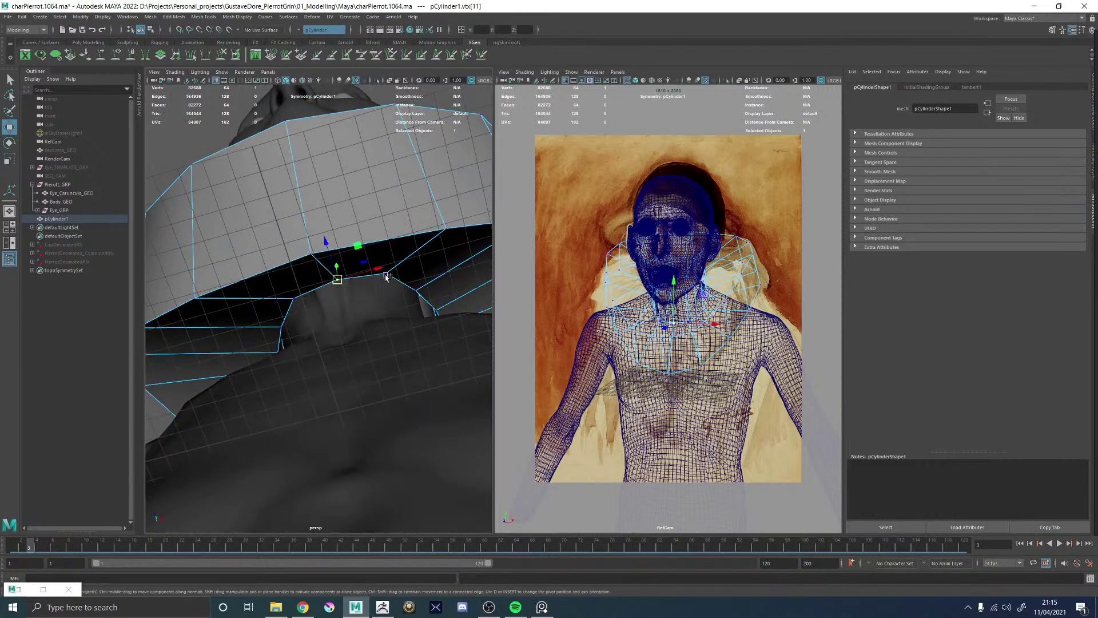
pyautogui.keyDown('shift'); pyautogui.click(387, 276); pyautogui.keyUp('shift')
pyautogui.keyDown('alt'); pyautogui.moveTo(348, 237); pyautogui.dragTo(340, 275); pyautogui.keyUp('alt')
pyautogui.click(395, 197)
pyautogui.keyDown('alt'); pyautogui.moveTo(394, 201); pyautogui.dragTo(364, 189); pyautogui.keyUp('alt')
pyautogui.scroll(-5, 413, 308)
pyautogui.press('F8')
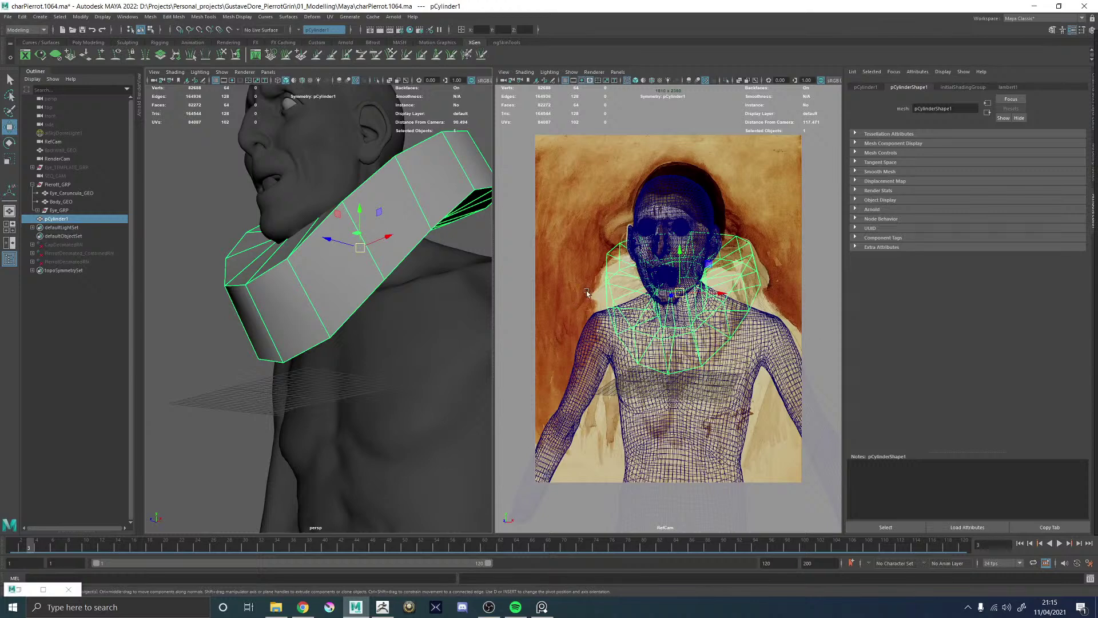
# - Try shifting the collar's outer front side faces symmetrically, and undo the adjustments
pyautogui.keyDown('alt'); pyautogui.moveTo(303, 243); pyautogui.dragTo(354, 278); pyautogui.keyUp('alt')
pyautogui.scroll(-4, 371, 254)
pyautogui.scroll(2, 381, 258)
pyautogui.scroll(3, 350, 243)
pyautogui.moveTo(354, 277); pyautogui.dragTo(355, 308, button='right')
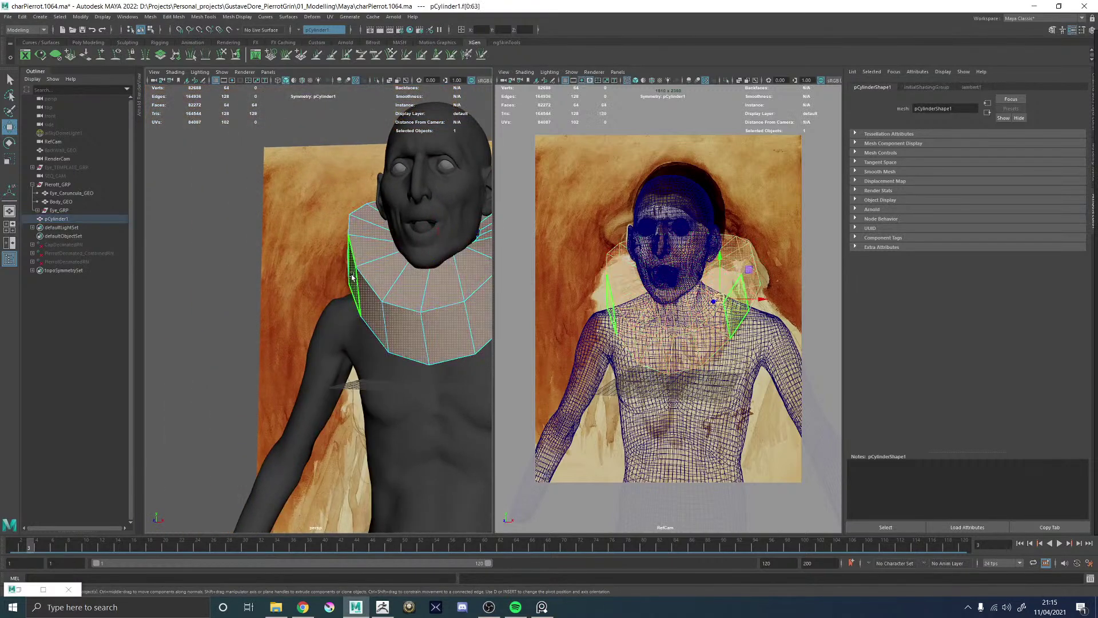
pyautogui.click(372, 307)
pyautogui.keyDown('alt'); pyautogui.moveTo(372, 308); pyautogui.dragTo(409, 296); pyautogui.keyUp('alt')
pyautogui.hotkey('ctrl', 'z')
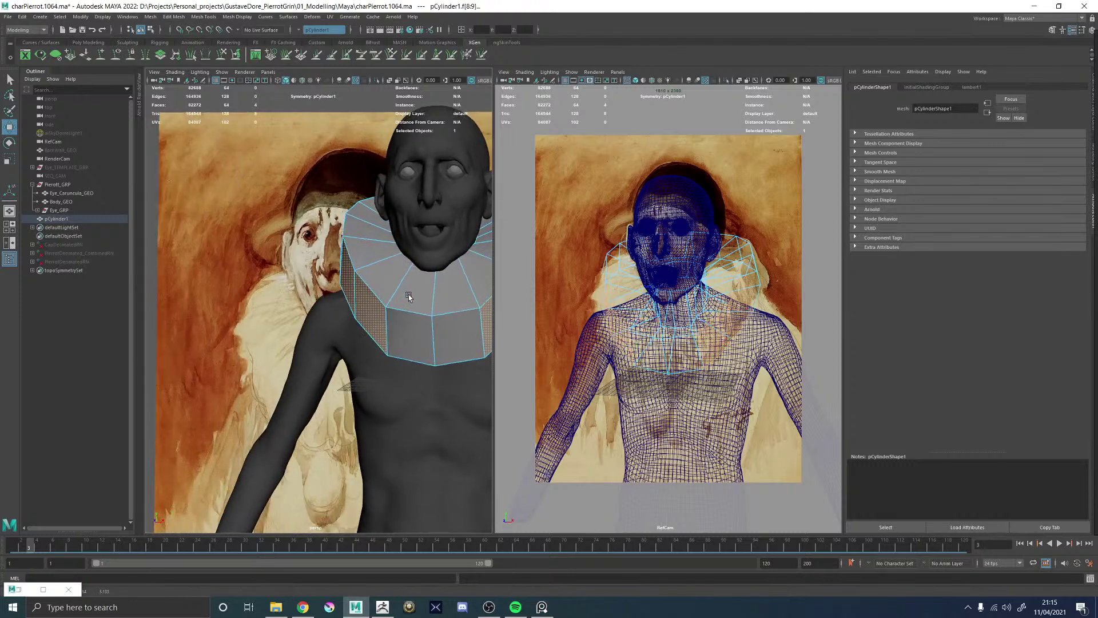
pyautogui.hotkey('ctrl', 'z')
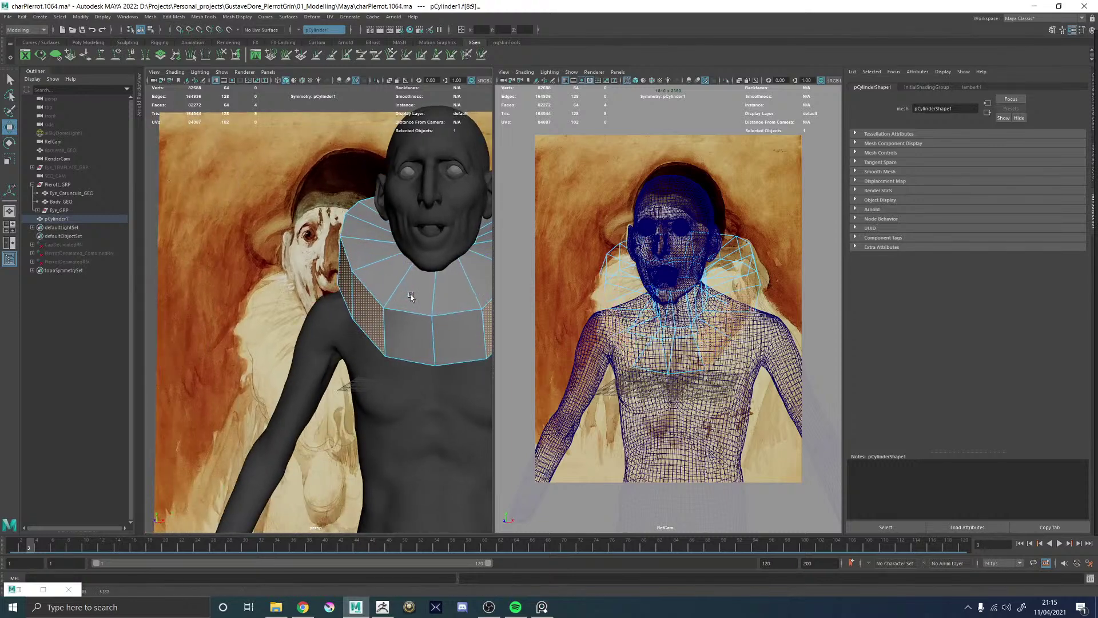
# - Adjust the collar's inner front rim vertices beneath the chin in wireframe to fit the neck
pyautogui.moveTo(421, 298)
pyautogui.keyDown('alt'); pyautogui.mouseDown()
pyautogui.moveTo(369, 263)
pyautogui.moveTo(274, 286)
pyautogui.moveTo(167, 219)
pyautogui.mouseUp(); pyautogui.keyUp('alt')
pyautogui.scroll(-5, 401, 285)
pyautogui.scroll(8, 370, 262)
pyautogui.press('4')
pyautogui.moveTo(167, 219); pyautogui.dragTo(145, 220, button='right')
pyautogui.click(325, 273)
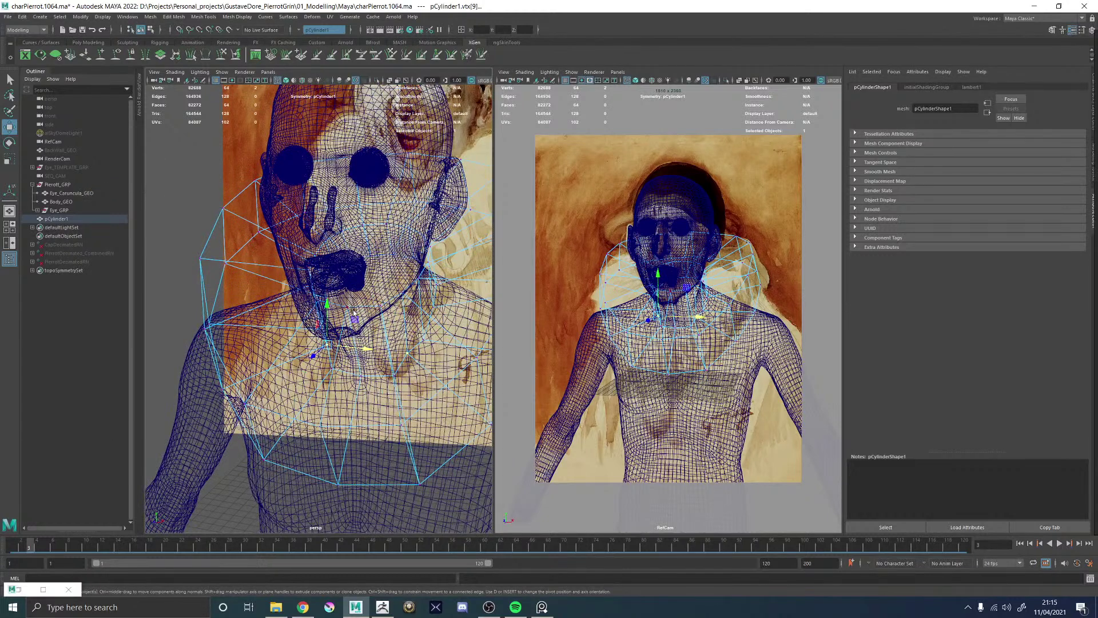
pyautogui.click(358, 351)
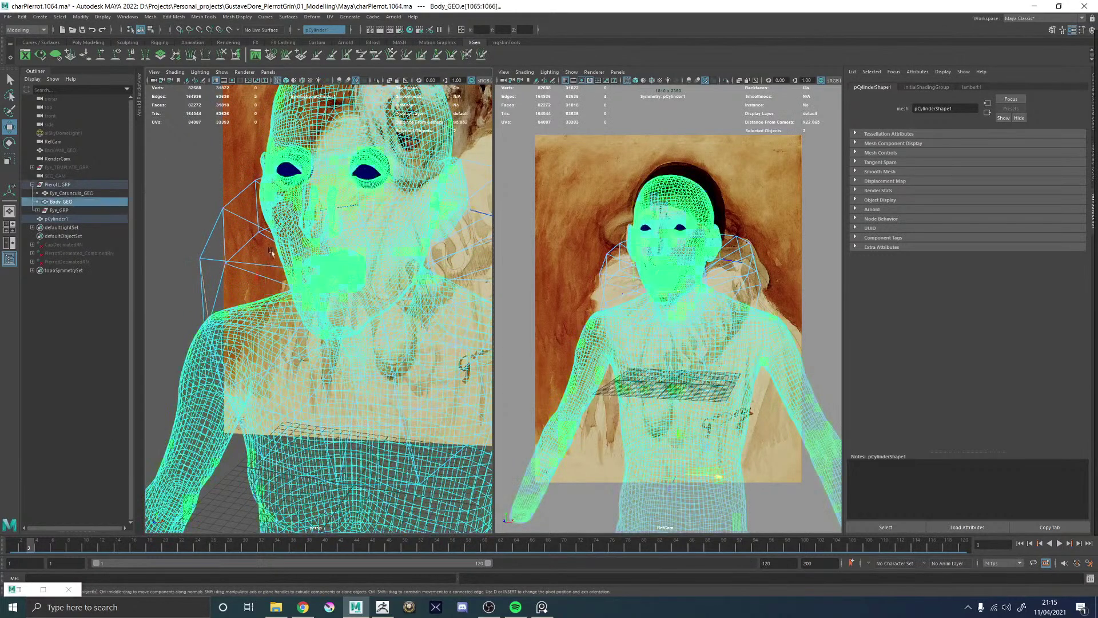
pyautogui.click(207, 260)
pyautogui.click(306, 289)
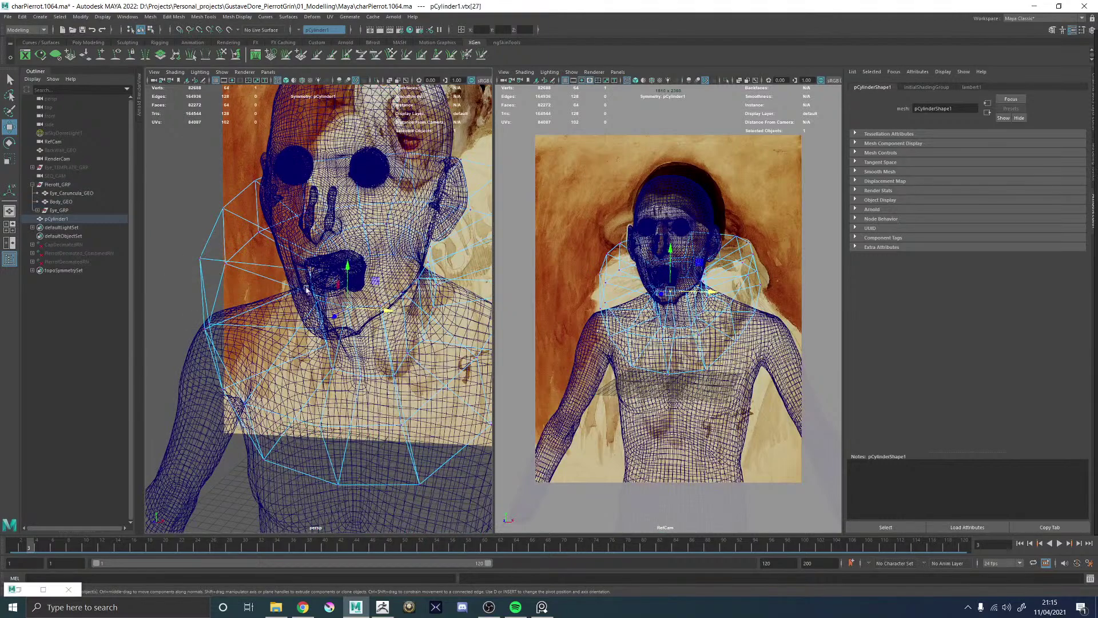
pyautogui.scroll(3, 330, 298)
pyautogui.click(352, 331)
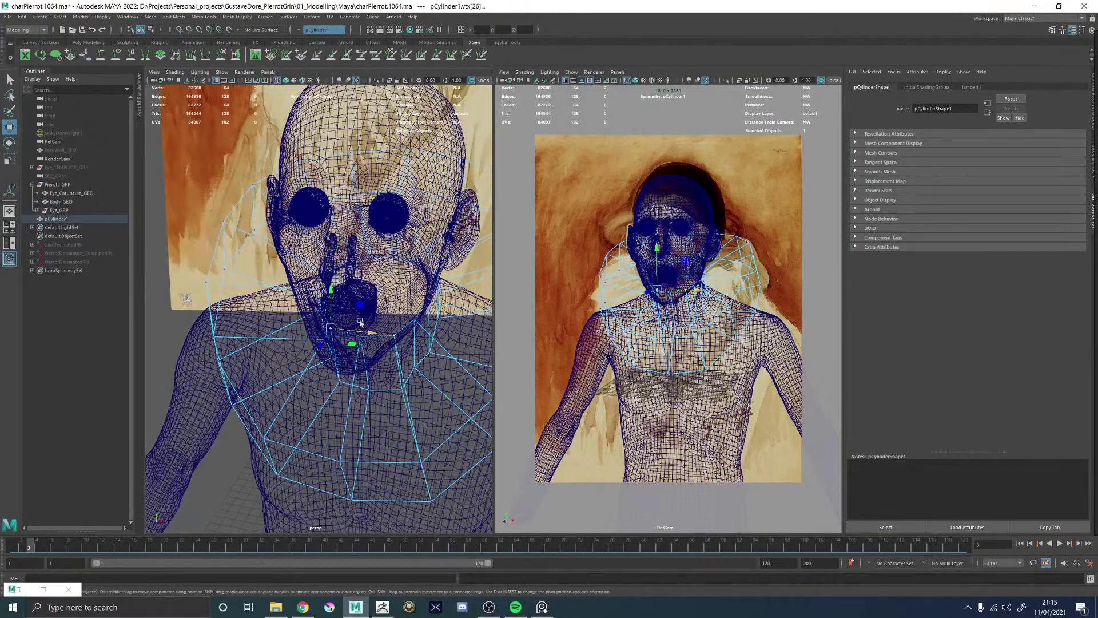
# - Reposition the collar's inner rim vertices beside the jaw symmetrically to even out the neck opening
pyautogui.scroll(4, 413, 339)
pyautogui.scroll(-2, 413, 340)
pyautogui.press('5')
pyautogui.scroll(-4, 394, 314)
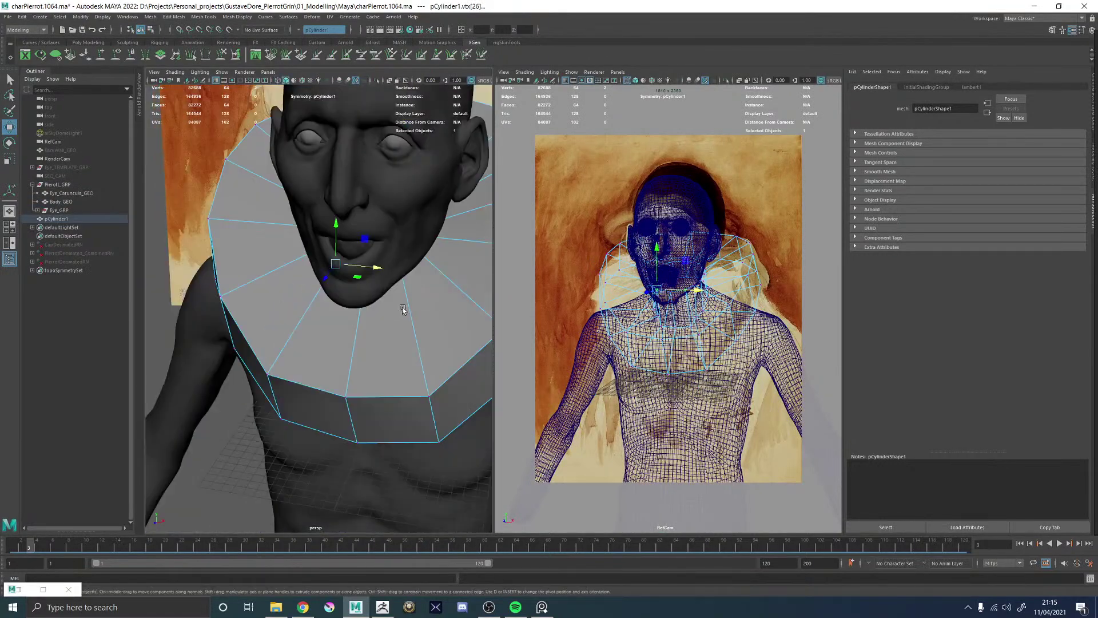
pyautogui.keyDown('alt'); pyautogui.moveTo(392, 304); pyautogui.dragTo(425, 310); pyautogui.keyUp('alt')
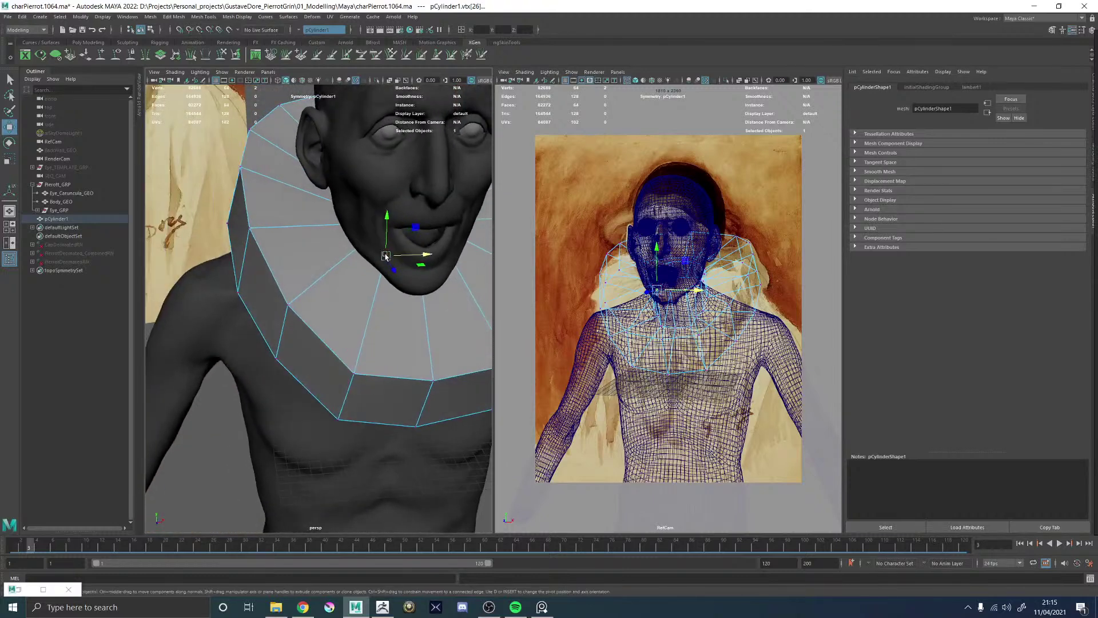
pyautogui.moveTo(385, 256)
pyautogui.mouseDown()
pyautogui.moveTo(375, 276)
pyautogui.moveTo(380, 262)
pyautogui.moveTo(352, 237)
pyautogui.moveTo(251, 254)
pyautogui.moveTo(385, 218)
pyautogui.moveTo(337, 216)
pyautogui.mouseUp()
pyautogui.press('q')
pyautogui.click(254, 245)
pyautogui.press('w')
pyautogui.click(392, 212)
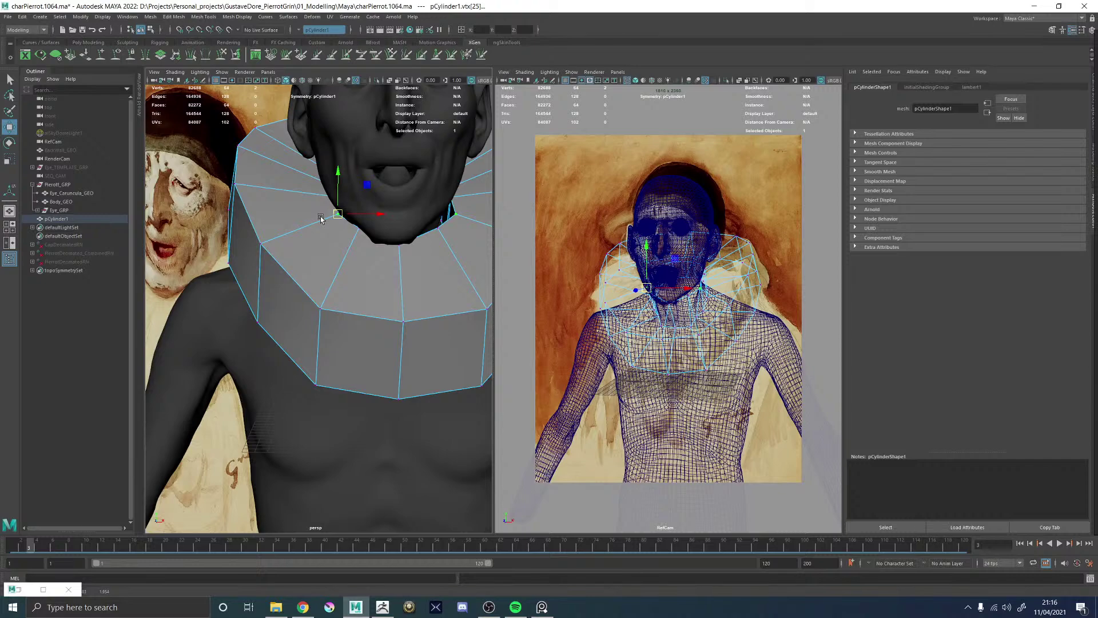
# - Adjust the inner rim vertices along the side of the neck and the lower inner vertex above the shoulder
pyautogui.press('4')
pyautogui.moveTo(321, 219)
pyautogui.keyDown('alt'); pyautogui.mouseDown()
pyautogui.moveTo(353, 231)
pyautogui.moveTo(345, 237)
pyautogui.mouseUp(); pyautogui.keyUp('alt')
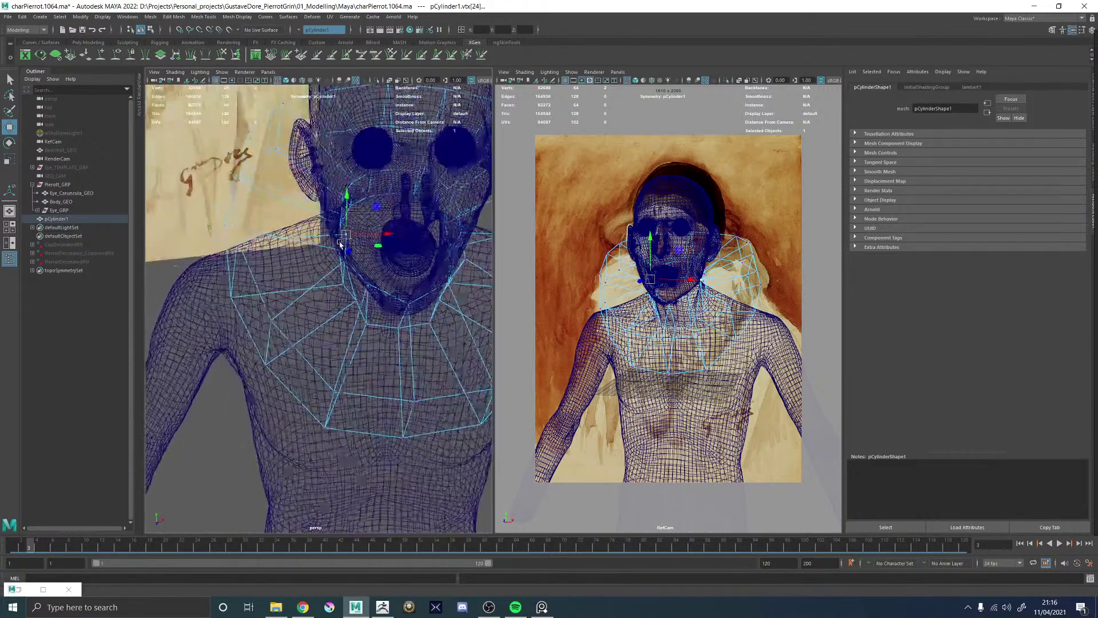
pyautogui.click(330, 234)
pyautogui.click(342, 215)
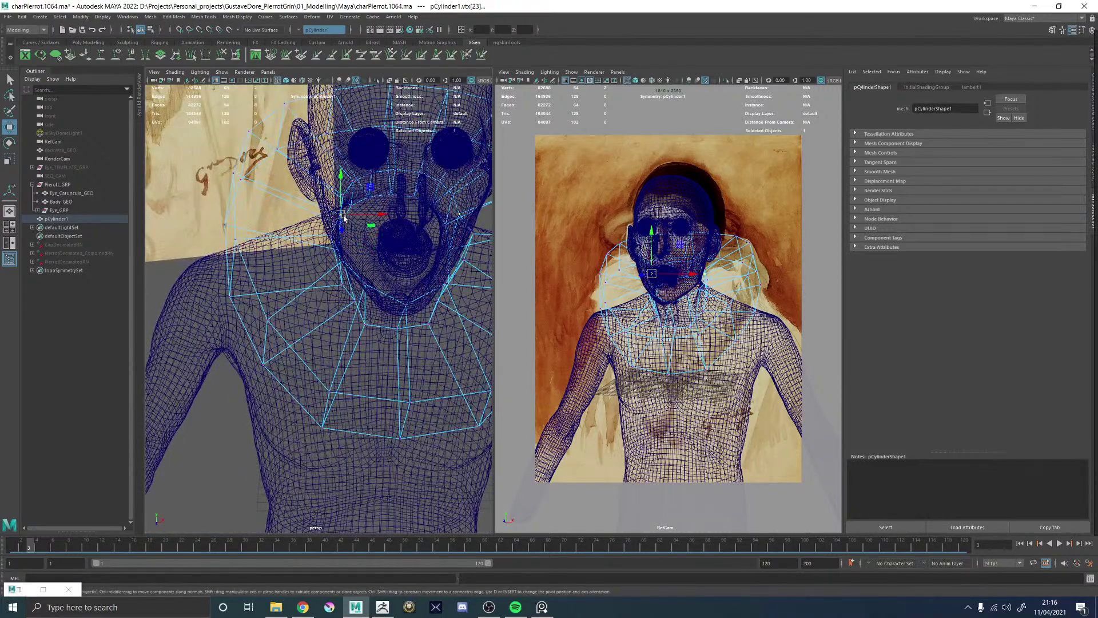
pyautogui.keyDown('alt'); pyautogui.moveTo(342, 216); pyautogui.dragTo(403, 242); pyautogui.keyUp('alt')
pyautogui.click(378, 246)
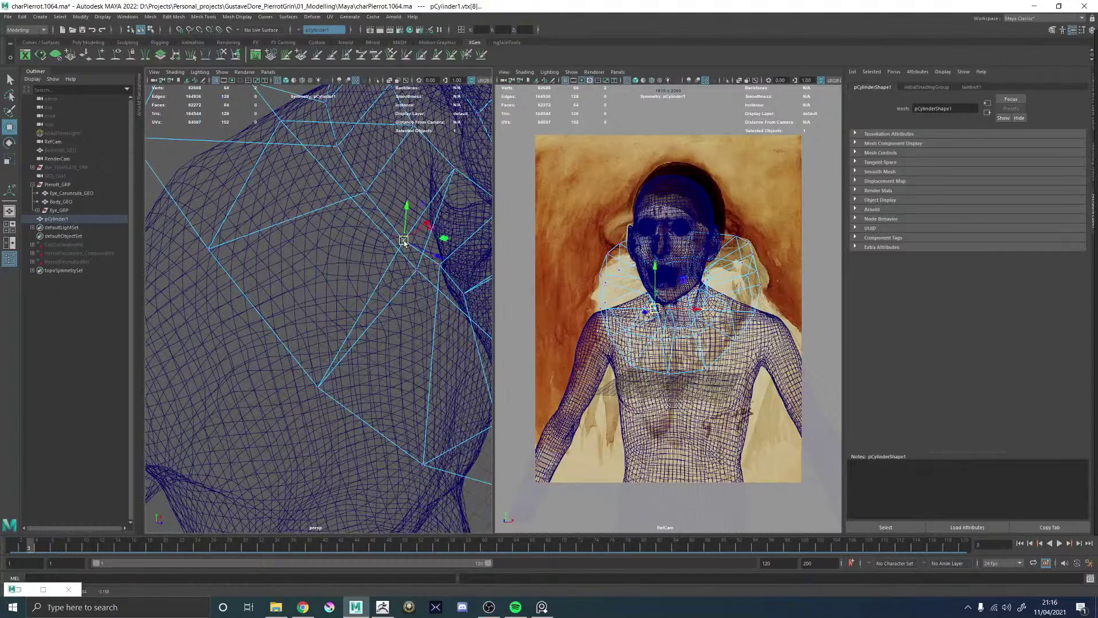
# - Refine the inner rim vertex on the opposite side of the neck and check the collar opening in shaded view
pyautogui.scroll(-10, 404, 241)
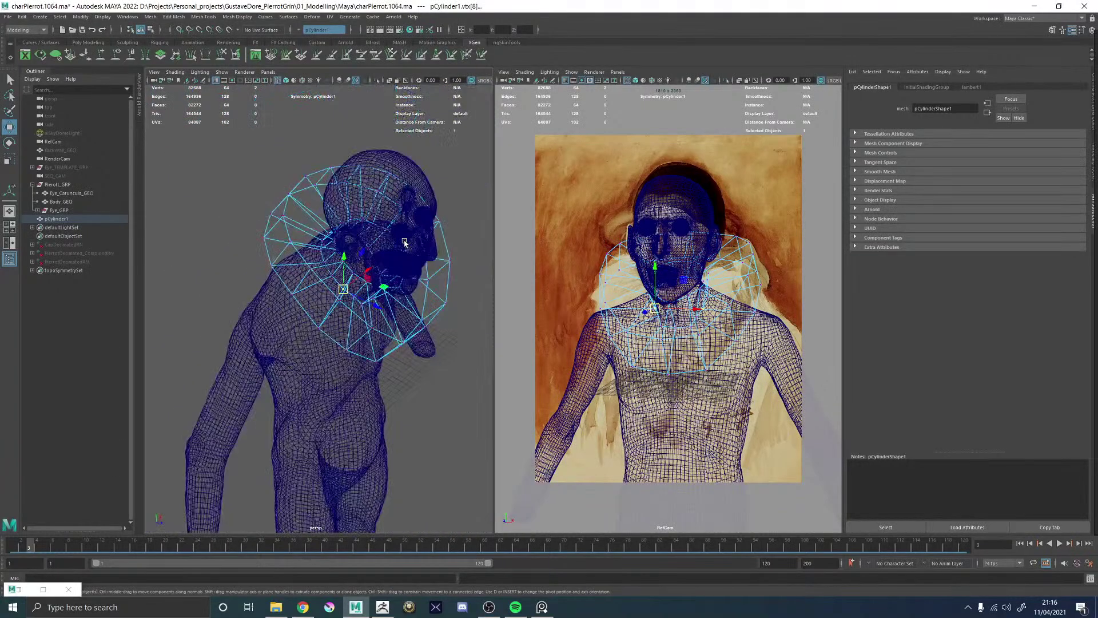
pyautogui.keyDown('alt'); pyautogui.moveTo(437, 261); pyautogui.dragTo(419, 326); pyautogui.keyUp('alt')
pyautogui.scroll(8, 318, 229)
pyautogui.moveTo(318, 229)
pyautogui.keyDown('alt'); pyautogui.mouseDown()
pyautogui.moveTo(303, 237)
pyautogui.moveTo(299, 225)
pyautogui.moveTo(284, 240)
pyautogui.mouseUp(); pyautogui.keyUp('alt')
pyautogui.click(310, 229)
pyautogui.keyDown('alt'); pyautogui.moveTo(283, 240); pyautogui.dragTo(288, 242); pyautogui.keyUp('alt')
pyautogui.click(346, 252)
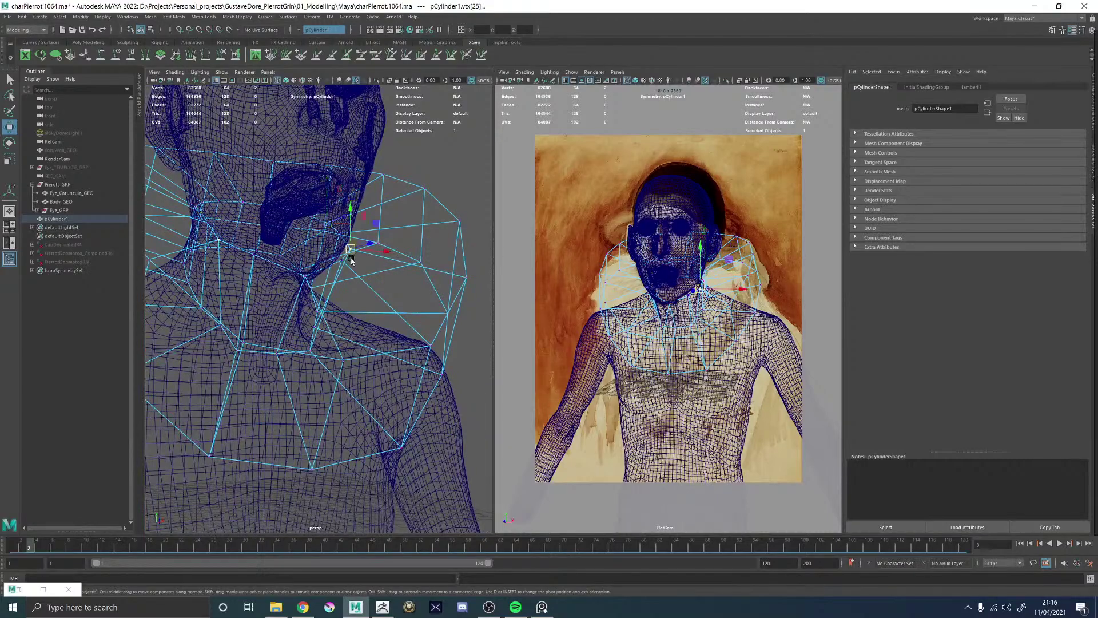
pyautogui.moveTo(347, 250); pyautogui.dragTo(299, 222)
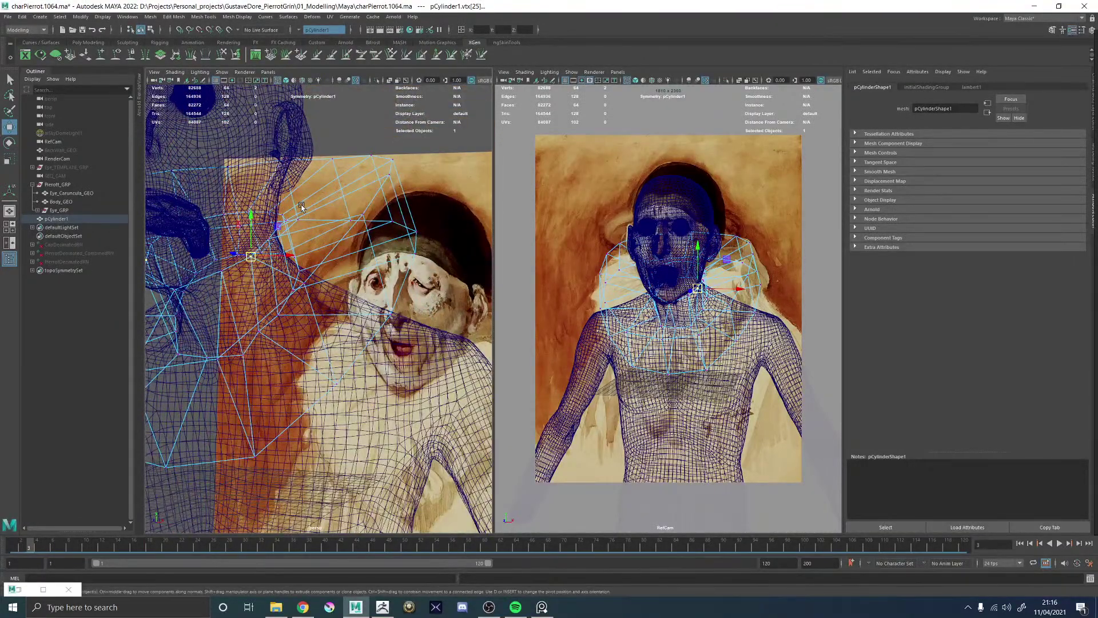
pyautogui.press('5')
pyautogui.scroll(-6, 302, 207)
pyautogui.keyDown('alt'); pyautogui.moveTo(302, 208); pyautogui.dragTo(380, 269, button='middle'); pyautogui.keyUp('alt')
pyautogui.scroll(3, 382, 272)
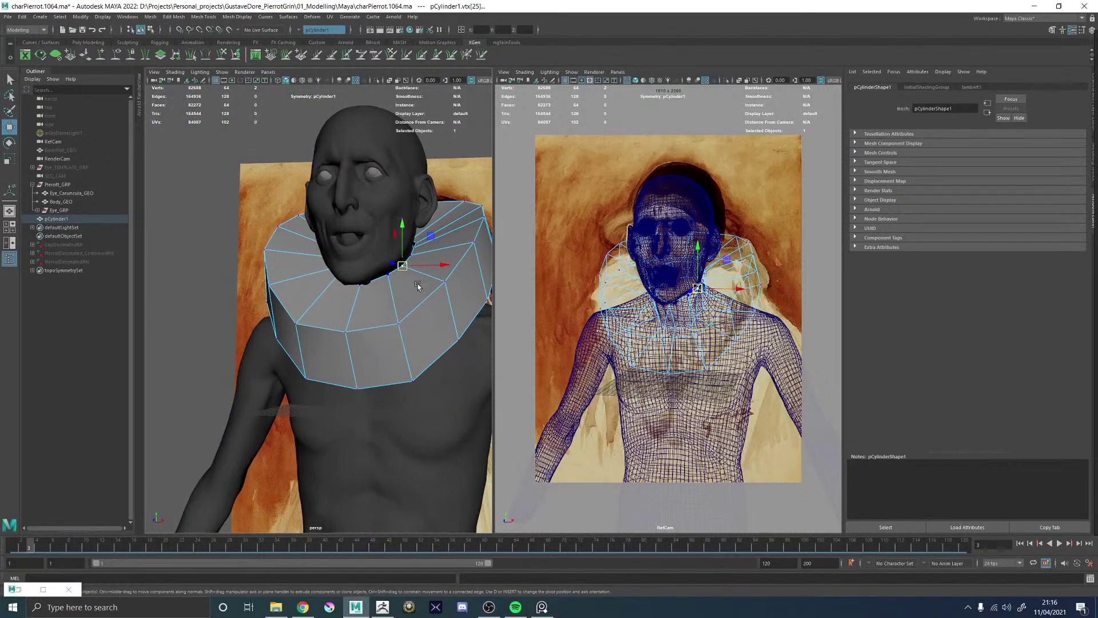
pyautogui.keyDown('alt'); pyautogui.moveTo(417, 286); pyautogui.dragTo(355, 309); pyautogui.keyUp('alt')
# - Bevel the borders of the collar's outer and inner side face loops with a fraction of 0.43 and one segment
pyautogui.moveTo(355, 309); pyautogui.dragTo(354, 329, button='right')
pyautogui.click(336, 307)
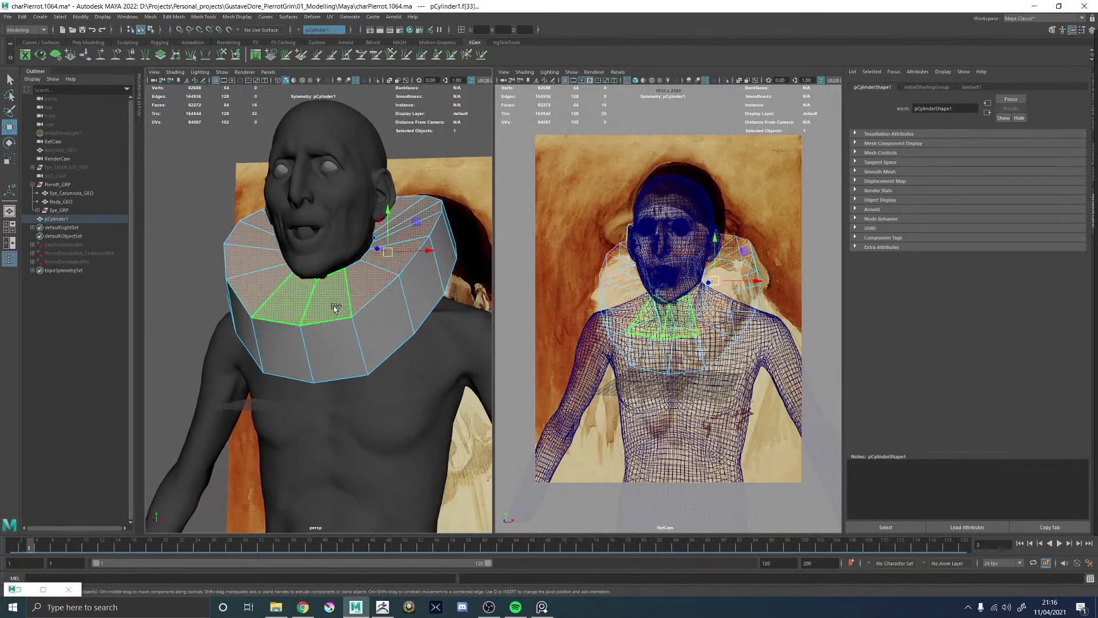
pyautogui.keyDown('alt'); pyautogui.moveTo(335, 308); pyautogui.dragTo(350, 304); pyautogui.keyUp('alt')
pyautogui.click(376, 298)
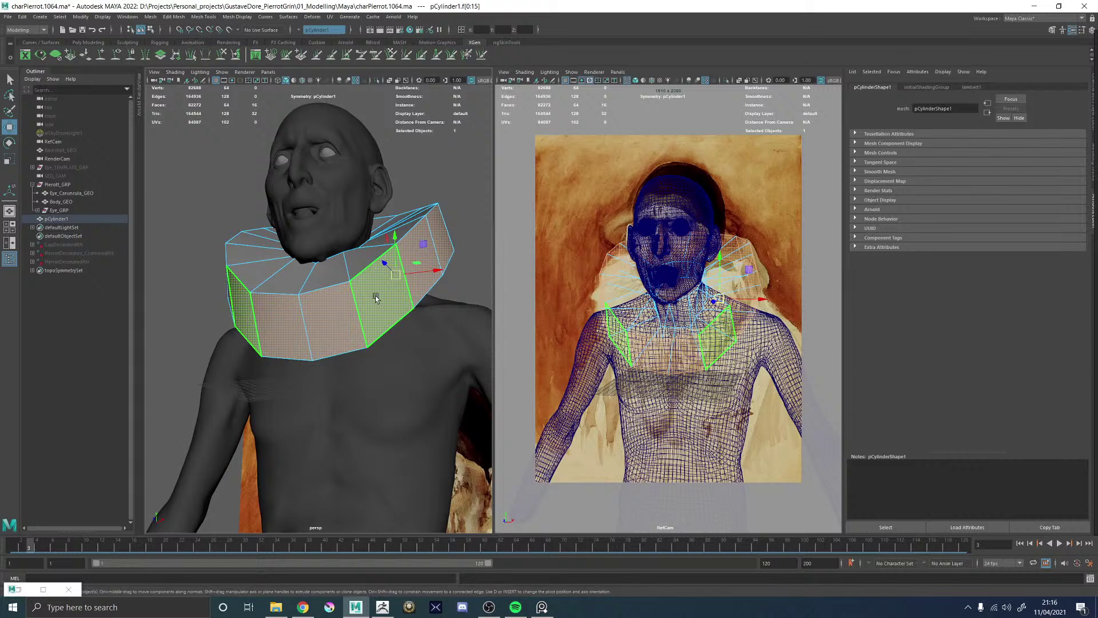
pyautogui.press('4')
pyautogui.keyDown('alt'); pyautogui.moveTo(337, 229); pyautogui.dragTo(350, 251); pyautogui.keyUp('alt')
pyautogui.keyDown('shift'); pyautogui.click(351, 247); pyautogui.keyUp('shift')
pyautogui.keyDown('shift'); pyautogui.click(366, 242); pyautogui.keyUp('shift')
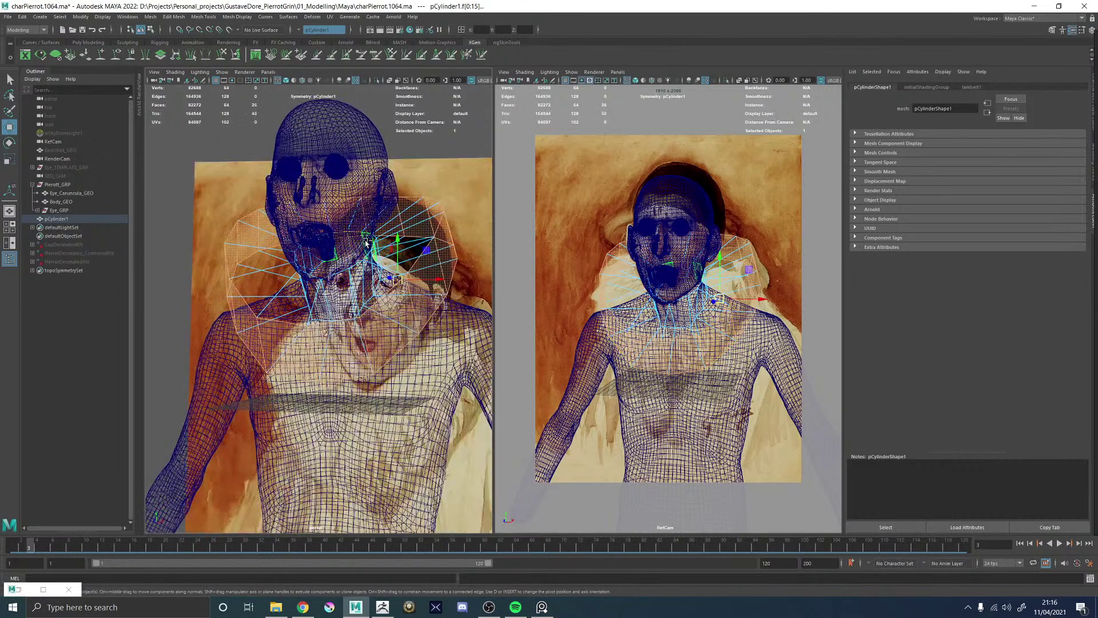
pyautogui.keyDown('shift'); pyautogui.click(320, 248); pyautogui.keyUp('shift')
pyautogui.keyDown('shift'); pyautogui.click(315, 250); pyautogui.keyUp('shift')
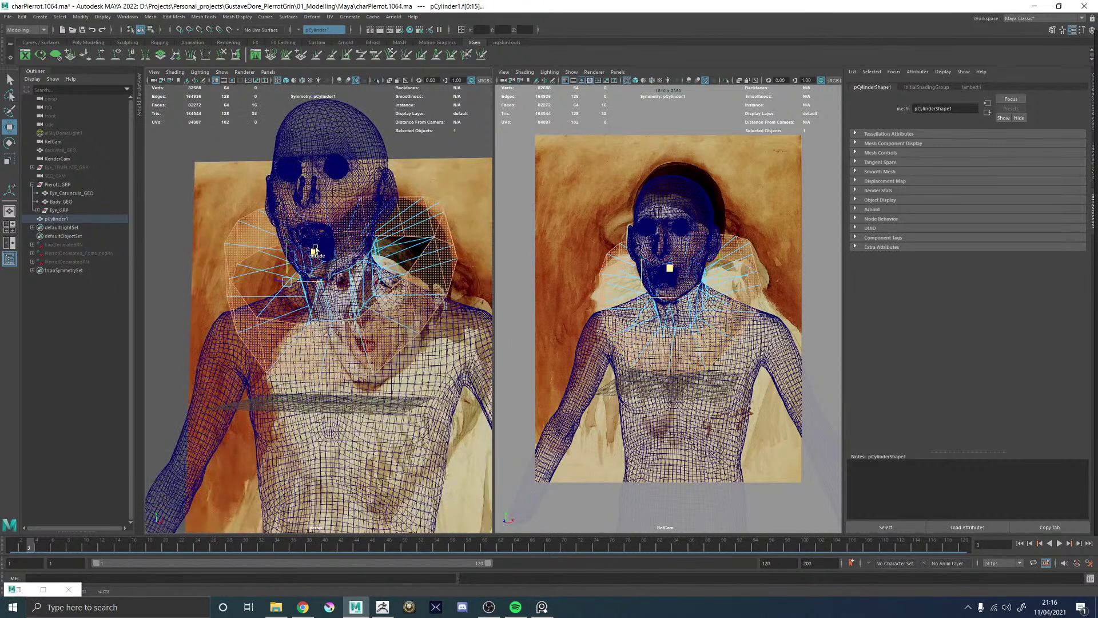
pyautogui.press('q')
pyautogui.keyDown('shift'); pyautogui.click(323, 248); pyautogui.keyUp('shift')
pyautogui.keyDown('shift'); pyautogui.doubleClick(316, 252); pyautogui.keyUp('shift')
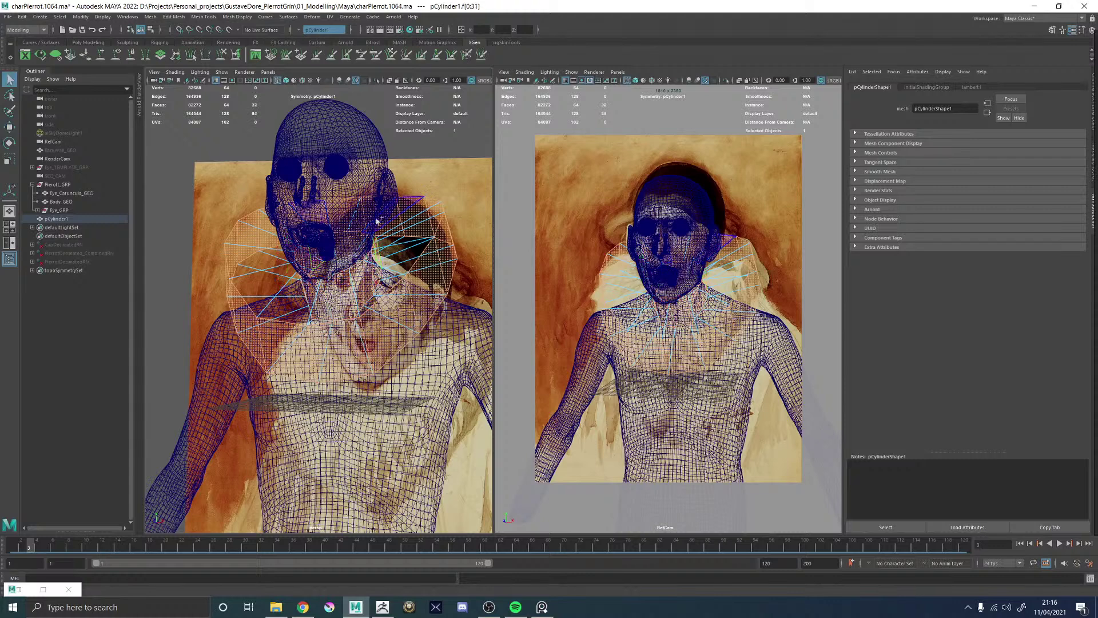
pyautogui.keyDown('shift'); pyautogui.moveTo(376, 221); pyautogui.dragTo(374, 166, button='right'); pyautogui.keyUp('shift')
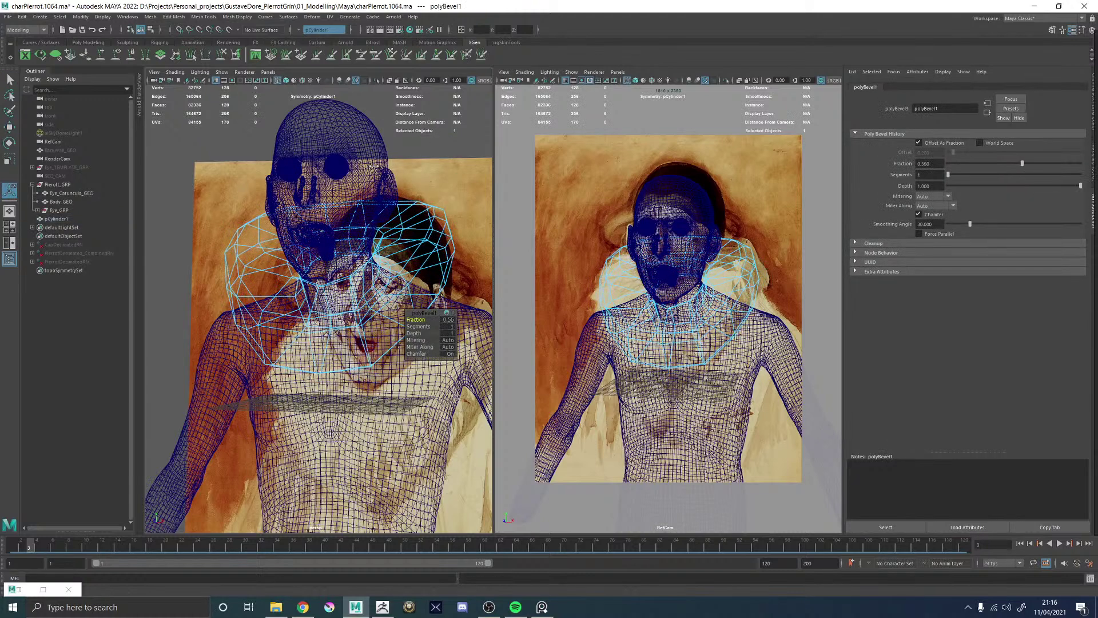
pyautogui.moveTo(374, 166); pyautogui.dragTo(369, 166, button='middle')
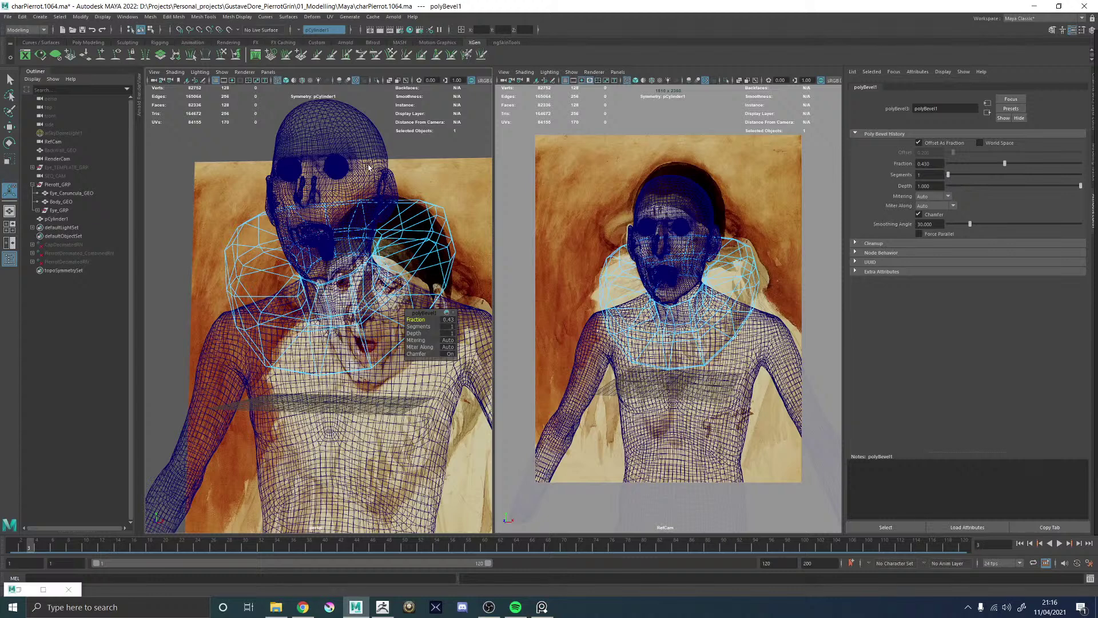
pyautogui.press('5')
pyautogui.press('q')
pyautogui.moveTo(379, 275); pyautogui.dragTo(429, 138, button='right')
pyautogui.click(427, 140)
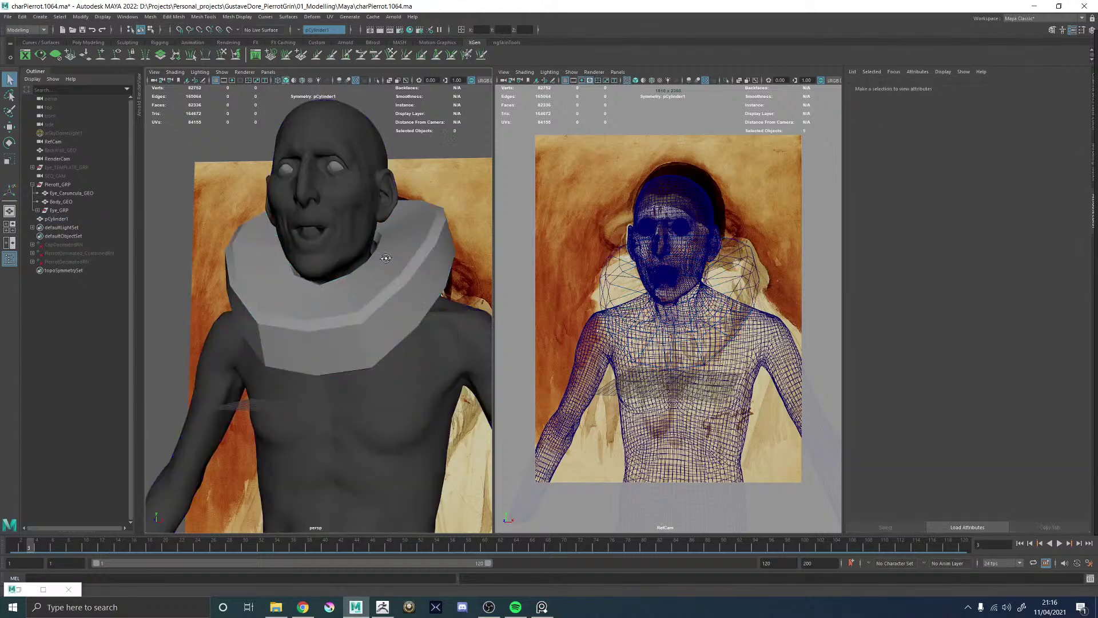
# - Move the collar's lower outer side edges symmetrically to smooth its curve over the shoulders in profile
pyautogui.scroll(-3, 386, 258)
pyautogui.click(394, 274)
pyautogui.scroll(-5, 406, 287)
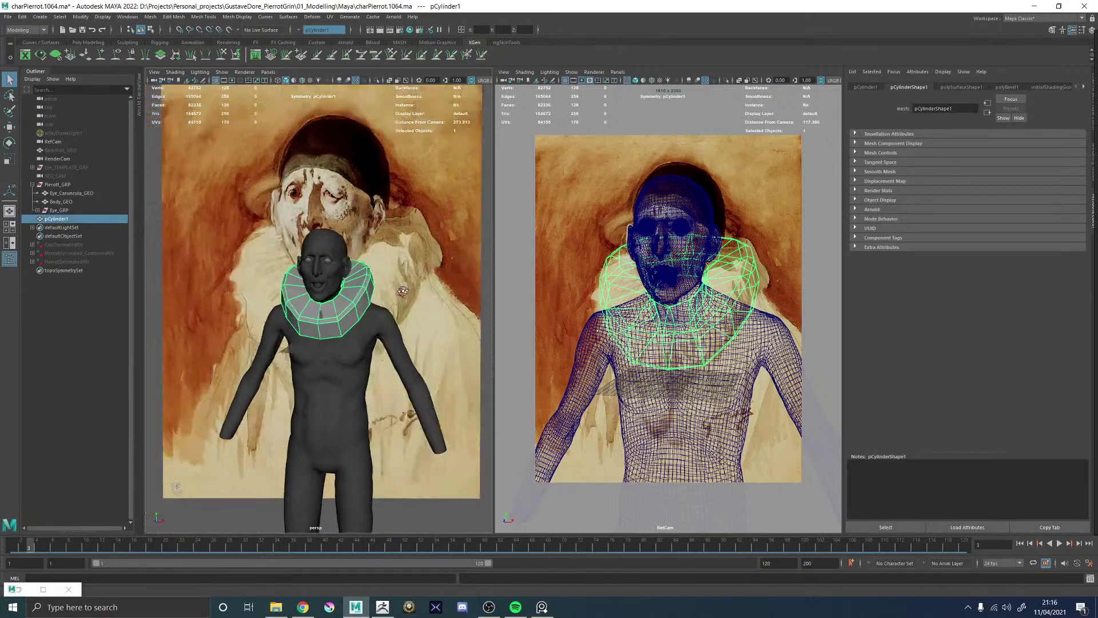
pyautogui.keyDown('alt'); pyautogui.moveTo(402, 290); pyautogui.dragTo(390, 273); pyautogui.keyUp('alt')
pyautogui.scroll(4, 386, 267)
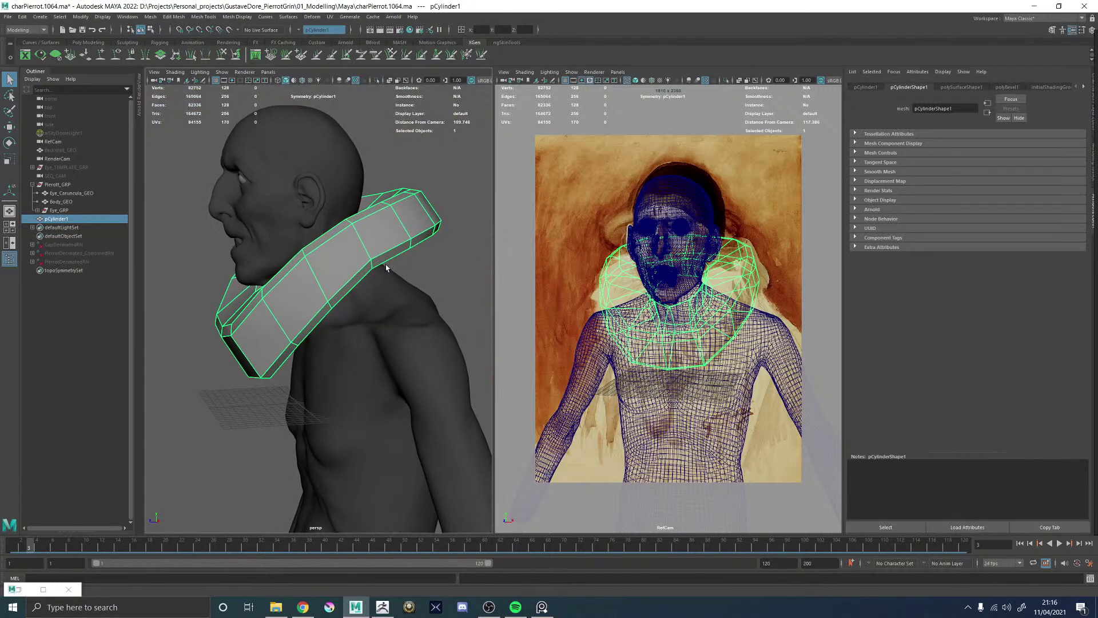
pyautogui.moveTo(366, 219); pyautogui.dragTo(367, 191, button='right')
pyautogui.click(372, 263)
pyautogui.keyDown('alt'); pyautogui.moveTo(373, 263); pyautogui.dragTo(322, 244); pyautogui.keyUp('alt')
pyautogui.press('w')
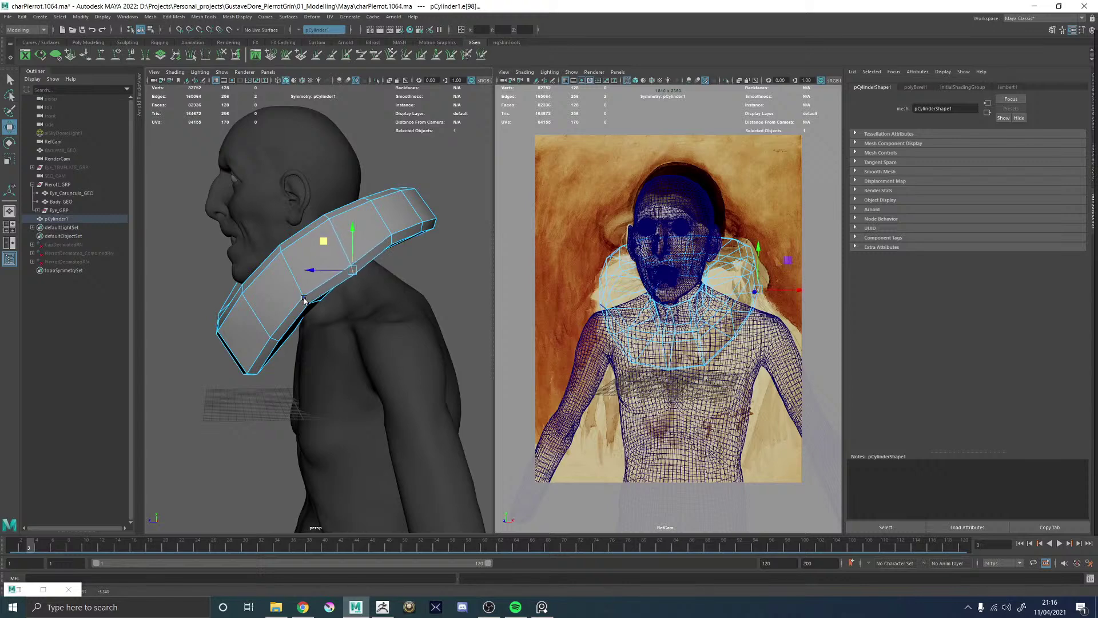
pyautogui.click(291, 276)
pyautogui.moveTo(277, 271); pyautogui.dragTo(279, 275)
pyautogui.keyDown('alt'); pyautogui.moveTo(350, 251); pyautogui.dragTo(328, 251); pyautogui.keyUp('alt')
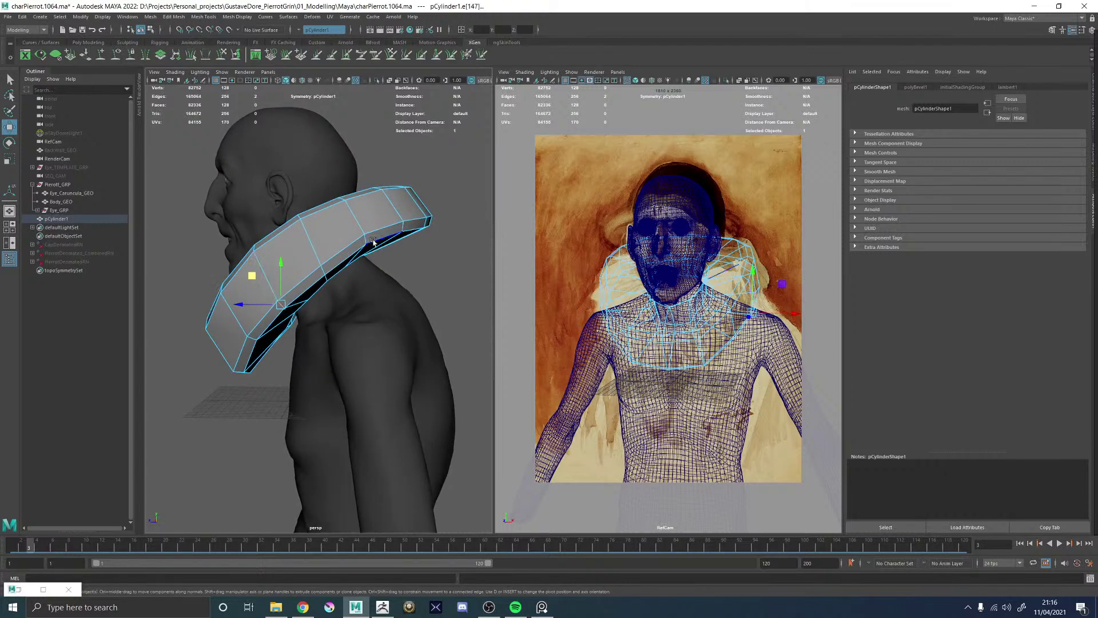
pyautogui.click(364, 240)
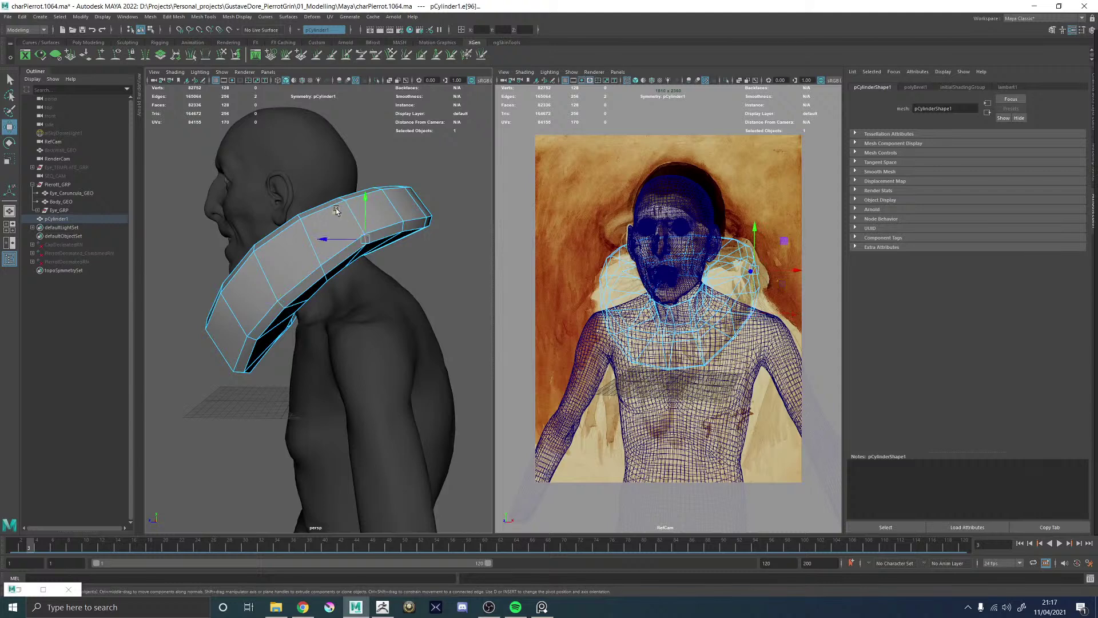
# - Lower the collar's bottom outer edges behind the neck to continue the rim's curve around the back
pyautogui.keyDown('alt'); pyautogui.moveTo(338, 219); pyautogui.dragTo(341, 263); pyautogui.keyUp('alt')
pyautogui.click(323, 240)
pyautogui.doubleClick(374, 240)
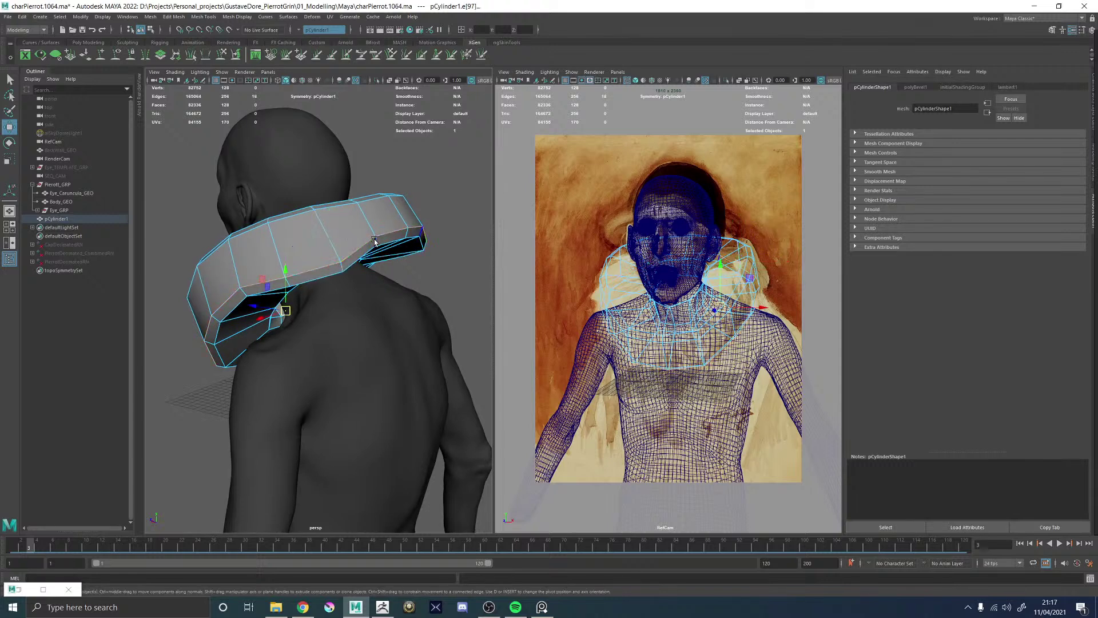
pyautogui.click(381, 257)
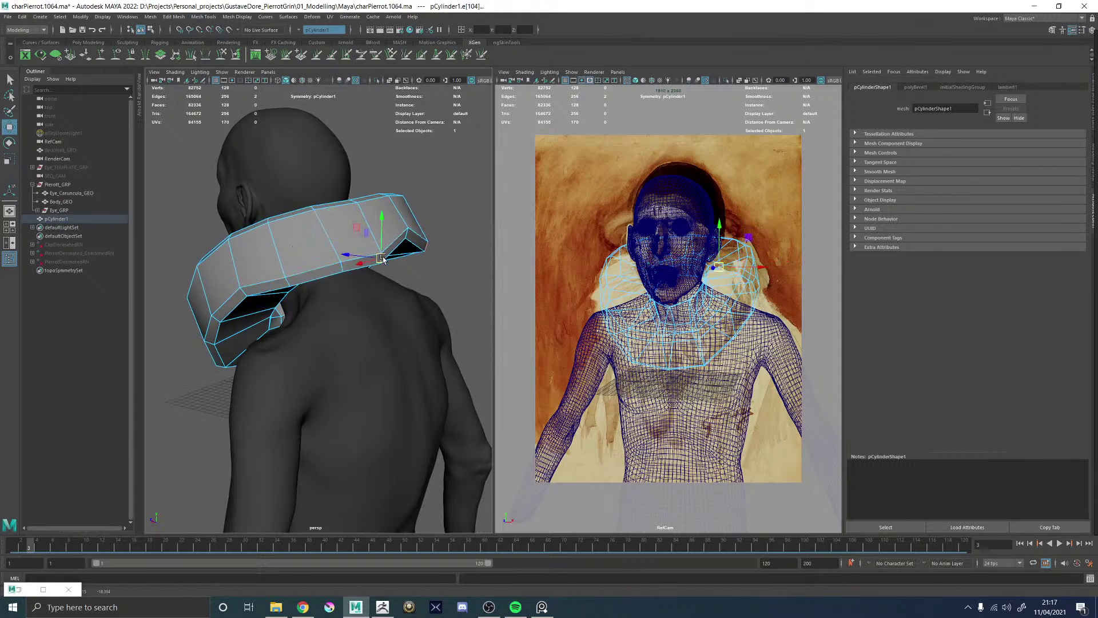
pyautogui.click(408, 242)
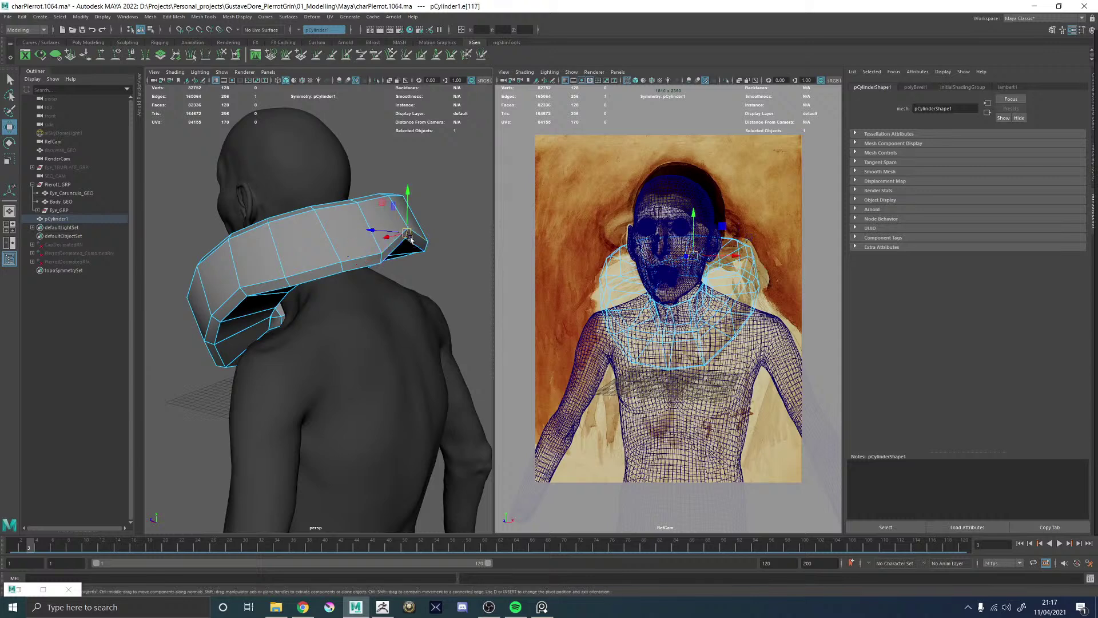
# - Shift the collar's rear centre edge in depth to round its outline behind the neck
pyautogui.keyDown('alt'); pyautogui.moveTo(408, 243); pyautogui.dragTo(302, 174); pyautogui.keyUp('alt')
pyautogui.scroll(5, 324, 277)
pyautogui.click(320, 284)
pyautogui.click(402, 258)
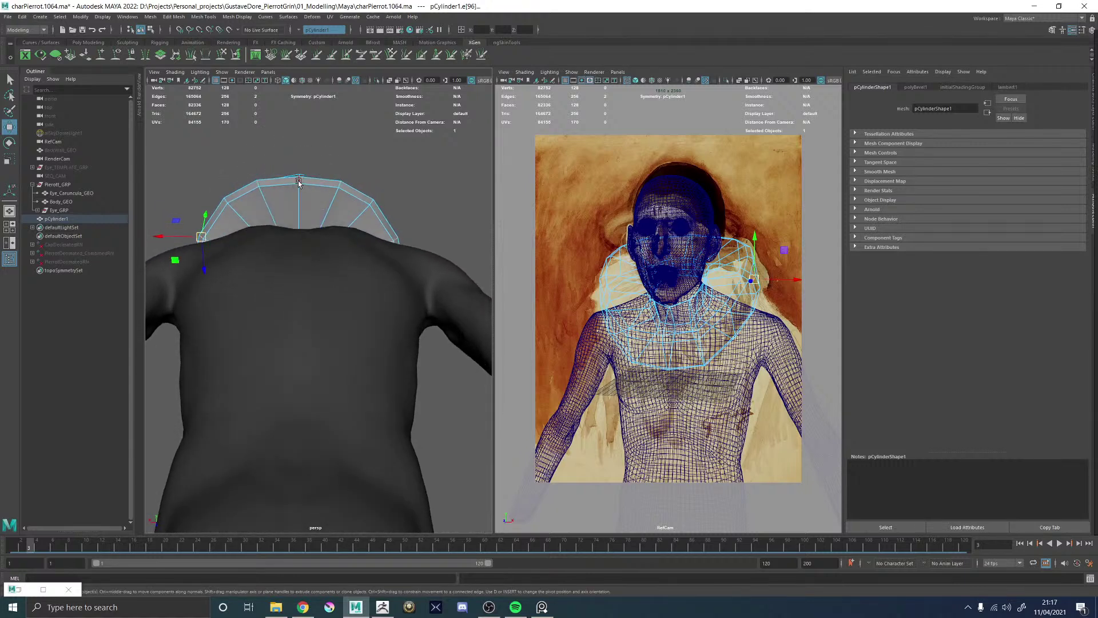
pyautogui.click(302, 172)
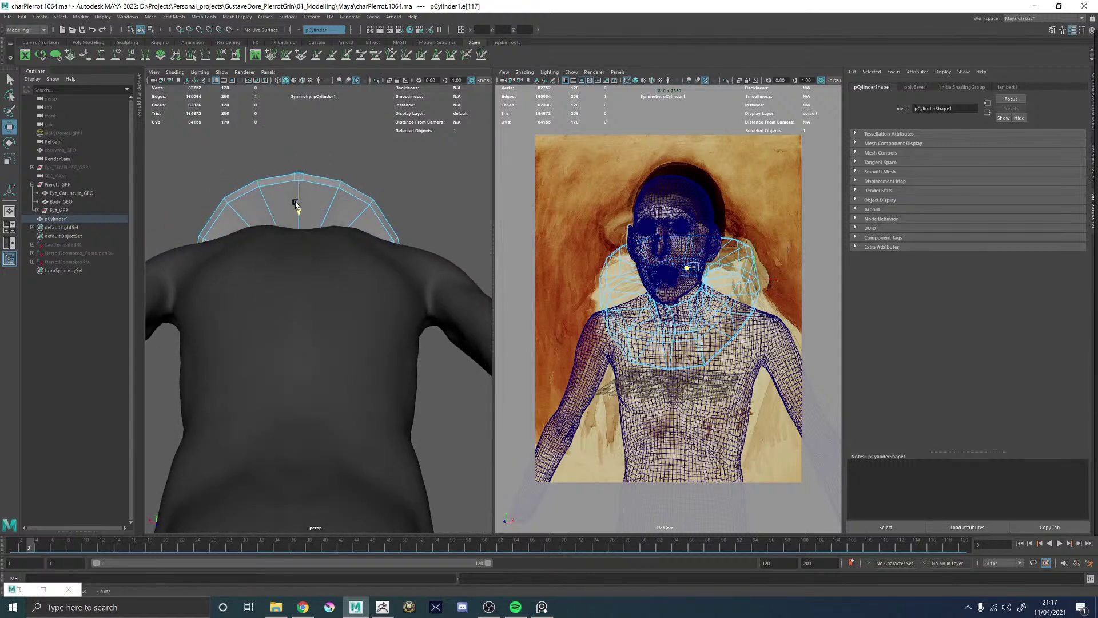
# - Return the collar to object mode and clear its construction history
pyautogui.keyDown('alt'); pyautogui.moveTo(306, 201); pyautogui.dragTo(380, 282); pyautogui.keyUp('alt')
pyautogui.press('F8')
pyautogui.keyDown('shift'); pyautogui.rightClick(382, 274); pyautogui.keyUp('shift')
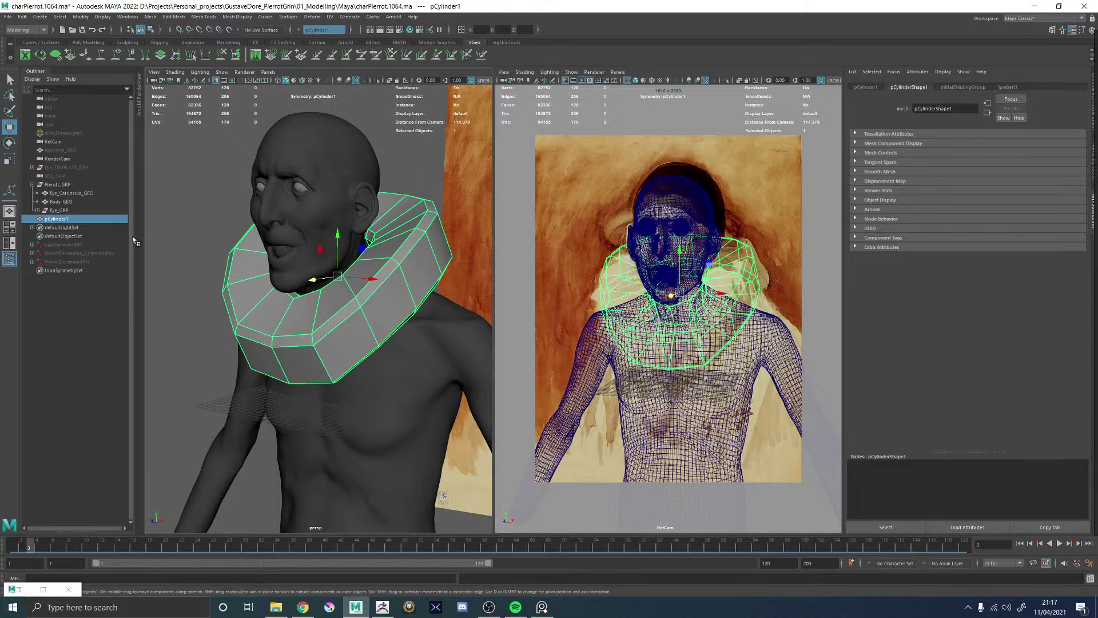
# - Rename the collar mesh as neck_ruddle_Proxy
pyautogui.doubleClick(70, 219)
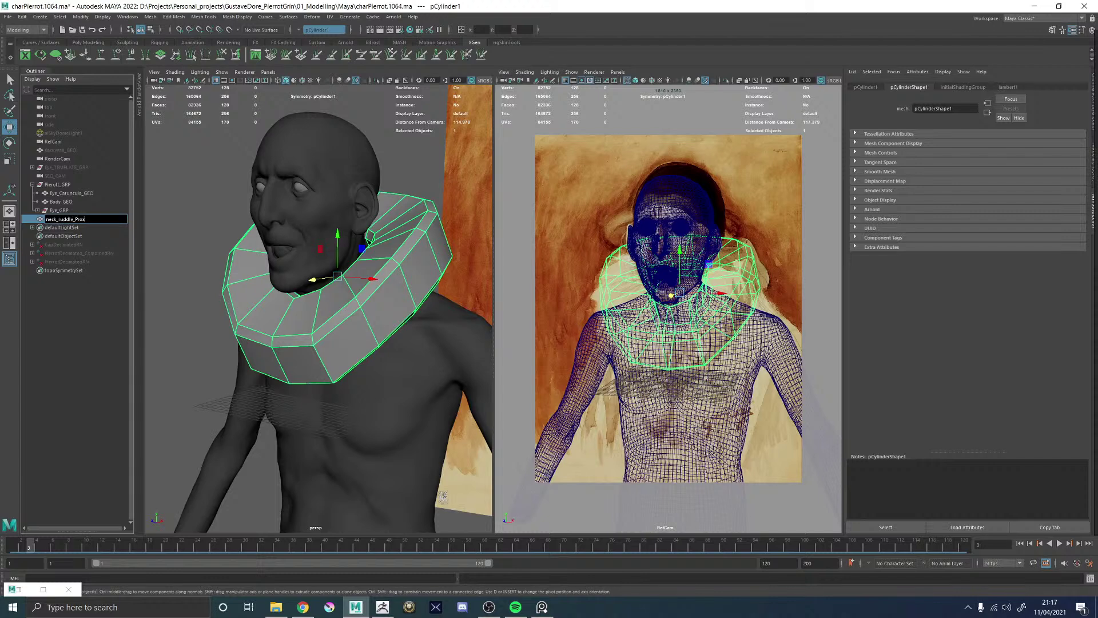
pyautogui.write('neck_ruddle_Proxu')
pyautogui.press('BackSpace')
pyautogui.write('y')
pyautogui.press('Return')
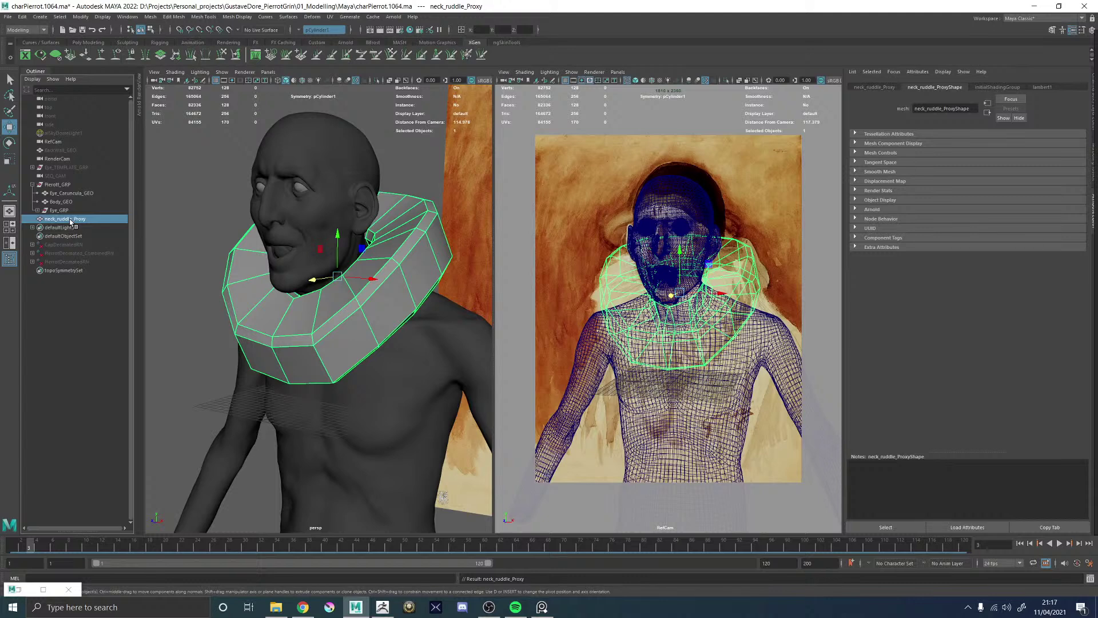
# - Rename the collar mesh as neck_ruddle_Proxy_GO and duplicate it in place
pyautogui.keyDown('alt'); pyautogui.moveTo(319, 303); pyautogui.dragTo(377, 295, button='middle'); pyautogui.keyUp('alt')
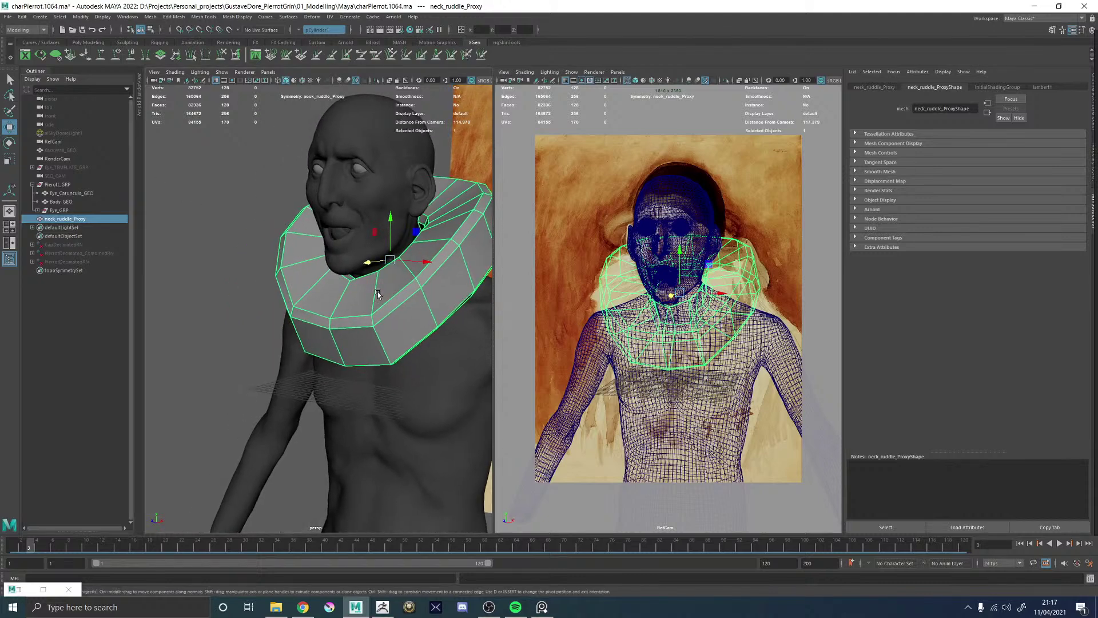
pyautogui.doubleClick(62, 219)
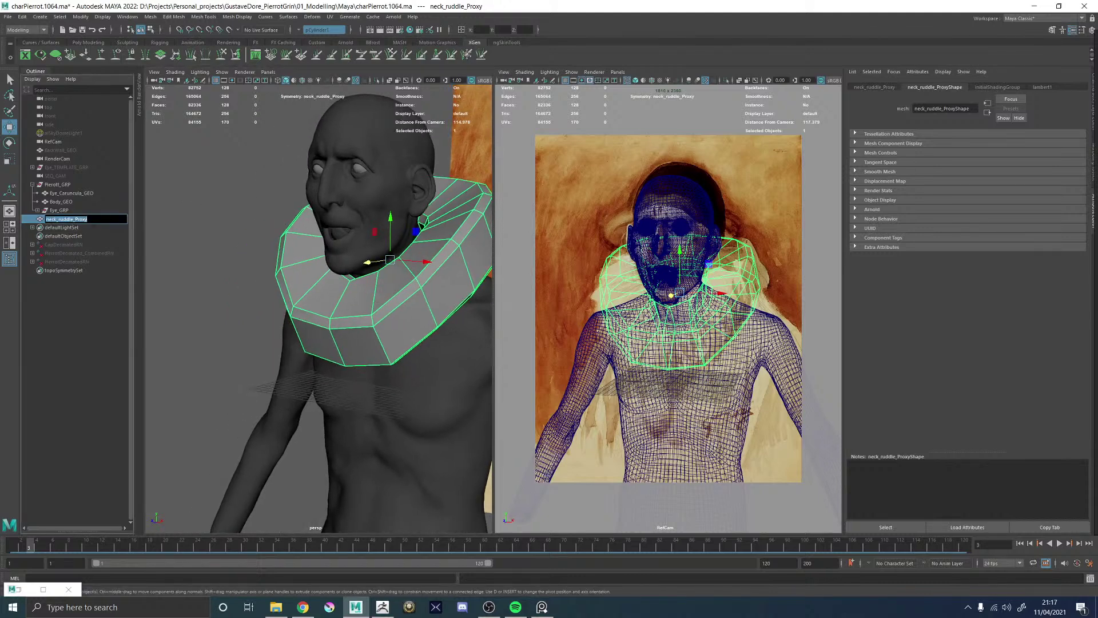
pyautogui.write('_GO')
pyautogui.press('Return')
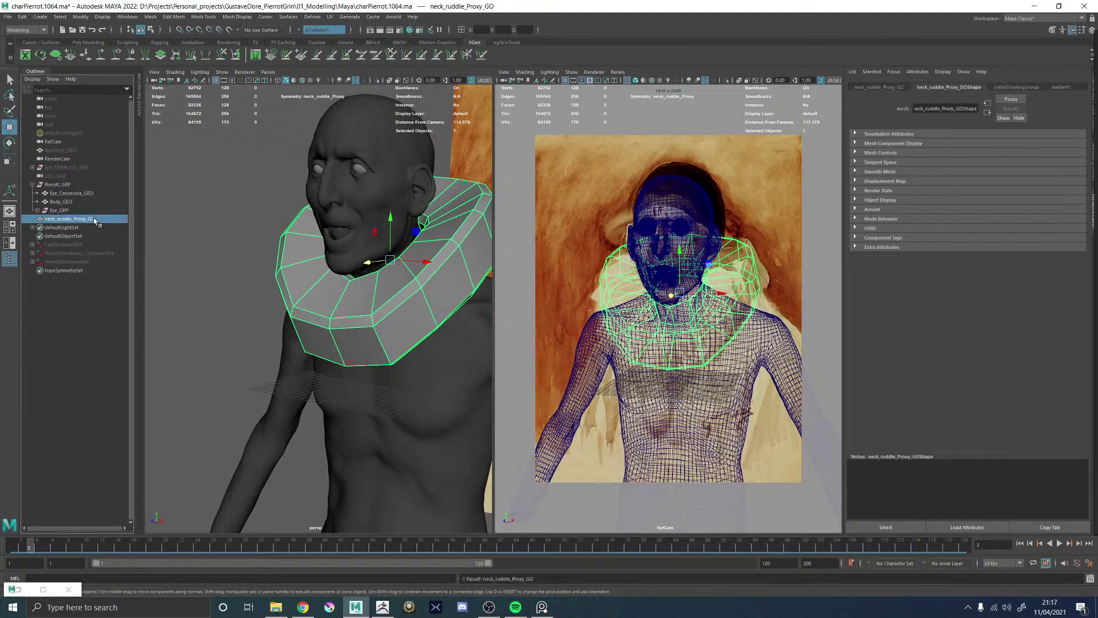
pyautogui.hotkey('ctrl', 'd')
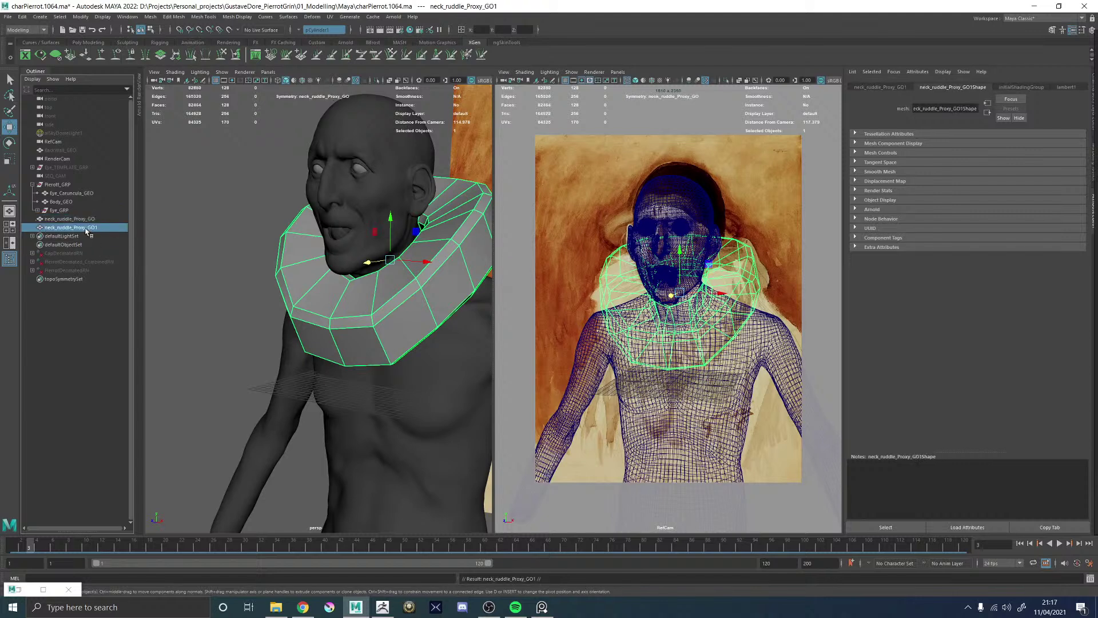
# - Correct the original collar's name to neck_ruddle_Proxy_GEO
pyautogui.doubleClick(91, 228)
pyautogui.doubleClick(100, 220)
pyautogui.click(100, 219)
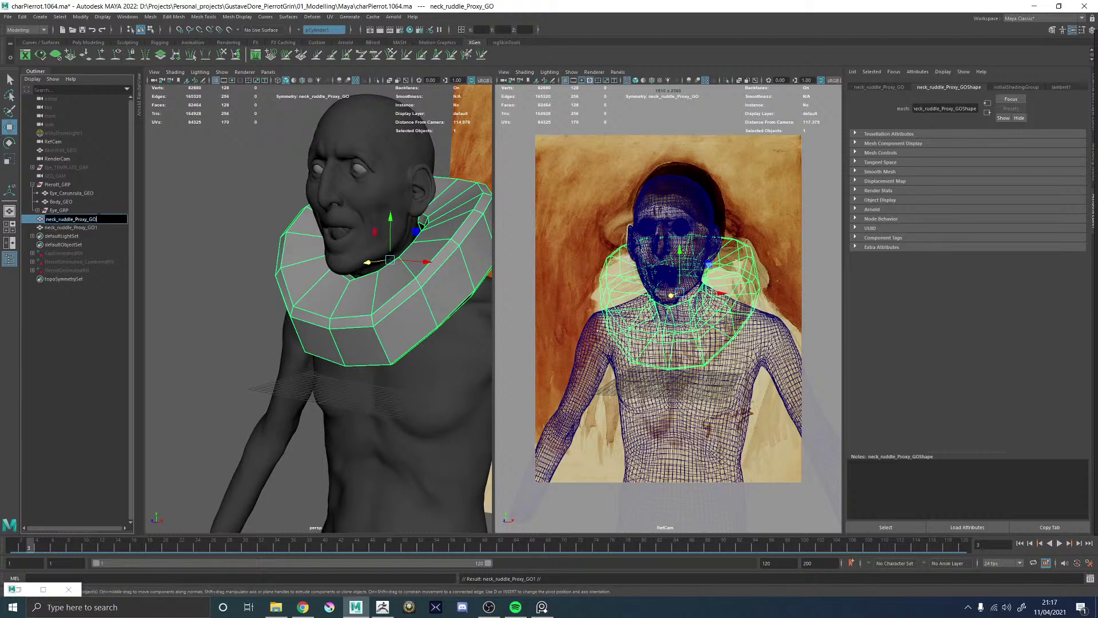
pyautogui.write('EO')
pyautogui.press('Return')
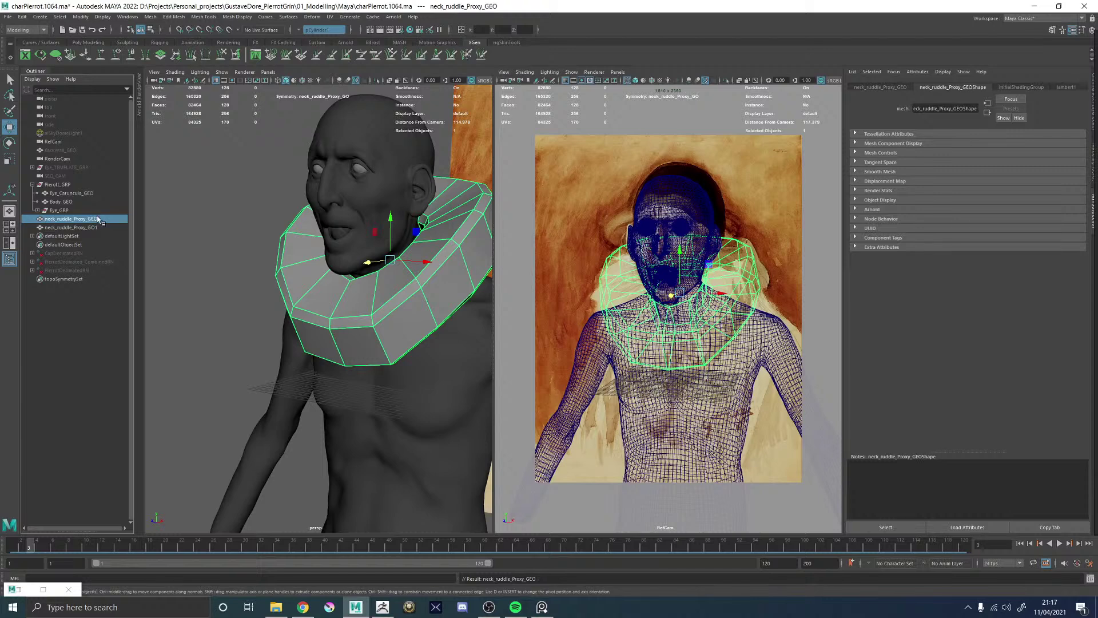
# - Rename the duplicated collar as neck_ruddle_Outer_GEO
pyautogui.doubleClick(89, 228)
pyautogui.moveTo(99, 227); pyautogui.dragTo(68, 227)
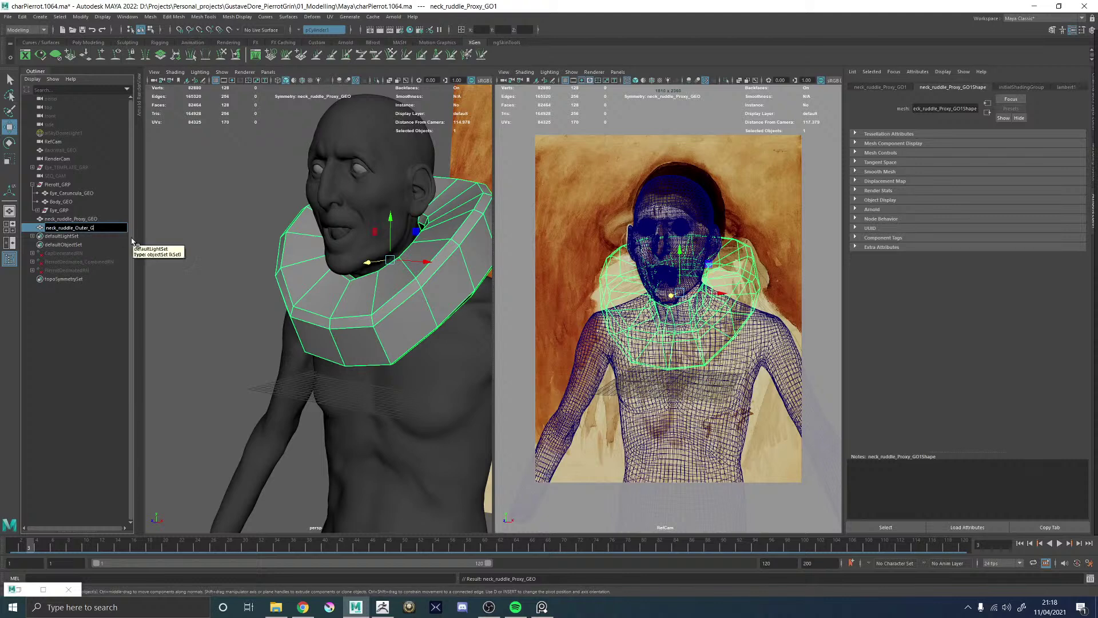
pyautogui.press('Return')
# - Correct the spelling of the original collar's name to neck_ruffle_Proxy_GEO
pyautogui.doubleClick(68, 219)
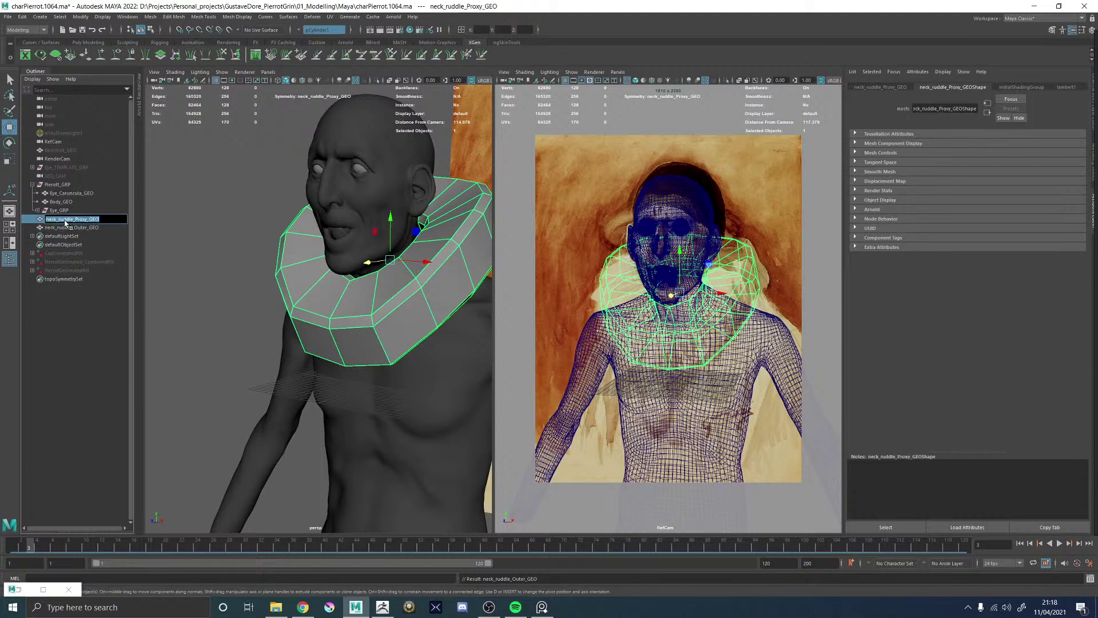
pyautogui.click(69, 219)
pyautogui.press('BackSpace')
pyautogui.press('BackSpace')
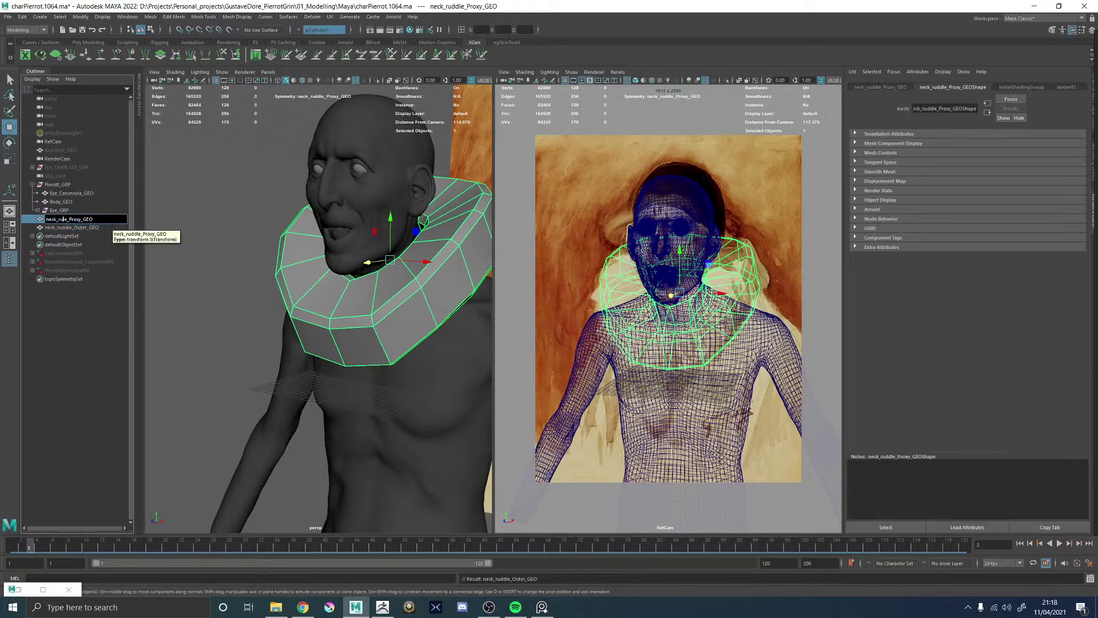
pyautogui.write('ff')
pyautogui.press('Return')
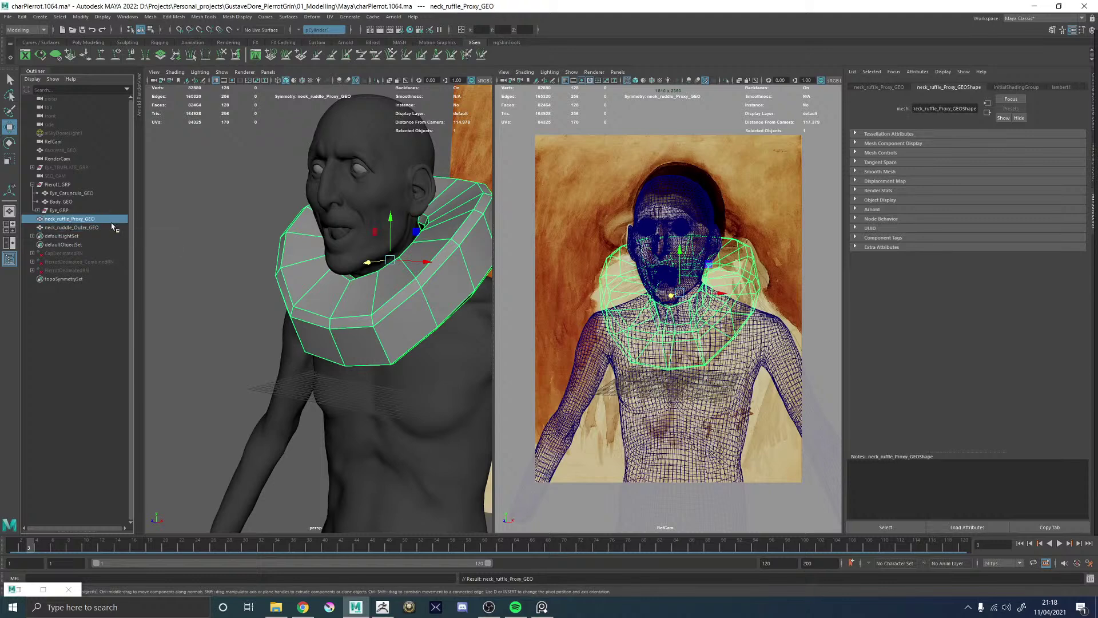
# - Correct the spelling of the duplicate's name to neck_ruffle_Outer_GEO
pyautogui.doubleClick(61, 228)
pyautogui.click(75, 228)
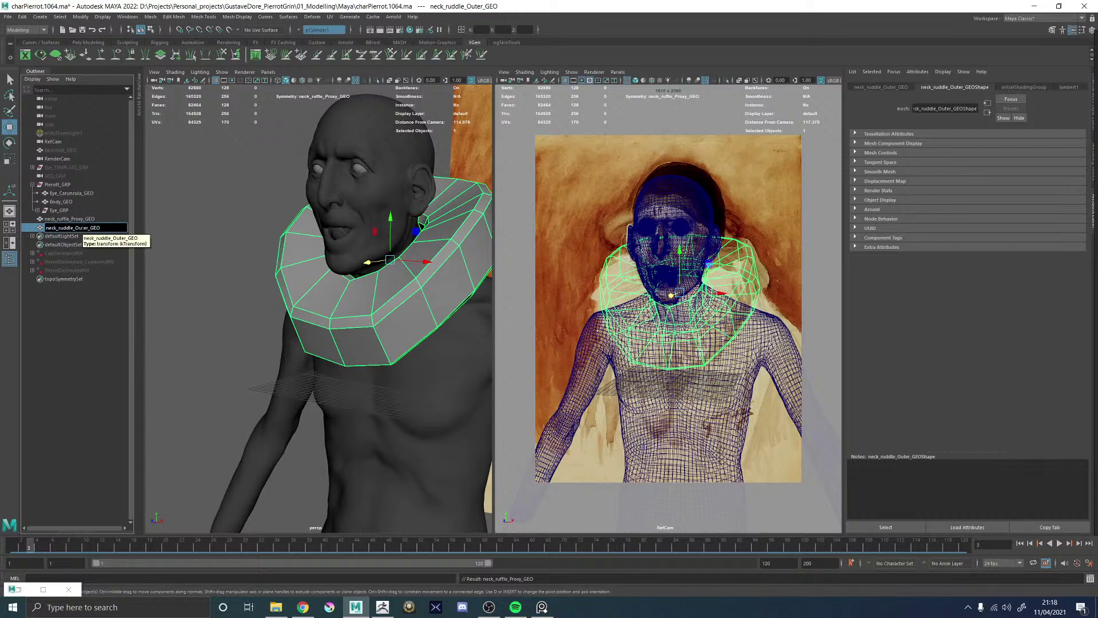
pyautogui.write('ff')
pyautogui.press('Return')
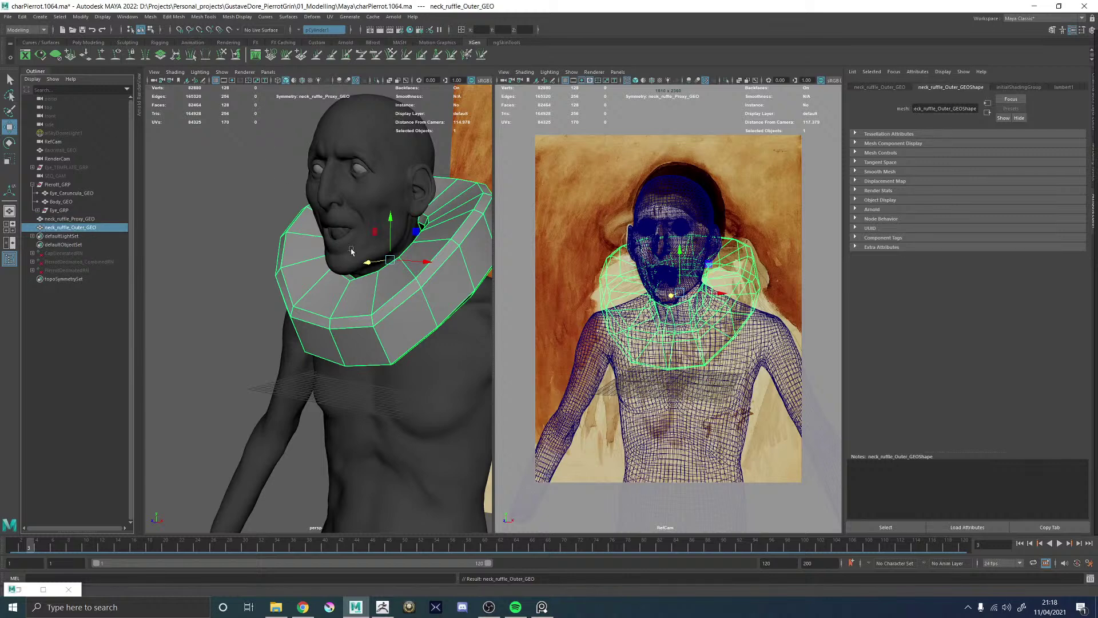
# - Collapse the short bevel edges around the duplicate collar's upper outer rim into a single hard edge
pyautogui.keyDown('alt'); pyautogui.moveTo(390, 309); pyautogui.dragTo(387, 286); pyautogui.keyUp('alt')
pyautogui.keyDown('alt'); pyautogui.moveTo(387, 286); pyautogui.dragTo(347, 306, button='middle'); pyautogui.keyUp('alt')
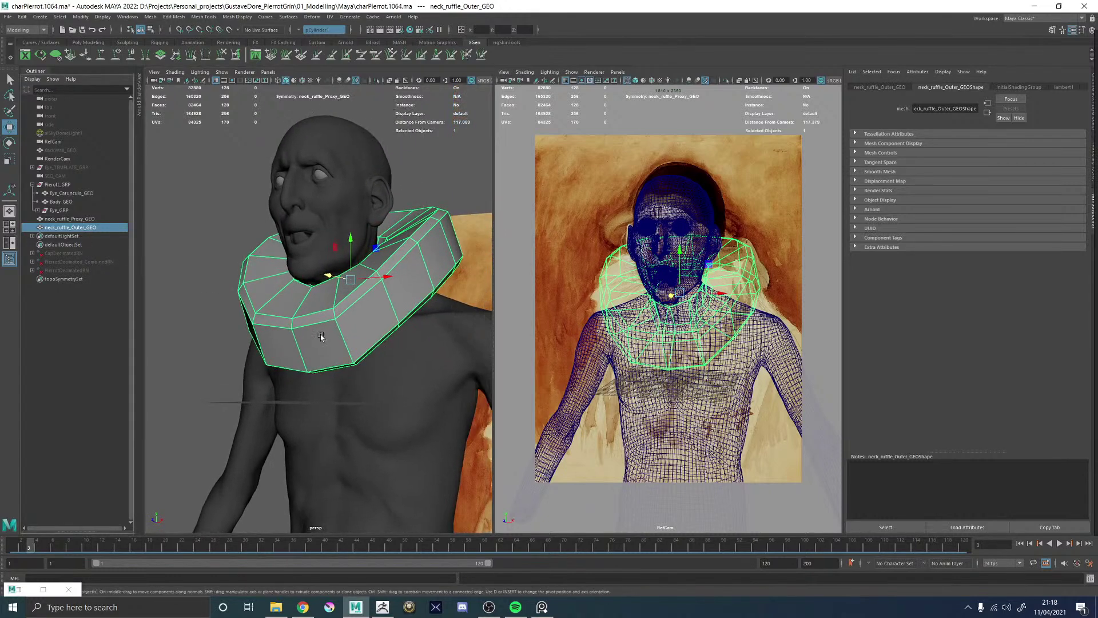
pyautogui.keyDown('alt'); pyautogui.moveTo(321, 336); pyautogui.dragTo(368, 337, button='right'); pyautogui.keyUp('alt')
pyautogui.press('F10')
pyautogui.click(346, 319)
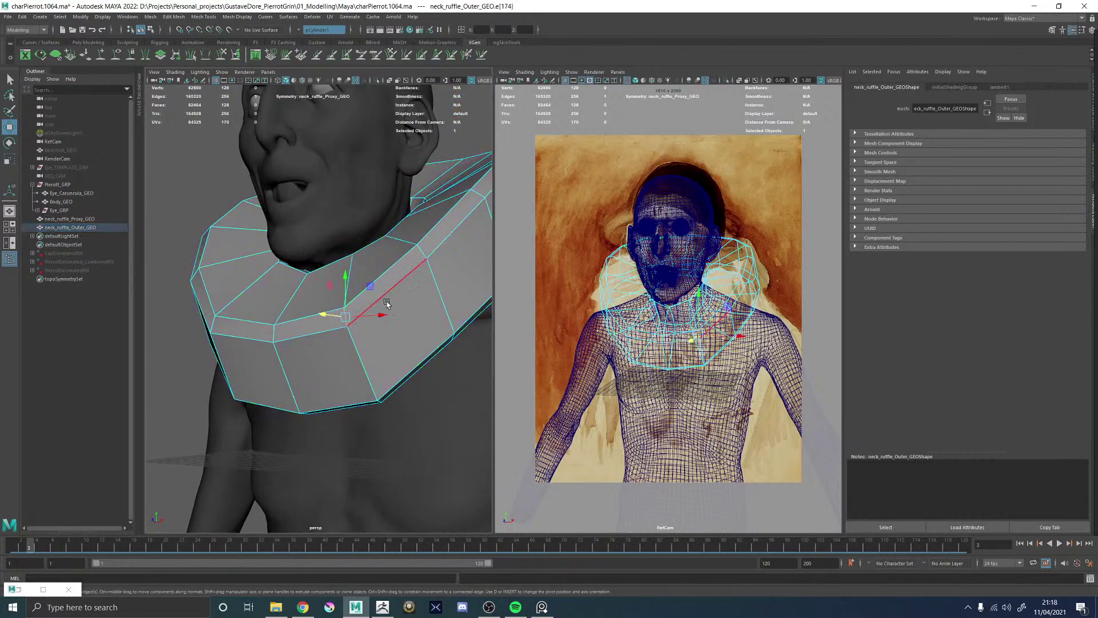
pyautogui.click(418, 253)
pyautogui.keyDown('shift'); pyautogui.moveTo(418, 255); pyautogui.dragTo(468, 220, button='right'); pyautogui.keyUp('shift')
# - Leave component mode and hide neck_ruffle_Proxy_GEO, keeping only the duplicate collar in view
pyautogui.keyDown('alt'); pyautogui.moveTo(434, 241); pyautogui.dragTo(275, 295); pyautogui.keyUp('alt')
pyautogui.press('F8')
pyautogui.click(78, 221)
pyautogui.press('h')
# - Collapse the short bevel edges around the duplicate collar's lower outer rim
pyautogui.click(269, 287)
pyautogui.press('F10')
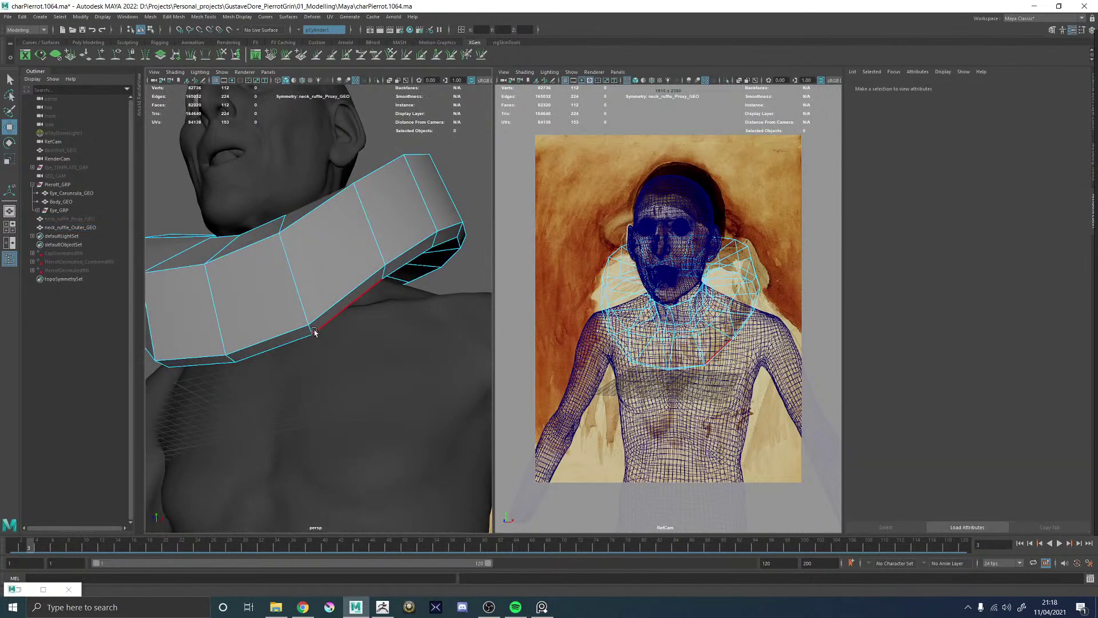
pyautogui.click(310, 330)
pyautogui.keyDown('shift'); pyautogui.doubleClick(383, 274); pyautogui.keyUp('shift')
pyautogui.keyDown('shift'); pyautogui.moveTo(383, 273); pyautogui.dragTo(426, 240, button='right'); pyautogui.keyUp('shift')
# - Delete all faces of neck_ruffle_Outer_GEO except the ring of outer side faces
pyautogui.keyDown('alt'); pyautogui.moveTo(335, 265); pyautogui.dragTo(403, 291); pyautogui.keyUp('alt')
pyautogui.press('F11')
pyautogui.doubleClick(405, 293)
pyautogui.keyDown('shift'); pyautogui.doubleClick(405, 293); pyautogui.keyUp('shift')
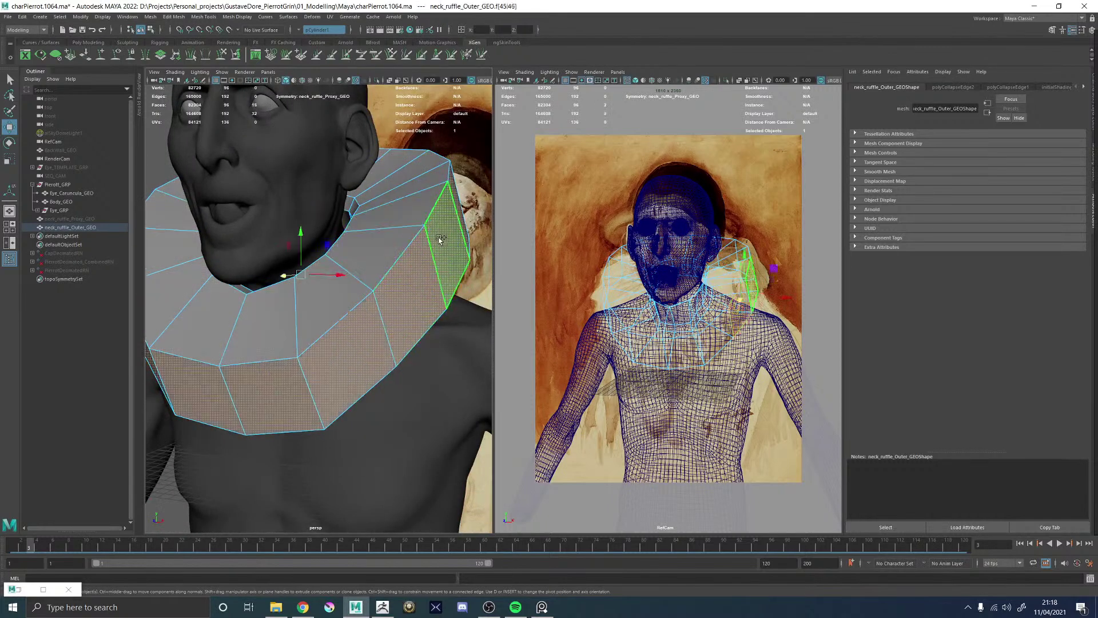
pyautogui.press('a')
pyautogui.press('Delete')
pyautogui.scroll(10, 372, 335)
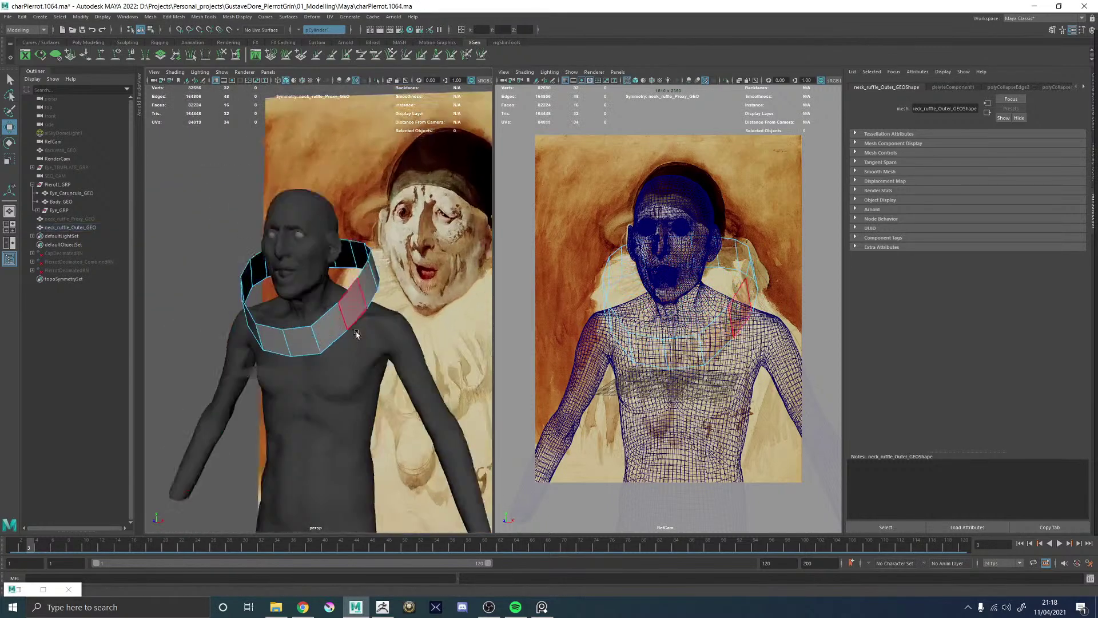
# - Smooth the remaining outer band with one division level and return it to object selection
pyautogui.keyDown('alt'); pyautogui.moveTo(350, 324); pyautogui.dragTo(329, 268); pyautogui.keyUp('alt')
pyautogui.click(334, 223)
pyautogui.press('F8')
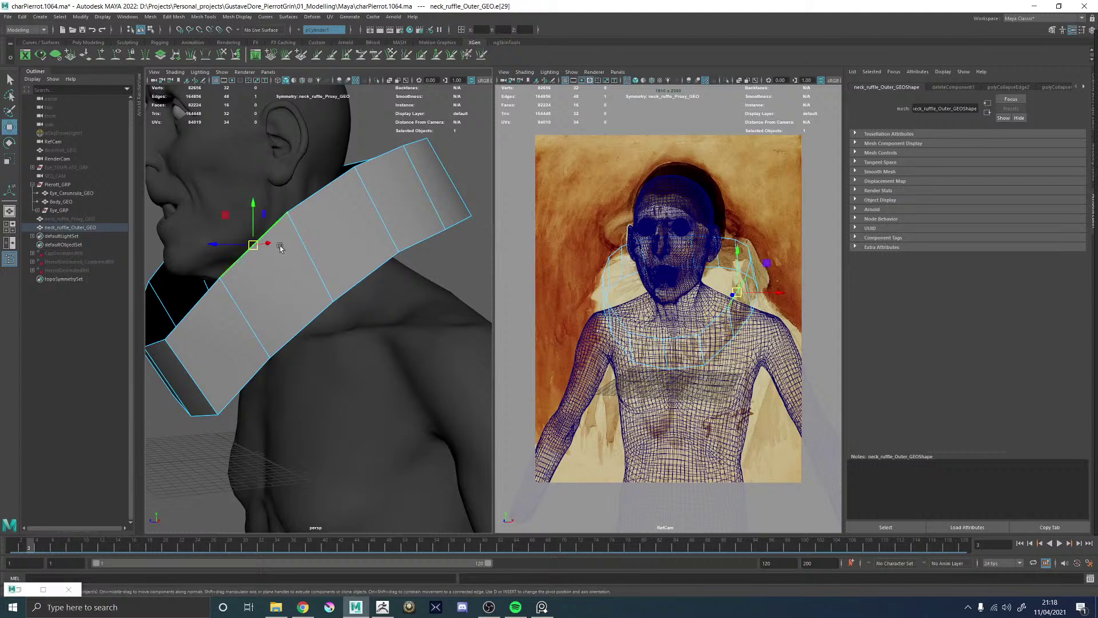
pyautogui.keyDown('shift'); pyautogui.moveTo(318, 247); pyautogui.dragTo(332, 270, button='right'); pyautogui.keyUp('shift')
pyautogui.press('q')
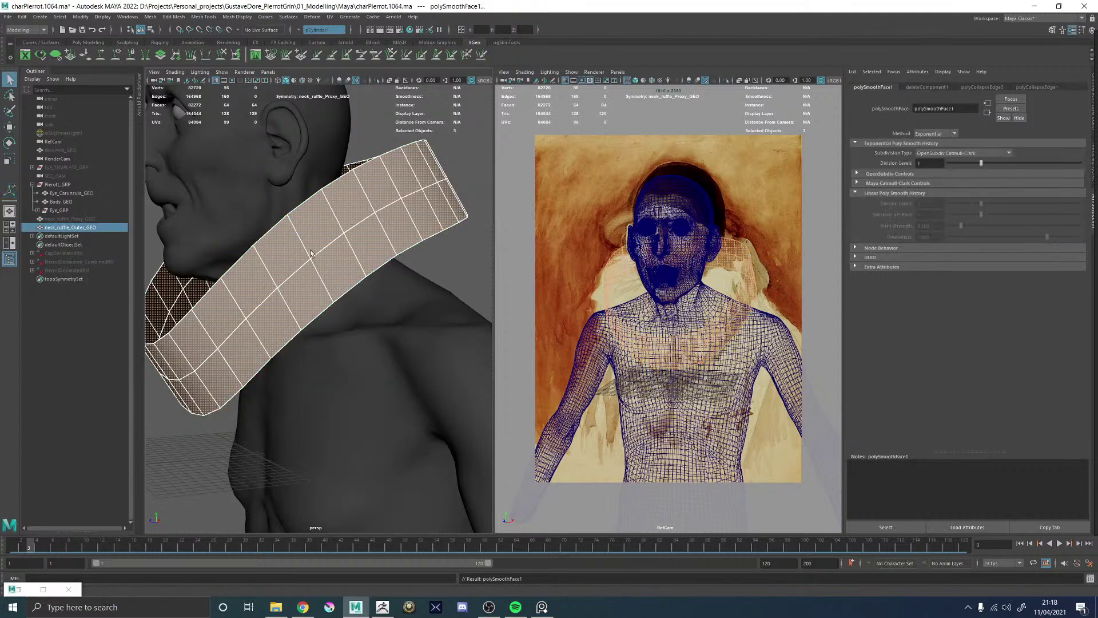
pyautogui.click(310, 252)
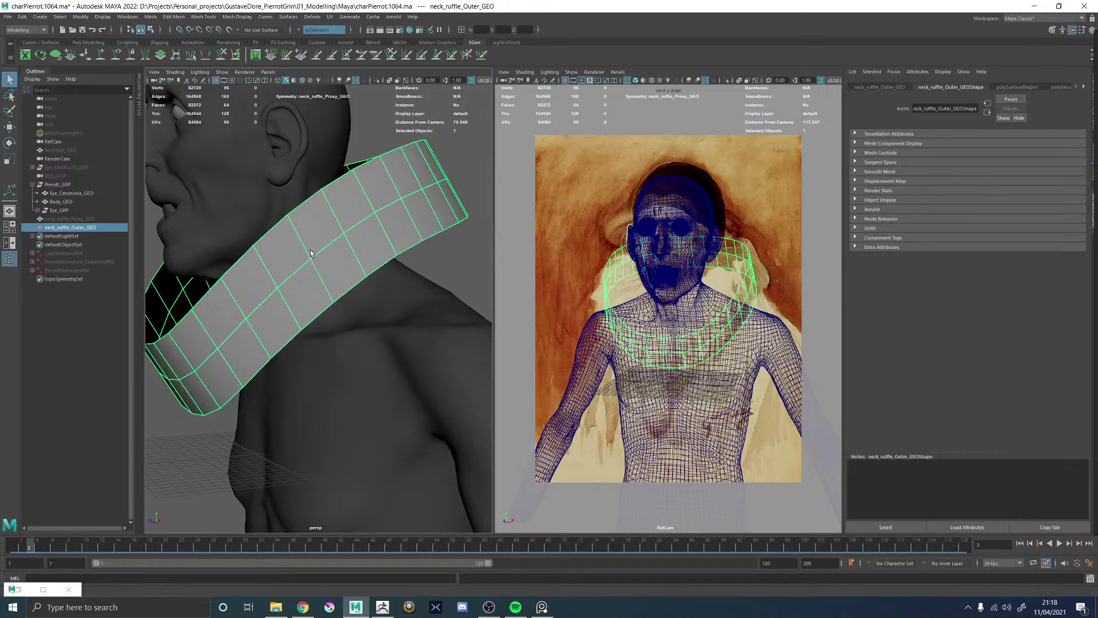
# - Turn on Topology symmetry for neck_ruffle_Outer_GEO using the vertical edge at the band's front centre
pyautogui.keyDown('alt'); pyautogui.moveTo(311, 252); pyautogui.dragTo(322, 260, button='middle'); pyautogui.keyUp('alt')
pyautogui.press('F10')
pyautogui.click(310, 241)
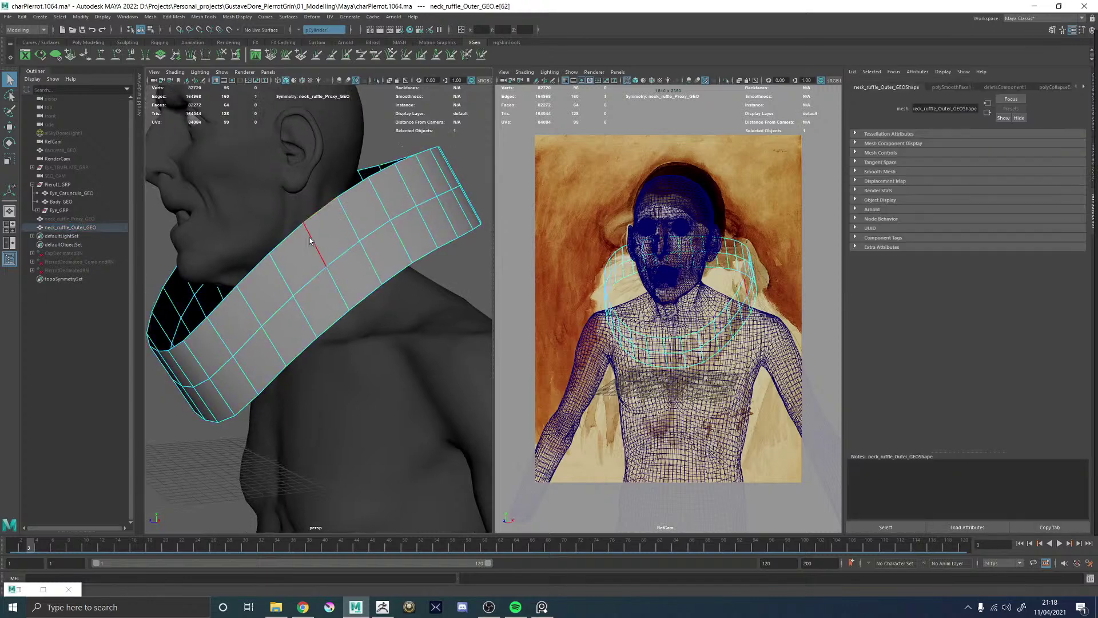
pyautogui.keyDown('alt'); pyautogui.moveTo(309, 241); pyautogui.dragTo(369, 249); pyautogui.keyUp('alt')
pyautogui.press('F8')
pyautogui.keyDown('alt'); pyautogui.moveTo(405, 342); pyautogui.dragTo(357, 344, button='right'); pyautogui.keyUp('alt')
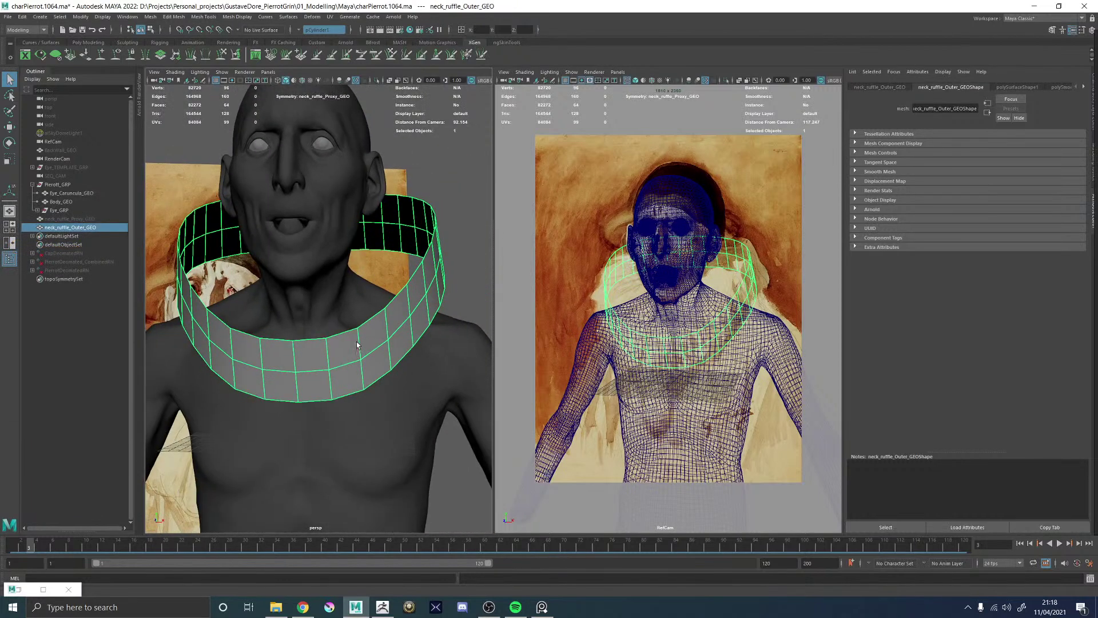
pyautogui.press('F10')
pyautogui.click(293, 356)
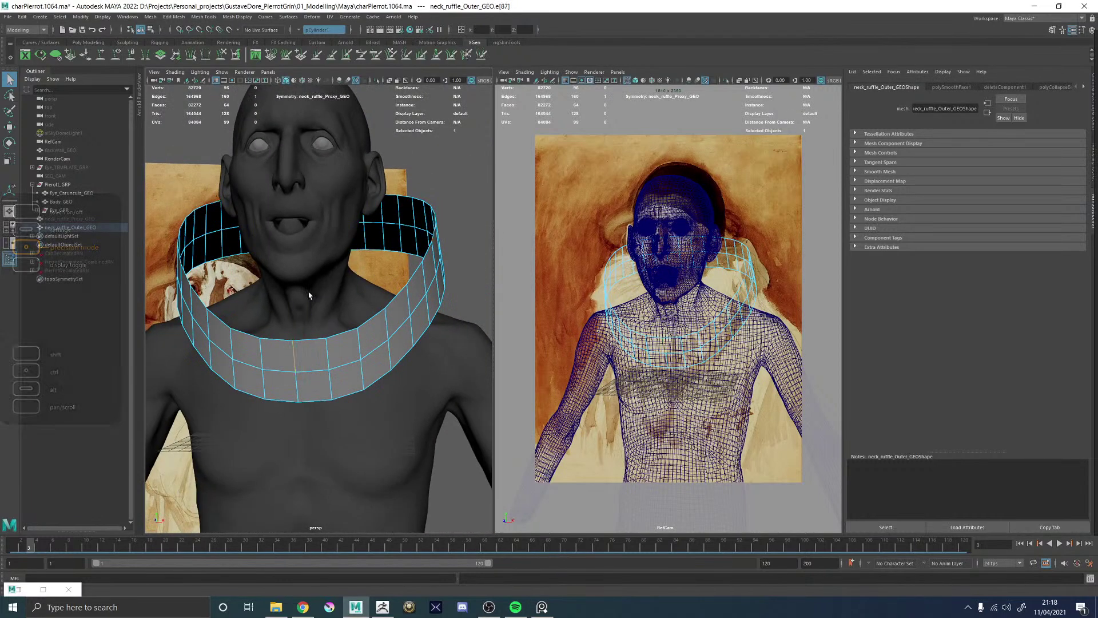
pyautogui.click(299, 30)
pyautogui.click(314, 35)
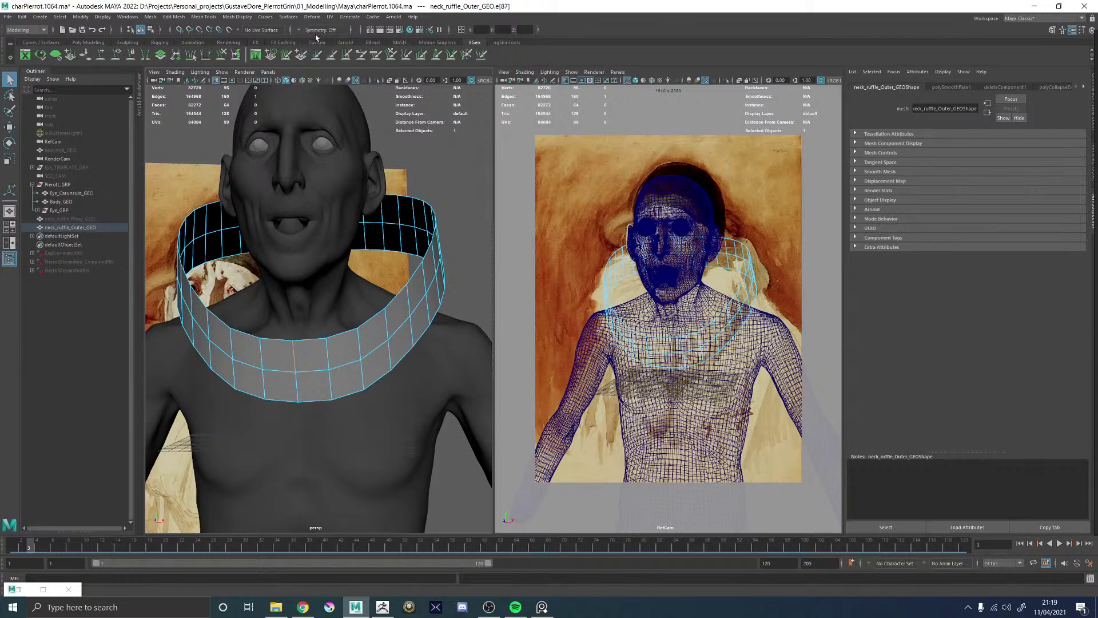
pyautogui.click(305, 29)
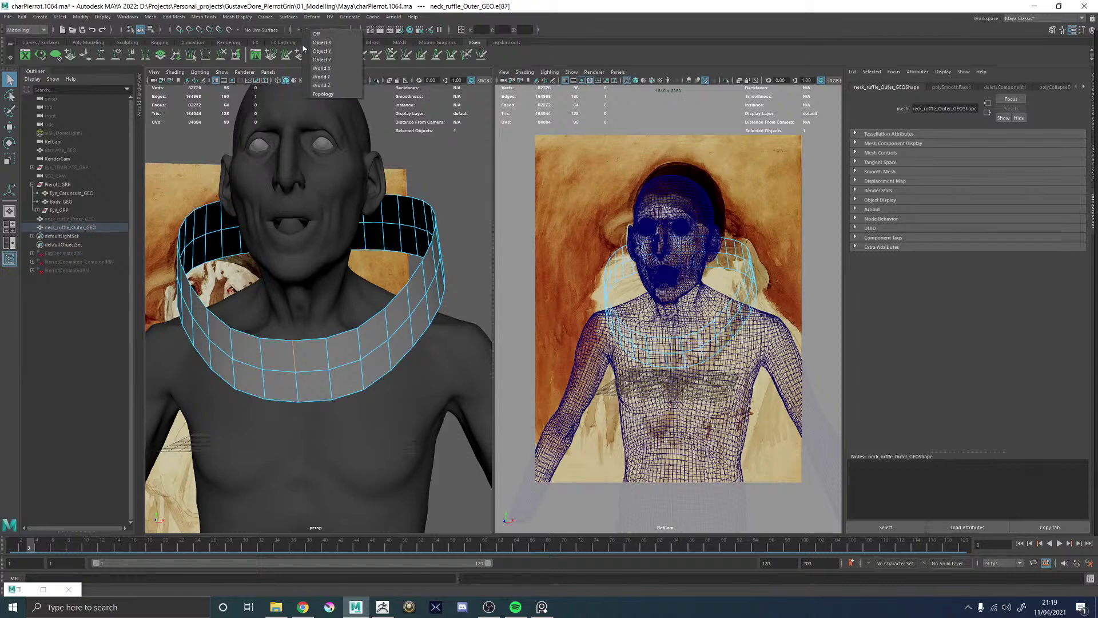
pyautogui.click(330, 95)
# - Select the band's upper rim edge beside the neck and apply a soft-selection falloff around it
pyautogui.keyDown('alt'); pyautogui.moveTo(343, 257); pyautogui.dragTo(401, 240); pyautogui.keyUp('alt')
pyautogui.click(412, 240)
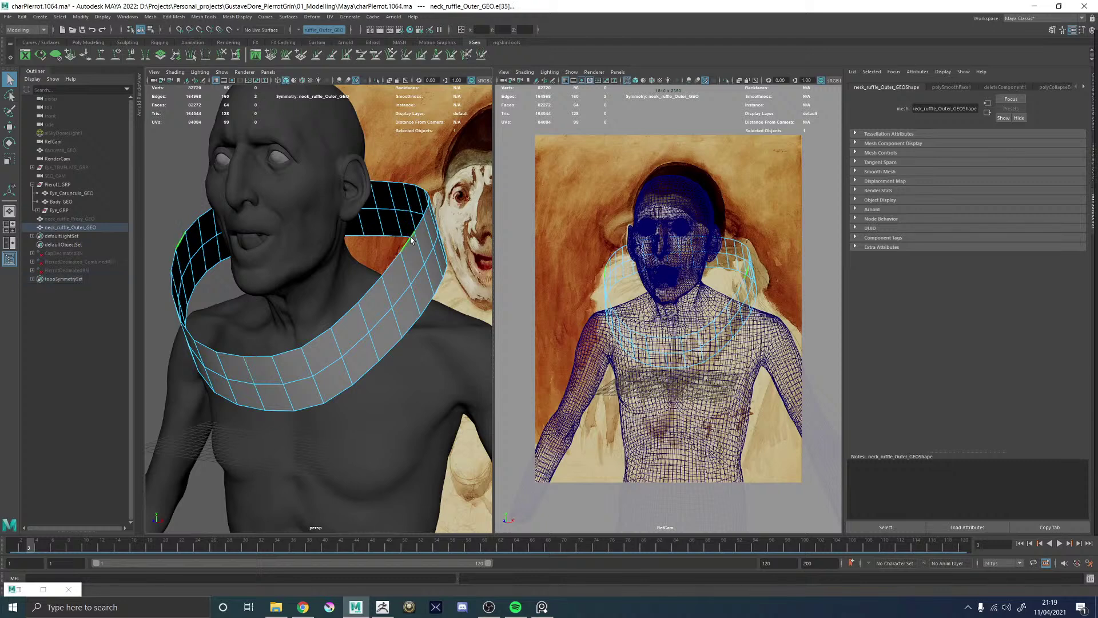
pyautogui.press('e')
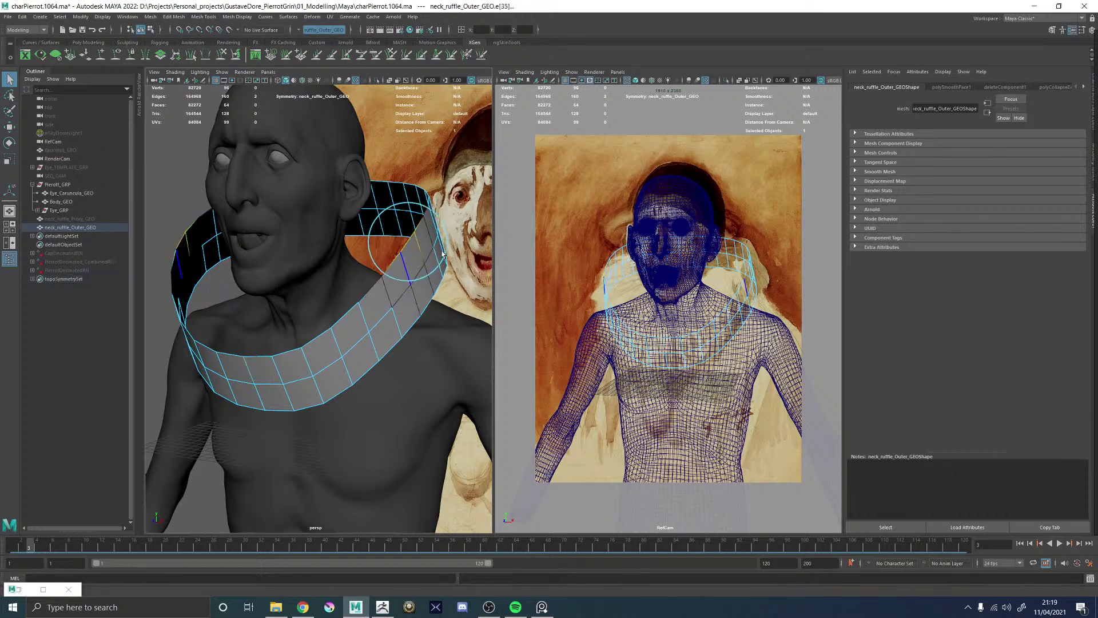
pyautogui.press('q')
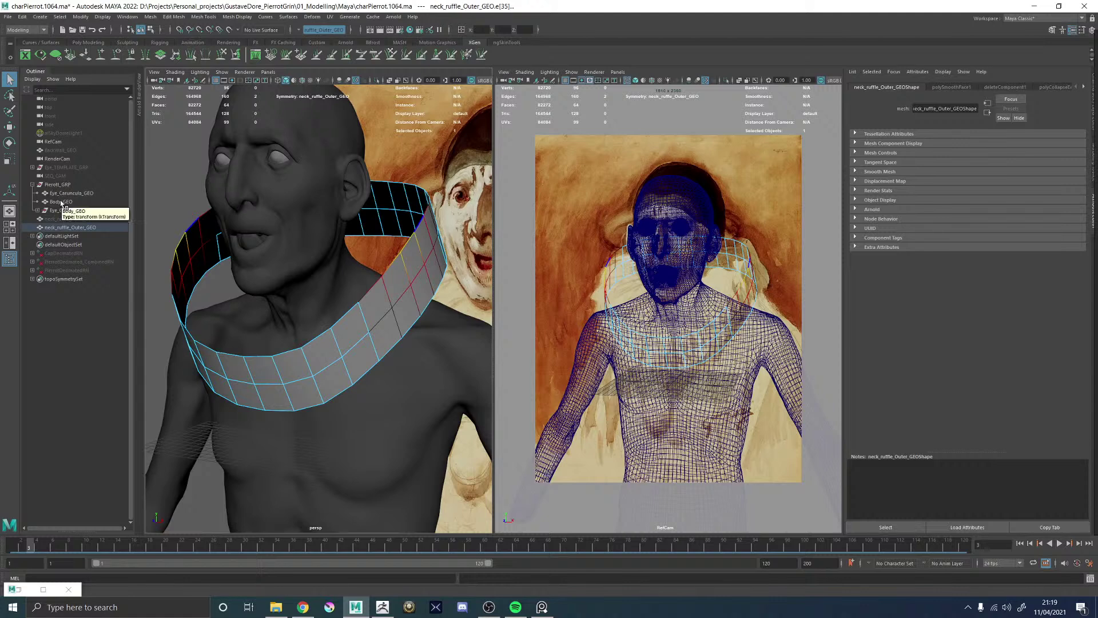
# - Hide Pierott_GRP so the ruffle band stands alone against the painting
pyautogui.click(55, 184)
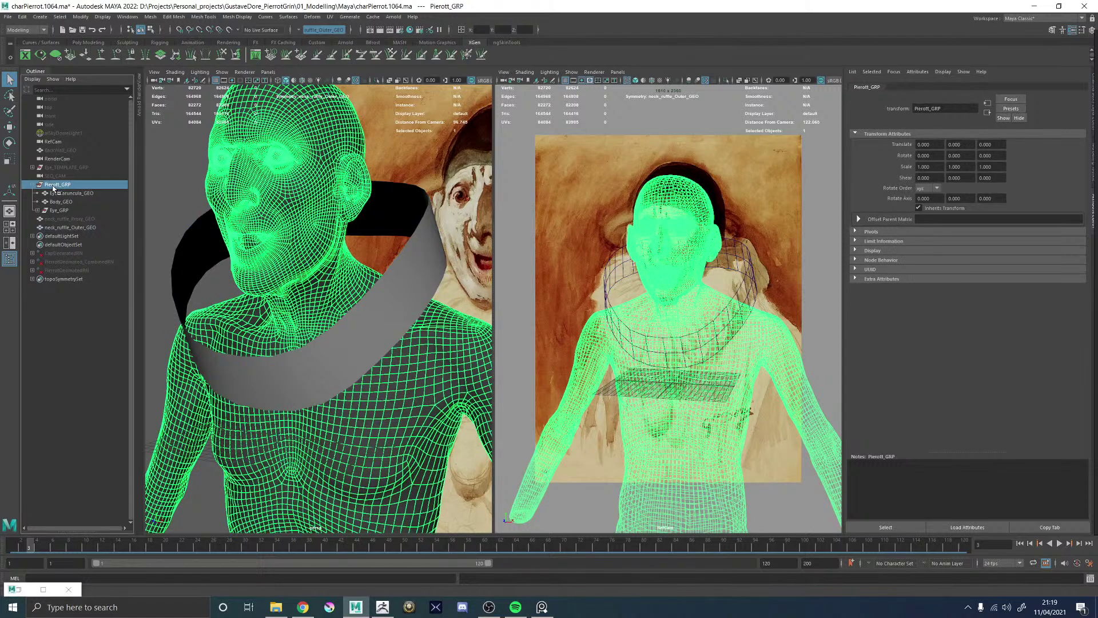
pyautogui.hotkey('ctrl', 'h')
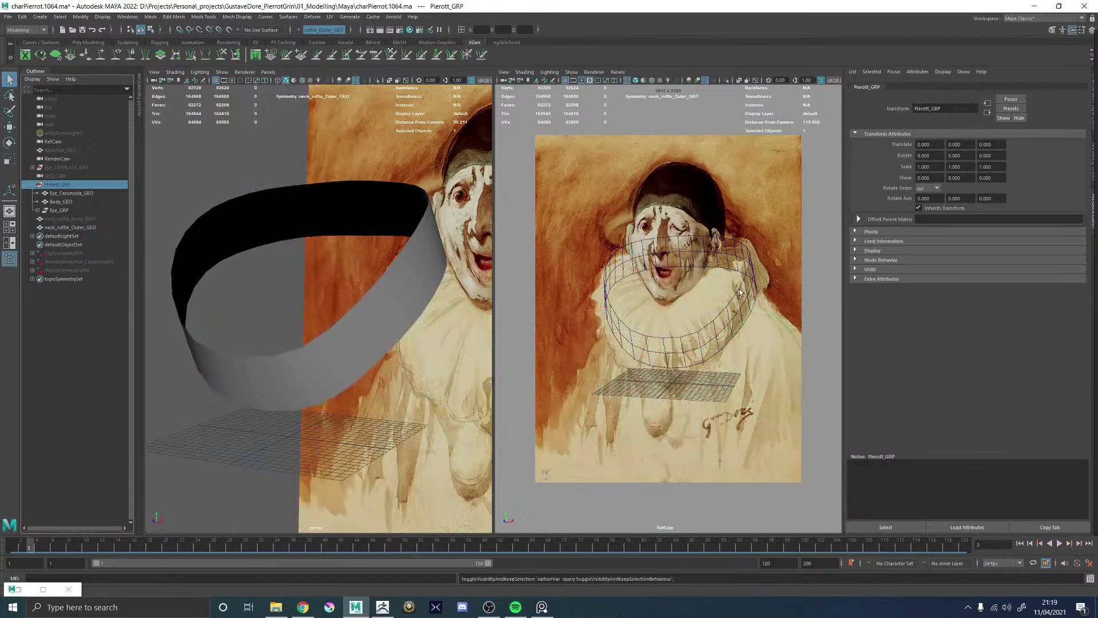
# - Delete the middle horizontal edge loop around the outer ruffle band
pyautogui.click(389, 292)
pyautogui.press('F10')
pyautogui.click(392, 263)
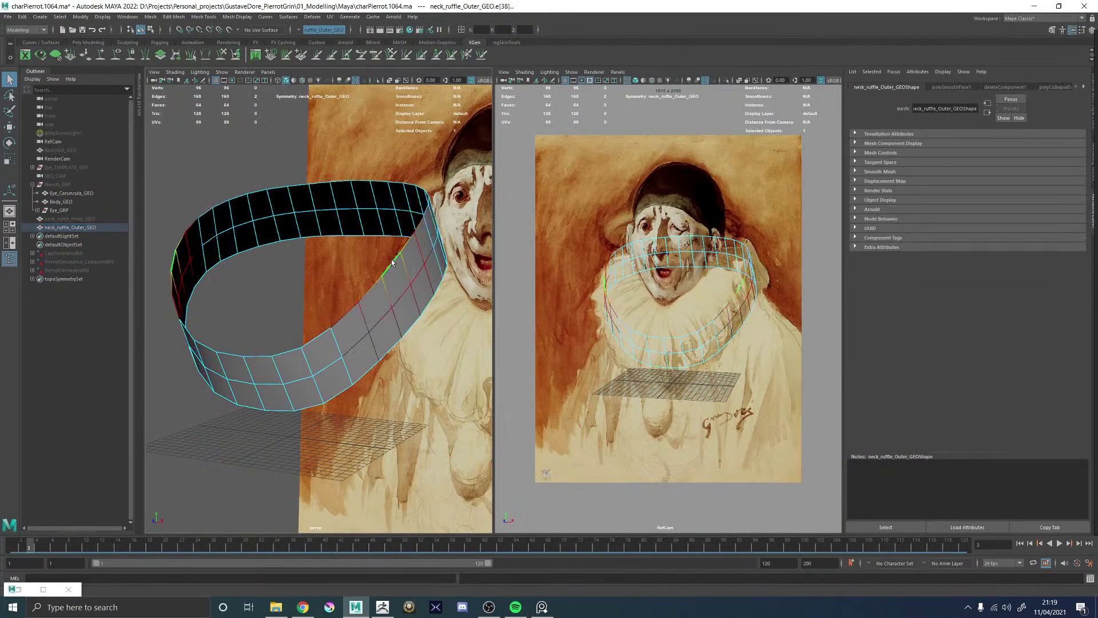
pyautogui.doubleClick(380, 275)
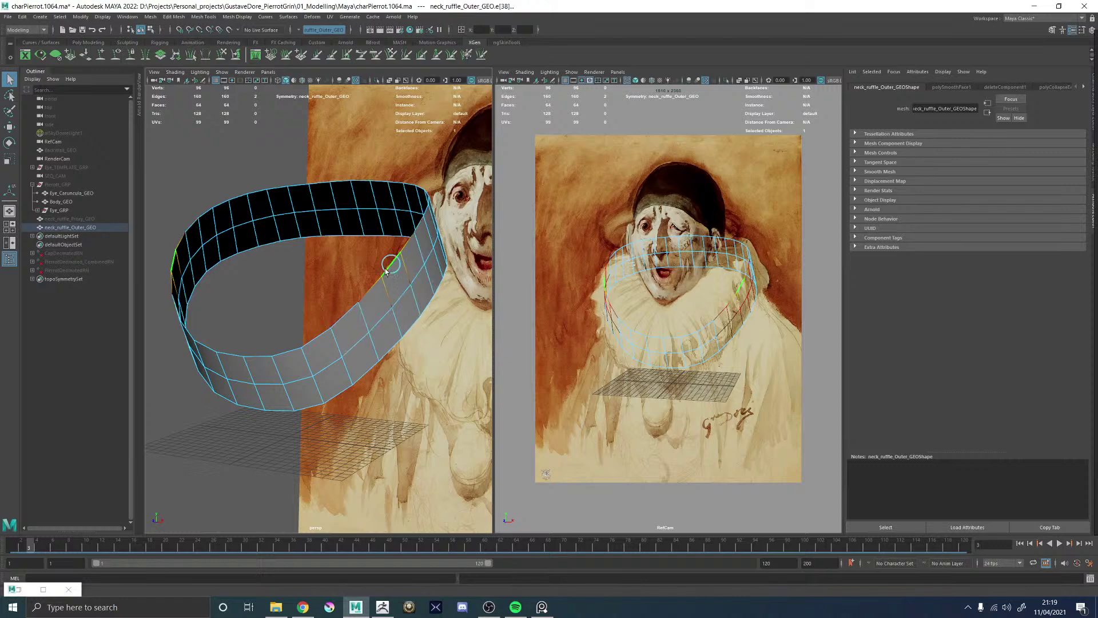
pyautogui.hotkey('ctrl', 'Delete')
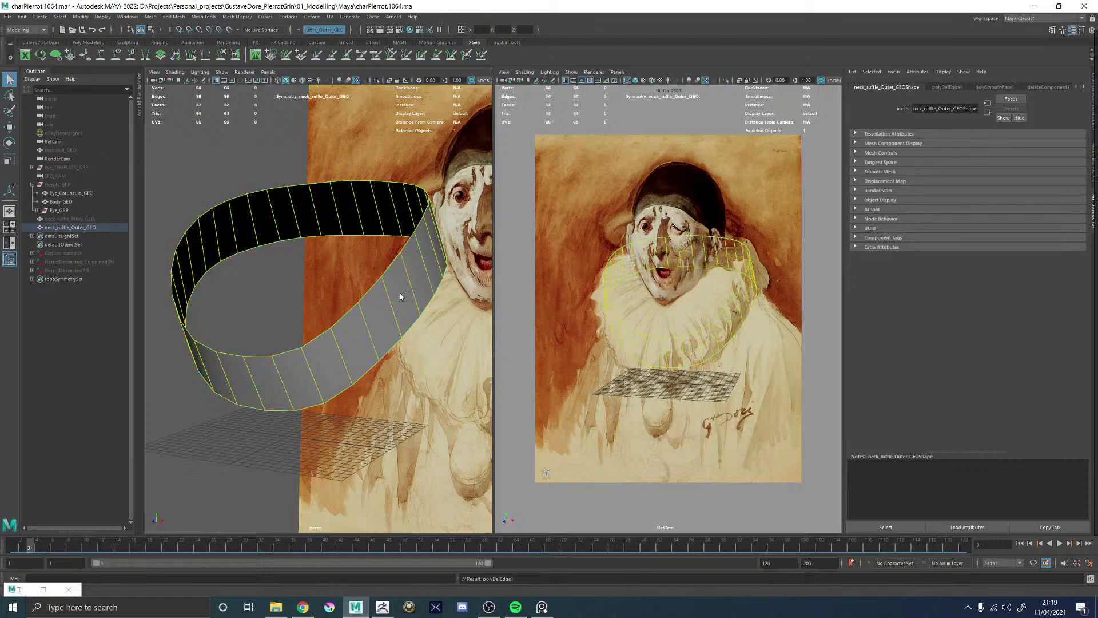
# - Move the band's vertical edge beside the neck slightly up and outward with soft selection to follow the painted ruffle
pyautogui.click(391, 267)
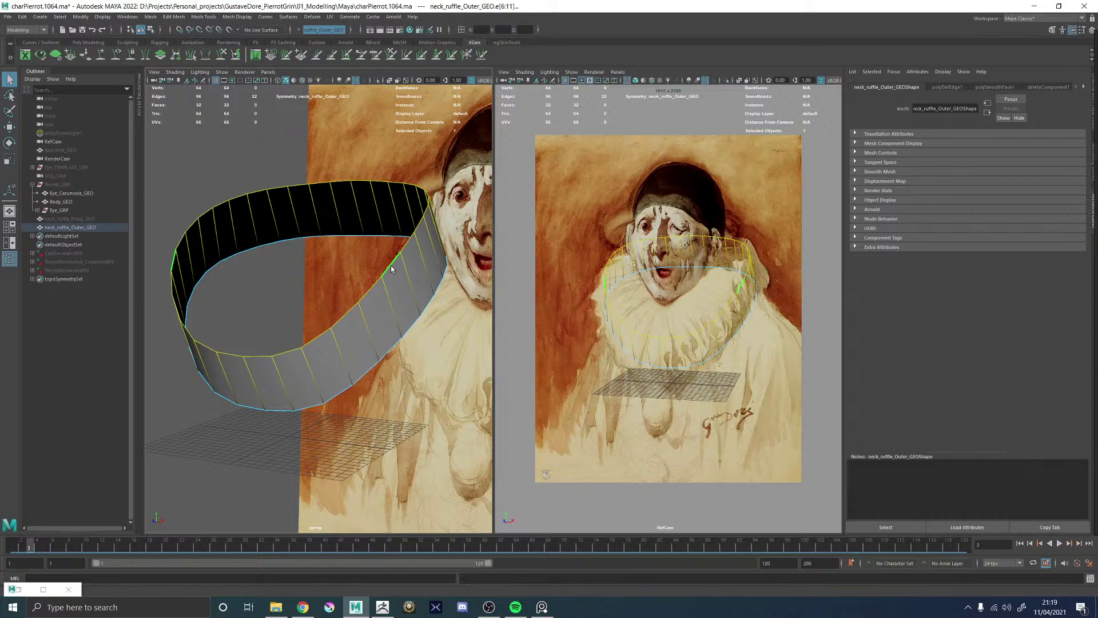
pyautogui.doubleClick(390, 267)
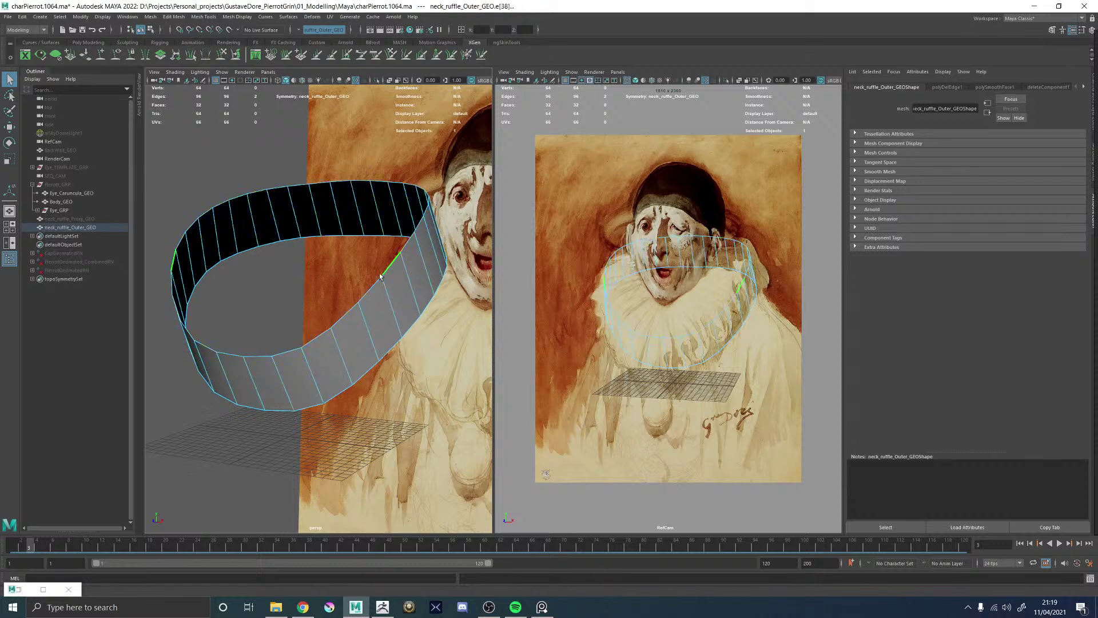
pyautogui.moveTo(379, 276); pyautogui.dragTo(464, 217)
pyautogui.press('w')
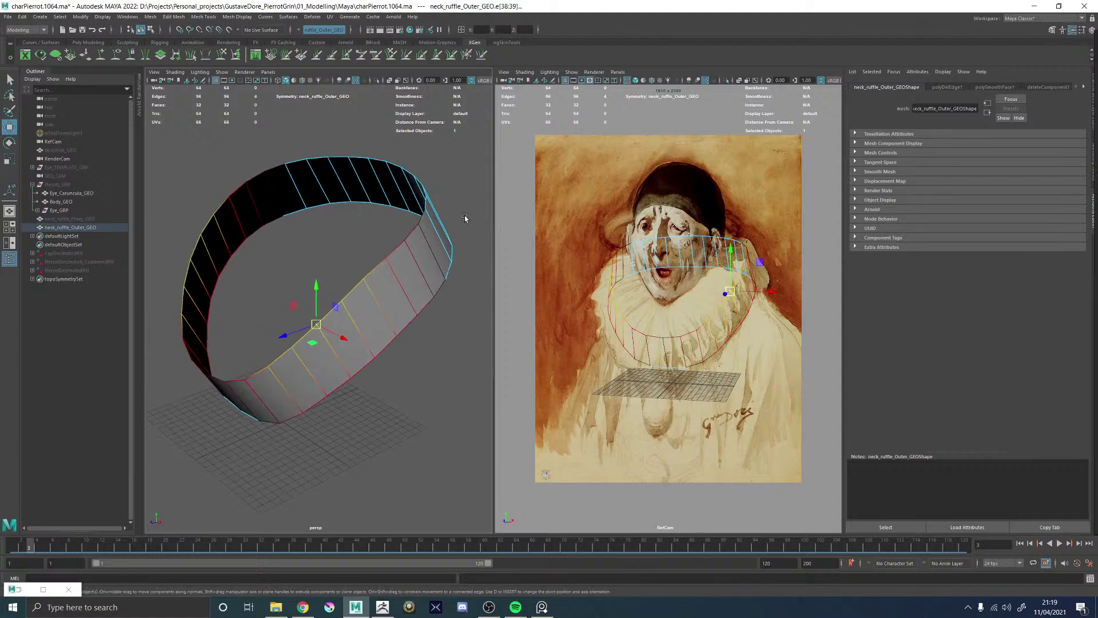
pyautogui.click(422, 205)
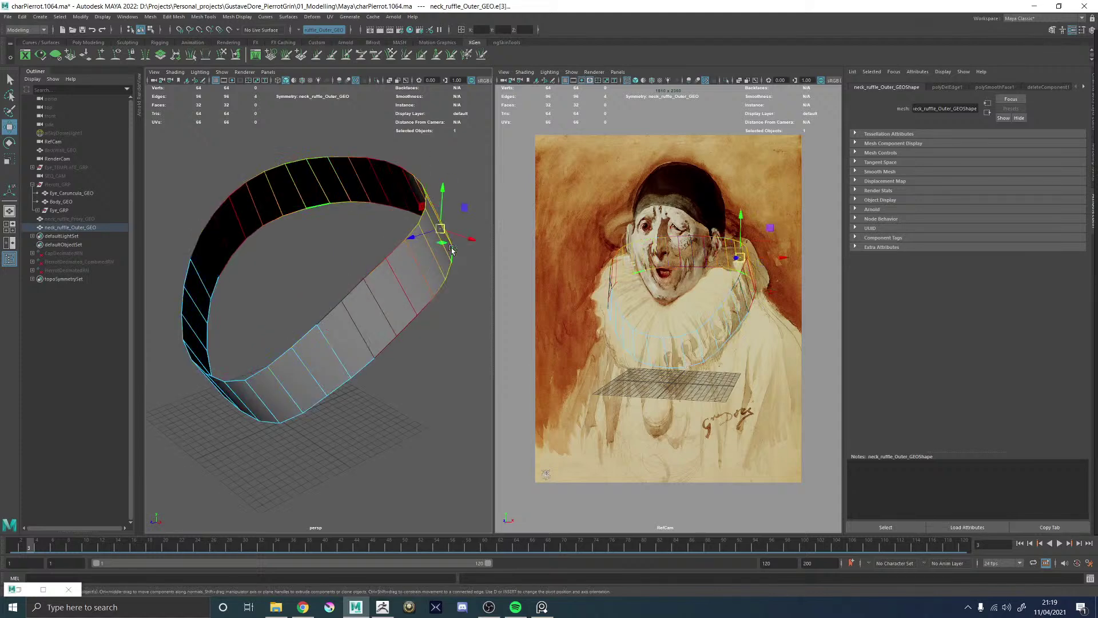
pyautogui.click(435, 245)
pyautogui.moveTo(435, 245); pyautogui.dragTo(442, 237)
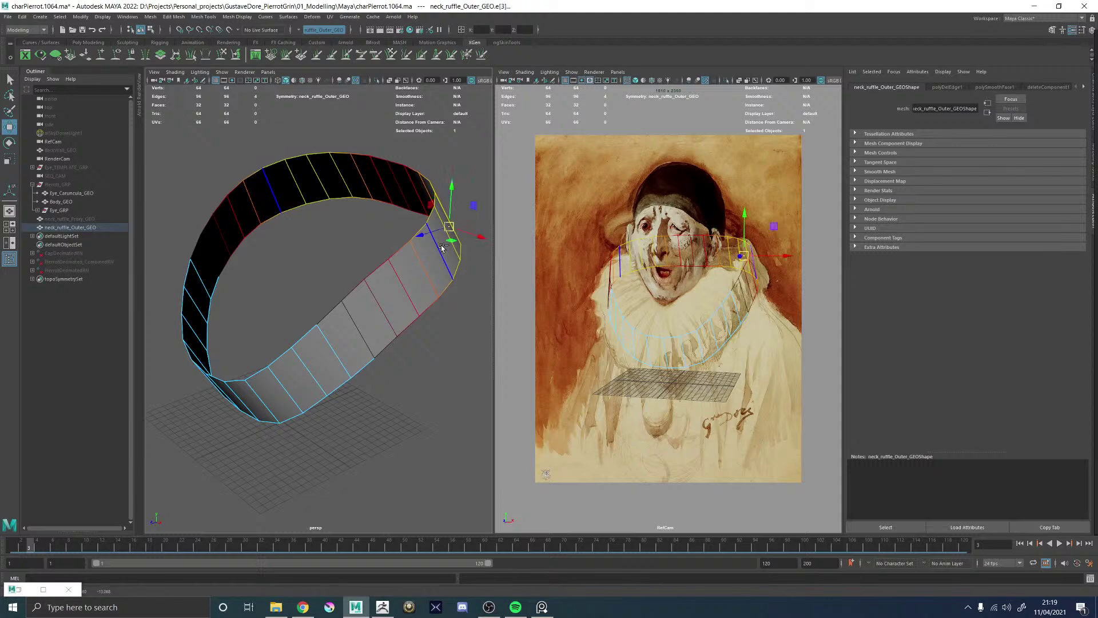
# - Lower the band's front centre edges with soft selection to match the painted ruffle's lower front
pyautogui.click(656, 368)
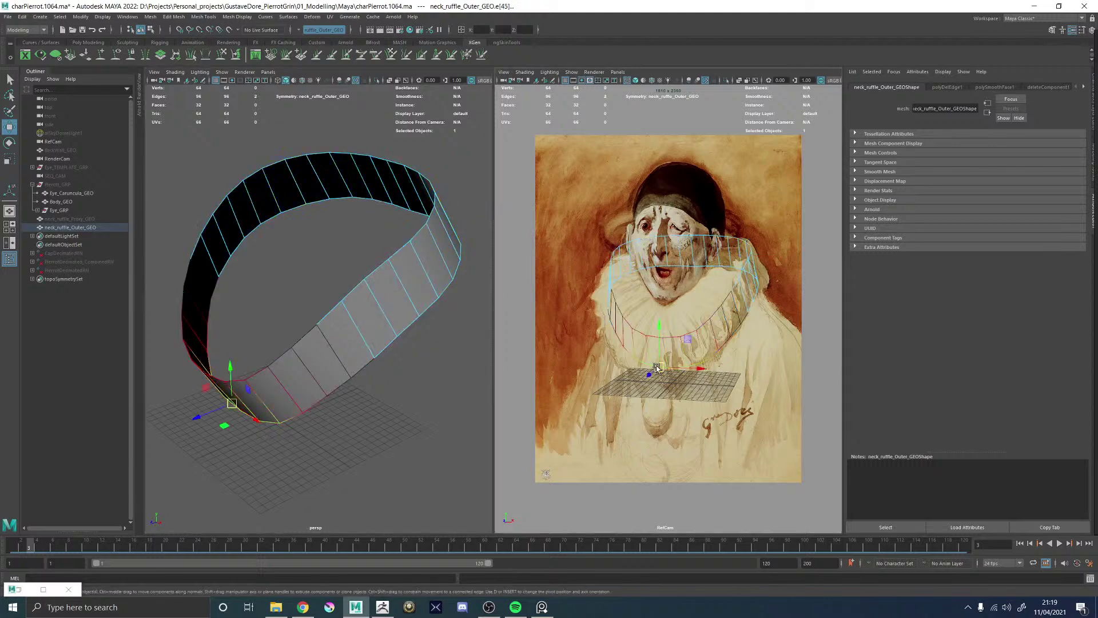
pyautogui.keyDown('shift'); pyautogui.click(652, 337); pyautogui.keyUp('shift')
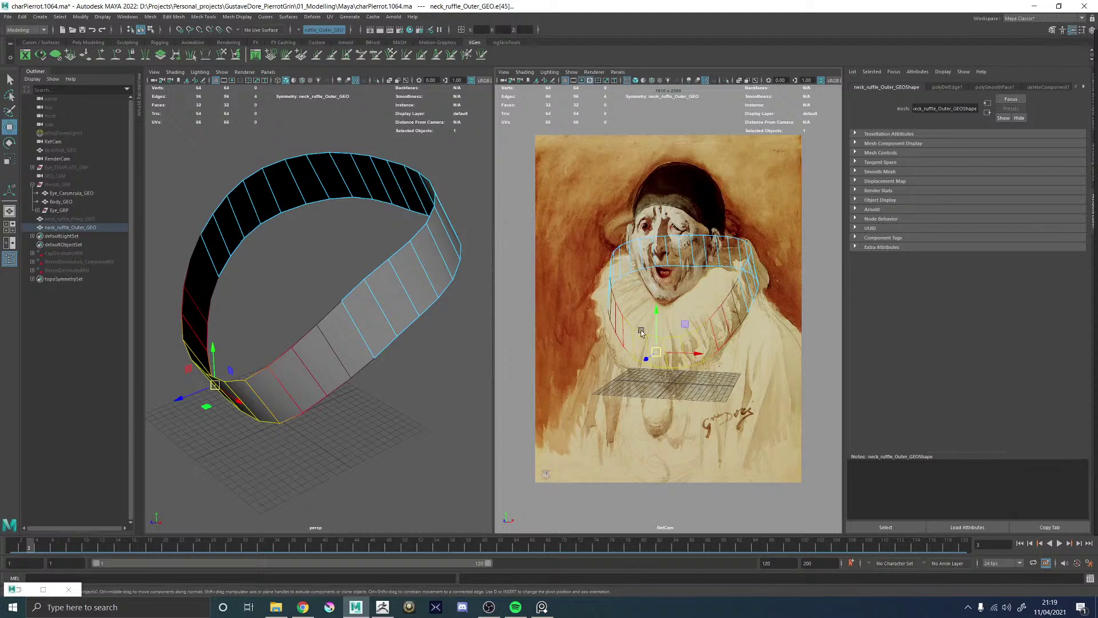
pyautogui.moveTo(655, 309); pyautogui.dragTo(653, 321, button='middle')
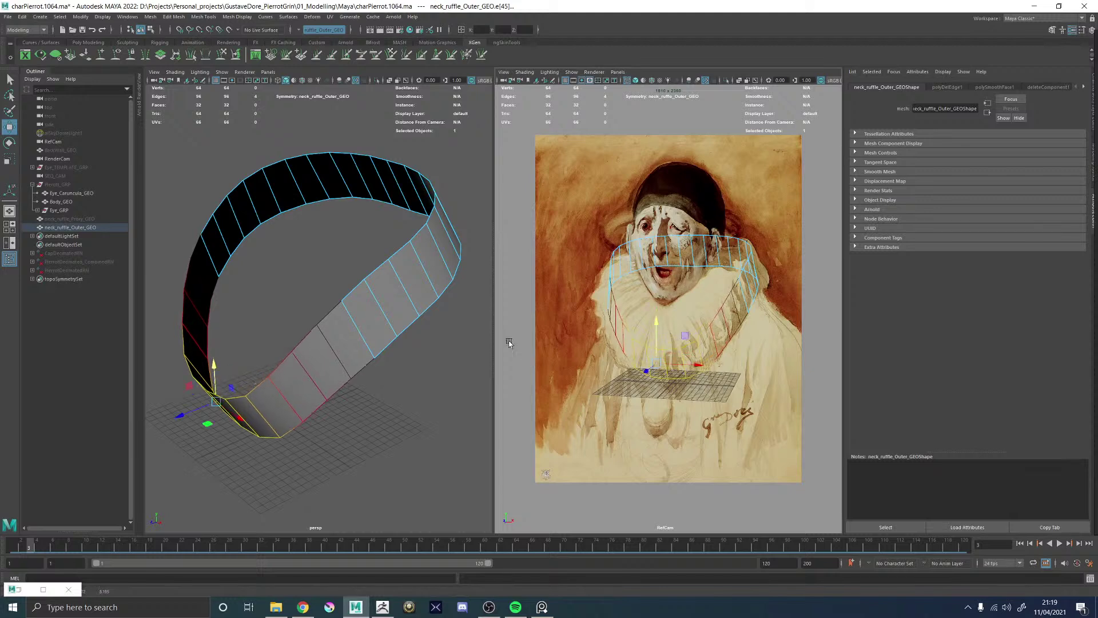
# - Adjust the height of the vertical edges flanking the band's front, keeping soft selection, and return to object selection
pyautogui.keyDown('alt'); pyautogui.moveTo(283, 378); pyautogui.dragTo(315, 266); pyautogui.keyUp('alt')
pyautogui.click(343, 327)
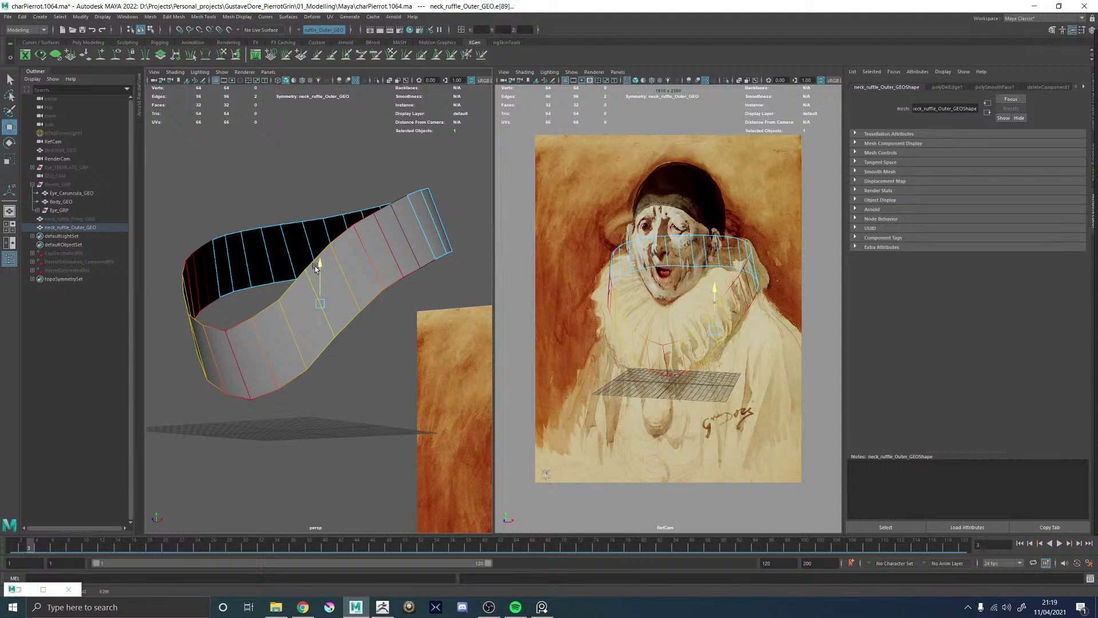
pyautogui.keyDown('alt'); pyautogui.moveTo(246, 280); pyautogui.dragTo(347, 282); pyautogui.keyUp('alt')
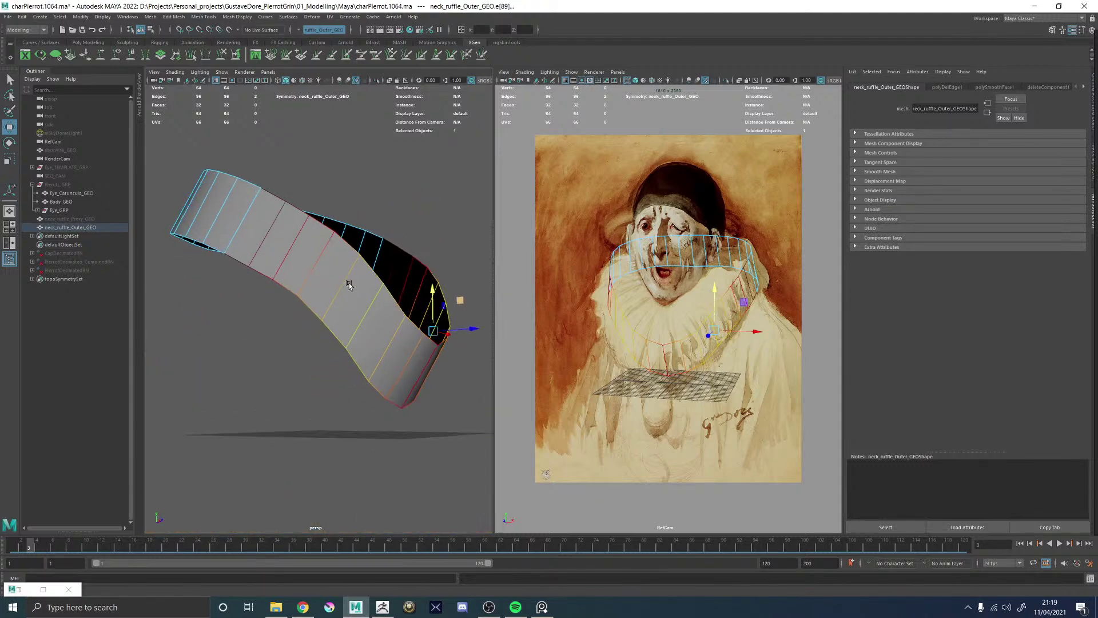
pyautogui.click(419, 182)
pyautogui.click(364, 266)
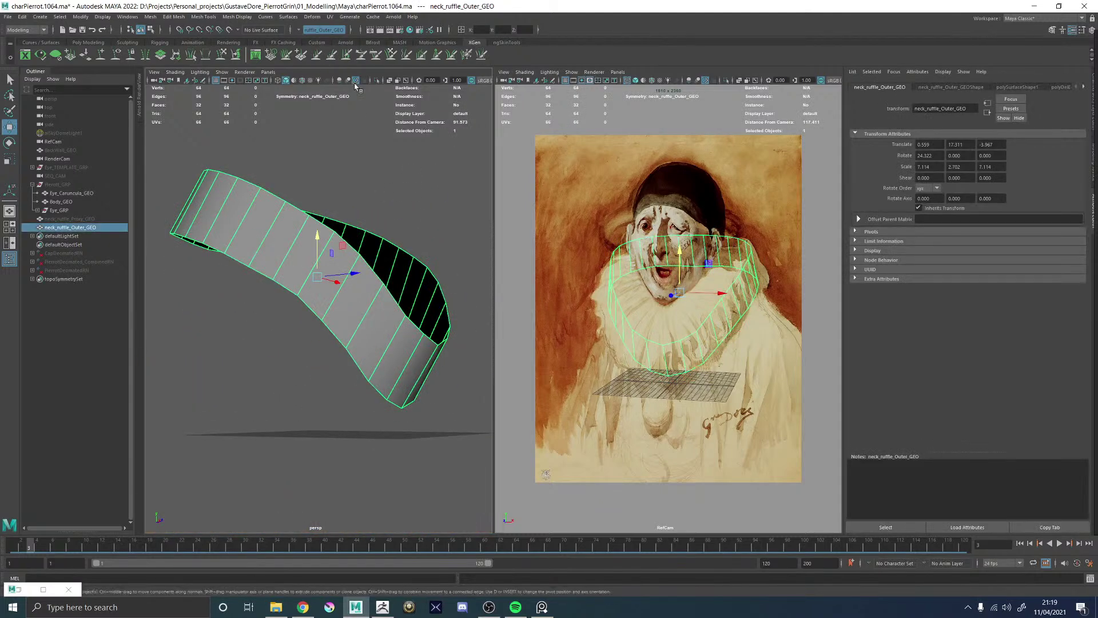
# - Show Pierott_GRP again so the ruffle band can be judged against the body from the side
pyautogui.hotkey('ctrl', '1')
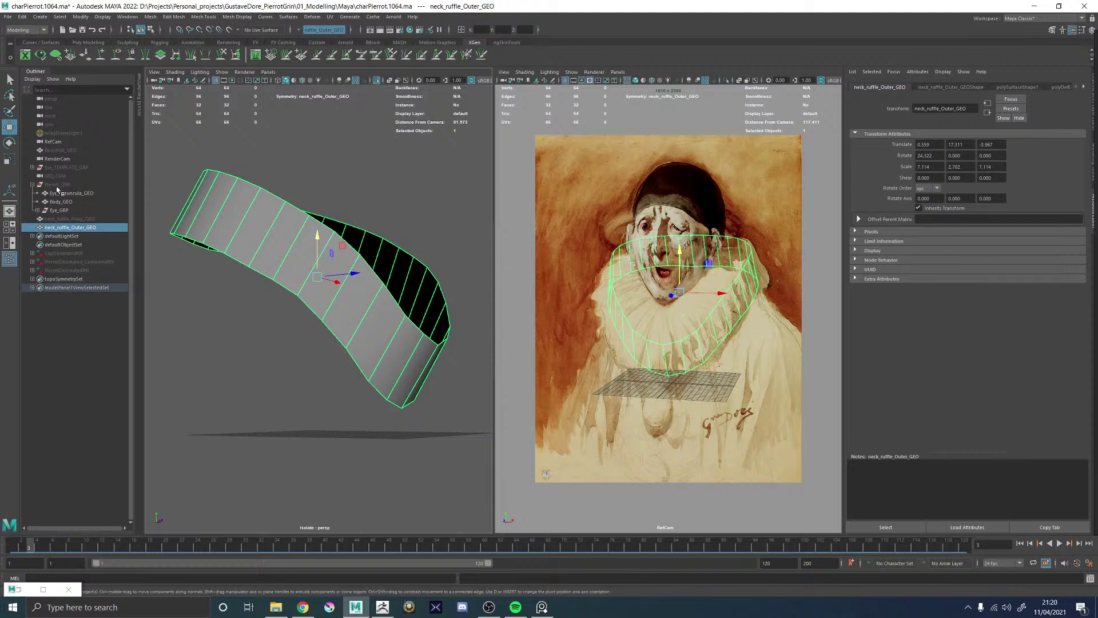
pyautogui.click(58, 185)
pyautogui.press('h')
pyautogui.hotkey('ctrl', '1')
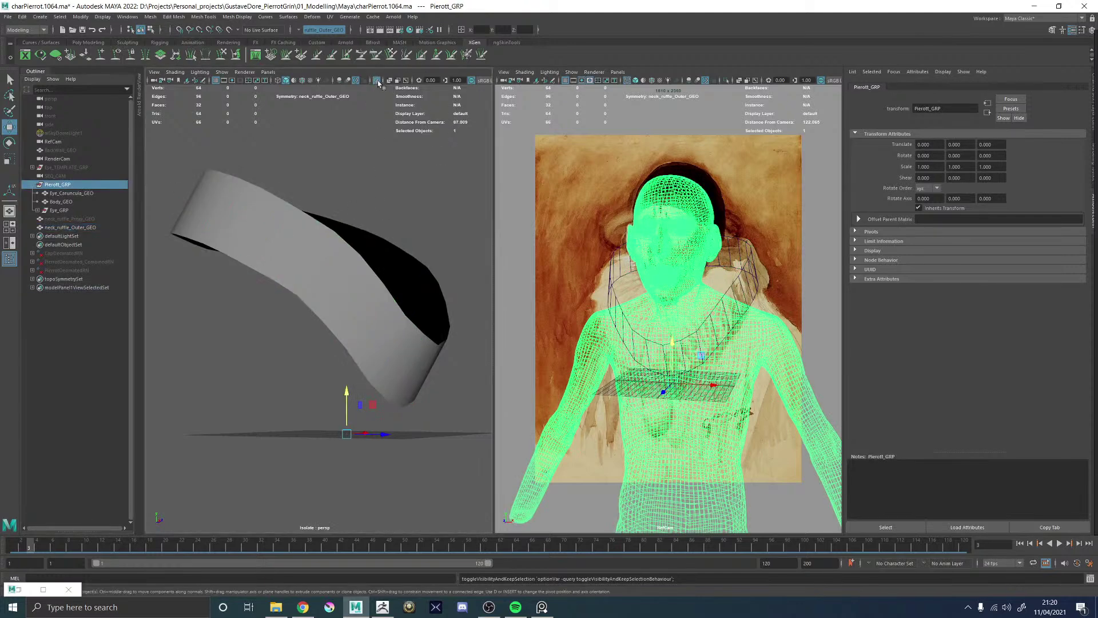
pyautogui.click(394, 177)
pyautogui.click(455, 273)
pyautogui.scroll(-8, 448, 276)
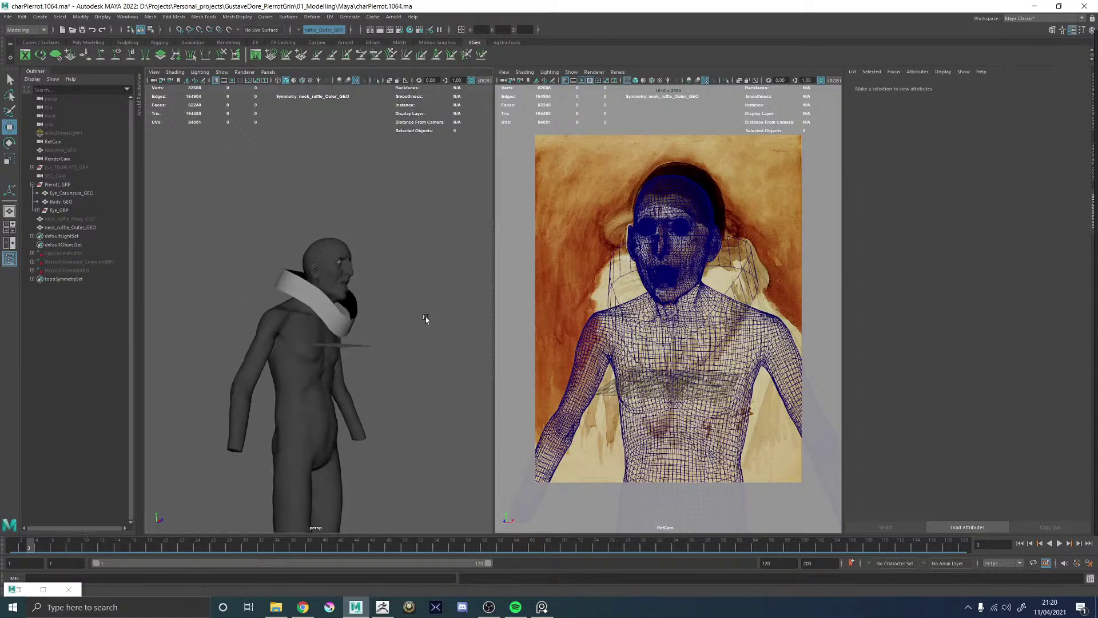
pyautogui.keyDown('alt'); pyautogui.moveTo(426, 317); pyautogui.dragTo(285, 323); pyautogui.keyUp('alt')
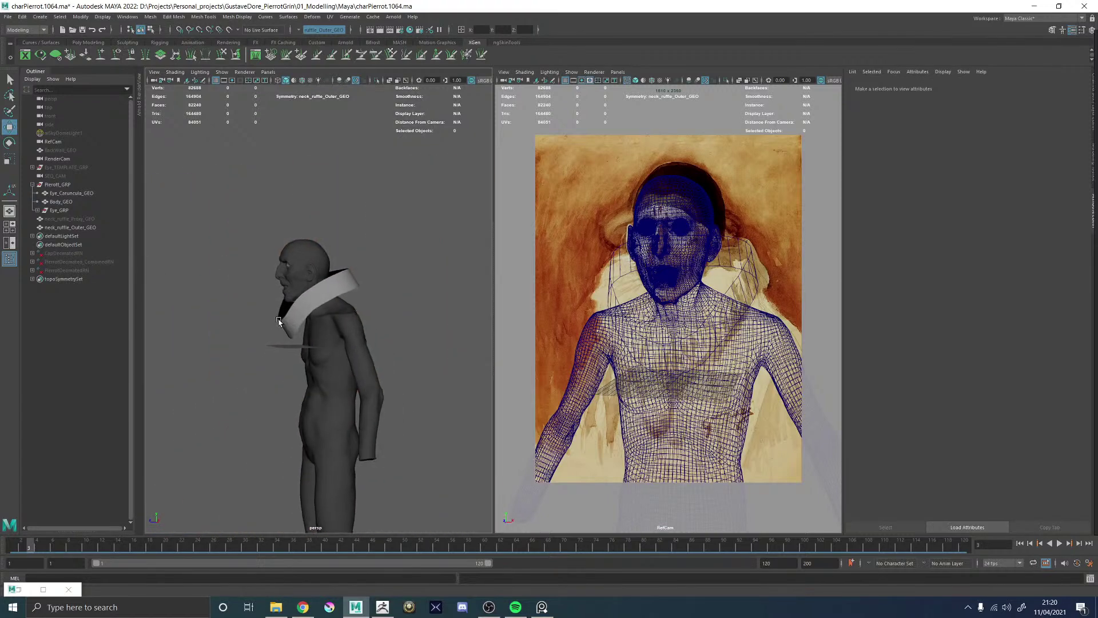
# - Move neck_ruffle_Outer_GEO down and back to about Y 14.57, Z -6.65, and scale up its height
pyautogui.scroll(3, 279, 321)
pyautogui.click(288, 283)
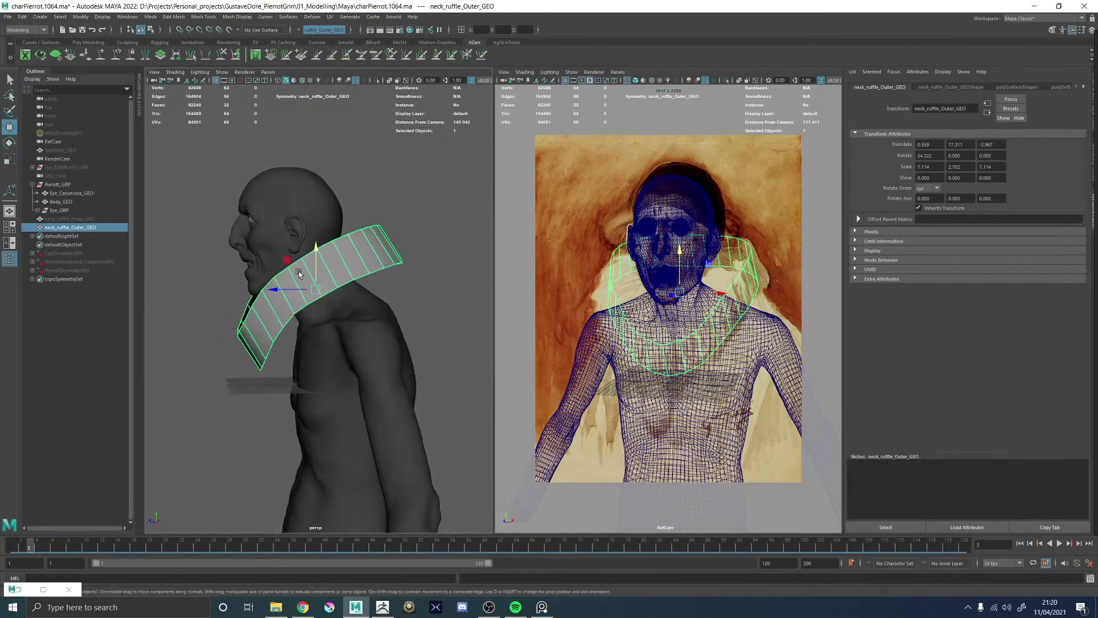
pyautogui.moveTo(285, 261); pyautogui.dragTo(301, 275)
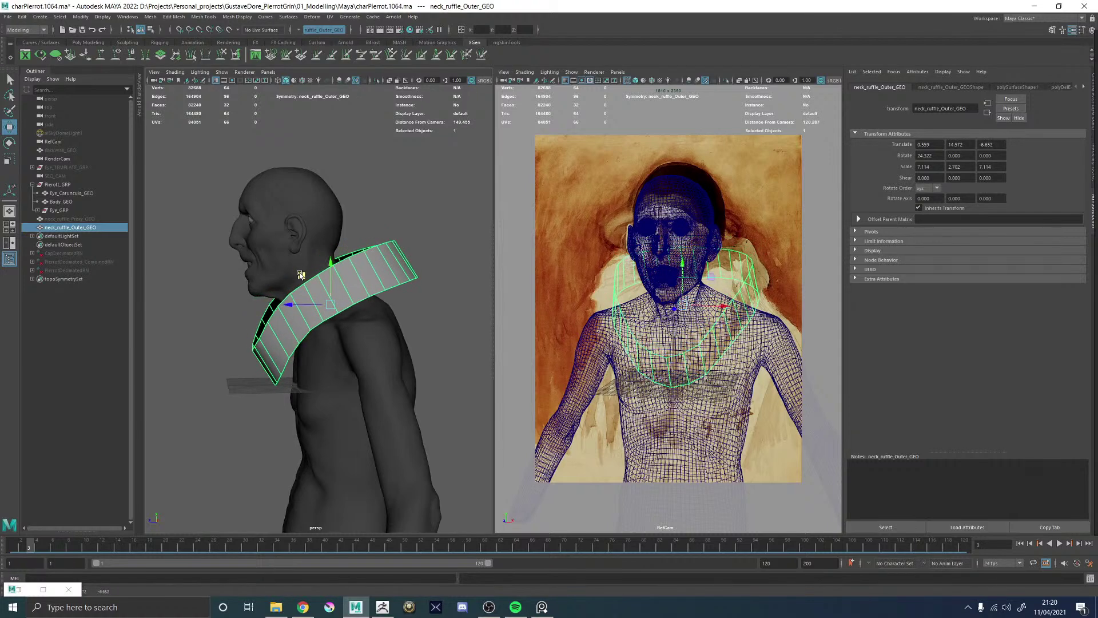
pyautogui.press('r')
pyautogui.moveTo(313, 276); pyautogui.dragTo(313, 267)
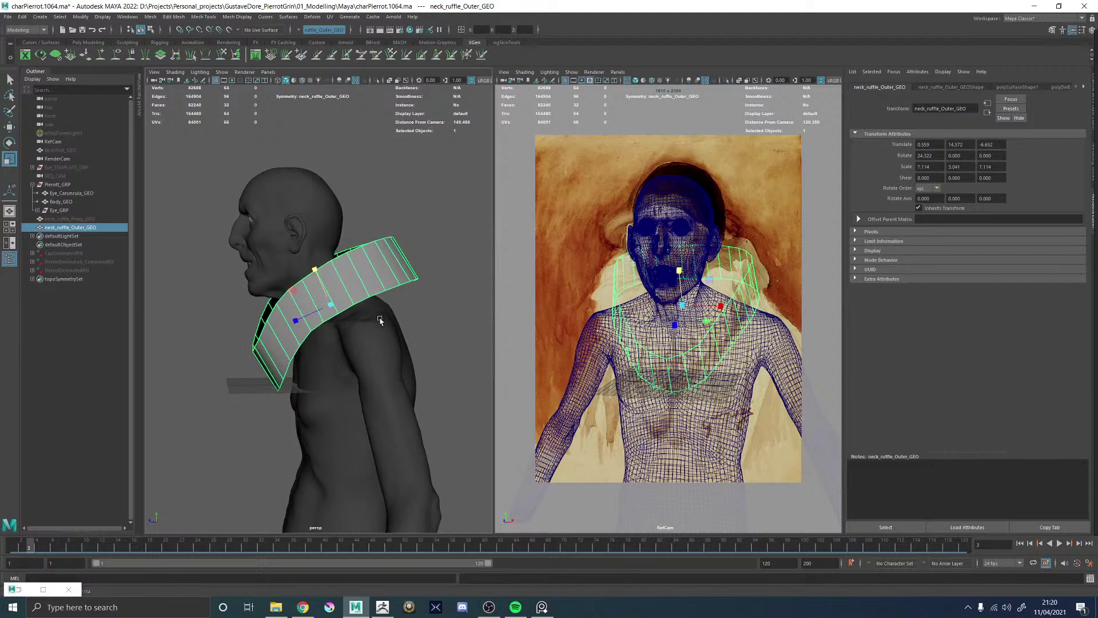
# - Delete every other vertical edge around the outer ruffle band, working symmetrically from the front to the back
pyautogui.keyDown('alt'); pyautogui.moveTo(380, 321); pyautogui.dragTo(551, 317); pyautogui.keyUp('alt')
pyautogui.keyDown('alt'); pyautogui.moveTo(407, 373); pyautogui.dragTo(400, 356, button='middle'); pyautogui.keyUp('alt')
pyautogui.moveTo(421, 346); pyautogui.dragTo(421, 320, button='right')
pyautogui.click(373, 321)
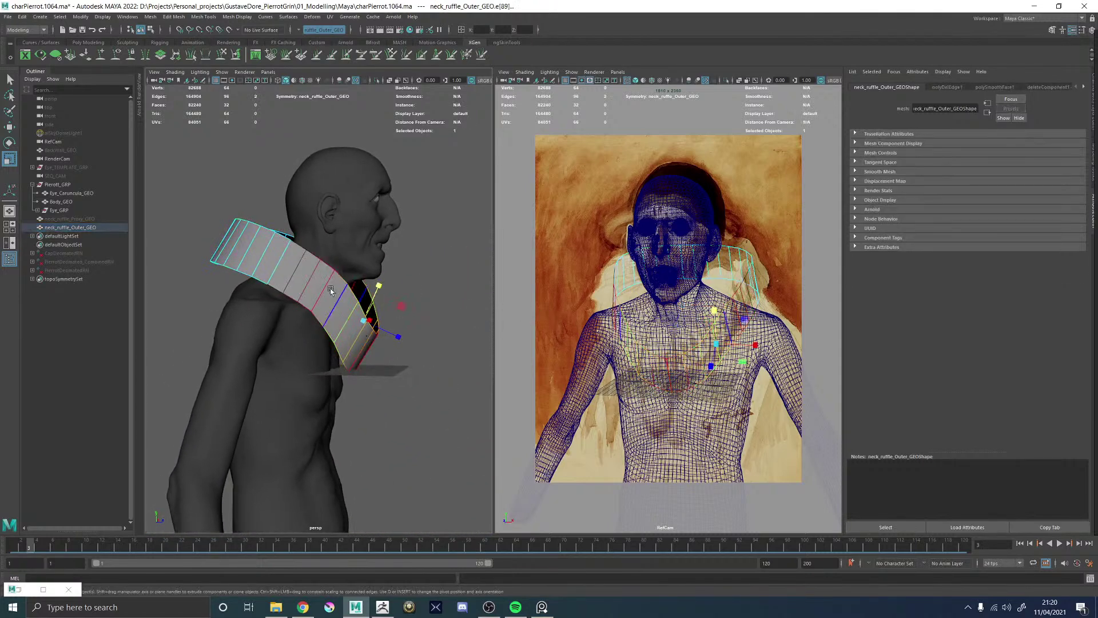
pyautogui.keyDown('alt'); pyautogui.moveTo(322, 294); pyautogui.dragTo(266, 317); pyautogui.keyUp('alt')
pyautogui.click(326, 339)
pyautogui.press('q')
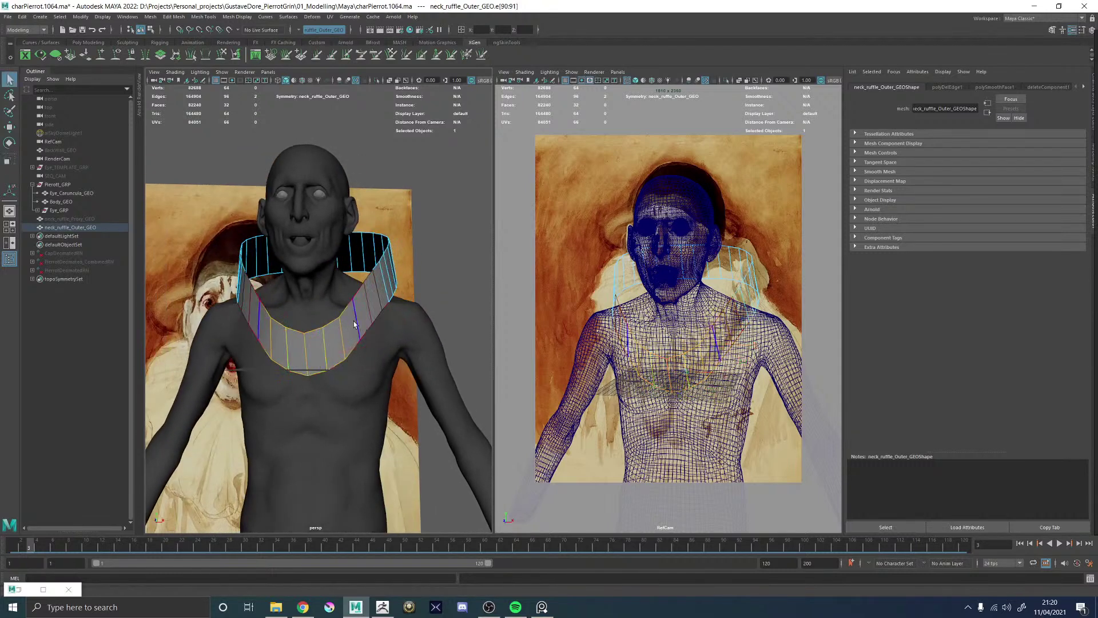
pyautogui.keyDown('shift'); pyautogui.click(360, 313); pyautogui.keyUp('shift')
pyautogui.keyDown('shift'); pyautogui.click(378, 297); pyautogui.keyUp('shift')
pyautogui.keyDown('alt'); pyautogui.moveTo(378, 297); pyautogui.dragTo(330, 300); pyautogui.keyUp('alt')
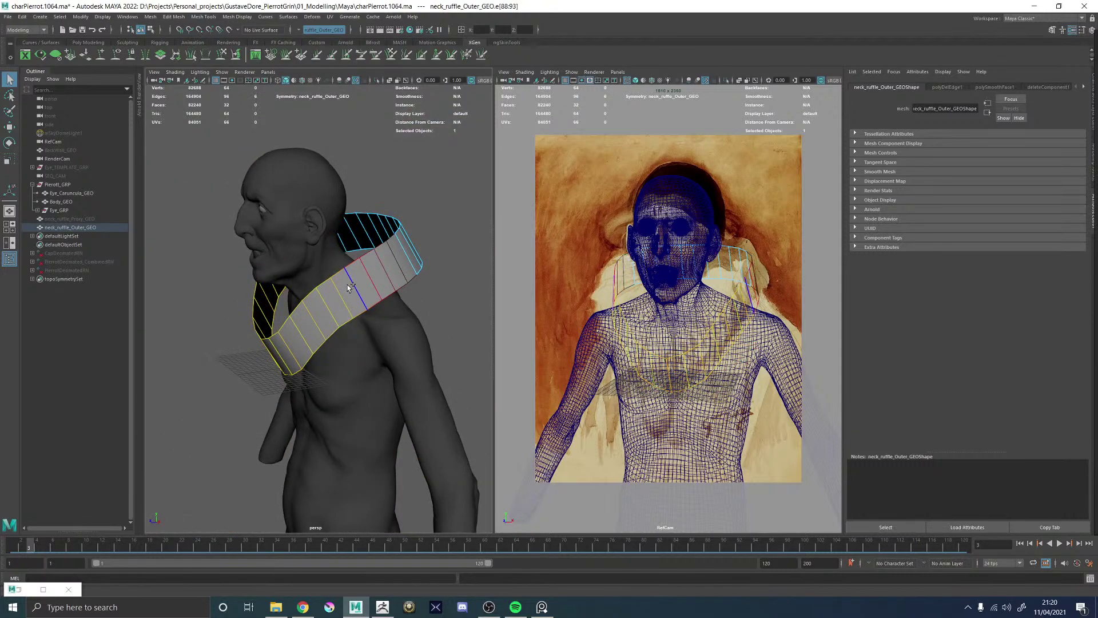
pyautogui.keyDown('shift'); pyautogui.click(351, 287); pyautogui.keyUp('shift')
pyautogui.keyDown('shift'); pyautogui.click(384, 265); pyautogui.keyUp('shift')
pyautogui.keyDown('shift'); pyautogui.click(401, 253); pyautogui.keyUp('shift')
pyautogui.keyDown('alt'); pyautogui.moveTo(400, 253); pyautogui.dragTo(370, 266); pyautogui.keyUp('alt')
pyautogui.keyDown('shift'); pyautogui.click(386, 268); pyautogui.keyUp('shift')
pyautogui.keyDown('shift'); pyautogui.click(392, 265); pyautogui.keyUp('shift')
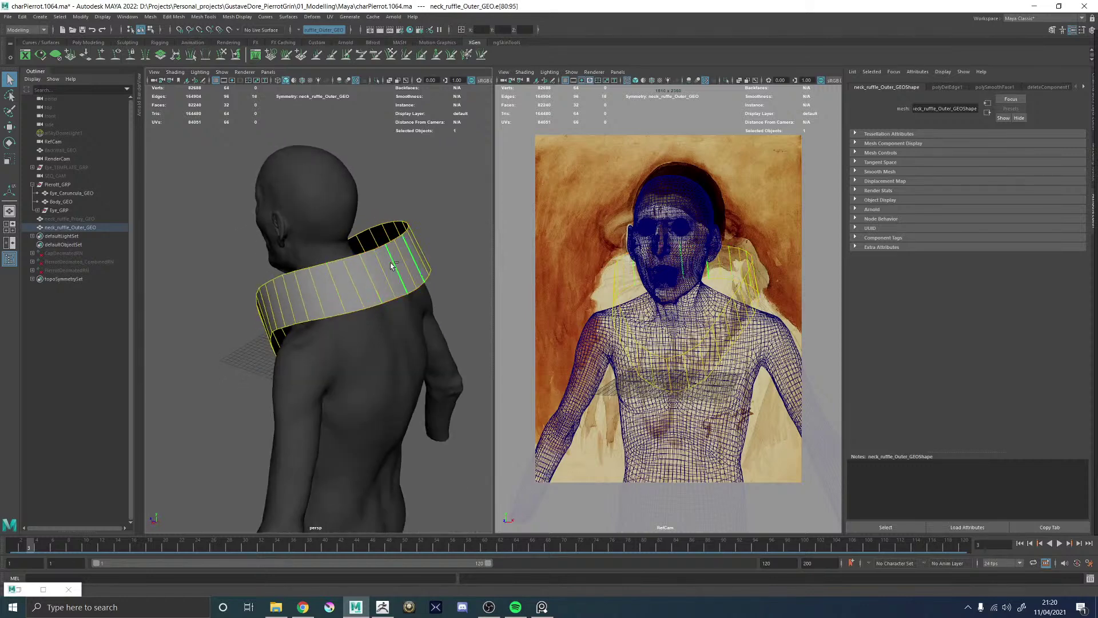
pyautogui.press('Delete')
# - Pull the upper rim edges beside the band's front centre forward and slightly up, away from the chest
pyautogui.keyDown('alt'); pyautogui.moveTo(391, 266); pyautogui.dragTo(276, 327); pyautogui.keyUp('alt')
pyautogui.click(351, 303)
pyautogui.press('w')
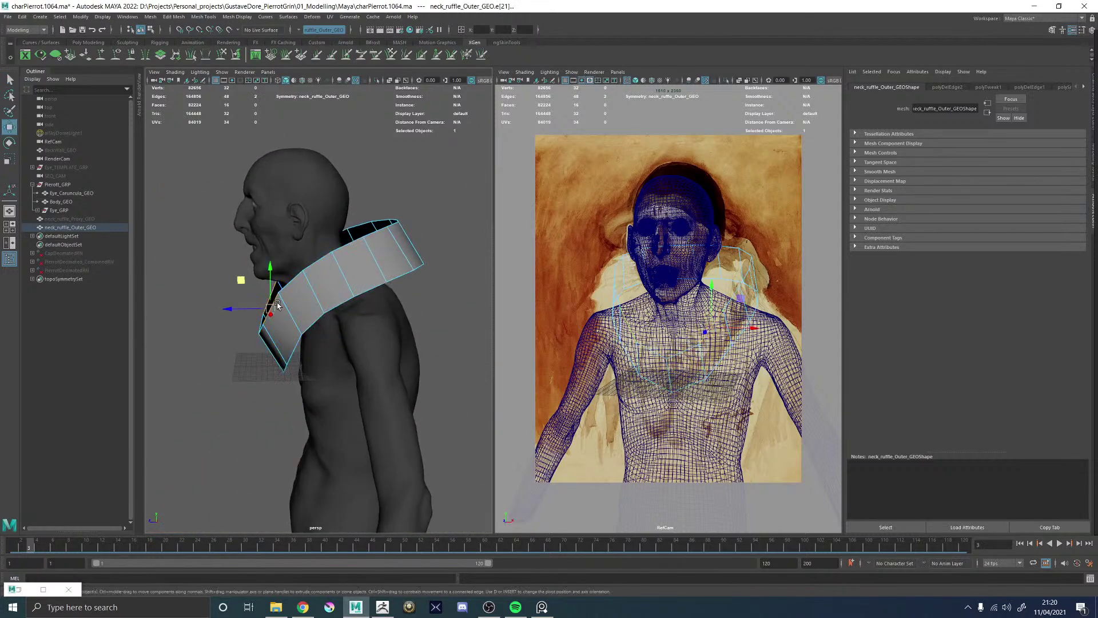
pyautogui.moveTo(266, 305); pyautogui.dragTo(260, 301)
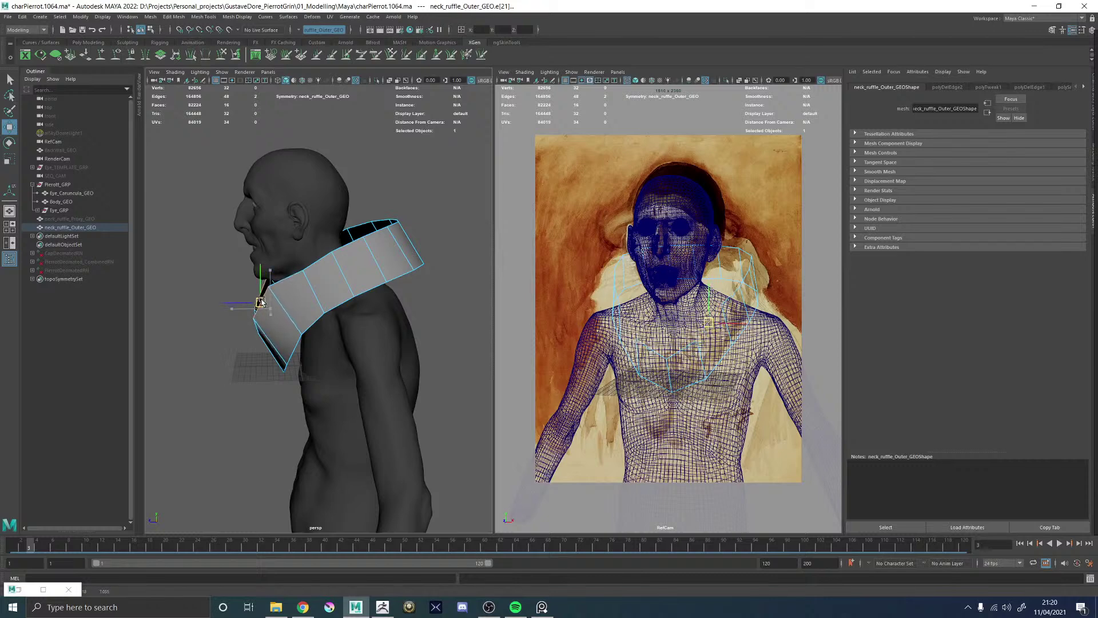
# - Hide Pierott_GRP and return to edge selection on the outer ruffle band
pyautogui.click(58, 185)
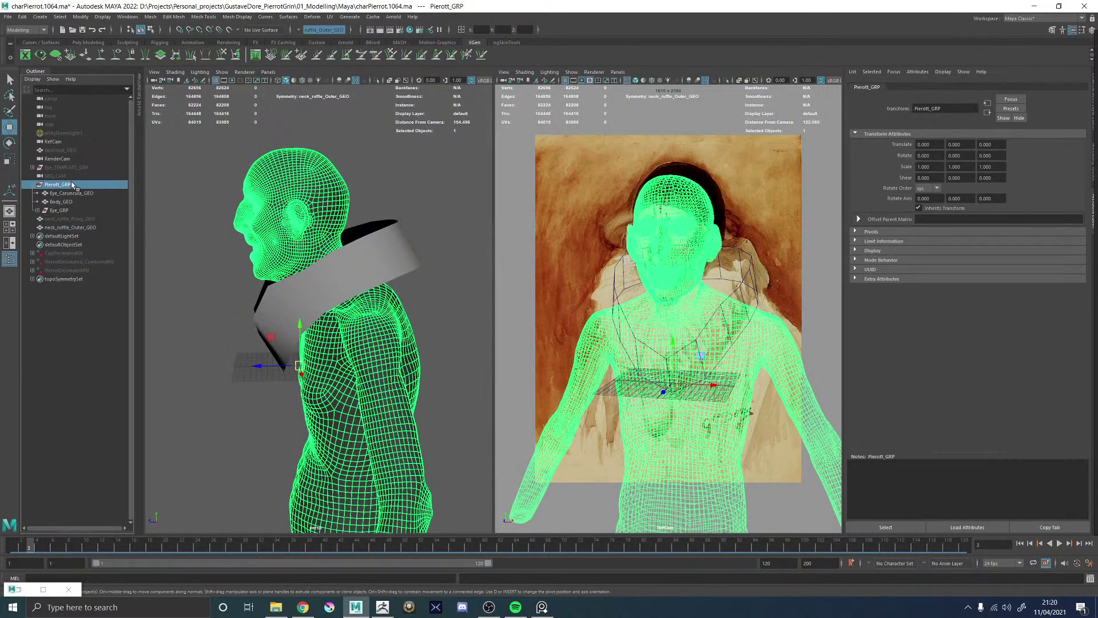
pyautogui.press('h')
pyautogui.keyDown('alt'); pyautogui.moveTo(268, 279); pyautogui.dragTo(284, 259); pyautogui.keyUp('alt')
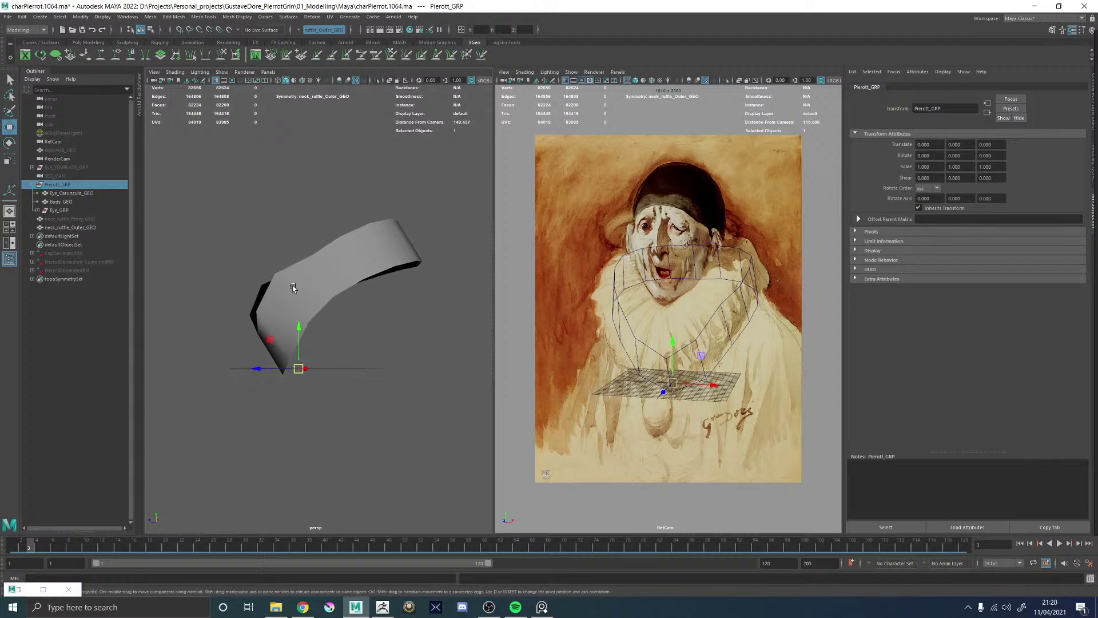
pyautogui.click(296, 285)
pyautogui.moveTo(311, 288); pyautogui.dragTo(315, 254, button='right')
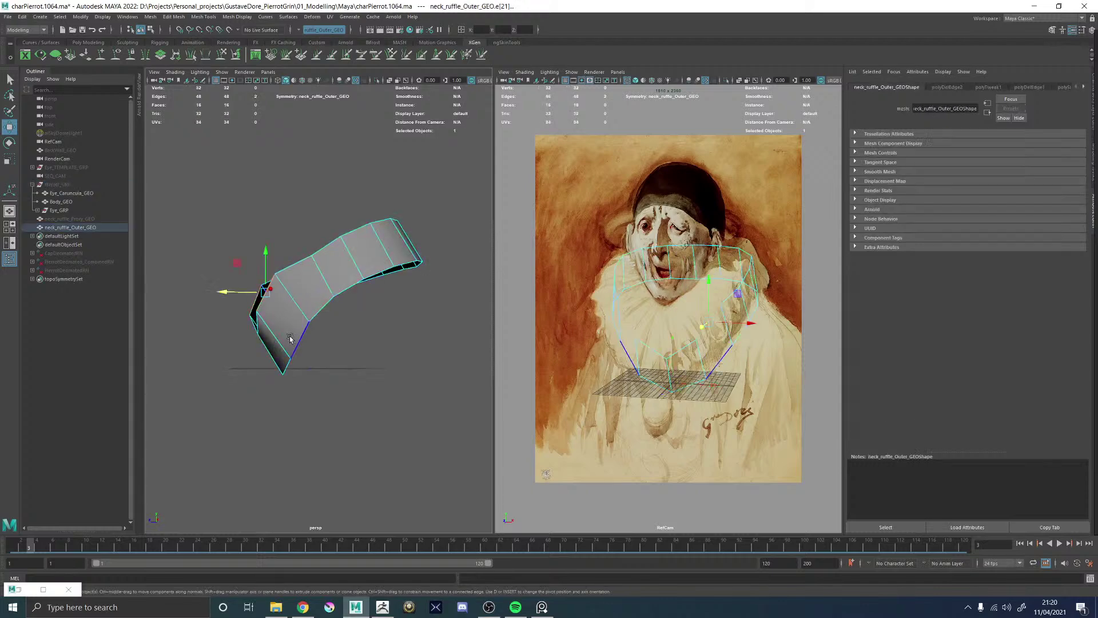
# - Raise the lower vertex at the band's front centre
pyautogui.click(293, 339)
pyautogui.keyDown('alt'); pyautogui.moveTo(343, 360); pyautogui.dragTo(320, 354); pyautogui.keyUp('alt')
pyautogui.moveTo(321, 354); pyautogui.dragTo(280, 353, button='right')
pyautogui.click(307, 377)
pyautogui.keyDown('alt'); pyautogui.moveTo(309, 379); pyautogui.dragTo(288, 363); pyautogui.keyUp('alt')
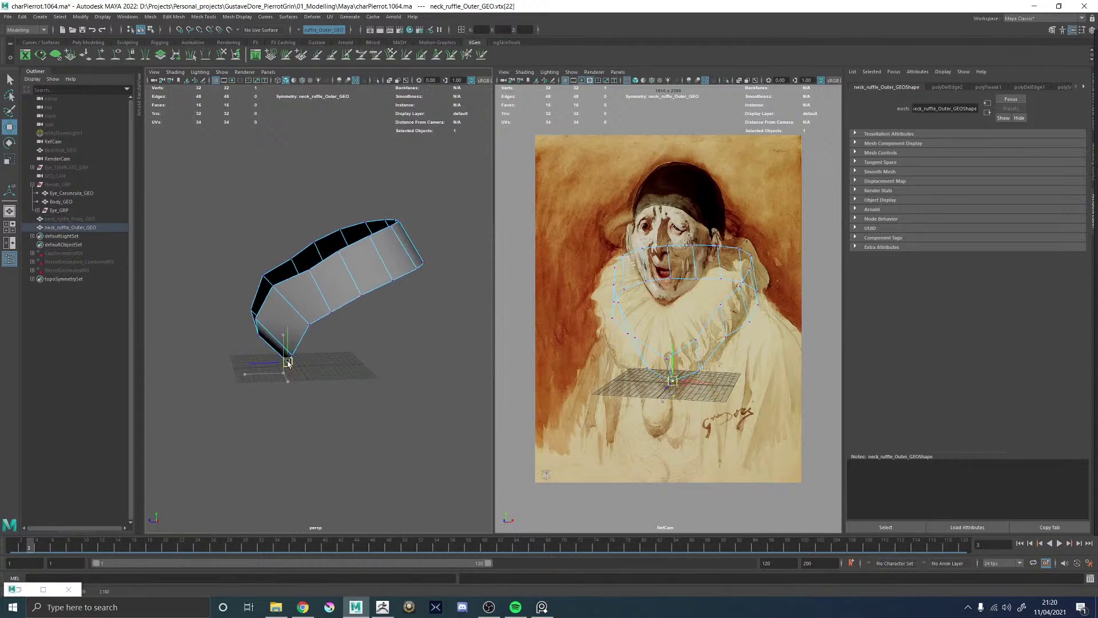
# - Move the symmetrical faces beside the band's front outward and up to round the ruffle's outline against the painting
pyautogui.keyDown('alt'); pyautogui.moveTo(248, 314); pyautogui.dragTo(382, 282); pyautogui.keyUp('alt')
pyautogui.click(385, 281)
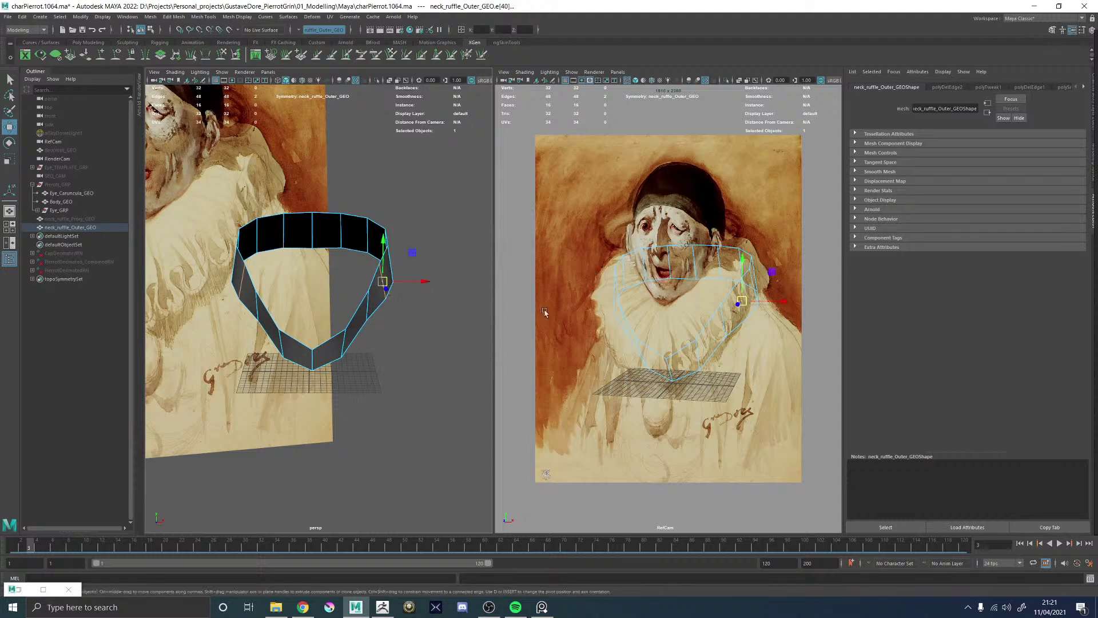
pyautogui.moveTo(695, 345); pyautogui.dragTo(696, 368, button='right')
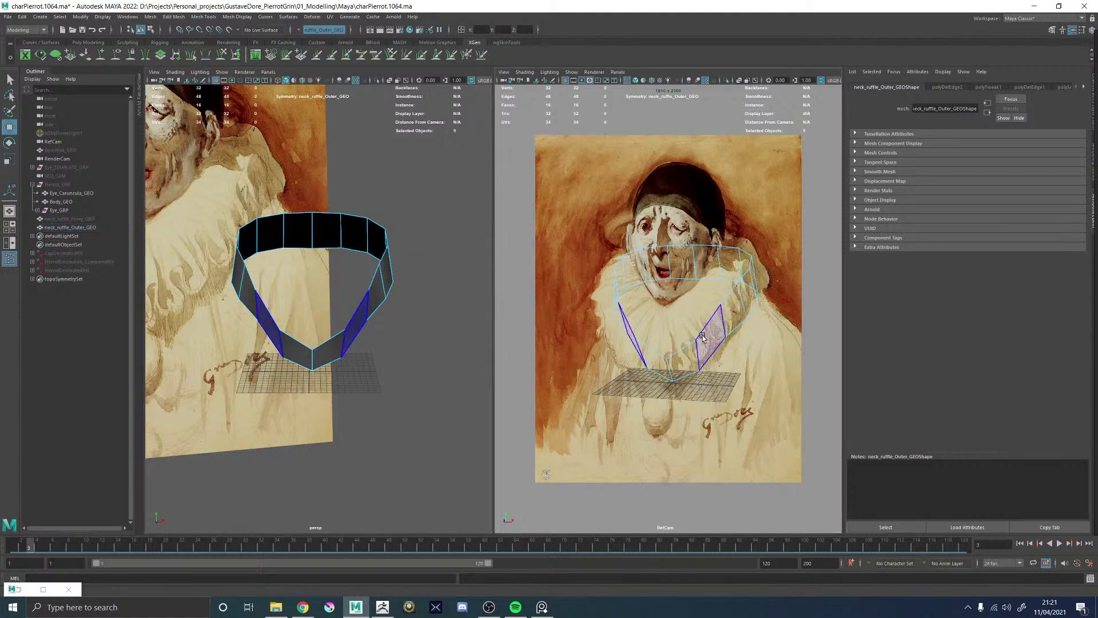
pyautogui.click(711, 343)
pyautogui.moveTo(745, 347); pyautogui.dragTo(754, 351, button='middle')
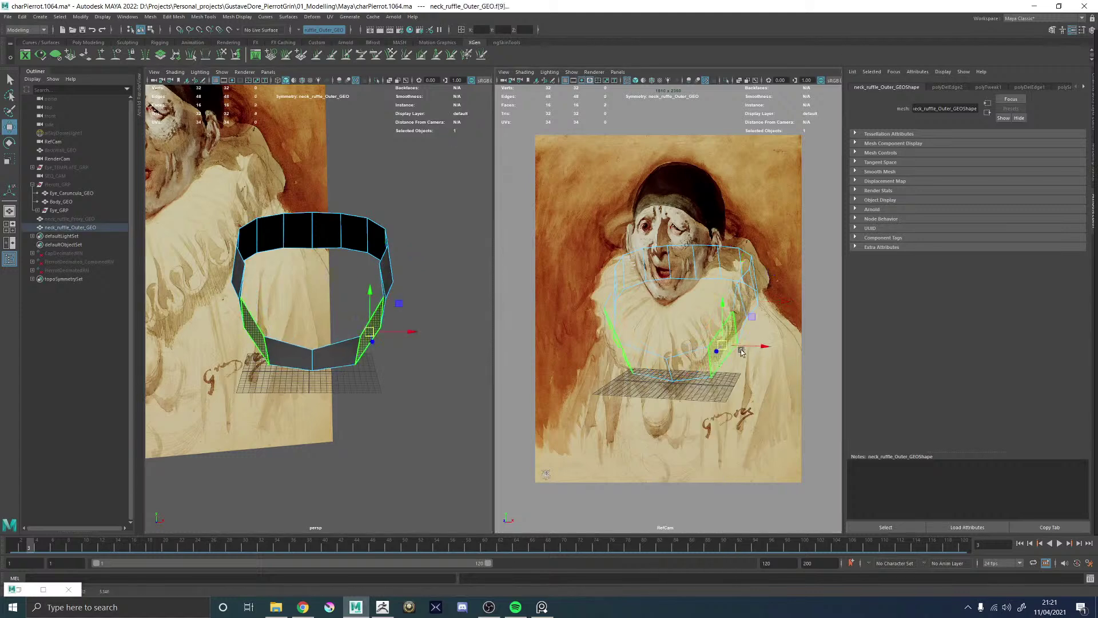
pyautogui.moveTo(720, 304); pyautogui.dragTo(712, 288)
# - Pull the vertical edge at the band's front centre forward, away from the neck
pyautogui.keyDown('alt'); pyautogui.moveTo(398, 341); pyautogui.dragTo(273, 353); pyautogui.keyUp('alt')
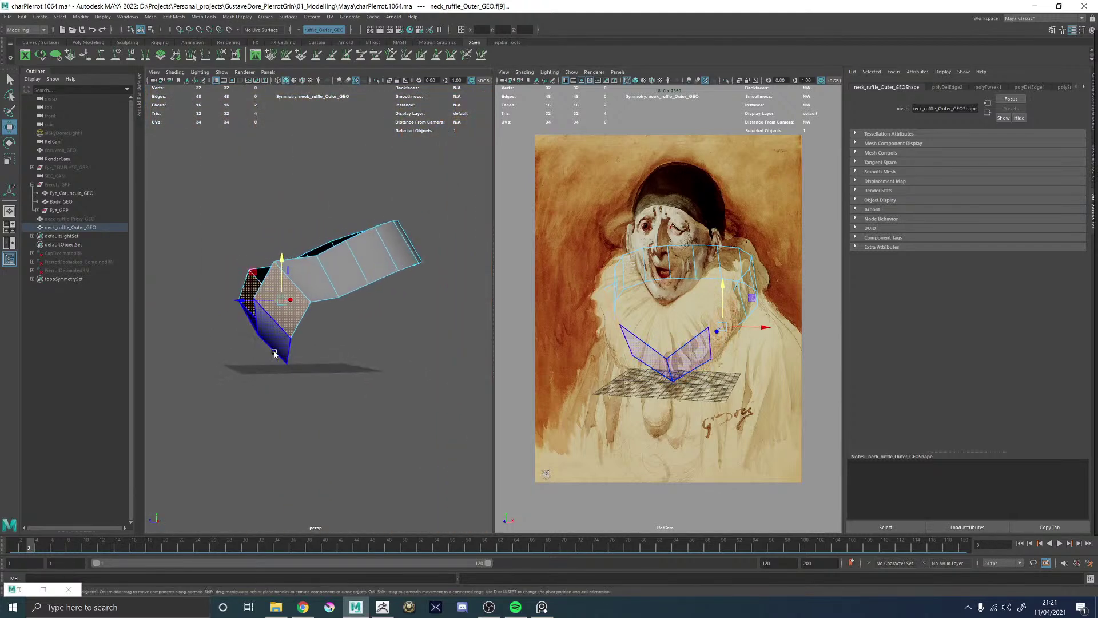
pyautogui.click(275, 351)
pyautogui.moveTo(243, 321); pyautogui.dragTo(229, 322, button='middle')
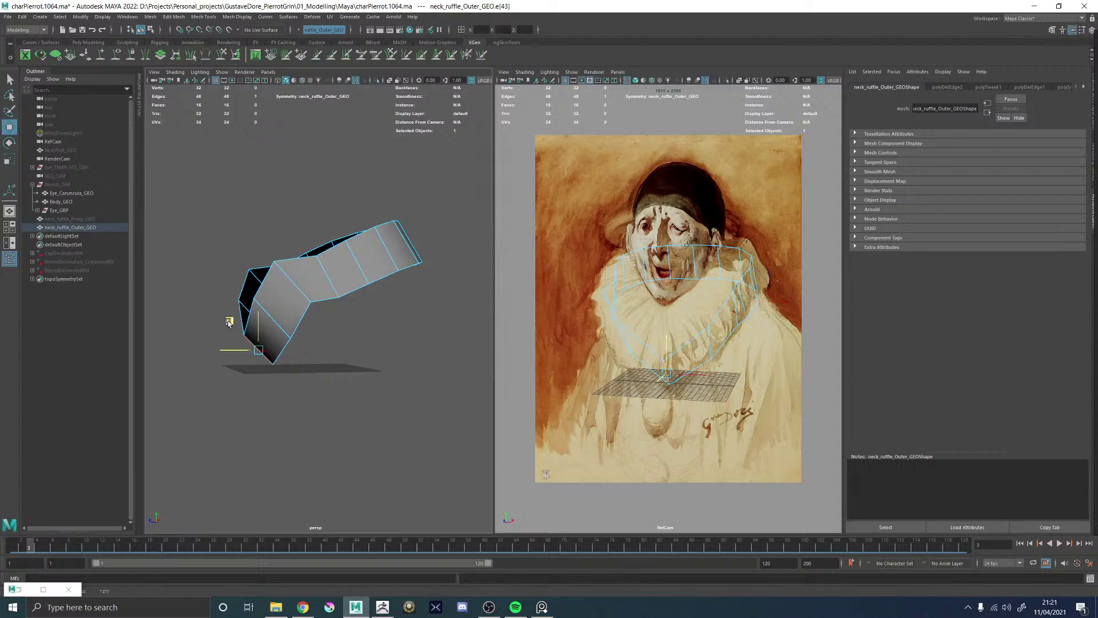
pyautogui.keyDown('alt'); pyautogui.moveTo(295, 309); pyautogui.dragTo(365, 258); pyautogui.keyUp('alt')
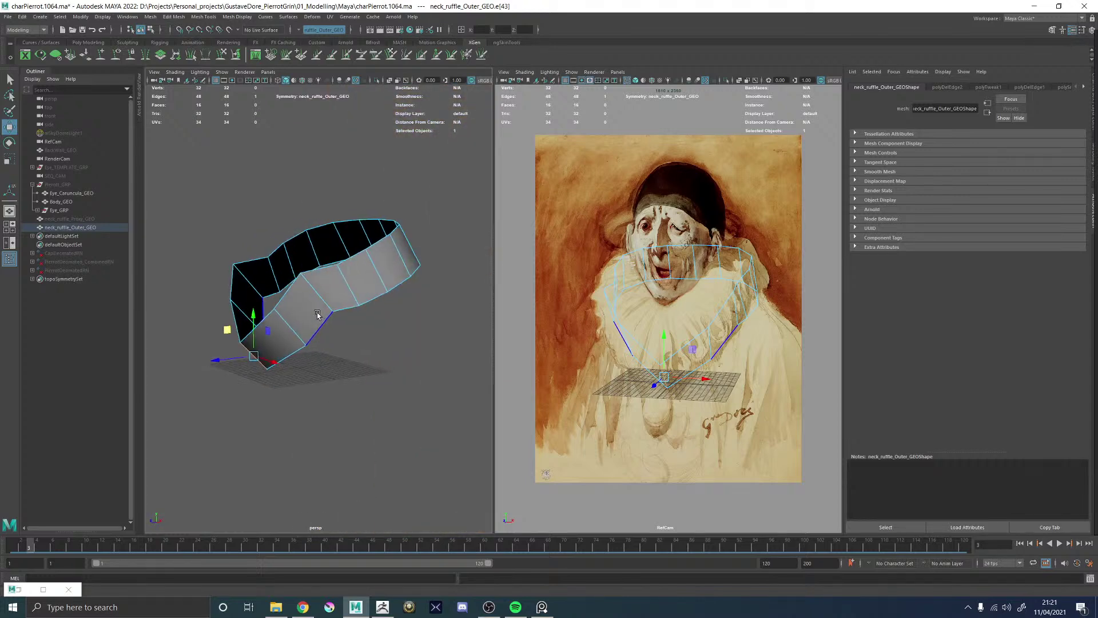
pyautogui.click(375, 82)
pyautogui.click(376, 83)
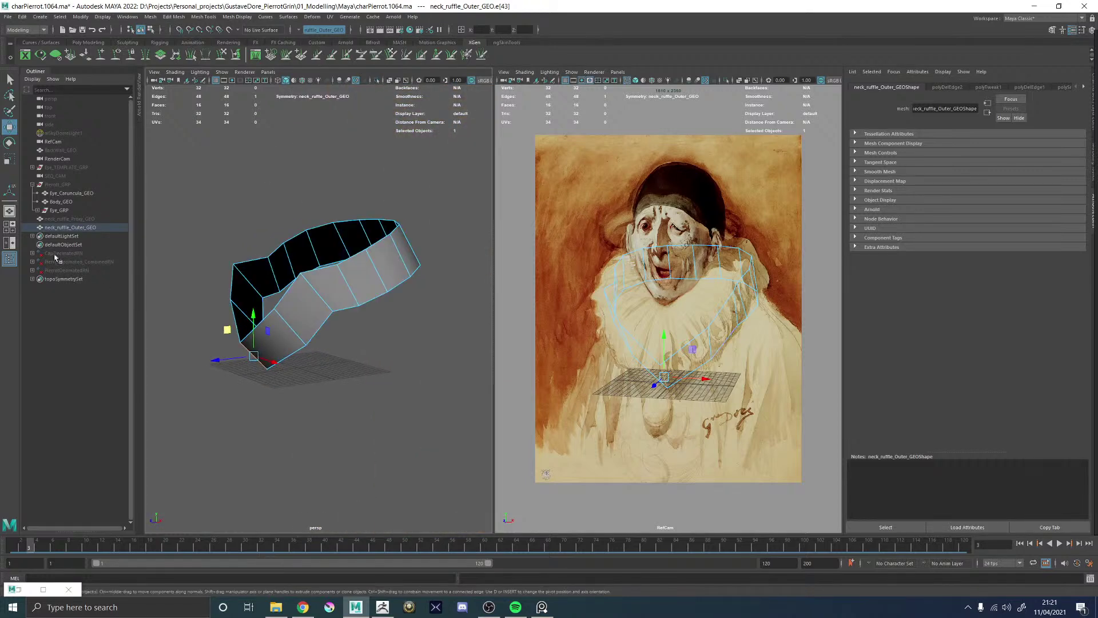
# - Show Pierott_GRP again and examine how the outer ruffle band sits around the neck and shoulders
pyautogui.press('F8')
pyautogui.click(64, 185)
pyautogui.press('h')
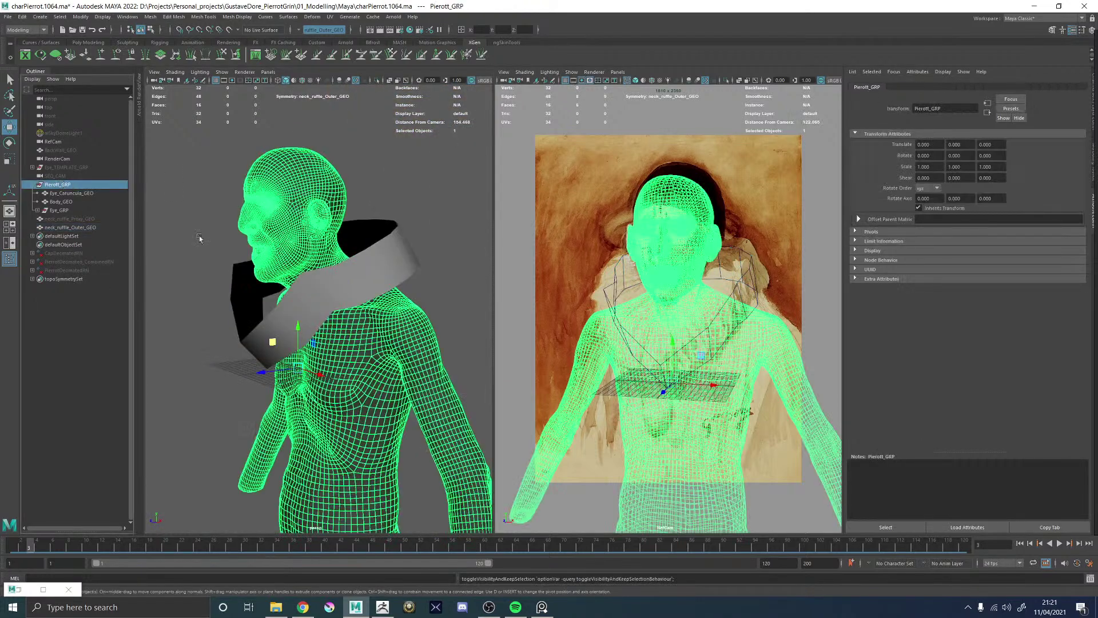
pyautogui.keyDown('alt'); pyautogui.moveTo(201, 238); pyautogui.dragTo(315, 293); pyautogui.keyUp('alt')
pyautogui.keyDown('alt'); pyautogui.moveTo(315, 293); pyautogui.dragTo(210, 431, button='right'); pyautogui.keyUp('alt')
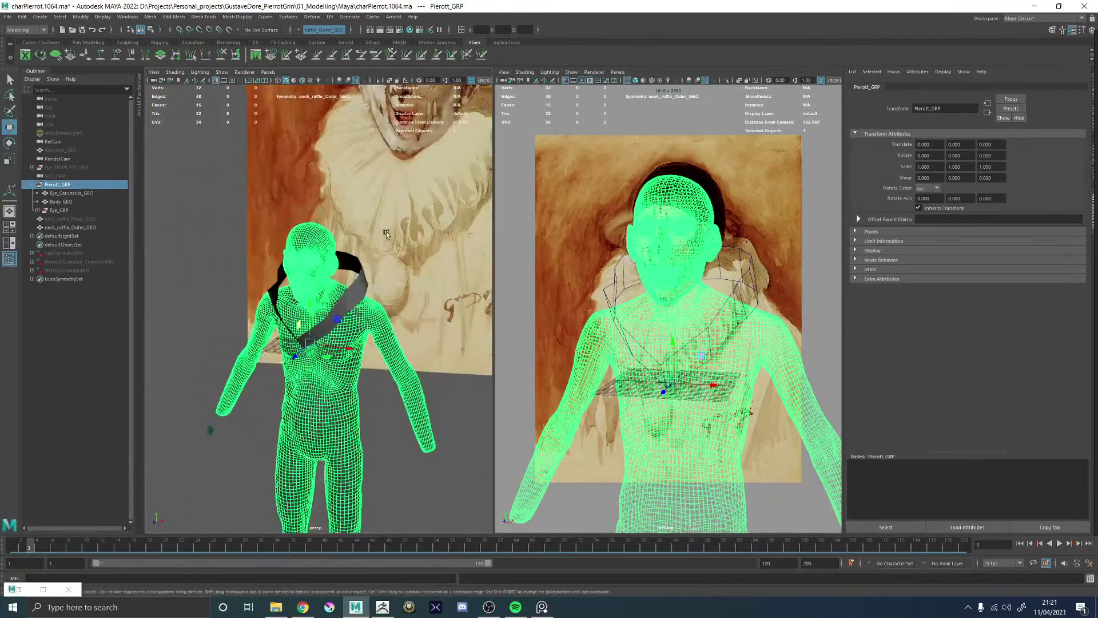
pyautogui.keyDown('alt'); pyautogui.moveTo(211, 431); pyautogui.dragTo(146, 491, button='middle'); pyautogui.keyUp('alt')
pyautogui.keyDown('alt'); pyautogui.moveTo(298, 257); pyautogui.dragTo(224, 290); pyautogui.keyUp('alt')
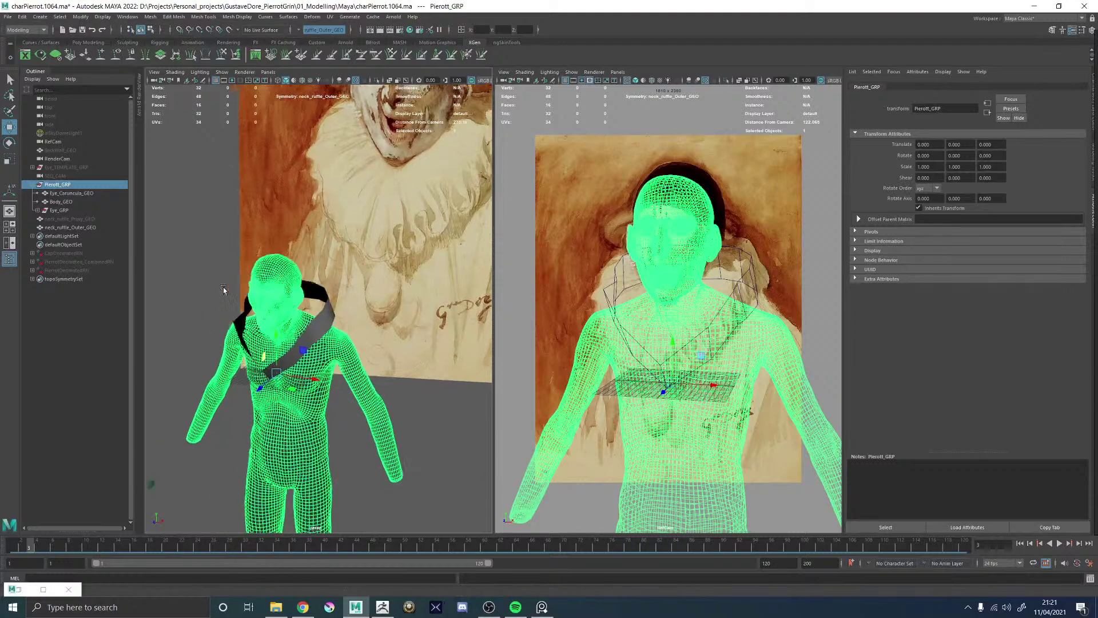
pyautogui.keyDown('alt'); pyautogui.moveTo(225, 291); pyautogui.dragTo(320, 343, button='right'); pyautogui.keyUp('alt')
pyautogui.keyDown('alt'); pyautogui.moveTo(320, 343); pyautogui.dragTo(229, 350); pyautogui.keyUp('alt')
# - Reposition the edge at the outer ruffle band's front centre in side profile
pyautogui.click(232, 357)
pyautogui.keyDown('alt'); pyautogui.moveTo(219, 374); pyautogui.dragTo(239, 332, button='middle'); pyautogui.keyUp('alt')
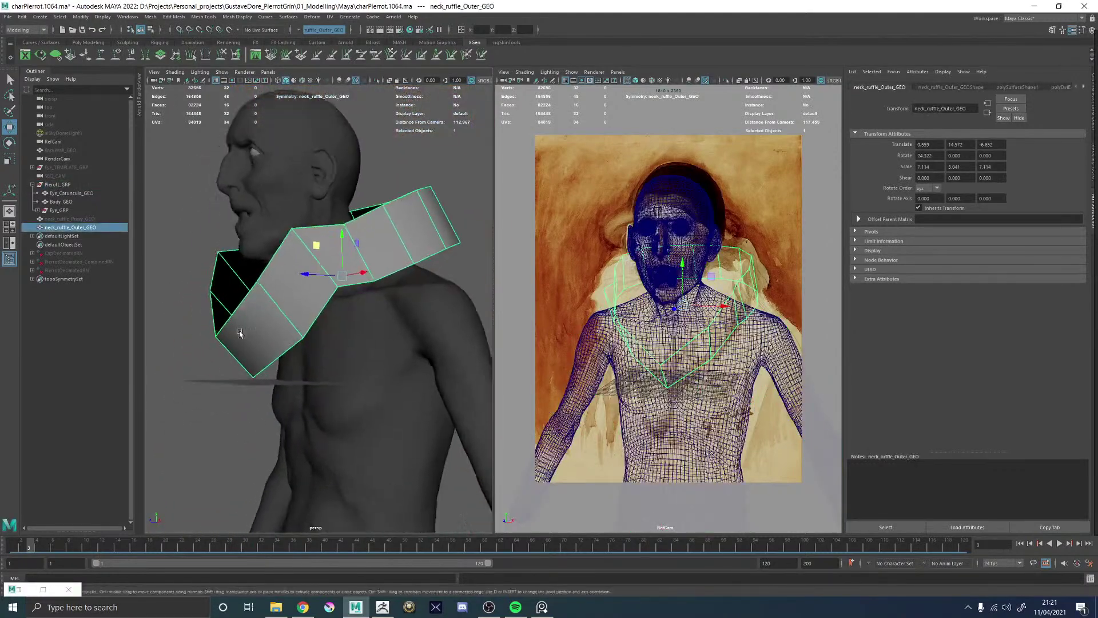
pyautogui.moveTo(237, 350); pyautogui.dragTo(238, 327, button='right')
pyautogui.click(229, 346)
pyautogui.keyDown('alt'); pyautogui.moveTo(241, 362); pyautogui.dragTo(187, 327); pyautogui.keyUp('alt')
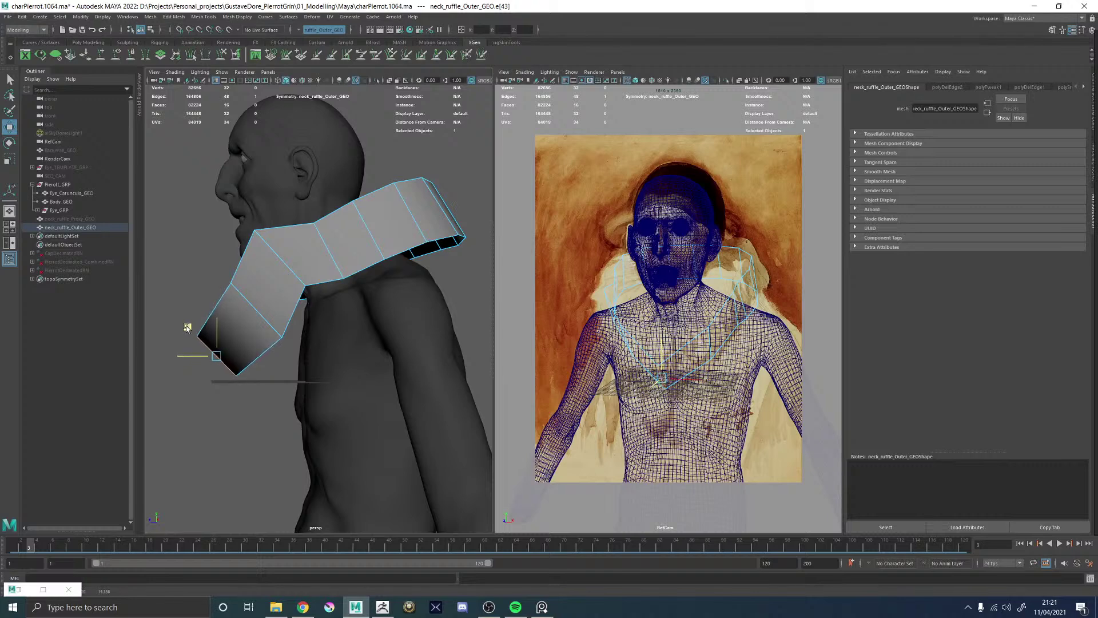
# - Reposition the symmetrical edges beside the band's front and rotate the pair below the jaw to a more upright angle
pyautogui.click(286, 263)
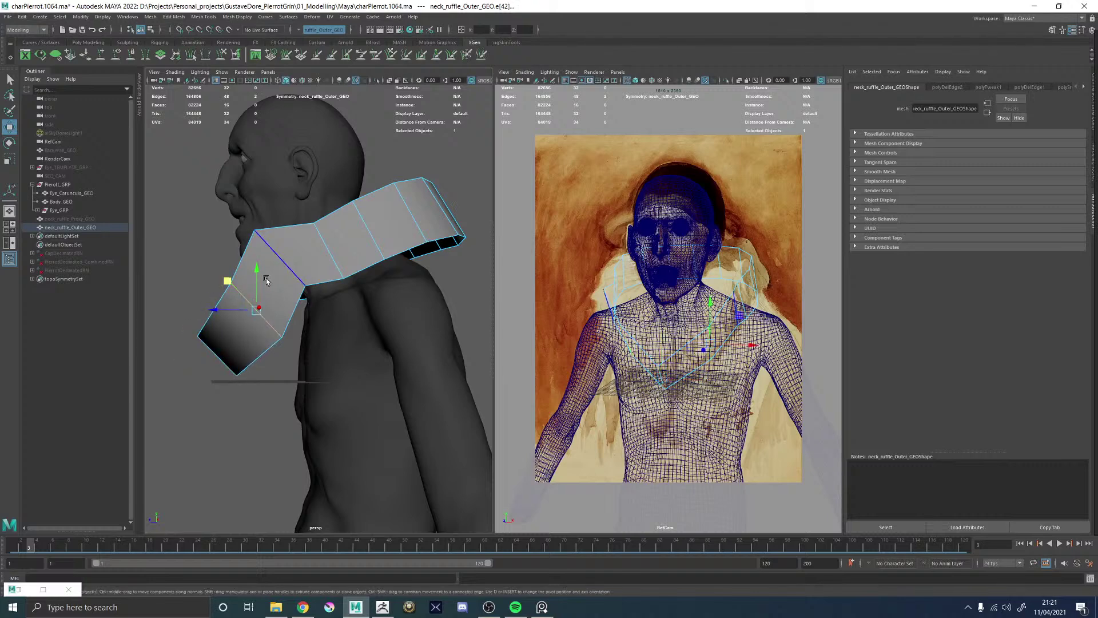
pyautogui.keyDown('alt'); pyautogui.moveTo(243, 328); pyautogui.dragTo(294, 316); pyautogui.keyUp('alt')
pyautogui.moveTo(296, 321); pyautogui.dragTo(298, 324, button='middle')
pyautogui.keyDown('alt'); pyautogui.moveTo(298, 324); pyautogui.dragTo(280, 275); pyautogui.keyUp('alt')
pyautogui.press('e')
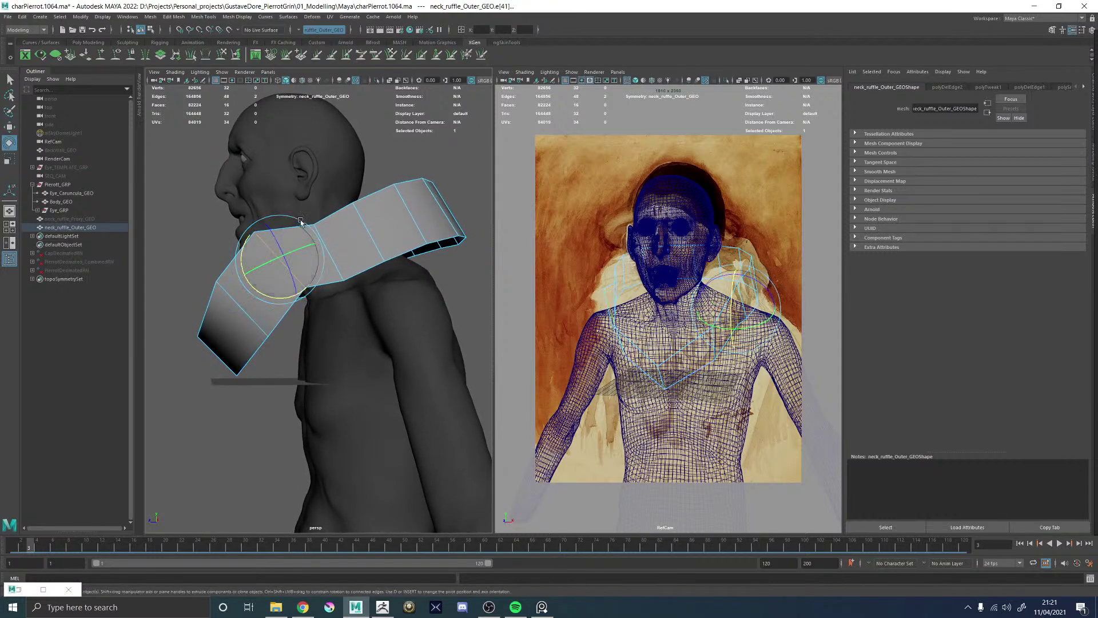
pyautogui.moveTo(304, 223); pyautogui.dragTo(312, 225)
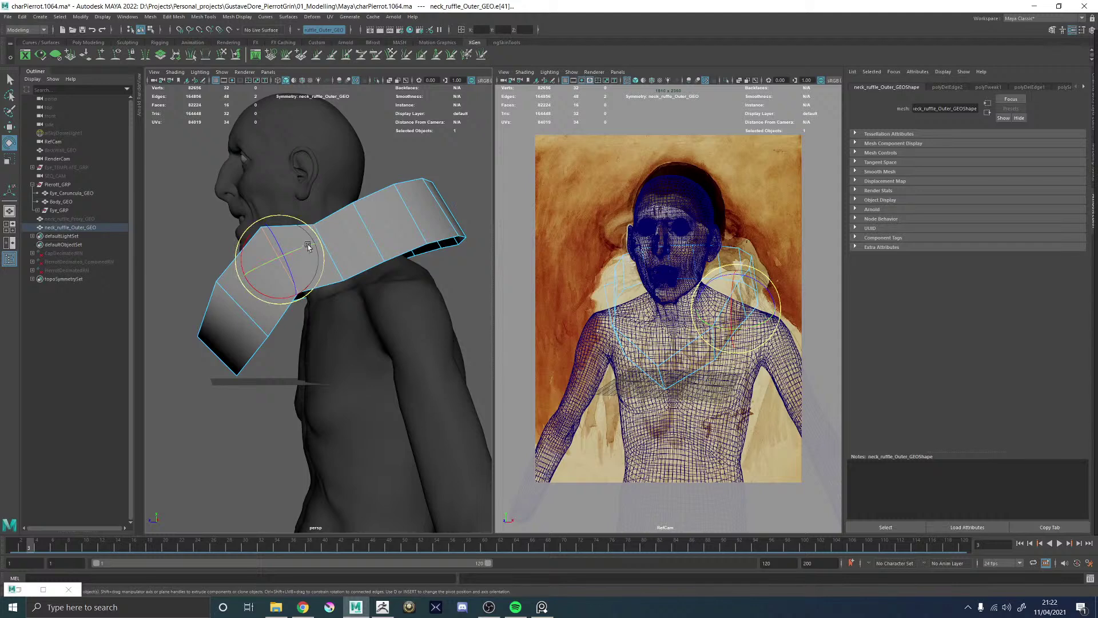
# - Apply Edit Edge Flow to the band's symmetrical shoulder edges and delete the edge pair just behind them
pyautogui.keyDown('alt'); pyautogui.moveTo(240, 264); pyautogui.dragTo(279, 301); pyautogui.keyUp('alt')
pyautogui.press('q')
pyautogui.click(309, 310)
pyautogui.keyDown('shift'); pyautogui.moveTo(279, 301); pyautogui.dragTo(274, 390, button='right'); pyautogui.keyUp('shift')
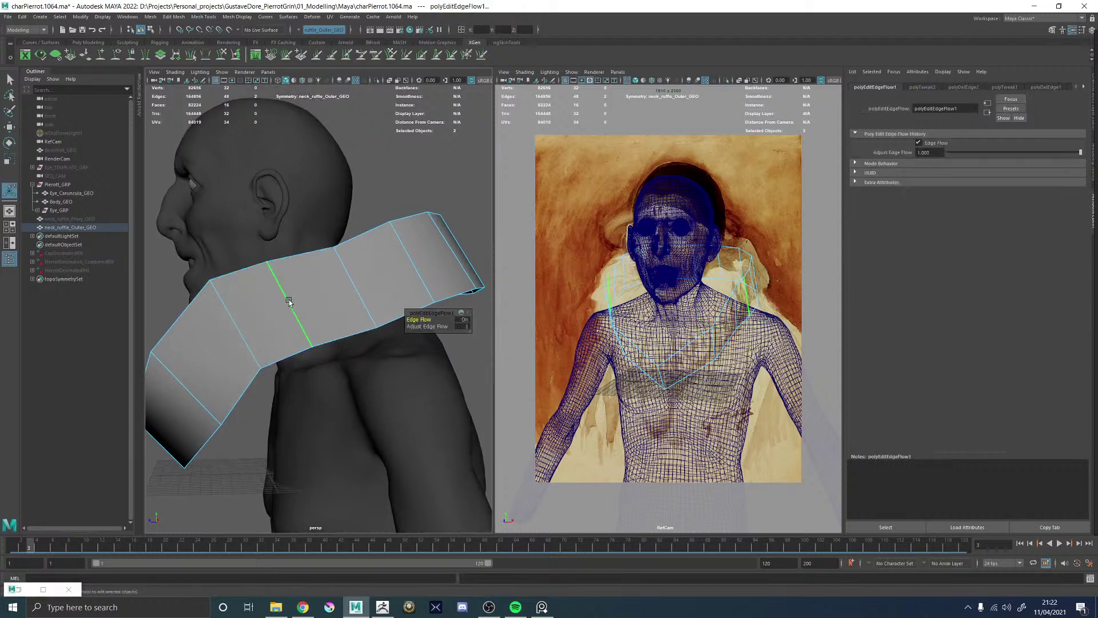
pyautogui.click(324, 293)
pyautogui.click(335, 286)
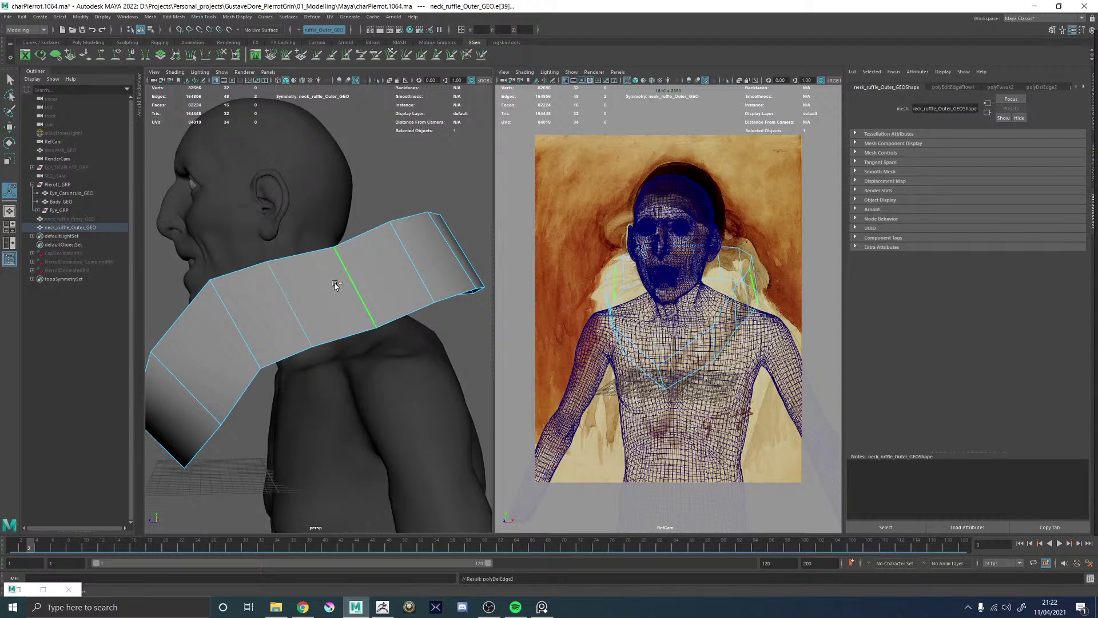
pyautogui.press('Delete')
# - Move and rotate the remaining shoulder edges to space them evenly along the band's sides
pyautogui.click(292, 298)
pyautogui.press('w')
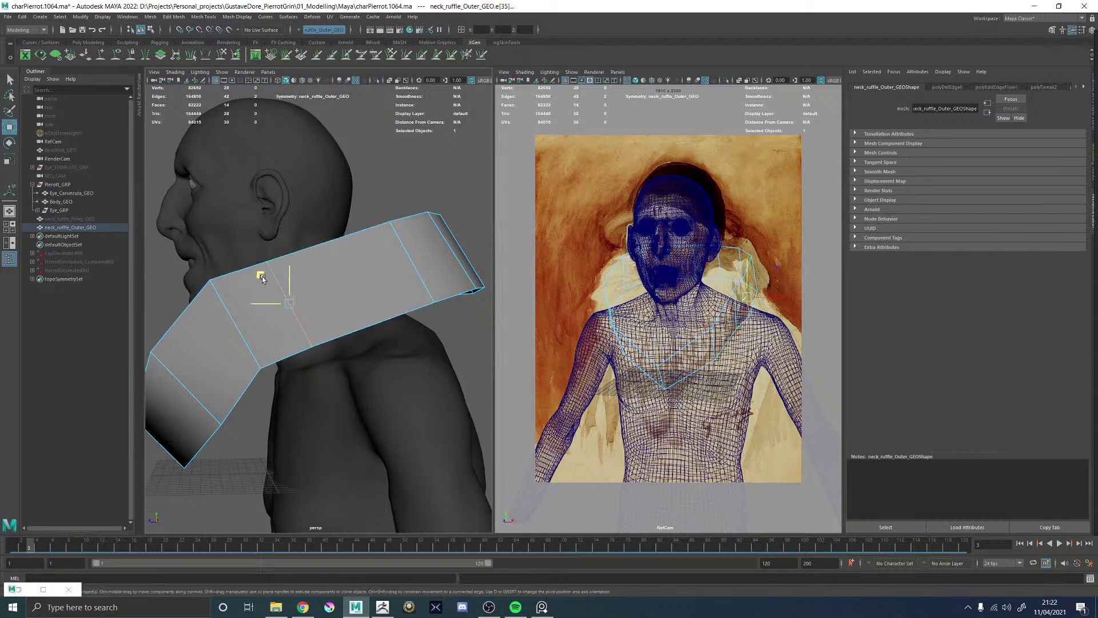
pyautogui.press('e')
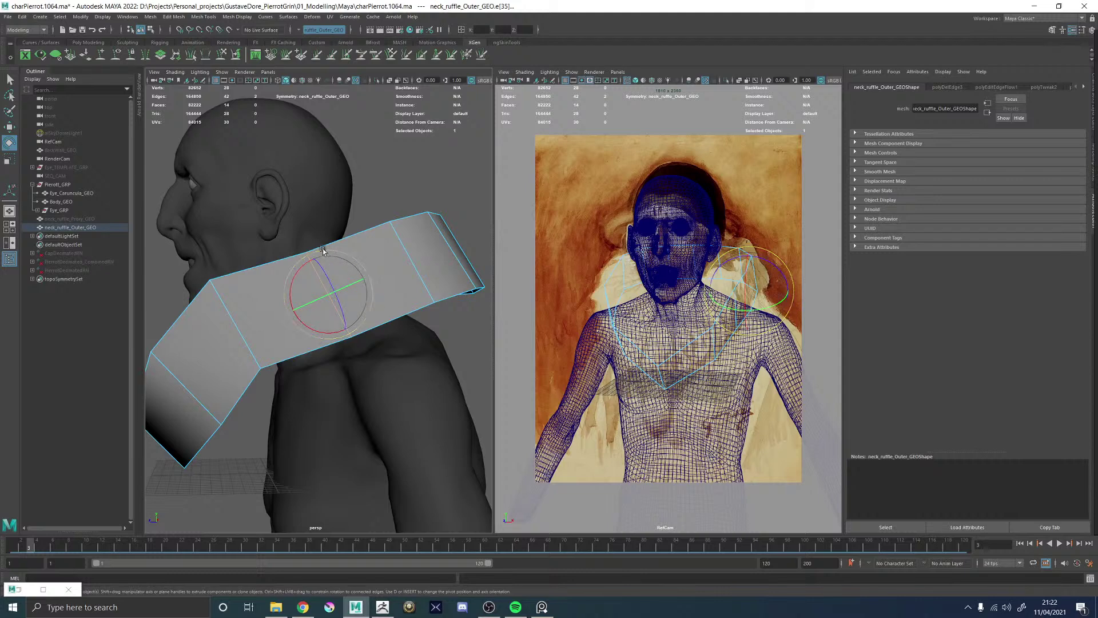
pyautogui.moveTo(323, 251); pyautogui.dragTo(291, 276)
pyautogui.press('w')
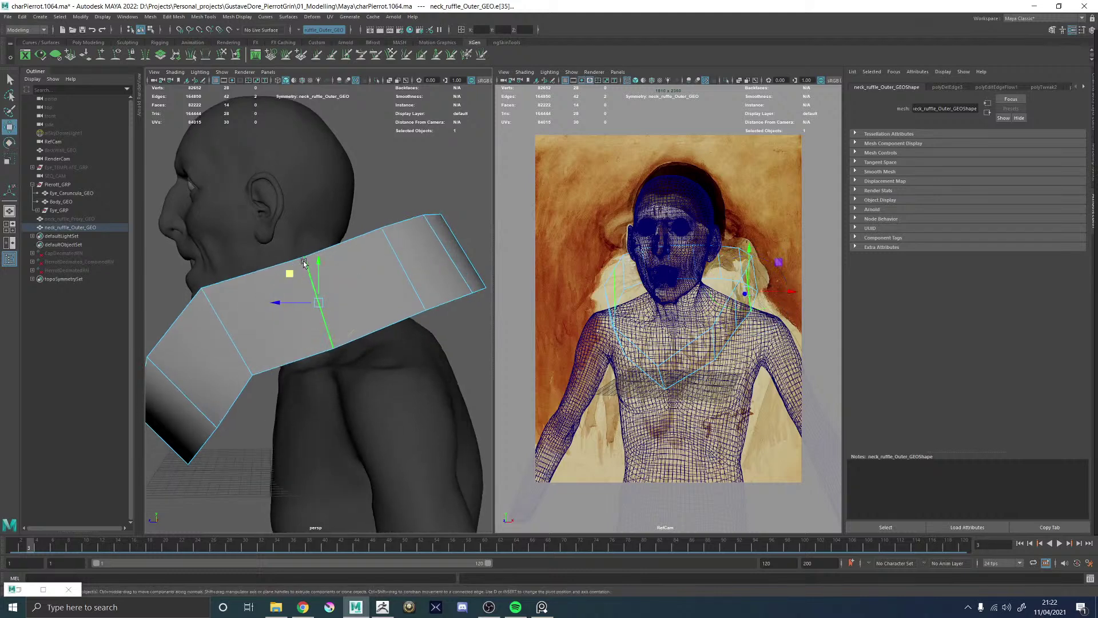
pyautogui.moveTo(304, 262); pyautogui.dragTo(276, 266, button='middle')
# - Adjust the lower vertices beside the band's front and the upper vertices below the jaw to smooth the side profile
pyautogui.keyDown('alt'); pyautogui.moveTo(275, 266); pyautogui.dragTo(559, 394); pyautogui.keyUp('alt')
pyautogui.keyDown('alt'); pyautogui.moveTo(381, 390); pyautogui.dragTo(287, 346); pyautogui.keyUp('alt')
pyautogui.keyDown('alt'); pyautogui.moveTo(286, 345); pyautogui.dragTo(325, 316, button='middle'); pyautogui.keyUp('alt')
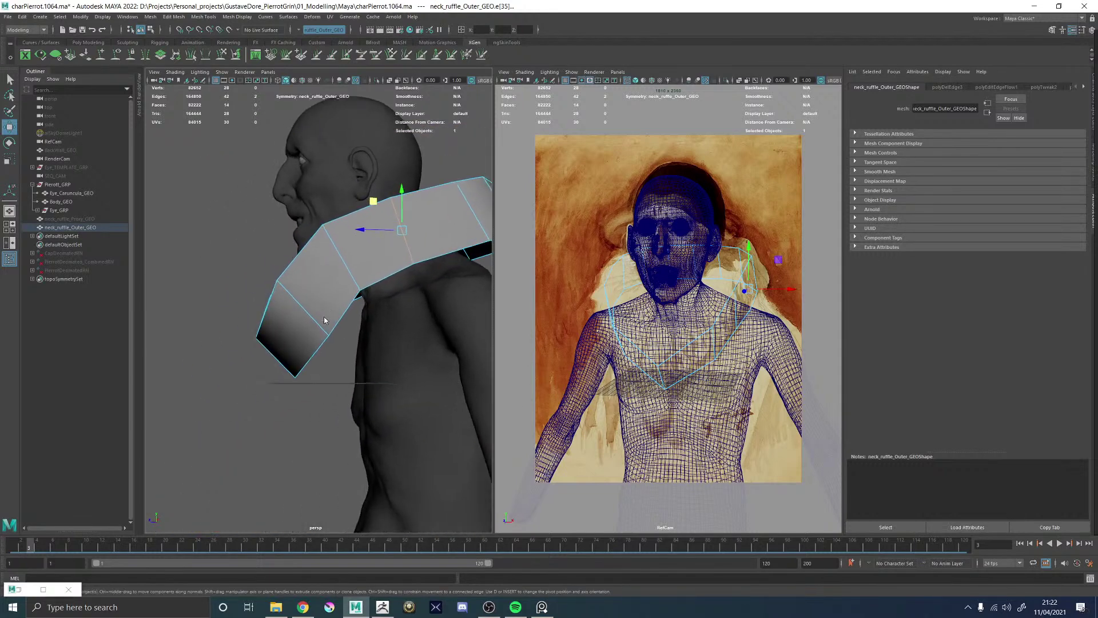
pyautogui.moveTo(325, 316); pyautogui.dragTo(289, 316, button='right')
pyautogui.click(327, 337)
pyautogui.moveTo(326, 336)
pyautogui.keyDown('alt'); pyautogui.mouseDown()
pyautogui.moveTo(399, 347)
pyautogui.moveTo(286, 337)
pyautogui.mouseUp(); pyautogui.keyUp('alt')
pyautogui.press('q')
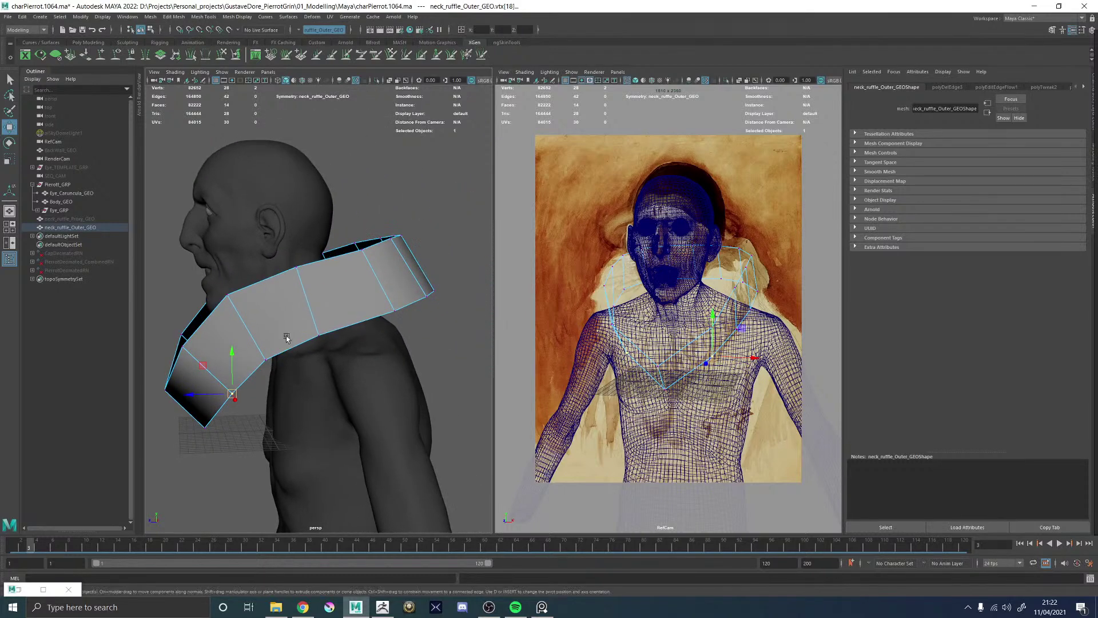
pyautogui.click(224, 292)
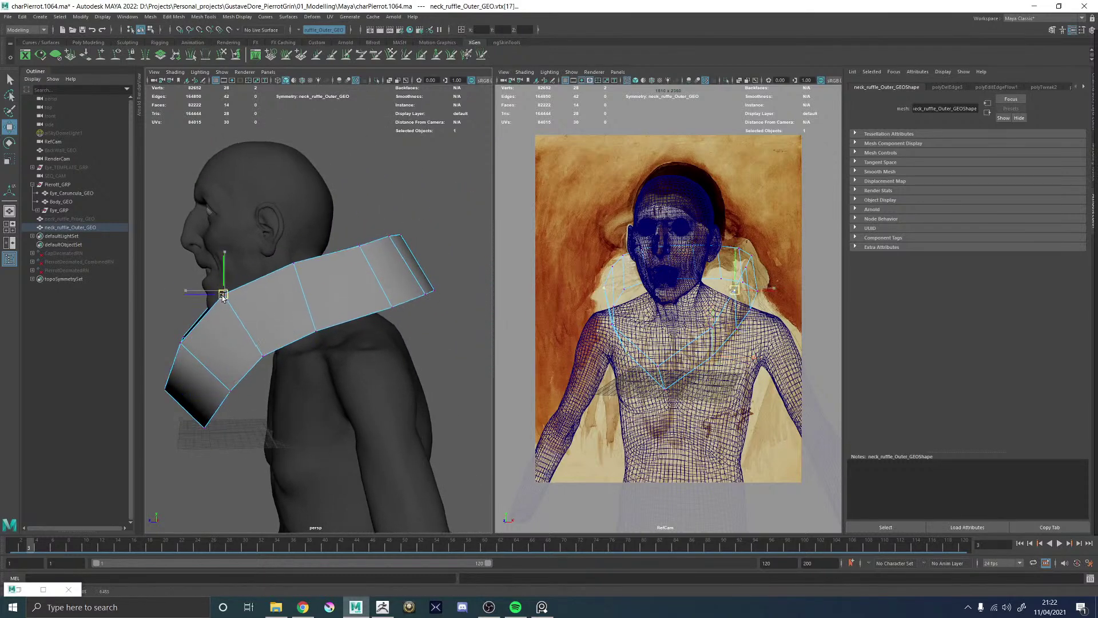
# - Reposition the symmetrical upper and lower vertices at the back of the ruffle band
pyautogui.keyDown('alt'); pyautogui.moveTo(225, 291); pyautogui.dragTo(416, 254); pyautogui.keyUp('alt')
pyautogui.click(399, 243)
pyautogui.press('q')
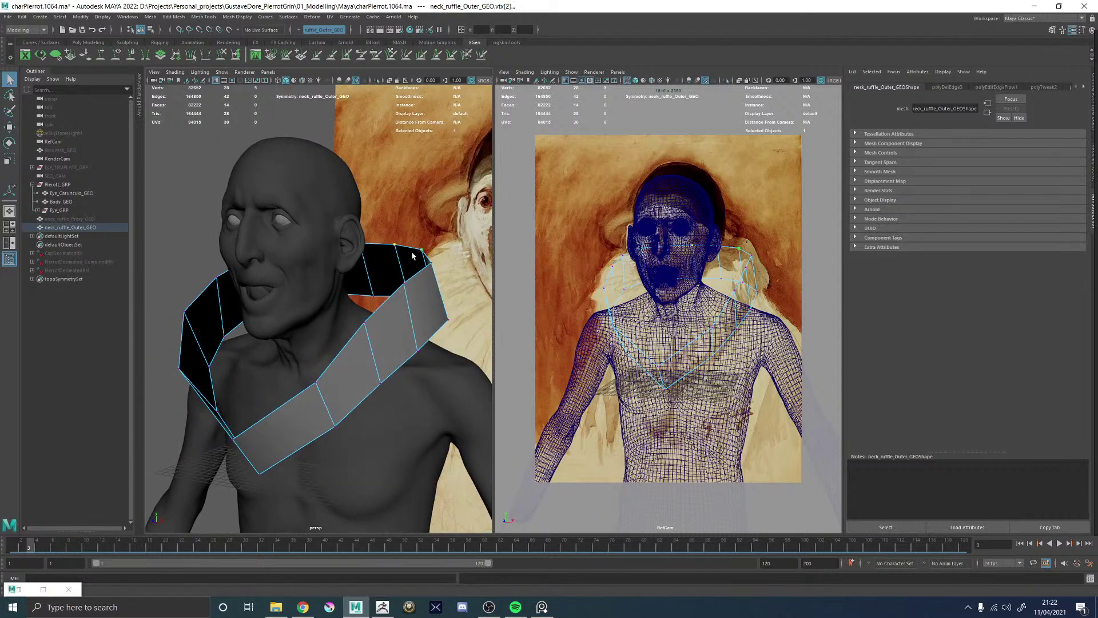
pyautogui.press('w')
pyautogui.moveTo(393, 208); pyautogui.dragTo(338, 229)
pyautogui.click(357, 316)
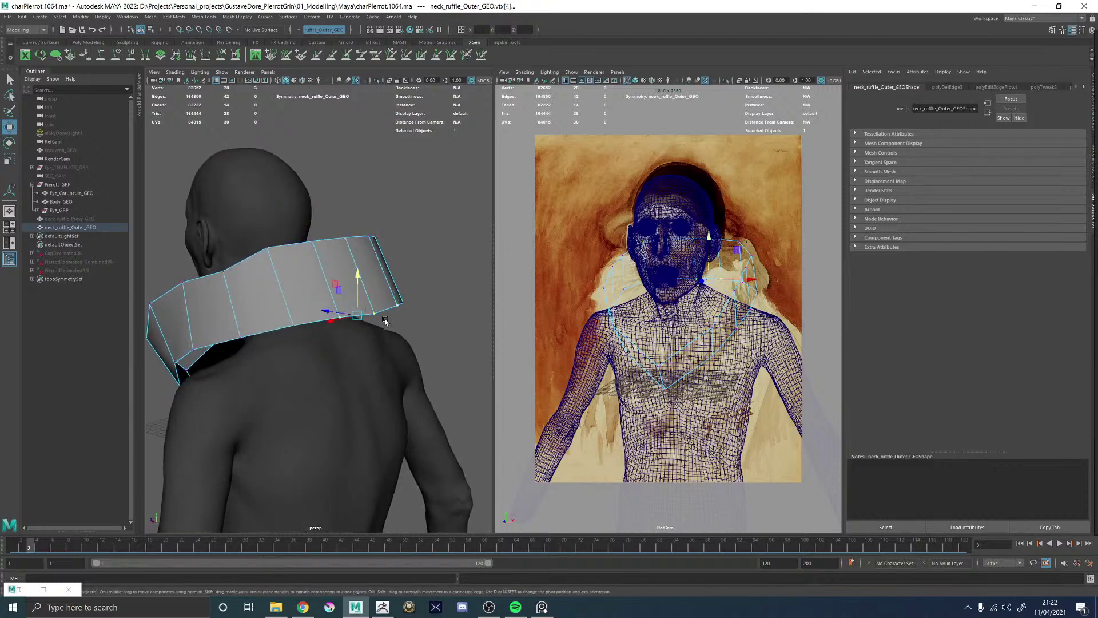
pyautogui.keyDown('alt'); pyautogui.moveTo(385, 321); pyautogui.dragTo(346, 293); pyautogui.keyUp('alt')
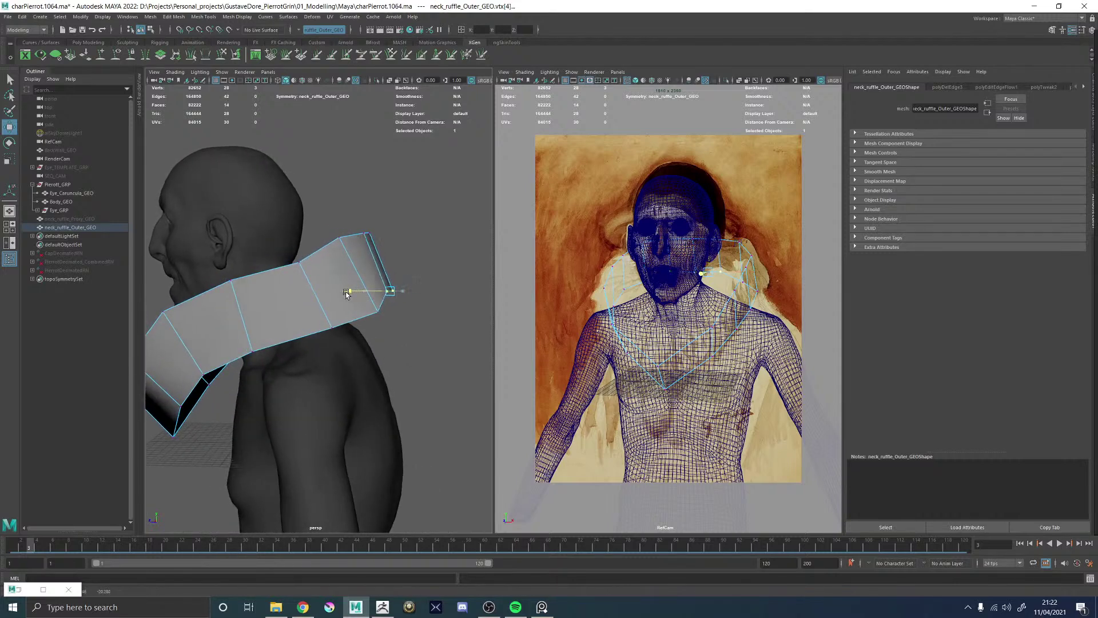
# - Move the two pairs of lower vertices at the band's rear sides outward to widen it above the shoulders
pyautogui.click(377, 312)
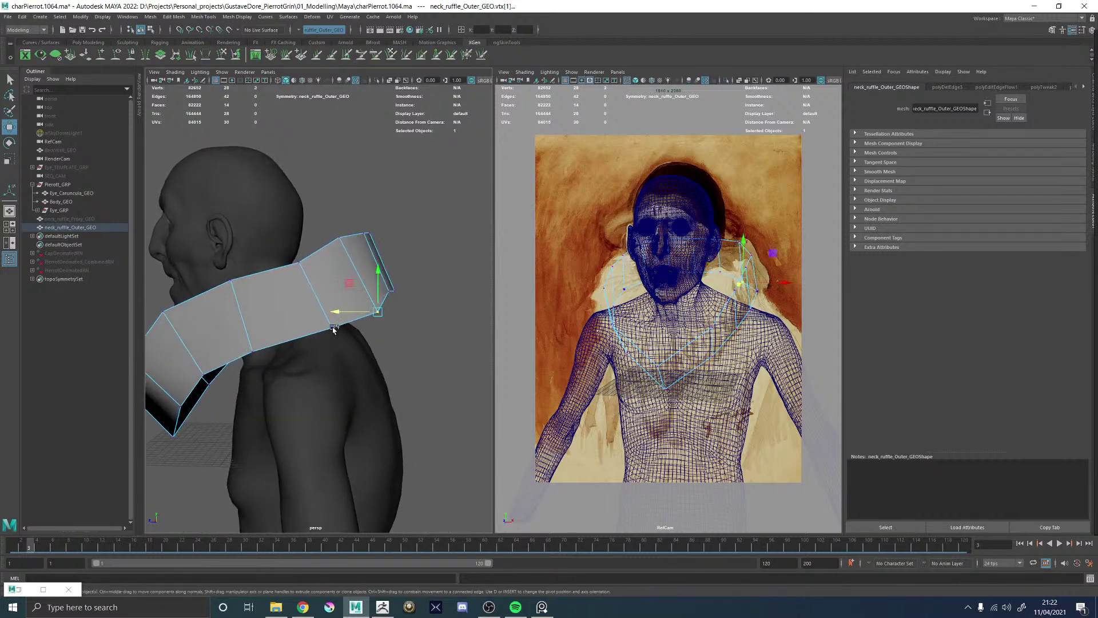
pyautogui.keyDown('shift'); pyautogui.click(334, 329); pyautogui.keyUp('shift')
pyautogui.moveTo(317, 319); pyautogui.dragTo(363, 319)
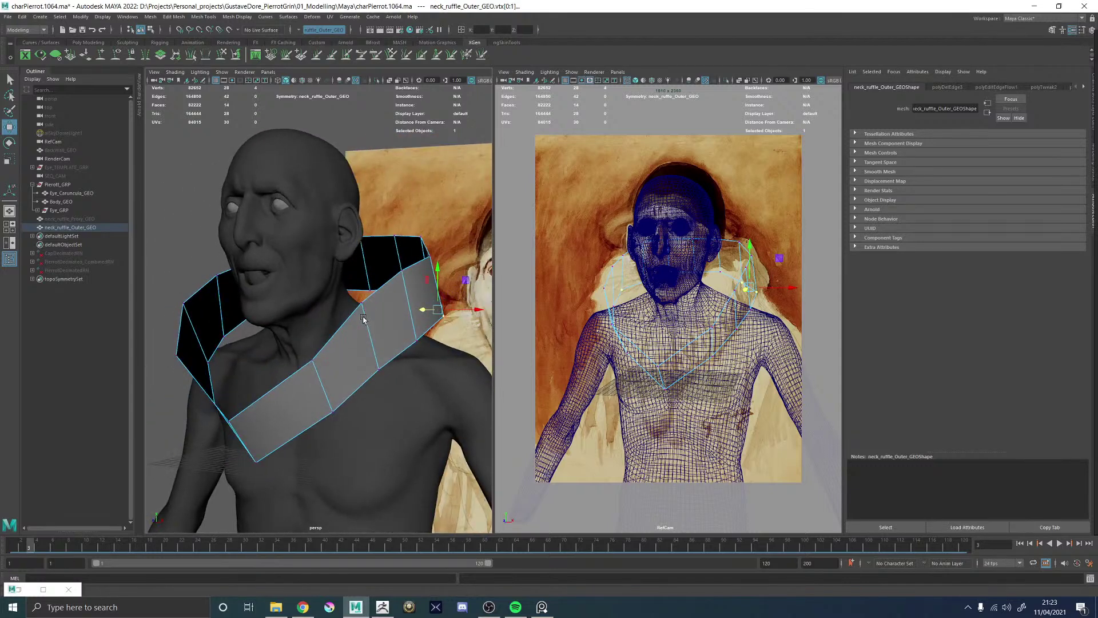
pyautogui.moveTo(402, 321); pyautogui.dragTo(410, 321, button='middle')
pyautogui.moveTo(417, 322); pyautogui.dragTo(412, 321, button='middle')
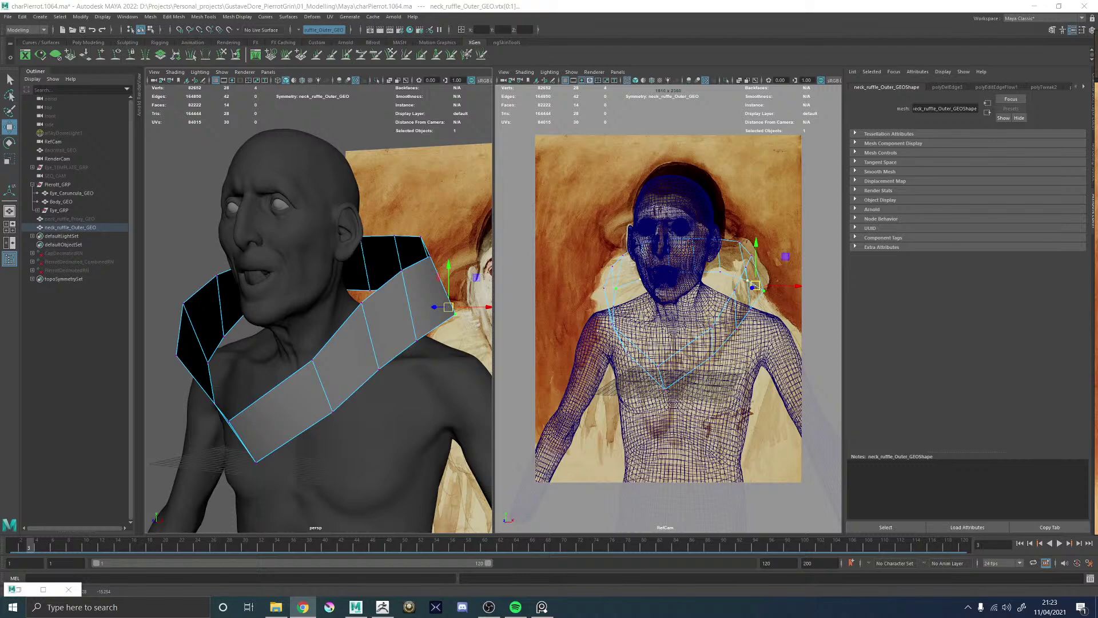
# - Refine the lower and upper vertices at the band's rear corners to round its outline behind the shoulders
pyautogui.keyDown('alt'); pyautogui.moveTo(332, 360); pyautogui.dragTo(352, 358); pyautogui.keyUp('alt')
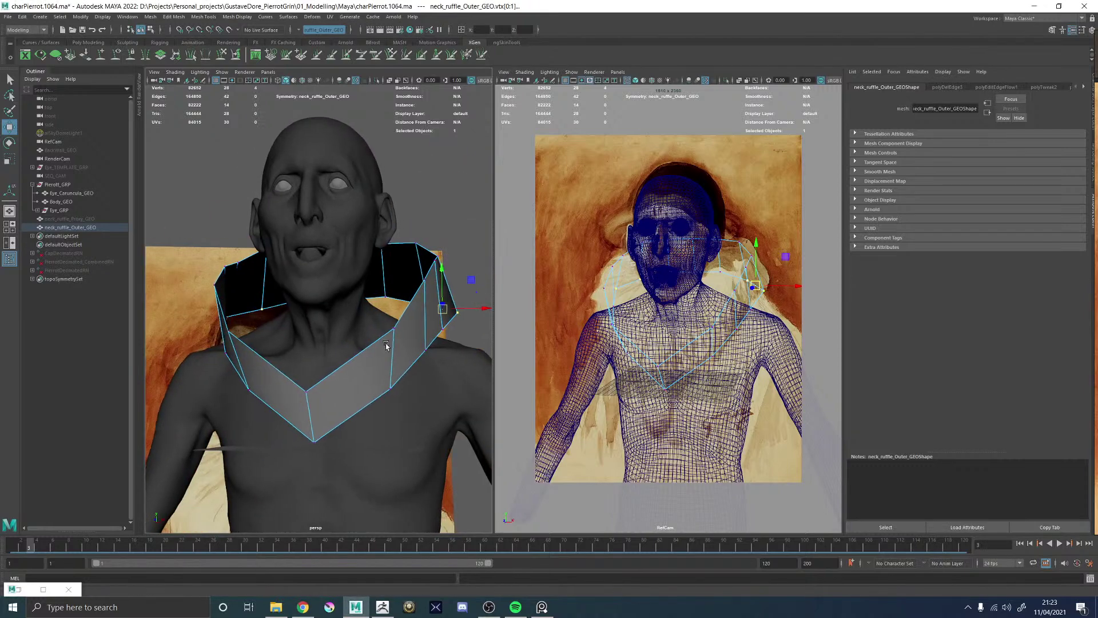
pyautogui.keyDown('alt'); pyautogui.moveTo(384, 346); pyautogui.dragTo(319, 358, button='middle'); pyautogui.keyUp('alt')
pyautogui.keyDown('alt'); pyautogui.moveTo(318, 358); pyautogui.dragTo(353, 368, button='right'); pyautogui.keyUp('alt')
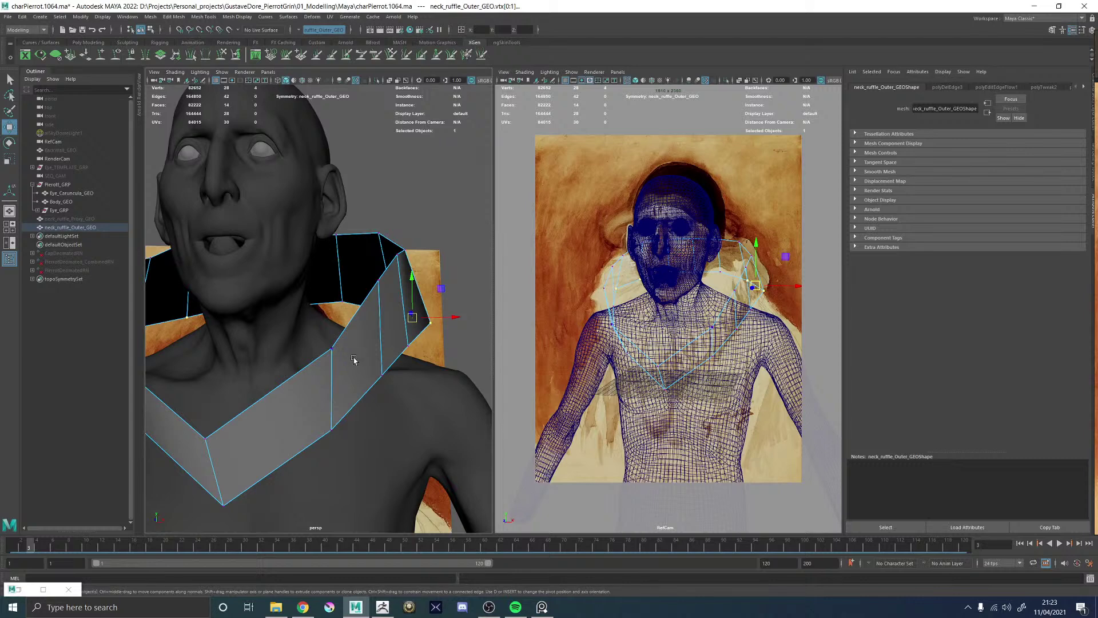
pyautogui.keyDown('alt'); pyautogui.moveTo(354, 358); pyautogui.dragTo(364, 370); pyautogui.keyUp('alt')
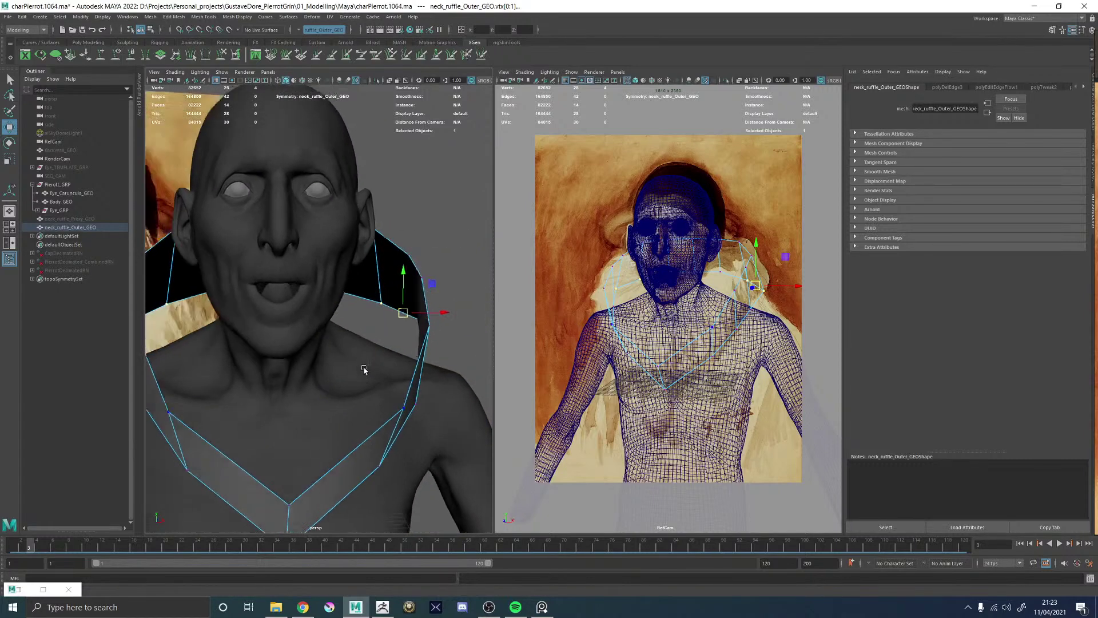
pyautogui.keyDown('alt'); pyautogui.moveTo(364, 370); pyautogui.dragTo(270, 385, button='right'); pyautogui.keyUp('alt')
pyautogui.keyDown('alt'); pyautogui.moveTo(270, 384); pyautogui.dragTo(334, 383); pyautogui.keyUp('alt')
pyautogui.keyDown('alt'); pyautogui.moveTo(334, 383); pyautogui.dragTo(407, 387, button='right'); pyautogui.keyUp('alt')
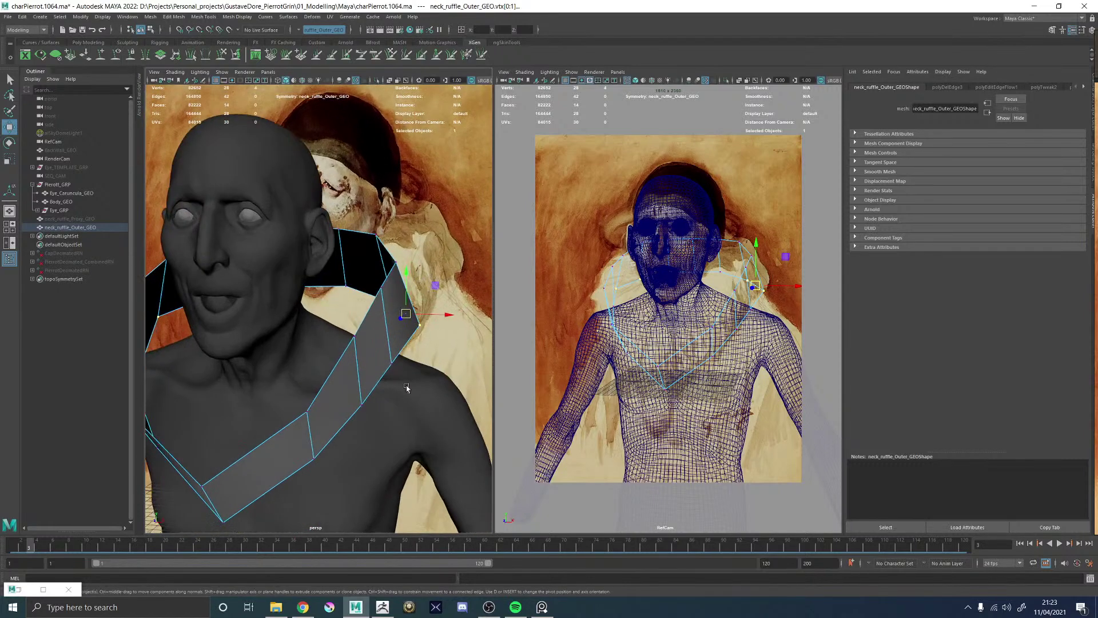
pyautogui.click(419, 327)
pyautogui.moveTo(418, 332)
pyautogui.keyDown('alt'); pyautogui.mouseDown()
pyautogui.moveTo(427, 329)
pyautogui.moveTo(416, 325)
pyautogui.mouseUp(); pyautogui.keyUp('alt')
pyautogui.click(397, 254)
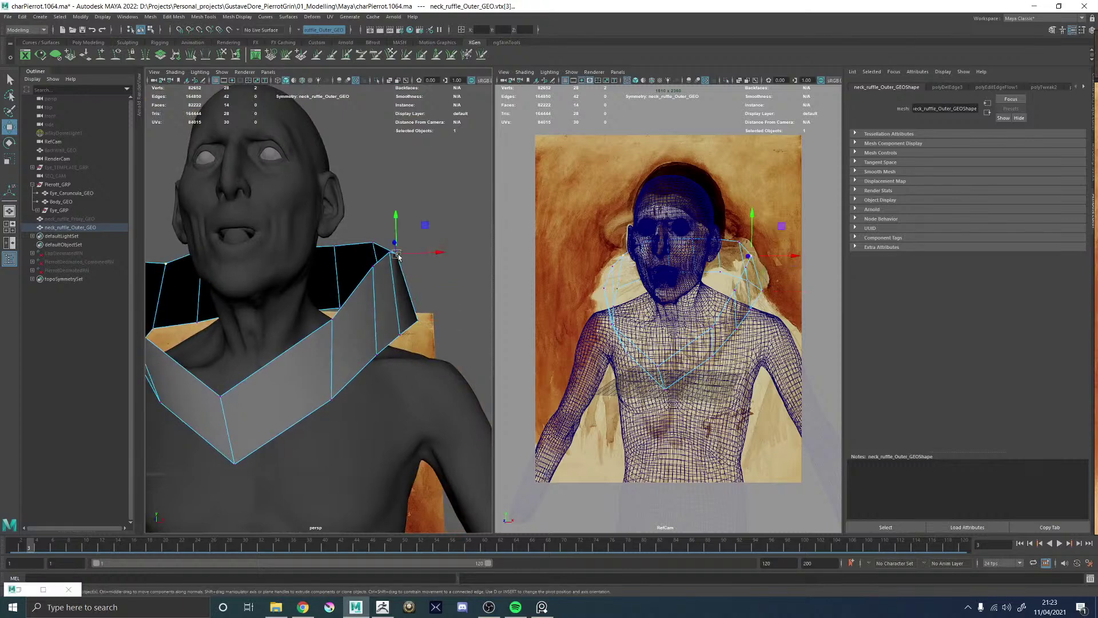
pyautogui.moveTo(398, 256); pyautogui.dragTo(189, 328)
# - Readjust the lower and upper vertices across the back of the neck to even out the band's curve
pyautogui.keyDown('alt'); pyautogui.moveTo(192, 330); pyautogui.dragTo(291, 323, button='right'); pyautogui.keyUp('alt')
pyautogui.click(306, 329)
pyautogui.keyDown('alt'); pyautogui.moveTo(302, 319); pyautogui.dragTo(366, 303); pyautogui.keyUp('alt')
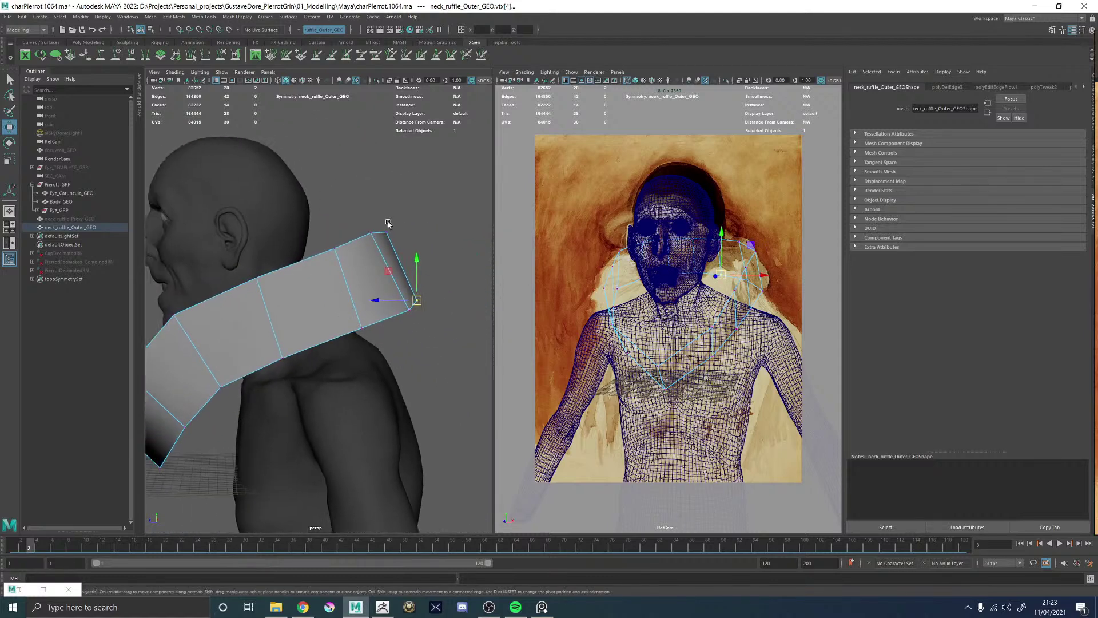
pyautogui.keyDown('alt'); pyautogui.moveTo(387, 223); pyautogui.dragTo(343, 250); pyautogui.keyUp('alt')
pyautogui.click(342, 250)
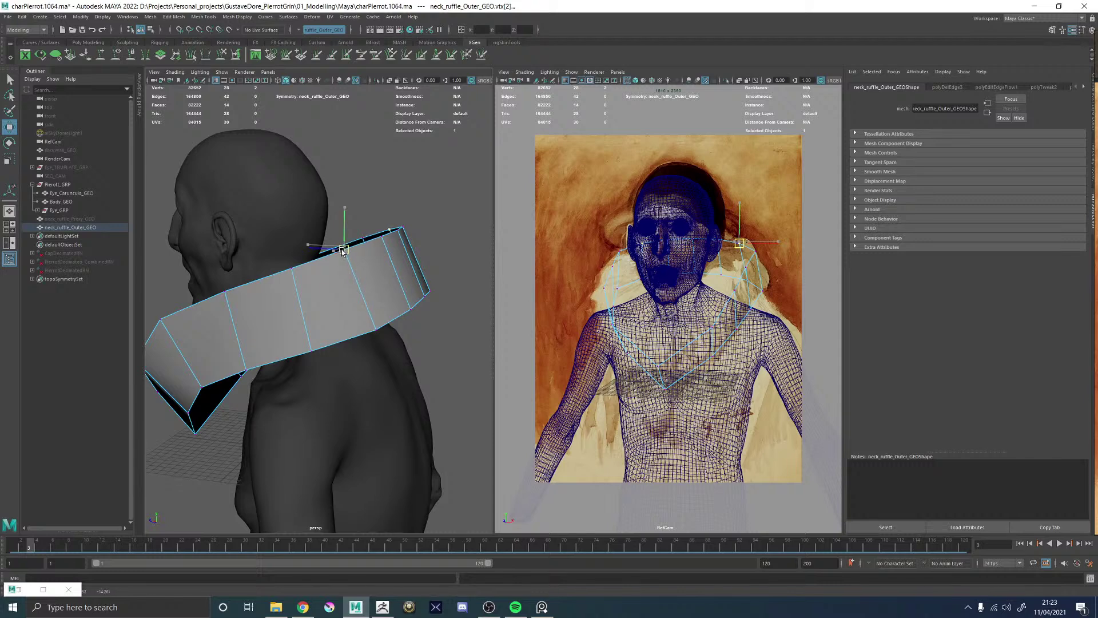
pyautogui.keyDown('alt'); pyautogui.moveTo(272, 314); pyautogui.dragTo(358, 273); pyautogui.keyUp('alt')
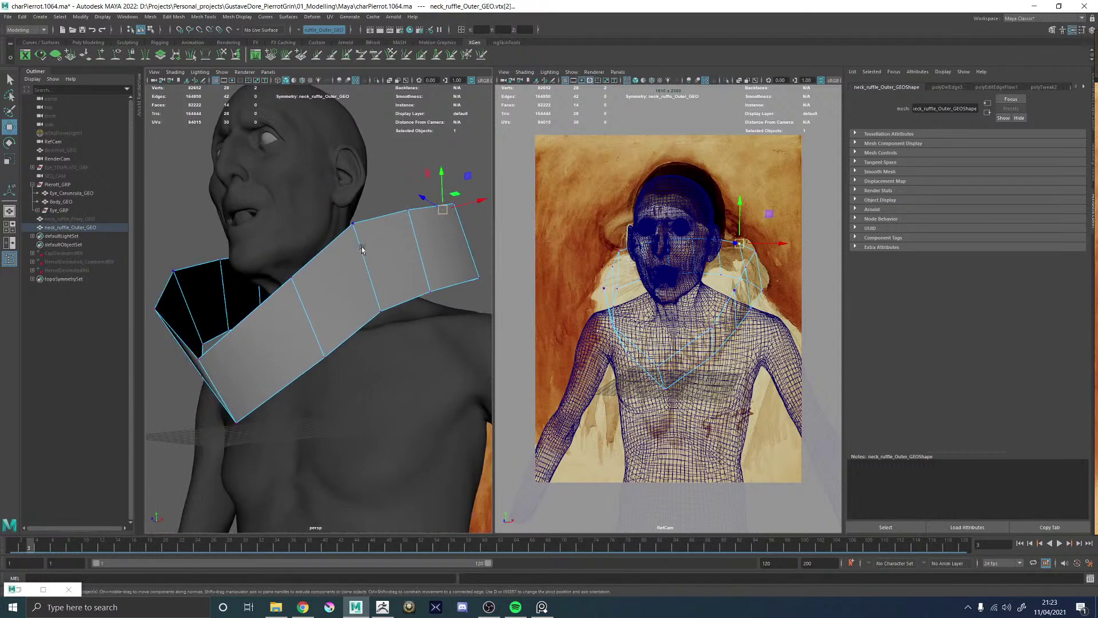
# - Adjust the symmetrical upper vertices along the band's sides and beside its front
pyautogui.click(354, 224)
pyautogui.keyDown('alt'); pyautogui.moveTo(291, 307); pyautogui.dragTo(322, 288); pyautogui.keyUp('alt')
pyautogui.click(383, 225)
pyautogui.keyDown('alt'); pyautogui.moveTo(380, 259); pyautogui.dragTo(401, 287); pyautogui.keyUp('alt')
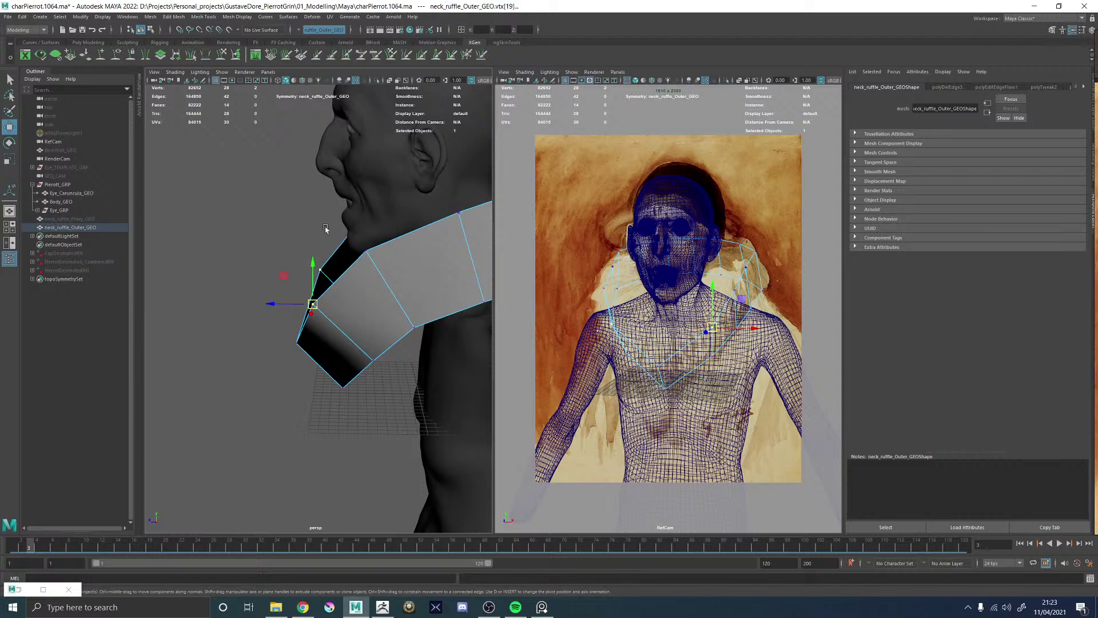
# - Hide Pierott_GRP and adjust the lower vertices beside the band's front against the painting
pyautogui.click(57, 184)
pyautogui.press('h')
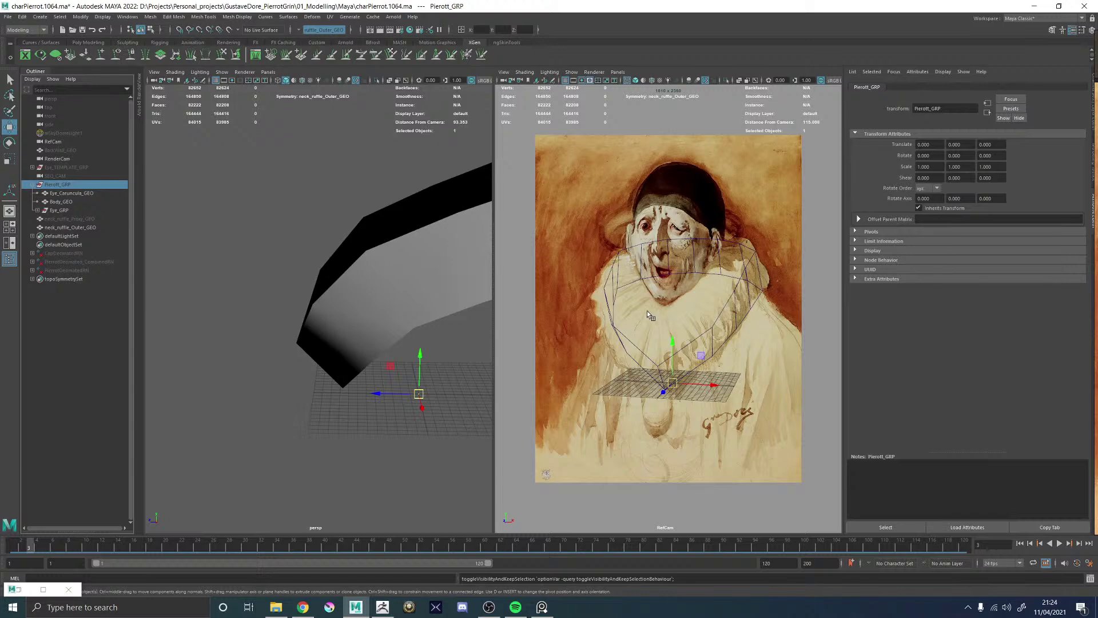
pyautogui.moveTo(286, 322)
pyautogui.keyDown('alt'); pyautogui.mouseDown()
pyautogui.moveTo(380, 294)
pyautogui.moveTo(281, 319)
pyautogui.mouseUp(); pyautogui.keyUp('alt')
pyautogui.click(386, 300)
pyautogui.moveTo(282, 319); pyautogui.dragTo(243, 321, button='right')
pyautogui.keyDown('alt'); pyautogui.moveTo(306, 324); pyautogui.dragTo(294, 345); pyautogui.keyUp('alt')
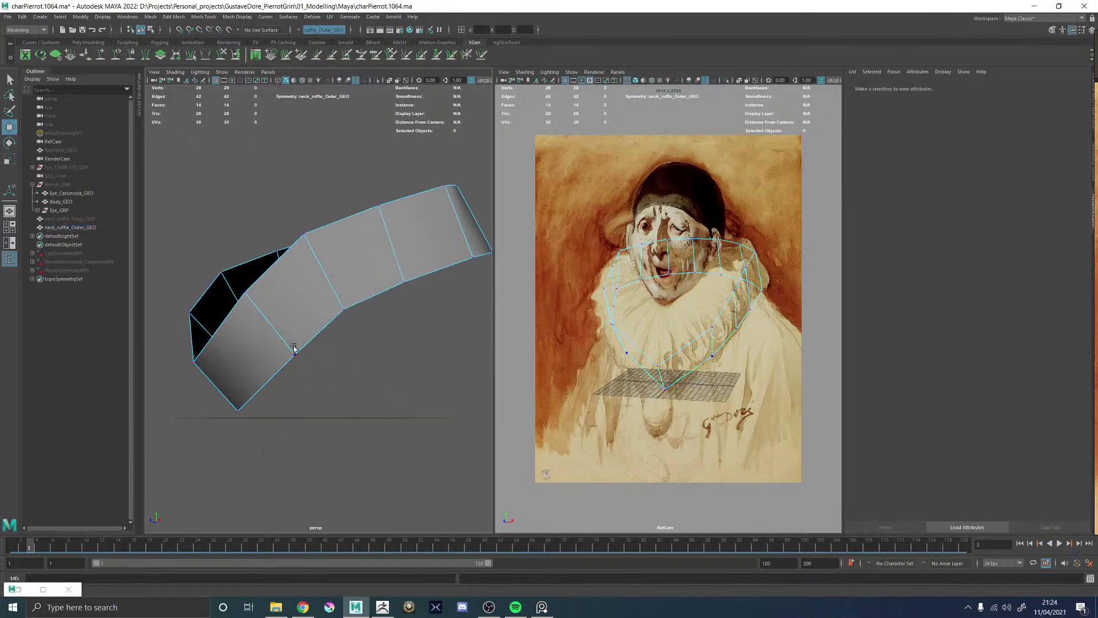
pyautogui.click(291, 360)
# - Smooth the outer ruffle band with one division and delete the horizontal edge loop along its middle
pyautogui.moveTo(288, 291); pyautogui.dragTo(377, 211, button='right')
pyautogui.keyDown('shift'); pyautogui.moveTo(322, 255); pyautogui.dragTo(294, 314, button='right'); pyautogui.keyUp('shift')
pyautogui.keyDown('alt'); pyautogui.moveTo(294, 313); pyautogui.dragTo(316, 319); pyautogui.keyUp('alt')
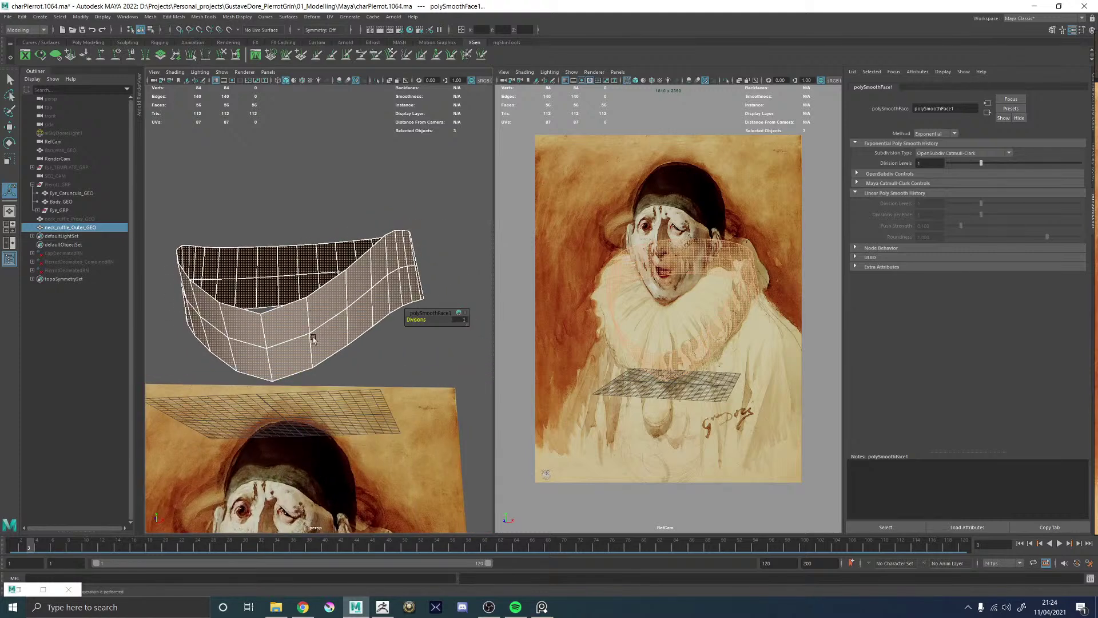
pyautogui.click(318, 322)
pyautogui.doubleClick(317, 321)
pyautogui.hotkey('ctrl', 'Delete')
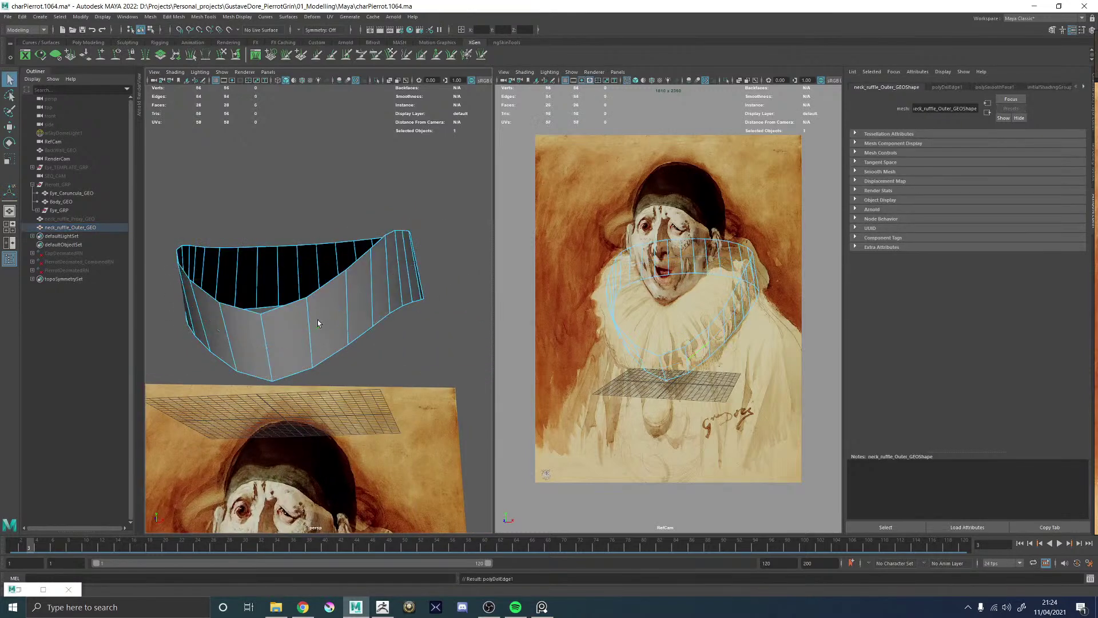
# - Smooth the outer ruffle band again with one division
pyautogui.press('F8')
pyautogui.keyDown('shift'); pyautogui.moveTo(319, 319); pyautogui.dragTo(299, 372, button='right'); pyautogui.keyUp('shift')
pyautogui.moveTo(299, 373)
pyautogui.keyDown('alt'); pyautogui.mouseDown()
pyautogui.moveTo(246, 372)
pyautogui.moveTo(278, 363)
pyautogui.mouseUp(); pyautogui.keyUp('alt')
pyautogui.press('q')
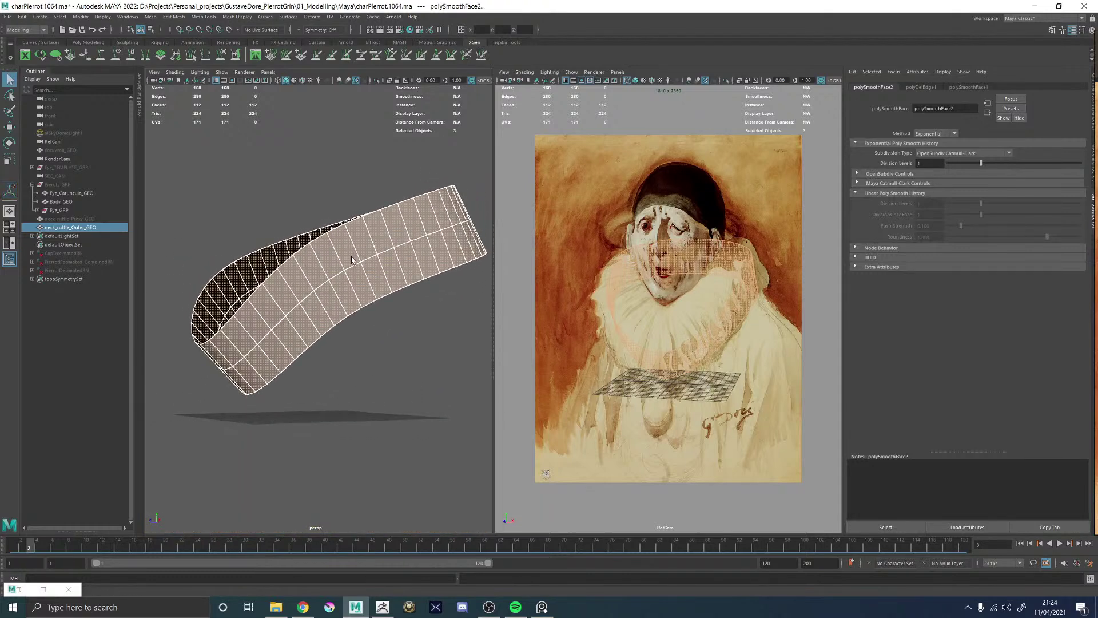
# - Insert a centred horizontal edge loop in both the upper and the lower row of the band's faces
pyautogui.click(351, 260)
pyautogui.moveTo(352, 260)
pyautogui.keyDown('alt'); pyautogui.mouseDown()
pyautogui.moveTo(332, 266)
pyautogui.moveTo(351, 282)
pyautogui.mouseUp(); pyautogui.keyUp('alt')
pyautogui.keyDown('alt'); pyautogui.moveTo(337, 324); pyautogui.dragTo(242, 311); pyautogui.keyUp('alt')
pyautogui.keyDown('alt'); pyautogui.moveTo(241, 286); pyautogui.dragTo(283, 234, button='right'); pyautogui.keyUp('alt')
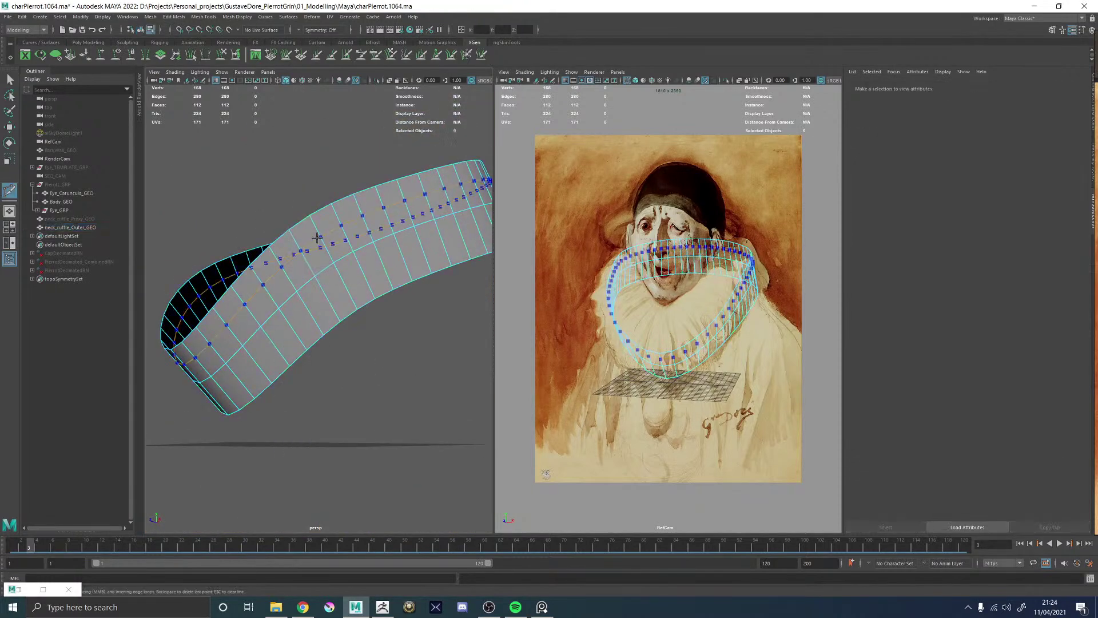
pyautogui.keyDown('ctrl'); pyautogui.middleClick(312, 233); pyautogui.keyUp('ctrl')
pyautogui.keyDown('ctrl'); pyautogui.middleClick(329, 291); pyautogui.keyUp('ctrl')
pyautogui.press('w')
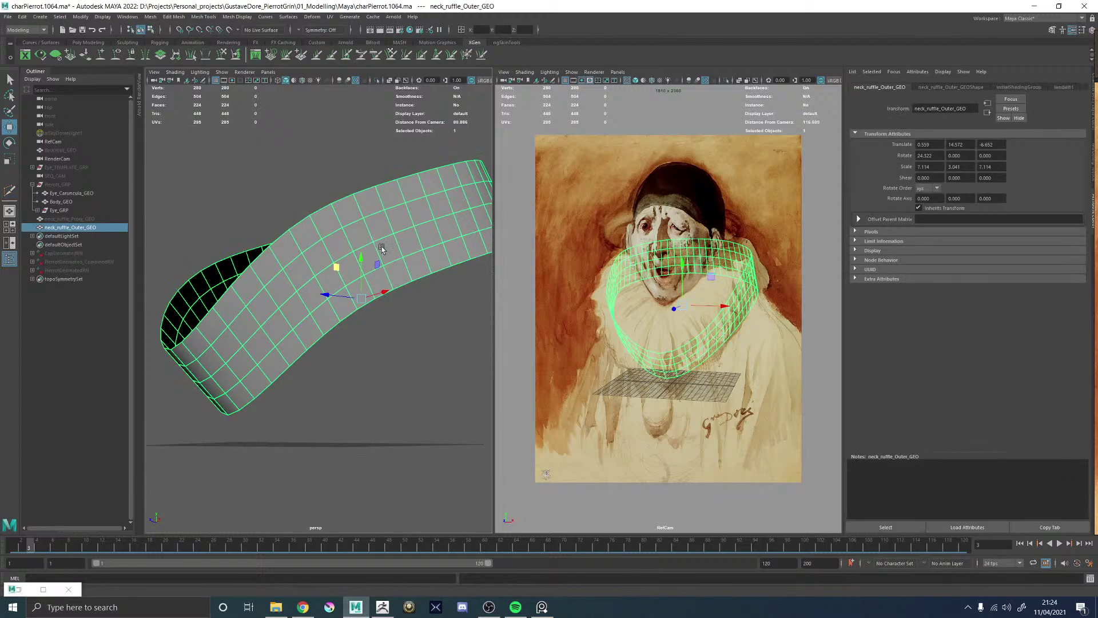
# - Open the UV Editor for the outer band and apply an X-axis planar projection to all of its faces
pyautogui.keyDown('alt'); pyautogui.moveTo(337, 267); pyautogui.dragTo(311, 297); pyautogui.keyUp('alt')
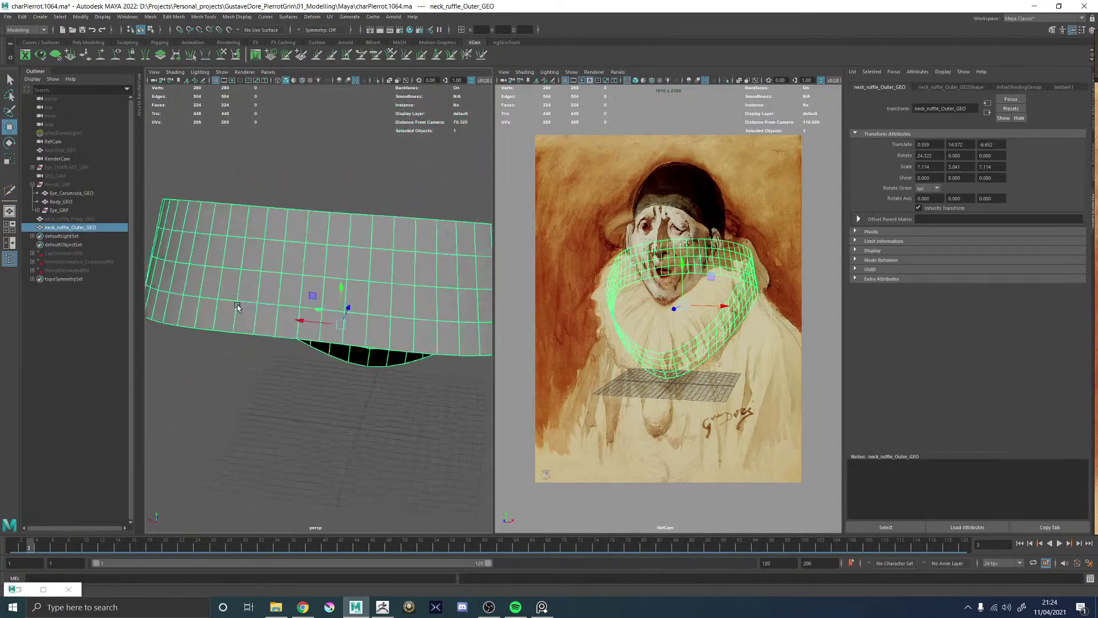
pyautogui.keyDown('alt'); pyautogui.moveTo(311, 297); pyautogui.dragTo(298, 309, button='right'); pyautogui.keyUp('alt')
pyautogui.moveTo(297, 309)
pyautogui.keyDown('alt'); pyautogui.mouseDown()
pyautogui.moveTo(367, 295)
pyautogui.moveTo(307, 335)
pyautogui.mouseUp(); pyautogui.keyUp('alt')
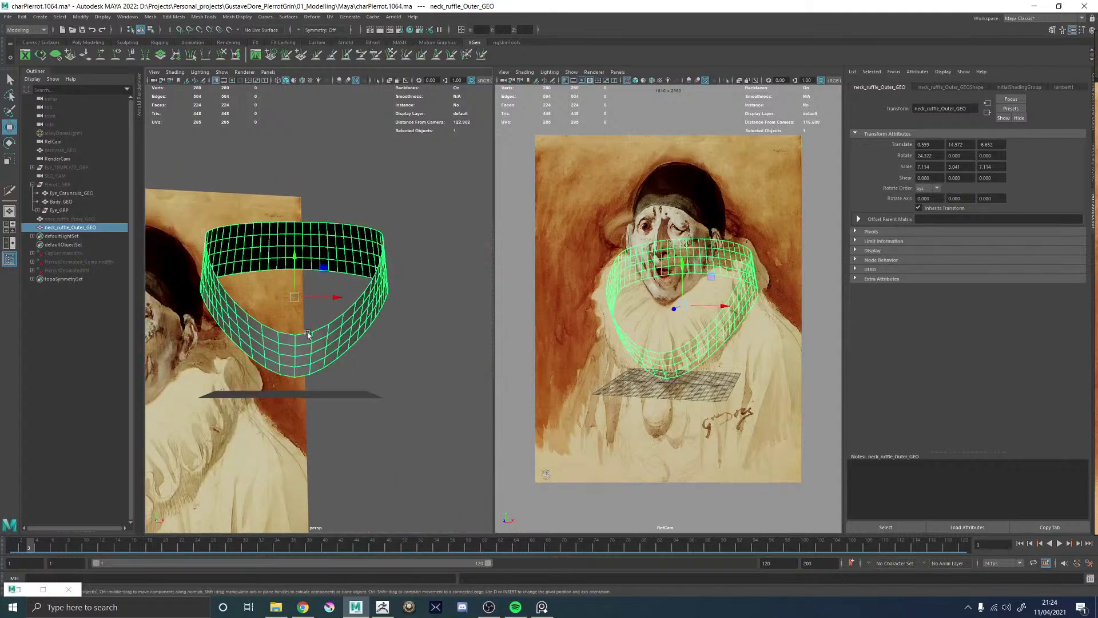
pyautogui.keyDown('alt'); pyautogui.moveTo(310, 341); pyautogui.dragTo(339, 318, button='middle'); pyautogui.keyUp('alt')
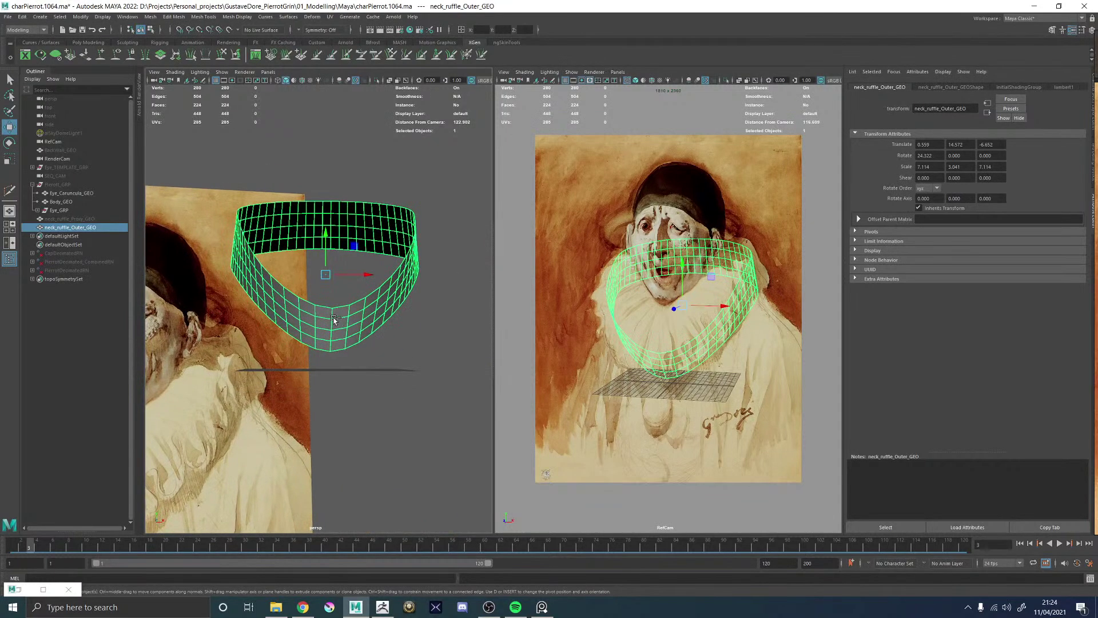
pyautogui.click(330, 16)
pyautogui.click(343, 33)
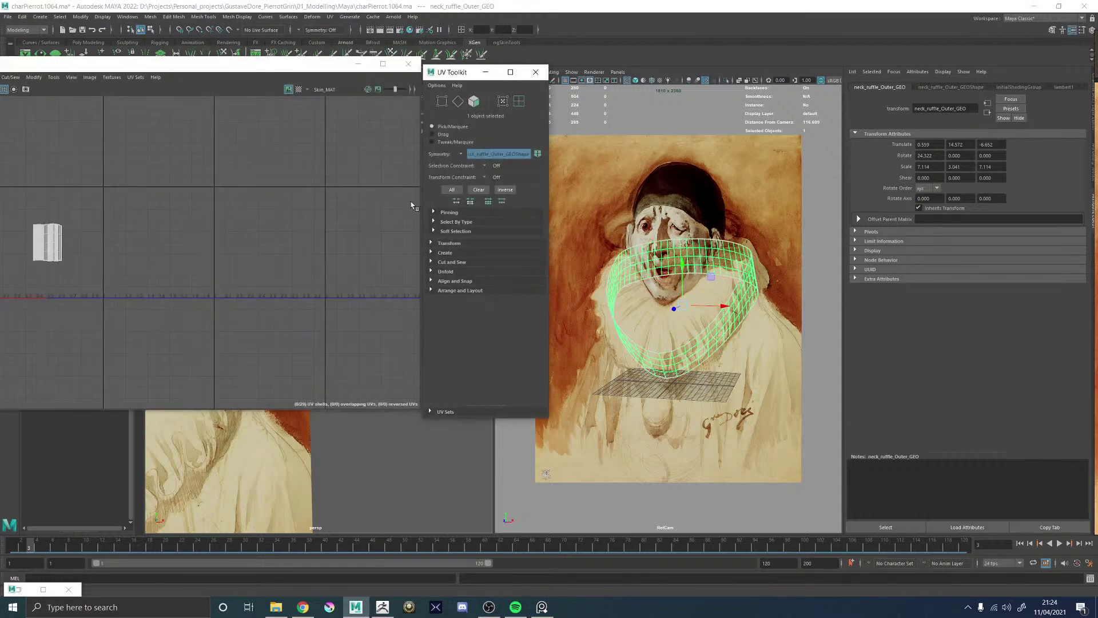
pyautogui.moveTo(685, 122); pyautogui.dragTo(723, 122, button='right')
pyautogui.moveTo(587, 167); pyautogui.dragTo(773, 392)
pyautogui.moveTo(38, 243); pyautogui.dragTo(130, 172, button='right')
pyautogui.moveTo(670, 275); pyautogui.dragTo(653, 261, button='right')
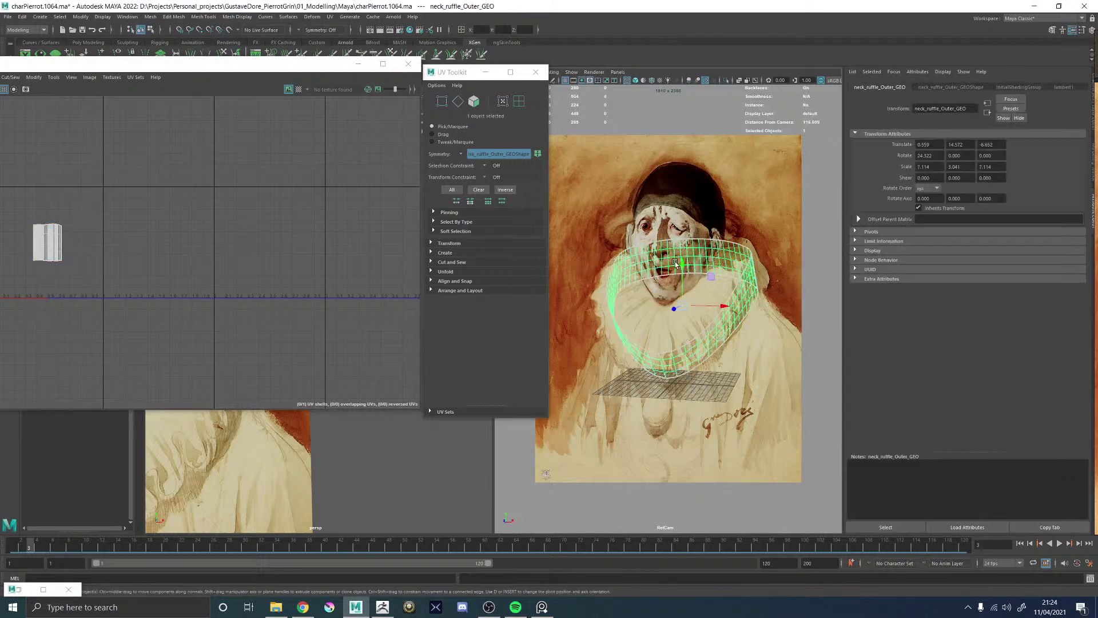
pyautogui.moveTo(168, 204); pyautogui.dragTo(167, 204, button='right')
pyautogui.keyDown('shift'); pyautogui.moveTo(604, 113); pyautogui.dragTo(686, 220, button='right'); pyautogui.keyUp('shift')
pyautogui.keyDown('alt'); pyautogui.moveTo(112, 258); pyautogui.dragTo(272, 261, button='middle'); pyautogui.keyUp('alt')
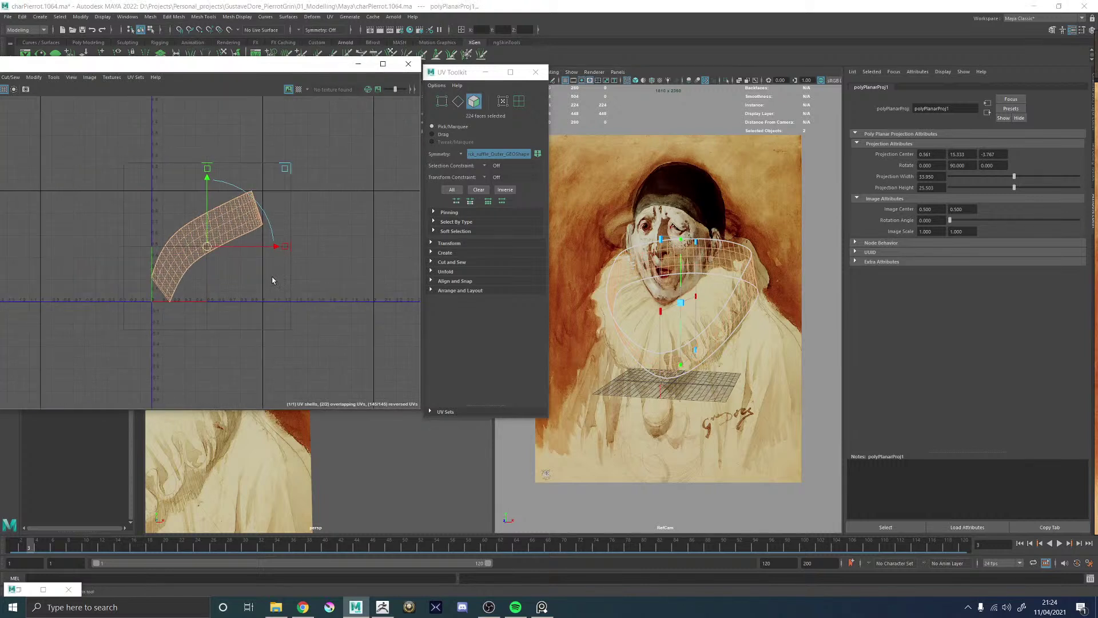
# - Cut the band's UVs along every edge
pyautogui.moveTo(309, 287); pyautogui.dragTo(312, 265, button='right')
pyautogui.moveTo(88, 127); pyautogui.dragTo(341, 368)
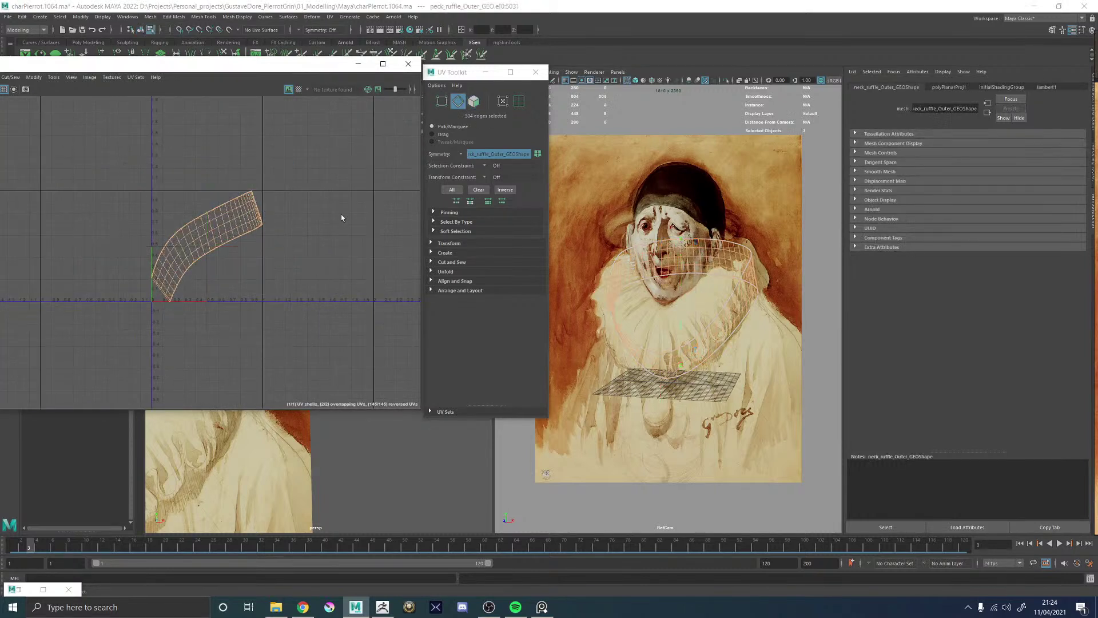
pyautogui.keyDown('shift'); pyautogui.moveTo(339, 215); pyautogui.dragTo(302, 232, button='right'); pyautogui.keyUp('shift')
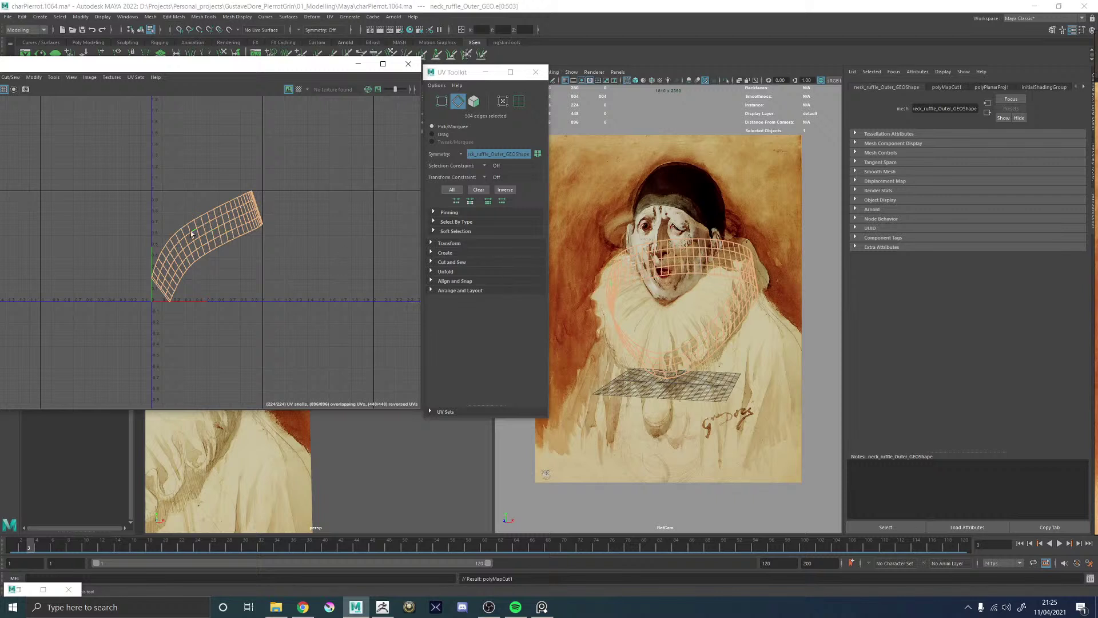
# - Save an incremental version of the scene and unitize all of the band's UV shells
pyautogui.moveTo(221, 219); pyautogui.dragTo(190, 210, button='right')
pyautogui.moveTo(86, 135); pyautogui.dragTo(314, 307)
pyautogui.hotkey('ctrl', 'alt', 's')
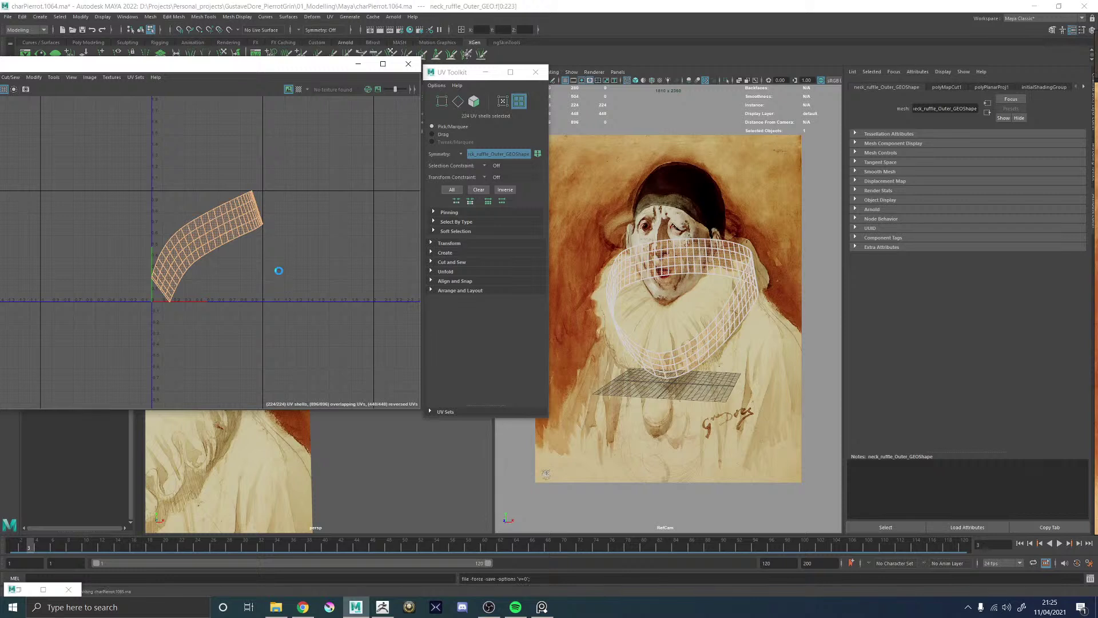
pyautogui.keyDown('shift'); pyautogui.moveTo(307, 236); pyautogui.dragTo(290, 334, button='right'); pyautogui.keyUp('shift')
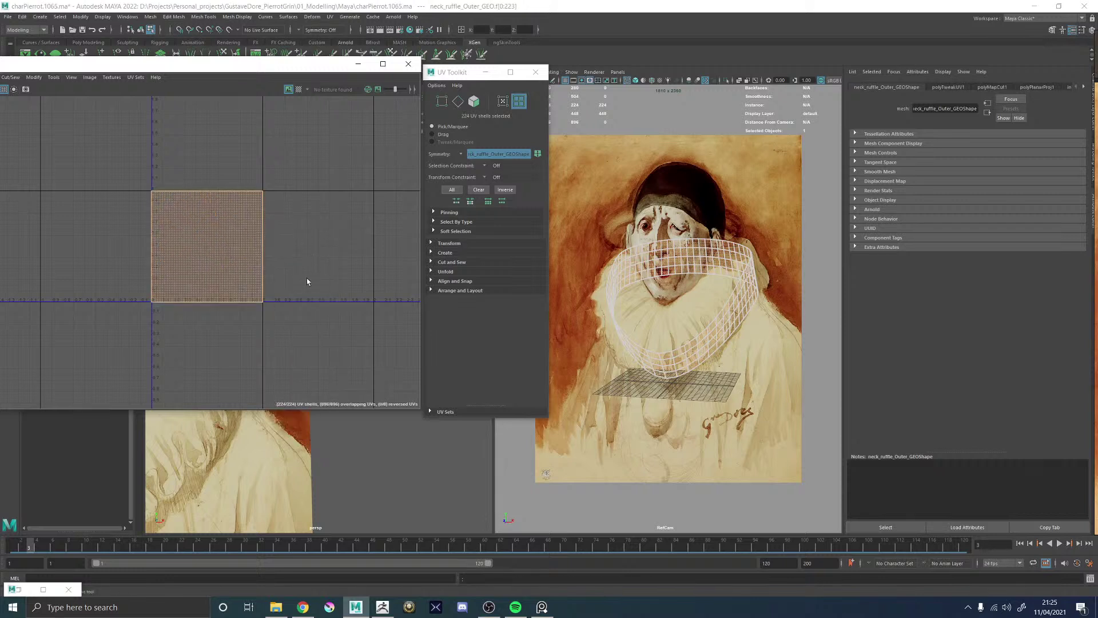
# - Move and sew all of the band's UV edges except one vertical seam at the back
pyautogui.moveTo(702, 268); pyautogui.dragTo(698, 275, button='right')
pyautogui.click(699, 269)
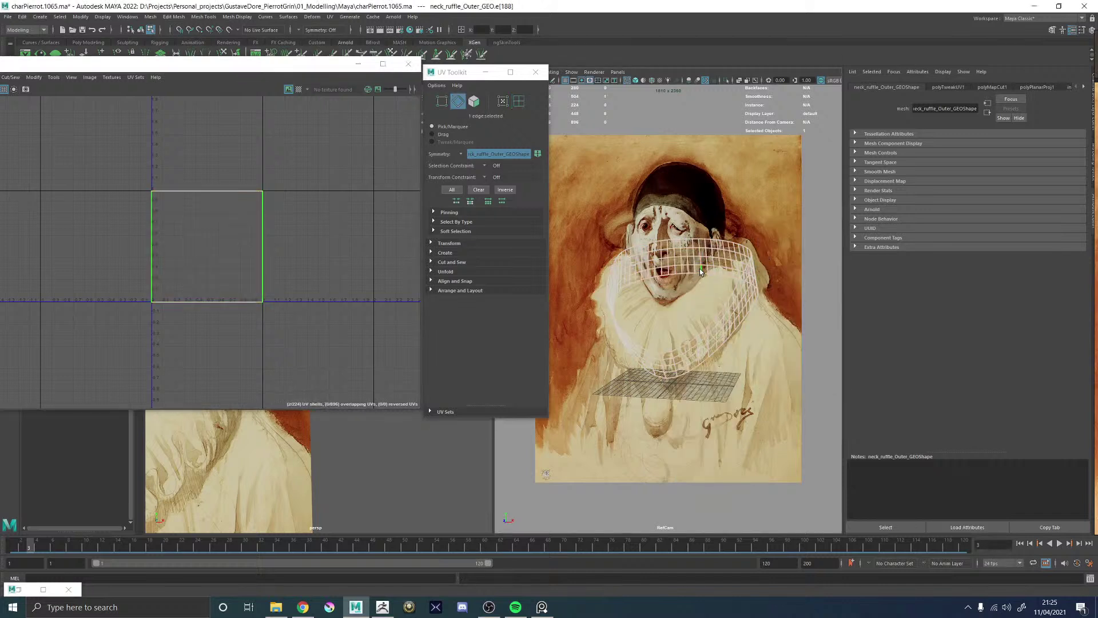
pyautogui.keyDown('shift'); pyautogui.moveTo(303, 171); pyautogui.dragTo(305, 174, button='right'); pyautogui.keyUp('shift')
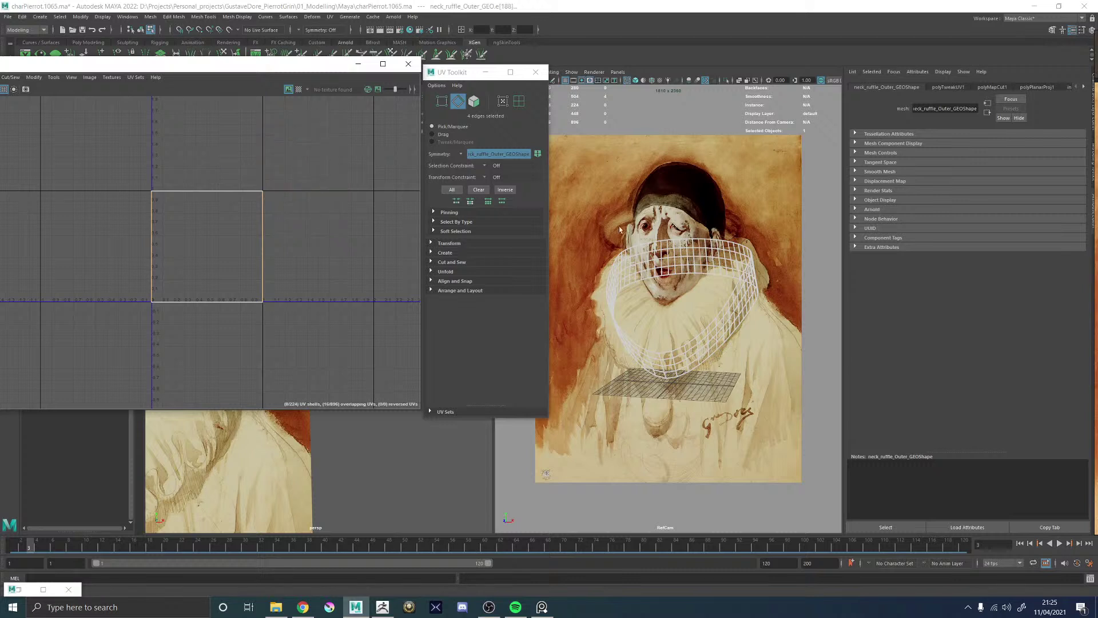
pyautogui.moveTo(589, 228); pyautogui.dragTo(736, 391)
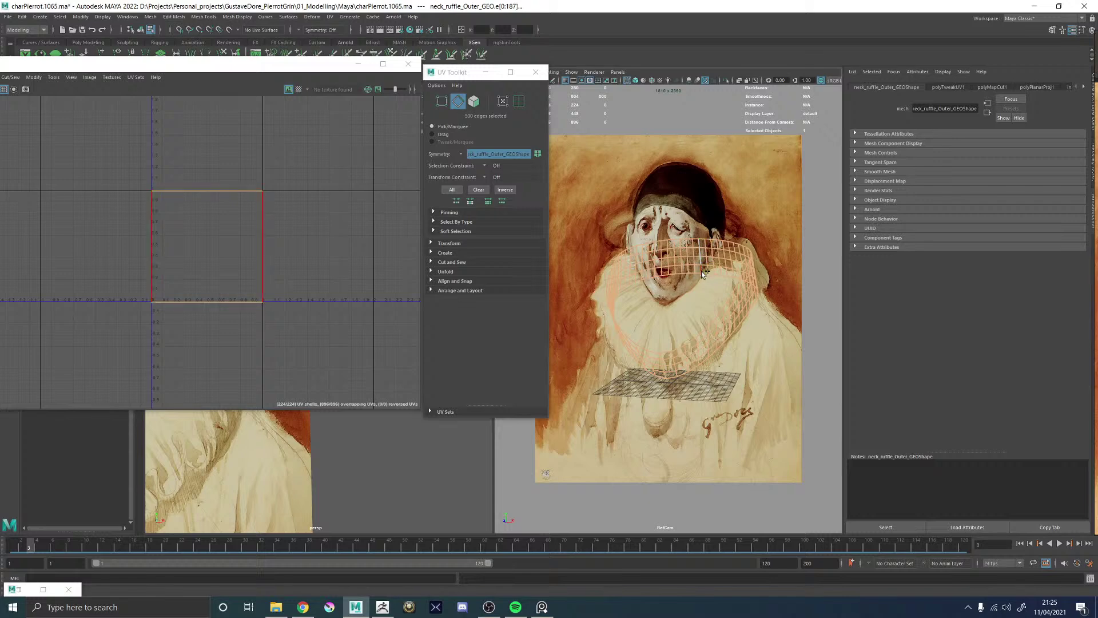
pyautogui.keyDown('shift'); pyautogui.moveTo(330, 193); pyautogui.dragTo(330, 160, button='right'); pyautogui.keyUp('shift')
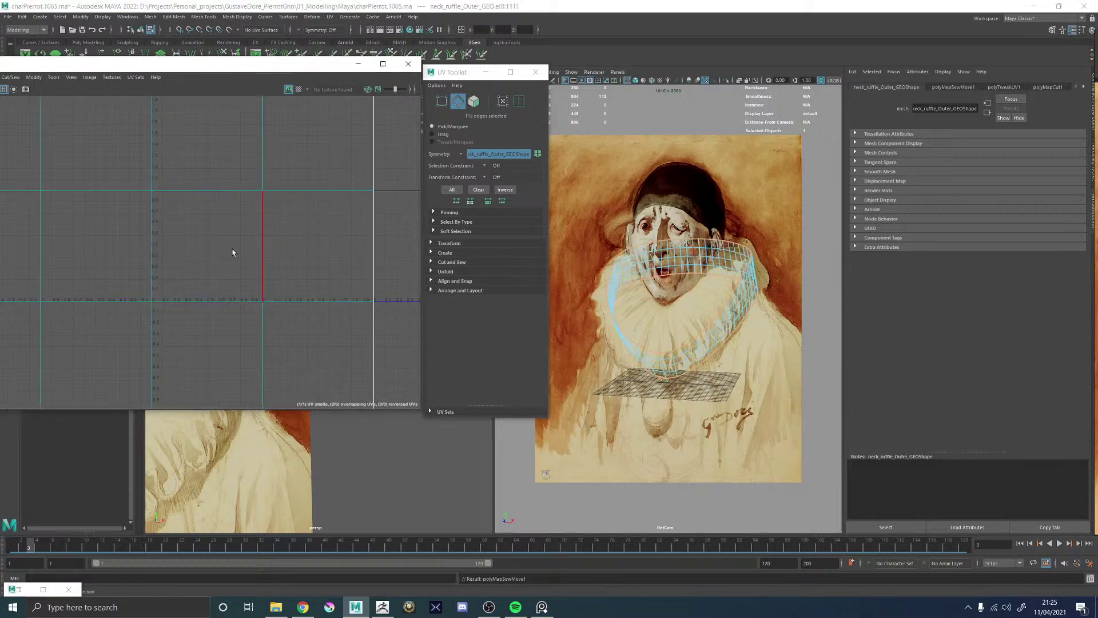
# - Convert the selection to UVs and move the long UV strip sideways towards the first tile
pyautogui.scroll(-4, 219, 267)
pyautogui.keyDown('alt'); pyautogui.moveTo(196, 253); pyautogui.dragTo(275, 260, button='middle'); pyautogui.keyUp('alt')
pyautogui.keyDown('ctrl'); pyautogui.moveTo(275, 260); pyautogui.dragTo(294, 265, button='right'); pyautogui.keyUp('ctrl')
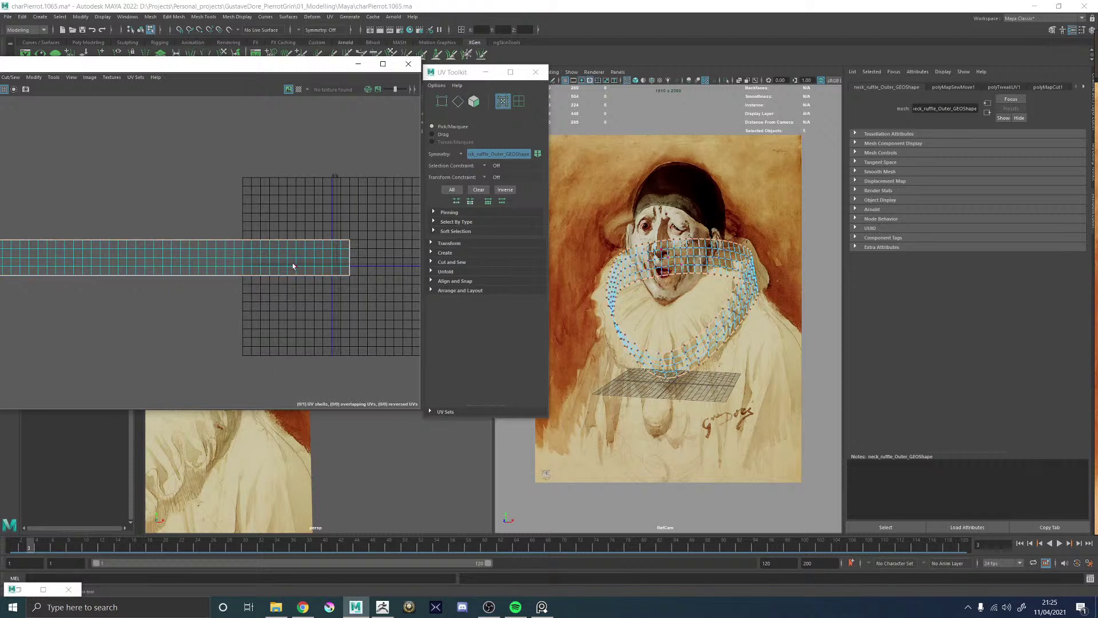
pyautogui.press('w')
pyautogui.moveTo(91, 260); pyautogui.dragTo(48, 259)
pyautogui.press('w')
pyautogui.moveTo(165, 258); pyautogui.dragTo(419, 255)
# - Scale the UV strip down to roughly the first tile's width
pyautogui.keyDown('alt'); pyautogui.moveTo(420, 255); pyautogui.dragTo(278, 267, button='middle'); pyautogui.keyUp('alt')
pyautogui.keyDown('alt'); pyautogui.moveTo(279, 267); pyautogui.dragTo(485, 323, button='right'); pyautogui.keyUp('alt')
pyautogui.press('r')
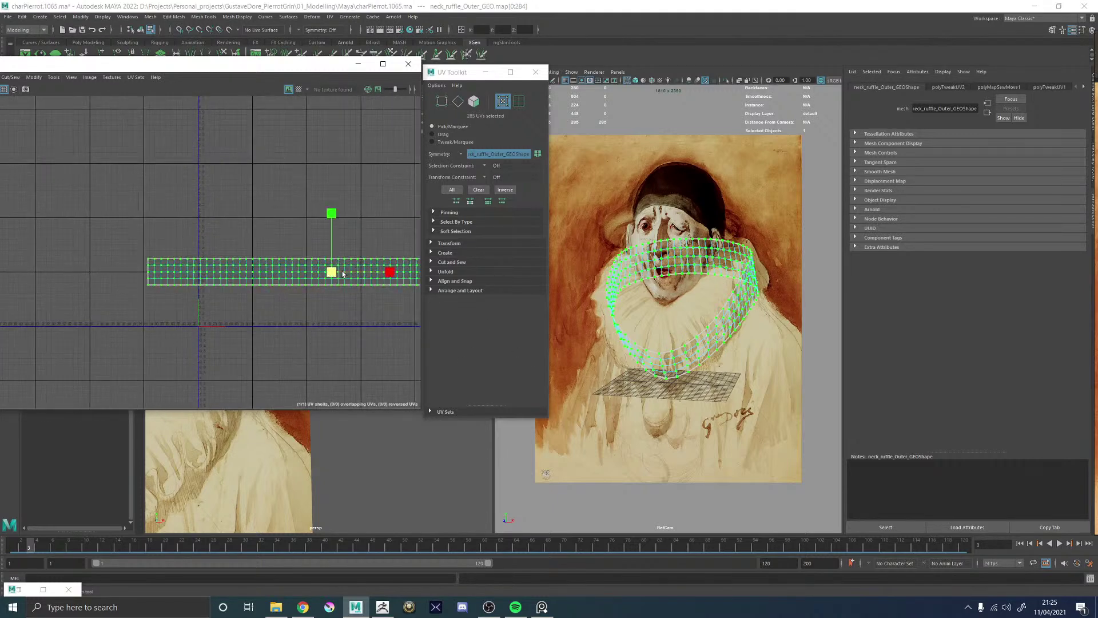
pyautogui.moveTo(384, 271); pyautogui.dragTo(224, 315)
pyautogui.press('w')
pyautogui.scroll(3, 234, 320)
pyautogui.scroll(3, 252, 322)
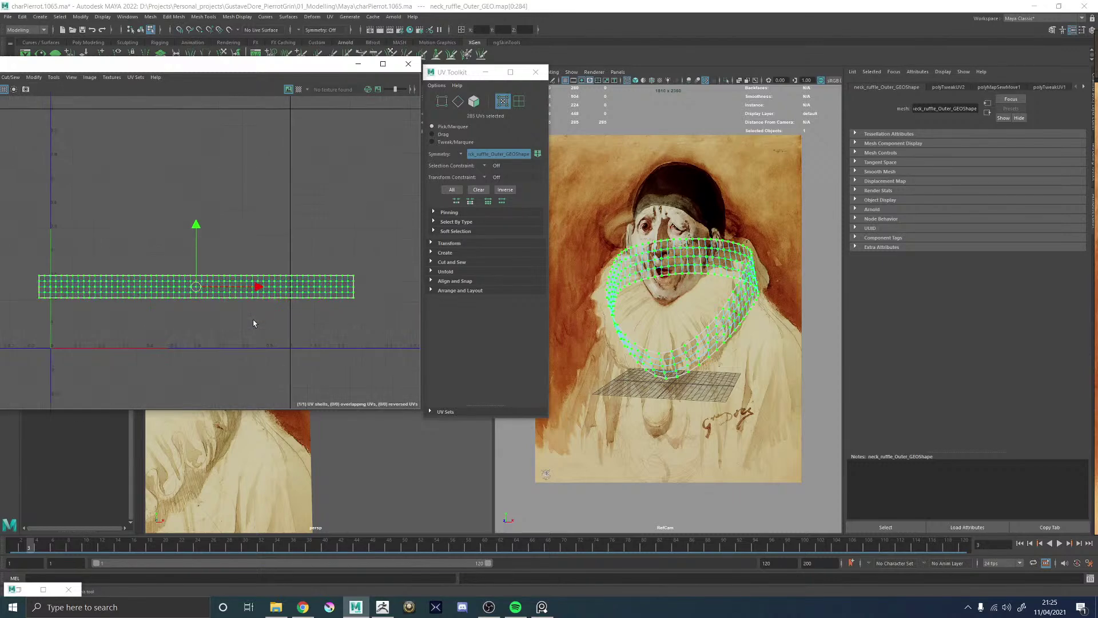
# - Undo a first unfold, then unfold the band's UVs with the legacy method while checking them with the checker map
pyautogui.keyDown('shift'); pyautogui.moveTo(270, 215); pyautogui.dragTo(194, 216, button='right'); pyautogui.keyUp('shift')
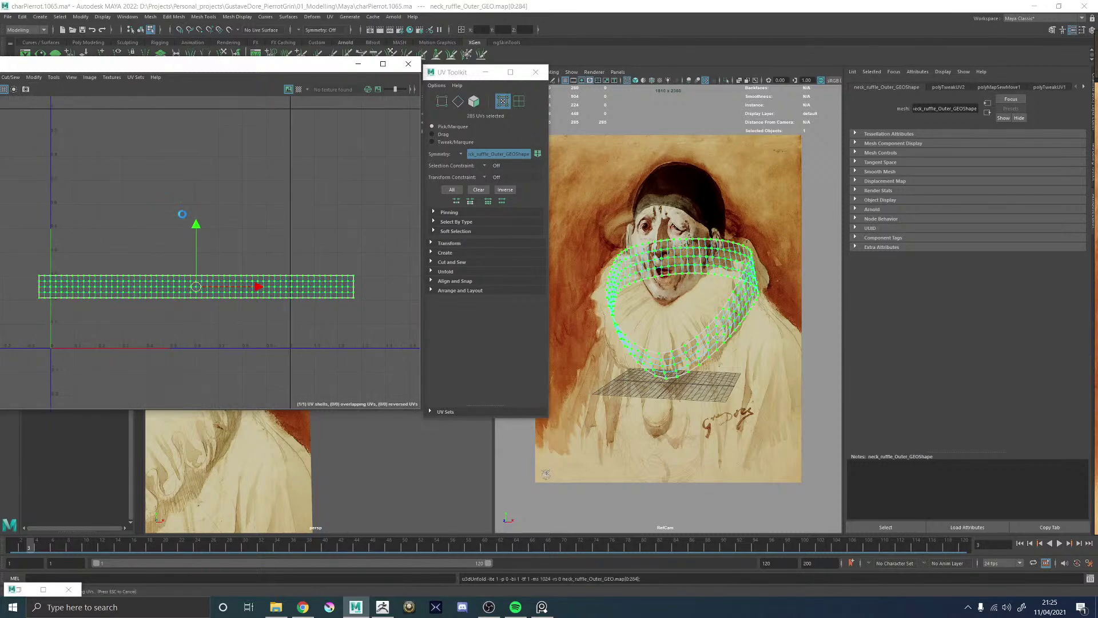
pyautogui.hotkey('ctrl', 'z')
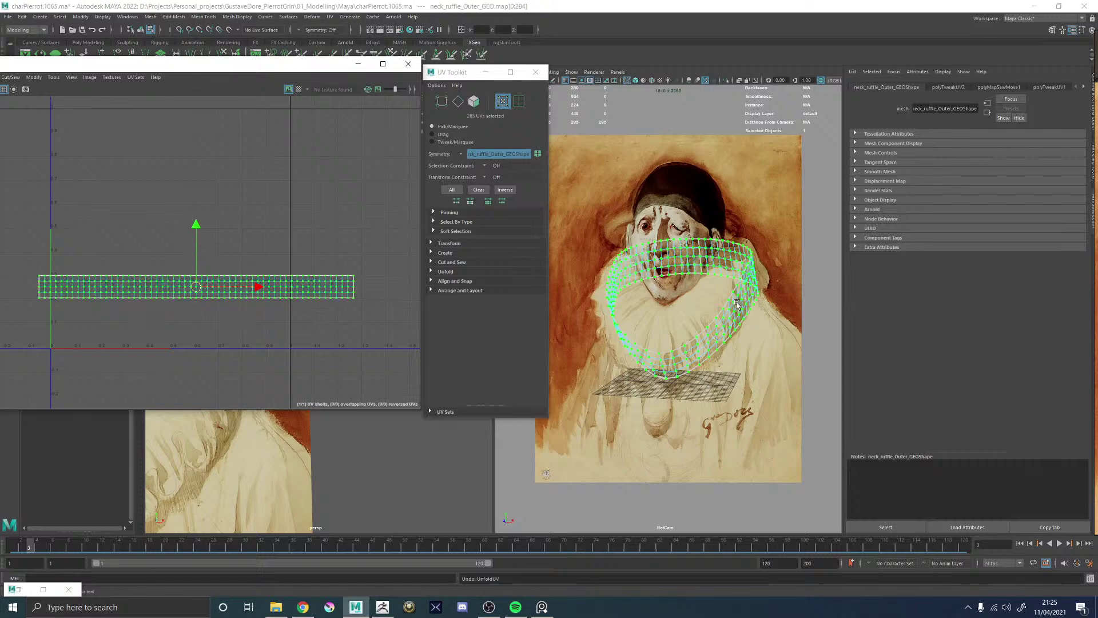
pyautogui.press('5')
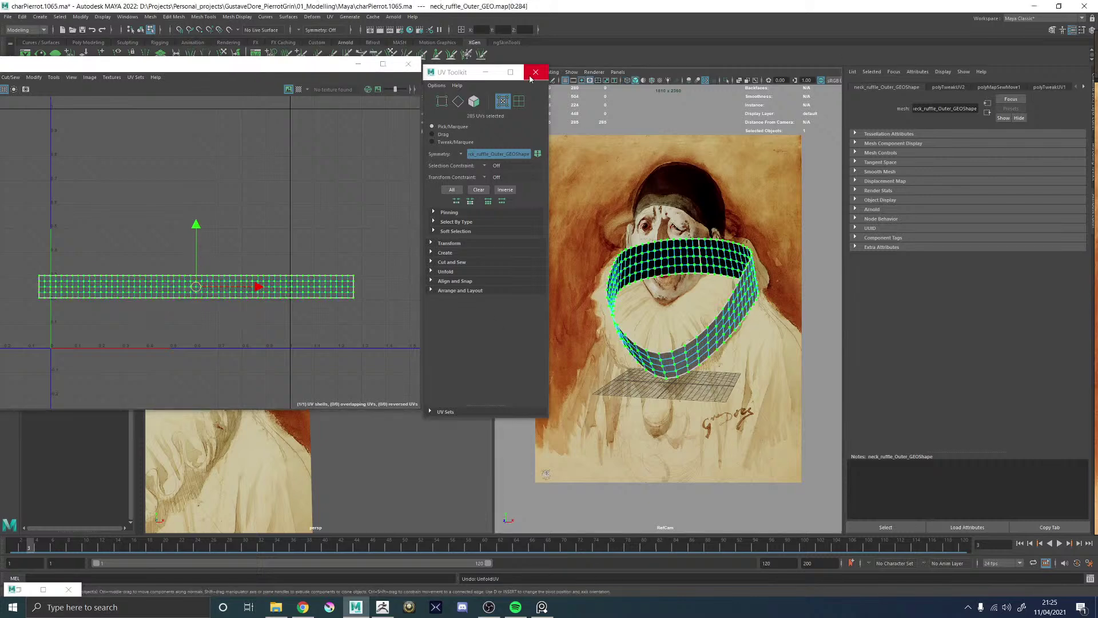
pyautogui.click(299, 89)
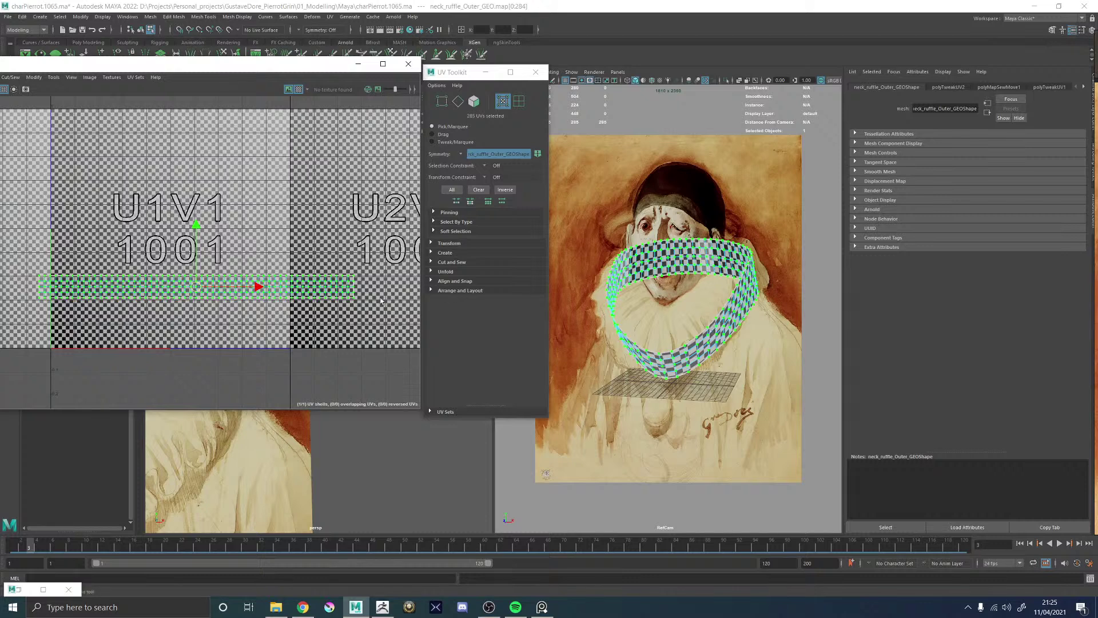
pyautogui.keyDown('shift'); pyautogui.moveTo(283, 281); pyautogui.dragTo(192, 268, button='right'); pyautogui.keyUp('shift')
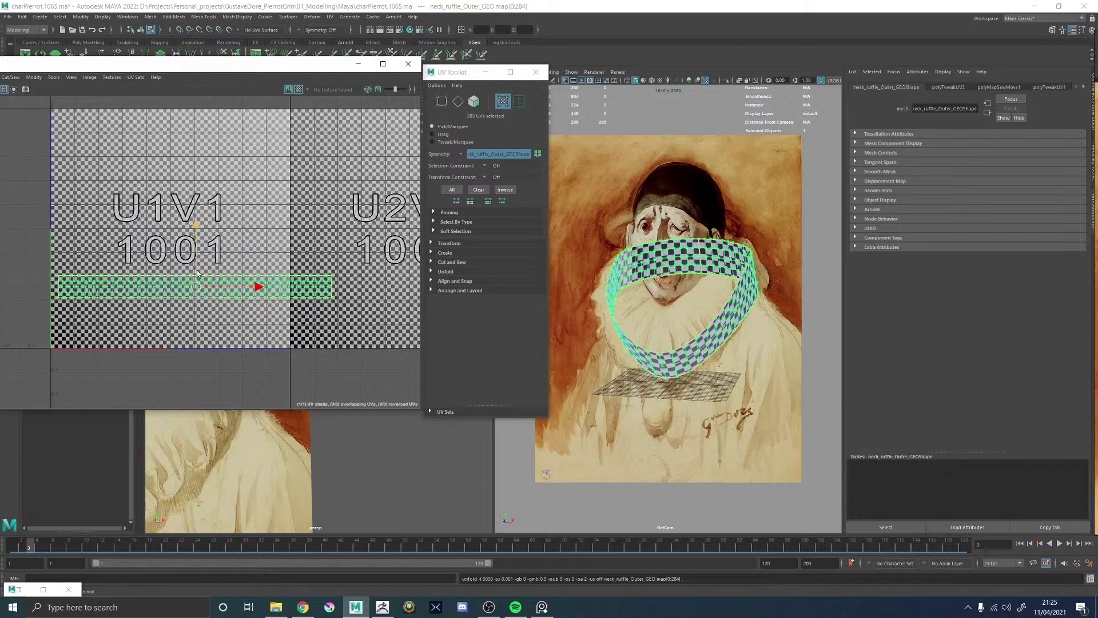
pyautogui.click(299, 89)
# - Shrink and shift the UV strip to fit inside the first tile, return to object mode and close the UV windows
pyautogui.keyDown('alt'); pyautogui.moveTo(227, 265); pyautogui.dragTo(250, 260, button='middle'); pyautogui.keyUp('alt')
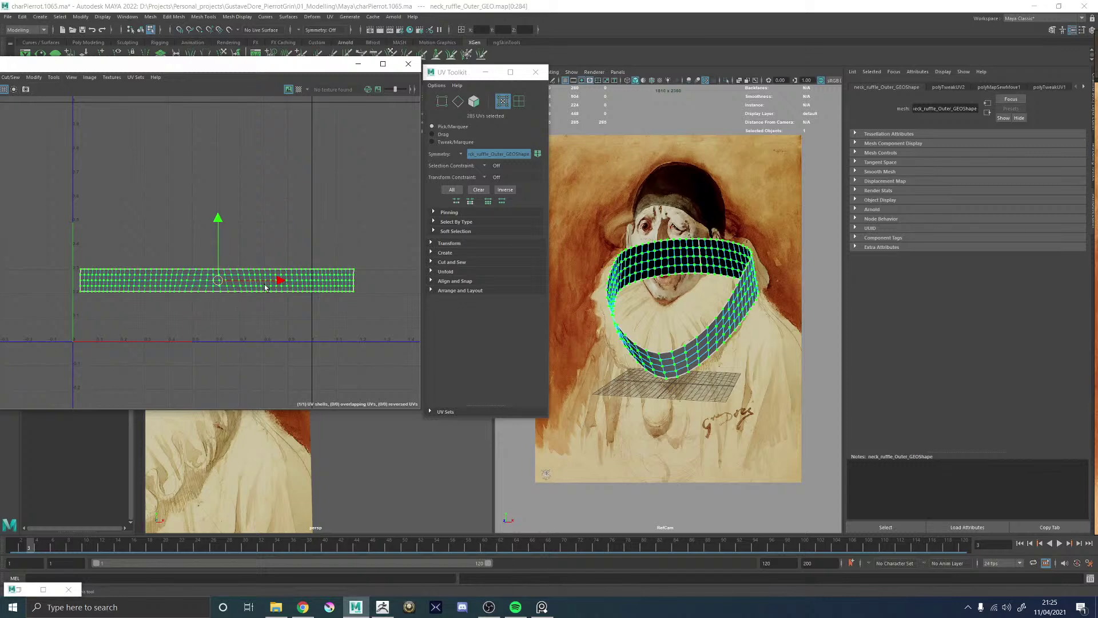
pyautogui.moveTo(281, 280); pyautogui.dragTo(250, 280)
pyautogui.press('r')
pyautogui.press('w')
pyautogui.press('F8')
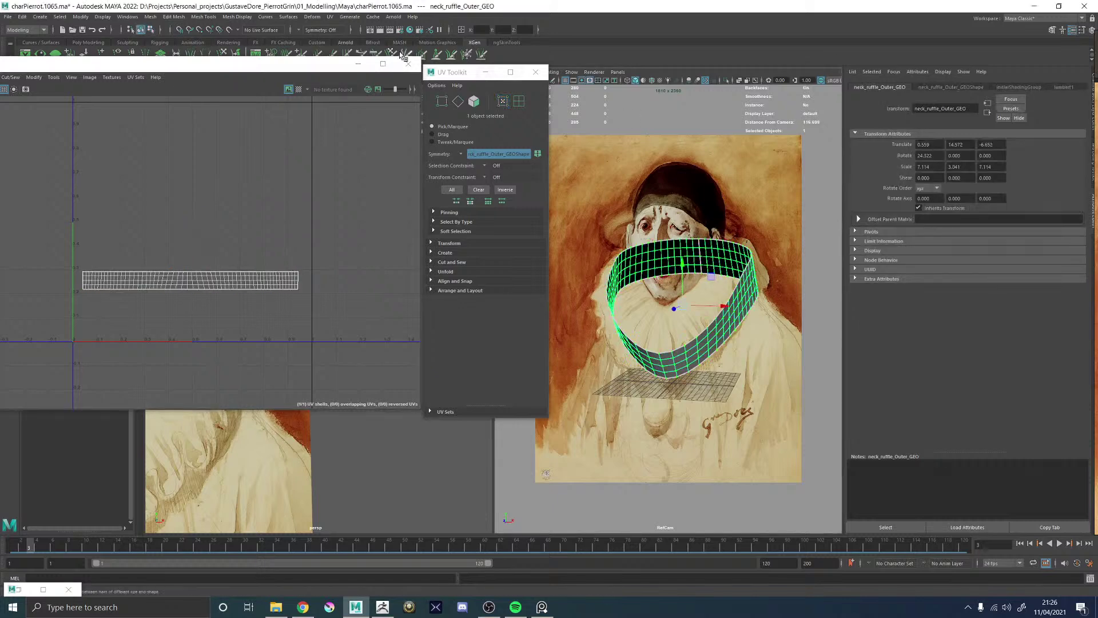
pyautogui.click(408, 63)
pyautogui.click(538, 78)
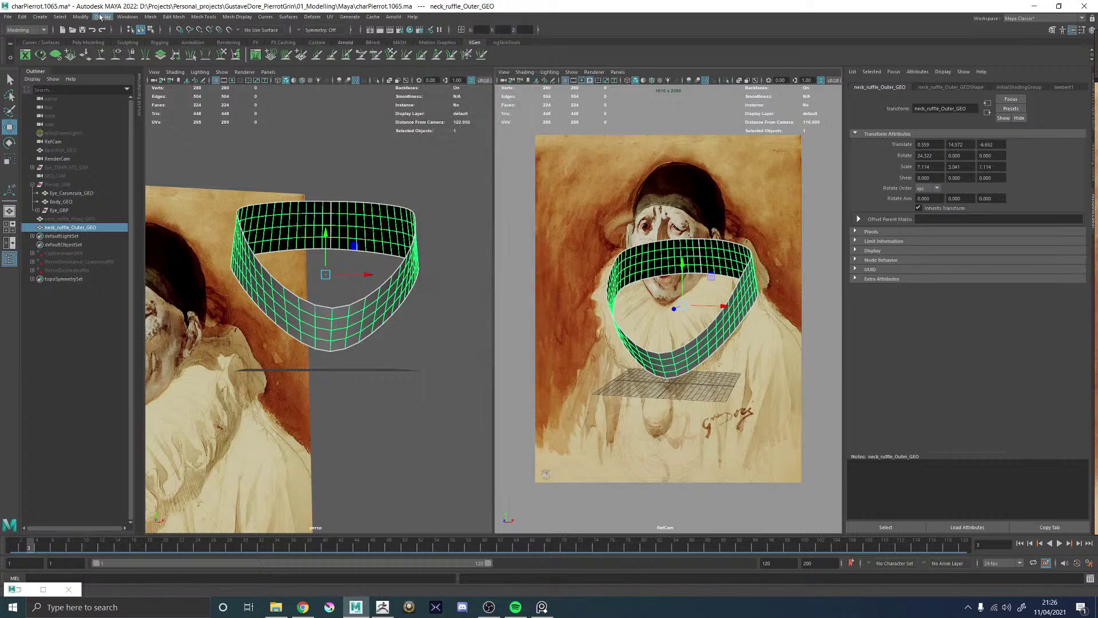
# - Freeze the transformations of neck_ruffle_Outer_GEO
pyautogui.click(127, 16)
pyautogui.moveTo(81, 16)
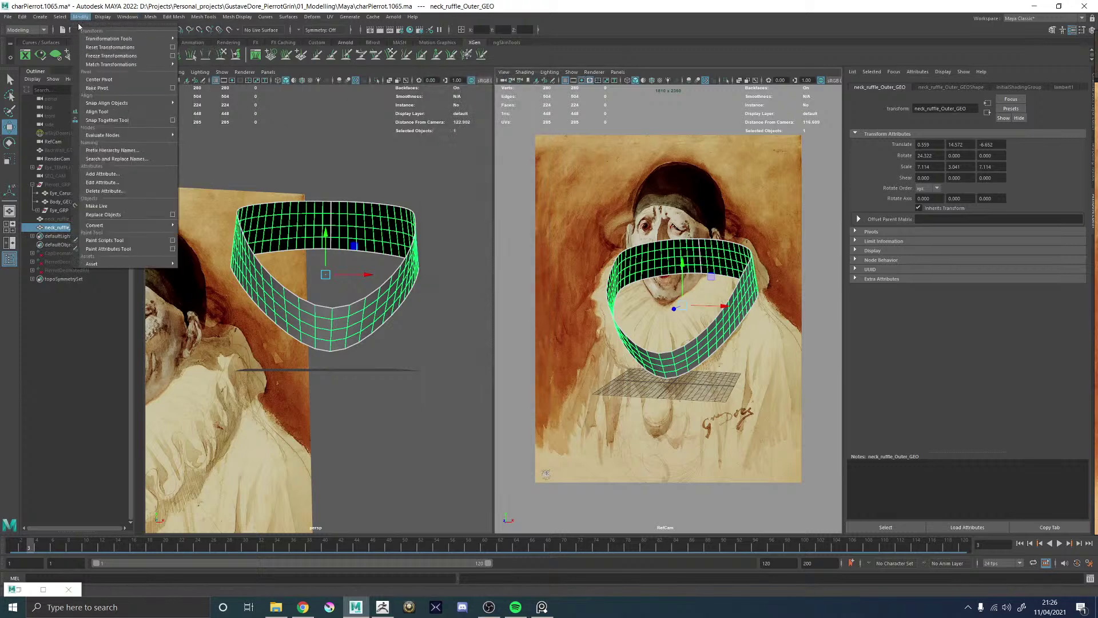
pyautogui.click(108, 56)
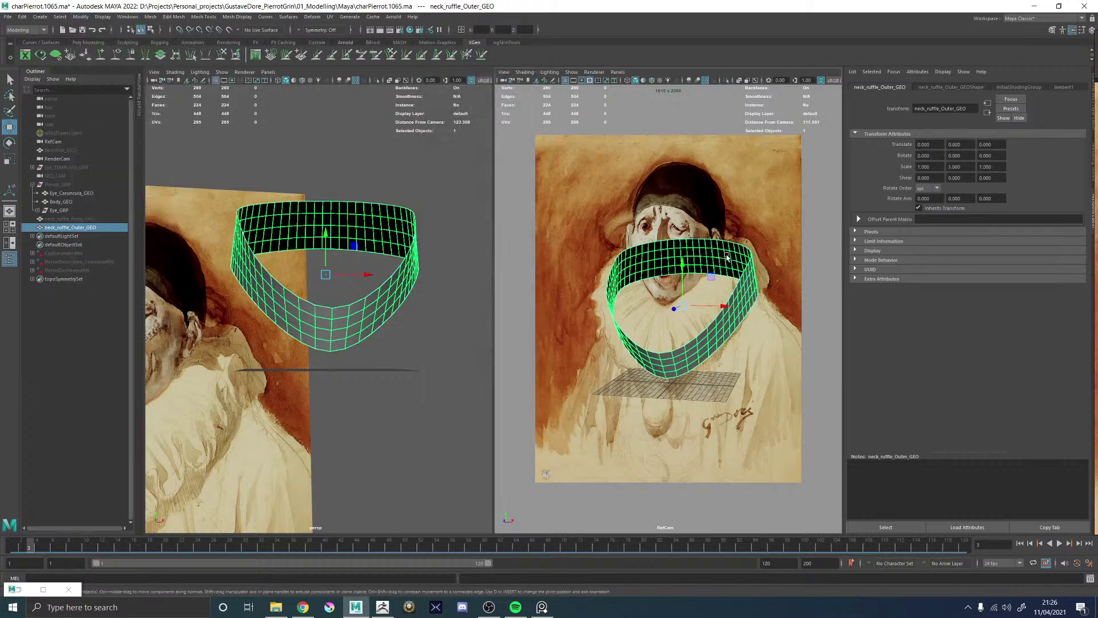
# - Duplicate the outer band, rename the copy neck_ruffle_Outer_UV_POS_GEO and reselect the original neck_ruffle_Outer_GEO
pyautogui.hotkey('ctrl', 'd')
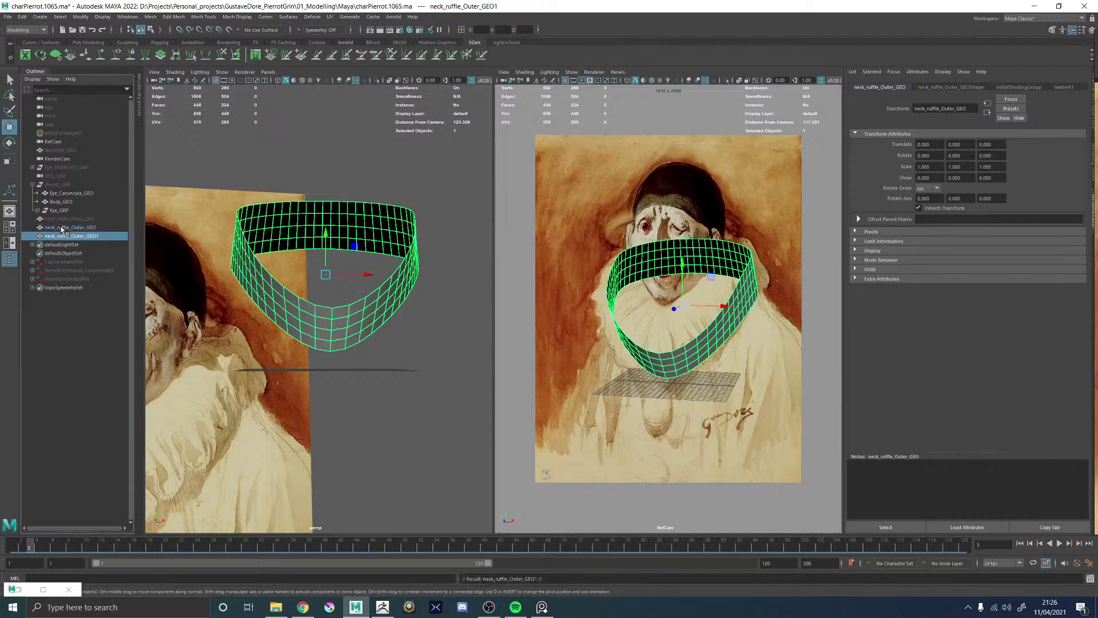
pyautogui.doubleClick(63, 236)
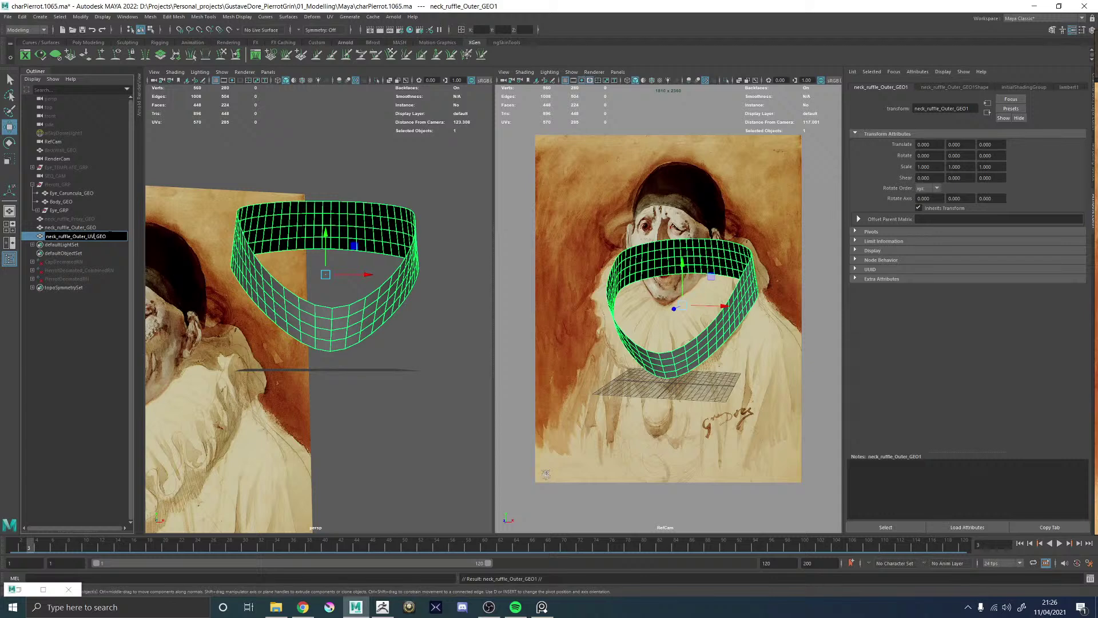
pyautogui.press('Return')
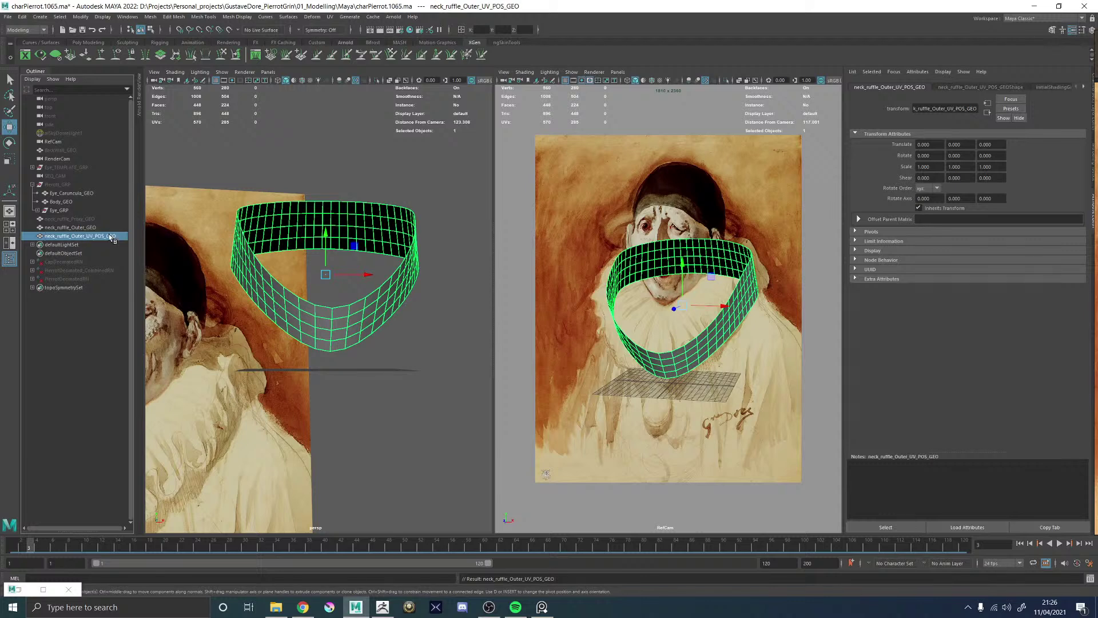
pyautogui.click(303, 607)
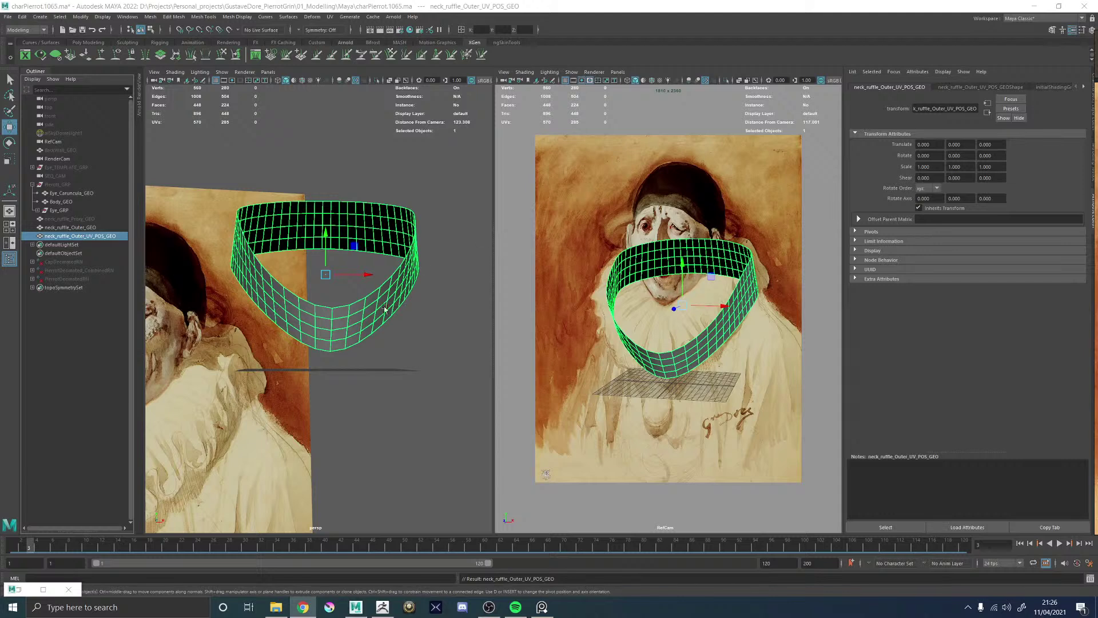
pyautogui.click(72, 227)
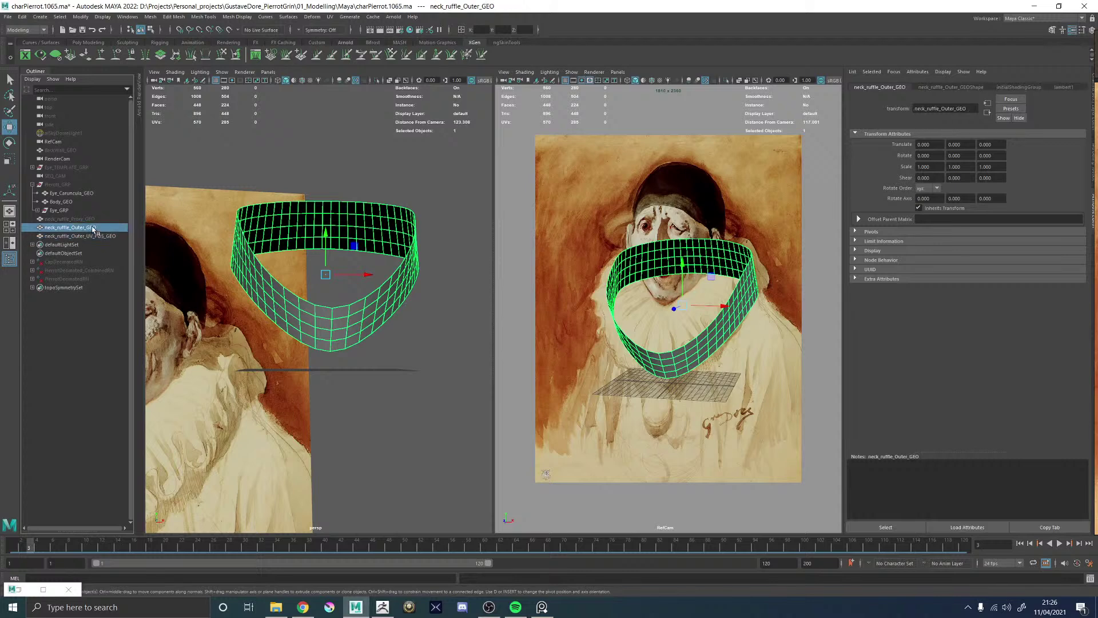
# - Hide neck_ruffle_Outer_GEO and select its copy neck_ruffle_Outer_UV_POS_GEO
pyautogui.press('h')
pyautogui.click(305, 313)
pyautogui.click(151, 18)
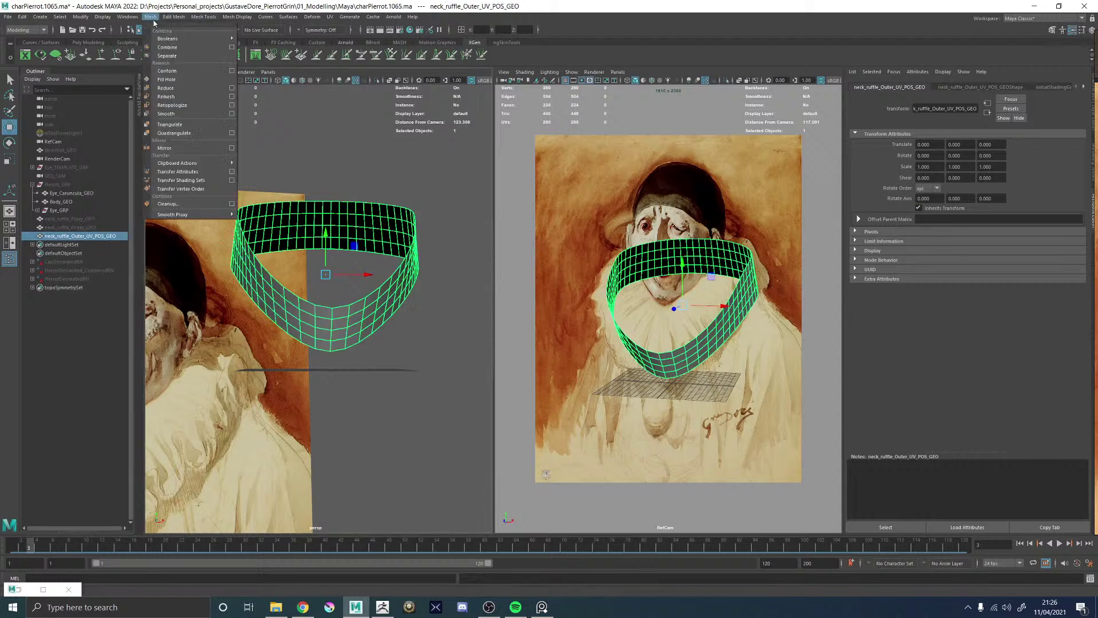
pyautogui.moveTo(203, 162)
# - Paste the MEL script that moves vertices to their UV positions into the Script Editor and run it on the selected copy
pyautogui.hotkey('alt', 'Tab')
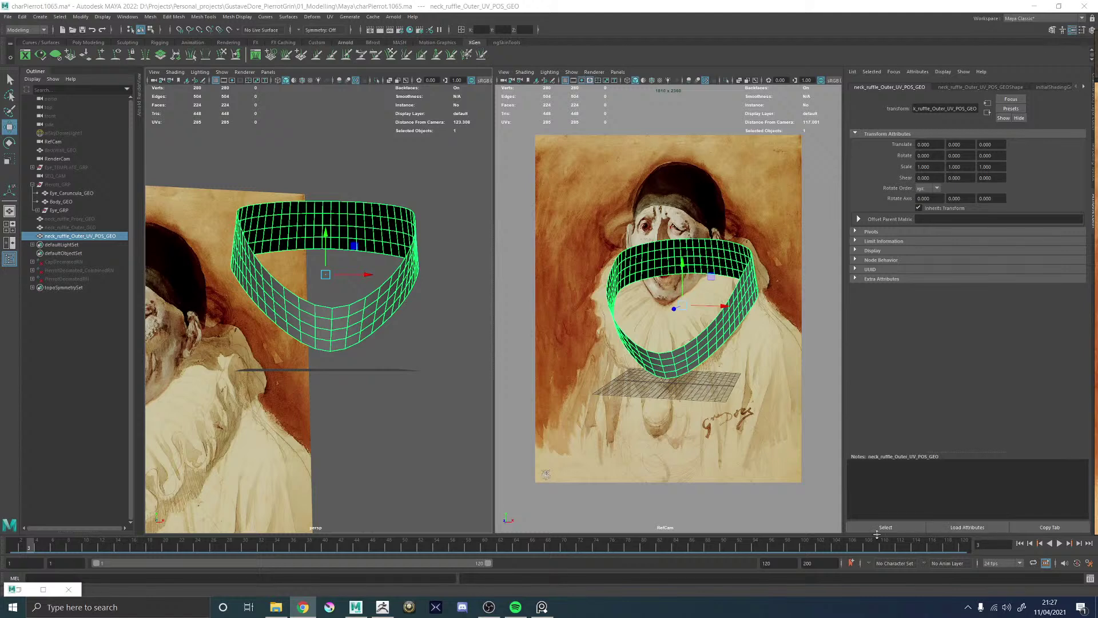
pyautogui.click(1091, 580)
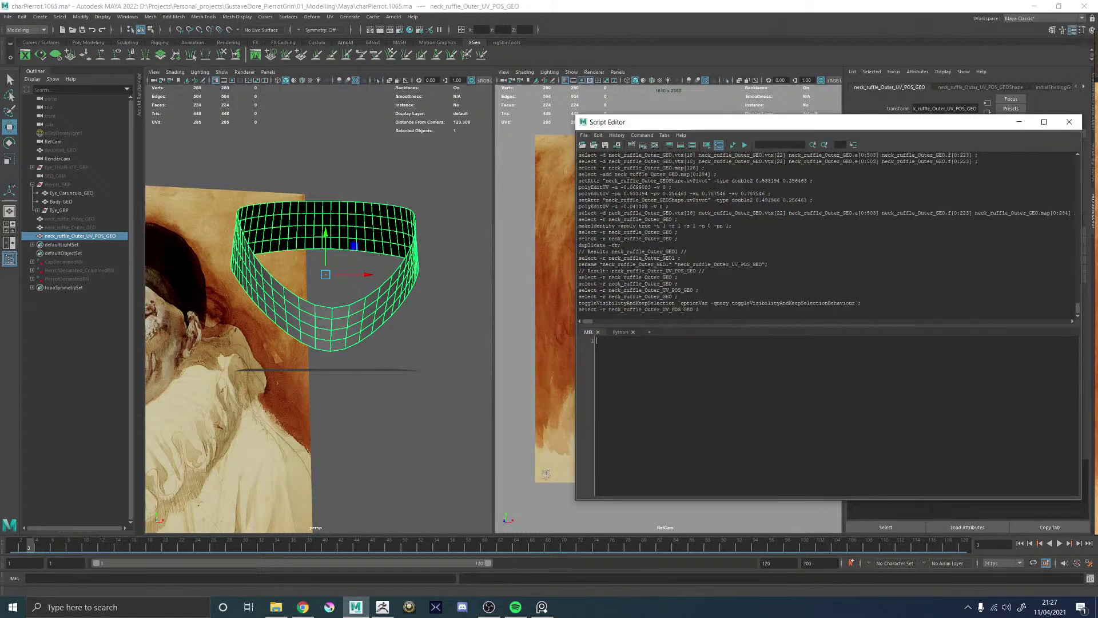
pyautogui.hotkey('ctrl', 'v')
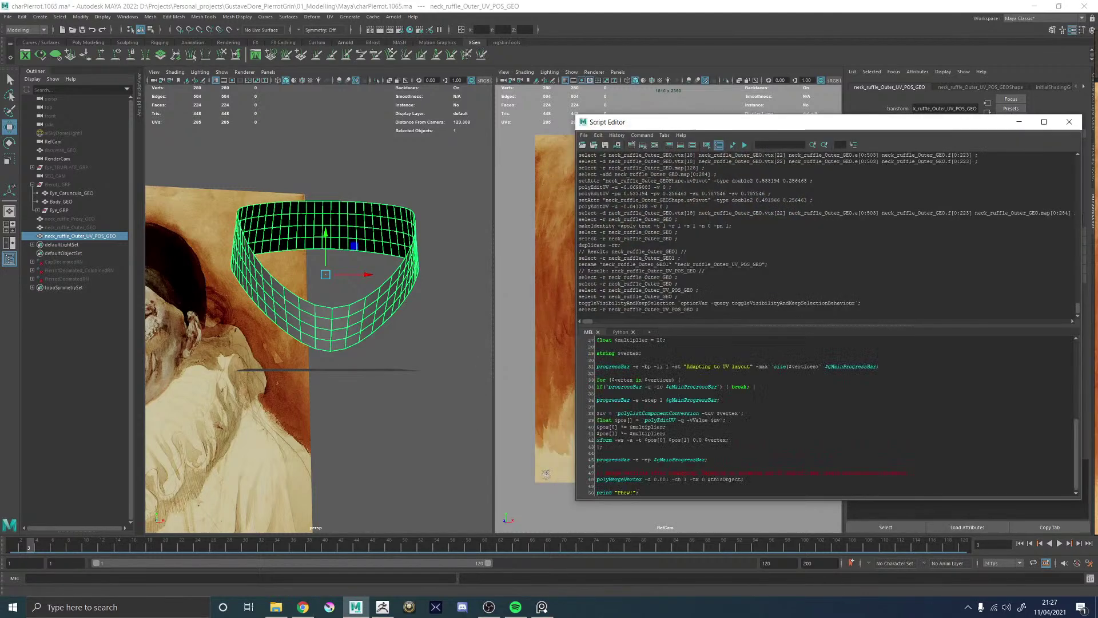
pyautogui.click(733, 145)
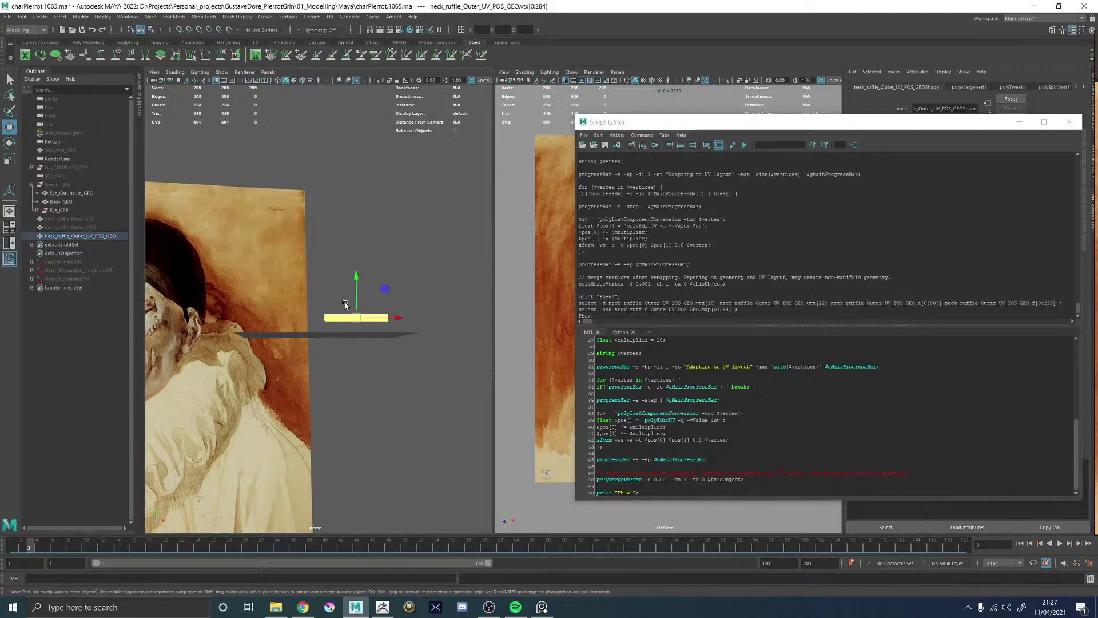
# - Return the flattened neck_ruffle_Outer_UV_POS_GEO strip to object mode and close the Script Editor
pyautogui.keyDown('alt'); pyautogui.moveTo(345, 305); pyautogui.dragTo(437, 443, button='right'); pyautogui.keyUp('alt')
pyautogui.keyDown('alt'); pyautogui.moveTo(438, 446); pyautogui.dragTo(226, 348, button='middle'); pyautogui.keyUp('alt')
pyautogui.moveTo(274, 332); pyautogui.dragTo(397, 191, button='right')
pyautogui.click(397, 191)
pyautogui.click(357, 336)
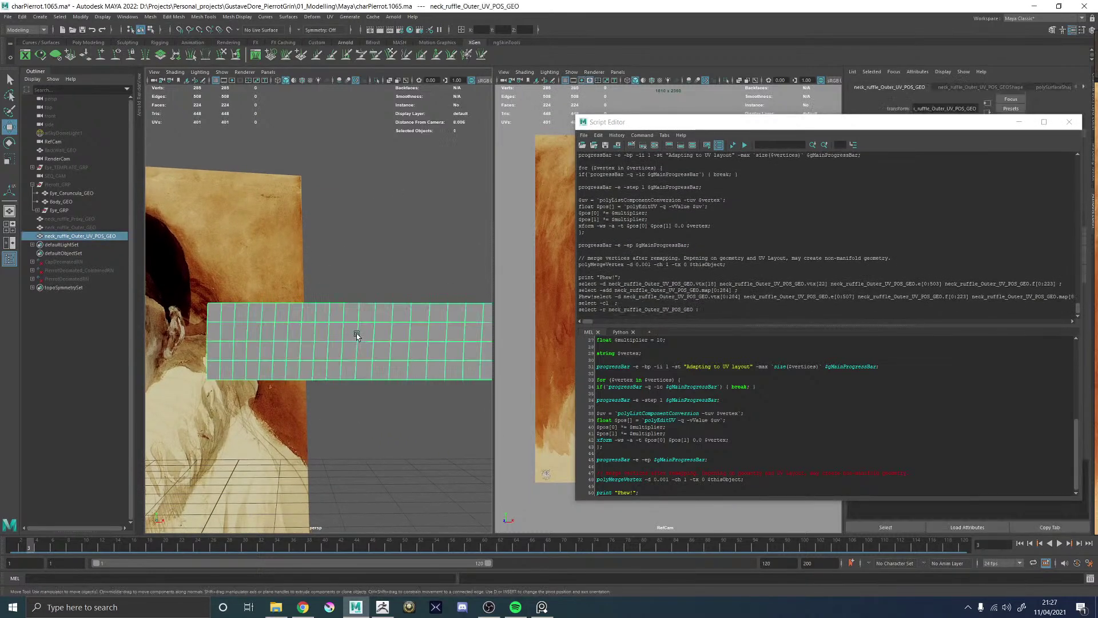
pyautogui.keyDown('alt'); pyautogui.moveTo(356, 335); pyautogui.dragTo(300, 268, button='right'); pyautogui.keyUp('alt')
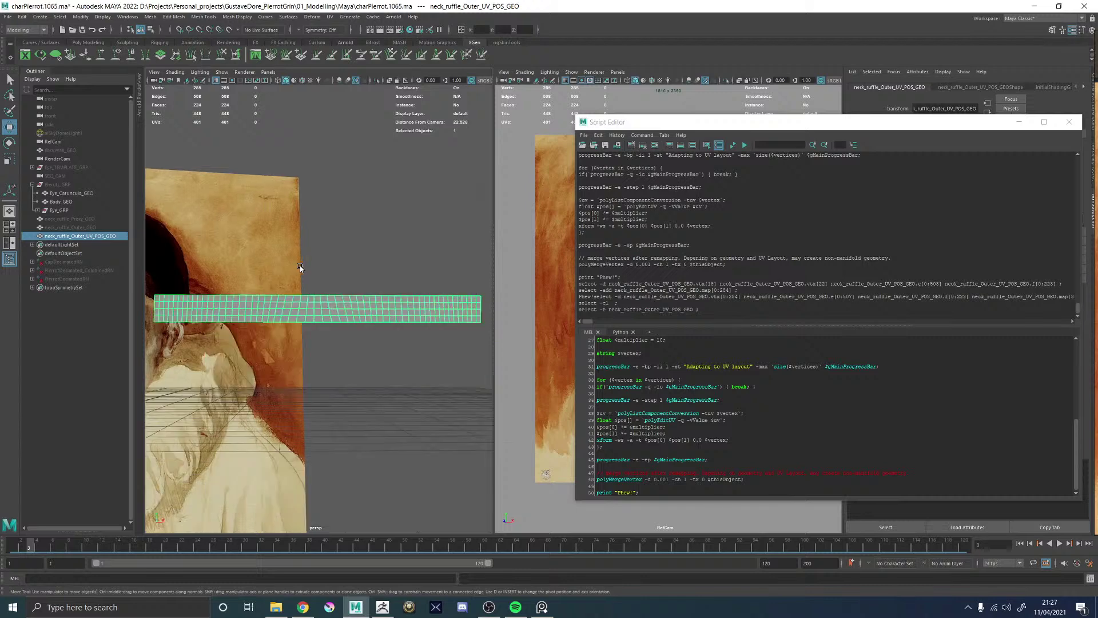
pyautogui.click(1069, 122)
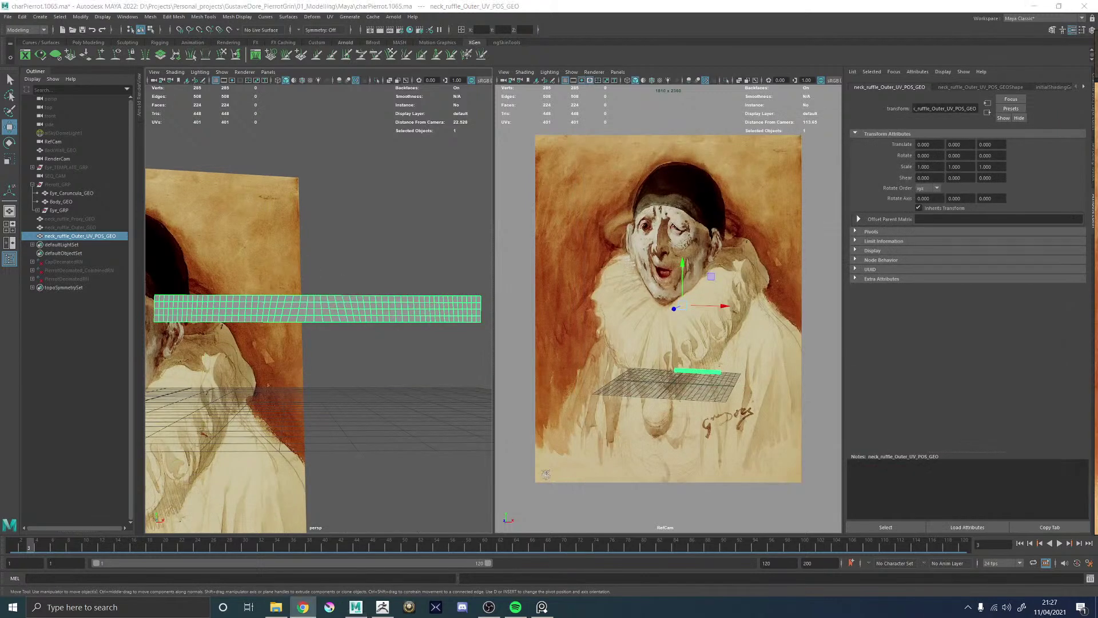
# - Examine the flattened neck_ruffle_Outer_UV_POS_GEO strip against the reference painting in the perspective view
pyautogui.keyDown('alt'); pyautogui.moveTo(232, 294); pyautogui.dragTo(349, 295); pyautogui.keyUp('alt')
pyautogui.click(388, 277)
pyautogui.keyDown('alt'); pyautogui.moveTo(348, 296); pyautogui.dragTo(378, 279, button='middle'); pyautogui.keyUp('alt')
pyautogui.keyDown('alt'); pyautogui.moveTo(377, 279); pyautogui.dragTo(428, 298, button='right'); pyautogui.keyUp('alt')
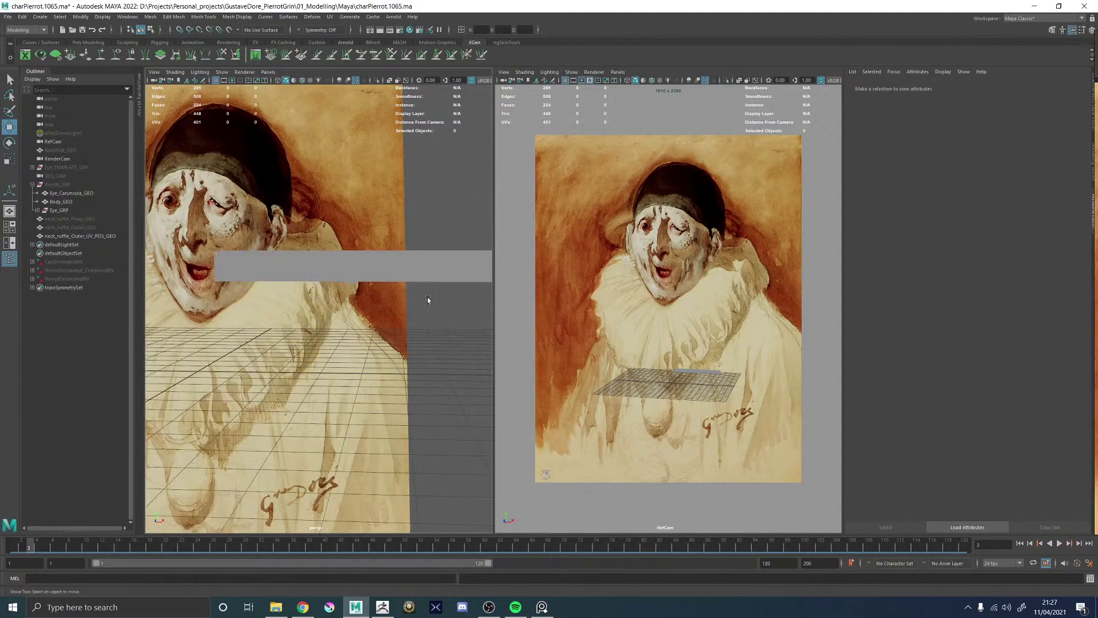
pyautogui.click(392, 264)
pyautogui.keyDown('alt'); pyautogui.moveTo(341, 267); pyautogui.dragTo(362, 276, button='middle'); pyautogui.keyUp('alt')
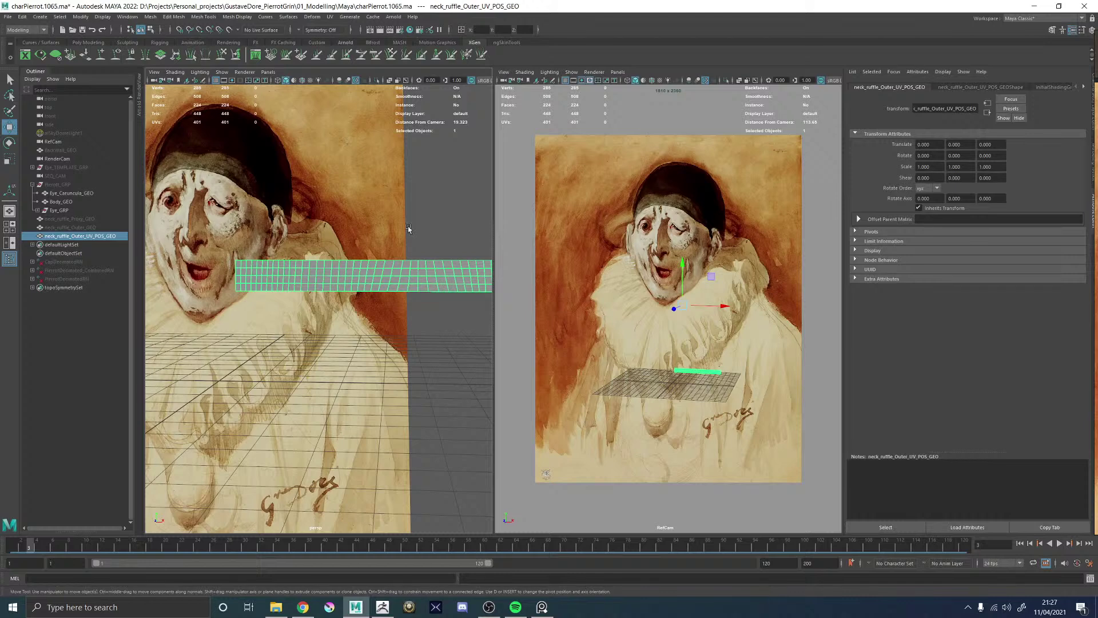
pyautogui.press('space')
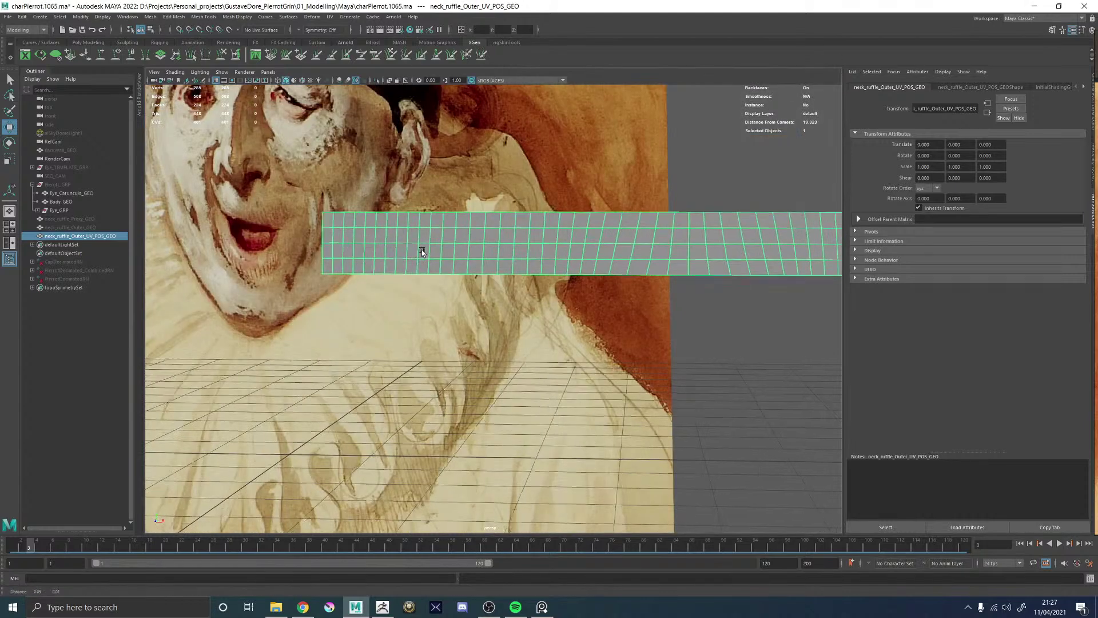
pyautogui.keyDown('alt'); pyautogui.moveTo(422, 248); pyautogui.dragTo(378, 289, button='middle'); pyautogui.keyUp('alt')
pyautogui.press('space')
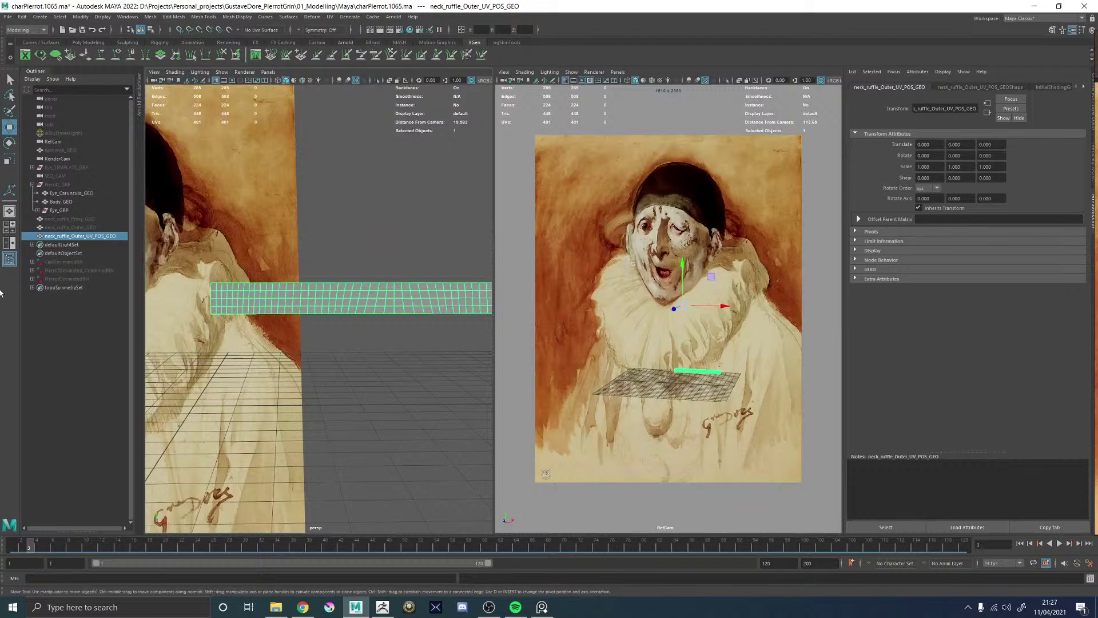
# - Switch the RefCam viewport to the orthographic front view
pyautogui.click(618, 72)
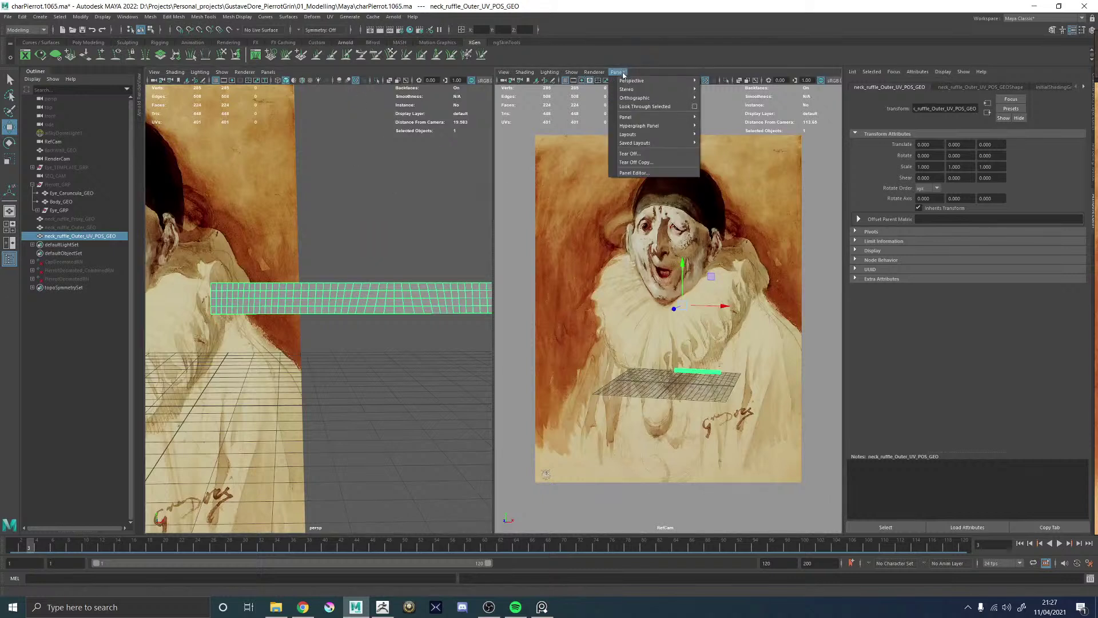
pyautogui.moveTo(629, 81)
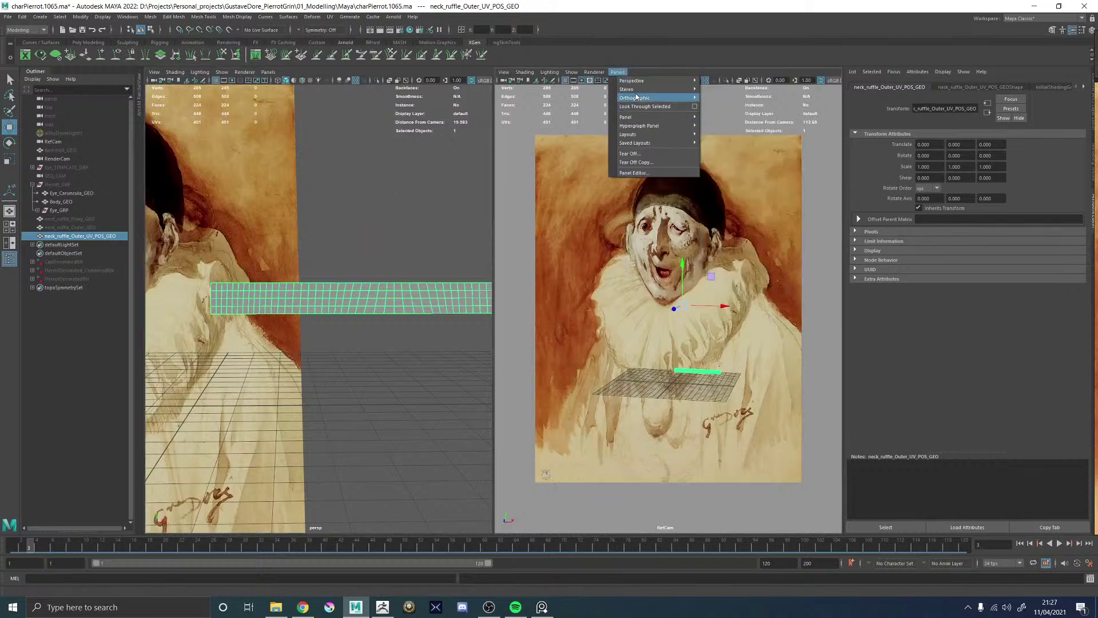
pyautogui.click(717, 99)
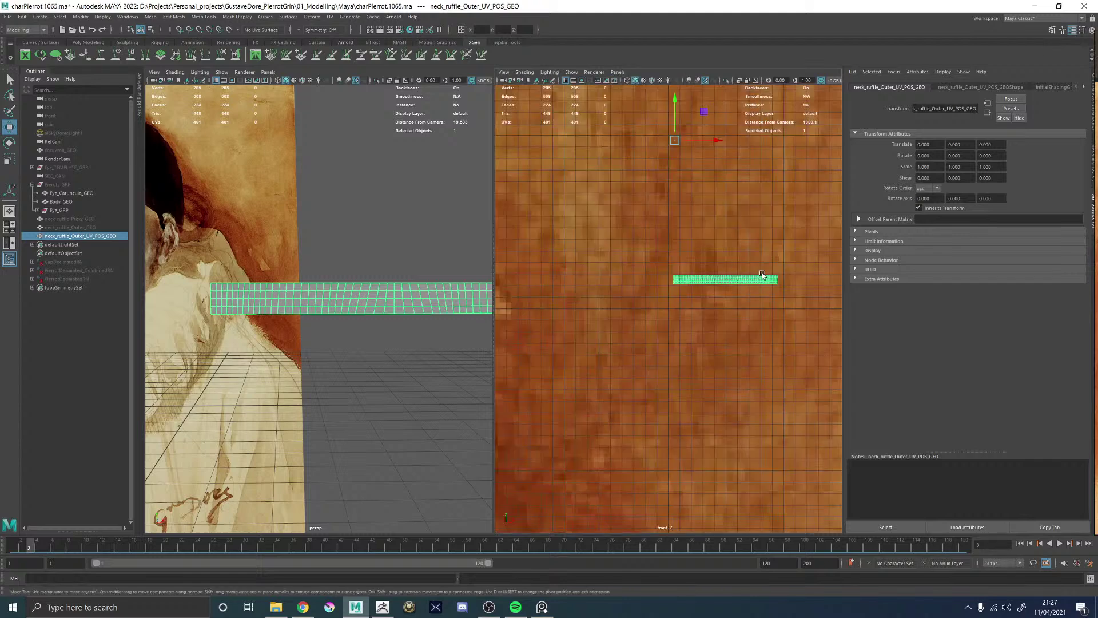
# - Set the reference image plane imagePlane1 to display only when looking through its camera
pyautogui.scroll(3, 762, 276)
pyautogui.click(631, 208)
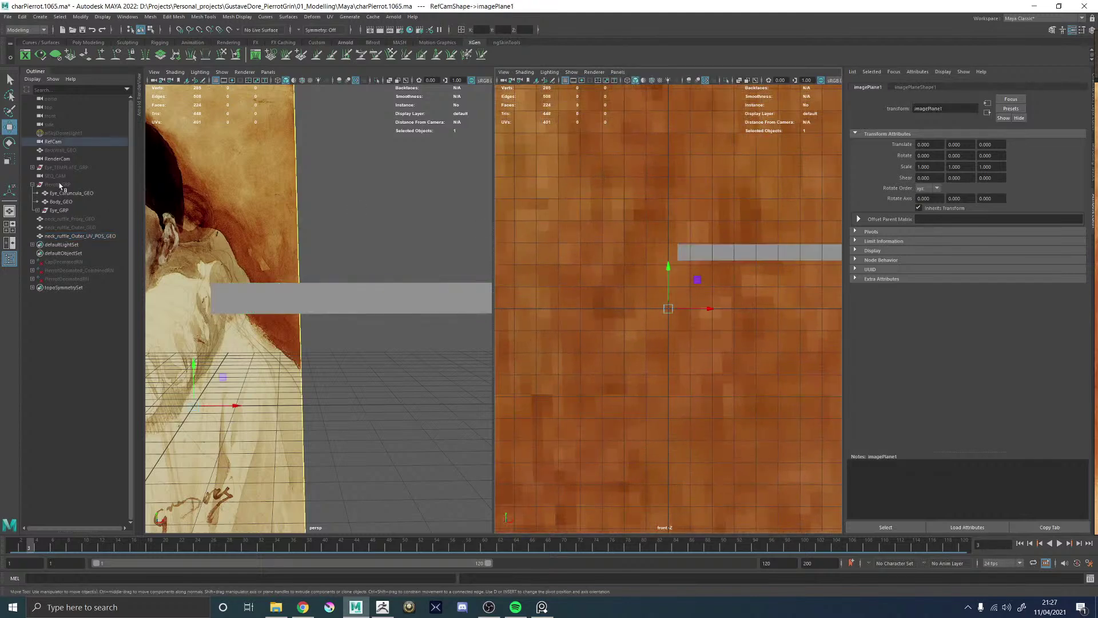
pyautogui.click(914, 87)
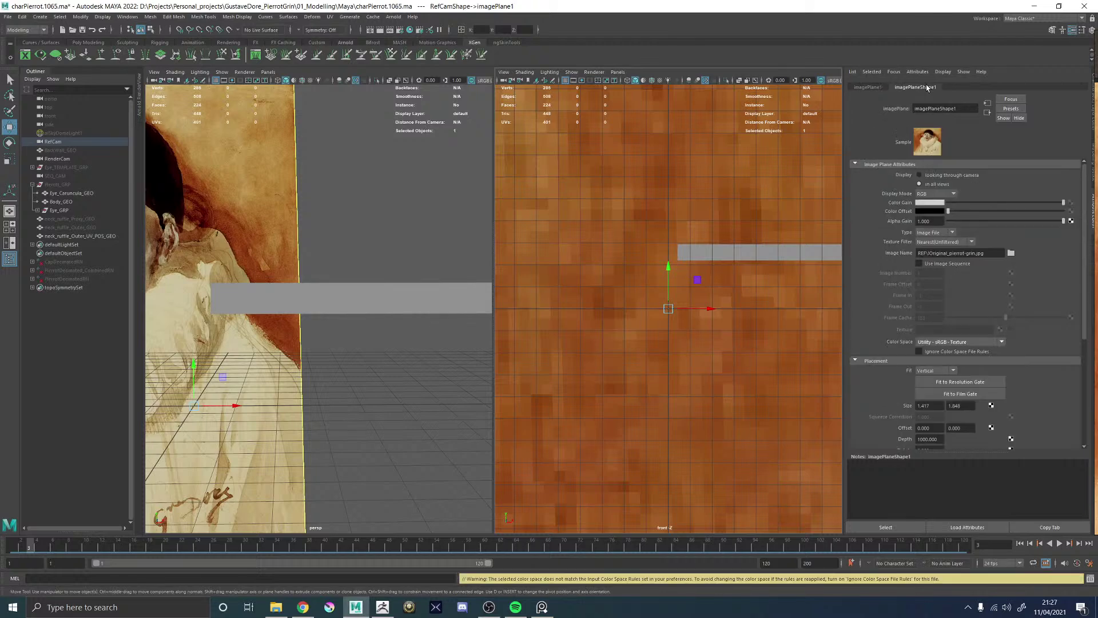
pyautogui.click(925, 176)
# - Make neck_ruffle_Outer_UV_POS_GEO a live surface and maximize the front view
pyautogui.click(726, 257)
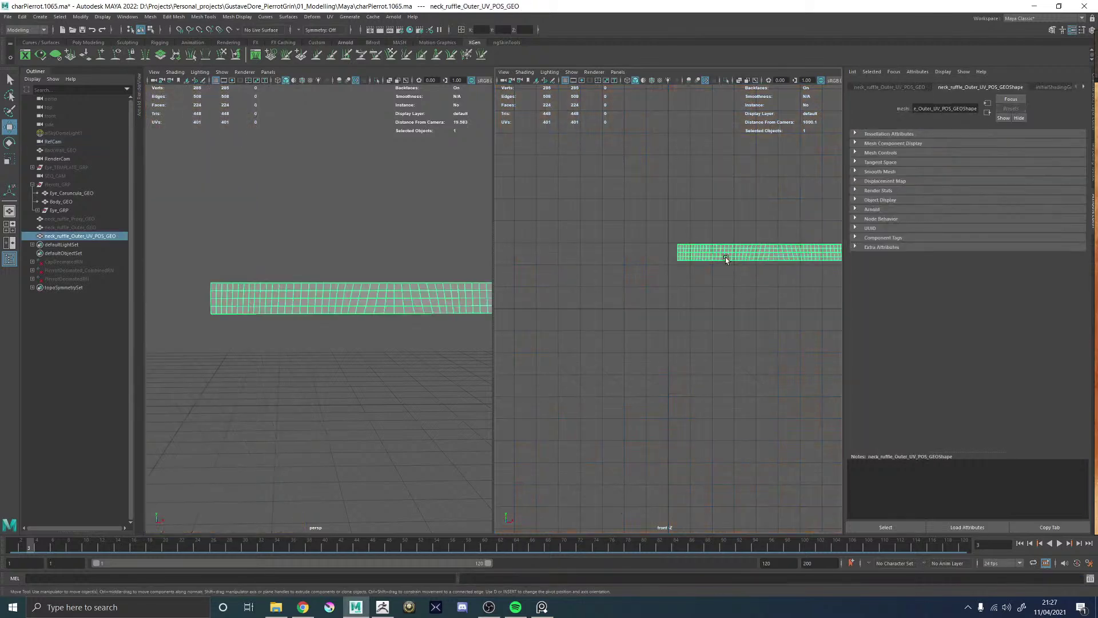
pyautogui.keyDown('alt'); pyautogui.moveTo(725, 258); pyautogui.dragTo(623, 310, button='middle'); pyautogui.keyUp('alt')
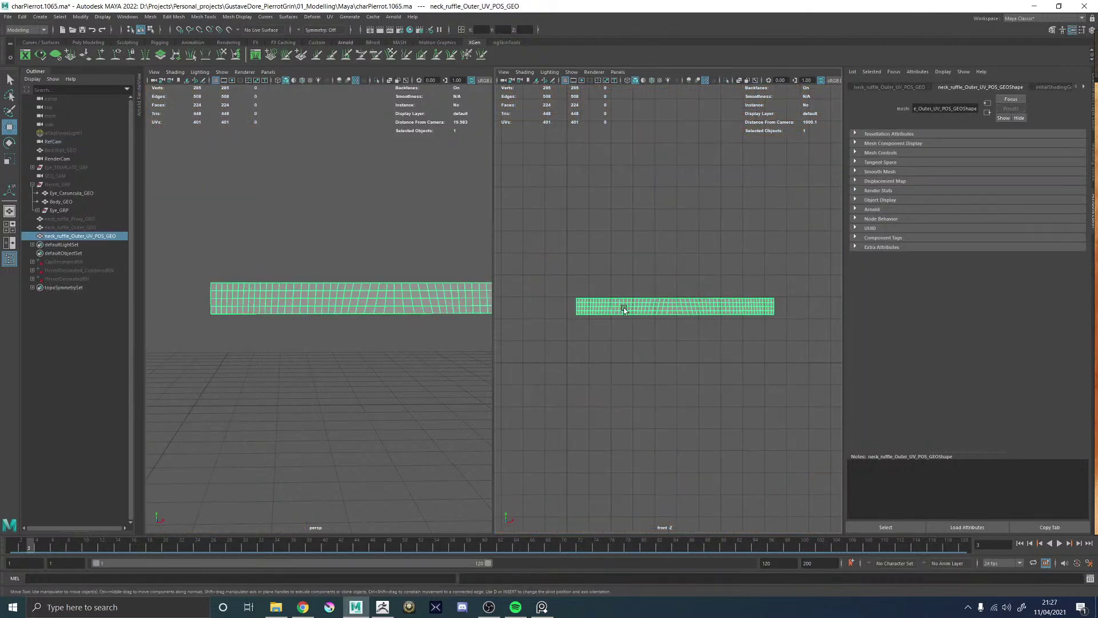
pyautogui.click(229, 31)
pyautogui.scroll(4, 608, 311)
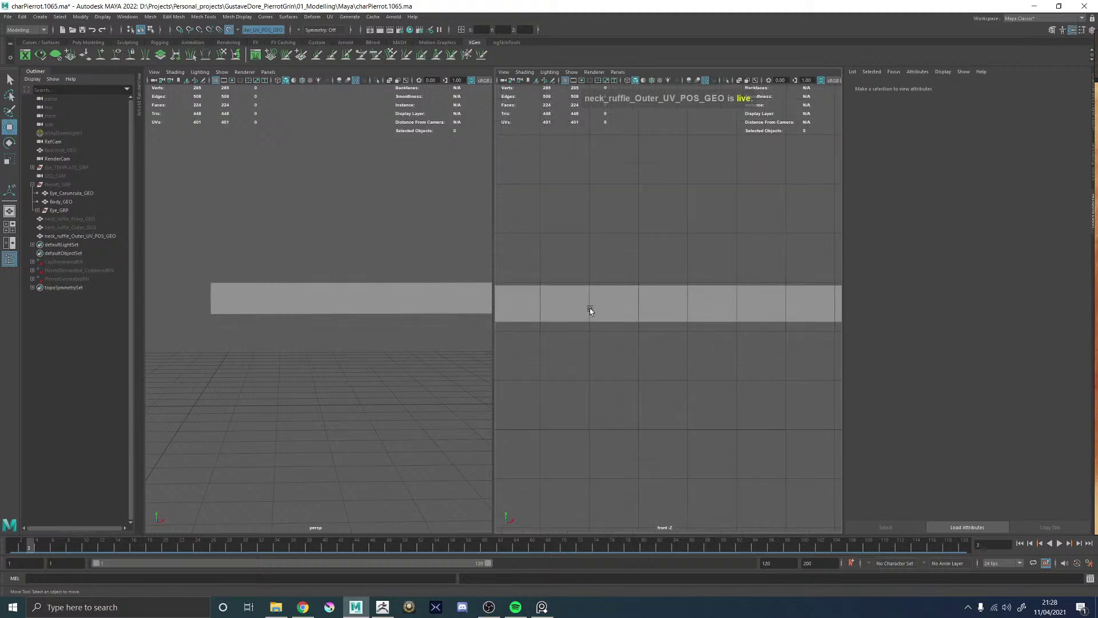
pyautogui.keyDown('alt'); pyautogui.moveTo(590, 309); pyautogui.dragTo(616, 307, button='middle'); pyautogui.keyUp('alt')
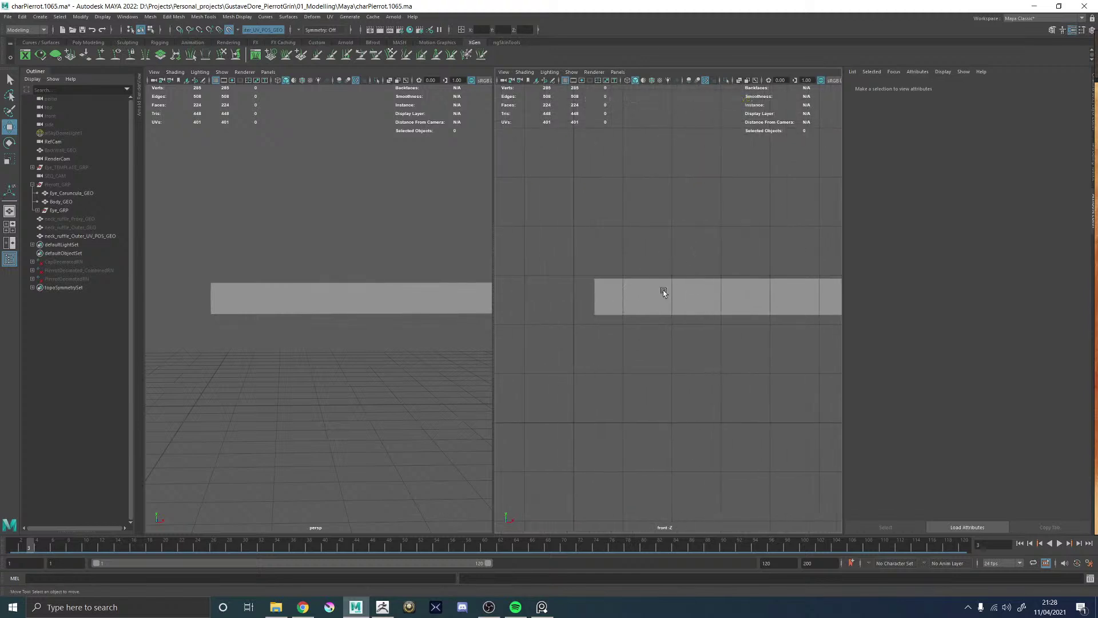
pyautogui.keyDown('alt'); pyautogui.moveTo(583, 302); pyautogui.dragTo(659, 272, button='right'); pyautogui.keyUp('alt')
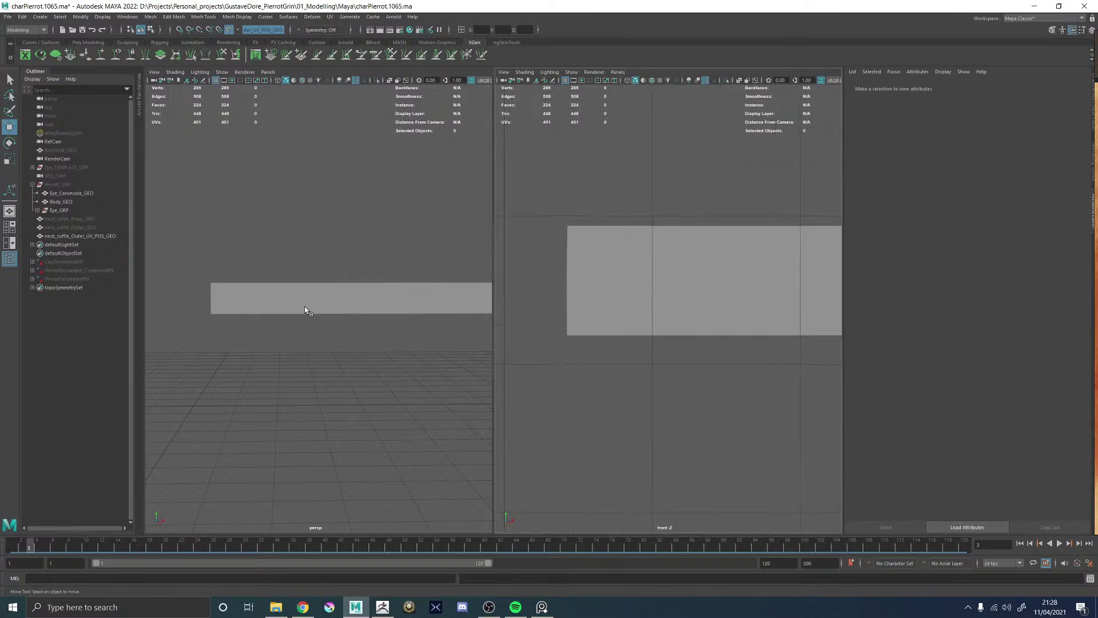
pyautogui.press('space')
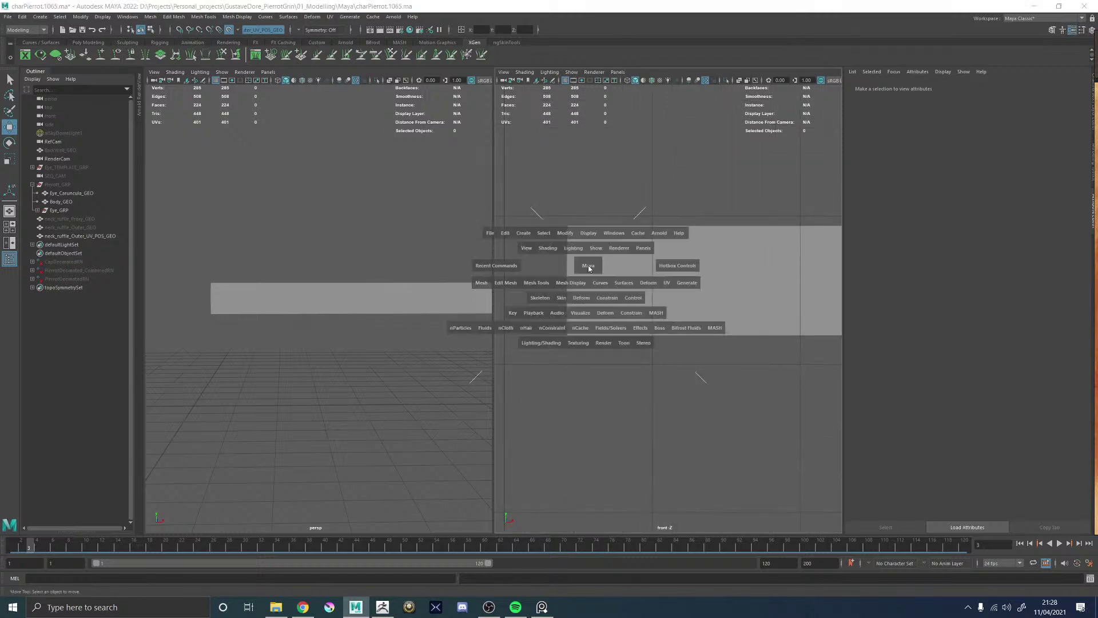
pyautogui.keyDown('alt'); pyautogui.moveTo(569, 265); pyautogui.dragTo(385, 214, button='right'); pyautogui.keyUp('alt')
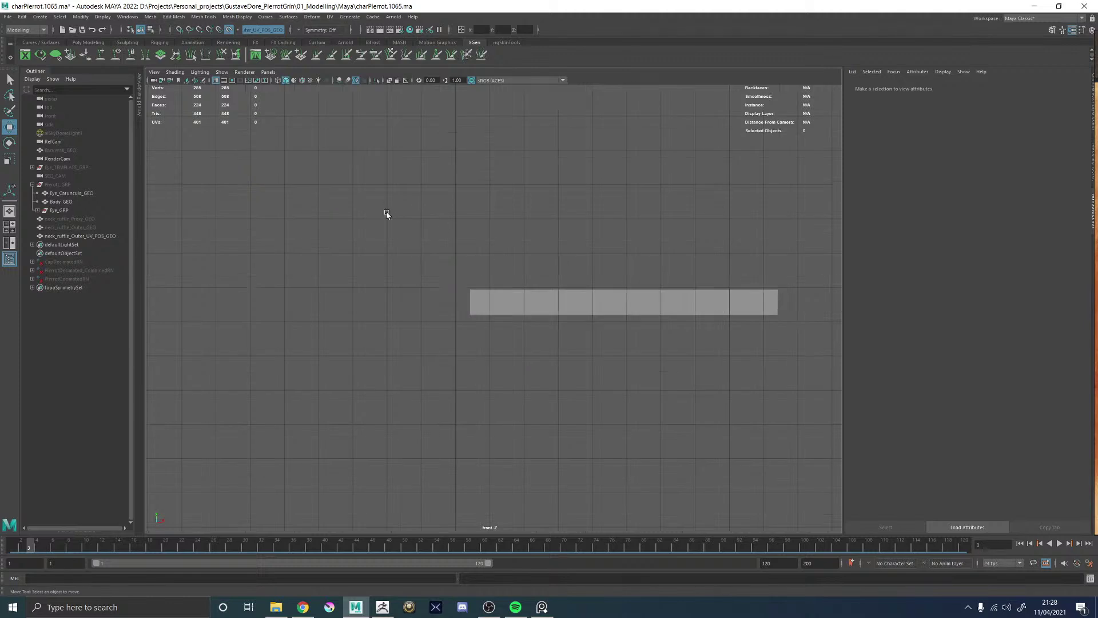
# - Start the CV Curve Tool and turn on wireframe on shaded for the live strip
pyautogui.click(40, 17)
pyautogui.moveTo(63, 65)
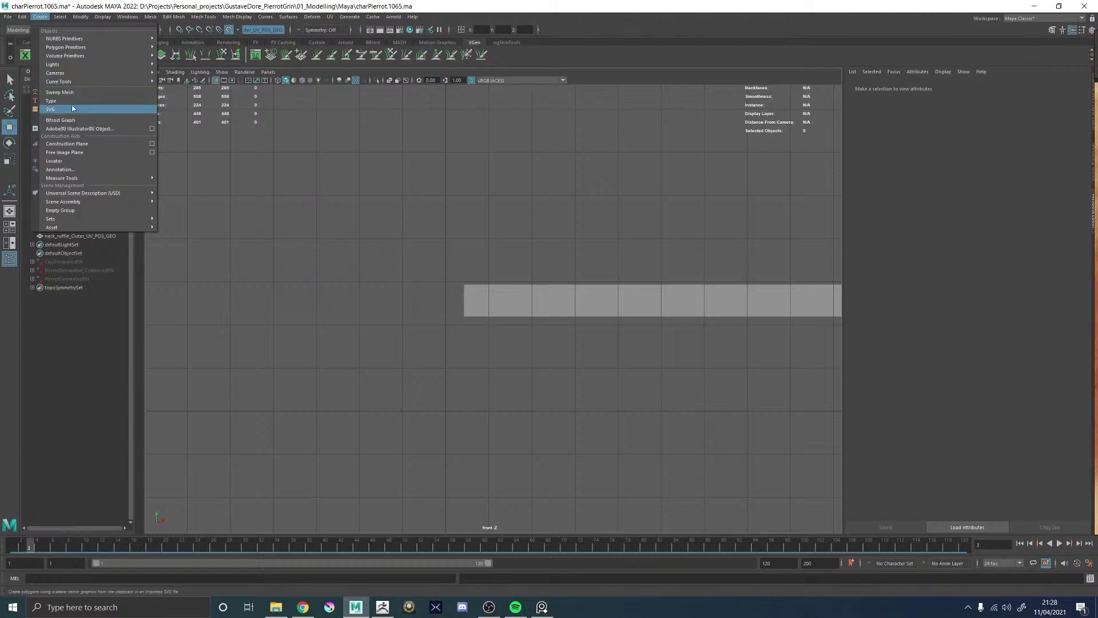
pyautogui.click(41, 17)
pyautogui.click(42, 18)
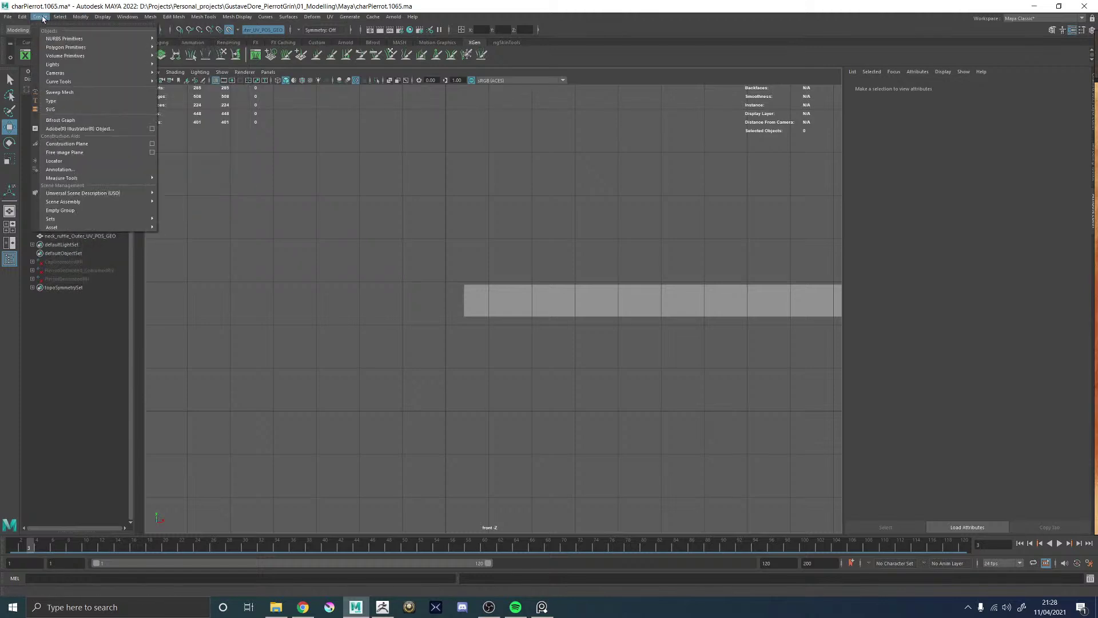
pyautogui.moveTo(58, 18)
pyautogui.moveTo(97, 81)
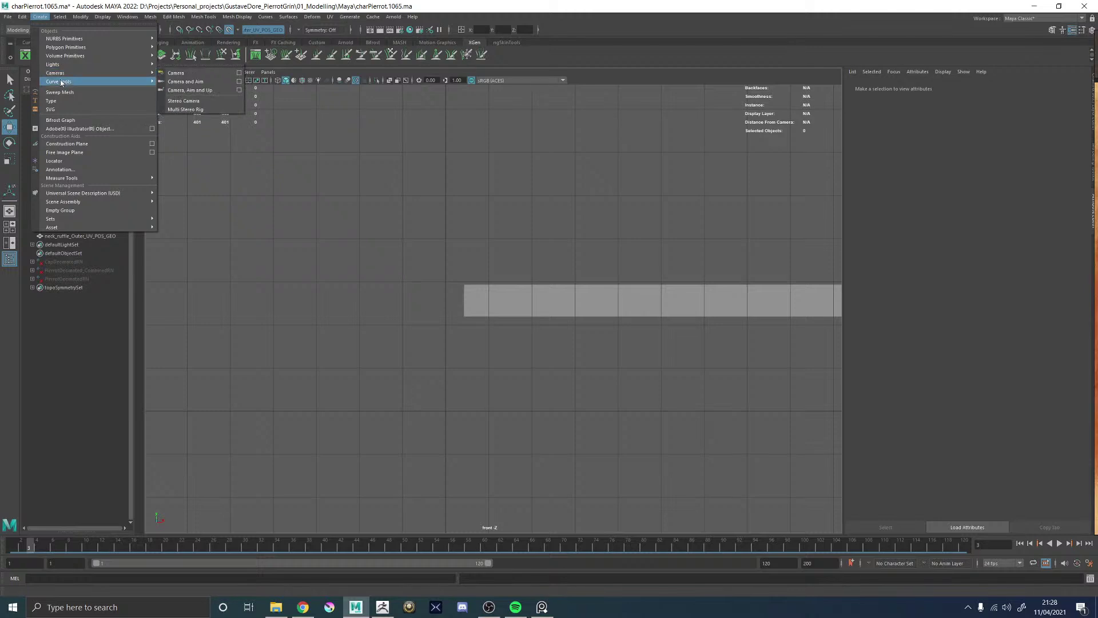
pyautogui.click(189, 81)
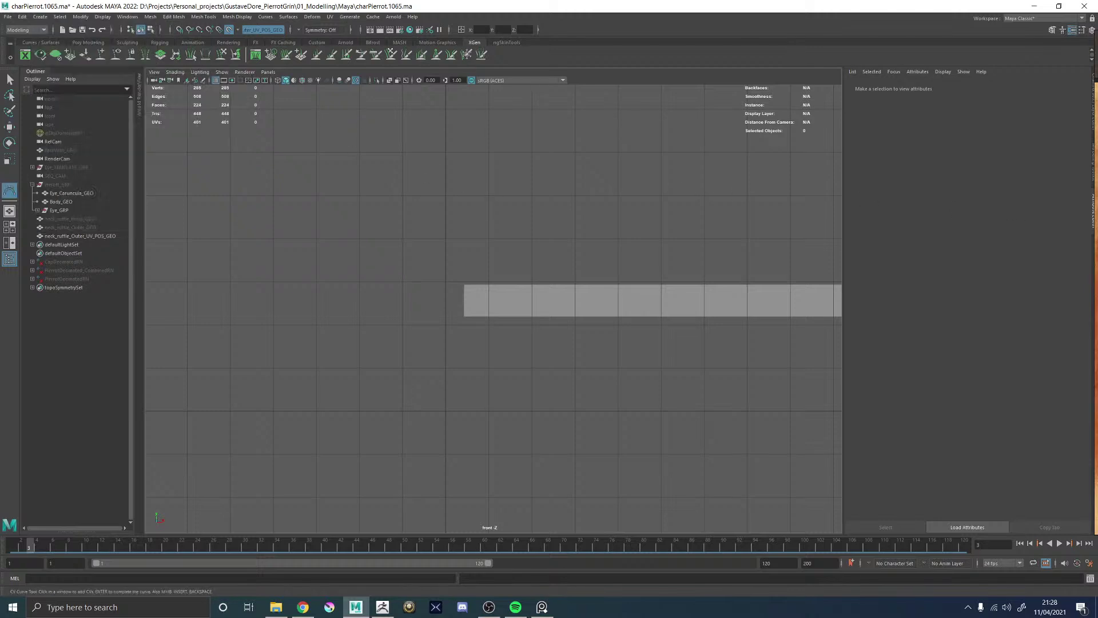
pyautogui.keyDown('alt'); pyautogui.moveTo(372, 328); pyautogui.dragTo(466, 309, button='middle'); pyautogui.keyUp('alt')
pyautogui.scroll(4, 331, 368)
pyautogui.scroll(2, 493, 317)
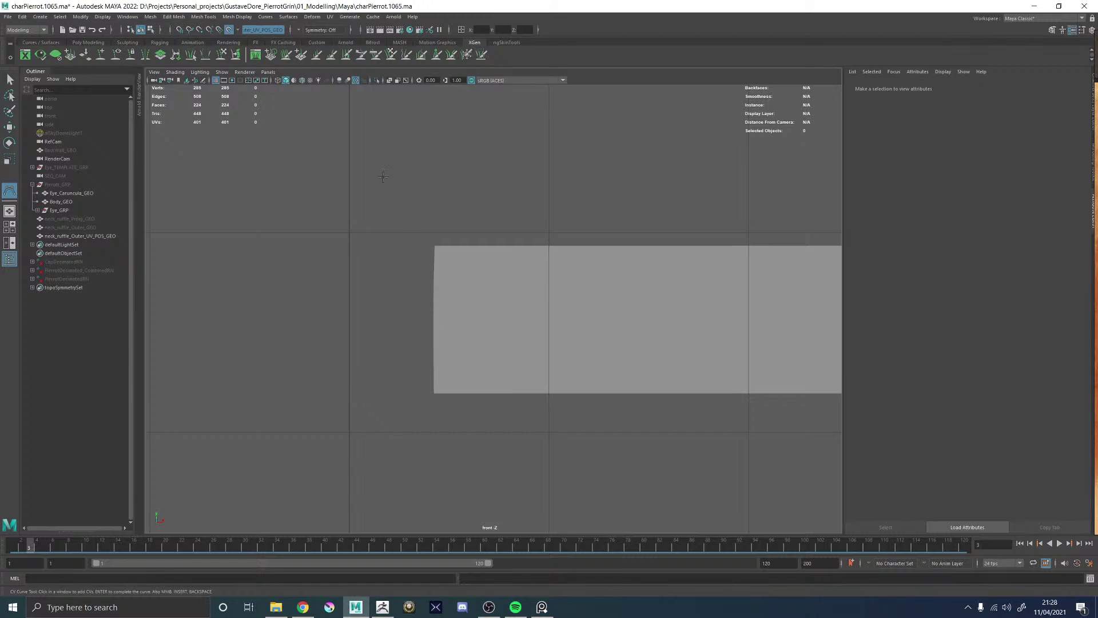
pyautogui.click(302, 80)
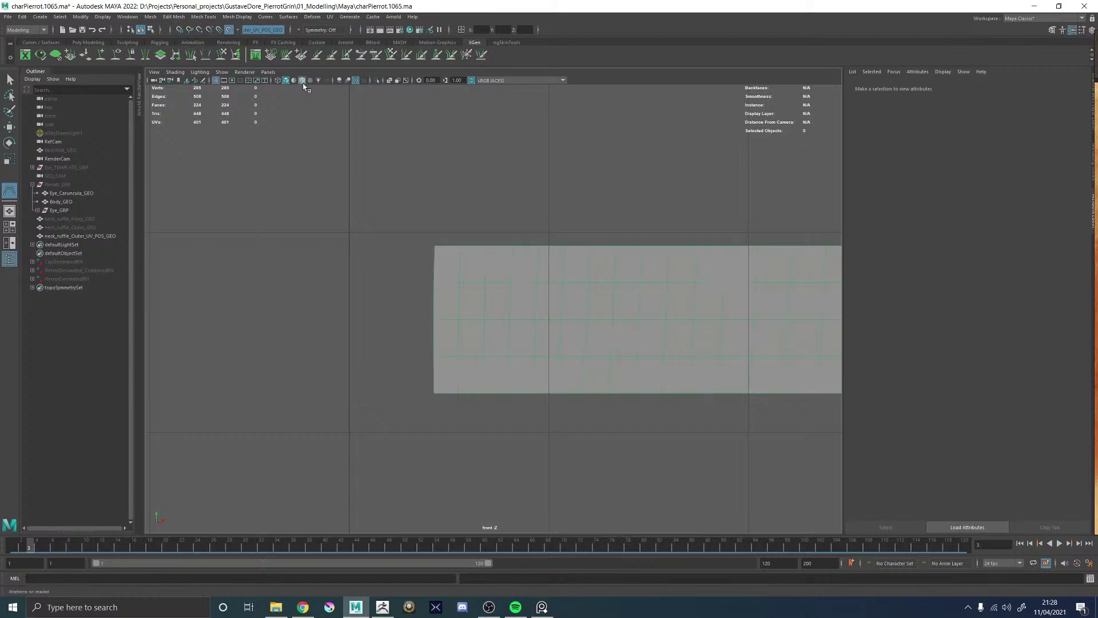
# - Start the CV curve at mid-height of the live strip's left edge and lay one full wave with an upper crest and a lower trough
pyautogui.click(435, 319)
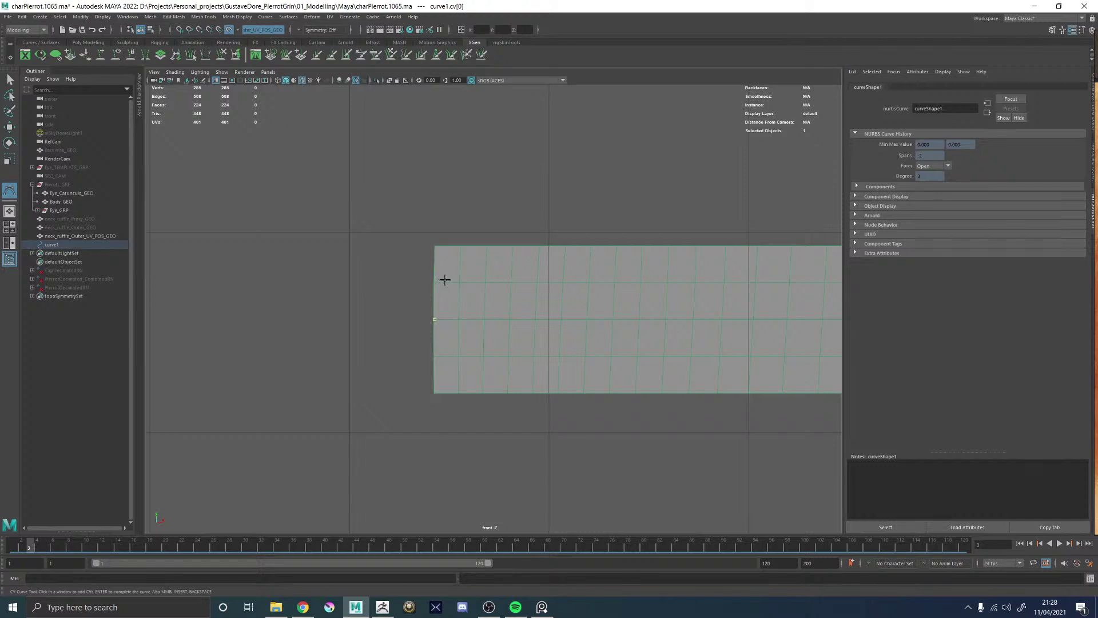
pyautogui.click(438, 279)
pyautogui.click(460, 259)
pyautogui.click(473, 282)
pyautogui.click(474, 319)
pyautogui.click(473, 355)
pyautogui.click(483, 377)
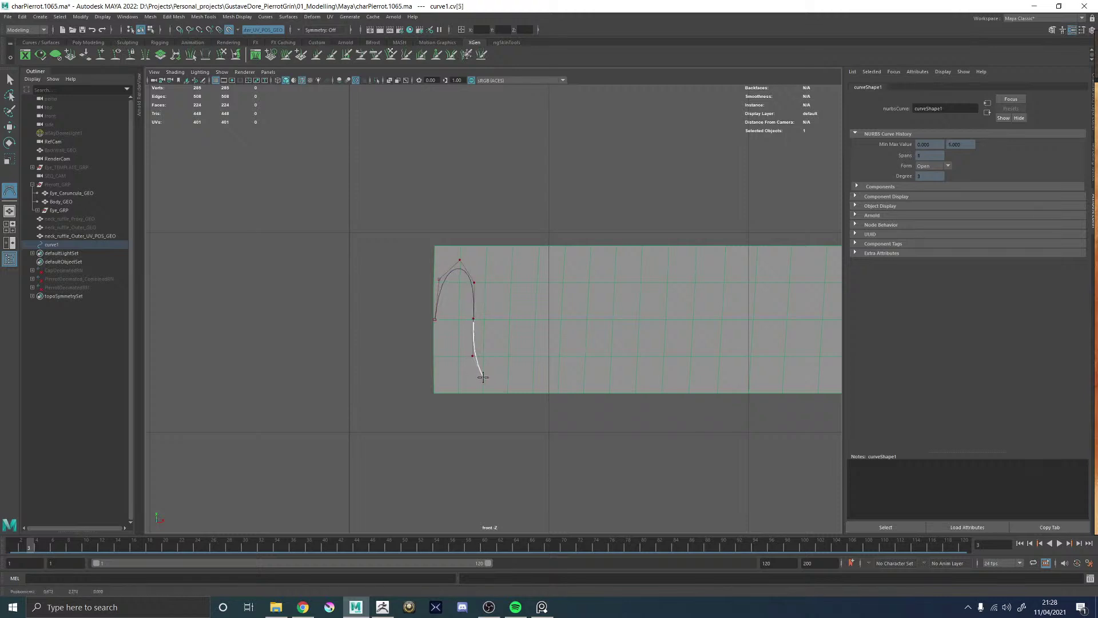
pyautogui.click(498, 356)
pyautogui.click(495, 319)
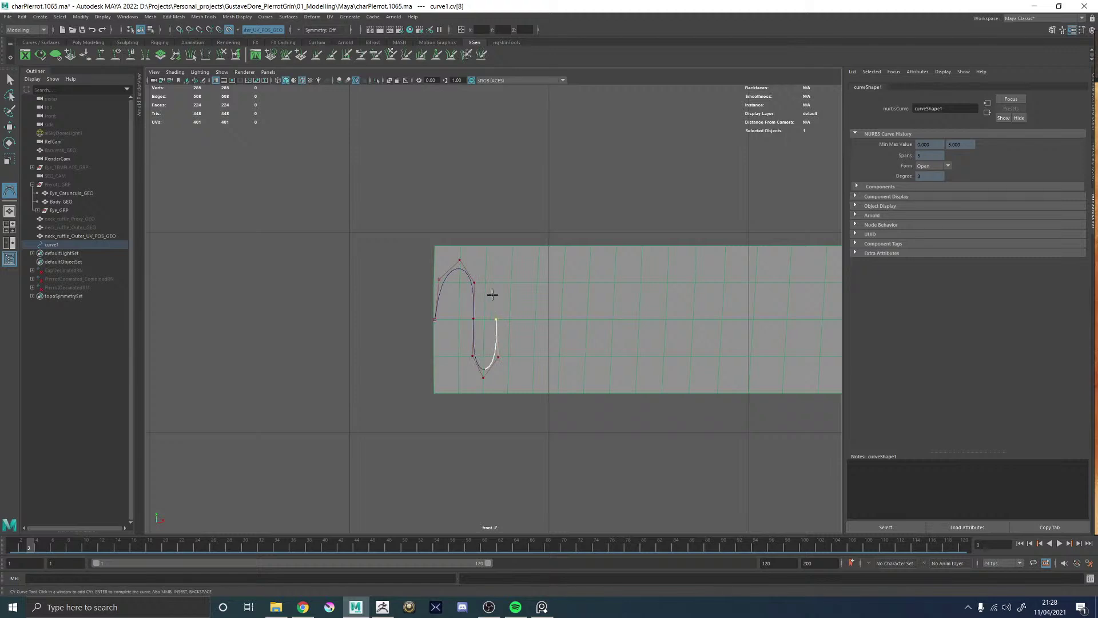
# - Extend the curve with four more full waves, placing CVs on the strip's horizontal grid rows and spacing each wave about two columns wide
pyautogui.click(497, 283)
pyautogui.click(511, 263)
pyautogui.click(526, 284)
pyautogui.click(522, 319)
pyautogui.click(520, 357)
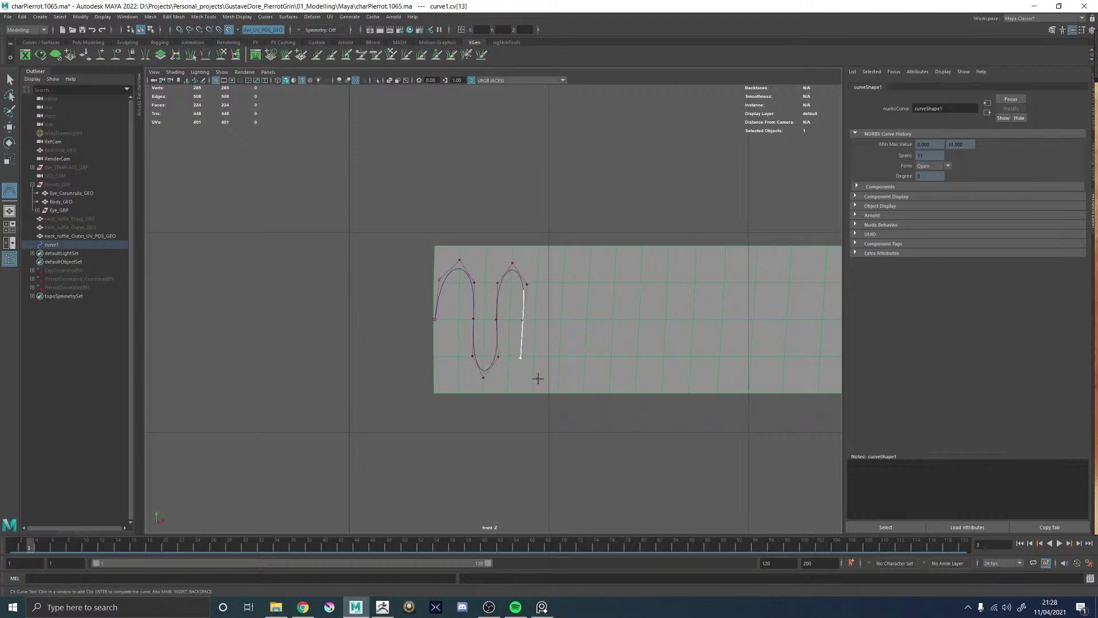
pyautogui.click(533, 374)
pyautogui.click(549, 357)
pyautogui.click(549, 314)
pyautogui.click(550, 283)
pyautogui.click(564, 262)
pyautogui.click(576, 285)
pyautogui.click(574, 323)
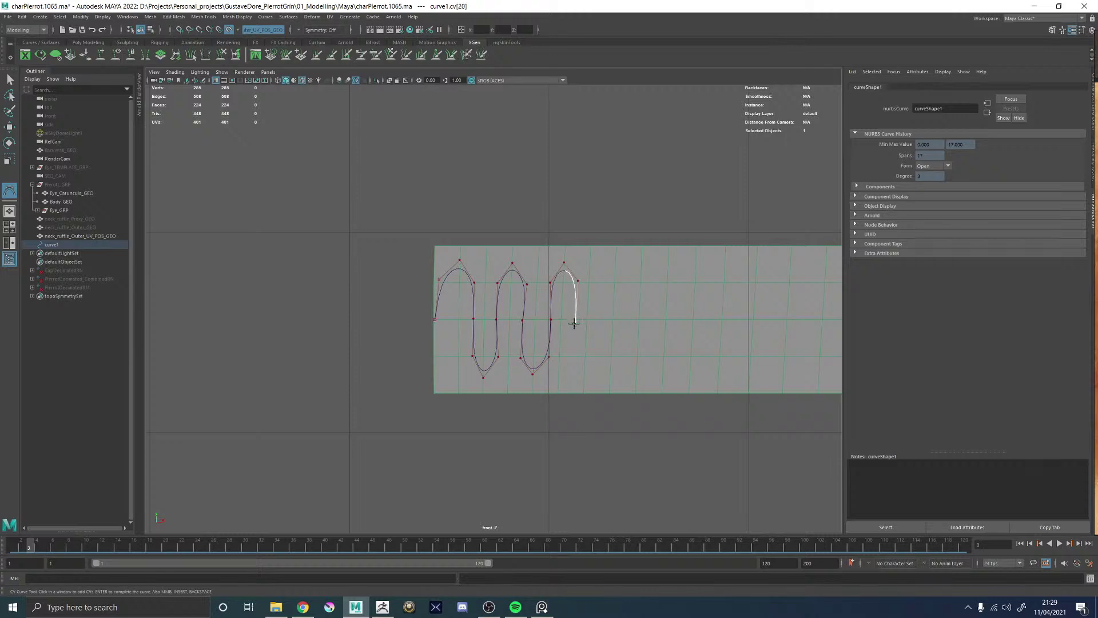
pyautogui.click(573, 354)
pyautogui.click(583, 376)
pyautogui.click(600, 357)
pyautogui.click(599, 319)
pyautogui.click(600, 283)
pyautogui.click(615, 263)
pyautogui.click(626, 282)
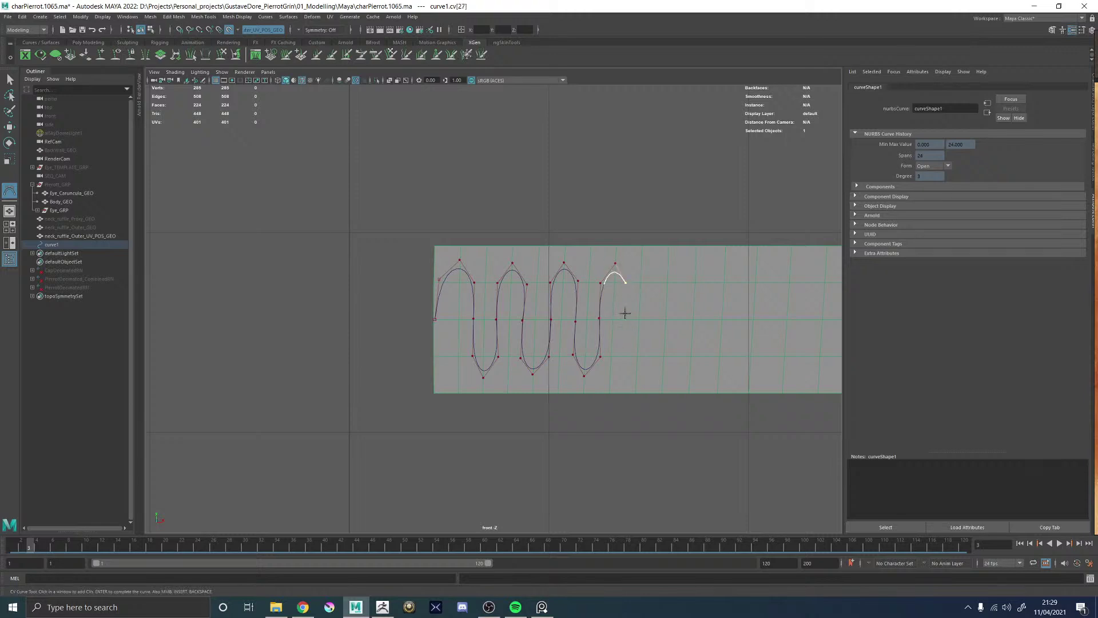
pyautogui.click(626, 320)
pyautogui.click(624, 357)
pyautogui.click(636, 372)
pyautogui.click(651, 355)
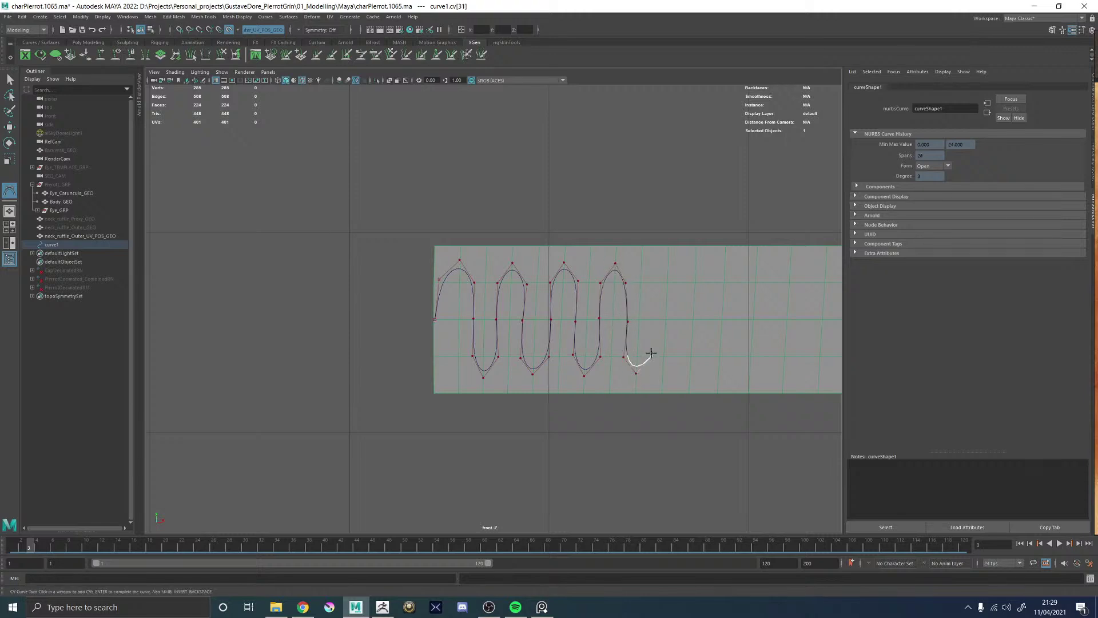
pyautogui.click(653, 322)
pyautogui.click(652, 282)
pyautogui.click(669, 263)
pyautogui.click(680, 282)
pyautogui.click(680, 318)
pyautogui.click(679, 356)
pyautogui.click(689, 375)
pyautogui.click(704, 356)
pyautogui.click(707, 319)
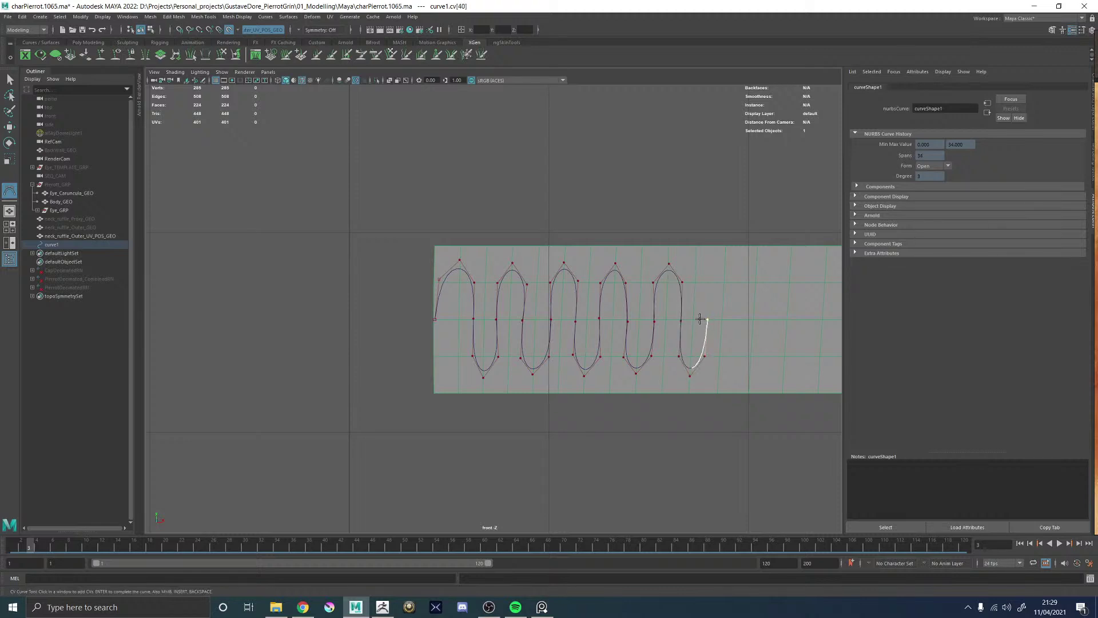
# - Continue the pleat curve along the strip with three further full waves, ending at mid-height after the third trough
pyautogui.keyDown('alt'); pyautogui.moveTo(707, 281); pyautogui.dragTo(497, 277, button='middle'); pyautogui.keyUp('alt')
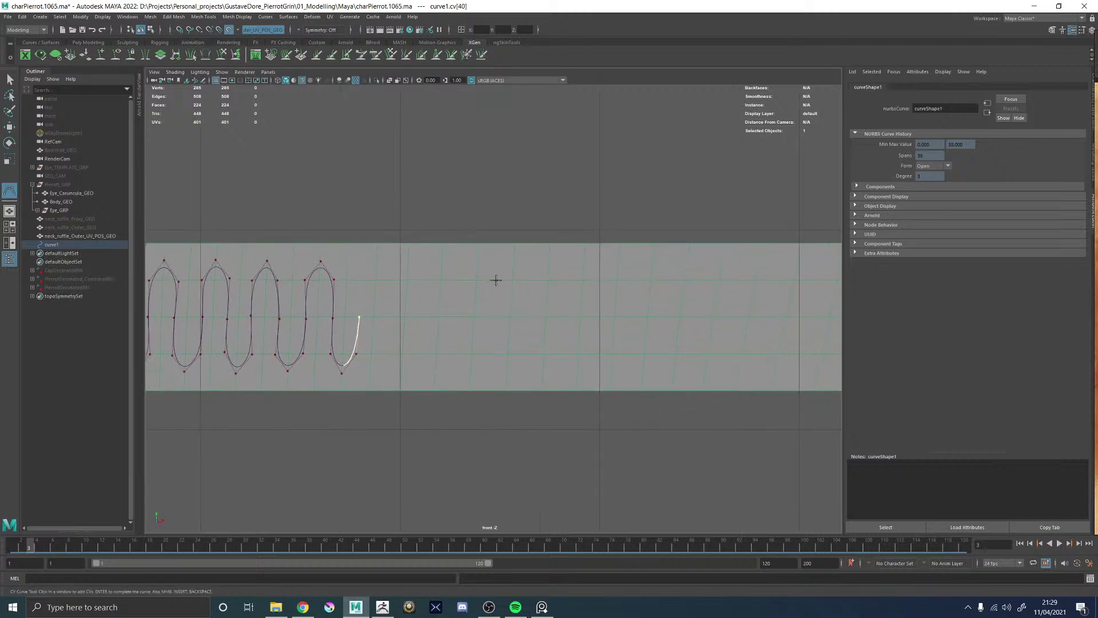
pyautogui.click(360, 279)
pyautogui.click(376, 259)
pyautogui.click(392, 280)
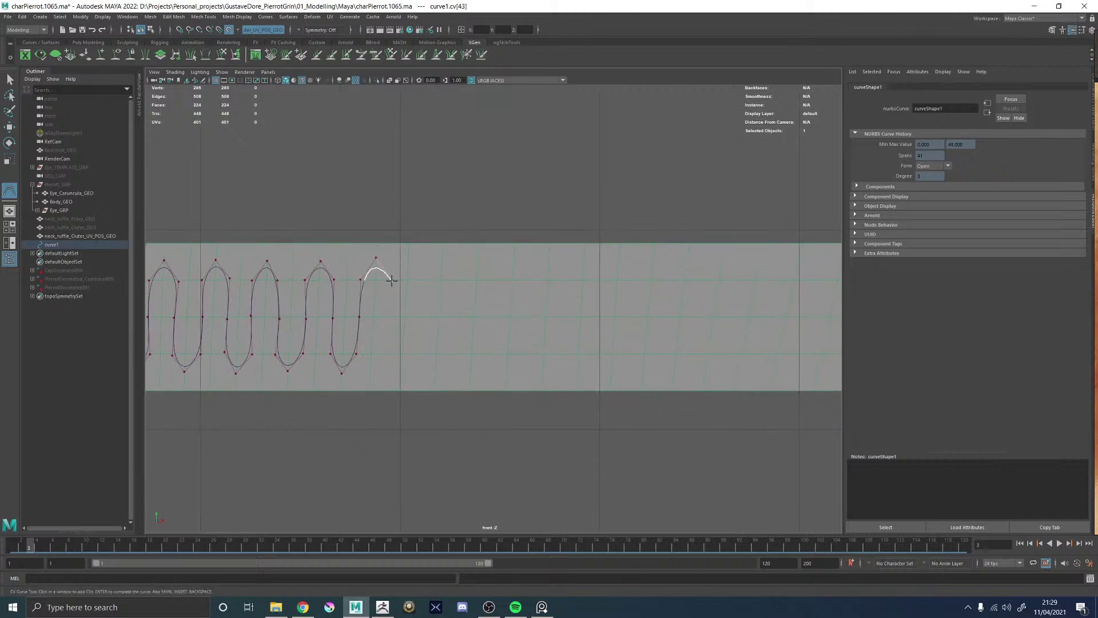
pyautogui.click(390, 320)
pyautogui.click(389, 354)
pyautogui.click(401, 371)
pyautogui.click(422, 352)
pyautogui.click(422, 315)
pyautogui.click(422, 279)
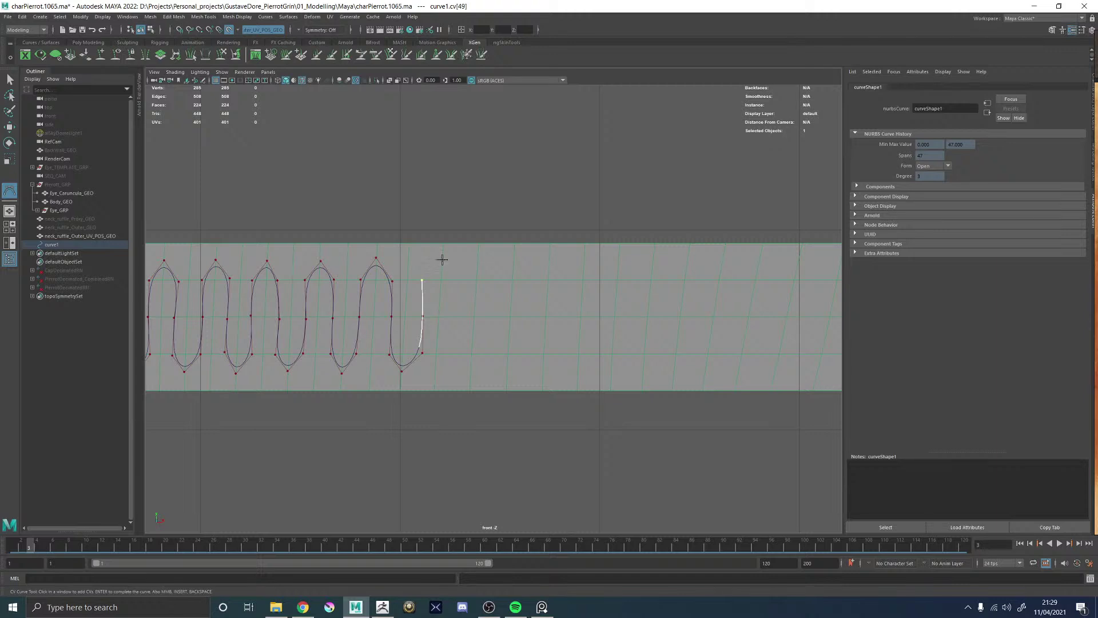
pyautogui.click(442, 261)
pyautogui.click(459, 280)
pyautogui.click(456, 315)
pyautogui.keyDown('alt'); pyautogui.moveTo(455, 340); pyautogui.dragTo(412, 254, button='middle'); pyautogui.keyUp('alt')
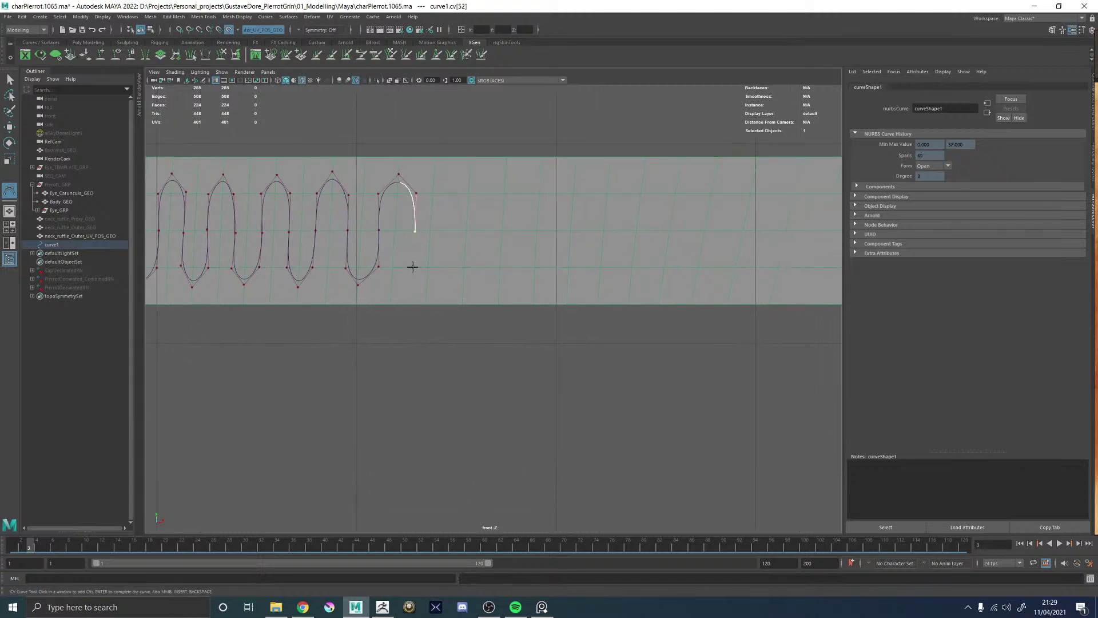
pyautogui.click(412, 266)
pyautogui.click(426, 286)
pyautogui.click(446, 267)
pyautogui.click(450, 229)
pyautogui.click(449, 189)
pyautogui.click(464, 170)
pyautogui.click(470, 168)
pyautogui.click(489, 193)
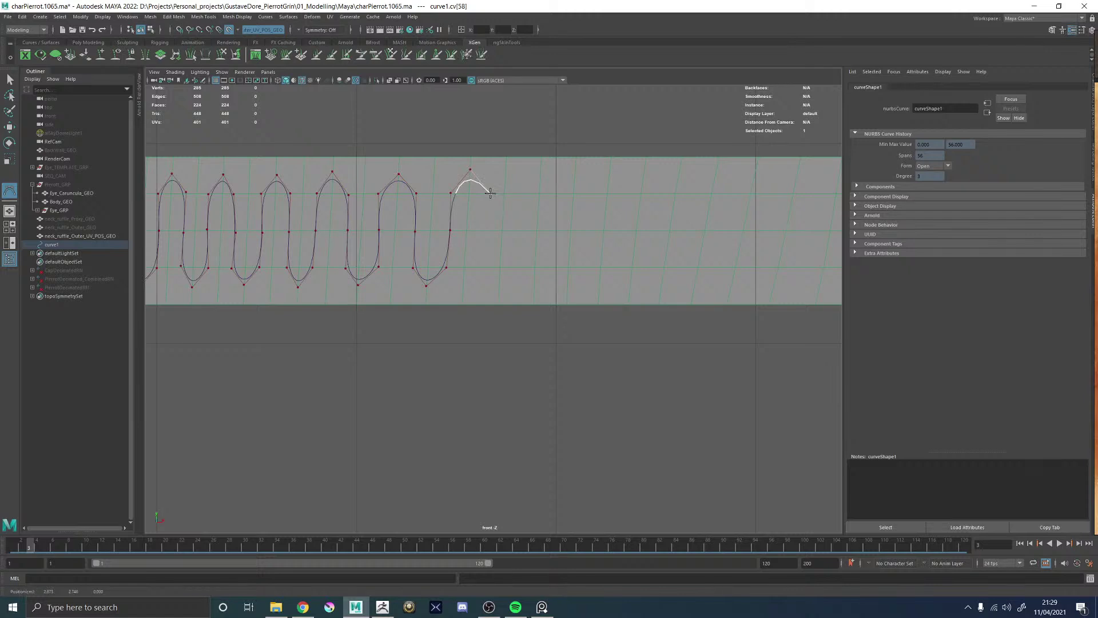
pyautogui.click(485, 231)
pyautogui.click(483, 266)
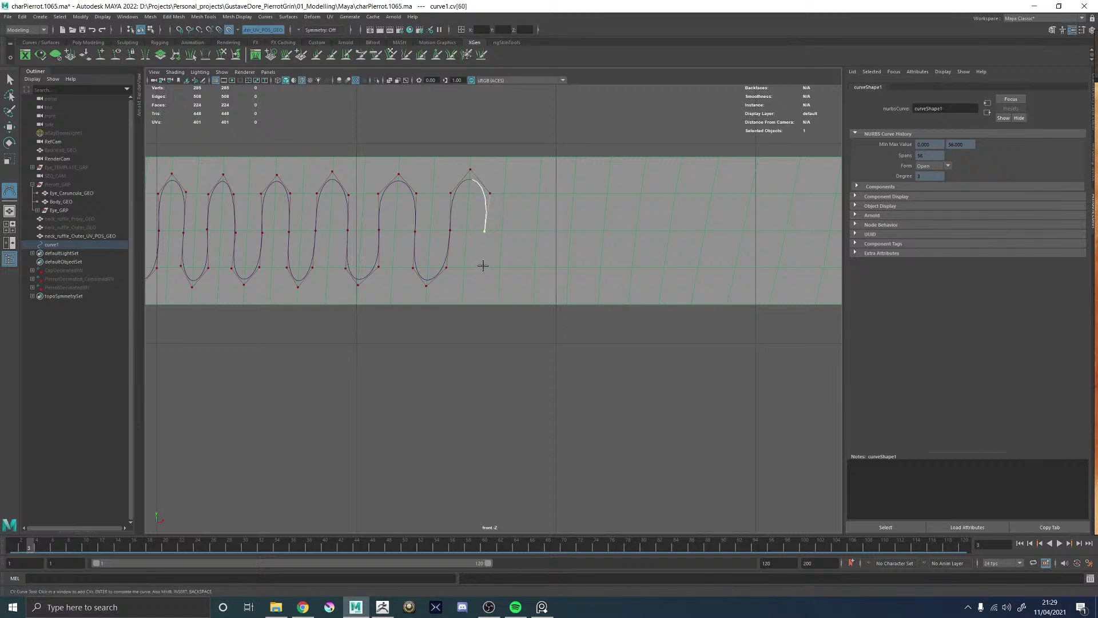
pyautogui.click(497, 288)
pyautogui.click(517, 268)
pyautogui.click(521, 228)
# - Add three slightly wider waves to the curve, tilting their sides to follow the strip's slanted vertical edges
pyautogui.keyDown('alt'); pyautogui.moveTo(521, 229); pyautogui.dragTo(397, 264, button='middle'); pyautogui.keyUp('alt')
pyautogui.click(408, 256)
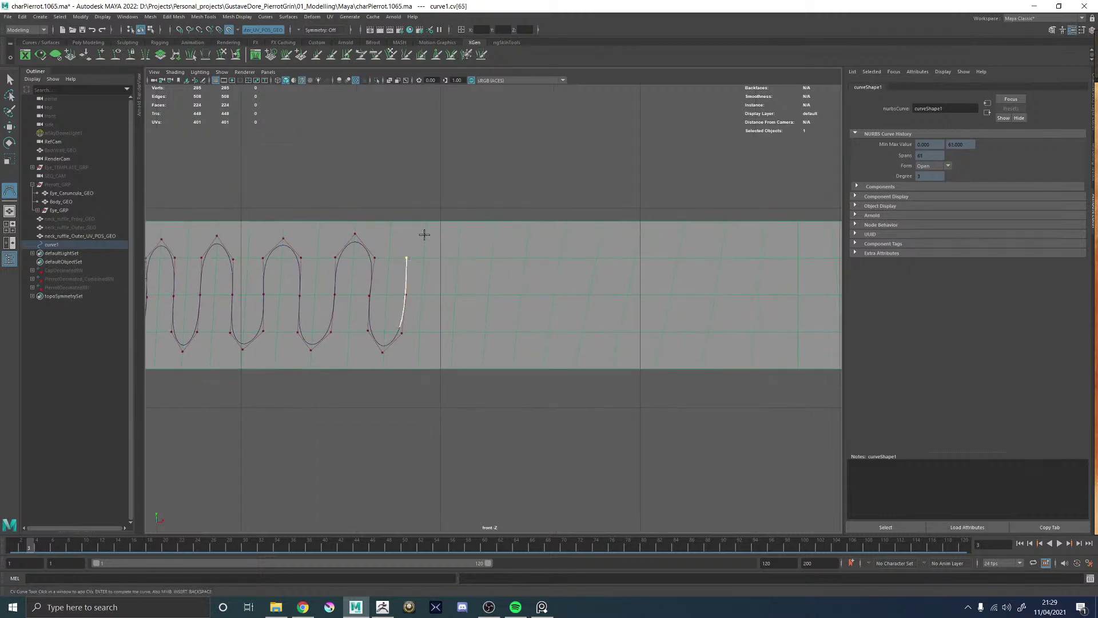
pyautogui.click(425, 235)
pyautogui.click(441, 258)
pyautogui.click(441, 261)
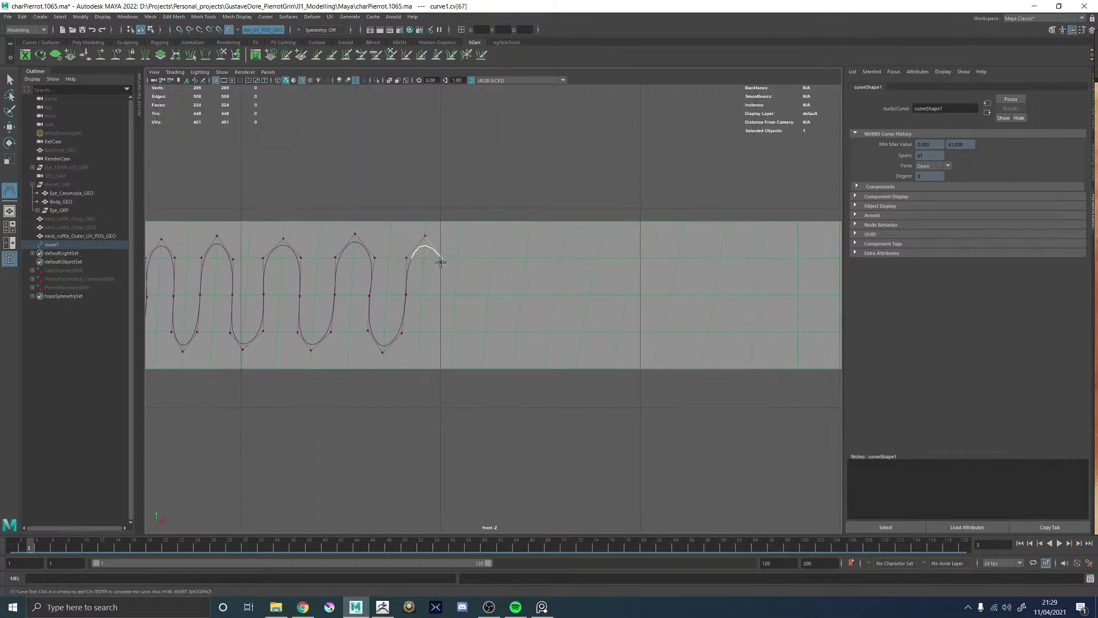
pyautogui.click(441, 295)
pyautogui.click(437, 332)
pyautogui.click(450, 351)
pyautogui.click(468, 330)
pyautogui.click(472, 292)
pyautogui.click(475, 258)
pyautogui.click(494, 236)
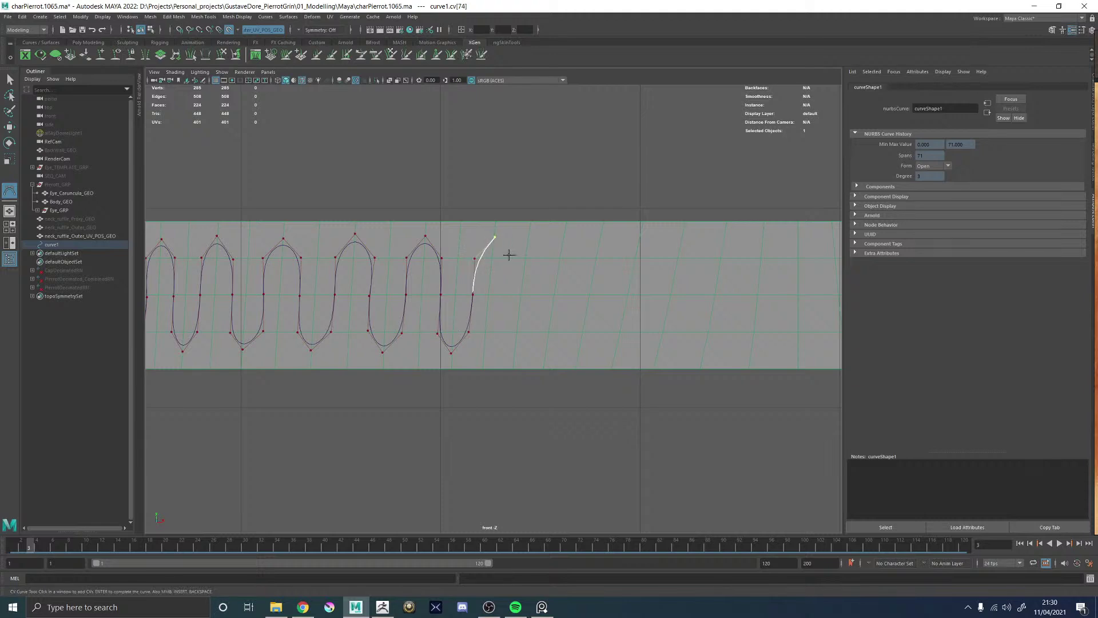
pyautogui.click(508, 258)
pyautogui.click(507, 293)
pyautogui.click(500, 331)
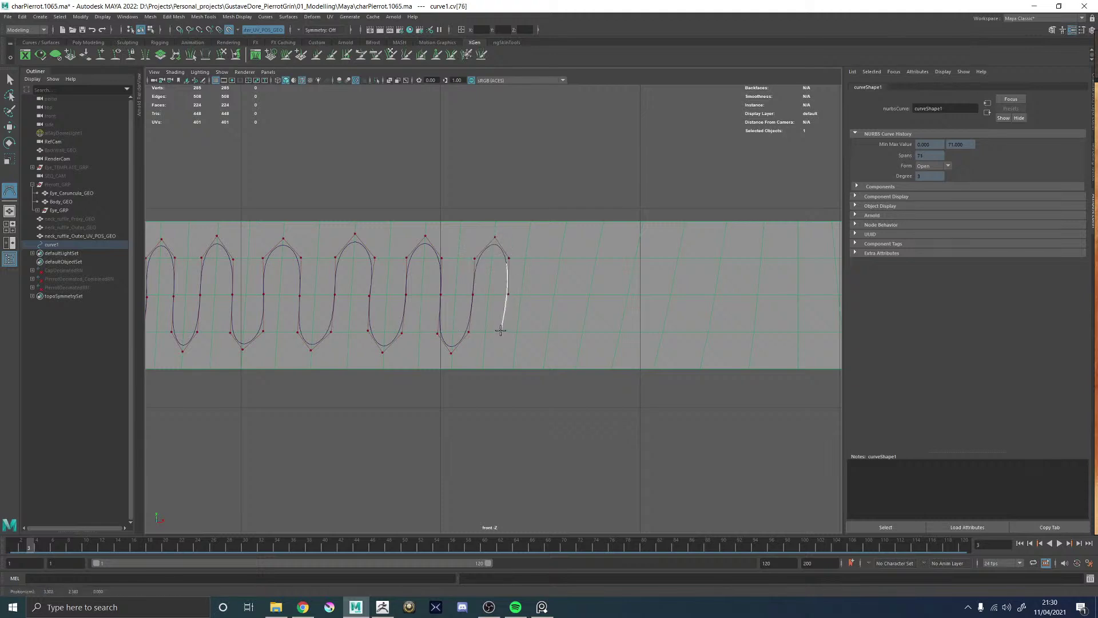
pyautogui.click(514, 349)
pyautogui.click(533, 331)
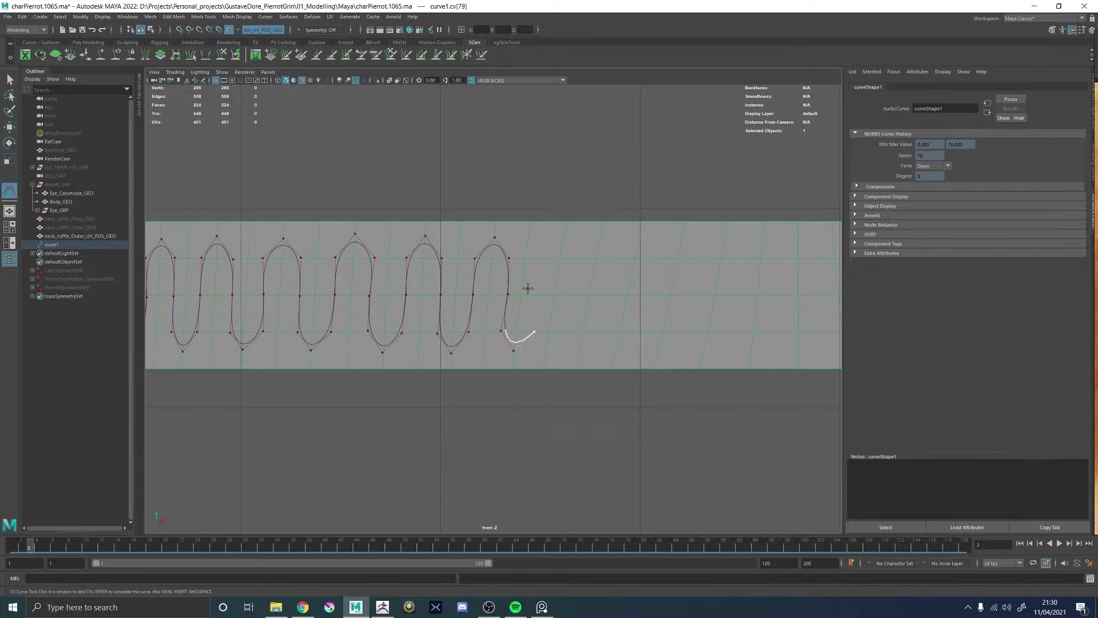
pyautogui.keyDown('alt'); pyautogui.moveTo(519, 287); pyautogui.dragTo(432, 308, button='middle'); pyautogui.keyUp('alt')
pyautogui.click(453, 313)
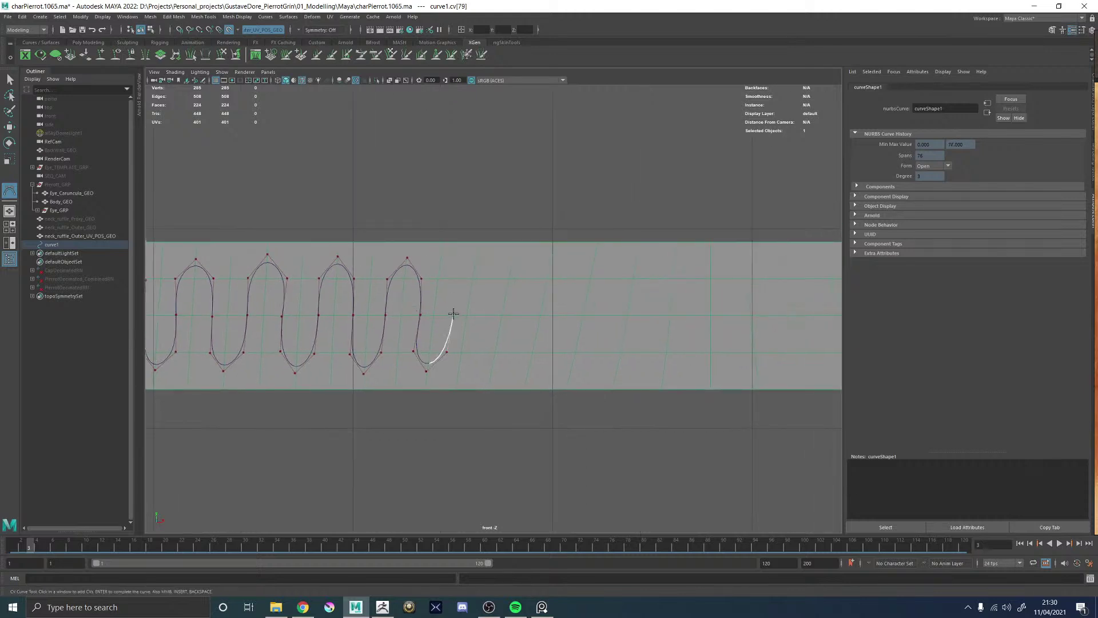
pyautogui.click(456, 280)
pyautogui.click(476, 257)
pyautogui.click(490, 278)
pyautogui.click(485, 315)
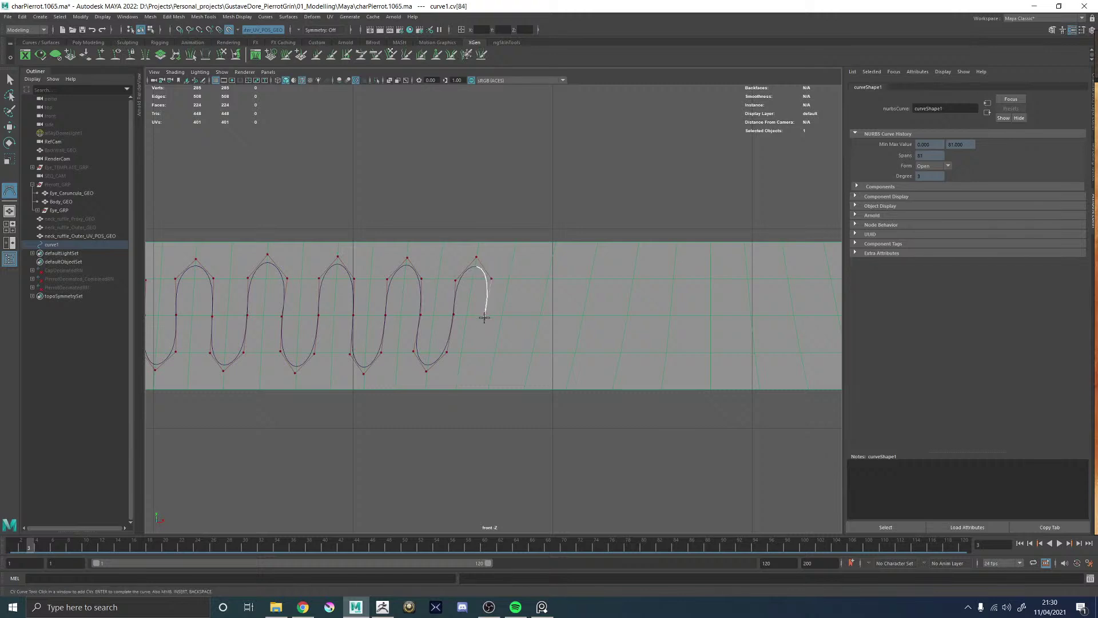
pyautogui.click(478, 351)
pyautogui.click(490, 372)
pyautogui.click(516, 350)
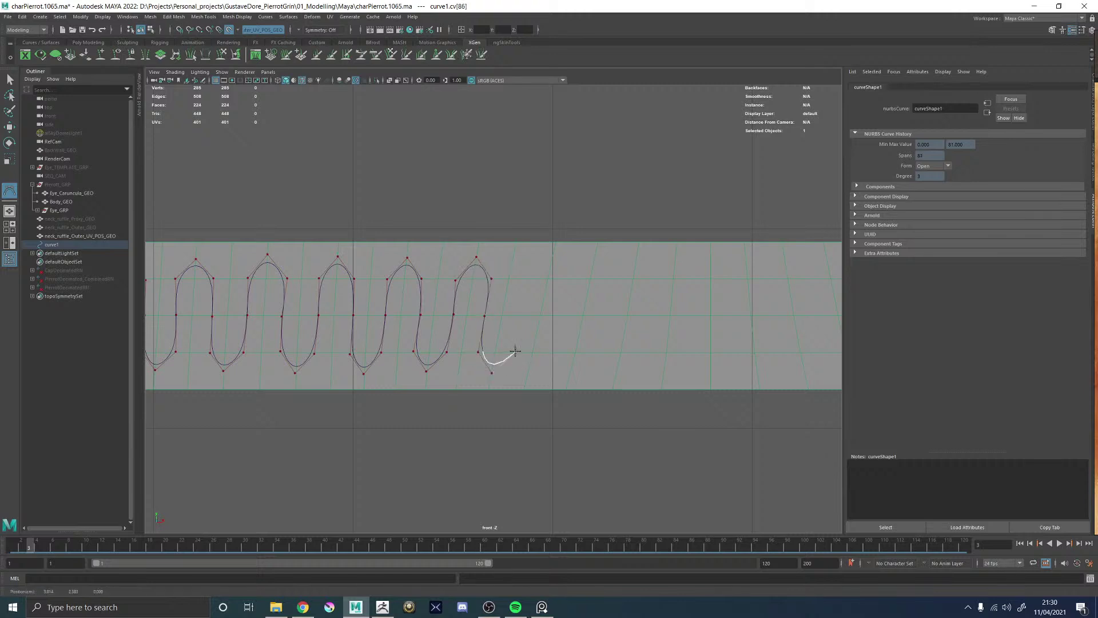
pyautogui.click(522, 316)
# - Carry the curve toward the strip's middle with a crest, a trough and another crest, stopping at mid-height
pyautogui.click(527, 275)
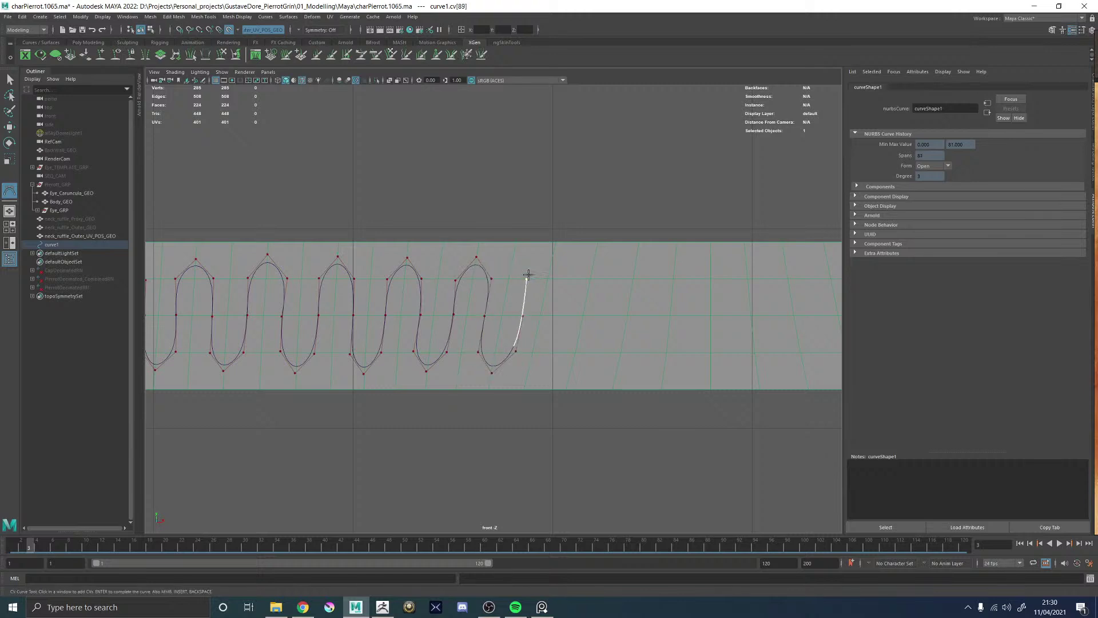
pyautogui.click(552, 257)
pyautogui.click(568, 277)
pyautogui.click(564, 314)
pyautogui.keyDown('alt'); pyautogui.moveTo(564, 315); pyautogui.dragTo(408, 263, button='middle'); pyautogui.keyUp('alt')
pyautogui.click(400, 298)
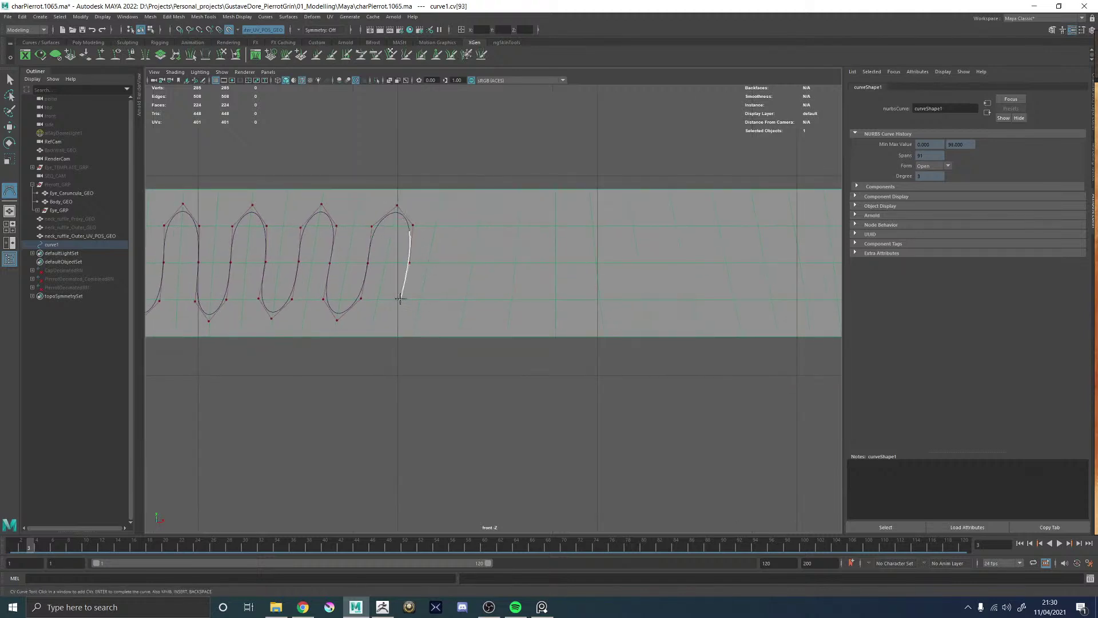
pyautogui.click(412, 319)
pyautogui.click(445, 298)
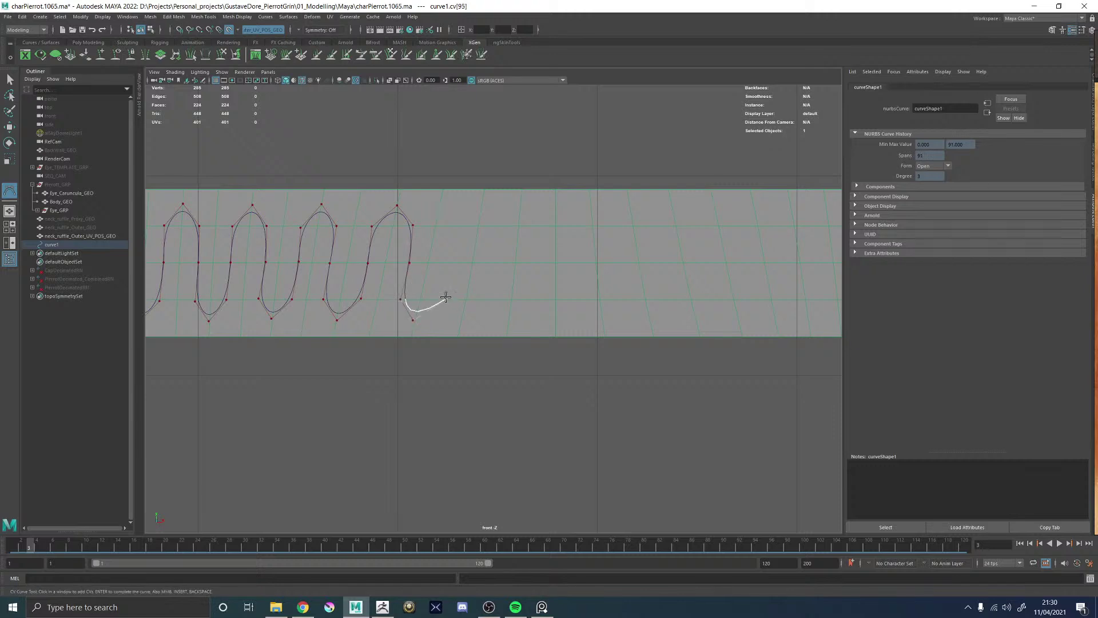
pyautogui.click(454, 262)
pyautogui.click(456, 224)
pyautogui.click(481, 206)
pyautogui.click(498, 223)
pyautogui.click(496, 258)
# - Draw the curve across the strip's middle with three troughs and two crests between them, matching the changing slant of the edges
pyautogui.keyDown('alt'); pyautogui.moveTo(519, 258); pyautogui.dragTo(167, 232, button='right'); pyautogui.keyUp('alt')
pyautogui.keyDown('alt'); pyautogui.moveTo(503, 309); pyautogui.dragTo(745, 382, button='right'); pyautogui.keyUp('alt')
pyautogui.keyDown('alt'); pyautogui.moveTo(485, 307); pyautogui.dragTo(458, 313, button='middle'); pyautogui.keyUp('alt')
pyautogui.scroll(4, 457, 314)
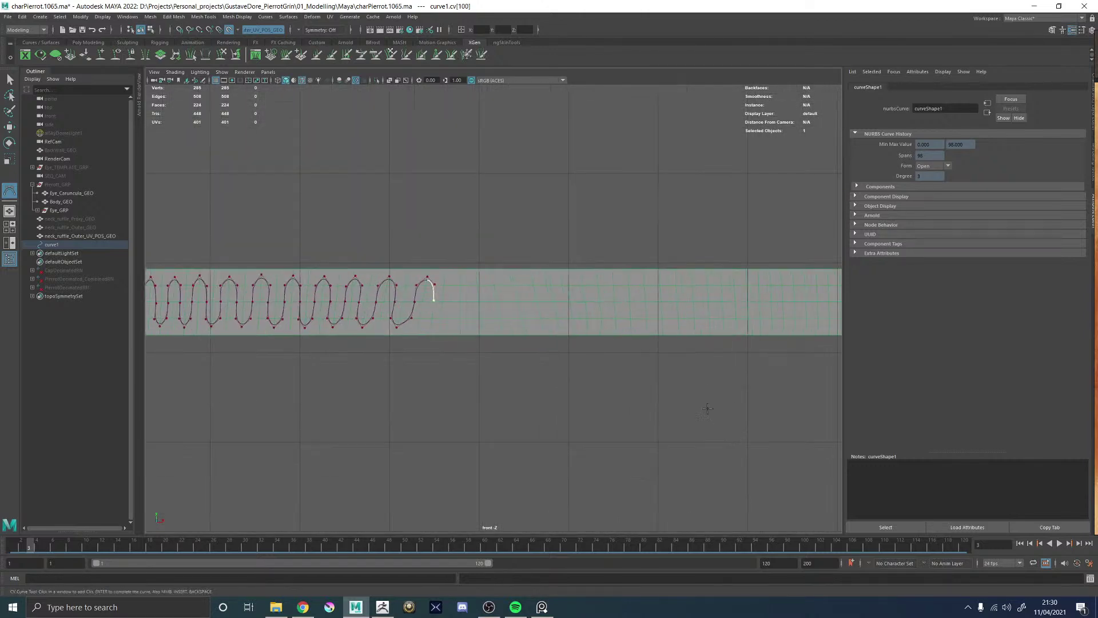
pyautogui.scroll(2, 493, 321)
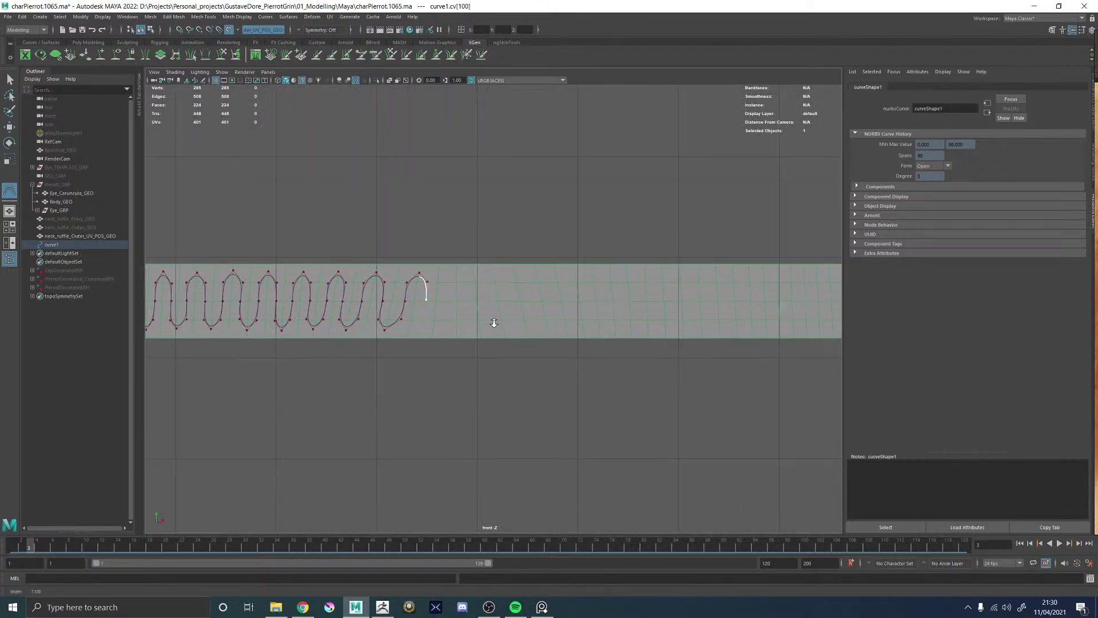
pyautogui.click(399, 323)
pyautogui.click(411, 331)
pyautogui.click(430, 324)
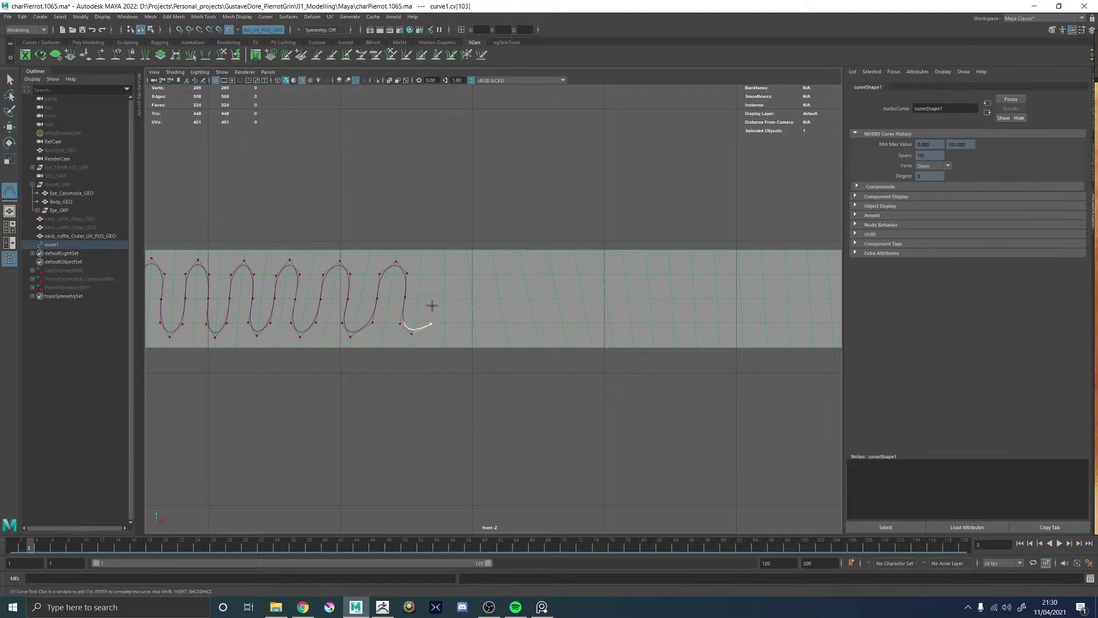
pyautogui.click(432, 298)
pyautogui.click(433, 275)
pyautogui.click(444, 261)
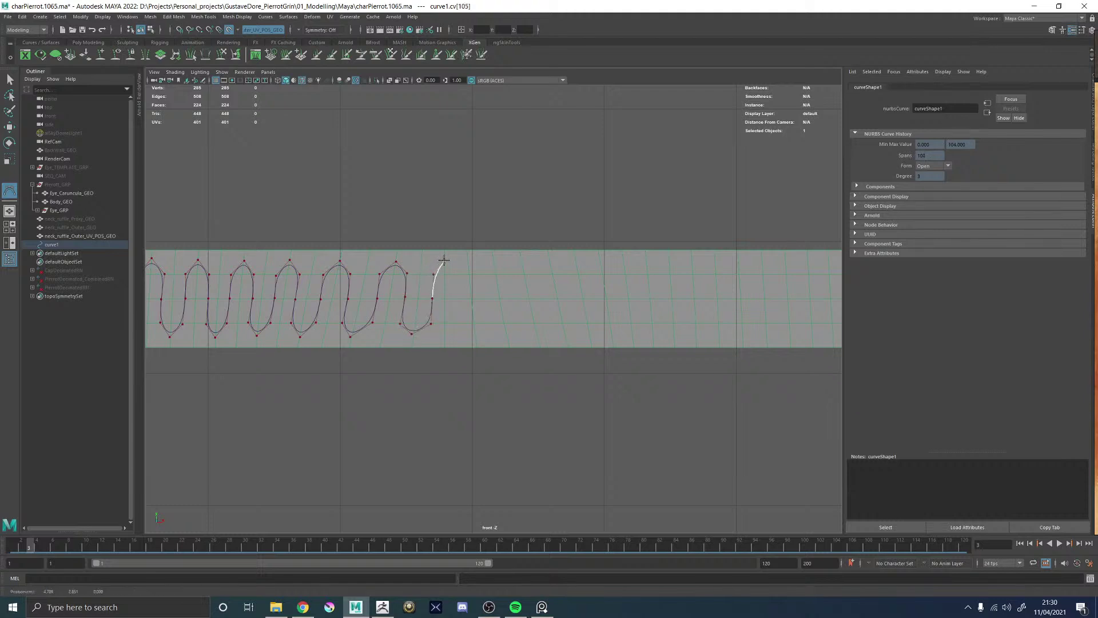
pyautogui.click(455, 274)
pyautogui.click(459, 299)
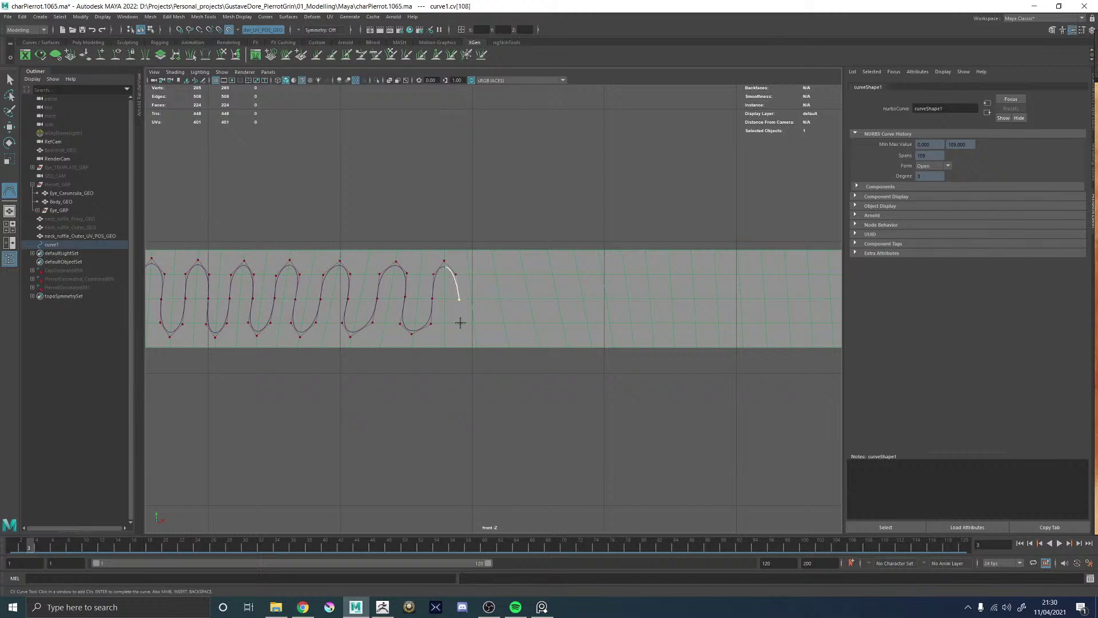
pyautogui.click(460, 324)
pyautogui.click(473, 335)
pyautogui.click(486, 299)
pyautogui.click(487, 274)
pyautogui.click(496, 263)
pyautogui.click(510, 273)
pyautogui.click(510, 297)
pyautogui.click(520, 323)
pyautogui.click(539, 339)
pyautogui.click(544, 324)
pyautogui.click(543, 295)
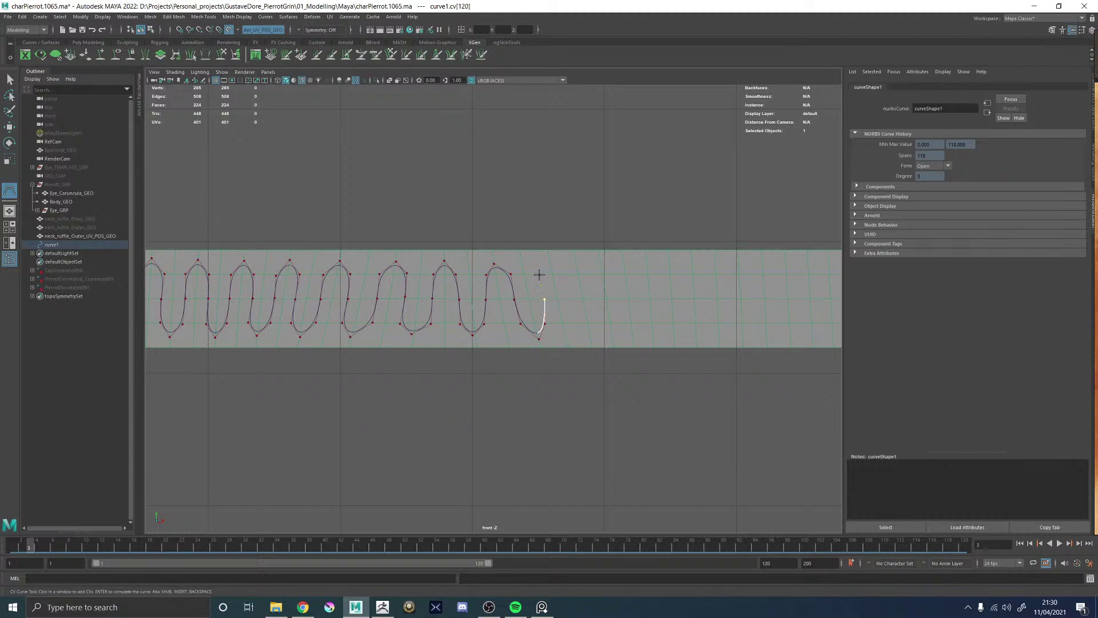
# - Continue the pleat curve past the strip's middle with a crest and a trough, ending at the peak of the following crest
pyautogui.click(540, 275)
pyautogui.click(550, 260)
pyautogui.click(565, 274)
pyautogui.click(570, 298)
pyautogui.click(574, 323)
pyautogui.click(589, 336)
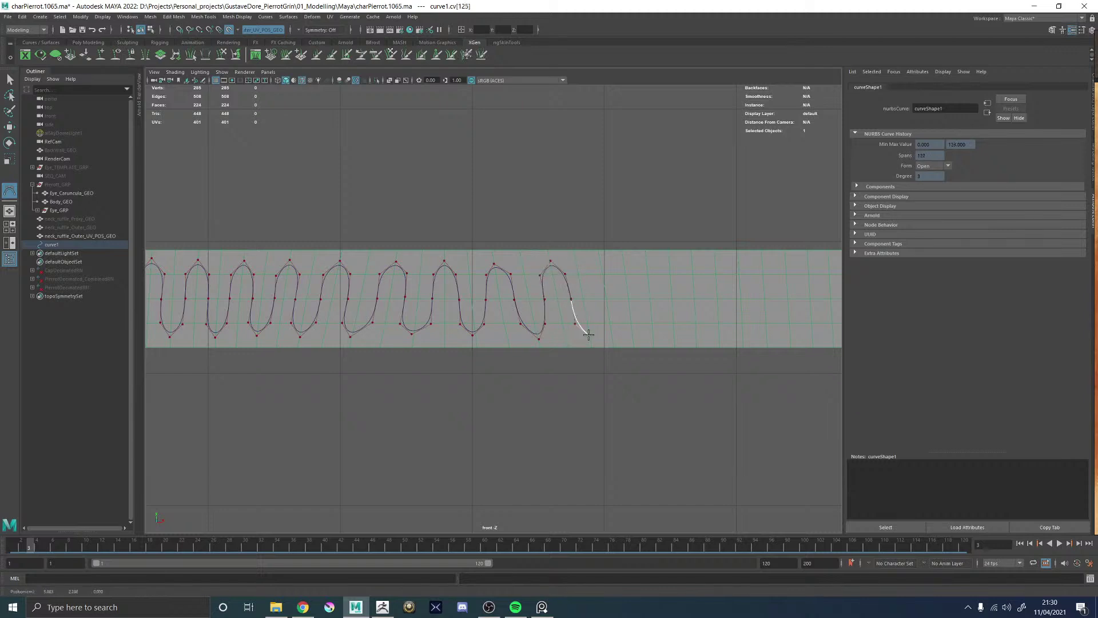
pyautogui.click(596, 323)
pyautogui.click(596, 288)
pyautogui.click(591, 272)
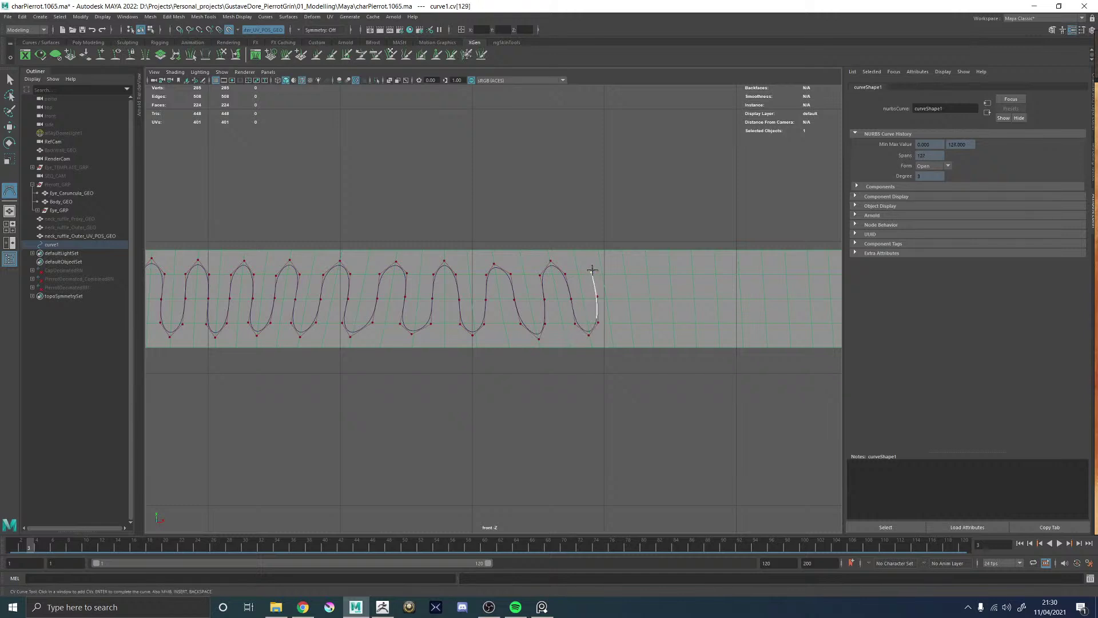
pyautogui.click(598, 260)
# - Extend the curve over the strip's second half with two narrower trough-and-crest waves, keeping their sides in line with the slanted edges
pyautogui.keyDown('alt'); pyautogui.moveTo(641, 290); pyautogui.dragTo(396, 304, button='middle'); pyautogui.keyUp('alt')
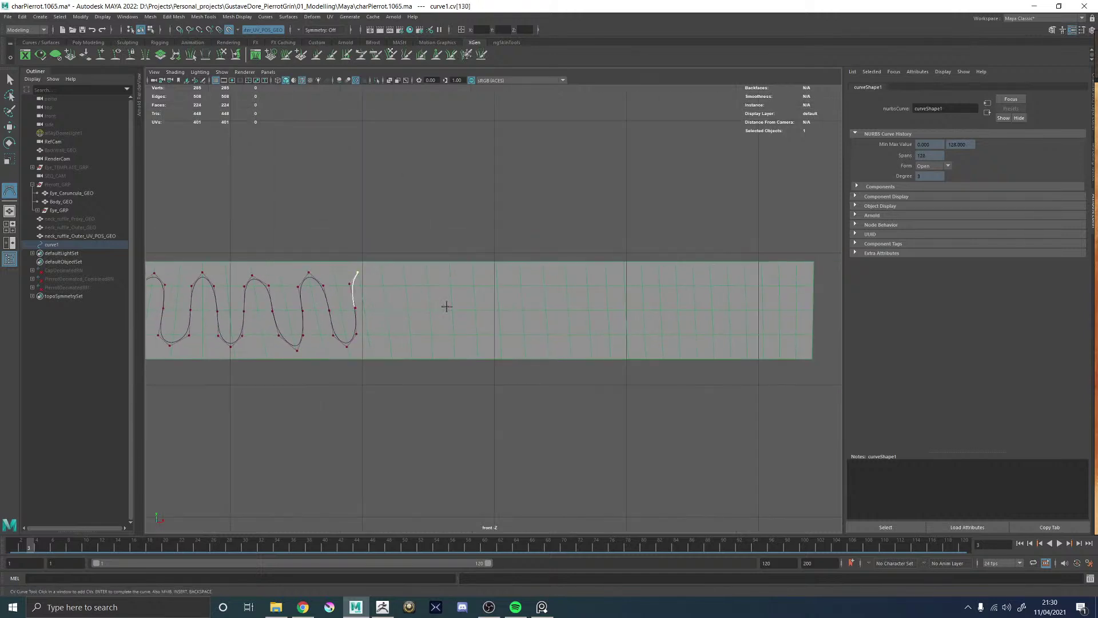
pyautogui.keyDown('alt'); pyautogui.moveTo(446, 306); pyautogui.dragTo(824, 420, button='right'); pyautogui.keyUp('alt')
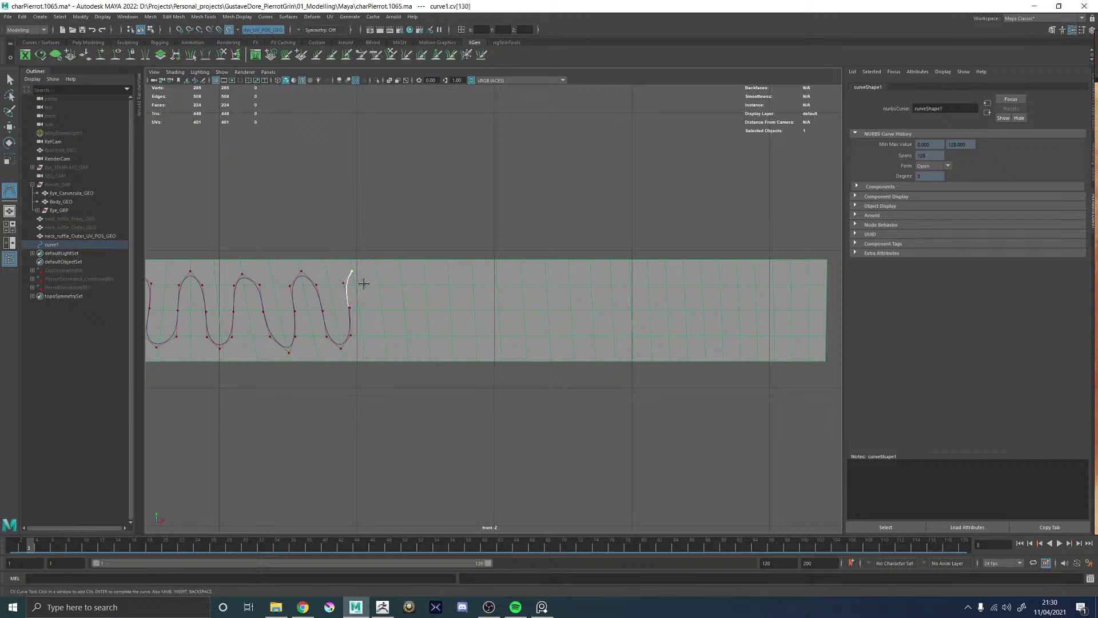
pyautogui.click(366, 282)
pyautogui.click(373, 309)
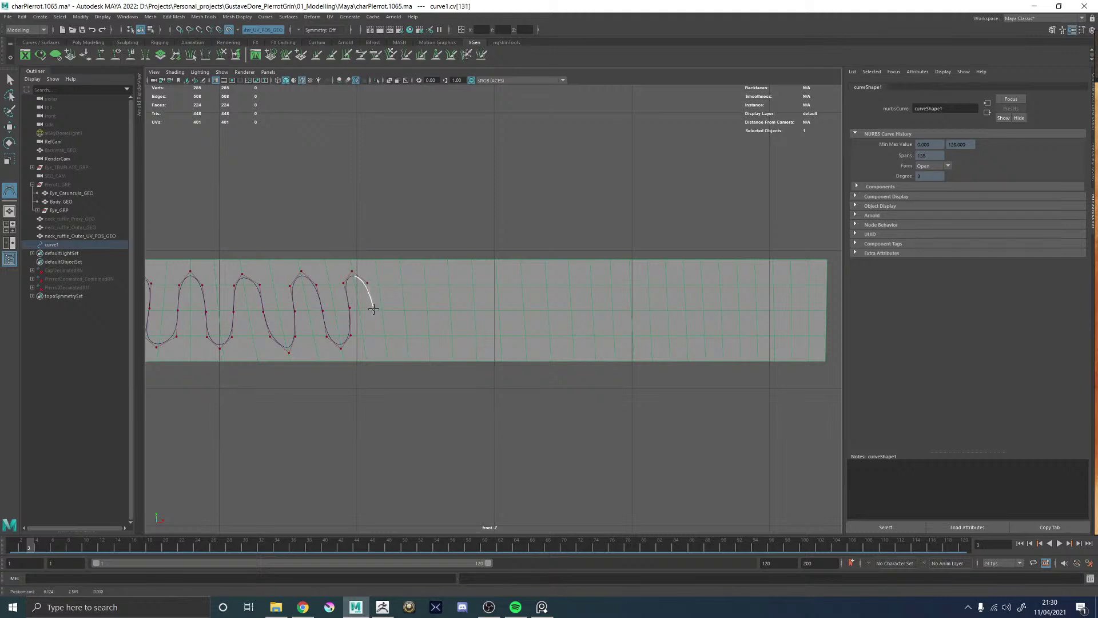
pyautogui.click(376, 335)
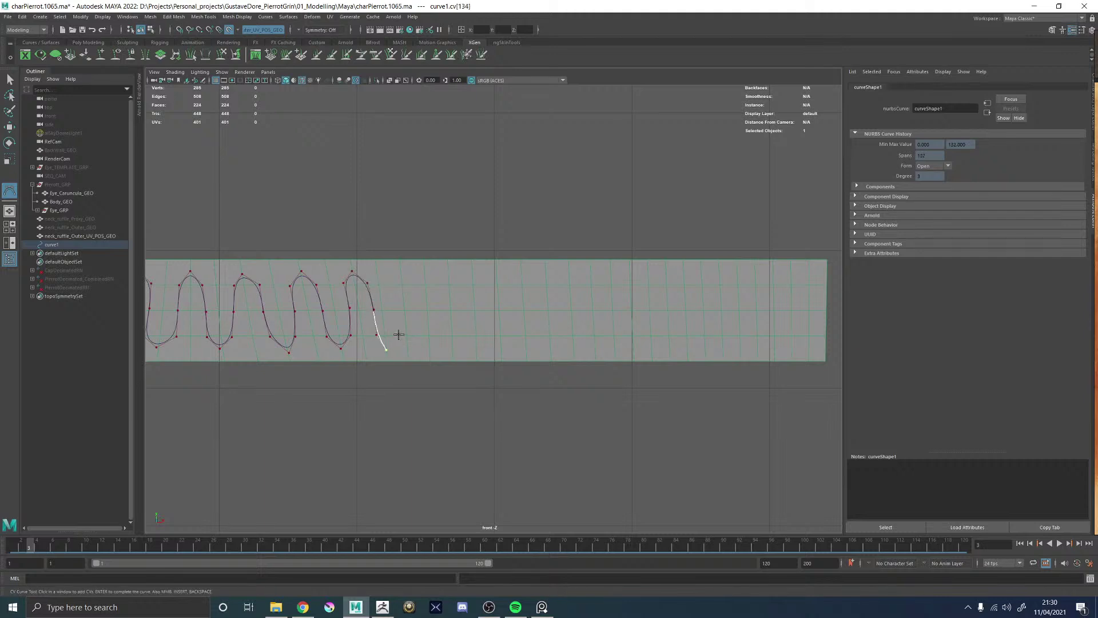
pyautogui.click(397, 336)
pyautogui.click(392, 309)
pyautogui.click(392, 284)
pyautogui.click(400, 269)
pyautogui.click(414, 286)
pyautogui.click(416, 311)
pyautogui.click(418, 336)
pyautogui.click(428, 349)
pyautogui.click(440, 335)
pyautogui.click(439, 309)
pyautogui.click(438, 284)
pyautogui.click(448, 269)
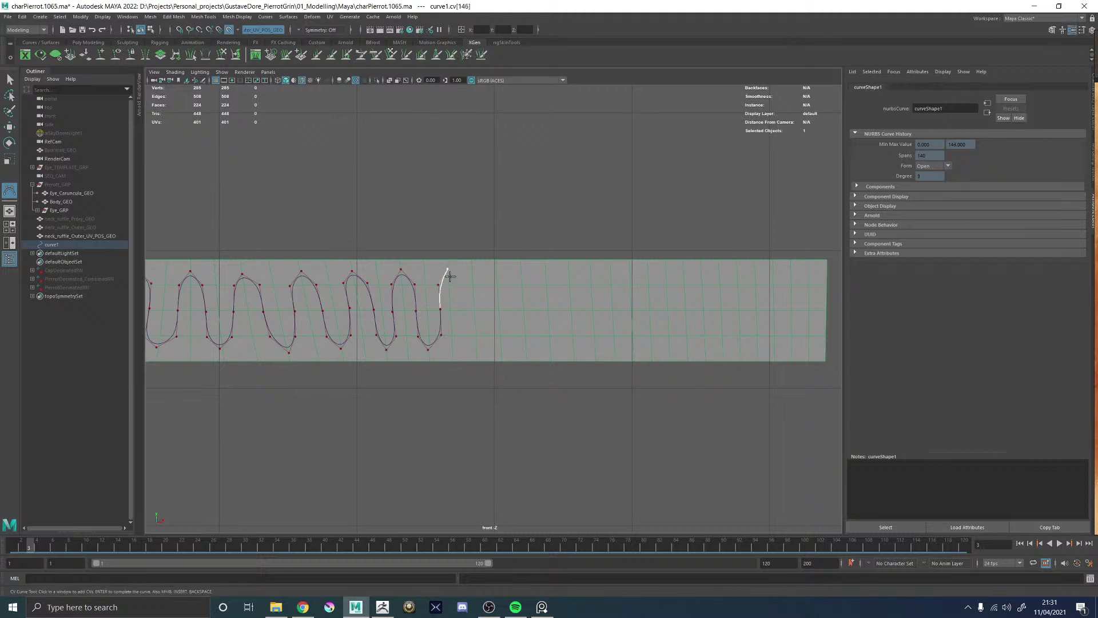
# - Add two more evenly spaced trough-and-crest waves to the curve, placing points on the strip's horizontal edge rows
pyautogui.click(460, 284)
pyautogui.click(461, 309)
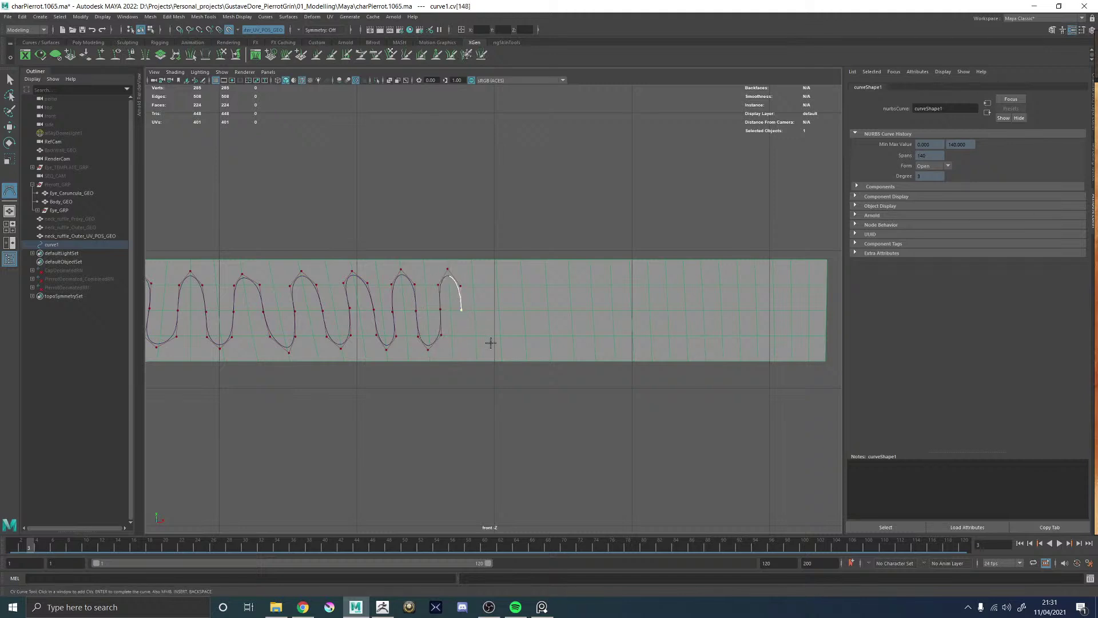
pyautogui.click(462, 336)
pyautogui.click(477, 344)
pyautogui.click(488, 336)
pyautogui.click(488, 309)
pyautogui.click(487, 286)
pyautogui.click(497, 270)
pyautogui.click(508, 283)
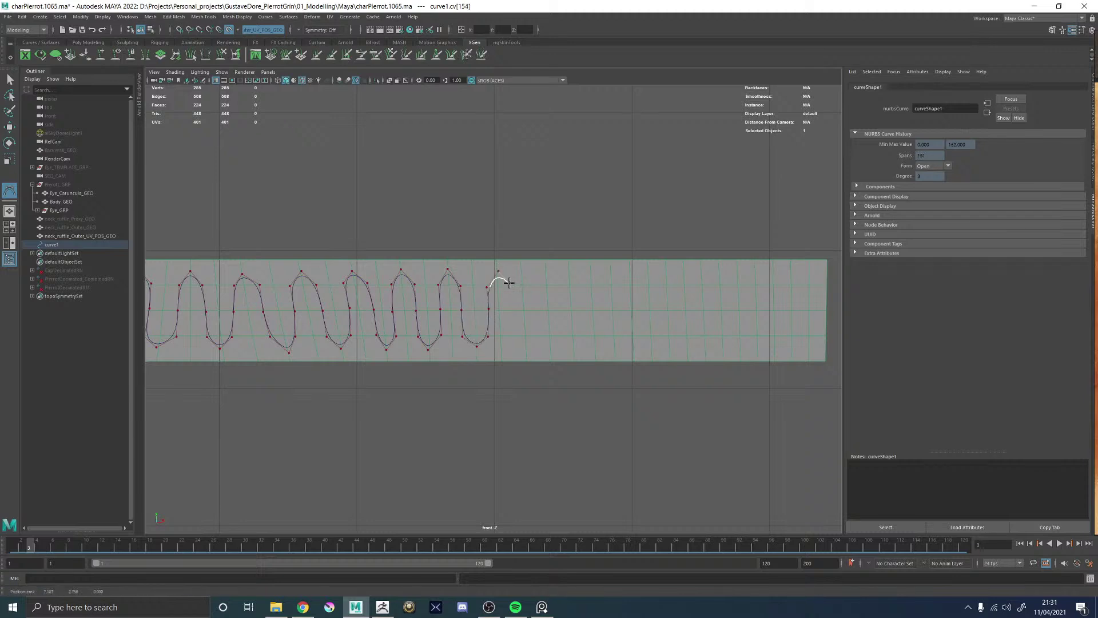
pyautogui.click(511, 312)
pyautogui.click(514, 340)
pyautogui.click(526, 347)
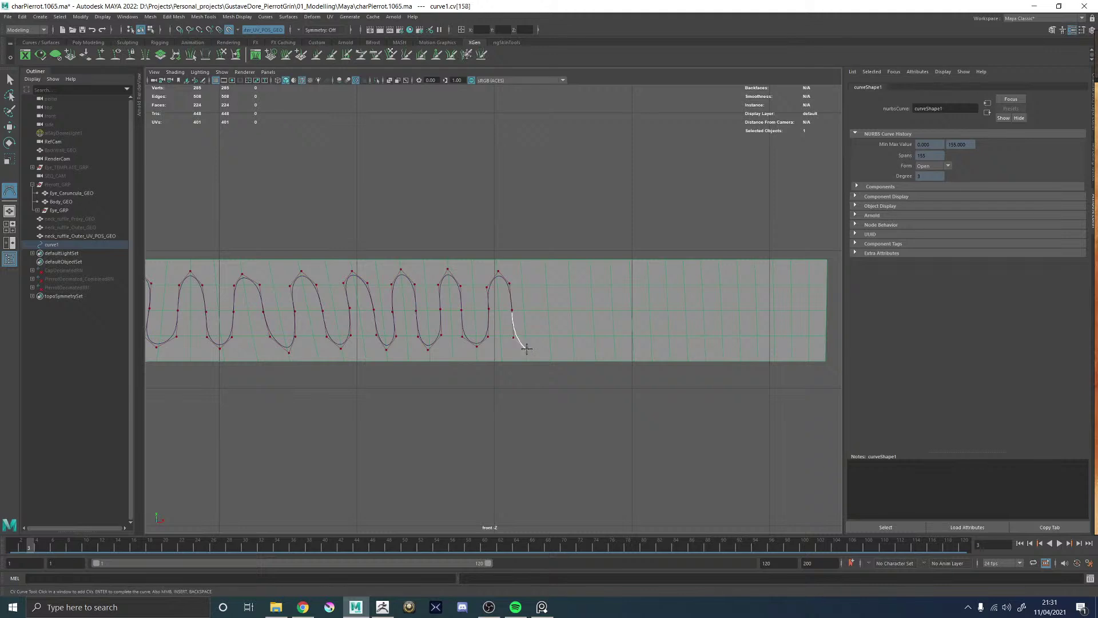
pyautogui.click(535, 335)
pyautogui.click(536, 311)
pyautogui.click(536, 283)
pyautogui.click(546, 270)
# - Carry the curve on with two slightly tighter waves whose sides follow the nearly upright edges, stopping at a crest
pyautogui.click(556, 282)
pyautogui.click(561, 310)
pyautogui.click(561, 335)
pyautogui.click(574, 350)
pyautogui.click(581, 332)
pyautogui.click(583, 309)
pyautogui.click(581, 286)
pyautogui.click(591, 270)
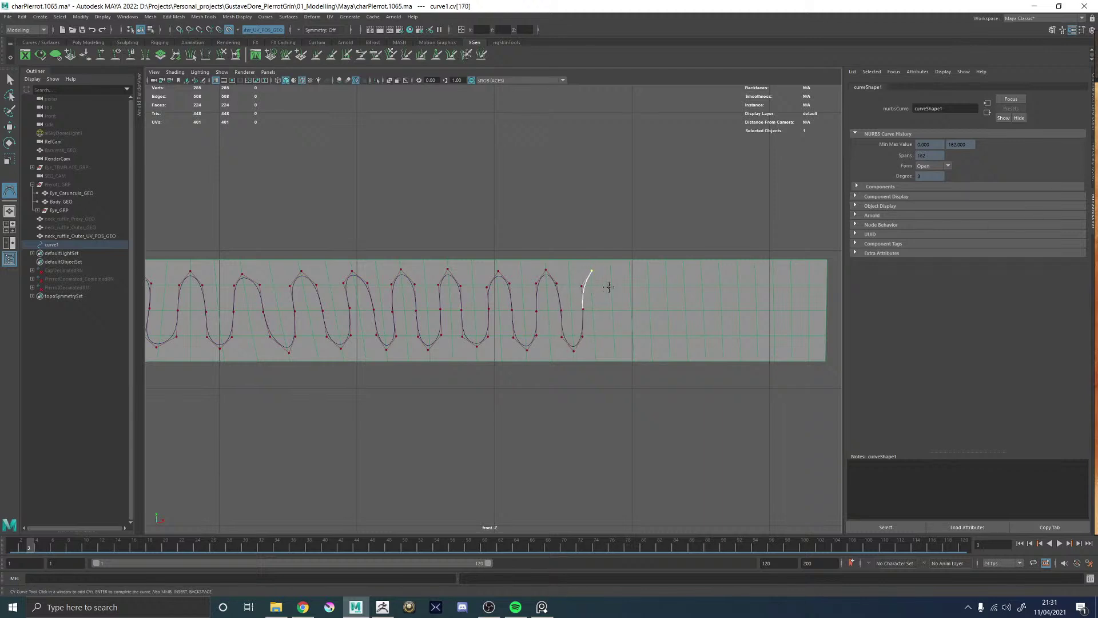
pyautogui.click(601, 283)
pyautogui.click(602, 309)
pyautogui.click(605, 335)
pyautogui.click(613, 349)
pyautogui.click(624, 335)
pyautogui.click(624, 309)
pyautogui.click(623, 283)
pyautogui.click(629, 269)
# - Draw two narrow waves approaching the strip's far end, again ending at a crest peak
pyautogui.click(639, 287)
pyautogui.click(642, 309)
pyautogui.click(642, 334)
pyautogui.click(652, 349)
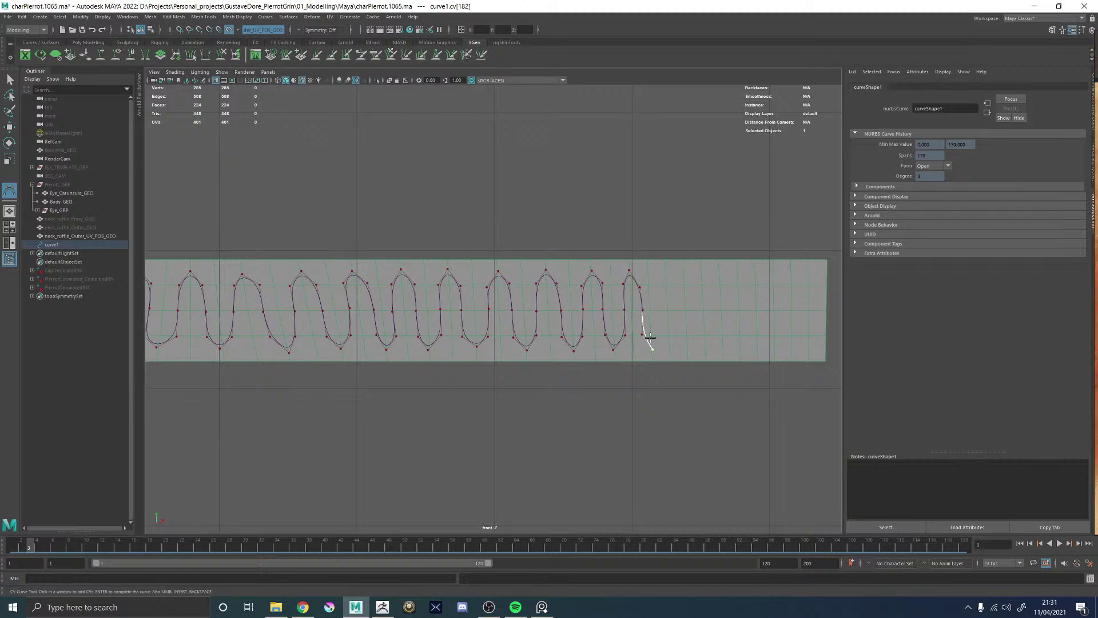
pyautogui.click(659, 330)
pyautogui.click(658, 310)
pyautogui.click(659, 284)
pyautogui.click(665, 270)
pyautogui.click(677, 291)
pyautogui.click(677, 310)
pyautogui.click(677, 335)
pyautogui.click(694, 336)
pyautogui.click(694, 309)
pyautogui.click(693, 285)
pyautogui.click(701, 271)
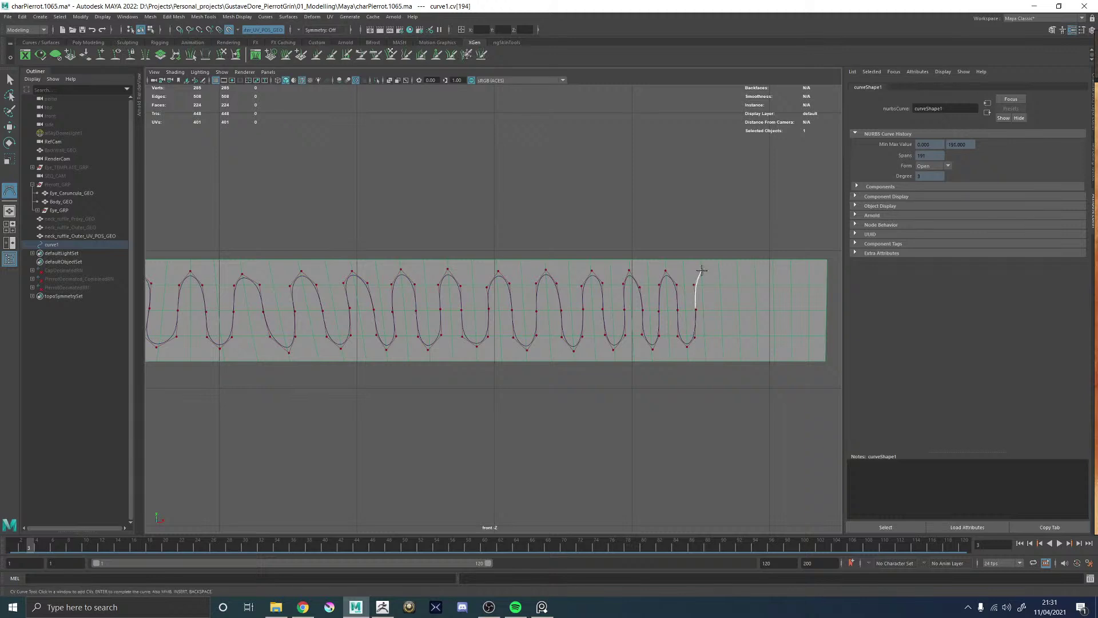
# - Continue the narrow pleats close to the strip's far end with two more troughs and crests of the same height
pyautogui.click(713, 308)
pyautogui.click(715, 335)
pyautogui.click(721, 347)
pyautogui.click(730, 336)
pyautogui.click(732, 308)
pyautogui.click(729, 284)
pyautogui.click(737, 271)
pyautogui.click(747, 286)
pyautogui.click(749, 310)
pyautogui.click(749, 338)
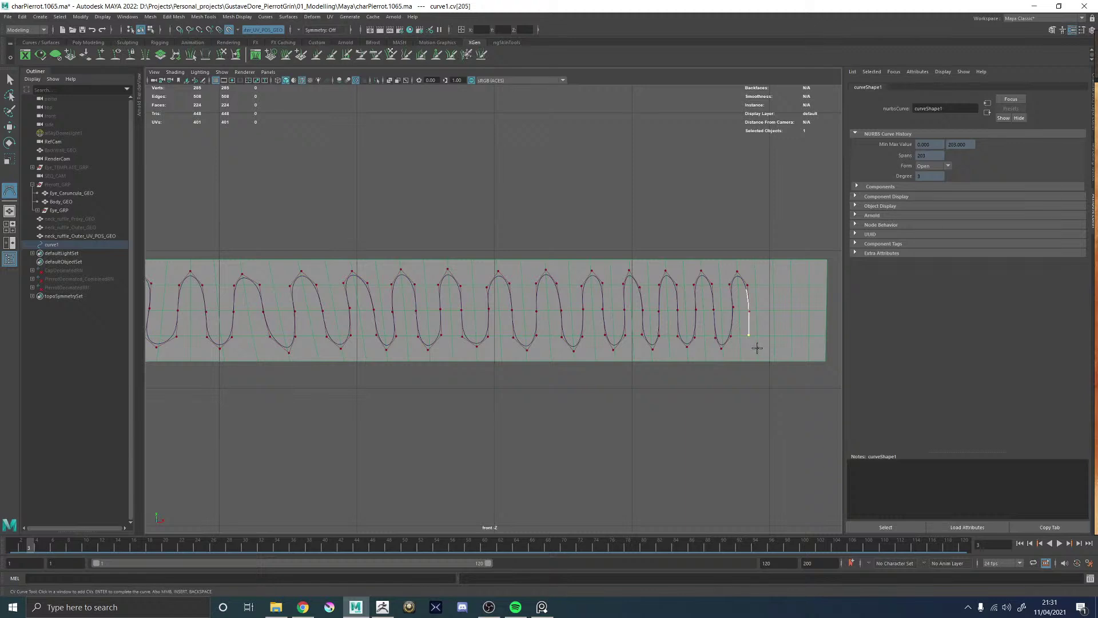
pyautogui.click(756, 348)
pyautogui.click(766, 335)
pyautogui.click(766, 309)
pyautogui.click(764, 285)
pyautogui.click(772, 277)
# - Draw the last trough and crest, end the curve at mid-height on the strip's end edge, and complete it
pyautogui.click(783, 284)
pyautogui.click(783, 312)
pyautogui.click(781, 337)
pyautogui.click(790, 348)
pyautogui.click(801, 314)
pyautogui.click(800, 283)
pyautogui.click(809, 268)
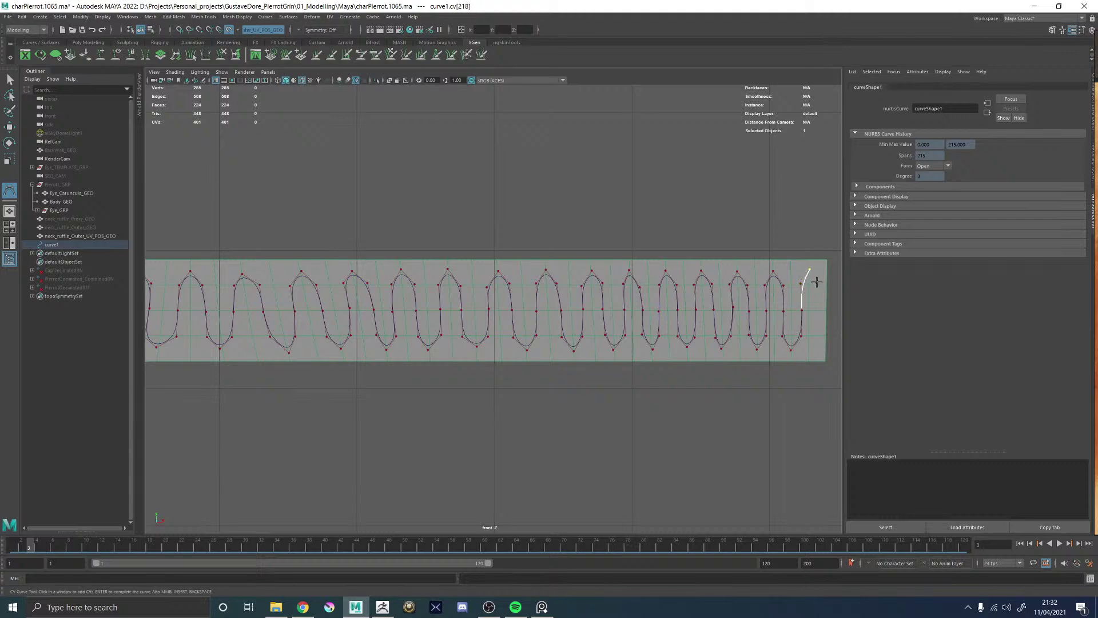
pyautogui.click(819, 286)
pyautogui.click(822, 310)
pyautogui.press('Return')
# - Edit the curve's control vertices to widen the first trough and pinch its neck, and align the second vertex with the strip's starting edge
pyautogui.scroll(2, 632, 206)
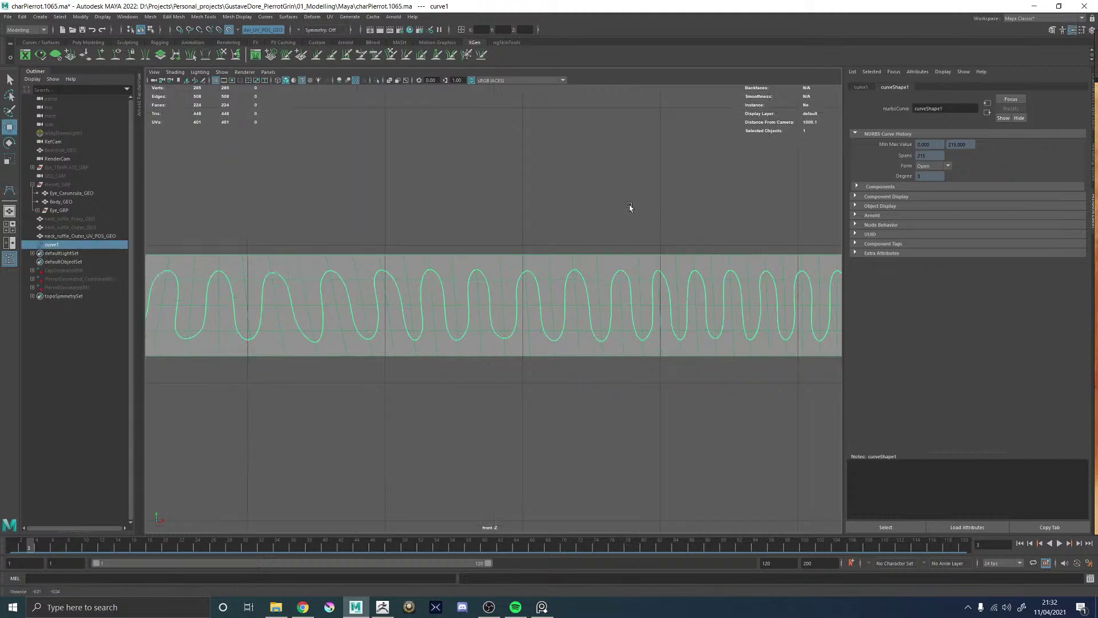
pyautogui.moveTo(571, 223); pyautogui.dragTo(537, 225, button='right')
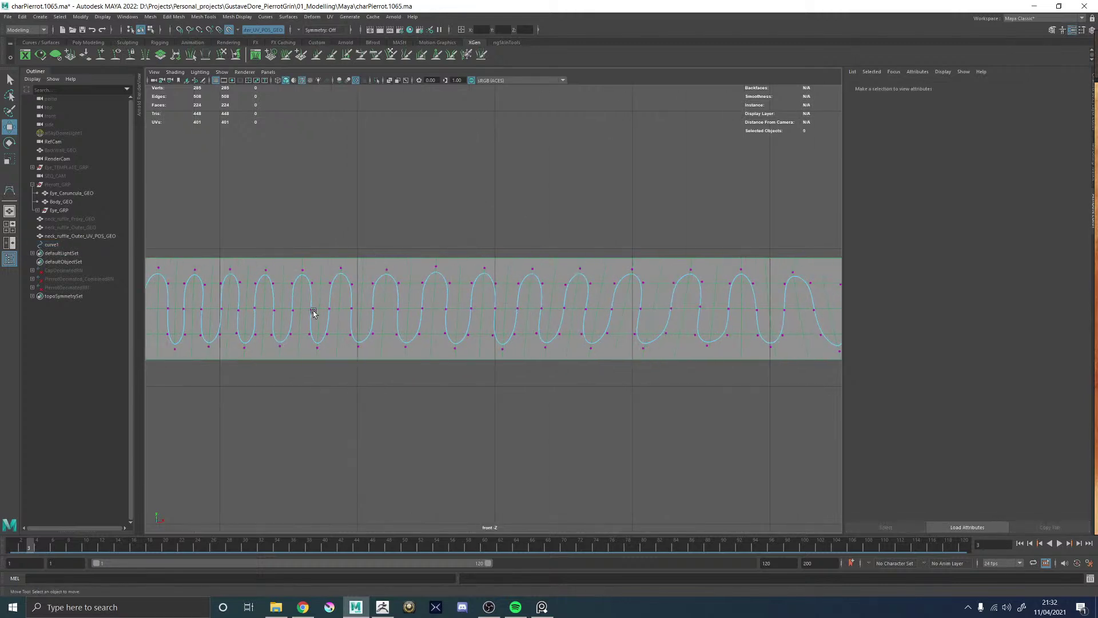
pyautogui.keyDown('alt'); pyautogui.moveTo(314, 314); pyautogui.dragTo(444, 301, button='middle'); pyautogui.keyUp('alt')
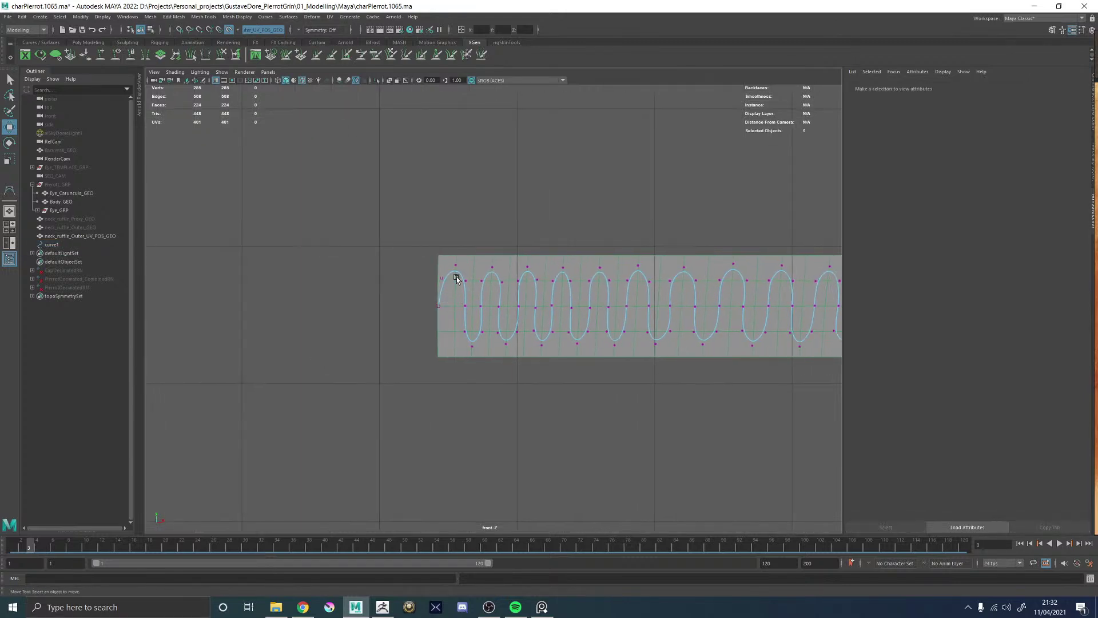
pyautogui.moveTo(462, 275); pyautogui.dragTo(538, 332)
pyautogui.press('r')
pyautogui.scroll(1, 509, 328)
pyautogui.click(433, 271)
pyautogui.press('w')
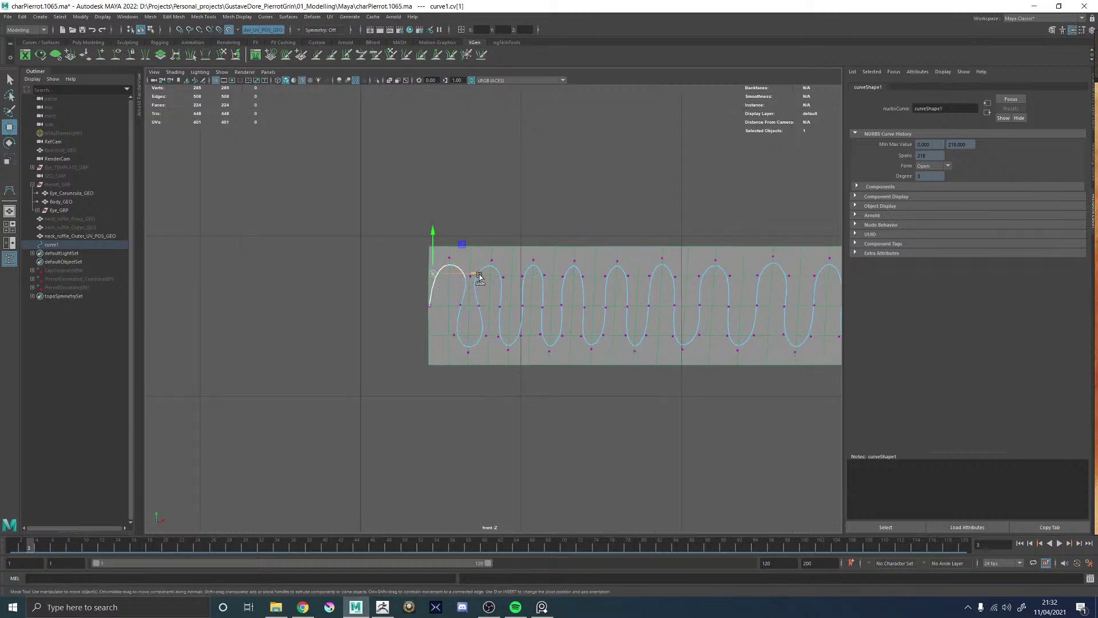
# - Scale the vertices of the second and third troughs horizontally to pinch their necks and widen their bases into bulb shapes
pyautogui.moveTo(479, 274); pyautogui.dragTo(510, 284)
pyautogui.press('r')
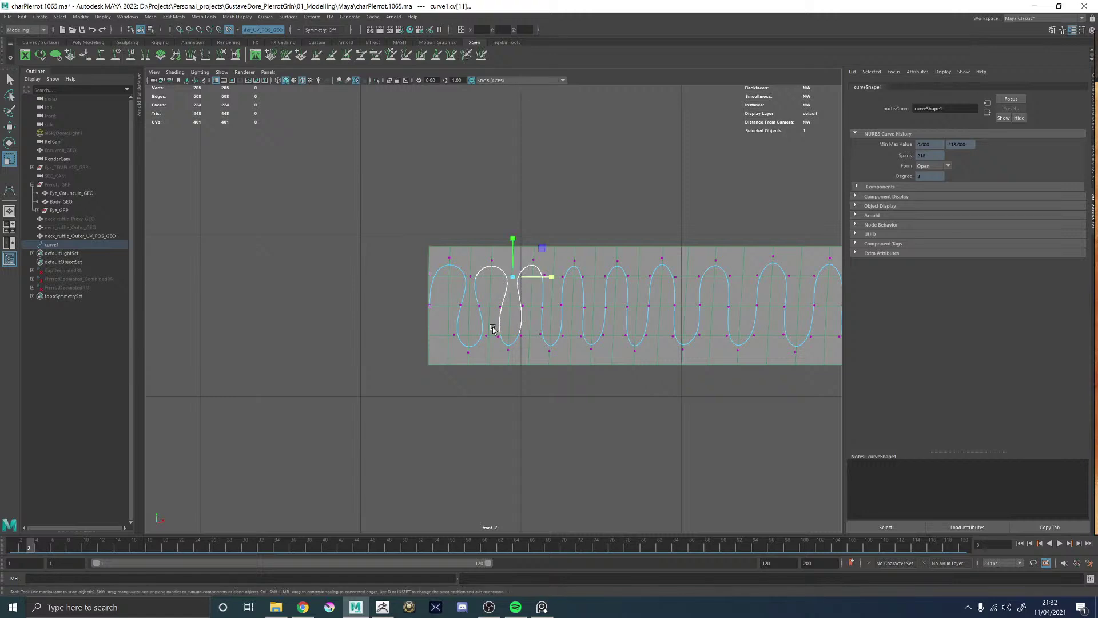
pyautogui.moveTo(485, 327); pyautogui.dragTo(569, 336)
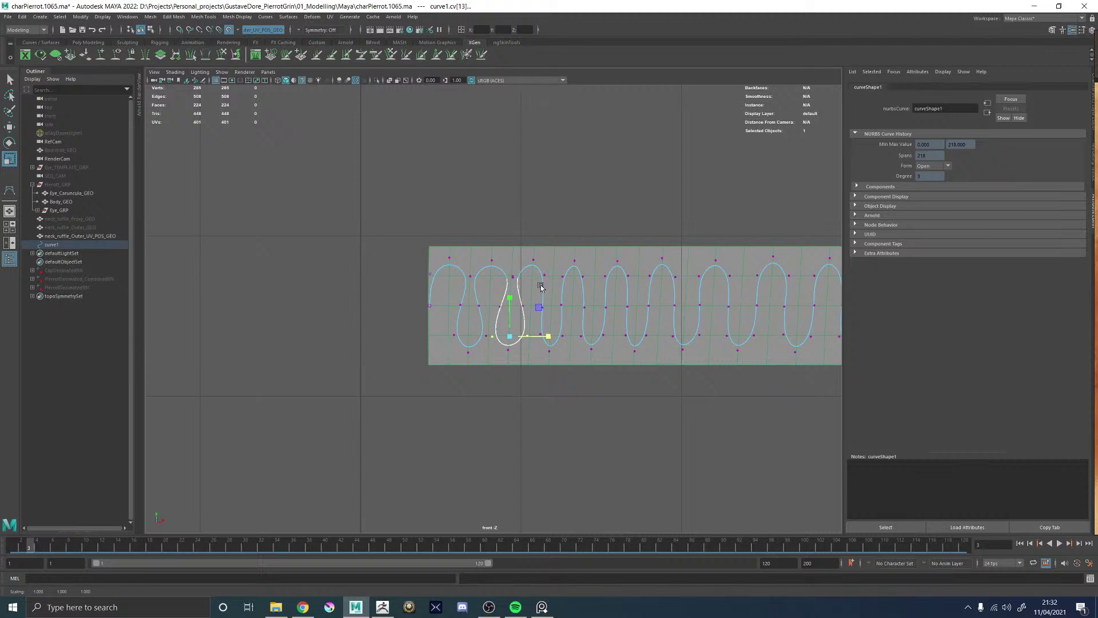
pyautogui.moveTo(534, 267); pyautogui.dragTo(578, 278)
pyautogui.moveTo(536, 324); pyautogui.dragTo(614, 335)
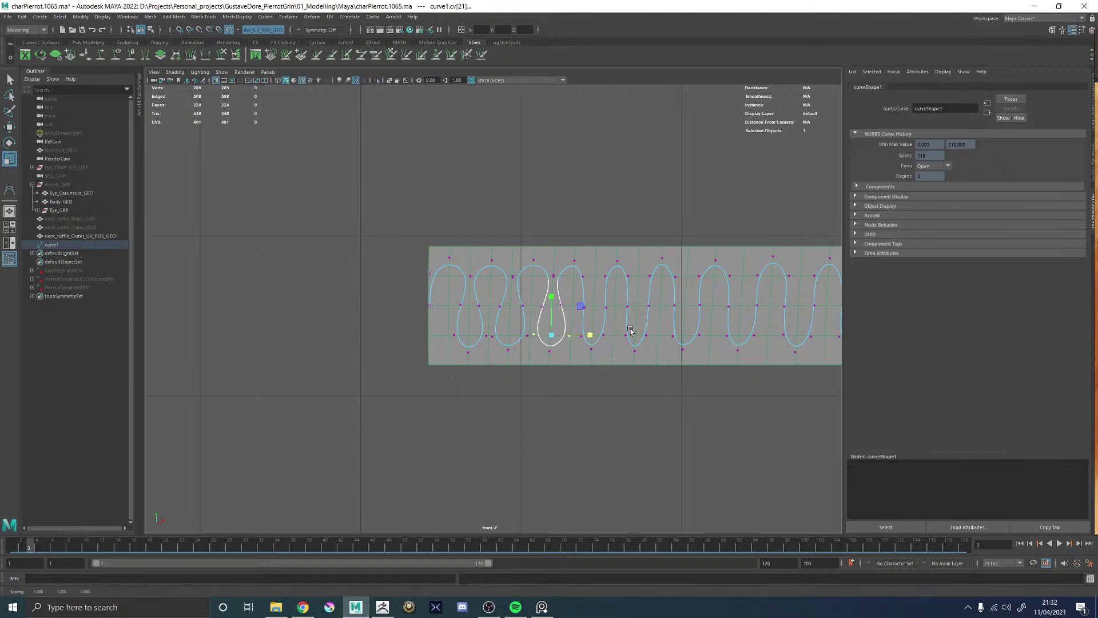
# - Scale the lower side vertices of the fourth and fifth troughs apart horizontally to widen their bases
pyautogui.keyDown('alt'); pyautogui.moveTo(630, 272); pyautogui.dragTo(471, 312, button='middle'); pyautogui.keyUp('alt')
pyautogui.scroll(2, 470, 312)
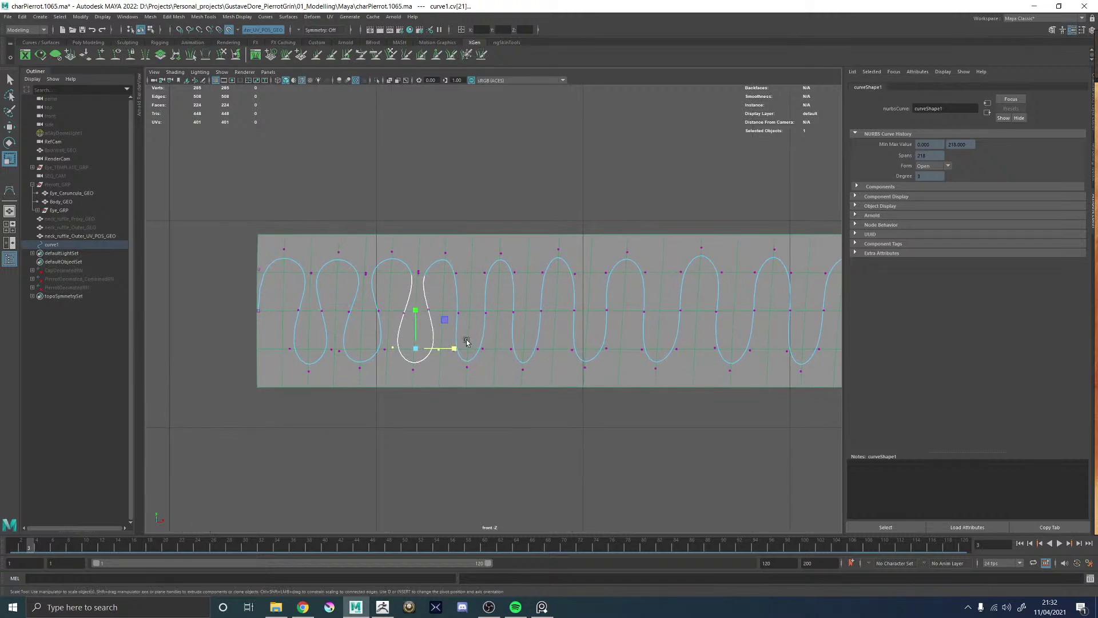
pyautogui.click(508, 347)
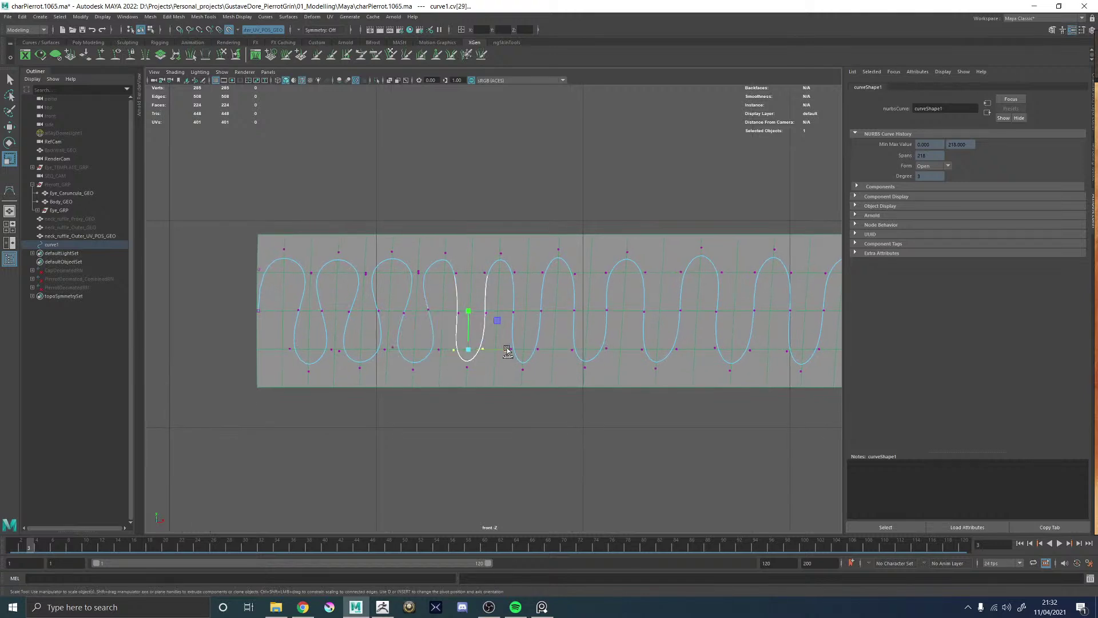
pyautogui.moveTo(507, 345); pyautogui.dragTo(544, 357)
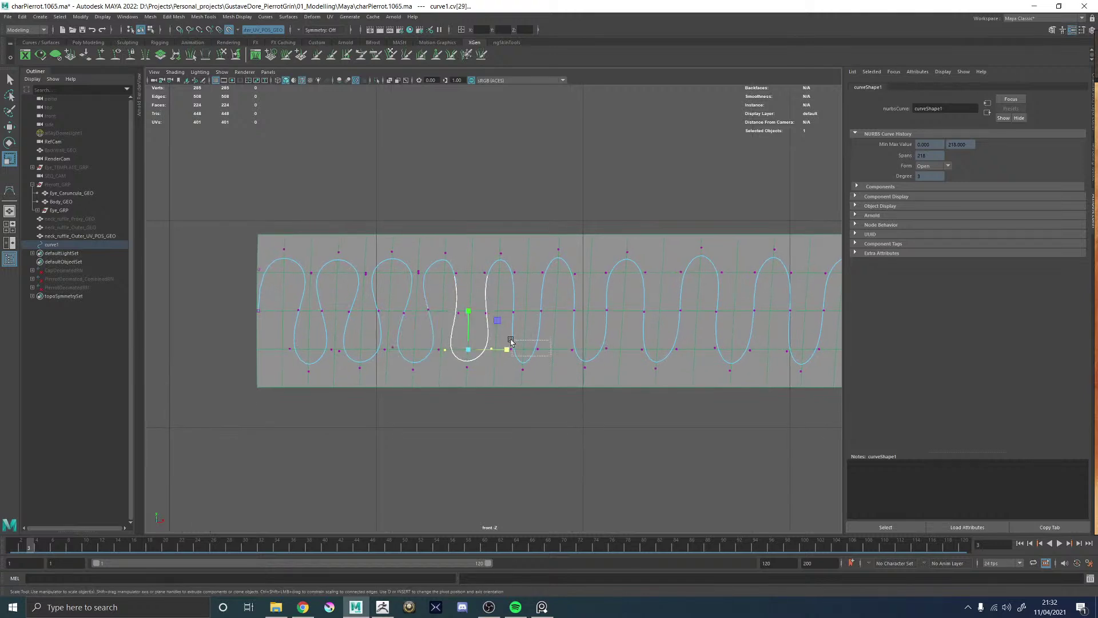
pyautogui.click(527, 350)
# - Widen the bases of the sixth to ninth troughs by scaling each pair of lower side vertices horizontally
pyautogui.keyDown('alt'); pyautogui.moveTo(527, 350); pyautogui.dragTo(395, 325, button='middle'); pyautogui.keyUp('alt')
pyautogui.moveTo(430, 325); pyautogui.dragTo(496, 309)
pyautogui.moveTo(566, 325)
pyautogui.mouseDown()
pyautogui.moveTo(590, 325)
pyautogui.moveTo(569, 309)
pyautogui.mouseUp()
pyautogui.moveTo(639, 323); pyautogui.dragTo(666, 324)
pyautogui.keyDown('alt'); pyautogui.moveTo(666, 324); pyautogui.dragTo(523, 326, button='middle'); pyautogui.keyUp('alt')
pyautogui.moveTo(555, 337); pyautogui.dragTo(581, 327)
pyautogui.moveTo(597, 325); pyautogui.dragTo(602, 327)
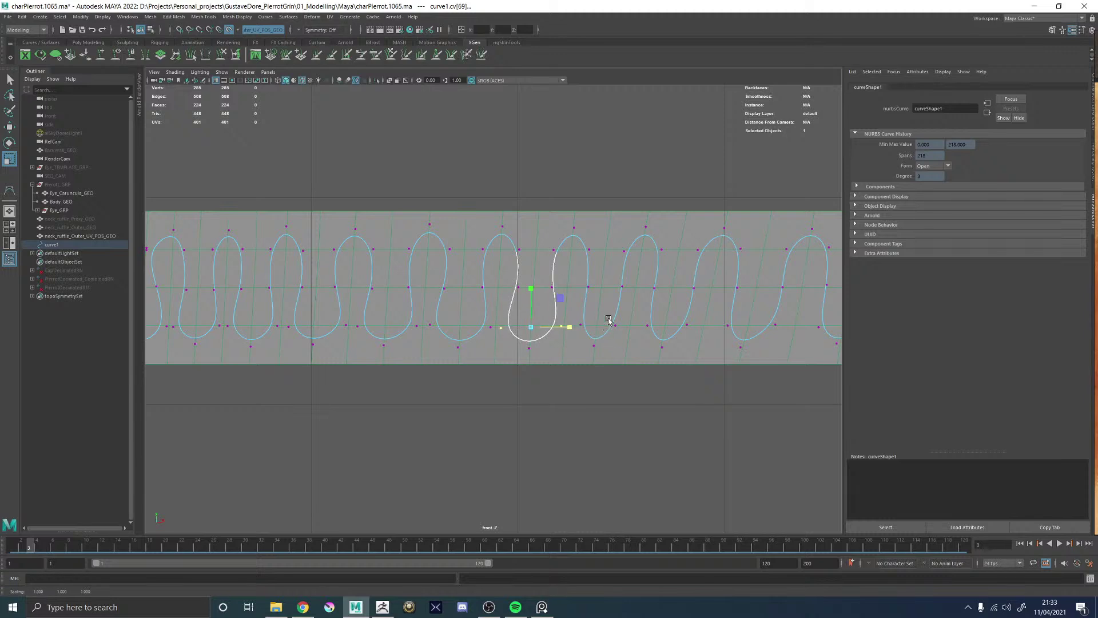
# - Spread the lower side vertices of the tenth, eleventh and twelfth troughs so their bases bulge outward
pyautogui.click(598, 325)
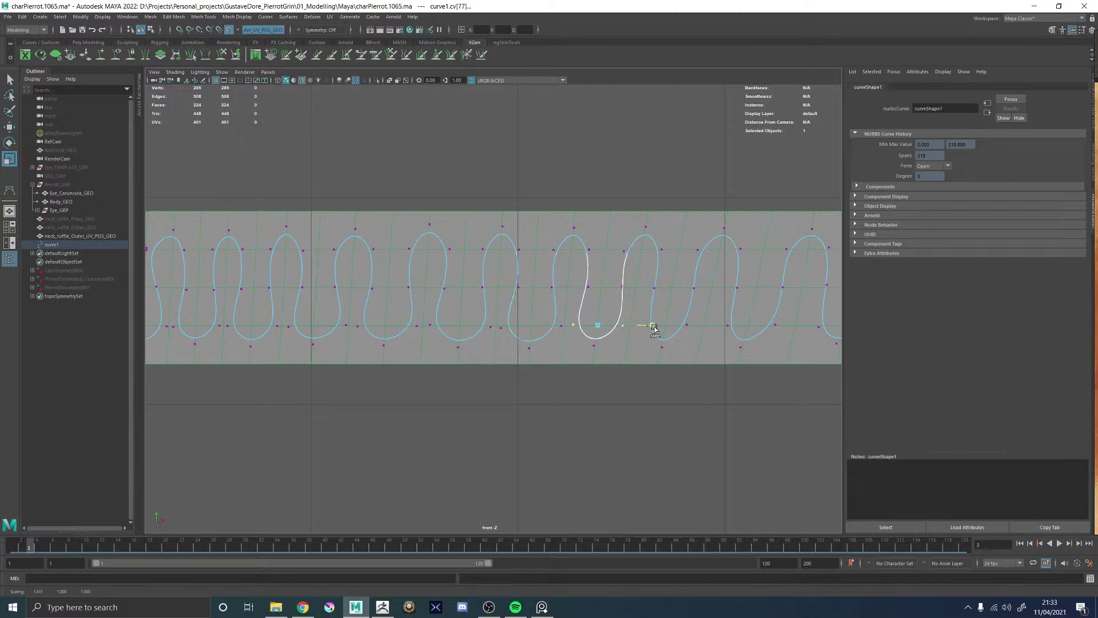
pyautogui.keyDown('alt'); pyautogui.moveTo(666, 332); pyautogui.dragTo(533, 329, button='middle'); pyautogui.keyUp('alt')
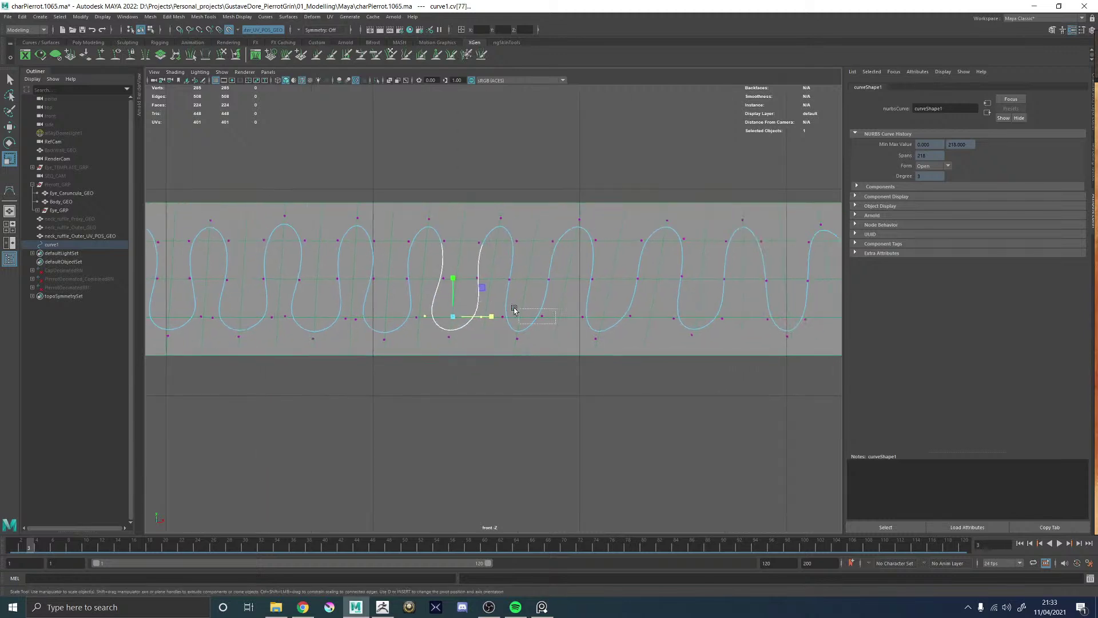
pyautogui.moveTo(514, 310); pyautogui.dragTo(590, 317)
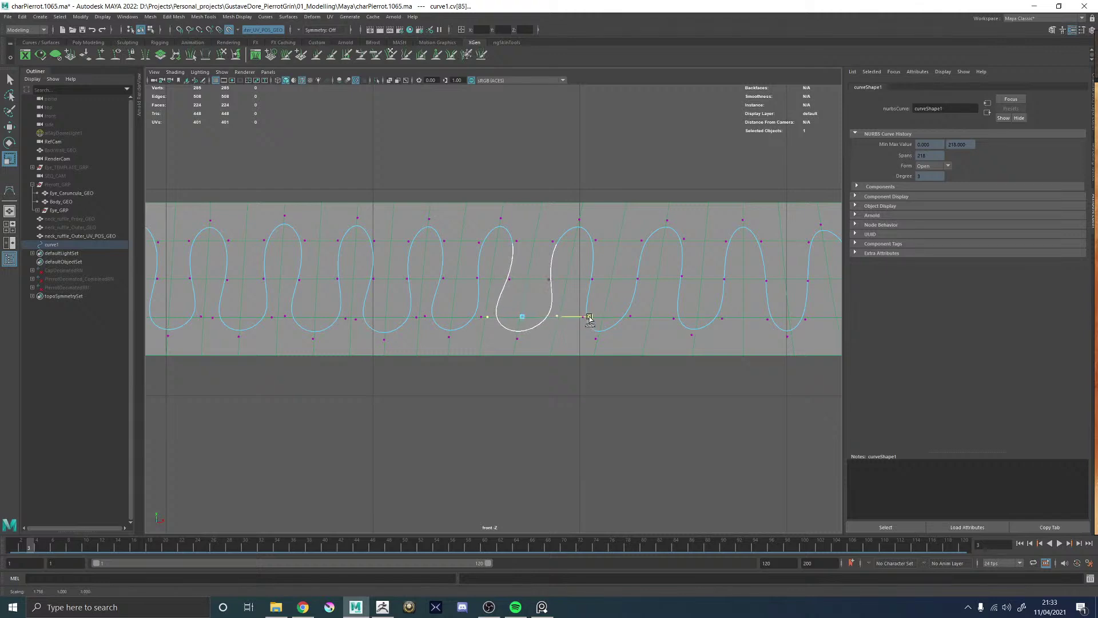
pyautogui.keyDown('alt'); pyautogui.moveTo(590, 312); pyautogui.dragTo(527, 306, button='middle'); pyautogui.keyUp('alt')
pyautogui.click(542, 311)
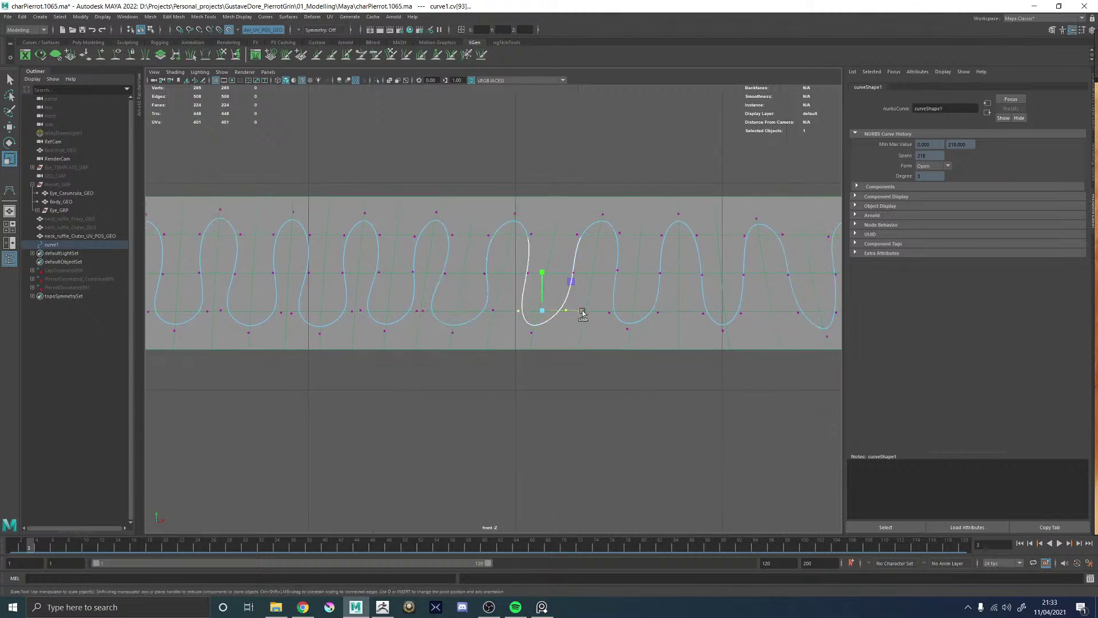
pyautogui.moveTo(581, 310); pyautogui.dragTo(606, 312)
# - Widen the bases of the thirteenth to fifteenth troughs around the strip's middle by scaling their lower side vertices horizontally
pyautogui.keyDown('alt'); pyautogui.moveTo(606, 312); pyautogui.dragTo(584, 327, button='middle'); pyautogui.keyUp('alt')
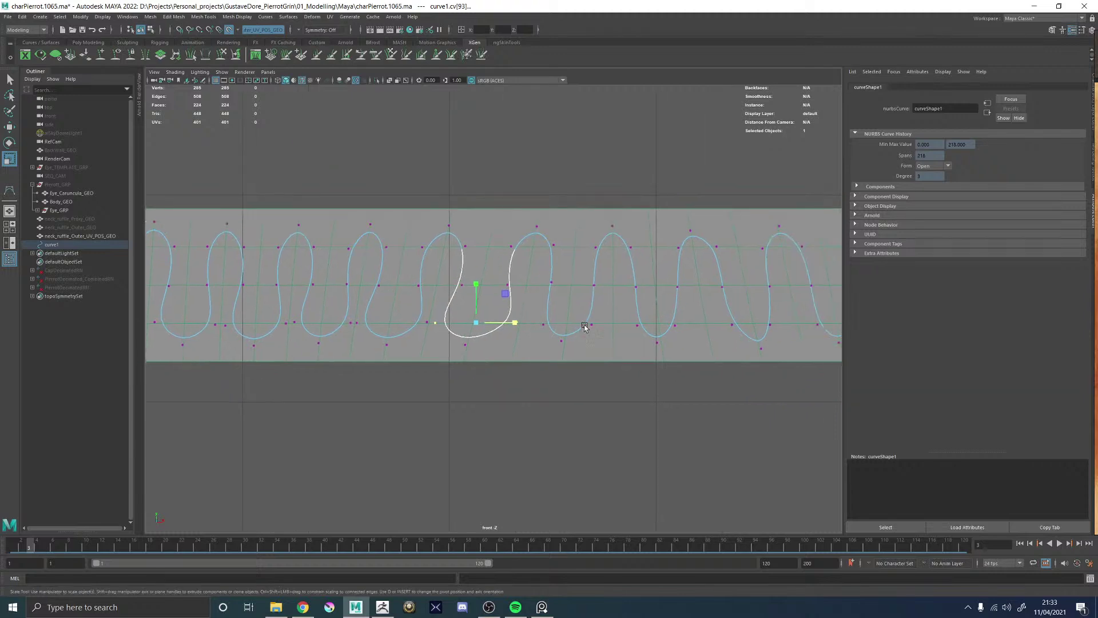
pyautogui.click(567, 324)
pyautogui.moveTo(606, 325); pyautogui.dragTo(632, 324)
pyautogui.keyDown('alt'); pyautogui.moveTo(632, 323); pyautogui.dragTo(536, 327, button='middle'); pyautogui.keyUp('alt')
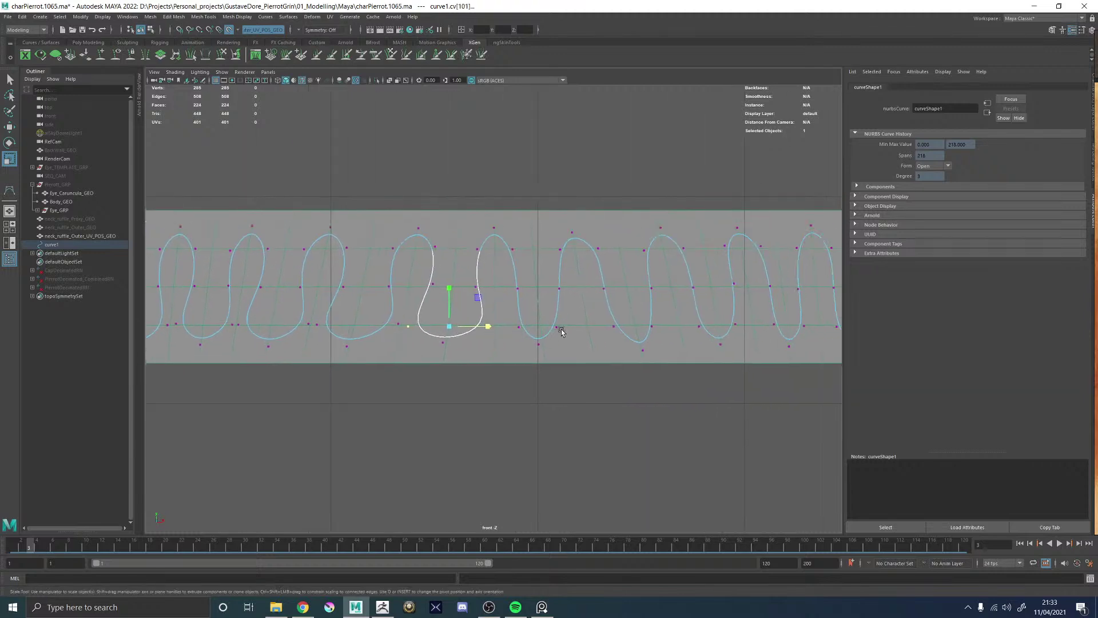
pyautogui.moveTo(561, 331); pyautogui.dragTo(513, 316)
pyautogui.moveTo(577, 327); pyautogui.dragTo(714, 326)
# - Widen the bases of the next seven troughs past the strip's middle by scaling each pair of lower side vertices apart horizontally
pyautogui.keyDown('alt'); pyautogui.moveTo(714, 326); pyautogui.dragTo(416, 343, button='middle'); pyautogui.keyUp('alt')
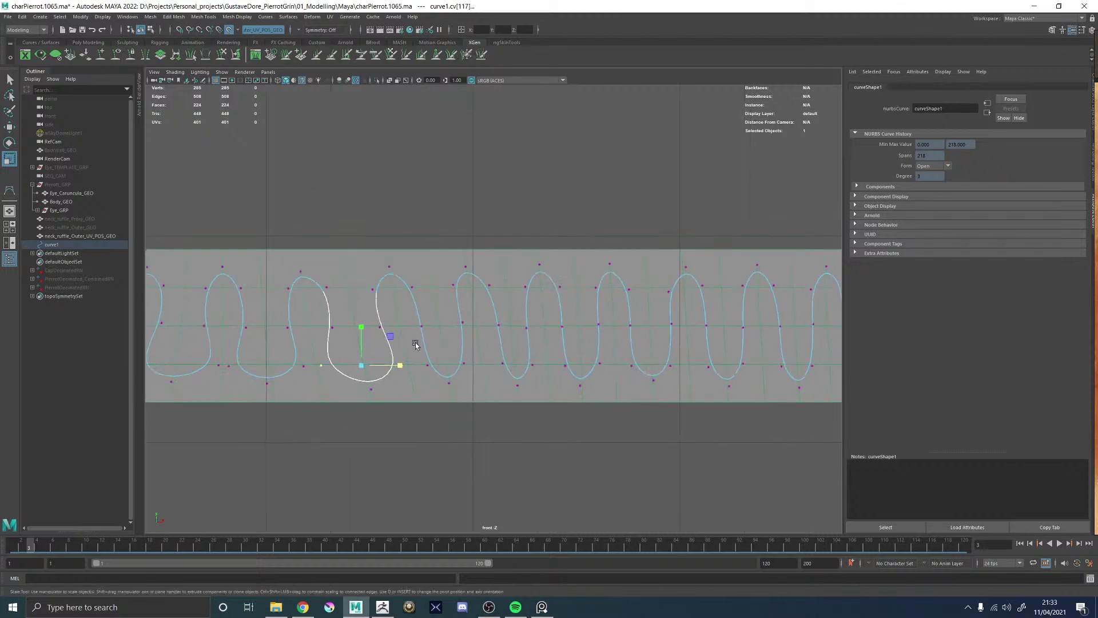
pyautogui.moveTo(468, 373); pyautogui.dragTo(652, 361)
pyautogui.keyDown('alt'); pyautogui.moveTo(638, 359); pyautogui.dragTo(496, 364, button='middle'); pyautogui.keyUp('alt')
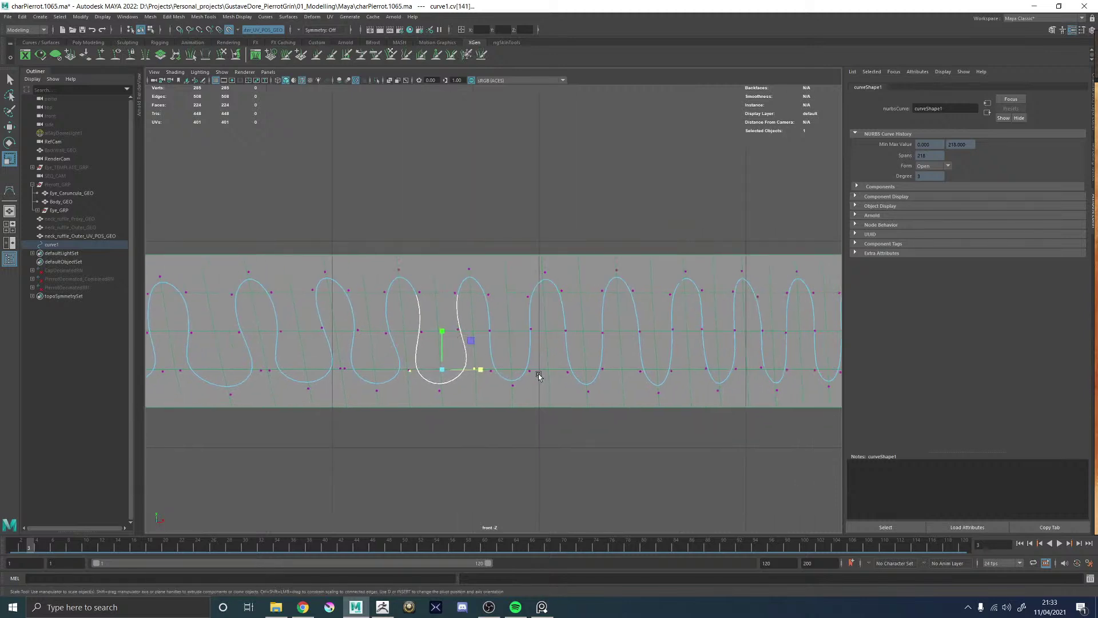
pyautogui.moveTo(483, 362); pyautogui.dragTo(654, 370)
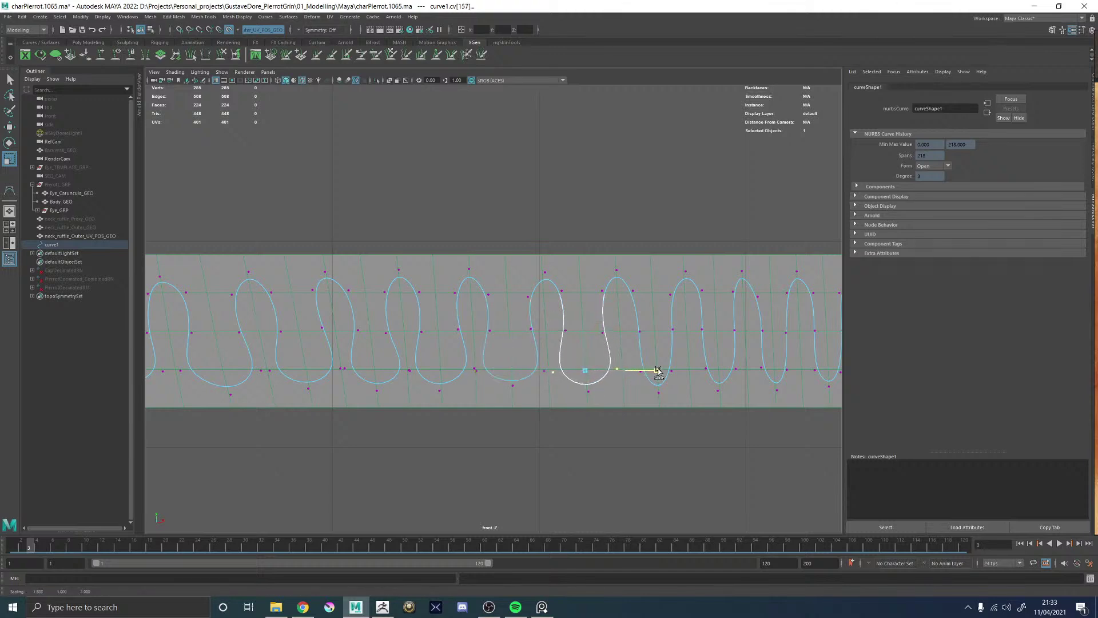
pyautogui.keyDown('alt'); pyautogui.moveTo(637, 336); pyautogui.dragTo(504, 303, button='middle'); pyautogui.keyUp('alt')
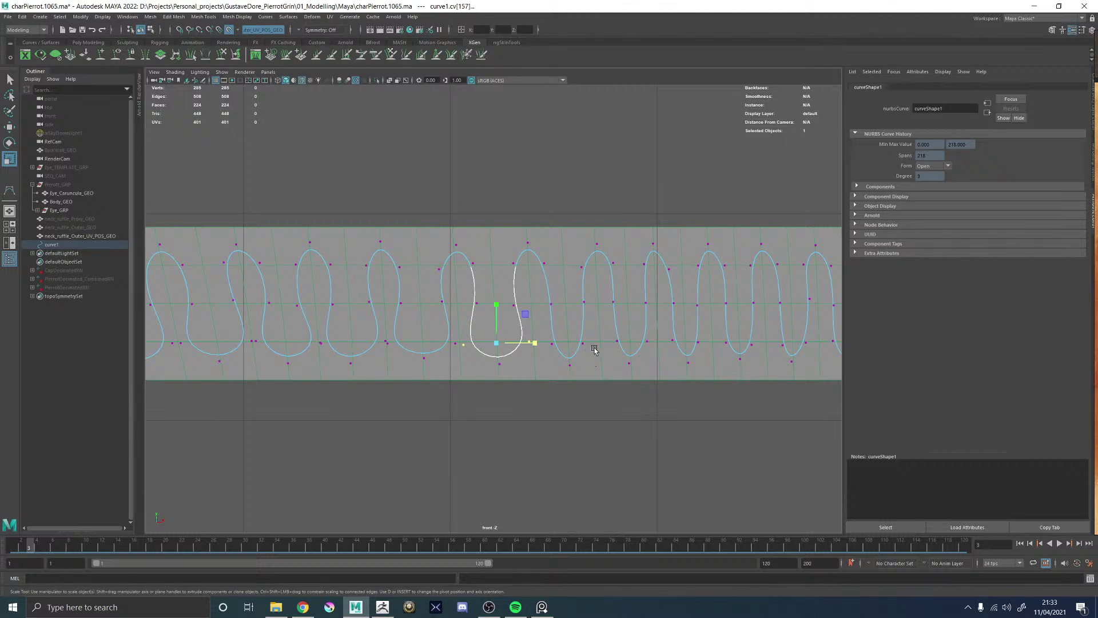
# - Spread the lower side vertices of the three troughs before the last four so their bases bulge outward
pyautogui.moveTo(593, 349); pyautogui.dragTo(538, 330)
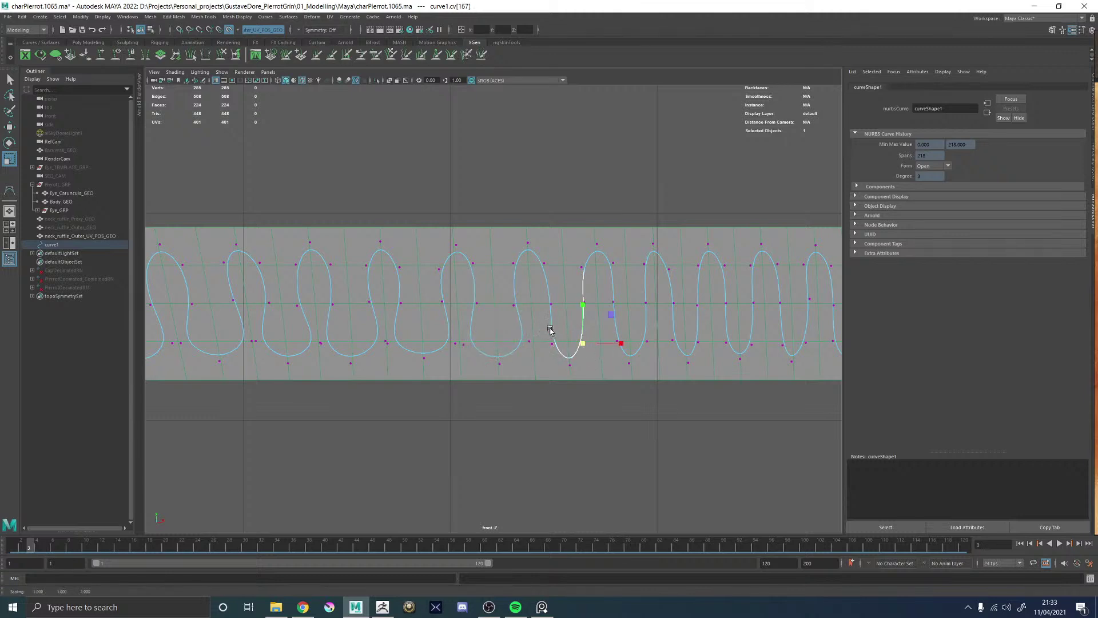
pyautogui.moveTo(586, 355); pyautogui.dragTo(639, 349)
pyautogui.moveTo(567, 305); pyautogui.dragTo(559, 351)
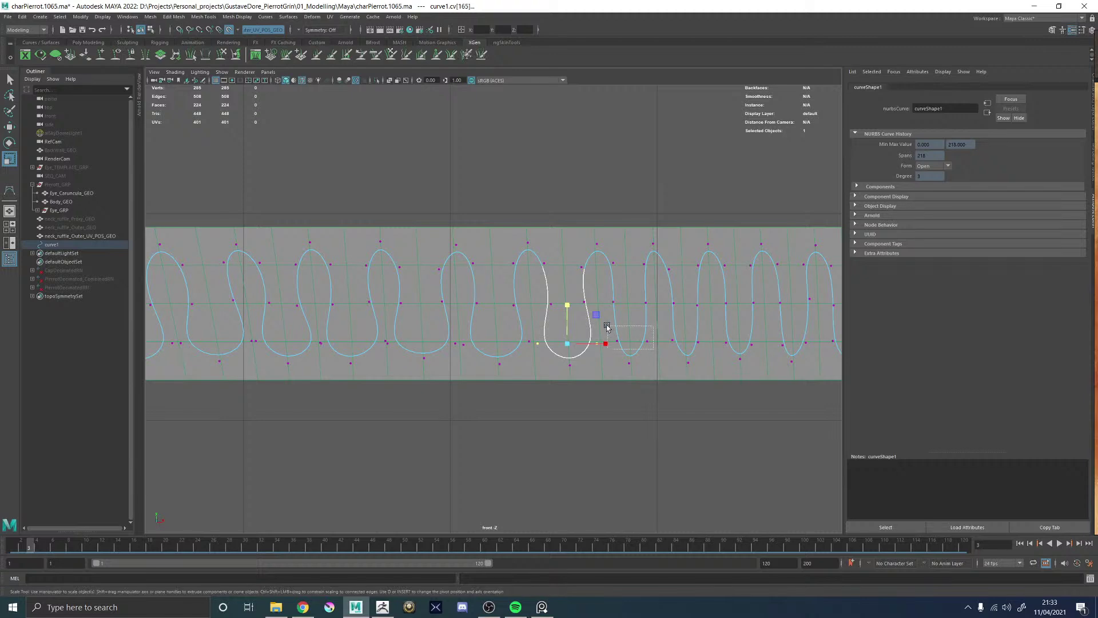
pyautogui.click(632, 341)
pyautogui.moveTo(666, 342); pyautogui.dragTo(694, 341)
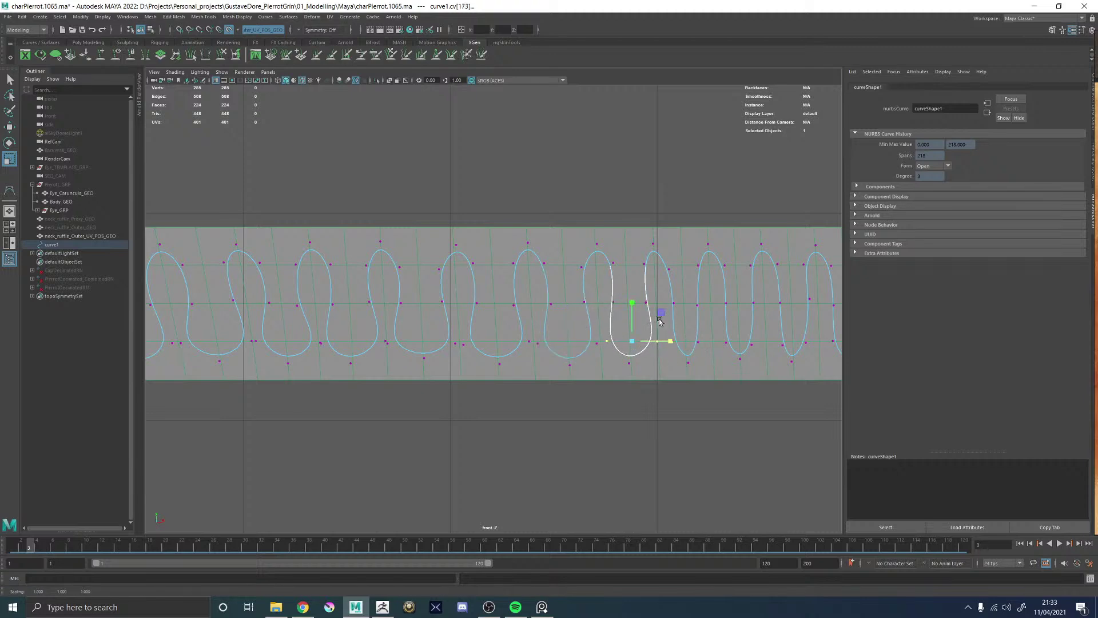
pyautogui.click(630, 302)
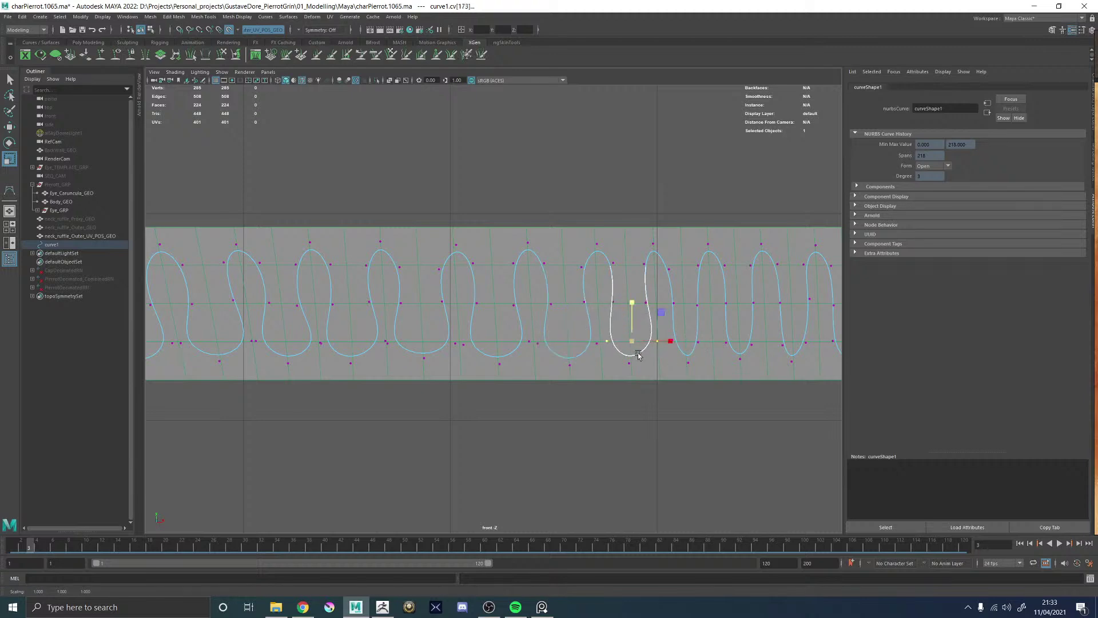
pyautogui.click(685, 341)
pyautogui.moveTo(725, 341); pyautogui.dragTo(760, 342)
pyautogui.moveTo(686, 304); pyautogui.dragTo(686, 335)
# - Widen the bases of the last four troughs at the strip's end by scaling their lower side vertices horizontally
pyautogui.keyDown('alt'); pyautogui.moveTo(701, 284); pyautogui.dragTo(470, 286, button='middle'); pyautogui.keyUp('alt')
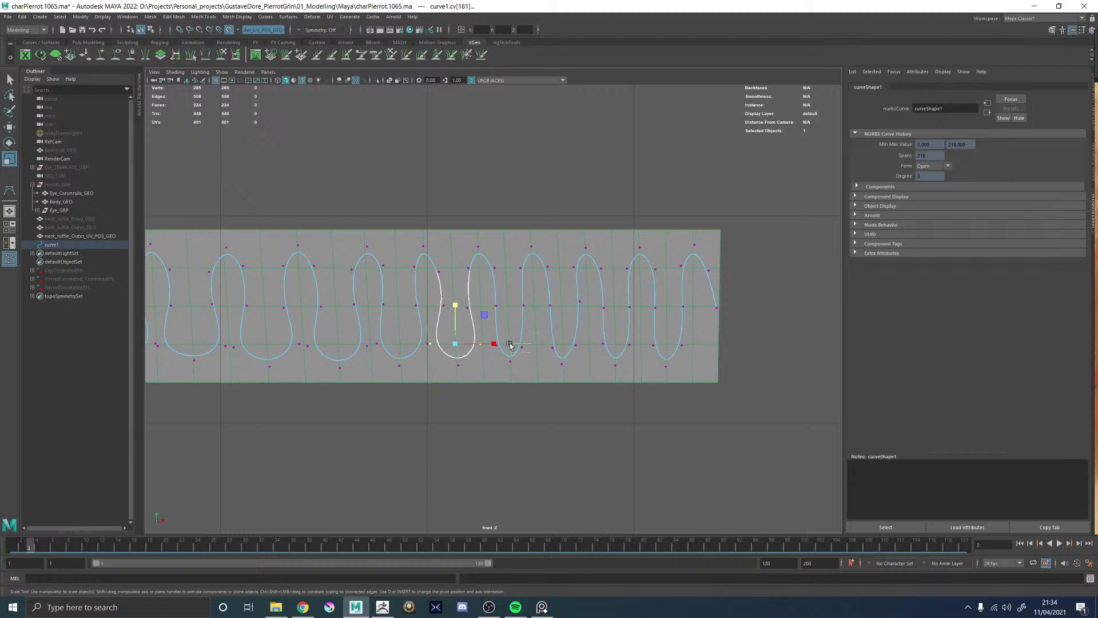
pyautogui.moveTo(509, 344); pyautogui.dragTo(595, 333)
pyautogui.moveTo(660, 343); pyautogui.dragTo(643, 329)
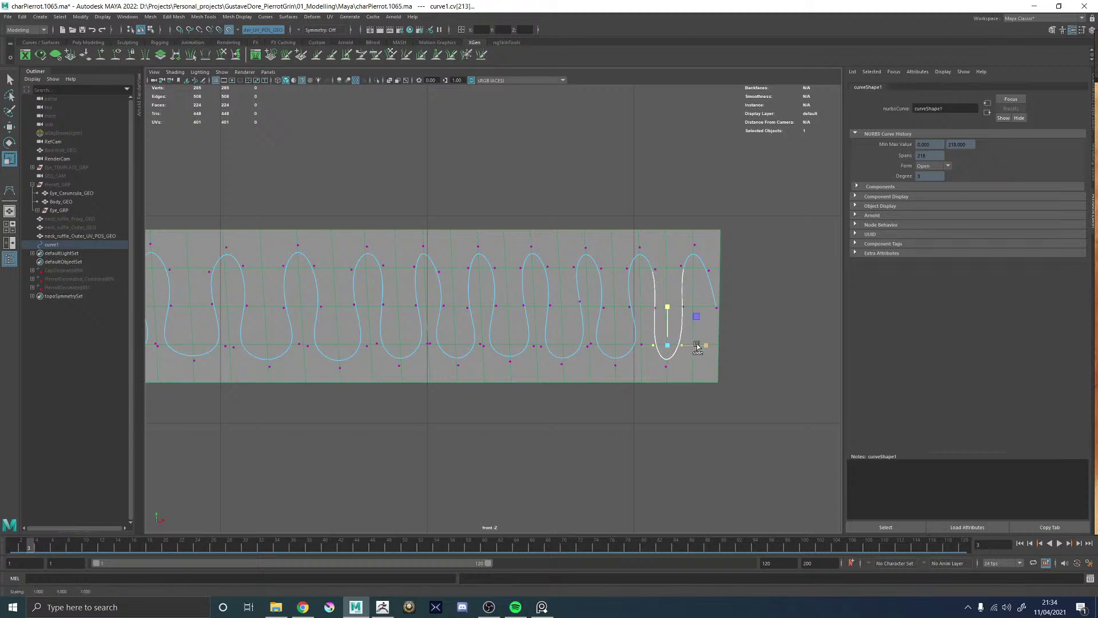
pyautogui.moveTo(703, 344); pyautogui.dragTo(736, 346)
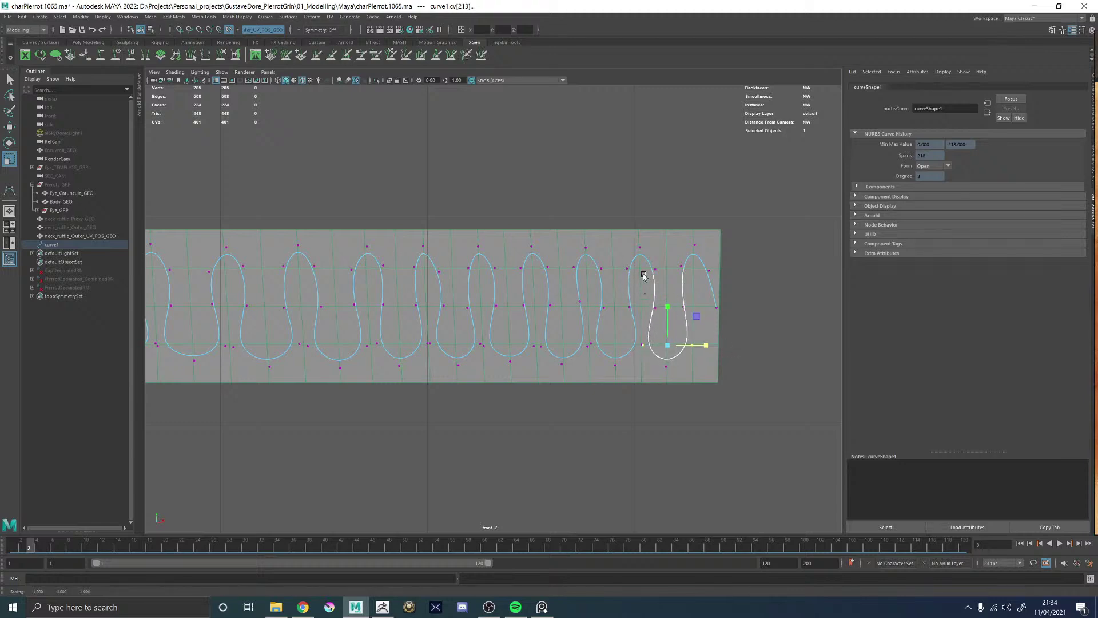
# - Try to narrow the waists of the last two troughs by scaling their mid-height side vertices together
pyautogui.keyDown('alt'); pyautogui.moveTo(640, 287); pyautogui.dragTo(616, 297, button='middle'); pyautogui.keyUp('alt')
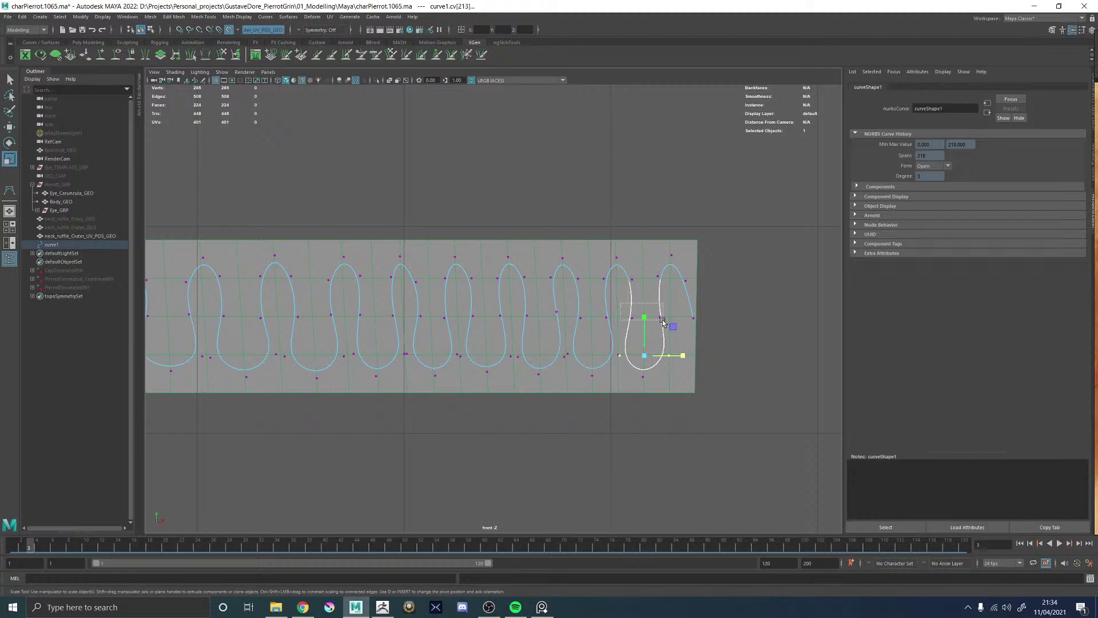
pyautogui.click(646, 317)
pyautogui.moveTo(681, 319); pyautogui.dragTo(660, 318)
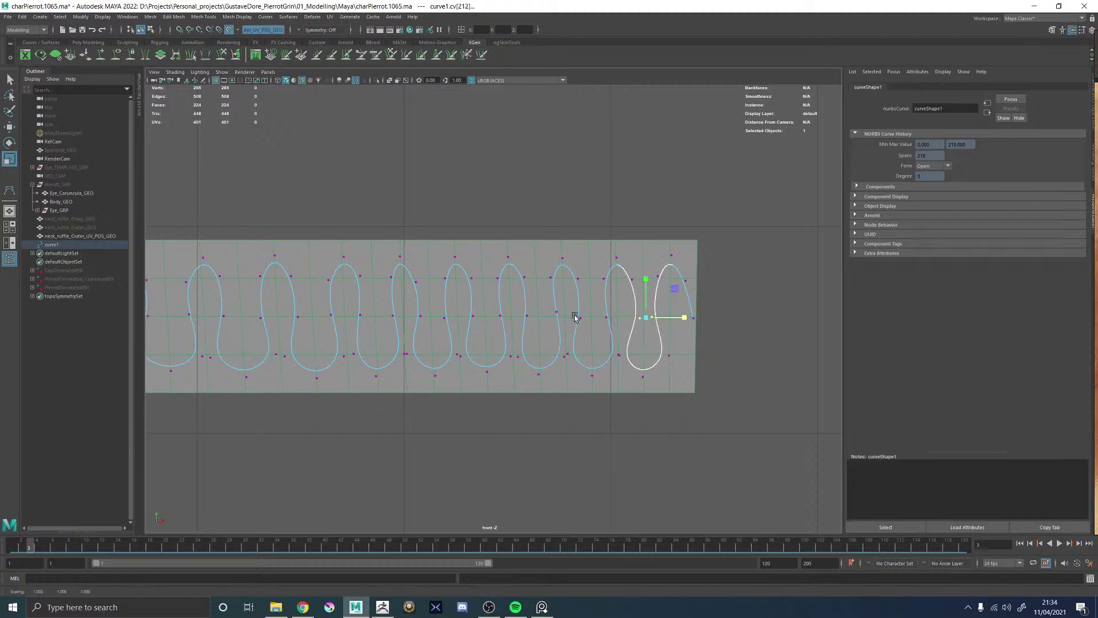
pyautogui.click(595, 317)
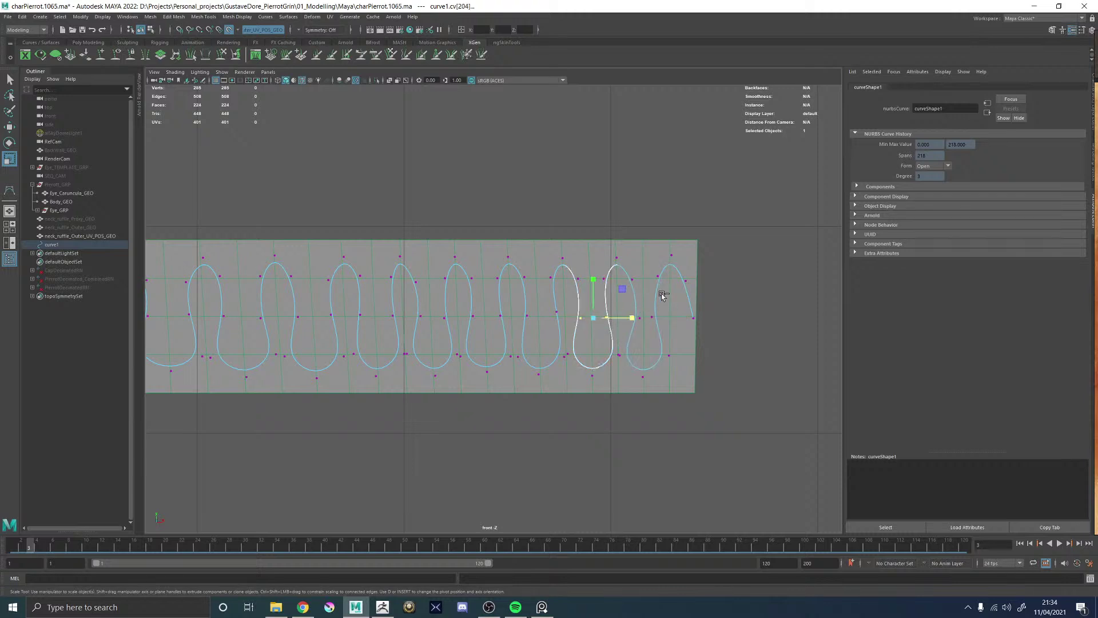
pyautogui.hotkey('ctrl', 'z')
pyautogui.hotkey('ctrl', 'z')
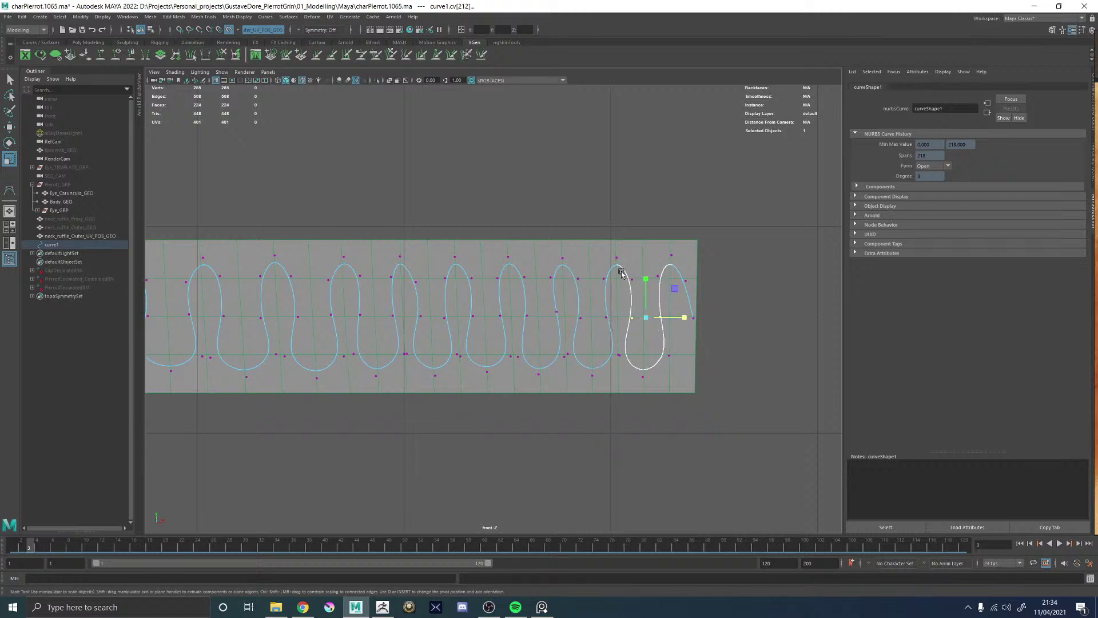
# - Scale the upper side vertices of the last trough together horizontally, and undo the same change on the trough before it
pyautogui.moveTo(666, 287); pyautogui.dragTo(647, 272)
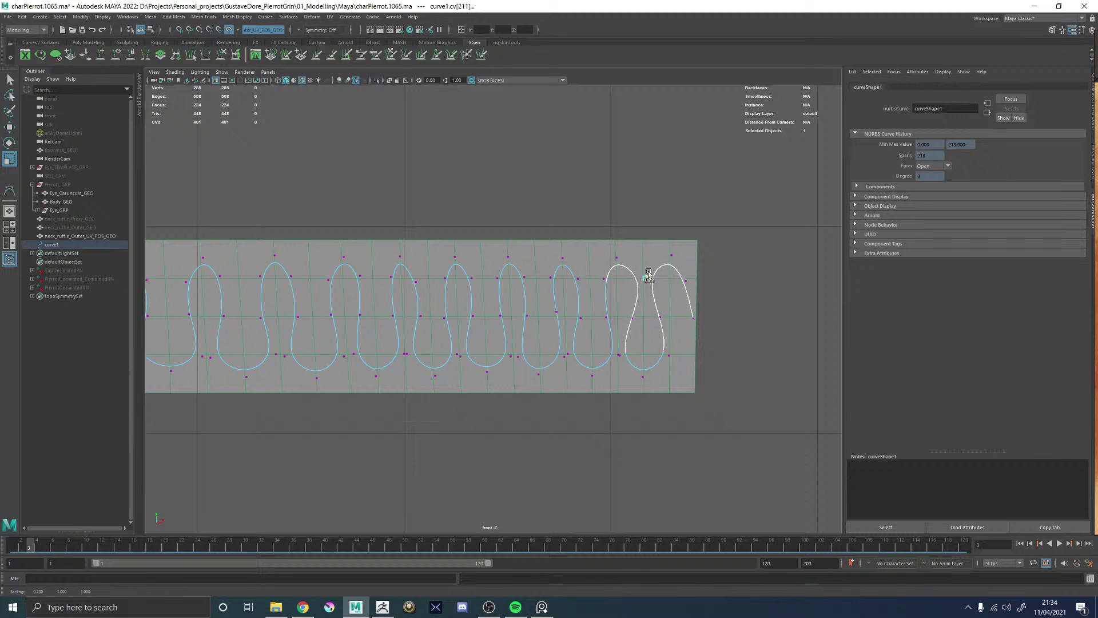
pyautogui.moveTo(569, 268); pyautogui.dragTo(594, 277)
pyautogui.hotkey('ctrl', 'z')
pyautogui.hotkey('ctrl', 'z')
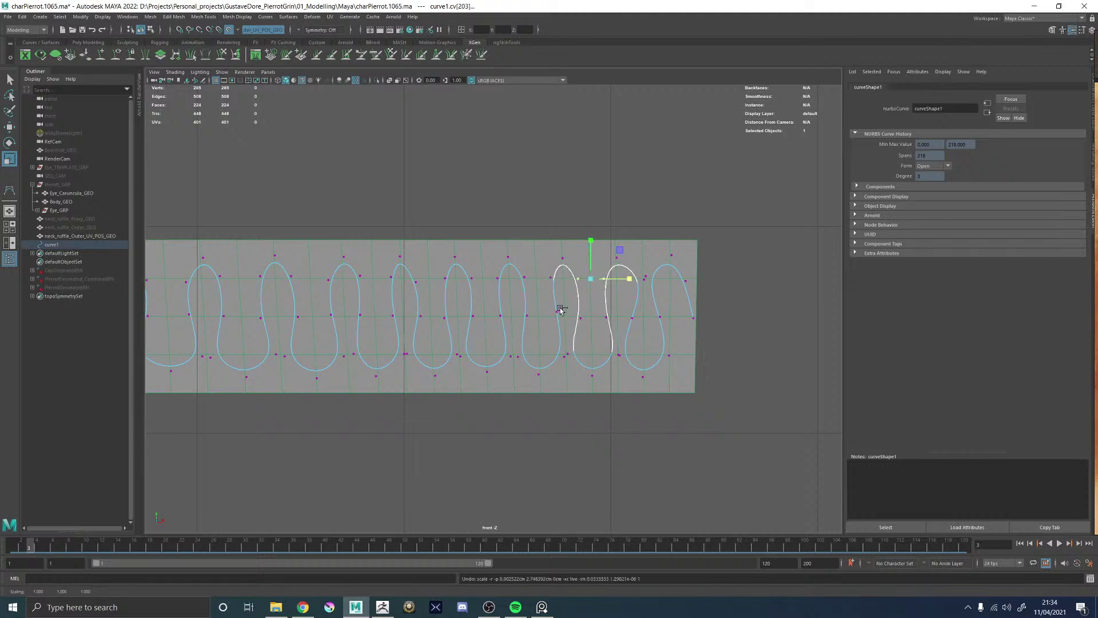
# - Widen the last three crests at the strip's end by scaling each pair of upper side vertices apart horizontally
pyautogui.moveTo(596, 271); pyautogui.dragTo(735, 281)
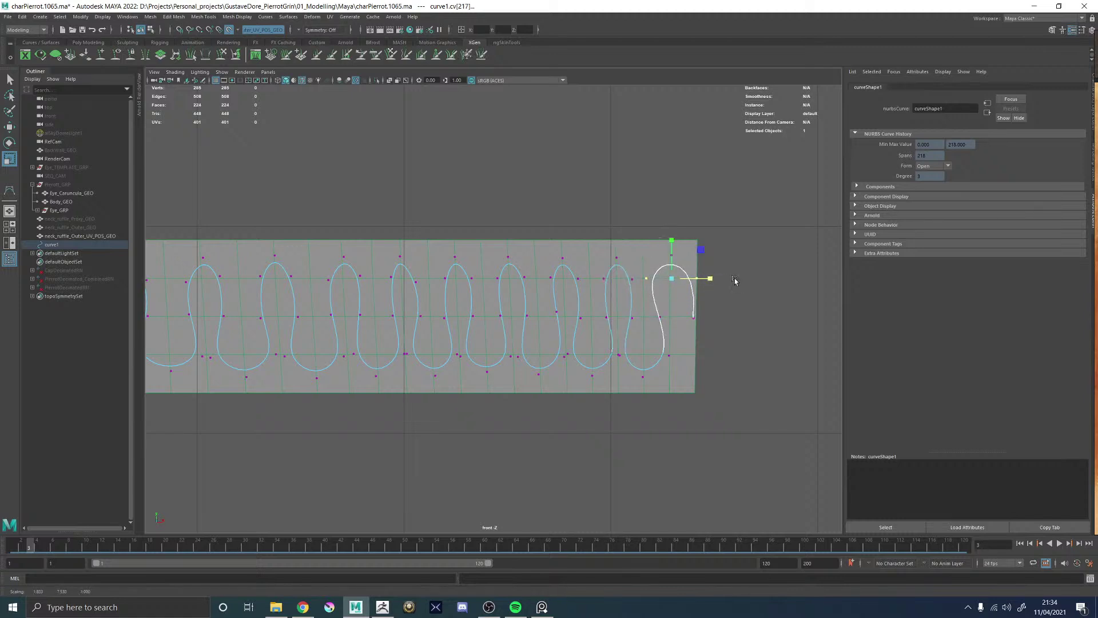
pyautogui.moveTo(593, 270); pyautogui.dragTo(657, 280)
pyautogui.click(618, 236)
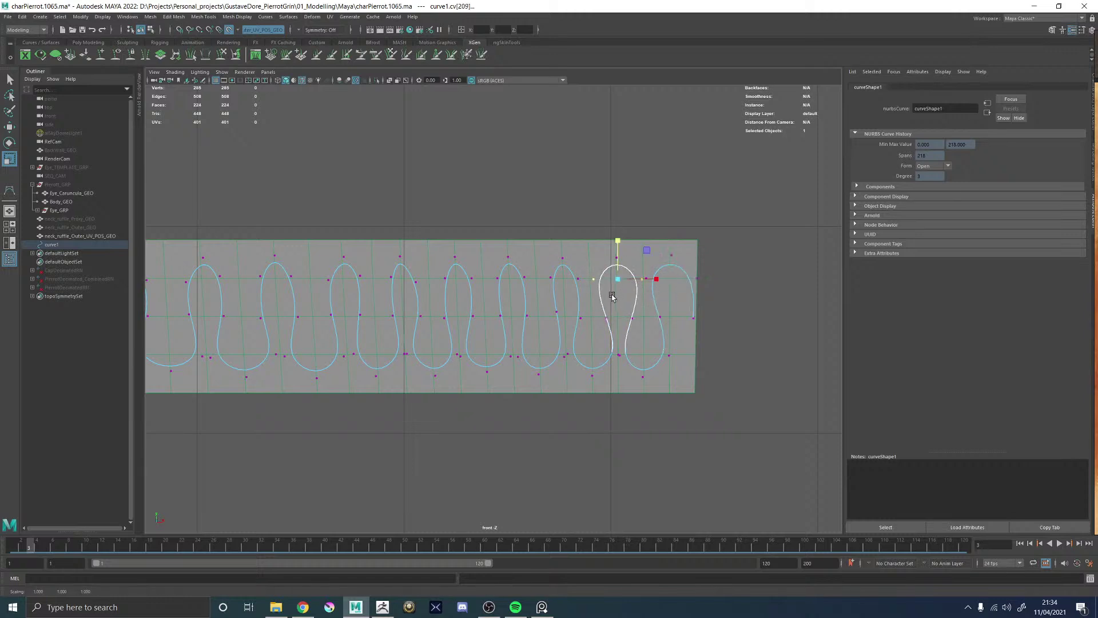
pyautogui.keyDown('alt'); pyautogui.moveTo(588, 284); pyautogui.dragTo(608, 290, button='middle'); pyautogui.keyUp('alt')
pyautogui.moveTo(604, 293); pyautogui.dragTo(647, 287)
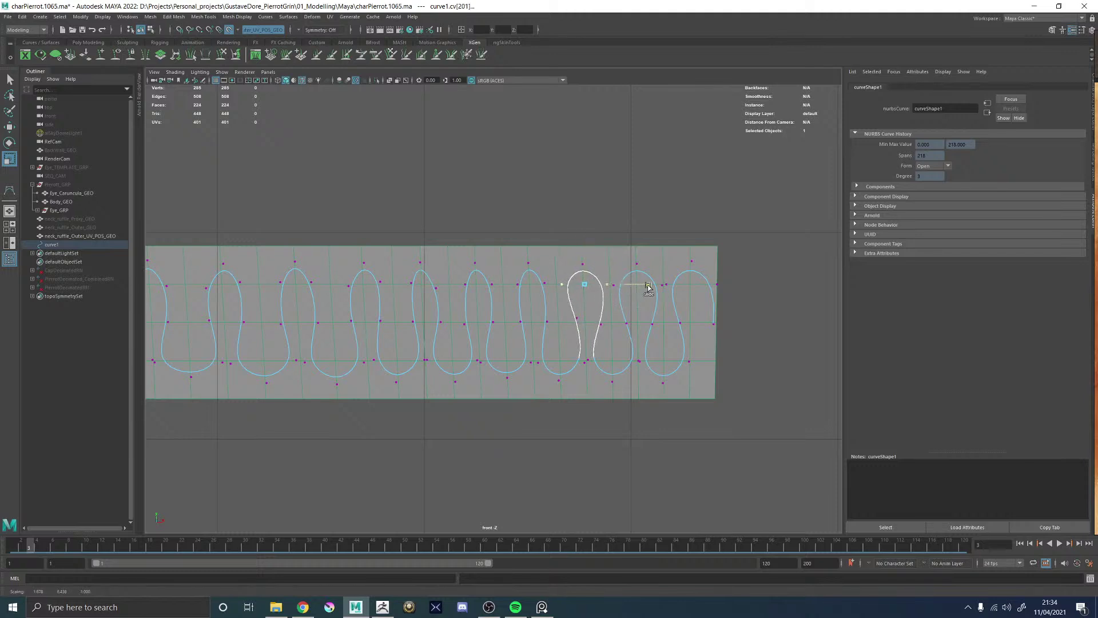
# - Round out the fourth and fifth crests from the strip's end by spreading their upper side vertices horizontally
pyautogui.keyDown('alt'); pyautogui.moveTo(632, 243); pyautogui.dragTo(730, 251, button='middle'); pyautogui.keyUp('alt')
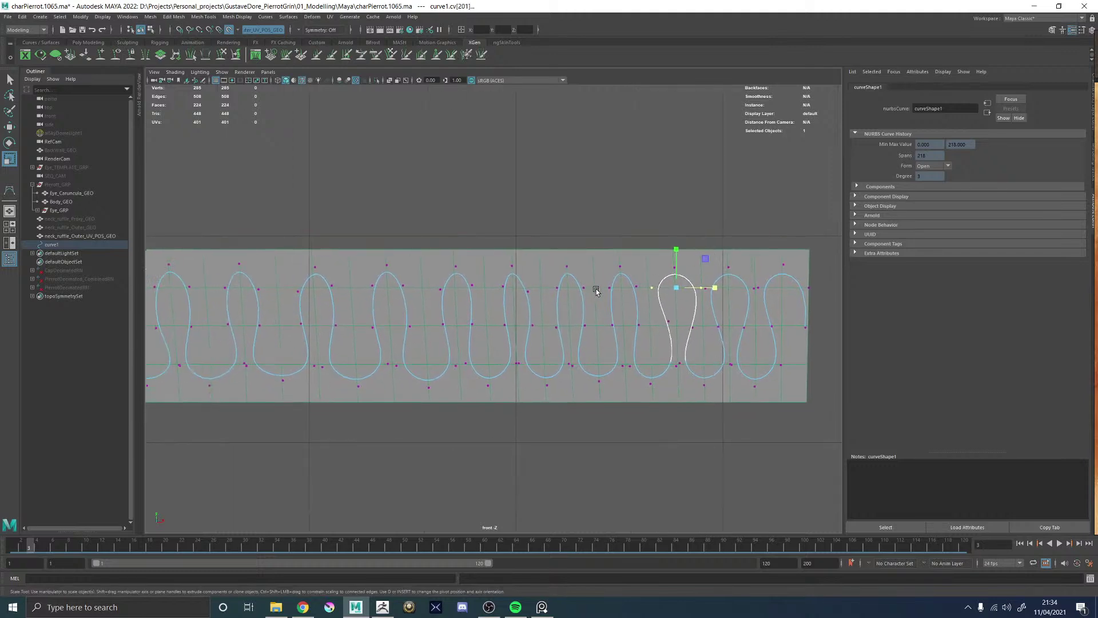
pyautogui.moveTo(645, 289); pyautogui.dragTo(694, 289)
pyautogui.click(622, 247)
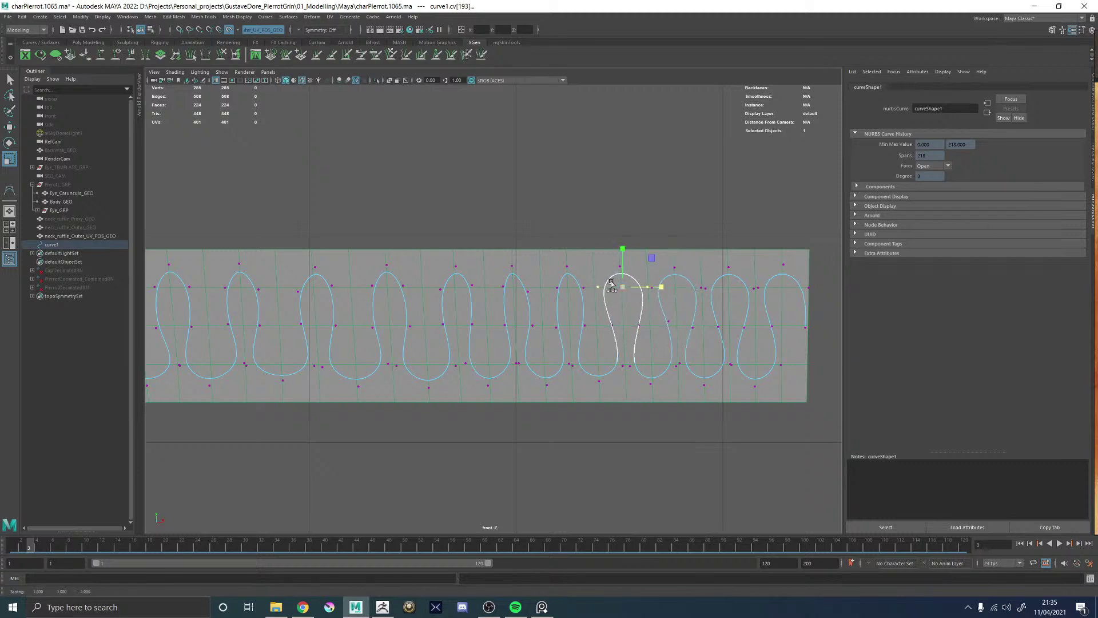
pyautogui.moveTo(548, 280); pyautogui.dragTo(649, 289)
# - Widen the sixth, seventh and eighth crests from the strip's end by scaling their upper side vertices horizontally
pyautogui.keyDown('alt'); pyautogui.moveTo(523, 292); pyautogui.dragTo(585, 269, button='middle'); pyautogui.keyUp('alt')
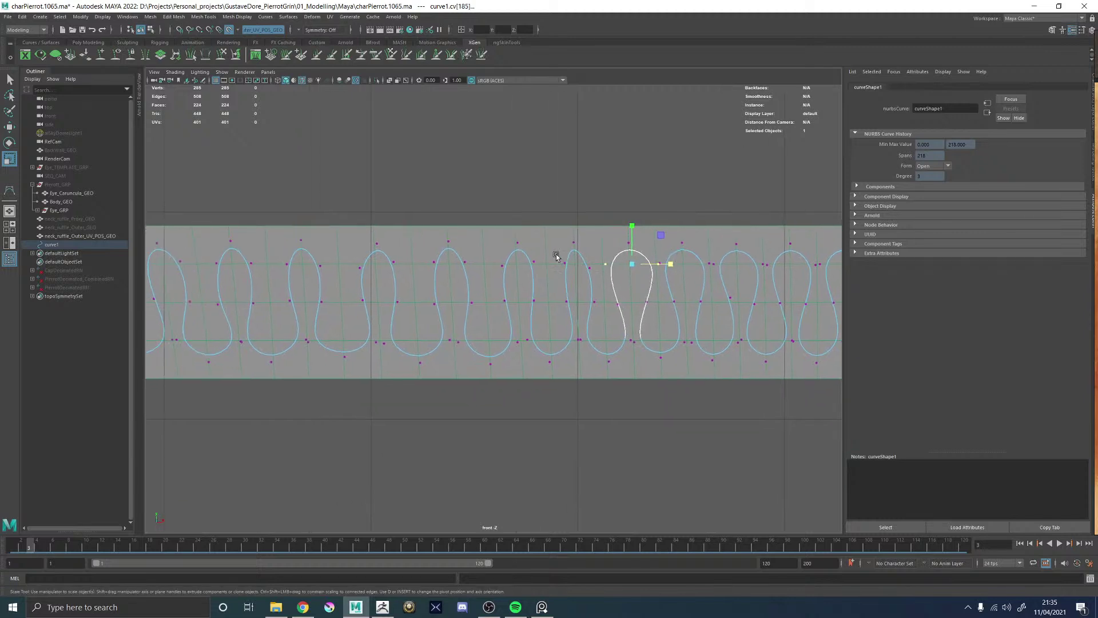
pyautogui.moveTo(596, 276); pyautogui.dragTo(662, 266)
pyautogui.keyDown('alt'); pyautogui.moveTo(561, 266); pyautogui.dragTo(615, 266, button='middle'); pyautogui.keyUp('alt')
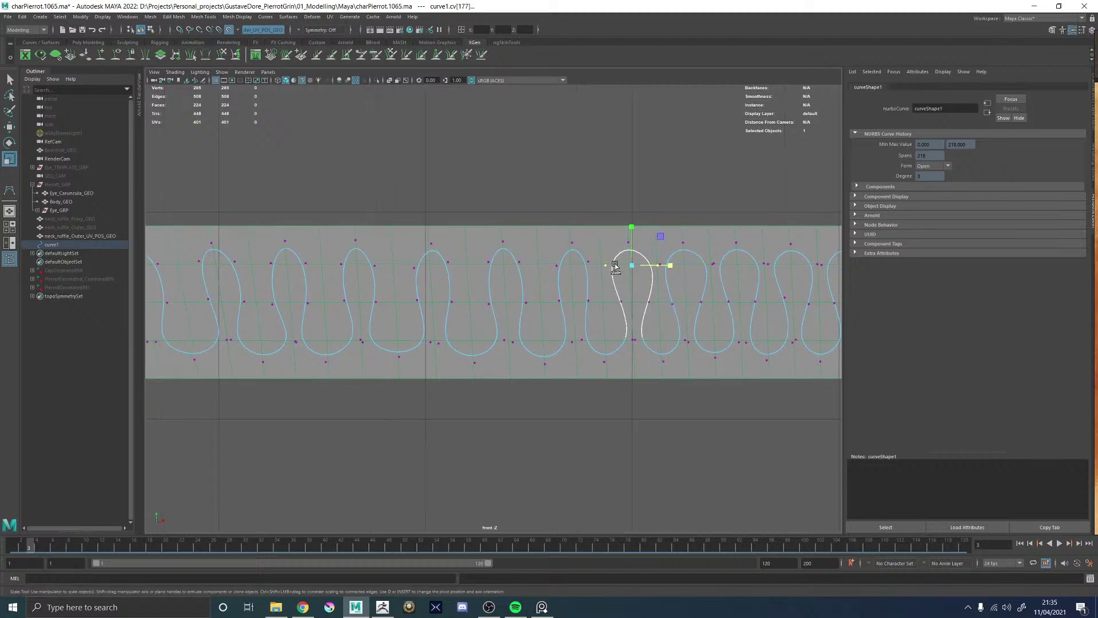
pyautogui.moveTo(590, 272); pyautogui.dragTo(642, 264)
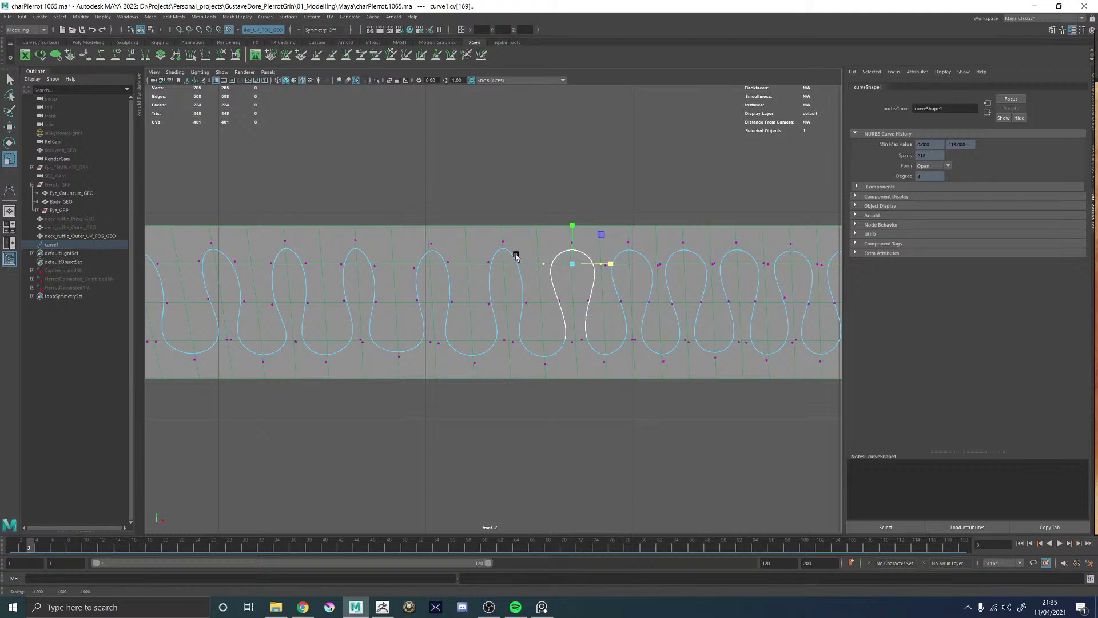
pyautogui.moveTo(480, 254); pyautogui.dragTo(581, 263)
# - Spread the upper side vertices of the ninth, tenth and eleventh crests from the strip's end so their tops bulge outward
pyautogui.keyDown('alt'); pyautogui.moveTo(403, 255); pyautogui.dragTo(517, 256, button='middle'); pyautogui.keyUp('alt')
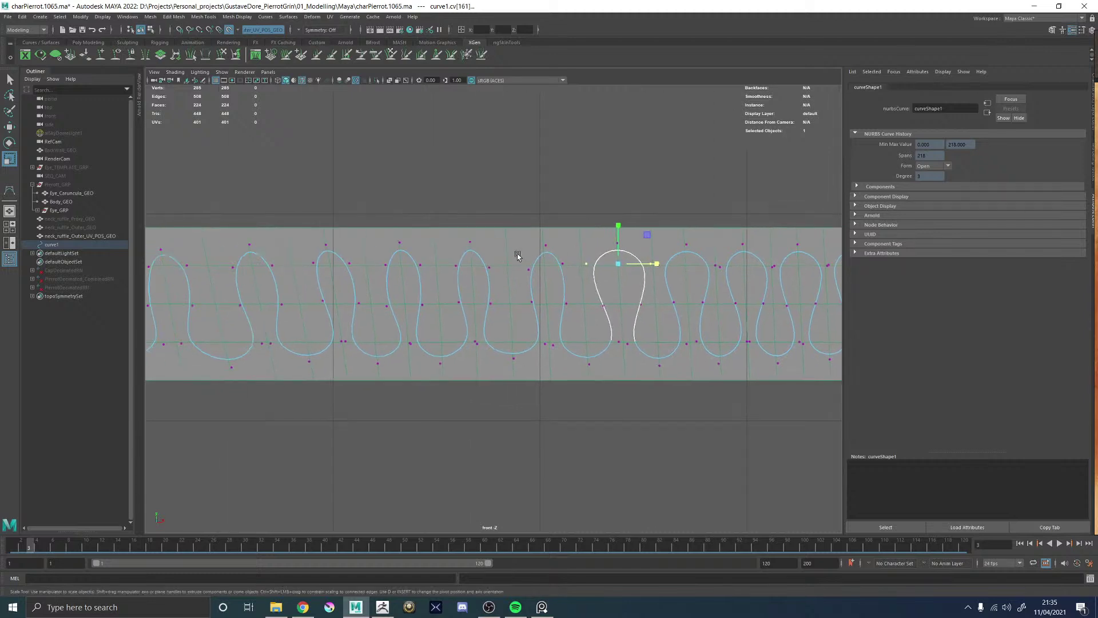
pyautogui.moveTo(571, 281); pyautogui.dragTo(618, 265)
pyautogui.keyDown('alt'); pyautogui.moveTo(459, 252); pyautogui.dragTo(527, 262, button='middle'); pyautogui.keyUp('alt')
pyautogui.moveTo(528, 262); pyautogui.dragTo(613, 271)
pyautogui.keyDown('alt'); pyautogui.moveTo(452, 257); pyautogui.dragTo(490, 258, button='middle'); pyautogui.keyUp('alt')
pyautogui.moveTo(490, 257); pyautogui.dragTo(540, 276)
pyautogui.keyDown('alt'); pyautogui.moveTo(522, 285); pyautogui.dragTo(546, 290, button='middle'); pyautogui.keyUp('alt')
pyautogui.keyDown('alt'); pyautogui.moveTo(192, 361); pyautogui.dragTo(302, 360, button='middle'); pyautogui.keyUp('alt')
pyautogui.keyDown('alt'); pyautogui.moveTo(516, 295); pyautogui.dragTo(392, 312, button='middle'); pyautogui.keyUp('alt')
pyautogui.moveTo(557, 283); pyautogui.dragTo(588, 285)
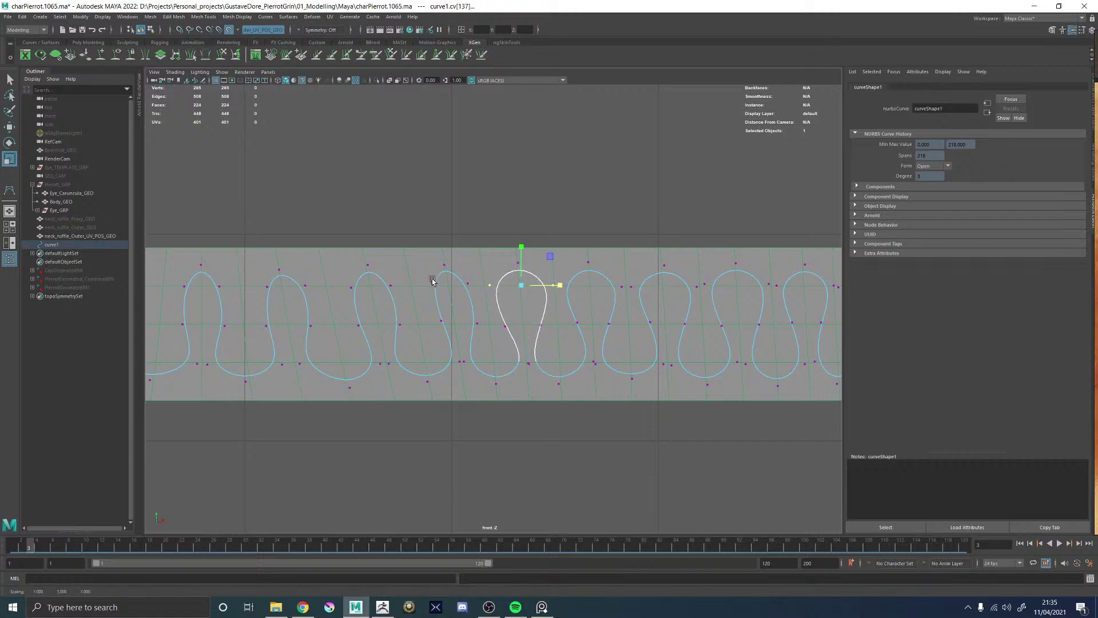
# - Widen the twelfth to fourteenth crests from the strip's end by scaling each pair of upper side vertices horizontally
pyautogui.moveTo(454, 274); pyautogui.dragTo(519, 285)
pyautogui.keyDown('alt'); pyautogui.moveTo(490, 283); pyautogui.dragTo(506, 280, button='middle'); pyautogui.keyUp('alt')
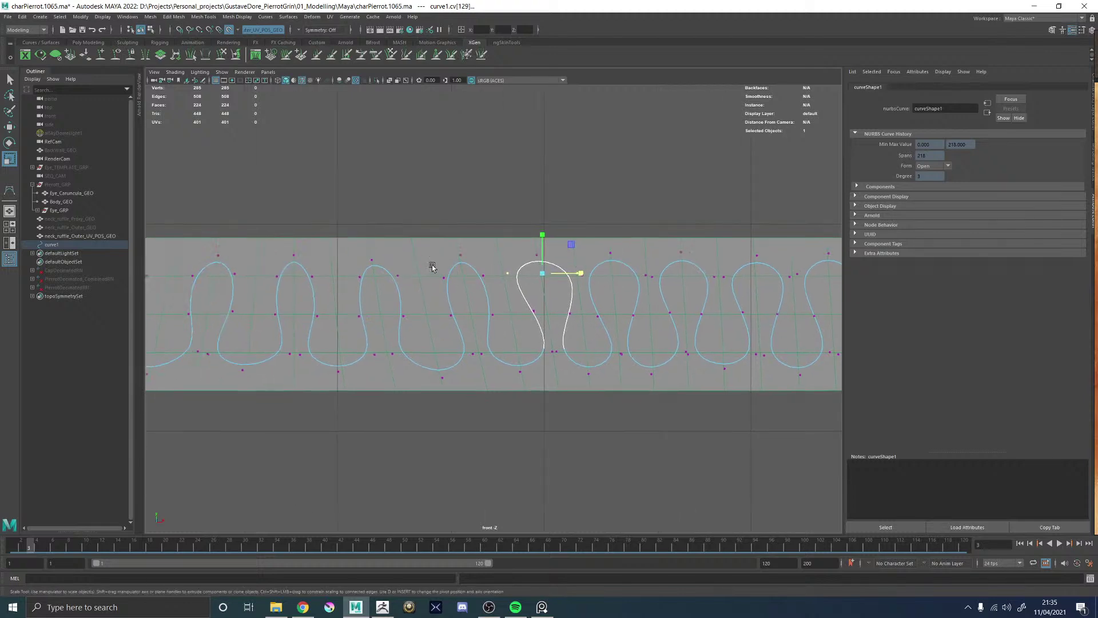
pyautogui.moveTo(489, 289); pyautogui.dragTo(519, 279)
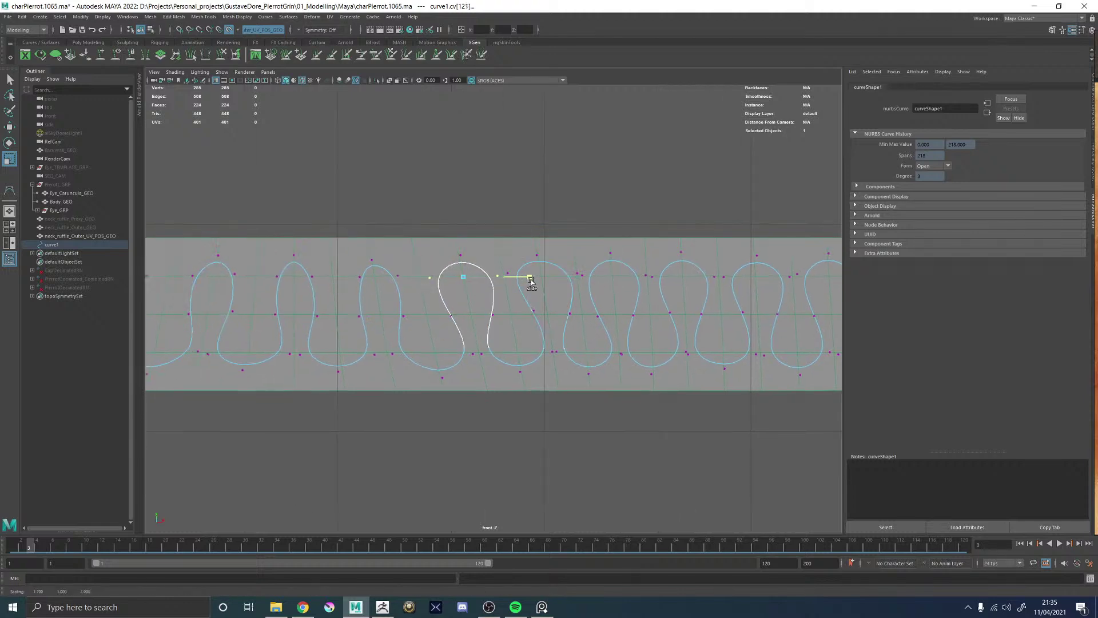
pyautogui.keyDown('alt'); pyautogui.moveTo(458, 282); pyautogui.dragTo(519, 303, button='middle'); pyautogui.keyUp('alt')
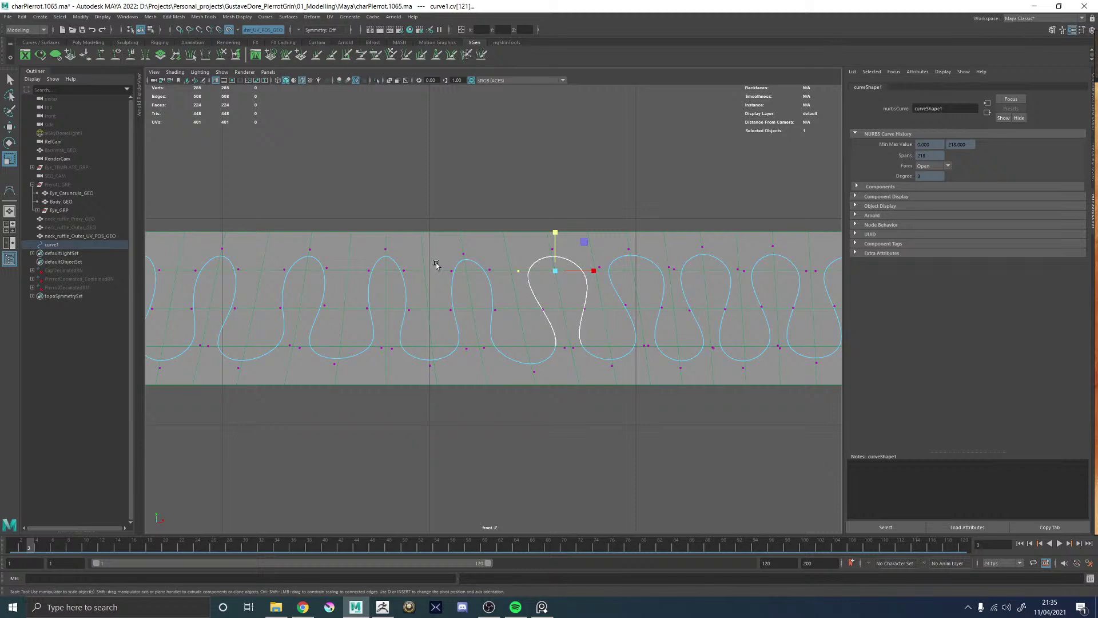
pyautogui.moveTo(498, 284); pyautogui.dragTo(526, 274)
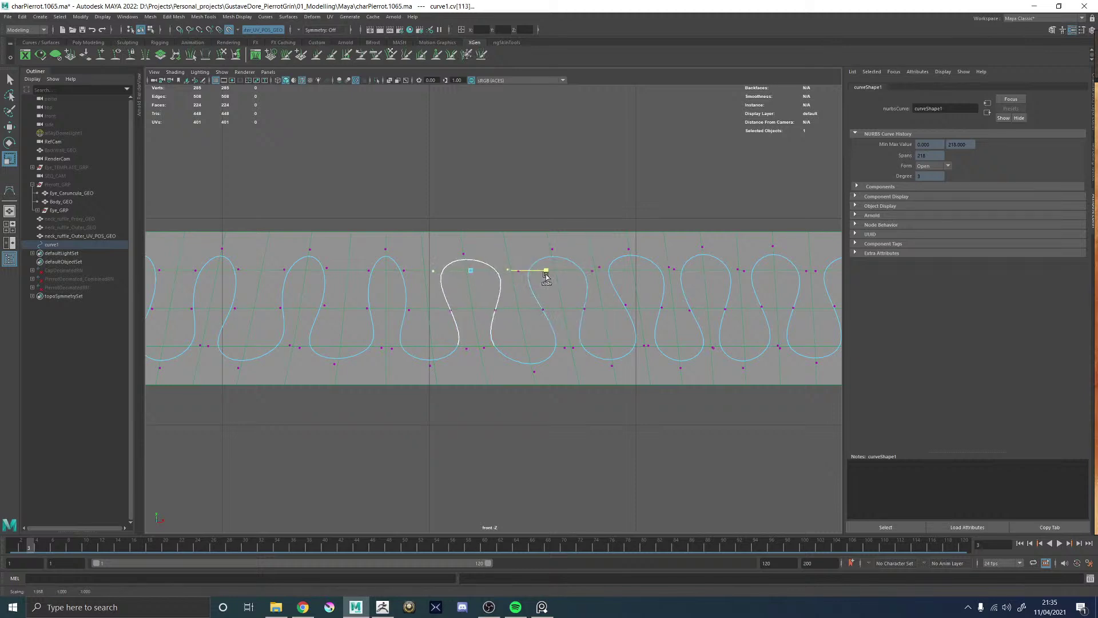
# - Widen the fifteenth and sixteenth crests from the strip's end by spreading their upper side vertices horizontally
pyautogui.keyDown('alt'); pyautogui.moveTo(445, 309); pyautogui.dragTo(479, 290, button='middle'); pyautogui.keyUp('alt')
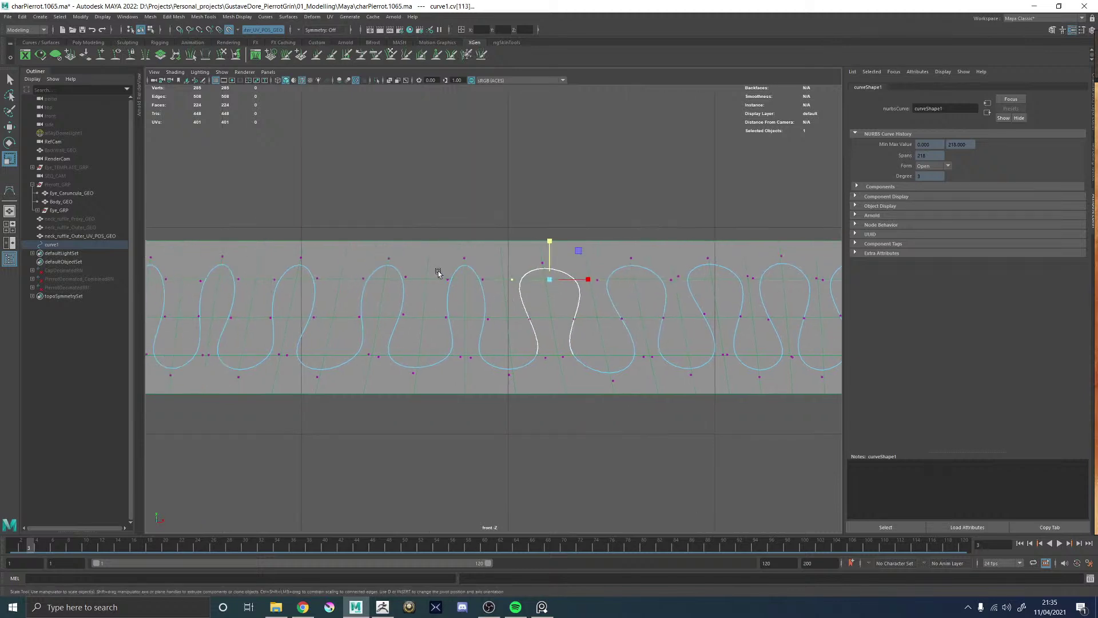
pyautogui.moveTo(438, 271); pyautogui.dragTo(503, 278)
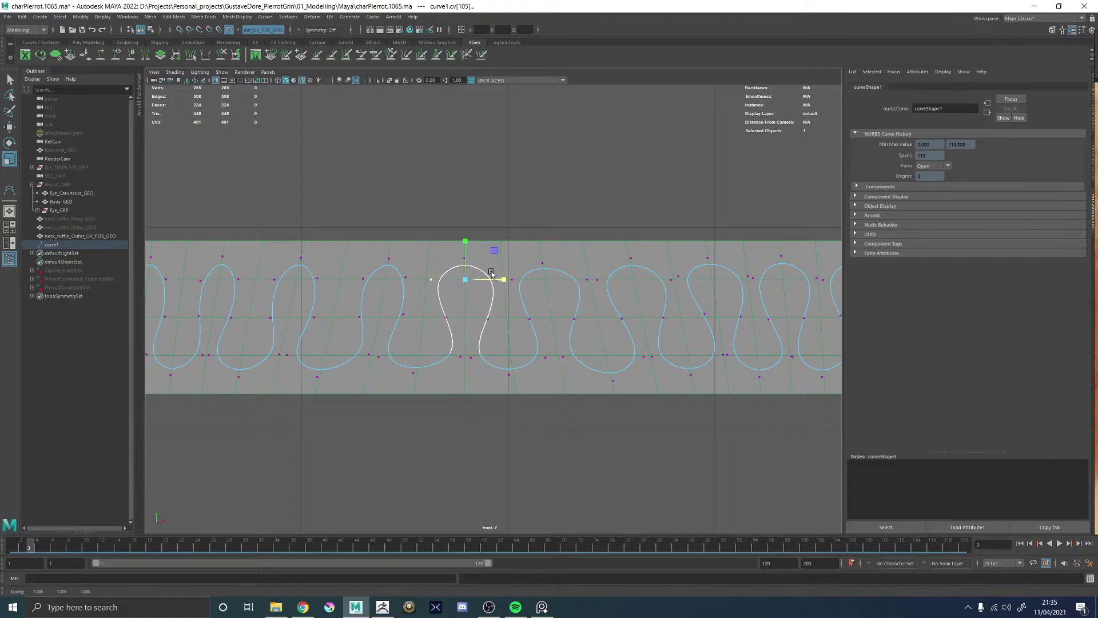
pyautogui.keyDown('alt'); pyautogui.moveTo(360, 283); pyautogui.dragTo(481, 274, button='middle'); pyautogui.keyUp('alt')
pyautogui.moveTo(506, 269); pyautogui.dragTo(545, 269)
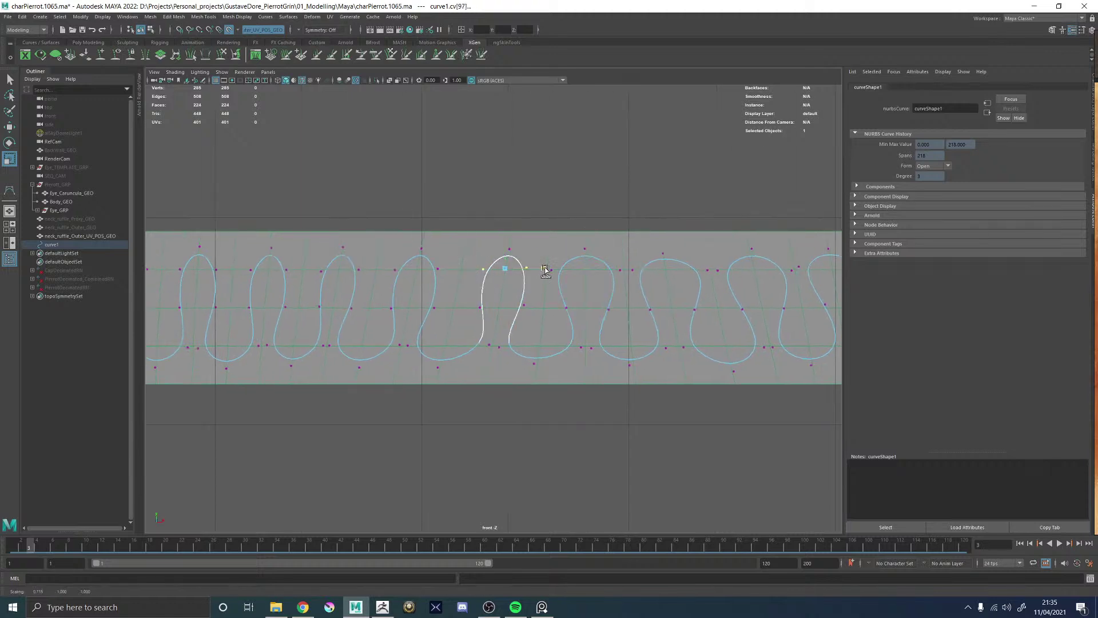
pyautogui.keyDown('alt'); pyautogui.moveTo(500, 262); pyautogui.dragTo(563, 260, button='middle'); pyautogui.keyUp('alt')
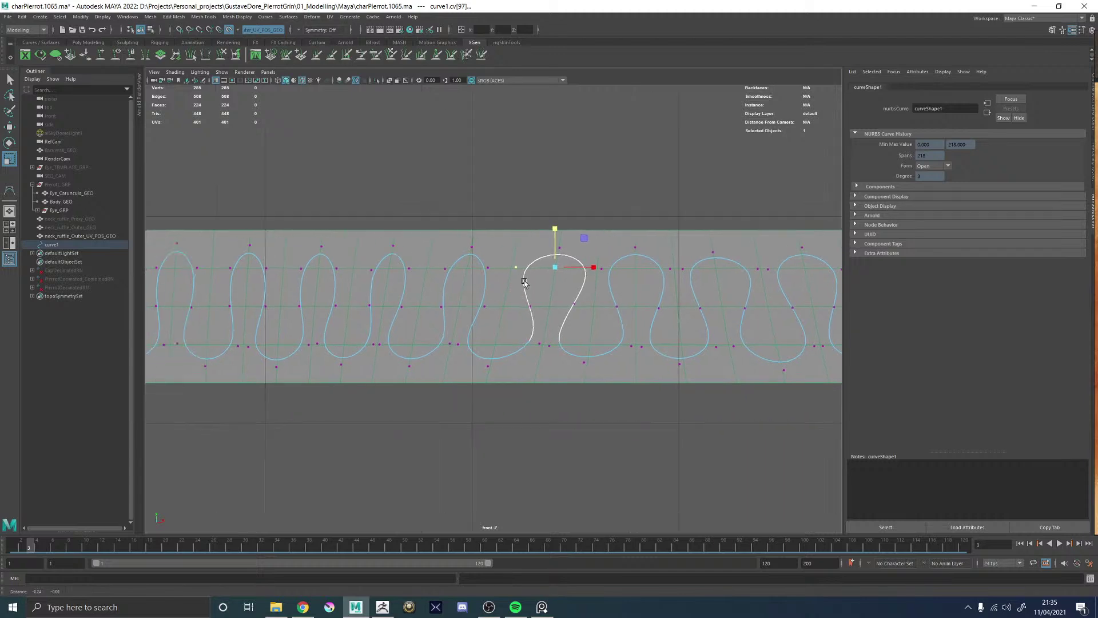
# - Widen the seventeenth and eighteenth crests from the strip's end by scaling their upper side vertices horizontally
pyautogui.moveTo(493, 273); pyautogui.dragTo(493, 272)
pyautogui.moveTo(478, 228); pyautogui.dragTo(478, 230)
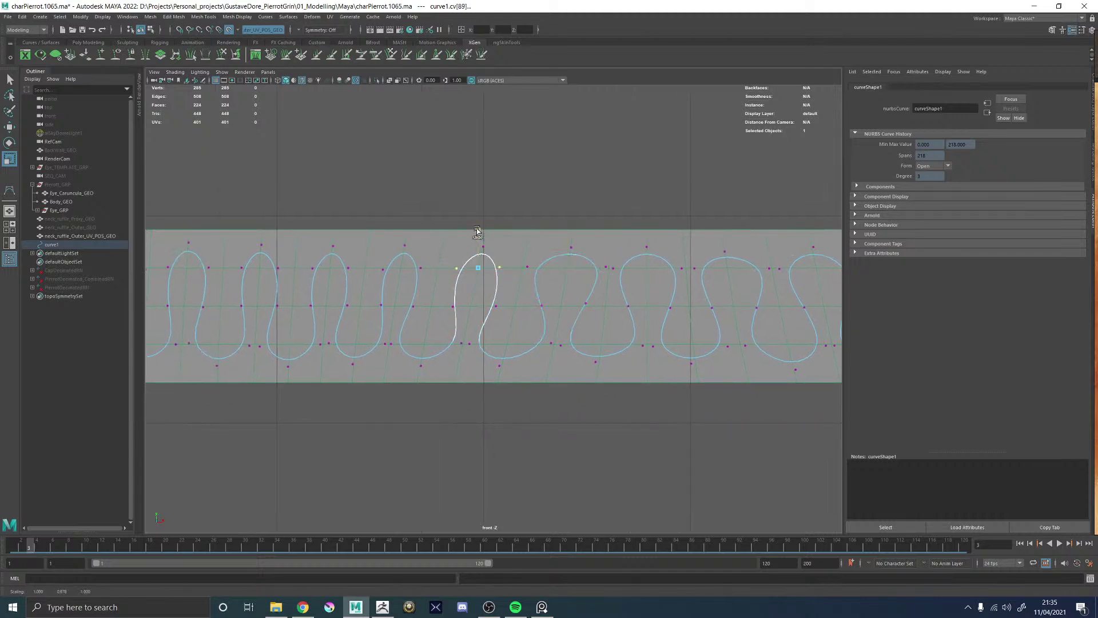
pyautogui.moveTo(510, 269); pyautogui.dragTo(554, 269)
pyautogui.keyDown('alt'); pyautogui.moveTo(367, 264); pyautogui.dragTo(445, 275, button='middle'); pyautogui.keyUp('alt')
pyautogui.moveTo(500, 284); pyautogui.dragTo(500, 285)
pyautogui.moveTo(479, 243); pyautogui.dragTo(475, 287)
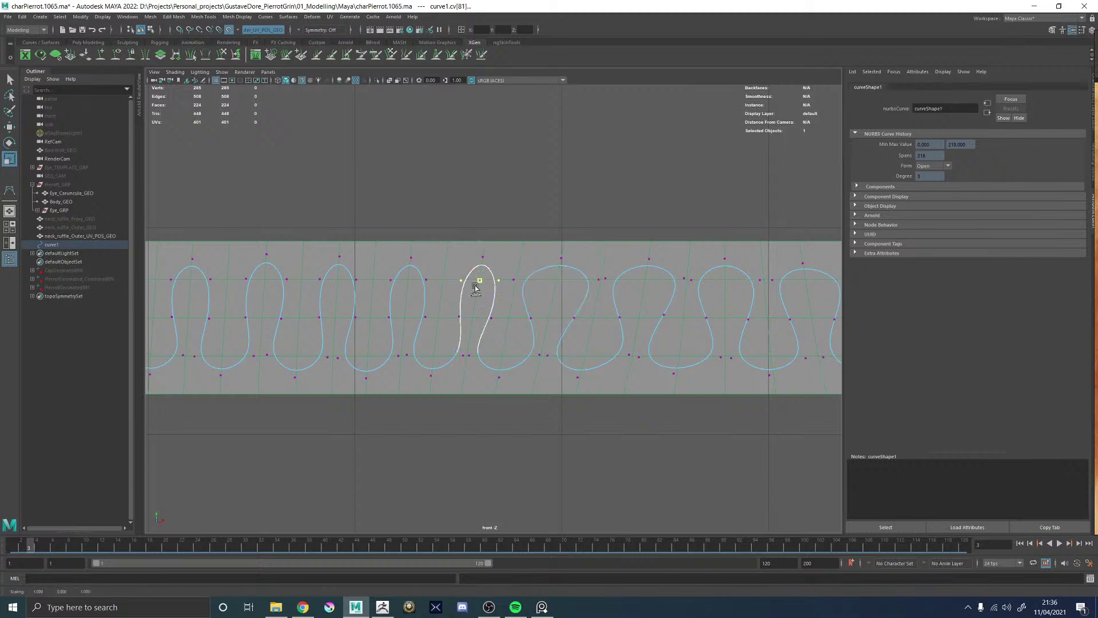
# - Spread the upper side vertices of the nineteenth and twentieth crests from the strip's end so their tops bulge outward
pyautogui.keyDown('alt'); pyautogui.moveTo(393, 275); pyautogui.dragTo(487, 285, button='middle'); pyautogui.keyUp('alt')
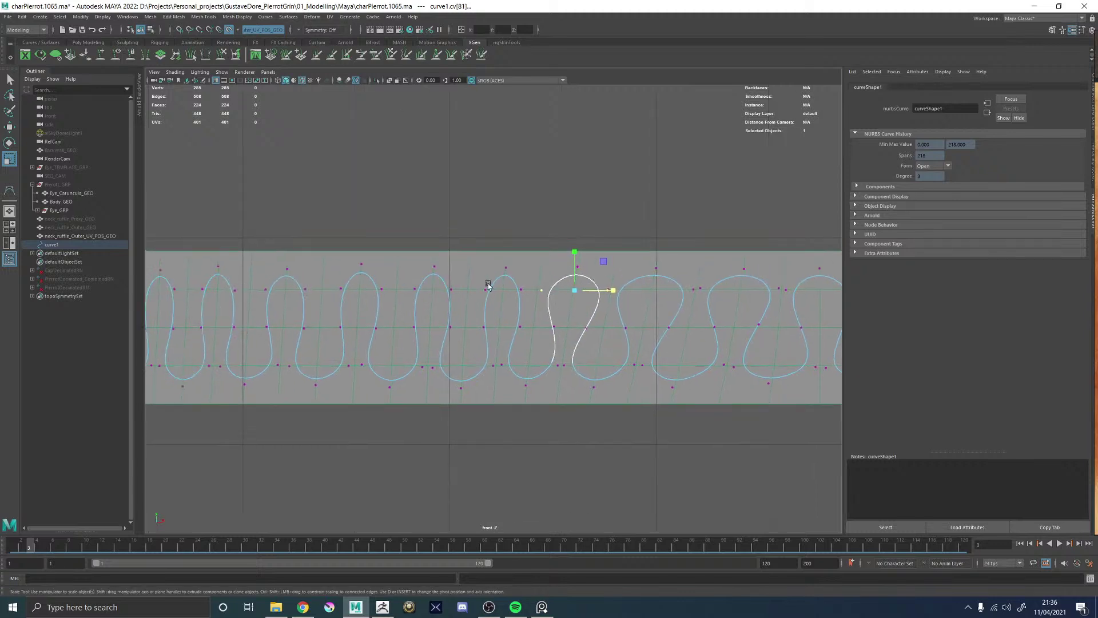
pyautogui.moveTo(513, 295); pyautogui.dragTo(513, 294)
pyautogui.moveTo(503, 252); pyautogui.dragTo(503, 252)
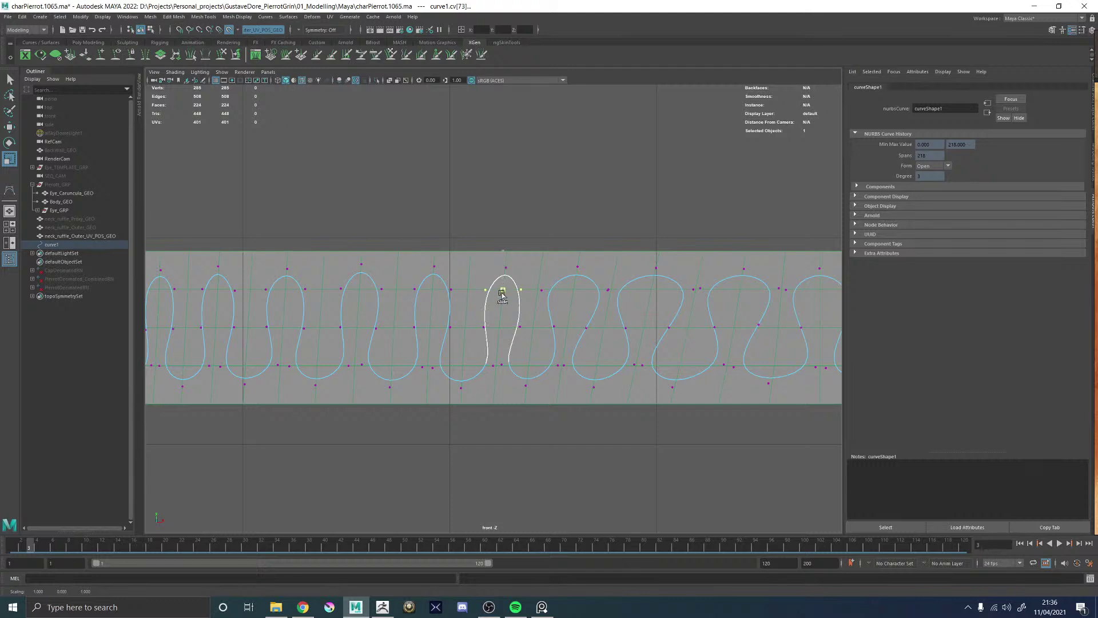
pyautogui.moveTo(563, 293); pyautogui.dragTo(572, 294)
pyautogui.keyDown('alt'); pyautogui.moveTo(572, 294); pyautogui.dragTo(647, 285, button='middle'); pyautogui.keyUp('alt')
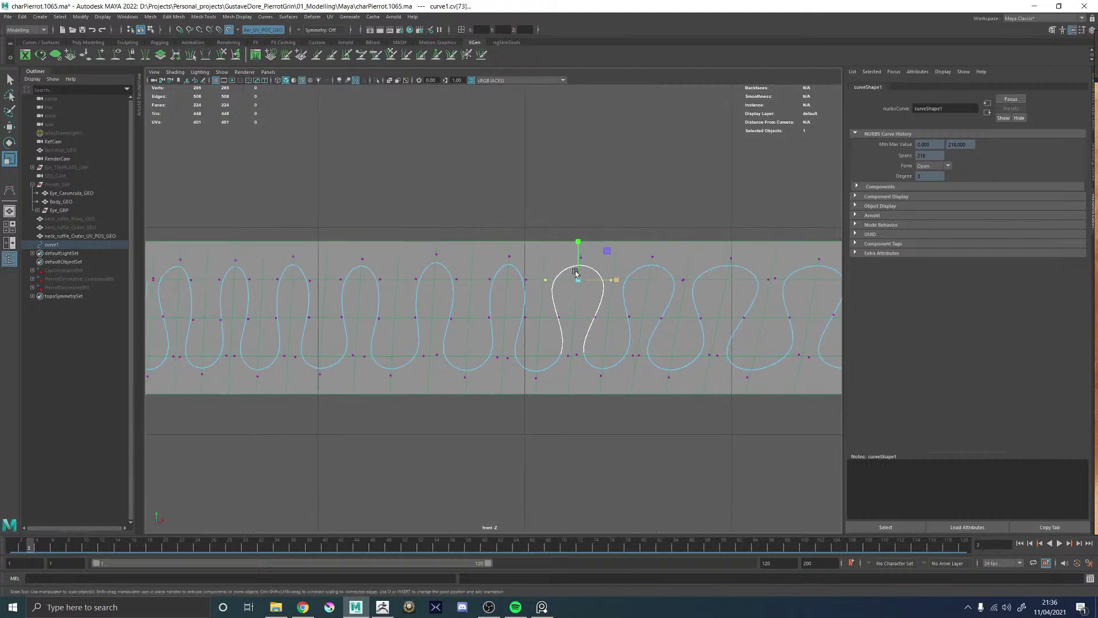
pyautogui.moveTo(531, 284); pyautogui.dragTo(531, 284)
pyautogui.moveTo(514, 293); pyautogui.dragTo(514, 293, button='middle')
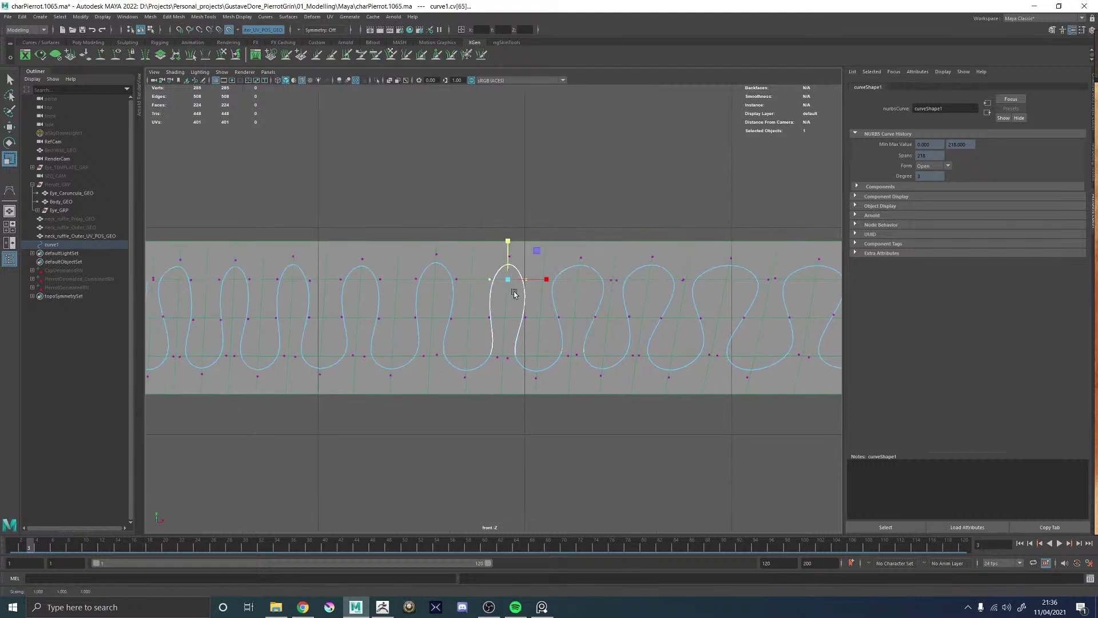
pyautogui.moveTo(544, 281); pyautogui.dragTo(568, 279)
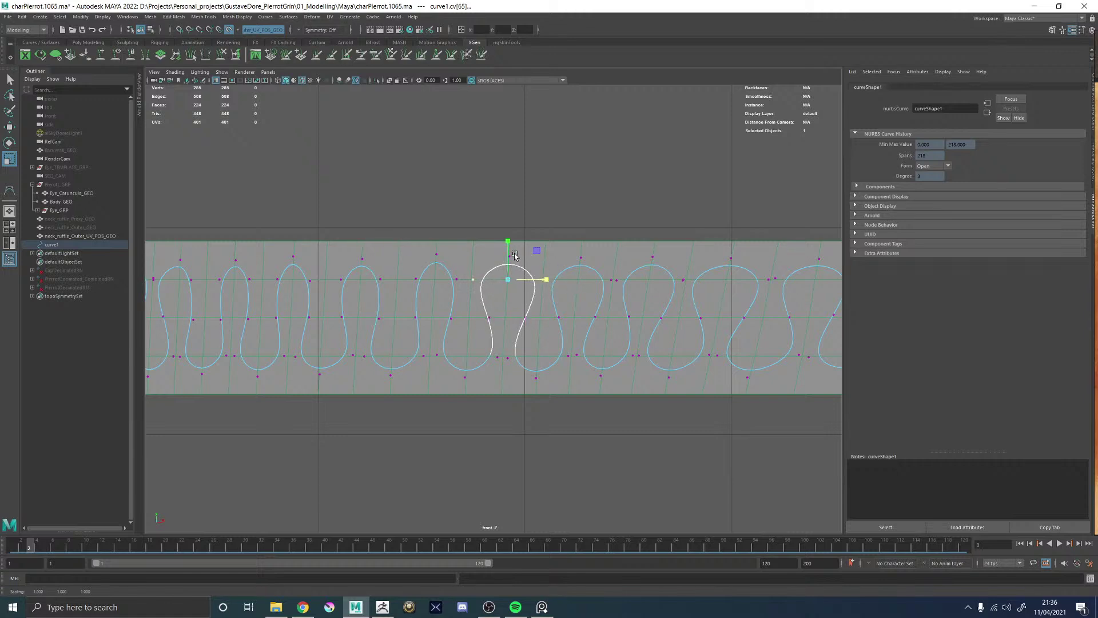
# - Widen the twenty-first and twenty-second crests from the strip's end by scaling each pair of upper side vertices horizontally
pyautogui.keyDown('alt'); pyautogui.moveTo(515, 255); pyautogui.dragTo(594, 252, button='middle'); pyautogui.keyUp('alt')
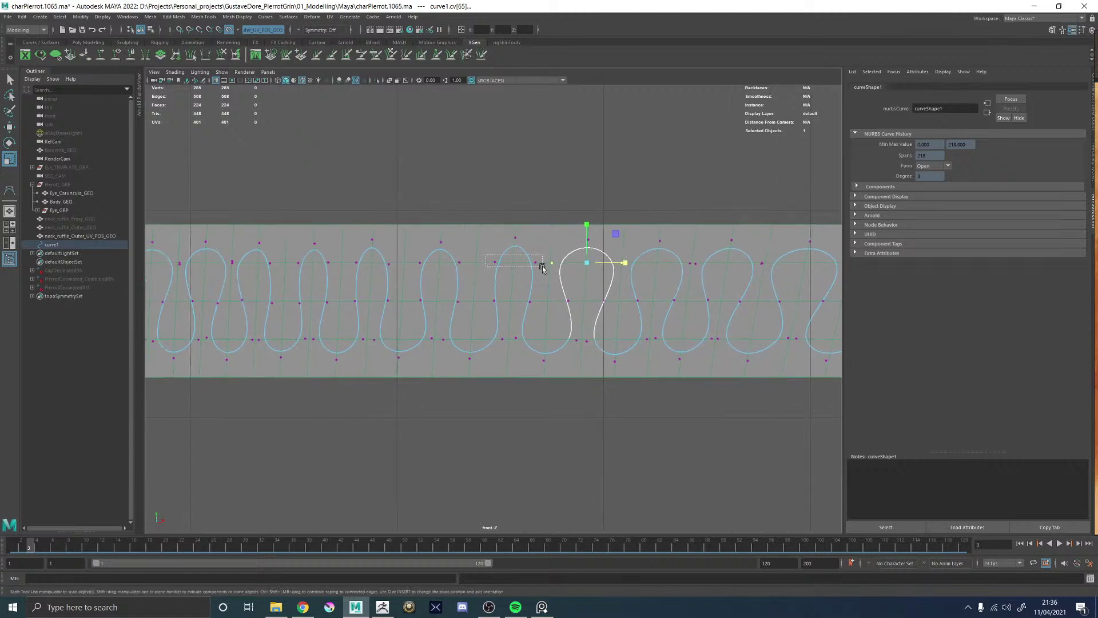
pyautogui.moveTo(543, 269); pyautogui.dragTo(582, 267)
pyautogui.keyDown('alt'); pyautogui.moveTo(522, 259); pyautogui.dragTo(588, 257, button='middle'); pyautogui.keyUp('alt')
pyautogui.moveTo(539, 267); pyautogui.dragTo(572, 263)
# - Widen the twenty-third and twenty-fourth crests by scaling their upper side vertices horizontally, and move the twenty-fifth crest's inner-facing side vertex outward
pyautogui.keyDown('alt'); pyautogui.moveTo(419, 254); pyautogui.dragTo(505, 252, button='middle'); pyautogui.keyUp('alt')
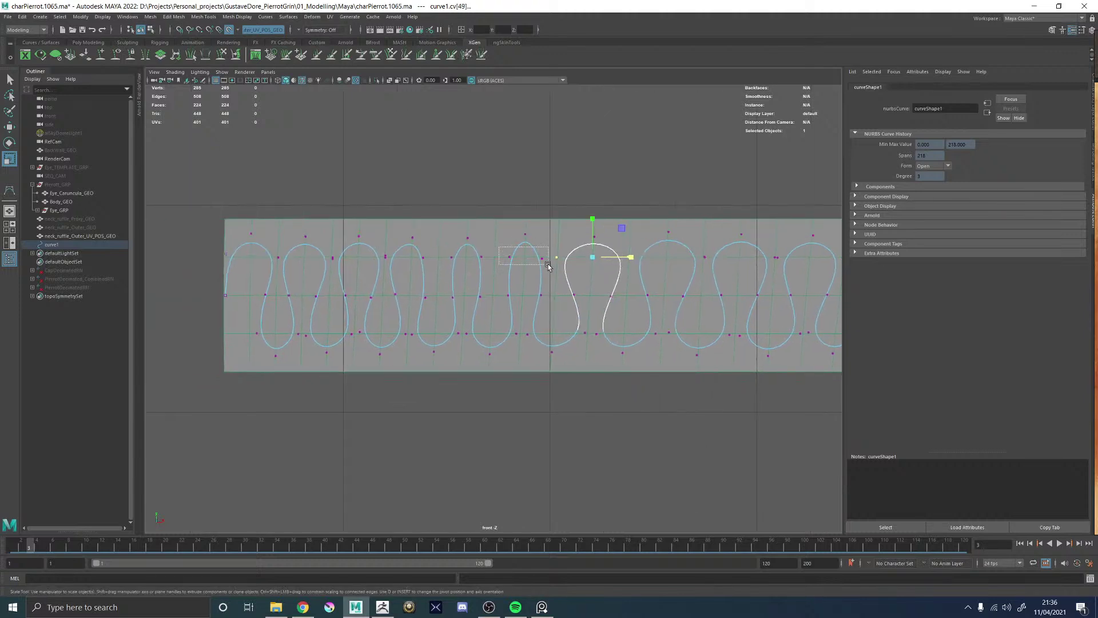
pyautogui.moveTo(547, 266); pyautogui.dragTo(586, 256)
pyautogui.keyDown('alt'); pyautogui.moveTo(454, 249); pyautogui.dragTo(497, 260, button='middle'); pyautogui.keyUp('alt')
pyautogui.moveTo(521, 273); pyautogui.dragTo(571, 269)
pyautogui.moveTo(581, 268); pyautogui.dragTo(547, 269)
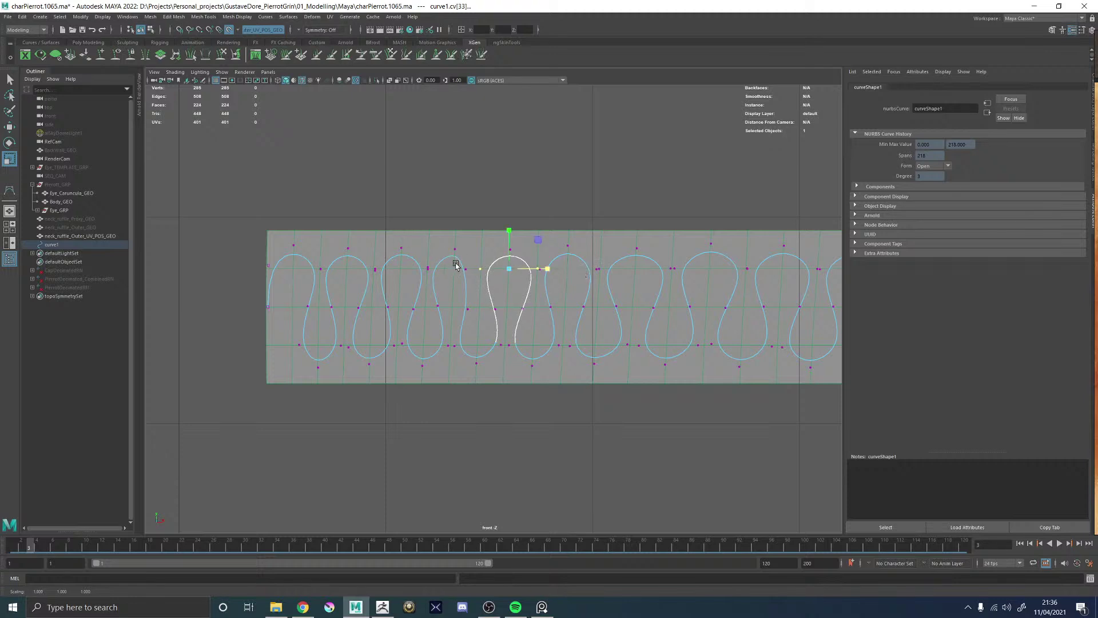
pyautogui.moveTo(456, 262); pyautogui.dragTo(515, 273)
pyautogui.press('w')
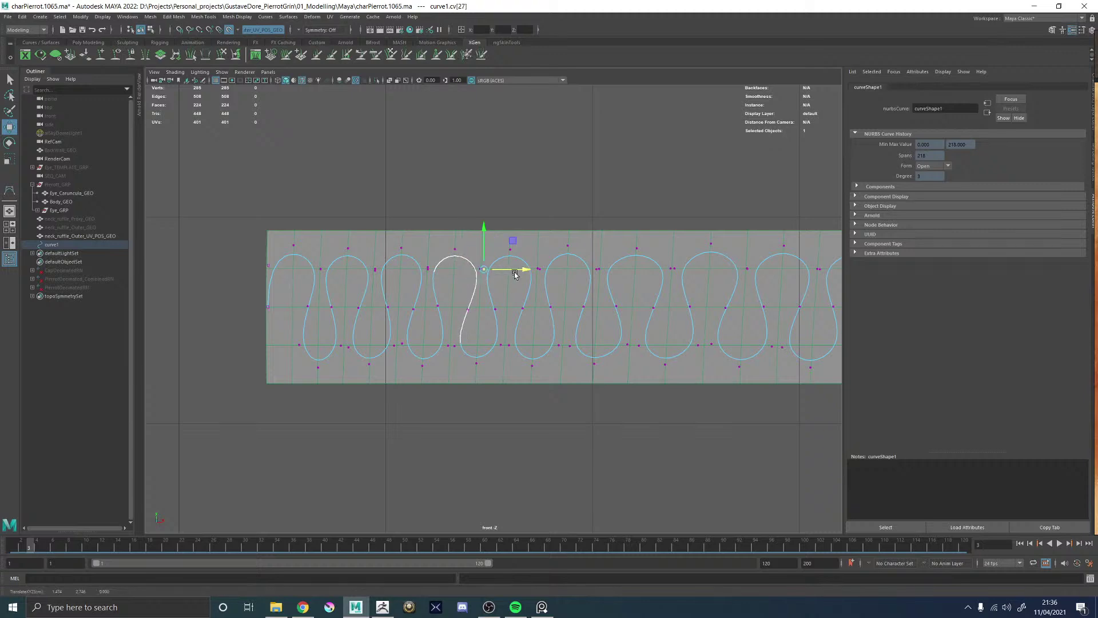
# - Raise all the crests' top vertices to the strip's upper edge and lower all the troughs' bottom vertices to its lower edge
pyautogui.keyDown('alt'); pyautogui.moveTo(488, 255); pyautogui.dragTo(564, 245, button='middle'); pyautogui.keyUp('alt')
pyautogui.keyDown('alt'); pyautogui.moveTo(565, 245); pyautogui.dragTo(423, 268, button='right'); pyautogui.keyUp('alt')
pyautogui.moveTo(245, 250); pyautogui.dragTo(774, 287)
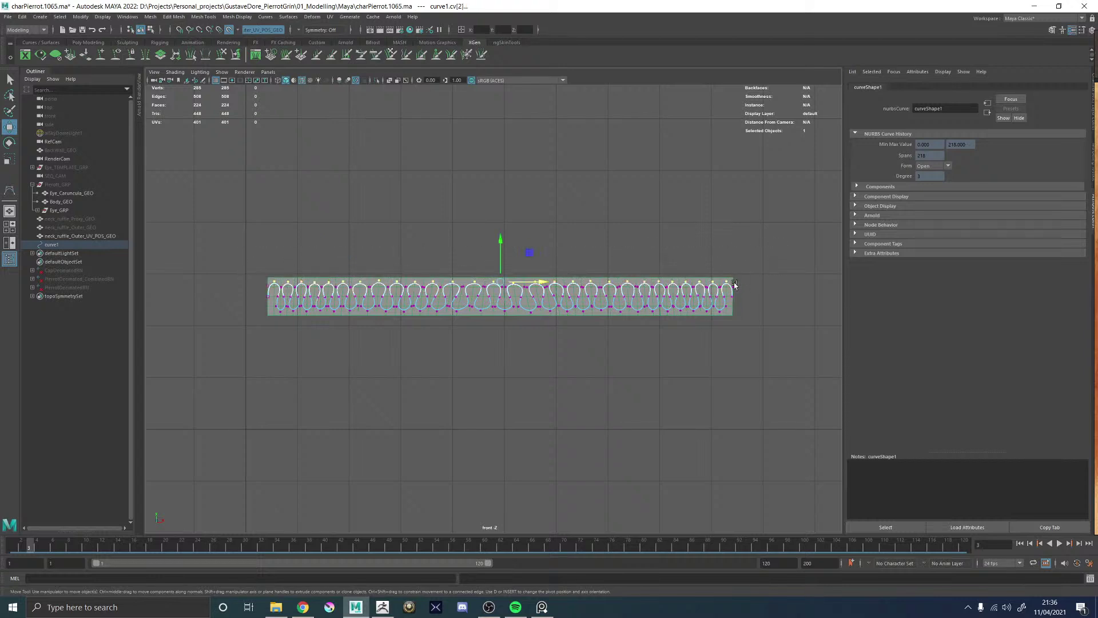
pyautogui.moveTo(499, 243); pyautogui.dragTo(499, 238)
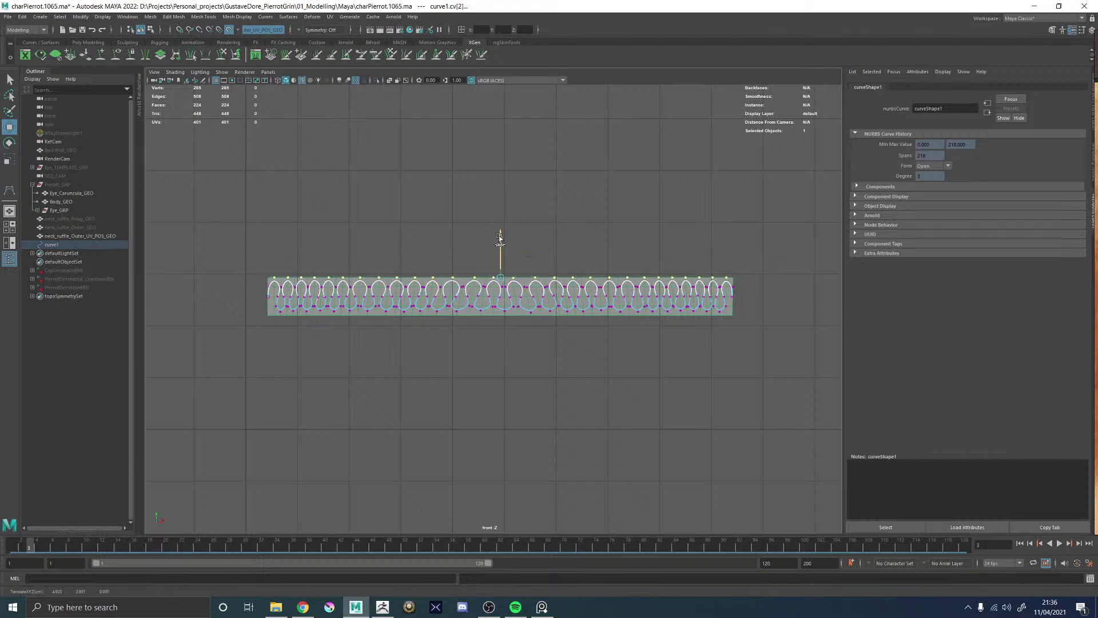
pyautogui.moveTo(762, 352); pyautogui.dragTo(252, 313)
pyautogui.moveTo(502, 270); pyautogui.dragTo(502, 275)
# - Leave vertex editing, select the whole pleat curve and show the perspective view beside the front view
pyautogui.press('f')
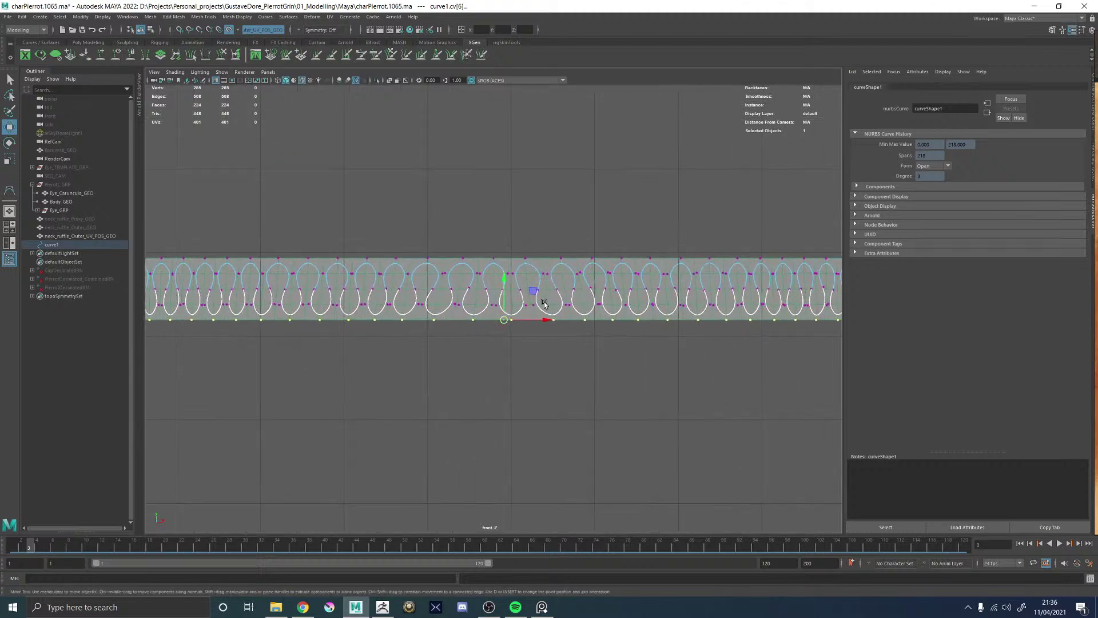
pyautogui.moveTo(543, 301); pyautogui.dragTo(639, 207, button='right')
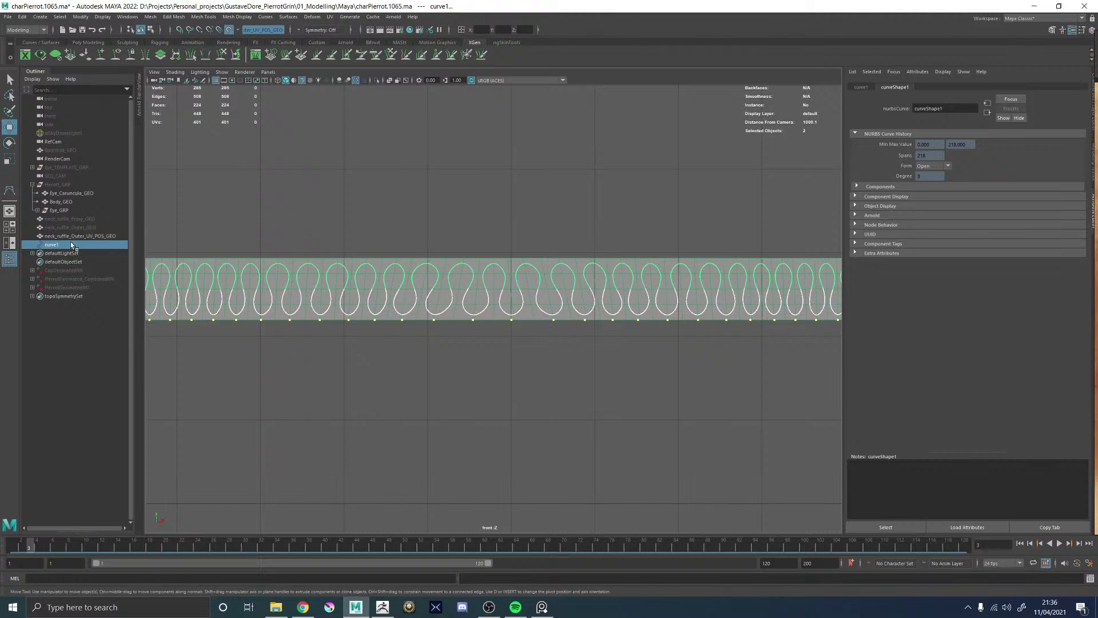
pyautogui.press('space')
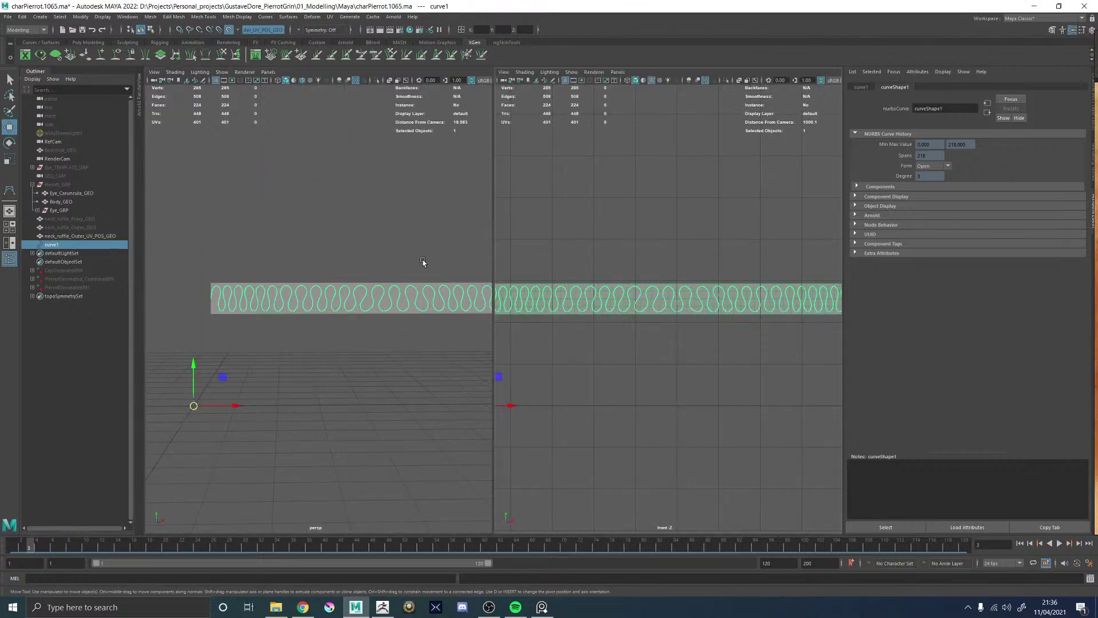
# - Release neck_ruffle_Outer_UV_POS_GEO from being the live surface and select that flat strip mesh
pyautogui.keyDown('alt'); pyautogui.moveTo(423, 262); pyautogui.dragTo(330, 284); pyautogui.keyUp('alt')
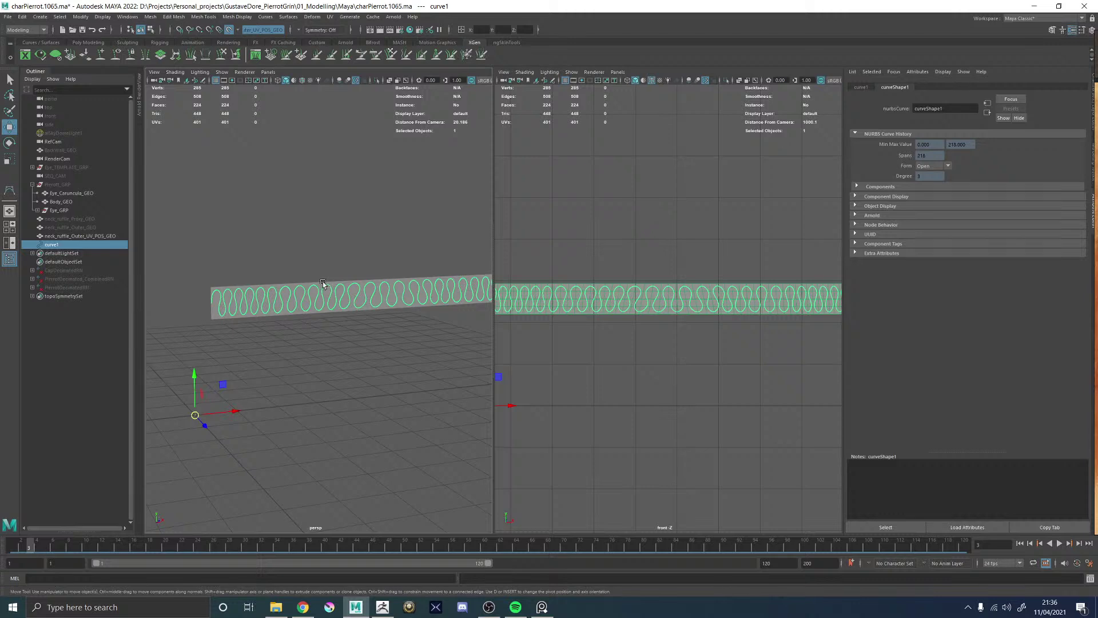
pyautogui.click(322, 282)
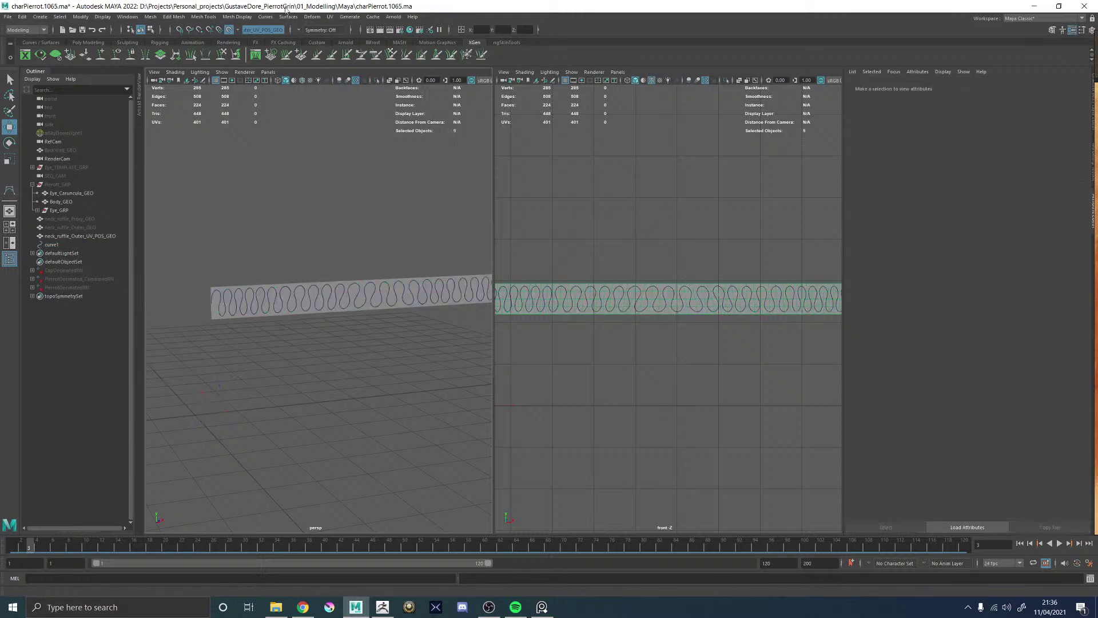
pyautogui.click(229, 30)
pyautogui.click(335, 281)
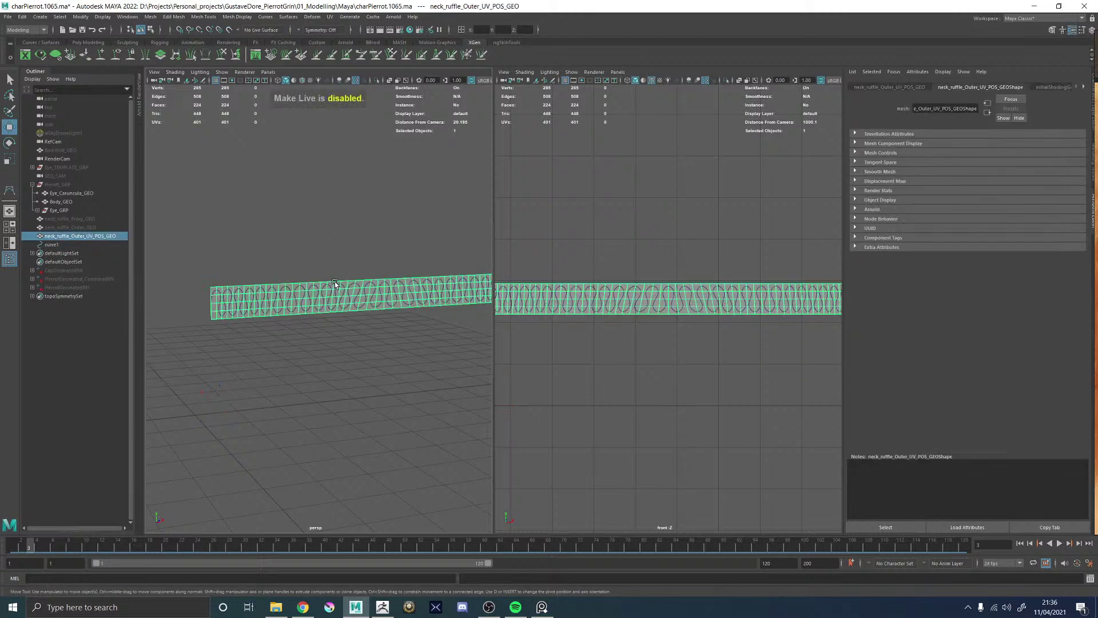
pyautogui.moveTo(335, 281); pyautogui.dragTo(334, 266, button='right')
pyautogui.click(340, 283)
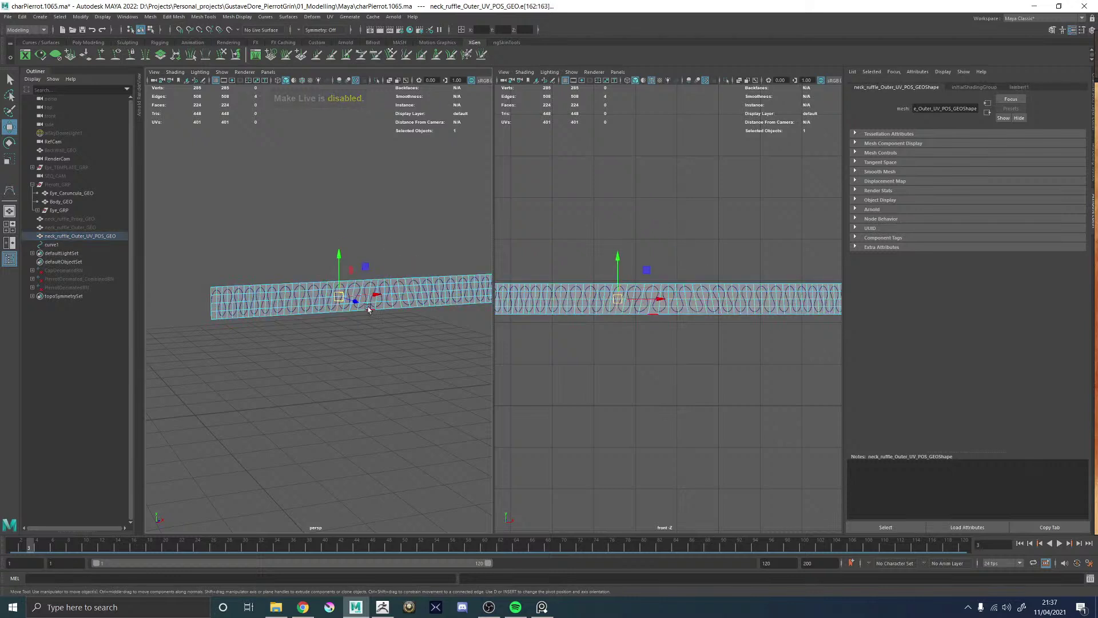
pyautogui.click(360, 238)
pyautogui.click(335, 282)
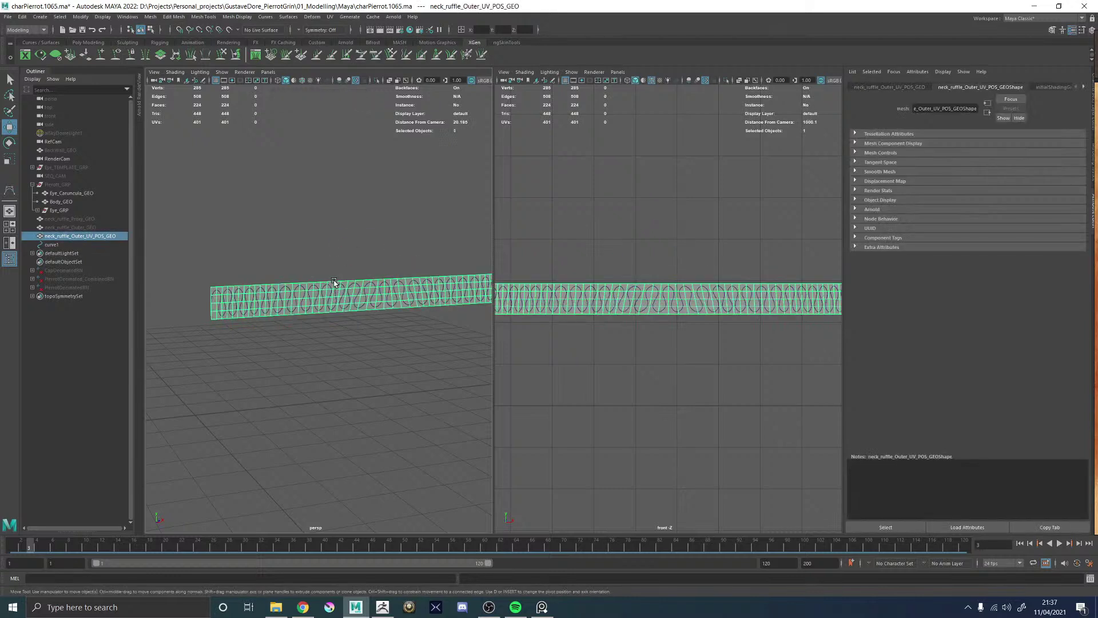
# - Unhide neck_ruffle_Outer_GEO and frame it together with the flat ruffle strip
pyautogui.click(81, 230)
pyautogui.press('h')
pyautogui.scroll(-8, 279, 299)
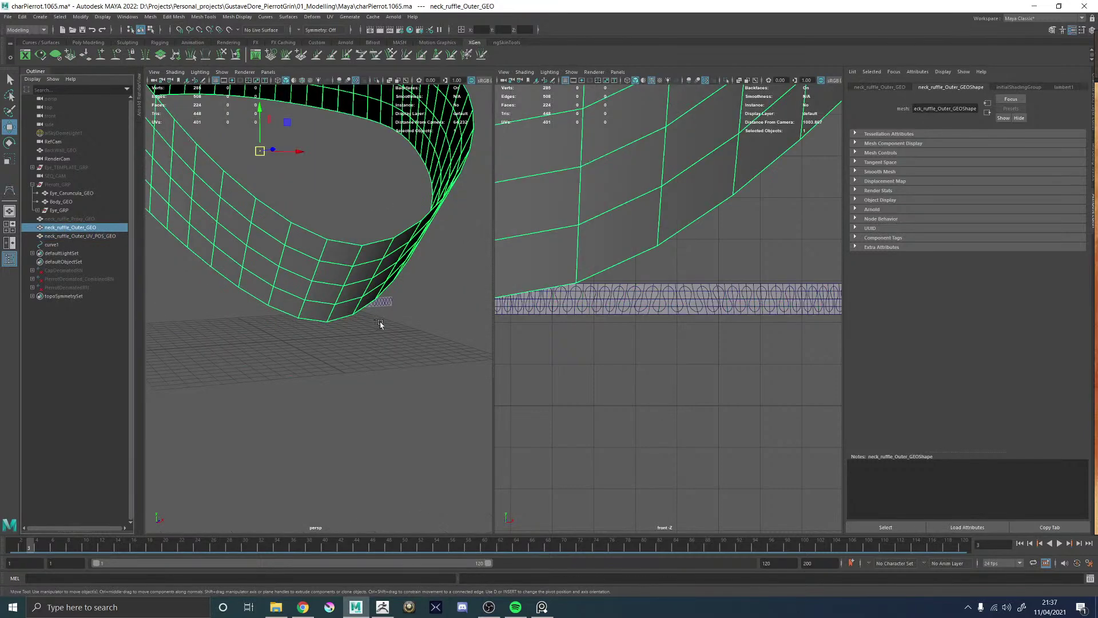
pyautogui.keyDown('alt'); pyautogui.moveTo(380, 327); pyautogui.dragTo(328, 321); pyautogui.keyUp('alt')
# - Try to create a blend shape with neck_ruffle_Outer_UV_POS_GEO selected first and neck_ruffle_Outer_GEO second
pyautogui.click(80, 236)
pyautogui.keyDown('ctrl'); pyautogui.click(80, 227); pyautogui.keyUp('ctrl')
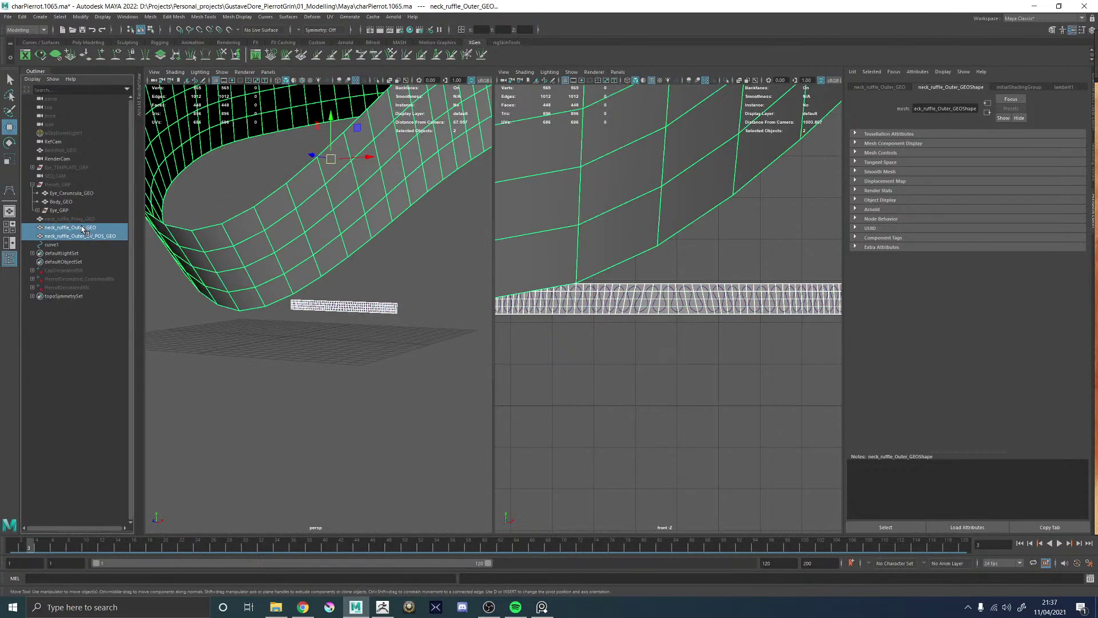
pyautogui.click(69, 237)
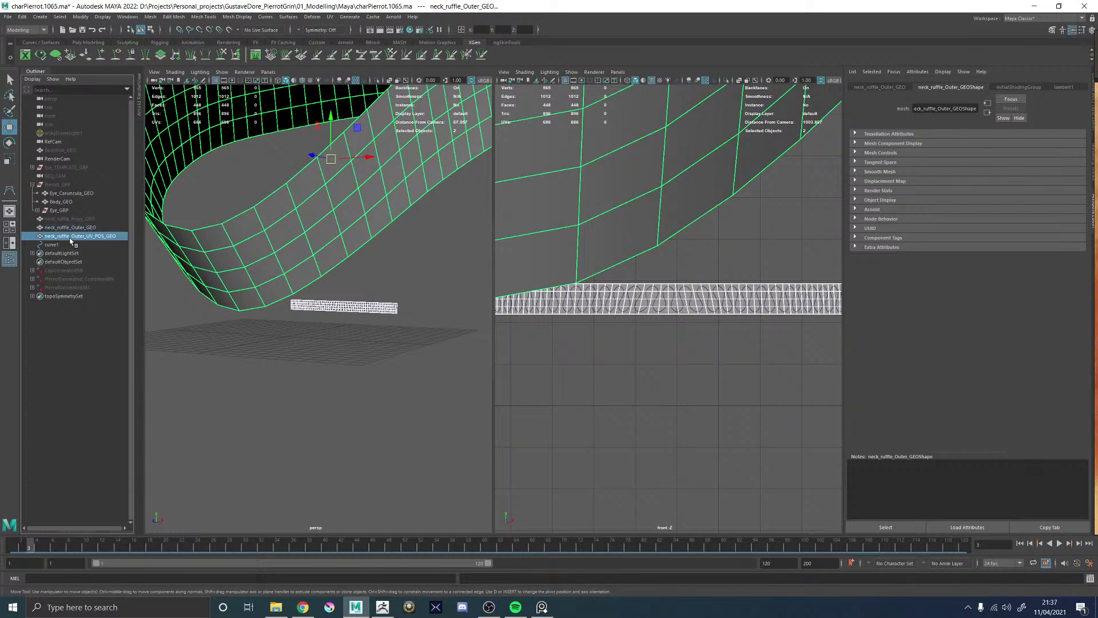
pyautogui.keyDown('ctrl'); pyautogui.click(80, 228); pyautogui.keyUp('ctrl')
pyautogui.click(312, 16)
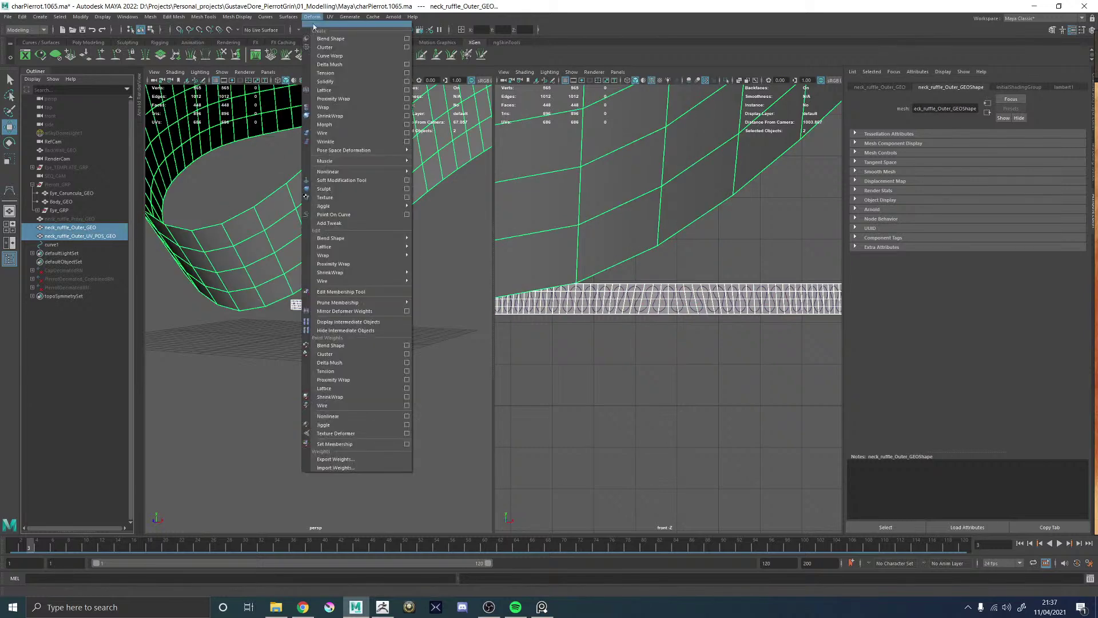
pyautogui.click(323, 43)
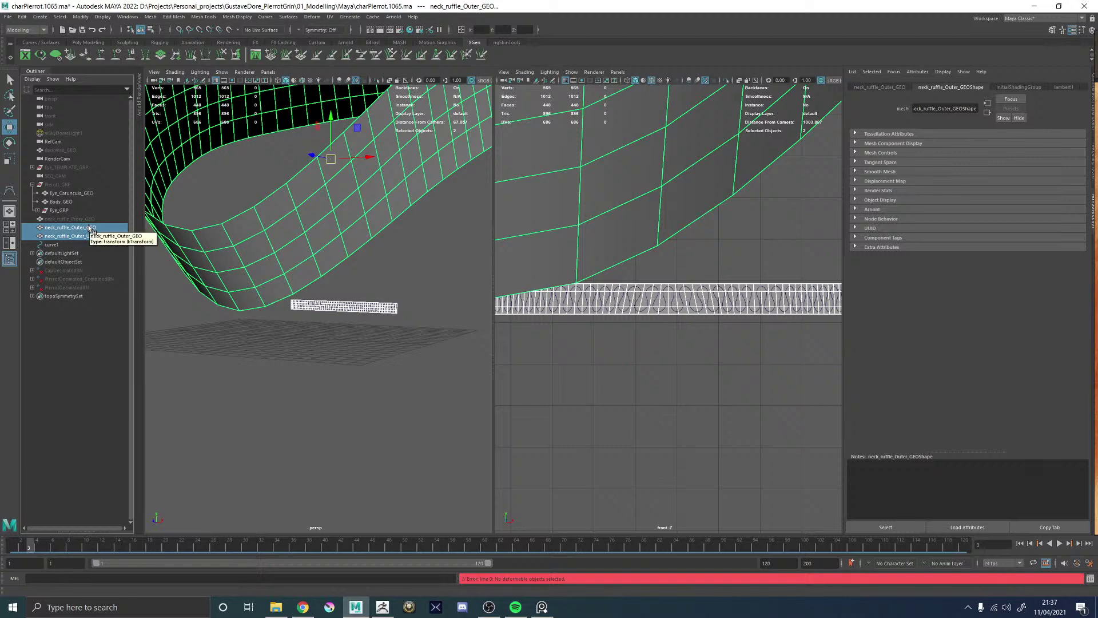
# - Detach the vertical edge line at the back centre of neck_ruffle_Outer_GEO to split the ring open, and return to object mode
pyautogui.keyDown('alt'); pyautogui.moveTo(307, 232); pyautogui.dragTo(338, 224); pyautogui.keyUp('alt')
pyautogui.click(324, 221)
pyautogui.keyDown('alt'); pyautogui.moveTo(338, 224); pyautogui.dragTo(340, 272, button='middle'); pyautogui.keyUp('alt')
pyautogui.keyDown('ctrl'); pyautogui.moveTo(362, 263); pyautogui.dragTo(285, 204, button='right'); pyautogui.keyUp('ctrl')
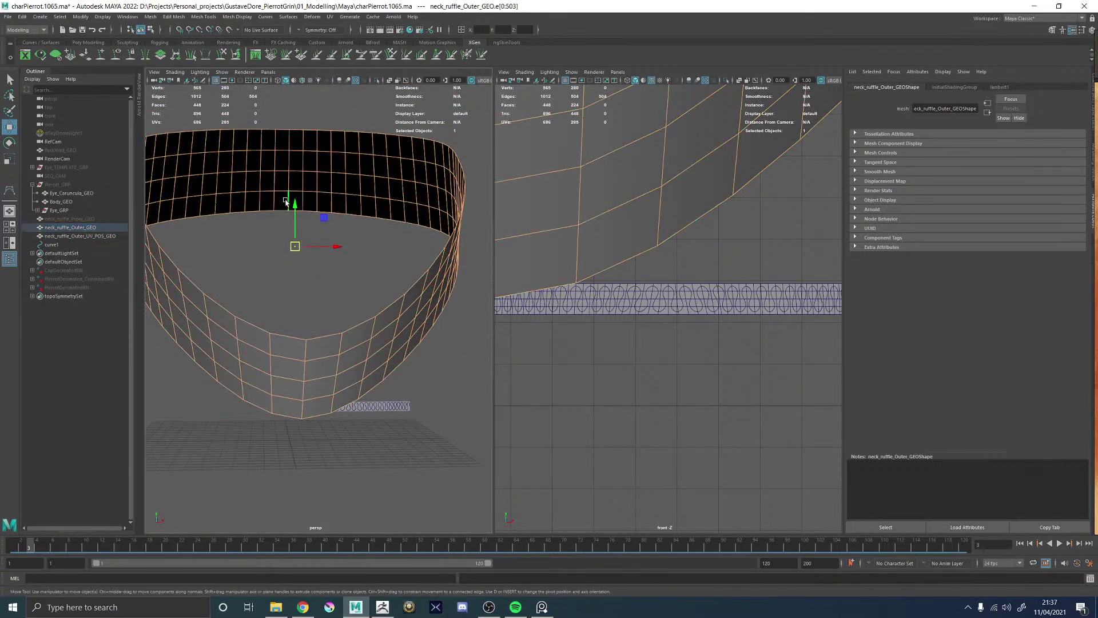
pyautogui.doubleClick(286, 204)
pyautogui.keyDown('shift'); pyautogui.rightClick(300, 243); pyautogui.keyUp('shift')
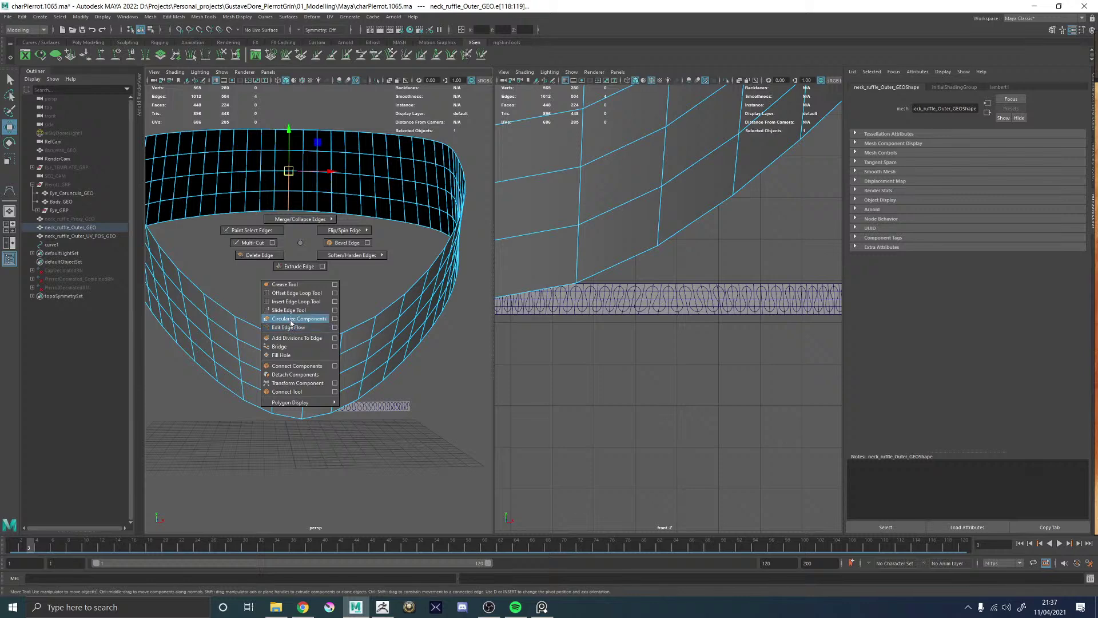
pyautogui.keyDown('shift'); pyautogui.moveTo(291, 323); pyautogui.dragTo(295, 374, button='right'); pyautogui.keyUp('shift')
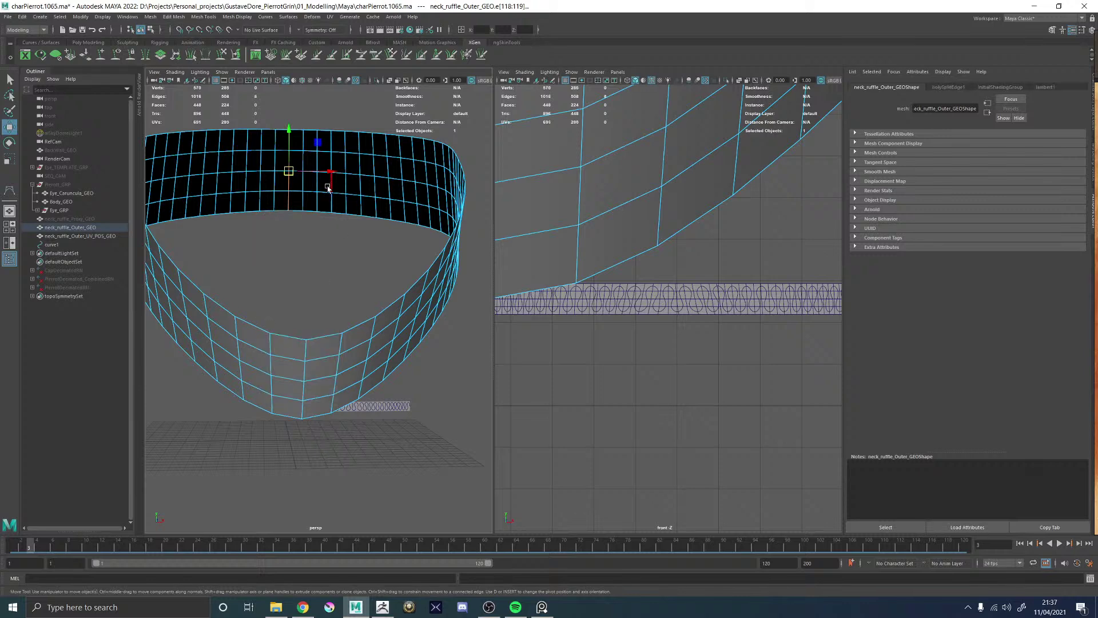
pyautogui.press('F8')
# - Try a blend shape from neck_ruffle_Outer_UV_POS_GEO onto neck_ruffle_Outer_GEO, and undo it
pyautogui.click(387, 408)
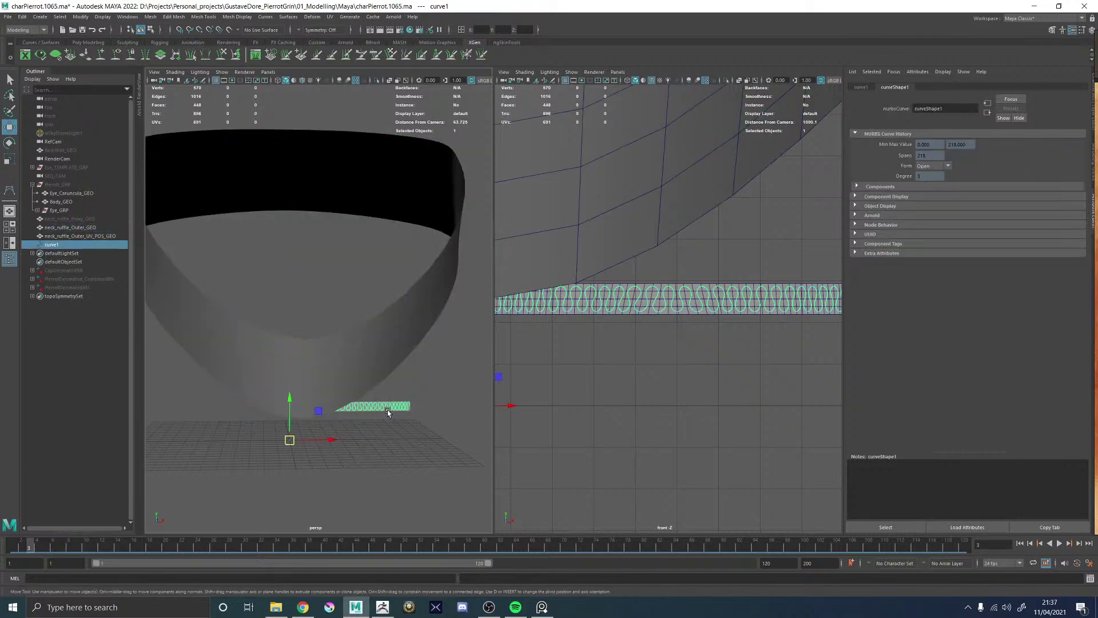
pyautogui.click(75, 236)
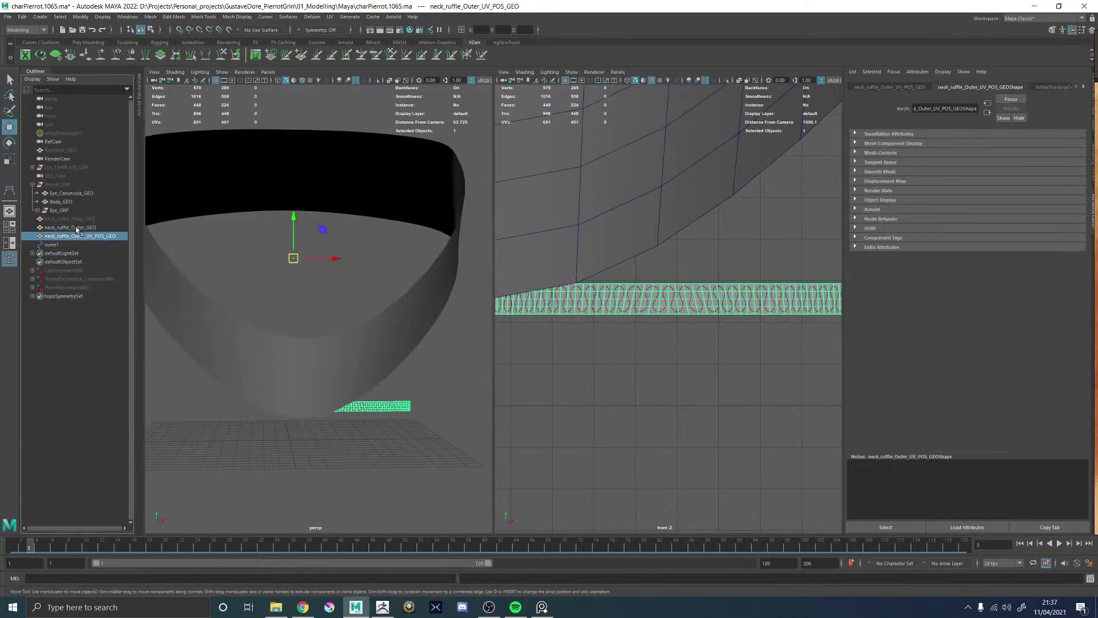
pyautogui.keyDown('ctrl'); pyautogui.click(74, 227); pyautogui.keyUp('ctrl')
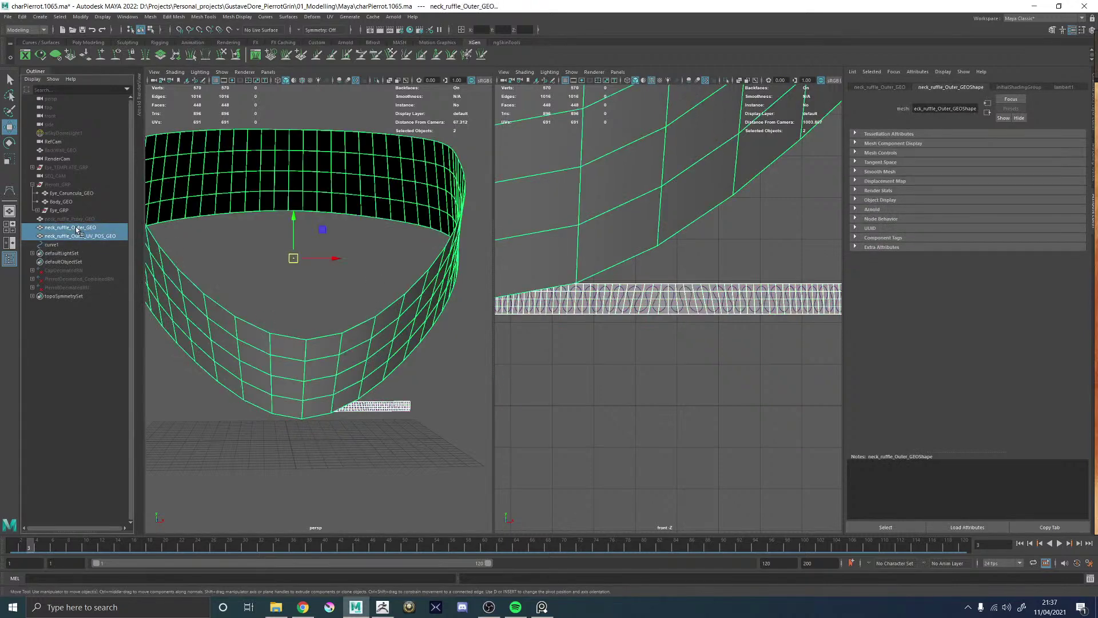
pyautogui.click(312, 17)
pyautogui.click(331, 39)
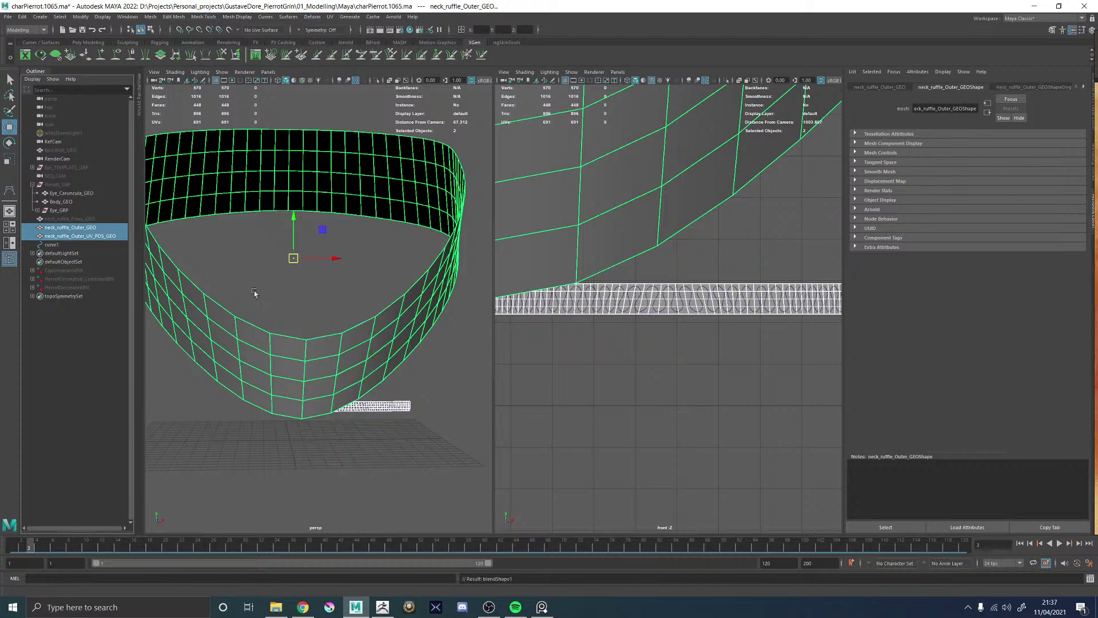
pyautogui.click(95, 237)
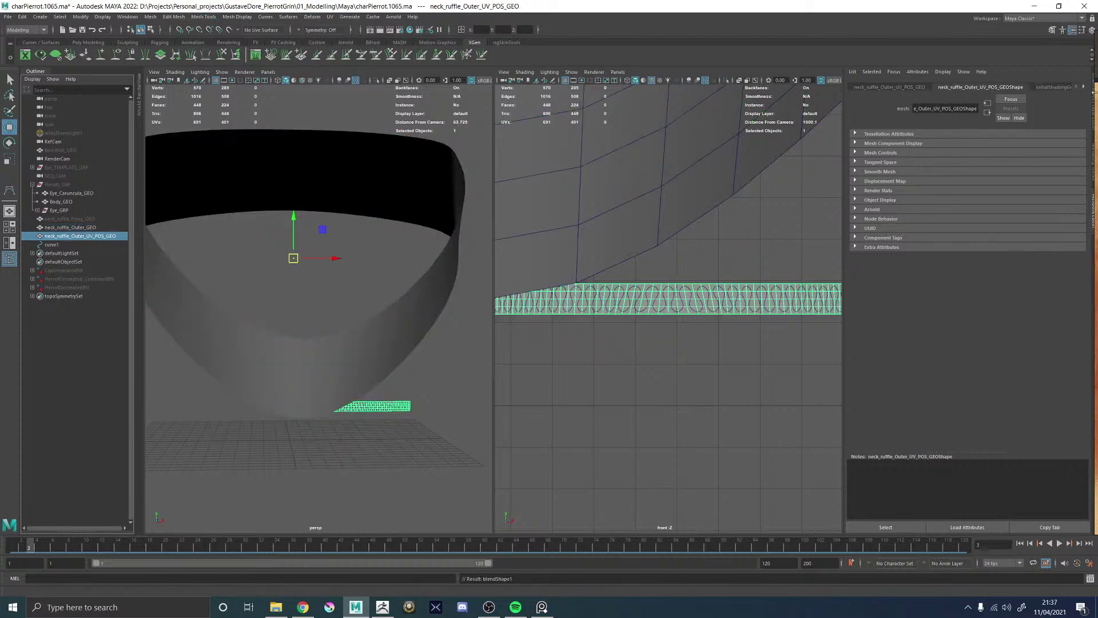
pyautogui.keyDown('ctrl'); pyautogui.click(86, 227); pyautogui.keyUp('ctrl')
pyautogui.hotkey('ctrl', 'z')
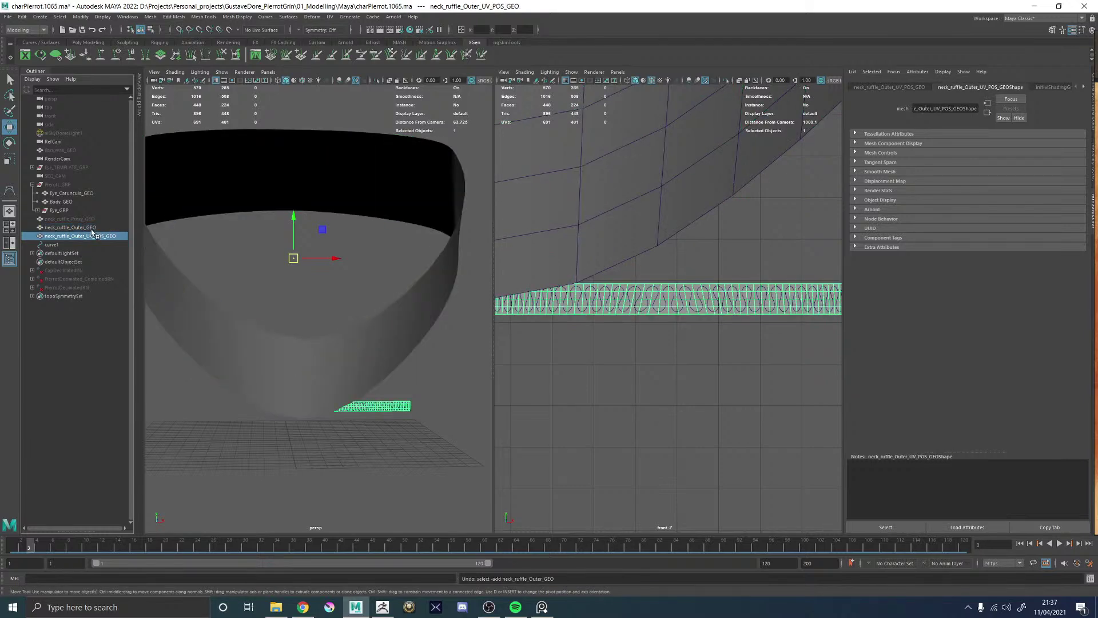
# - Create a blend shape with neck_ruffle_Outer_GEO as the target shape driving neck_ruffle_Outer_UV_POS_GEO
pyautogui.click(92, 229)
pyautogui.keyDown('ctrl'); pyautogui.click(91, 236); pyautogui.keyUp('ctrl')
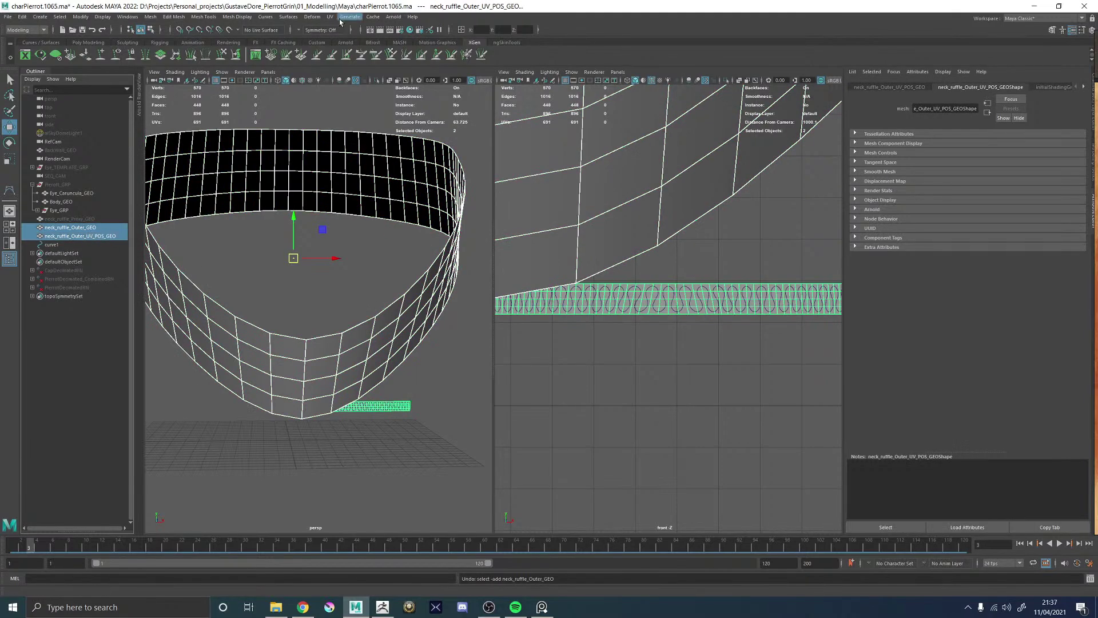
pyautogui.click(313, 17)
pyautogui.click(330, 39)
# - Test the neck_ruffle_Outer_GEO weight of the blend shape on the flat strip, and undo the blend shape
pyautogui.click(117, 236)
pyautogui.click(1060, 87)
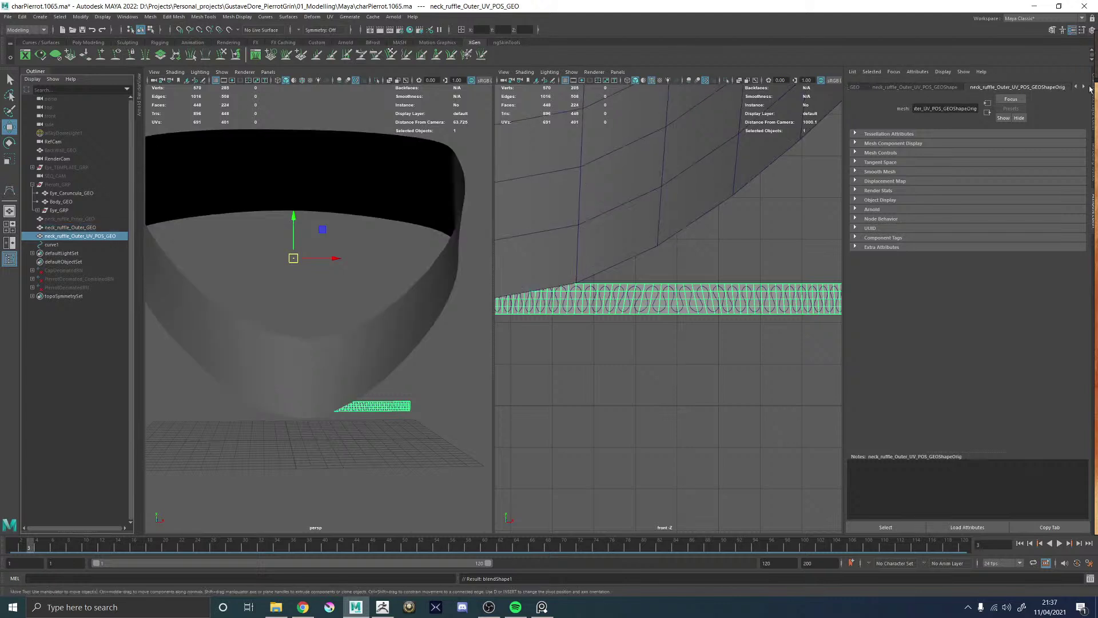
pyautogui.click(1084, 87)
pyautogui.click(1051, 87)
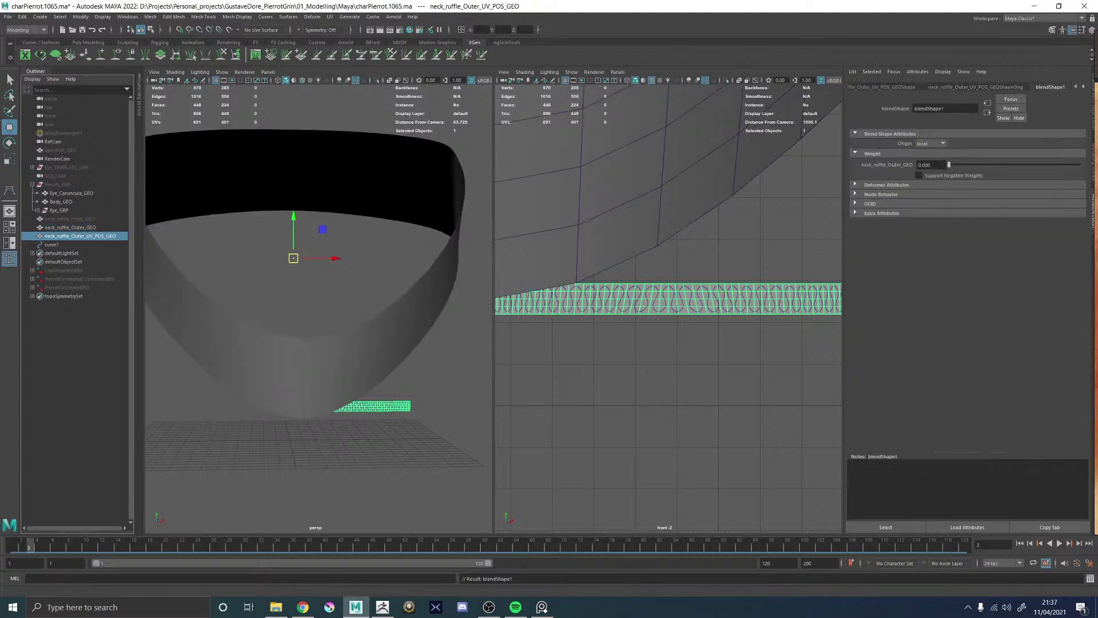
pyautogui.moveTo(948, 164); pyautogui.dragTo(908, 188)
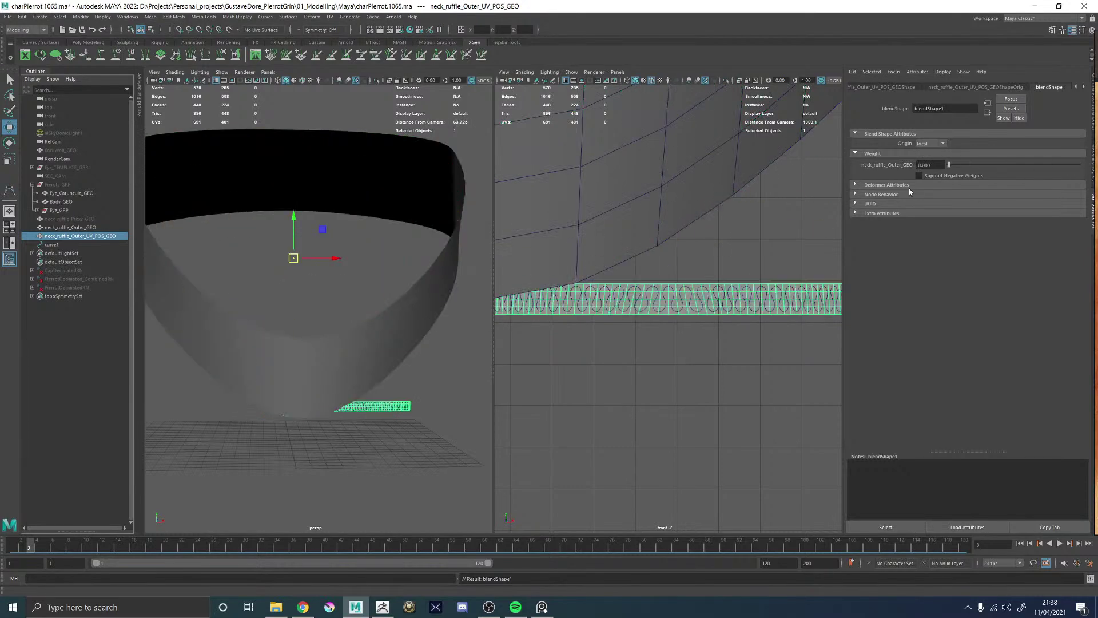
pyautogui.click(346, 368)
pyautogui.hotkey('ctrl', 'z')
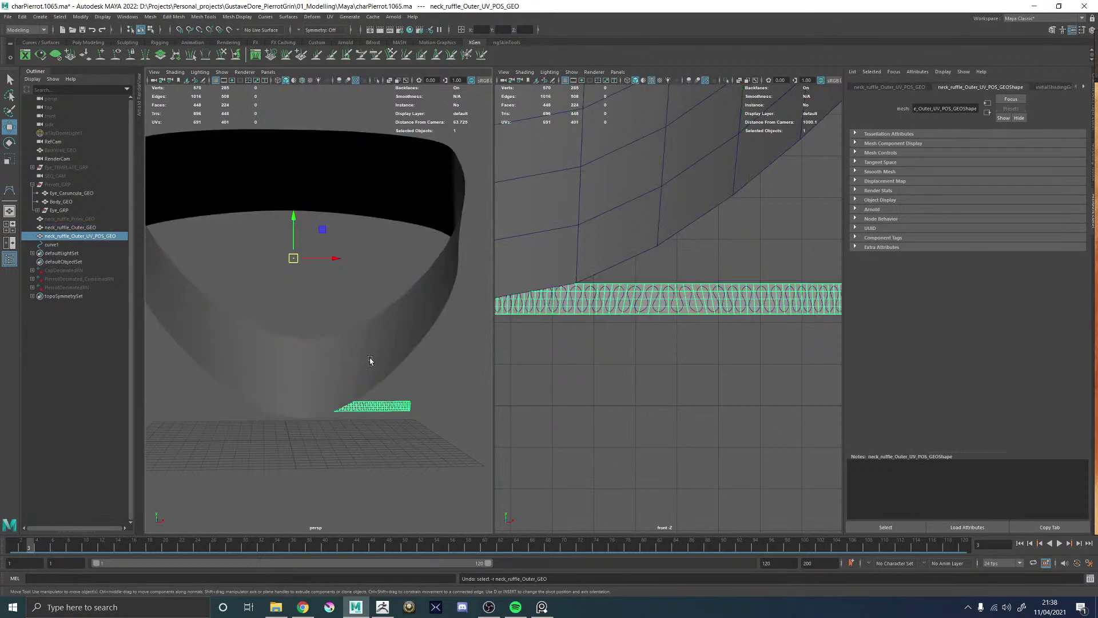
pyautogui.keyDown('alt'); pyautogui.moveTo(399, 370); pyautogui.dragTo(362, 284); pyautogui.keyUp('alt')
pyautogui.click(338, 286)
pyautogui.keyDown('alt'); pyautogui.moveTo(359, 338); pyautogui.dragTo(306, 334); pyautogui.keyUp('alt')
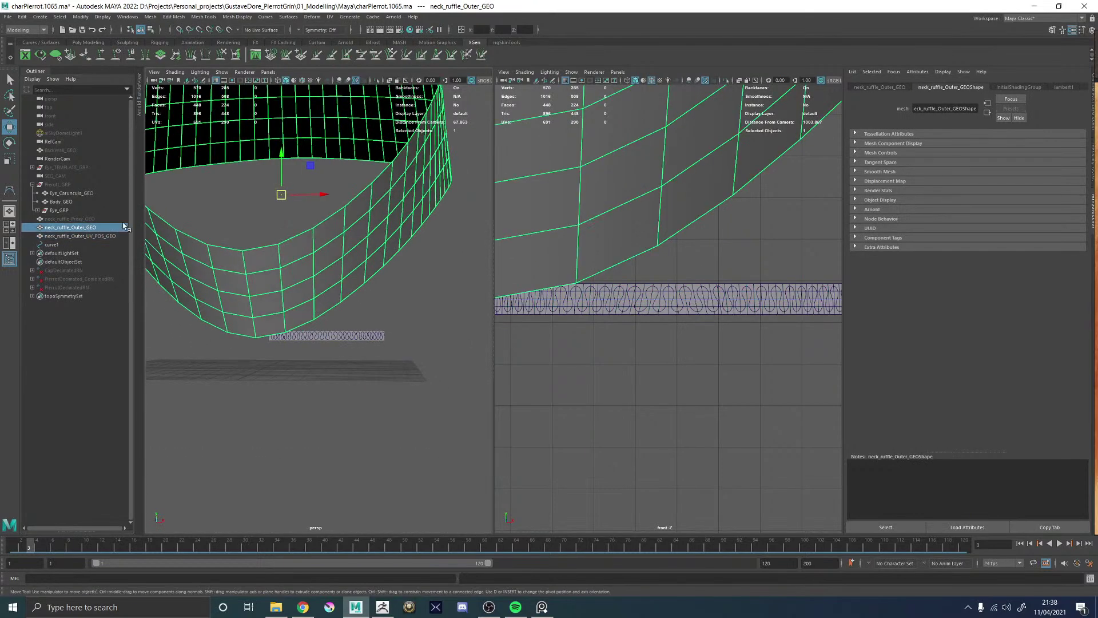
pyautogui.click(82, 236)
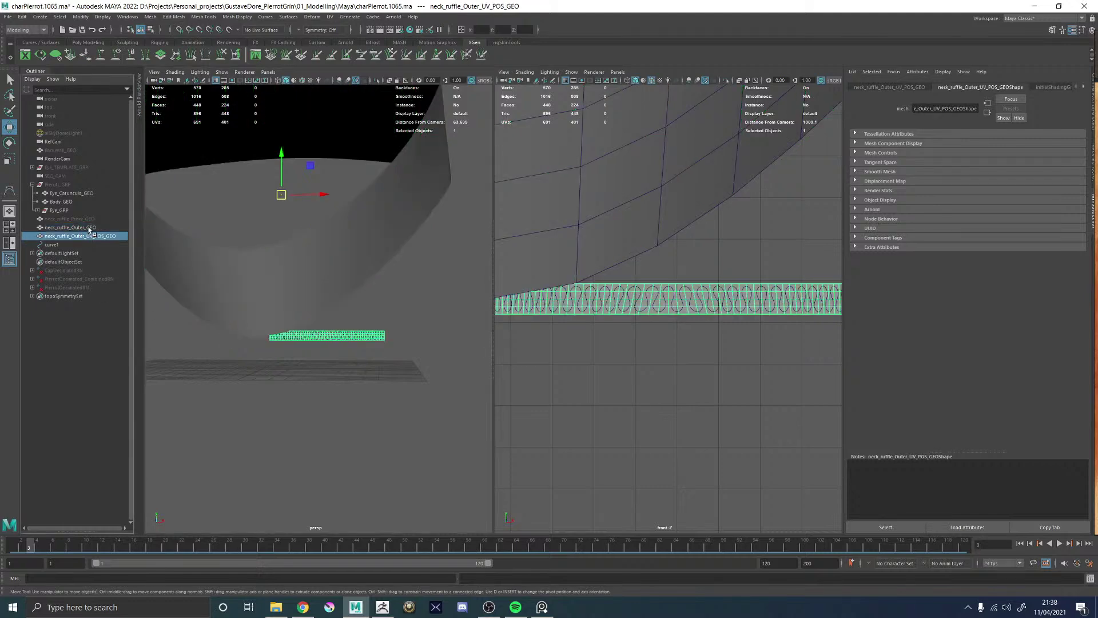
pyautogui.click(90, 228)
pyautogui.press('f')
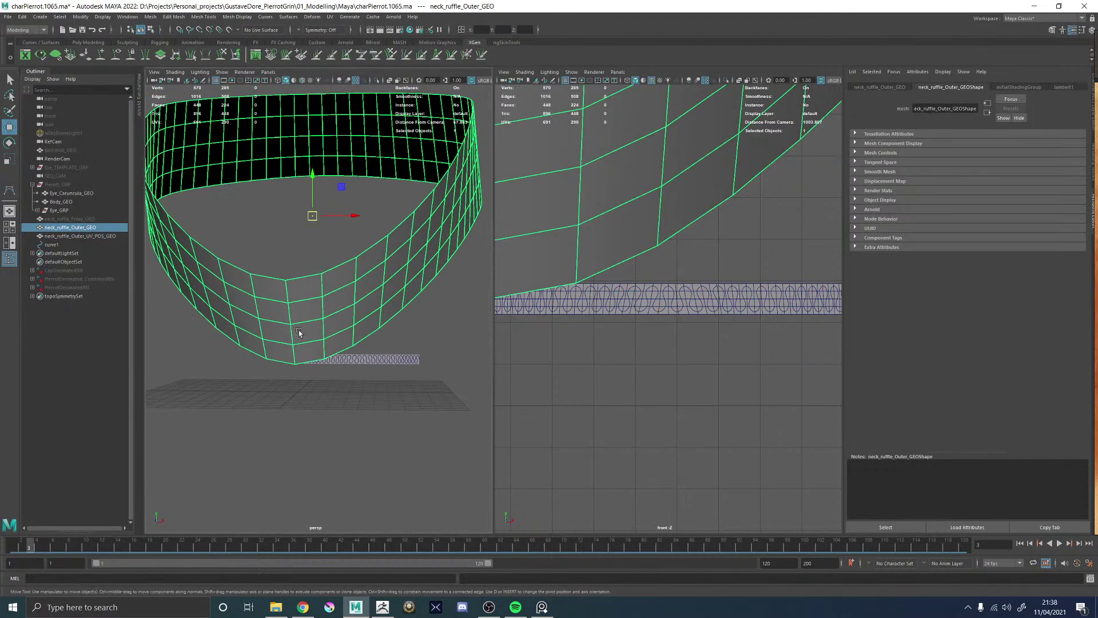
# - Duplicate neck_ruffle_Outer_UV_POS_GEO to keep a spare copy of the flat strip
pyautogui.click(80, 236)
pyautogui.keyDown('ctrl'); pyautogui.click(81, 227); pyautogui.keyUp('ctrl')
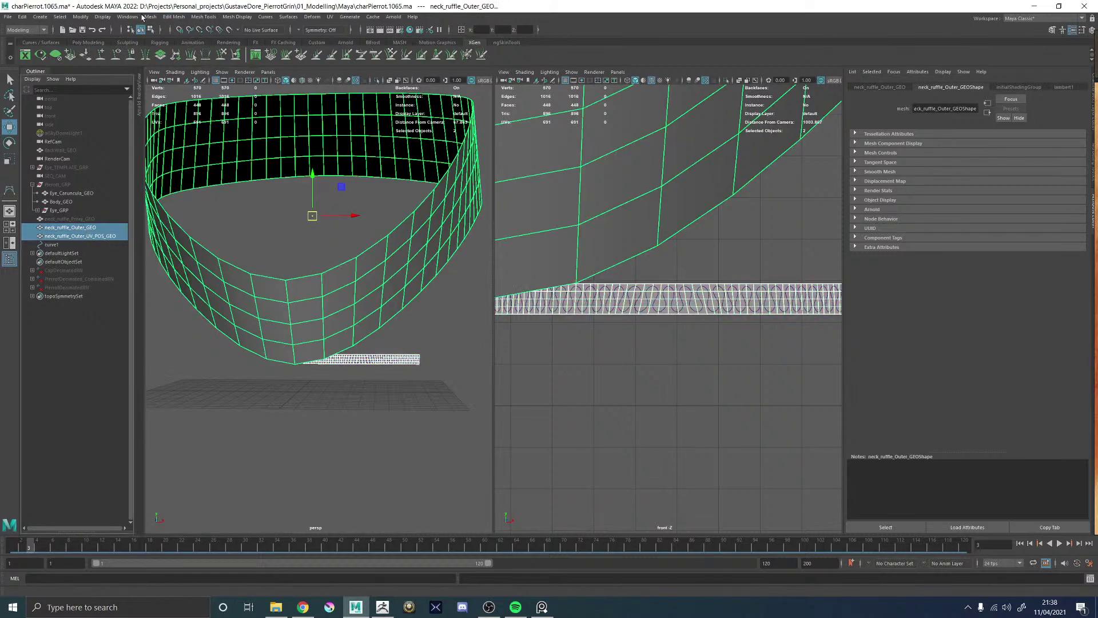
pyautogui.click(100, 235)
pyautogui.hotkey('ctrl', 'd')
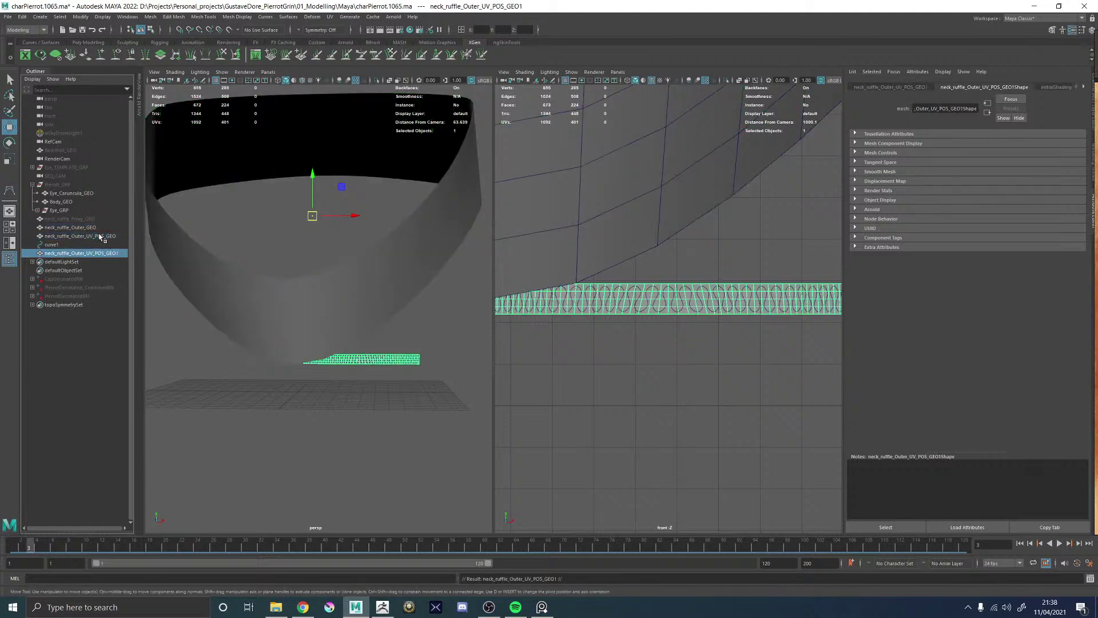
# - Try transferring vertex positions from neck_ruffle_Outer_UV_POS_GEO to neck_ruffle_Outer_GEO in UV sample space, closest to point, and undo the transfer
pyautogui.click(98, 236)
pyautogui.keyDown('ctrl'); pyautogui.click(90, 227); pyautogui.keyUp('ctrl')
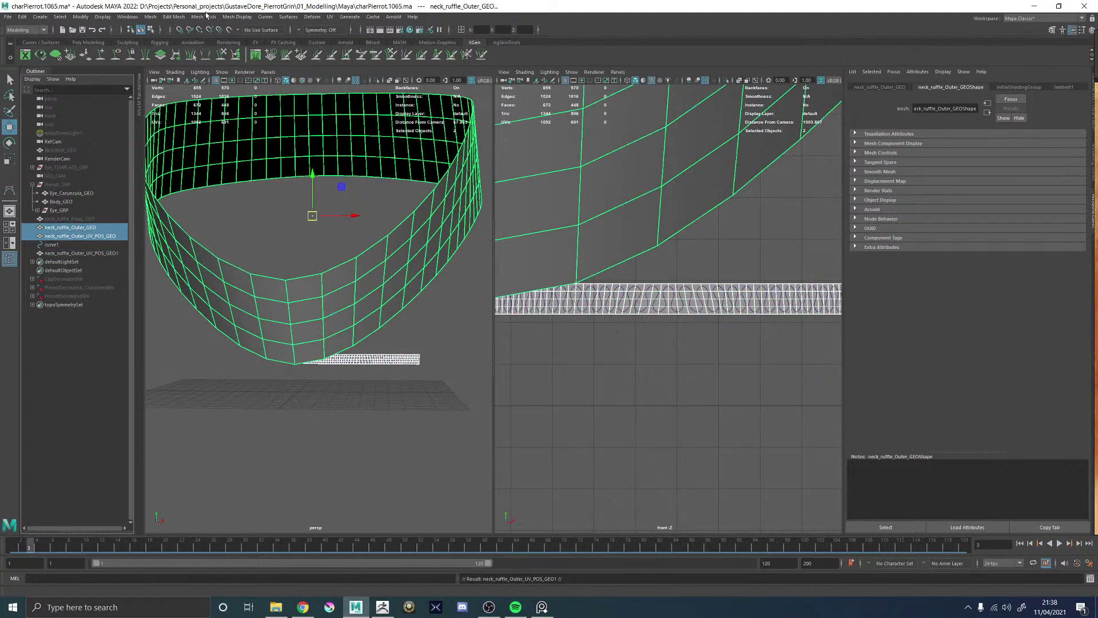
pyautogui.click(150, 16)
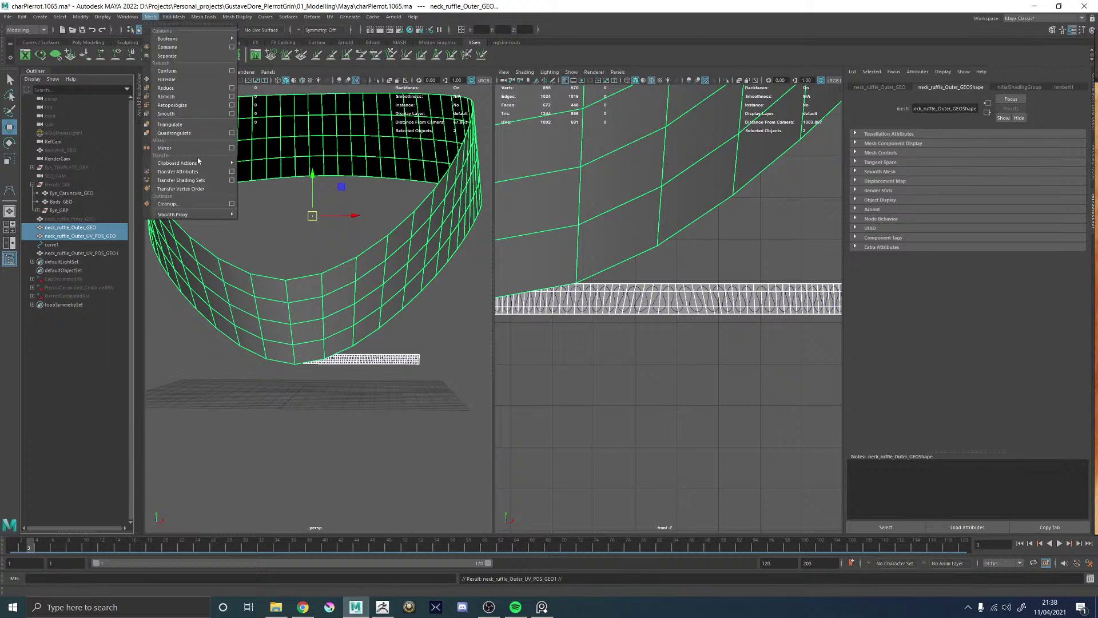
pyautogui.click(231, 171)
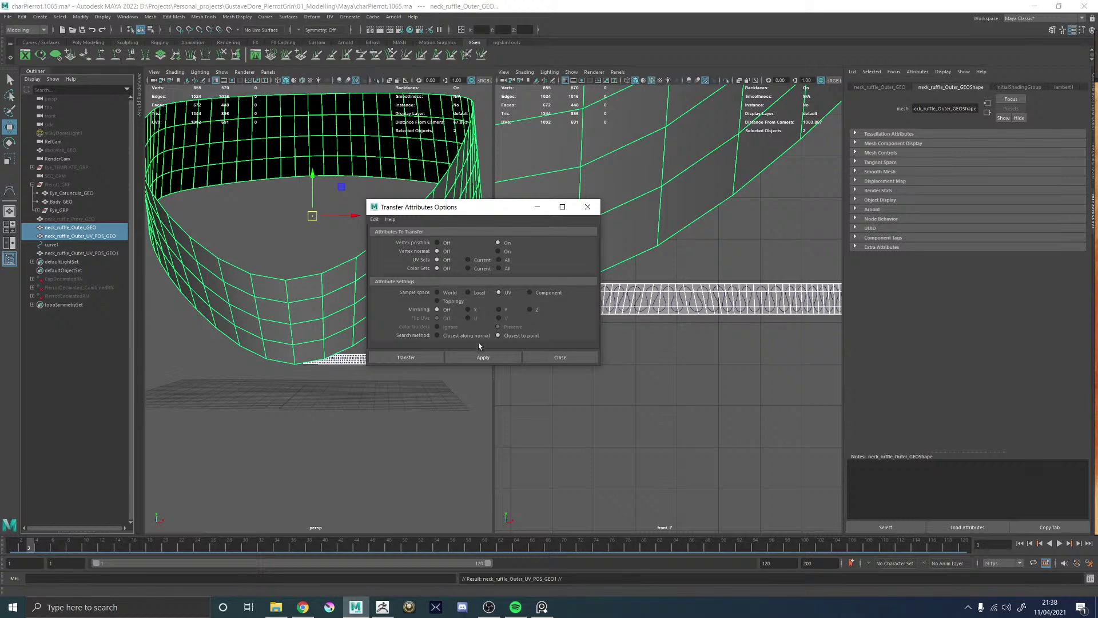
pyautogui.click(483, 357)
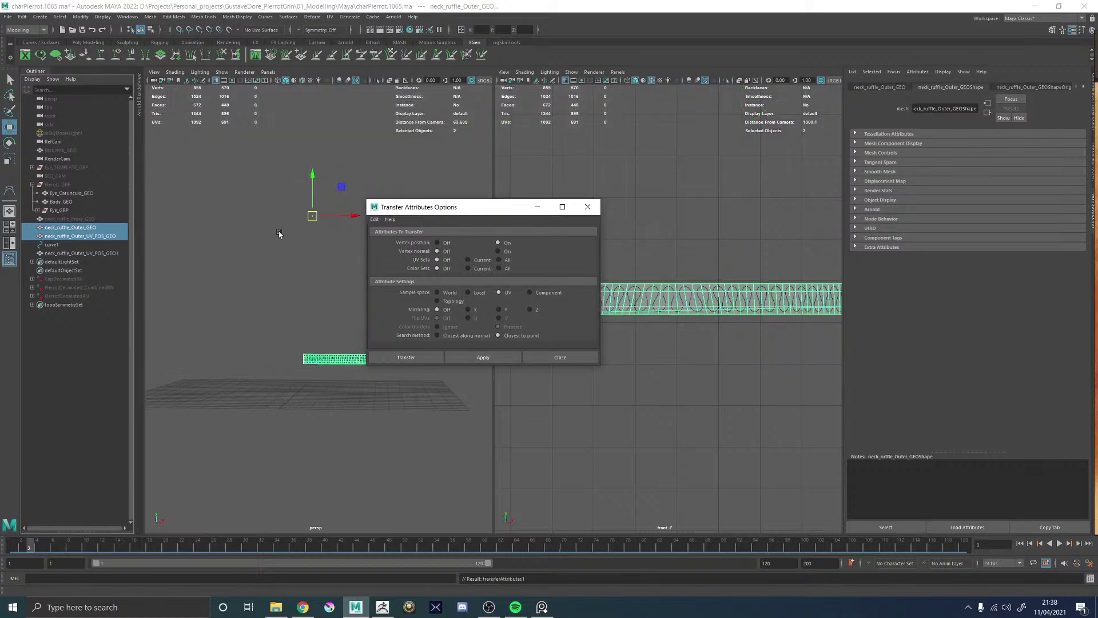
pyautogui.hotkey('ctrl', 'z')
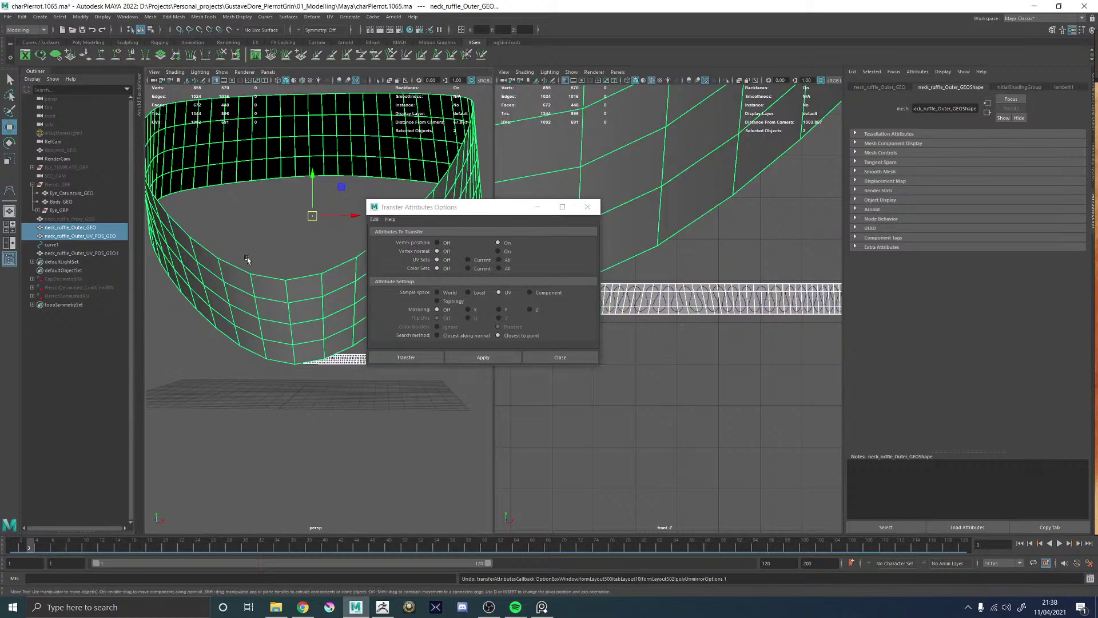
# - Transfer vertex positions from neck_ruffle_Outer_GEO to neck_ruffle_Outer_UV_POS_GEO in UV sample space, closest to point
pyautogui.click(97, 228)
pyautogui.keyDown('ctrl'); pyautogui.click(85, 236); pyautogui.keyUp('ctrl')
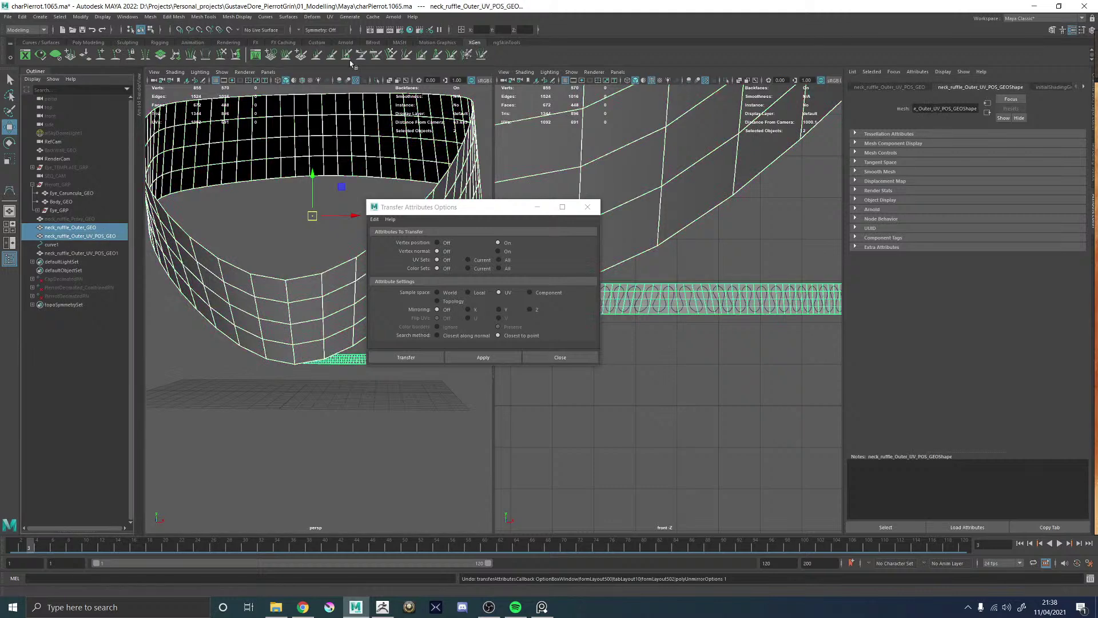
pyautogui.click(382, 356)
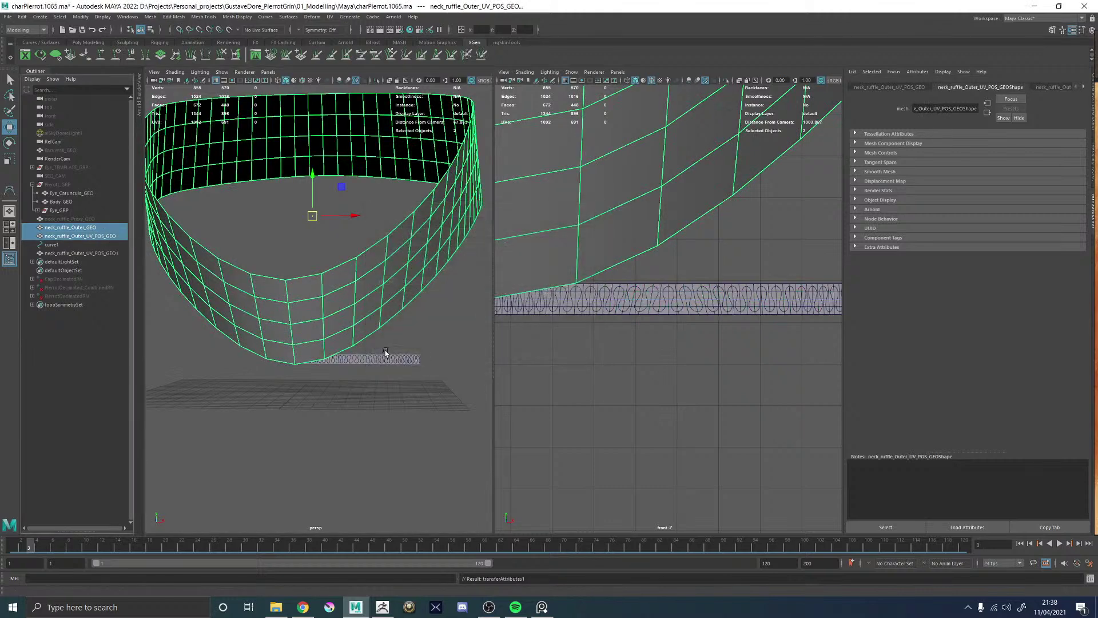
pyautogui.click(86, 235)
pyautogui.scroll(-3, 308, 238)
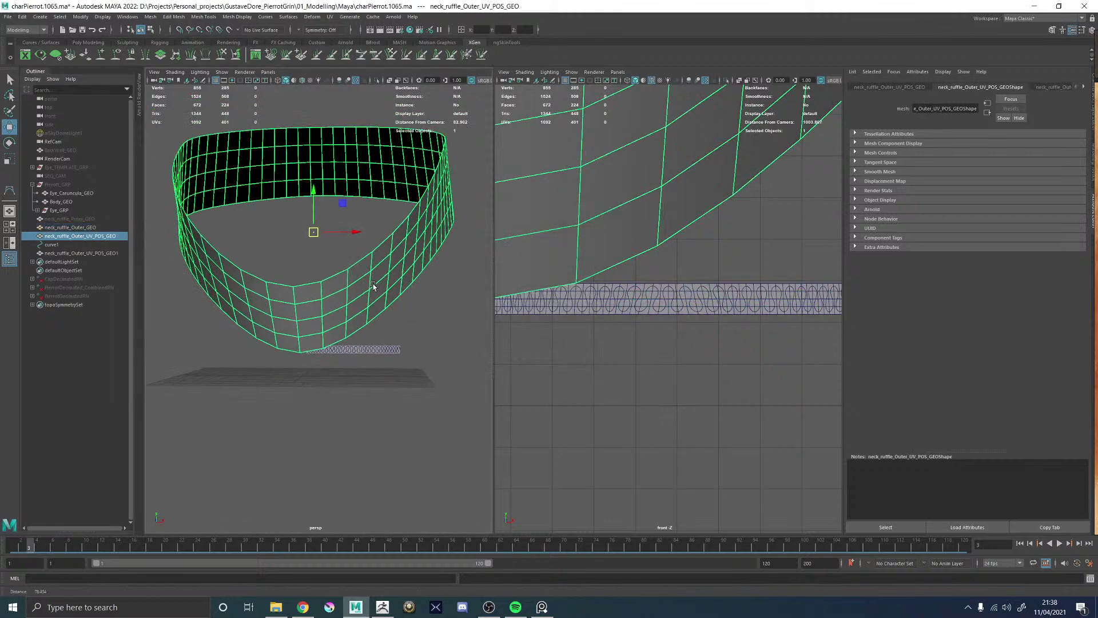
# - Copy the name neck_ruffle_Outer_GEO and apply it to the deformed neck_ruffle_Outer_UV_POS_GEO mesh
pyautogui.doubleClick(93, 227)
pyautogui.hotkey('ctrl', 'c')
pyautogui.click(86, 236)
pyautogui.doubleClick(86, 235)
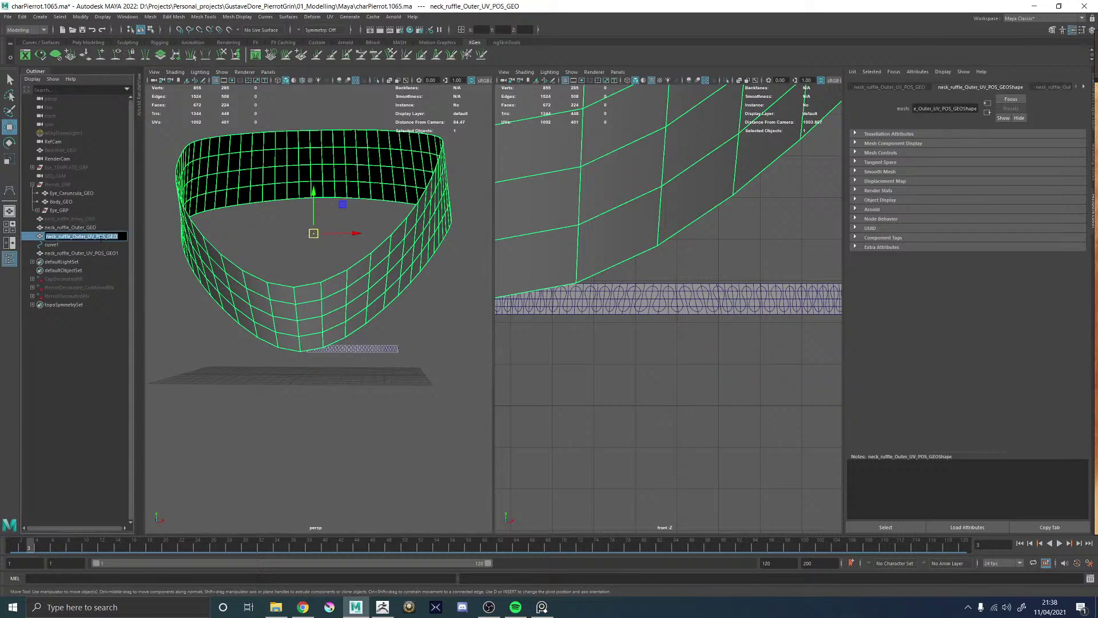
pyautogui.hotkey('ctrl', 'v')
pyautogui.press('Return')
# - Try deleting the original neck_ruffle_Outer_GEO, and undo the deletion
pyautogui.click(91, 228)
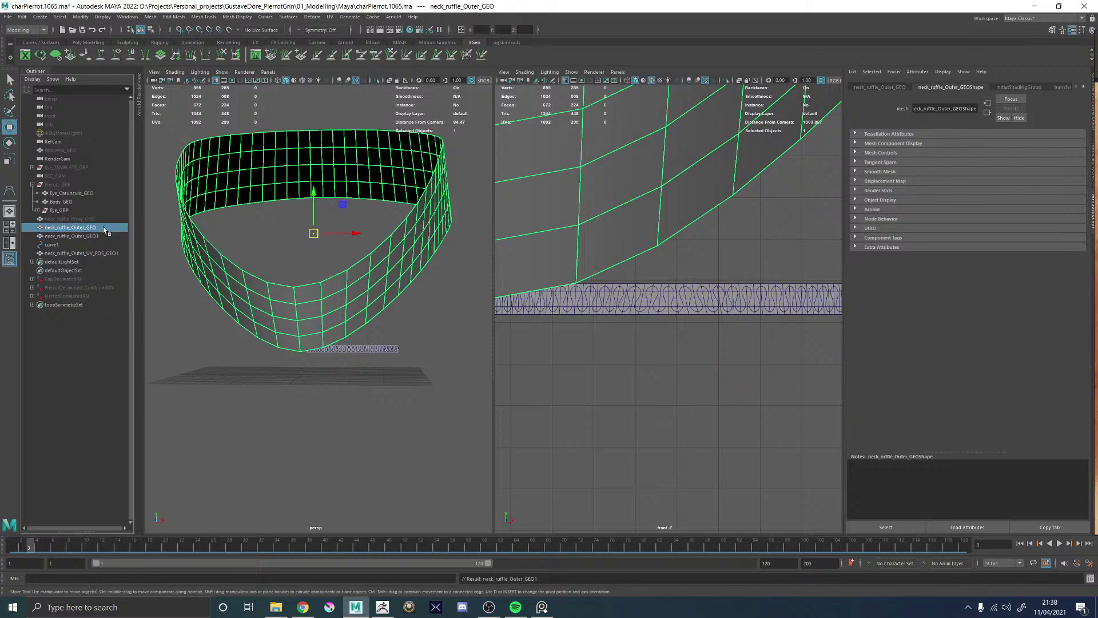
pyautogui.press('Delete')
pyautogui.click(98, 229)
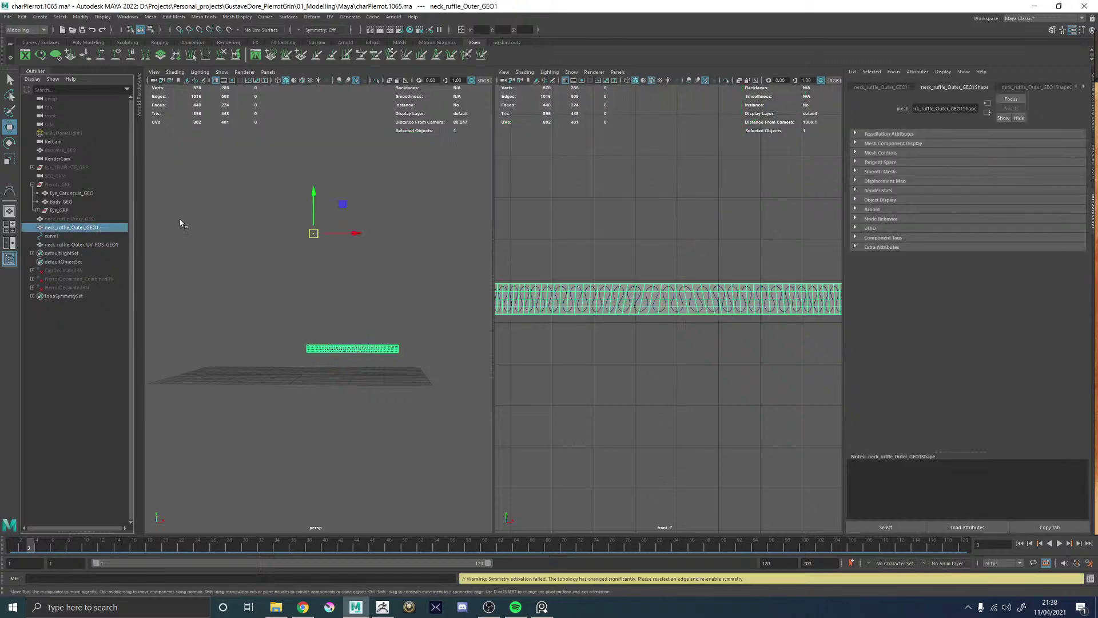
pyautogui.hotkey('ctrl', 'z')
pyautogui.hotkey('ctrl', 'z')
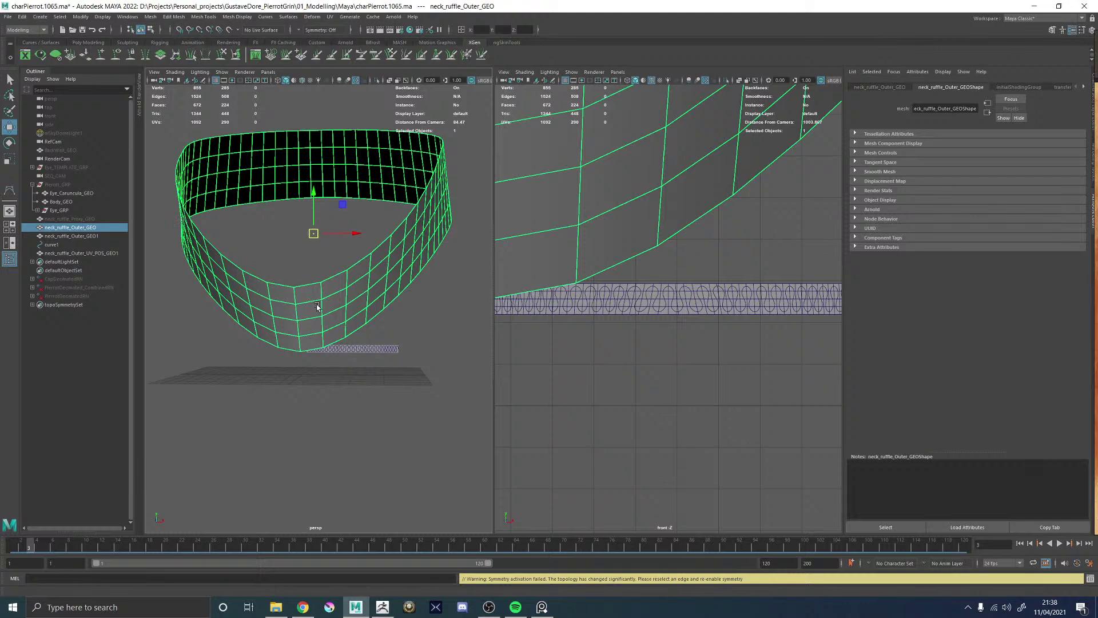
# - Clear the history of neck_ruffle_Outer_GEO1 and delete the original neck_ruffle_Outer_GEO
pyautogui.click(85, 236)
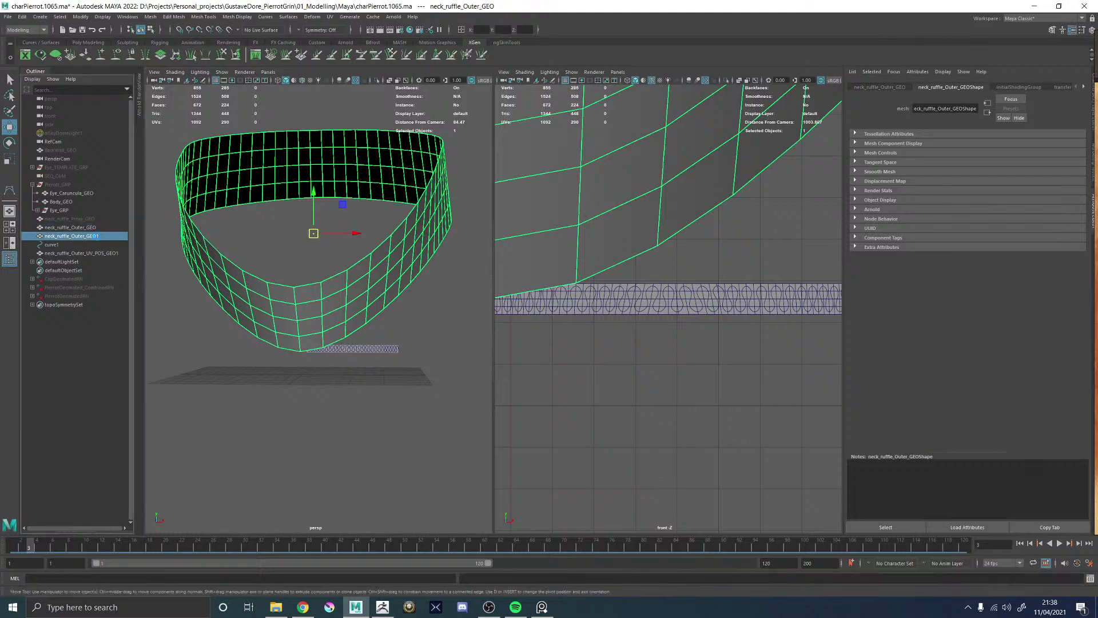
pyautogui.press('Delete')
# - Rename the deformed ring to neck_ruffle_Outer_GEO and the flat spare strip to neck_ruffle_Outer_UV_POS_GEO
pyautogui.doubleClick(98, 228)
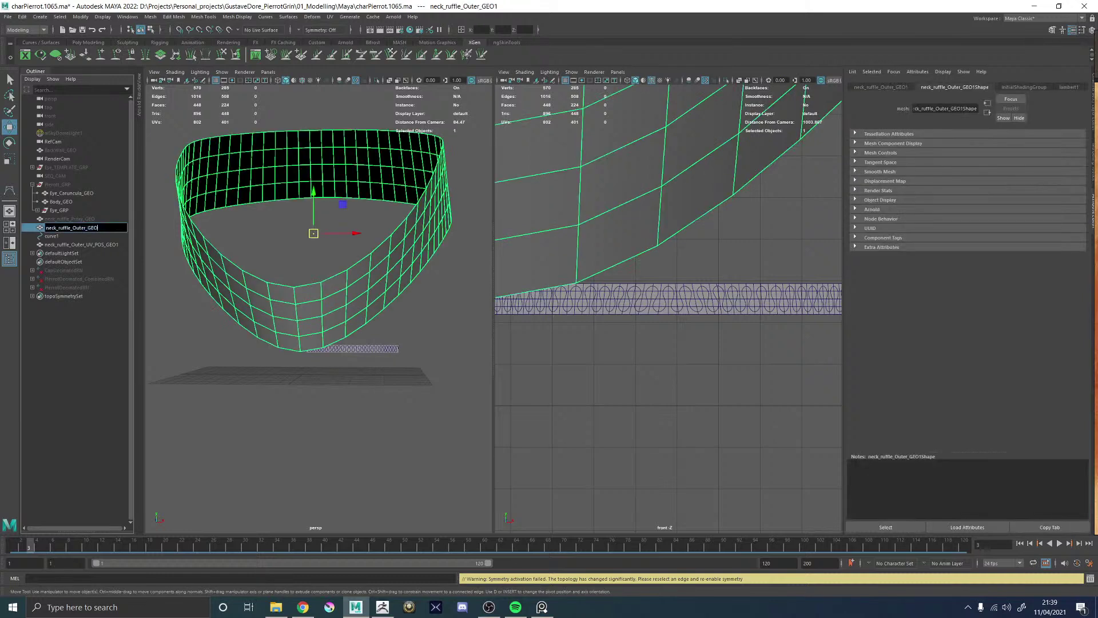
pyautogui.press('Return')
pyautogui.click(109, 245)
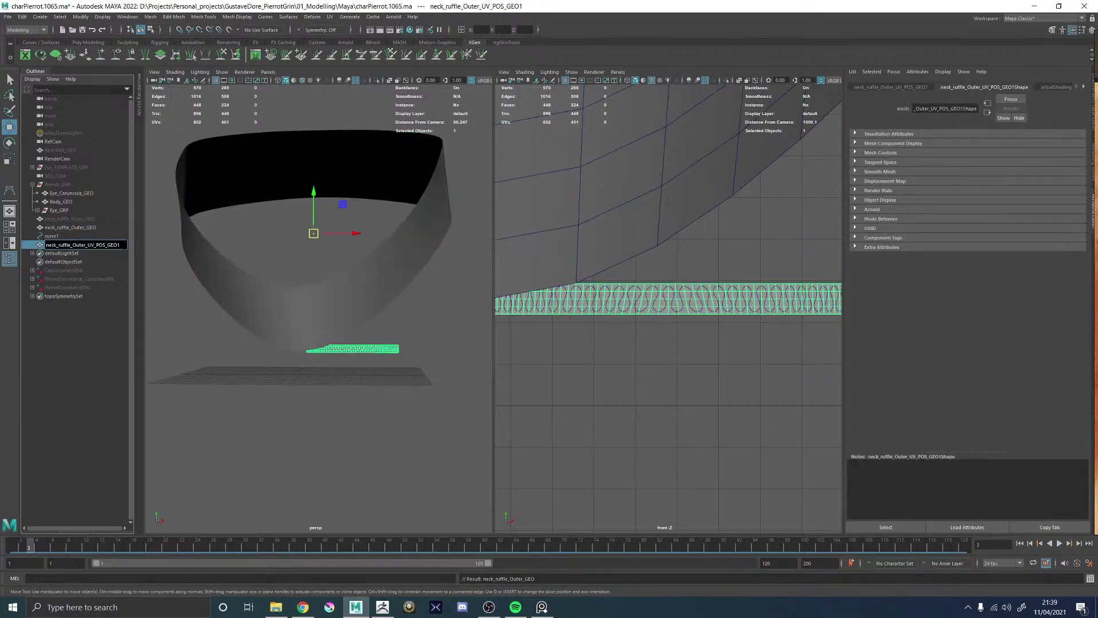
pyautogui.press('Return')
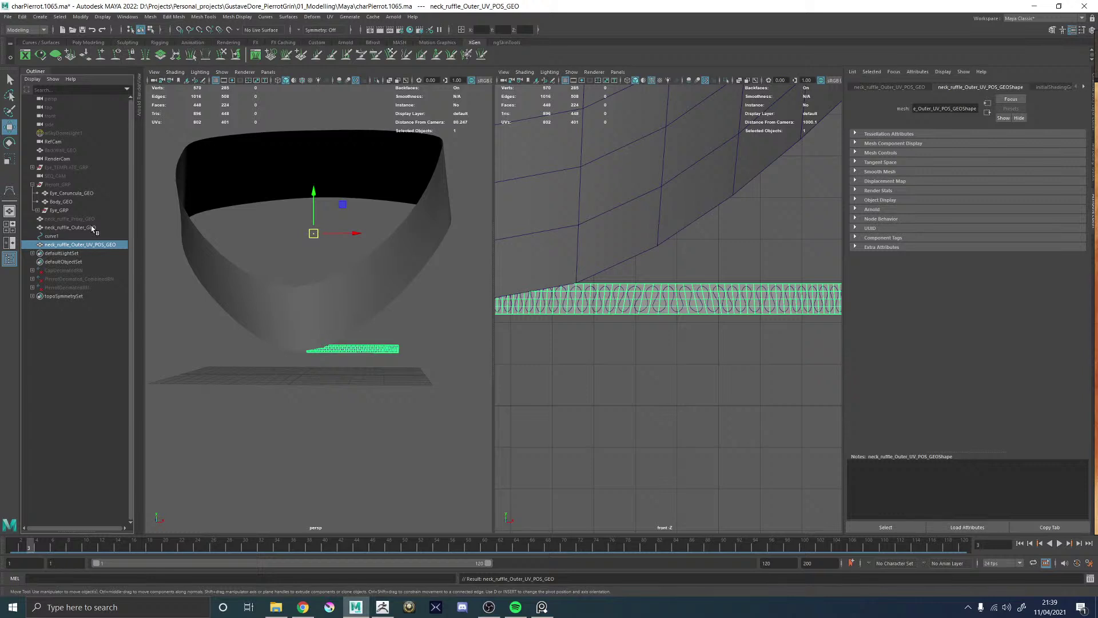
# - Create a blend shape on the flat strip neck_ruffle_Outer_UV_POS_GEO using neck_ruffle_Outer_GEO as its target
pyautogui.keyDown('ctrl'); pyautogui.click(93, 228); pyautogui.keyUp('ctrl')
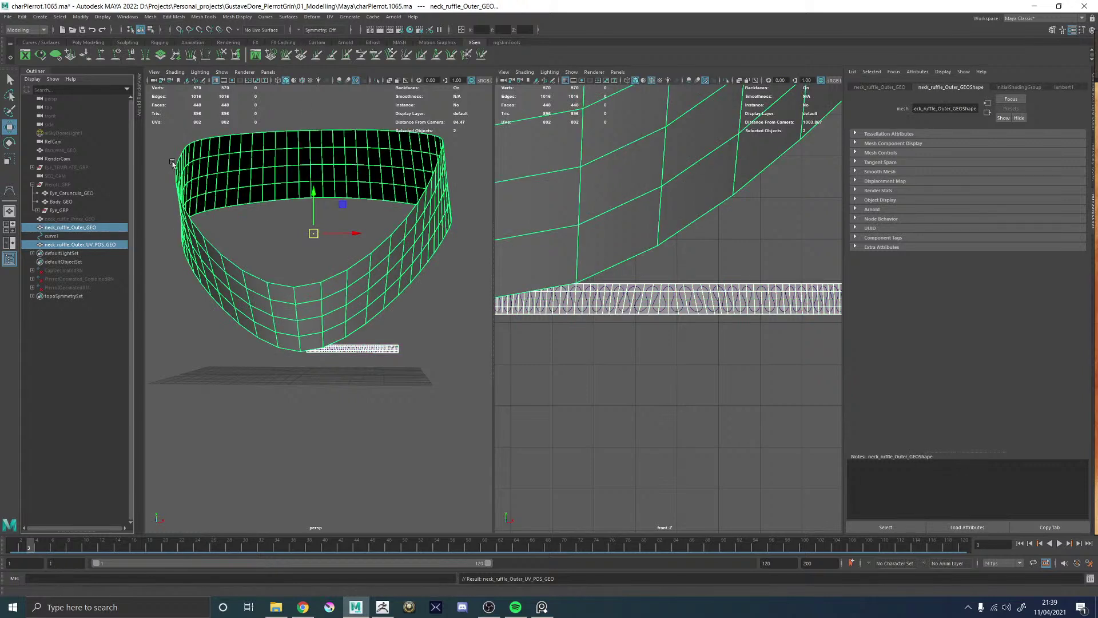
pyautogui.keyDown('ctrl'); pyautogui.click(106, 244); pyautogui.keyUp('ctrl')
pyautogui.keyDown('ctrl'); pyautogui.click(106, 244); pyautogui.keyUp('ctrl')
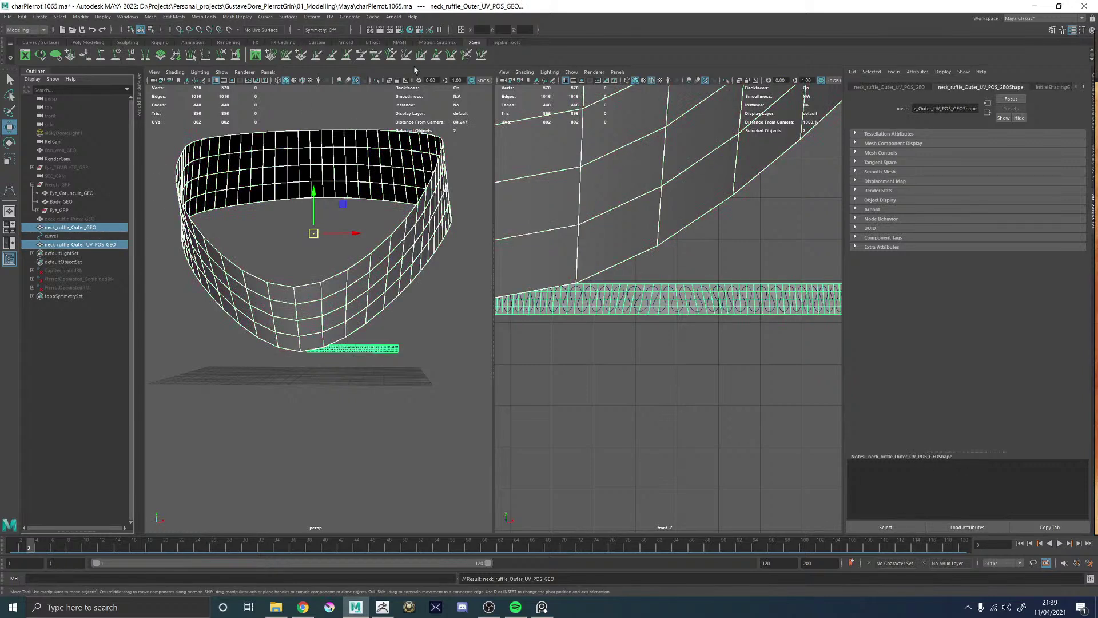
pyautogui.click(330, 17)
pyautogui.click(312, 16)
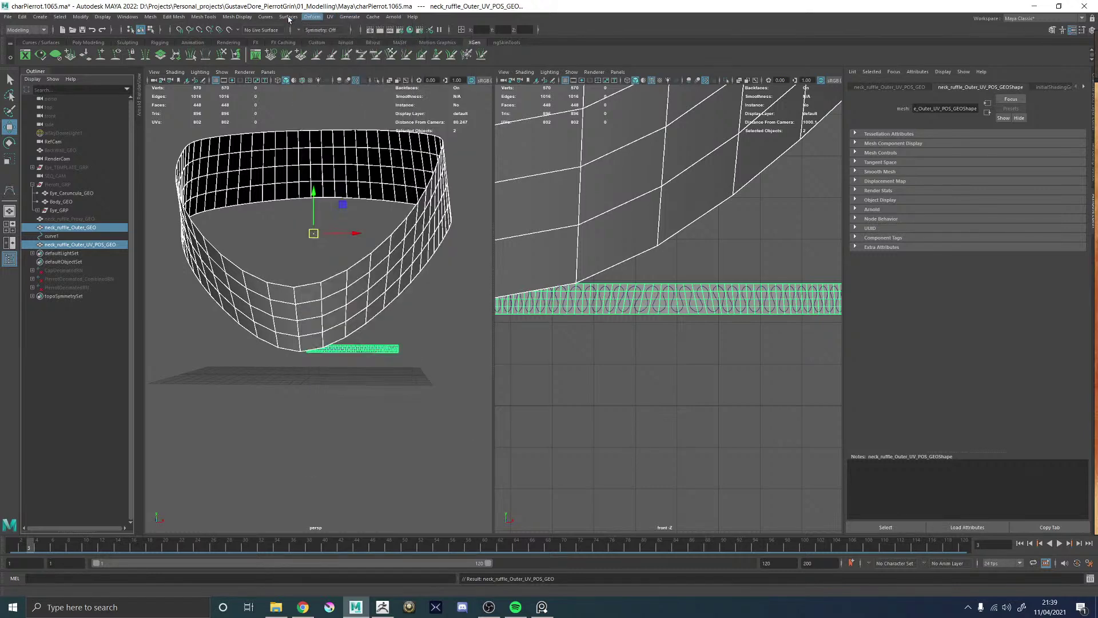
pyautogui.click(275, 17)
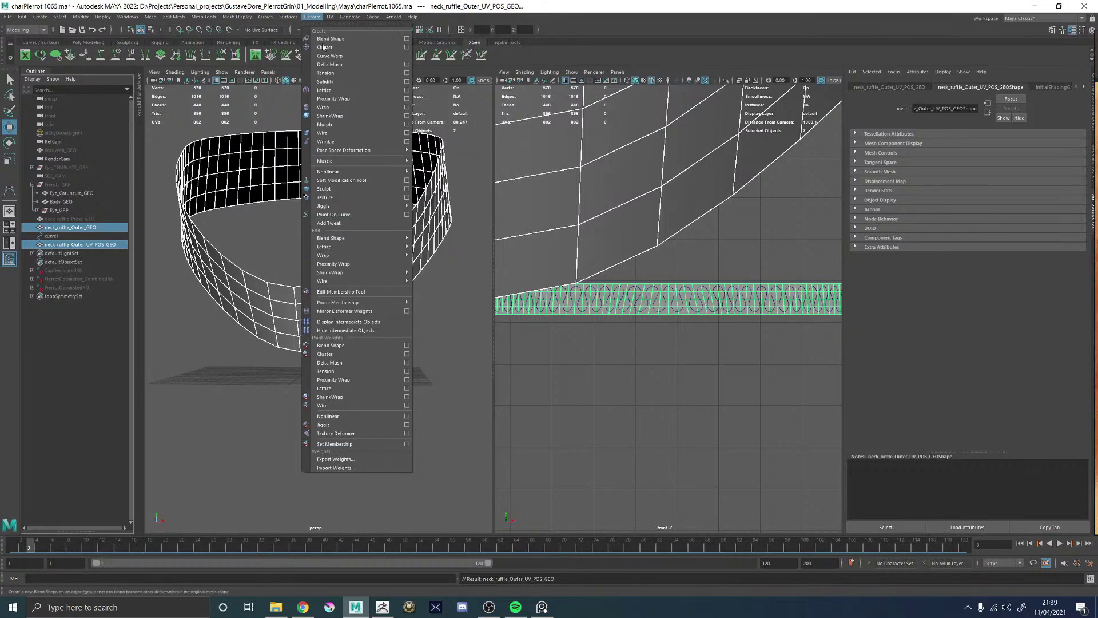
pyautogui.click(329, 39)
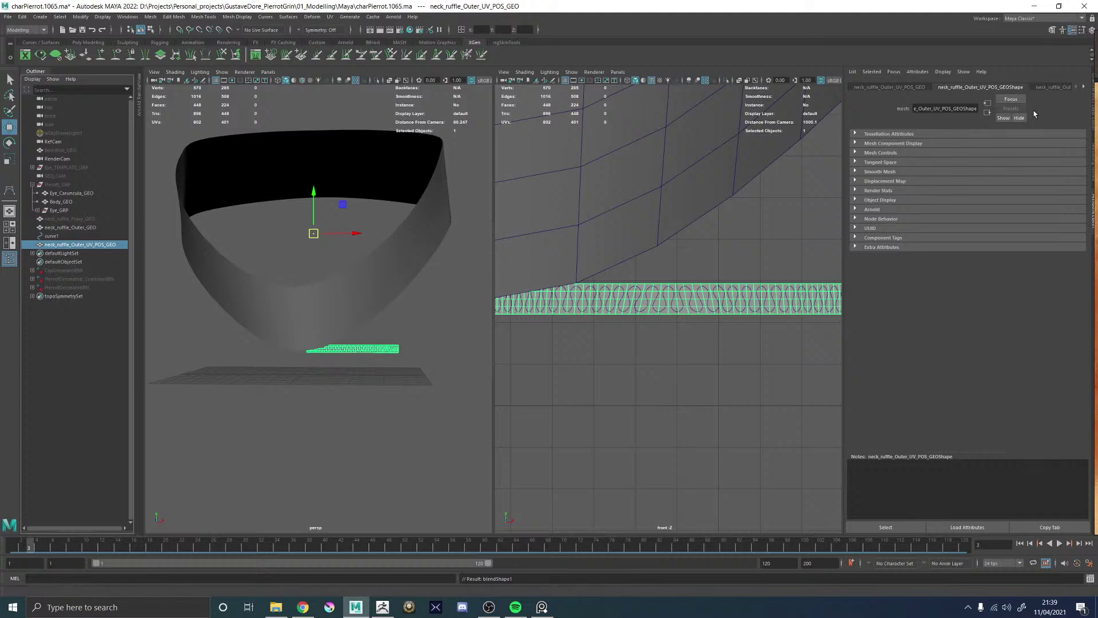
# - Test the blend shape's neck_ruffle_Outer_GEO weight on the strip and return it to 0
pyautogui.click(1081, 88)
pyautogui.click(1040, 88)
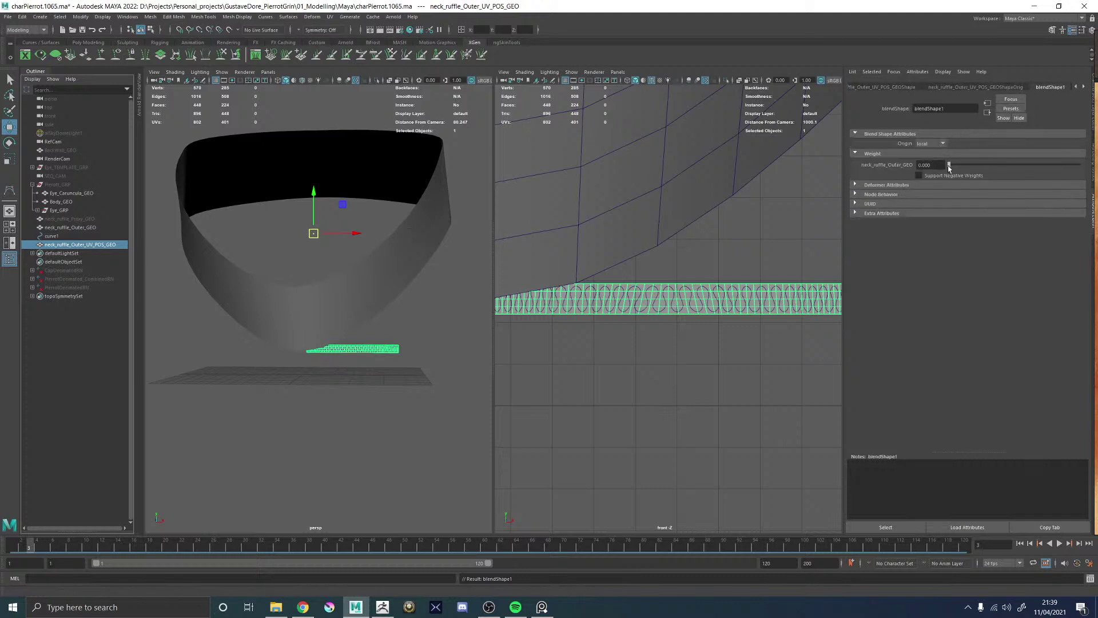
pyautogui.moveTo(948, 167); pyautogui.dragTo(821, 168)
# - Bind curve1 to the flat strip neck_ruffle_Outer_UV_POS_GEO with a Wrap deformer
pyautogui.click(63, 237)
pyautogui.keyDown('shift'); pyautogui.click(67, 244); pyautogui.keyUp('shift')
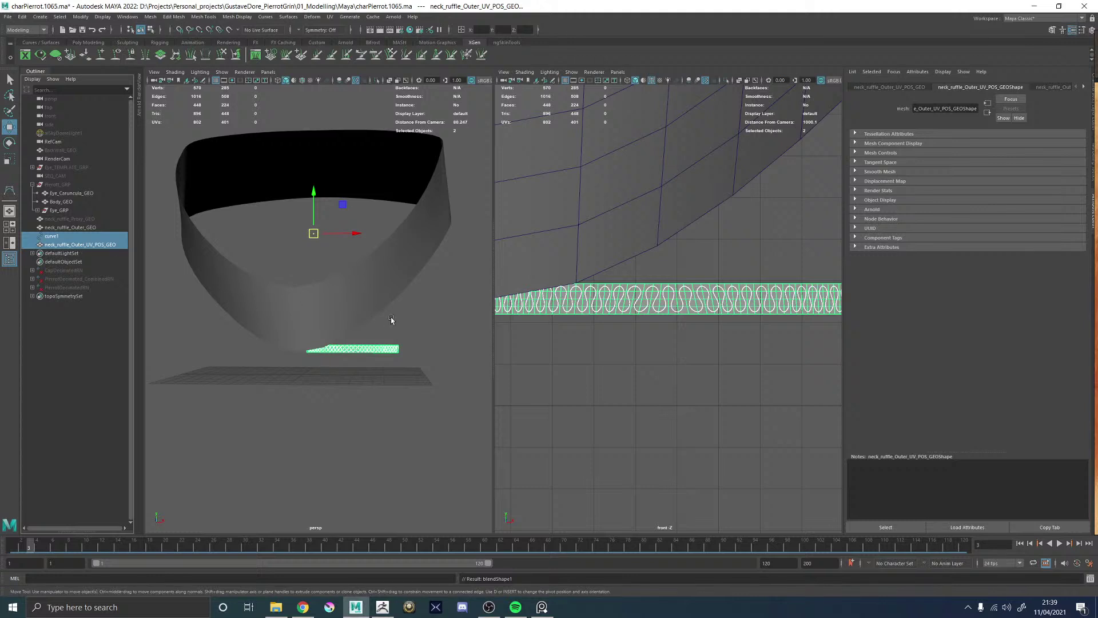
pyautogui.press('f')
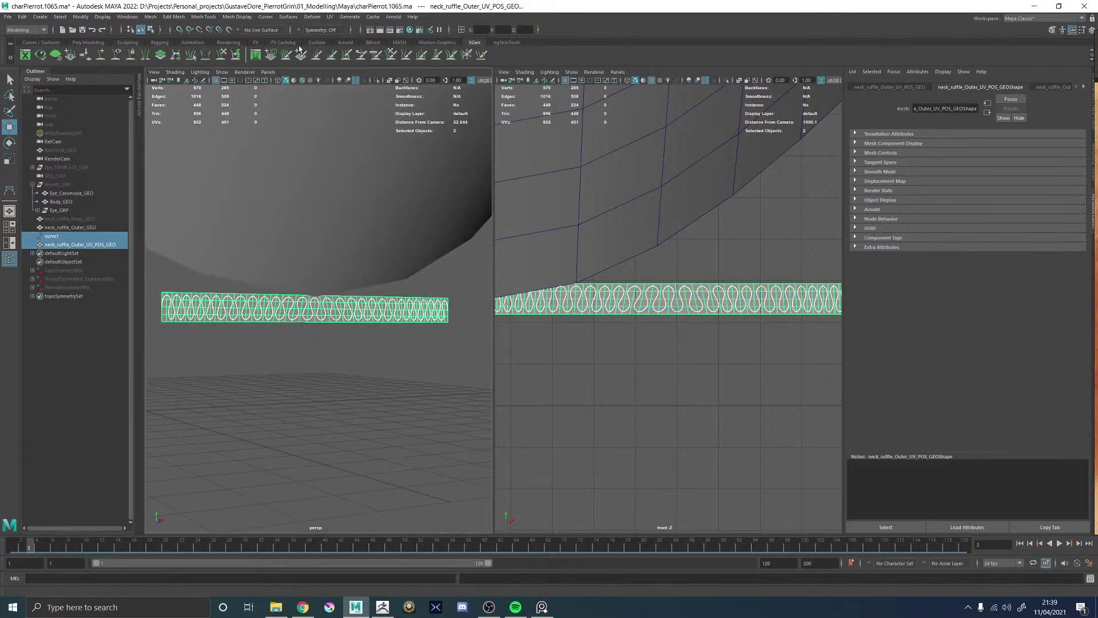
pyautogui.click(312, 17)
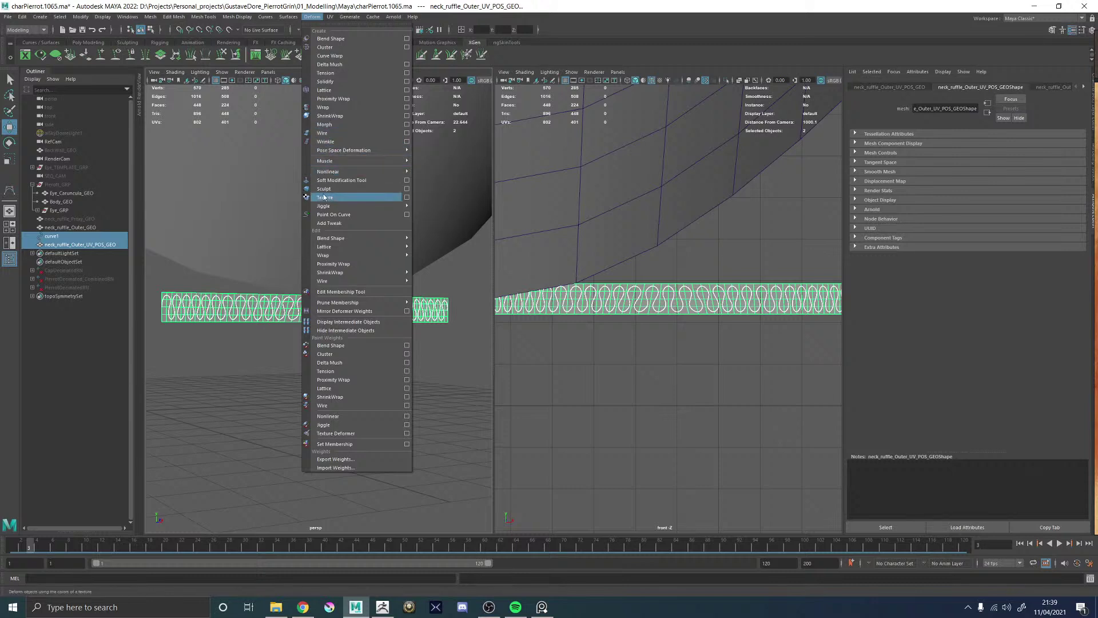
pyautogui.click(323, 107)
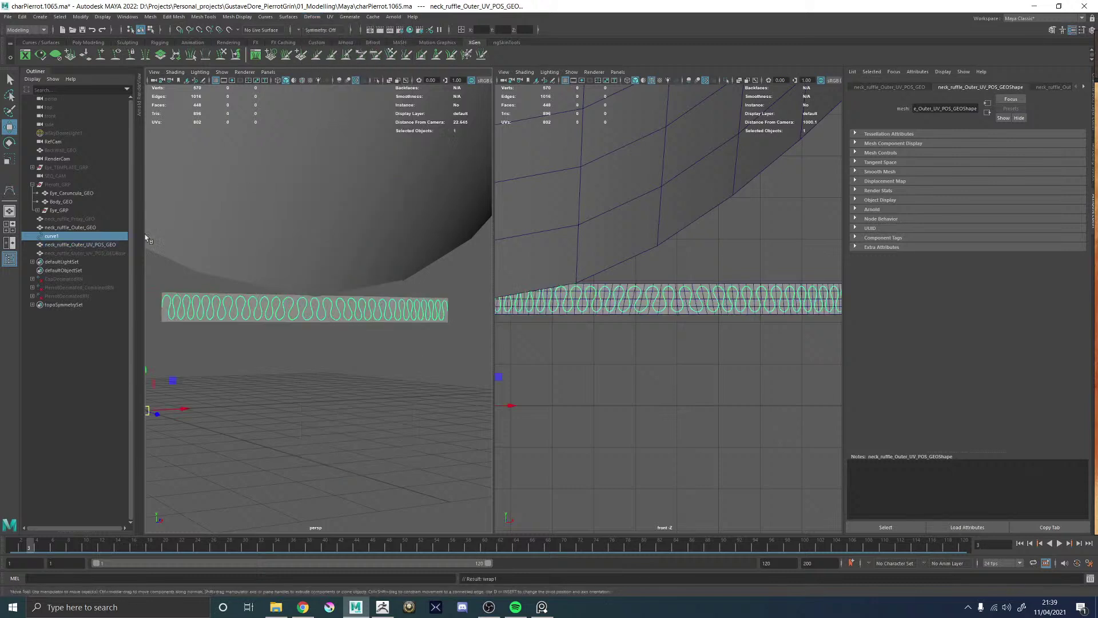
# - Save the scene as a new incremental version
pyautogui.press('q')
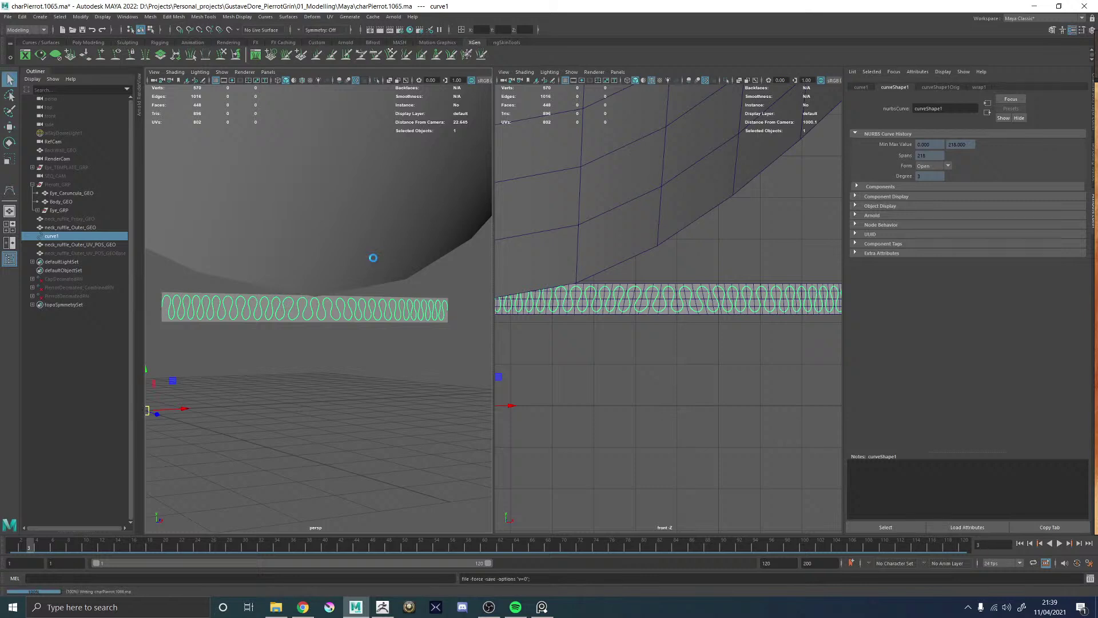
pyautogui.hotkey('ctrl', 'alt', 's')
pyautogui.press('w')
# - Set the neck_ruffle_Outer_GEO weight to 1 in the blend shape of neck_ruffle_Outer_UV_POS_GEO
pyautogui.click(79, 244)
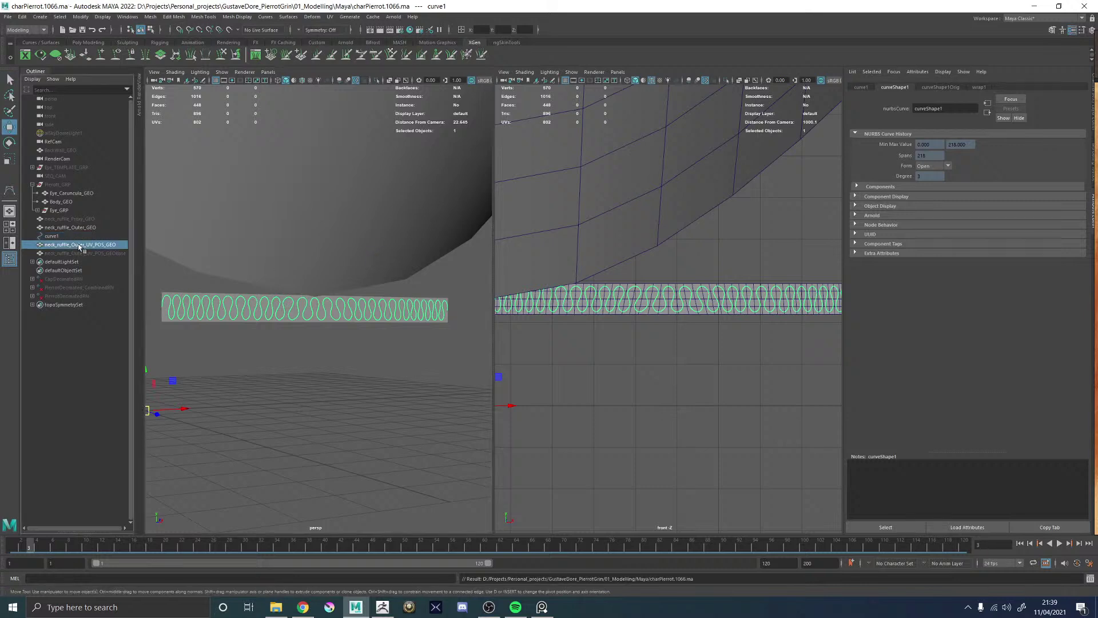
pyautogui.click(1084, 87)
pyautogui.click(1084, 87)
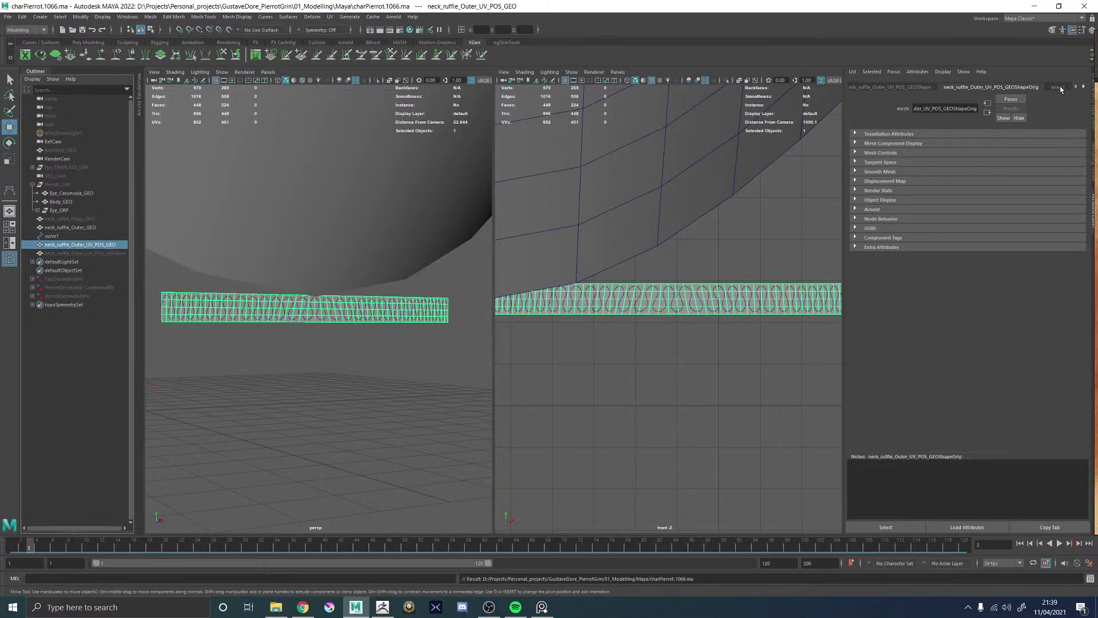
pyautogui.click(1059, 87)
pyautogui.click(1084, 87)
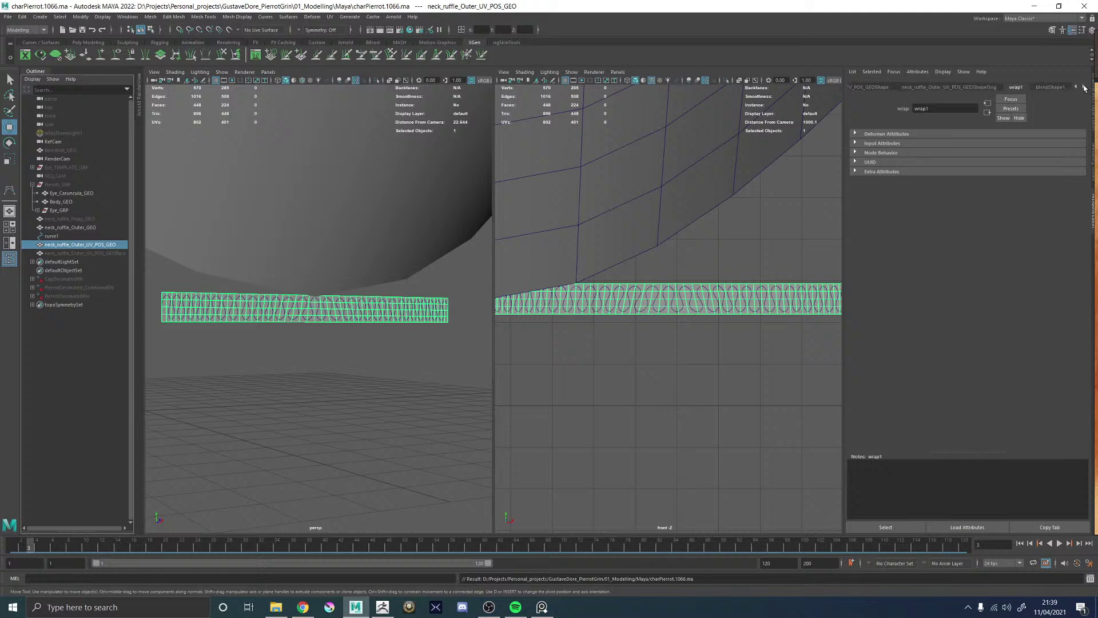
pyautogui.click(1046, 87)
pyautogui.moveTo(951, 164); pyautogui.dragTo(1081, 165)
# - Examine how curve1 follows the deformed neck_ruffle_Outer_UV_POS_GEO around the front and sides of the ring
pyautogui.press('f')
pyautogui.press('f')
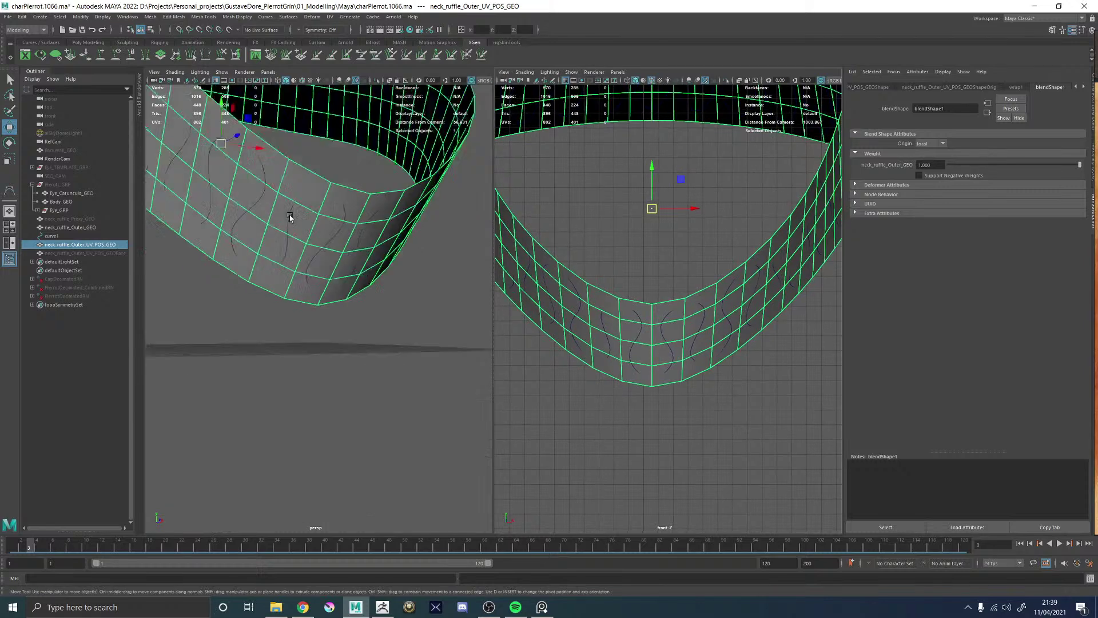
pyautogui.click(340, 241)
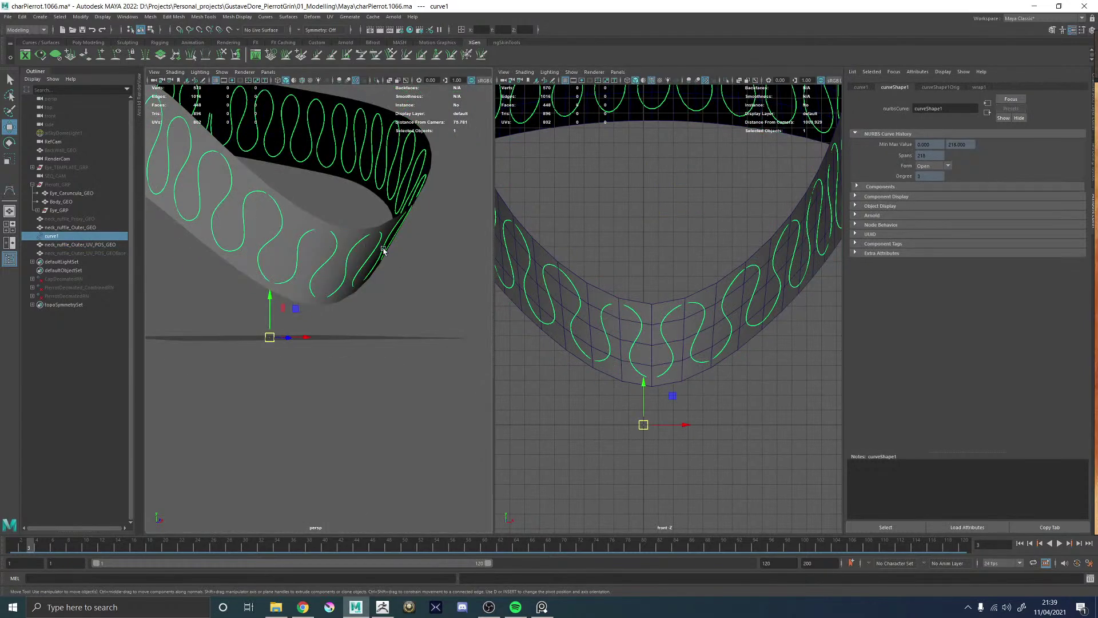
pyautogui.keyDown('alt'); pyautogui.moveTo(395, 250); pyautogui.dragTo(330, 264); pyautogui.keyUp('alt')
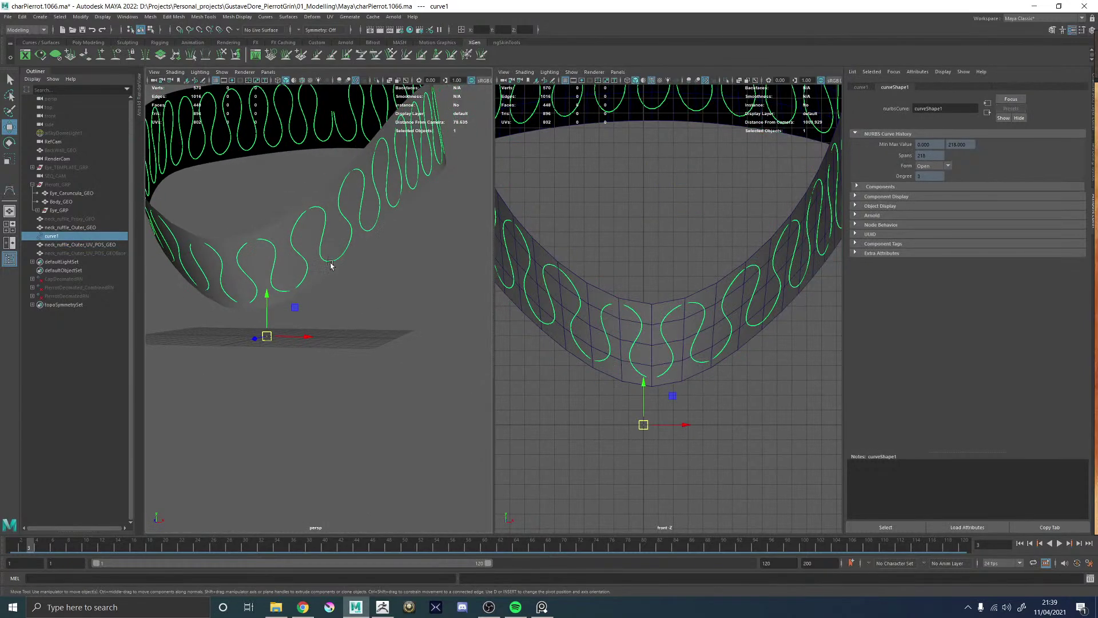
pyautogui.click(324, 271)
pyautogui.click(108, 246)
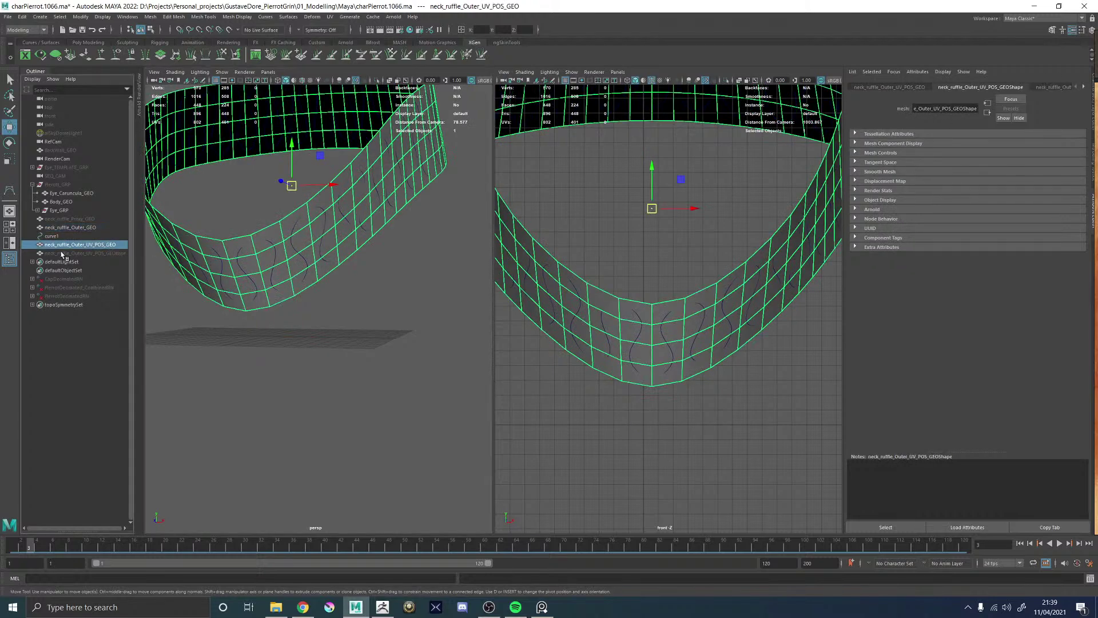
pyautogui.keyDown('alt'); pyautogui.moveTo(338, 238); pyautogui.dragTo(271, 252); pyautogui.keyUp('alt')
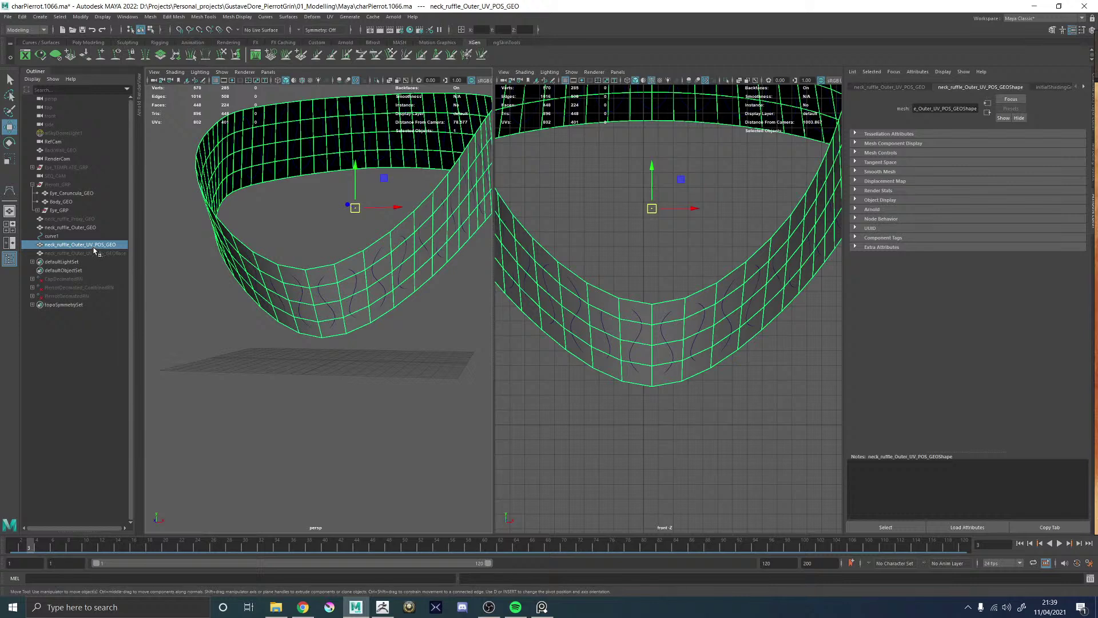
pyautogui.click(57, 236)
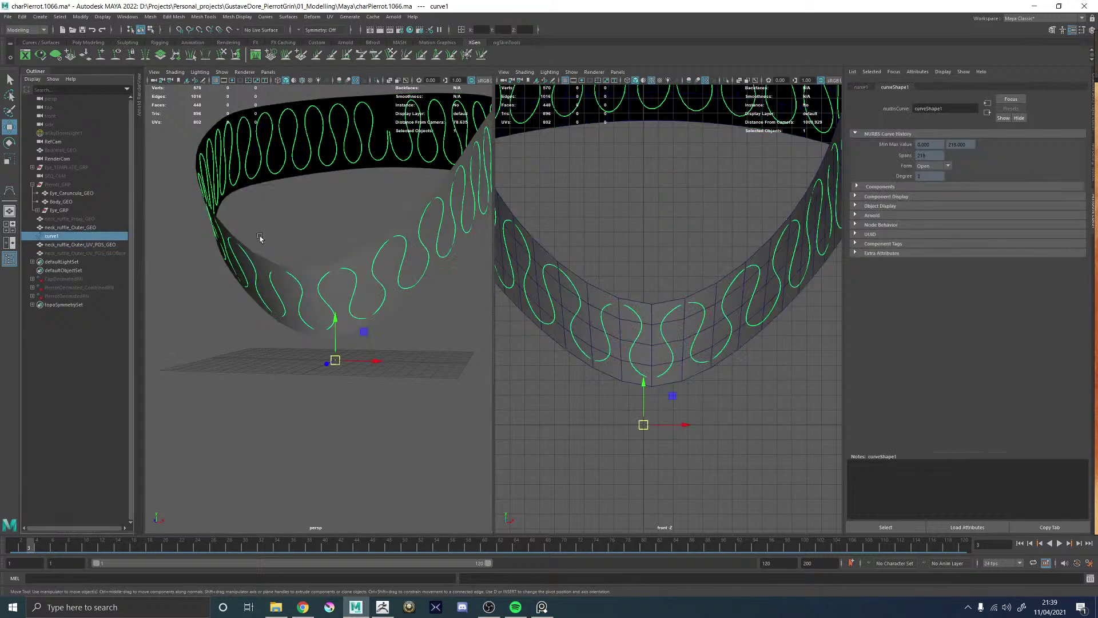
# - Wrap neck_ruffle_Outer_UV_POS_GEO to curve1, with the curve as the influence object
pyautogui.click(69, 245)
pyautogui.keyDown('ctrl'); pyautogui.click(63, 235); pyautogui.keyUp('ctrl')
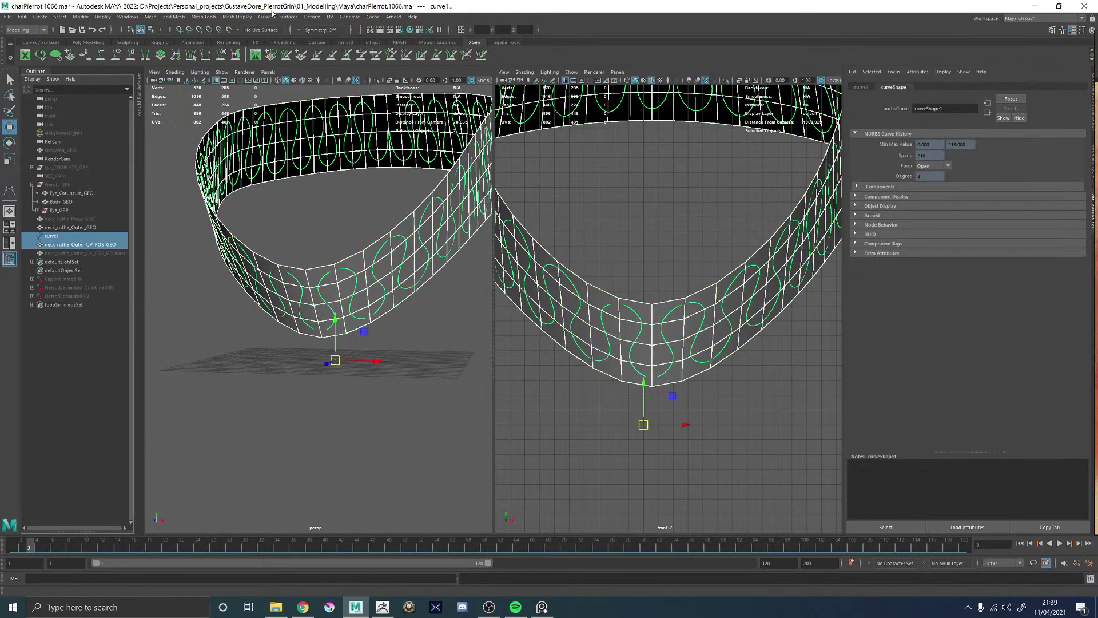
pyautogui.click(312, 17)
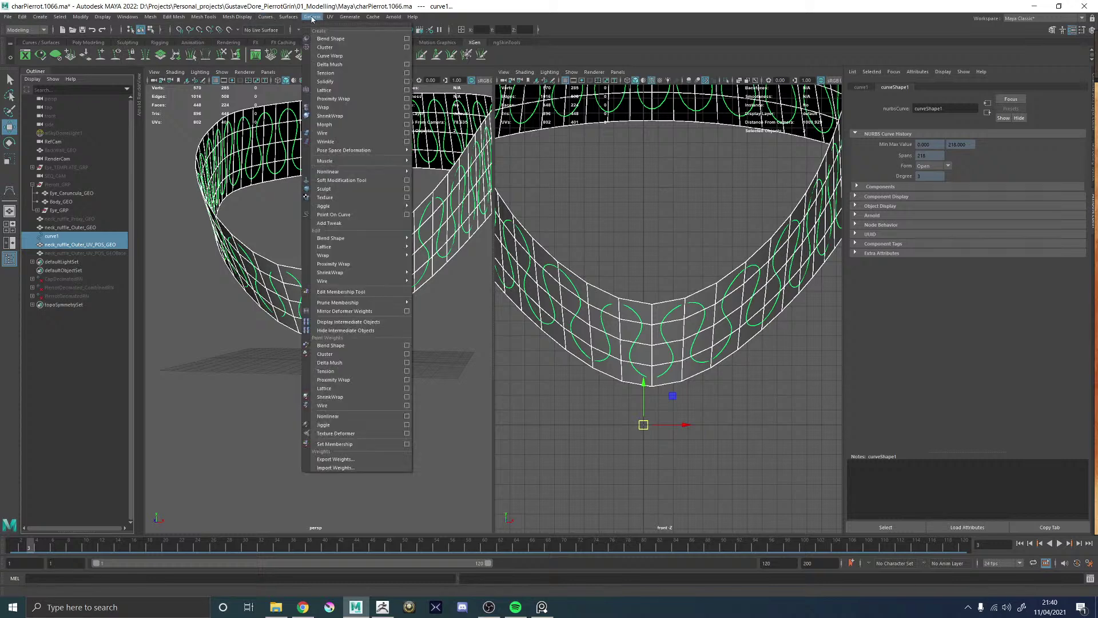
pyautogui.click(322, 108)
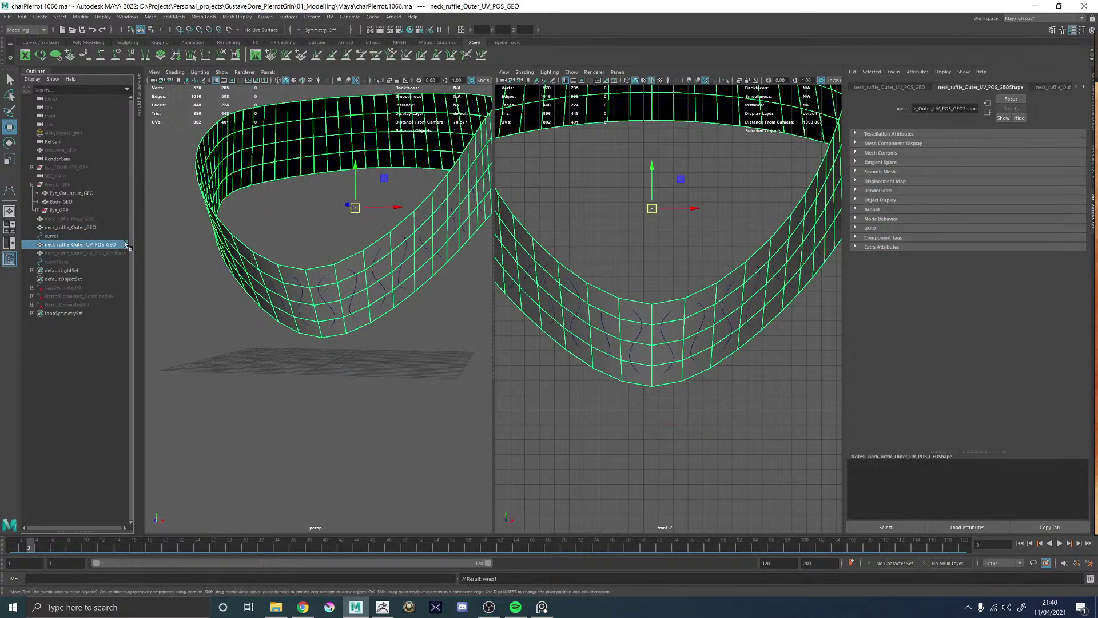
# - Try shifting the faces of neck_ruffle_Outer_UV_POS_GEO along their normals to test the wrap with curve1
pyautogui.keyDown('ctrl'); pyautogui.moveTo(303, 208); pyautogui.dragTo(326, 269, button='right'); pyautogui.keyUp('ctrl')
pyautogui.keyDown('ctrl'); pyautogui.moveTo(320, 239); pyautogui.dragTo(277, 245, button='middle'); pyautogui.keyUp('ctrl')
pyautogui.hotkey('ctrl', 'z')
pyautogui.hotkey('ctrl', 'z')
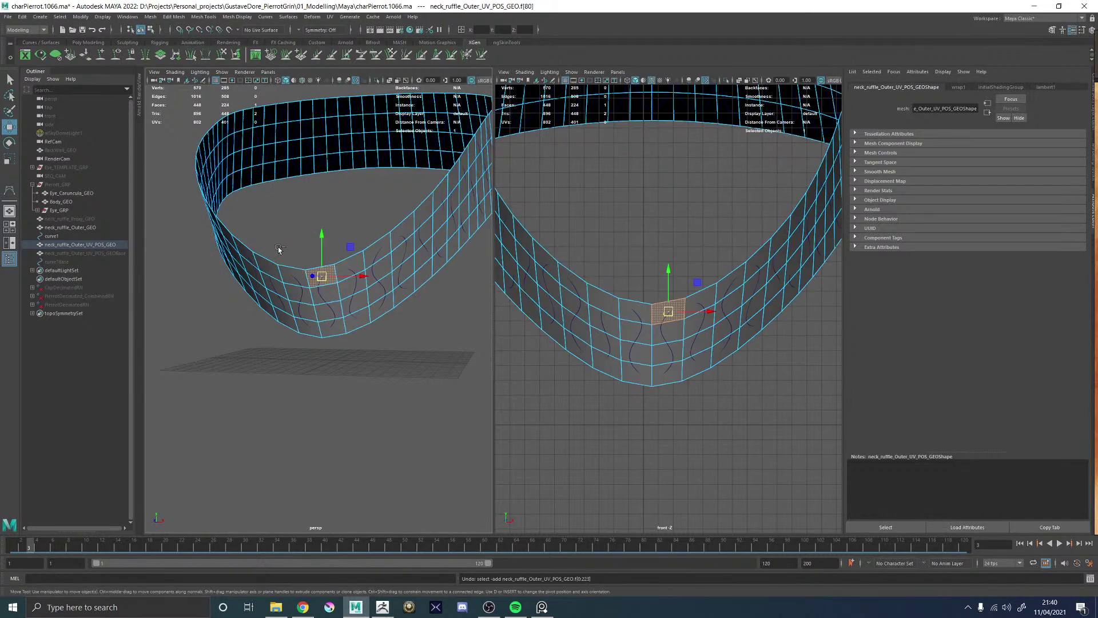
# - Undo the wrap between neck_ruffle_Outer_UV_POS_GEO and curve1, and delete the leftover neck_ruffle_Outer_UV_POS_GEOBase mesh
pyautogui.click(89, 245)
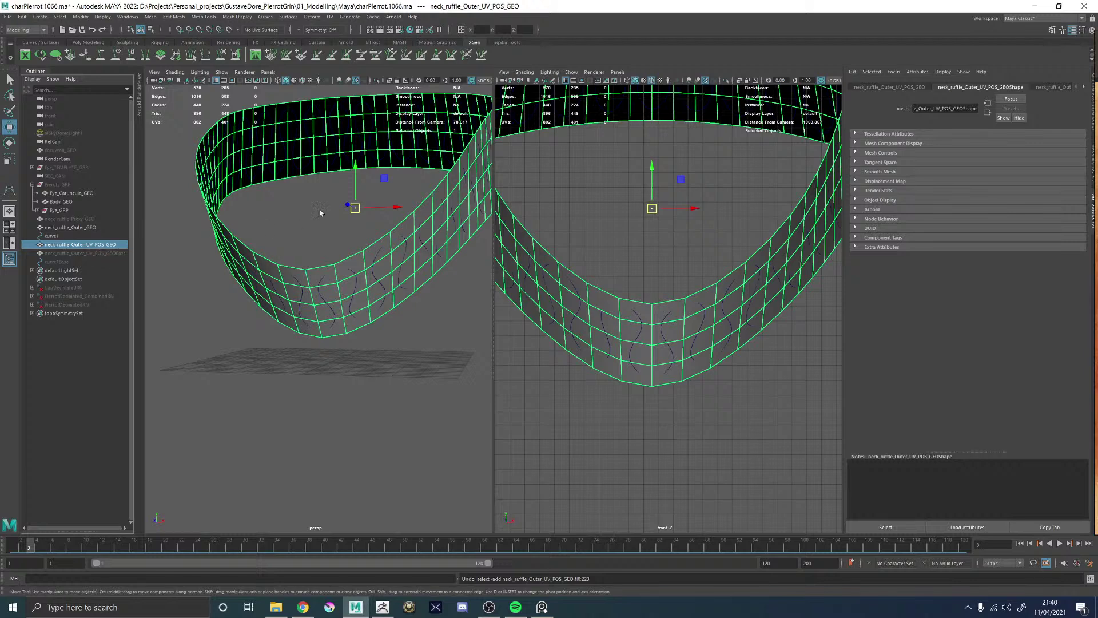
pyautogui.hotkey('ctrl', 'z')
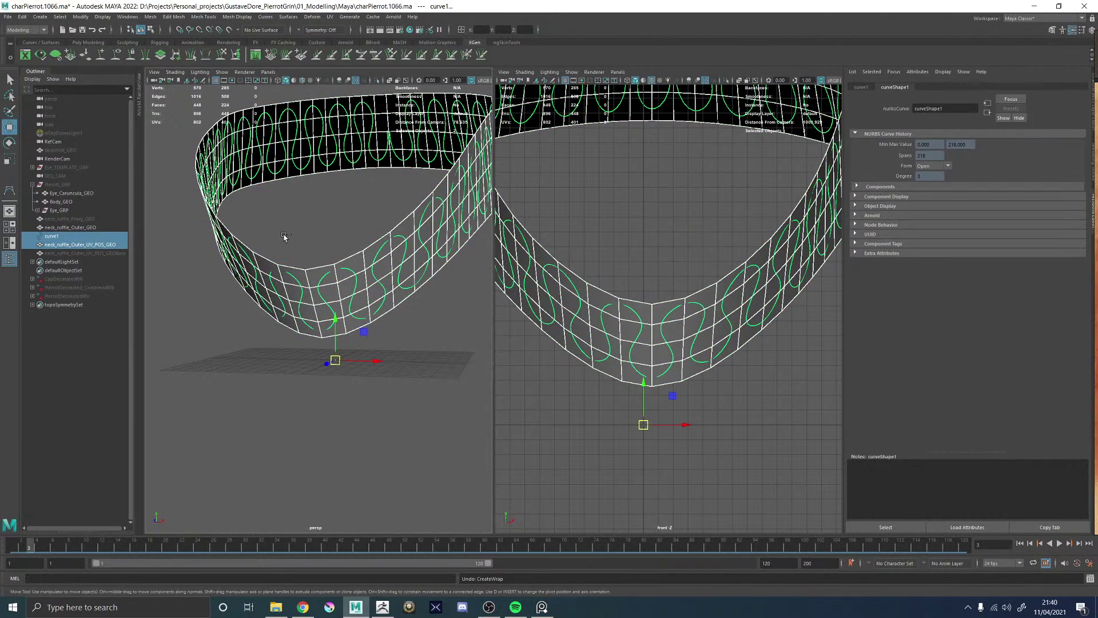
pyautogui.hotkey('ctrl', 'z')
pyautogui.click(111, 253)
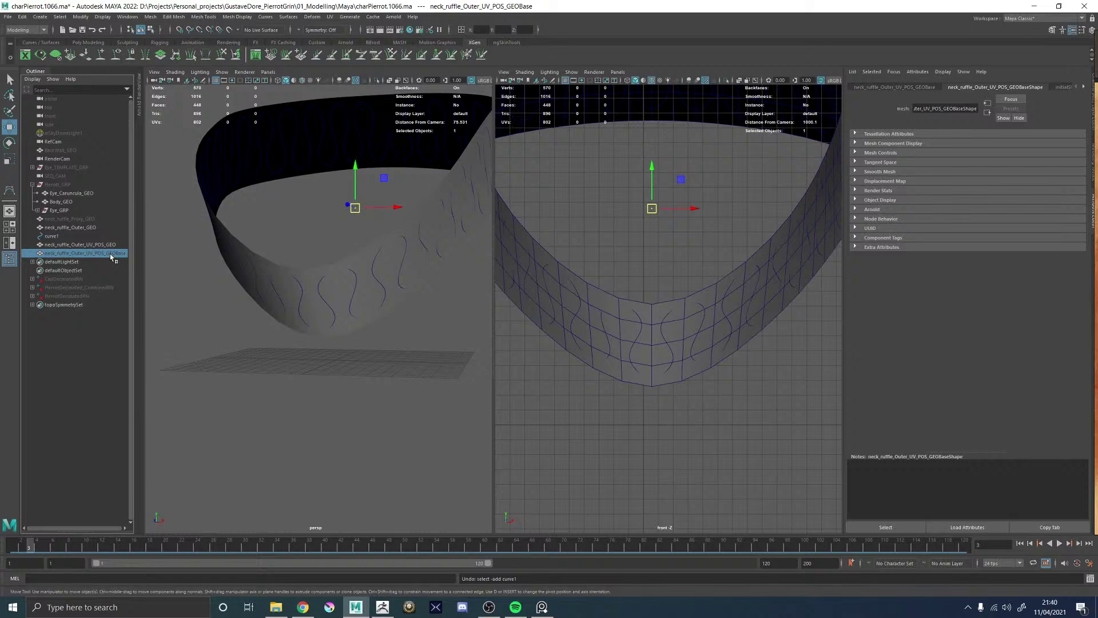
pyautogui.press('Delete')
# - Create a Wrap deformer on neck_ruffle_Outer_UV_POS_GEO, adding curve1 last as the influence object
pyautogui.click(280, 268)
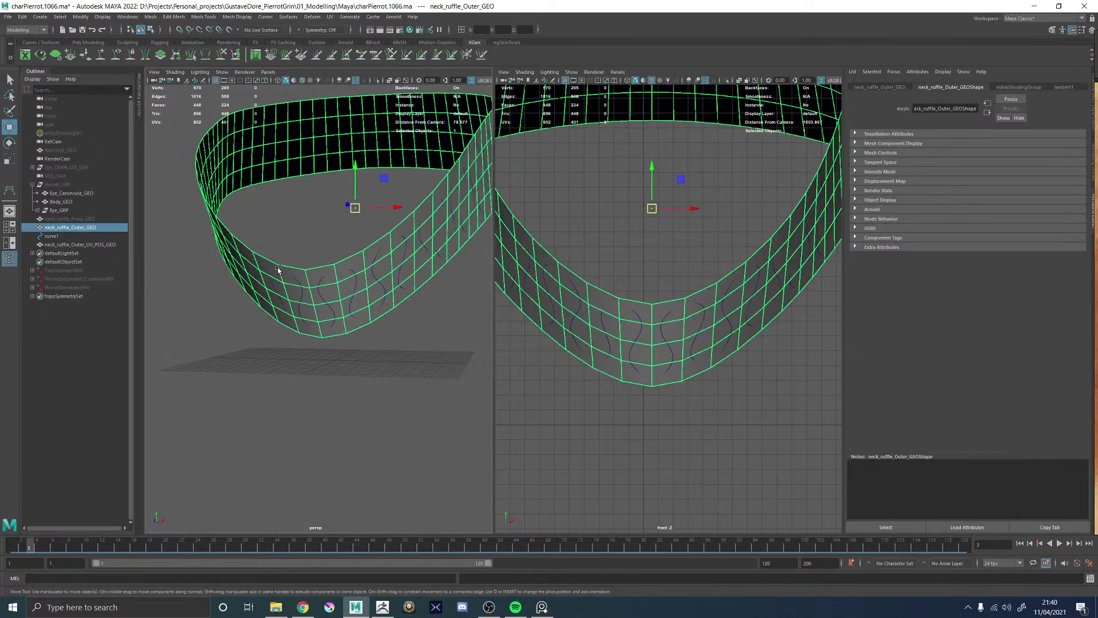
pyautogui.click(75, 245)
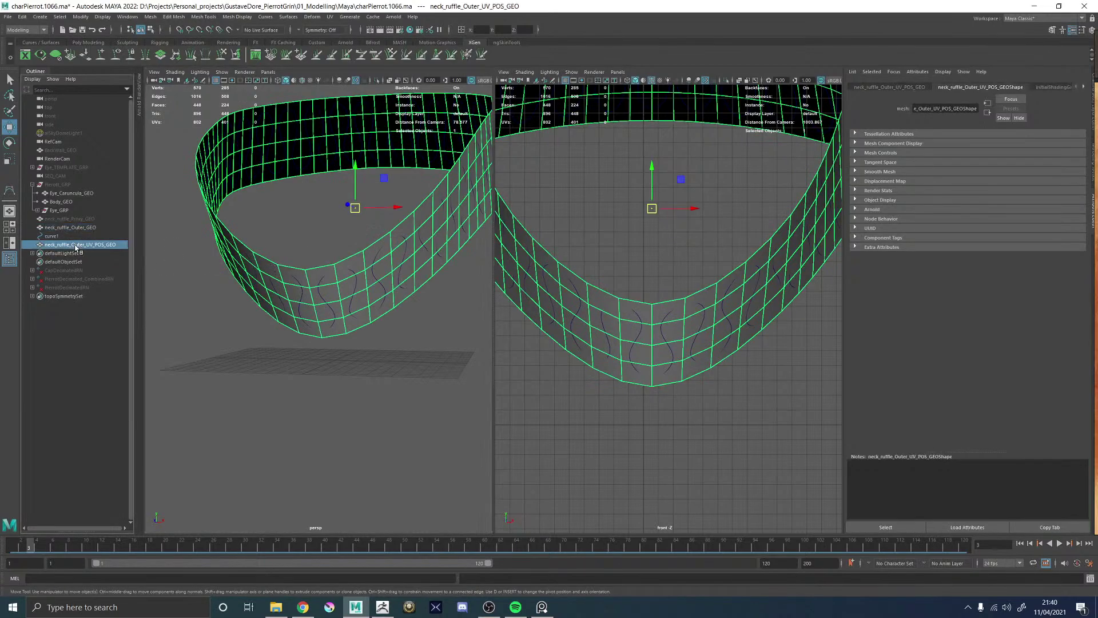
pyautogui.click(61, 237)
pyautogui.keyDown('ctrl'); pyautogui.click(68, 246); pyautogui.keyUp('ctrl')
pyautogui.click(66, 245)
pyautogui.keyDown('ctrl'); pyautogui.click(75, 236); pyautogui.keyUp('ctrl')
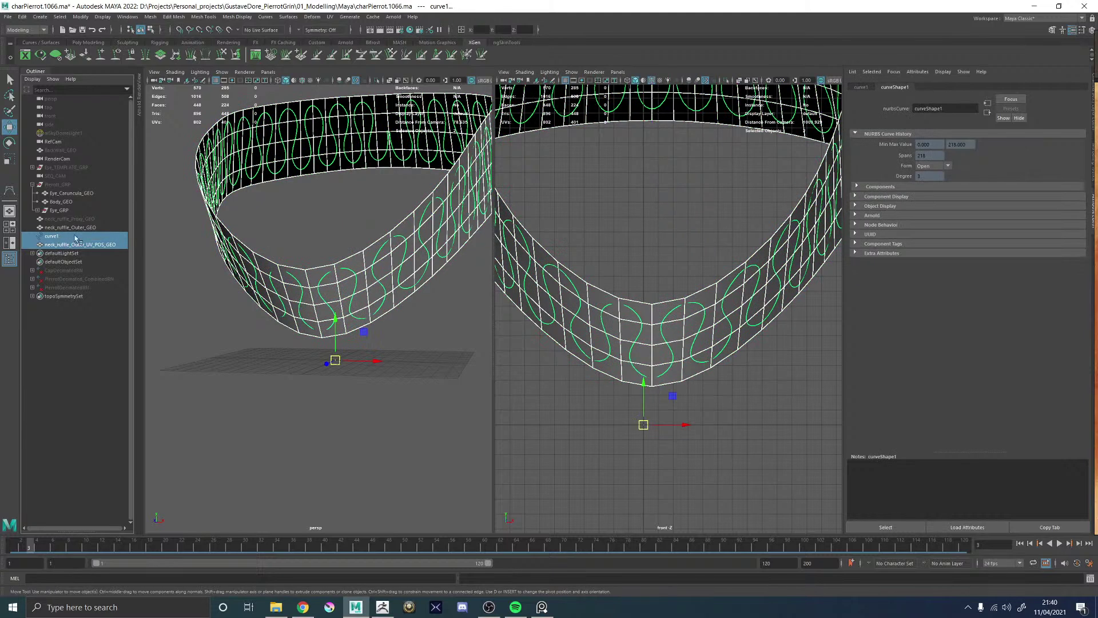
pyautogui.click(330, 18)
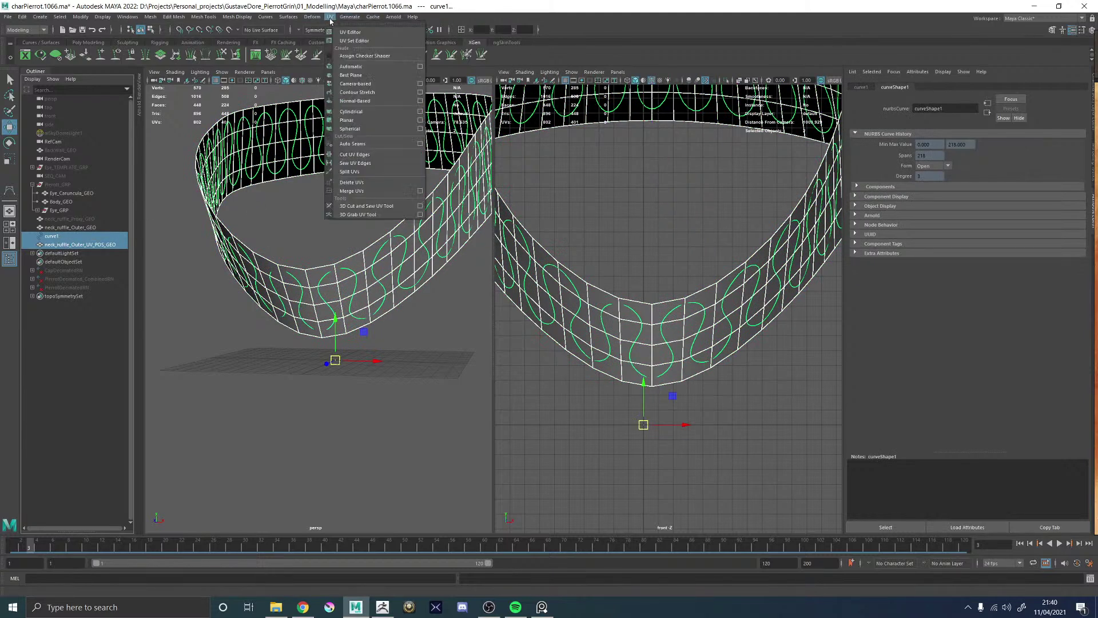
pyautogui.moveTo(314, 21)
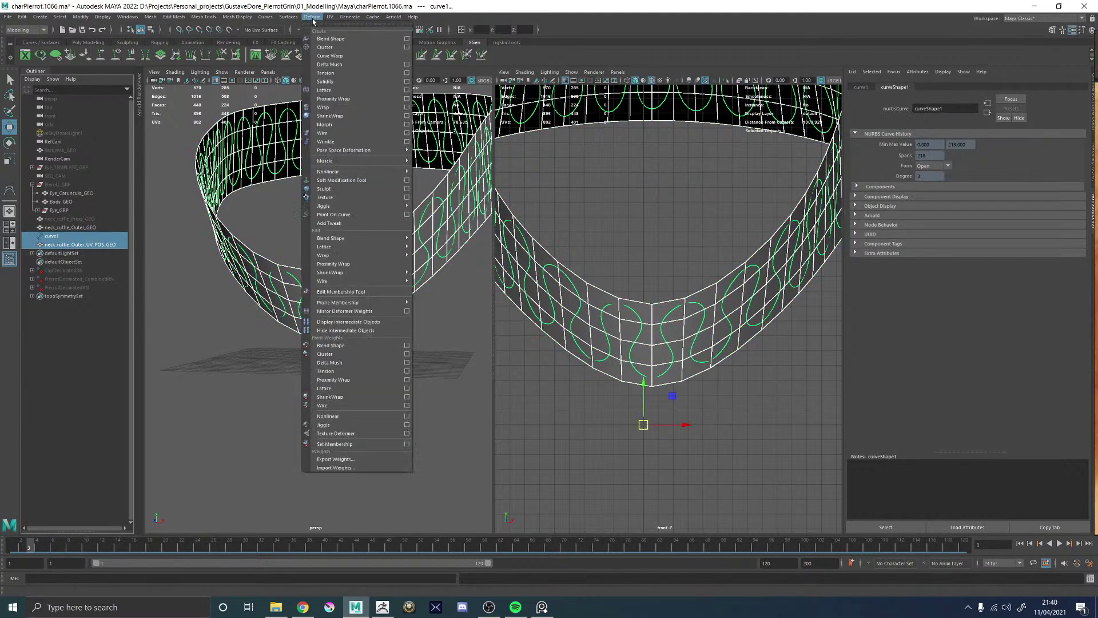
pyautogui.click(323, 124)
# - Try offsetting all faces of neck_ruffle_Outer_UV_POS_GEO along their normals to check whether curve1 follows
pyautogui.rightClick(360, 254)
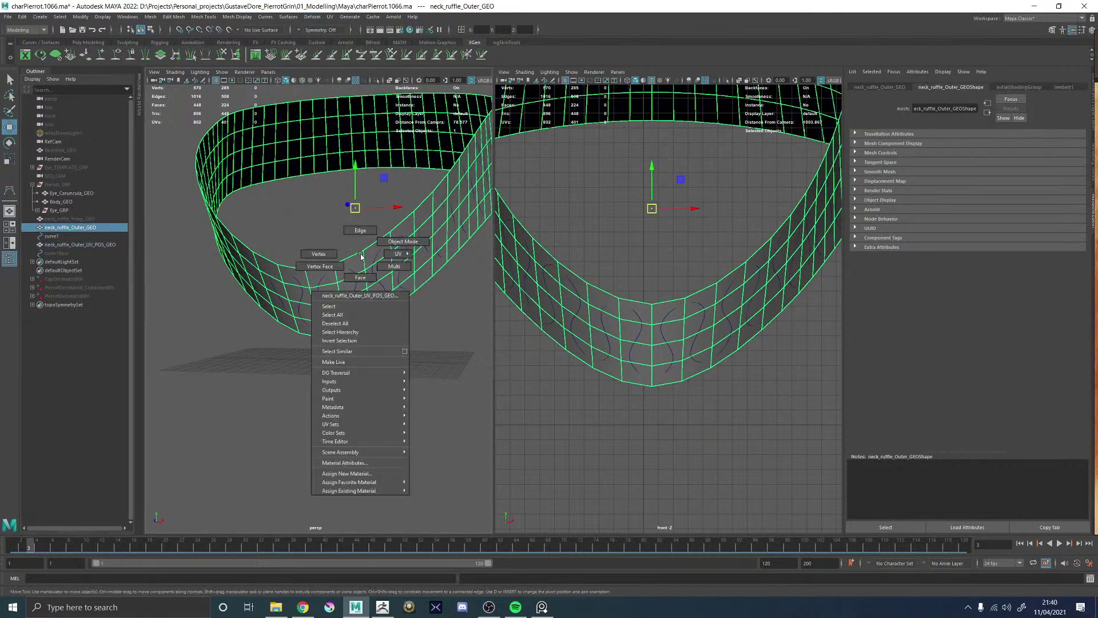
pyautogui.moveTo(361, 256); pyautogui.dragTo(360, 277, button='right')
pyautogui.doubleClick(357, 268)
pyautogui.keyDown('ctrl'); pyautogui.moveTo(355, 220); pyautogui.dragTo(301, 229, button='middle'); pyautogui.keyUp('ctrl')
pyautogui.hotkey('ctrl', 'z')
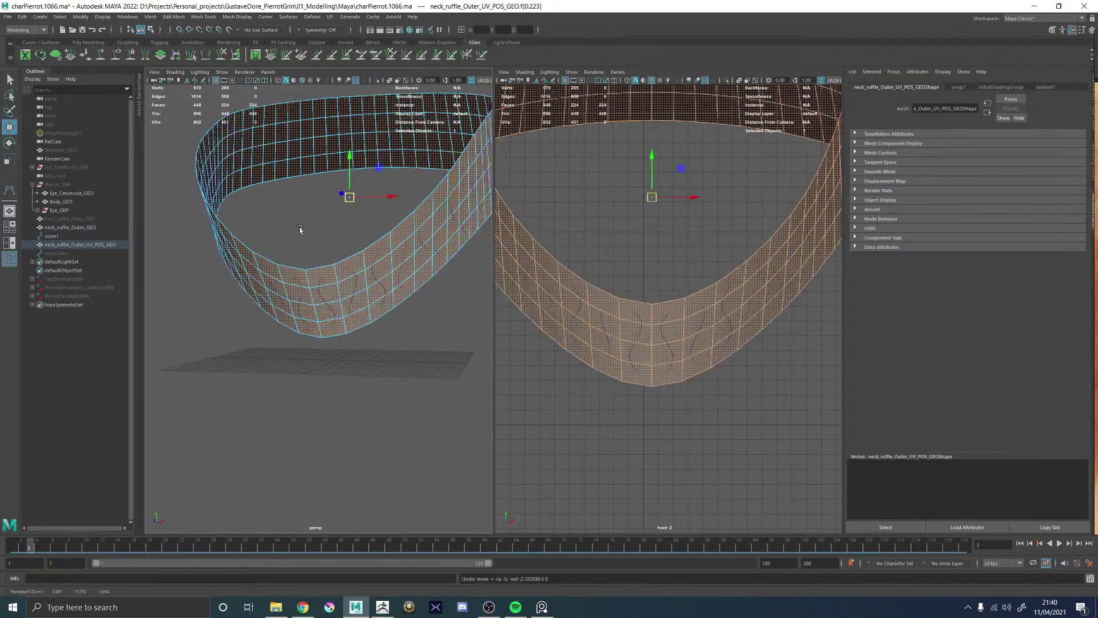
# - Try offsetting all faces of neck_ruffle_Outer_GEO along their normals to check its effect on curve1
pyautogui.click(80, 228)
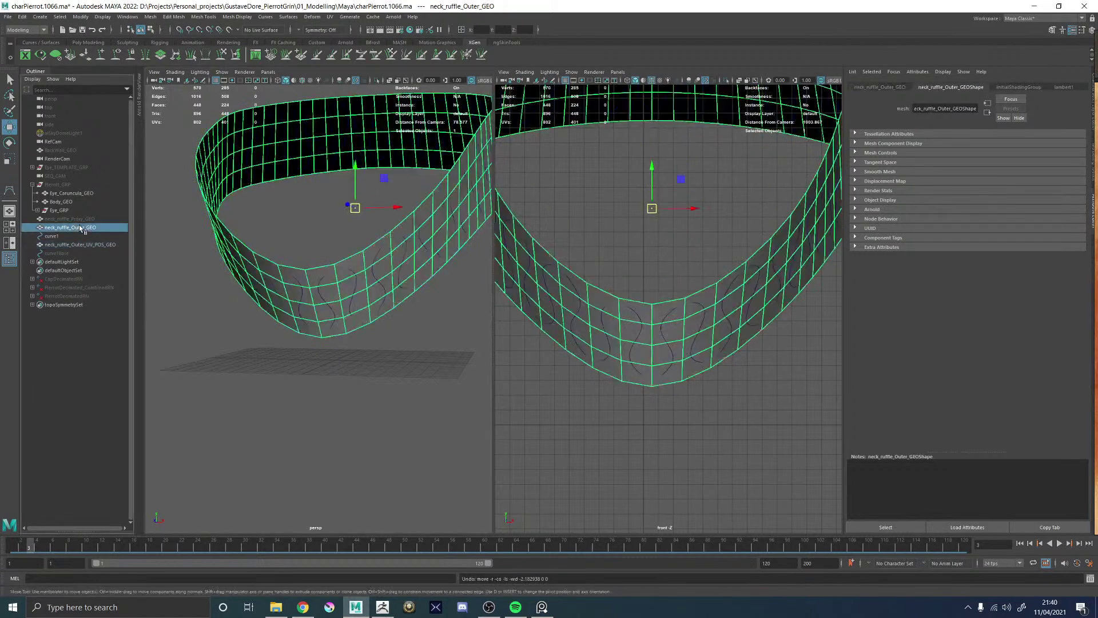
pyautogui.moveTo(323, 201); pyautogui.dragTo(325, 225, button='right')
pyautogui.doubleClick(378, 289)
pyautogui.keyDown('ctrl'); pyautogui.moveTo(368, 224); pyautogui.dragTo(322, 231, button='middle'); pyautogui.keyUp('ctrl')
pyautogui.hotkey('ctrl', 'z')
# - Undo the component selections and the Wrap deformer that used curve1 as its influence object
pyautogui.hotkey('ctrl', 'z')
pyautogui.hotkey('ctrl', 'z')
pyautogui.hotkey('ctrl', 'z')
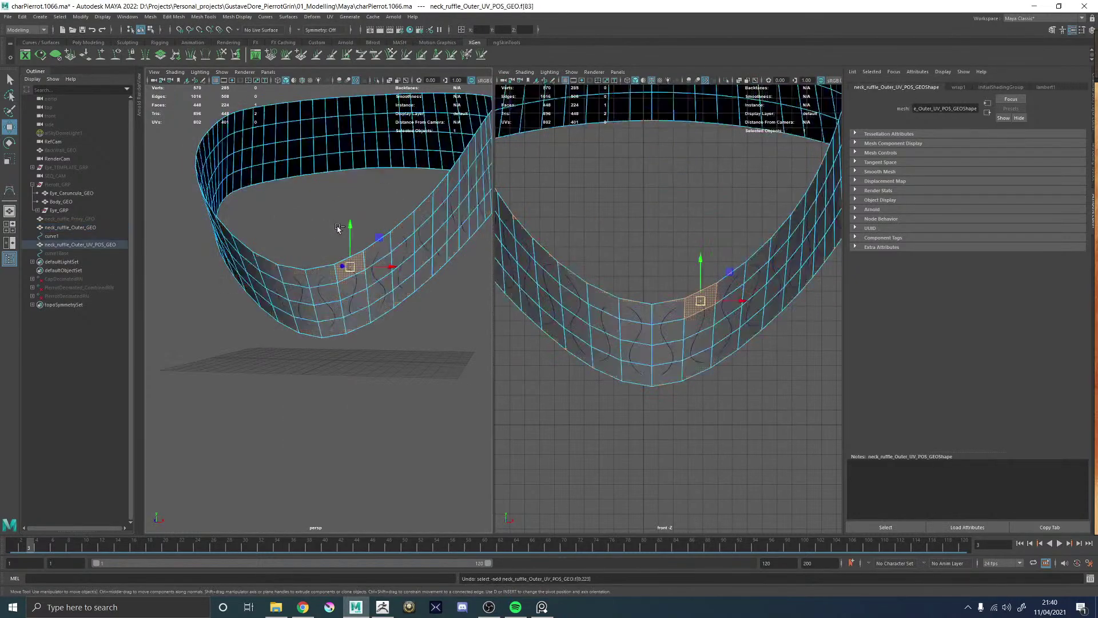
pyautogui.hotkey('ctrl', 'z')
pyautogui.hotkey('ctrl', 'z')
pyautogui.hotkey('ctrl', 'z')
pyautogui.hotkey('ctrl', 'z')
pyautogui.hotkey('ctrl', 'z')
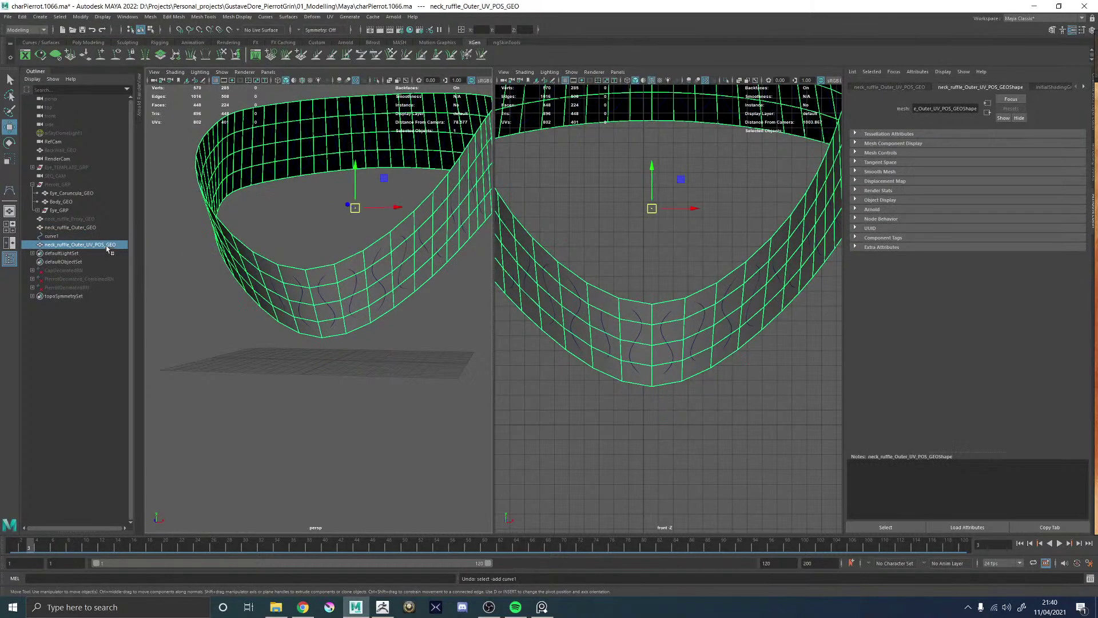
# - Hide neck_ruffle_Outer_GEO and wrap curve1 to neck_ruffle_Outer_UV_POS_GEO, with the mesh as the influence object
pyautogui.click(83, 227)
pyautogui.hotkey('ctrl', 'h')
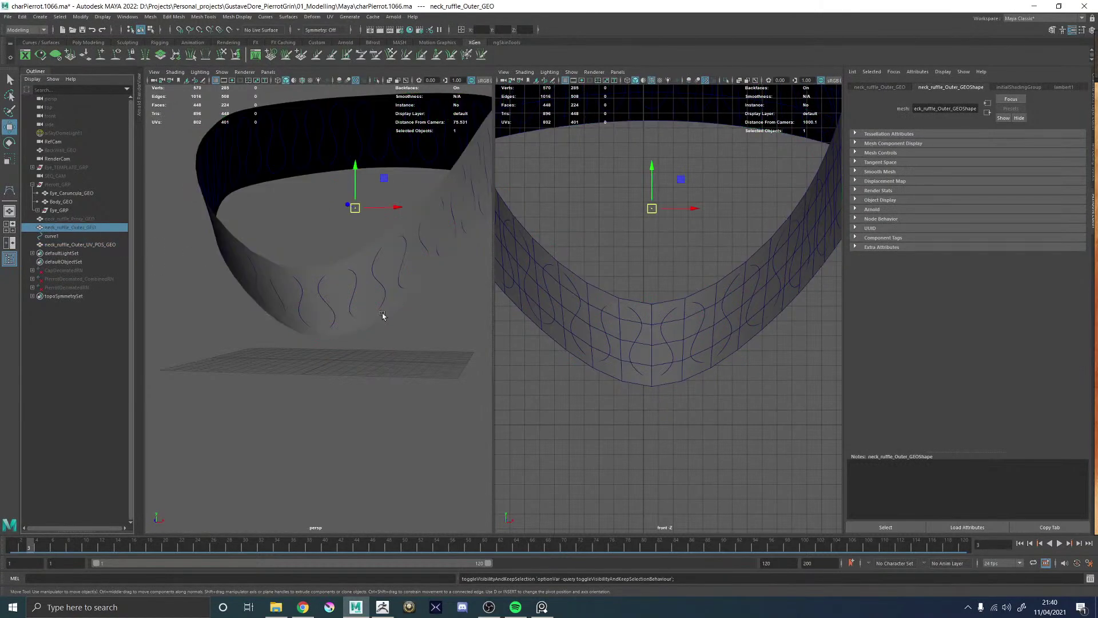
pyautogui.click(371, 278)
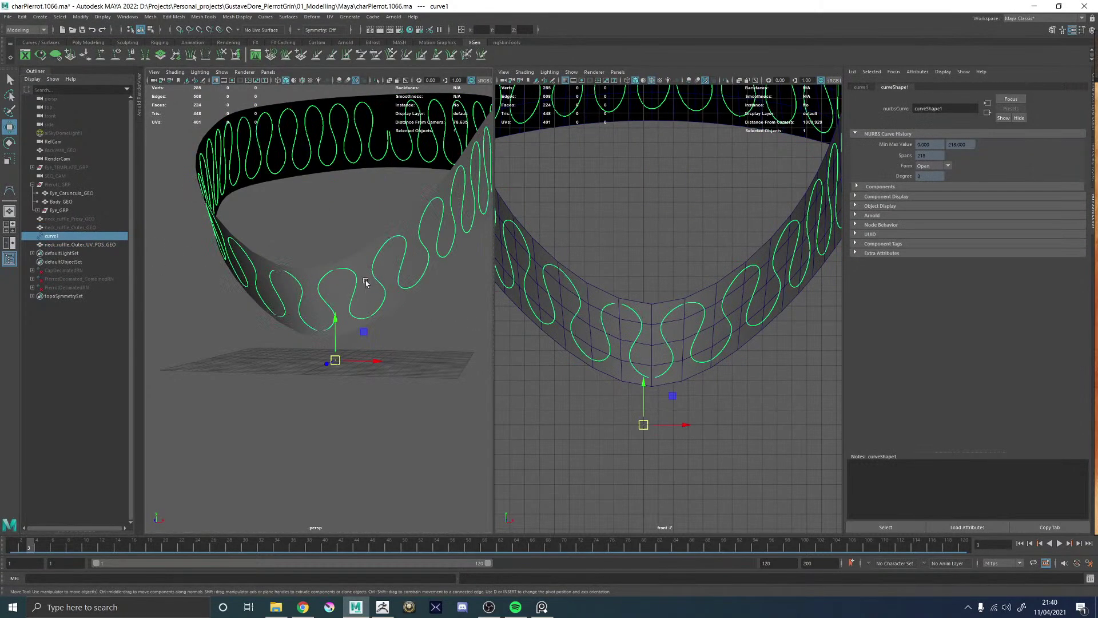
pyautogui.keyDown('shift'); pyautogui.click(366, 284); pyautogui.keyUp('shift')
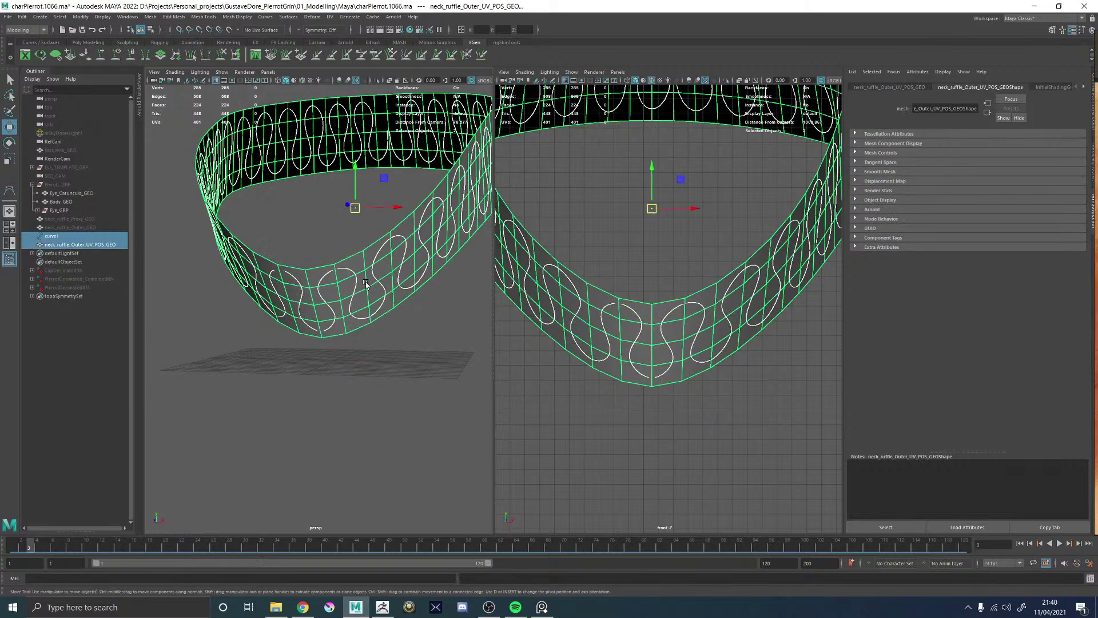
pyautogui.click(312, 17)
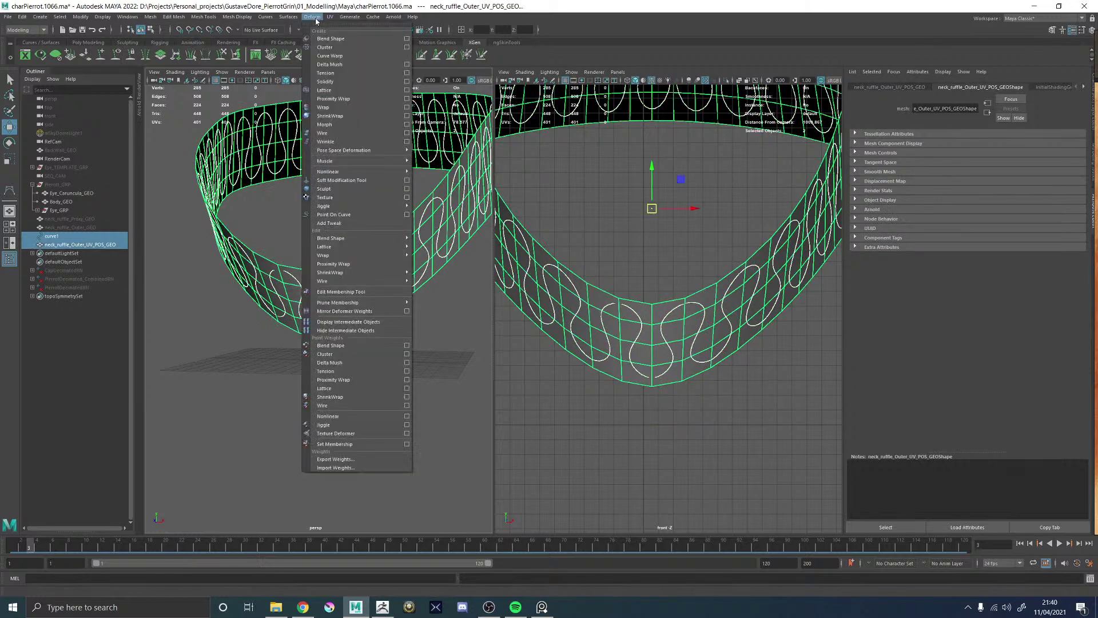
pyautogui.click(328, 107)
# - Try moving all faces of neck_ruffle_Outer_UV_POS_GEO to test the new wrap on curve1
pyautogui.click(345, 269)
pyautogui.moveTo(350, 258); pyautogui.dragTo(350, 271, button='right')
pyautogui.click(351, 263)
pyautogui.keyDown('ctrl'); pyautogui.moveTo(352, 261); pyautogui.dragTo(308, 264, button='middle'); pyautogui.keyUp('ctrl')
pyautogui.hotkey('ctrl', 'z')
# - Try scaling all faces of neck_ruffle_Outer_UV_POS_GEO uniformly down to about 0.51 of their size
pyautogui.keyDown('alt'); pyautogui.moveTo(333, 252); pyautogui.dragTo(313, 243); pyautogui.keyUp('alt')
pyautogui.press('r')
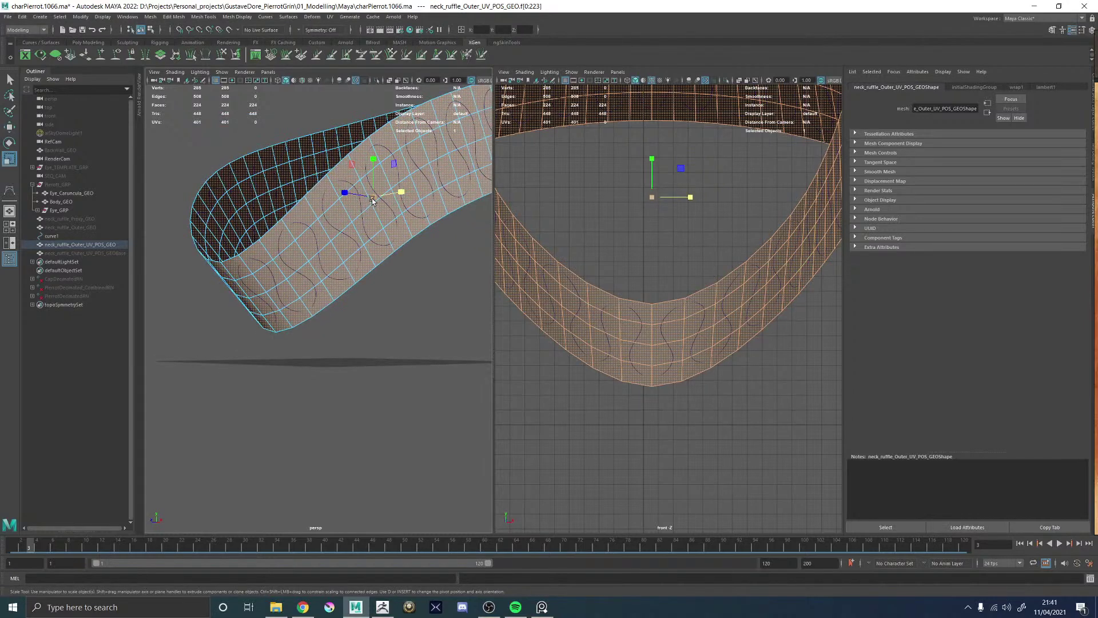
pyautogui.moveTo(372, 200); pyautogui.dragTo(231, 217)
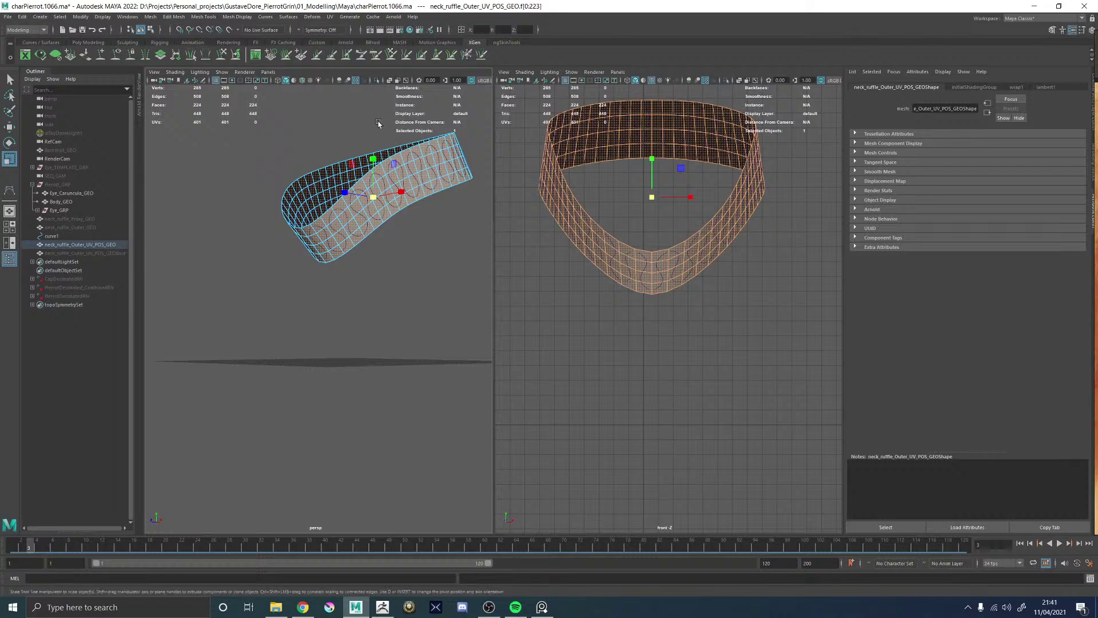
pyautogui.keyDown('alt'); pyautogui.moveTo(378, 122); pyautogui.dragTo(334, 176); pyautogui.keyUp('alt')
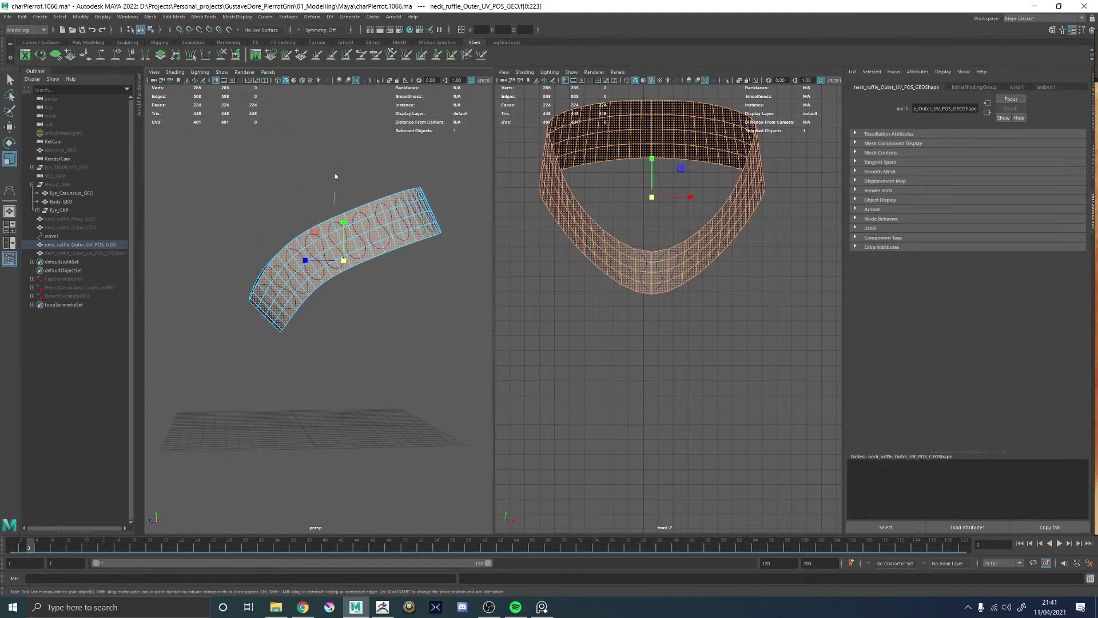
# - Select the border edge loops of the scaled neck_ruffle_Outer_UV_POS_GEO ring
pyautogui.press('F10')
pyautogui.click(319, 227)
pyautogui.doubleClick(337, 218)
pyautogui.press('w')
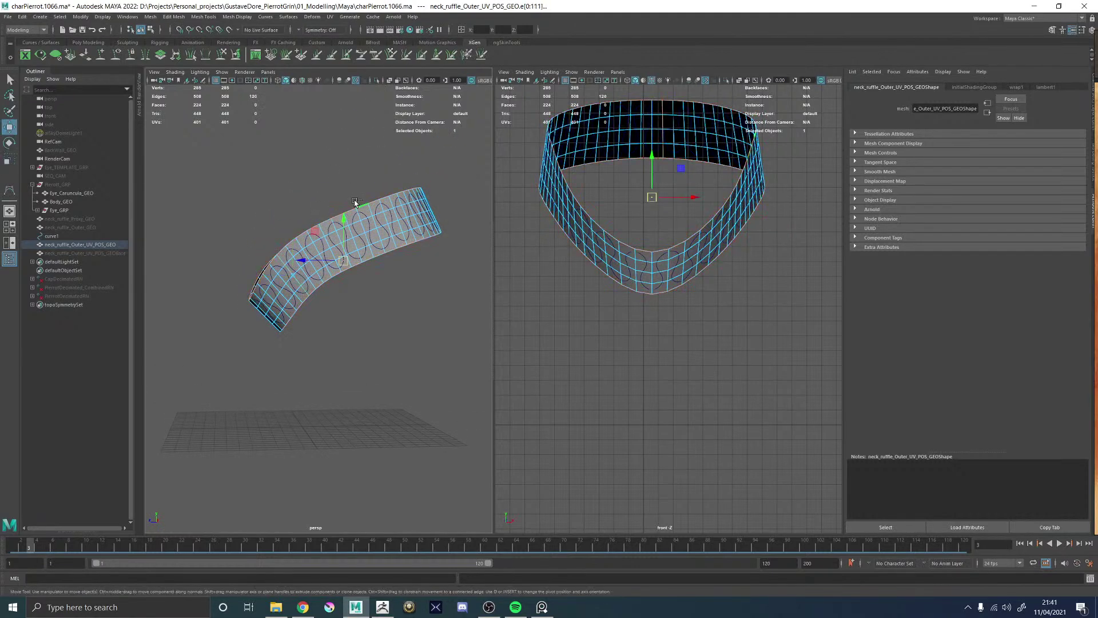
pyautogui.keyDown('alt'); pyautogui.moveTo(312, 211); pyautogui.dragTo(395, 226); pyautogui.keyUp('alt')
pyautogui.press('r')
pyautogui.press('w')
# - Undo the edge selections and the uniform face scaling of neck_ruffle_Outer_UV_POS_GEO
pyautogui.hotkey('ctrl', 'z')
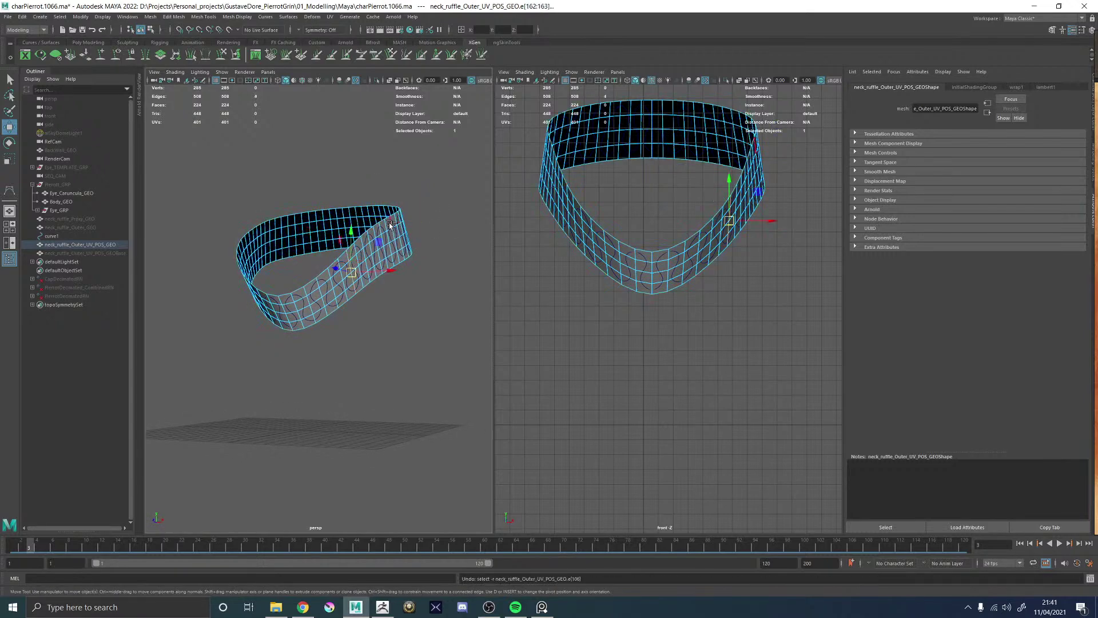
pyautogui.hotkey('ctrl', 'z')
pyautogui.hotkey('ctrl', 'z')
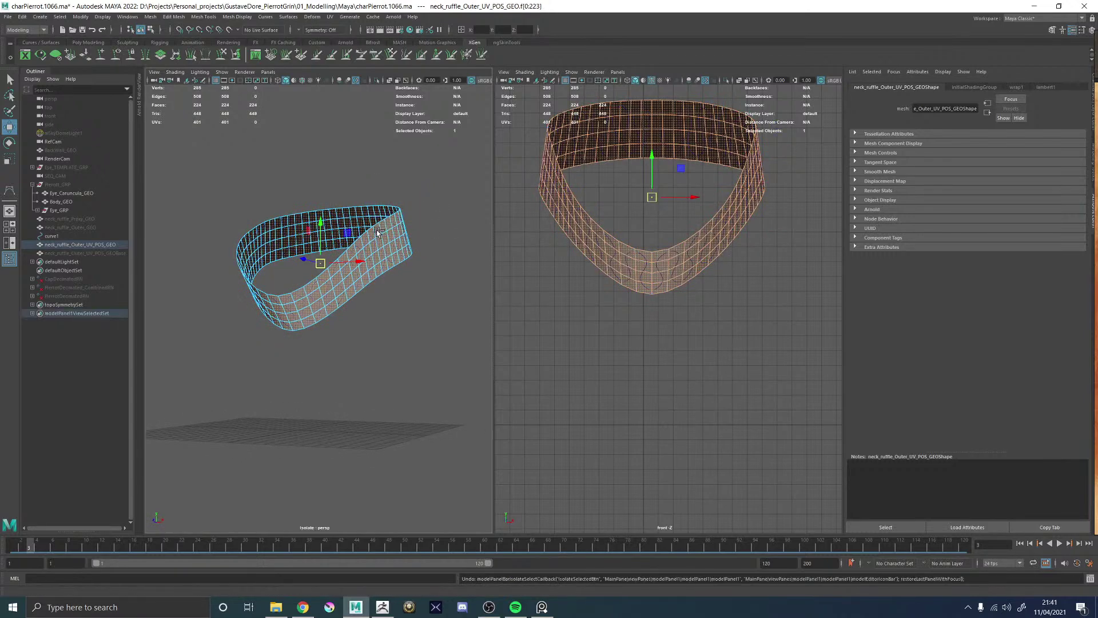
pyautogui.hotkey('ctrl', 'z')
pyautogui.hotkey('ctrl', 'z')
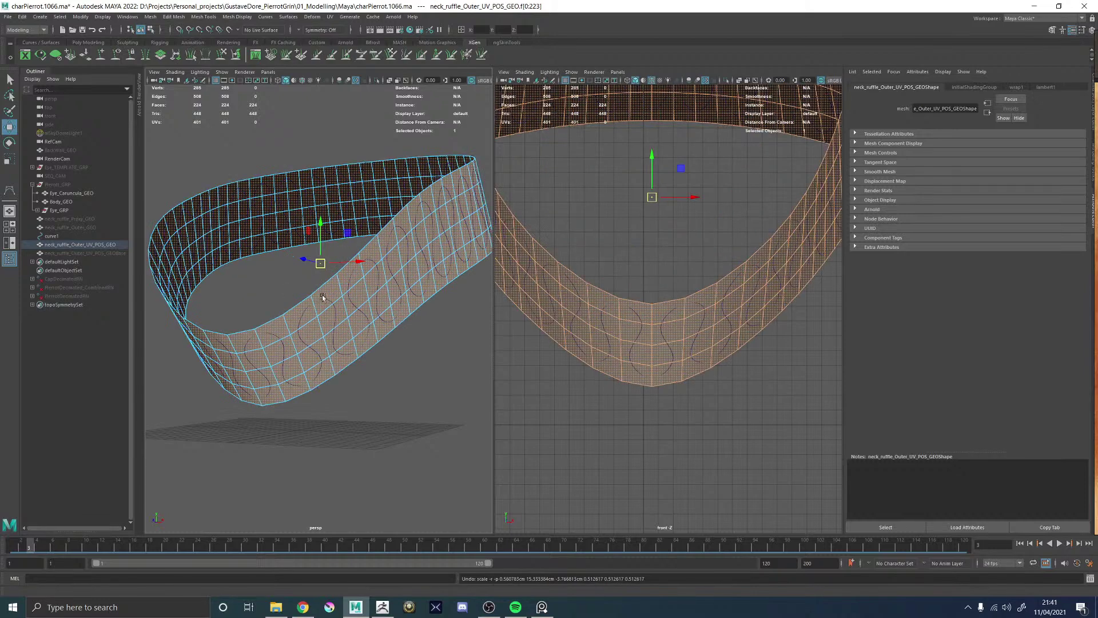
# - Try pulling all ring faces inward along their normals to see how the wrapped curve1 reacts
pyautogui.click(318, 268)
pyautogui.keyDown('alt'); pyautogui.moveTo(318, 304); pyautogui.dragTo(355, 297); pyautogui.keyUp('alt')
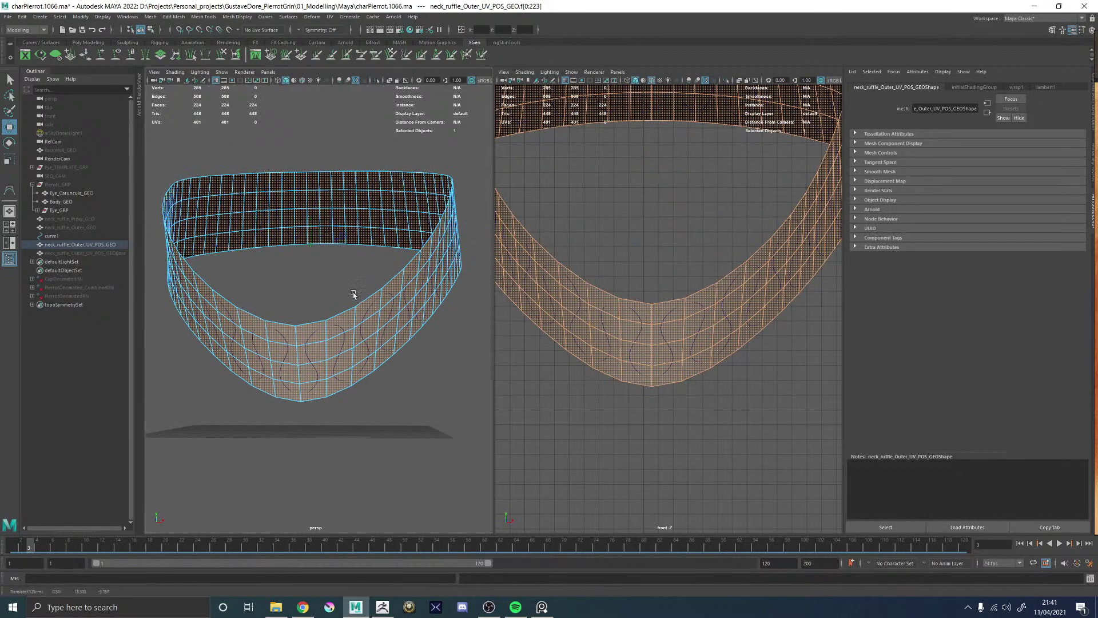
pyautogui.keyDown('ctrl'); pyautogui.moveTo(355, 297); pyautogui.dragTo(289, 300, button='middle'); pyautogui.keyUp('ctrl')
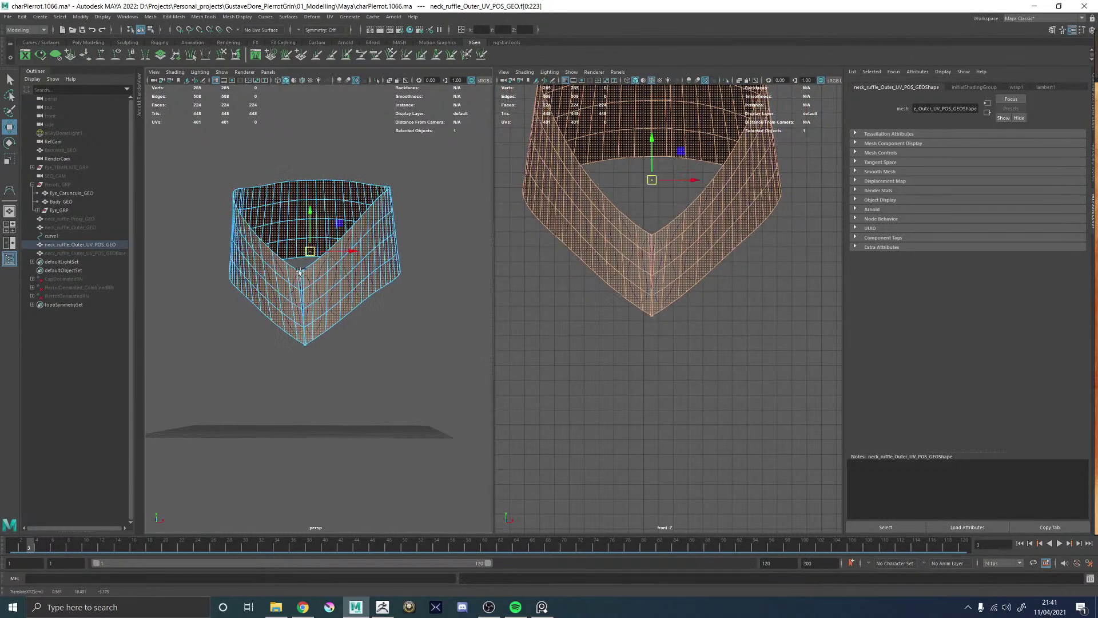
pyautogui.click(377, 81)
pyautogui.click(376, 80)
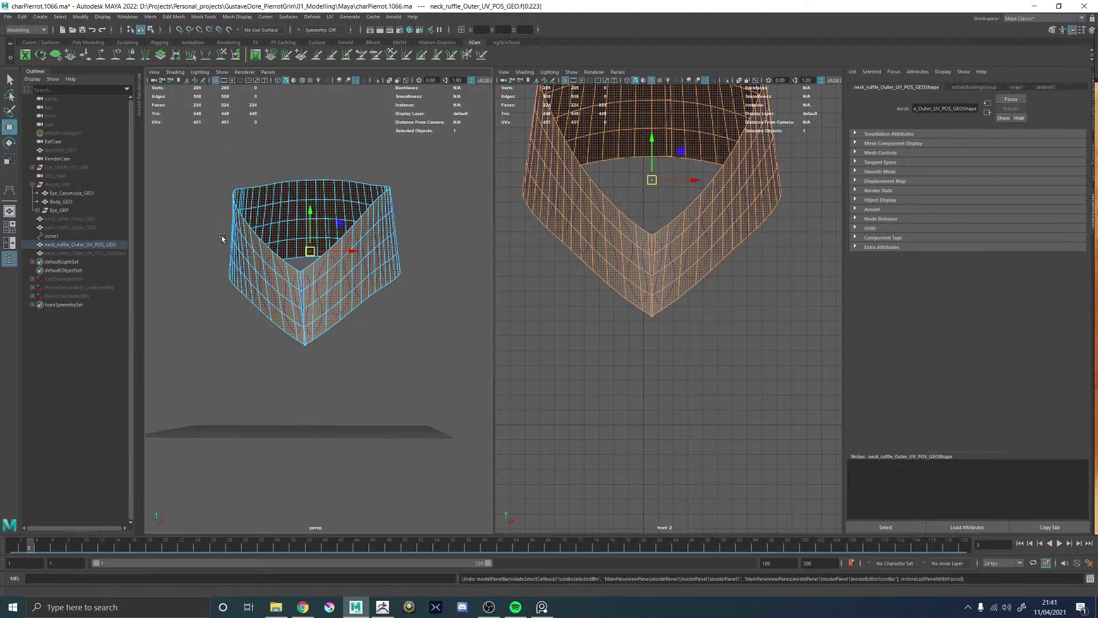
pyautogui.hotkey('ctrl', 'z')
pyautogui.hotkey('ctrl', 'z')
pyautogui.hotkey('ctrl', 'z')
# - Duplicate curve1 and scale neck_ruffle_Outer_UV_POS_GEO down uniformly to about 0.456
pyautogui.click(53, 236)
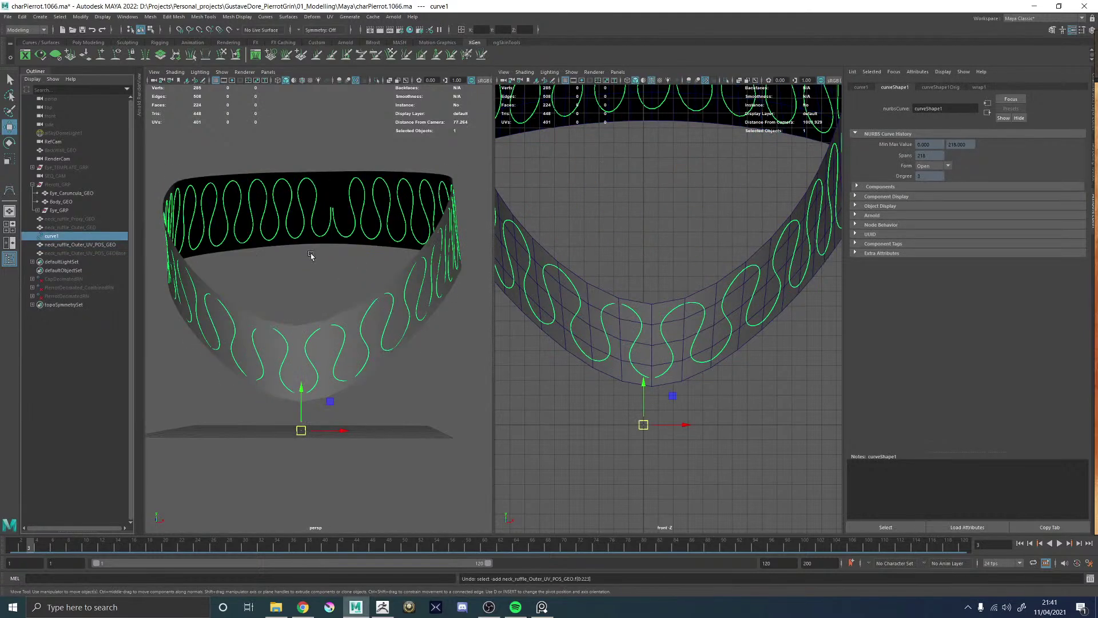
pyautogui.click(80, 245)
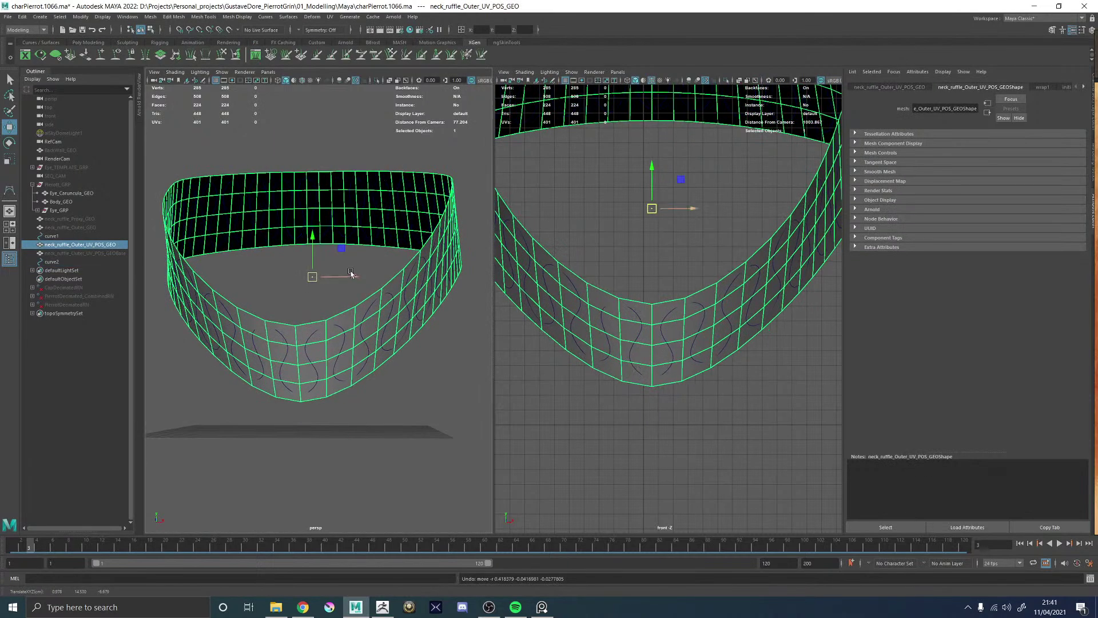
pyautogui.press('r')
pyautogui.moveTo(311, 277); pyautogui.dragTo(178, 271)
pyautogui.keyDown('alt'); pyautogui.moveTo(382, 263); pyautogui.dragTo(345, 271); pyautogui.keyUp('alt')
pyautogui.press('w')
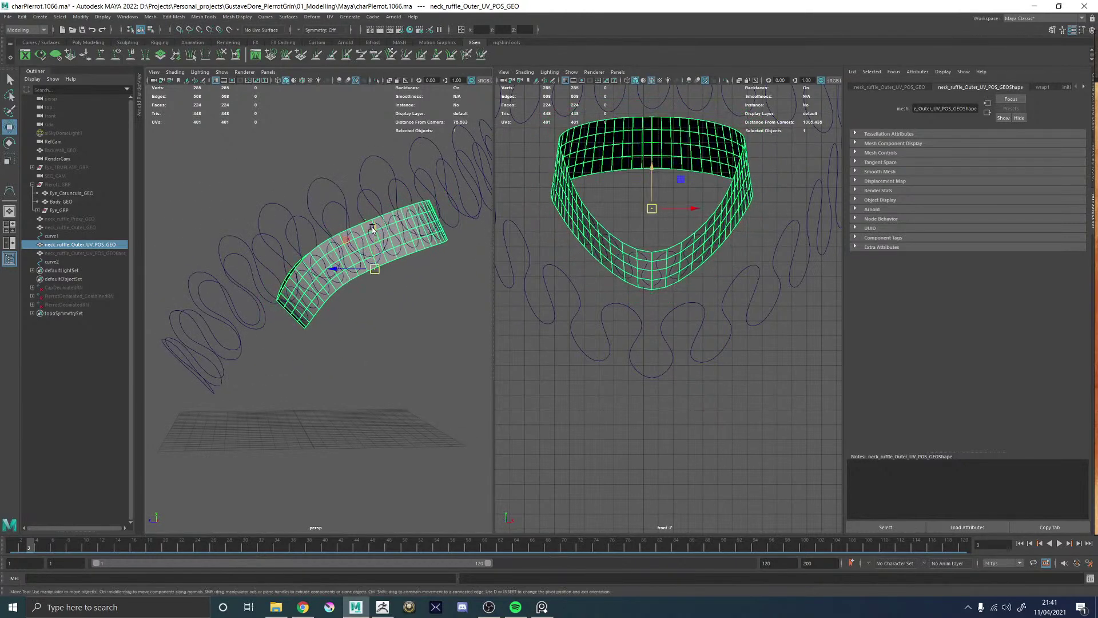
# - Move the scaled neck_ruffle_Outer_UV_POS_GEO ring up by about 2.3 units
pyautogui.moveTo(373, 229); pyautogui.dragTo(361, 202)
pyautogui.scroll(-5, 287, 212)
pyautogui.keyDown('alt'); pyautogui.moveTo(286, 212); pyautogui.dragTo(365, 231); pyautogui.keyUp('alt')
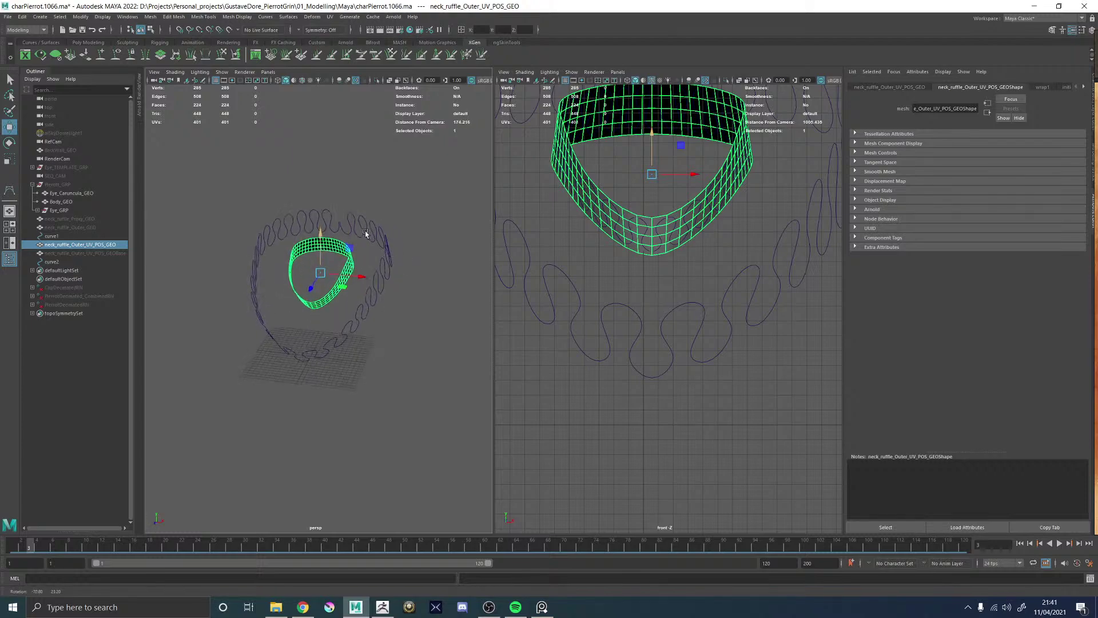
# - Unhide Pierott_GRP to show the character, and select the neck_ruffle_Outer_UV_POS_GEO ring around its neck
pyautogui.click(52, 185)
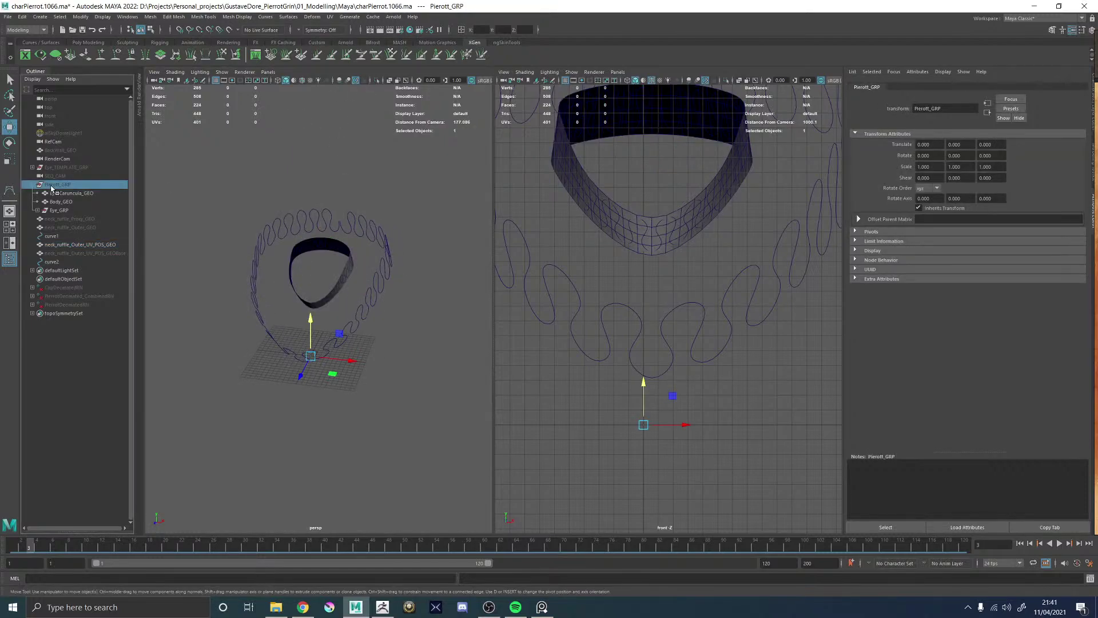
pyautogui.hotkey('shift', 'h')
pyautogui.keyDown('alt'); pyautogui.moveTo(275, 280); pyautogui.dragTo(246, 262); pyautogui.keyUp('alt')
pyautogui.scroll(5, 367, 335)
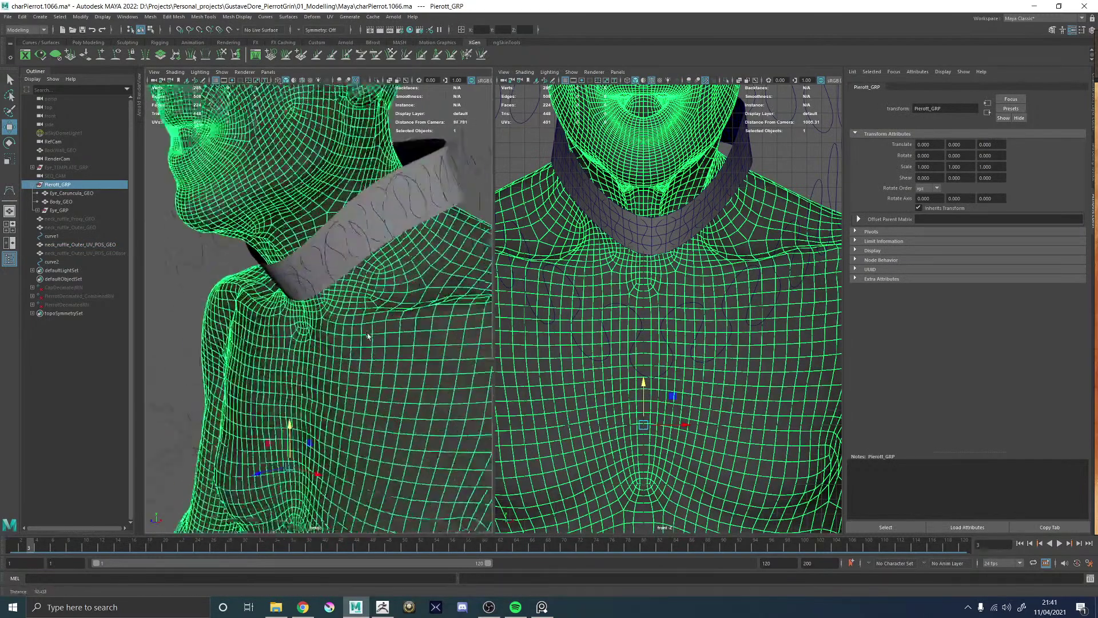
pyautogui.scroll(3, 368, 335)
pyautogui.click(331, 232)
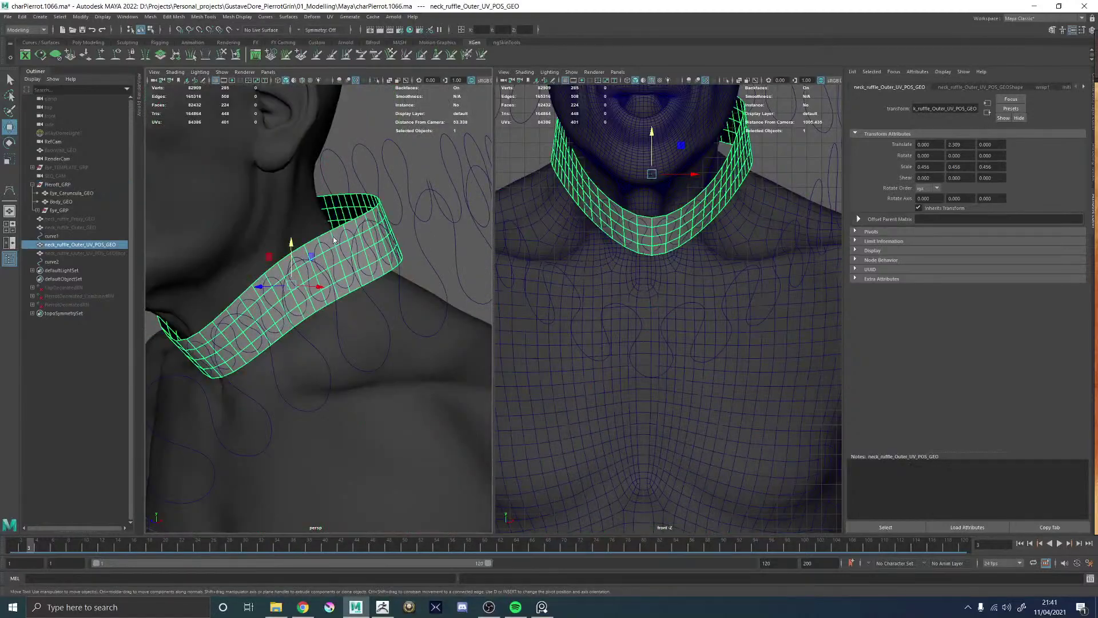
# - Raise the upper border edge loop of the neck_ruffle_Outer_UV_POS_GEO ring toward the chin using soft selection
pyautogui.moveTo(331, 231); pyautogui.dragTo(329, 192, button='right')
pyautogui.keyDown('alt'); pyautogui.moveTo(458, 203); pyautogui.dragTo(407, 206); pyautogui.keyUp('alt')
pyautogui.doubleClick(426, 208)
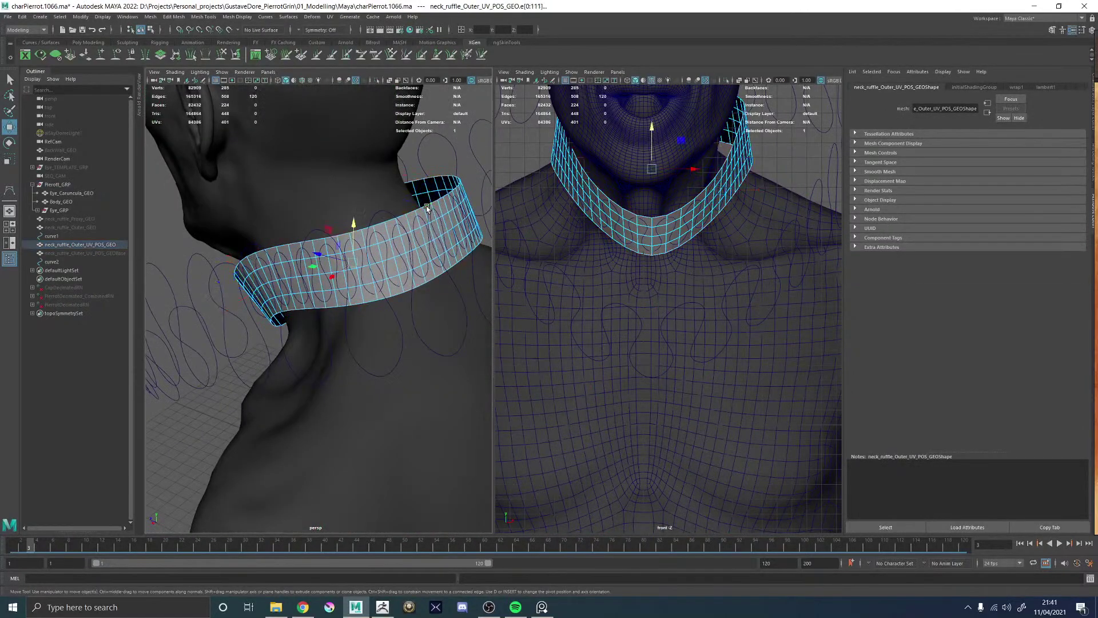
pyautogui.keyDown('ctrl'); pyautogui.click(438, 210); pyautogui.keyUp('ctrl')
pyautogui.press('q')
pyautogui.click(442, 201)
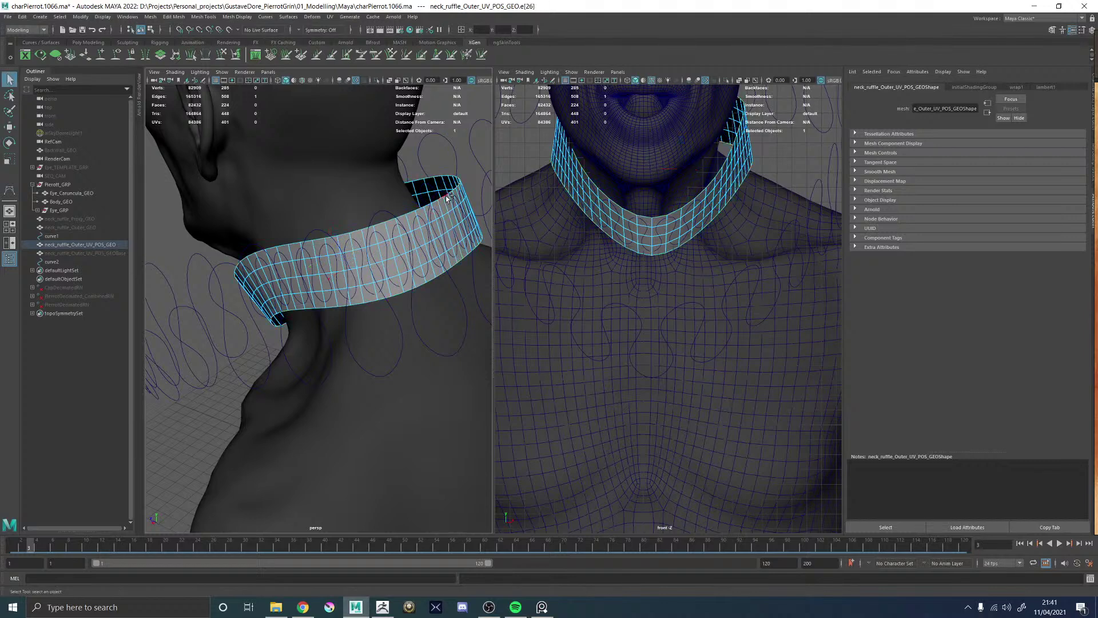
pyautogui.keyDown('alt'); pyautogui.moveTo(448, 198); pyautogui.dragTo(305, 249); pyautogui.keyUp('alt')
pyautogui.press('b')
pyautogui.press('w')
pyautogui.moveTo(348, 204); pyautogui.dragTo(345, 213)
pyautogui.keyDown('alt'); pyautogui.moveTo(345, 213); pyautogui.dragTo(348, 264); pyautogui.keyUp('alt')
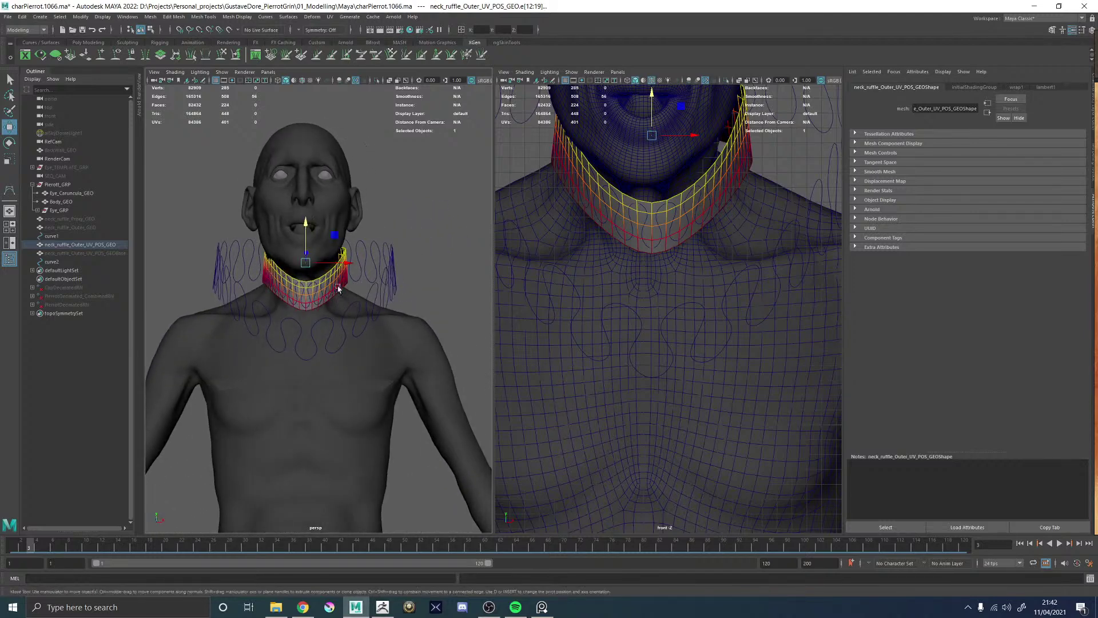
# - Return the neck ring to object mode and hide Pierott_GRP
pyautogui.moveTo(348, 263); pyautogui.dragTo(426, 212, button='right')
pyautogui.click(309, 283)
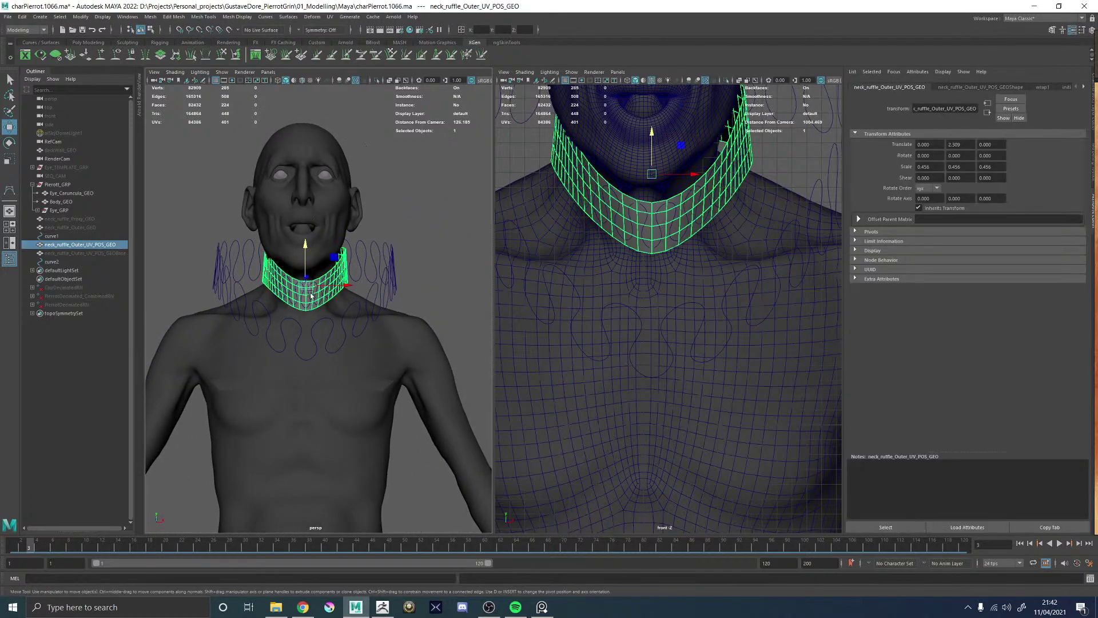
pyautogui.keyDown('shift'); pyautogui.moveTo(296, 300); pyautogui.dragTo(313, 300); pyautogui.keyUp('shift')
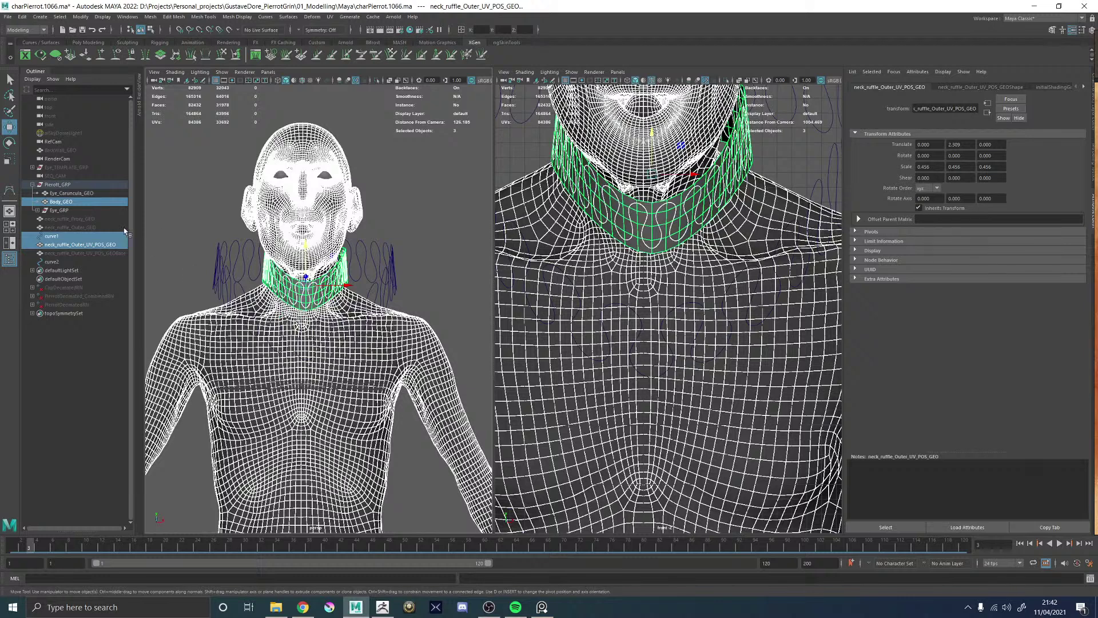
pyautogui.click(57, 184)
pyautogui.hotkey('ctrl', 'h')
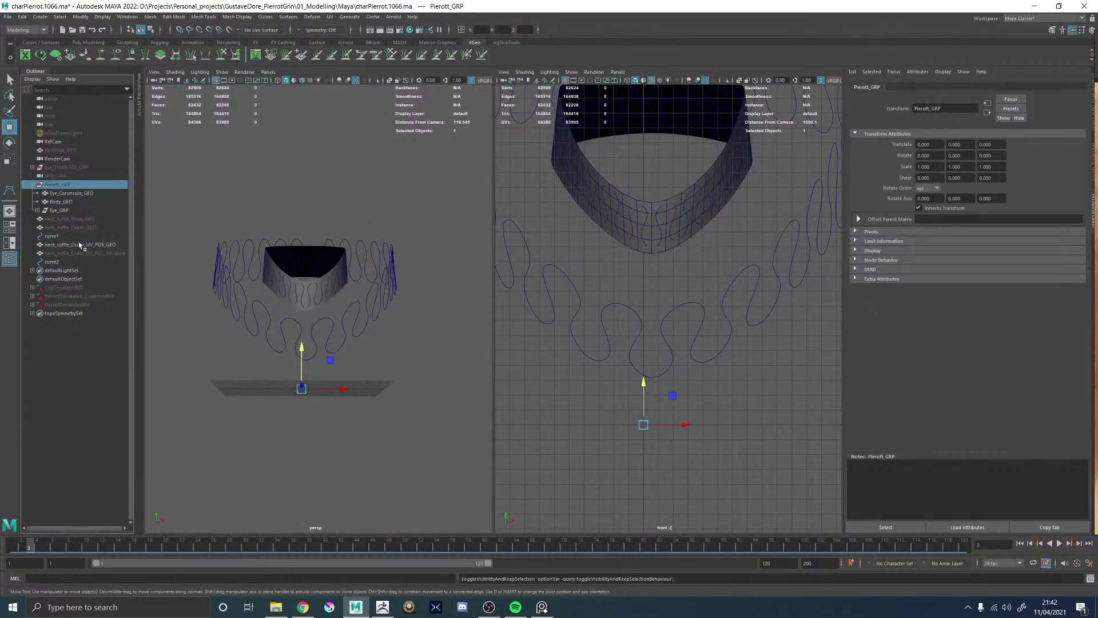
# - Loft a NURBS surface between the outer ruffle curve1 and the inner curve2
pyautogui.click(51, 236)
pyautogui.keyDown('ctrl'); pyautogui.click(52, 261); pyautogui.keyUp('ctrl')
pyautogui.keyDown('alt'); pyautogui.moveTo(183, 275); pyautogui.dragTo(263, 206); pyautogui.keyUp('alt')
pyautogui.click(265, 16)
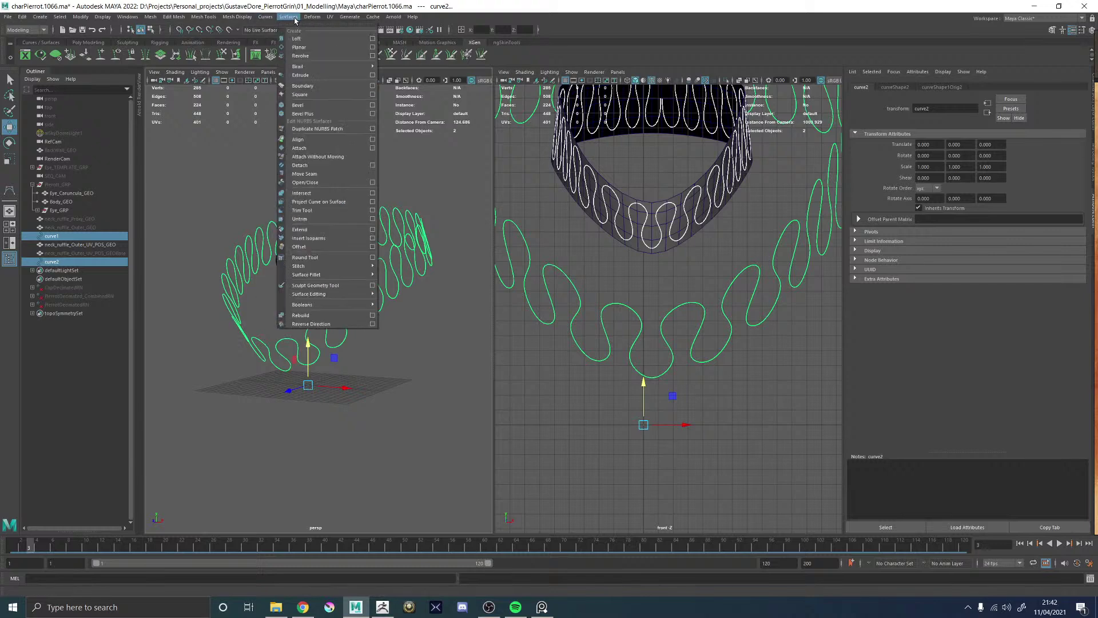
pyautogui.moveTo(288, 16)
pyautogui.click(297, 39)
pyautogui.keyDown('alt'); pyautogui.moveTo(354, 158); pyautogui.dragTo(378, 156); pyautogui.keyUp('alt')
pyautogui.click(373, 298)
pyautogui.keyDown('alt'); pyautogui.moveTo(373, 298); pyautogui.dragTo(330, 293); pyautogui.keyUp('alt')
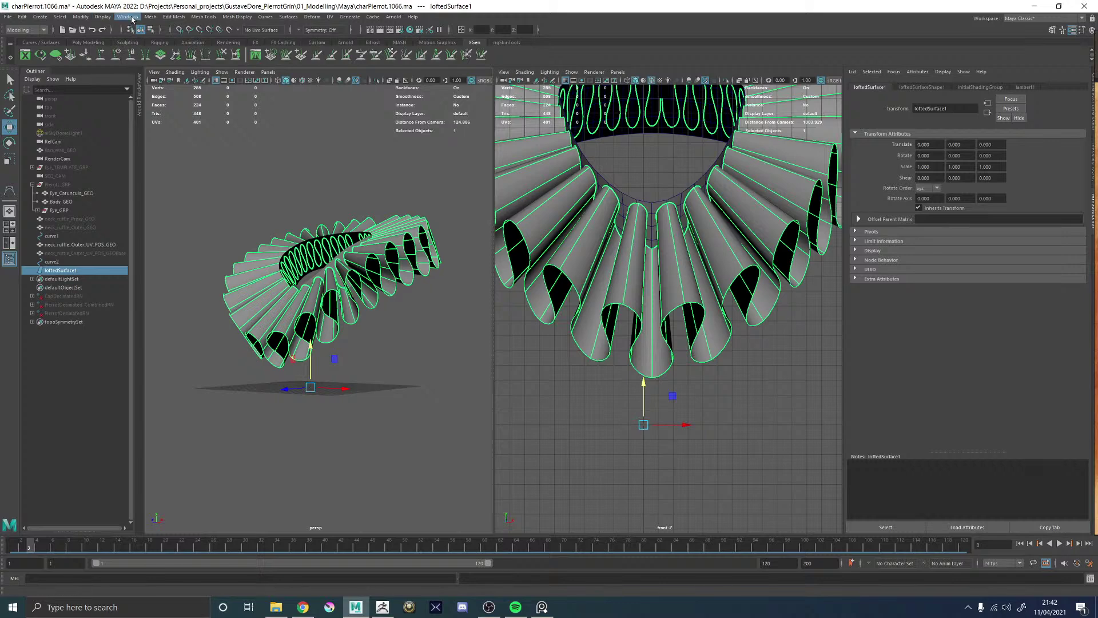
# - Open the NURBS to Polygons conversion options for loftedSurface1 and move the dialog clear of the perspective view
pyautogui.click(80, 16)
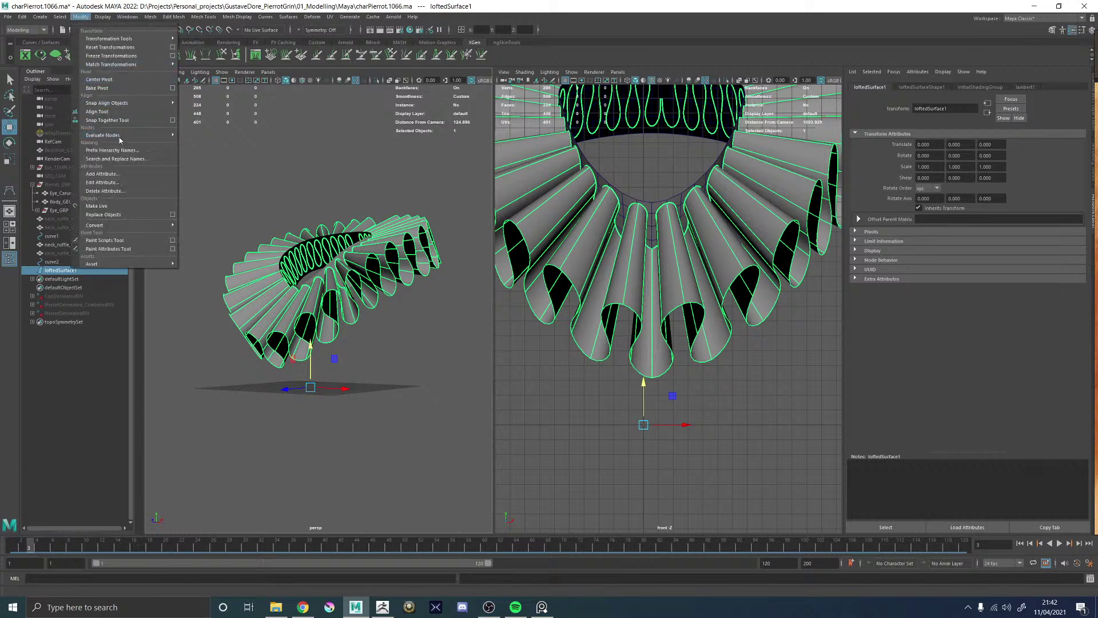
pyautogui.moveTo(166, 226)
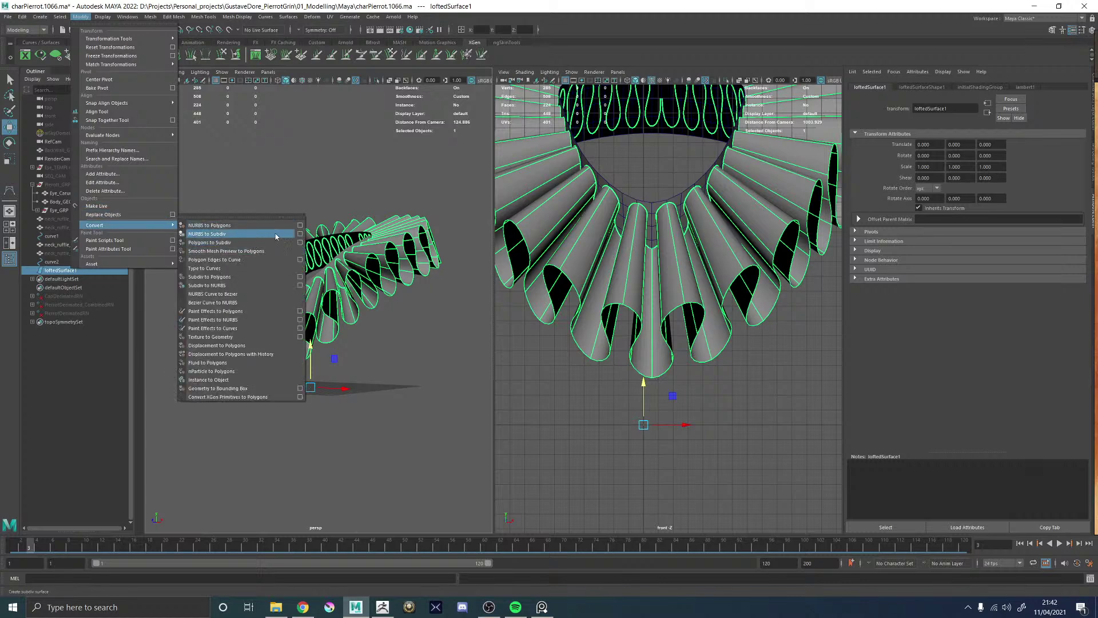
pyautogui.click(300, 225)
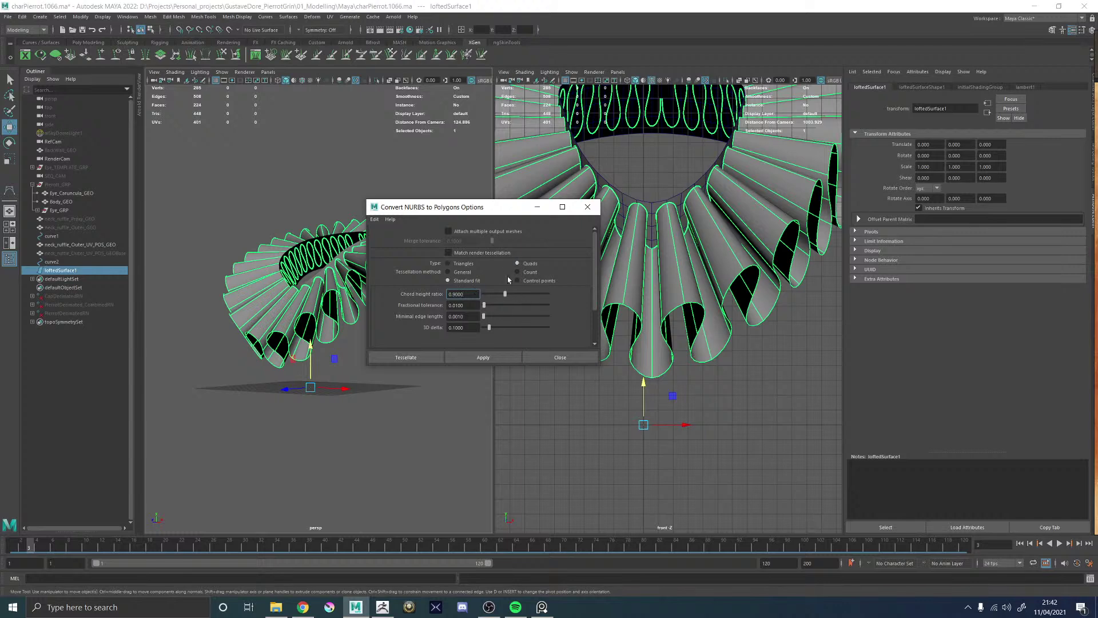
pyautogui.moveTo(479, 211); pyautogui.dragTo(631, 204)
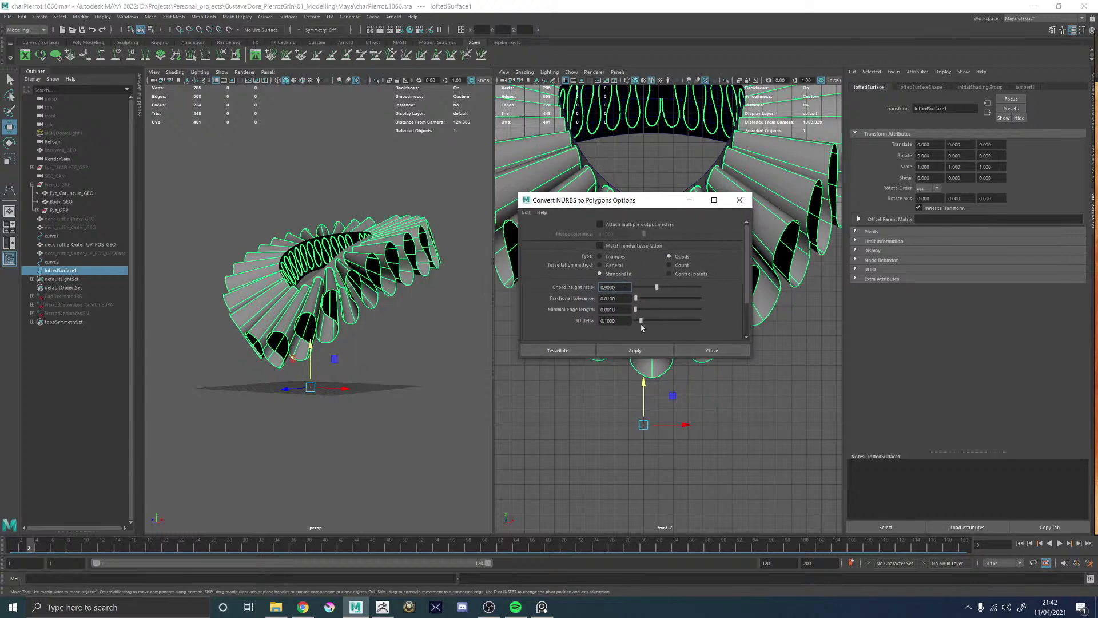
# - Try converting loftedSurface1 to quads with the Standard fit tessellation method, inspect the mesh density, and undo it
pyautogui.click(641, 353)
pyautogui.keyDown('alt'); pyautogui.moveTo(311, 295); pyautogui.dragTo(355, 337); pyautogui.keyUp('alt')
pyautogui.scroll(5, 383, 368)
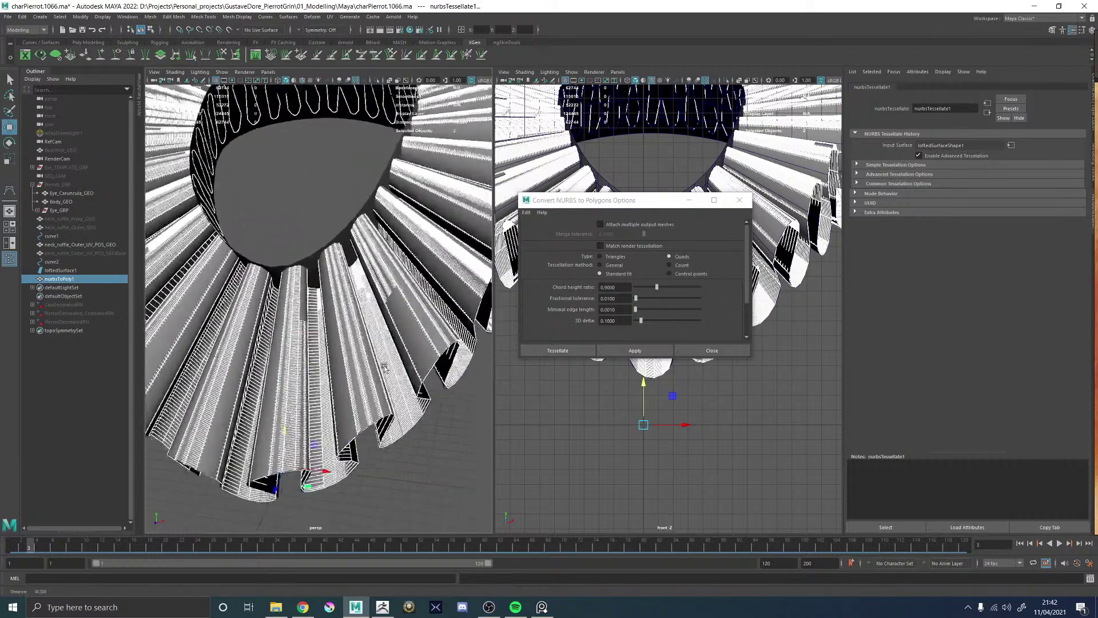
pyautogui.scroll(3, 384, 368)
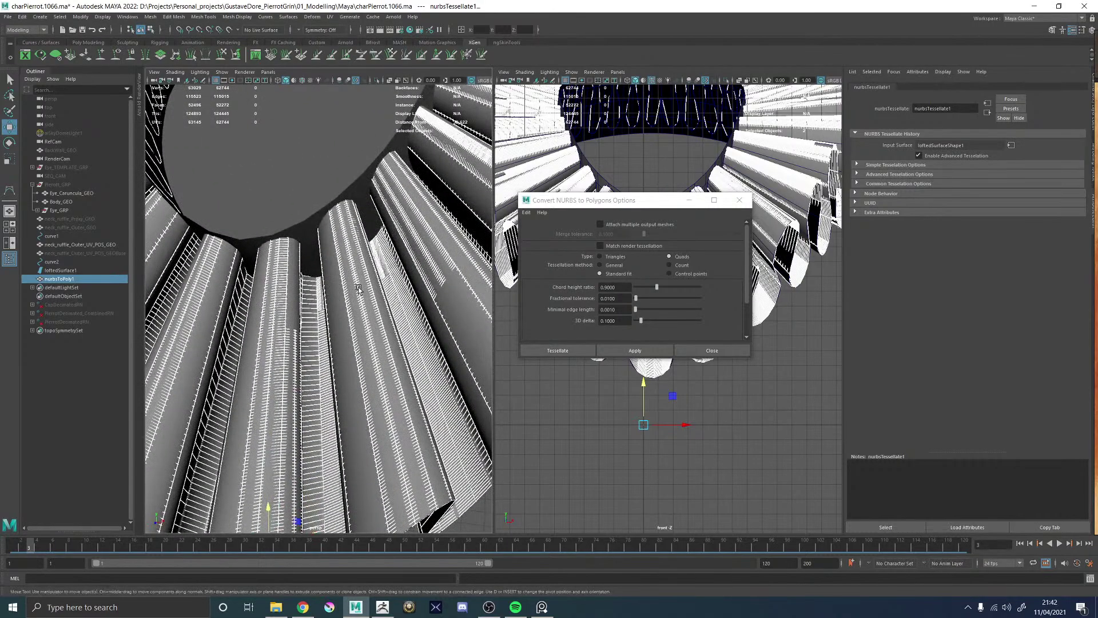
pyautogui.keyDown('alt'); pyautogui.moveTo(358, 289); pyautogui.dragTo(337, 314); pyautogui.keyUp('alt')
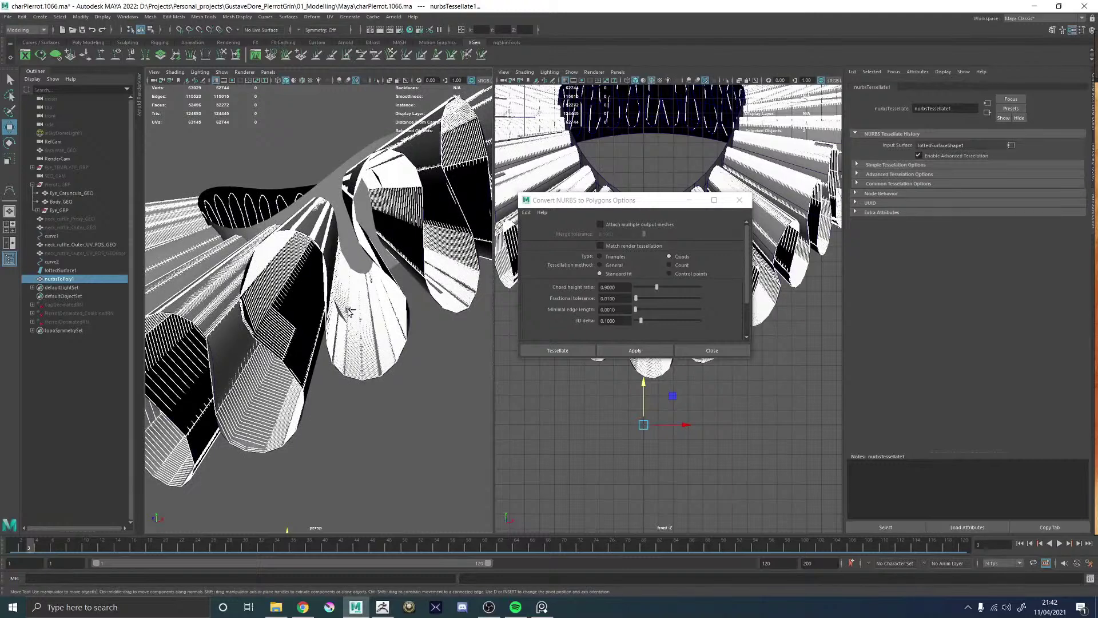
pyautogui.hotkey('ctrl', 'z')
pyautogui.keyDown('alt'); pyautogui.moveTo(347, 308); pyautogui.dragTo(359, 265); pyautogui.keyUp('alt')
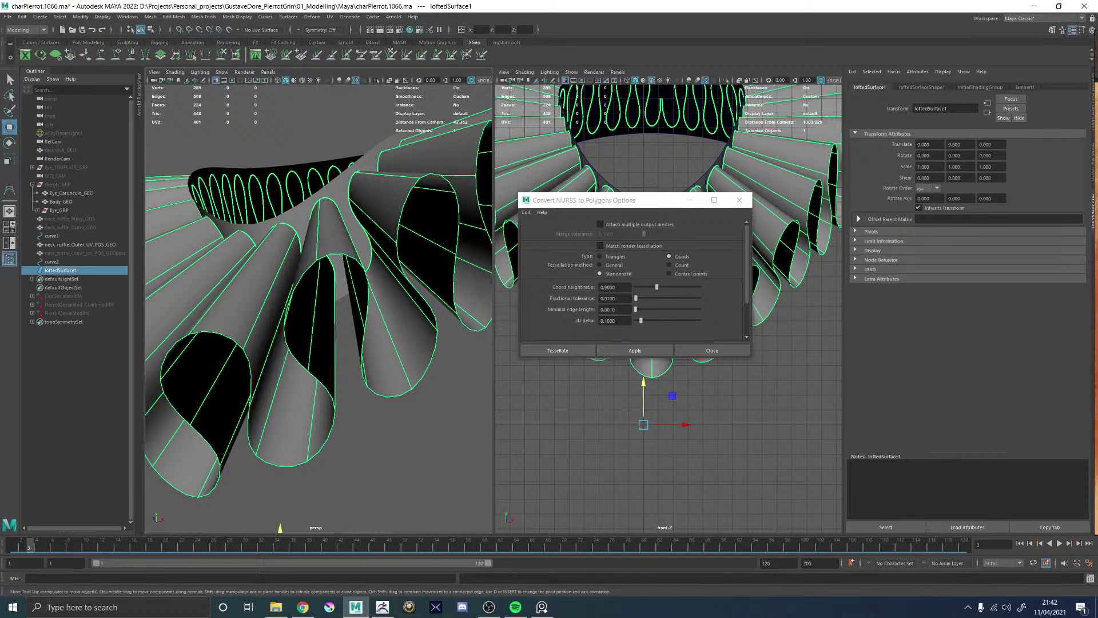
# - Convert loftedSurface1 to polygons using the Control points tessellation method
pyautogui.click(686, 273)
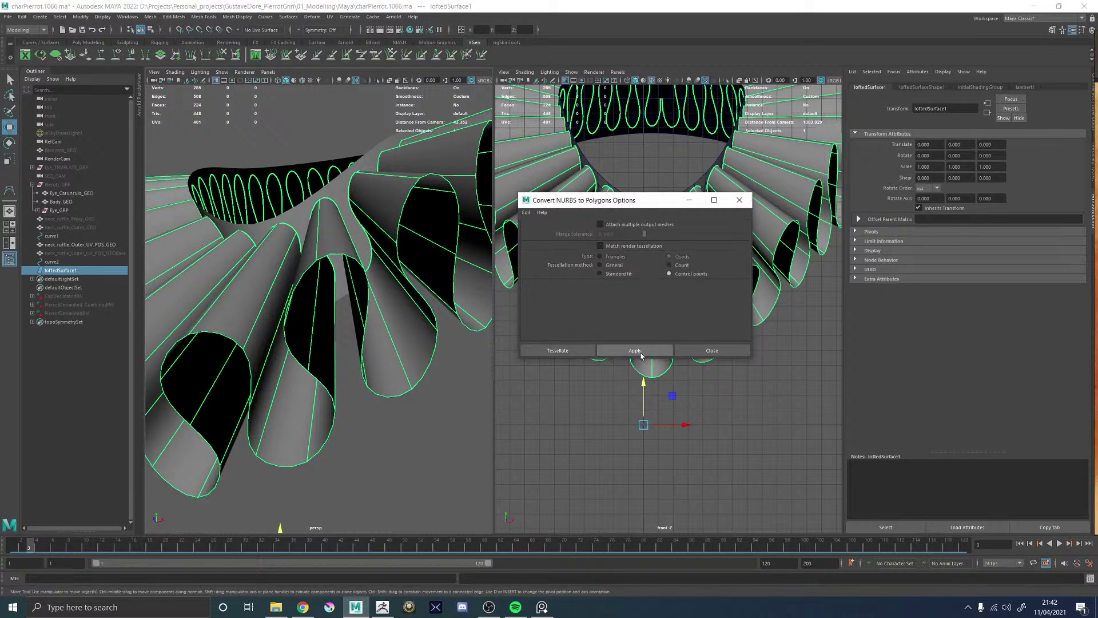
pyautogui.click(636, 350)
pyautogui.keyDown('alt'); pyautogui.moveTo(416, 272); pyautogui.dragTo(378, 284); pyautogui.keyUp('alt')
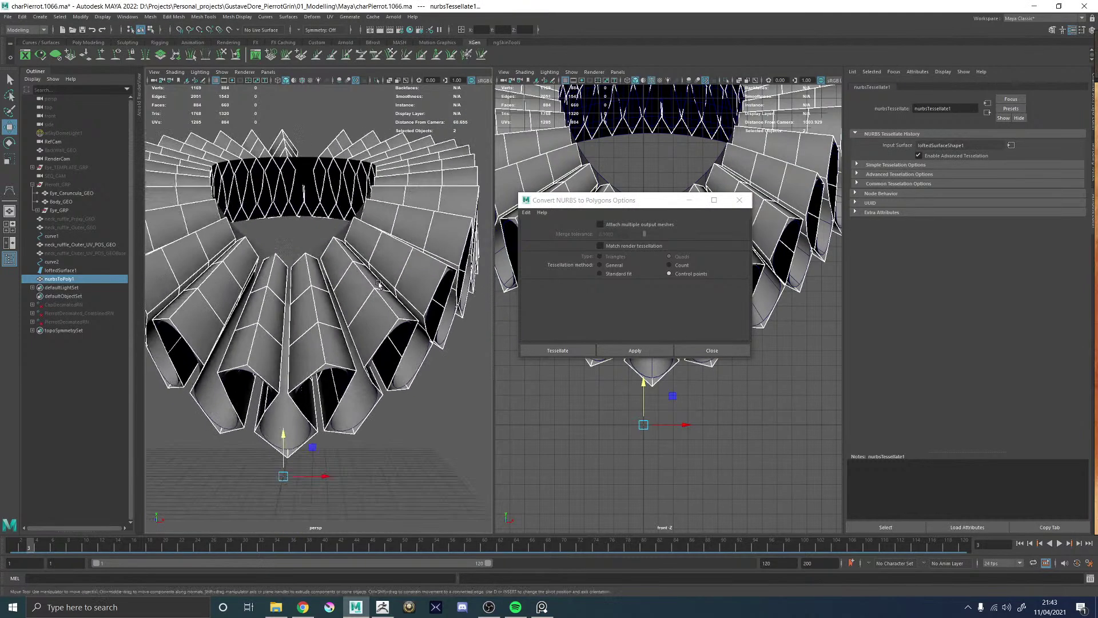
# - Smooth the converted nurbsToPoly1 ruffle mesh by one subdivision level
pyautogui.click(402, 248)
pyautogui.keyDown('alt'); pyautogui.moveTo(401, 248); pyautogui.dragTo(371, 198); pyautogui.keyUp('alt')
pyautogui.keyDown('shift'); pyautogui.rightClick(372, 198); pyautogui.keyUp('shift')
pyautogui.keyDown('shift'); pyautogui.moveTo(362, 232); pyautogui.dragTo(345, 245, button='right'); pyautogui.keyUp('shift')
pyautogui.keyDown('alt'); pyautogui.moveTo(366, 245); pyautogui.dragTo(413, 138); pyautogui.keyUp('alt')
pyautogui.click(413, 138)
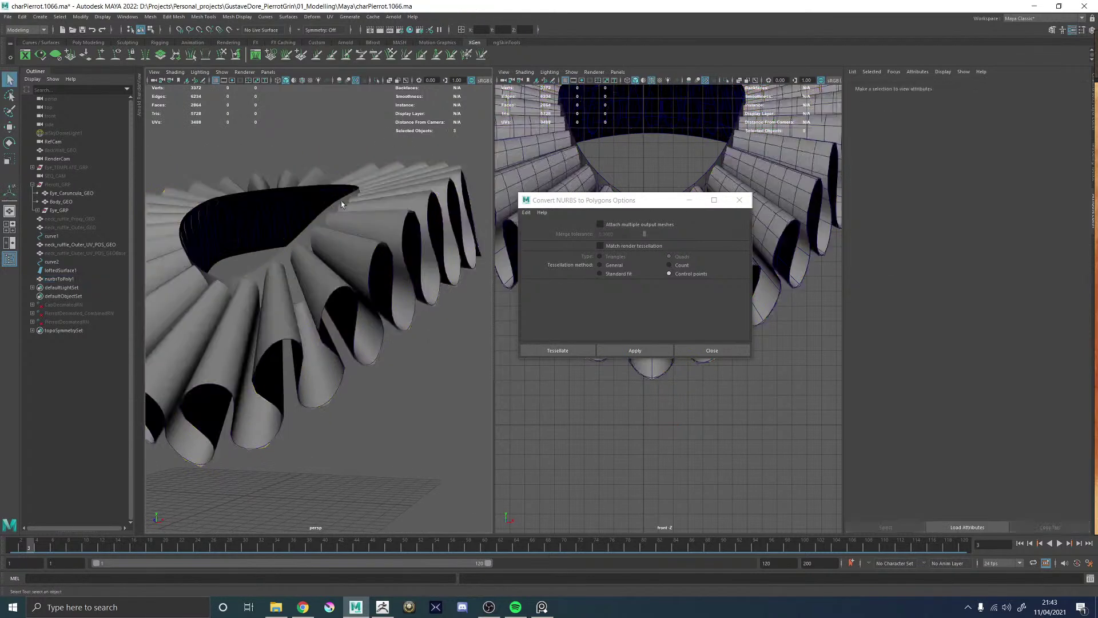
# - Check the UV layout of the nurbsToPoly1 ruffle in the UV Editor and close the editor
pyautogui.click(317, 220)
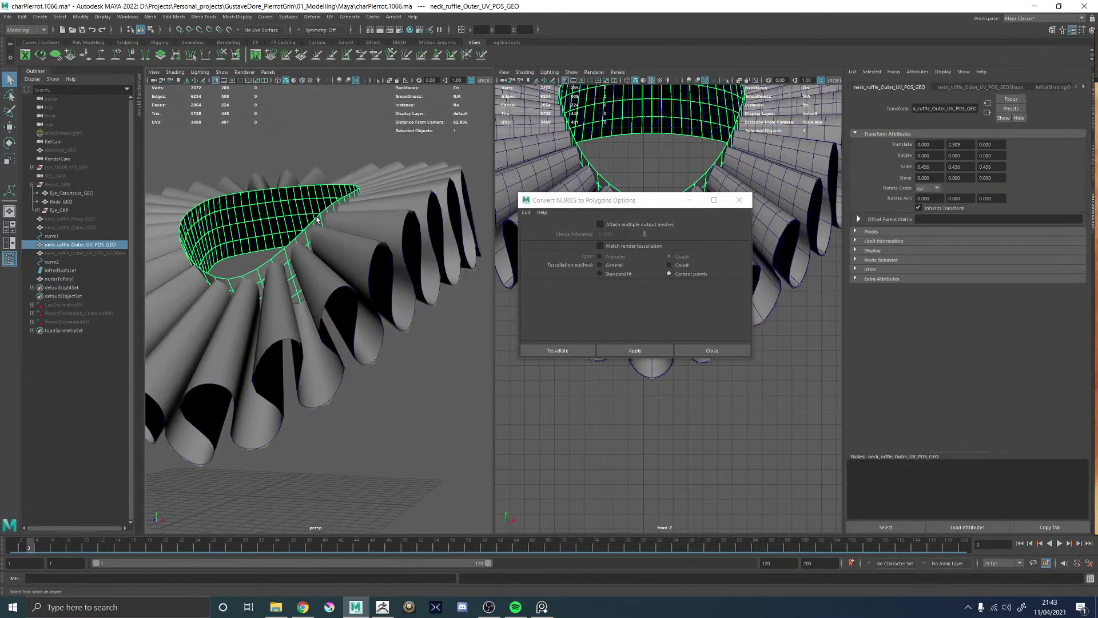
pyautogui.click(365, 232)
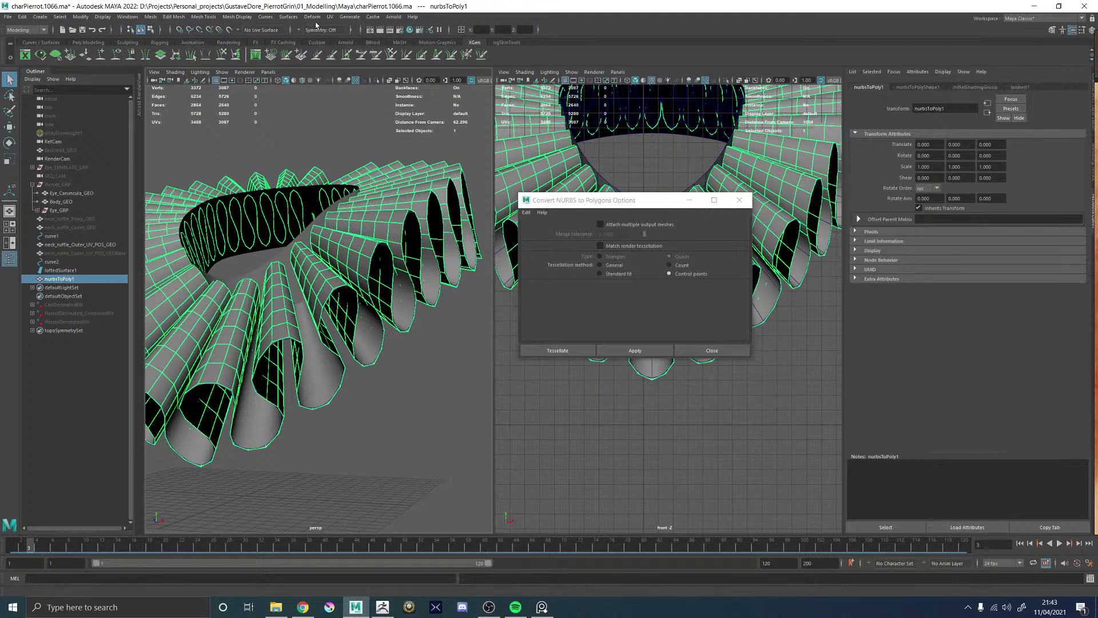
pyautogui.click(329, 16)
pyautogui.click(343, 28)
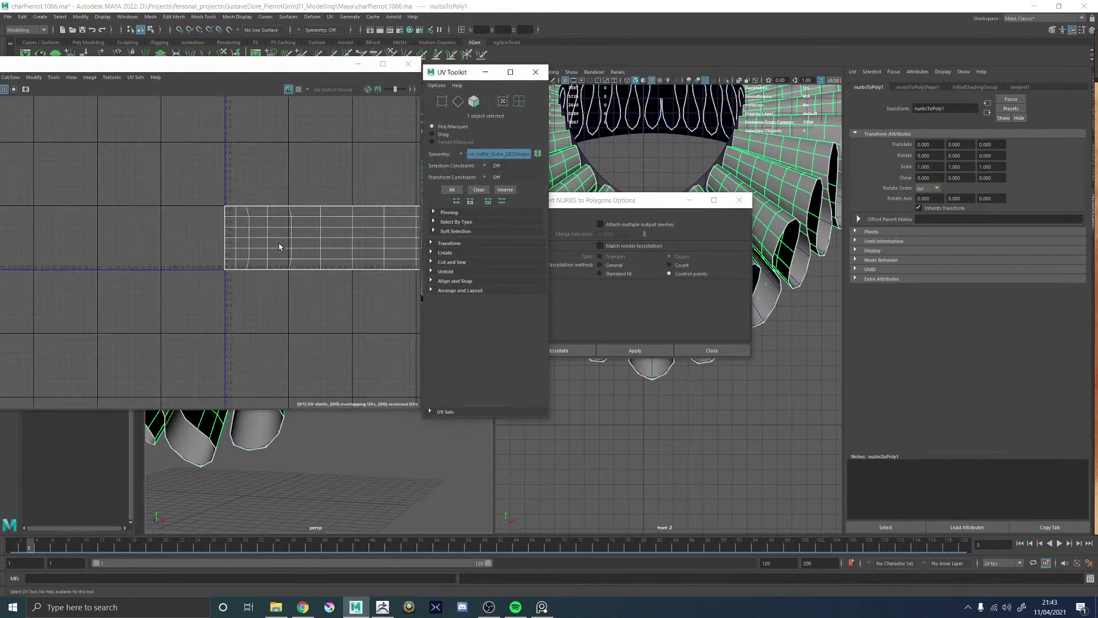
pyautogui.scroll(-6, 280, 244)
pyautogui.keyDown('alt'); pyautogui.moveTo(331, 209); pyautogui.dragTo(59, 213, button='middle'); pyautogui.keyUp('alt')
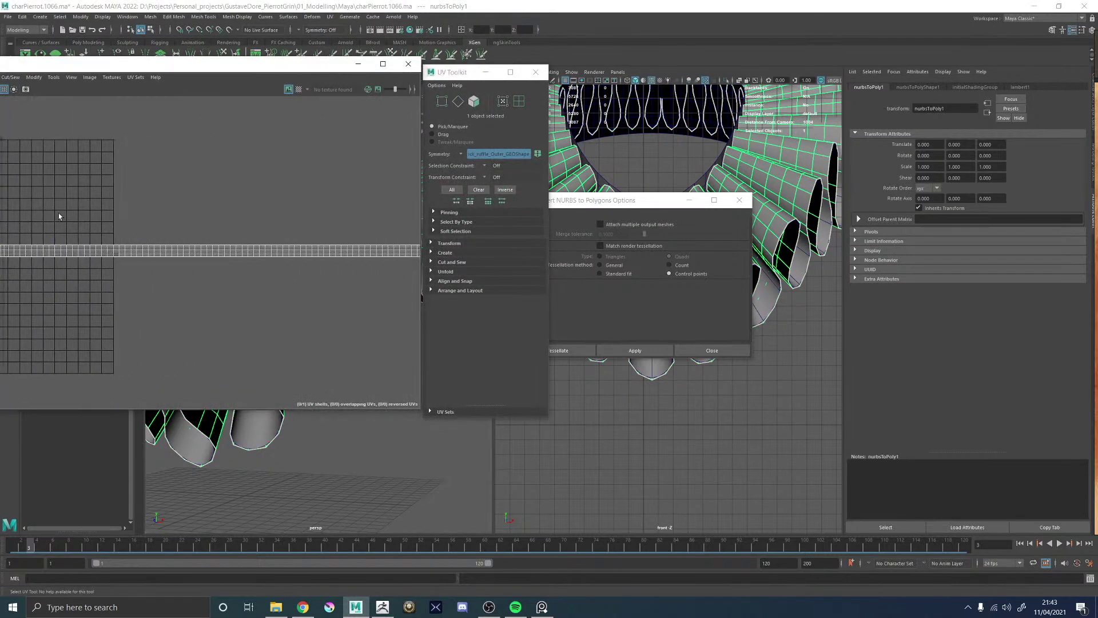
pyautogui.click(409, 63)
pyautogui.click(535, 72)
pyautogui.click(387, 177)
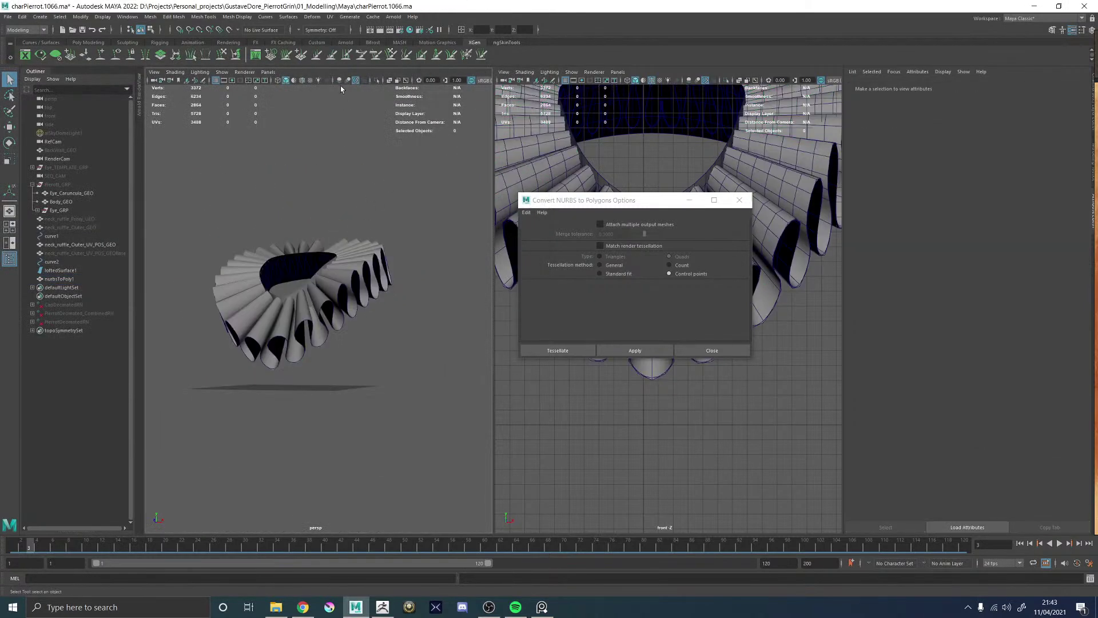
# - Unhide Pierott_GRP and examine how the ruffle closes at the back of the neck
pyautogui.click(57, 185)
pyautogui.press('h')
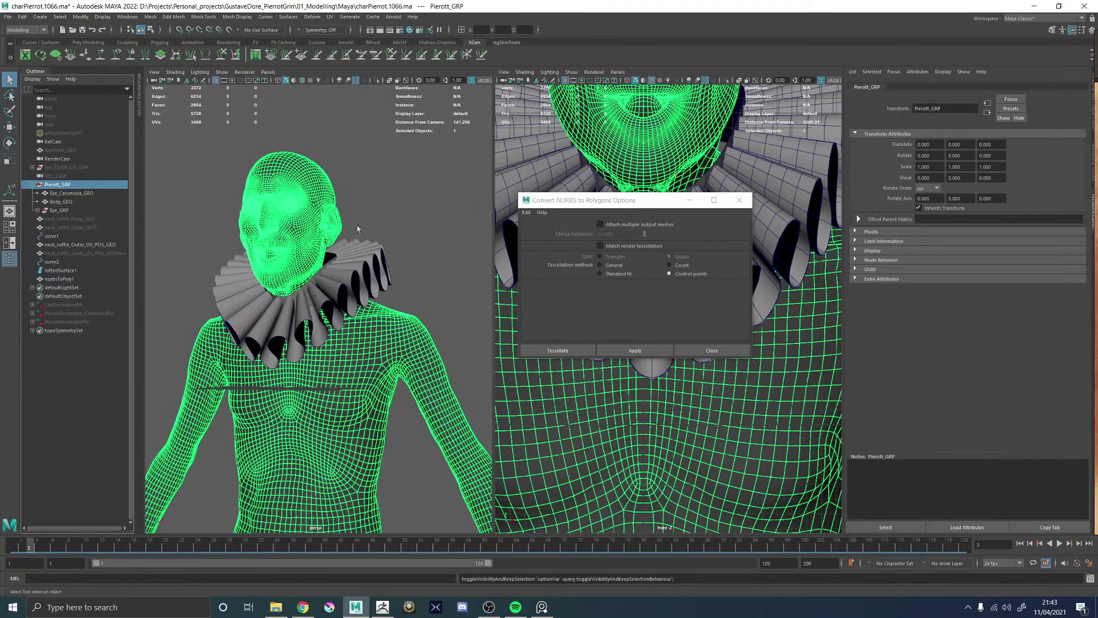
pyautogui.click(357, 229)
pyautogui.keyDown('alt'); pyautogui.moveTo(377, 227); pyautogui.dragTo(215, 255); pyautogui.keyUp('alt')
pyautogui.keyDown('alt'); pyautogui.moveTo(229, 269); pyautogui.dragTo(355, 307, button='right'); pyautogui.keyUp('alt')
pyautogui.keyDown('alt'); pyautogui.moveTo(355, 306); pyautogui.dragTo(286, 293); pyautogui.keyUp('alt')
pyautogui.keyDown('alt'); pyautogui.moveTo(286, 294); pyautogui.dragTo(351, 292, button='middle'); pyautogui.keyUp('alt')
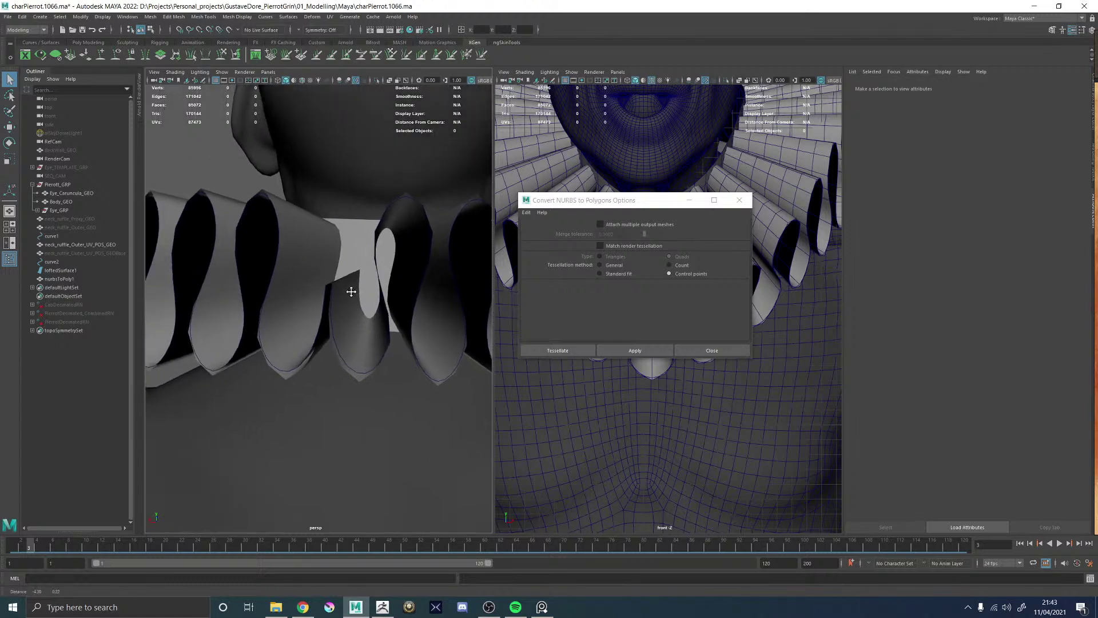
pyautogui.keyDown('alt'); pyautogui.moveTo(351, 292); pyautogui.dragTo(416, 301); pyautogui.keyUp('alt')
pyautogui.keyDown('alt'); pyautogui.moveTo(387, 278); pyautogui.dragTo(363, 287, button='right'); pyautogui.keyUp('alt')
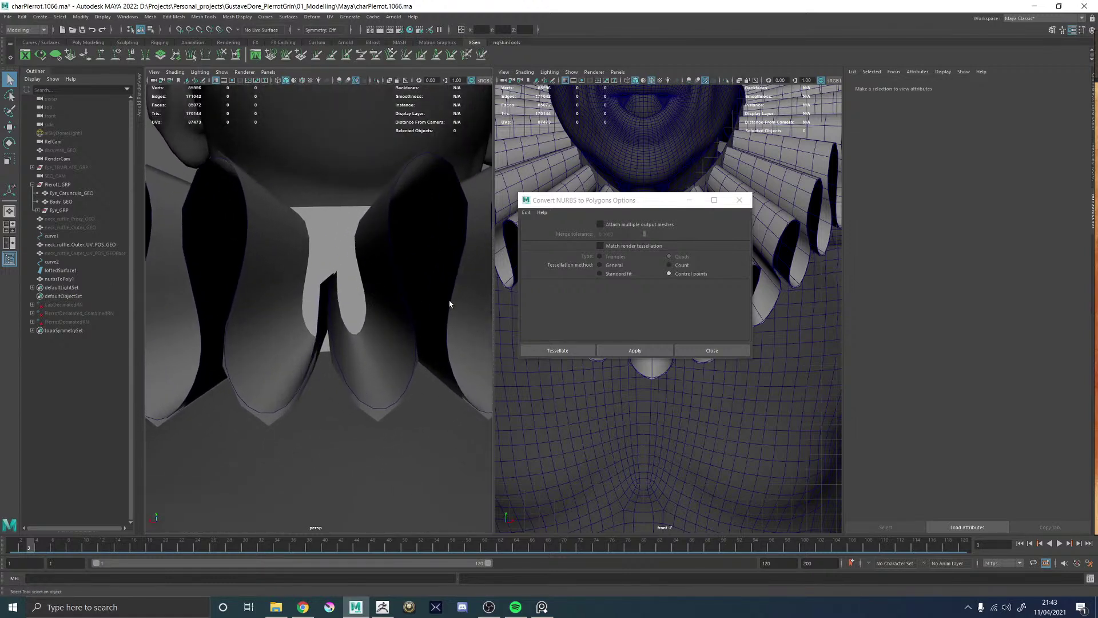
# - Hide loftedSurface1, the original NURBS version of the ruffle
pyautogui.click(351, 324)
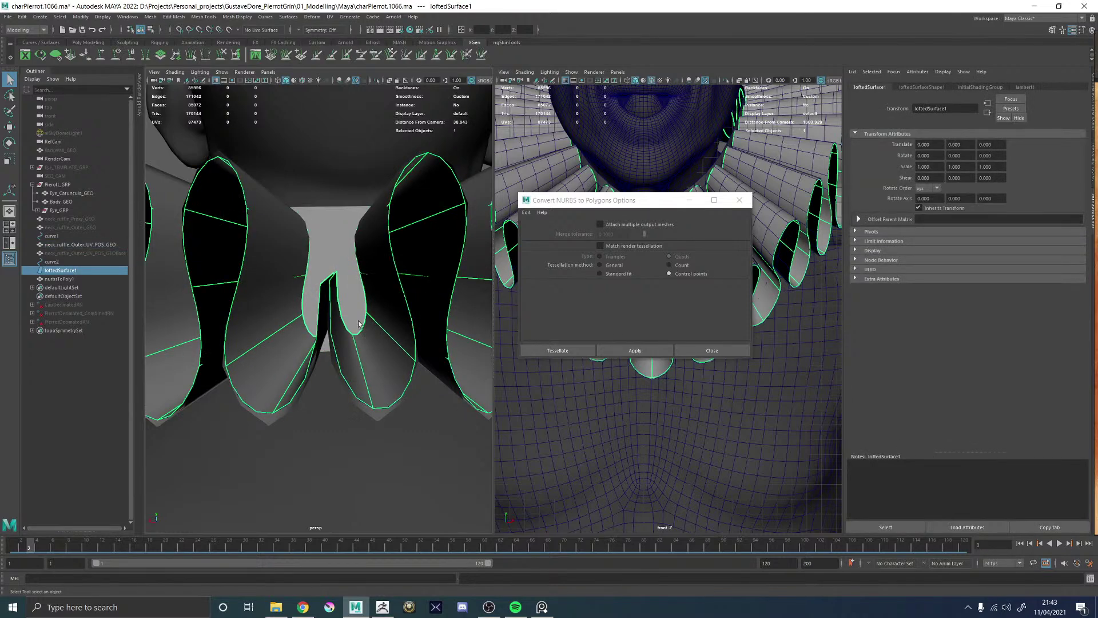
pyautogui.keyDown('alt'); pyautogui.moveTo(359, 321); pyautogui.dragTo(449, 295); pyautogui.keyUp('alt')
pyautogui.hotkey('ctrl', 'h')
# - Extrude the whole nurbsToPoly1 mesh slightly to give the ruffle cloth thickness
pyautogui.click(357, 311)
pyautogui.press('f')
pyautogui.keyDown('alt'); pyautogui.moveTo(390, 268); pyautogui.dragTo(392, 295, button='right'); pyautogui.keyUp('alt')
pyautogui.keyDown('alt'); pyautogui.moveTo(419, 231); pyautogui.dragTo(370, 222); pyautogui.keyUp('alt')
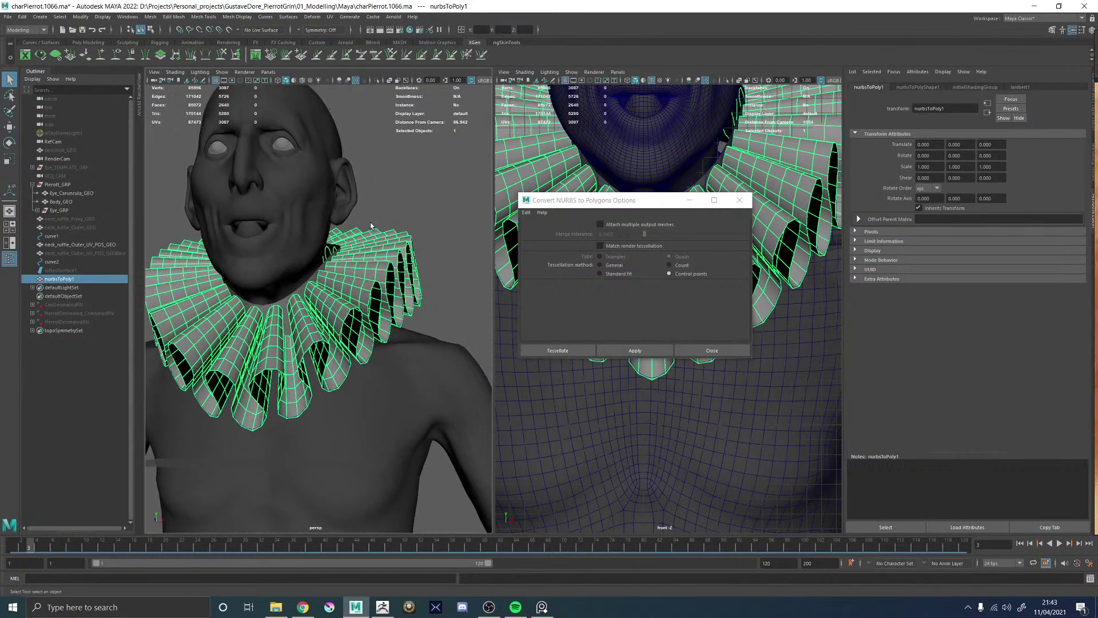
pyautogui.keyDown('alt'); pyautogui.moveTo(419, 211); pyautogui.dragTo(425, 152, button='right'); pyautogui.keyUp('alt')
pyautogui.keyDown('shift'); pyautogui.rightClick(425, 152); pyautogui.keyUp('shift')
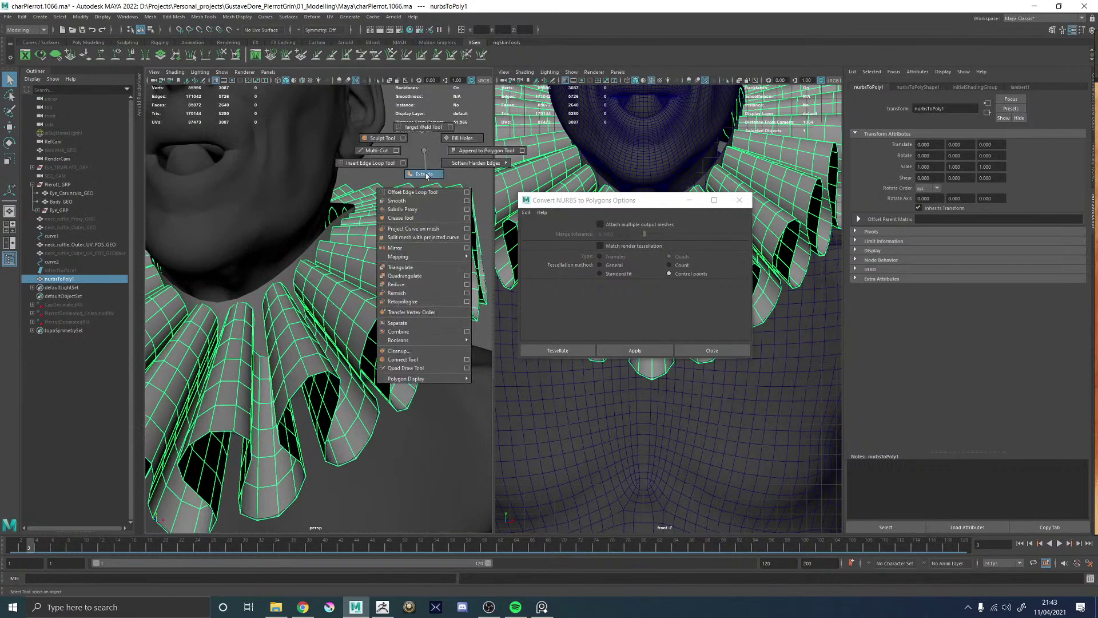
pyautogui.click(424, 173)
pyautogui.moveTo(323, 243); pyautogui.dragTo(321, 243)
pyautogui.keyDown('alt'); pyautogui.moveTo(326, 252); pyautogui.dragTo(389, 315, button='right'); pyautogui.keyUp('alt')
pyautogui.keyDown('alt'); pyautogui.moveTo(389, 315); pyautogui.dragTo(335, 244, button='middle'); pyautogui.keyUp('alt')
# - Bevel the border edge loops along the ruffle's thickness rim with a fraction of 0.74
pyautogui.rightClick(335, 244)
pyautogui.moveTo(336, 247); pyautogui.dragTo(294, 262, button='right')
pyautogui.click(351, 240)
pyautogui.keyDown('shift'); pyautogui.doubleClick(337, 282); pyautogui.keyUp('shift')
pyautogui.keyDown('alt'); pyautogui.moveTo(295, 262); pyautogui.dragTo(344, 232); pyautogui.keyUp('alt')
pyautogui.keyDown('shift'); pyautogui.moveTo(392, 138); pyautogui.dragTo(427, 133, button='right'); pyautogui.keyUp('shift')
pyautogui.keyDown('alt'); pyautogui.moveTo(312, 165); pyautogui.dragTo(319, 182, button='right'); pyautogui.keyUp('alt')
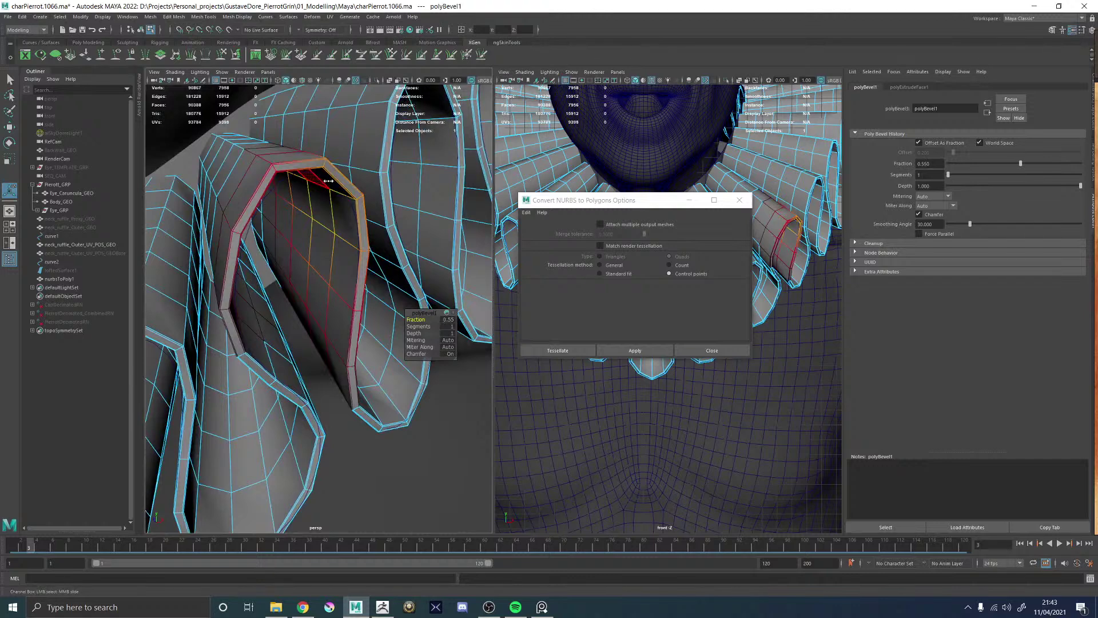
pyautogui.moveTo(359, 219); pyautogui.dragTo(355, 221)
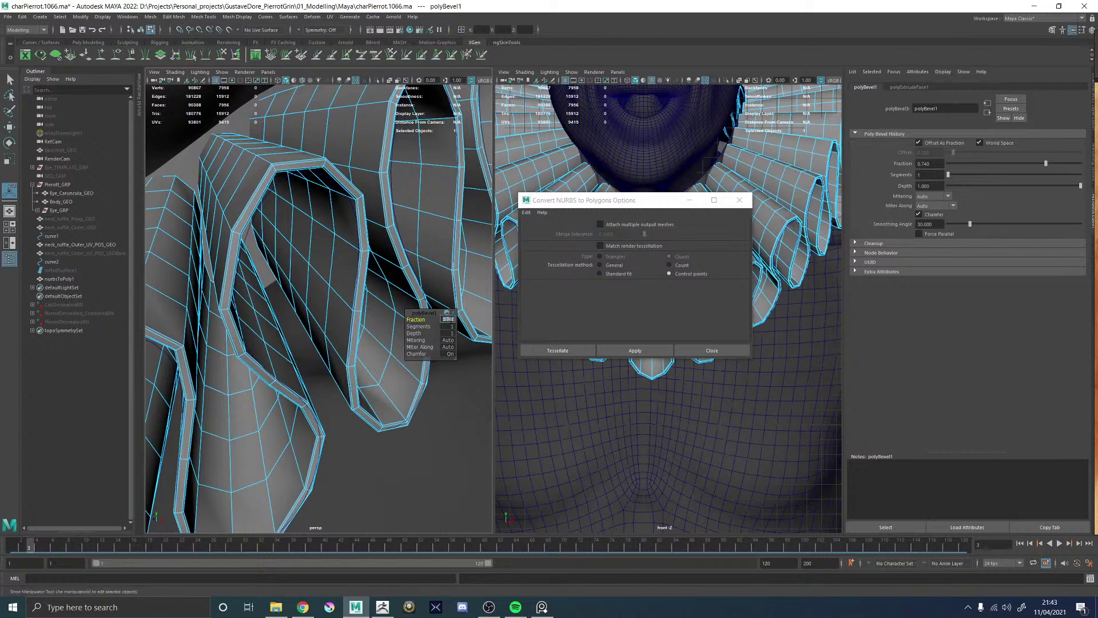
# - Examine the beveled ruffle rims around the neck and return the ruffle to object mode
pyautogui.keyDown('alt'); pyautogui.moveTo(320, 237); pyautogui.dragTo(251, 231, button='right'); pyautogui.keyUp('alt')
pyautogui.keyDown('alt'); pyautogui.moveTo(343, 238); pyautogui.dragTo(265, 231); pyautogui.keyUp('alt')
pyautogui.keyDown('alt'); pyautogui.moveTo(264, 231); pyautogui.dragTo(309, 299, button='right'); pyautogui.keyUp('alt')
pyautogui.keyDown('alt'); pyautogui.moveTo(309, 299); pyautogui.dragTo(336, 294); pyautogui.keyUp('alt')
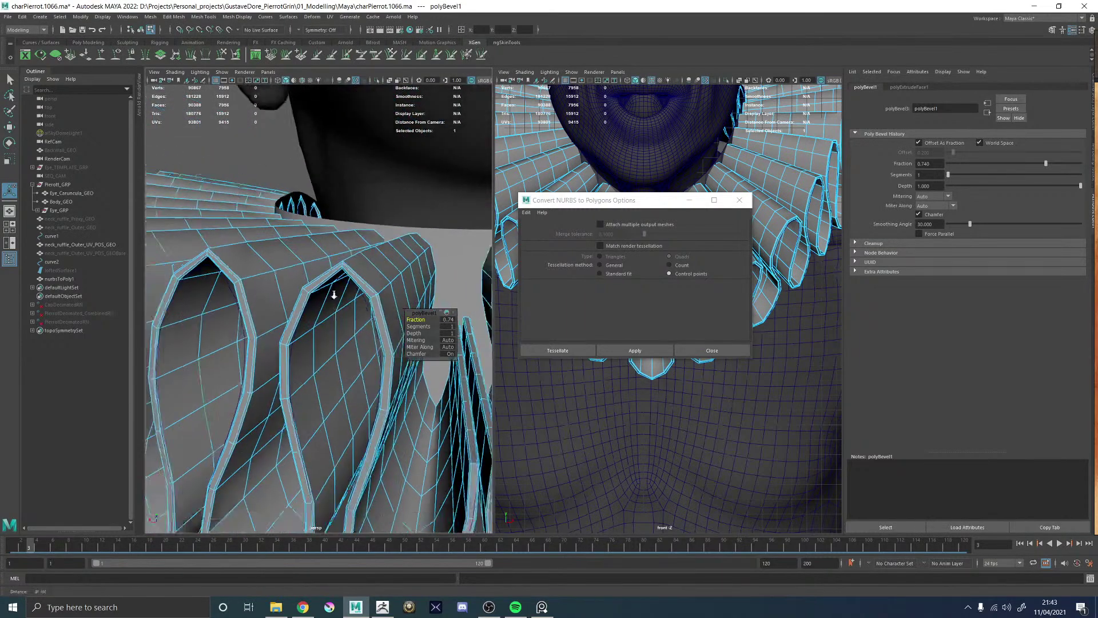
pyautogui.keyDown('alt'); pyautogui.moveTo(336, 294); pyautogui.dragTo(277, 288, button='right'); pyautogui.keyUp('alt')
pyautogui.keyDown('alt'); pyautogui.moveTo(277, 287); pyautogui.dragTo(445, 250); pyautogui.keyUp('alt')
pyautogui.press('q')
pyautogui.moveTo(385, 262); pyautogui.dragTo(413, 235, button='right')
pyautogui.click(417, 213)
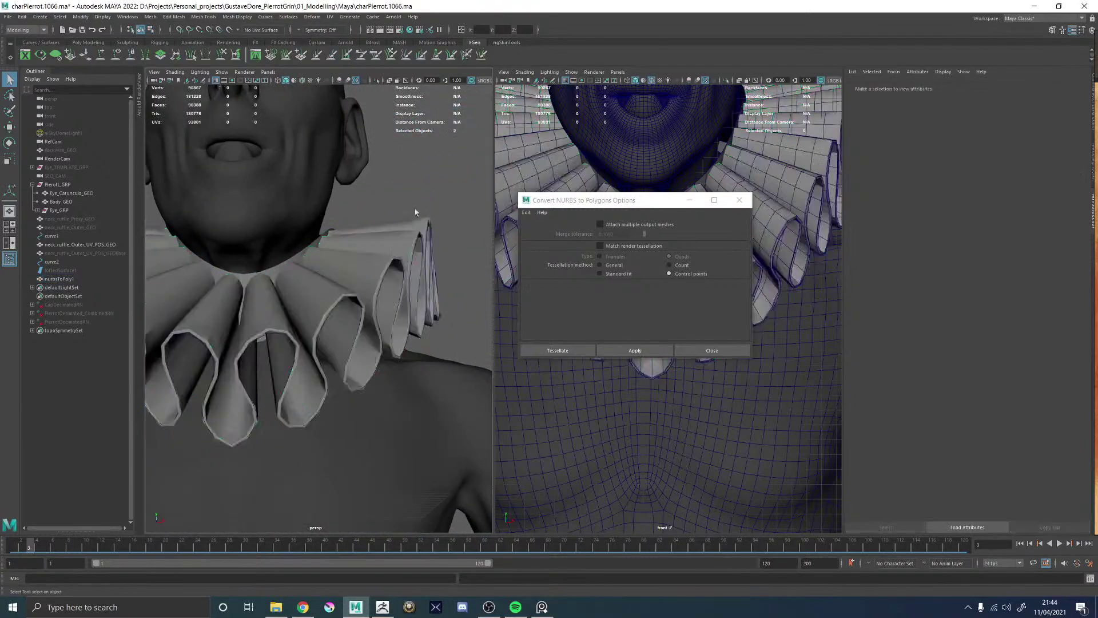
# - Insert two supporting edge loops around the nurbsToPoly1 ruffle near its rim with the Multi-Cut tool
pyautogui.keyDown('alt'); pyautogui.moveTo(417, 214); pyautogui.dragTo(304, 265); pyautogui.keyUp('alt')
pyautogui.scroll(3, 303, 264)
pyautogui.click(367, 280)
pyautogui.keyDown('shift'); pyautogui.moveTo(332, 202); pyautogui.dragTo(279, 207, button='right'); pyautogui.keyUp('shift')
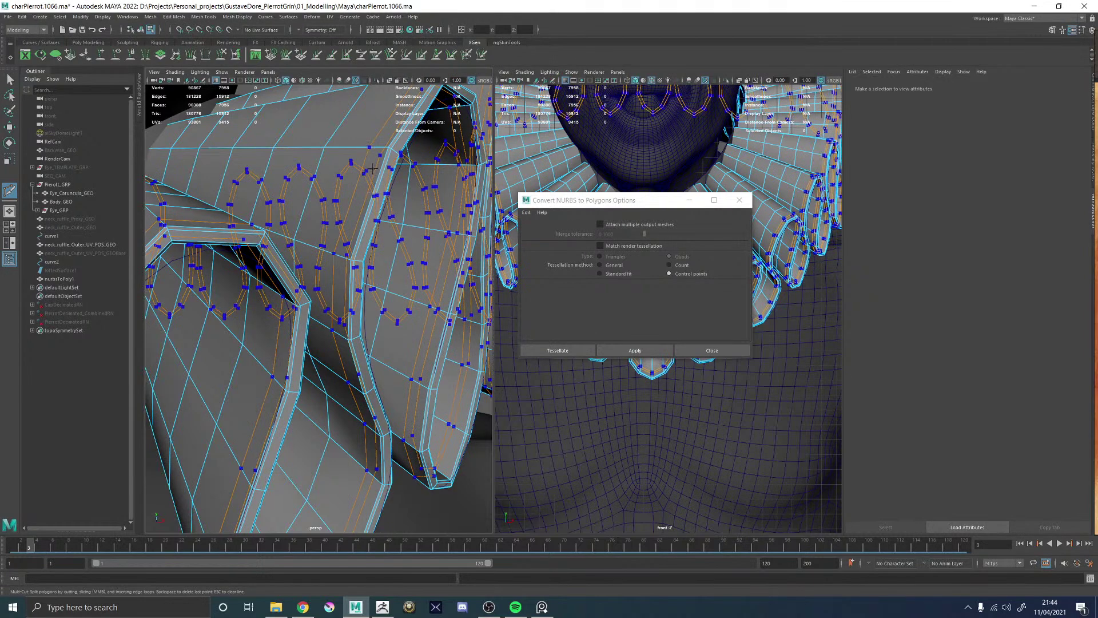
pyautogui.click(374, 168)
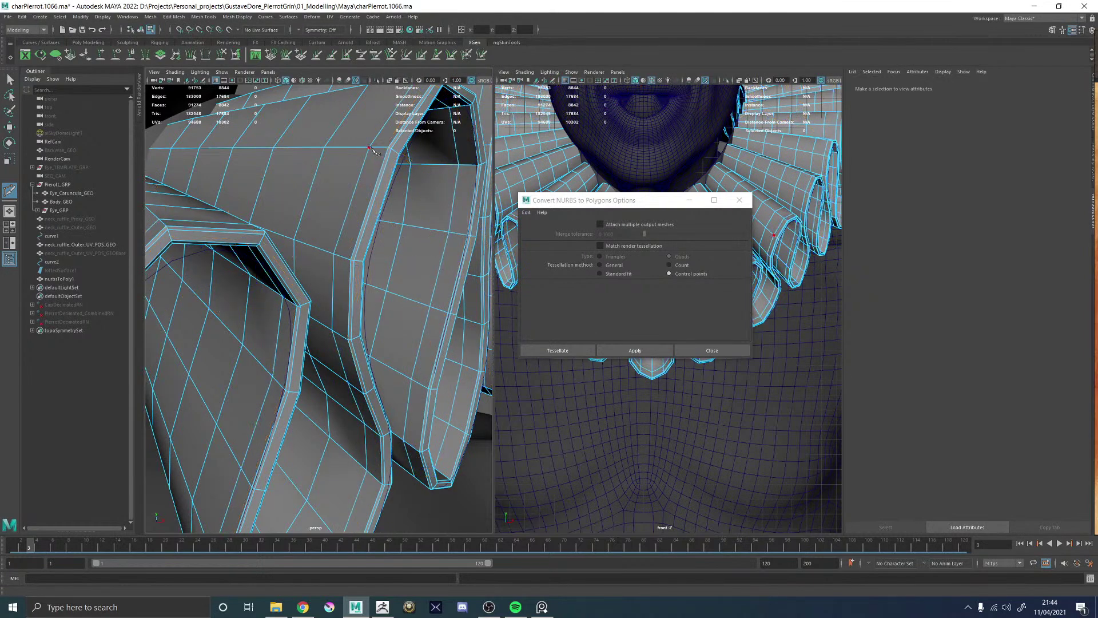
pyautogui.press('ctrl')
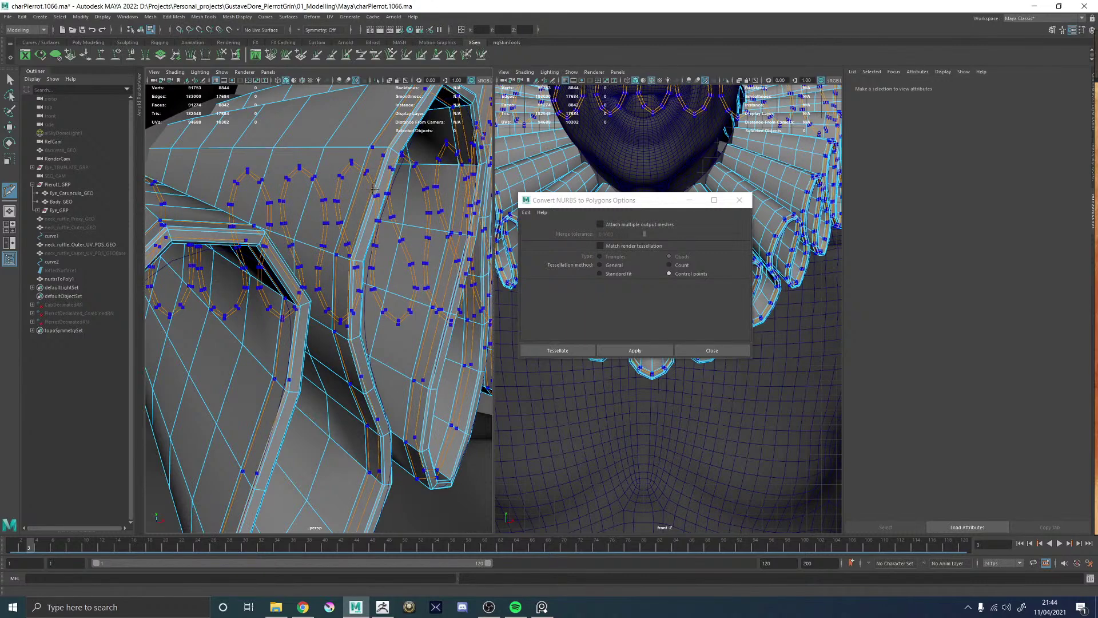
pyautogui.keyDown('ctrl'); pyautogui.click(364, 193); pyautogui.keyUp('ctrl')
pyautogui.press('w')
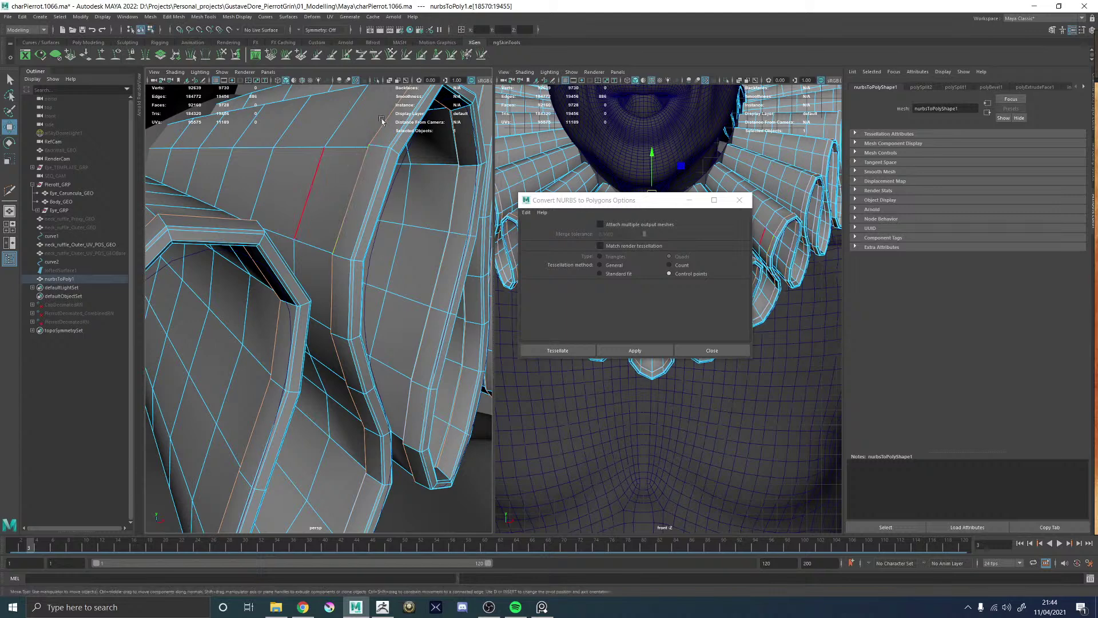
# - Return nurbsToPoly1 to object mode and turn on its smooth mesh preview
pyautogui.press('F8')
pyautogui.scroll(-10, 365, 182)
pyautogui.click(376, 229)
pyautogui.keyDown('alt'); pyautogui.moveTo(378, 239); pyautogui.dragTo(347, 267); pyautogui.keyUp('alt')
pyautogui.click(318, 273)
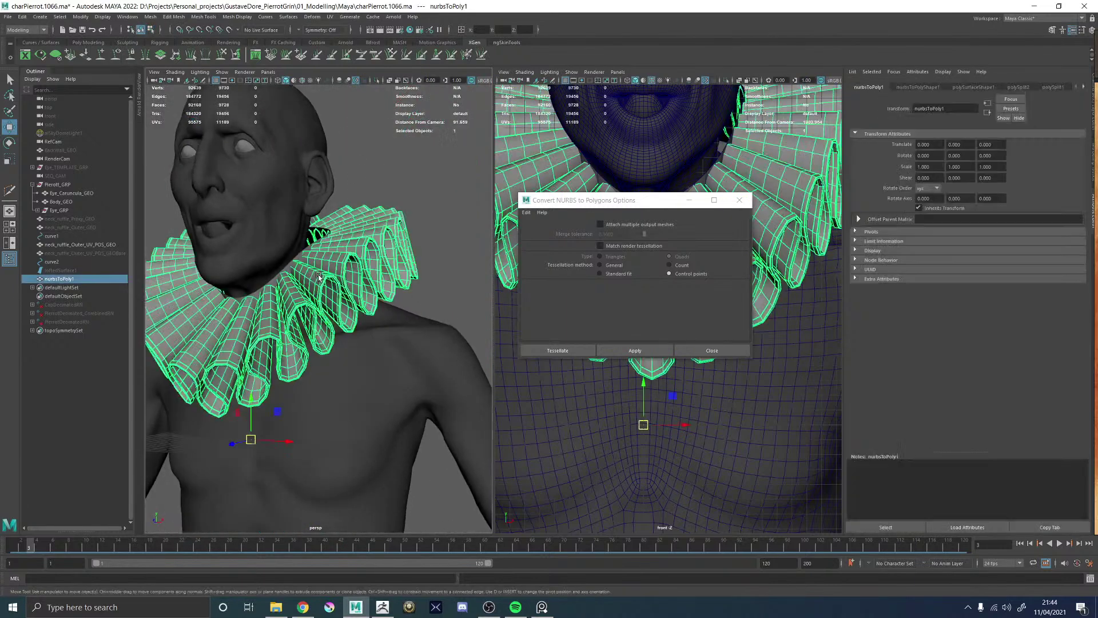
pyautogui.press('3')
pyautogui.click(410, 184)
pyautogui.keyDown('alt'); pyautogui.moveTo(377, 204); pyautogui.dragTo(425, 209); pyautogui.keyUp('alt')
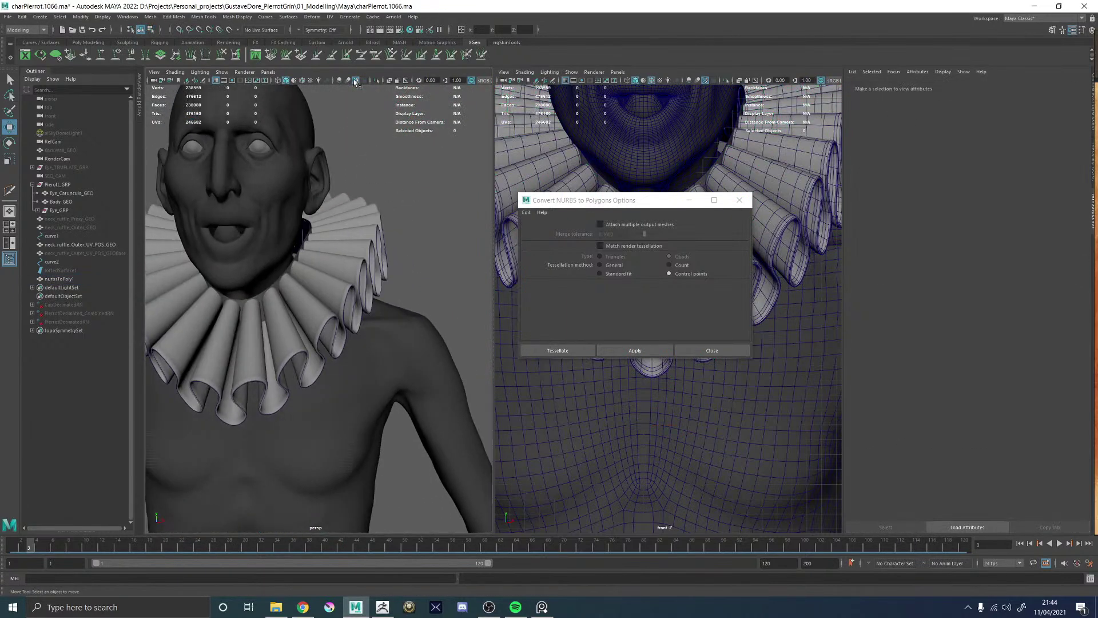
pyautogui.click(377, 80)
pyautogui.click(377, 80)
# - Assign a new aiStandardSurface material to the nurbsToPoly1 ruffle
pyautogui.keyDown('alt'); pyautogui.moveTo(298, 228); pyautogui.dragTo(404, 211); pyautogui.keyUp('alt')
pyautogui.keyDown('alt'); pyautogui.moveTo(404, 211); pyautogui.dragTo(208, 257, button='right'); pyautogui.keyUp('alt')
pyautogui.keyDown('alt'); pyautogui.moveTo(208, 257); pyautogui.dragTo(419, 216); pyautogui.keyUp('alt')
pyautogui.scroll(5, 312, 273)
pyautogui.click(419, 217)
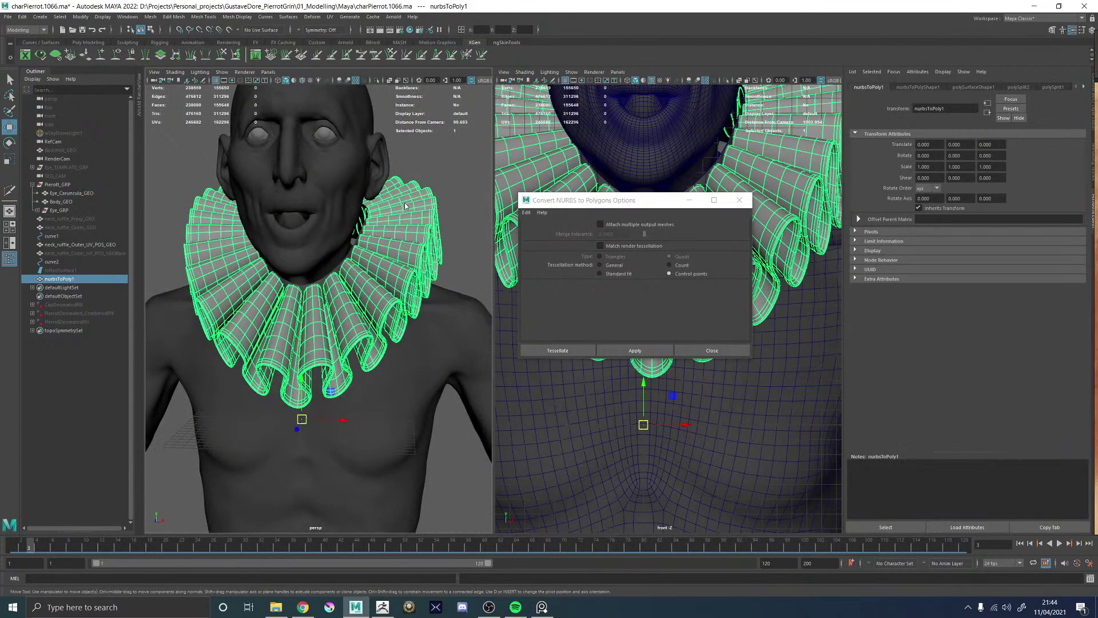
pyautogui.moveTo(404, 206); pyautogui.dragTo(401, 423, button='right')
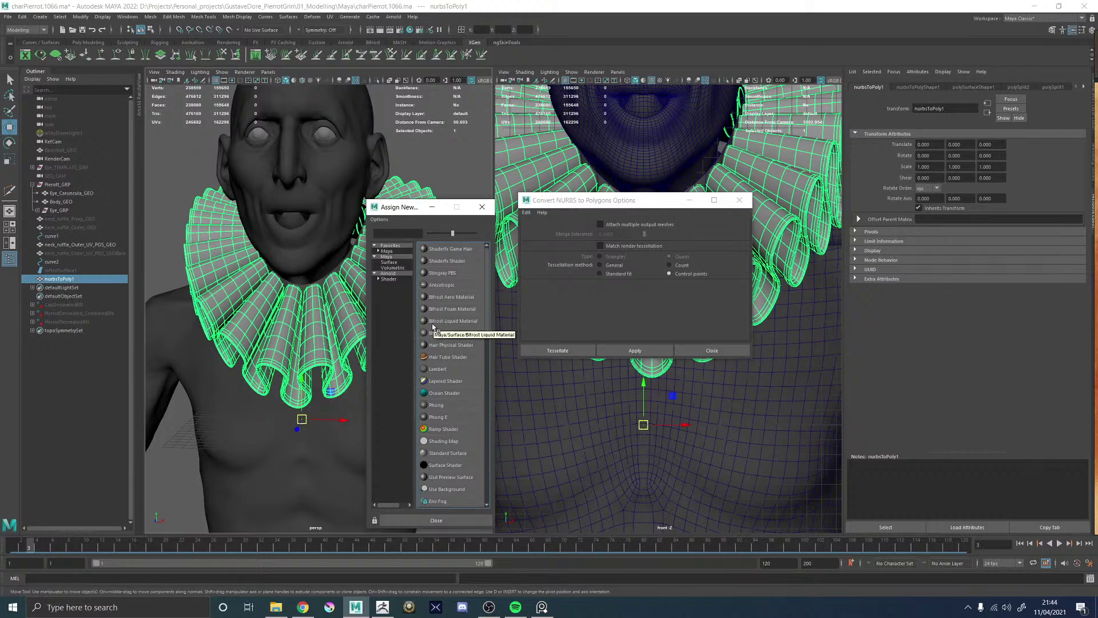
pyautogui.click(389, 279)
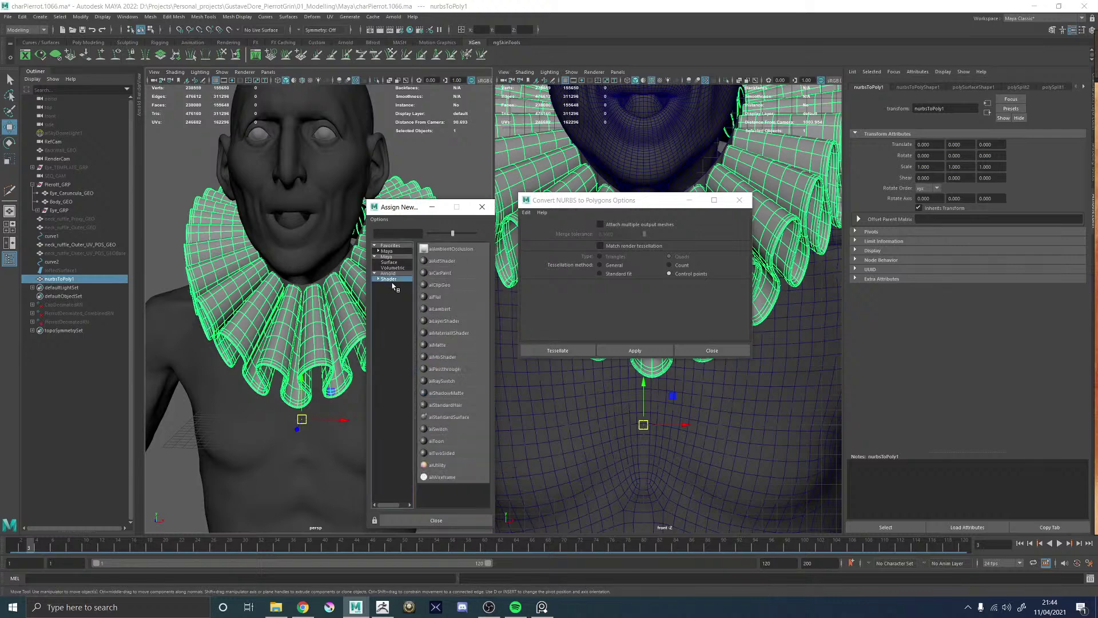
pyautogui.click(449, 418)
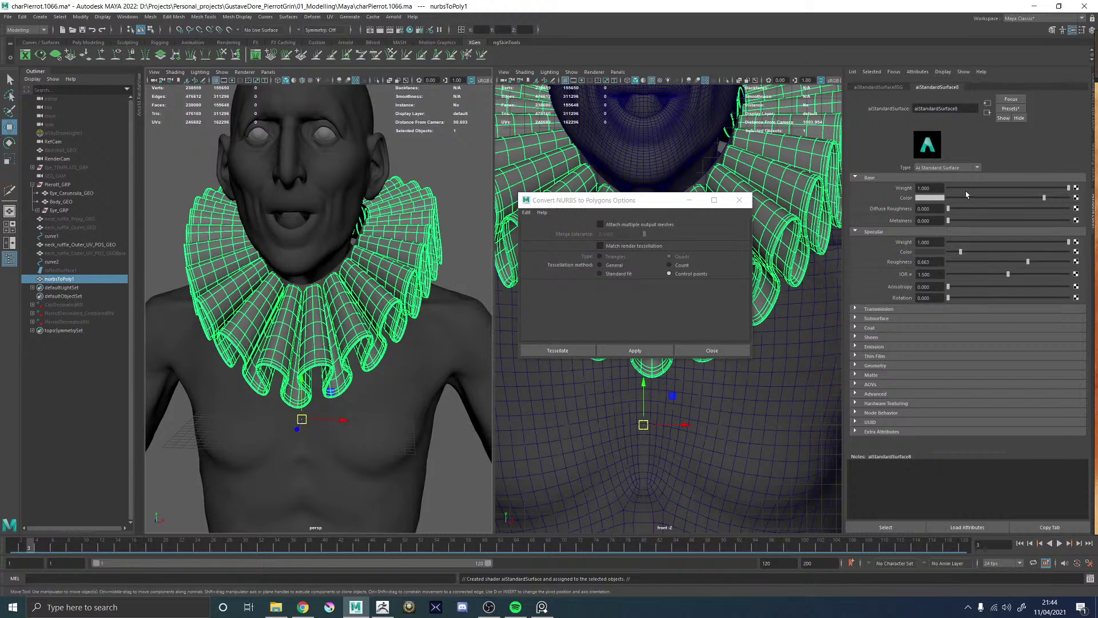
# - Set the ruffle material's base color to a darker neutral grey in HSV with color management on, and close the NURBS conversion options
pyautogui.click(929, 198)
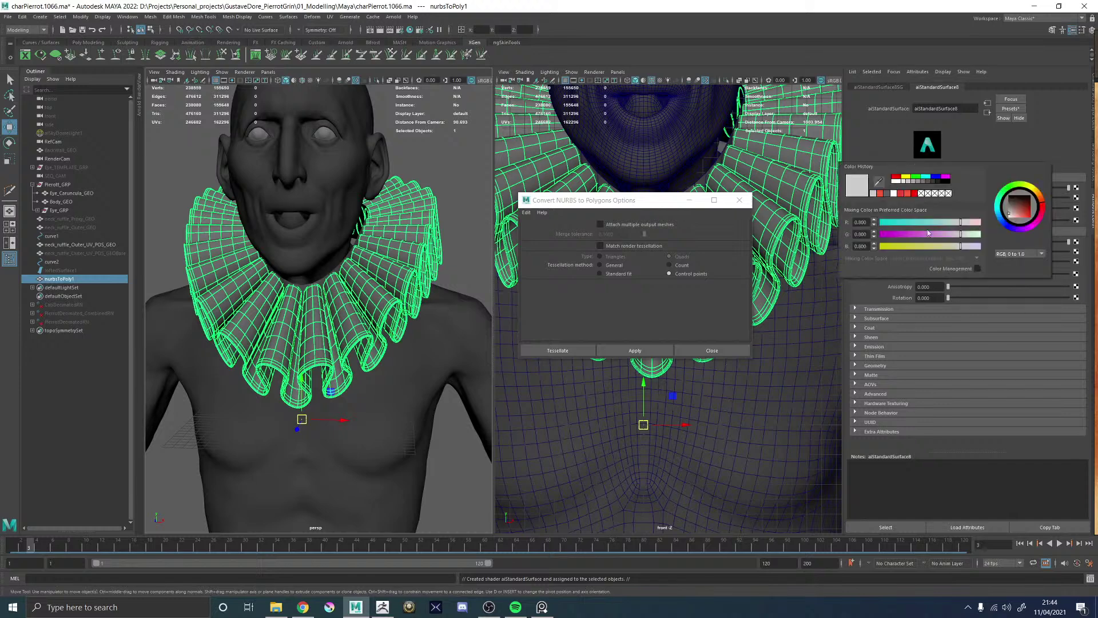
pyautogui.click(1000, 273)
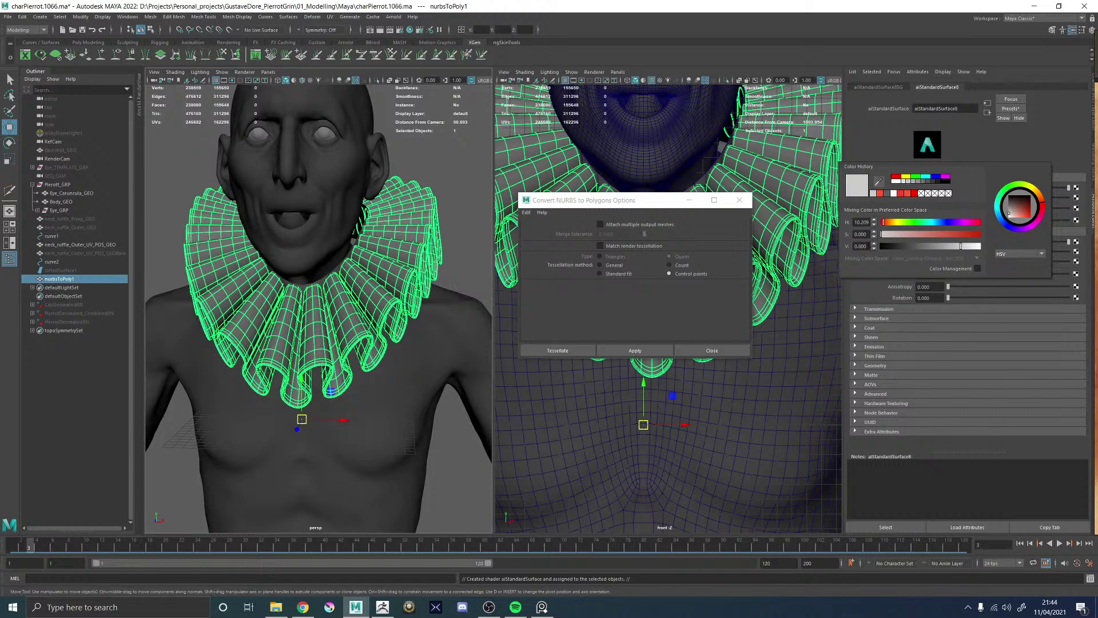
pyautogui.click(977, 269)
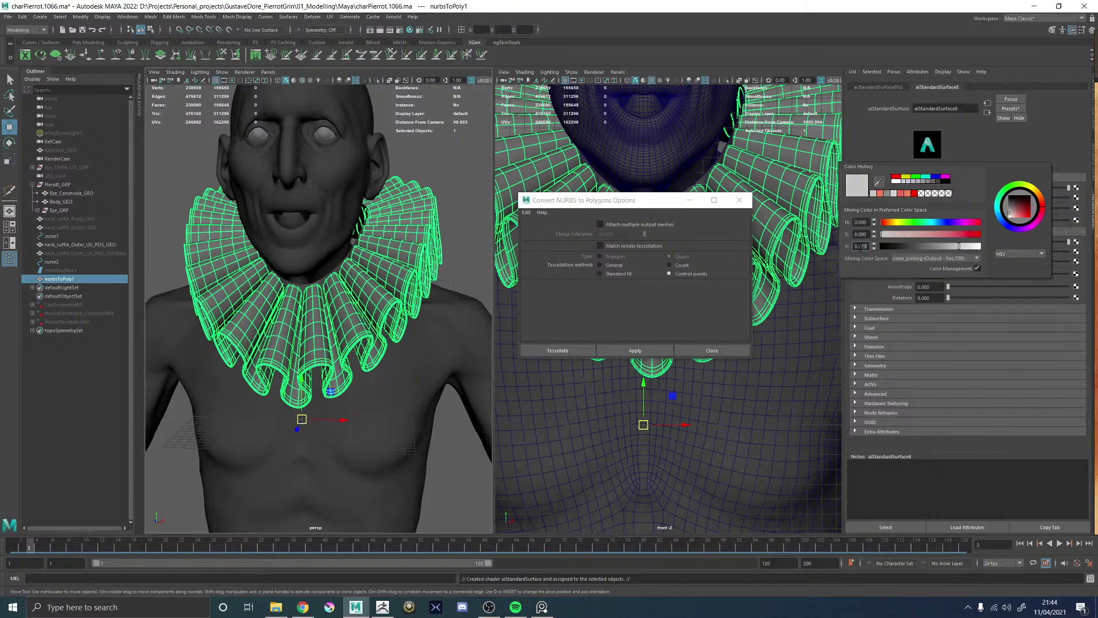
pyautogui.click(738, 200)
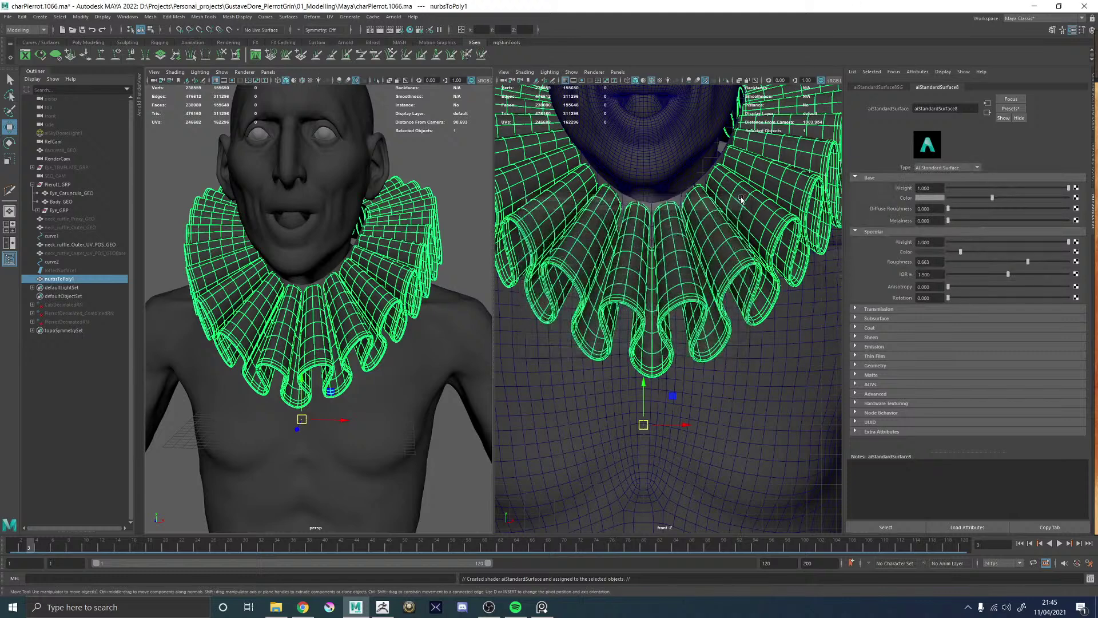
# - Show aiSkyDomeLight1 and save the scene as the incremental version charPierrot.1067.ma
pyautogui.scroll(-3, 713, 202)
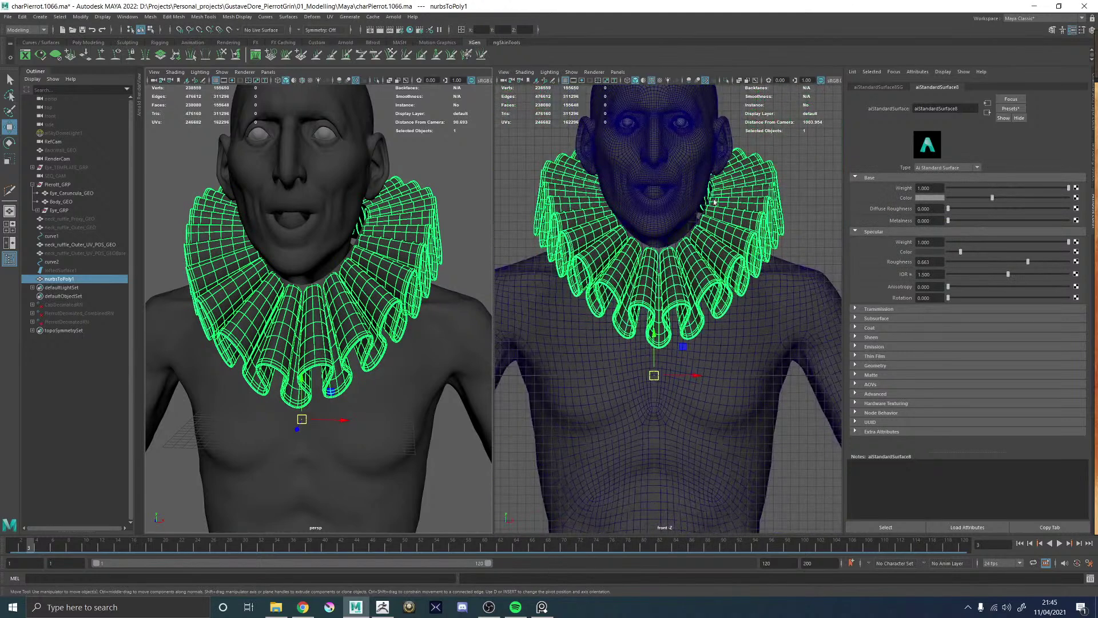
pyautogui.click(54, 133)
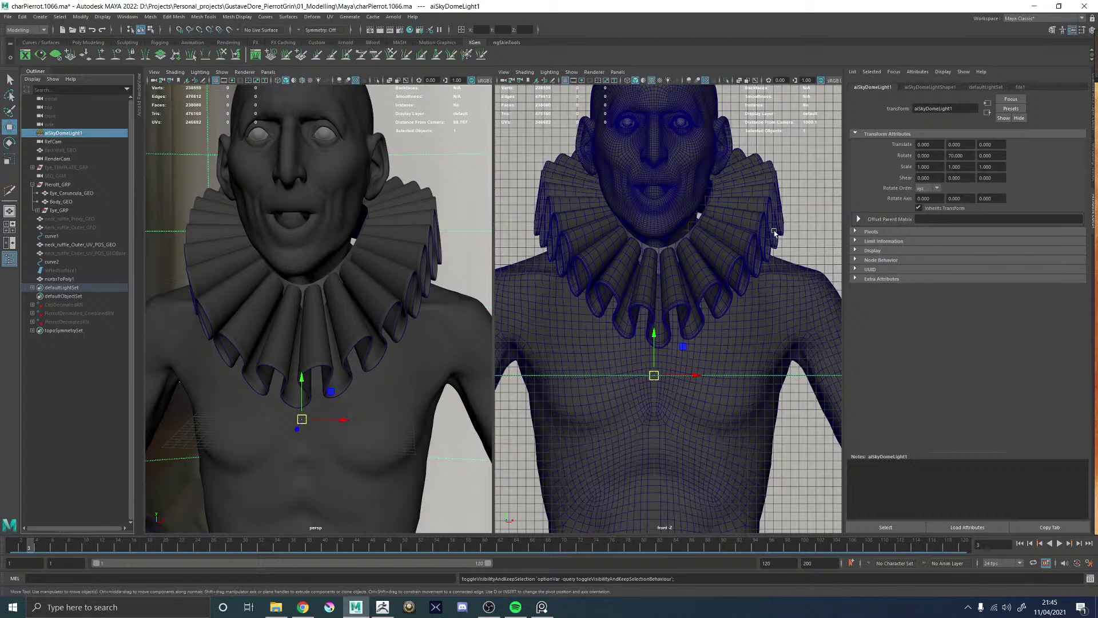
pyautogui.hotkey('ctrl', 'alt', 's')
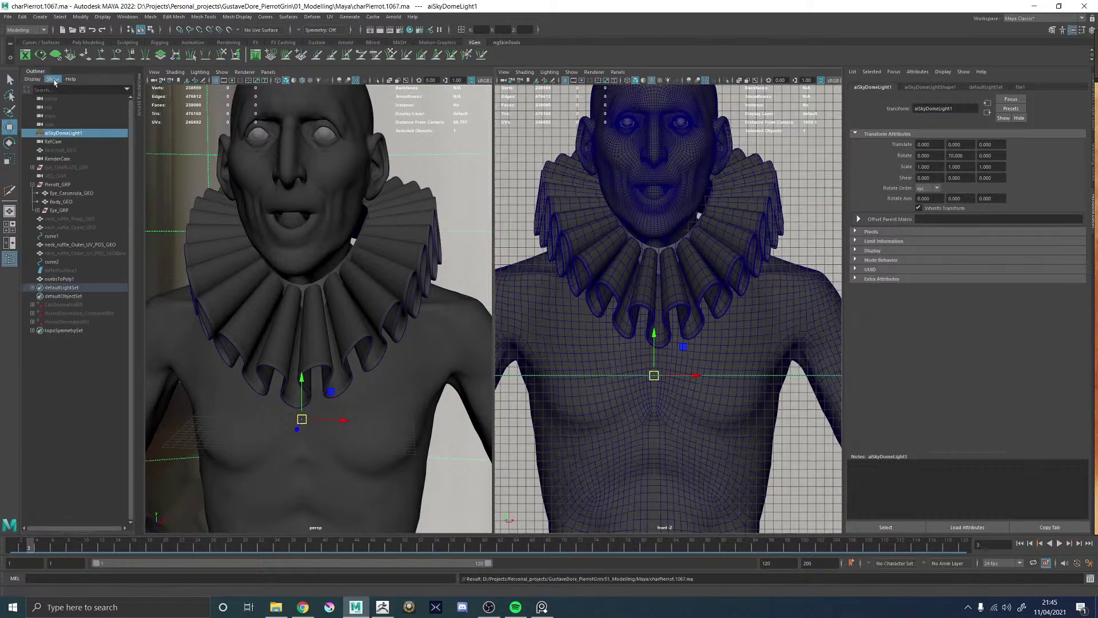
# - Render the character in Arnold RenderView through perspShape, and through RenderCamShape for a closer look at the ruffle
pyautogui.click(139, 95)
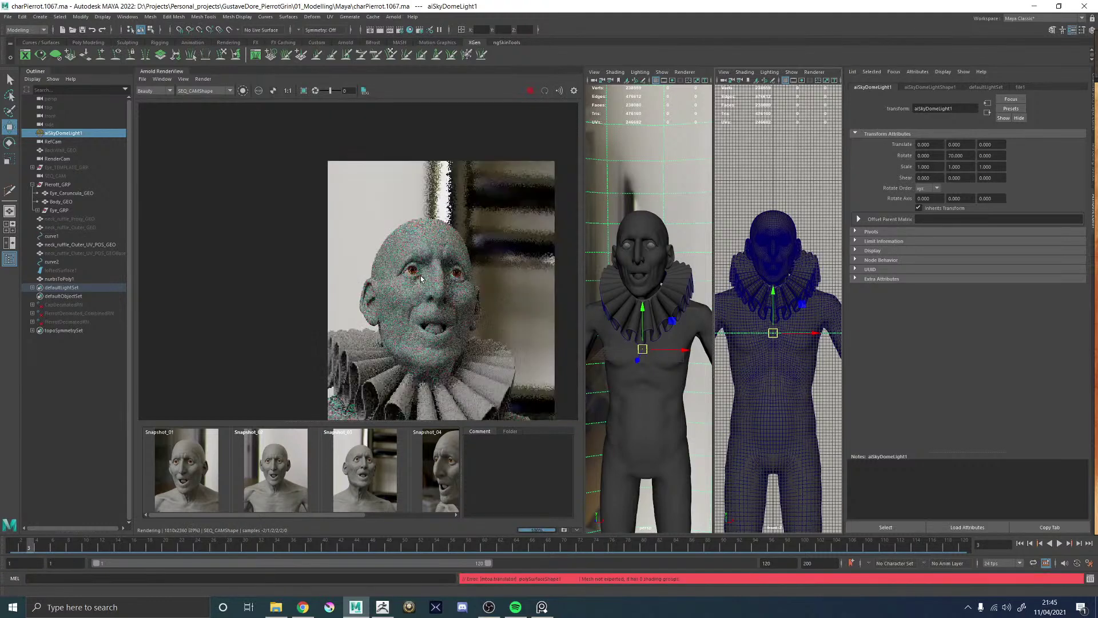
pyautogui.click(191, 93)
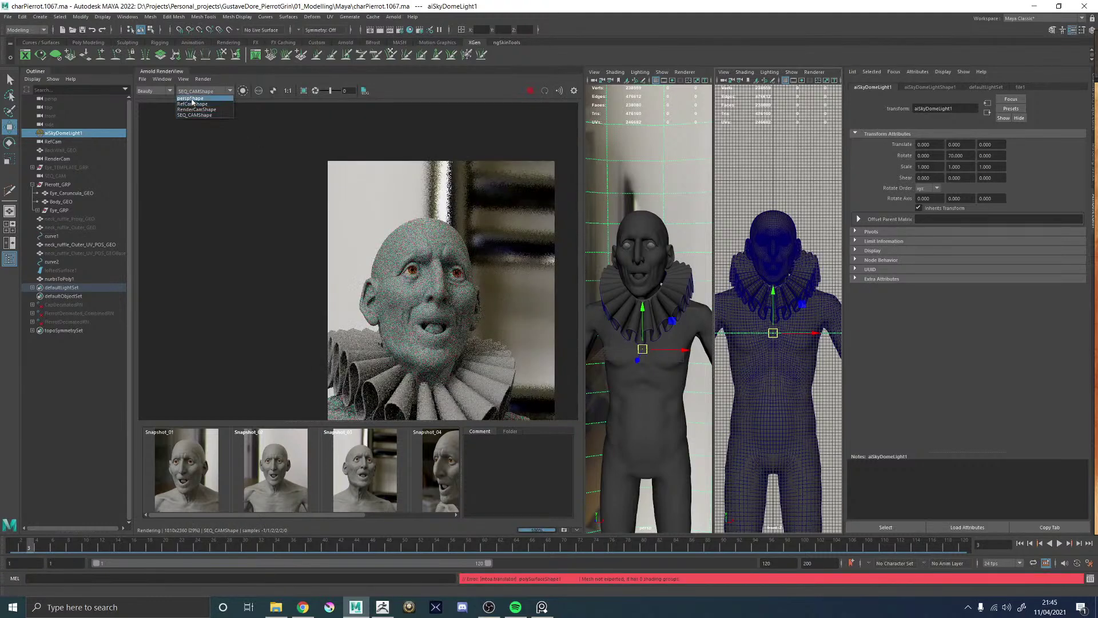
pyautogui.click(197, 95)
pyautogui.click(198, 92)
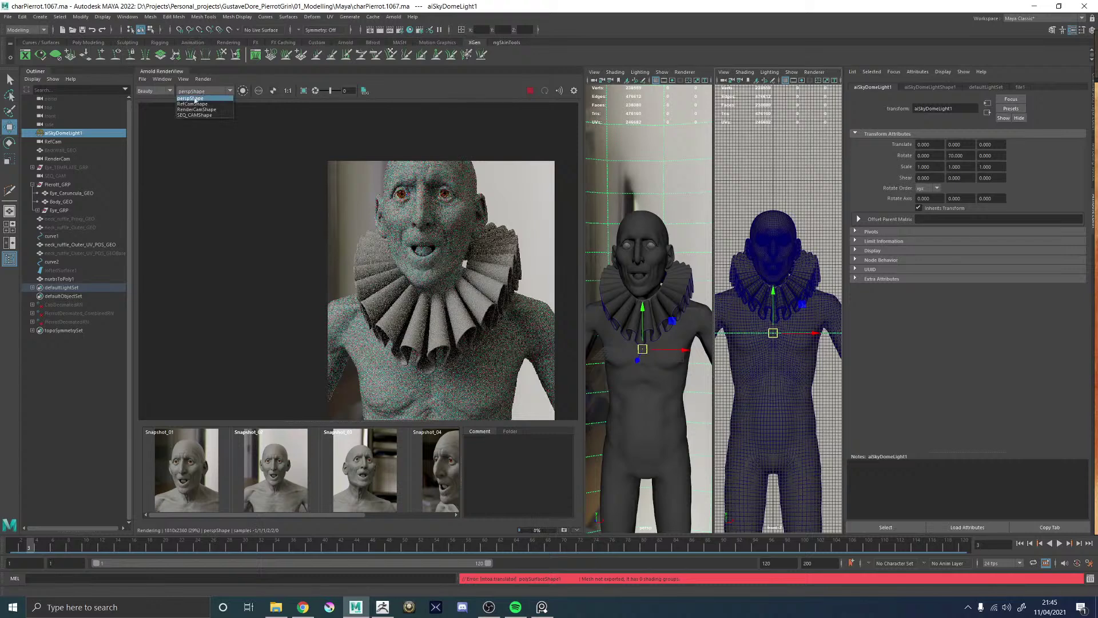
pyautogui.click(196, 109)
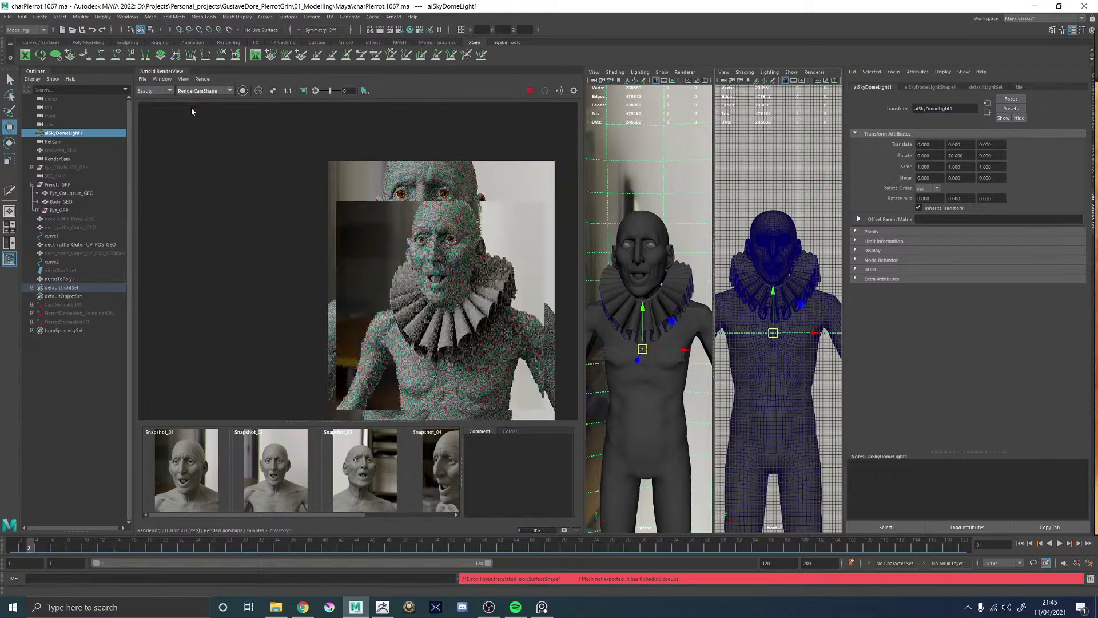
pyautogui.scroll(3, 500, 277)
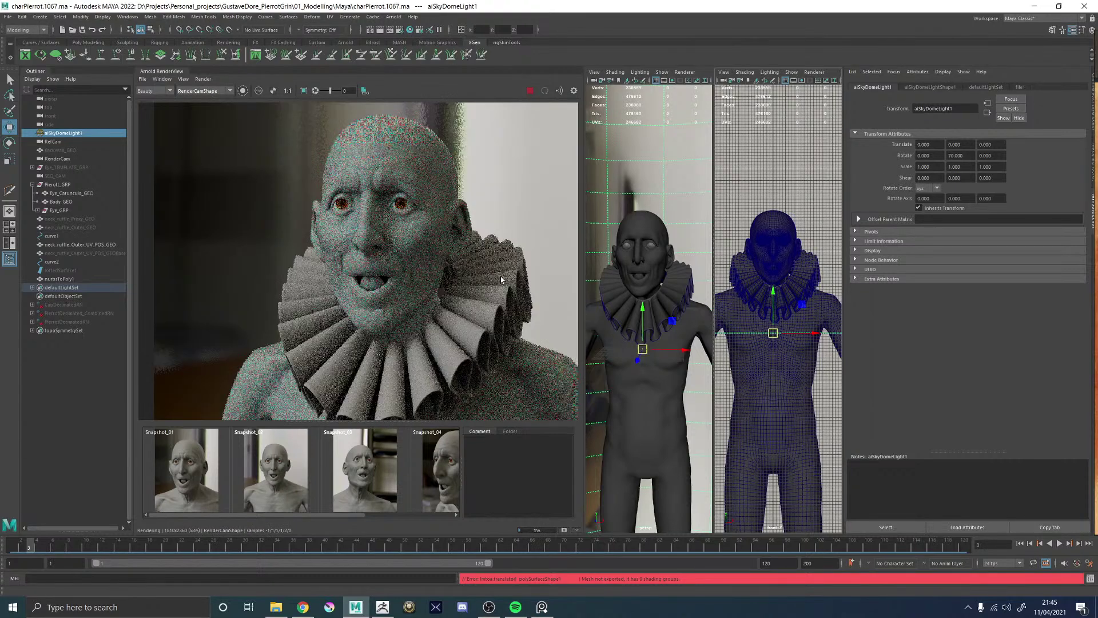
# - Switch the render to SEQ_CAMShape, go to frame 2 and examine the ruffle around the neck
pyautogui.click(200, 92)
pyautogui.click(194, 115)
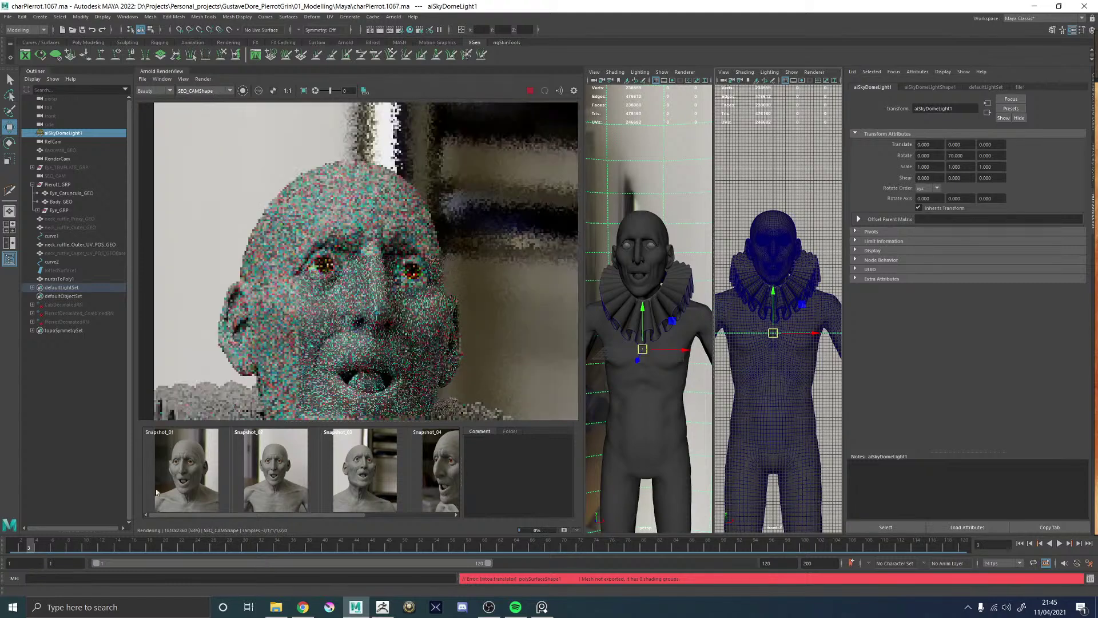
pyautogui.scroll(-5, 297, 351)
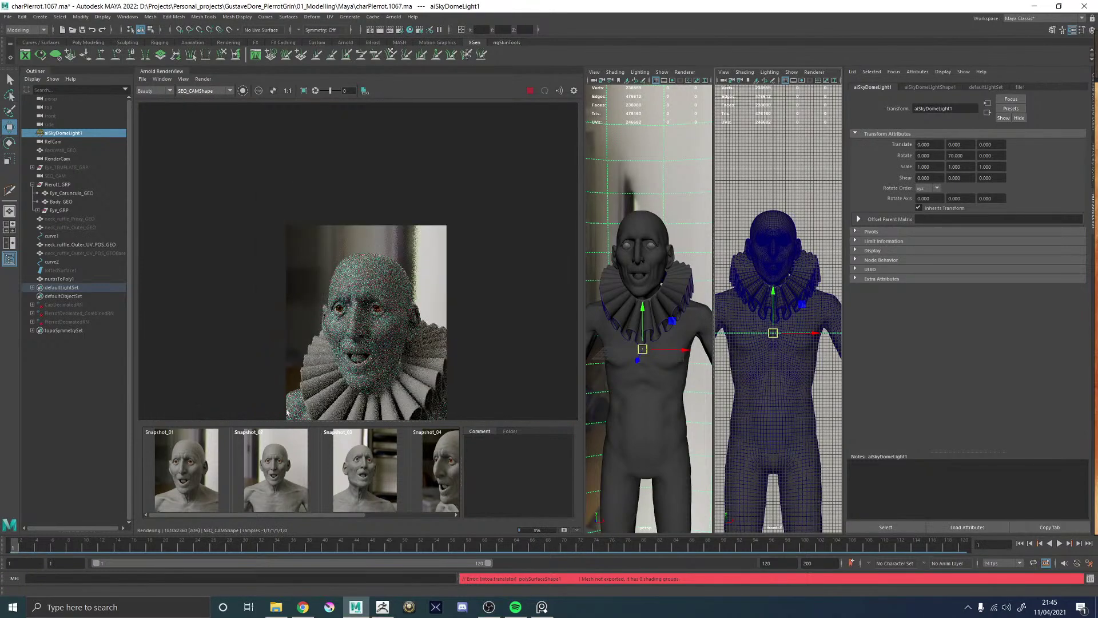
pyautogui.click(20, 545)
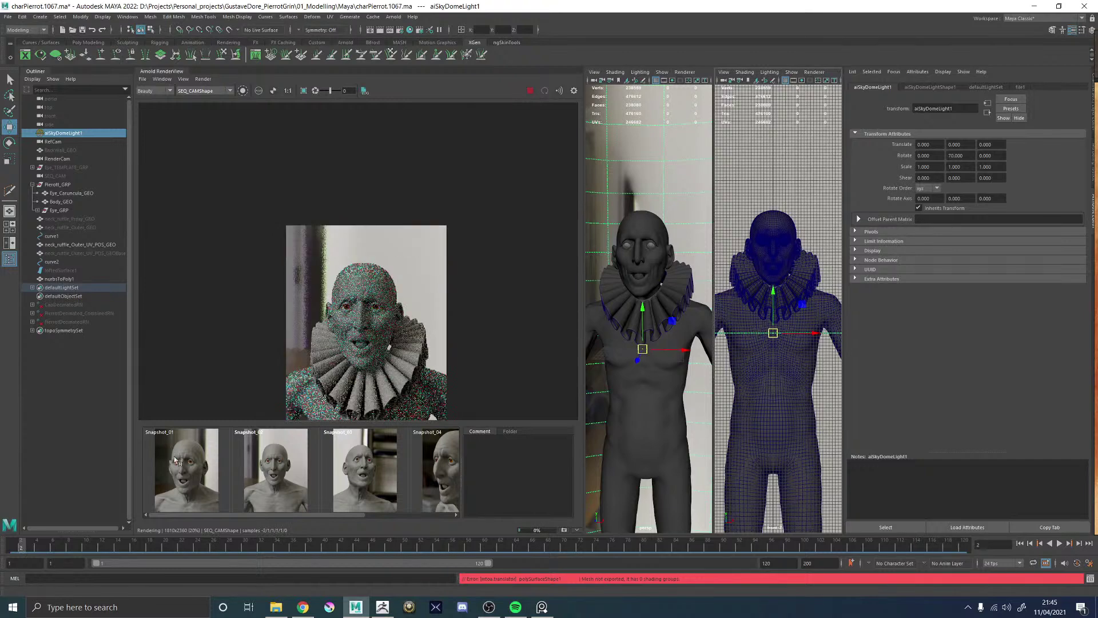
pyautogui.scroll(3, 380, 376)
pyautogui.scroll(-4, 380, 376)
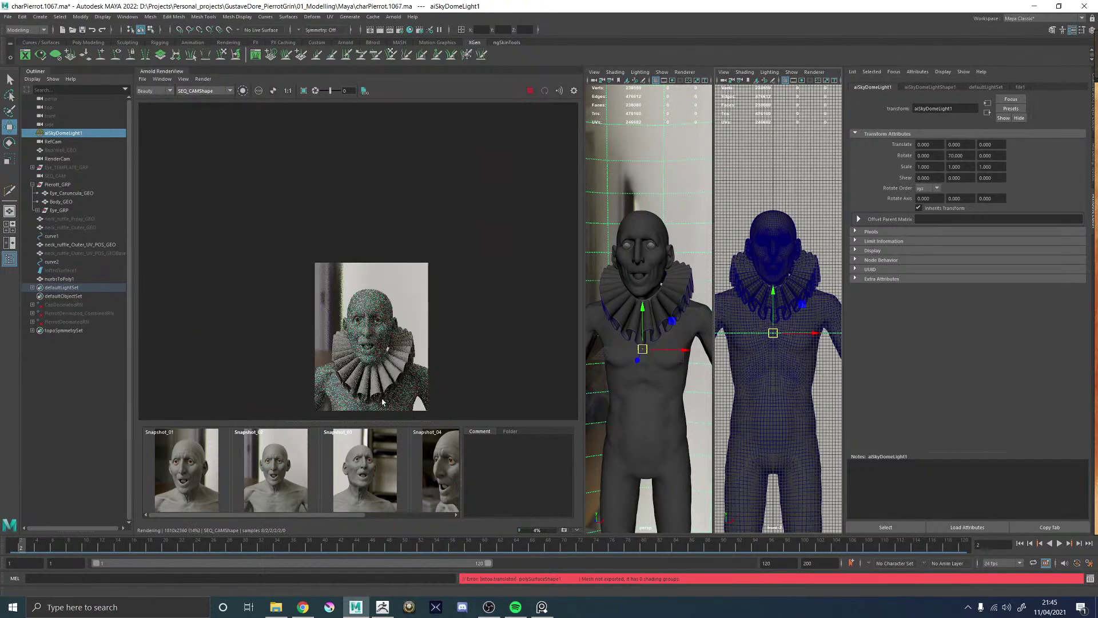
pyautogui.scroll(5, 320, 297)
pyautogui.scroll(-1, 293, 273)
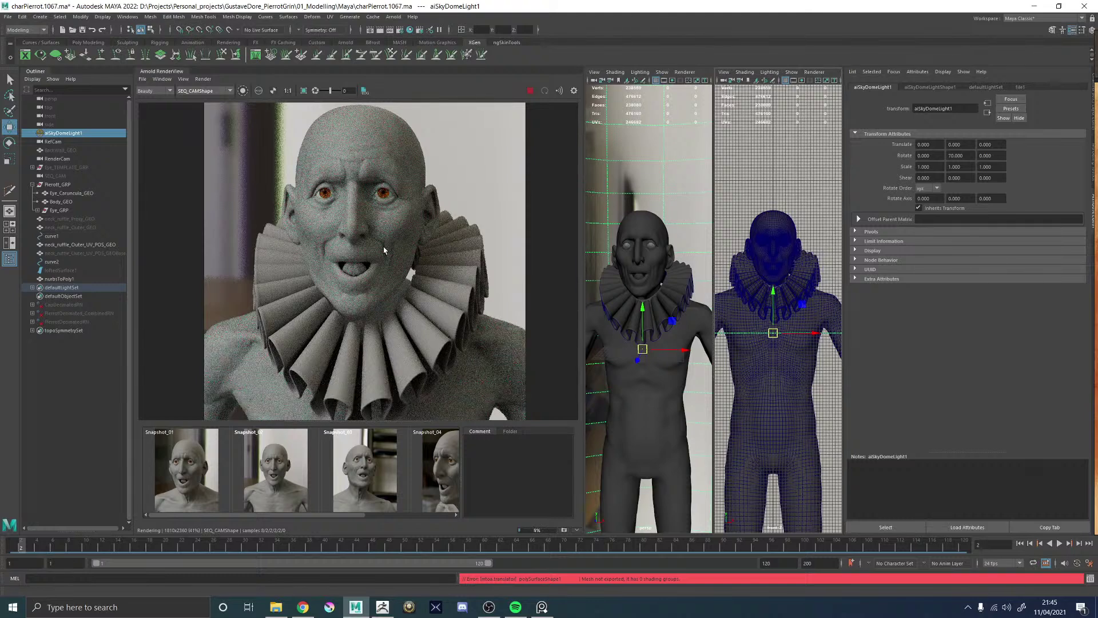
# - Select the inner neck strip neck_ruffle_Outer_UV_POS_GEO and turn off its smooth mesh preview
pyautogui.click(70, 228)
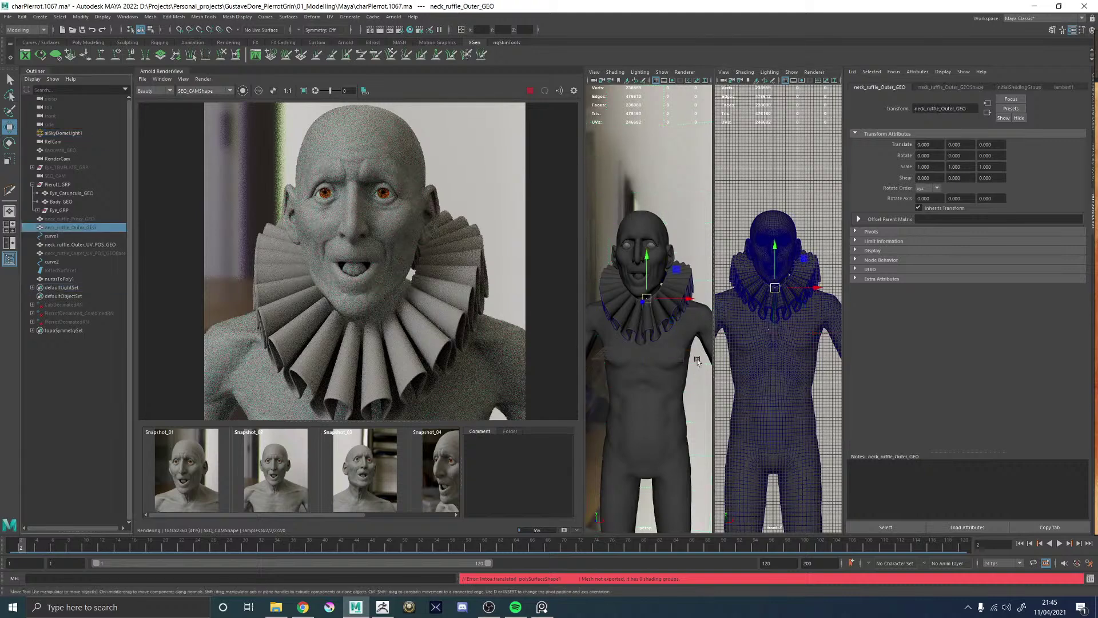
pyautogui.press('q')
pyautogui.click(659, 293)
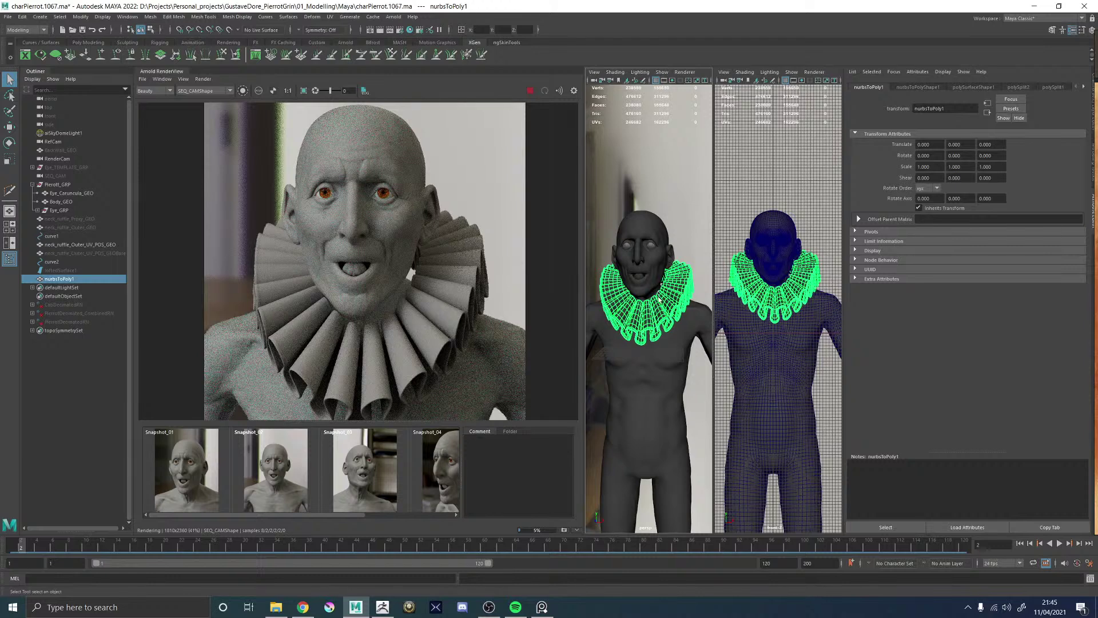
pyautogui.click(650, 301)
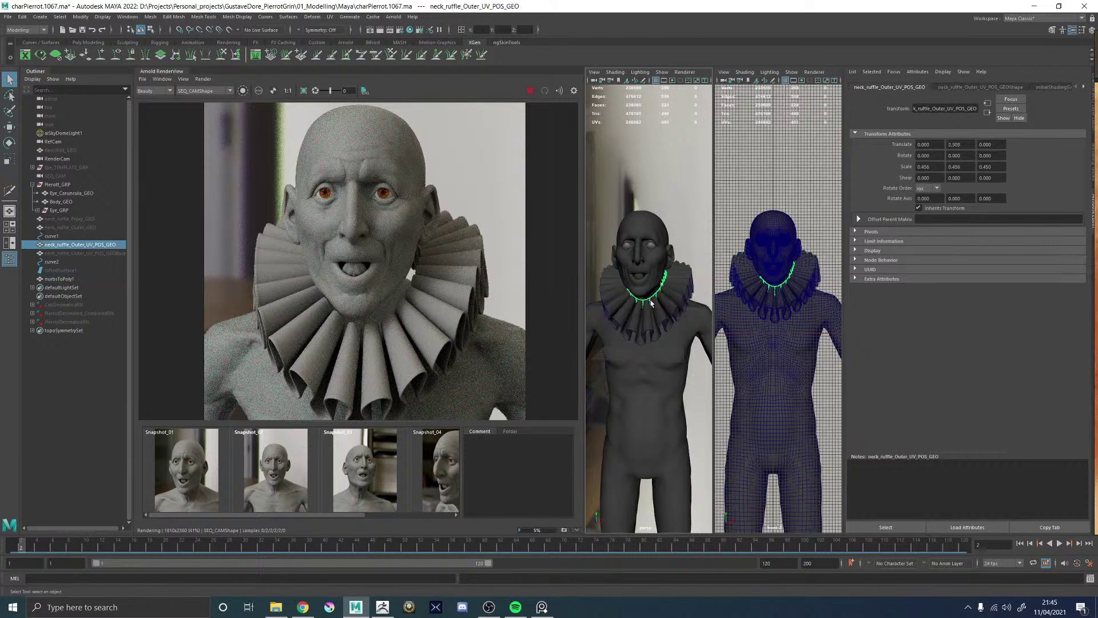
pyautogui.press('1')
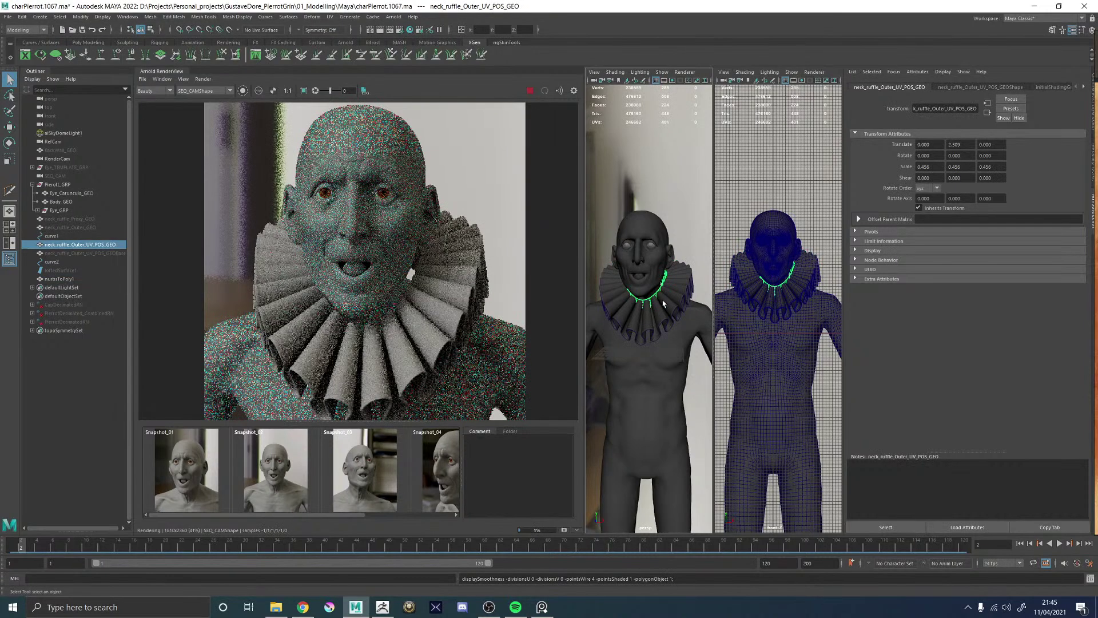
# - Assign the existing standardSurface1 material to neck_ruffle_Outer_UV_POS_GEO, leaving it in unsmoothed display
pyautogui.click(1083, 86)
pyautogui.click(932, 87)
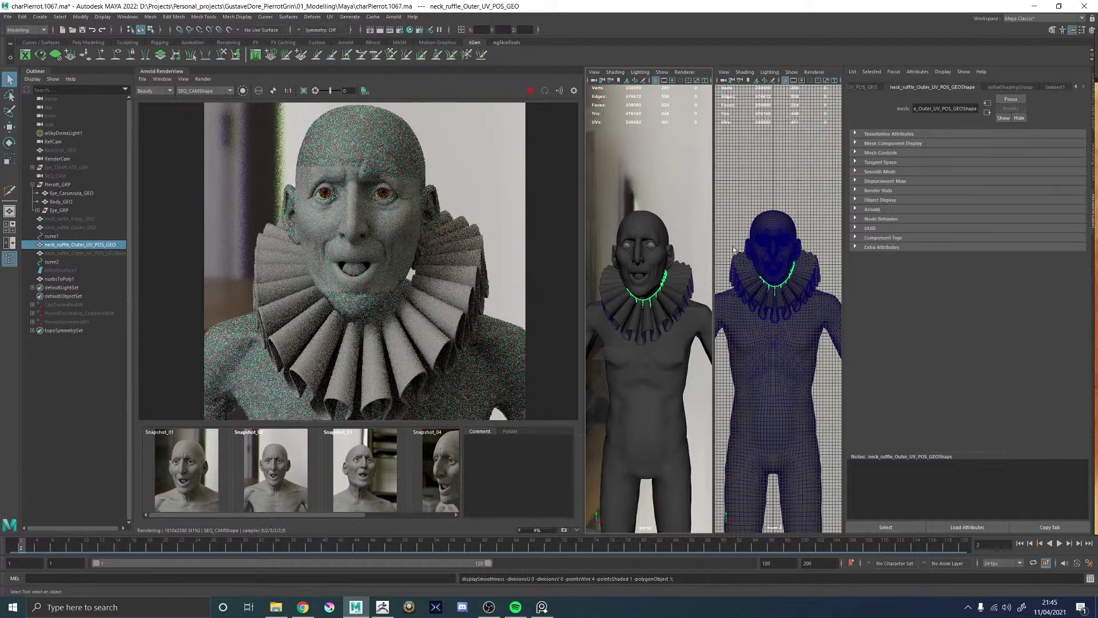
pyautogui.press('3')
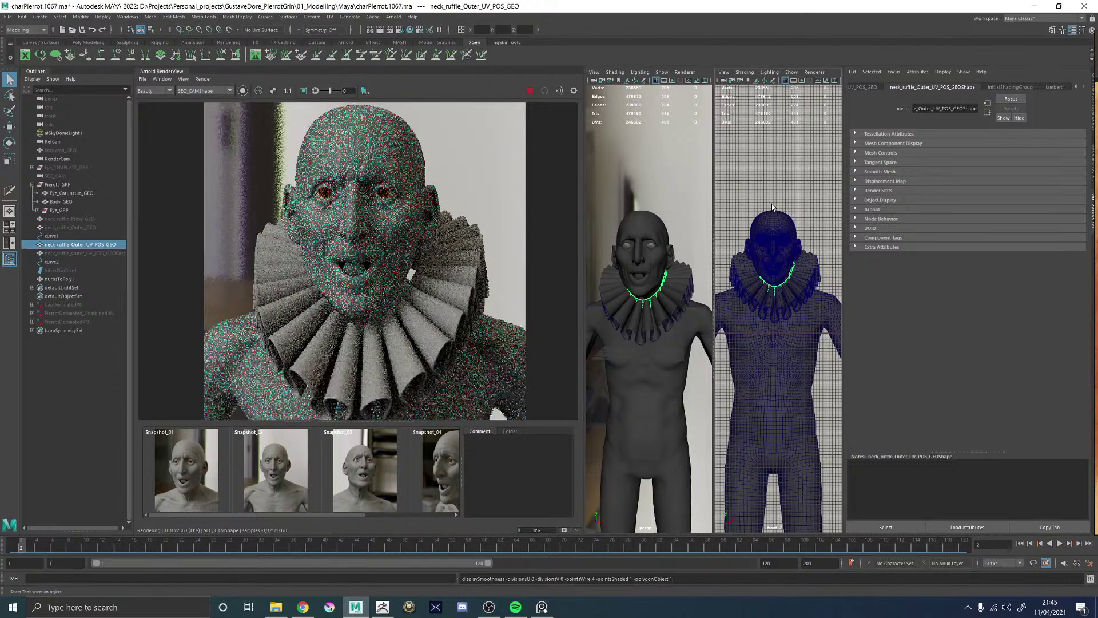
pyautogui.press('1')
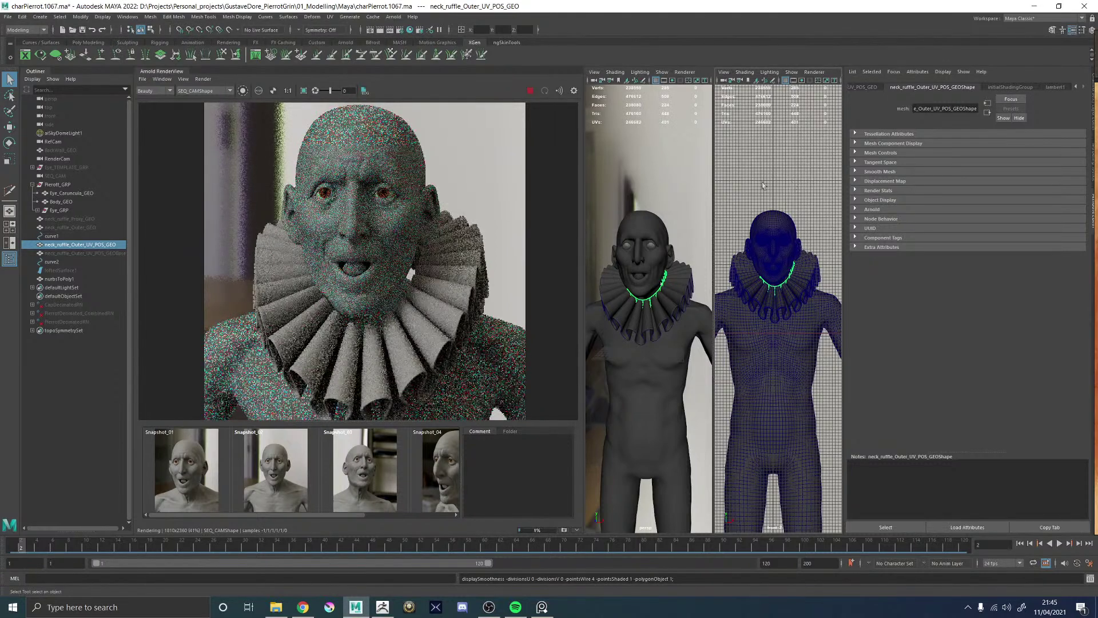
pyautogui.moveTo(661, 158); pyautogui.dragTo(746, 514, button='right')
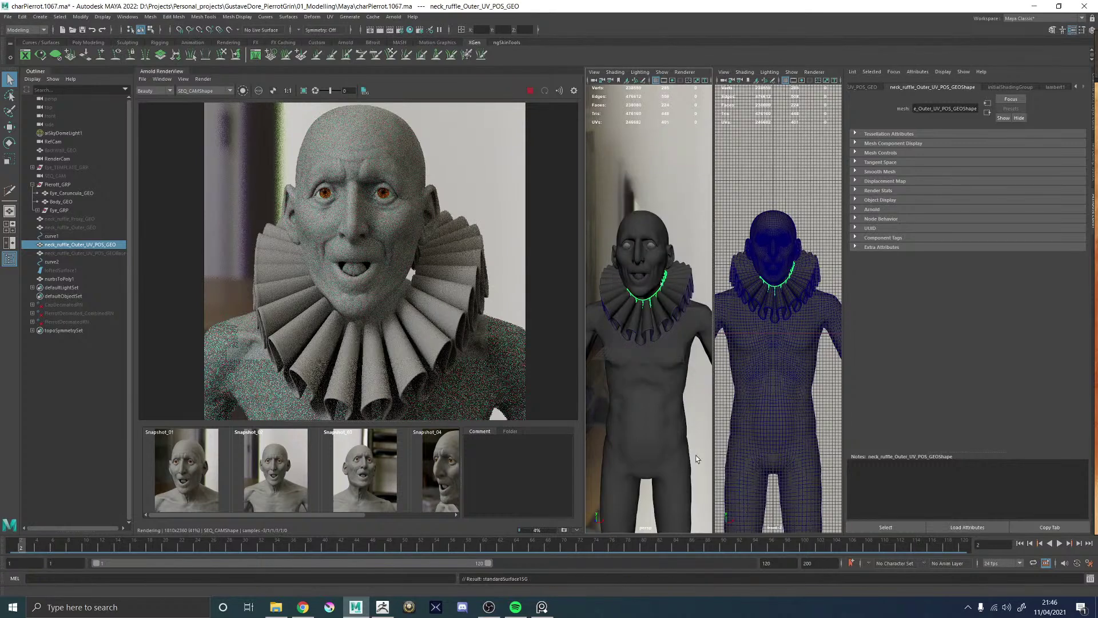
# - Select the ruffle mesh nurbsToPoly1 and rename its aiStandardSurface material to Cloth_Ruffle_MAT
pyautogui.click(804, 278)
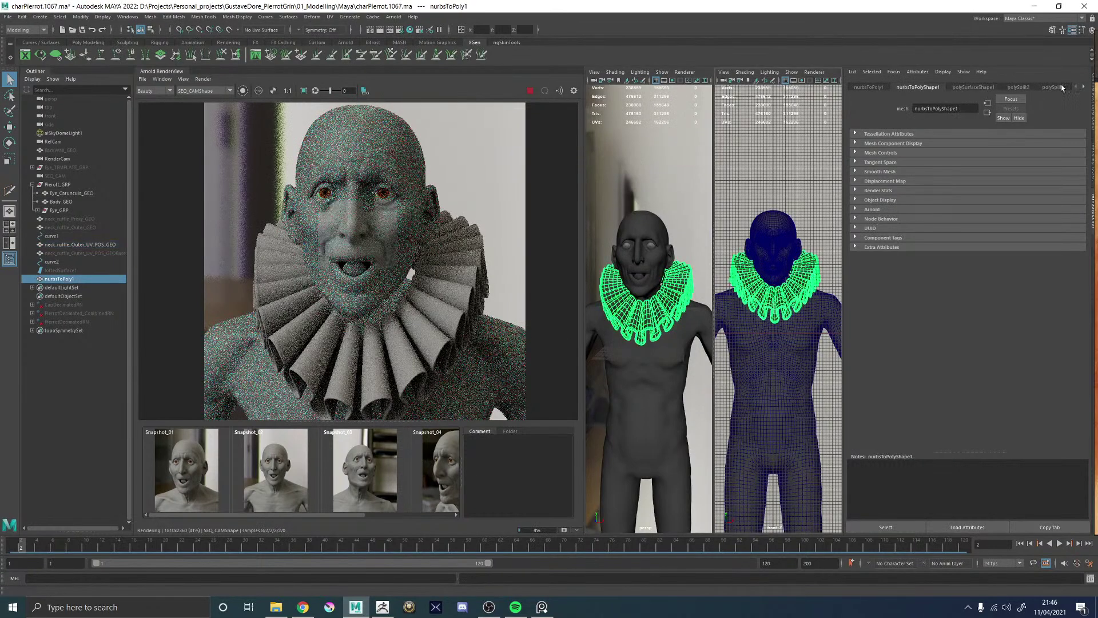
pyautogui.click(1085, 87)
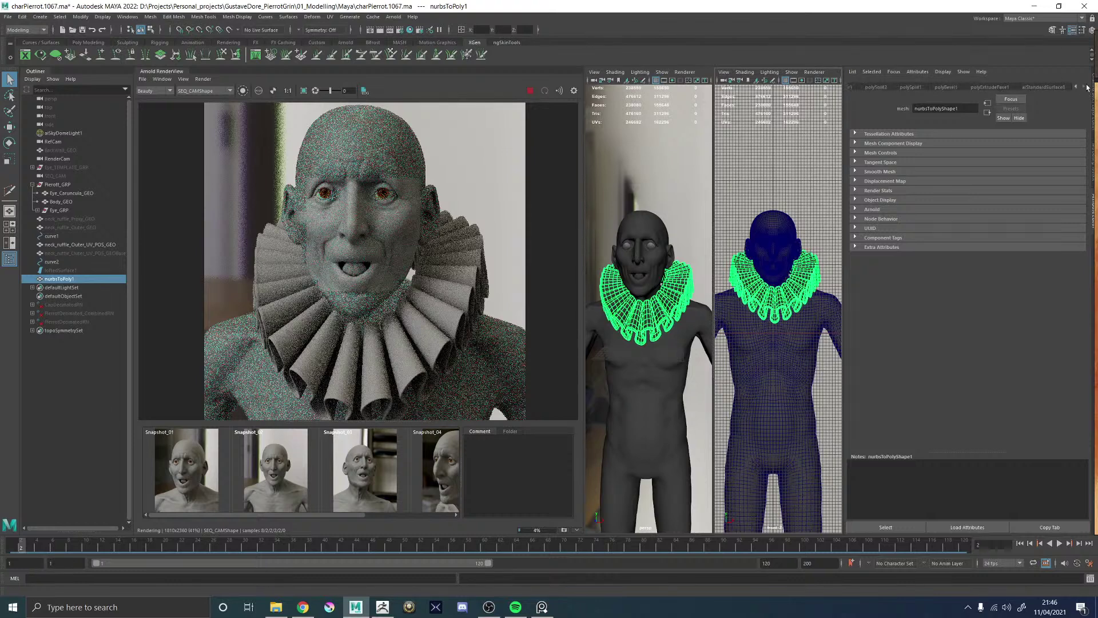
pyautogui.click(1043, 87)
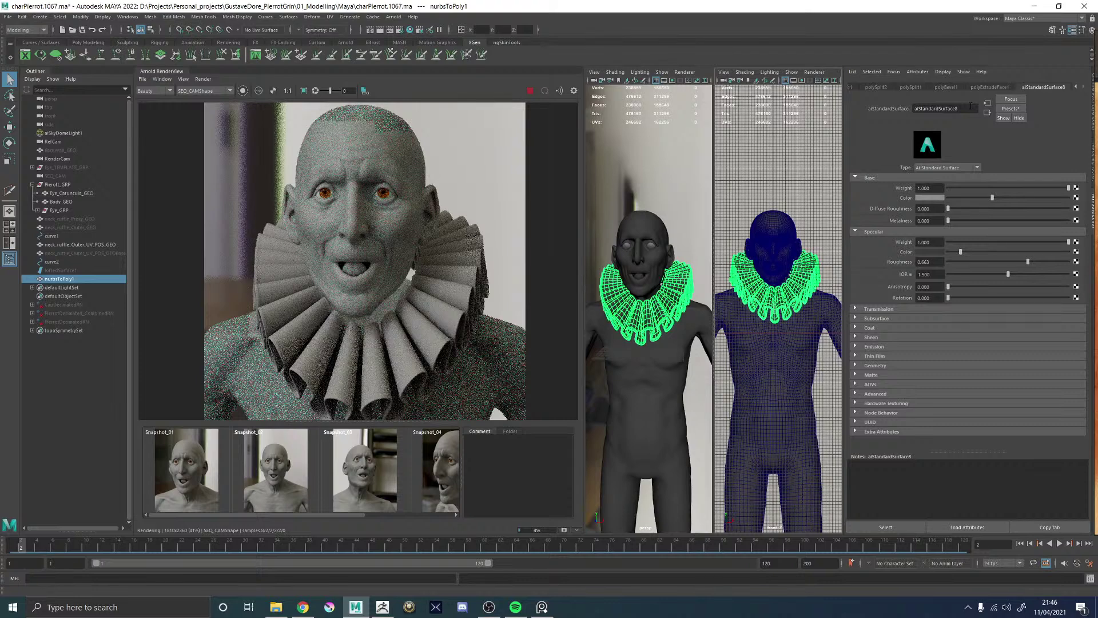
pyautogui.moveTo(970, 106); pyautogui.dragTo(927, 106)
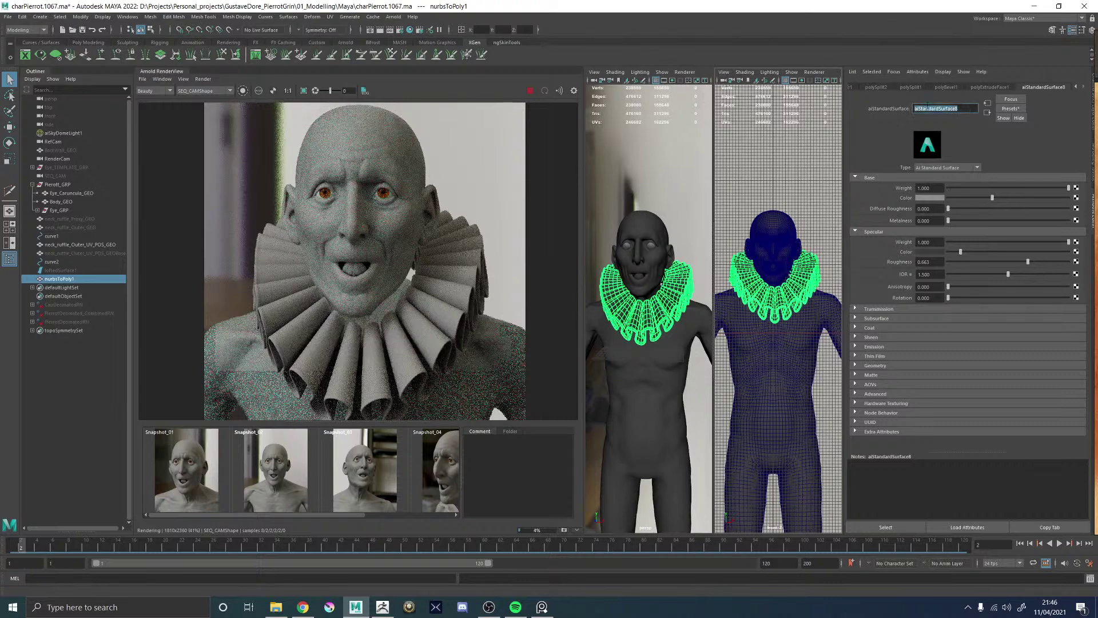
pyautogui.write('Ruffle_MAT')
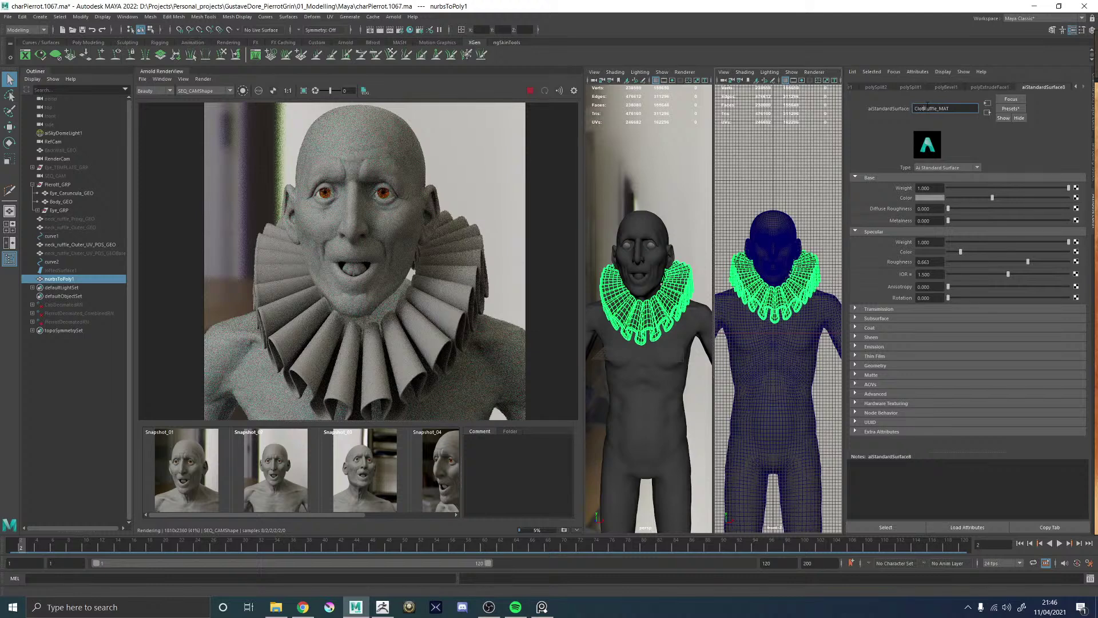
pyautogui.press('Return')
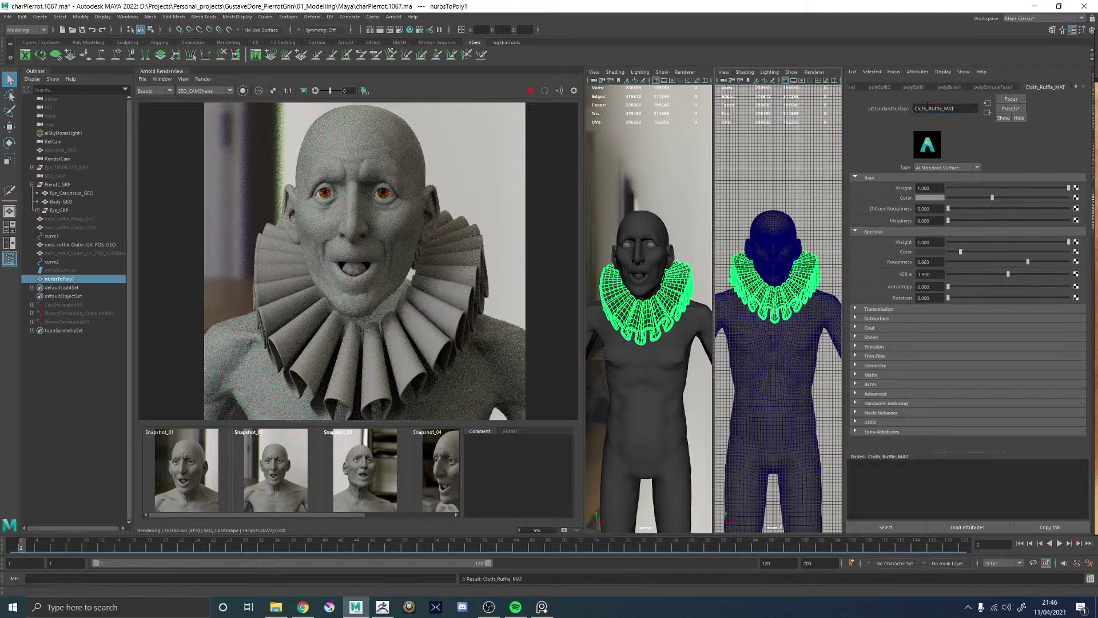
# - Give Cloth_Ruffle_MAT a subsurface weight of 0.846 and a mid-grey subsurface color from the color history
pyautogui.click(875, 318)
pyautogui.moveTo(968, 329); pyautogui.dragTo(1045, 328)
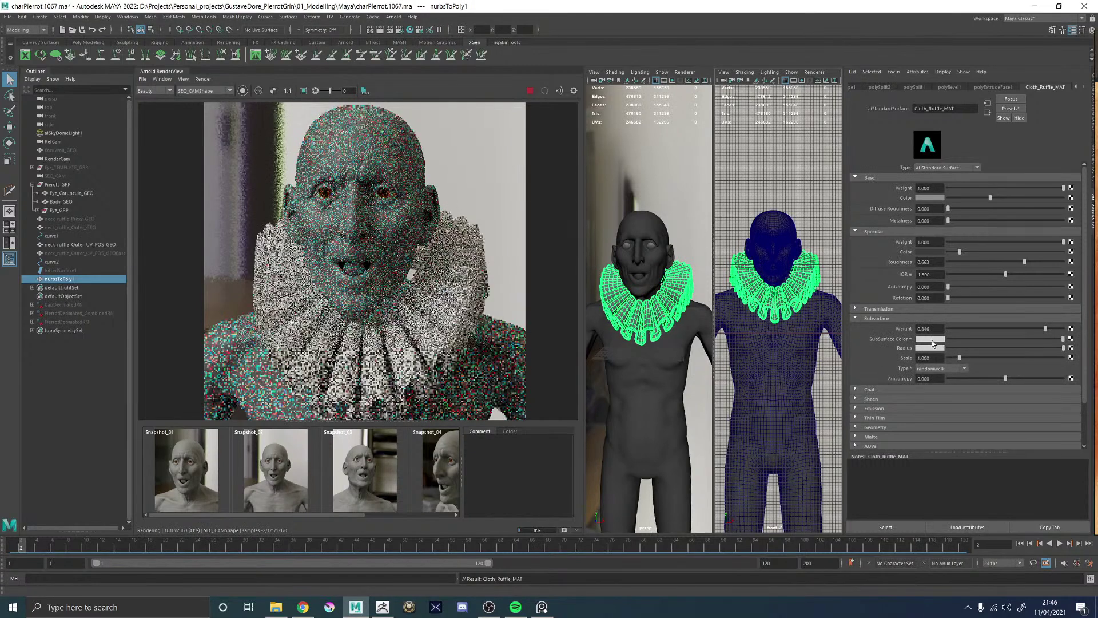
pyautogui.click(930, 339)
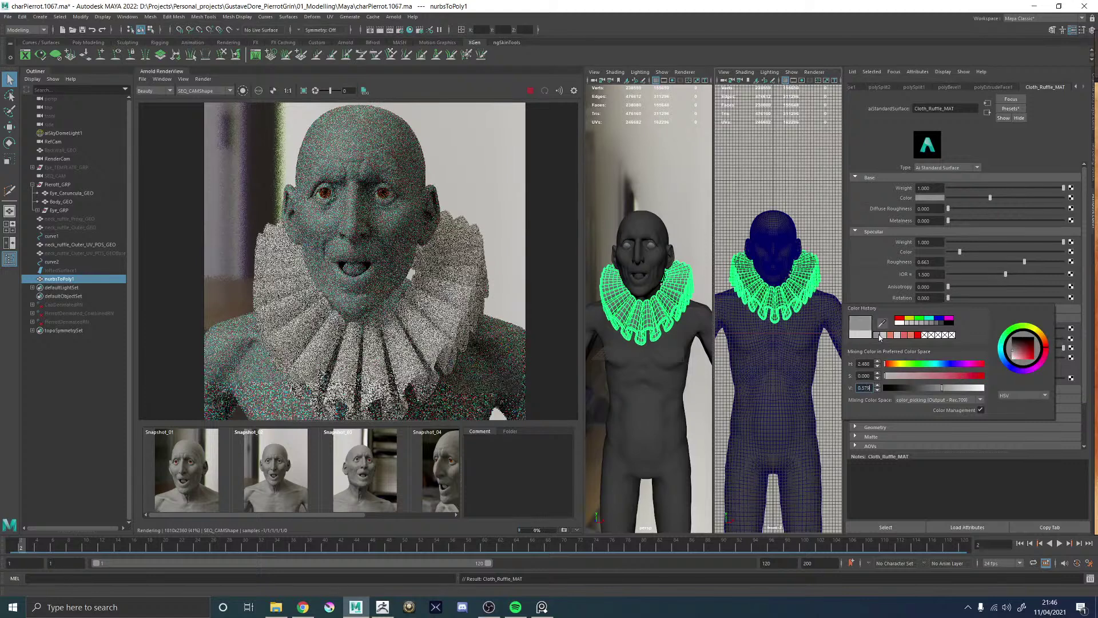
pyautogui.click(877, 335)
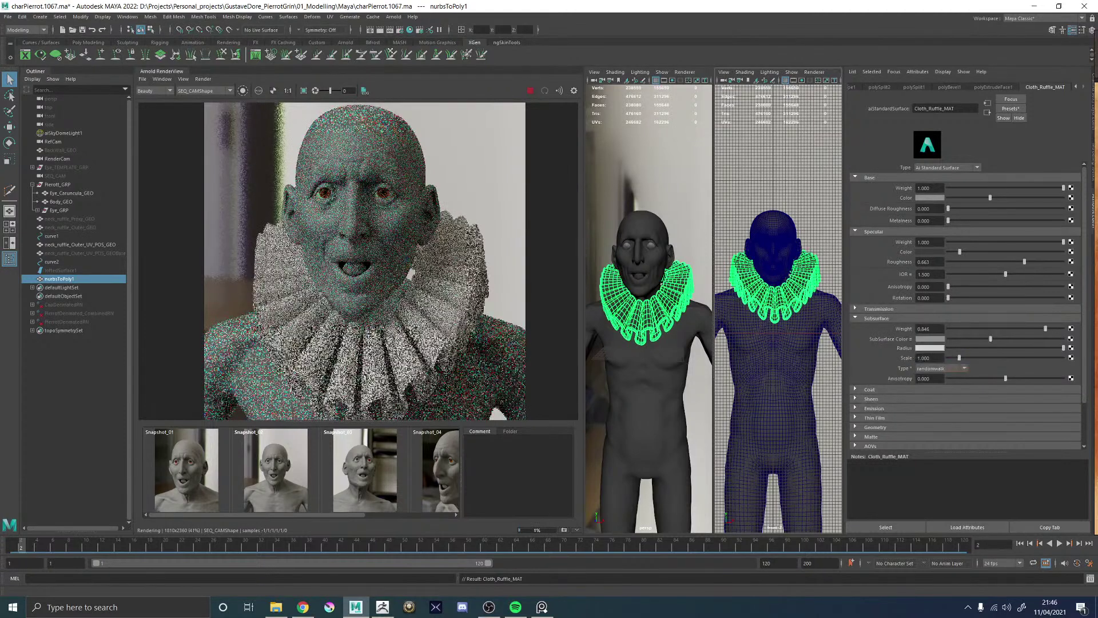
# - Set the ruffle material's subsurface type to randomwalk_v2, try a scale of 0.05 and settle on 0.2
pyautogui.click(943, 369)
pyautogui.click(937, 394)
pyautogui.moveTo(930, 359); pyautogui.dragTo(885, 351)
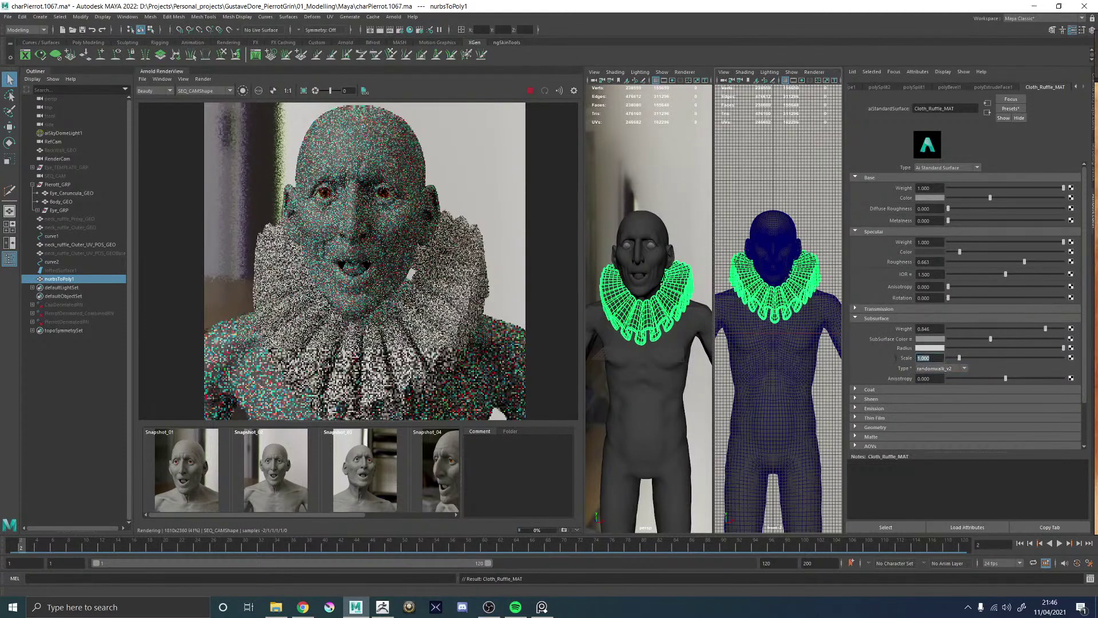
pyautogui.write('.05')
pyautogui.press('Return')
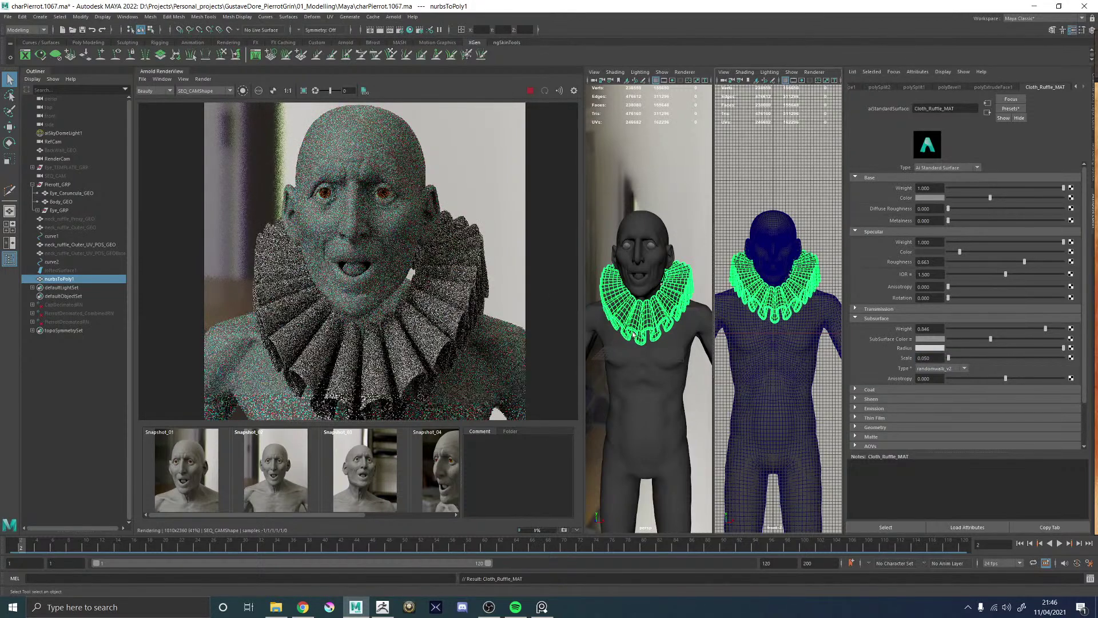
pyautogui.doubleClick(934, 358)
pyautogui.write('0.2')
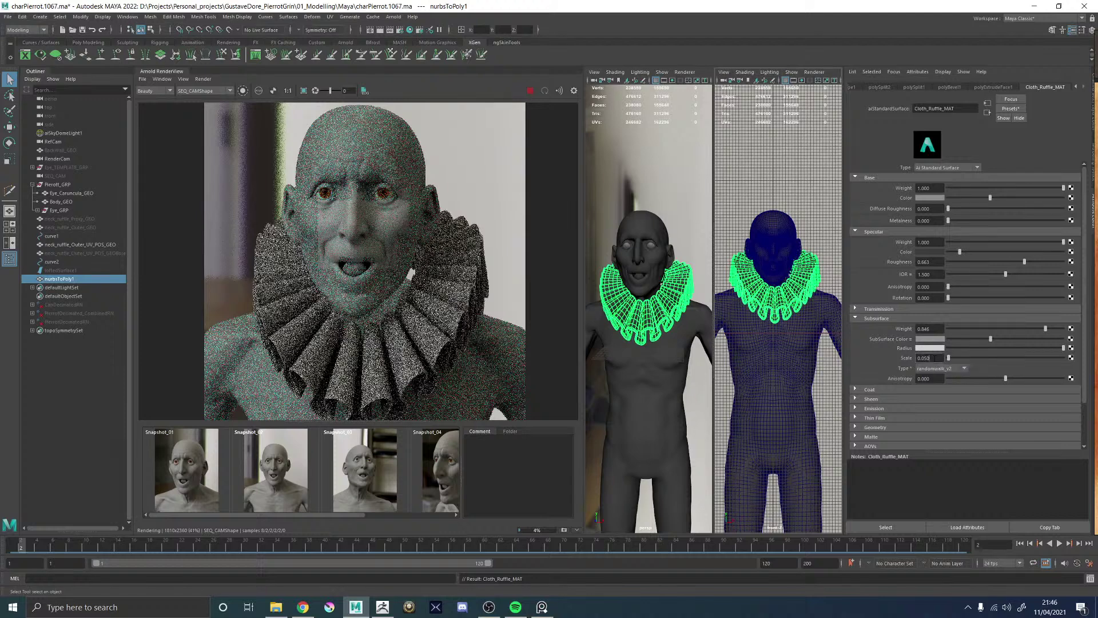
pyautogui.press('Return')
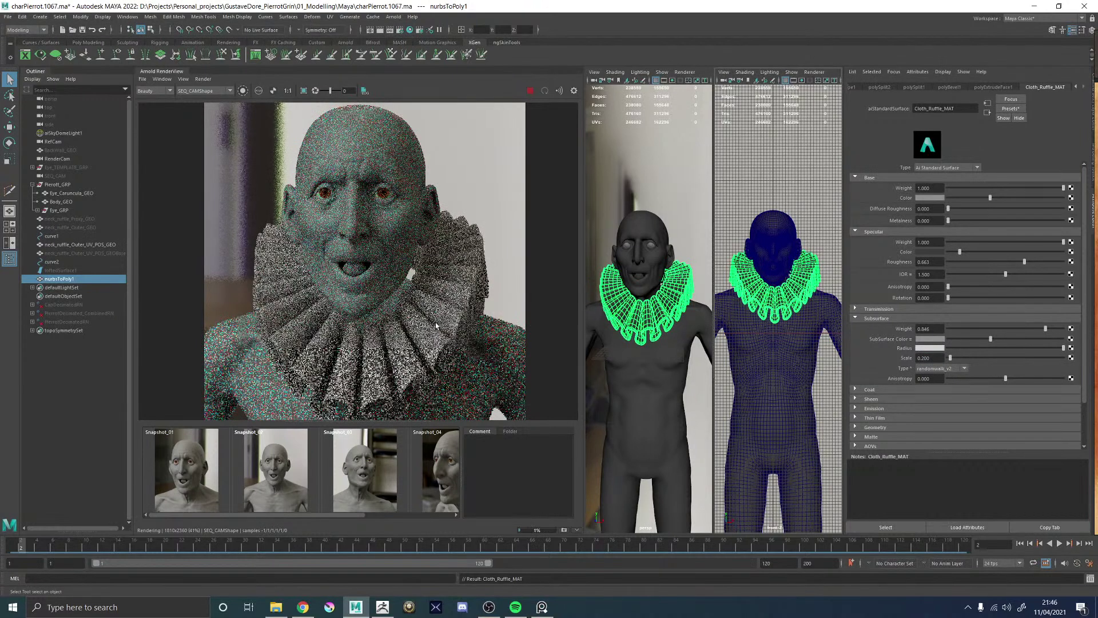
# - Limit the render to a region over the ruffle's side and set the ruffle mesh's Arnold subdivision type to catclark
pyautogui.scroll(-2, 438, 323)
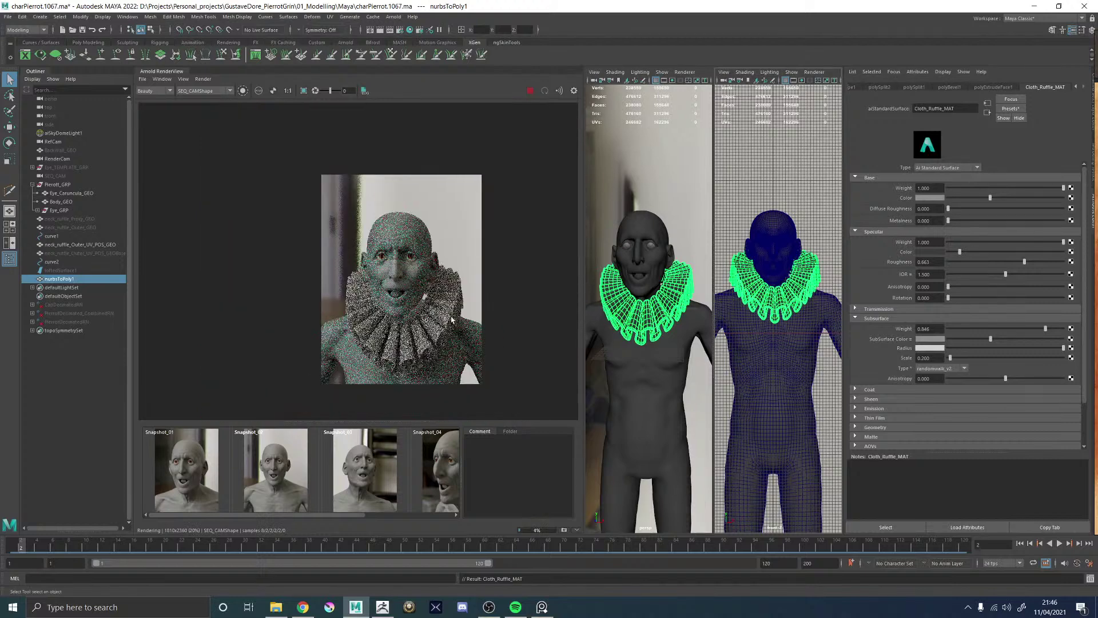
pyautogui.scroll(2, 451, 318)
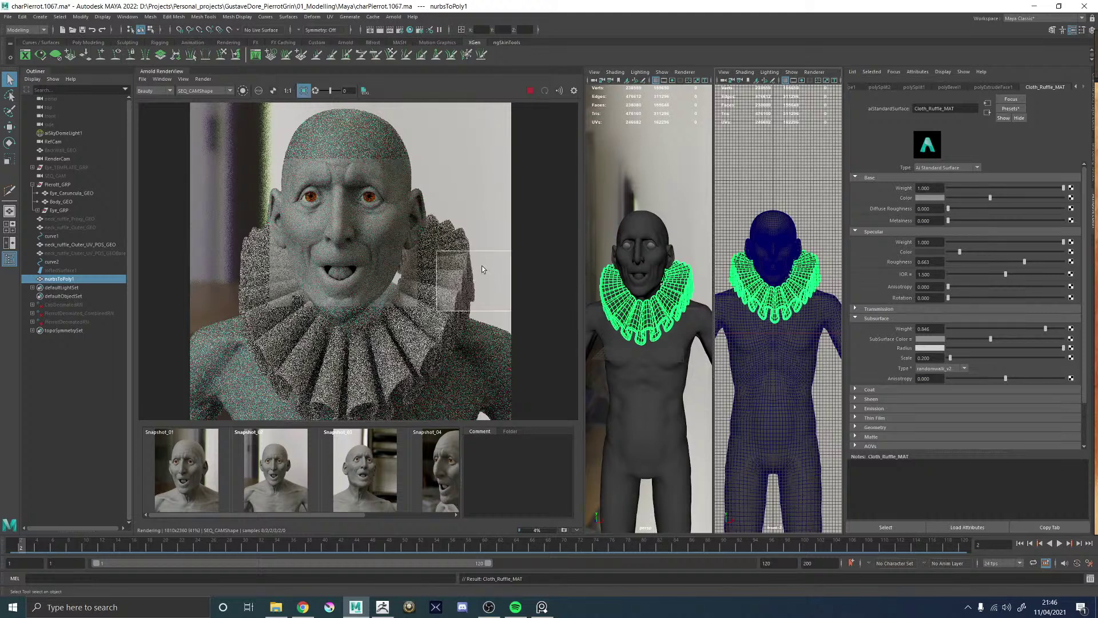
pyautogui.scroll(3, 482, 265)
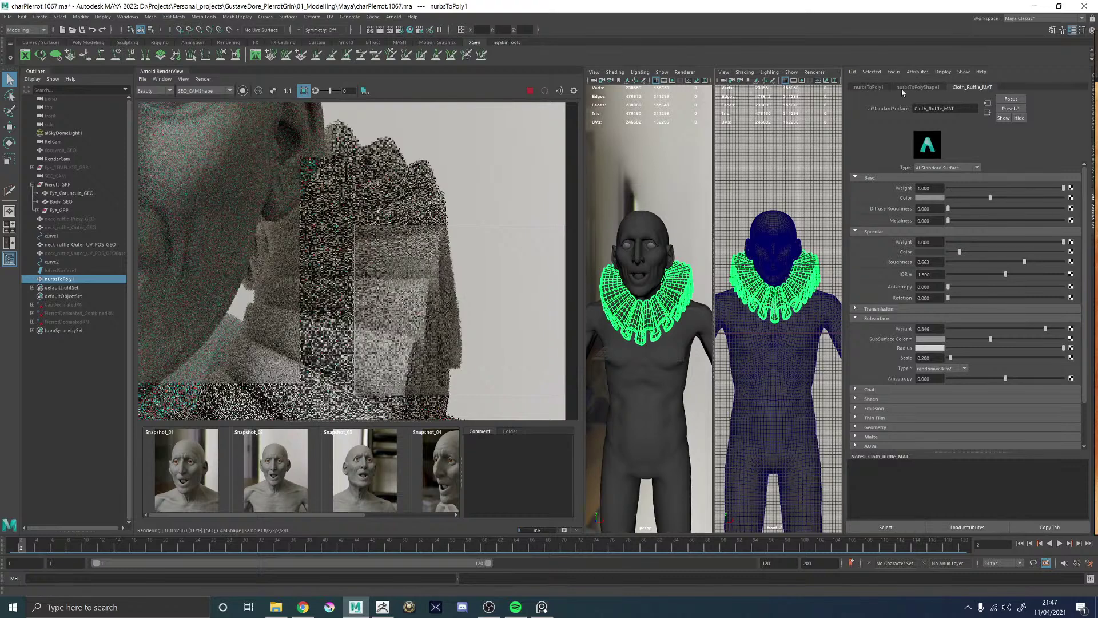
pyautogui.click(901, 90)
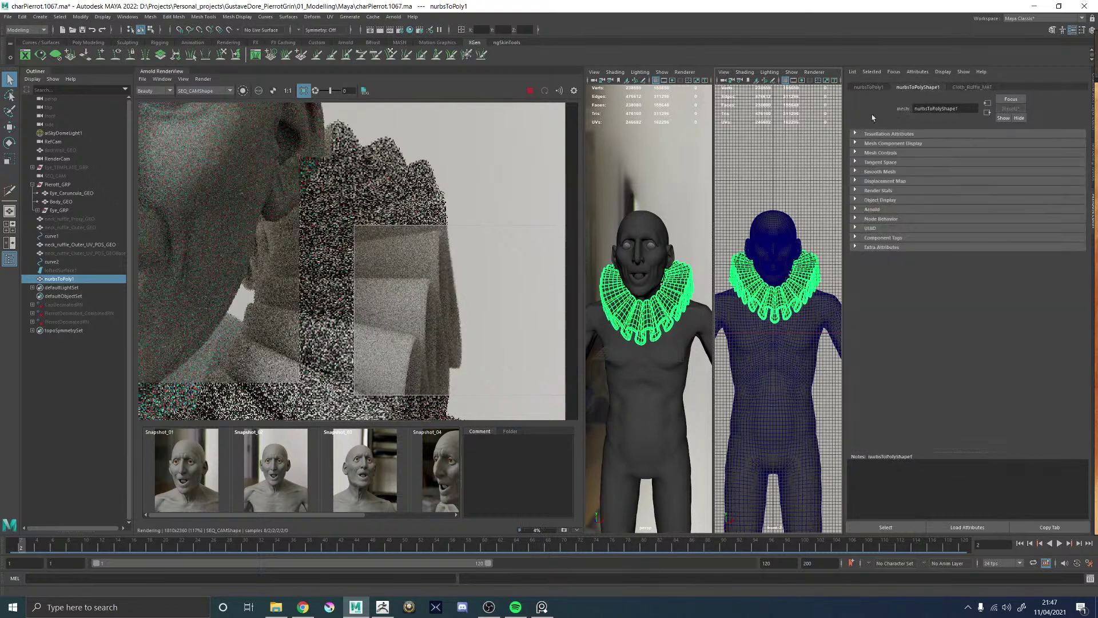
pyautogui.click(875, 209)
pyautogui.scroll(-3, 879, 321)
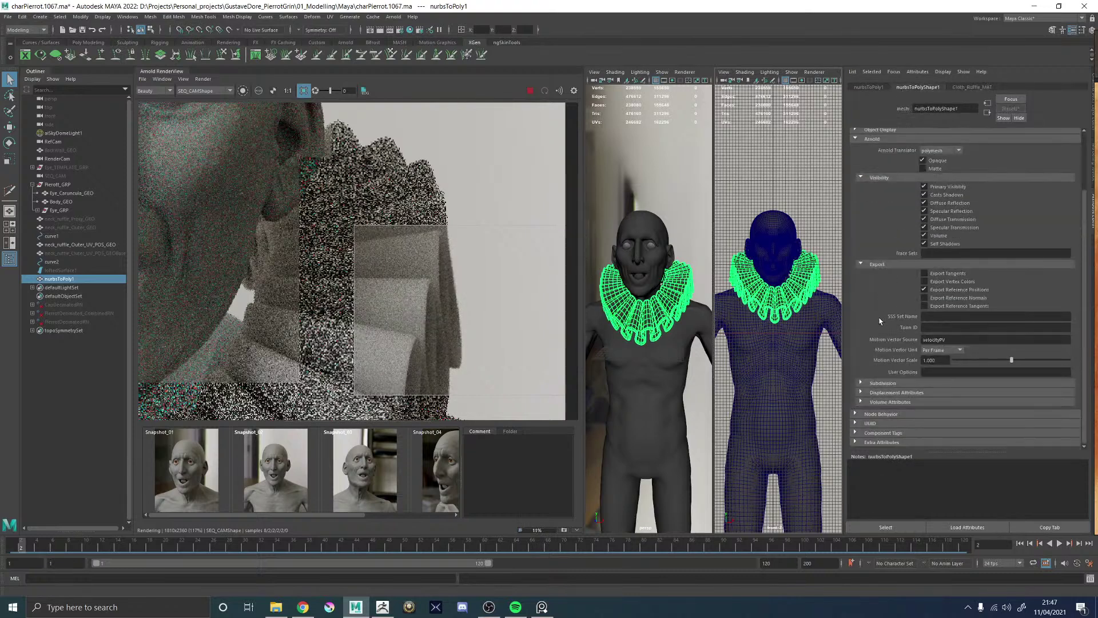
pyautogui.click(883, 387)
pyautogui.click(927, 394)
pyautogui.click(931, 411)
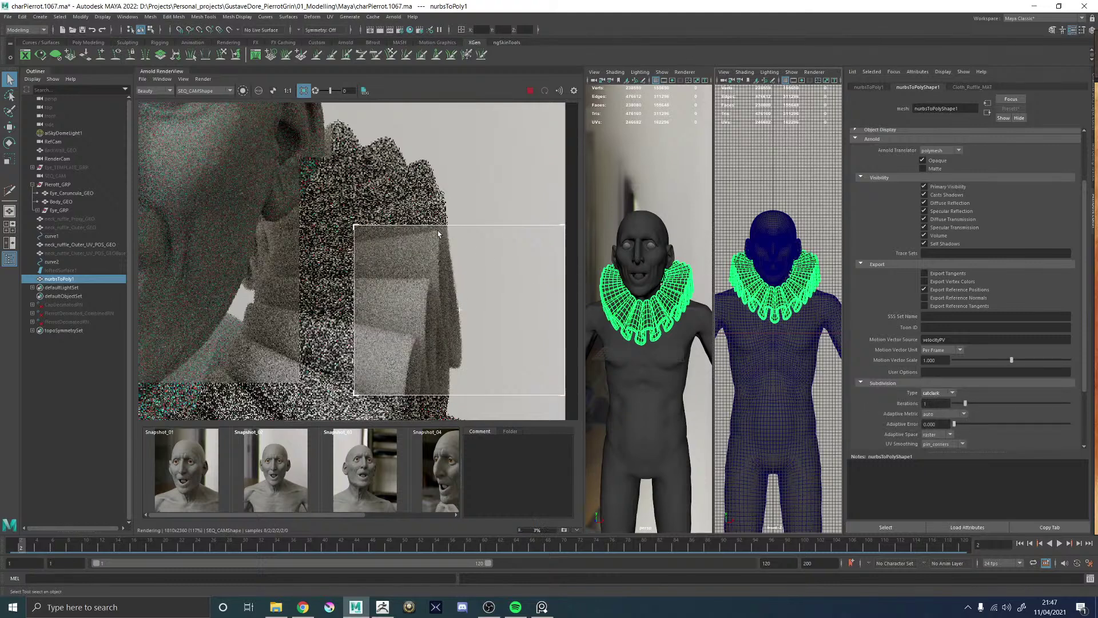
# - Check the subdivided ruffle in the render region, turn the region off and view the whole head and ruffle
pyautogui.scroll(-4, 439, 233)
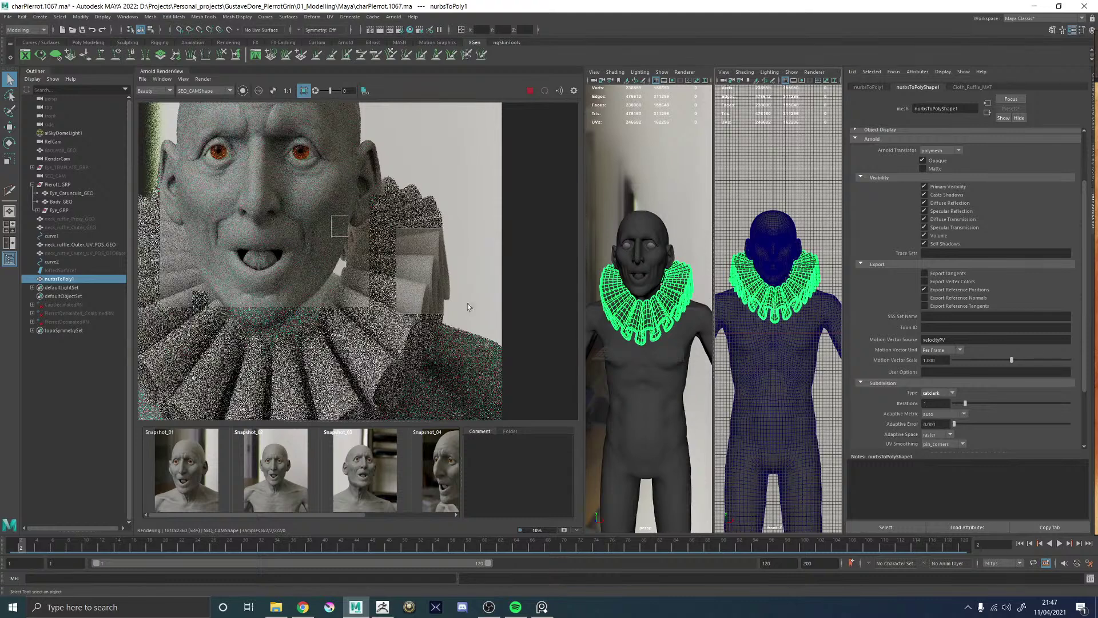
pyautogui.moveTo(467, 307); pyautogui.dragTo(479, 336)
pyautogui.scroll(-2, 375, 251)
pyautogui.scroll(1, 346, 222)
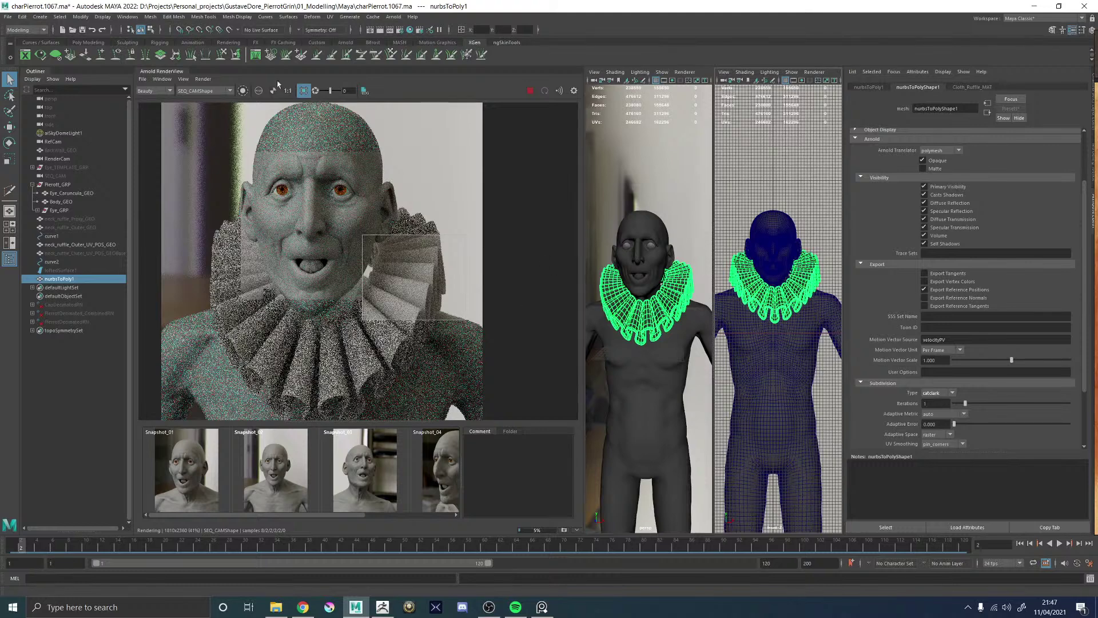
pyautogui.click(304, 91)
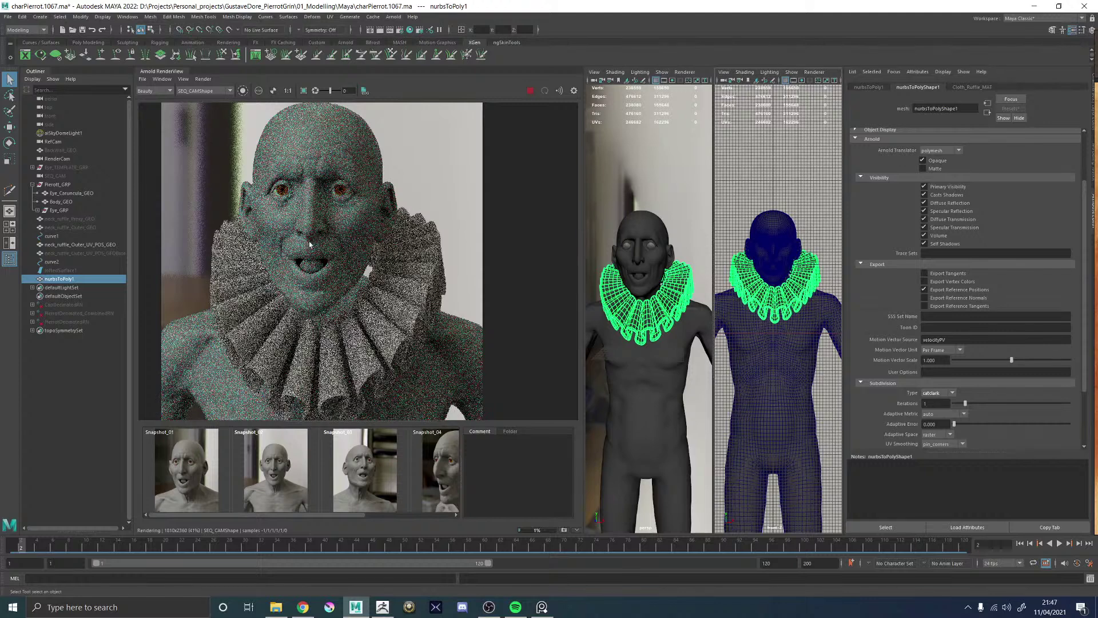
pyautogui.scroll(-2, 313, 240)
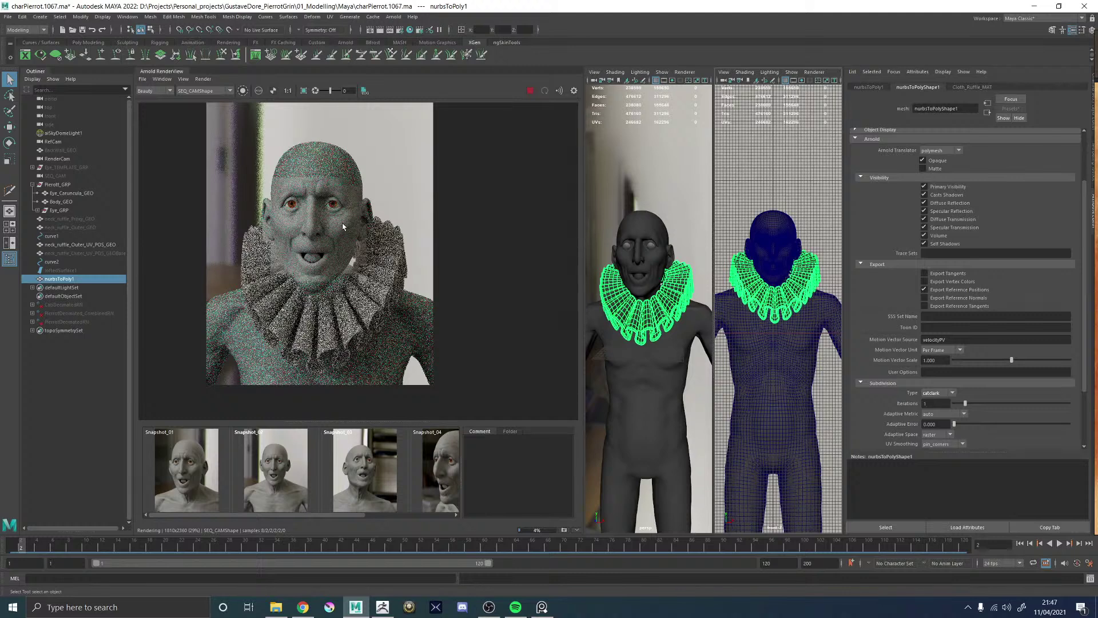
pyautogui.scroll(2, 343, 227)
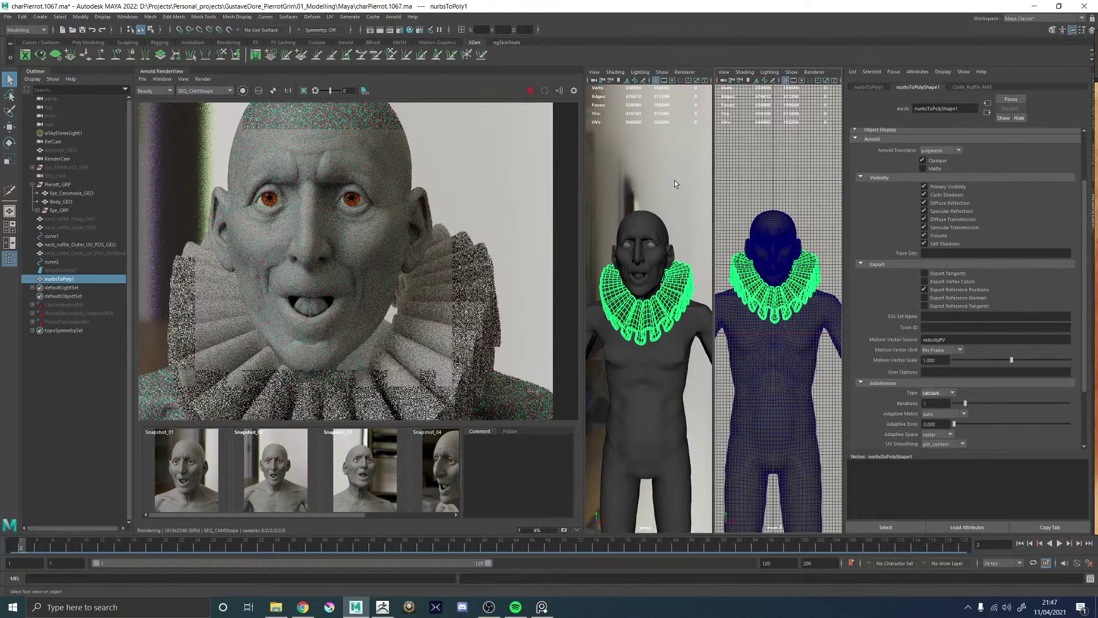
# - Enlarge the perspective view, turn on wireframe on shaded and deselect the ruffle mesh
pyautogui.press('space')
pyautogui.keyDown('alt'); pyautogui.moveTo(729, 200); pyautogui.dragTo(700, 196); pyautogui.keyUp('alt')
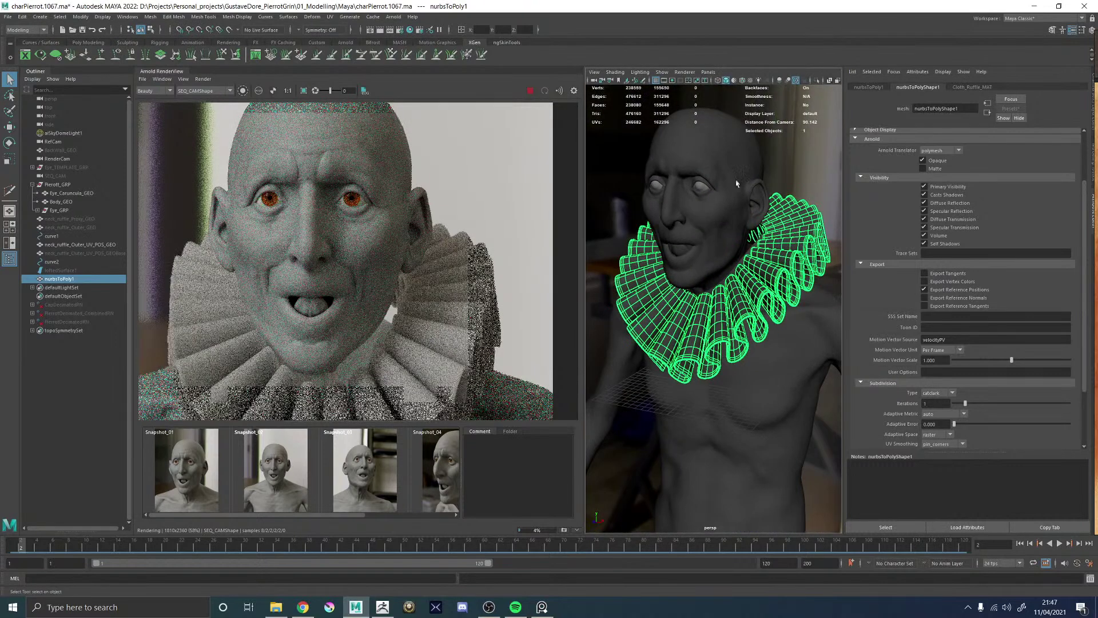
pyautogui.click(742, 80)
pyautogui.keyDown('alt'); pyautogui.moveTo(710, 204); pyautogui.dragTo(711, 257, button='middle'); pyautogui.keyUp('alt')
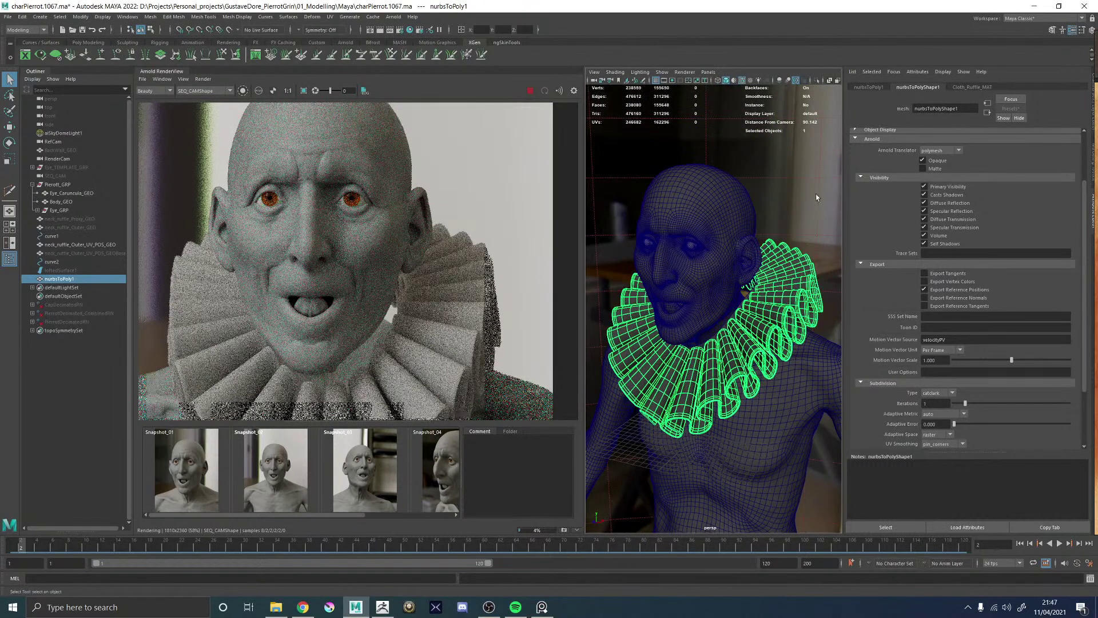
pyautogui.click(816, 196)
pyautogui.keyDown('alt'); pyautogui.moveTo(728, 228); pyautogui.dragTo(741, 226); pyautogui.keyUp('alt')
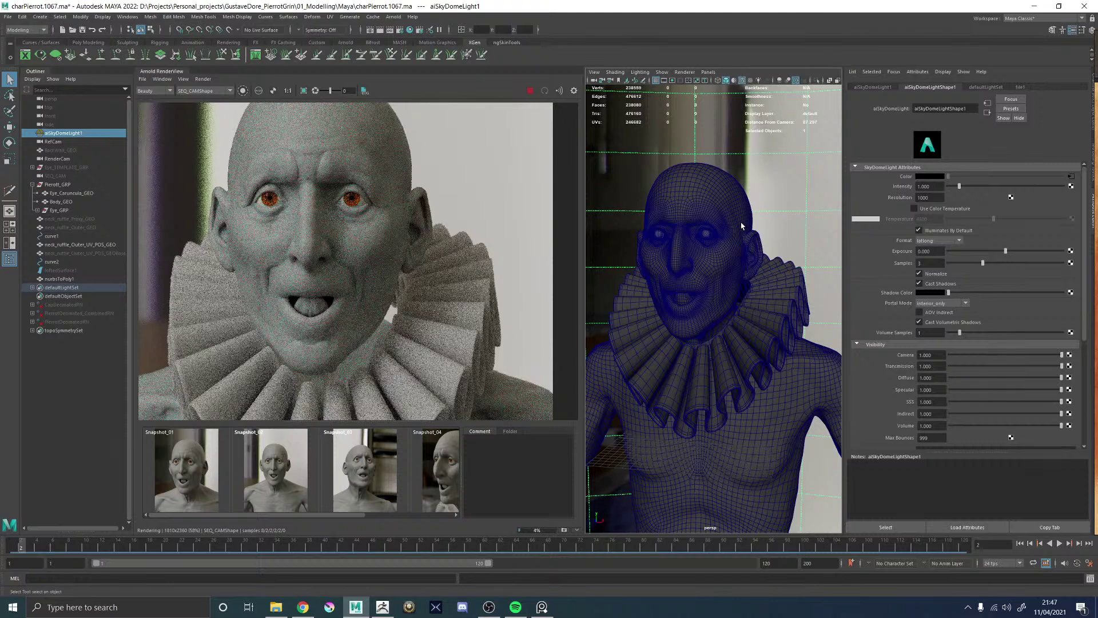
# - Examine the ruffle's folds and edge flow from several angles in the perspective view
pyautogui.scroll(-3, 328, 267)
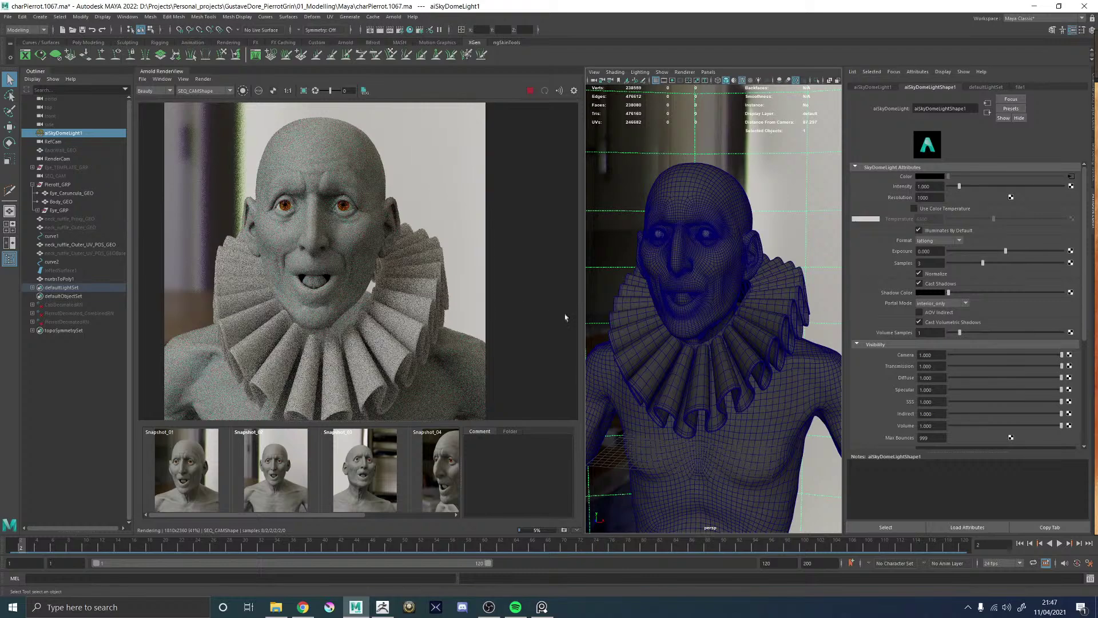
pyautogui.keyDown('alt'); pyautogui.moveTo(760, 282); pyautogui.dragTo(720, 303); pyautogui.keyUp('alt')
pyautogui.keyDown('alt'); pyautogui.moveTo(720, 303); pyautogui.dragTo(719, 238, button='middle'); pyautogui.keyUp('alt')
pyautogui.keyDown('alt'); pyautogui.moveTo(719, 237); pyautogui.dragTo(716, 266, button='right'); pyautogui.keyUp('alt')
pyautogui.keyDown('alt'); pyautogui.moveTo(716, 266); pyautogui.dragTo(714, 333, button='middle'); pyautogui.keyUp('alt')
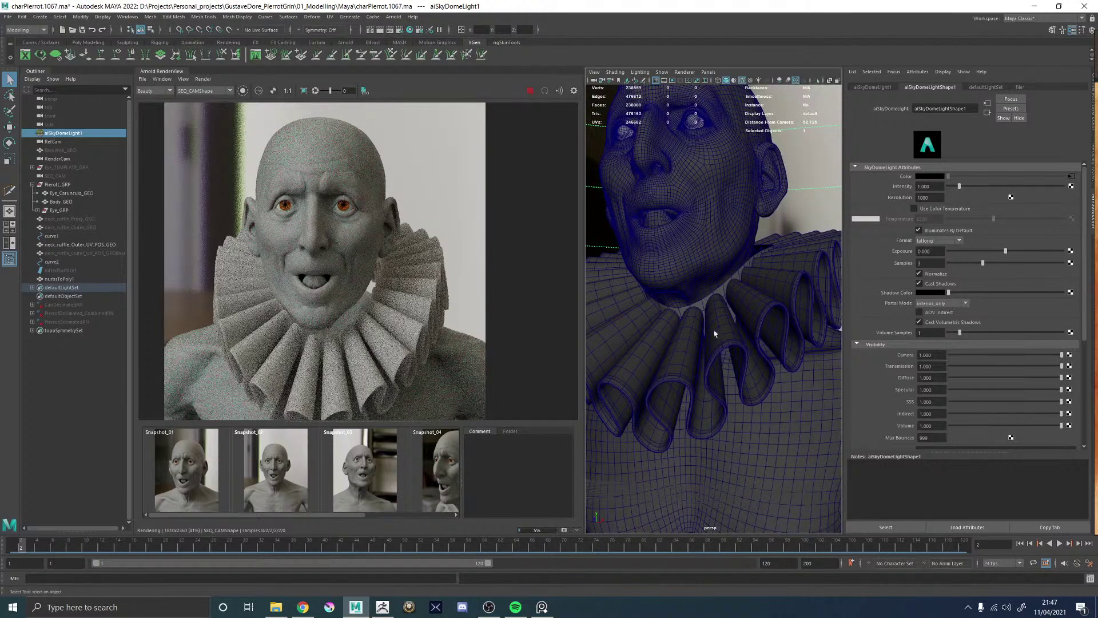
pyautogui.keyDown('alt'); pyautogui.moveTo(790, 300); pyautogui.dragTo(613, 323); pyautogui.keyUp('alt')
pyautogui.moveTo(613, 323)
pyautogui.keyDown('alt'); pyautogui.mouseDown(button='right')
pyautogui.moveTo(694, 321)
pyautogui.moveTo(704, 309)
pyautogui.moveTo(711, 321)
pyautogui.moveTo(789, 326)
pyautogui.moveTo(624, 339)
pyautogui.mouseUp(button='right'); pyautogui.keyUp('alt')
pyautogui.keyDown('alt'); pyautogui.moveTo(623, 339); pyautogui.dragTo(628, 313); pyautogui.keyUp('alt')
pyautogui.keyDown('alt'); pyautogui.moveTo(628, 312); pyautogui.dragTo(674, 330, button='middle'); pyautogui.keyUp('alt')
pyautogui.keyDown('alt'); pyautogui.moveTo(673, 329); pyautogui.dragTo(715, 343, button='right'); pyautogui.keyUp('alt')
pyautogui.keyDown('alt'); pyautogui.moveTo(715, 343); pyautogui.dragTo(788, 321); pyautogui.keyUp('alt')
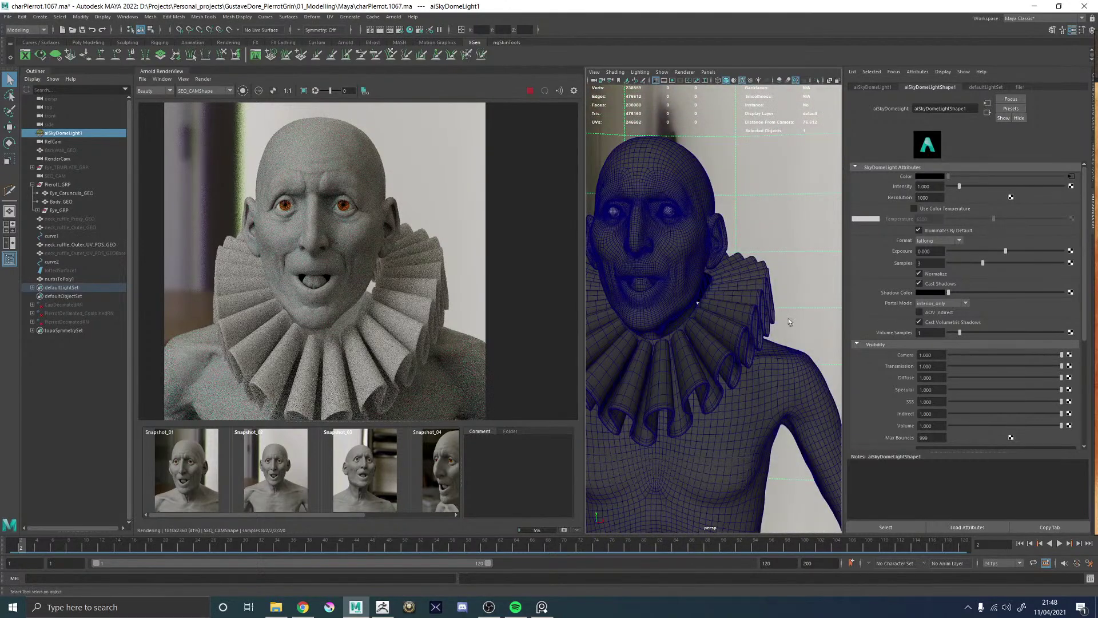
# - Inspect the ruffle and face in the Arnold render, both close up and at full frame
pyautogui.scroll(-1, 348, 273)
pyautogui.scroll(2, 326, 342)
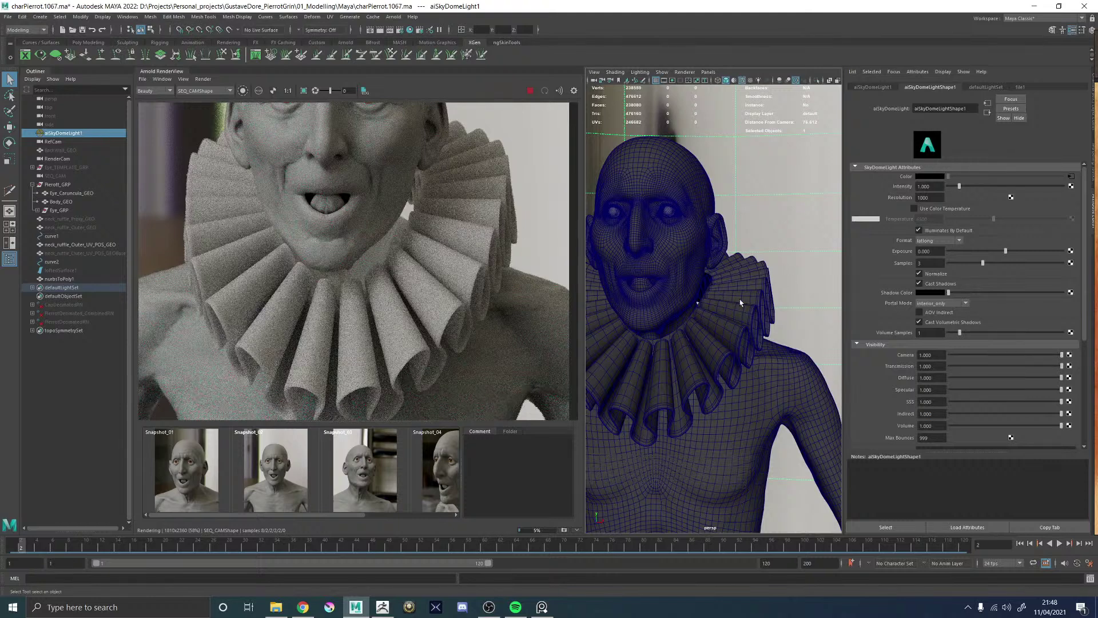
pyautogui.scroll(-1, 460, 280)
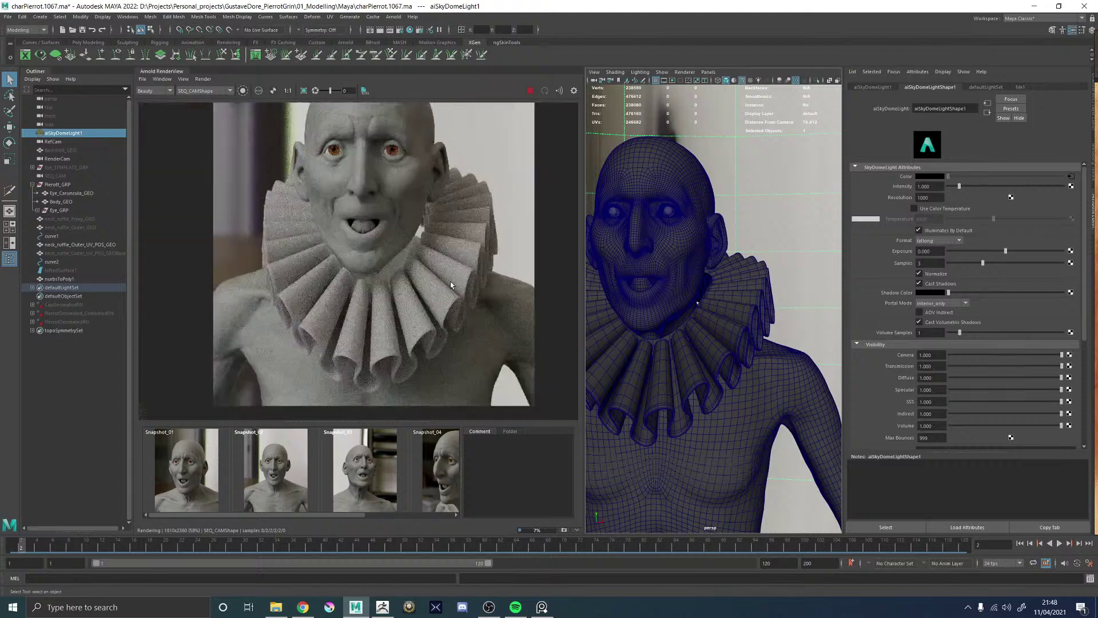
pyautogui.scroll(-1, 433, 232)
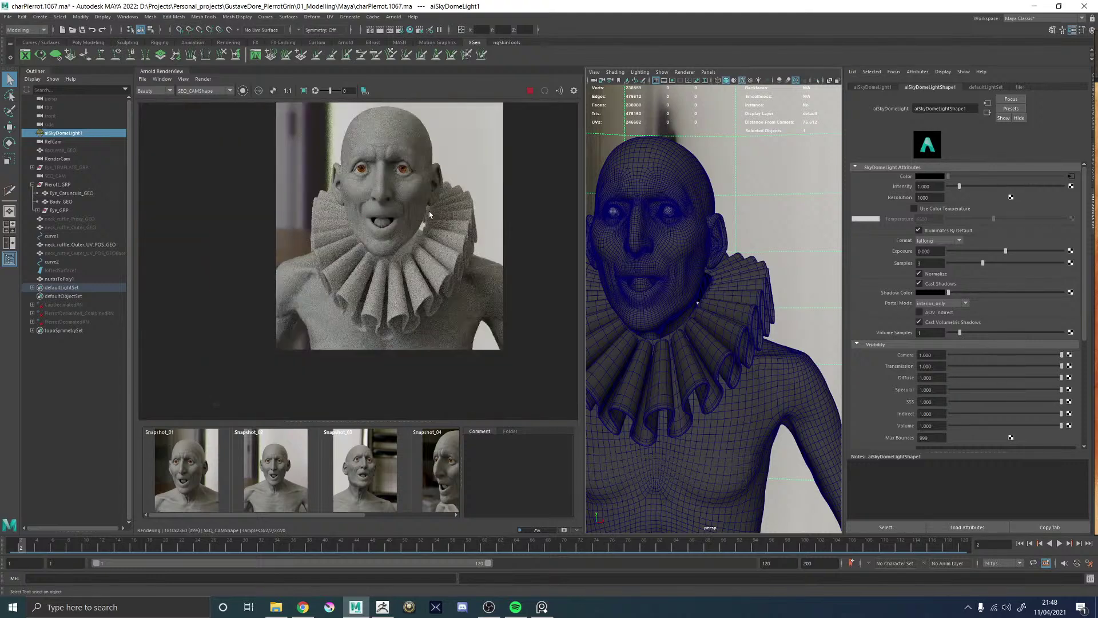
pyautogui.scroll(2, 394, 149)
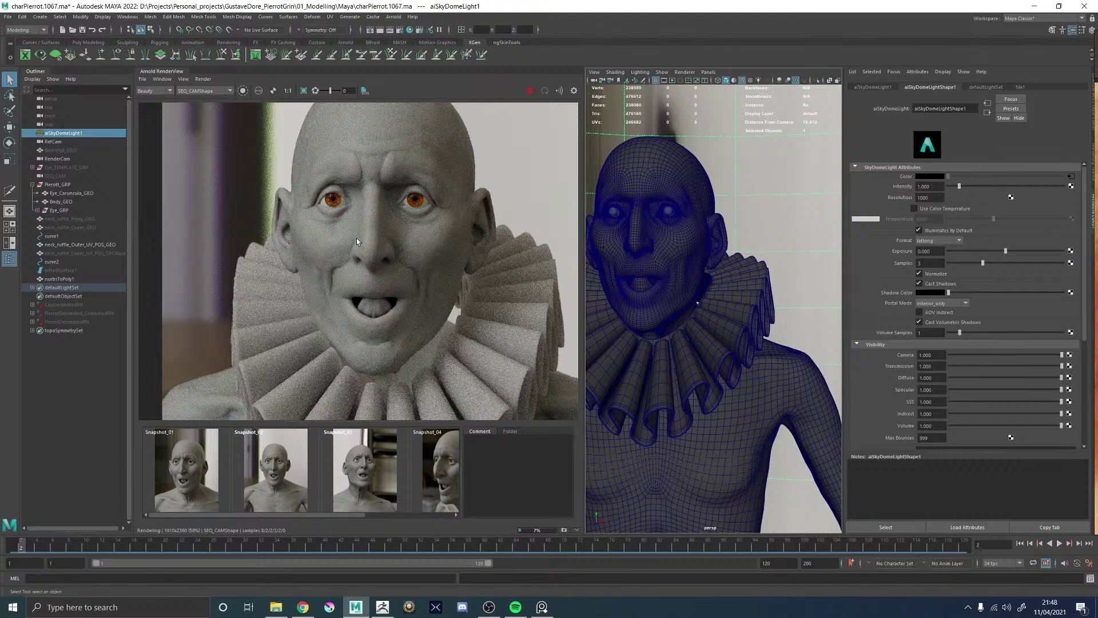
pyautogui.scroll(-1, 356, 238)
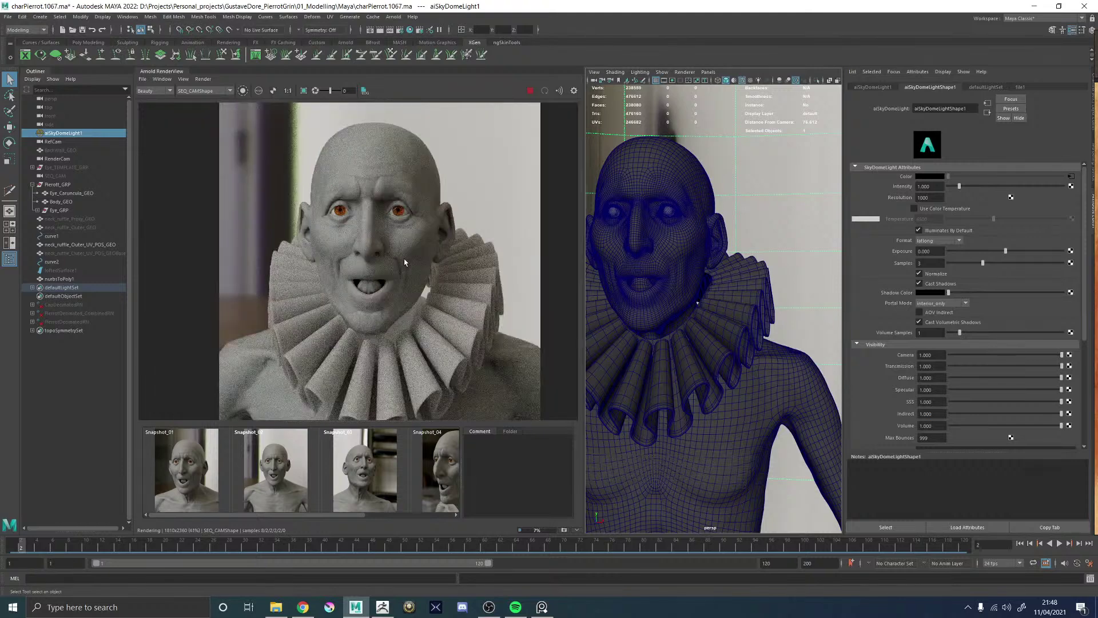
# - Select the neck ruffle mesh and replace the perspective view with the Node Editor
pyautogui.scroll(-1, 404, 262)
pyautogui.scroll(1, 438, 313)
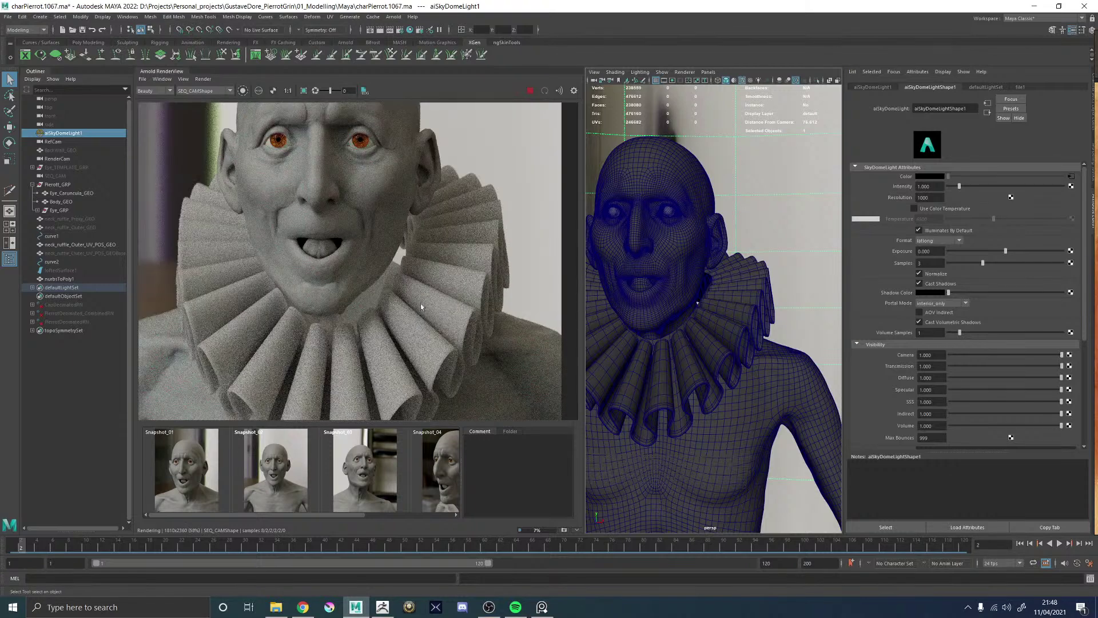
pyautogui.click(734, 346)
pyautogui.click(740, 318)
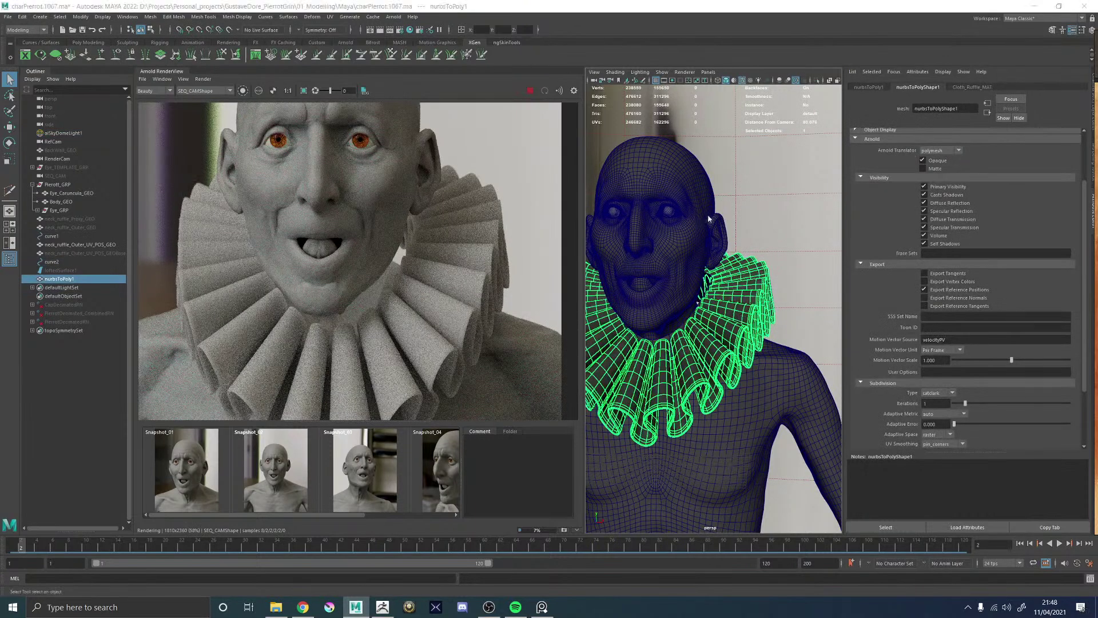
pyautogui.press('space')
pyautogui.press('space')
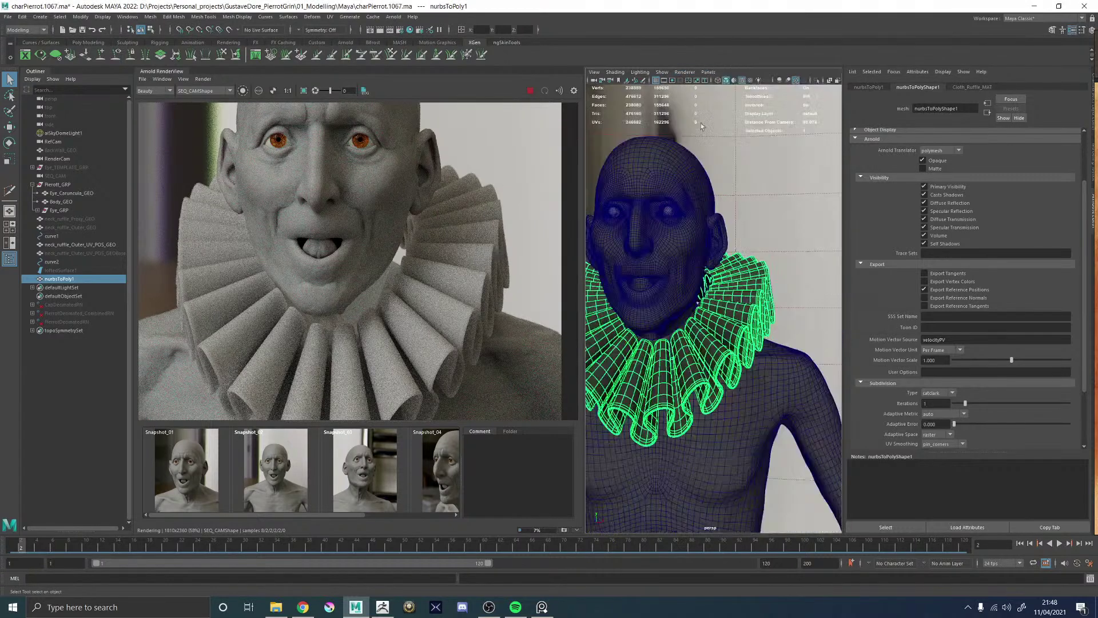
pyautogui.click(708, 73)
pyautogui.moveTo(722, 119)
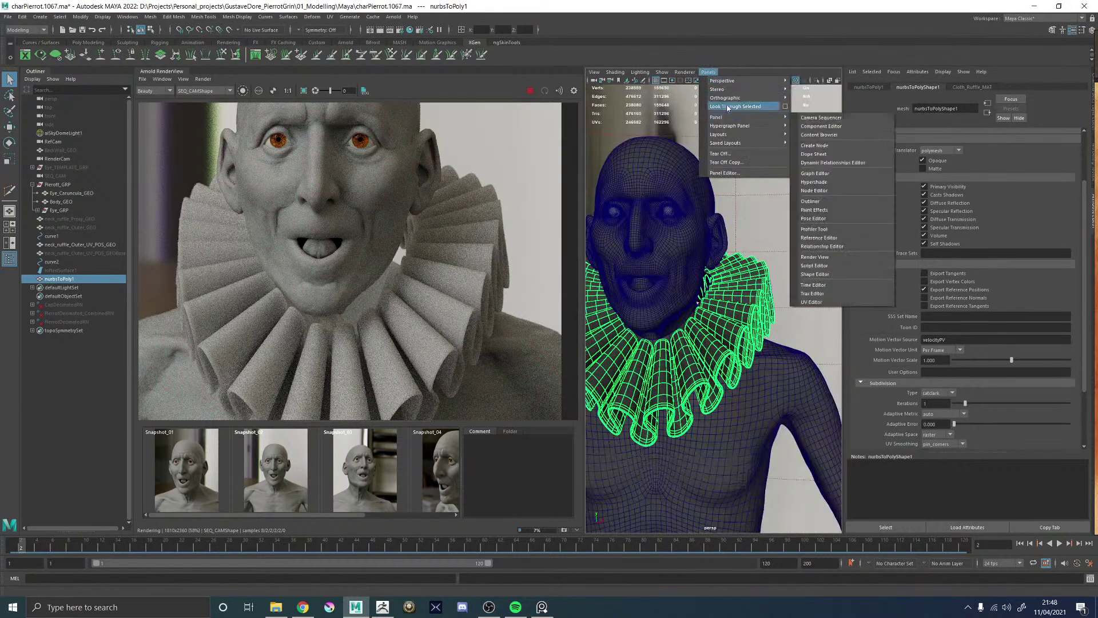
pyautogui.click(813, 191)
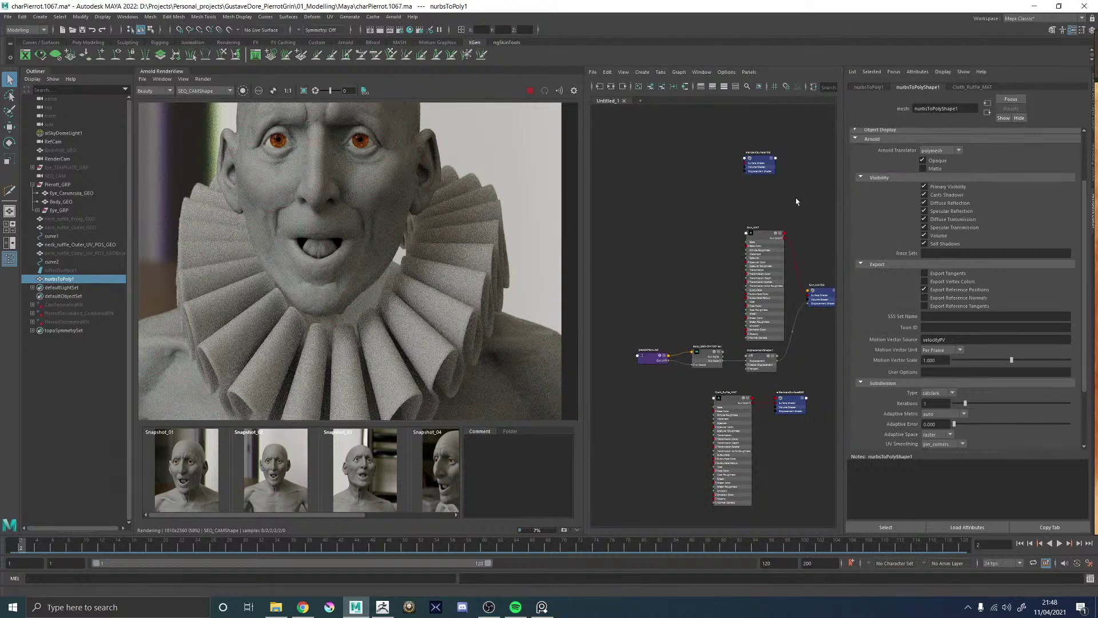
# - Graph the ruffle's material network and rename its shading group to Cloth_Ruffle_MATSG
pyautogui.click(610, 87)
pyautogui.click(713, 293)
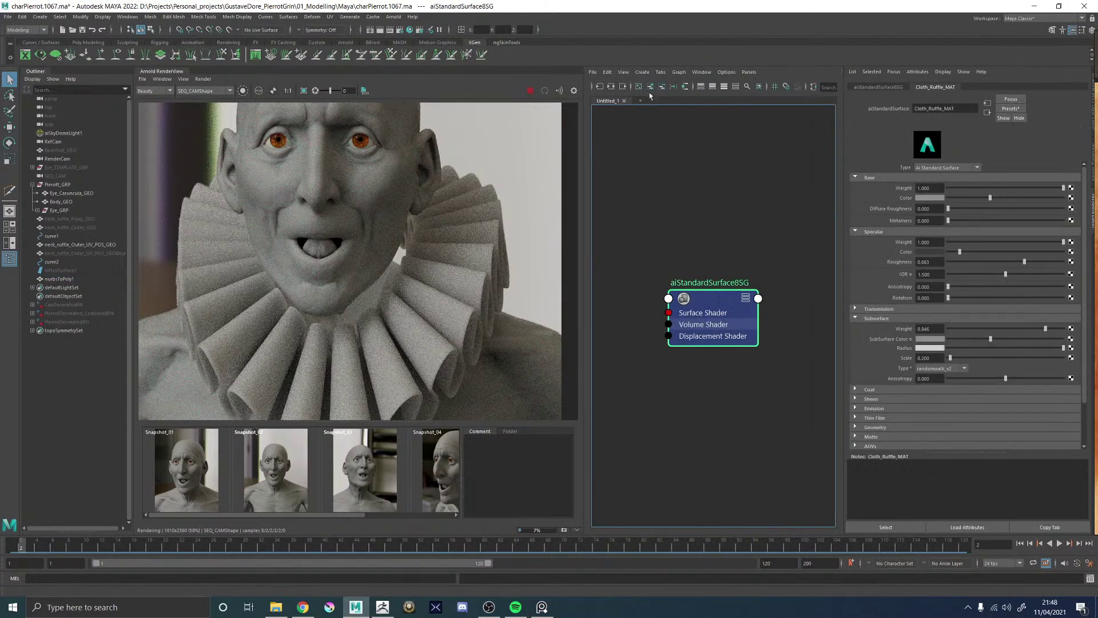
pyautogui.click(611, 87)
pyautogui.doubleClick(652, 214)
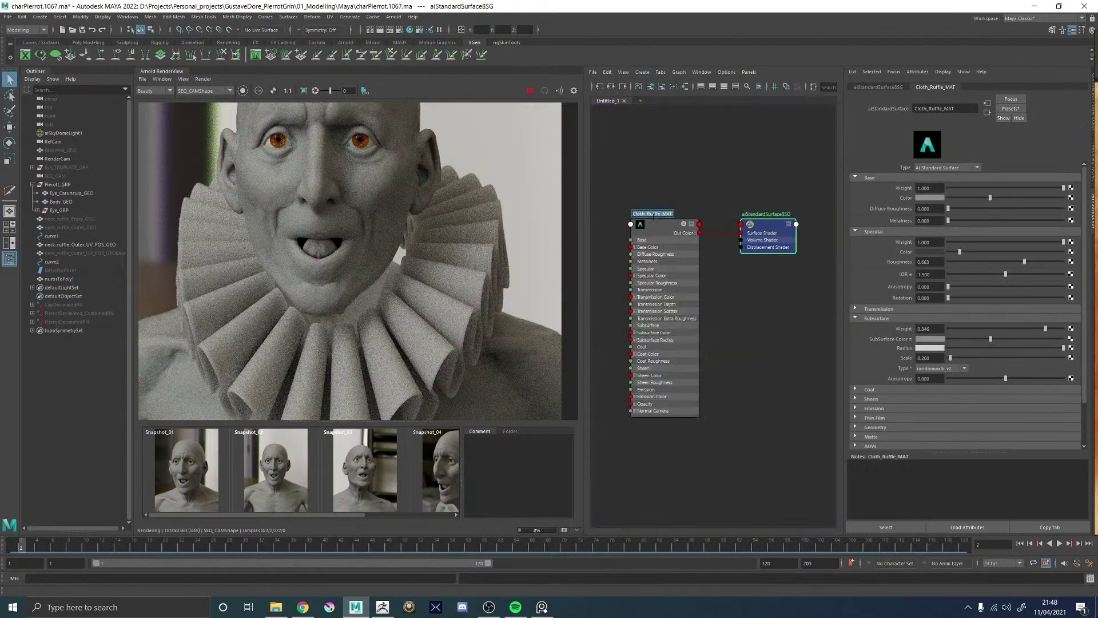
pyautogui.hotkey('ctrl', 'c')
pyautogui.doubleClick(743, 213)
pyautogui.hotkey('ctrl', 'v')
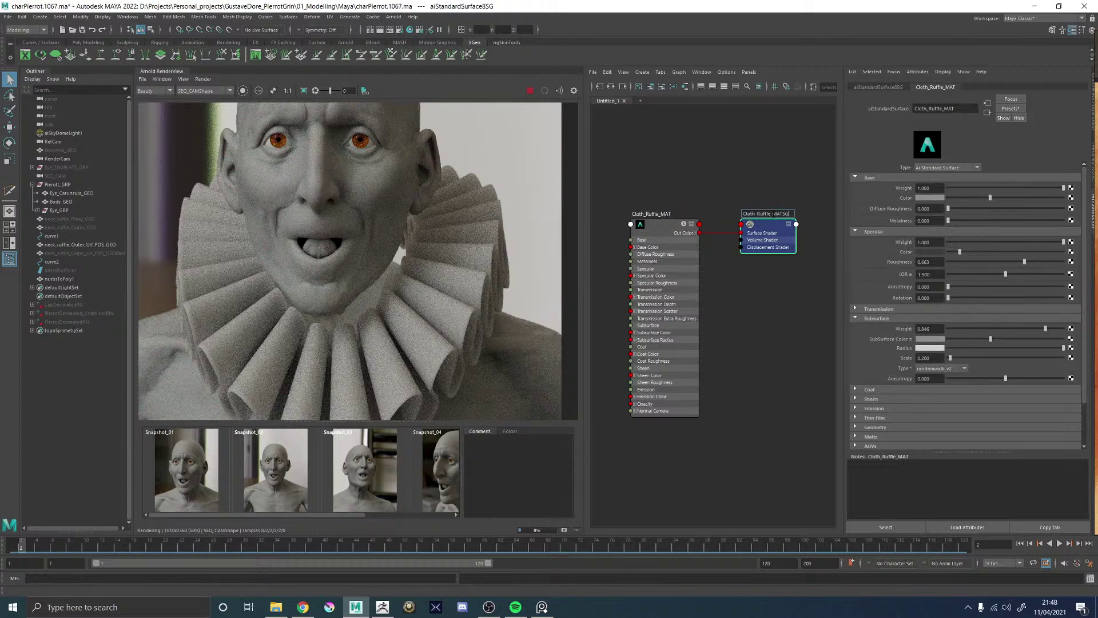
pyautogui.press('Return')
# - Add a cloth texture node with its 2D placement beside the Cloth_Ruffle_MAT shader
pyautogui.keyDown('alt'); pyautogui.moveTo(660, 171); pyautogui.dragTo(733, 151, button='middle'); pyautogui.keyUp('alt')
pyautogui.click(601, 324)
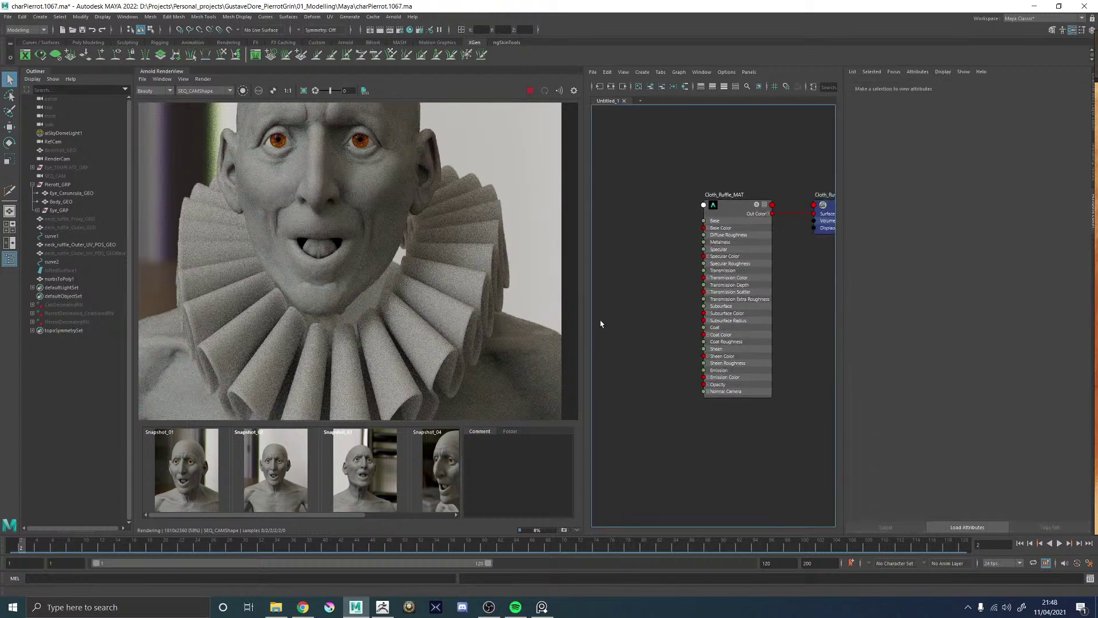
pyautogui.press('Tab')
pyautogui.write('cloth')
pyautogui.press('Down')
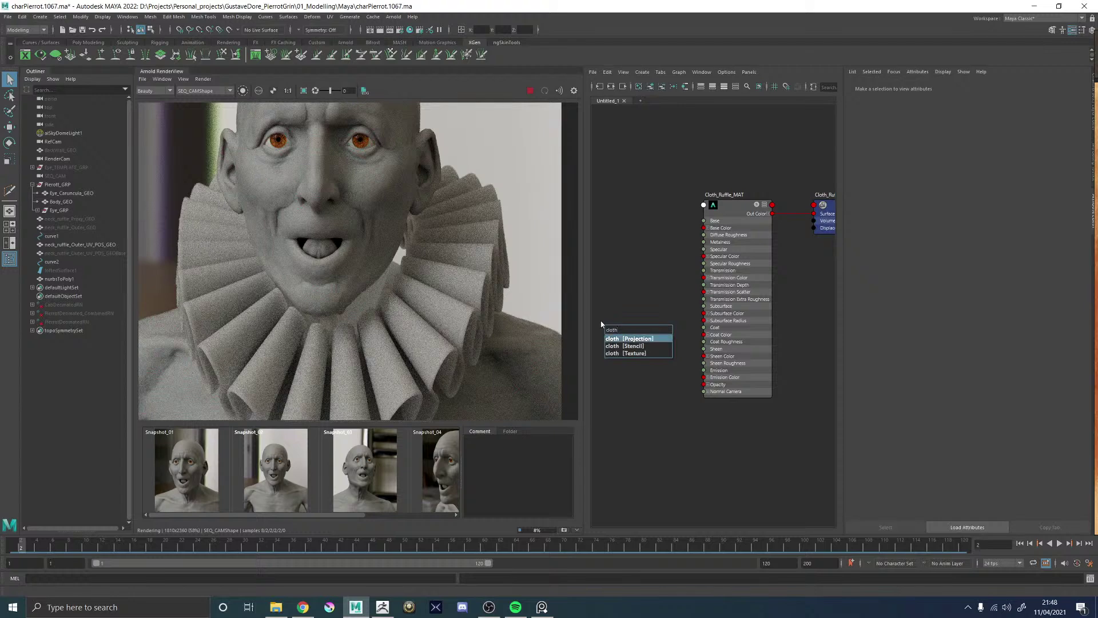
pyautogui.press('Down')
pyautogui.press('Down')
pyautogui.press('Return')
pyautogui.moveTo(600, 323); pyautogui.dragTo(587, 355)
pyautogui.keyDown('alt'); pyautogui.moveTo(586, 355); pyautogui.dragTo(691, 282, button='middle'); pyautogui.keyUp('alt')
# - Add an aiBump2d node, feeding the cloth's Out Color R into its Bump Map and its output into Cloth_Ruffle_MAT's Normal Camera
pyautogui.moveTo(777, 456); pyautogui.dragTo(705, 443)
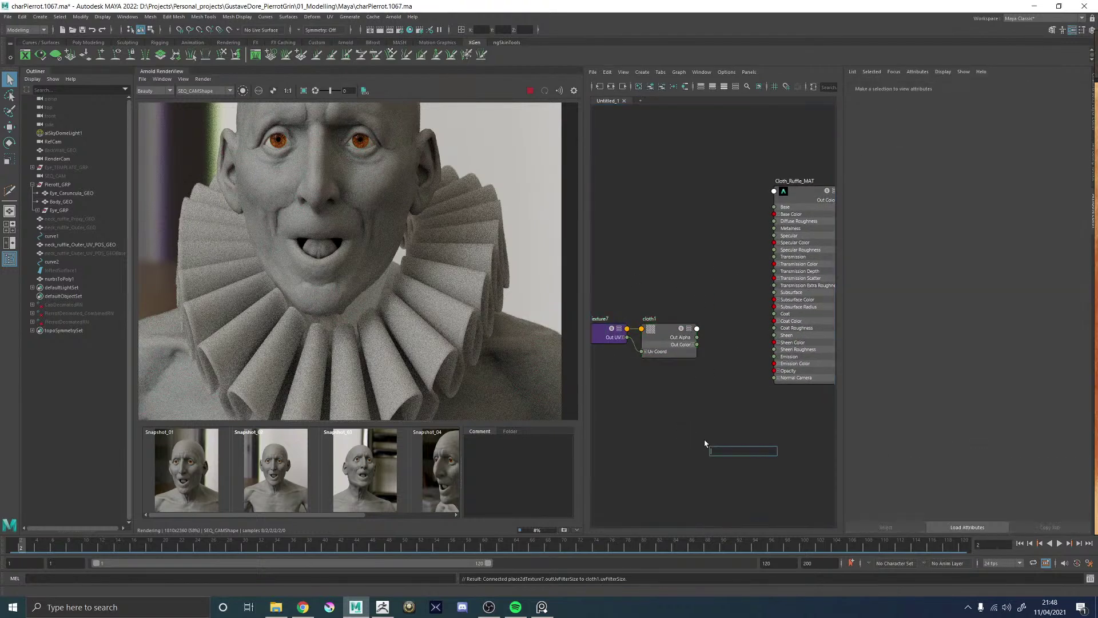
pyautogui.write('aibu')
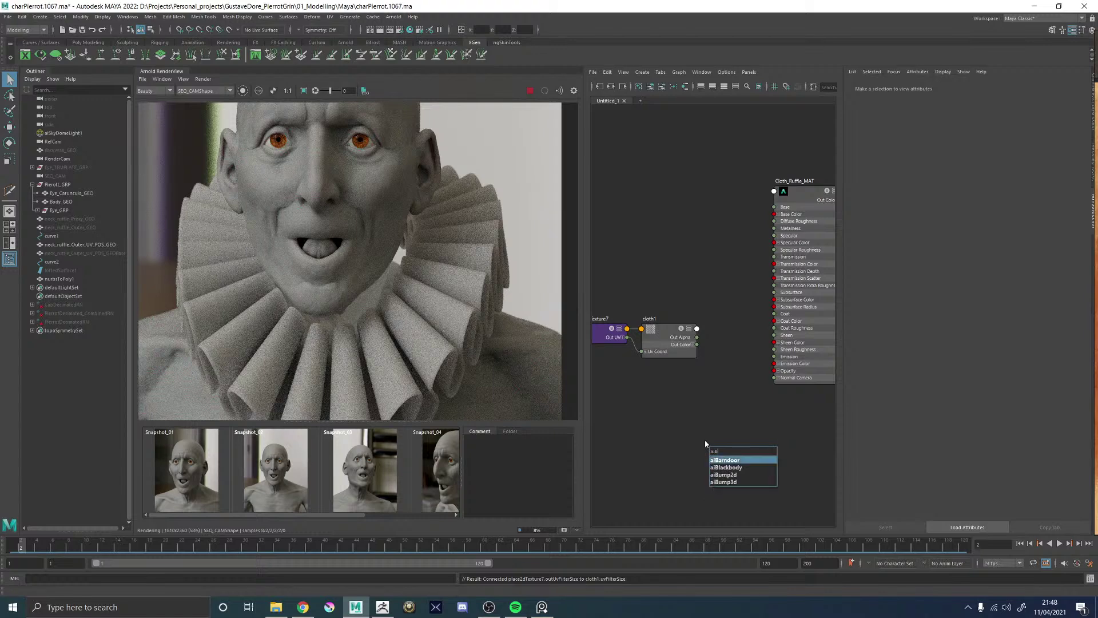
pyautogui.press('Return')
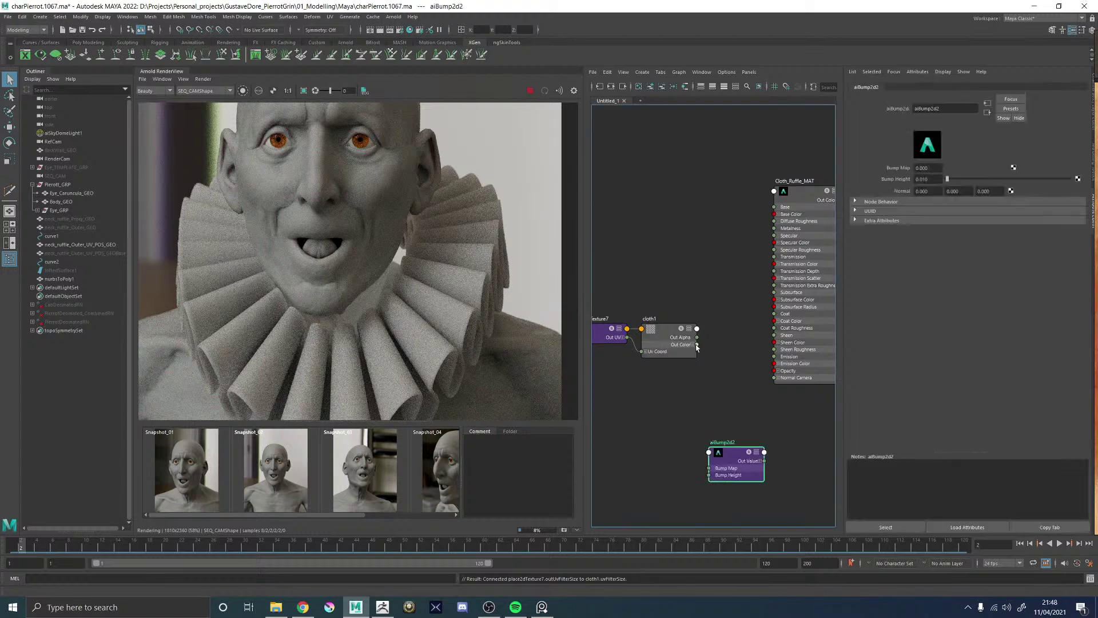
pyautogui.moveTo(696, 346); pyautogui.dragTo(699, 426)
pyautogui.click(694, 349)
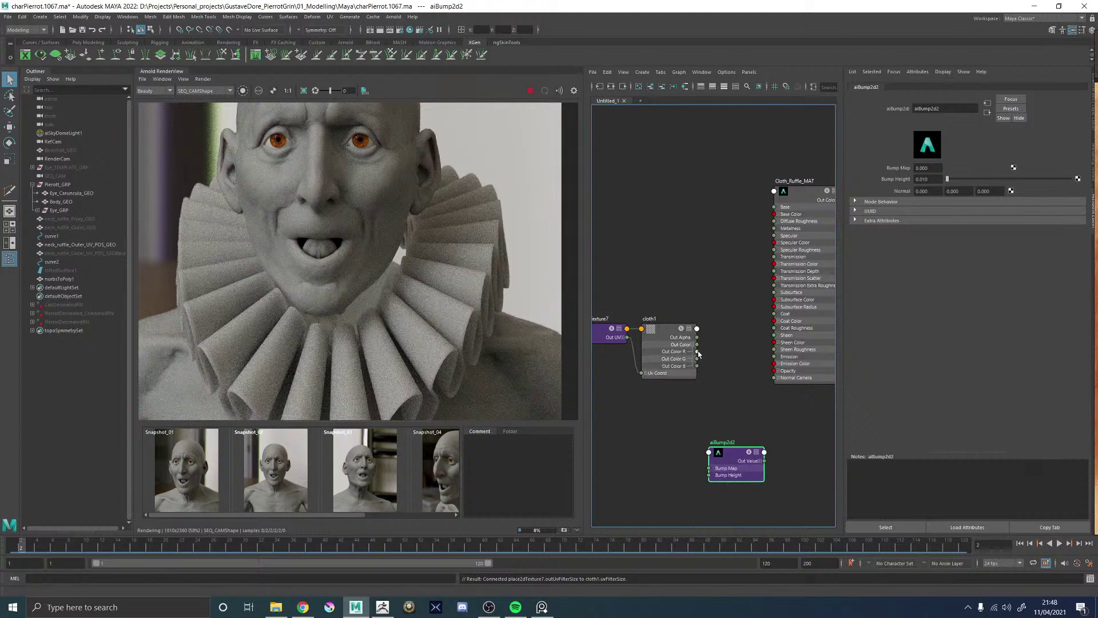
pyautogui.moveTo(709, 459); pyautogui.dragTo(774, 378)
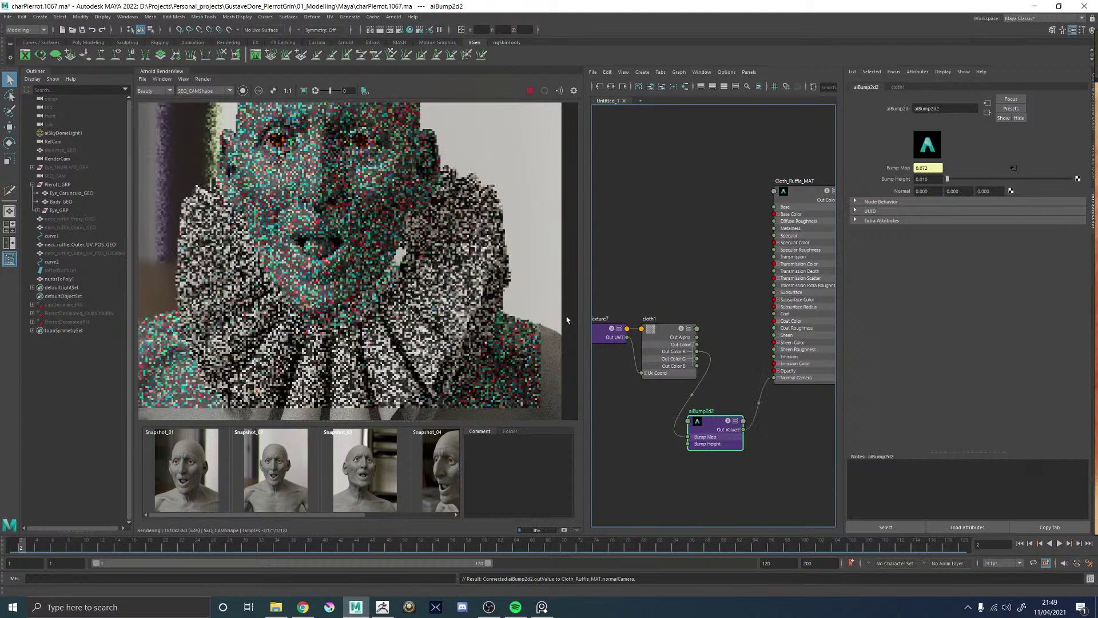
# - Set the bump height to 1 and limit the render to a region over one ruffle fold below the jaw
pyautogui.doubleClick(922, 179)
pyautogui.write('1')
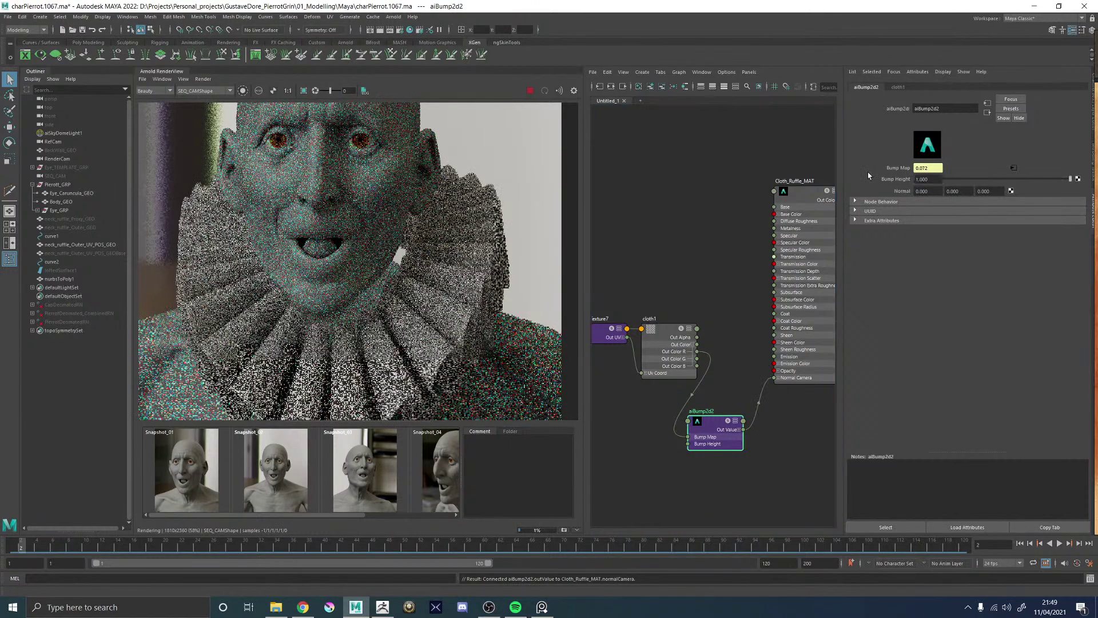
pyautogui.press('Return')
pyautogui.moveTo(393, 302); pyautogui.dragTo(470, 365)
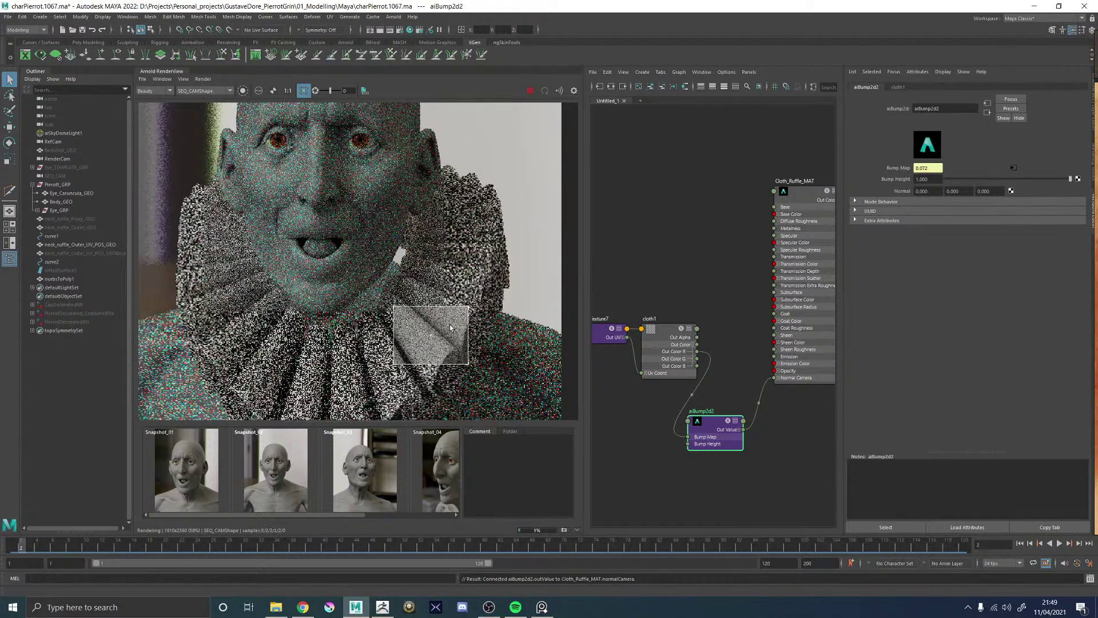
pyautogui.scroll(4, 443, 329)
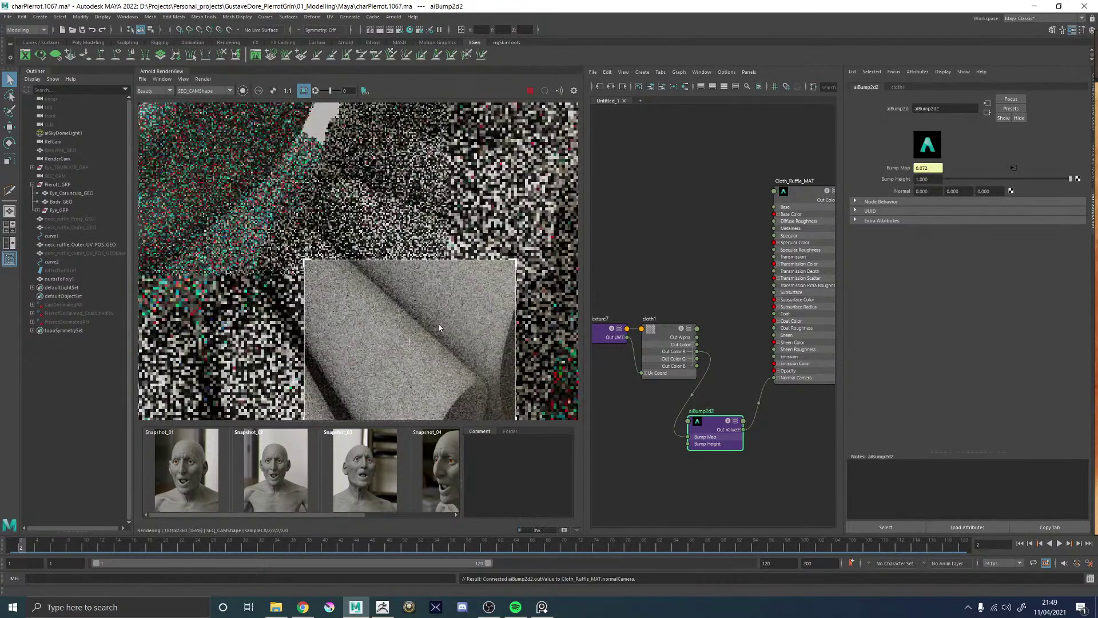
# - Isolate the cloth texture in the render region and examine the weave's scale on the fold
pyautogui.click(243, 91)
pyautogui.click(668, 331)
pyautogui.scroll(-2, 392, 314)
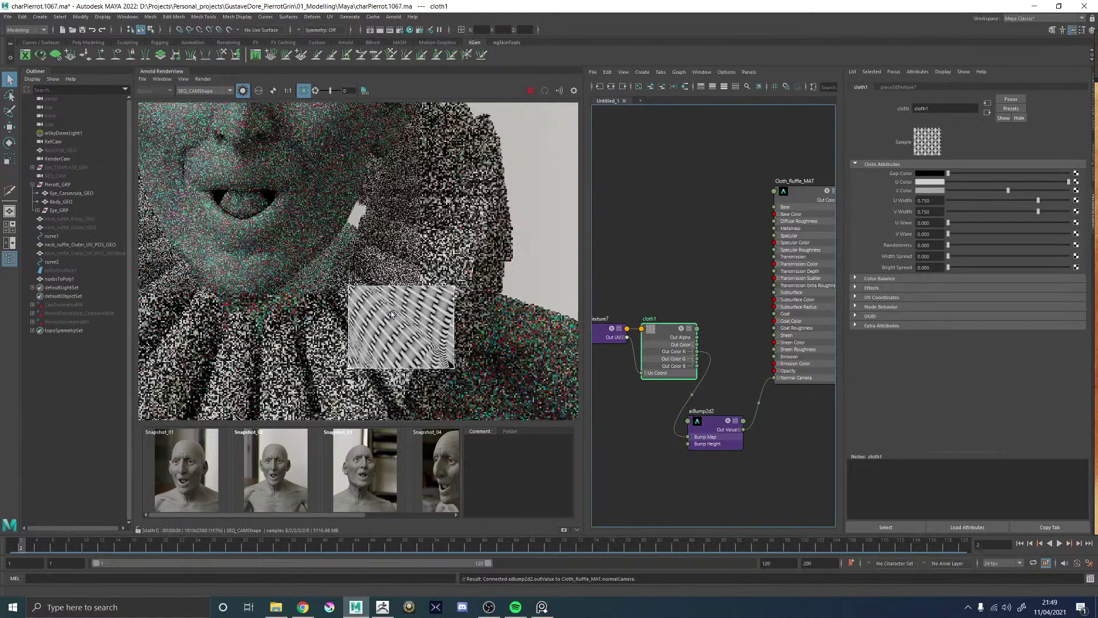
pyautogui.scroll(2, 406, 327)
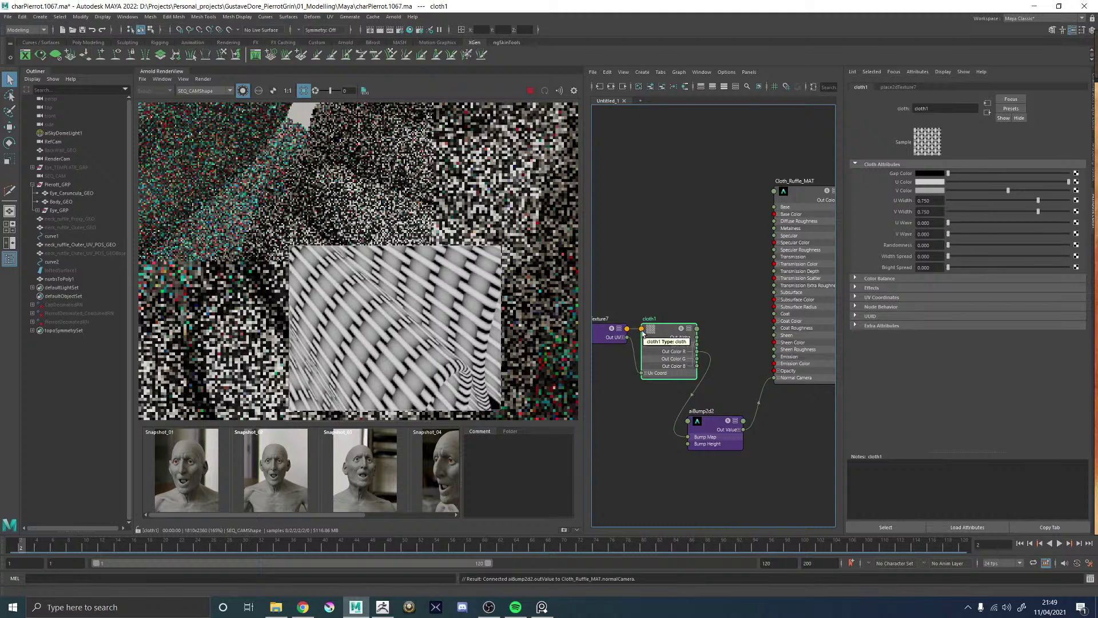
# - Set the cloth texture placement's Repeat U to 20, with the render showing full shading
pyautogui.click(612, 335)
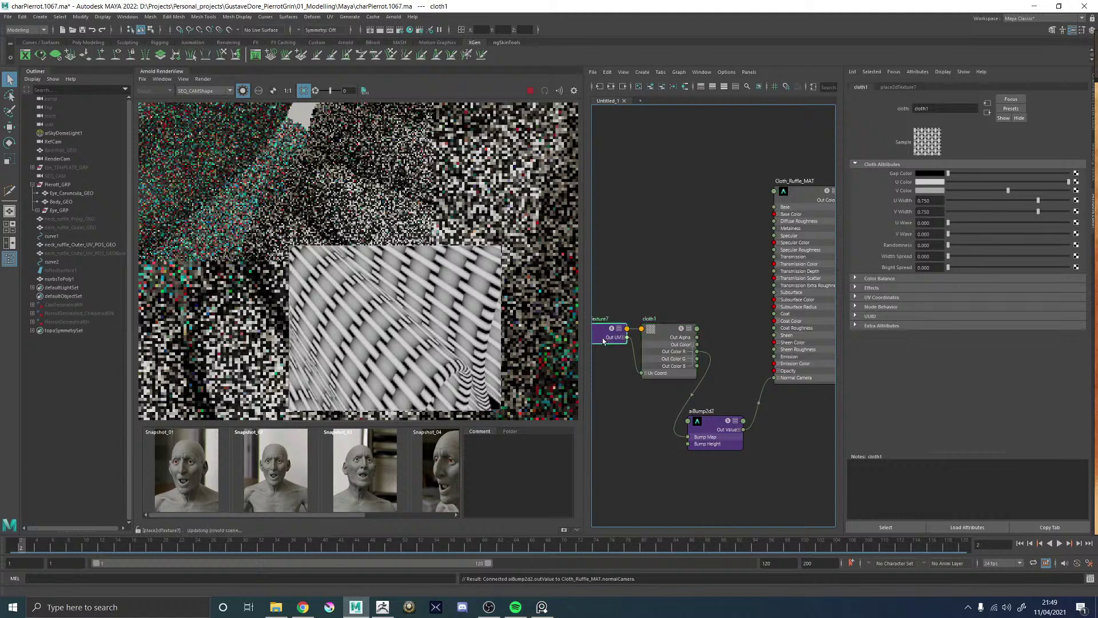
pyautogui.click(672, 330)
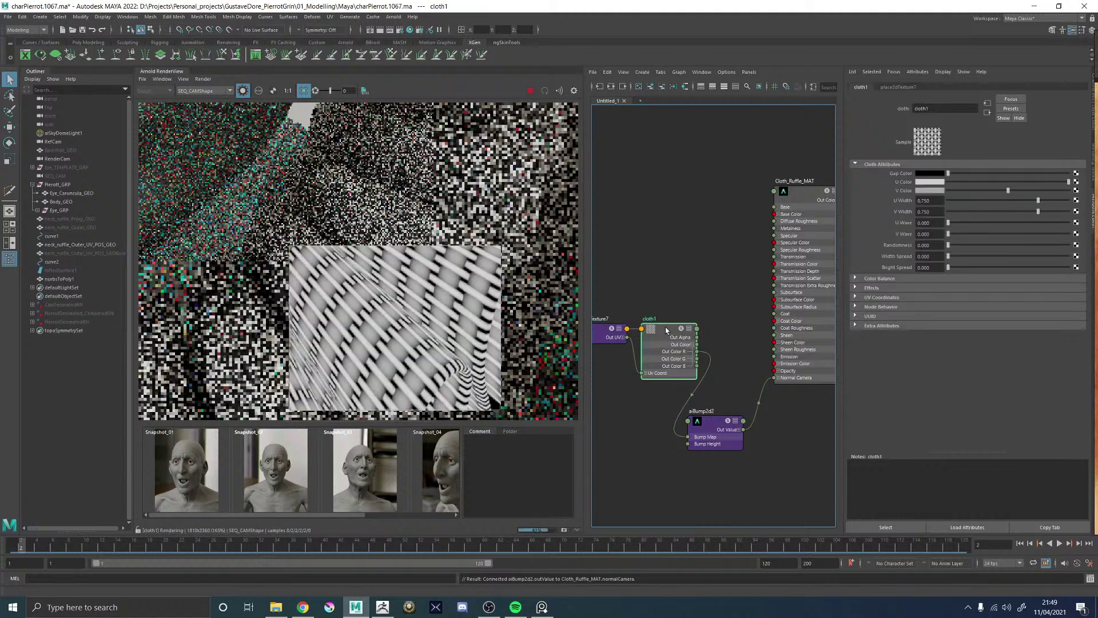
pyautogui.click(601, 339)
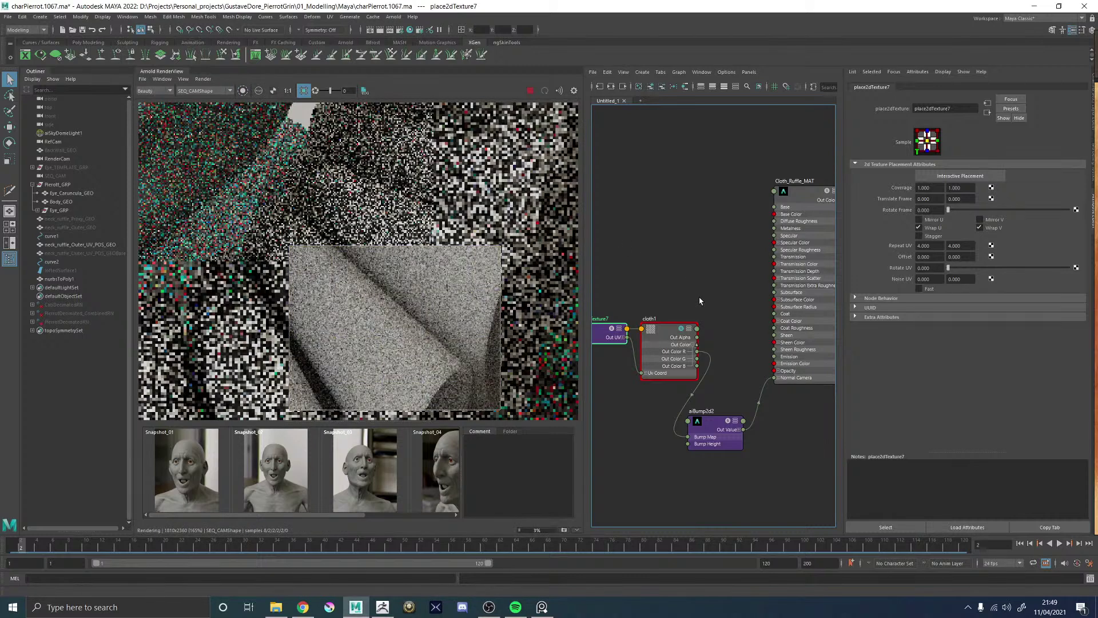
pyautogui.click(930, 246)
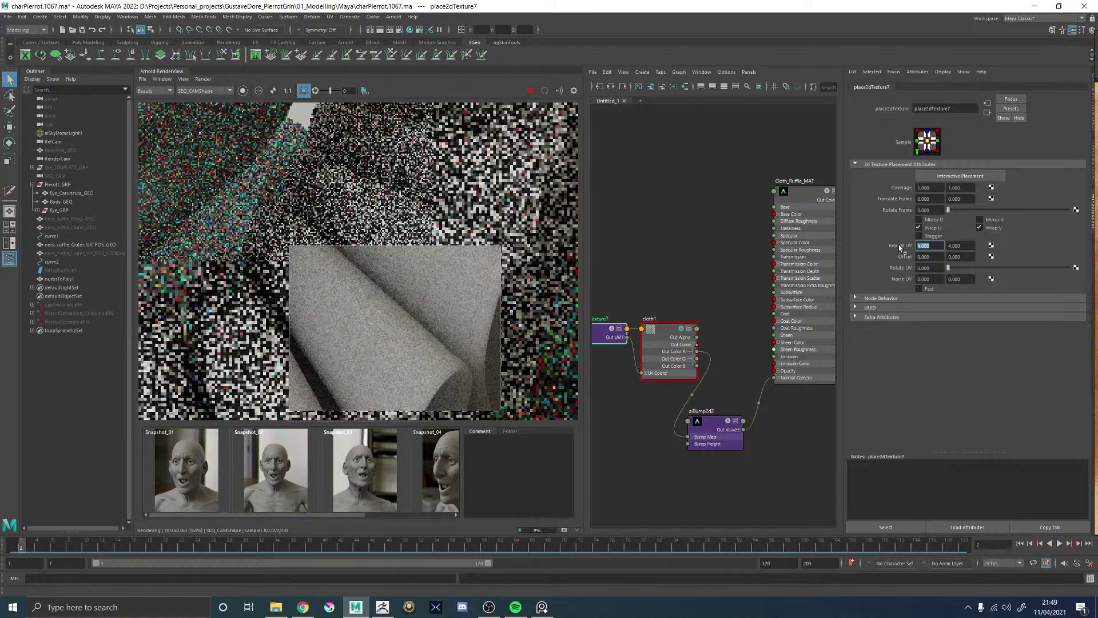
pyautogui.write('20')
pyautogui.press('Return')
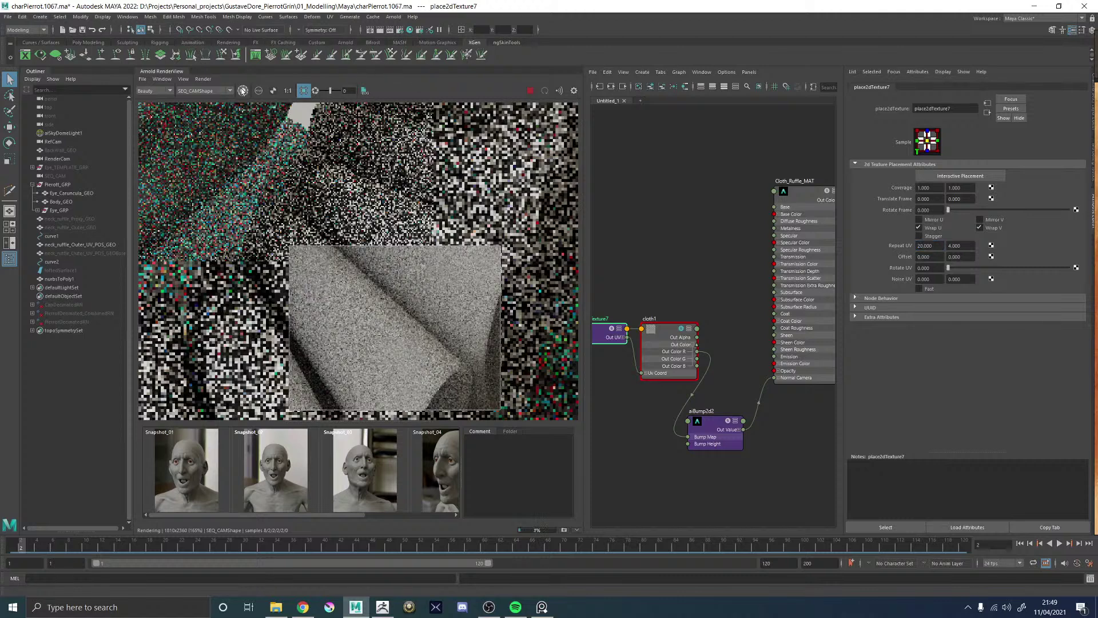
# - Isolate the selected node in the render to check the weave and set the placement's Repeat V to 40
pyautogui.click(242, 90)
pyautogui.click(672, 334)
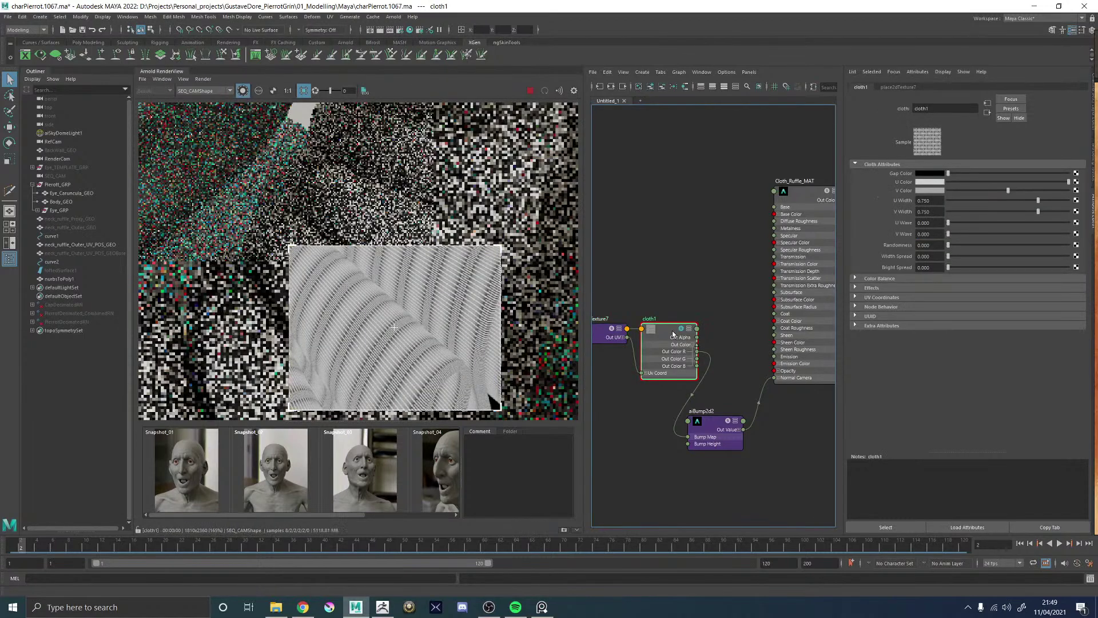
pyautogui.click(593, 333)
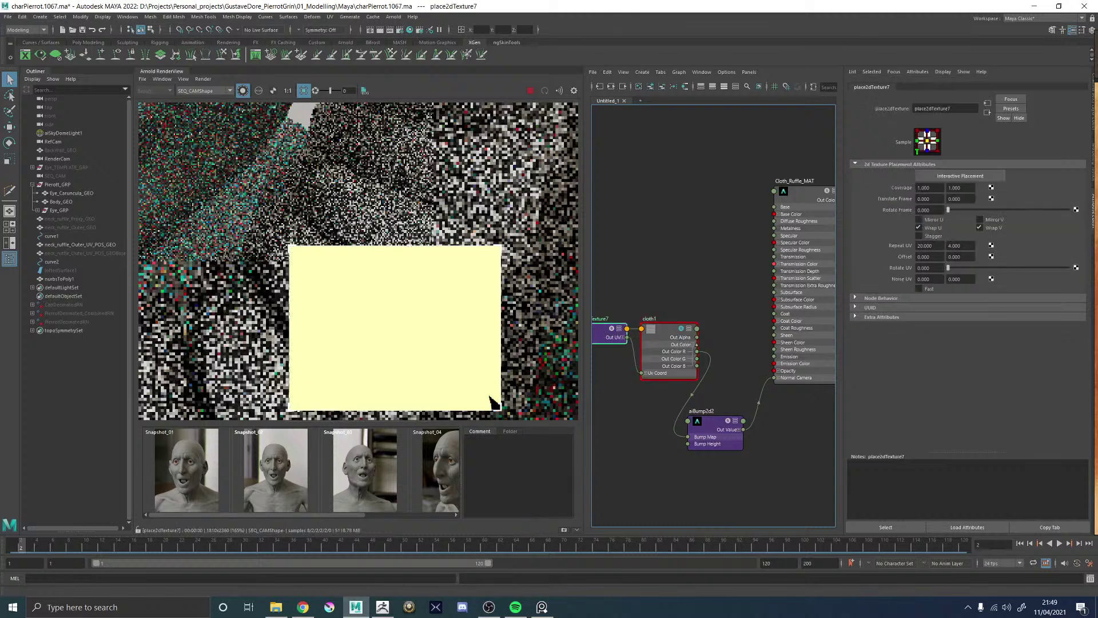
pyautogui.doubleClick(952, 244)
pyautogui.write('40')
pyautogui.press('Return')
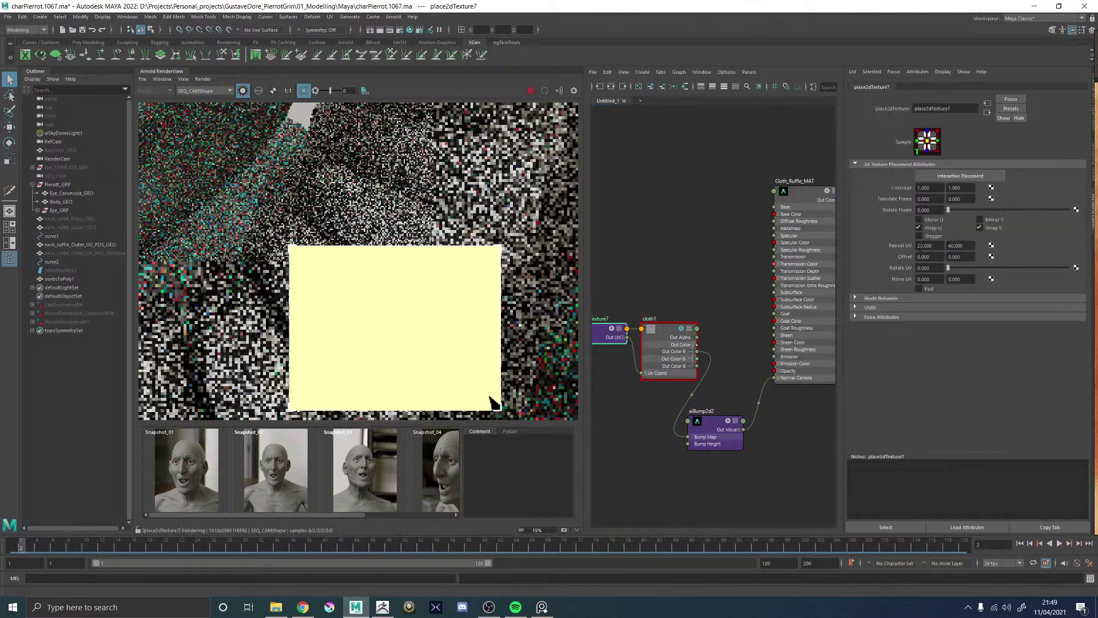
# - Examine the isolated weave, then restore full shading and inspect the fold's bump close up and at a distance
pyautogui.click(660, 337)
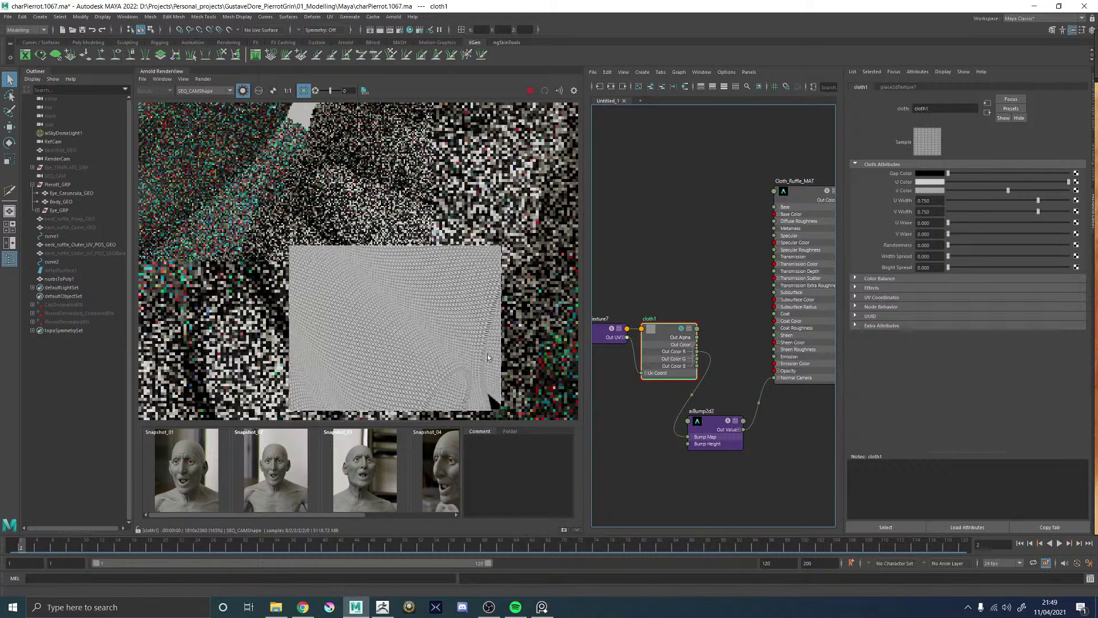
pyautogui.click(243, 91)
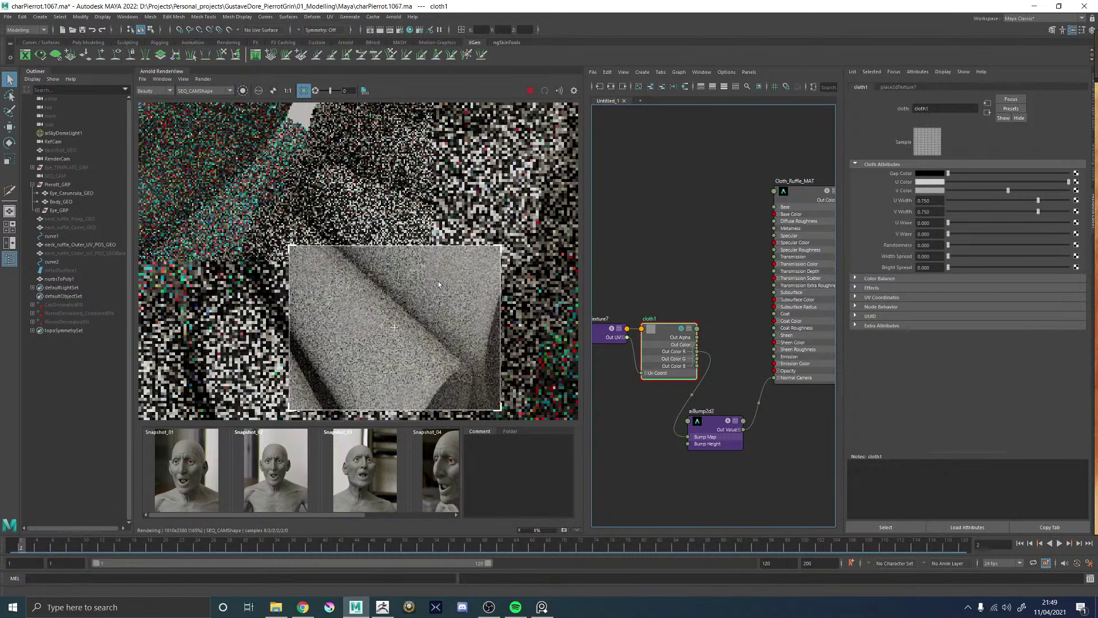
pyautogui.scroll(2, 388, 335)
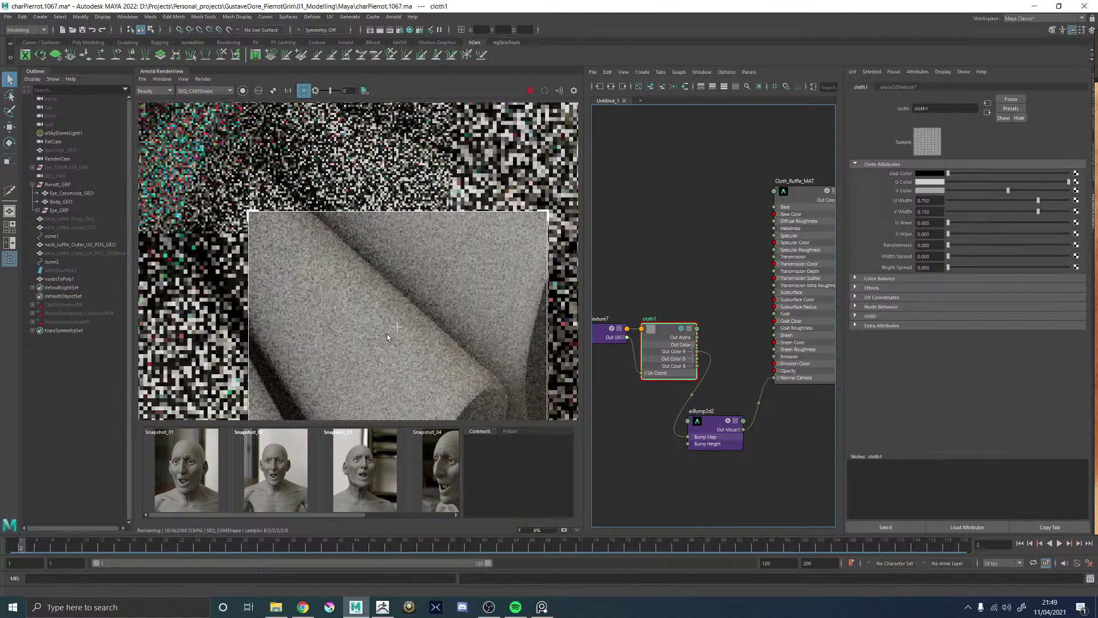
pyautogui.scroll(-4, 390, 334)
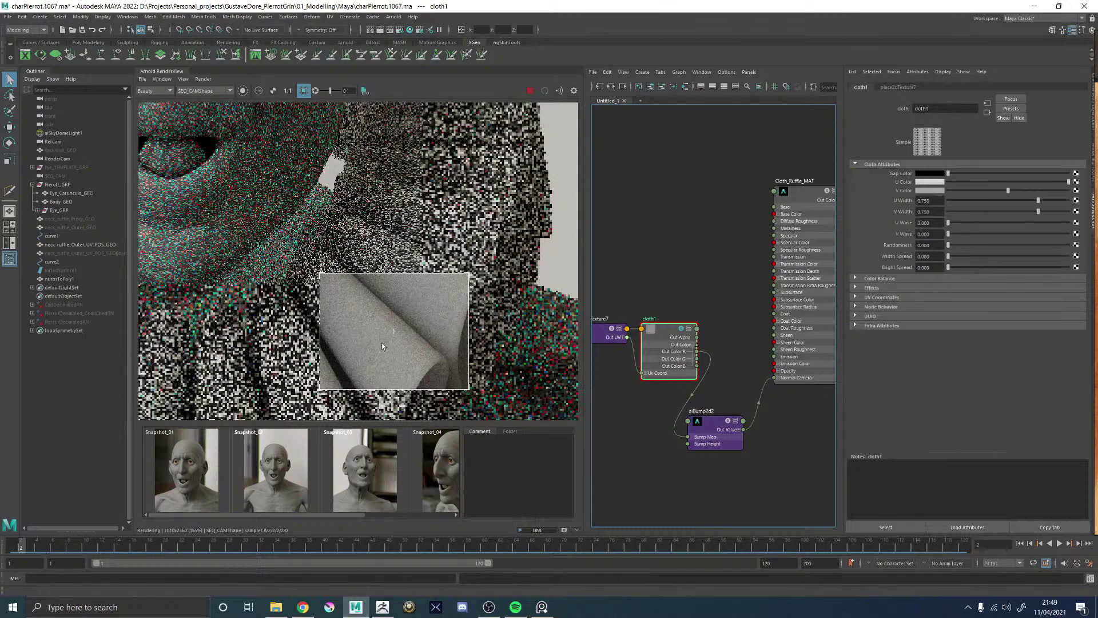
pyautogui.scroll(4, 386, 343)
pyautogui.scroll(-2, 391, 345)
pyautogui.scroll(-1, 408, 332)
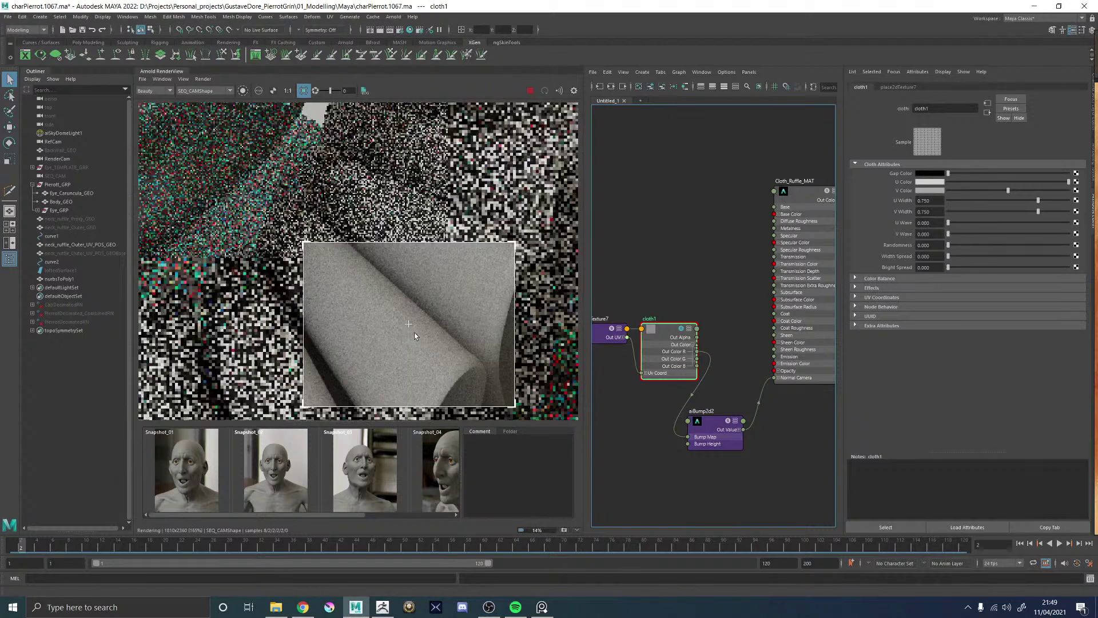
pyautogui.scroll(-3, 415, 331)
pyautogui.scroll(3, 423, 325)
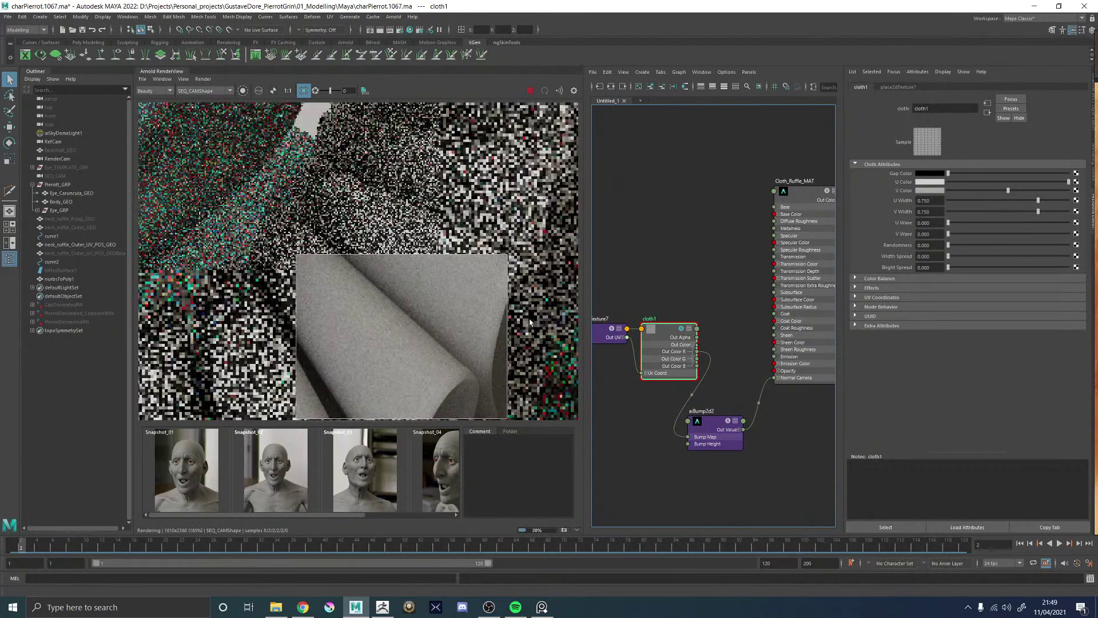
pyautogui.scroll(-3, 419, 352)
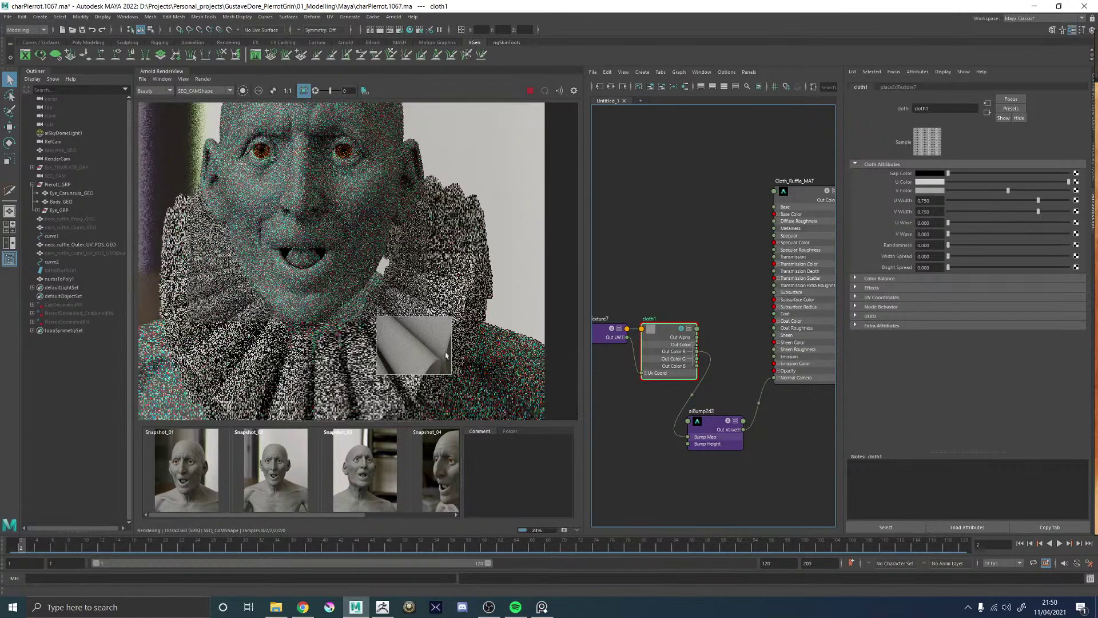
# - Set the subsurface Scale of Cloth_Ruffle_MAT to 0.1
pyautogui.scroll(3, 449, 354)
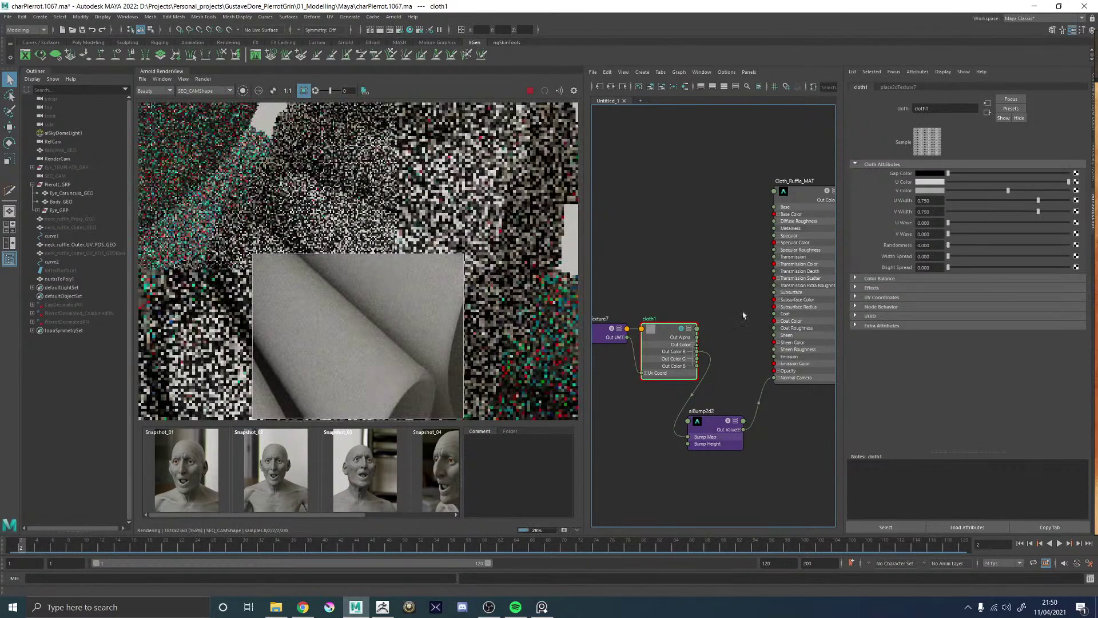
pyautogui.click(802, 204)
pyautogui.click(926, 358)
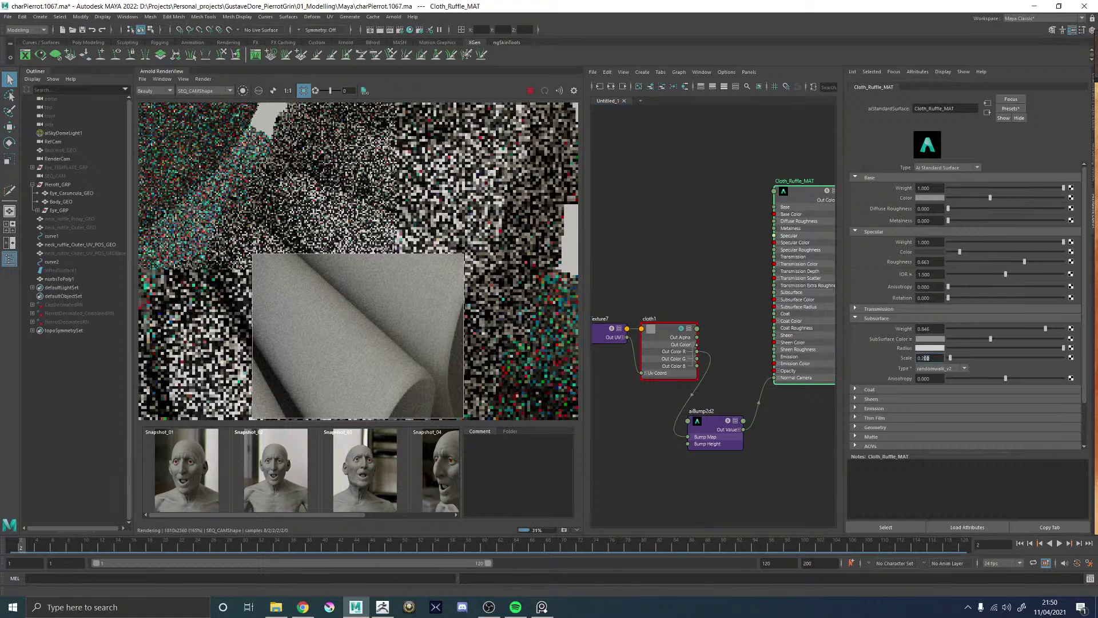
pyautogui.write('0.1')
pyautogui.press('Return')
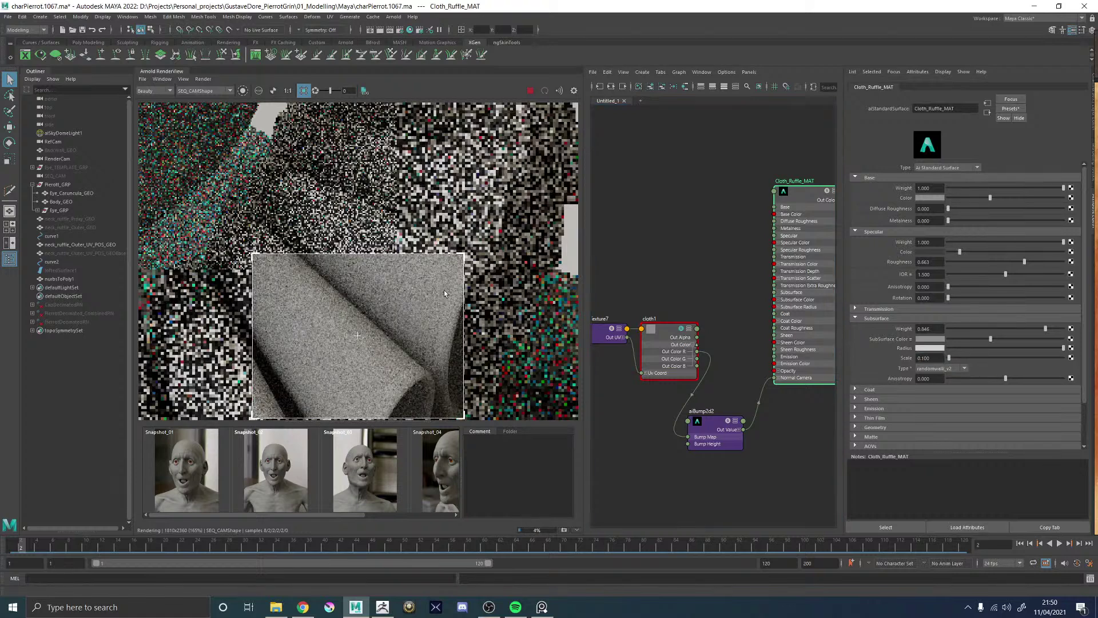
# - Render regions over the ruffle's folds on both sides of the jaw and over half the face to judge the scattering
pyautogui.scroll(-3, 406, 310)
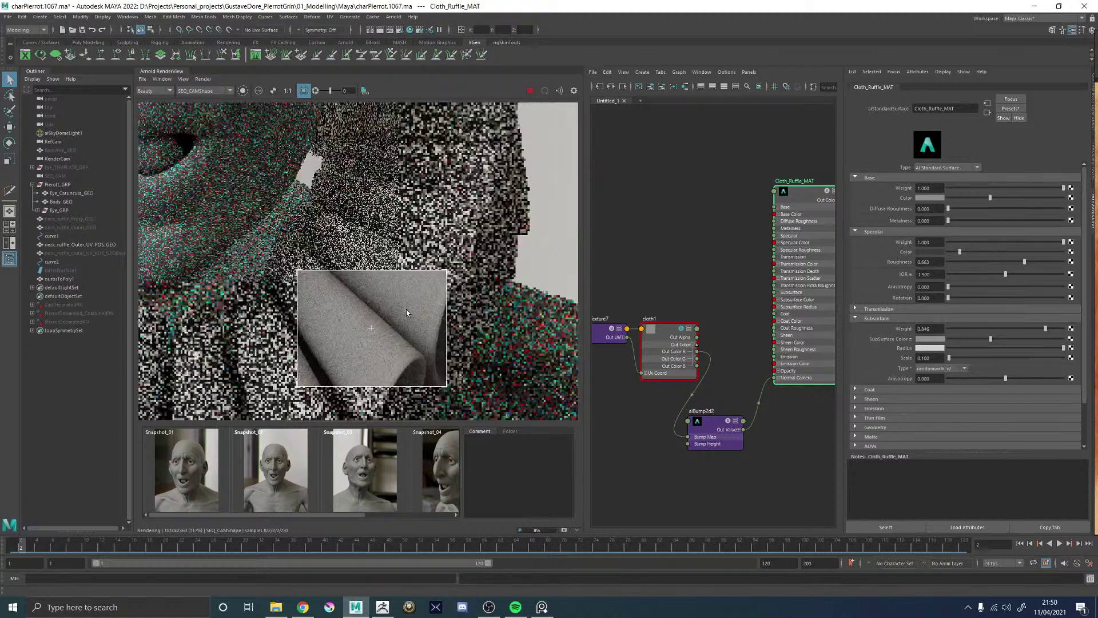
pyautogui.scroll(-2, 406, 310)
pyautogui.scroll(-2, 406, 310)
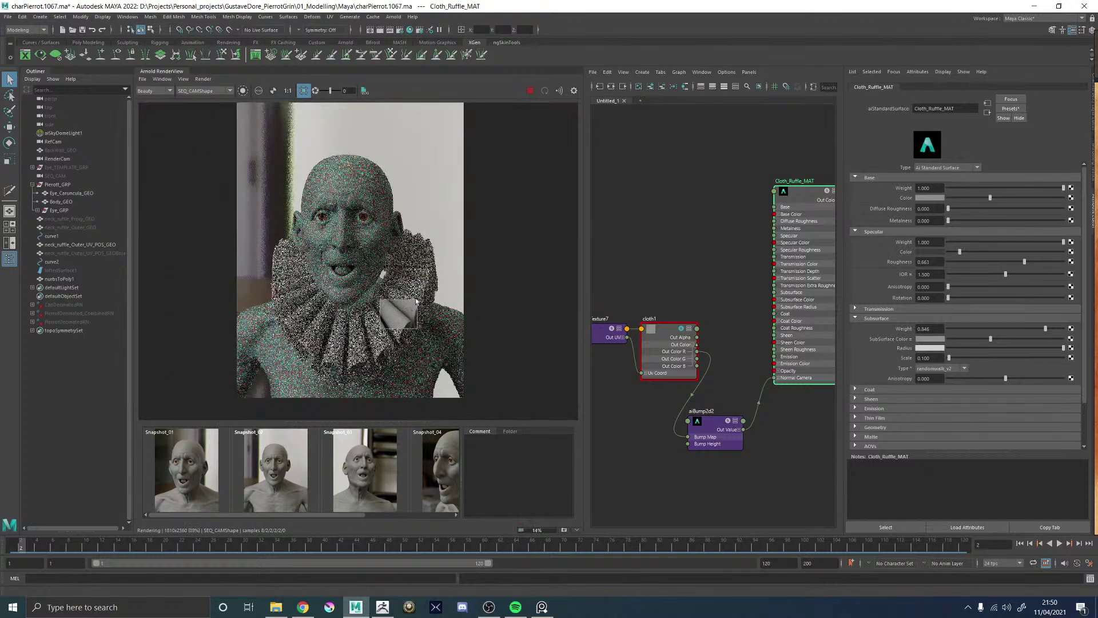
pyautogui.scroll(3, 406, 309)
pyautogui.moveTo(525, 317); pyautogui.dragTo(529, 345)
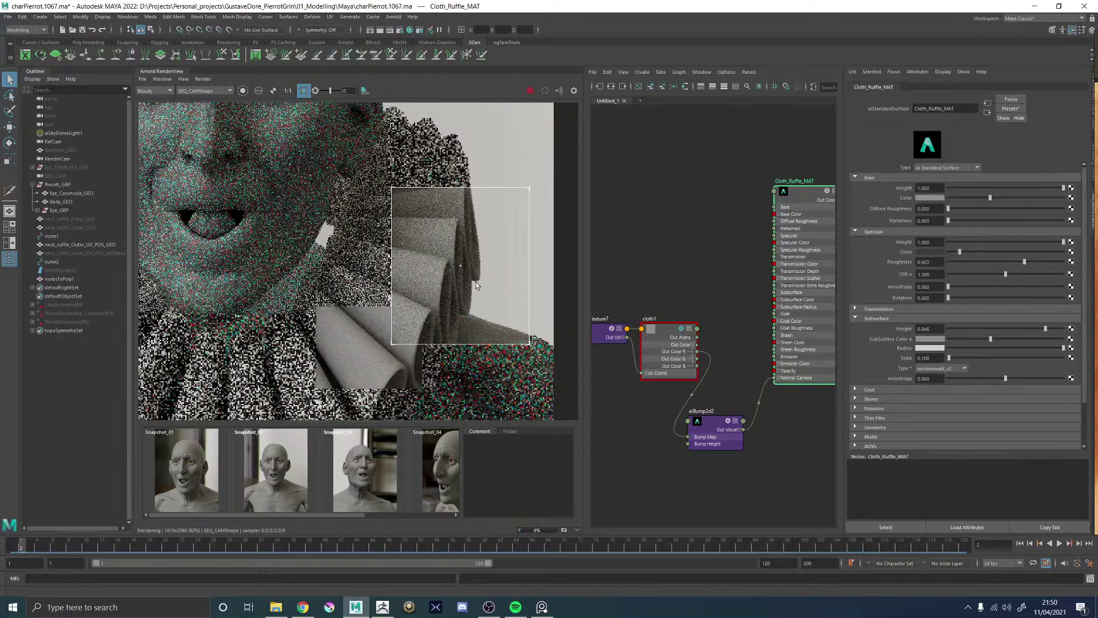
pyautogui.scroll(-5, 441, 289)
pyautogui.scroll(2, 348, 282)
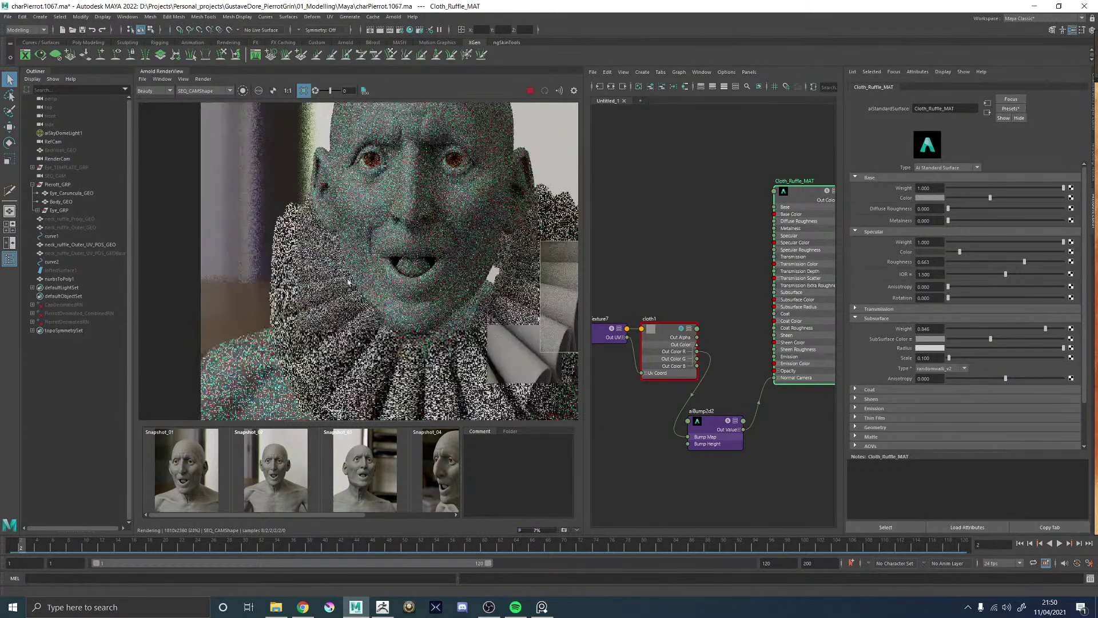
pyautogui.moveTo(246, 221); pyautogui.dragTo(397, 349)
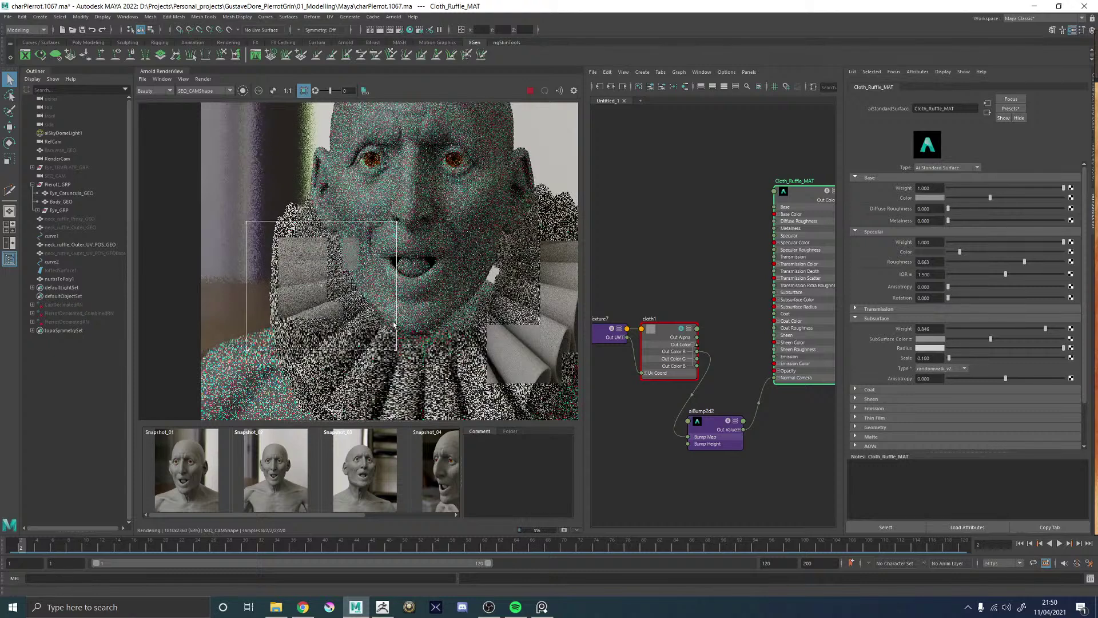
pyautogui.scroll(-2, 394, 325)
pyautogui.scroll(2, 543, 311)
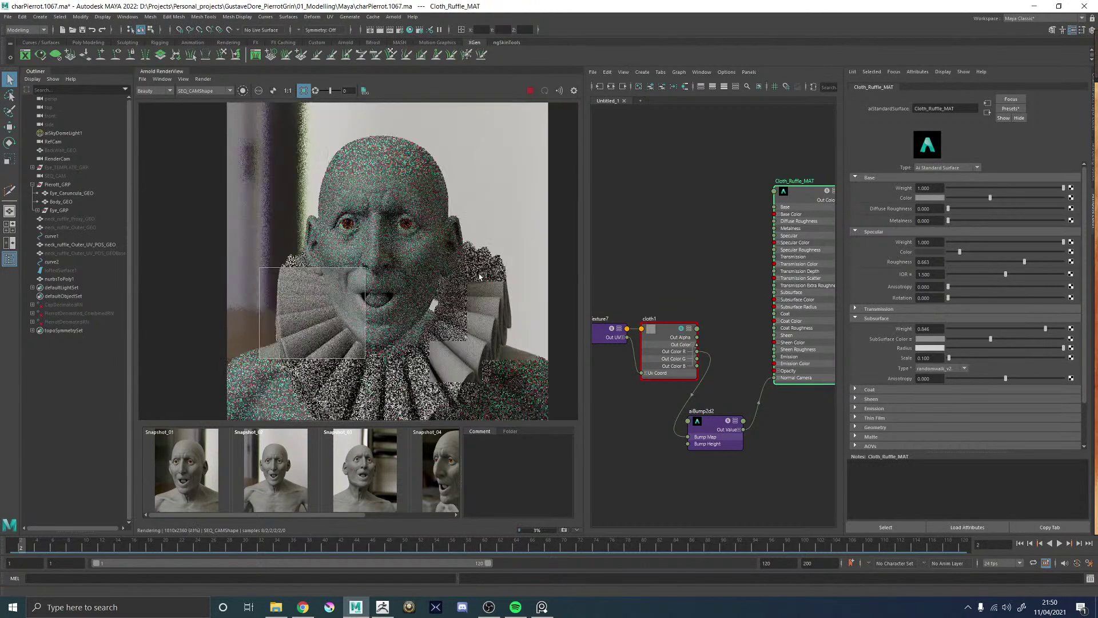
pyautogui.moveTo(329, 187); pyautogui.dragTo(548, 337)
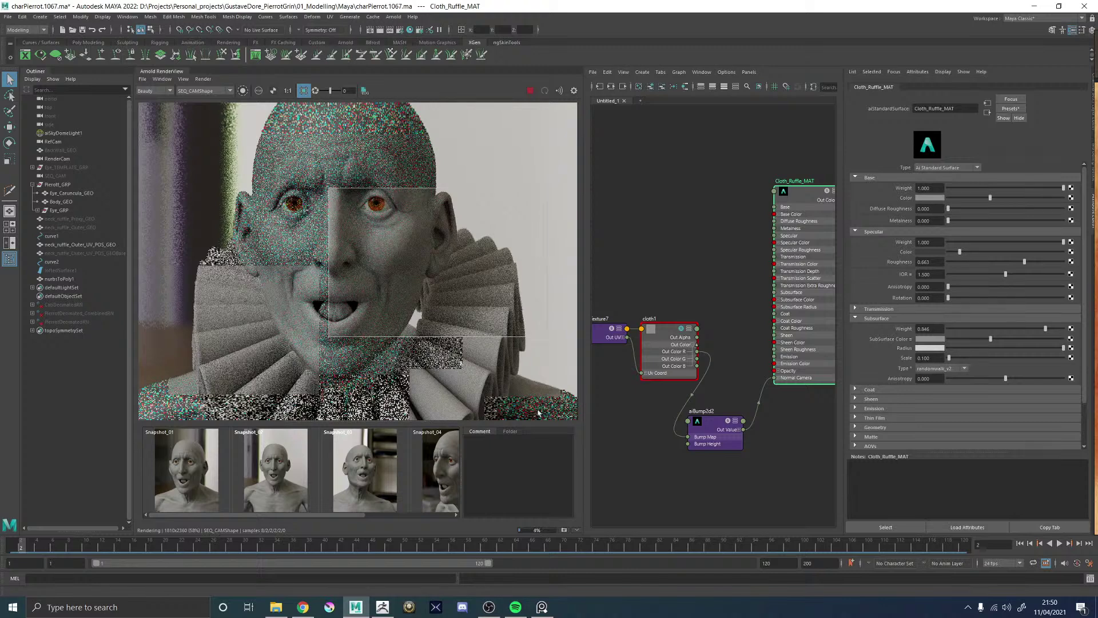
# - Examine the rendered side folds close up and at a distance, and render the front folds below the chin
pyautogui.scroll(2, 377, 275)
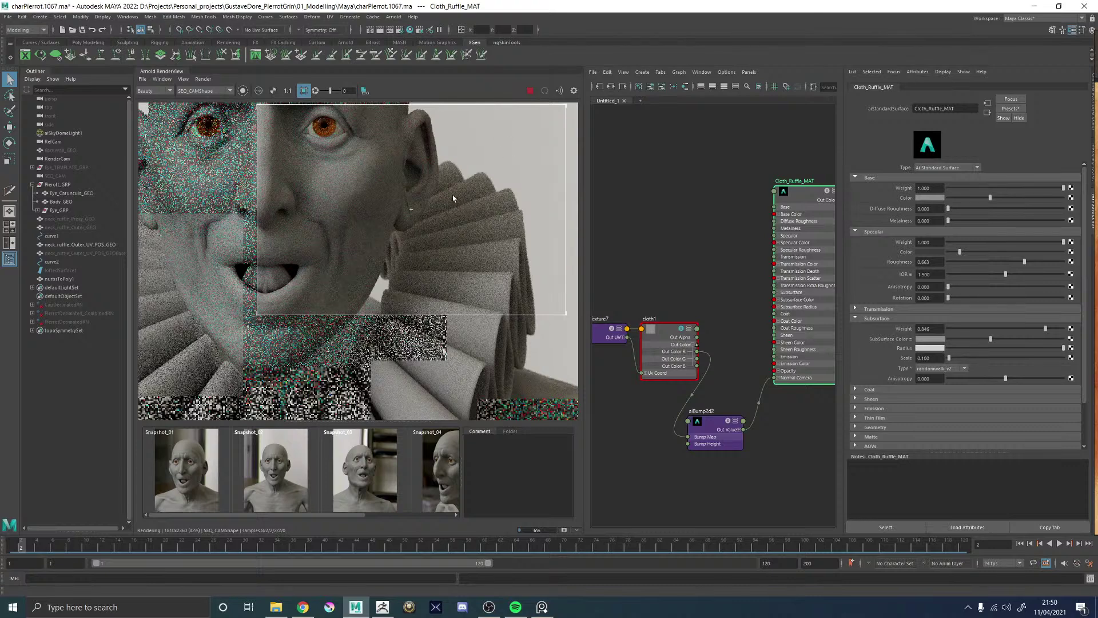
pyautogui.scroll(-5, 449, 212)
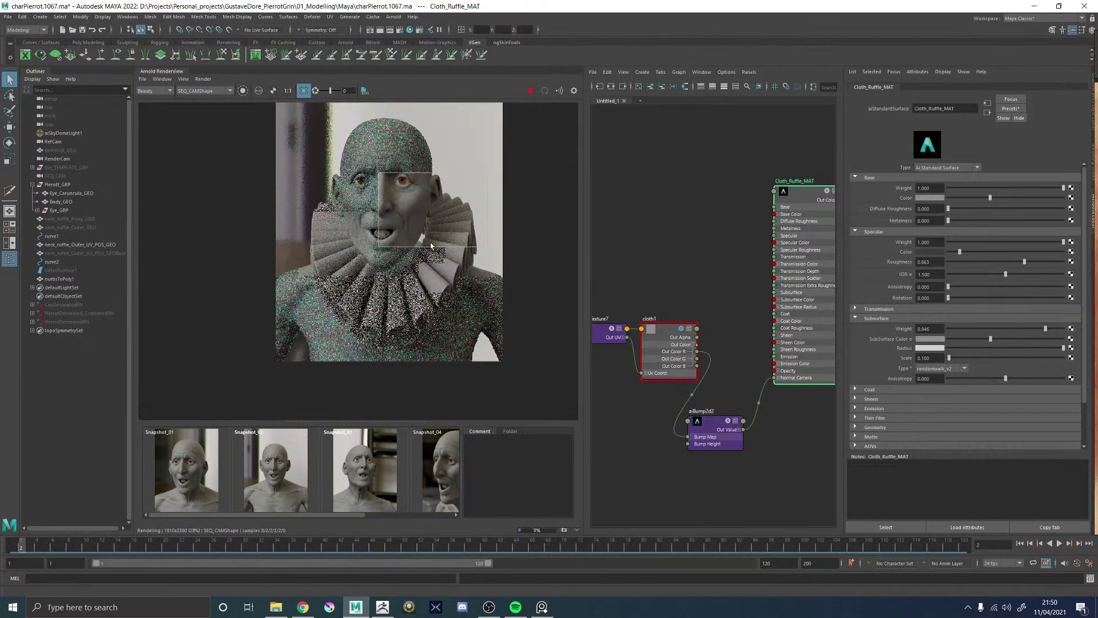
pyautogui.scroll(4, 435, 285)
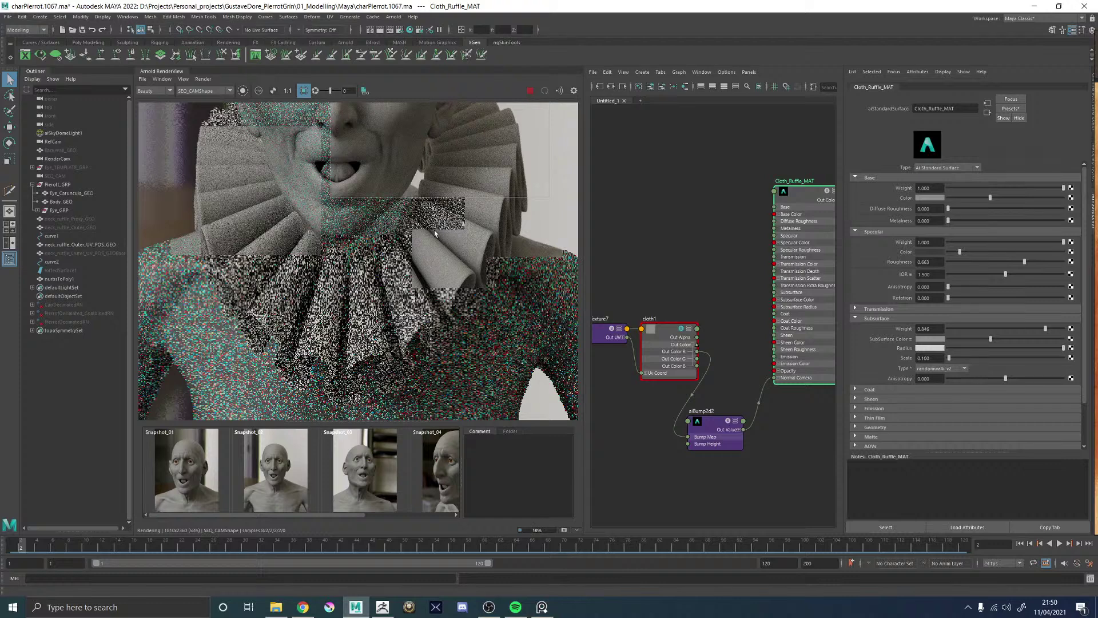
pyautogui.scroll(-3, 435, 234)
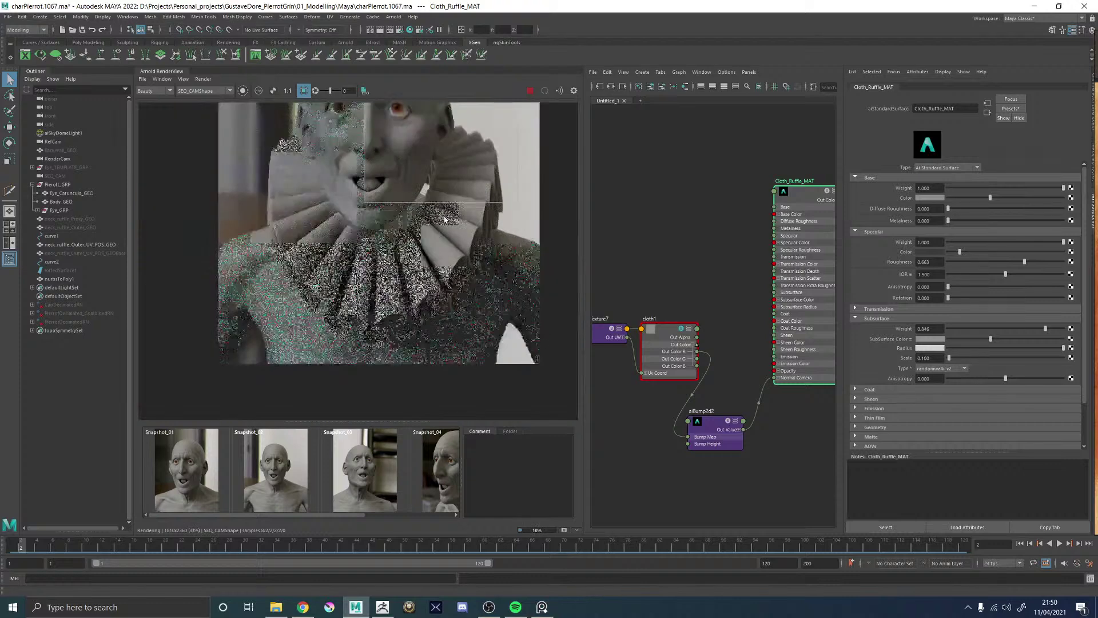
pyautogui.scroll(6, 491, 158)
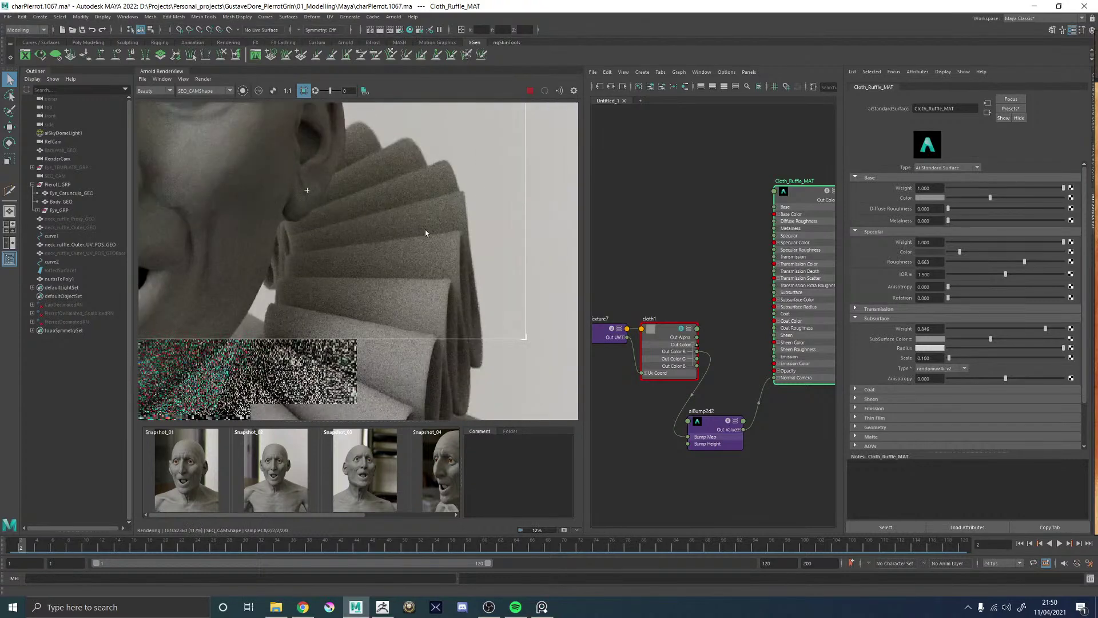
pyautogui.scroll(-3, 426, 226)
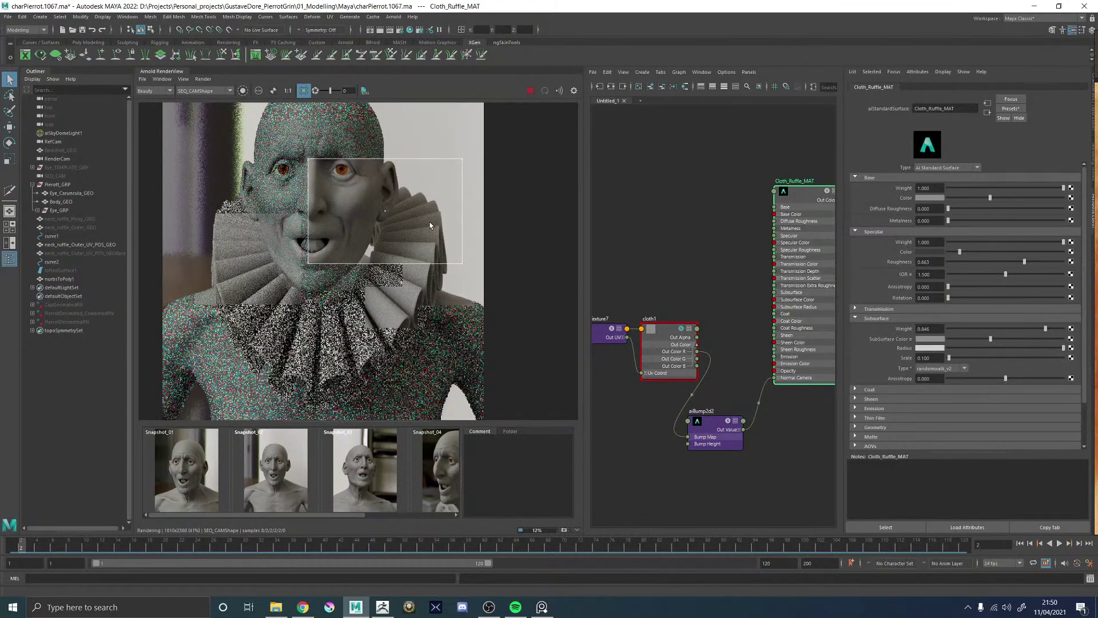
pyautogui.scroll(-2, 430, 223)
pyautogui.scroll(5, 431, 225)
pyautogui.scroll(-5, 431, 225)
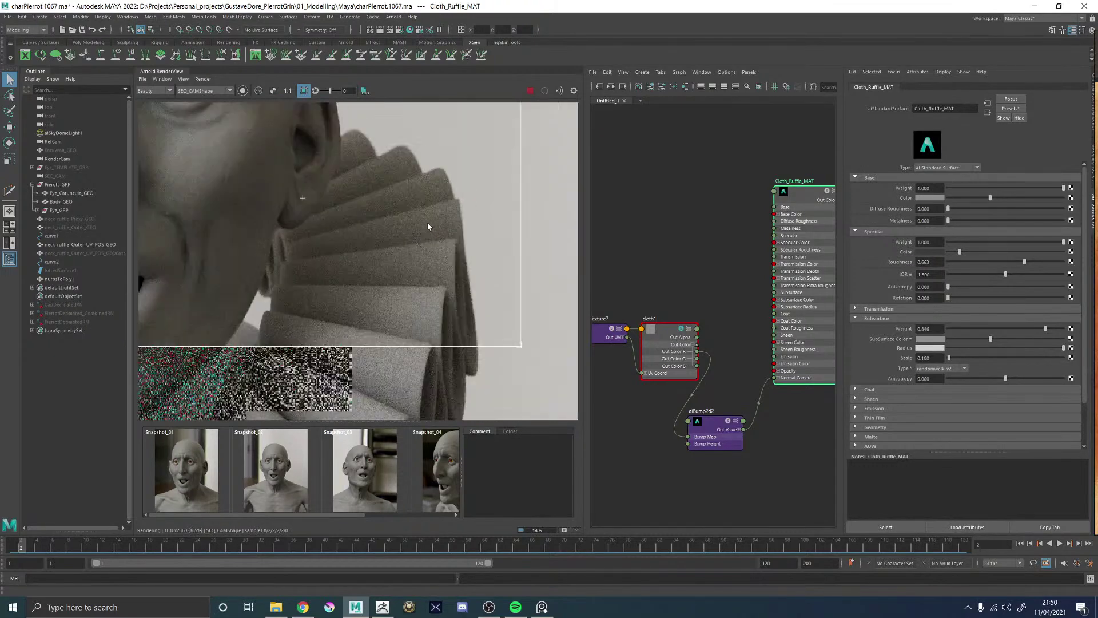
pyautogui.scroll(-1, 423, 274)
pyautogui.scroll(2, 423, 274)
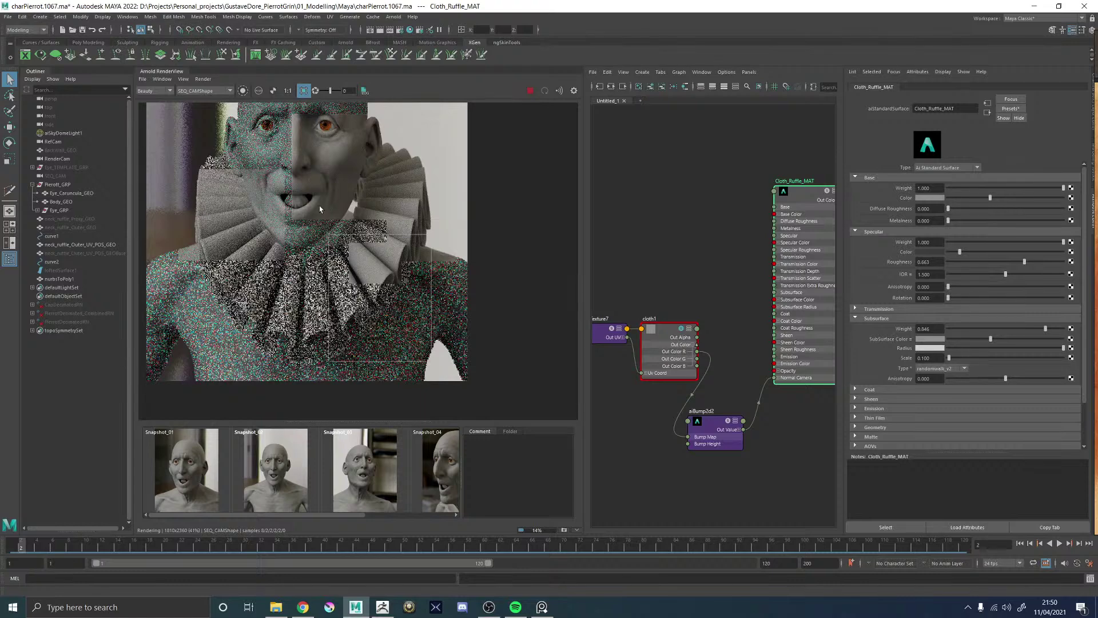
# - Create a displacementShader node in empty space below the bump node
pyautogui.keyDown('alt'); pyautogui.moveTo(683, 290); pyautogui.dragTo(627, 170, button='middle'); pyautogui.keyUp('alt')
pyautogui.click(691, 409)
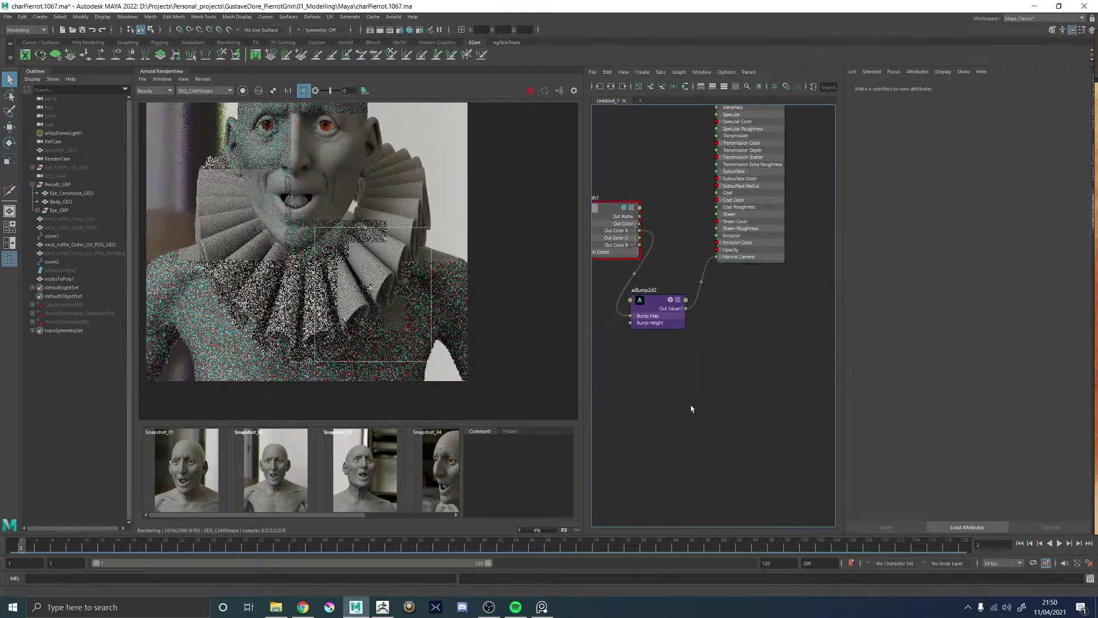
pyautogui.press('Tab')
pyautogui.write('displacement')
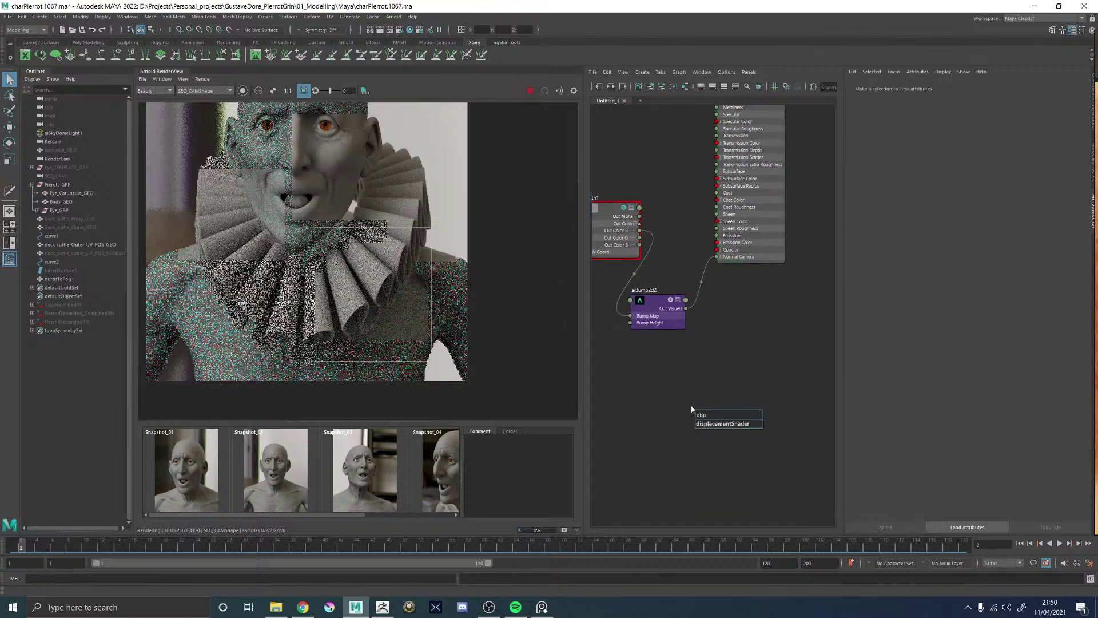
pyautogui.press('Return')
# - Hide Pierott_GRP and turn off the render region to inspect the whole ruffle by itself in the render
pyautogui.click(53, 185)
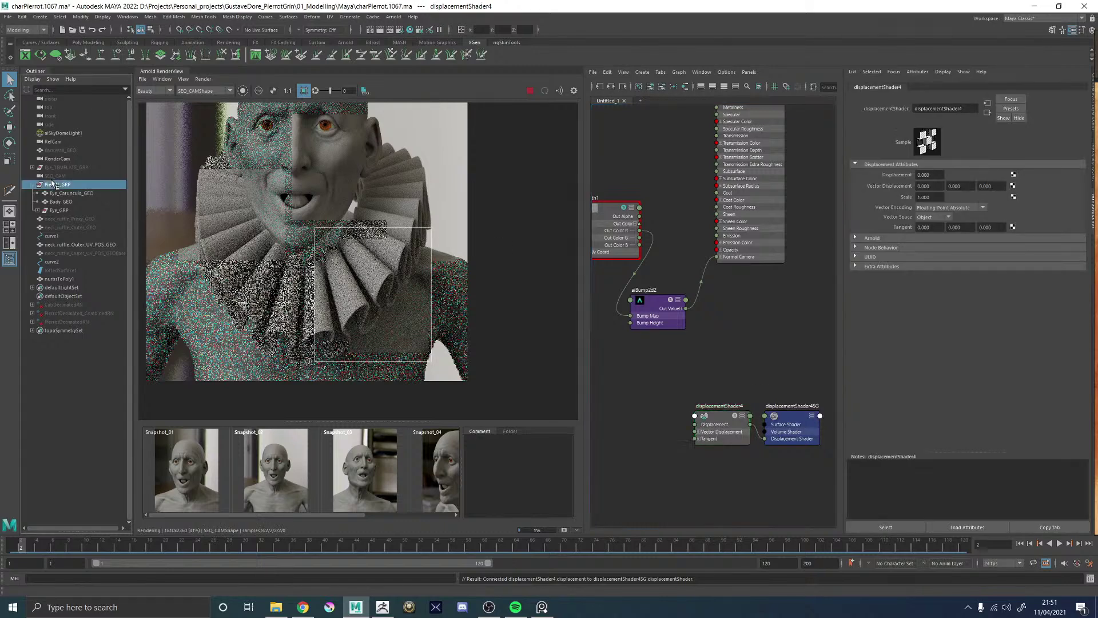
pyautogui.scroll(-2, 289, 211)
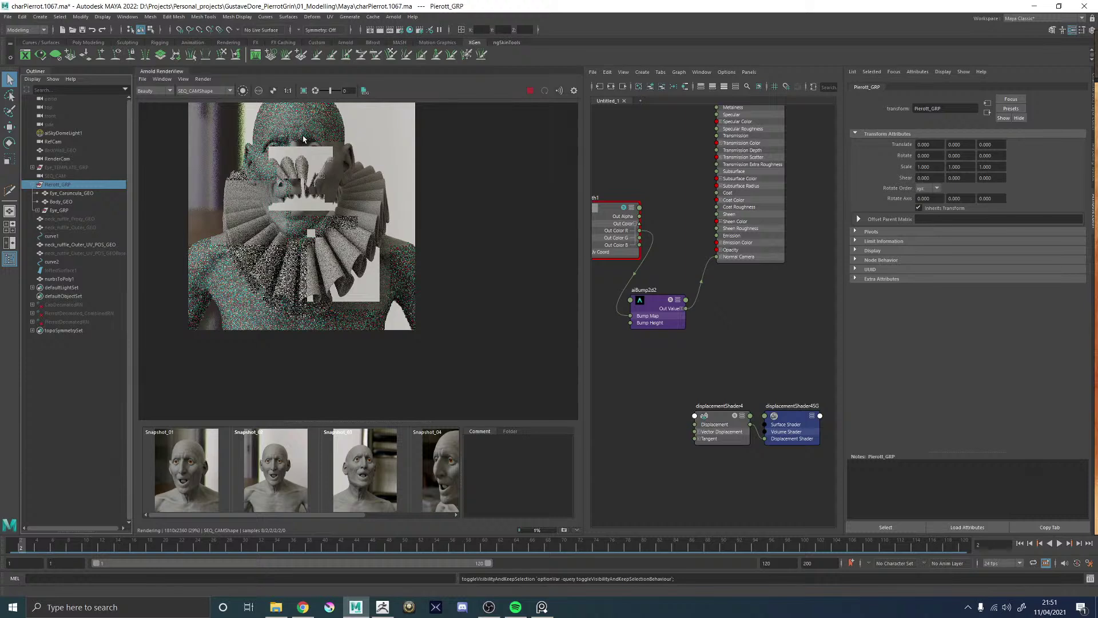
pyautogui.scroll(3, 328, 218)
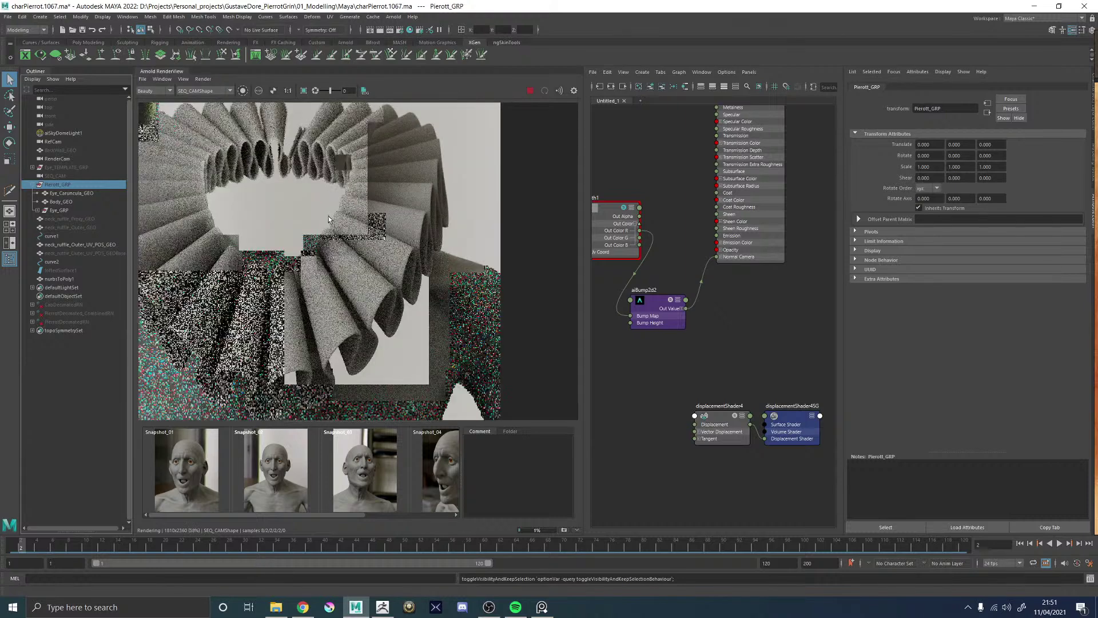
pyautogui.scroll(-3, 328, 215)
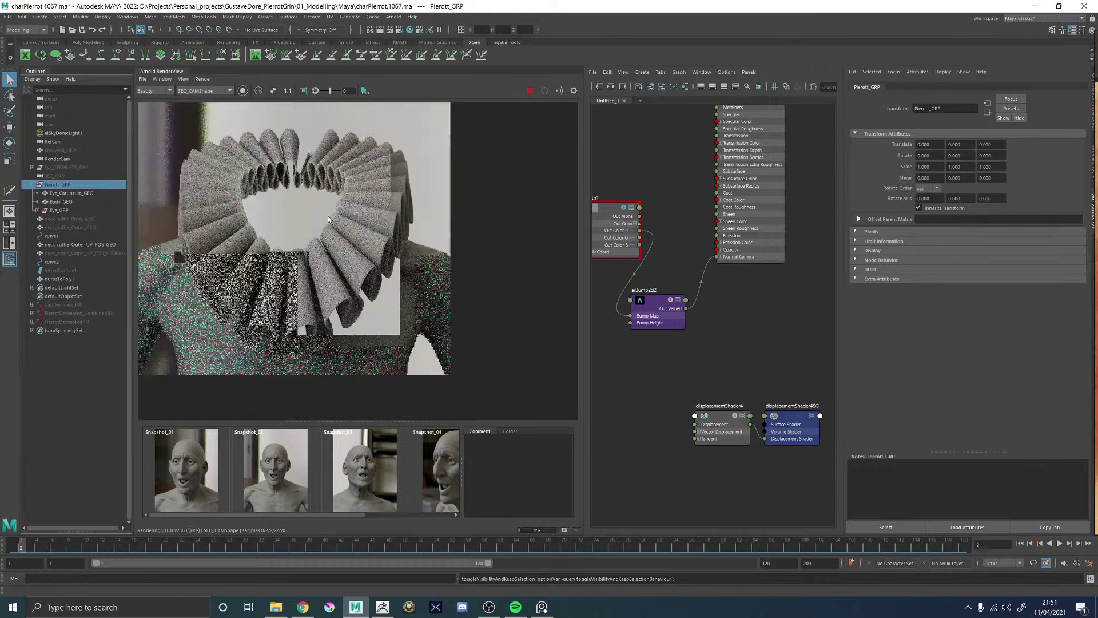
pyautogui.scroll(-1, 324, 216)
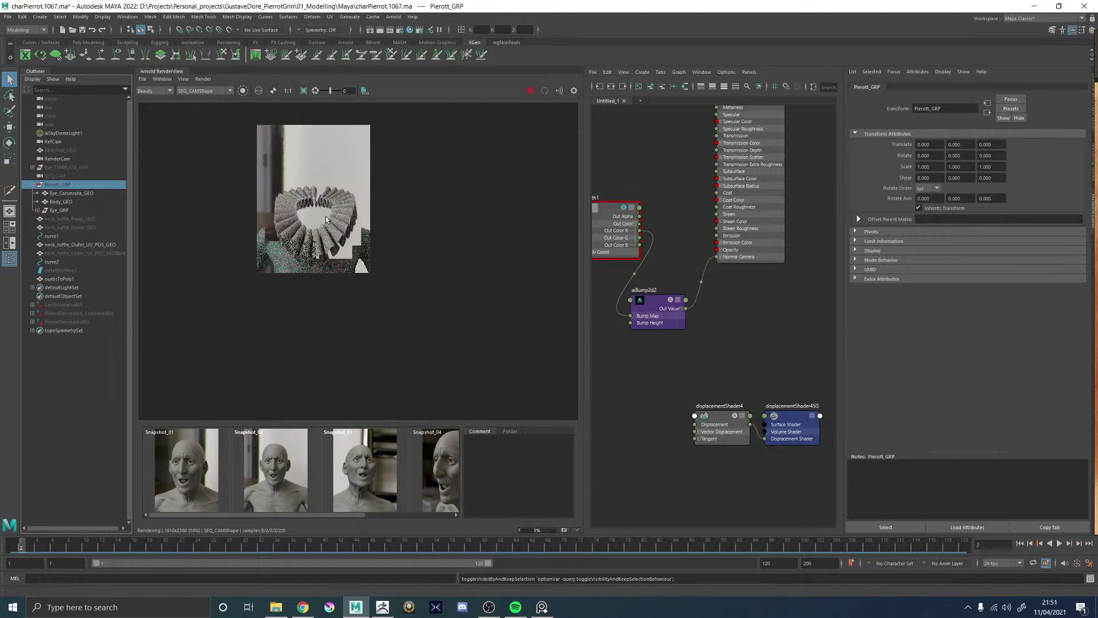
pyautogui.scroll(2, 325, 213)
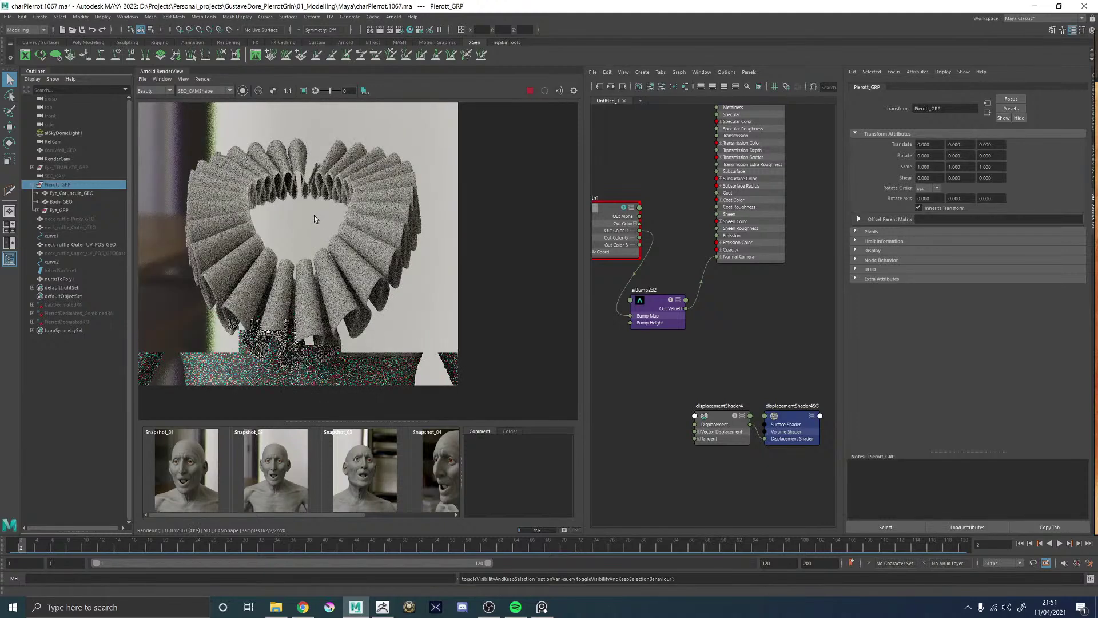
# - Connect the displacement shader's output to the ruffle material's shading group
pyautogui.moveTo(722, 341)
pyautogui.keyDown('alt'); pyautogui.mouseDown(button='middle')
pyautogui.moveTo(705, 372)
pyautogui.moveTo(686, 372)
pyautogui.mouseUp(button='middle'); pyautogui.keyUp('alt')
pyautogui.moveTo(659, 461); pyautogui.dragTo(735, 138)
pyautogui.keyDown('alt'); pyautogui.moveTo(644, 404); pyautogui.dragTo(757, 314, button='middle'); pyautogui.keyUp('alt')
# - Create an aiCellNoise node and place it to the left of the displacement shader with space between them
pyautogui.click(634, 372)
pyautogui.press('Tab')
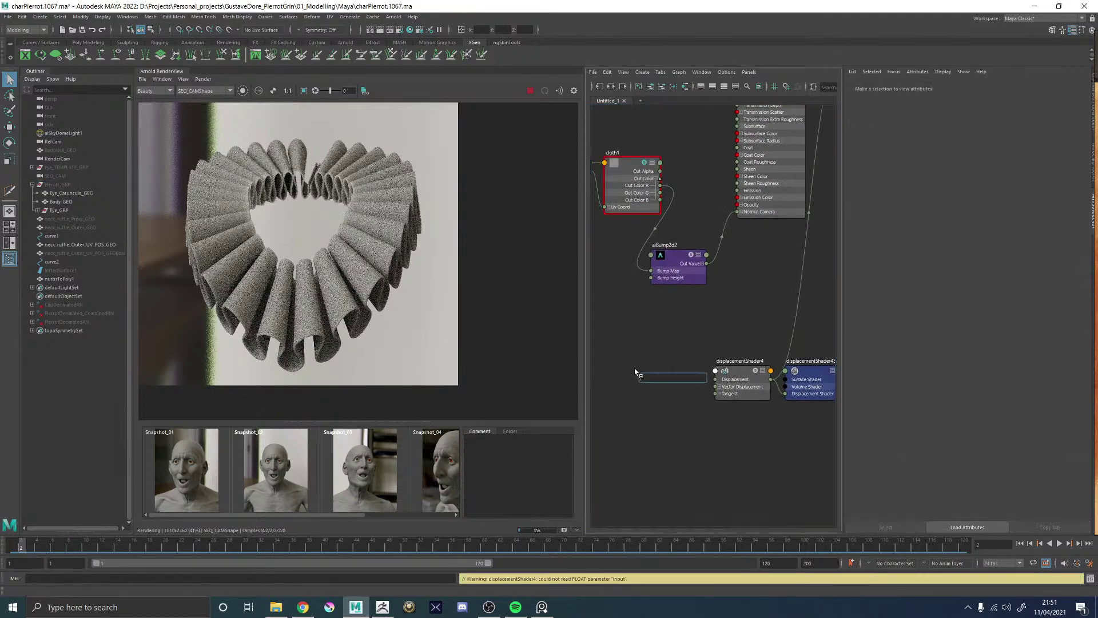
pyautogui.write('aice')
pyautogui.press('Return')
pyautogui.moveTo(648, 380); pyautogui.dragTo(586, 370)
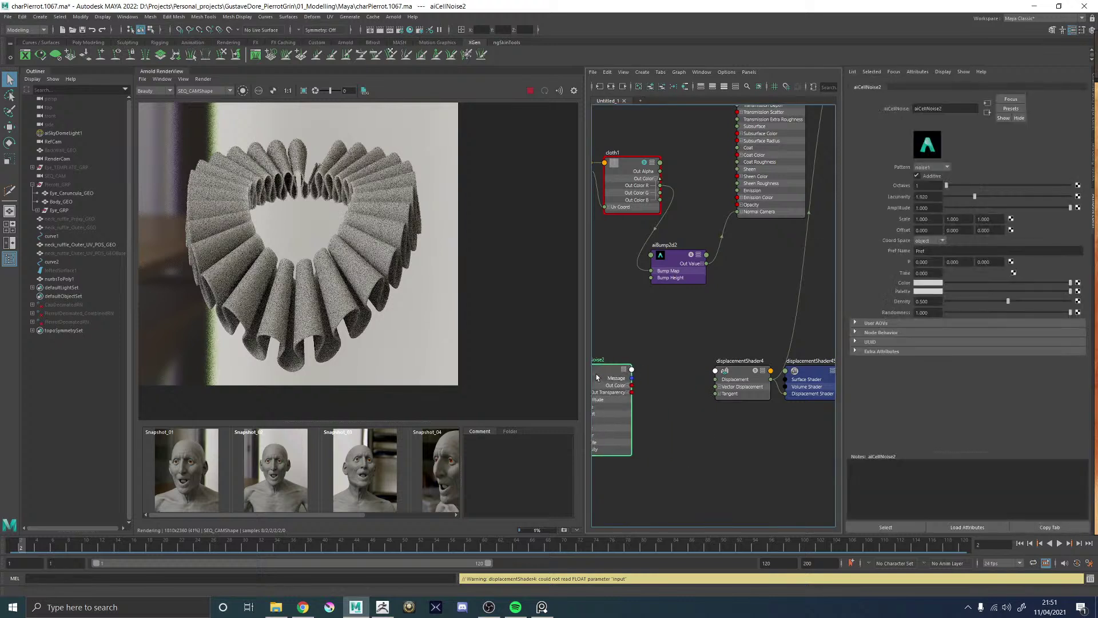
# - Create a setRange node and connect the cell noise's Out Color to its Value
pyautogui.click(658, 421)
pyautogui.press('Tab')
pyautogui.write('setr')
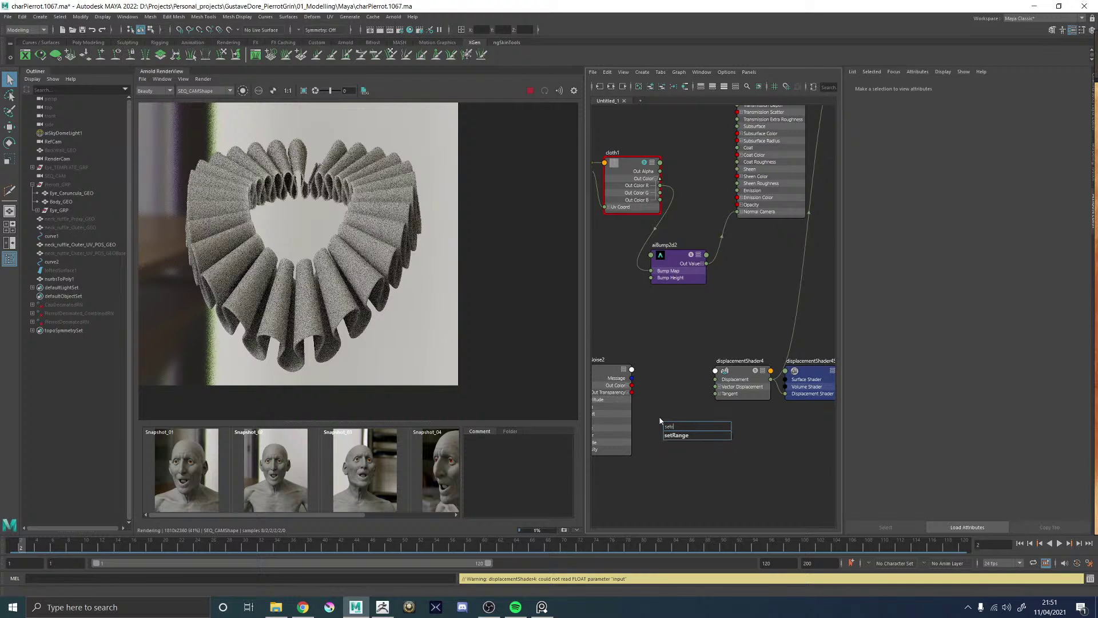
pyautogui.press('Return')
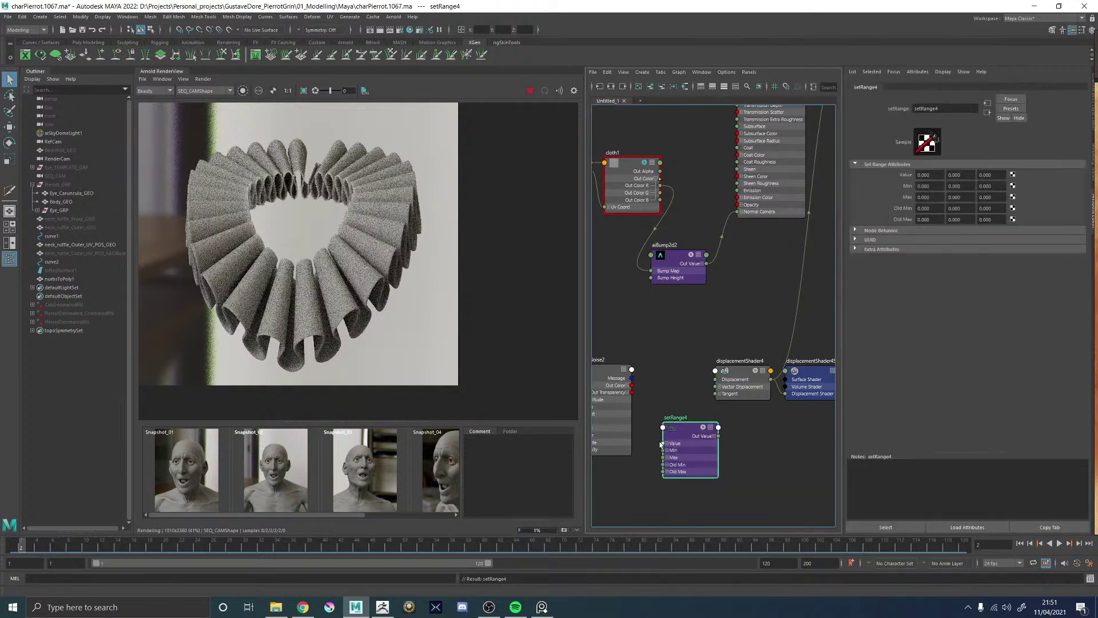
pyautogui.moveTo(662, 444); pyautogui.dragTo(631, 385)
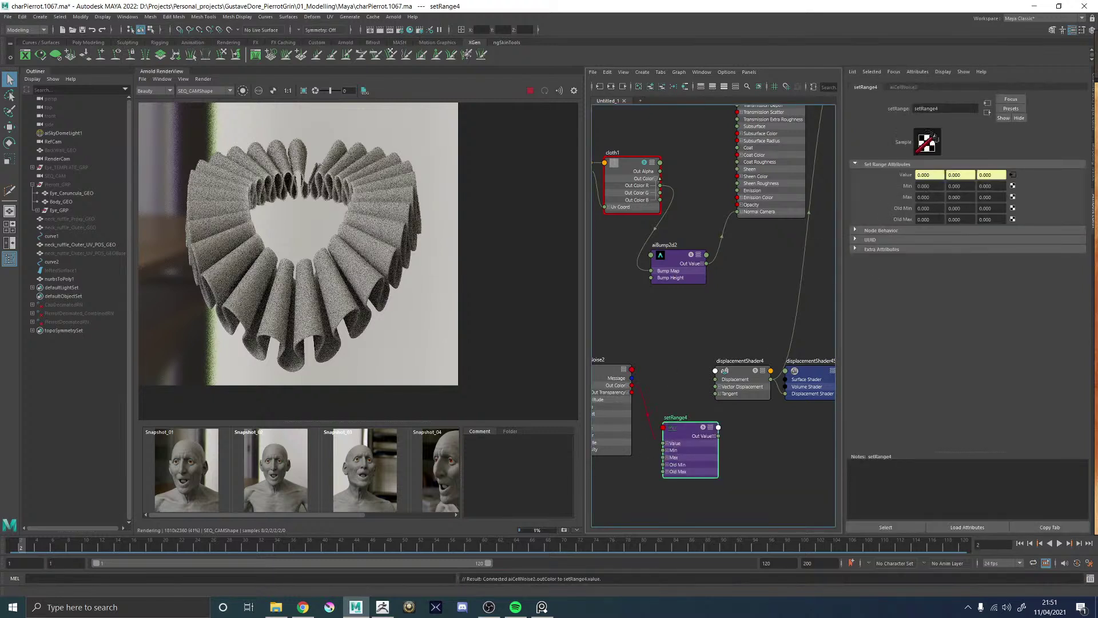
# - Set the setRange node's Old Max values to 1
pyautogui.click(931, 220)
pyautogui.write('1')
pyautogui.press('Tab')
pyautogui.write('1')
pyautogui.hotkey('shift', 'Tab')
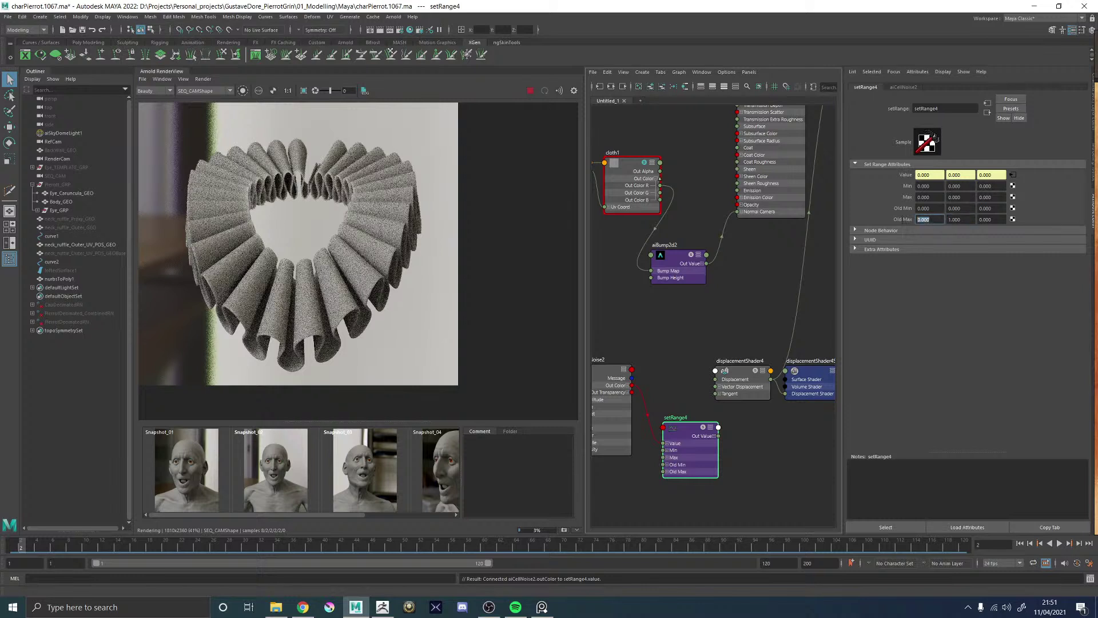
pyautogui.write('1')
pyautogui.press('Tab')
pyautogui.press('Tab')
# - Set the setRange node's Max values to 1 and its Min values to -1
pyautogui.moveTo(936, 197); pyautogui.dragTo(907, 200)
pyautogui.write('1')
pyautogui.press('Tab')
pyautogui.write('1')
pyautogui.press('Tab')
pyautogui.write('1')
pyautogui.click(928, 186)
pyautogui.write('-1')
pyautogui.press('Tab')
pyautogui.press('Tab')
pyautogui.write('-1')
pyautogui.press('Return')
# - Move the setRange node closer to the cell noise and create a multiplyDivide node between it and the displacement shader
pyautogui.keyDown('alt'); pyautogui.moveTo(636, 404); pyautogui.dragTo(689, 371, button='middle'); pyautogui.keyUp('alt')
pyautogui.moveTo(721, 405); pyautogui.dragTo(729, 408)
pyautogui.moveTo(737, 407); pyautogui.dragTo(654, 394)
pyautogui.click(730, 414)
pyautogui.press('Tab')
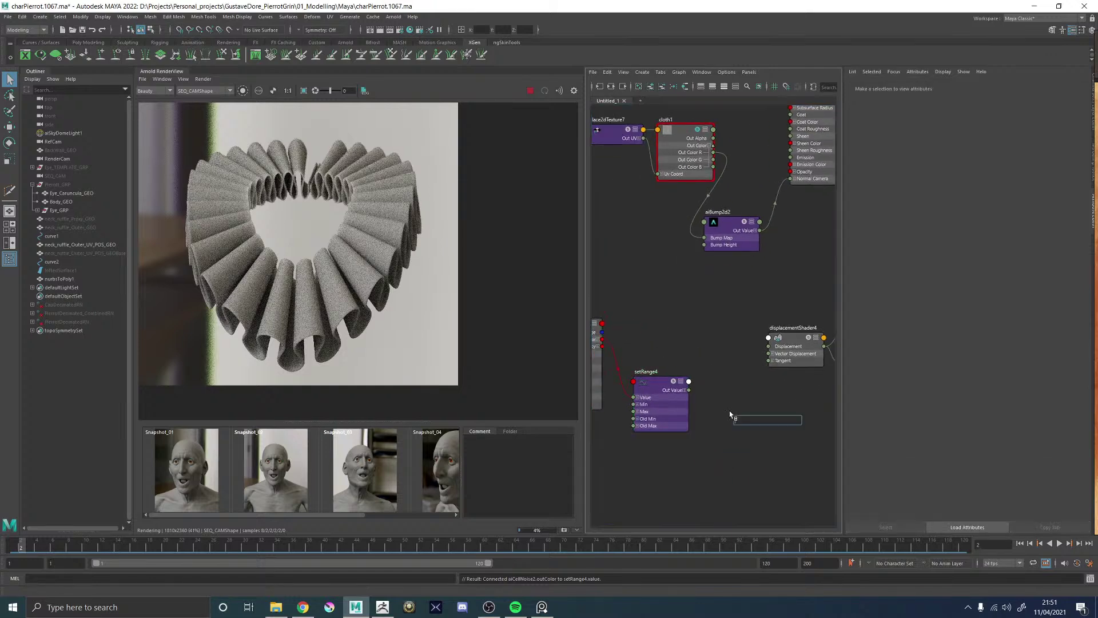
pyautogui.write('multiplyD')
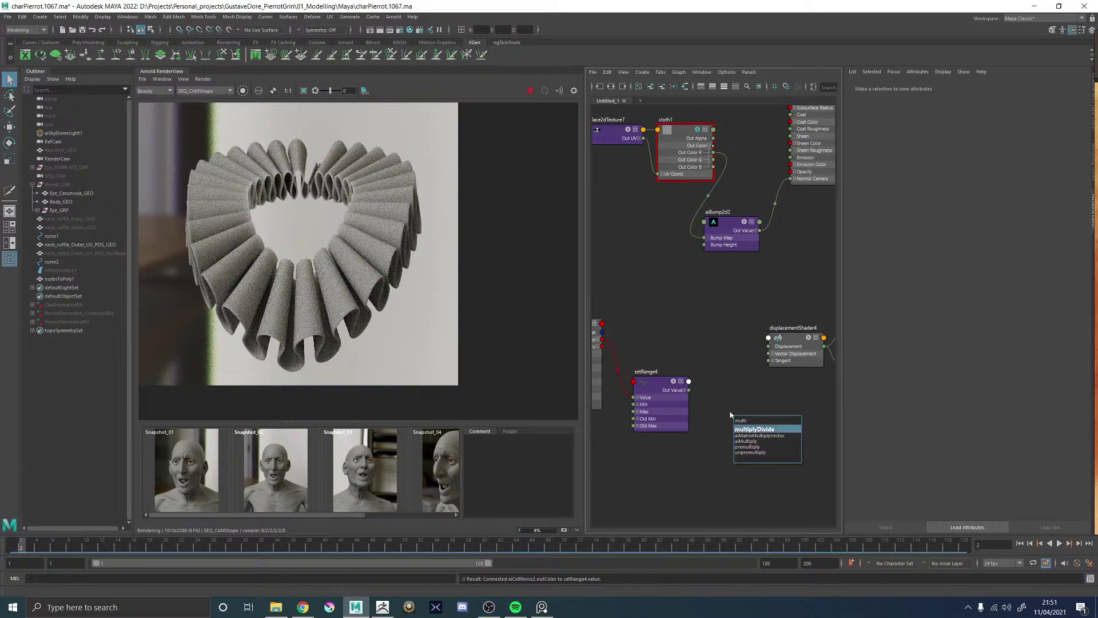
pyautogui.press('Return')
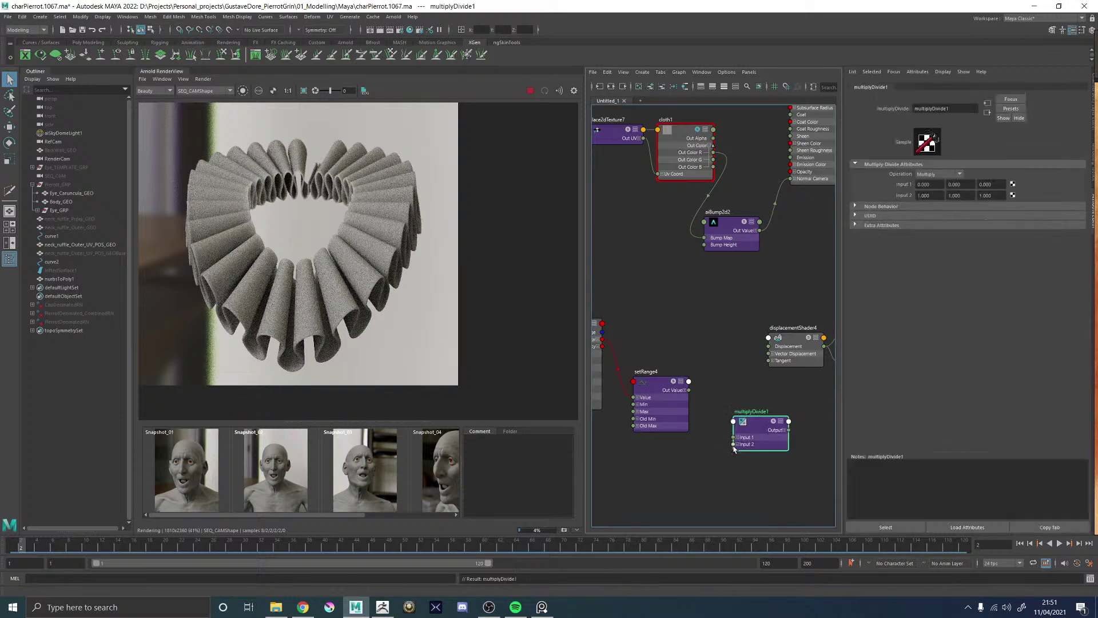
# - Connect the setRange's Out Value to the multiplyDivide's Input 1 and its Output X to the displacement shader's Displacement
pyautogui.moveTo(734, 445); pyautogui.dragTo(689, 390)
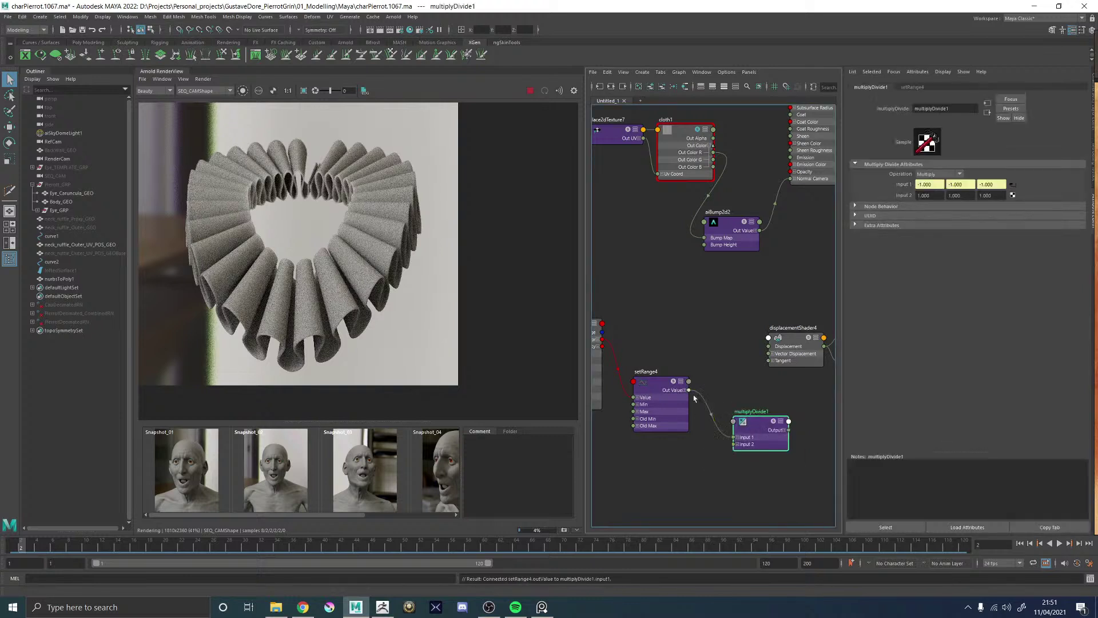
pyautogui.click(784, 430)
pyautogui.moveTo(790, 439); pyautogui.dragTo(768, 346)
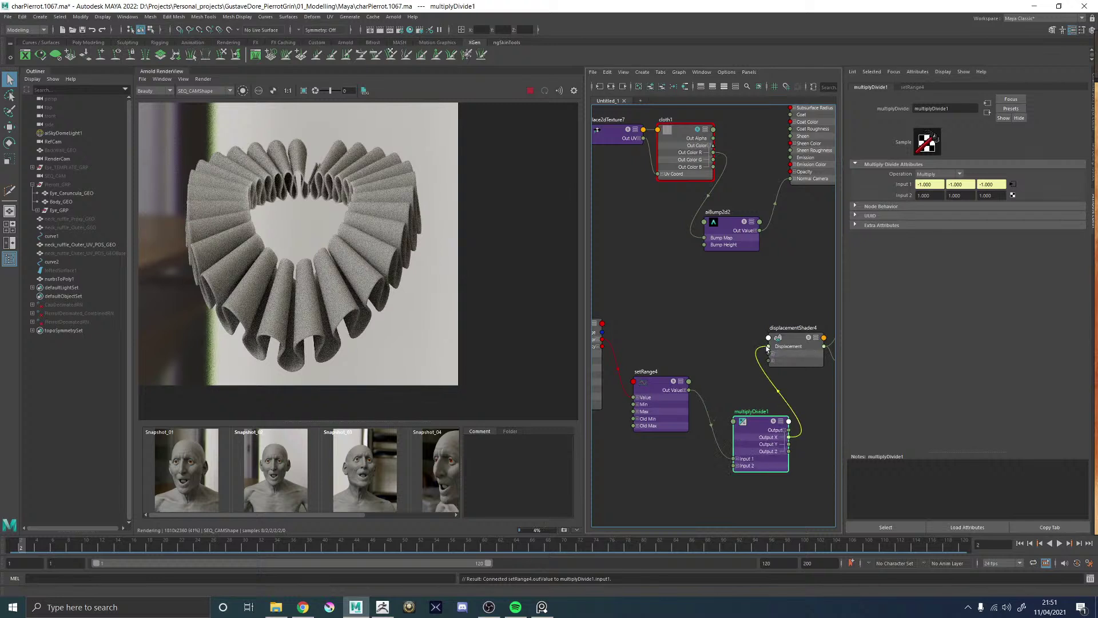
pyautogui.moveTo(755, 429); pyautogui.dragTo(744, 414)
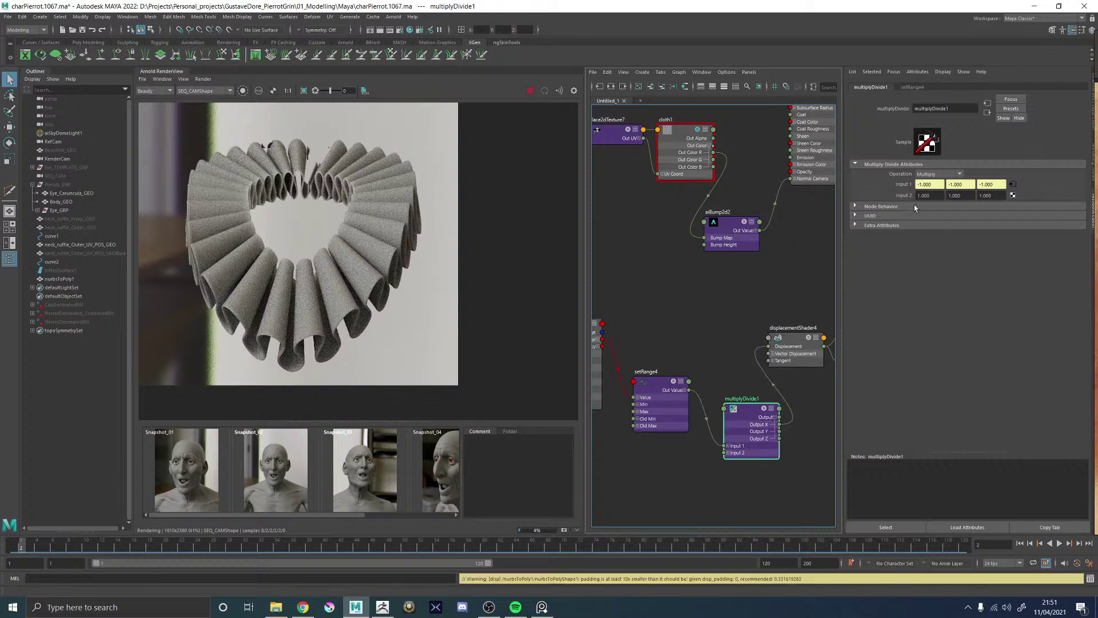
# - Set the first Input 2 value of the multiplyDivide node to 0.1 and inspect the displaced ruffle in the render
pyautogui.click(929, 195)
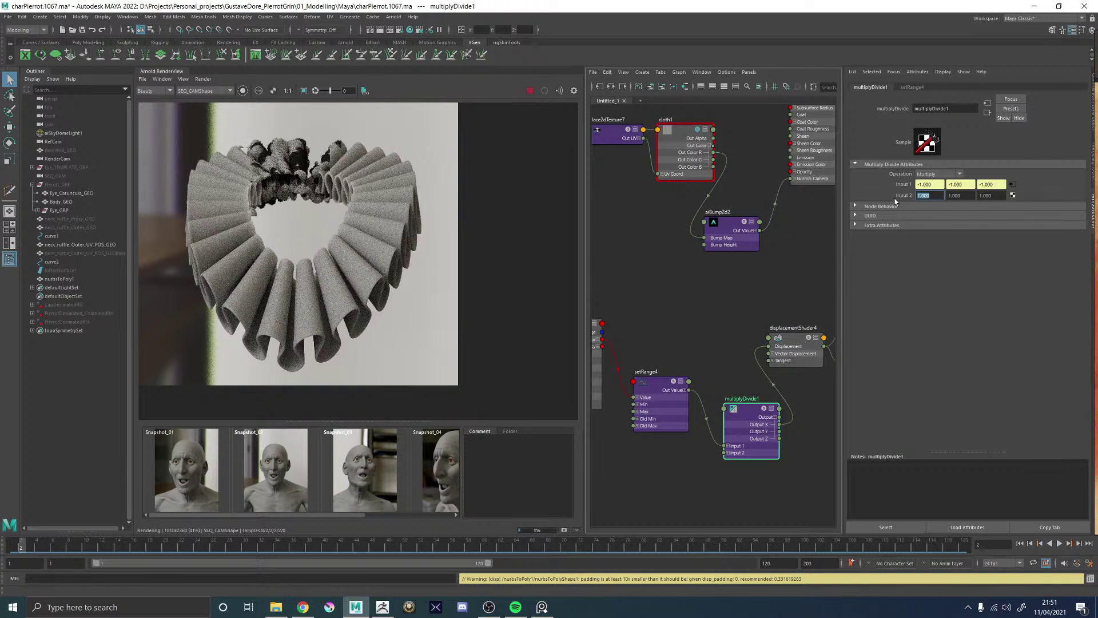
pyautogui.write('0.1')
pyautogui.press('Return')
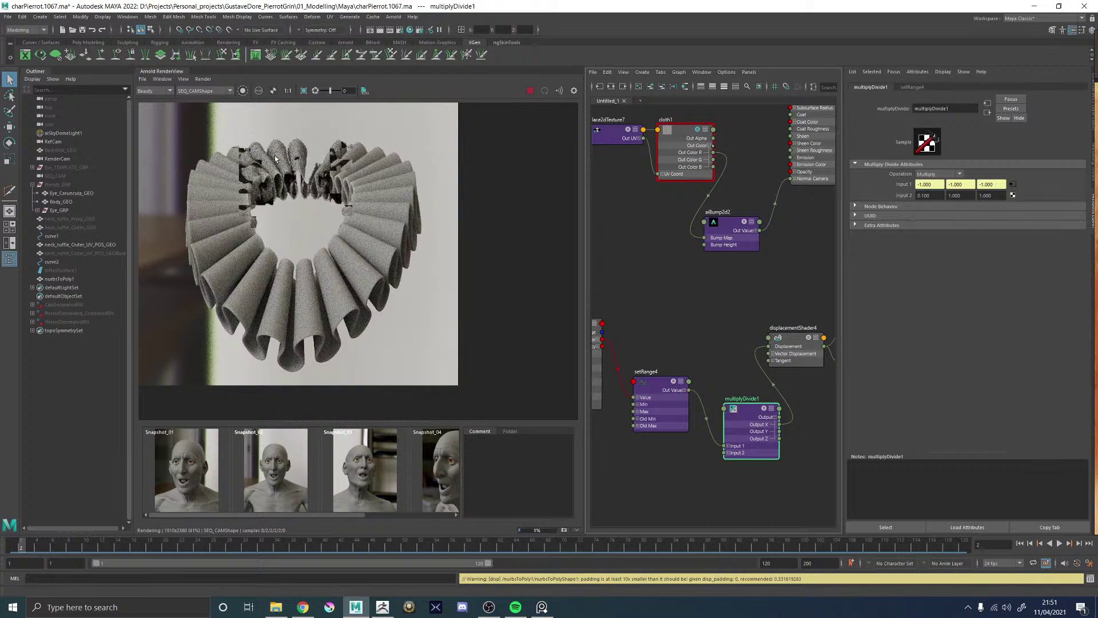
pyautogui.scroll(3, 294, 177)
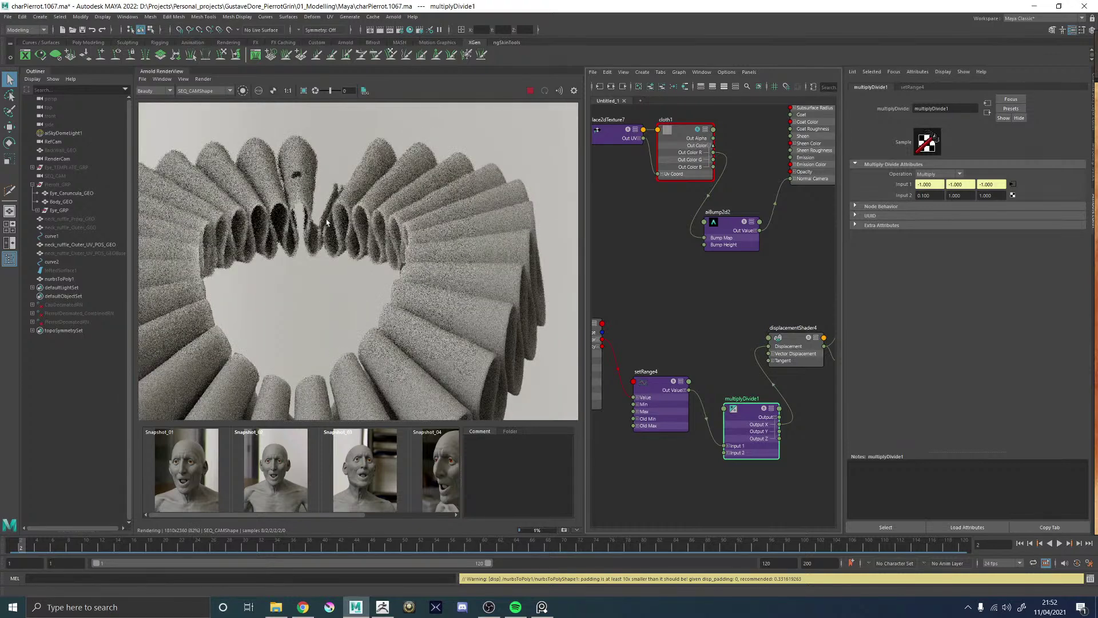
pyautogui.scroll(-2, 243, 237)
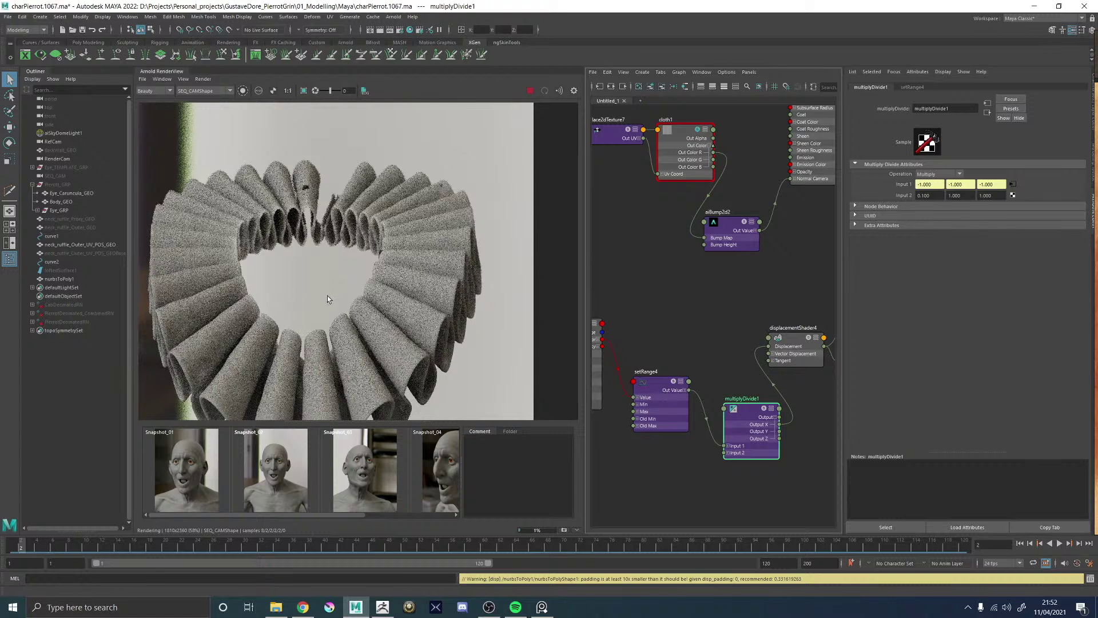
pyautogui.keyDown('alt'); pyautogui.moveTo(328, 306); pyautogui.dragTo(429, 300); pyautogui.keyUp('alt')
pyautogui.scroll(5, 404, 312)
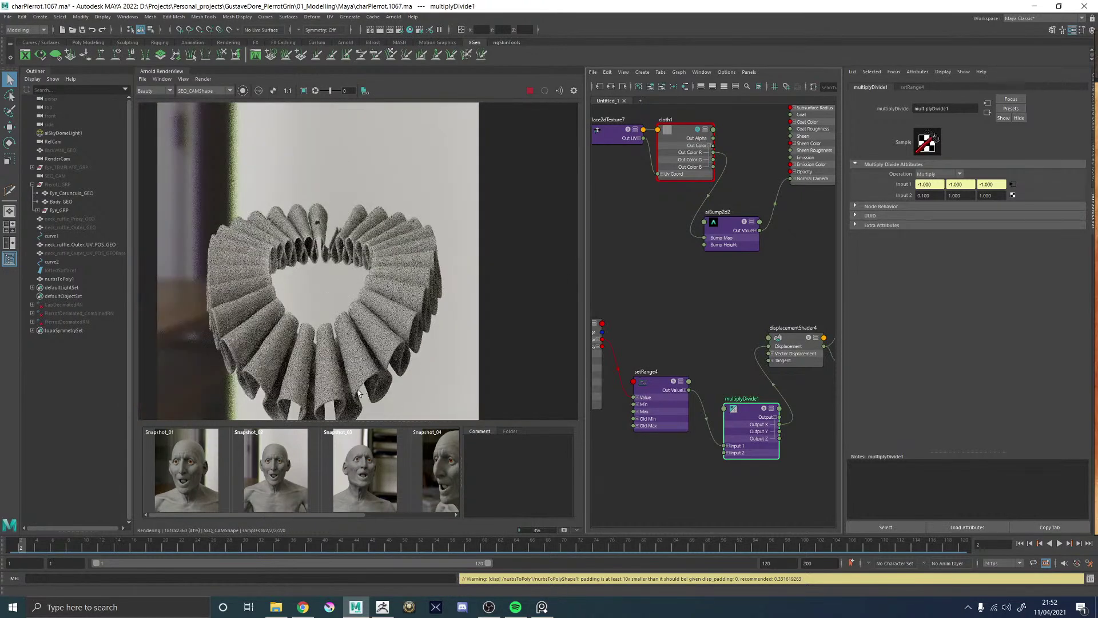
pyautogui.scroll(5, 448, 293)
# - Choose the noise1 pattern on the cell noise, set its Octaves to 4 and check the ruffle render
pyautogui.keyDown('alt'); pyautogui.moveTo(657, 339); pyautogui.dragTo(775, 324, button='middle'); pyautogui.keyUp('alt')
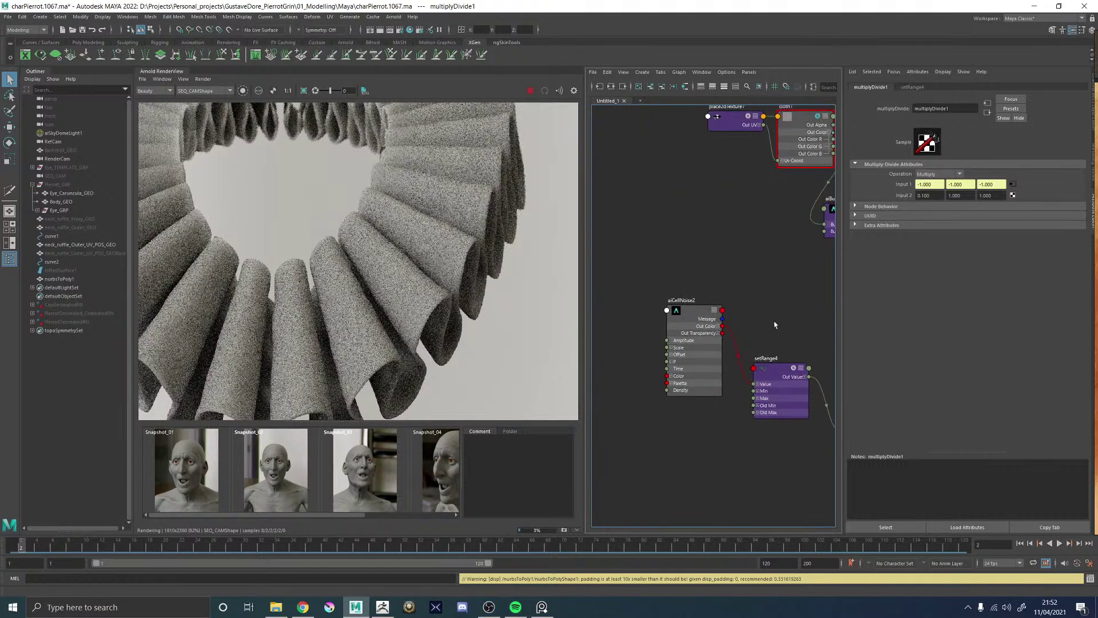
pyautogui.click(693, 312)
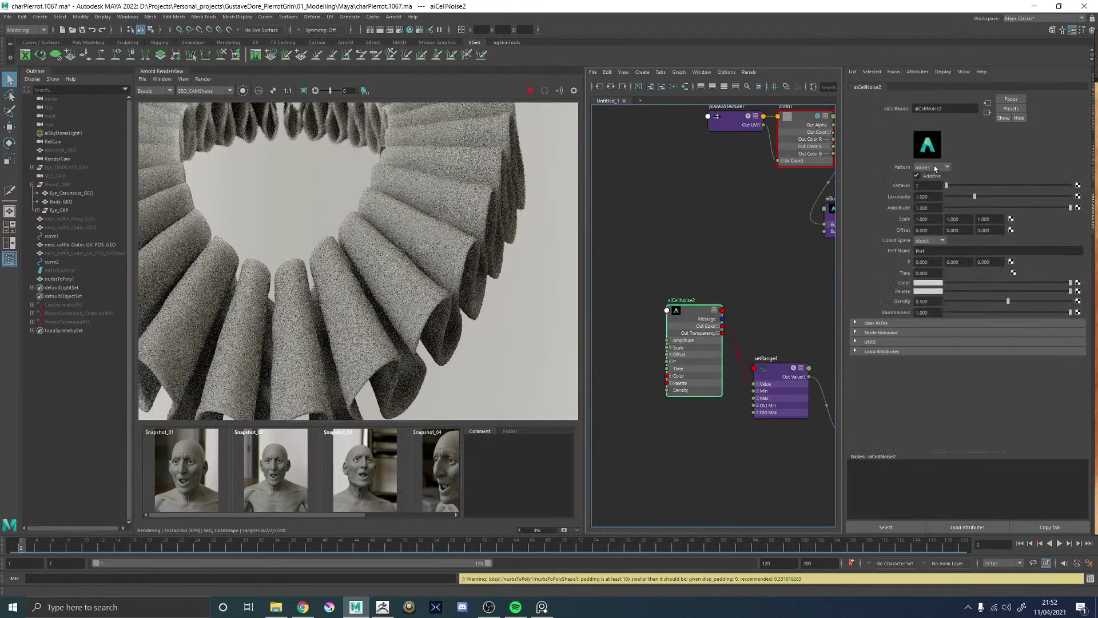
pyautogui.click(935, 168)
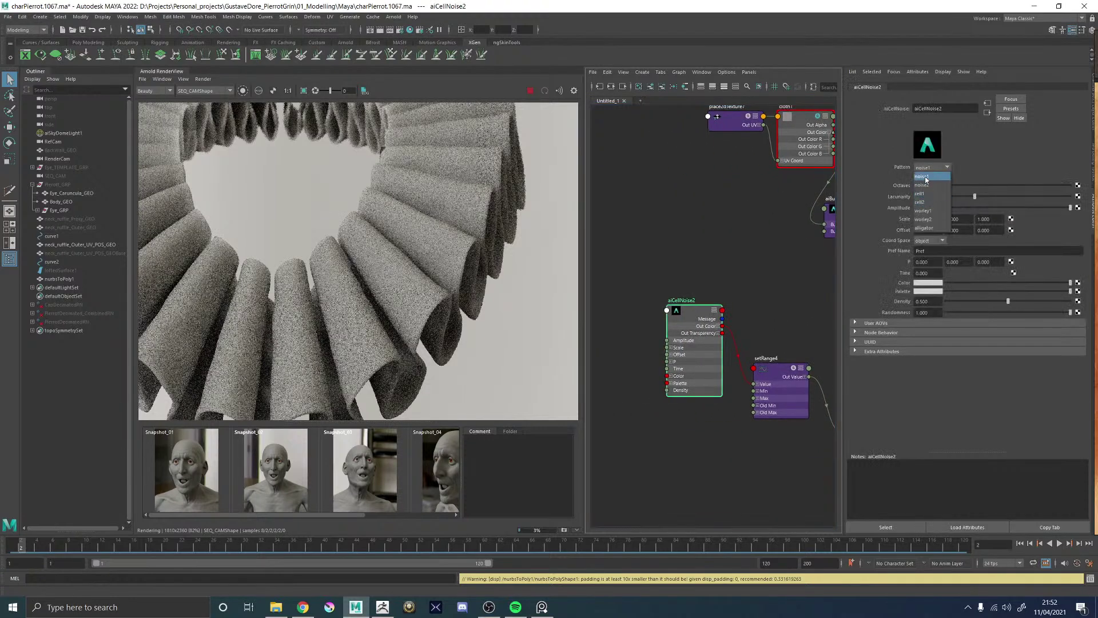
pyautogui.click(926, 178)
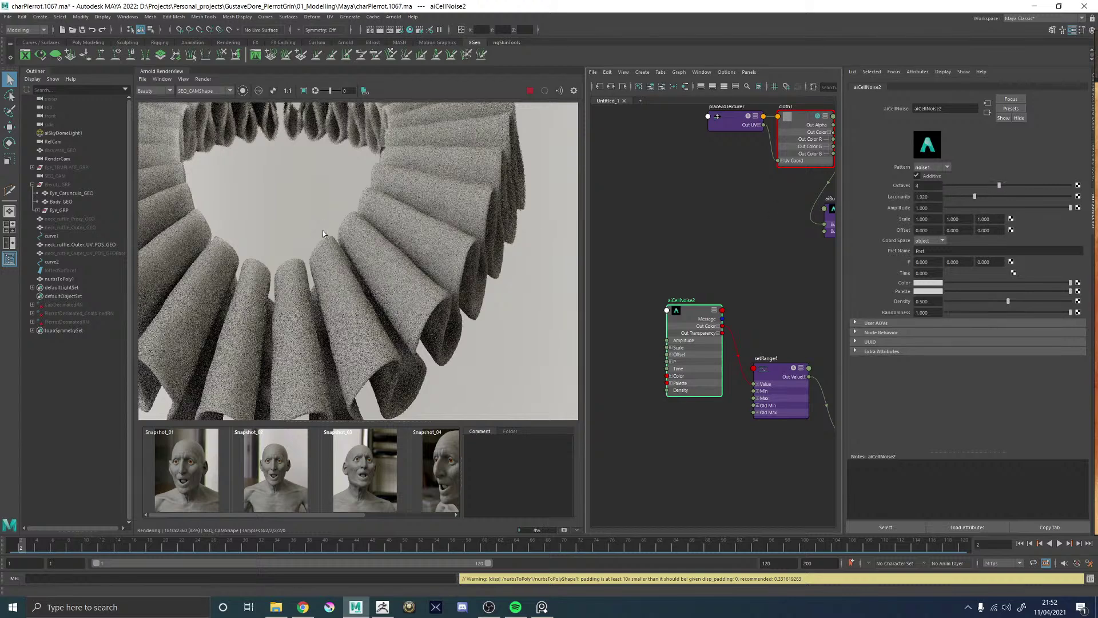
pyautogui.scroll(-4, 326, 226)
pyautogui.scroll(2, 334, 195)
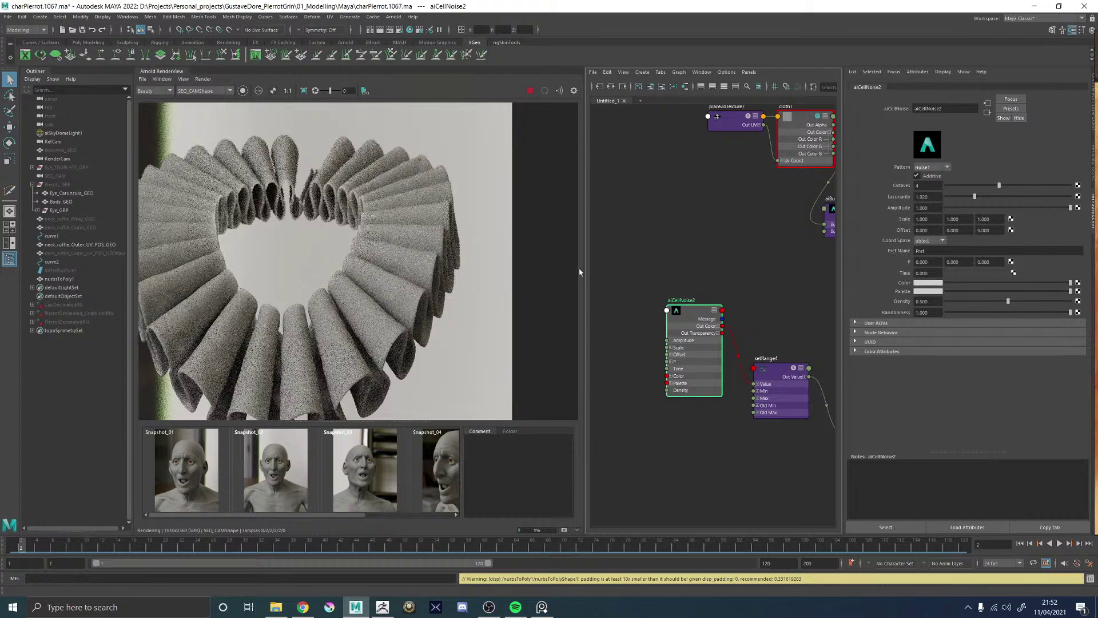
# - Isolate the selected cell noise in the Arnold render and connect its Out Color to the ruffle material's Emission Color
pyautogui.click(242, 91)
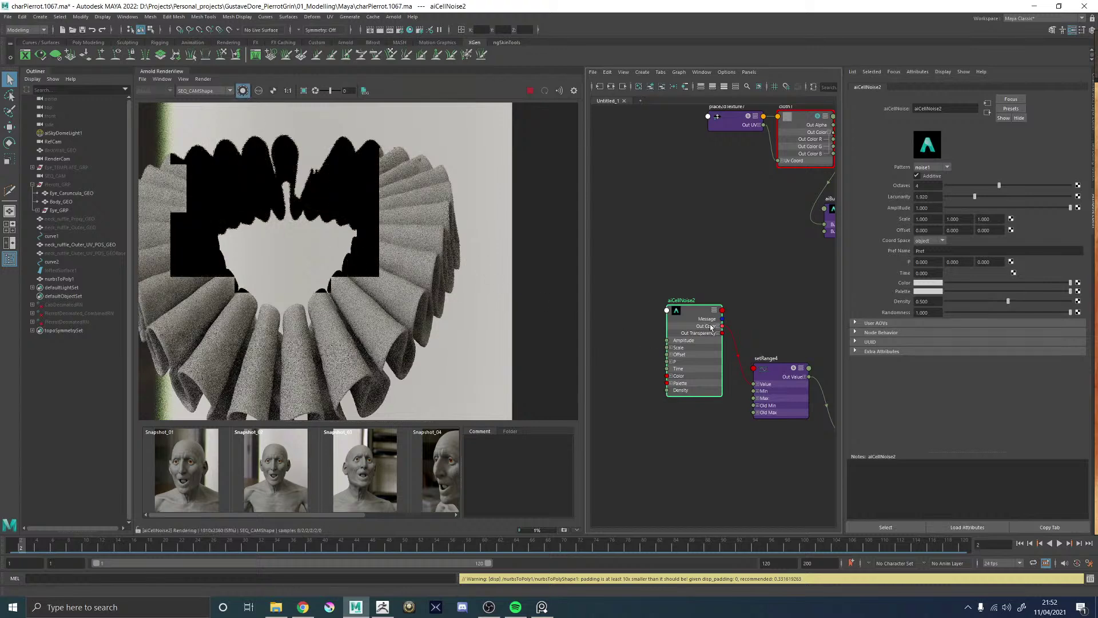
pyautogui.scroll(-2, 743, 262)
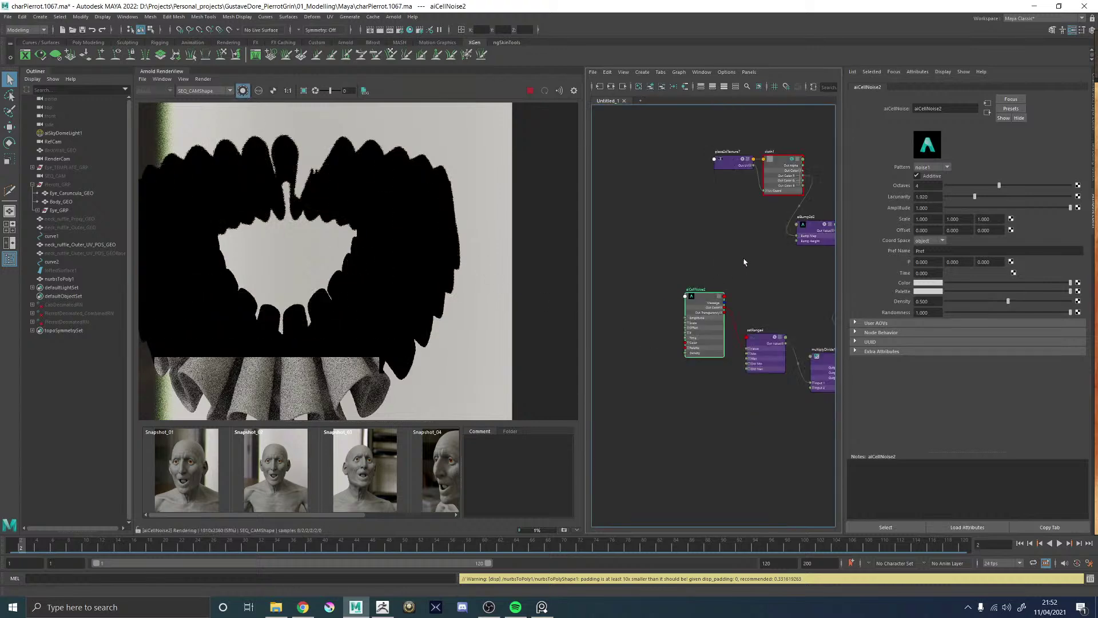
pyautogui.keyDown('alt'); pyautogui.moveTo(744, 262); pyautogui.dragTo(524, 294, button='middle'); pyautogui.keyUp('alt')
pyautogui.moveTo(605, 314)
pyautogui.keyDown('alt'); pyautogui.mouseDown(button='middle')
pyautogui.moveTo(691, 318)
pyautogui.moveTo(677, 327)
pyautogui.mouseUp(button='middle'); pyautogui.keyUp('alt')
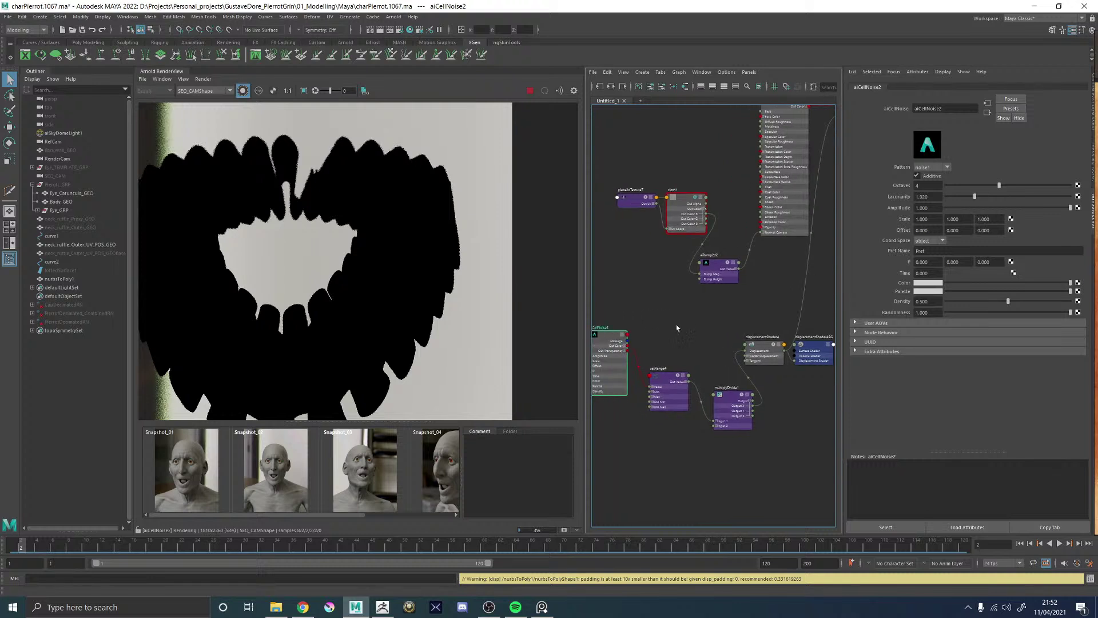
pyautogui.moveTo(627, 346); pyautogui.dragTo(763, 222)
pyautogui.keyDown('alt'); pyautogui.moveTo(623, 296); pyautogui.dragTo(684, 277, button='middle'); pyautogui.keyUp('alt')
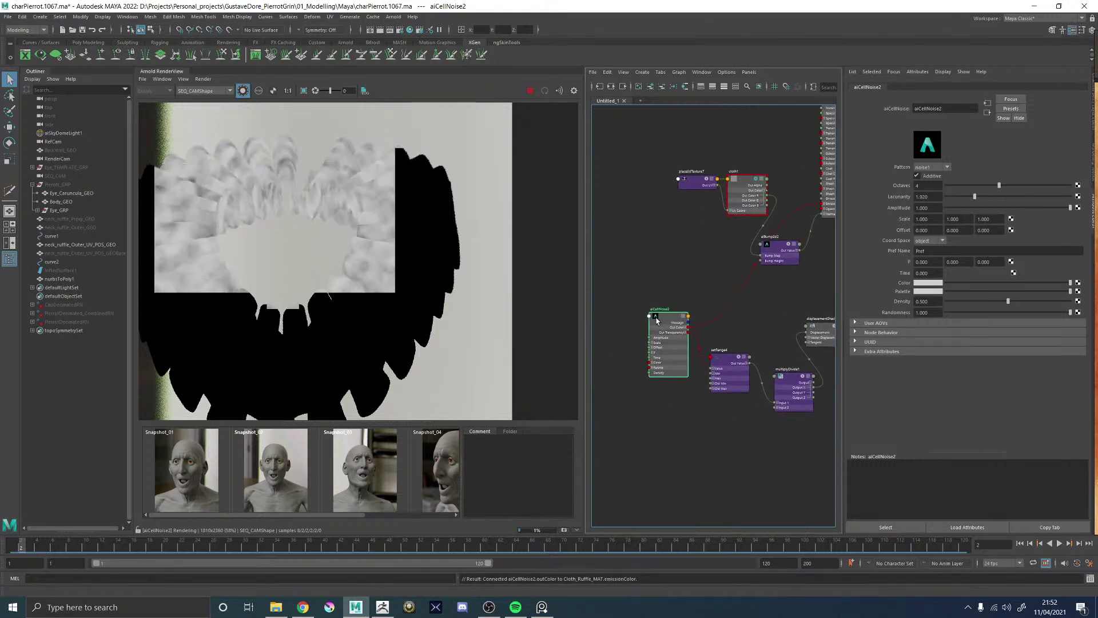
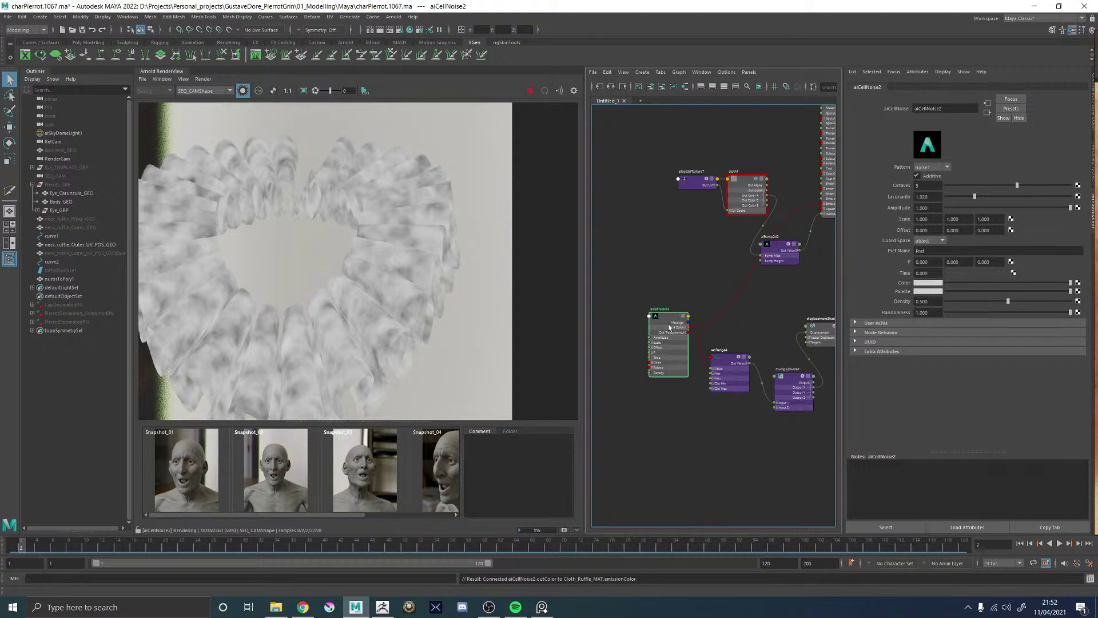
# - Space out the cell noise and setRange nodes, leaving setRange selected to preview it in the isolated render
pyautogui.moveTo(669, 327); pyautogui.dragTo(597, 320)
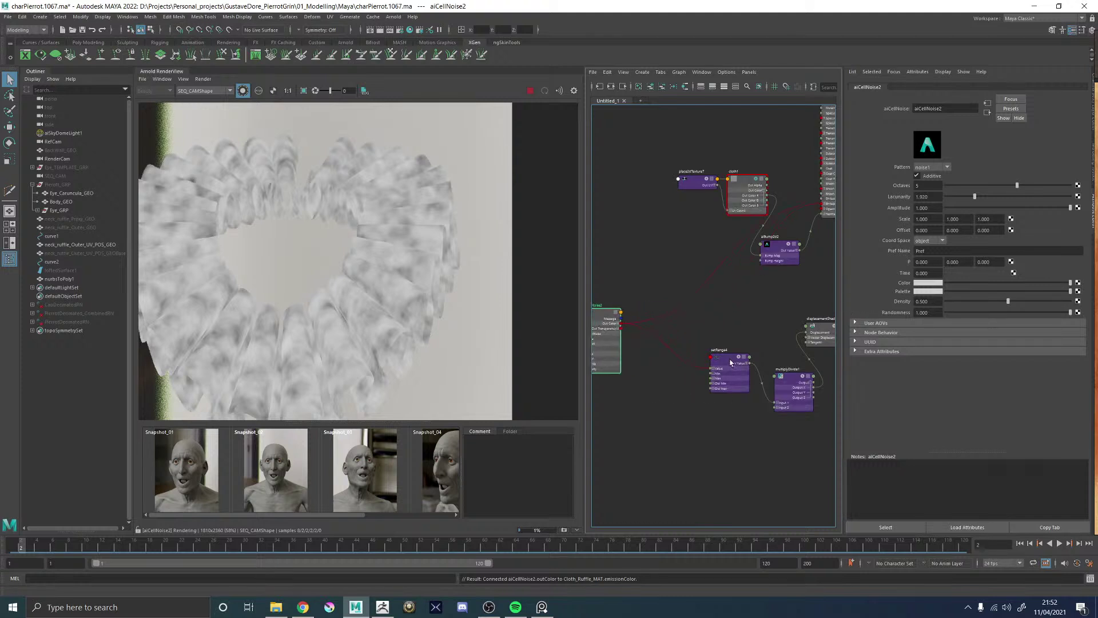
pyautogui.moveTo(730, 362); pyautogui.dragTo(691, 352)
pyautogui.keyDown('alt'); pyautogui.moveTo(595, 272); pyautogui.dragTo(628, 222, button='middle'); pyautogui.keyUp('alt')
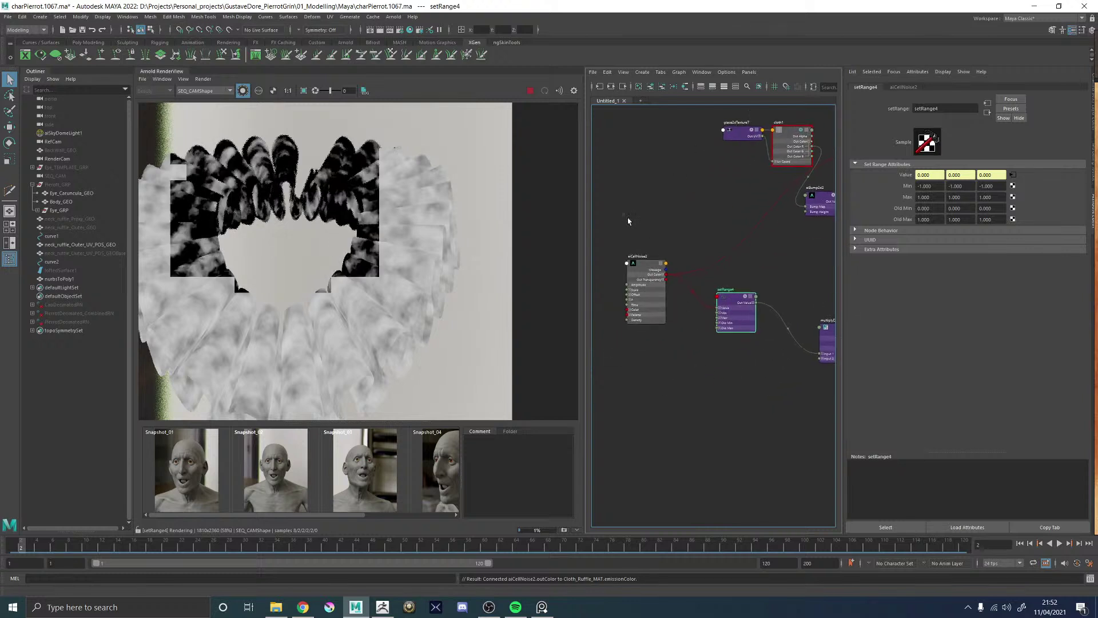
# - Stop the render and duplicate the cell noise and setRange nodes together with the connection between them
pyautogui.moveTo(628, 221); pyautogui.dragTo(736, 314)
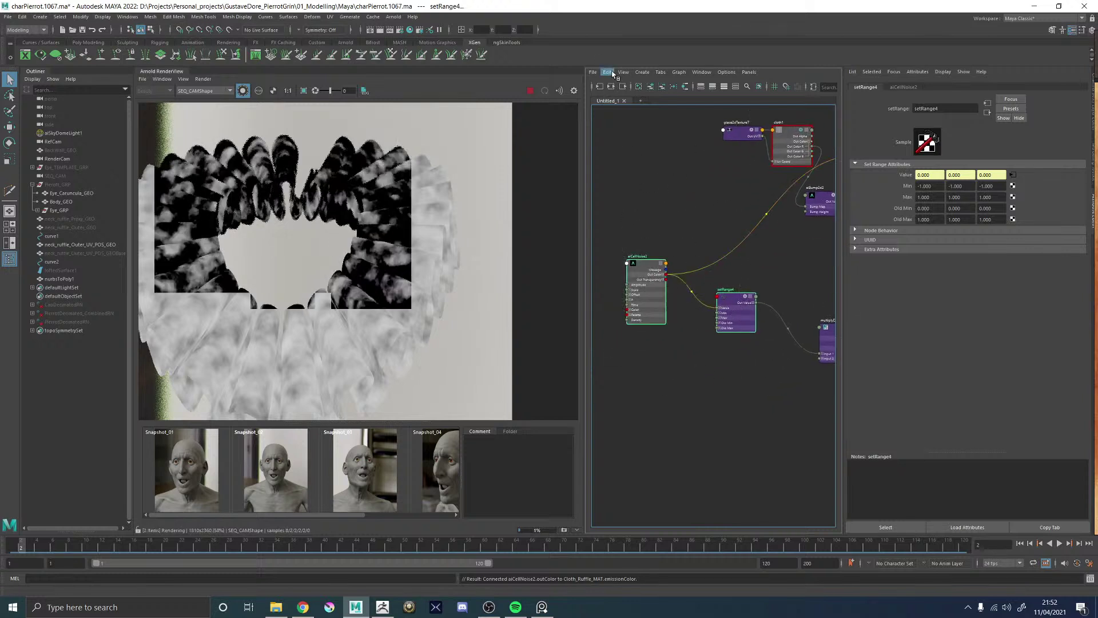
pyautogui.click(530, 91)
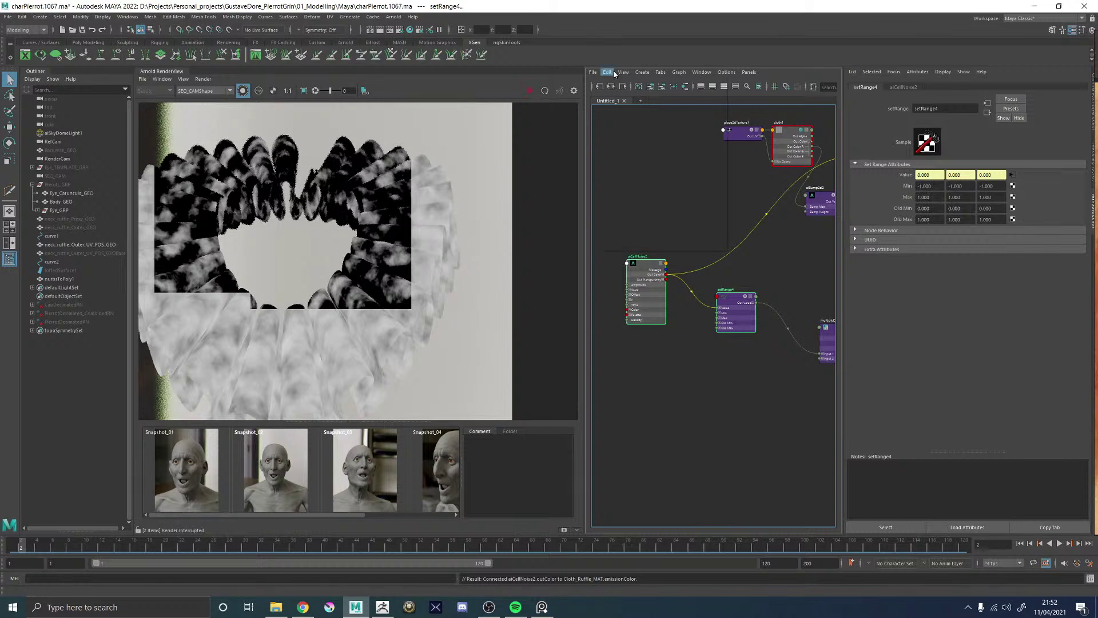
pyautogui.click(607, 72)
pyautogui.moveTo(635, 162)
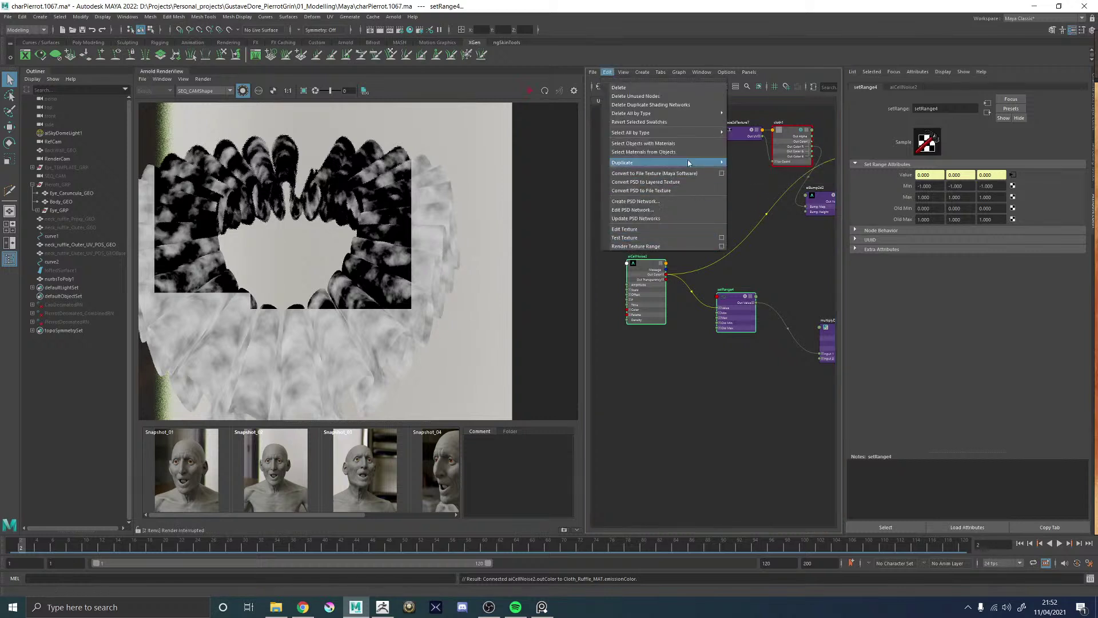
pyautogui.click(756, 162)
pyautogui.click(733, 380)
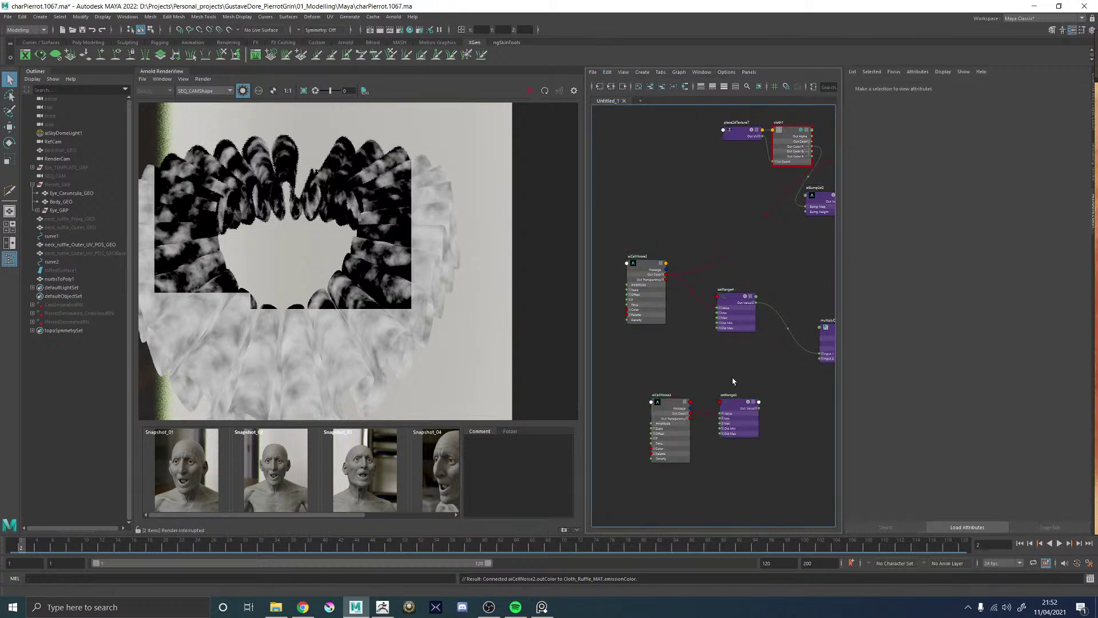
pyautogui.keyDown('alt'); pyautogui.moveTo(732, 379); pyautogui.dragTo(709, 378, button='middle'); pyautogui.keyUp('alt')
pyautogui.moveTo(617, 222); pyautogui.dragTo(661, 403)
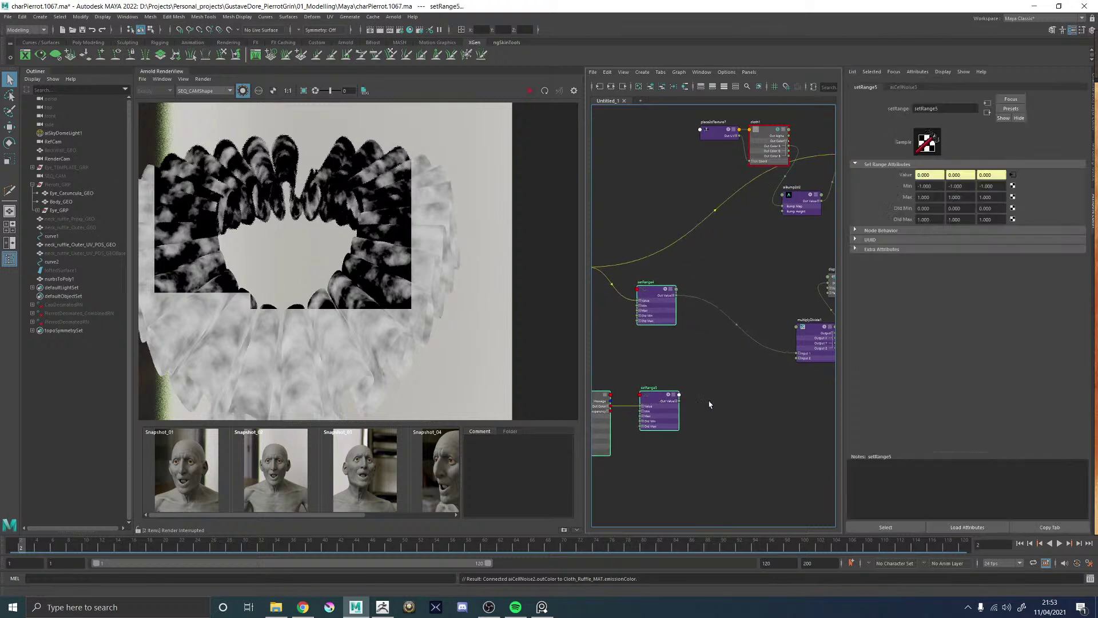
# - Create an aiLayerRgba node beside the duplicated setRange node
pyautogui.click(711, 404)
pyautogui.press('Tab')
pyautogui.write('ai')
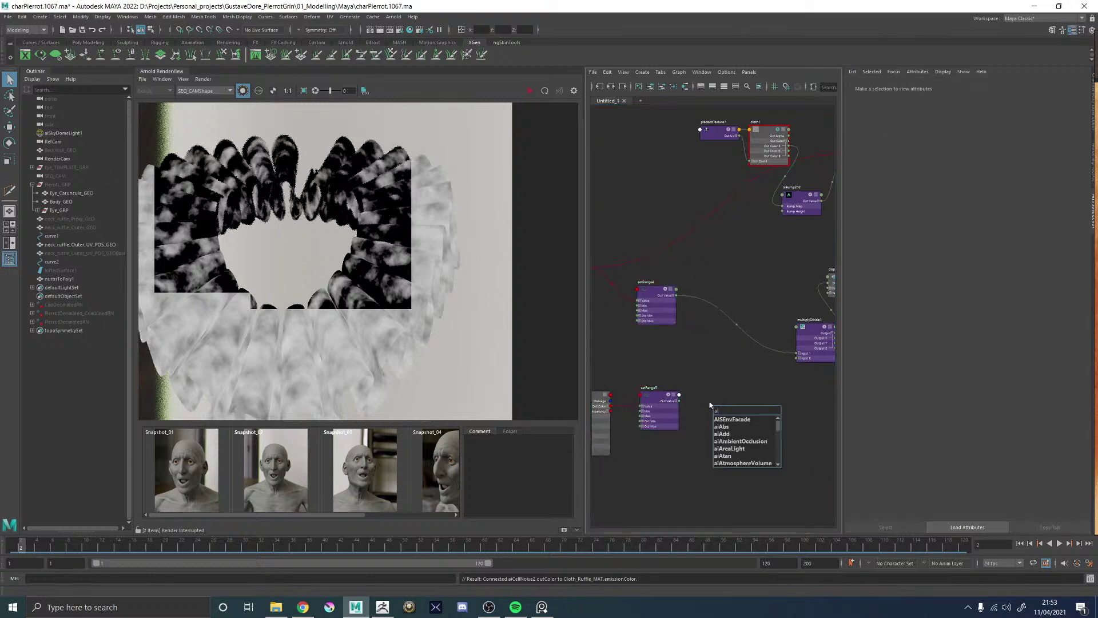
pyautogui.write('rgba')
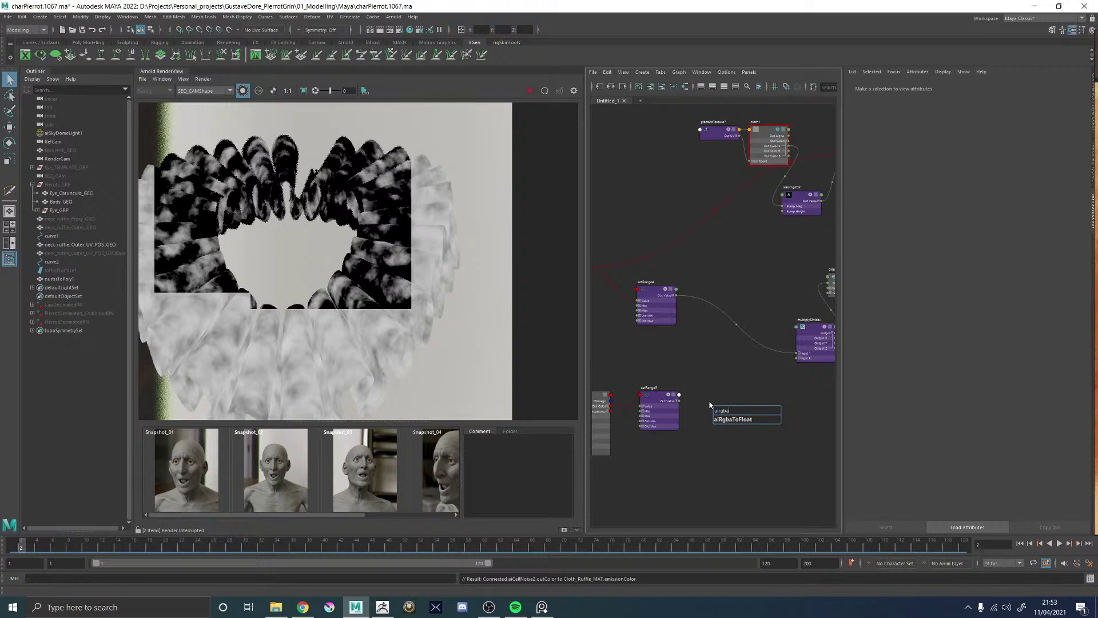
pyautogui.press('BackSpace')
pyautogui.press('BackSpace')
pyautogui.press('BackSpace')
pyautogui.press('BackSpace')
pyautogui.press('BackSpace')
pyautogui.press('BackSpace')
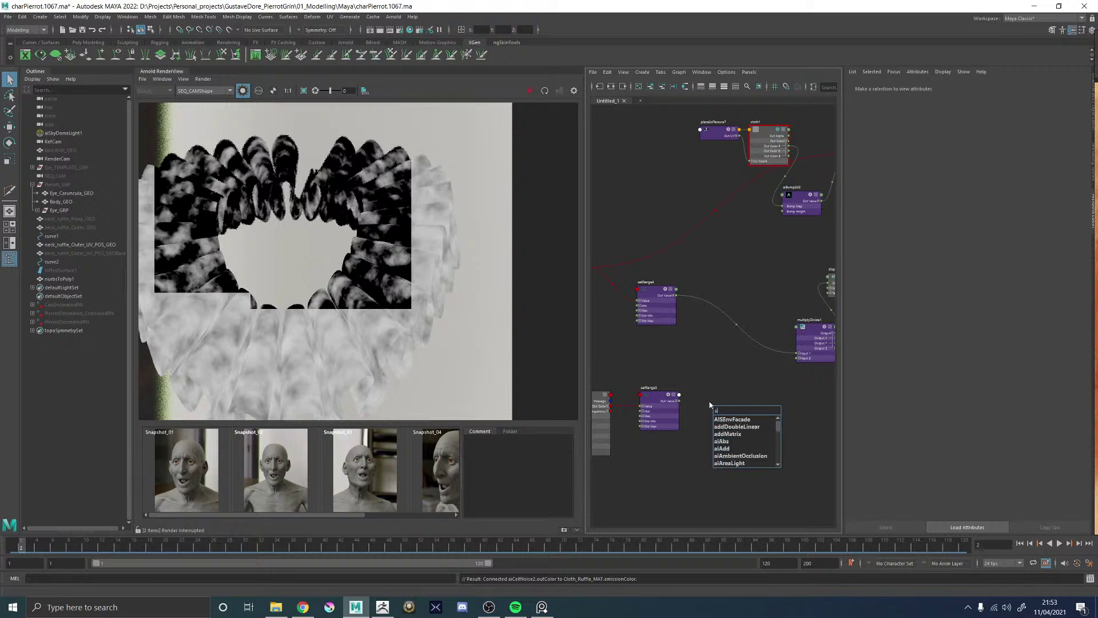
pyautogui.write('rgba')
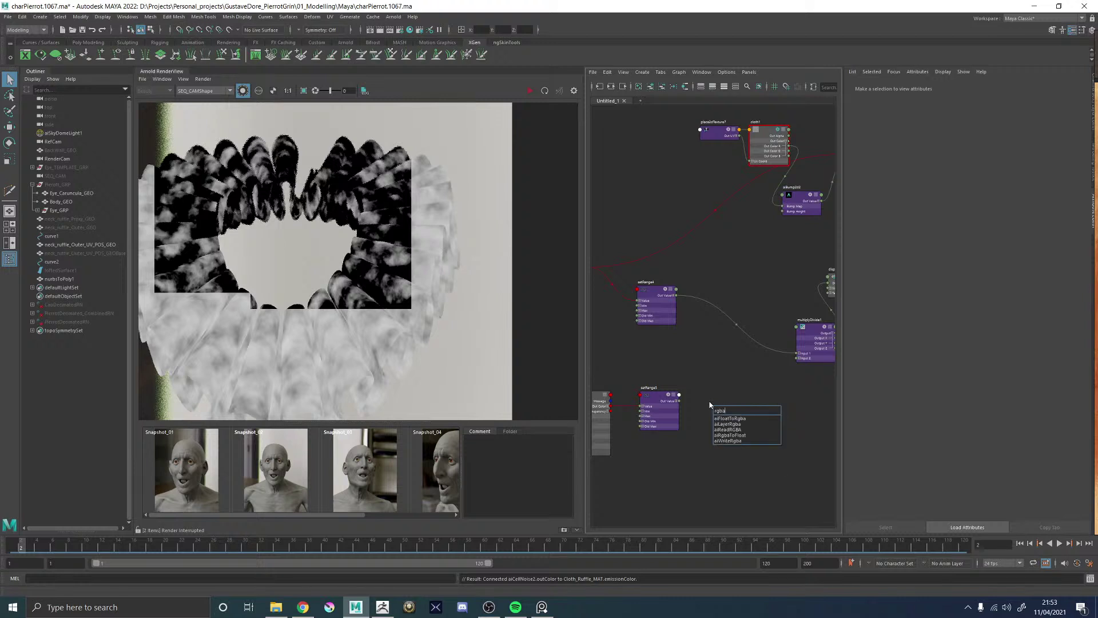
pyautogui.press('Down')
pyautogui.press('Down')
pyautogui.press('Return')
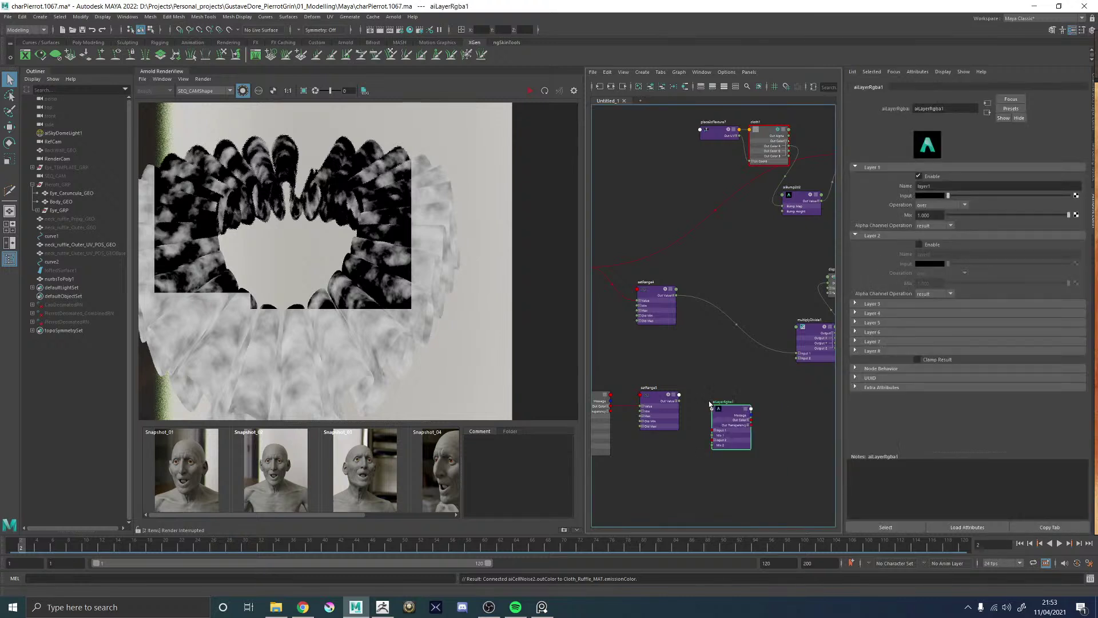
# - Connect the original and duplicated setRange outputs to the aiLayerRgba's Input 1 and Input 2, and enable Layer 2
pyautogui.keyDown('alt'); pyautogui.moveTo(709, 404); pyautogui.dragTo(761, 398, button='middle'); pyautogui.keyUp('alt')
pyautogui.moveTo(729, 288); pyautogui.dragTo(766, 432)
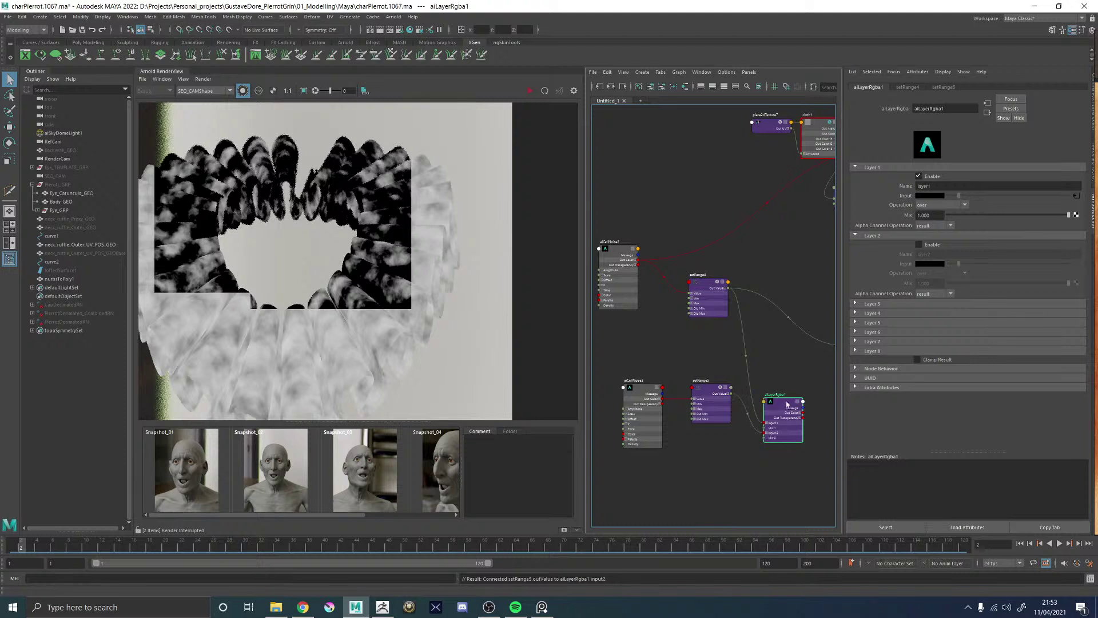
pyautogui.click(919, 244)
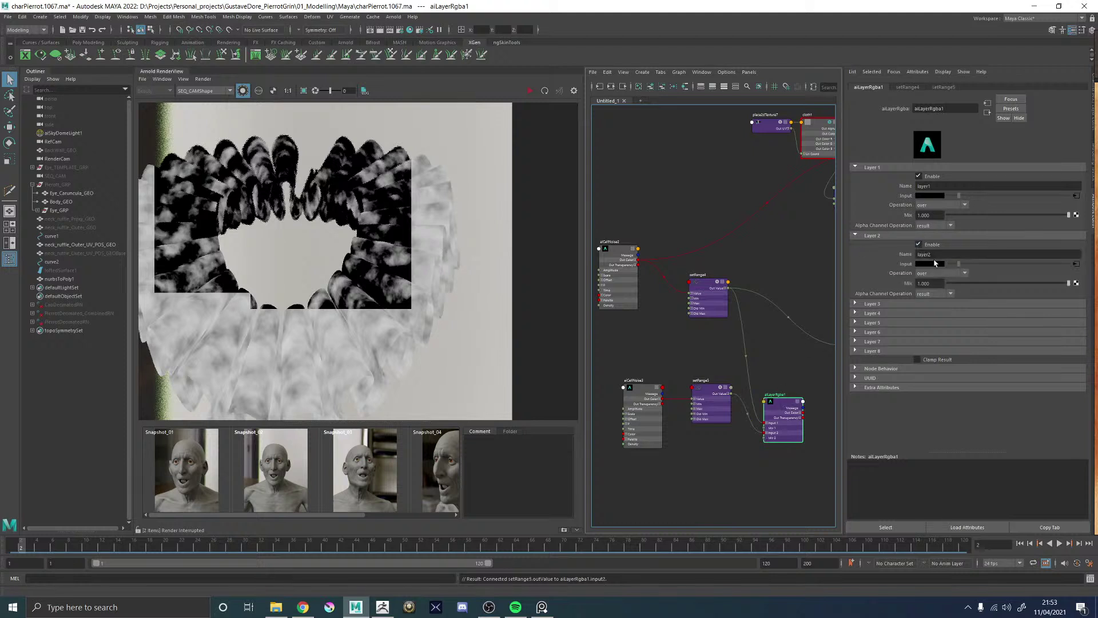
# - Name the aiLayerRgba's Layer 1 Large_Noise_DISP and its Layer 2 Small_Noise_DISP
pyautogui.click(940, 186)
pyautogui.write('l')
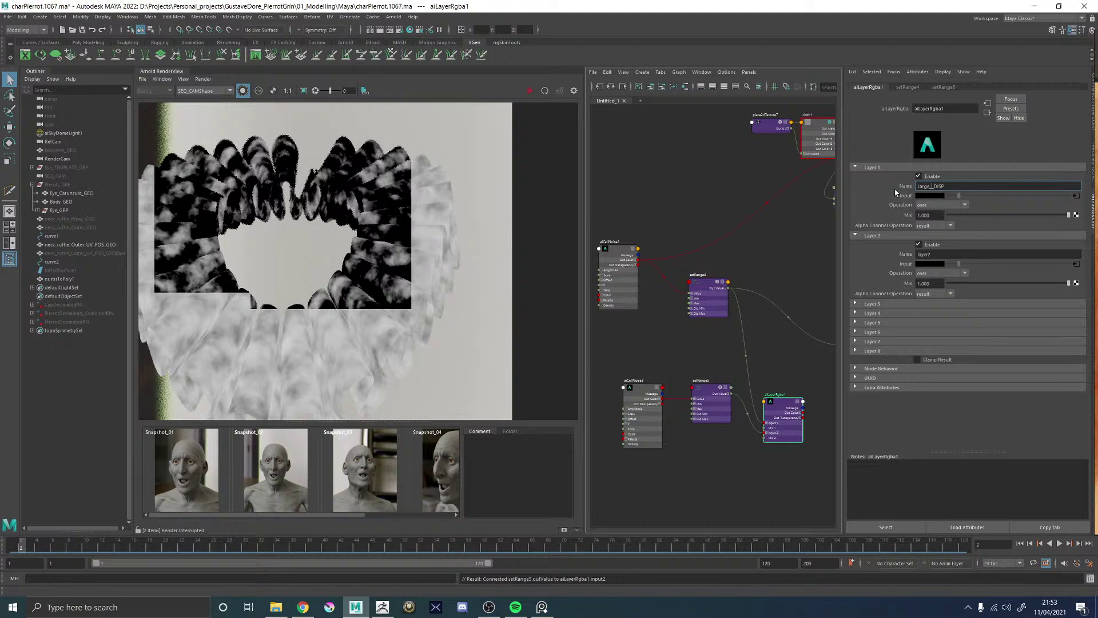
pyautogui.press('Return')
pyautogui.hotkey('ctrl', 'c')
pyautogui.doubleClick(931, 253)
pyautogui.hotkey('ctrl', 'v')
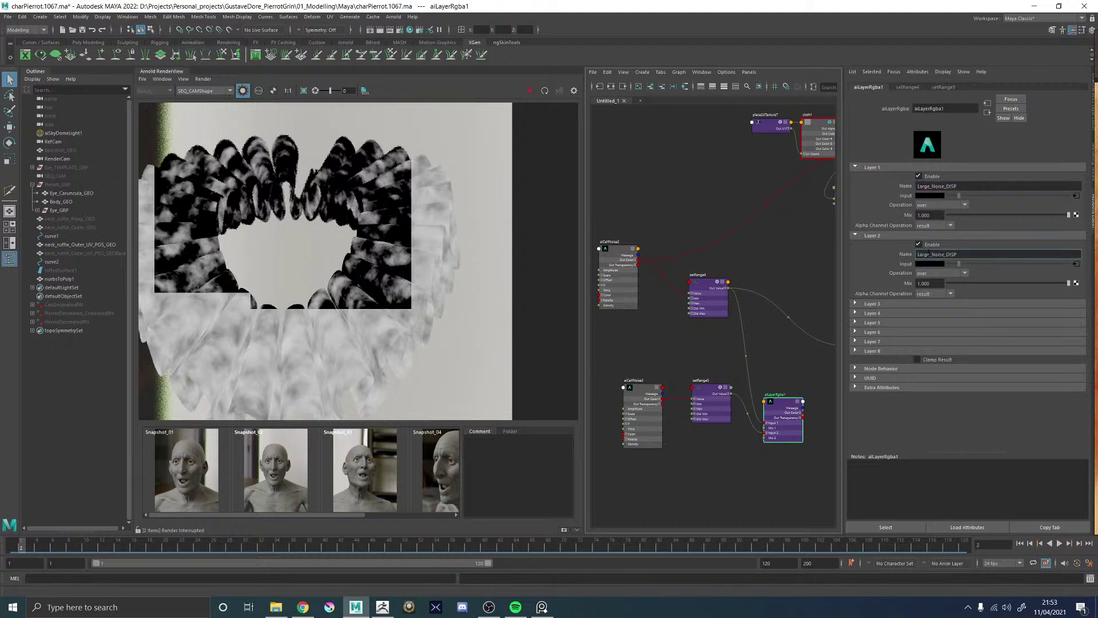
pyautogui.moveTo(930, 253); pyautogui.dragTo(892, 256)
pyautogui.press('BackSpace')
pyautogui.write('Small')
pyautogui.press('Return')
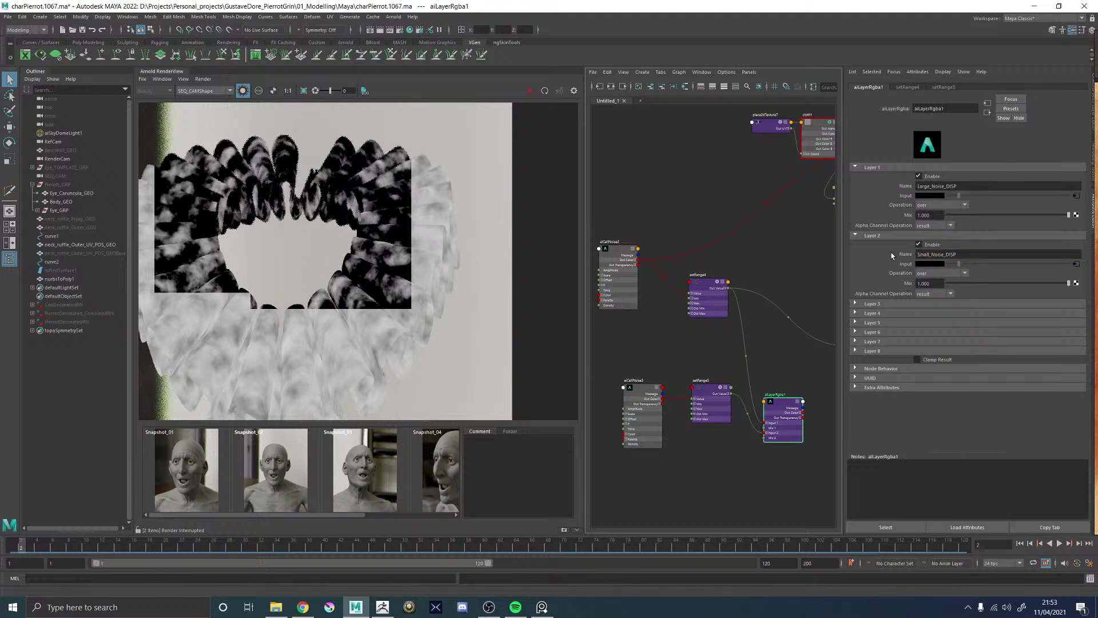
# - Set the operation of both the Large_Noise_DISP and Small_Noise_DISP layers to plus
pyautogui.click(932, 207)
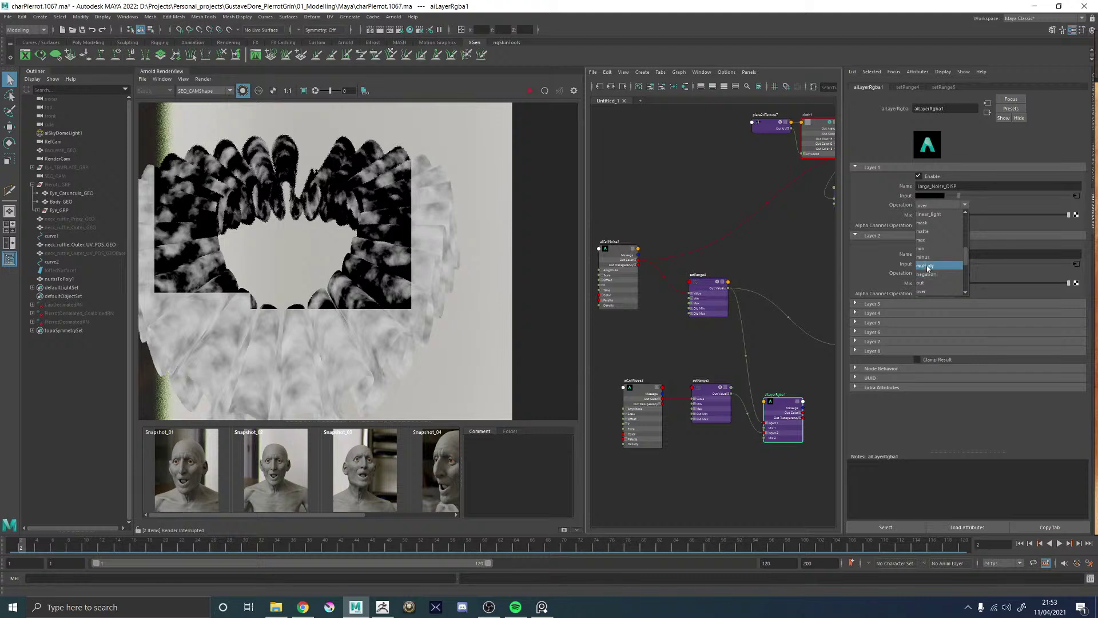
pyautogui.scroll(-2, 929, 277)
pyautogui.click(936, 275)
pyautogui.click(929, 273)
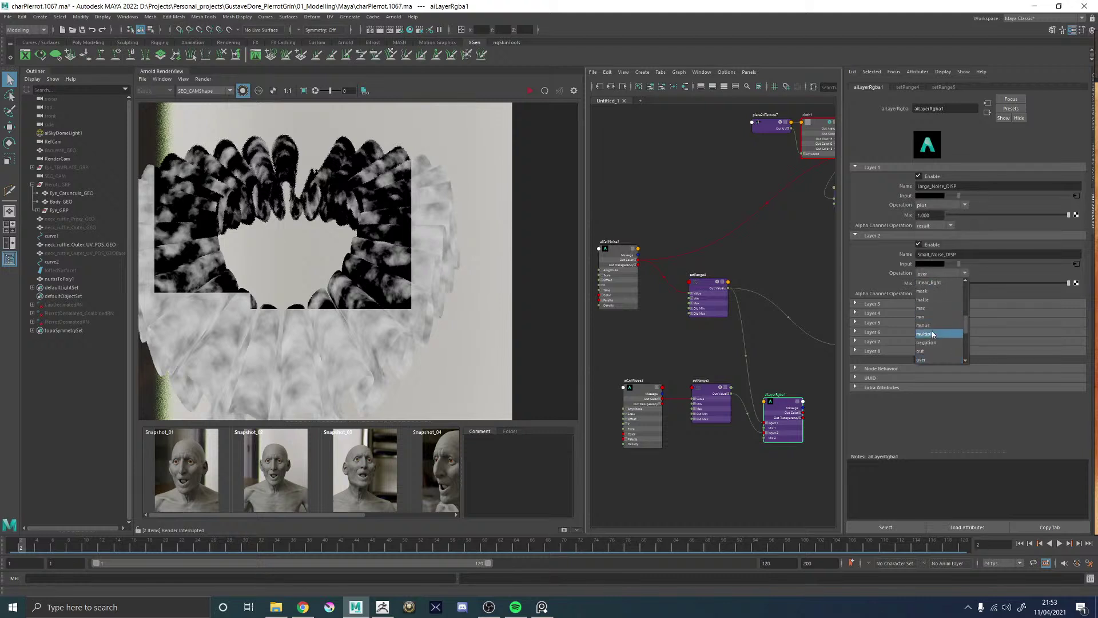
pyautogui.scroll(-2, 932, 352)
pyautogui.click(932, 350)
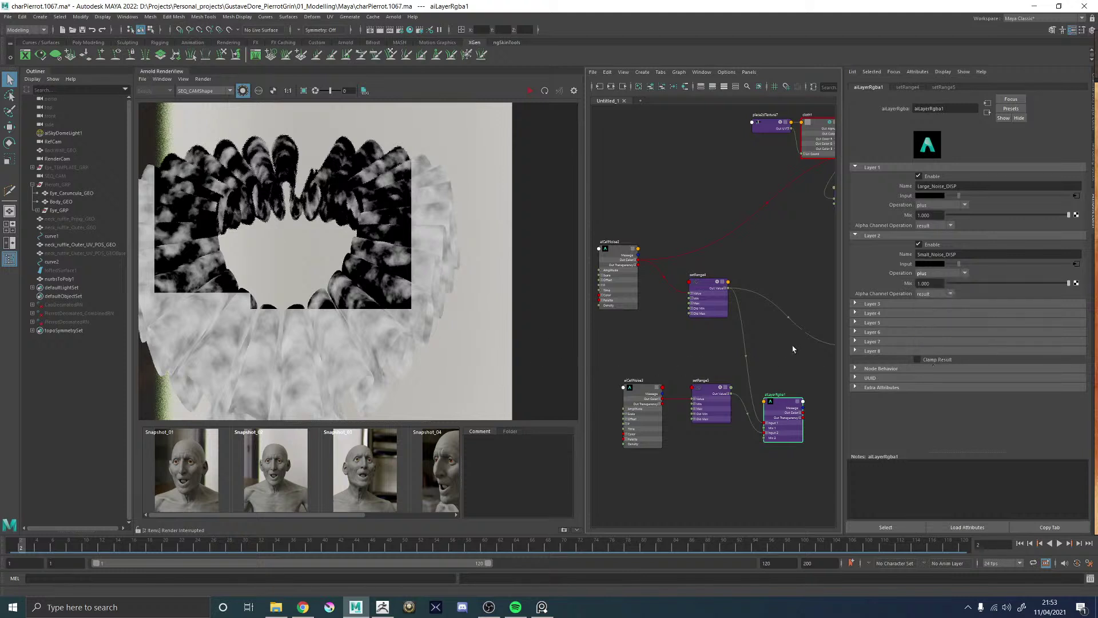
# - Connect the aiLayerRgba's Out Color to the multiplyDivide's Input 1 and place the layer node between the setRange and multiplyDivide nodes
pyautogui.keyDown('alt'); pyautogui.moveTo(793, 349); pyautogui.dragTo(713, 342, button='middle'); pyautogui.keyUp('alt')
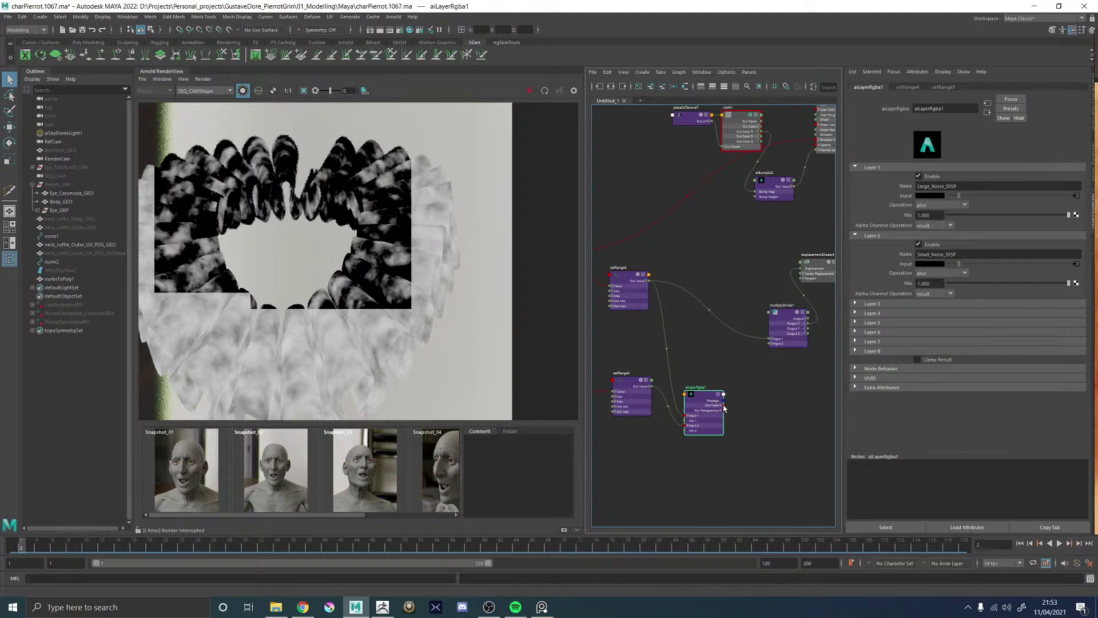
pyautogui.moveTo(724, 407); pyautogui.dragTo(770, 339)
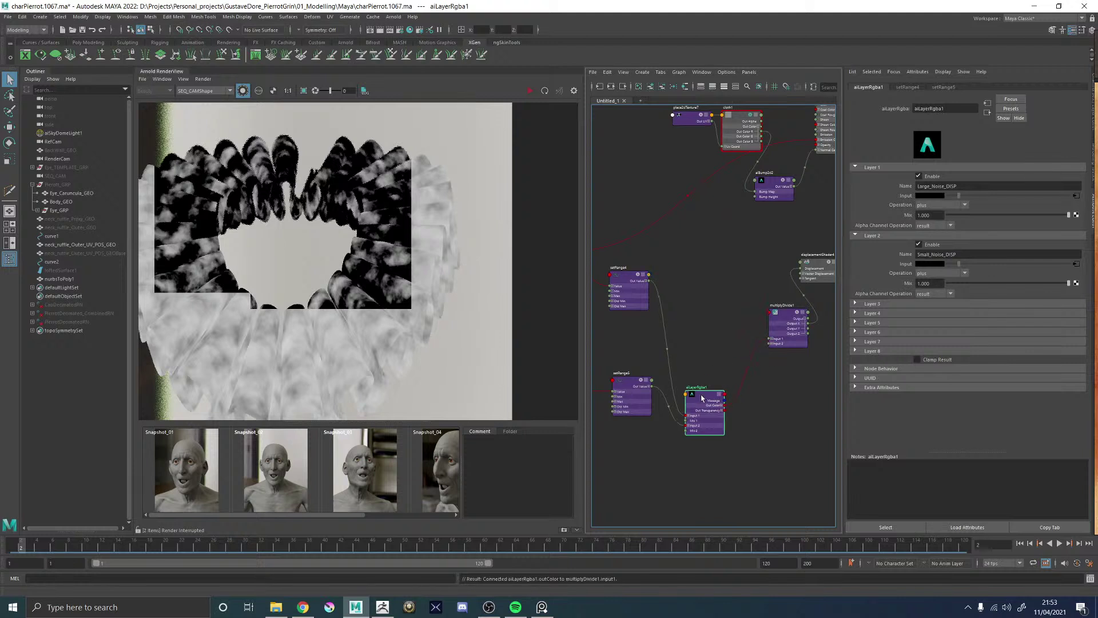
pyautogui.moveTo(702, 399); pyautogui.dragTo(715, 340)
pyautogui.keyDown('alt'); pyautogui.moveTo(662, 353); pyautogui.dragTo(738, 330, button='middle'); pyautogui.keyUp('alt')
# - Set the duplicated cell noise's scale to 4 on all three axes
pyautogui.click(647, 369)
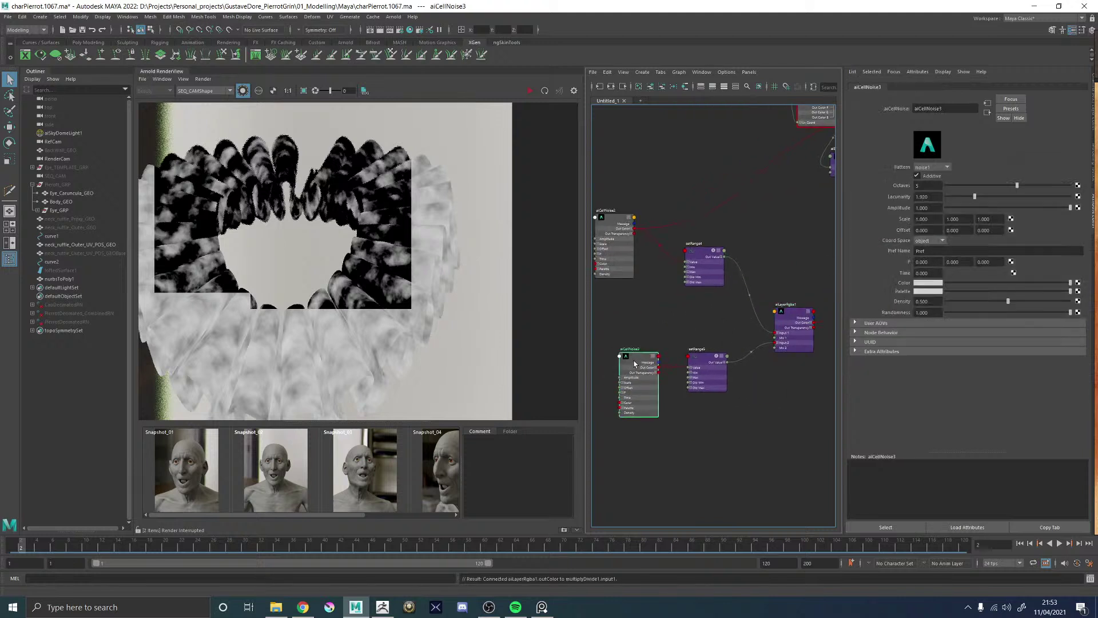
pyautogui.click(242, 90)
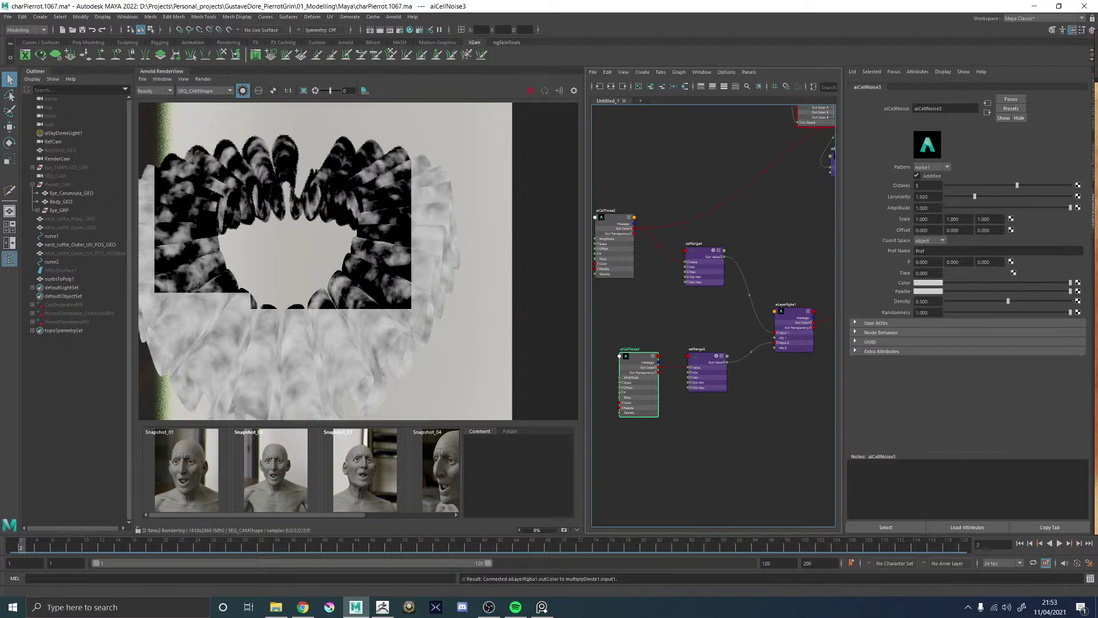
pyautogui.doubleClick(938, 219)
pyautogui.write('4')
pyautogui.press('Tab')
pyautogui.write('4')
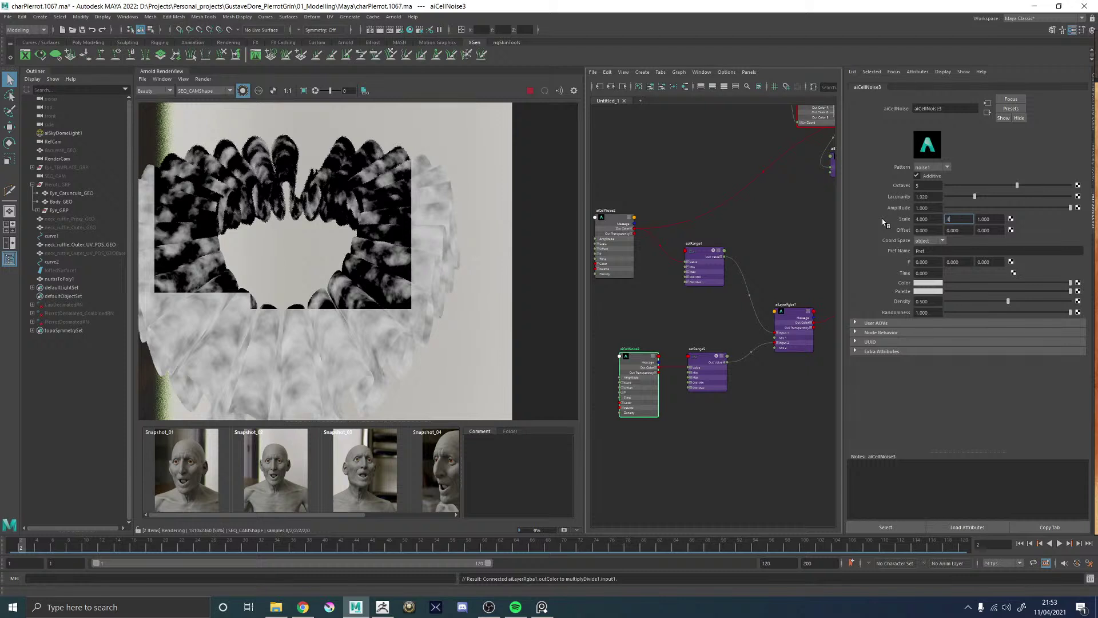
pyautogui.press('Tab')
pyautogui.write('4')
pyautogui.press('Return')
# - Abort the render and update the full scene in the Arnold RenderView
pyautogui.click(530, 91)
pyautogui.click(203, 79)
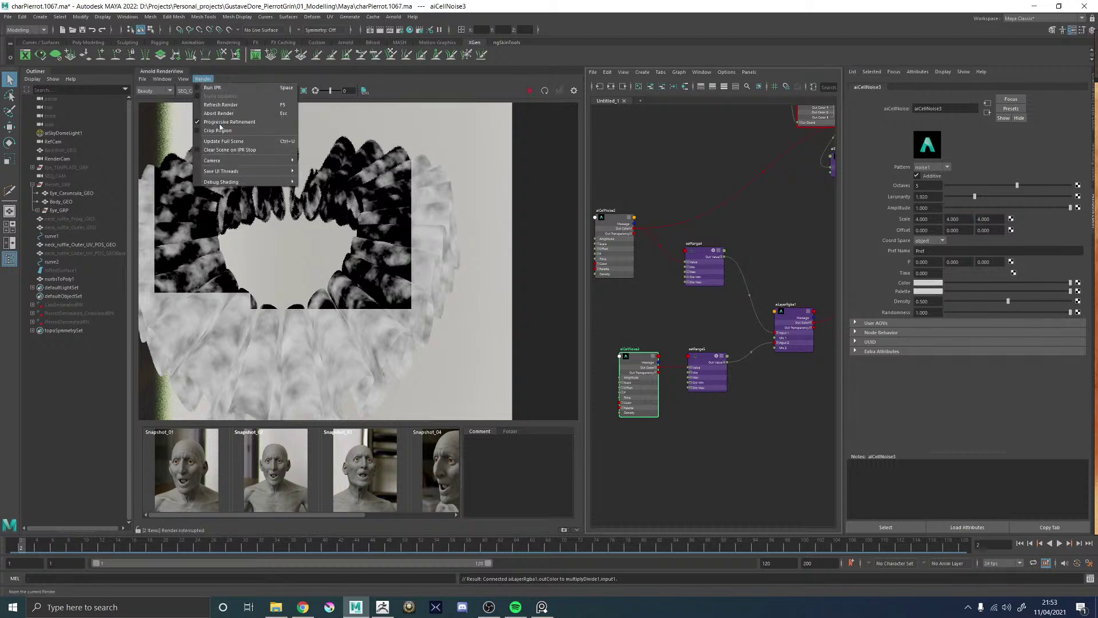
pyautogui.click(229, 141)
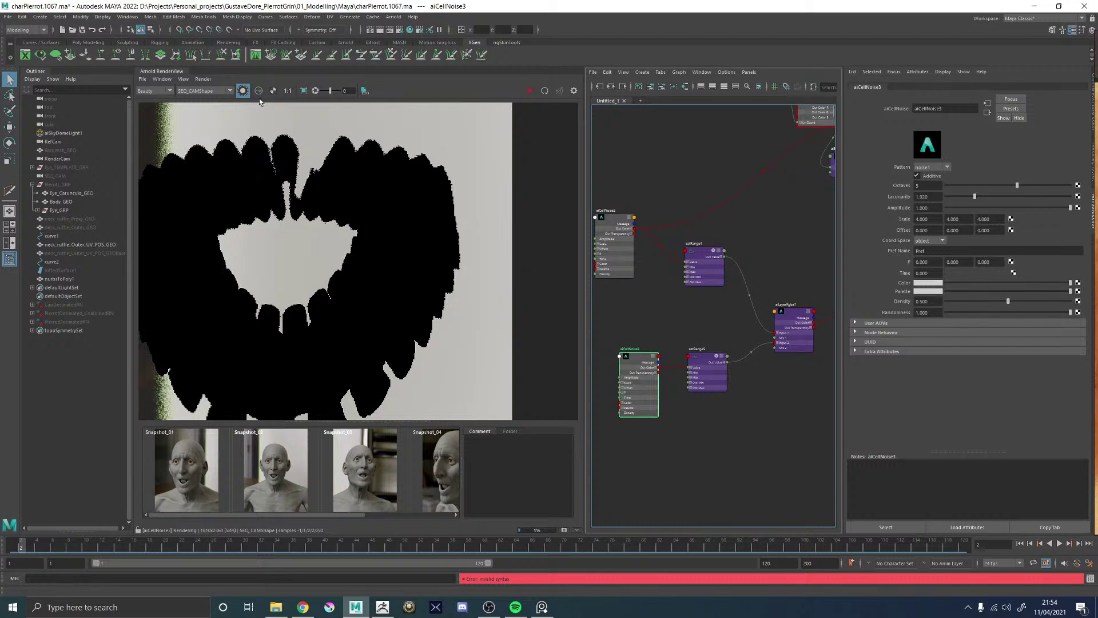
# - Connect the duplicated cell noise's Out Color to Cloth_Ruffle_MAT's emission color and preview that noise alone on the ruffle
pyautogui.click(611, 218)
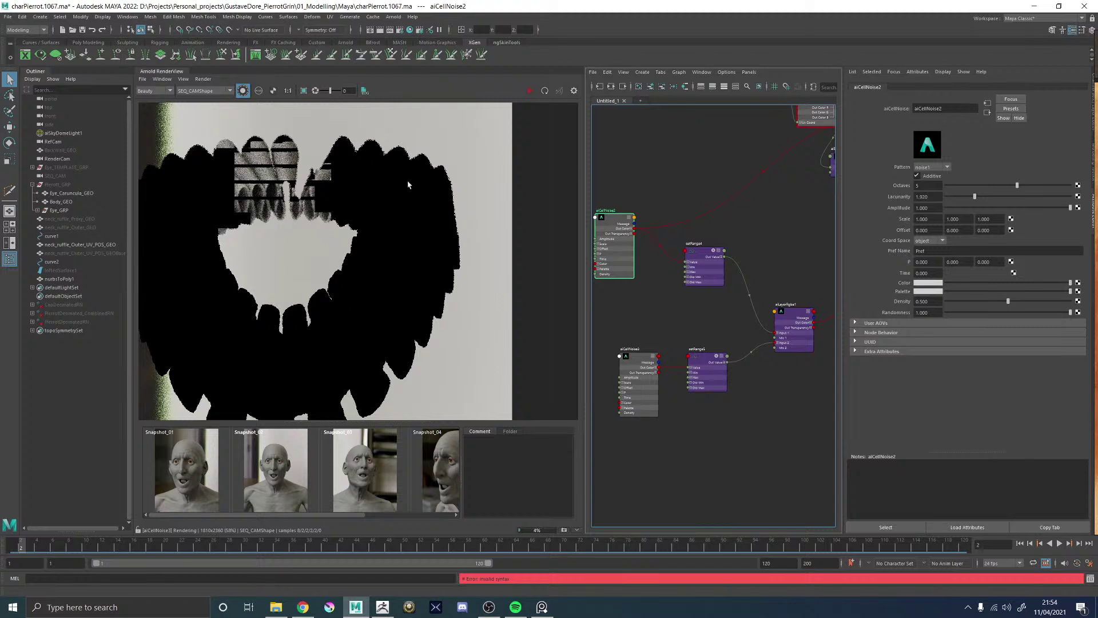
pyautogui.scroll(-2, 730, 242)
pyautogui.moveTo(730, 243); pyautogui.dragTo(691, 276, button='middle')
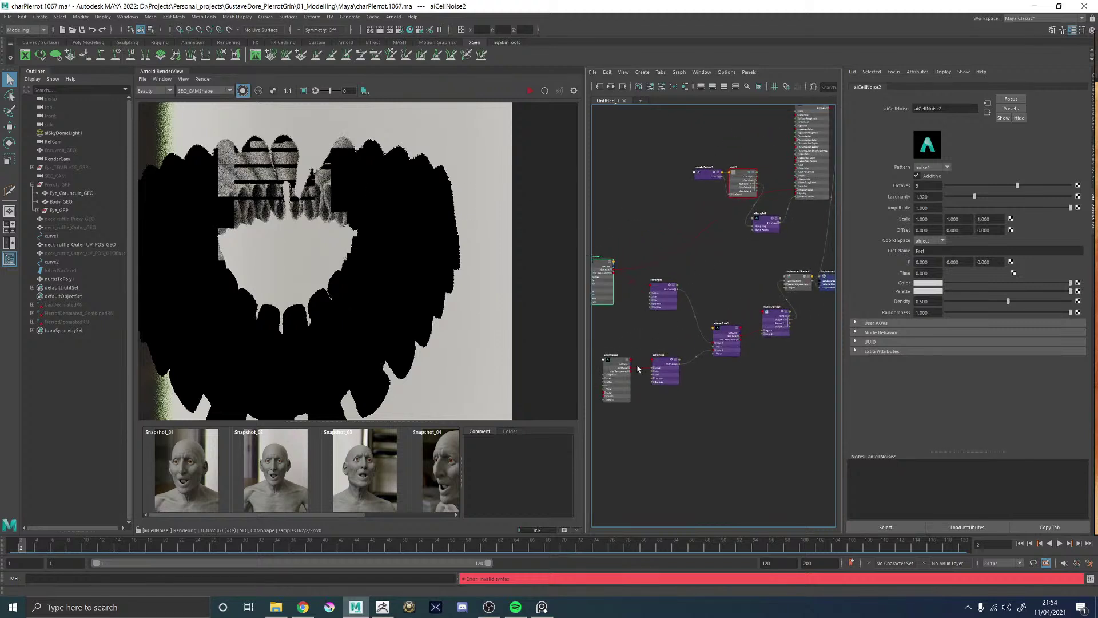
pyautogui.moveTo(631, 369); pyautogui.dragTo(797, 194)
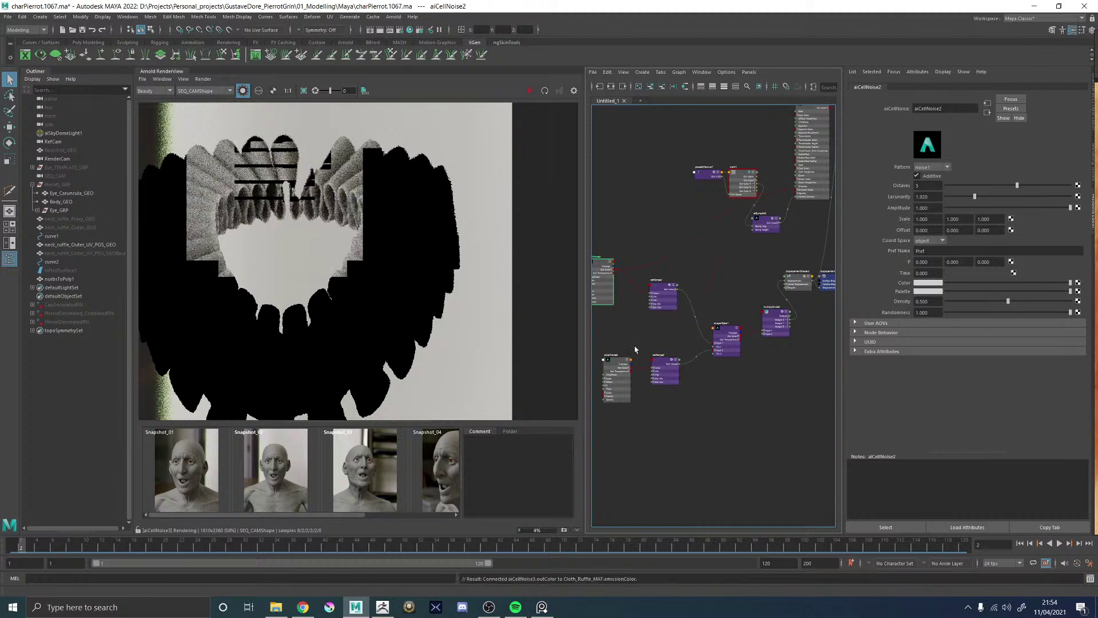
pyautogui.click(617, 371)
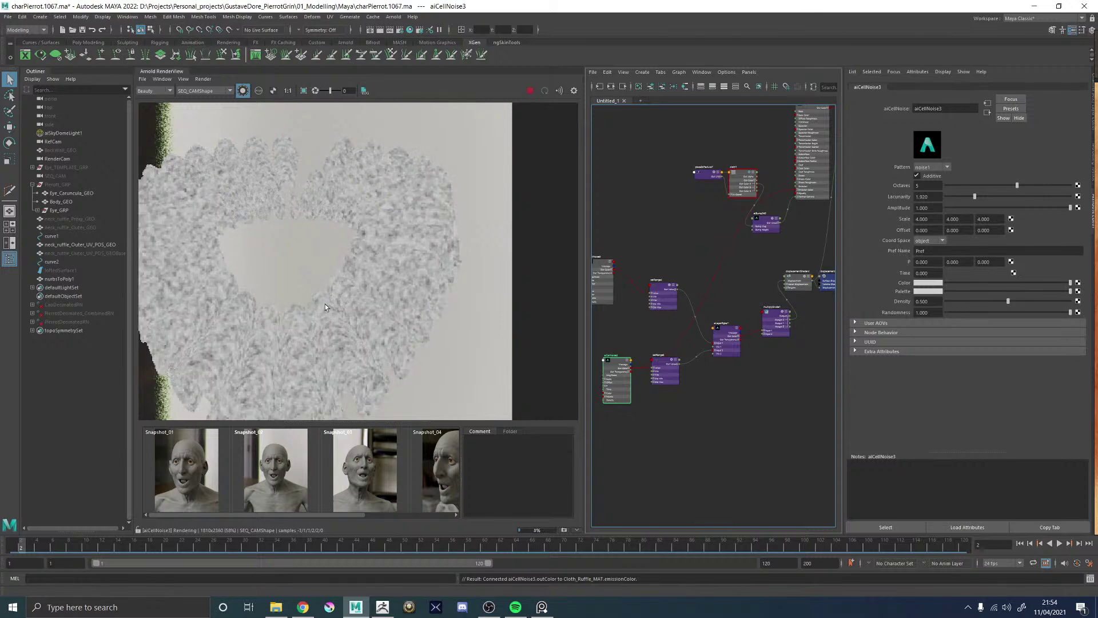
pyautogui.scroll(2, 389, 211)
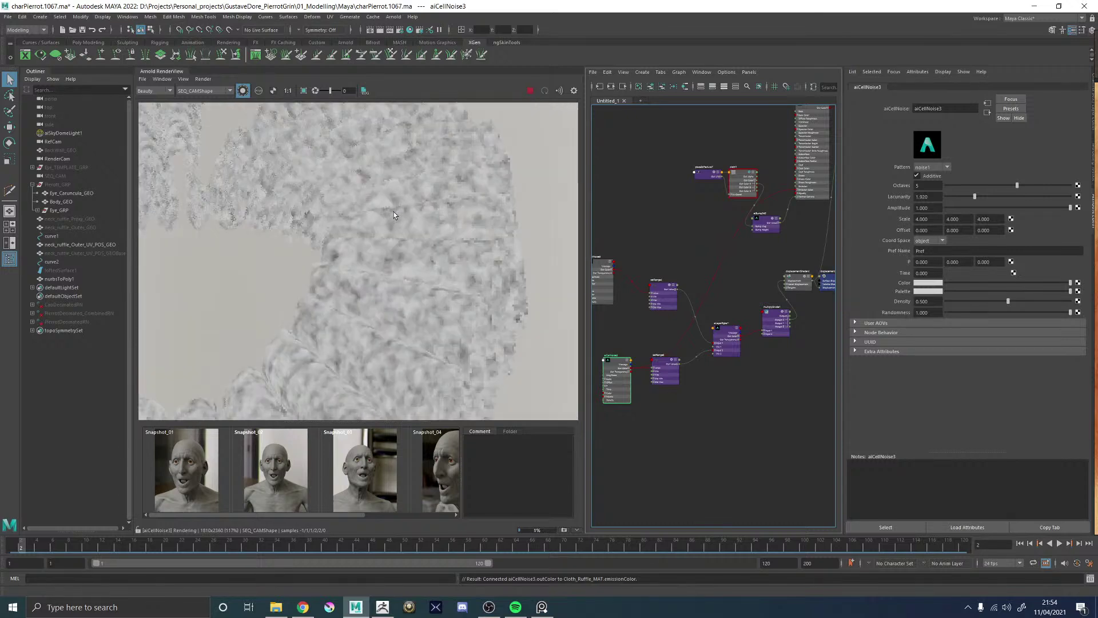
# - Stop the isolated noise preview, disconnect the noise from Cloth_Ruffle_MAT's emission color, and render the full material again
pyautogui.click(529, 91)
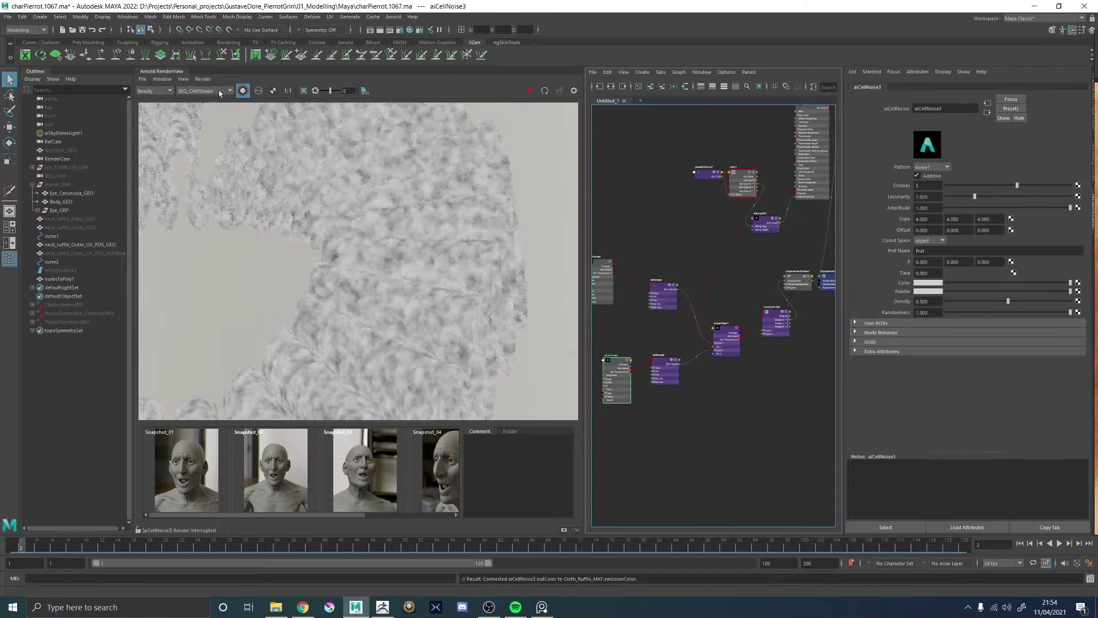
pyautogui.keyDown('alt'); pyautogui.moveTo(670, 220); pyautogui.dragTo(629, 240, button='middle'); pyautogui.keyUp('alt')
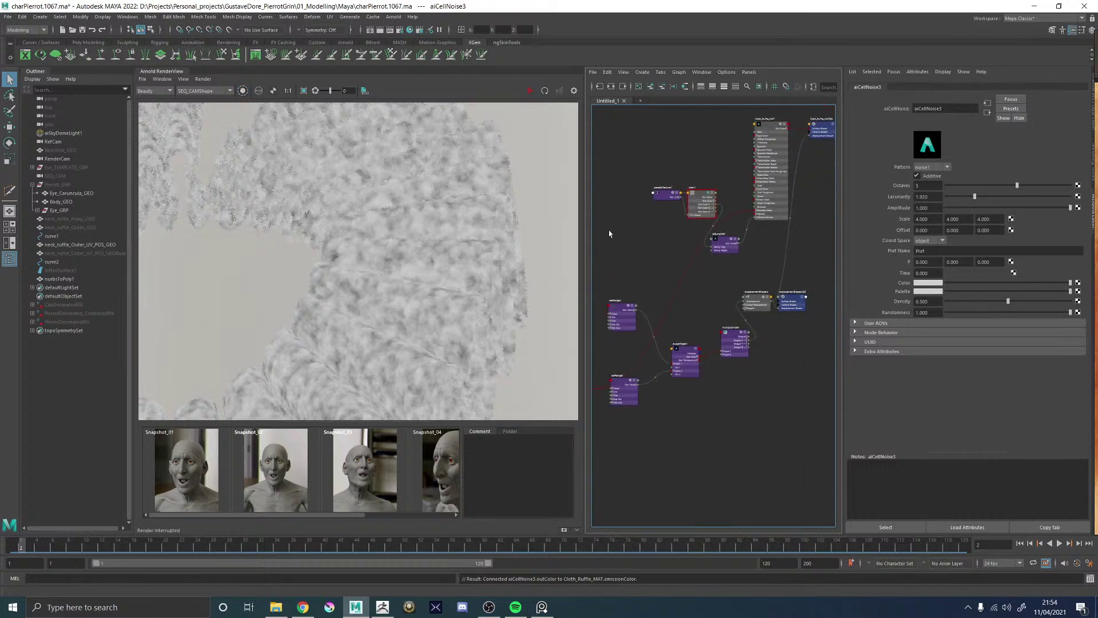
pyautogui.click(745, 214)
pyautogui.press('Delete')
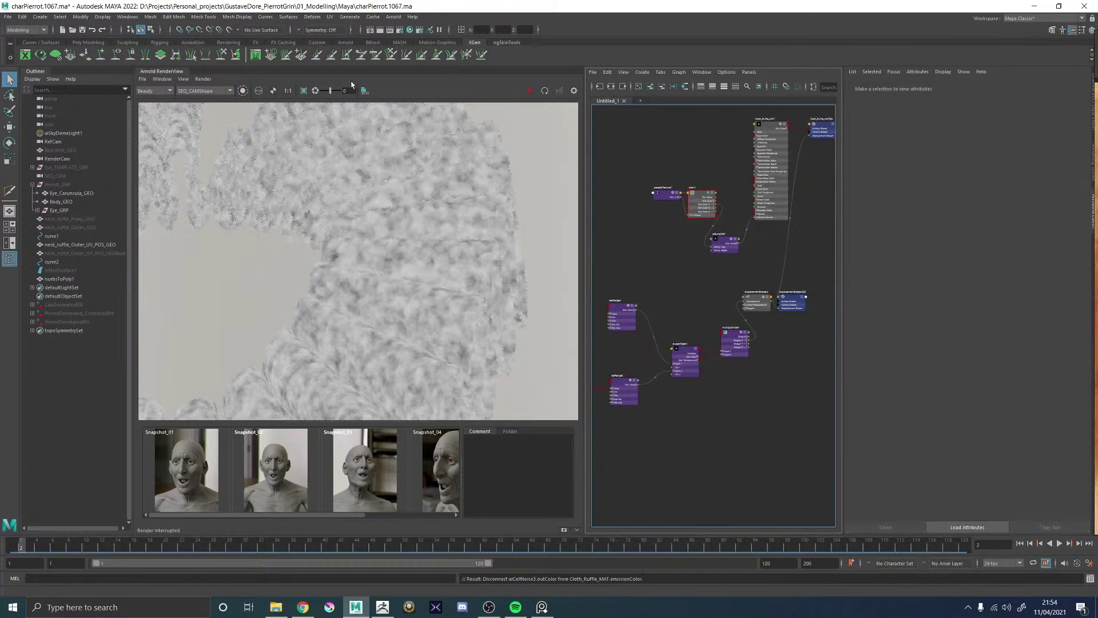
pyautogui.click(518, 93)
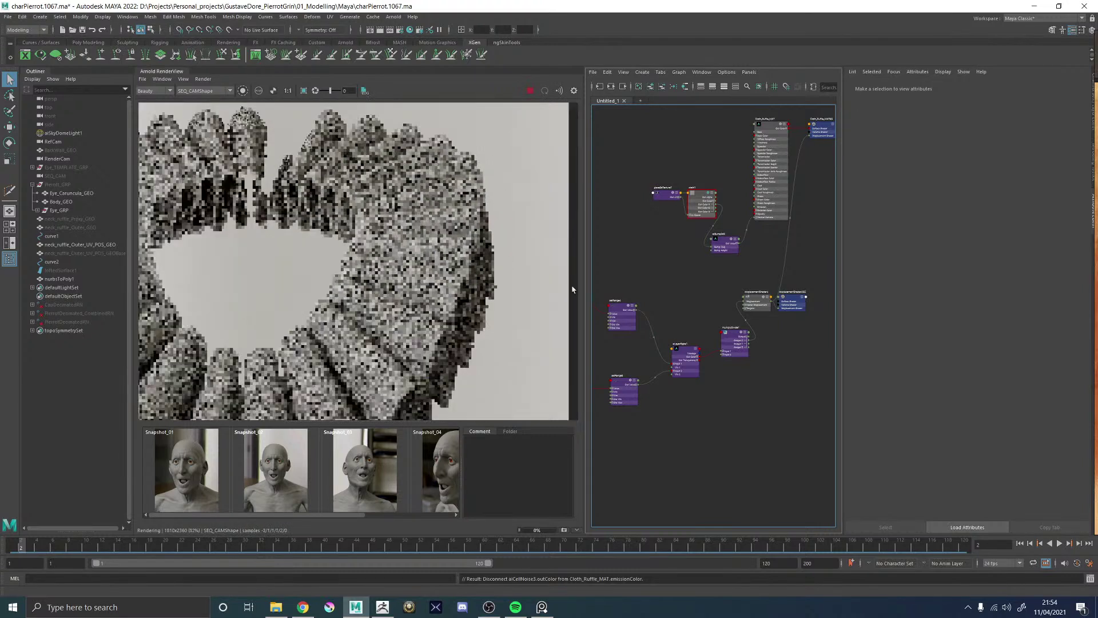
# - Set the aiLayerRgba's Small_Noise_DISP layer mix to 0.5 and check the ruffle in the render
pyautogui.scroll(5, 658, 314)
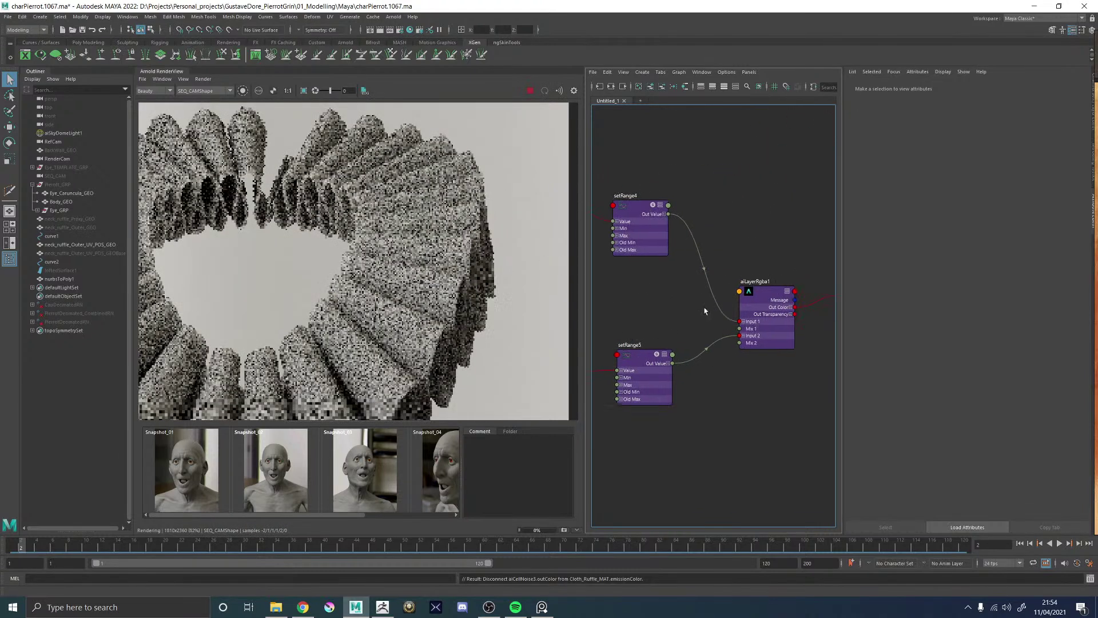
pyautogui.click(766, 295)
pyautogui.click(930, 283)
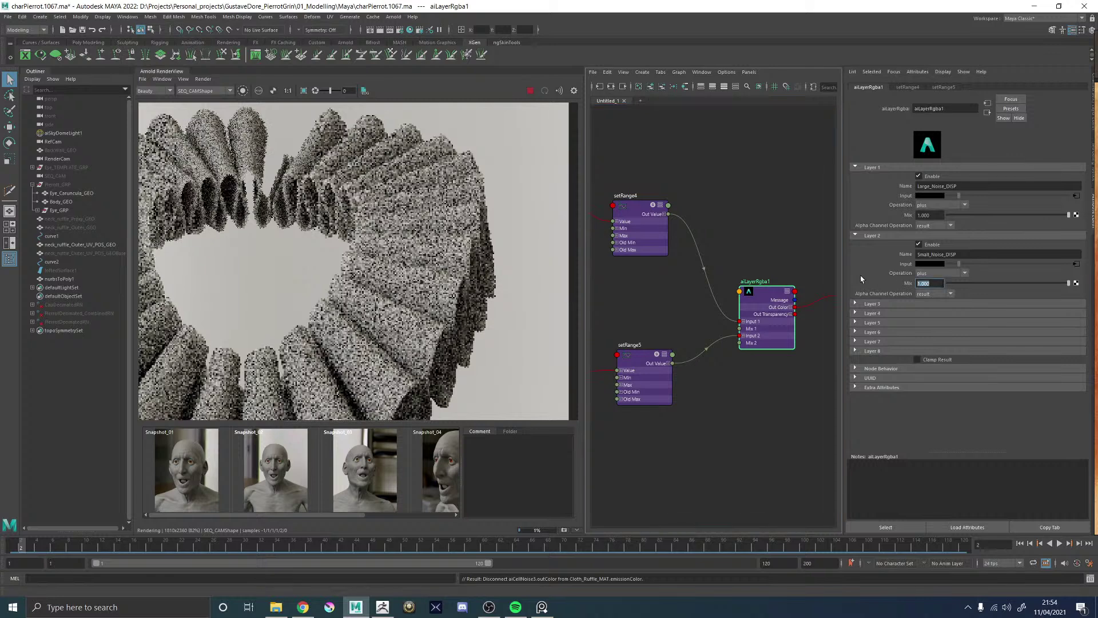
pyautogui.write('0.5')
pyautogui.press('Return')
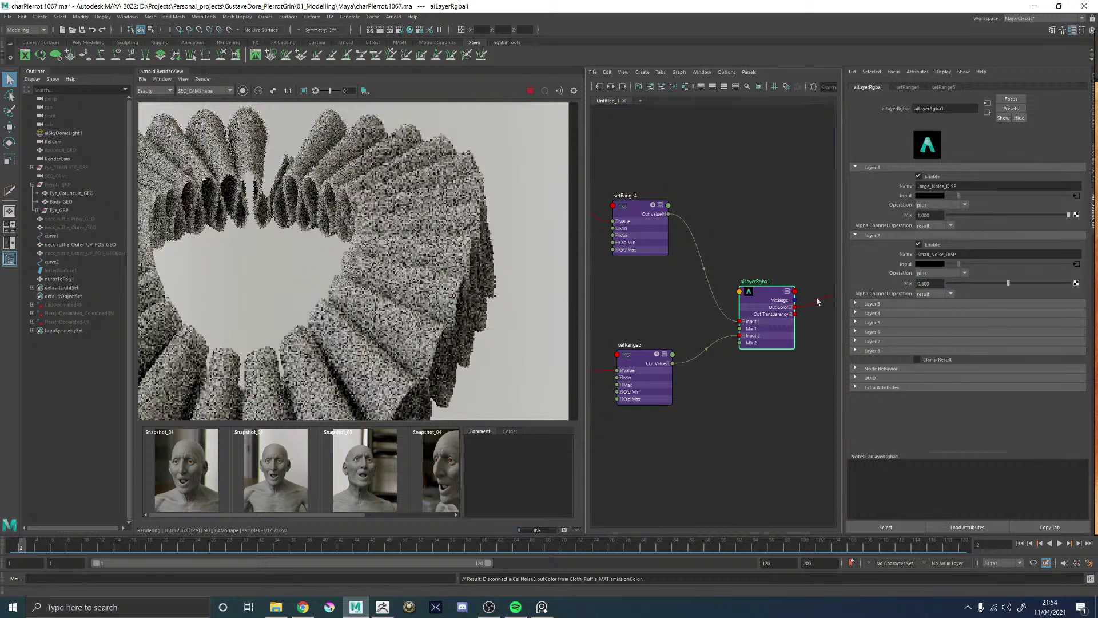
pyautogui.scroll(-5, 314, 221)
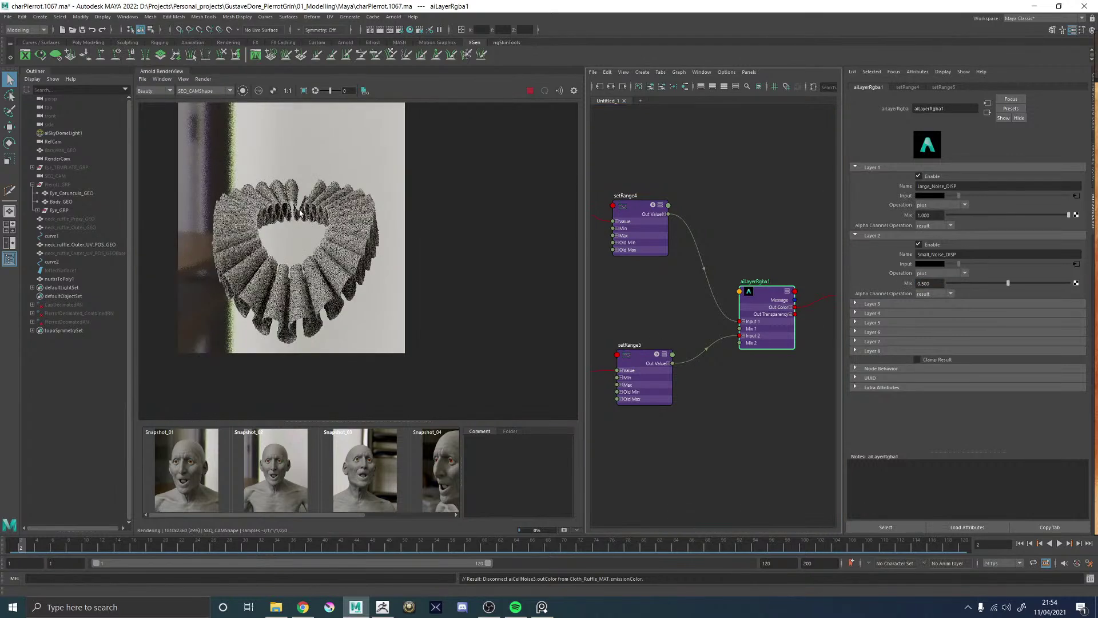
pyautogui.scroll(3, 303, 225)
pyautogui.scroll(2, 303, 225)
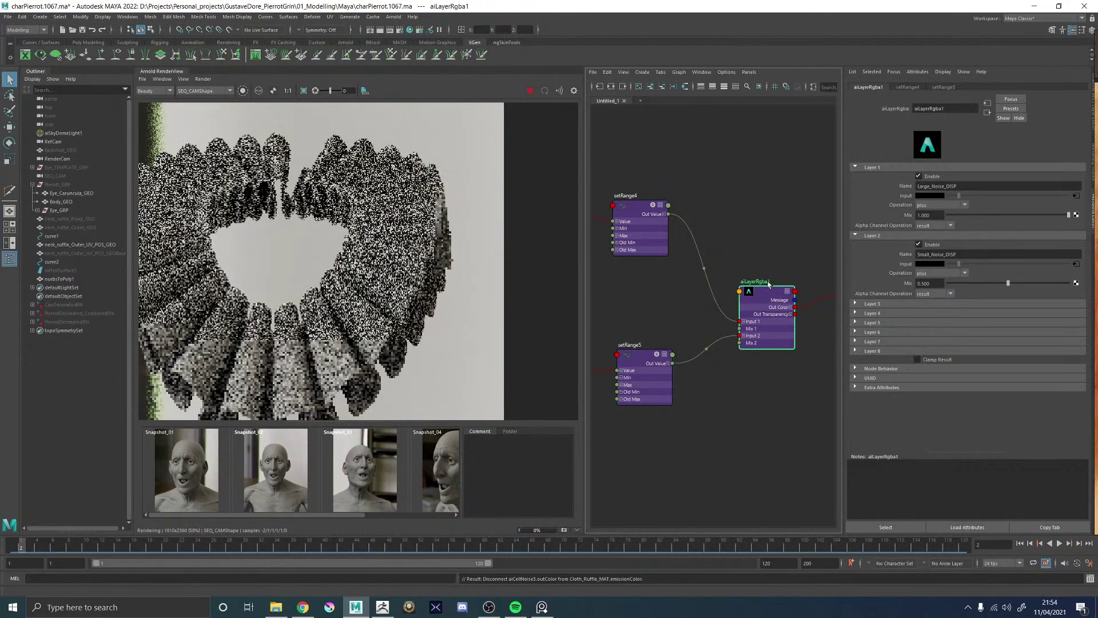
# - Raise Cloth_Ruffle_MAT's sheen weight to 1
pyautogui.scroll(-3, 743, 241)
pyautogui.keyDown('alt'); pyautogui.moveTo(742, 240); pyautogui.dragTo(497, 318, button='middle'); pyautogui.keyUp('alt')
pyautogui.keyDown('alt'); pyautogui.moveTo(654, 223); pyautogui.dragTo(722, 263, button='middle'); pyautogui.keyUp('alt')
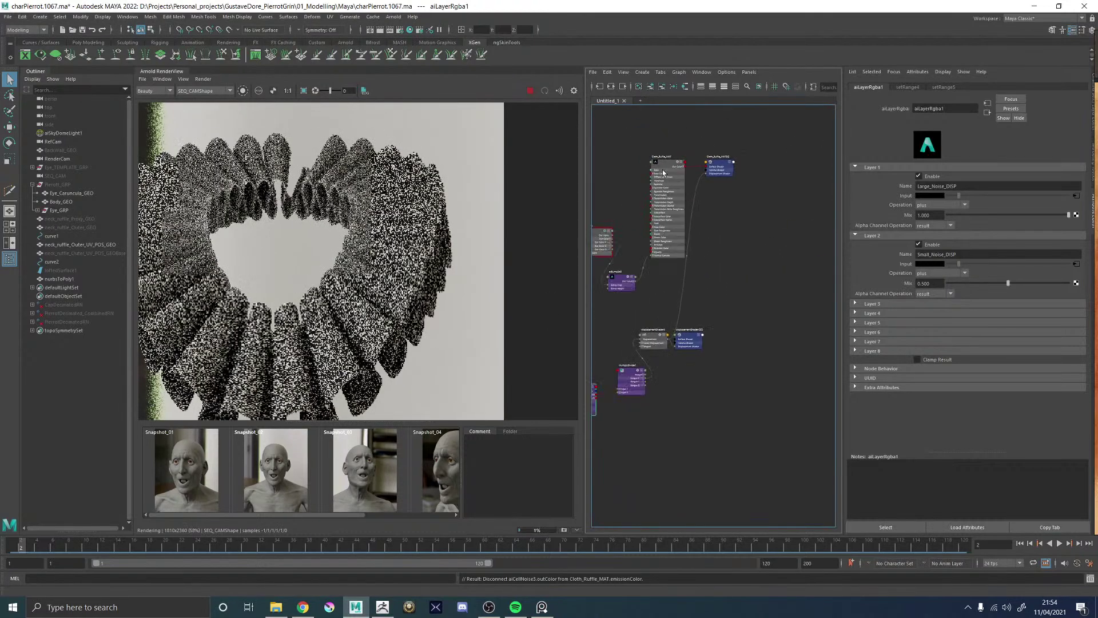
pyautogui.click(661, 166)
pyautogui.scroll(-3, 875, 337)
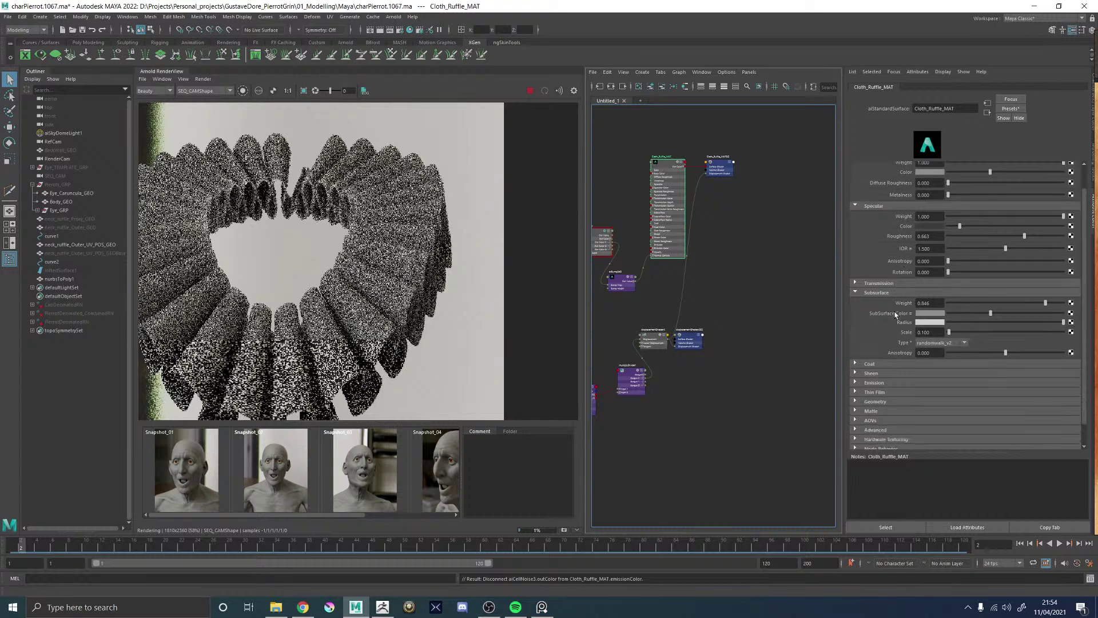
pyautogui.click(868, 350)
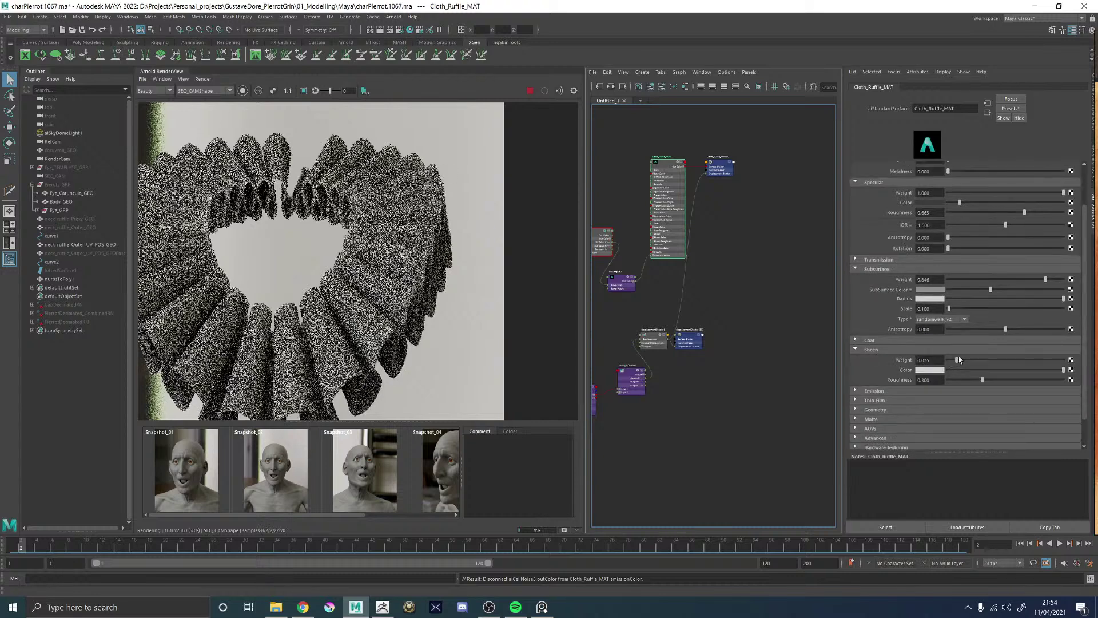
pyautogui.moveTo(957, 360); pyautogui.dragTo(1064, 359)
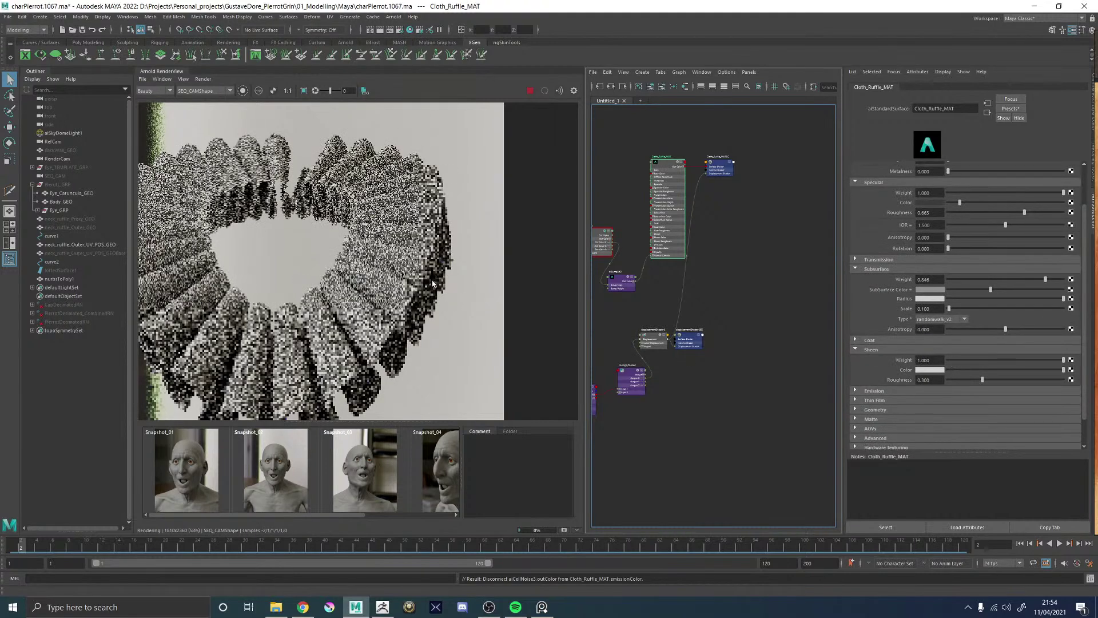
# - Examine the ruffle's folds up close in a cropped render region, then turn the crop off
pyautogui.scroll(3, 433, 284)
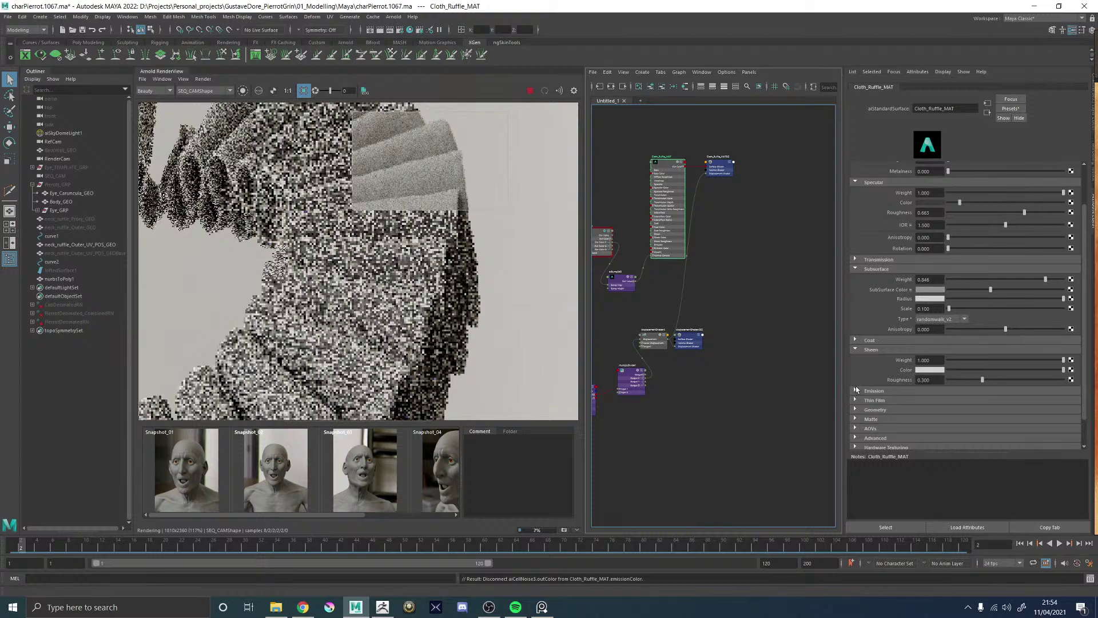
pyautogui.scroll(-3, 425, 298)
pyautogui.moveTo(425, 298); pyautogui.dragTo(513, 285, button='middle')
pyautogui.scroll(2, 472, 327)
pyautogui.scroll(3, 472, 325)
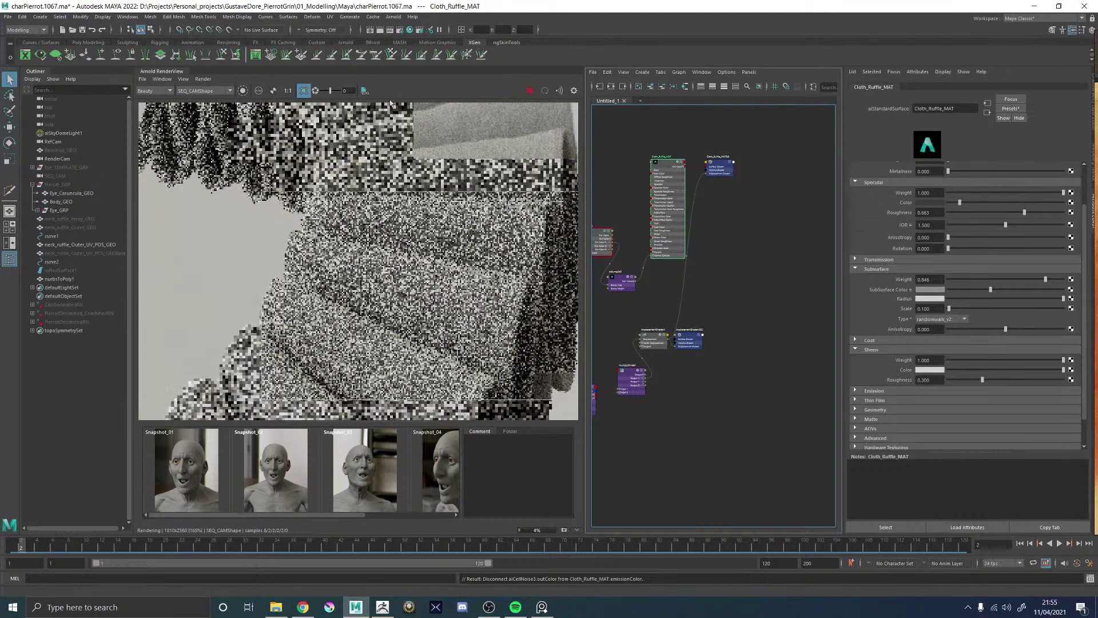
pyautogui.click(303, 91)
# - Unhide Pierott_GRP and stop the render
pyautogui.click(55, 185)
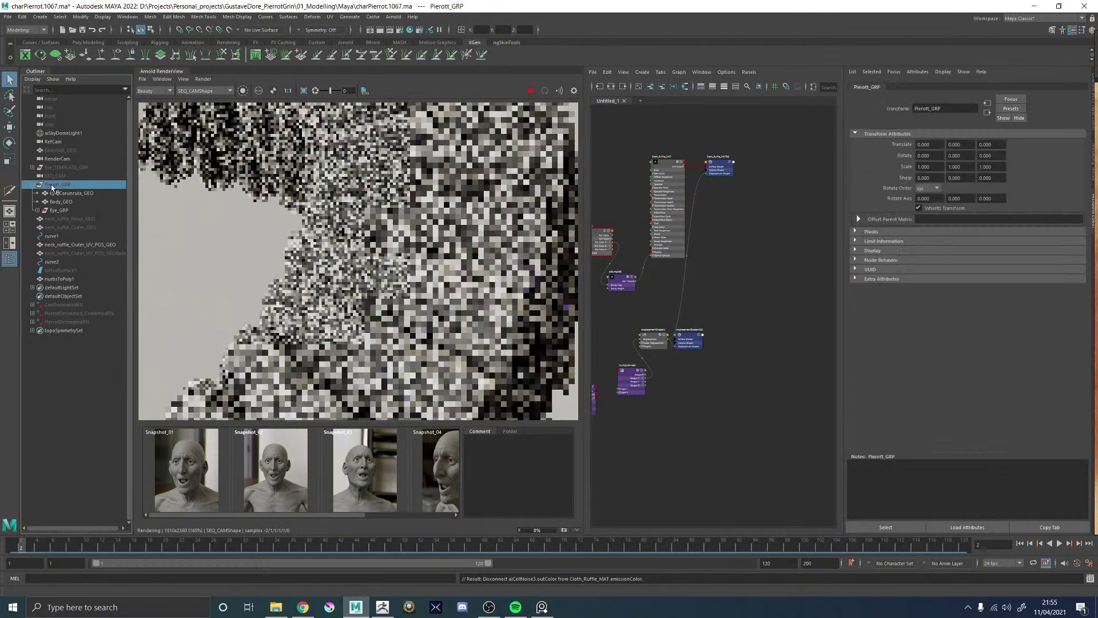
pyautogui.scroll(-3, 414, 302)
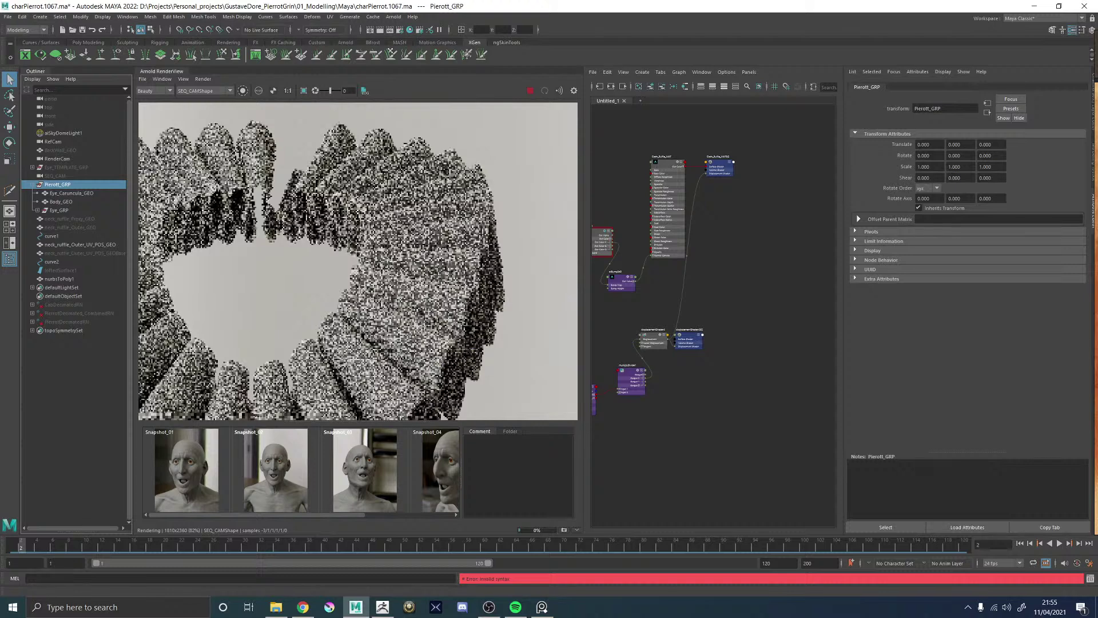
pyautogui.click(530, 91)
pyautogui.click(752, 297)
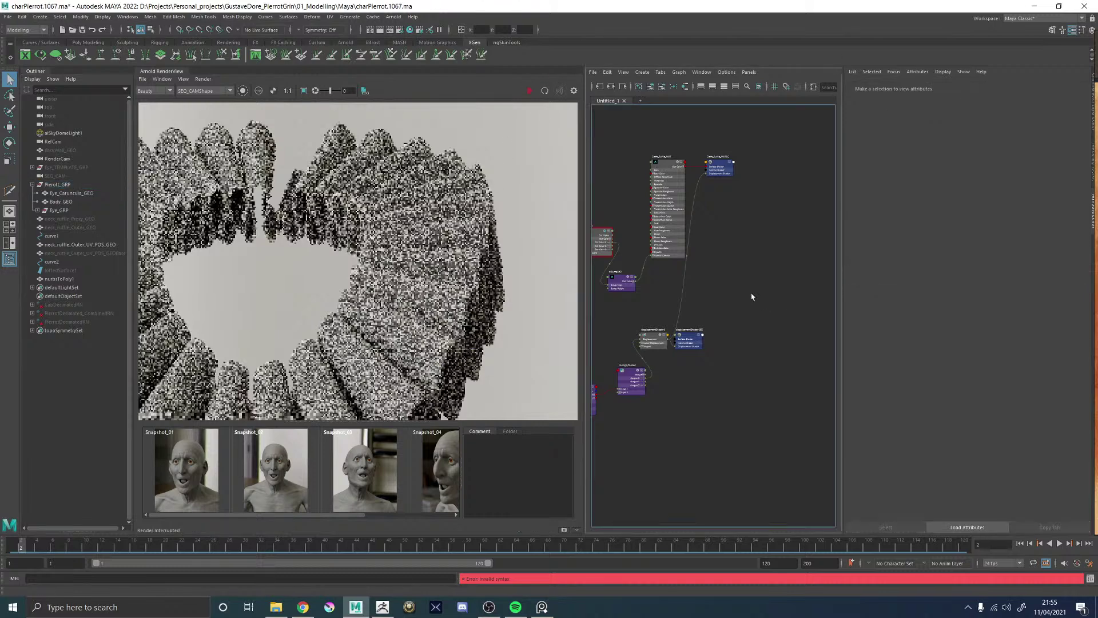
# - Replace the node graph with the 3D viewport and look through the perspective camera
pyautogui.press('space')
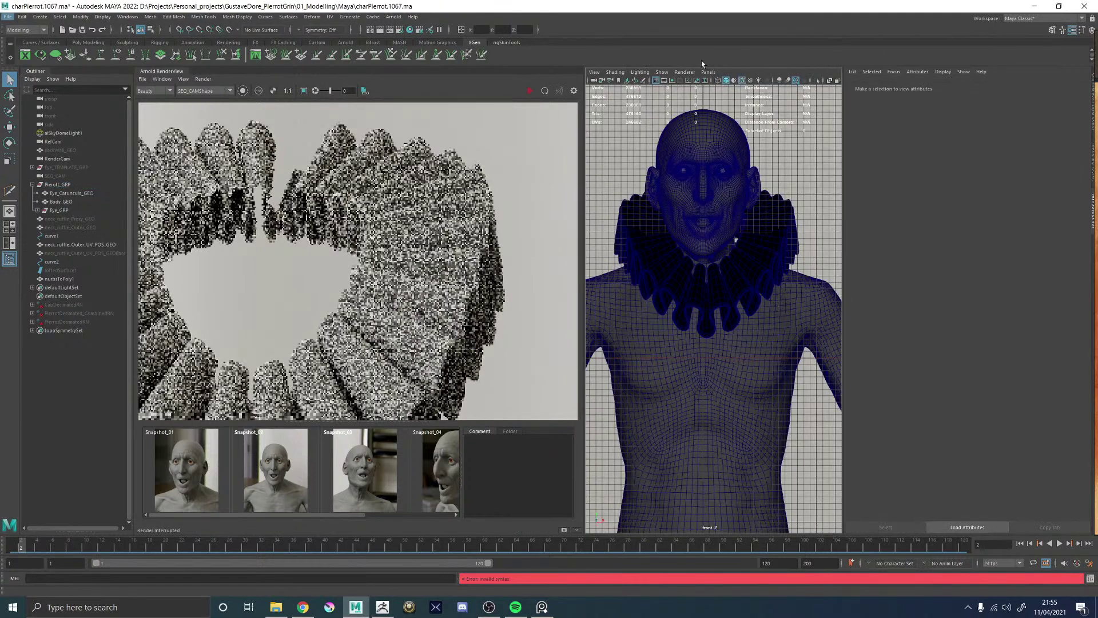
pyautogui.click(708, 72)
pyautogui.moveTo(743, 81)
pyautogui.click(815, 87)
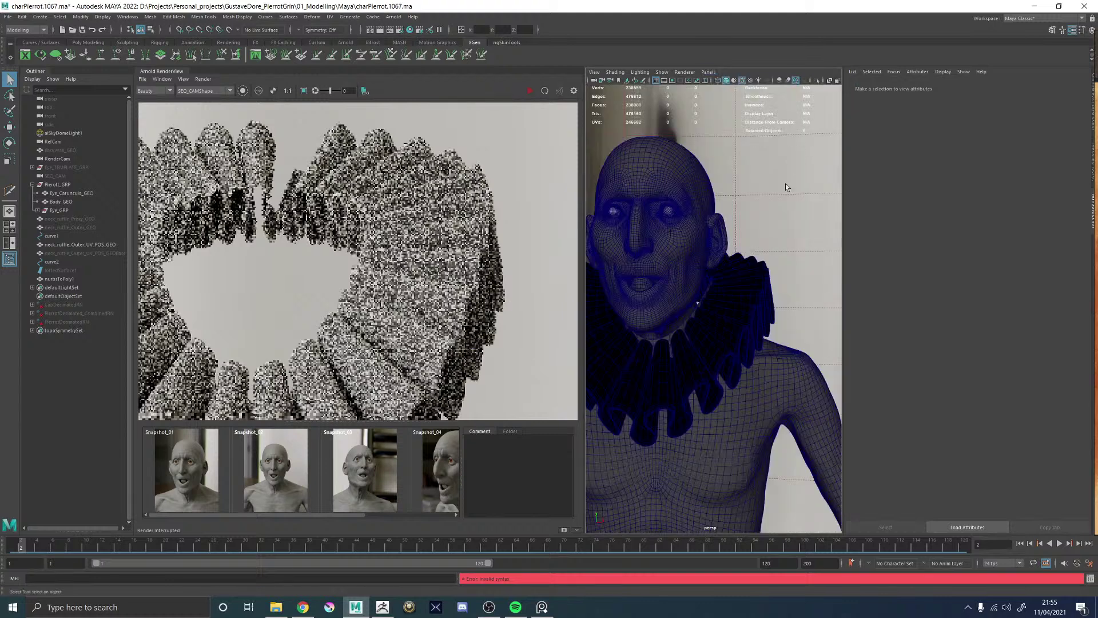
# - Select the neck ruffle, display its textures in the 3D view and zoom in on the weave
pyautogui.keyDown('alt'); pyautogui.moveTo(761, 221); pyautogui.dragTo(777, 176); pyautogui.keyUp('alt')
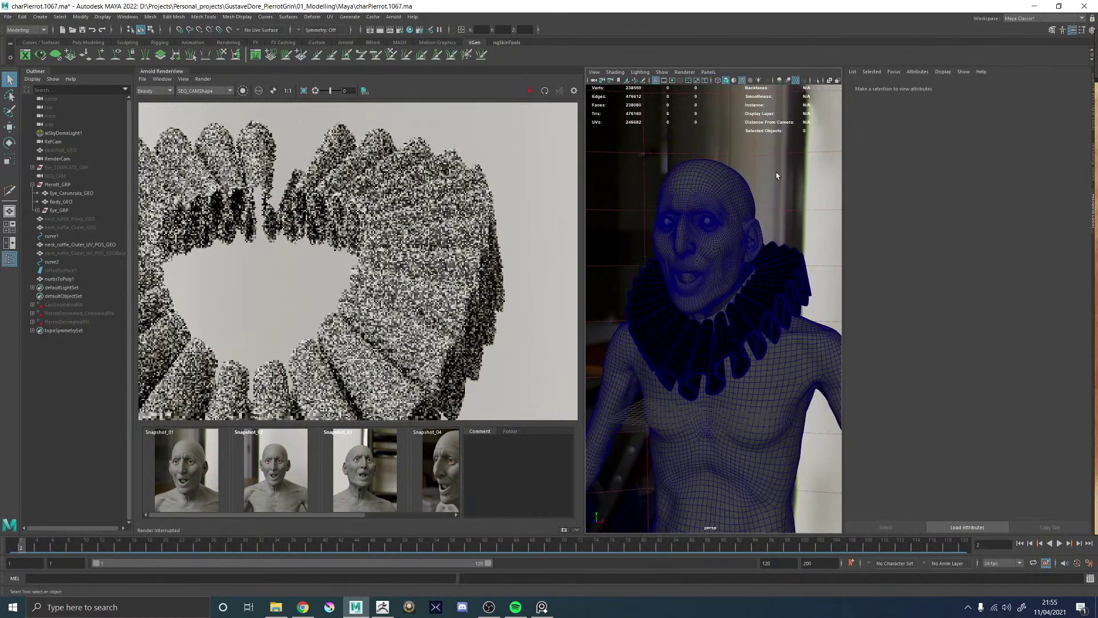
pyautogui.click(749, 290)
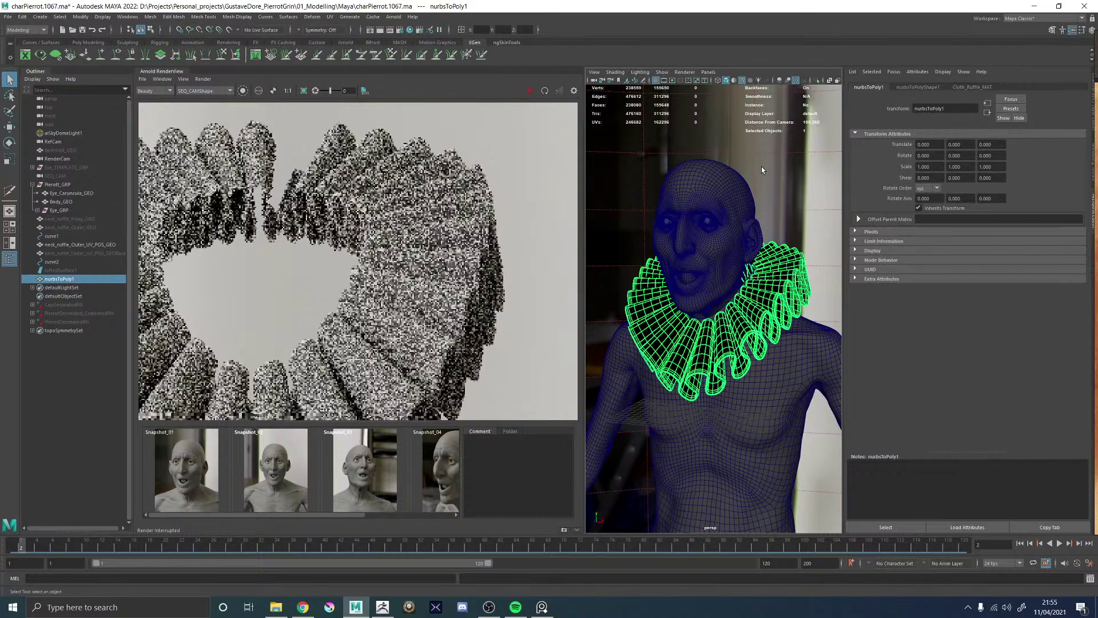
pyautogui.press('6')
pyautogui.click(781, 294)
pyautogui.moveTo(784, 298)
pyautogui.keyDown('alt'); pyautogui.mouseDown(button='right')
pyautogui.moveTo(841, 355)
pyautogui.moveTo(749, 365)
pyautogui.mouseUp(button='right'); pyautogui.keyUp('alt')
pyautogui.click(772, 318)
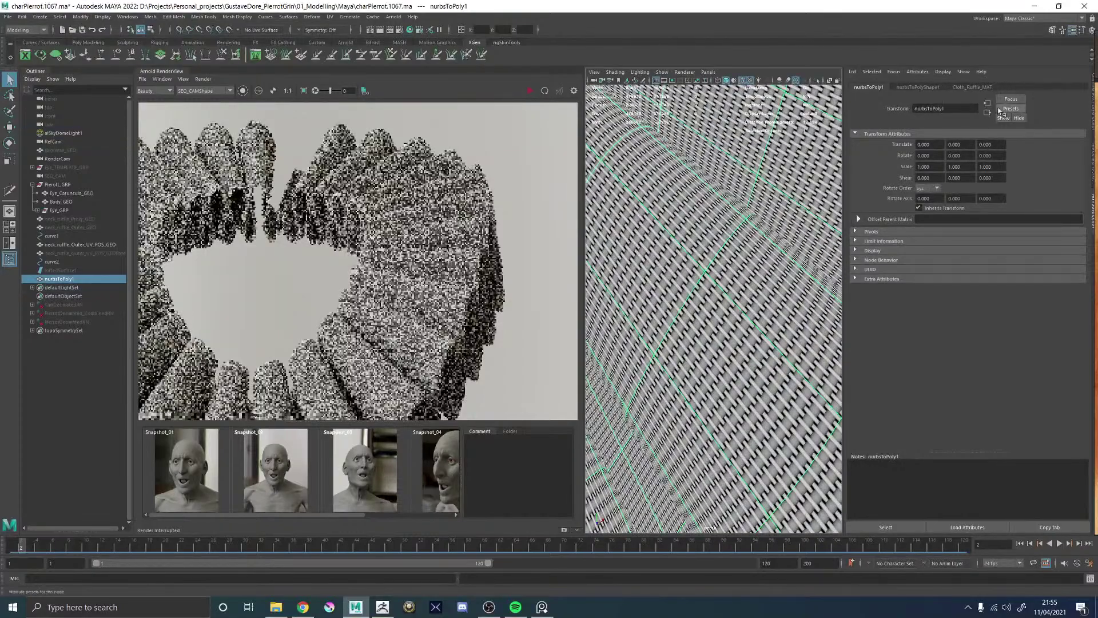
# - Open the 2D placement node of the cloth texture feeding Cloth_Ruffle_MAT's bump mapping
pyautogui.click(978, 87)
pyautogui.scroll(-2, 895, 328)
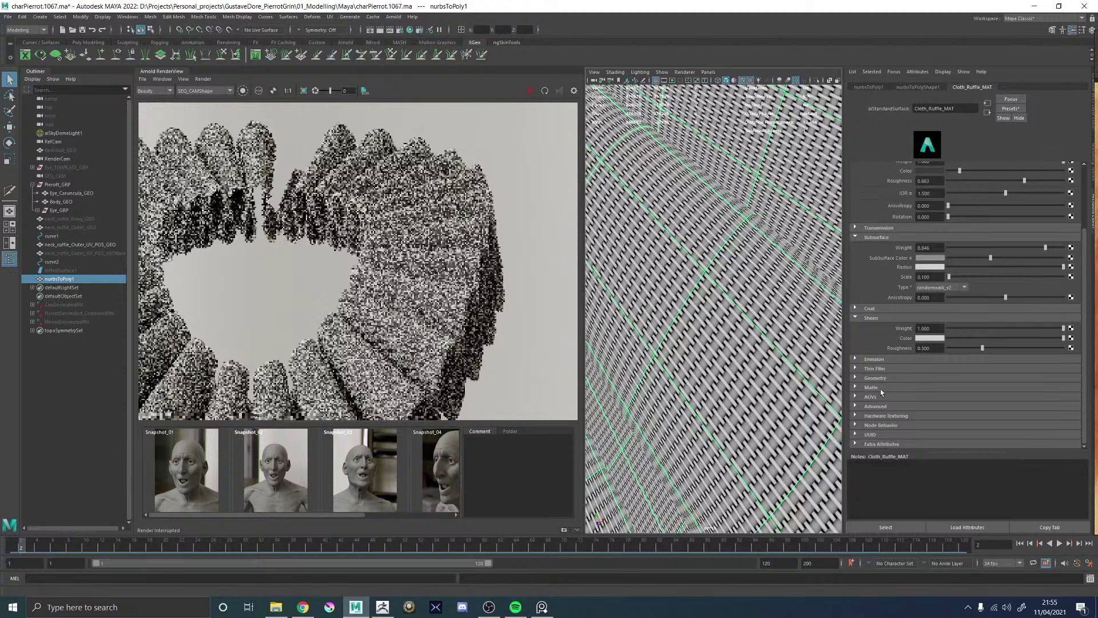
pyautogui.click(871, 406)
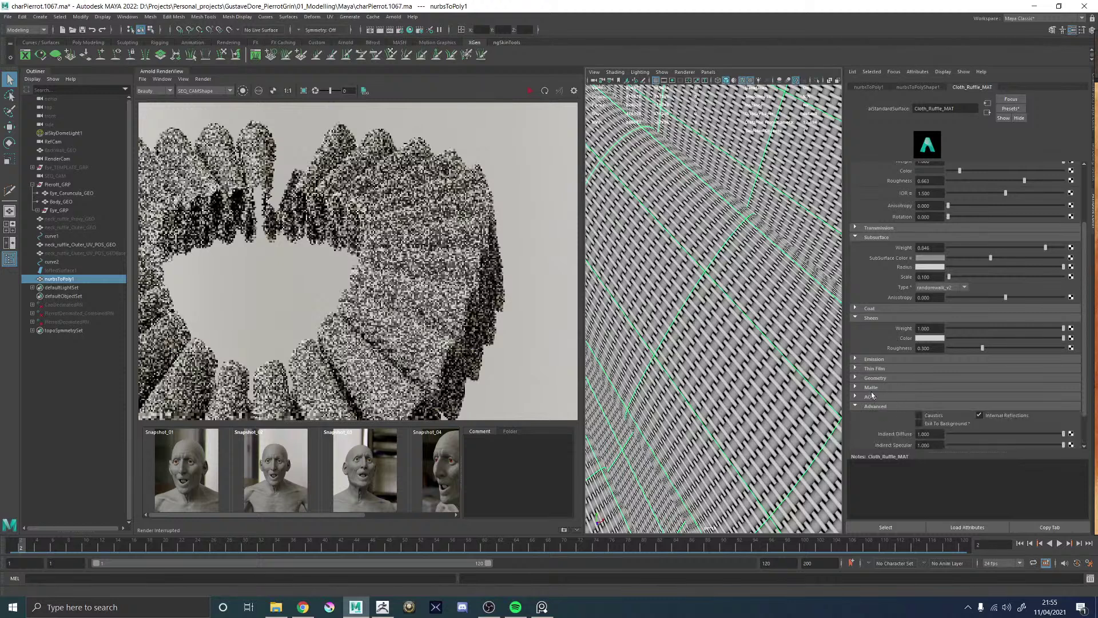
pyautogui.click(874, 380)
pyautogui.click(1071, 406)
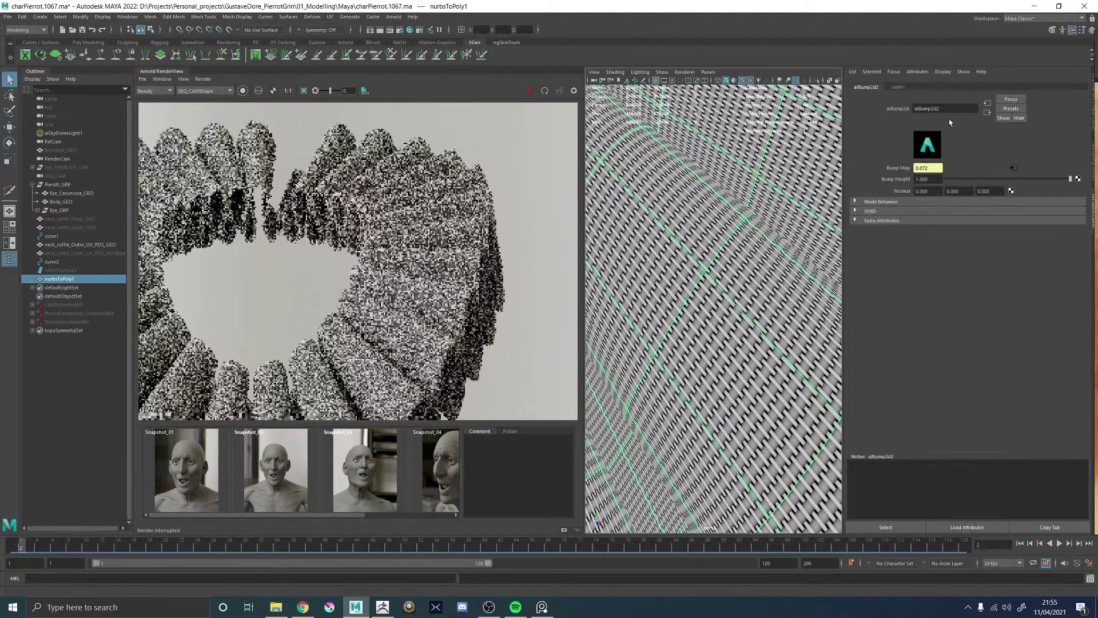
pyautogui.click(902, 86)
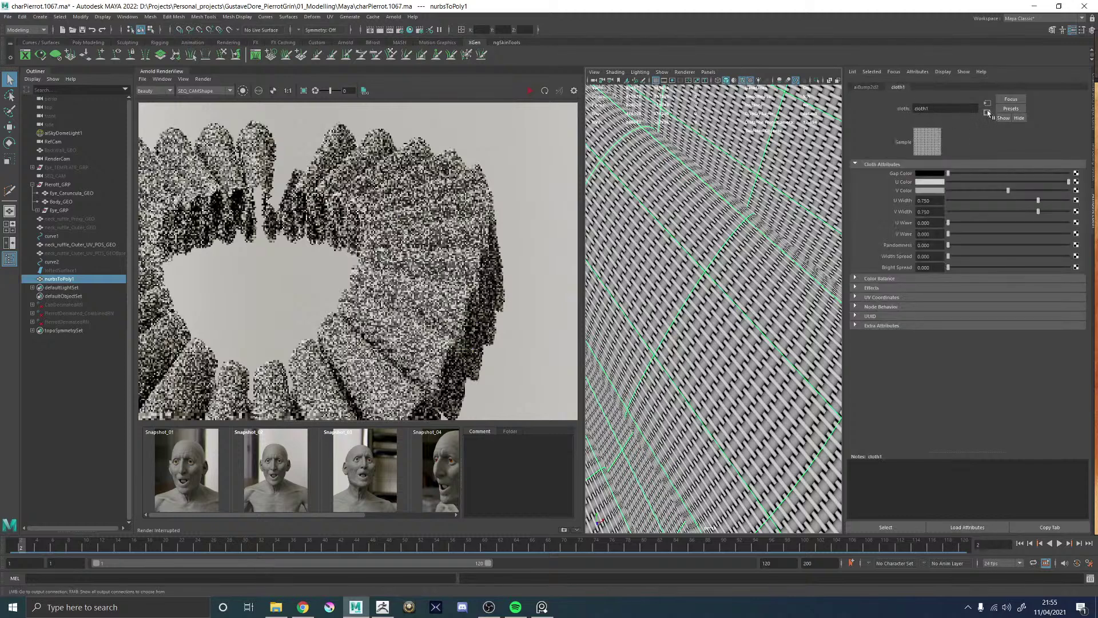
pyautogui.click(987, 103)
# - Increase the cloth texture's V repeat, trying 60 before setting it to 80
pyautogui.click(960, 245)
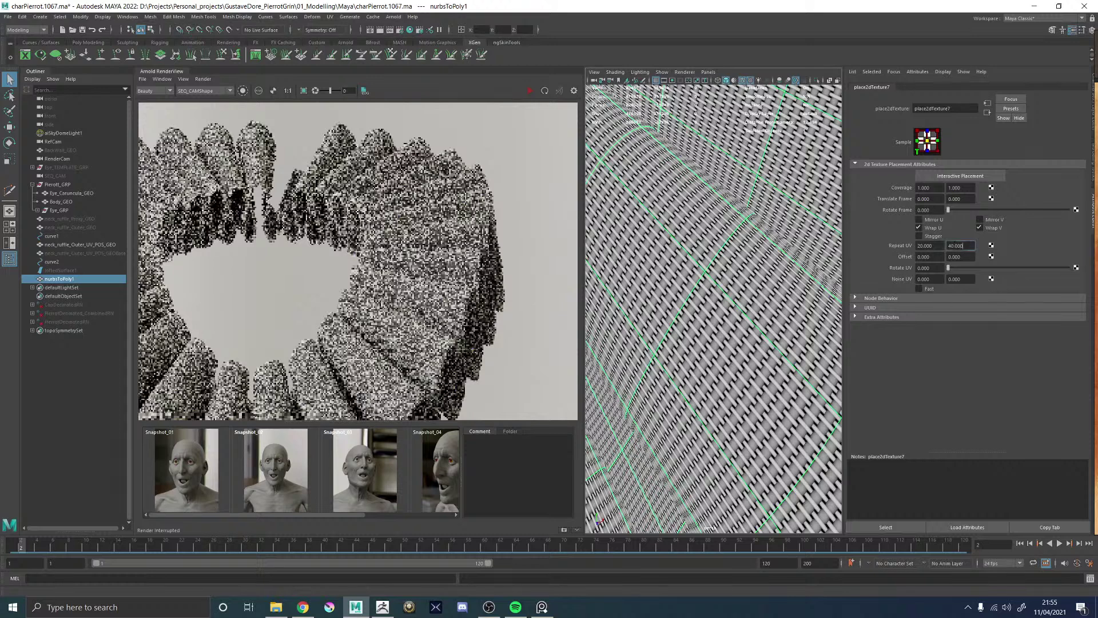
pyautogui.write('60')
pyautogui.press('Return')
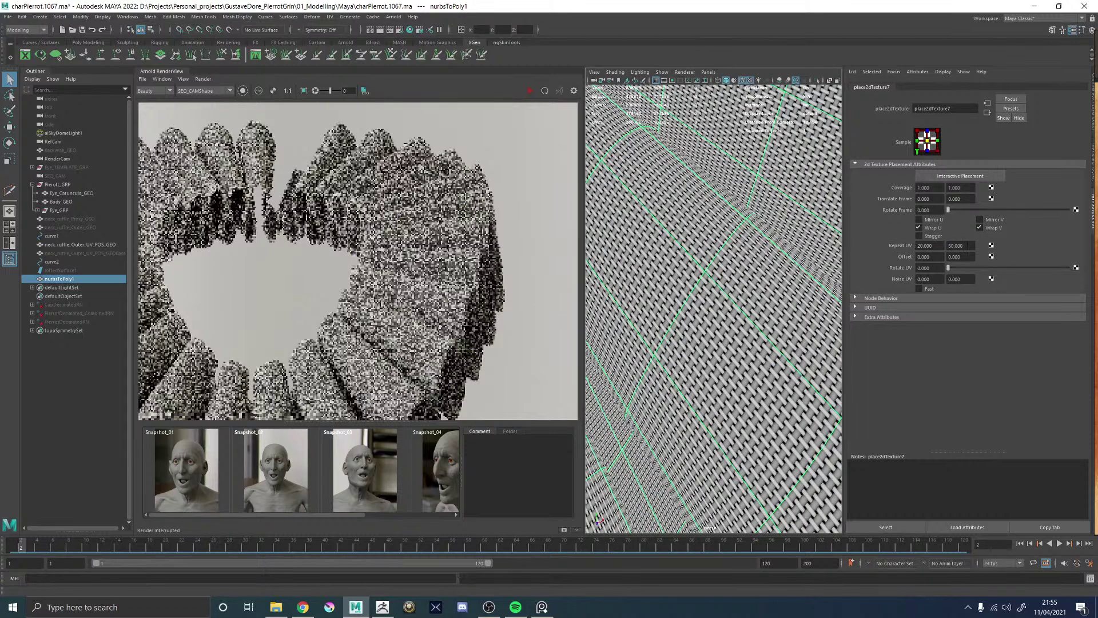
pyautogui.click(967, 245)
pyautogui.write('80')
pyautogui.press('Return')
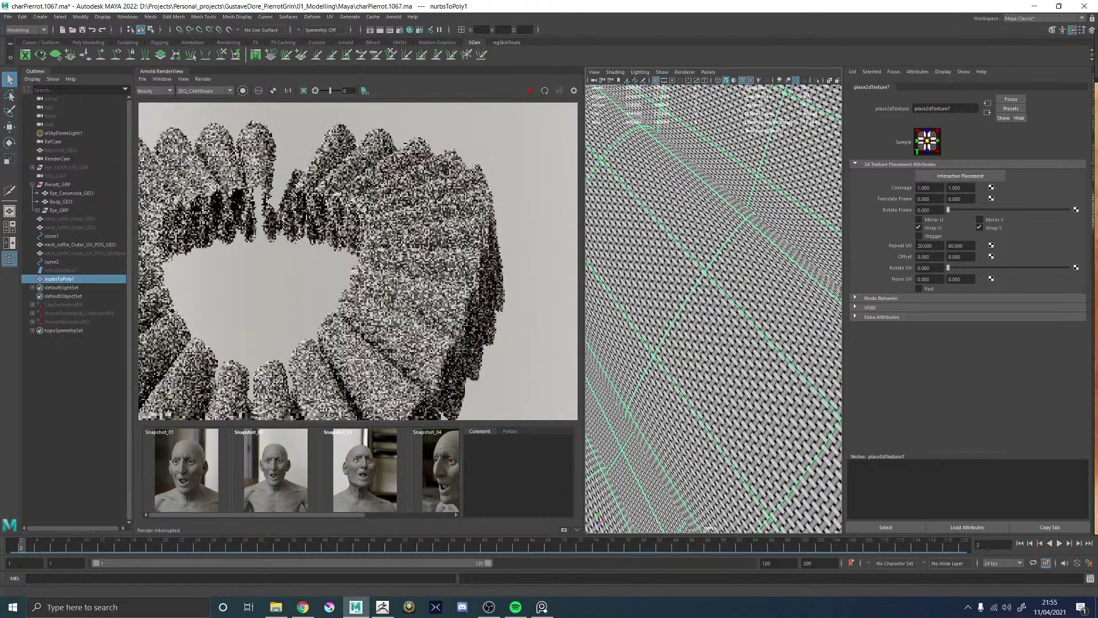
# - Check the weave scale across the ruffle's folds, then reopen the bump cloth texture's 2D placement from Cloth_Ruffle_MAT
pyautogui.scroll(-5, 764, 258)
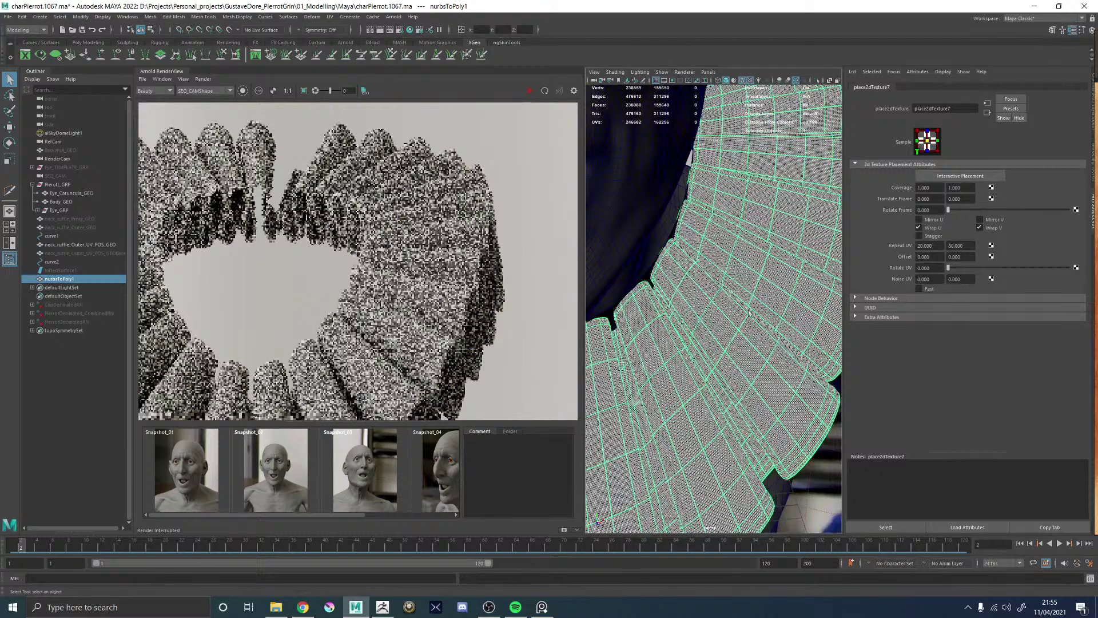
pyautogui.keyDown('alt'); pyautogui.moveTo(749, 311); pyautogui.dragTo(812, 263); pyautogui.keyUp('alt')
pyautogui.click(785, 279)
pyautogui.click(783, 278)
pyautogui.click(975, 87)
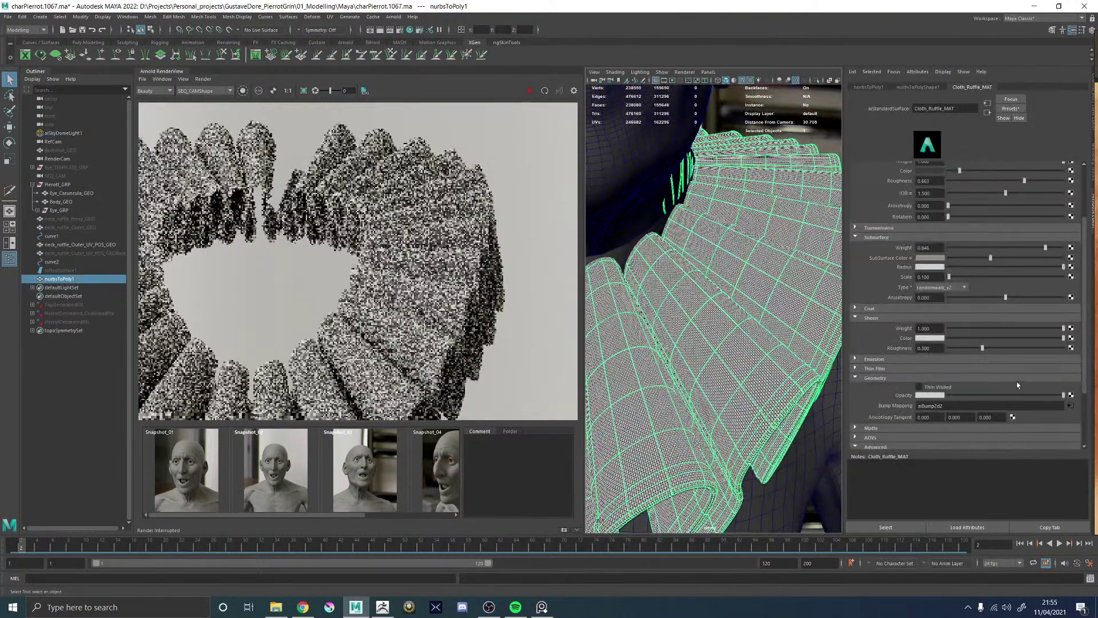
pyautogui.click(1071, 405)
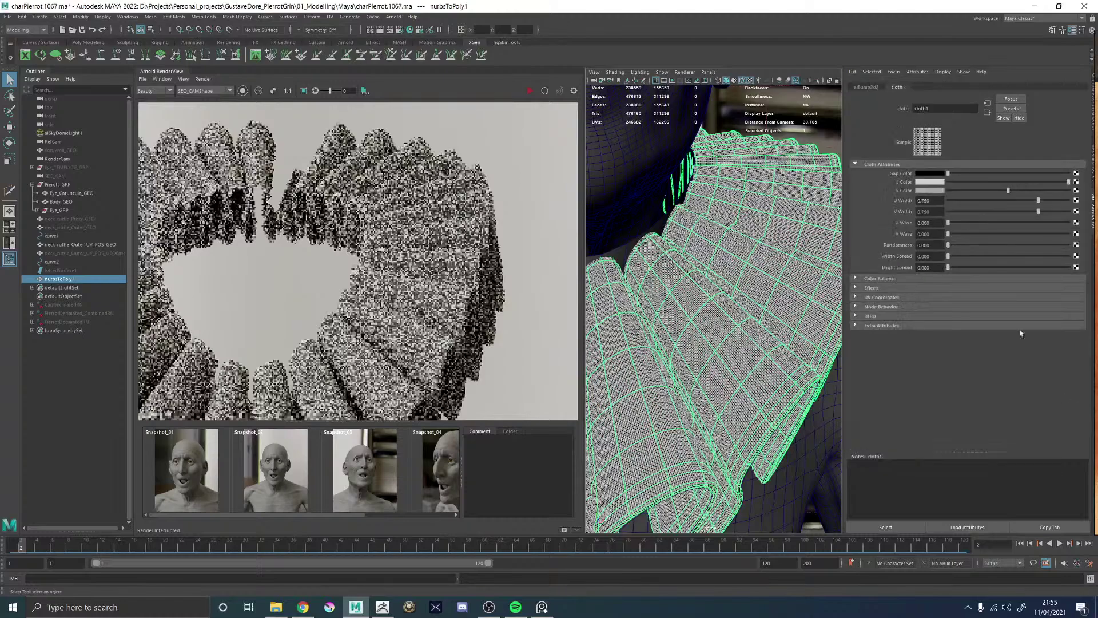
pyautogui.click(865, 87)
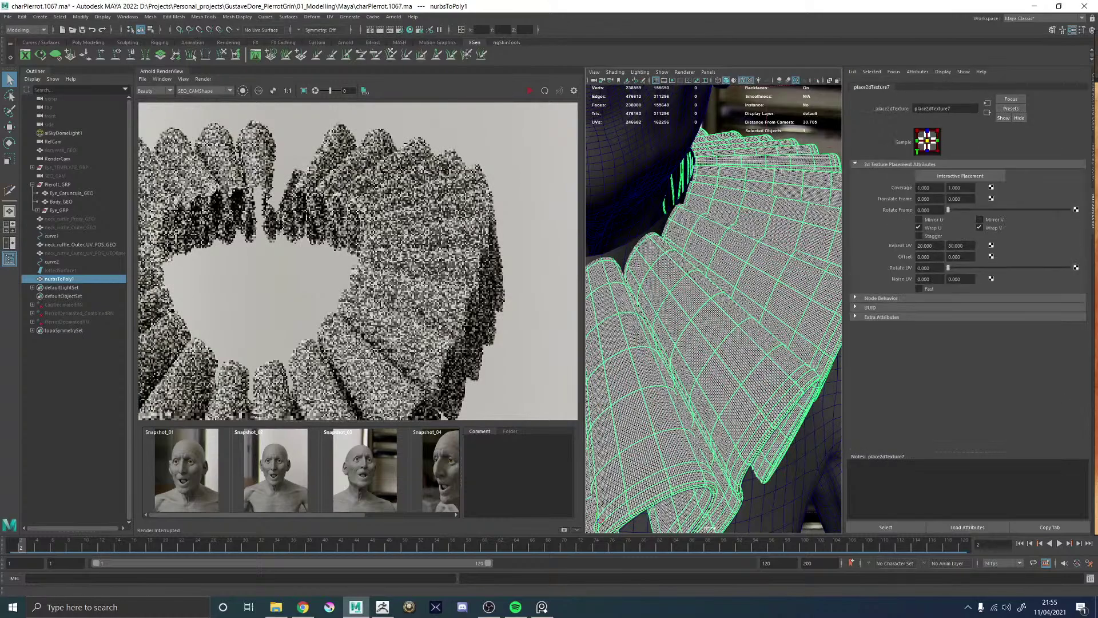
pyautogui.keyDown('alt'); pyautogui.moveTo(749, 299); pyautogui.dragTo(852, 304, button='right'); pyautogui.keyUp('alt')
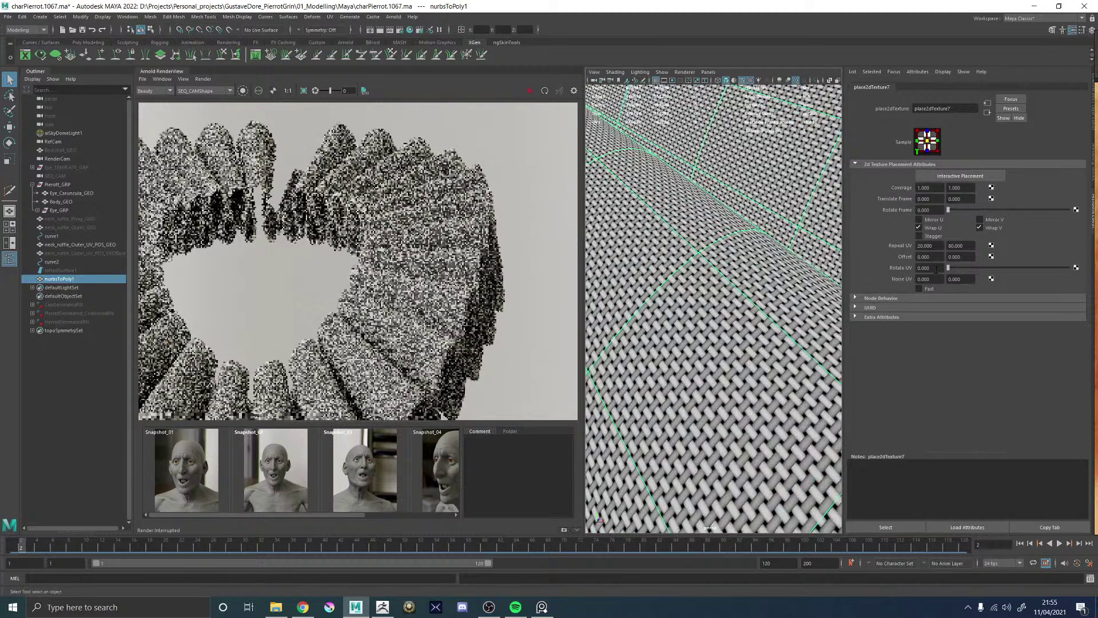
# - Try U noise values of 0.1 and 0.02 on the cloth texture's placement
pyautogui.click(926, 279)
pyautogui.write('0.1')
pyautogui.press('Return')
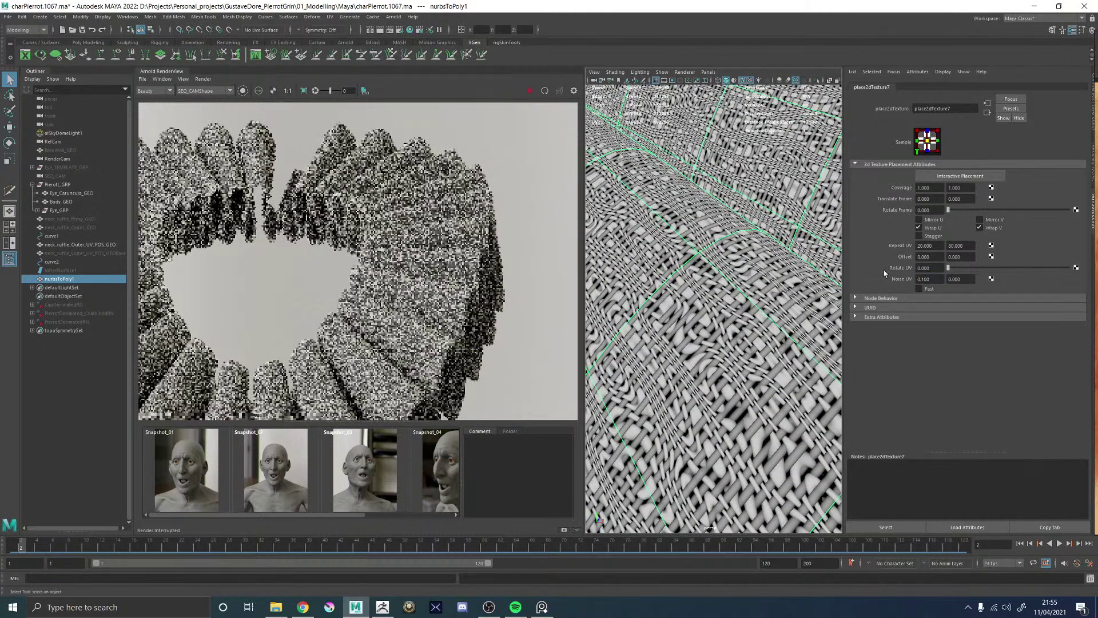
pyautogui.moveTo(922, 279); pyautogui.dragTo(930, 279)
pyautogui.write('02')
pyautogui.press('Return')
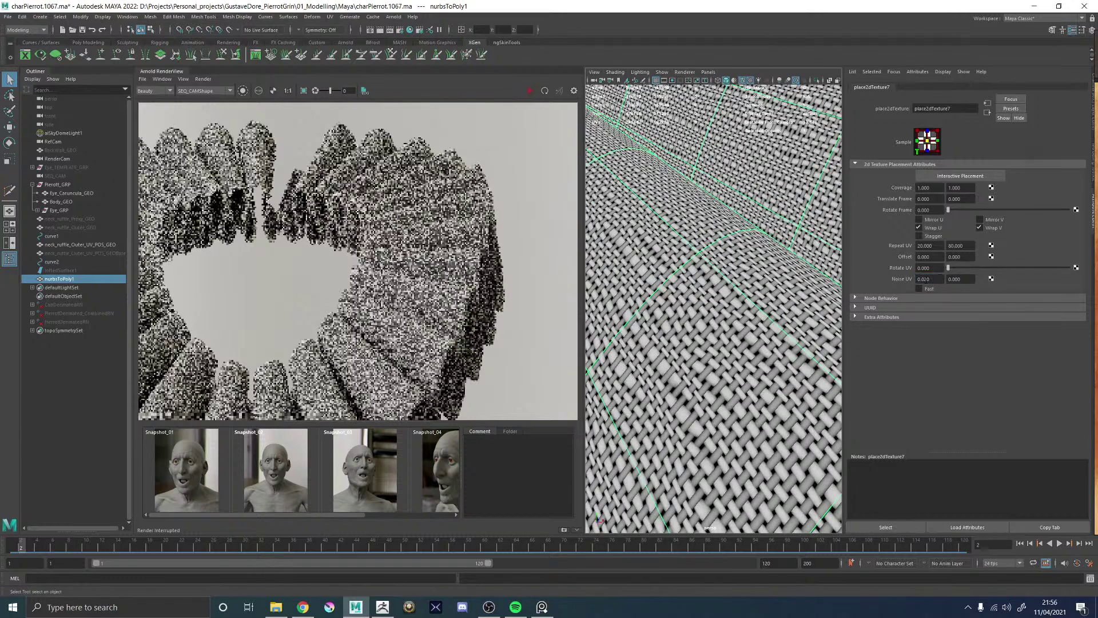
# - Set the cloth placement's U noise to 0.015 after trying 0.01
pyautogui.moveTo(922, 279); pyautogui.dragTo(939, 288)
pyautogui.write('1')
pyautogui.press('Return')
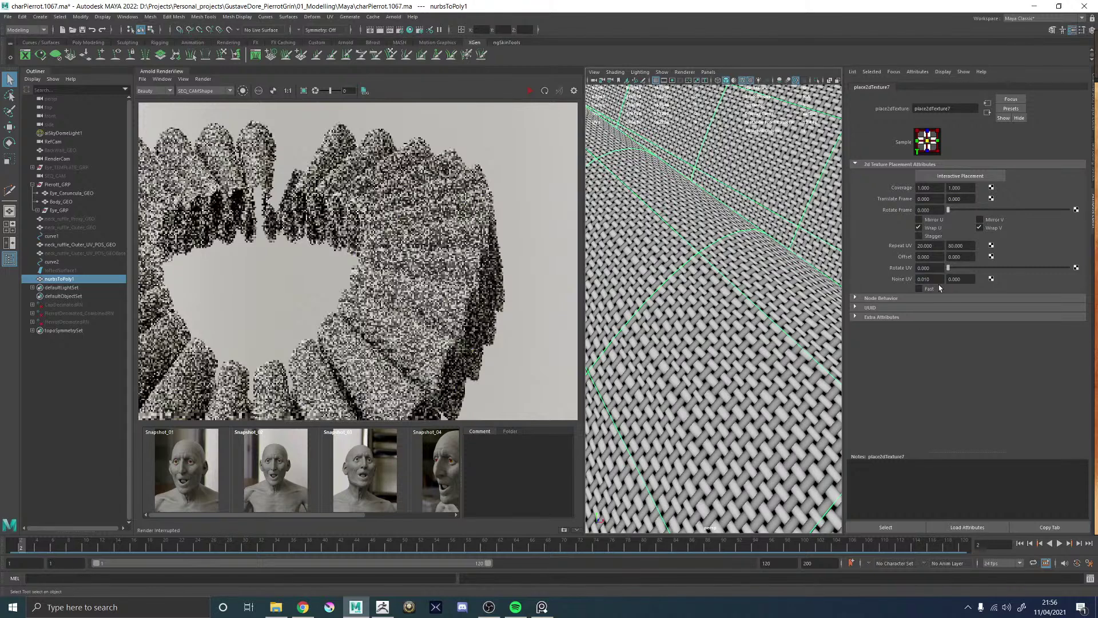
pyautogui.click(929, 279)
pyautogui.write('5')
pyautogui.press('Return')
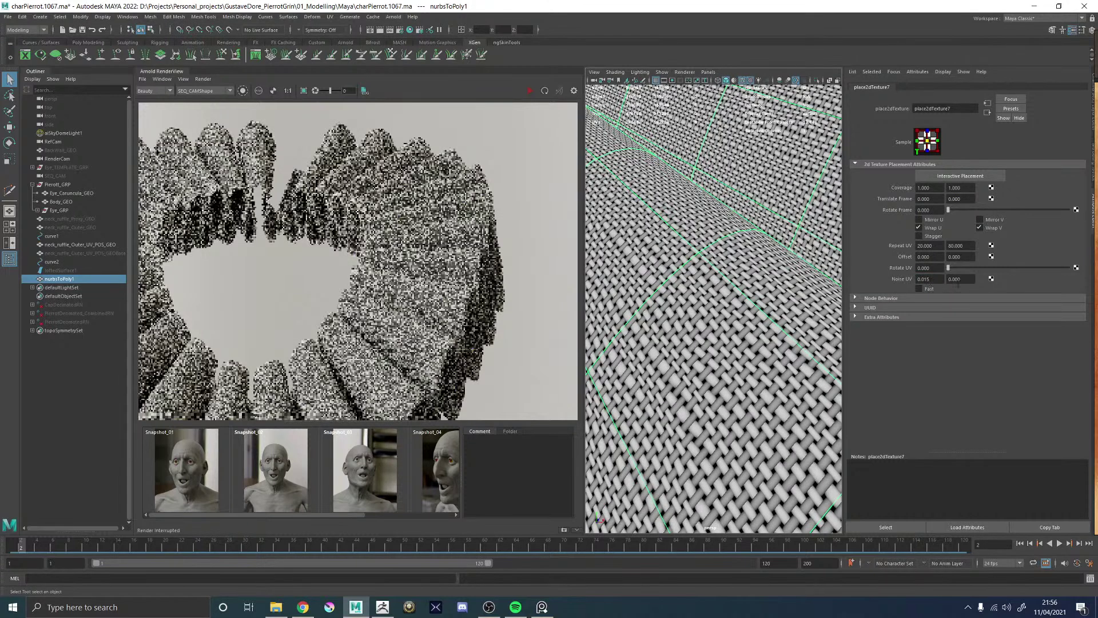
# - Try V noise values of 0.025 and 0.015 on the cloth texture's placement
pyautogui.doubleClick(960, 279)
pyautogui.write('0.015')
pyautogui.press('Return')
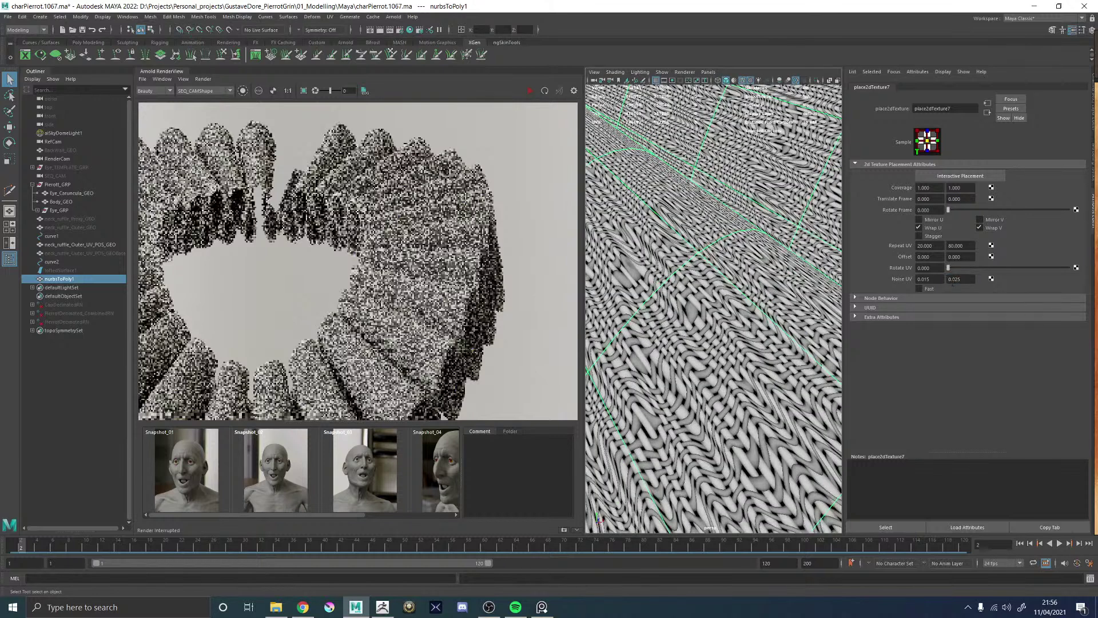
pyautogui.click(963, 280)
pyautogui.press('BackSpace')
pyautogui.press('BackSpace')
pyautogui.write('15')
pyautogui.press('Return')
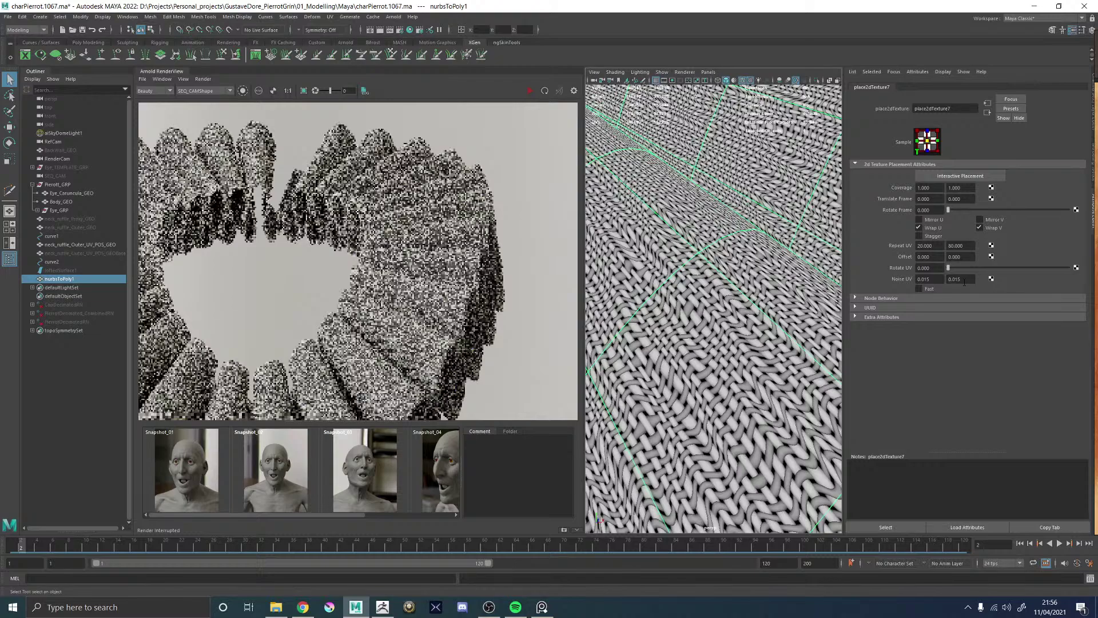
# - Reduce the cloth placement's V noise to 0.003, trying 0.005 on the way
pyautogui.keyDown('alt'); pyautogui.moveTo(800, 337); pyautogui.dragTo(756, 341, button='right'); pyautogui.keyUp('alt')
pyautogui.moveTo(962, 279); pyautogui.dragTo(952, 280)
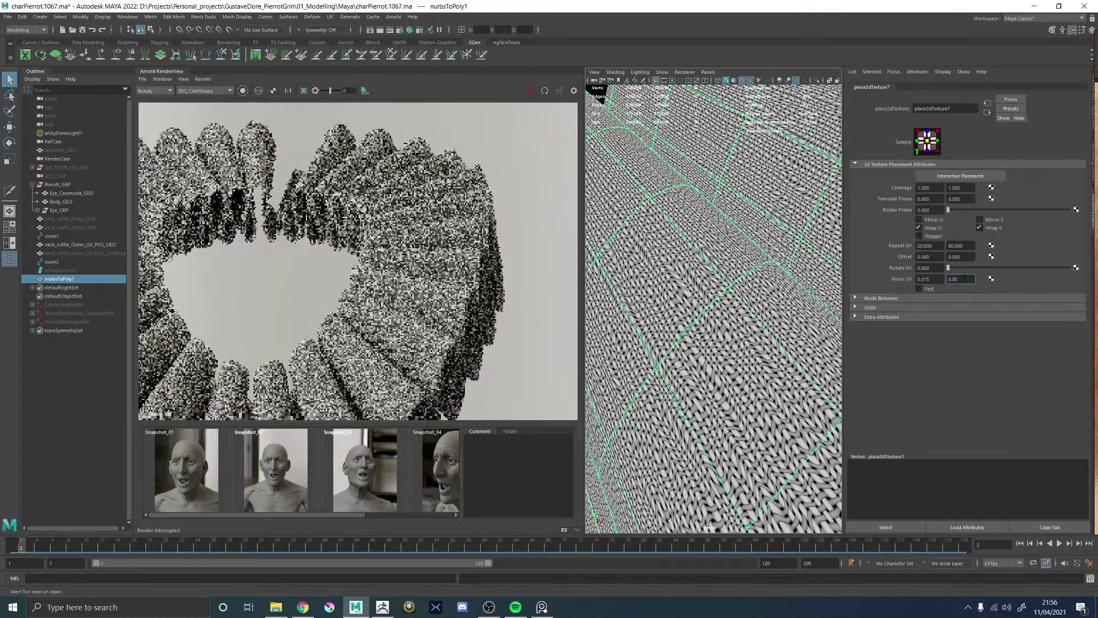
pyautogui.press('Return')
pyautogui.keyDown('alt'); pyautogui.moveTo(754, 333); pyautogui.dragTo(724, 330, button='right'); pyautogui.keyUp('alt')
pyautogui.keyDown('alt'); pyautogui.moveTo(715, 322); pyautogui.dragTo(726, 318, button='middle'); pyautogui.keyUp('alt')
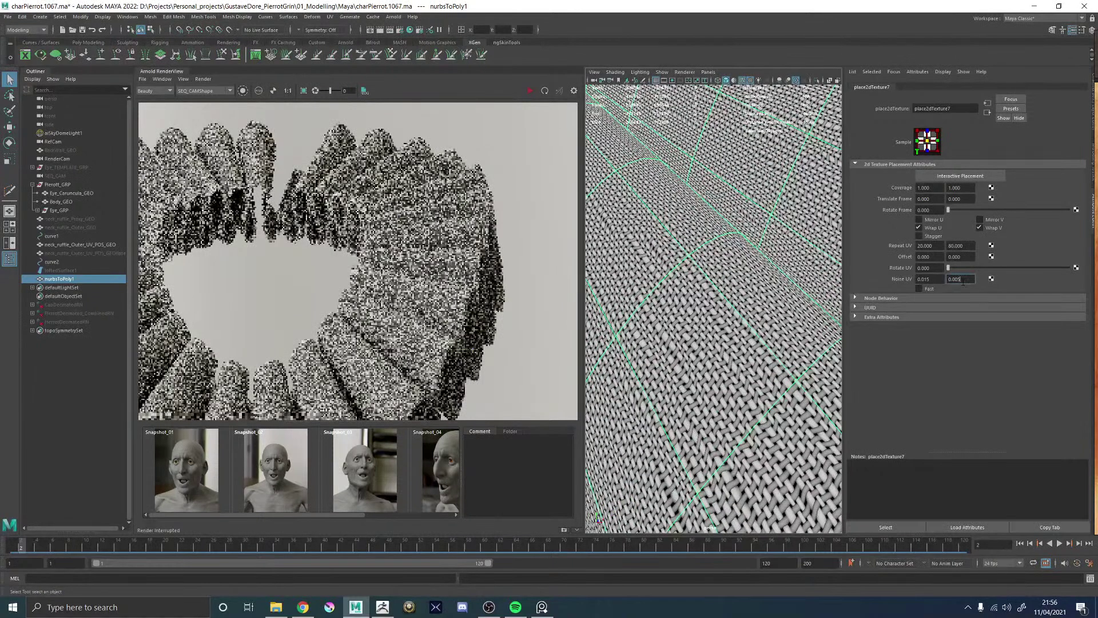
pyautogui.write('3')
pyautogui.press('Return')
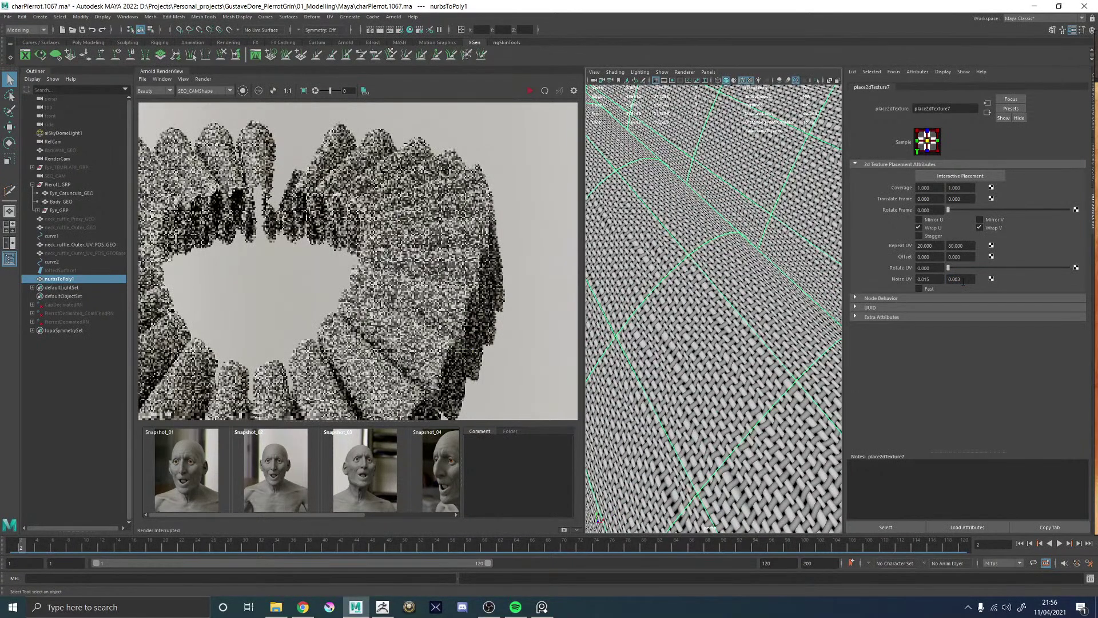
# - Check the distorted weave across the ruffle's folds and save the scene
pyautogui.scroll(-5, 722, 298)
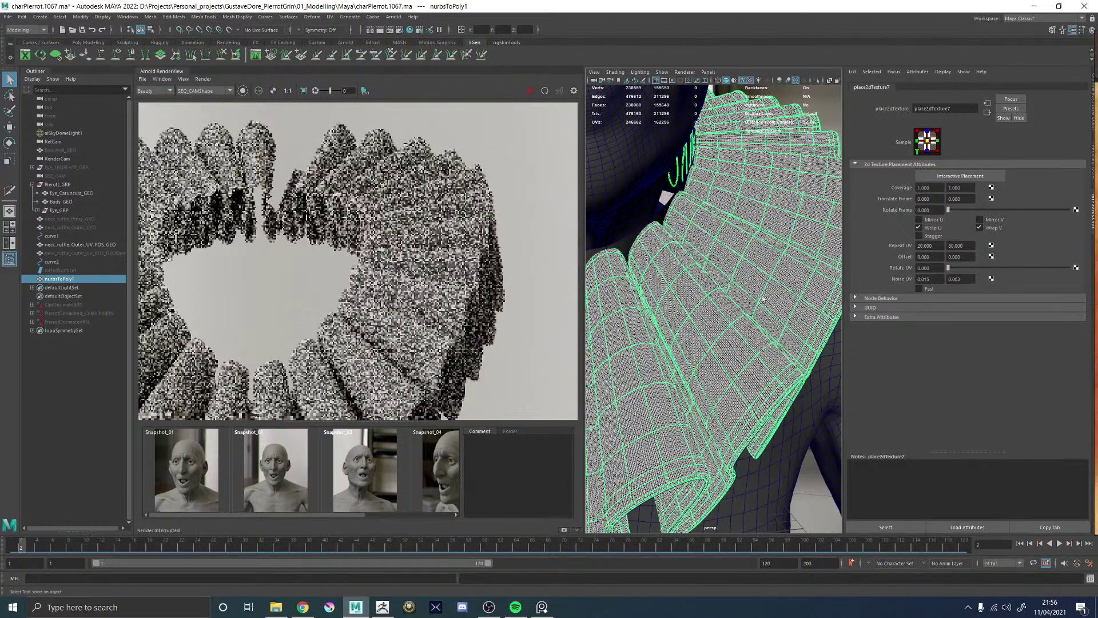
pyautogui.scroll(5, 762, 298)
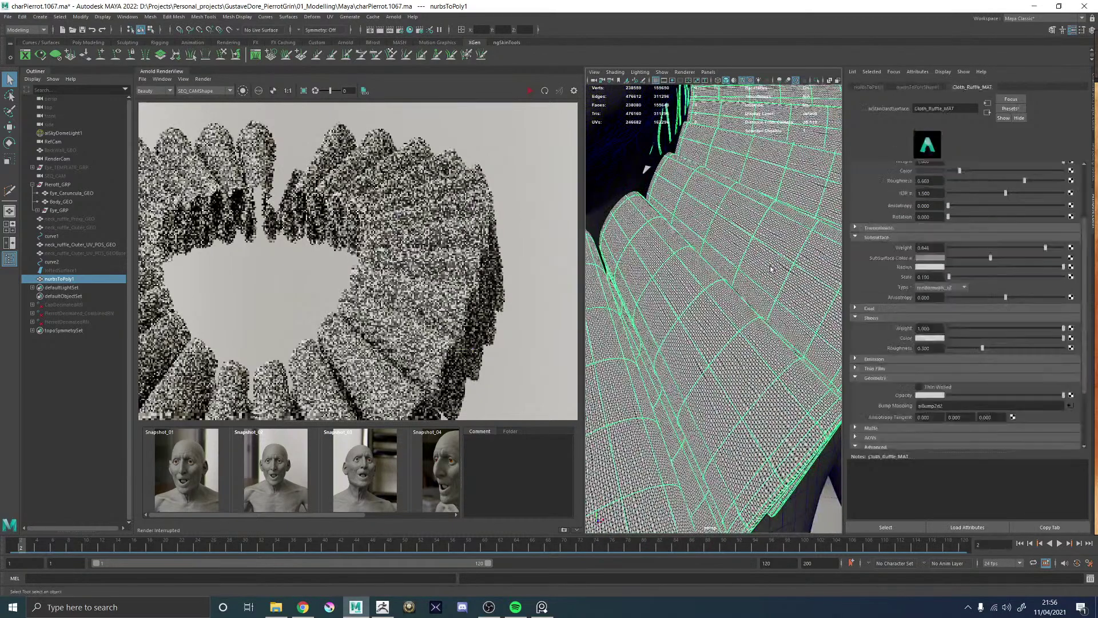
pyautogui.hotkey('ctrl', 's')
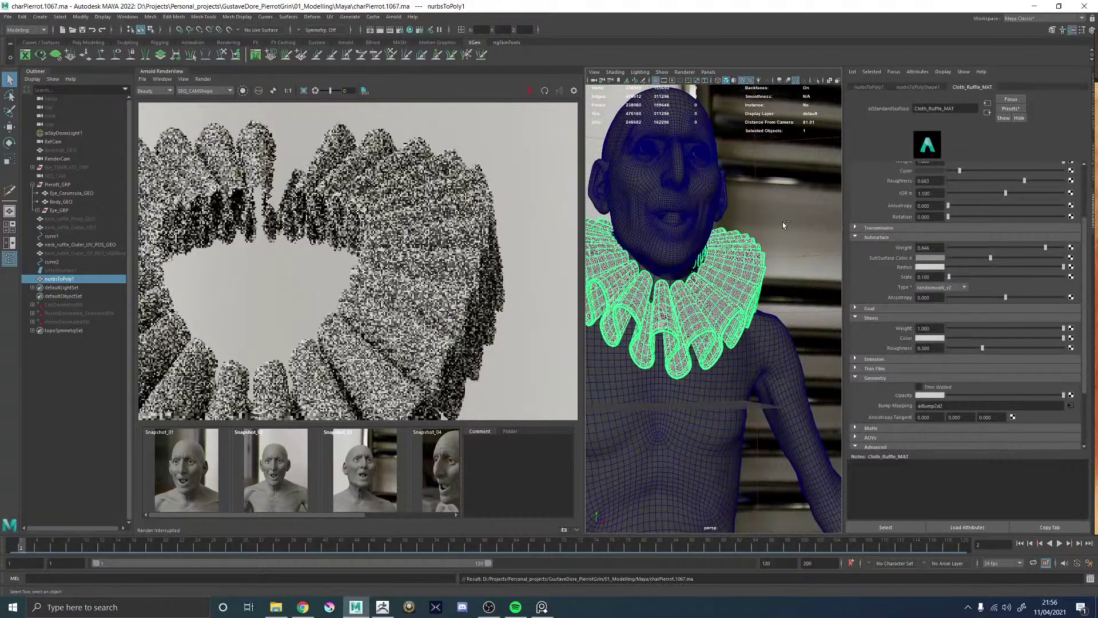
# - Frame the character's head and ruffle in the 3D view and restart the Arnold render
pyautogui.keyDown('alt'); pyautogui.moveTo(803, 201); pyautogui.dragTo(751, 209); pyautogui.keyUp('alt')
pyautogui.click(750, 209)
pyautogui.keyDown('alt'); pyautogui.moveTo(750, 209); pyautogui.dragTo(791, 251, button='middle'); pyautogui.keyUp('alt')
pyautogui.keyDown('alt'); pyautogui.moveTo(791, 251); pyautogui.dragTo(674, 205); pyautogui.keyUp('alt')
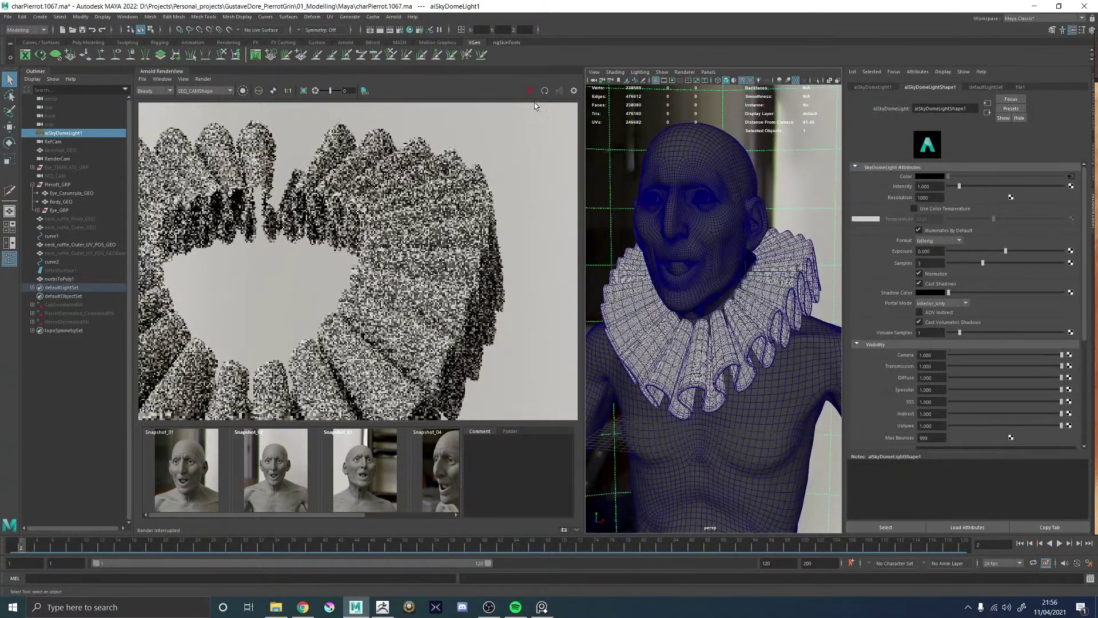
pyautogui.click(530, 91)
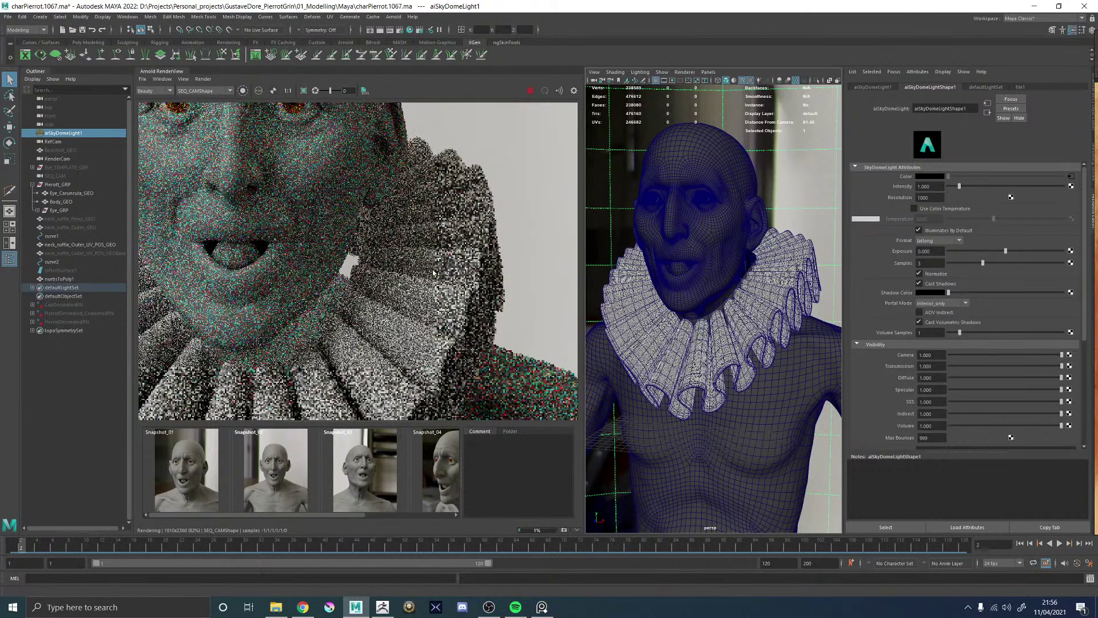
pyautogui.scroll(-5, 386, 168)
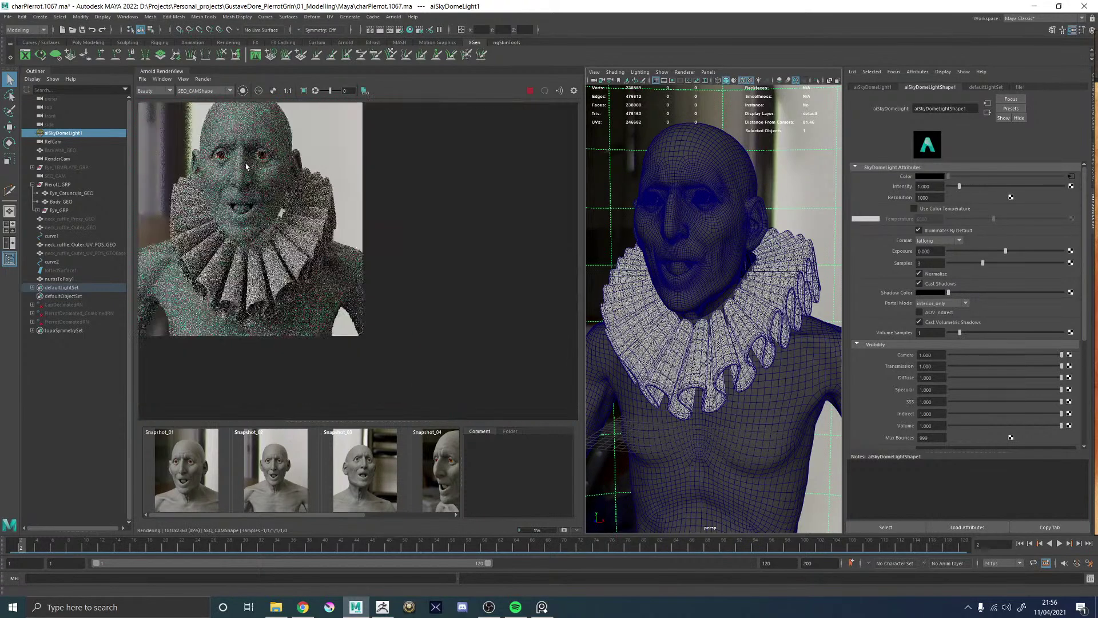
pyautogui.scroll(3, 197, 107)
# - Render through RenderCamShape and look closer at the head and ruffle
pyautogui.click(203, 90)
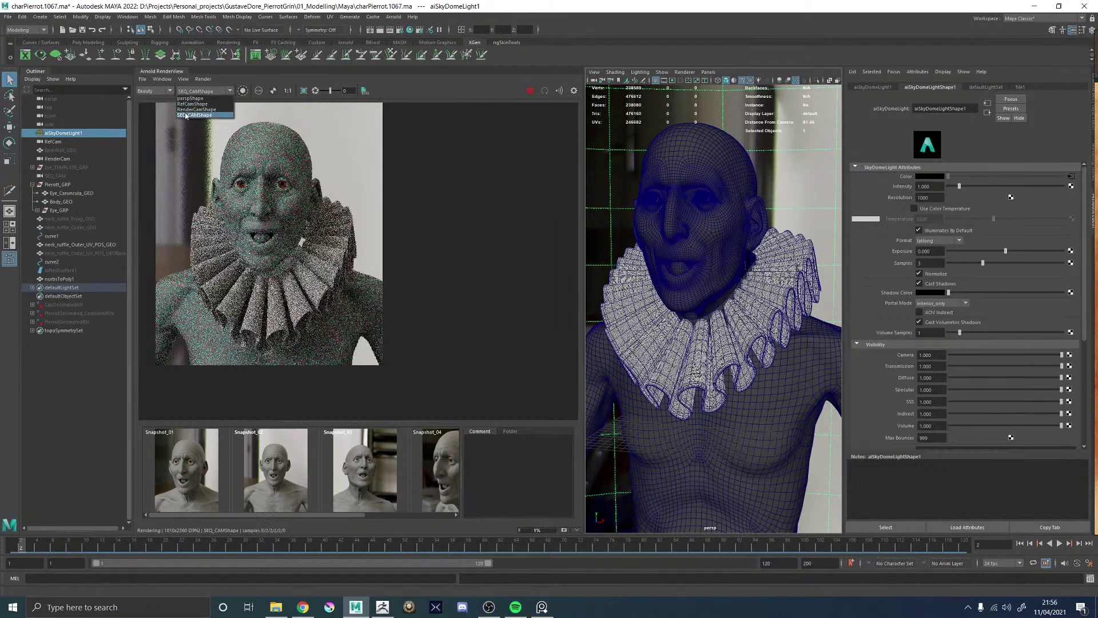
pyautogui.click(189, 109)
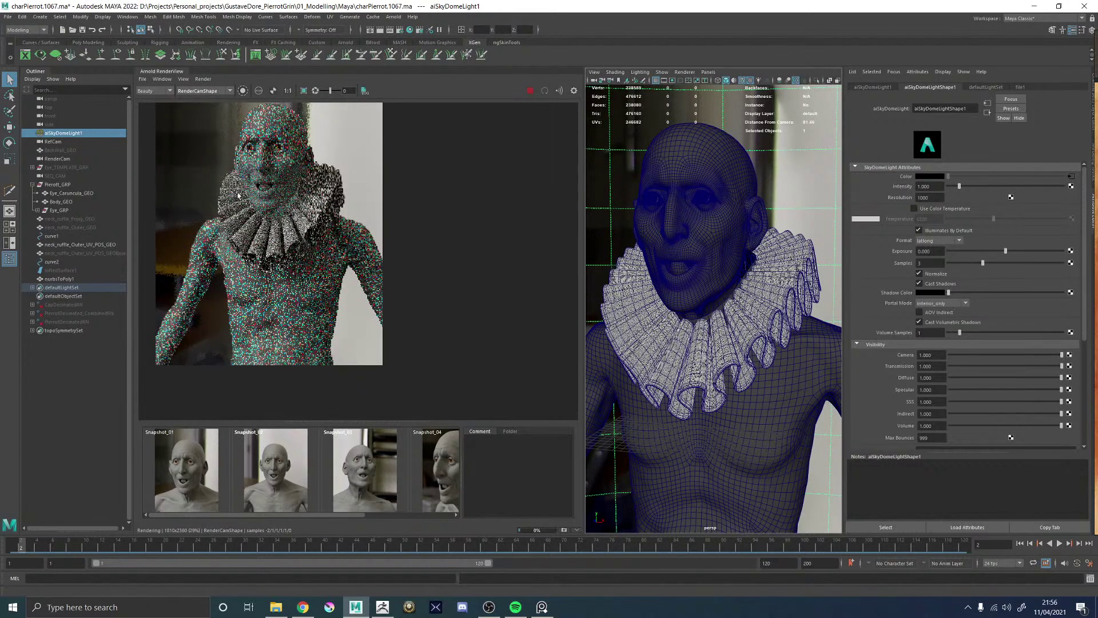
pyautogui.scroll(3, 259, 258)
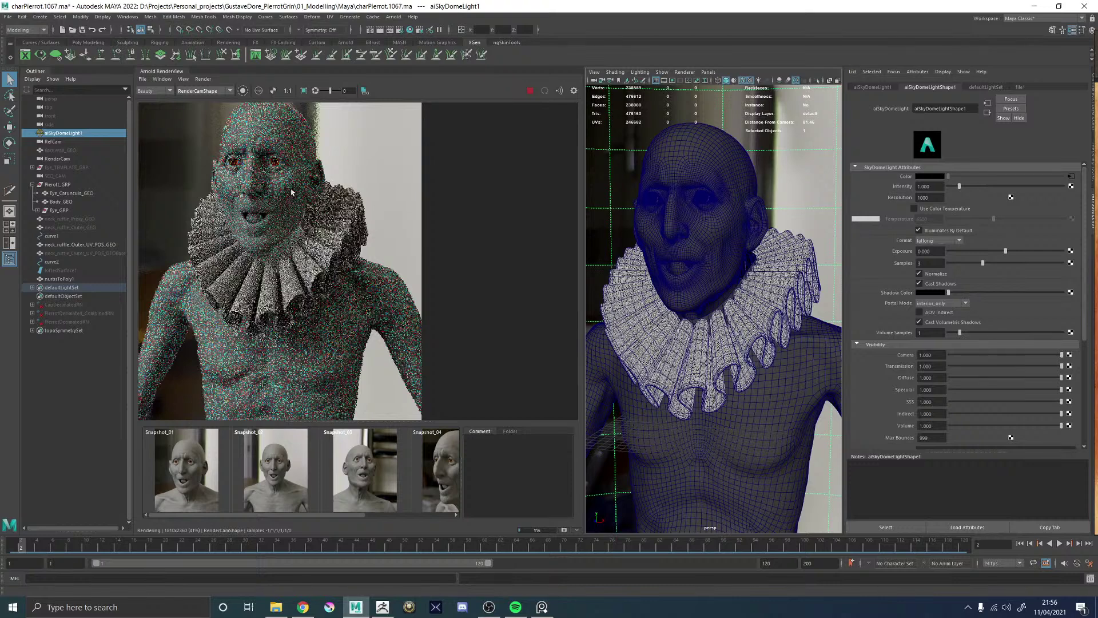
pyautogui.scroll(2, 292, 192)
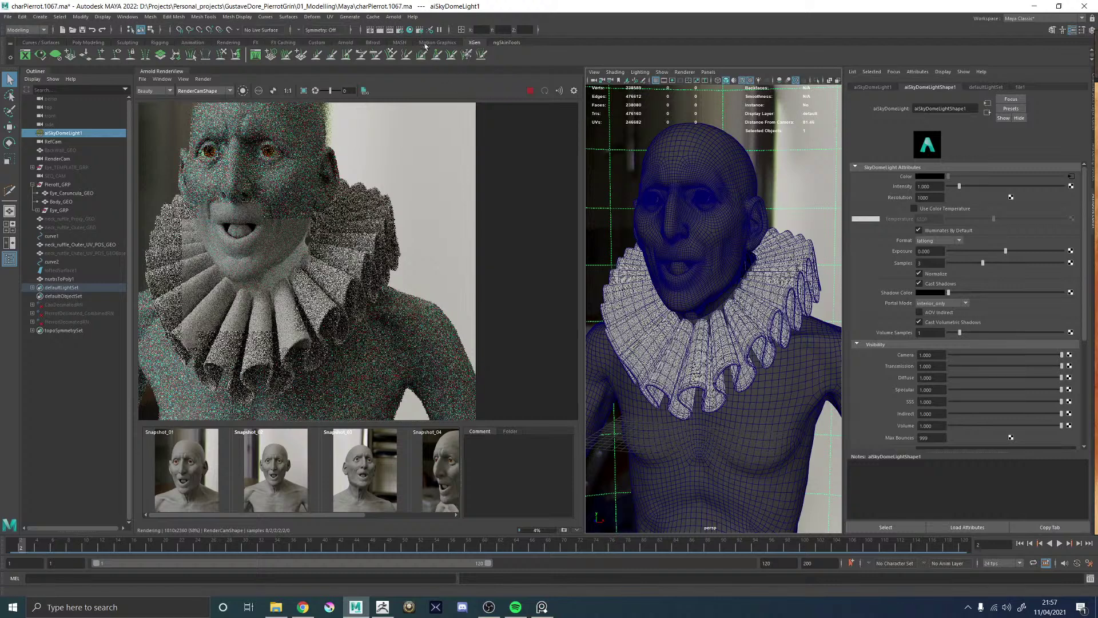
# - Review the Arnold sampling values in the render settings and close them
pyautogui.click(400, 30)
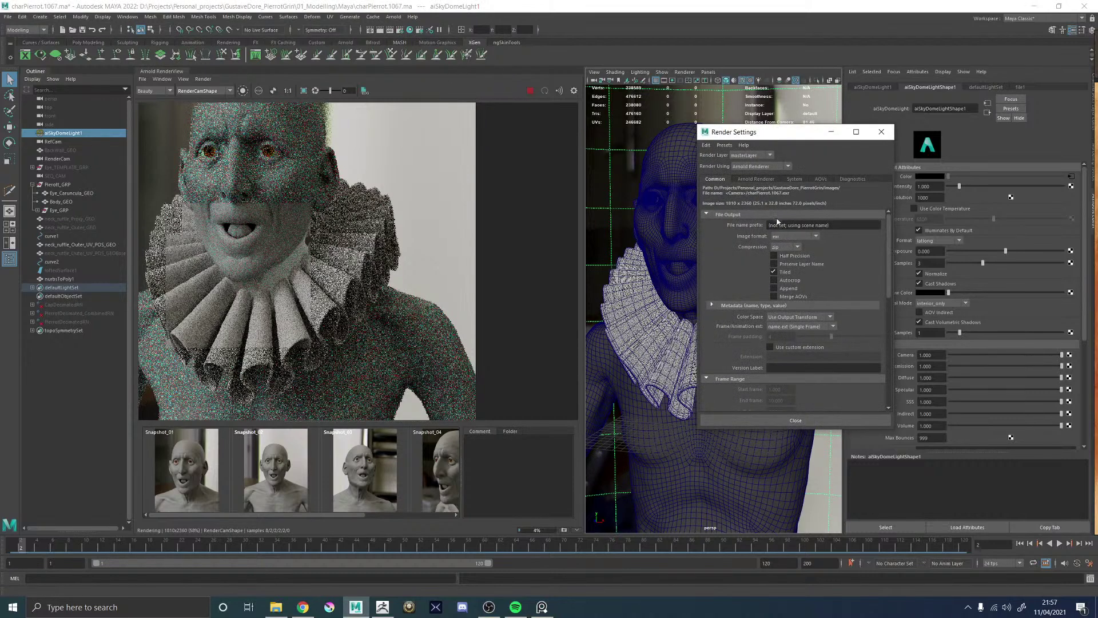
pyautogui.click(777, 293)
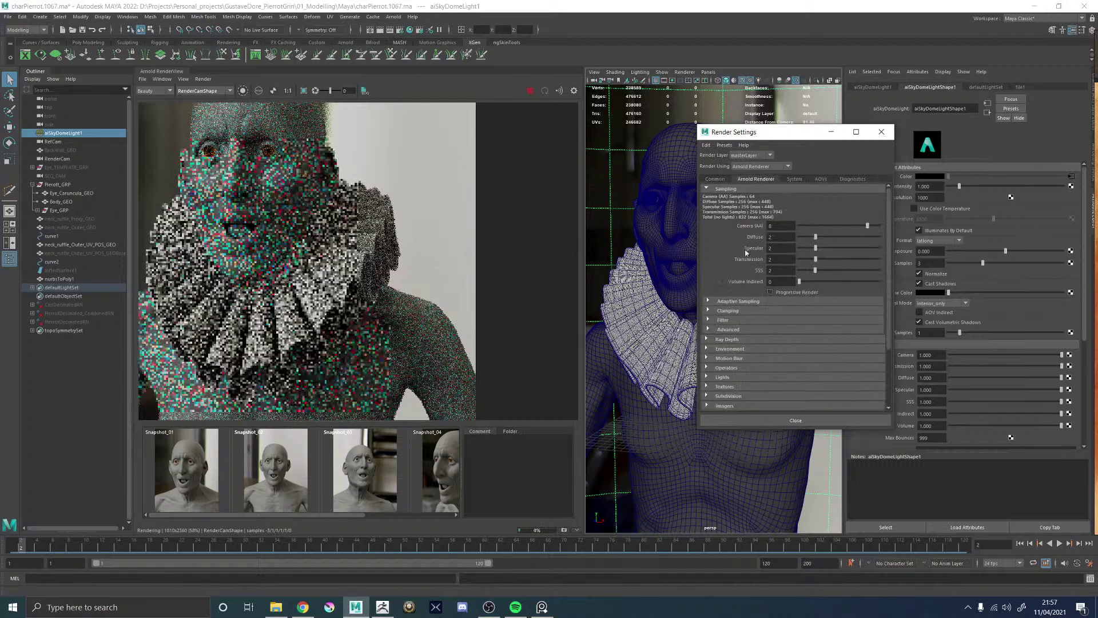
pyautogui.click(881, 133)
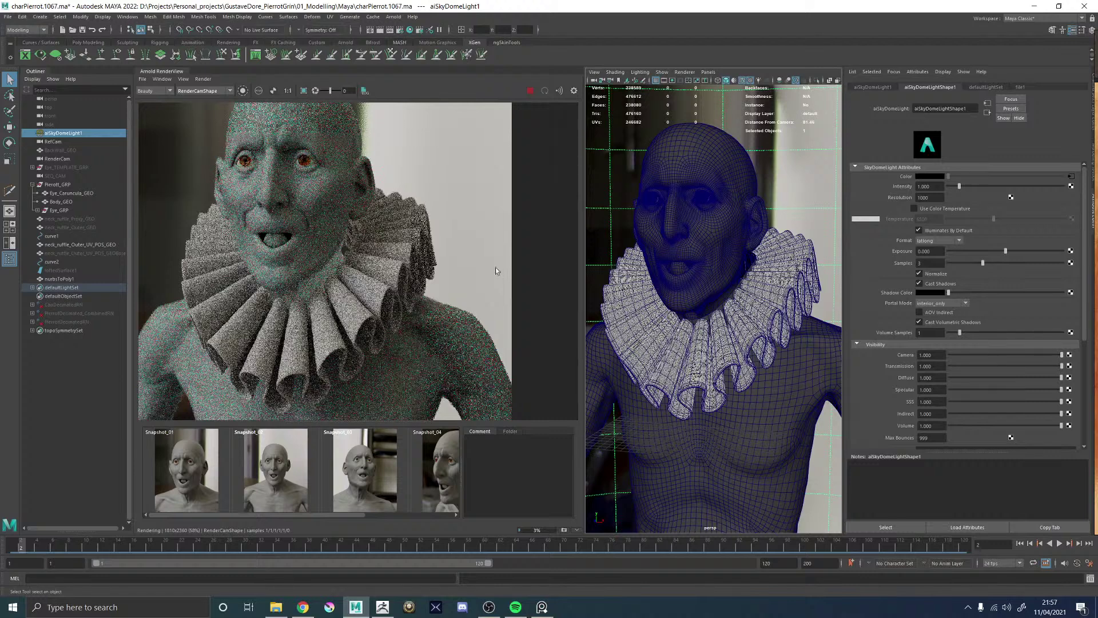
# - Examine the render of the character wearing the ruffle, then switch to Chrome
pyautogui.scroll(3, 344, 289)
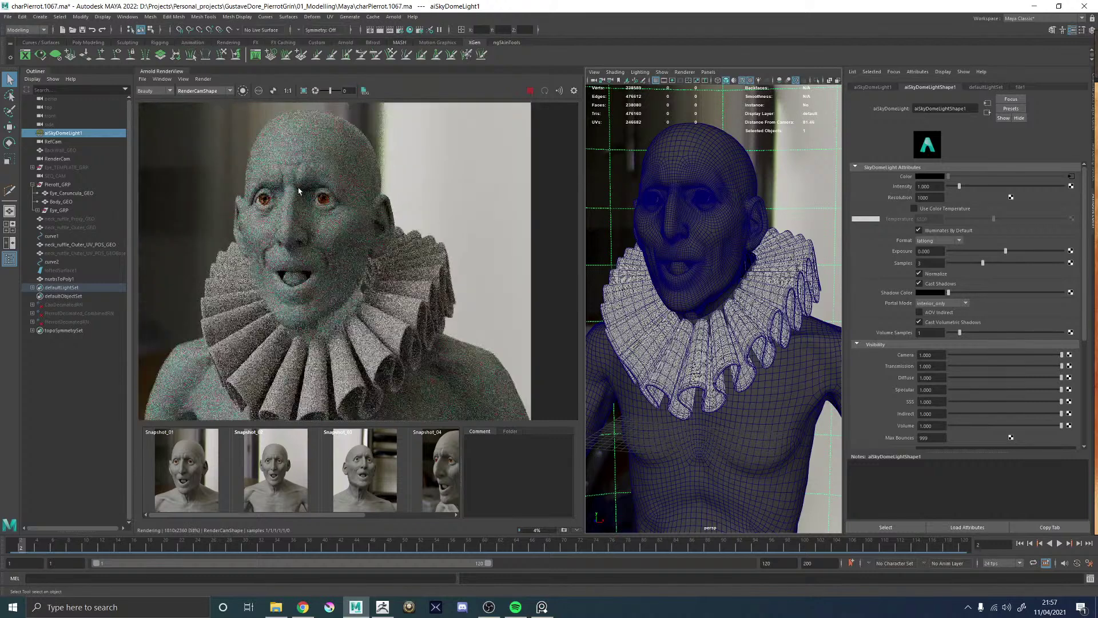
pyautogui.scroll(-1, 302, 201)
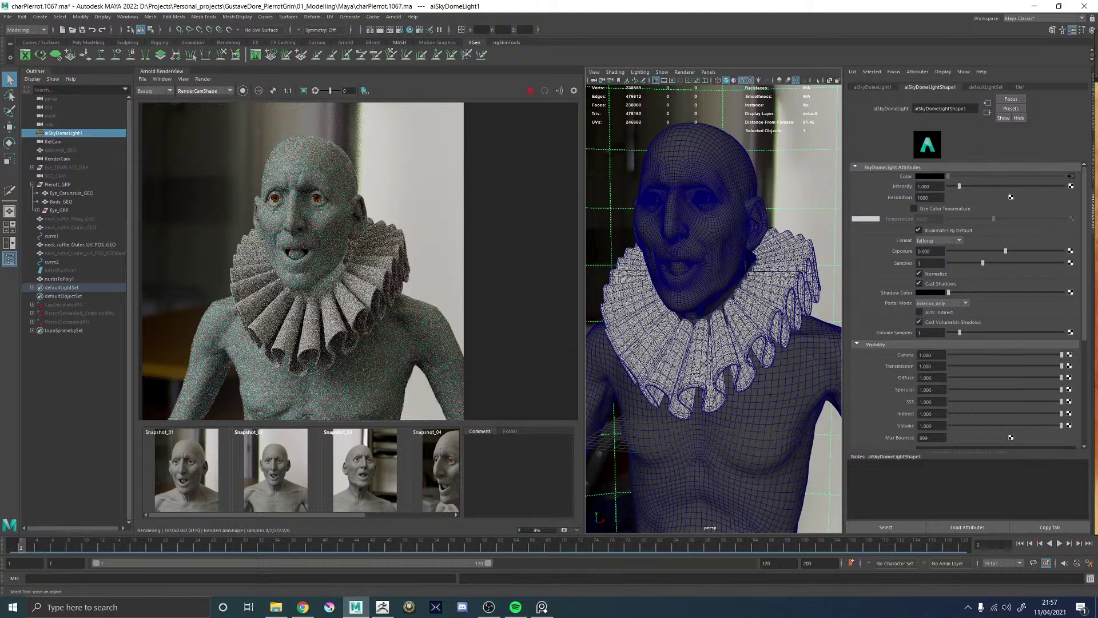
pyautogui.click(303, 606)
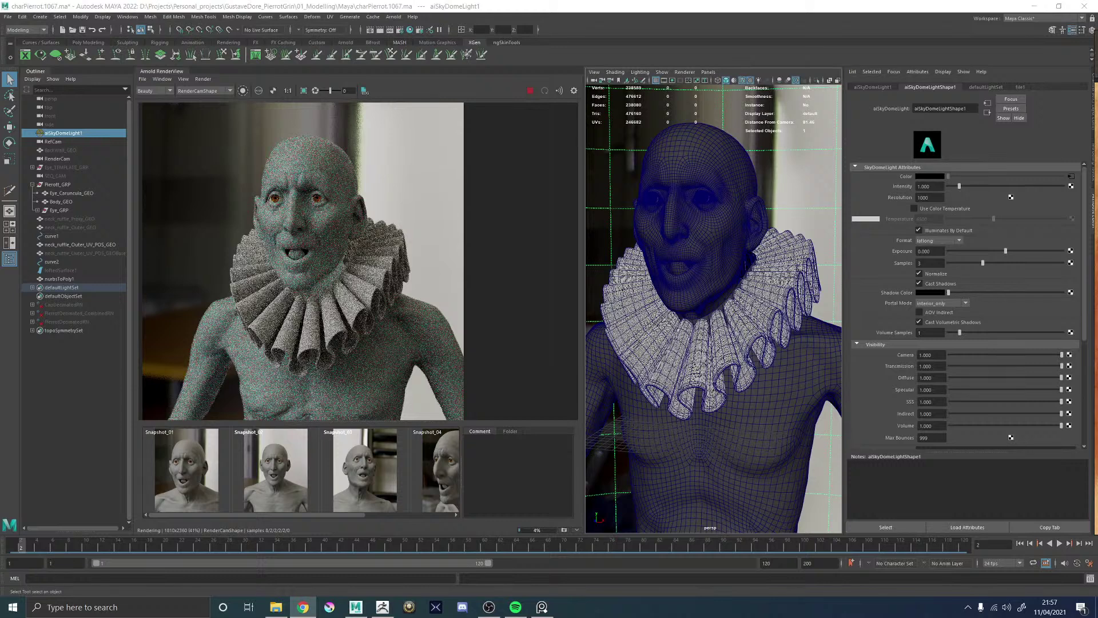